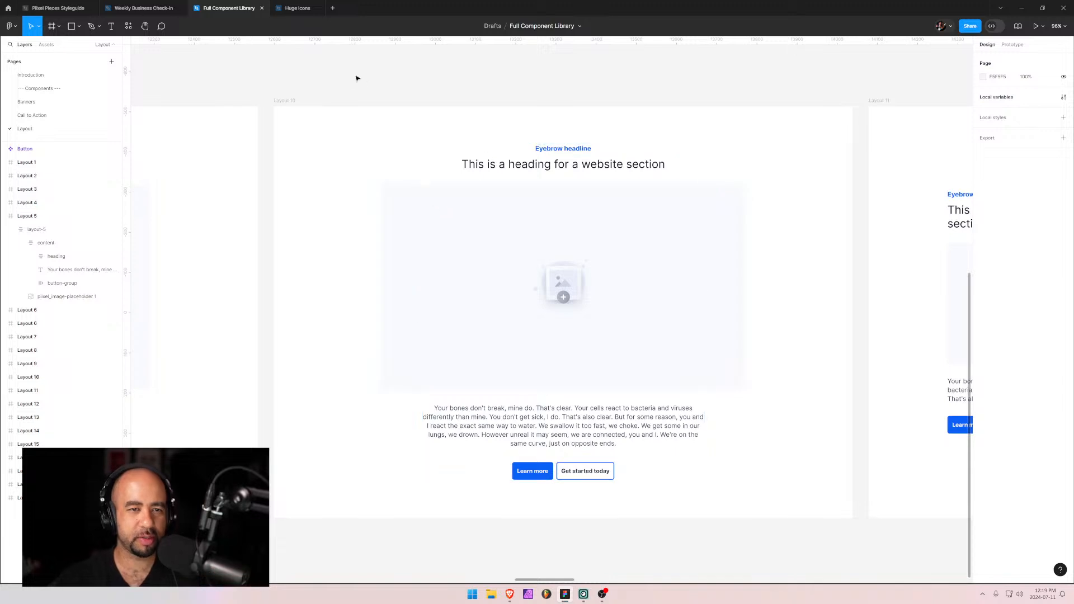
Examine the Layout 10 design and its neighbouring frames in the Full Component Library file.
scroll(436, 129, "up", 3)
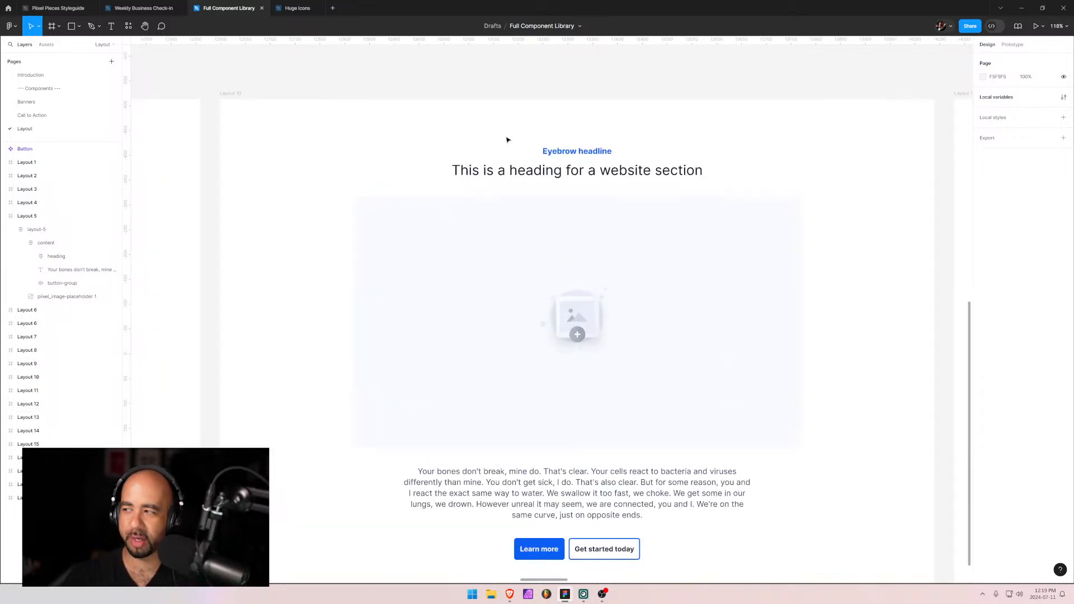
left_click_drag(403, 123, 381, 83)
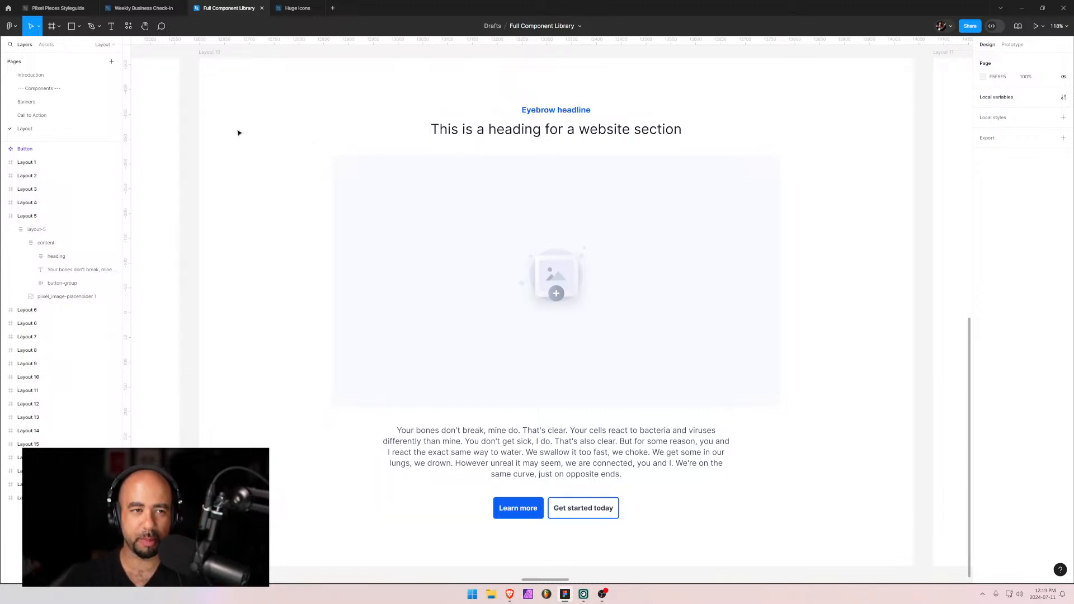
scroll(316, 187, "down", 3)
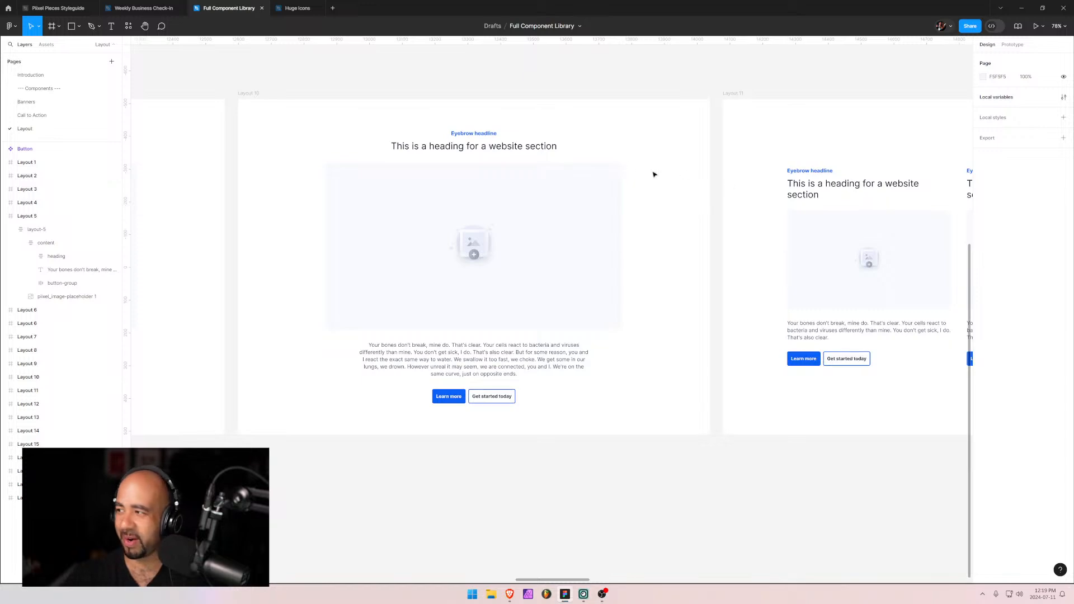
left_click_drag(689, 137, 645, 152)
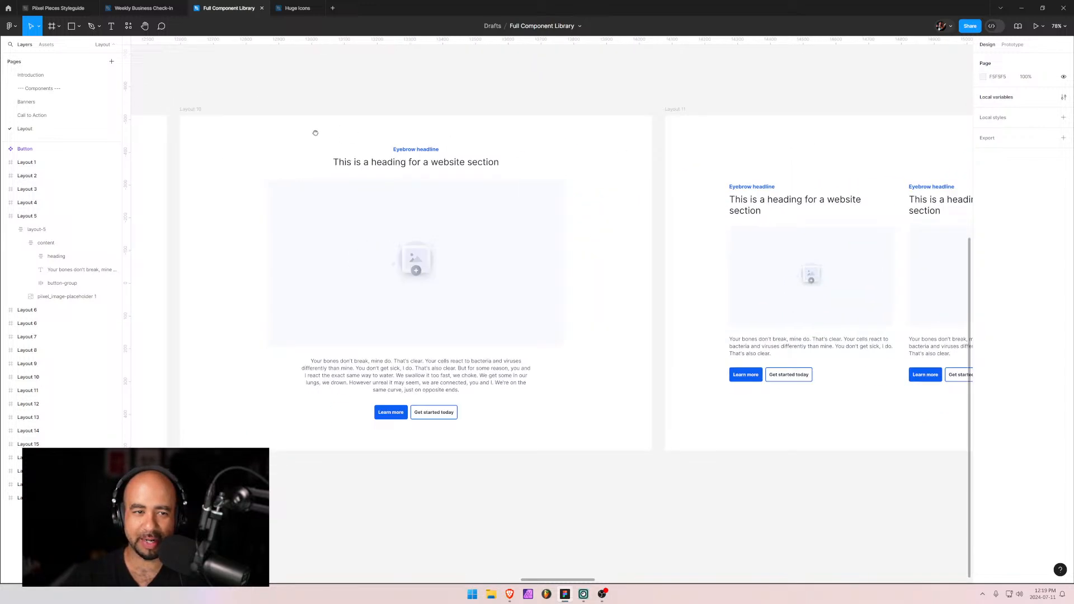
left_click_drag(315, 133, 439, 124)
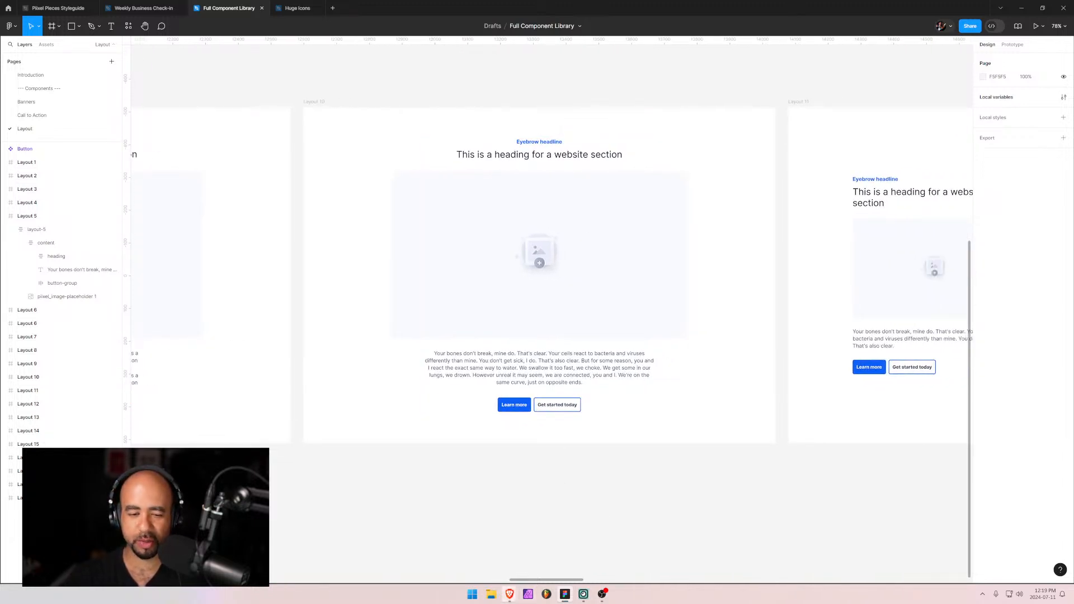
Switch to the Webflow project in the browser, enlarge the browser view to 125% and show the site's page list.
mouse_move(510, 595)
left_click(467, 535)
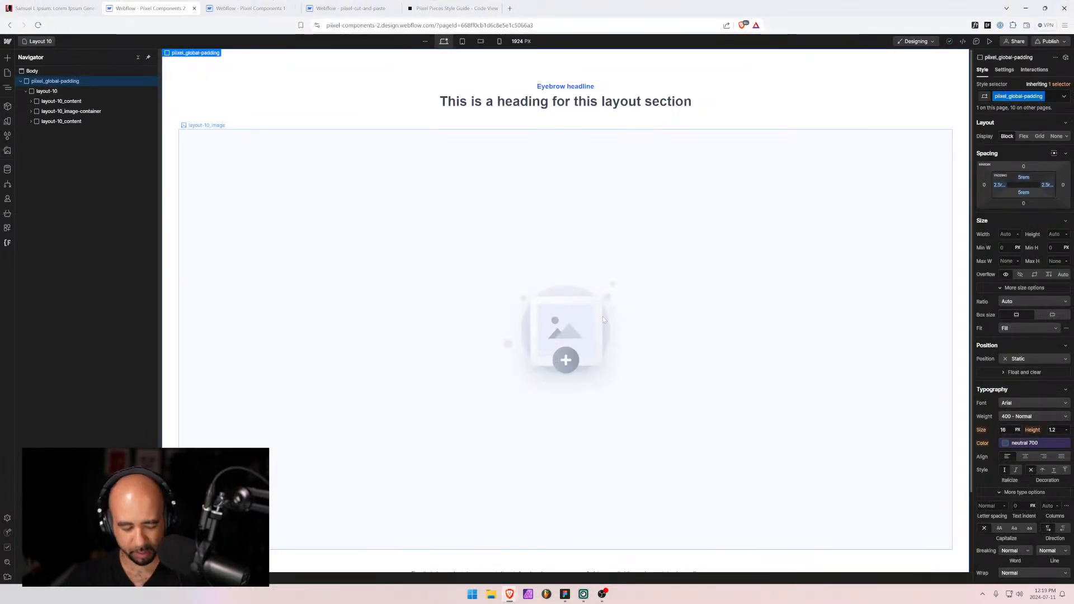
key("ctrl+plus")
key("ctrl+plus")
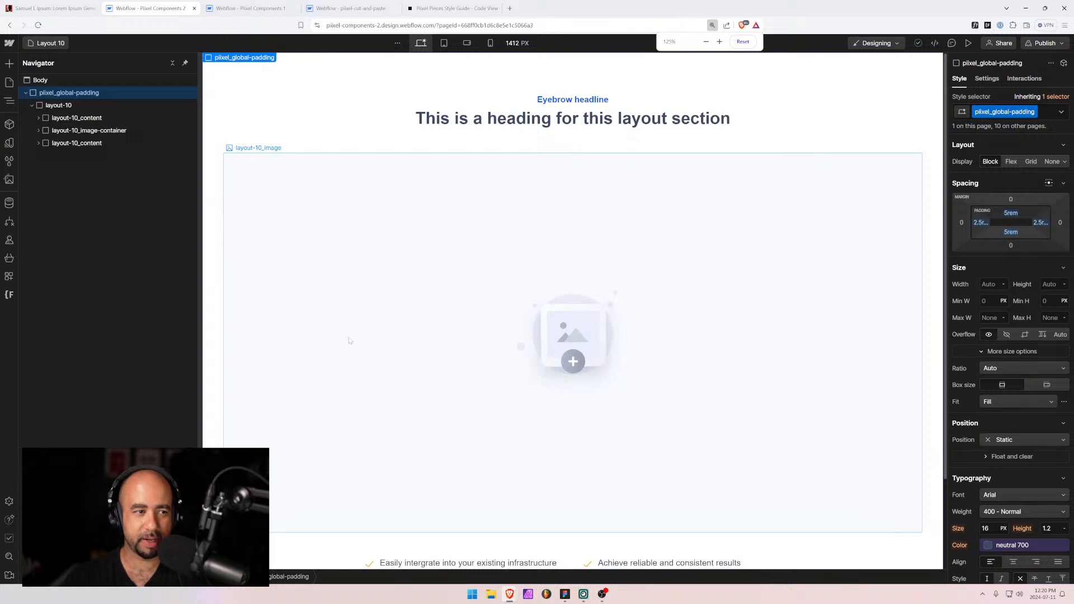
left_click(49, 43)
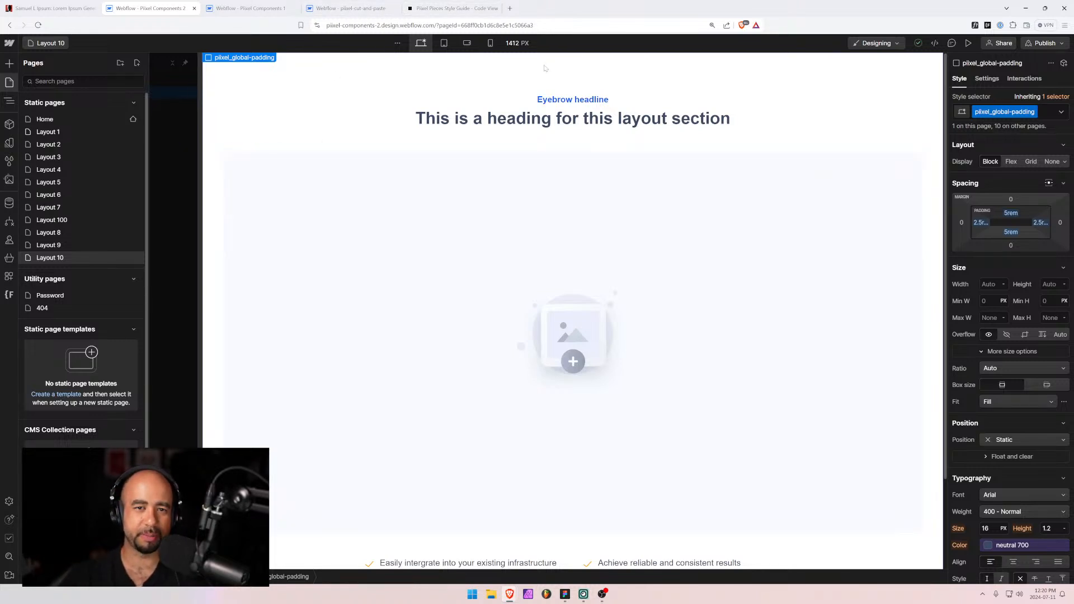
scroll(458, 233, "down", 2)
scroll(405, 249, "up", 2)
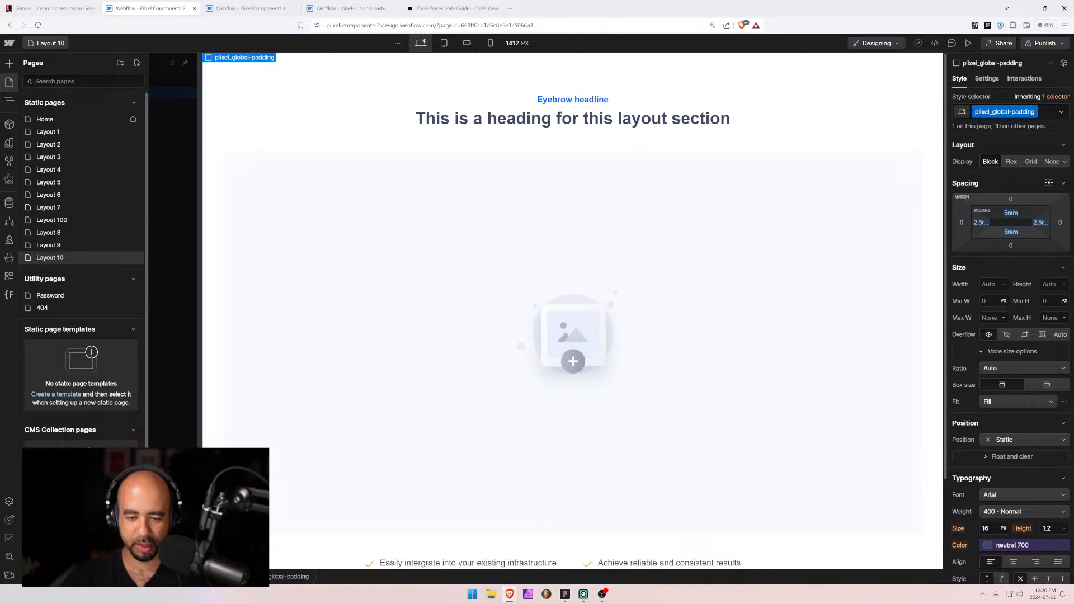
Compare the Layout 9 and Layout 10 designs in Figma with the Layout 10 page in Webflow at desktop and tablet widths.
left_click(565, 594)
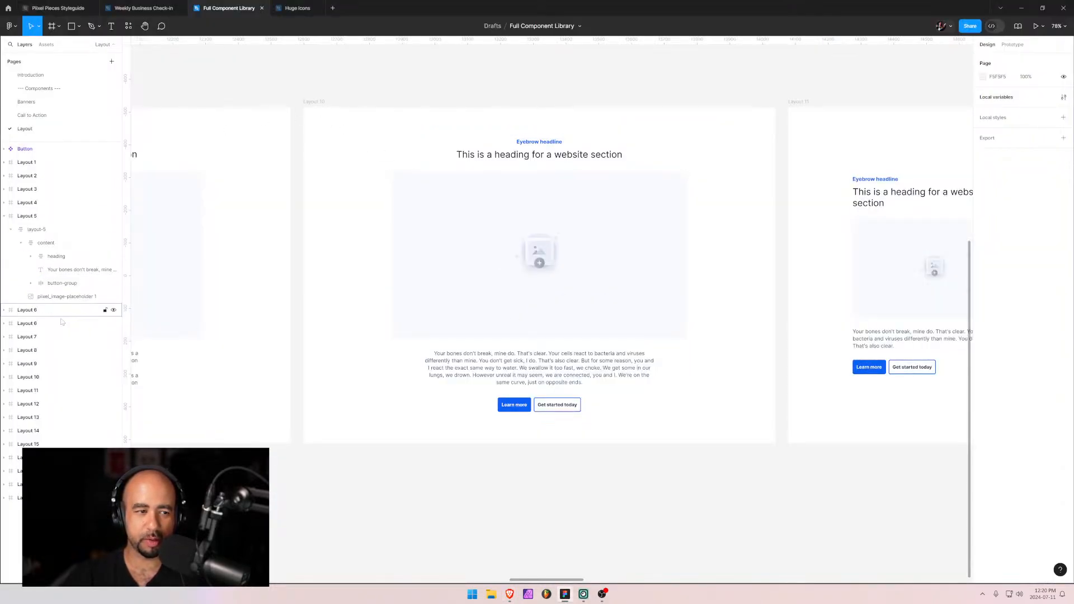
left_click_drag(271, 254, 703, 253)
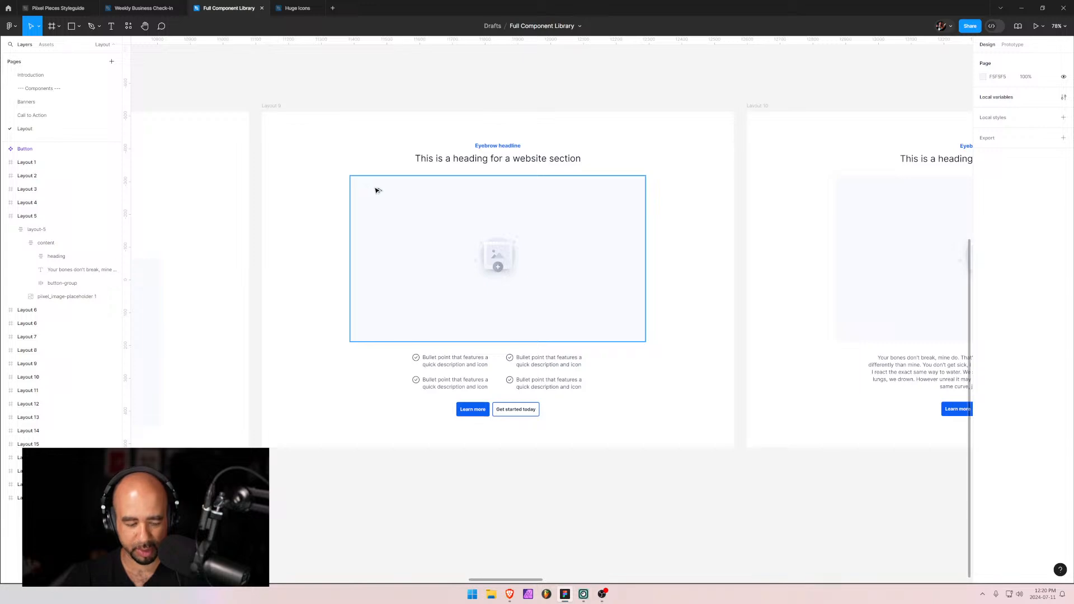
key("alt+Tab")
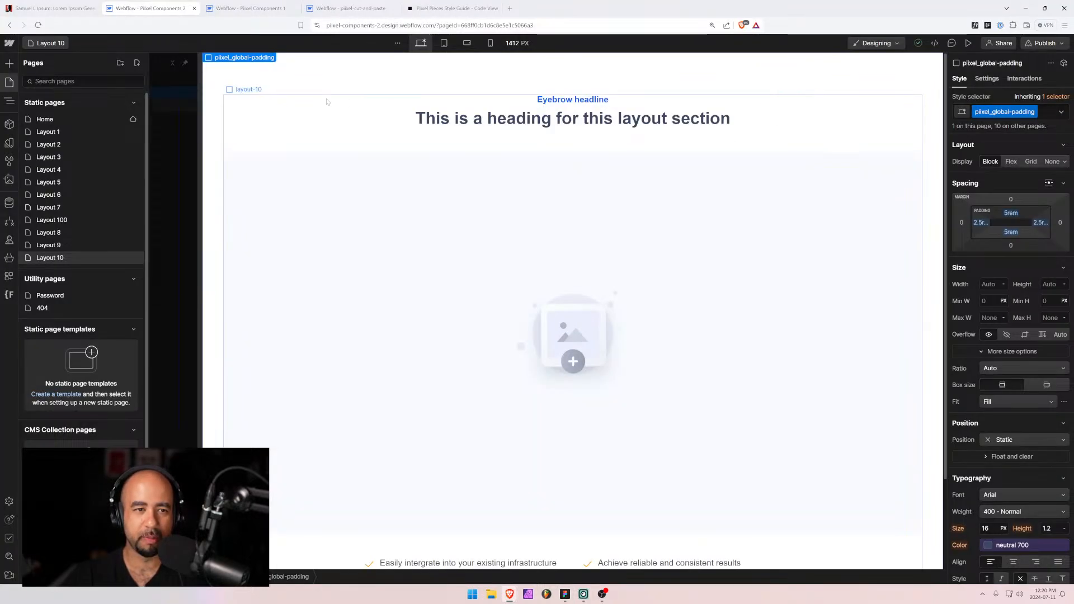
scroll(493, 250, "down", 2)
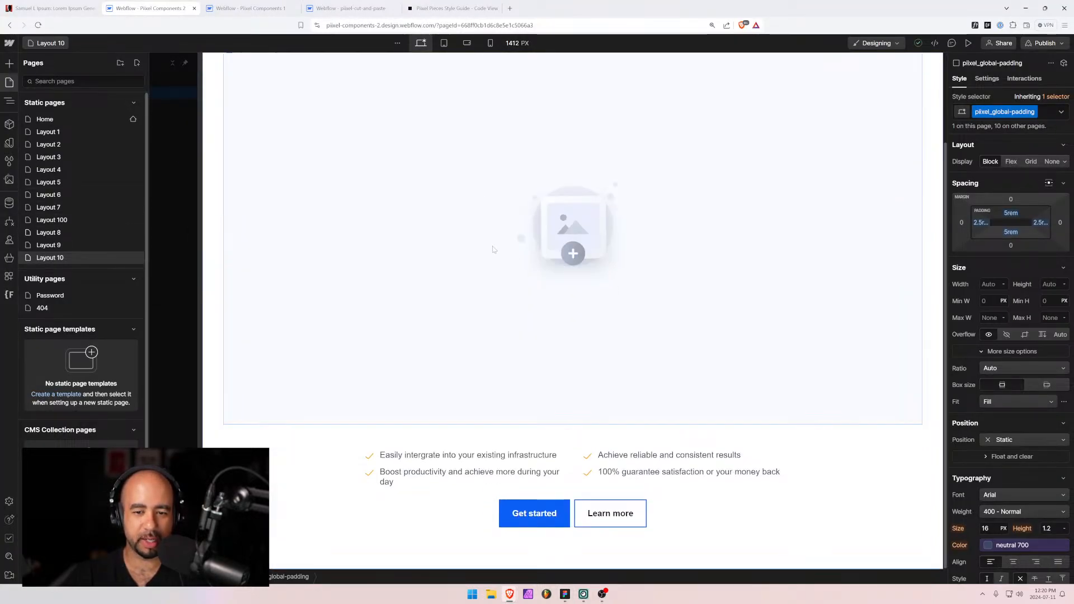
scroll(495, 241, "up", 2)
key("shift+2")
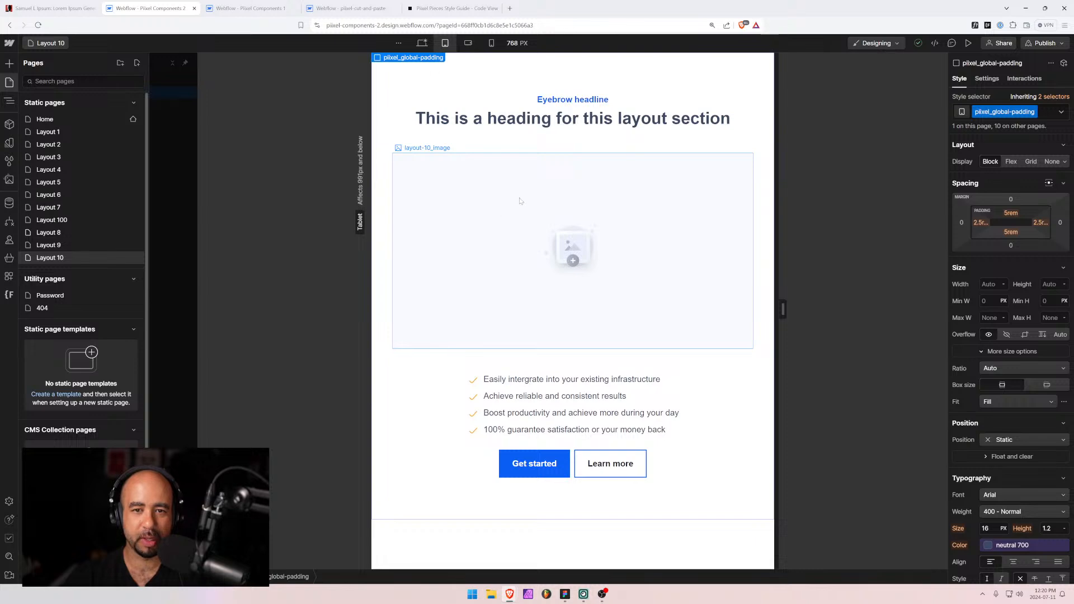
key("alt+Tab")
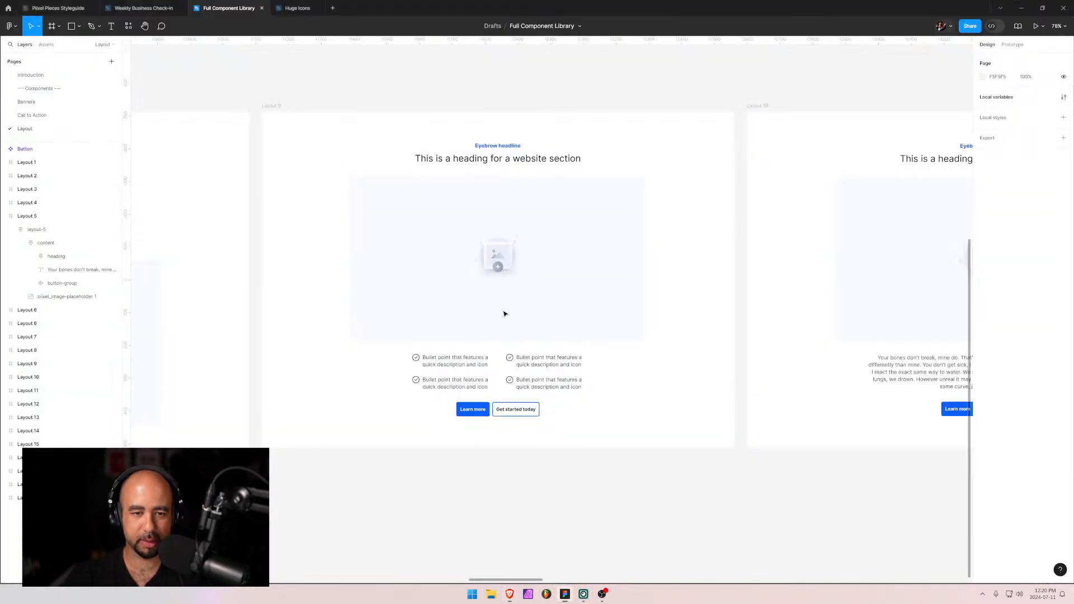
left_click_drag(826, 216, 313, 213)
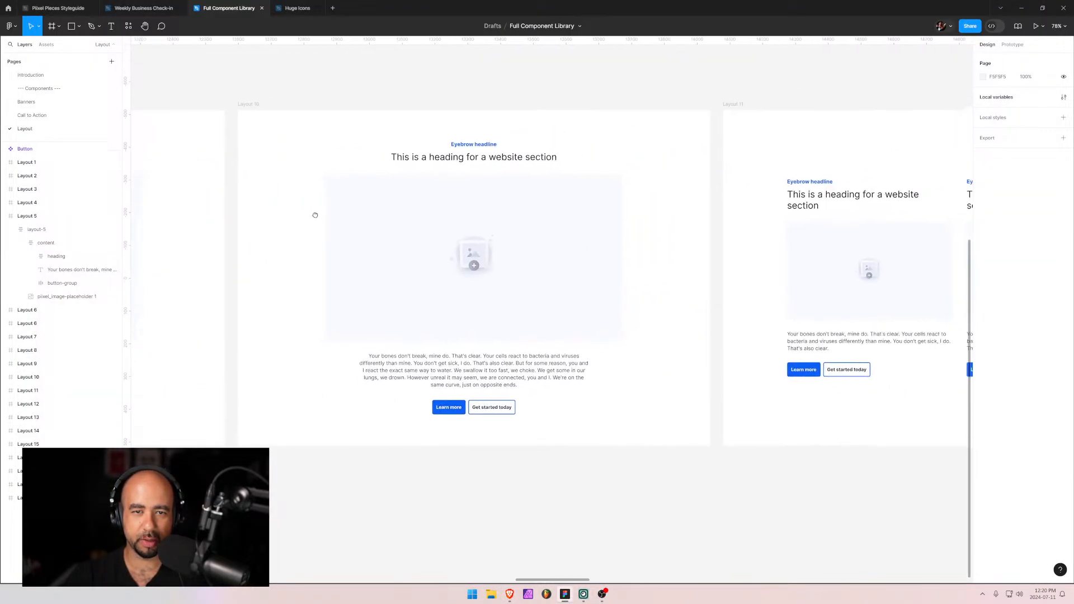
scroll(335, 194, "up", 4)
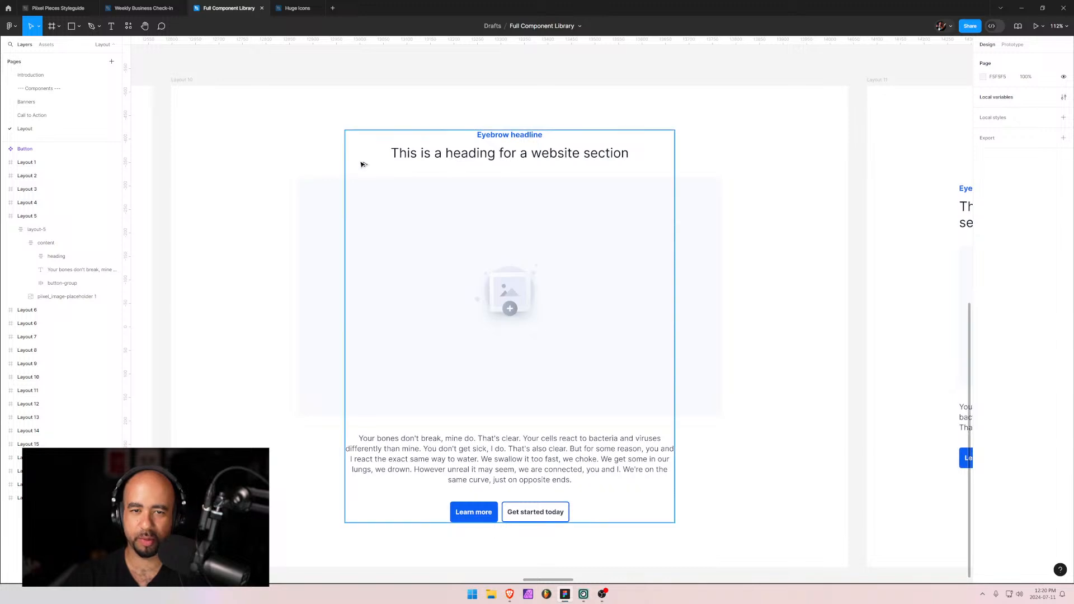
scroll(347, 185, "down", 1)
key("alt+Tab")
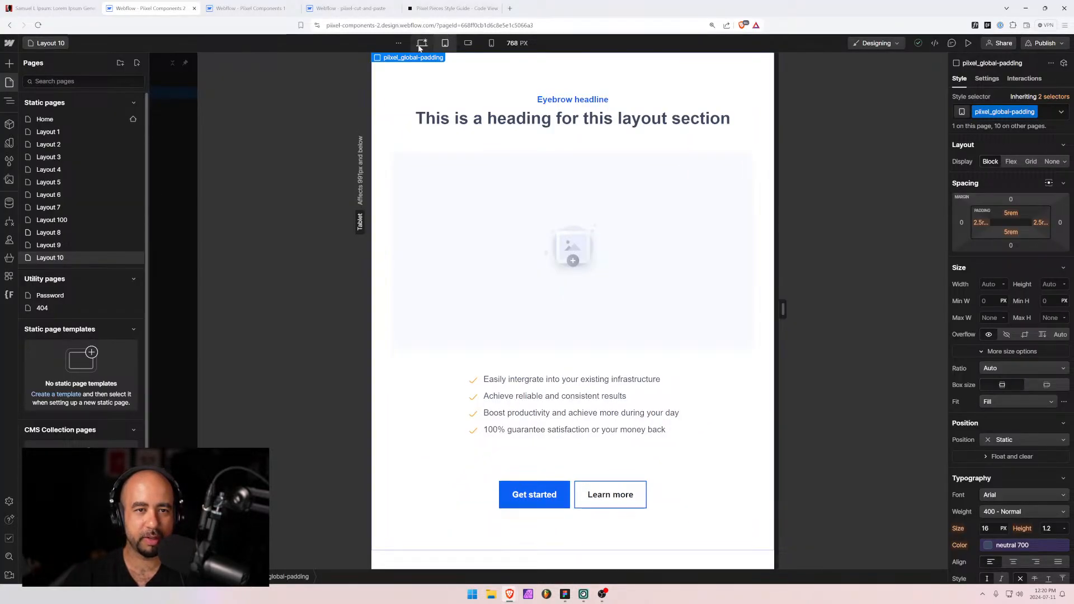
left_click(421, 43)
left_click(133, 258)
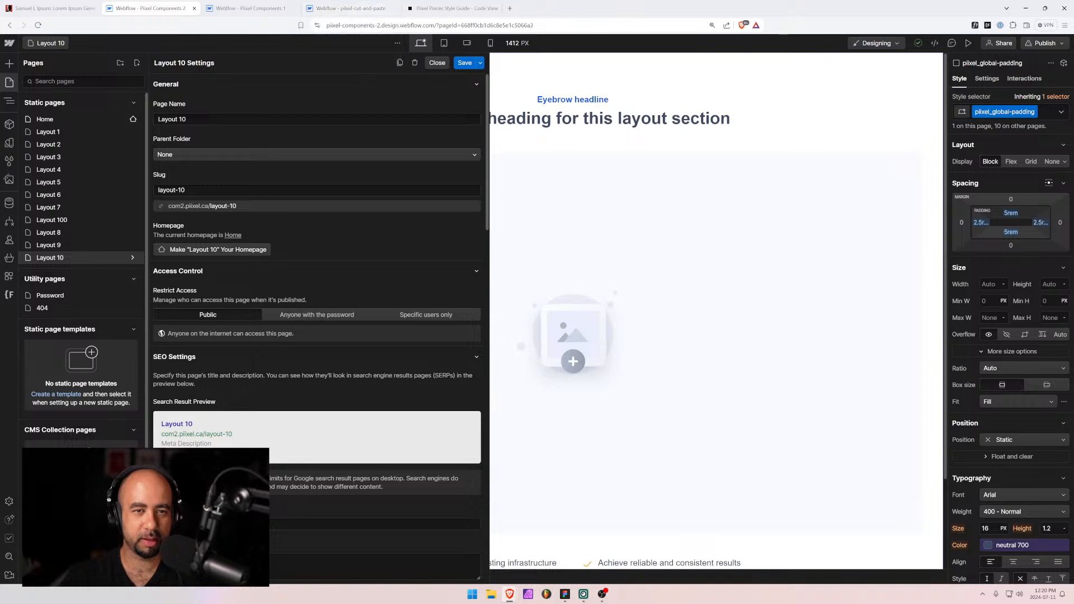
left_click(400, 63)
left_click(182, 119)
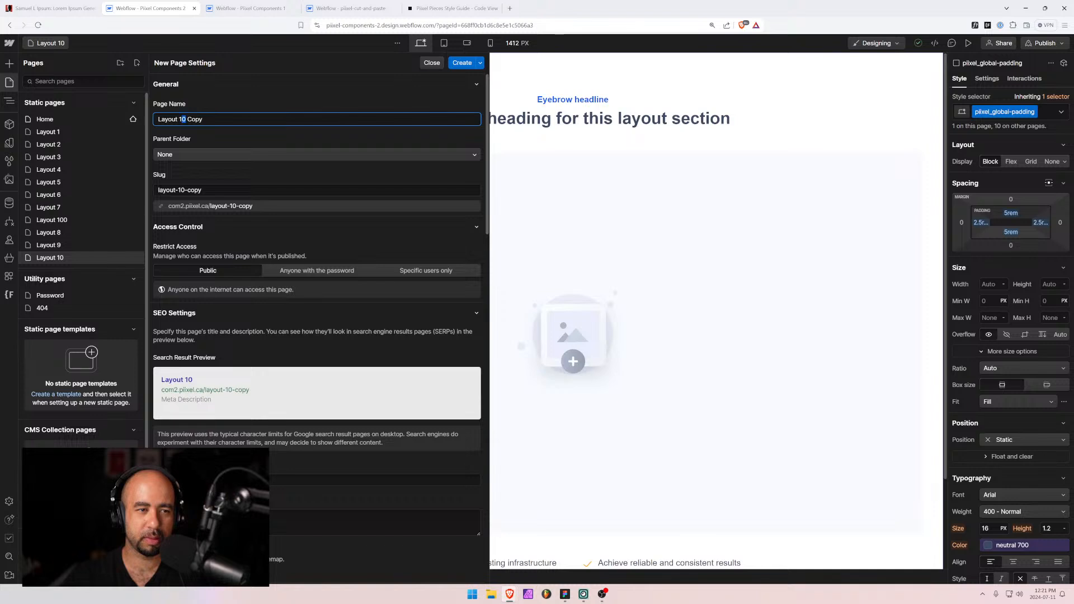
type("1")
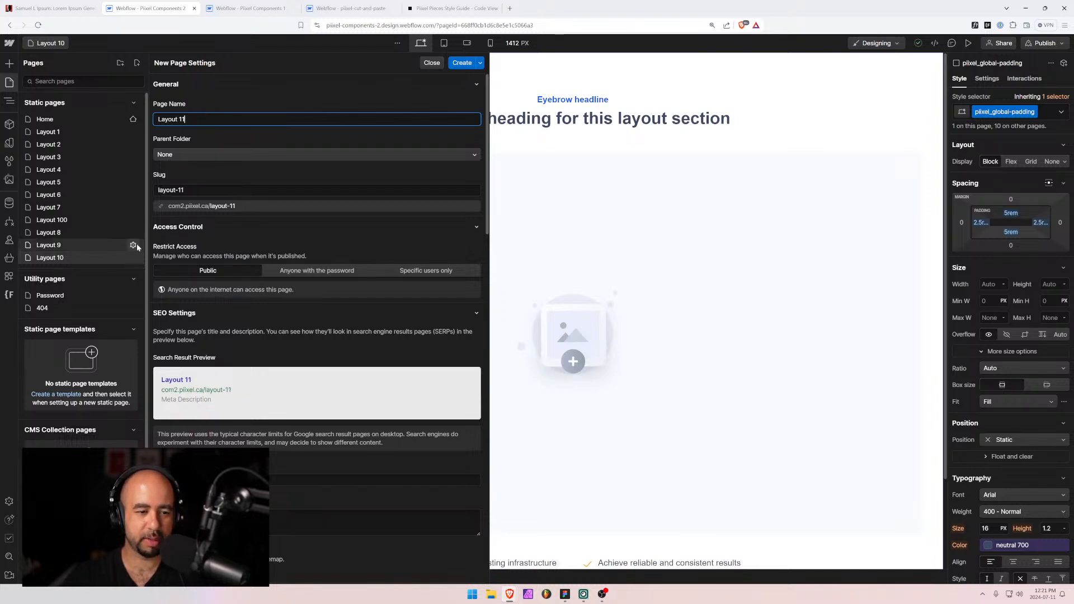
left_click(464, 62)
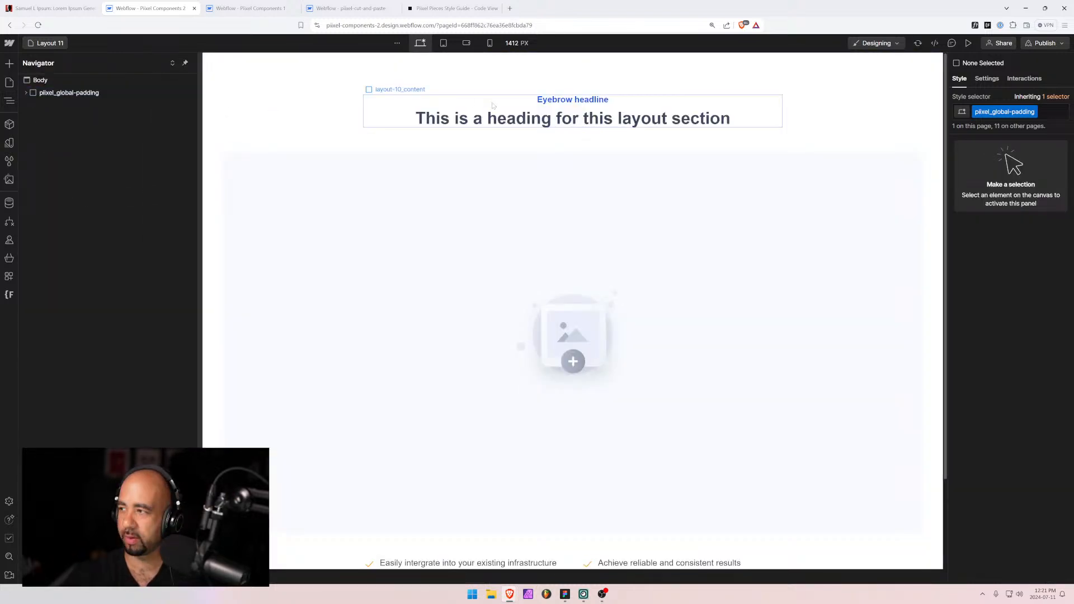
Copy the layout-10 block from the Layout 11 page and delete the old layout-10 block in the pixel-cut-and-paste project.
left_click(26, 92)
left_click(58, 105)
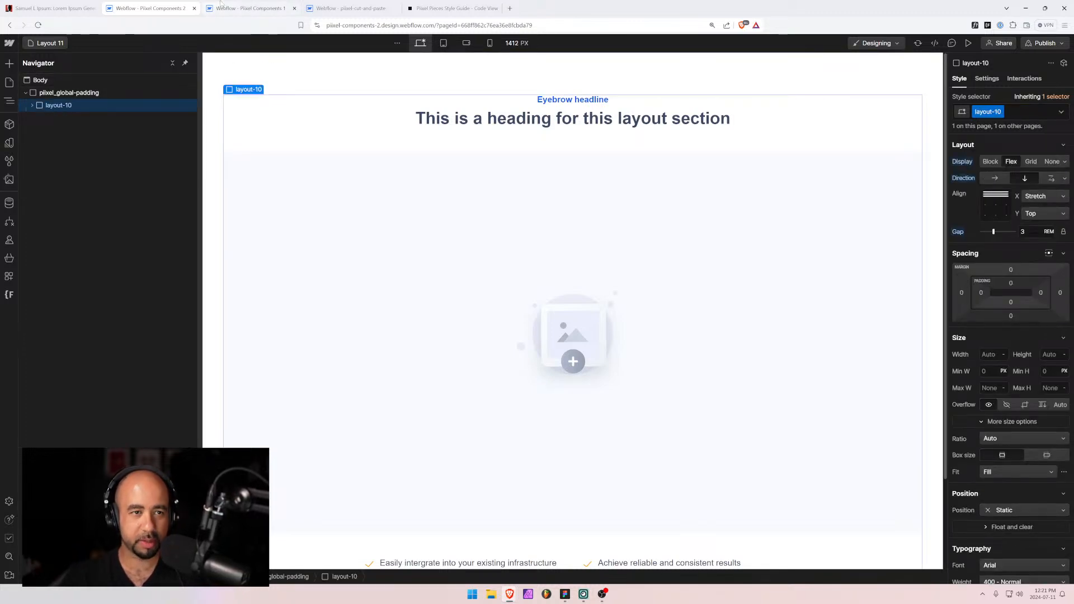
left_click(349, 7)
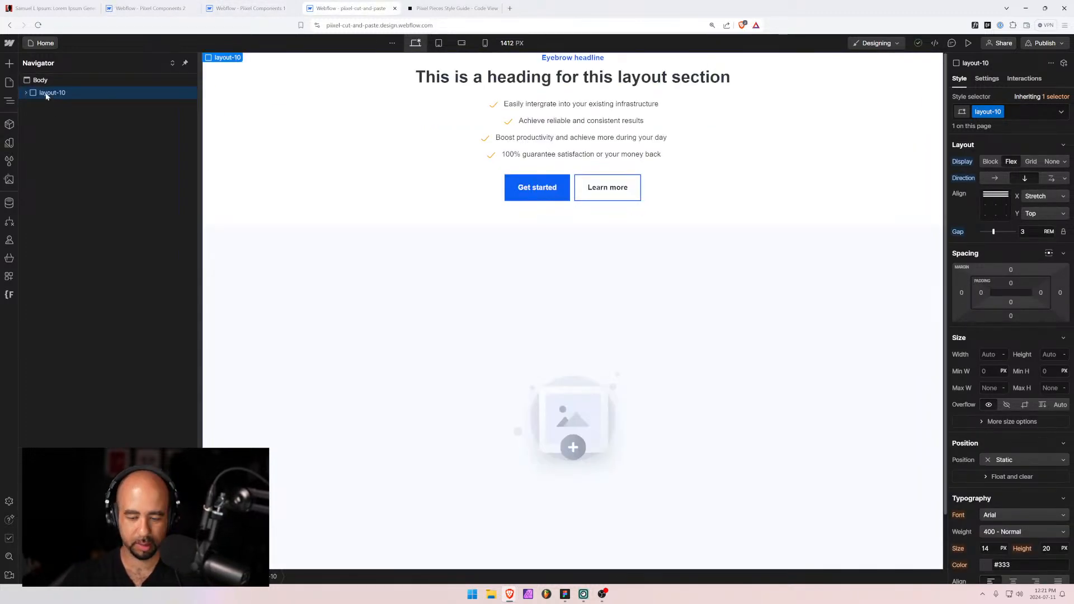
key("Delete")
left_click(36, 81)
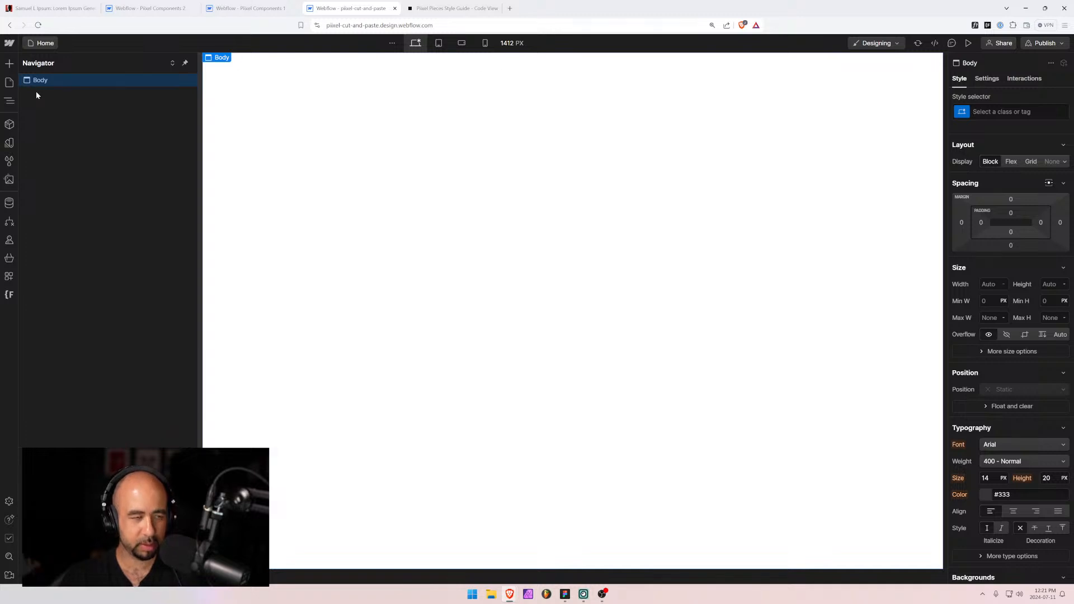
Paste the copied block into the body, delete it again and remove all unused style selectors from the project.
key("ctrl+v")
key("Delete")
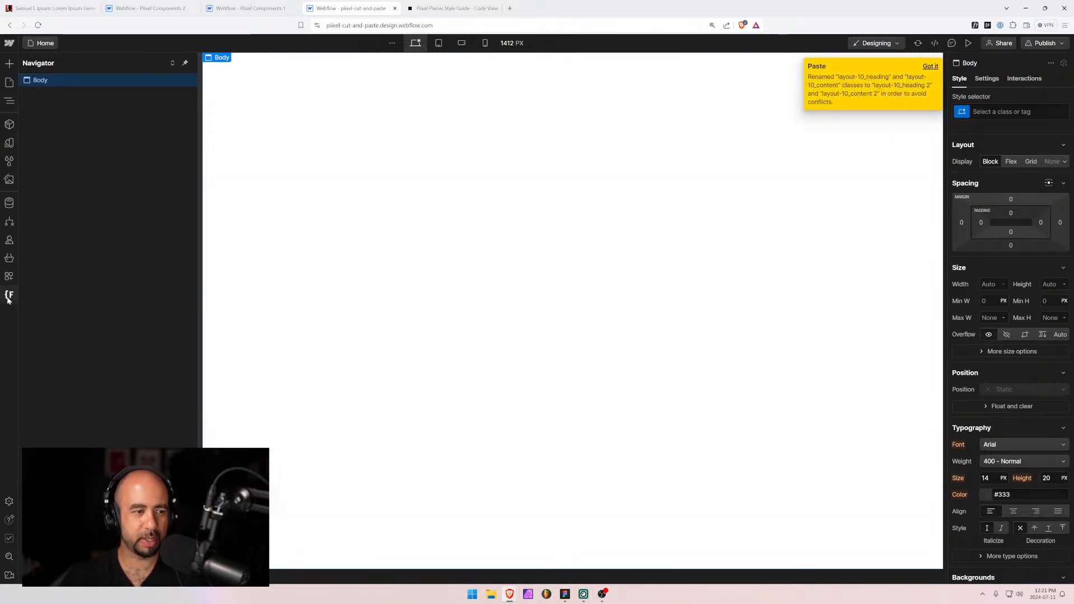
left_click(10, 161)
left_click(137, 63)
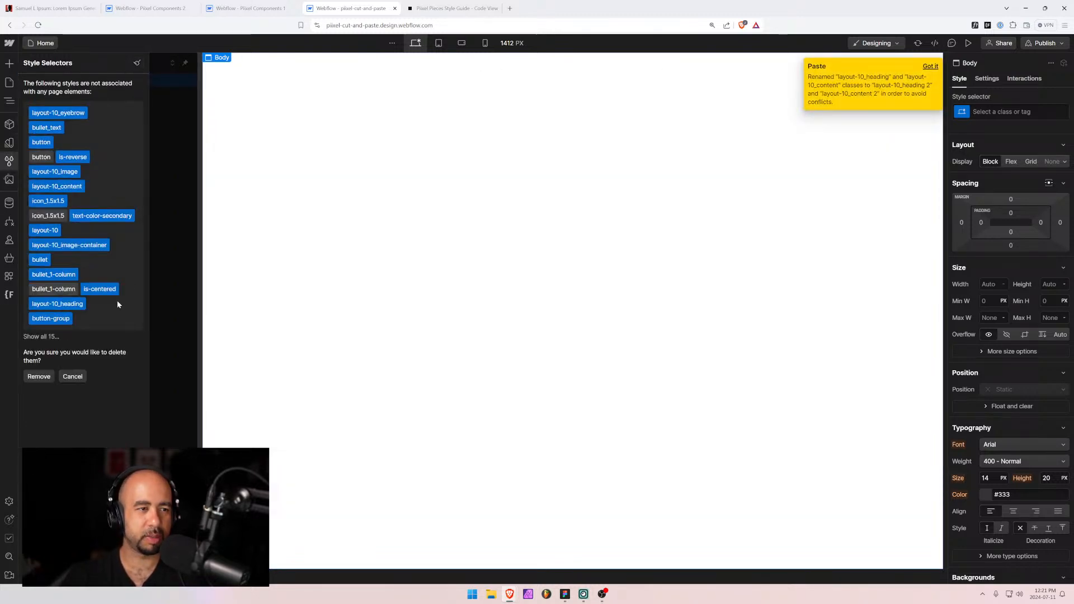
left_click(39, 375)
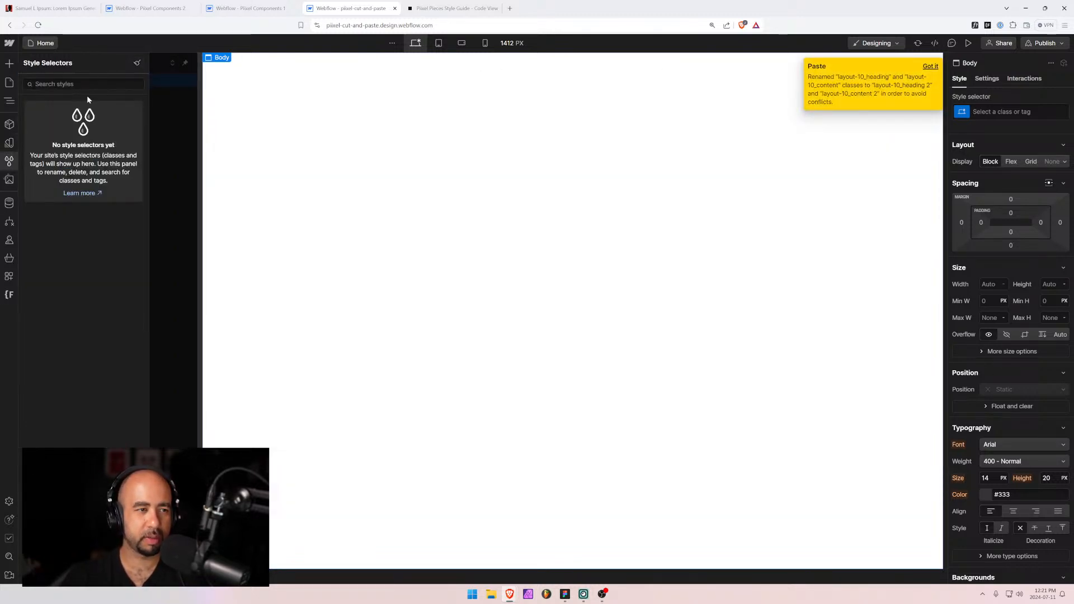
Paste the copied layout-10 block into the emptied body of the Home page.
left_click(10, 82)
left_click(9, 101)
key("ctrl+v")
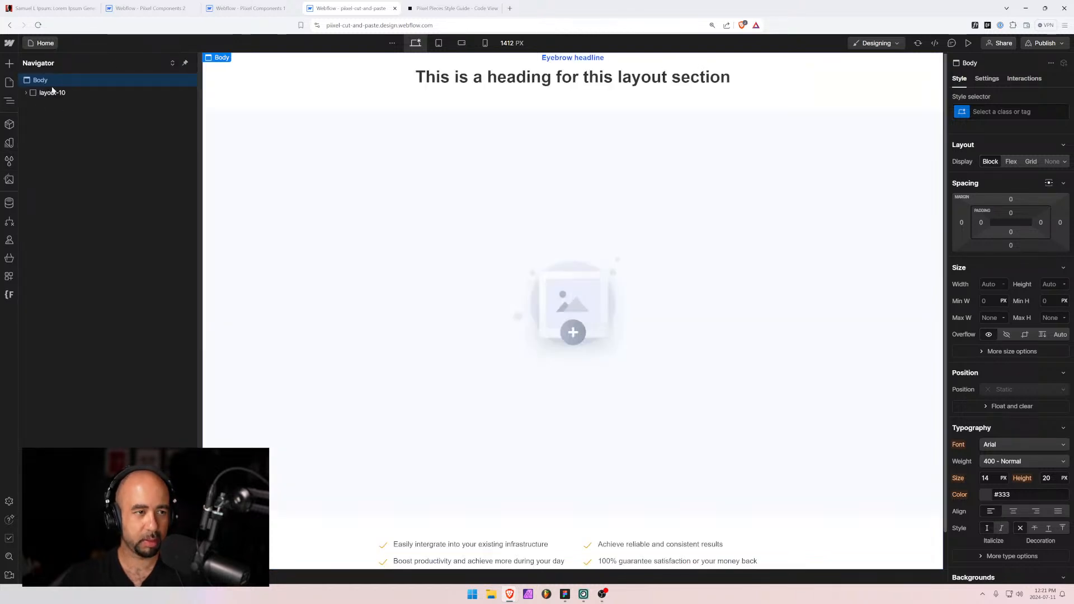
Rename the layout-10 class folder as layout-11 in Folders, save the changes and accept the Designer reload.
left_click(1000, 112)
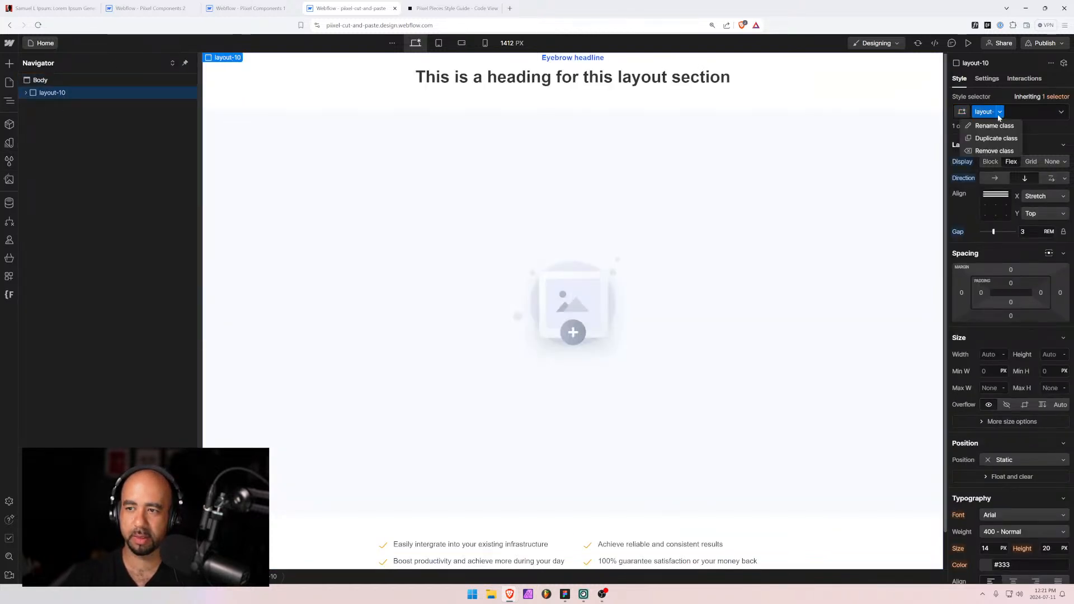
left_click(7, 295)
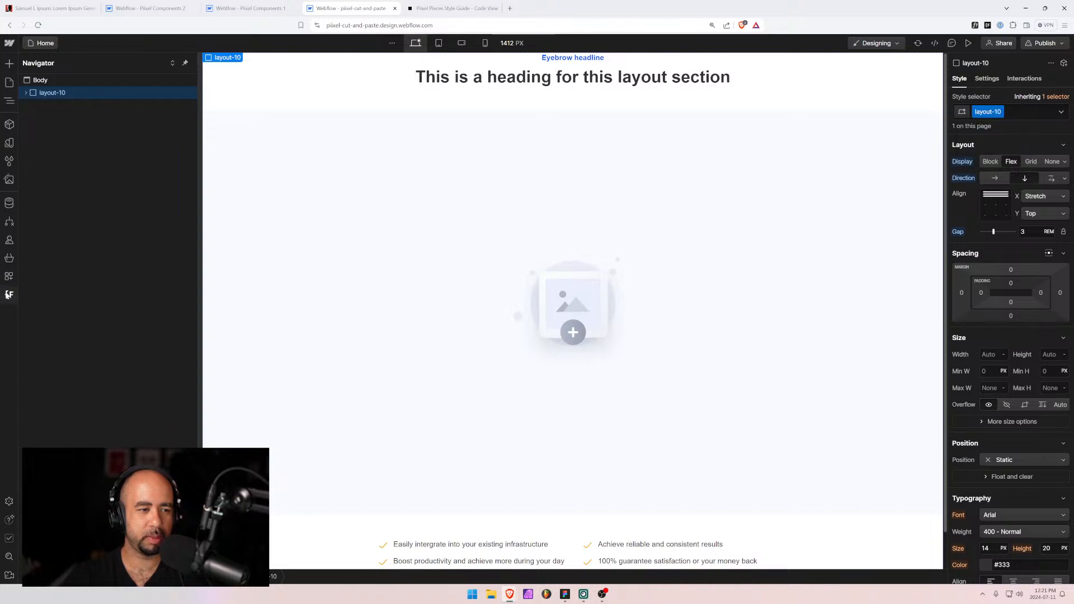
left_click(72, 235)
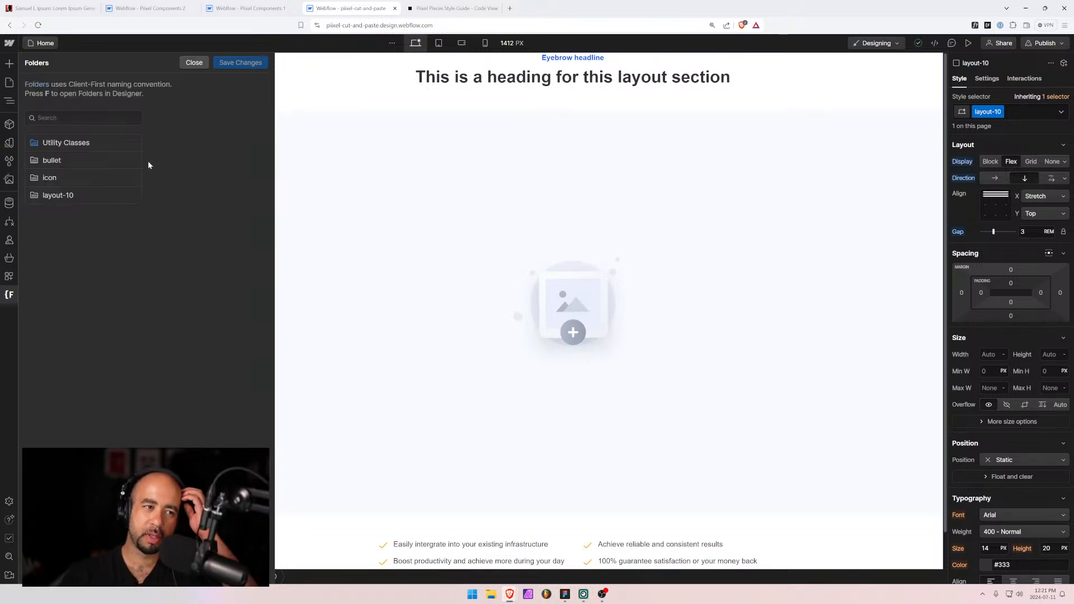
left_click(121, 195)
key("BackSpace")
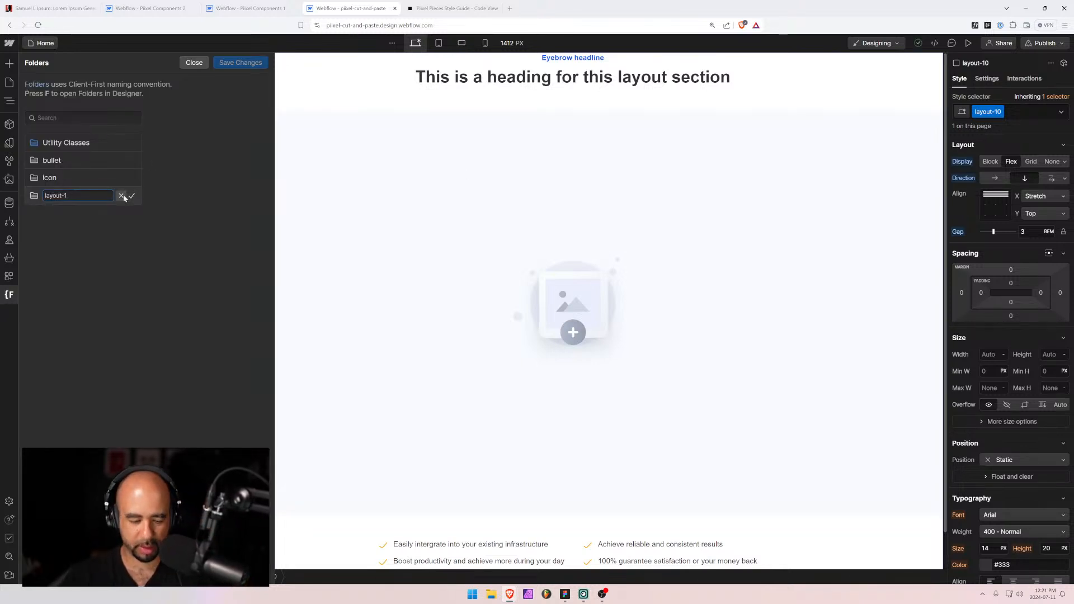
left_click(132, 196)
left_click(224, 62)
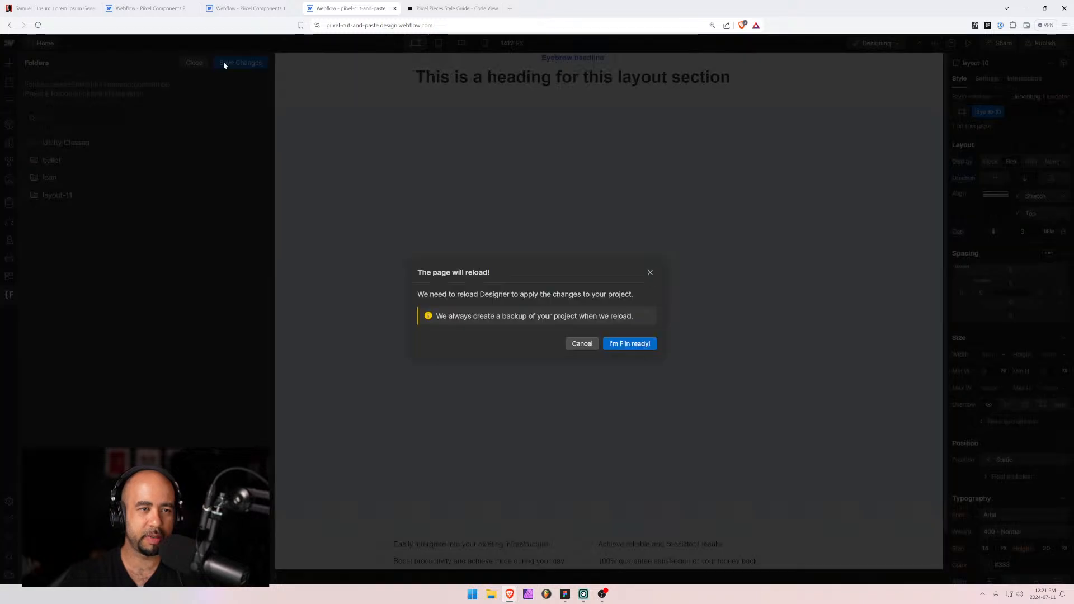
left_click(632, 344)
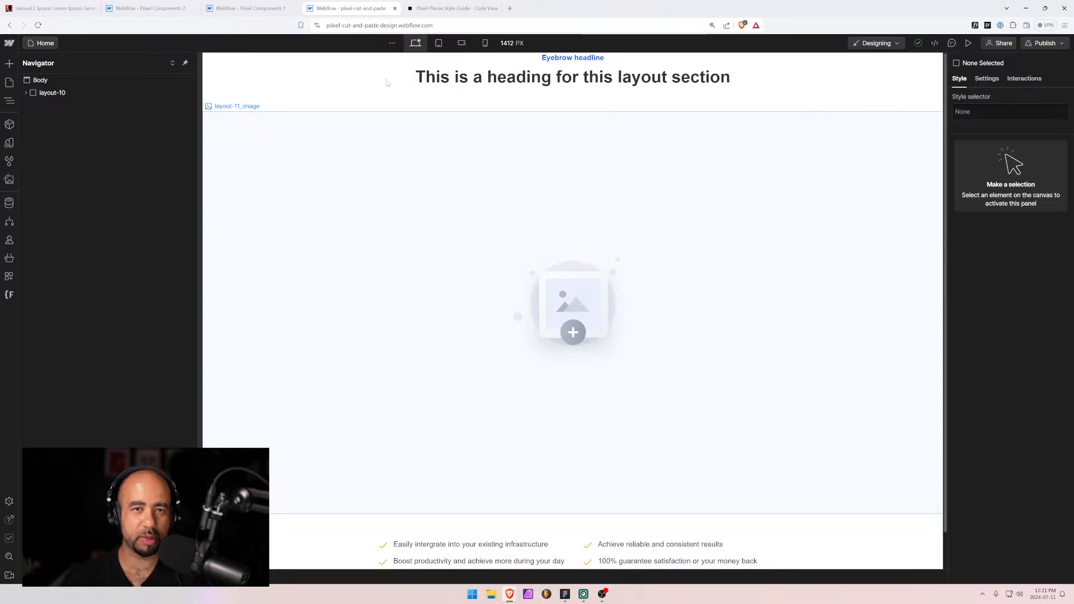
Open the Piixel Pieces website in a new browser tab and go to its Components page.
left_click(510, 8)
type("piix")
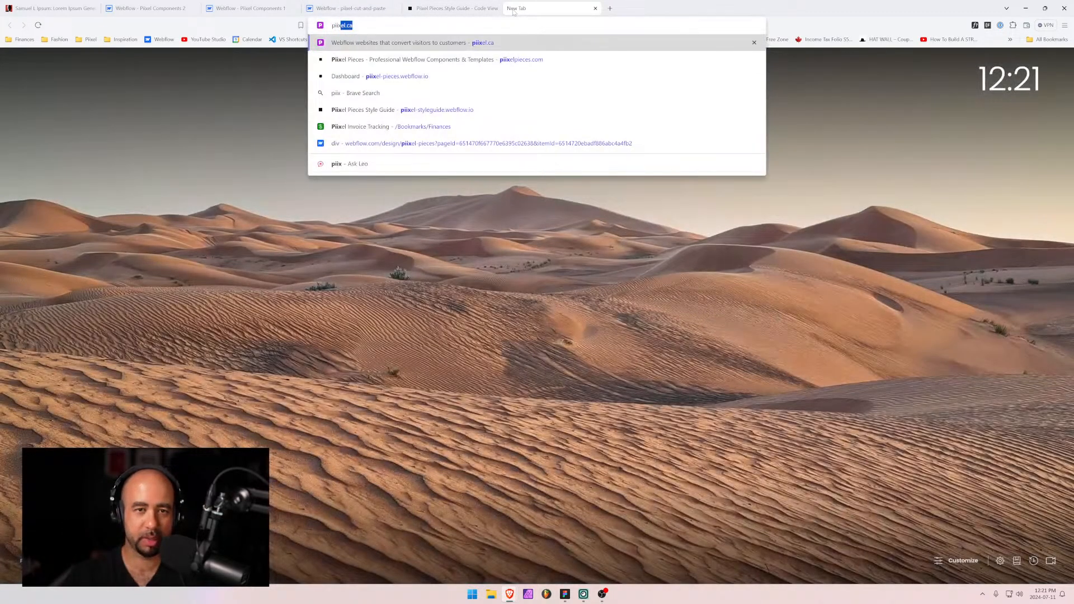
key("Down")
key("Return")
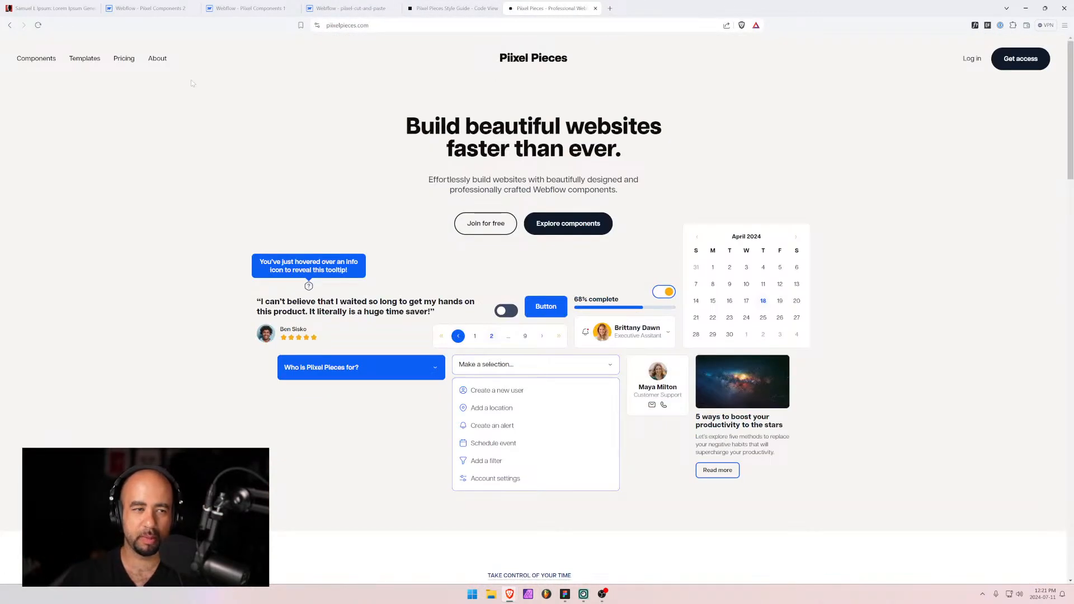
left_click(30, 60)
Examine the component library's cards, from the accordion and banner examples to the blog and call-to-action ones.
scroll(385, 185, "down", 6)
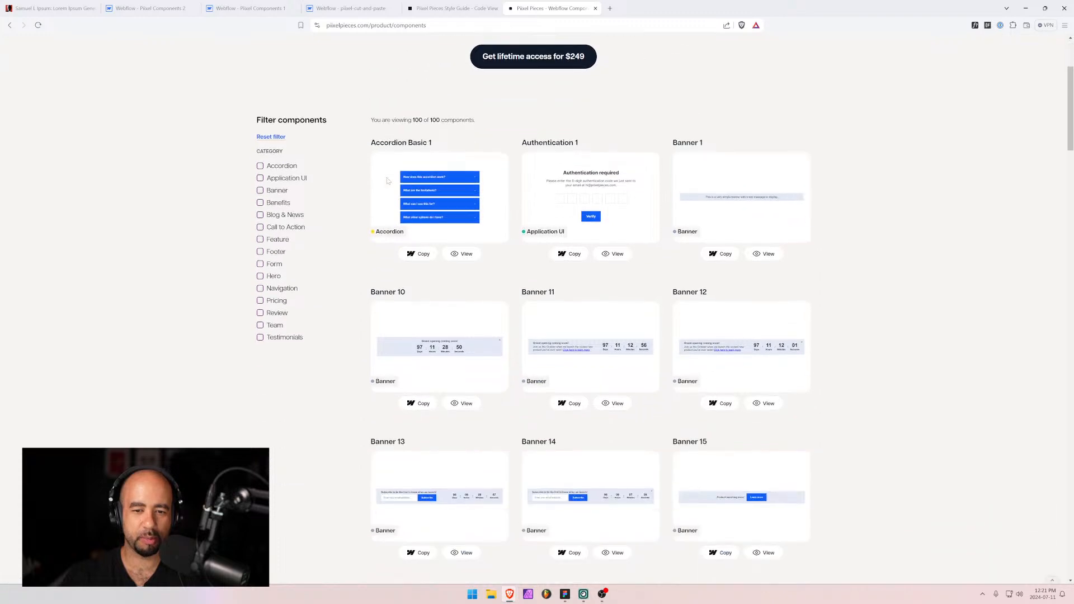
scroll(384, 185, "down", 20)
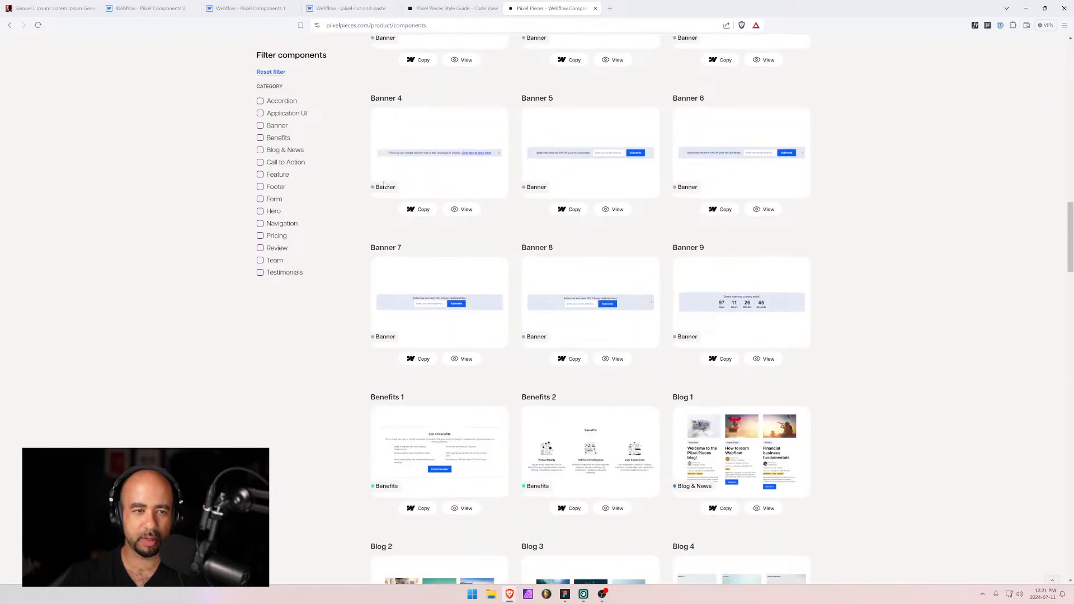
scroll(729, 240, "down", 2)
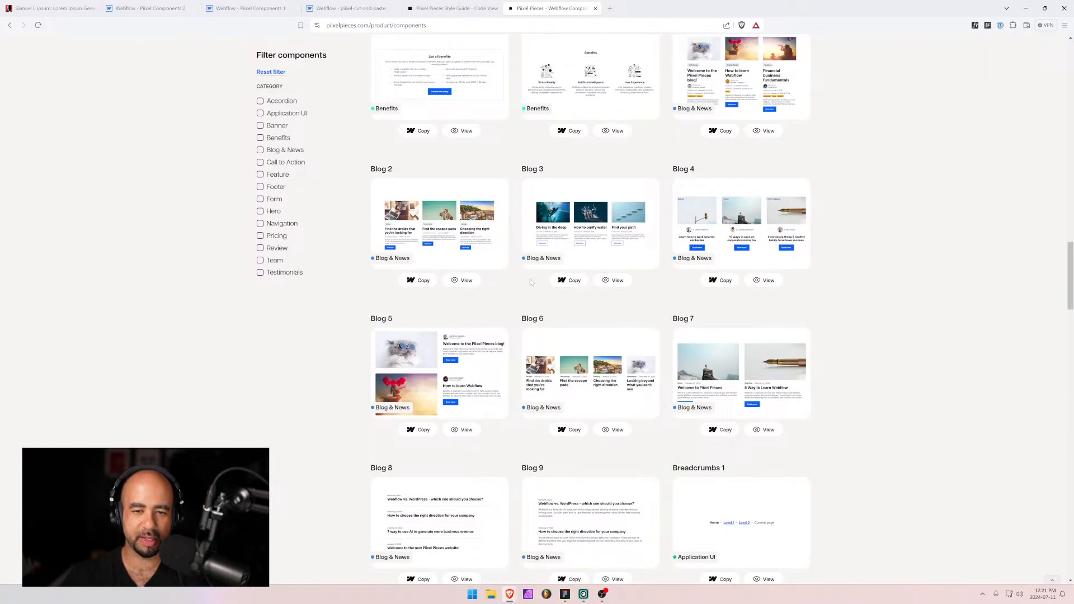
scroll(583, 406, "down", 3)
scroll(643, 330, "up", 3)
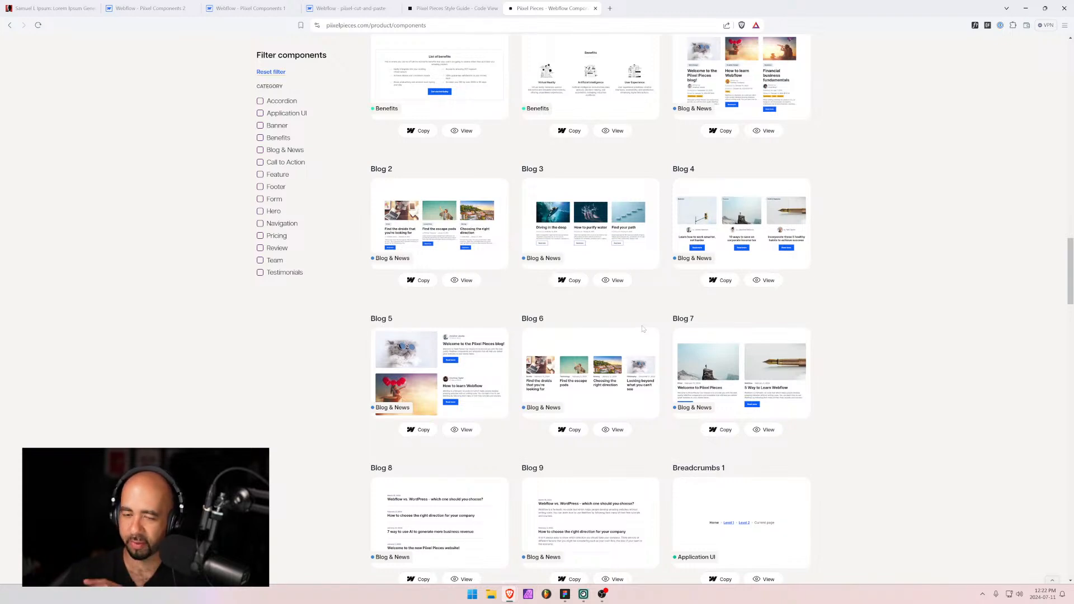
scroll(482, 279, "down", 2)
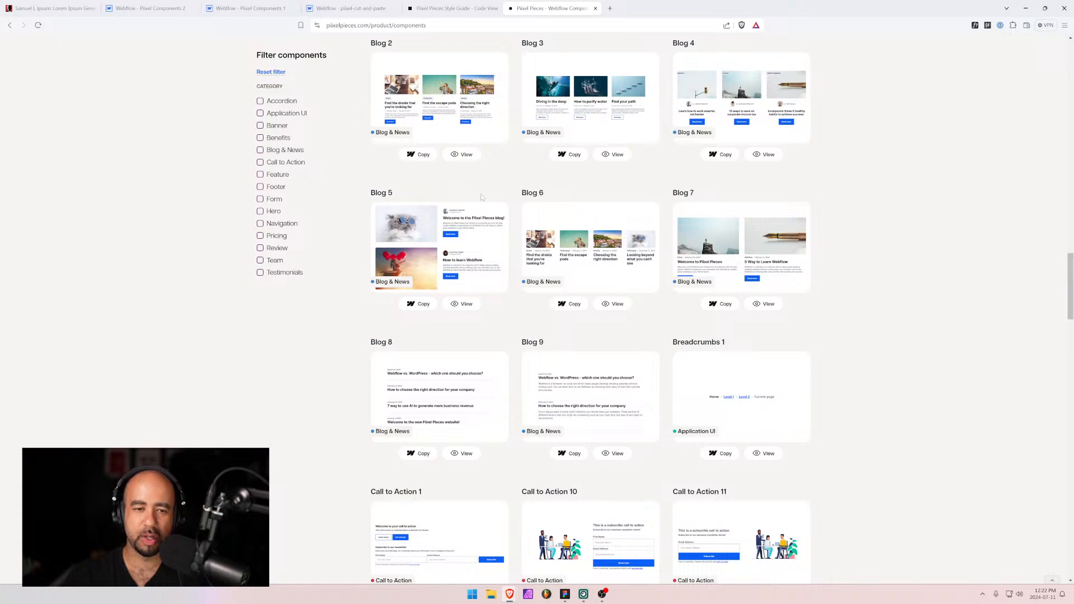
scroll(552, 302, "down", 3)
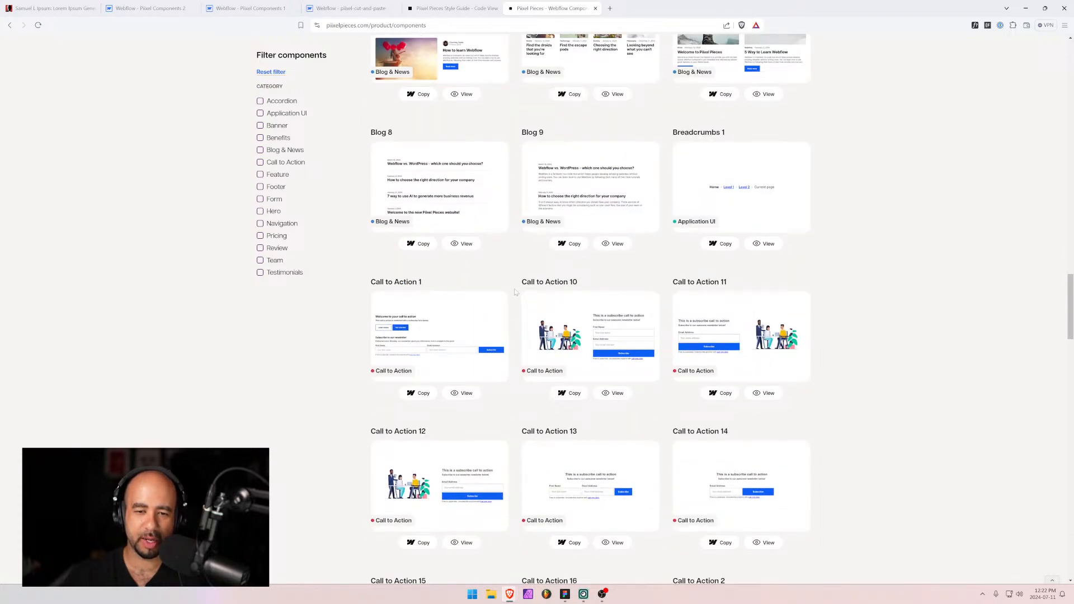
scroll(515, 291, "up", 20)
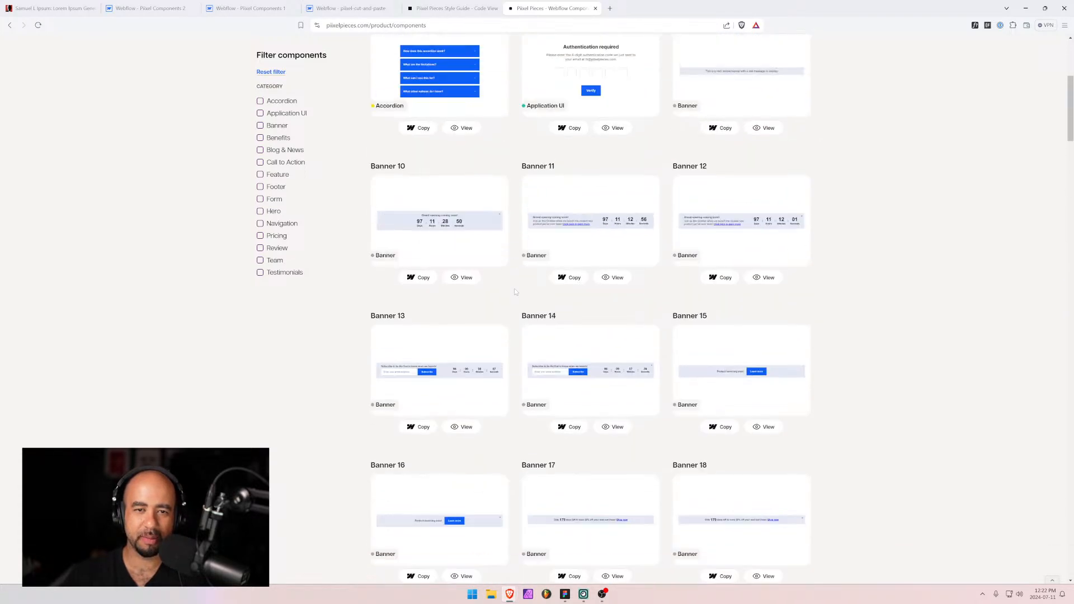
scroll(515, 292, "up", 5)
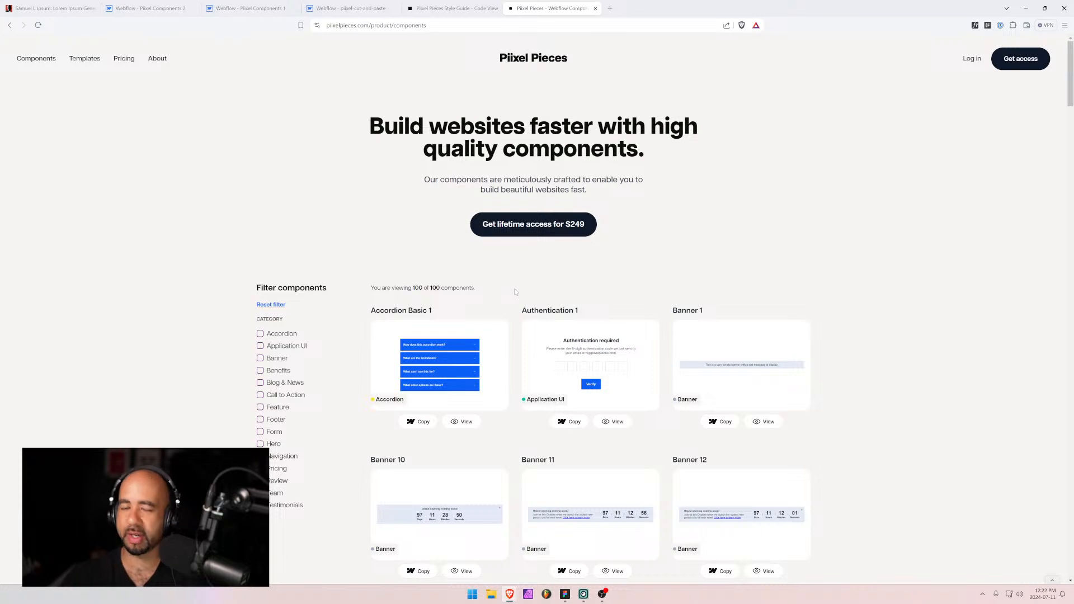
Rename the outer block's layout-10 class as layout-11 in the pixel-cut-and-paste project.
left_click(147, 8)
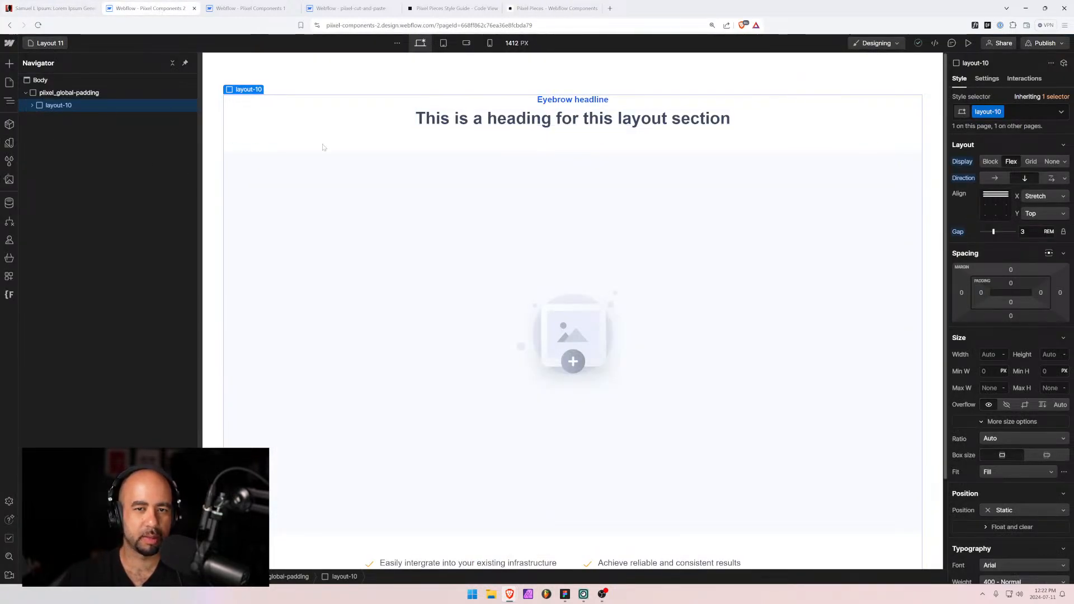
left_click(31, 106)
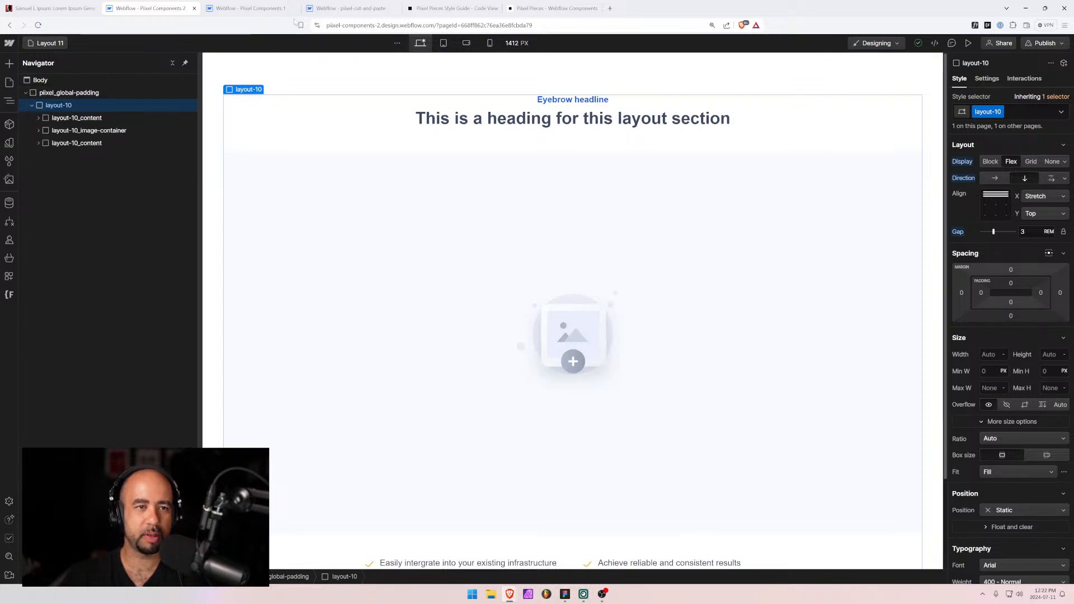
left_click(349, 8)
left_click(27, 94)
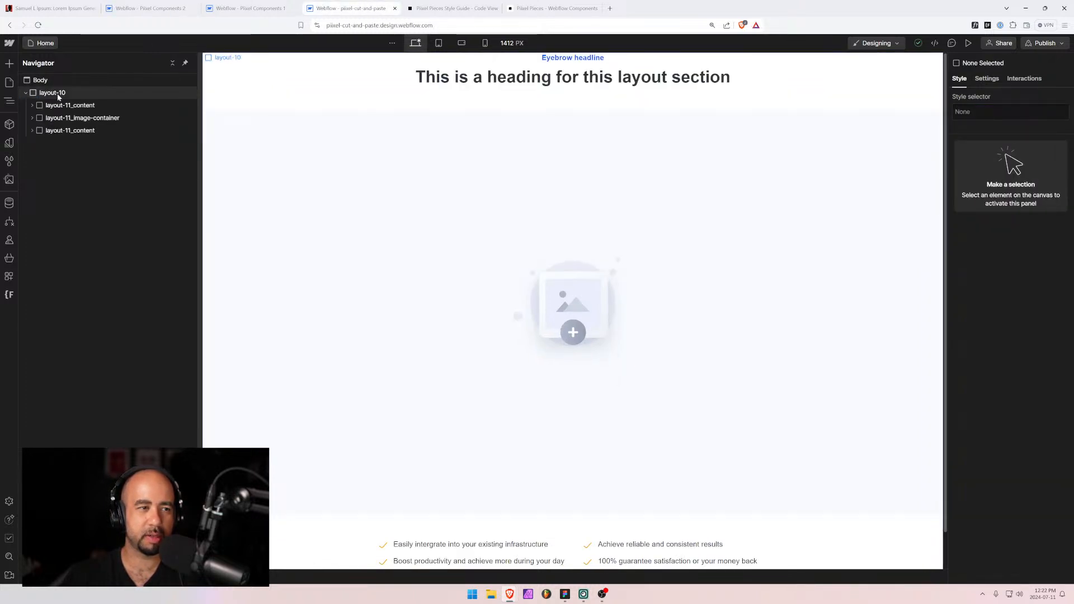
left_click(989, 112)
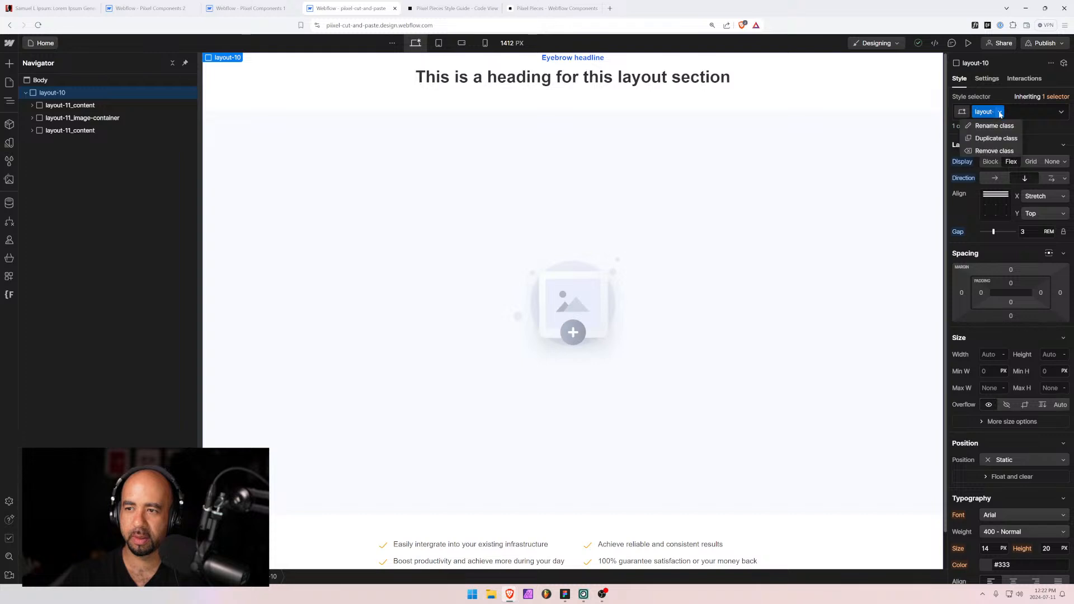
left_click(990, 126)
type("1")
key("Return")
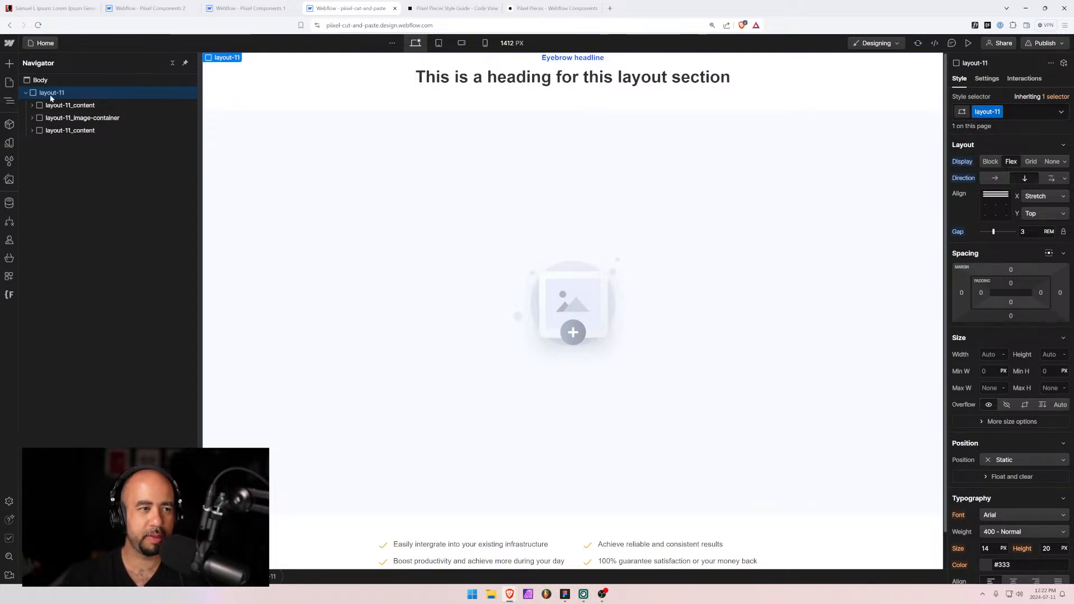
Replace the layout-10 block on the Layout 11 page with the renamed layout-11 block, pasted inside piixel_global-padding.
left_click(146, 8)
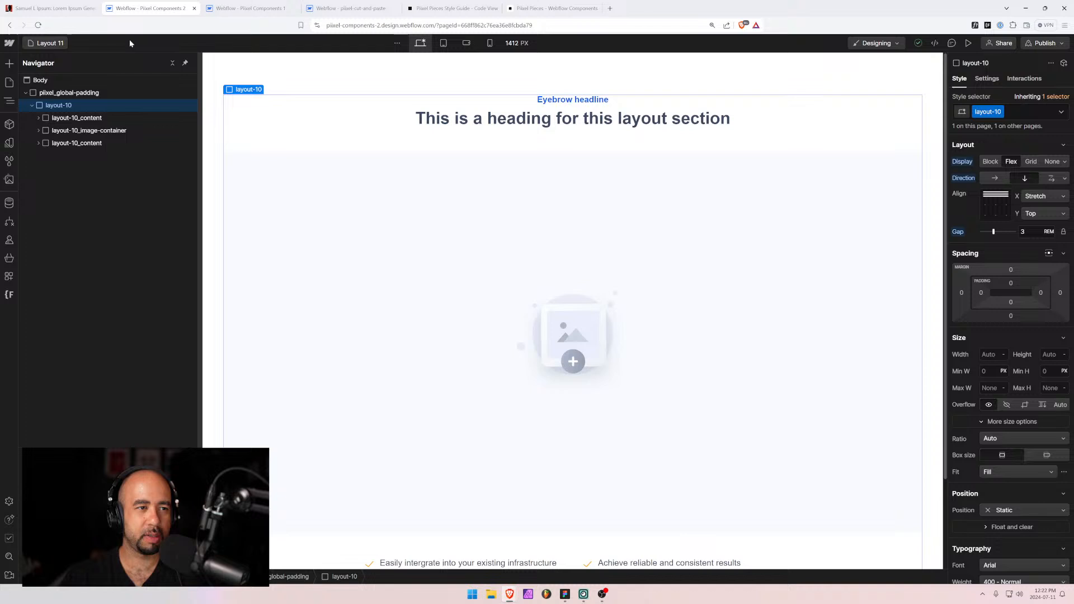
key("Delete")
left_click(55, 93)
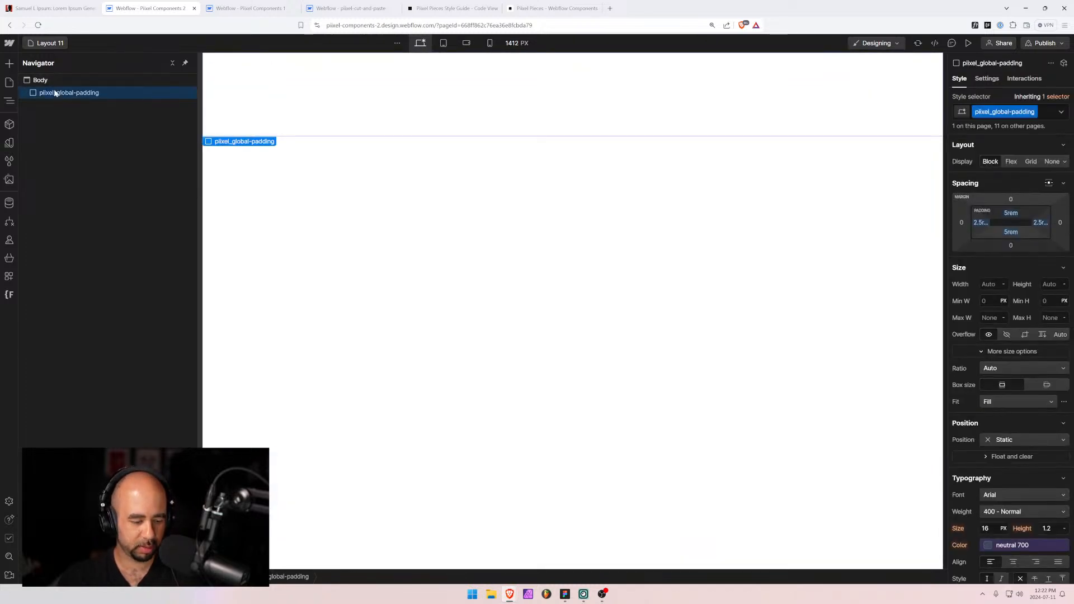
key("ctrl+v")
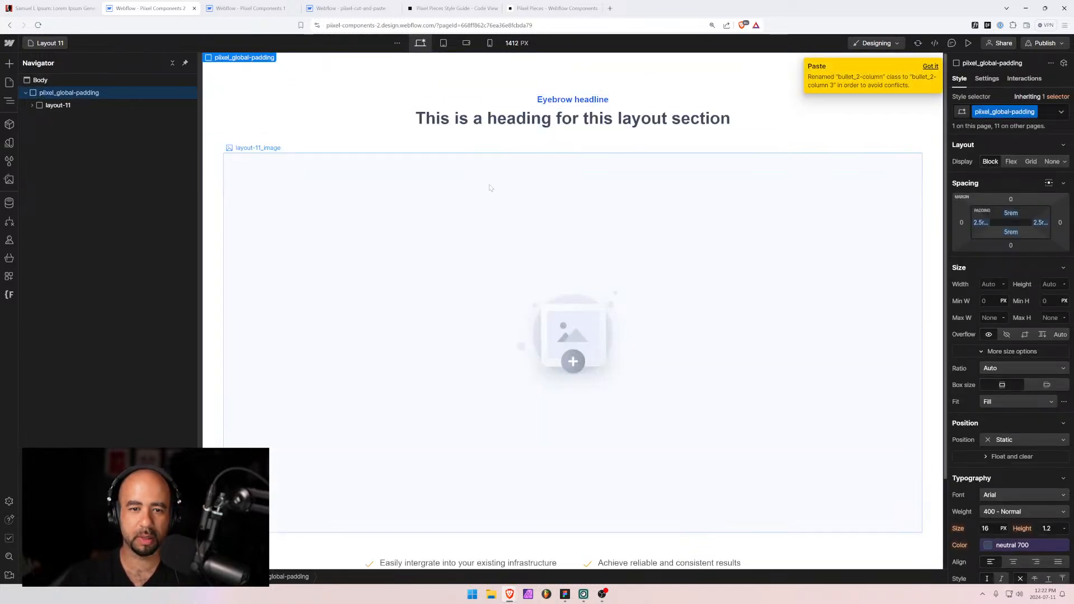
Try to remove the bullet_2-column 3 class from the bullet list in the lower layout-11_content block.
scroll(485, 184, "down", 2)
left_click(571, 463)
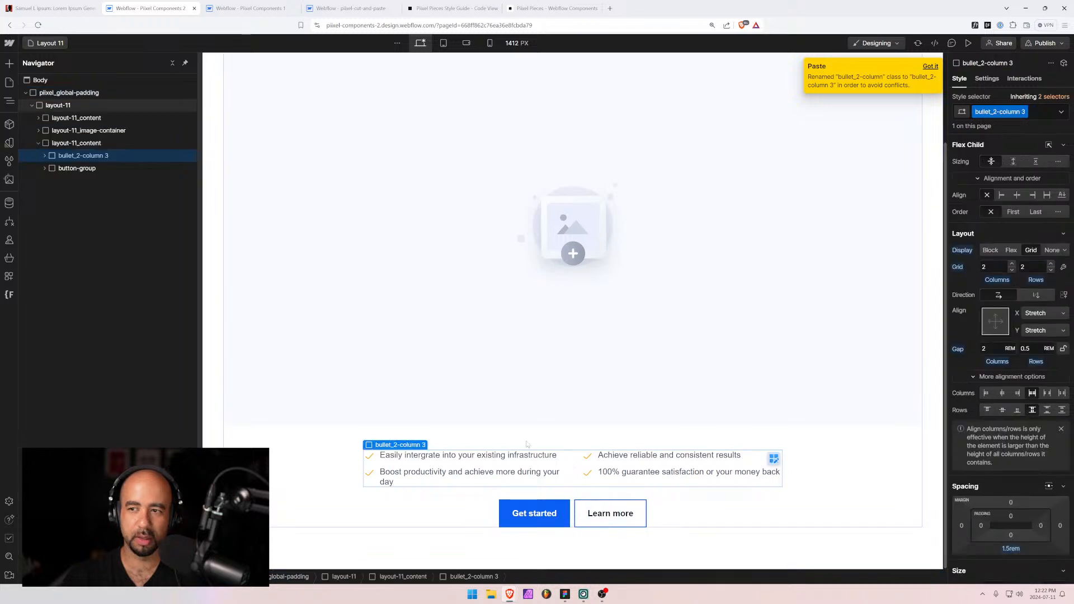
left_click(1039, 110)
key("BackSpace")
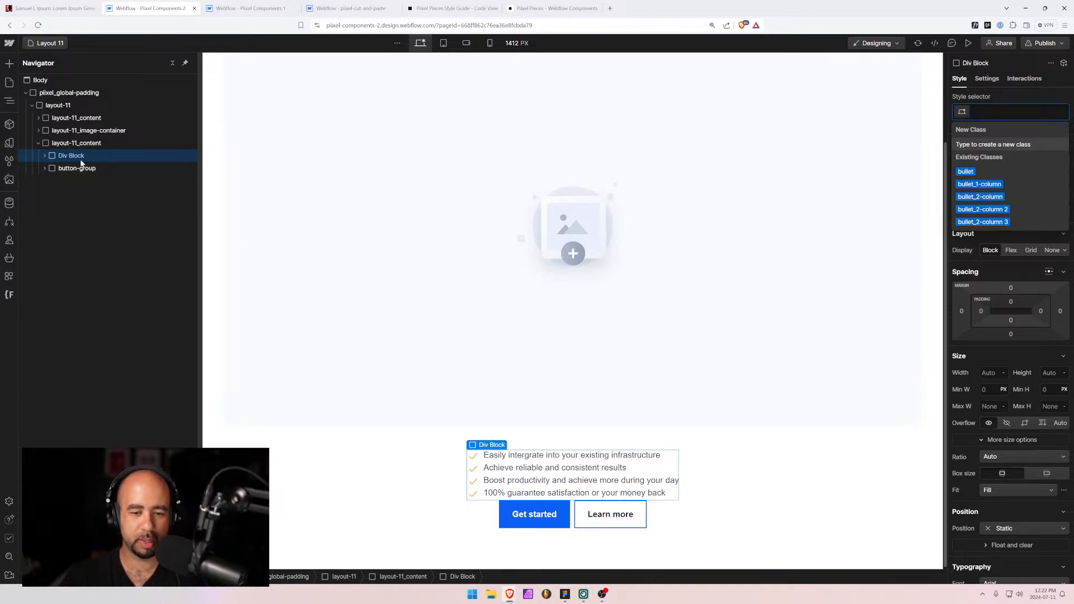
left_click(582, 481)
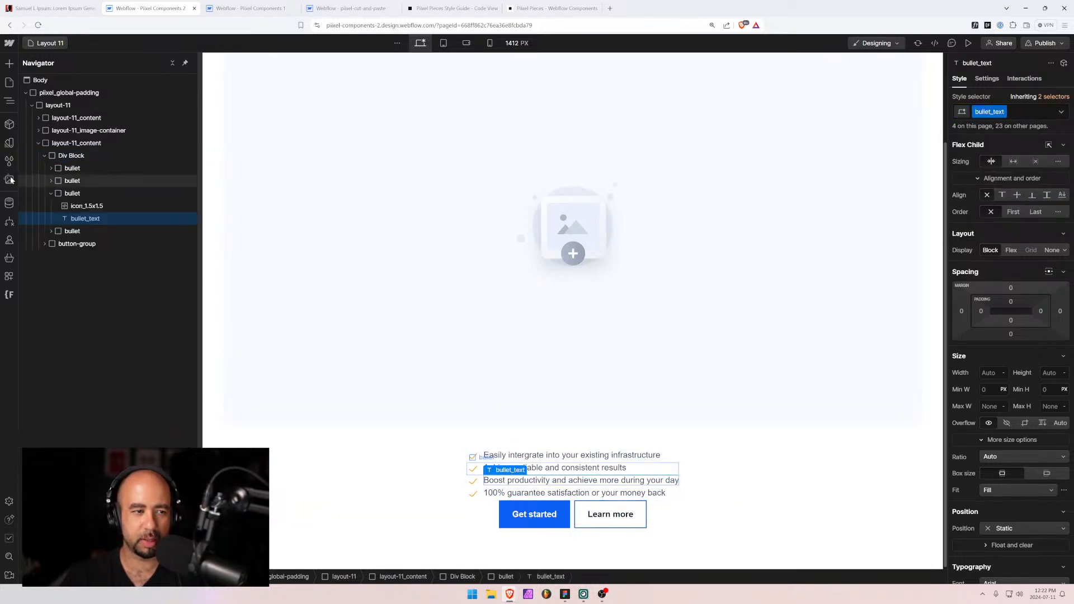
left_click(39, 156)
left_click(45, 156)
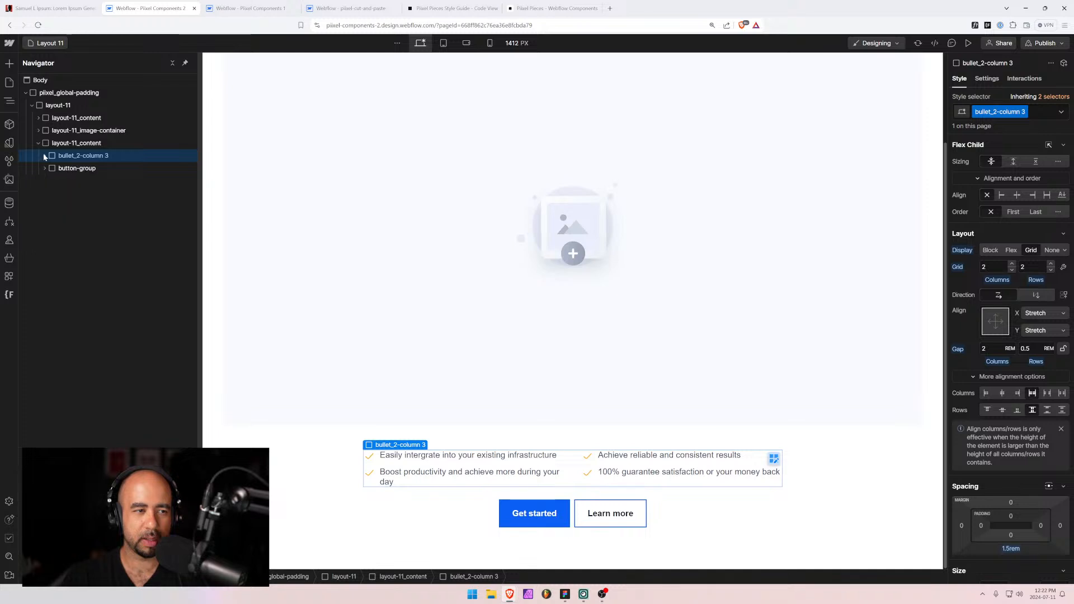
Check the Layout 9, Layout 8 and Layout 7 pages for a paragraph element that can be reused.
left_click(47, 43)
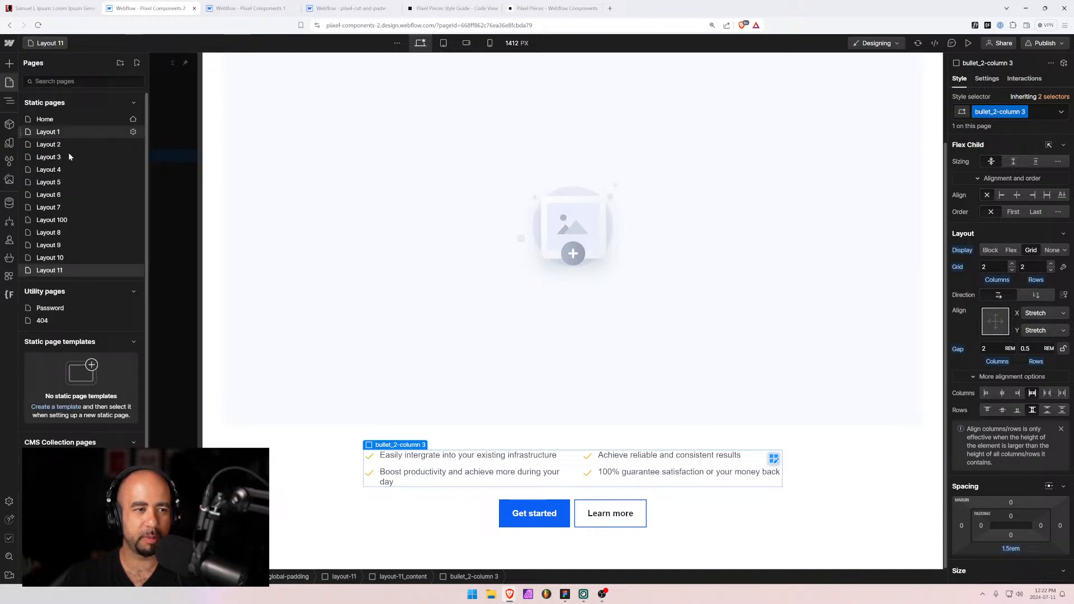
left_click(50, 245)
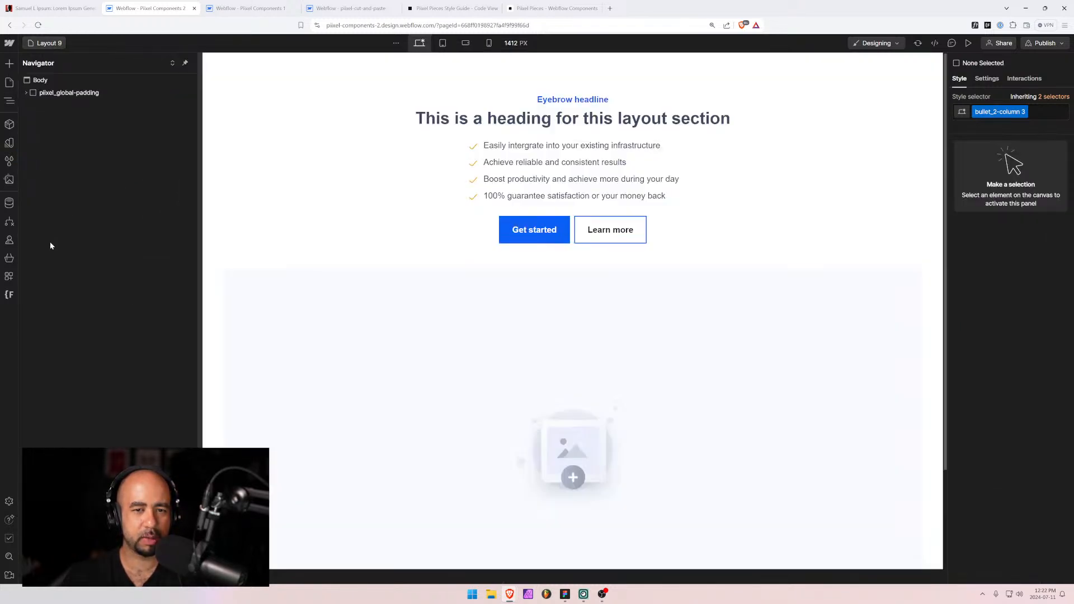
left_click(36, 47)
left_click(46, 225)
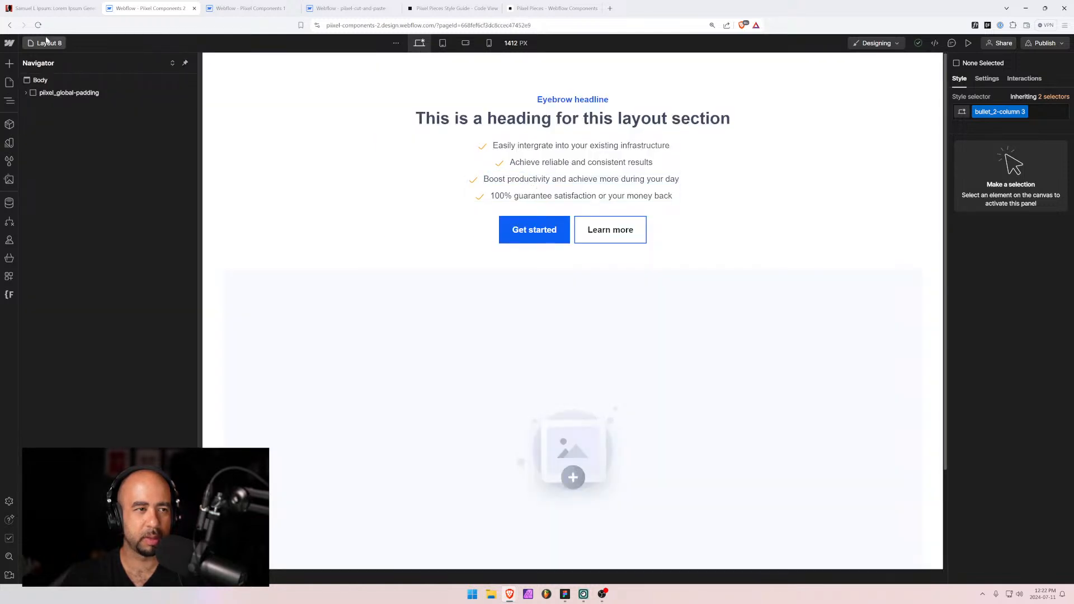
left_click(47, 43)
left_click(44, 208)
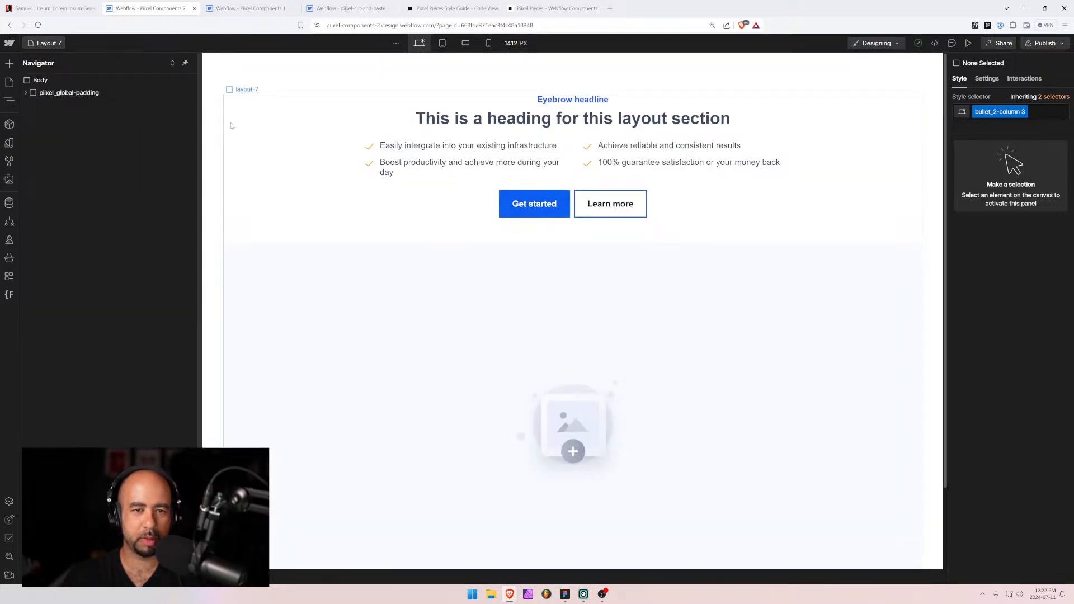
Copy the layout-2_paragraph element from the Layout 2 page and paste it into the layout-11 block of the pixel-cut-and-paste project.
left_click(47, 43)
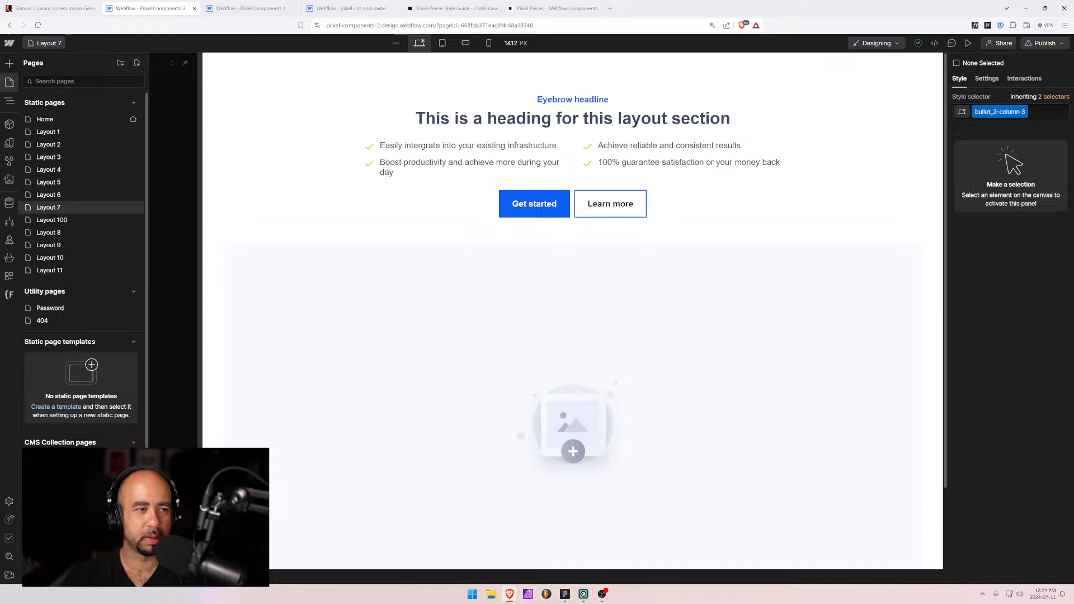
left_click(44, 144)
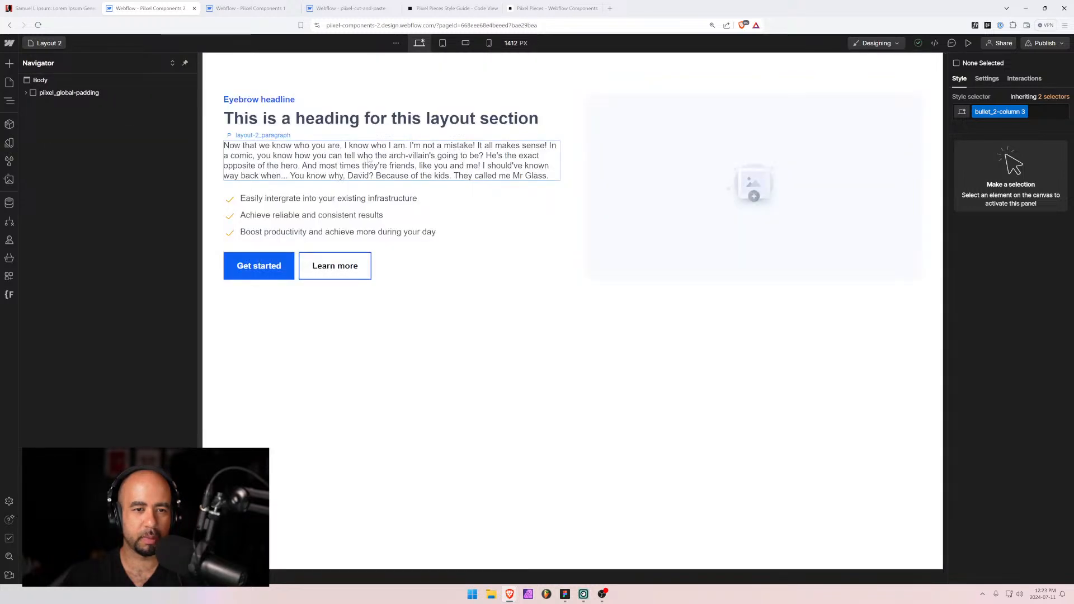
left_click(369, 163)
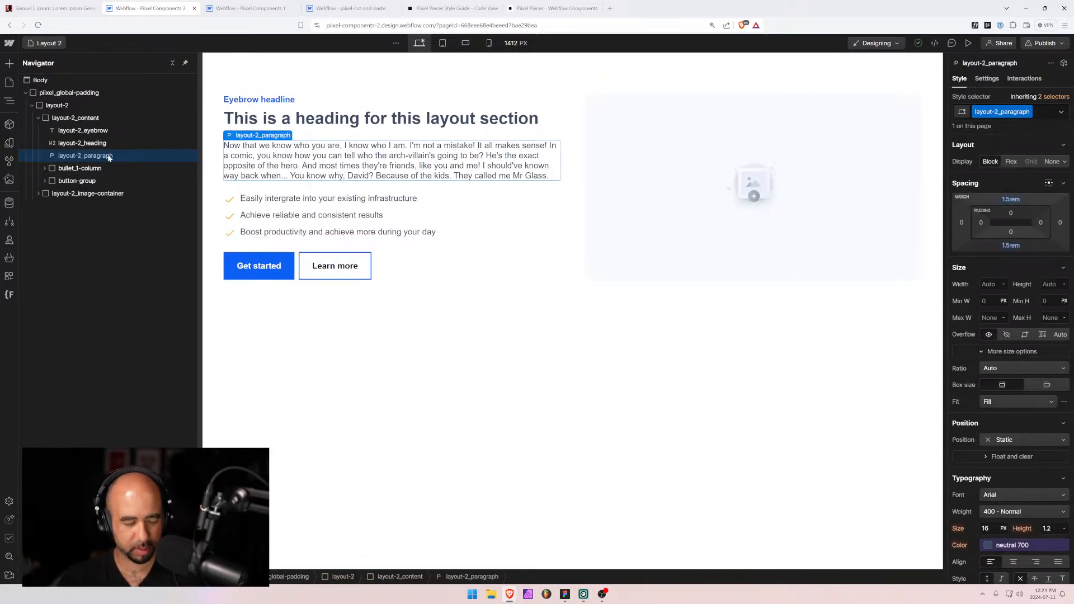
key("p")
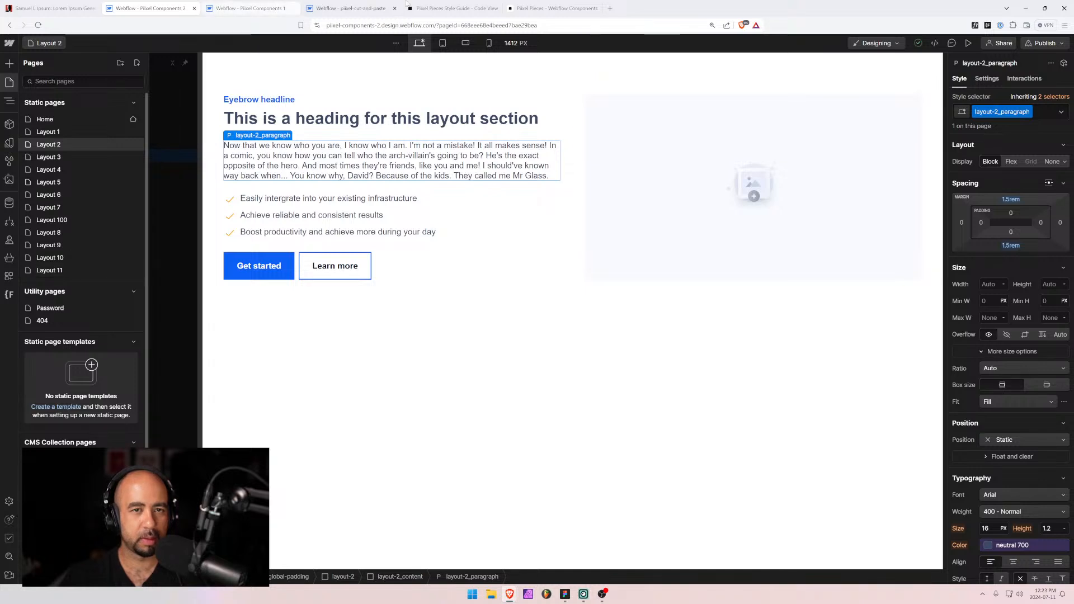
left_click(252, 8)
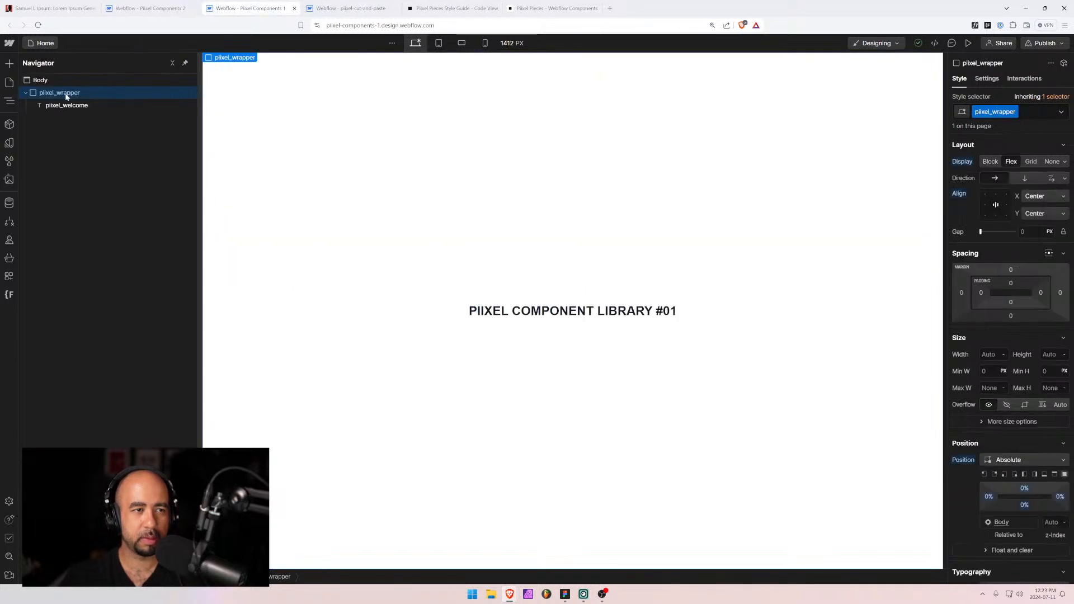
left_click(354, 6)
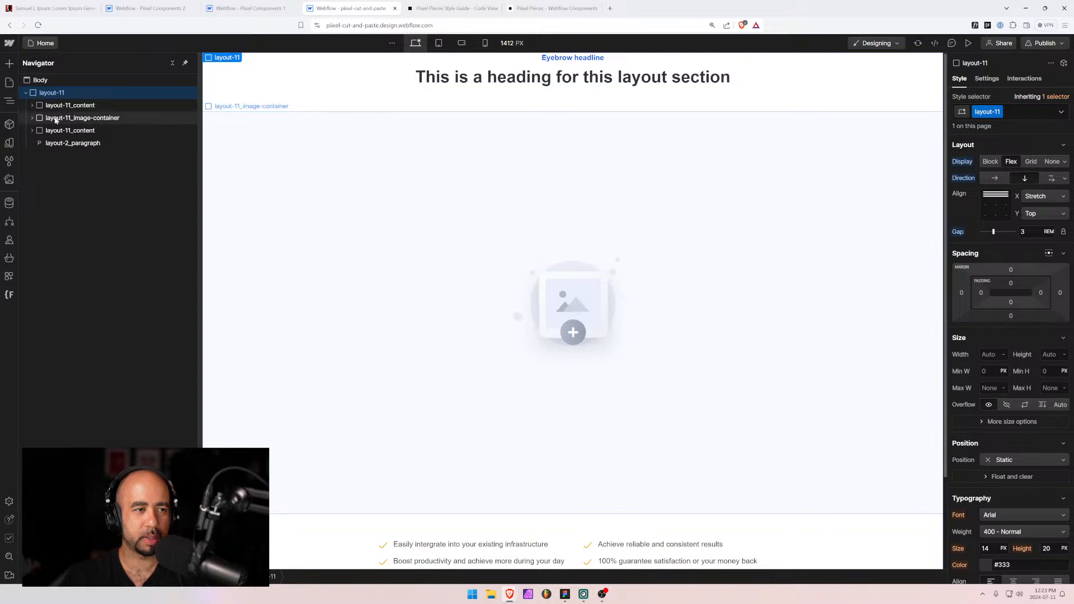
key("ctrl+v")
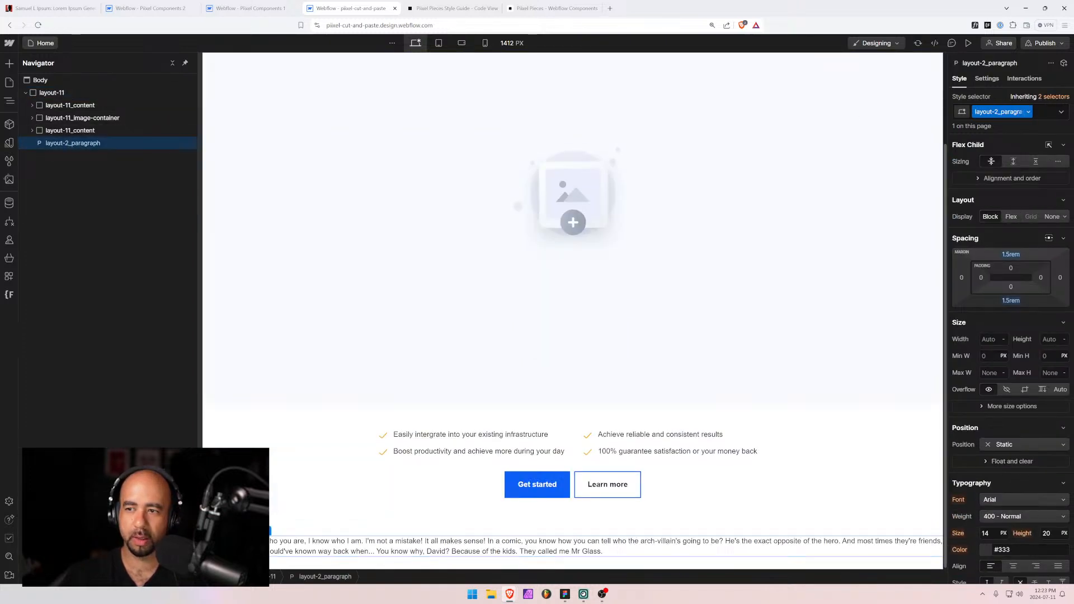
Rename the pasted paragraph's class as layout-11_paragraph.
double_click(1001, 112)
left_click(995, 111)
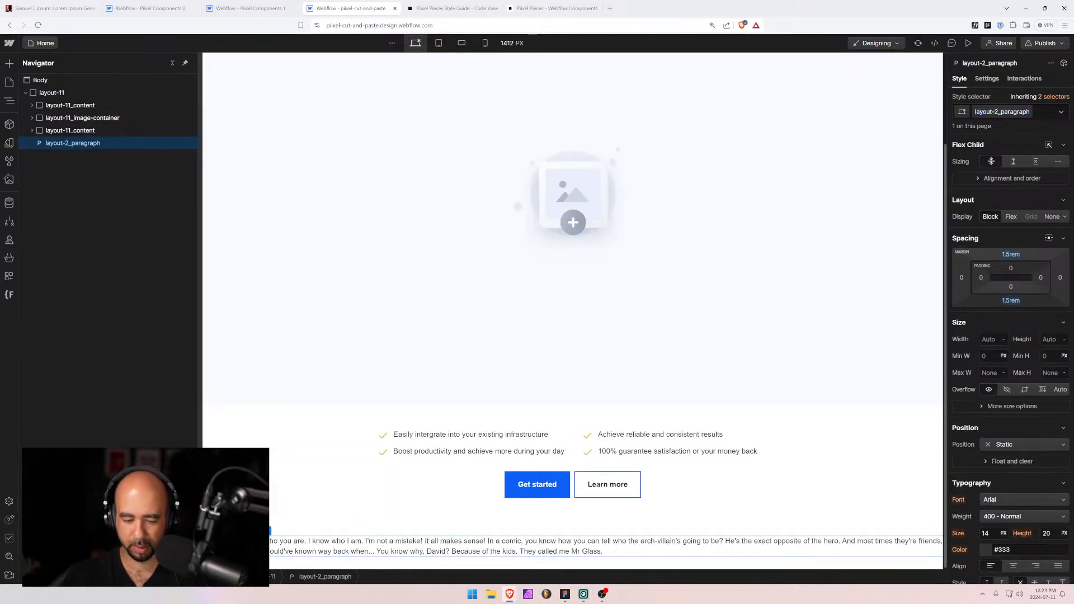
key("Return")
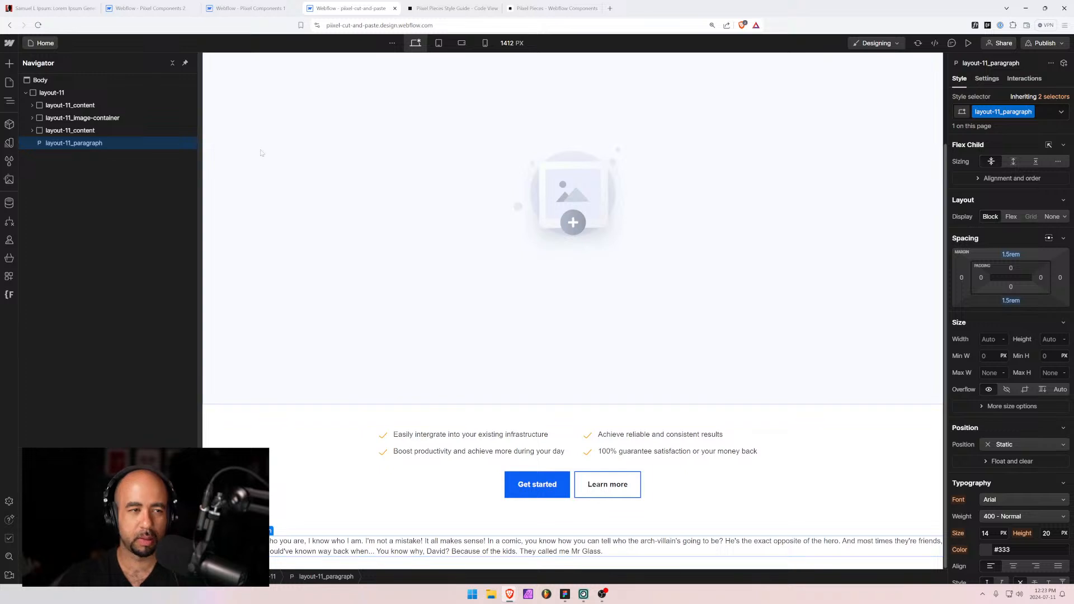
Return to the Pixel Components 2 project and open its Layout 11 page.
left_click(147, 8)
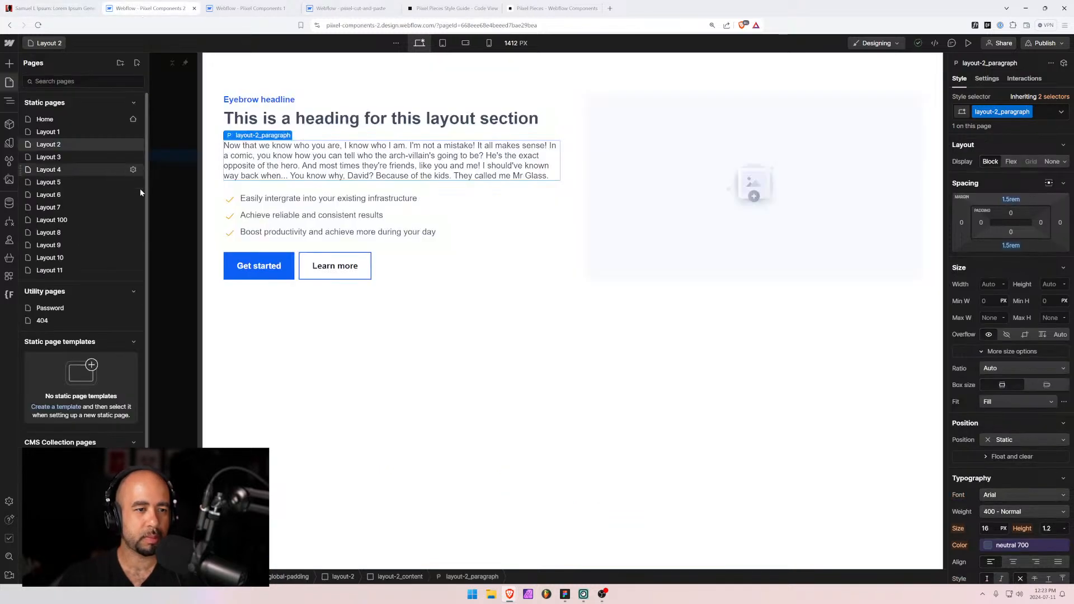
left_click(53, 44)
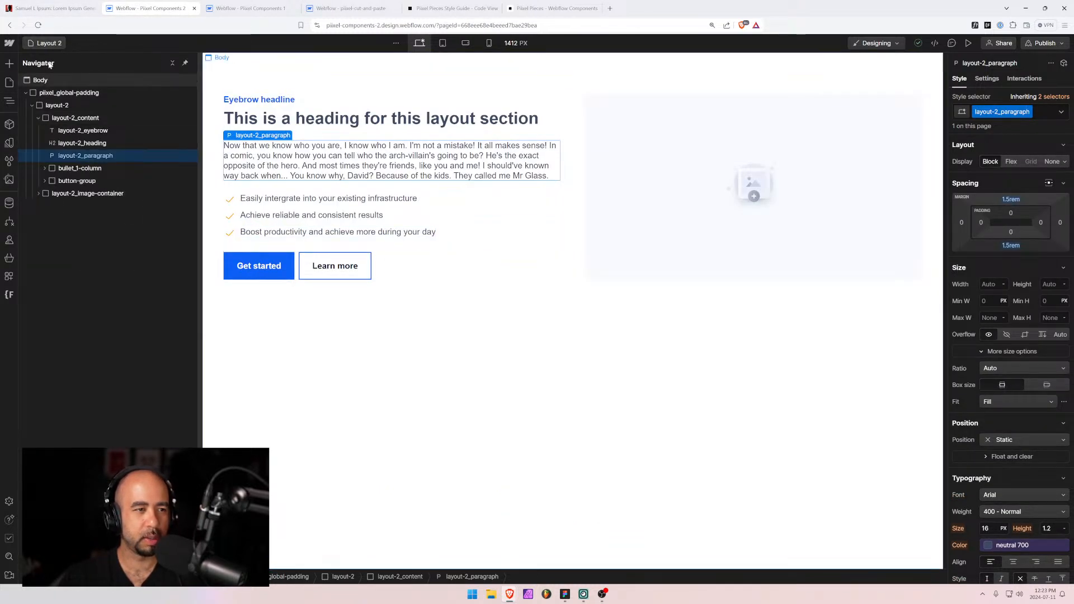
left_click(49, 43)
left_click(65, 272)
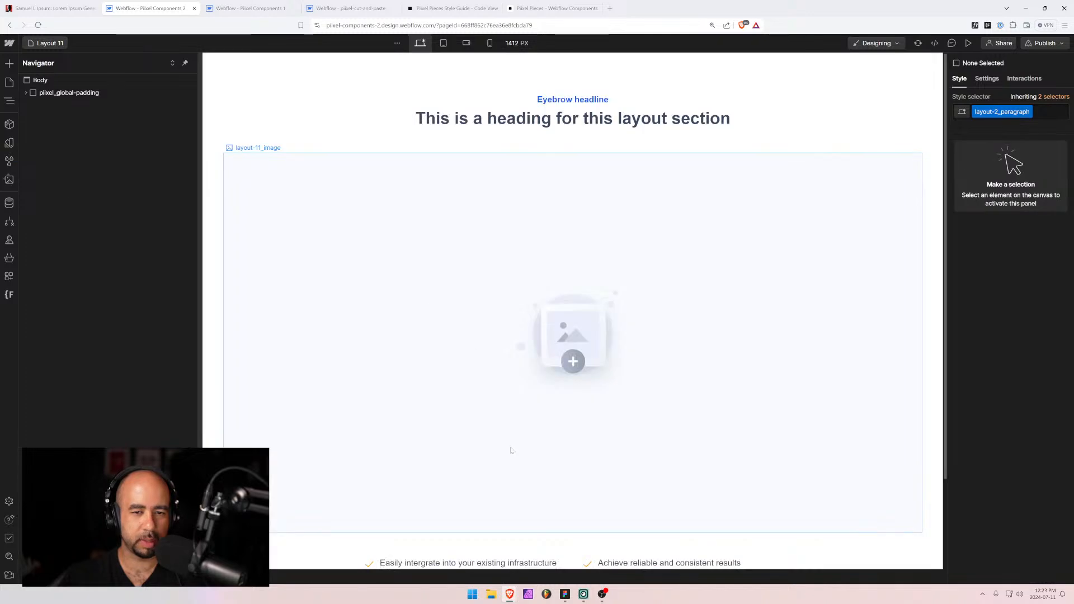
Replace the bullet_2-column 3 list in the lower layout-11_content block with the copied layout-11_paragraph, placed above the button-group.
scroll(574, 471, "down", 3)
left_click(575, 471)
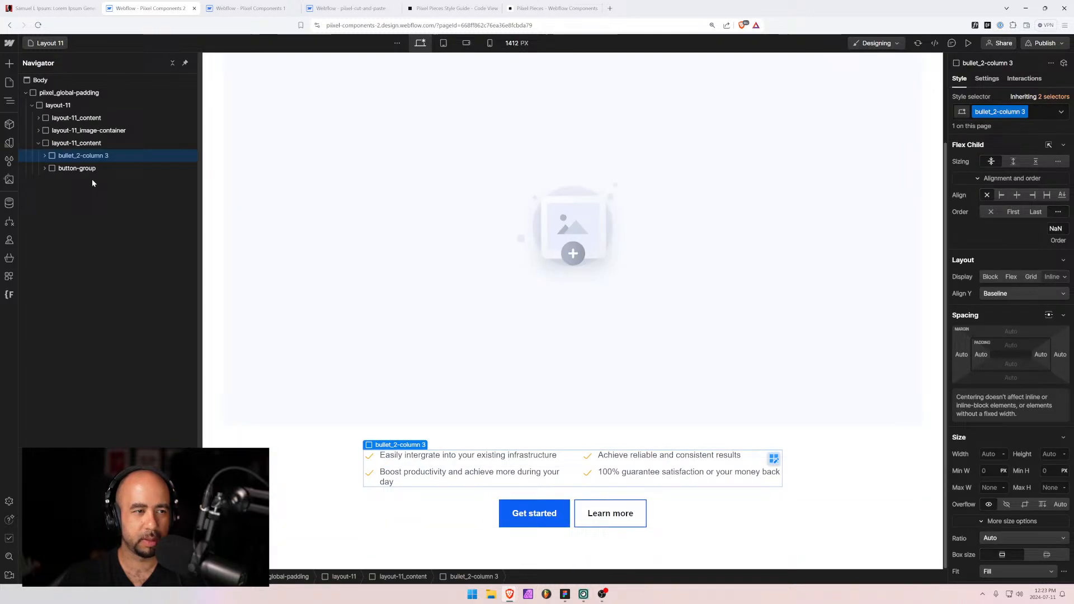
left_click(50, 143)
left_click_drag(58, 183, 66, 162)
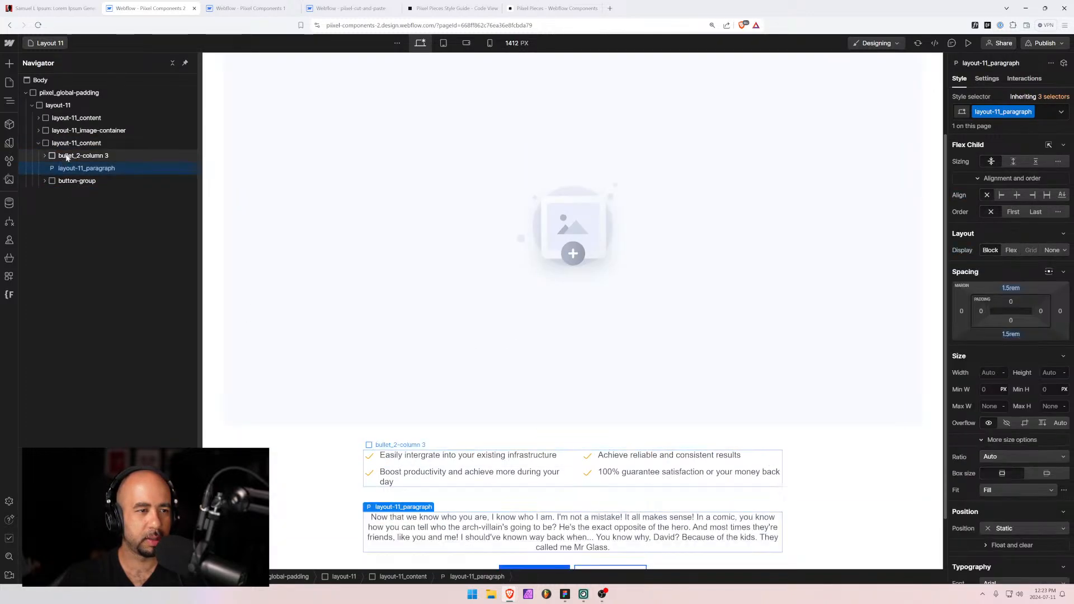
left_click(68, 156)
key("Delete")
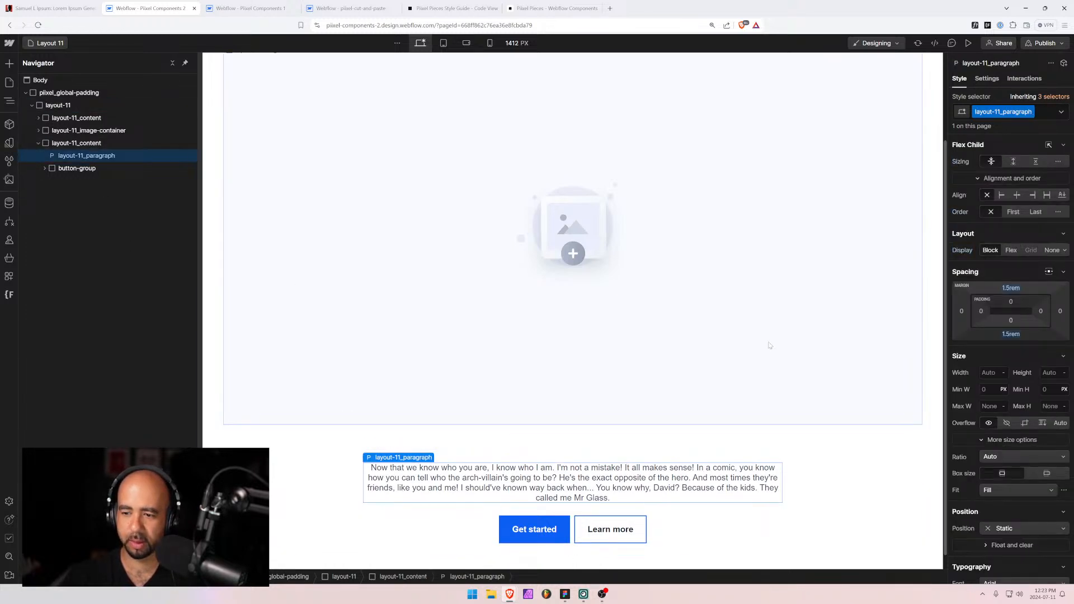
Reset the top margin of the layout-11_paragraph element to 0.
left_click(109, 143)
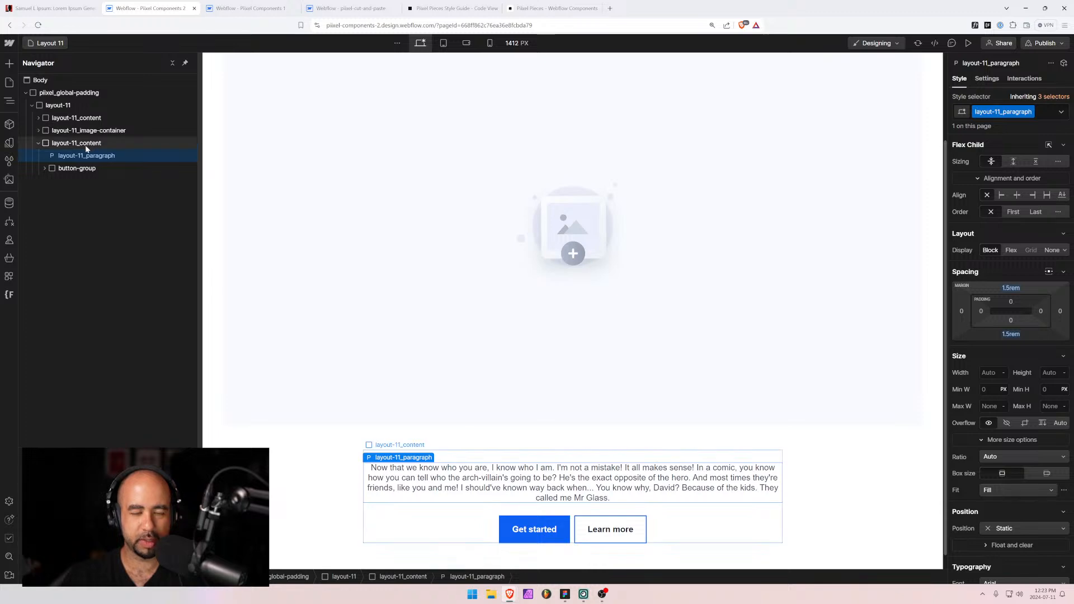
scroll(1004, 413, "down", 5)
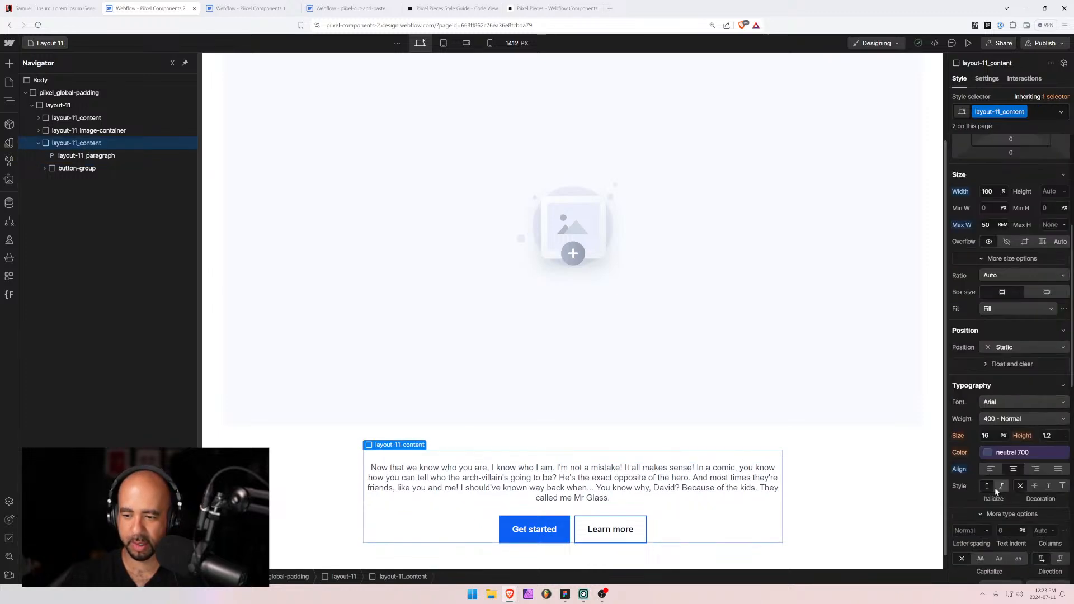
scroll(496, 434, "up", 2)
scroll(496, 434, "down", 2)
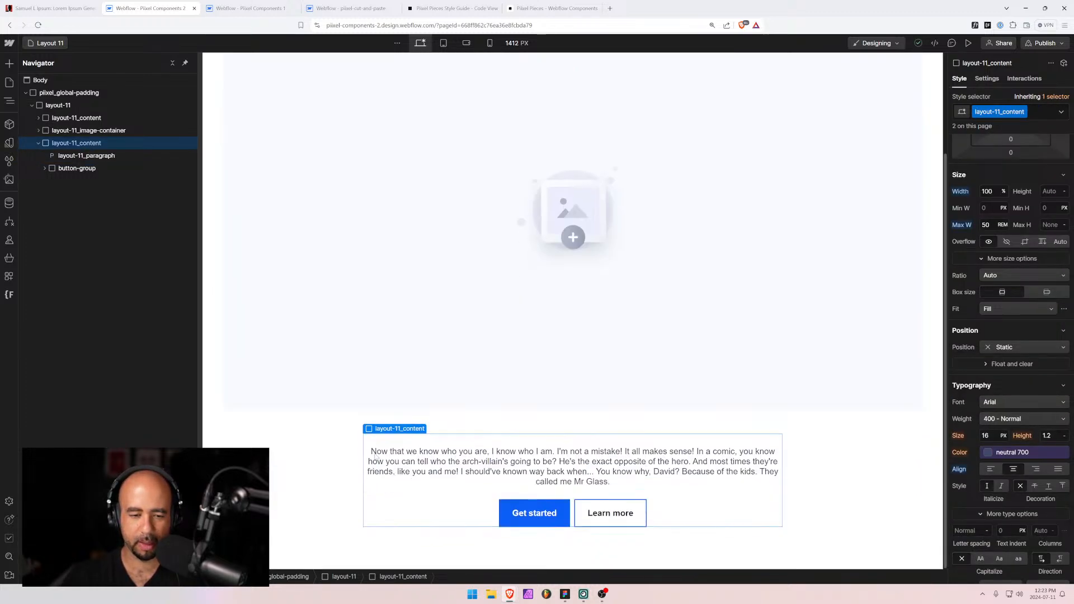
left_click(310, 439)
left_click(417, 464)
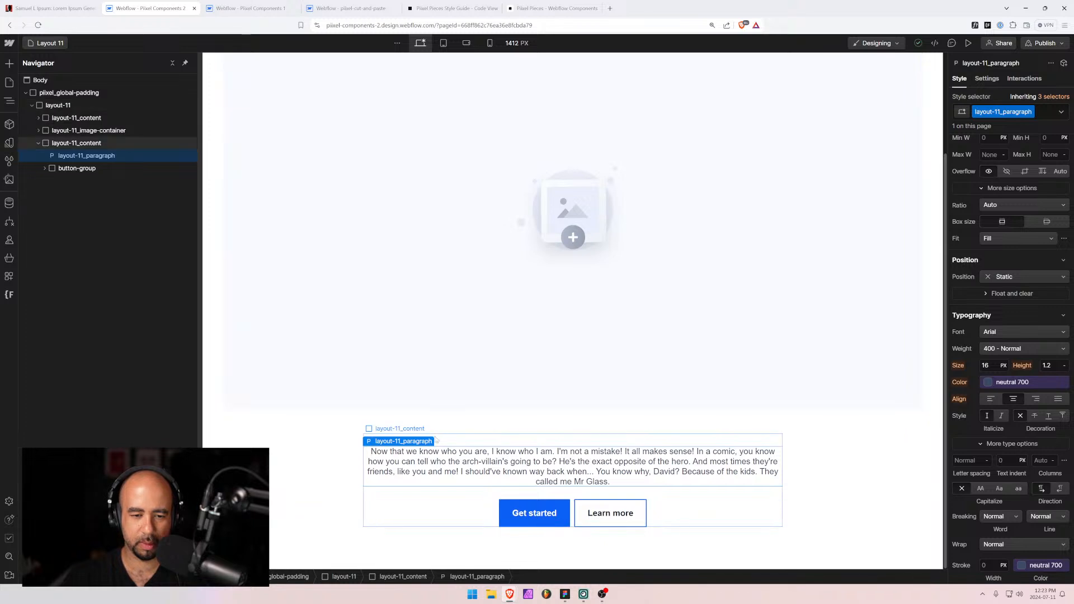
left_click(436, 441)
left_click(443, 458)
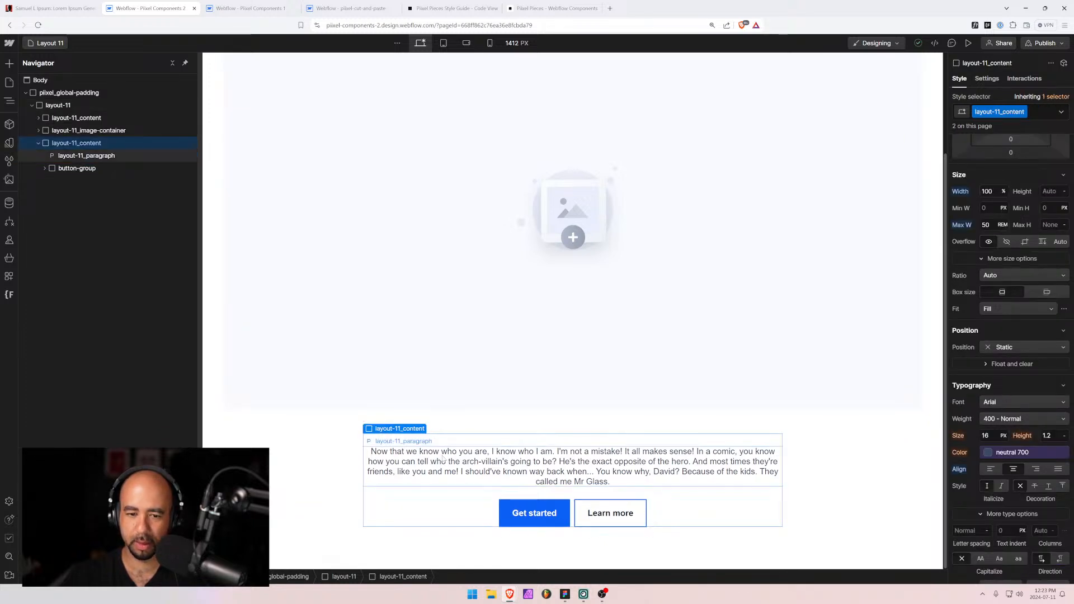
scroll(1007, 395, "up", 3)
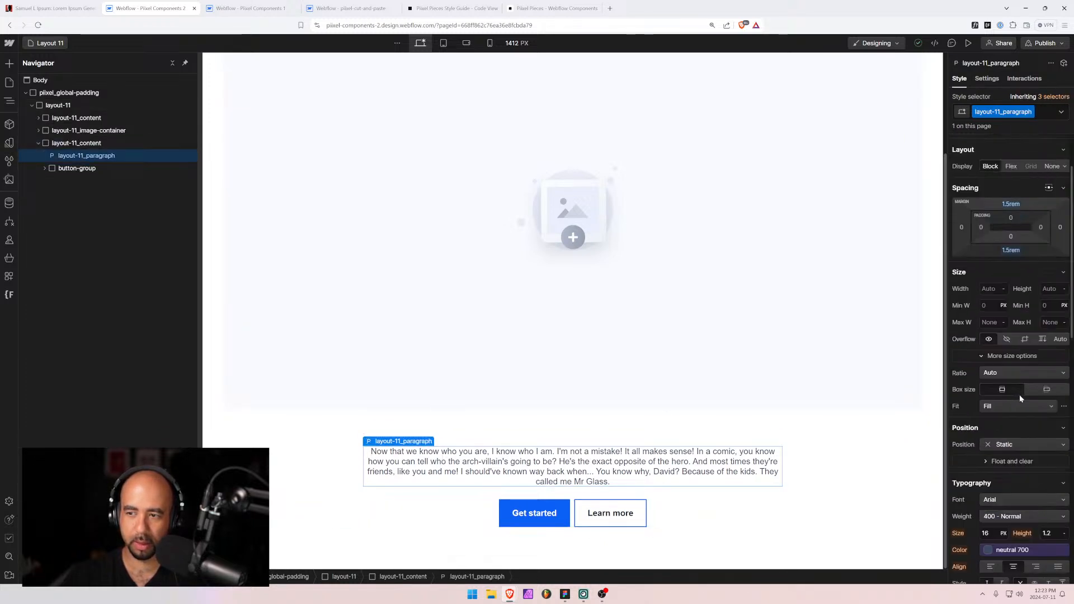
left_click(1012, 205, "alt")
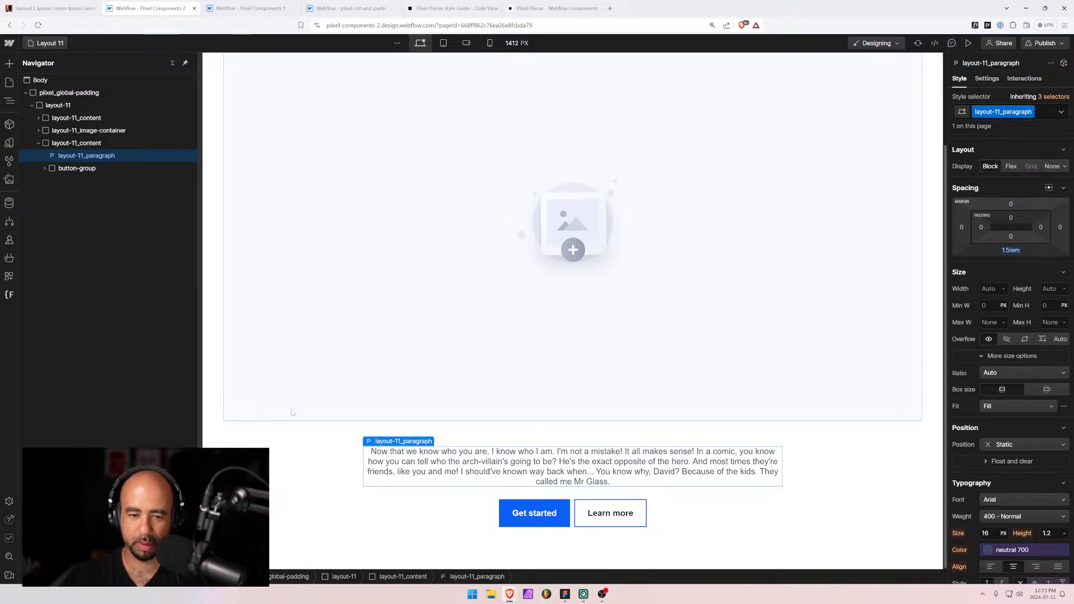
Compare the finished Layout 11 page, from heading to buttons, with the Layout 10 frame in the Figma component library.
left_click(345, 576)
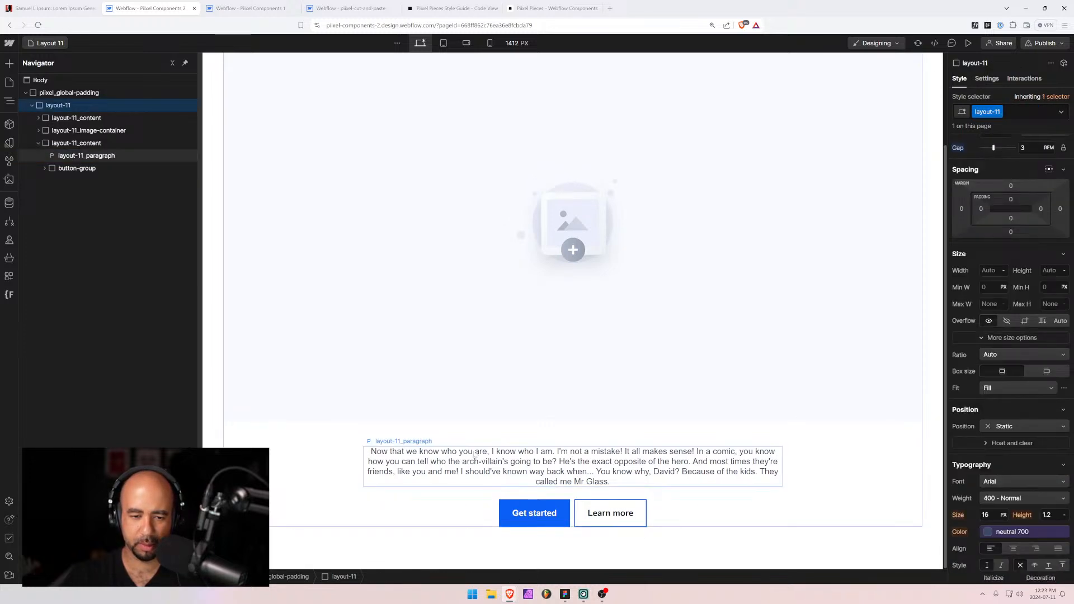
left_click(461, 470)
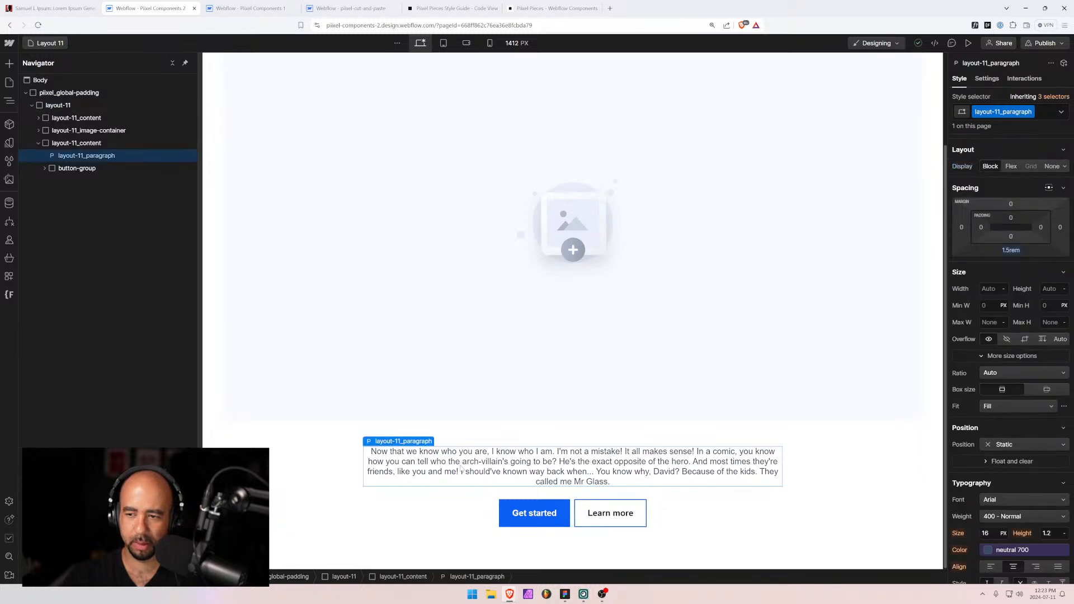
left_click(304, 449)
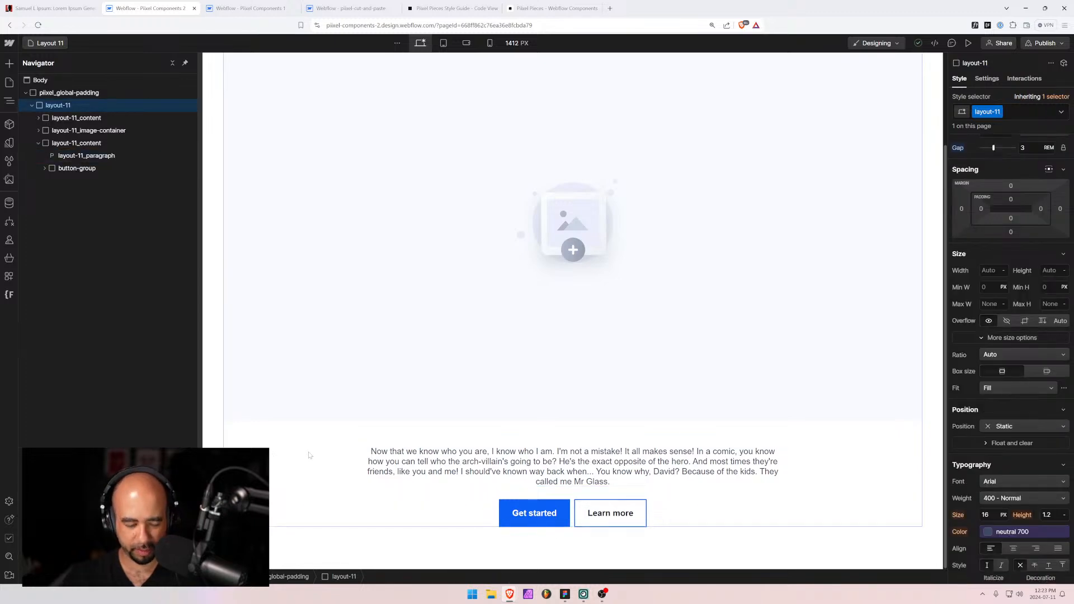
key("alt+Tab")
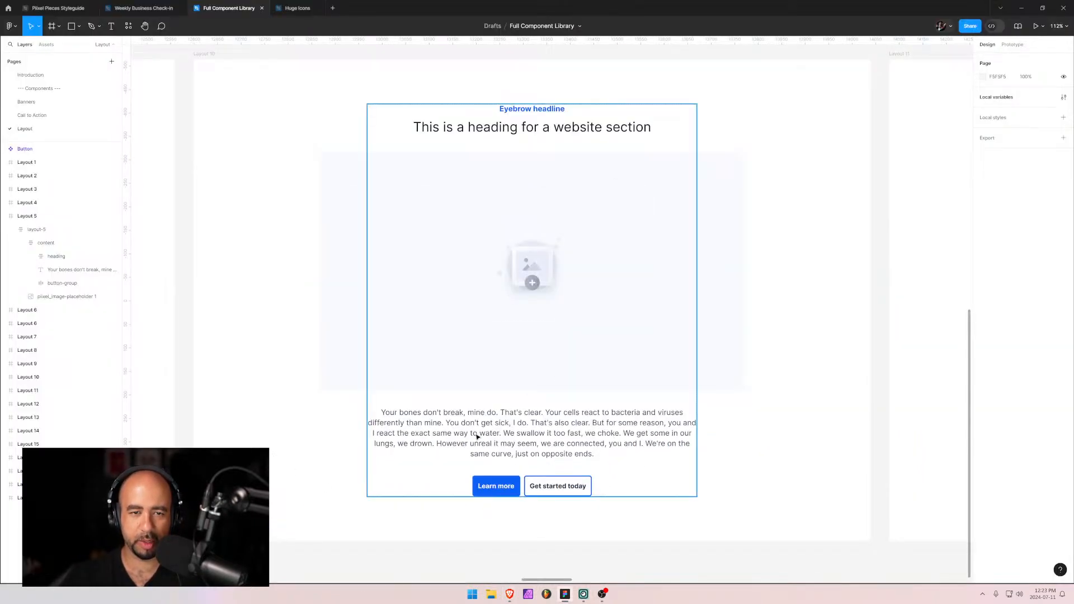
key("alt+Tab")
key("alt+Tab")
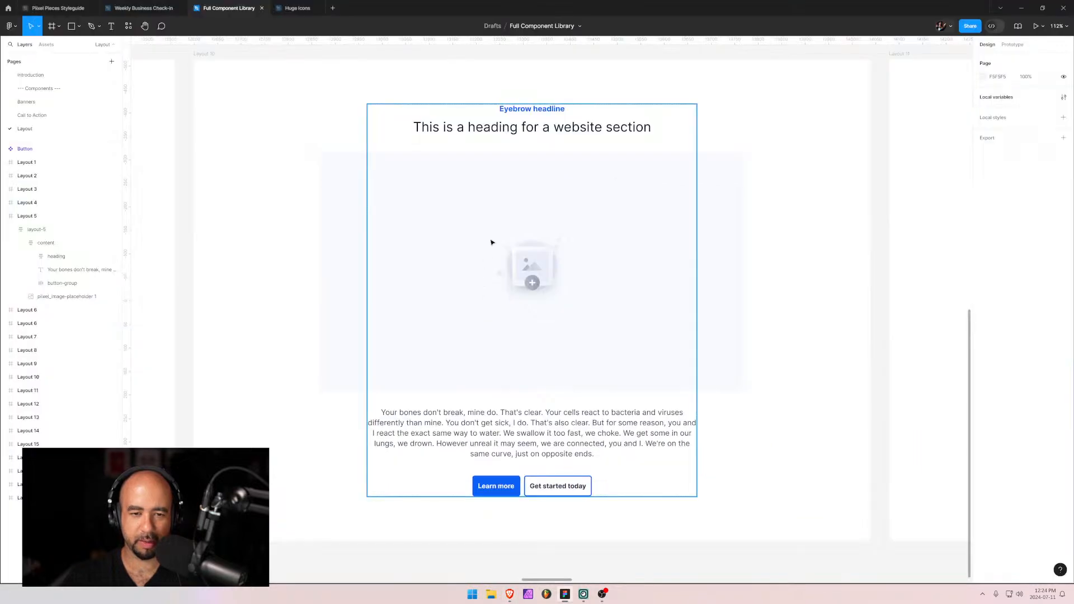
key("alt+Tab")
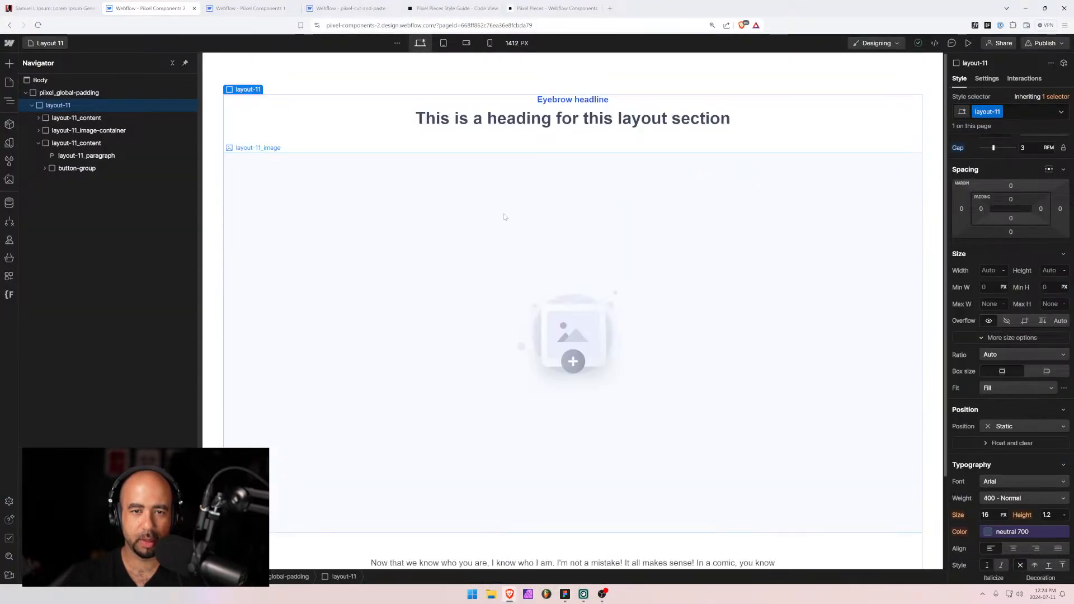
scroll(363, 224, "down", 2)
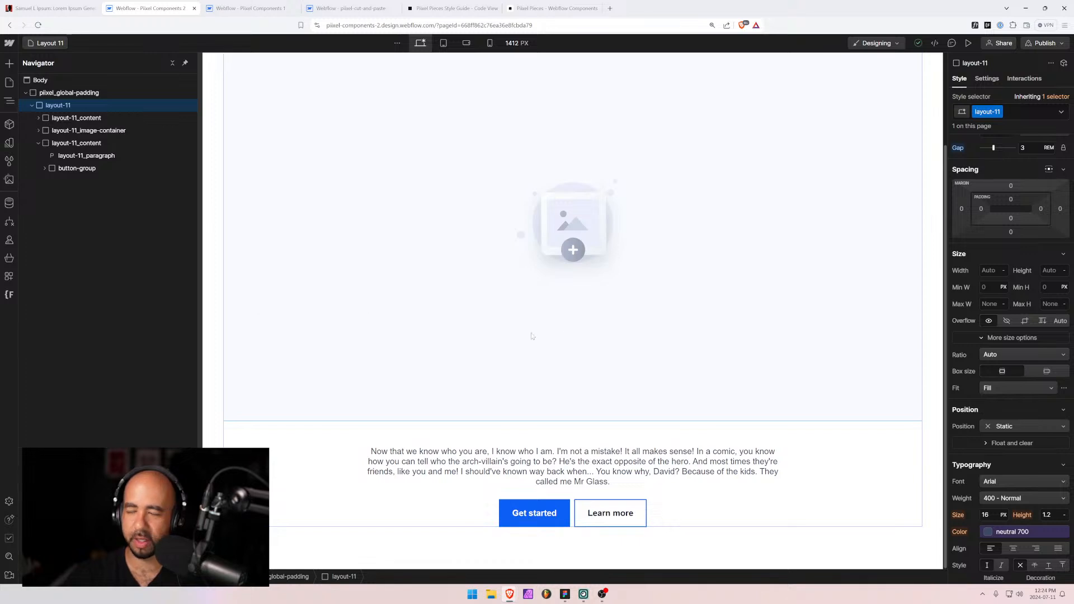
scroll(594, 339, "up", 2)
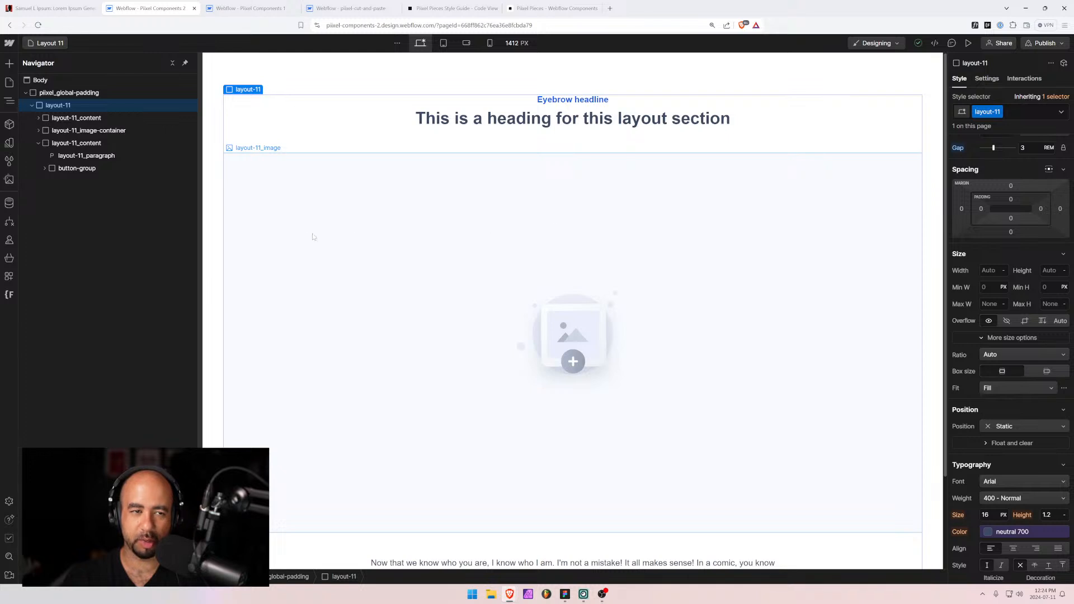
scroll(280, 274, "down", 2)
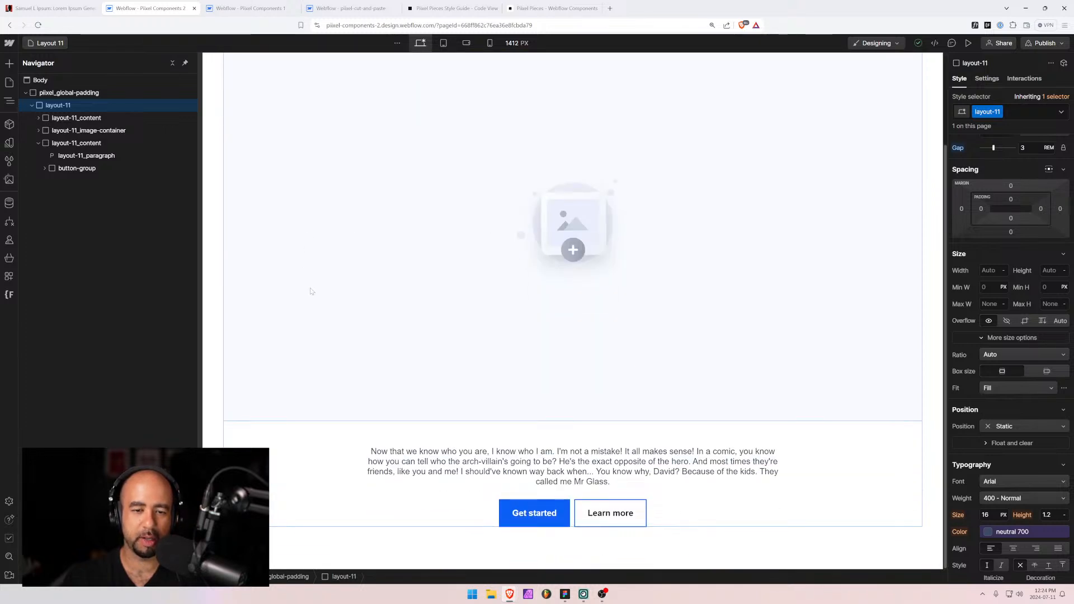
scroll(320, 295, "up", 2)
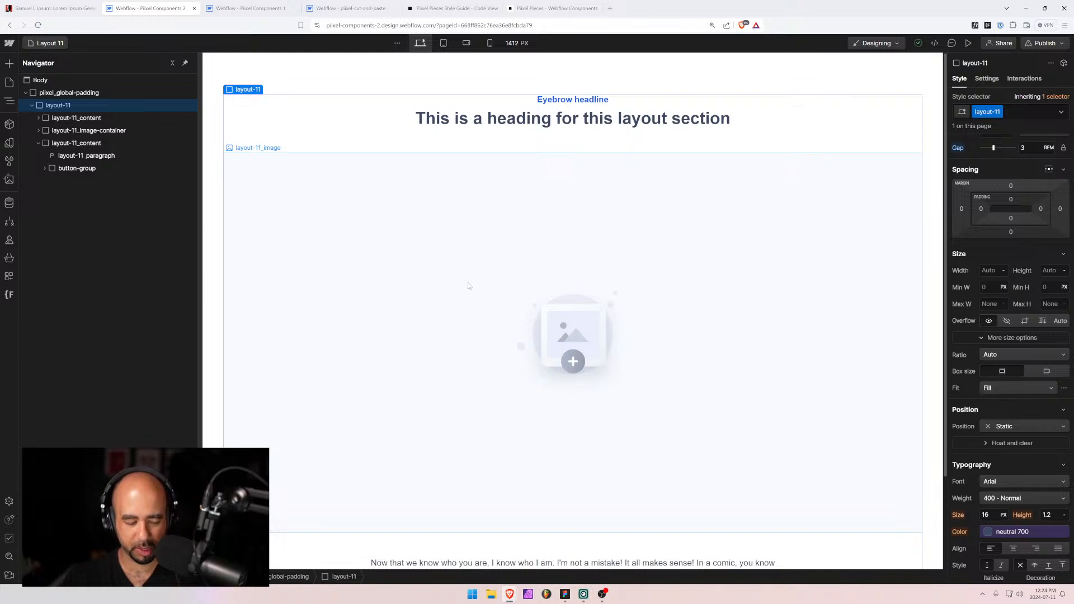
scroll(319, 290, "down", 2)
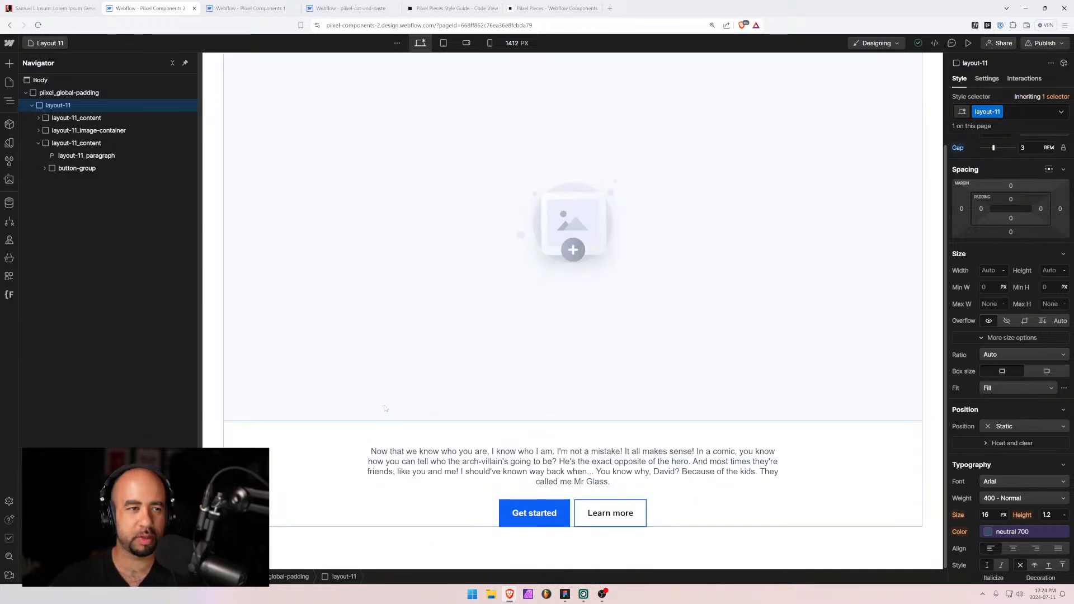
Preview the layout-11 block at the mobile landscape, mobile portrait and tablet breakpoints, then return to the desktop view.
left_click(33, 106)
scroll(291, 90, "up", 2)
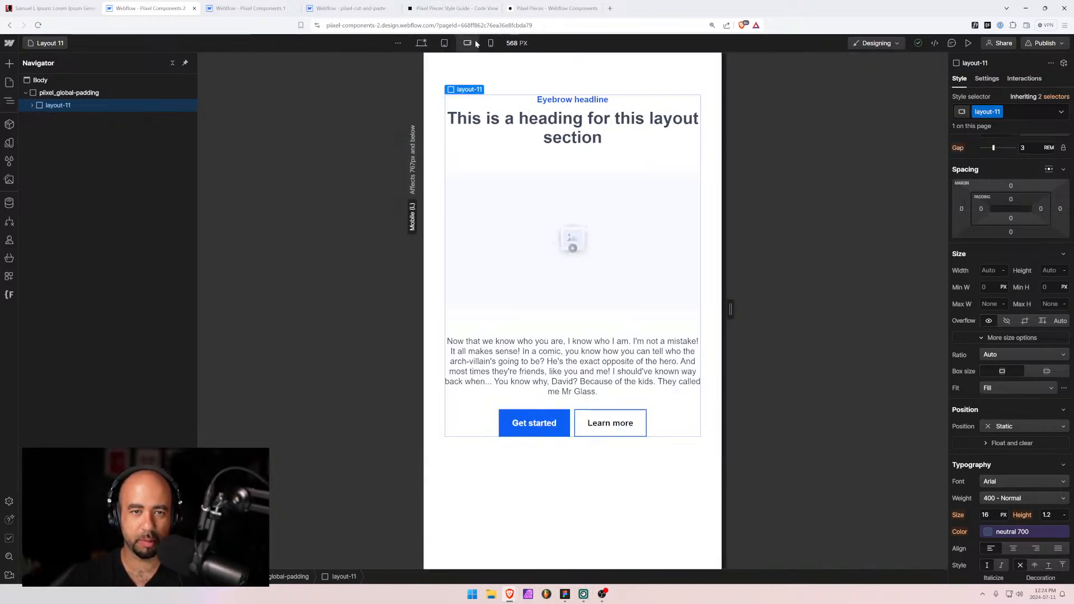
left_click(489, 43)
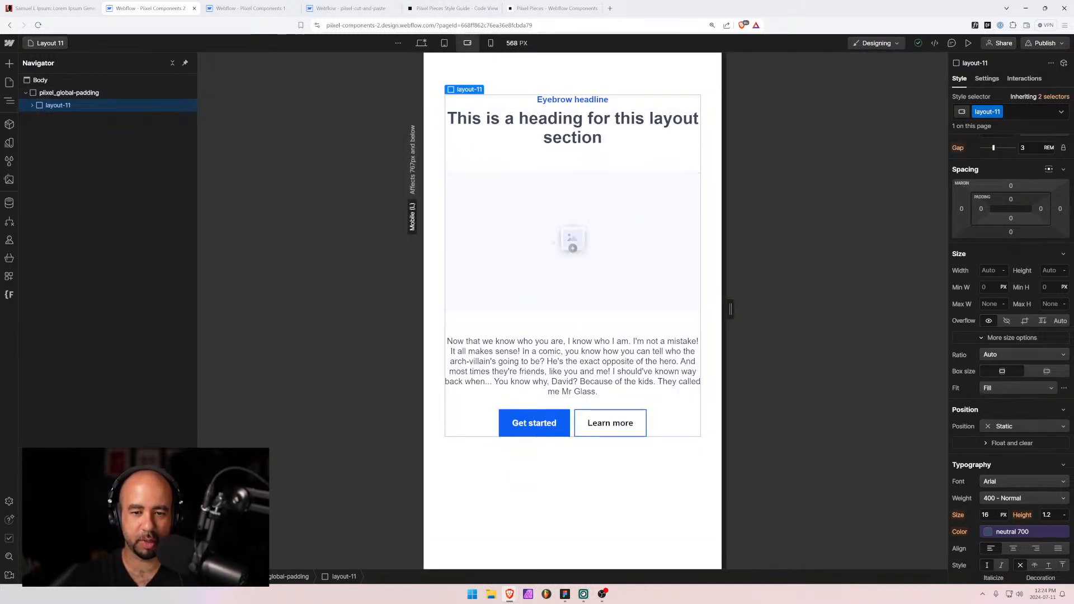
left_click(490, 44)
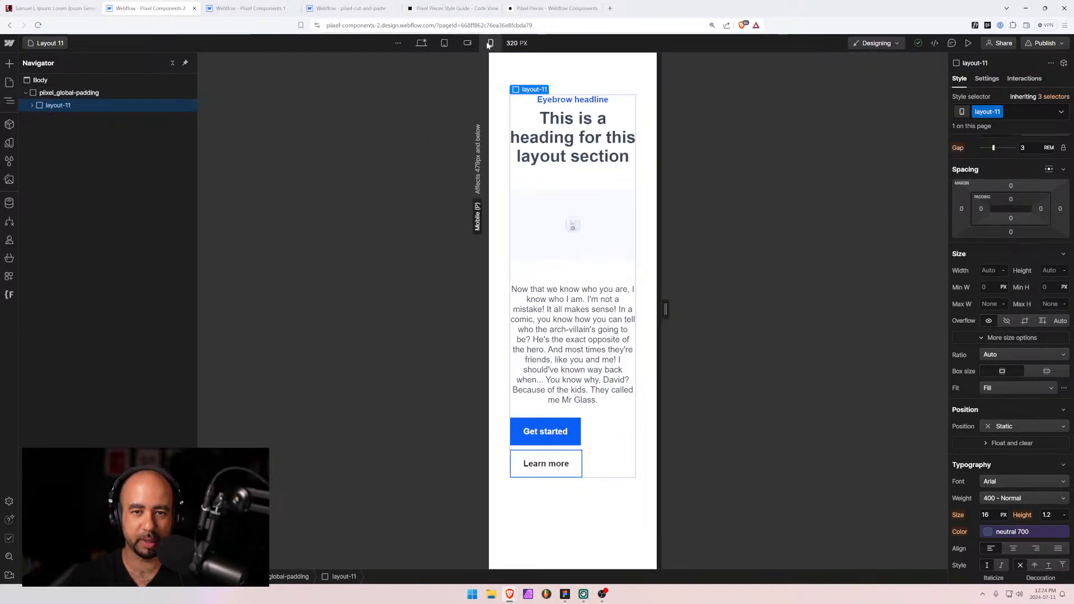
left_click(445, 44)
left_click(424, 43)
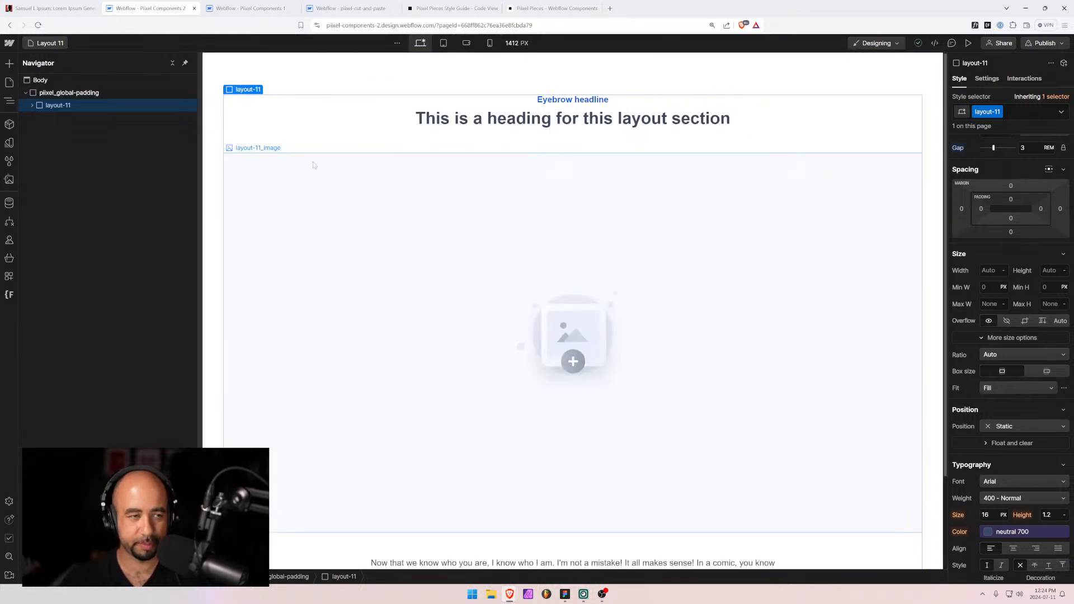
Duplicate the Layout 11 page as a new page named Layout 12.
left_click(50, 44)
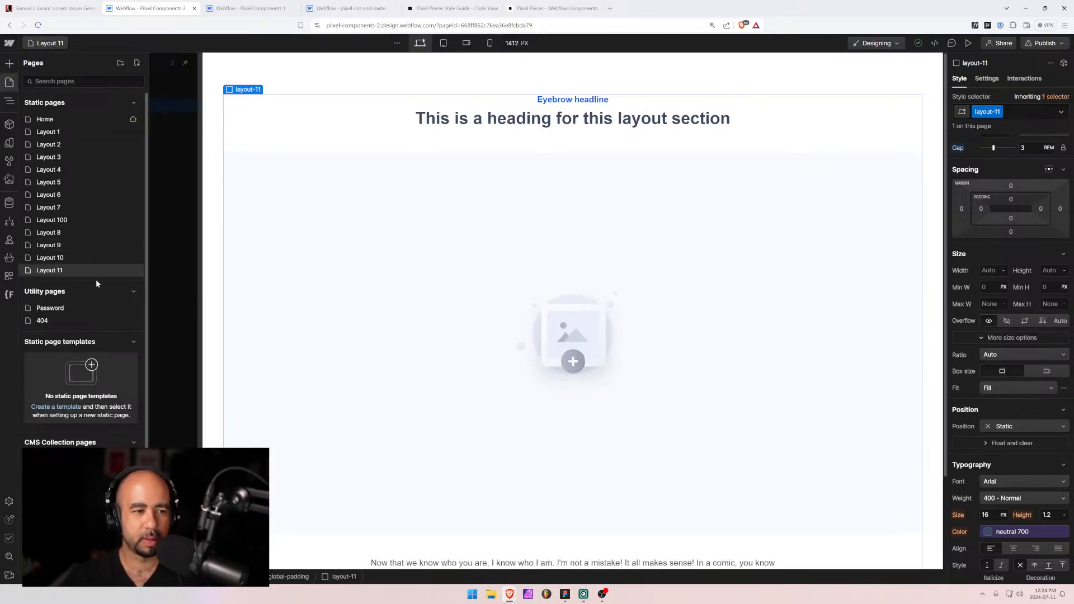
left_click(133, 272)
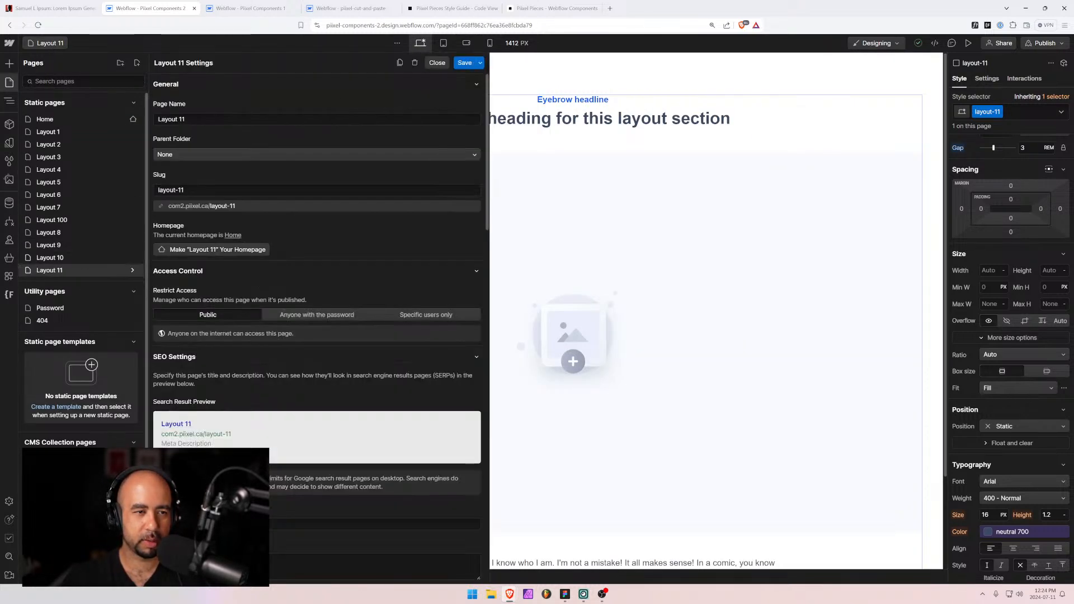
left_click(401, 63)
left_click(200, 119)
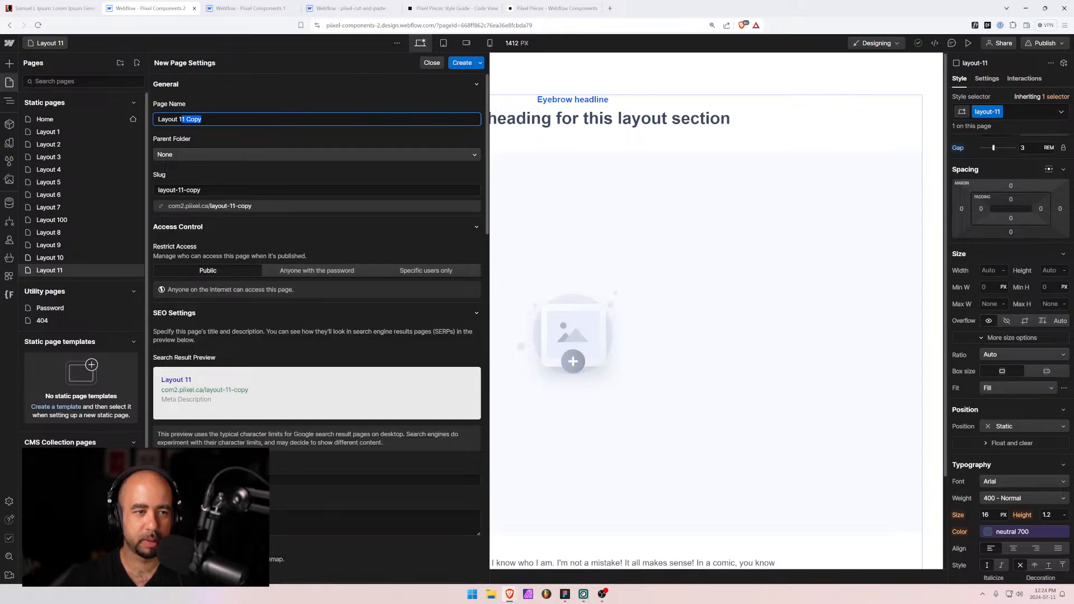
type("2")
key("Return")
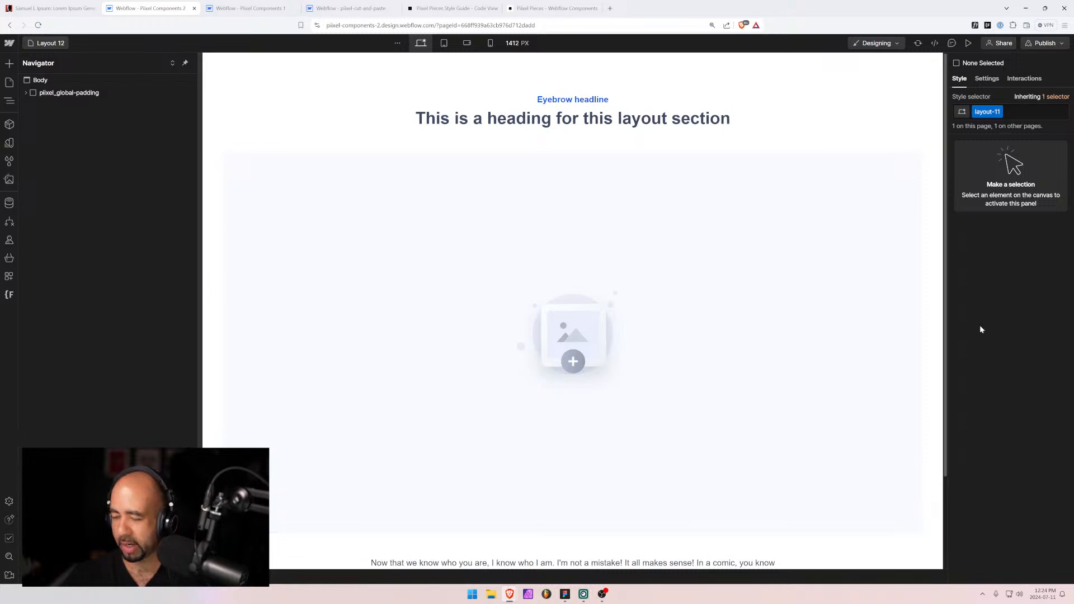
Switch to Figma and examine the two-column Layout 11 frame in the Full Component Library as the next reference design.
scroll(779, 220, "down", 2)
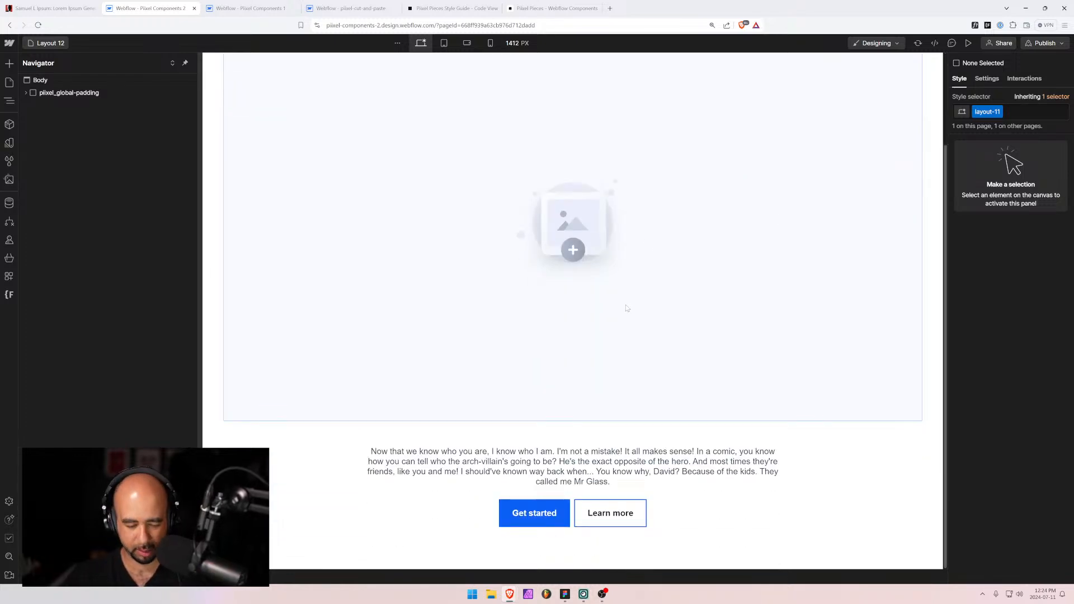
key("alt+Tab")
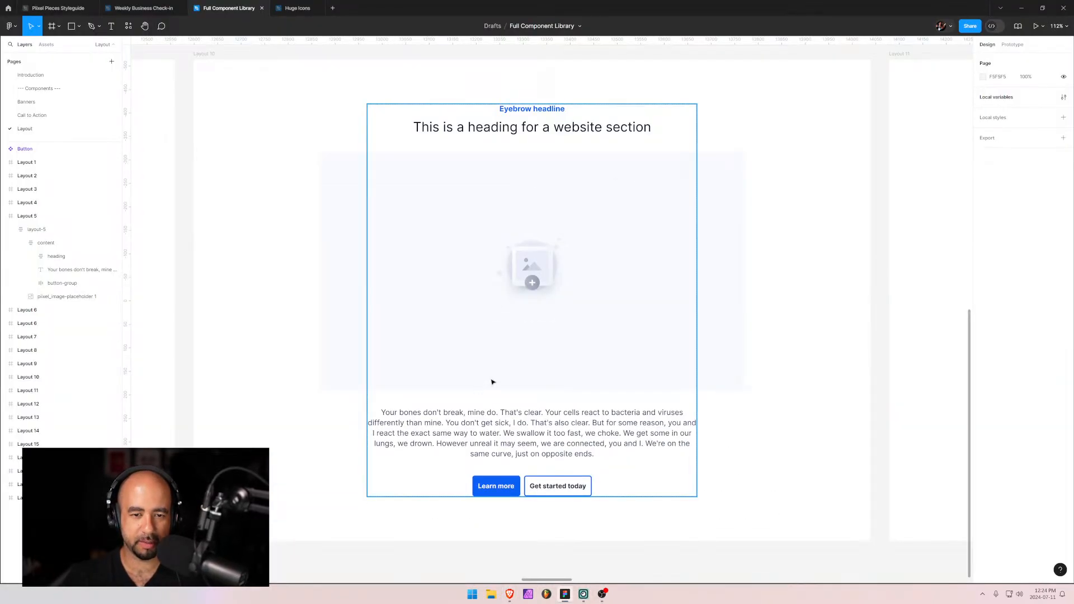
left_click_drag(809, 218, 234, 220)
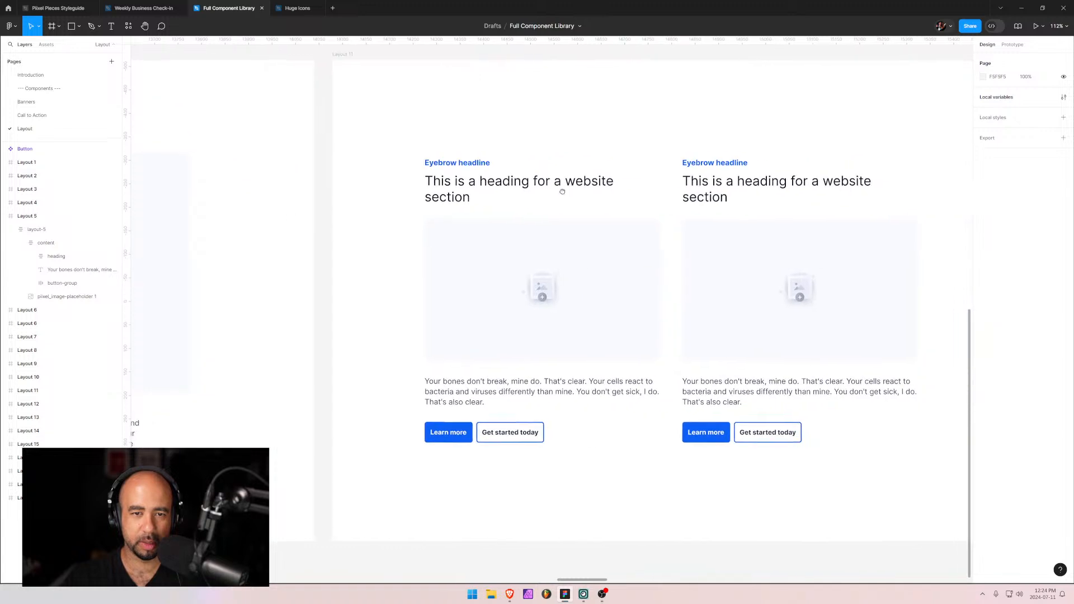
Switch to the pixel-cut-and-paste project in Webflow and move layout-11_paragraph to the start of the lower layout-11_content block.
left_click_drag(559, 194, 374, 198)
scroll(446, 177, "left", 2)
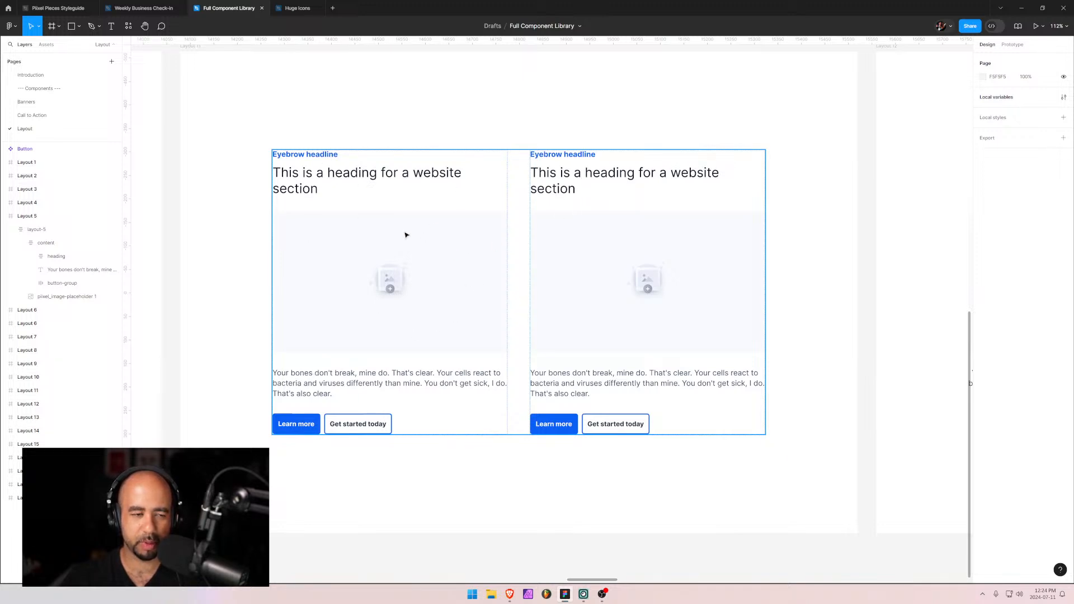
key("alt+Tab")
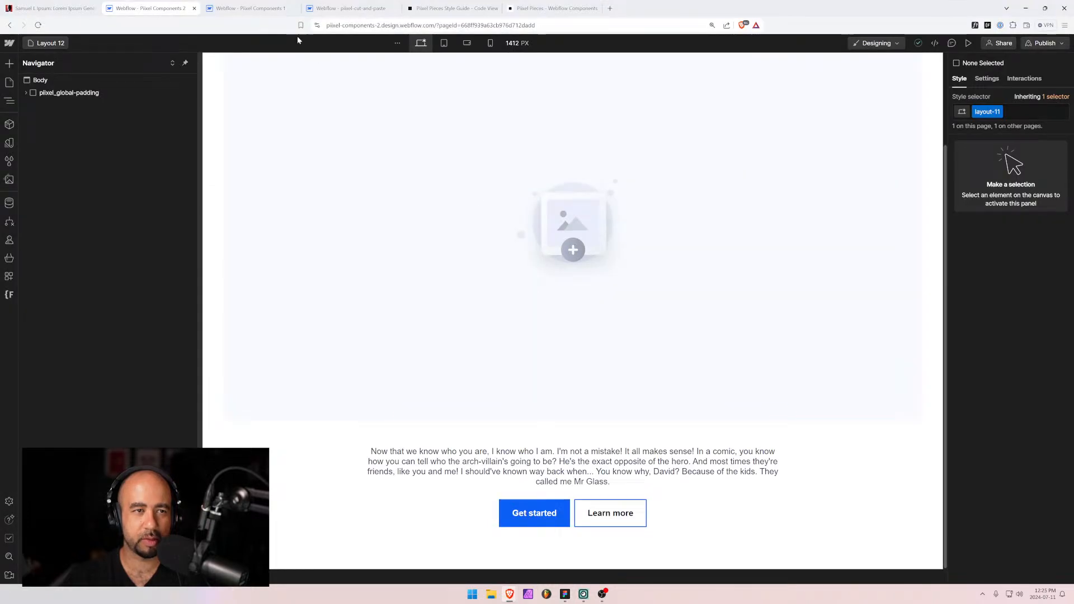
left_click(273, 8)
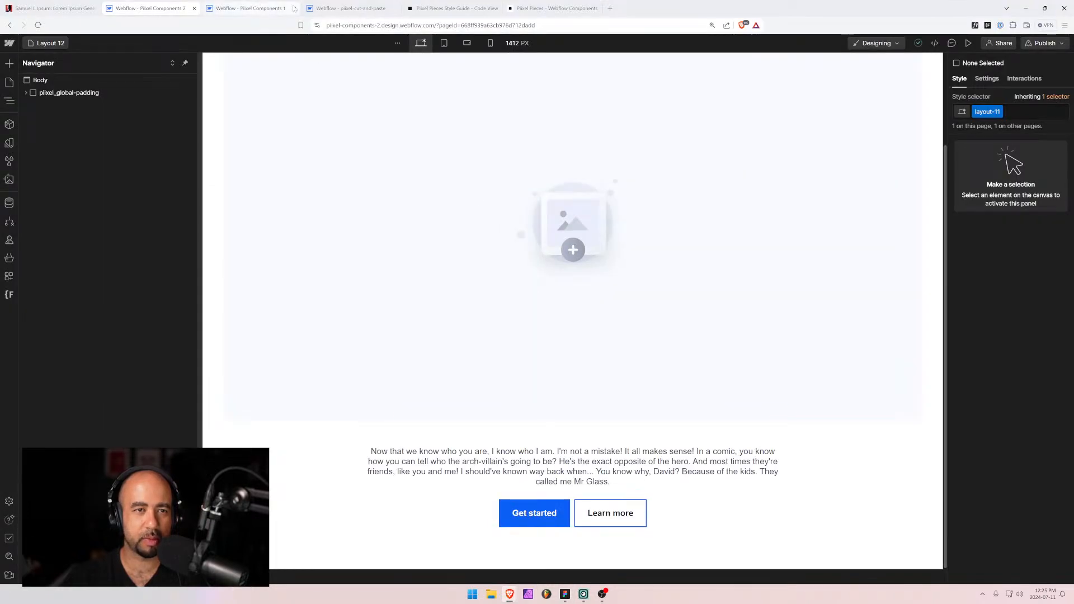
left_click(352, 8)
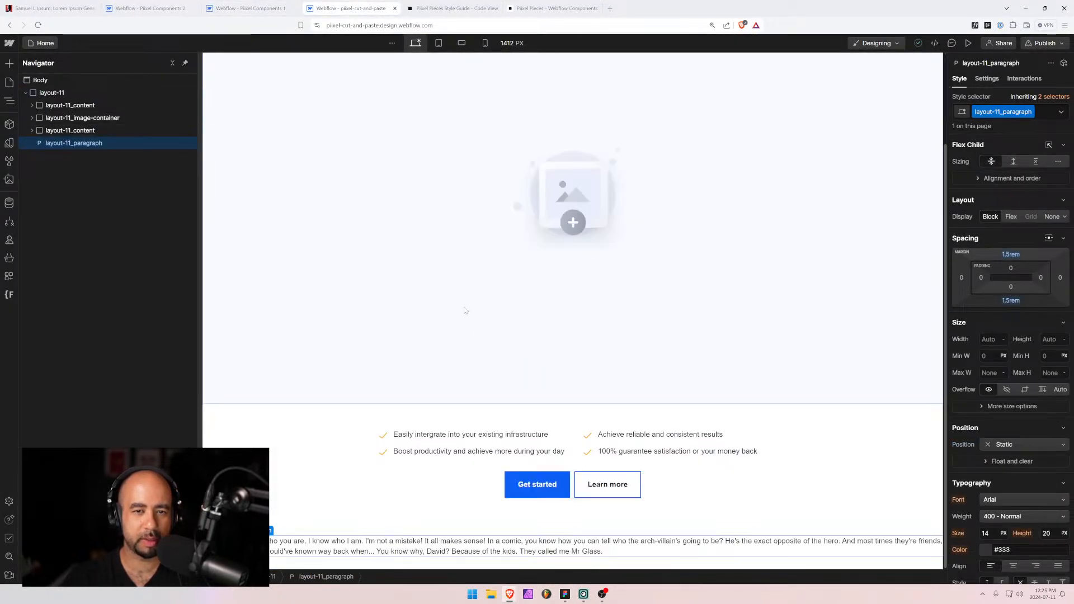
left_click(32, 130)
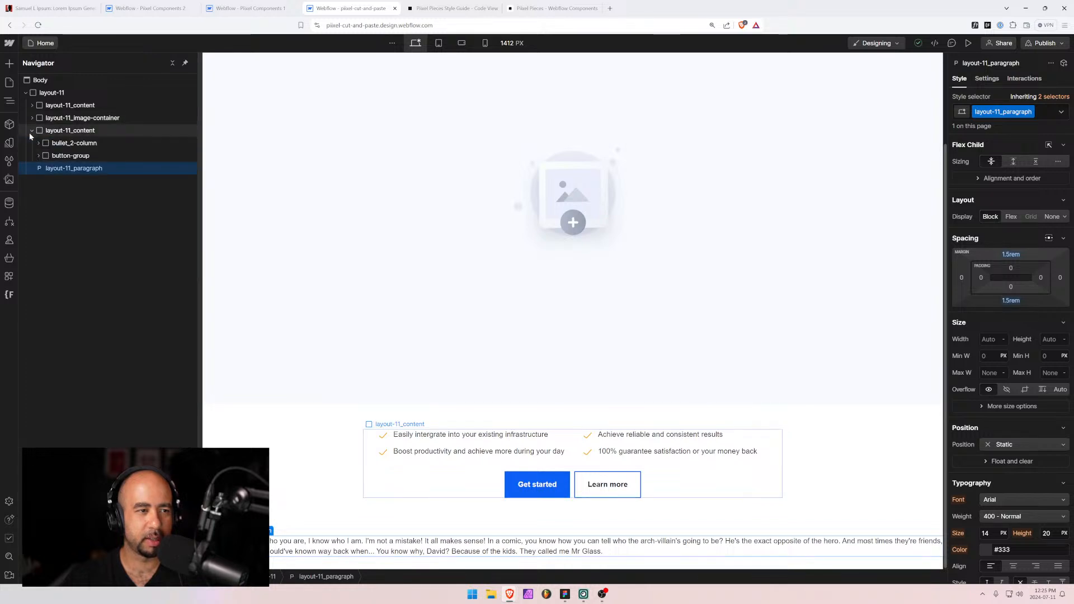
left_click_drag(53, 169, 56, 141)
Delete the bullet_2-column block and reset the top margin of layout-11_paragraph.
left_click(64, 157)
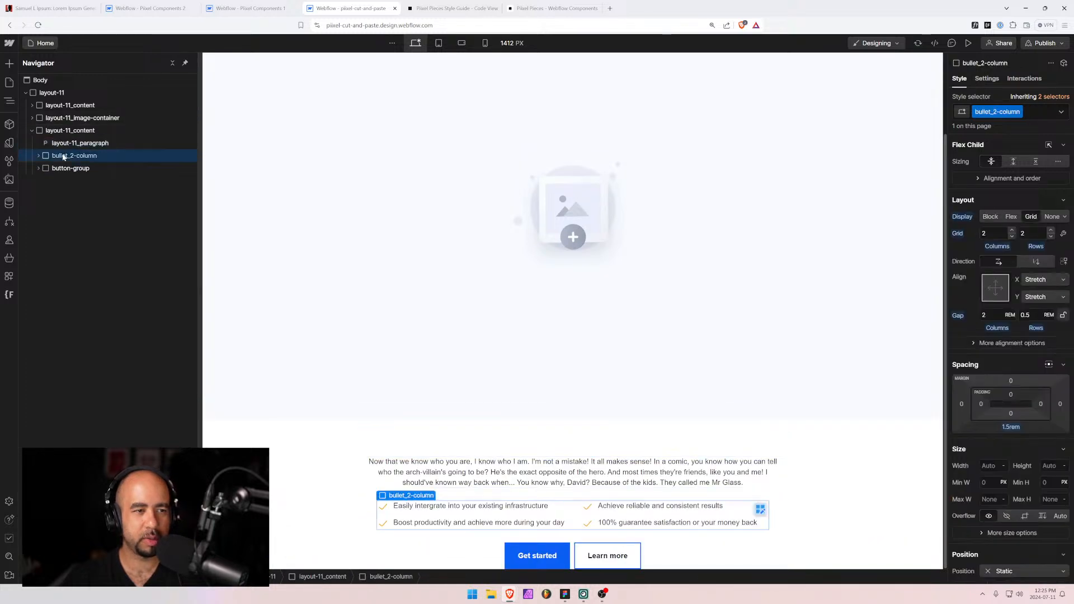
key("Delete")
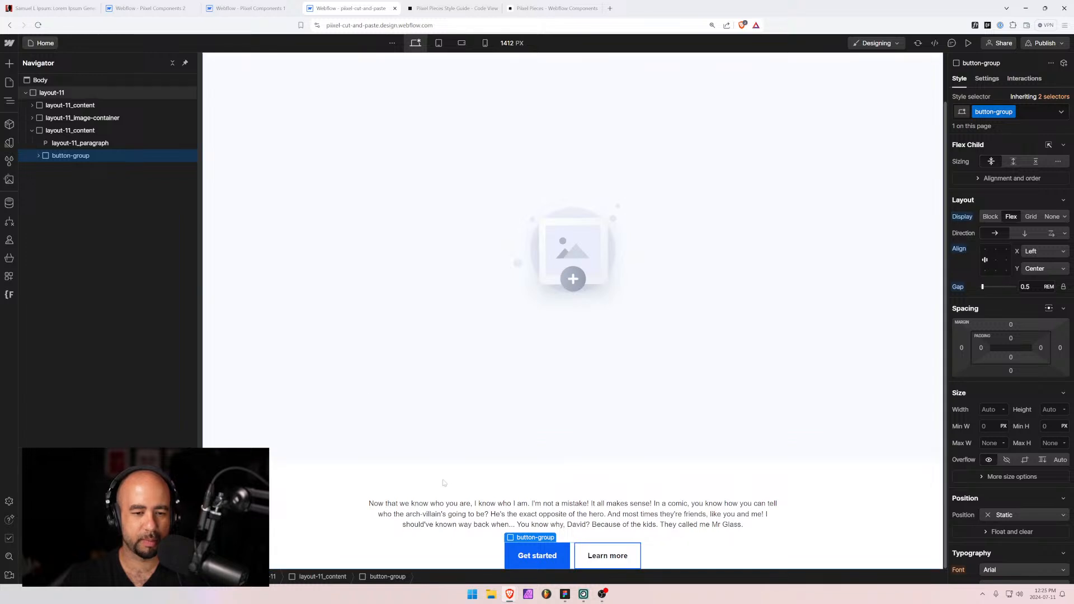
left_click(436, 503)
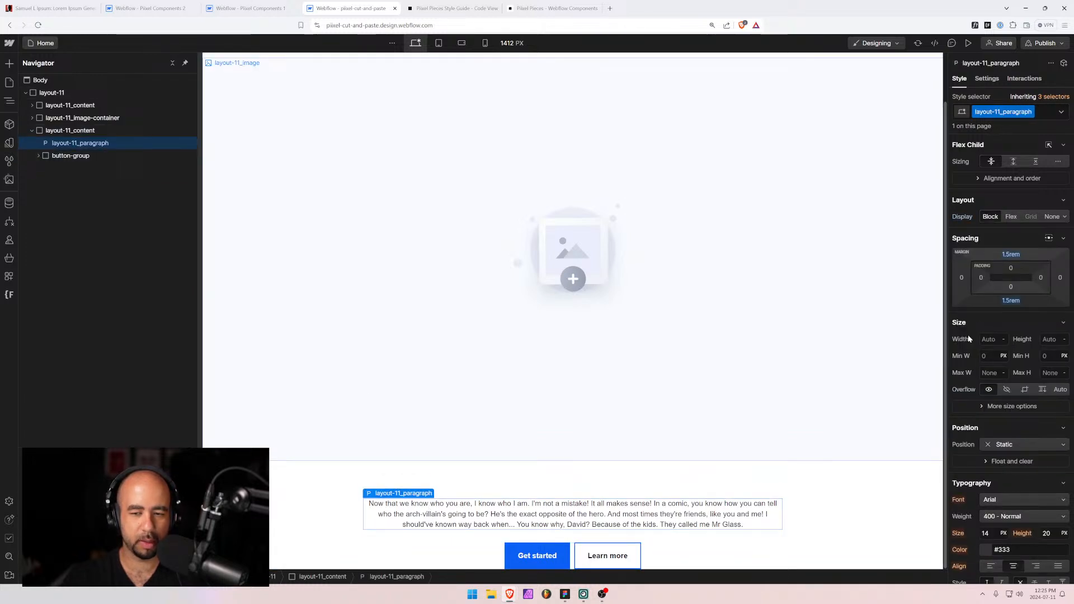
left_click(1016, 257, "alt")
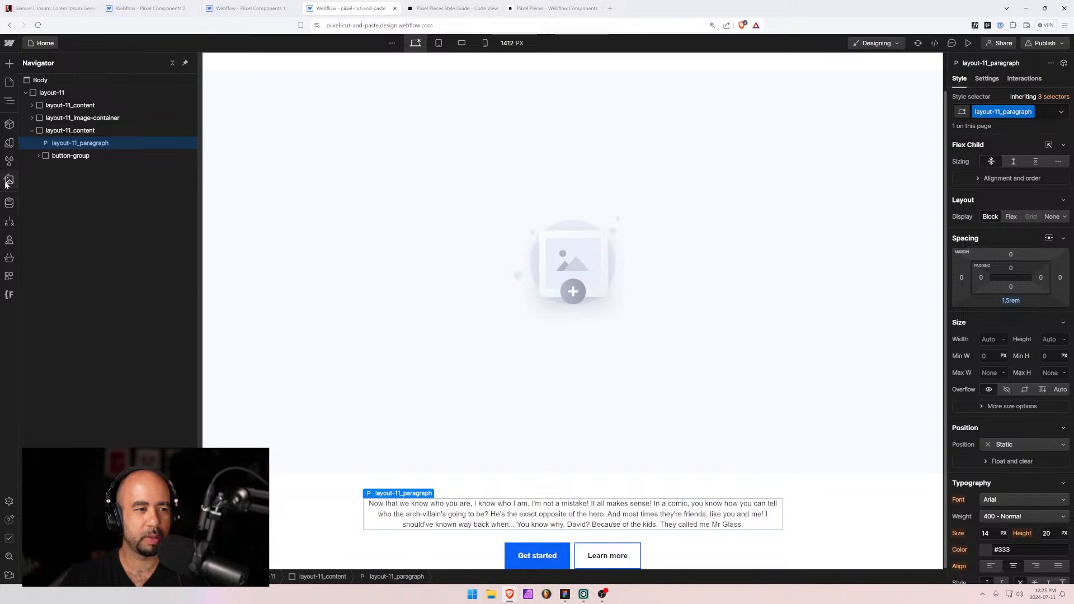
Rename the layout-11 class folder to layout-12 with Finsweet Folders, then save the changes and accept the Designer reload.
left_click(9, 295)
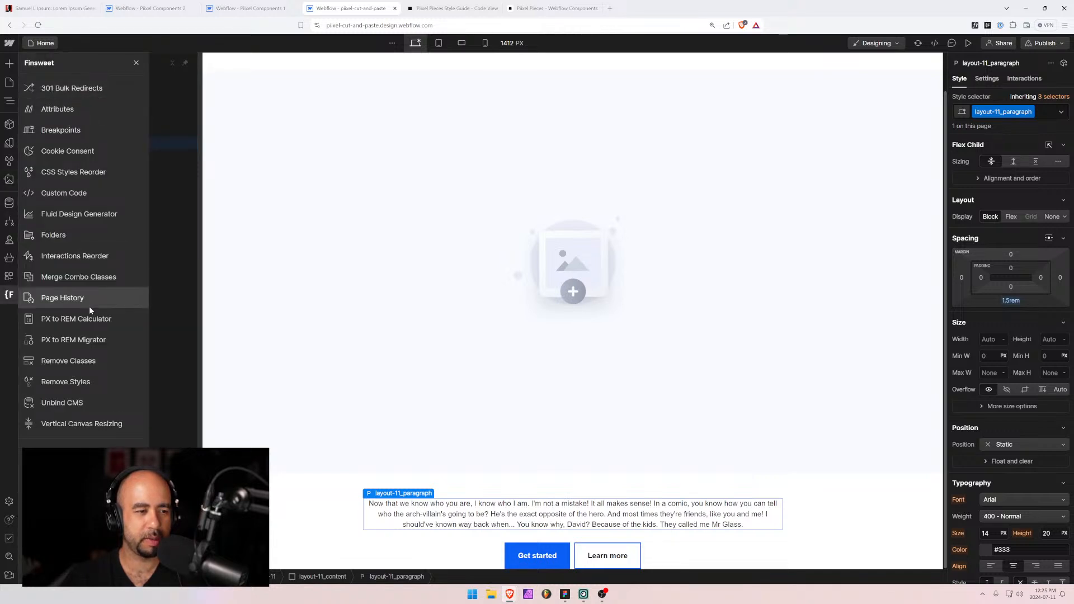
left_click(94, 236)
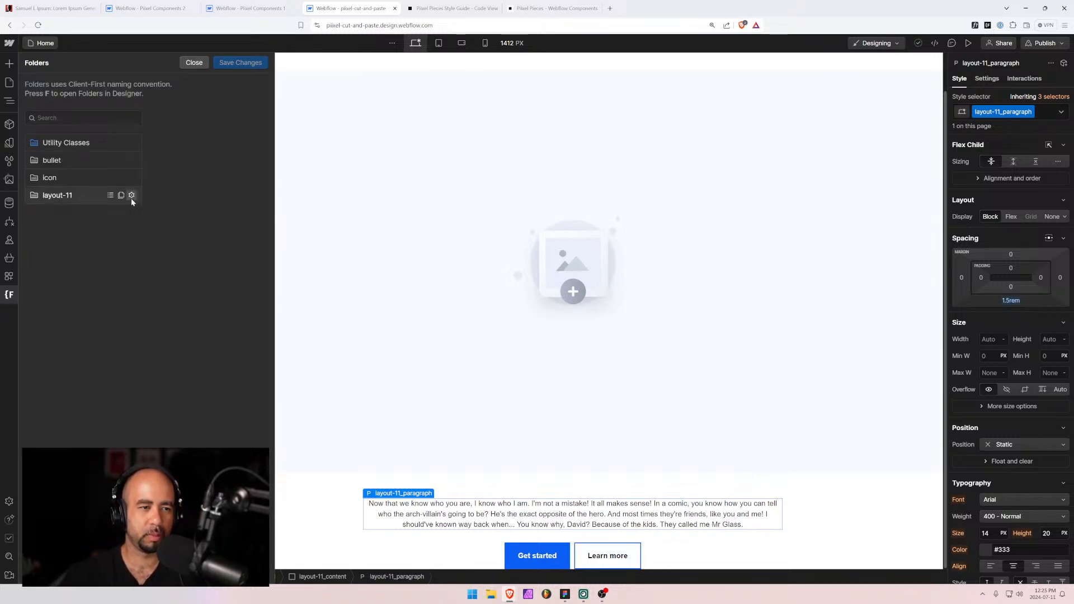
left_click(131, 198)
key("BackSpace")
type("2")
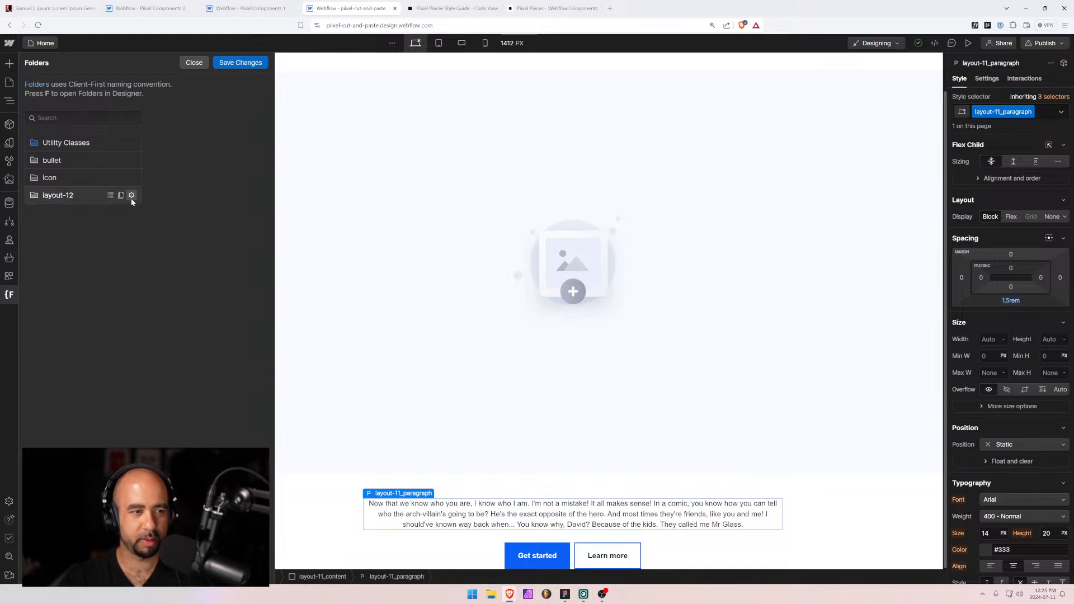
left_click(131, 196)
left_click(234, 67)
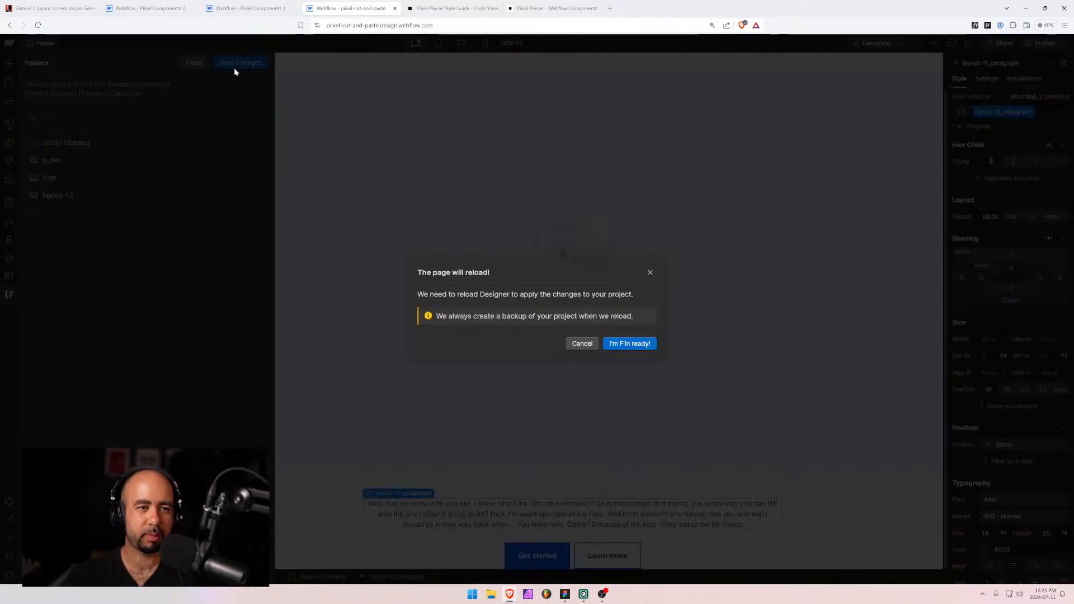
left_click(643, 343)
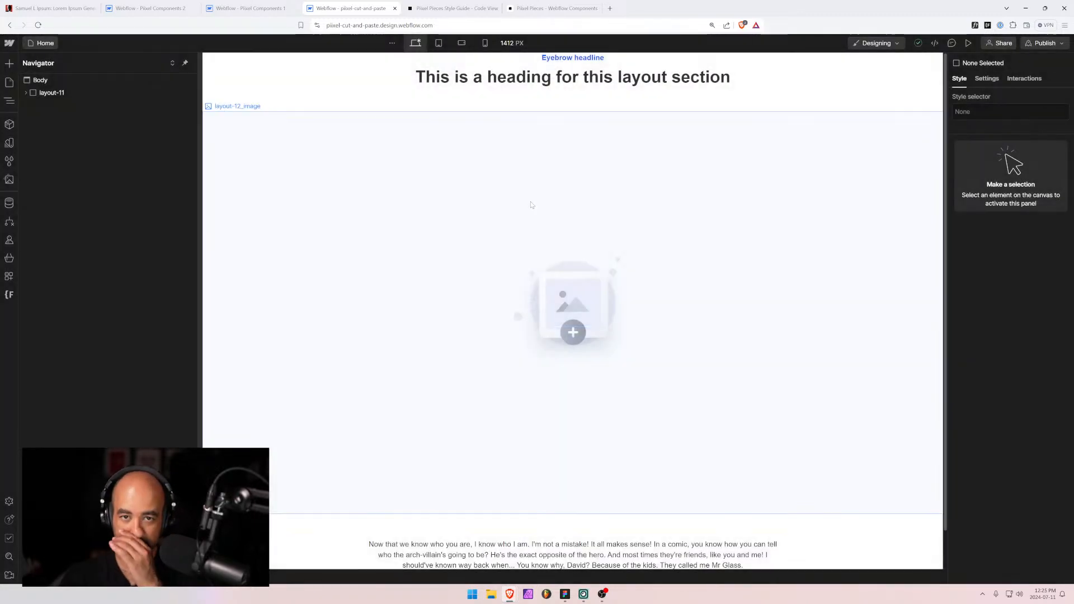
Rename the outer block's layout-11 class to layout-12.
left_click(40, 93)
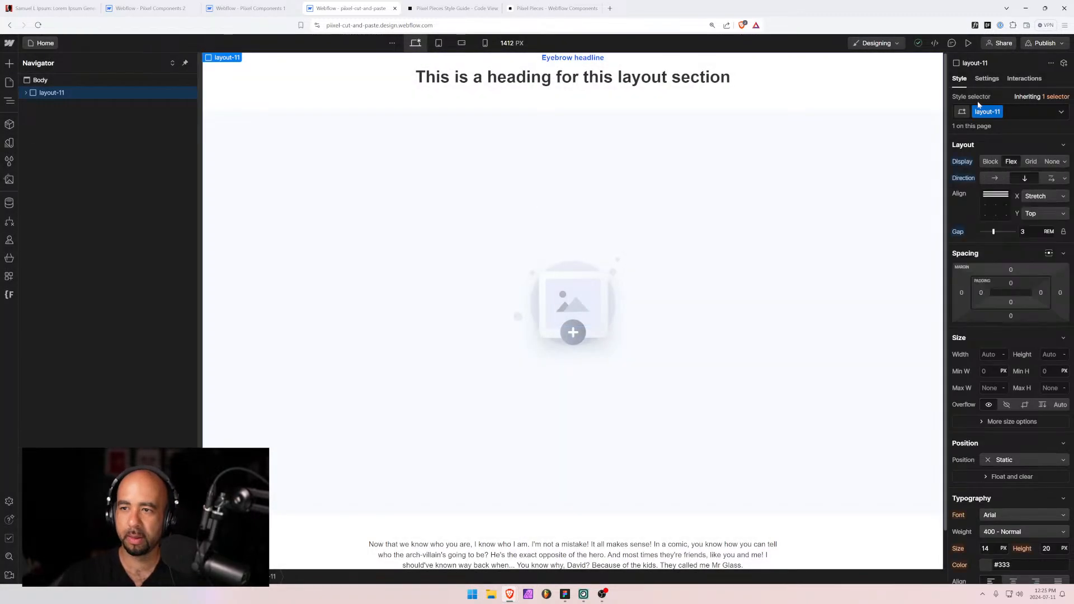
left_click(992, 112)
left_click(991, 125)
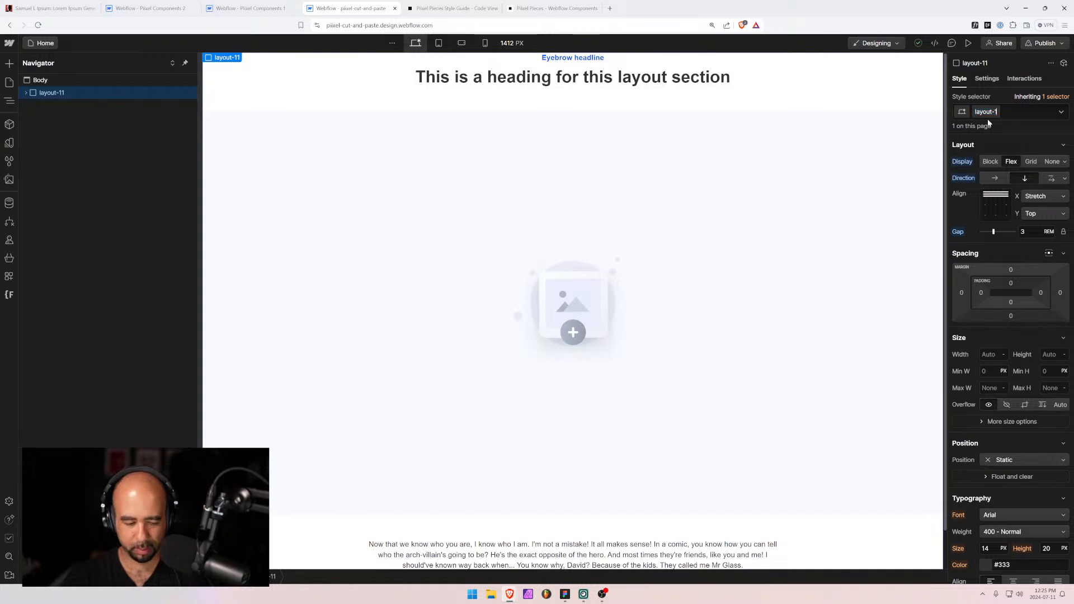
type("2")
key("Return")
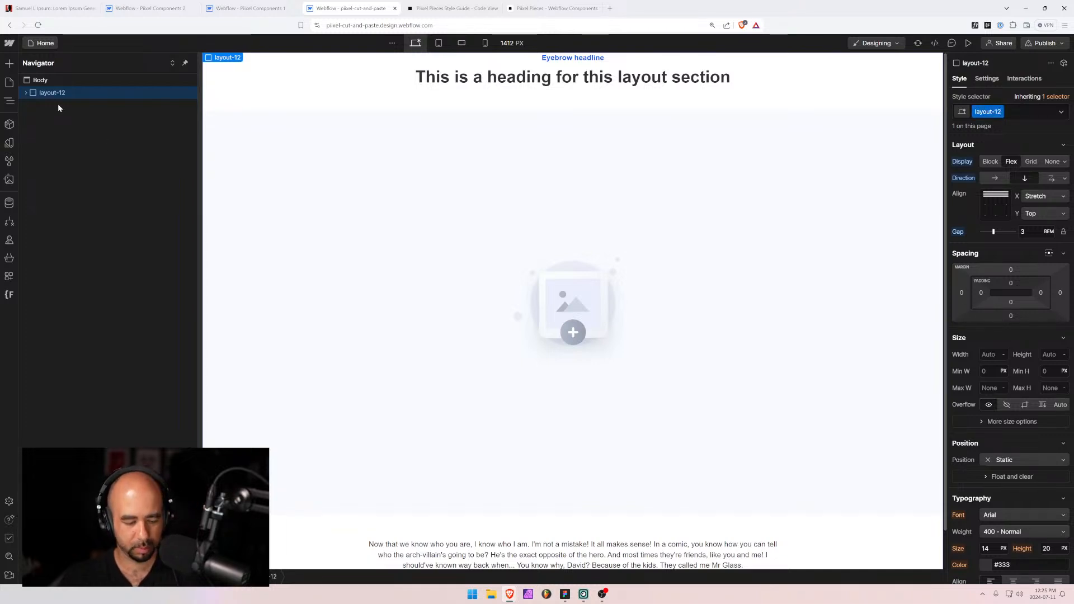
On the Layout 12 page of Pixel Components 2, replace the layout-11 block inside the global-padding wrapper with the layout-12 block.
left_click(148, 8)
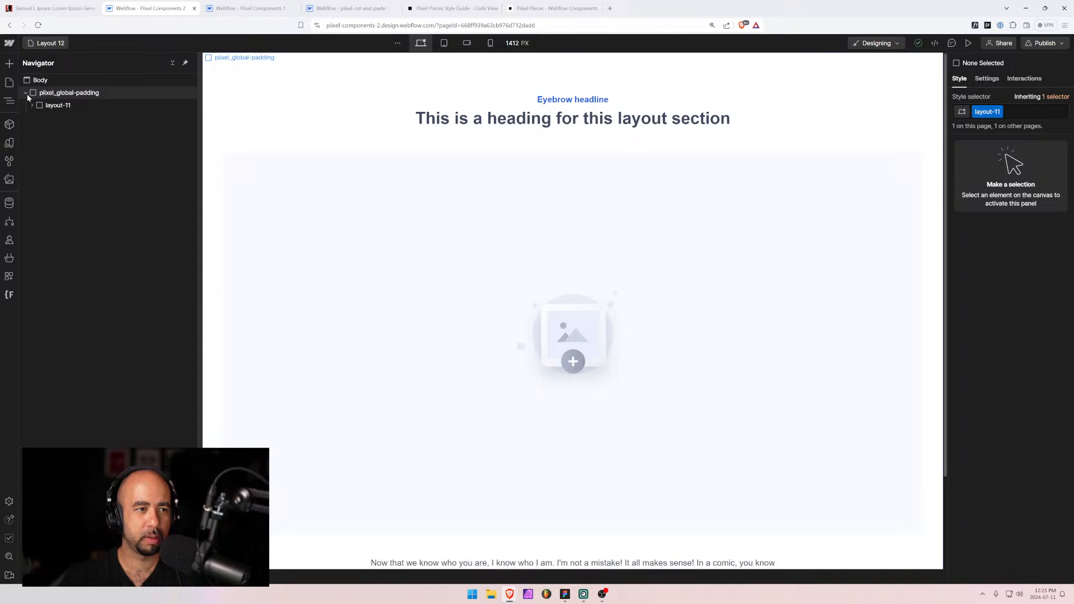
left_click(42, 106)
key("Delete")
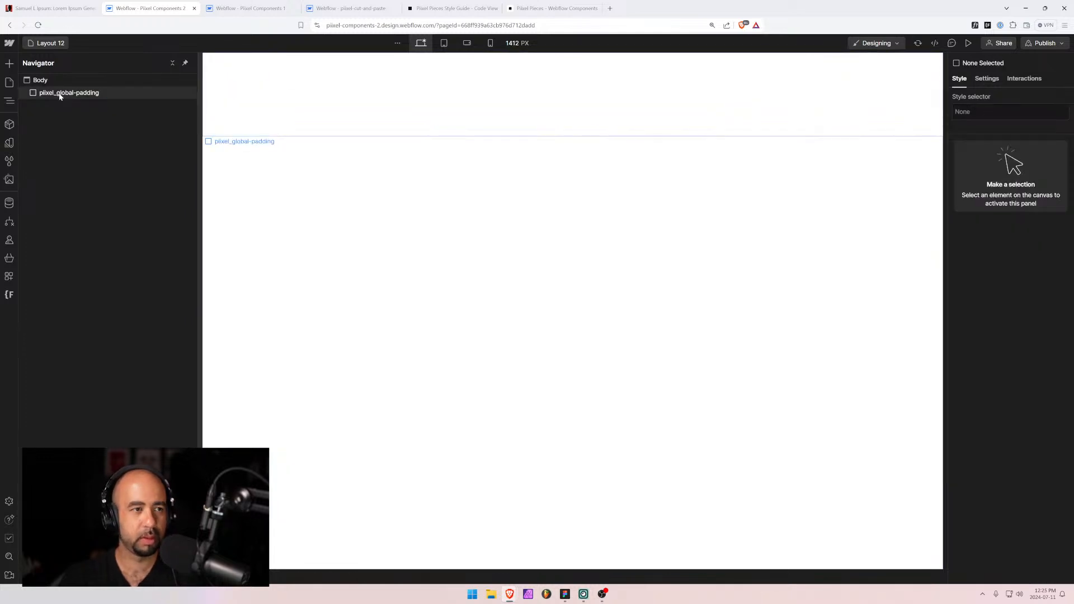
left_click(60, 92)
key("ctrl+v")
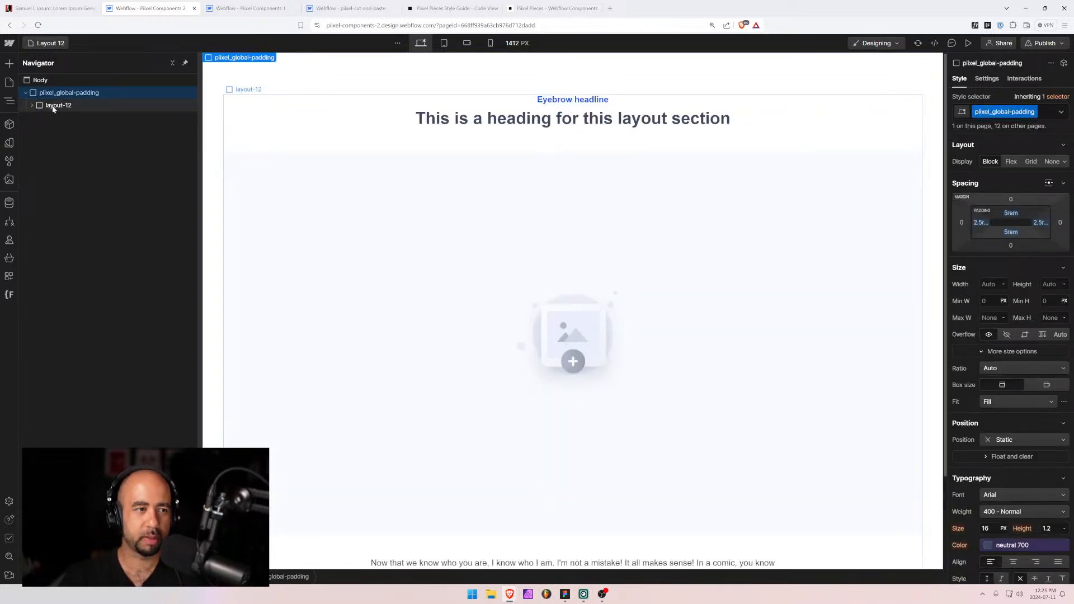
Move layout-12_image-container into the first layout-12_content block, directly below the heading.
left_click(34, 104)
left_click(33, 106)
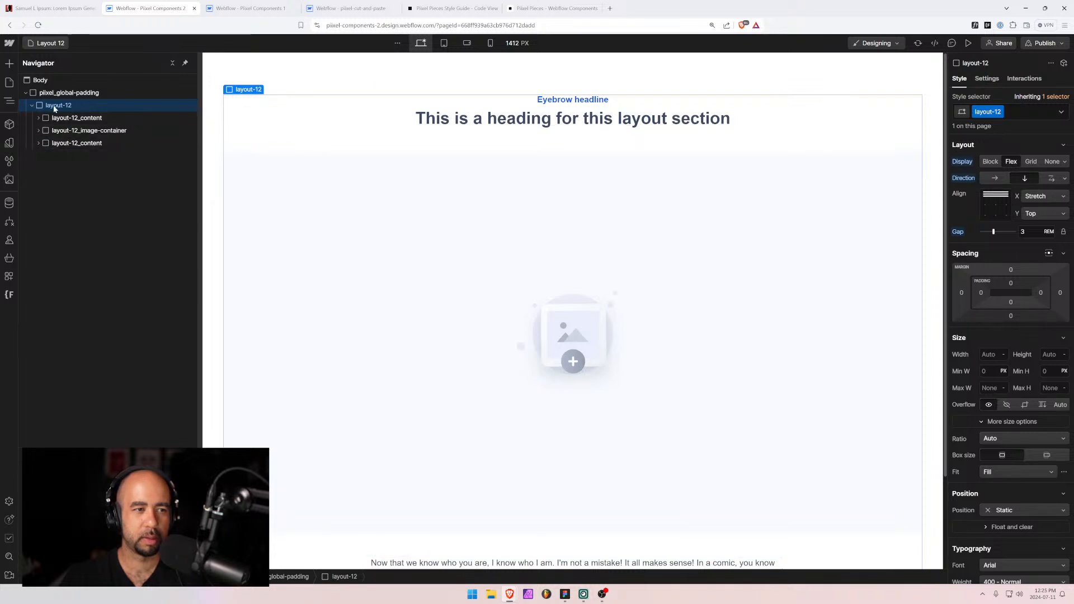
scroll(392, 273, "down", 2)
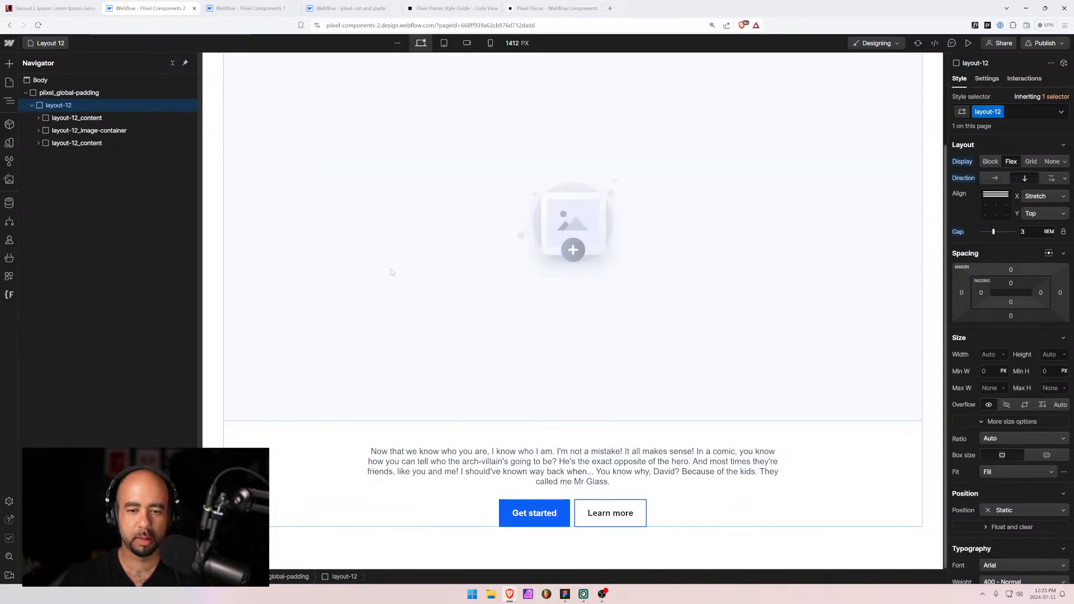
scroll(392, 272, "up", 2)
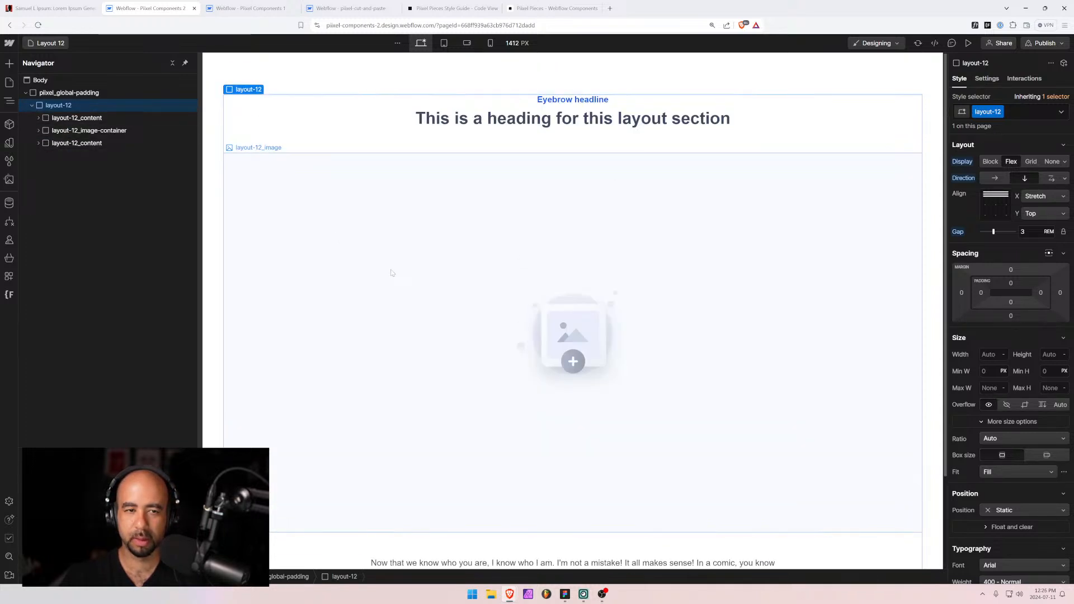
left_click(38, 118)
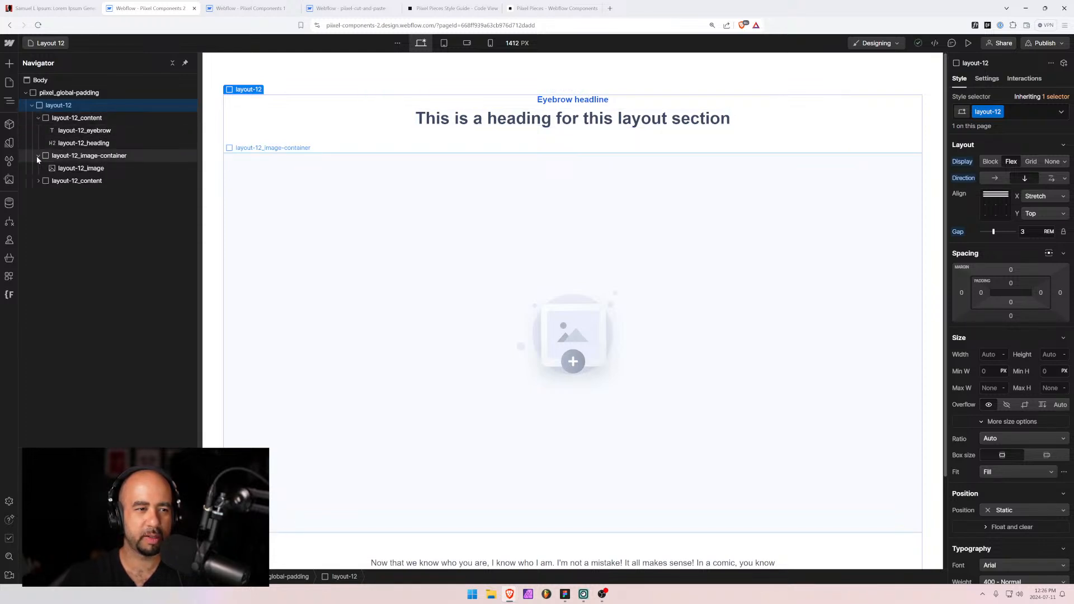
mouse_move(36, 156)
left_mouse_down()
mouse_move(57, 143)
mouse_move(44, 161)
left_mouse_up()
Move the paragraph and button-group below the image container in the first layout-12_content block, and delete the emptied second content block.
left_click(39, 168)
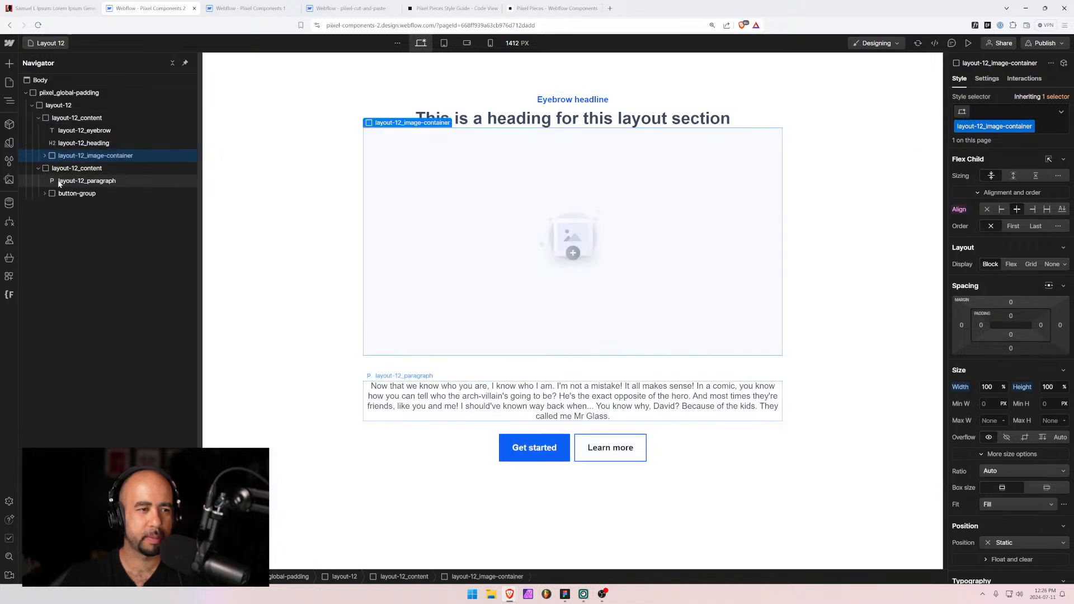
left_click_drag(63, 147, 64, 164)
left_click(77, 193)
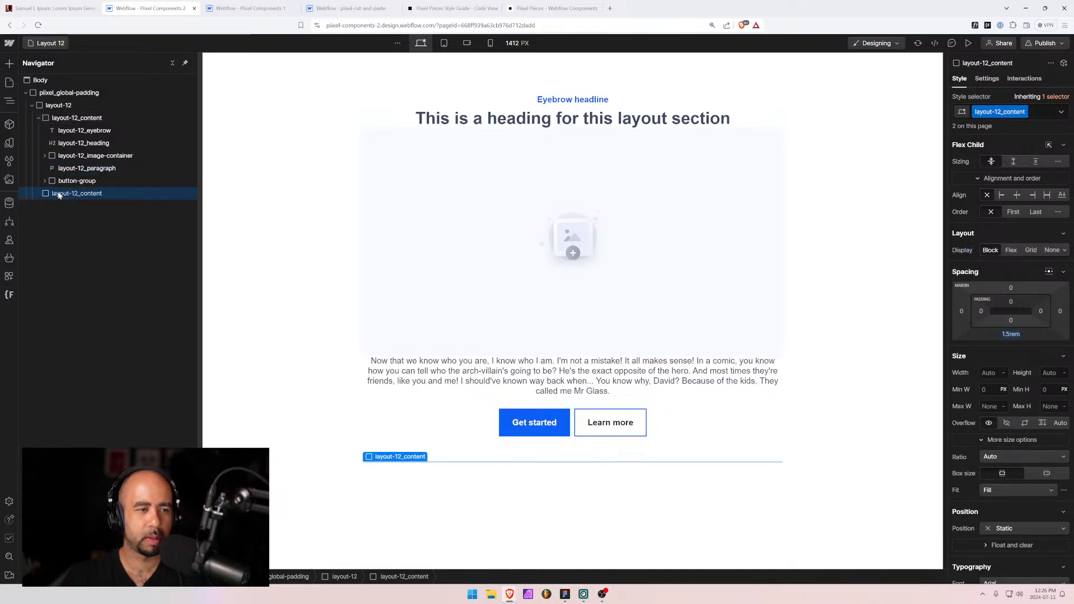
key("Delete")
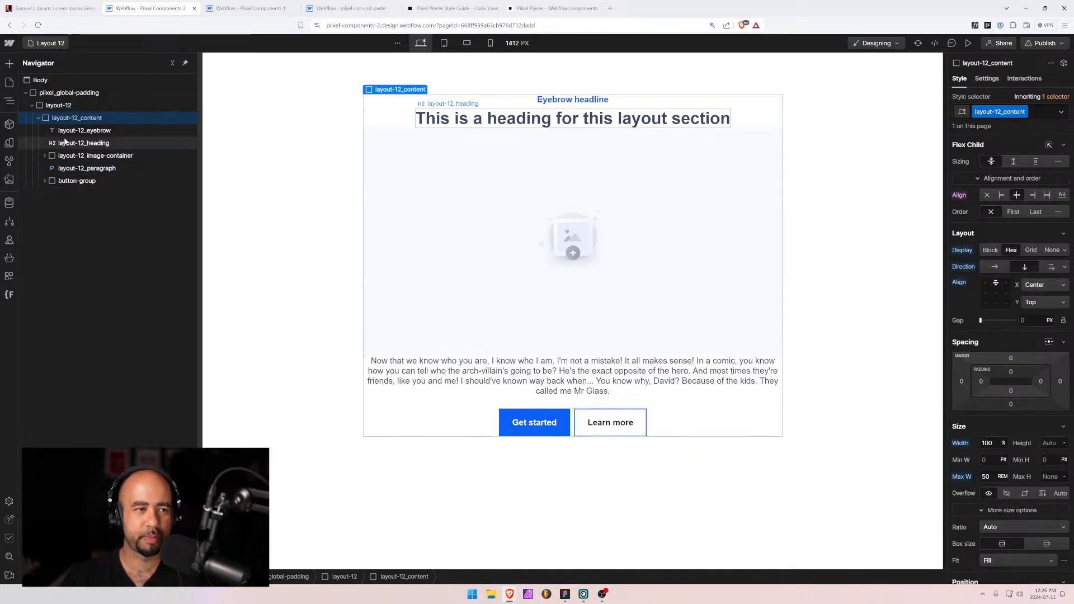
left_click(956, 195)
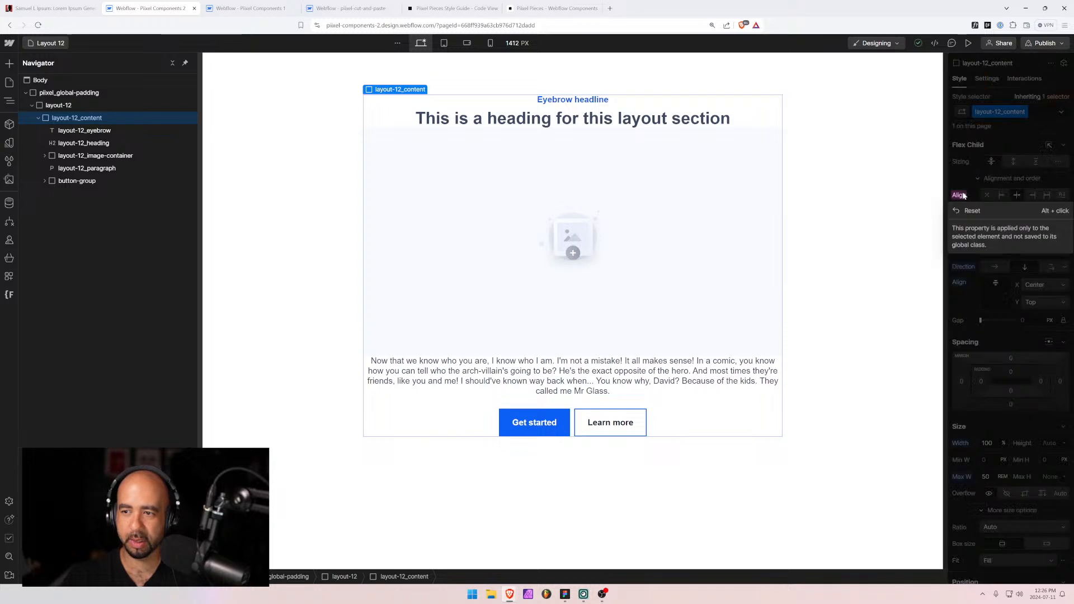
key("Escape")
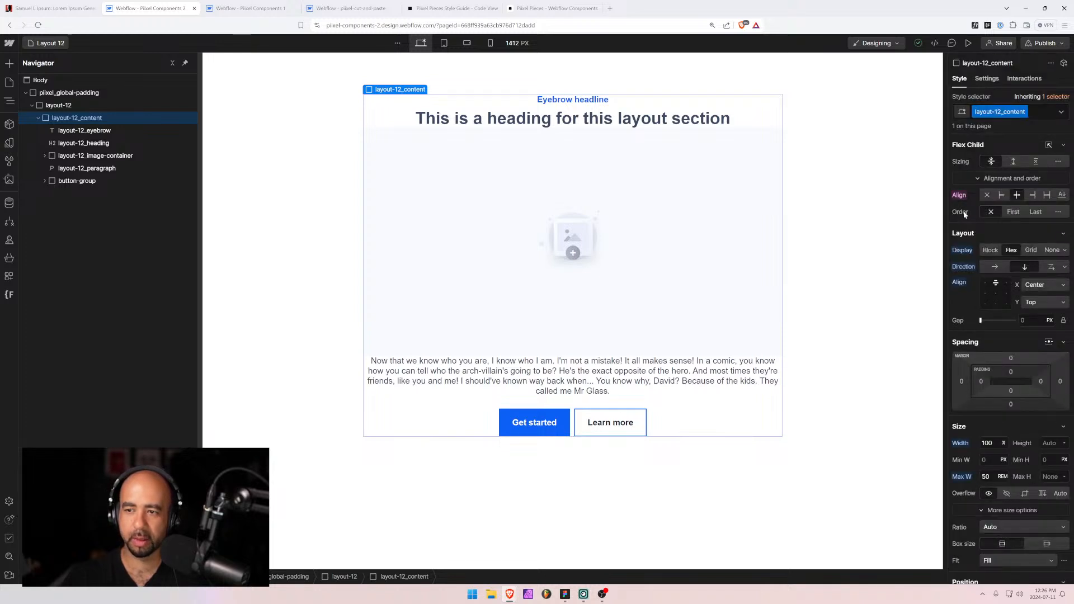
left_click(65, 105)
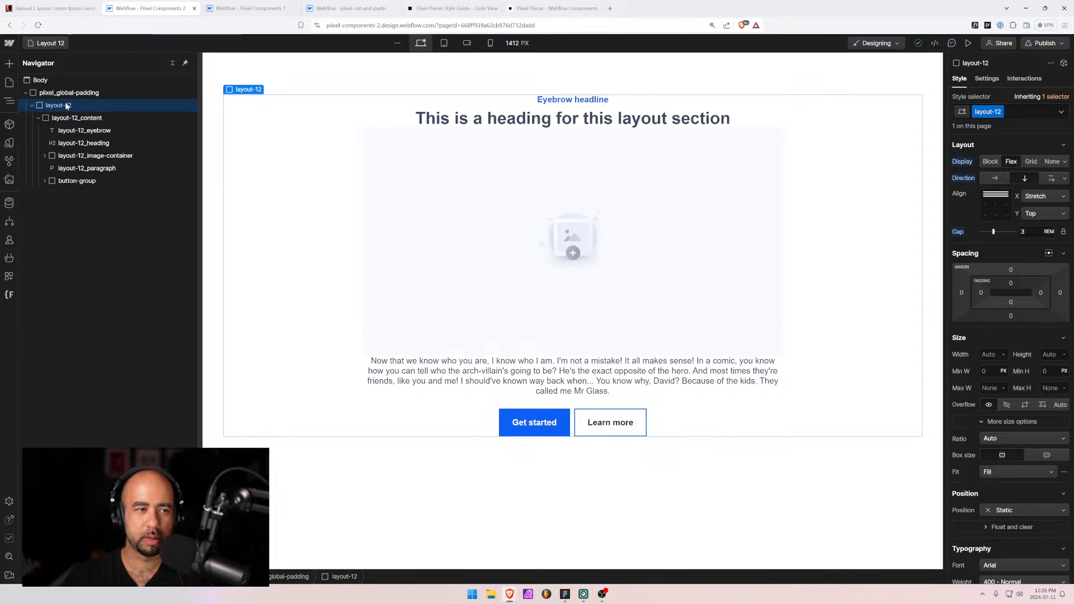
left_click(38, 118)
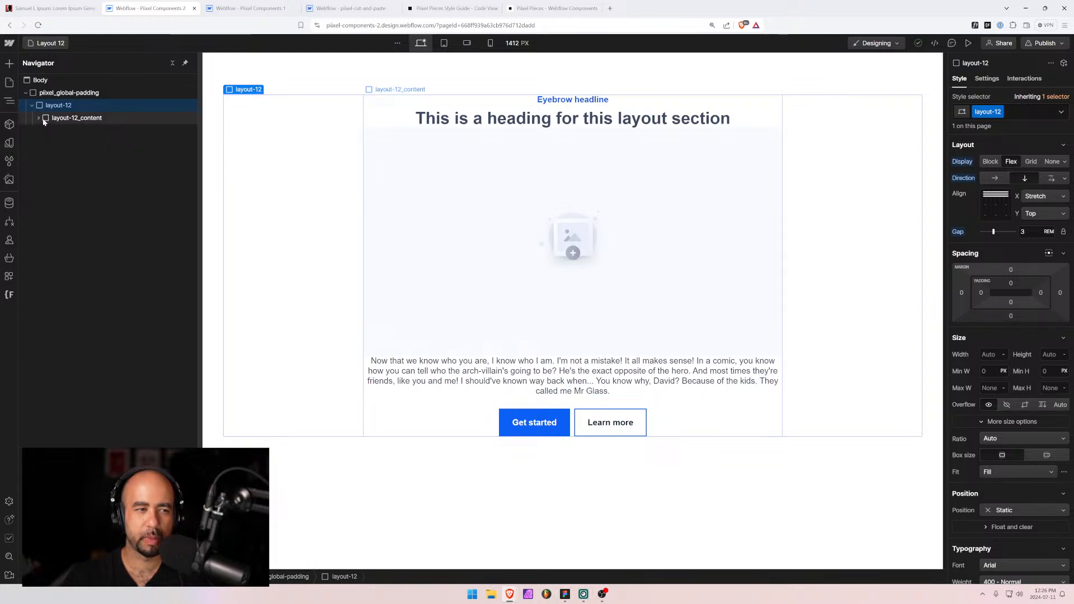
left_click(134, 118)
left_click(51, 106)
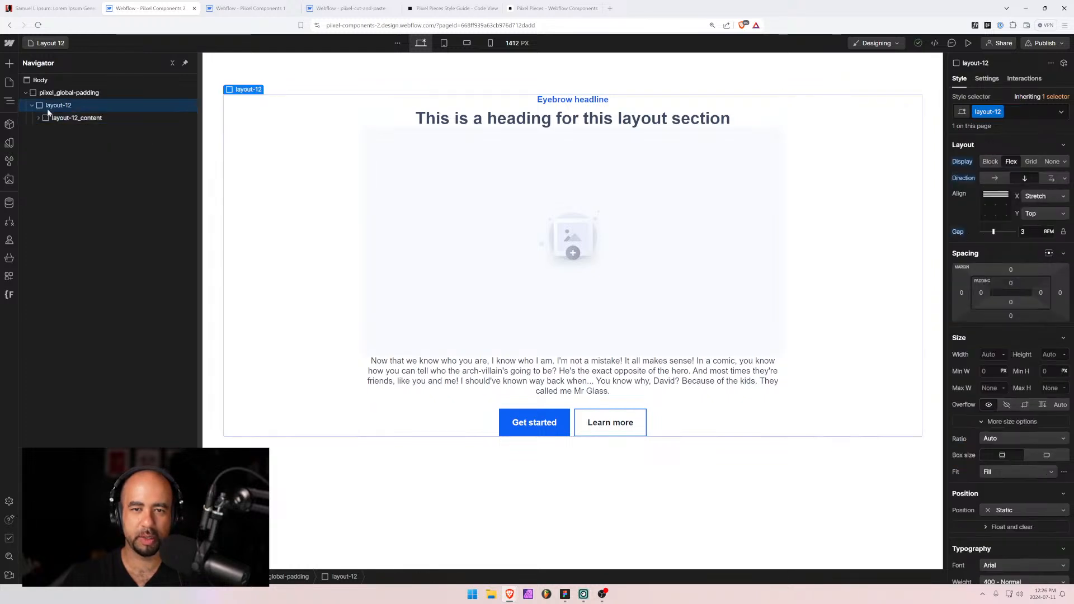
Reset the width and maximum width of the layout-12_content block.
left_click(50, 117)
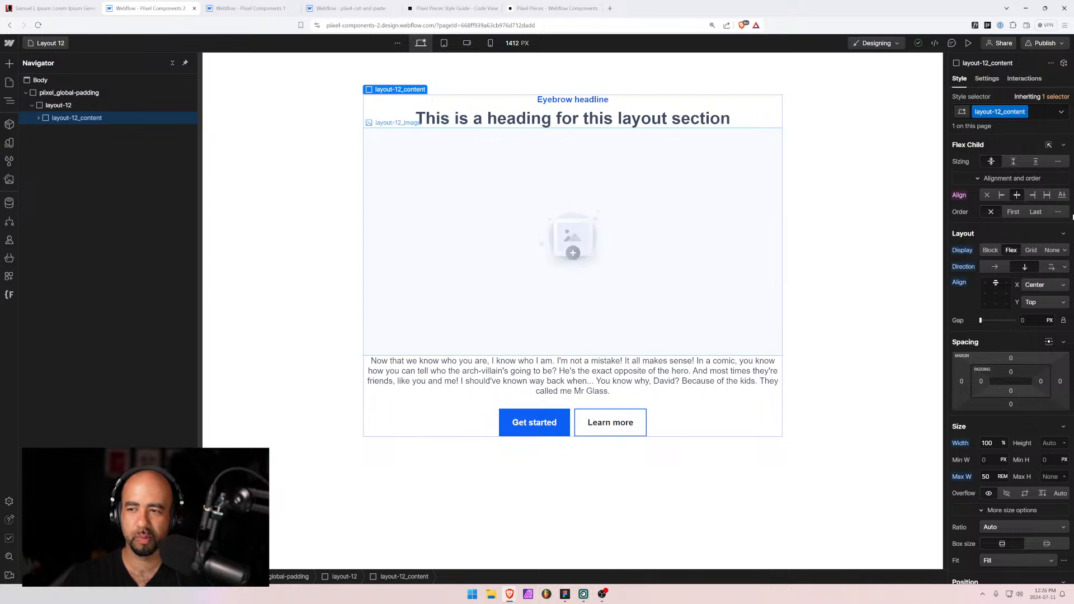
left_click(961, 443, "alt")
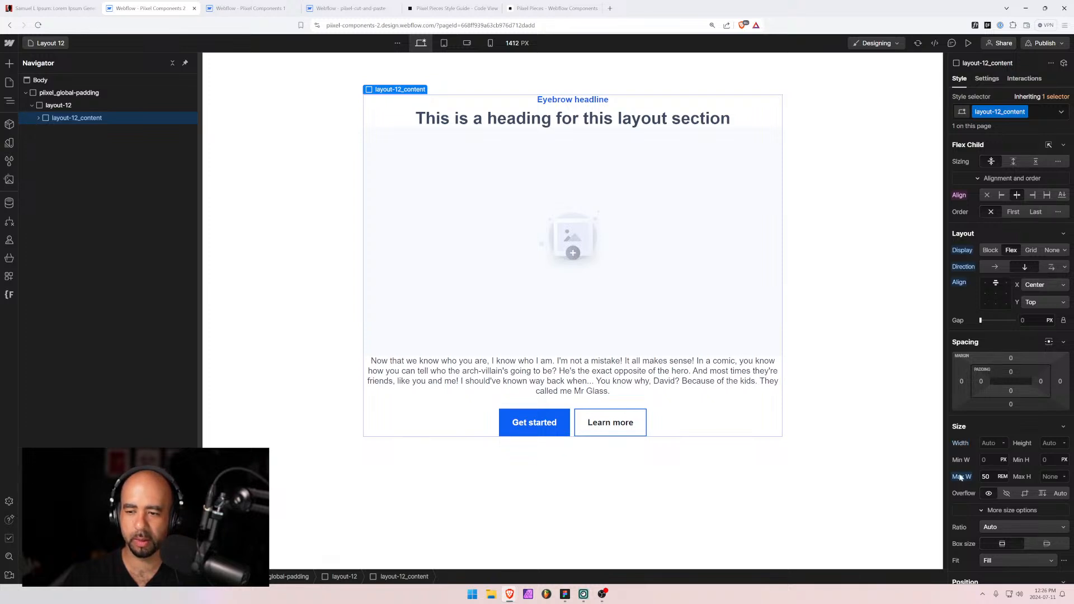
left_click(960, 477, "alt")
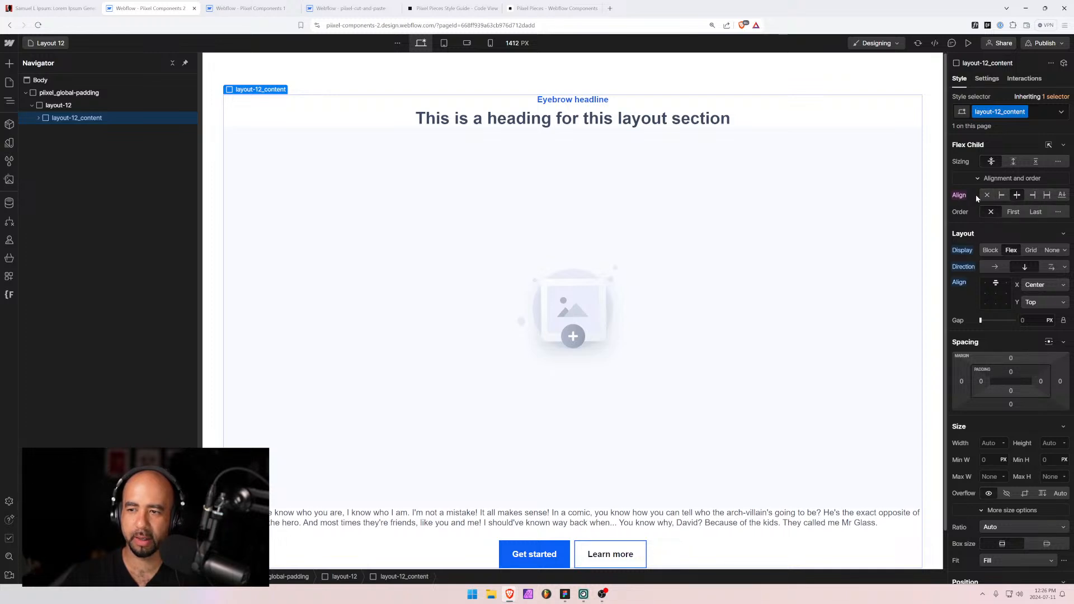
Open the Layout 11 page for comparison, return to the Layout 12 page, and select the layout-12_content block.
left_click(62, 93)
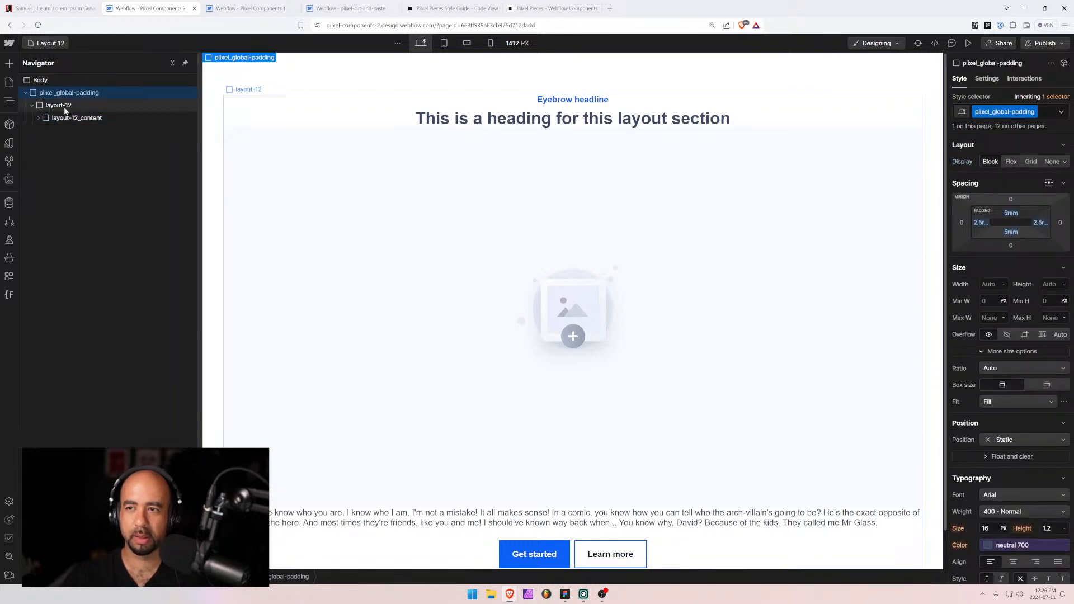
left_click(63, 107)
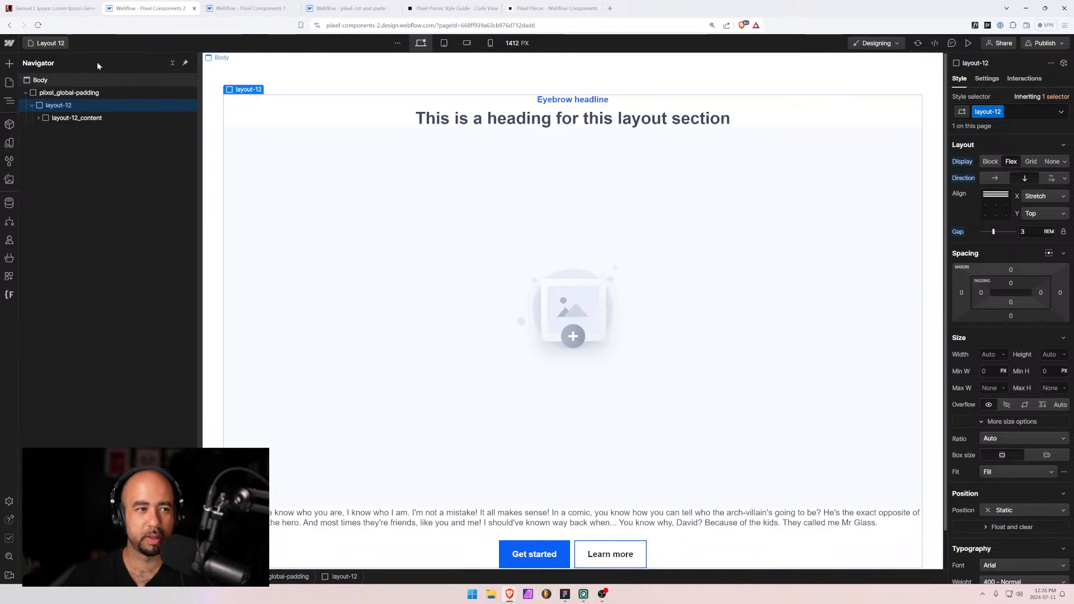
left_click(48, 43)
left_click(44, 272)
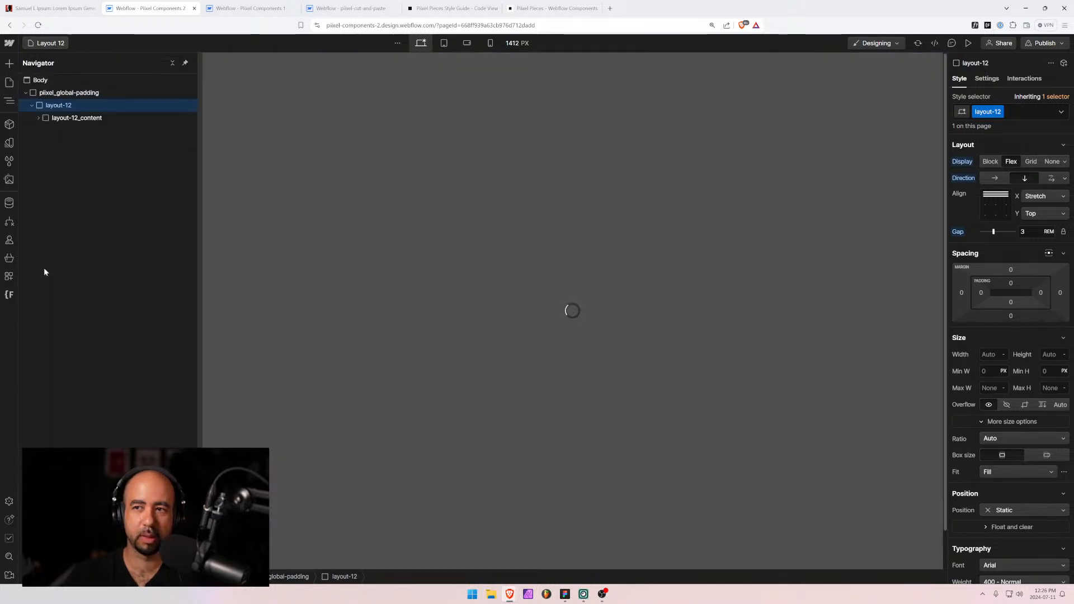
left_click(47, 43)
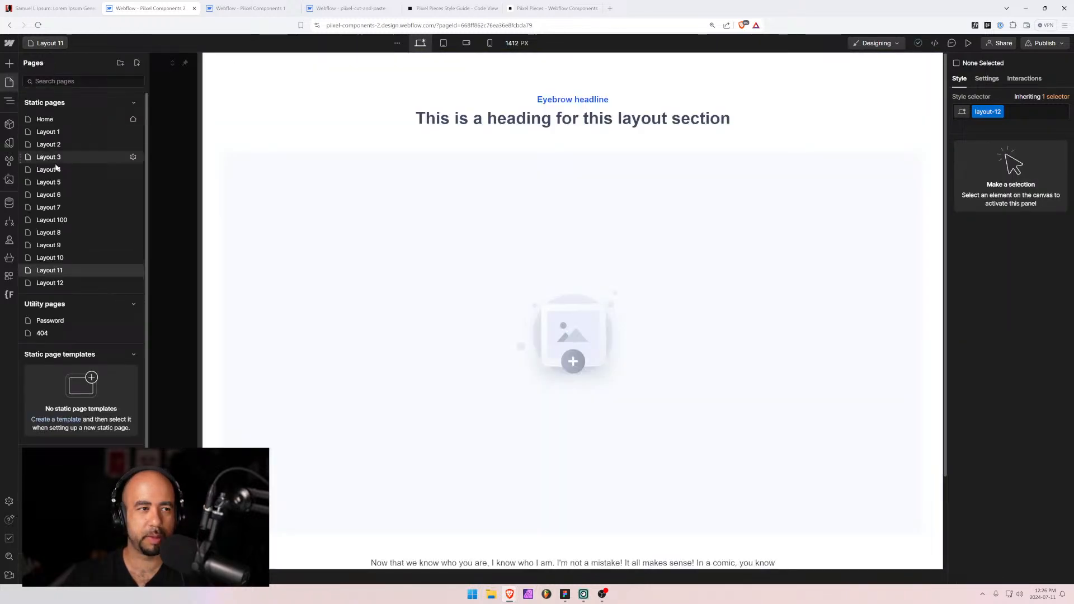
left_click(43, 284)
left_click(312, 103)
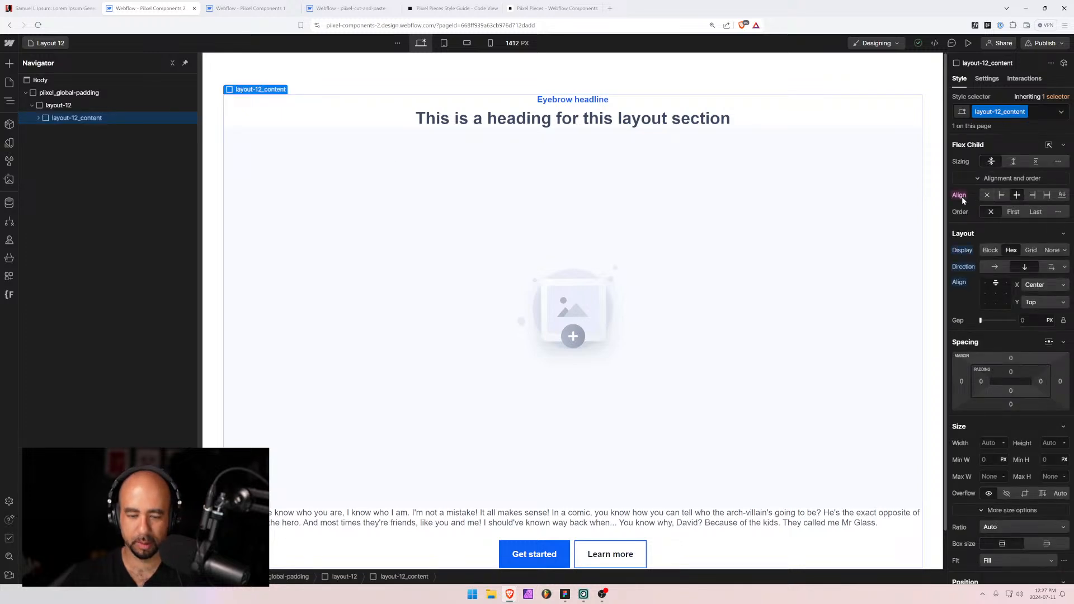
Reload the Layout 12 page in the designer and set the flex child order of layout-12_content to the default, unchanged option.
left_click(38, 26)
left_click(582, 76)
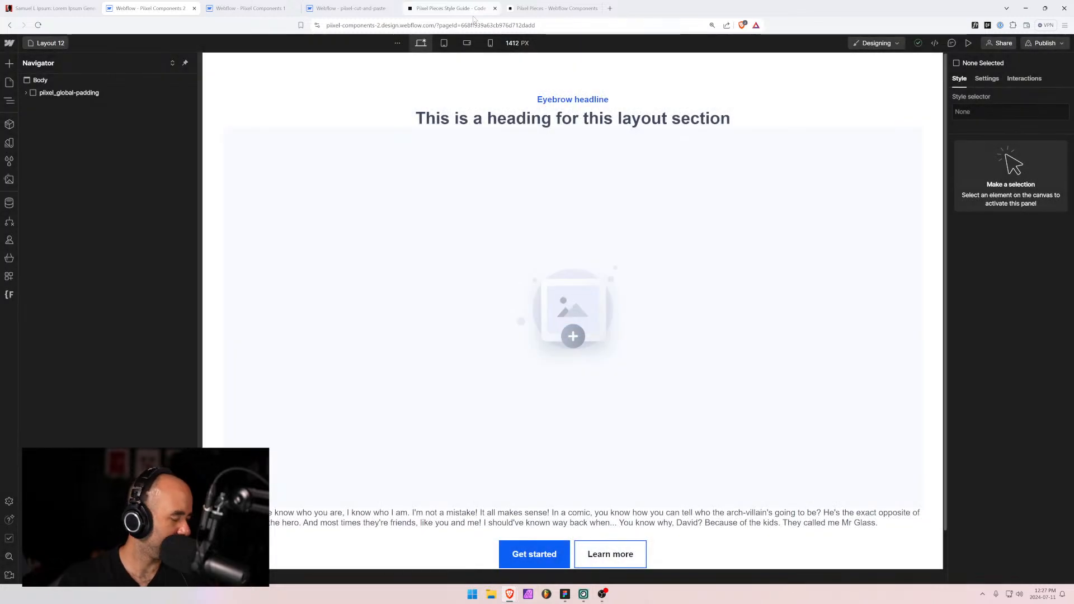
left_click(391, 117)
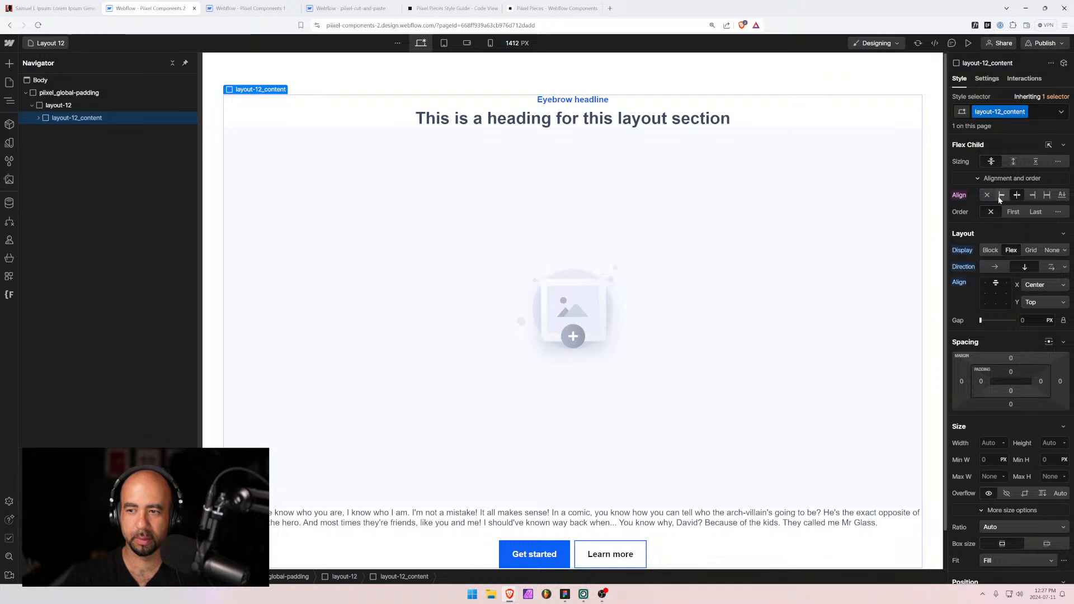
left_click(989, 212)
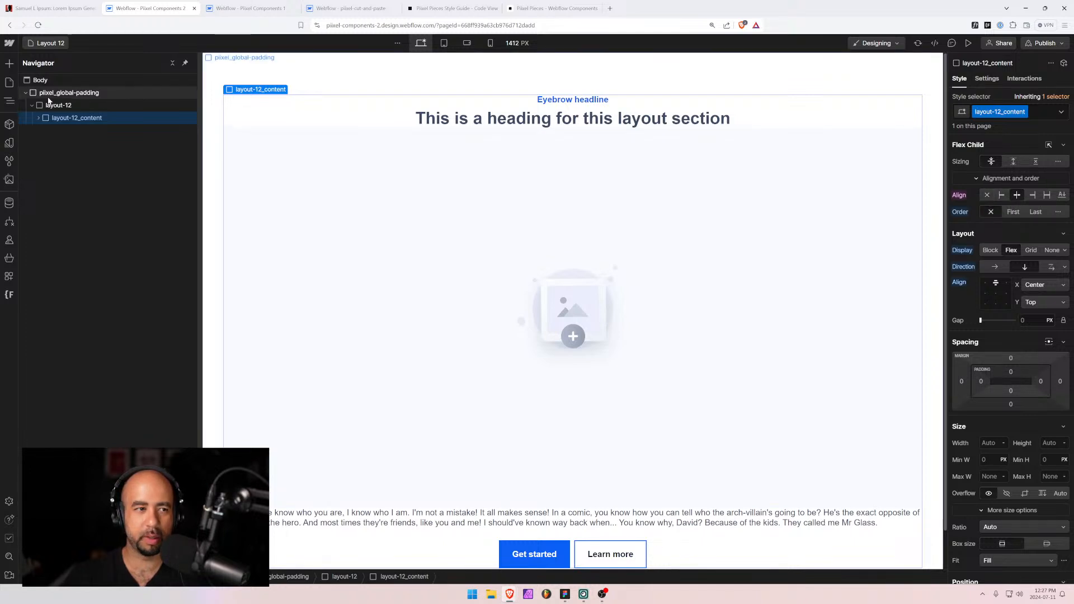
Reset the flex display of the outer layout-12 block so it falls back to block.
left_click(127, 106)
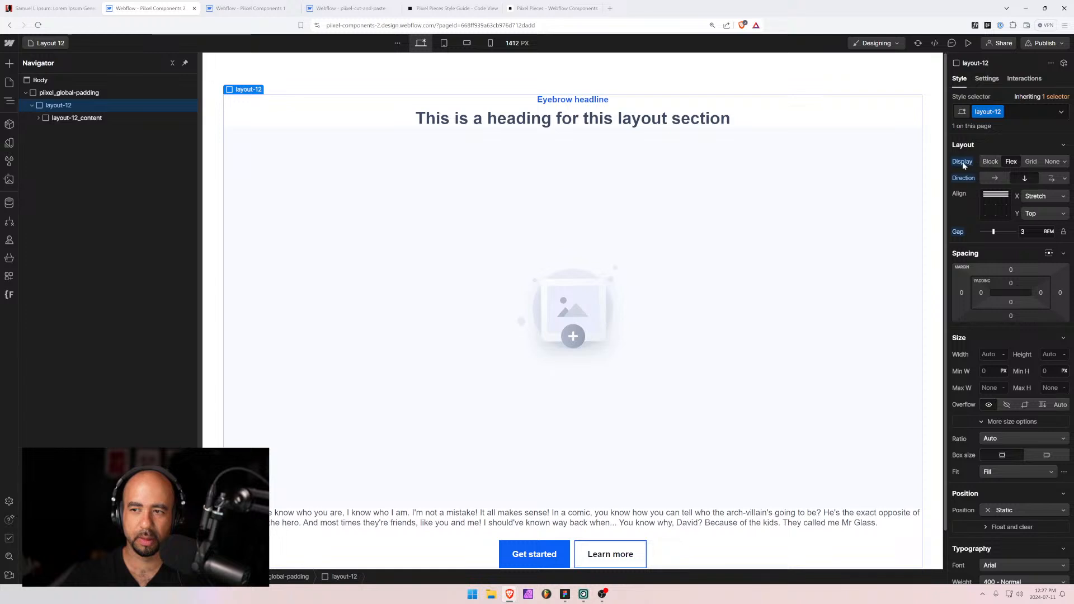
left_click(75, 120)
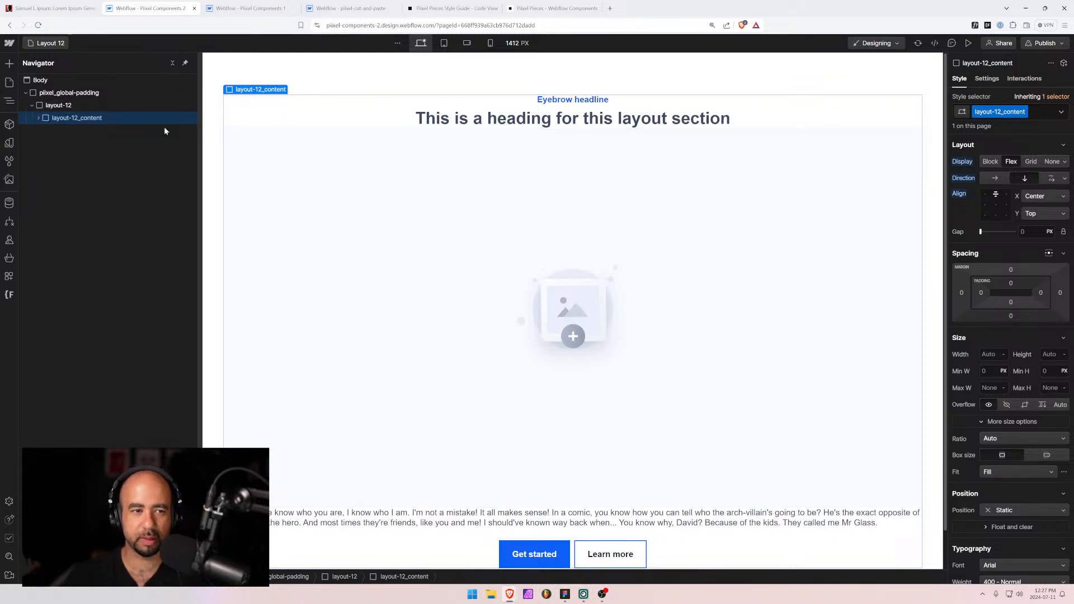
left_click(49, 105)
Align the children of layout-12_content to the left and reset the block's text alignment.
left_click(47, 118)
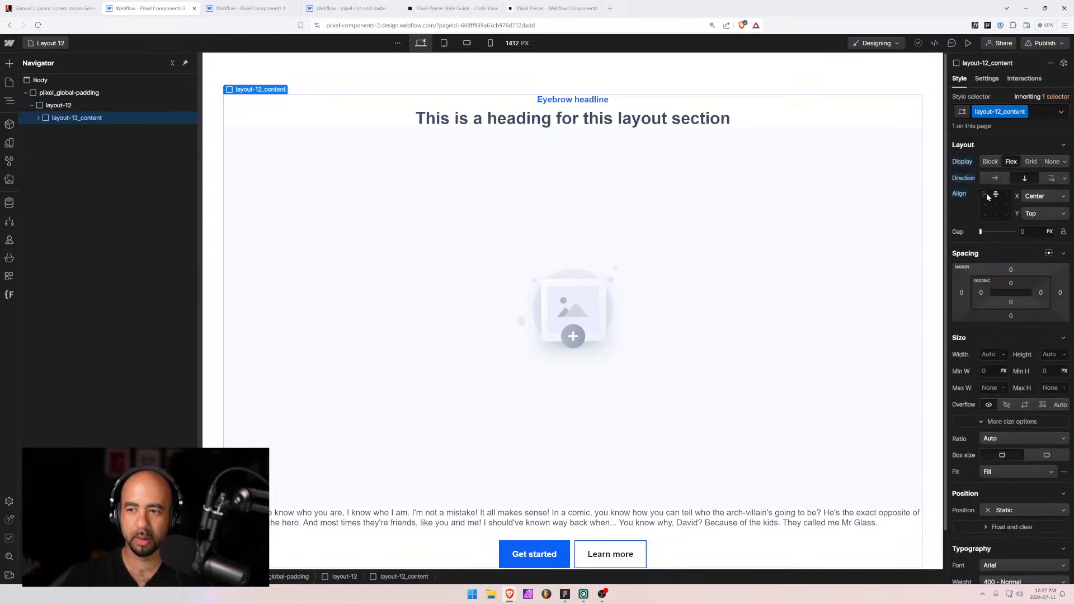
left_click(985, 196)
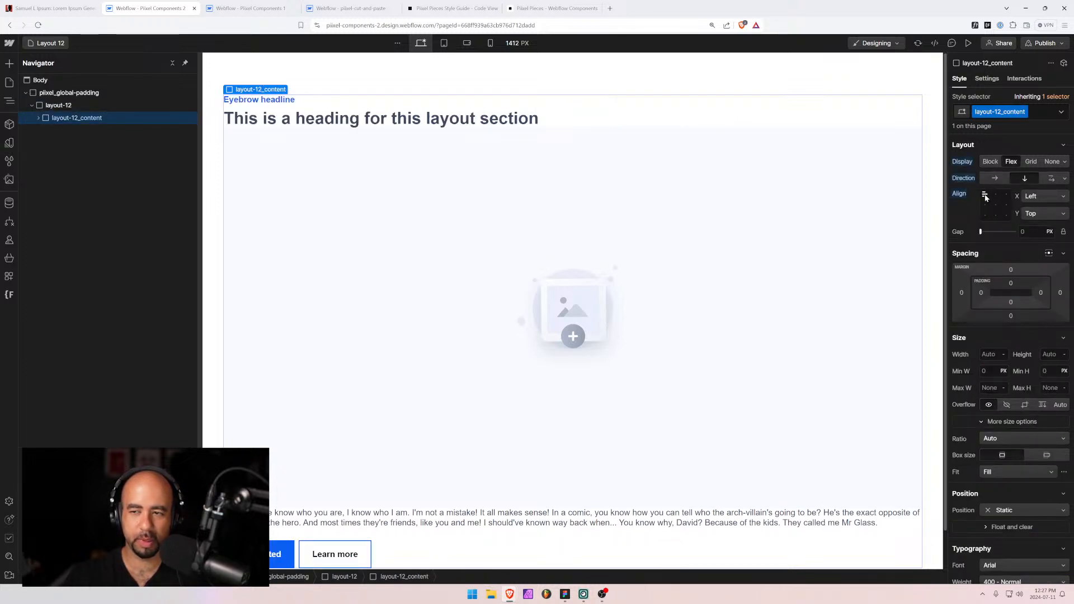
scroll(986, 331, "down", 3)
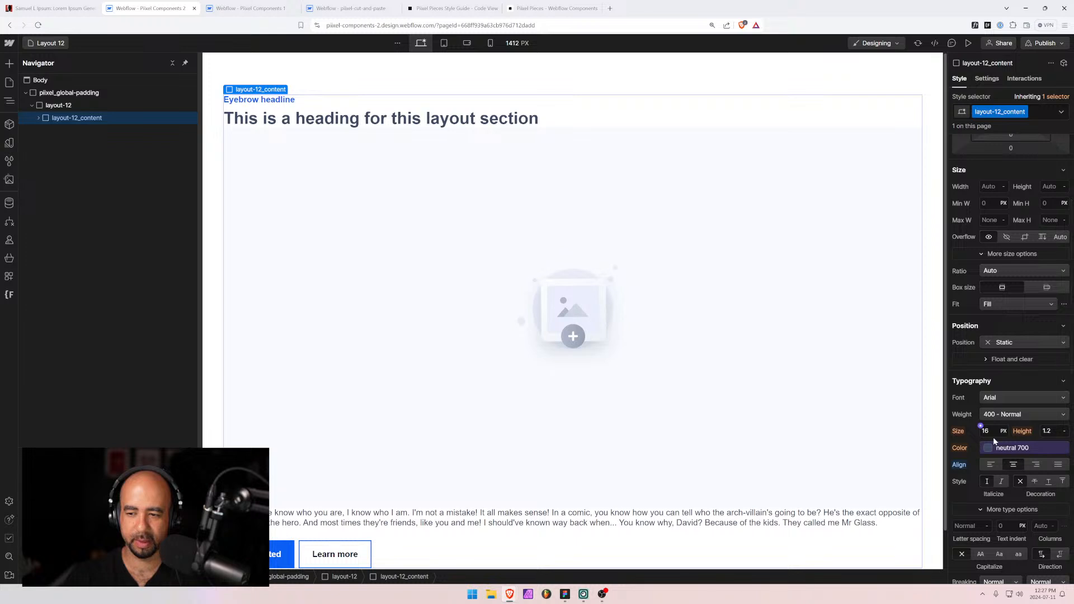
left_click(965, 467, "alt")
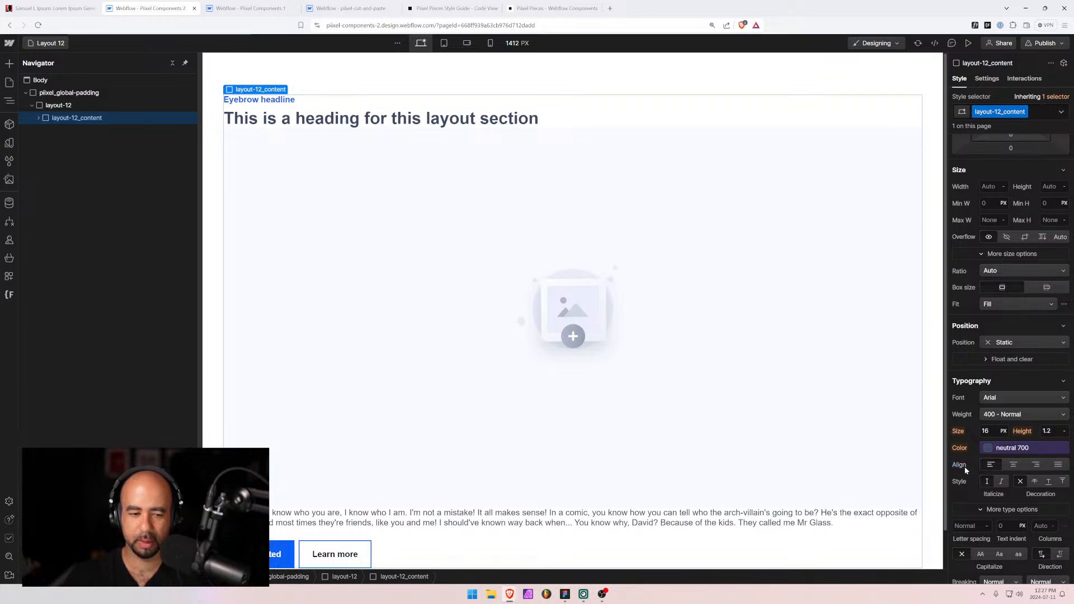
scroll(960, 303, "up", 3)
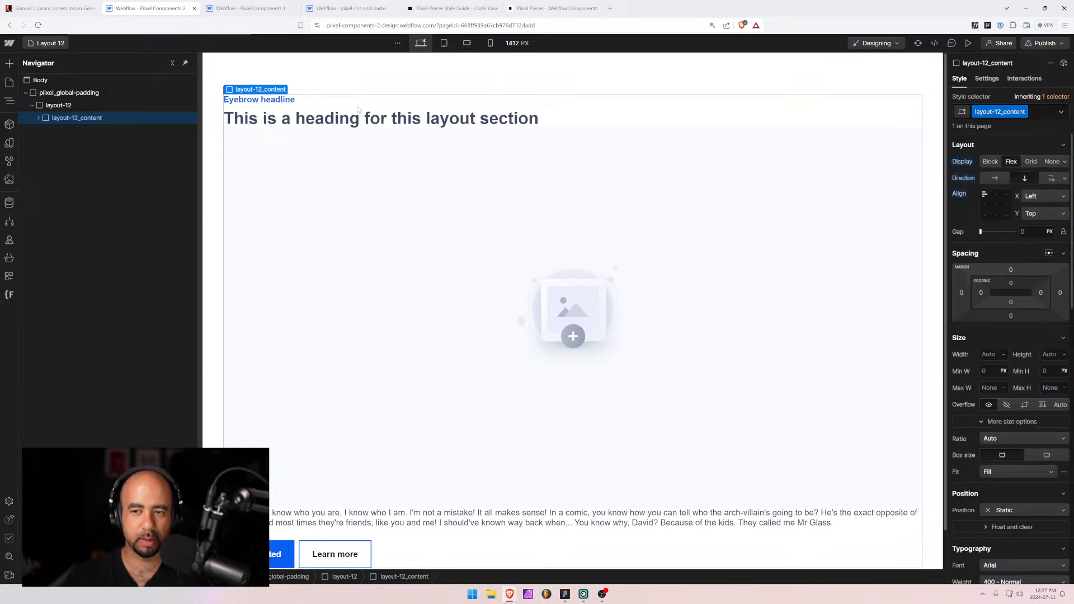
Make the layout-12 block a grid with two columns and one row, and duplicate layout-12_content inside it.
left_click(55, 108)
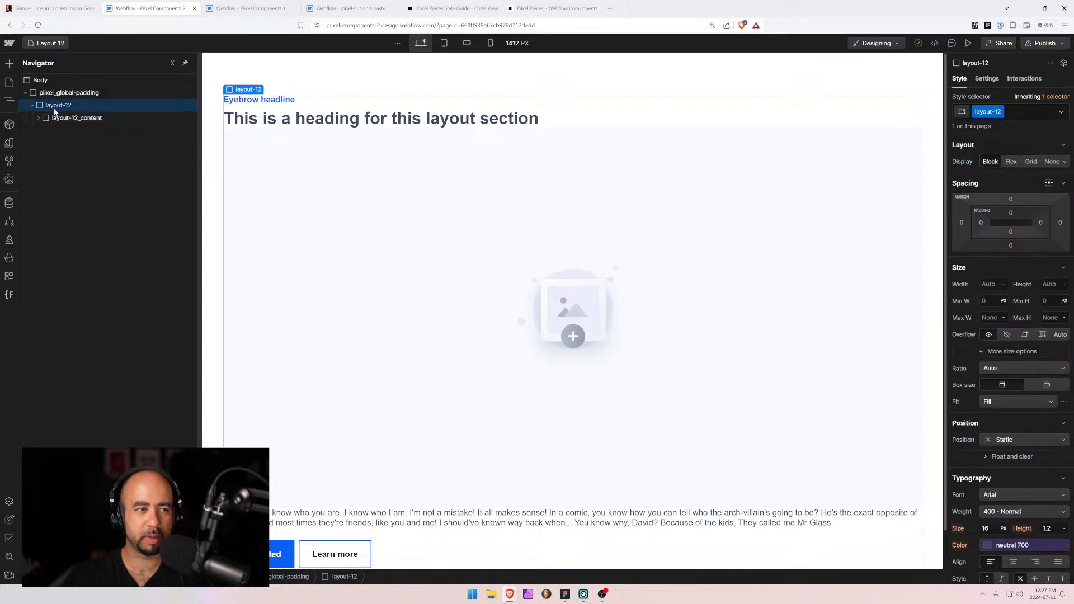
left_click(1035, 162)
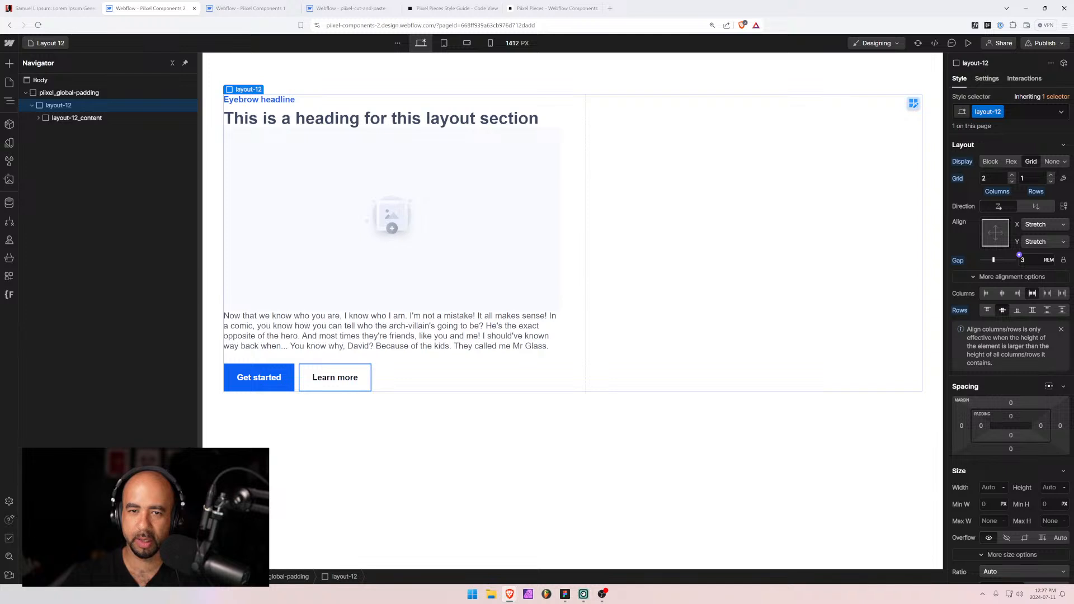
left_click(53, 119)
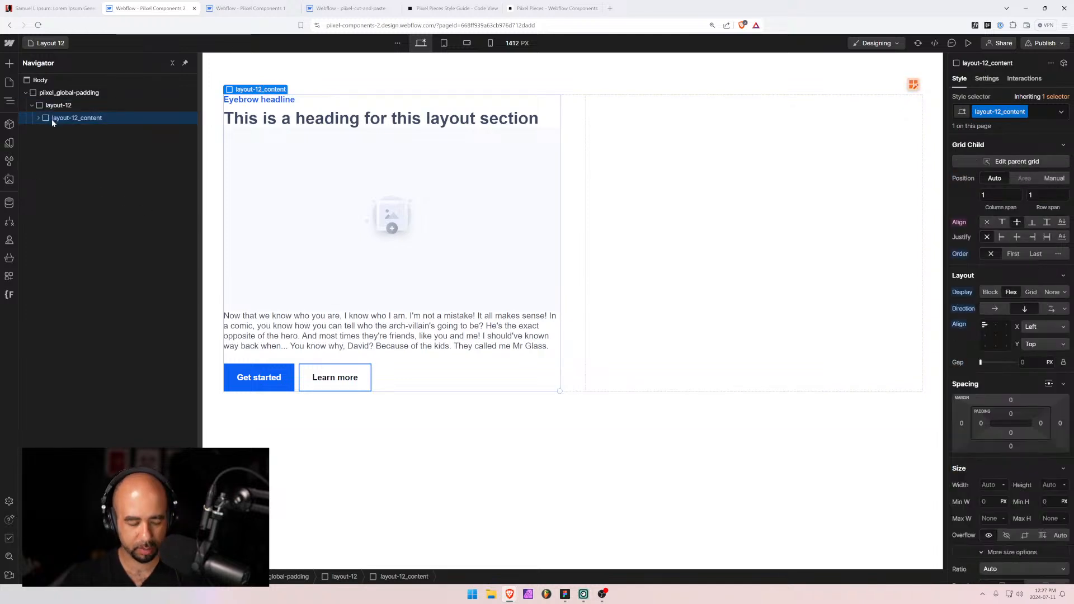
key("ctrl+d")
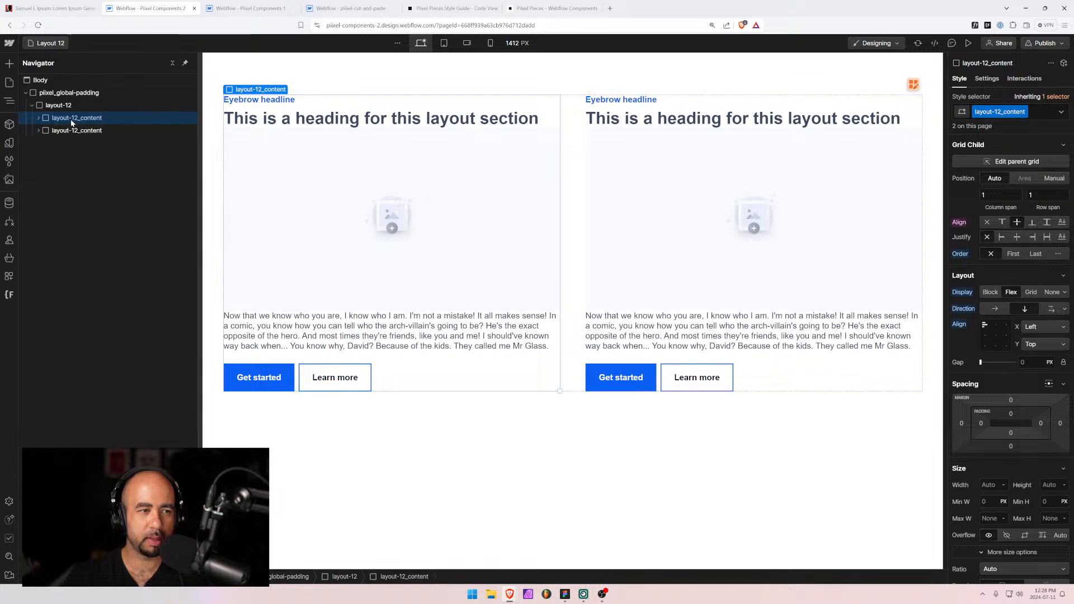
Remove the bottom margin of layout-12_paragraph by setting it to 0.
left_click(269, 333)
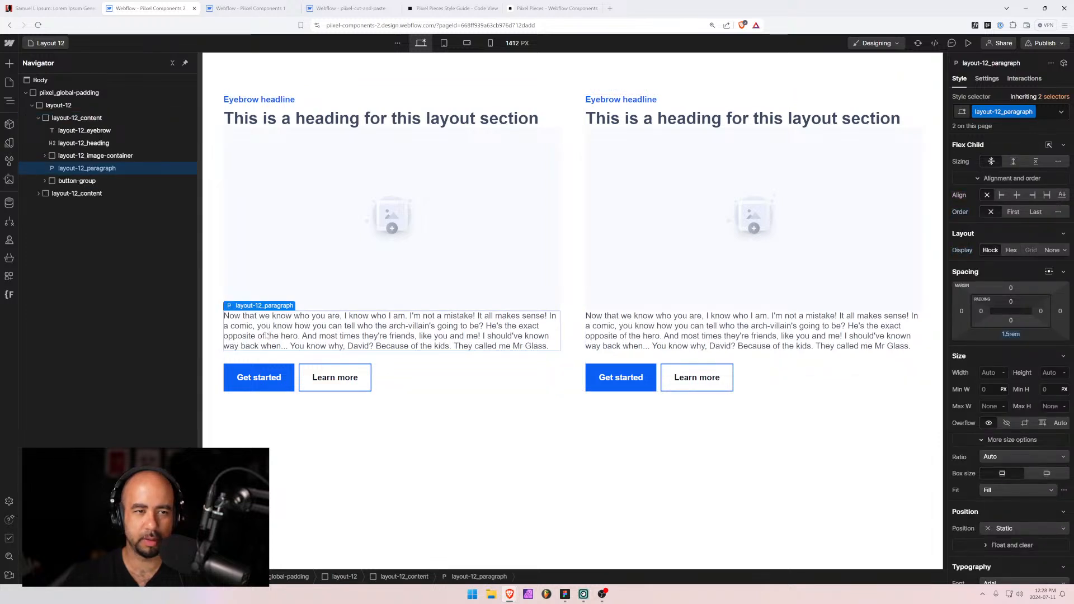
left_click(83, 131)
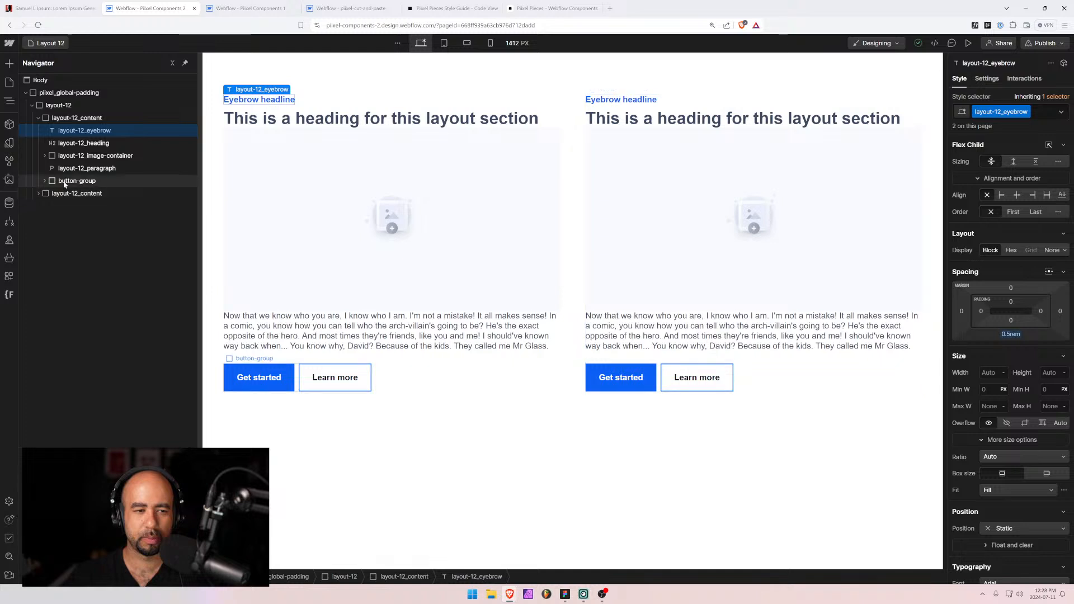
left_click(79, 169)
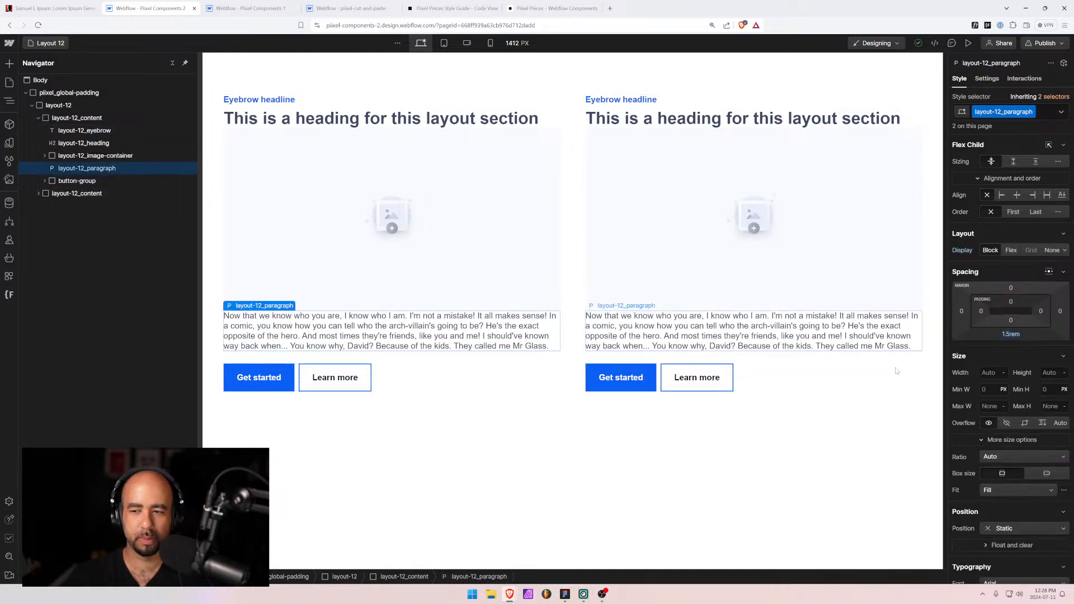
left_click_drag(1013, 335, 1013, 337)
left_click(1012, 335)
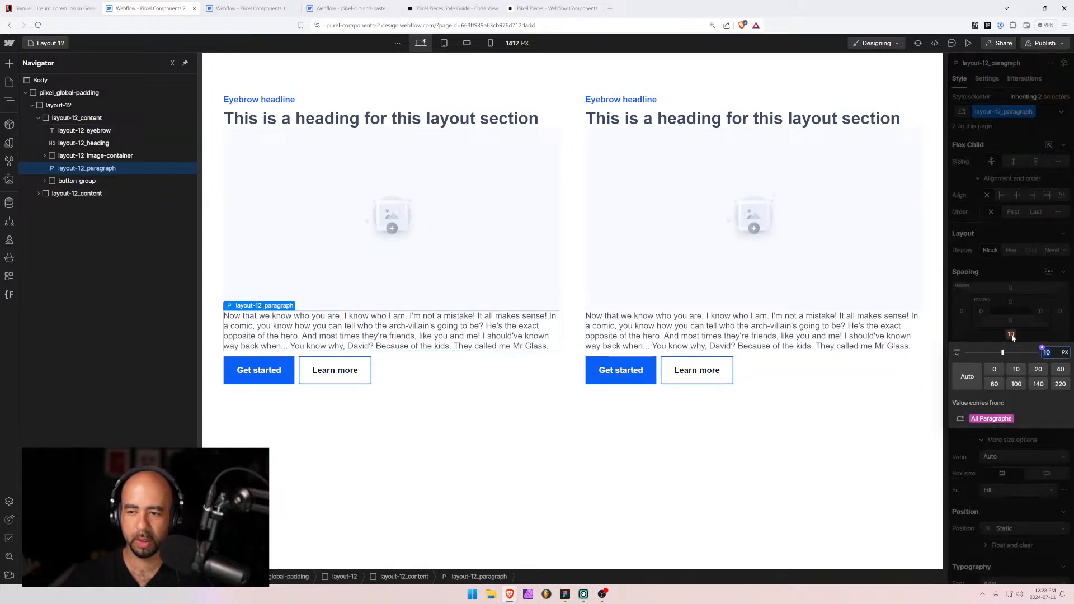
left_click(994, 369)
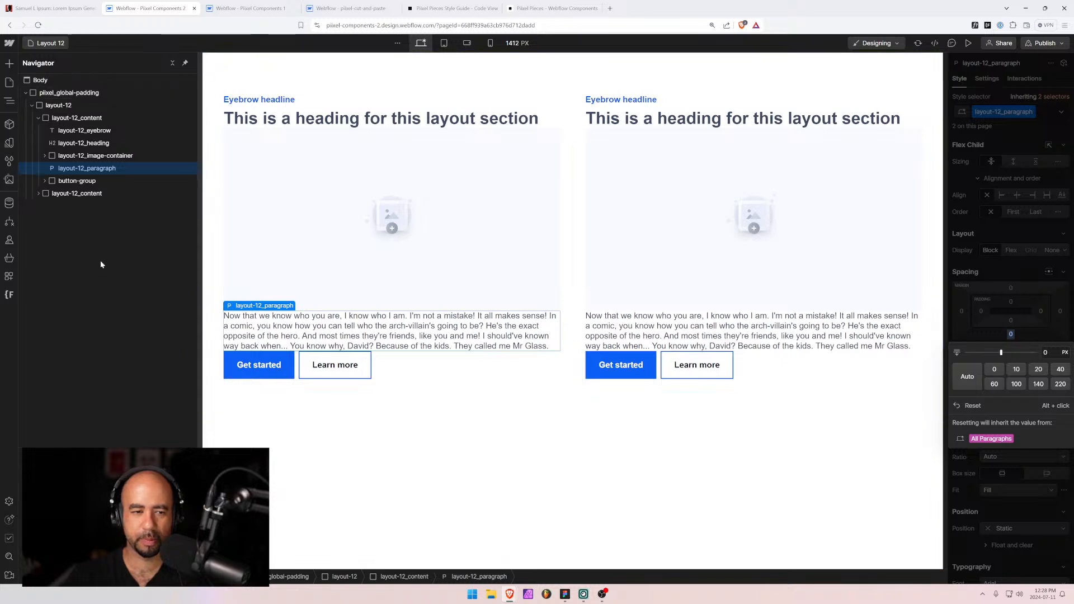
Set the bottom margin of layout-12_eyebrow, the text above the heading, to 0.
left_click(288, 124)
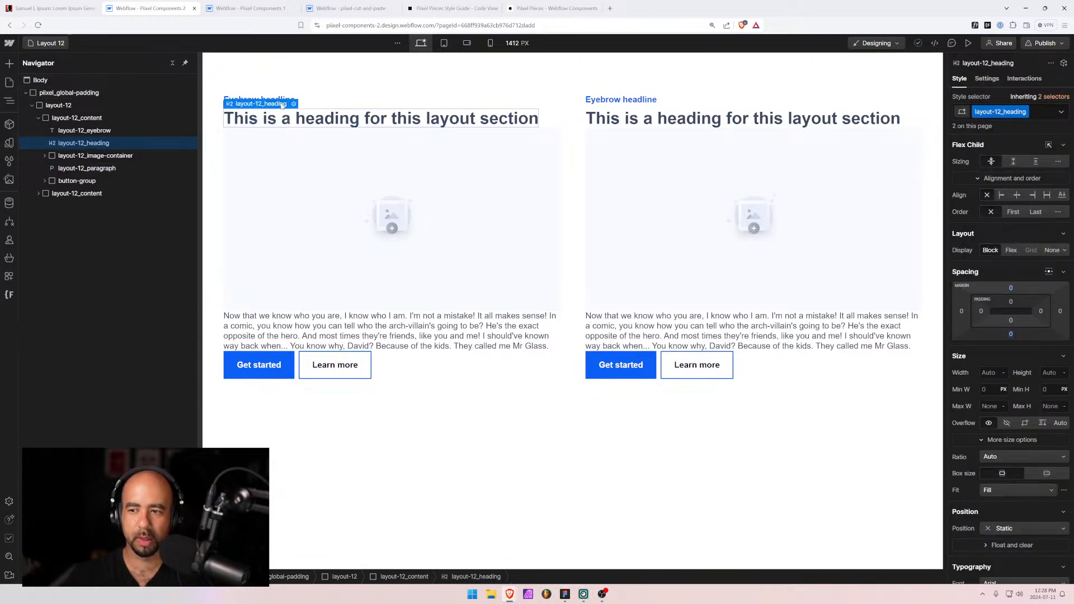
left_click(282, 101)
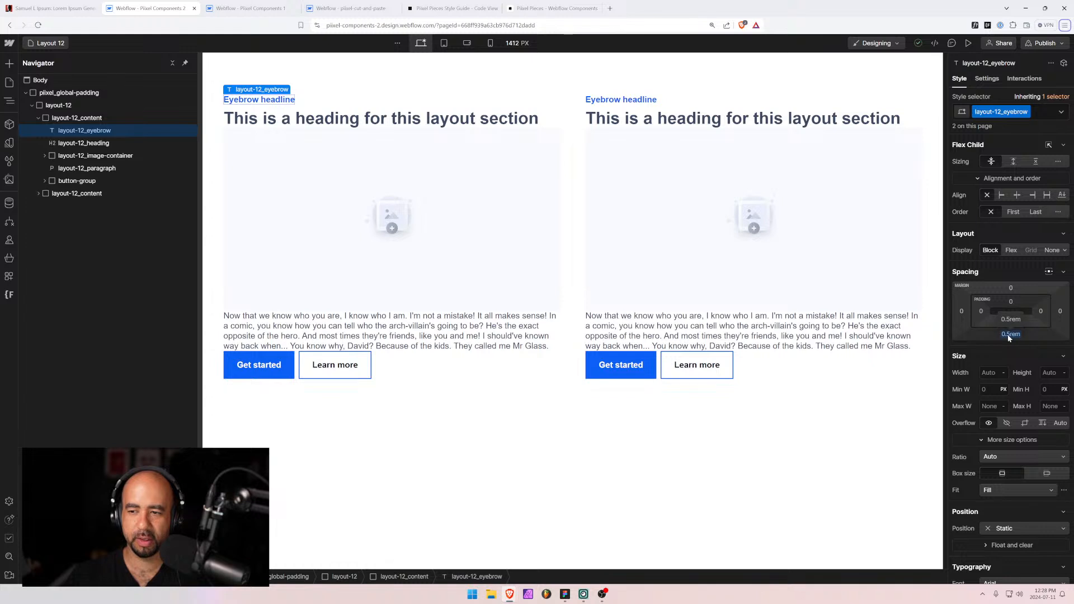
left_click(1010, 334)
type("0")
key("Return")
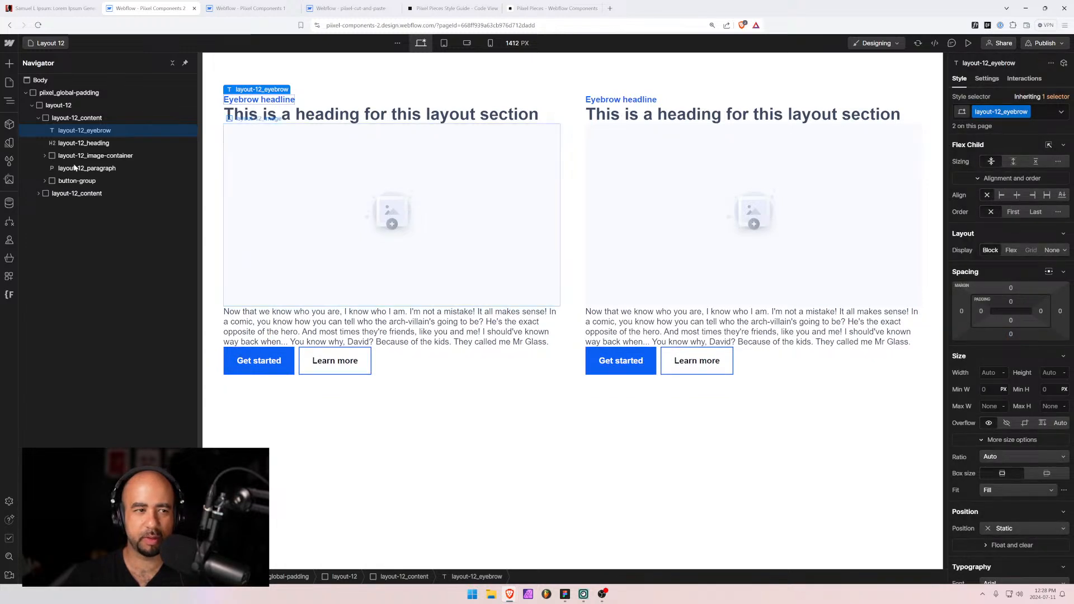
Set the gap between the children of layout-12_content to 0.5 rem.
left_click(74, 118)
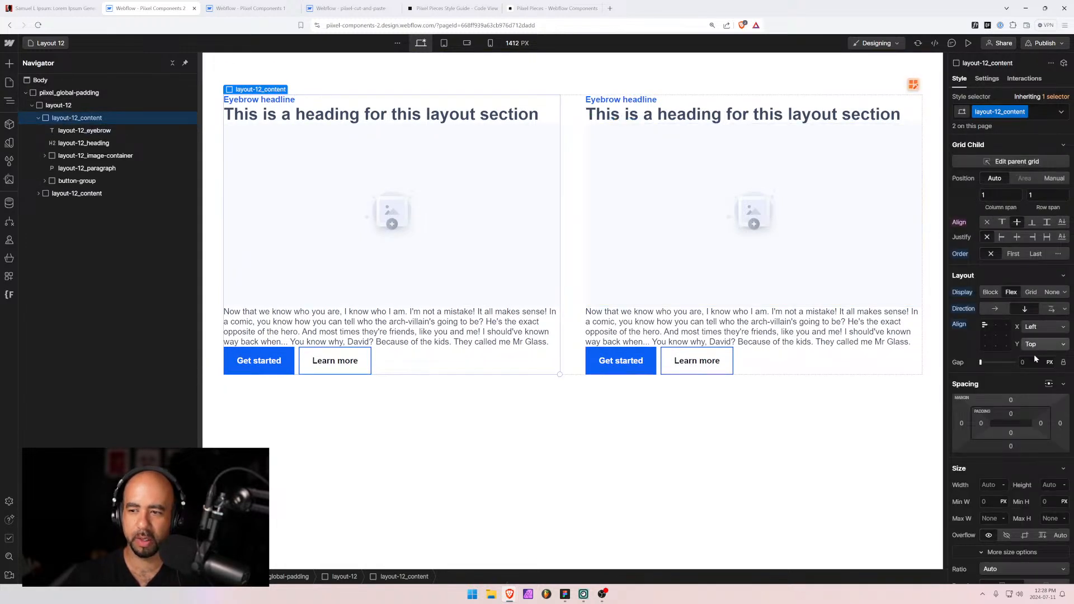
left_click(1034, 362)
type("0.5rem")
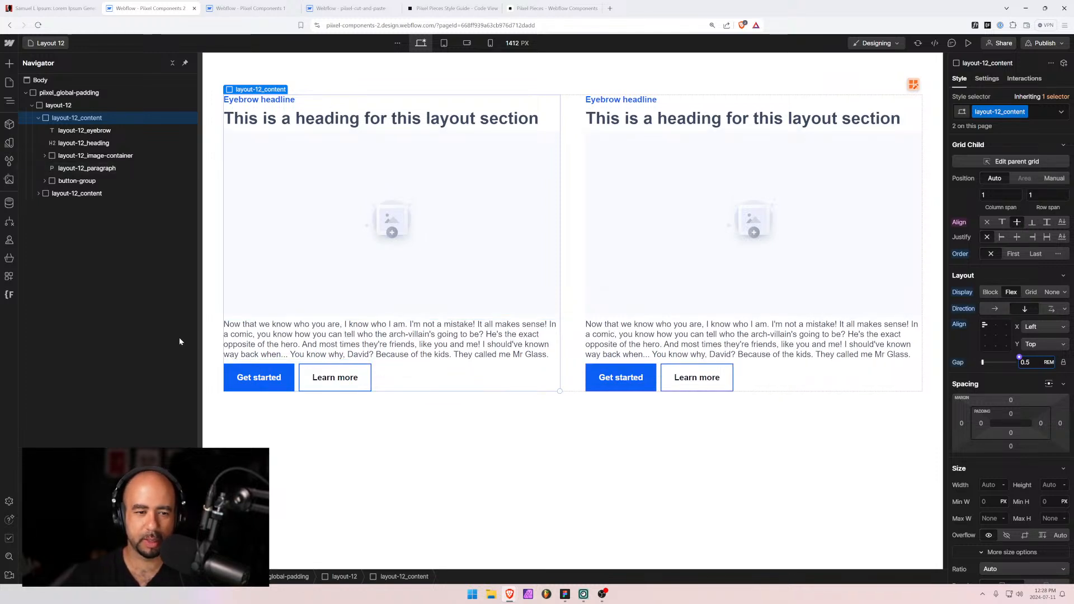
key("Return")
Set the flex gap of layout-12_content to 1.5 rem and collapse the first content block in the element tree.
left_click(211, 323)
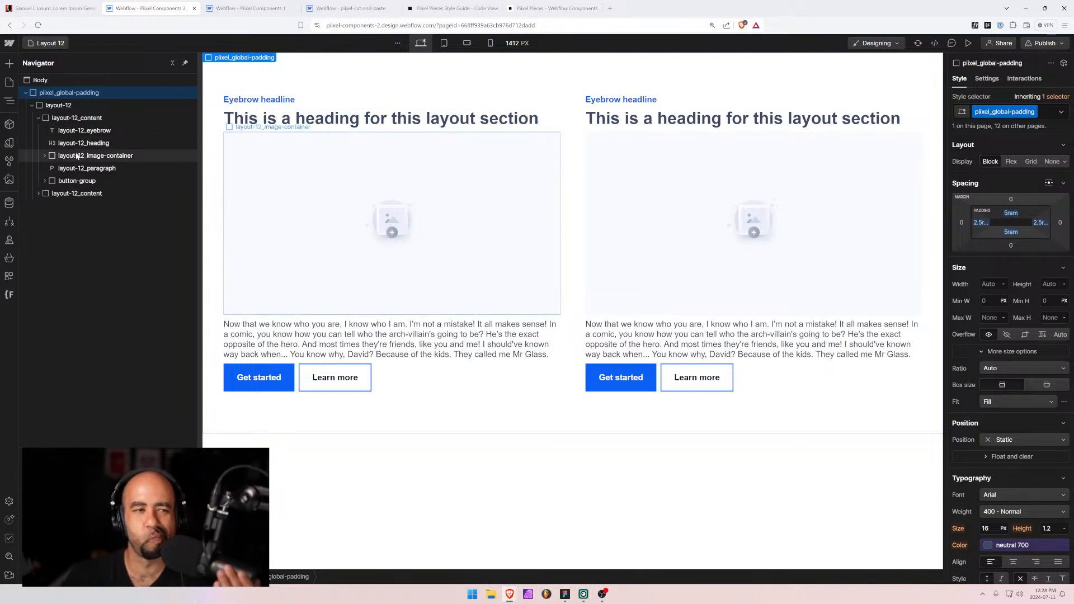
left_click(71, 117)
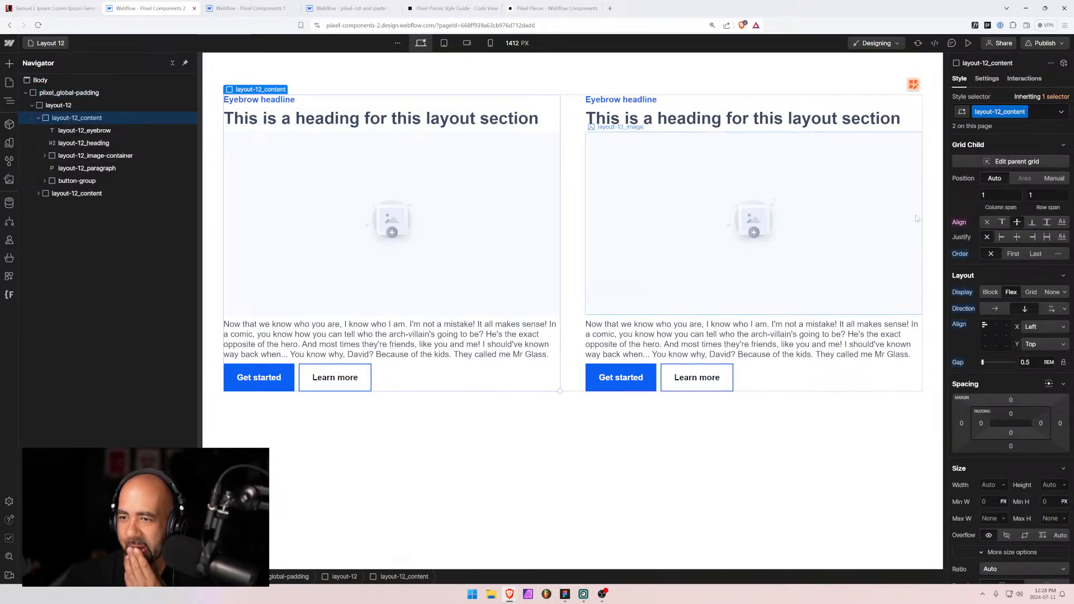
left_click(1025, 362)
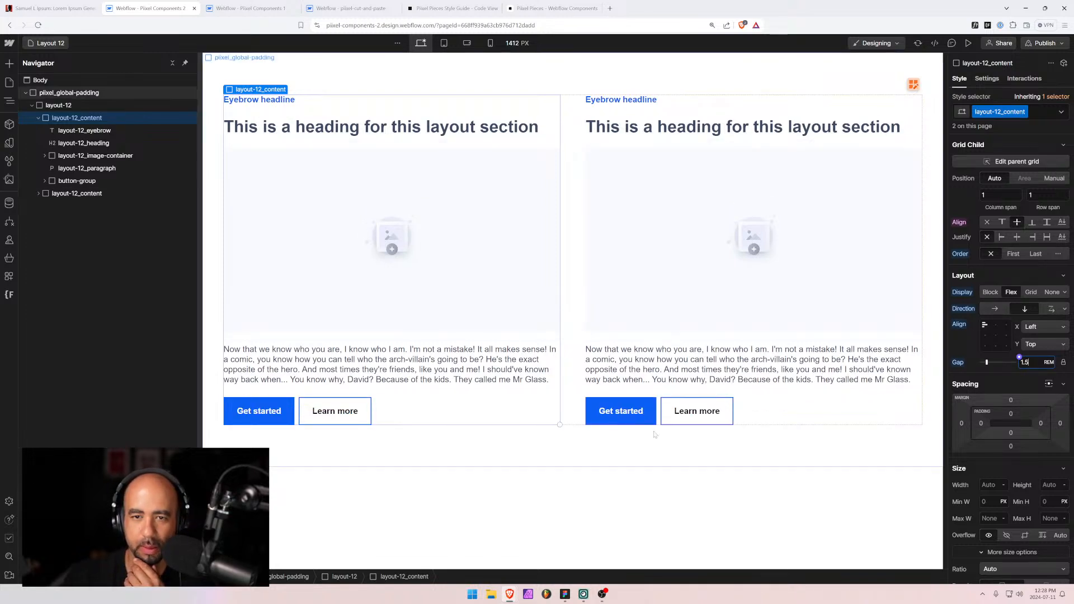
left_click(279, 101)
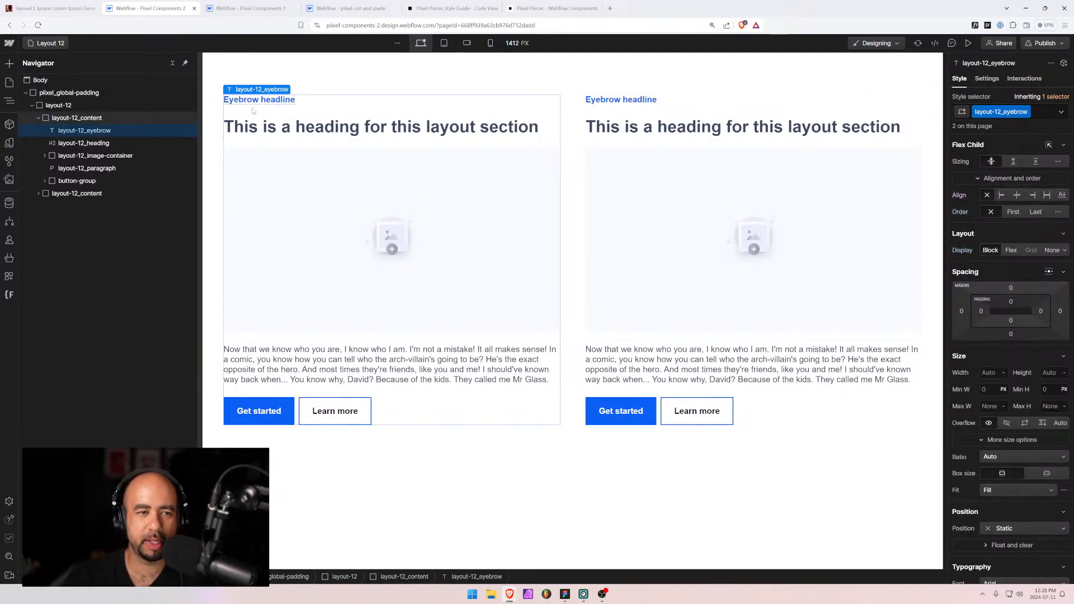
left_click(49, 118)
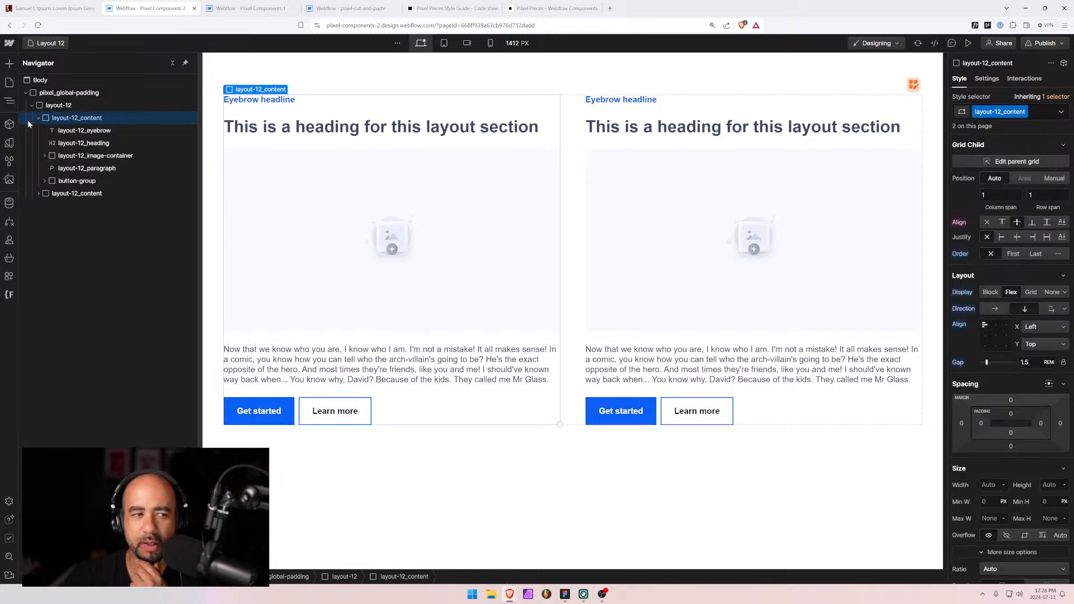
left_click(38, 118)
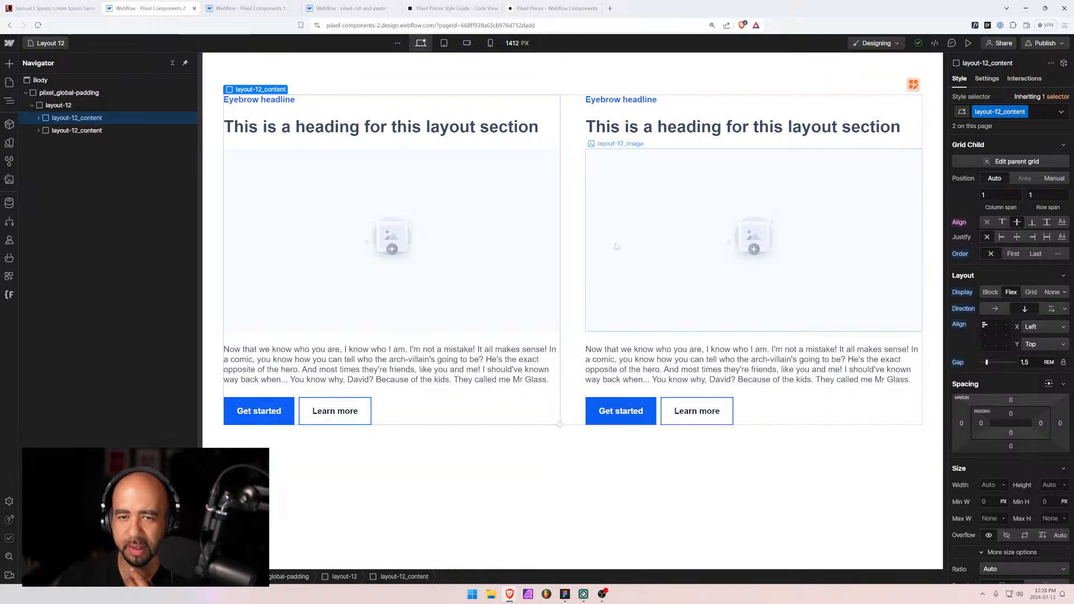
Wrap layout-12_eyebrow of the first content block in a new div block and move layout-12_heading into it below the eyebrow.
left_click(39, 118)
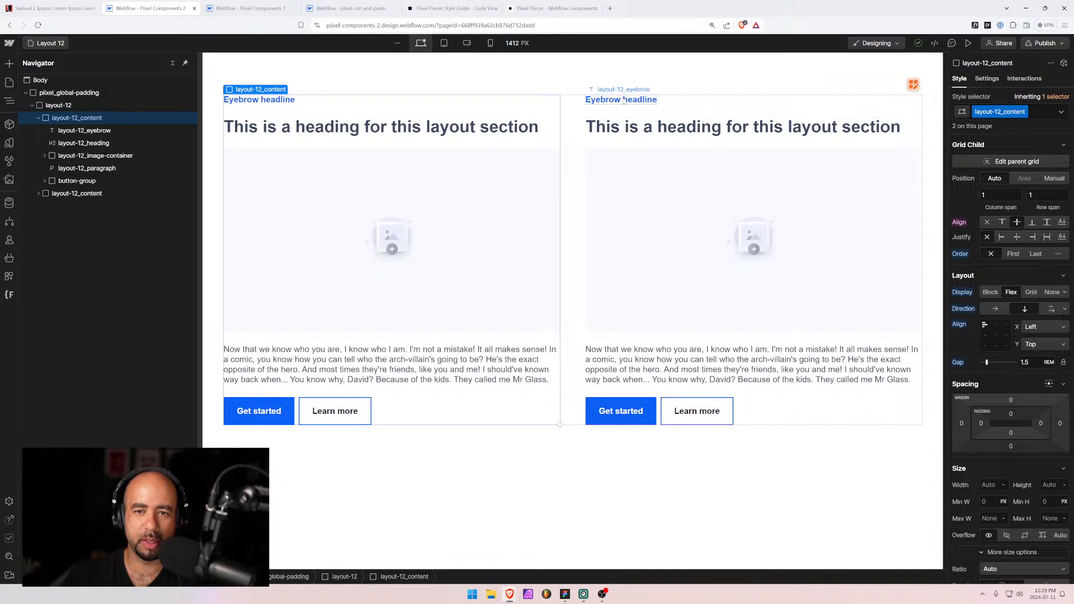
left_click(87, 136)
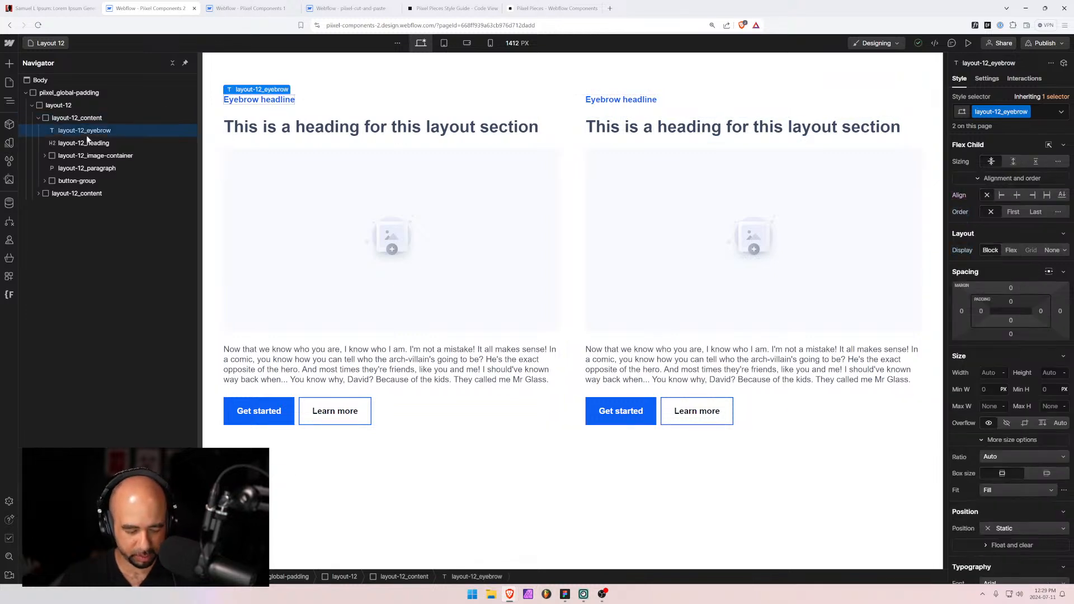
key("ctrl+alt+g")
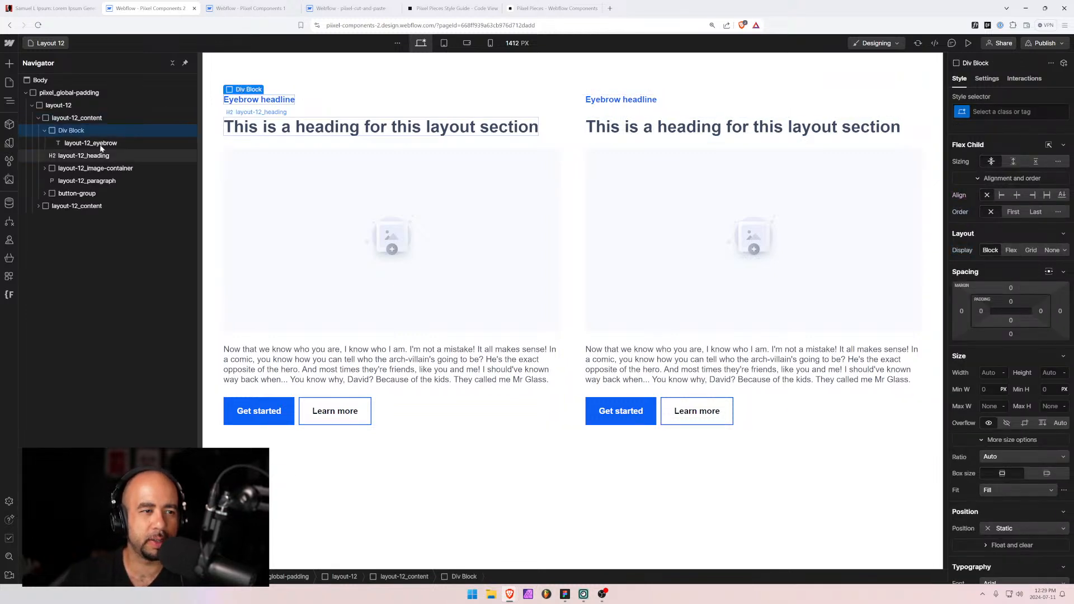
left_click_drag(93, 154, 79, 151)
left_click(63, 136)
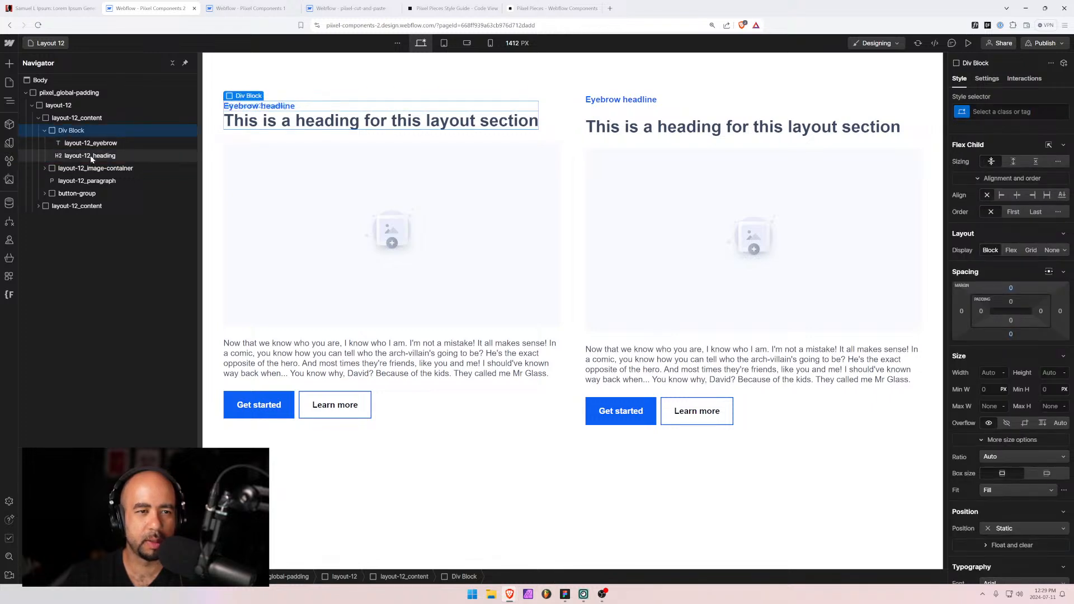
left_click(89, 144)
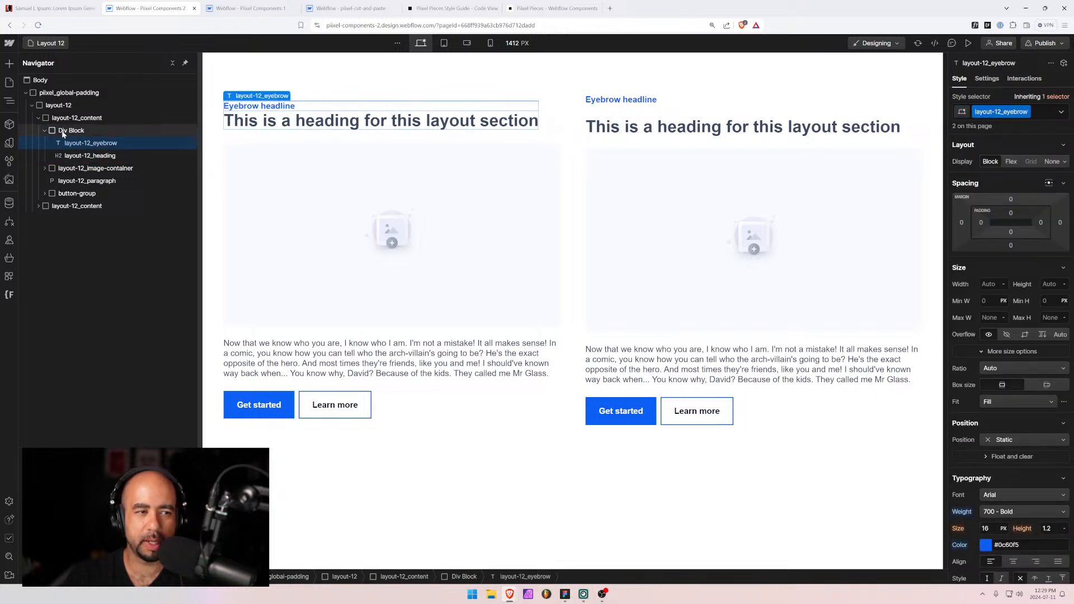
Give the div block around the eyebrow and heading the new class layout-12_header.
left_click(63, 135)
key("ctrl+Return")
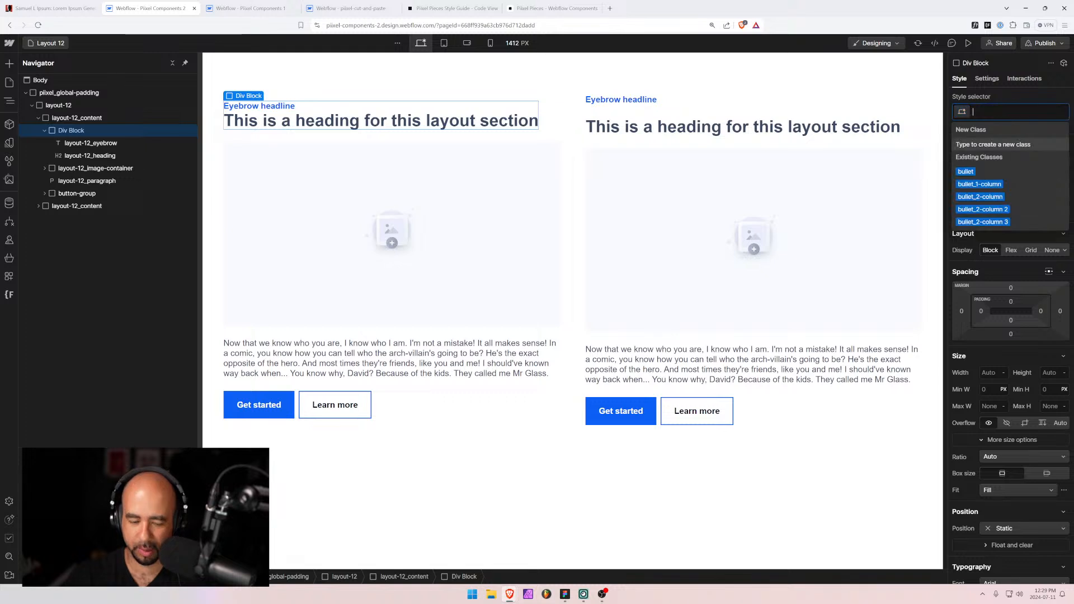
type("layout")
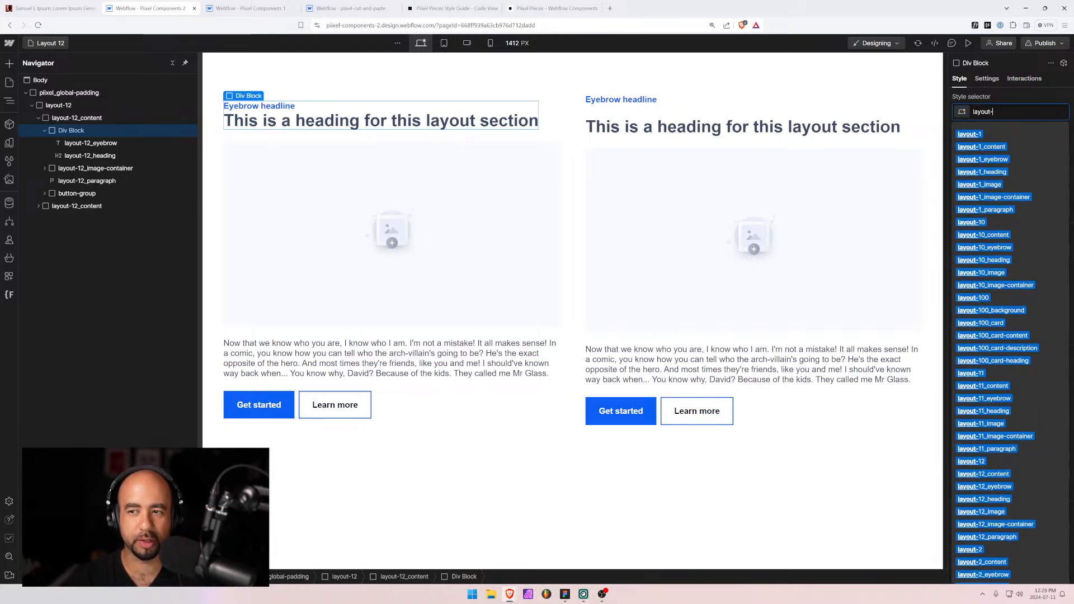
type("-12_")
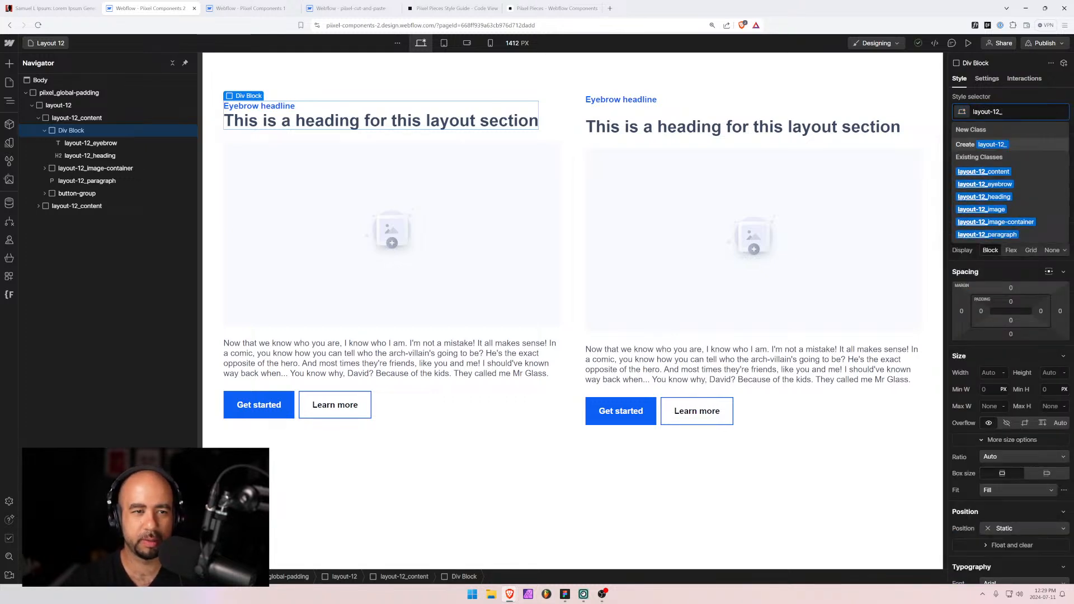
type("header")
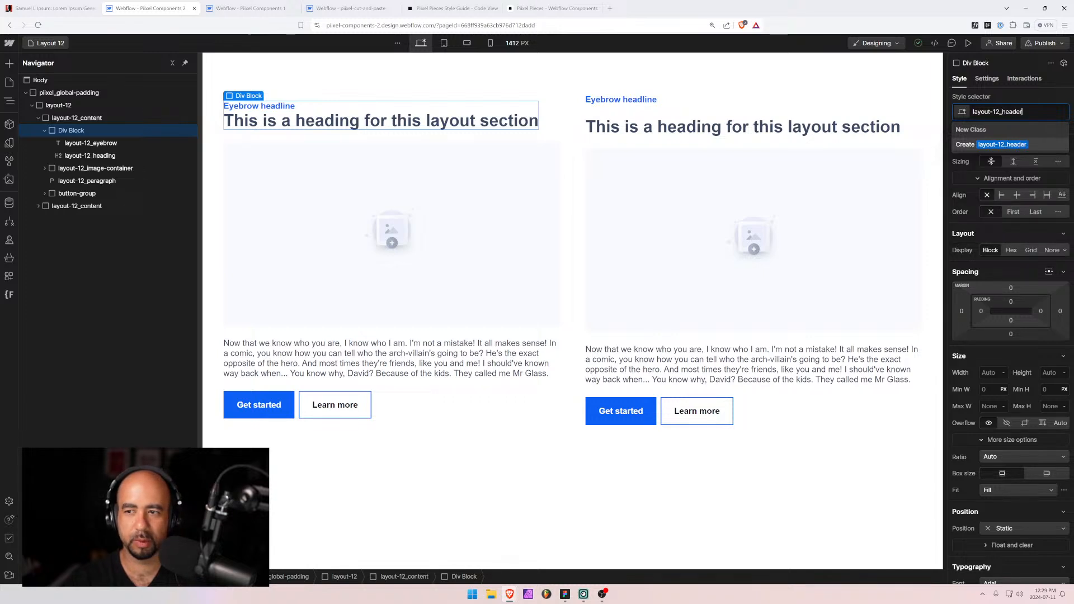
key("Return")
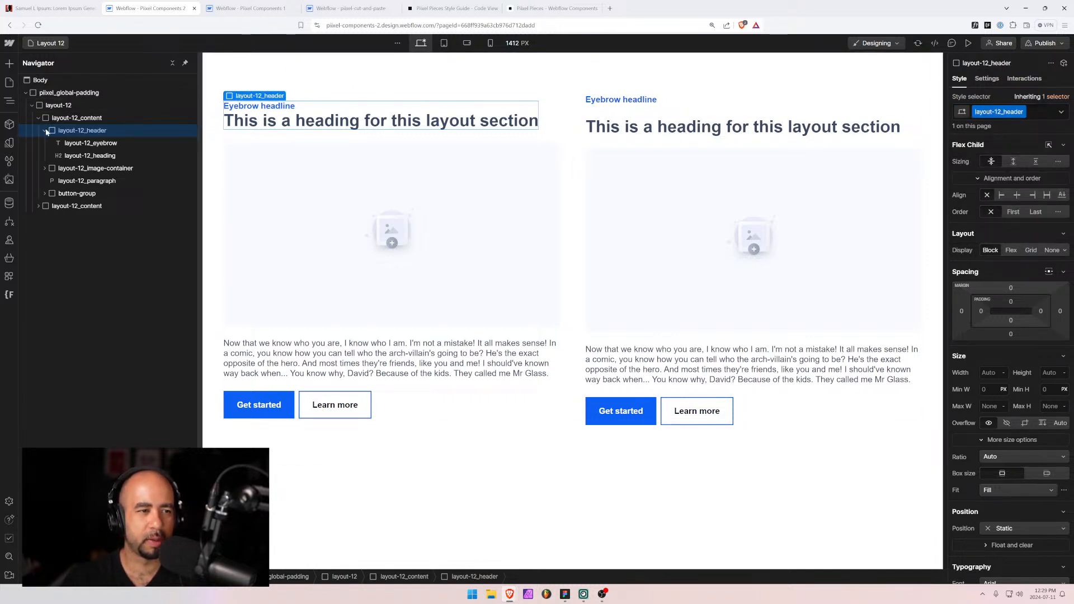
Make layout-12_header a vertical flex container aligned left and top, with a 0.5 rem gap.
left_click(84, 143)
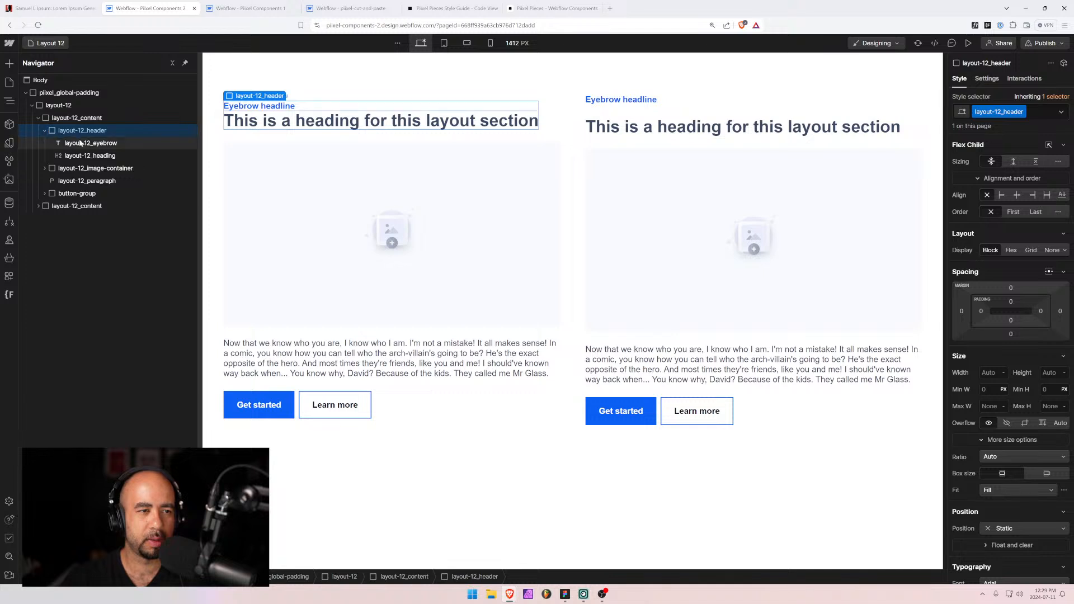
left_click(70, 131)
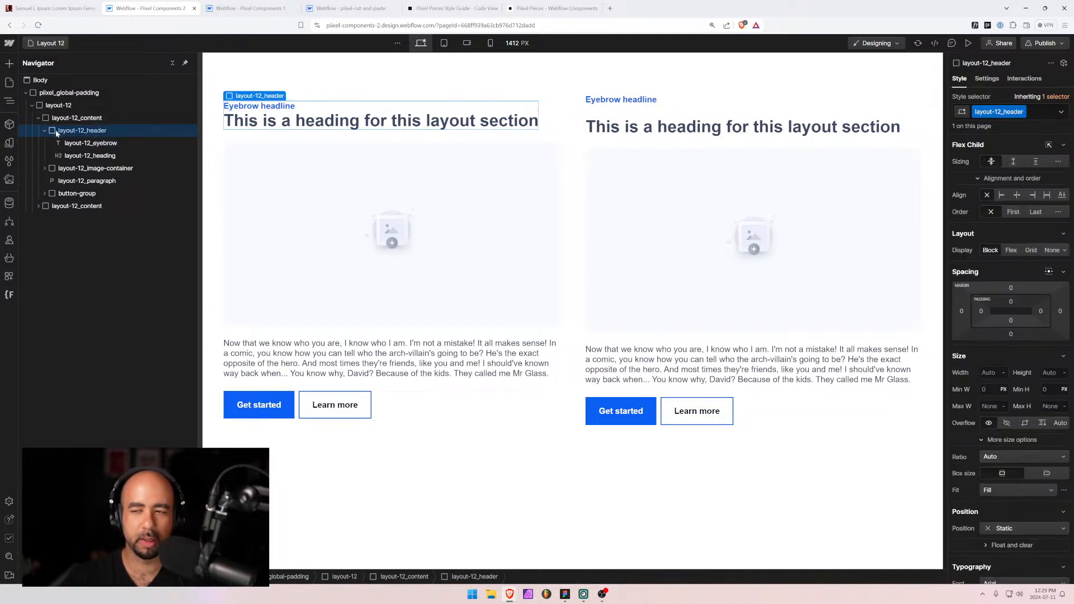
left_click(1010, 250)
left_click(1019, 266)
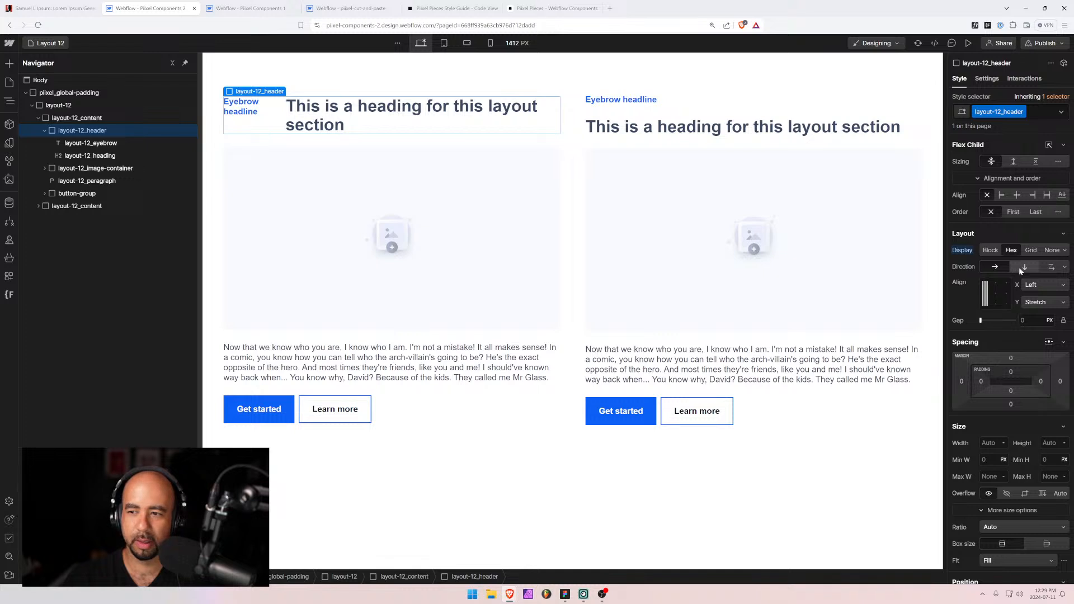
left_click(984, 286)
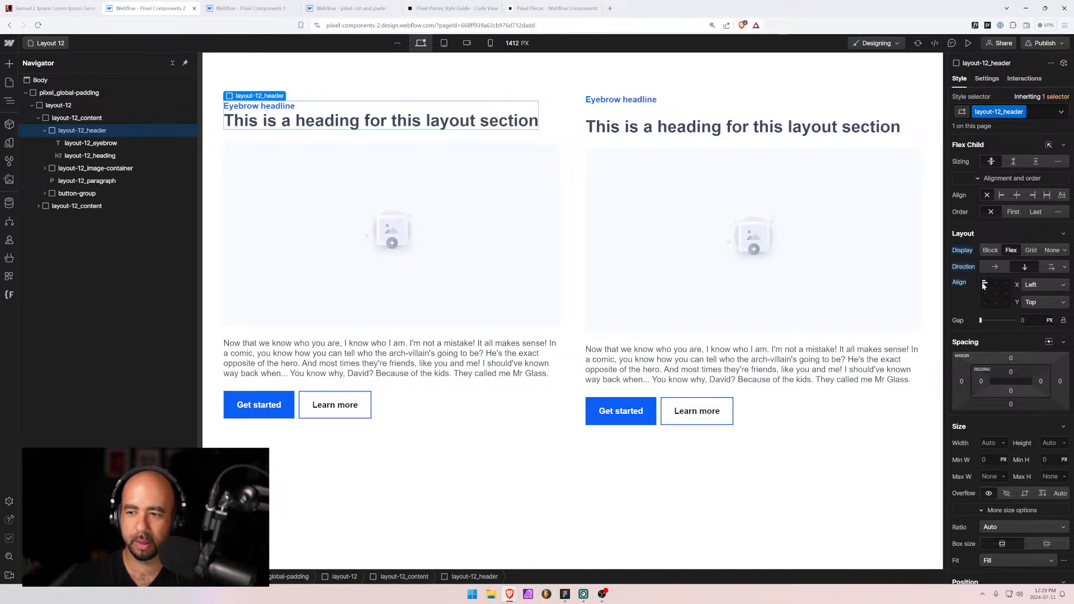
type("0.5r")
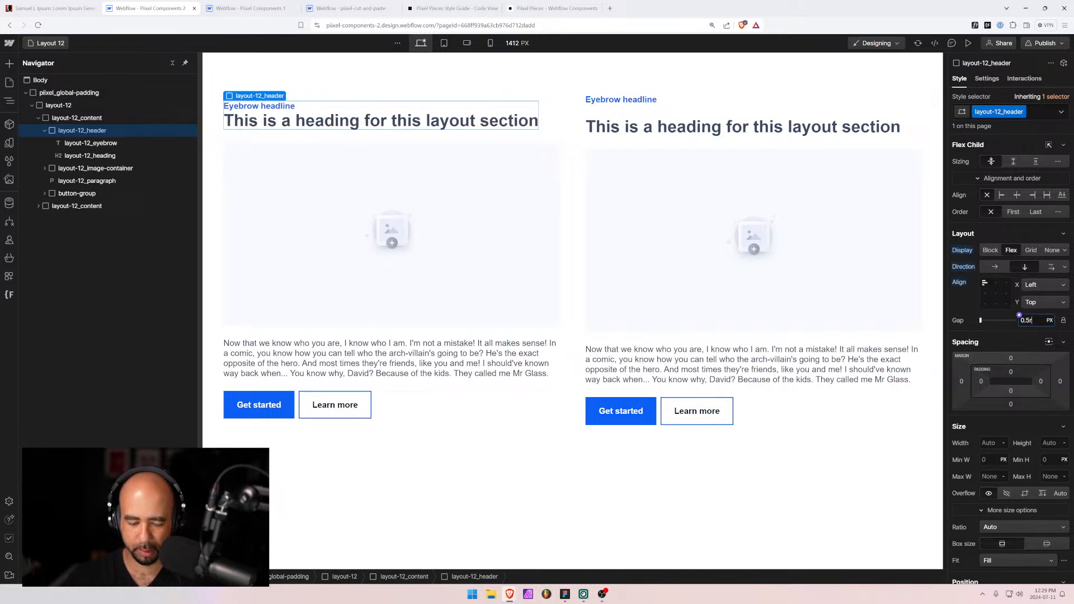
type("em")
key("Return")
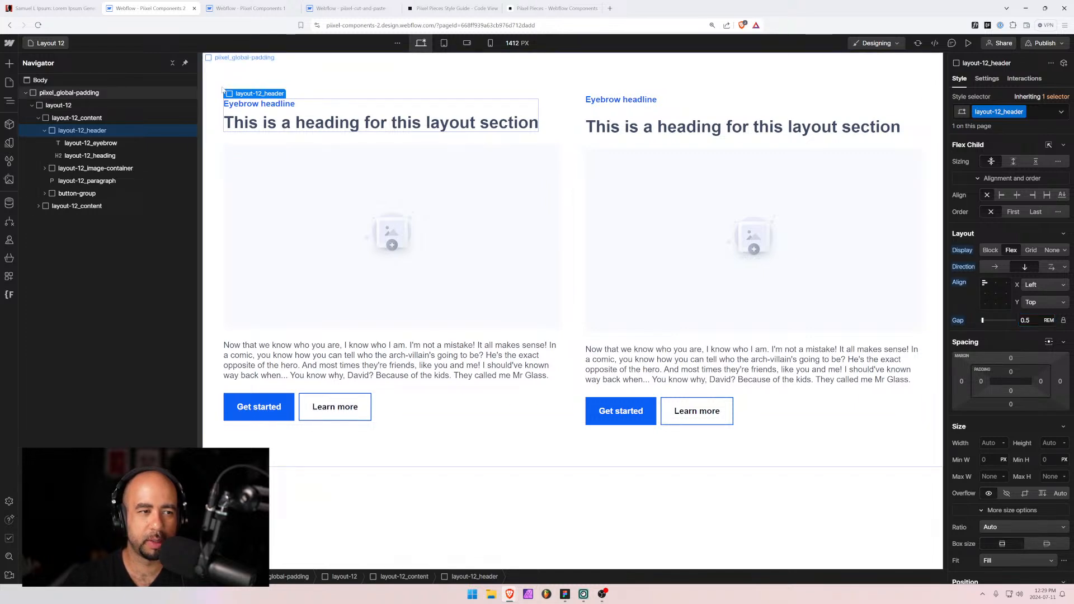
left_click(217, 94)
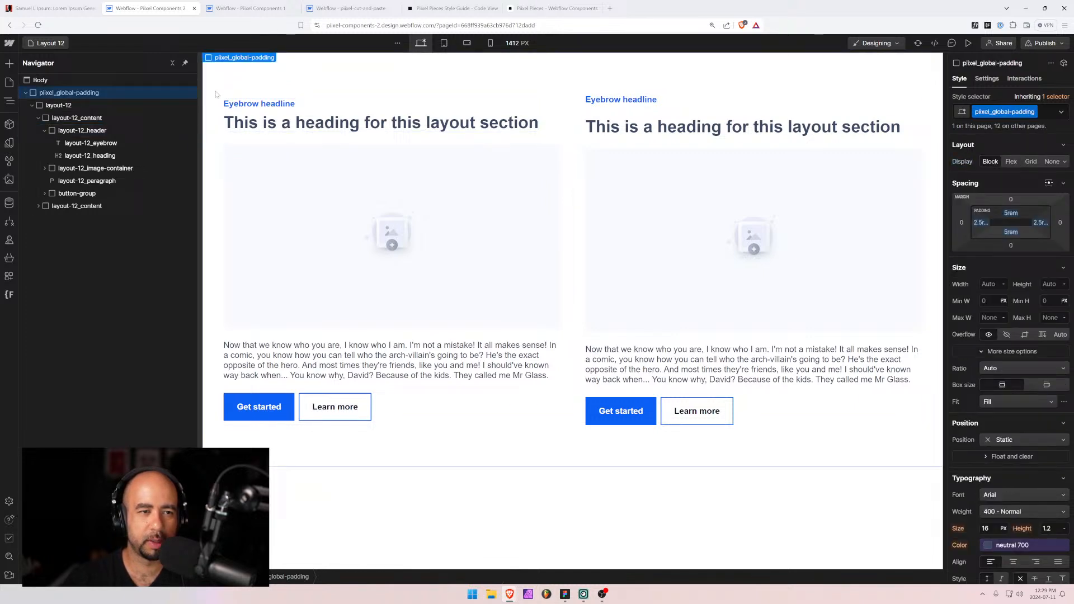
Delete the second layout-12_content block and replace it with a copy of the first one.
left_click(83, 131)
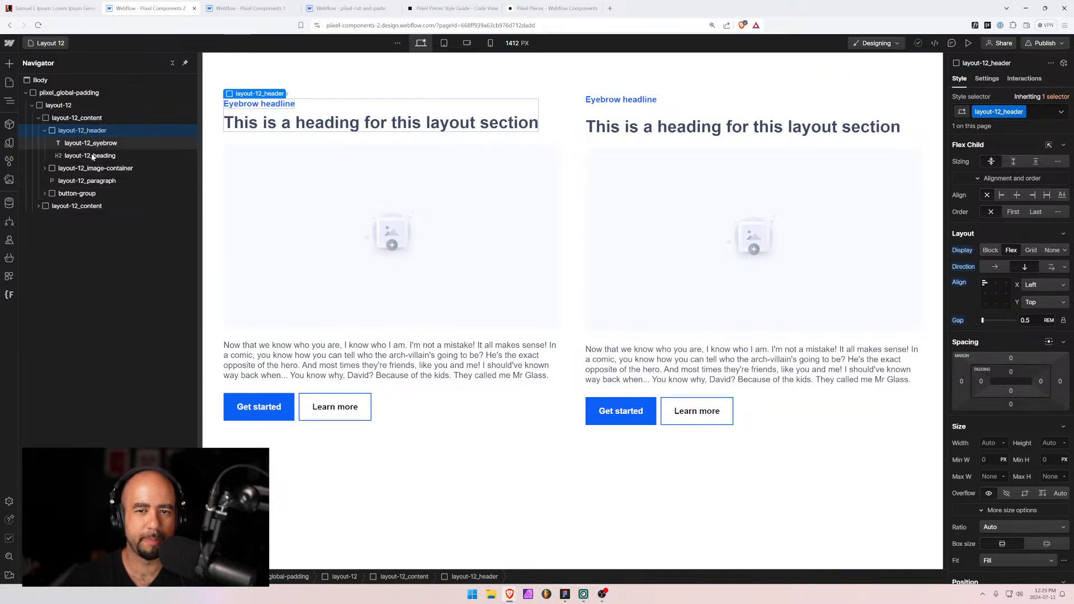
left_click(64, 207)
key("Delete")
left_click(37, 117)
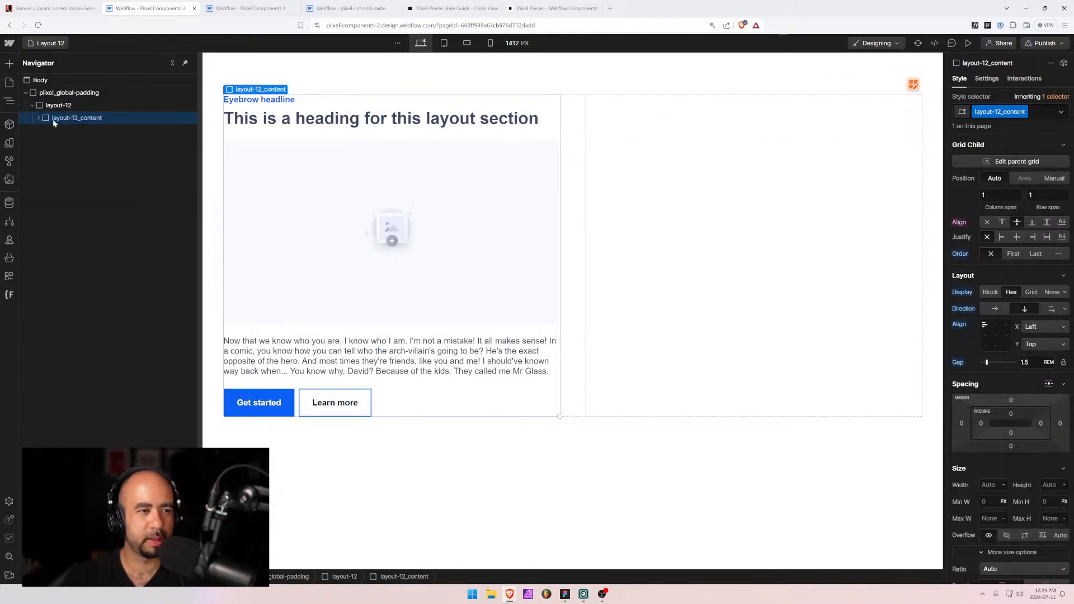
key("ctrl+v")
left_click(597, 446)
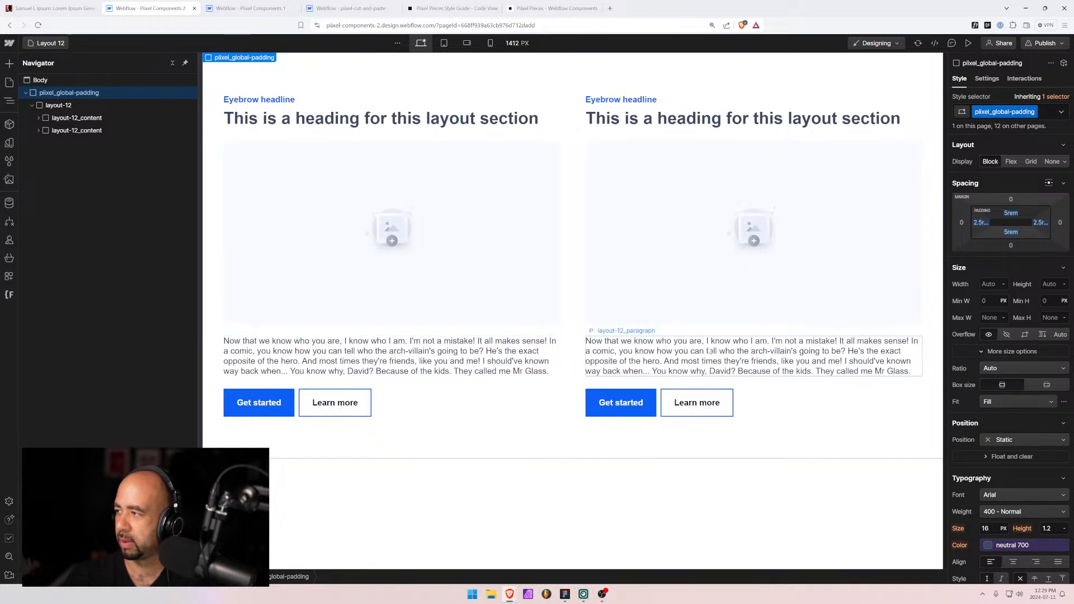
Switch to the slipsum.com placeholder text generator, generate three paragraphs and read through them.
left_click(49, 8)
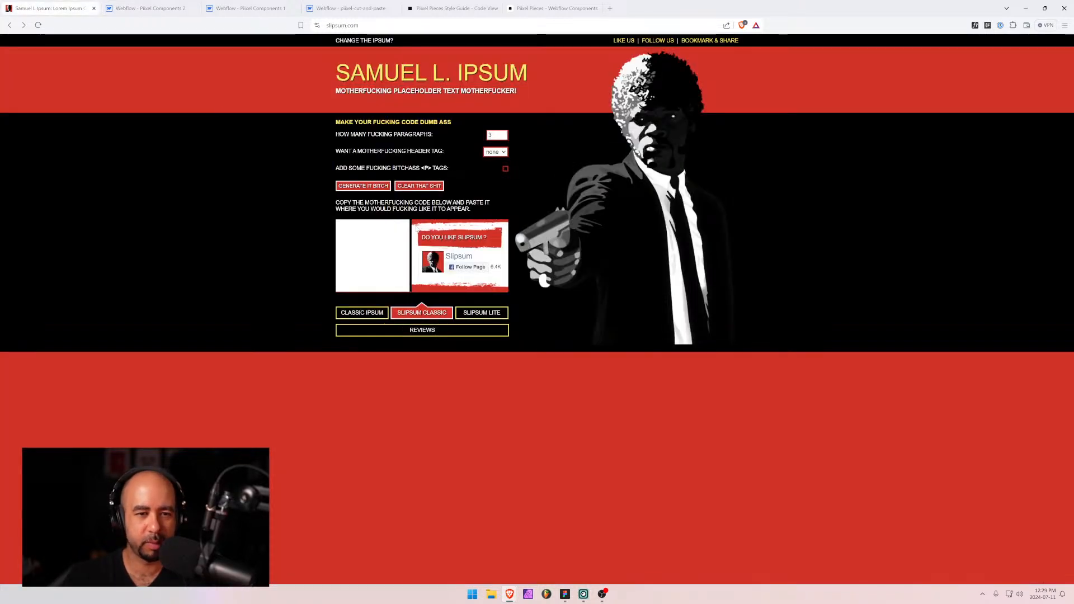
left_click(363, 186)
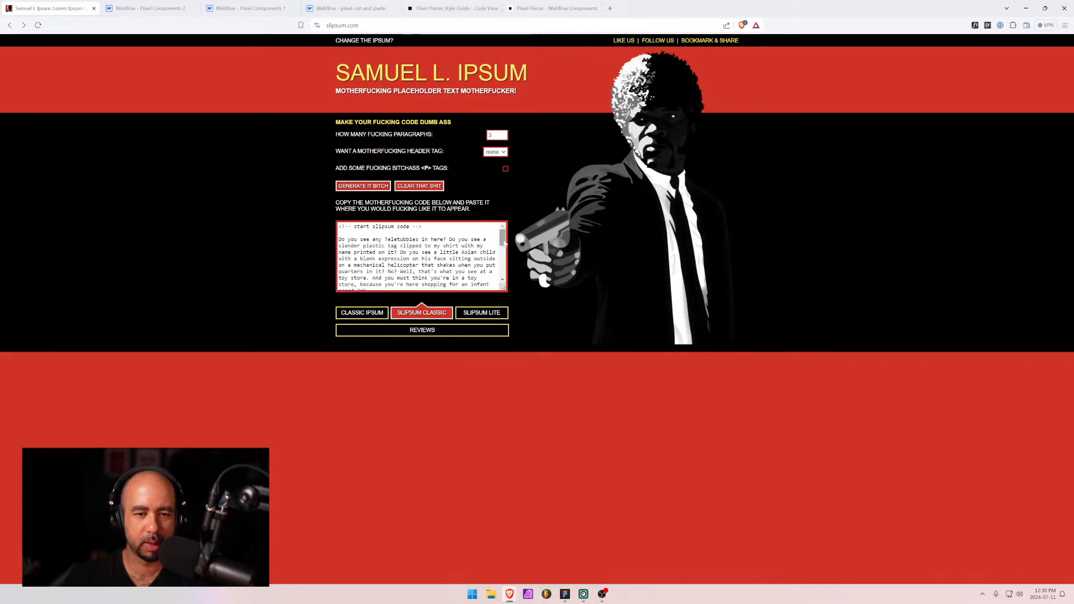
left_click_drag(504, 242, 500, 259)
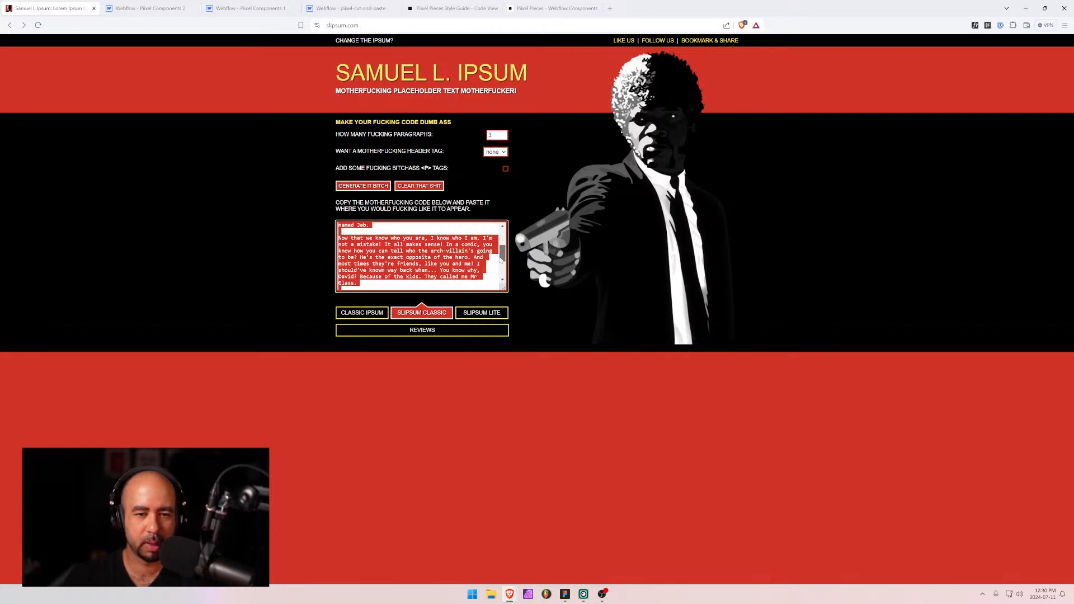
left_click(112, 8)
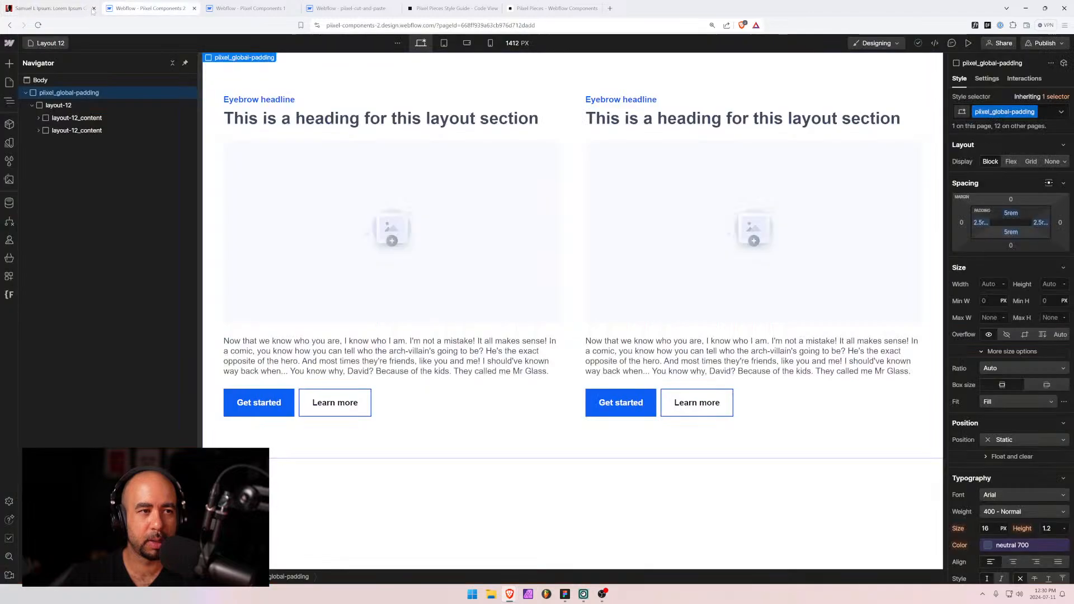
left_click(78, 8)
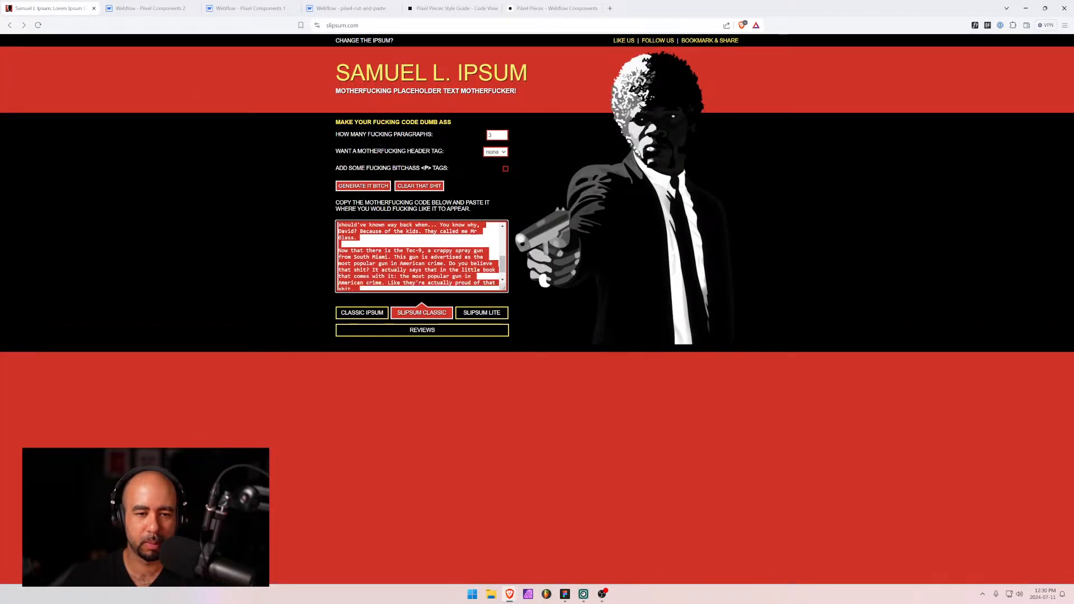
left_click(397, 269)
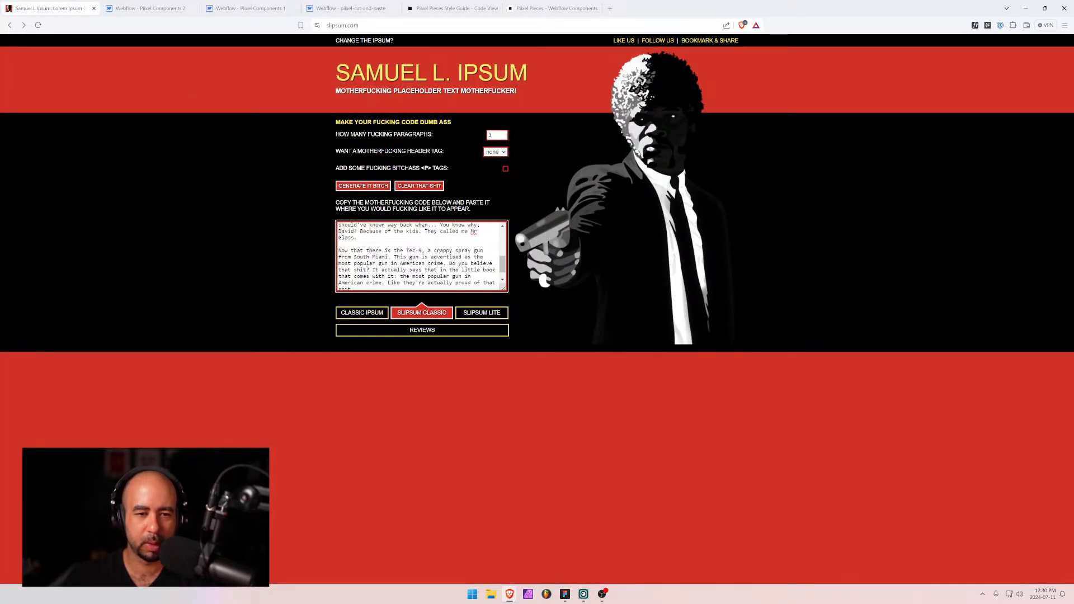
scroll(503, 264, "down", 1)
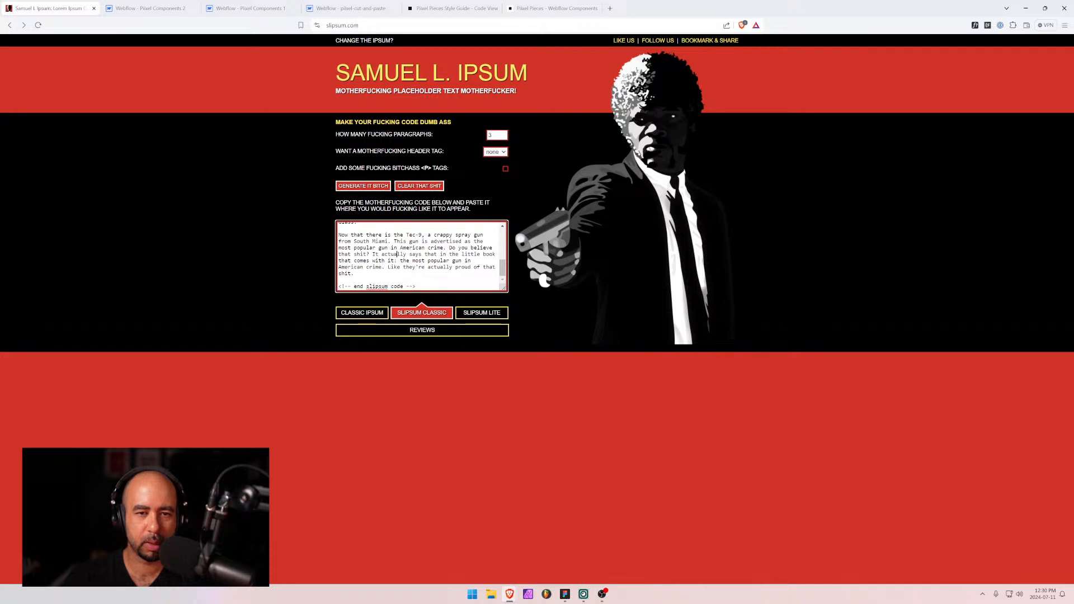
Generate five placeholder paragraphs and copy the one beginning "Well, the way they make shows is".
double_click(490, 135)
type("5")
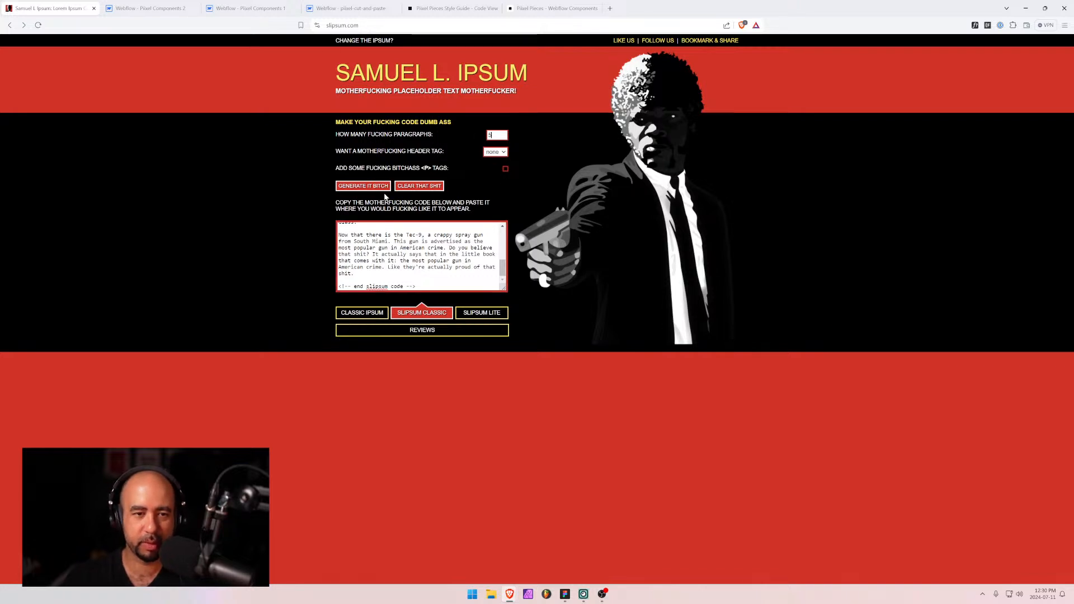
left_click(384, 187)
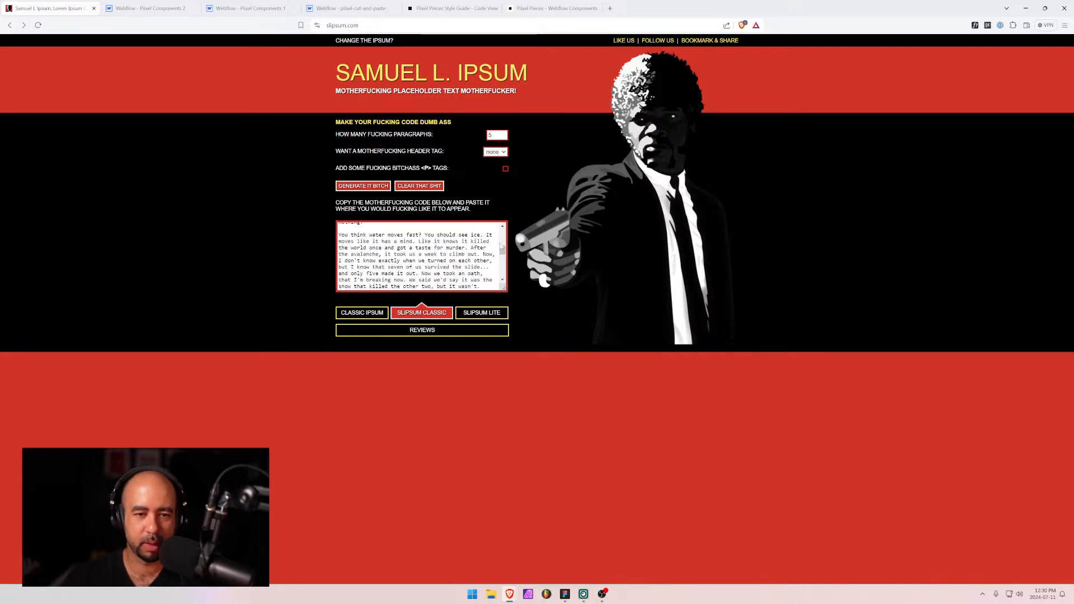
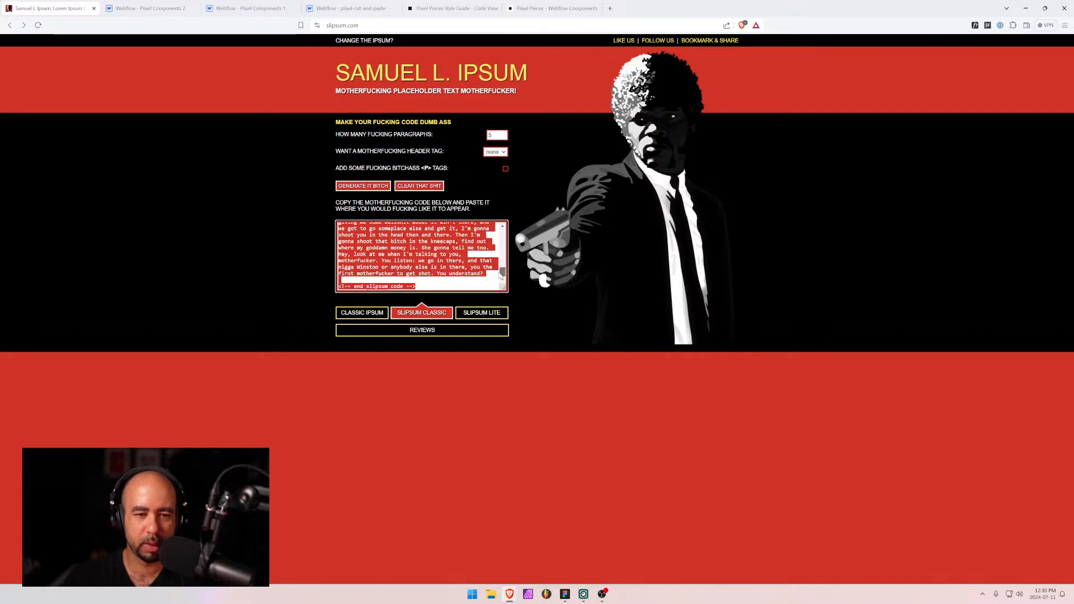
left_click_drag(500, 281, 503, 247)
left_click(462, 246)
left_click_drag(363, 286, 333, 245)
key("ctrl+c")
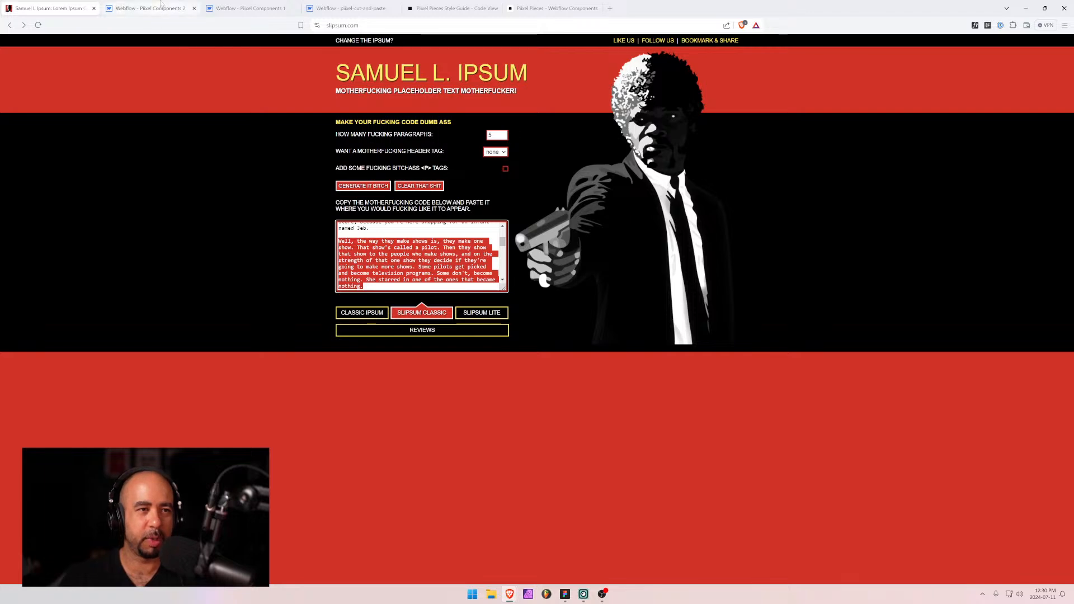
Back in Webflow, replace the text of the second content block's paragraph with the copied placeholder paragraph.
left_click(148, 8)
left_click(644, 354)
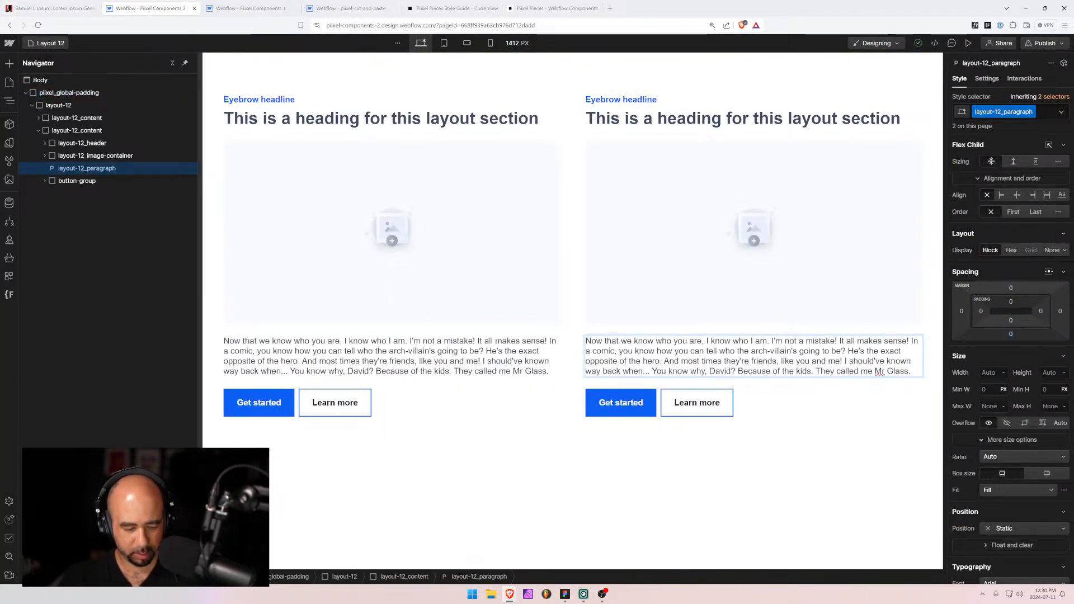
key("ctrl+a")
key("ctrl+v")
left_click(517, 432)
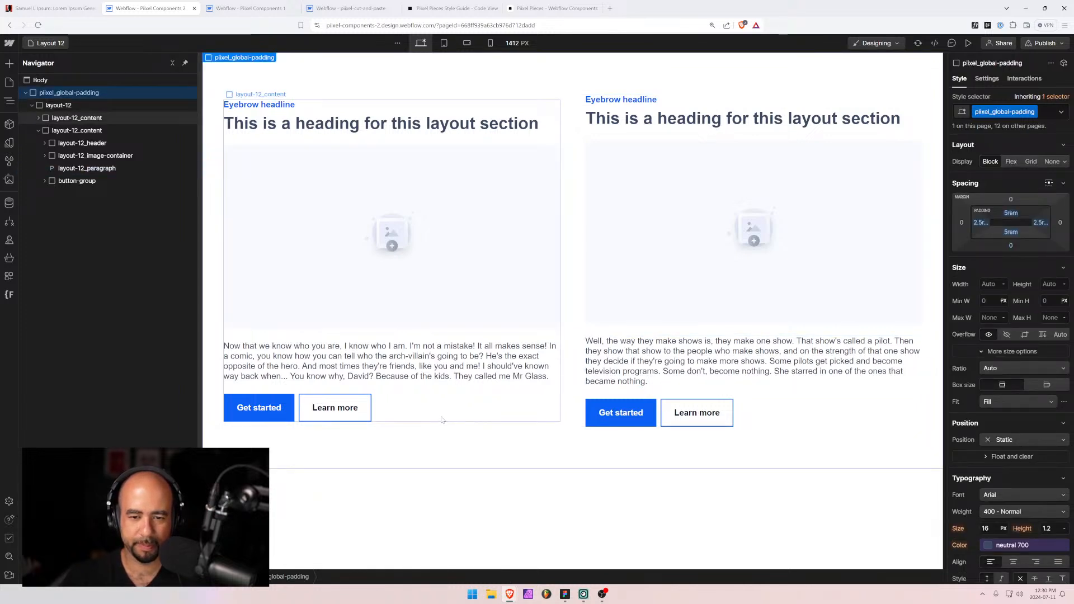
Replace the second content block's paragraph with a copy of the first block's layout-12_paragraph.
left_click(379, 377)
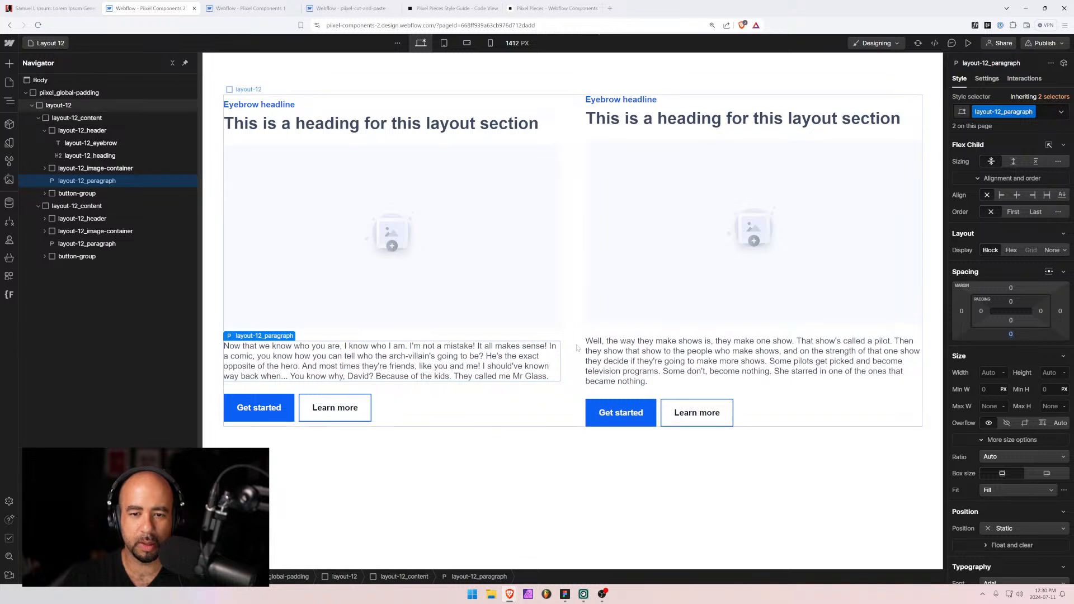
left_click(617, 360)
key("ctrl+v")
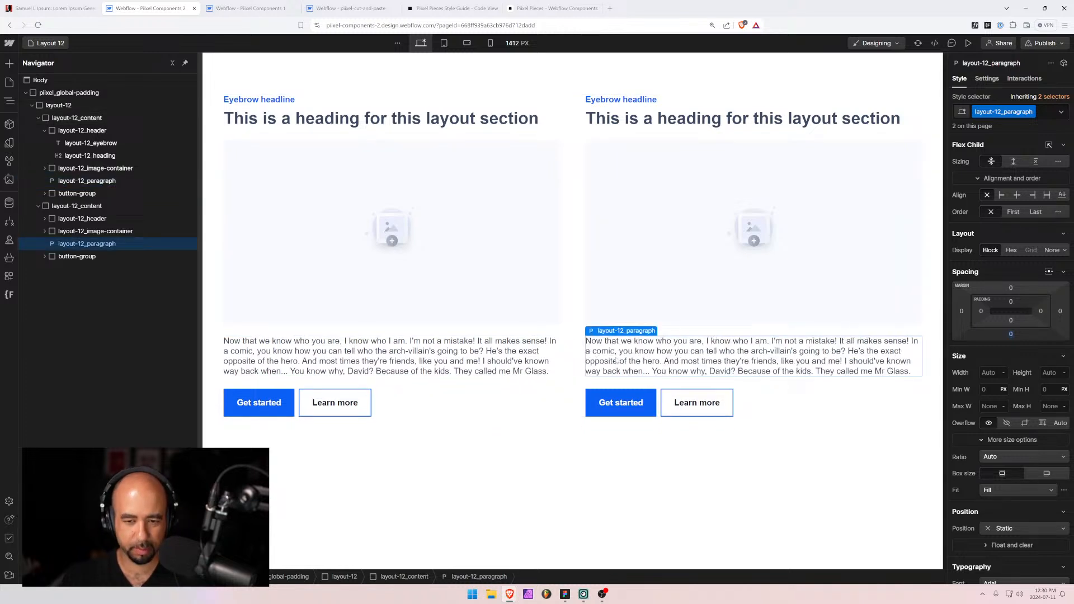
Undo the recent layout-12 edits and redo them to compare the alignment of the two content blocks.
left_click(434, 360)
left_click(572, 179)
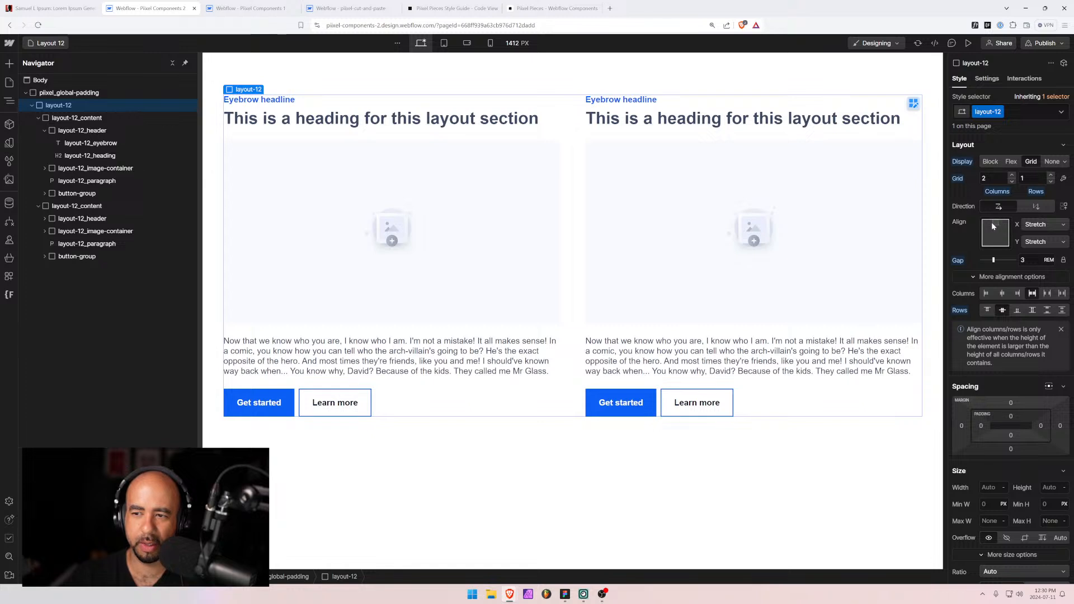
key("ctrl+z")
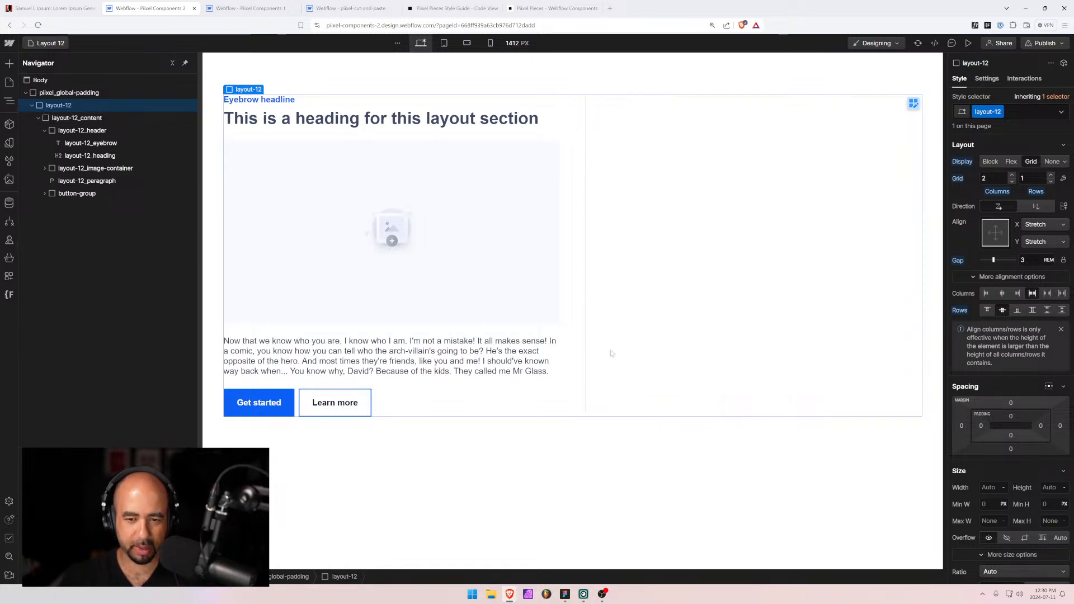
key("ctrl+shift+z")
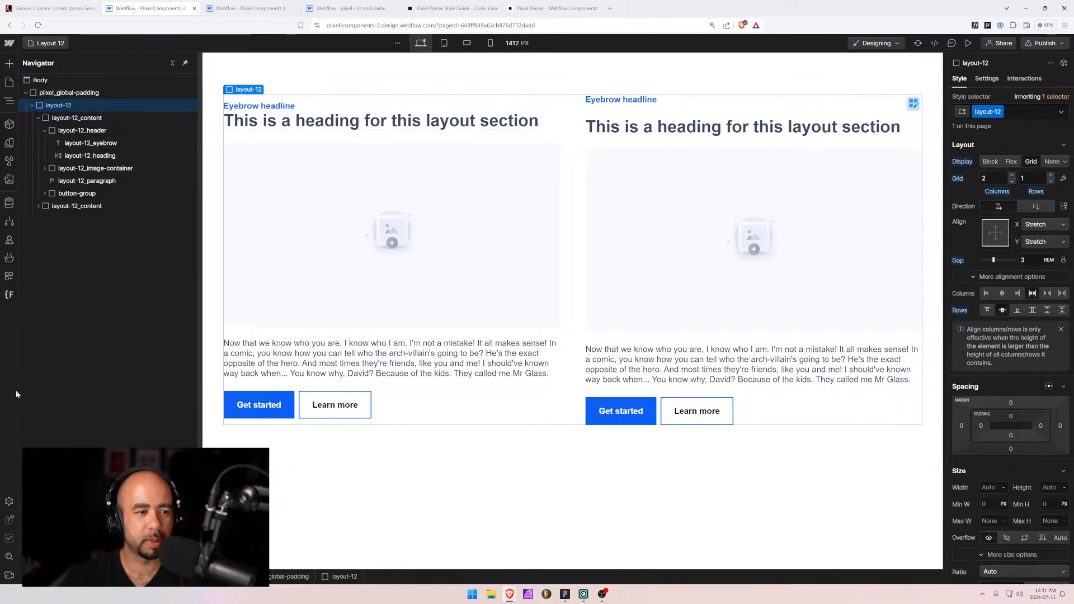
Look up the undo and redo commands in the keyboard shortcuts reference and close it.
left_click(8, 502)
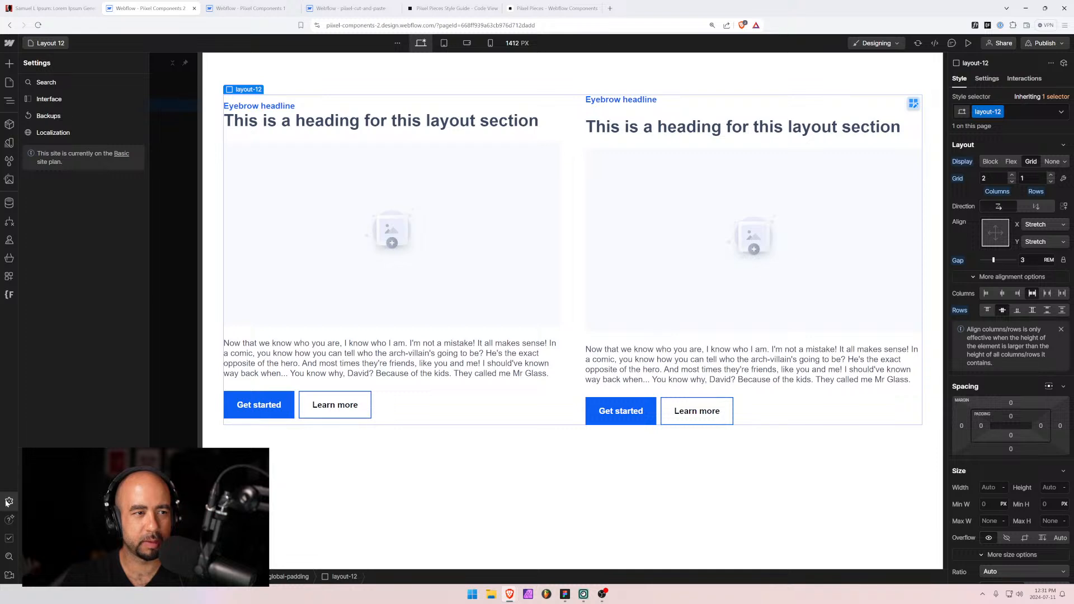
left_click(9, 520)
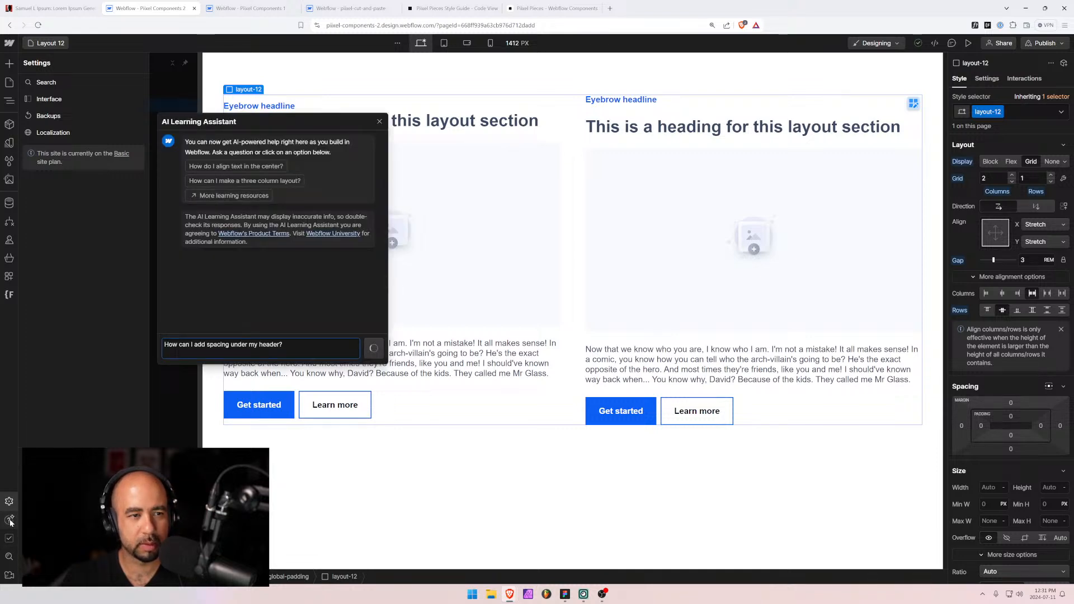
left_click(9, 43)
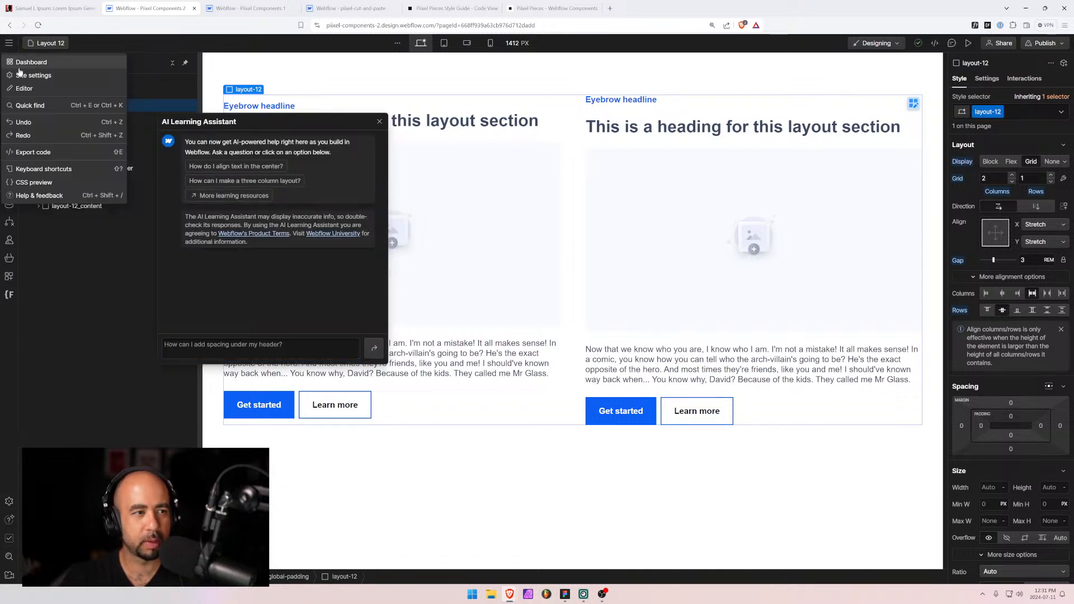
left_click(46, 169)
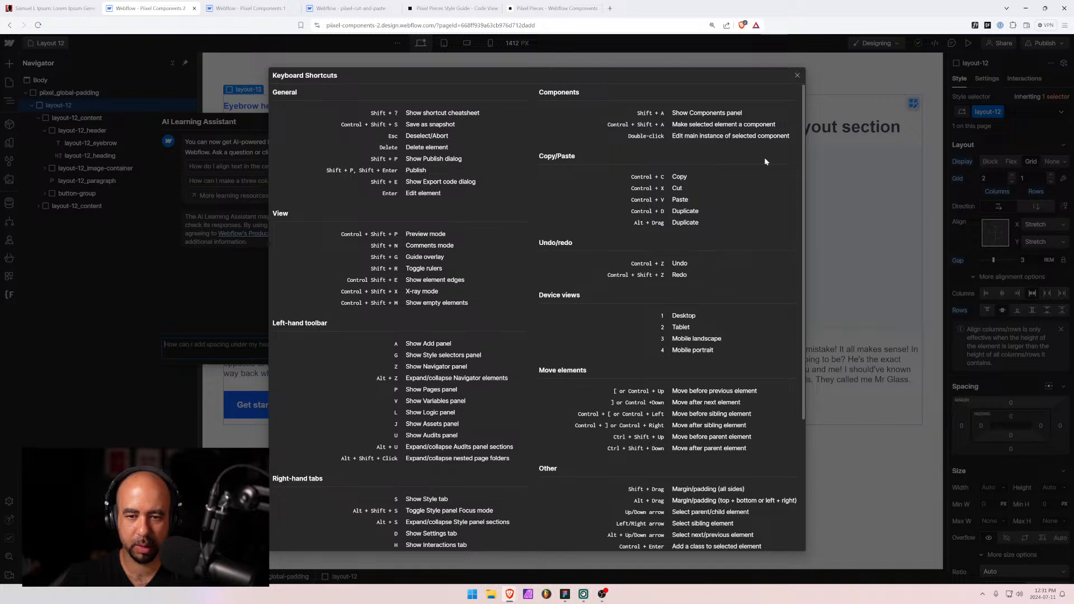
left_click(797, 75)
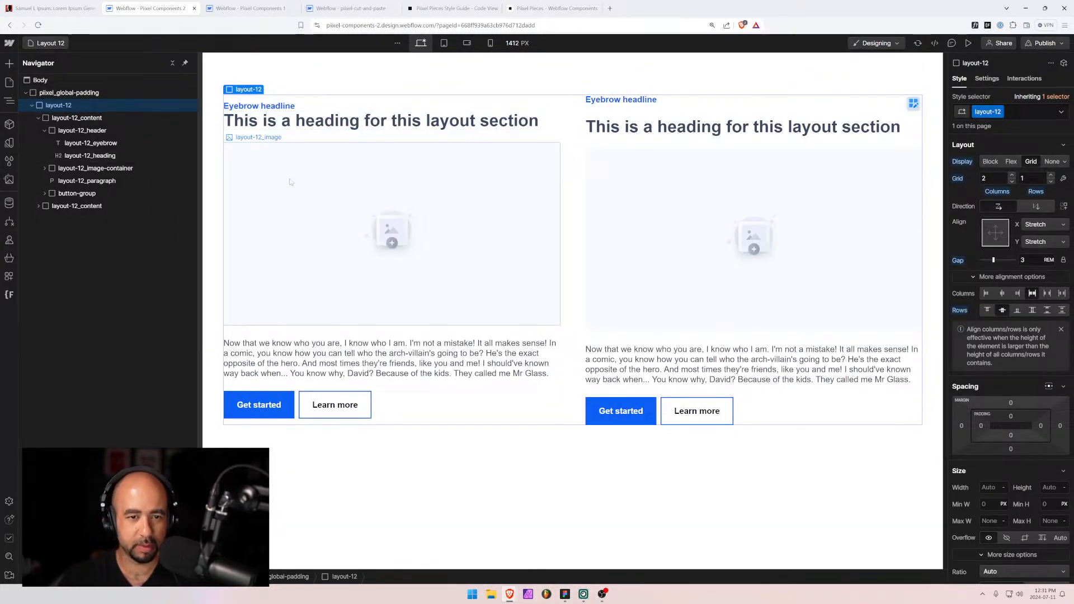
Undo and redo the layout-12 edits until both matching content blocks are restored, and collapse both blocks in the element tree.
key("ctrl+z")
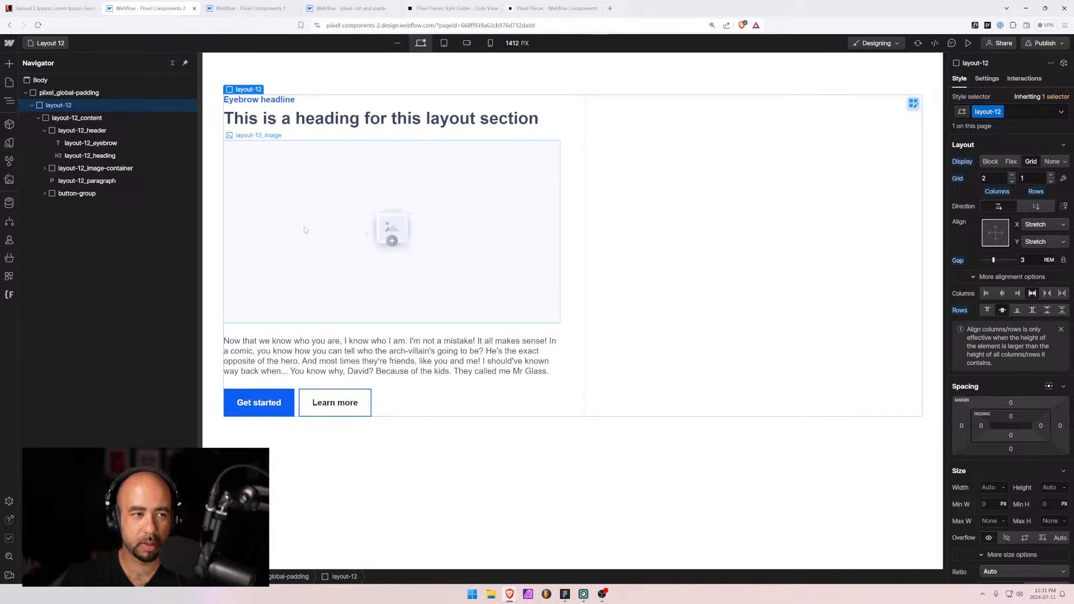
key("ctrl+shift+z")
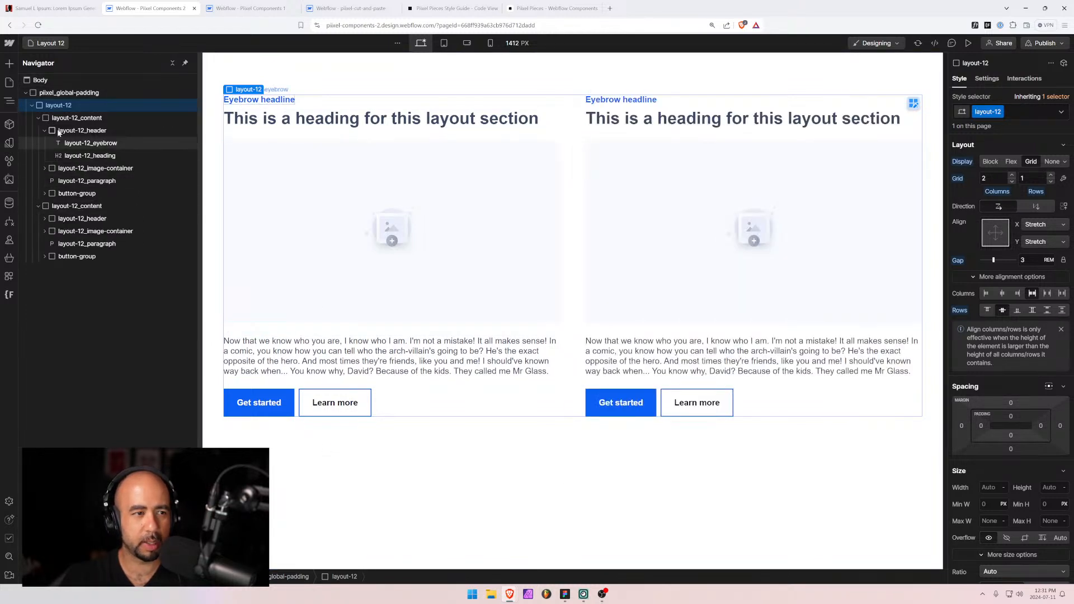
left_click(38, 118)
left_click(38, 130)
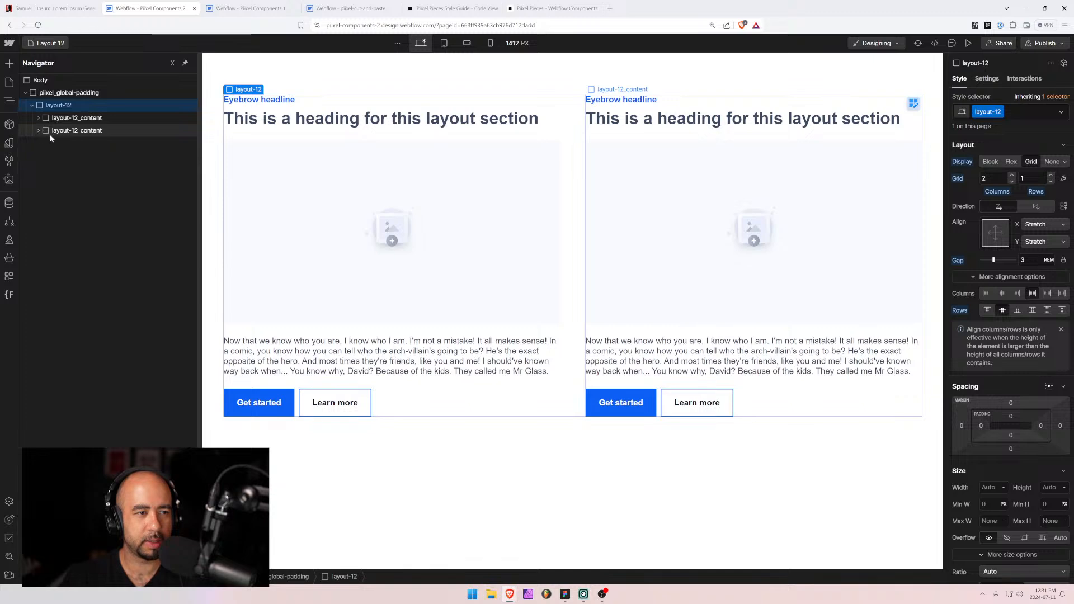
Replace the second content block's paragraph text with the copied placeholder beginning "Well, the way they make shows is".
left_click(667, 371)
triple_click(666, 371)
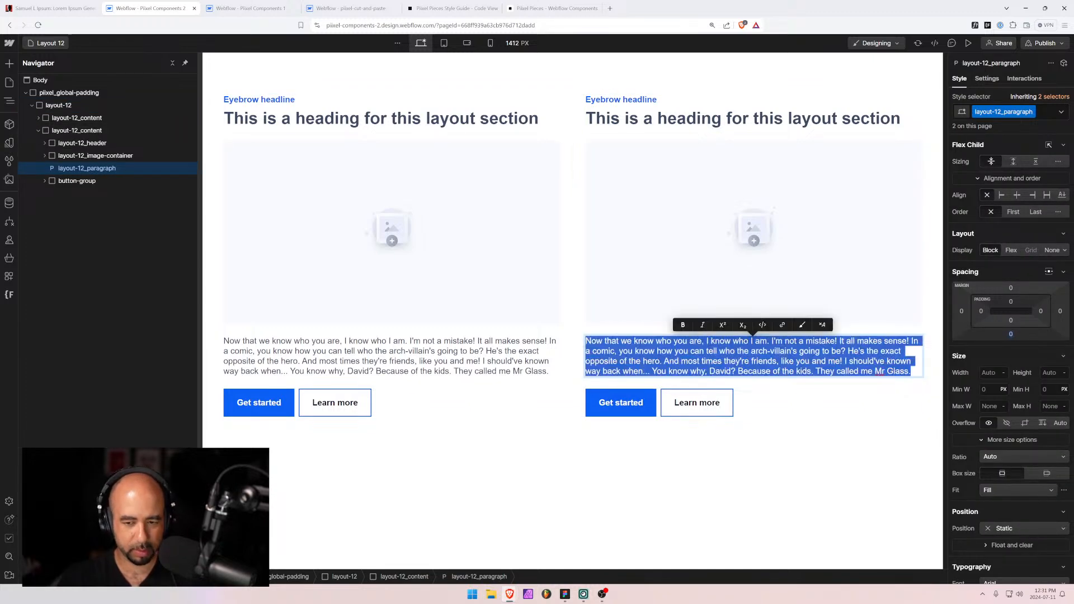
key("ctrl+v")
key("Escape")
left_click(582, 84)
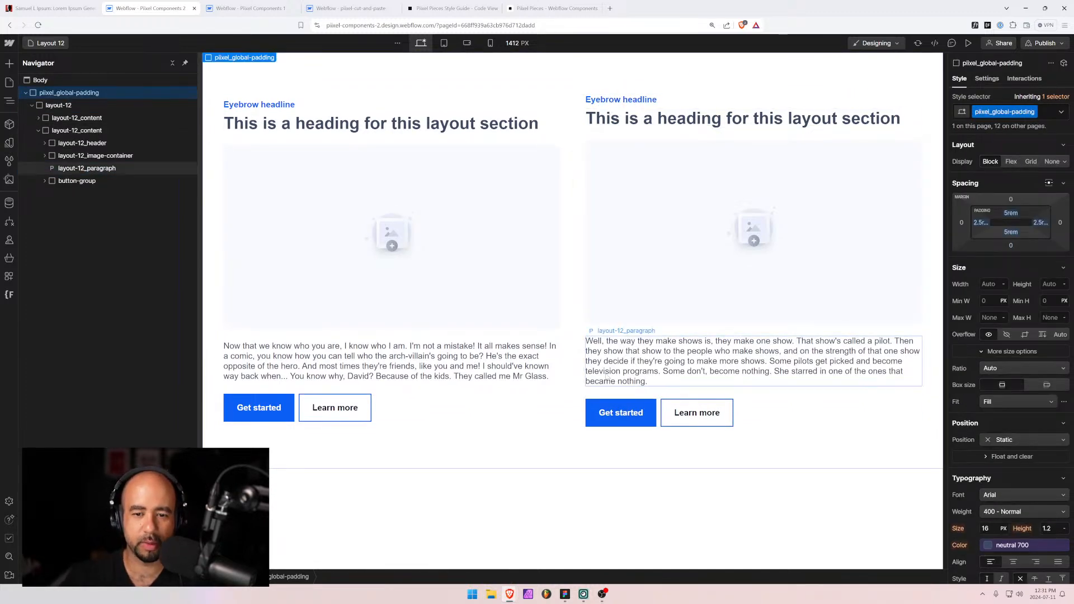
left_click(654, 373)
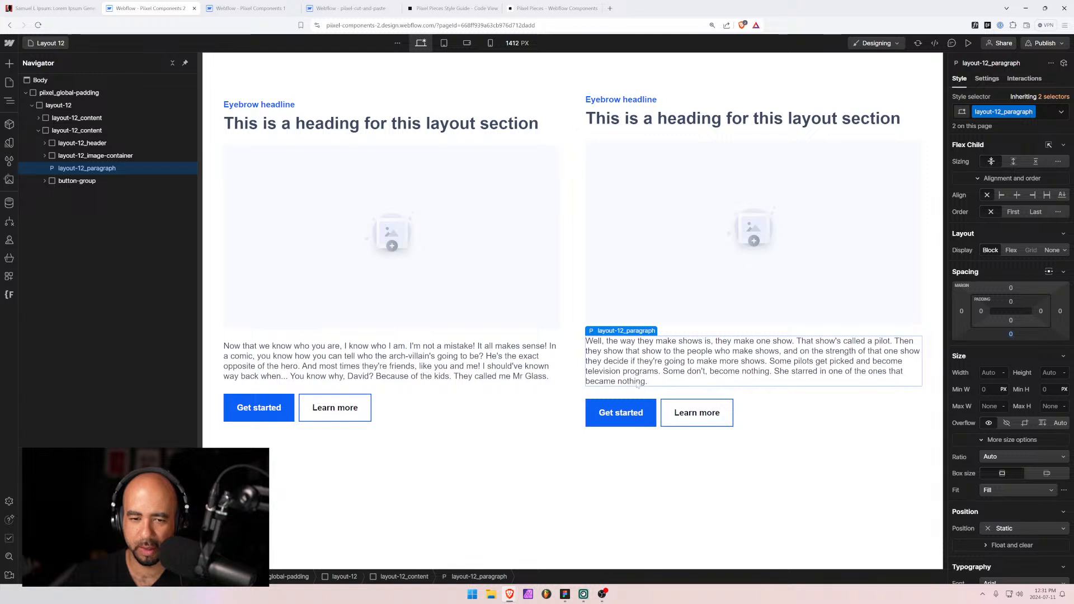
Try center-top and left-top alignment on the layout-12 grid, and reset both its Align and row alignment settings.
left_click(577, 135)
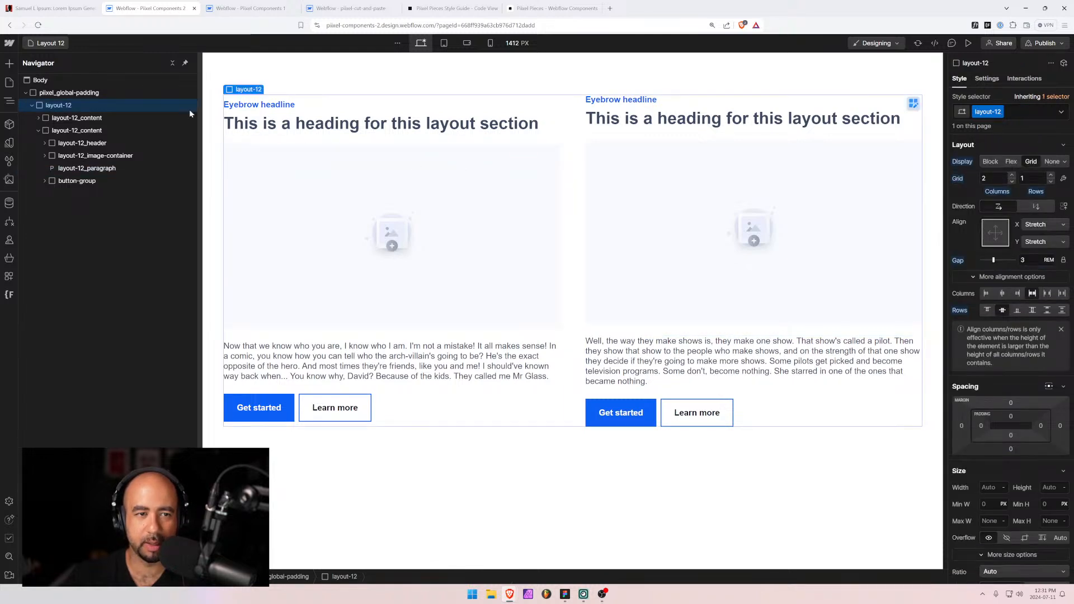
left_click(996, 223)
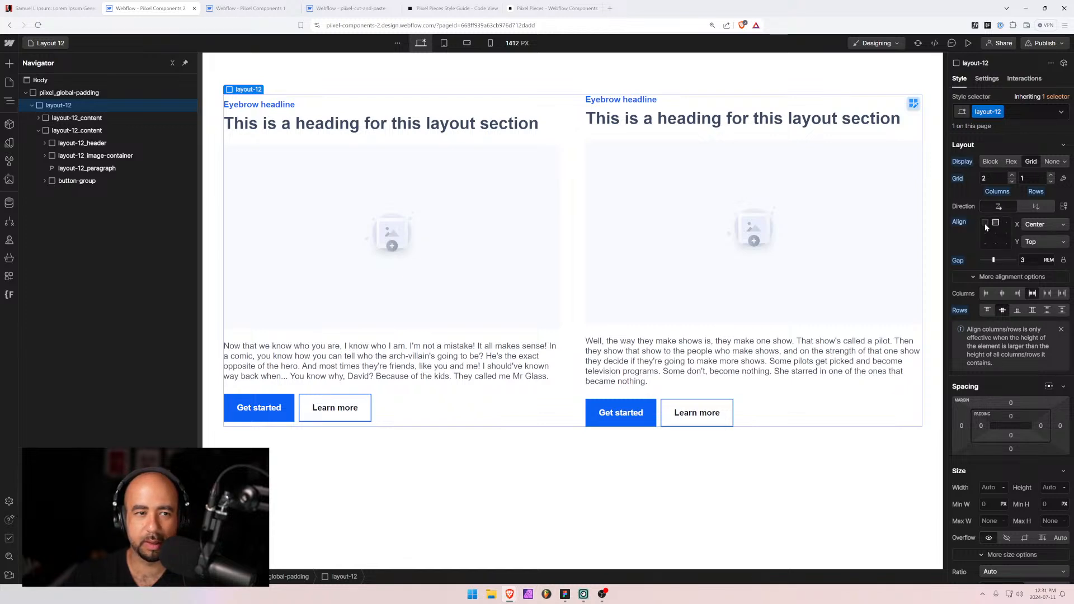
left_click(985, 223)
left_click(995, 223)
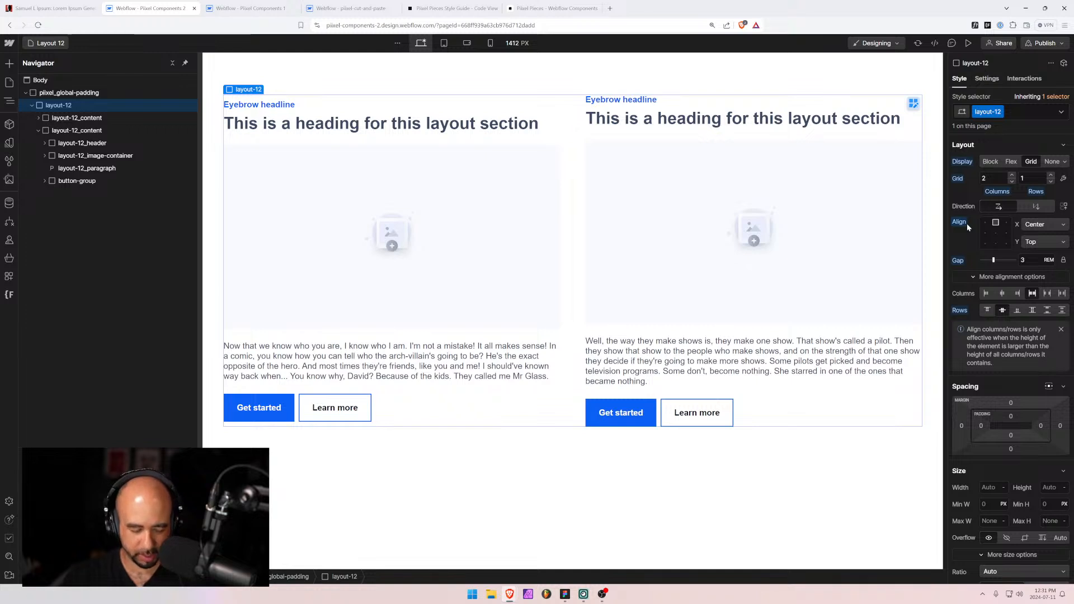
left_click(967, 223, "alt")
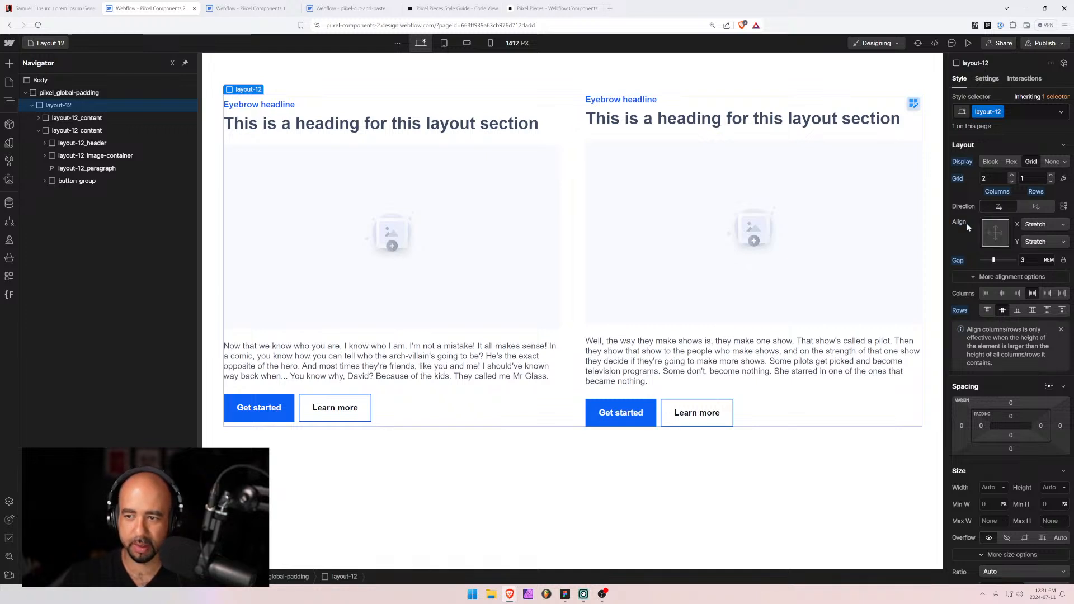
left_click(960, 312, "alt")
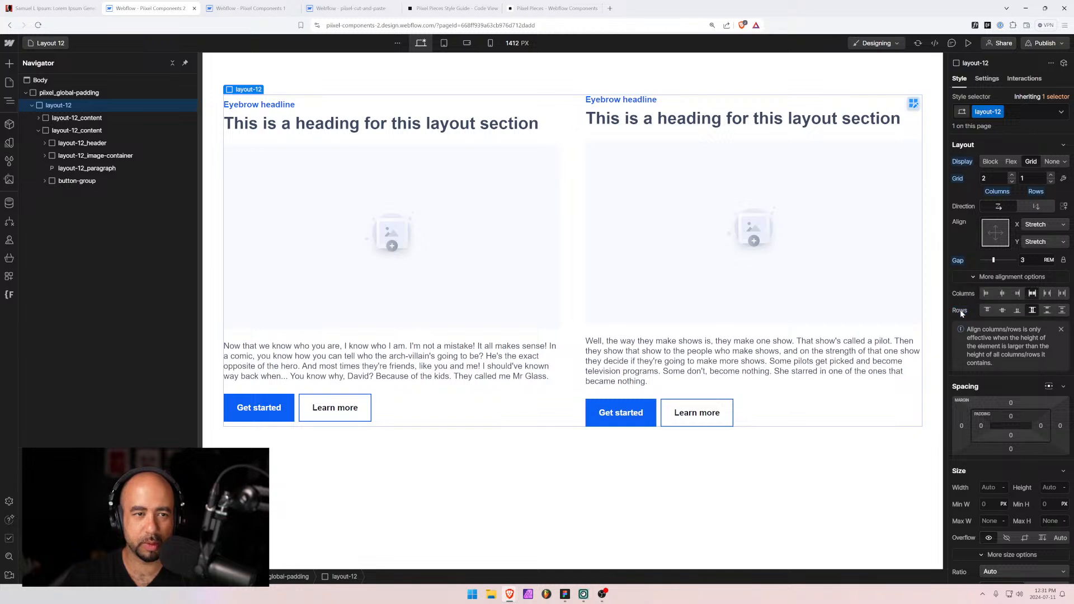
Try left-top alignment on the layout-12 grid, inspect the first content block, and reset the grid's Align setting.
left_click(995, 223)
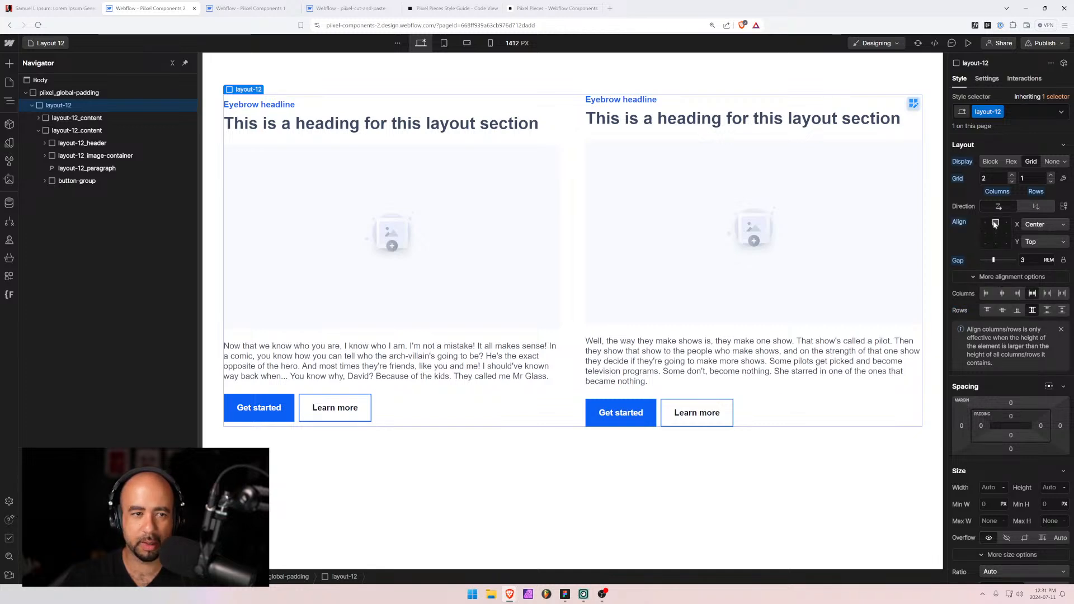
left_click(985, 222)
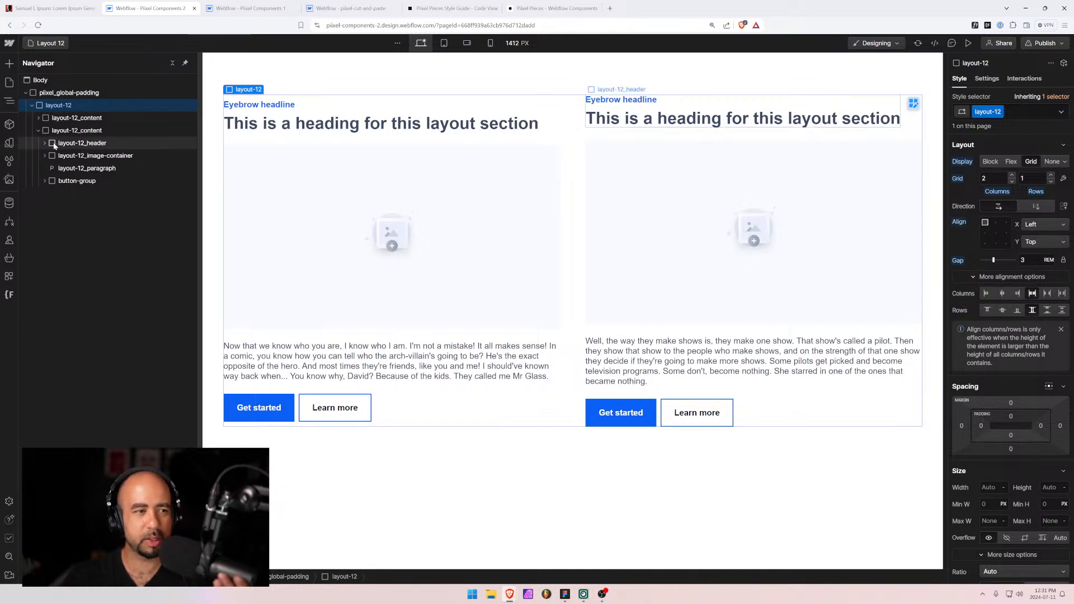
left_click(39, 131)
left_click(76, 118)
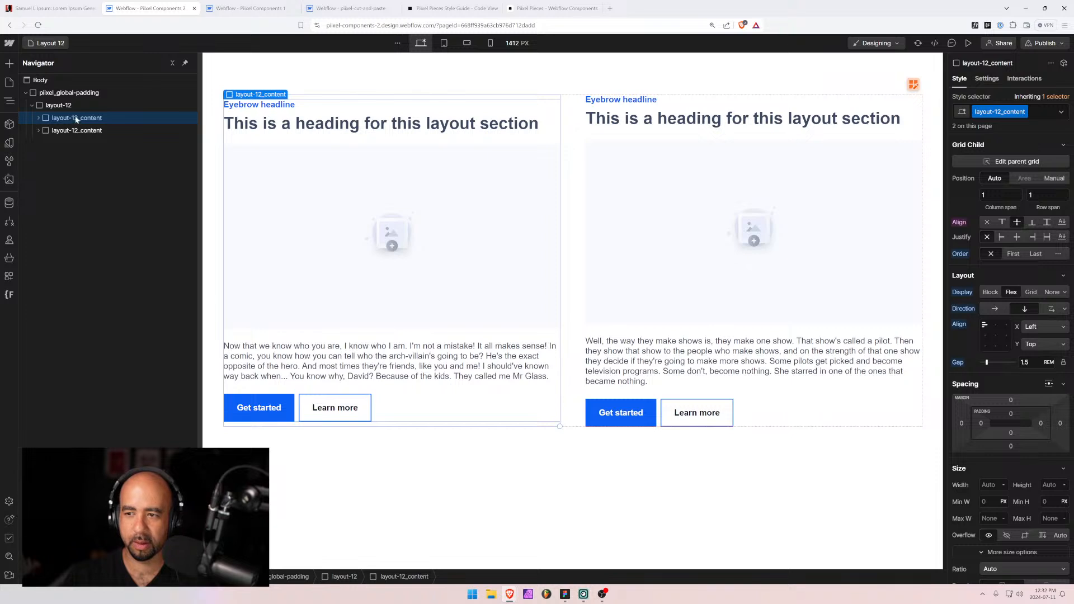
left_click(179, 105)
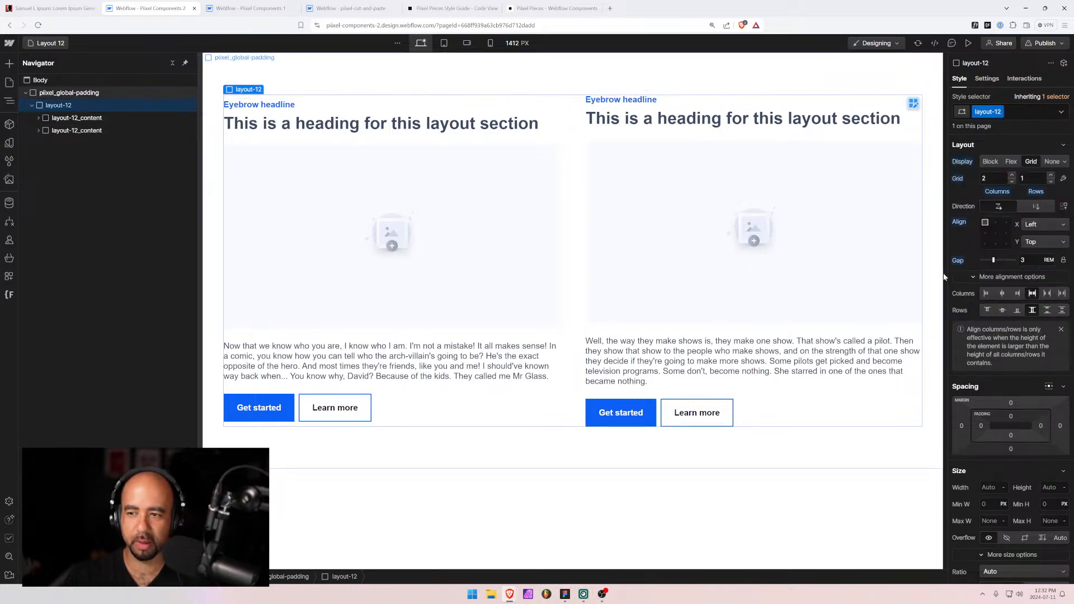
key("super")
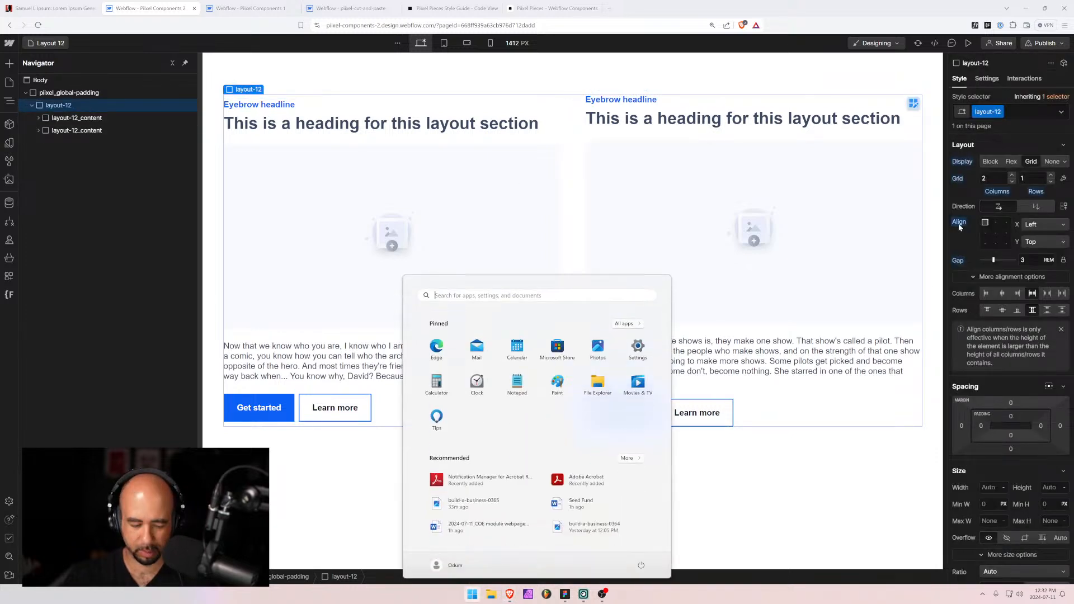
left_click(958, 223, "alt")
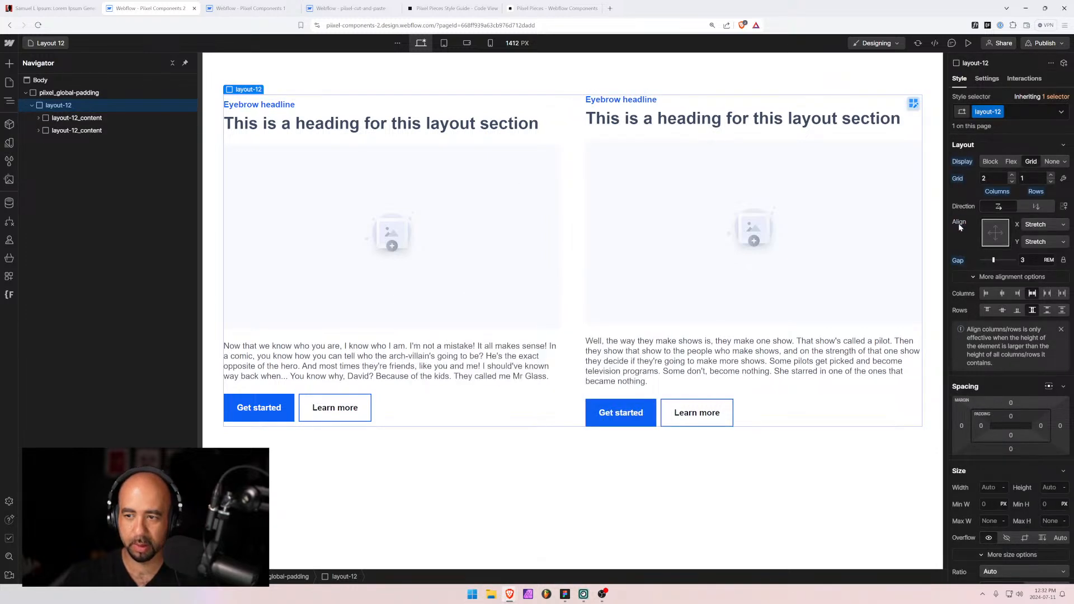
Reset the Align setting of the layout-12_content class, and check the second content block and the parent grid.
left_click(78, 119)
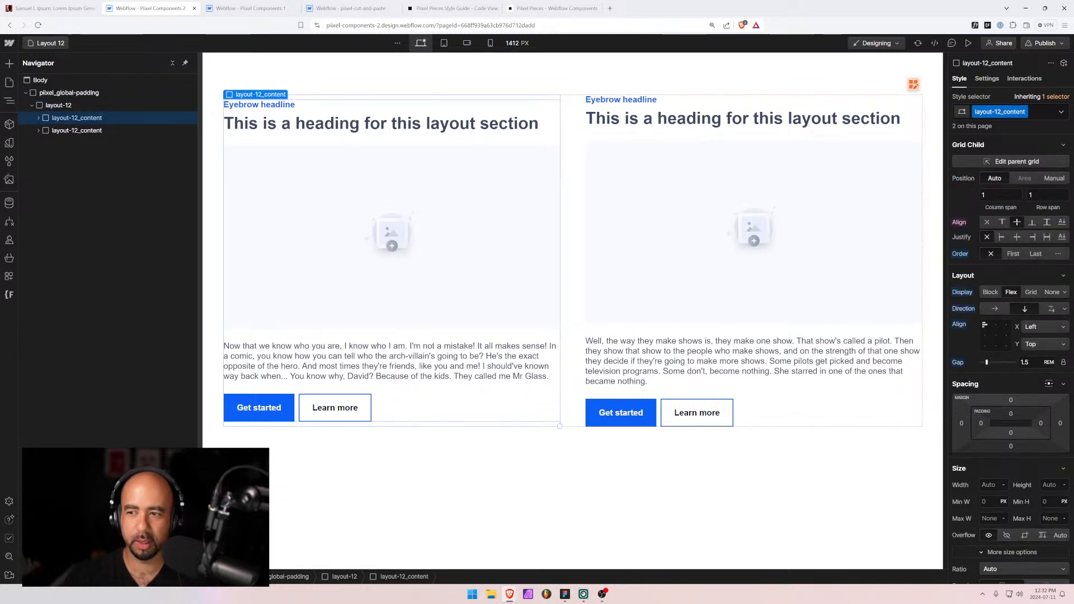
left_click(957, 222)
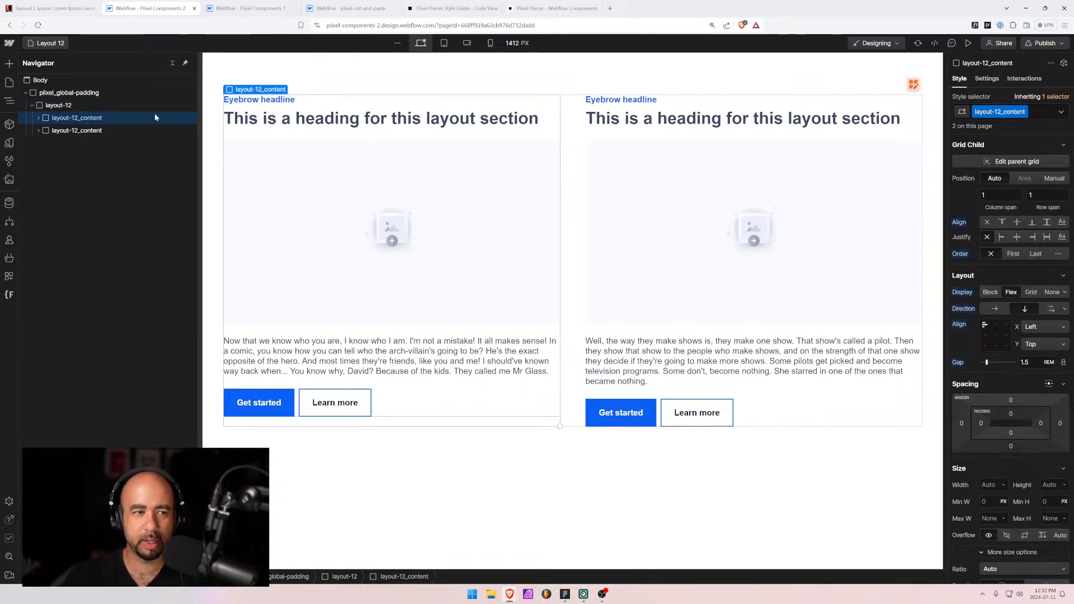
left_click(87, 133)
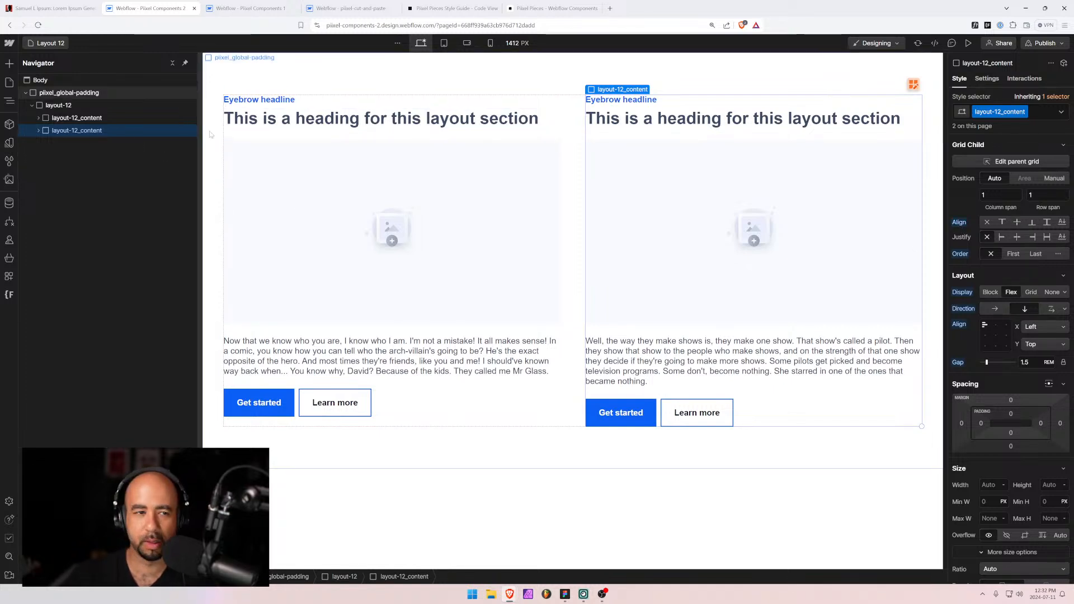
left_click(61, 106)
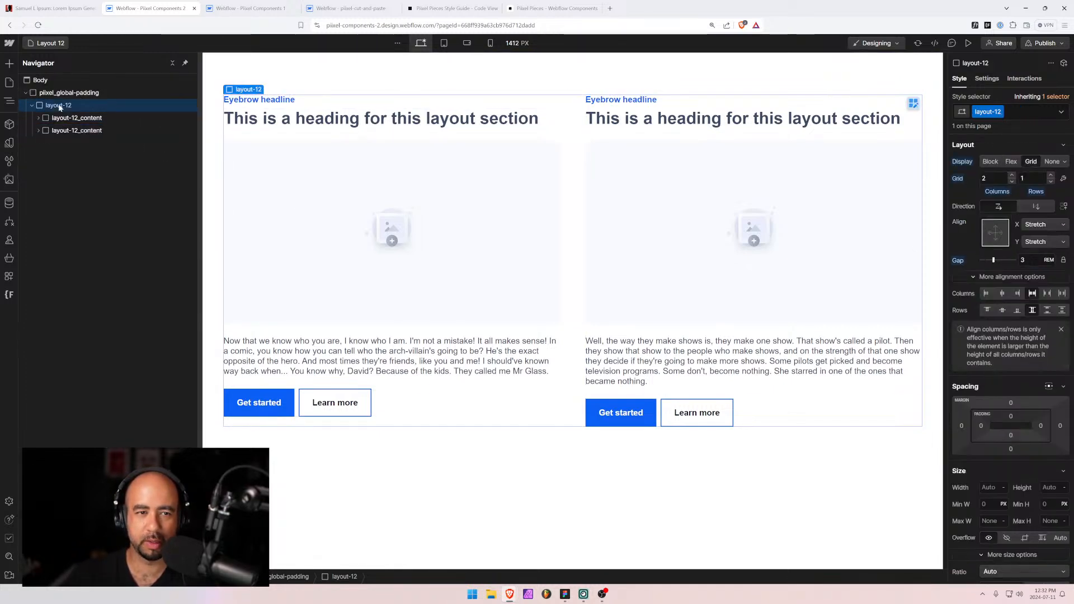
Preview layout-12 at the tablet, mobile landscape and mobile portrait breakpoints, resizing the canvas, and return to desktop.
left_click(445, 44)
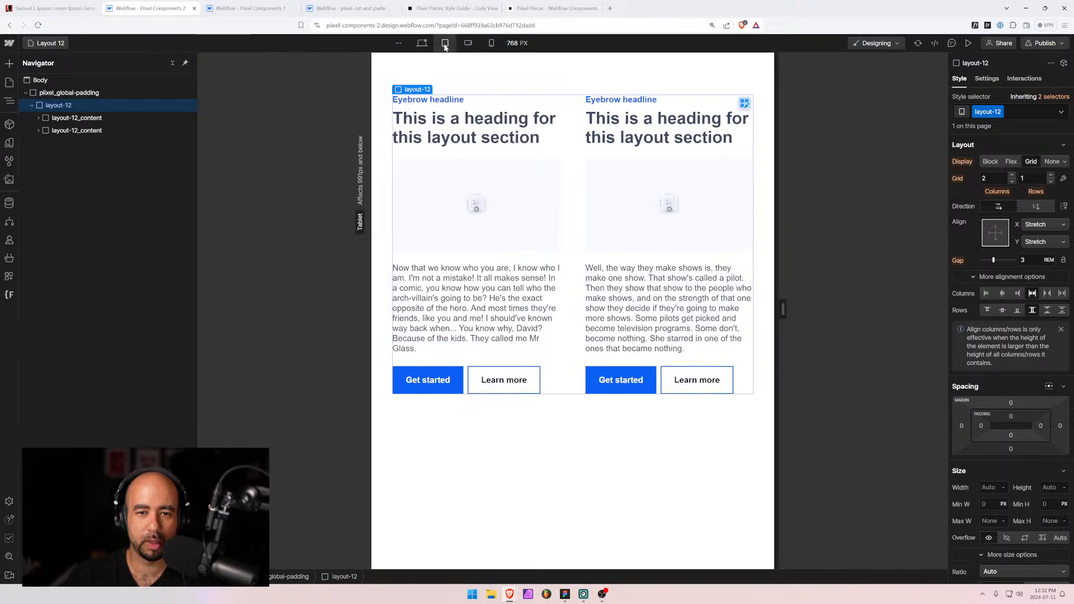
mouse_move(783, 310)
left_mouse_down()
mouse_move(843, 312)
mouse_move(797, 310)
left_mouse_up()
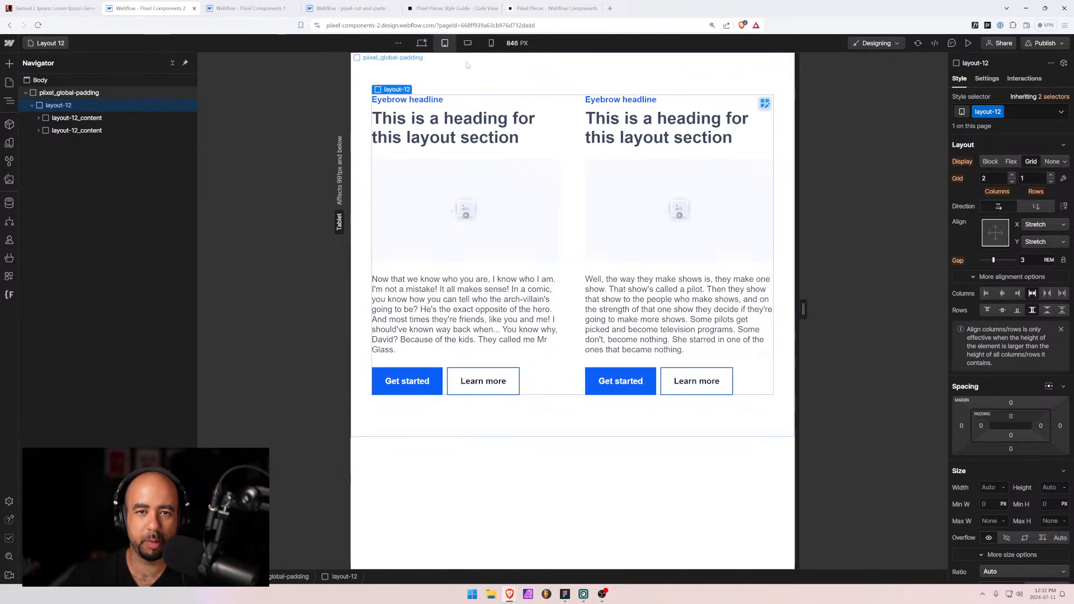
left_click(467, 44)
scroll(570, 313, "down", 2)
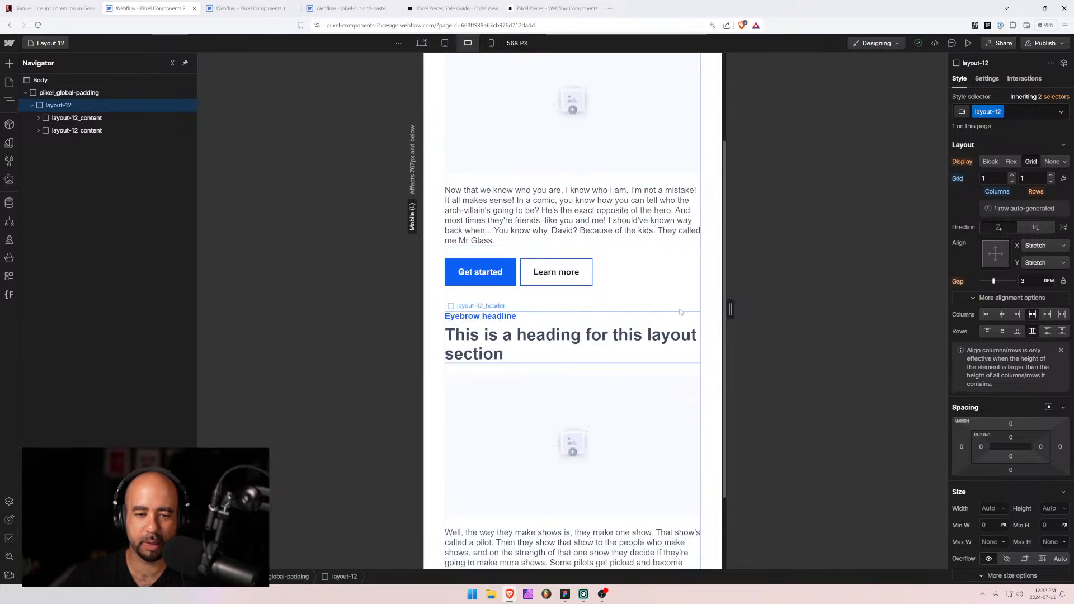
left_click_drag(729, 313, 699, 313)
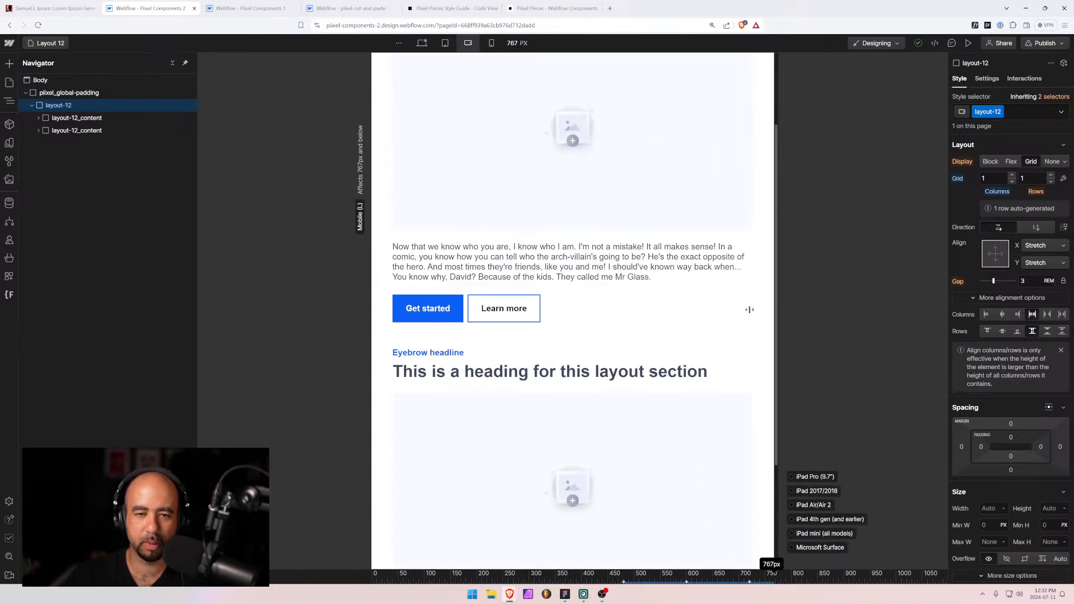
left_click(492, 43)
left_click(431, 43)
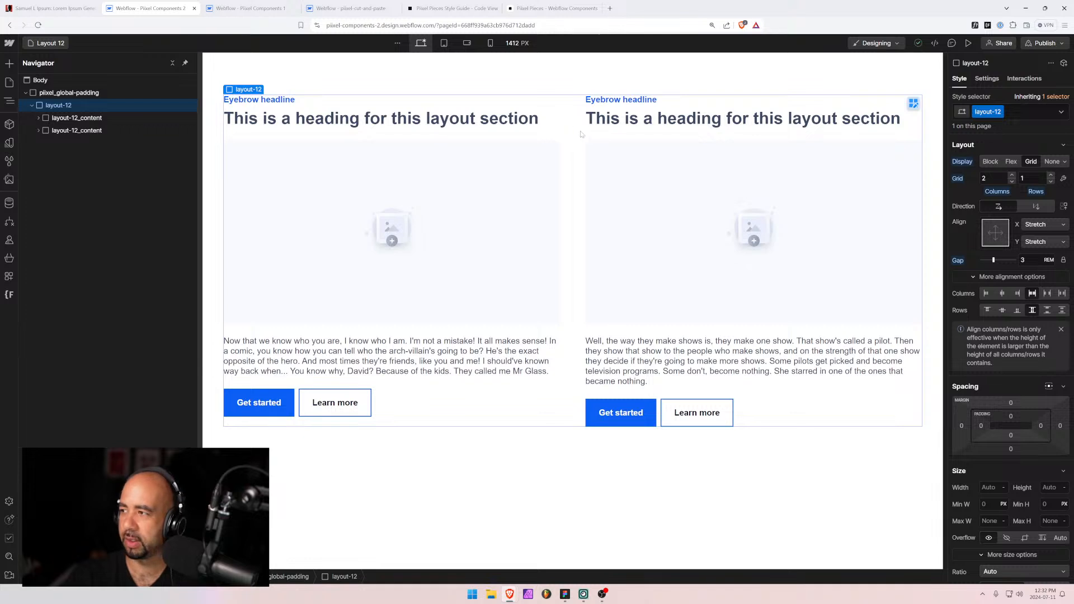
Open the Layout 11 page and inspect the alignment settings of the upper layout-11_content block and its layout-11 parent.
left_click(45, 43)
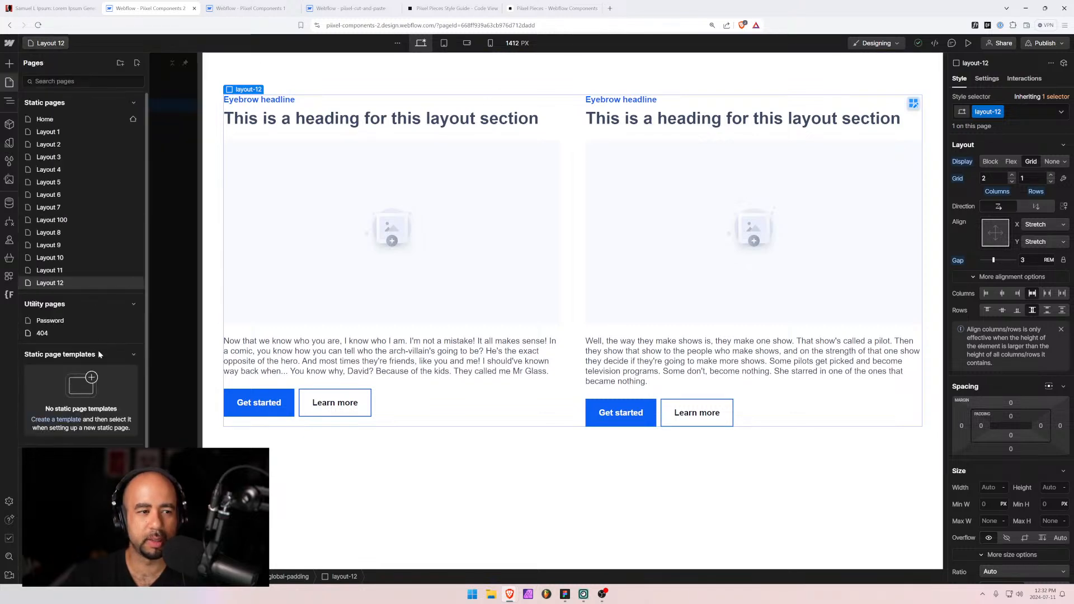
left_click(61, 270)
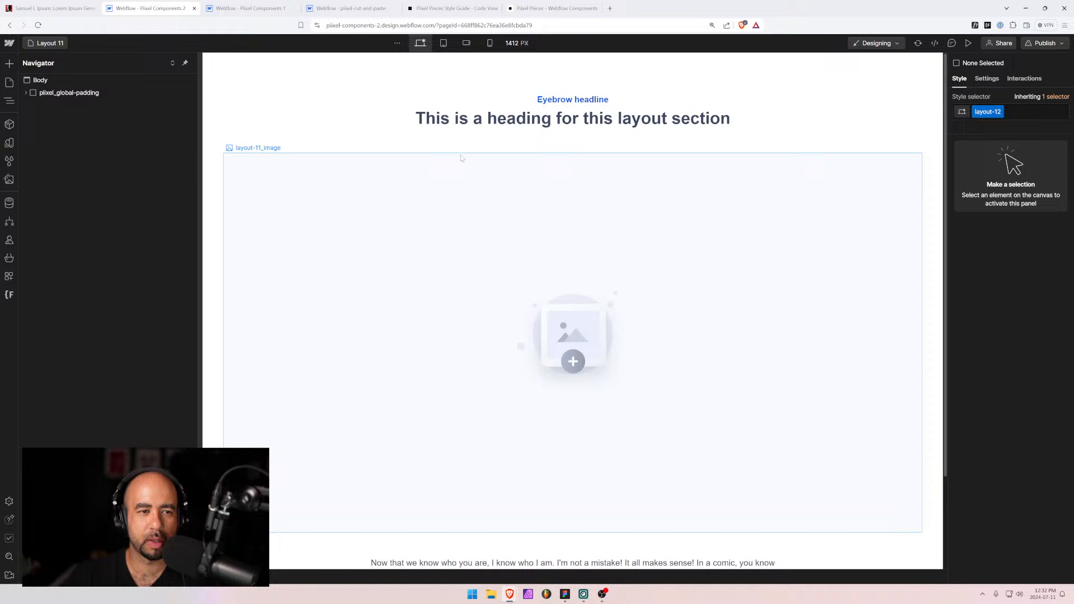
left_click(463, 158)
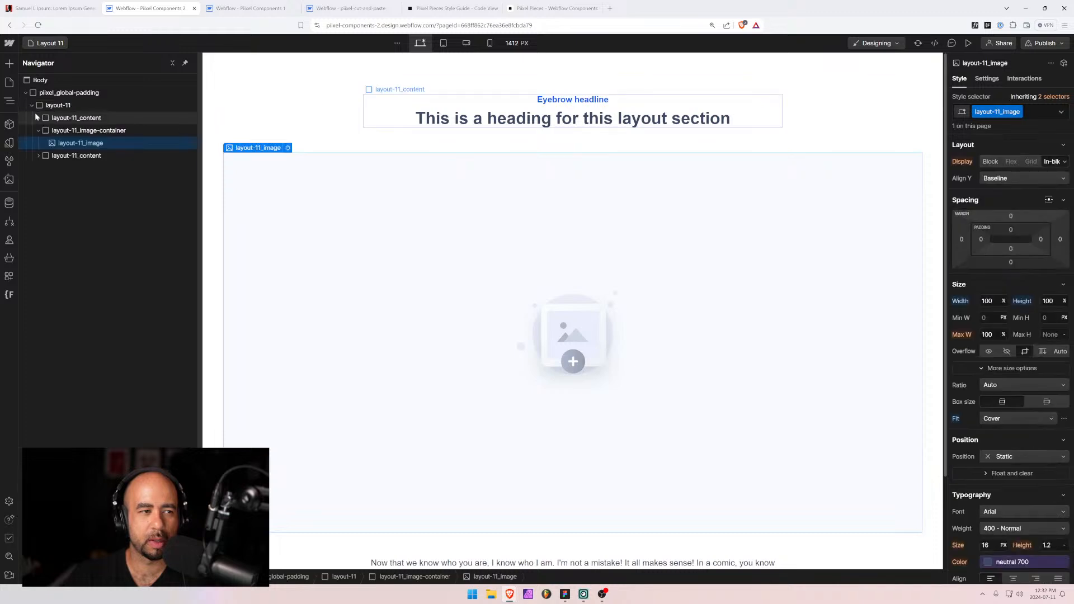
left_click(53, 118)
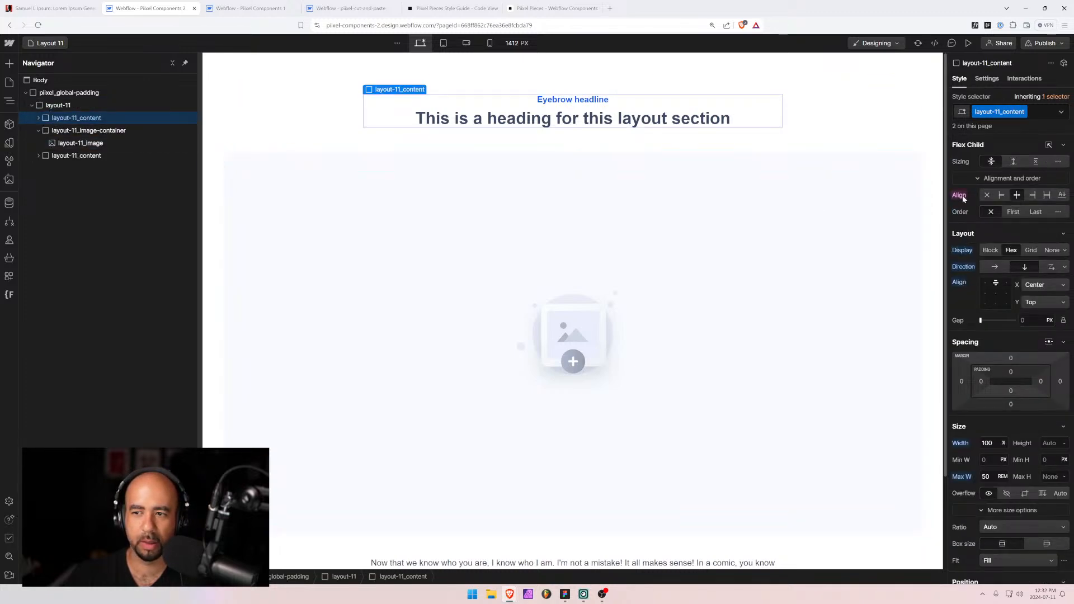
left_click(64, 107)
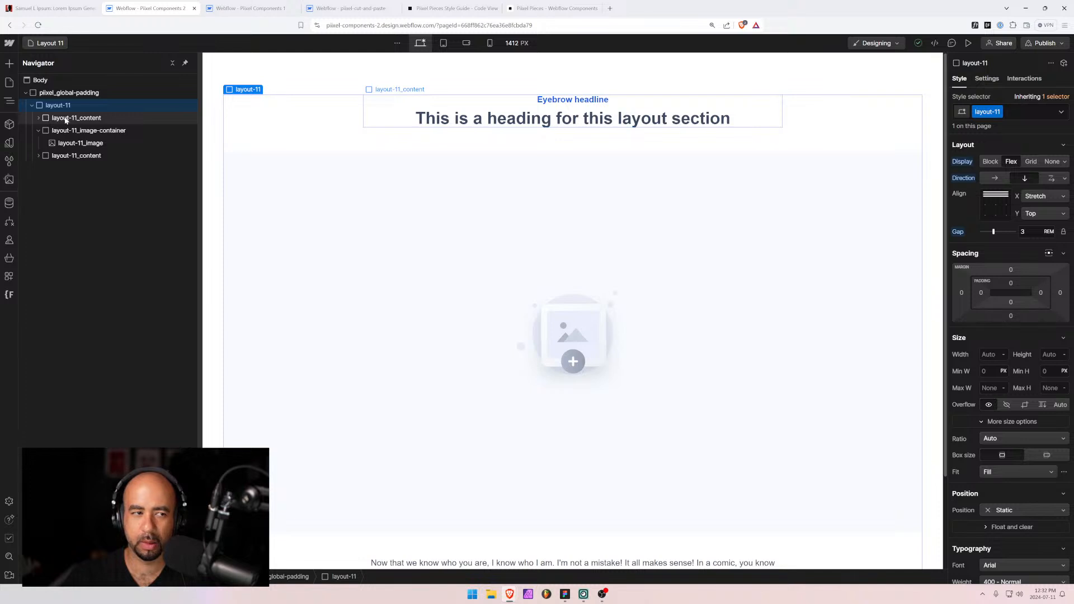
left_click(65, 119)
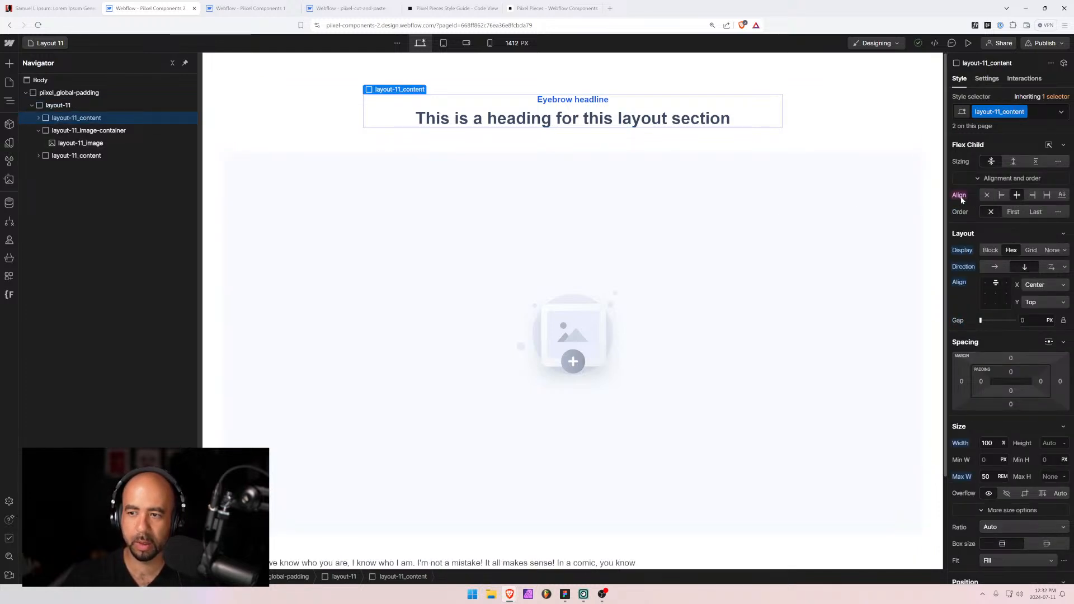
Try resetting the Display setting of layout-11_content, and inspect the block's eyebrow, heading and parent container.
left_click(963, 251, "alt")
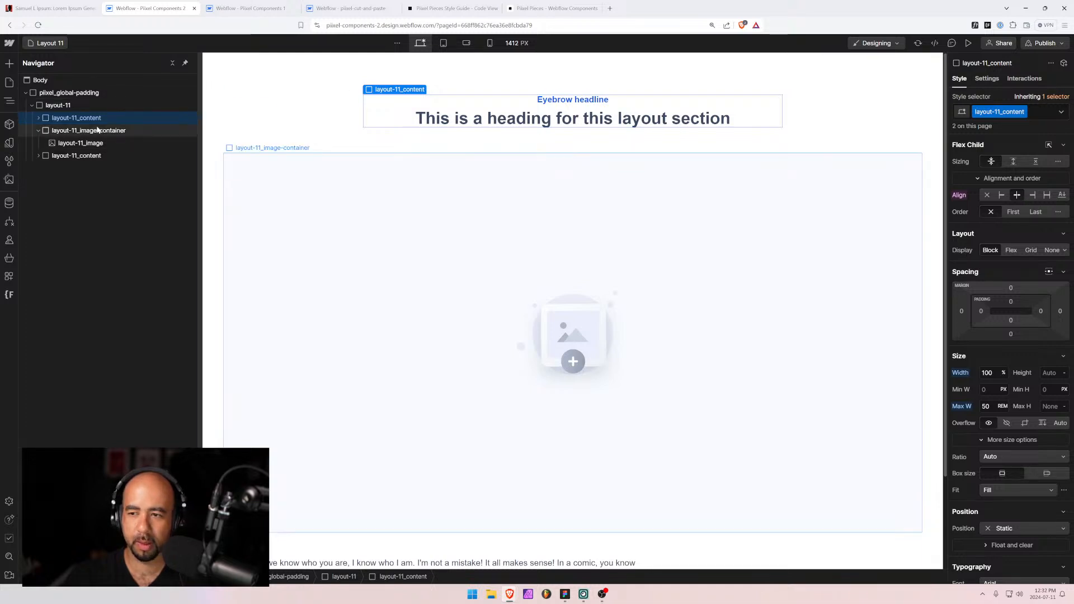
left_click(38, 118)
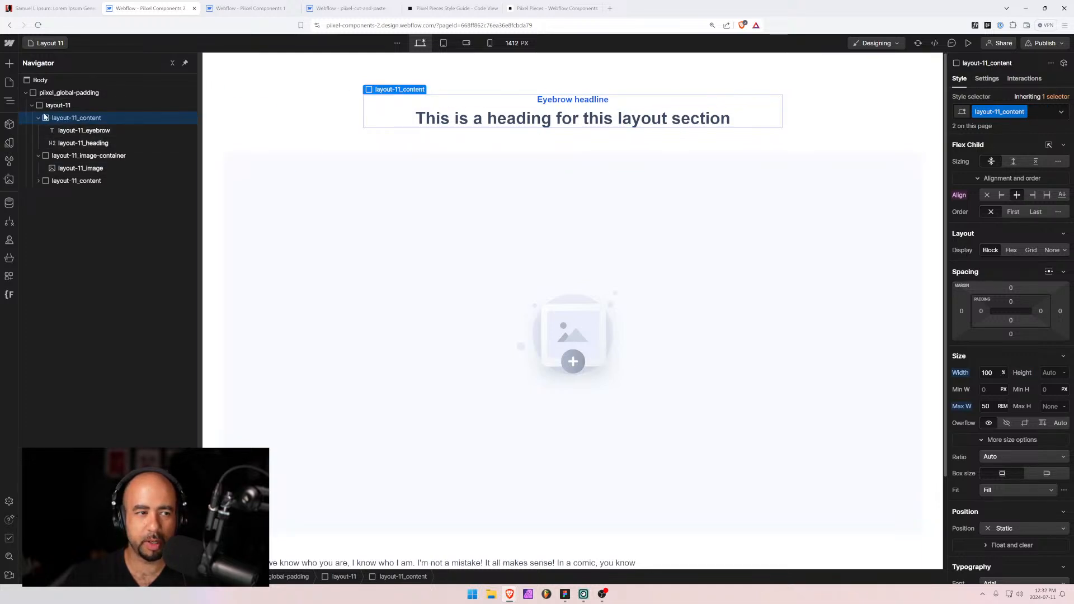
left_click(38, 118)
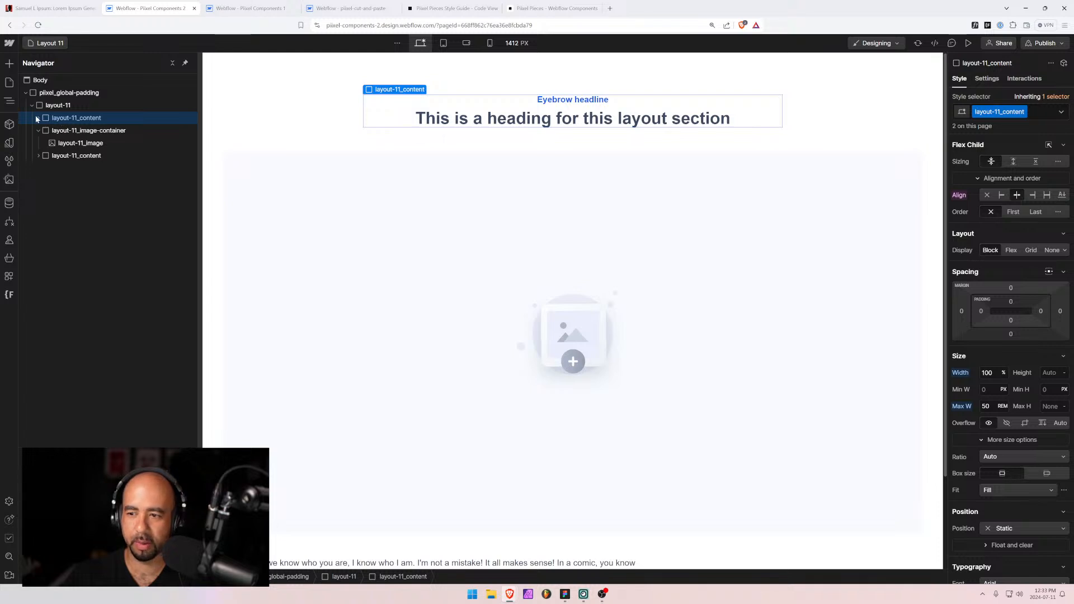
left_click(38, 118)
left_click(63, 131)
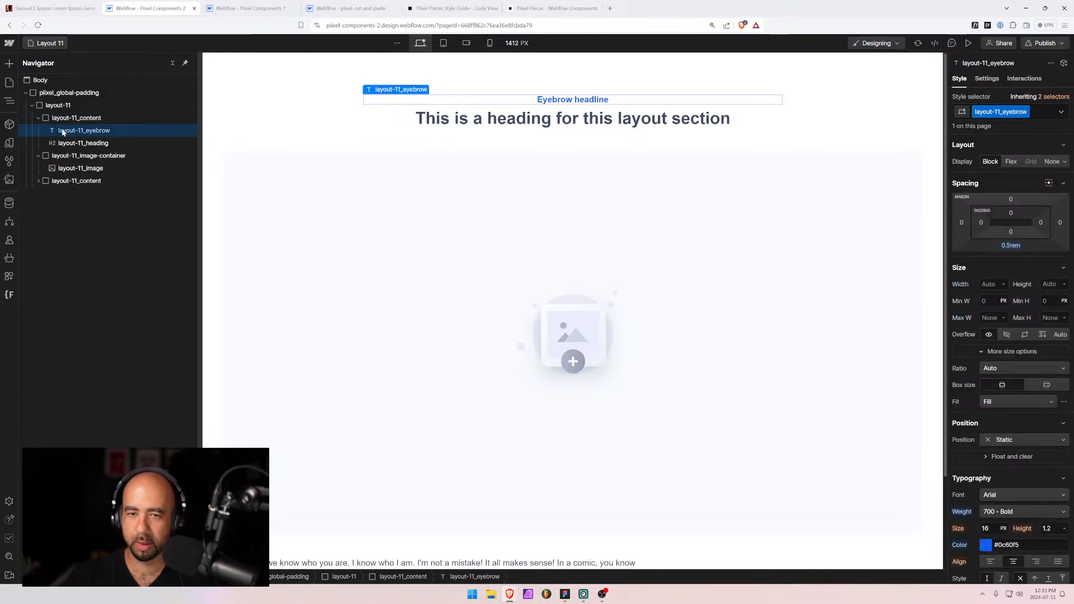
left_click(64, 119)
left_click(65, 142)
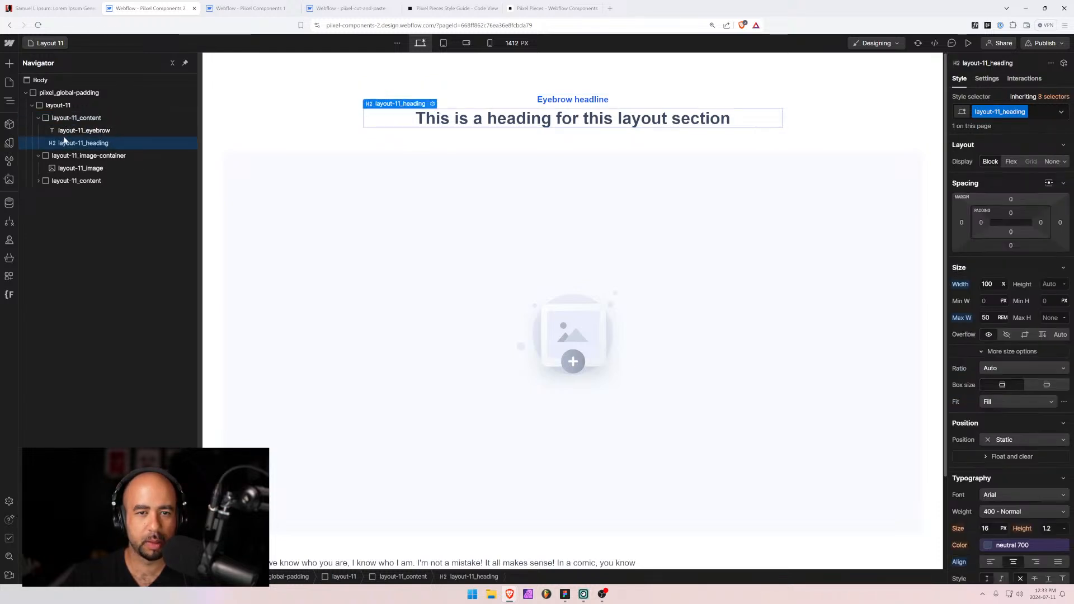
left_click(64, 132)
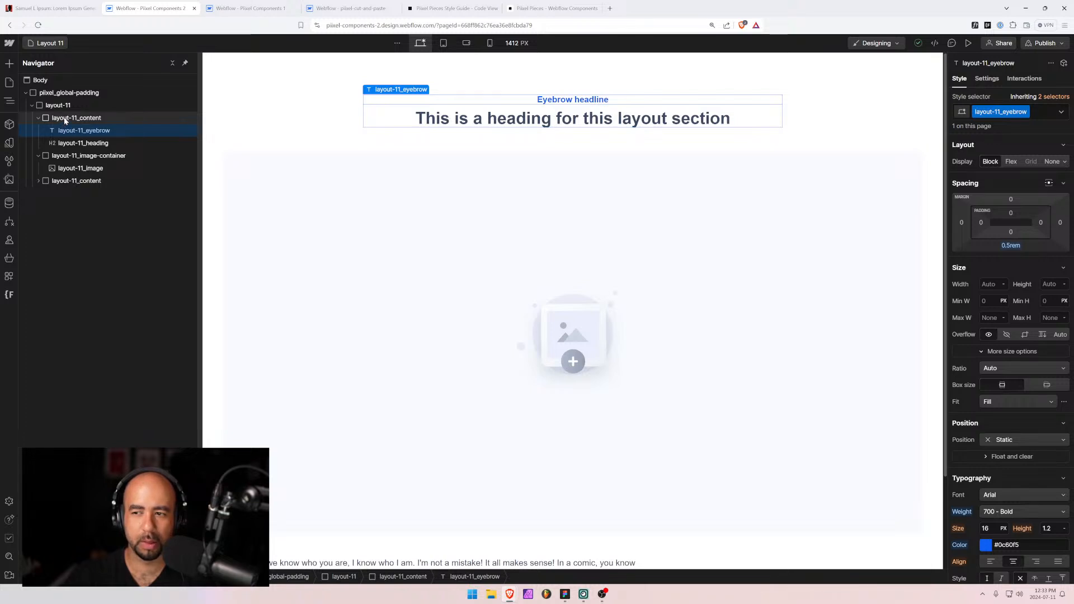
left_click(65, 118)
left_click(62, 106)
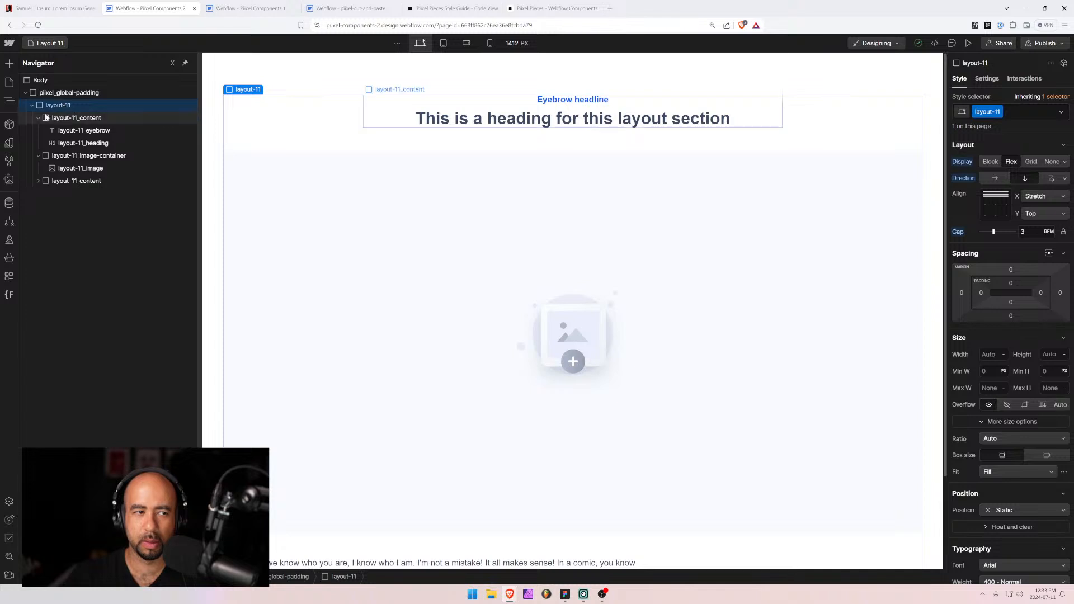
left_click(40, 118)
left_click(53, 119)
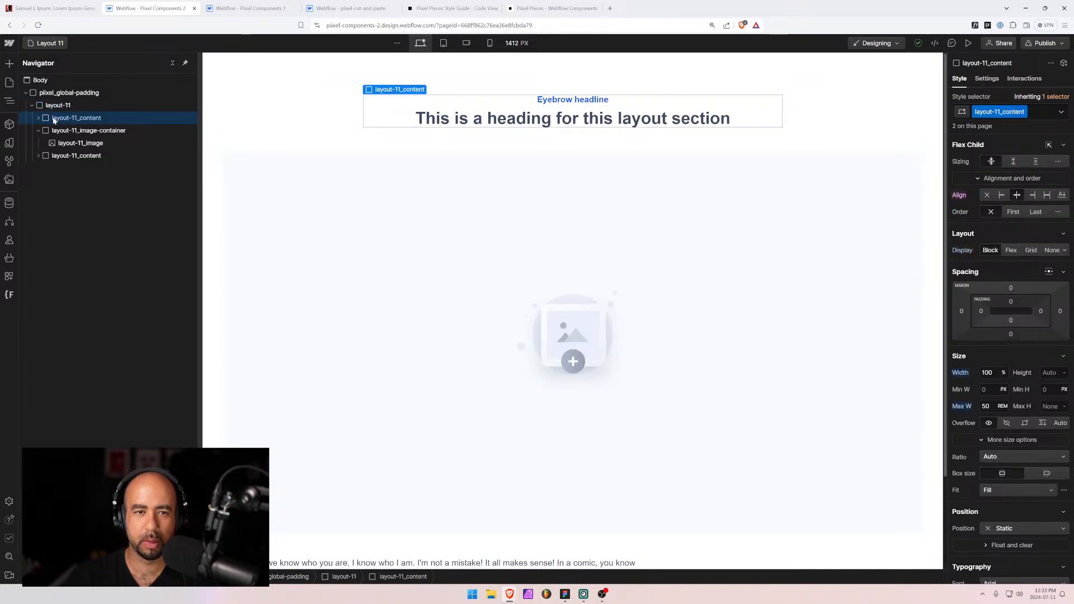
Check the lower layout-11_content block without its Align setting, and undo the Align and Display resets.
left_click(59, 155)
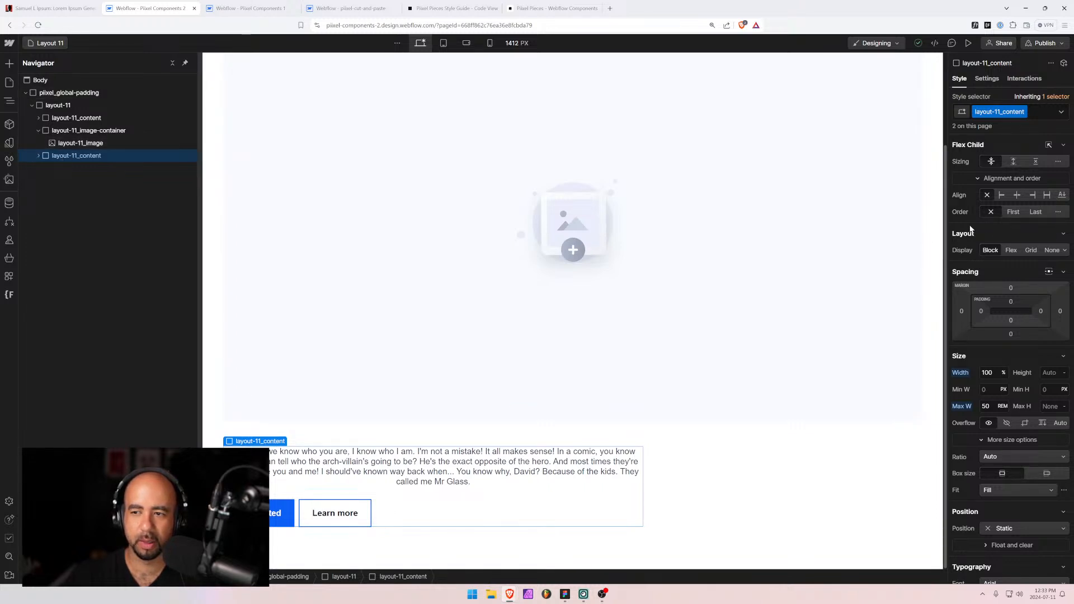
left_click(1011, 250)
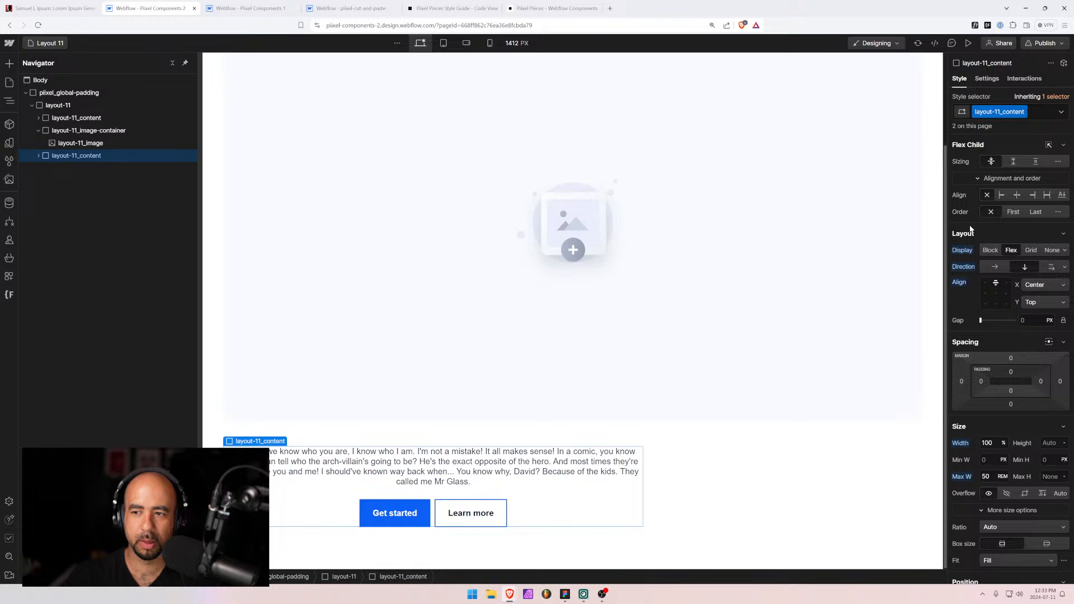
key("ctrl+z")
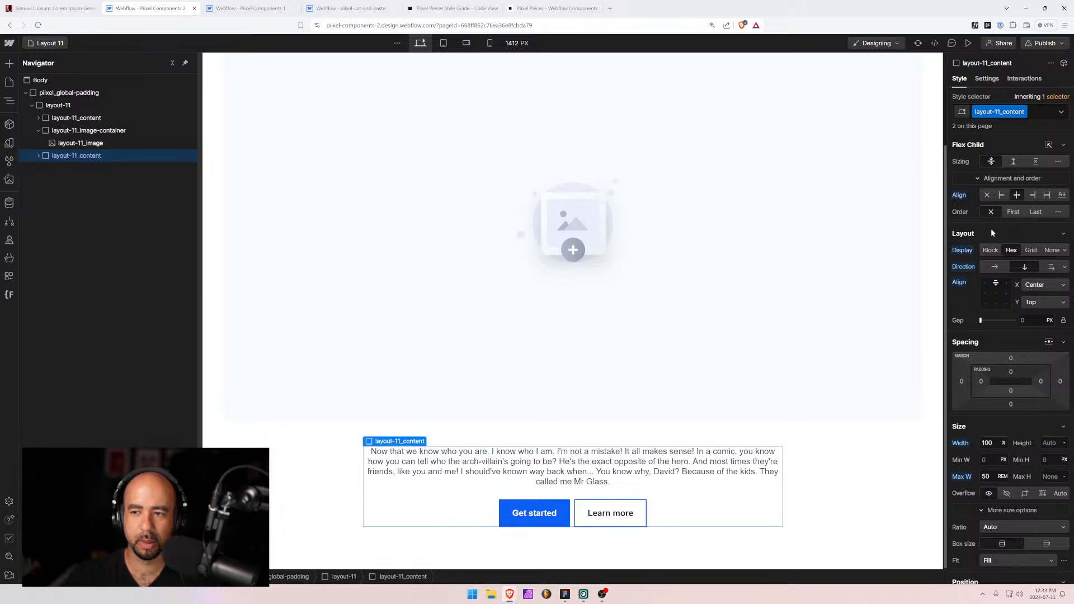
scroll(992, 218, "down", 2)
scroll(991, 218, "up", 2)
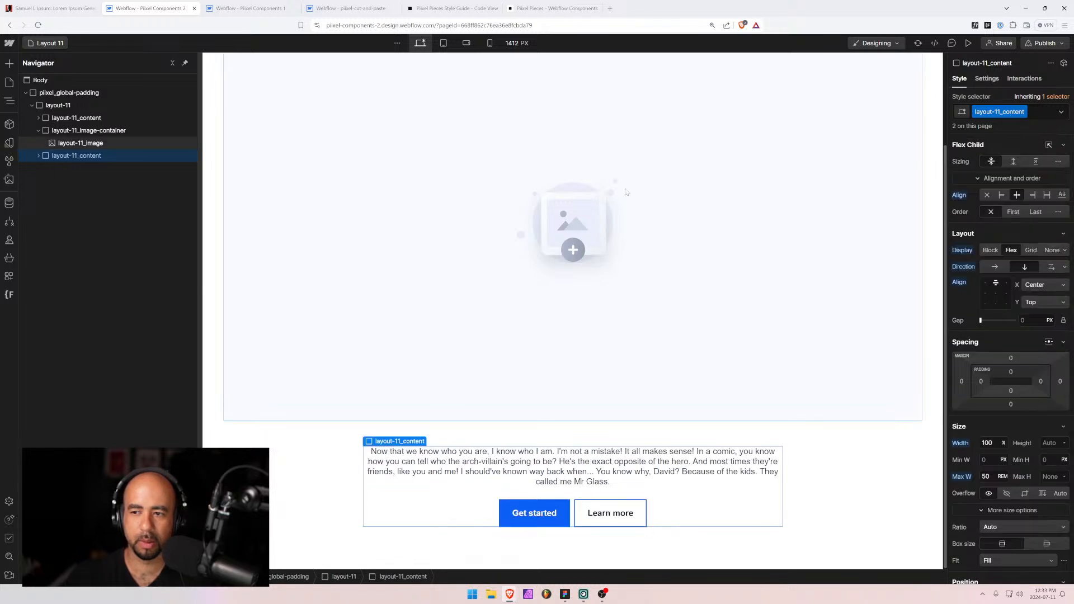
scroll(455, 192, "up", 2)
left_click(458, 102)
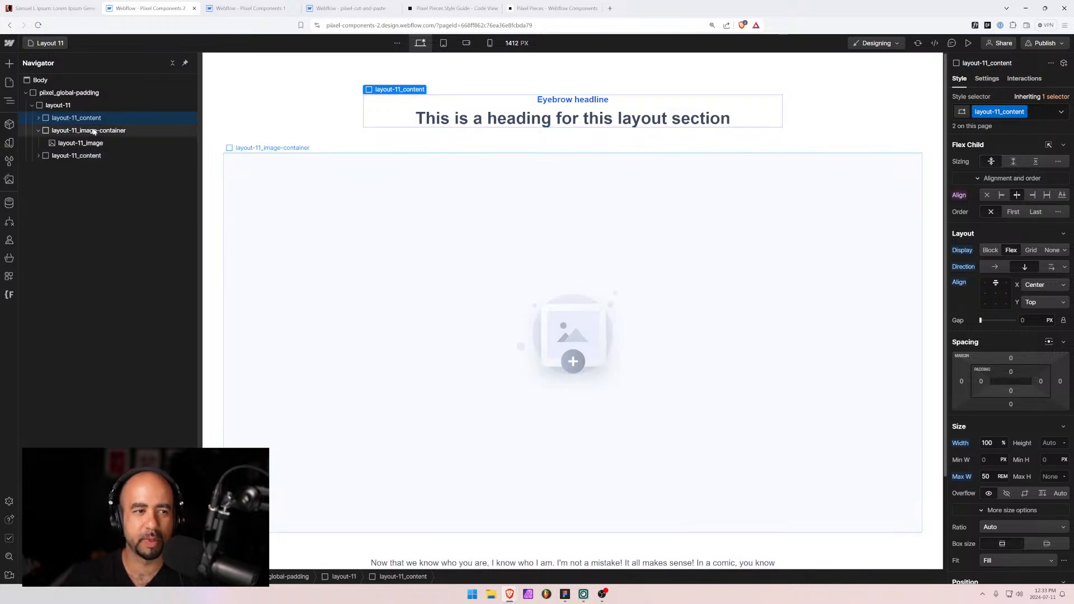
Return to the Layout 12 page and select the layout-12 grid to review its settings.
left_click(47, 44)
left_click(53, 282)
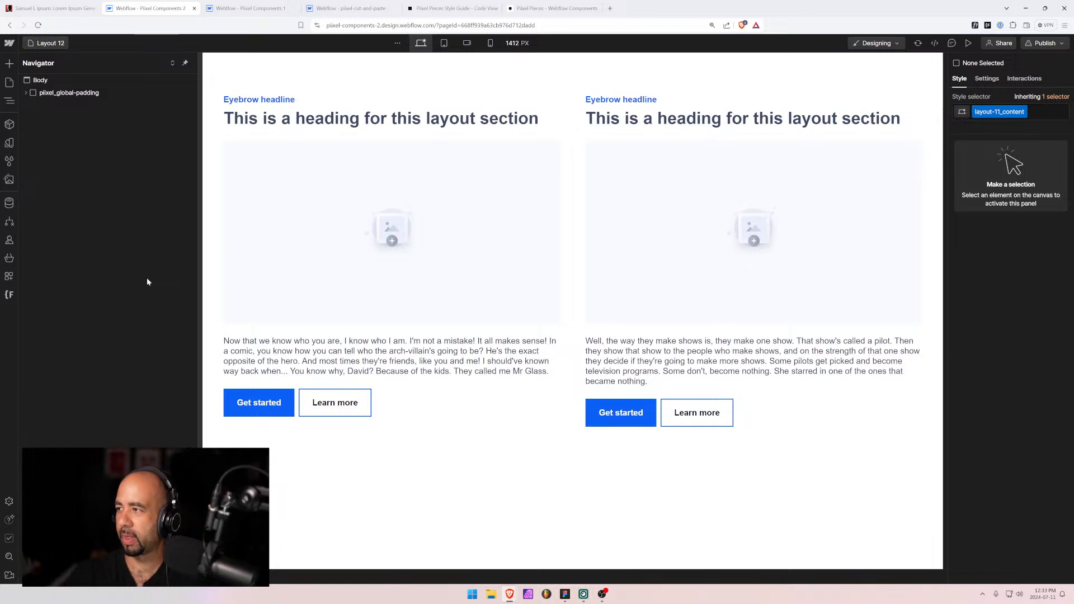
left_click(25, 94)
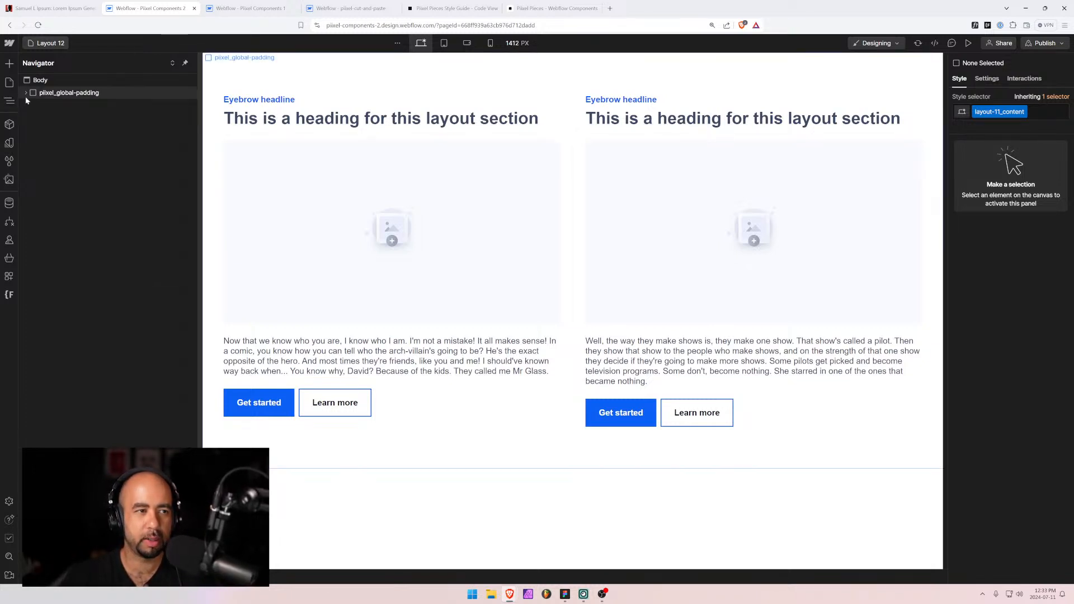
left_click(51, 105)
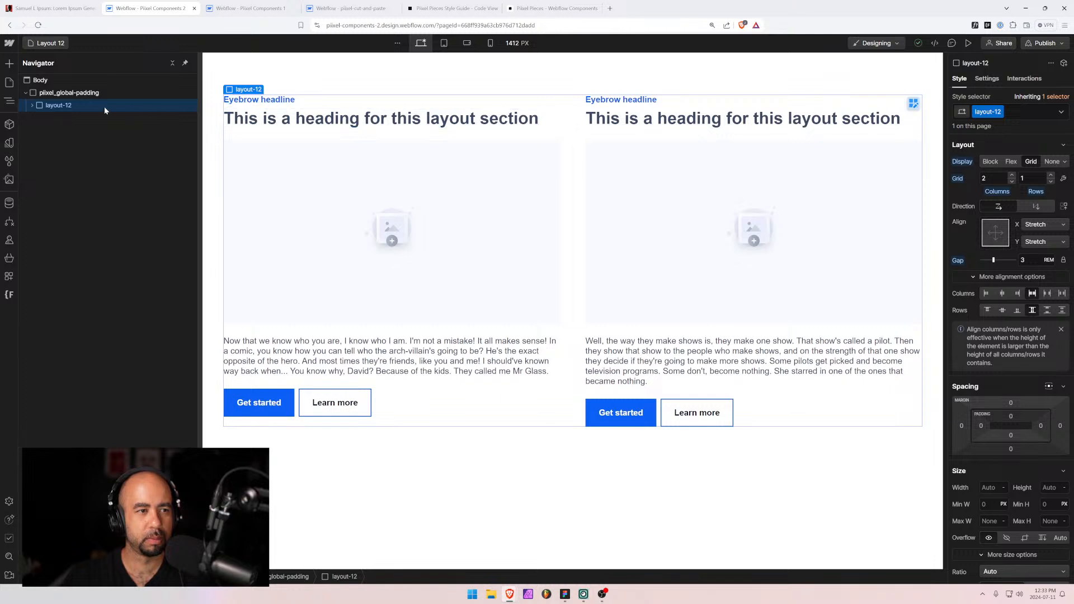
Duplicate the Layout 12 page and name the new page Layout 13.
left_click(9, 82)
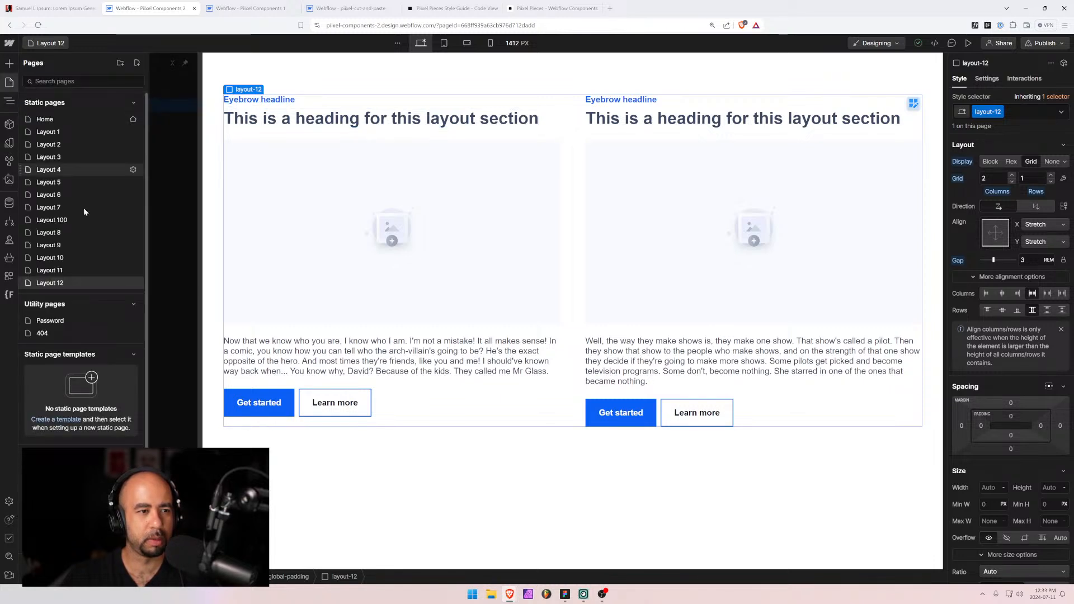
left_click(133, 283)
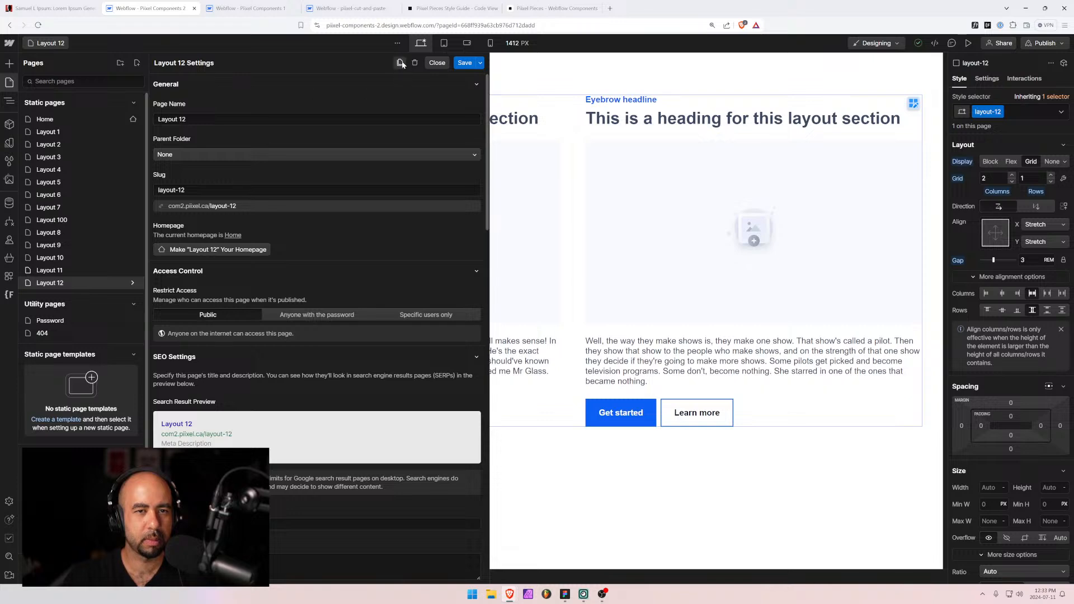
left_click(403, 63)
left_click(203, 119)
left_click(182, 120, "shift")
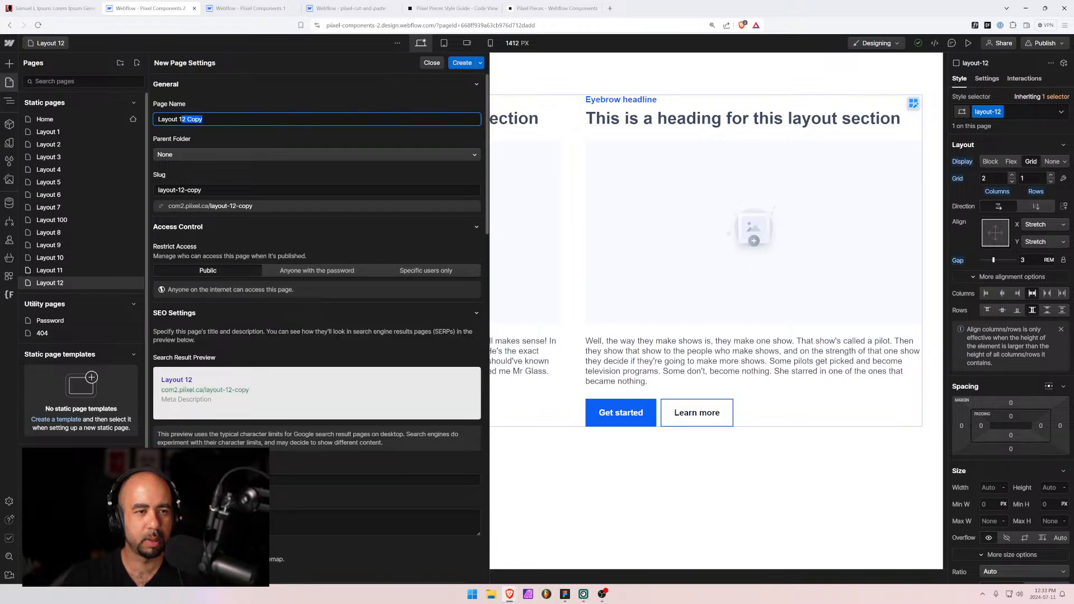
type("3")
key("Return")
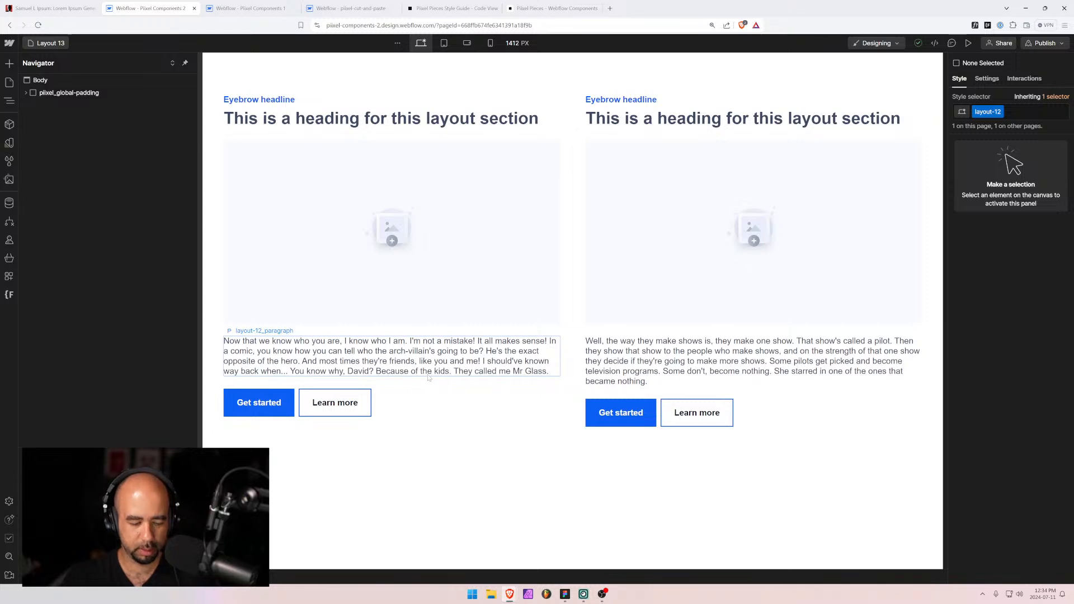
Switch to Figma, examine the centred two-column Layout 13 design beside Layout 12, and return to Webflow.
key("alt+Tab")
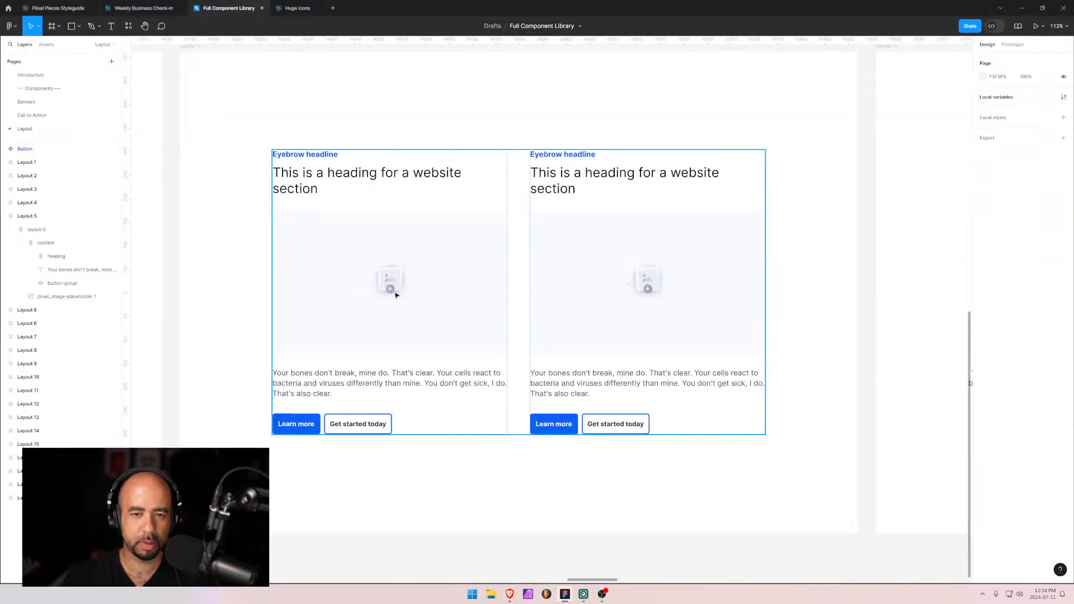
left_click_drag(708, 110, 319, 154)
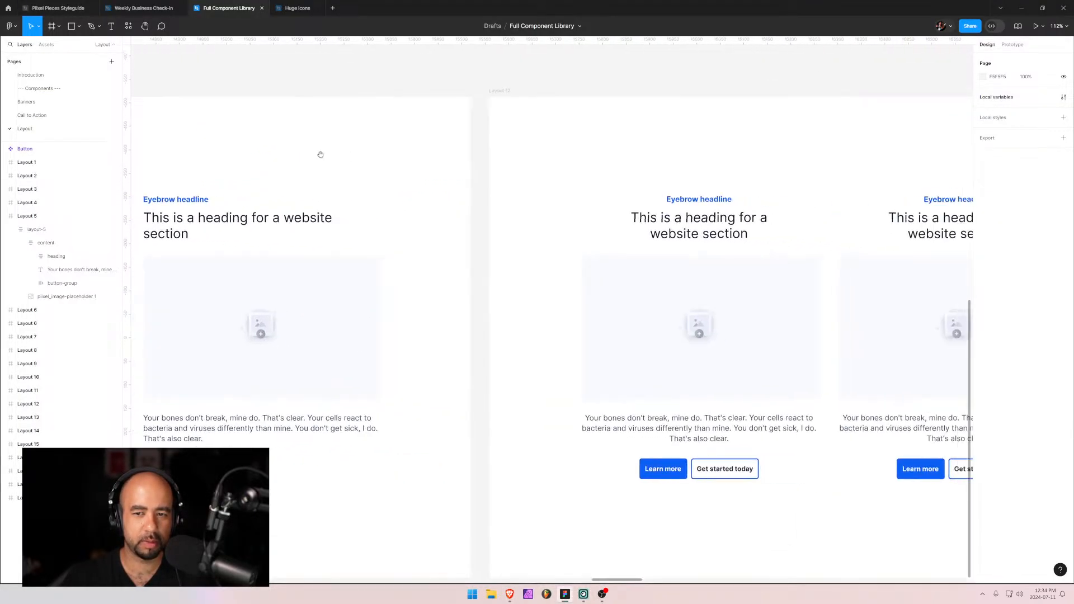
left_click_drag(612, 162, 377, 159)
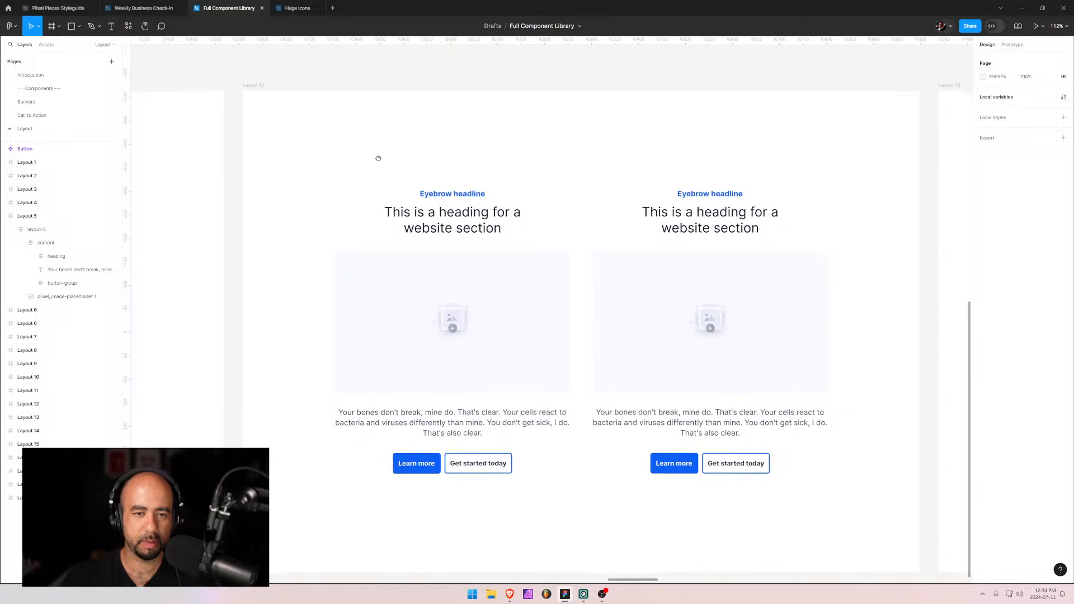
key("alt+Tab")
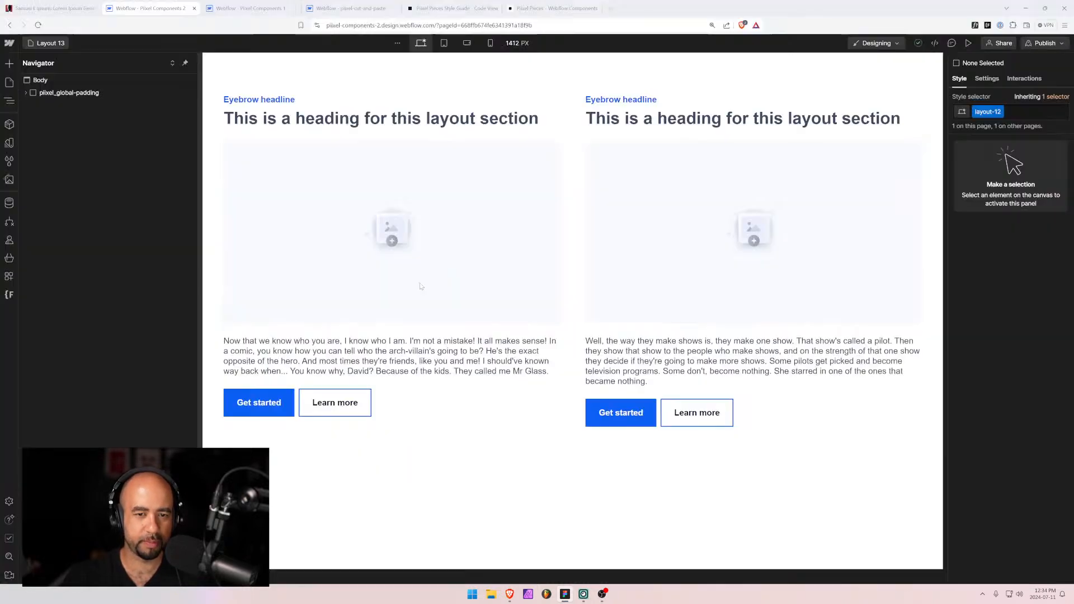
Select the layout-12 grid on the Layout 13 page, and clear the old layout from the pixel-cut-and-paste project's Home page.
left_click(26, 93)
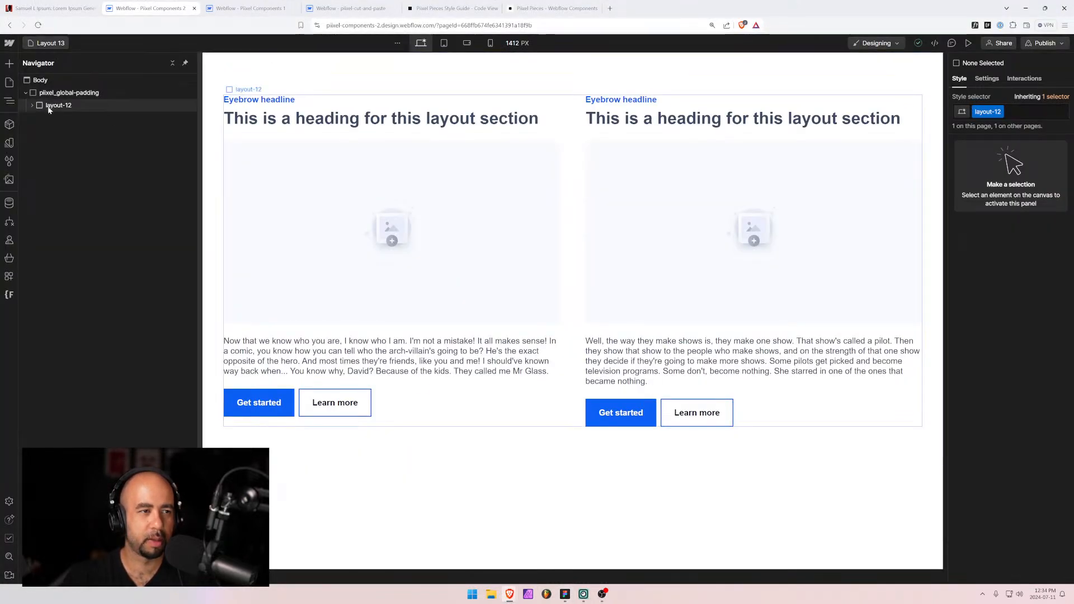
left_click(46, 105)
left_click(347, 9)
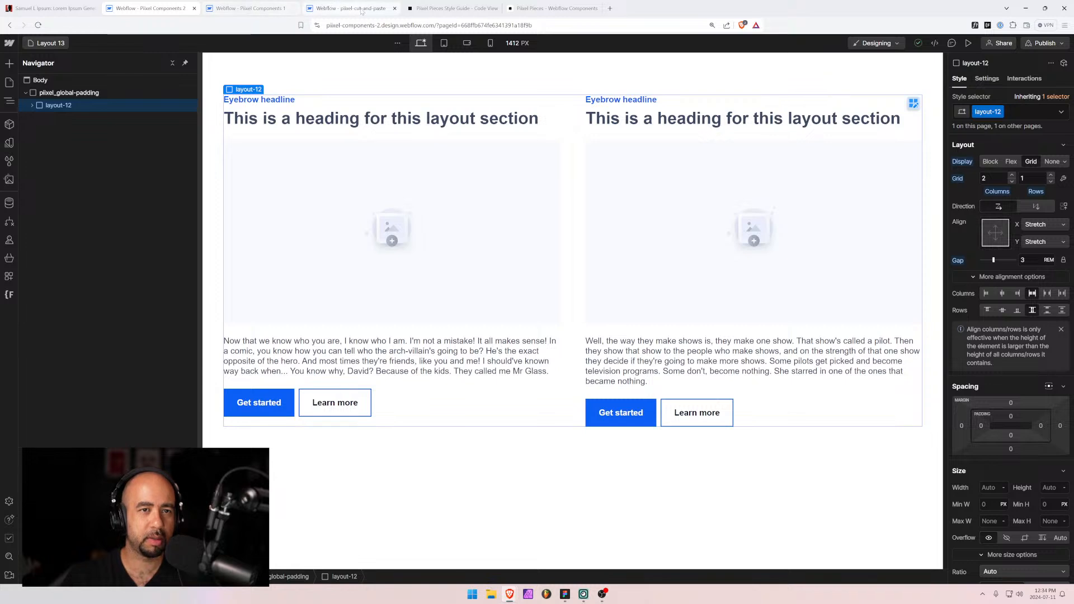
key("Delete")
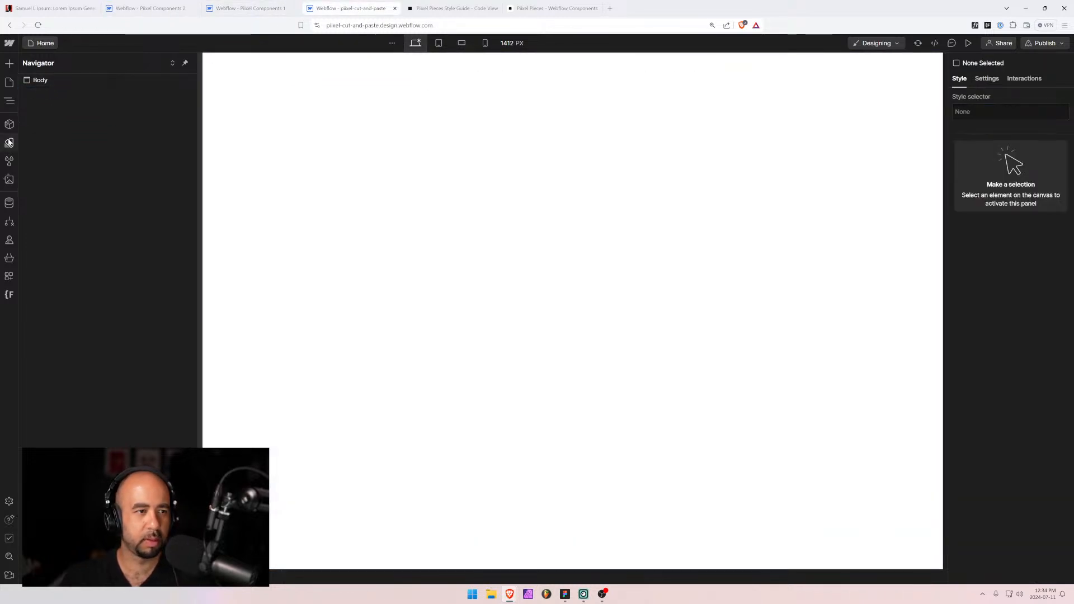
Remove all unused style selectors from the pixel-cut-and-paste project and return to its element tree.
left_click(9, 161)
left_click(136, 63)
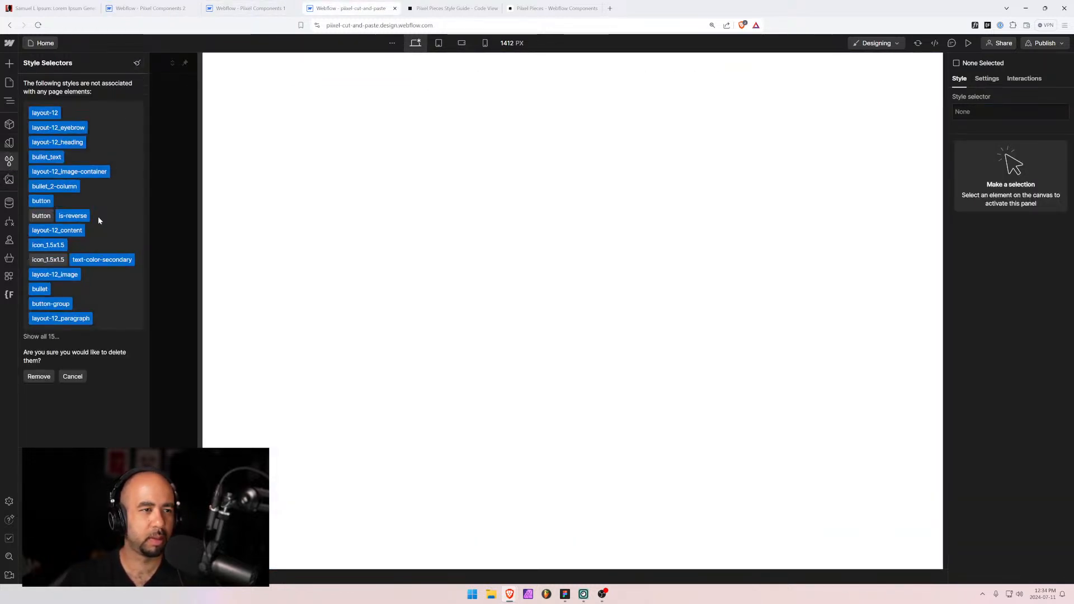
left_click(39, 376)
left_click(9, 101)
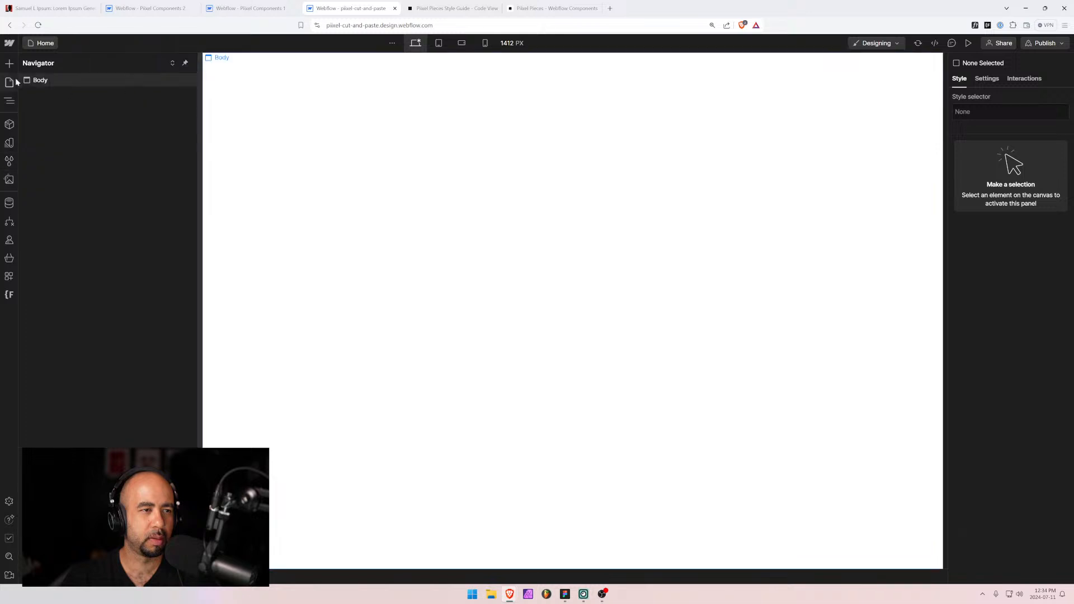
Paste the layout-12 grid into the Body of the pixel-cut-and-paste Home page and open Finsweet's Folders tool.
left_click(46, 80)
key("ctrl+v")
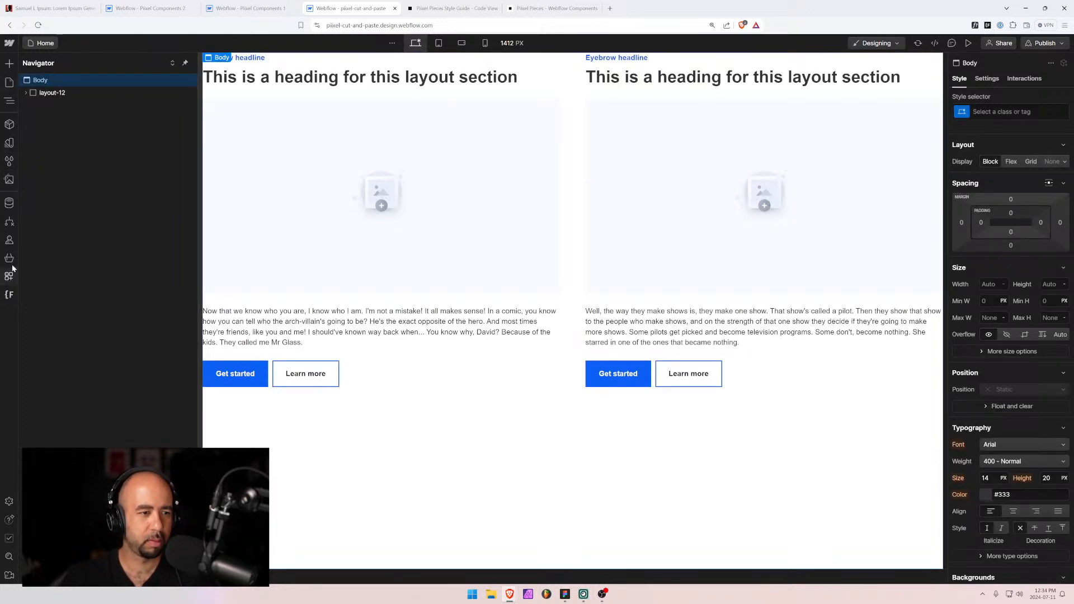
left_click(9, 295)
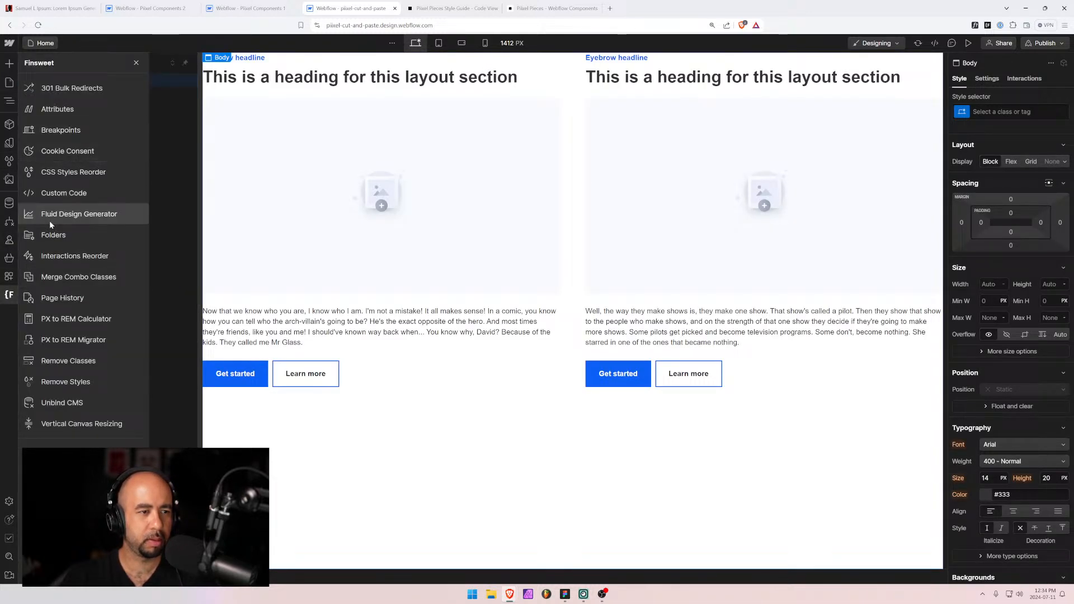
left_click(53, 235)
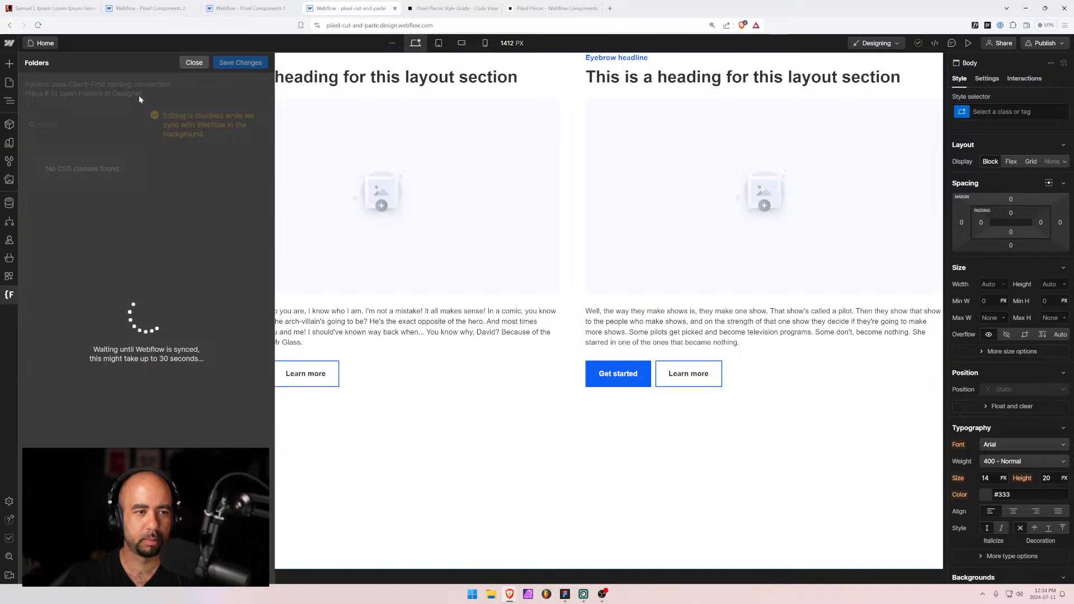
Rename the layout-12 class folder to layout-13, save the changes and accept the Designer reload.
left_click(132, 160)
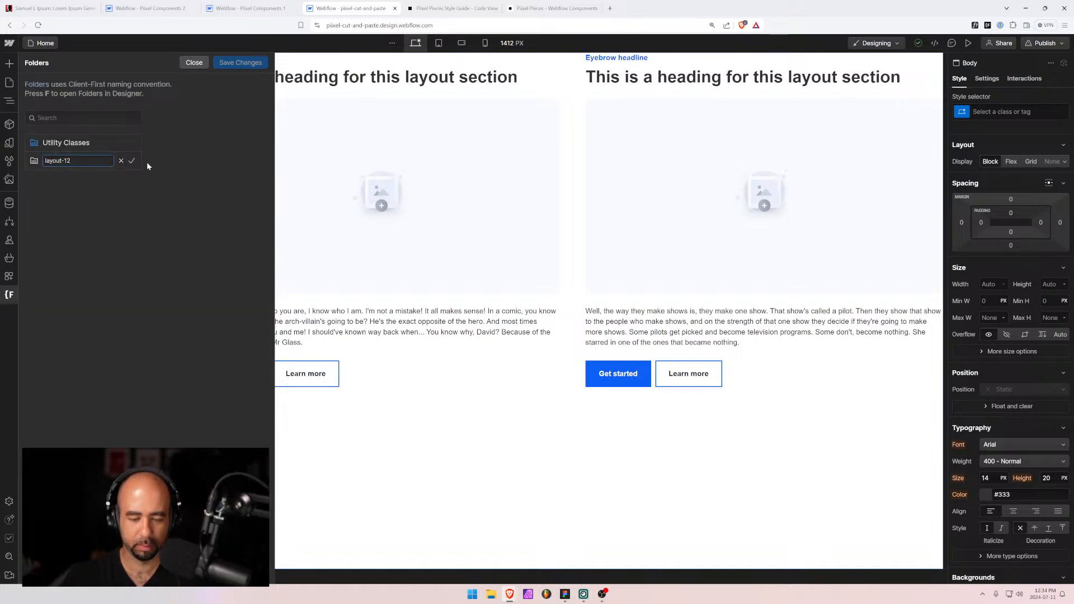
key("BackSpace")
type("3")
key("Return")
left_click(230, 60)
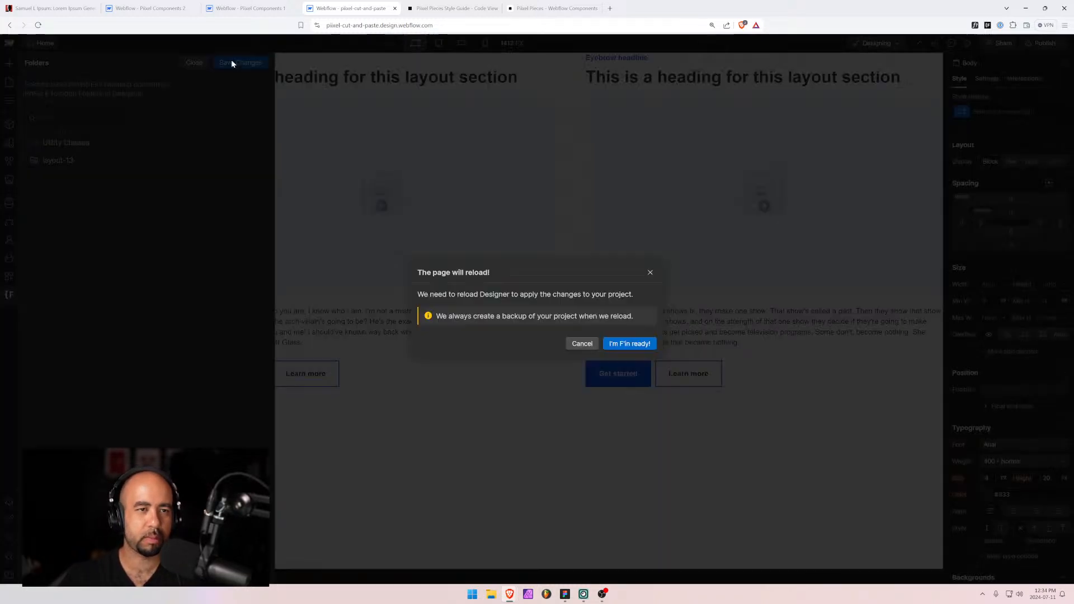
left_click(618, 344)
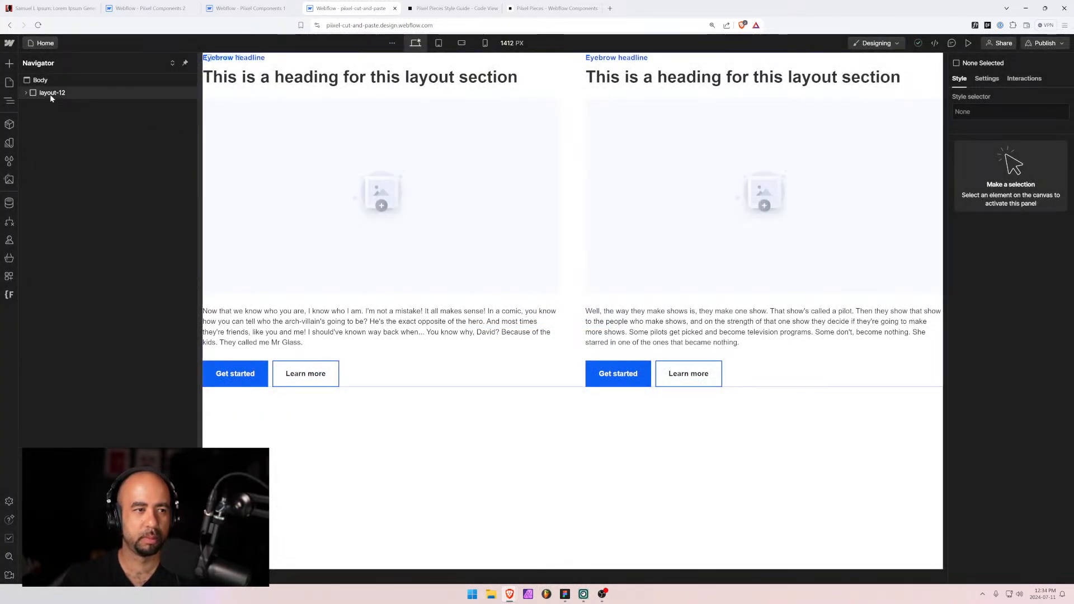
Rename the outer grid's layout-12 class to layout-13.
left_click(50, 94)
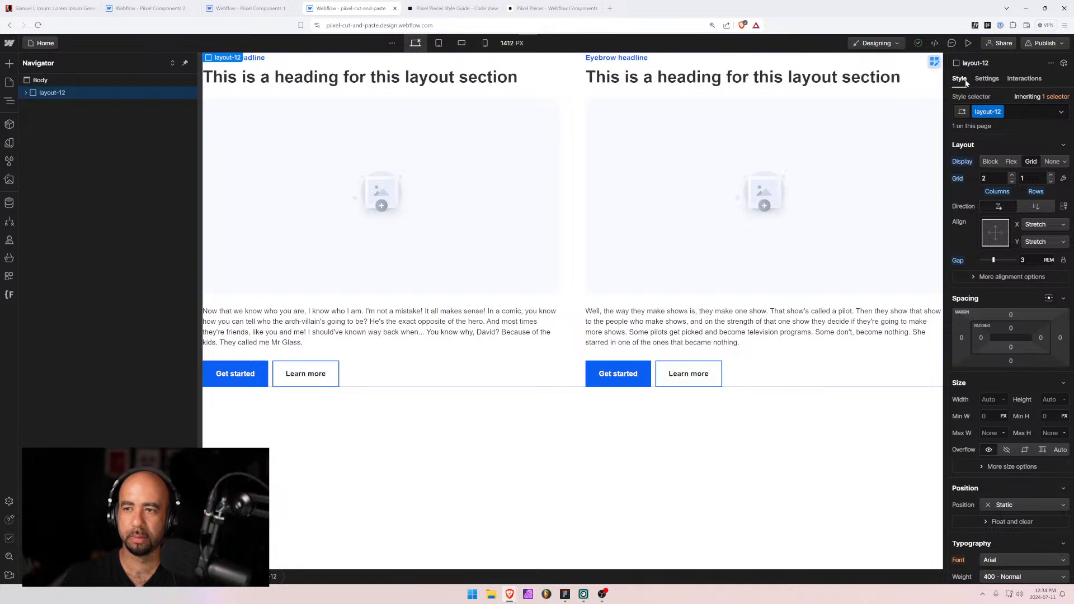
left_click(1001, 114)
left_click(992, 127)
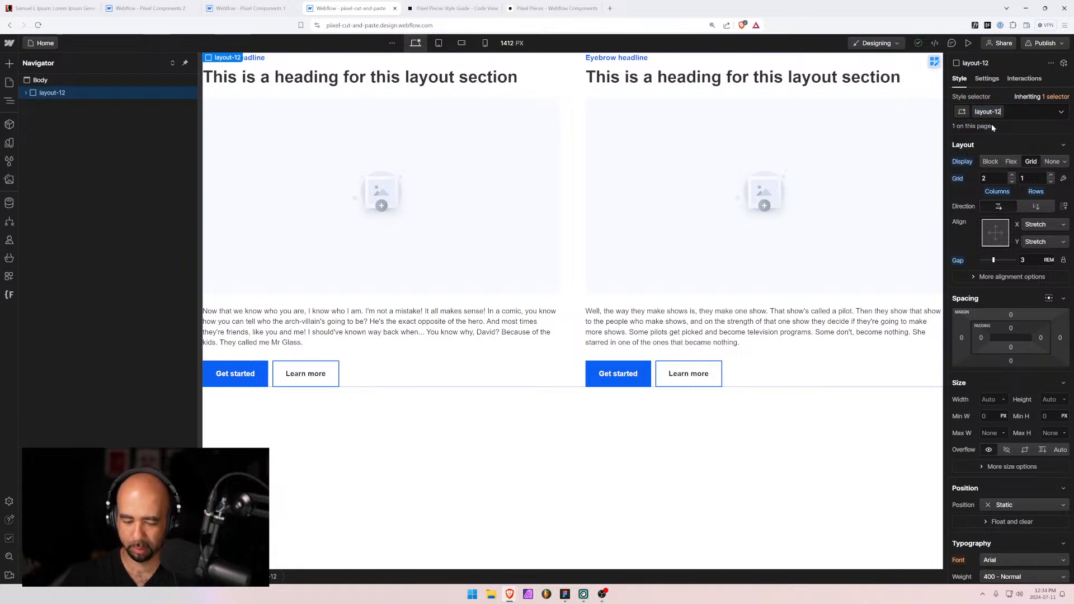
type("3")
key("Return")
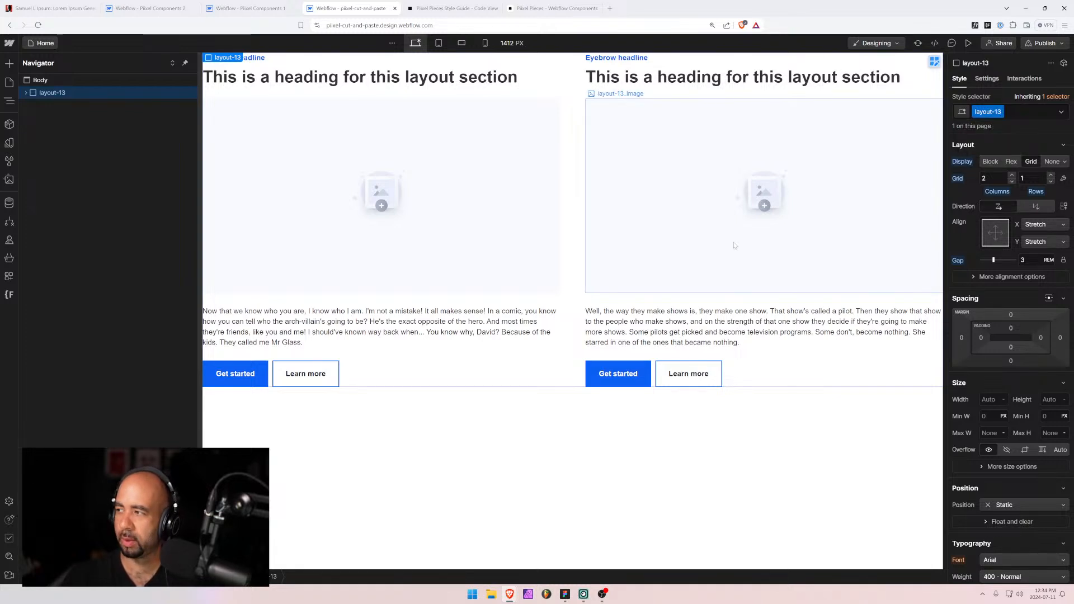
left_click(25, 93)
left_click(25, 93)
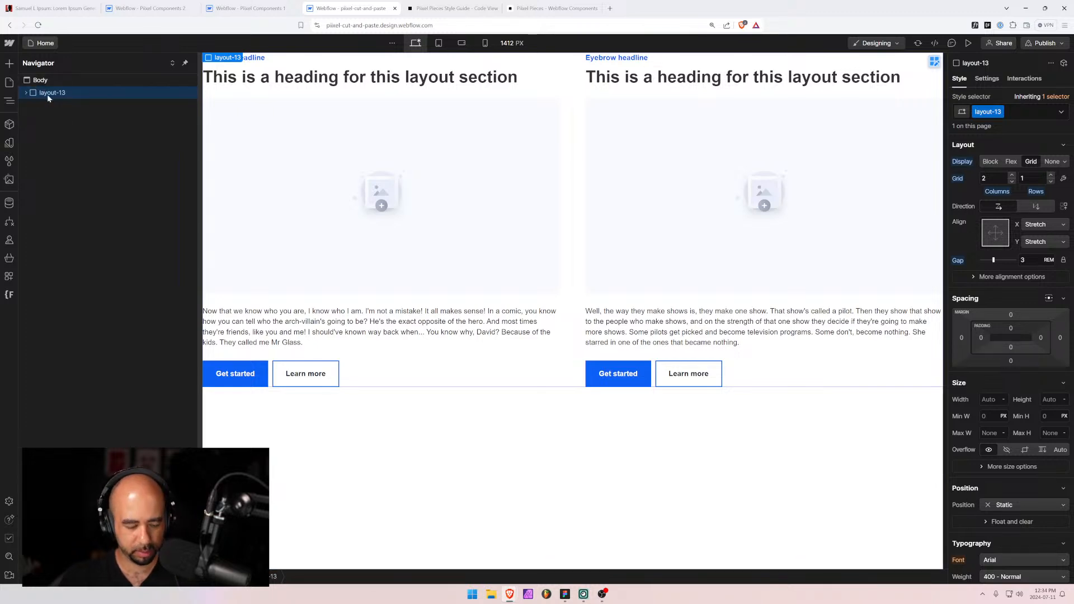
On the Layout 13 page of Pixel Components 2, replace the layout-12 grid inside the global padding wrapper with the copied layout-13 grid.
left_click(147, 8)
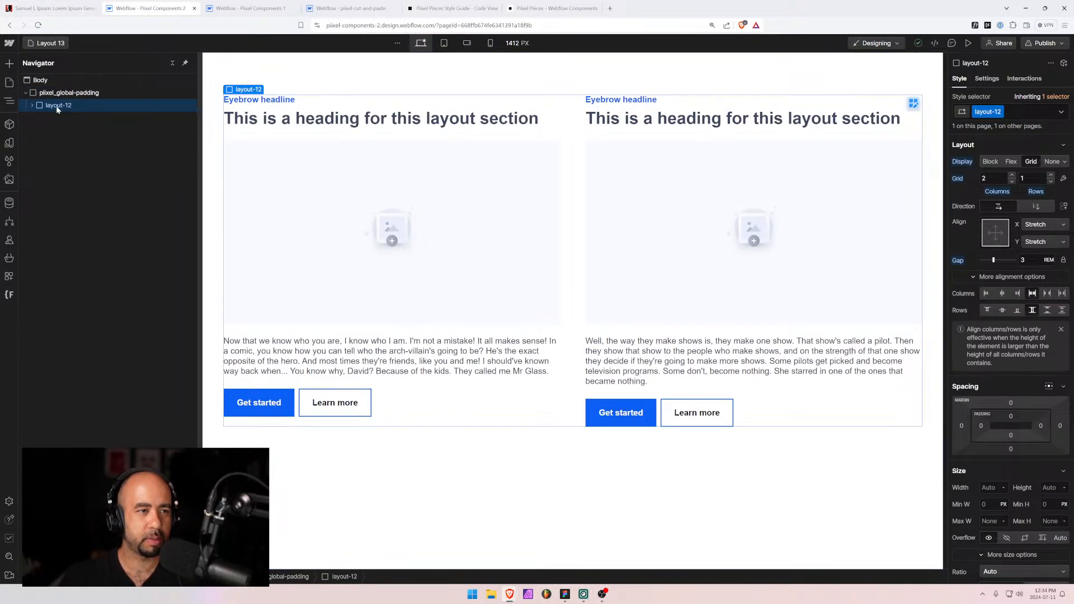
key("Delete")
left_click(58, 92)
key("ctrl+v")
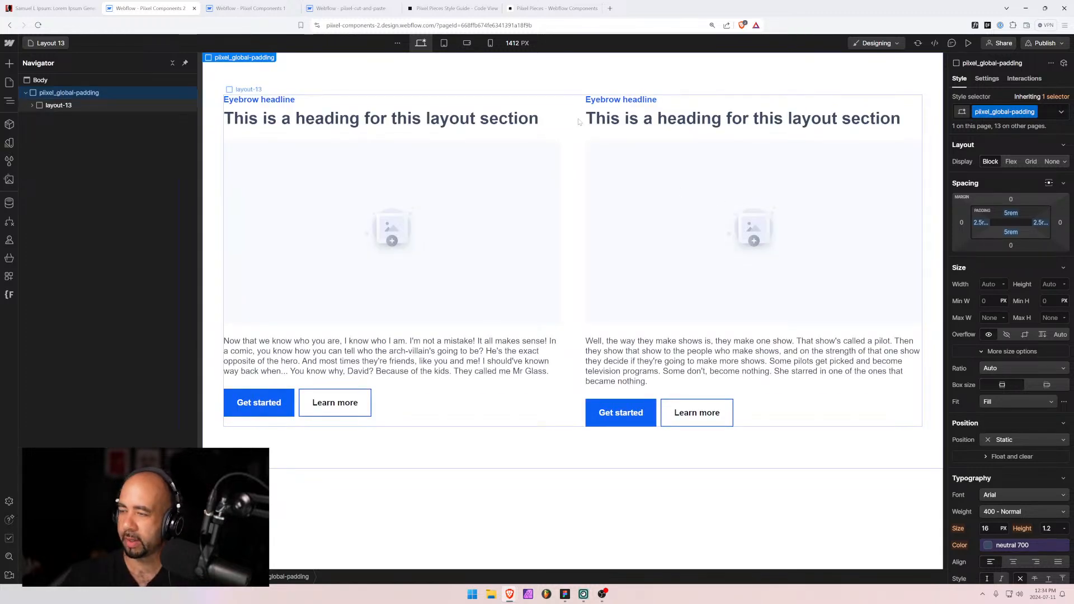
Check the centred design in Figma, return to Webflow, and align layout-13_content's flex children to Center horizontally and Top vertically.
key("alt+Tab")
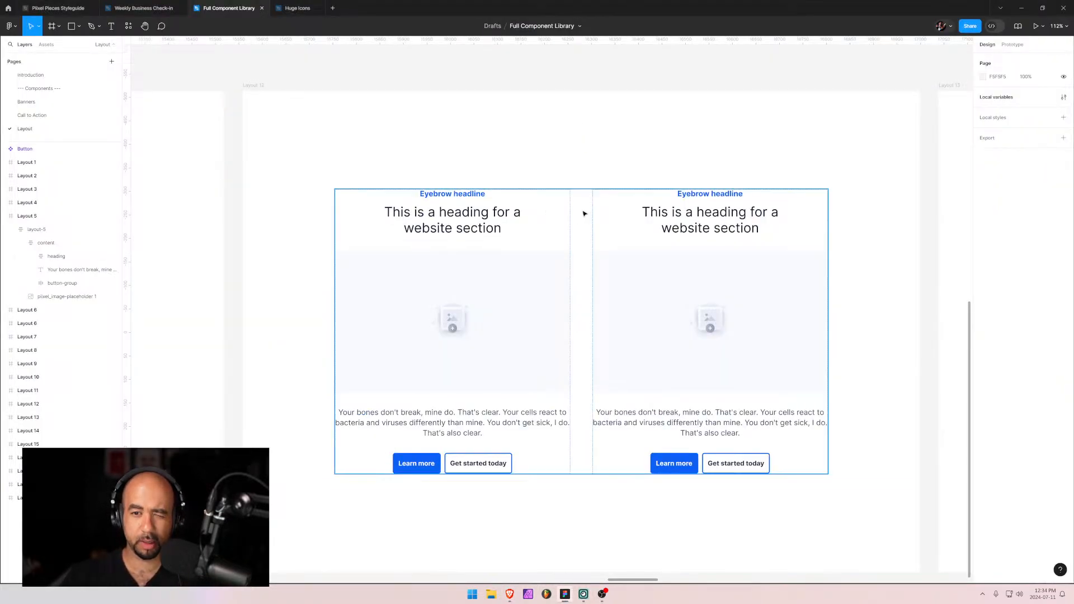
key("alt+Tab")
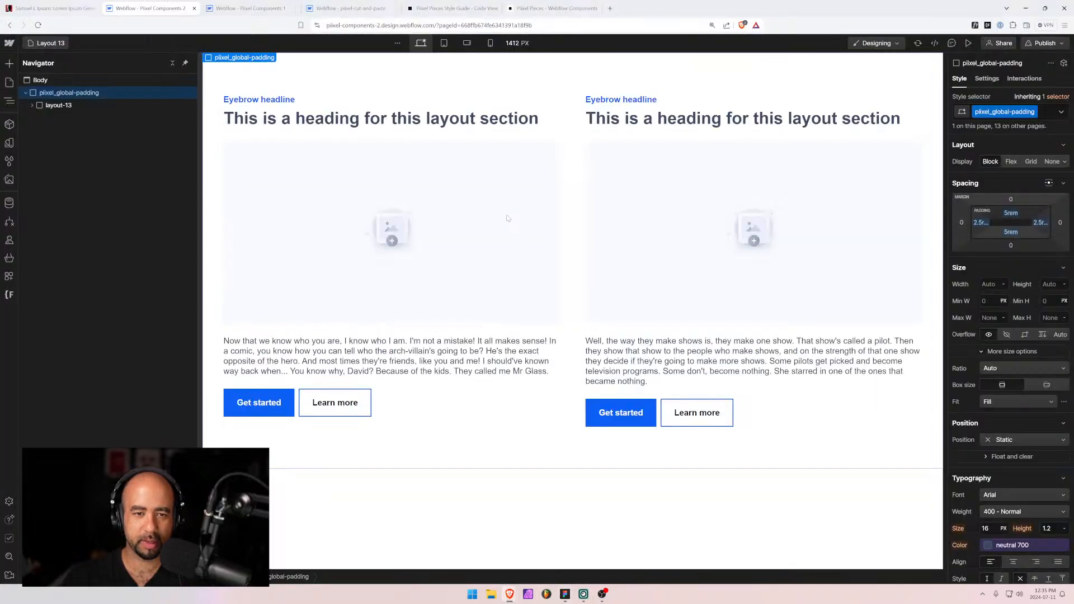
left_click(386, 133)
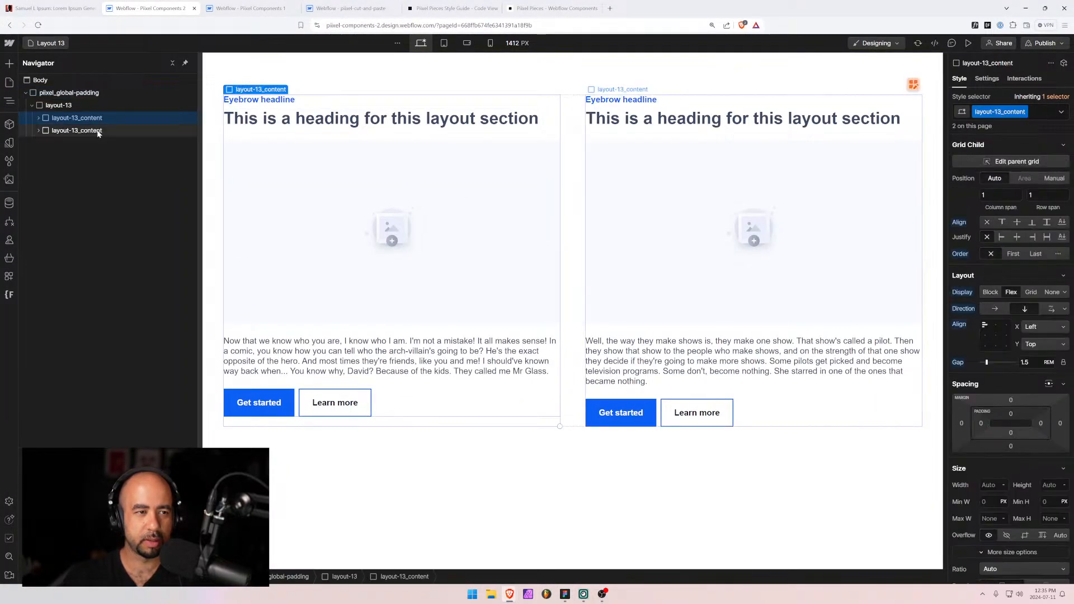
left_click(62, 123)
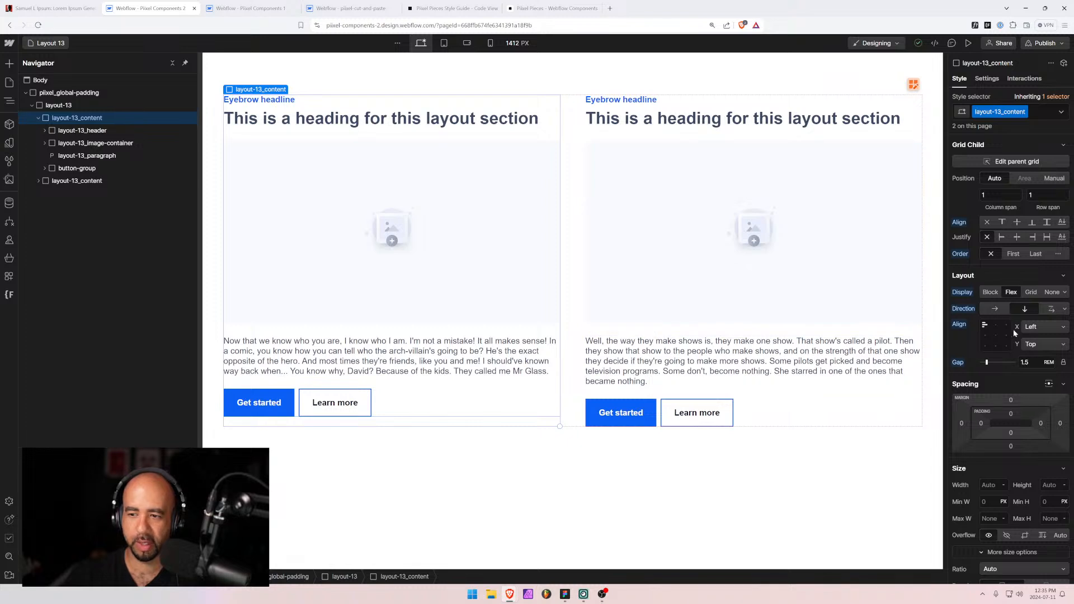
left_click(995, 328)
left_click(996, 328)
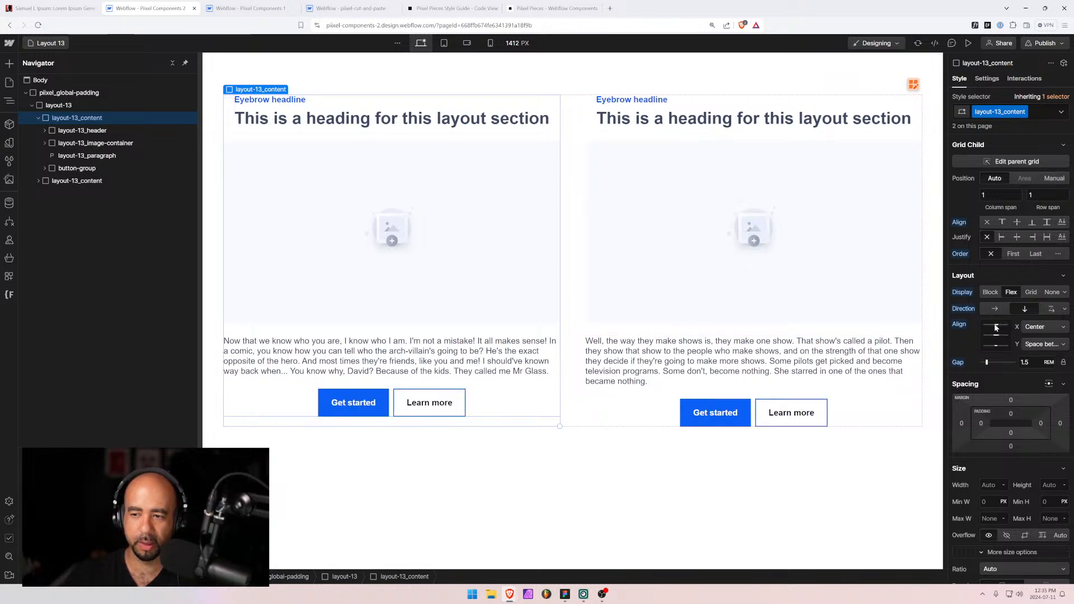
left_click(996, 328)
left_click(997, 328)
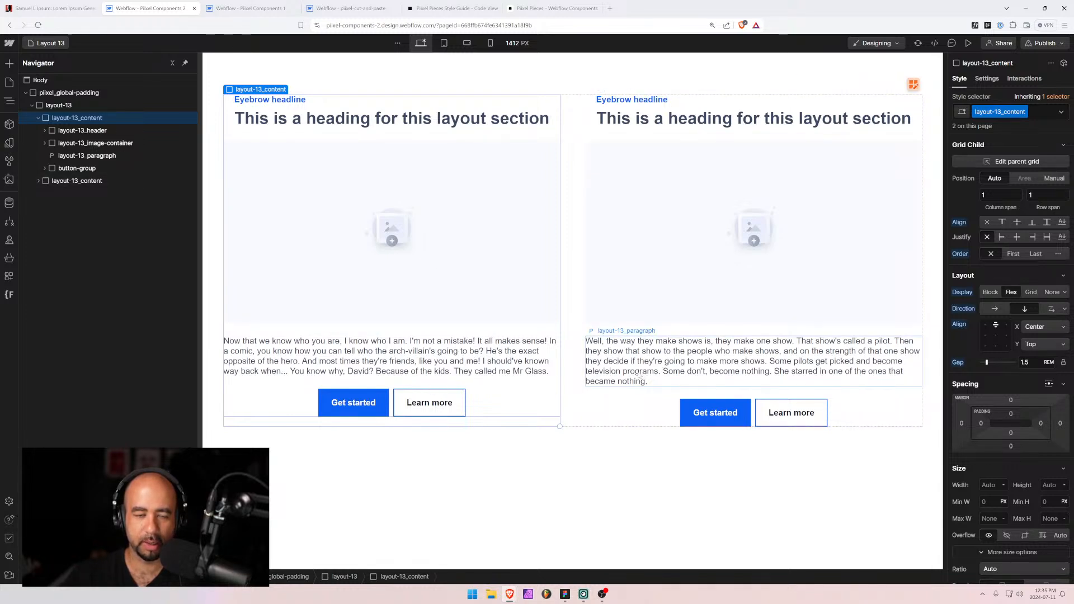
Align layout-13_header's flex children to the horizontal centre and centre-align the layout-13_paragraph text.
left_click(324, 110)
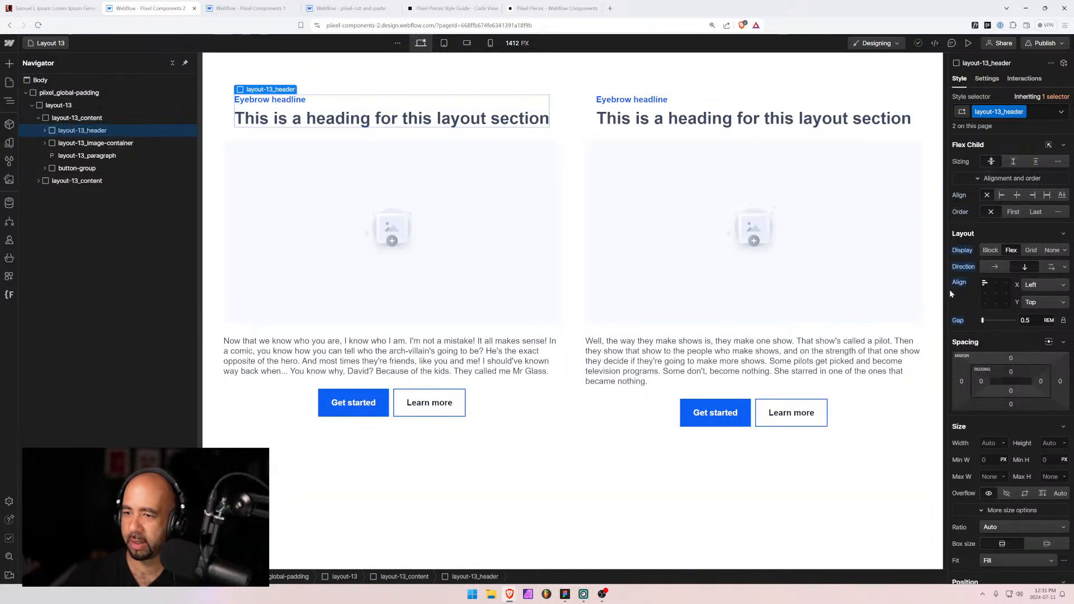
left_click(996, 285)
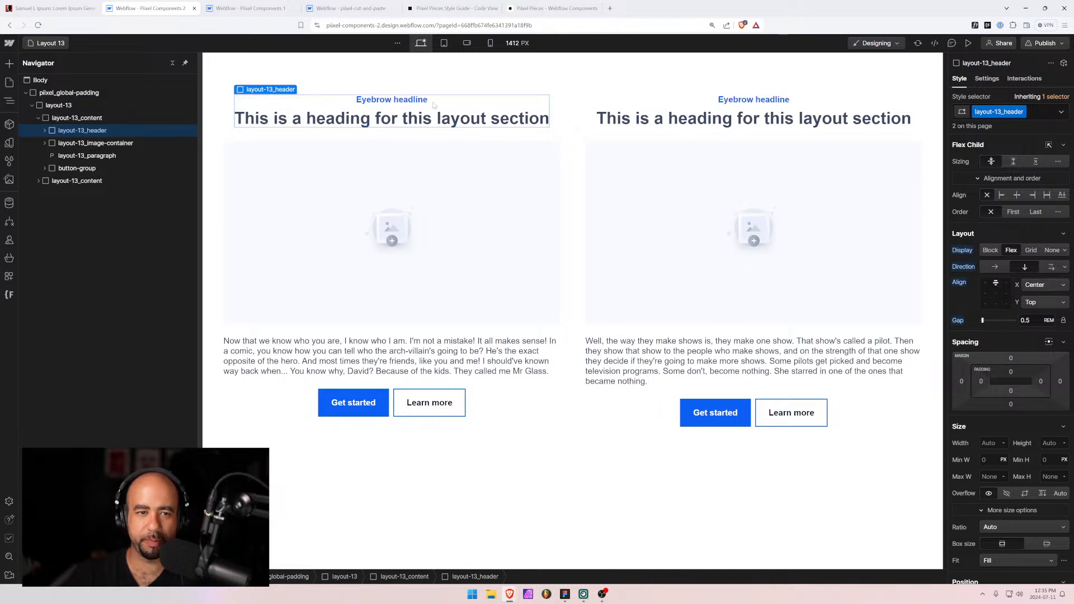
left_click(386, 356)
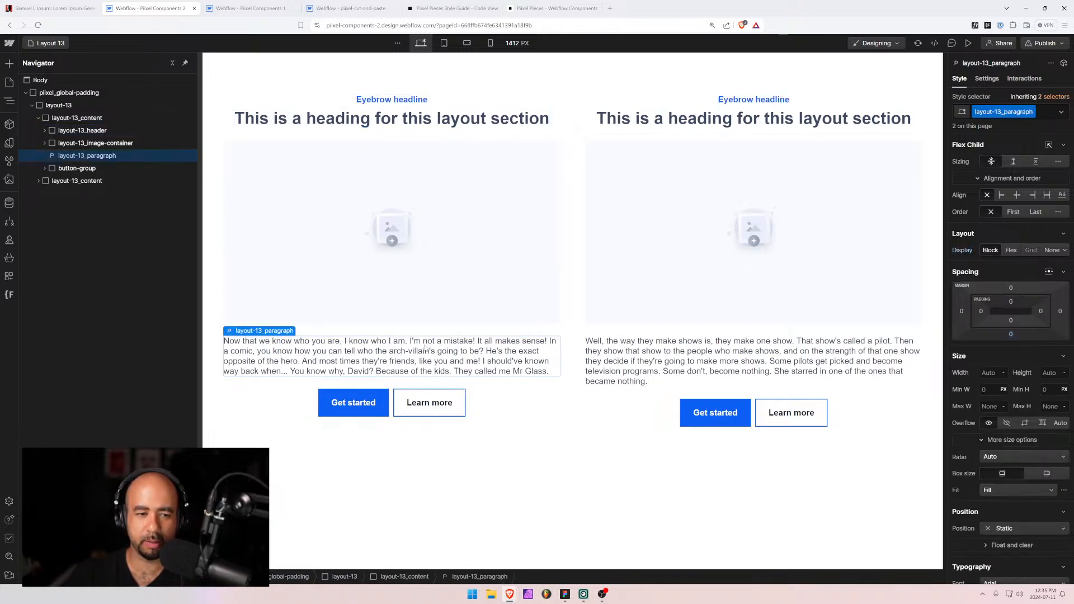
scroll(972, 485, "down", 3)
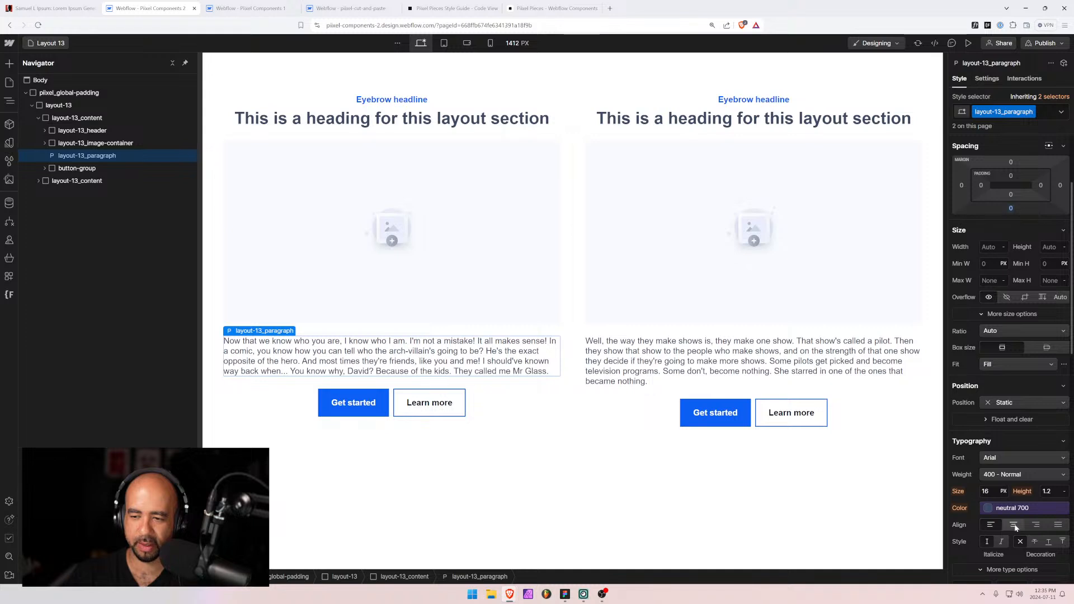
left_click(1012, 525)
left_click(699, 511)
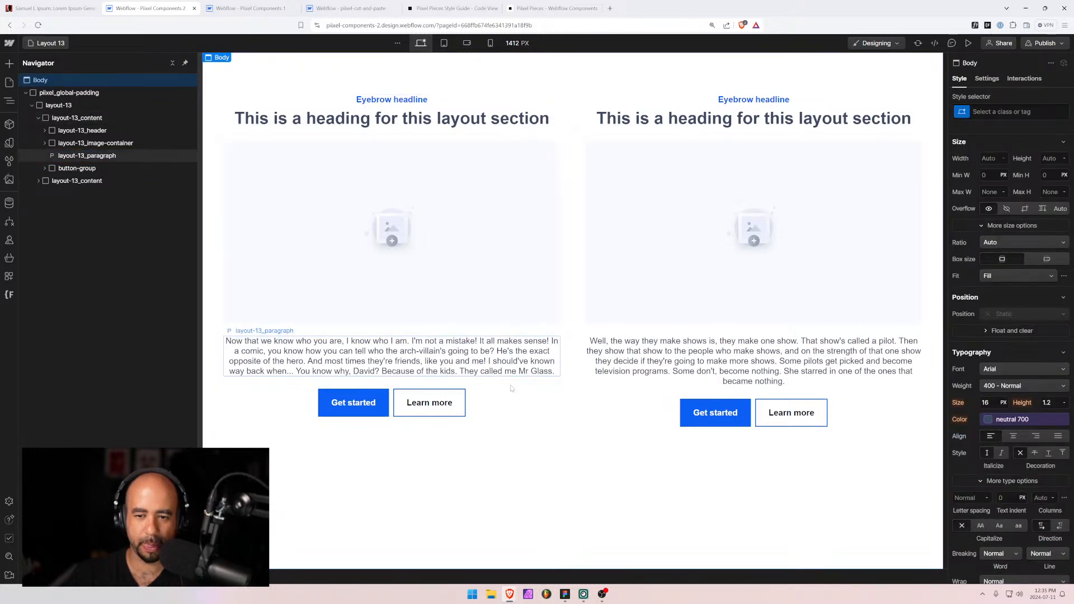
Preview the layout at the tablet breakpoint, widening the canvas to 991 px, and return to the desktop view.
left_click(447, 44)
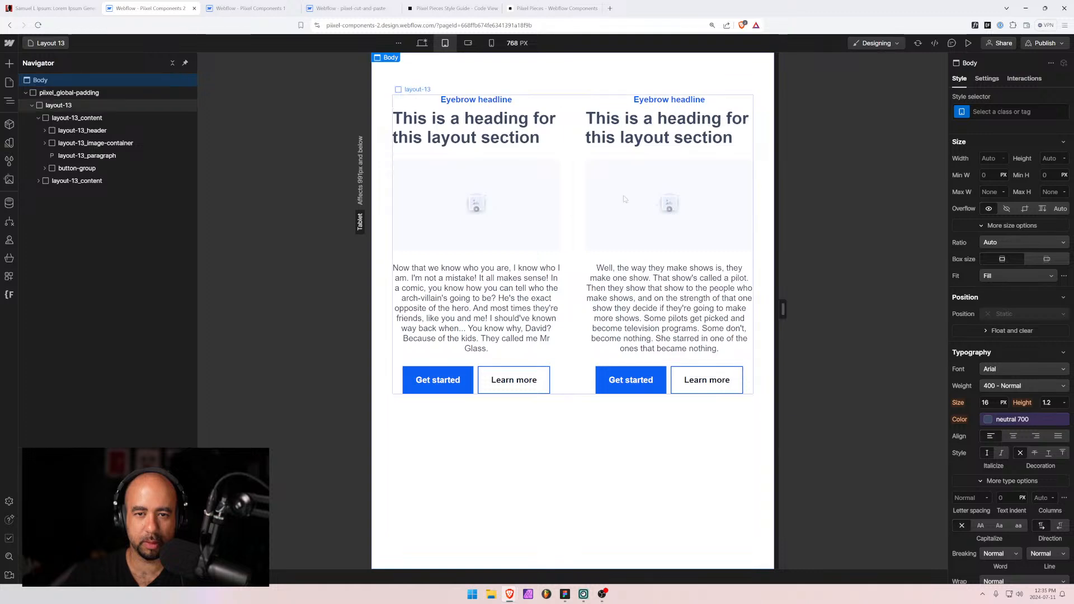
left_click_drag(785, 306, 882, 317)
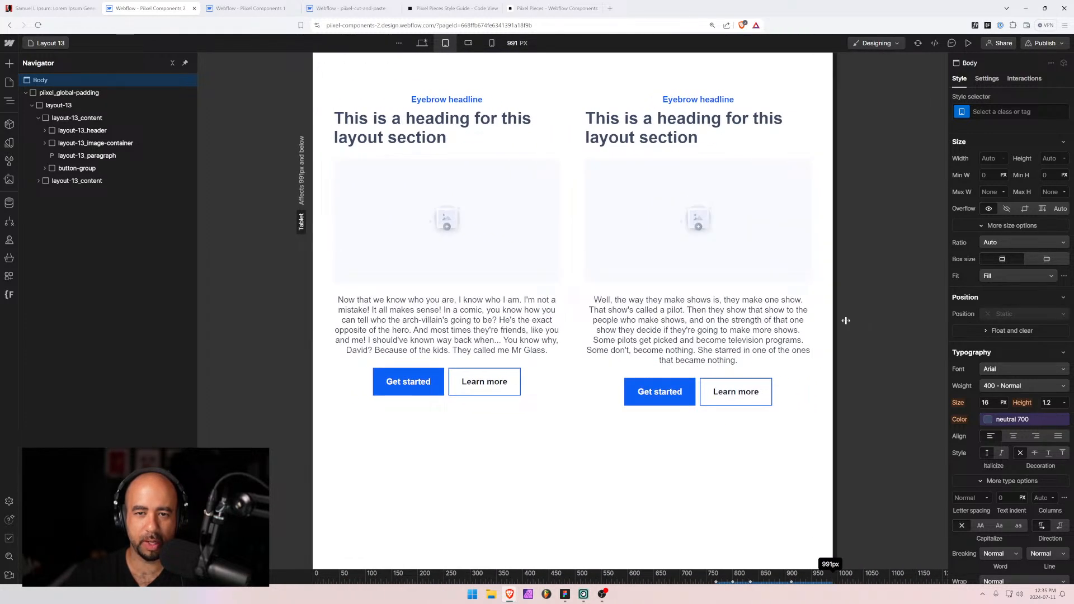
key("shift+1")
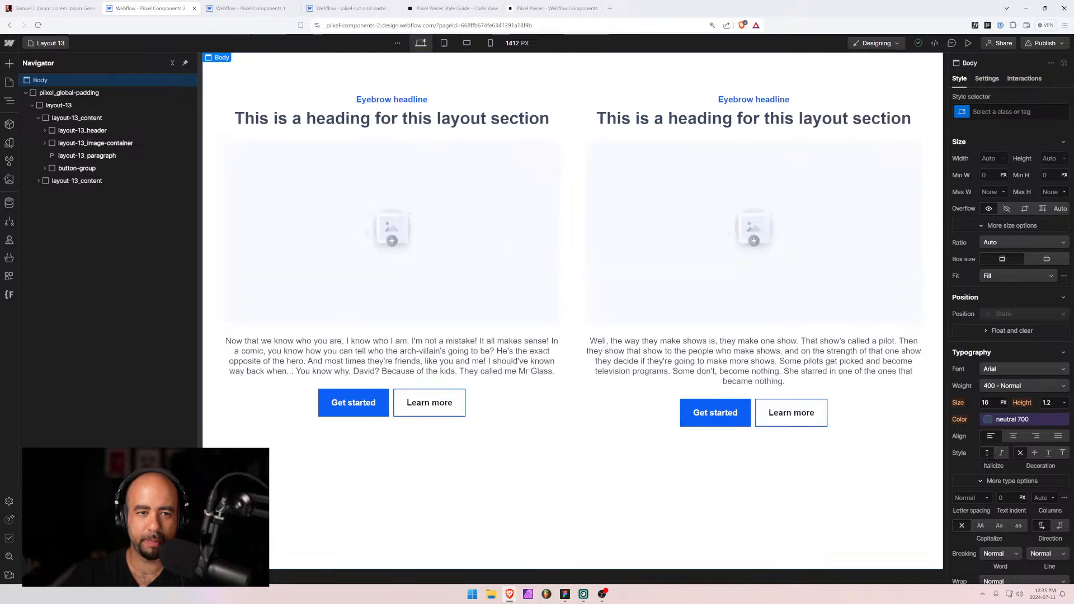
Set the text alignment of the layout-13_header wrapper, the parent of the heading, to centre.
left_click(402, 120)
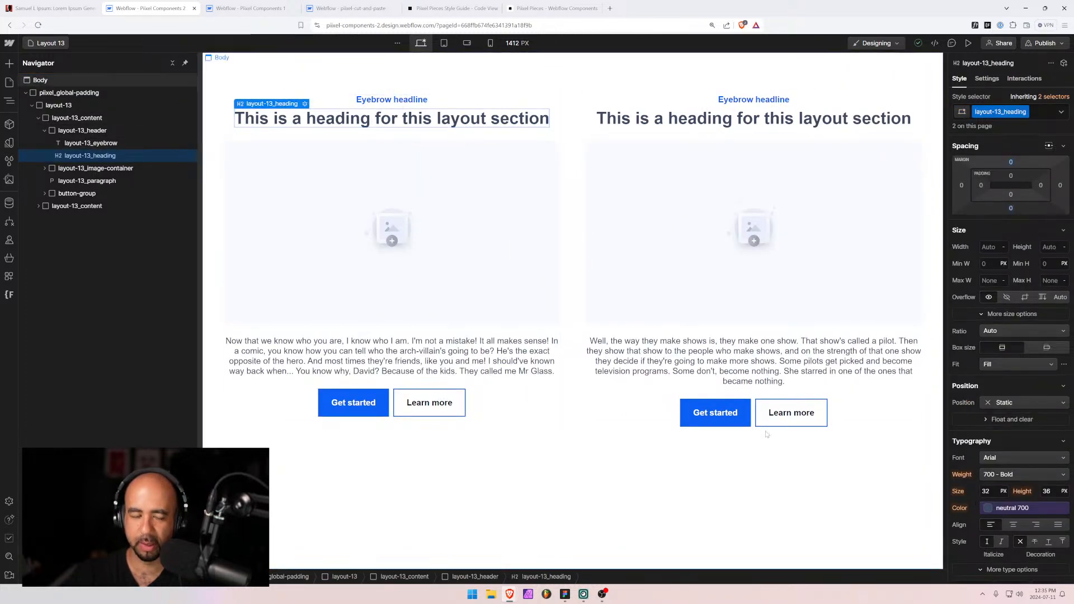
left_click(84, 131)
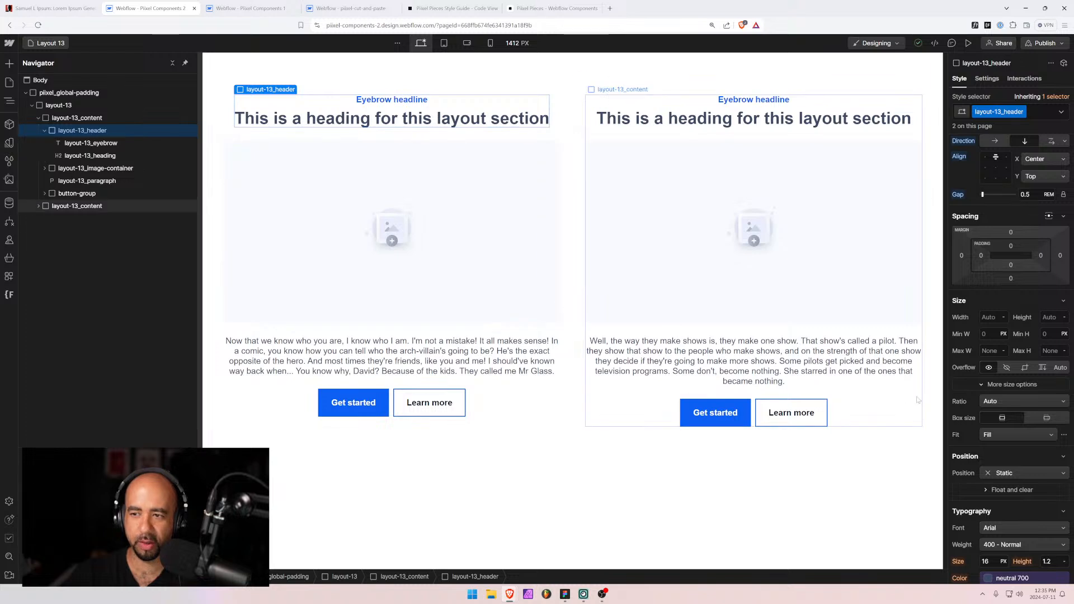
scroll(1001, 395, "down", 2)
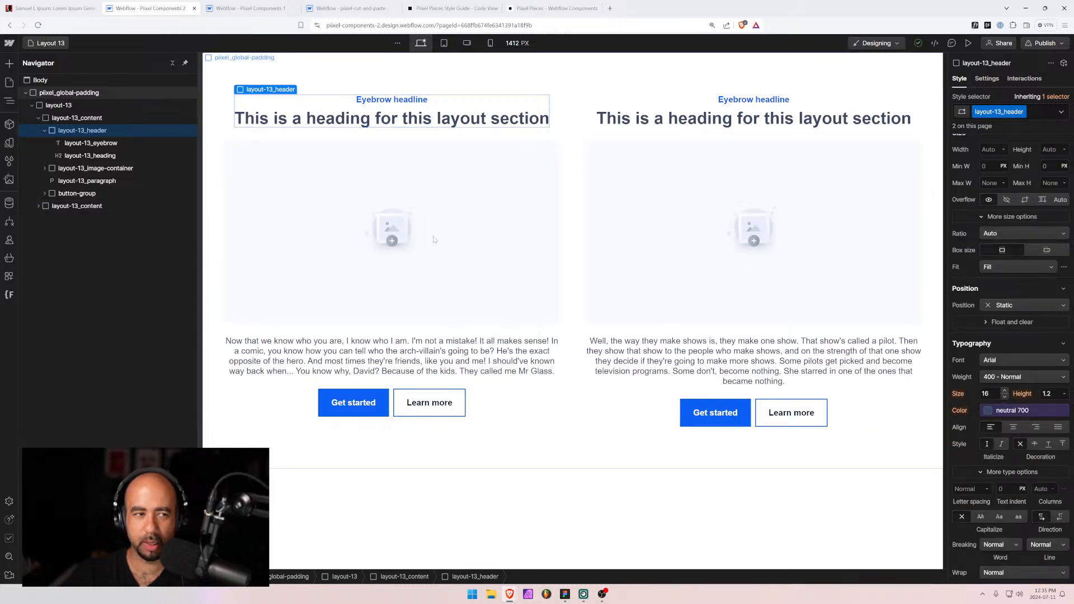
left_click(1014, 428)
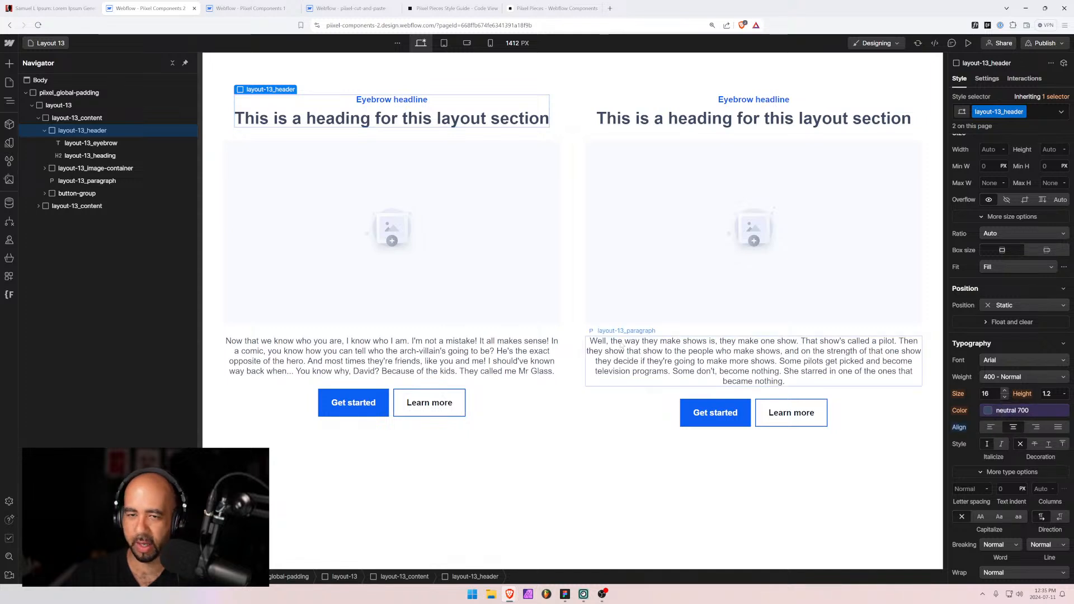
Preview the layout at the mobile landscape breakpoint with the canvas at 518 px, and examine the text alignment of layout-13_header and layout-13_heading.
left_click(467, 43)
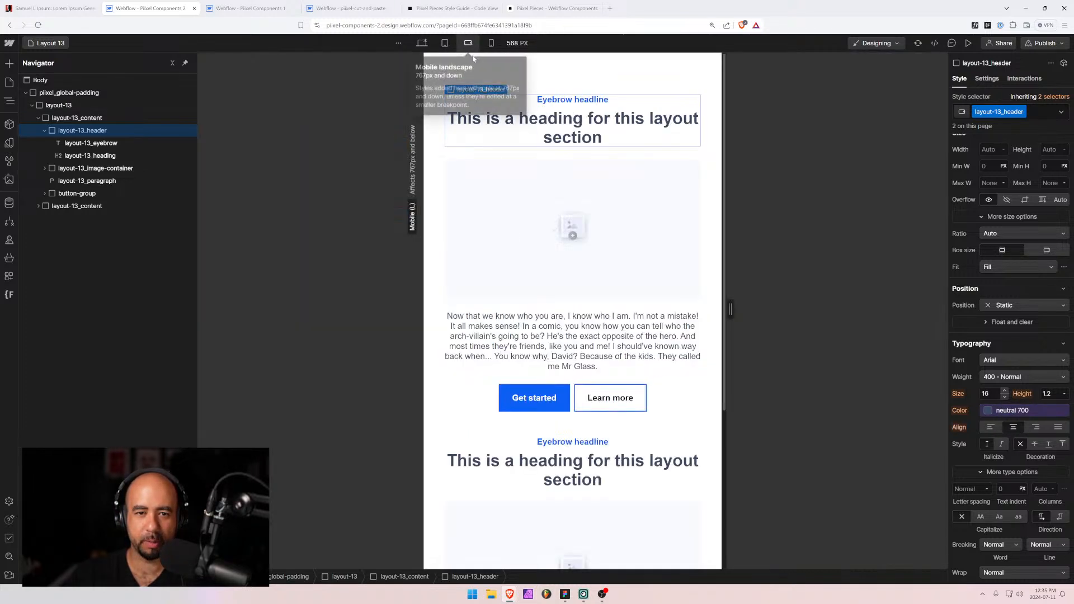
mouse_move(730, 309)
left_mouse_down()
mouse_move(702, 309)
mouse_move(752, 314)
mouse_move(687, 314)
mouse_move(740, 318)
left_mouse_up()
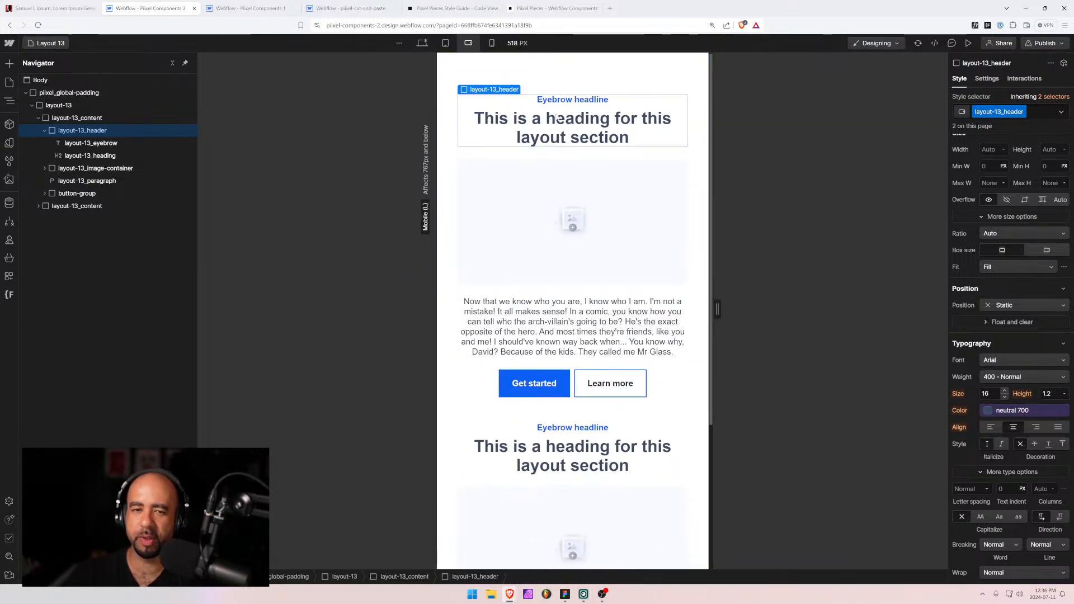
left_click(559, 131)
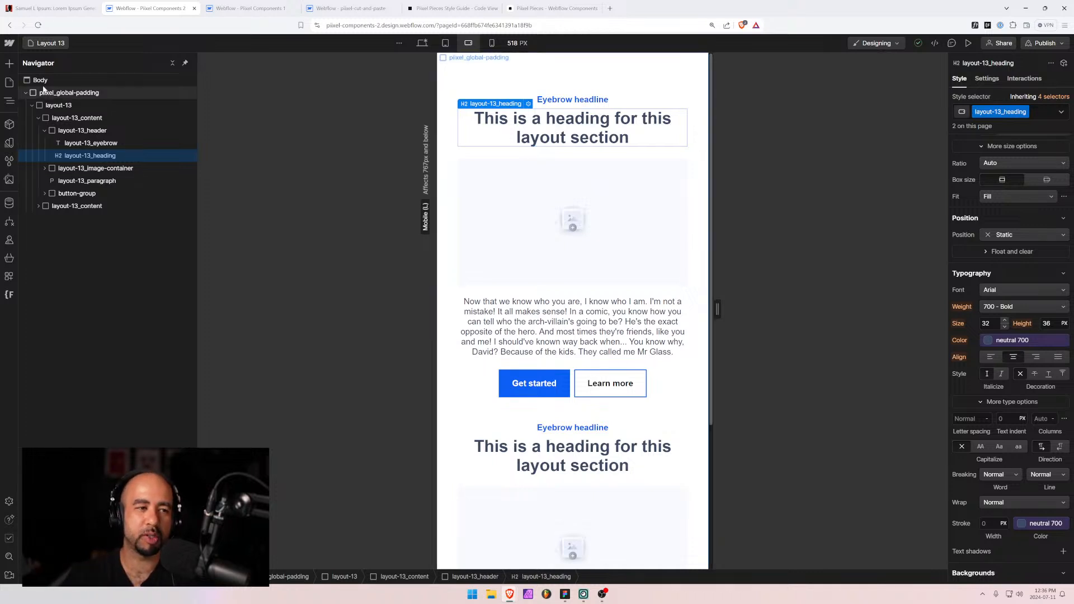
left_click(77, 130)
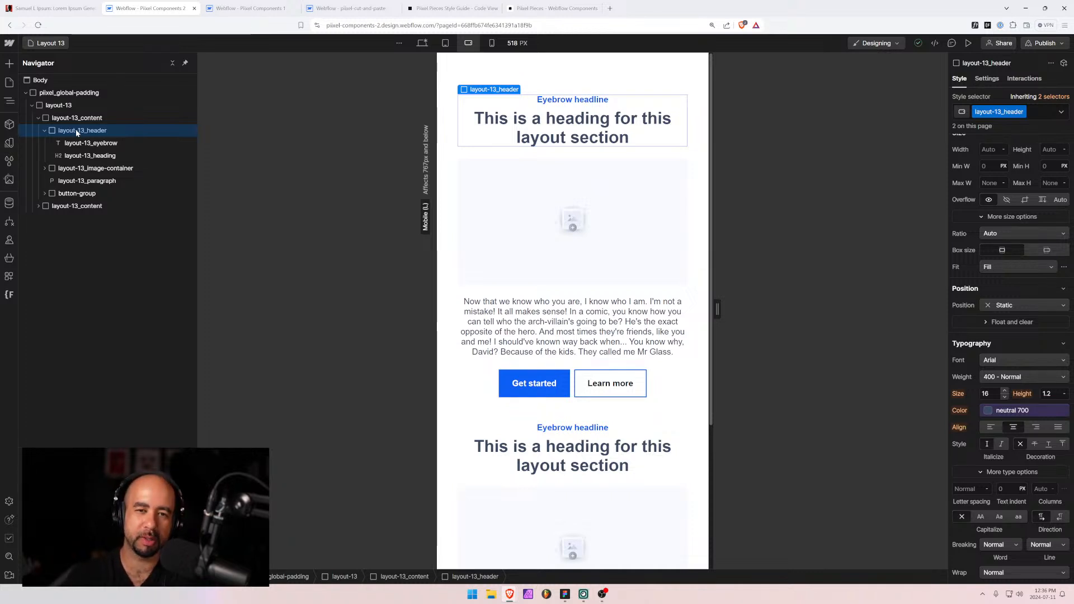
left_click(79, 156)
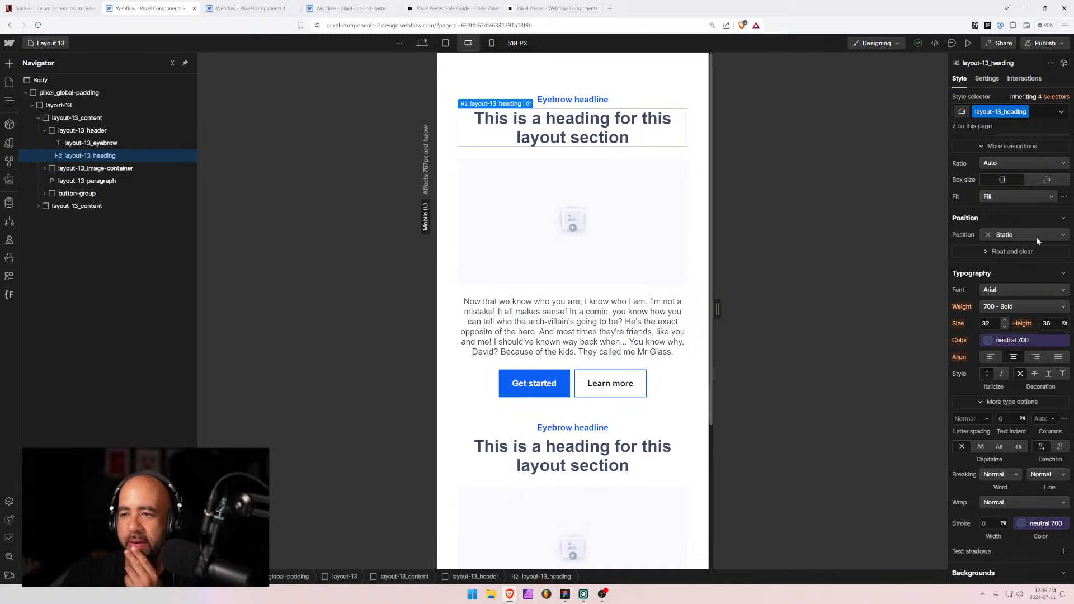
Examine the typography settings of layout-13_heading and of the All H2 Headings tag style it inherits from.
scroll(1036, 237, "up", 1)
scroll(991, 265, "up", 2)
scroll(991, 266, "down", 5)
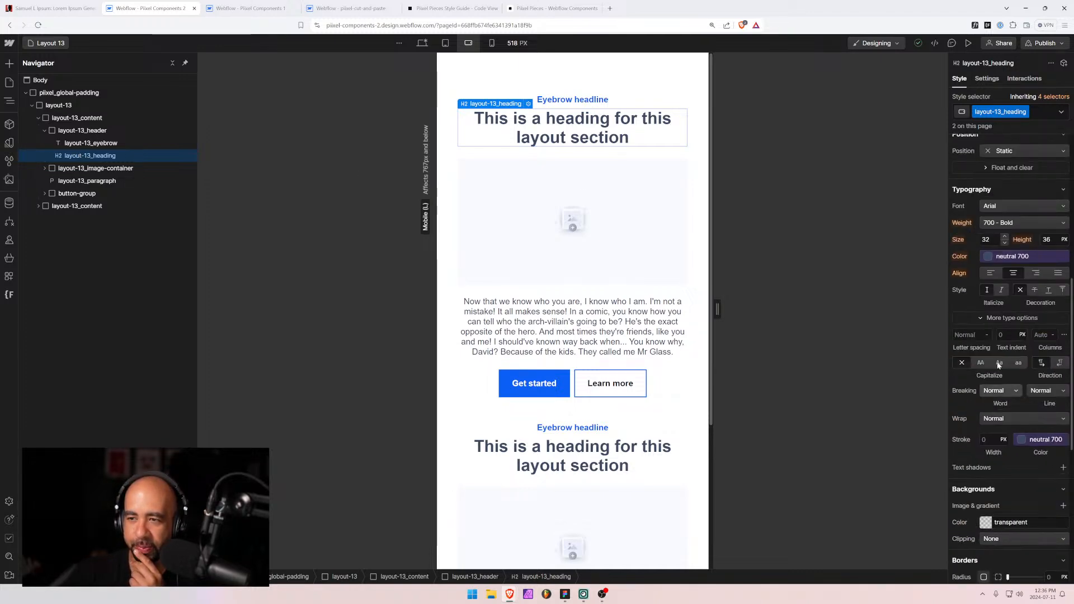
scroll(1035, 168, "up", 4)
left_click(1057, 96)
left_click(1006, 176)
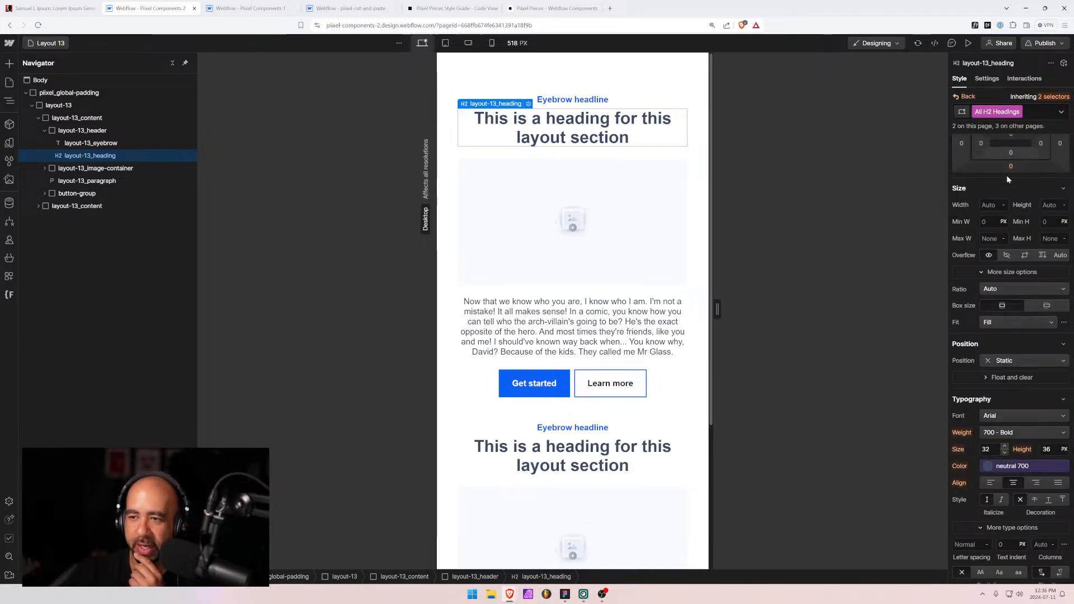
scroll(989, 401, "down", 4)
scroll(990, 405, "down", 4)
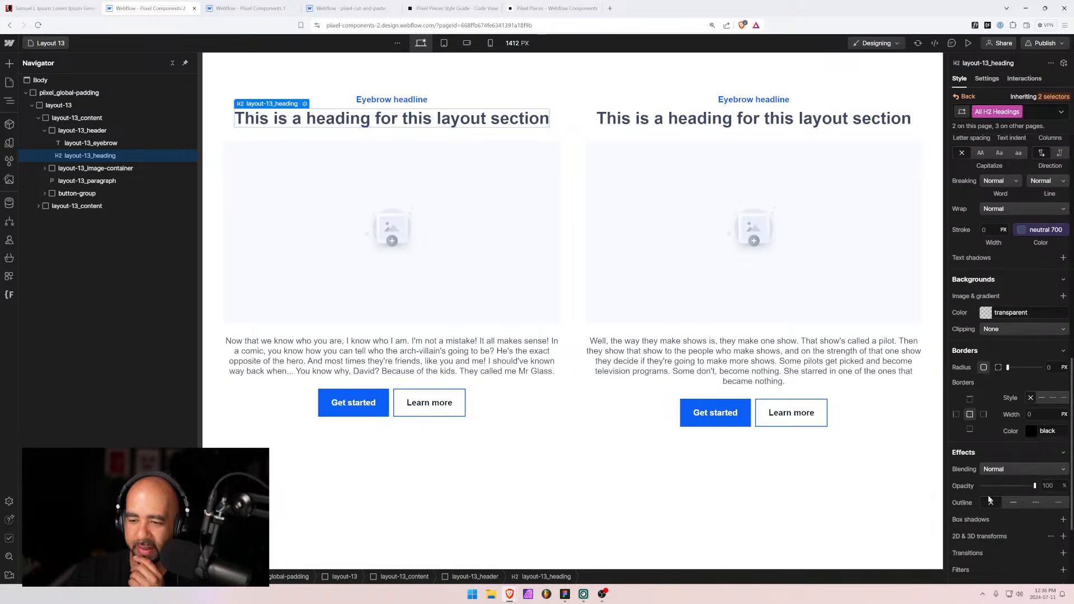
scroll(993, 308, "up", 5)
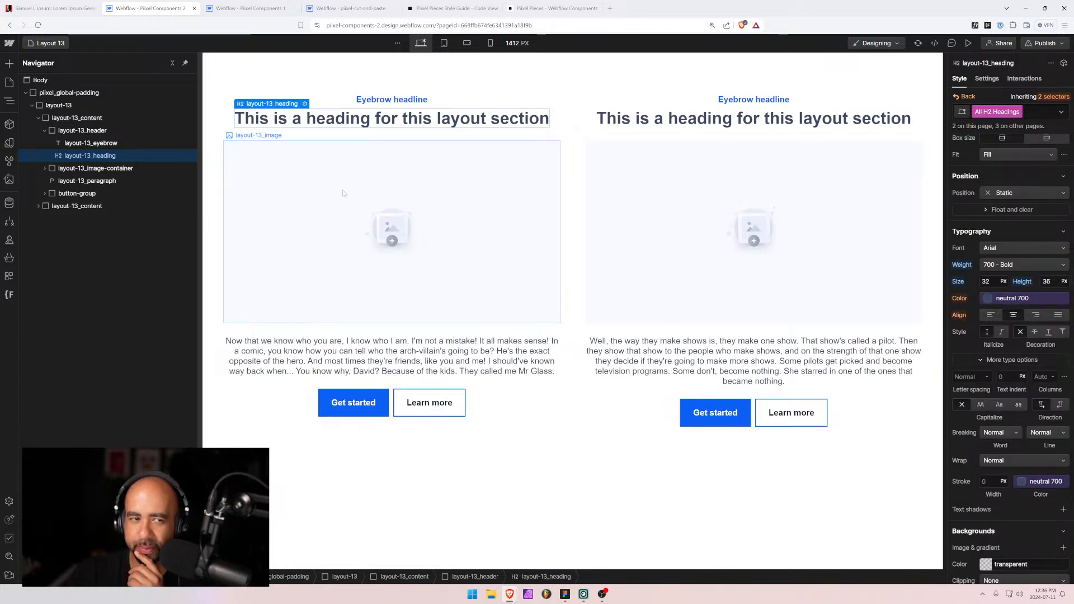
Compare the styles of the layout-13 eyebrow, the heading and their layout-13_header wrapper, and collapse the first layout-13_content block.
left_click(84, 143)
left_click(84, 156)
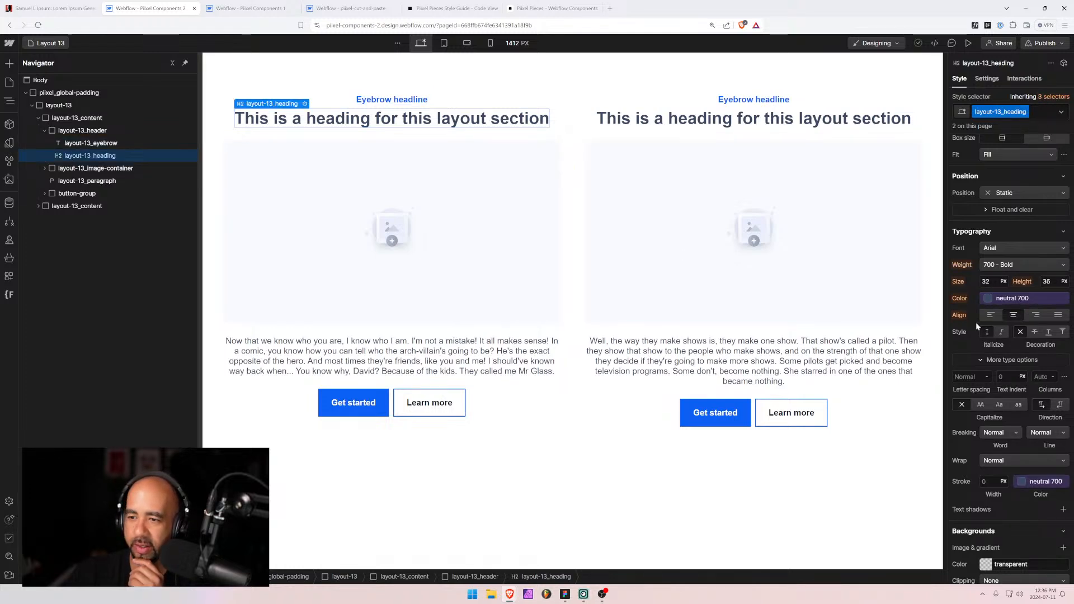
scroll(987, 445, "up", 2)
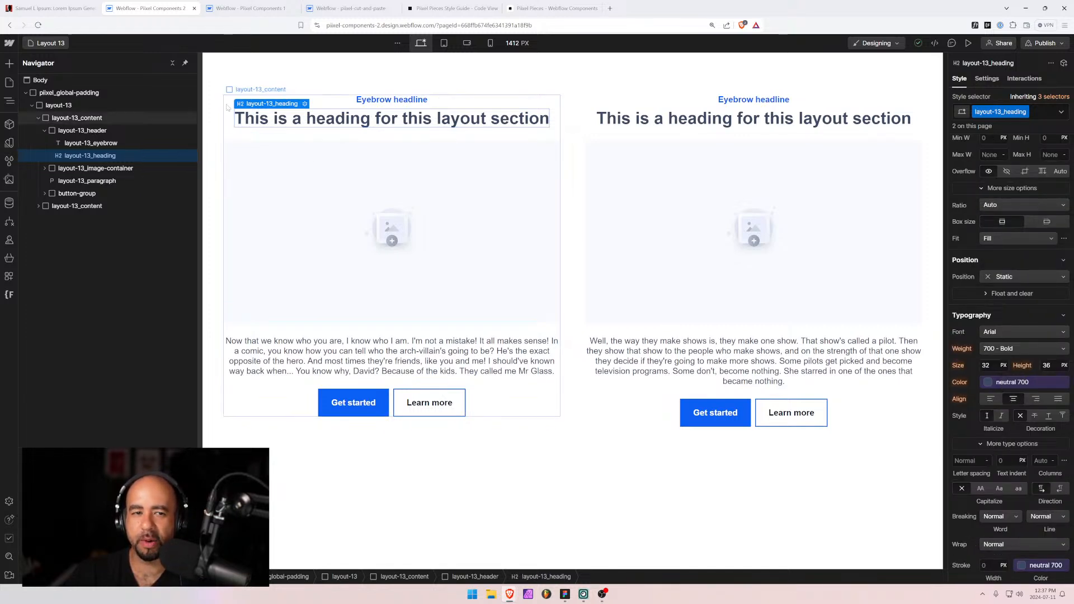
left_click(515, 100)
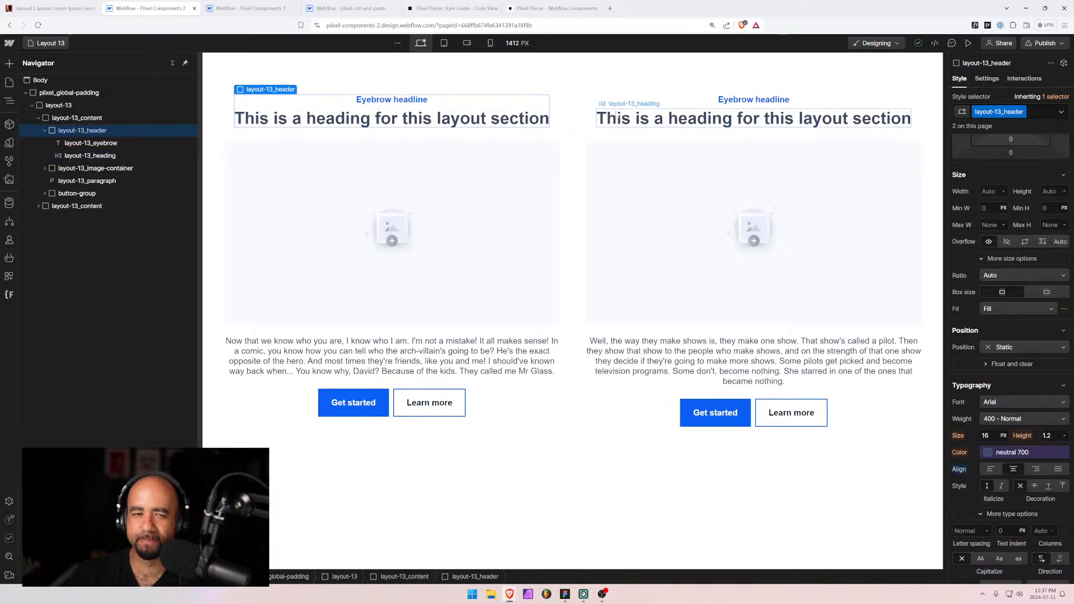
left_click(125, 144)
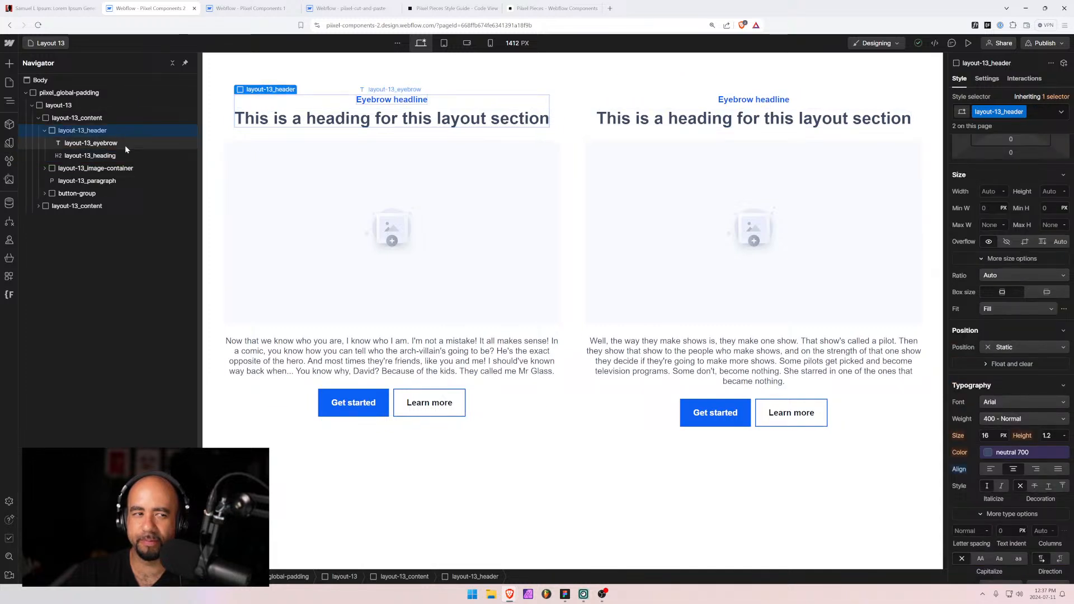
left_click(87, 131)
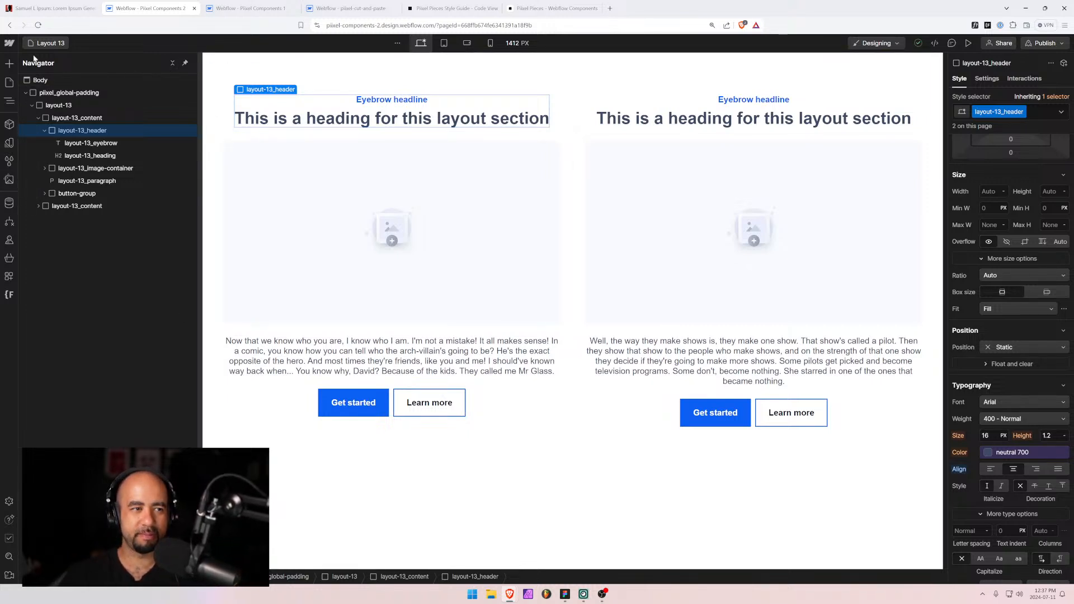
left_click(38, 118)
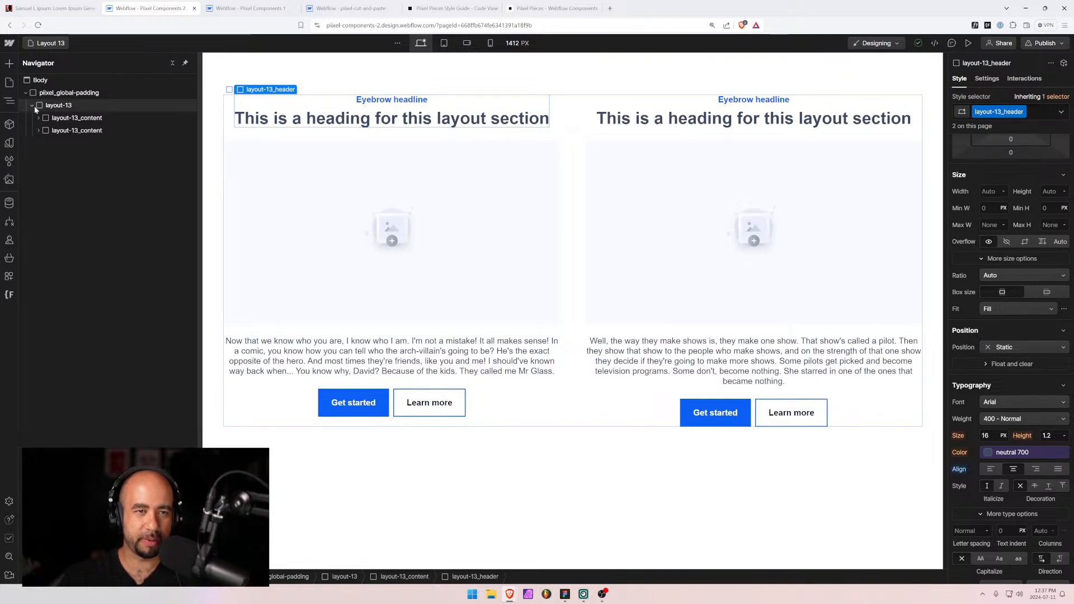
Switch to Figma, examine the Layout 13 design beside the start of Layout 14, and return to Webflow.
key("alt+Tab")
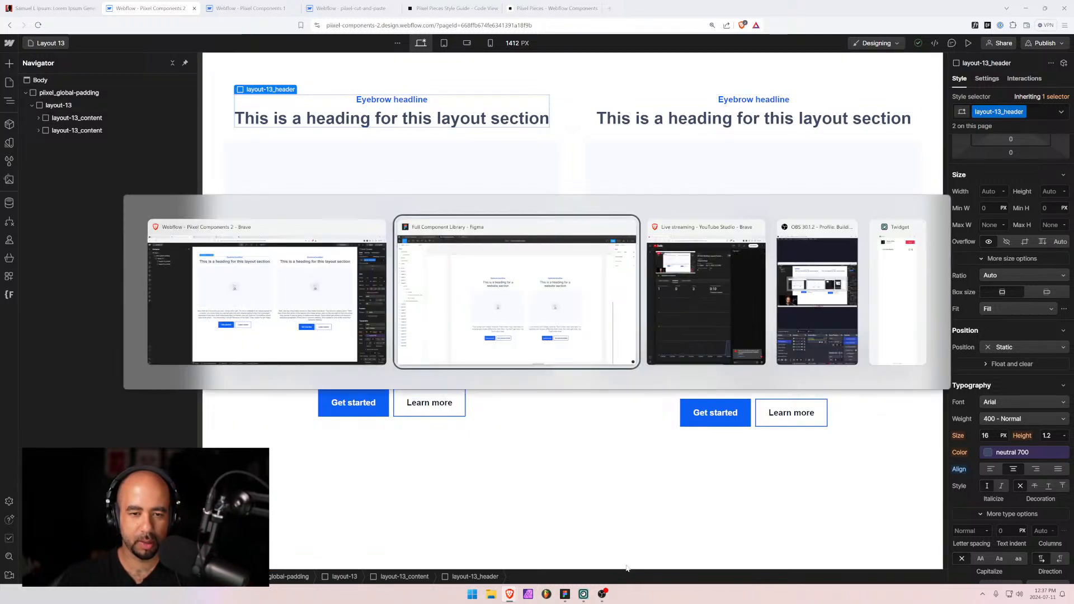
left_click_drag(788, 144, 289, 144)
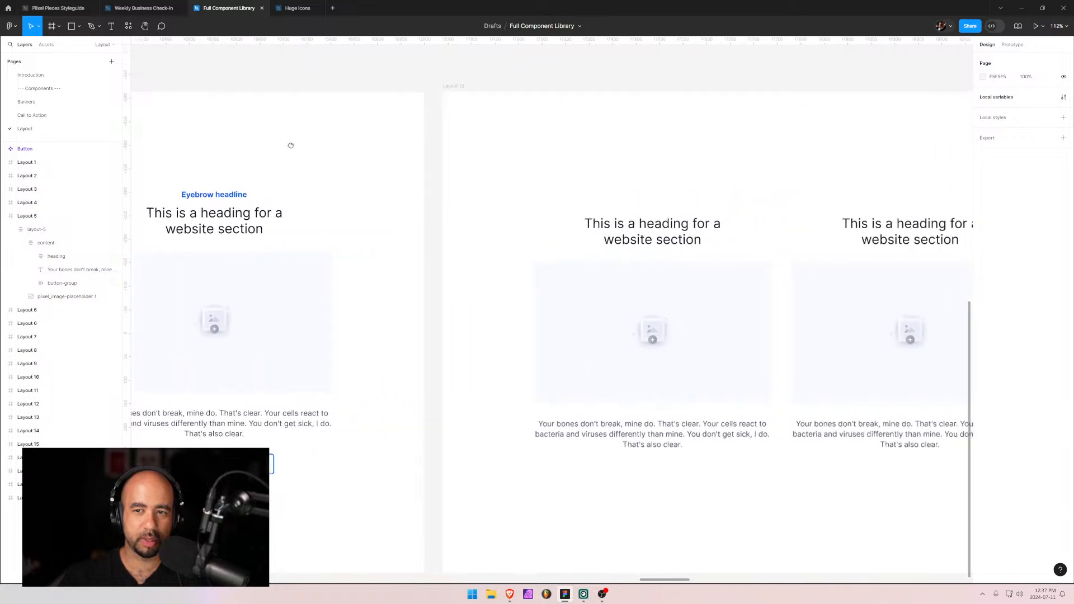
left_click_drag(692, 144, 470, 125)
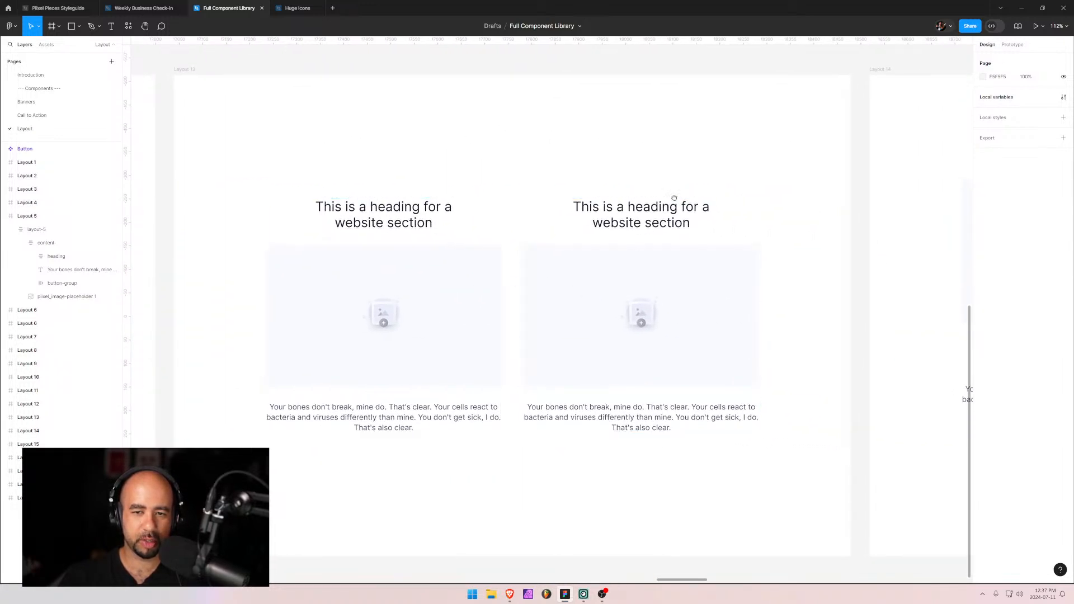
mouse_move(674, 199)
left_mouse_down()
mouse_move(362, 180)
mouse_move(668, 193)
left_mouse_up()
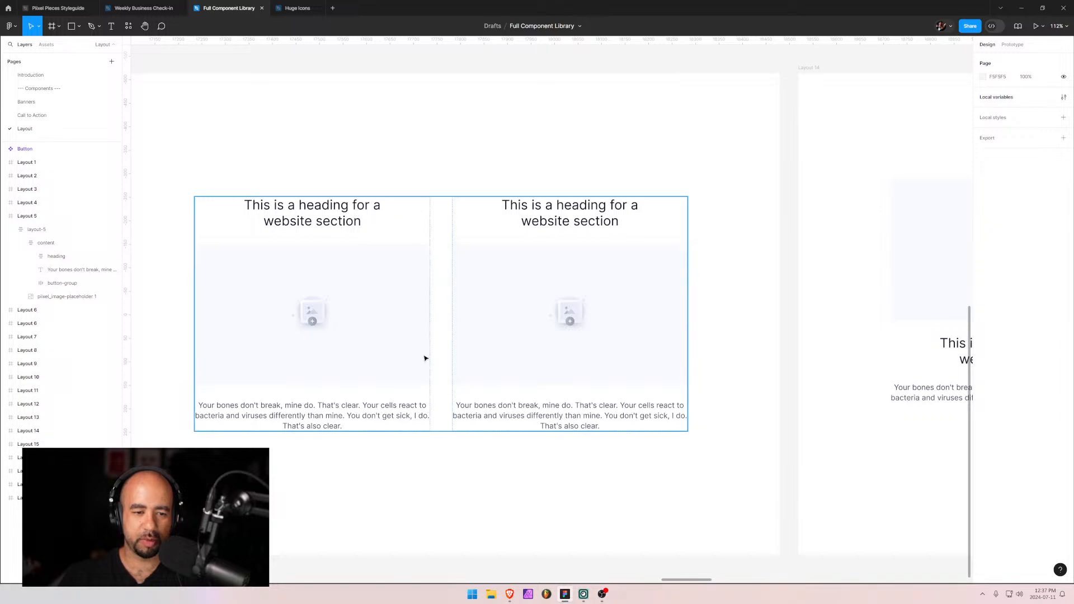
key("alt+Tab")
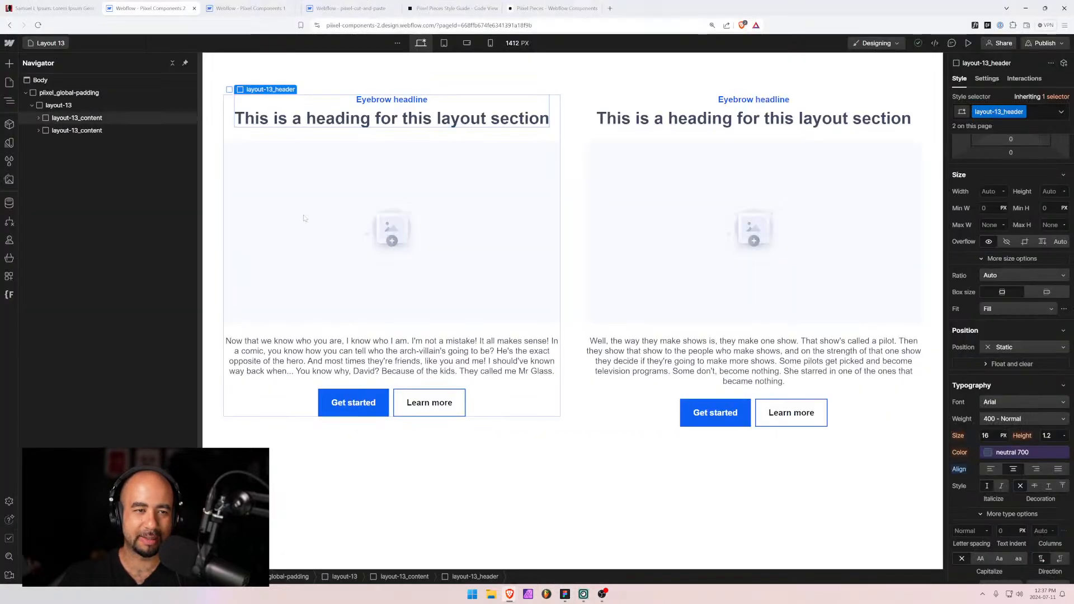
Duplicate the Layout 13 page and create the copy under the name Layout 14.
left_click(60, 44)
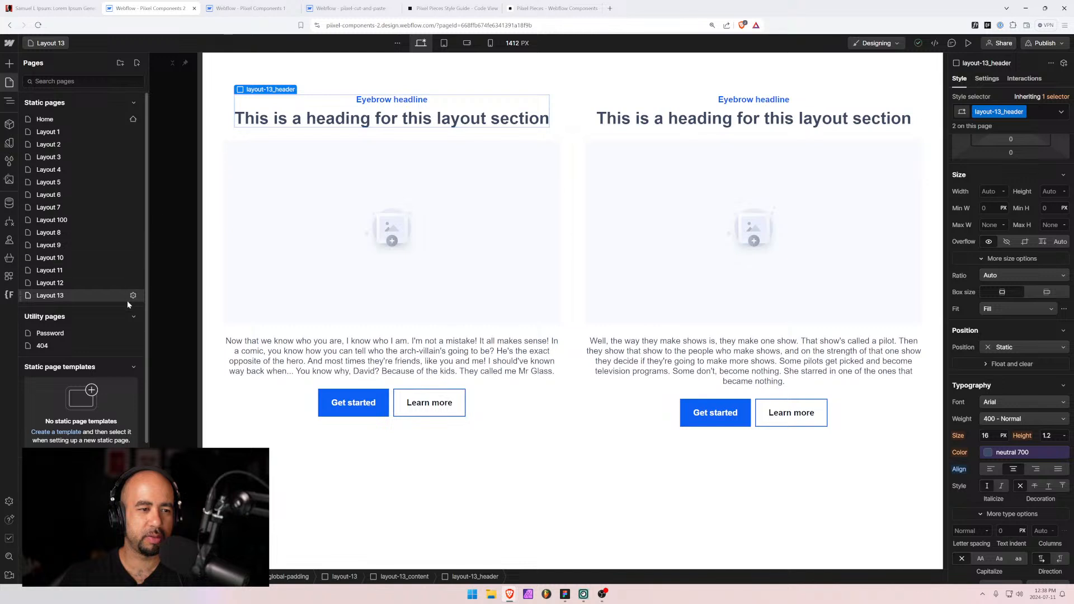
left_click(133, 296)
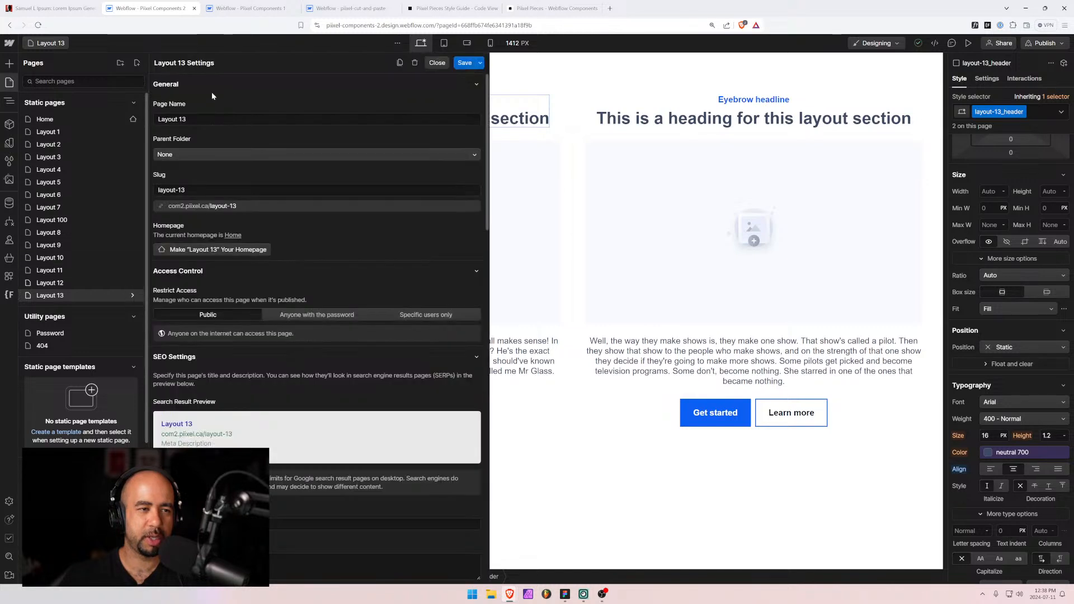
left_click(401, 63)
left_click(189, 119)
left_click_drag(180, 119, 204, 119)
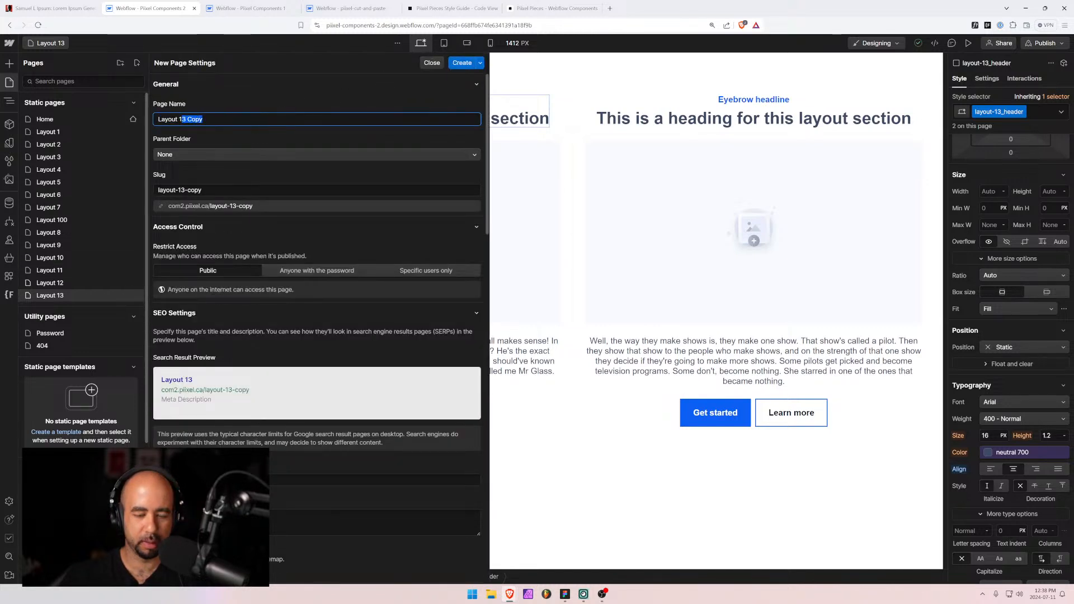
type("14")
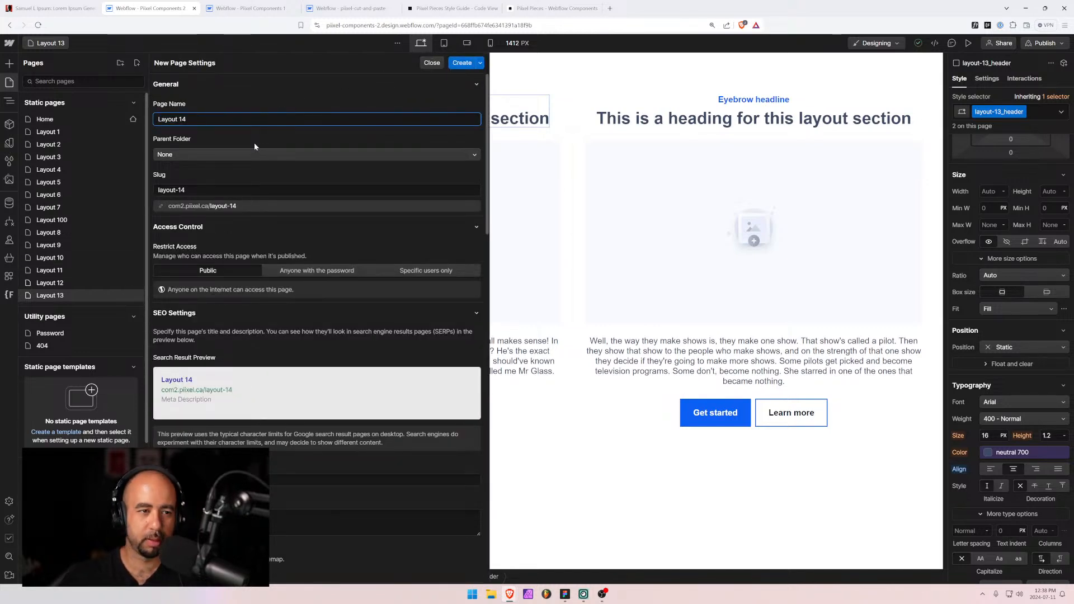
left_click(462, 62)
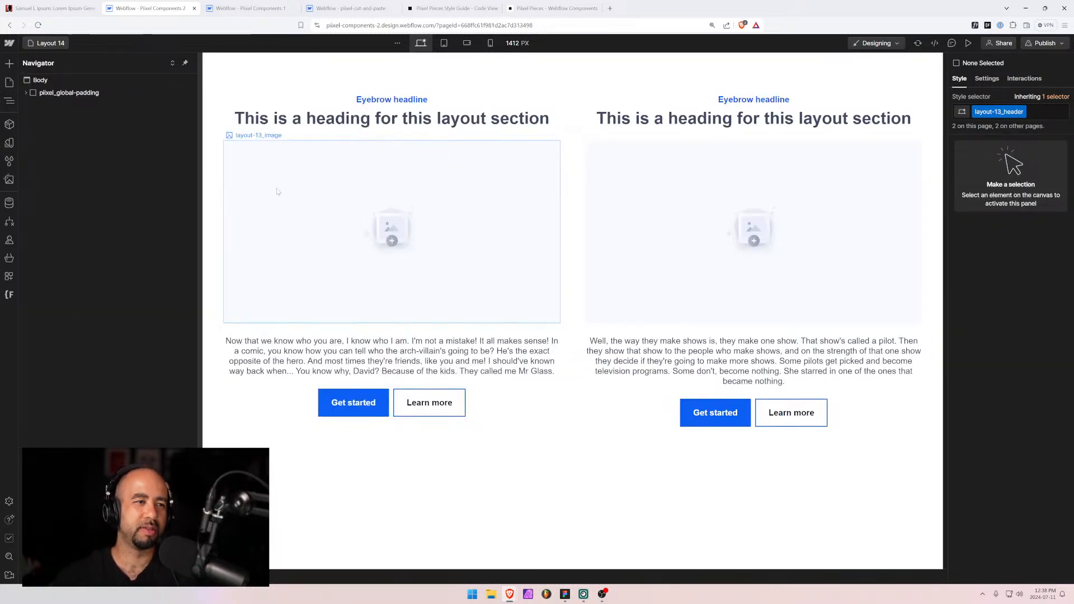
Copy the layout-13 block from the Layout 14 page and delete the old layout-13 block in the pixel-cut-and-paste project.
left_click(26, 93)
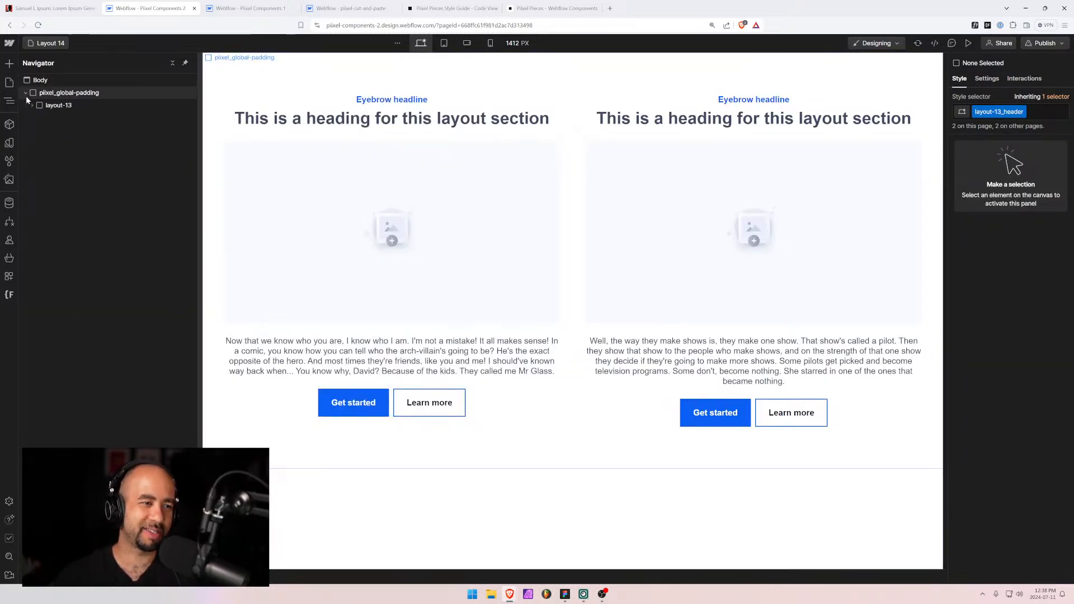
left_click(42, 106)
key("ctrl+Tab")
key("ctrl+Tab")
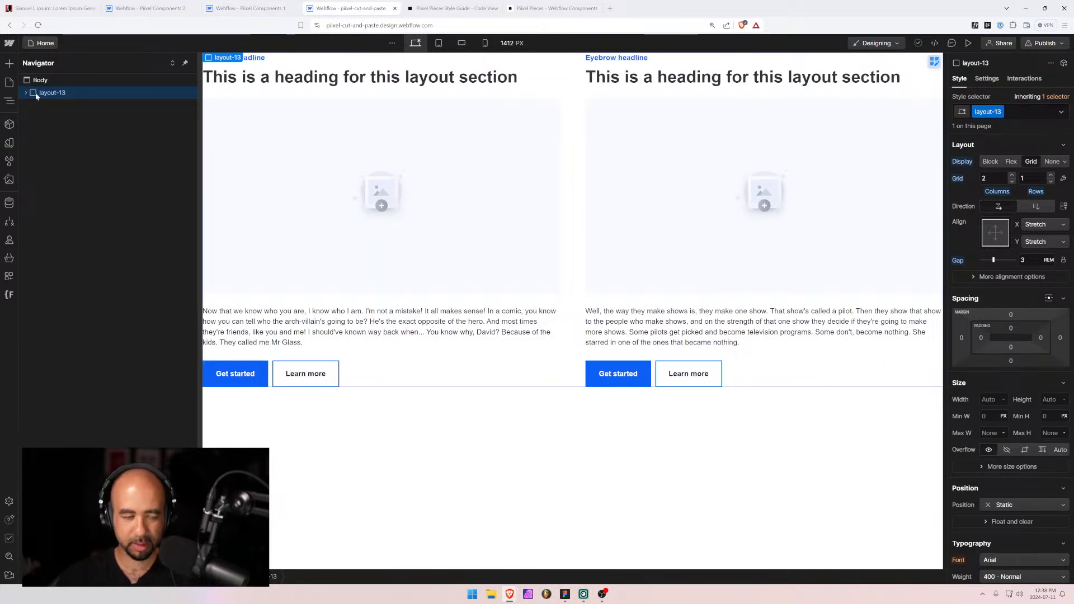
key("Delete")
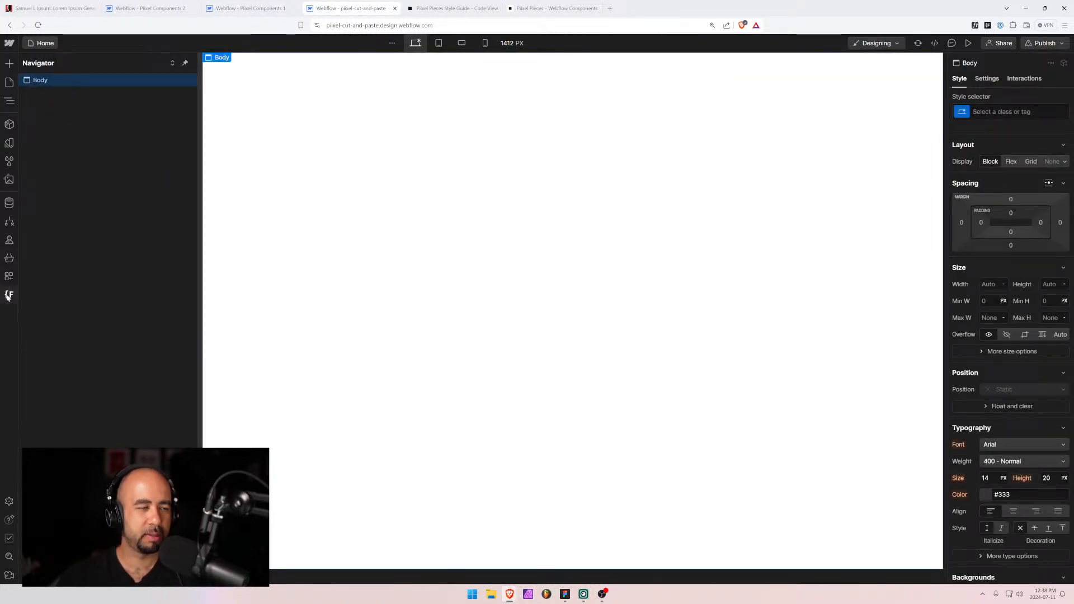
Try to paste the copied layout-13 block into the empty Body, and undo the paste.
left_click(8, 296)
left_click(136, 62)
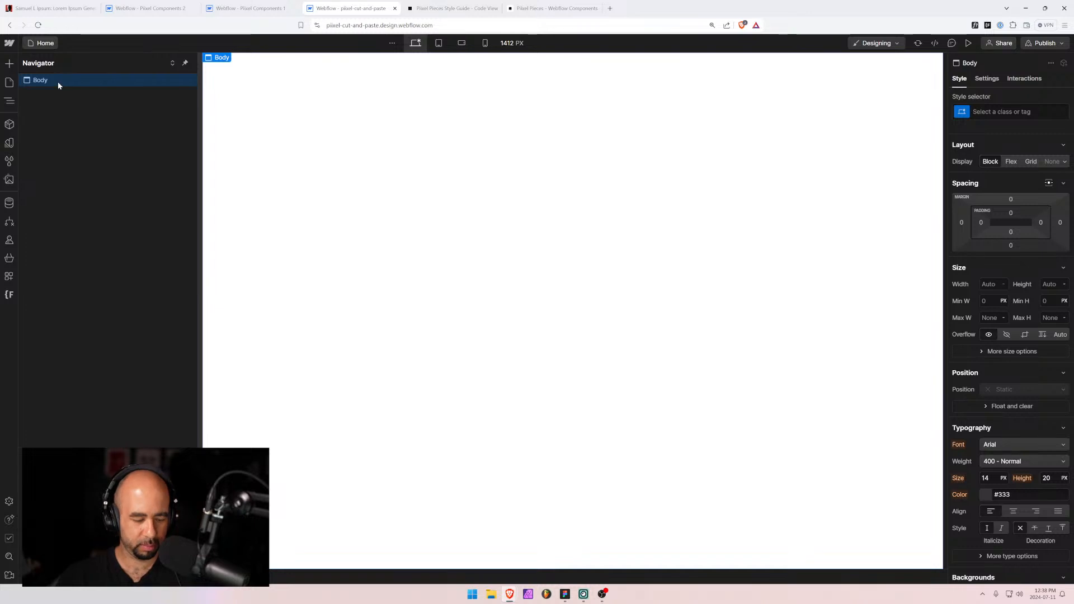
key("ctrl+v")
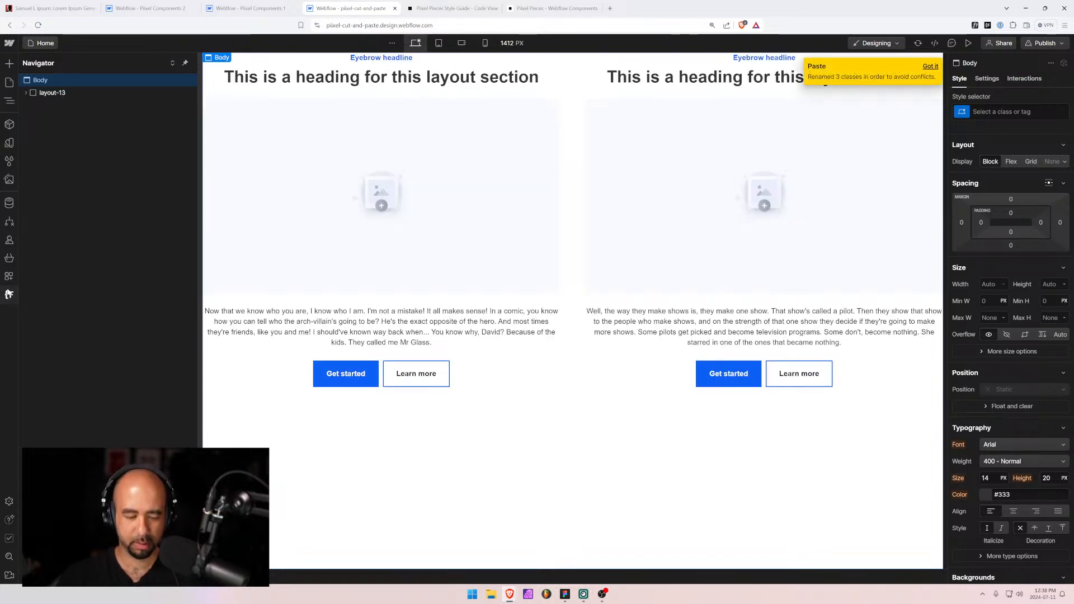
key("ctrl+z")
Clean up the project's style selectors by removing all unused classes.
left_click(9, 161)
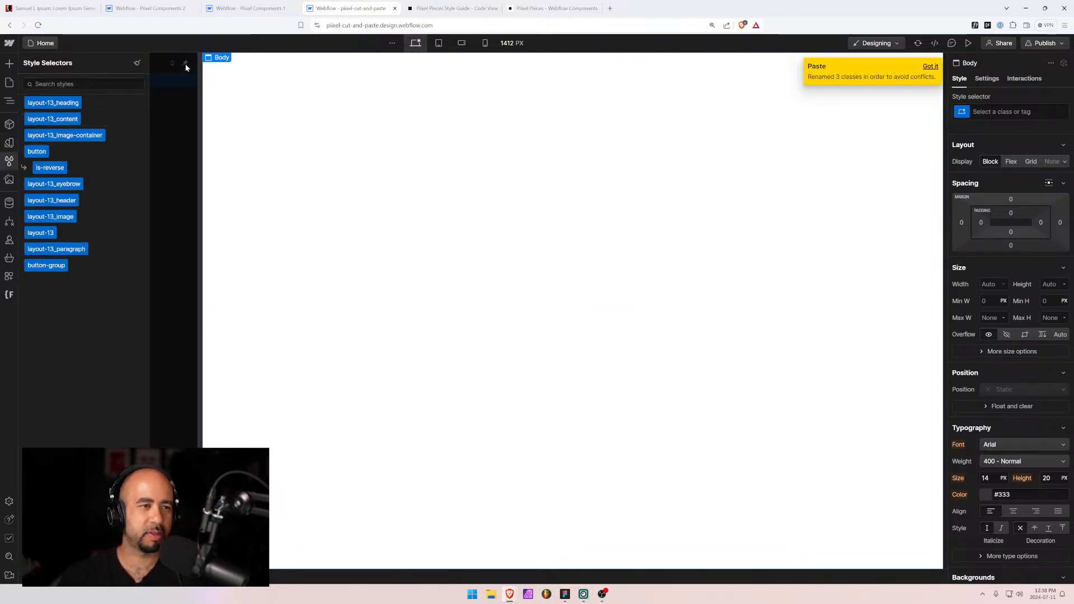
left_click(136, 63)
left_click(39, 318)
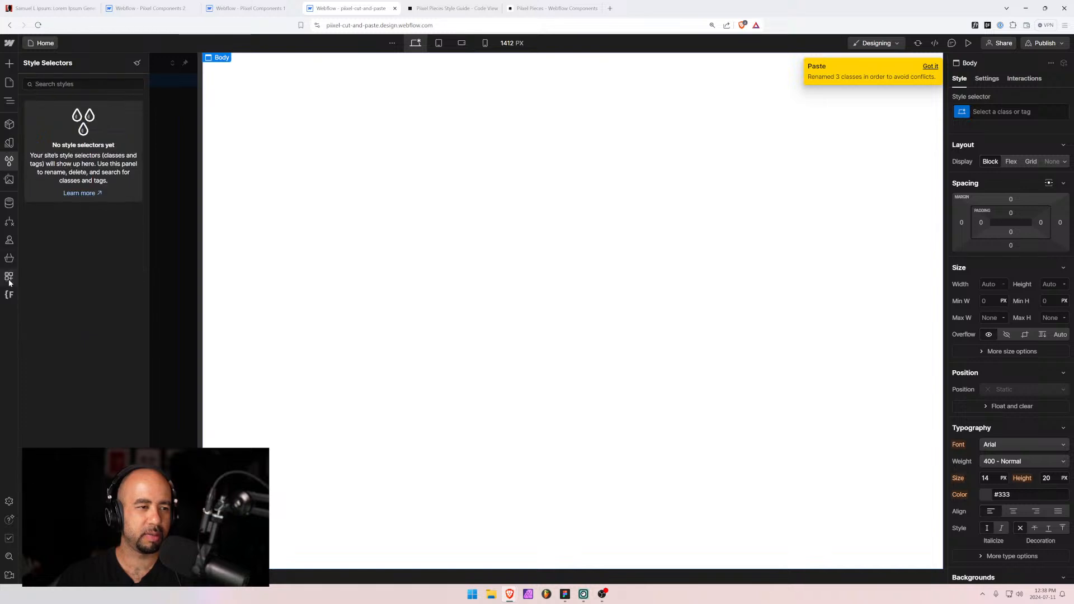
Paste the copied layout-13 block into the Body of the Home page.
left_click(9, 279)
key("p")
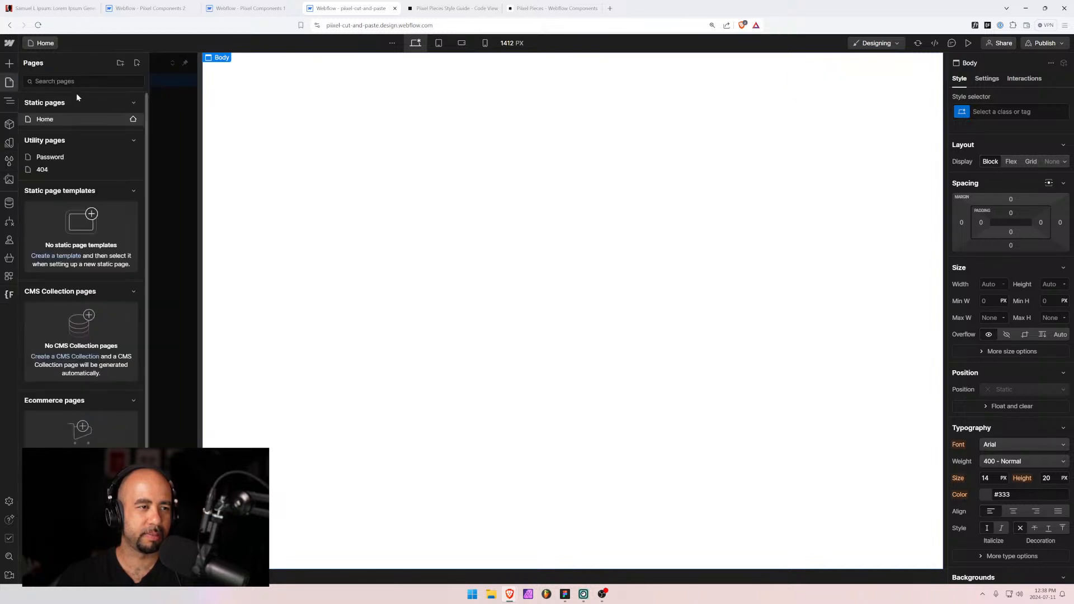
left_click(9, 101)
key("ctrl+v")
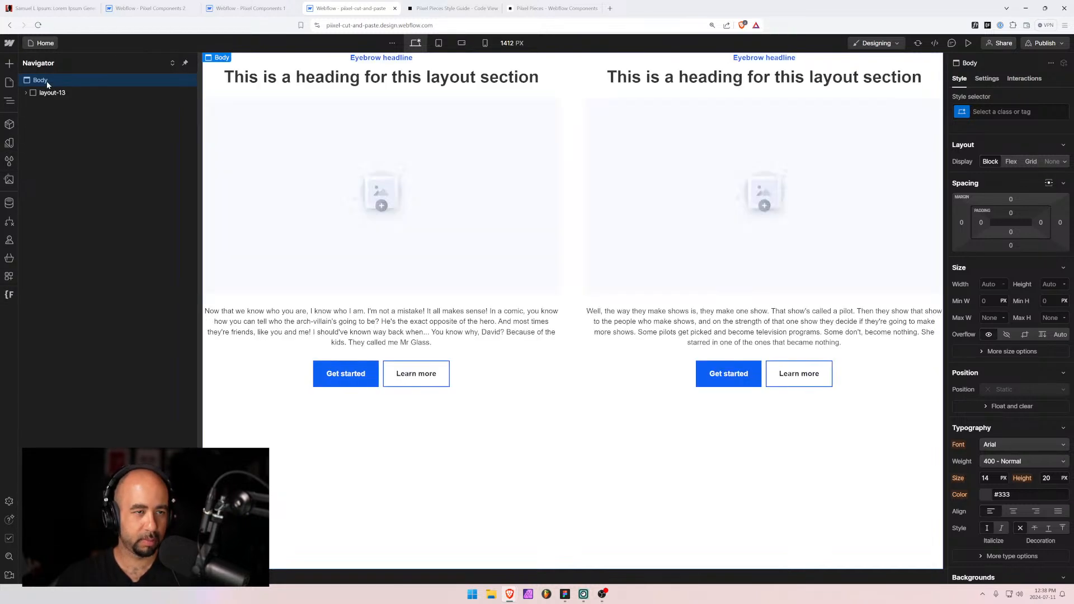
Rename the layout-13 class folder as layout-14 in Folders and save the changes.
left_click(10, 295)
left_click(75, 240)
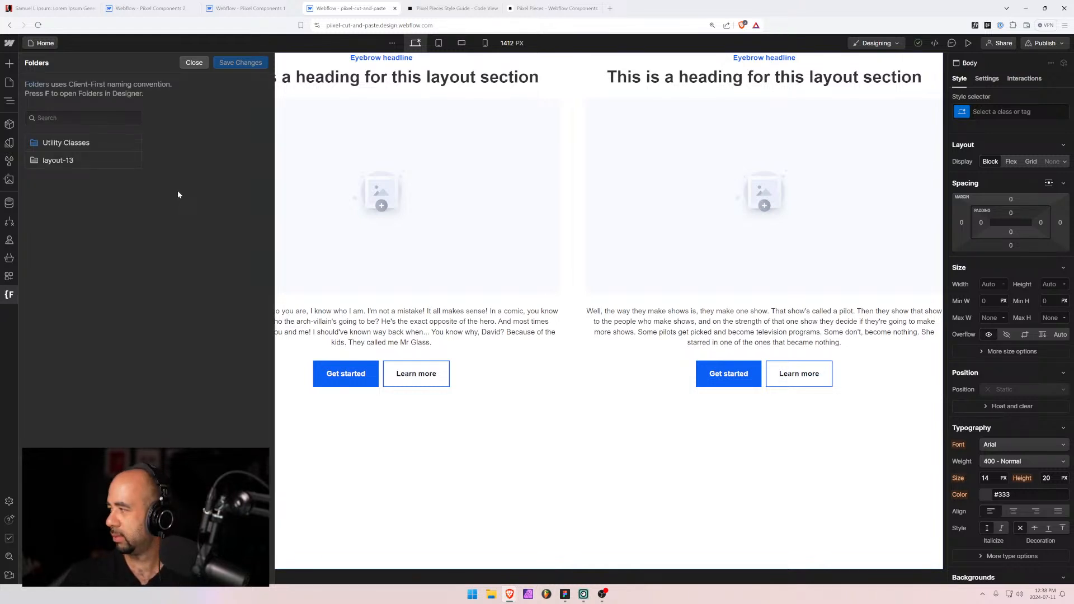
left_click(133, 166)
type("4")
key("Return")
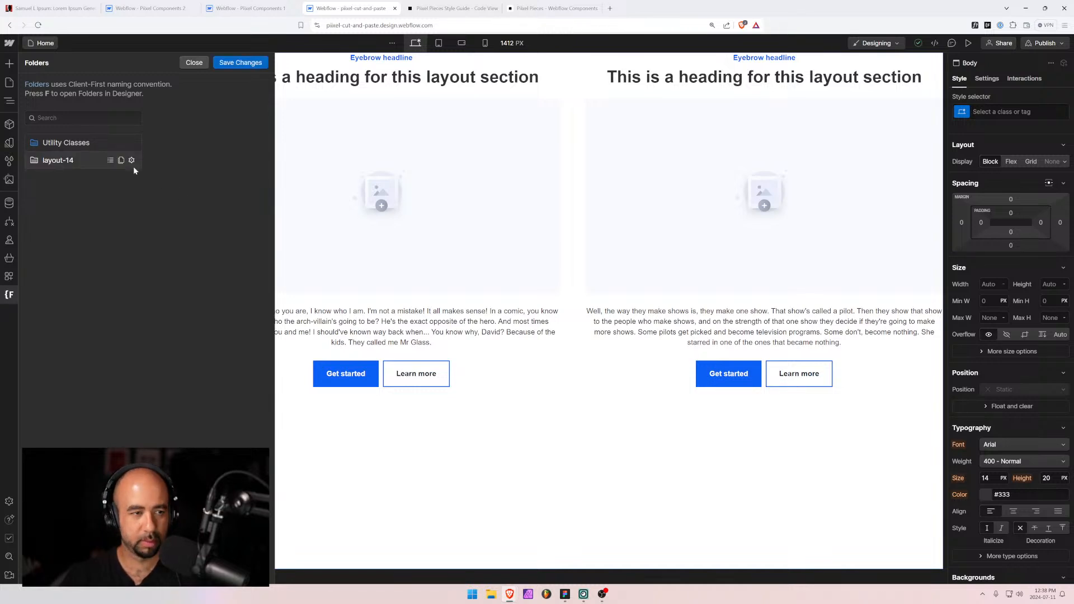
left_click(248, 67)
left_click(630, 342)
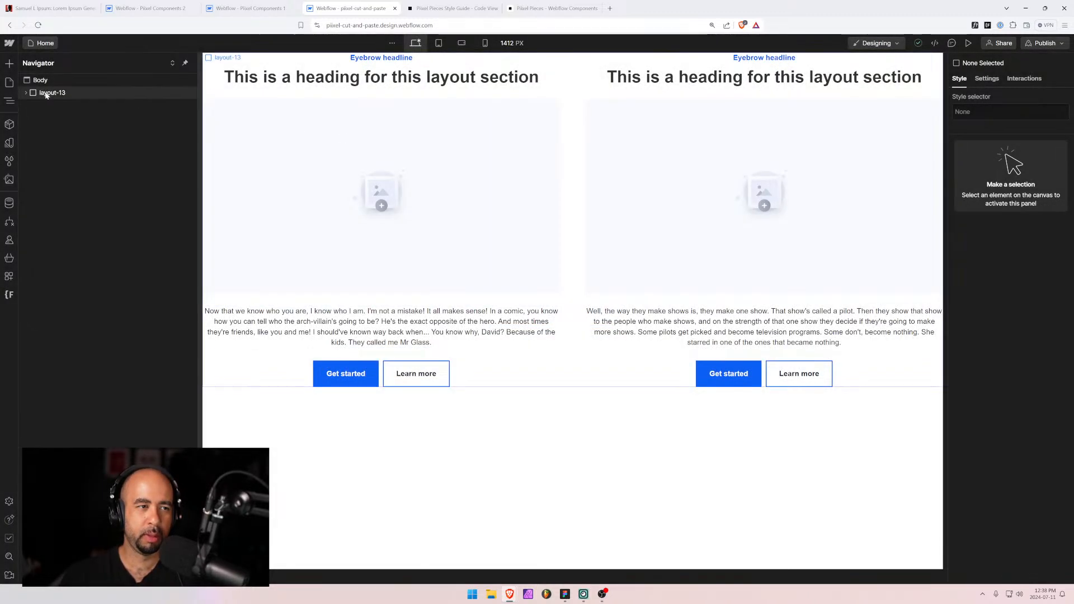
Rename the outer block's layout-13 class as layout-14 and open the project's page list.
left_click(847, 98)
left_click(999, 112)
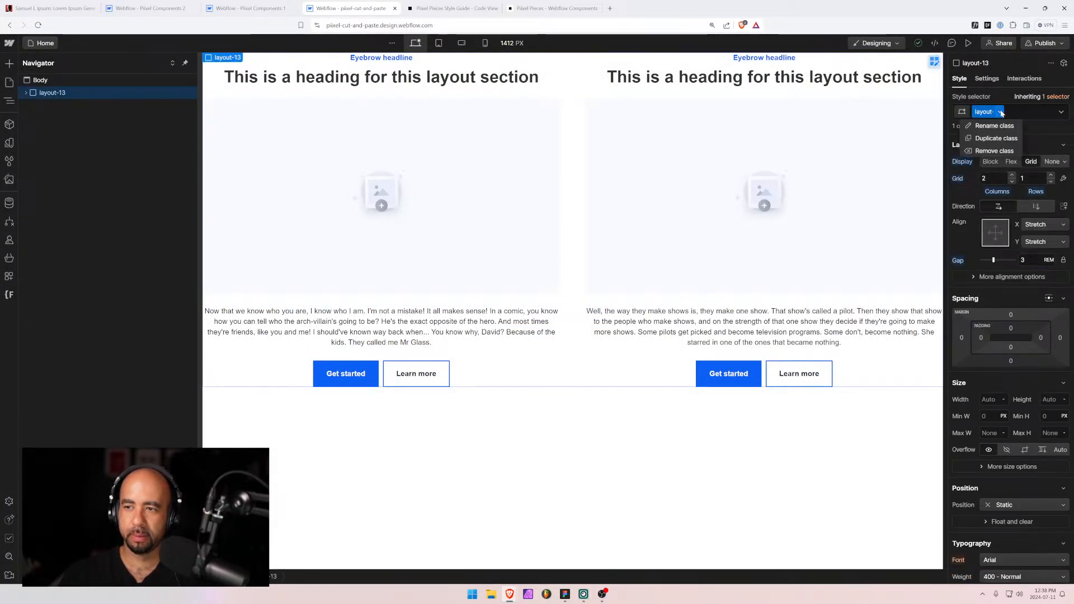
type("layout-14")
key("Return")
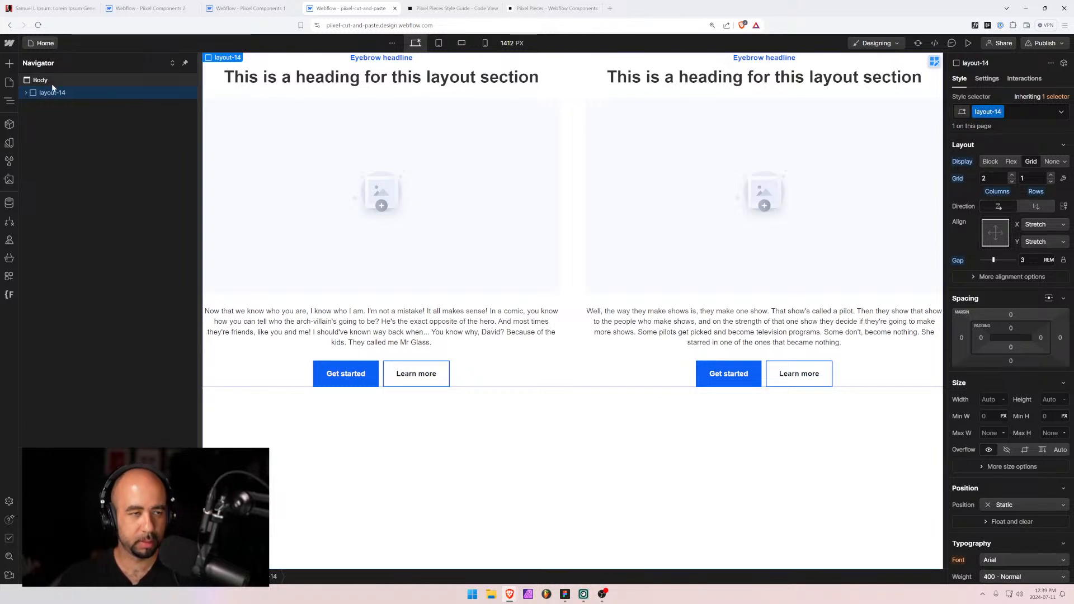
key("p")
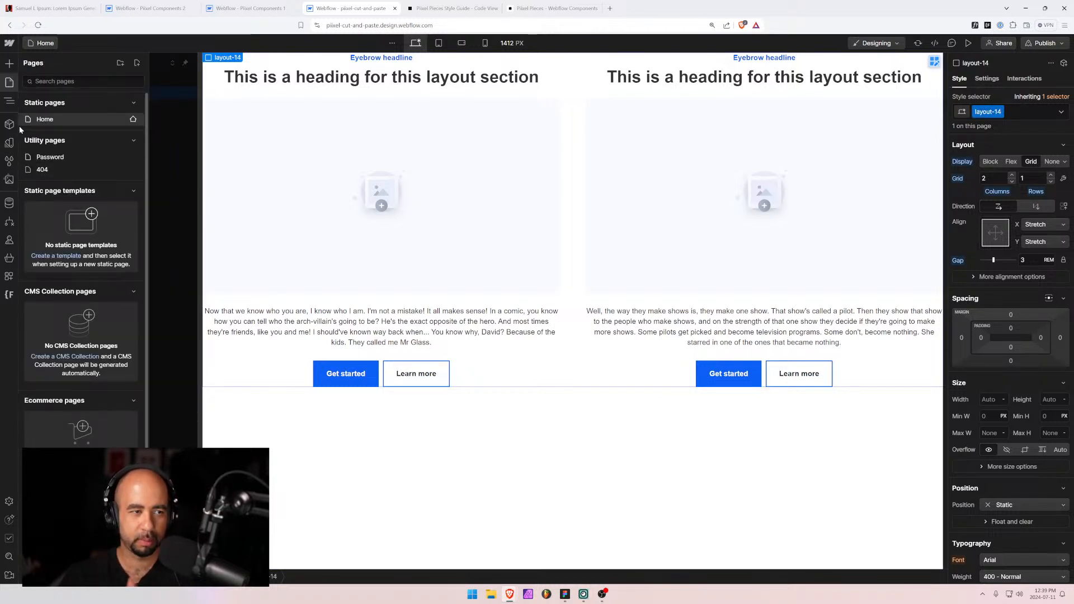
Switch to the Pixel Components 2 project and paste the layout-14 block into the global padding wrapper of the Layout 14 page.
left_click(9, 100)
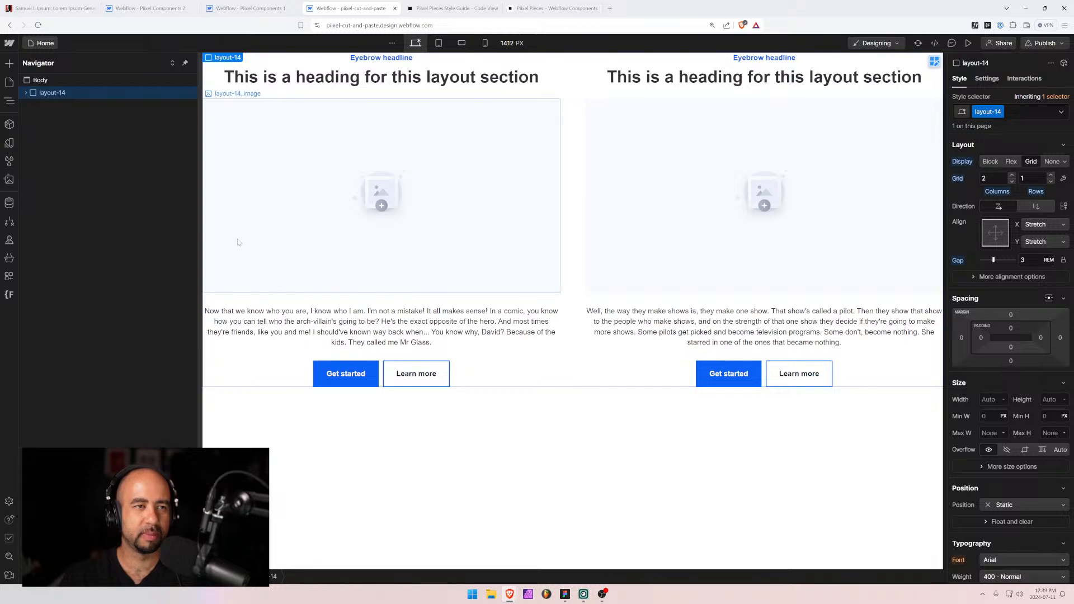
left_click(140, 6)
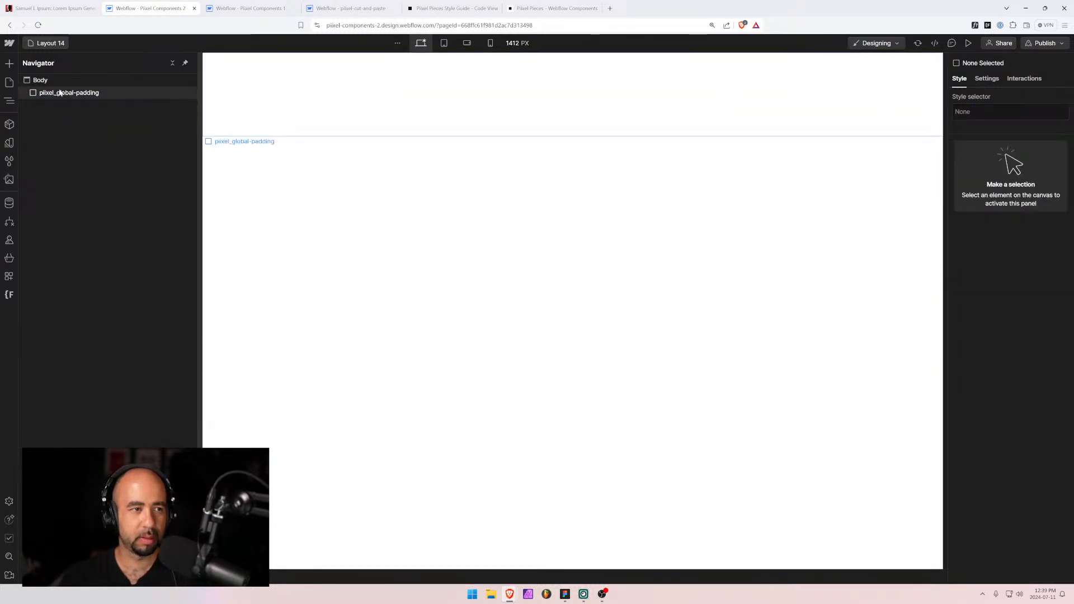
left_click(60, 93)
key("ctrl+v")
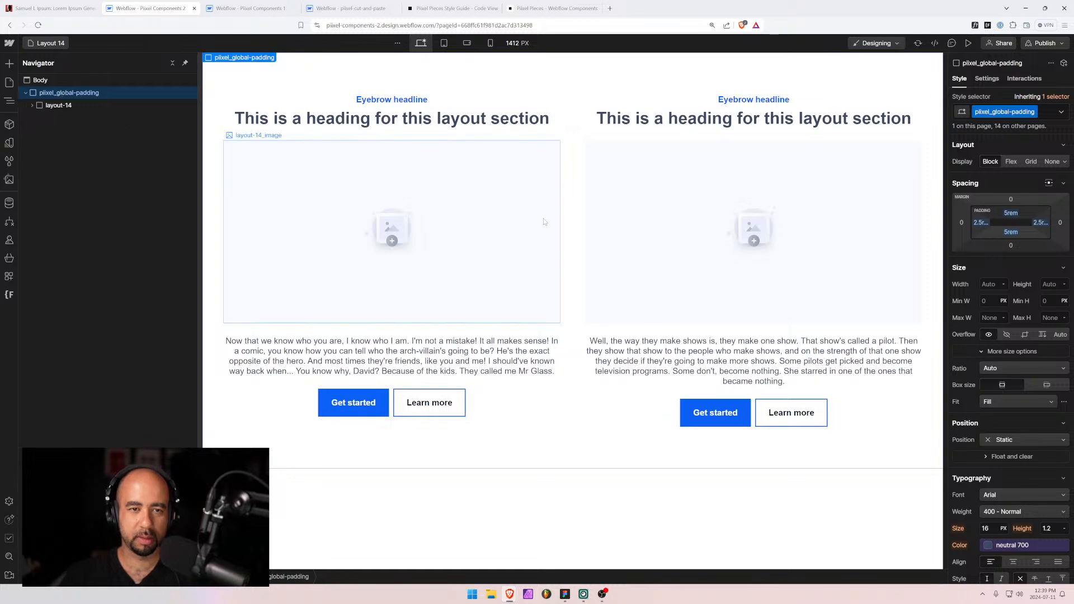
Following the Figma design, copy the first column's heading directly into its layout-14_content block and delete the layout-14_header block with the eyebrow.
key("alt+Tab")
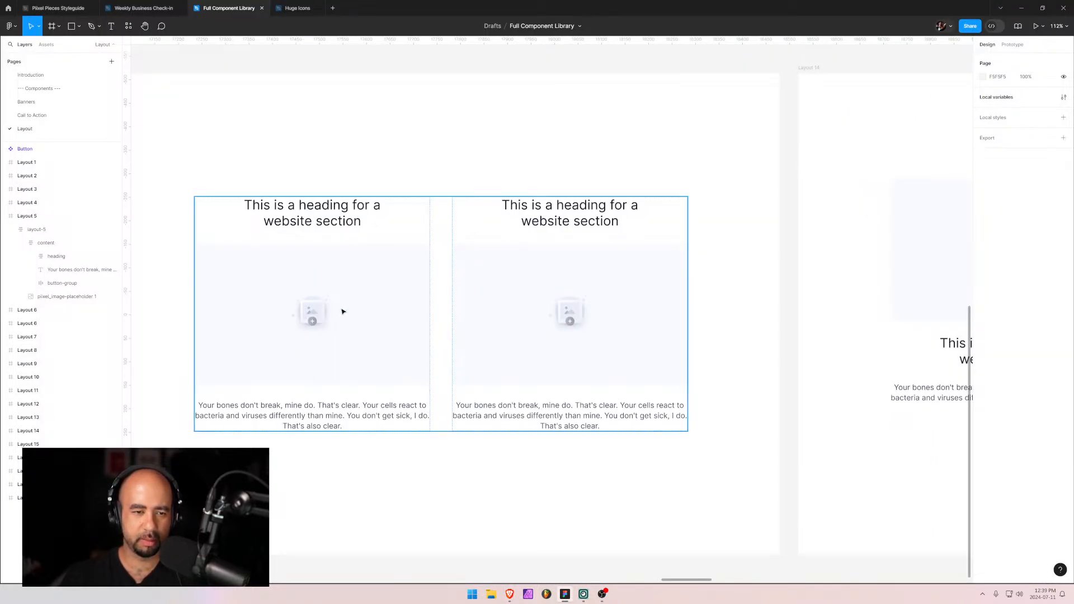
key("alt+Tab")
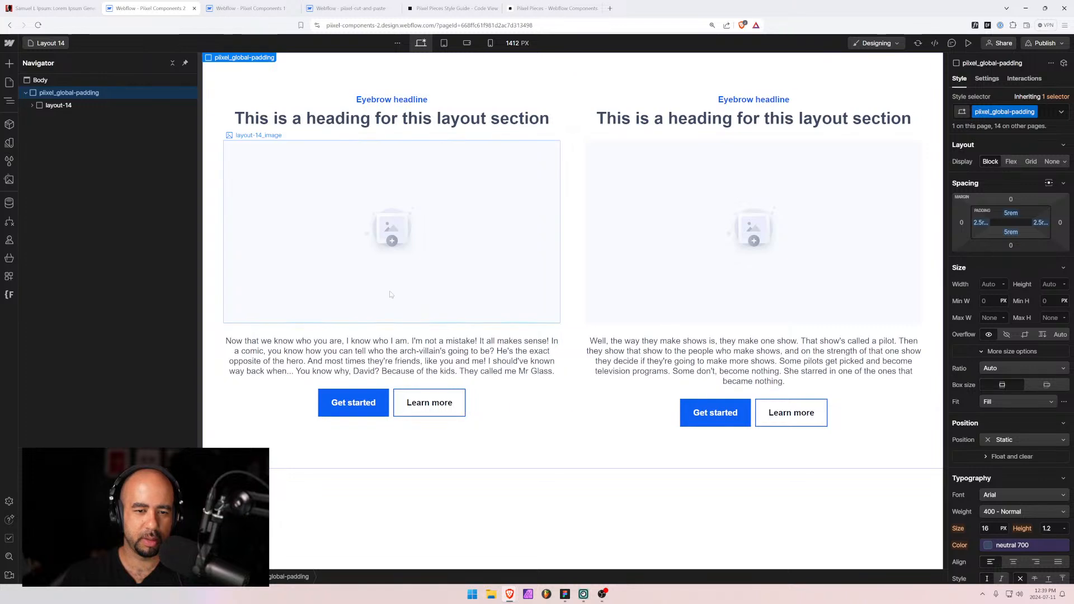
left_click(380, 212)
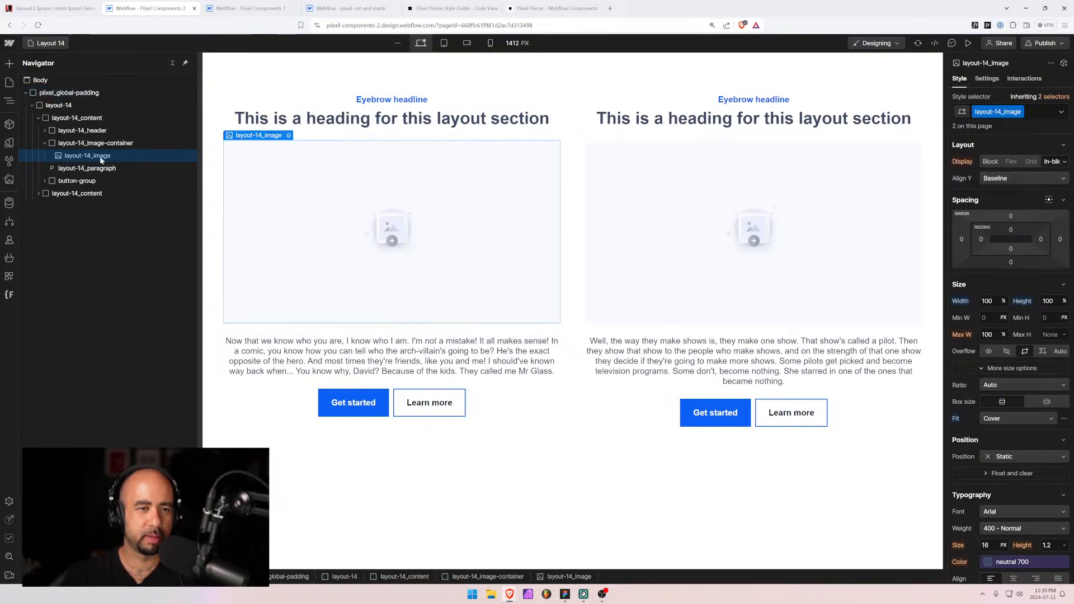
left_click(83, 131)
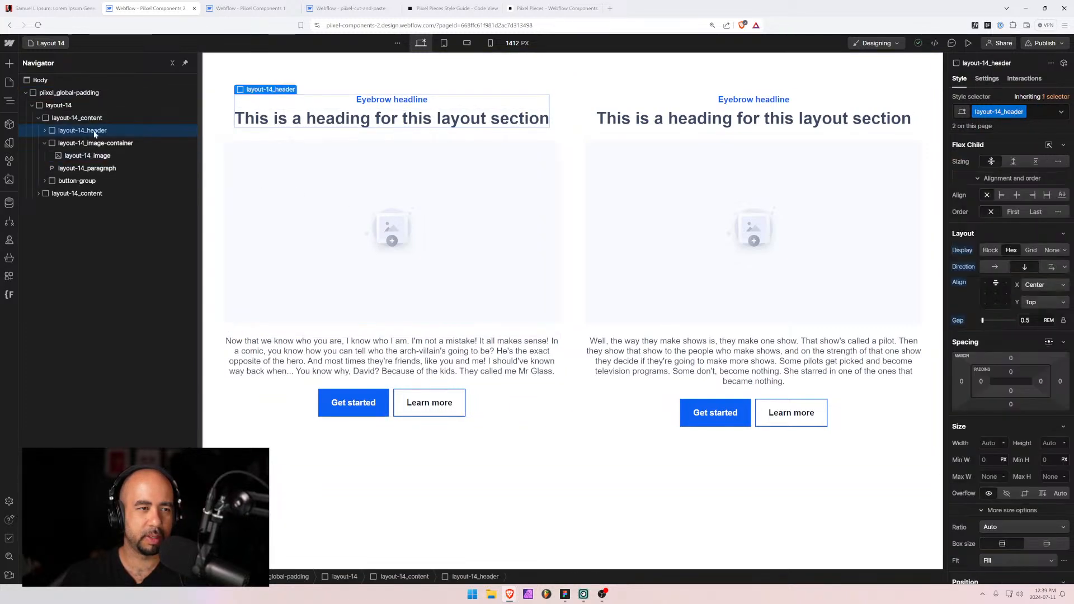
left_click(45, 131)
left_click_drag(79, 161, 64, 127)
left_click(63, 144)
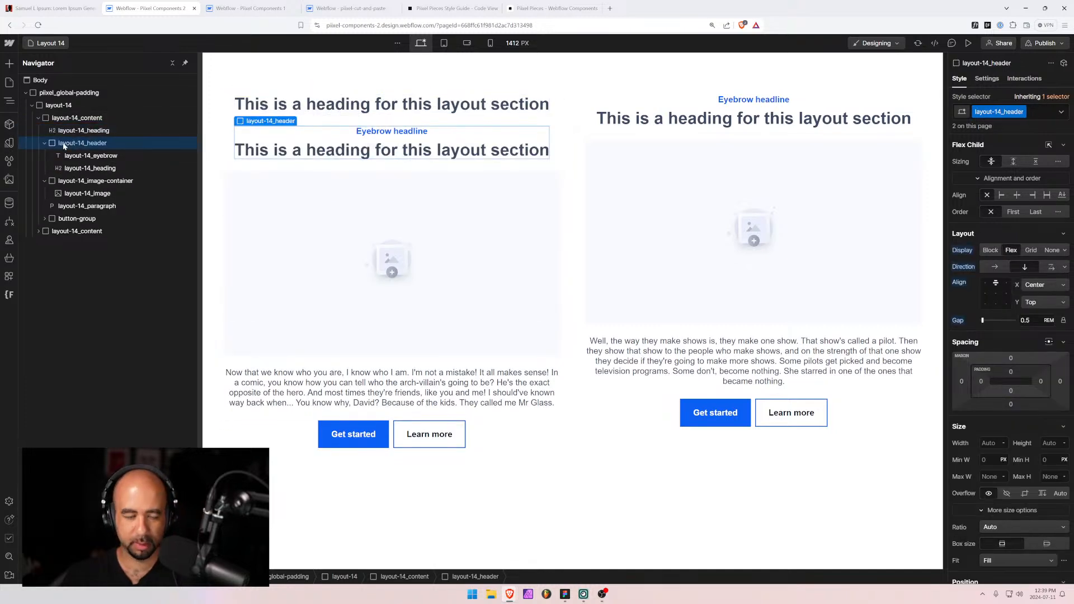
key("Delete")
left_click(72, 131)
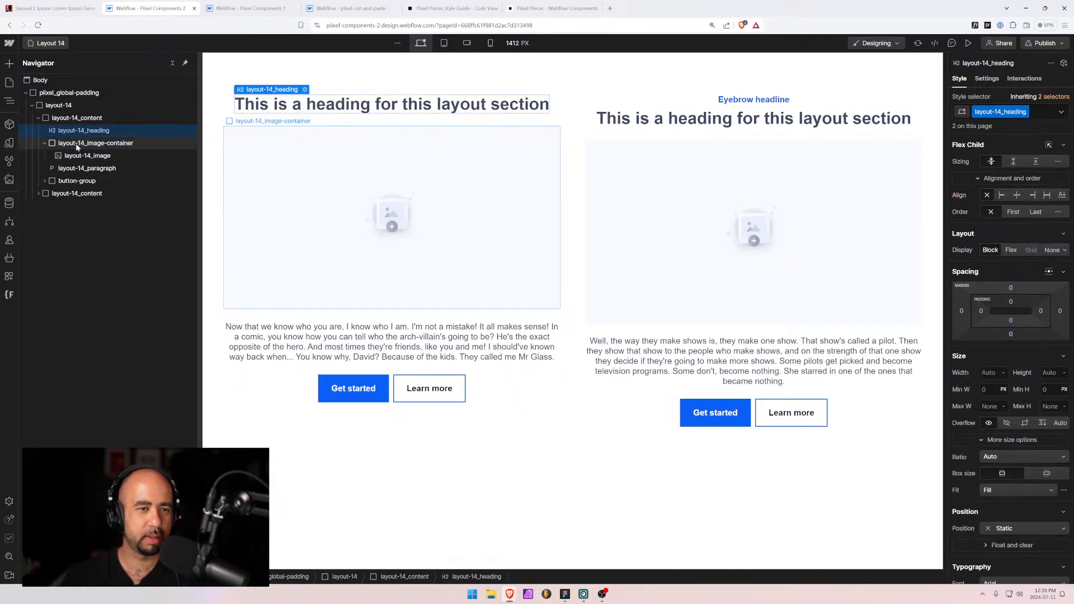
Delete the button group from the first column's content and select the second layout-14_content block.
left_click(77, 145)
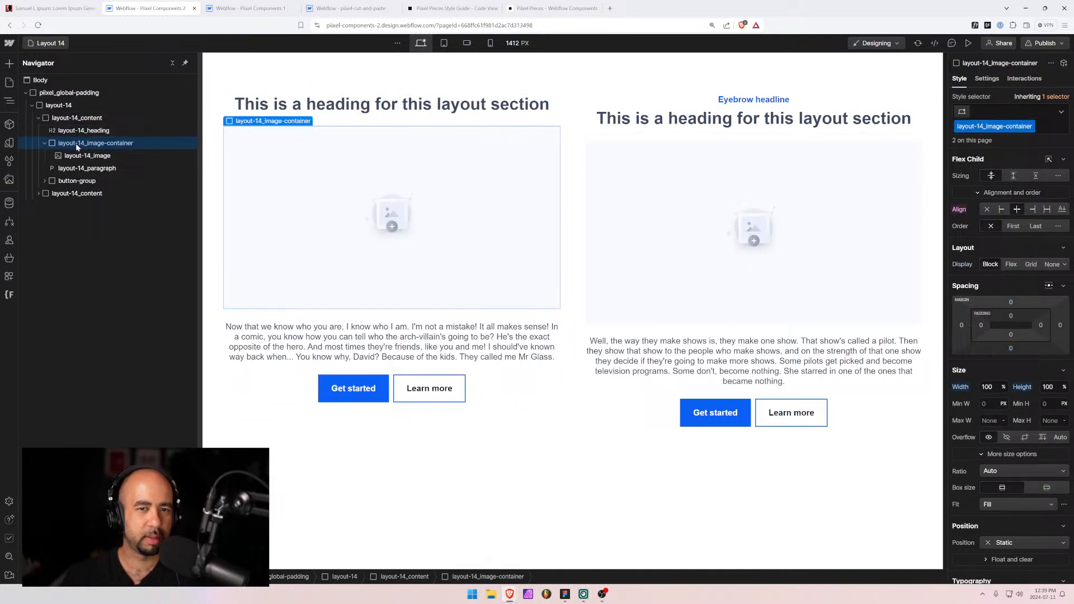
left_click(71, 180)
key("Delete")
left_click(72, 181)
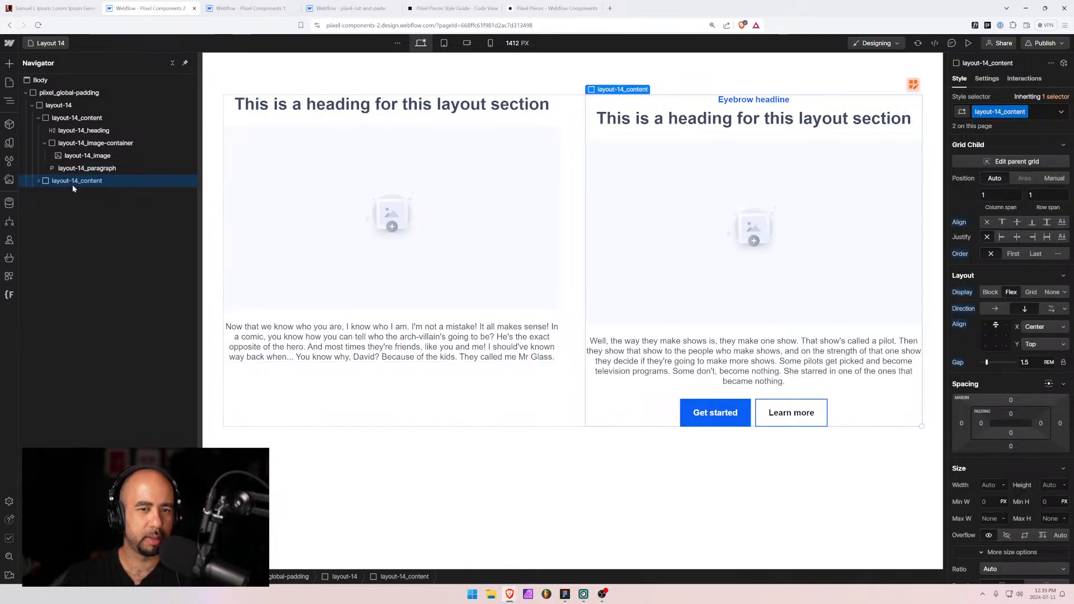
Delete the second layout-14_content block, then duplicate the remaining layout-14_content block to fill the second column.
key("Delete")
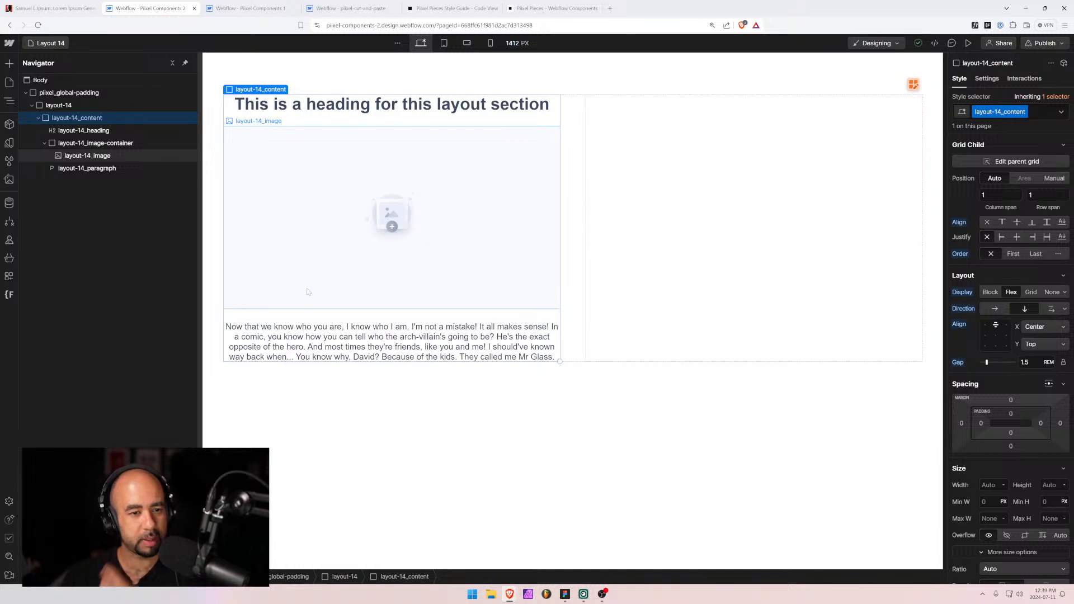
left_click(83, 112)
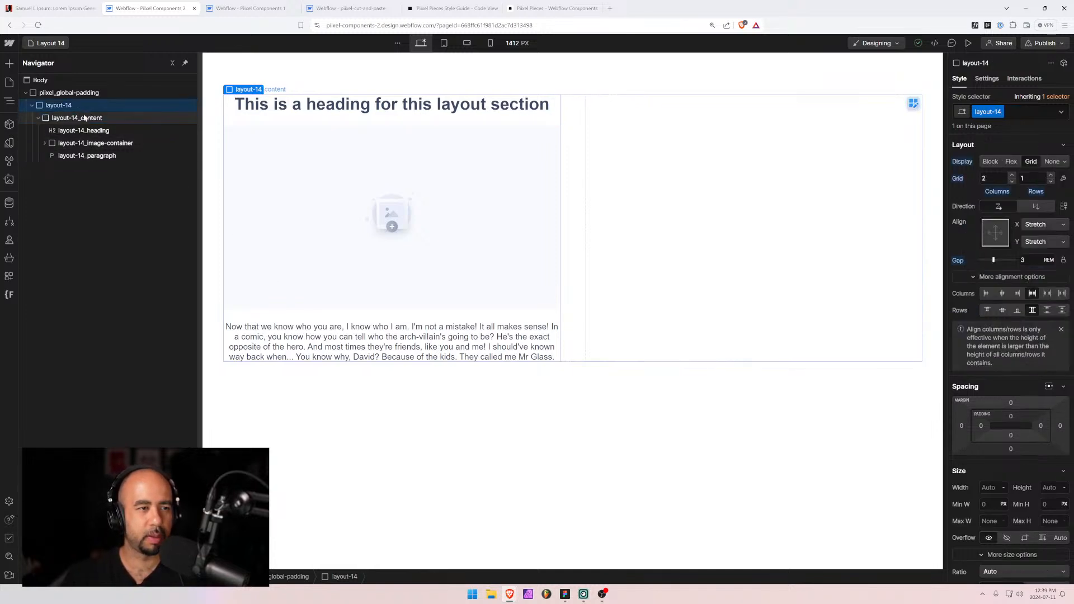
left_click(84, 118)
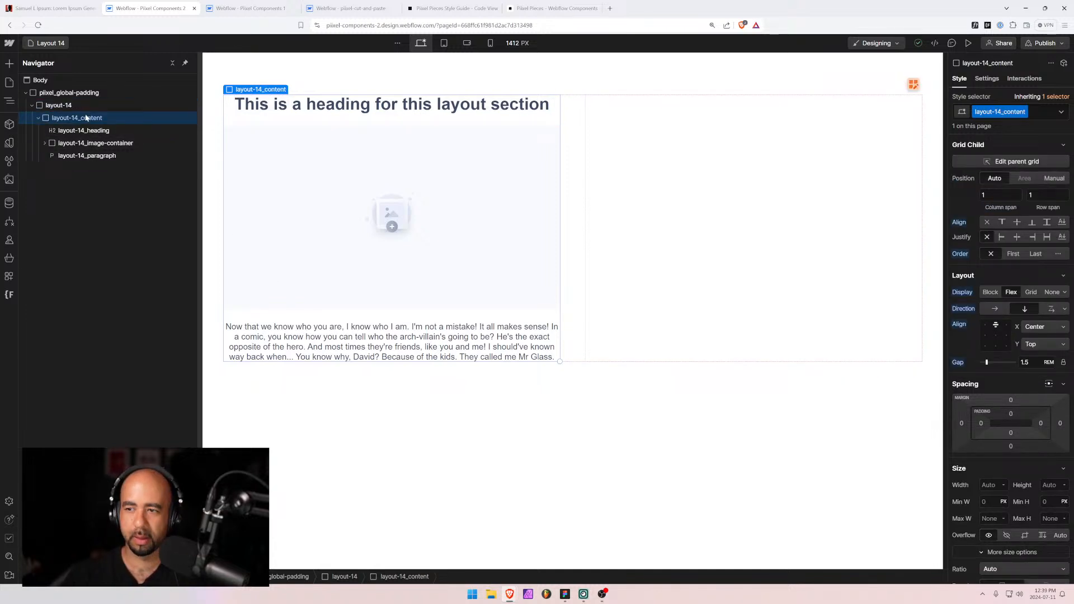
left_click(363, 106)
left_click(378, 337)
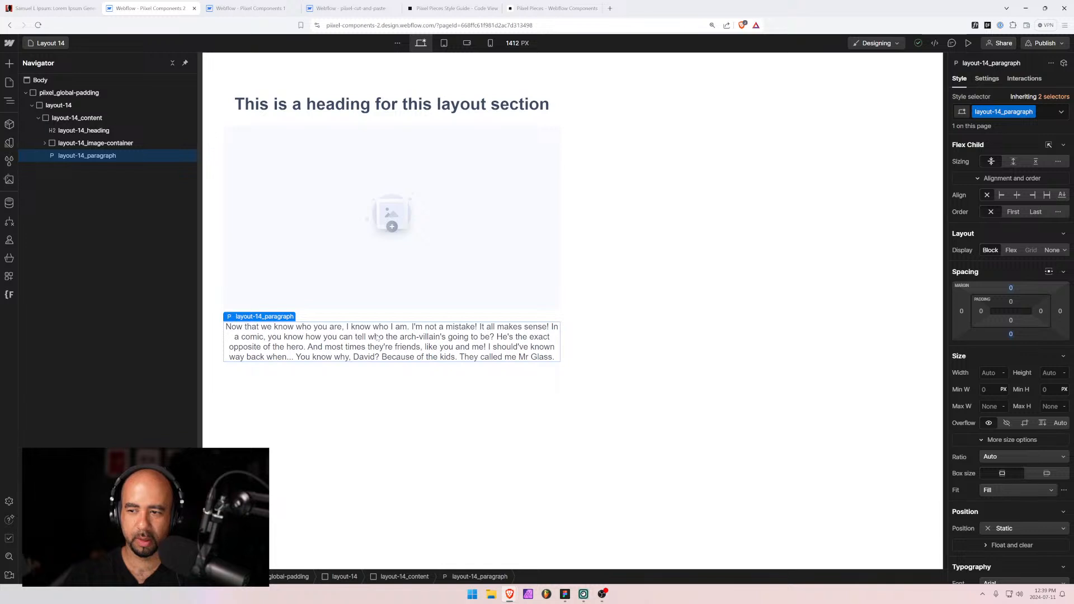
left_click(337, 175)
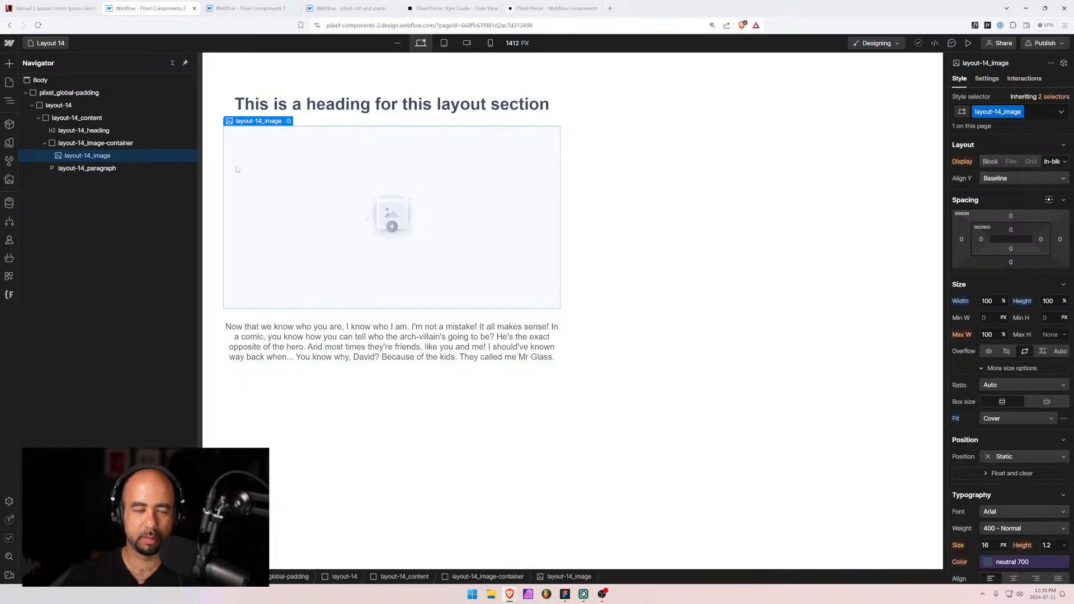
left_click(44, 142)
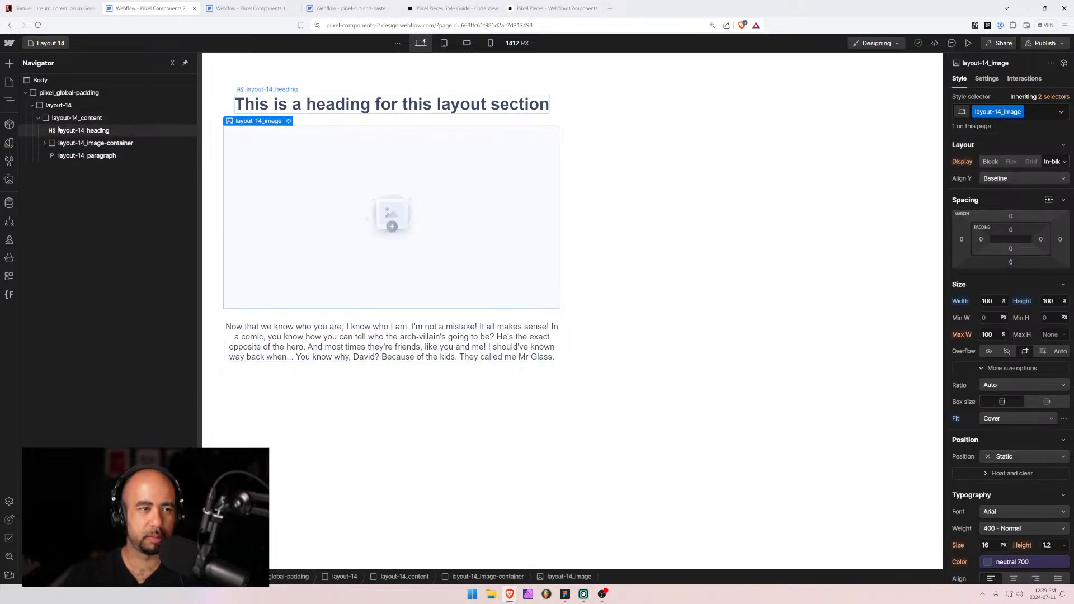
left_click(38, 118)
left_click(64, 120)
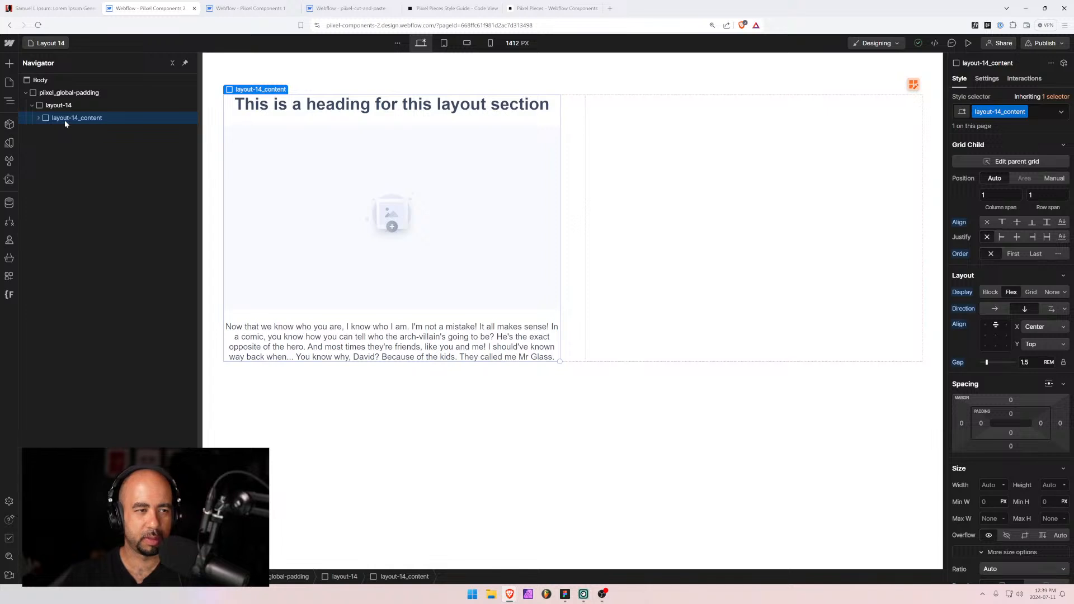
key("ctrl+d")
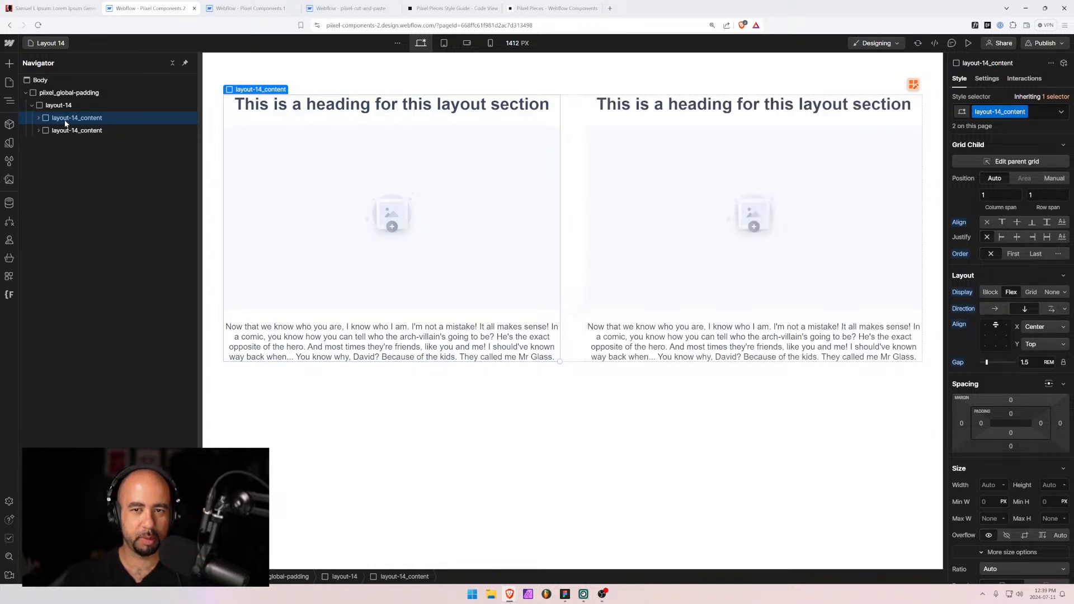
Check the layout at the tablet breakpoint, then center the text alignment of layout-14_content at the desktop breakpoint.
left_click(444, 43)
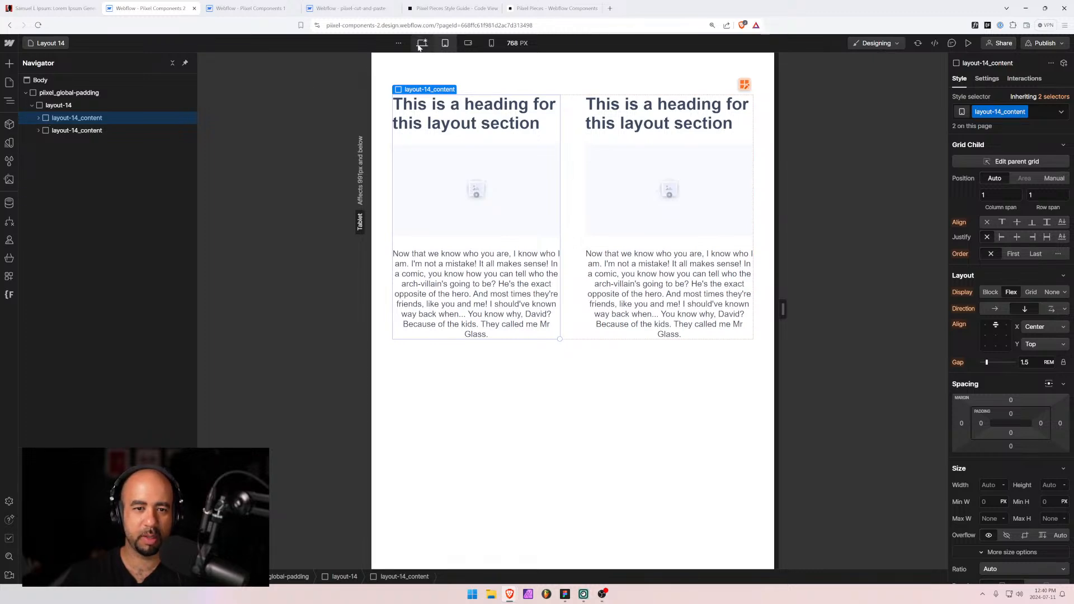
left_click(421, 43)
scroll(1002, 542, "down", 4)
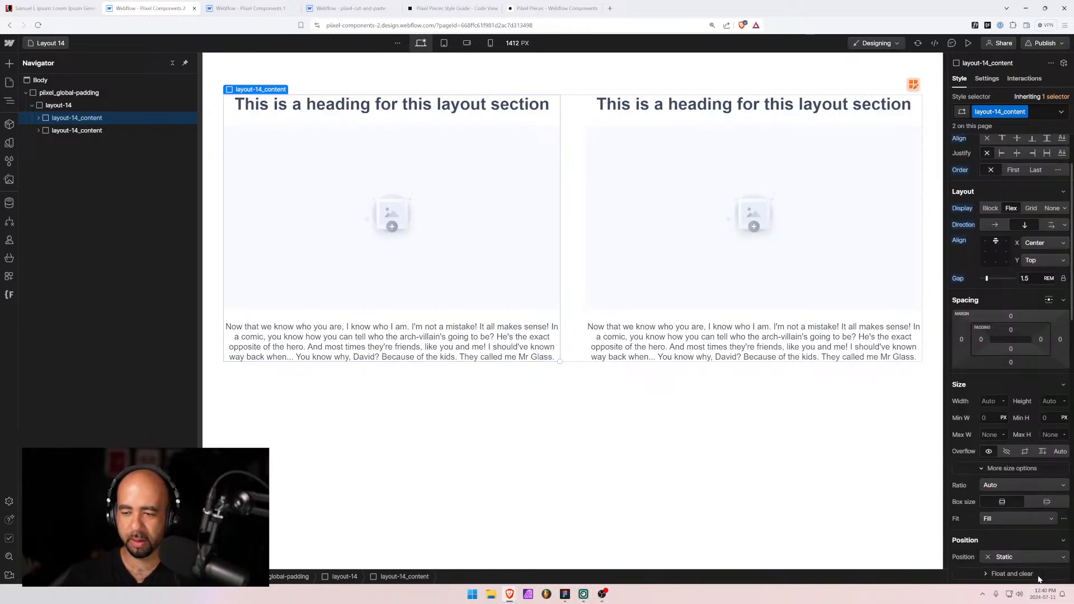
scroll(1002, 542, "down", 2)
left_click(1013, 468)
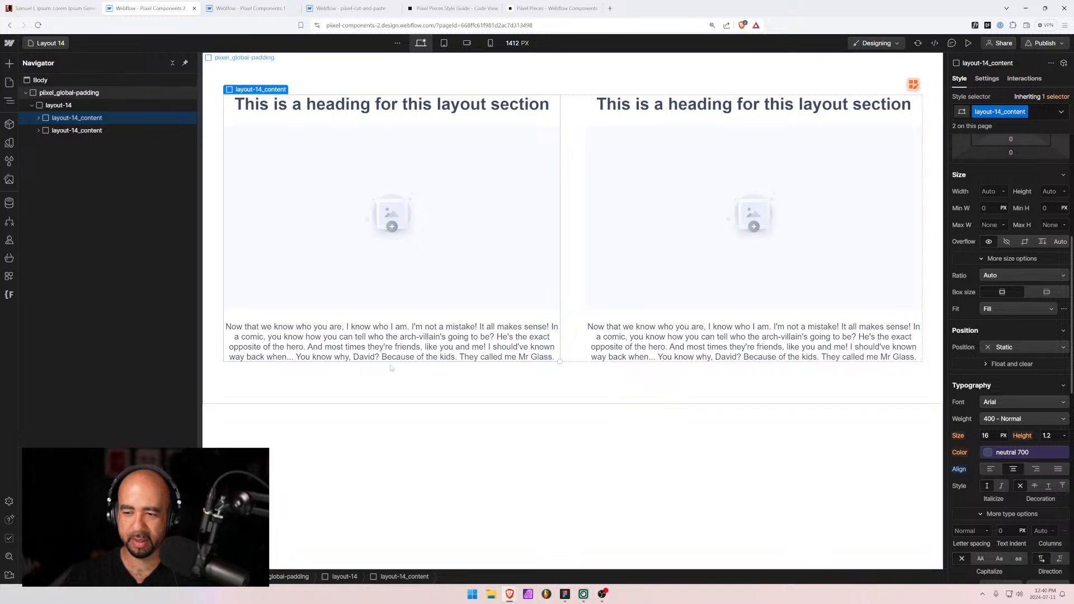
Inspect the first column's paragraph alignment and preview the layout at the tablet and mobile landscape breakpoints, returning to desktop.
left_click(328, 355)
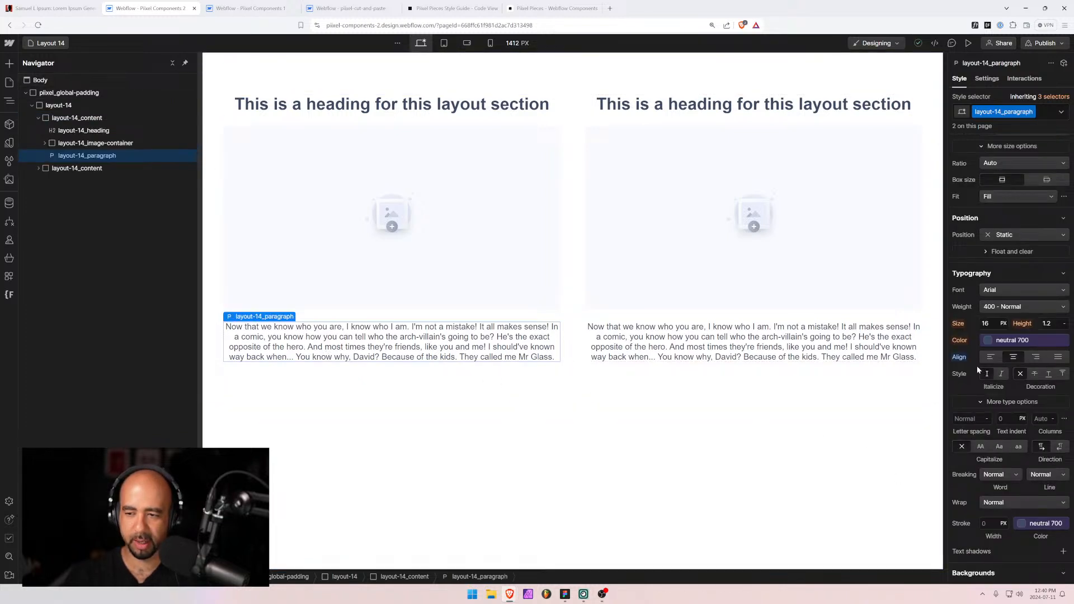
left_click(445, 43)
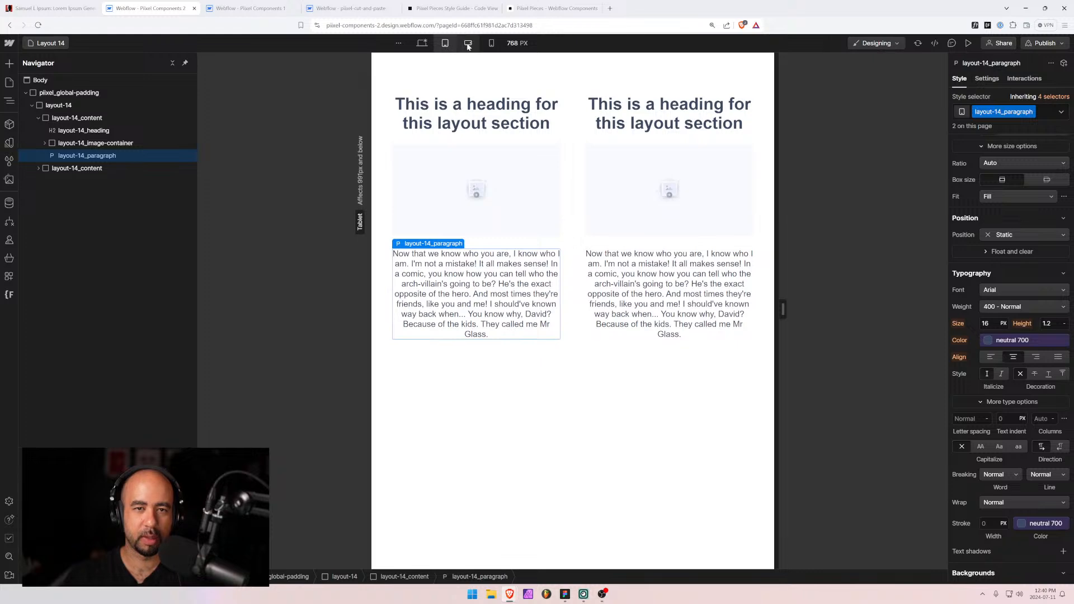
left_click(467, 43)
left_click(423, 45)
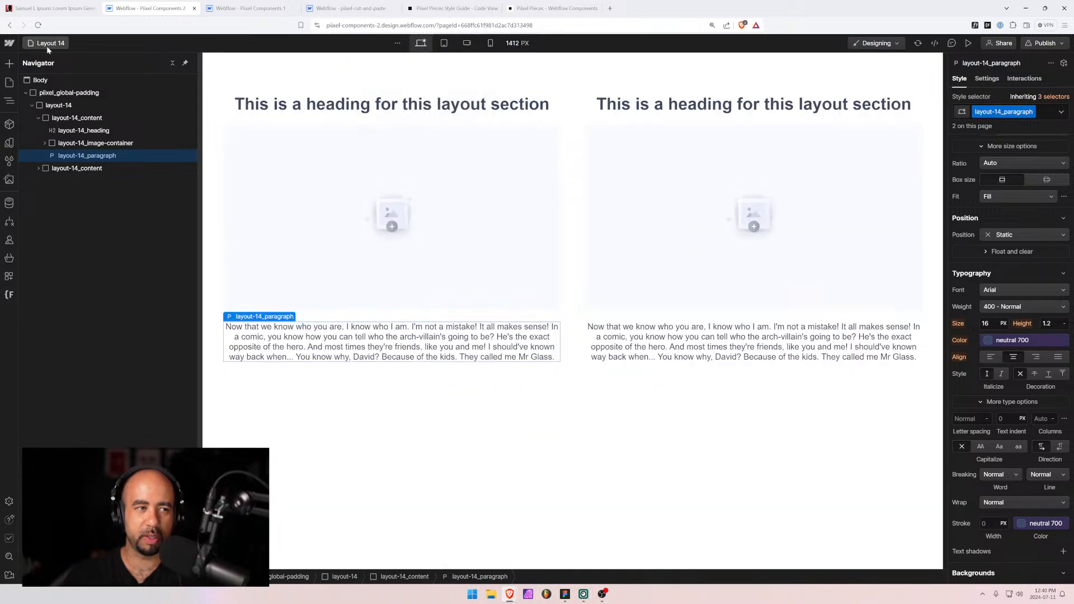
Open the Layout 13 page and clear the text alignment set on layout-13_paragraph and layout-13_header.
left_click(46, 43)
left_click(56, 296)
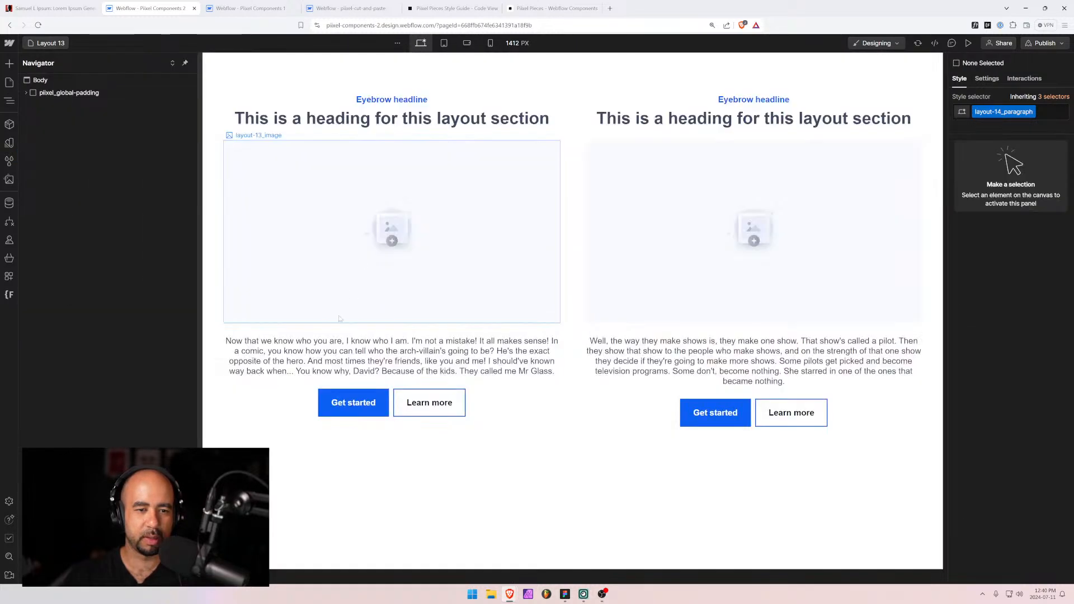
left_click(358, 355)
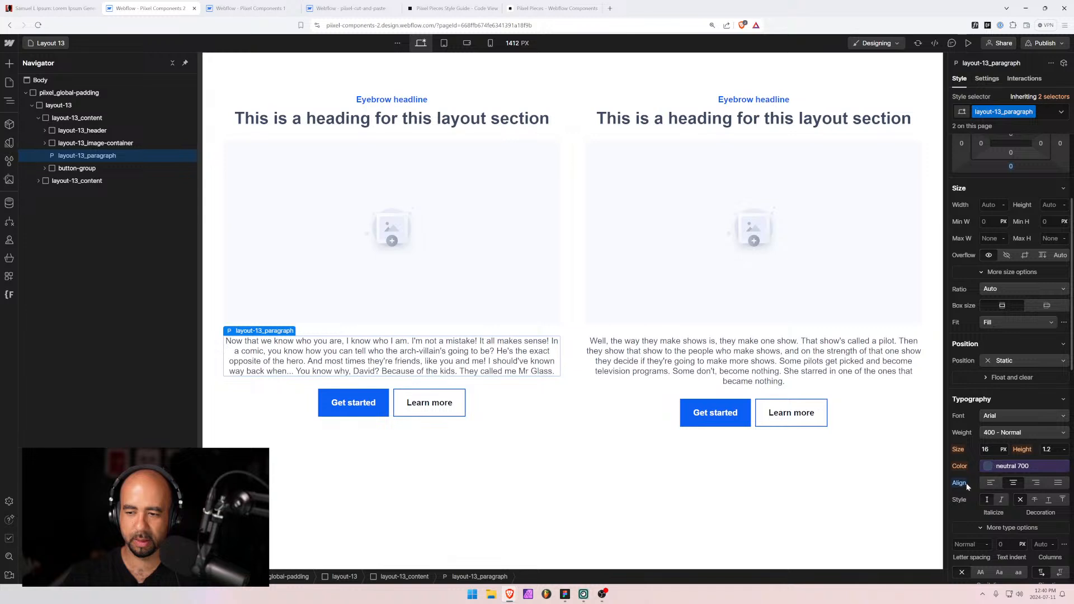
left_click(991, 483)
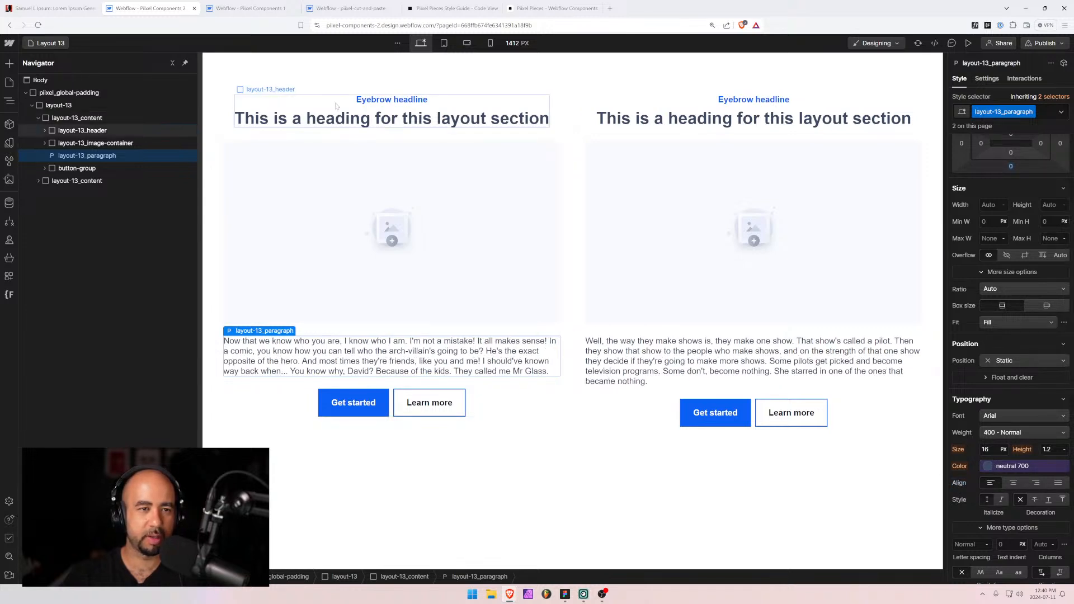
left_click(337, 105)
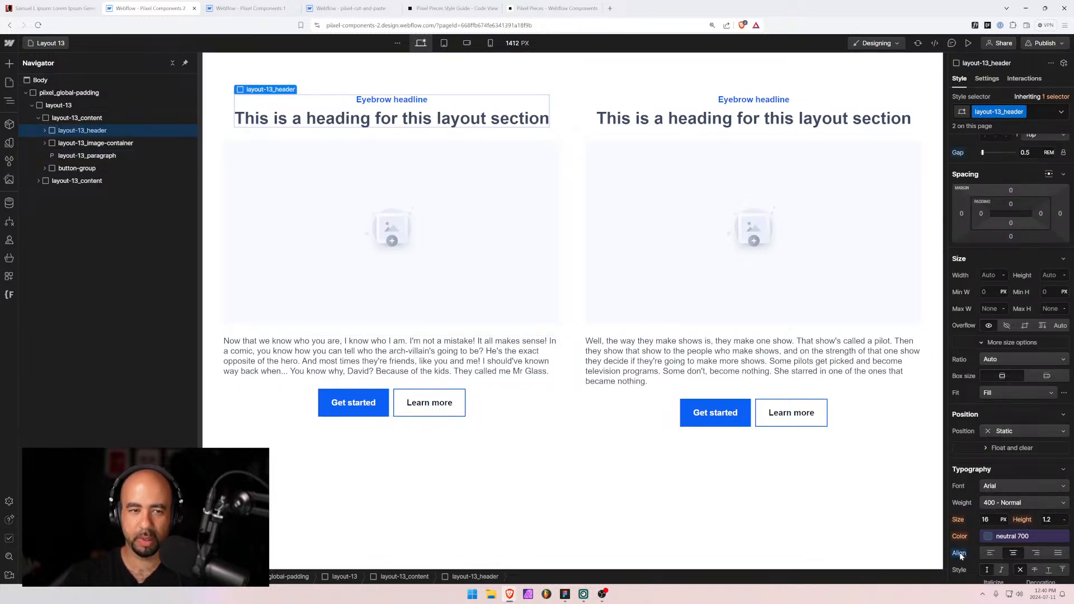
left_click(959, 555, "alt")
Center the text alignment of layout-13_content and preview it at the mobile landscape breakpoint before returning to desktop.
left_click(39, 118)
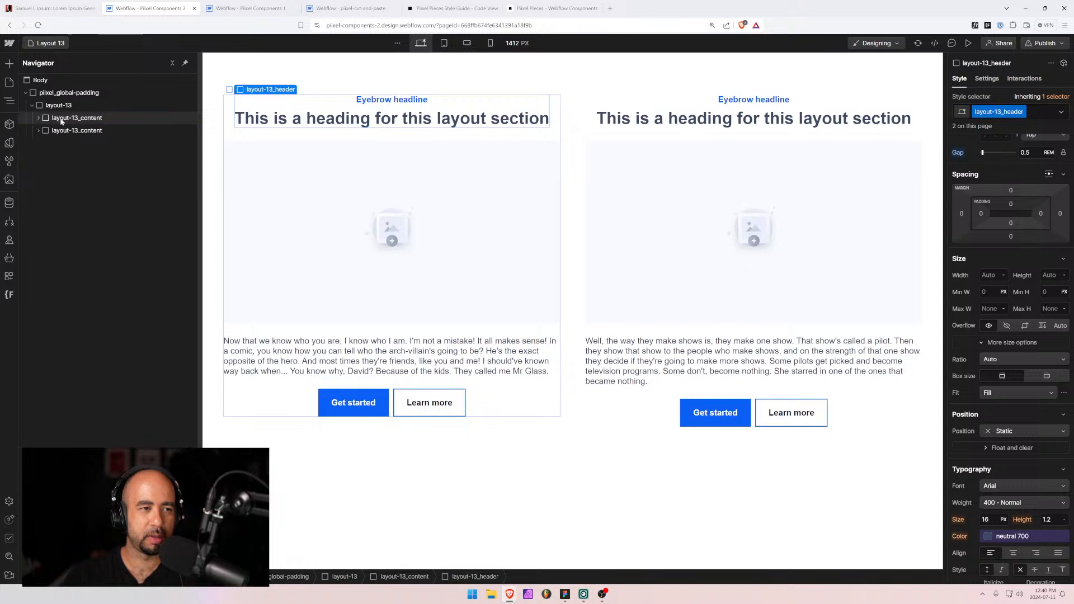
left_click(61, 118)
scroll(1010, 503, "down", 1)
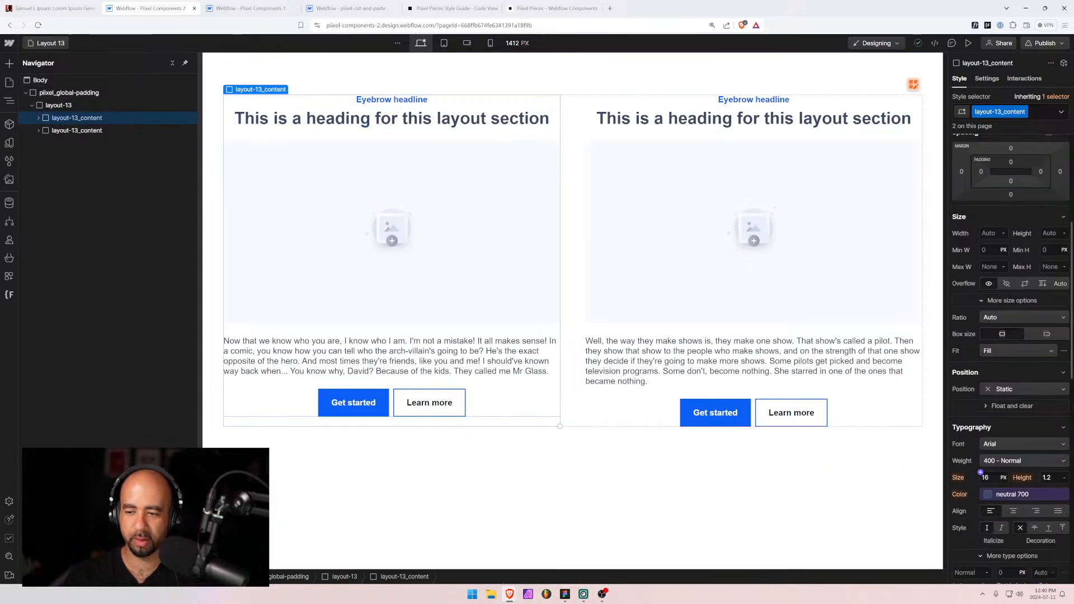
left_click(1013, 512)
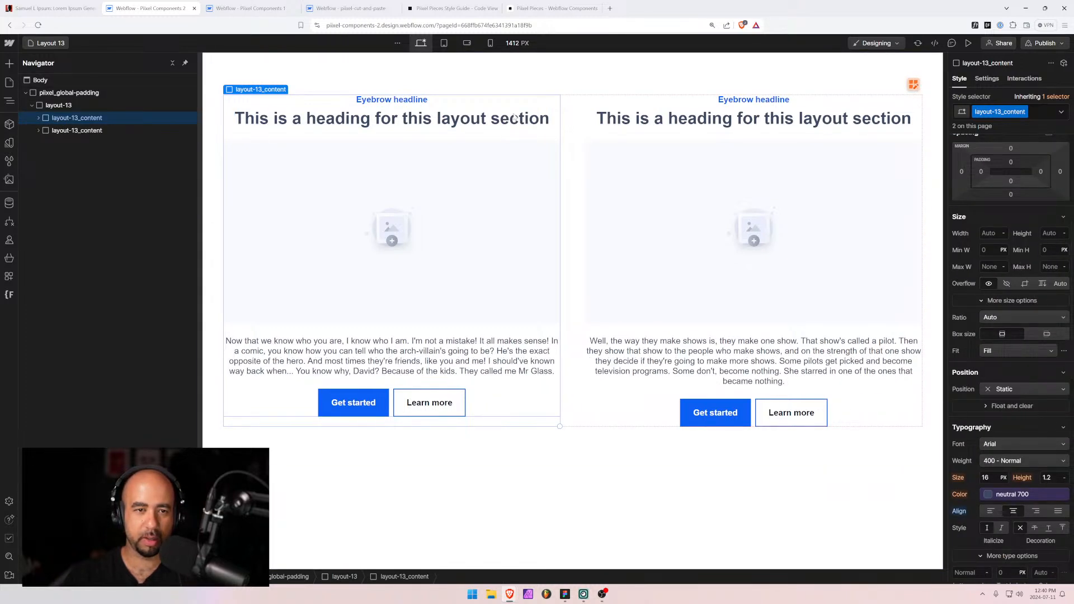
left_click(463, 45)
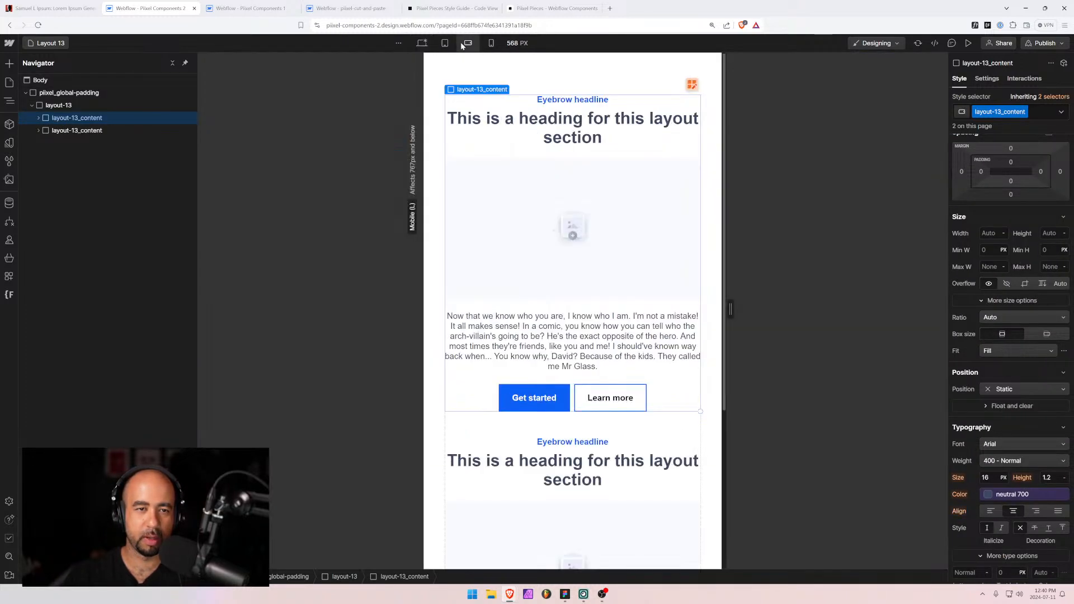
left_click(422, 44)
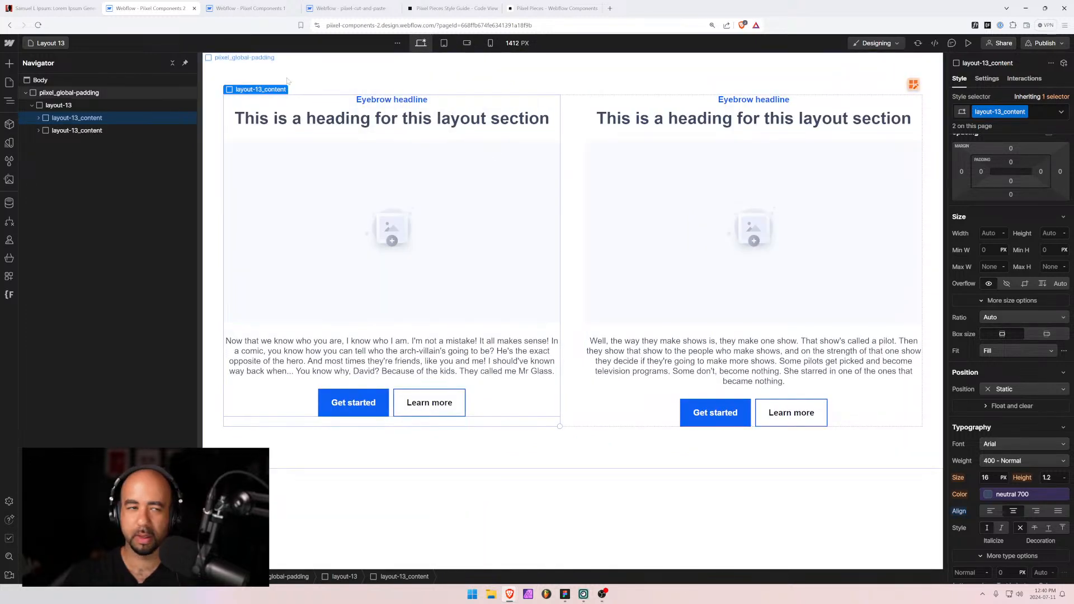
Return to the Layout 14 page and copy the second column's paragraph text from the Full Component Library file in Figma.
left_click(48, 43)
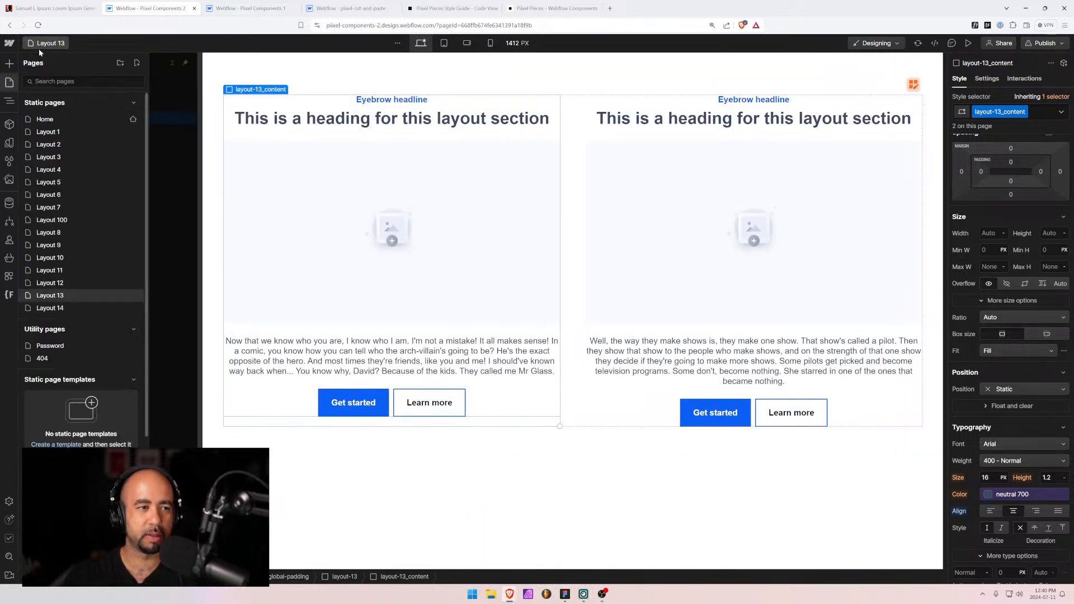
left_click(88, 305)
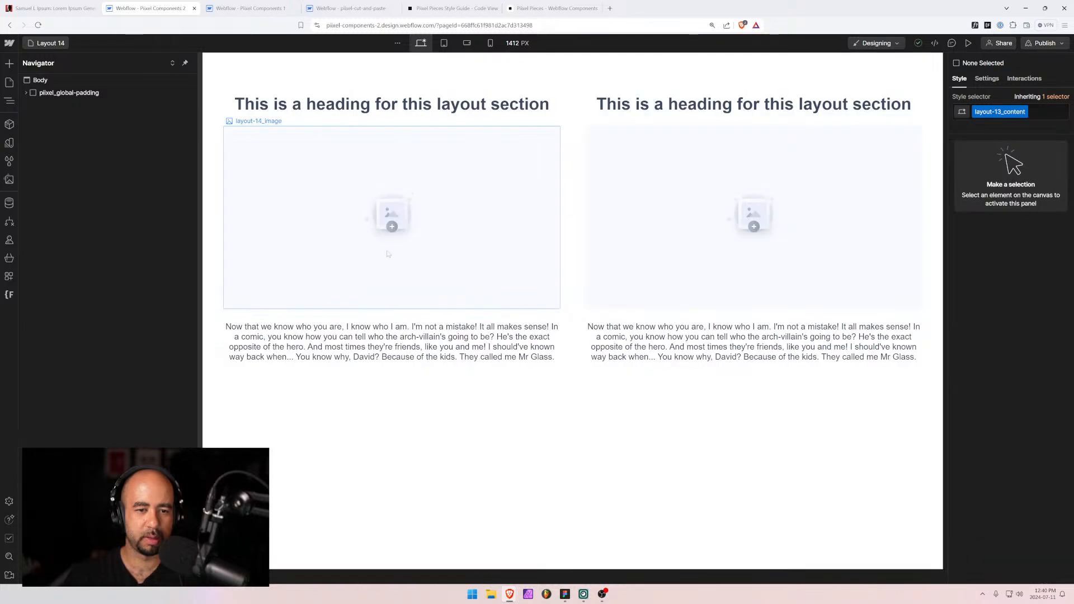
key("alt+Tab")
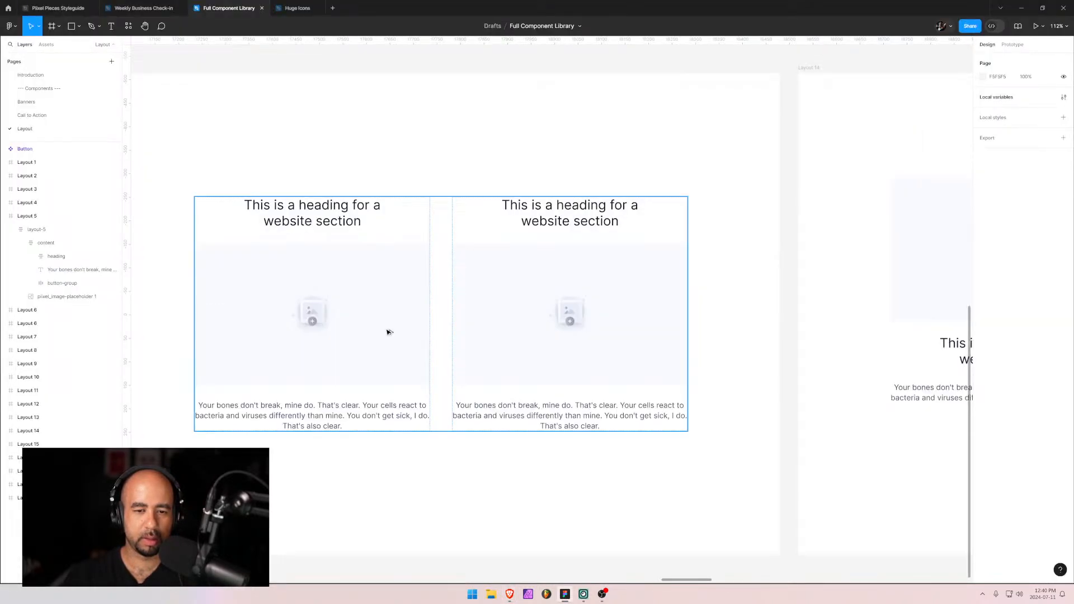
key("alt+Tab")
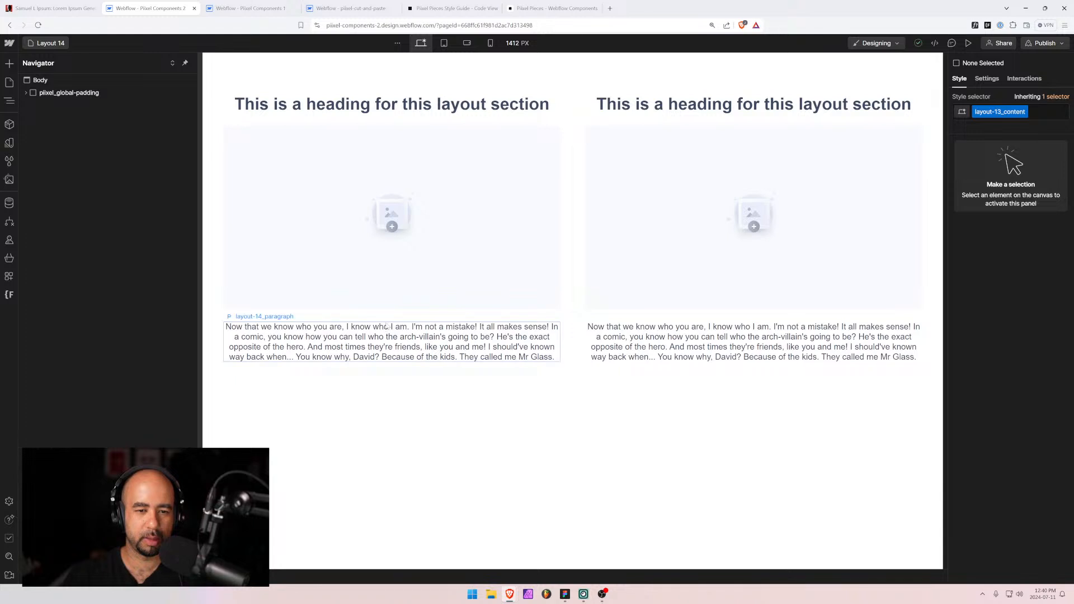
key("alt+Tab")
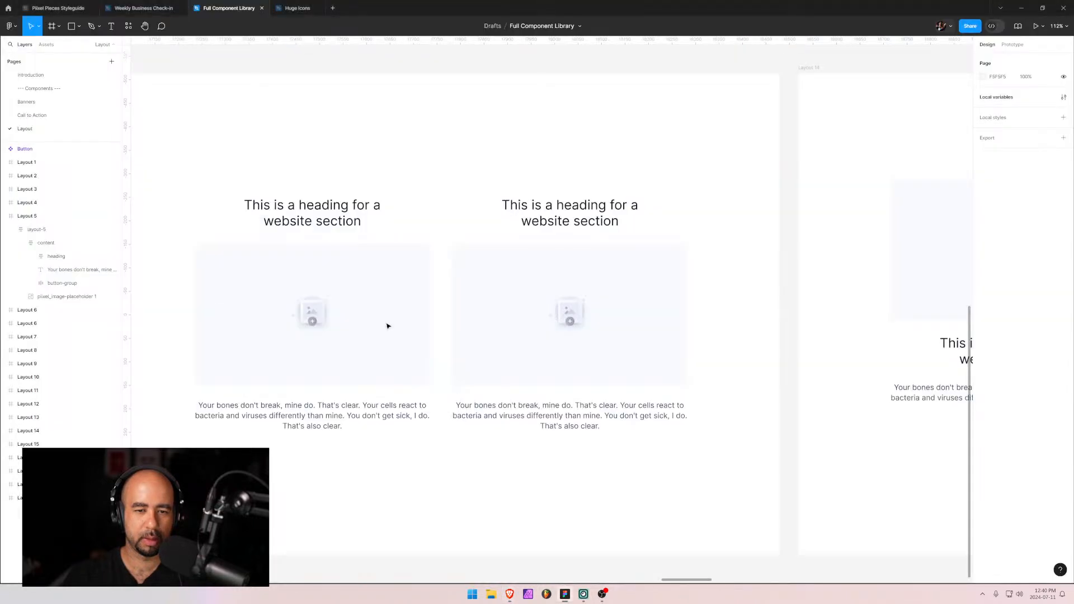
double_click(542, 411)
double_click(542, 411)
key("ctrl+c")
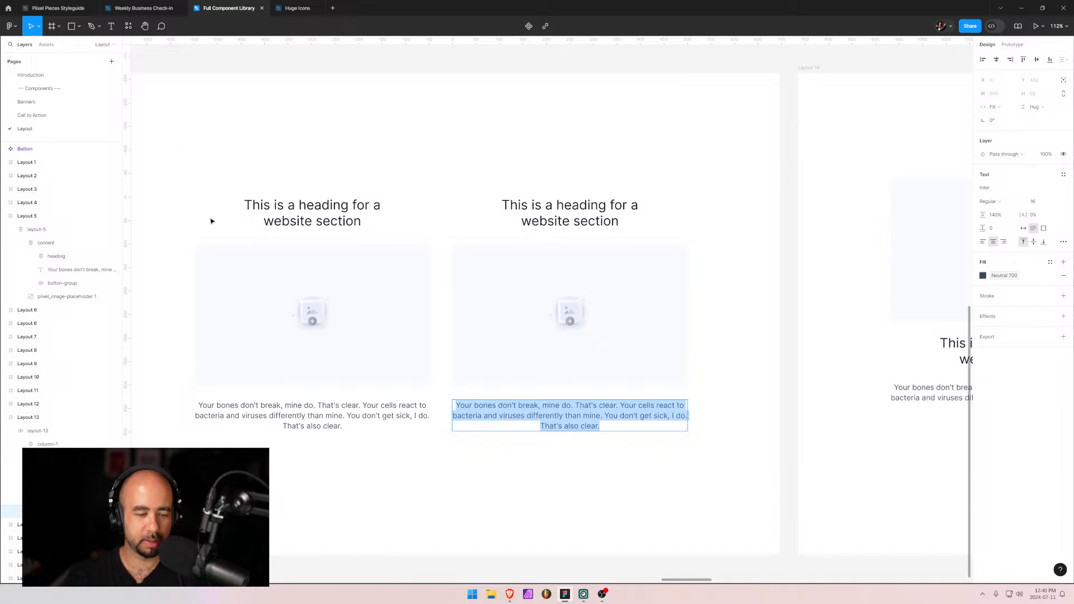
key("alt+Tab")
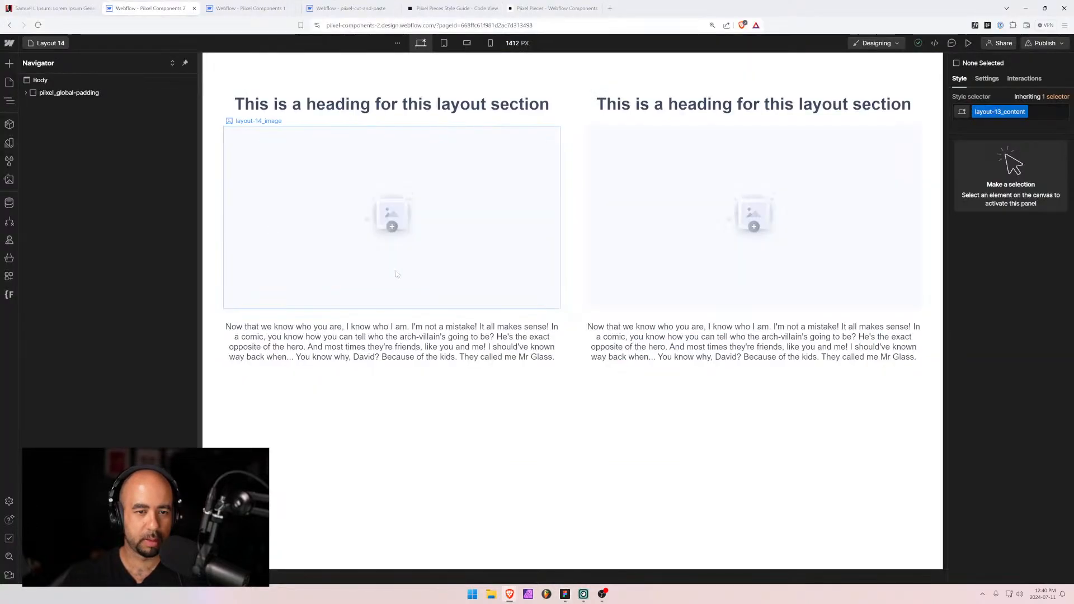
Replace the second column's paragraph text in Webflow with the copied "Your bones don't break, mine do." text.
left_click(694, 347)
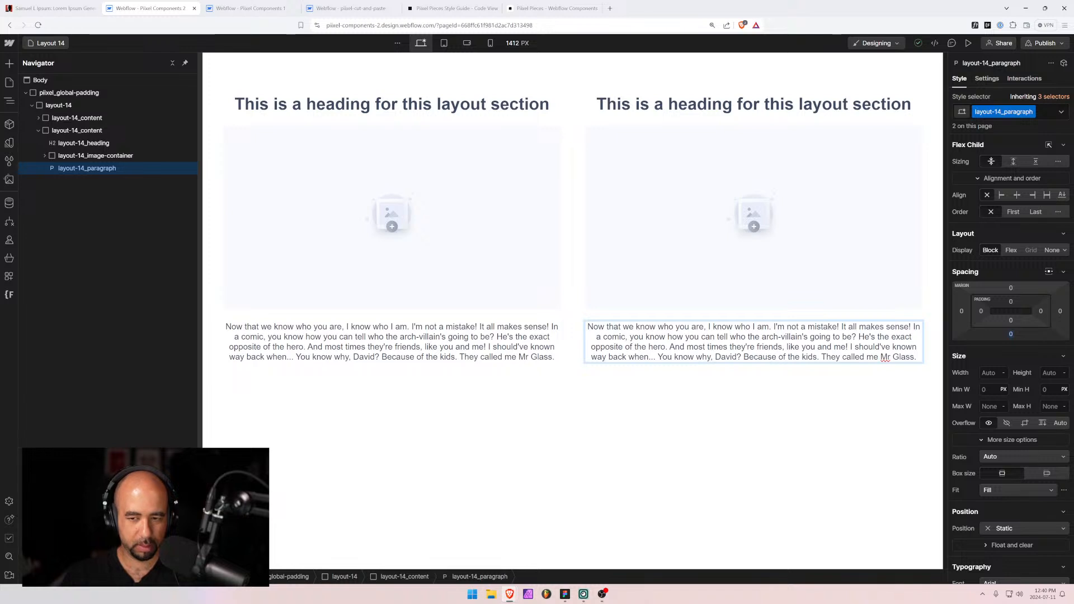
key("ctrl+a")
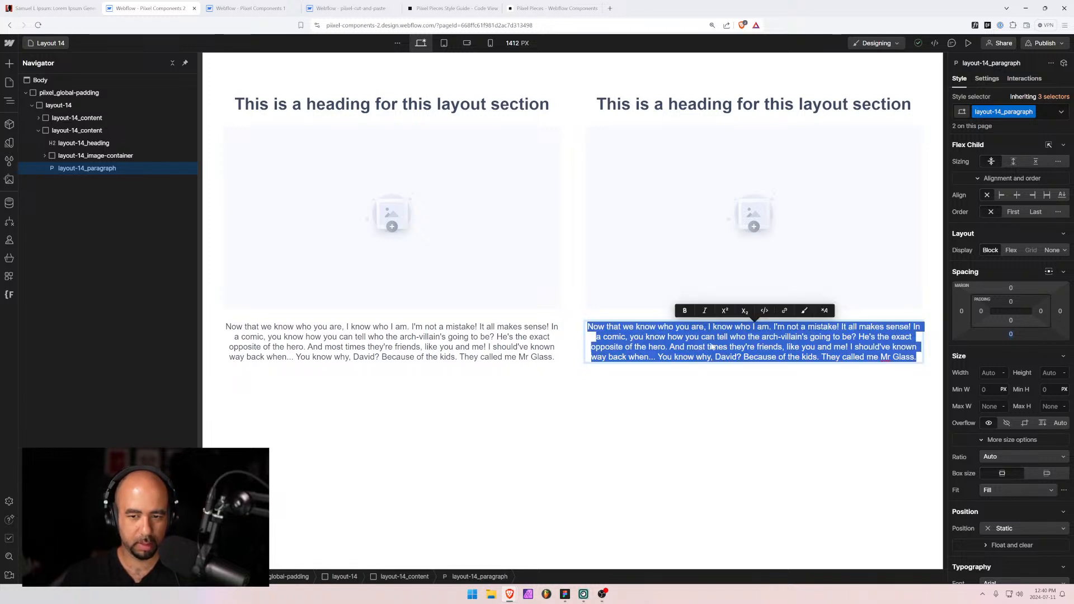
key("ctrl+v")
Shorten the first column's paragraph by deleting everything after "He's the exact opposite of the hero.".
left_click(440, 346)
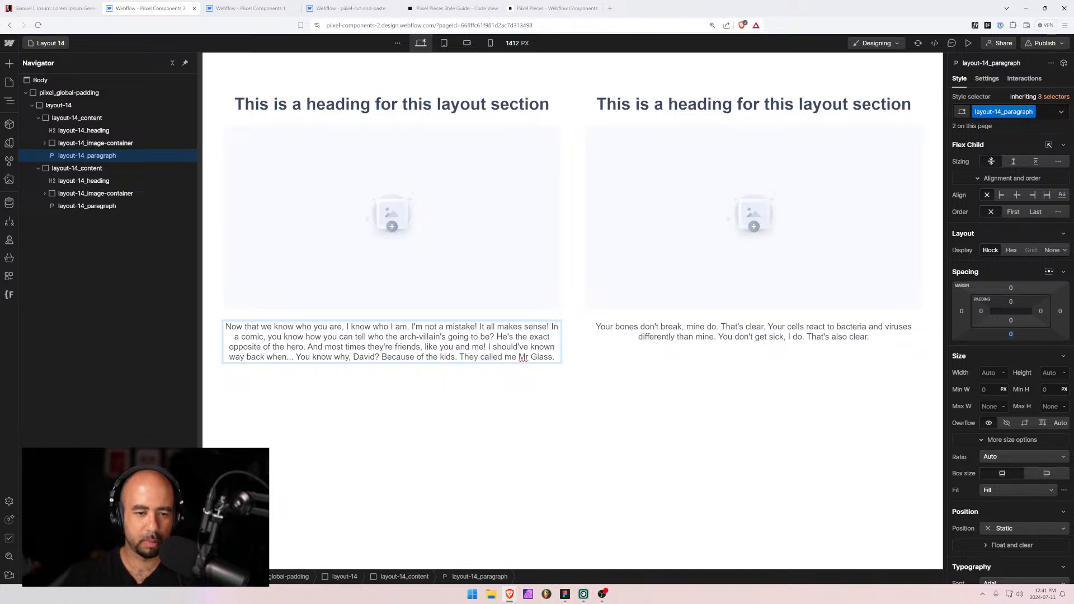
left_click_drag(307, 347, 553, 360)
key("BackSpace")
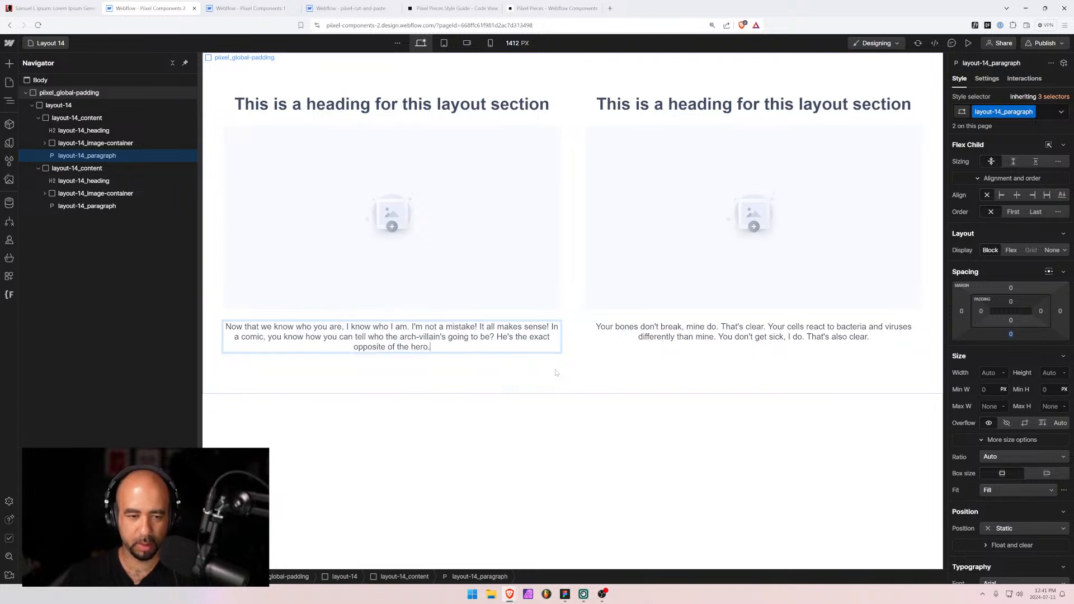
left_click(554, 372)
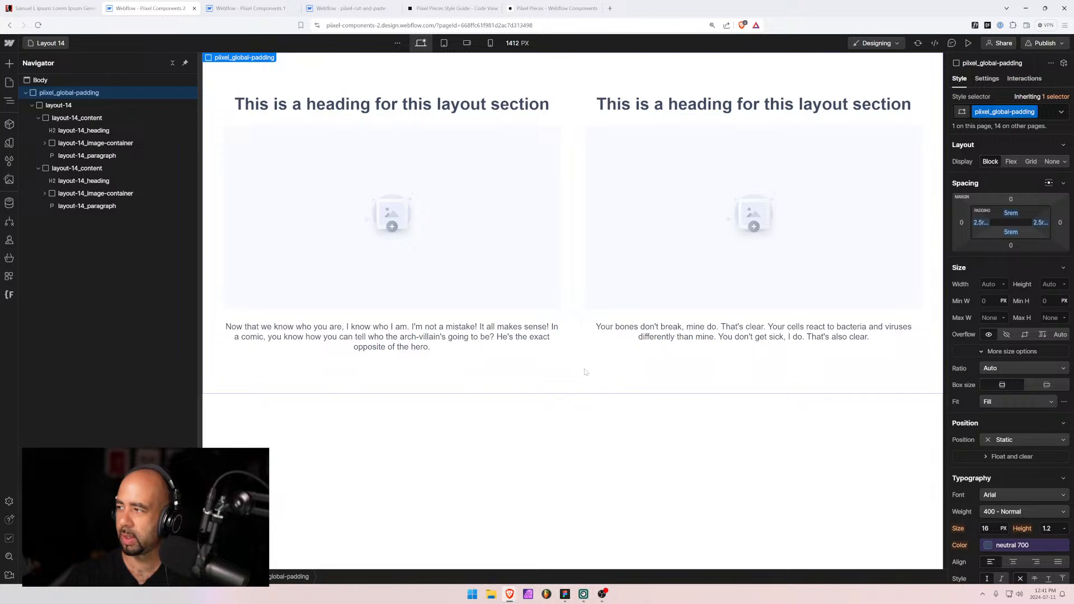
Preview the finished Layout 14 section at the mobile and tablet breakpoints and return to desktop.
left_click(555, 109)
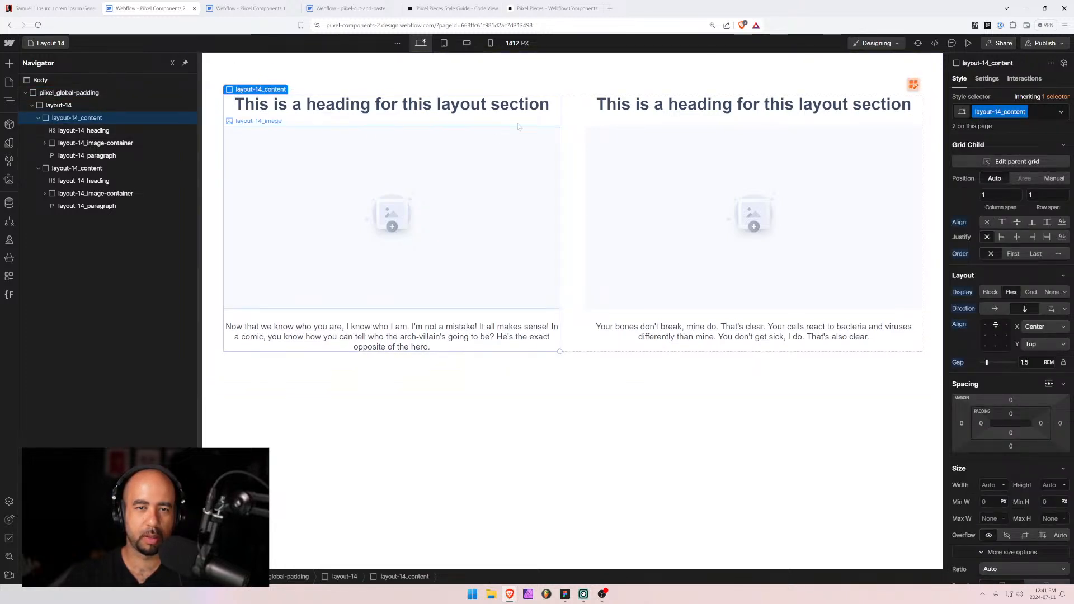
left_click(70, 93)
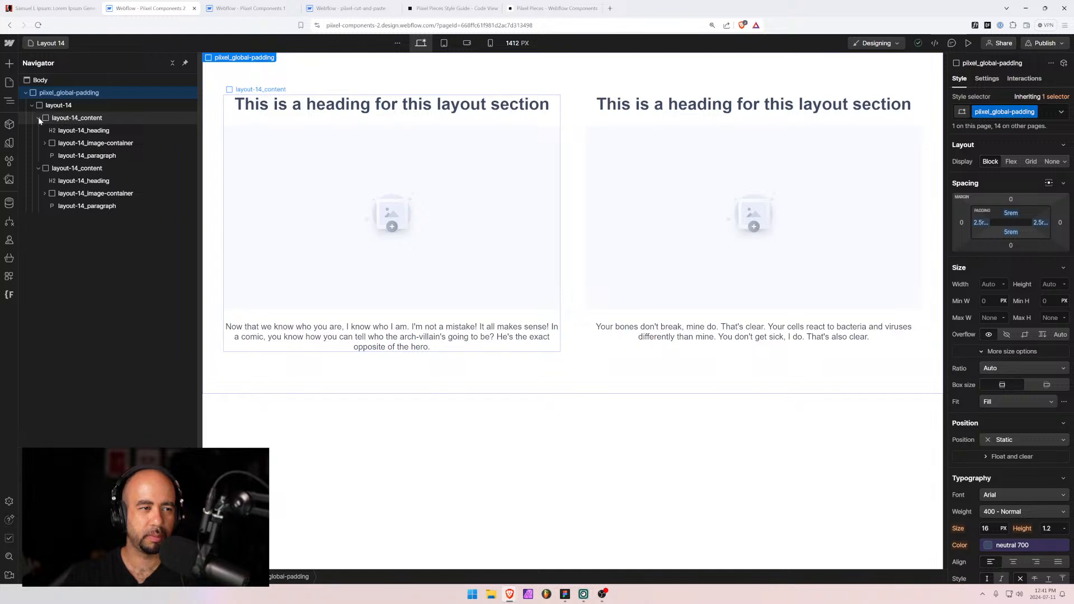
left_click(38, 117)
left_click(32, 105)
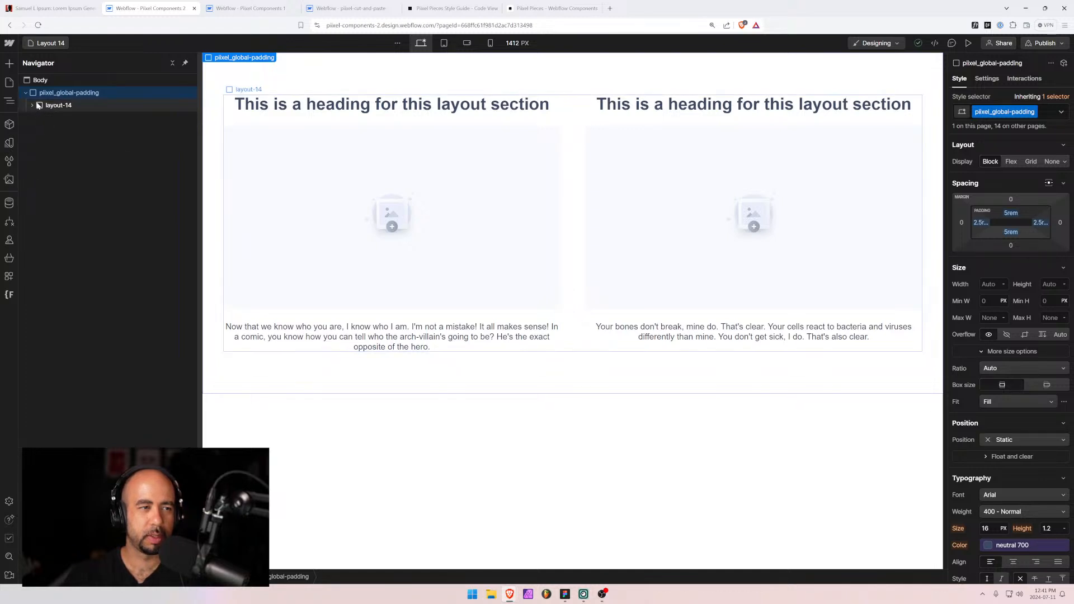
left_click(464, 46)
left_click(491, 45)
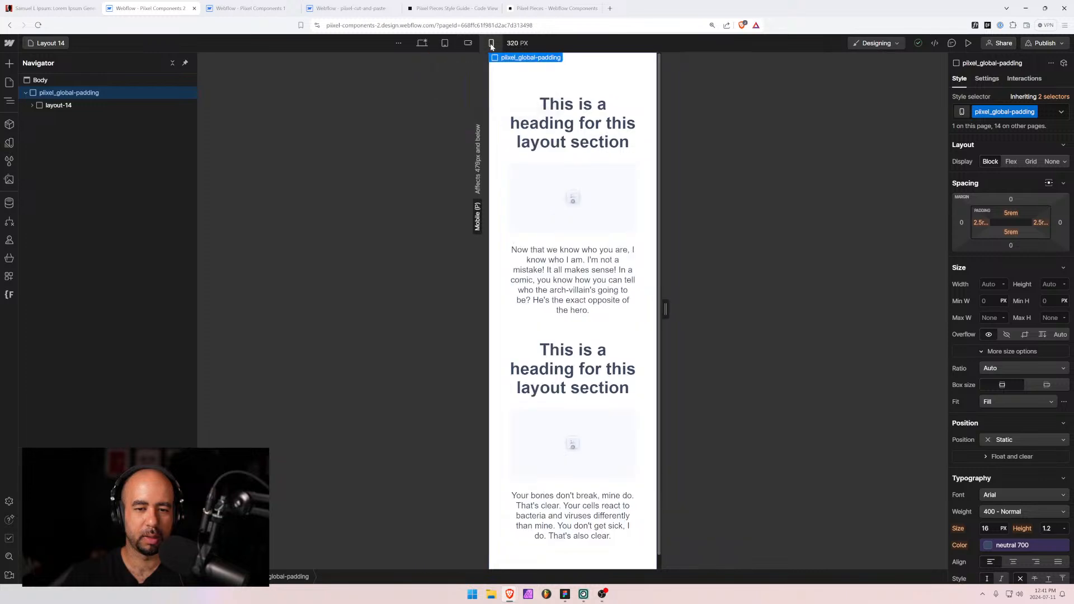
left_click(445, 43)
left_click(422, 43)
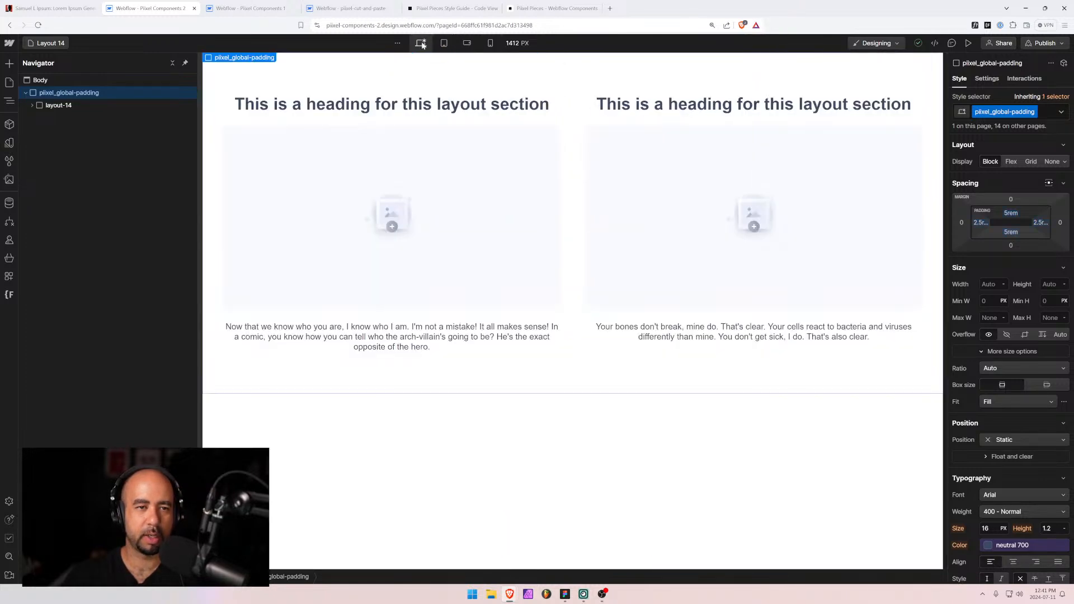
Duplicate the Layout 14 page and create the copy under the name Layout 15.
left_click(49, 43)
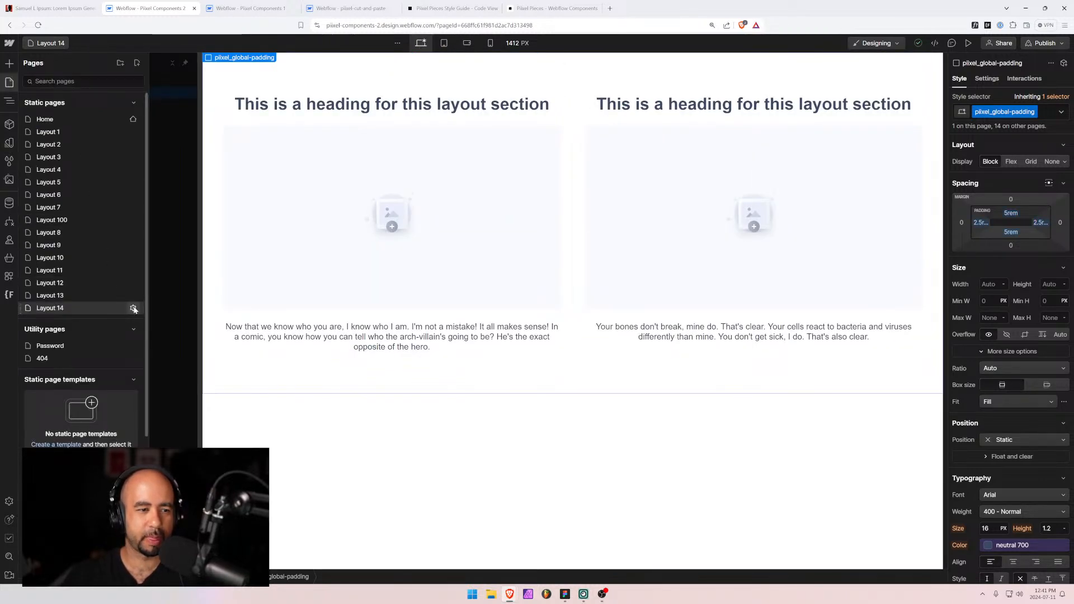
left_click(133, 309)
left_click(400, 62)
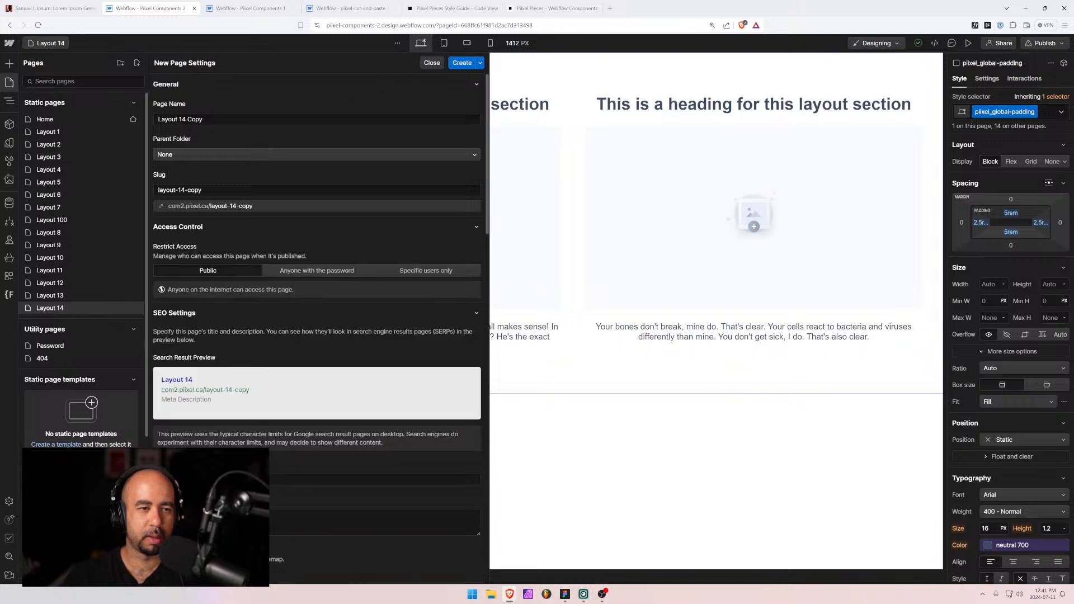
left_click_drag(181, 119, 202, 119)
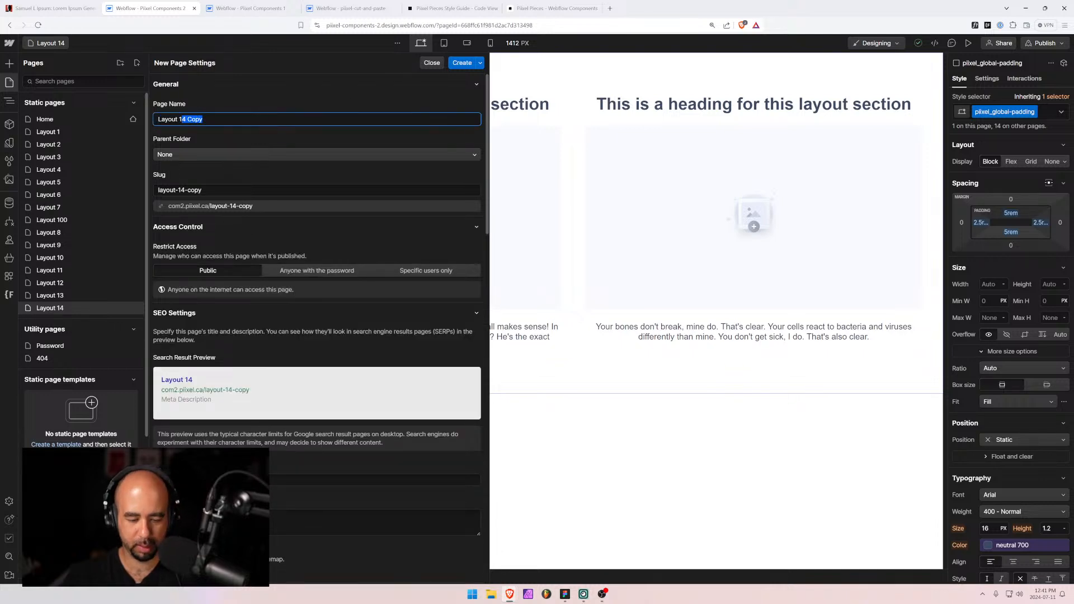
type("5")
left_click(325, 91)
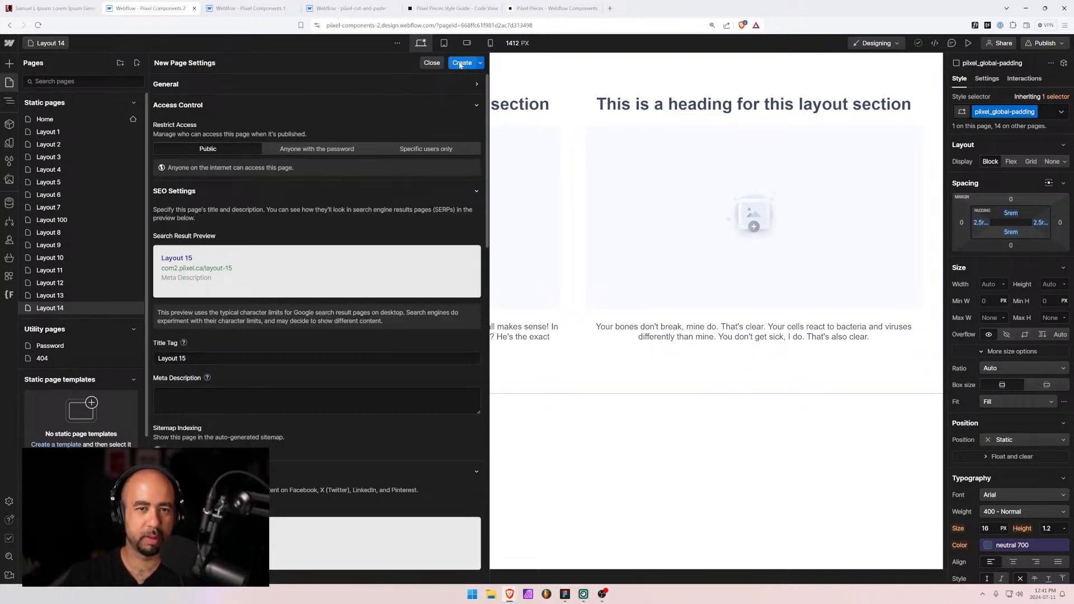
scroll(297, 265, "down", 4)
scroll(385, 169, "up", 4)
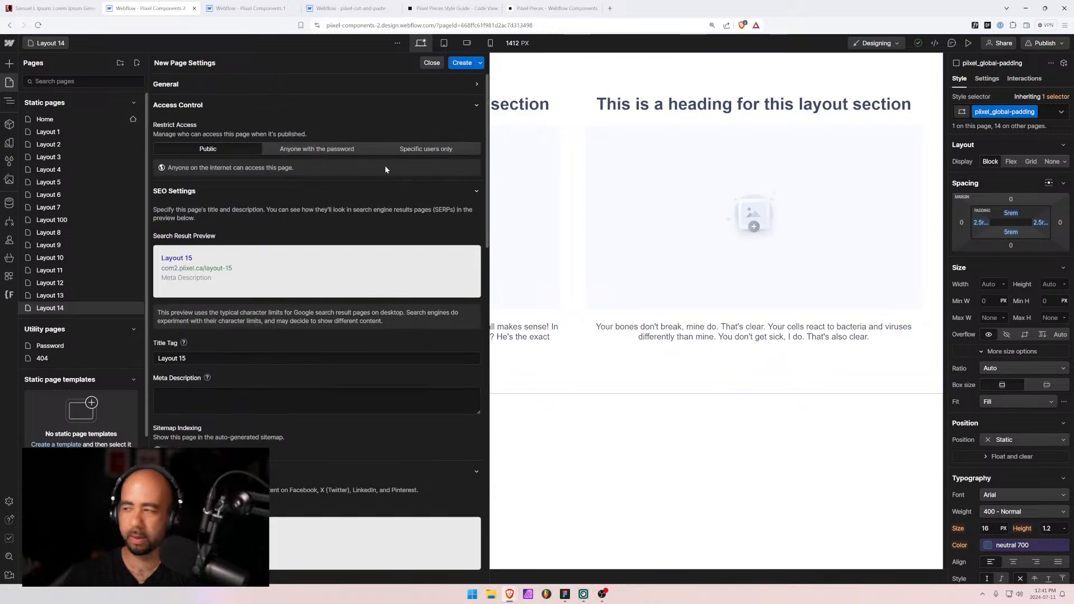
left_click(459, 62)
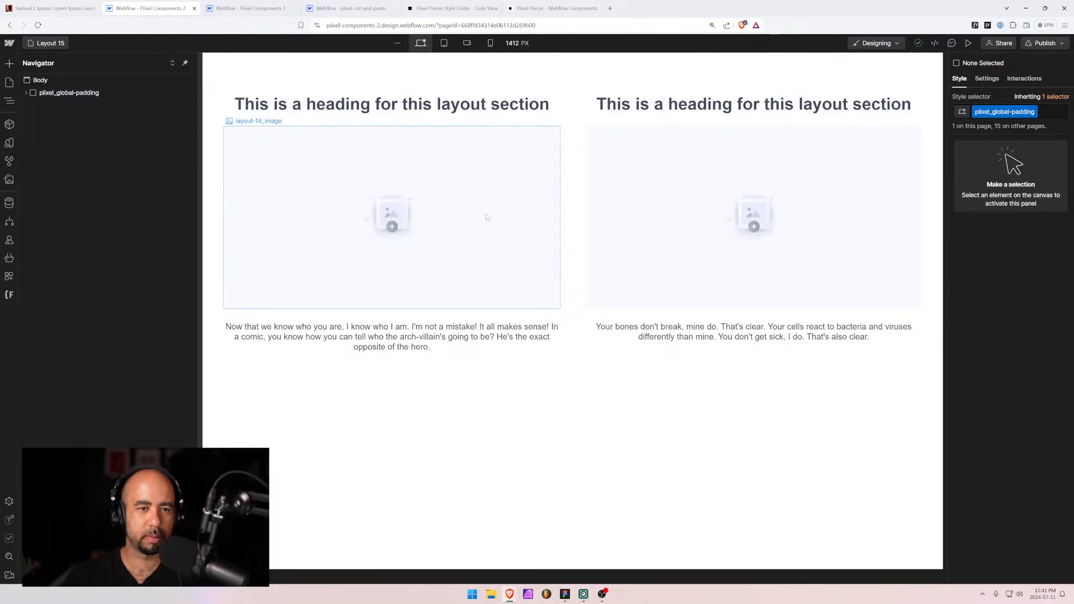
Switch to Figma and examine the next two-column design with images above the headings, then return to Webflow.
left_click(224, 134)
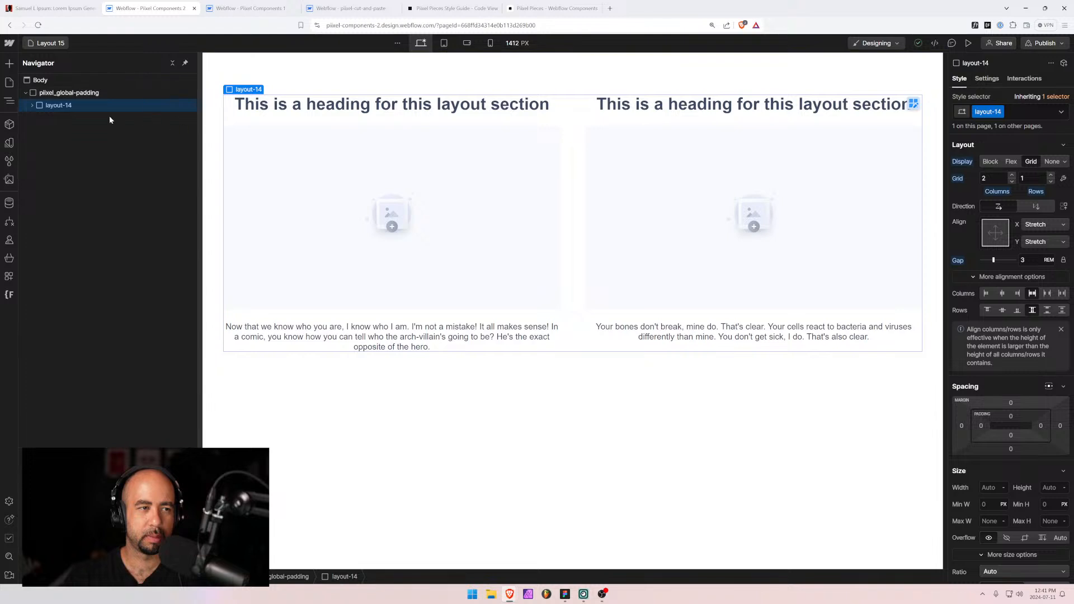
key("alt+Tab")
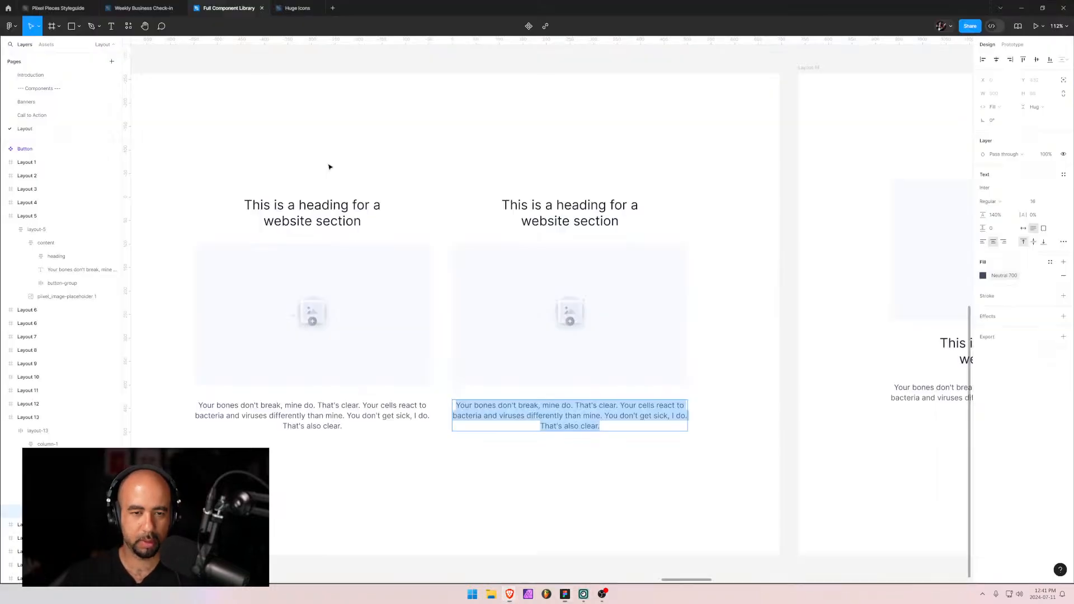
key("ctrl+x")
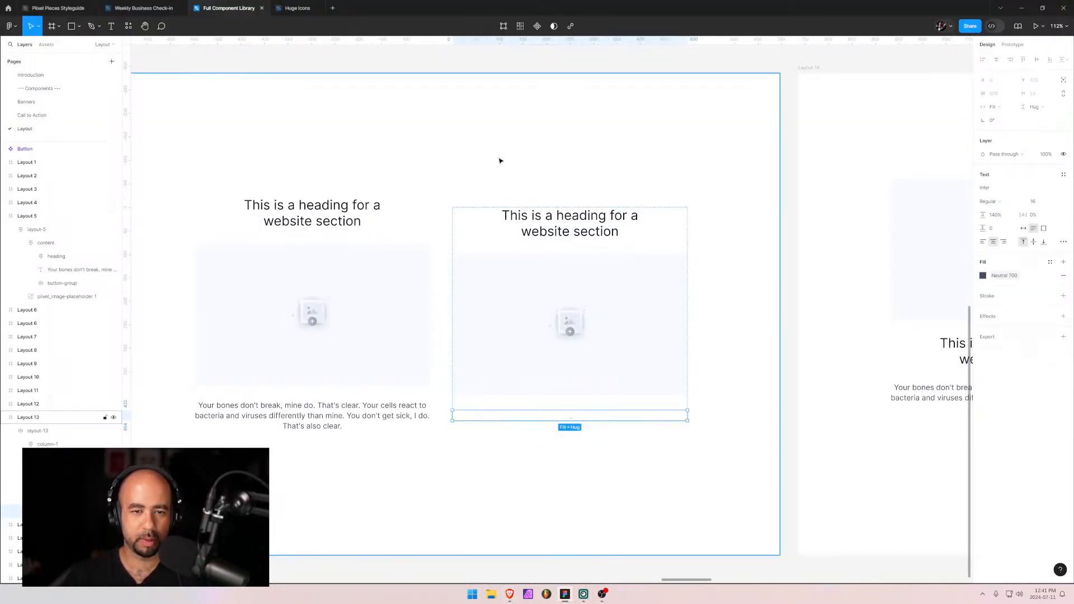
key("ctrl+z")
key("Escape")
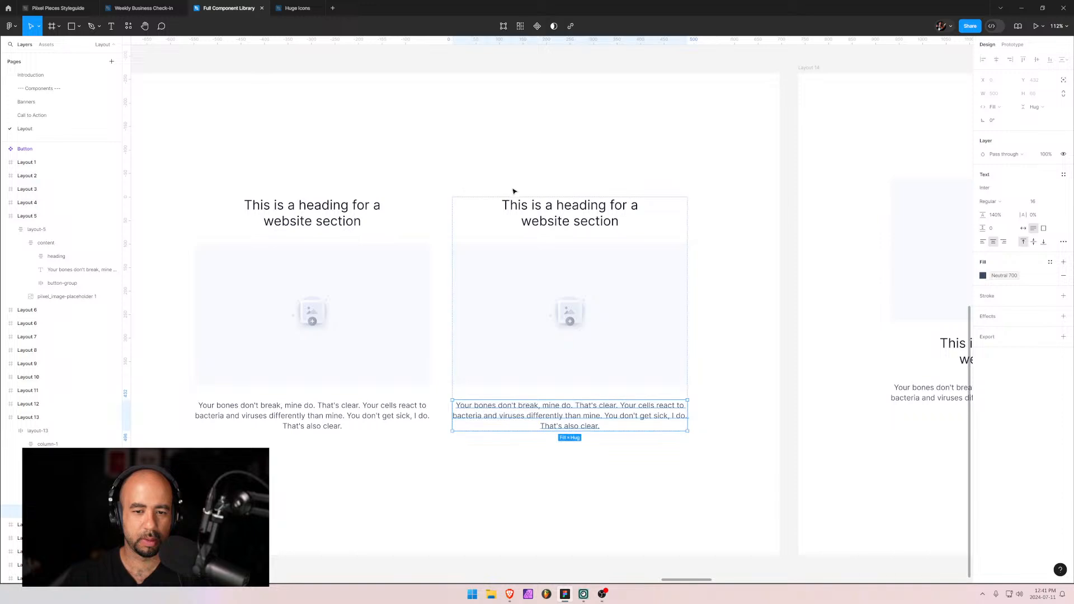
scroll(513, 190, "right", 10)
left_click_drag(534, 146, 480, 167)
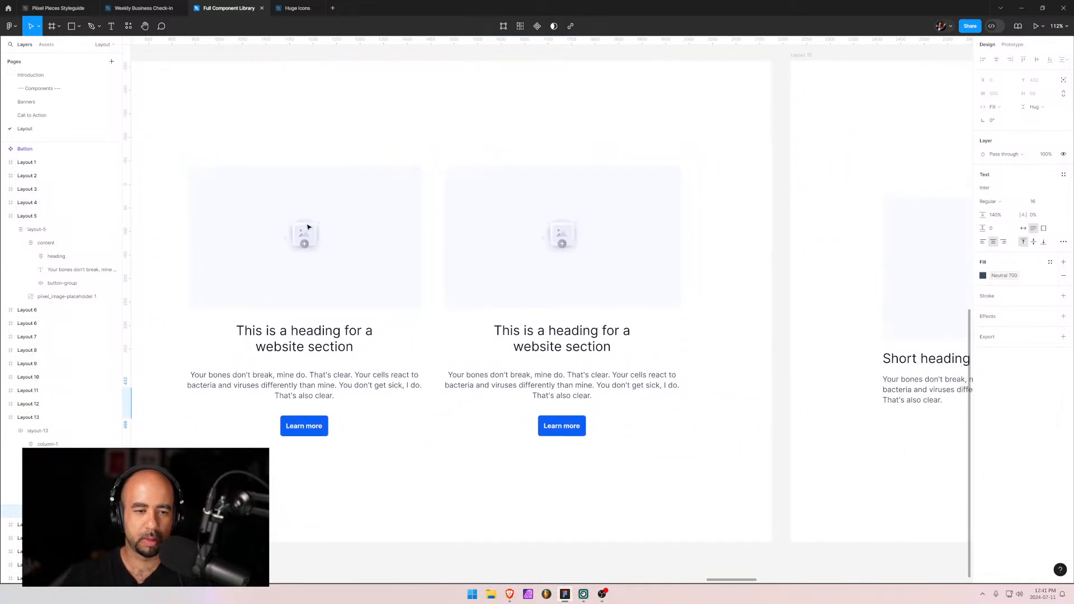
key("alt+Tab")
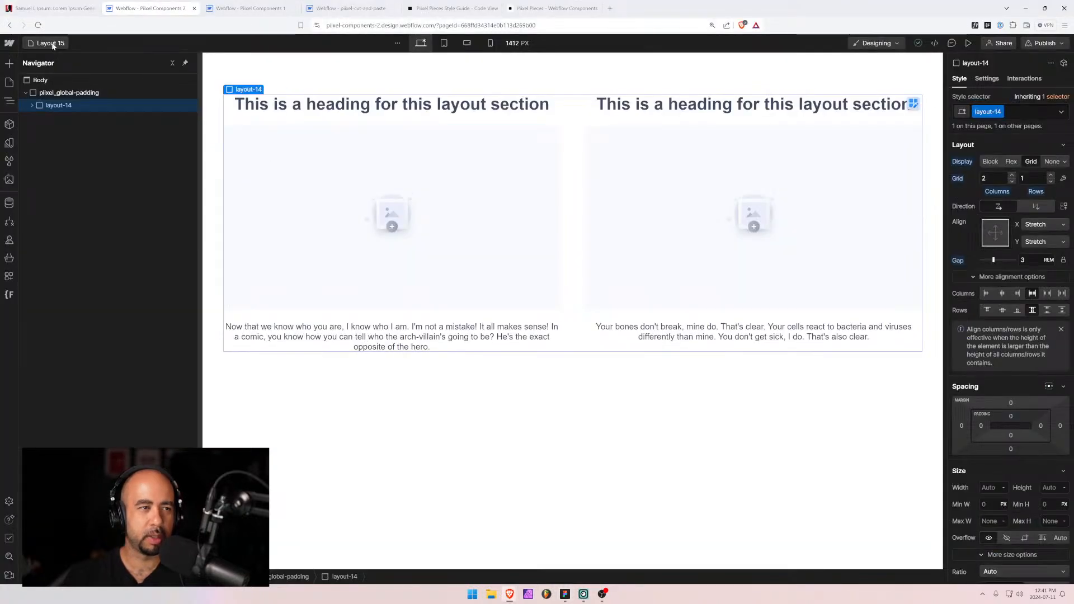
Open the Layout 13 page and select its whole layout-13 section.
left_click(50, 43)
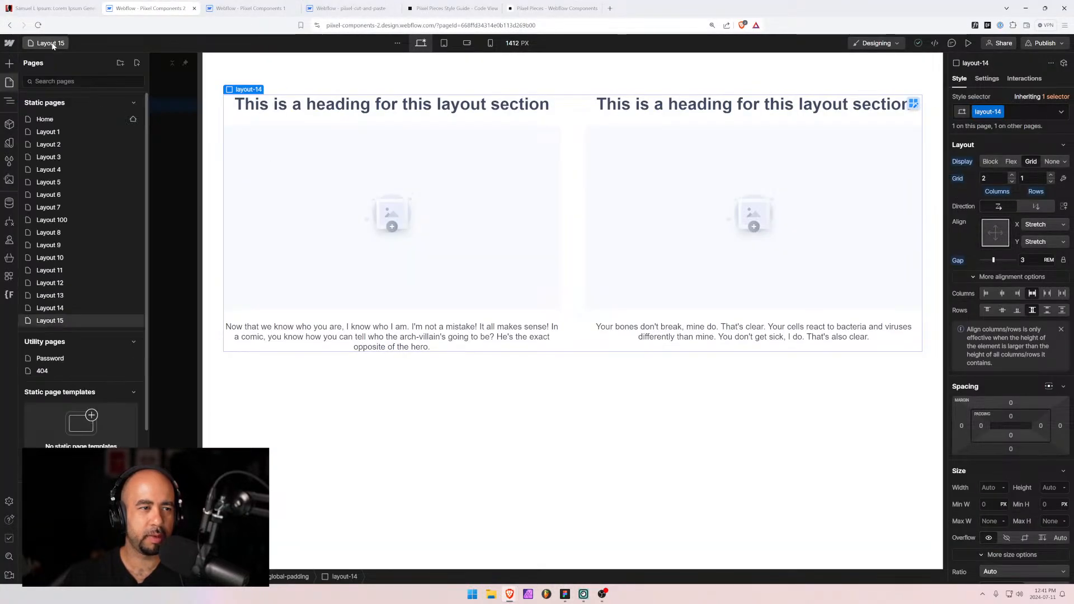
left_click(66, 308)
left_click(53, 43)
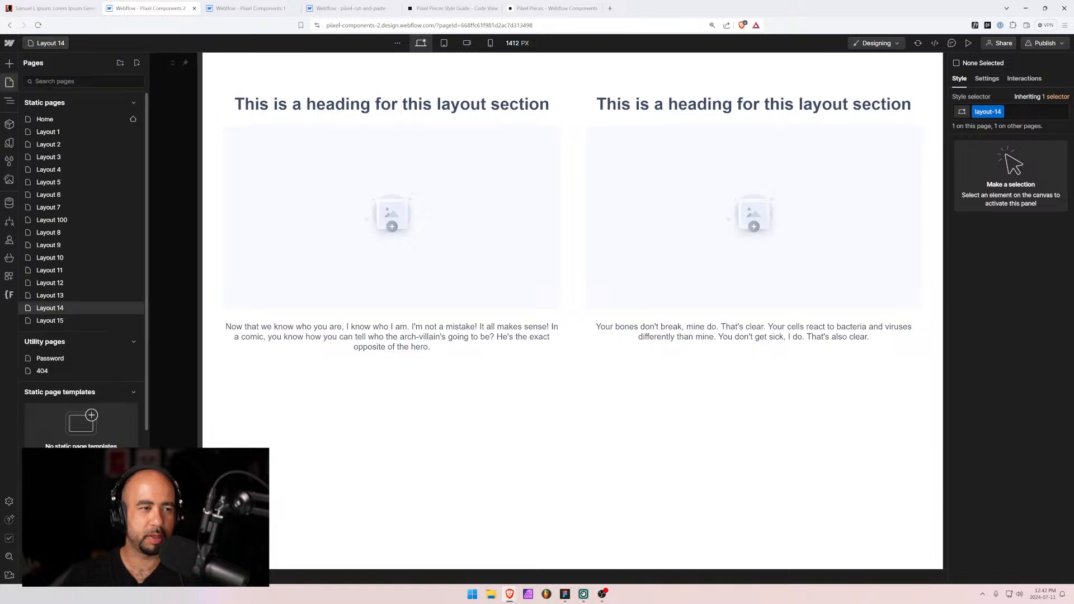
left_click(52, 295)
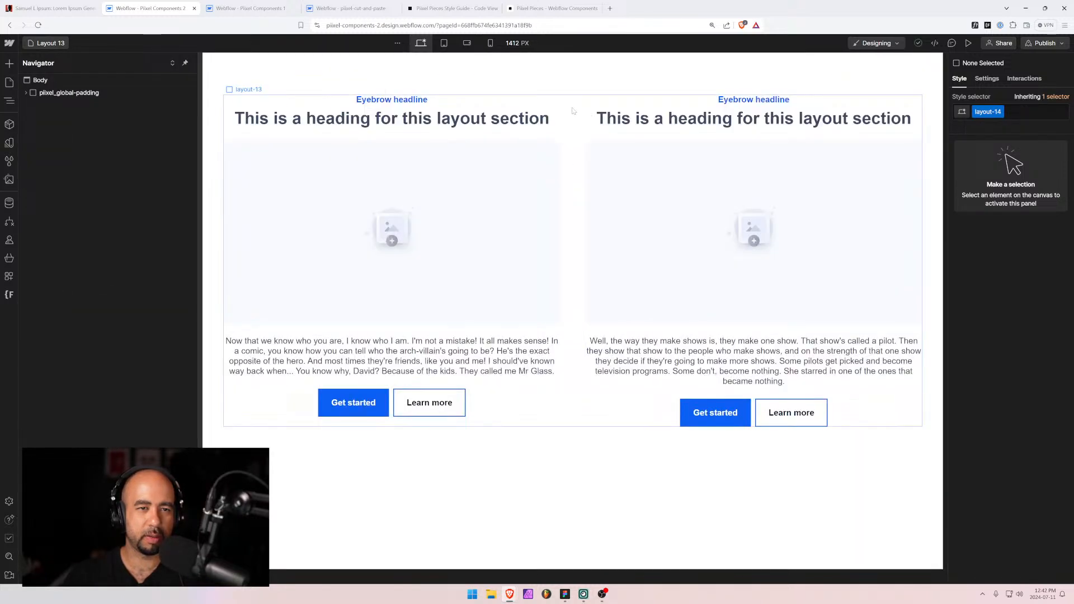
left_click(573, 111)
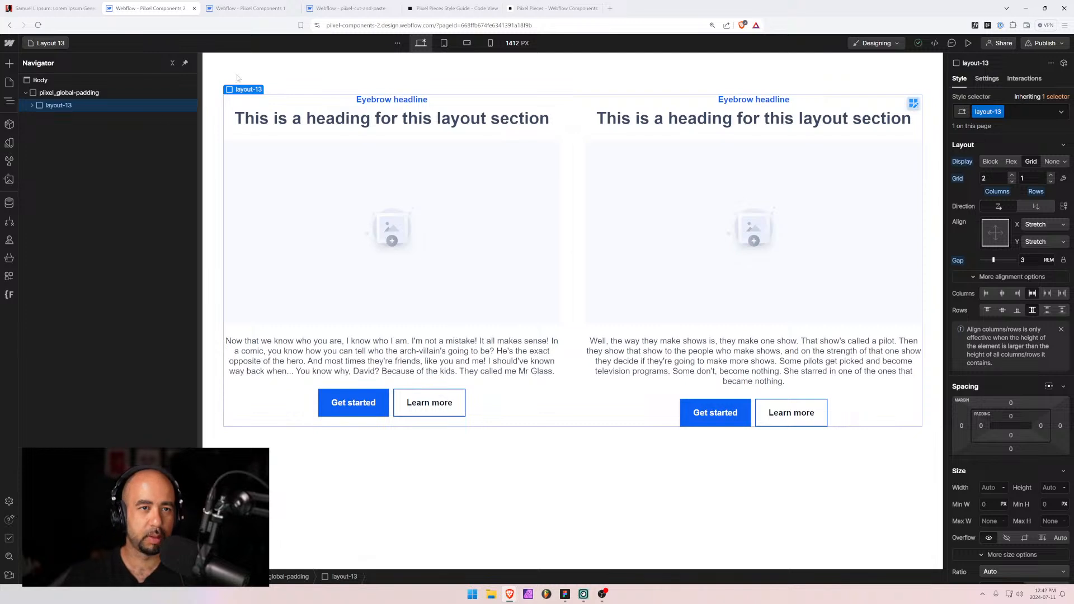
Switch to the cut-and-paste Webflow project, rename its layout-14 class folder to layout-15 and save the changes.
left_click(356, 9)
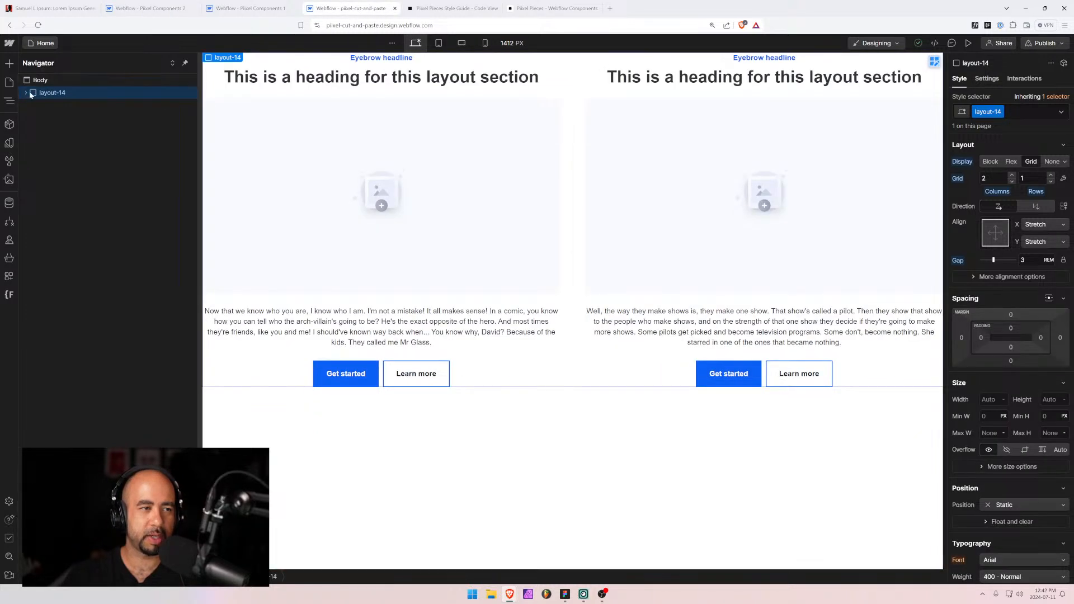
left_click(8, 294)
left_click(56, 233)
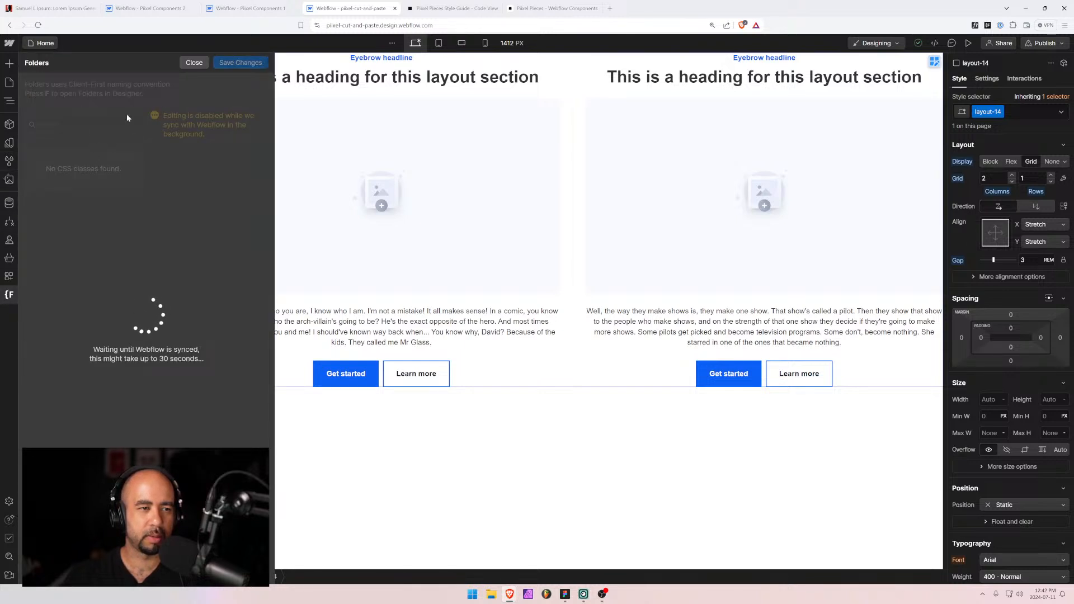
left_click(122, 161)
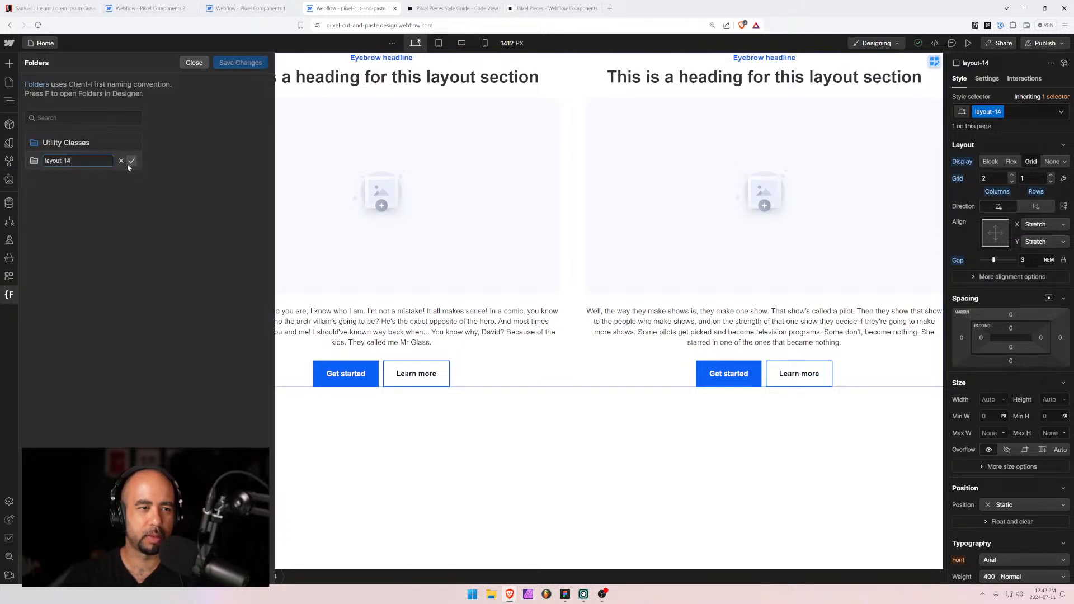
key("BackSpace")
type("5")
key("Return")
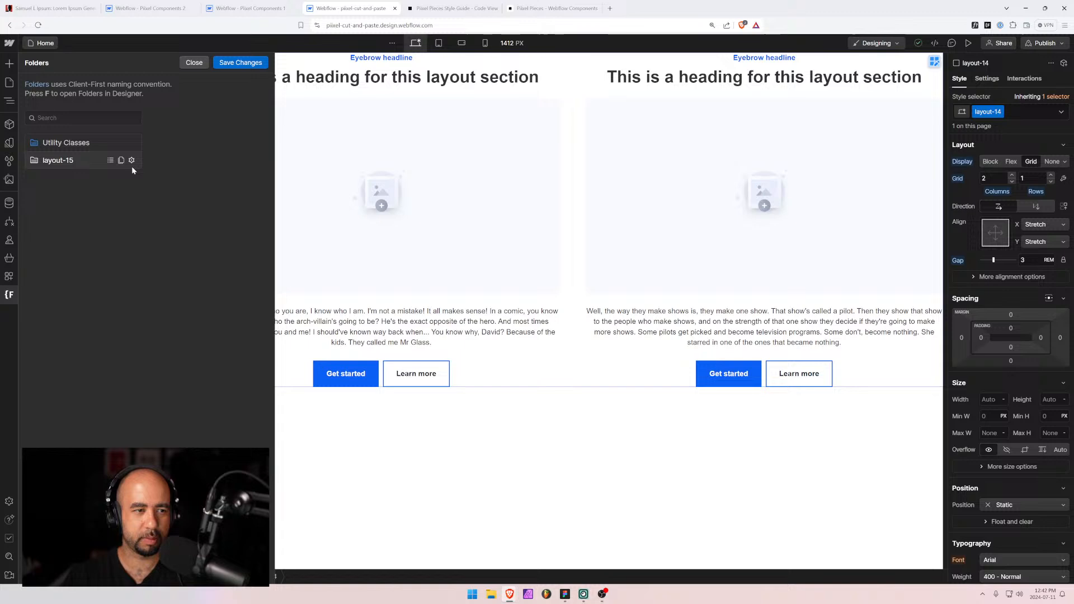
left_click(251, 68)
left_click(629, 343)
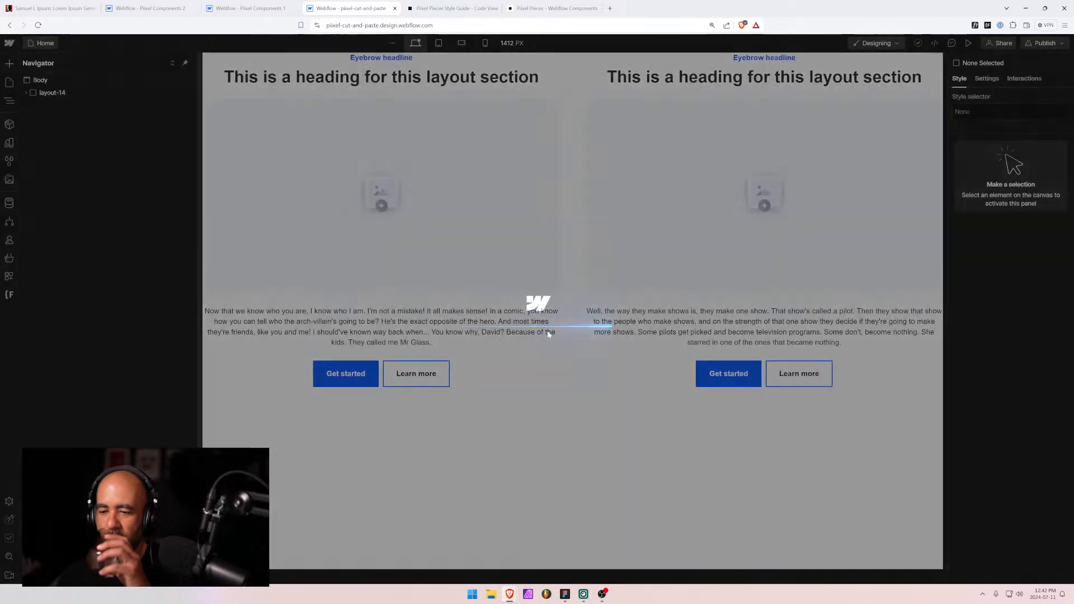
Rename the section's root class from layout-14 to layout-15.
left_click(688, 92)
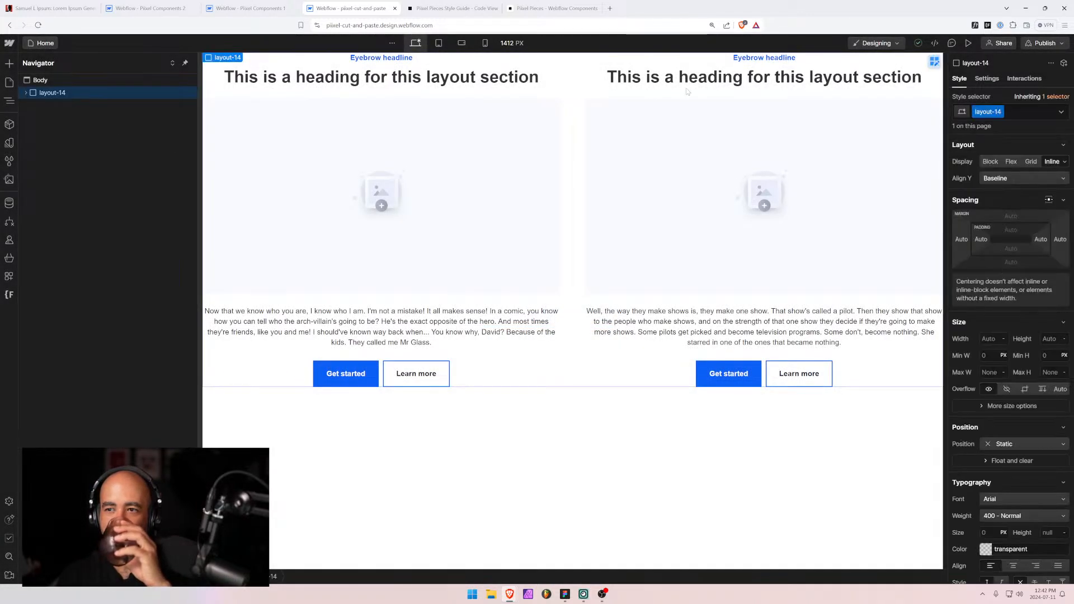
left_click(996, 112)
left_click(992, 125)
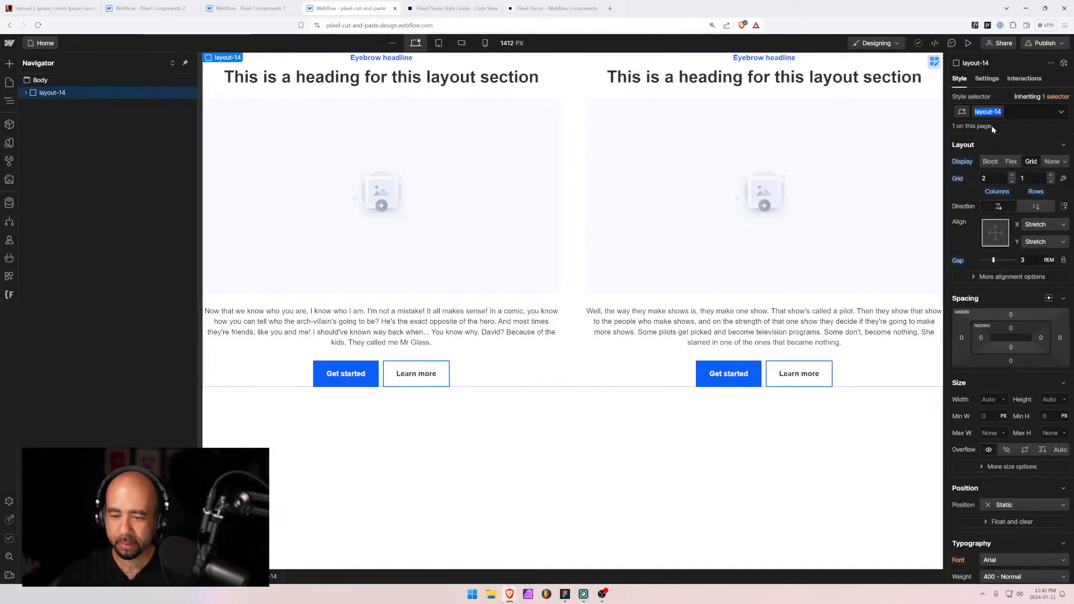
type("layout-1")
key("Return")
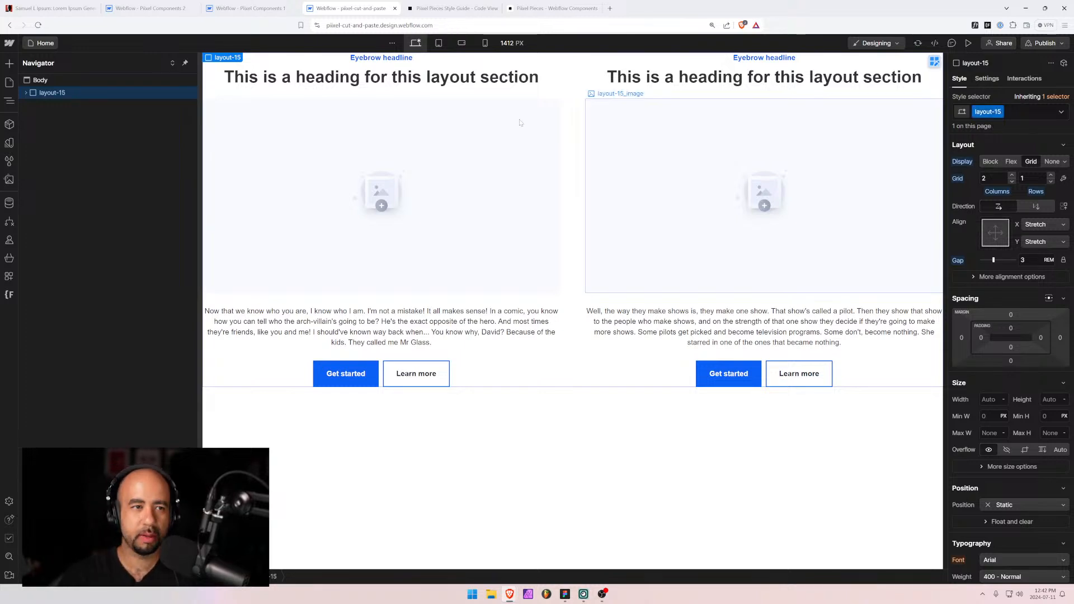
Replace the section inside the global-padding wrapper on the Layout 13 page with the renamed layout-15 section.
left_click(148, 8)
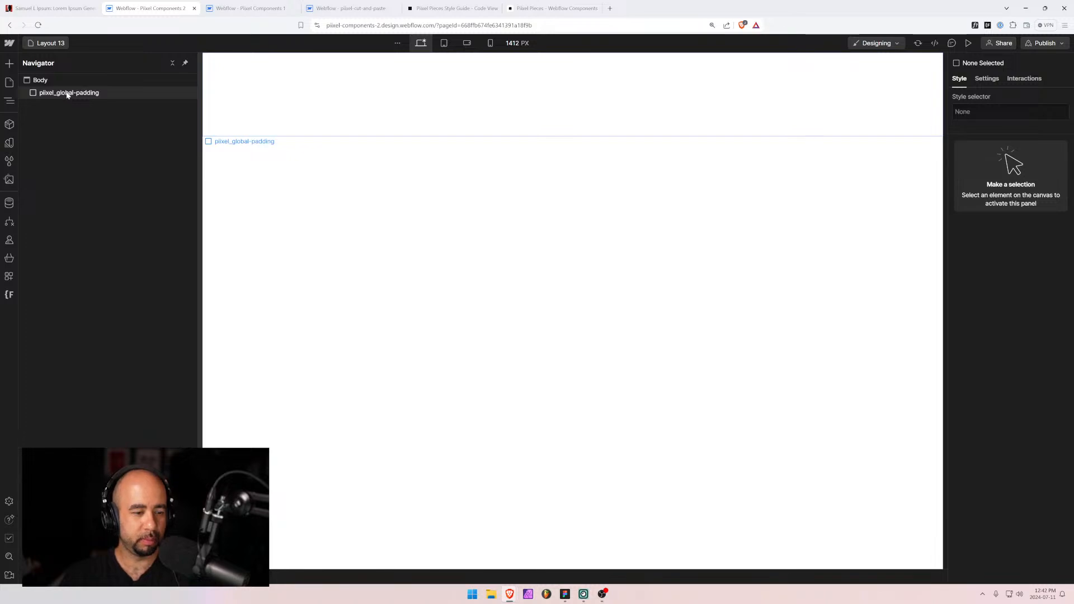
left_click(65, 93)
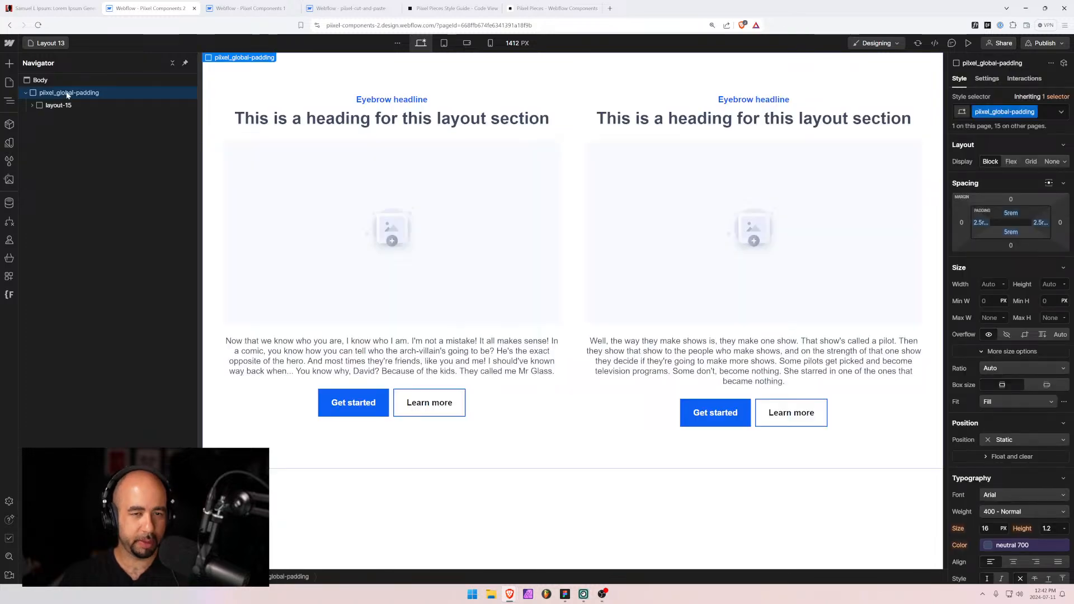
Examine the typography and alignment settings of layout-15_content, layout-15_paragraph and layout-15_header.
left_click(498, 136)
scroll(1002, 405, "down", 5)
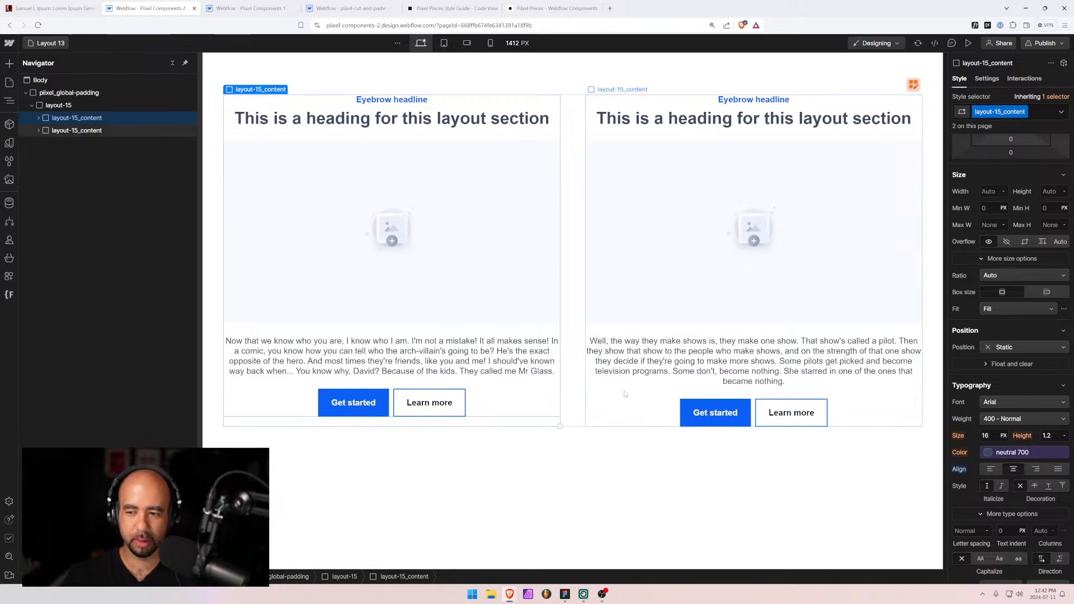
left_click(468, 364)
scroll(1020, 510, "down", 10)
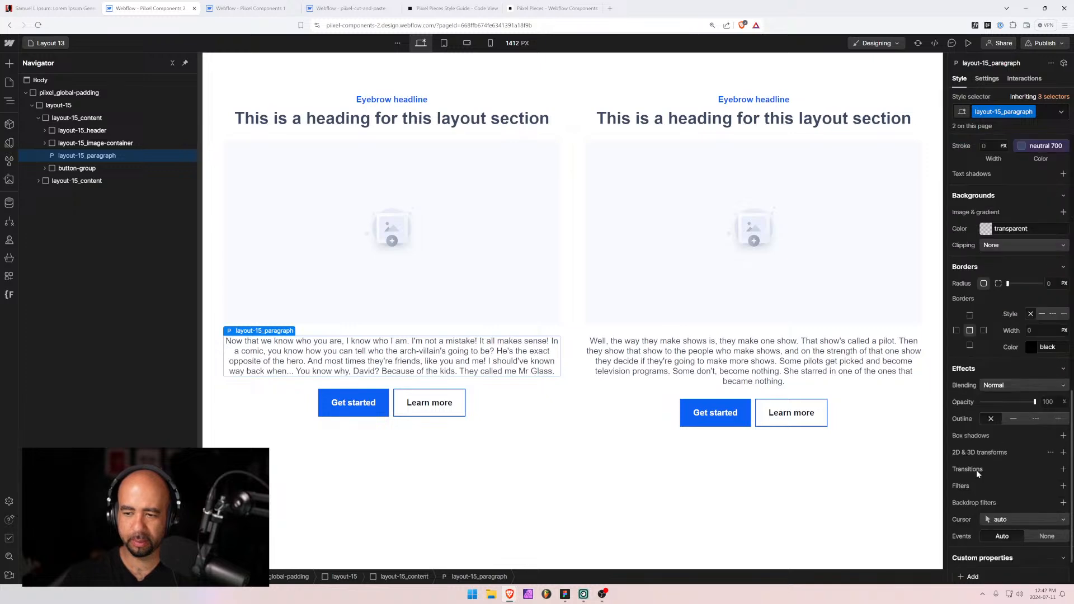
scroll(976, 470, "up", 10)
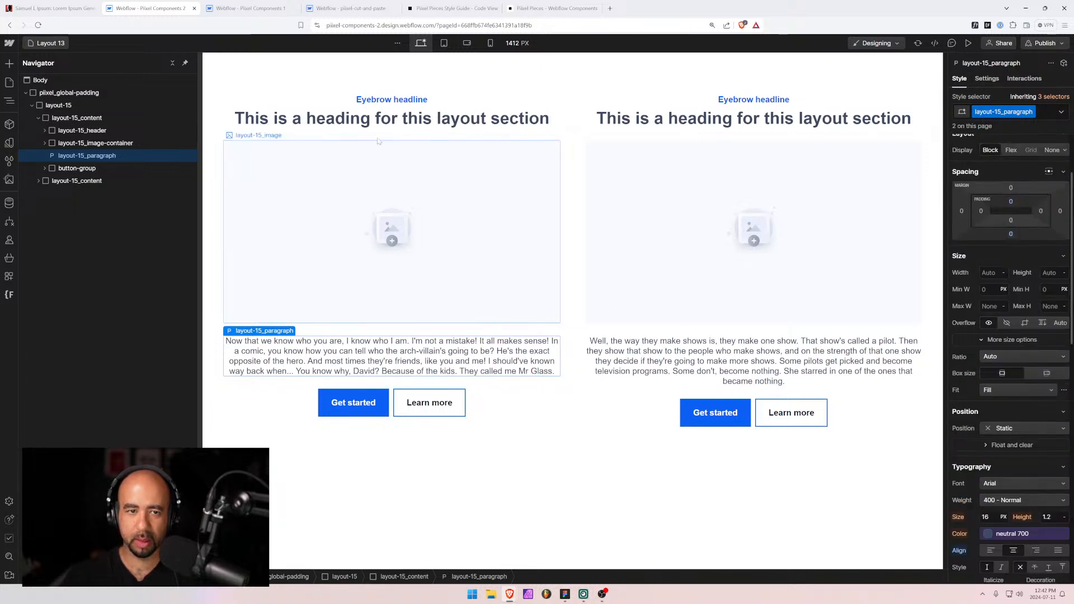
left_click(376, 120)
scroll(971, 439, "down", 3)
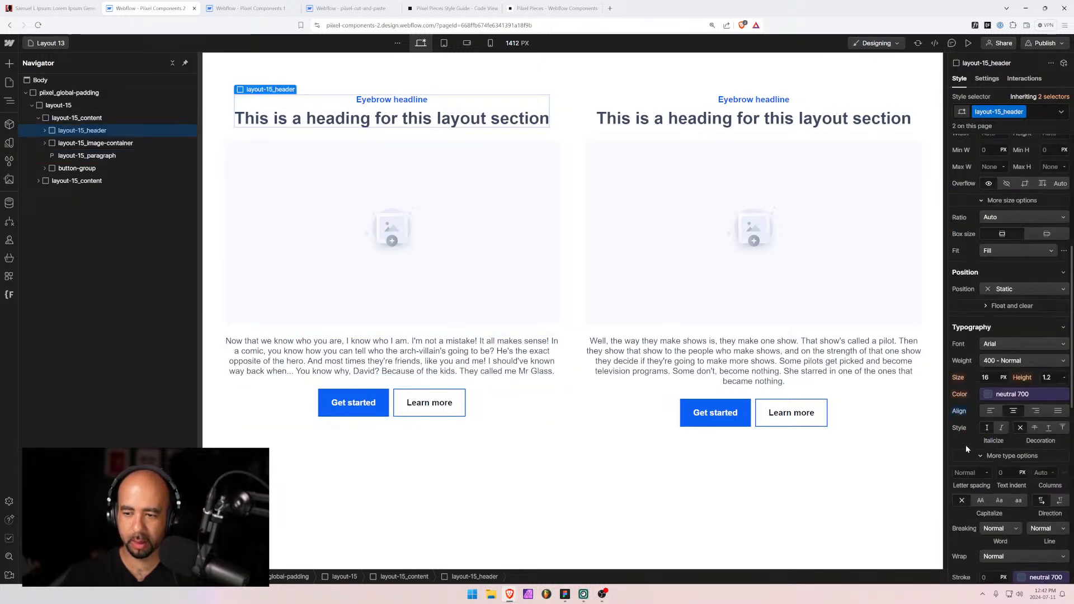
Move the first column's heading directly below its image container and delete the leftover layout-15_header block with the eyebrow headline.
left_click(444, 43)
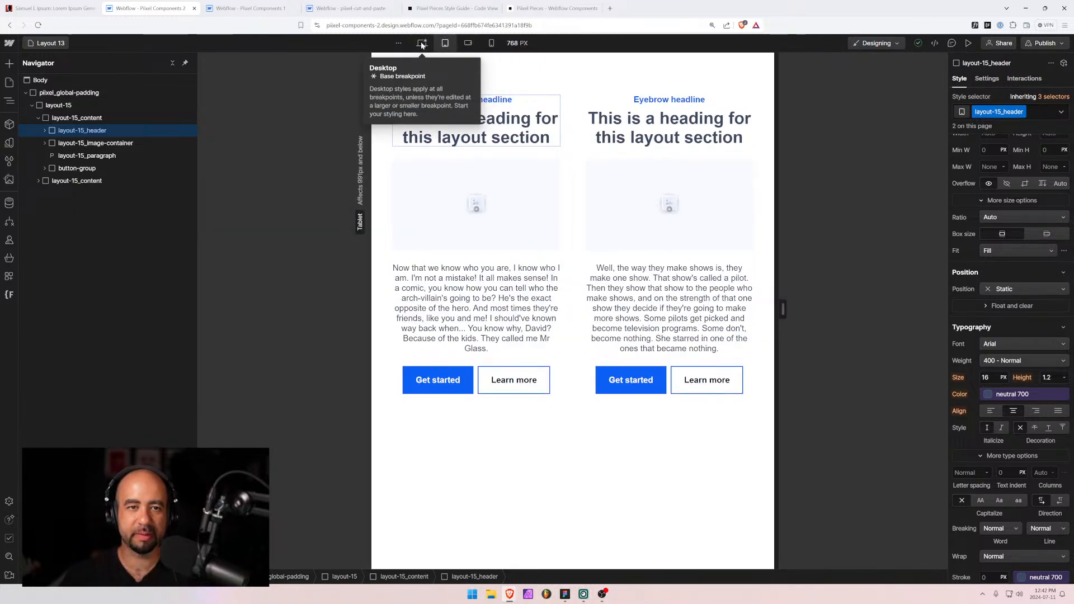
left_click(423, 45)
key("alt+Tab")
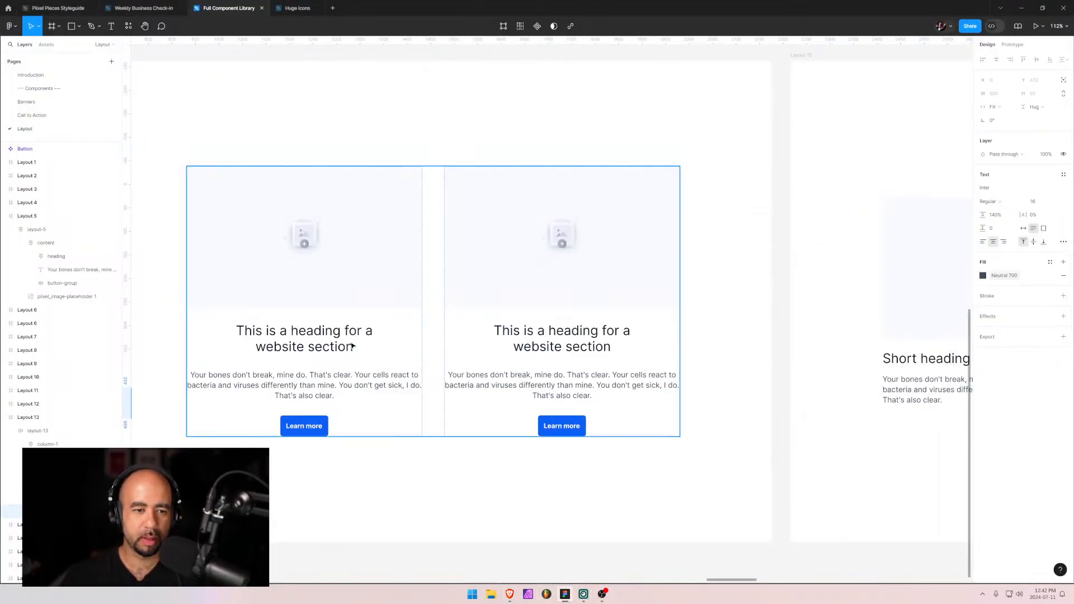
key("alt+Tab")
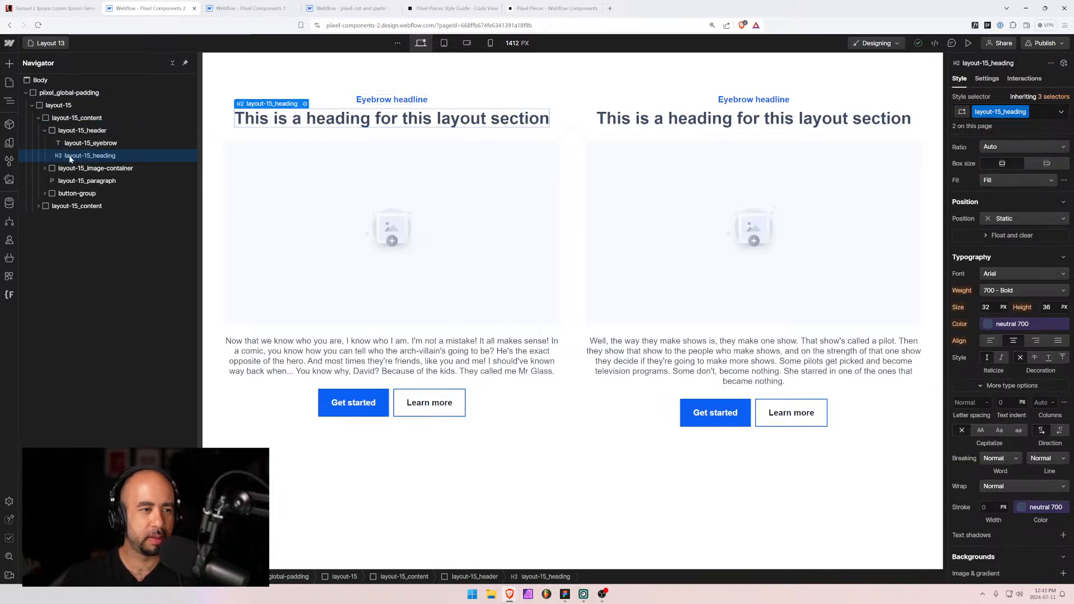
left_click_drag(73, 171, 73, 190)
left_click(66, 131)
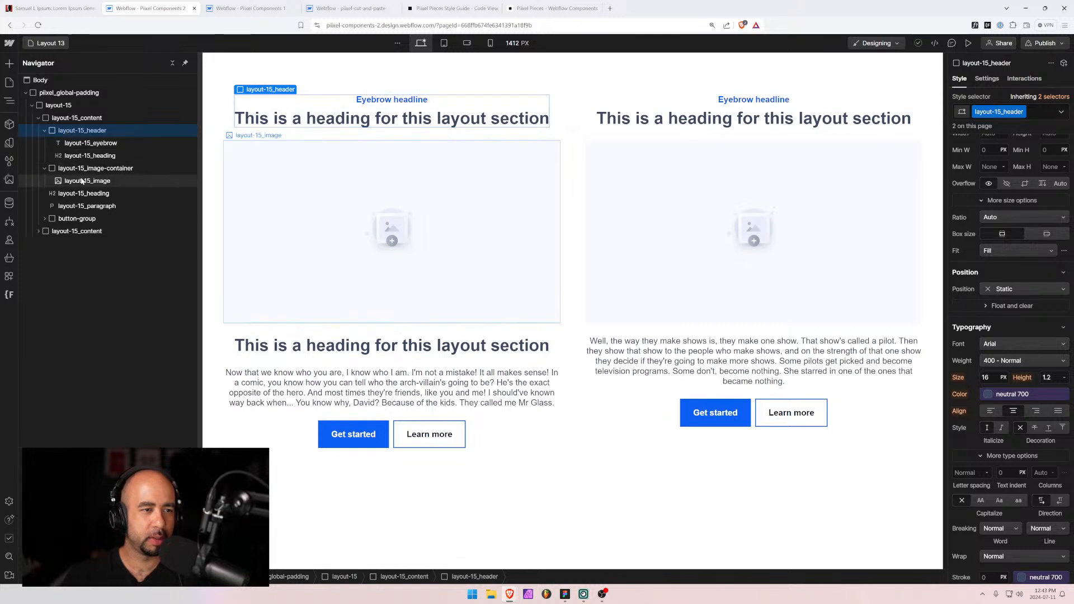
left_click(43, 132)
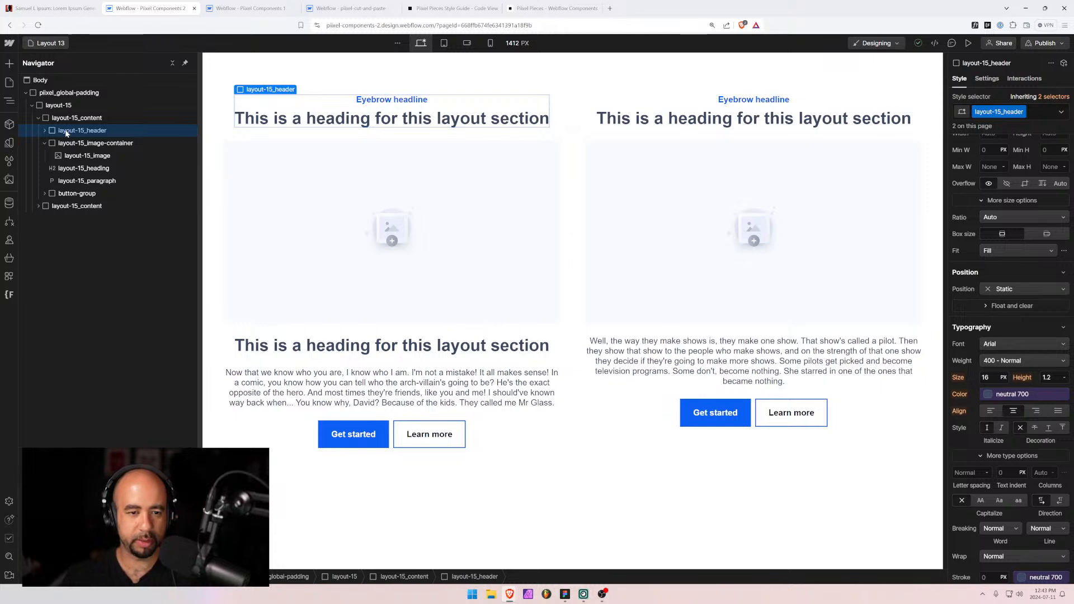
key("Delete")
Shorten the first column's paragraph to match the Figma design, deleting everything after "He's the exact opposite of the hero.".
key("alt+Tab")
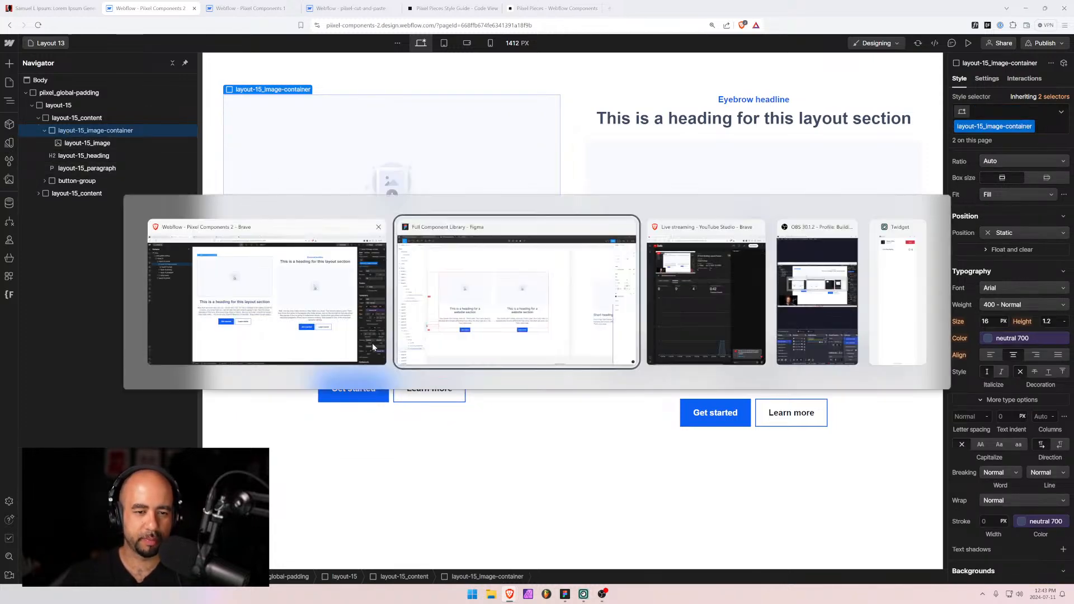
key("alt+Tab")
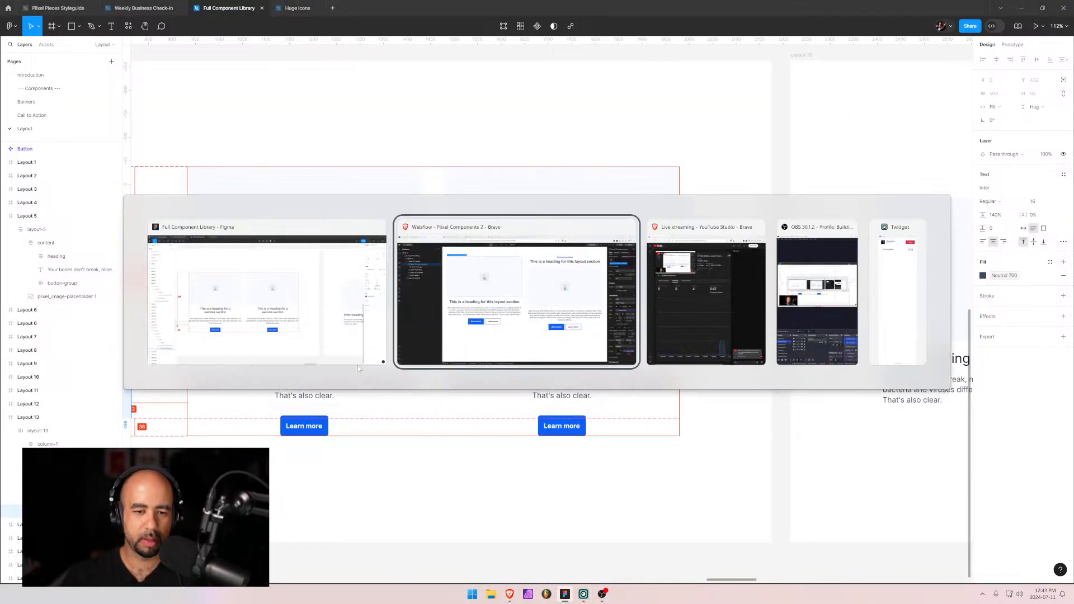
left_click(374, 339)
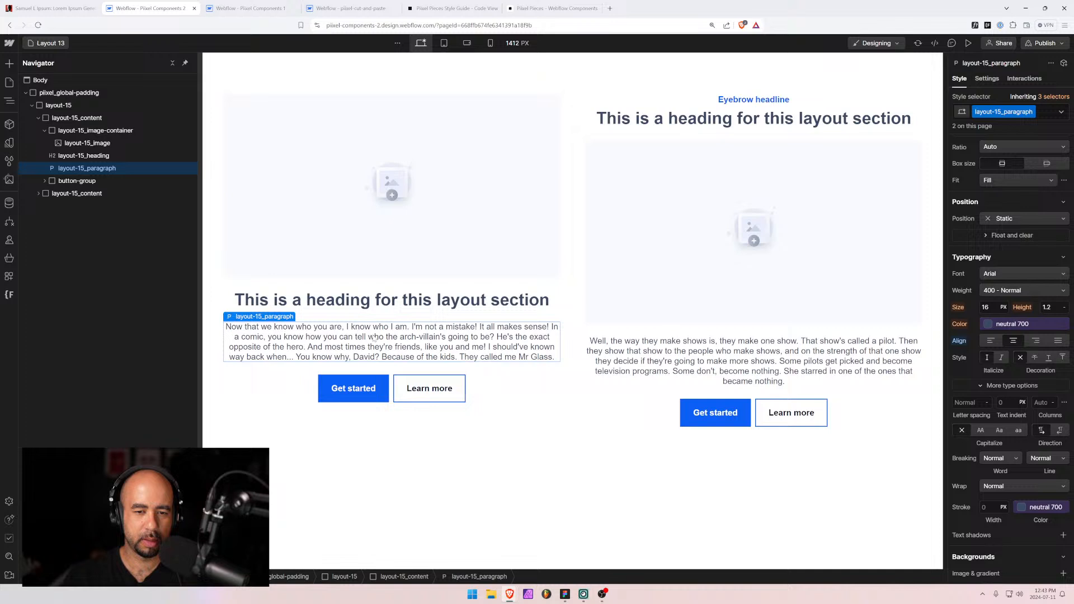
double_click(473, 337)
left_click_drag(307, 346, 555, 360)
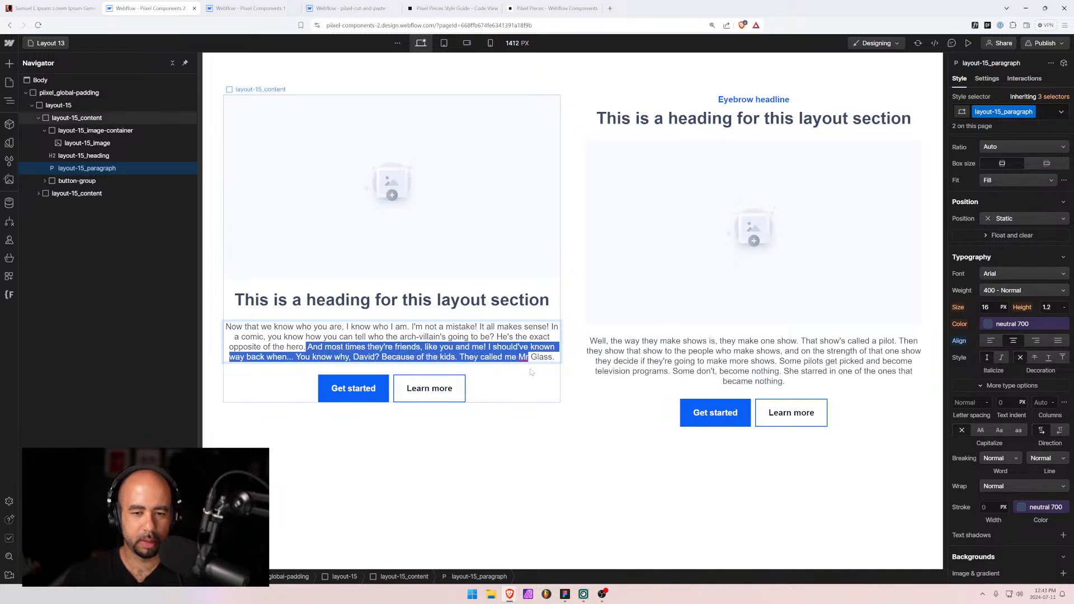
key("BackSpace")
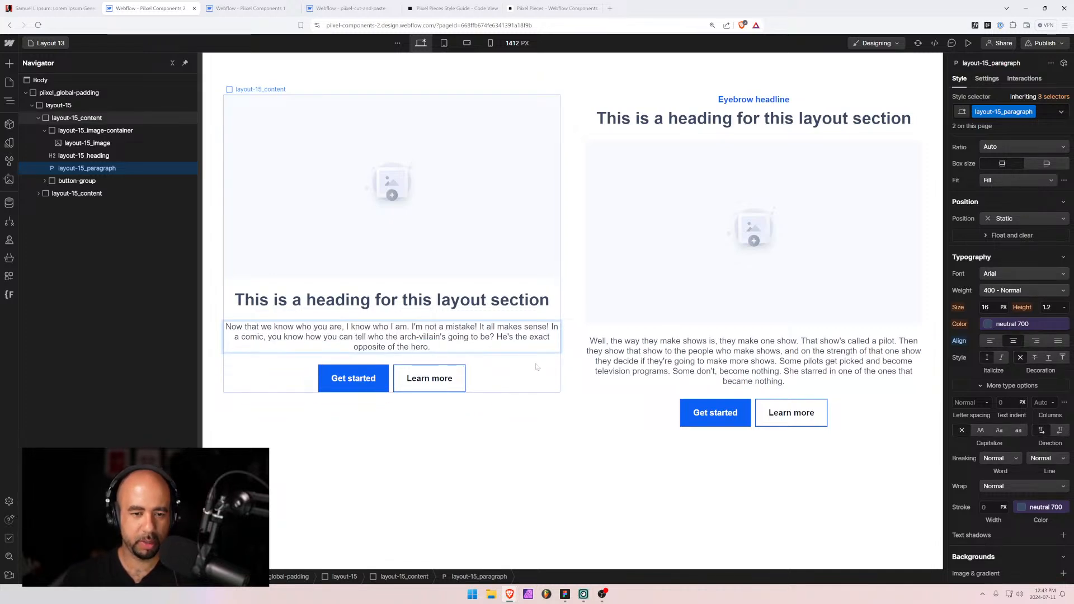
left_click(248, 442)
Shorten the second column's paragraph, deleting everything after "they decide if they're going to make more shows.".
left_click(715, 352)
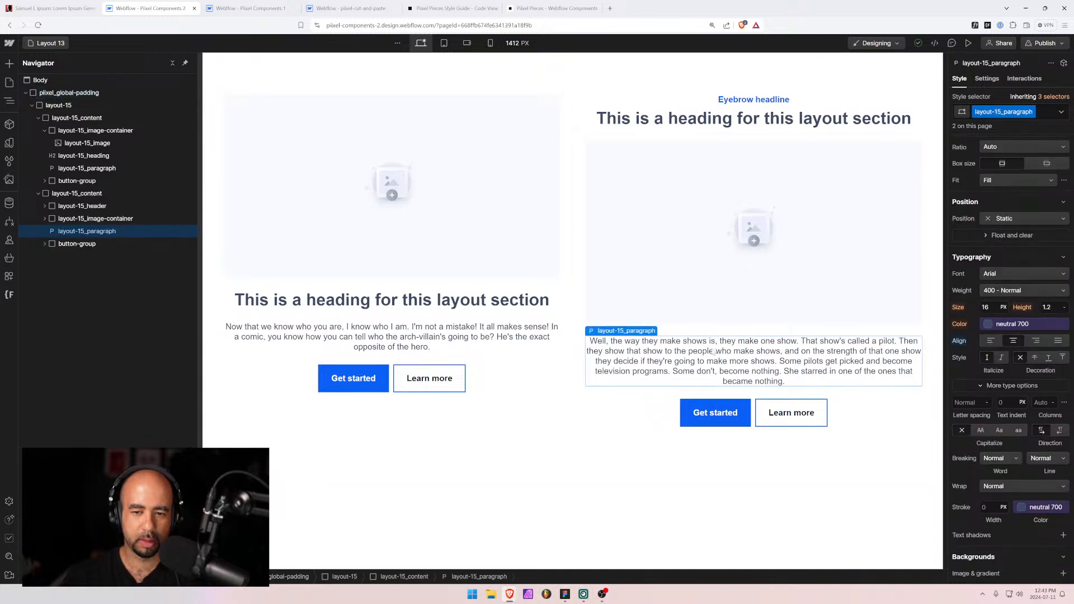
double_click(744, 360)
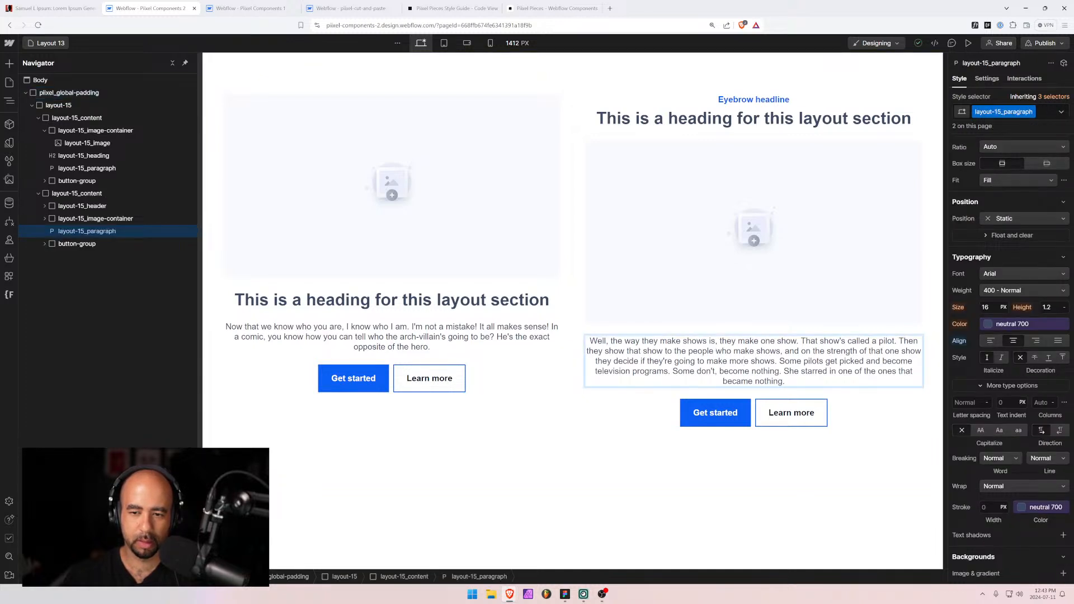
left_click_drag(780, 361, 785, 381)
key("BackSpace")
key("Escape")
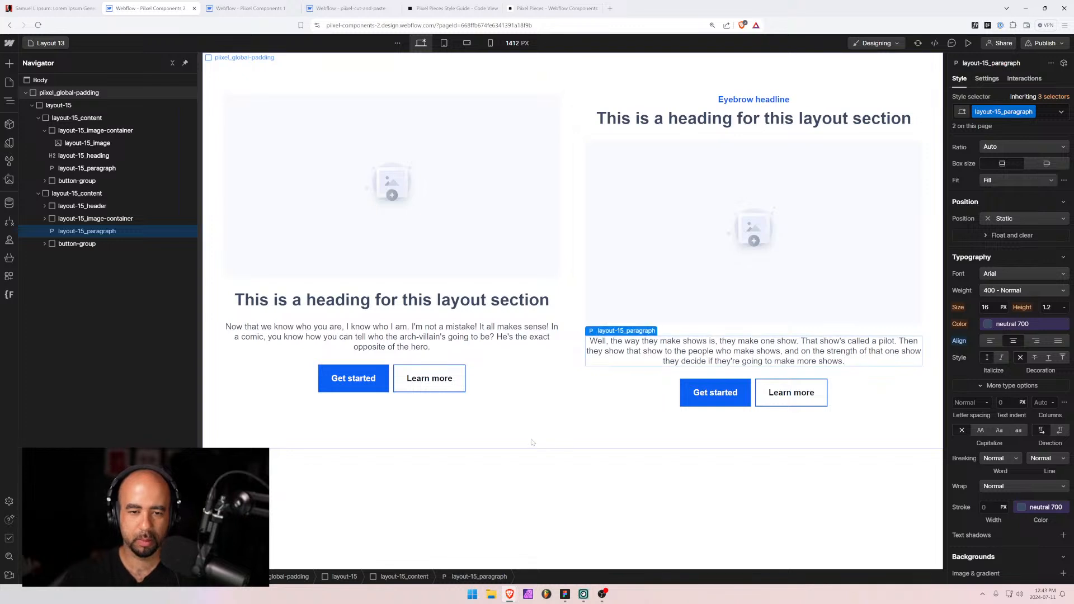
left_click(456, 420)
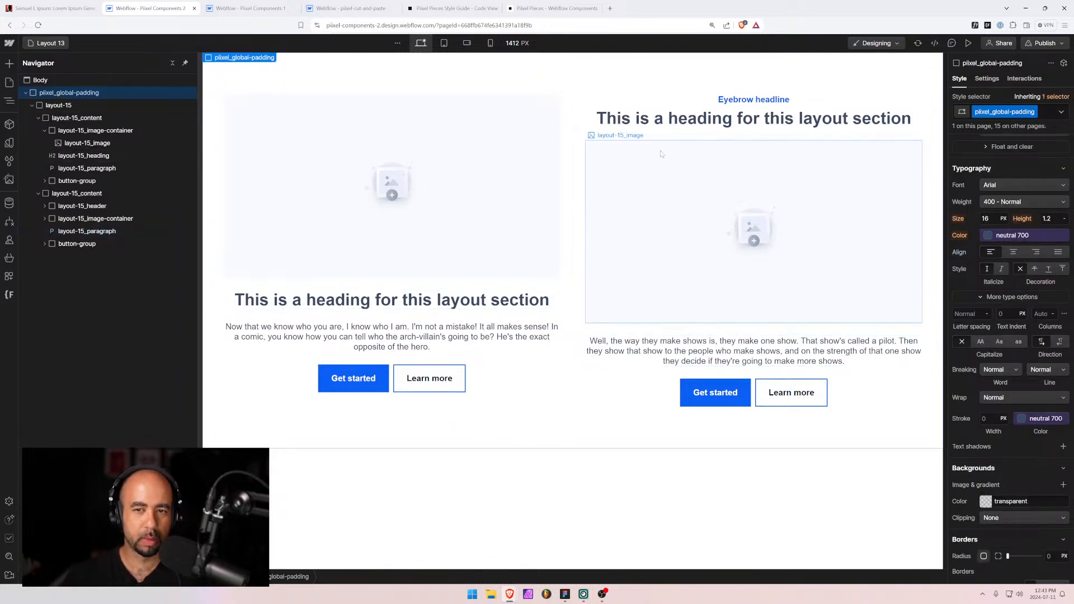
Move the second column's heading directly below its image container and delete the remaining layout-15_header block with its eyebrow.
left_click(727, 119)
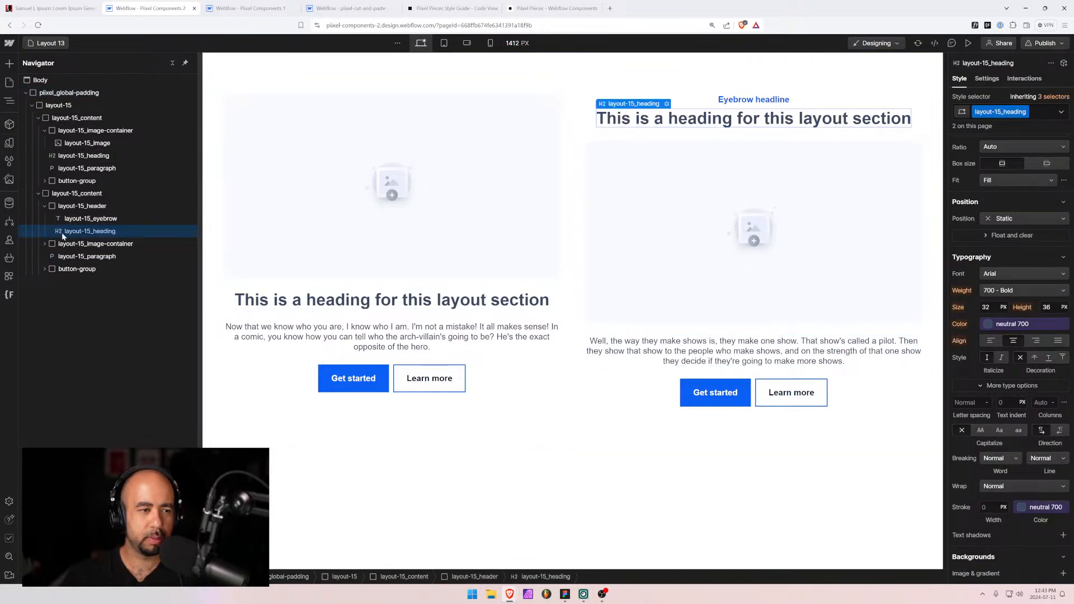
left_click_drag(65, 231, 60, 247)
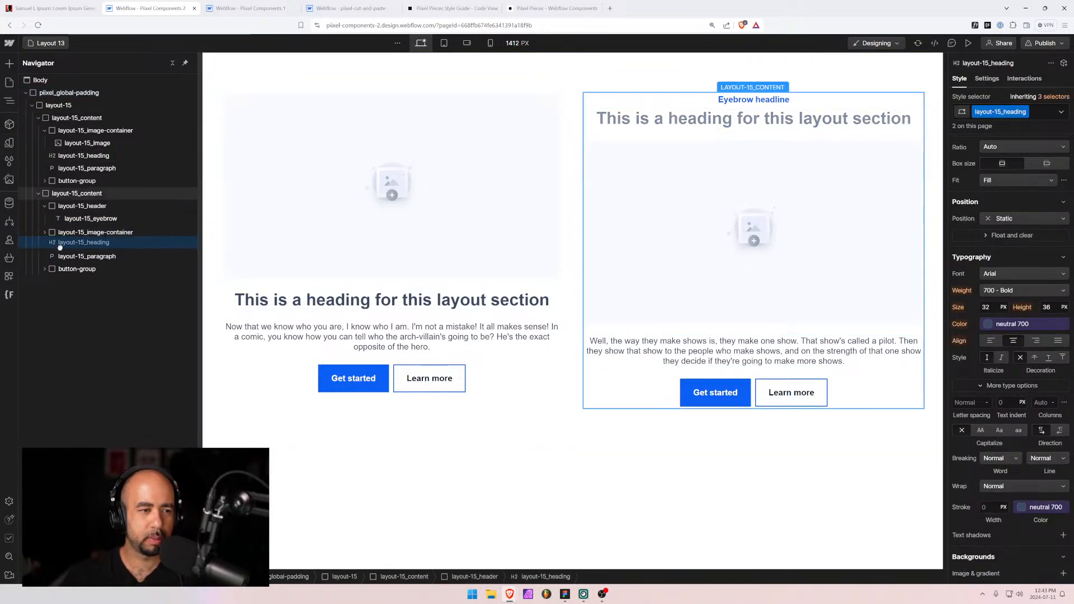
left_click(61, 207)
key("Delete")
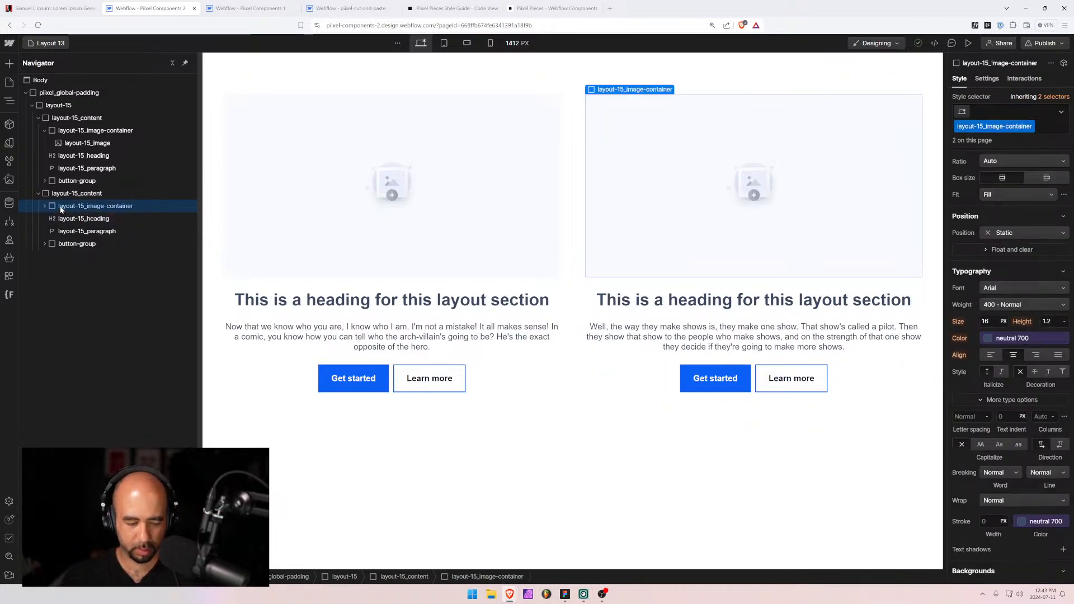
Following the Figma design, place the Get started button directly in the first column's content and delete that column's button-group.
key("alt+Tab")
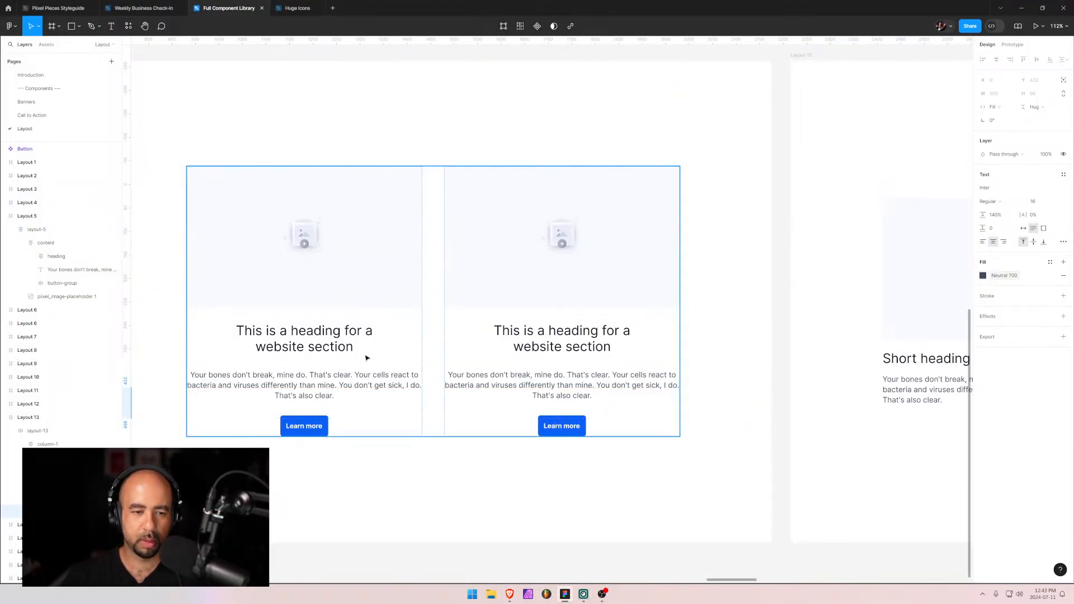
key("alt+Tab")
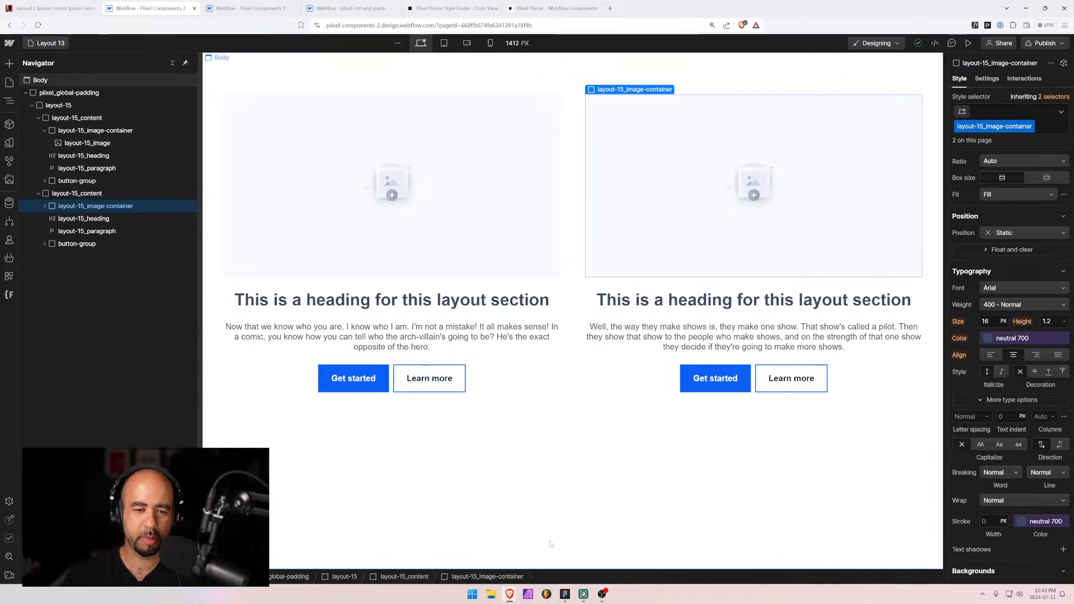
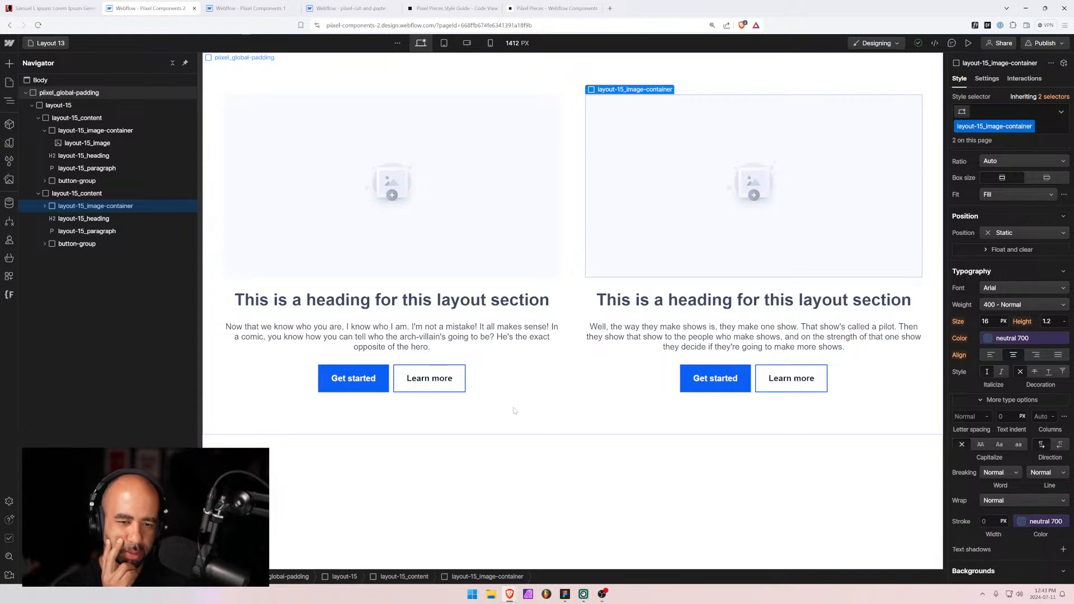
key("alt+Tab")
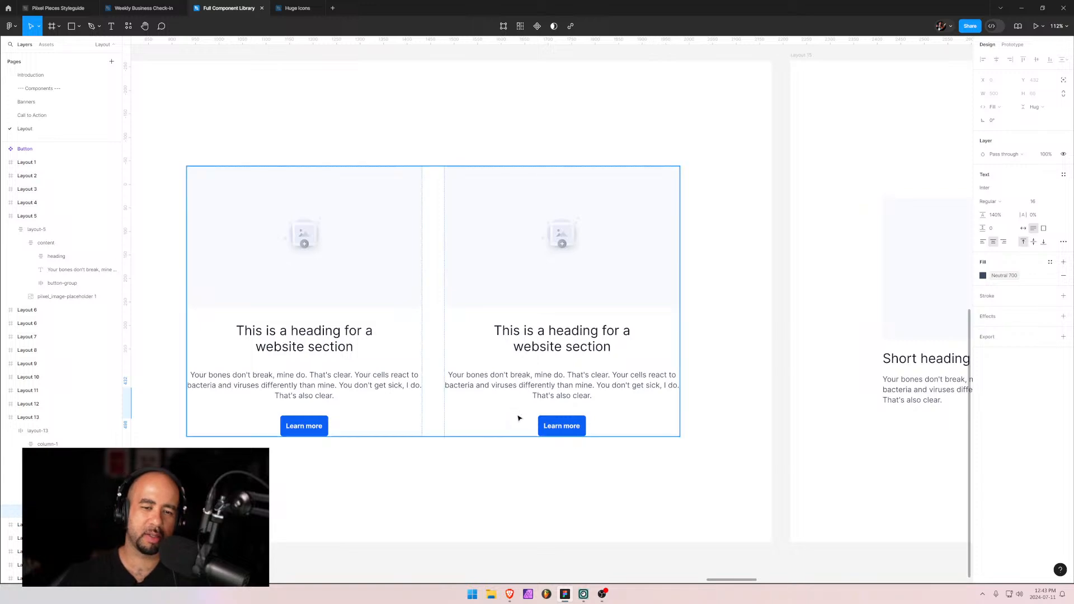
key("alt+Tab")
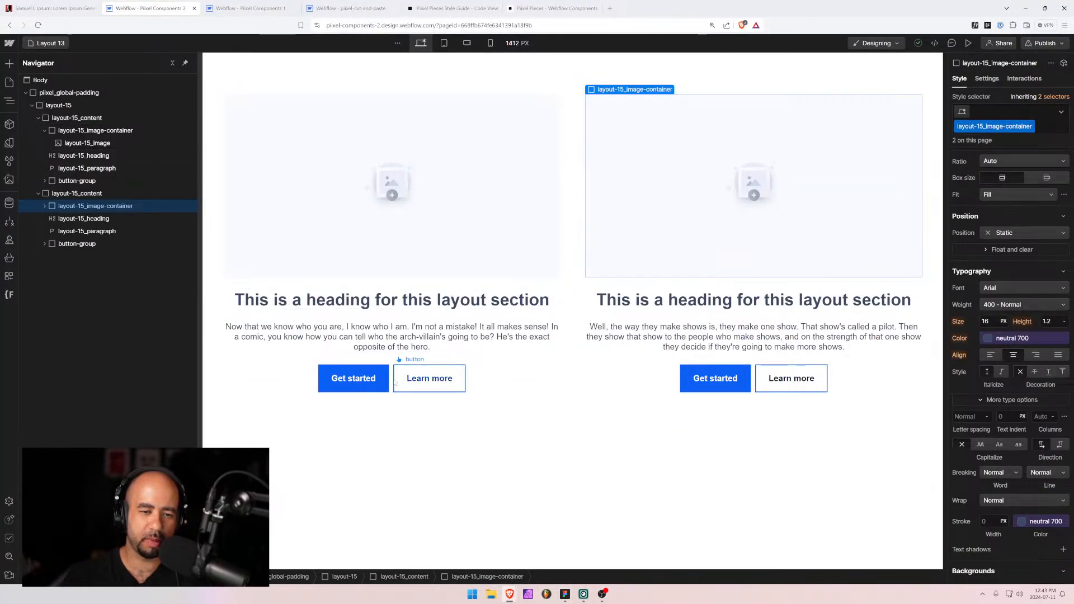
left_click(68, 181)
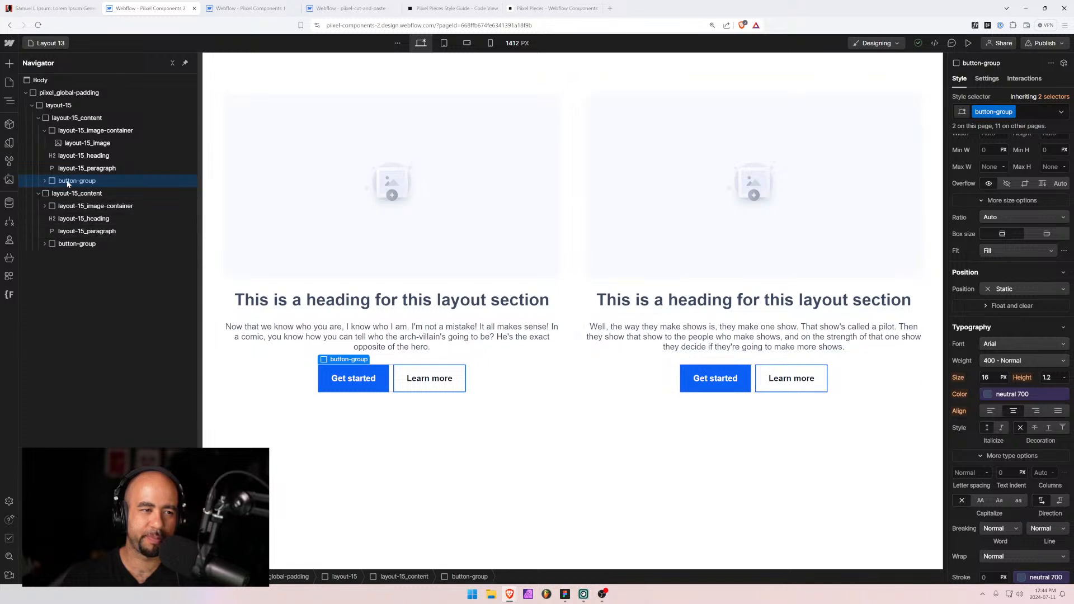
left_click(45, 181)
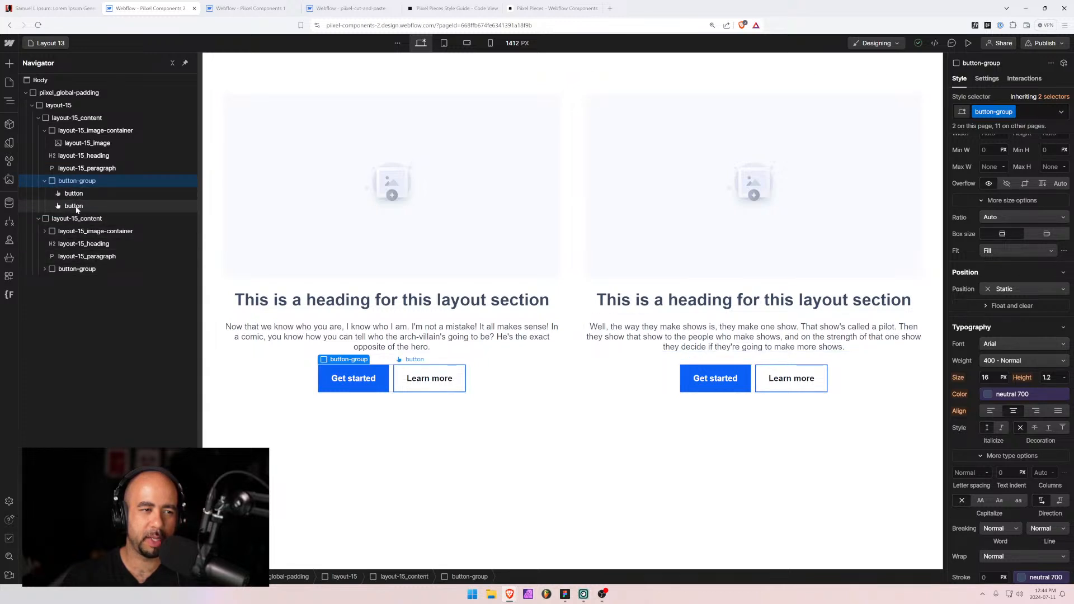
left_click_drag(73, 194, 73, 186)
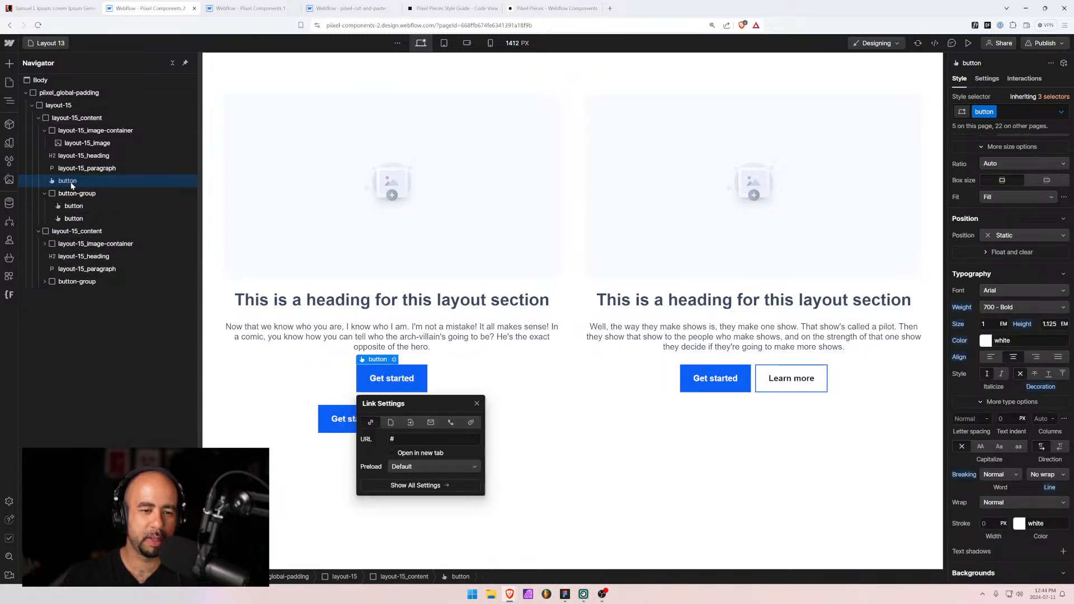
left_click(68, 196)
key("Delete")
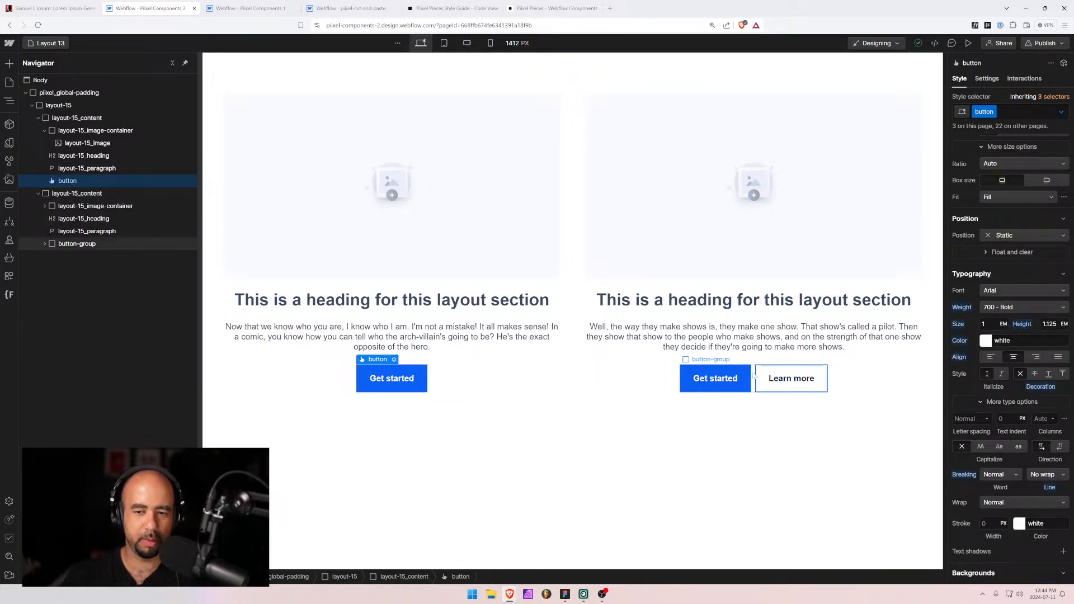
Place the second column's Get started button directly in its layout-15_content block and delete that column's button-group.
left_click(44, 245)
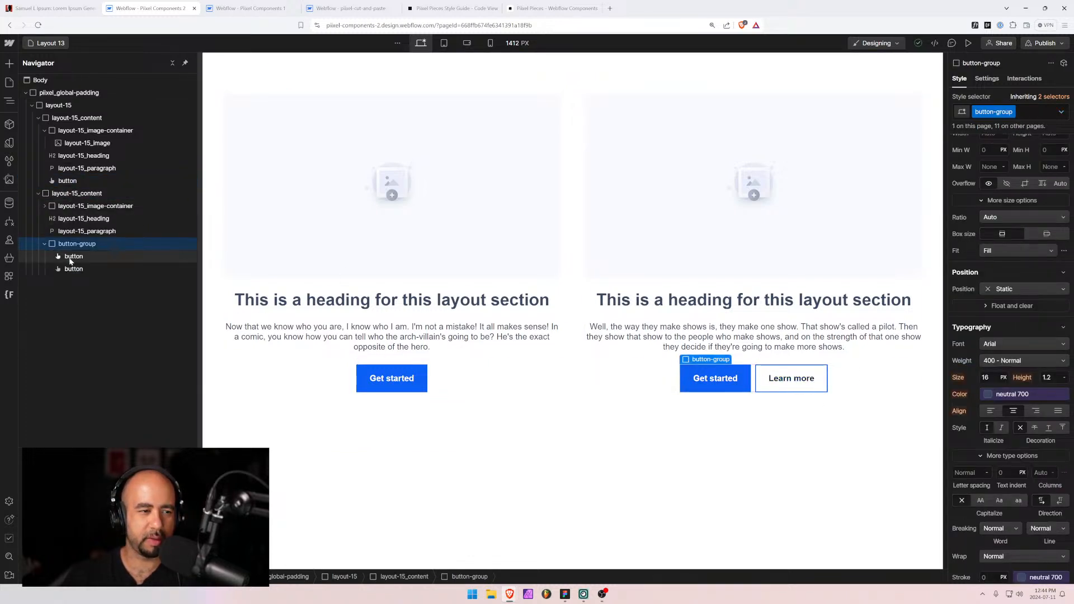
left_click_drag(69, 257, 70, 247)
left_click(69, 255)
key("Delete")
left_click(624, 474)
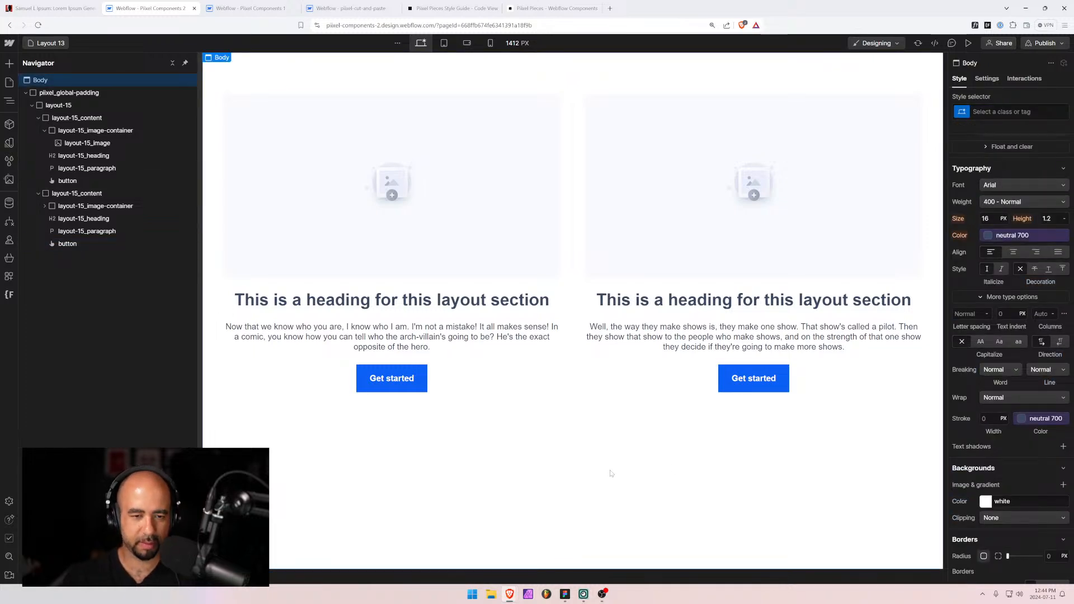
Compare the section with the Figma design and examine it at the tablet, mobile landscape and desktop breakpoints.
key("alt+Tab")
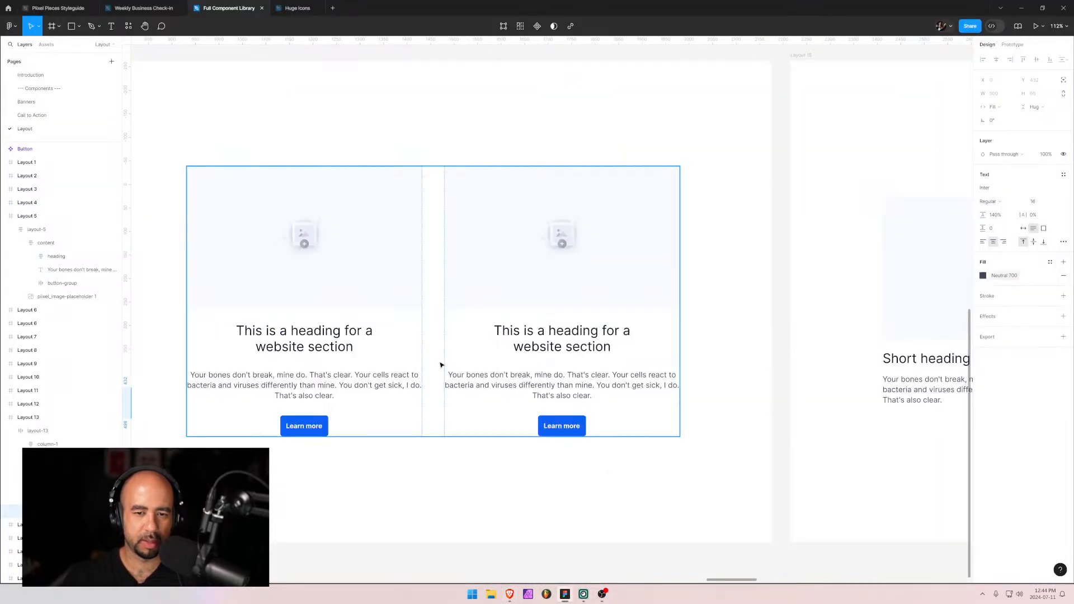
key("alt+Tab")
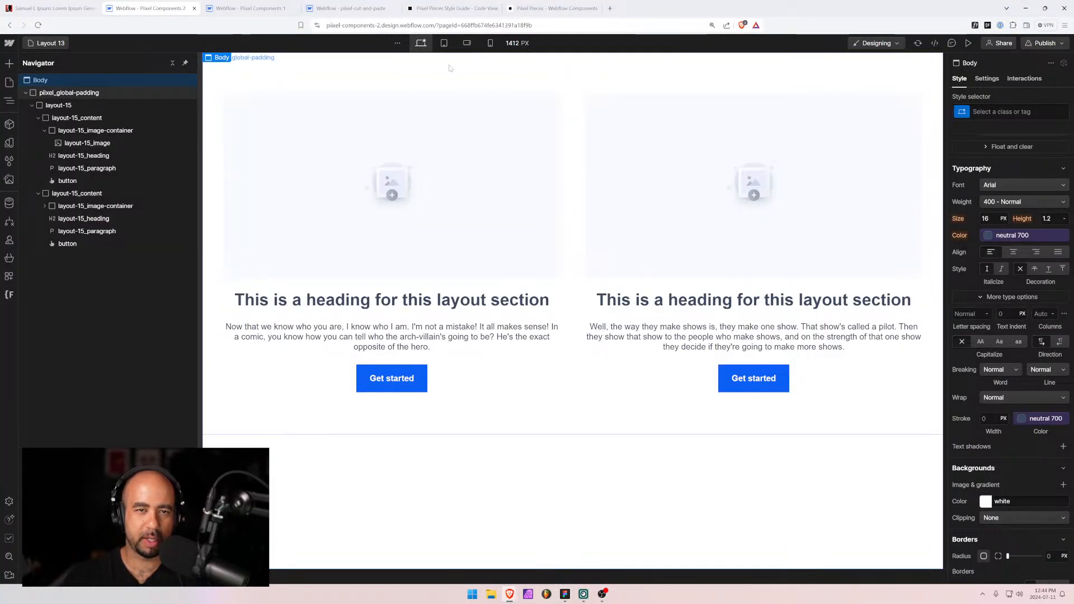
left_click(444, 45)
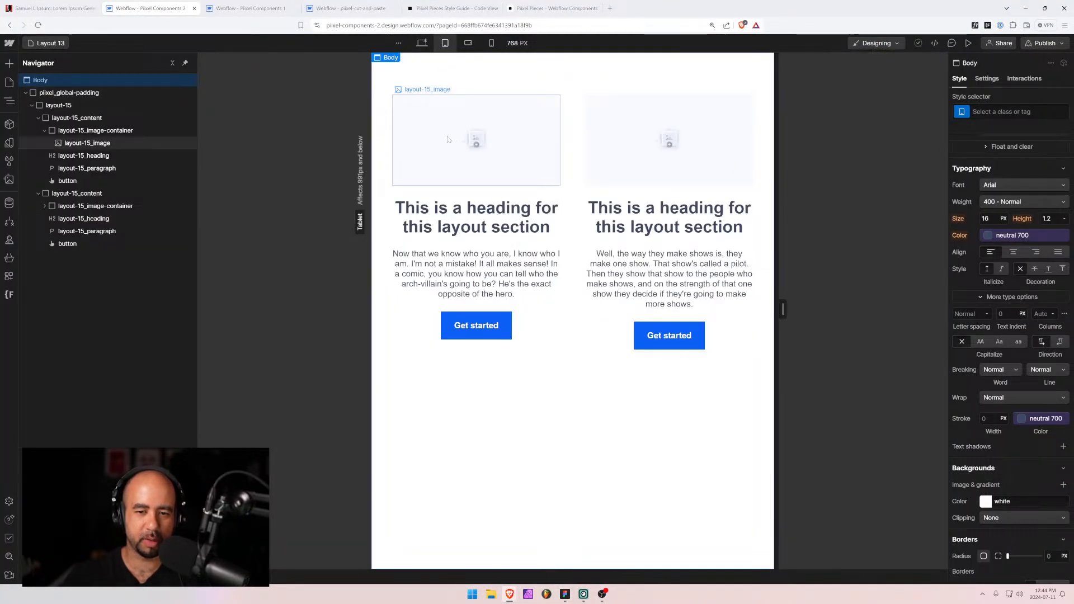
left_click(468, 43)
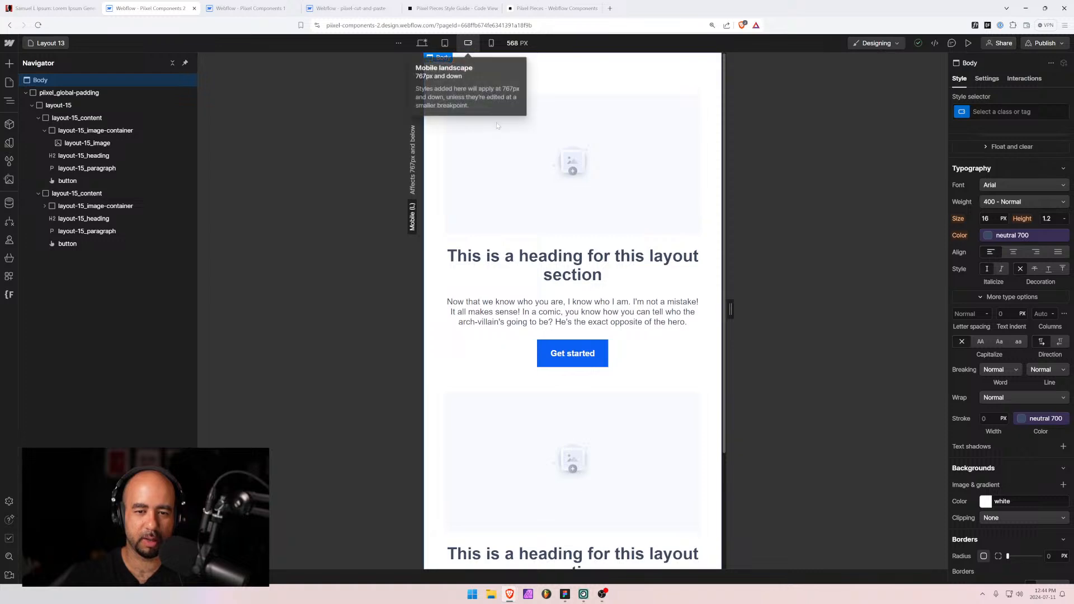
scroll(503, 251, "down", 3)
mouse_move(730, 309)
left_mouse_down()
mouse_move(698, 310)
mouse_move(732, 313)
left_mouse_up()
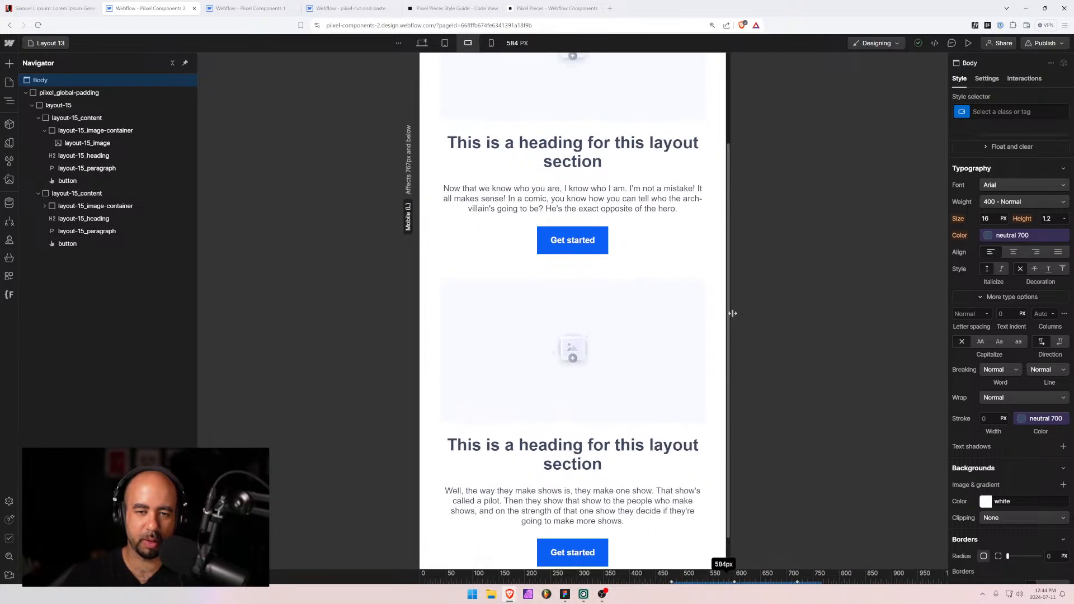
left_click(445, 43)
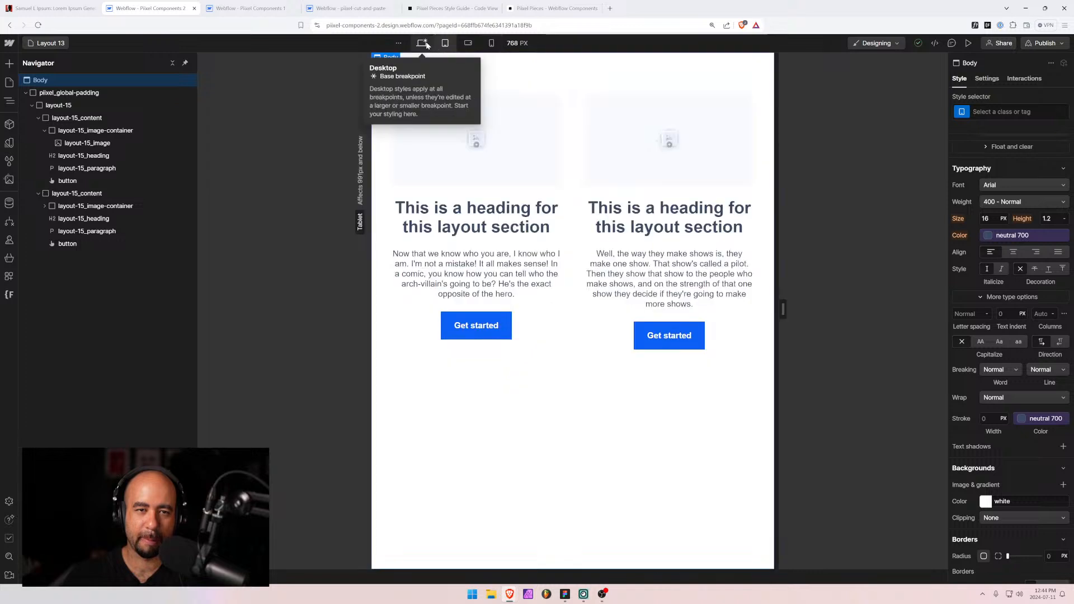
left_click(424, 44)
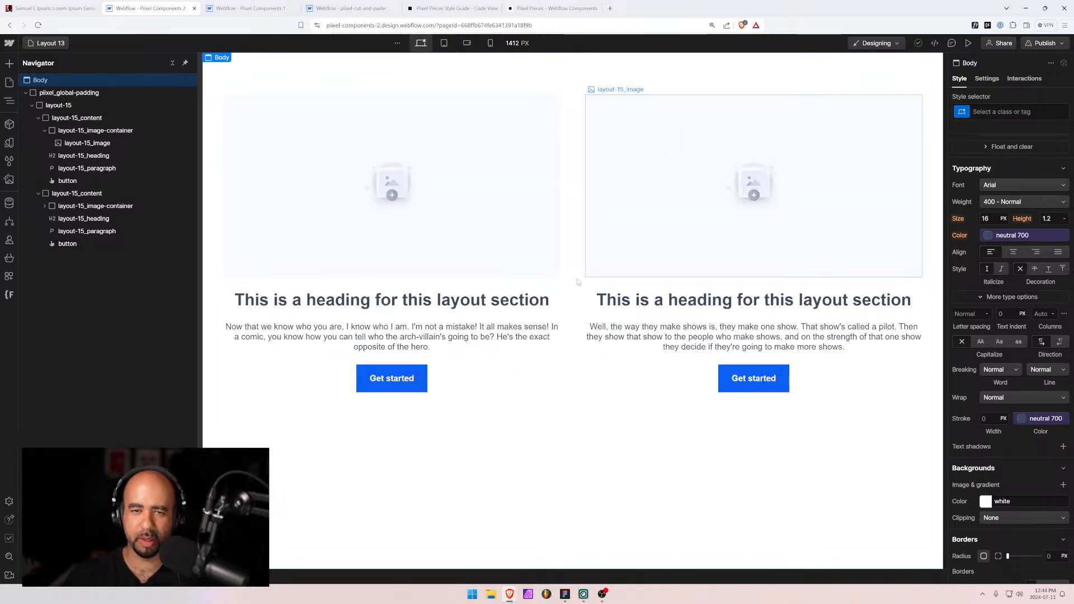
Copy the finished layout-15 section from the Layout 13 page, checking the Layout 15 page's current content along the way.
left_click(37, 118)
left_click(31, 106)
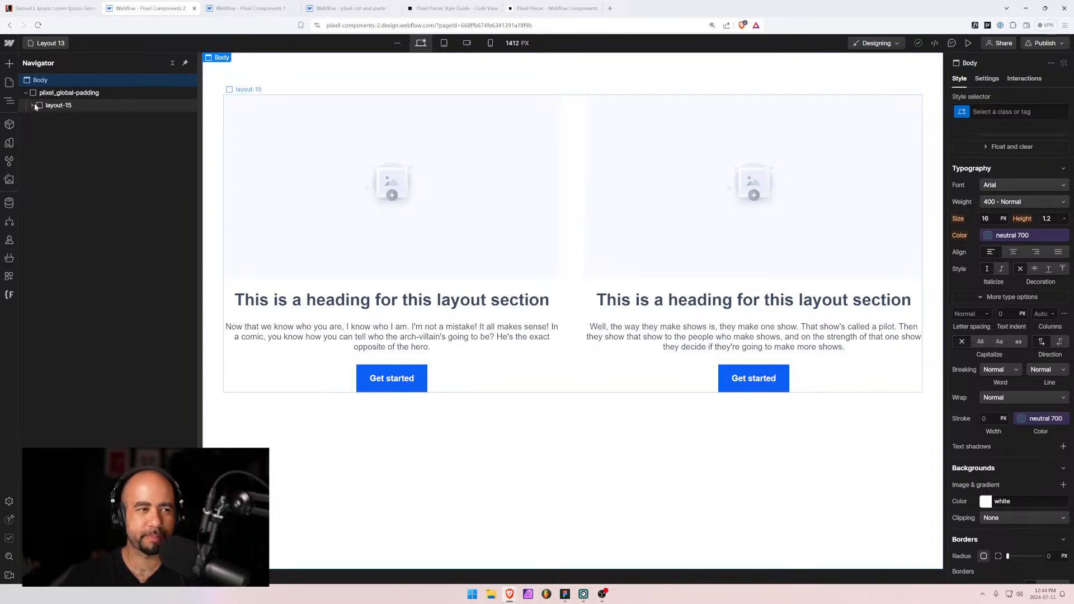
left_click(48, 108)
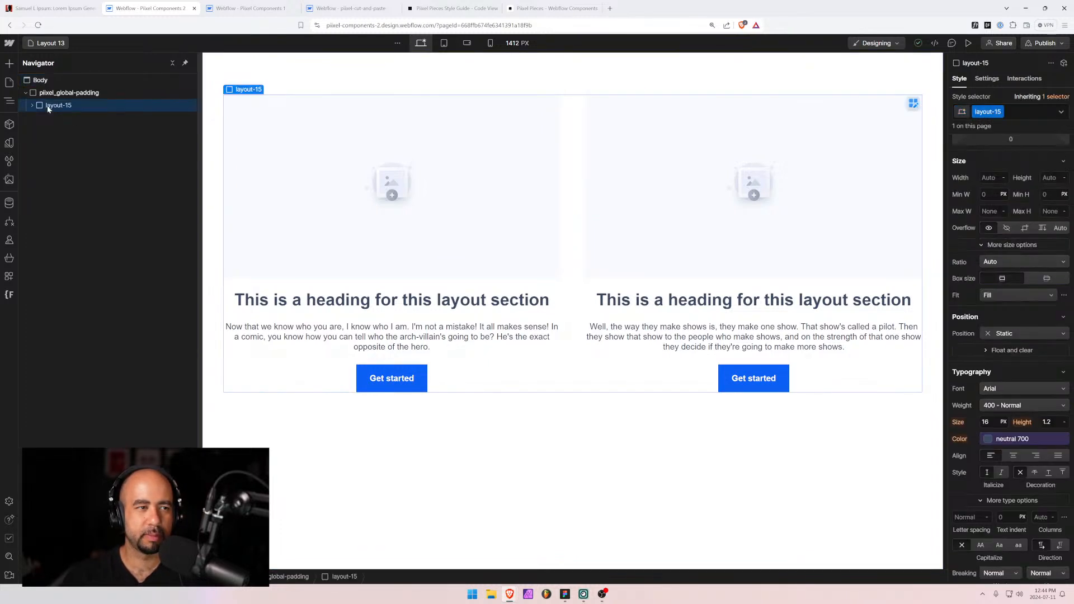
left_click(51, 43)
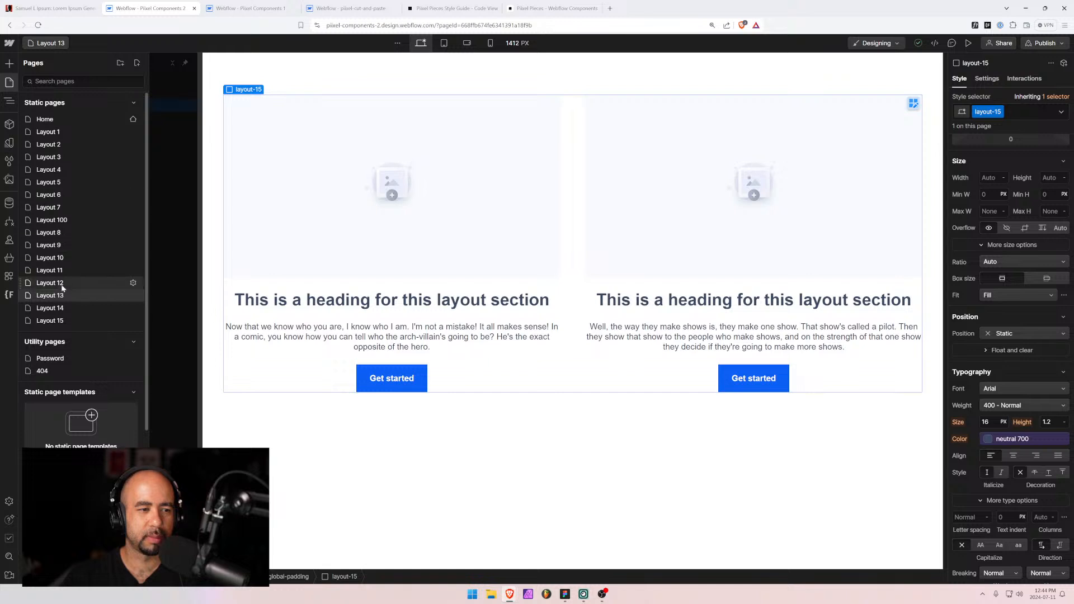
left_click(49, 320)
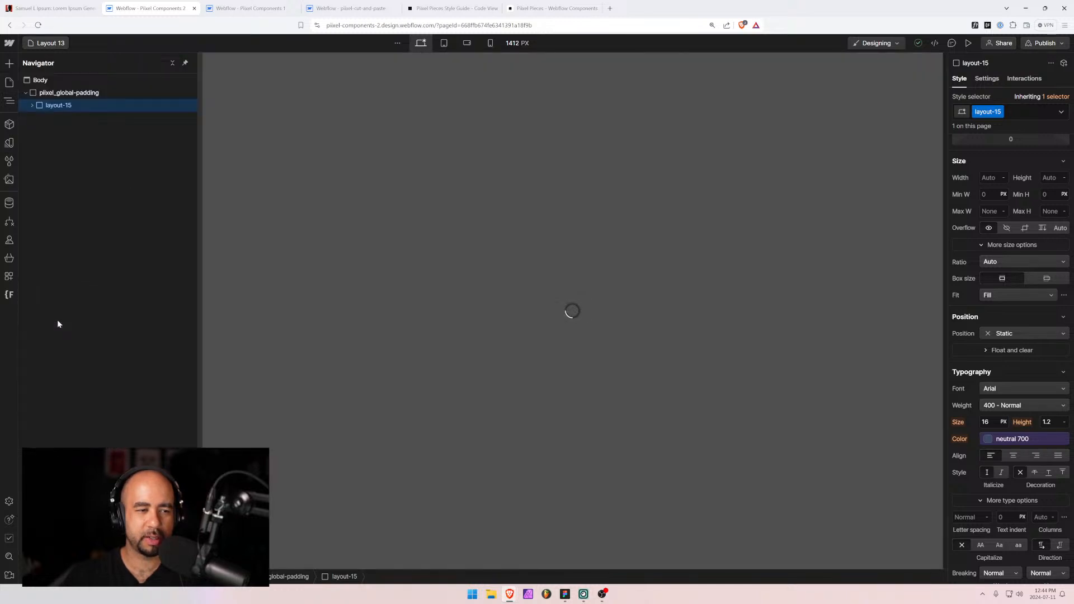
left_click(50, 43)
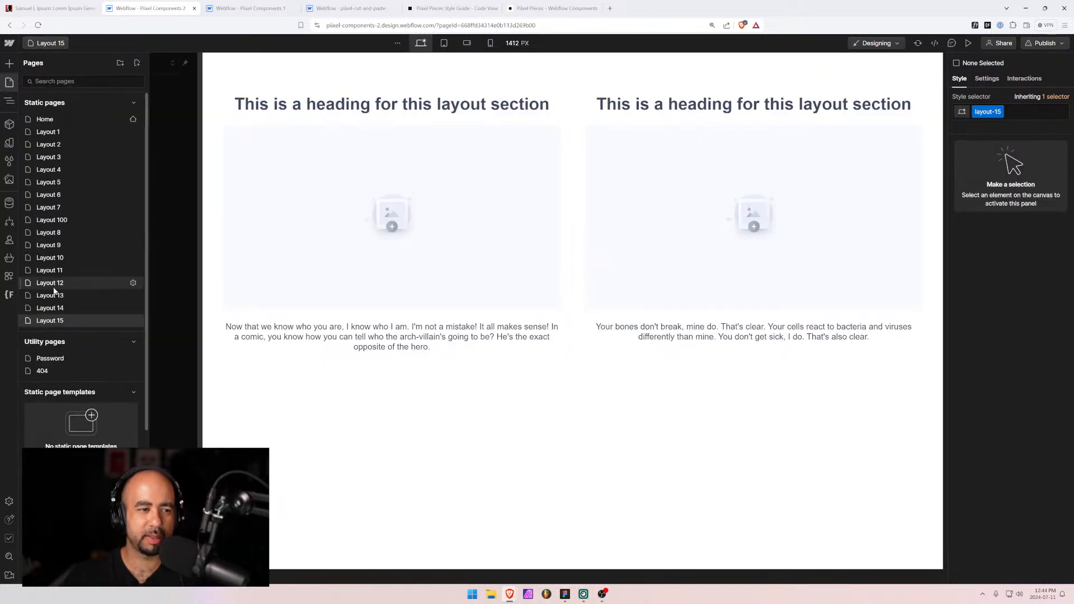
left_click(56, 295)
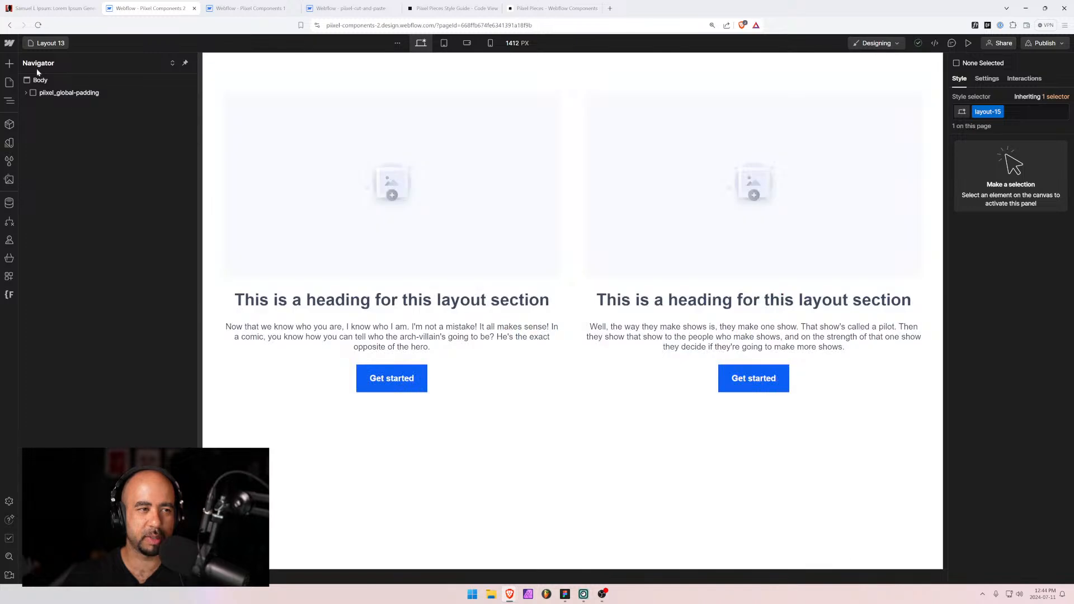
left_click(47, 107)
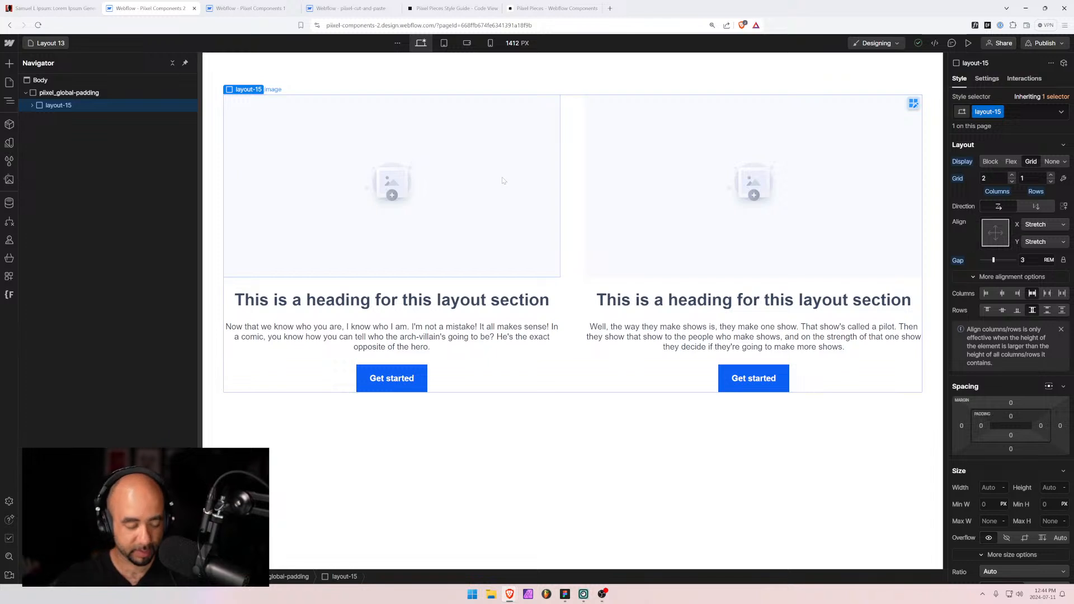
On the Layout 15 page, replace the layout-14 section inside piixel_global-padding with the copied layout-15 section.
left_click(52, 47)
left_click(40, 320)
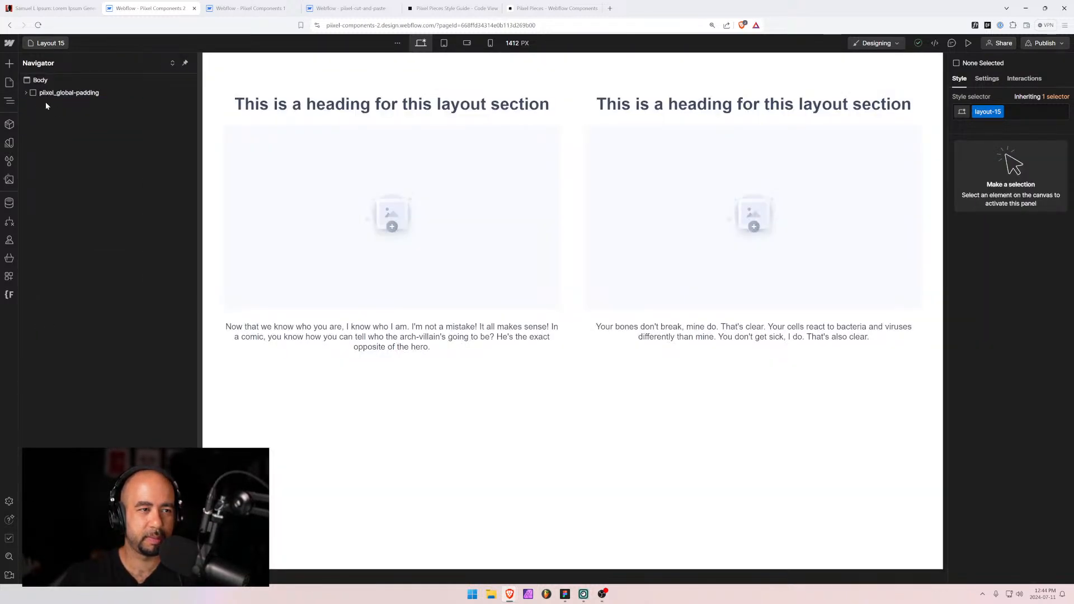
left_click(44, 107)
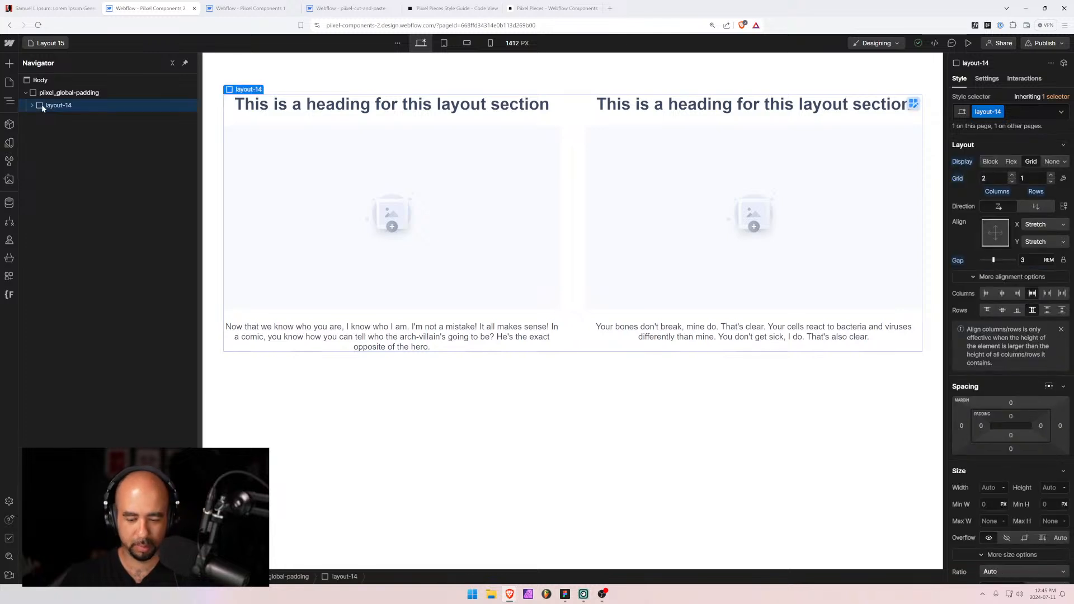
key("Delete")
left_click(45, 93)
key("ctrl+v")
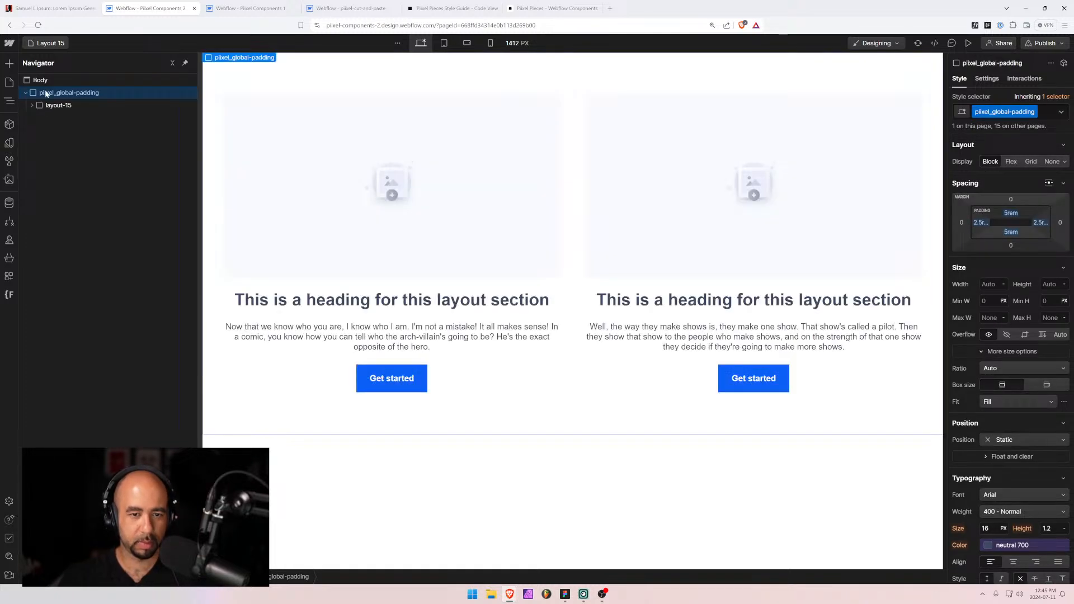
left_click(368, 328)
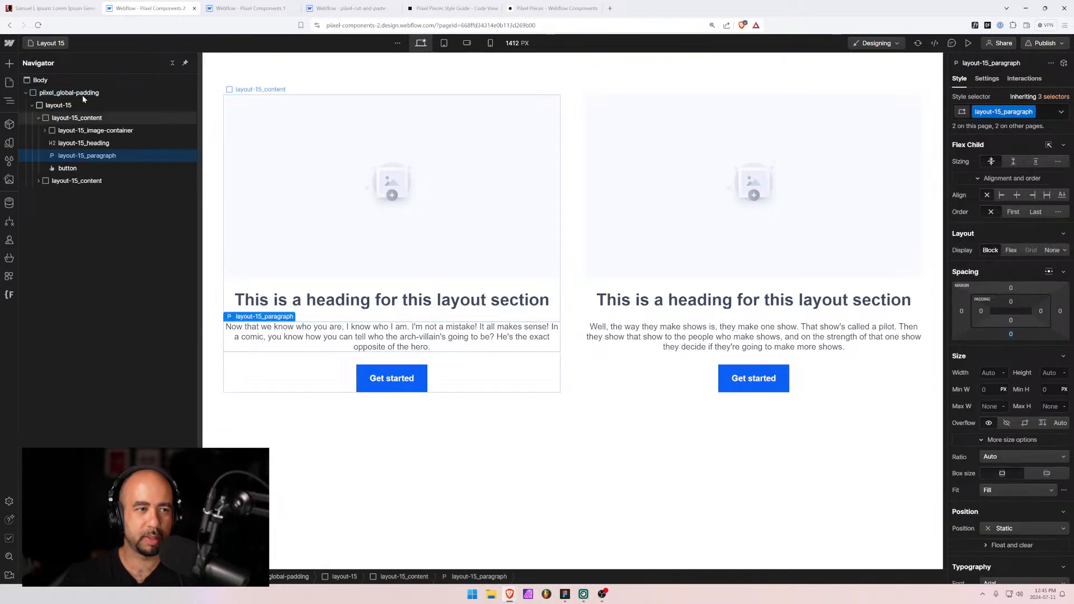
Examine the Layout 12 page's two-column section and return to the Layout 13 page.
left_click(47, 43)
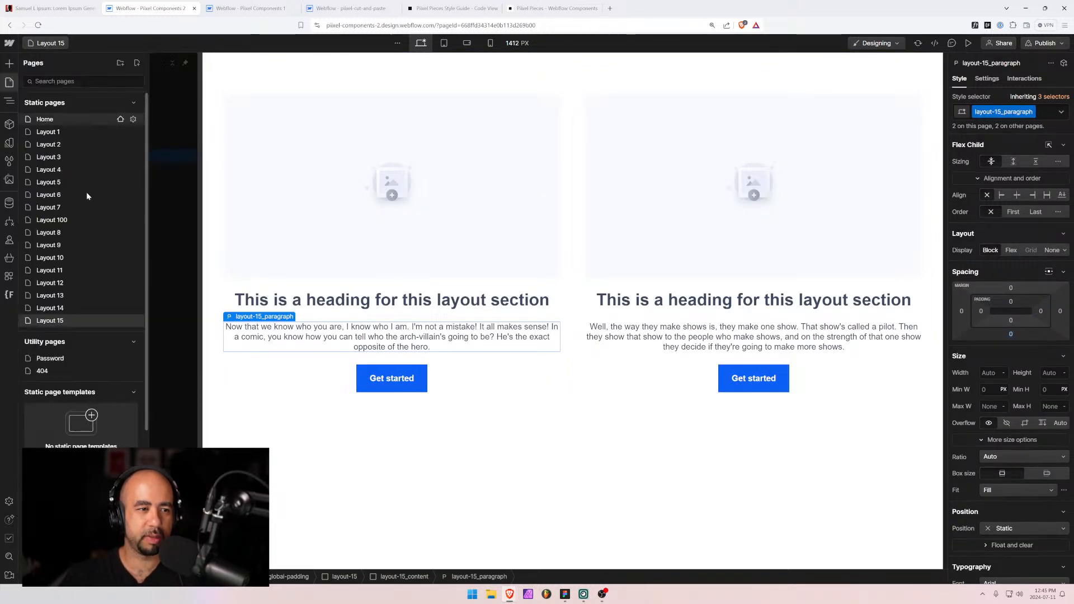
left_click(61, 282)
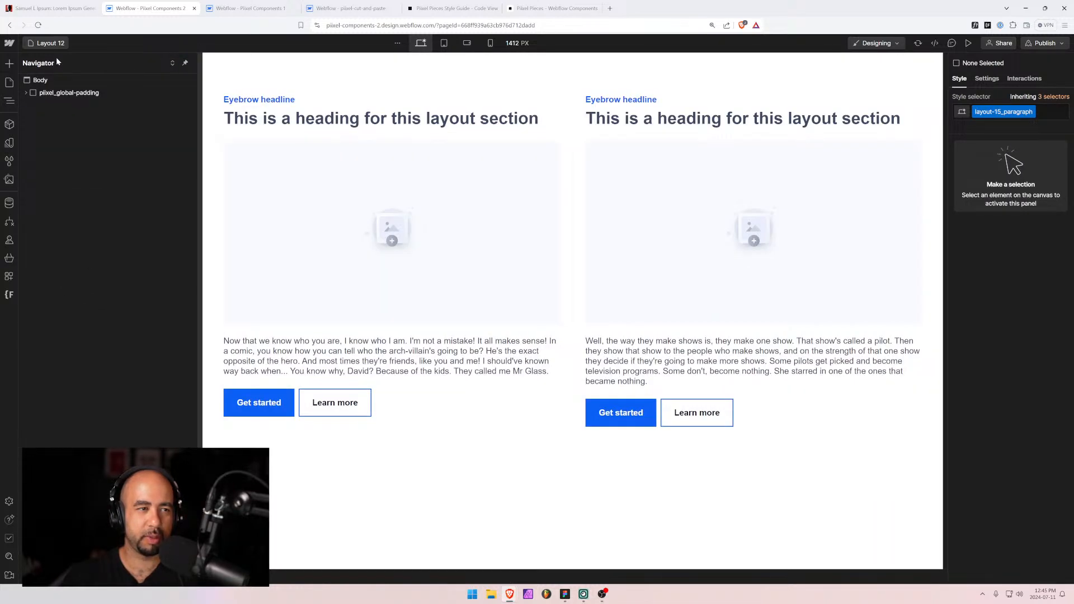
left_click(48, 44)
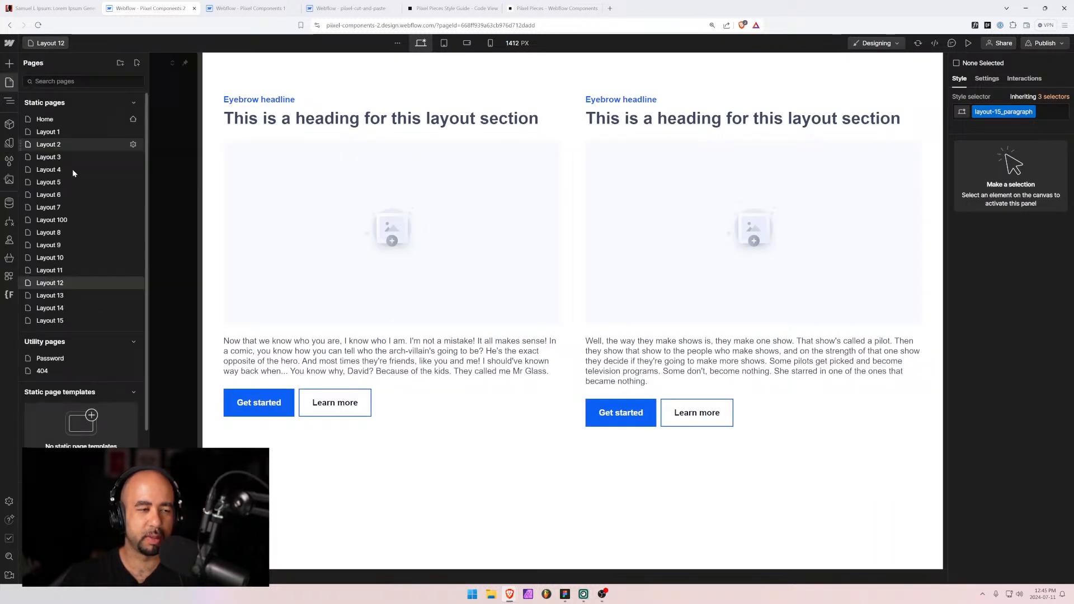
left_click(60, 295)
In the piixel-cut-and-paste project, rename the layout-15 class folder to layout-13 with Folders, save the changes and accept the Designer reload.
left_click(363, 8)
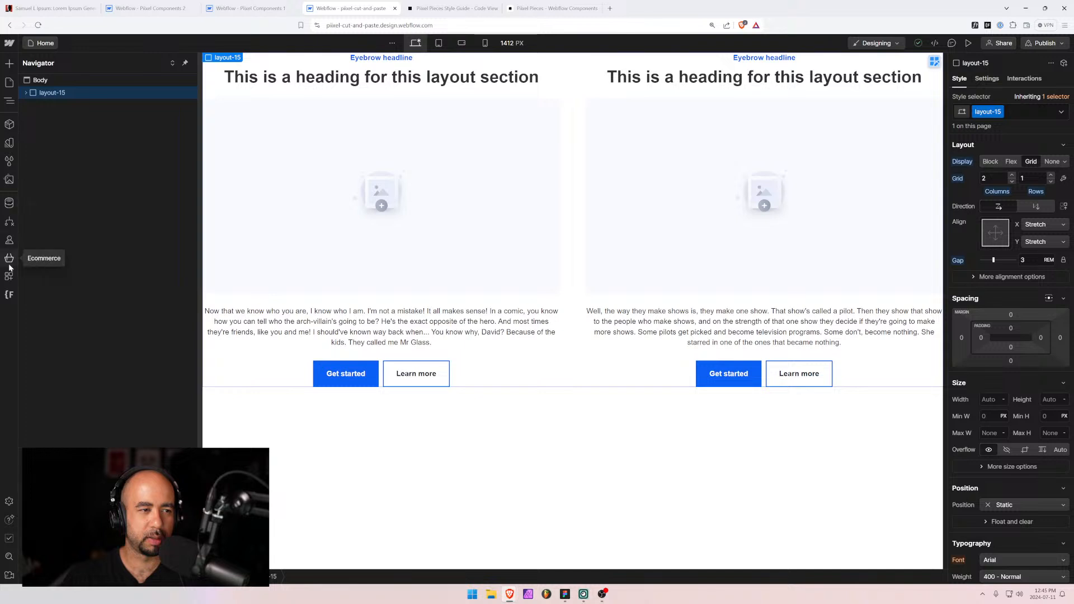
left_click(9, 180)
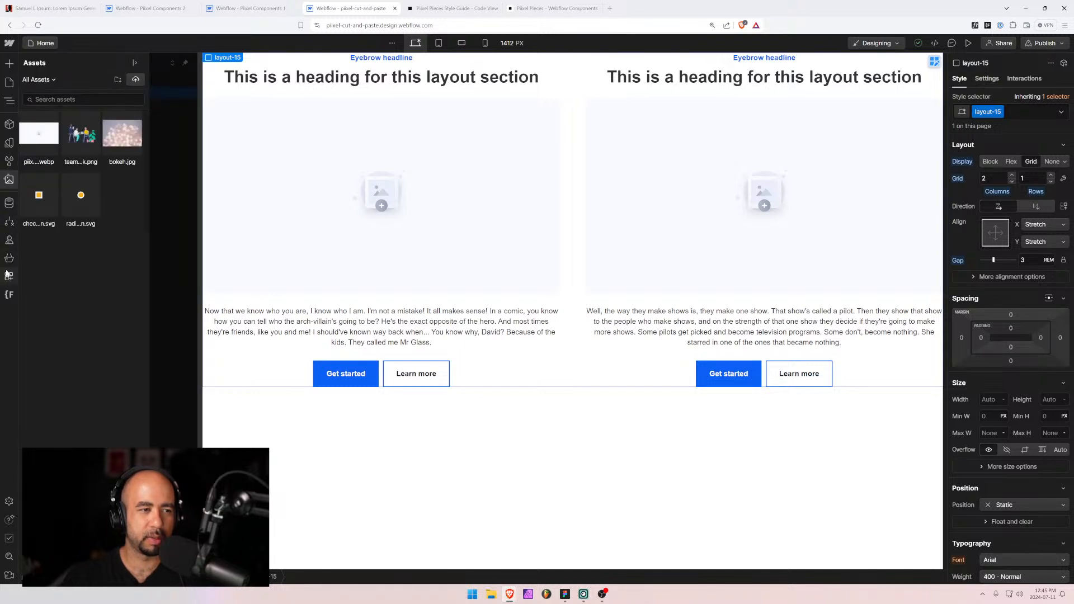
left_click(9, 295)
left_click(56, 235)
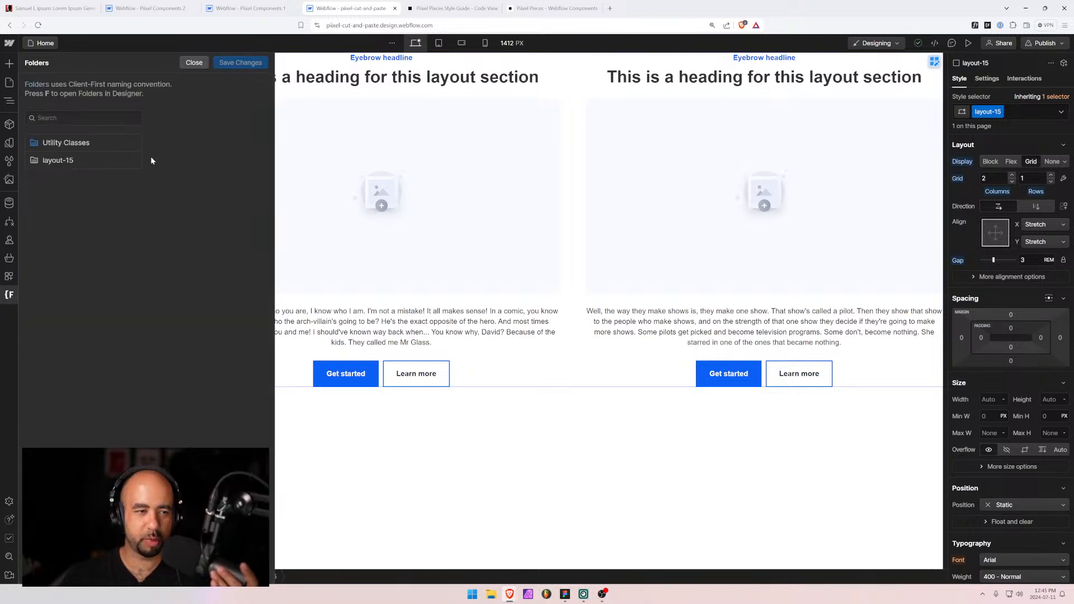
left_click(132, 161)
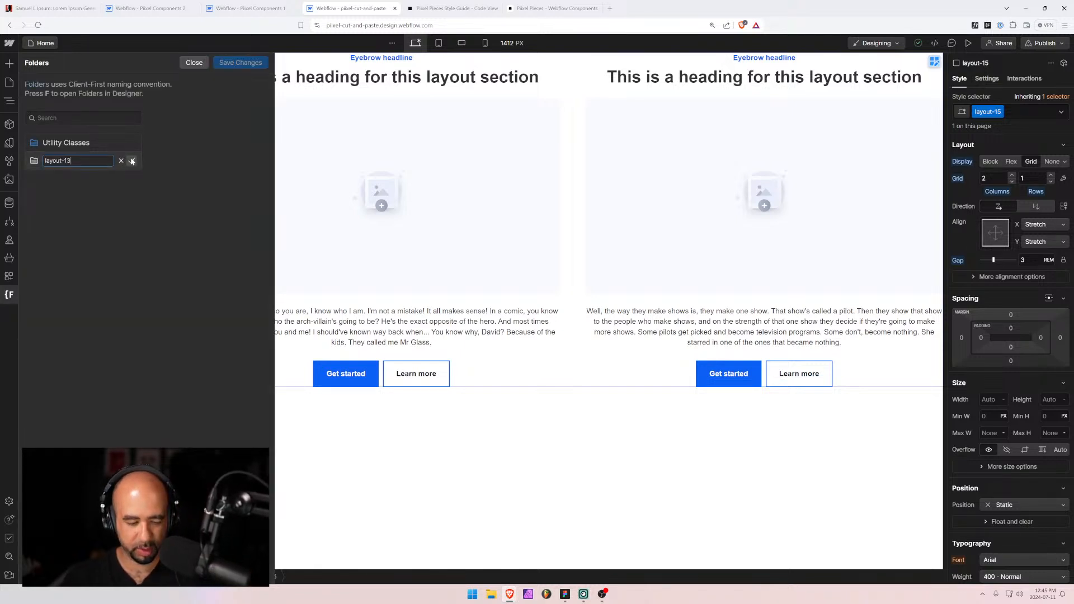
left_click(132, 162)
left_click(237, 63)
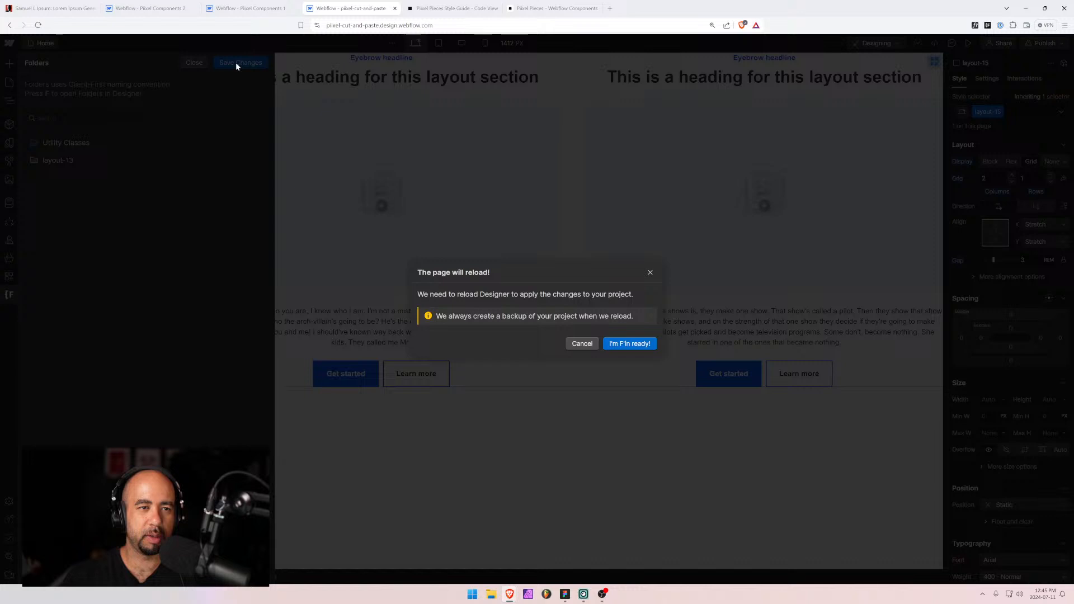
left_click(631, 344)
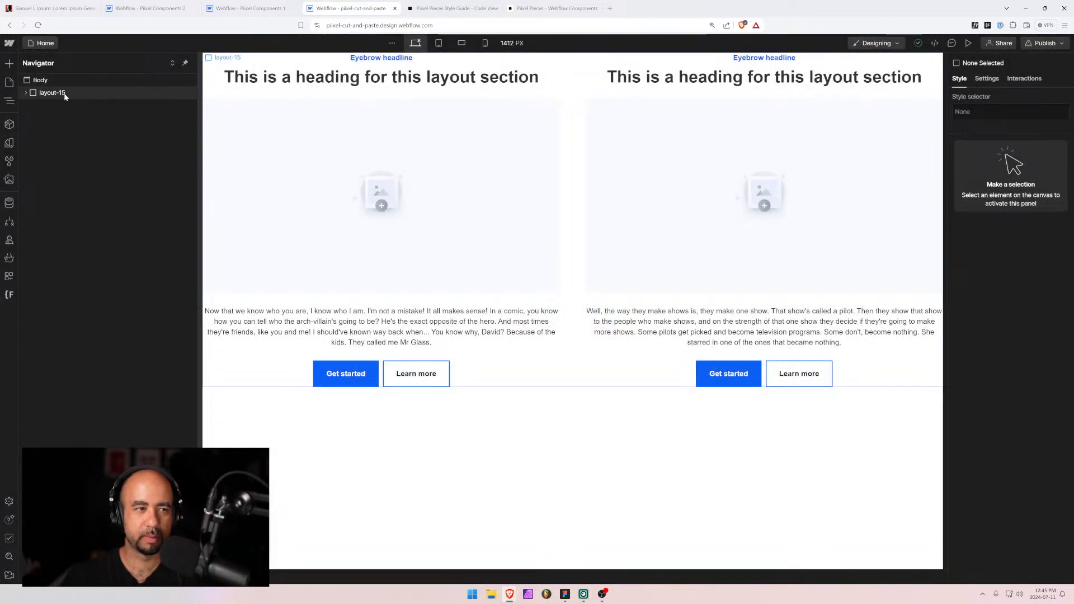
Rename the section's main layout-15 class to layout-13 and copy the section.
left_click(52, 92)
left_click(987, 111)
left_click(992, 135)
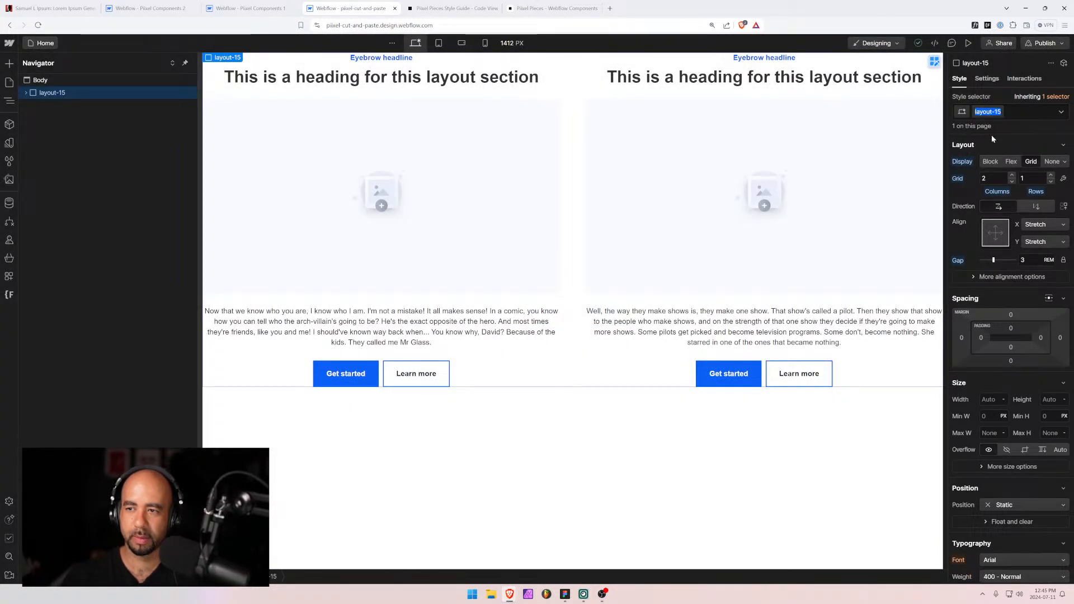
type("3")
key("Return")
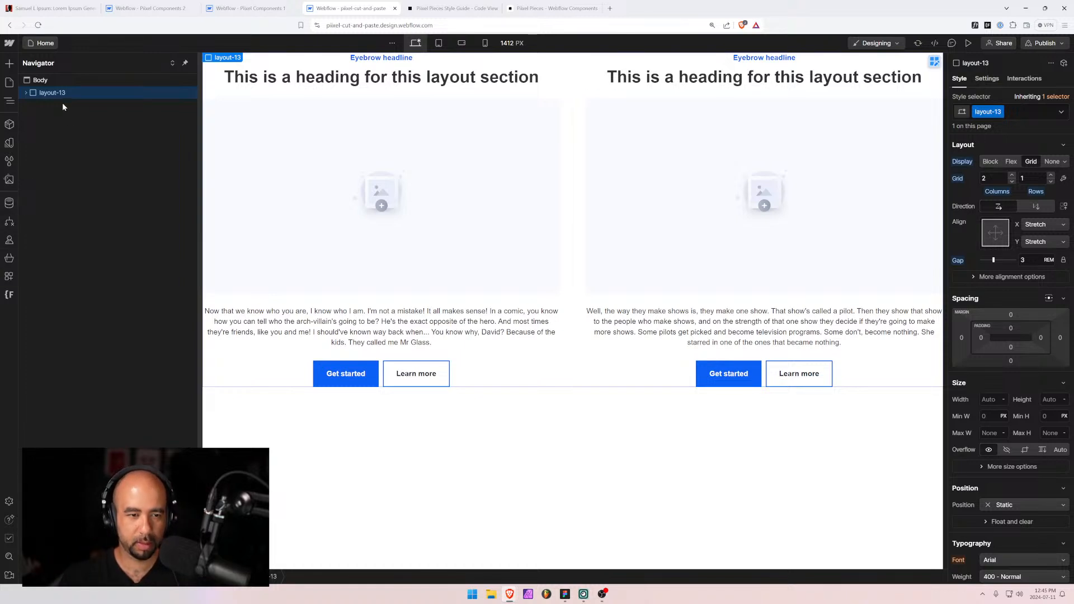
Switch back to the Piixel Components 2 project and delete the layout-15 section from the Layout 13 page.
left_click(130, 8)
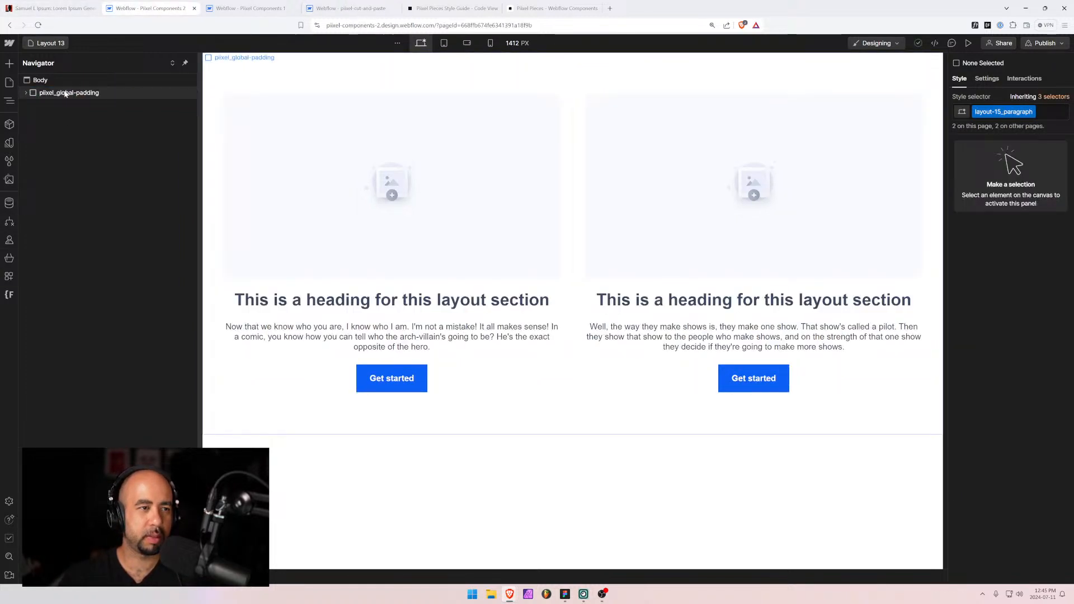
left_click(25, 93)
left_click(40, 106)
left_click(33, 105)
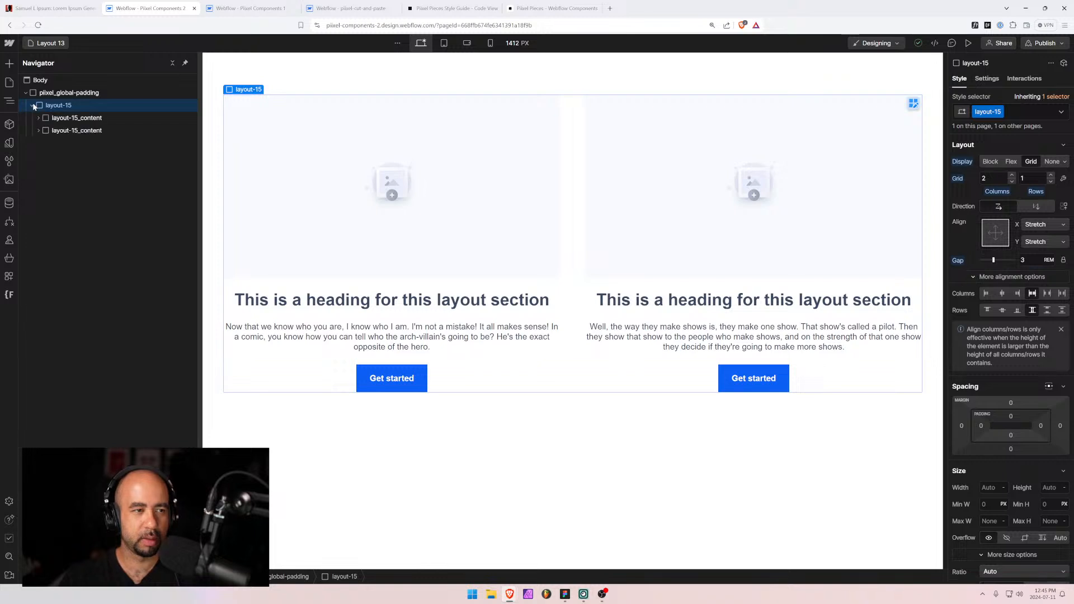
key("Delete")
Try pasting the layout-13 section into piixel_global-padding, and undo the paste.
left_click(57, 93)
key("ctrl+v")
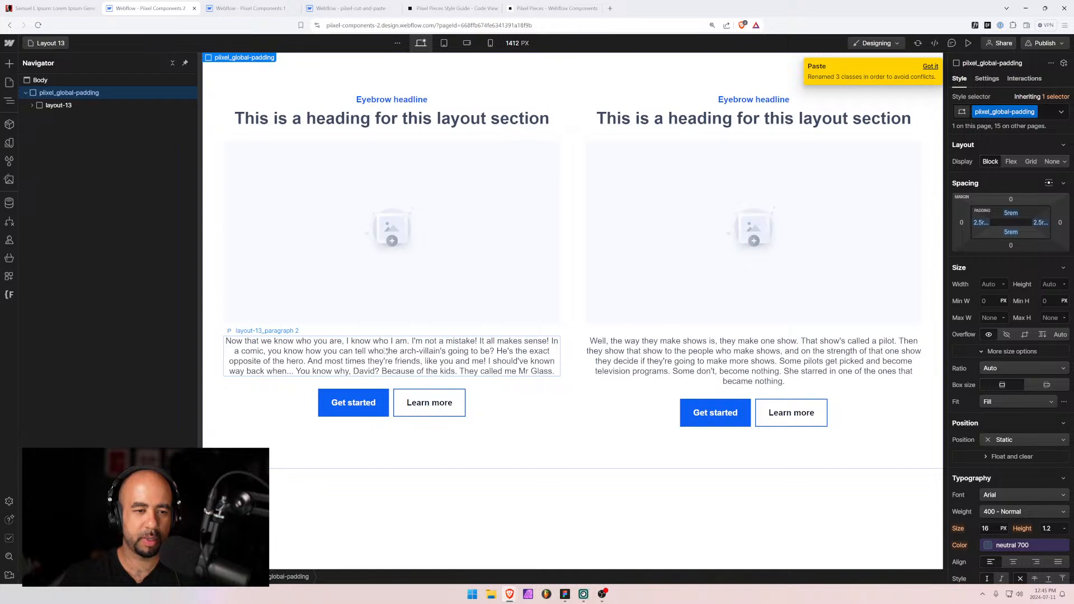
key("ctrl+z")
Clean up the style selectors by removing all unused classes, including the leftover layout-13 ones.
left_click(10, 162)
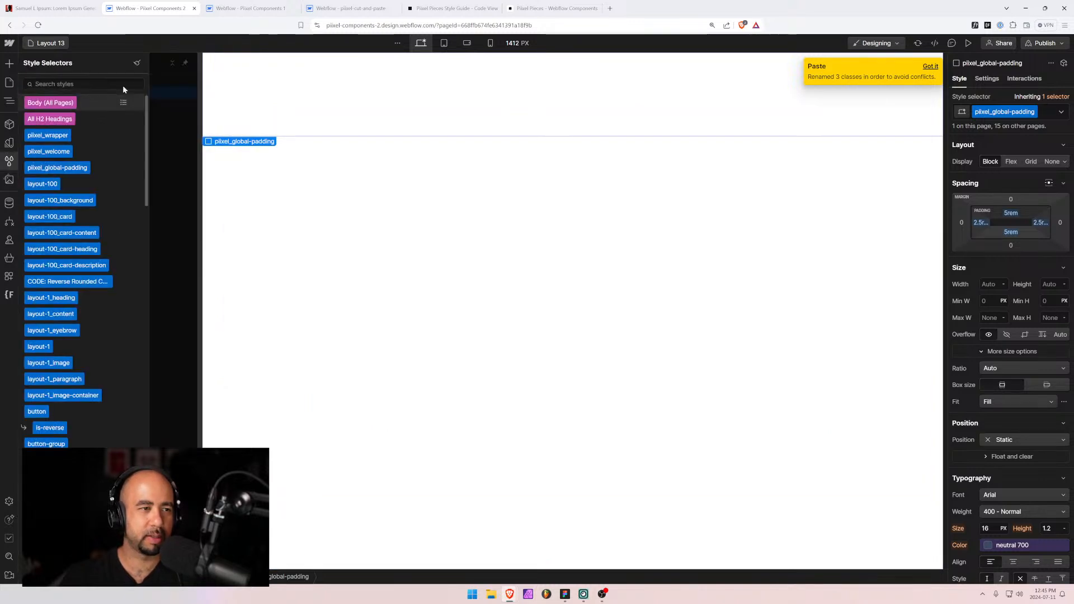
left_click(137, 62)
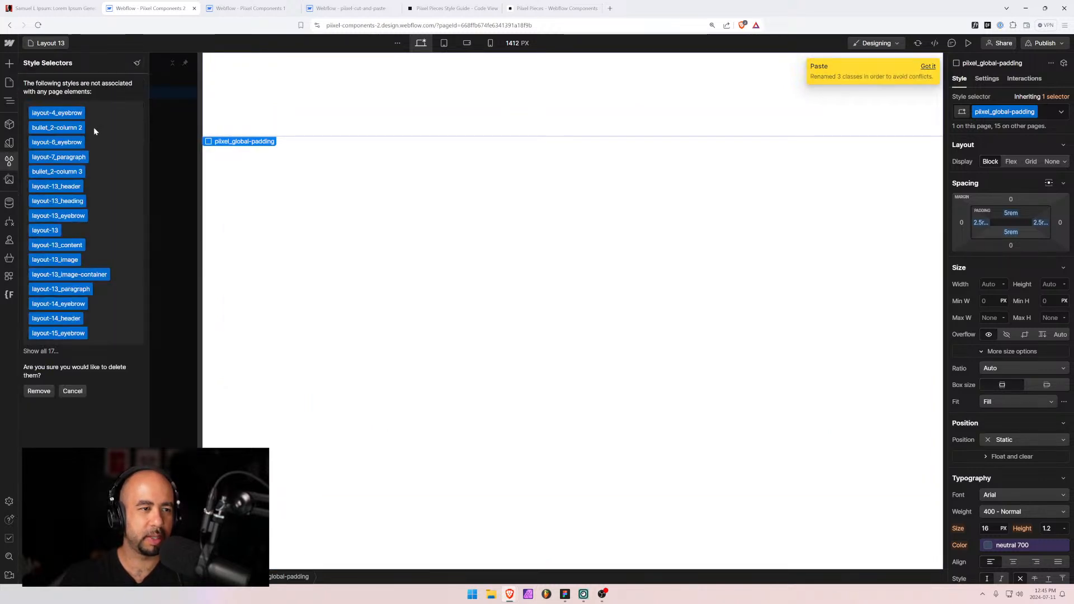
left_click(38, 391)
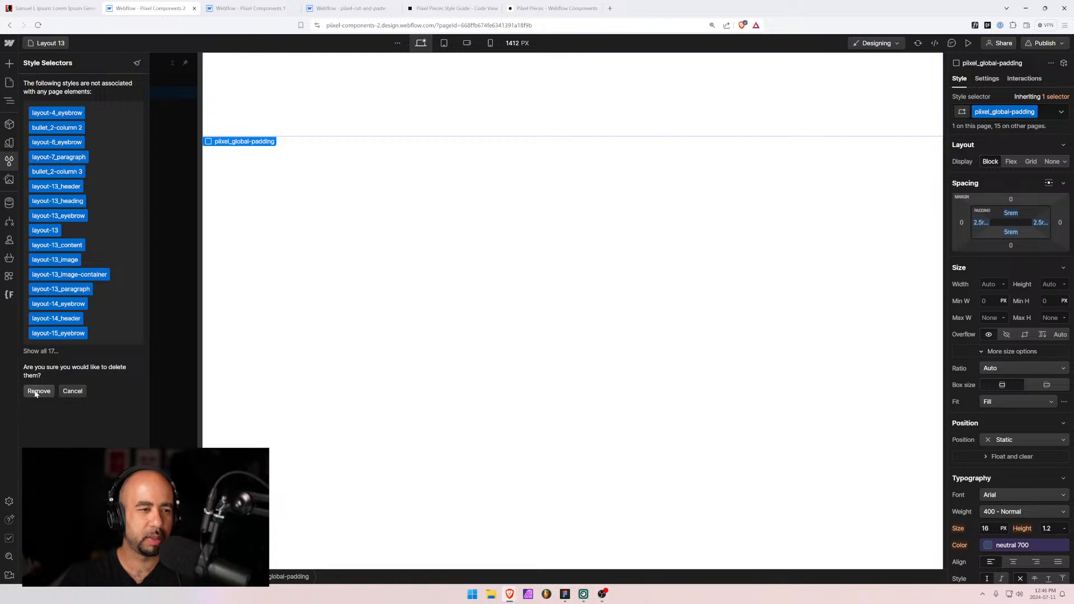
Paste the copied layout-13 section into the empty piixel_global-padding block and inspect its button-group.
key("z")
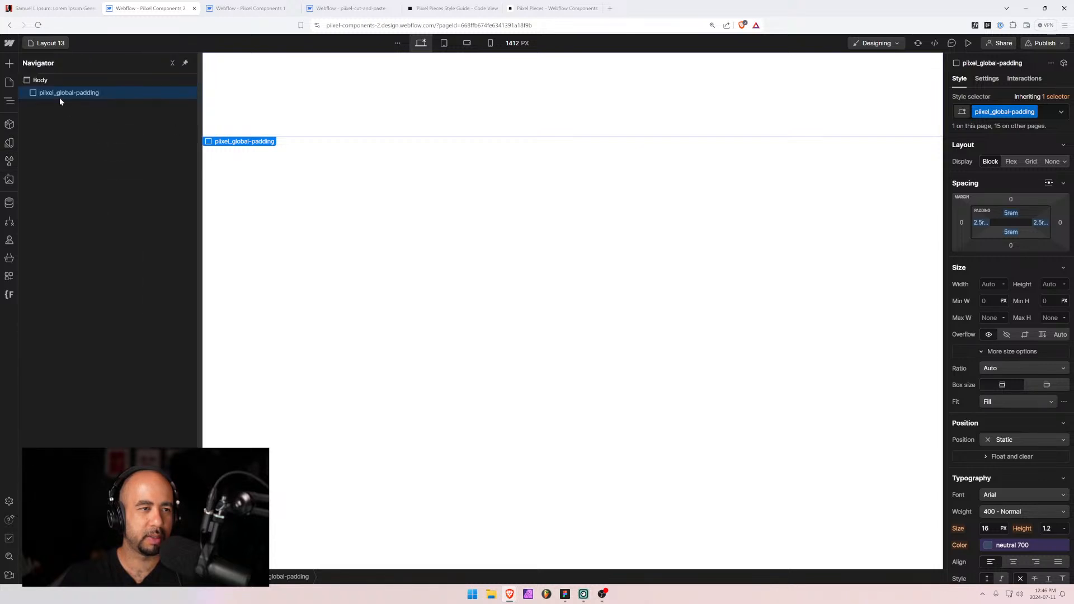
left_click(60, 93)
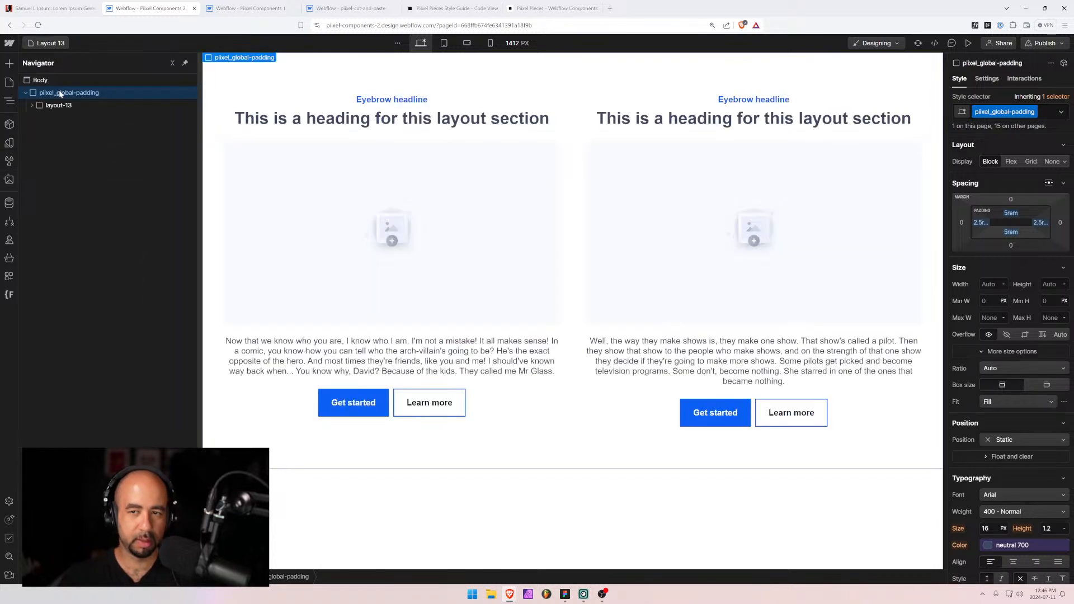
left_click(387, 389)
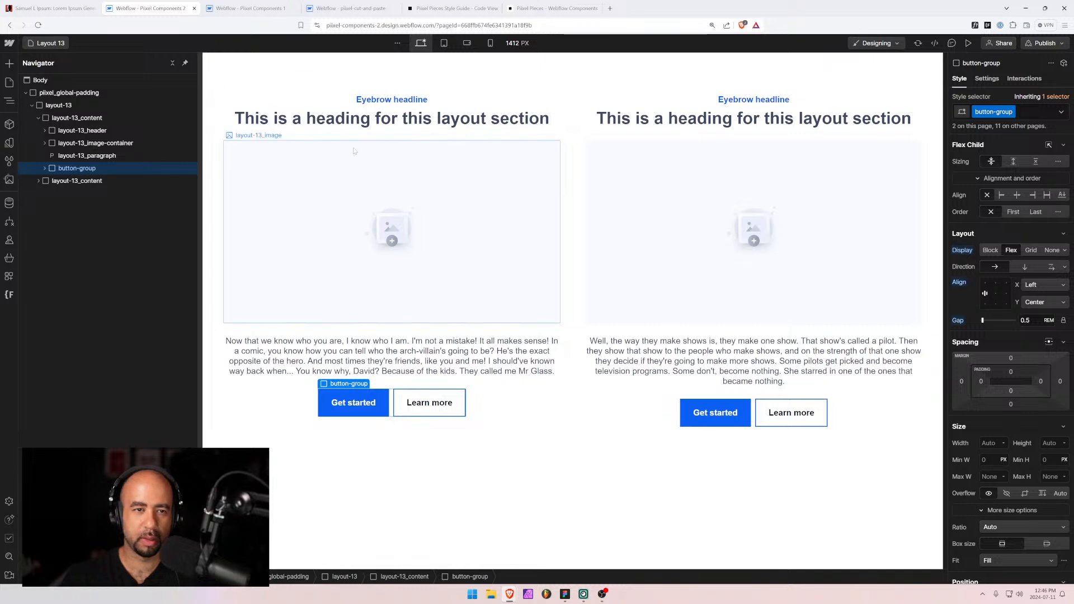
Set the text alignment of the layout-13_content class to center and check it on the first column's header.
left_click(246, 140)
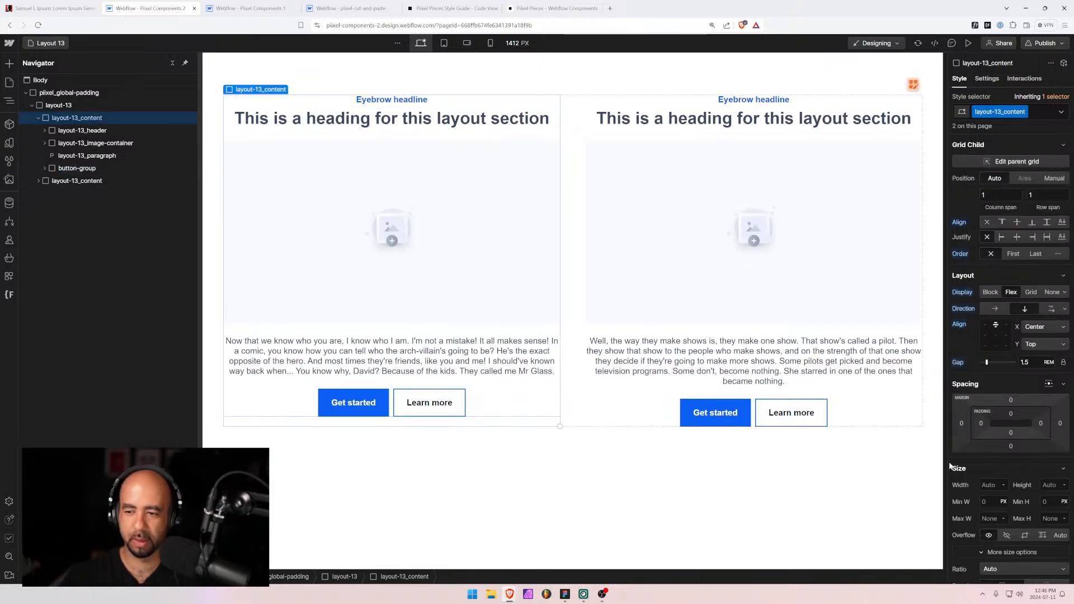
scroll(1007, 490, "down", 5)
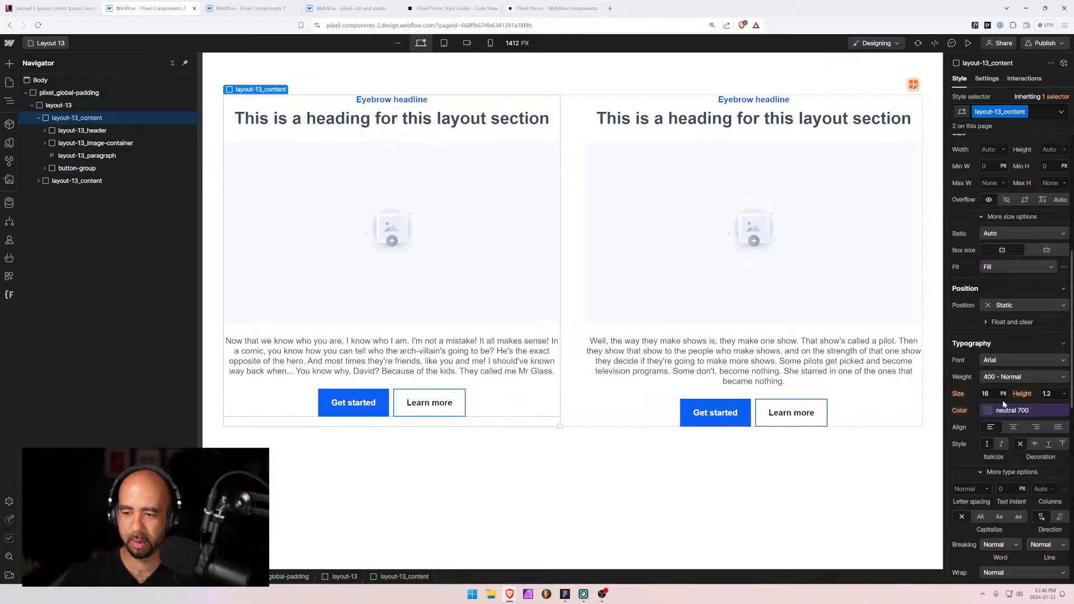
left_click(1013, 427)
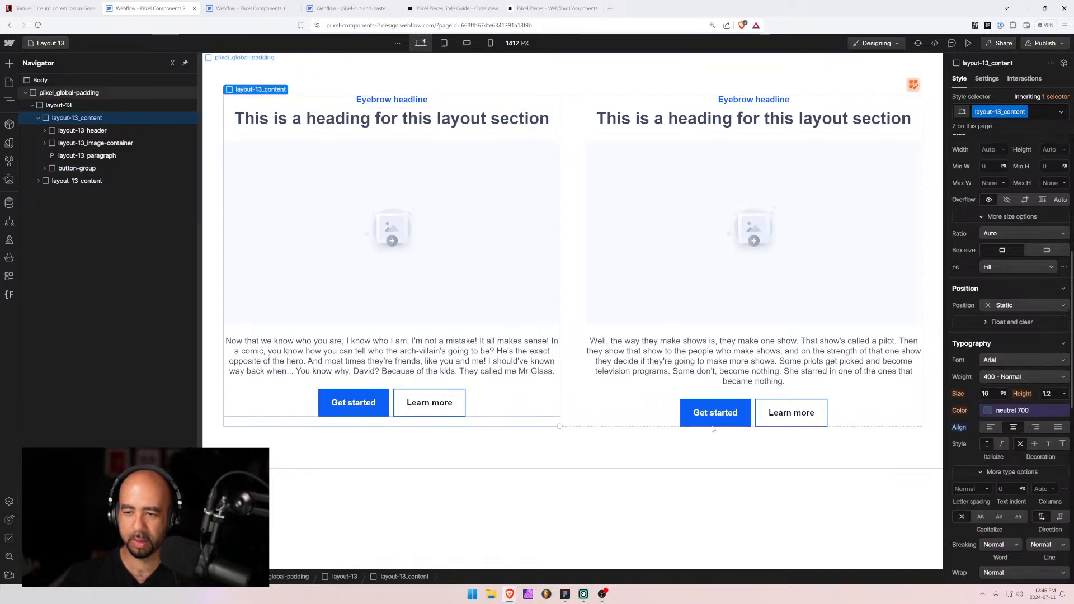
left_click(471, 108)
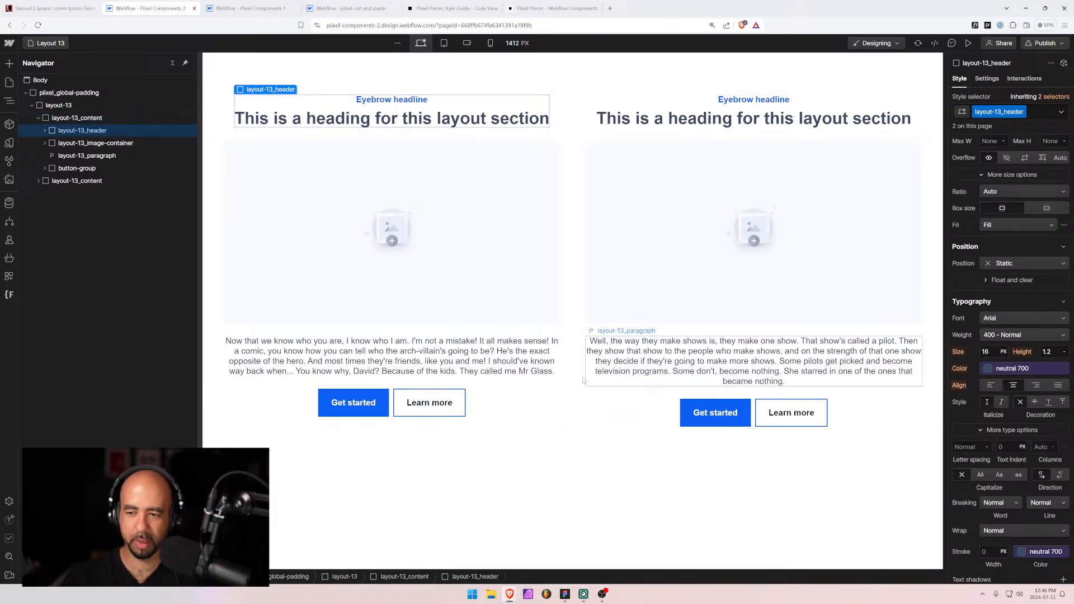
Check the centered layout-13 columns at a smaller breakpoint and return to the desktop view.
left_click(380, 356)
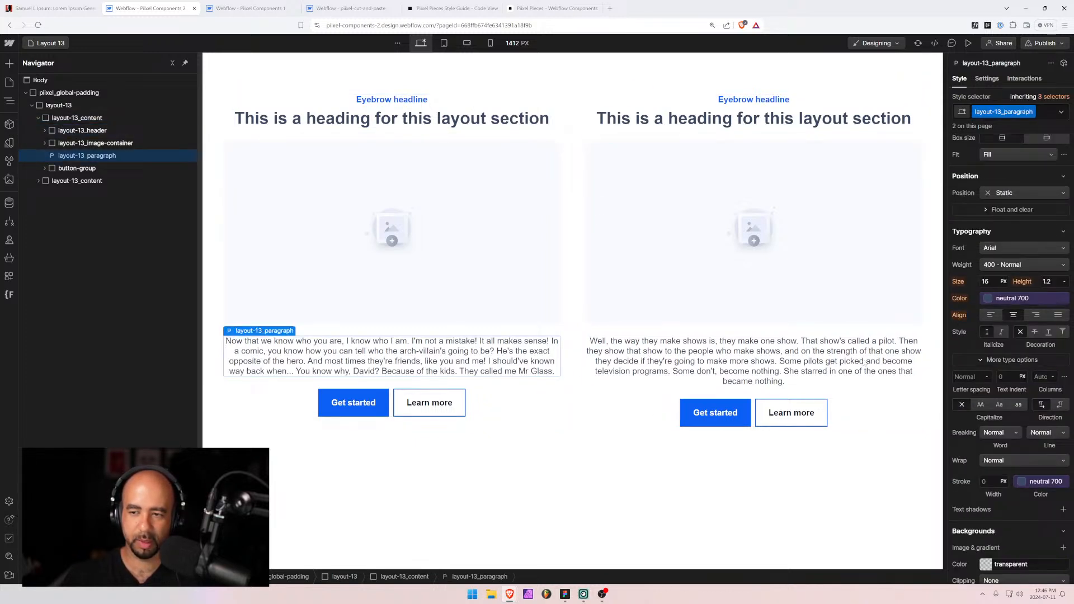
left_click(250, 133)
left_click(445, 43)
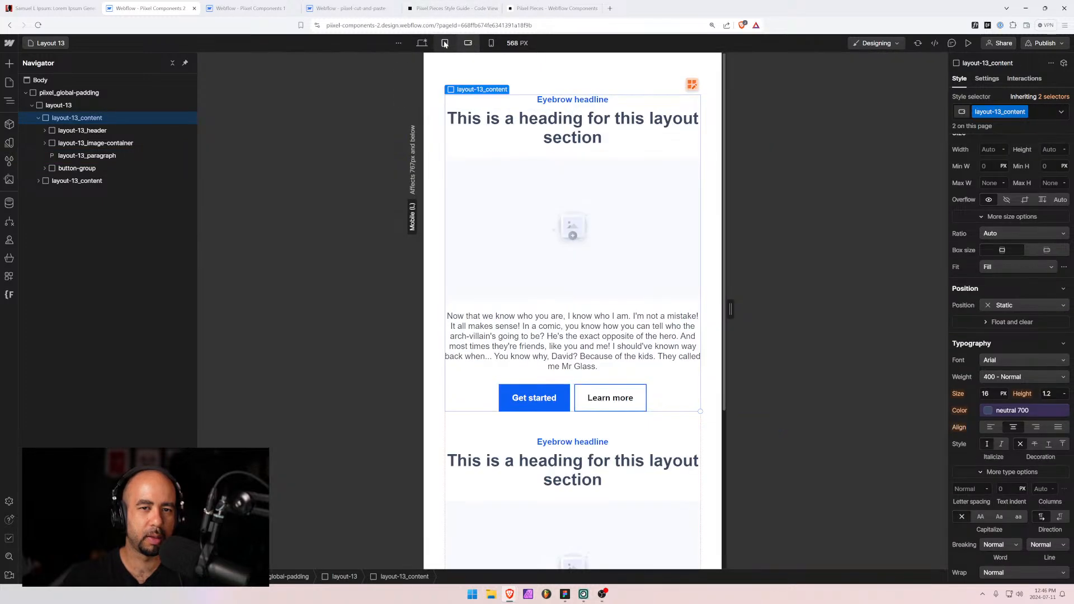
left_click(421, 43)
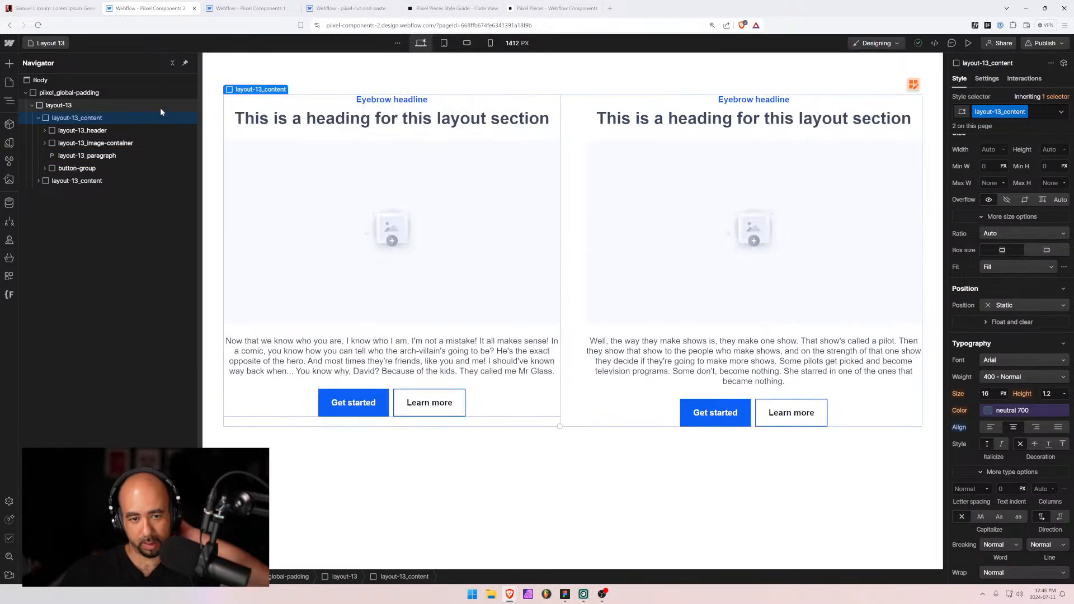
Review the finished sections on the Layout 12, Layout 14 and Layout 15 pages.
left_click(60, 48)
left_click(71, 283)
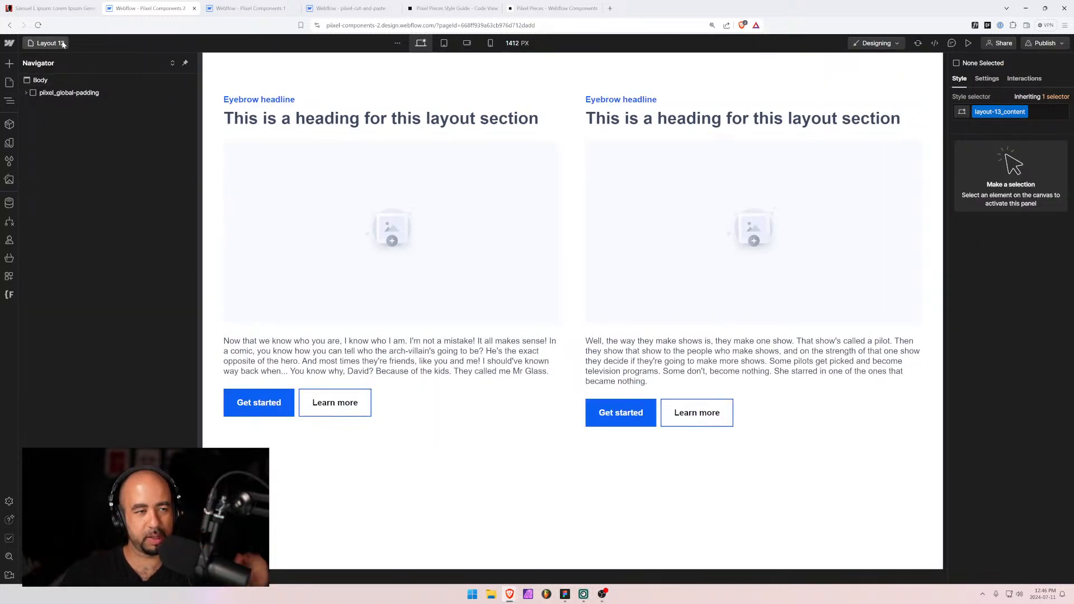
left_click(63, 43)
left_click(71, 307)
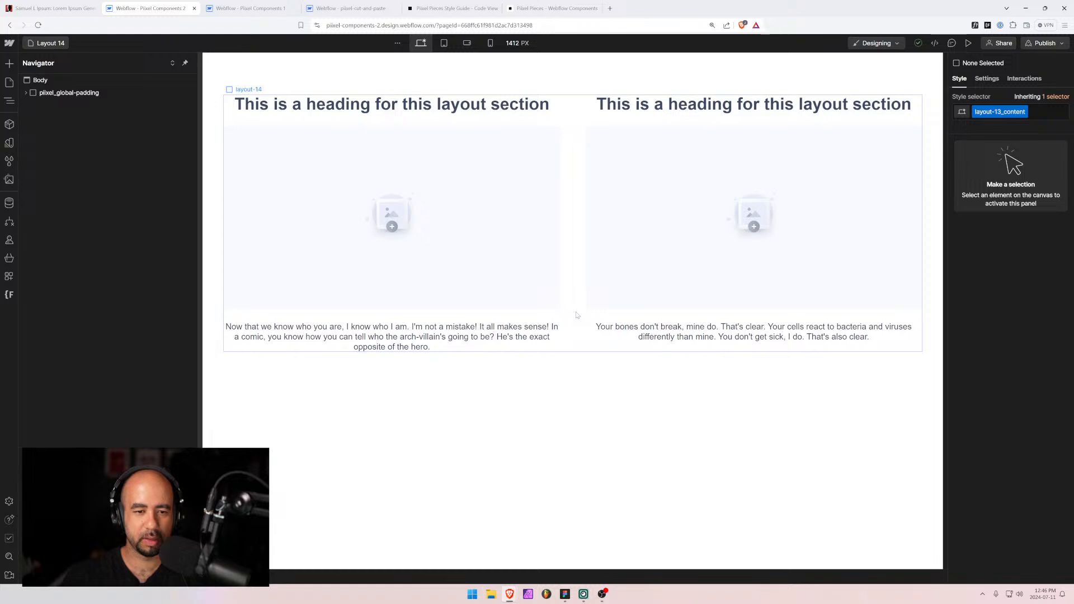
left_click(49, 43)
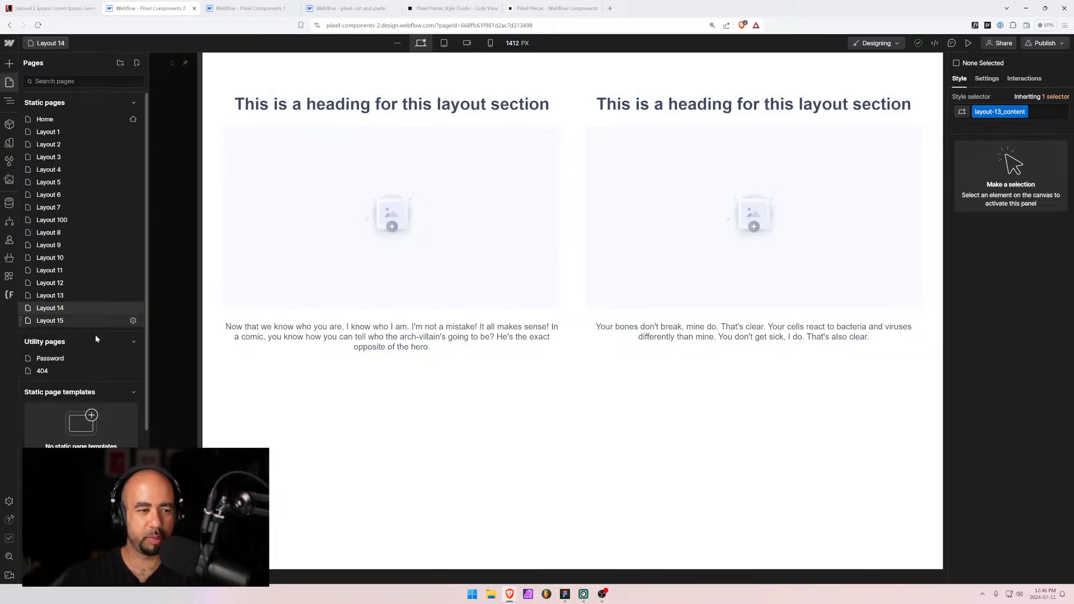
left_click(49, 320)
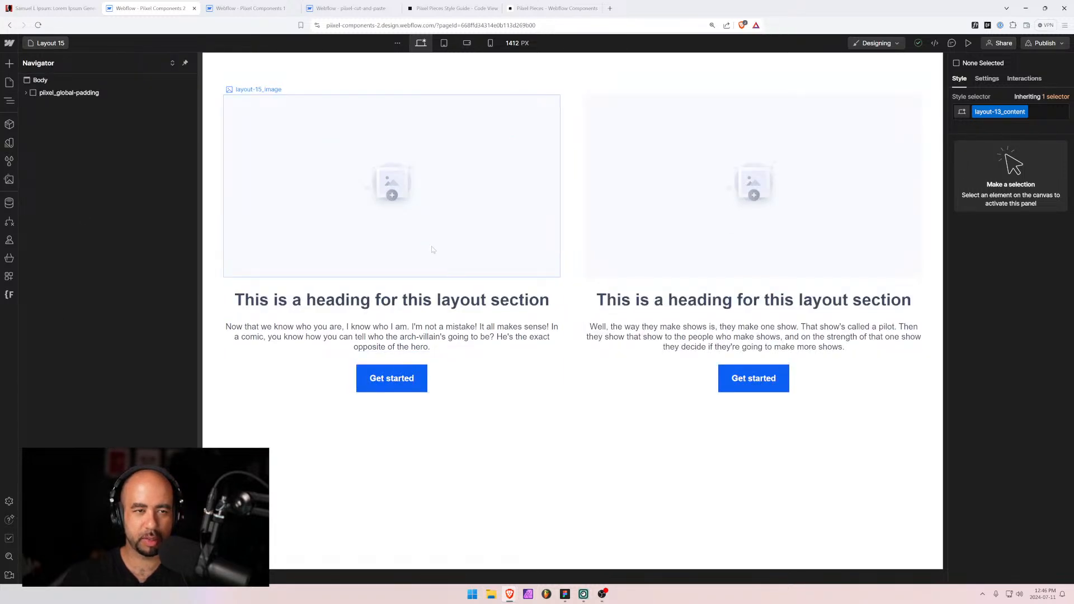
Switch to Figma, examine the next two-column design with short headings and no buttons, and return to Webflow.
key("alt+Tab")
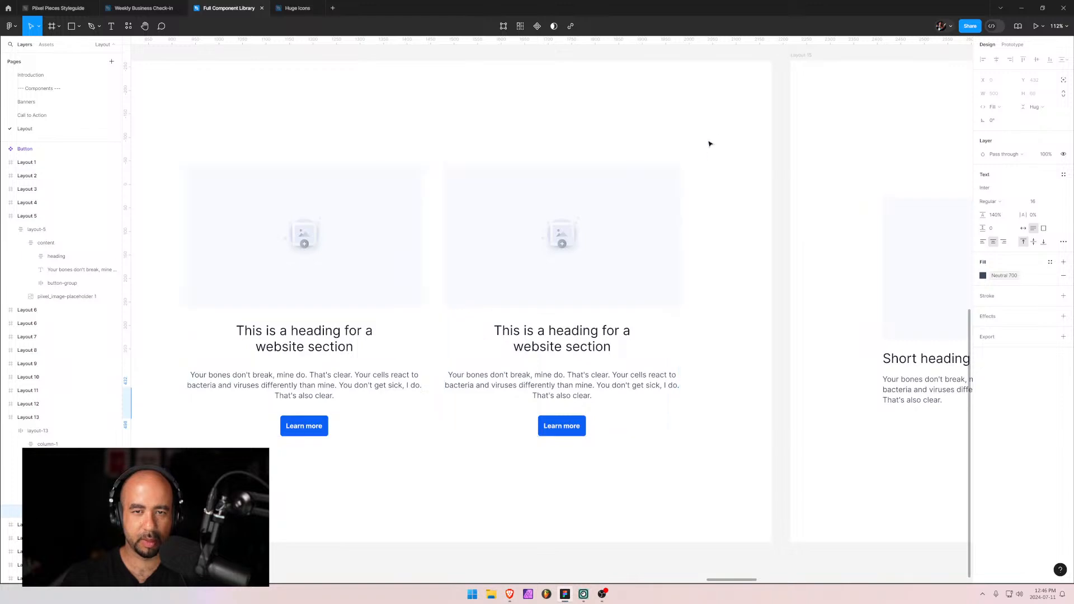
left_click_drag(764, 140, 264, 160)
left_click_drag(616, 127, 446, 111)
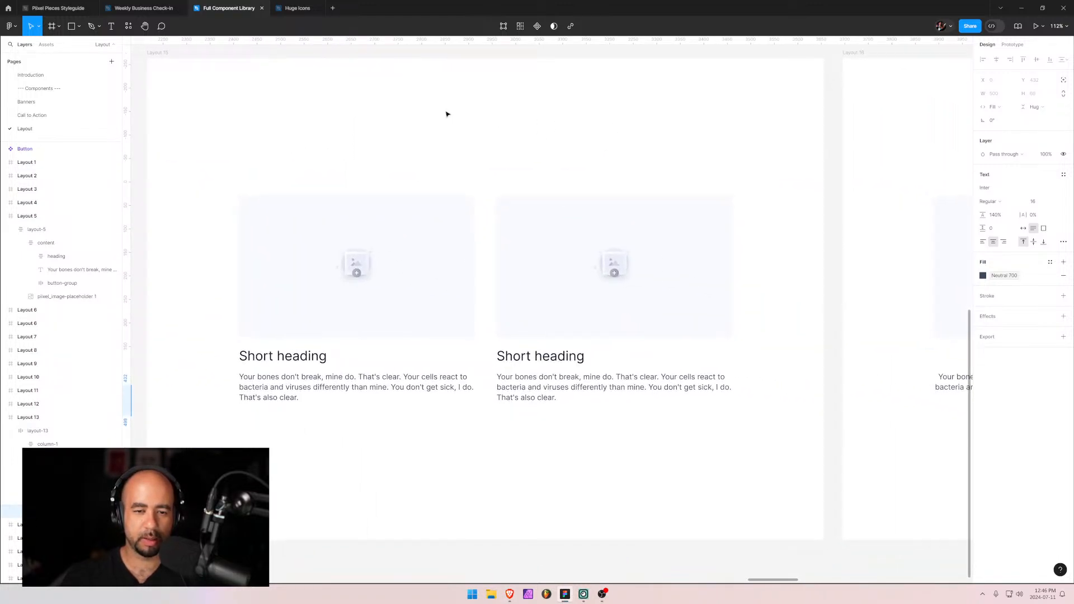
key("alt+Tab")
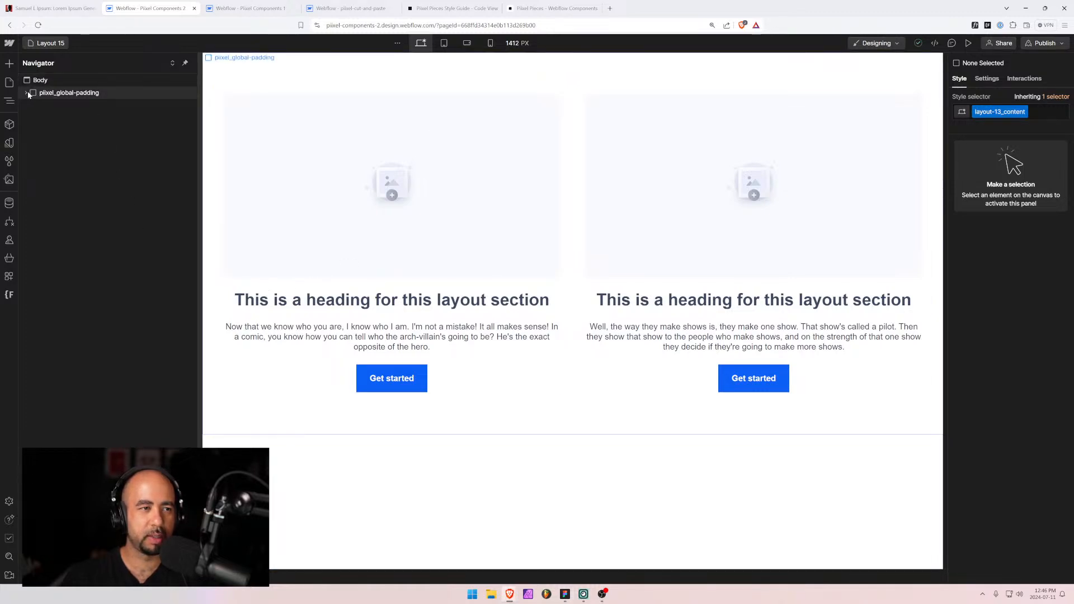
Copy the layout-15 section from the Layout 15 page and paste it into the cut-and-paste project's Body in place of layout-13.
left_click(260, 9)
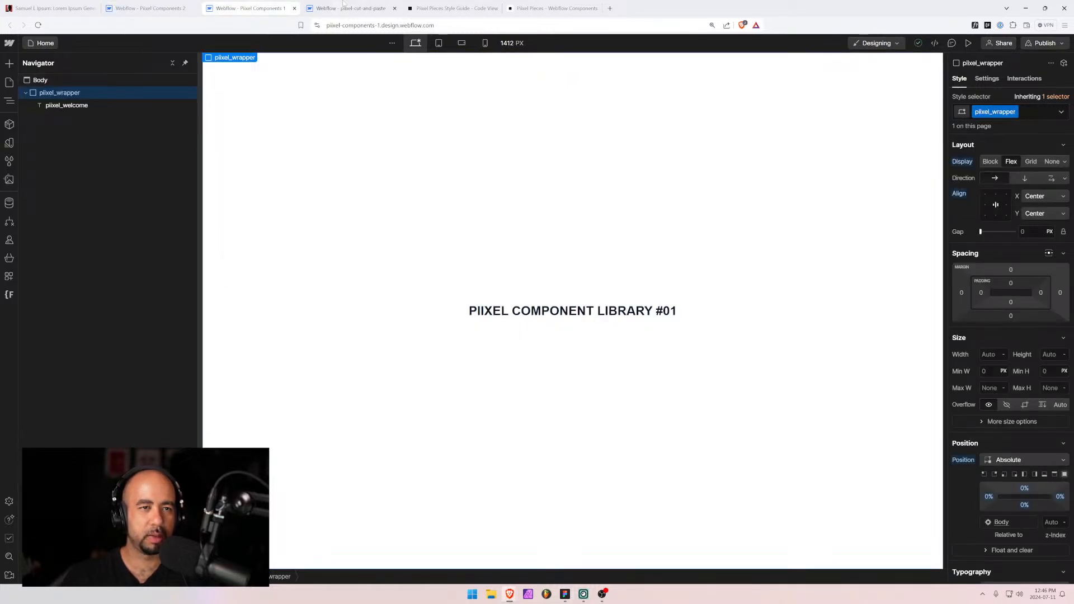
left_click(148, 8)
left_click(55, 106)
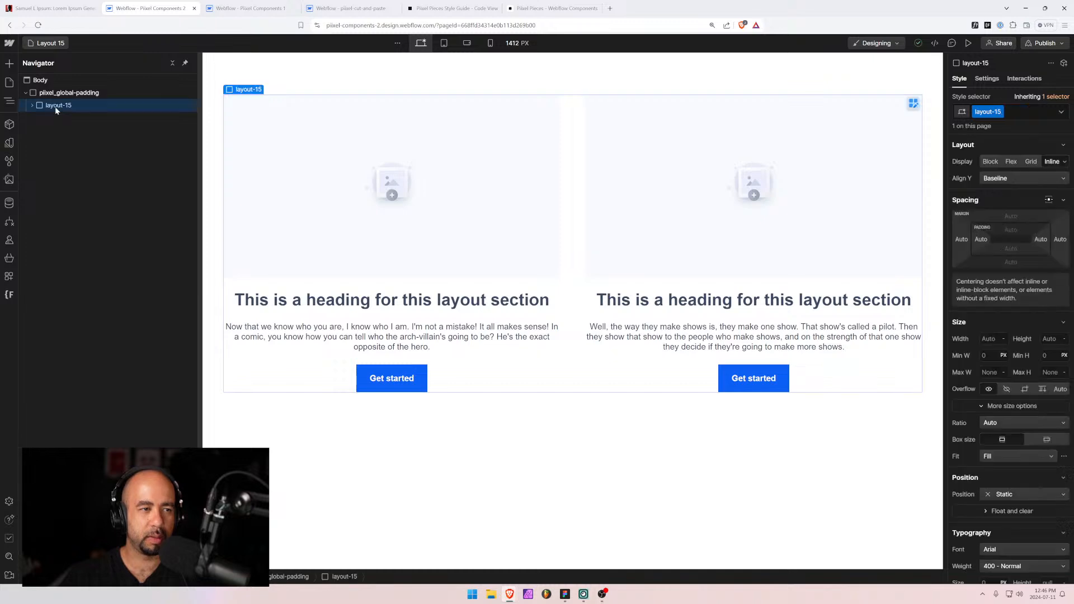
left_click(351, 7)
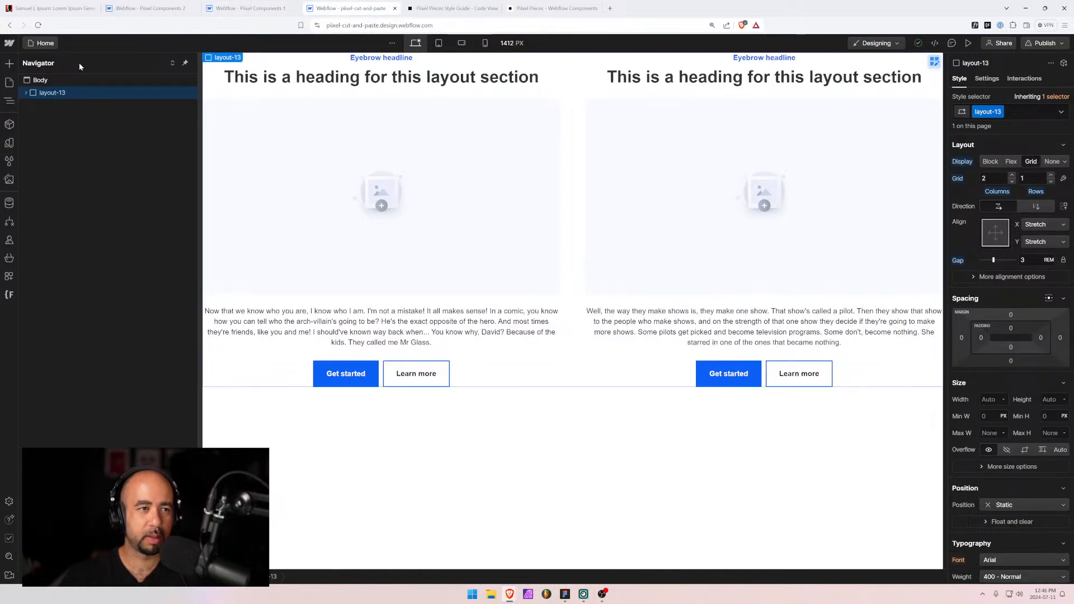
key("Delete")
left_click(44, 80)
key("ctrl+v")
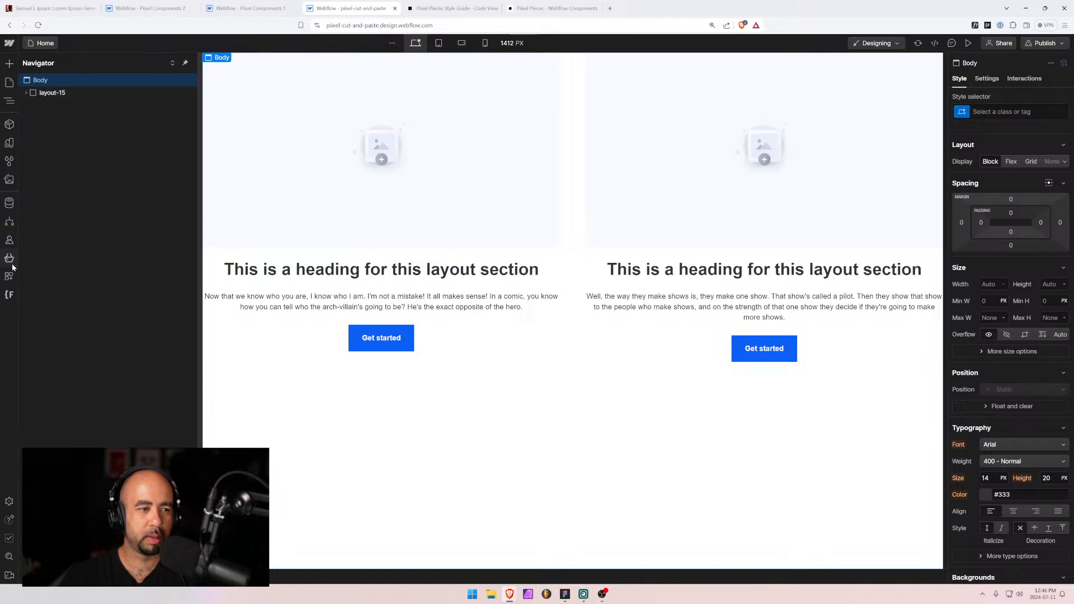
Try to rename the layout-15 class folder to layout-16 in Finsweet Folders, and reload the project.
left_click(9, 295)
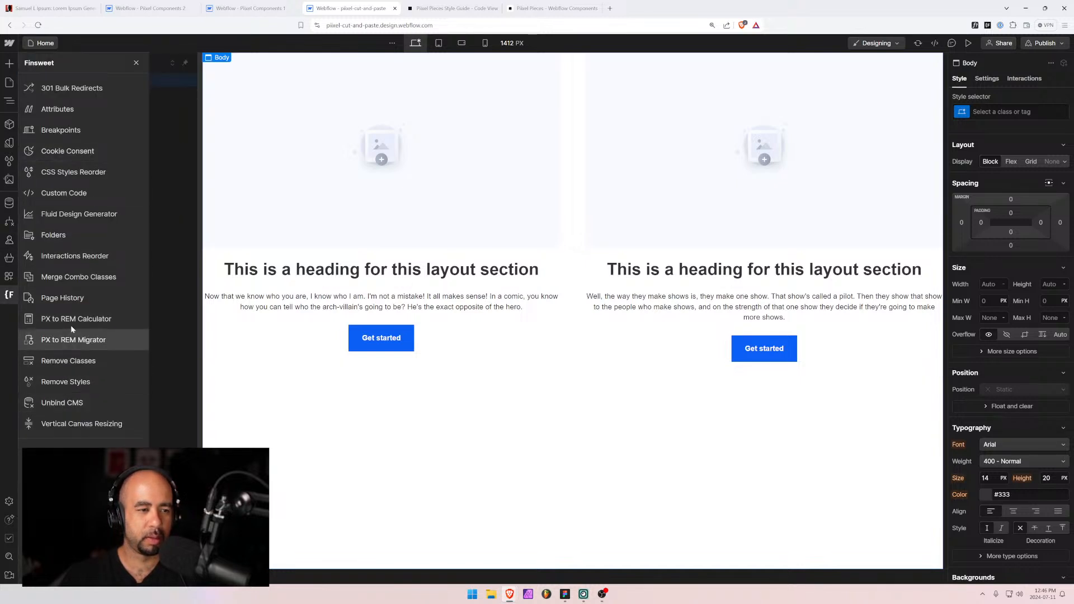
left_click(73, 238)
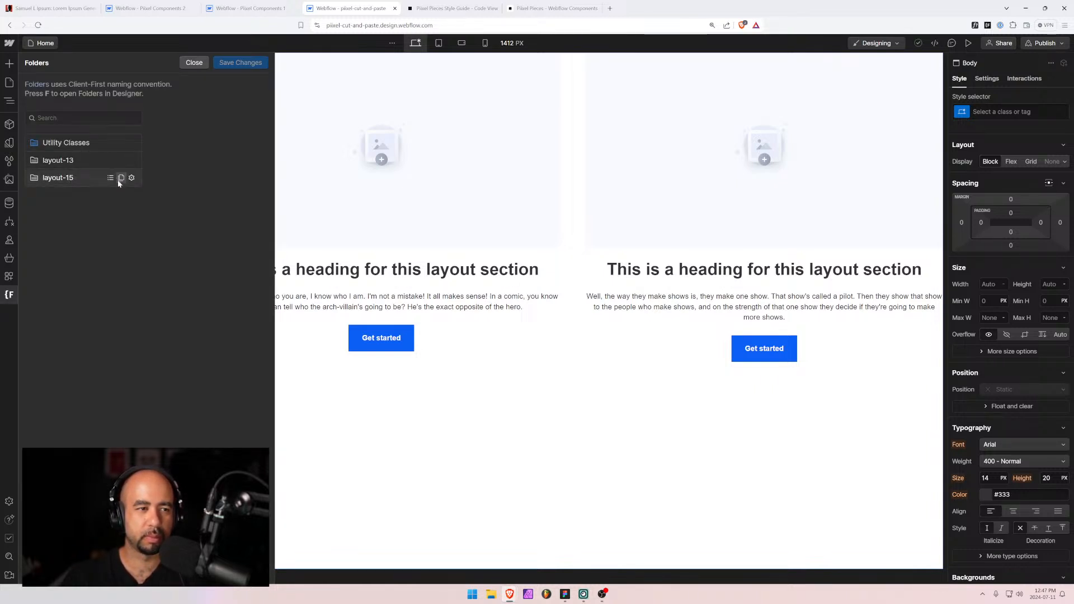
left_click(240, 62)
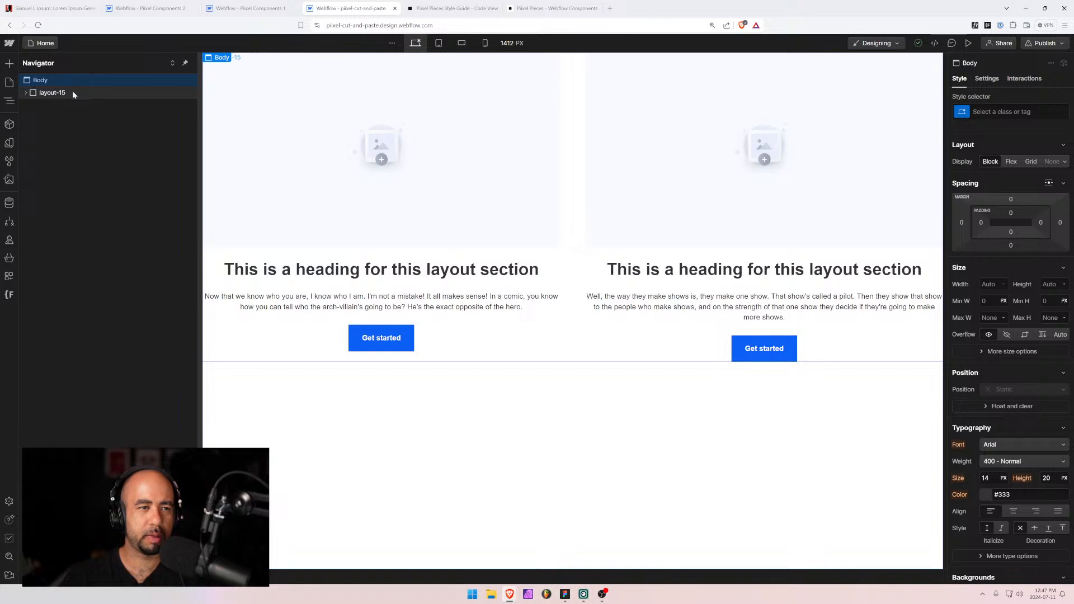
left_click(10, 295)
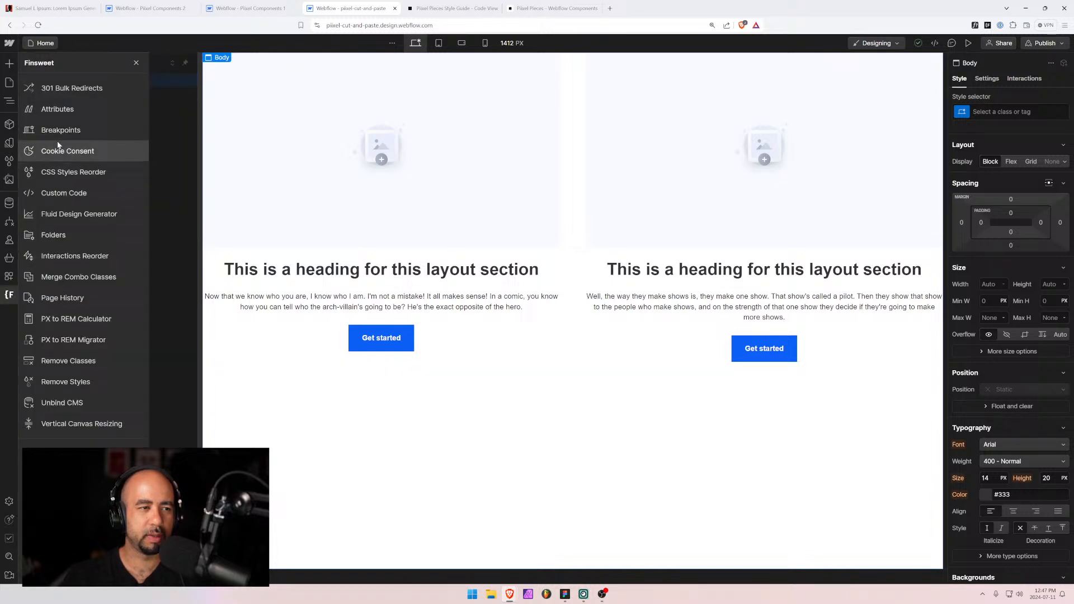
left_click(52, 232)
left_click(131, 178)
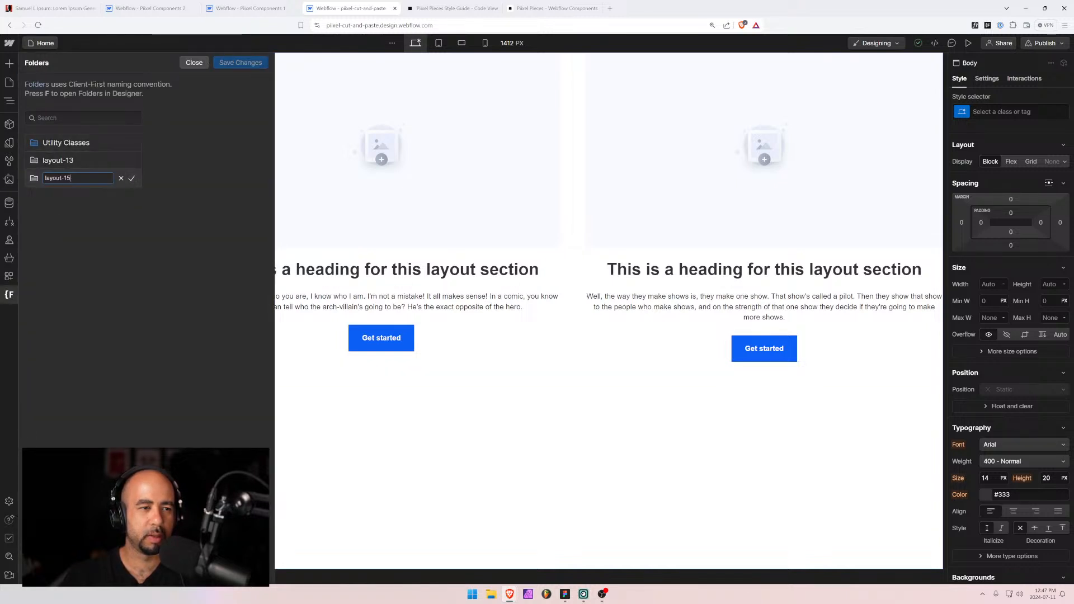
type("6")
left_click(130, 181)
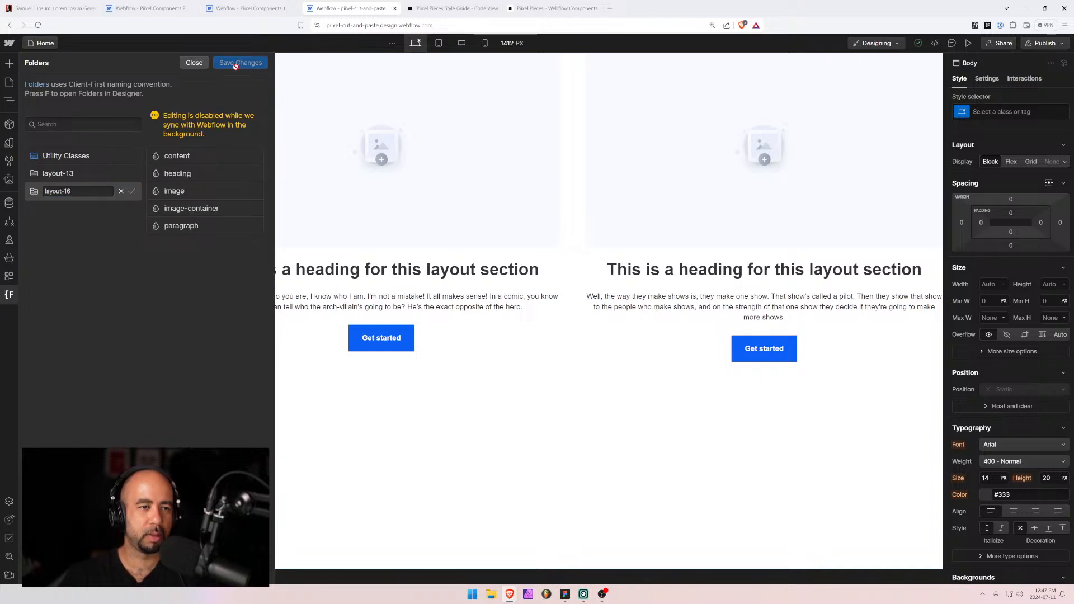
key("Escape")
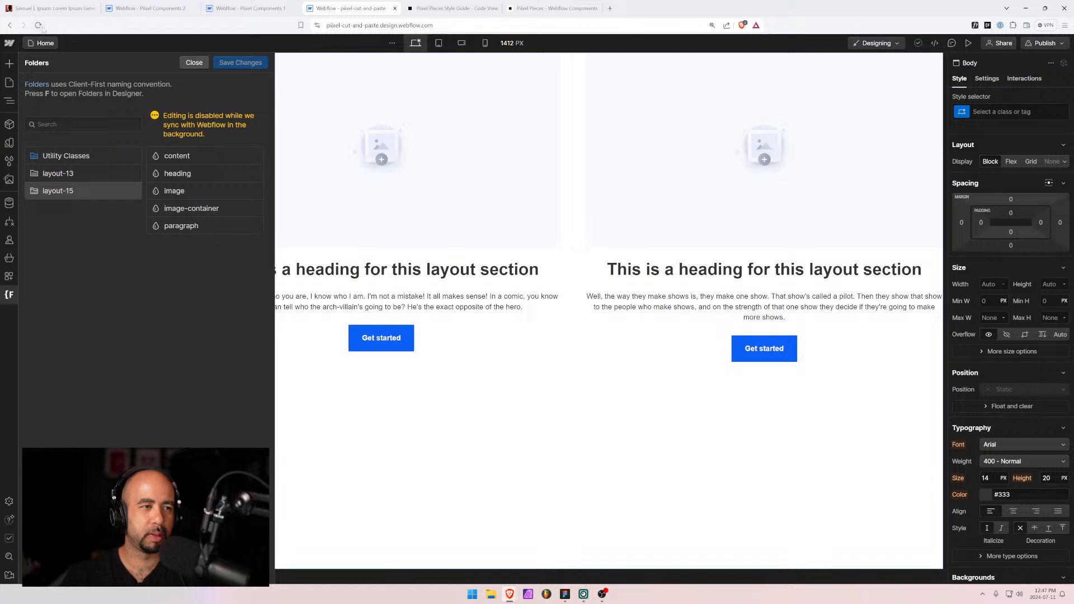
left_click(38, 24)
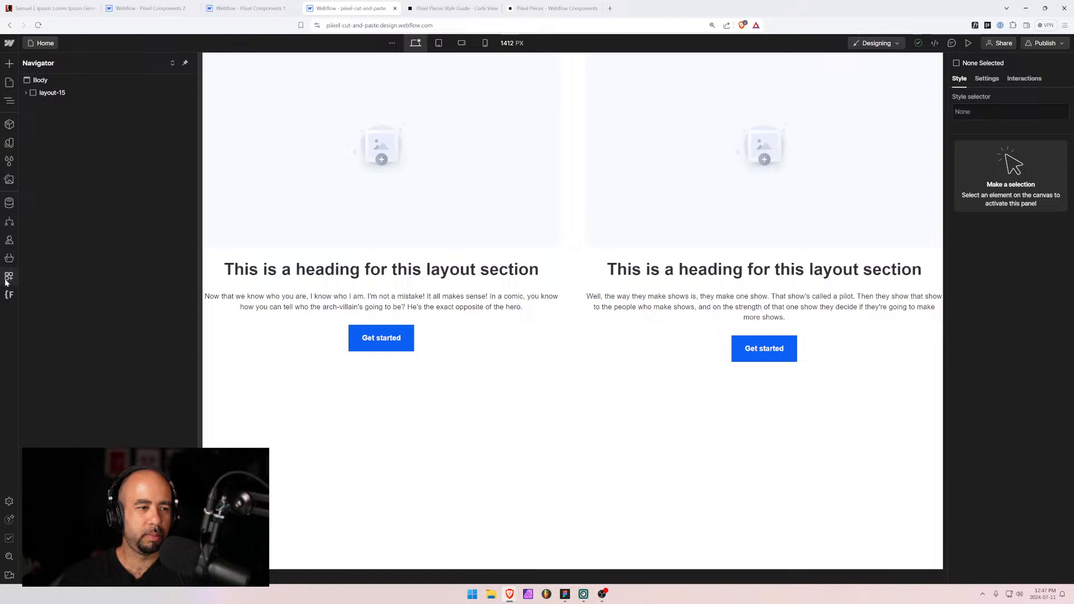
Rename the layout-15 class folder to layout-16 in Finsweet Folders and save the changes, accepting the designer reload.
left_click(9, 295)
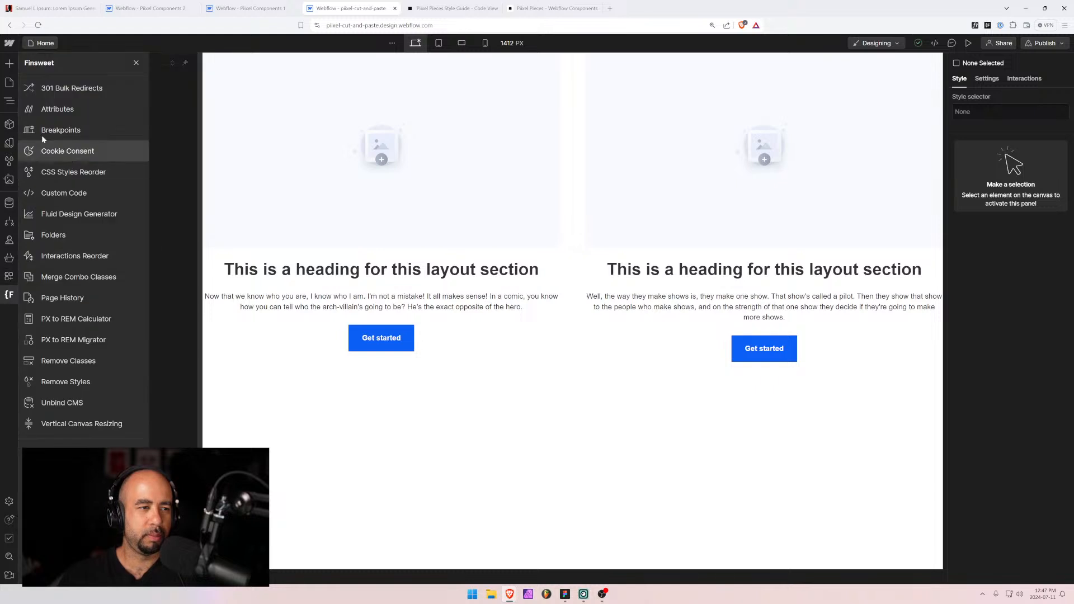
left_click(53, 235)
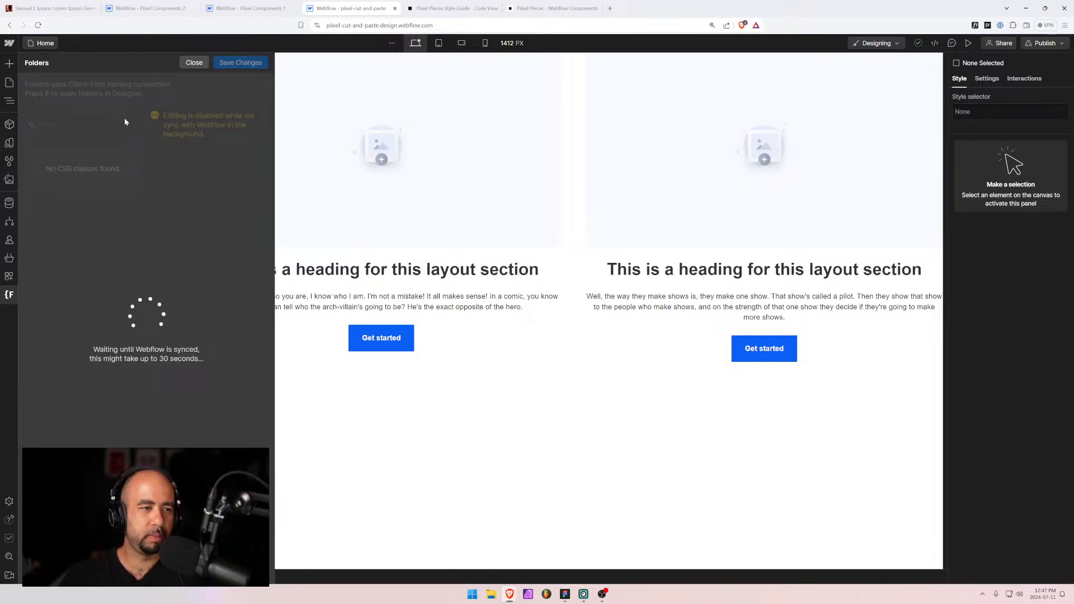
left_click(129, 178)
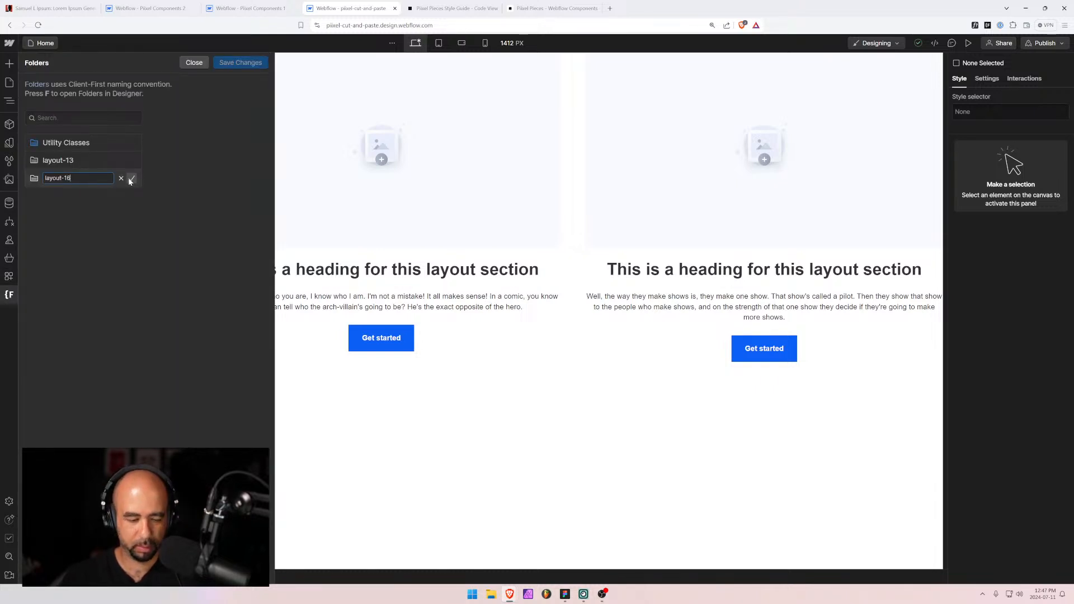
left_click(130, 178)
left_click(240, 63)
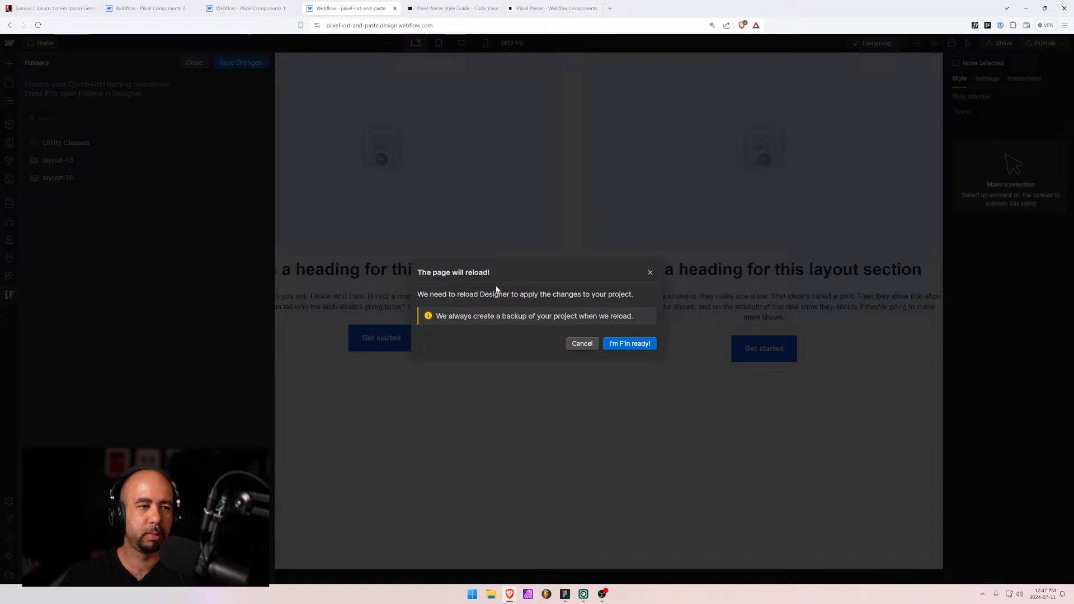
left_click(630, 343)
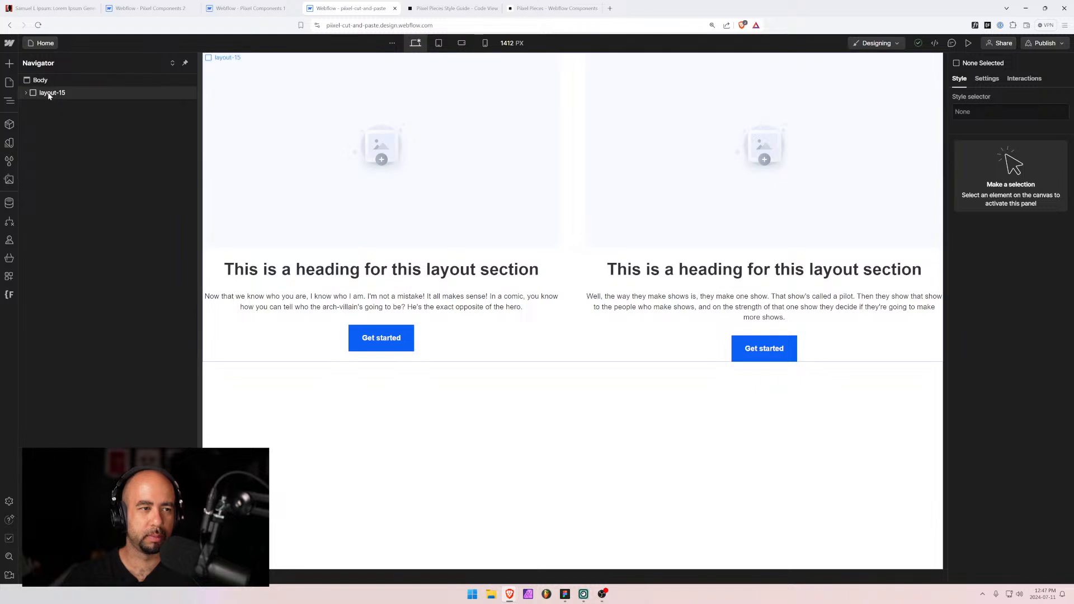
Rename the outer section's layout-15 class to layout-16.
left_click(49, 94)
left_click(1006, 113)
left_click(988, 127)
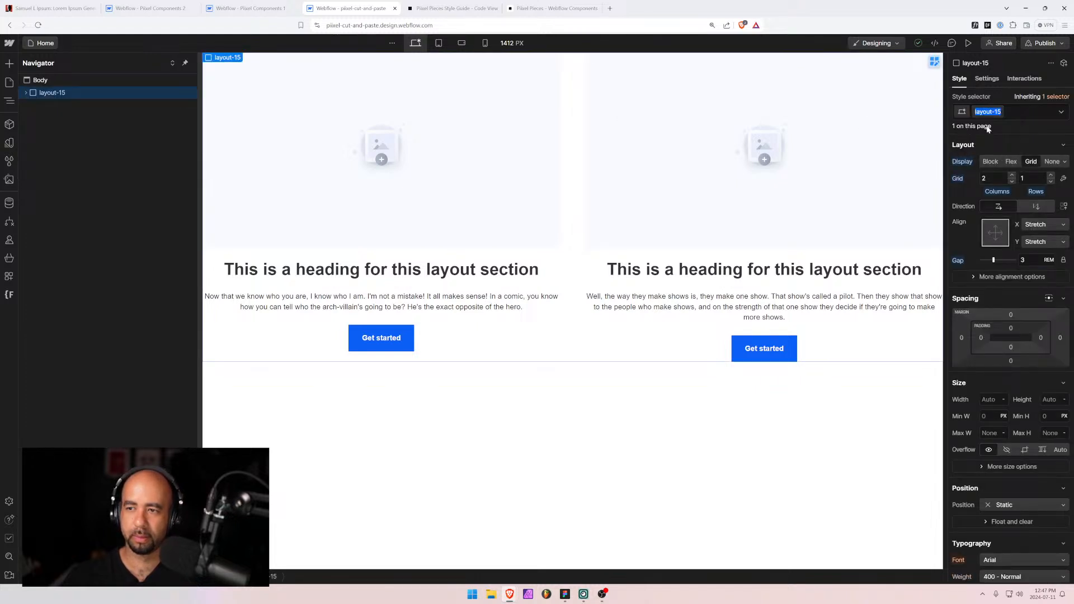
key("Right")
key("BackSpace")
type("6")
key("Return")
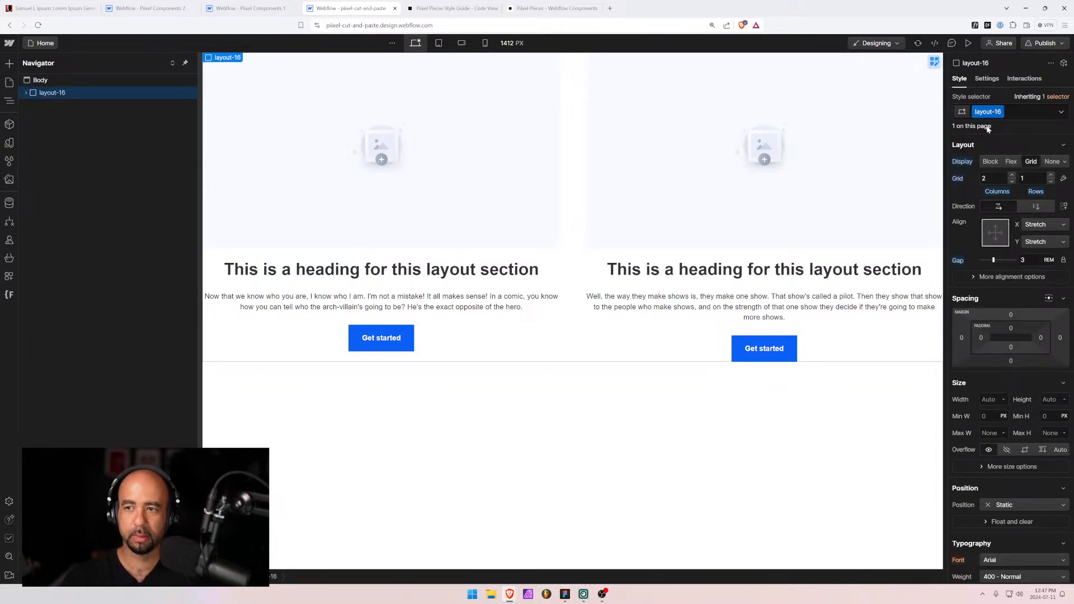
Compare the section with the Figma design and delete the Get started button from the first layout-16_content column.
key("alt+Tab")
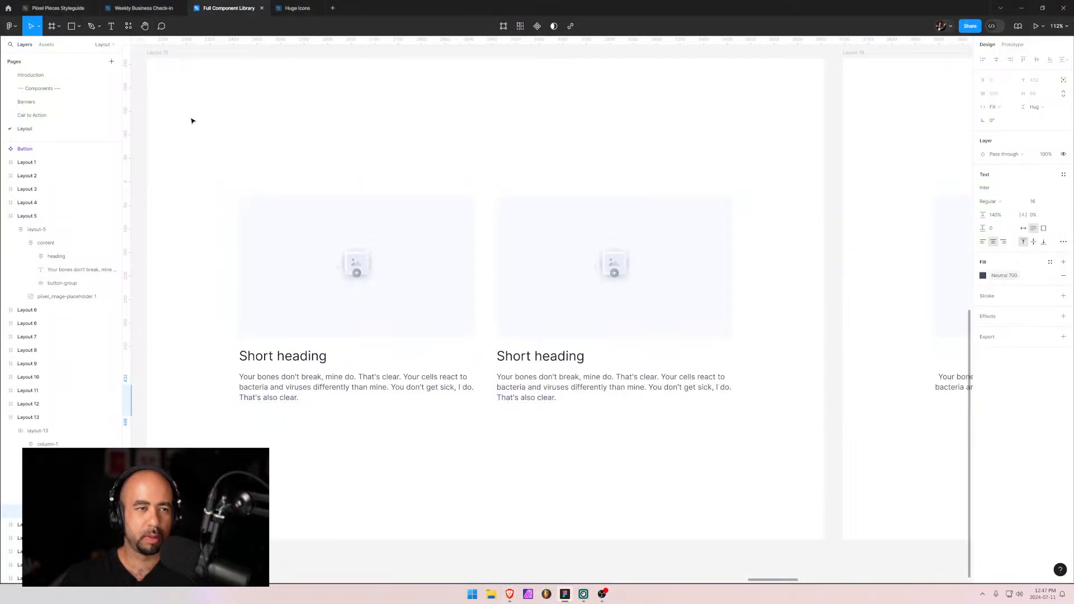
key("alt+Tab")
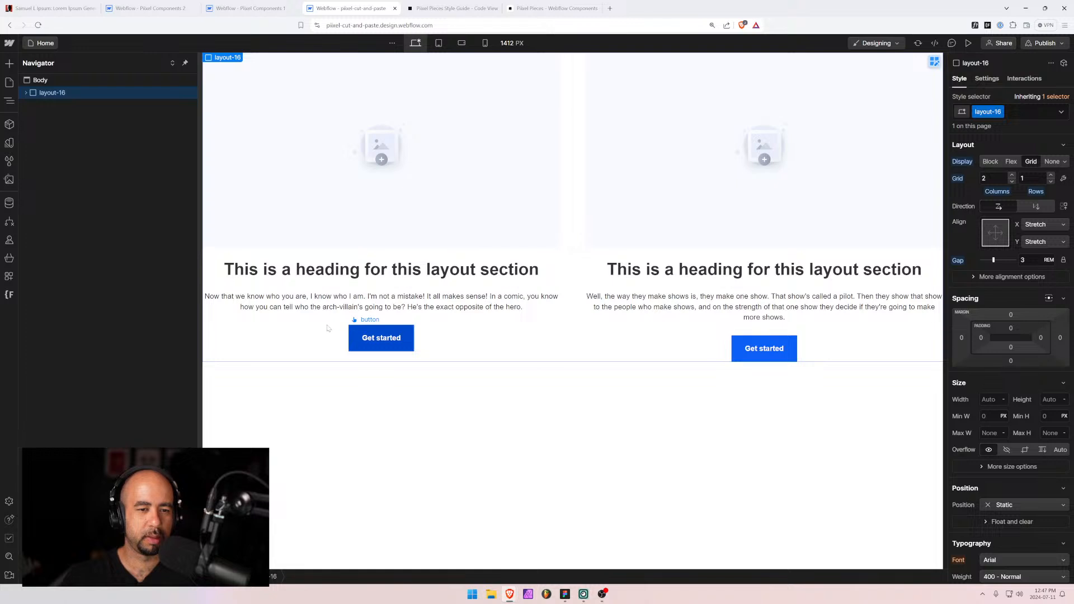
left_click(364, 337)
left_click(62, 143)
left_click(59, 156)
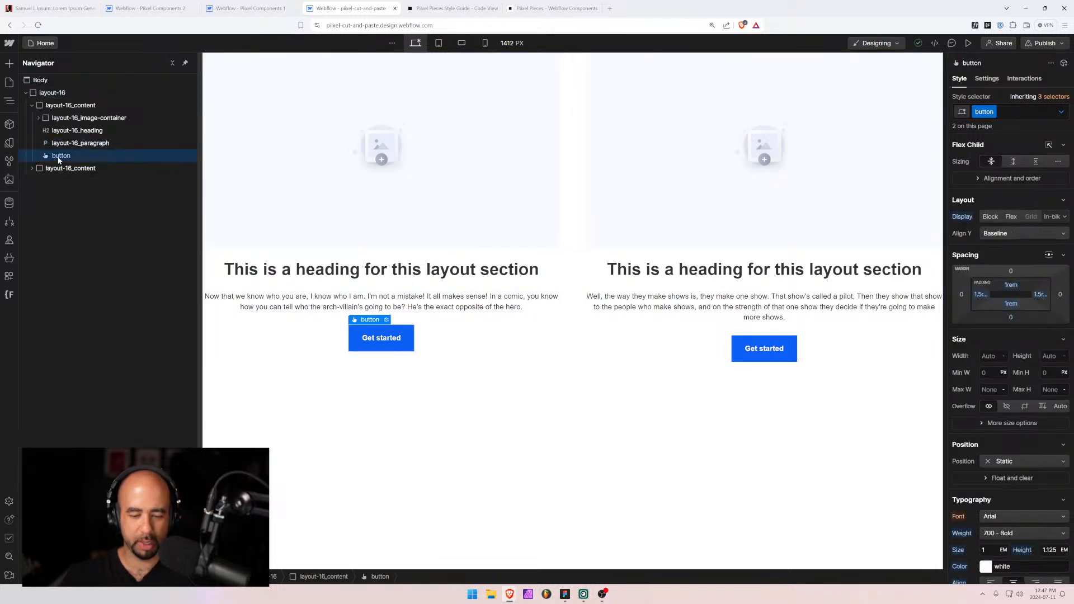
key("Delete")
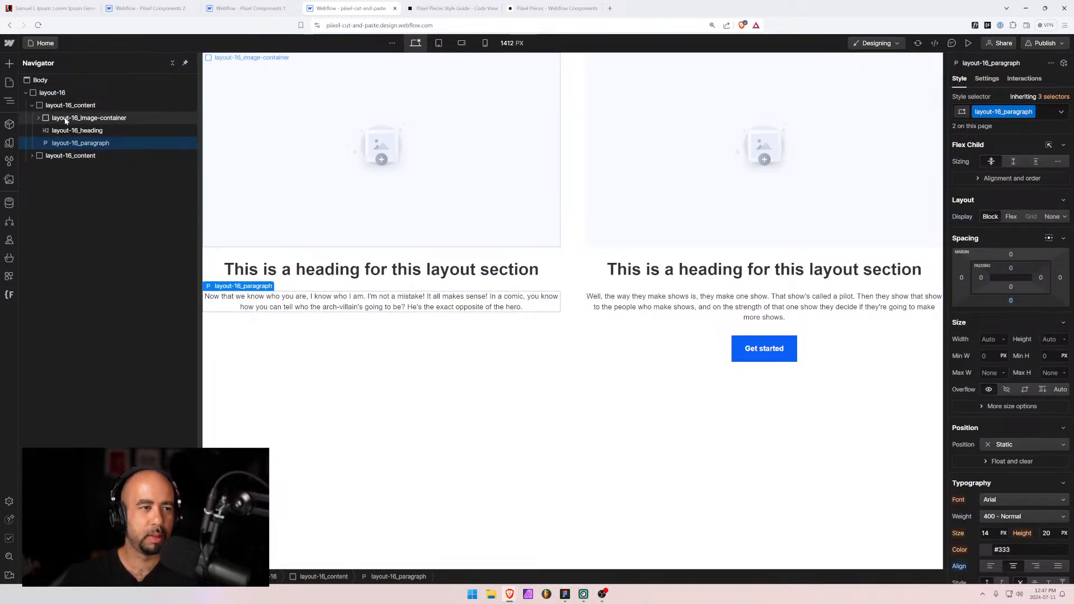
Reset the text alignment of the layout-16_content class to its default.
left_click(66, 119)
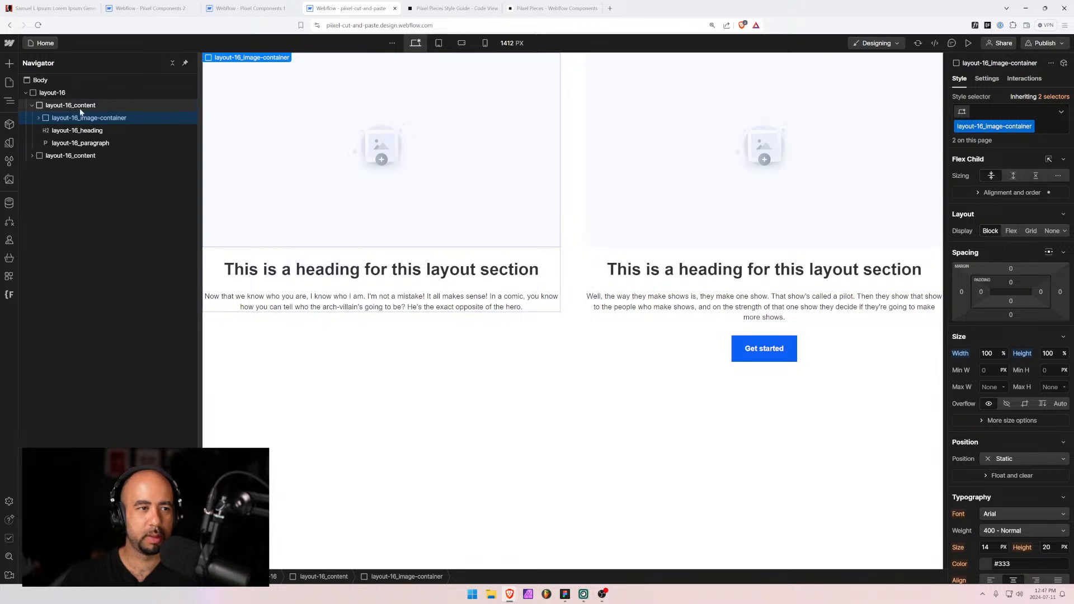
left_click(80, 107)
scroll(987, 364, "down", 3)
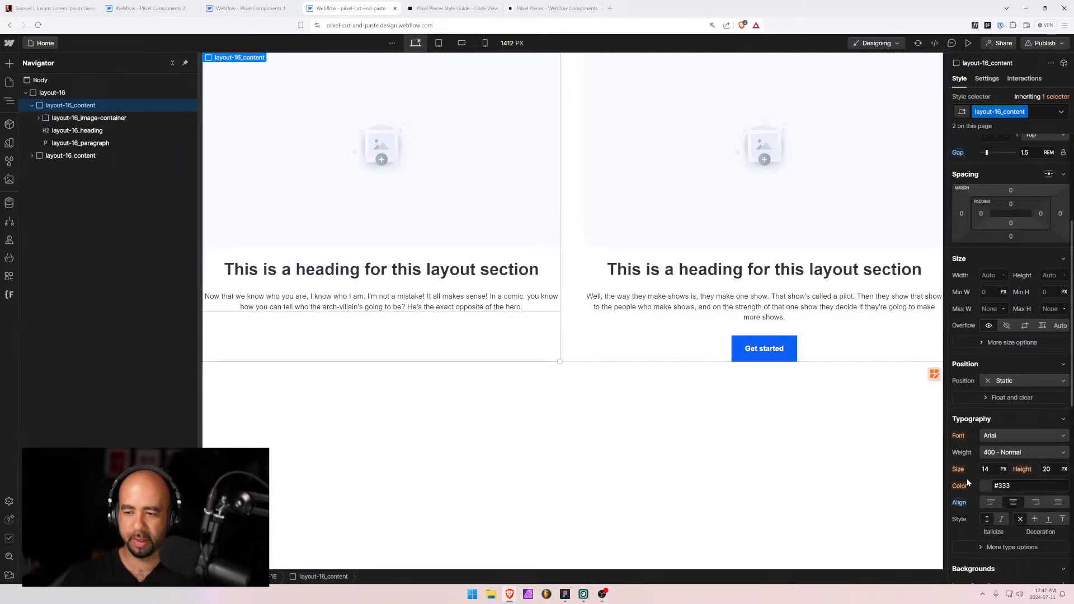
left_click(958, 503, "alt")
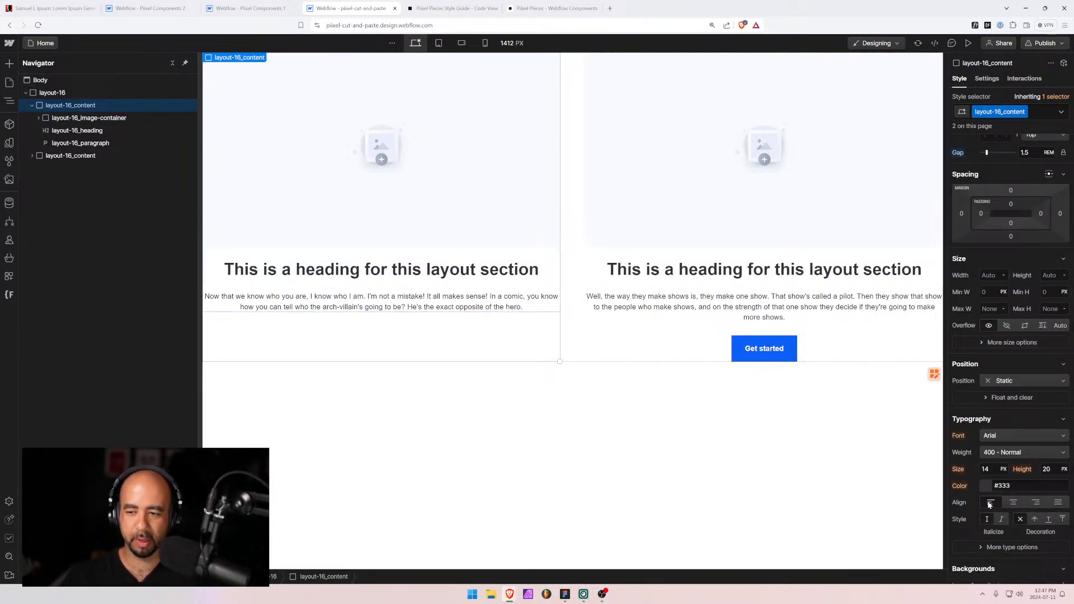
Set the layout-16_content flex column's child alignment to Left horizontally and Top vertically.
scroll(984, 323, "up", 4)
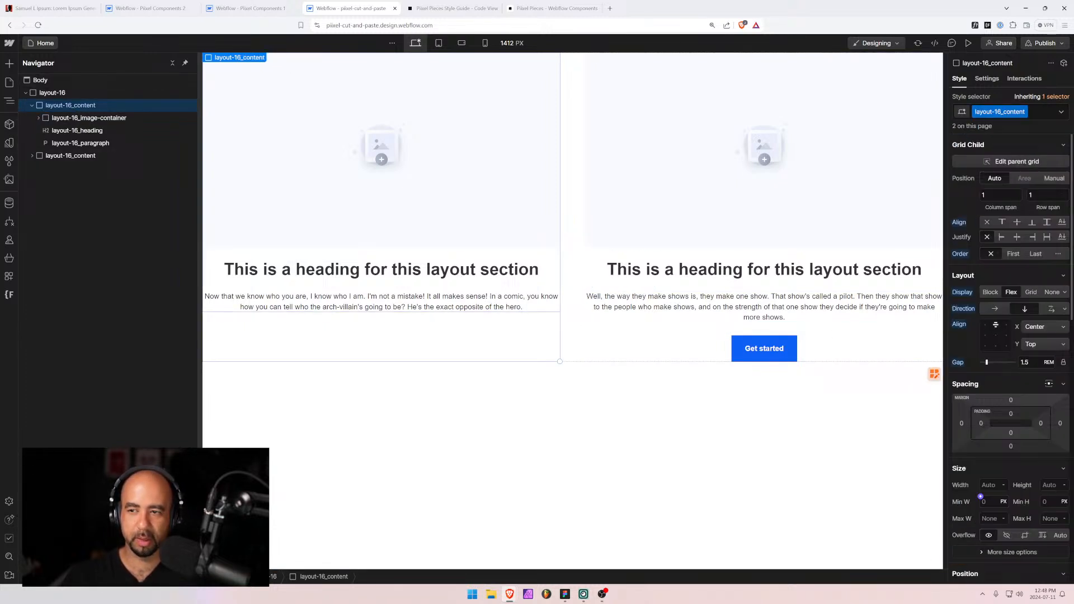
left_click(986, 326)
left_click(957, 325, "alt")
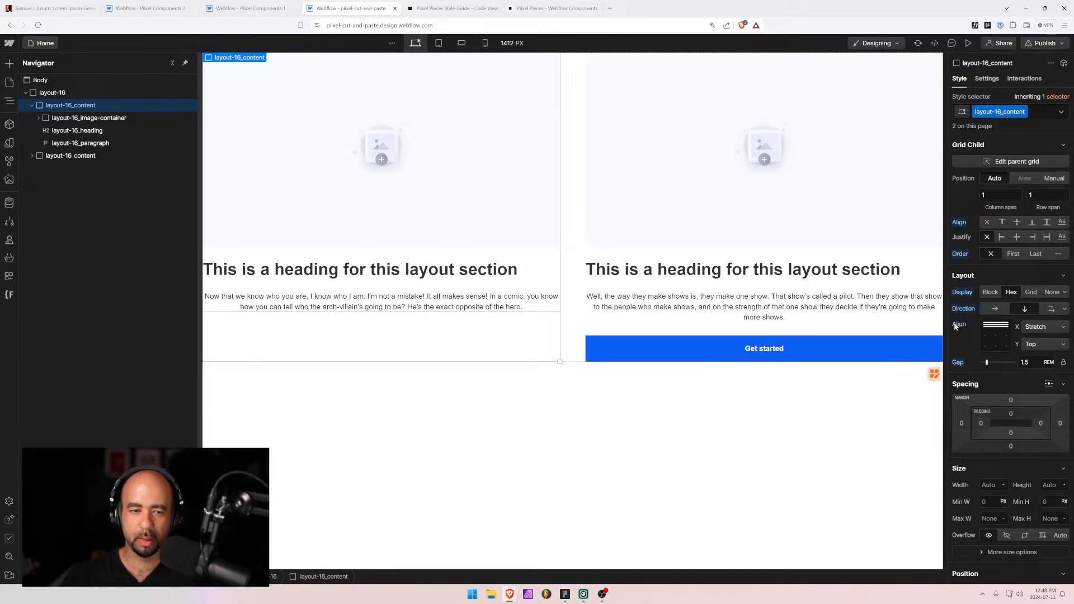
left_click(986, 327)
Delete the Get started button from the second layout-16_content column and select the first column.
left_click(631, 351)
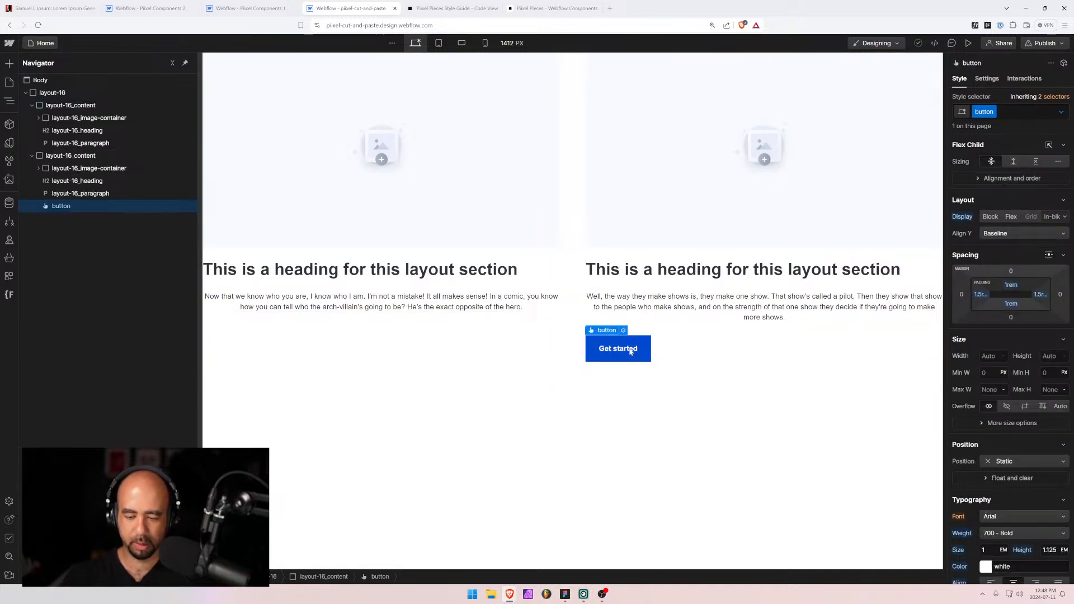
key("Delete")
left_click(435, 251)
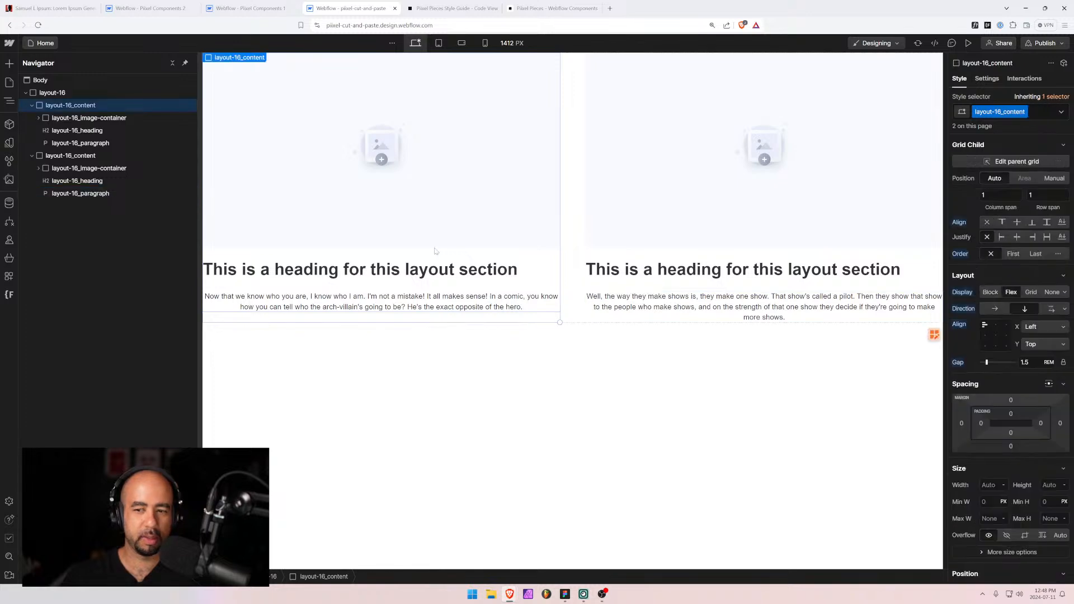
Examine the typography and alignment settings of the first layout-16_content column and its image container.
scroll(1003, 449, "down", 5)
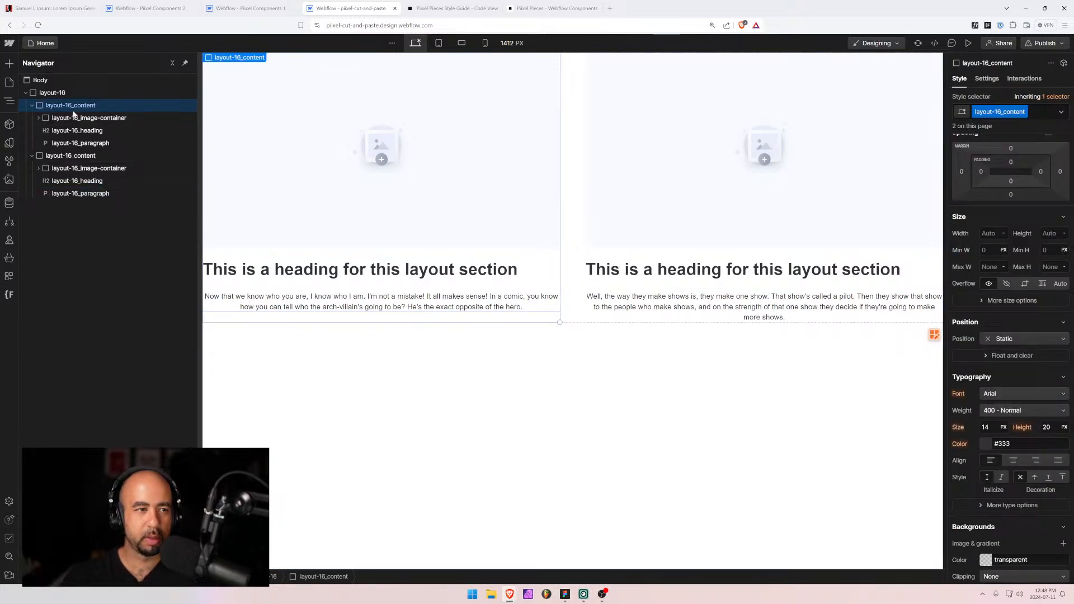
left_click(78, 117)
left_click(70, 105)
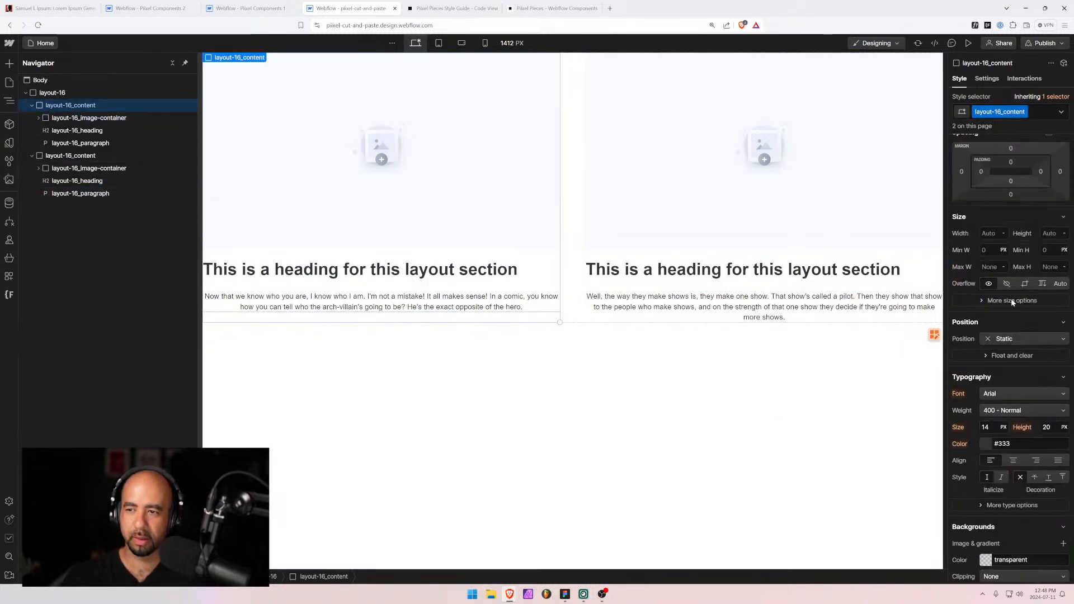
scroll(1013, 302, "up", 5)
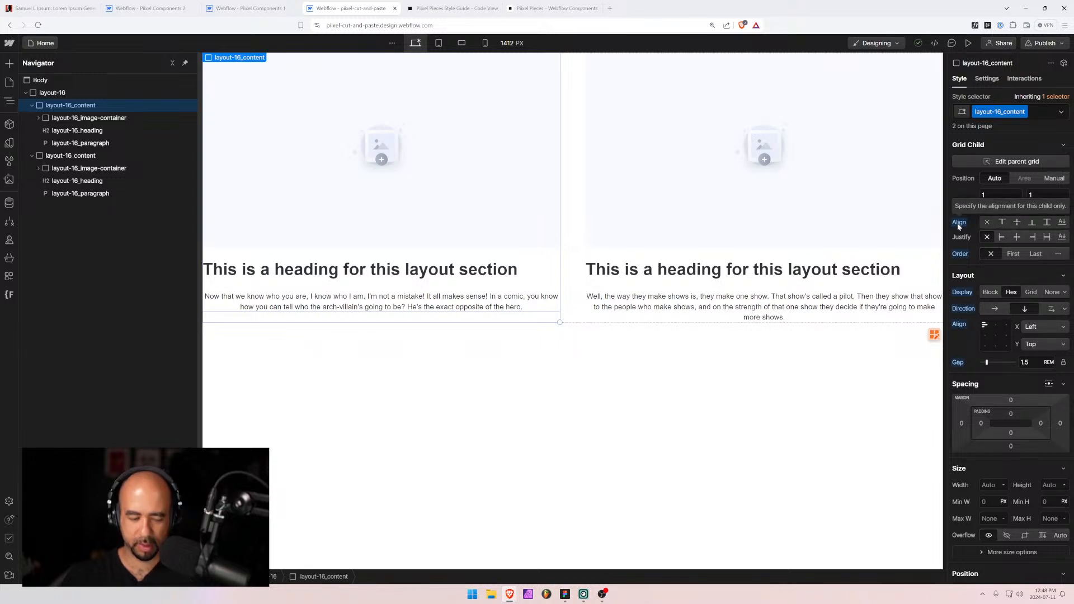
left_click(96, 117)
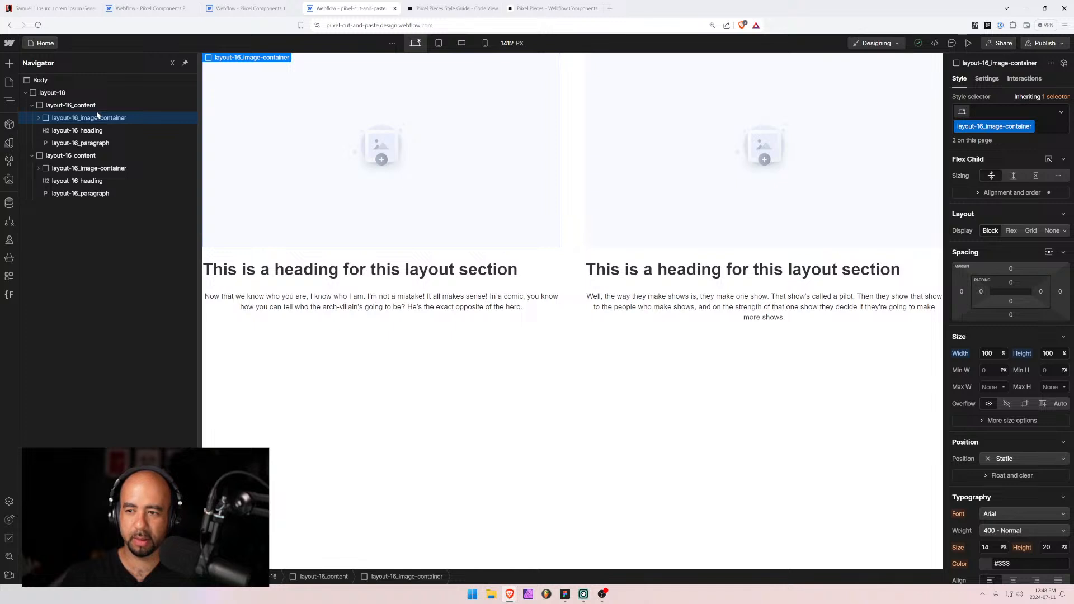
left_click(977, 192)
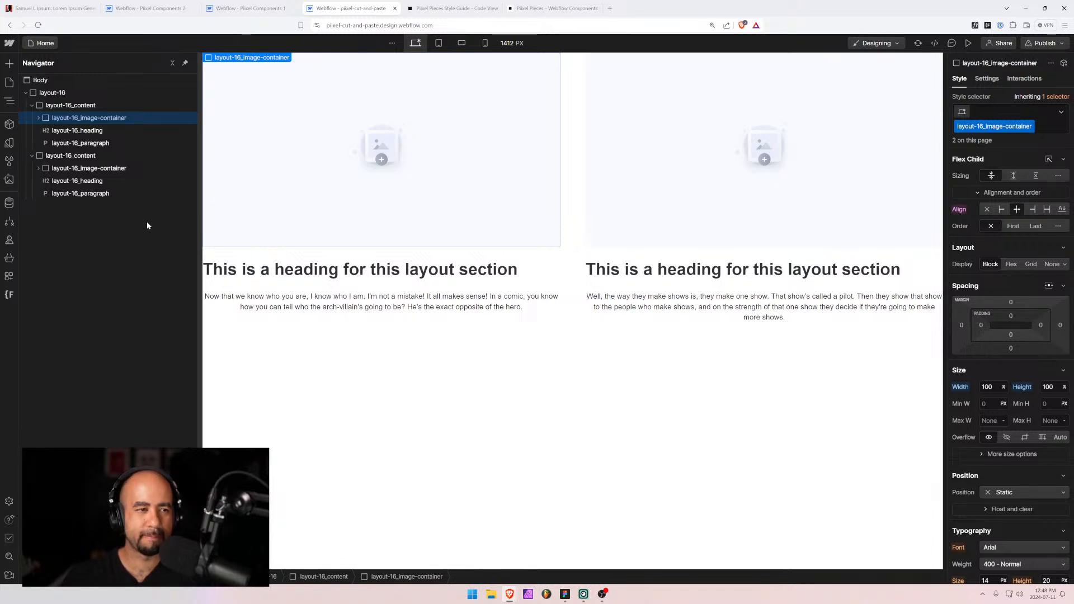
left_click(38, 118)
left_click(38, 118)
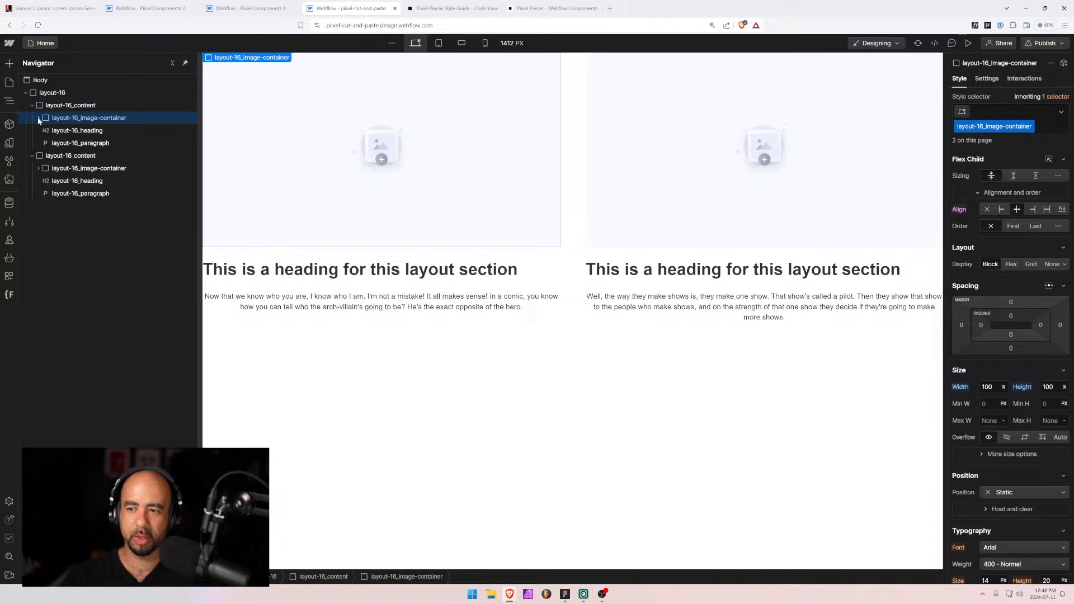
left_click(61, 105)
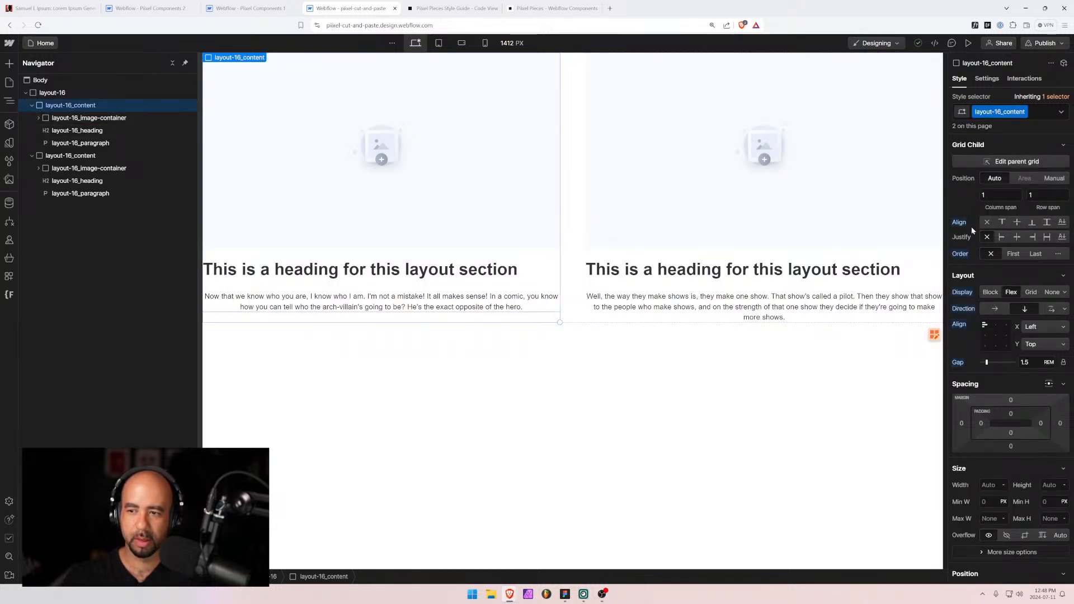
Try to align layout-16_content to the start of its grid cell, and reset that alignment.
left_click(1002, 222)
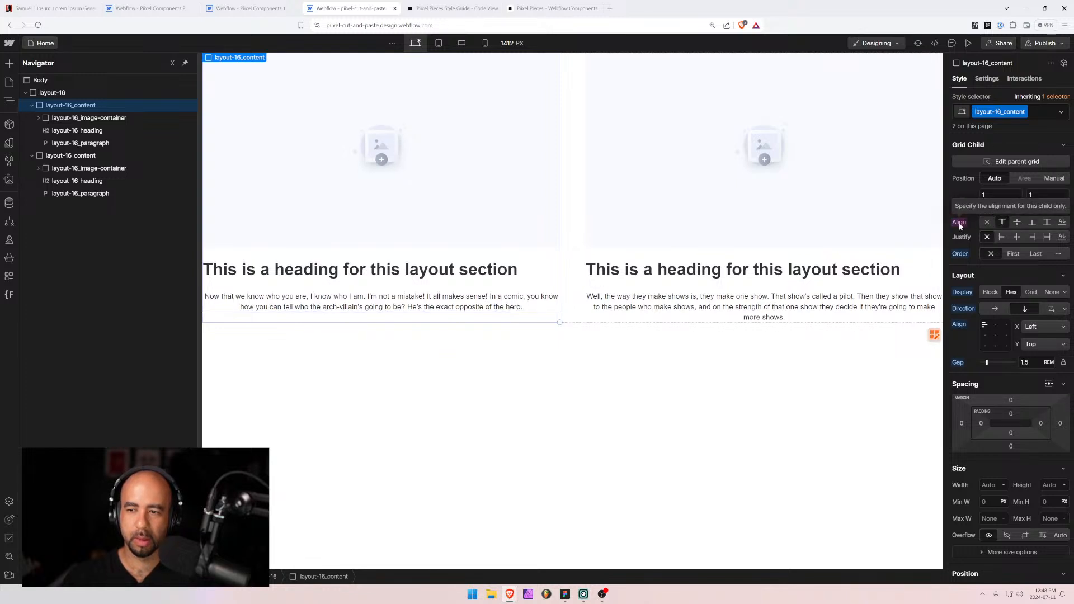
left_click(960, 223)
left_click(962, 239)
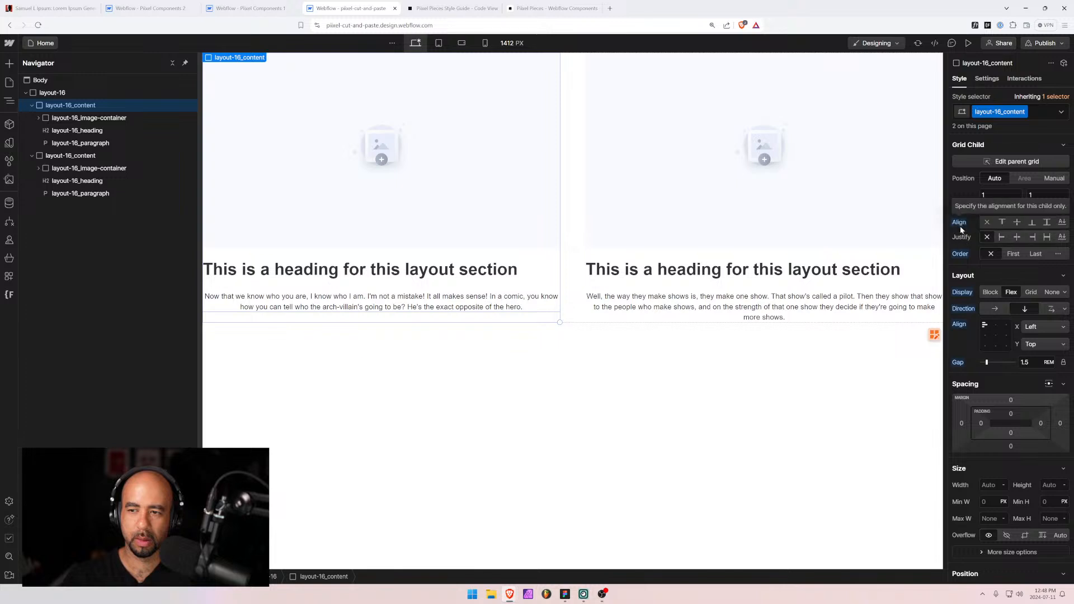
Check the section's alignment settings and reset the text alignment of the layout-16_paragraph class.
left_click(50, 93)
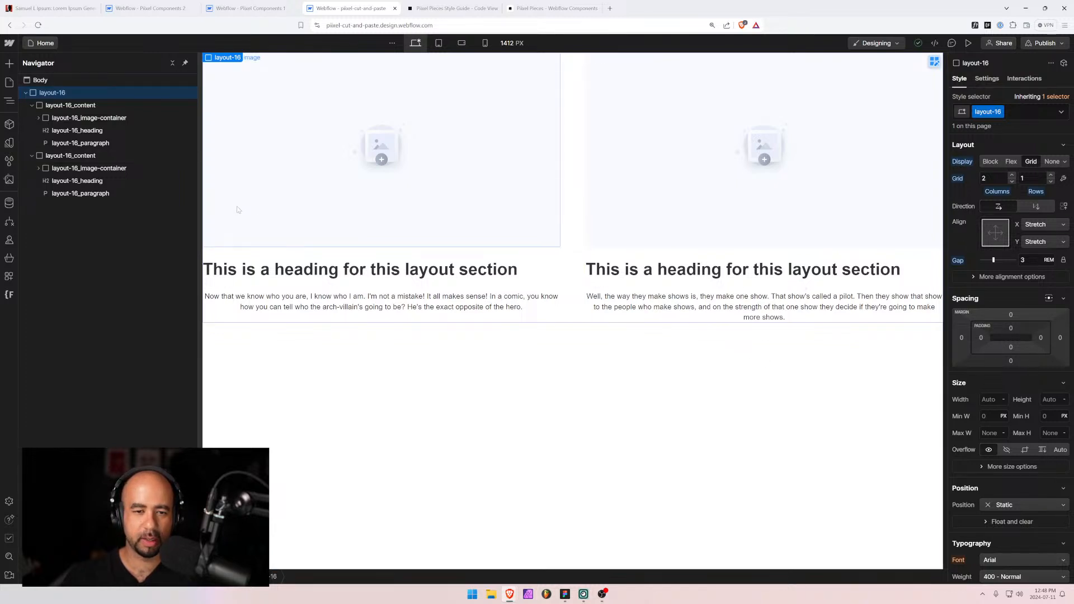
left_click(49, 107)
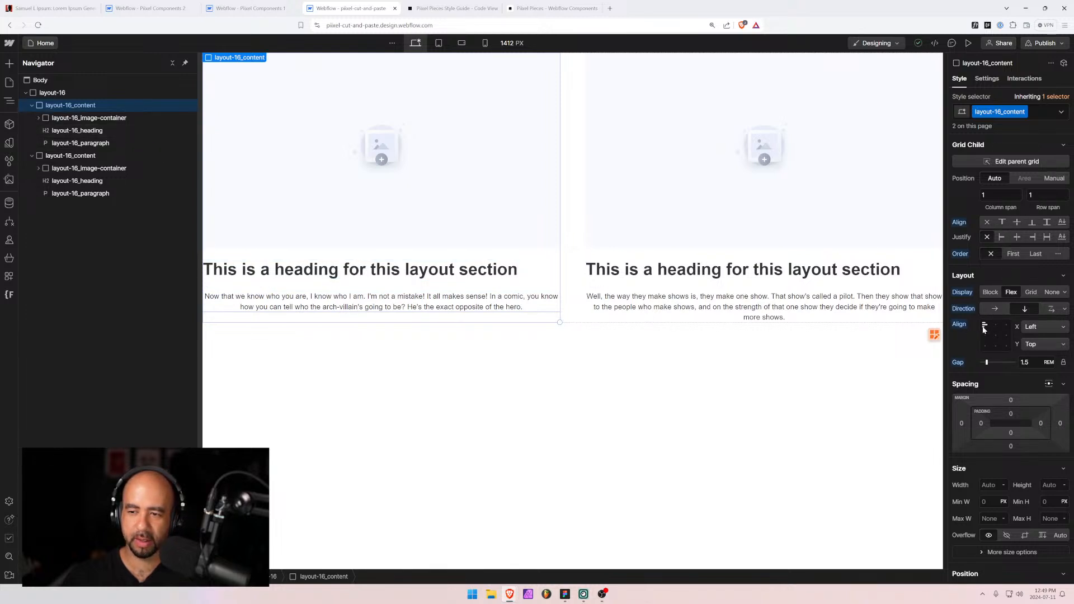
scroll(994, 448, "down", 5)
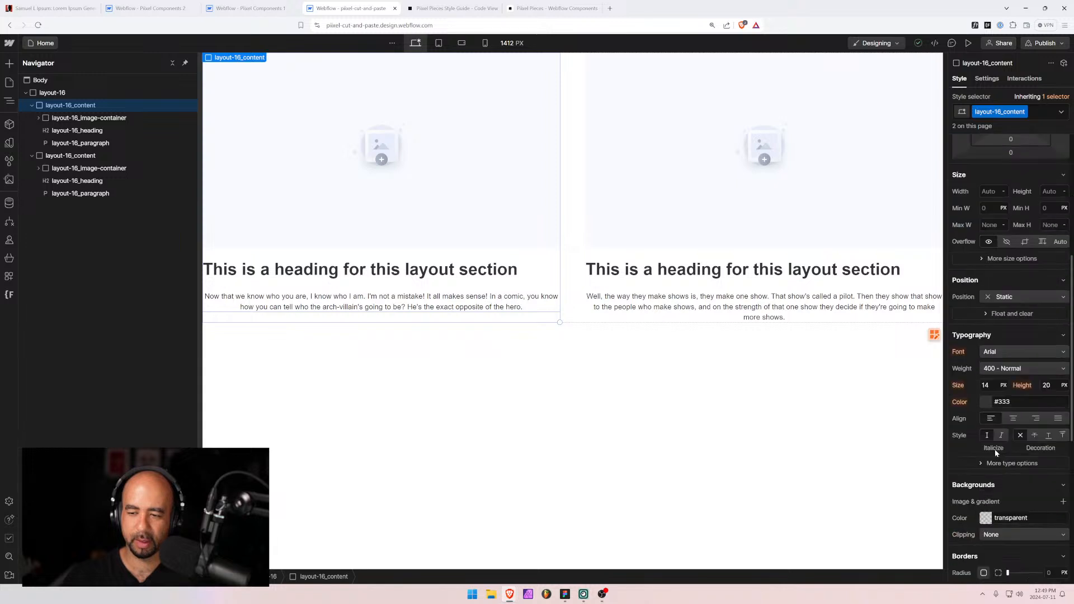
left_click(240, 301)
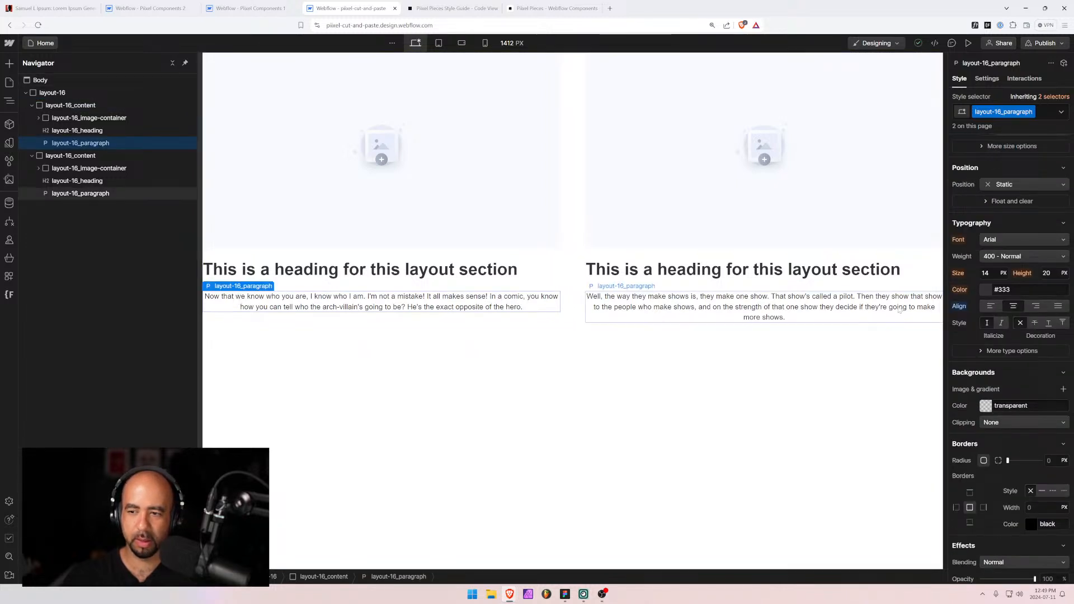
left_click(960, 307, "alt")
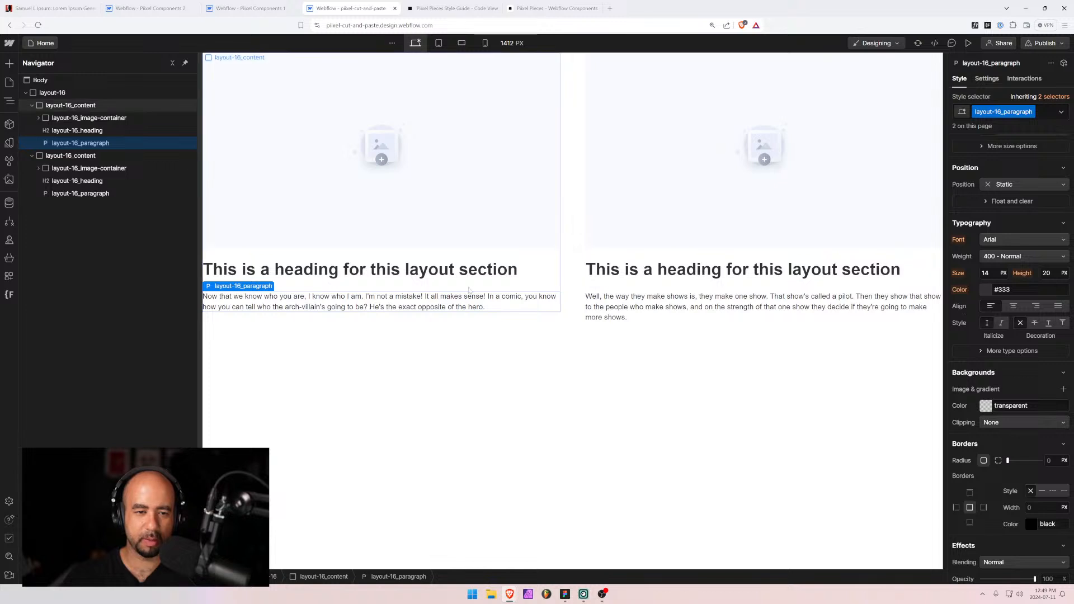
Examine the style settings of the first column's heading, paragraph, image container and content wrapper.
left_click(403, 270)
left_click(413, 298)
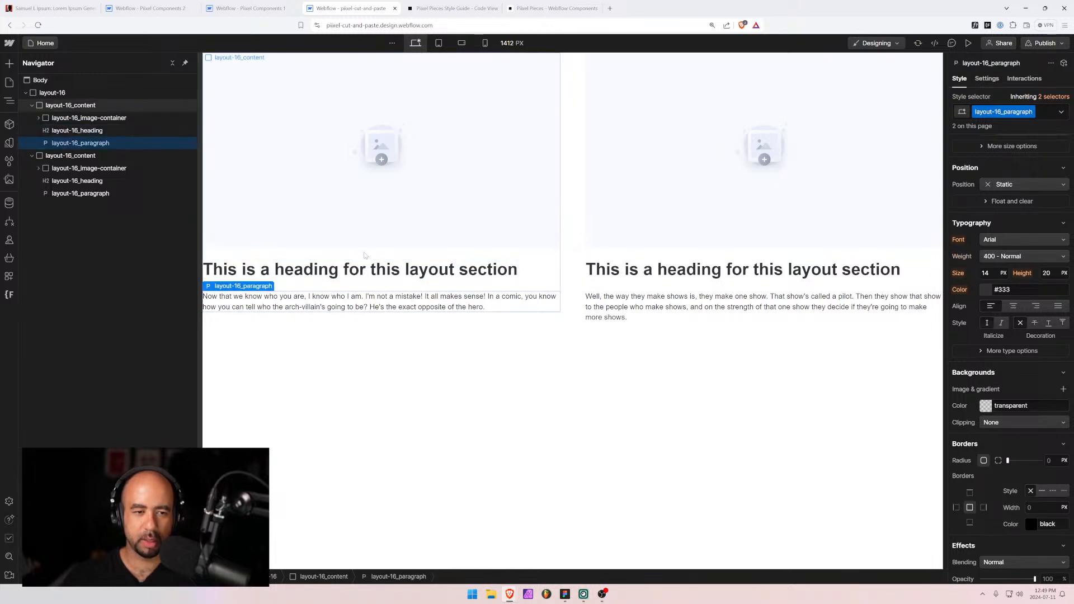
left_click(281, 270)
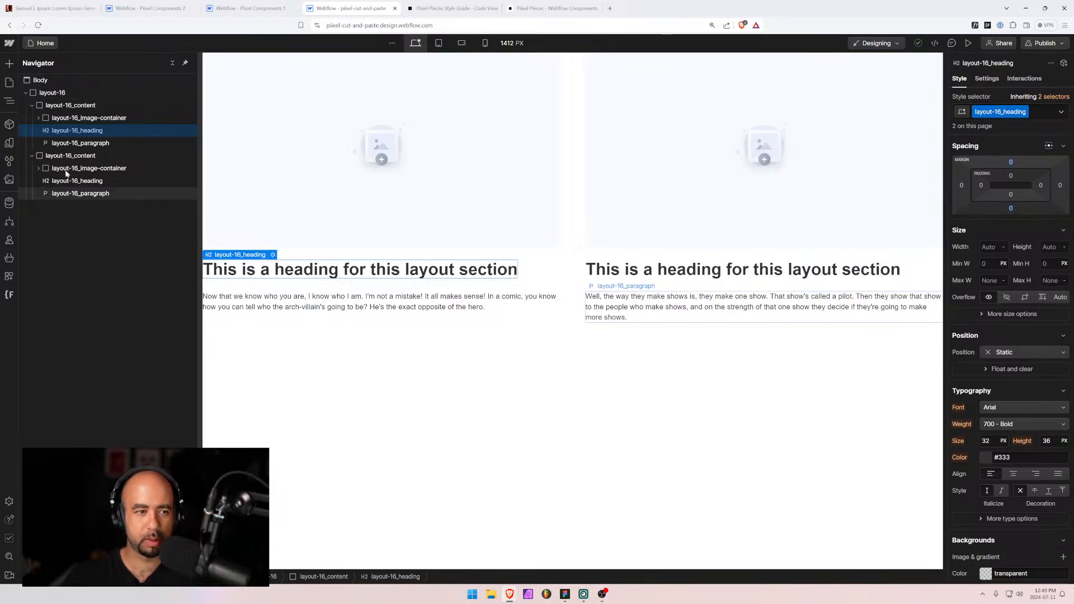
left_click(48, 116)
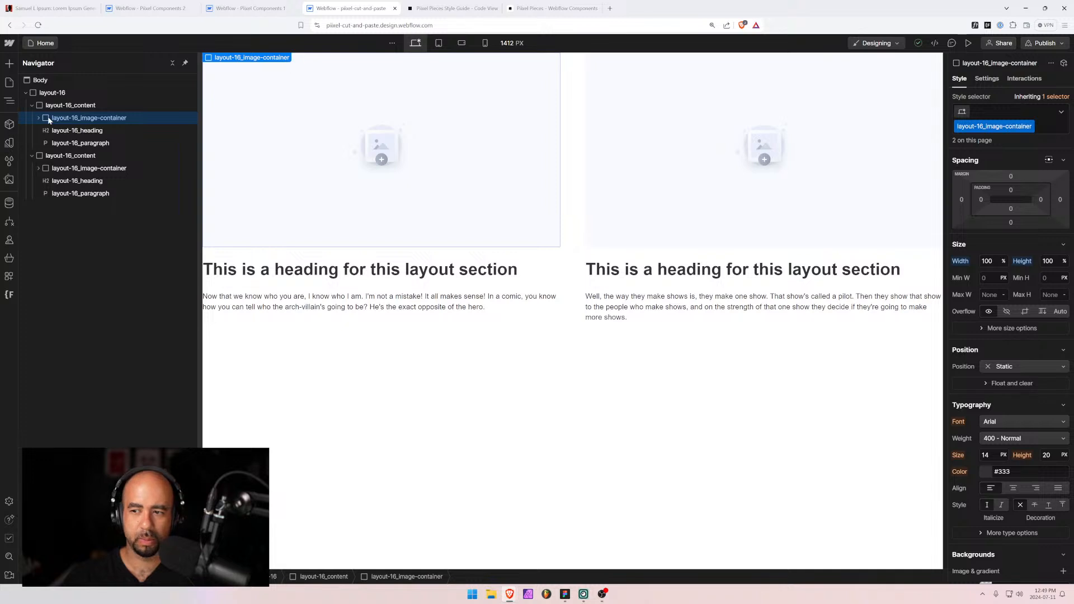
left_click(53, 108)
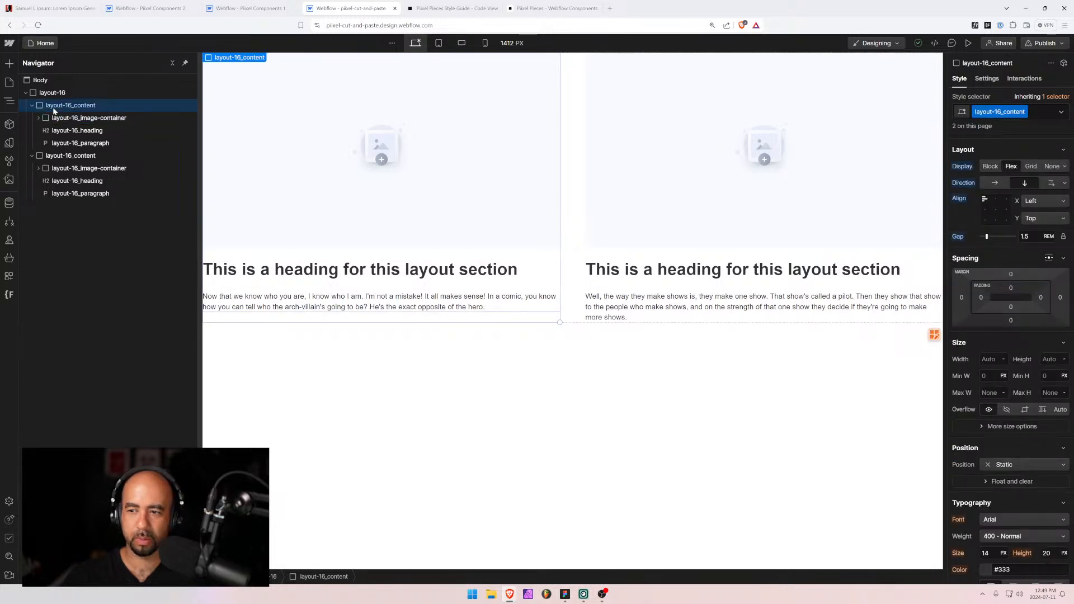
left_click(263, 429)
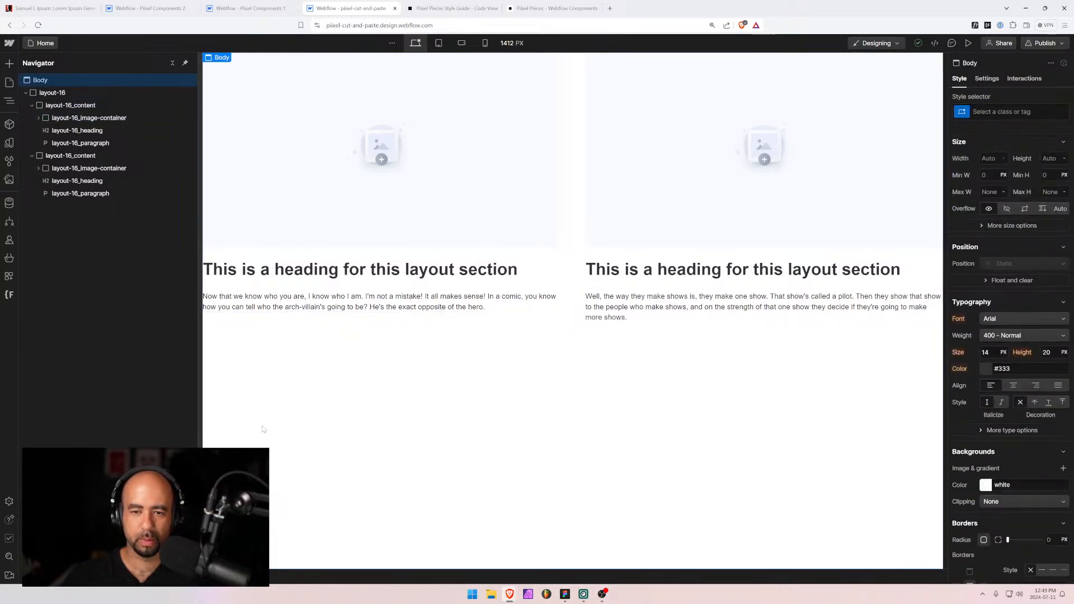
left_click(258, 270)
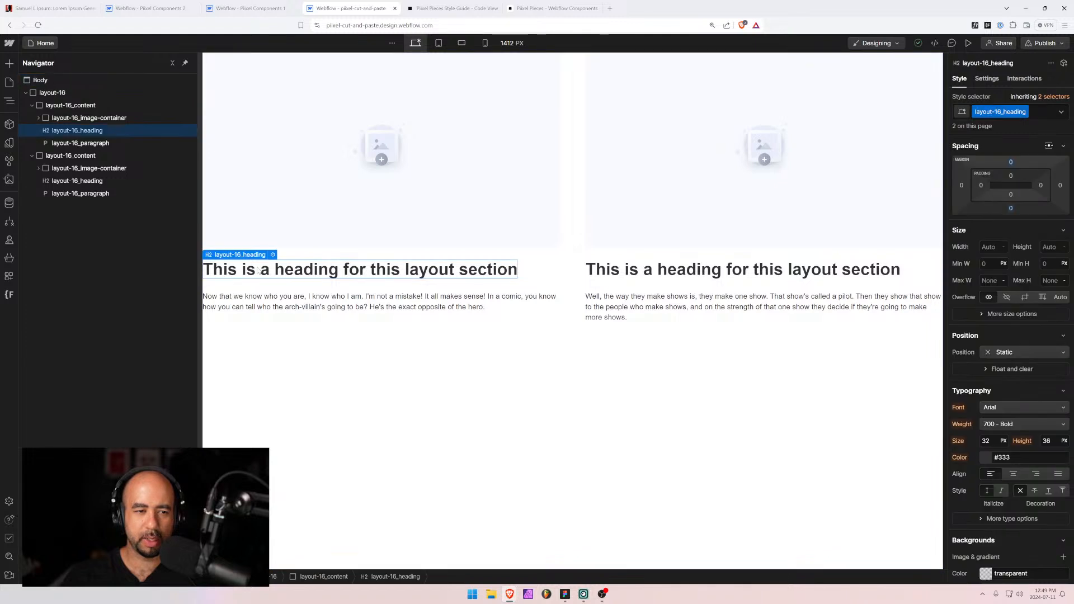
left_click(236, 303)
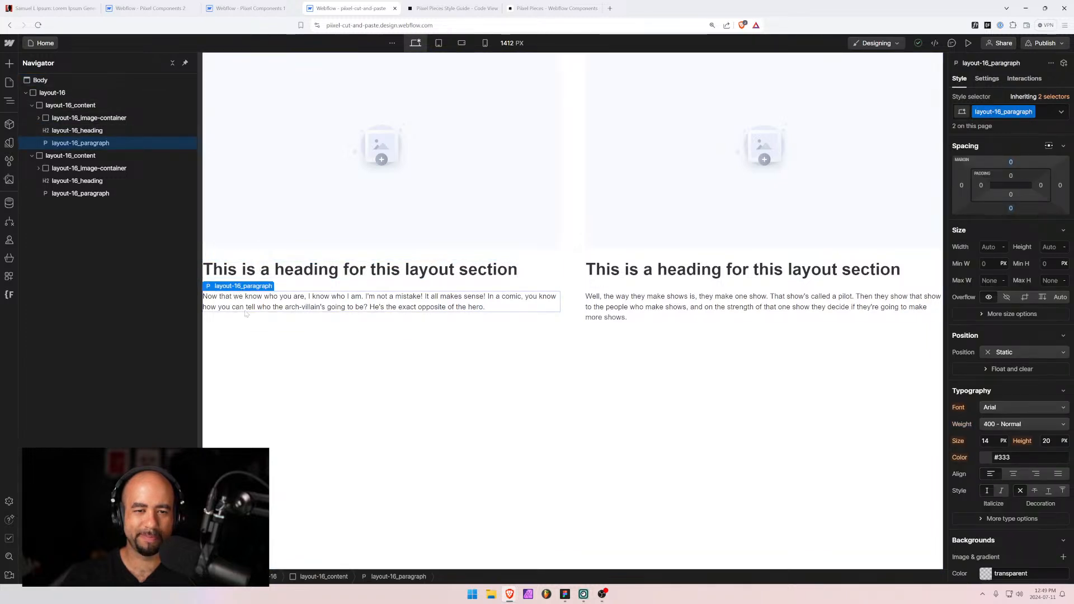
Compare the first column's heading and paragraph with the two-column Figma design.
key("alt+Tab")
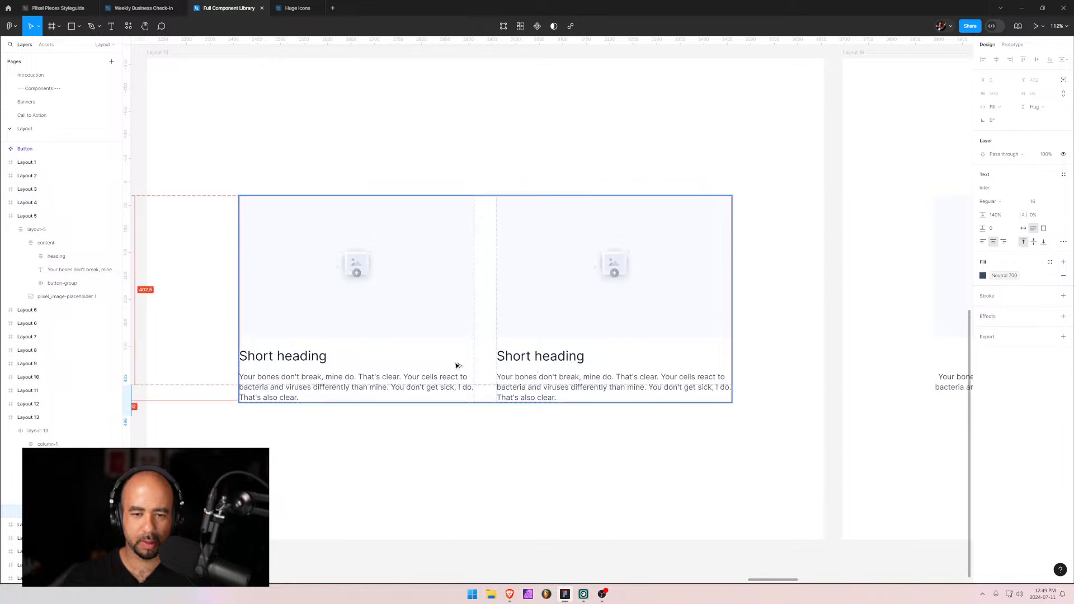
key("alt+Tab")
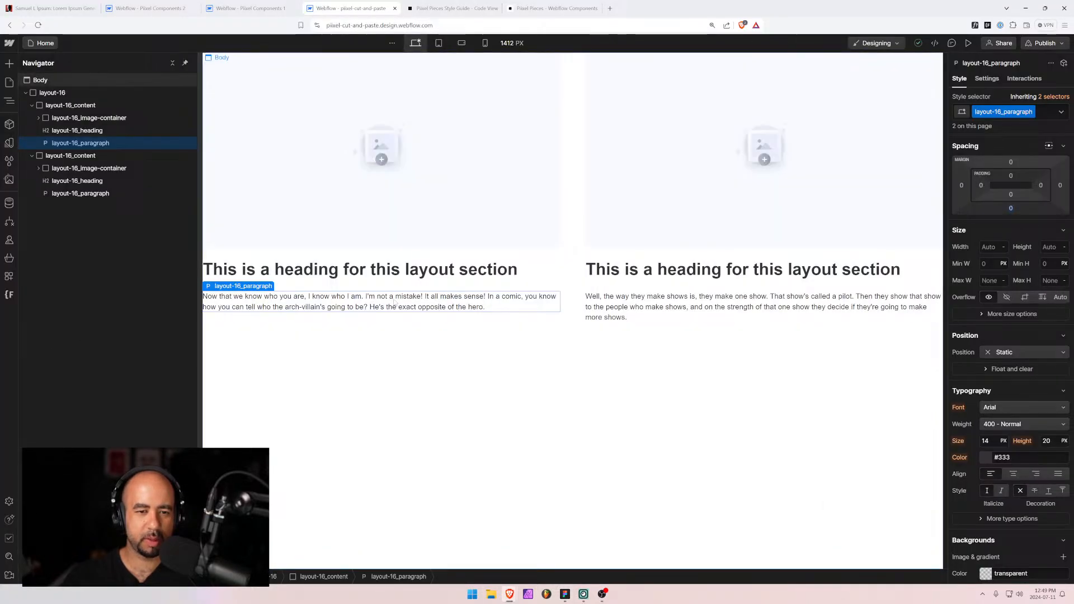
left_click(398, 274)
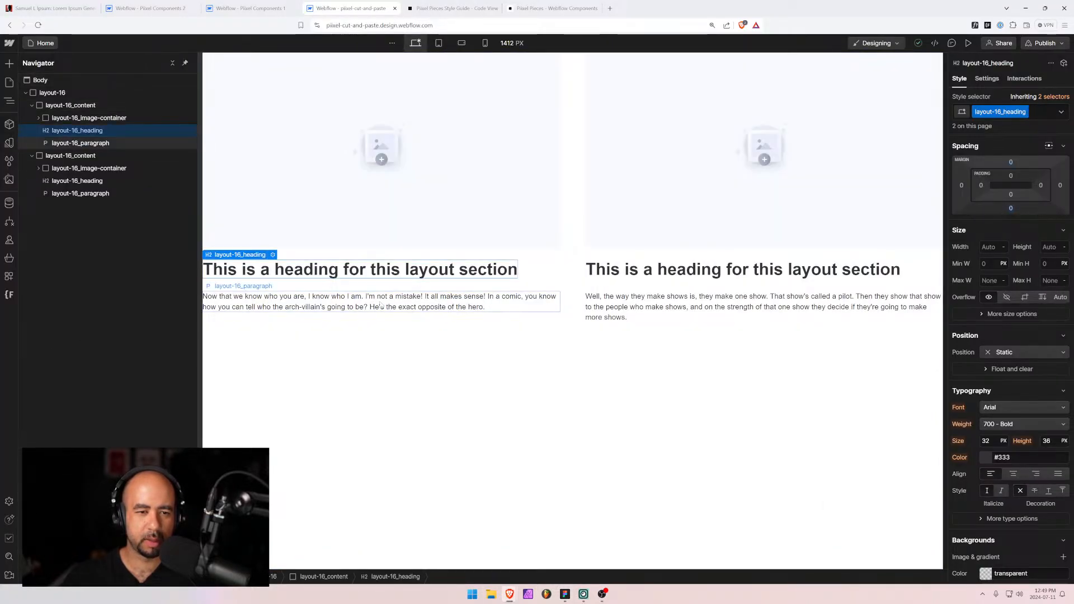
left_click(347, 361)
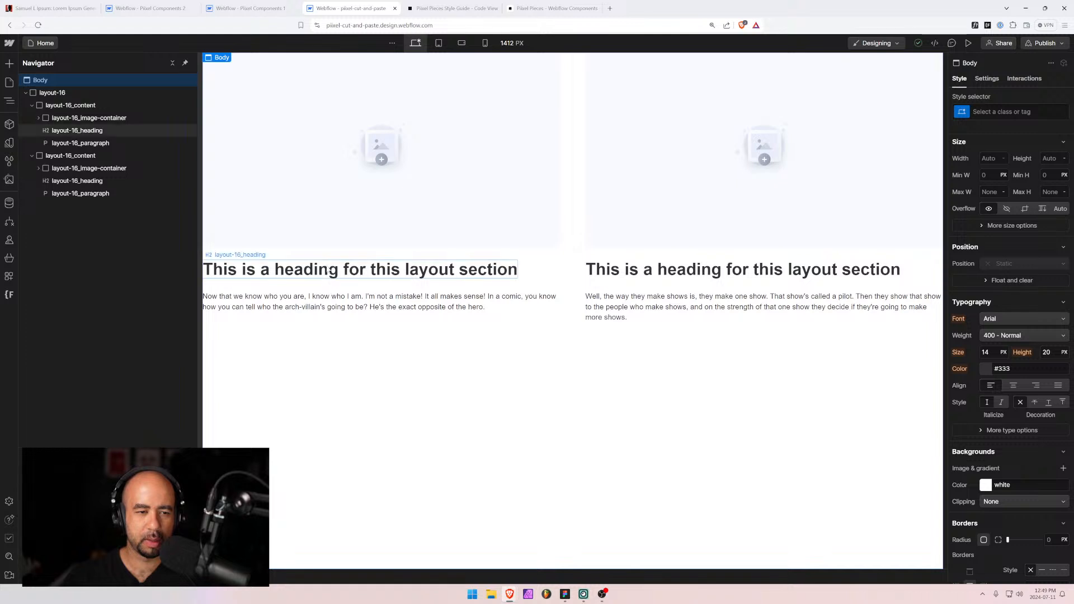
left_click(326, 269)
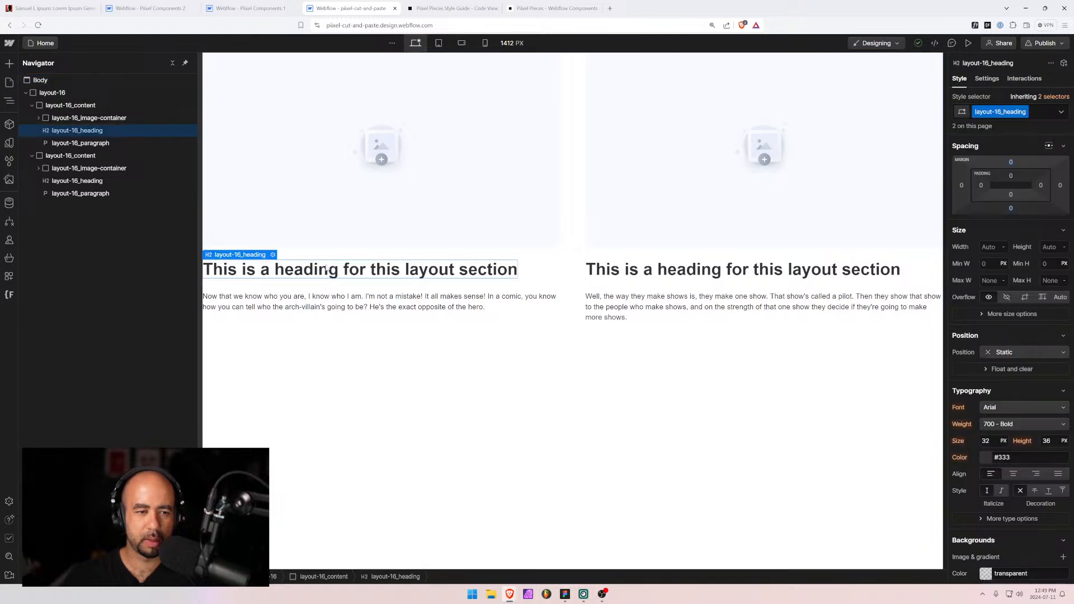
left_click(324, 346)
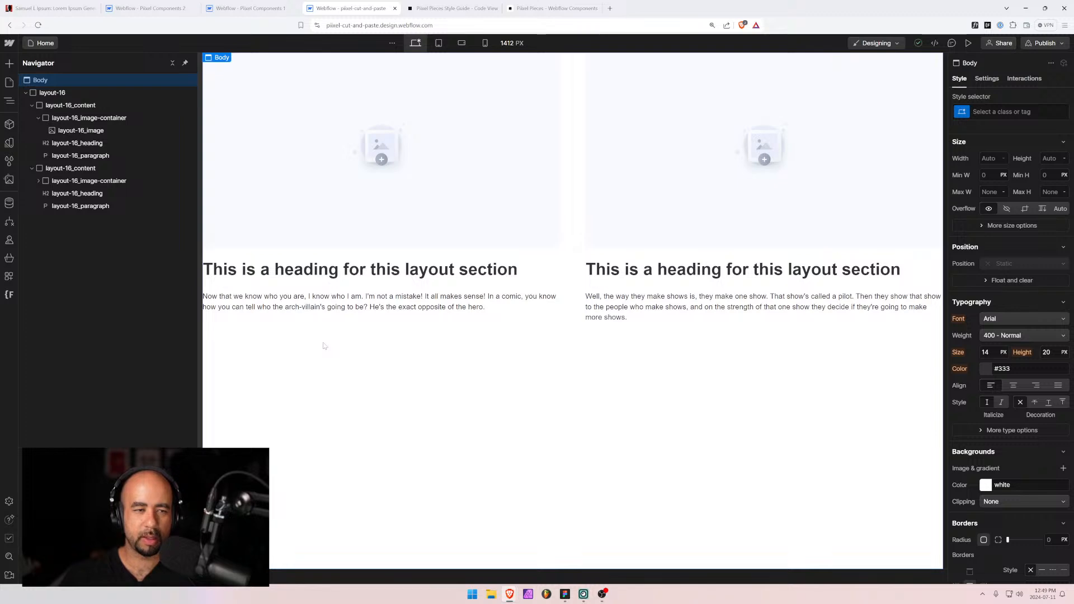
key("alt+Tab")
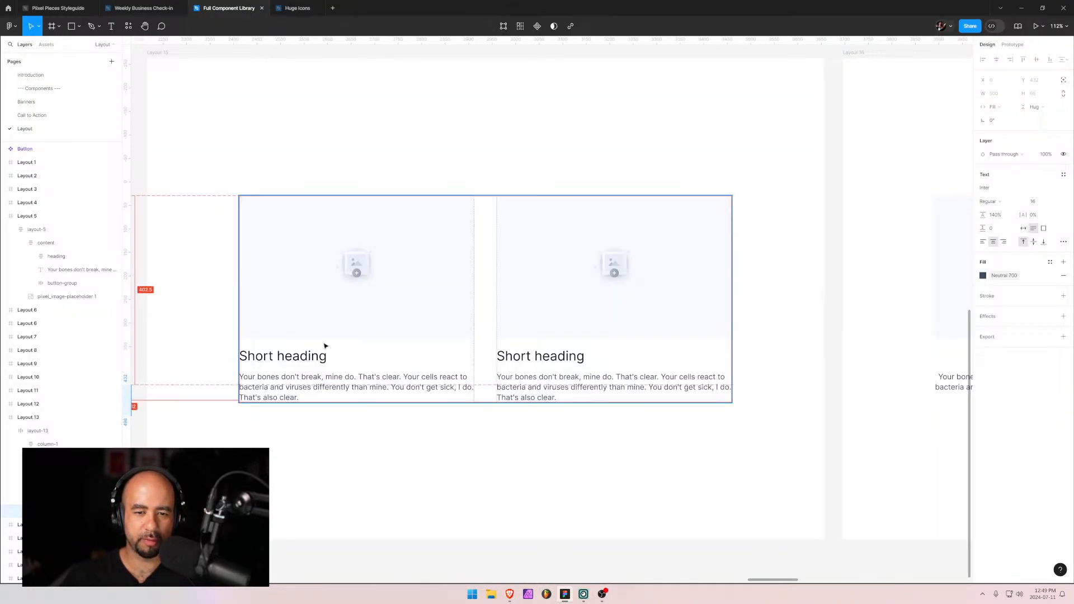
Check the layout-16 heading and paragraph styles again against the left-aligned text in the Figma design.
key("alt+Tab")
left_click(299, 297)
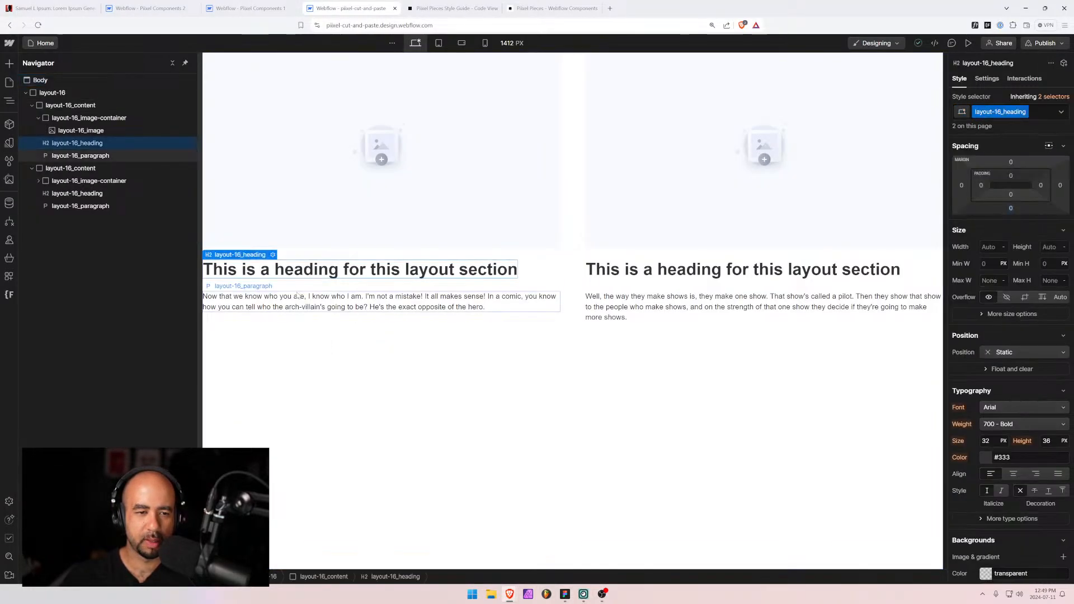
left_click(306, 225)
left_click(301, 297)
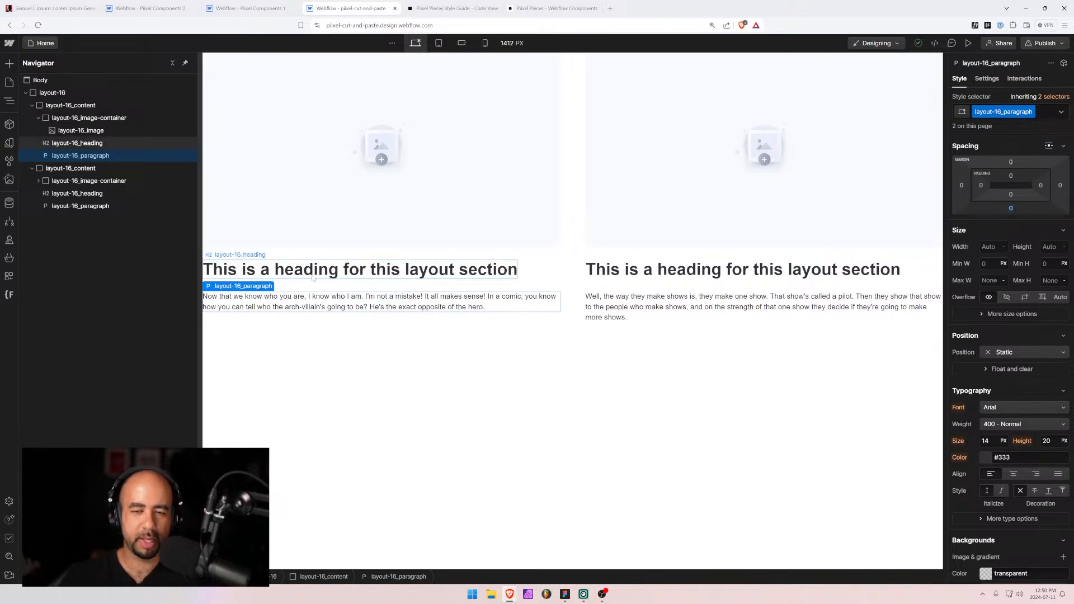
key("alt+Tab")
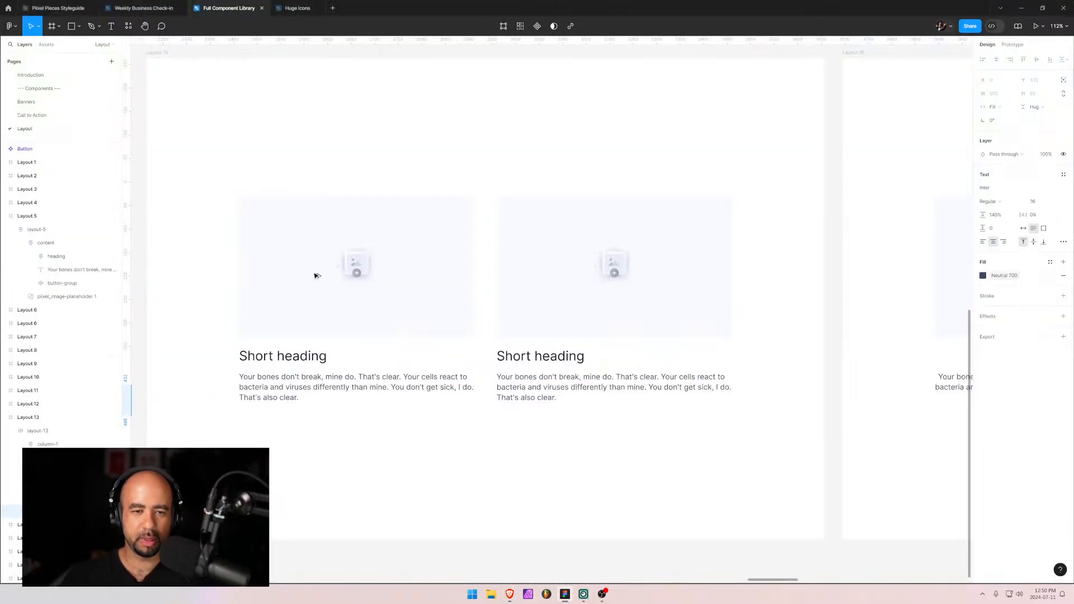
key("alt+Tab")
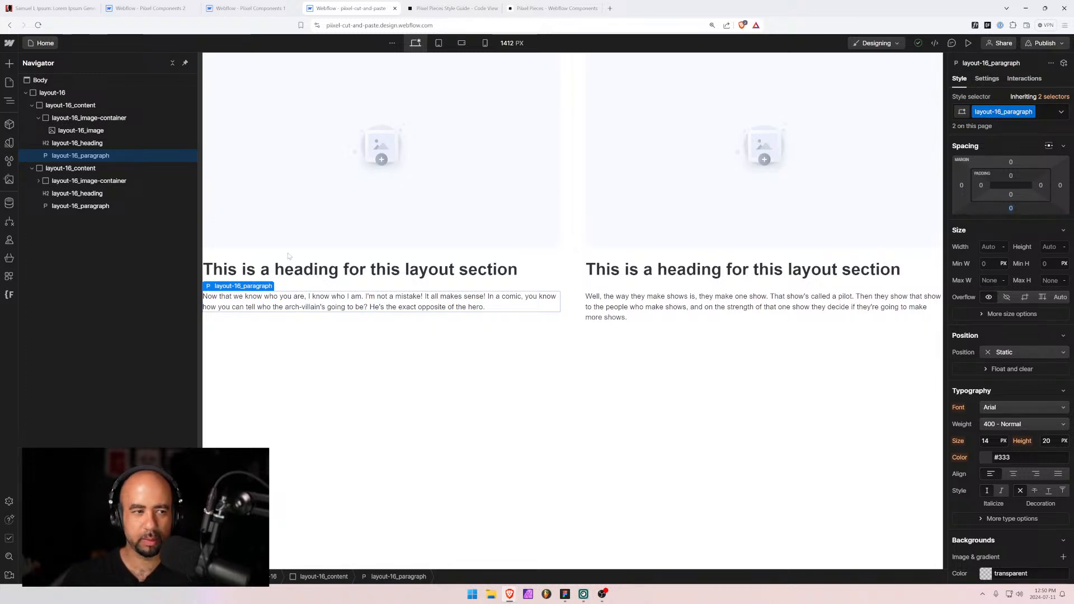
Preview the layout-16 section at the mobile landscape breakpoint and return to the desktop view.
left_click(27, 93)
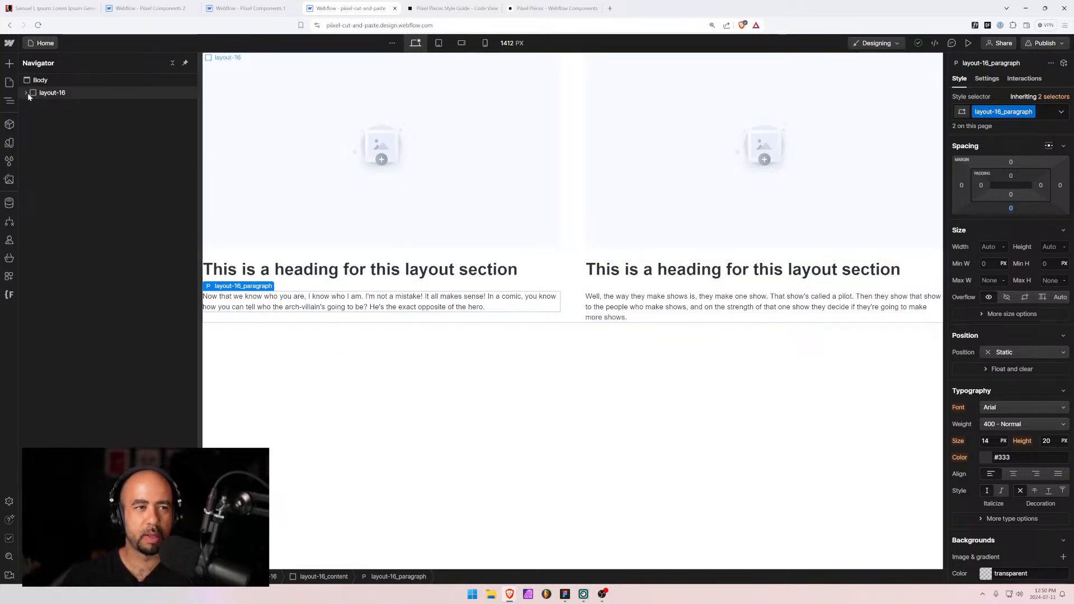
left_click(462, 44)
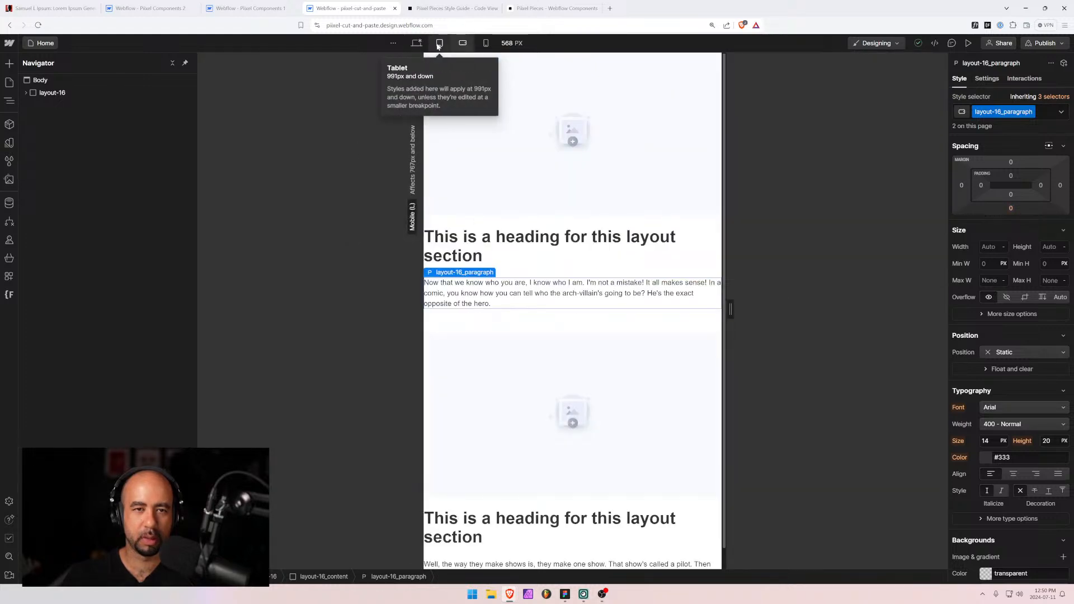
left_click(416, 44)
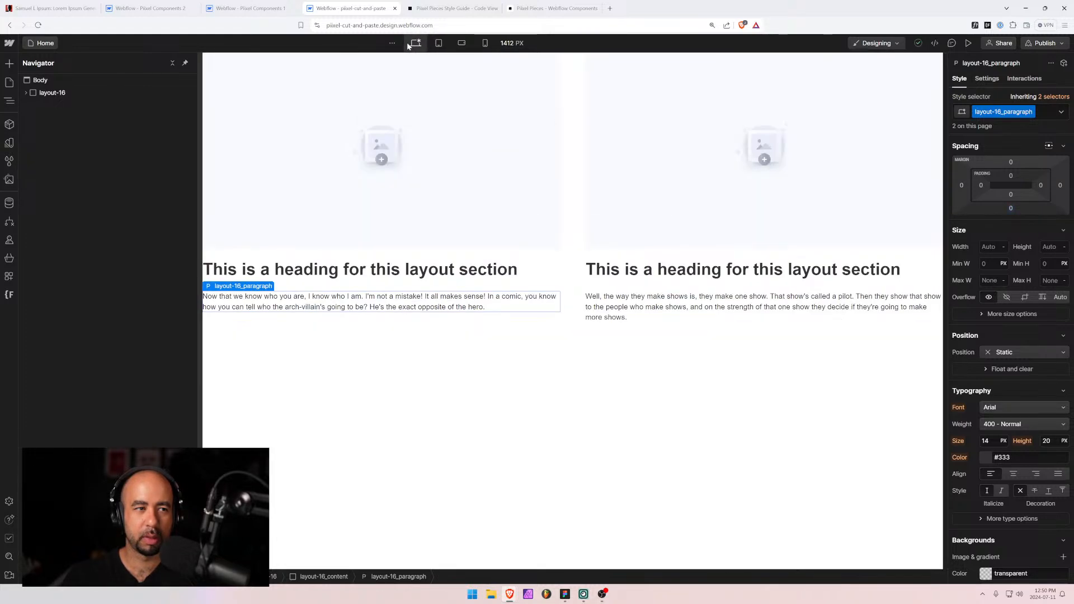
Copy the layout-16 section, then duplicate the Layout 15 page in the Pixel Components 2 project under the name Layout 16.
left_click(38, 93)
left_click(167, 9)
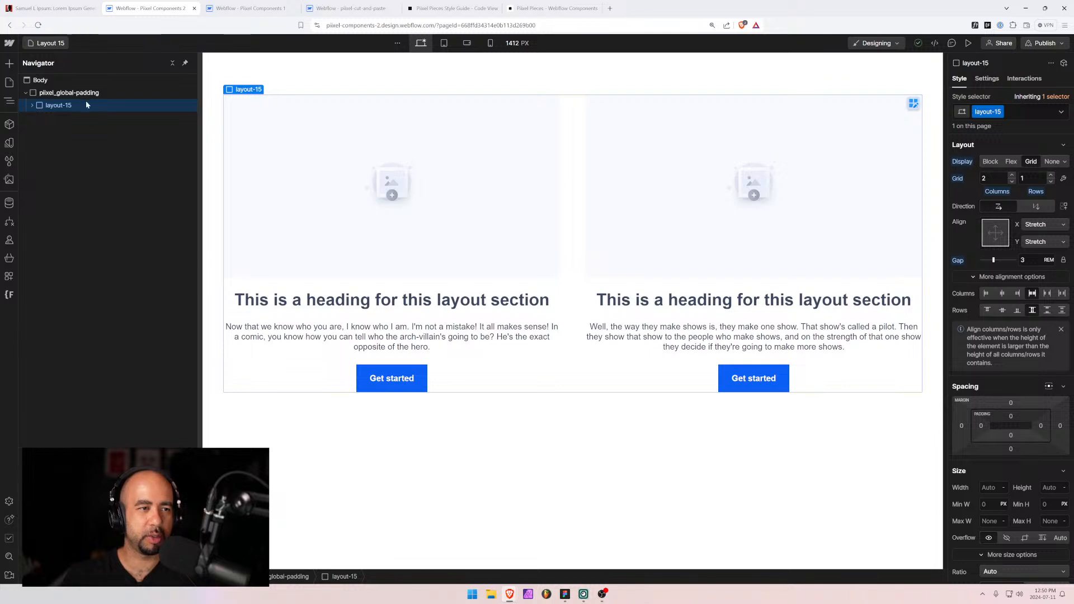
left_click(42, 43)
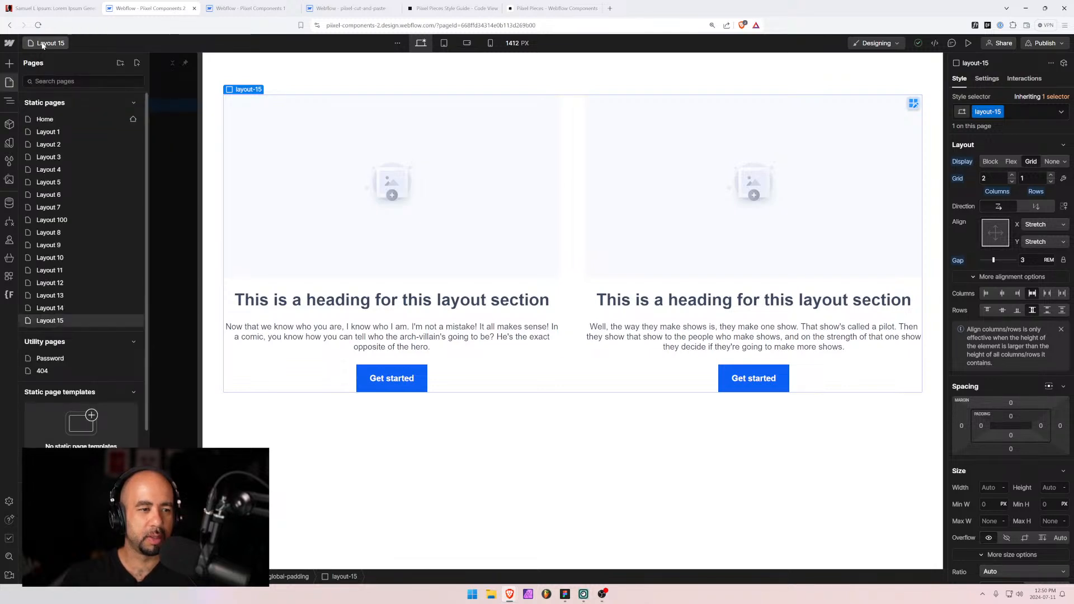
left_click(133, 321)
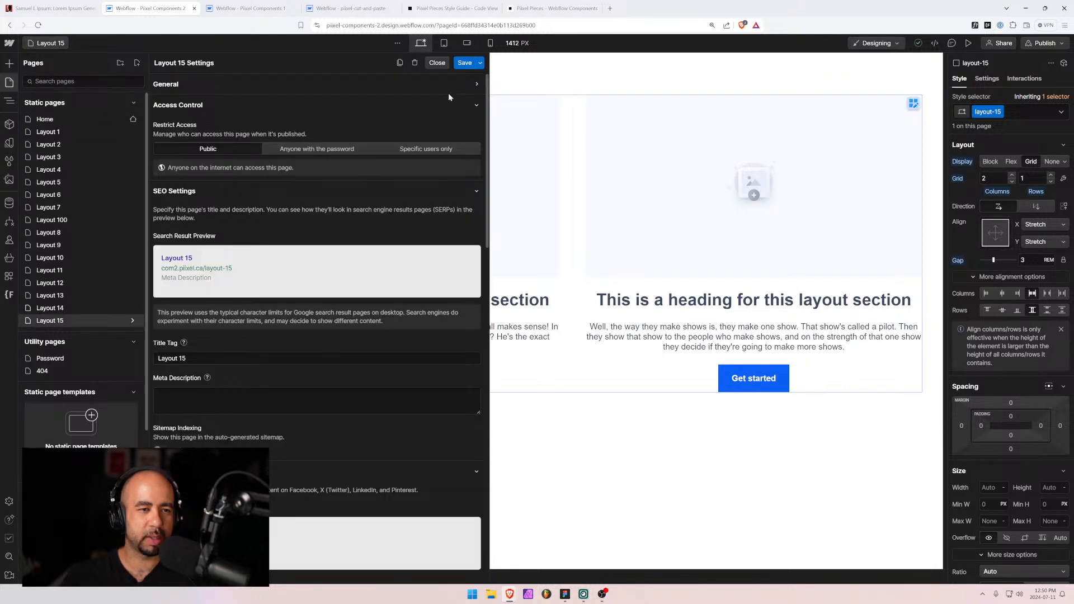
left_click(399, 62)
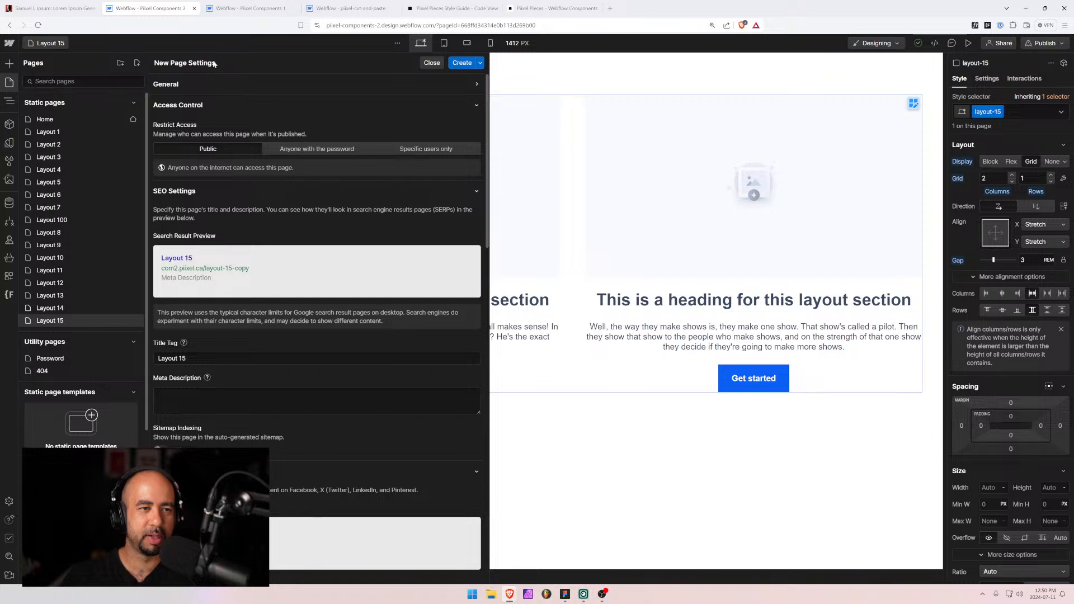
left_click(197, 87)
left_click(188, 119)
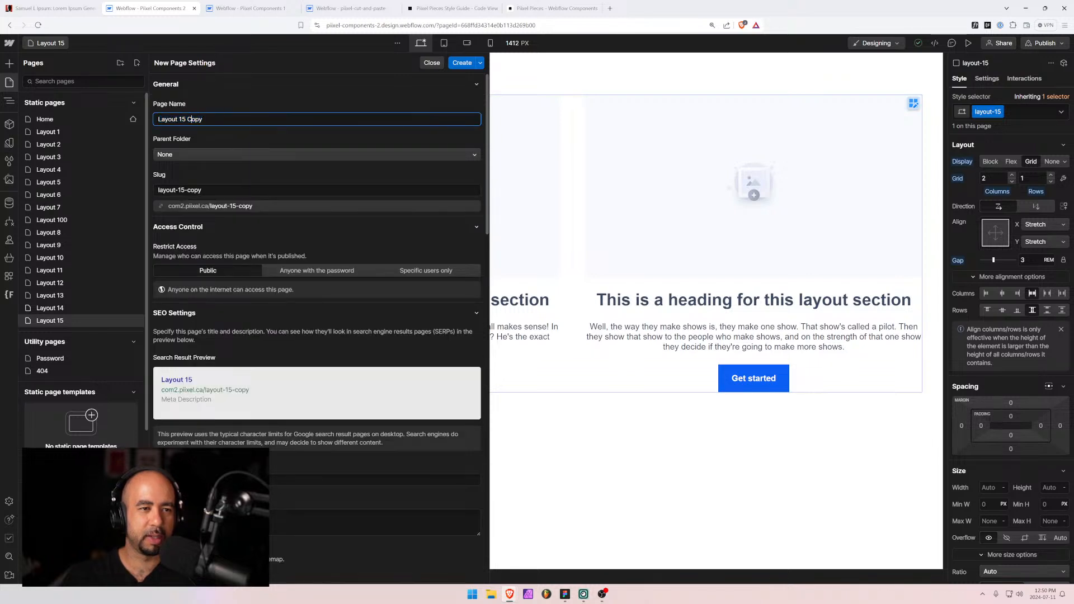
left_click_drag(181, 119, 203, 119)
type("6")
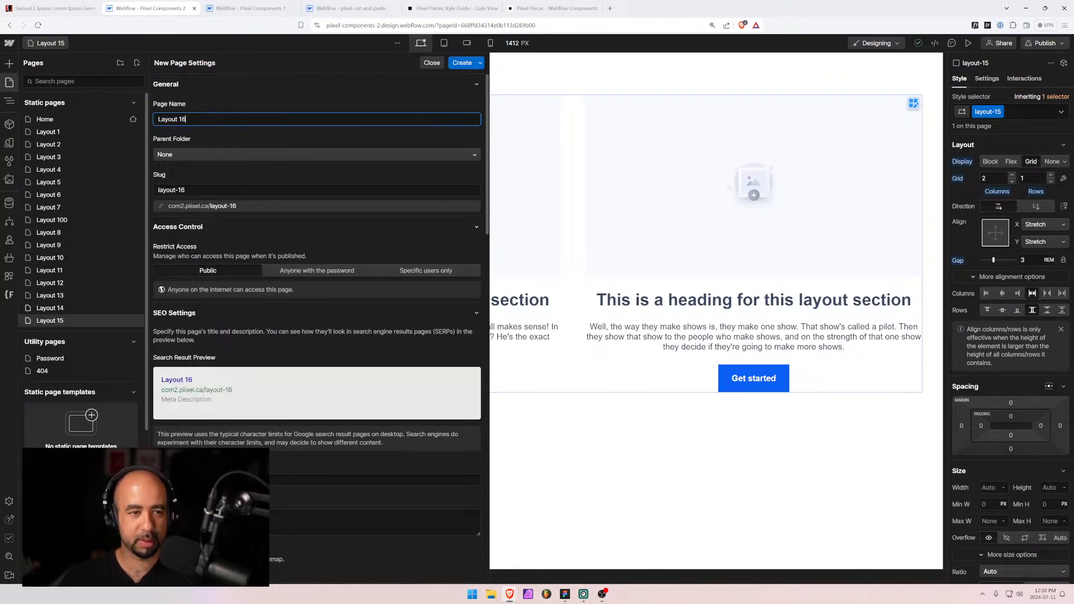
left_click(461, 64)
left_click(117, 287)
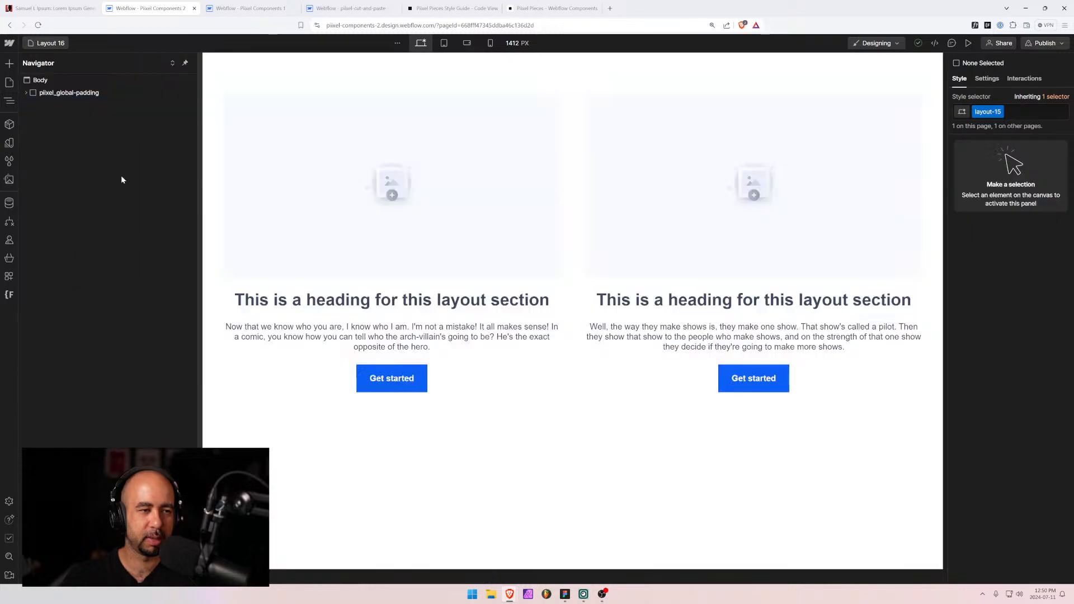
Replace the layout-15 section inside the global-padding wrapper with the copied layout-16 section.
left_click(26, 93)
left_click(38, 103)
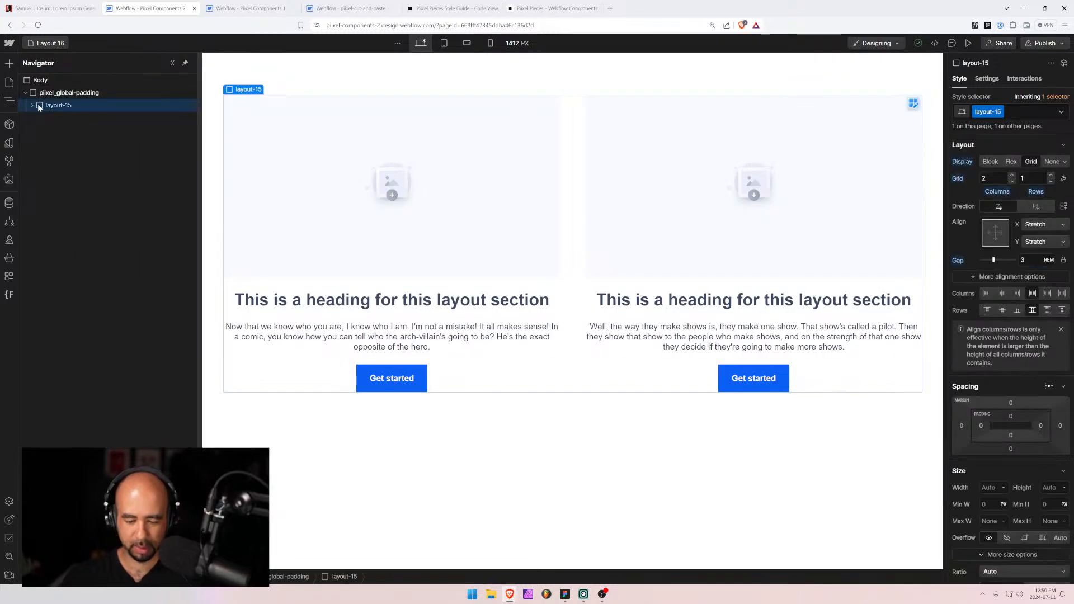
key("Delete")
left_click(45, 95)
key("ctrl+z")
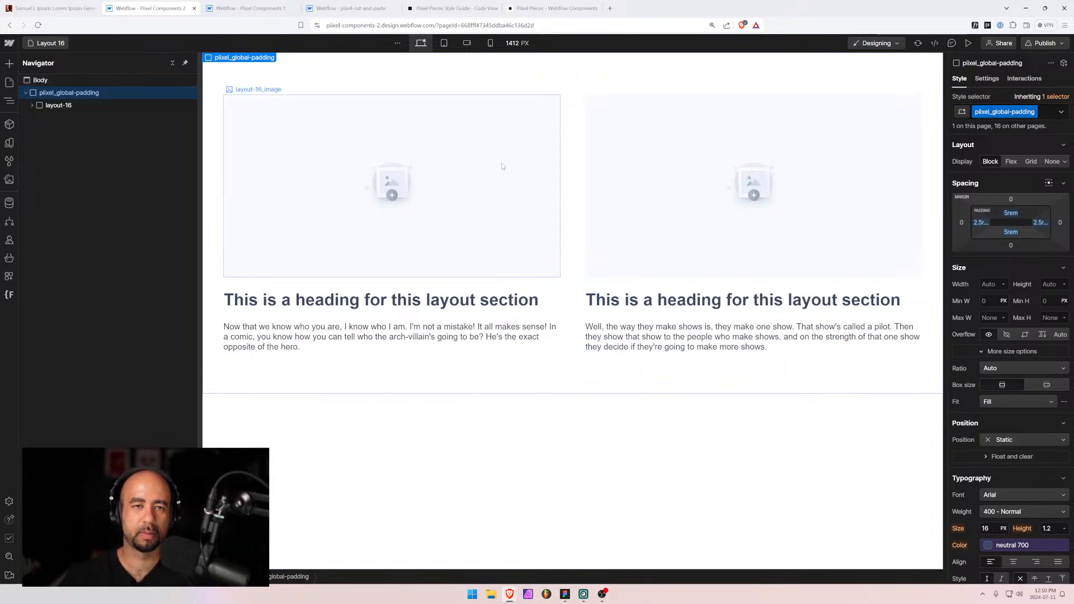
Look at the next Figma design, the two-column layout with centred headings and paragraphs.
key("alt+Tab")
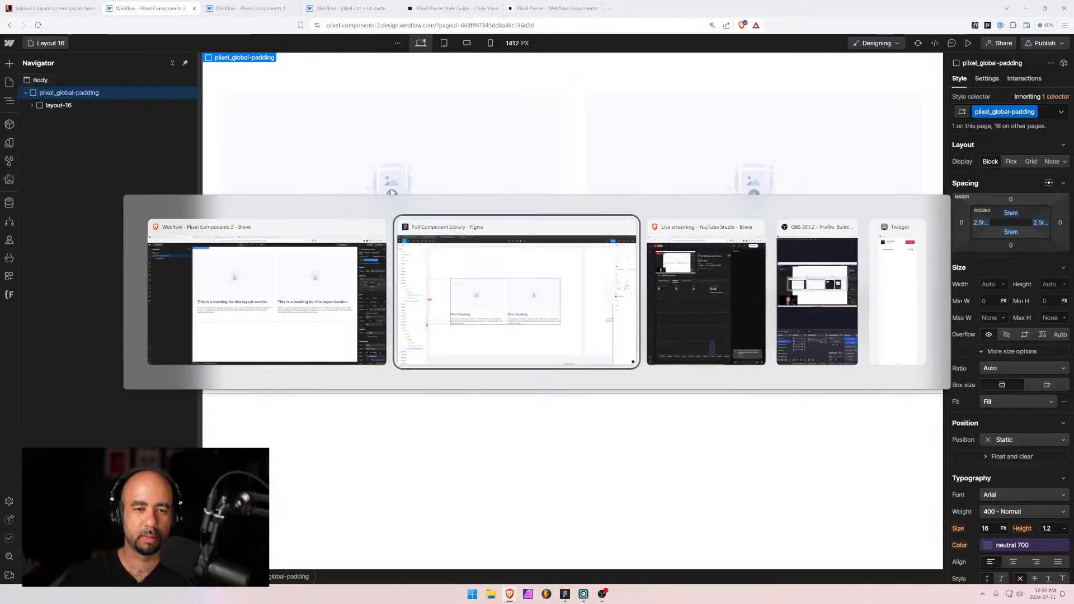
left_click_drag(843, 168, 462, 156)
left_click_drag(640, 142, 495, 136)
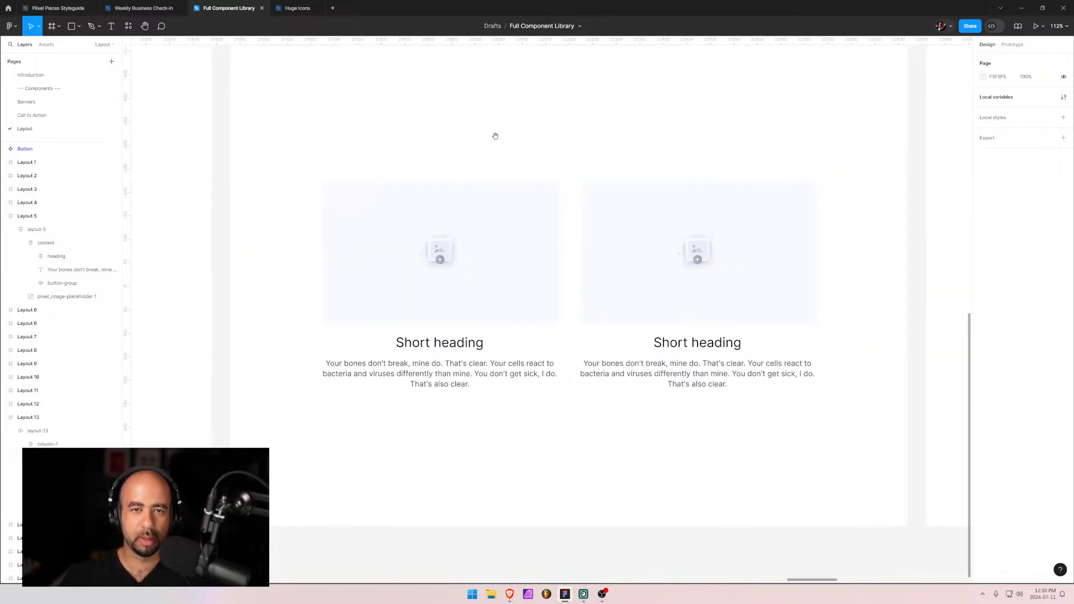
key("alt+Tab")
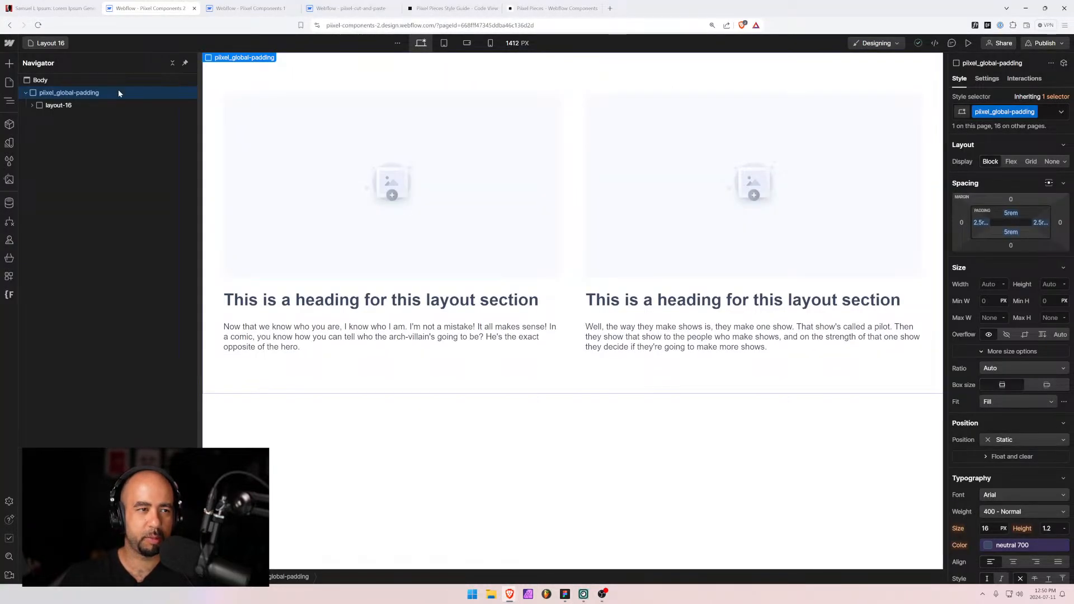
In the pixel-cut-and-paste project, rename the layout-16 class folder to layout-17 with Finsweet Folders and save with a Designer reload.
left_click(350, 7)
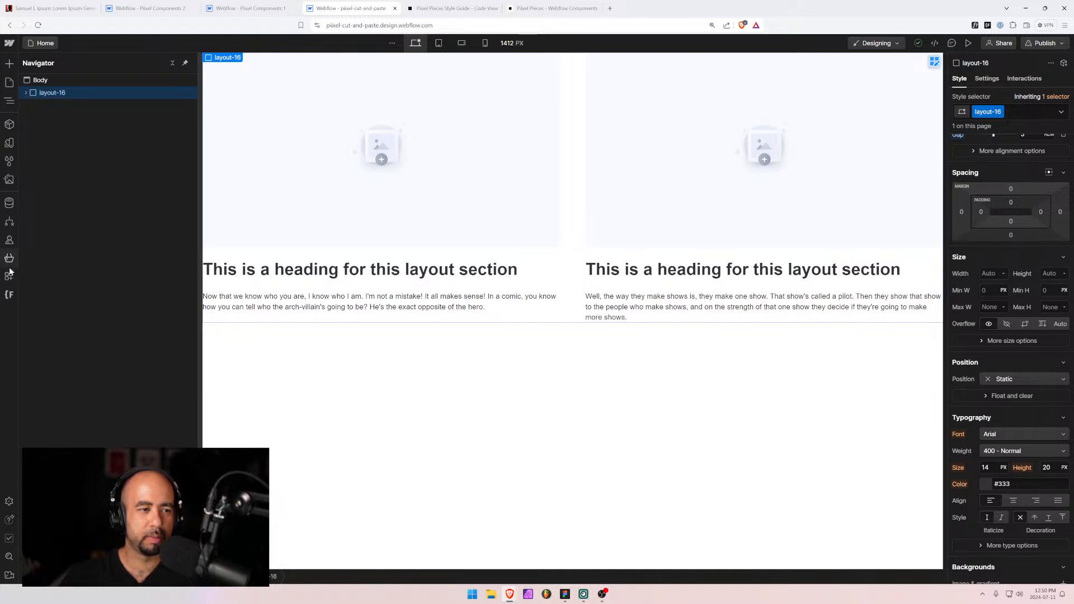
left_click(9, 295)
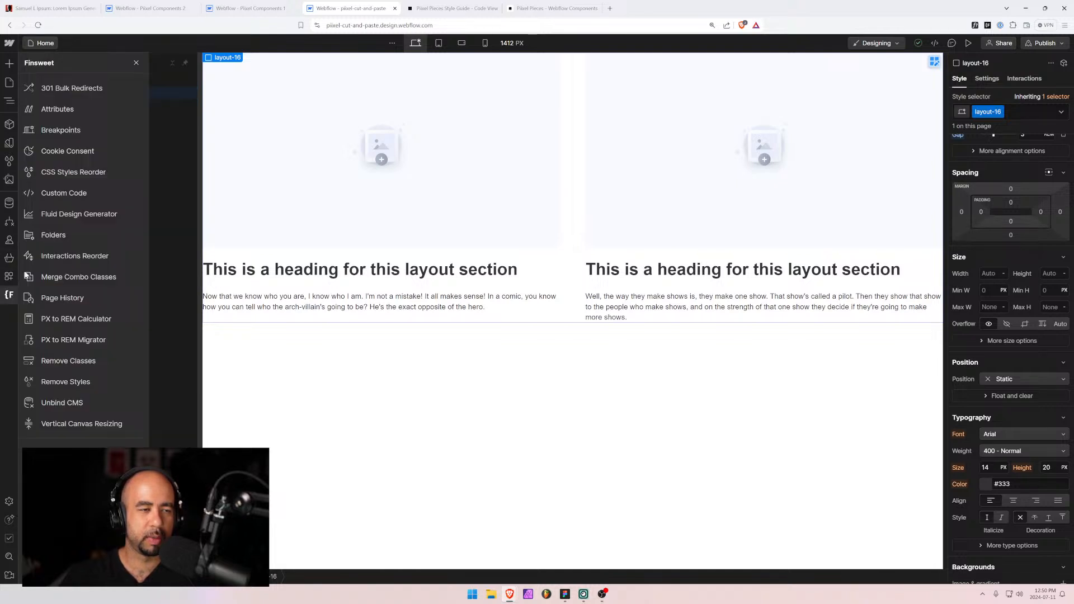
left_click(76, 237)
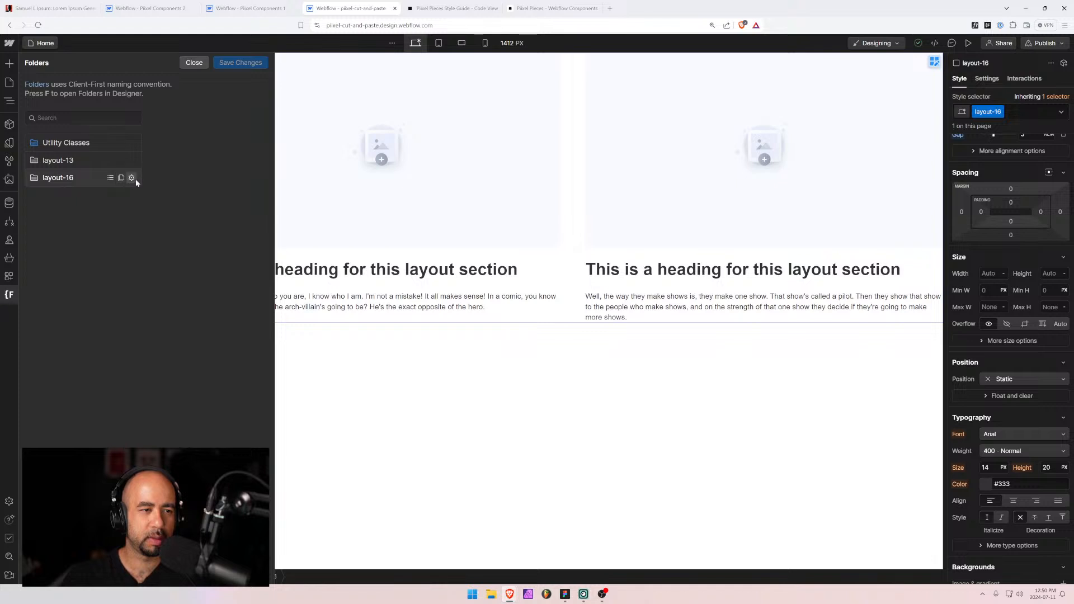
left_click(123, 179)
type("7")
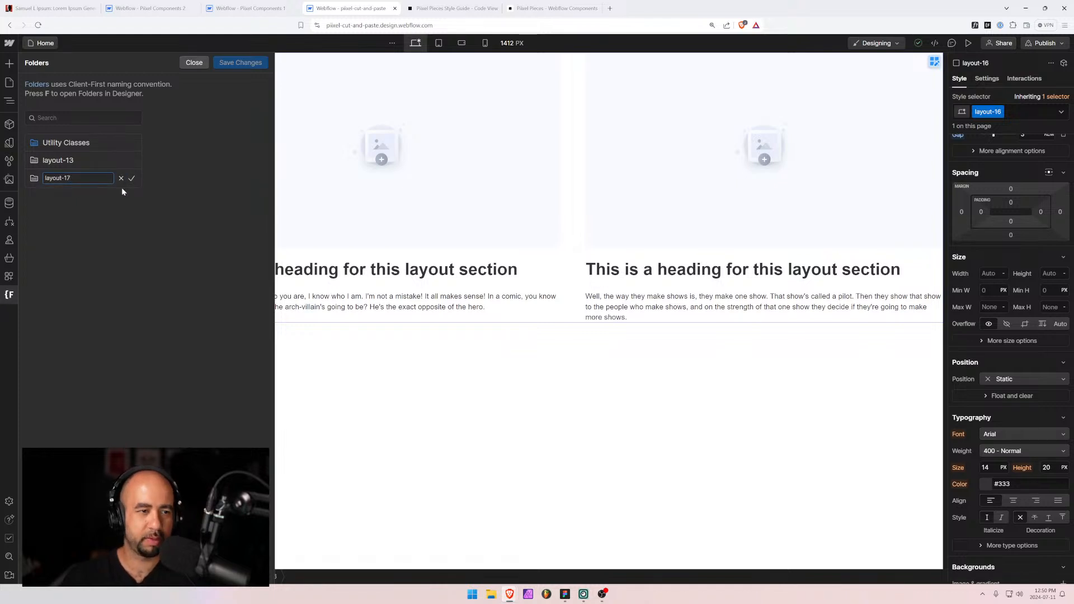
left_click(131, 177)
left_click(243, 60)
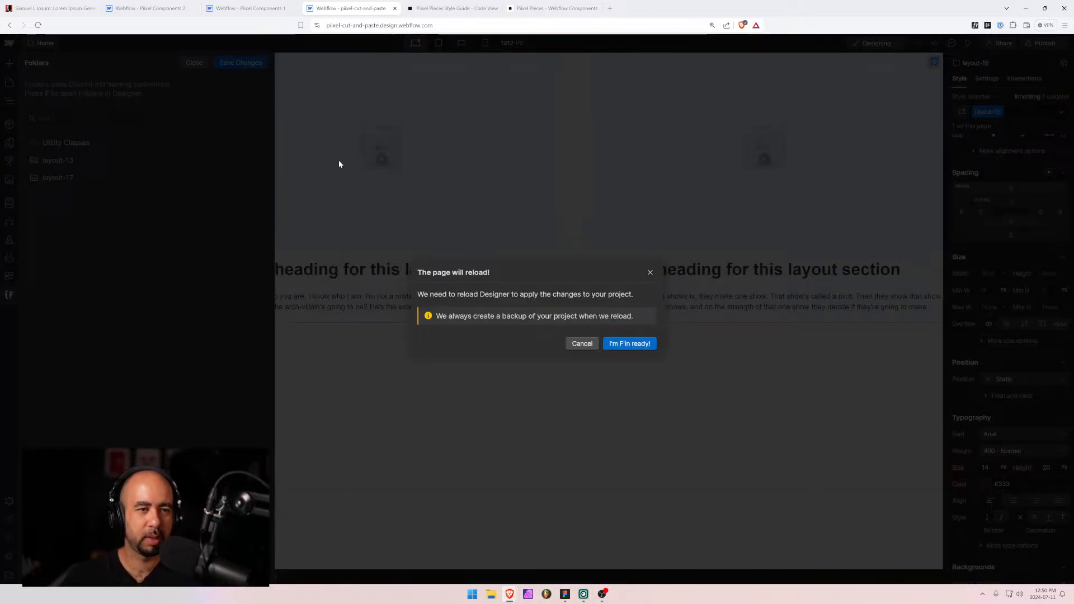
left_click(611, 342)
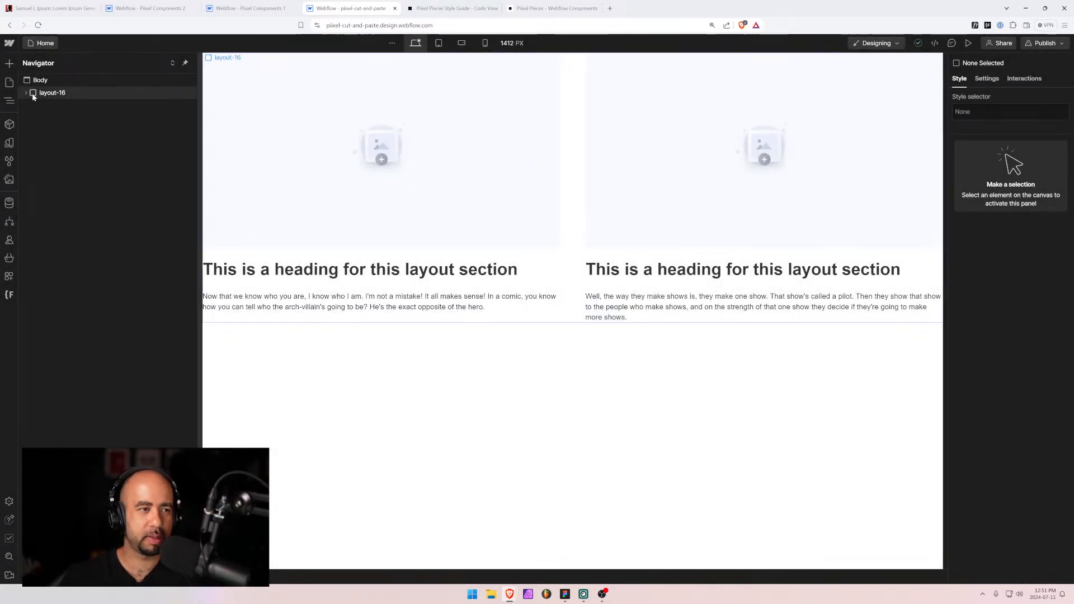
Rename the outer section's layout-16 class to layout-17.
left_click(24, 95)
left_click(25, 93)
left_click(61, 106)
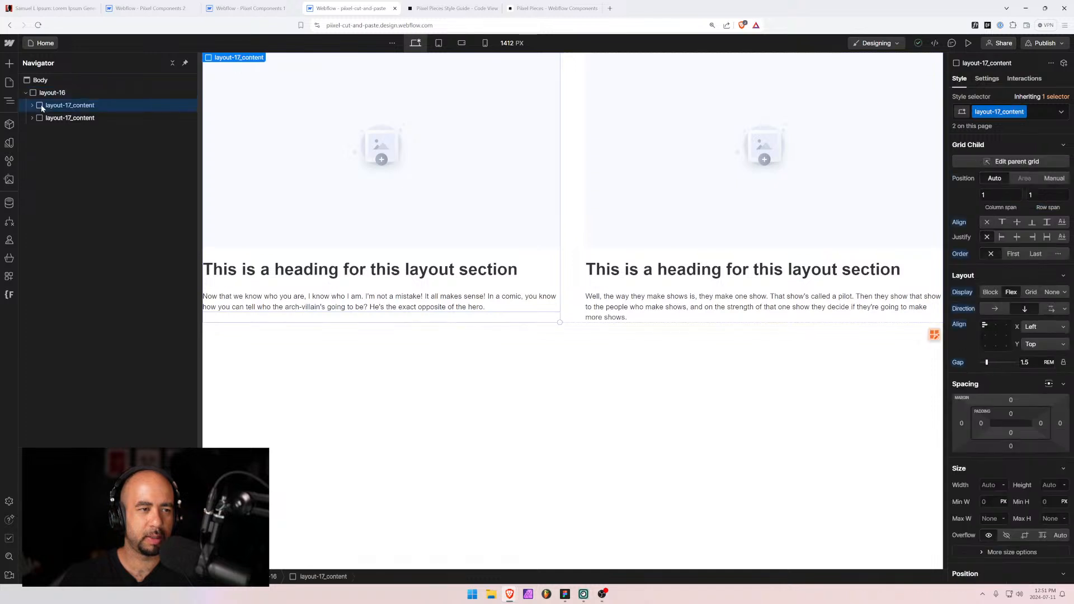
left_click(56, 93)
left_click(1005, 116)
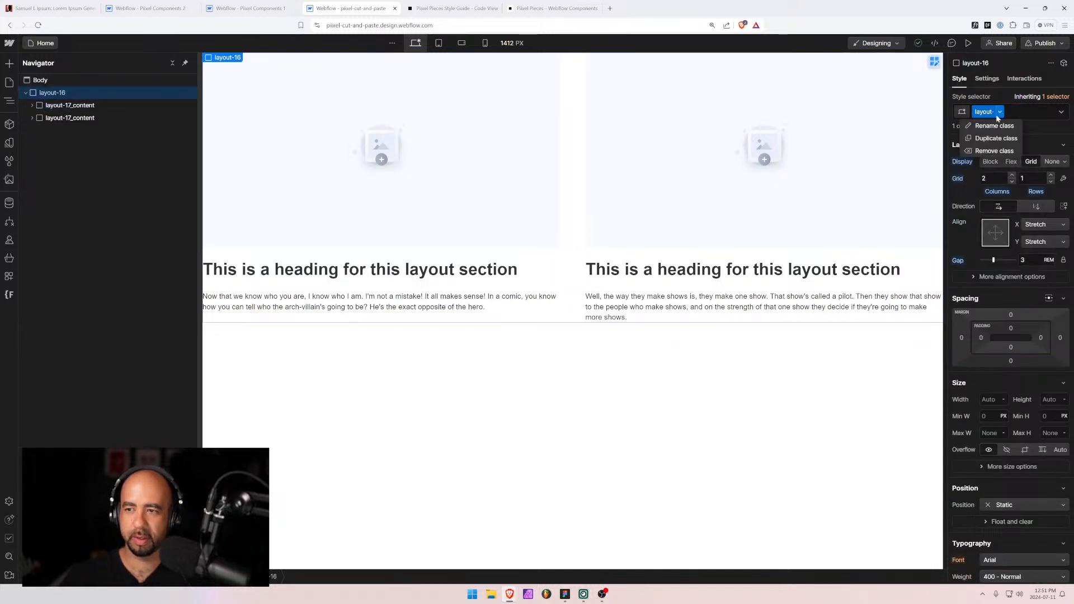
left_click(993, 125)
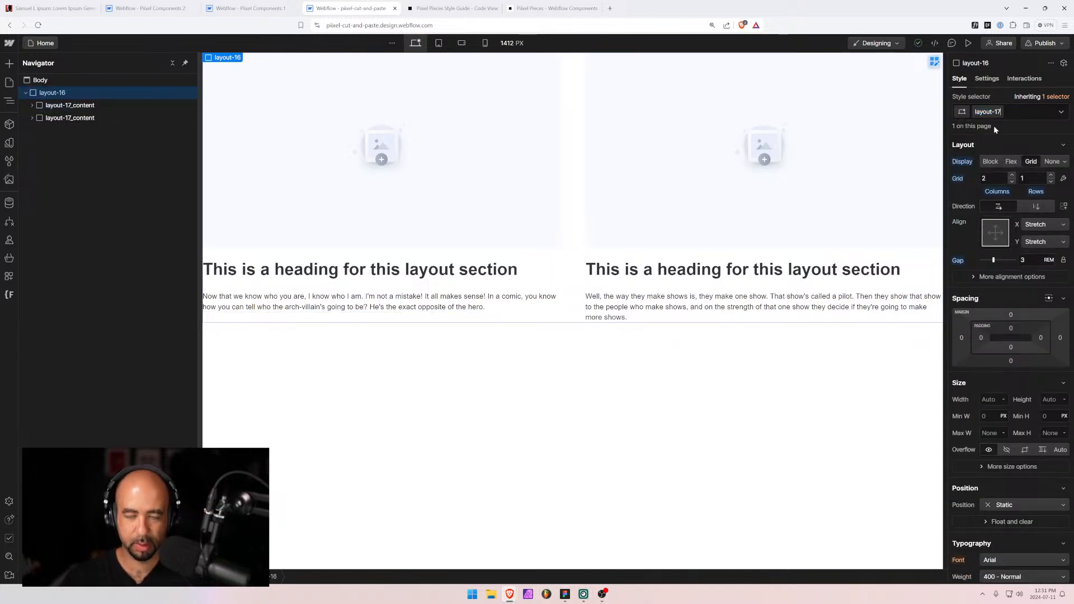
type("7")
key("Return")
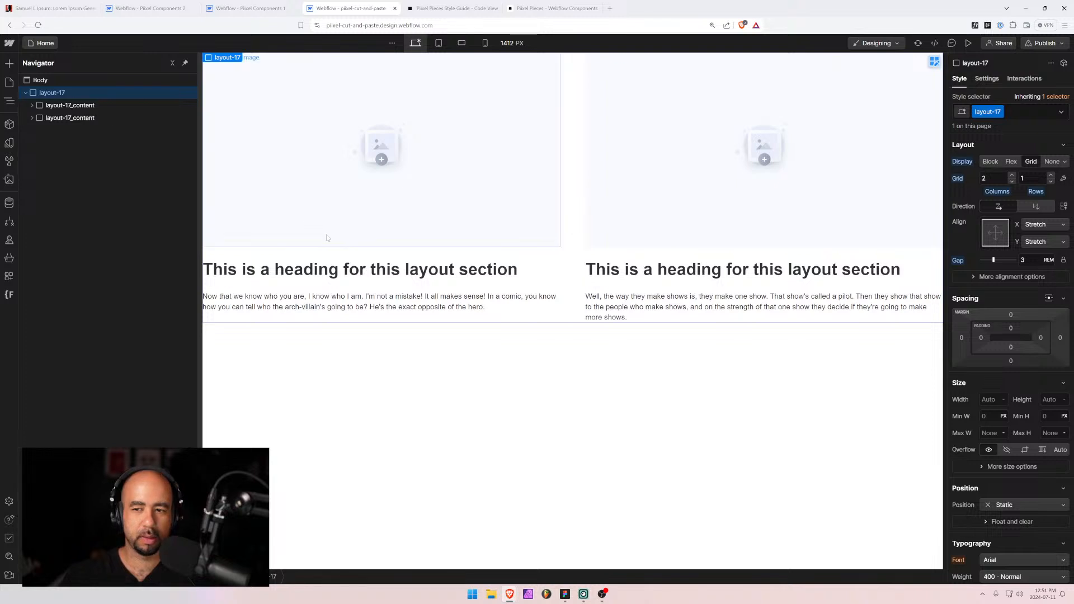
Centre the text alignment of the layout-17_content class.
left_click(120, 106)
scroll(1007, 416, "down", 2)
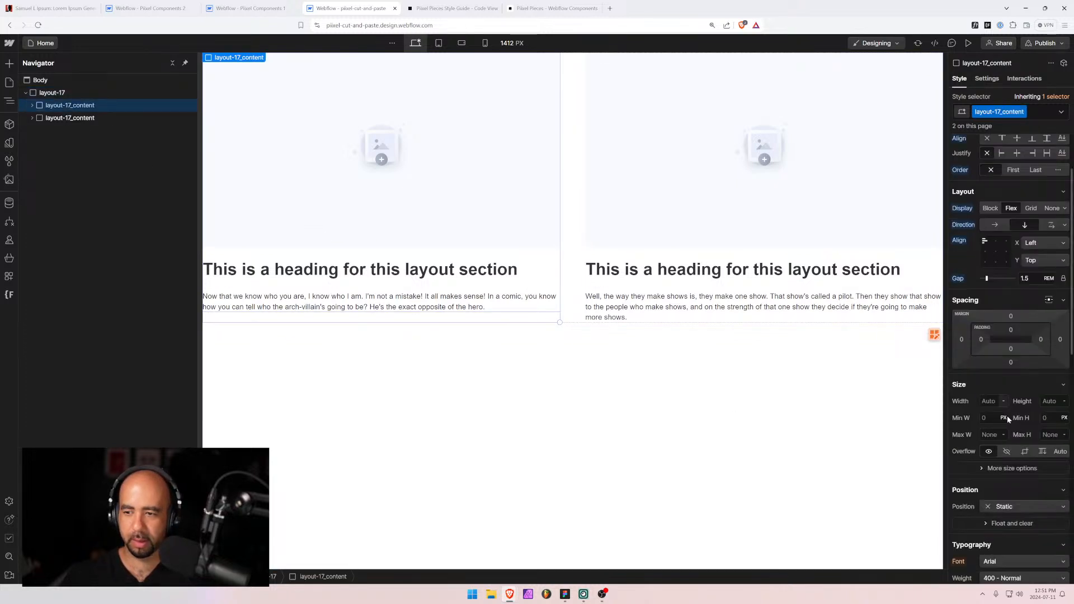
scroll(1006, 509, "down", 3)
left_click(1012, 503)
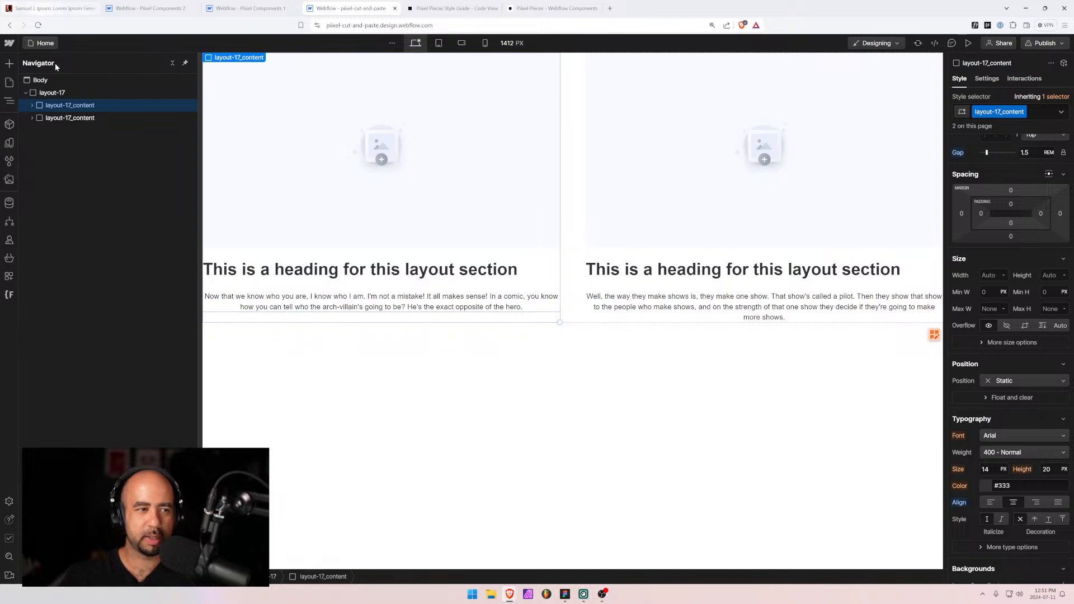
Check the image container and heading styles, and set the layout-17_content flex alignment to horizontally centred at the top.
left_click(31, 105)
left_click(72, 118)
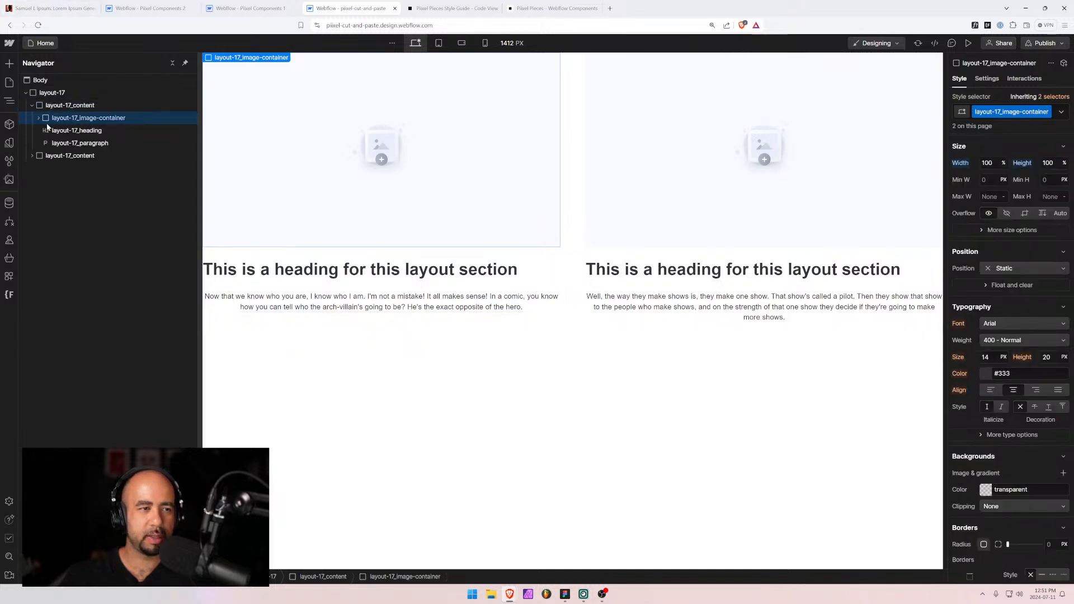
left_click(71, 130)
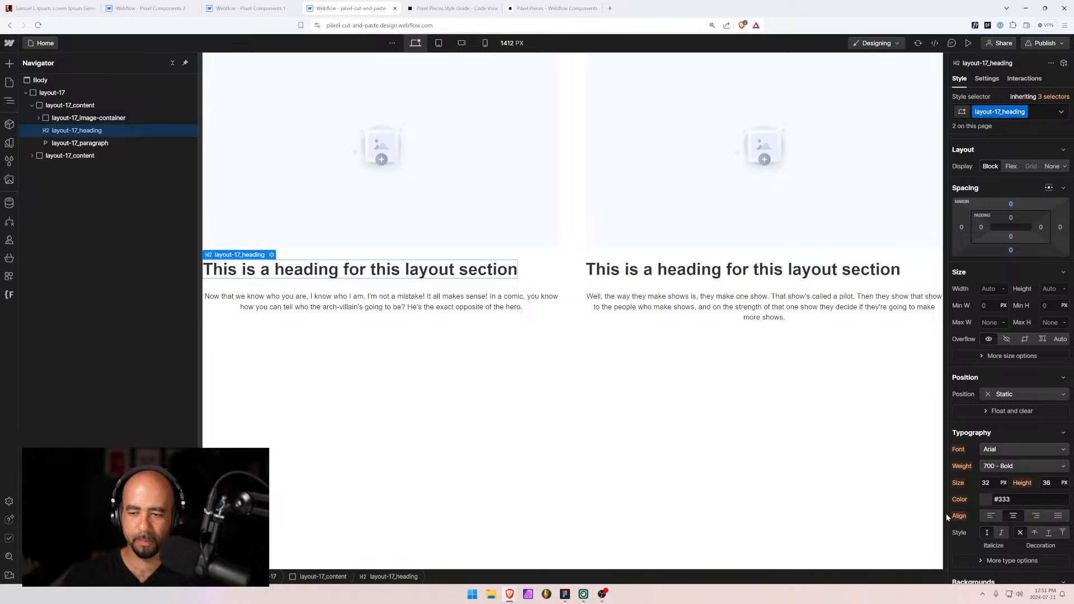
left_click(72, 110)
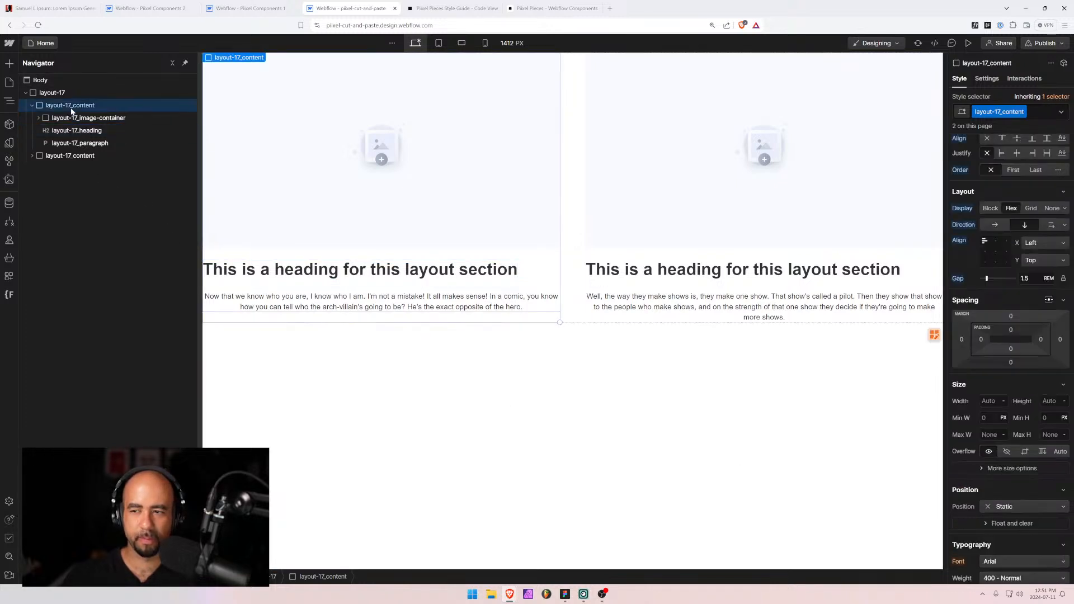
left_click(995, 244)
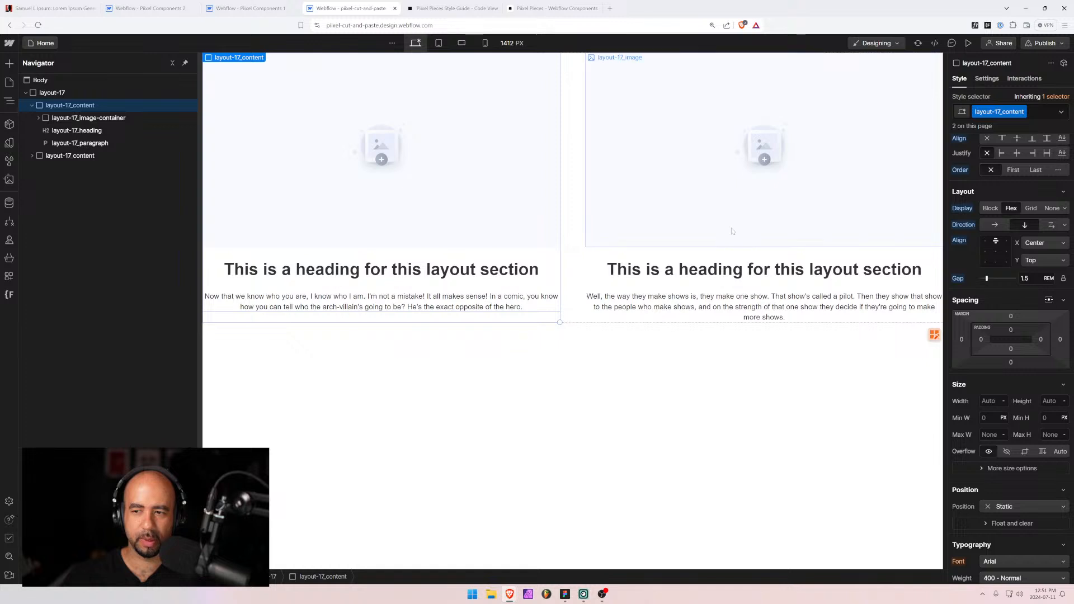
Check the centred text alignment of the layout-17_content class and the styles of both headings.
scroll(960, 482, "down", 3)
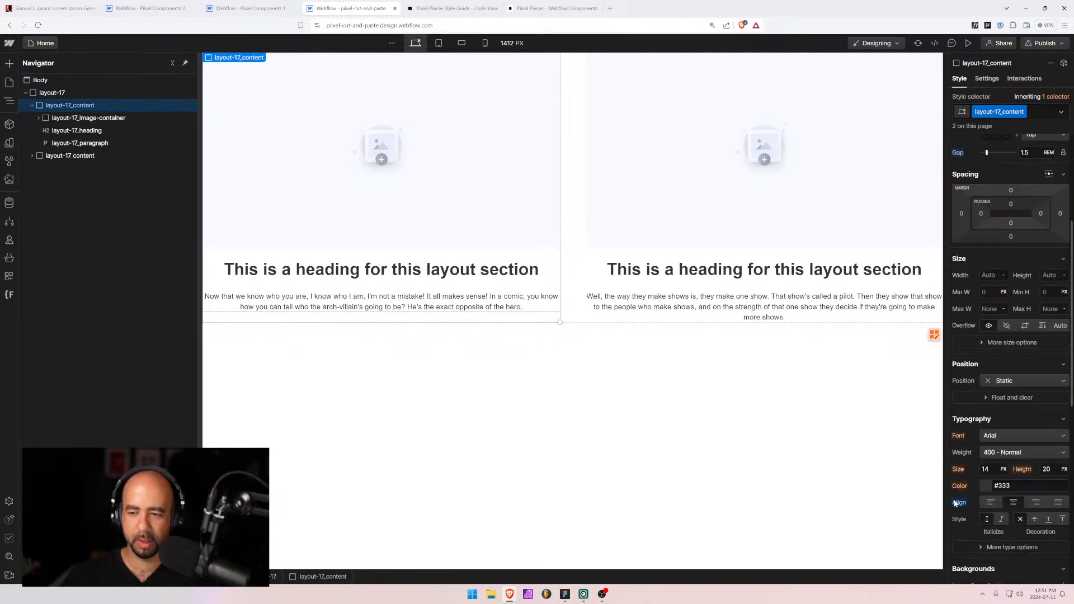
left_click(990, 502)
left_click(1014, 503)
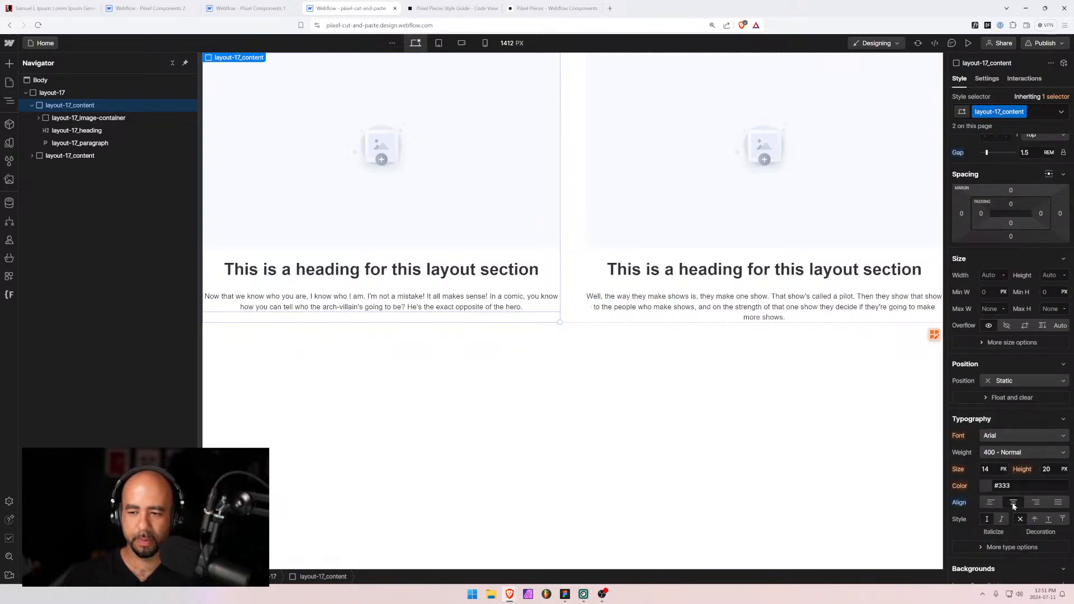
left_click(613, 268)
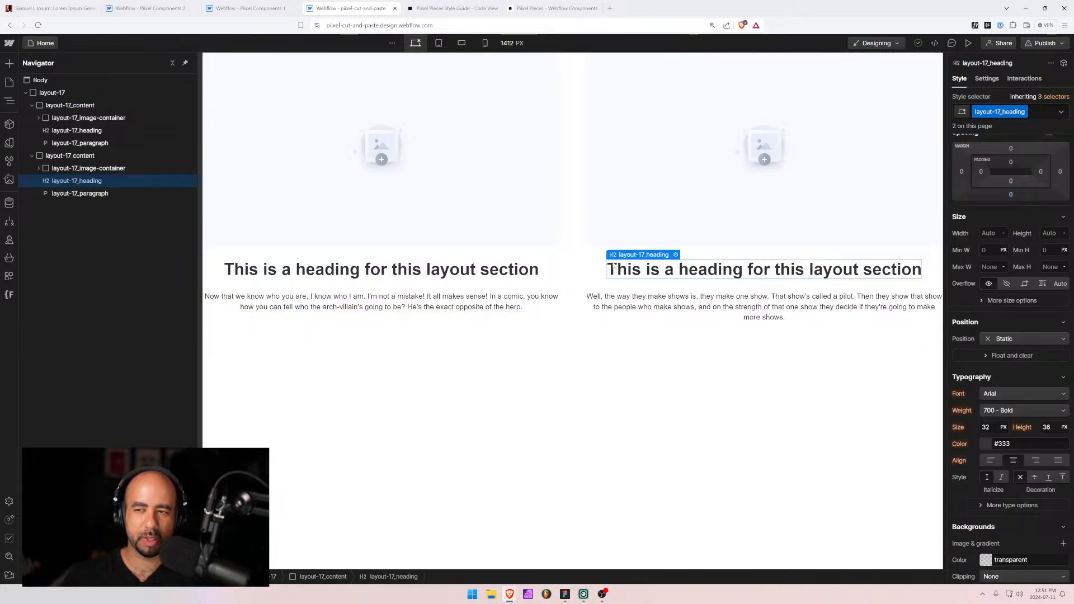
left_click(366, 271)
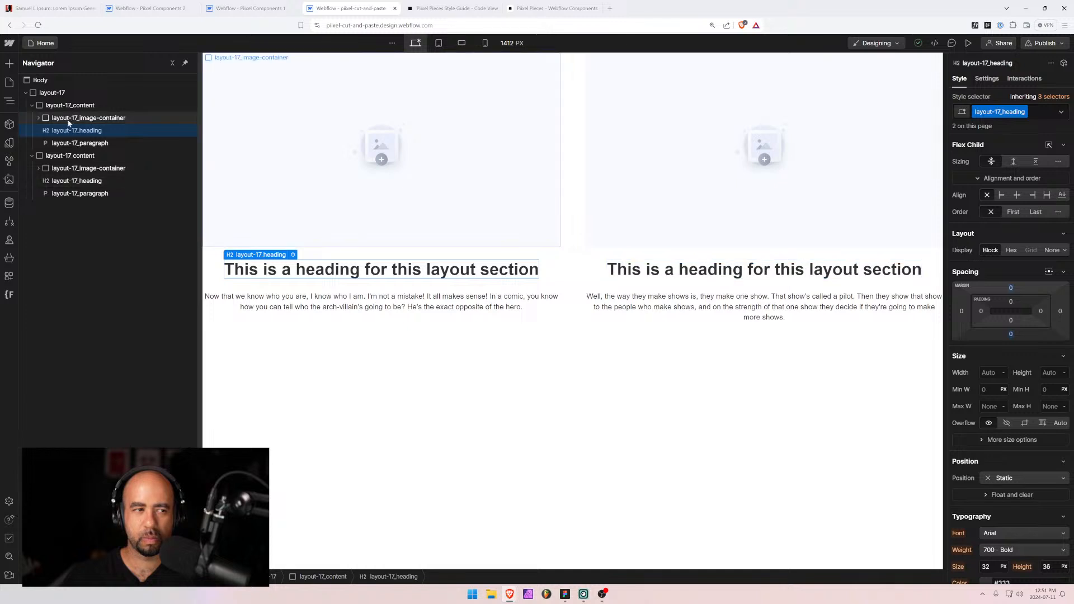
Collapse both layout-17_content blocks and copy the outer layout-17 section.
left_click(29, 105)
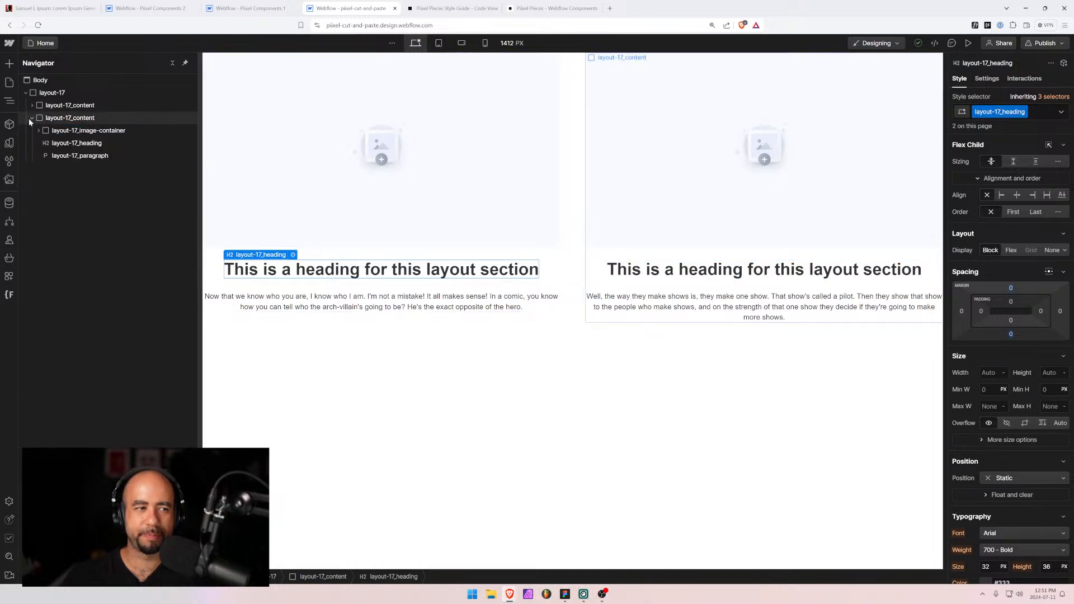
left_click(30, 118)
left_click(39, 94)
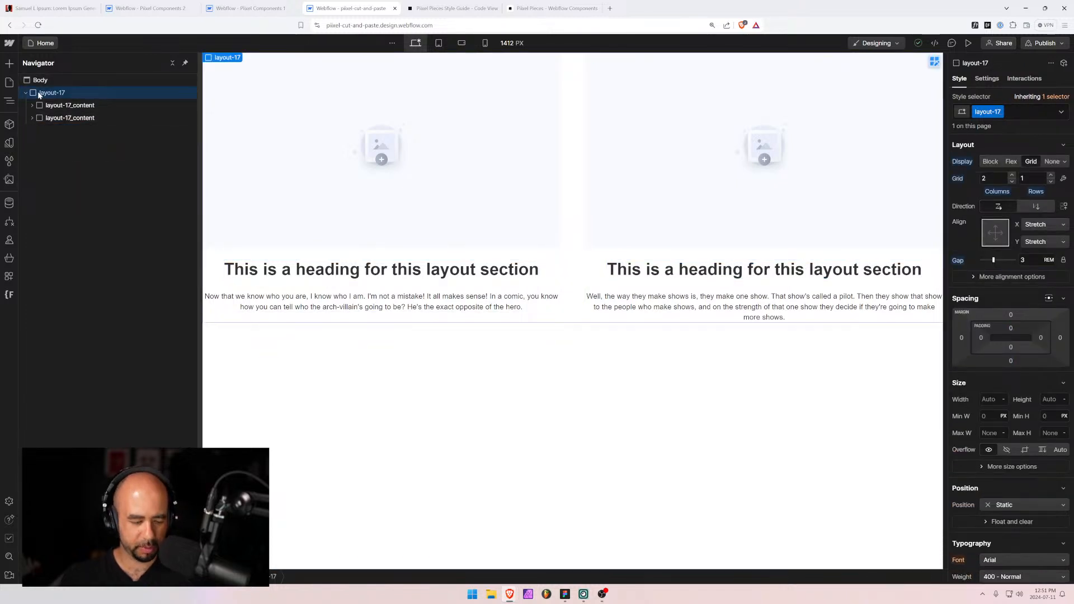
In the Pixel Components 2 project, duplicate the Layout 16 page as a new page named Layout 17.
left_click(146, 8)
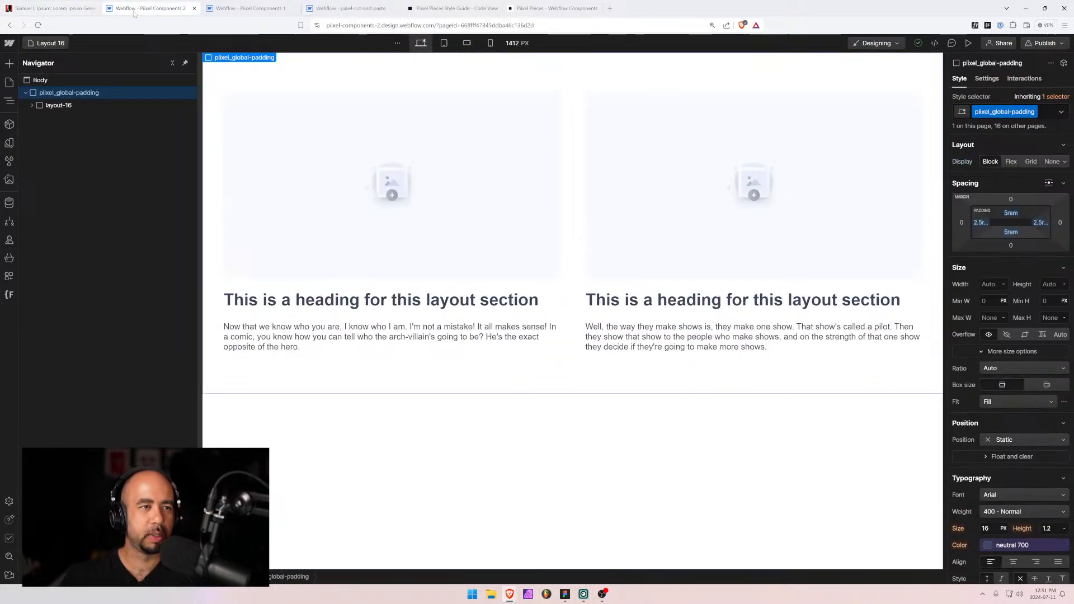
left_click(52, 44)
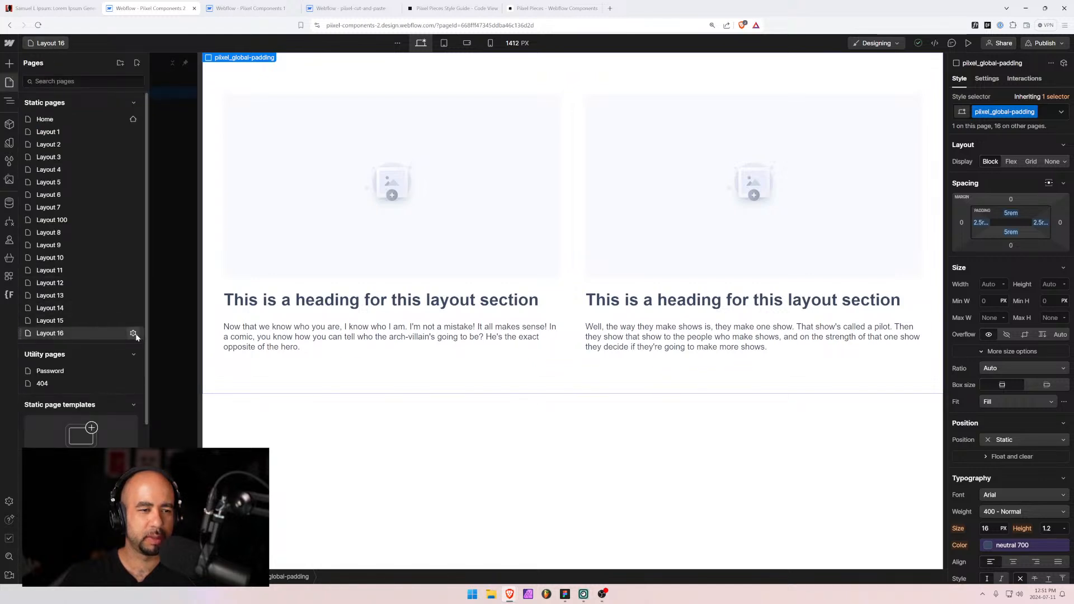
left_click(133, 333)
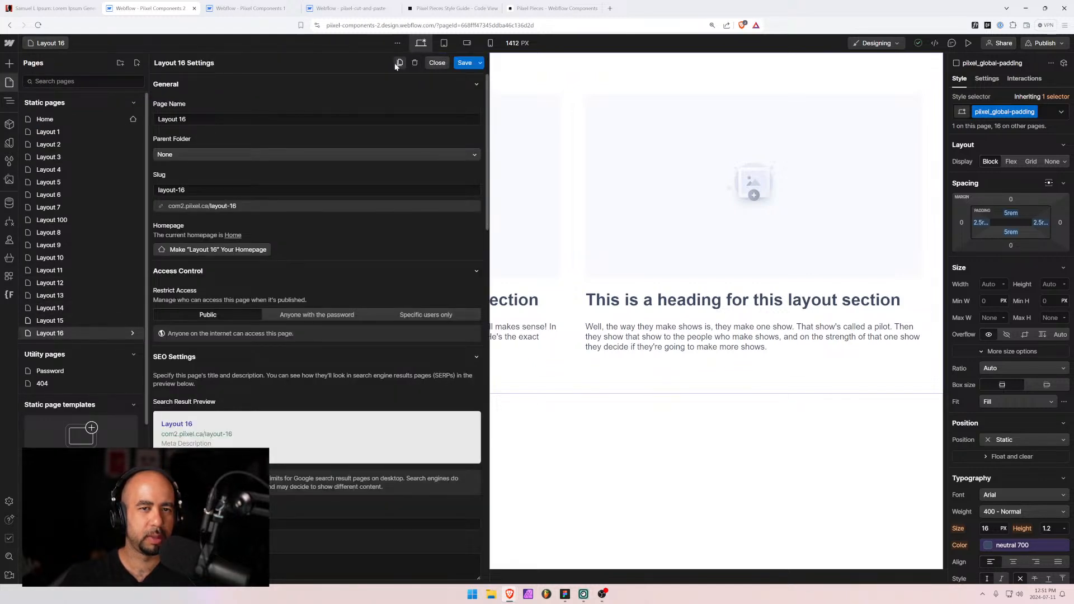
left_click_drag(213, 119, 182, 120)
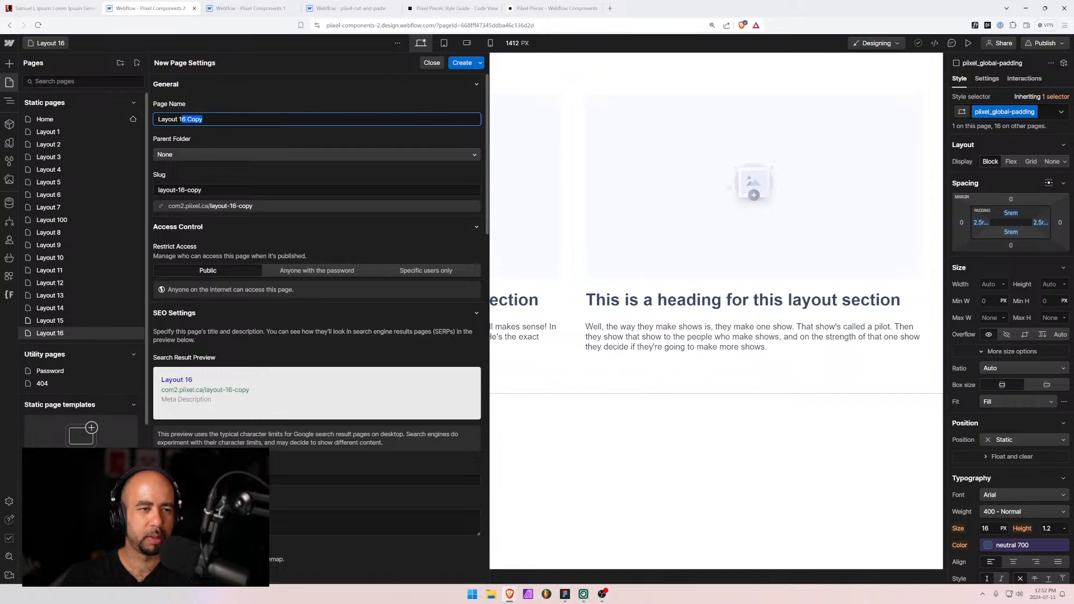
type("7")
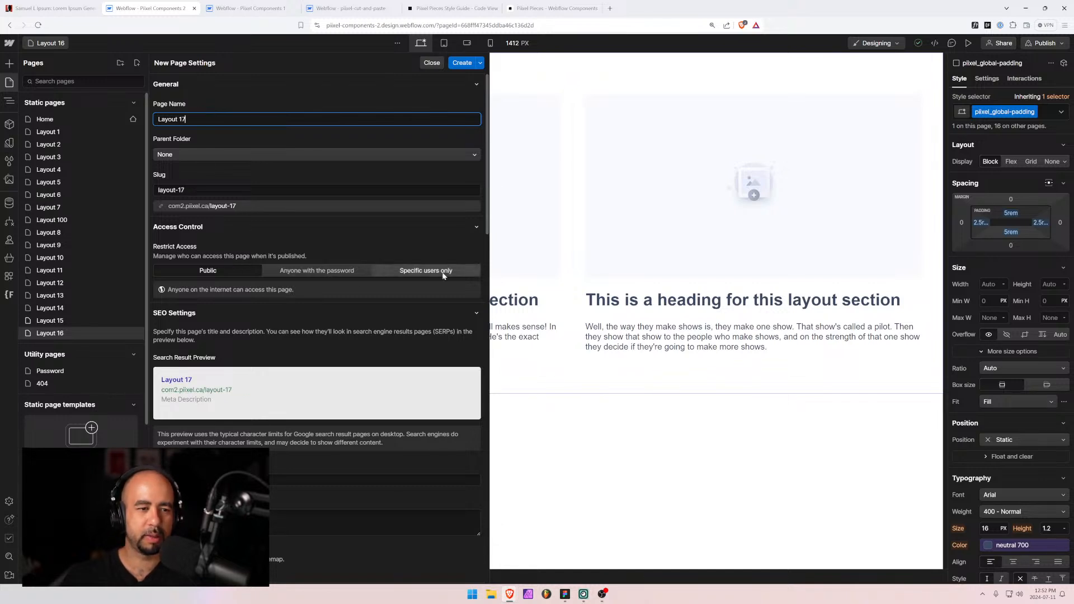
left_click(462, 62)
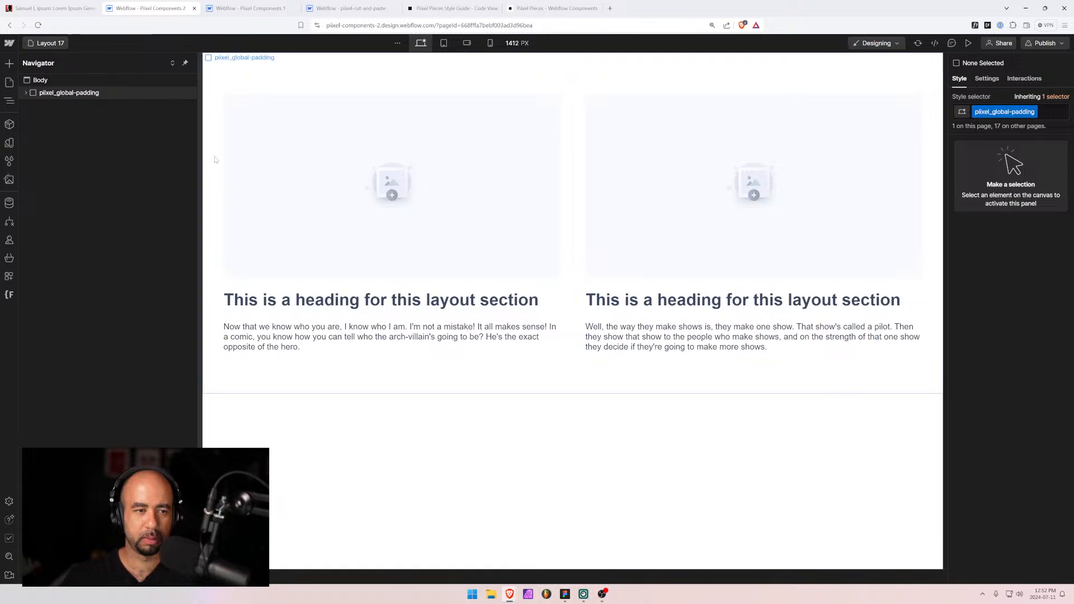
Replace the layout-16 section inside the global padding wrapper with the copied layout-17 section.
left_click(53, 105)
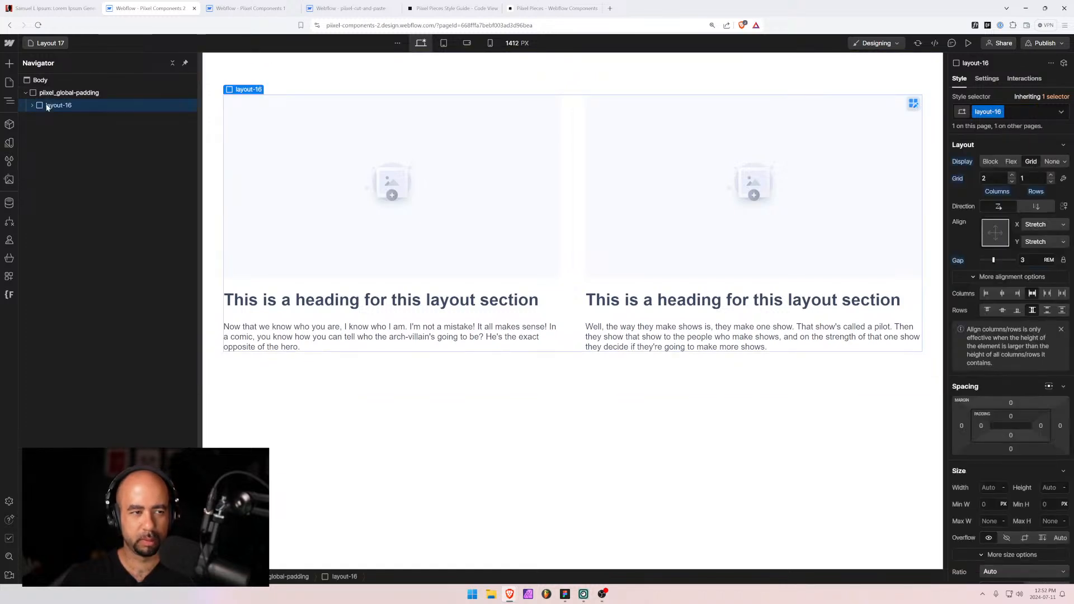
key("Delete")
left_click(48, 92)
key("ctrl+v")
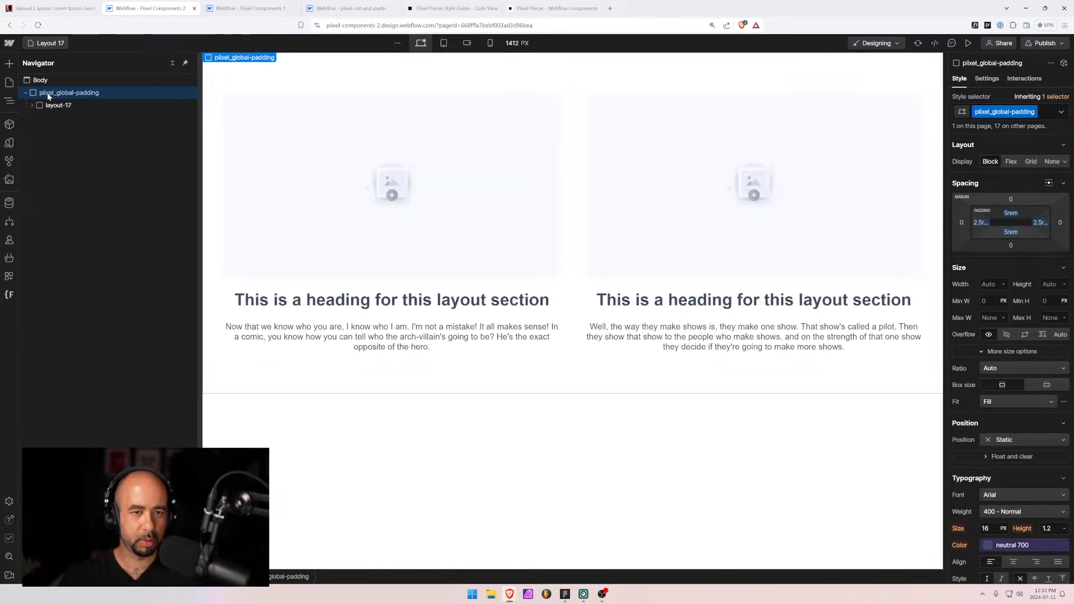
Preview the Layout 17 page at both mobile breakpoints, return to desktop and inspect the layout-17 section.
left_click(467, 43)
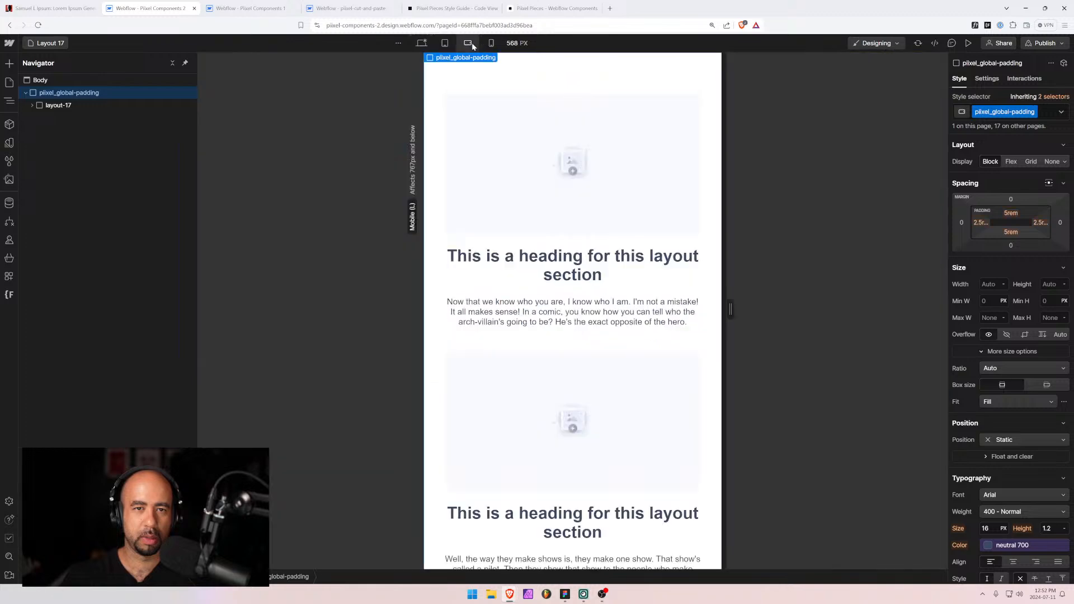
left_click(490, 42)
left_click(421, 42)
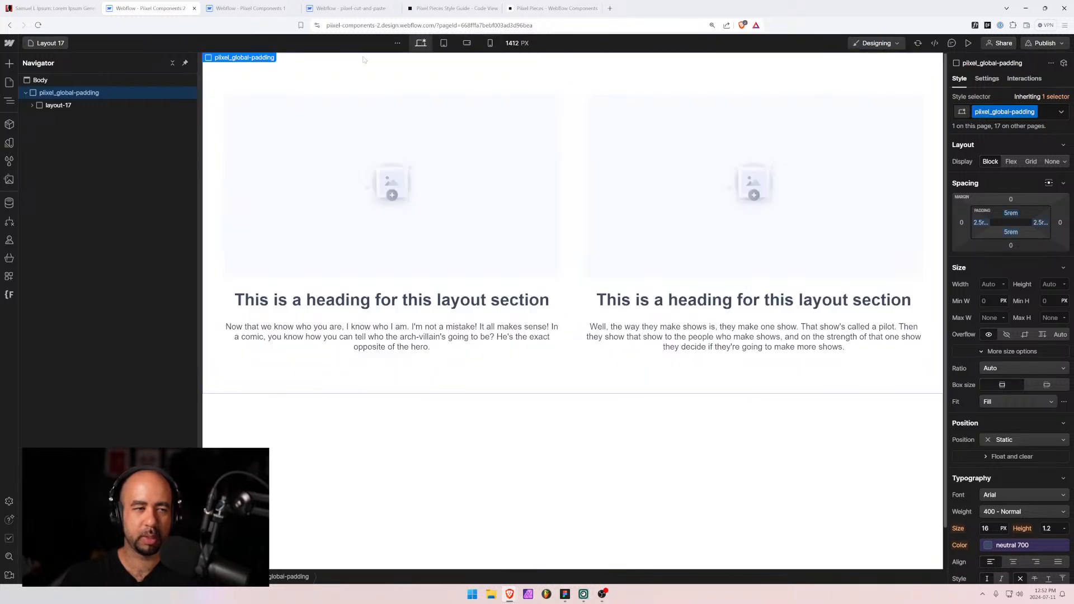
left_click(36, 107)
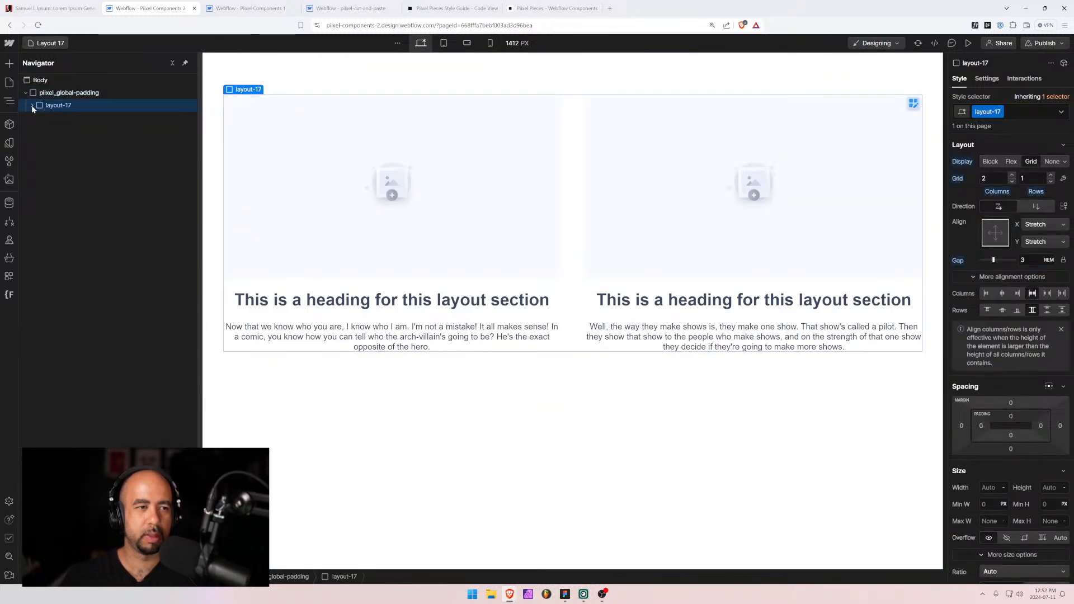
left_click(32, 105)
left_click(32, 106)
Switch to the Figma component library and compare the upcoming three-column layout designs with the Webflow section.
key("alt+Tab")
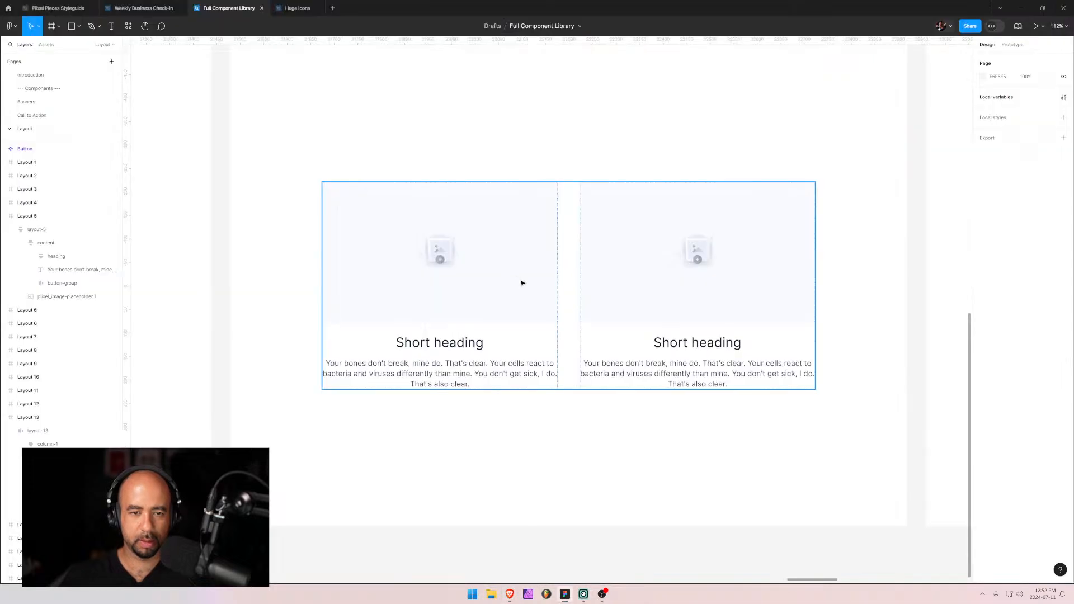
left_click_drag(834, 160, 774, 183)
scroll(868, 167, "right", 5)
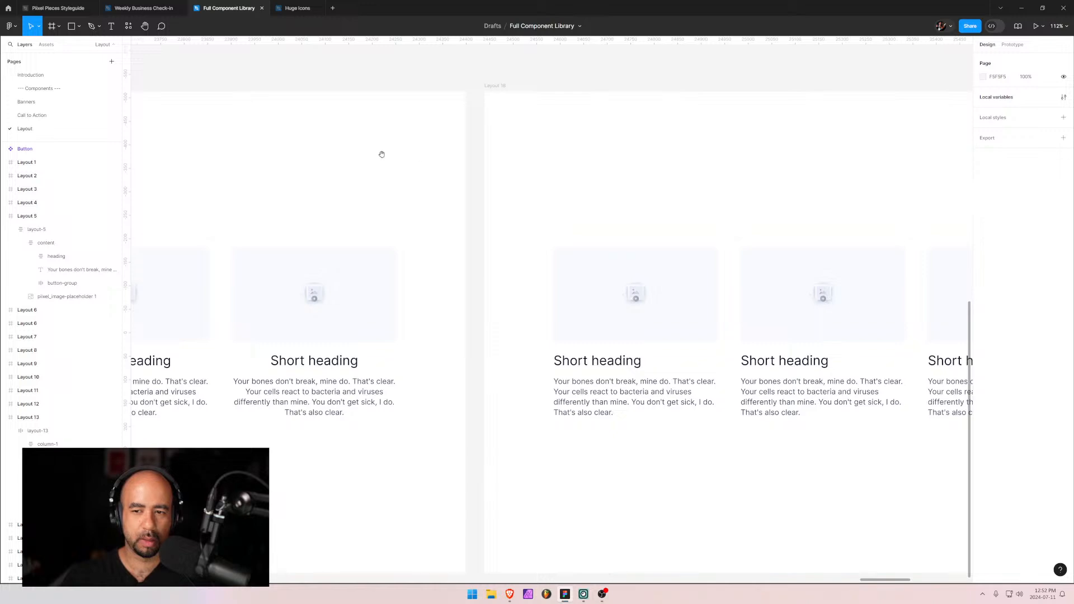
scroll(381, 154, "right", 15)
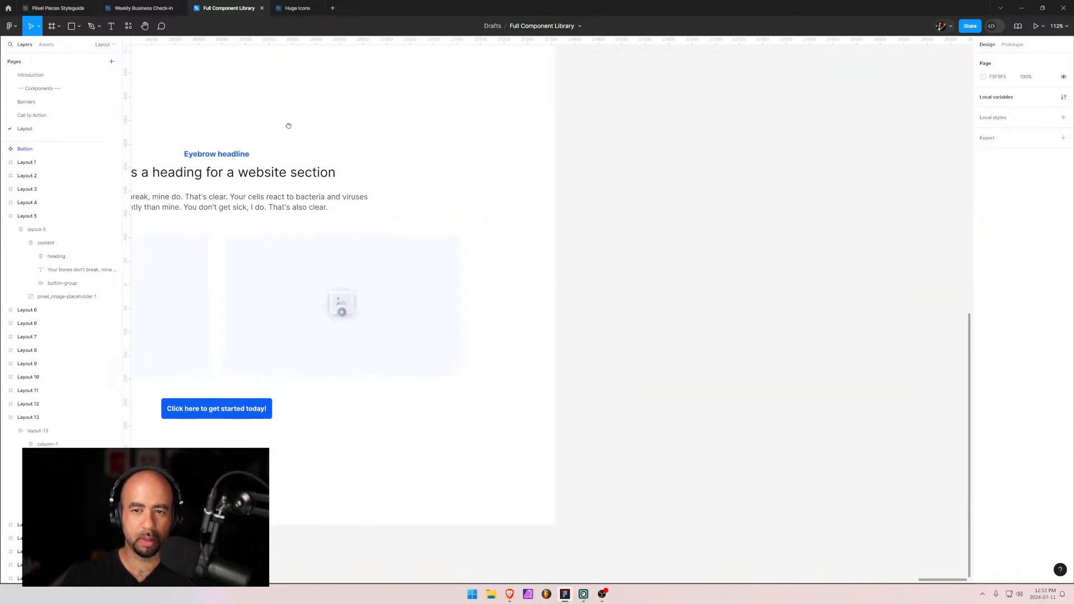
scroll(767, 140, "left", 20)
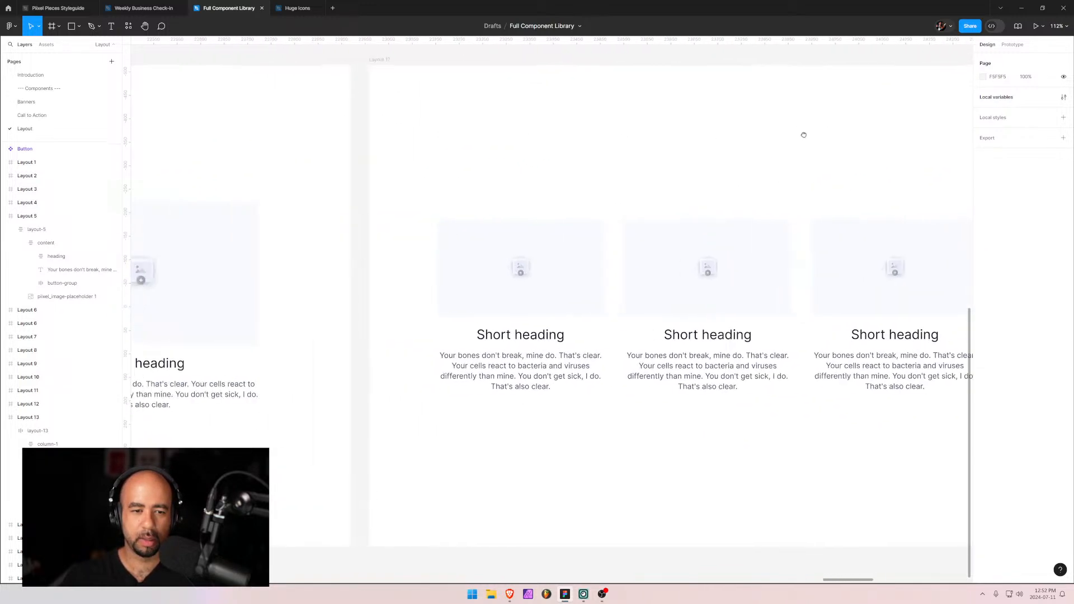
left_click_drag(804, 135, 621, 135)
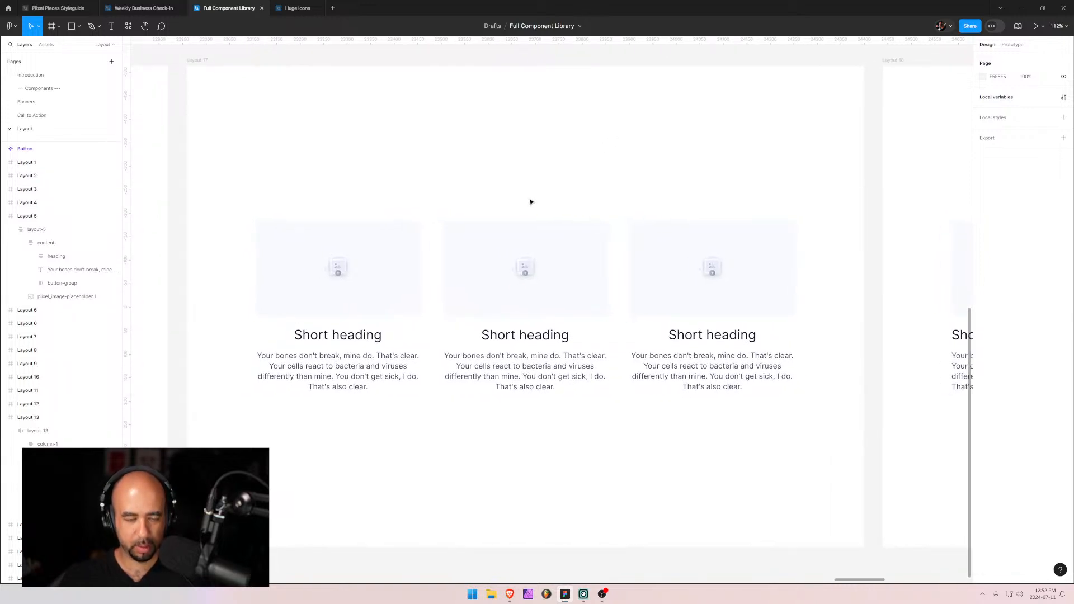
key("alt+Tab")
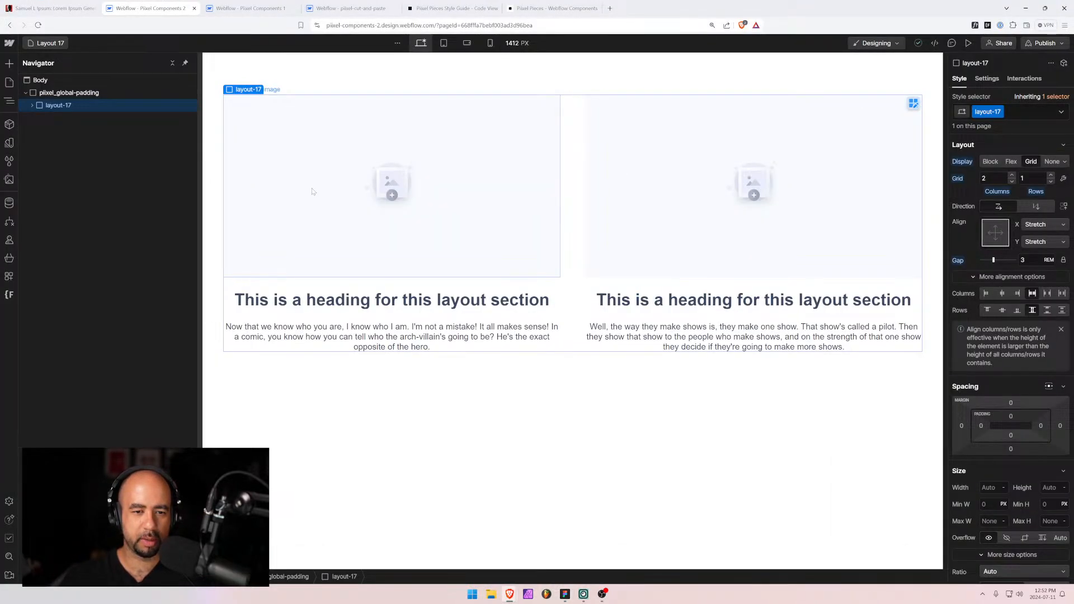
key("alt+Tab")
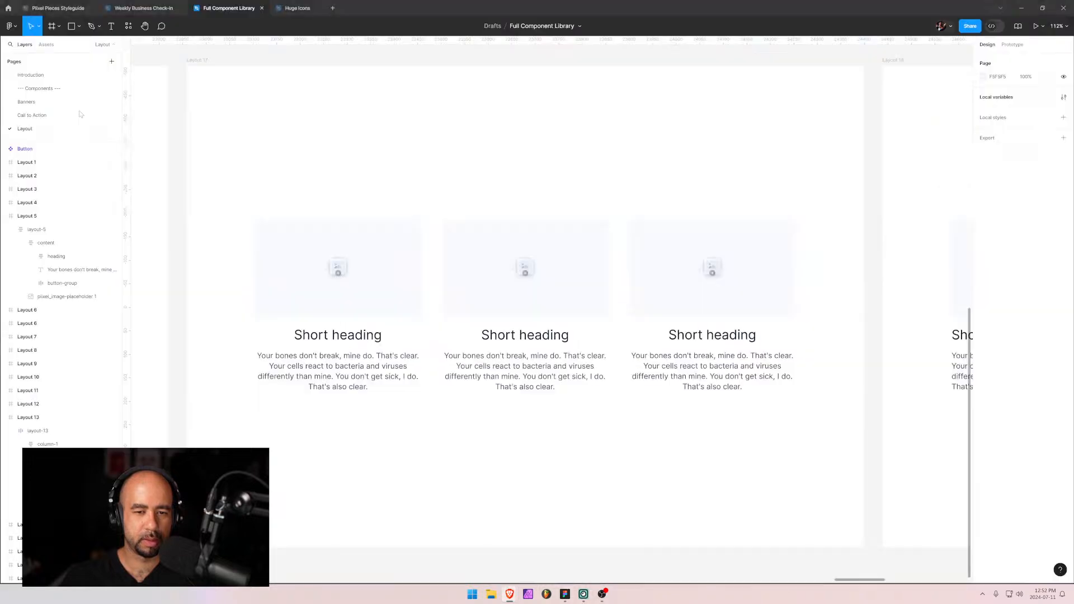
key("alt+Tab")
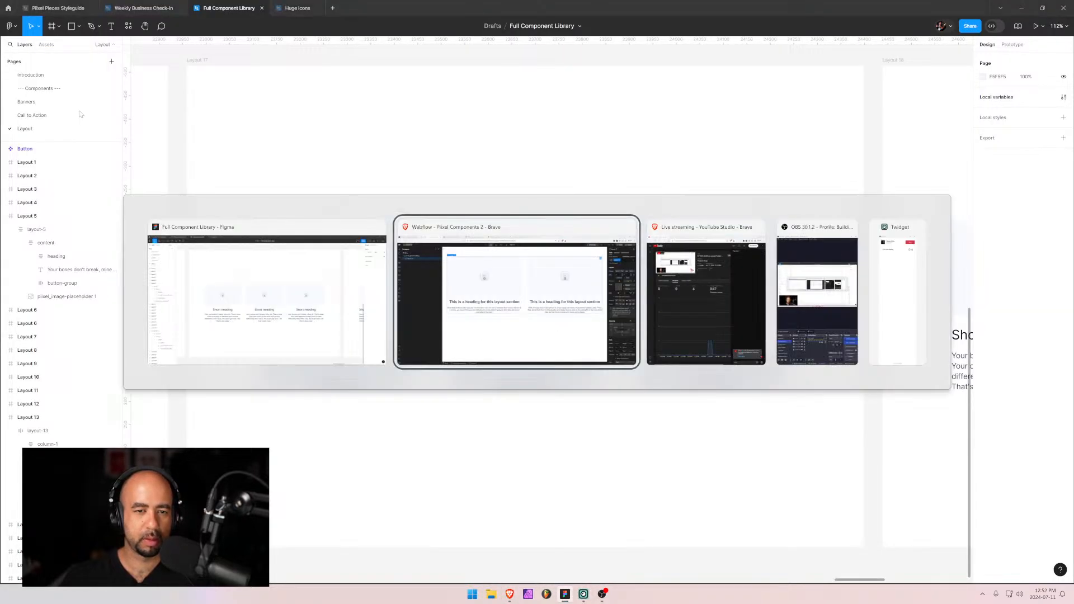
In the pixel-cut-and-paste project, remove all unused style selectors and open Finsweet Folders.
left_click(371, 8)
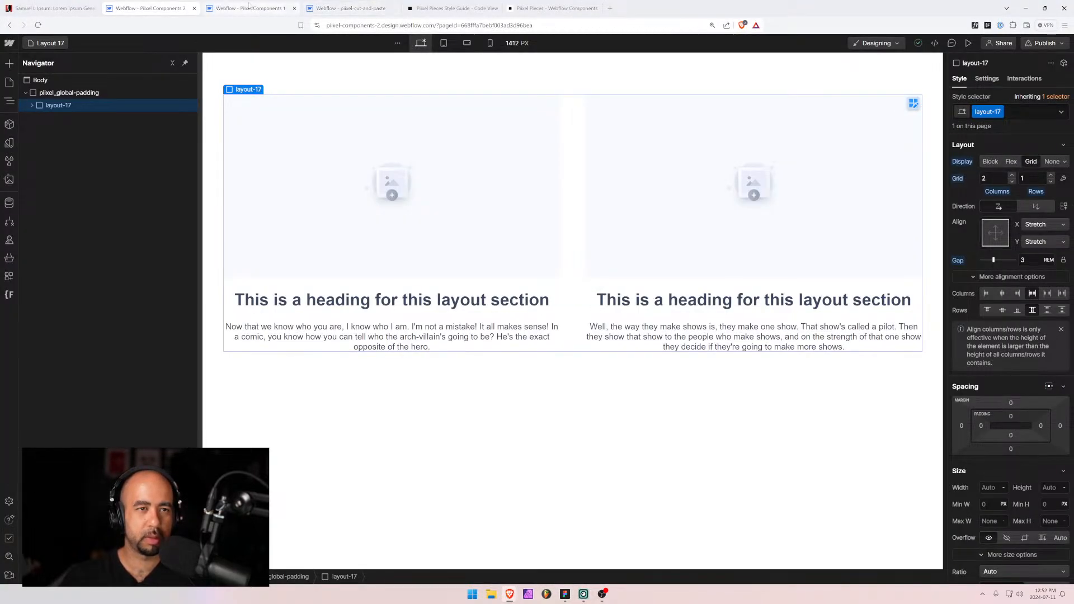
left_click(9, 160)
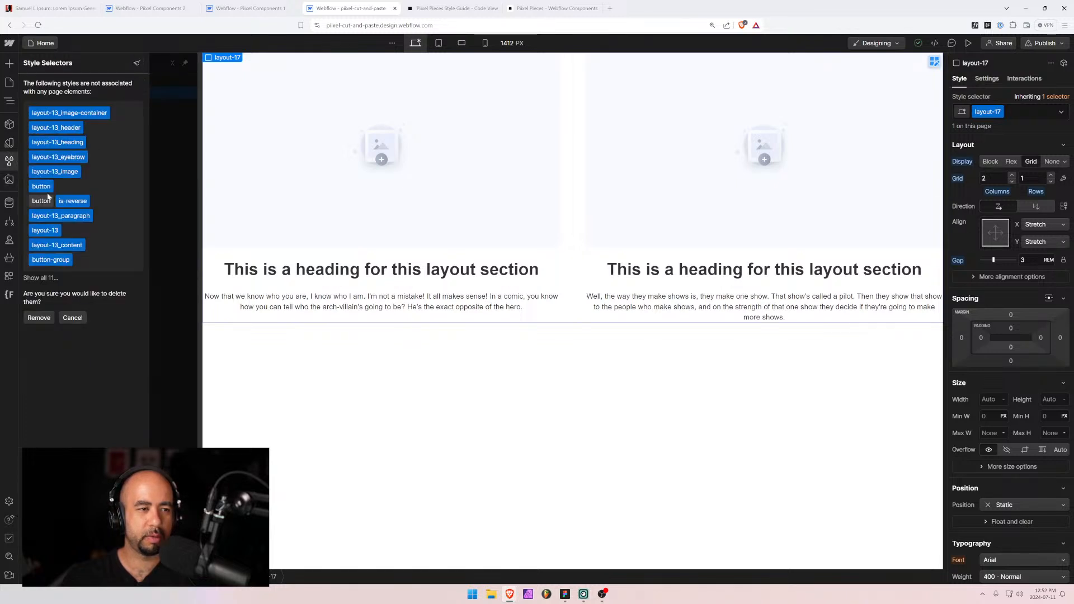
left_click(41, 316)
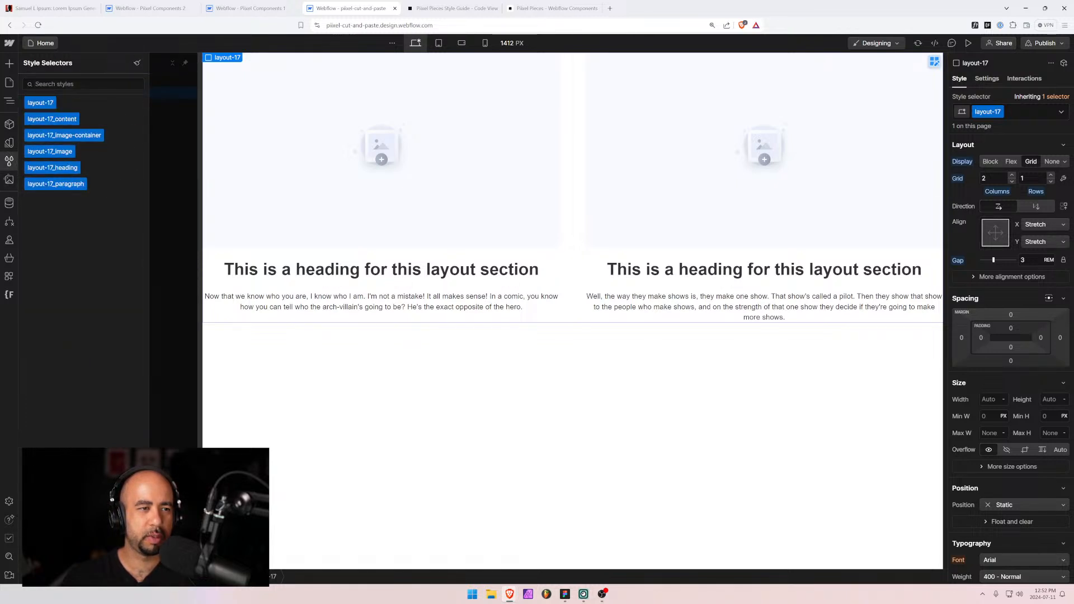
left_click(9, 161)
left_click(5, 280)
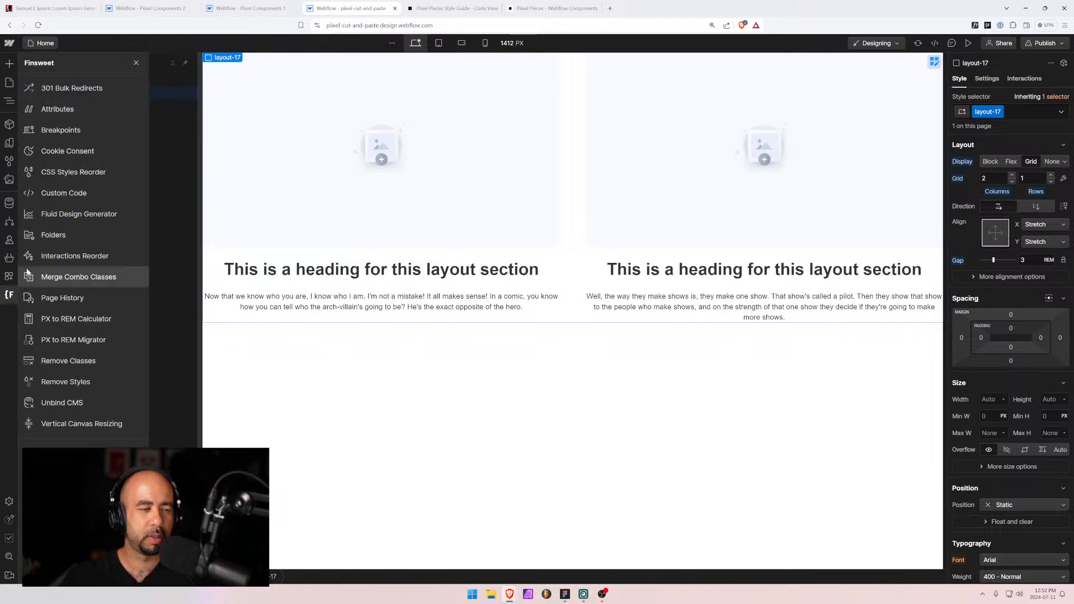
left_click(68, 235)
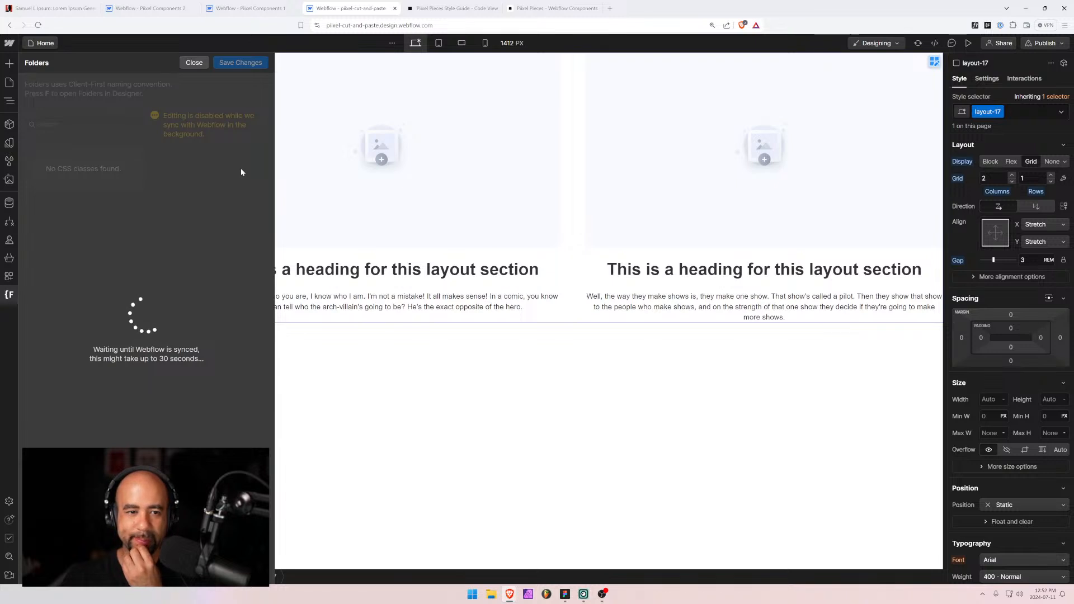
Open the Layout 16 page in the Pixel Components 2 project.
left_click(129, 7)
left_click(49, 47)
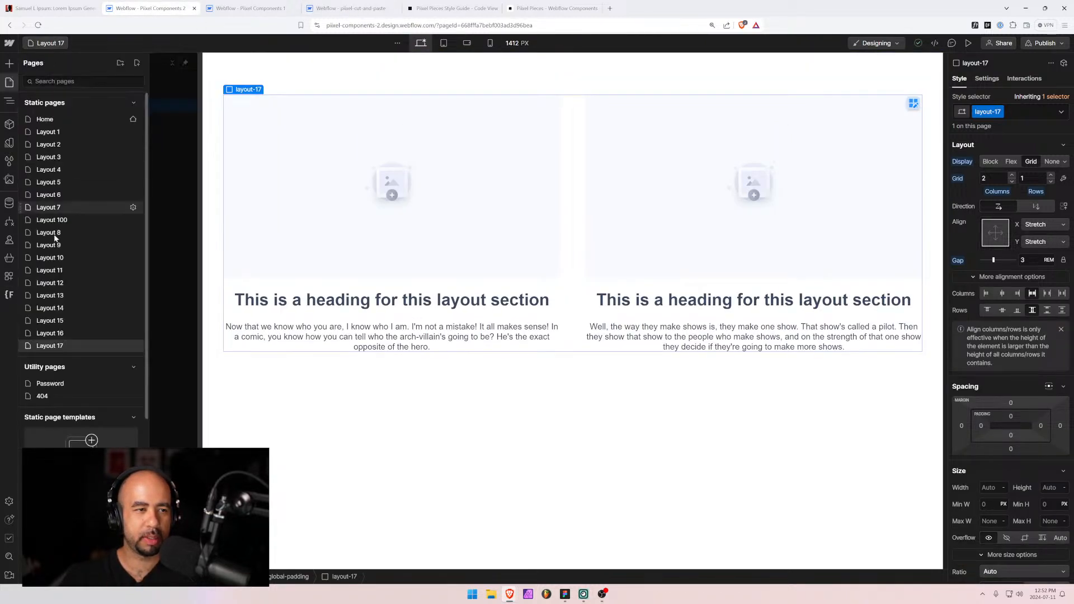
left_click(46, 331)
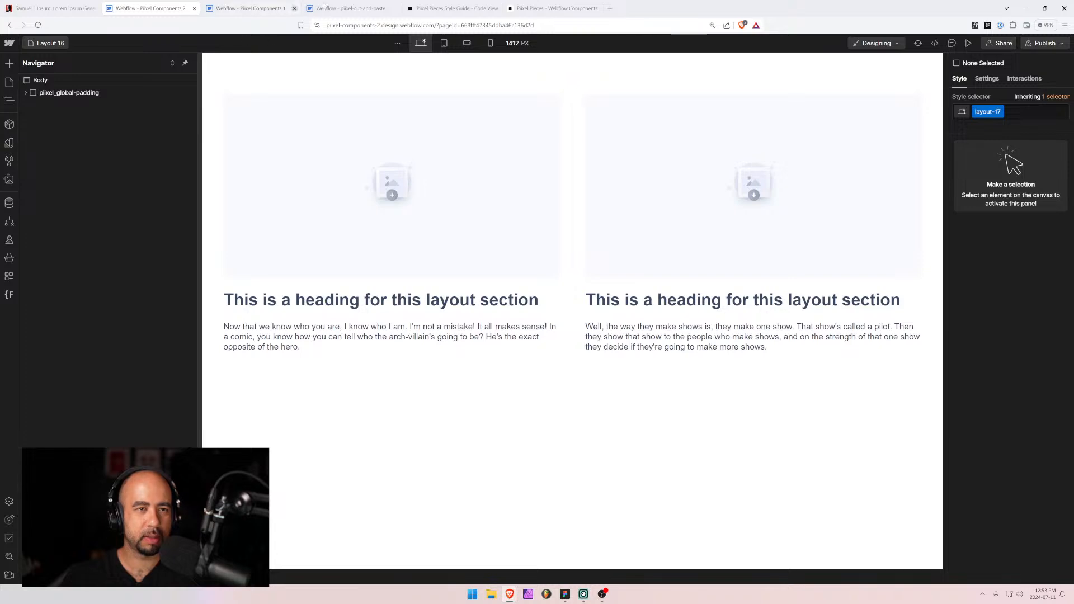
Back in the pixel-cut-and-paste project, rename the layout-17 class folder to layout-18 and save with a Designer reload.
key("ctrl+4")
left_click(132, 162)
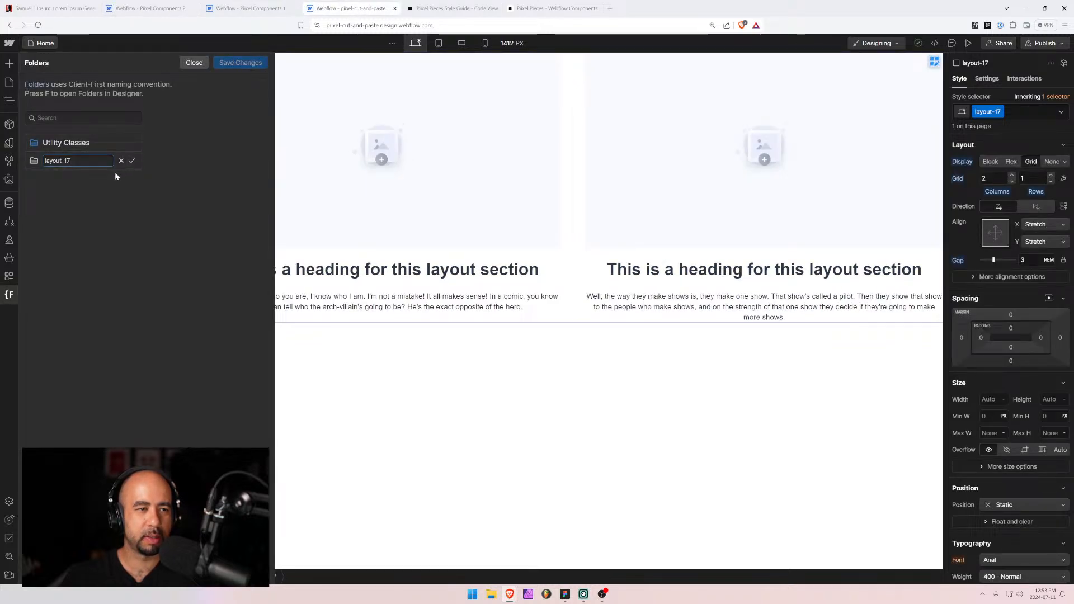
key("BackSpace")
type("8")
key("Return")
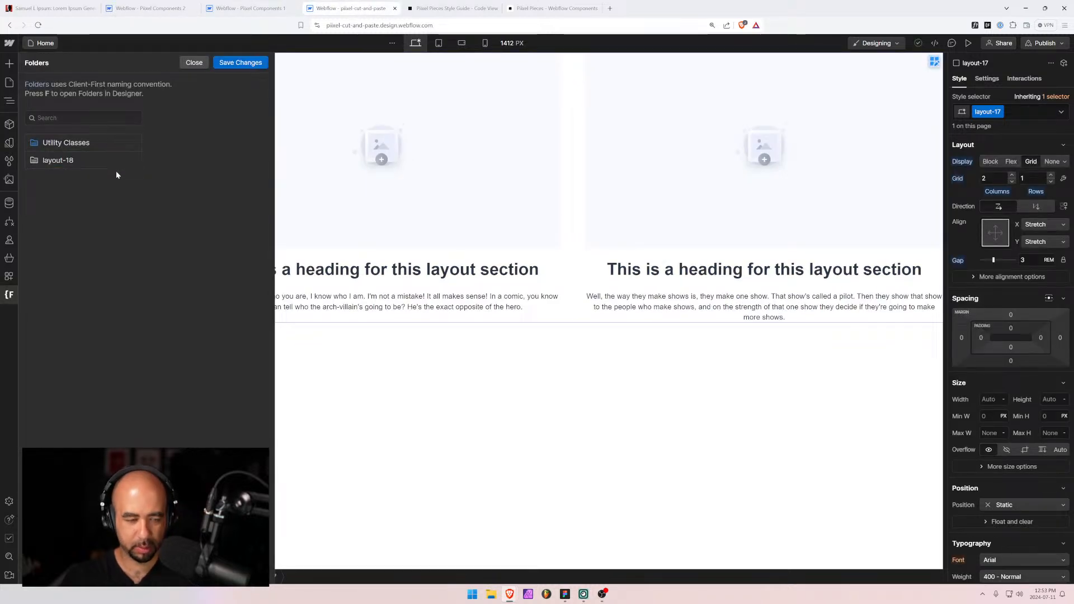
left_click(243, 63)
left_click(624, 344)
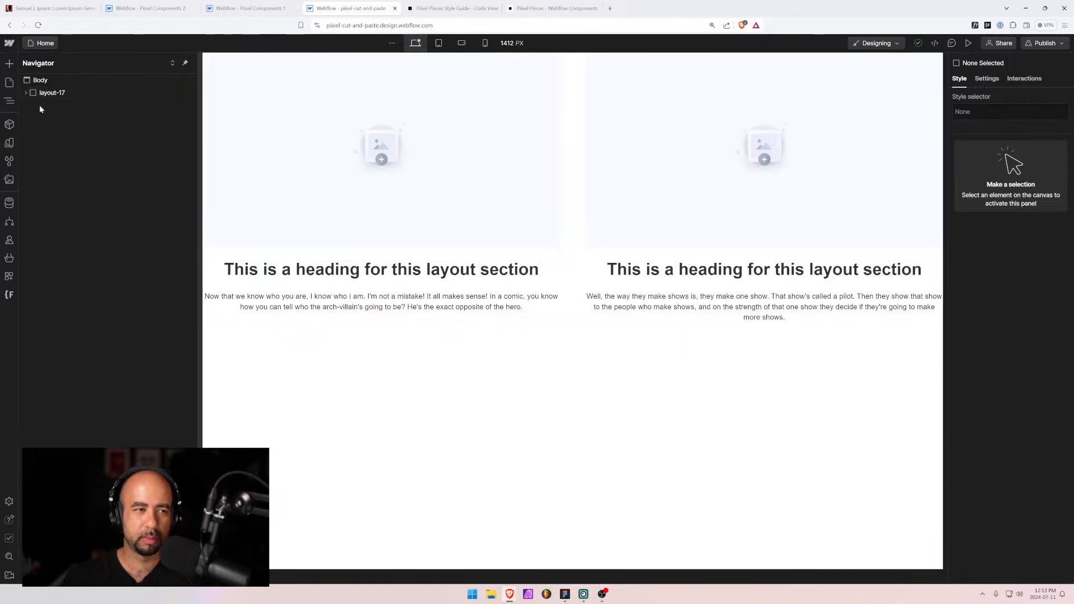
Rename the outer section's layout-17 class to layout-18 and set its grid to three columns.
left_click(30, 94)
left_click(25, 92)
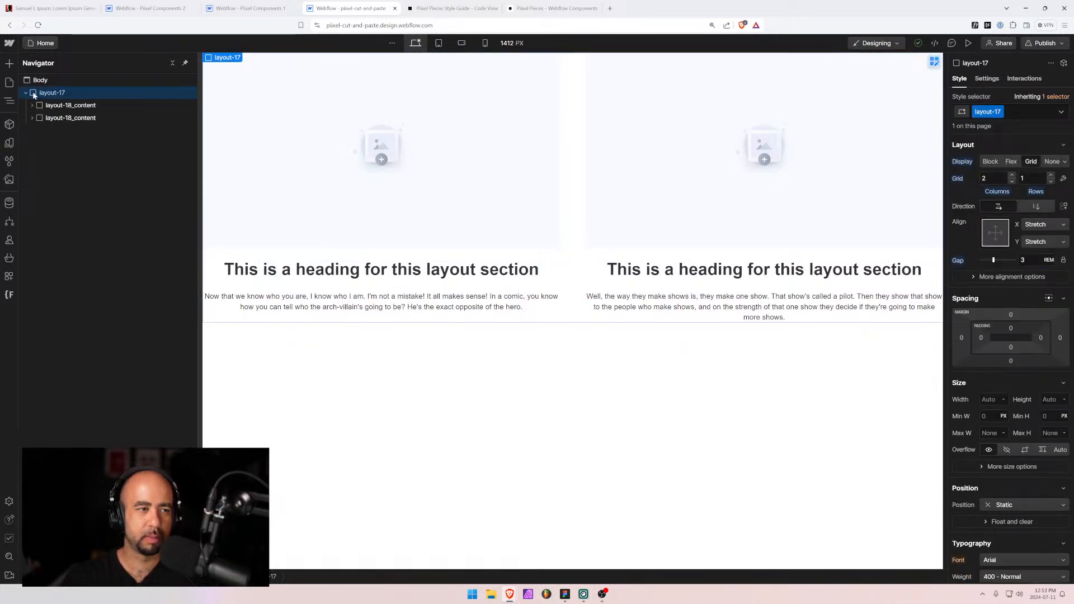
left_click(1000, 111)
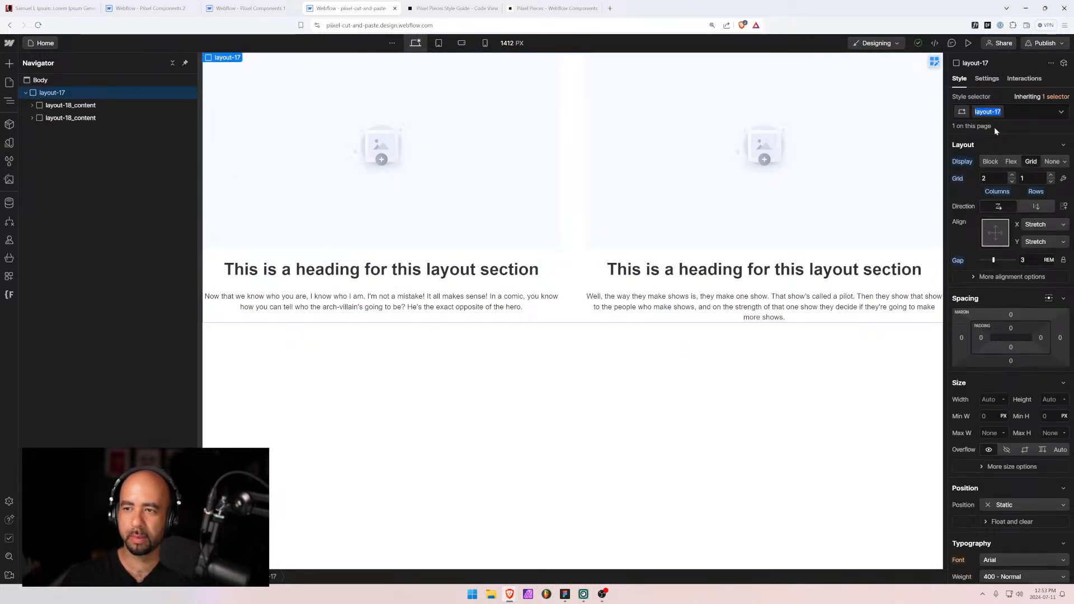
type("8")
key("Return")
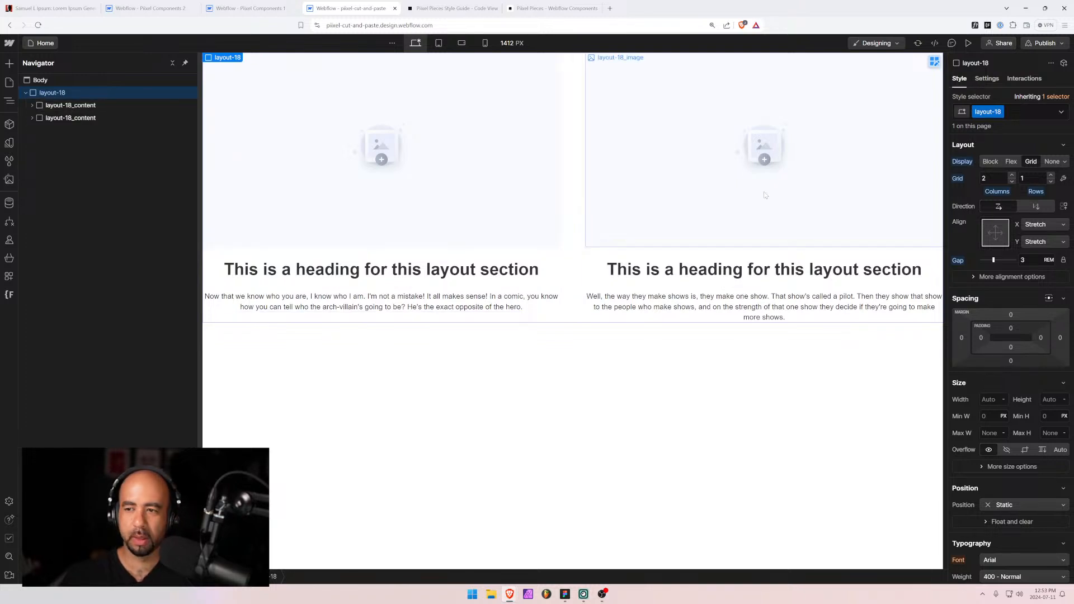
left_click(1014, 175)
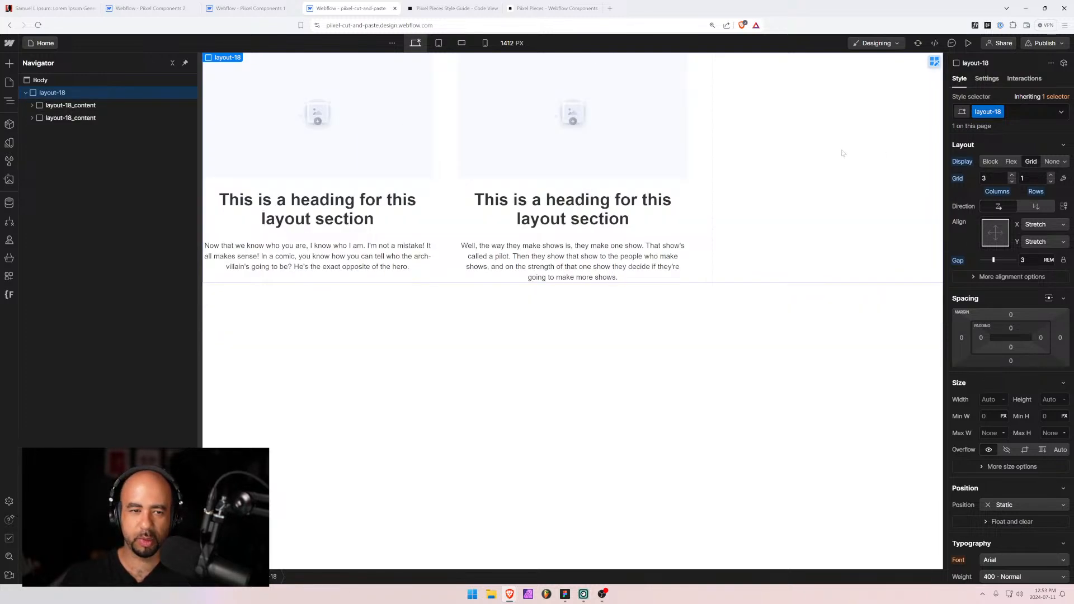
Reset the centered text alignment on the layout-18_content class.
left_click(42, 105)
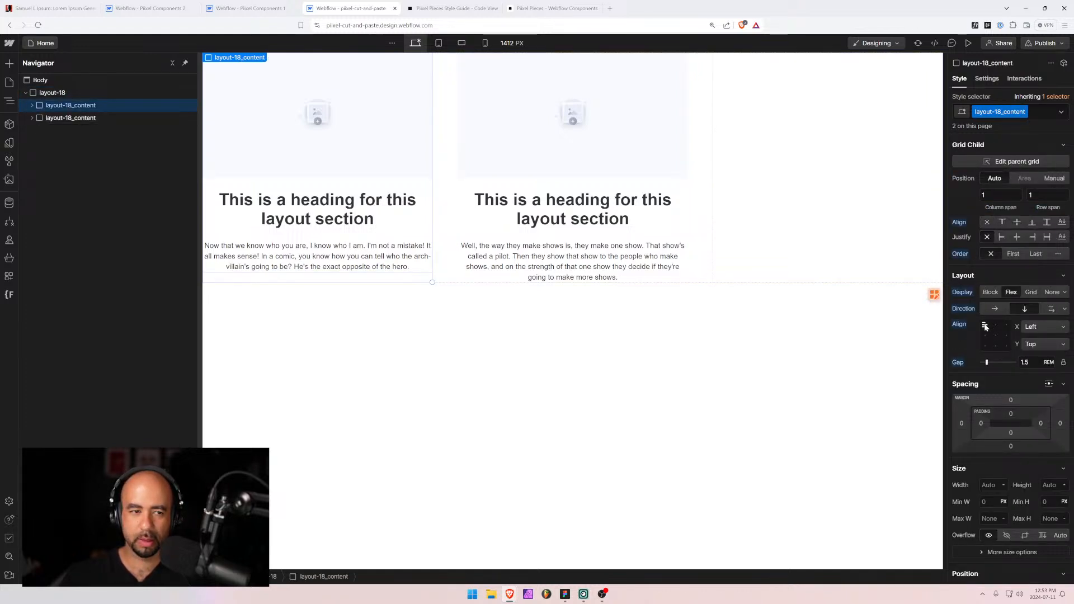
scroll(973, 537, "down", 3)
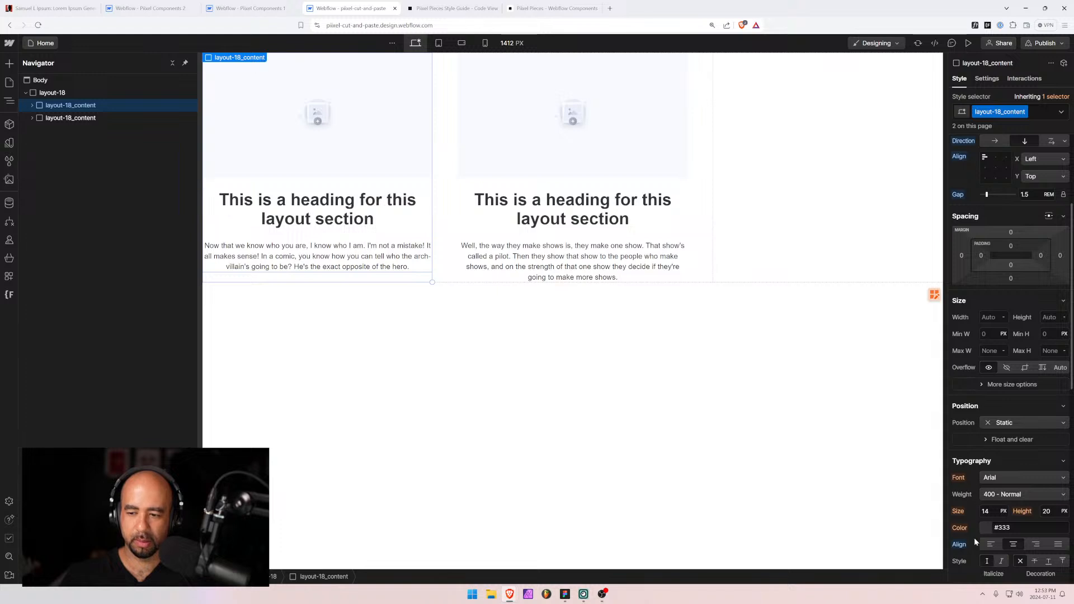
left_click(959, 545, "alt")
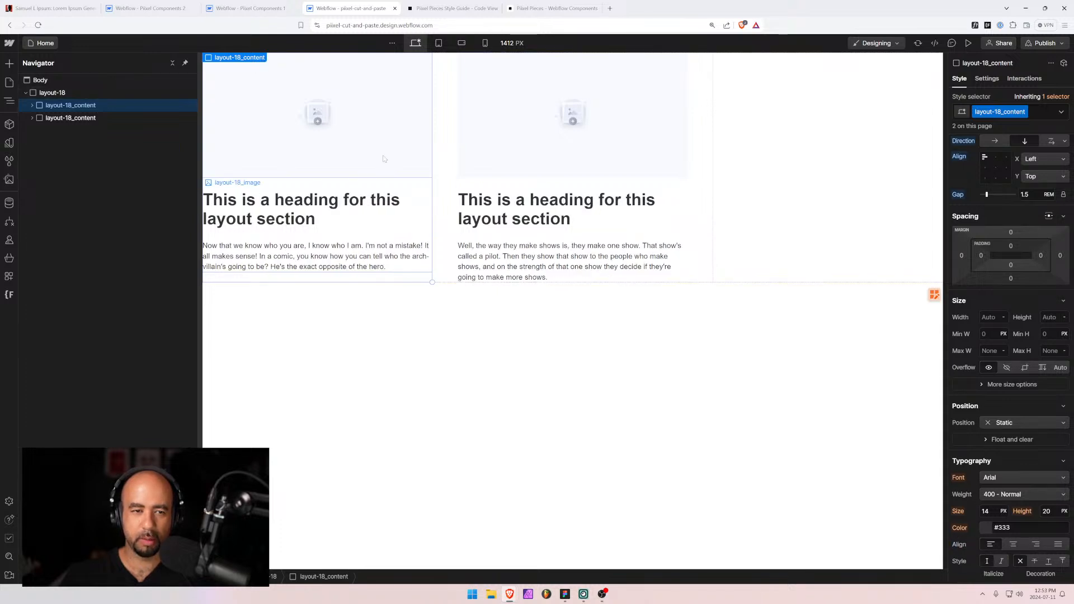
Duplicate the second layout-18_content block to fill the third grid column.
left_click(40, 119)
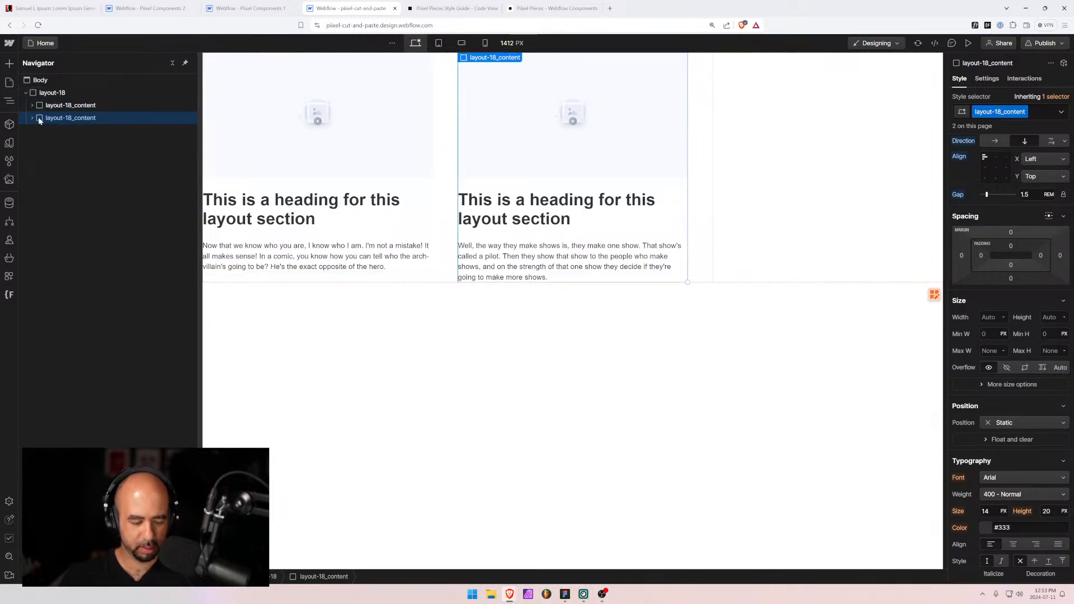
key("ctrl+c")
key("ctrl+v")
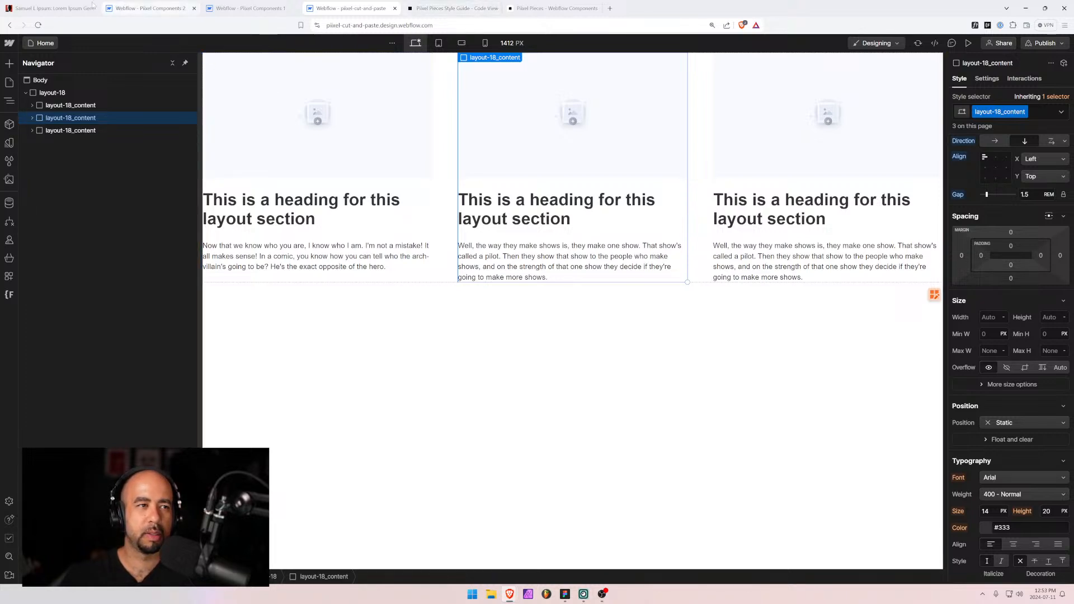
Replace the third column's paragraph with the Samuel L. Ipsum passage from "You think water moves fast?" through "a week to climb out.".
left_click(75, 13)
left_click(442, 258)
left_click_drag(503, 245, 504, 254)
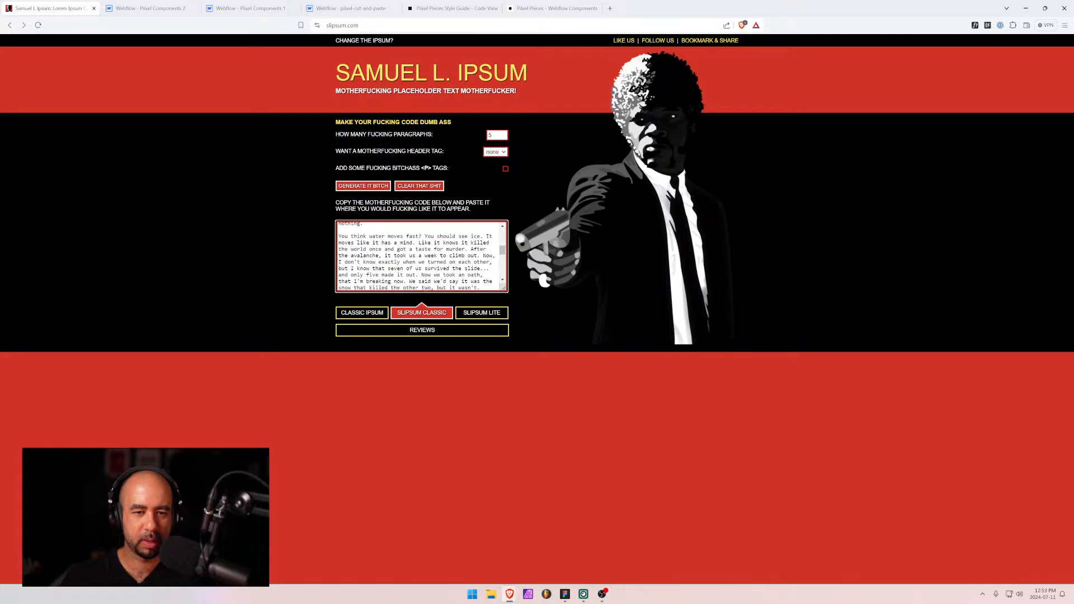
left_click_drag(468, 255, 337, 239)
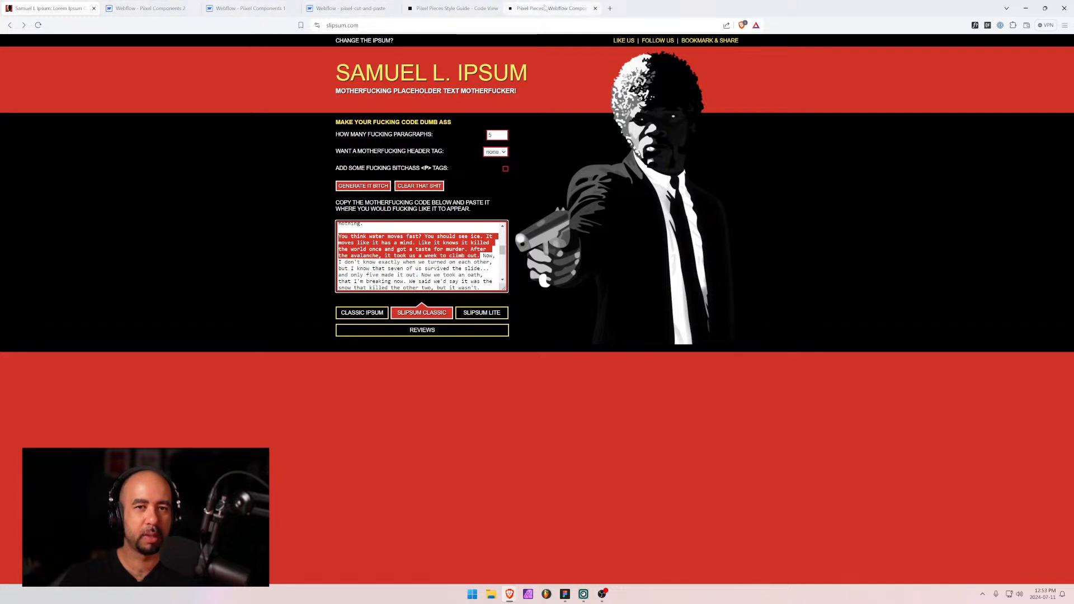
left_click(146, 8)
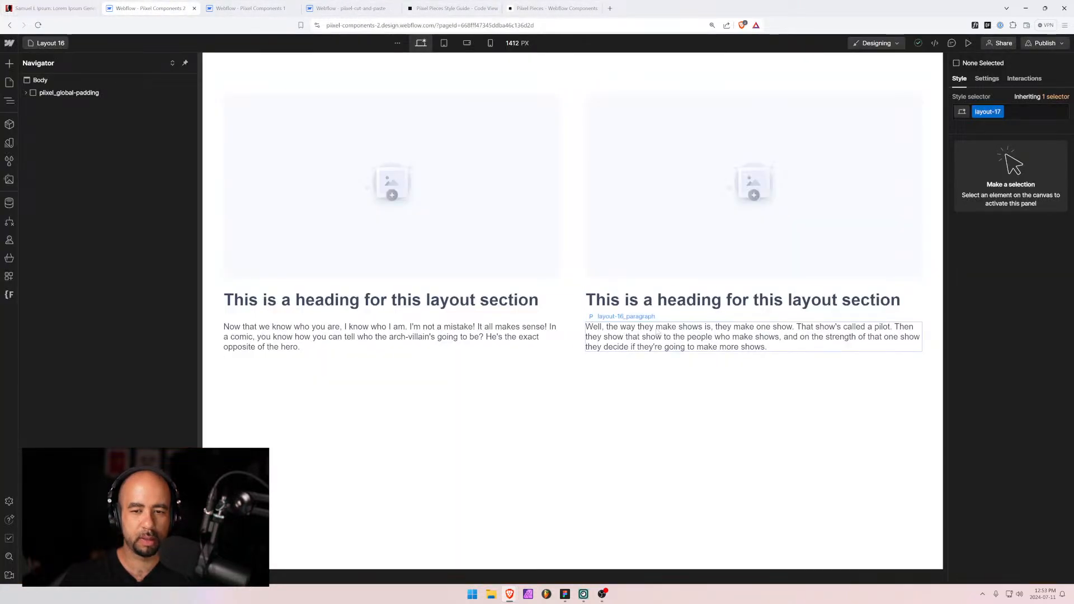
left_click(325, 7)
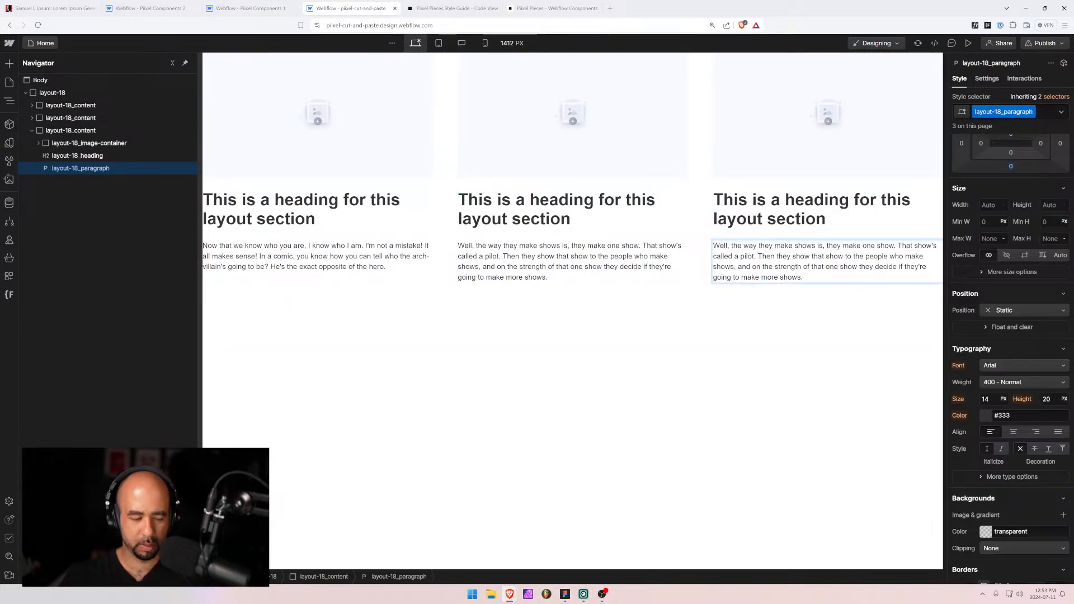
key("ctrl+v")
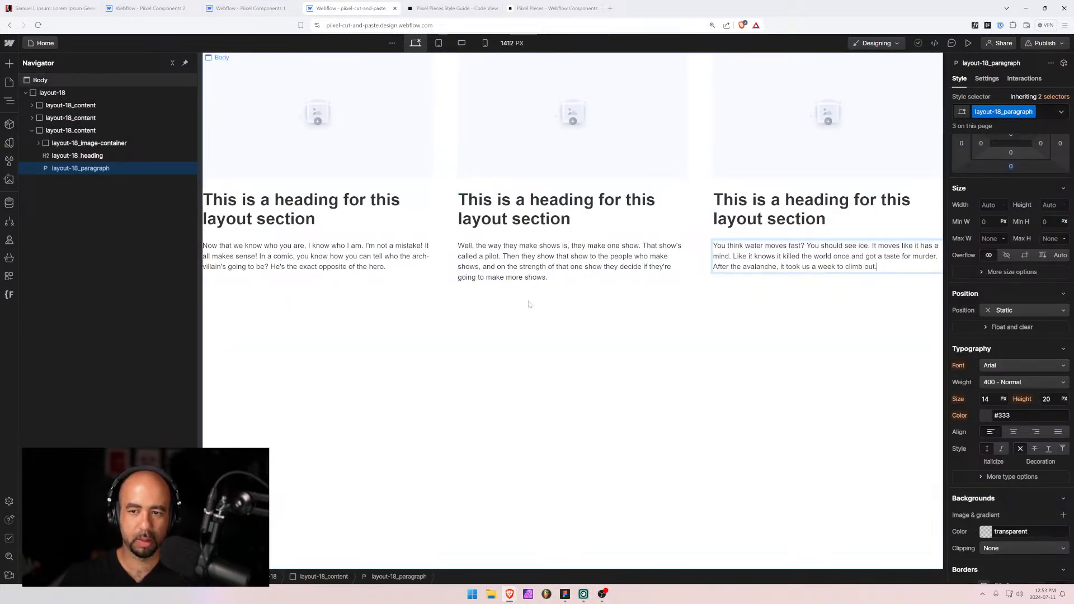
left_click(490, 319)
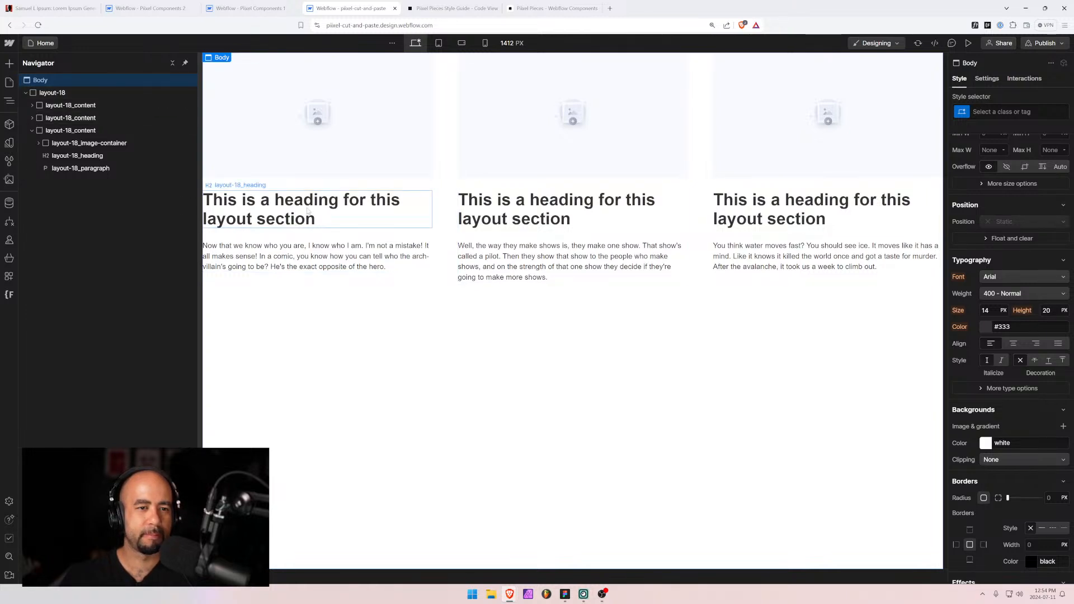
Change the first column's heading to "Small section heading" and copy that text.
left_click(264, 208)
double_click(264, 208)
key("ctrl+a")
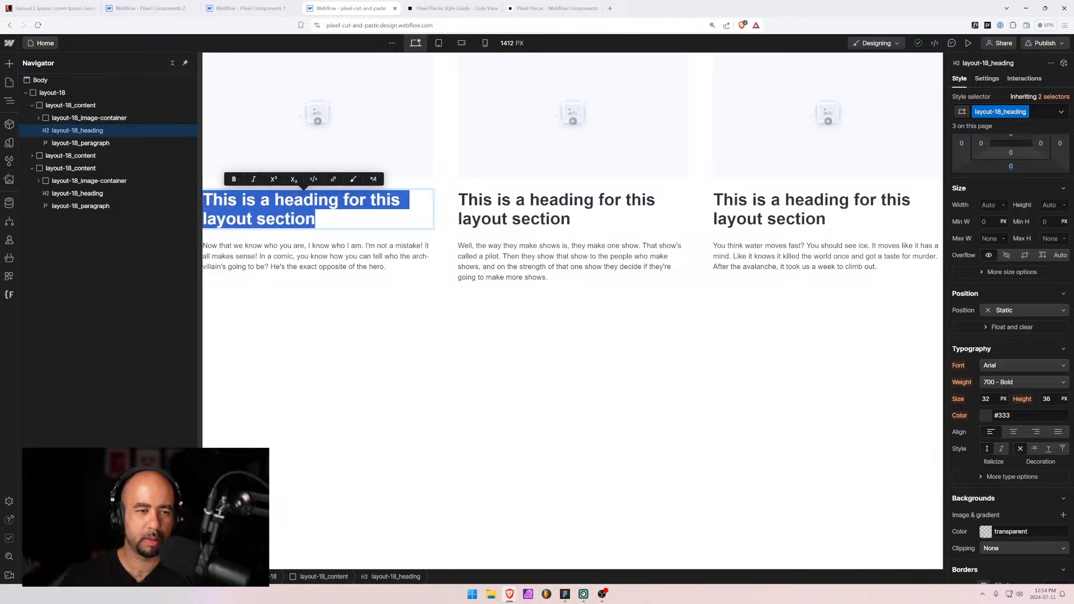
type("Small se")
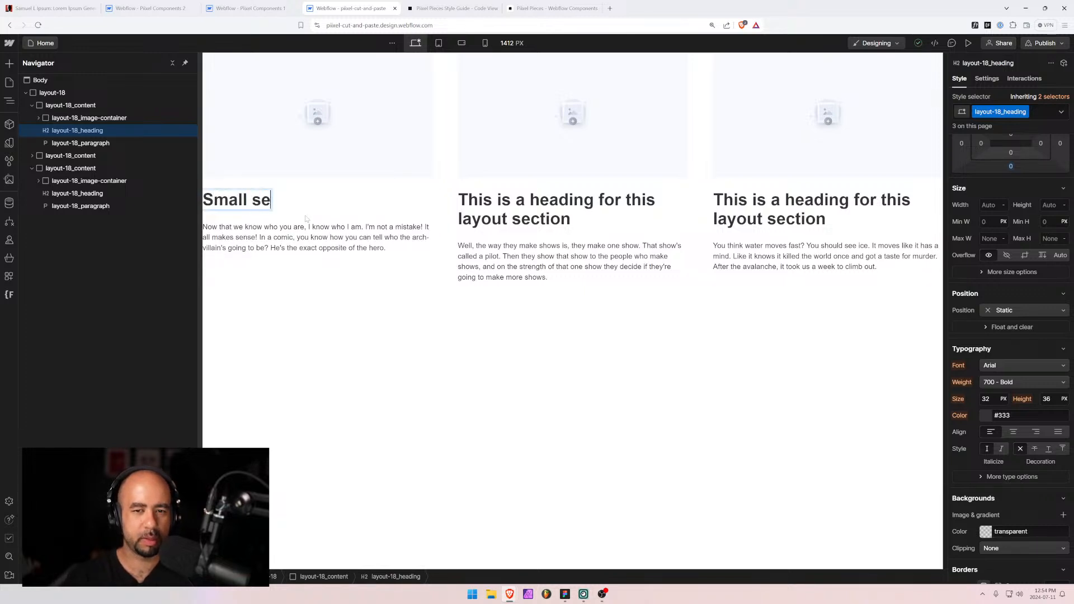
type("ction heading")
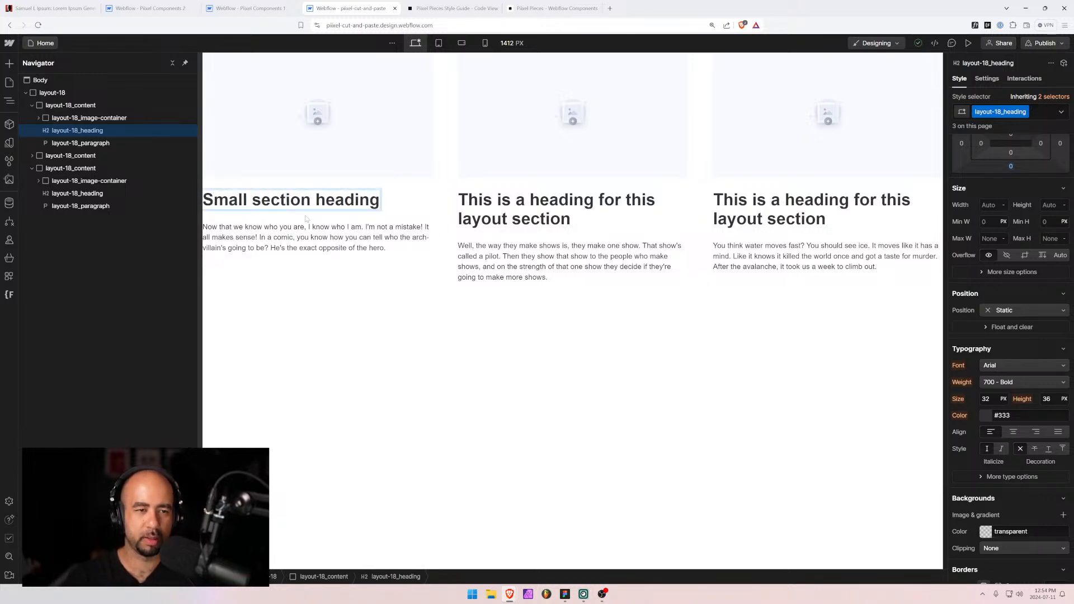
key("ctrl+a")
Paste "Small section heading" over the headings in the second and third columns.
left_click(501, 202)
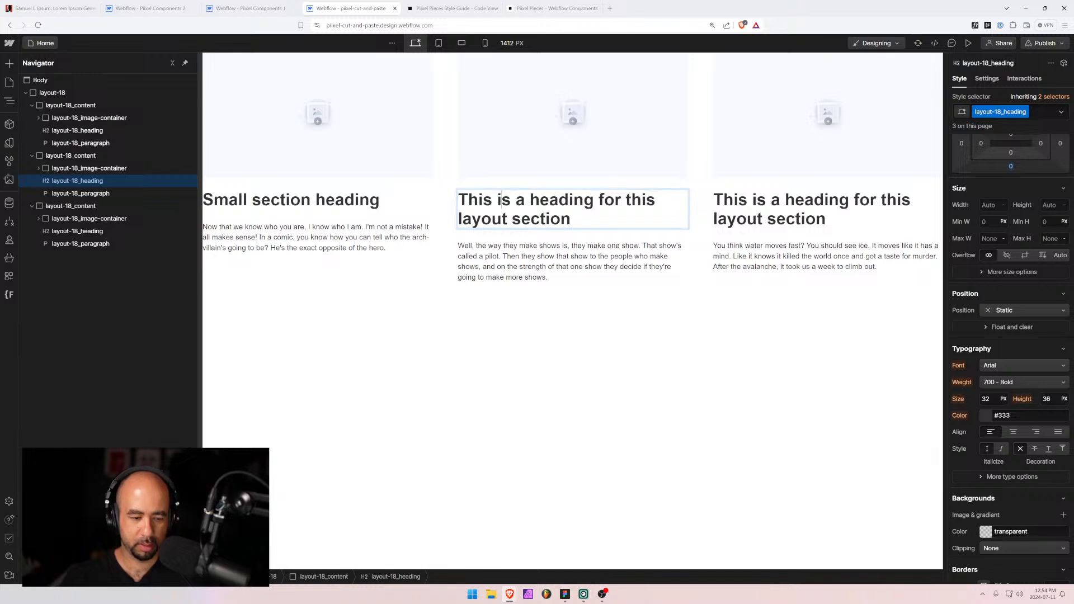
double_click(501, 202)
key("ctrl+a")
key("ctrl+v")
left_click(730, 202)
double_click(730, 202)
key("ctrl+a")
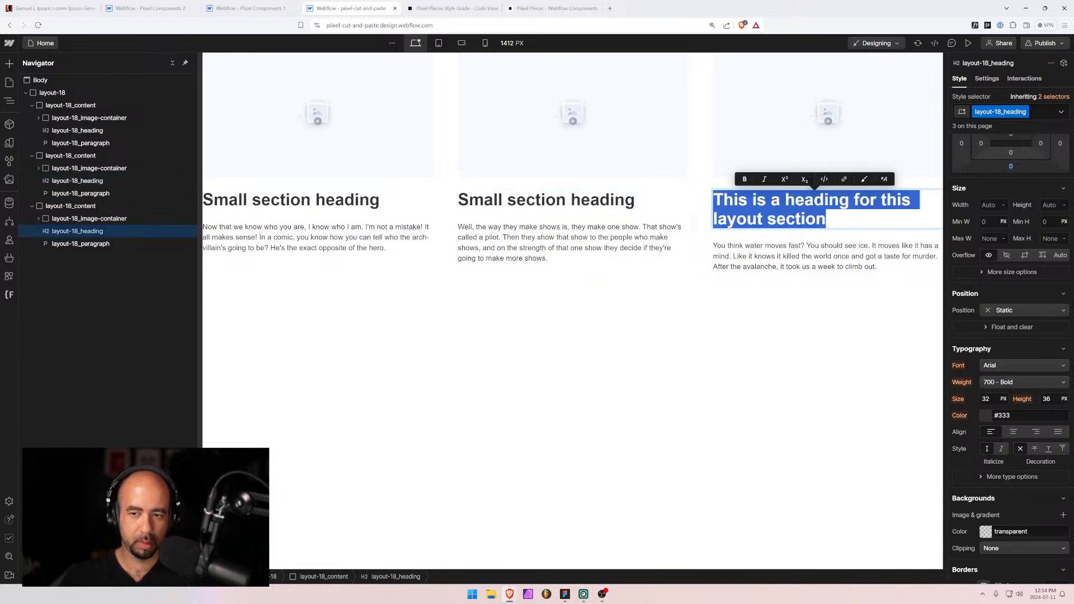
key("ctrl+v")
left_click(730, 284)
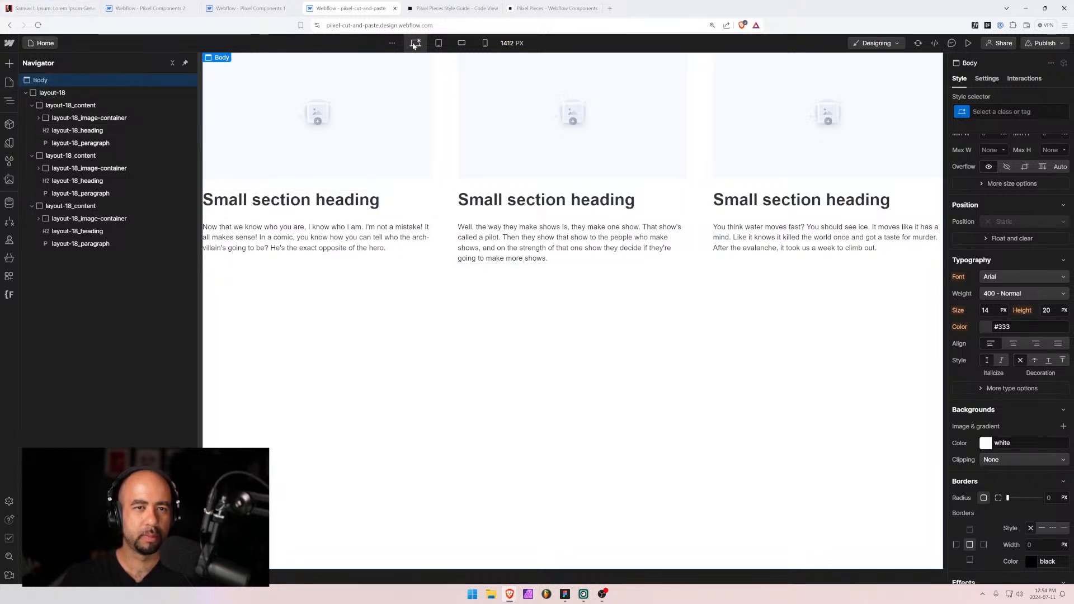
Check the three-column section at the tablet and mobile landscape breakpoints, and return to the desktop view.
left_click(439, 44)
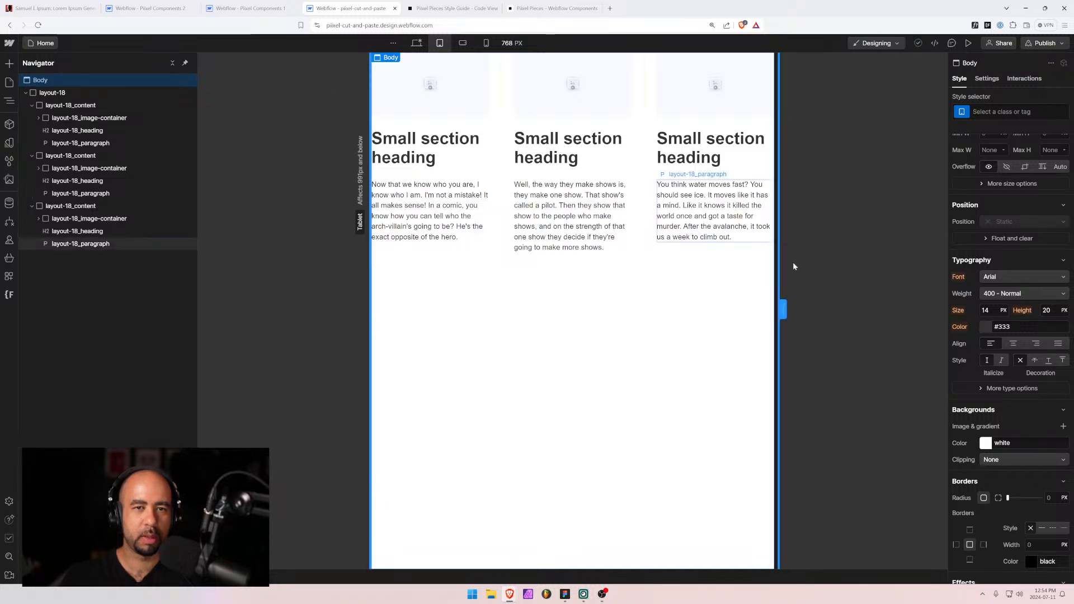
mouse_move(781, 312)
left_mouse_down()
mouse_move(844, 313)
mouse_move(782, 313)
left_mouse_up()
left_click(459, 45)
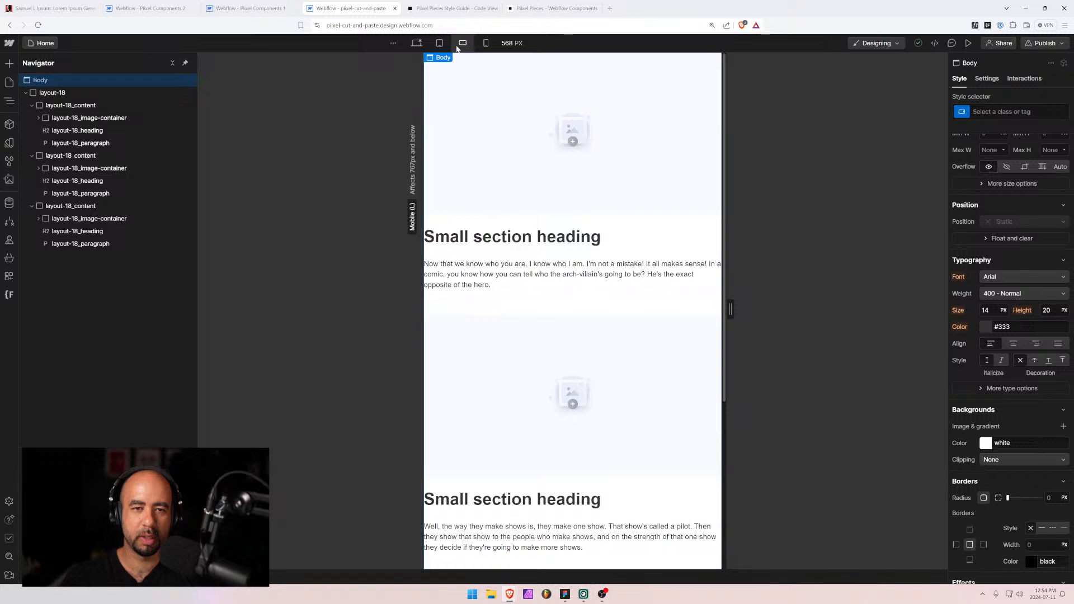
left_click(439, 43)
left_click(416, 43)
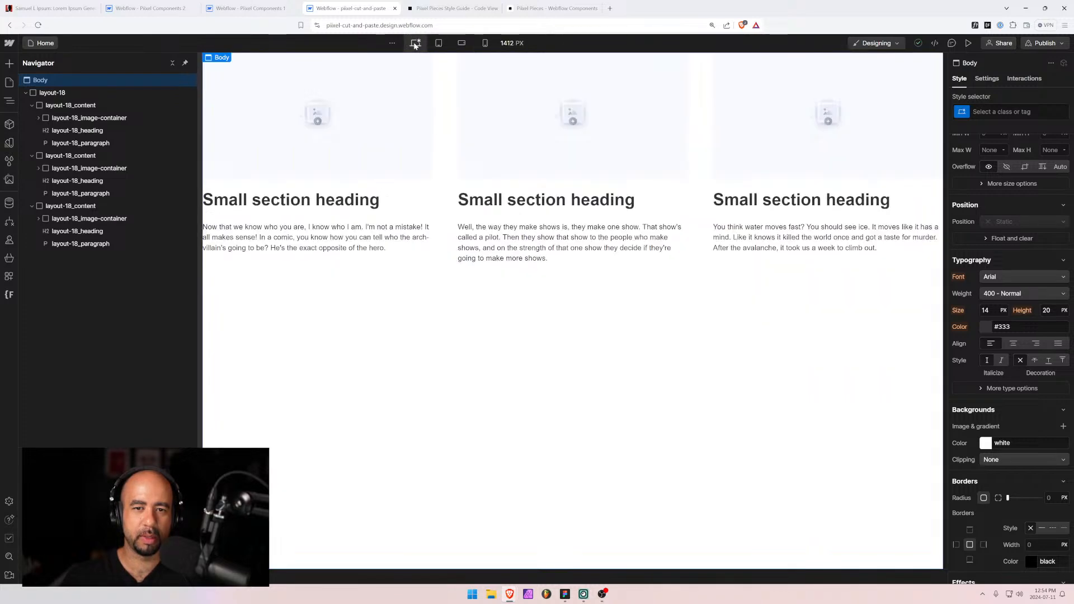
Copy the layout-18 section, switch to the Pixel Components 2 project, and duplicate the Layout 17 page as Layout 18.
left_click(59, 94)
left_click(149, 8)
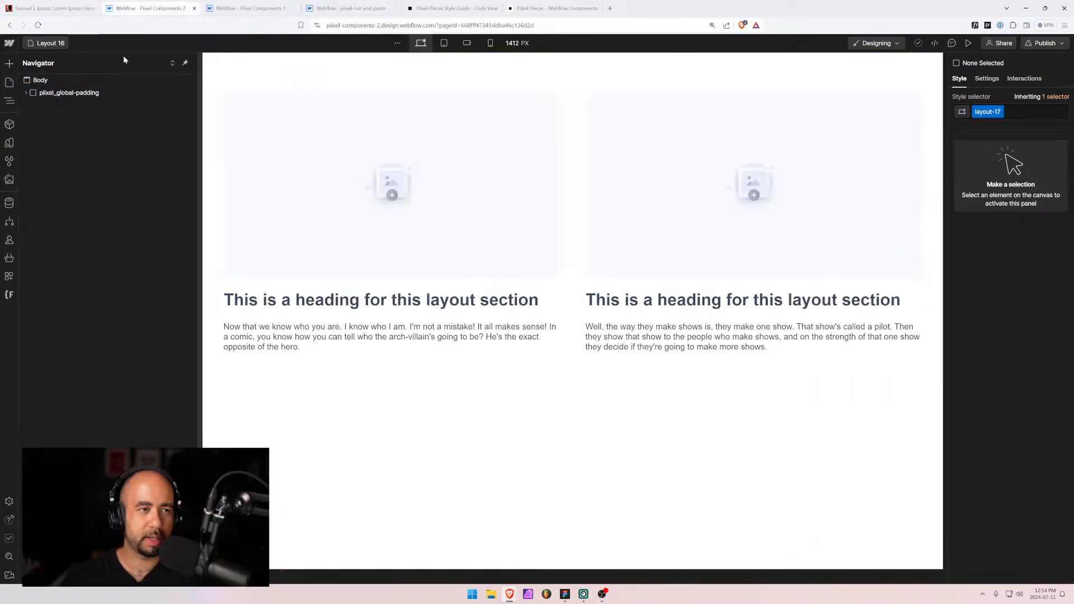
left_click(48, 43)
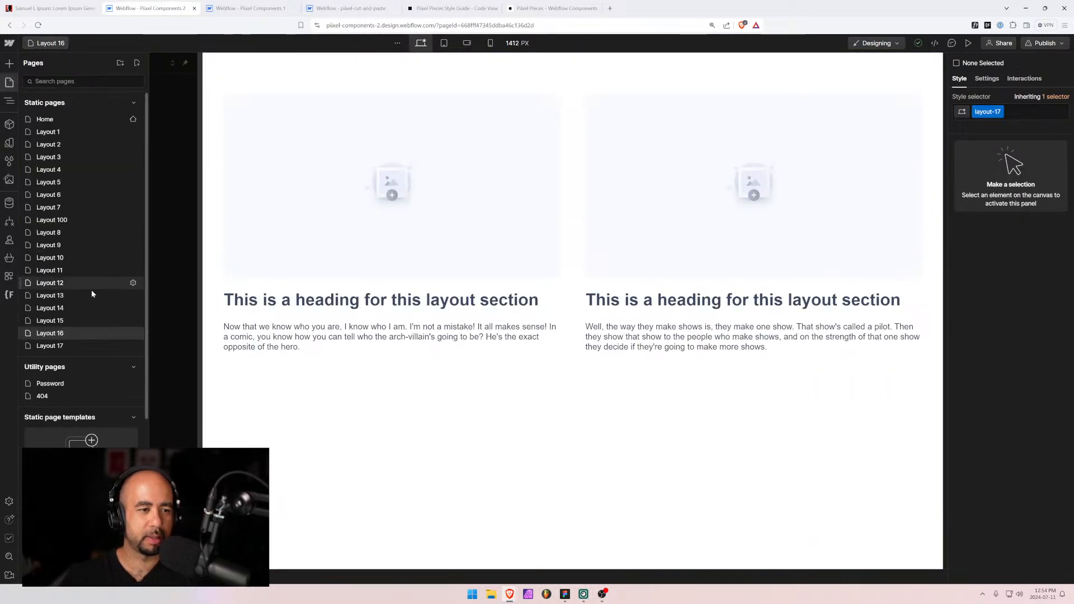
left_click(118, 345)
left_click(55, 44)
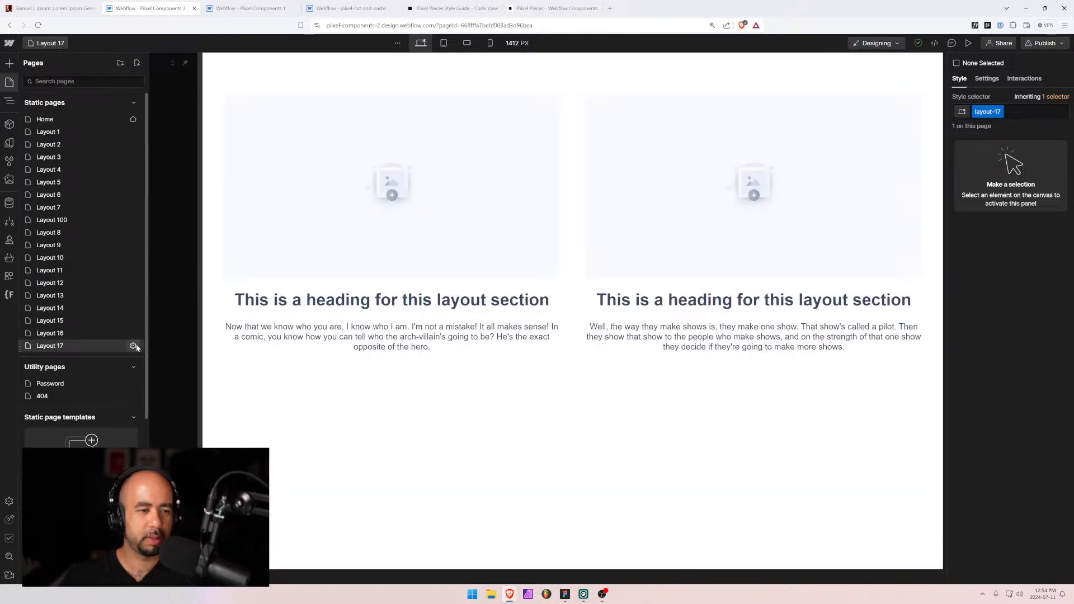
left_click(397, 64)
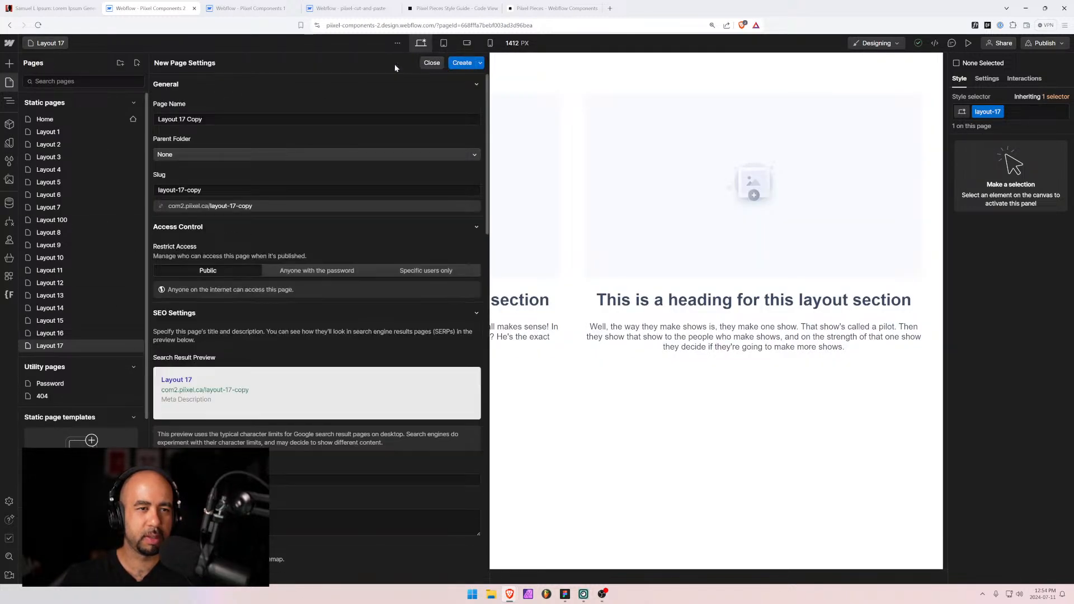
left_click(188, 119)
left_click_drag(181, 119, 203, 119)
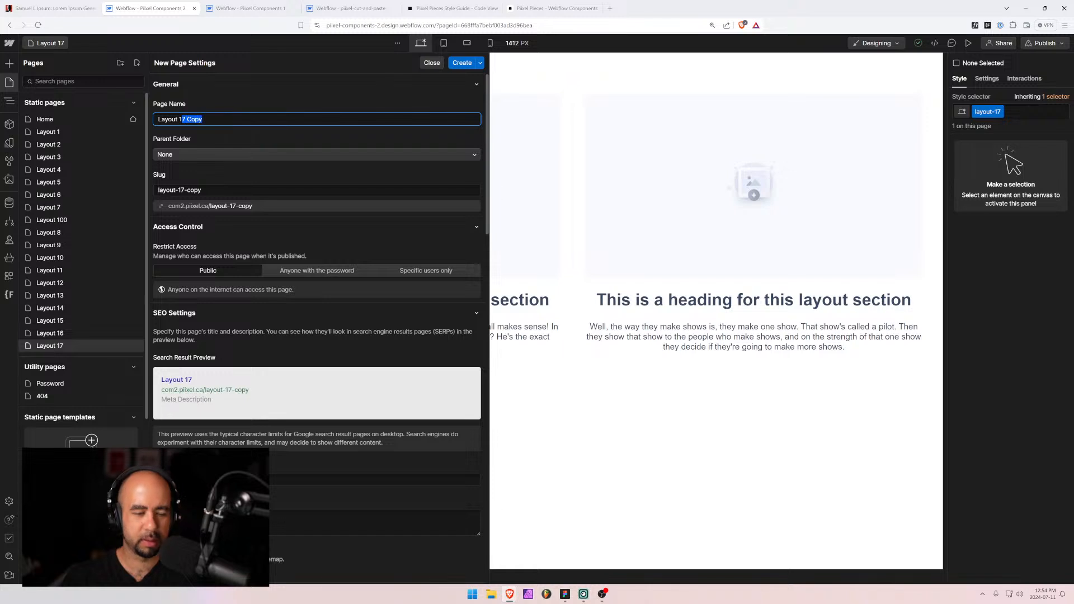
type("8")
left_click(463, 63)
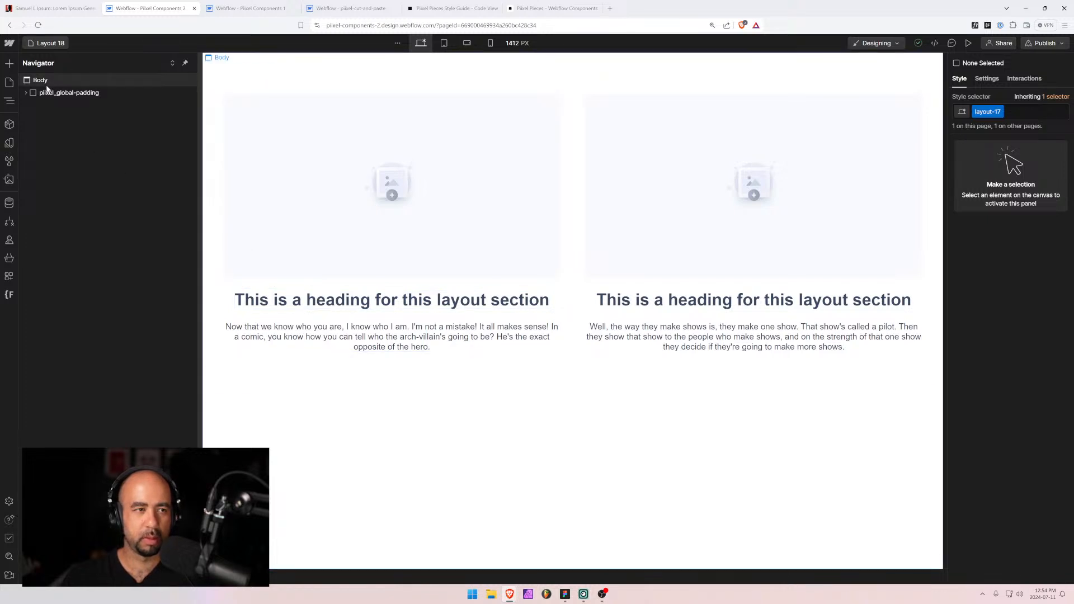
On the Layout 18 page, replace the old section inside the global-padding wrapper with the copied layout-18 section.
left_click(25, 93)
left_click(49, 108)
key("Delete")
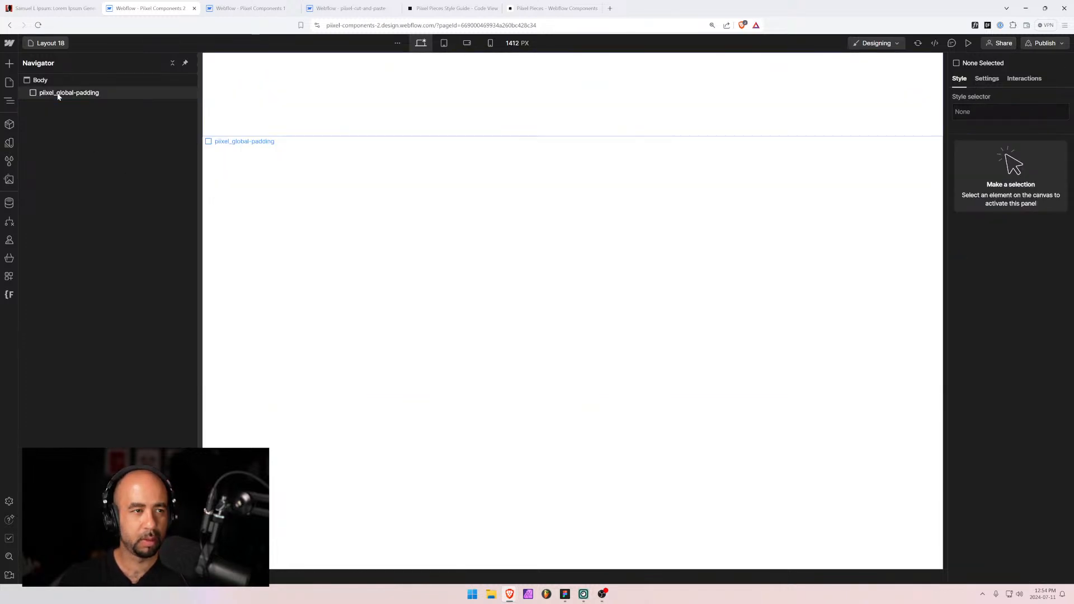
left_click(57, 93)
key("ctrl+v")
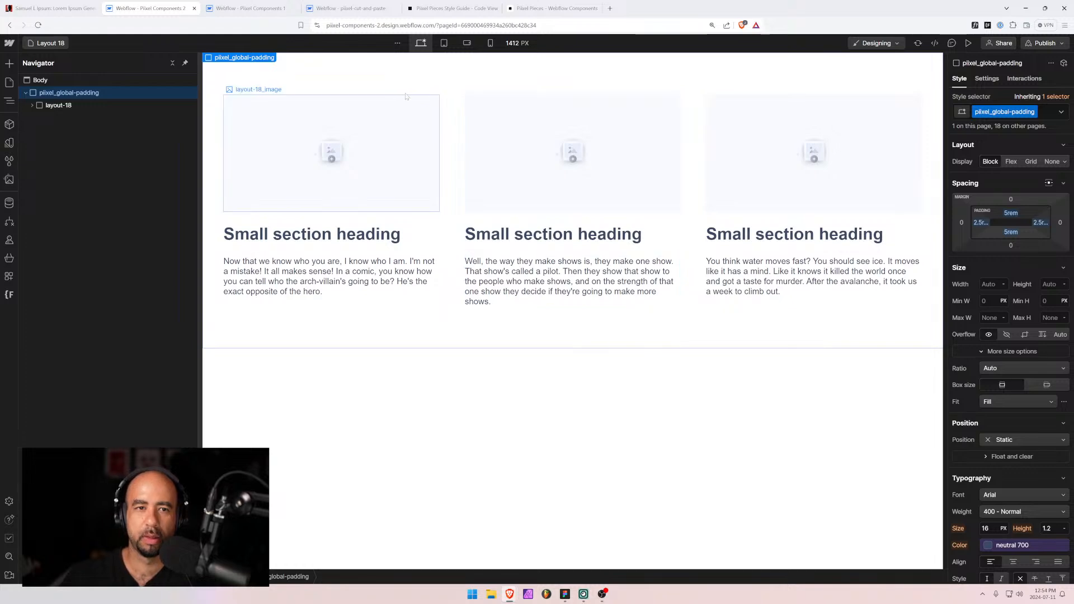
Examine how the Layout 18 page responds at tablet widths and at the mobile landscape breakpoint.
left_click(444, 43)
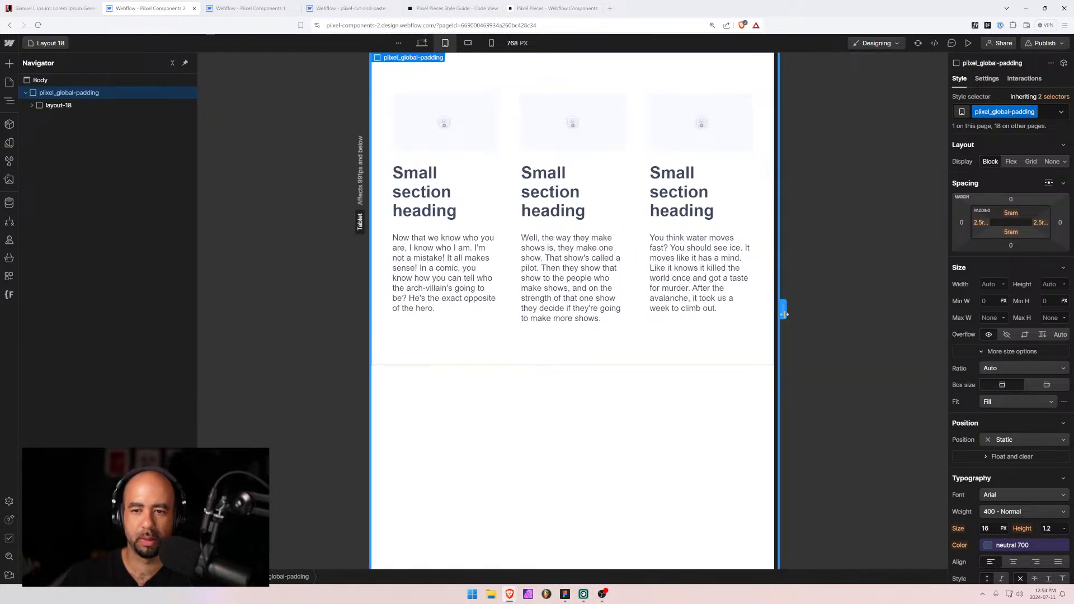
left_click_drag(782, 310, 721, 308)
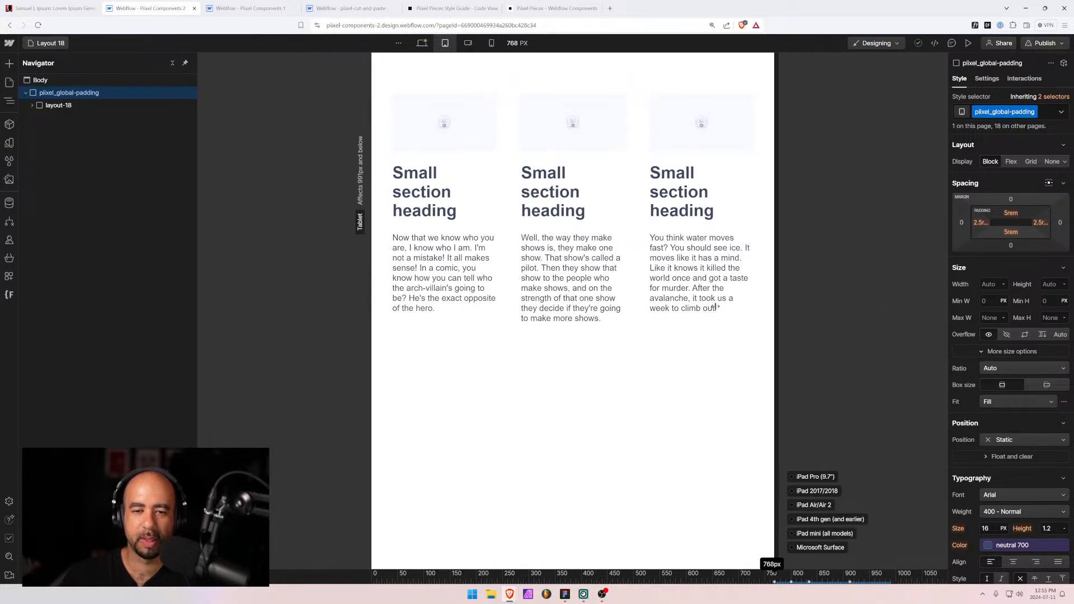
left_click_drag(715, 308, 797, 305)
left_click(468, 44)
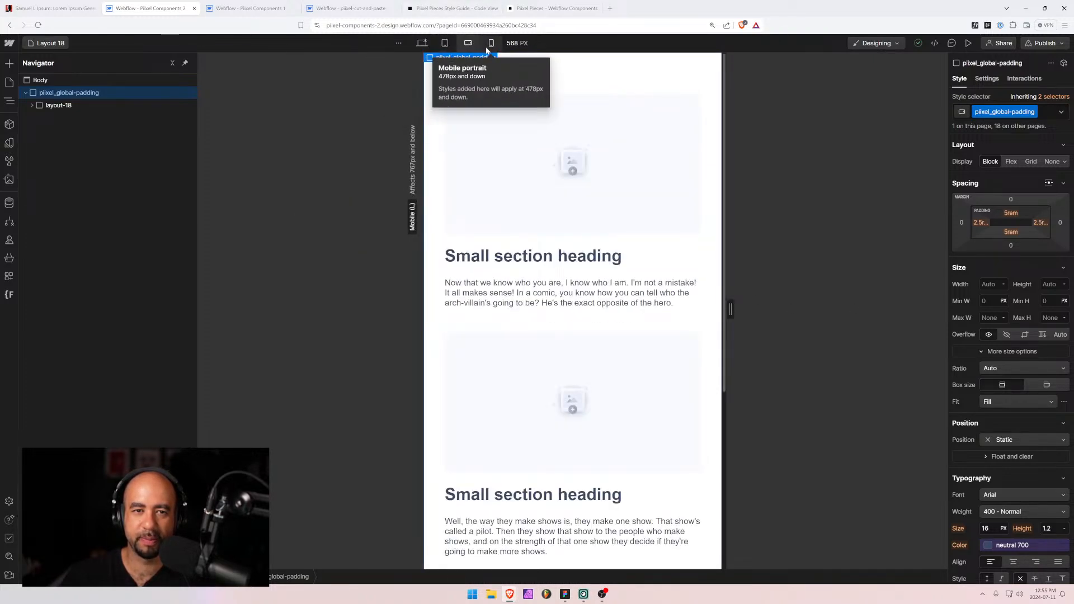
Check the Layout 18 page at the mobile portrait and tablet breakpoints, and return to the desktop view.
left_click(492, 43)
left_click(445, 43)
left_click(420, 43)
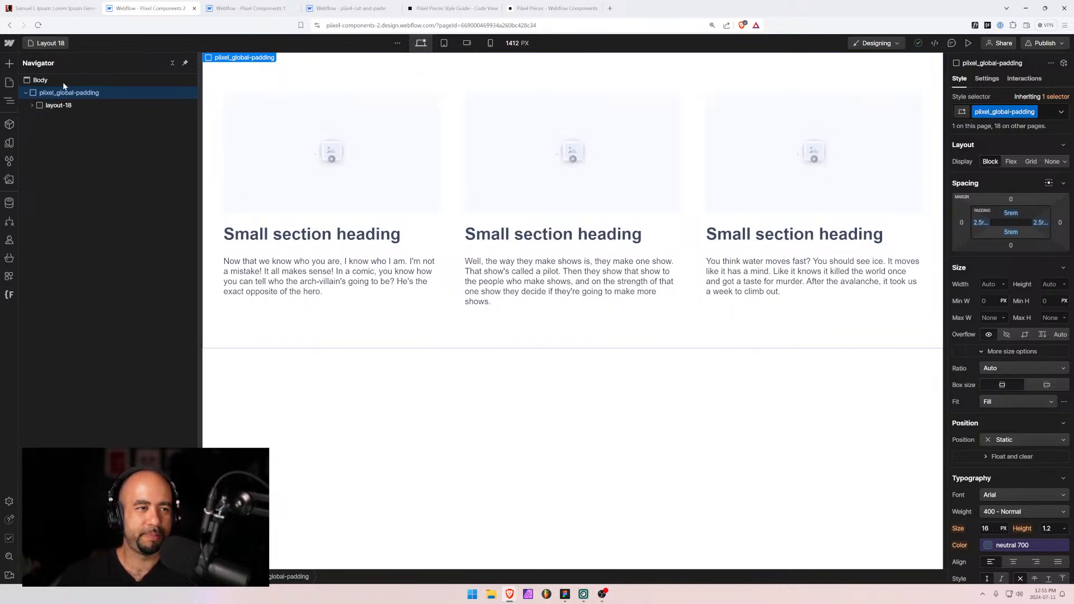
Duplicate the Layout 18 page and create the copy under the name Layout 19.
left_click(50, 43)
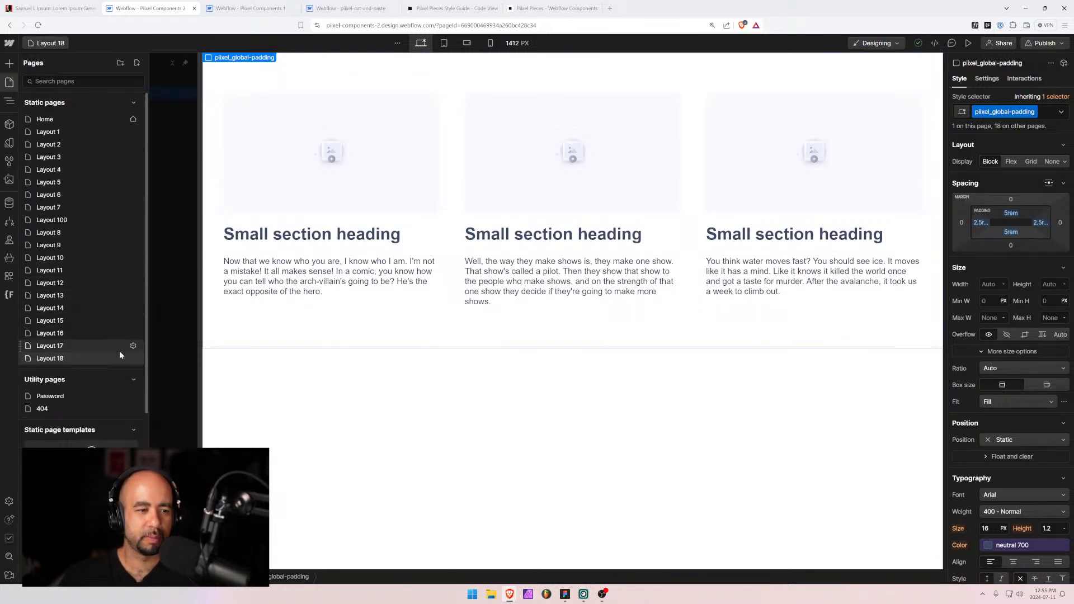
left_click(133, 358)
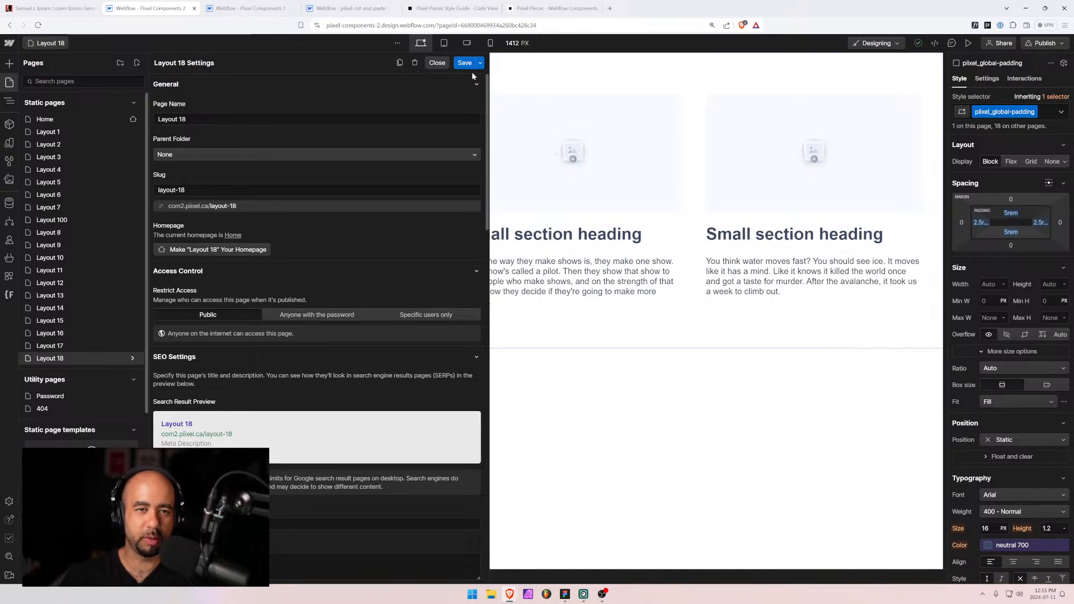
left_click(401, 62)
left_click(184, 120)
left_click_drag(181, 119, 203, 119)
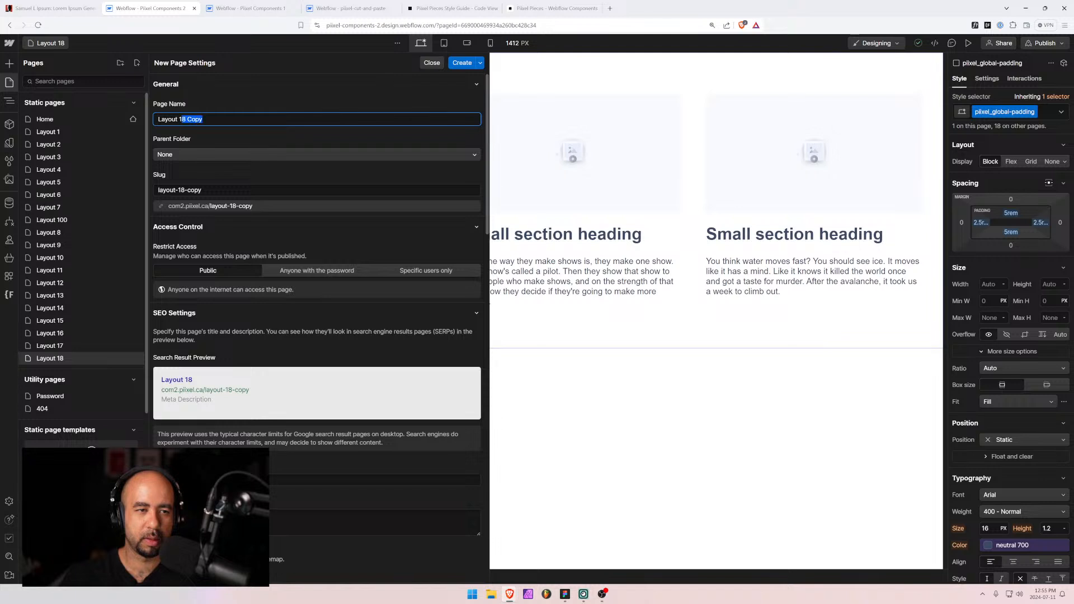
type("9")
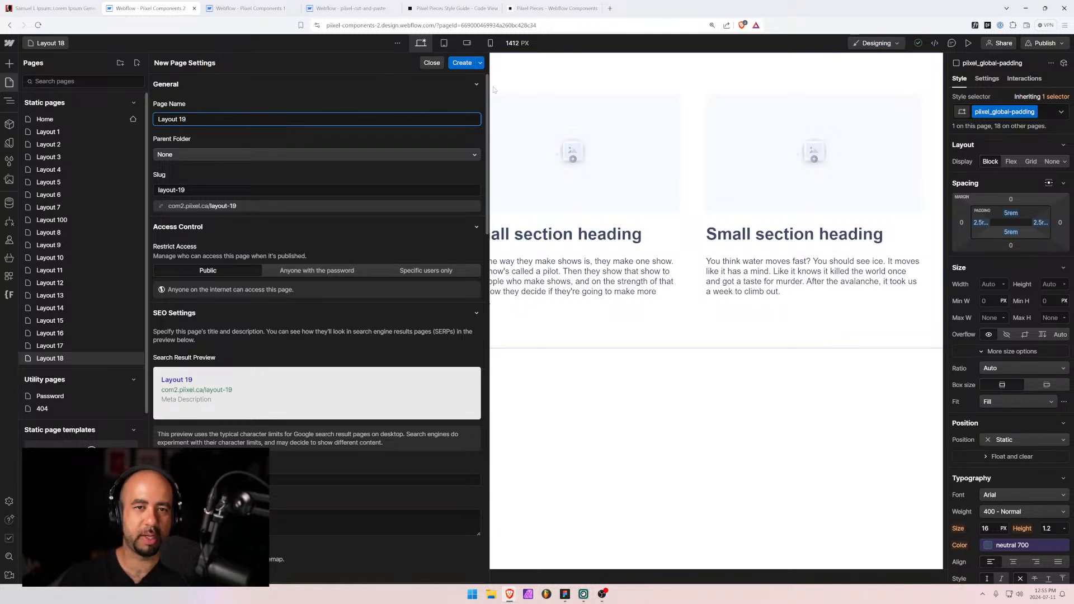
left_click(459, 63)
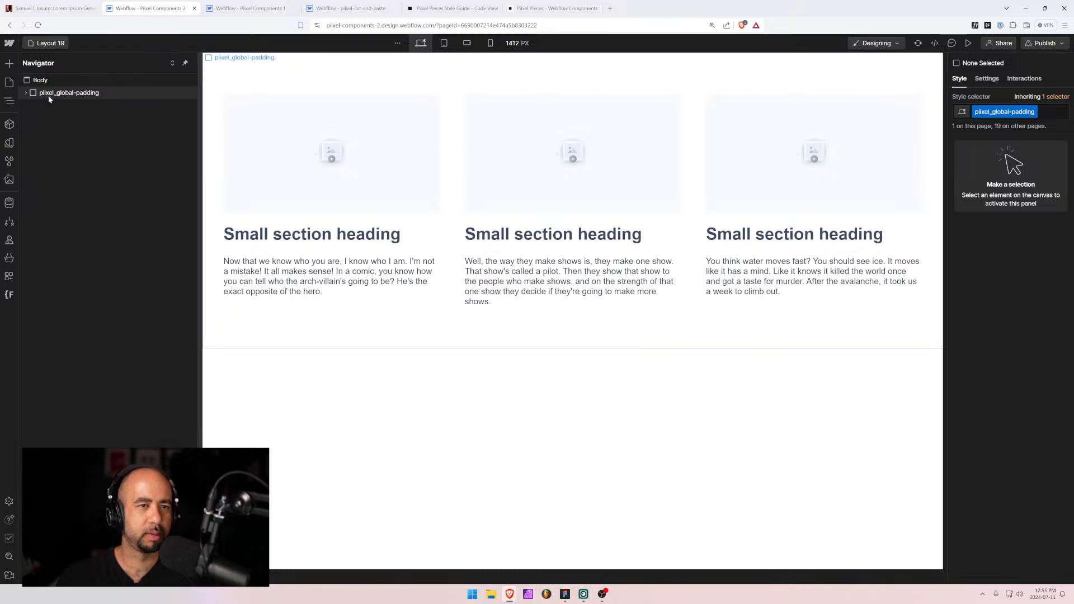
In the pixel-cut-and-paste project, rename the layout-18 class folder to layout-19 with Finsweet Folders, and save with a Designer reload.
key("ctrl+4")
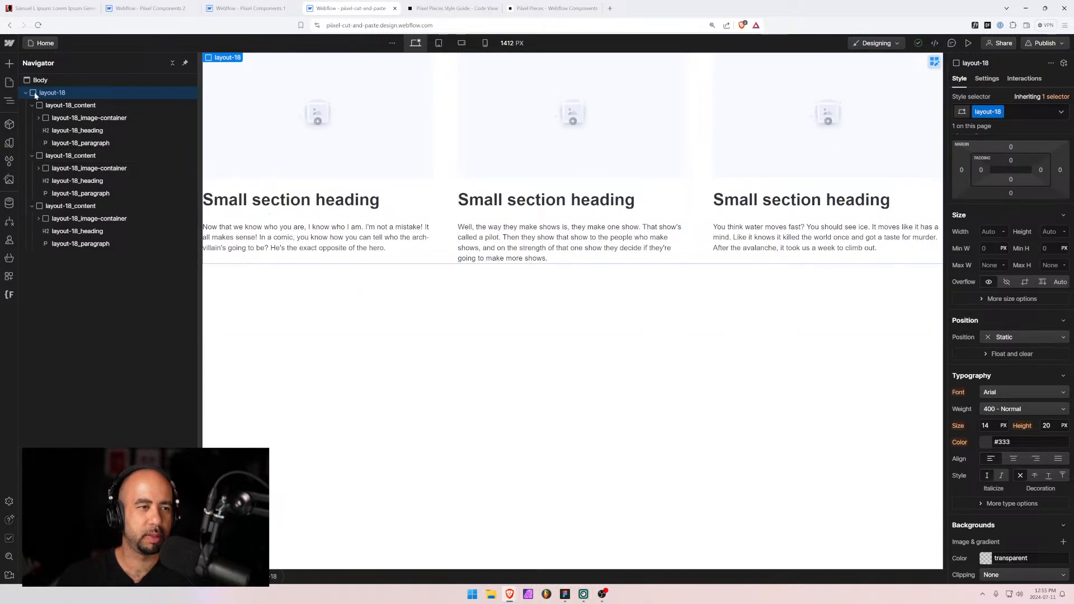
left_click(9, 295)
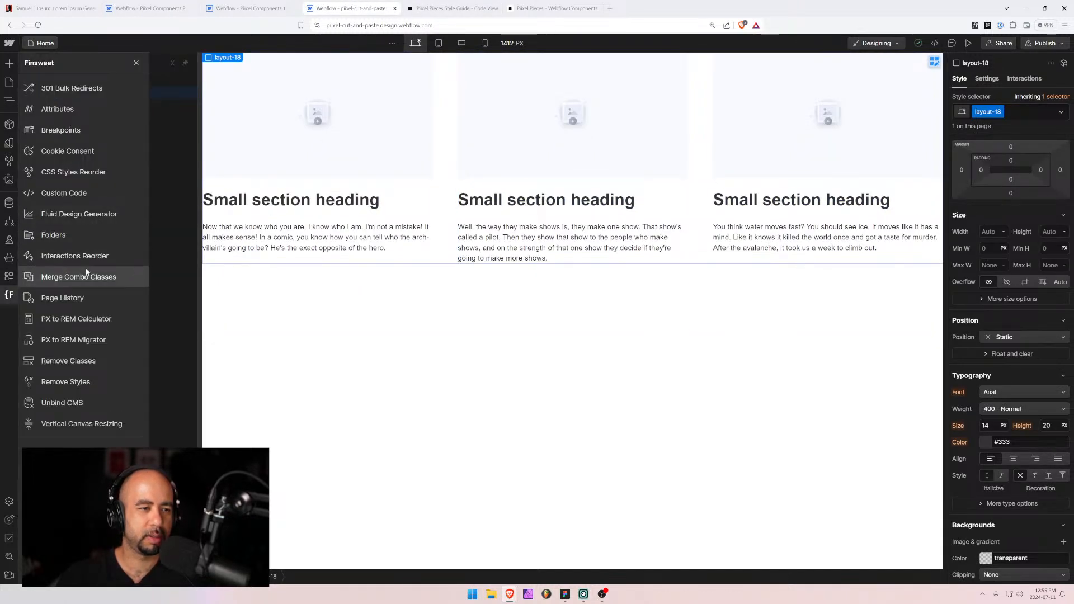
left_click(75, 236)
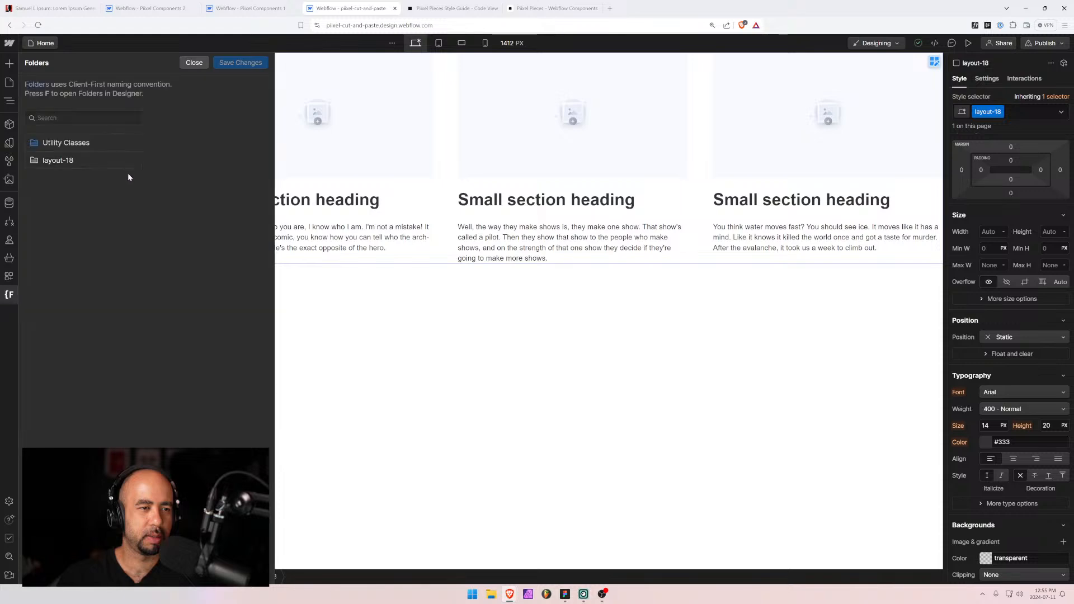
left_click(131, 161)
key("BackSpace")
type("9")
left_click(131, 161)
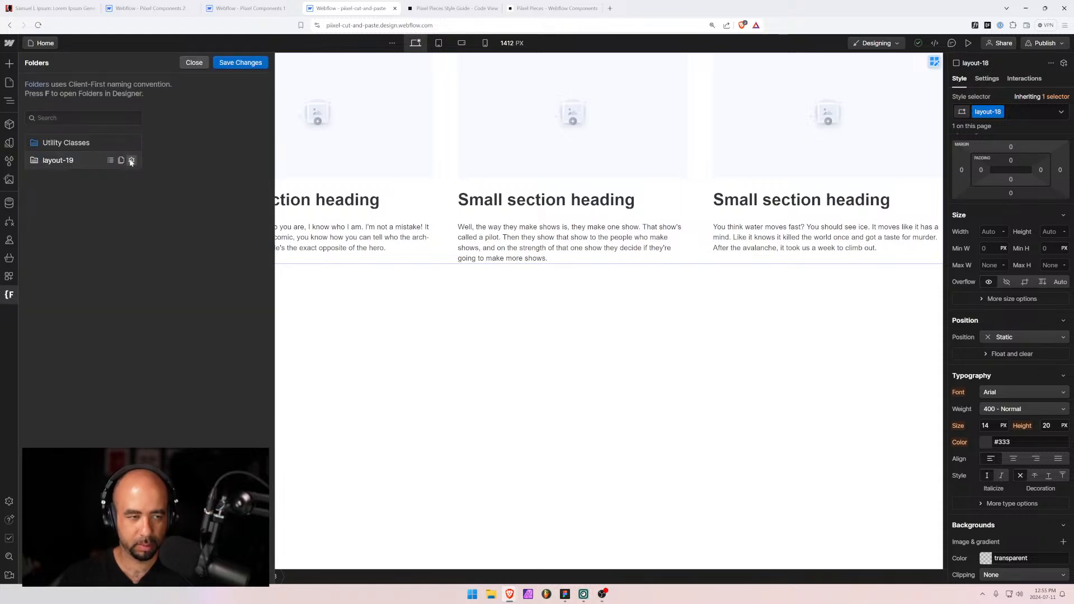
left_click(241, 62)
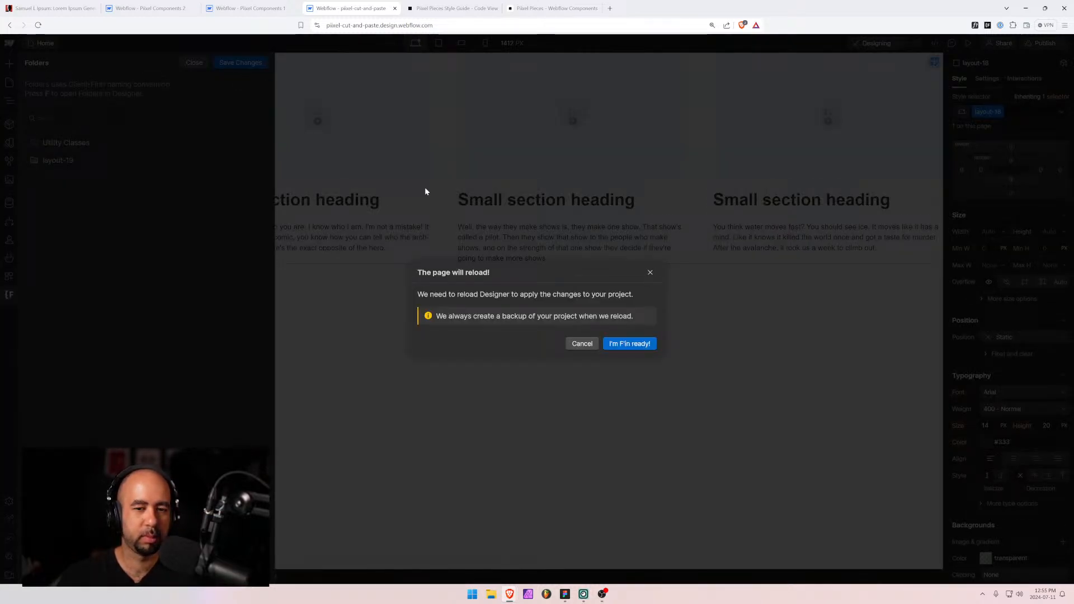
left_click(630, 344)
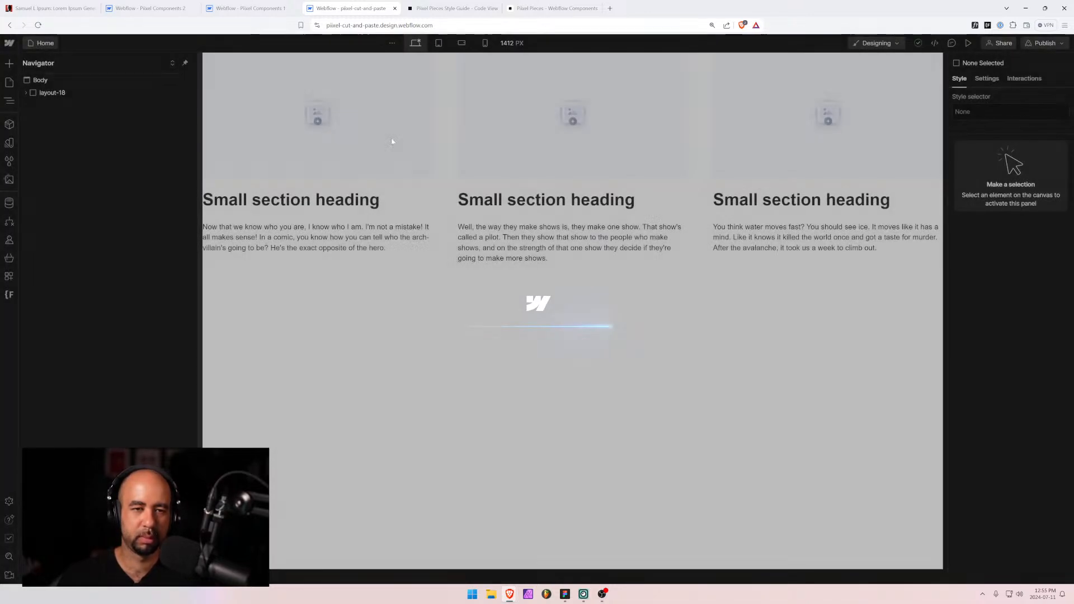
Rename the outer layout-18 section's class to layout-19.
left_click(50, 93)
left_click(26, 93)
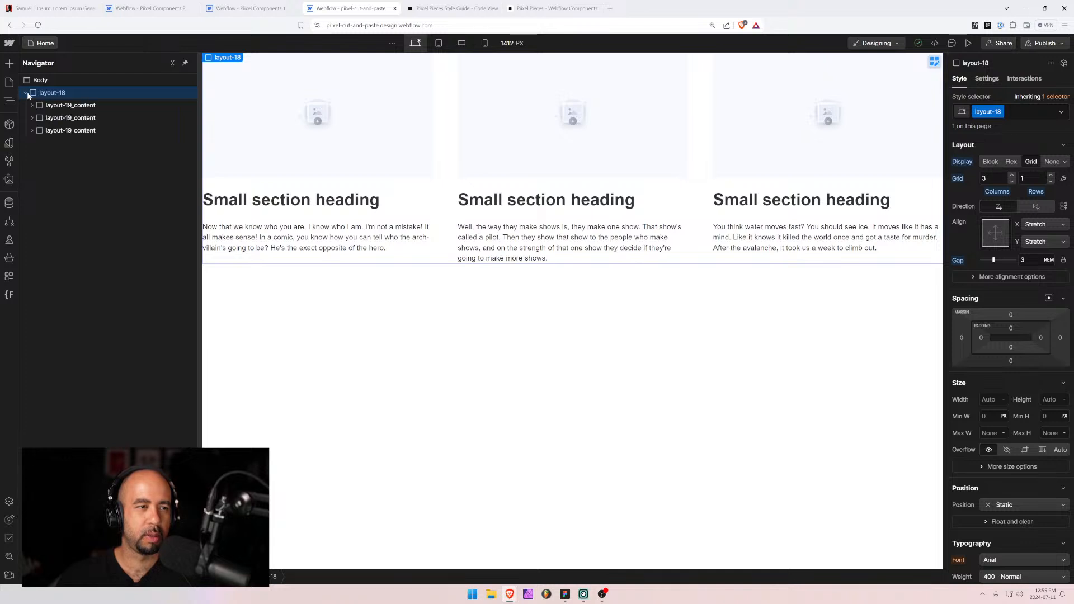
left_click(1000, 112)
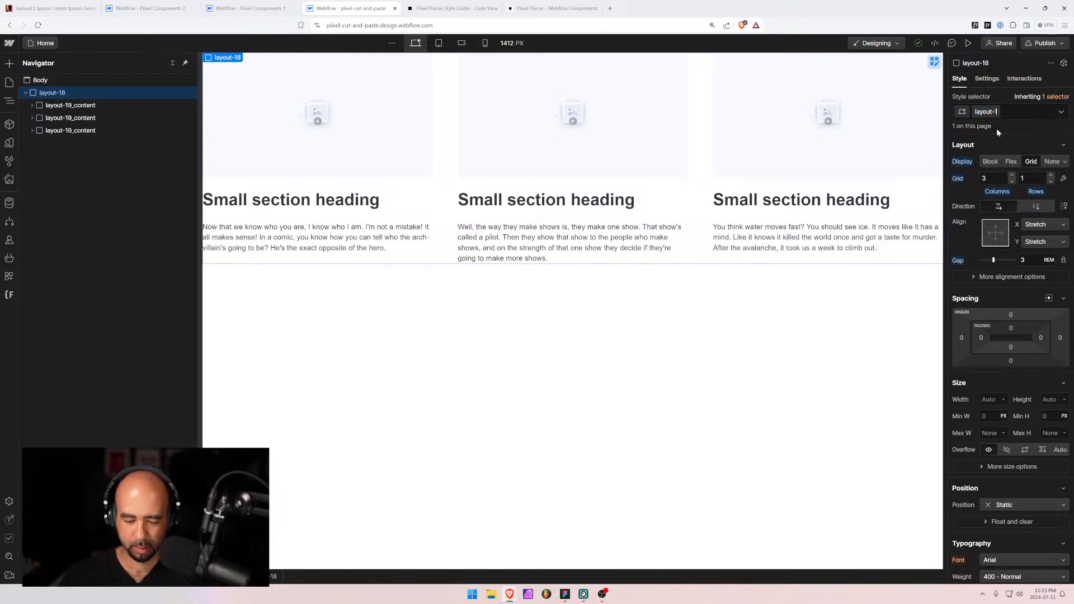
type("9")
key("Return")
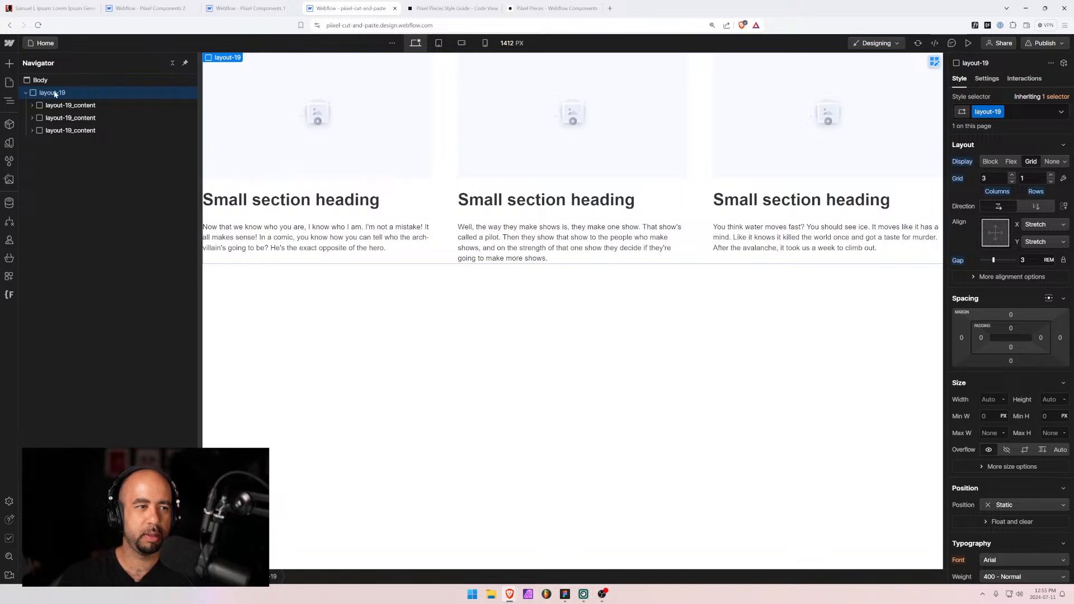
left_click(25, 92)
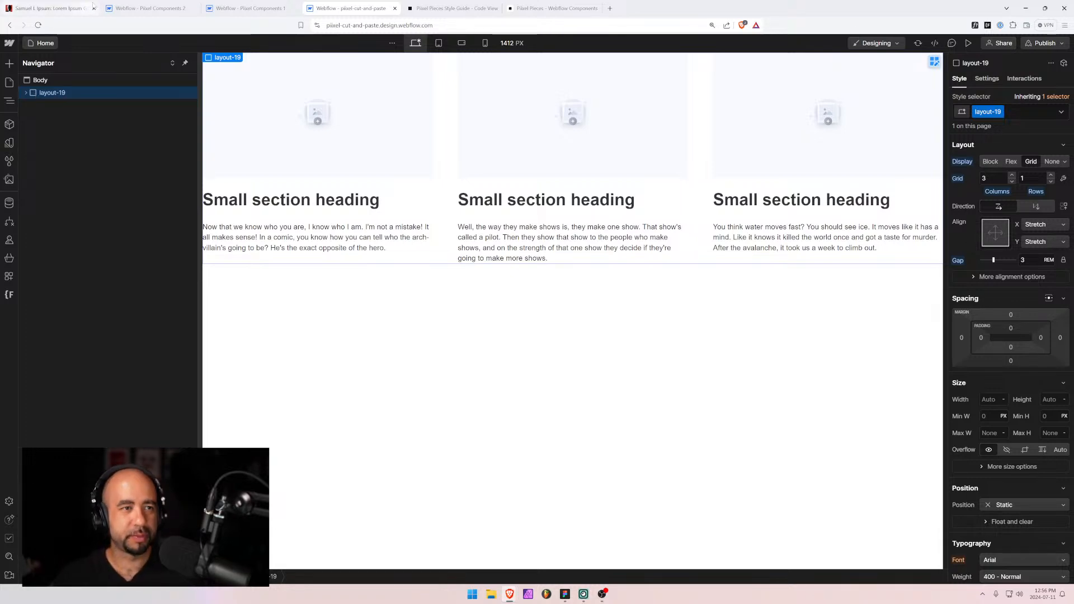
On the Layout 19 page of Pixel Components 2, replace the layout-18 section inside the global-padding wrapper with the copied layout-19 section.
key("ctrl+2")
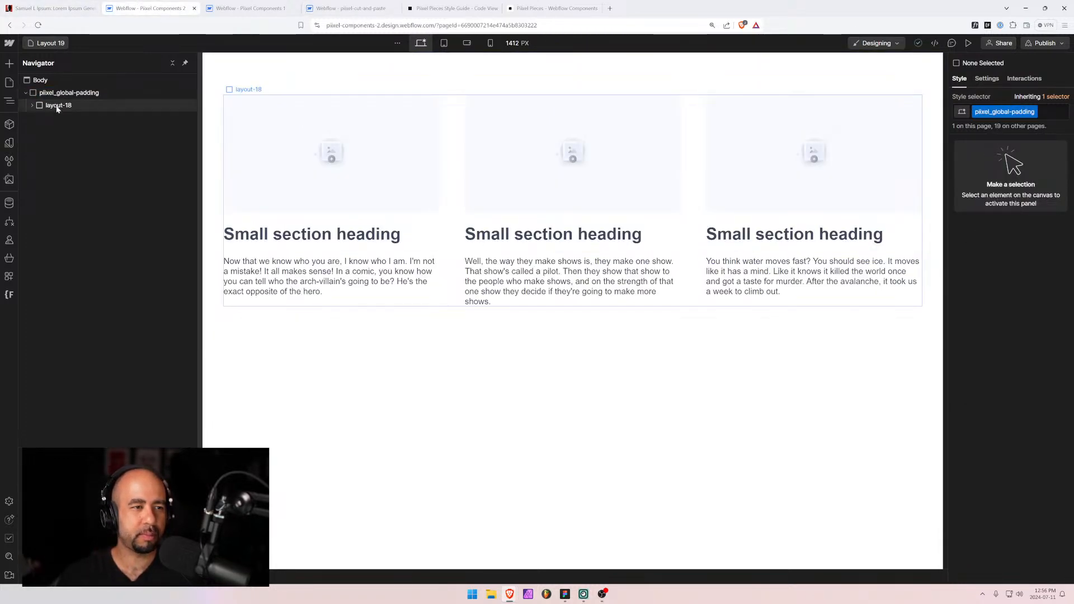
left_click(53, 105)
key("Delete")
left_click(64, 94)
key("ctrl+v")
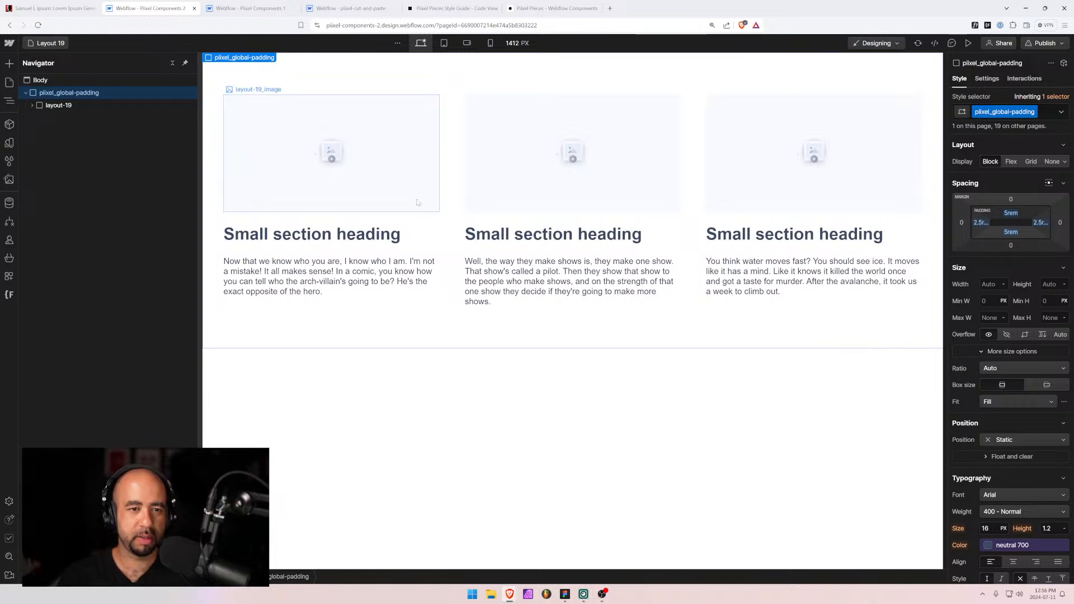
Center the layout-19_content columns' items horizontally at the top, and set their text alignment to center.
left_click(330, 219)
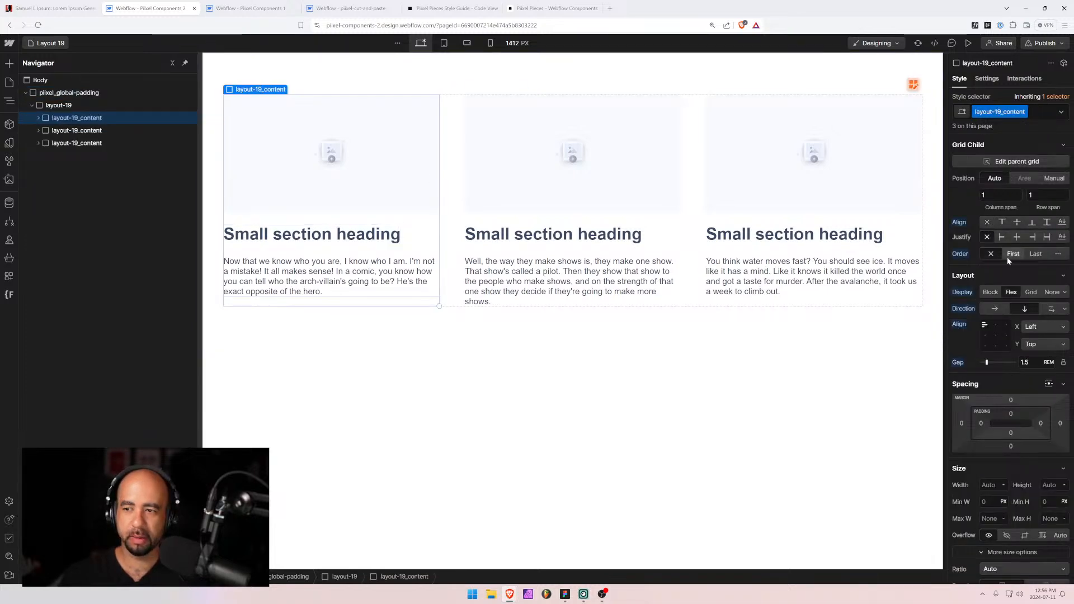
left_click(996, 326)
scroll(990, 448, "down", 10)
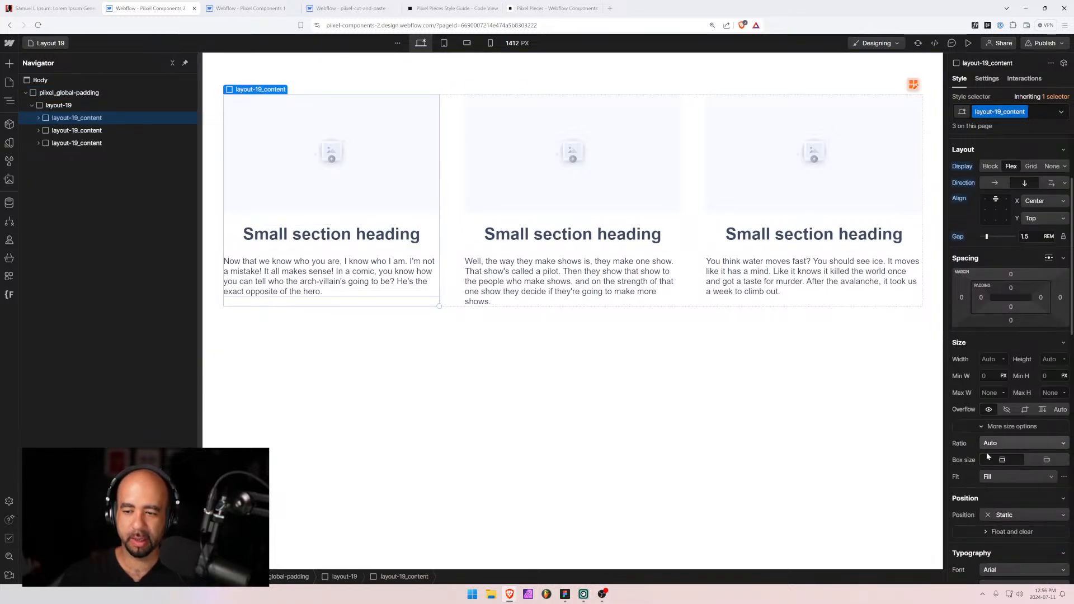
scroll(1000, 509, "down", 4)
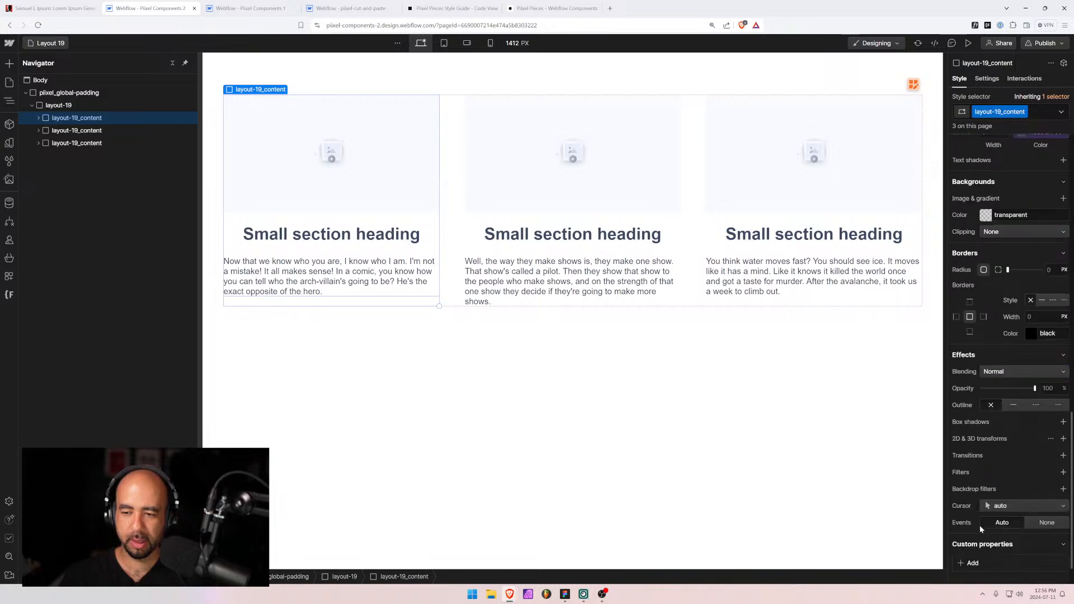
scroll(998, 523, "up", 7)
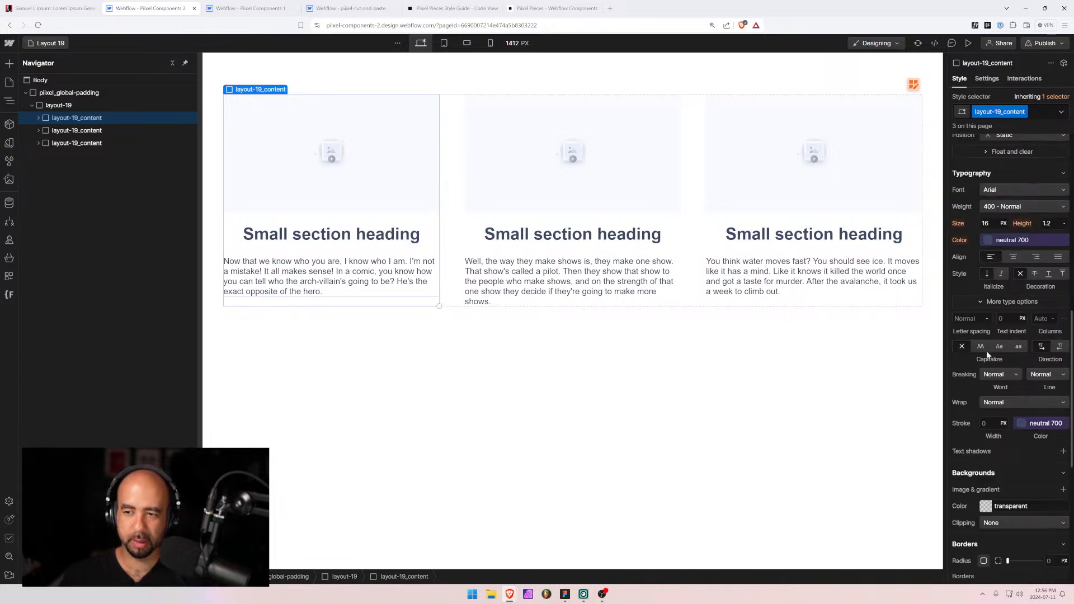
left_click(1013, 256)
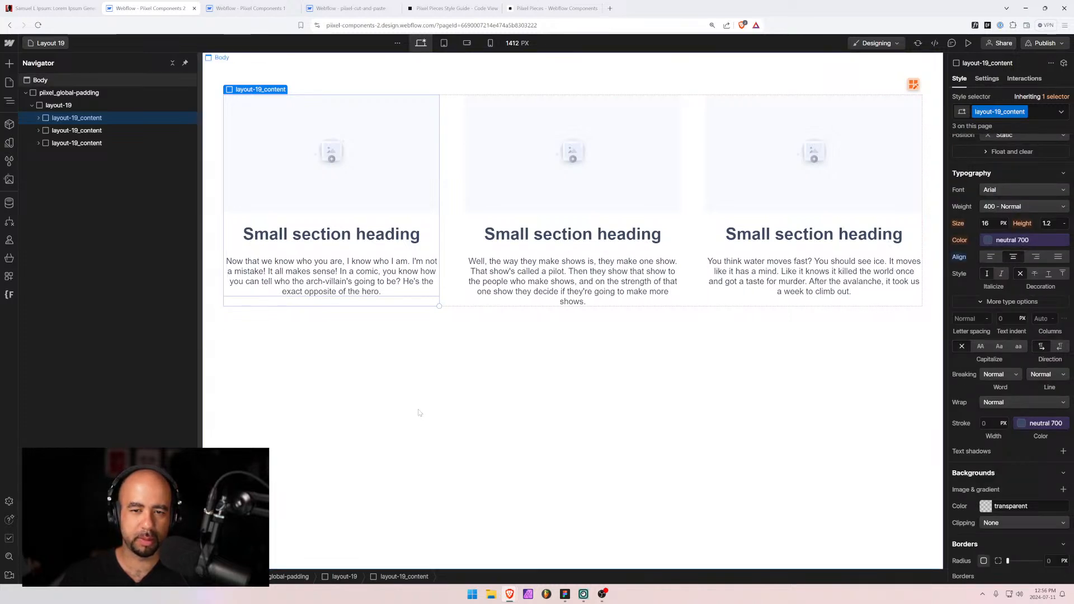
left_click(313, 282)
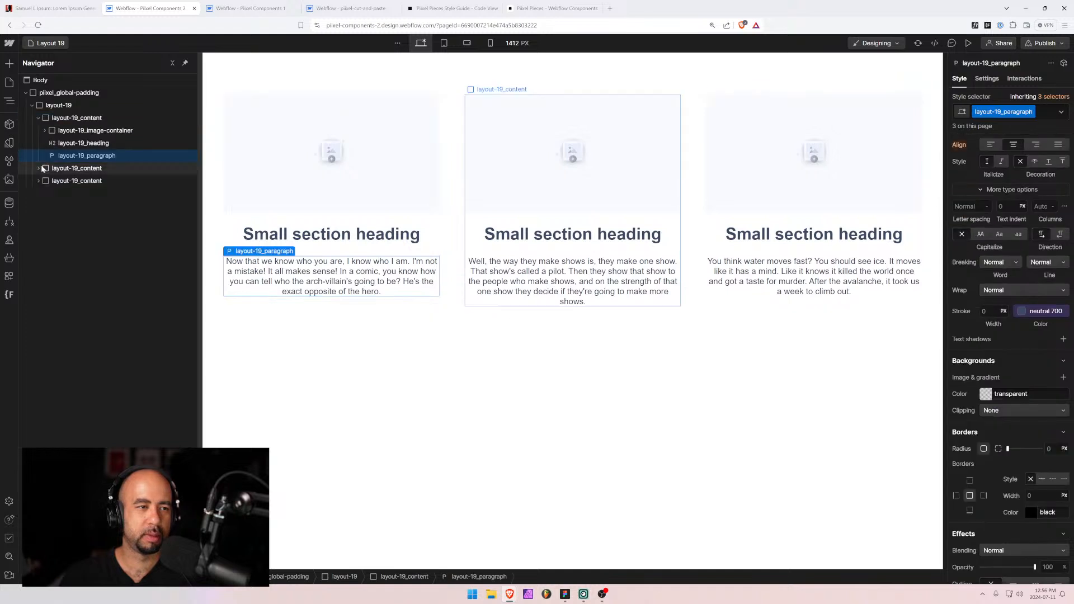
left_click(32, 107)
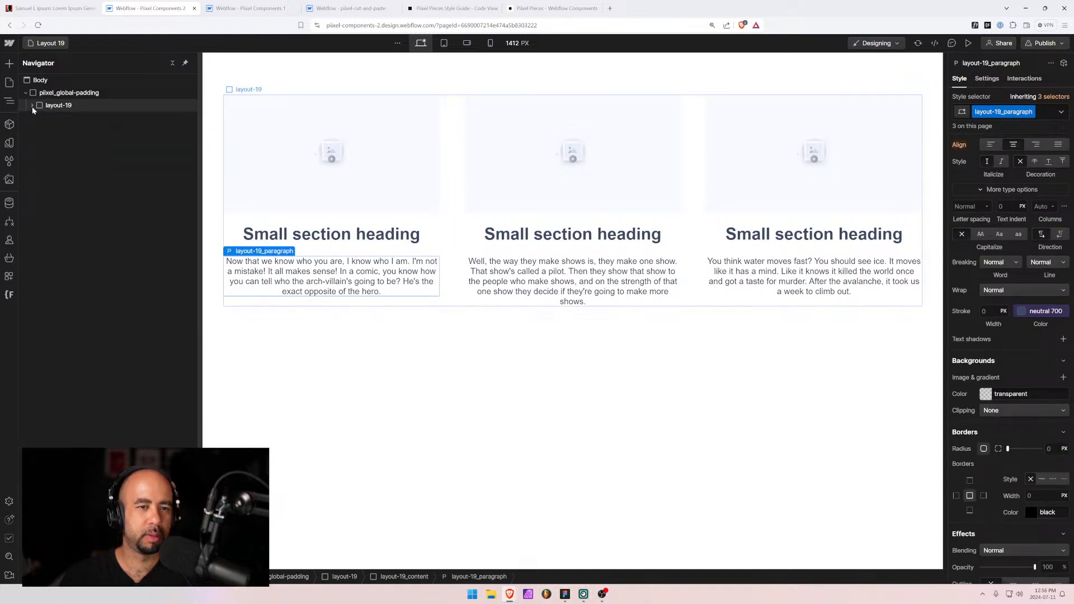
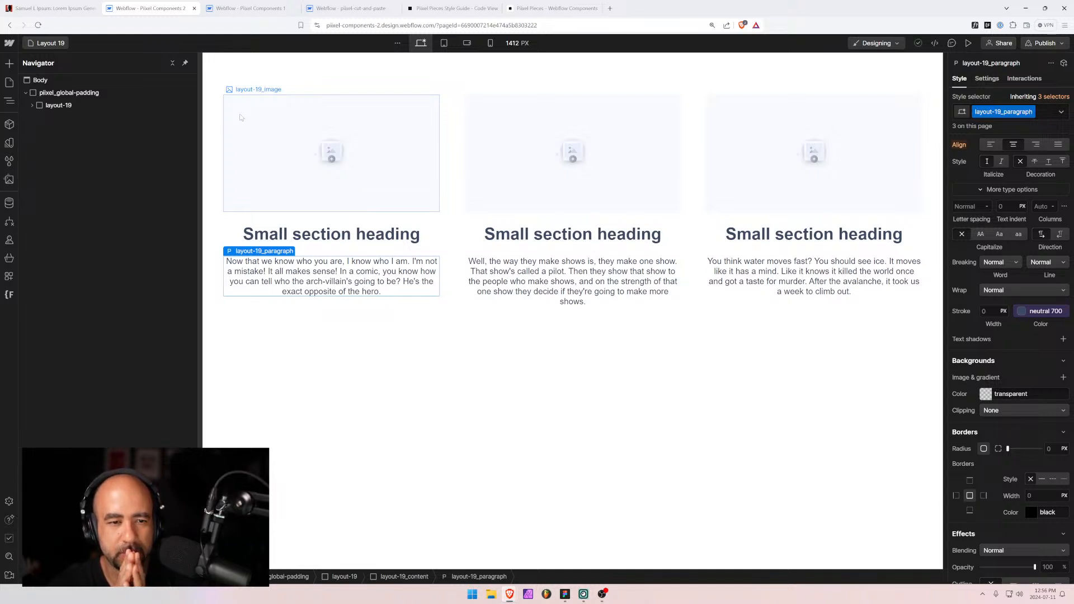
Back in the pixel-cut-and-paste project, rename the layout-19 class folder to layout-20 with Finsweet Folders, and save with a Designer reload.
left_click(351, 8)
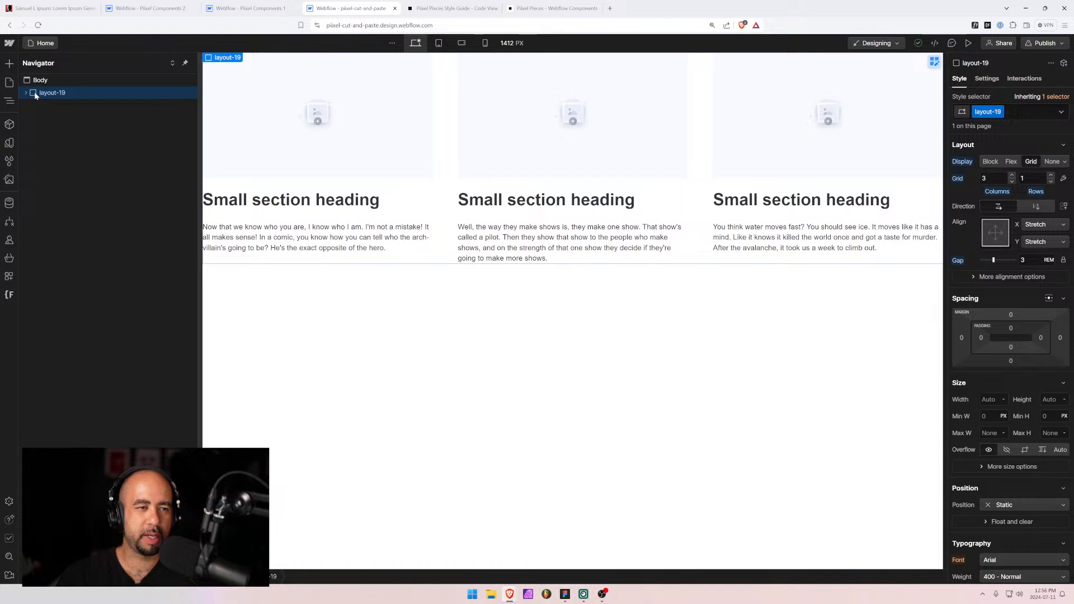
left_click(9, 295)
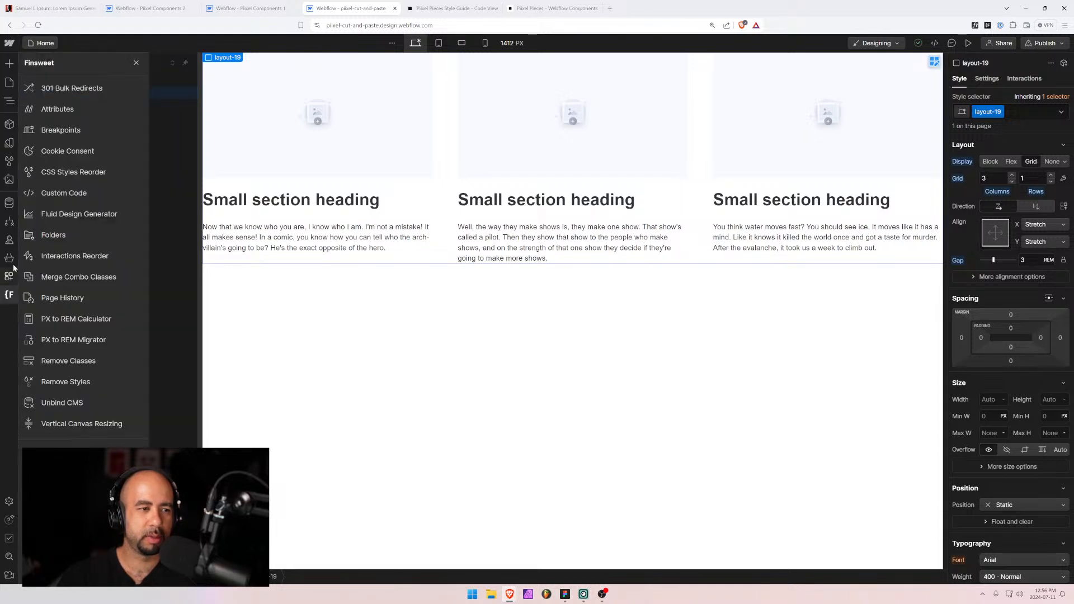
left_click(69, 236)
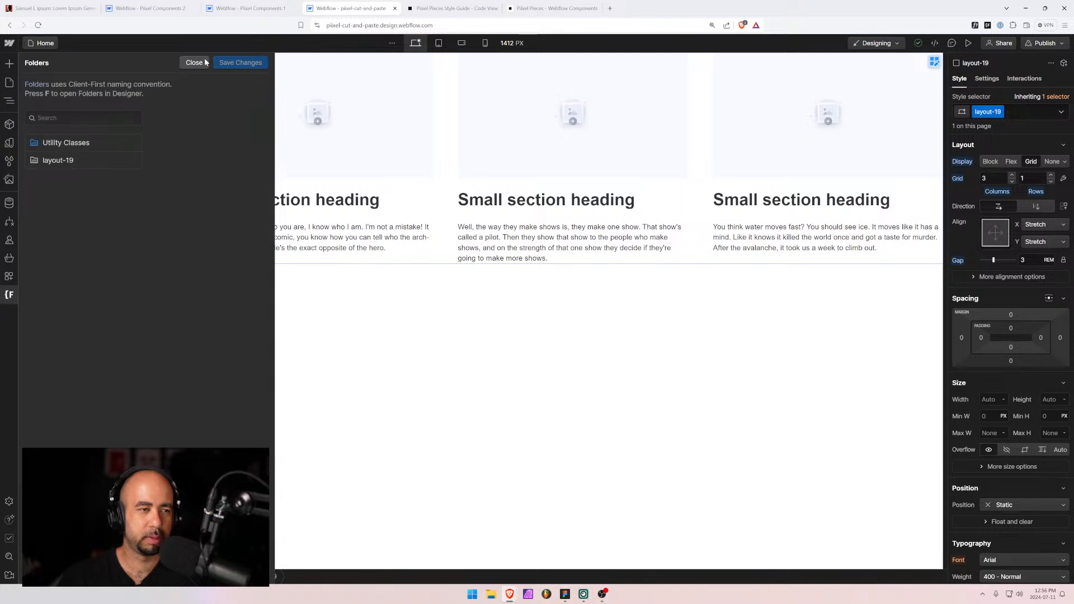
mouse_move(109, 160)
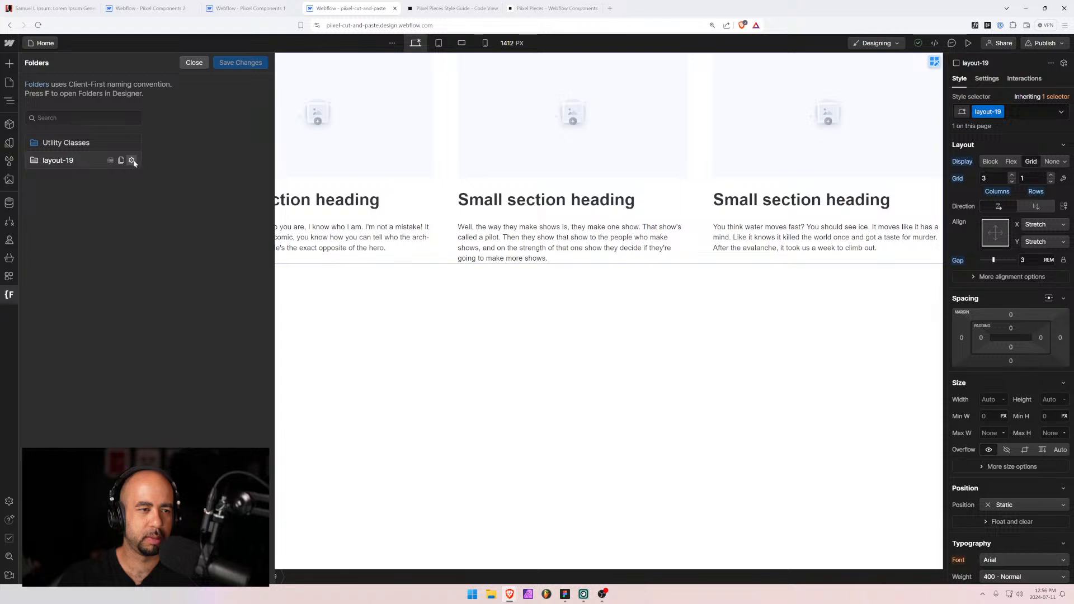
left_click(132, 160)
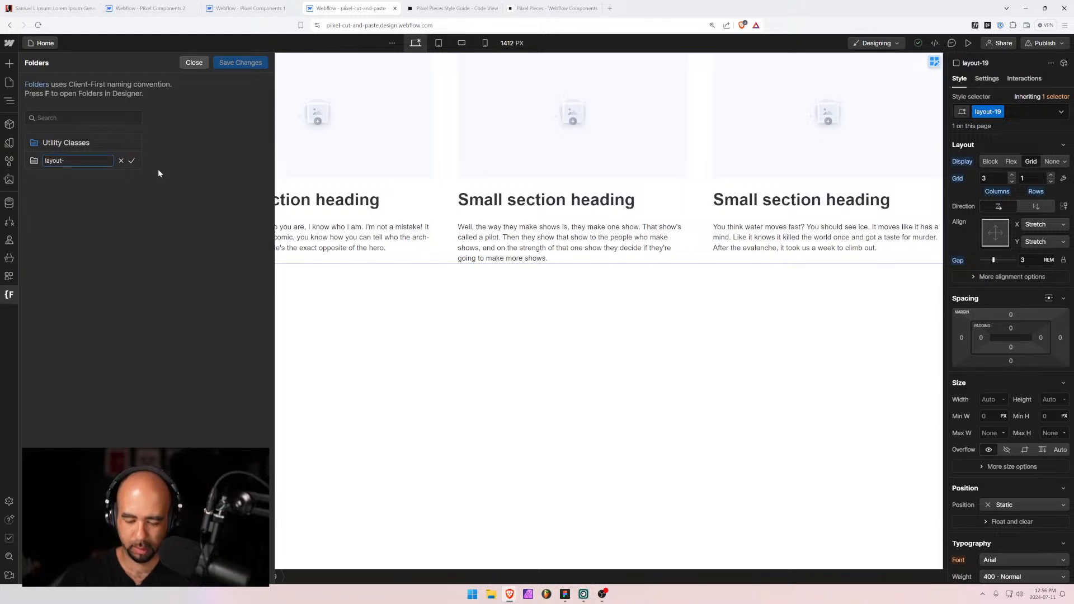
key("BackSpace")
type("20")
key("Return")
left_click(233, 63)
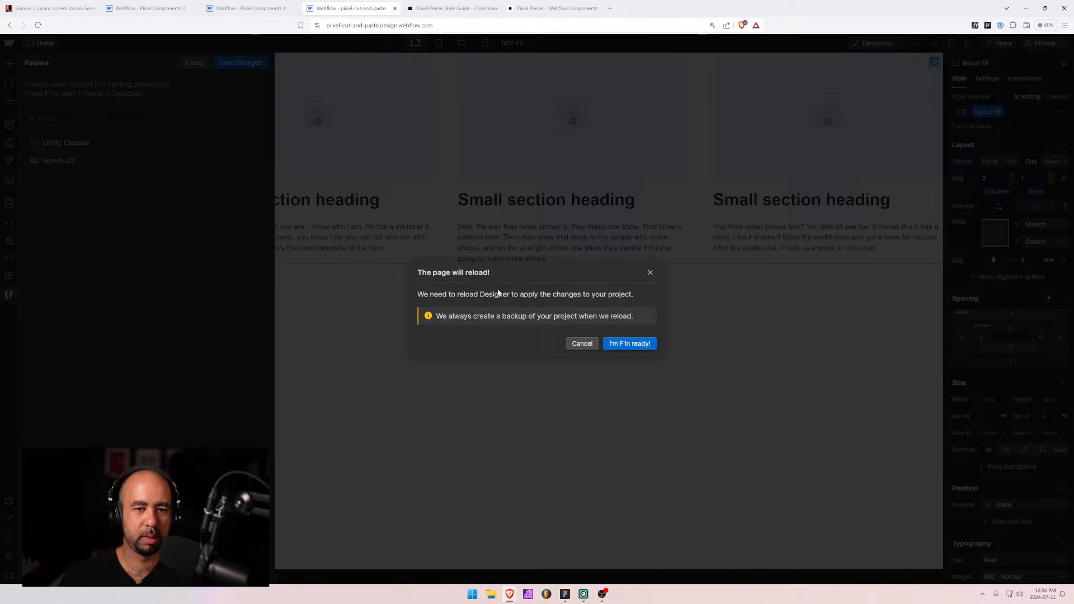
left_click(624, 346)
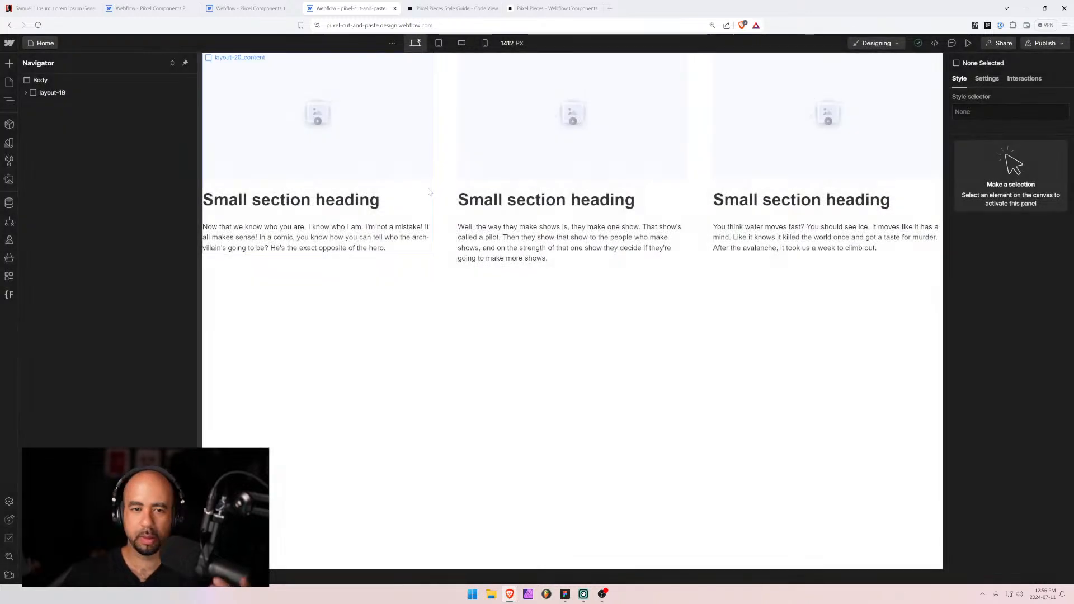
Rename the outer layout-19 section's class to layout-20.
left_click(52, 94)
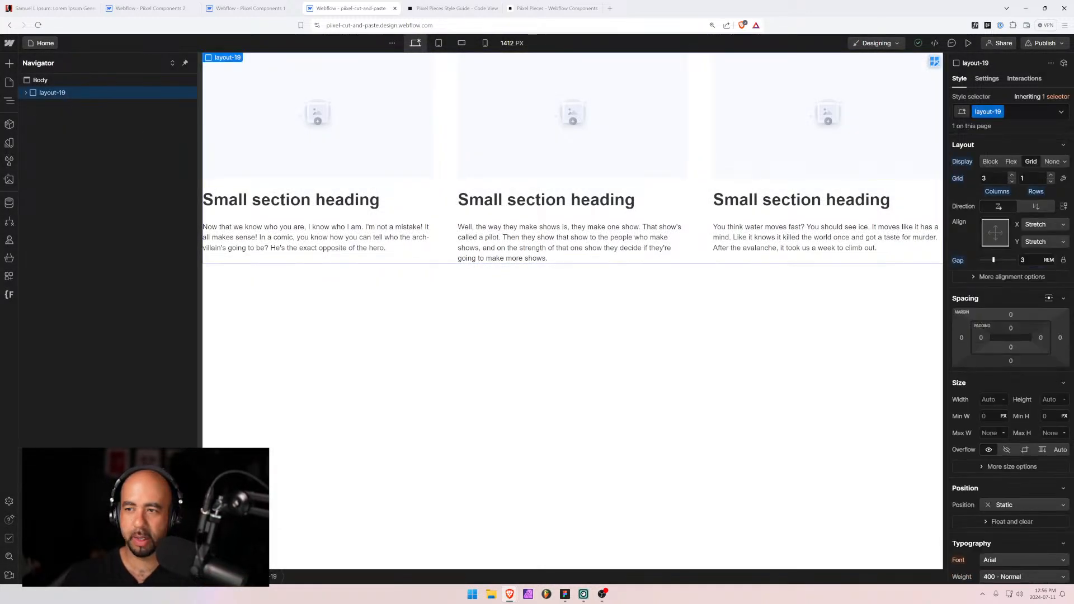
left_click(987, 111)
left_click(1003, 127)
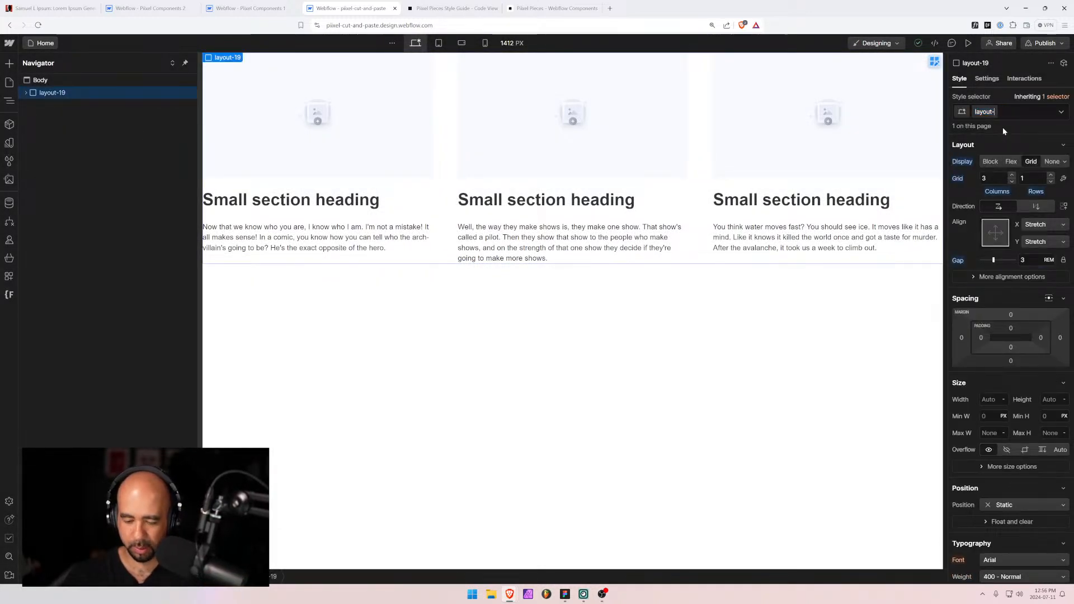
type("20")
key("Return")
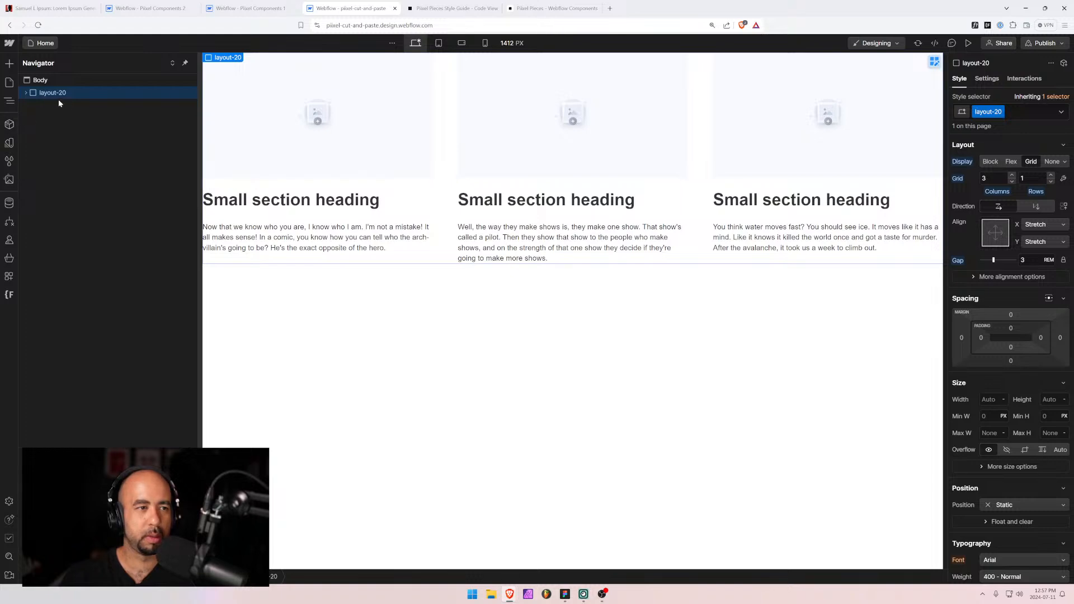
On the Layout 19 page of Pixel Components 2, replace the layout-19 section inside the global-padding wrapper with the copied layout-20 section.
left_click(150, 8)
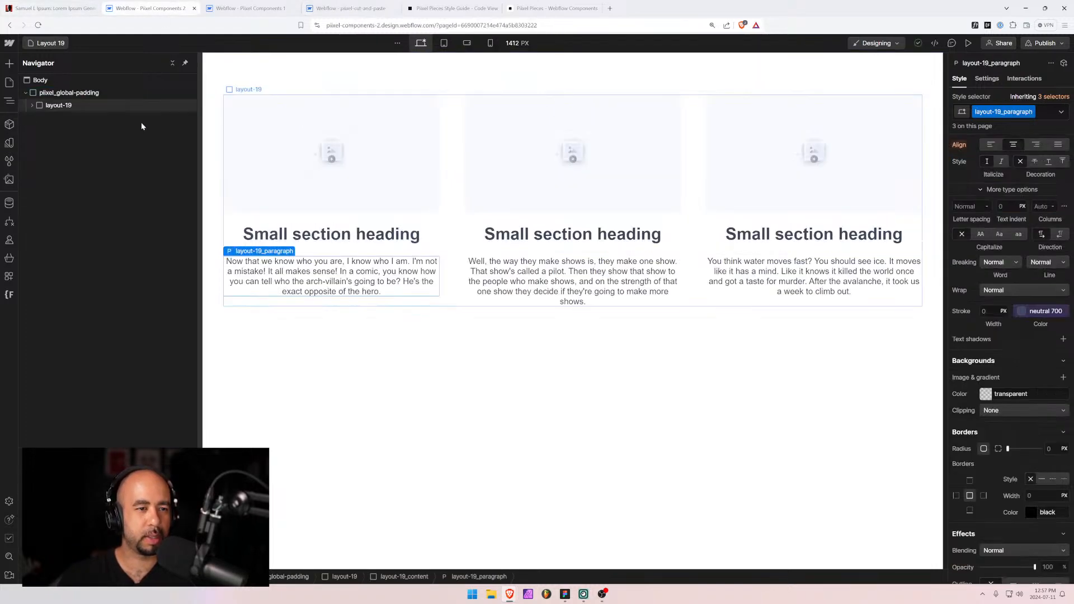
left_click(58, 105)
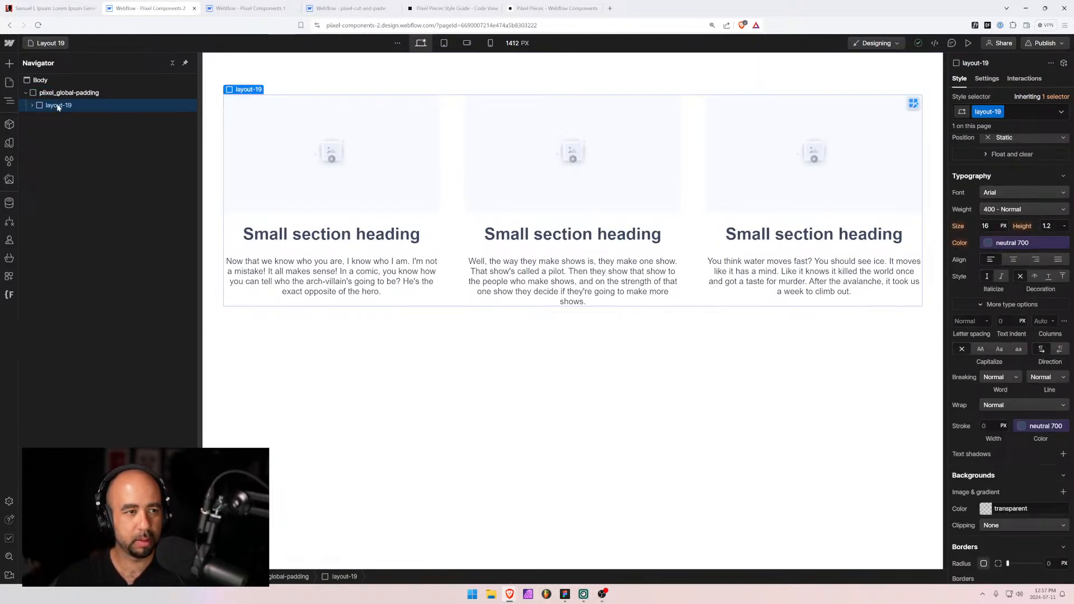
key("Delete")
left_click(60, 93)
key("ctrl+v")
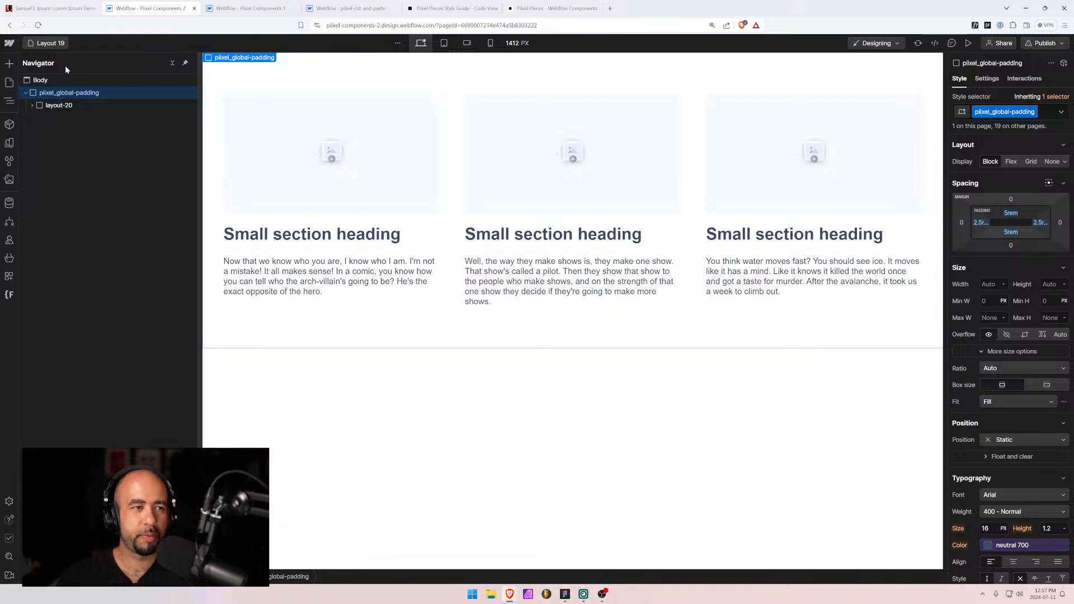
Look through the Layout 4 and Layout 11 pages, examine the structure of layout-11's content, and return to the Layout 19 page.
left_click(50, 44)
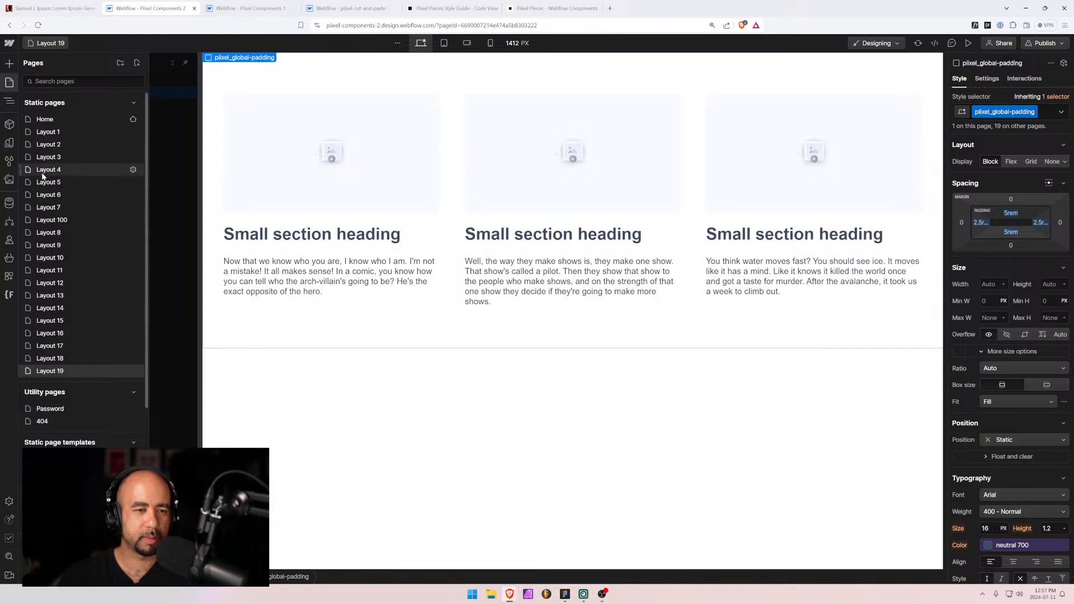
left_click(42, 172)
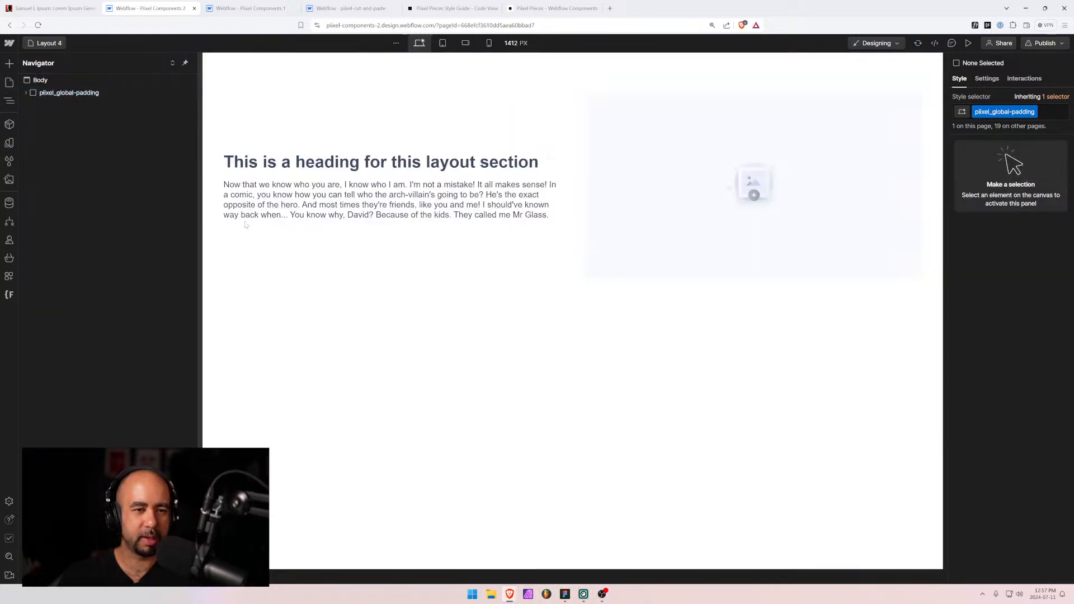
left_click(48, 43)
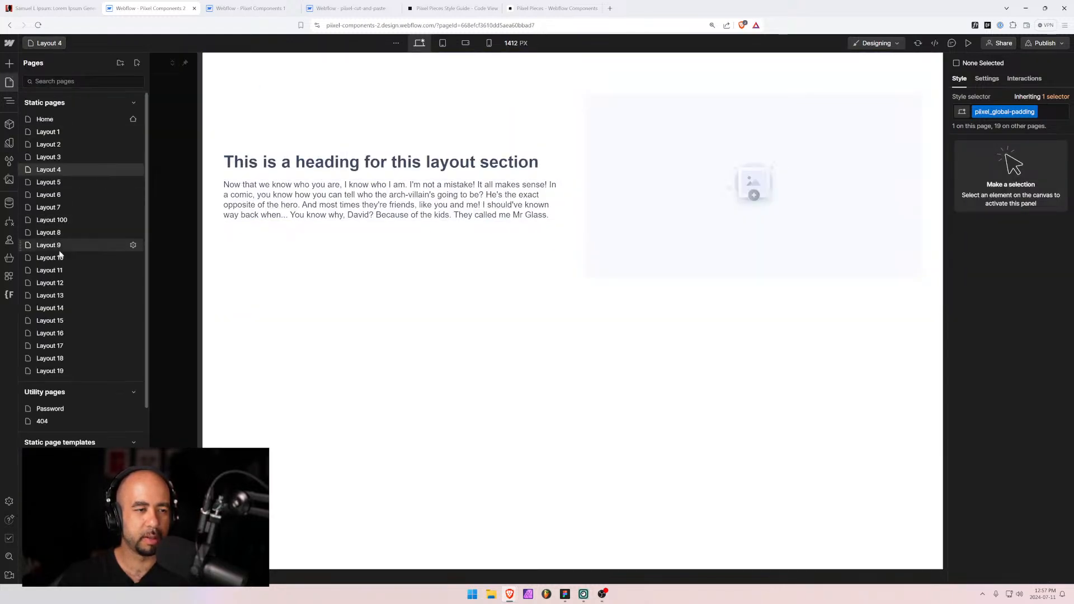
left_click(53, 270)
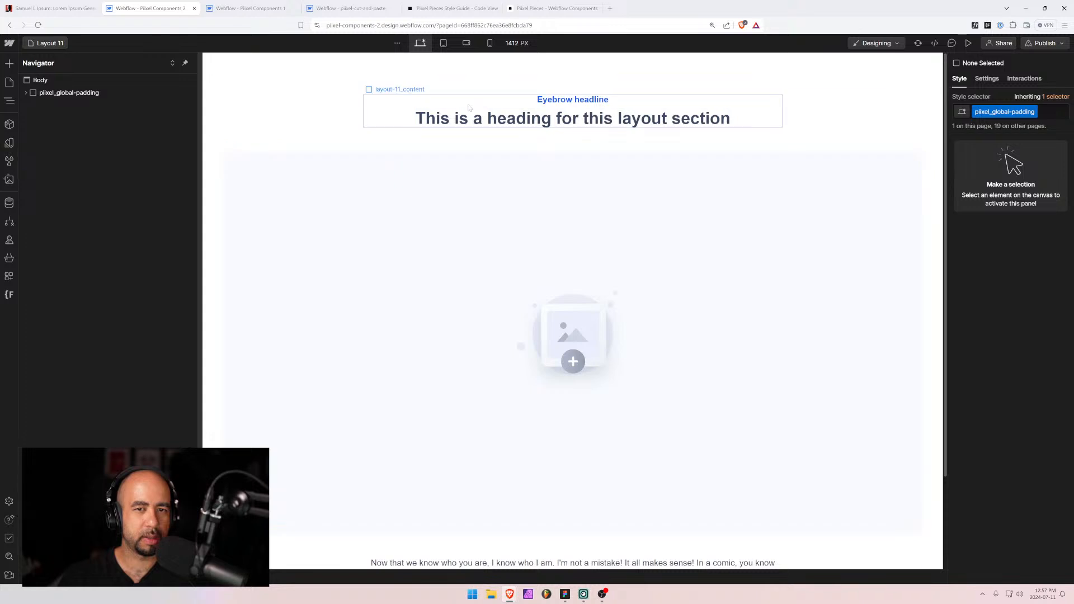
left_click(378, 111)
scroll(377, 279, "down", 2)
scroll(378, 279, "up", 2)
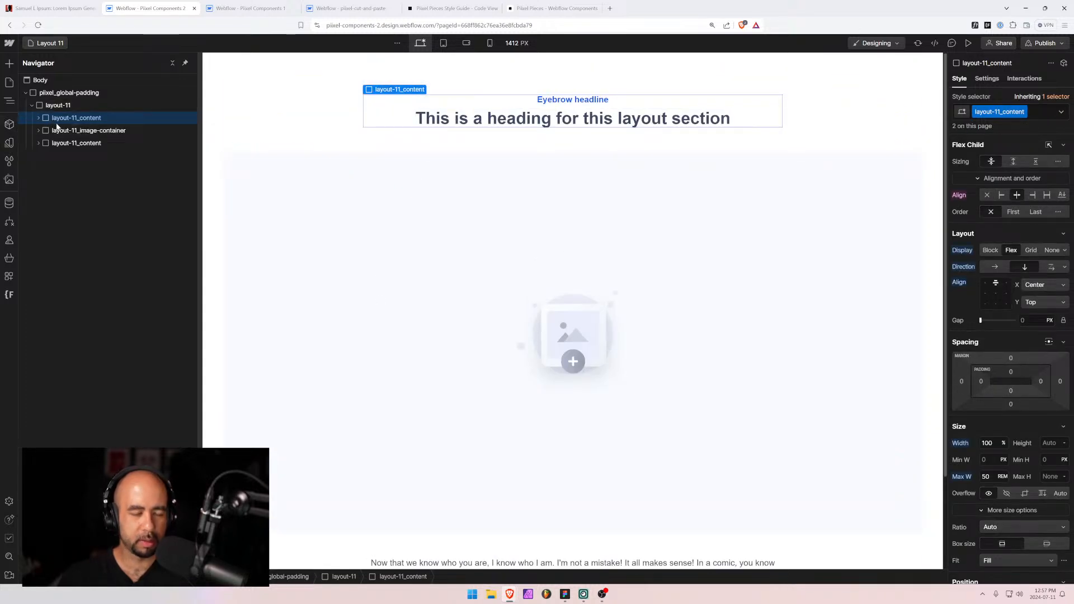
left_click(43, 44)
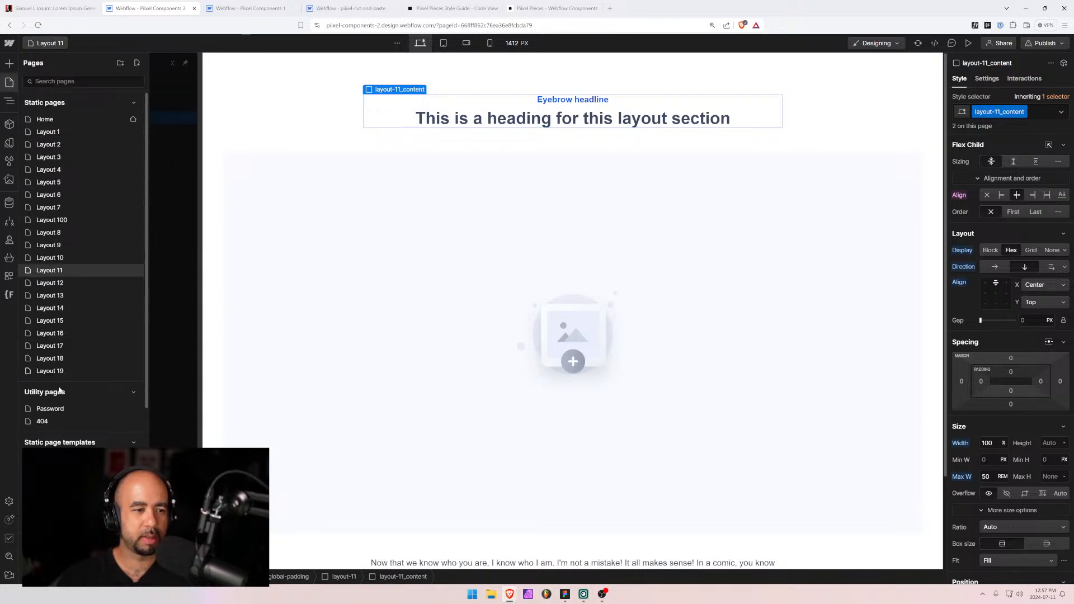
left_click(68, 369)
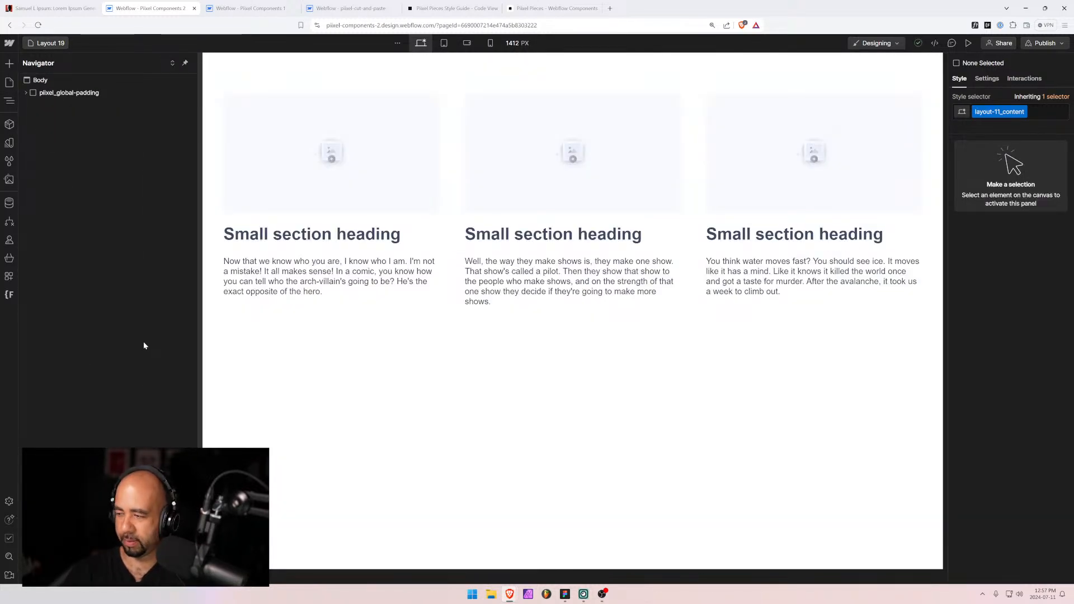
Try pasting the copied layout-11_content block below the first card's heading and moving its eyebrow above that heading.
left_click(274, 234)
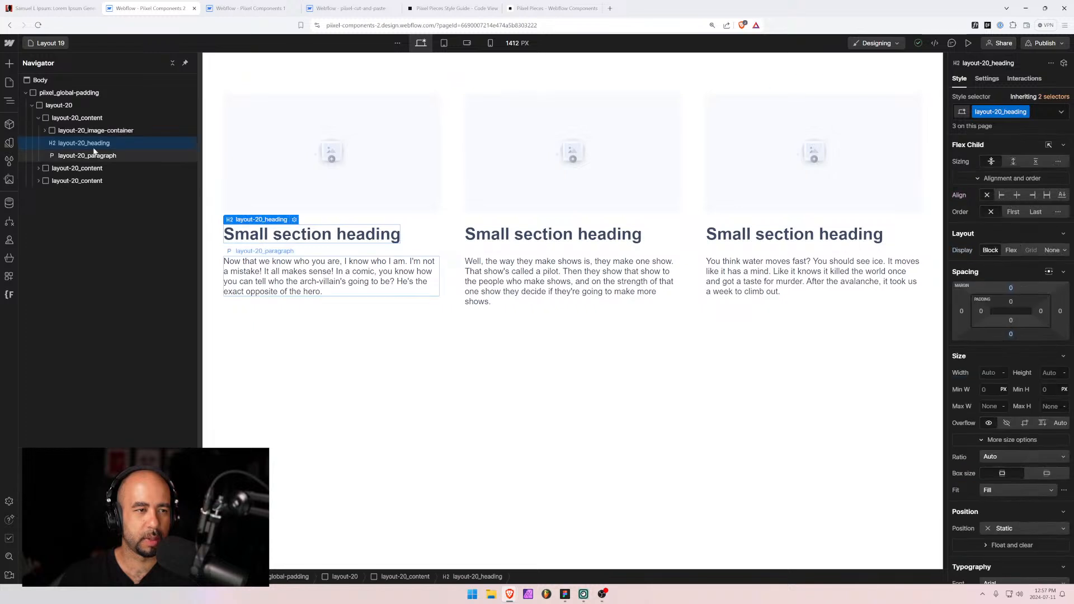
key("ctrl+v")
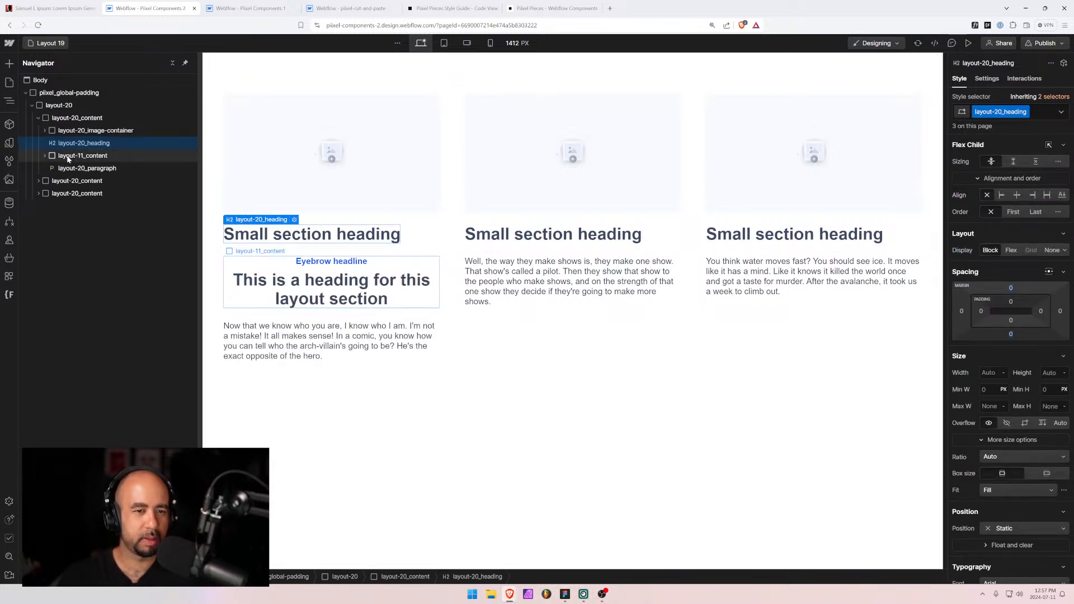
left_click(45, 156)
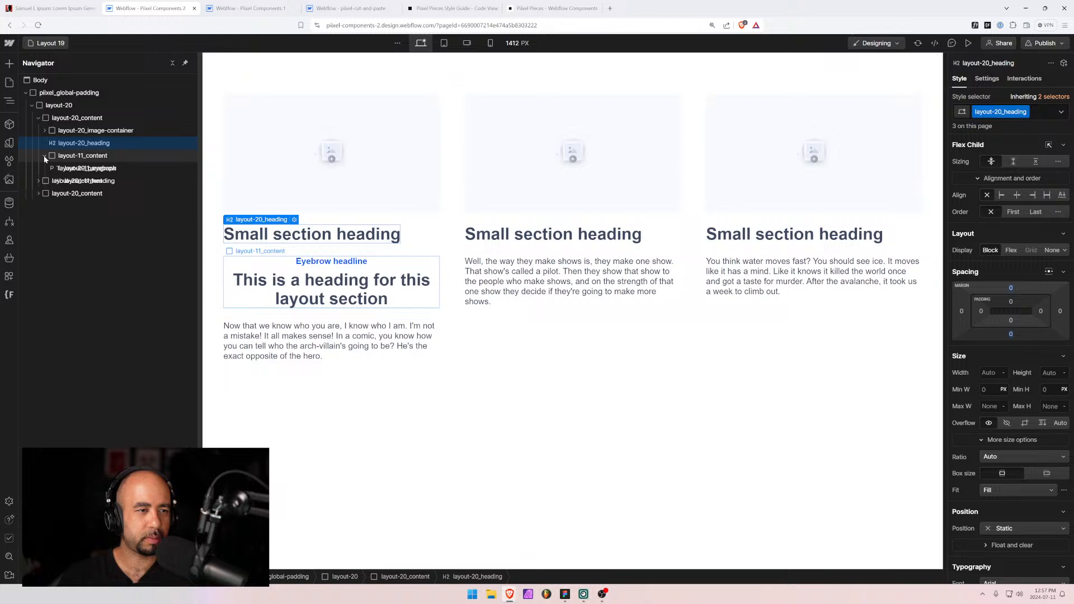
left_click_drag(80, 169, 76, 139)
Undo the eyebrow move and remove the pasted layout-11_content block from the first card.
left_click(72, 170)
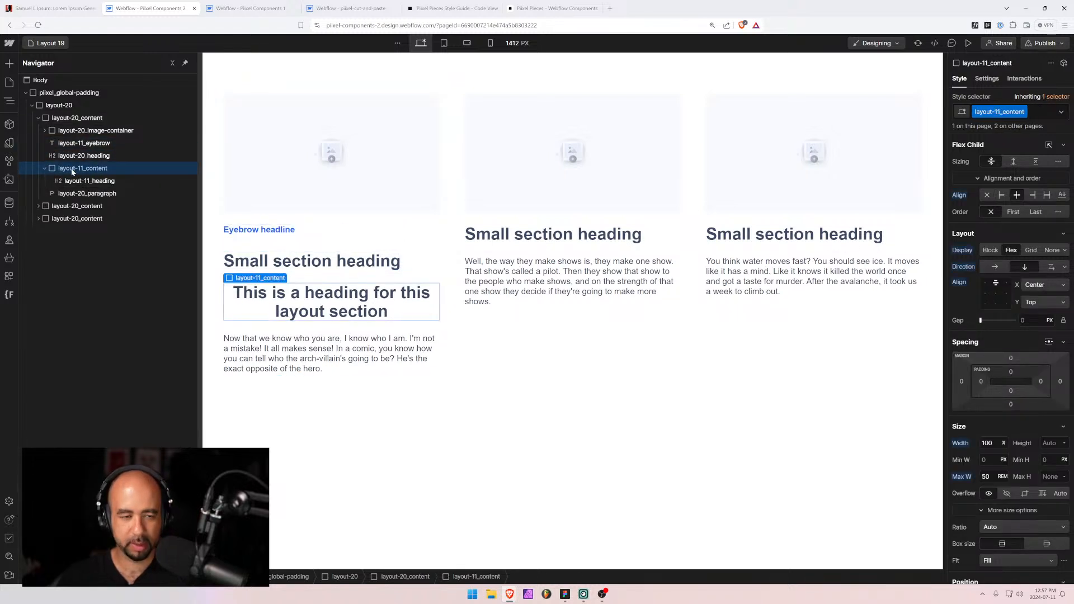
key("Delete")
key("ctrl+z")
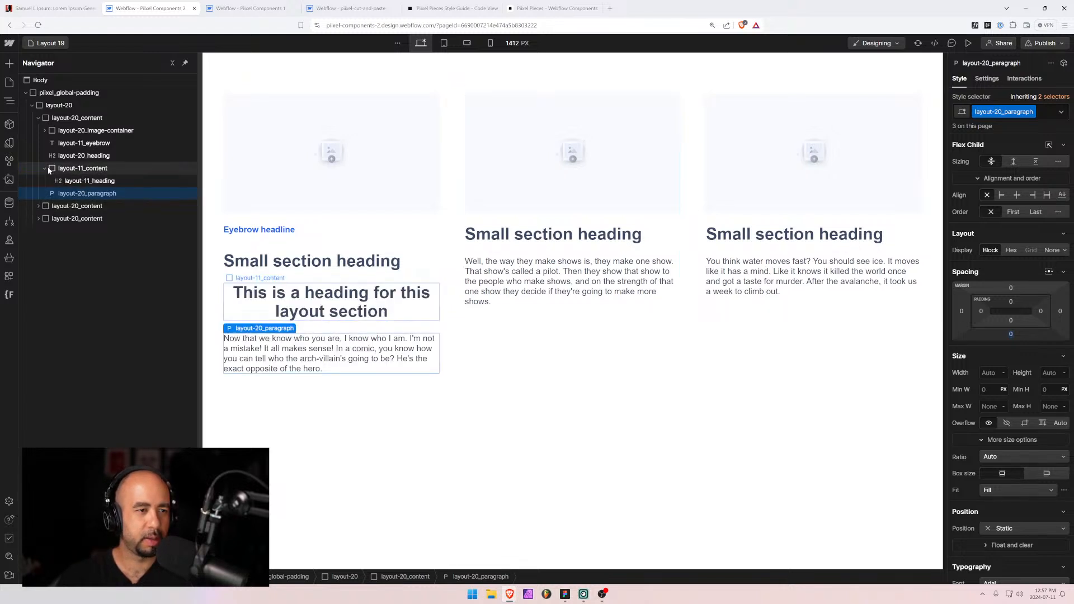
left_click(46, 168)
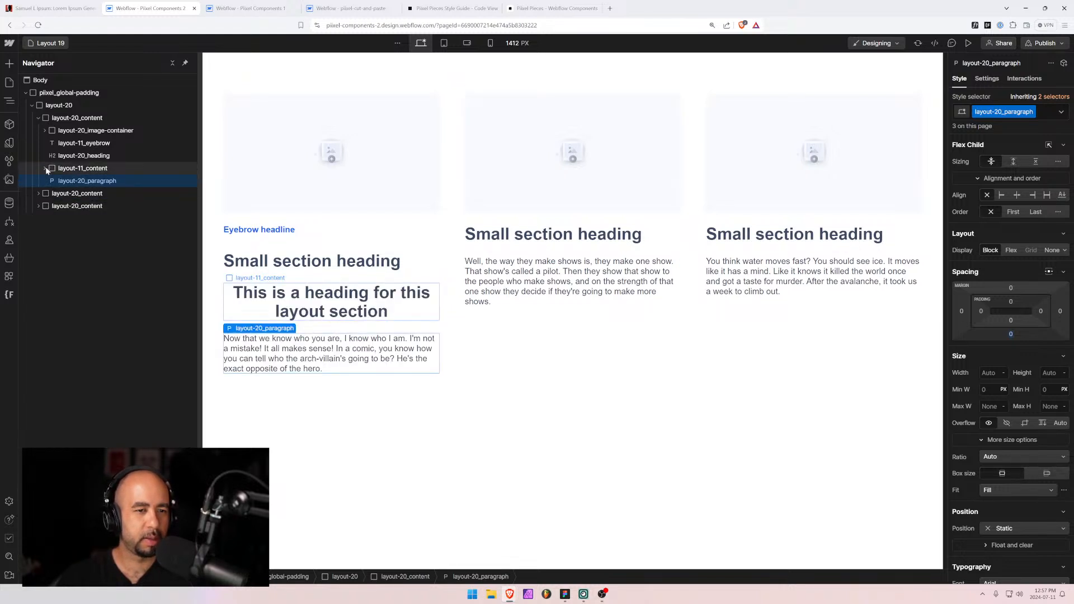
key("ctrl+z")
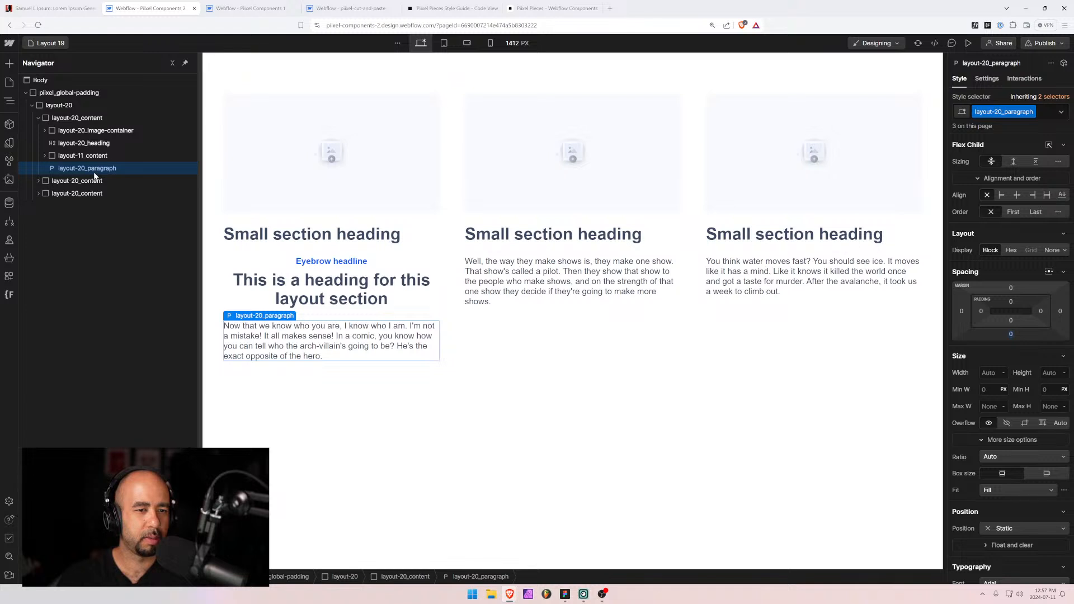
left_click(45, 156)
left_click(46, 156)
key("ctrl+z")
key("Delete")
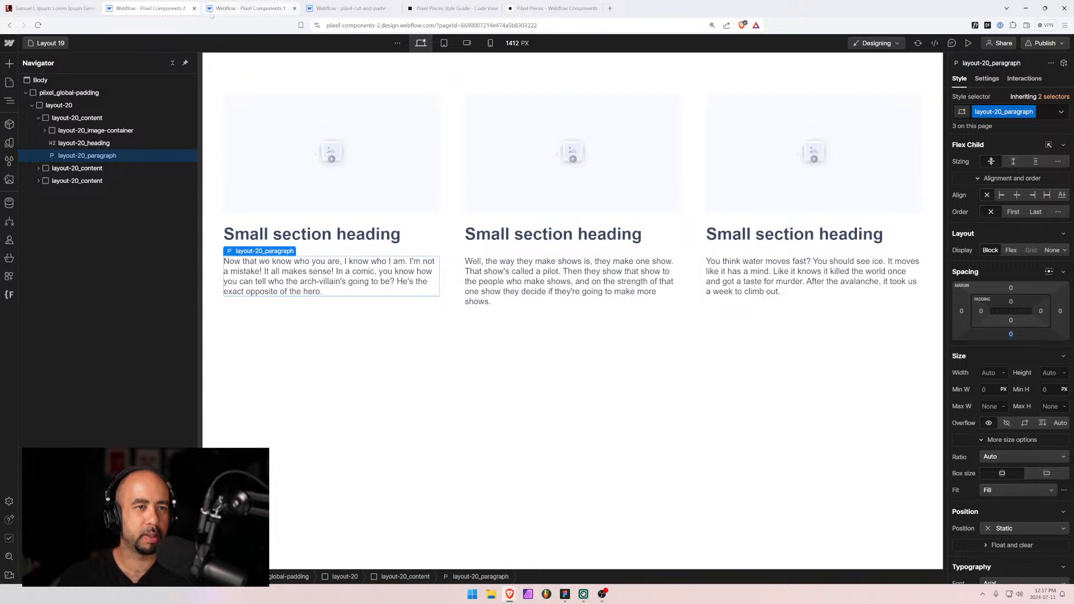
Switch to the pixel-cut-and-paste project and paste the copied layout-11_content block into the Body.
left_click(363, 8)
left_click(28, 80)
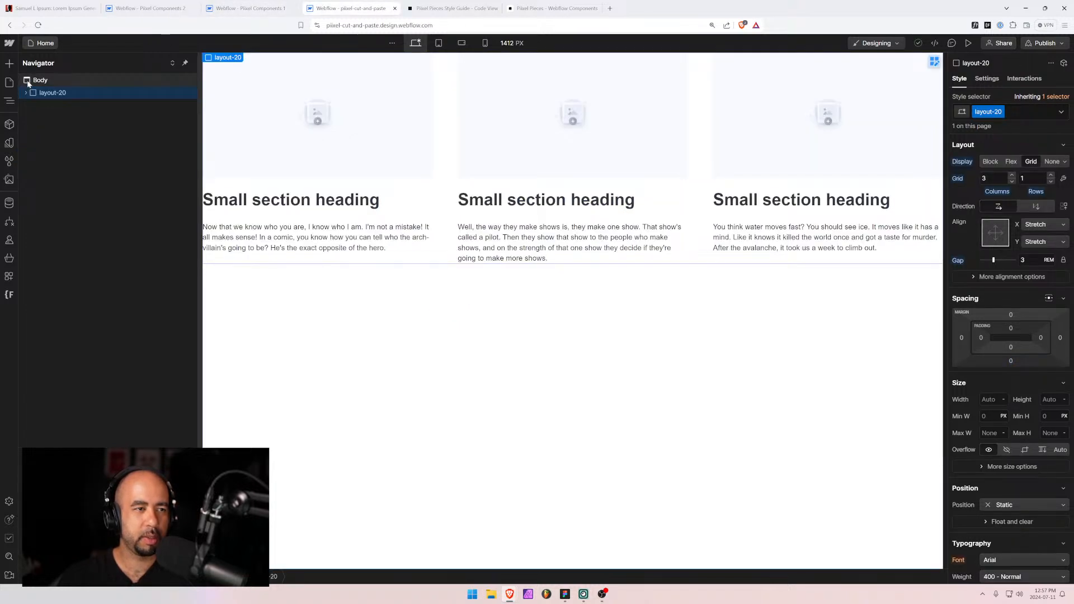
key("ctrl+v")
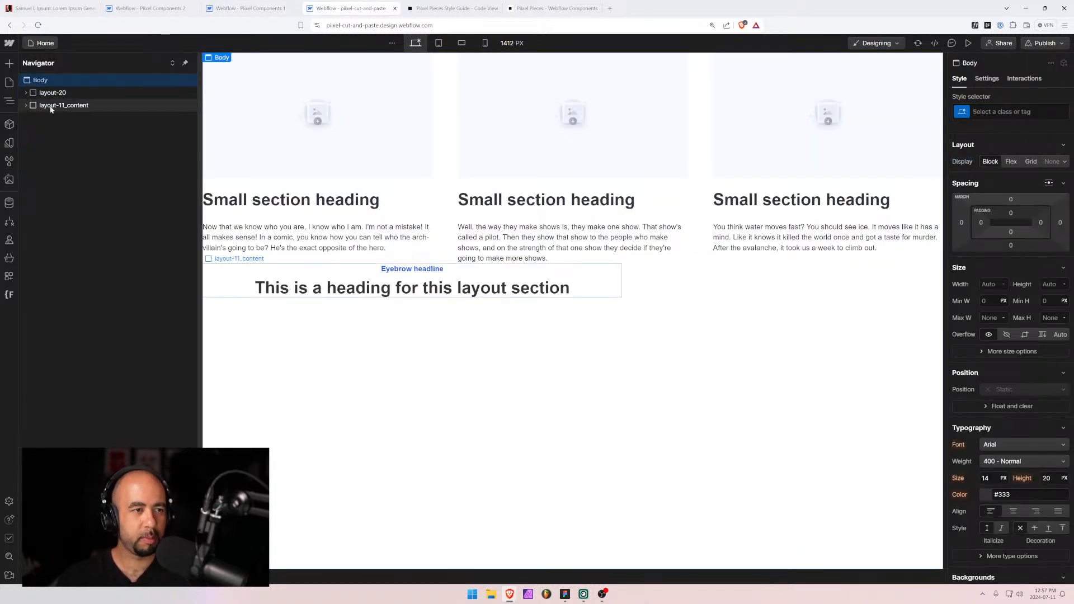
left_click(26, 105)
left_click(27, 105)
Rename the layout-11 class folder to layout-20 with Finsweet Folders and save the changes.
left_click(8, 295)
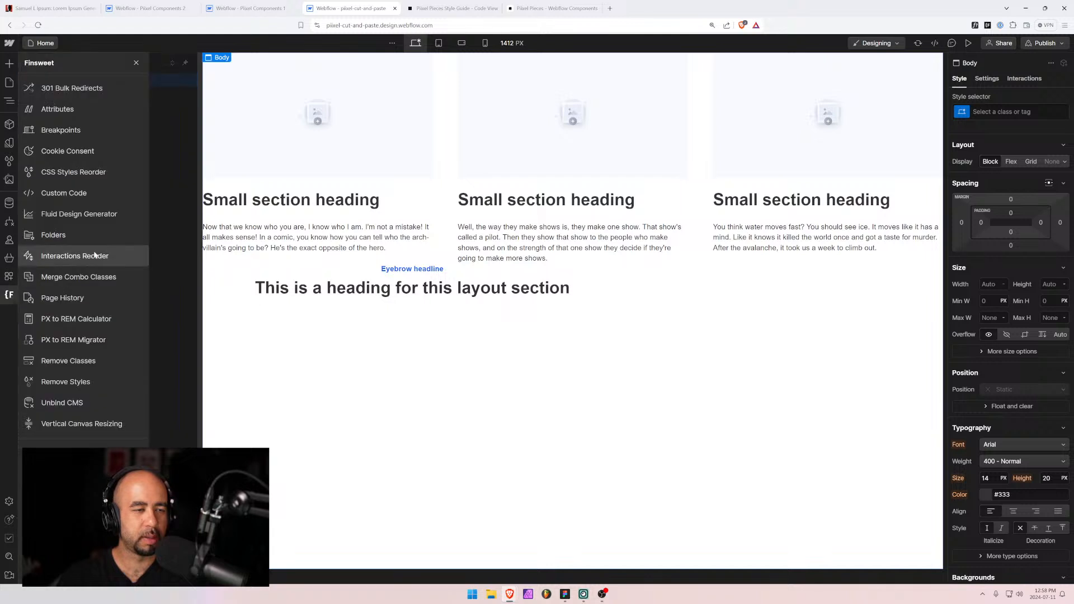
left_click(73, 236)
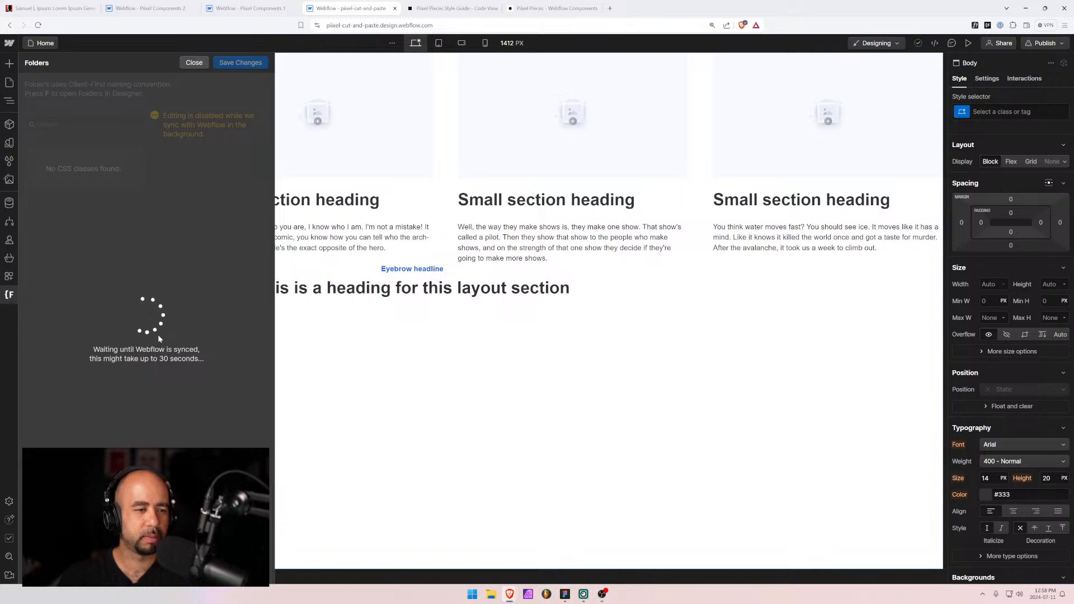
left_click(131, 179)
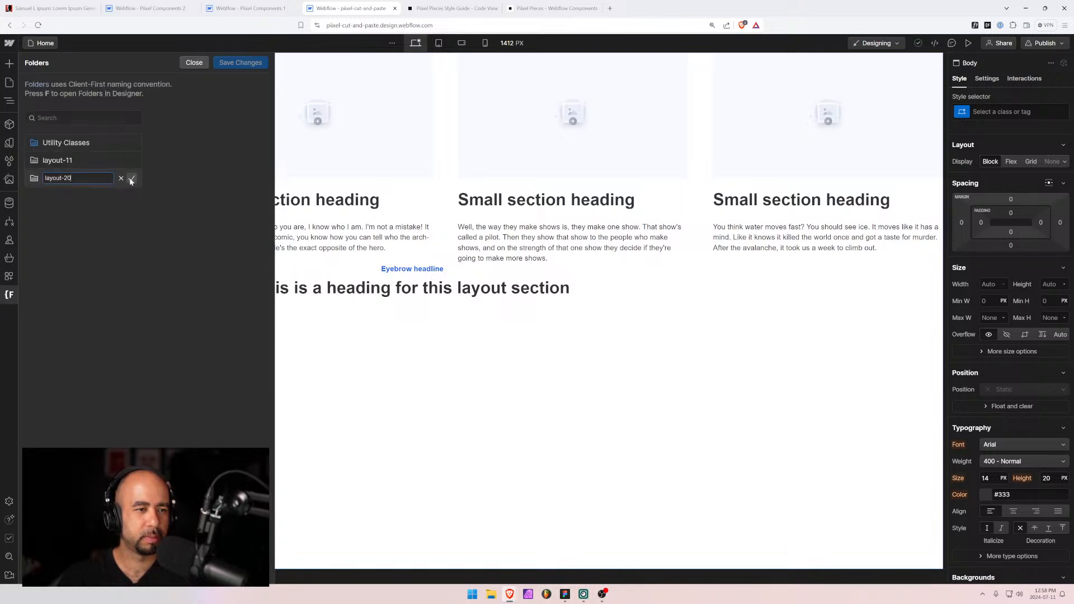
left_click(132, 161)
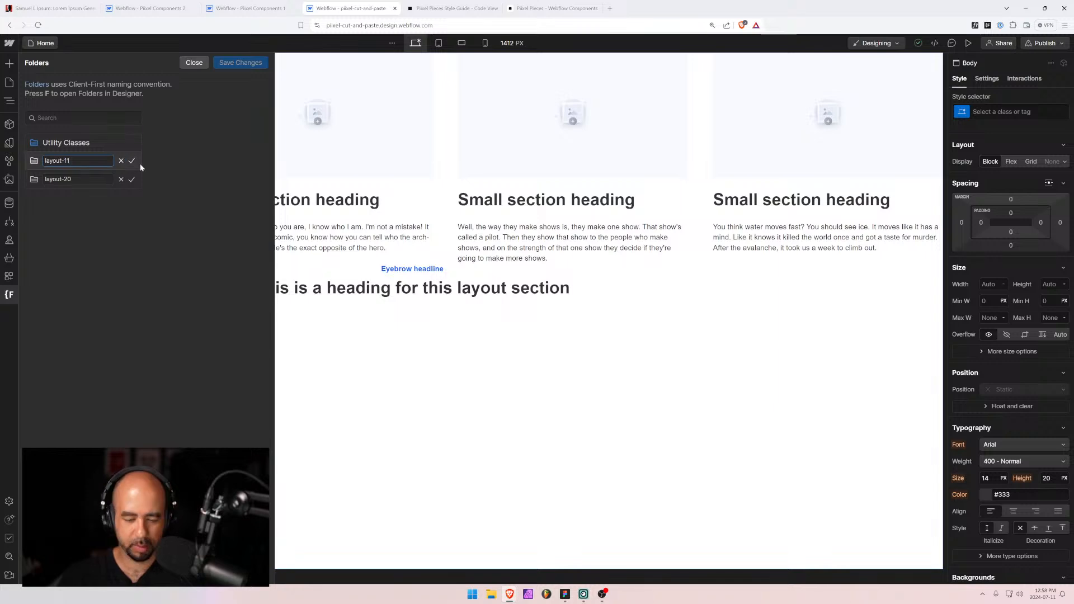
key("BackSpace")
key("BackSpace")
type("20")
key("Return")
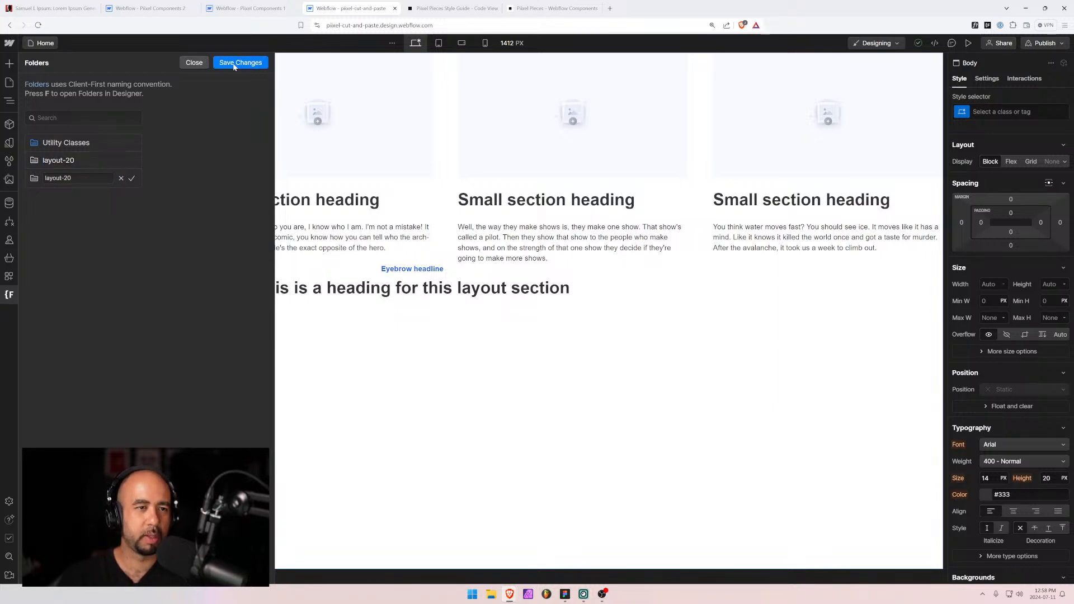
left_click(234, 62)
left_click(633, 343)
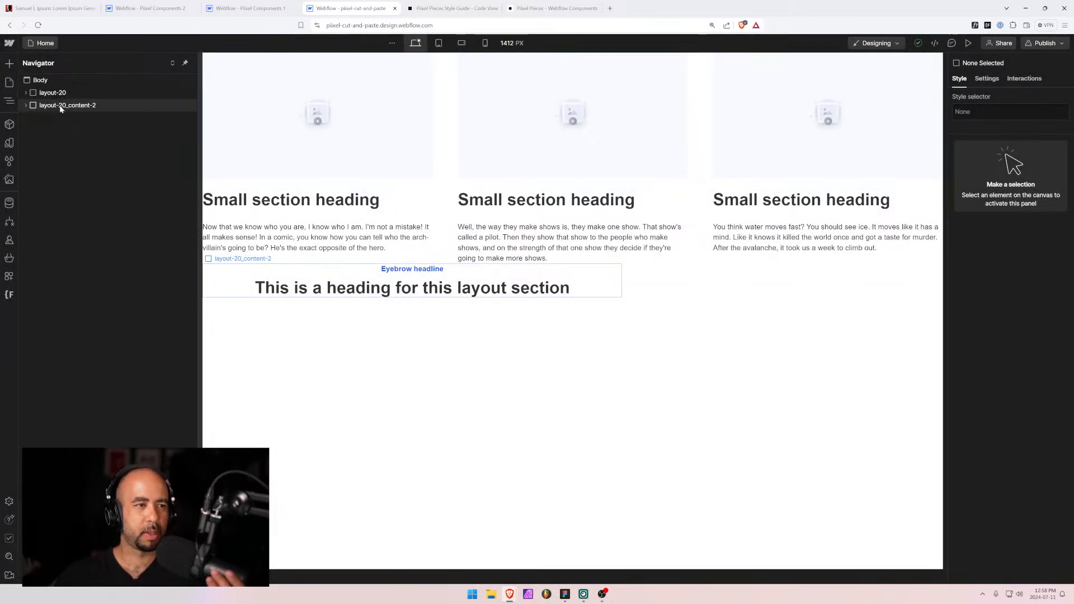
Replace the pasted block's layout-20_content-2 class with the existing layout-20_content class.
left_click(31, 108)
left_click(26, 105)
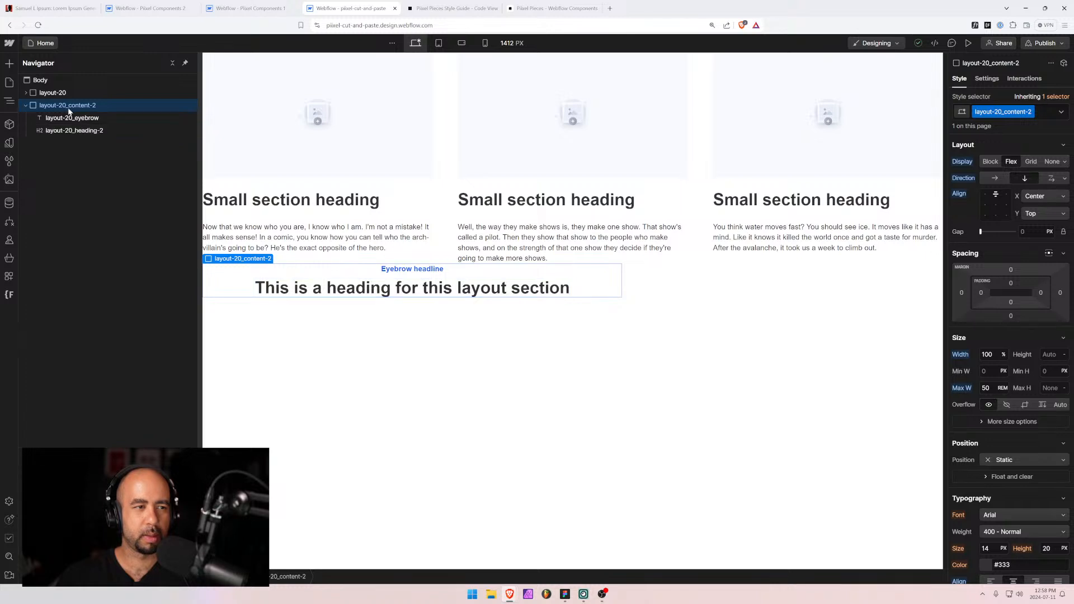
left_click(1045, 114)
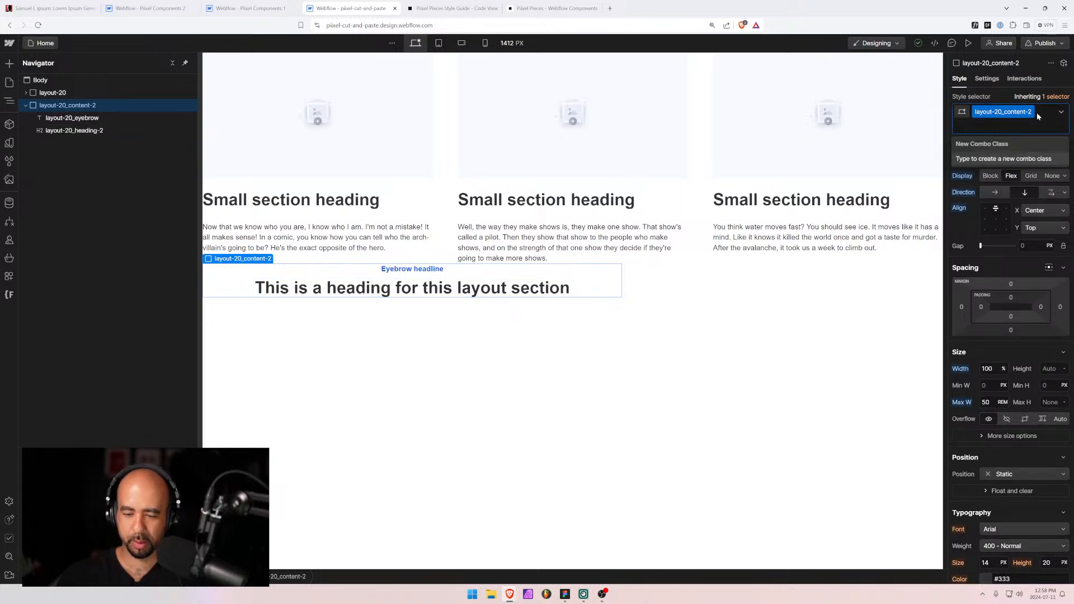
key("BackSpace")
type("layout")
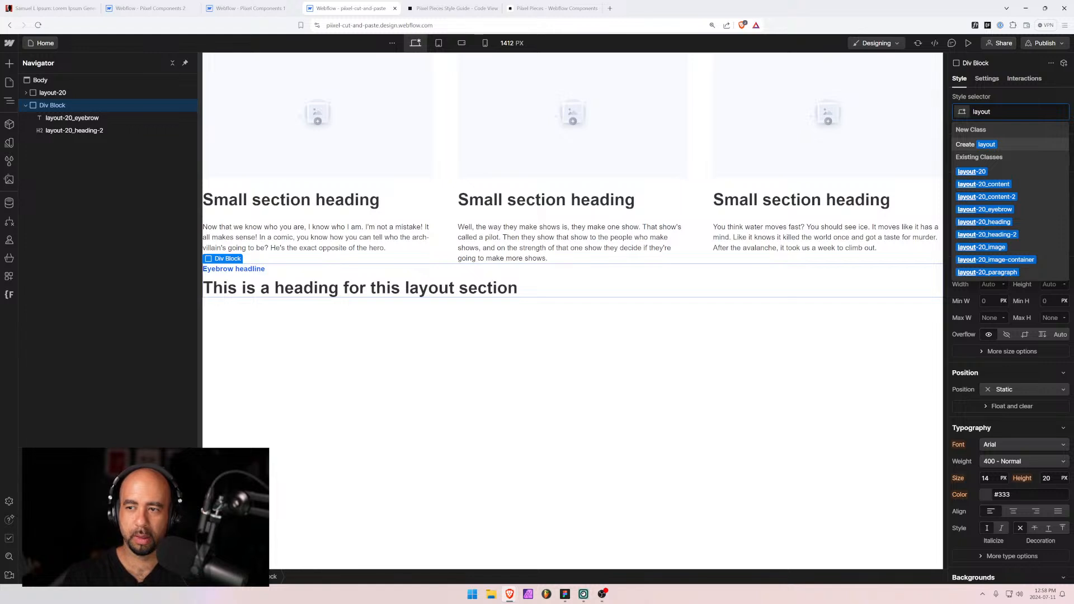
key("Down")
key("Down")
key("Return")
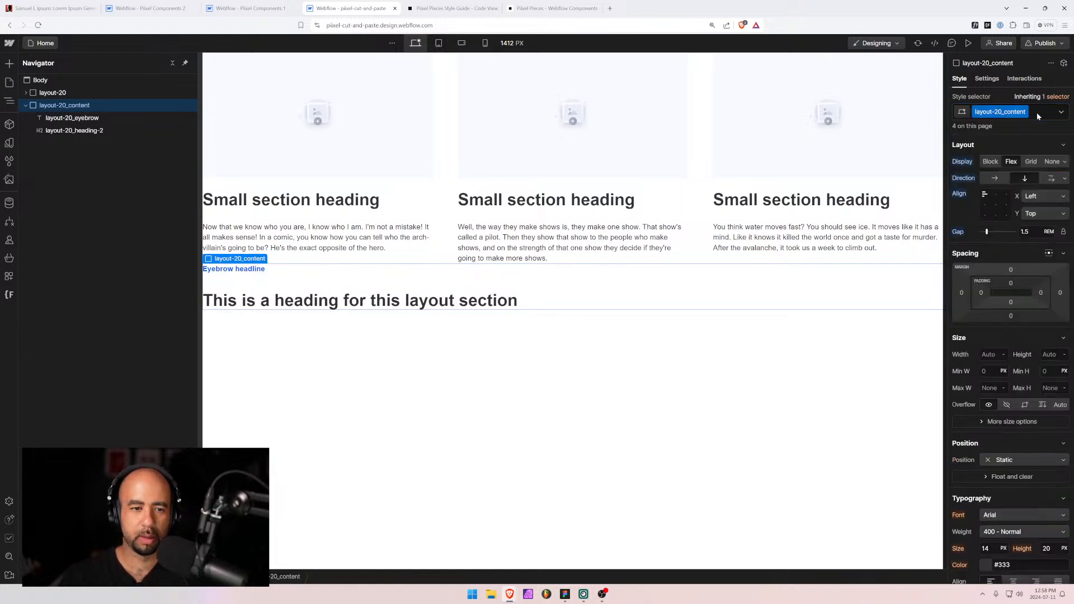
Replace the pasted heading's layout-20_heading-2 class with the existing layout-20_heading class.
left_click(75, 130)
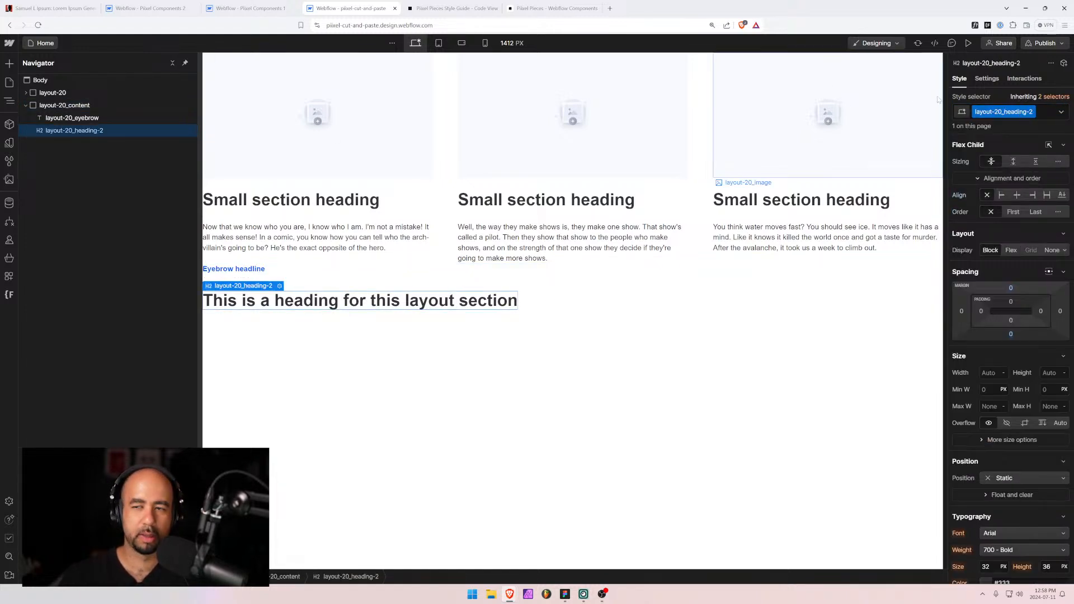
left_click(1043, 114)
key("BackSpace")
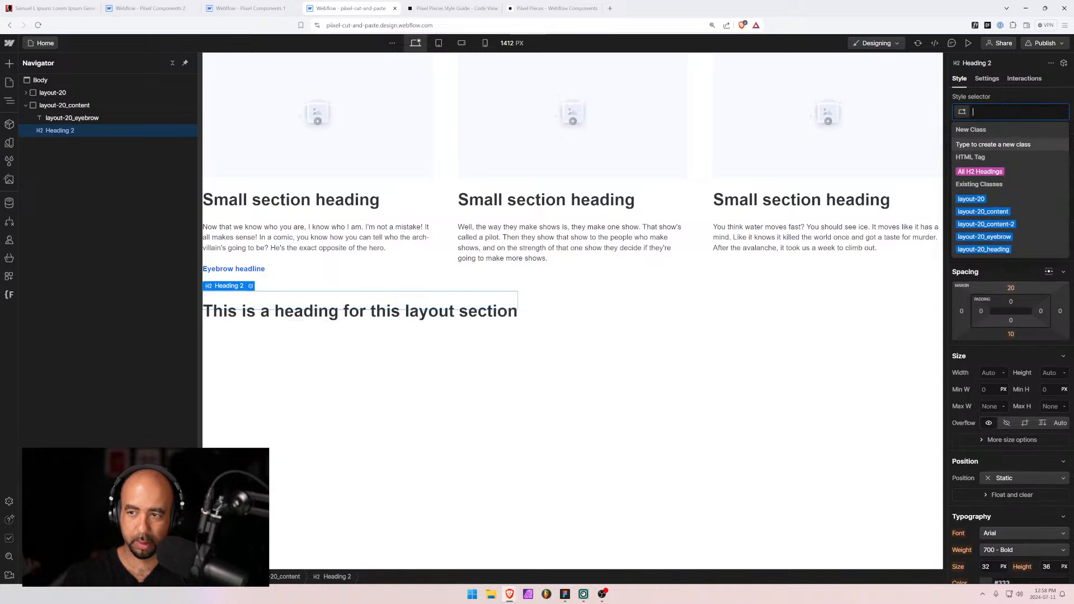
type("layout0")
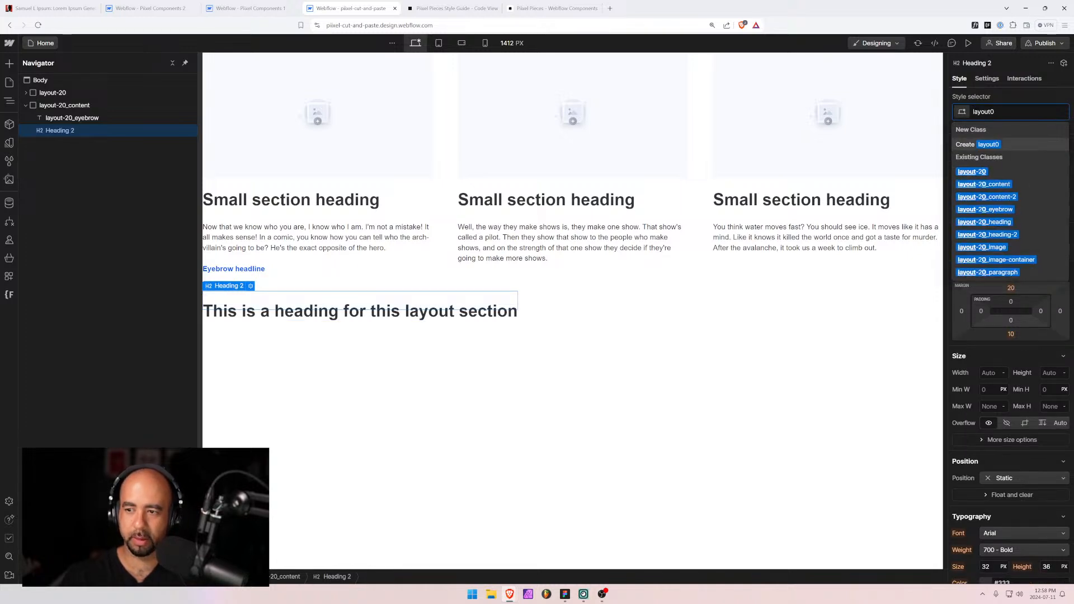
left_click(985, 221)
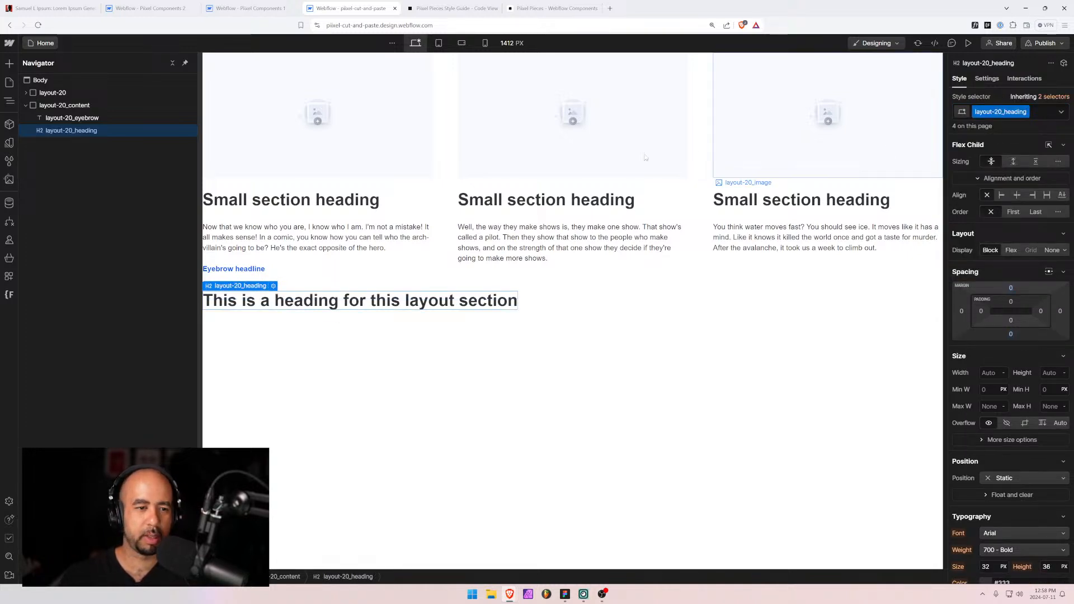
Copy the eyebrow-and-heading layout-20_content block and paste it into the first card in the Pixel Components 2 project.
left_click(45, 106)
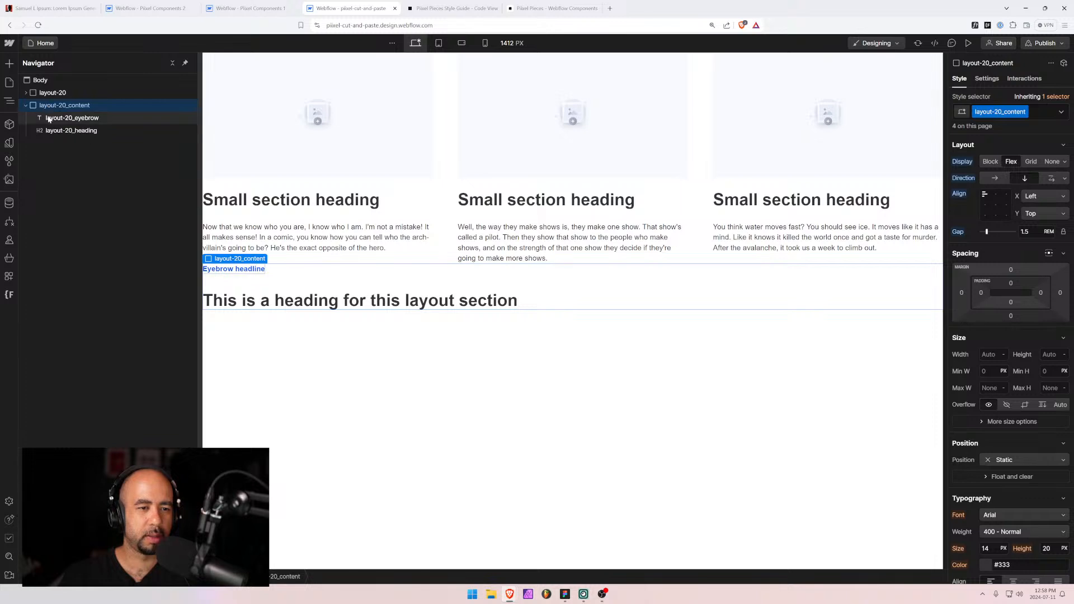
left_click(49, 118)
left_click(50, 106)
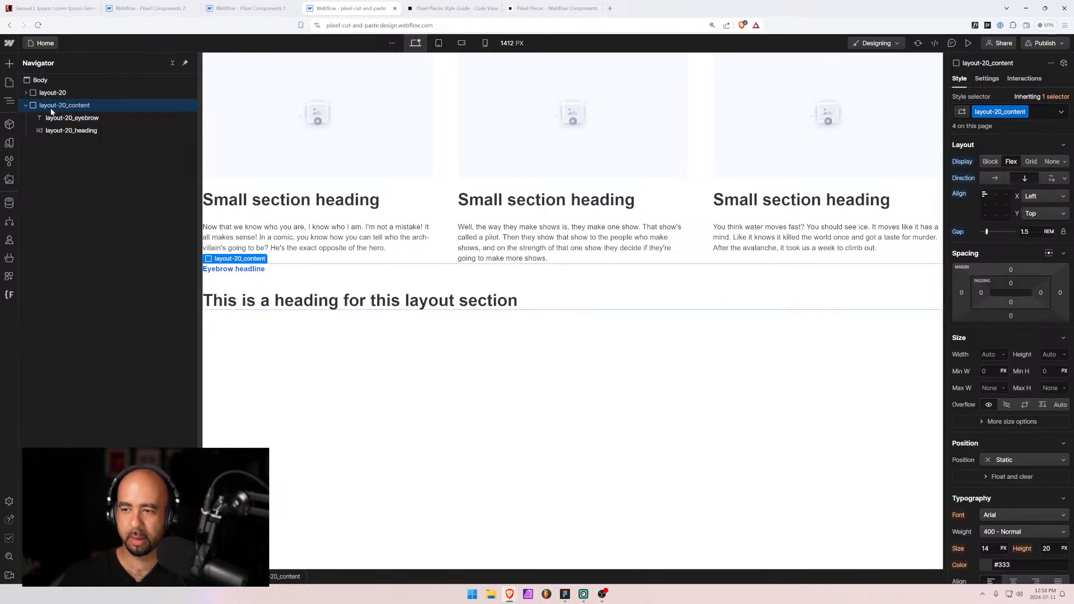
left_click(25, 105)
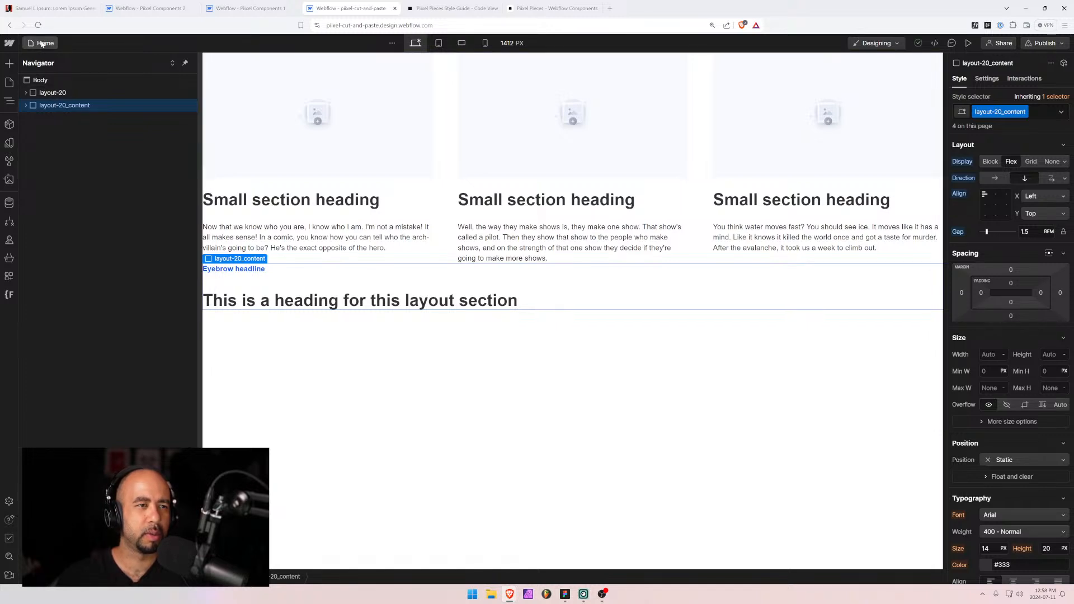
left_click(163, 8)
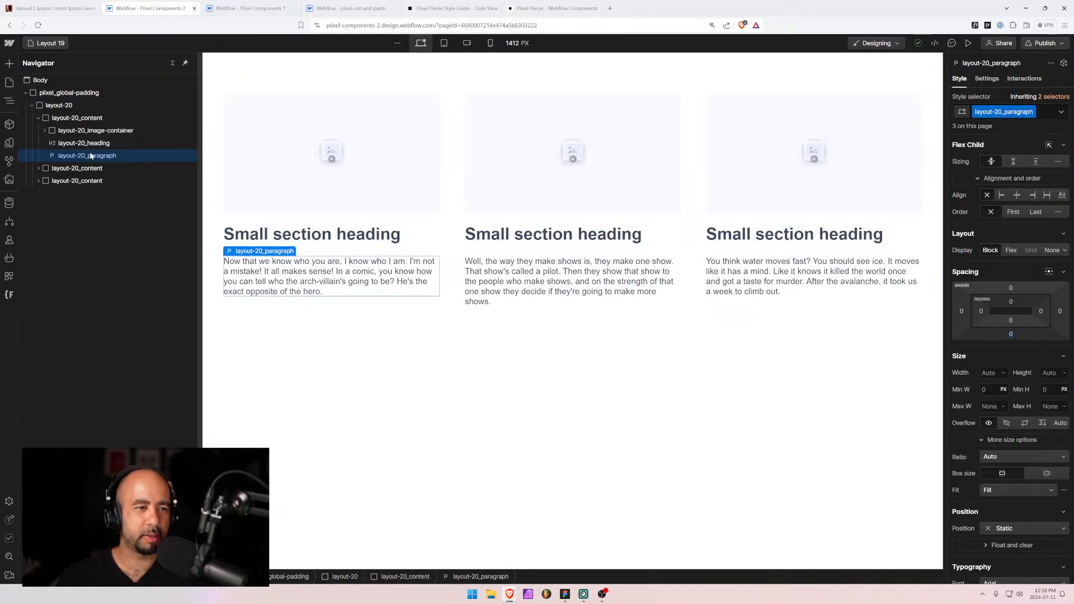
left_click(70, 121)
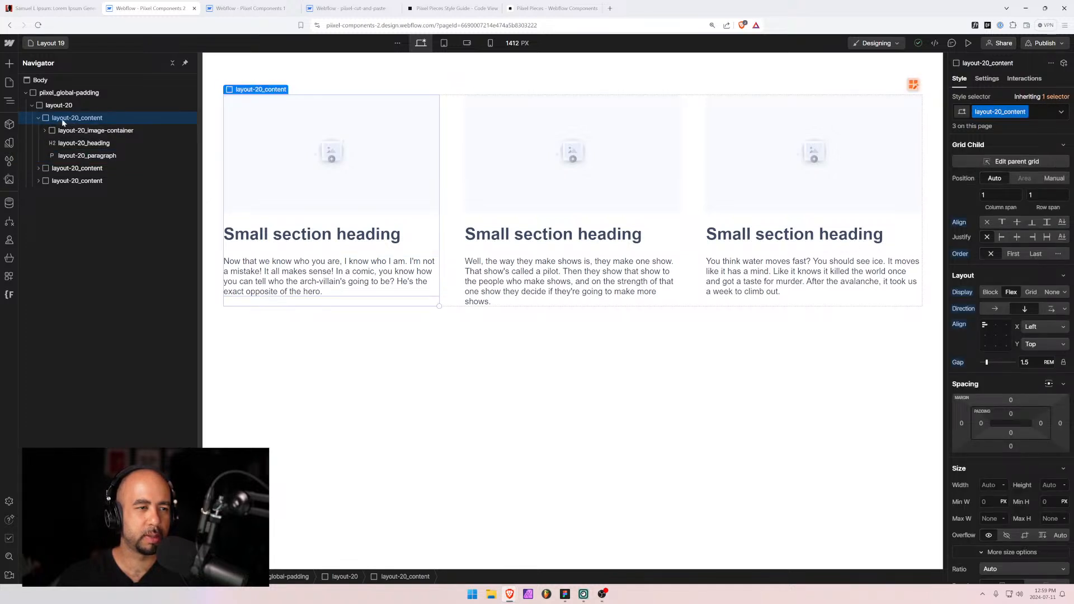
key("ctrl+v")
Move the pasted layout-20_content block above the image container in the first card.
left_click(69, 185)
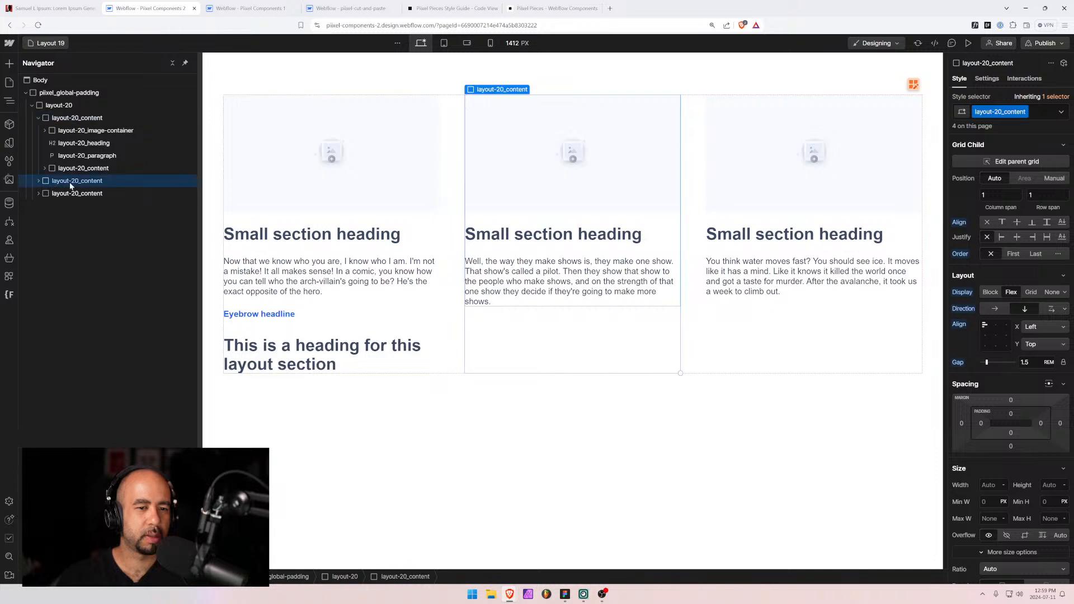
left_click(63, 193)
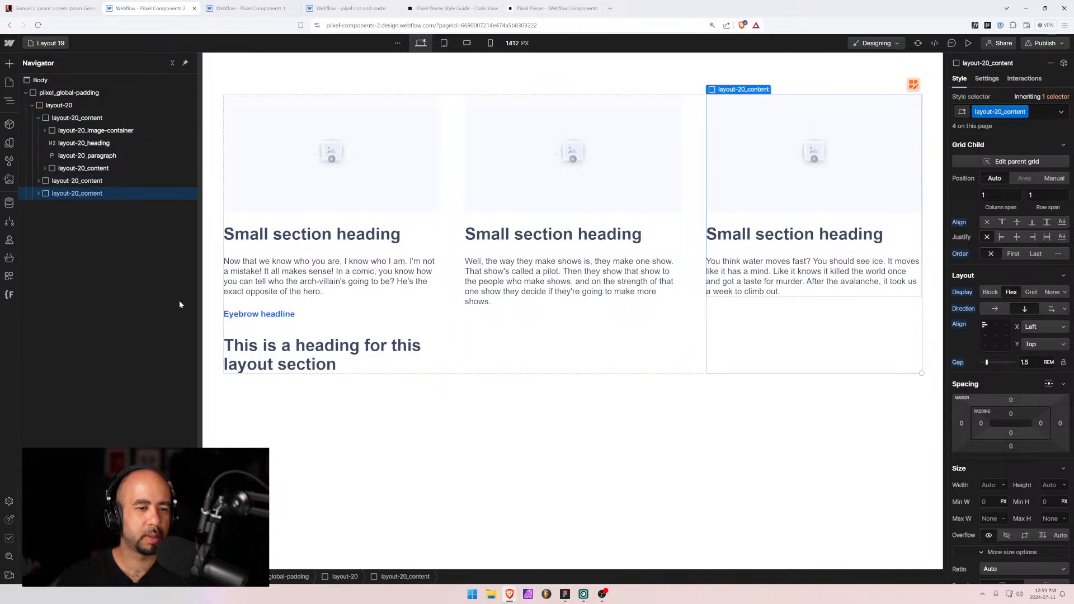
left_click(68, 169)
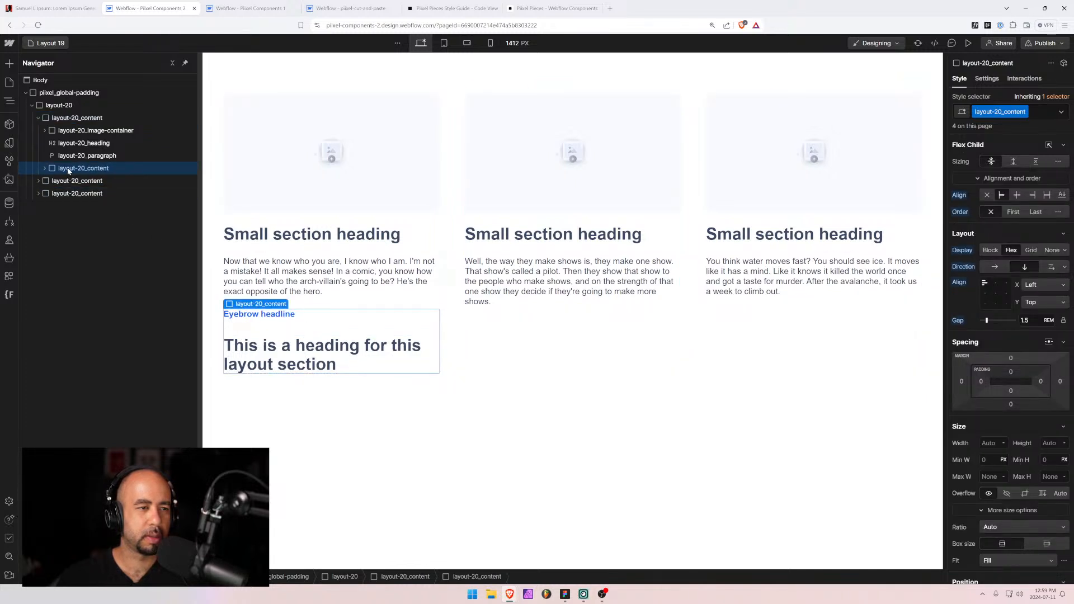
left_click_drag(70, 147, 62, 132)
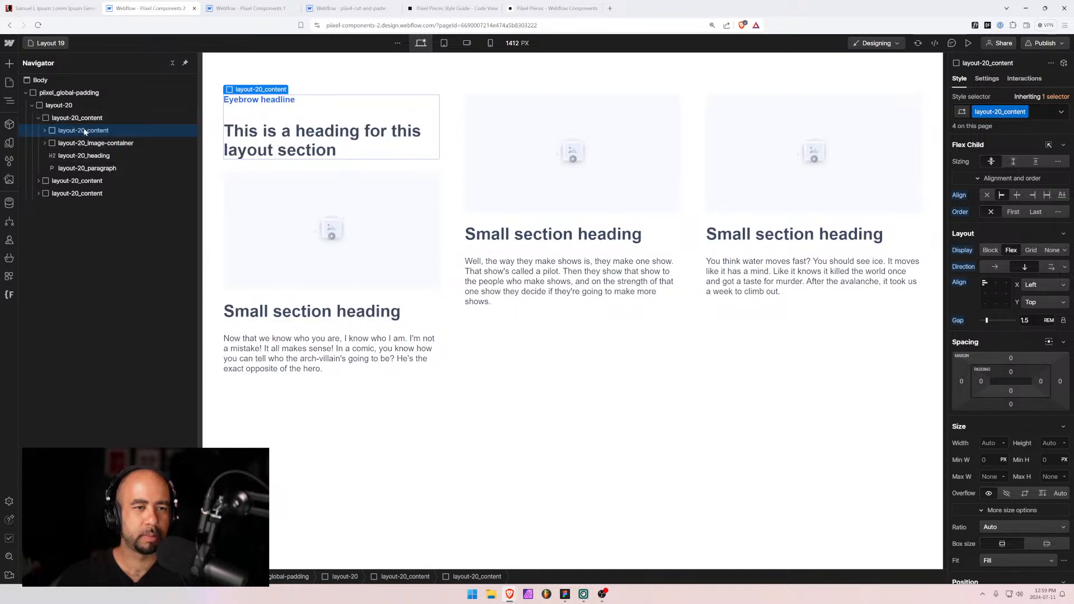
Replace the nested layout-20_content class on the first card's eyebrow-and-heading block with a new layout-20_header class.
left_click(1042, 111)
key("BackSpace")
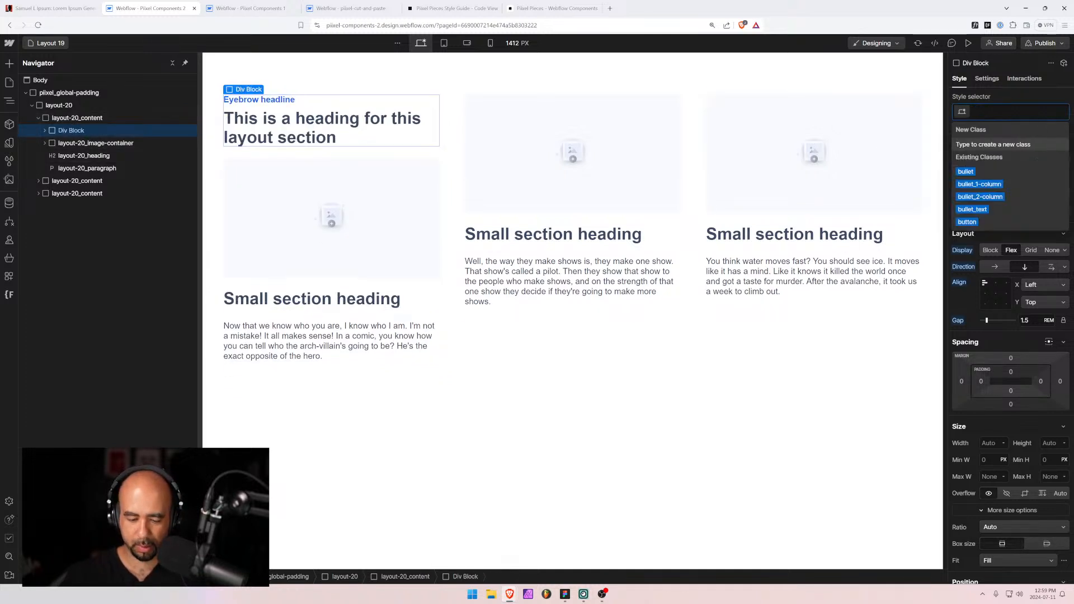
type("layout-20")
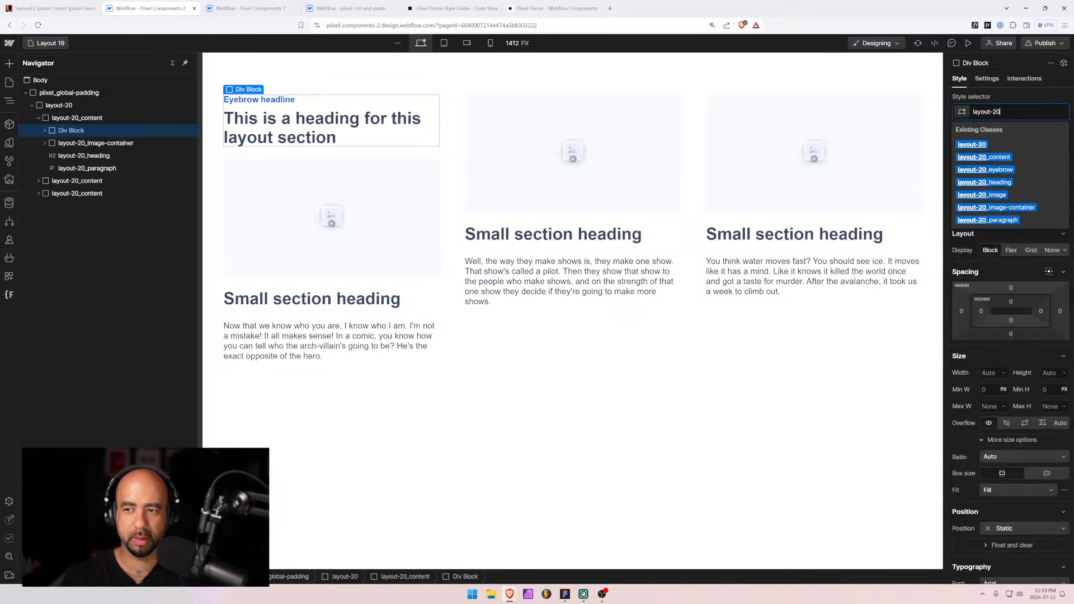
type("_hea")
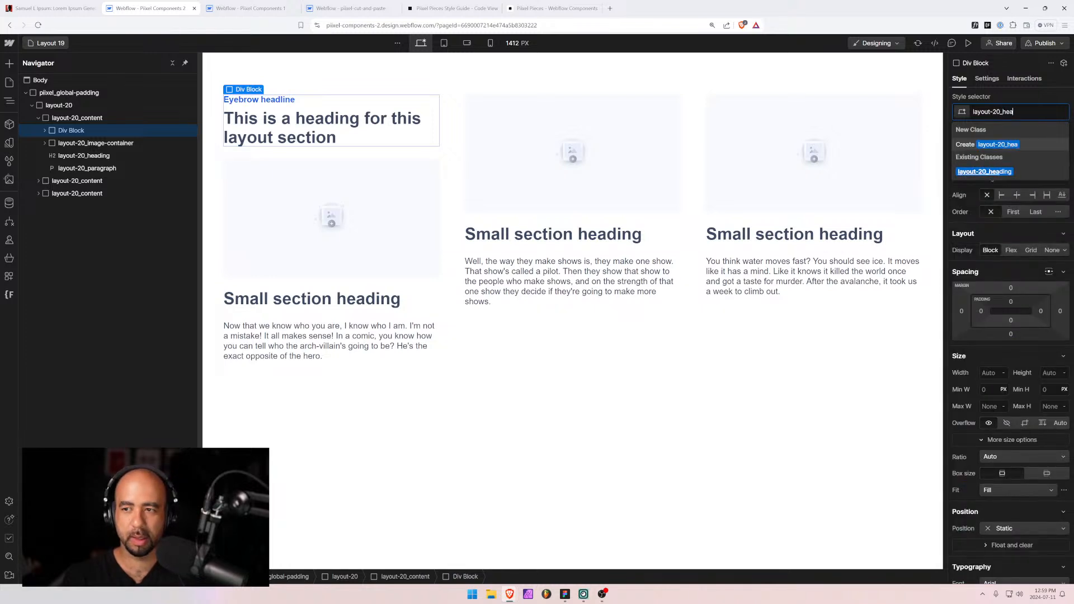
type("der")
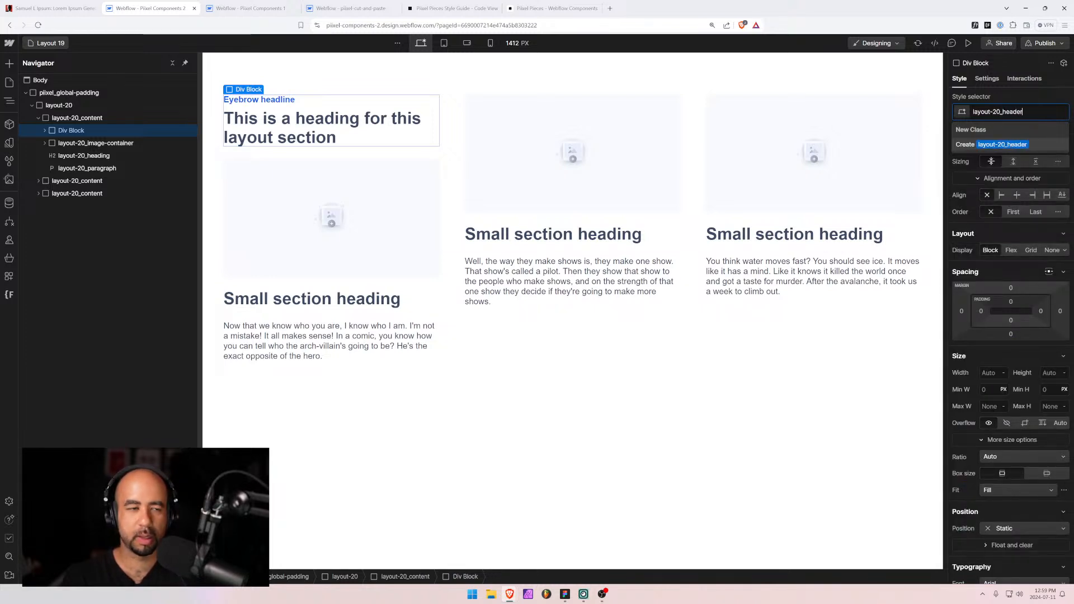
key("Return")
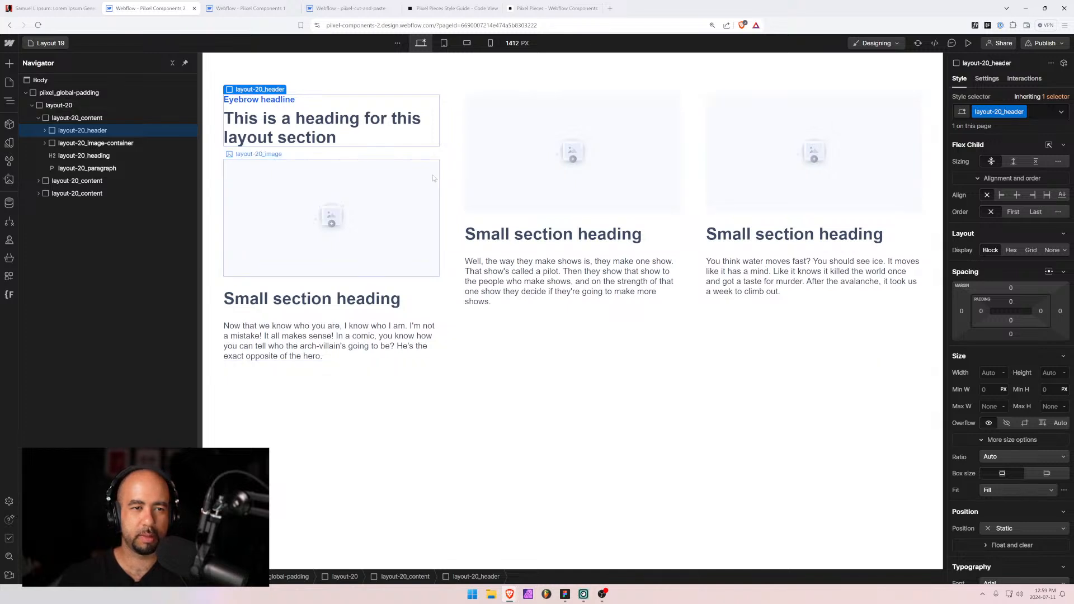
Copy the first card's "Small section heading" text and paste it over the heading text inside layout-20_header.
left_click(65, 153)
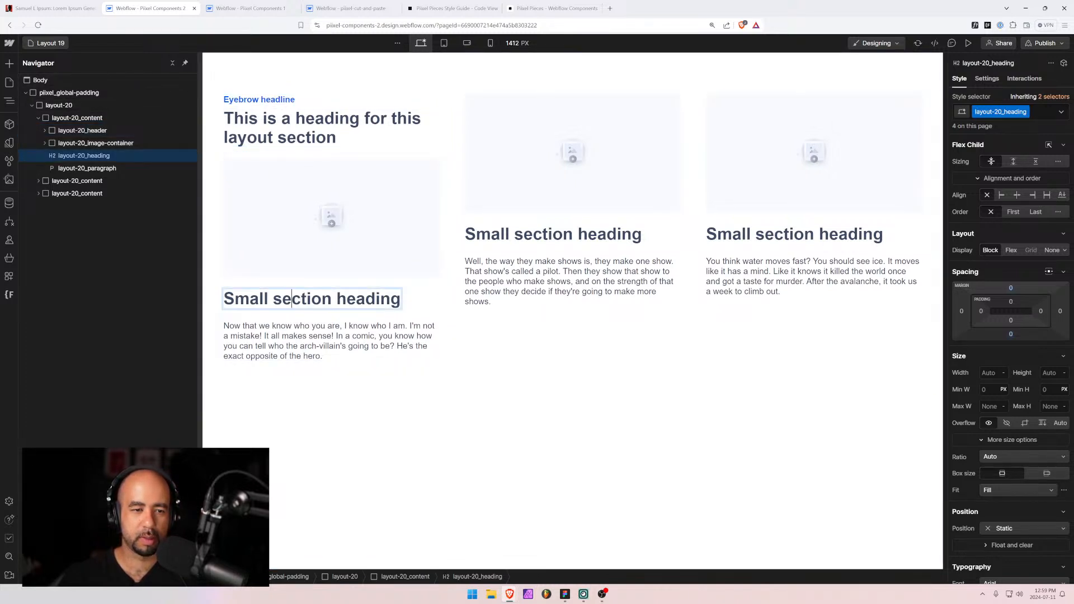
key("ctrl+a")
key("ctrl+c")
double_click(302, 134)
key("ctrl+a")
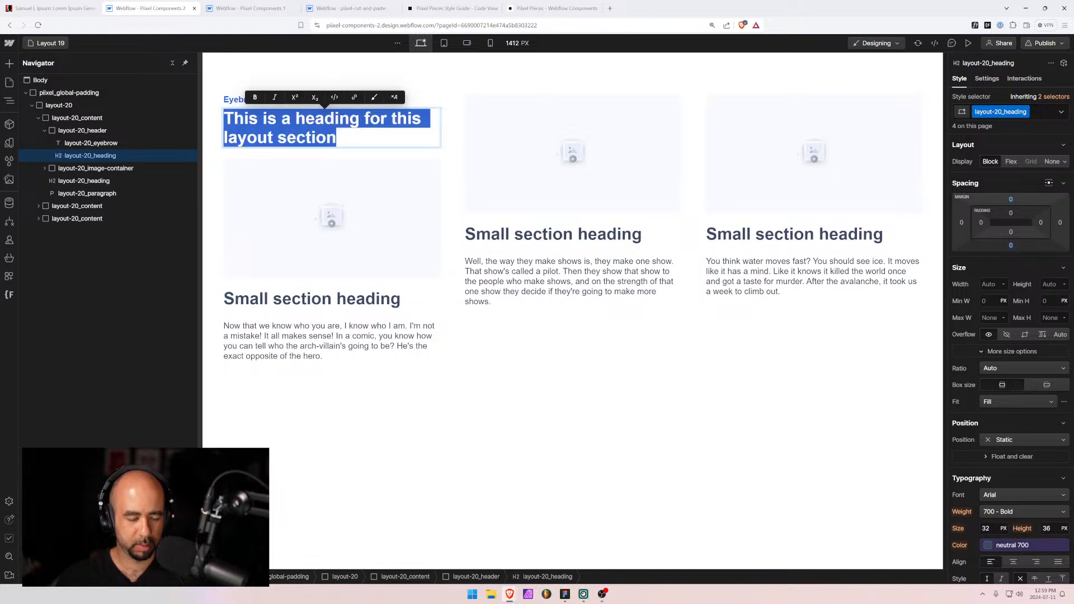
key("ctrl+v")
key("Escape")
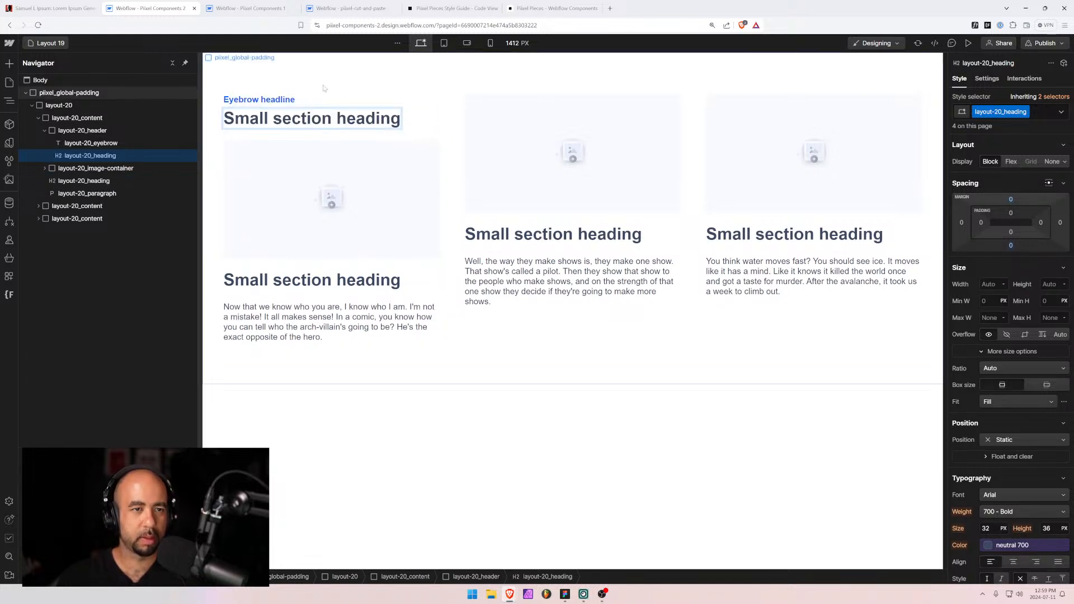
Reset the bottom margin of the layout-20_eyebrow class.
left_click(87, 131)
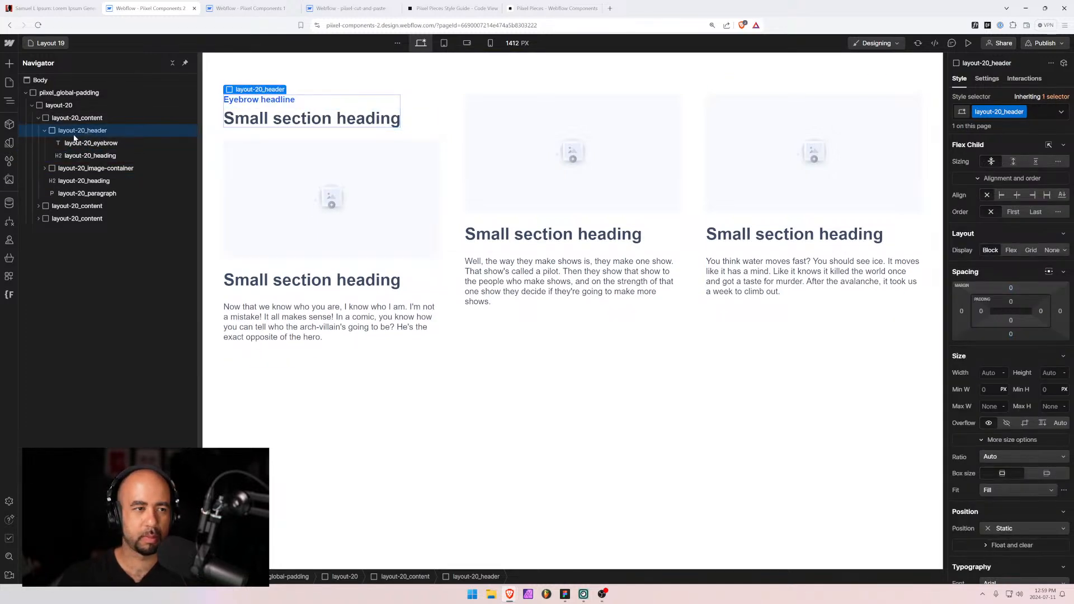
left_click(73, 145)
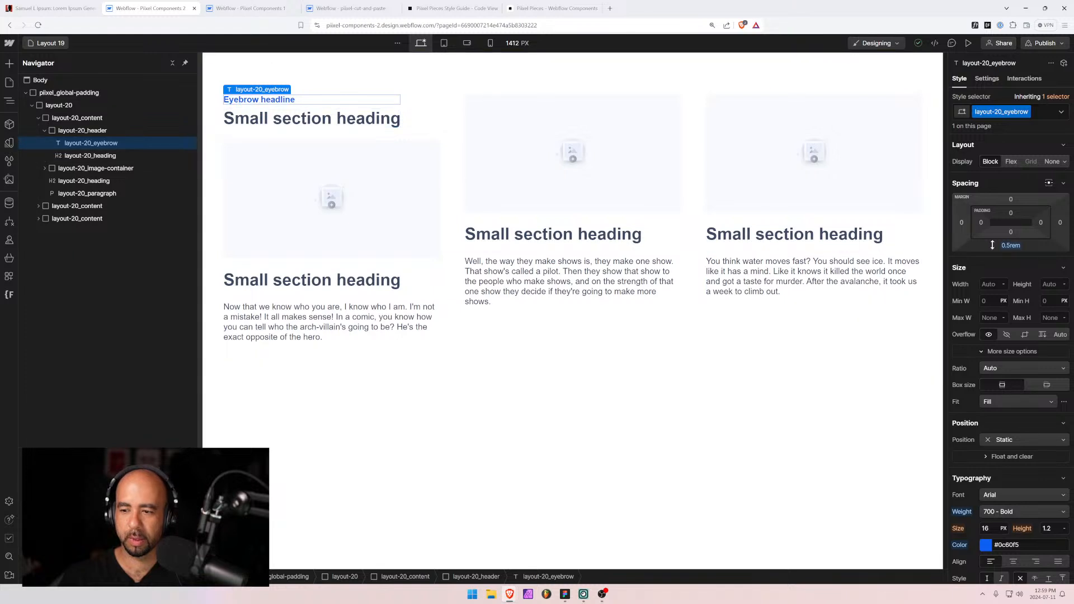
left_click(1012, 247, "alt")
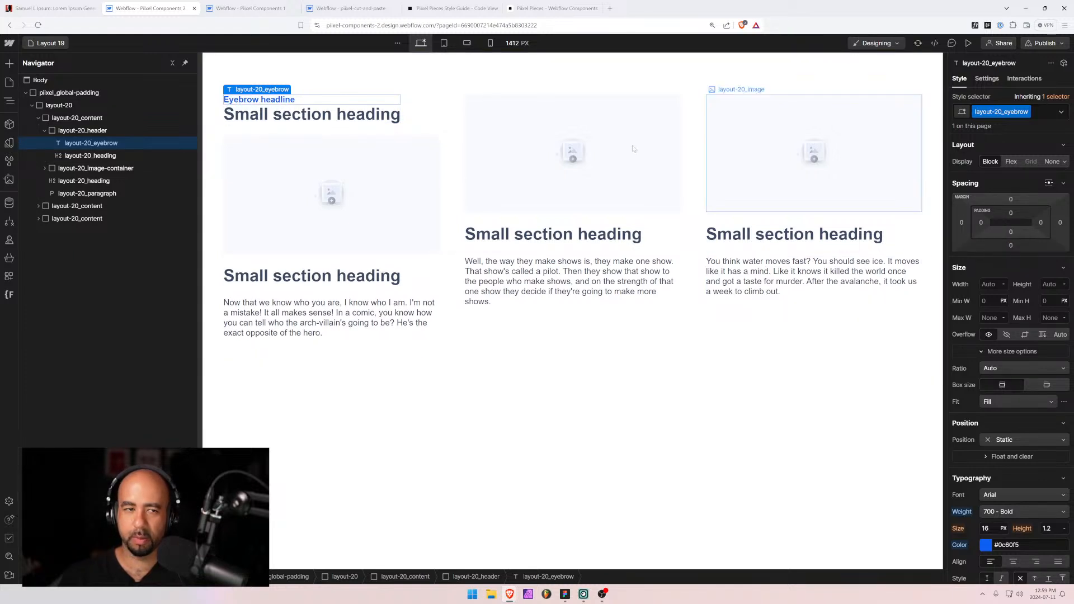
Link the layout-20_eyebrow text color to the primary 700 variable.
left_click(980, 544)
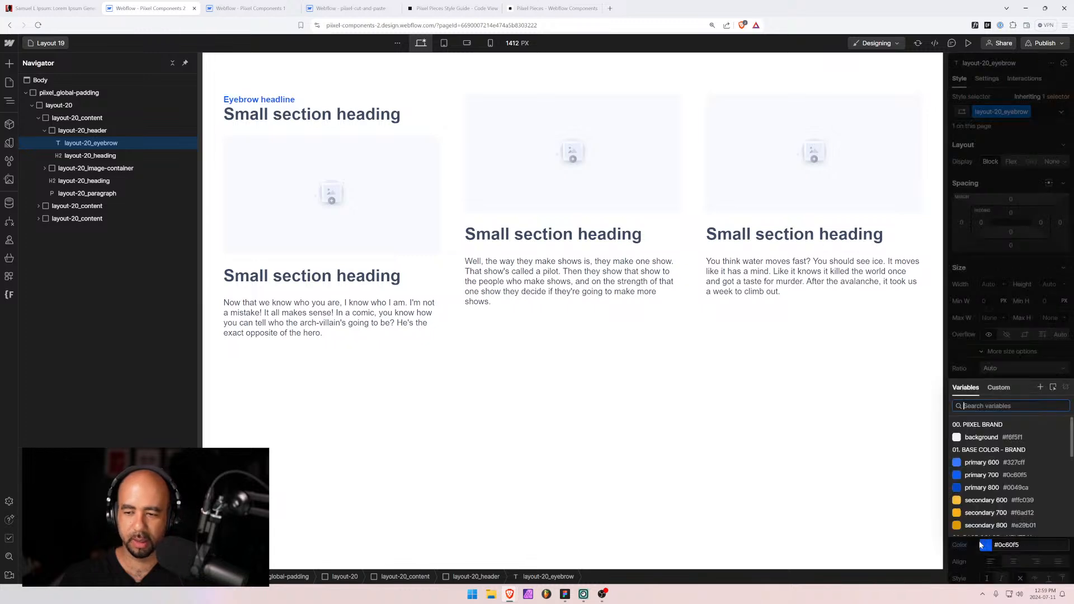
left_click(984, 488)
scroll(1019, 522, "down", 3)
scroll(1019, 521, "down", 3)
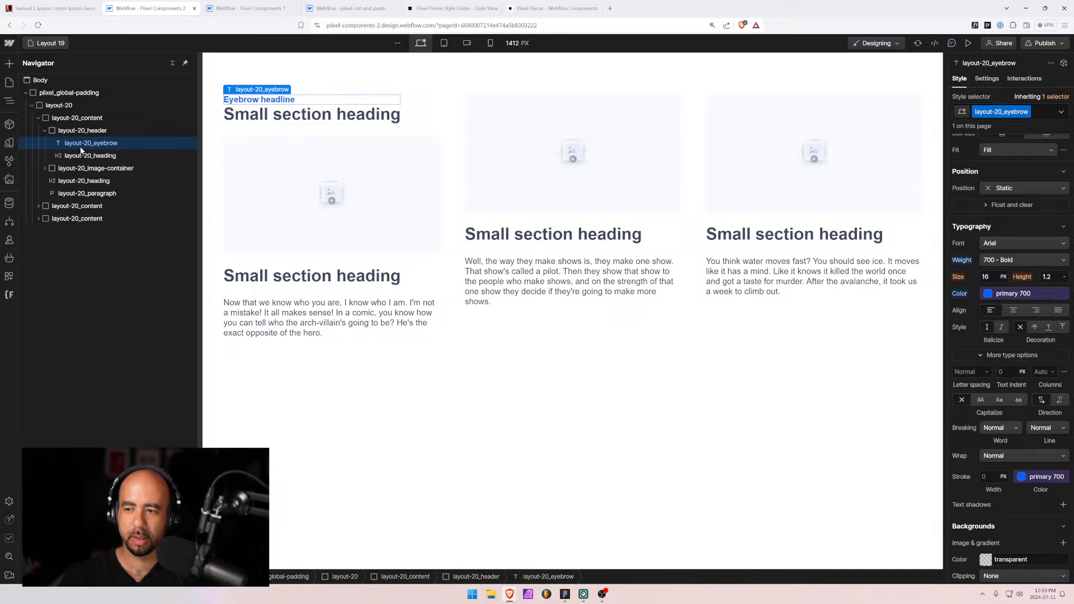
scroll(1007, 335, "up", 5)
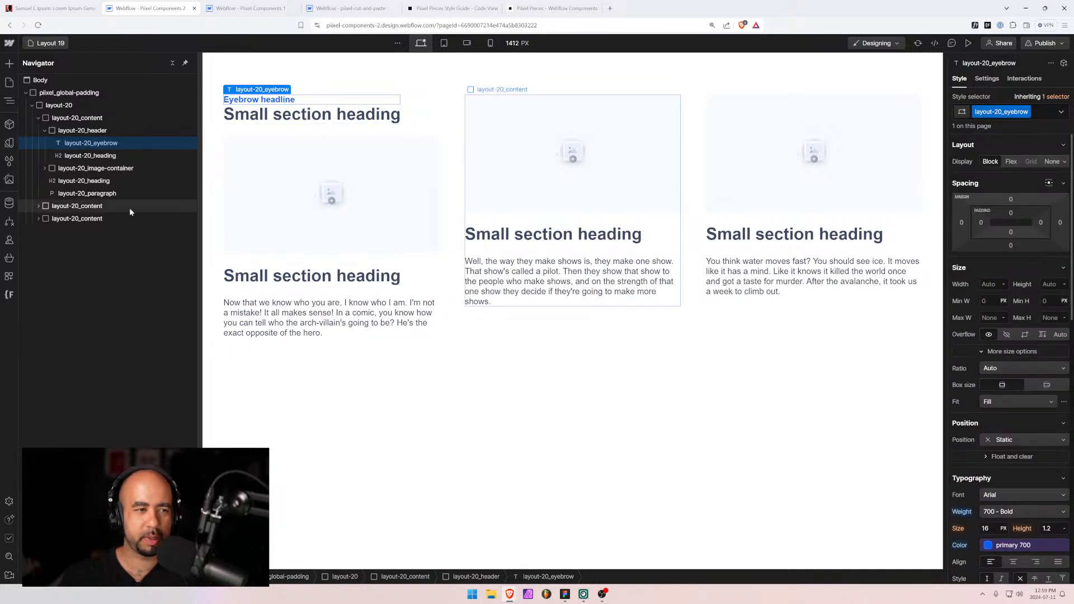
Make layout-20_header a vertical flex container aligned left and top with a 0.5 rem gap.
left_click(92, 156)
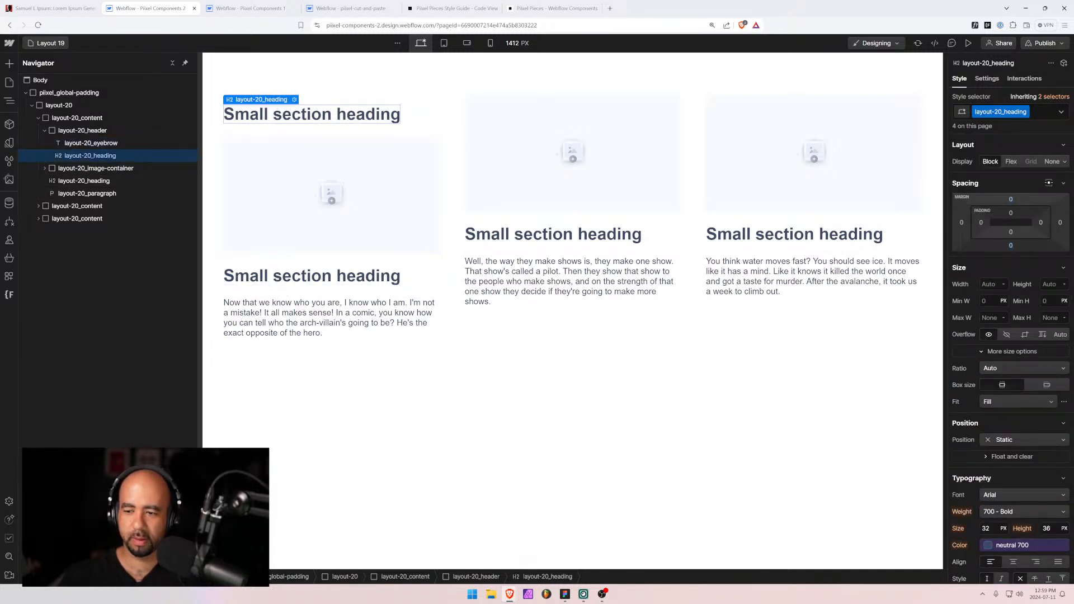
left_click(83, 130)
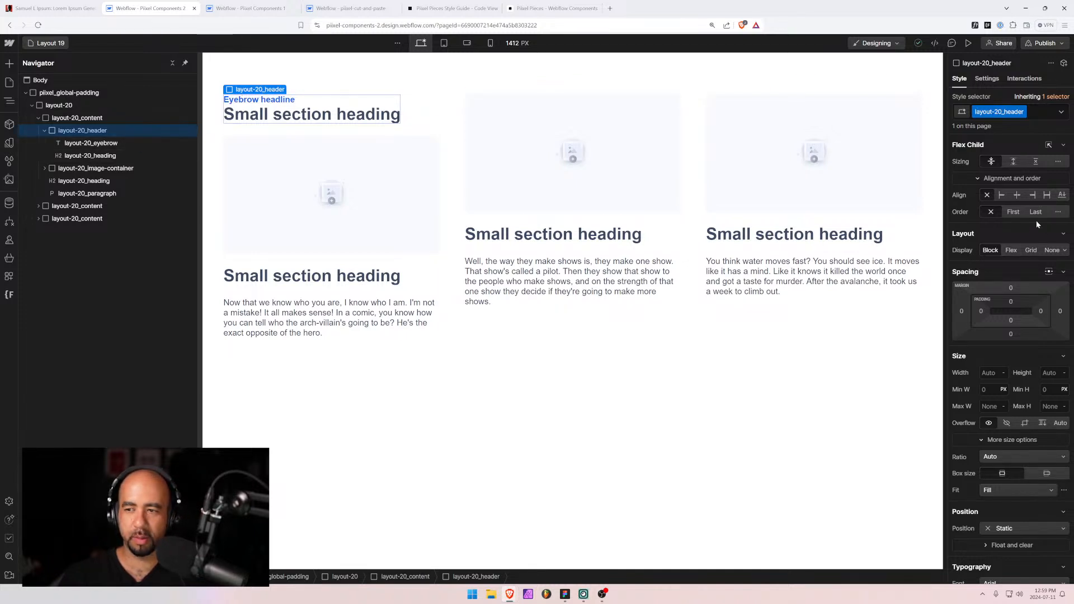
left_click(1011, 250)
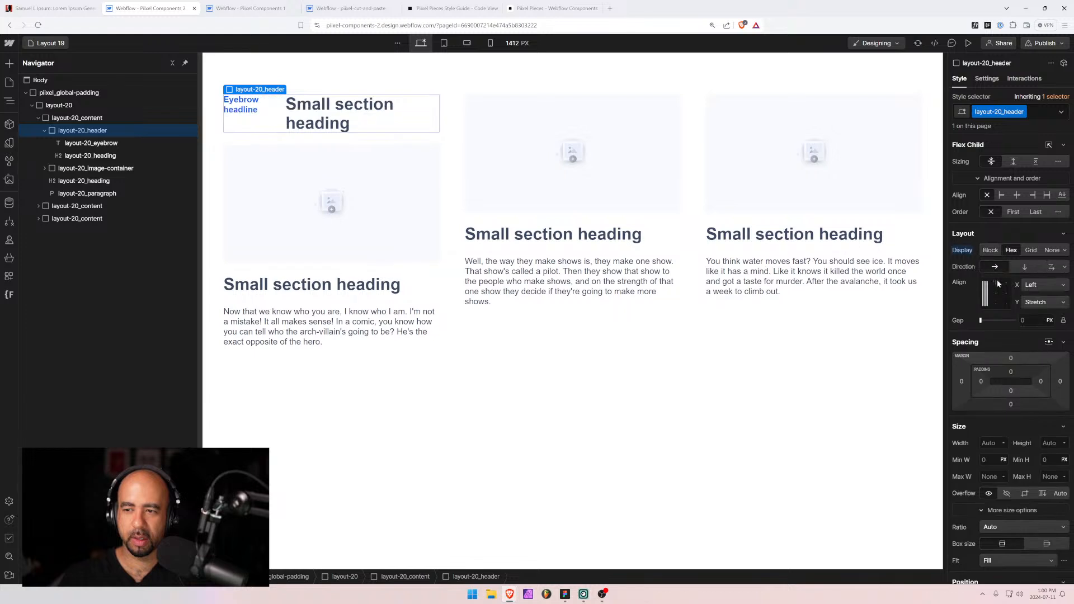
left_click(1024, 267)
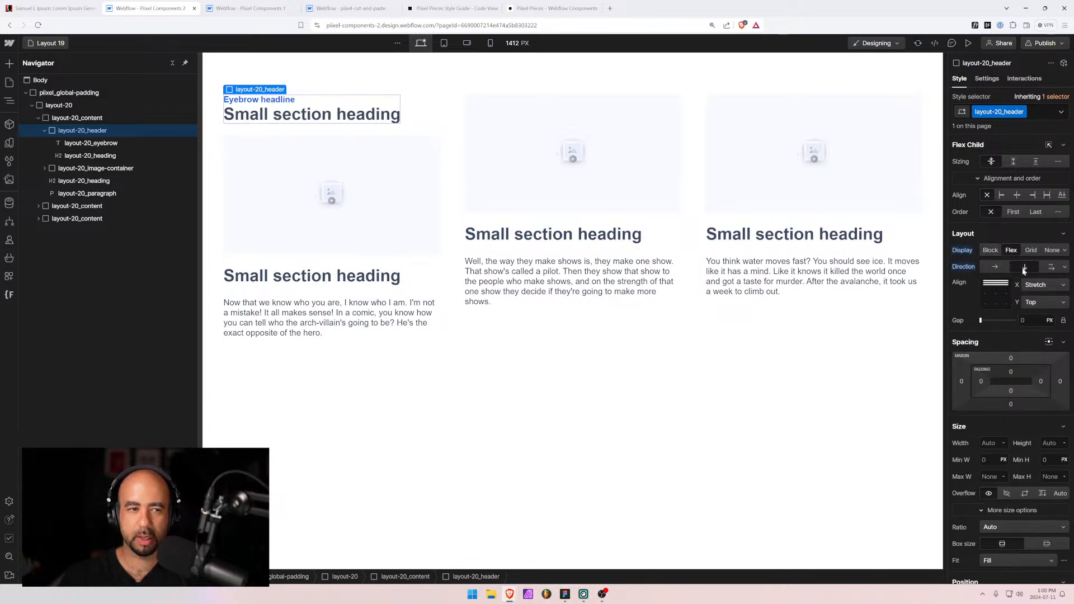
left_click(986, 284)
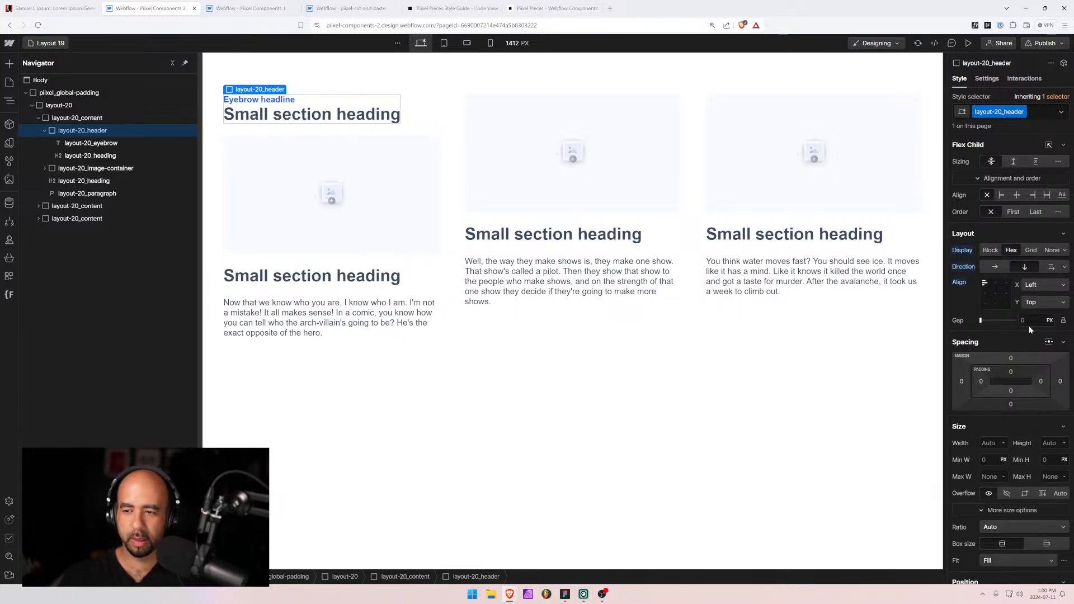
type("0.5")
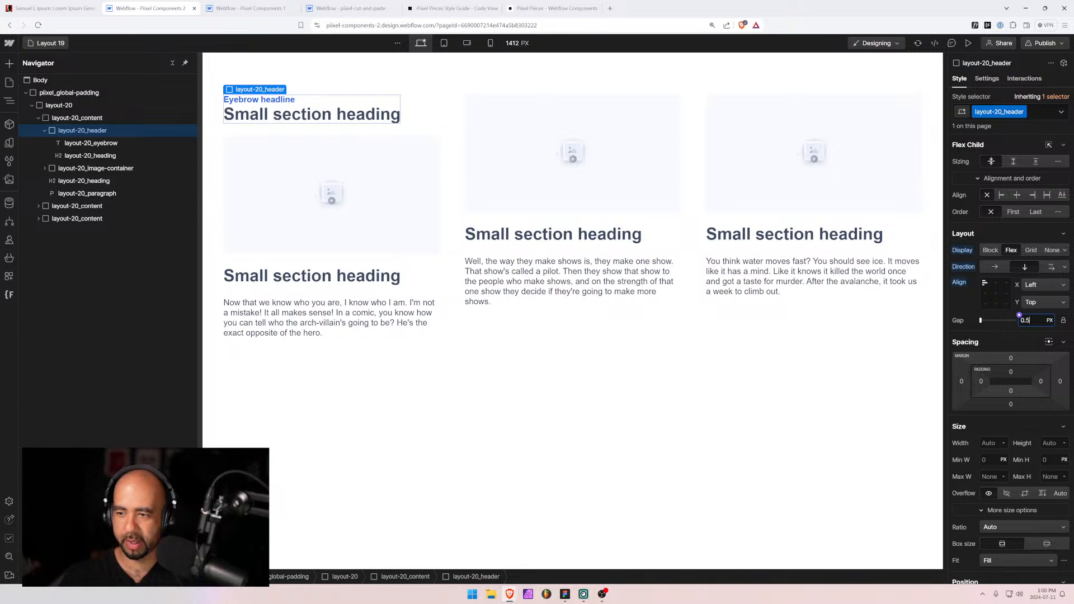
type("rem")
key("Return")
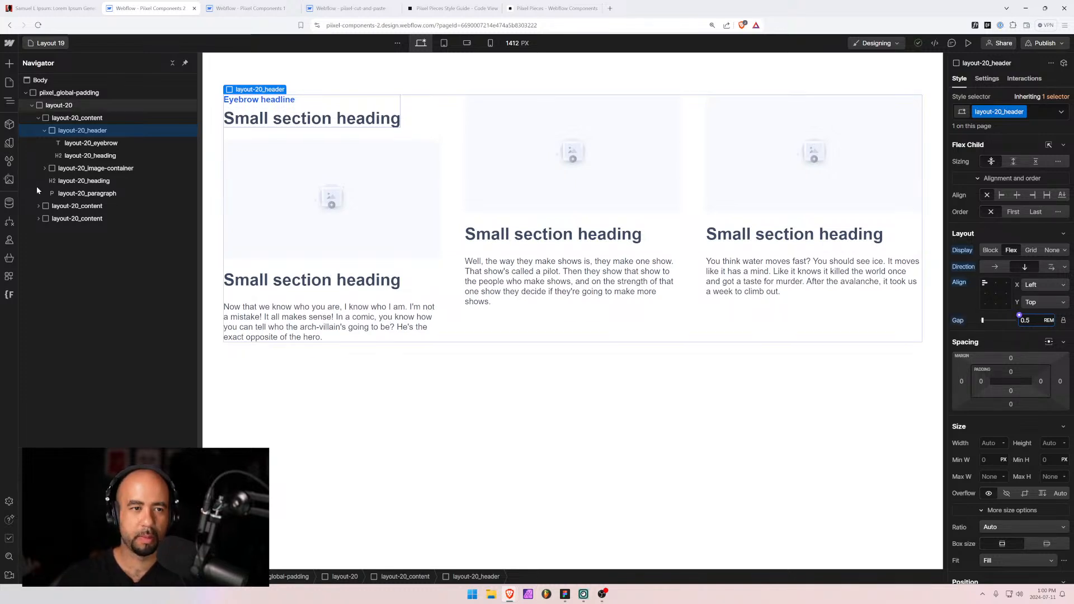
Delete the redundant small section heading below the image in the first card.
left_click(45, 131)
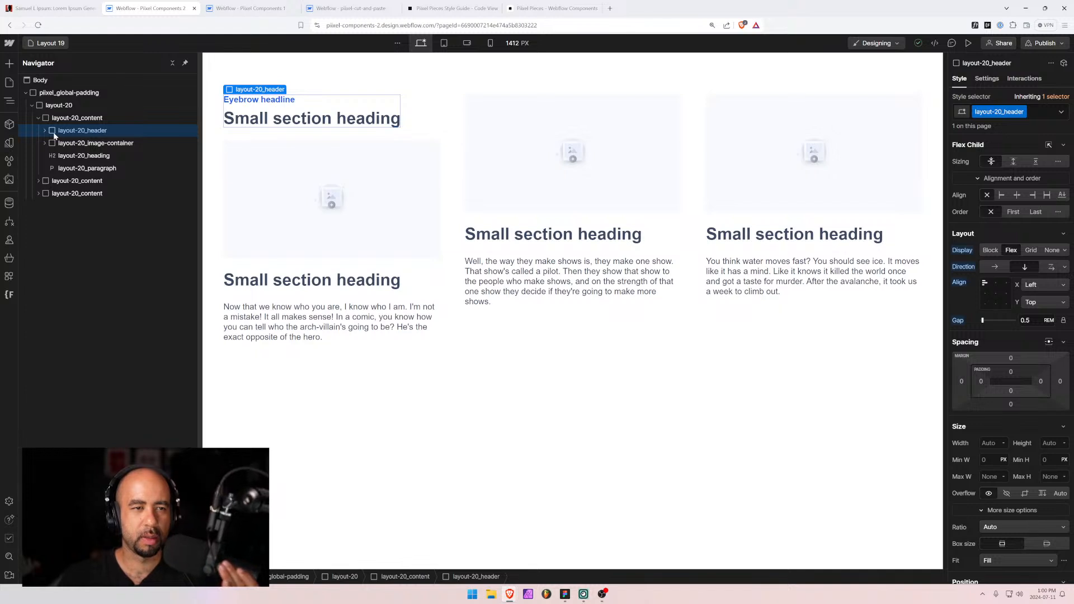
left_click(260, 280)
key("Delete")
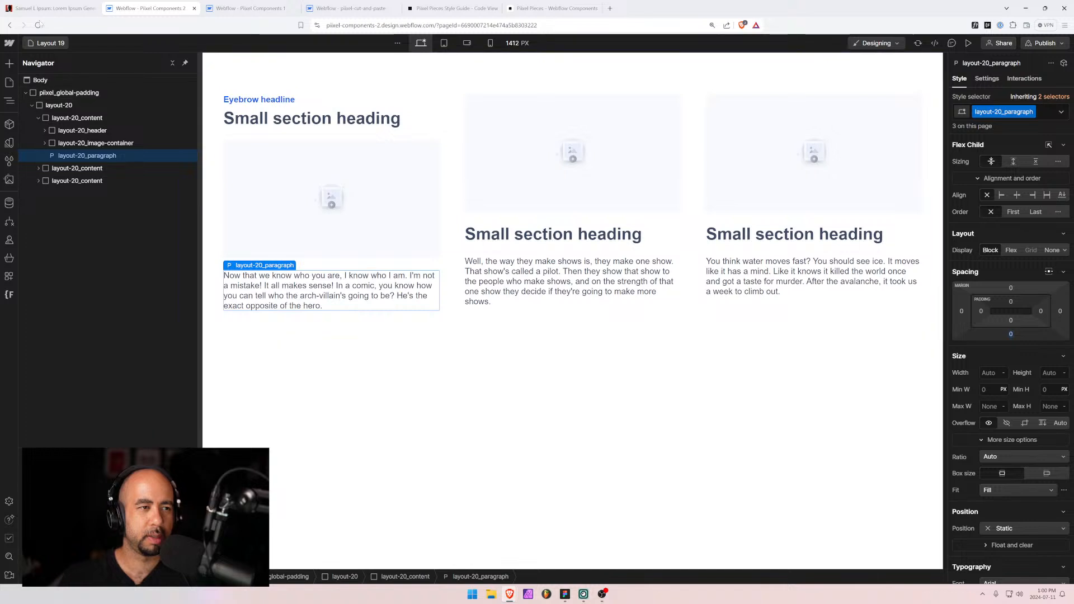
Select the first card's button-group on the Layout 12 page, then return to Layout 19 and expand its layout-20 structure.
left_click(47, 43)
left_click(64, 284)
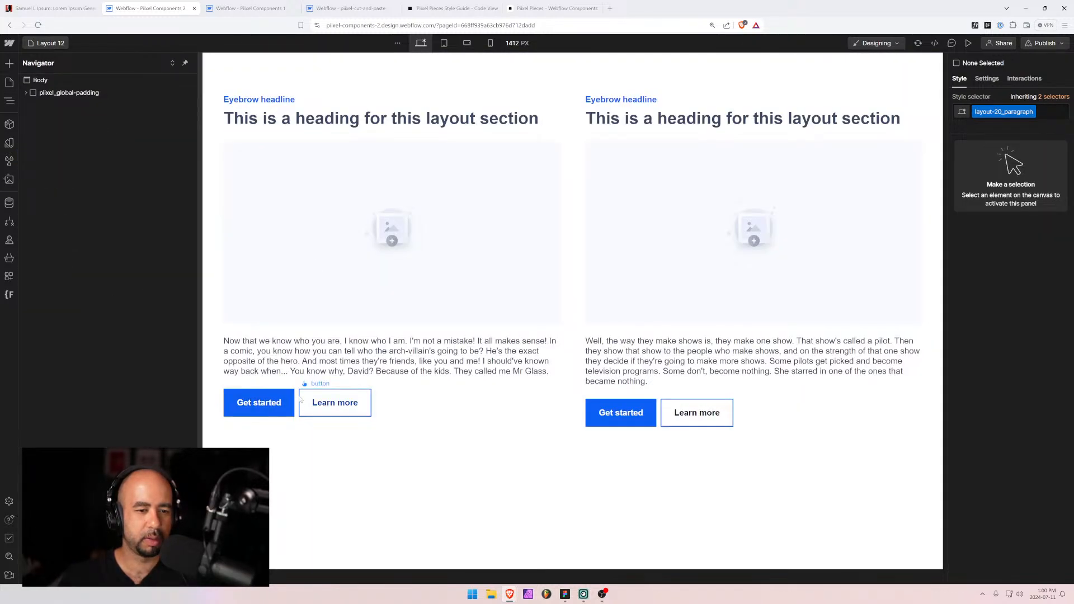
left_click(300, 398)
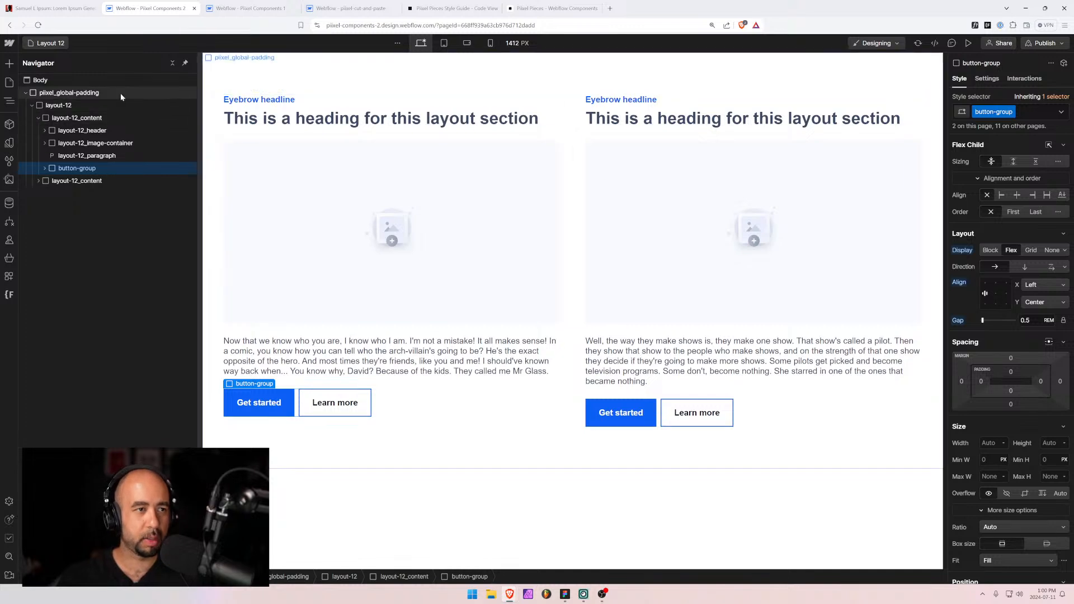
left_click(49, 43)
left_click(50, 371)
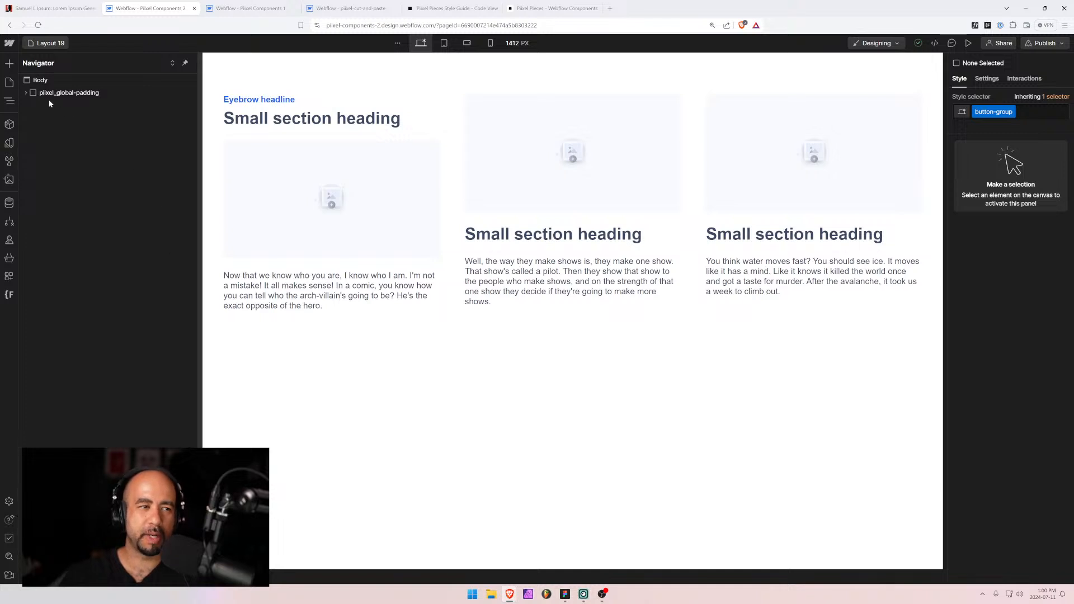
left_click(26, 92)
left_click(33, 104)
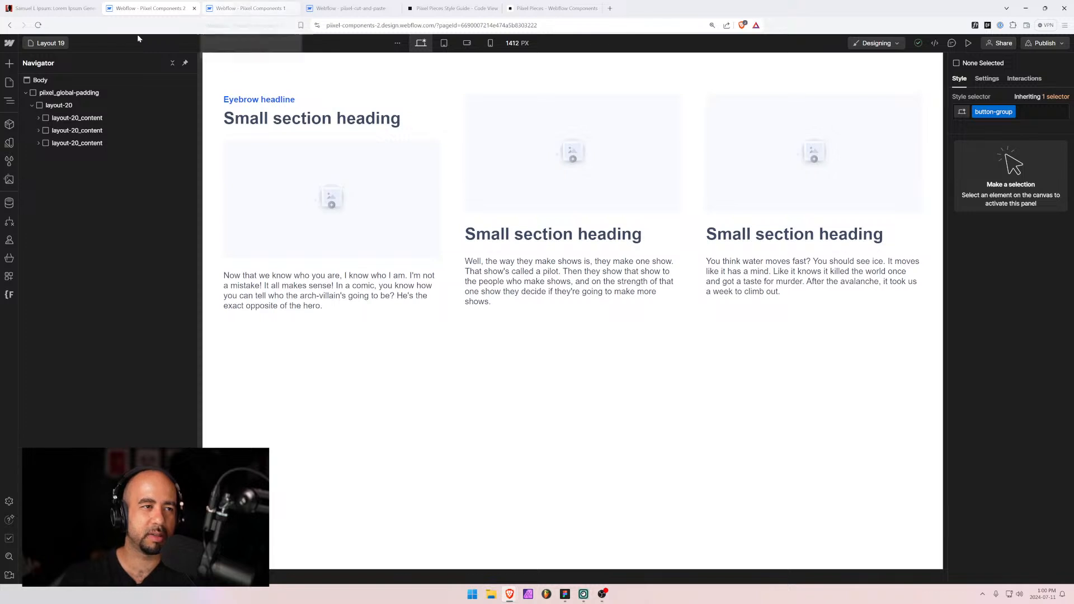
Review the designs on the Layout 18 and Layout 17 pages and return to the Layout 19 page.
left_click(50, 45)
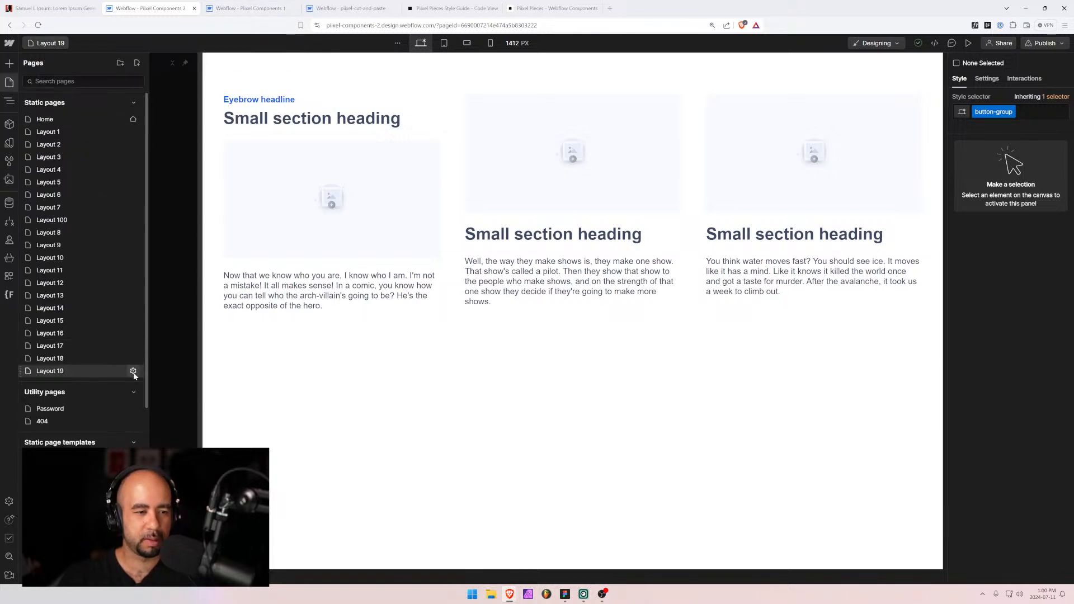
scroll(106, 297, "down", 5)
scroll(105, 299, "up", 4)
scroll(105, 299, "up", 2)
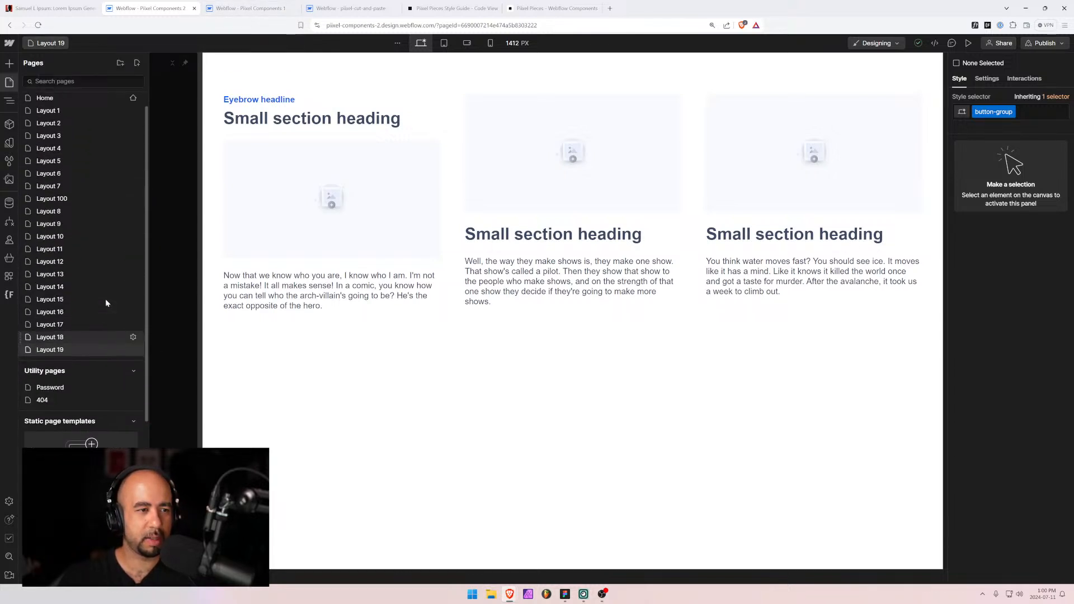
left_click(109, 343)
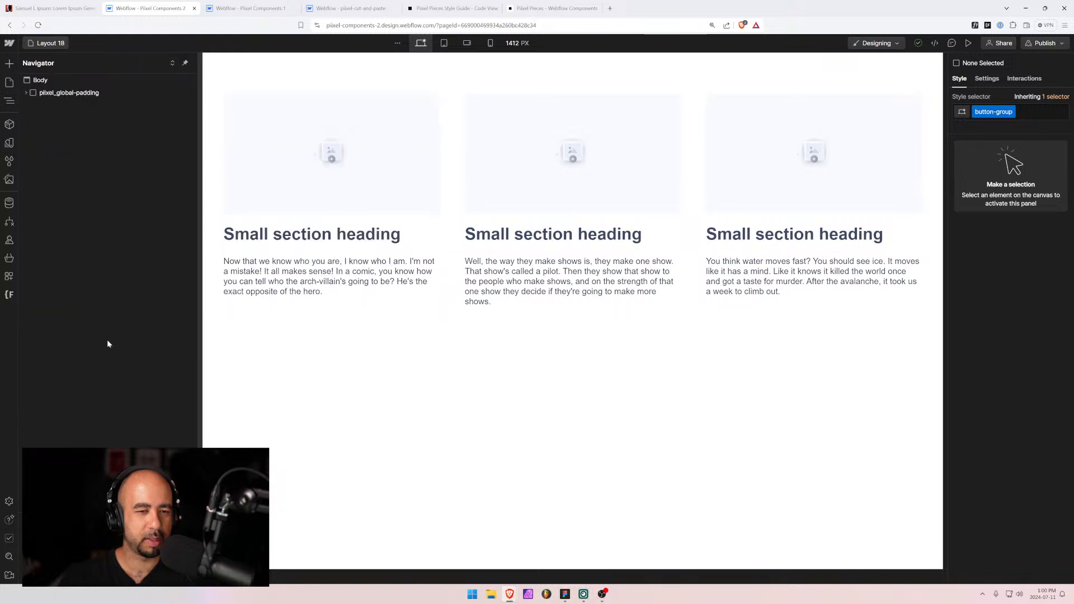
left_click(55, 43)
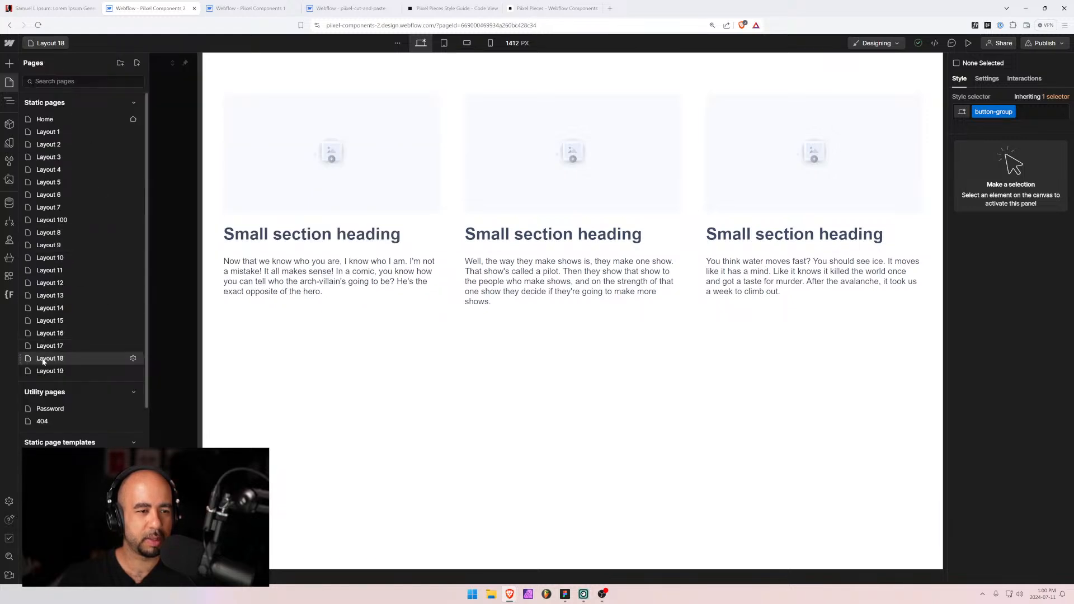
left_click(56, 346)
left_click(50, 44)
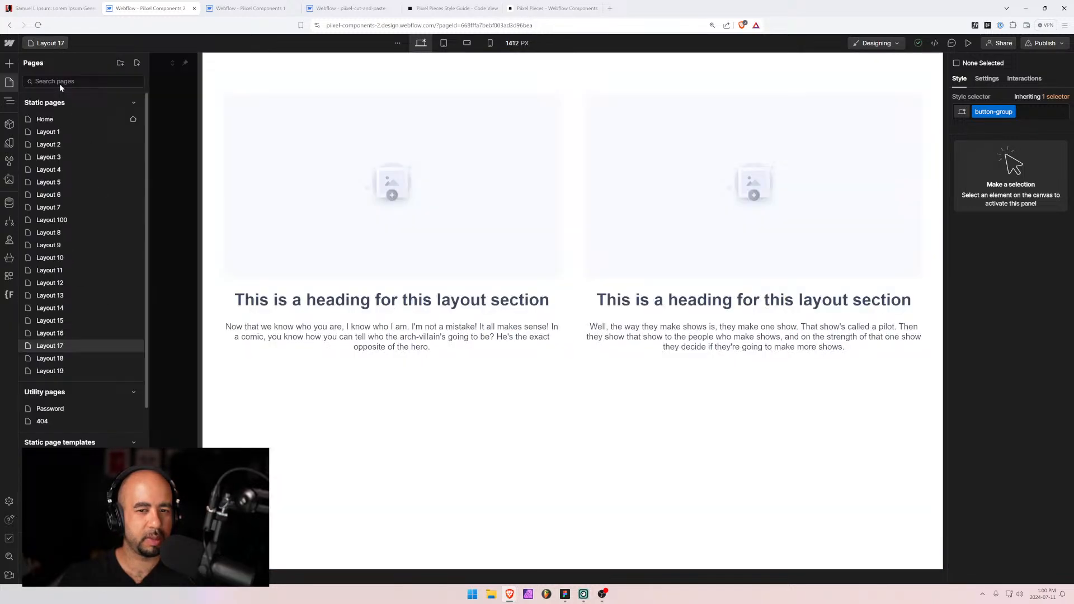
left_click(45, 371)
Duplicate the Layout 19 page and name the copy Layout 20.
left_click(47, 43)
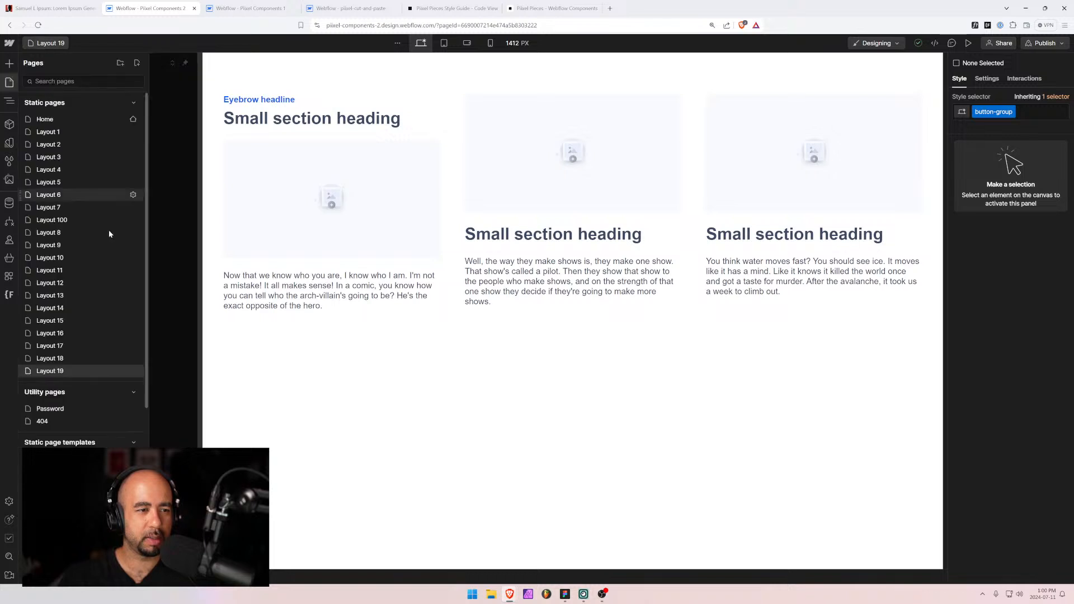
left_click(133, 372)
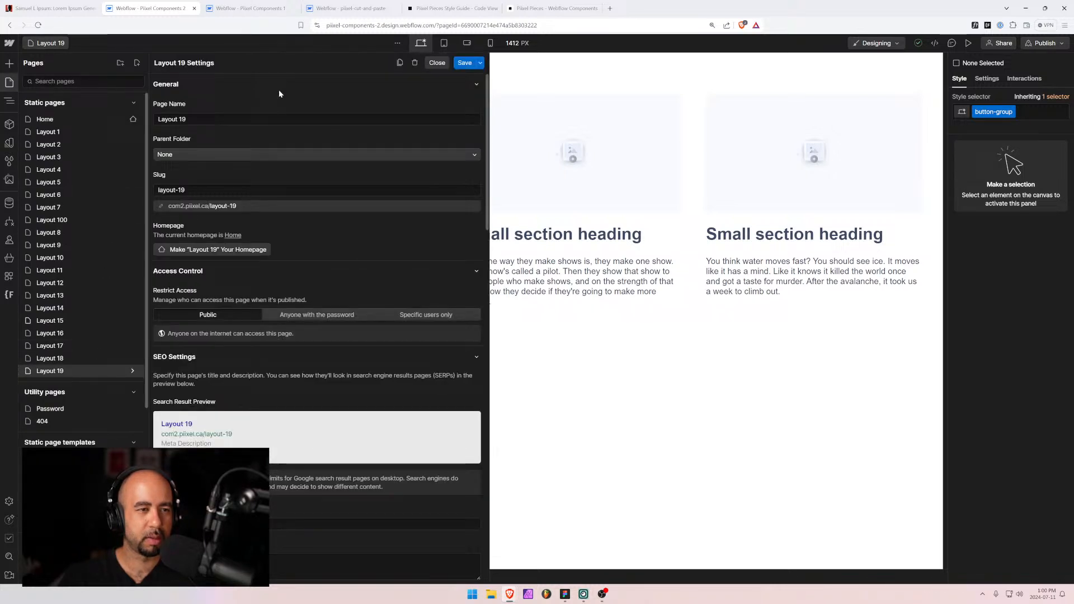
left_click(400, 62)
left_click(222, 120)
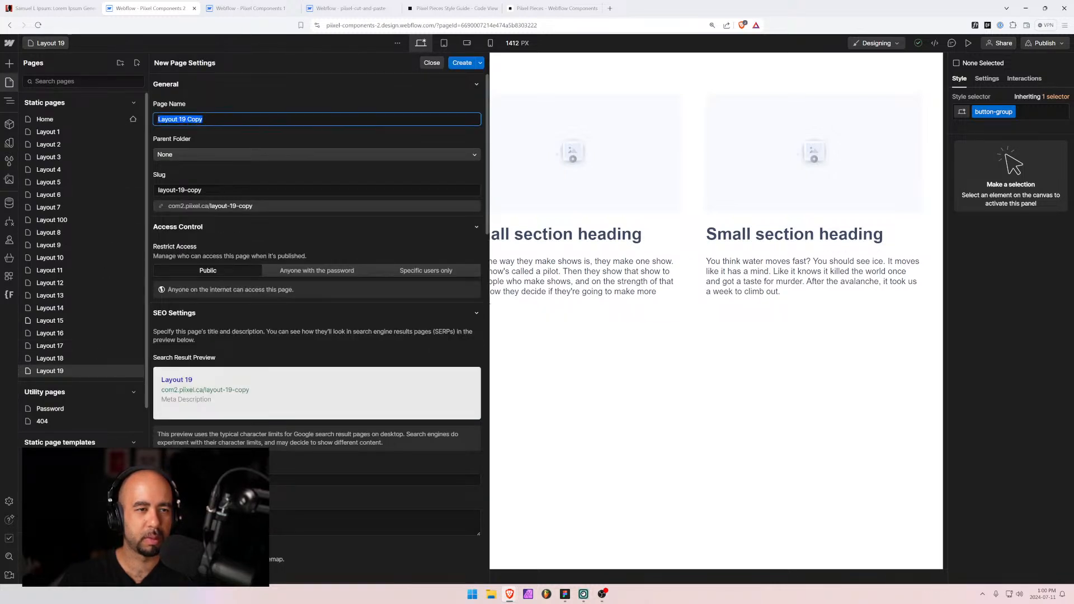
left_click(222, 119)
key("ctrl+shift+Left")
key("ctrl+shift+Left")
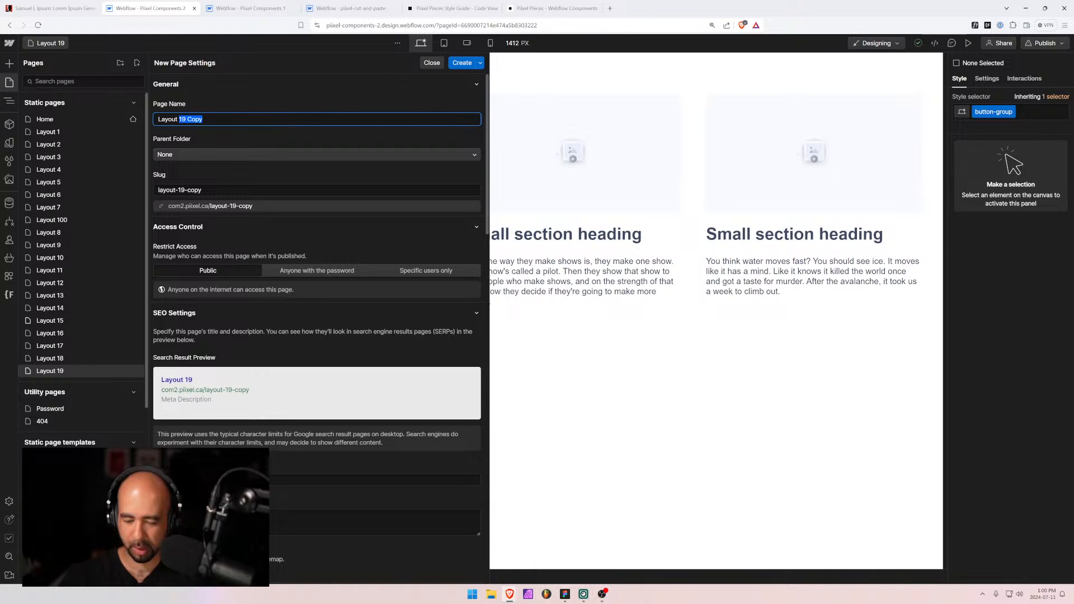
type("20")
key("Return")
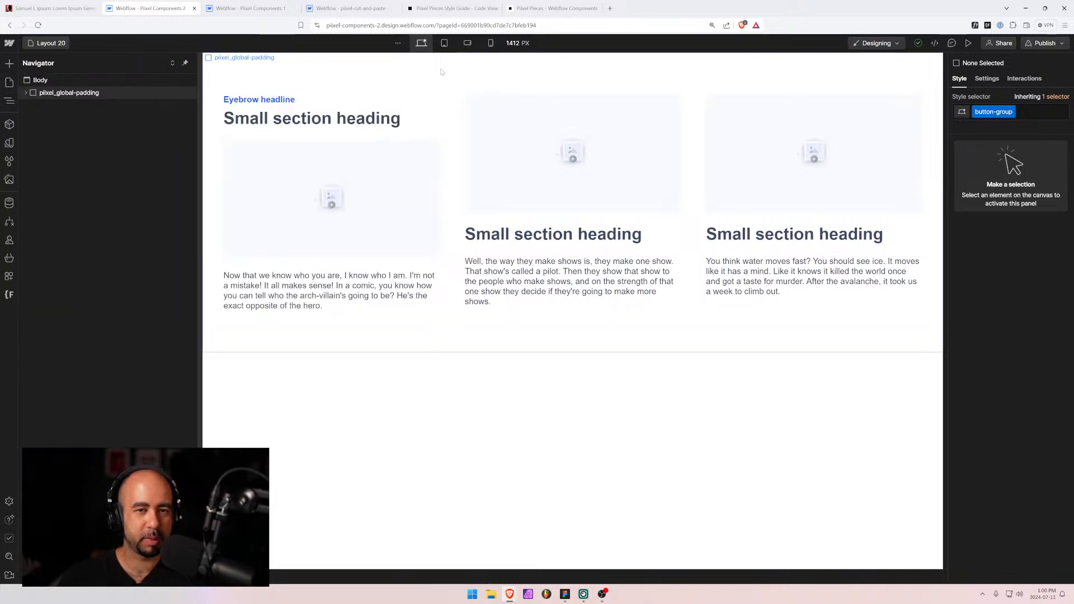
Return to the Layout 19 page and duplicate the second layout-20_content card.
left_click(47, 44)
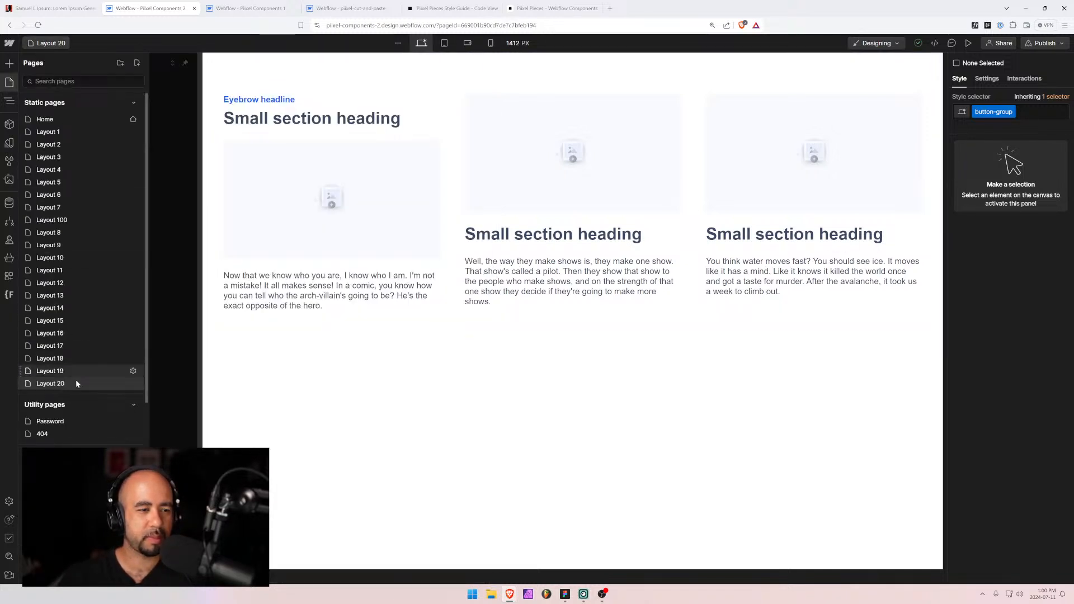
left_click(56, 371)
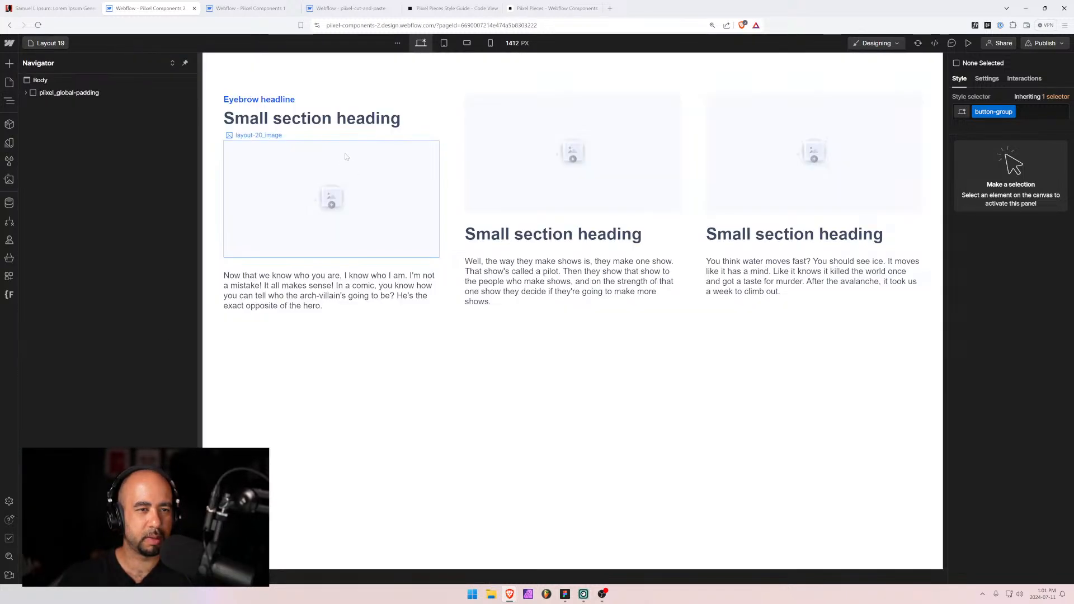
left_click(251, 106)
left_click(134, 156)
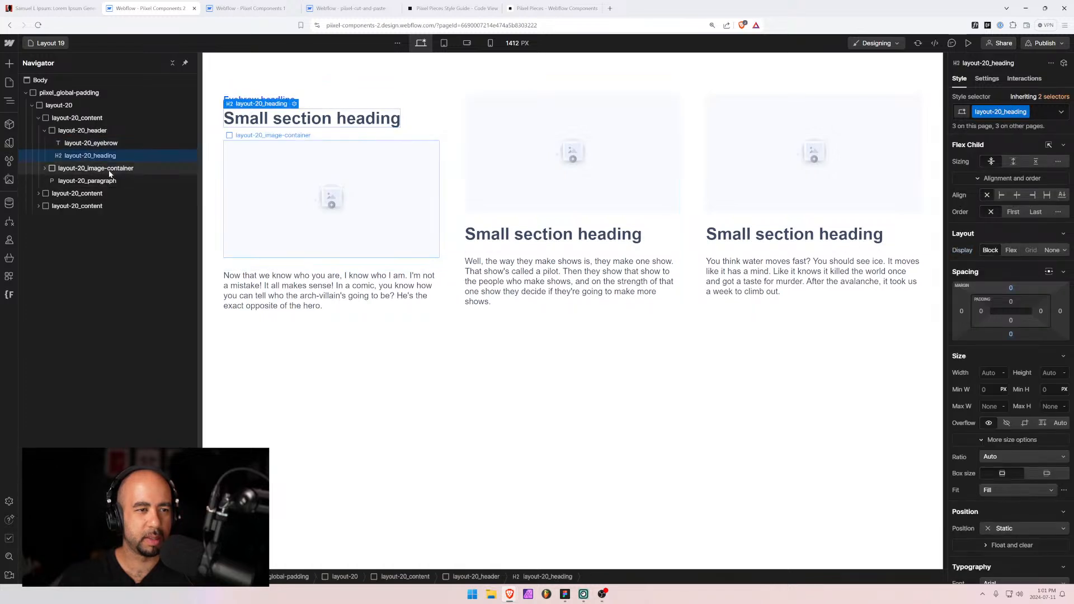
left_click(495, 240)
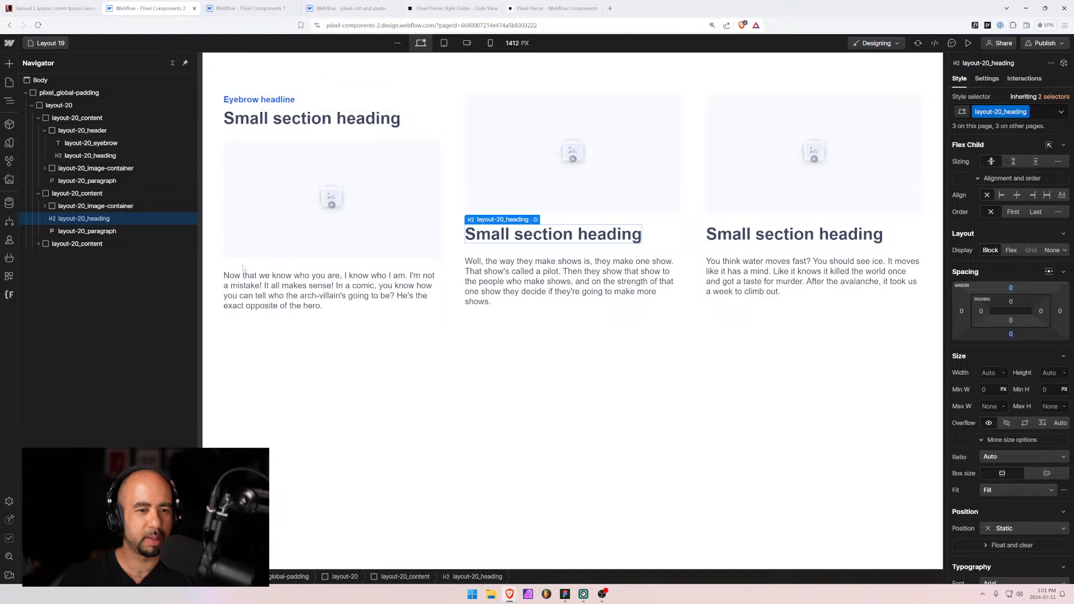
left_click(504, 217)
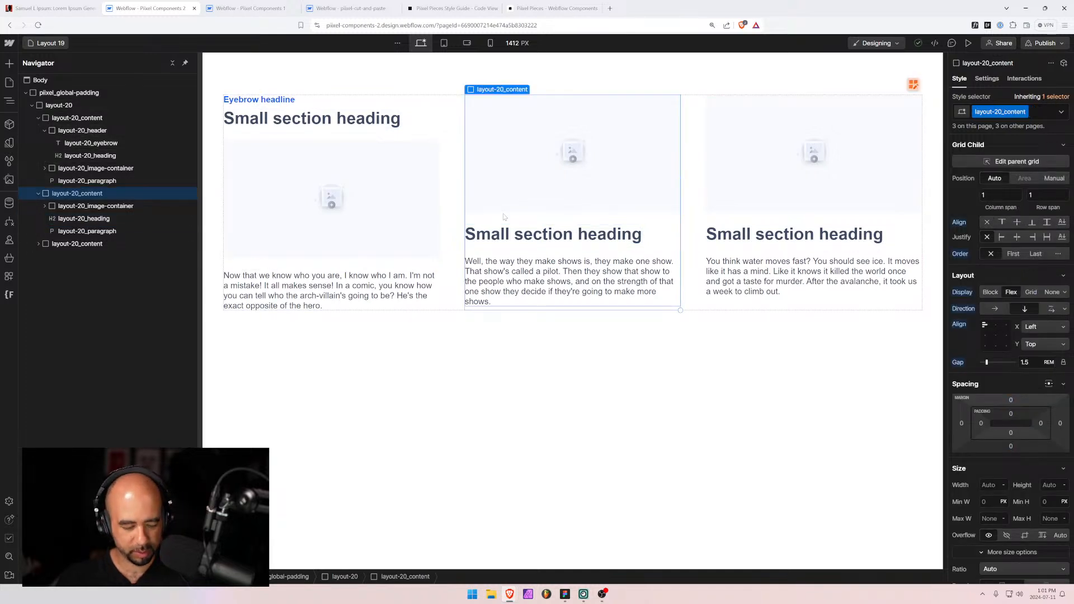
key("ctrl+d")
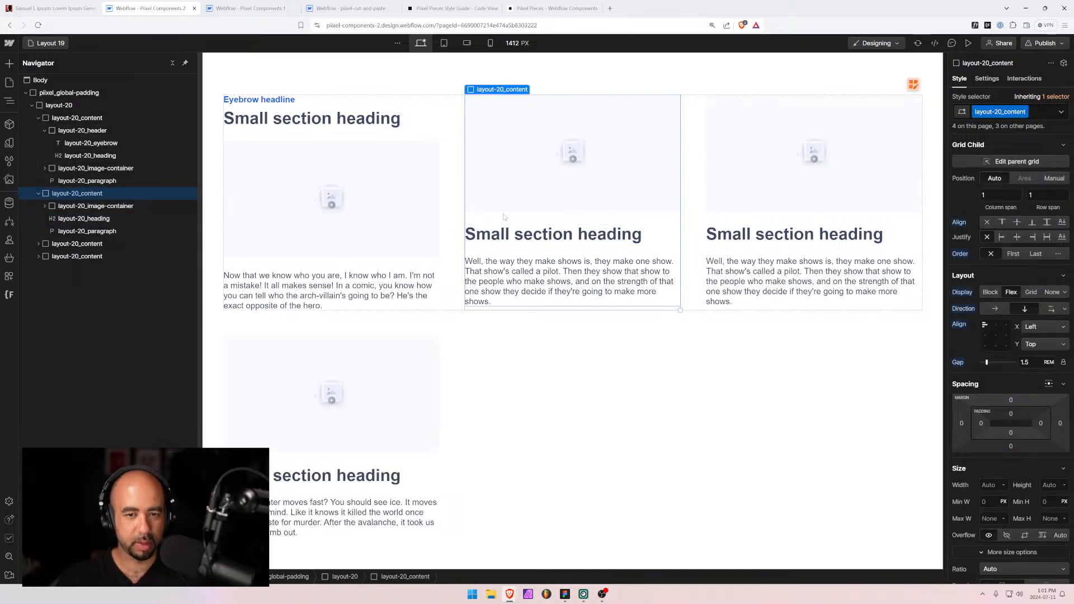
Copy the first card's paragraph text over the paragraph in the last card, on the second row.
left_click(336, 286)
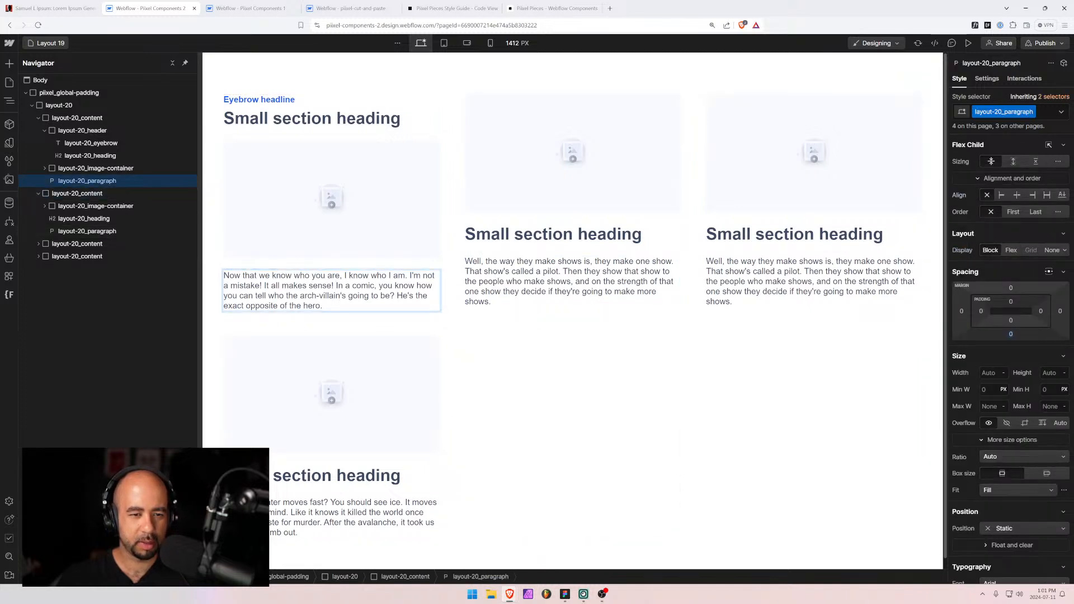
key("Return")
key("ctrl+c")
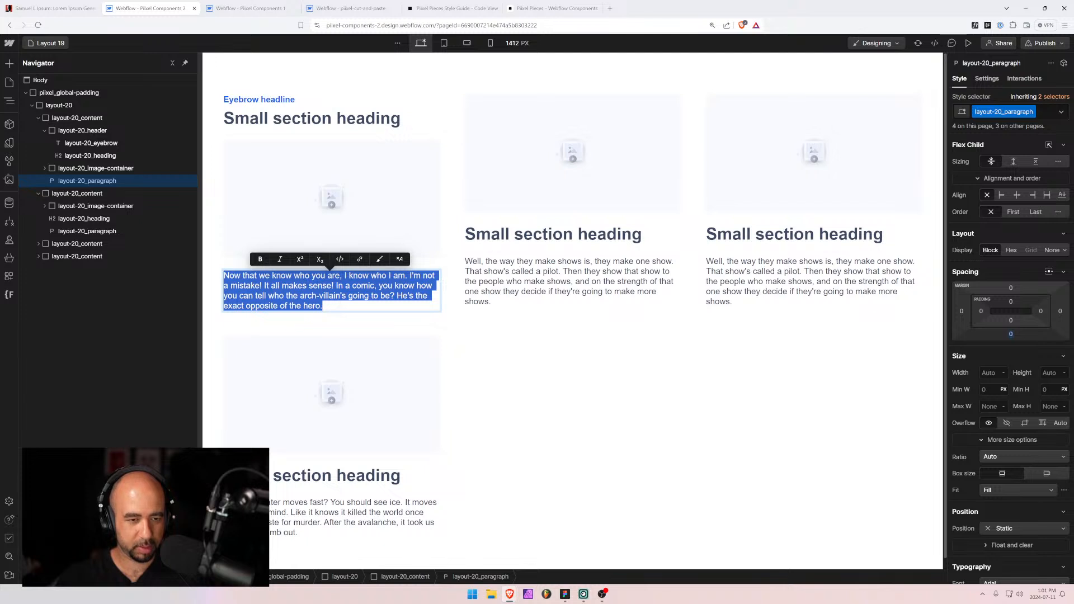
left_click(354, 517)
key("Return")
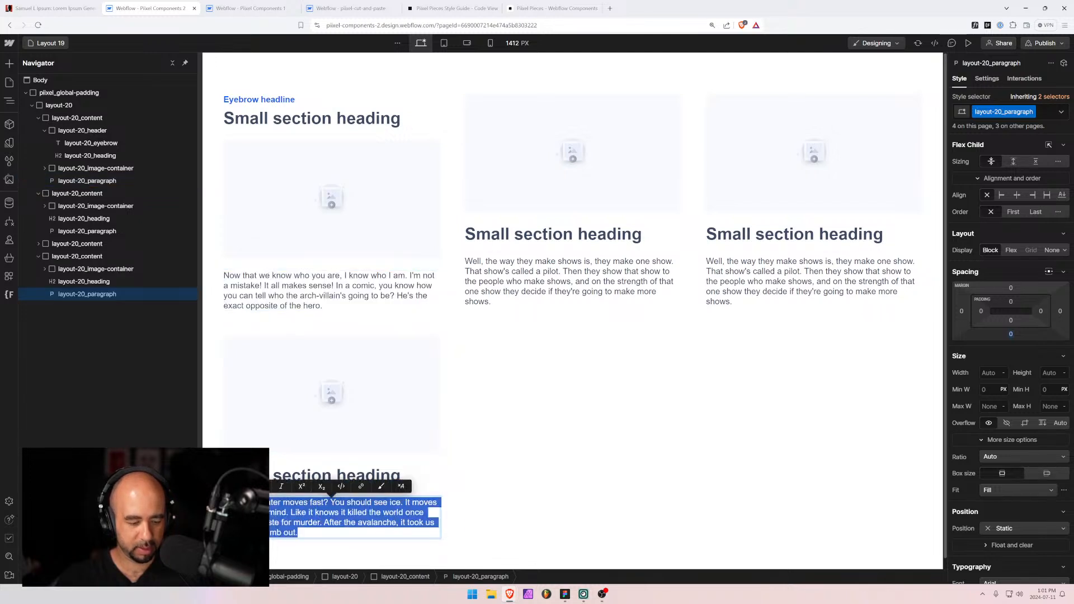
key("ctrl+v")
key("Escape")
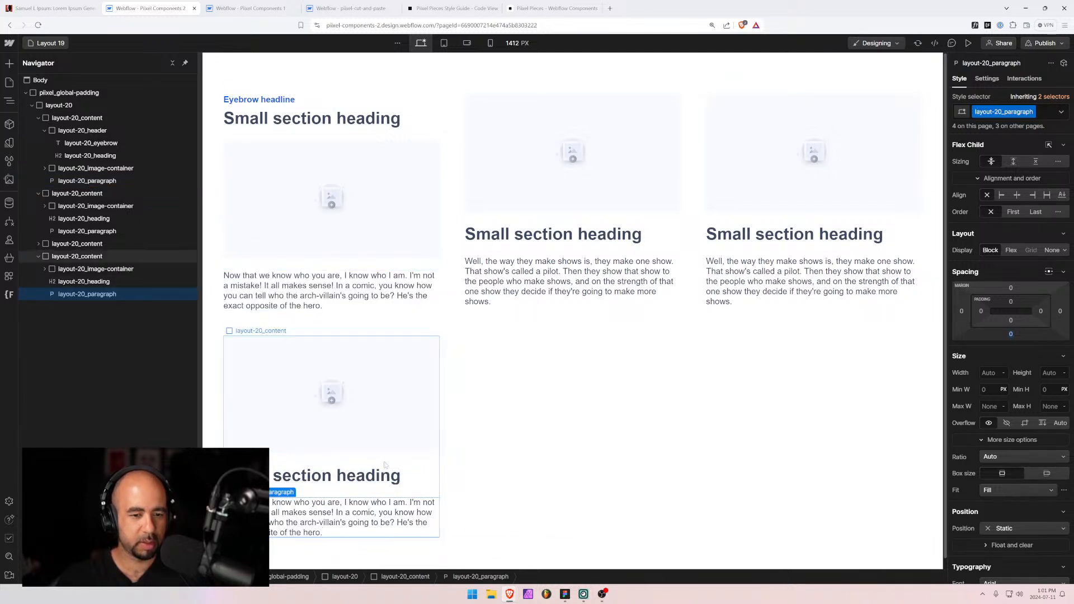
Delete the first card with the eyebrow header and move the last card into the first position.
key("Escape")
left_click(37, 118)
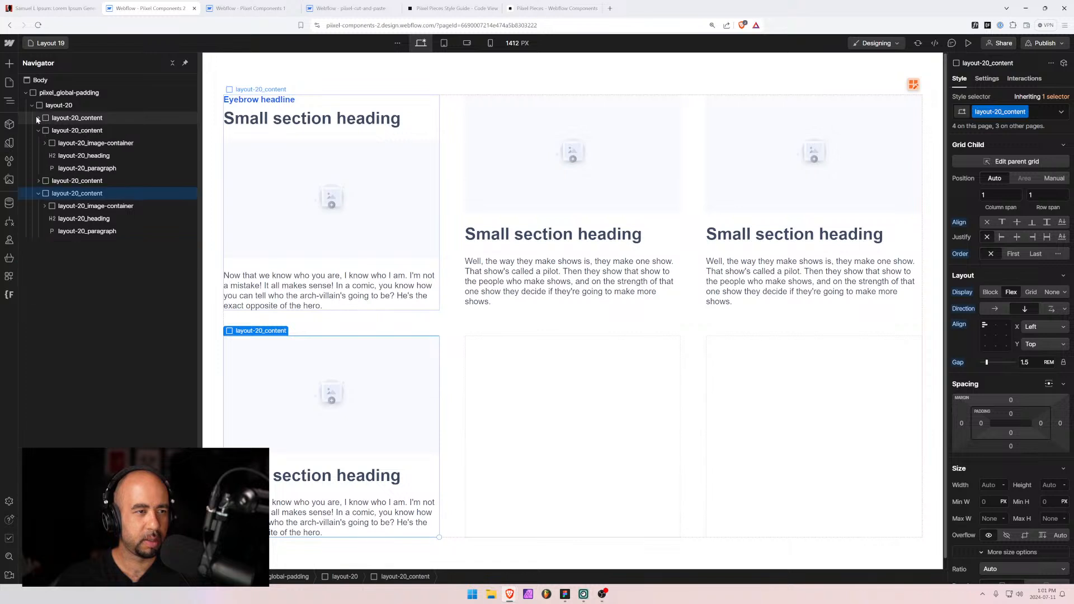
left_click(38, 131)
left_click(66, 120)
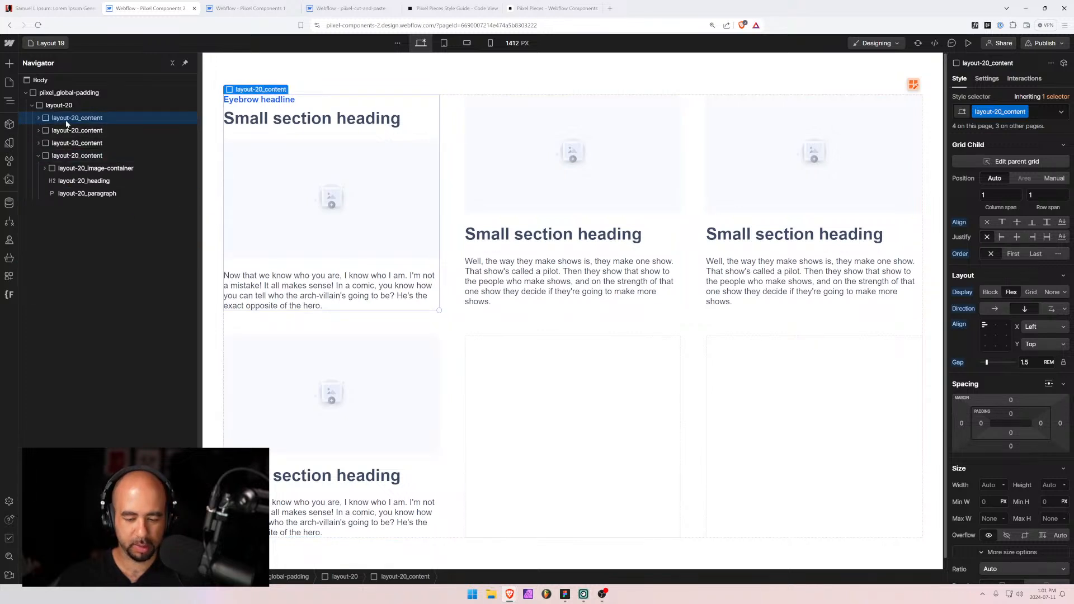
key("Delete")
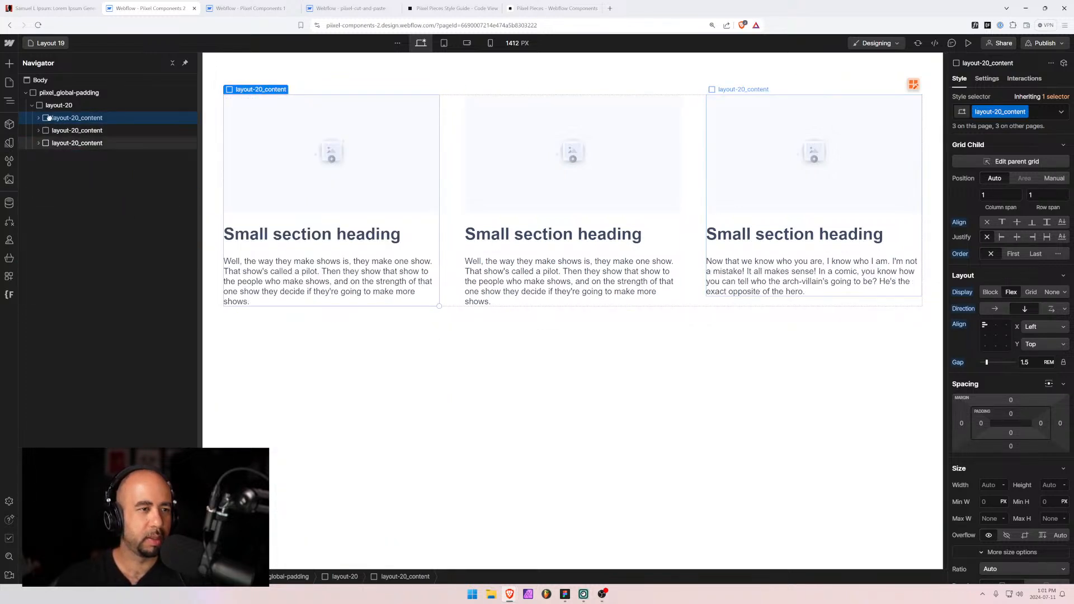
left_click_drag(49, 117, 49, 116)
left_click(341, 358)
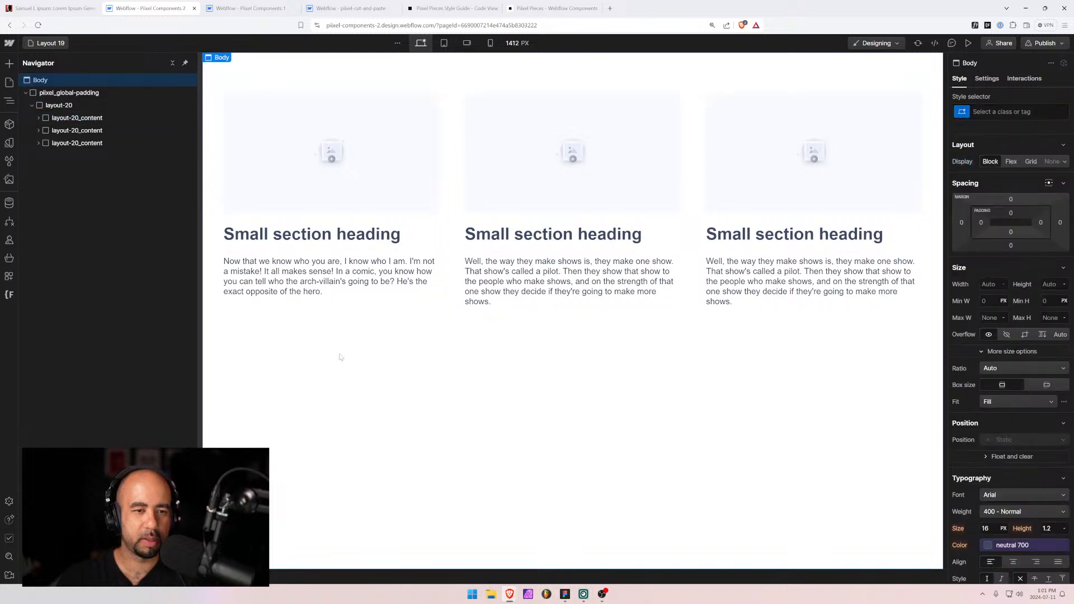
Check the cards on the Layout 18 page, then return to Layout 19 and expand its layout-20 structure.
left_click(51, 43)
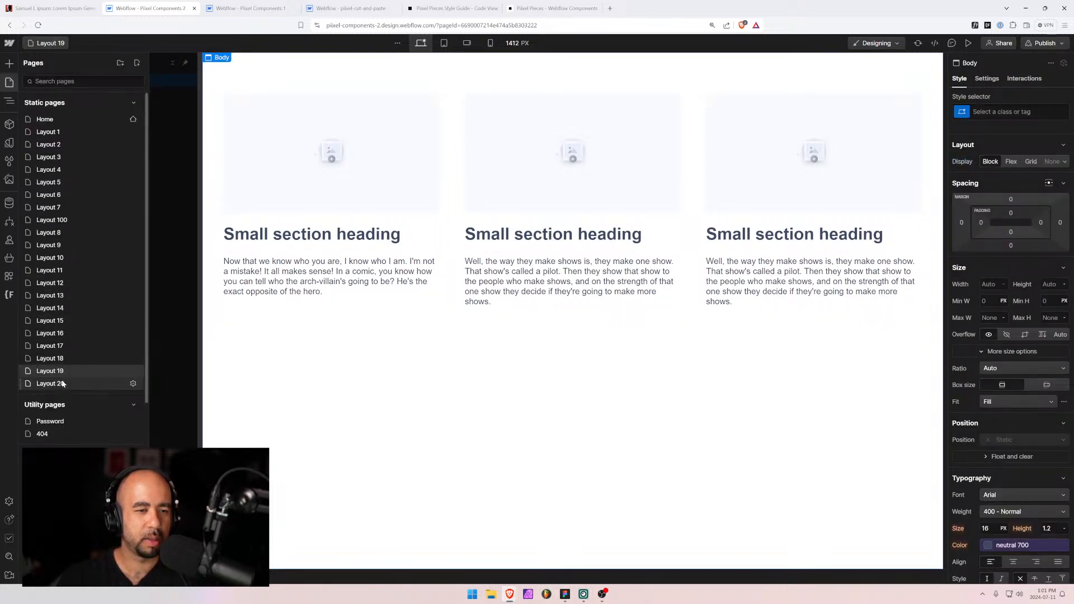
left_click(56, 359)
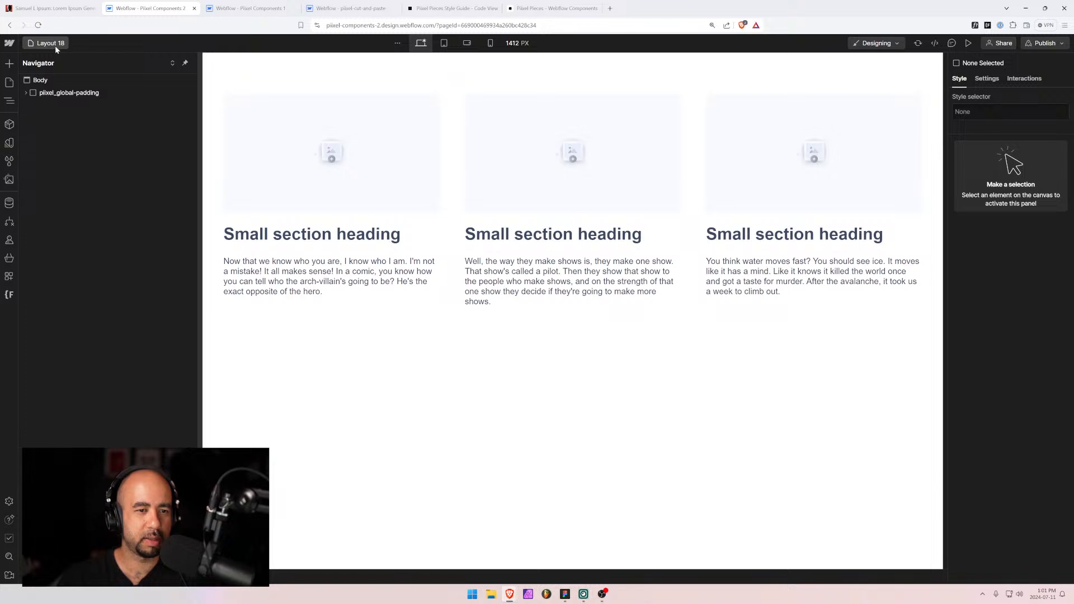
left_click(53, 44)
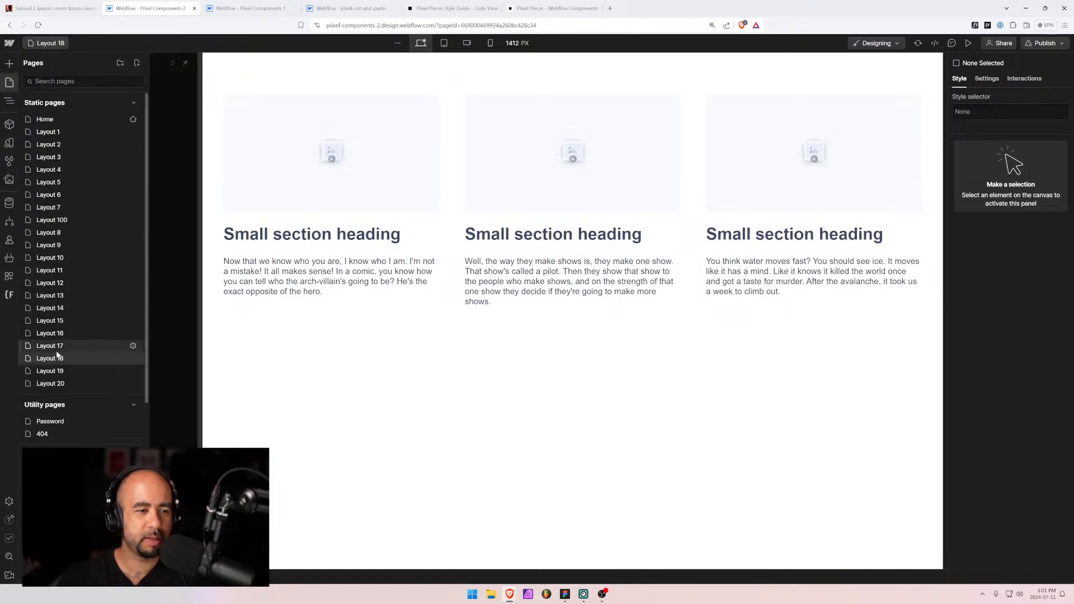
left_click(53, 371)
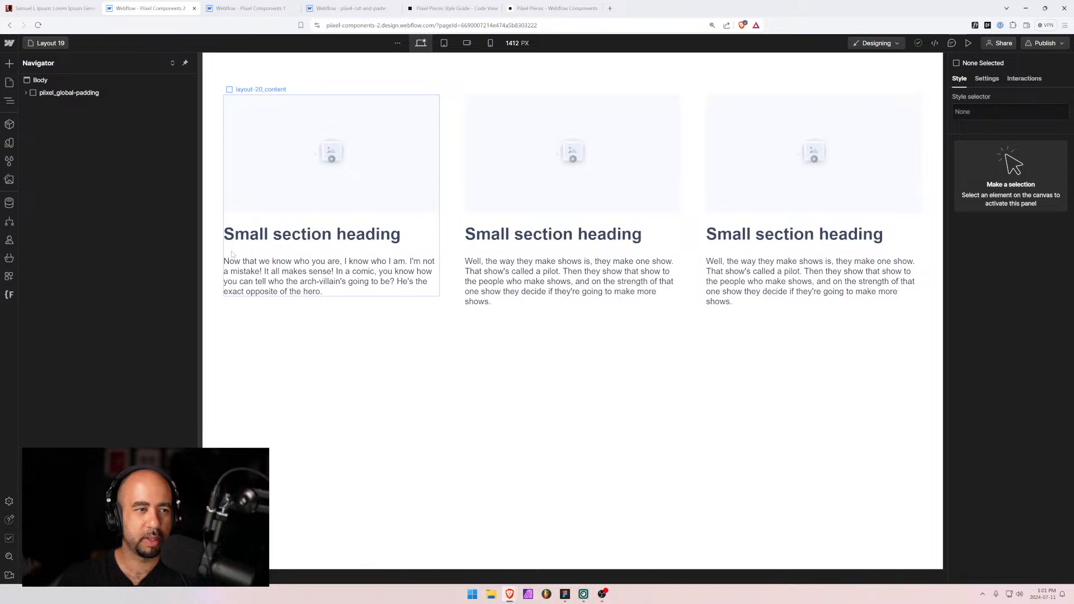
left_click(25, 92)
left_click(33, 105)
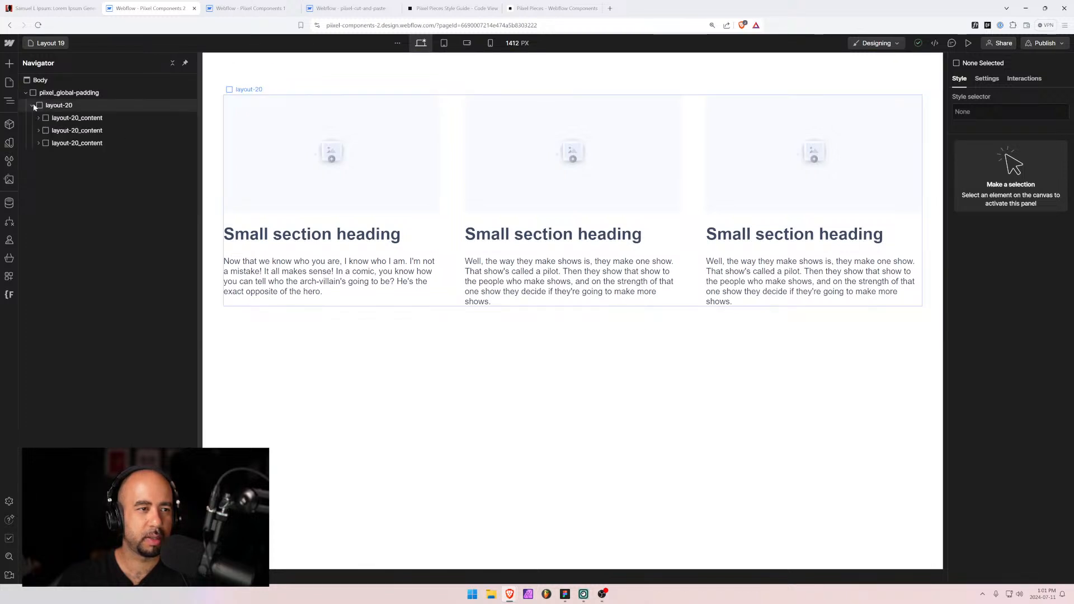
left_click(52, 43)
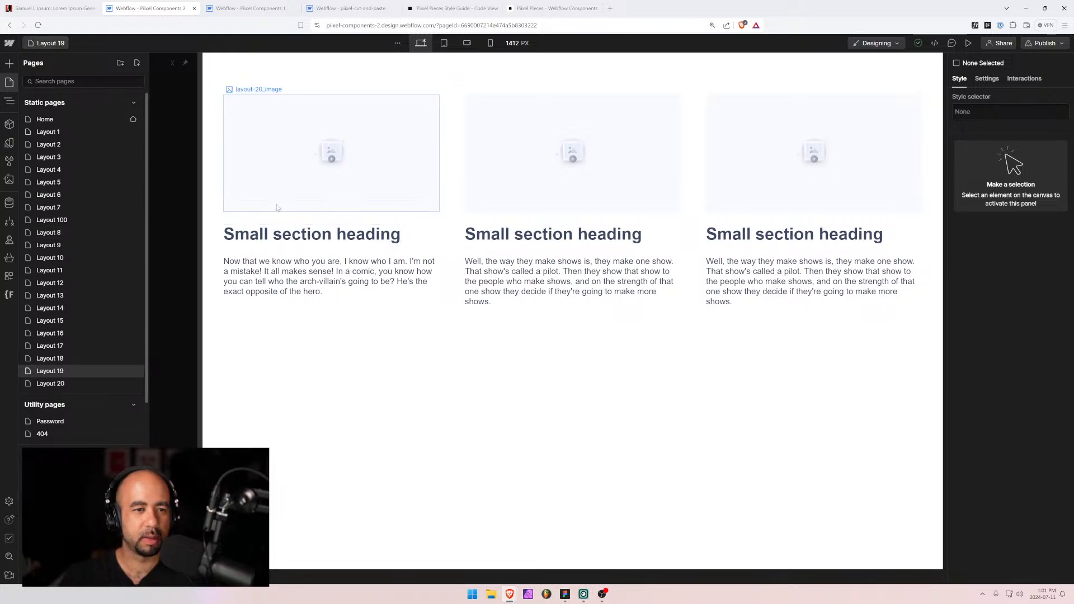
Replace the layout-20 class on the grid wrapper around the three cards with layout-19.
left_click(274, 222)
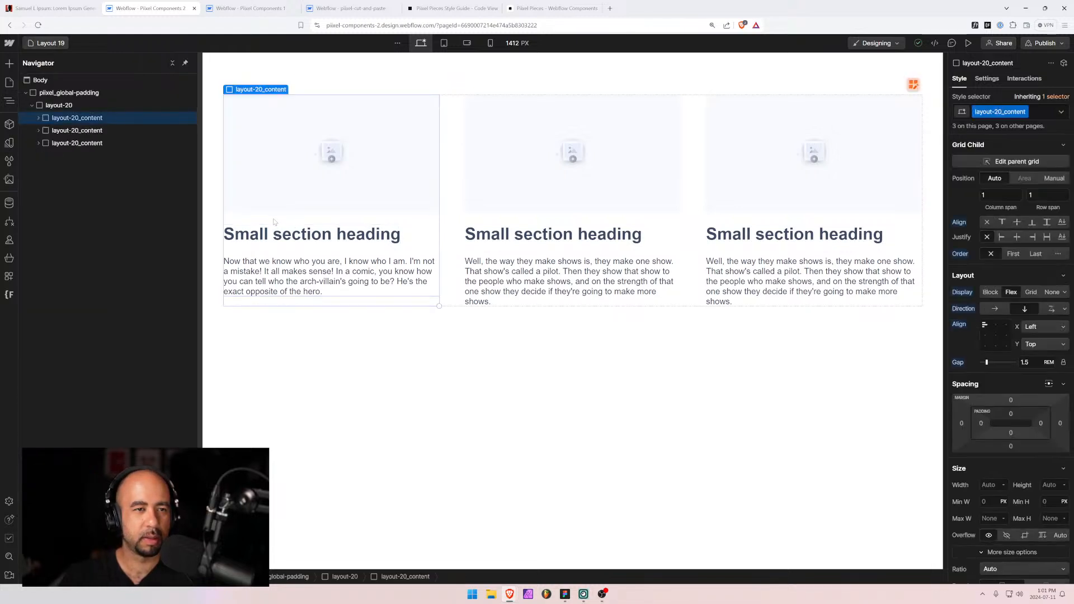
left_click(77, 110)
left_click(1017, 112)
key("BackSpace")
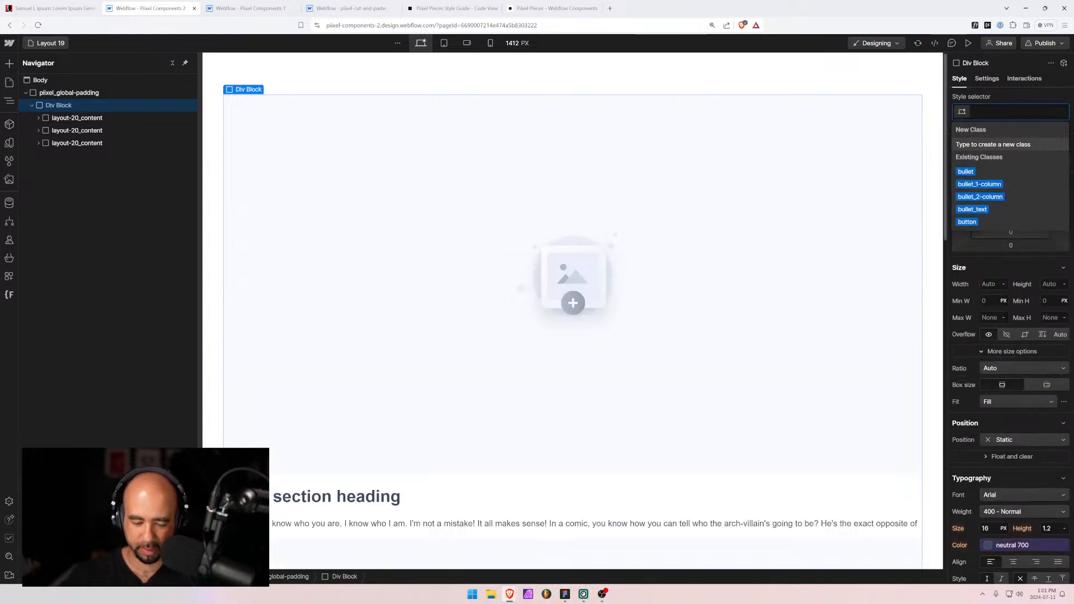
type("layout")
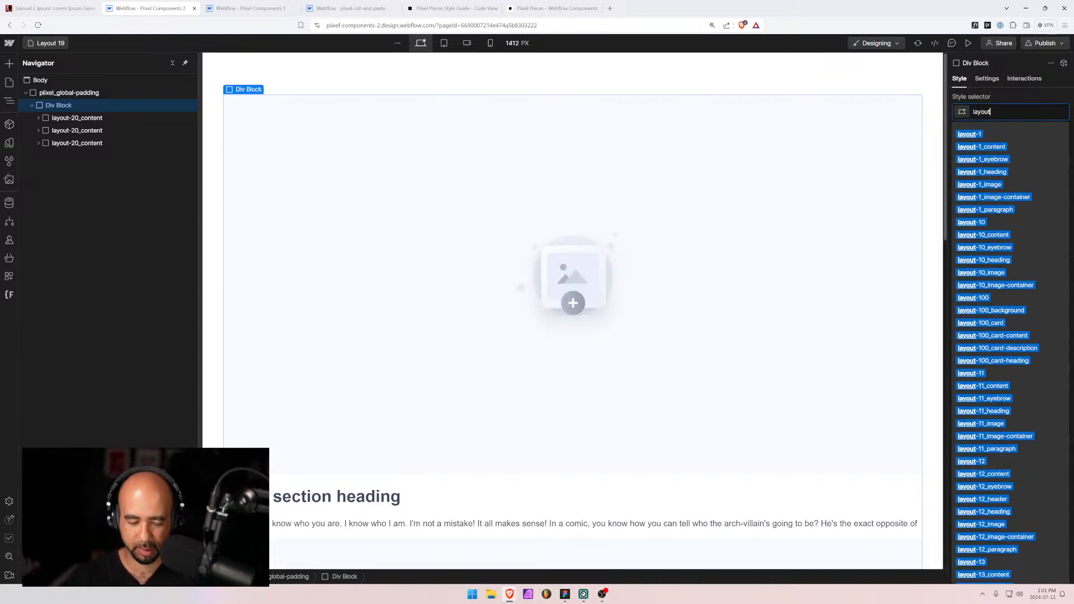
type("-19")
key("Return")
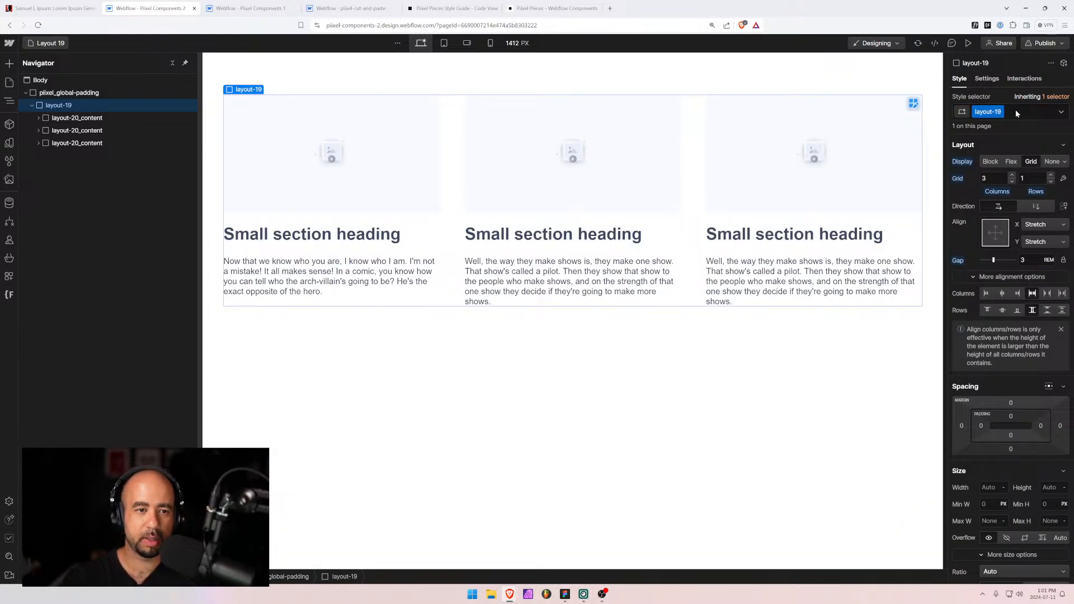
Replace the first card's layout-20_content class with layout-19_content.
left_click(46, 118)
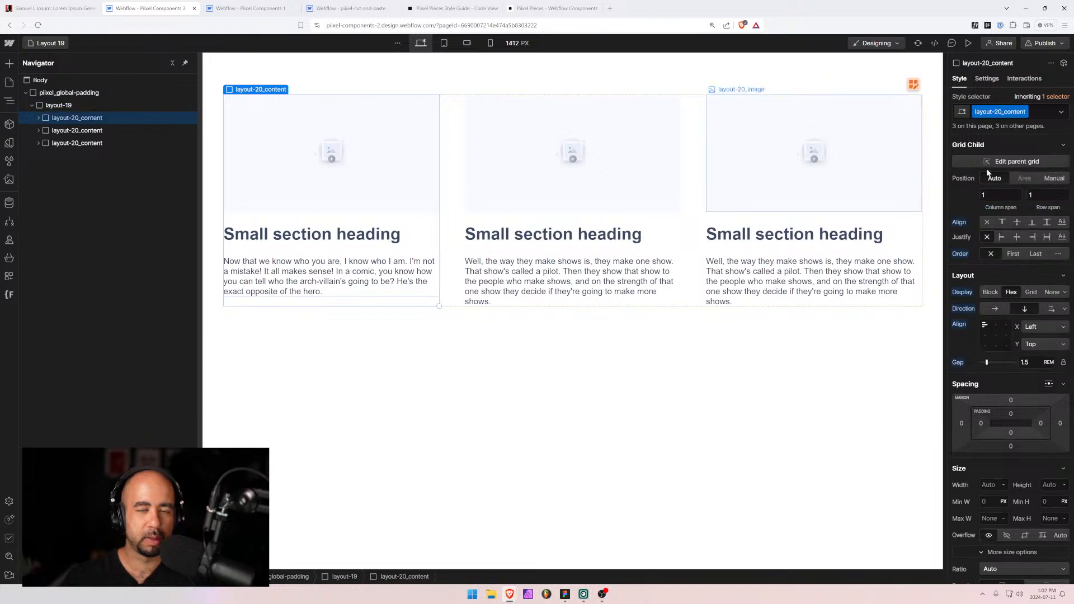
left_click(1046, 111)
key("BackSpace")
type("19")
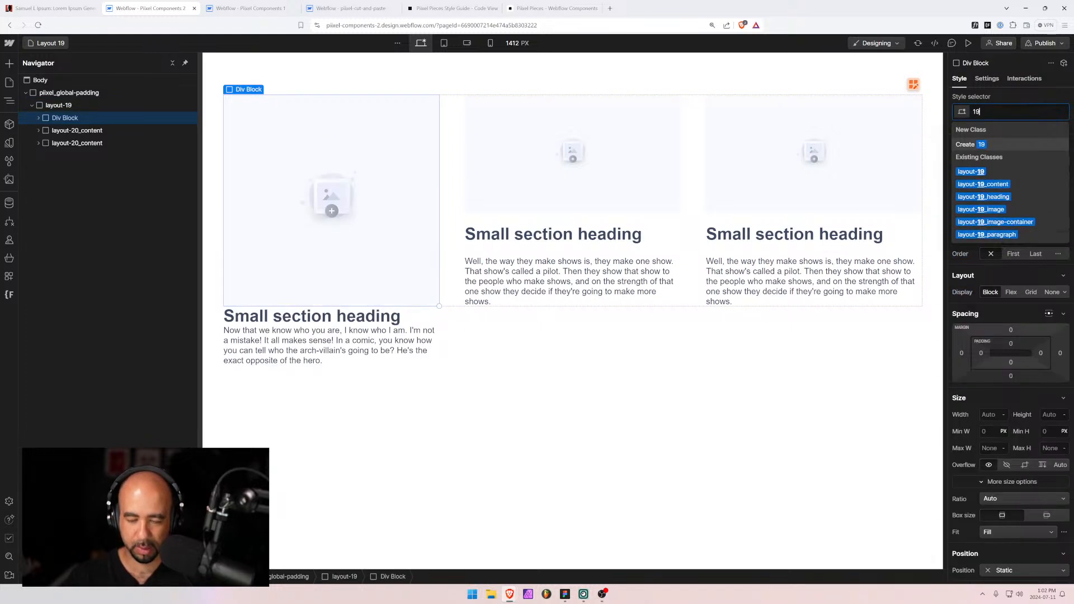
key("Down")
key("Down")
key("Return")
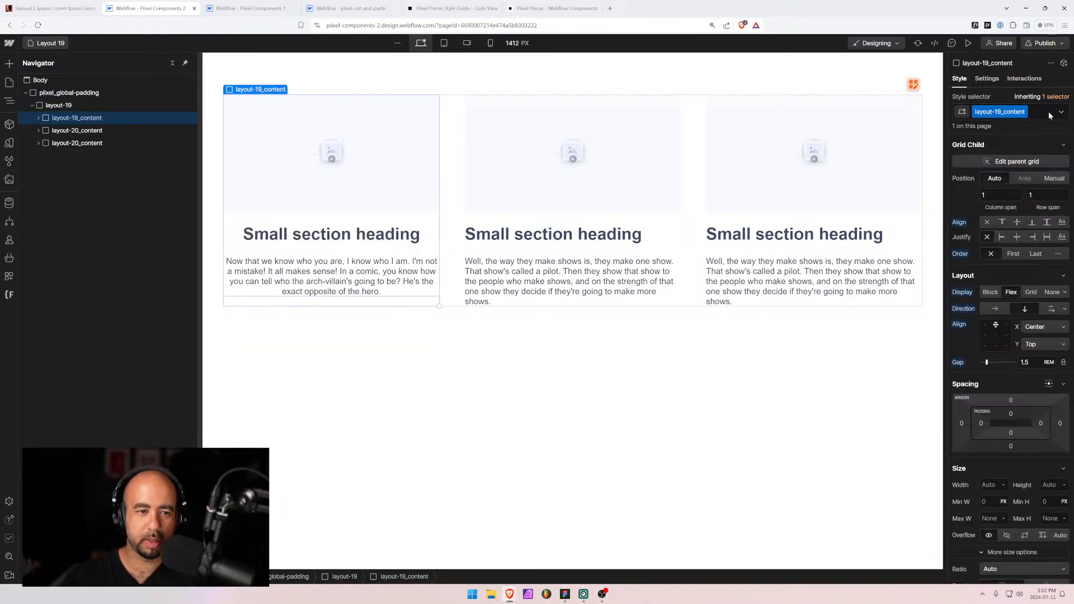
Replace the layout-20_image-container class in the first card with layout-19_image-container.
left_click(38, 118)
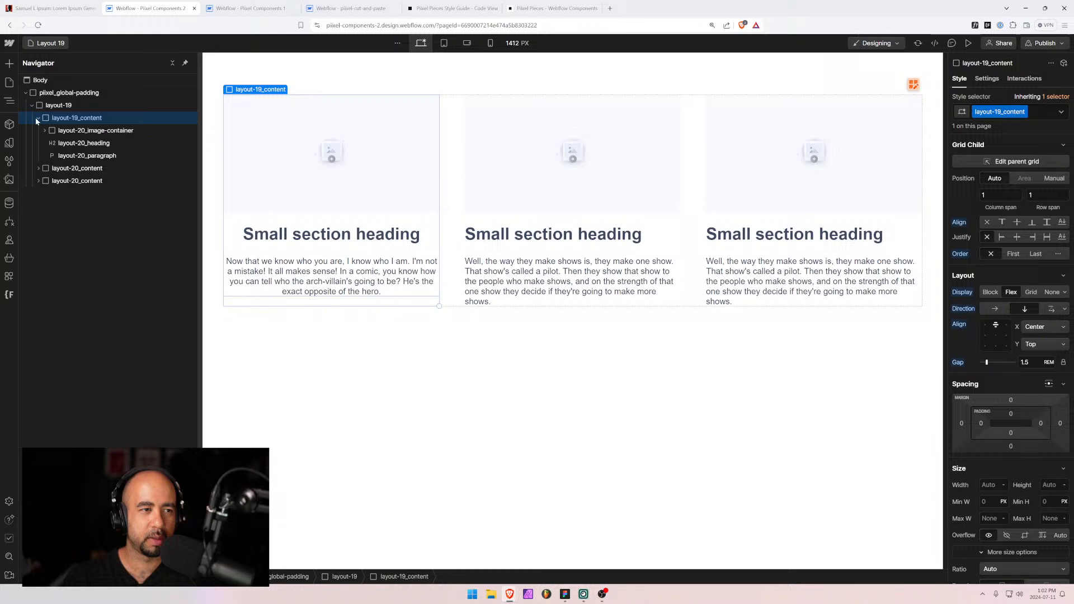
left_click(67, 132)
left_click(1053, 128)
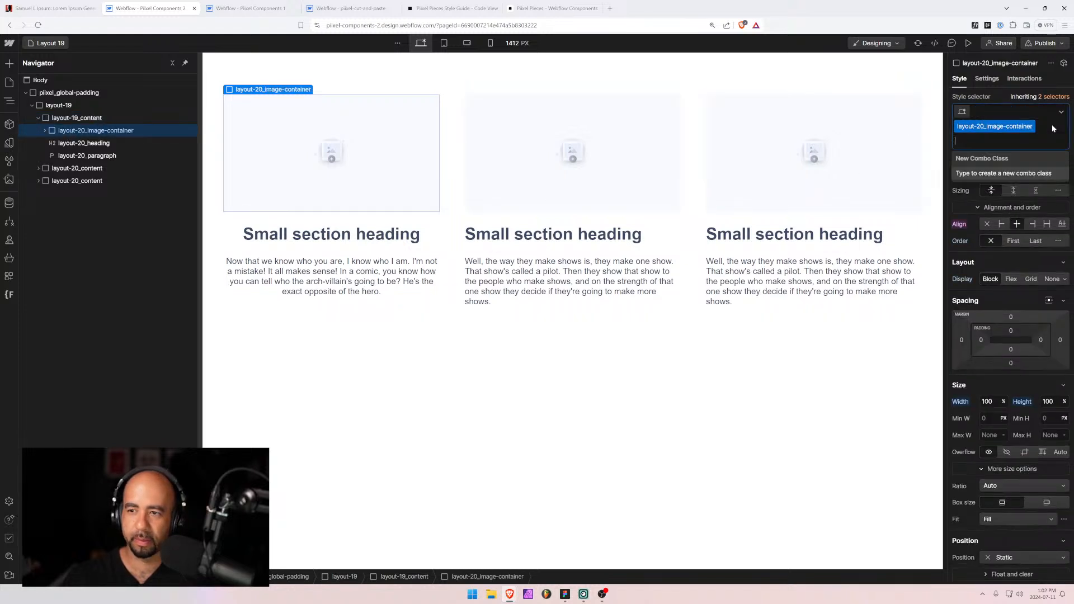
key("BackSpace")
type("19")
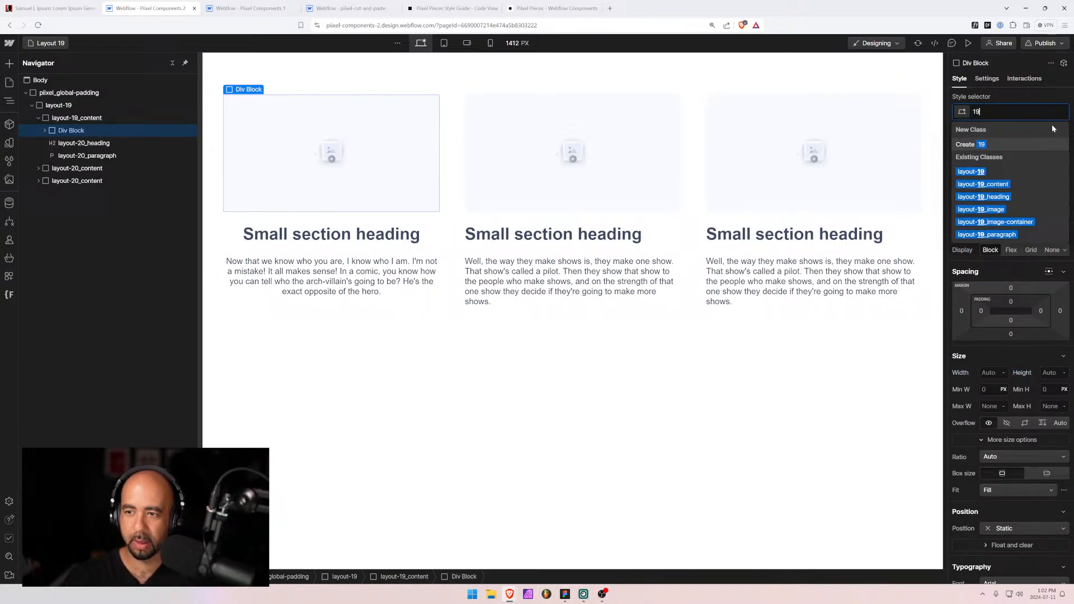
left_click(1007, 222)
Replace the first card's layout-20_heading class with layout-19_heading.
left_click(85, 144)
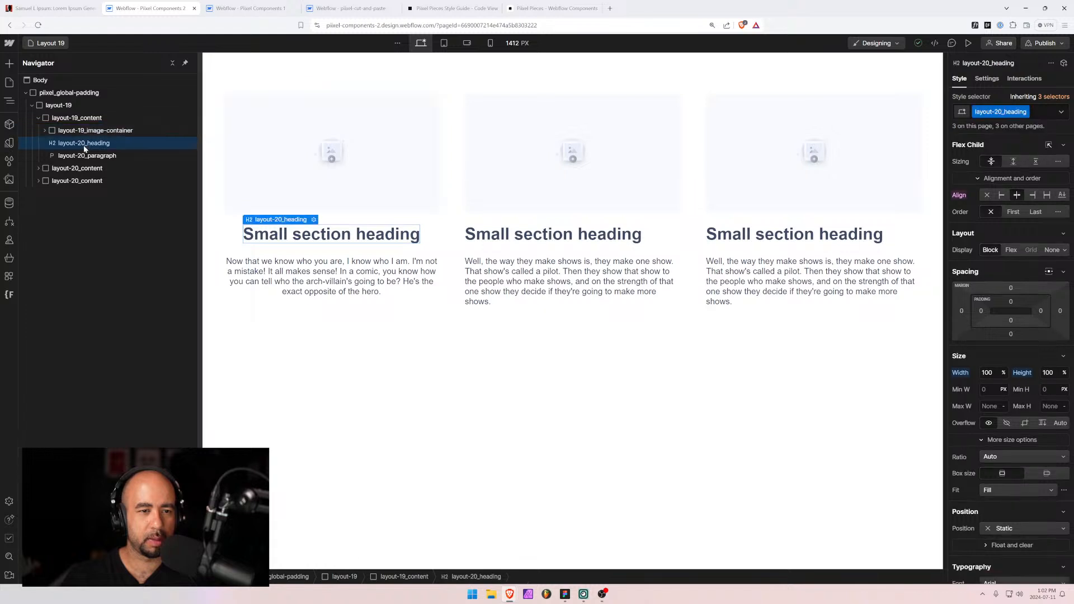
left_click(1038, 112)
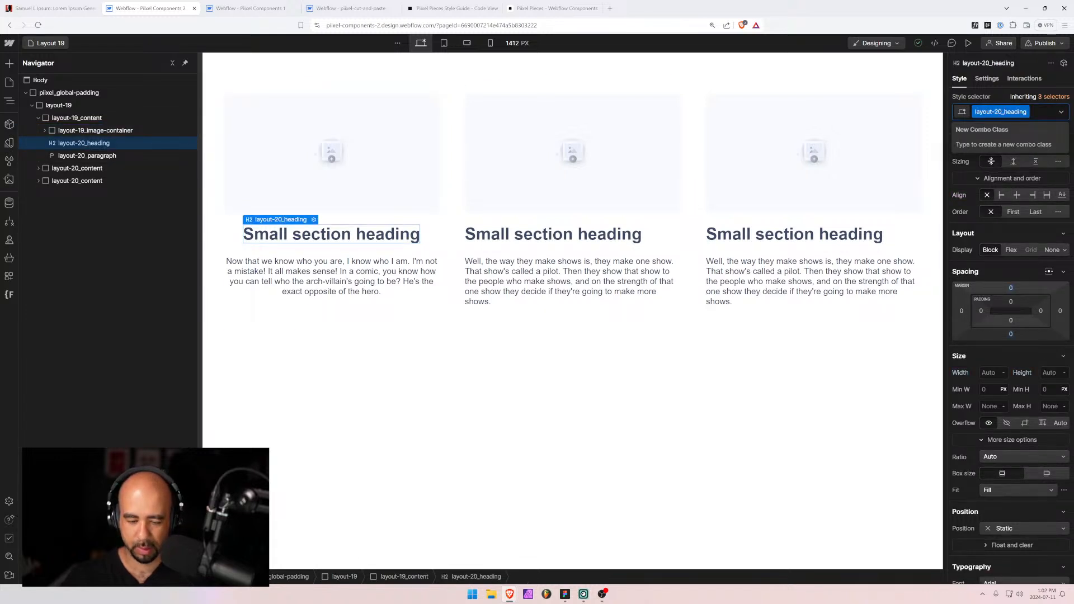
key("BackSpace")
type("19")
left_click(983, 197)
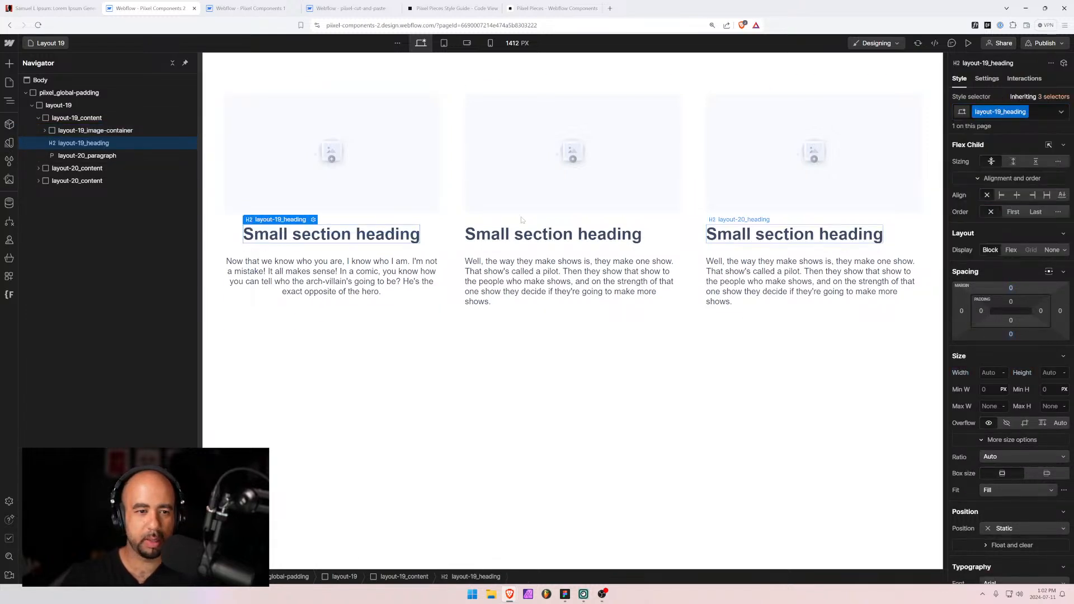
Replace the first card's layout-20_paragraph class with layout-19_paragraph.
left_click(118, 156)
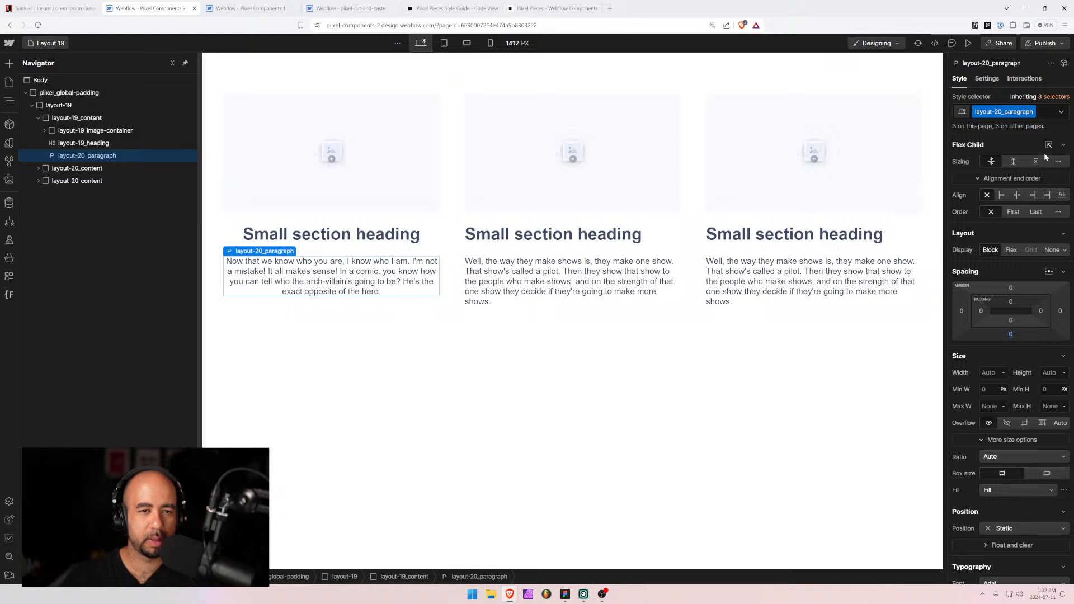
left_click(1051, 113)
key("BackSpace")
type("19")
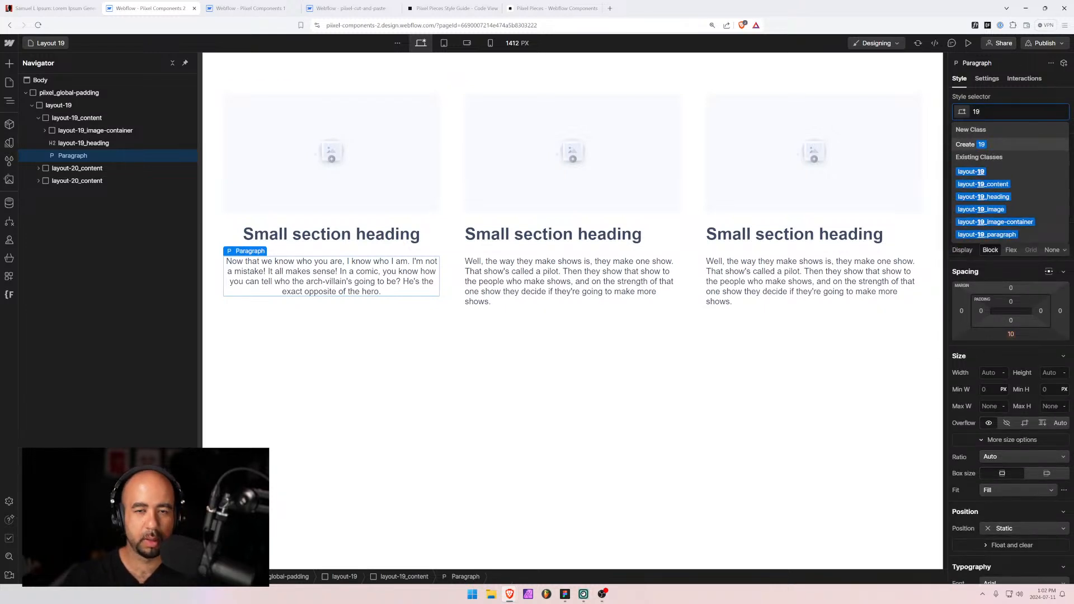
key("Down")
key("Down")
key("Down")
key("Down")
key("Down")
key("Down")
key("Return")
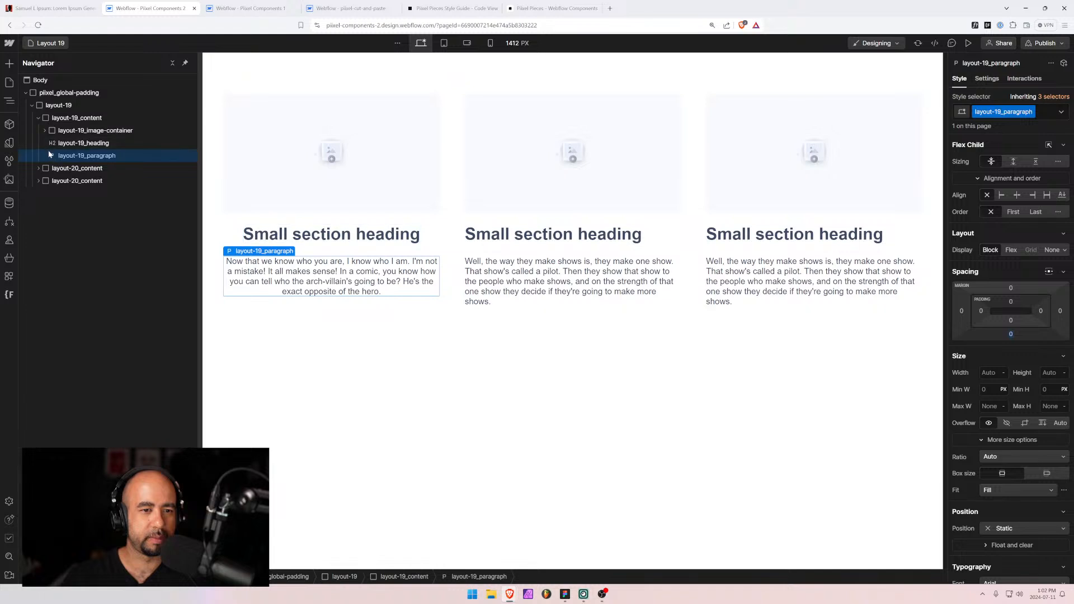
left_click(32, 106)
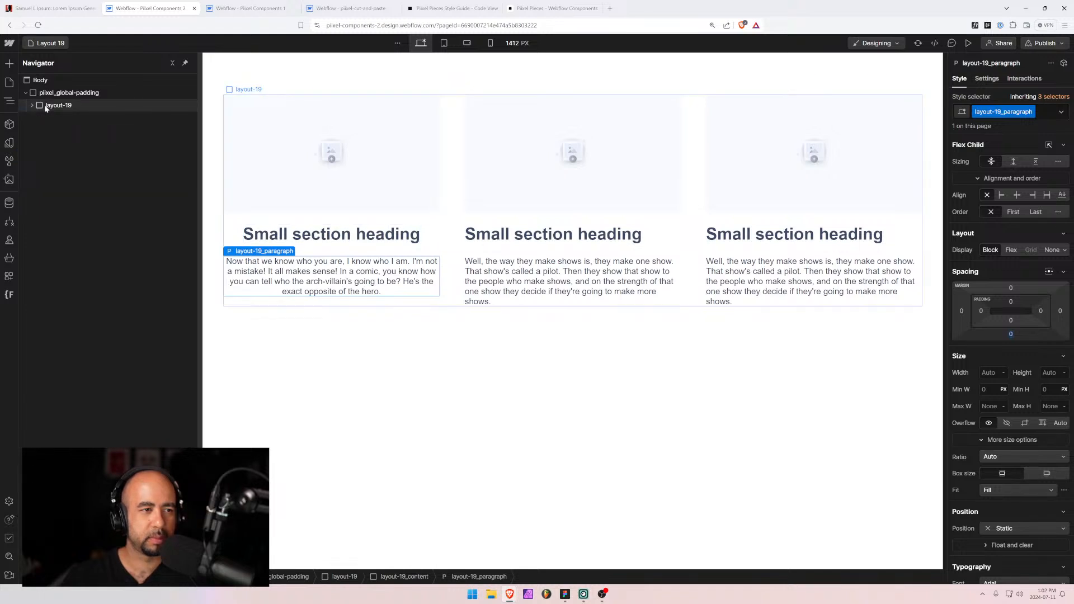
left_click(45, 105)
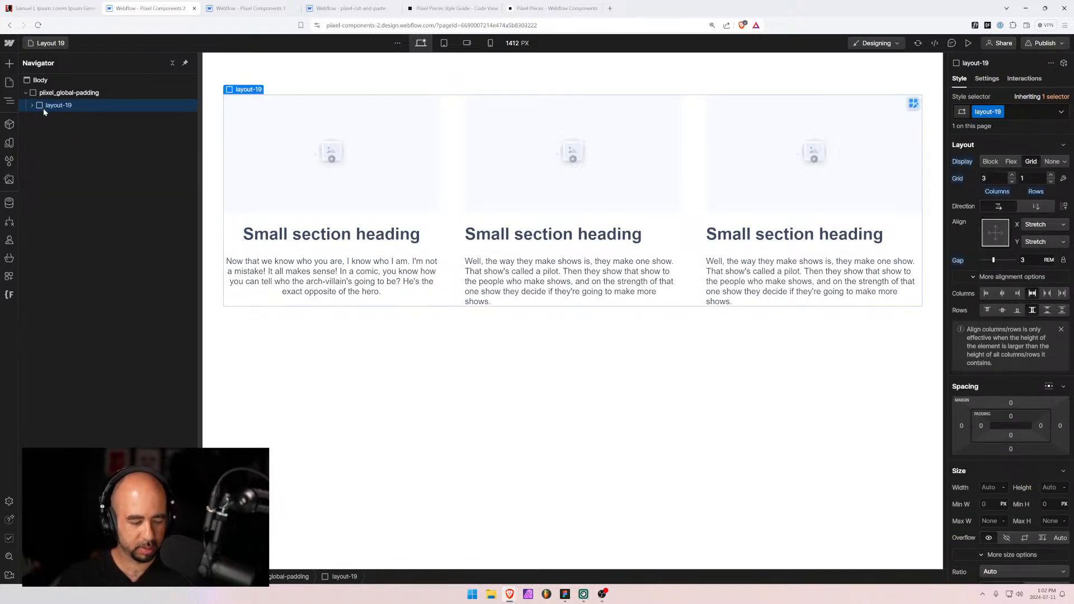
key("ctrl+d")
key("ctrl+z")
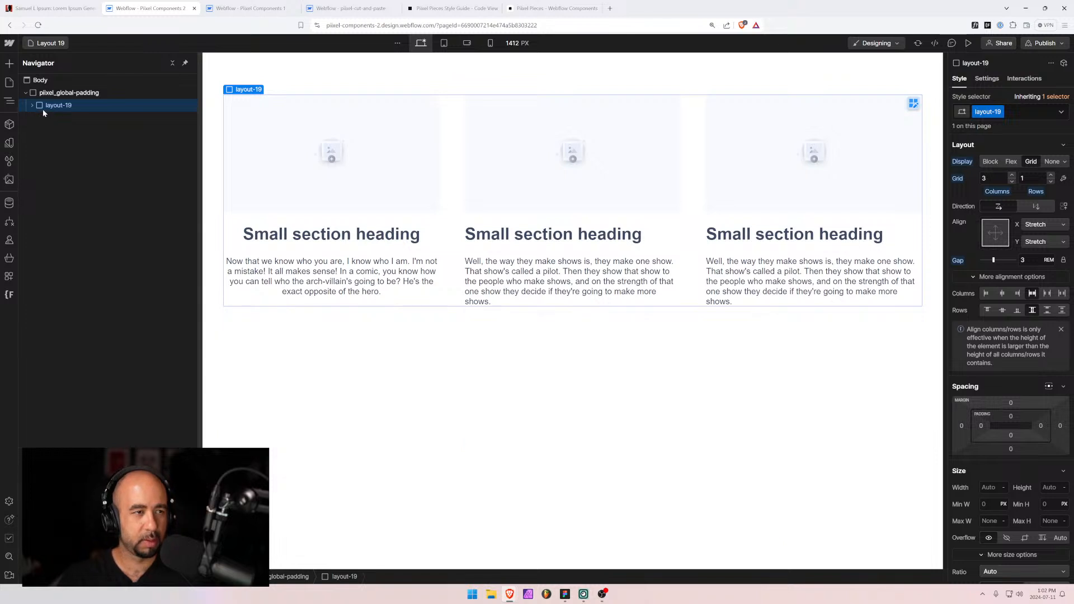
Duplicate the first layout-19_content card twice inside the layout-19 grid.
left_click(32, 106)
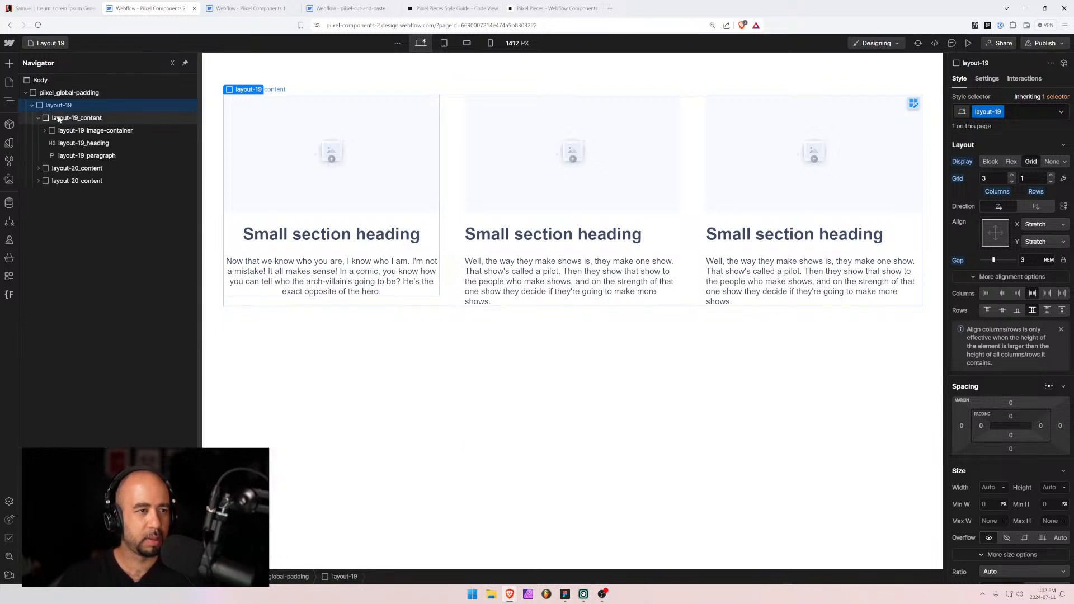
left_click(35, 117)
left_click(64, 119)
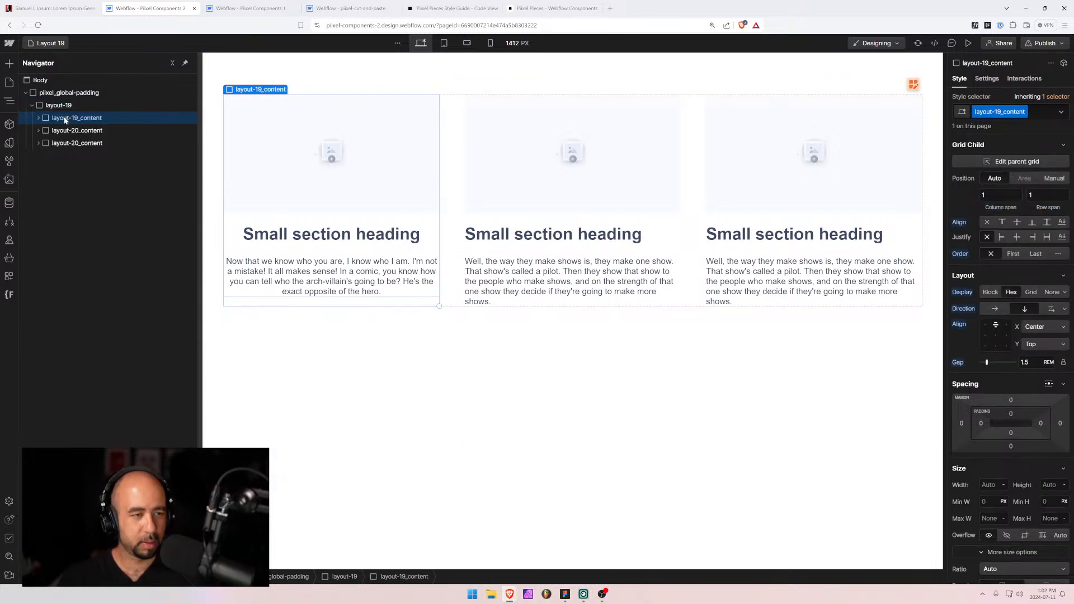
key("ctrl+d")
key("ctrl+d")
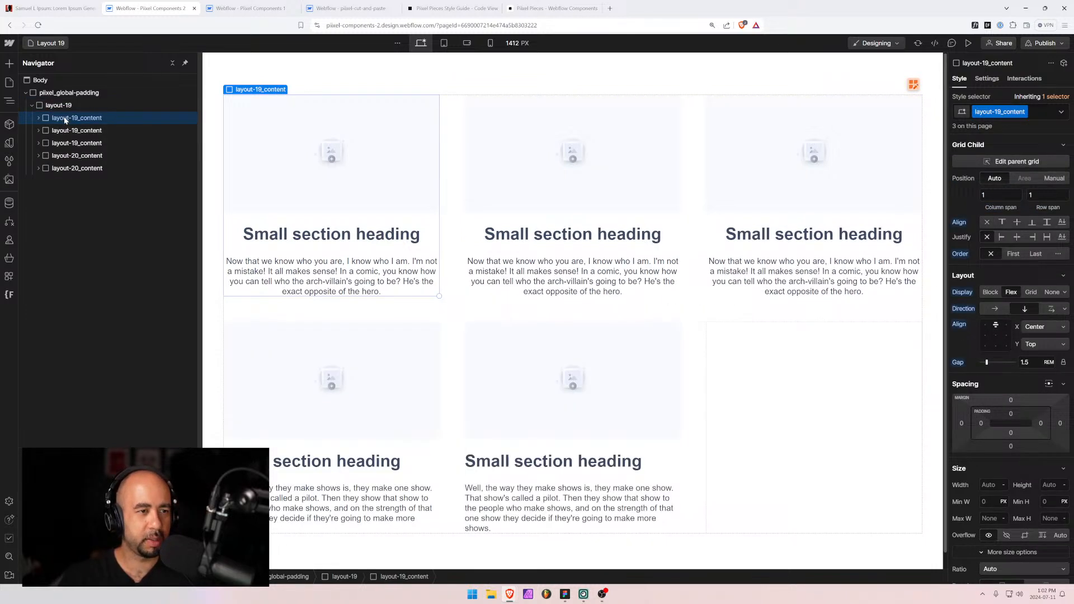
Try to replace the second card's paragraph with the text copied from the first leftover layout-20_content card.
left_click(539, 272)
key("Return")
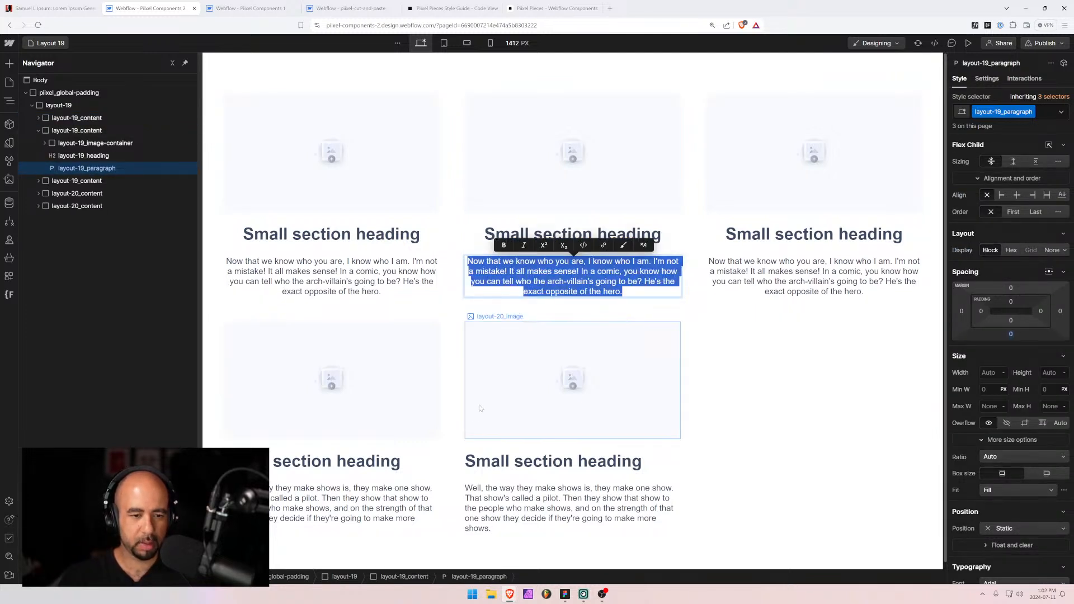
left_click(337, 498)
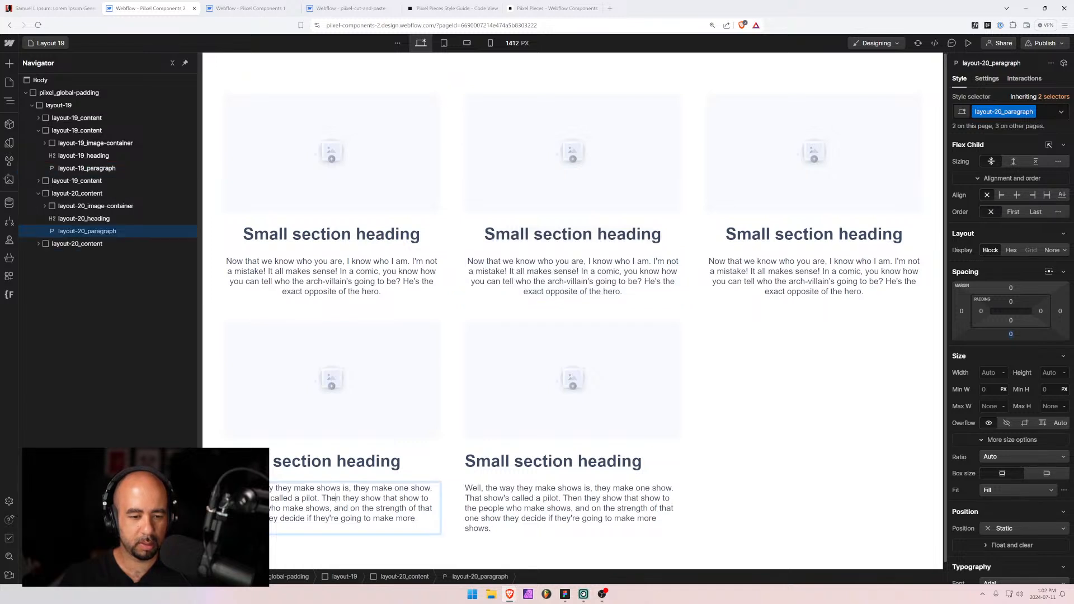
key("ctrl+a")
key("ctrl+c")
left_click(572, 276)
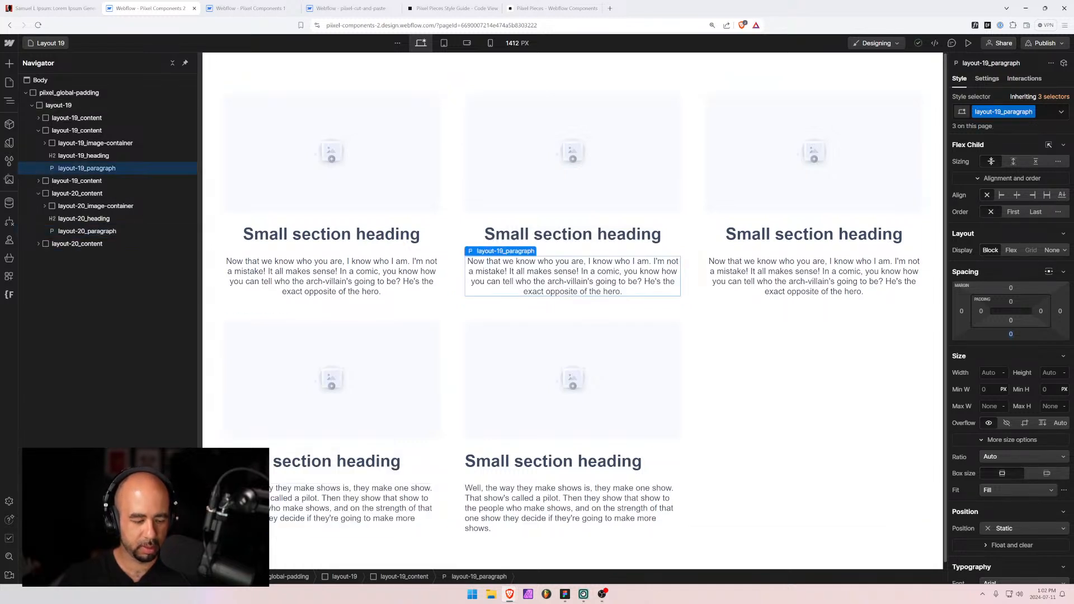
double_click(572, 276)
key("ctrl+a")
key("ctrl+v")
Select the last layout-20 card's paragraph text, then leave it and undo the text replacement in the second card.
left_click(571, 513)
double_click(570, 513)
key("ctrl+a")
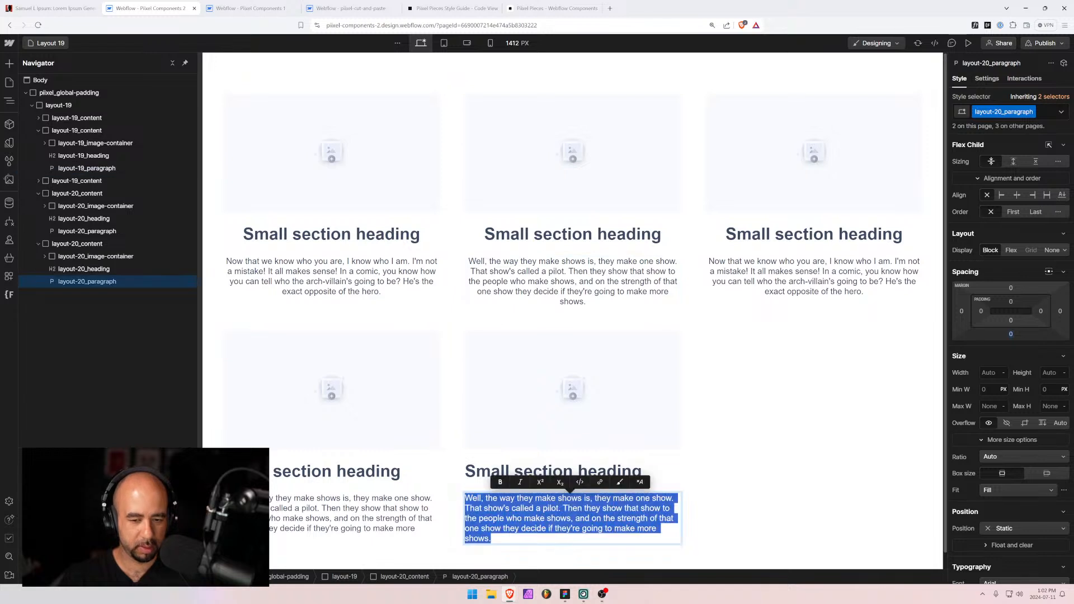
scroll(587, 311, "down", 1)
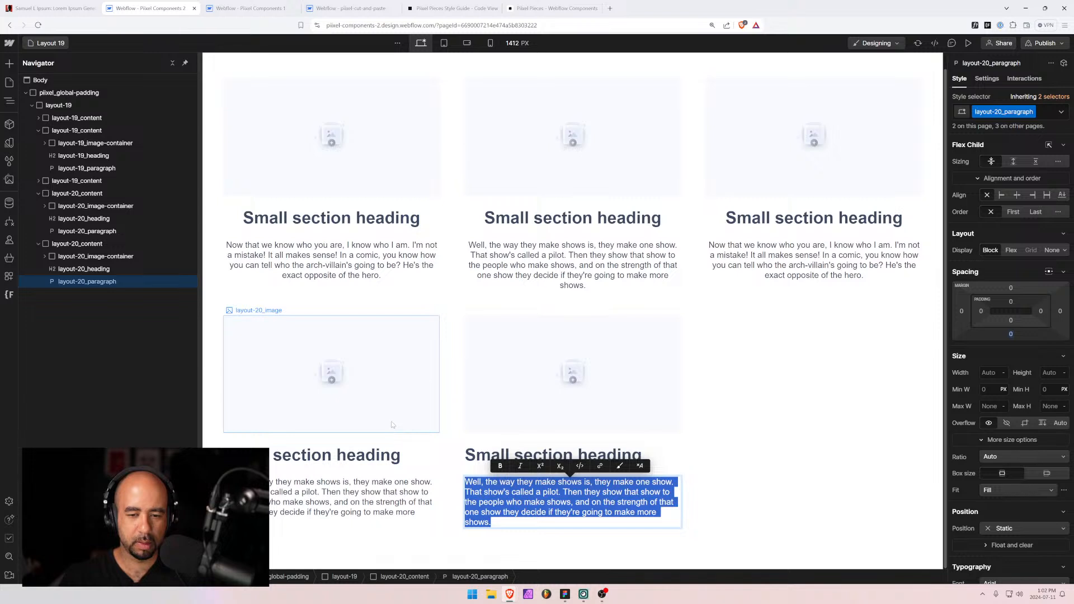
left_click(636, 297)
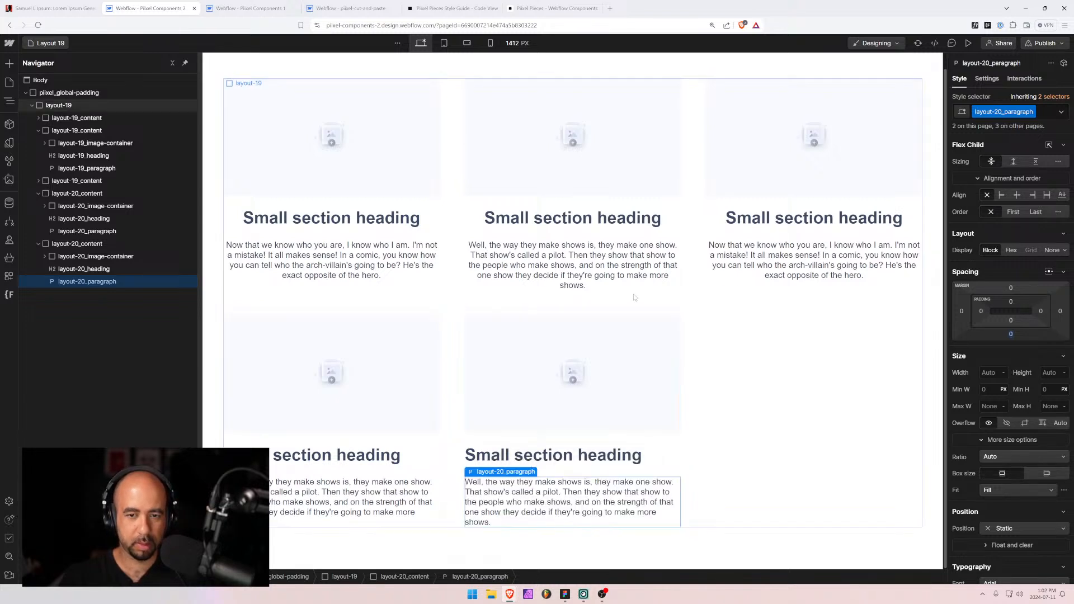
key("ctrl+z")
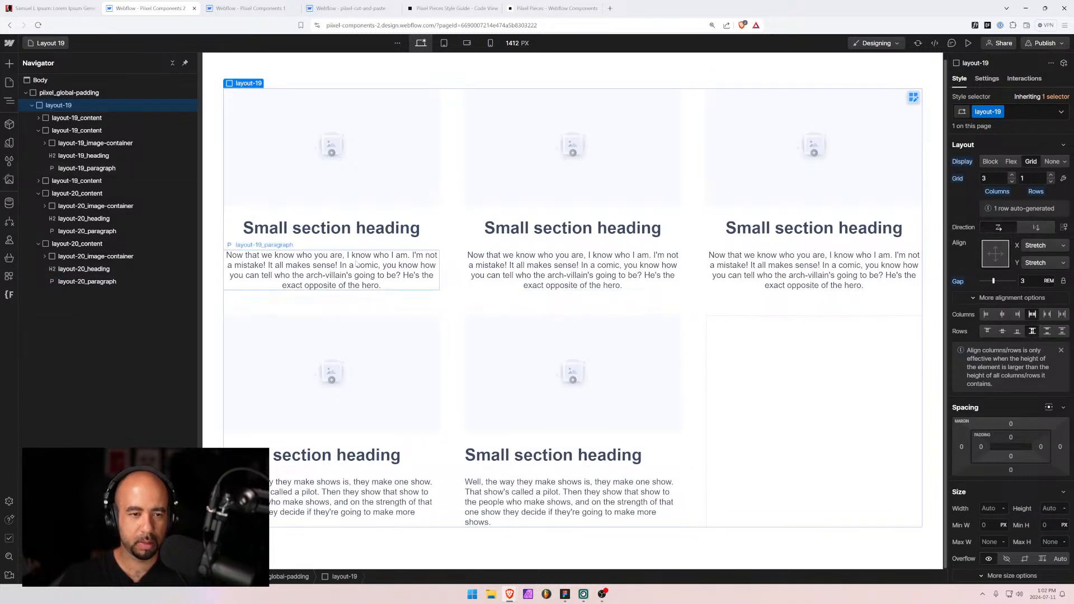
Replace the second layout-19 card's paragraph with the "Well, the way they make shows is" text from the first layout-20 card.
left_click(38, 130)
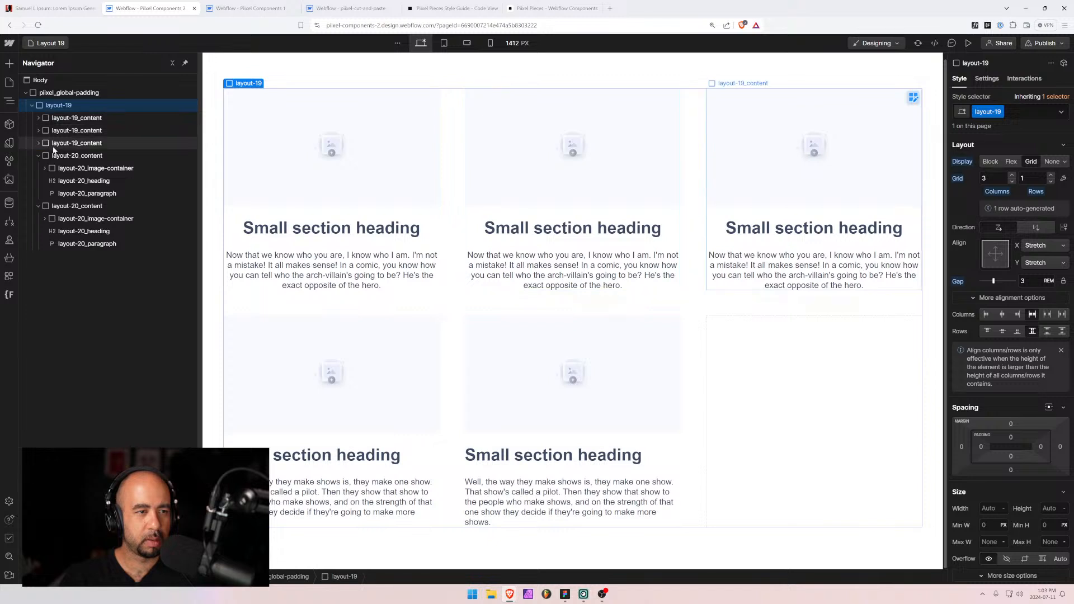
left_click(38, 155)
left_click(38, 168)
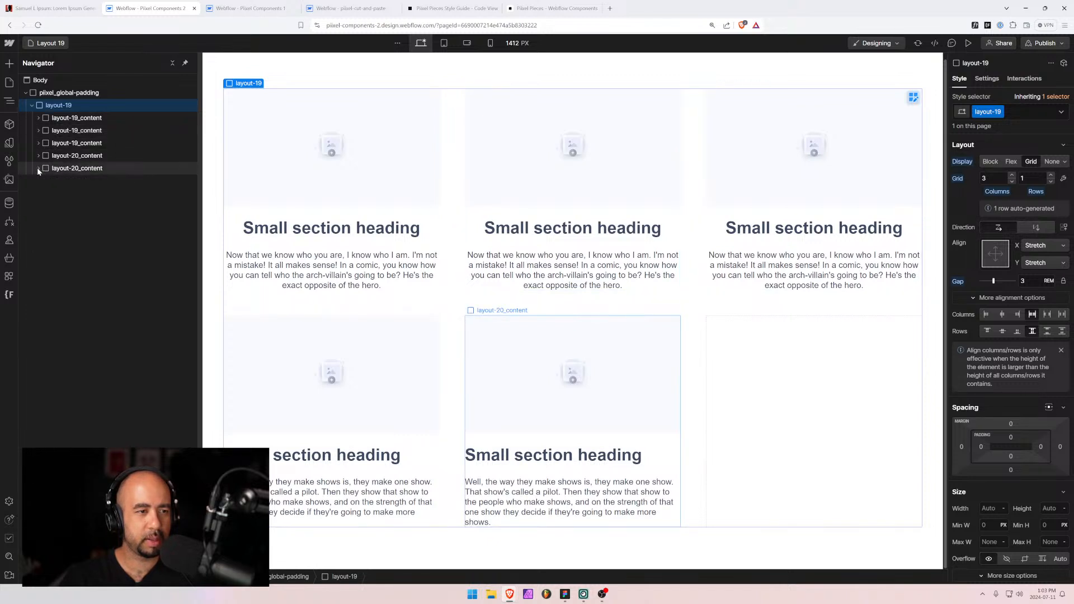
left_click(64, 157)
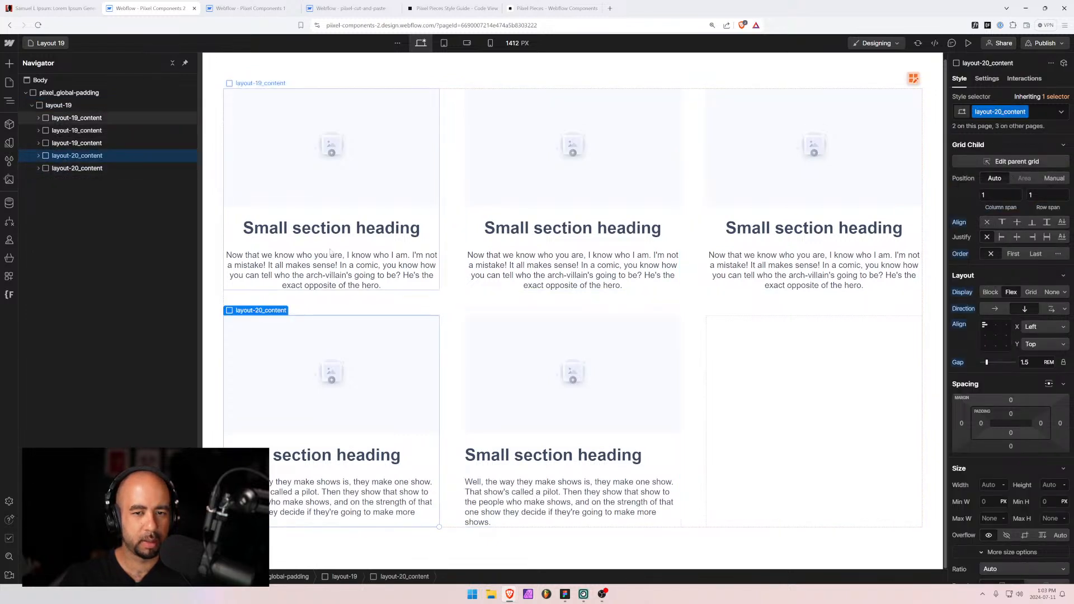
left_click(361, 492)
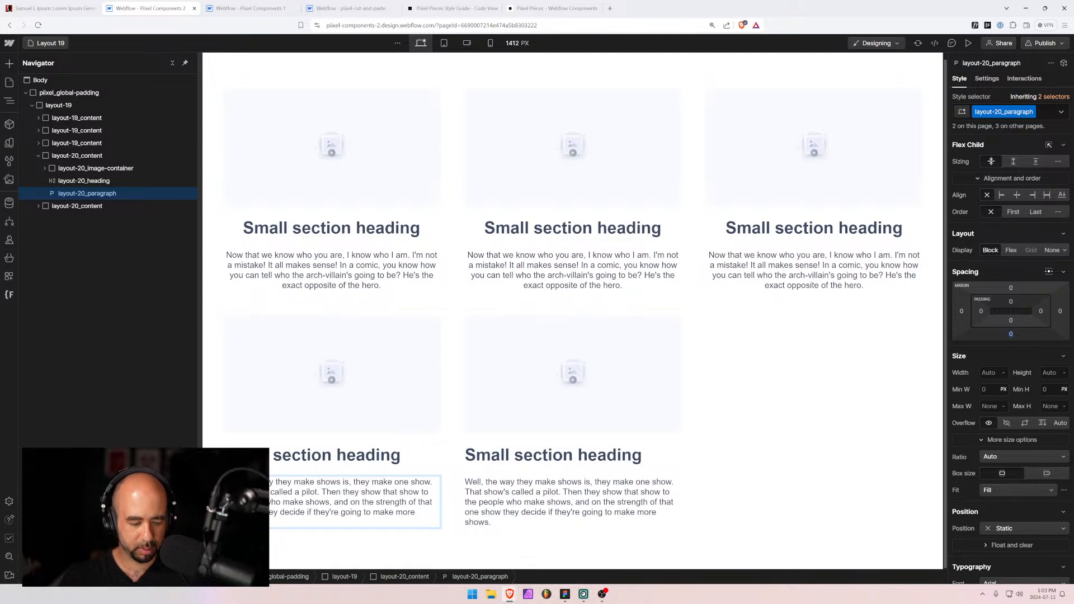
key("ctrl+a")
key("Escape")
double_click(572, 271)
key("ctrl+a")
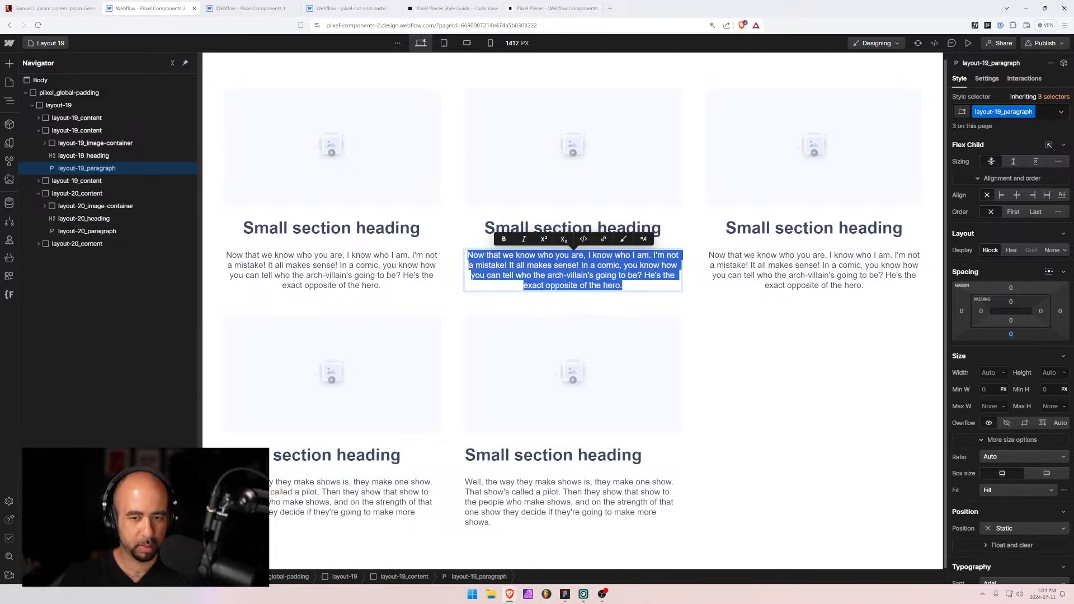
key("ctrl+v")
Delete the two leftover layout-20_content cards from the layout-19 grid.
left_click(67, 193)
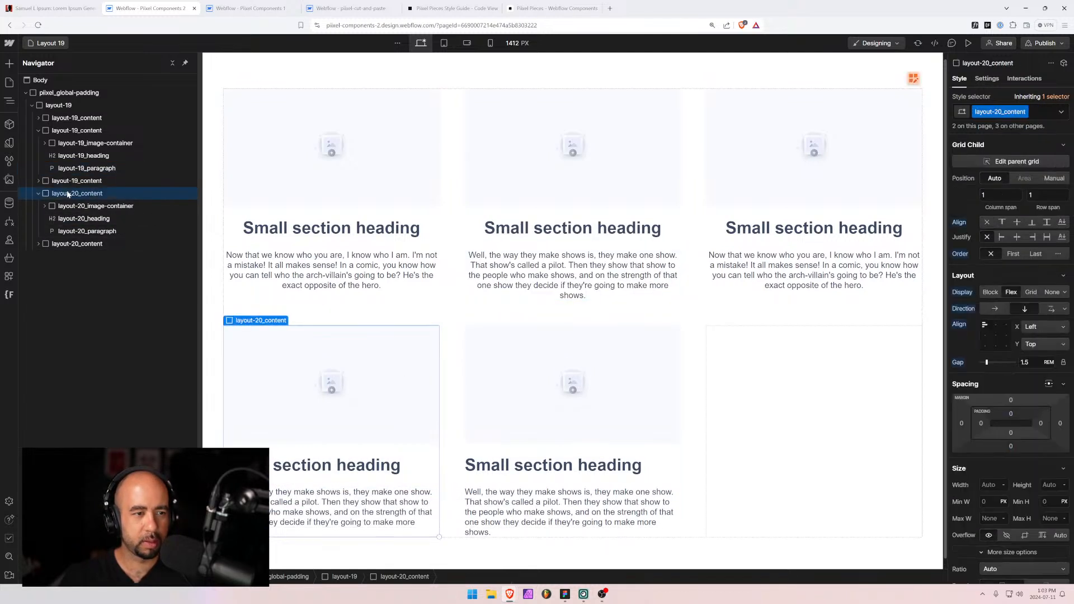
key("Delete")
key("Delete")
Switch to the Layout 20 page and copy the third card's "You think water moves fast?" paragraph text.
left_click(50, 43)
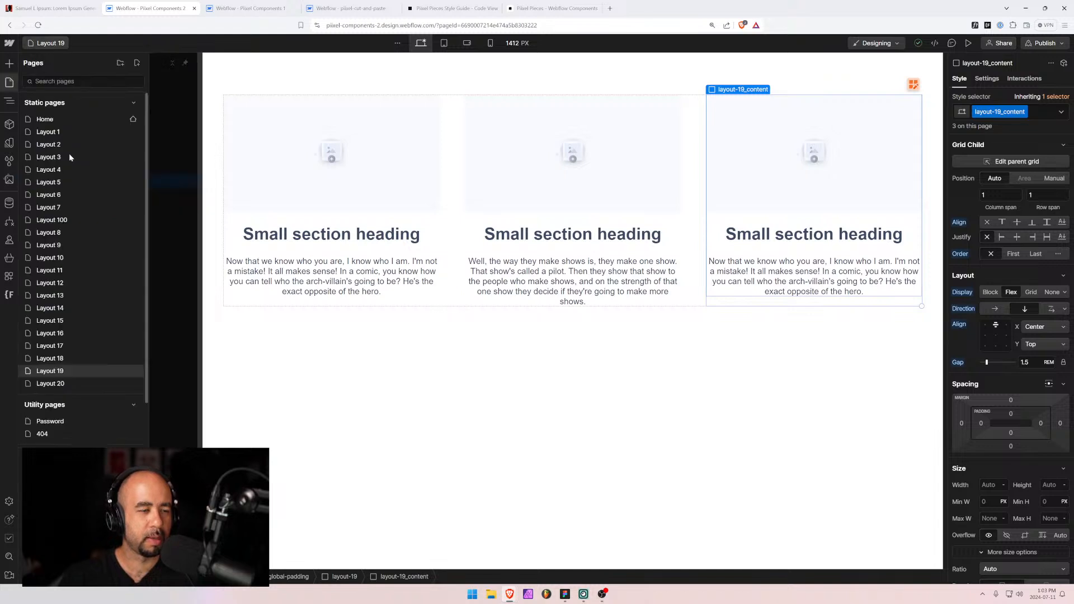
left_click(45, 383)
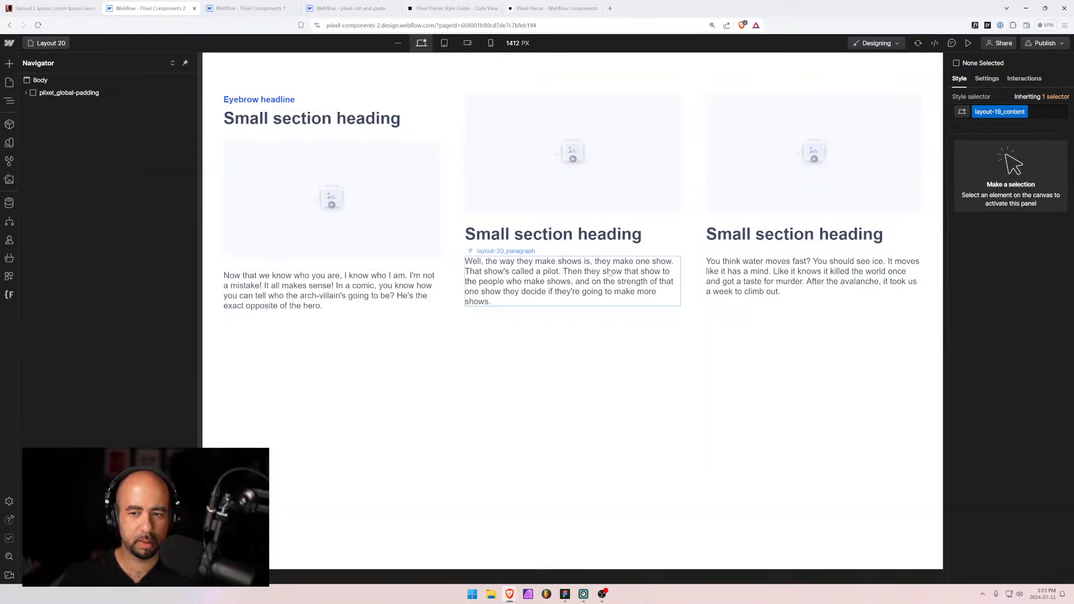
left_click(725, 284)
key("Return")
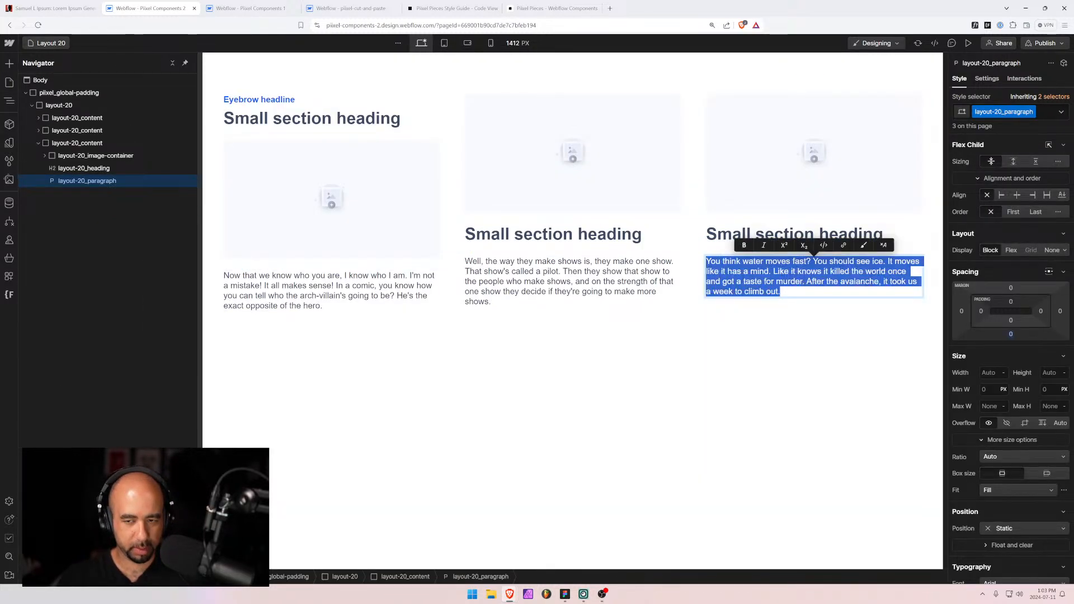
key("Escape")
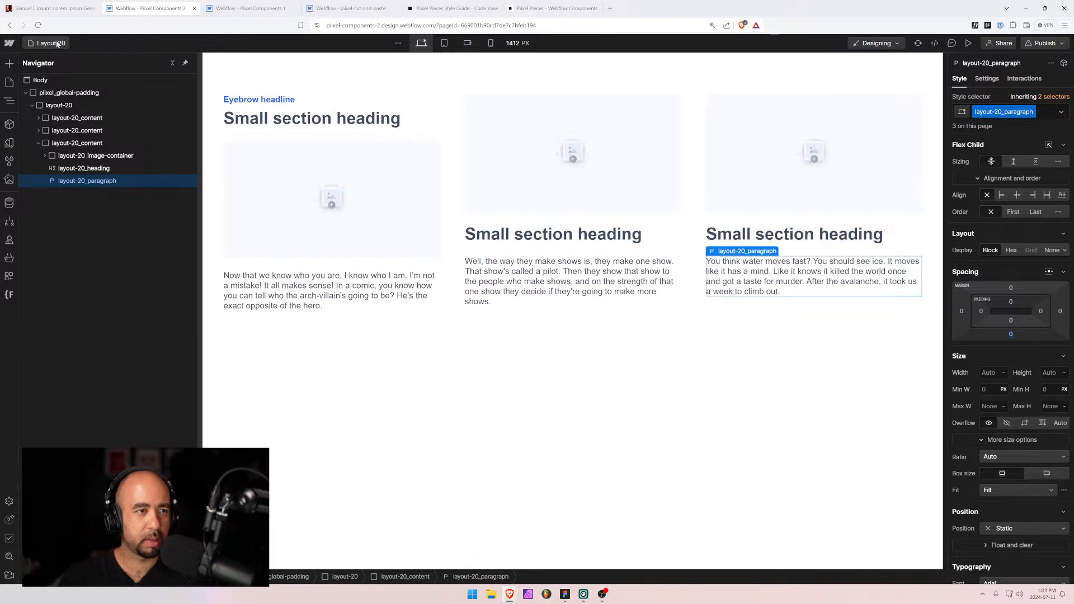
Return to the Layout 19 page and replace the third card's paragraph with the copied "You think water moves fast?" text.
left_click(9, 82)
left_click(59, 371)
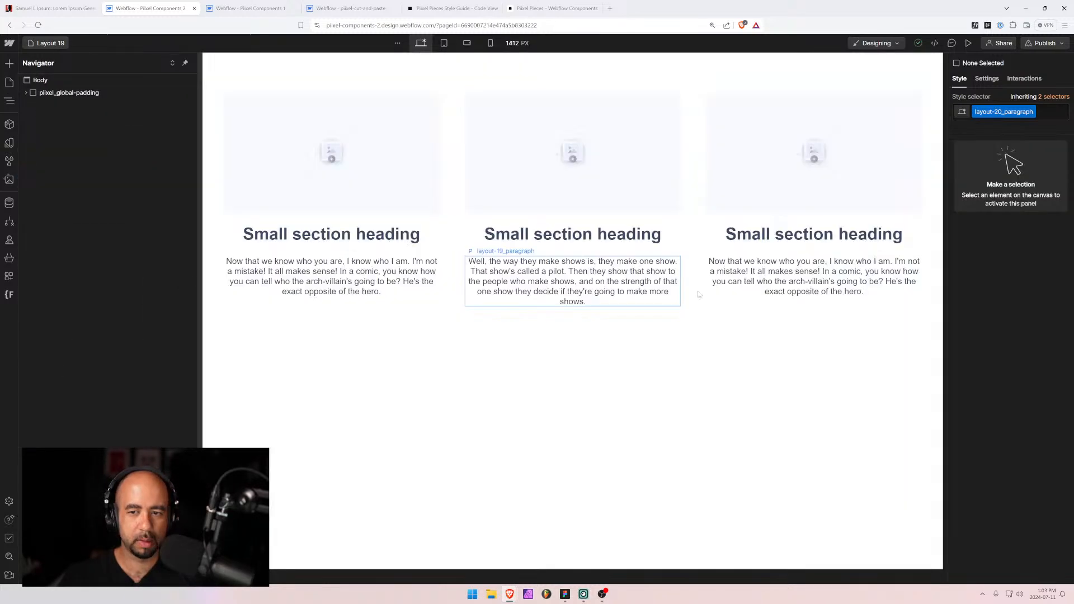
left_click(754, 284)
key("Return")
key("ctrl+v")
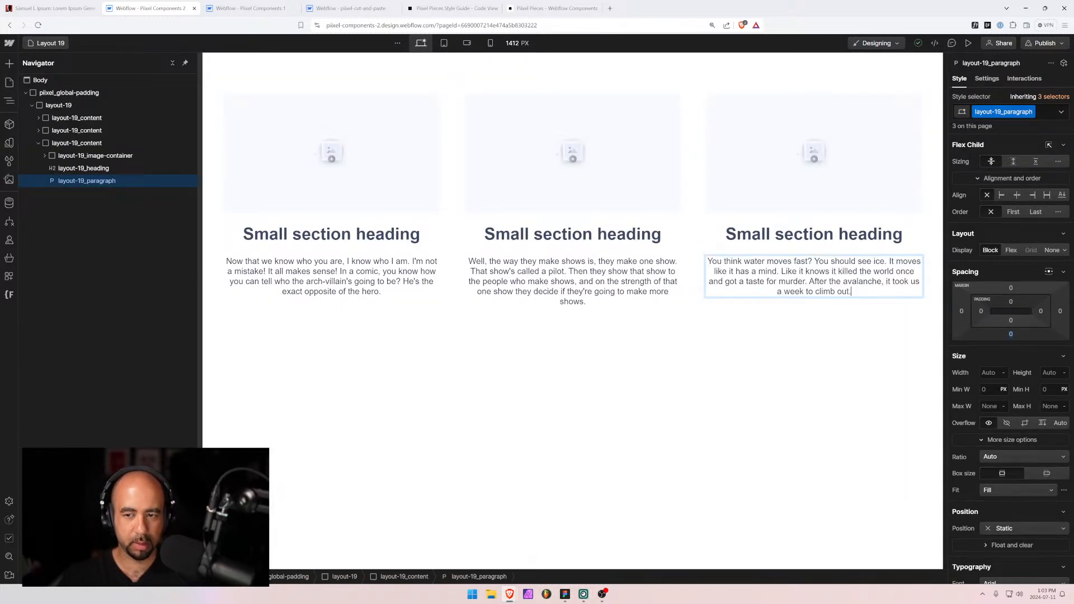
left_click(738, 326)
left_click(38, 143)
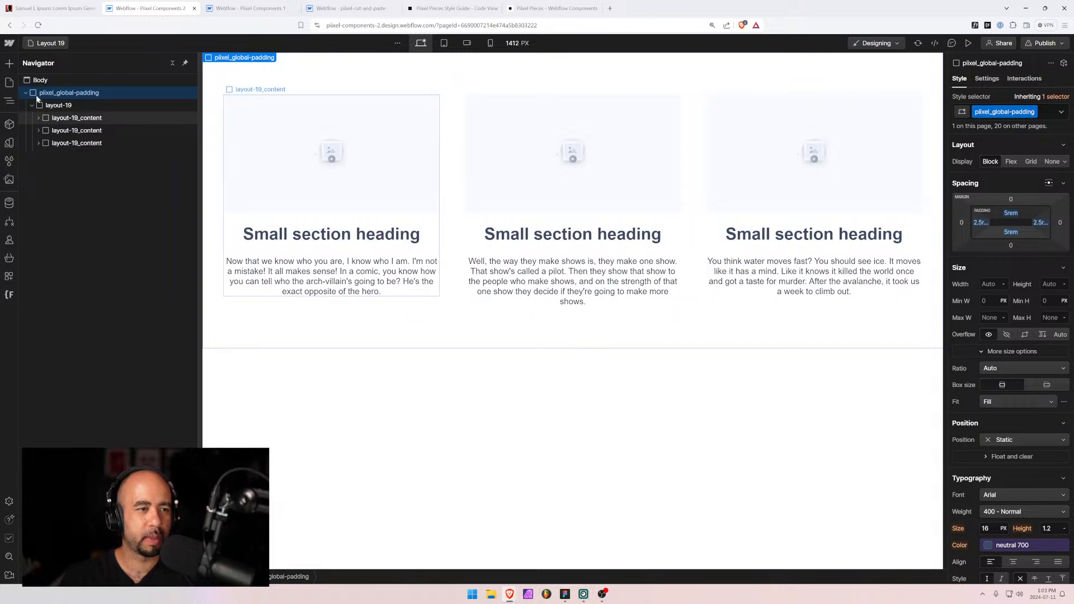
Switch to the Layout 20 page and select the first card's layout-20_paragraph.
left_click(49, 46)
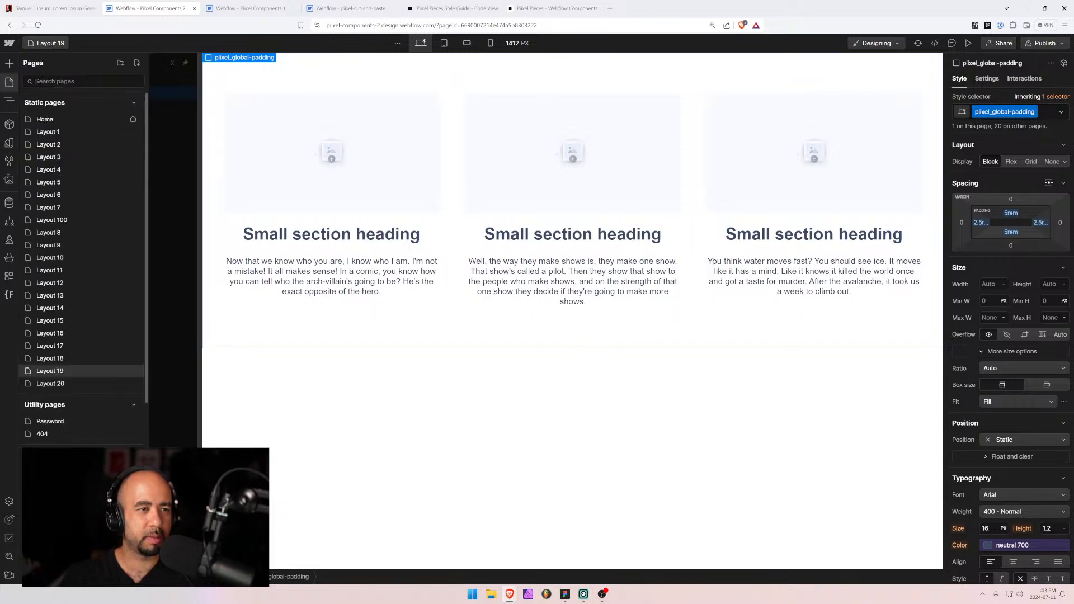
left_click(52, 384)
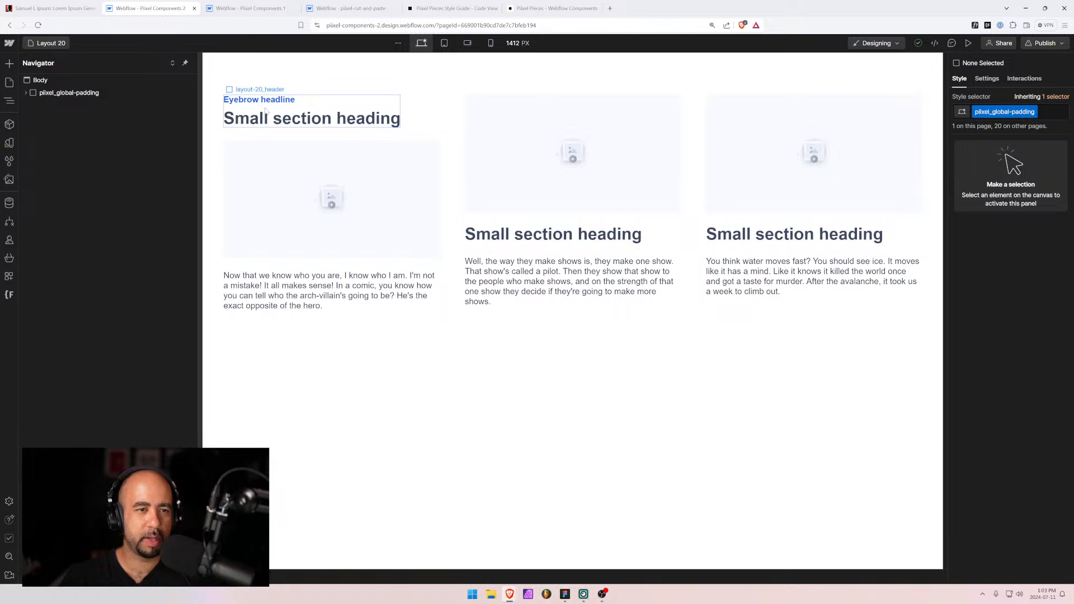
left_click(267, 110)
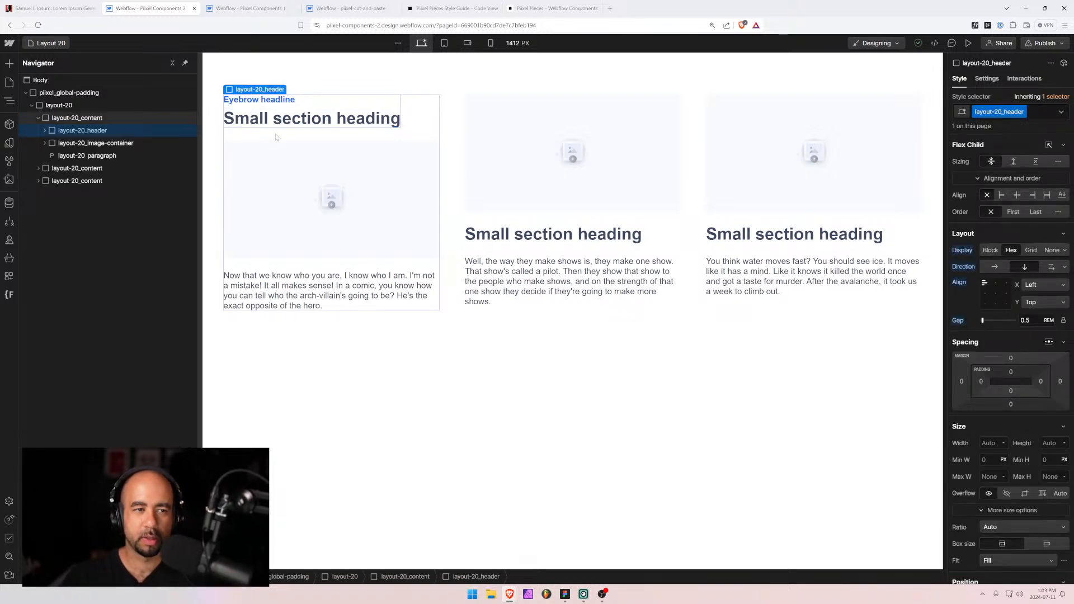
left_click(84, 155)
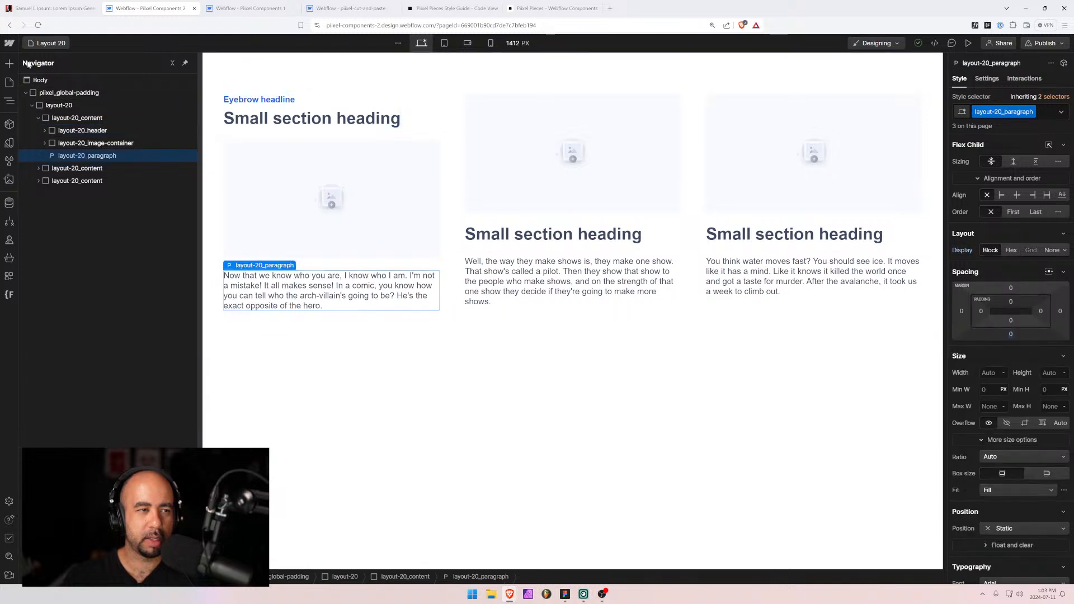
Go to the Layout 13 page and copy the first card's button-group with Get started and Learn more.
left_click(48, 43)
left_click(56, 313)
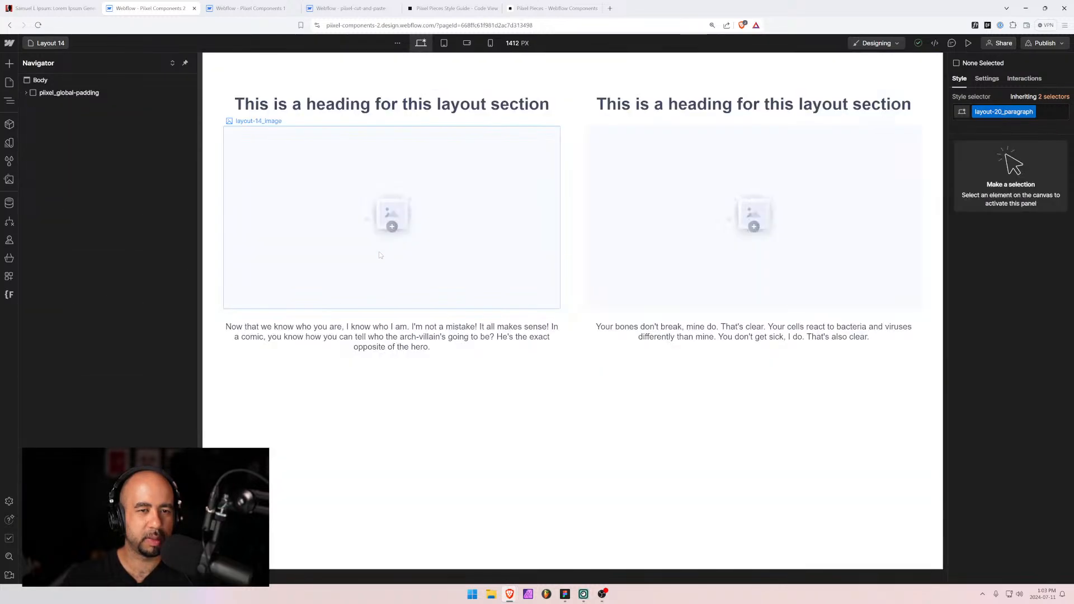
left_click(48, 43)
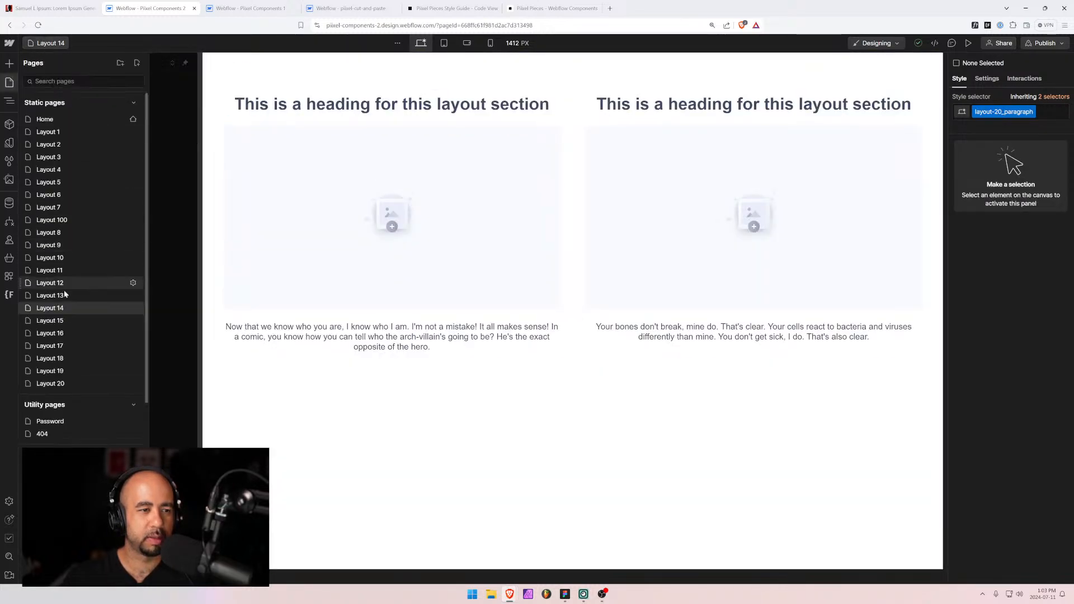
left_click(65, 295)
left_click(394, 398)
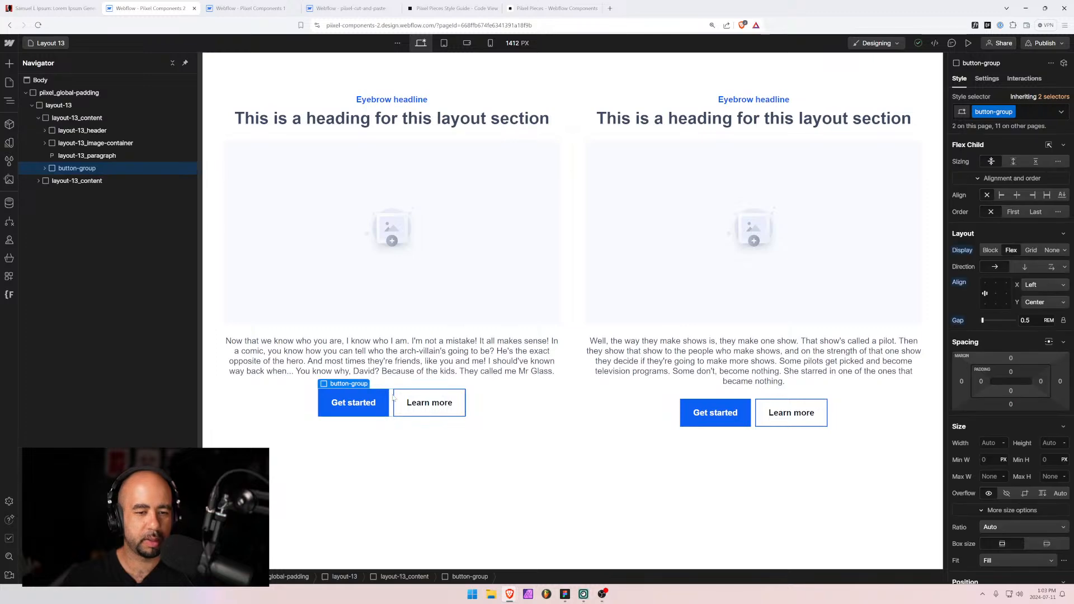
Return to the Layout 20 page and paste the copied button-group below the first card's paragraph.
left_click(50, 43)
left_click(66, 381)
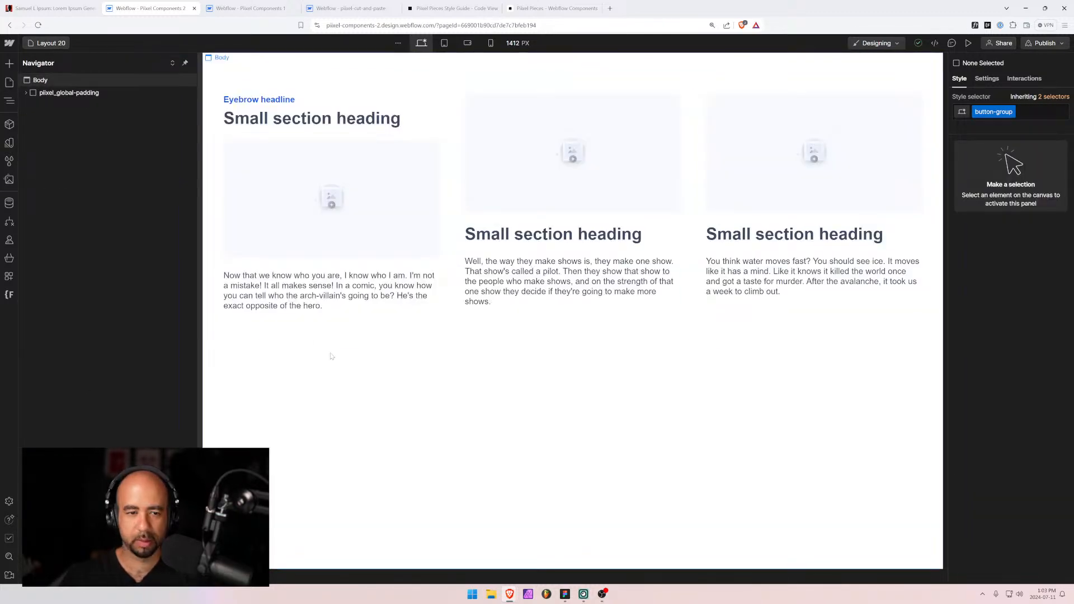
left_click(288, 289)
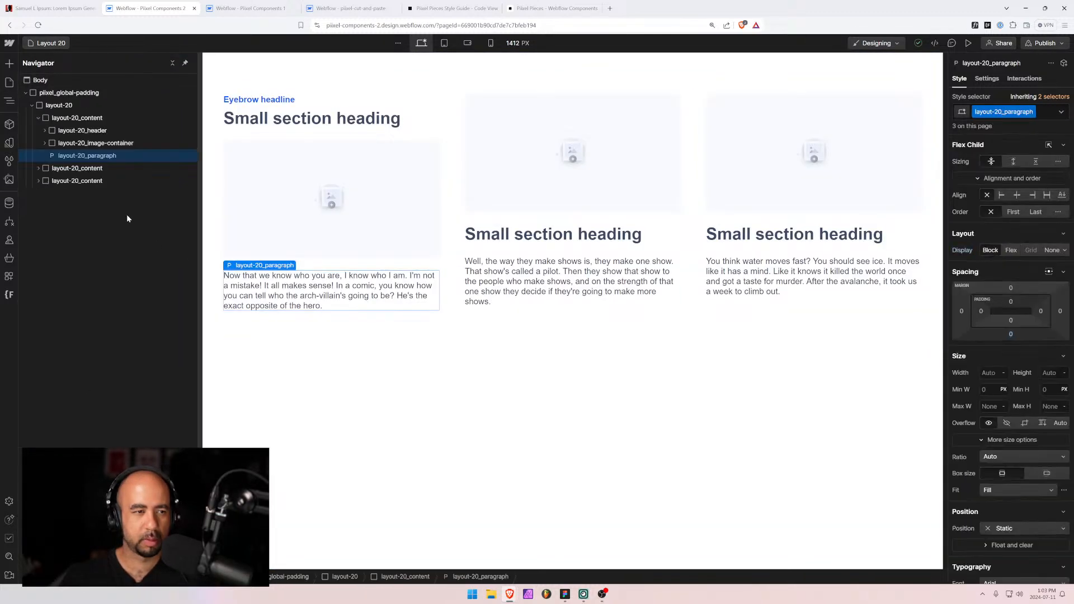
left_click(45, 144)
left_click(44, 143)
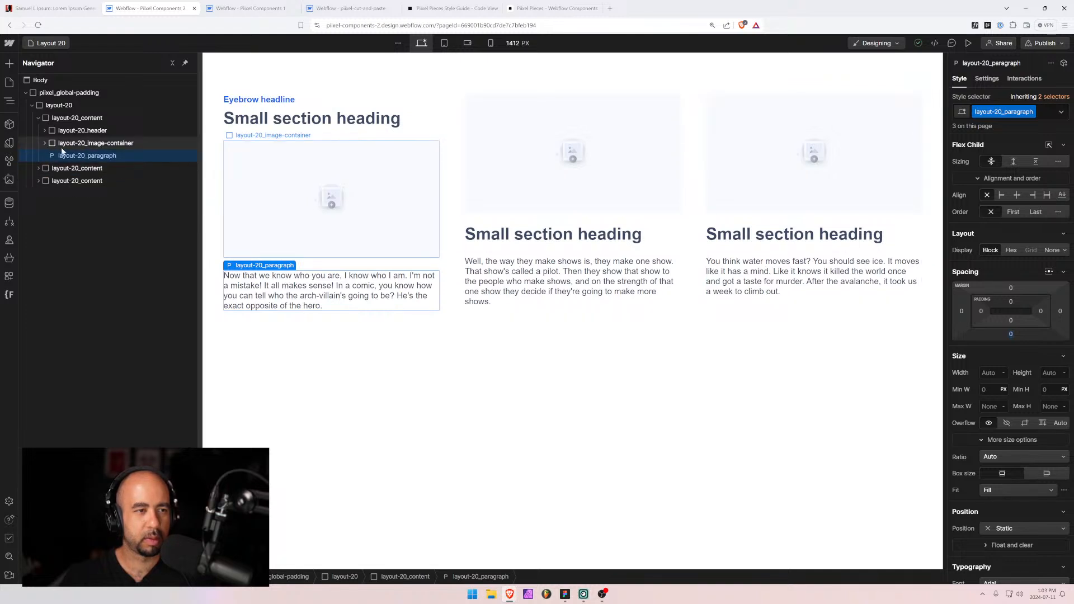
key("ctrl+v")
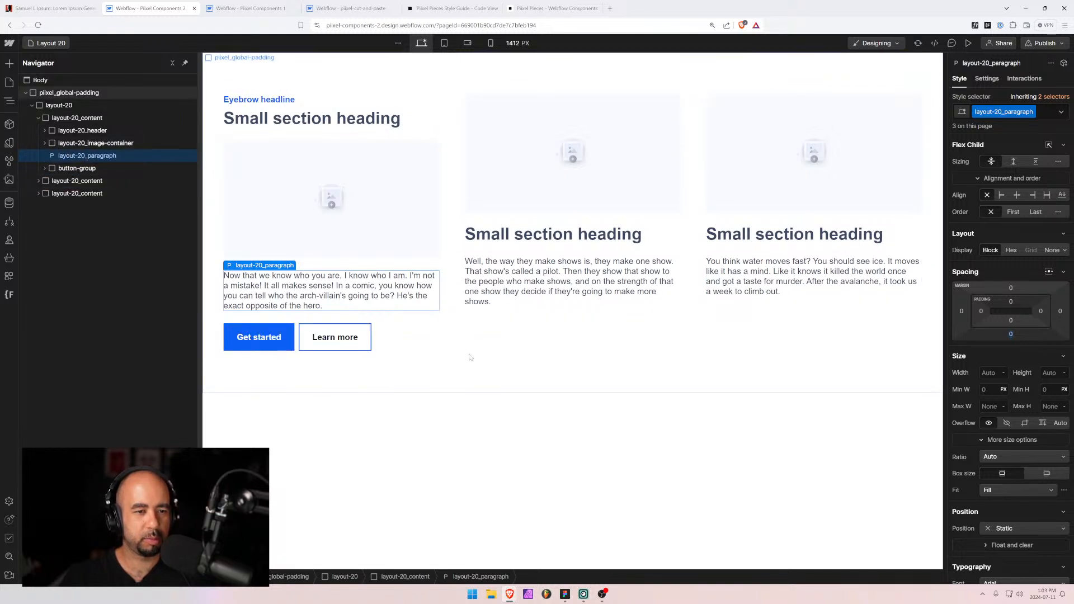
left_click(469, 364)
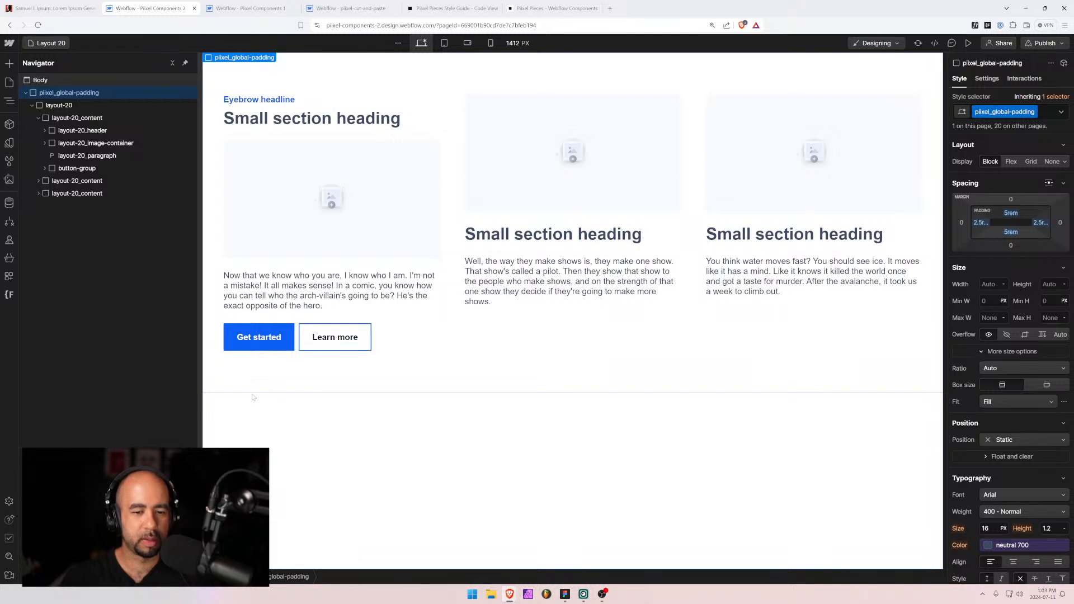
Move the Get started button out of the first card's button-group and delete the group with its Learn more button.
left_click(297, 333)
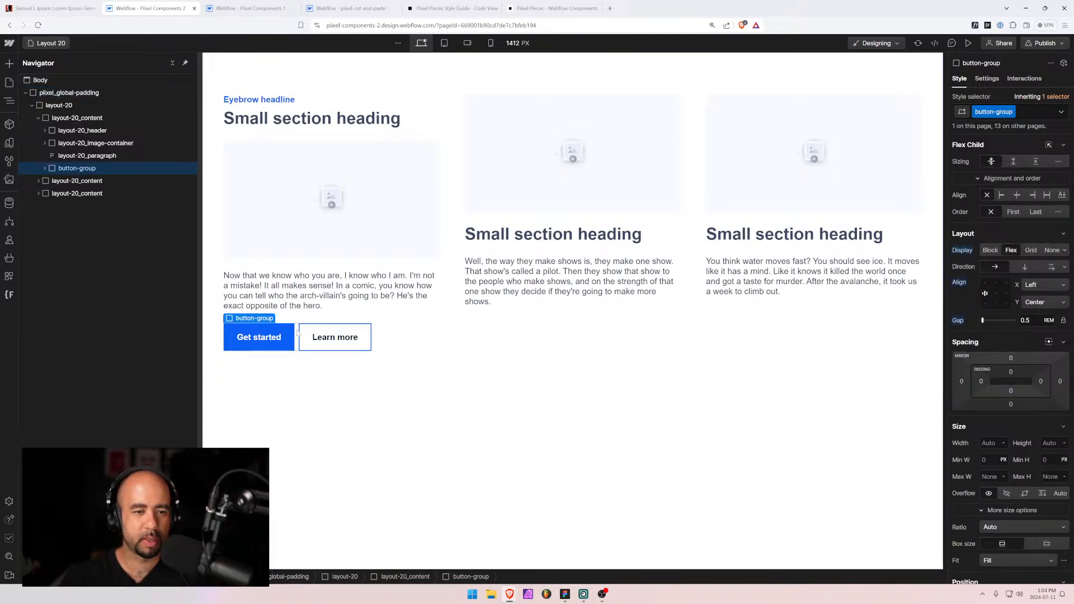
left_click(44, 168)
left_click_drag(66, 184, 67, 169)
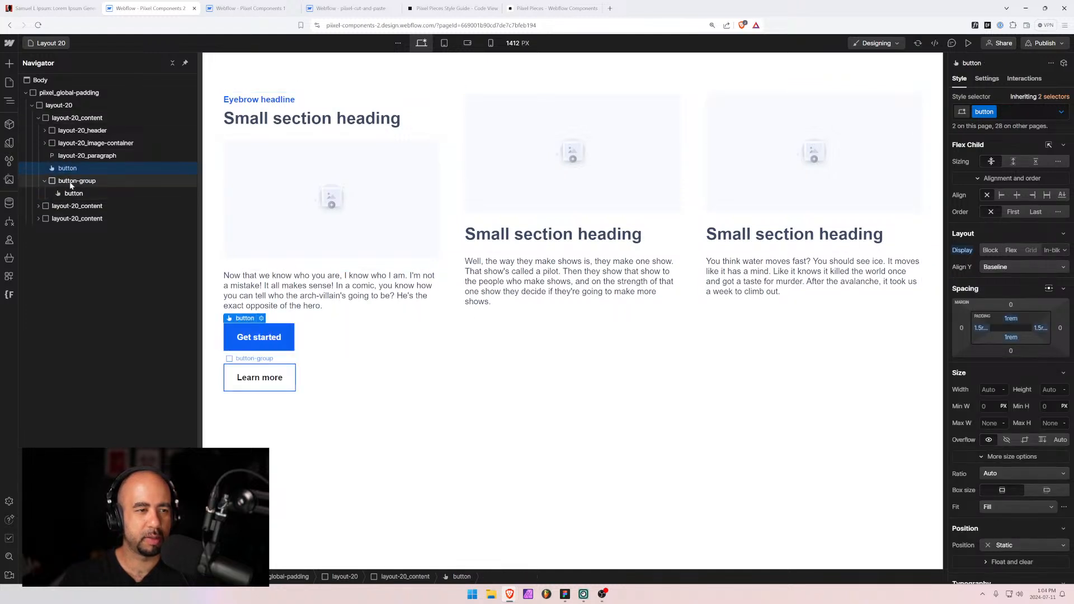
key("Delete")
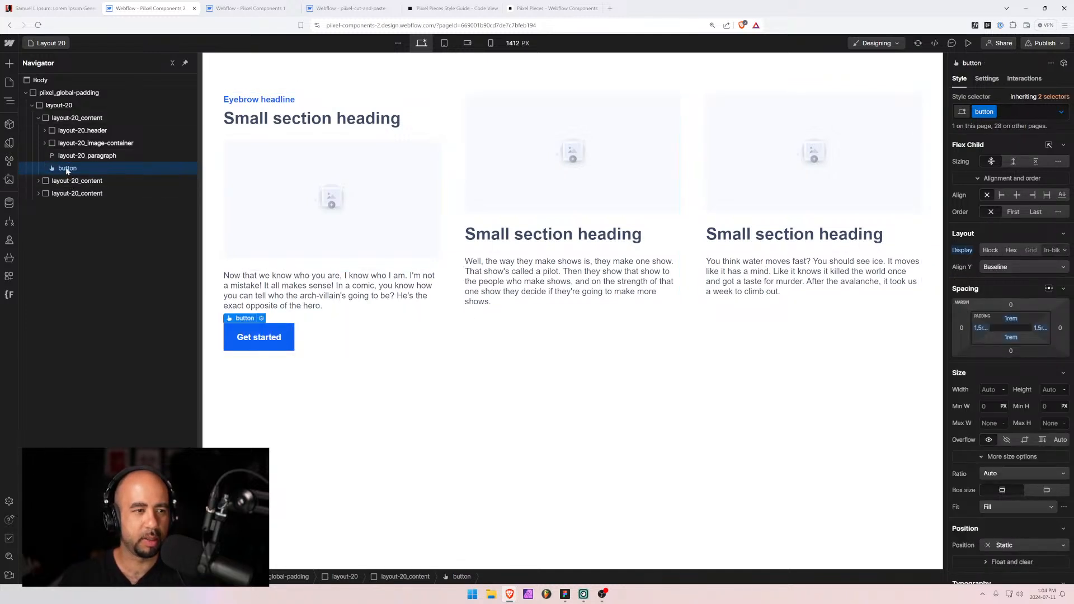
Copy the Get started button and paste it below the paragraphs of the second and third cards.
key("ctrl+c")
left_click(571, 280)
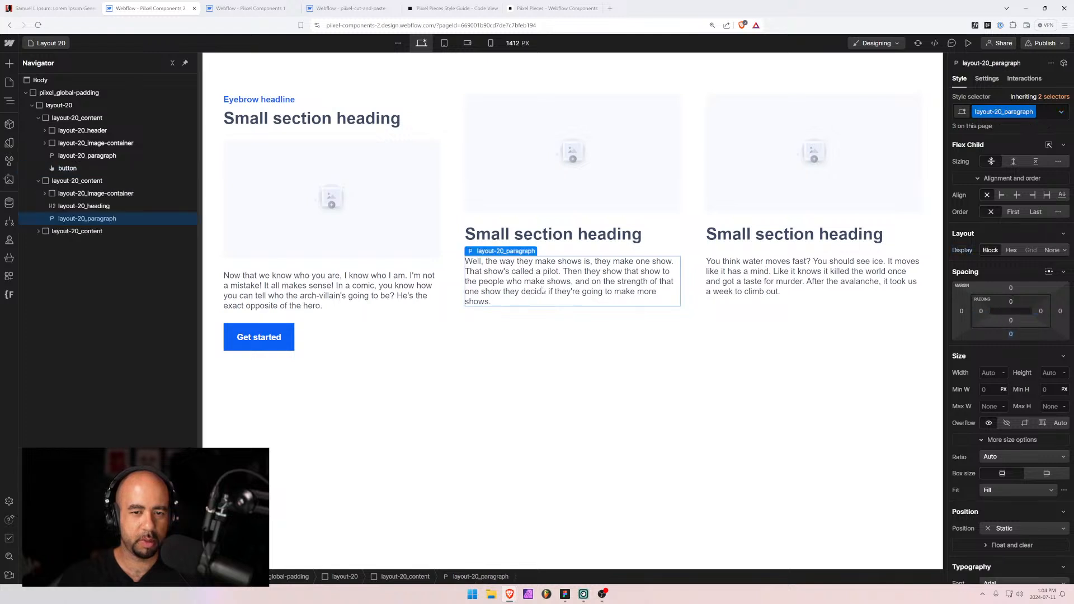
key("ctrl+v")
left_click(745, 277)
key("ctrl+v")
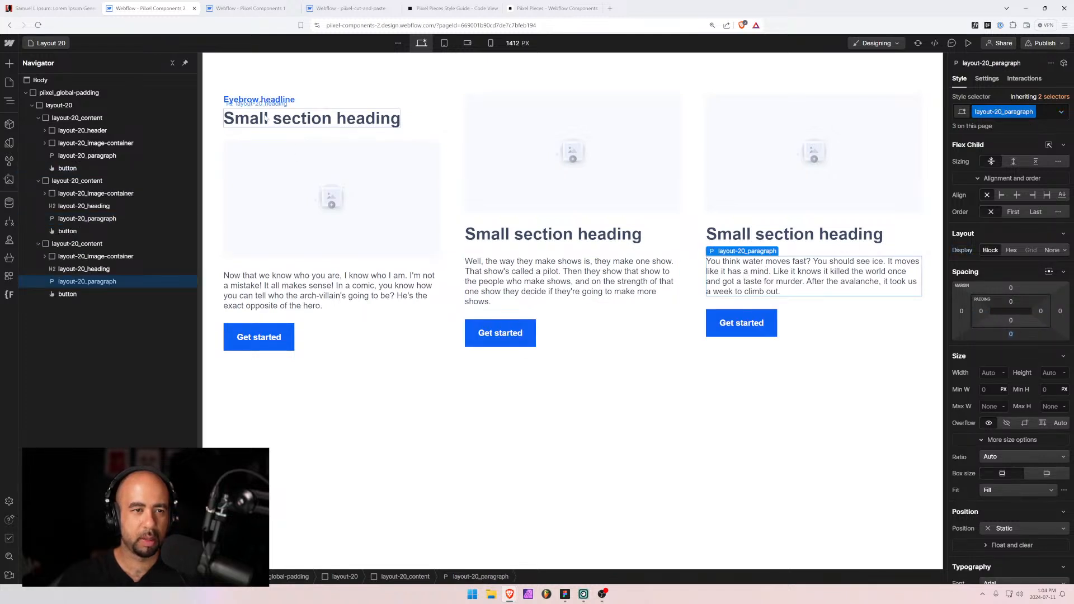
Copy the first card's layout-20_header to the start of the second card and delete that card's standalone heading.
left_click(115, 130)
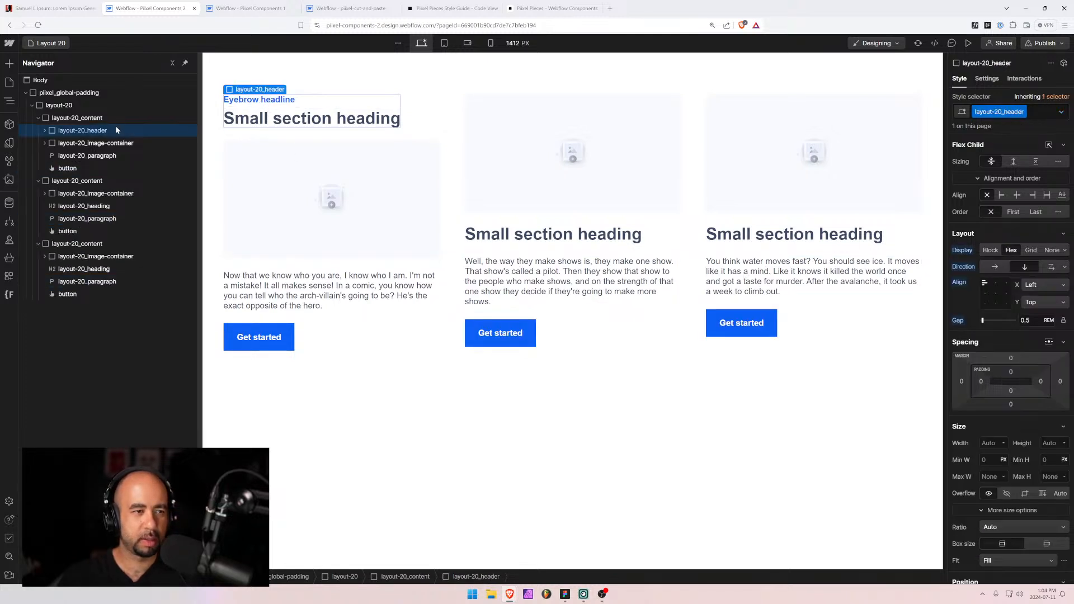
left_click(82, 182)
key("ctrl+v")
left_click_drag(79, 244, 73, 196)
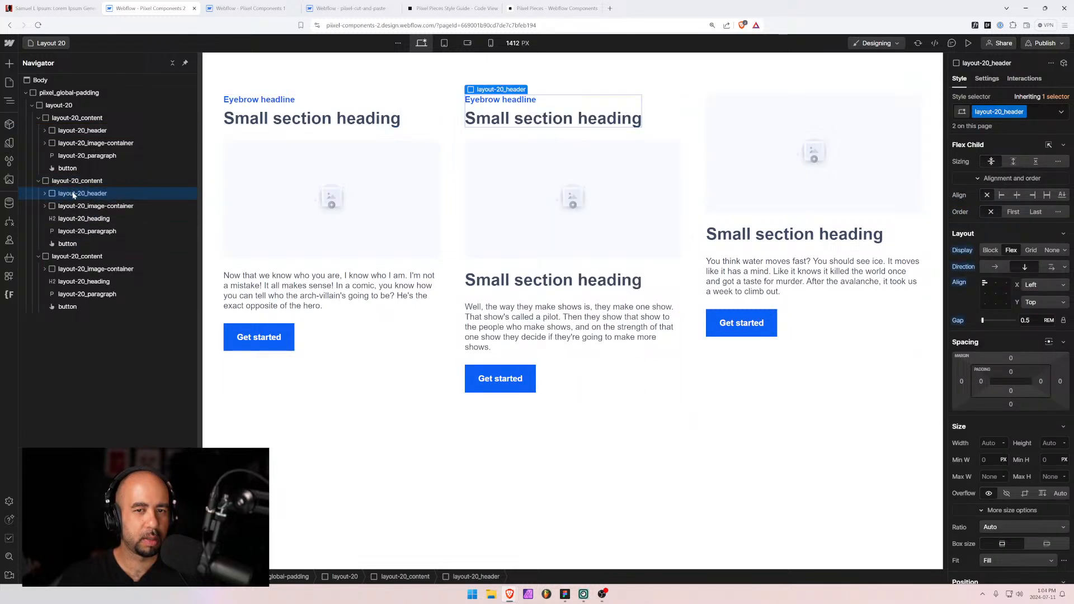
left_click(501, 289)
key("Delete")
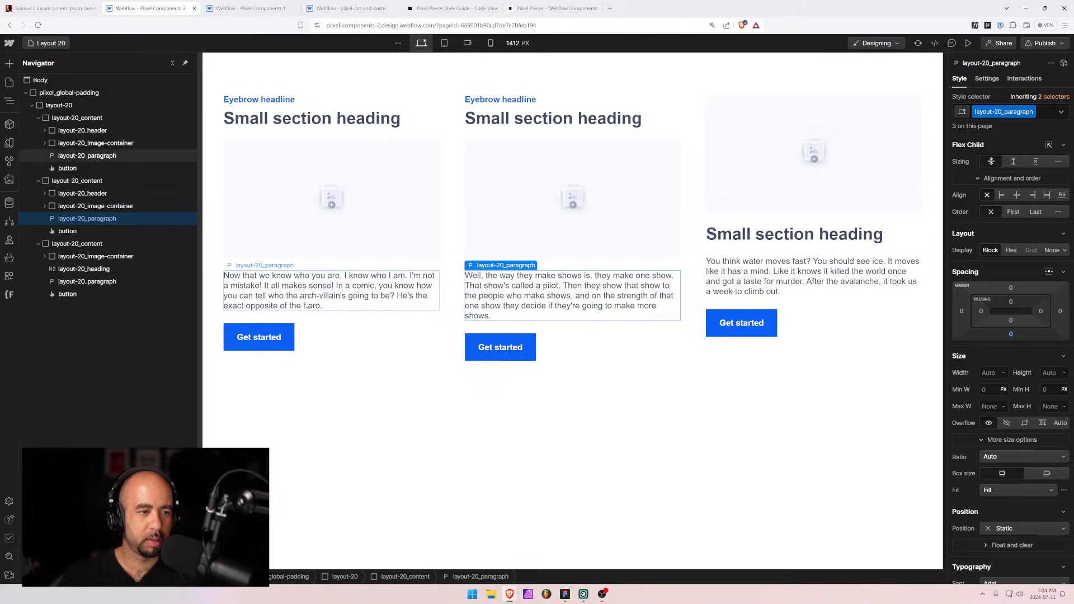
Paste the layout-20_header as the first element of the third card and delete that card's standalone heading.
left_click(74, 244)
key("ctrl+v")
left_click_drag(69, 311, 69, 259)
left_click(68, 283)
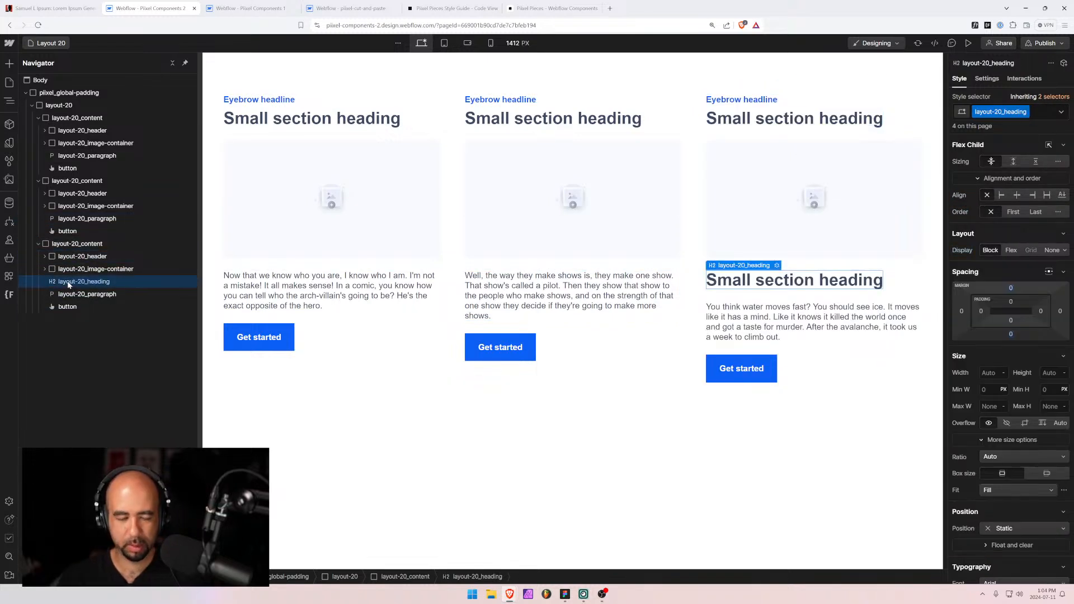
key("Delete")
left_click(680, 487)
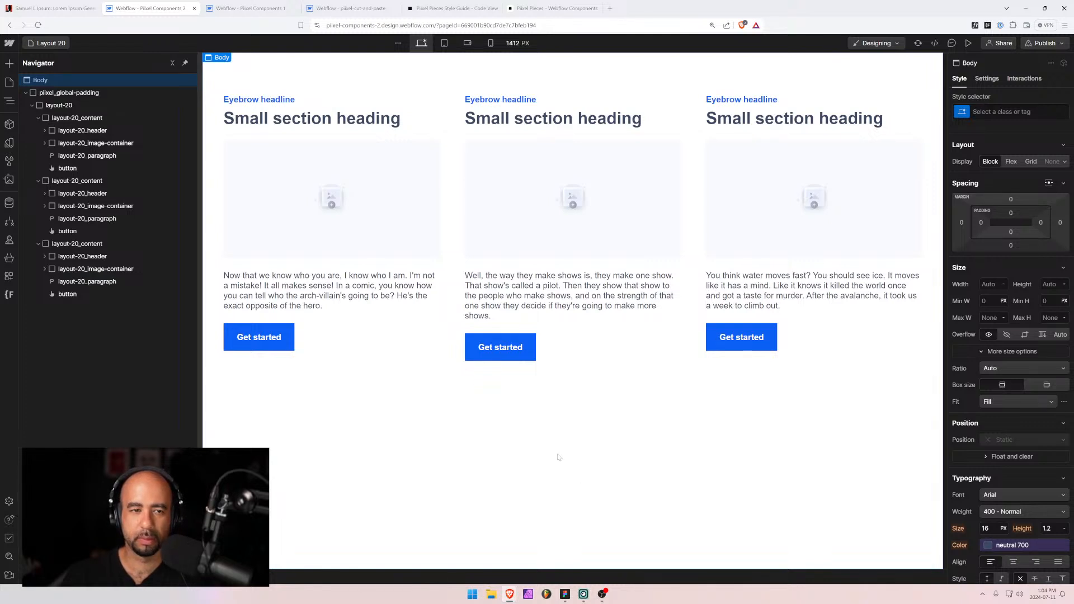
Check the Layout 20 page at the tablet, mobile landscape and mobile portrait breakpoints, then return to the desktop view.
left_click(50, 44)
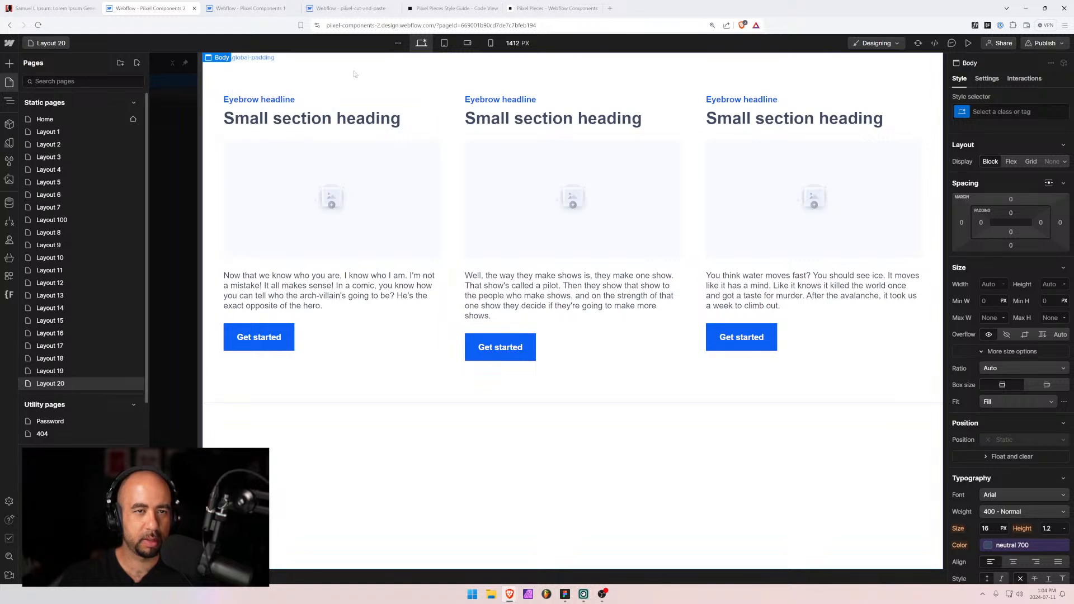
left_click(444, 44)
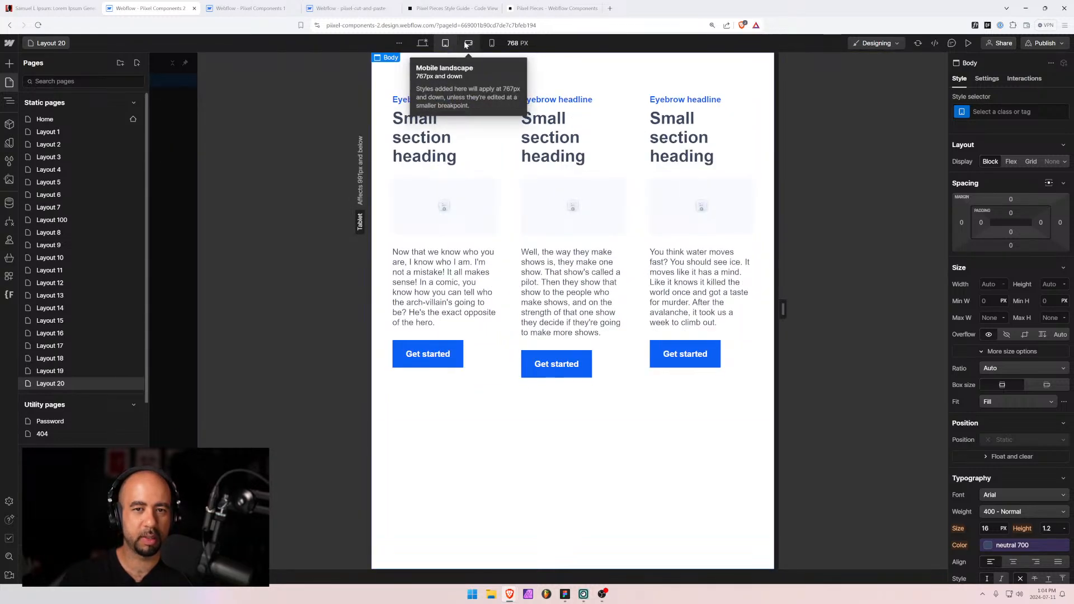
left_click(468, 44)
left_click(482, 45)
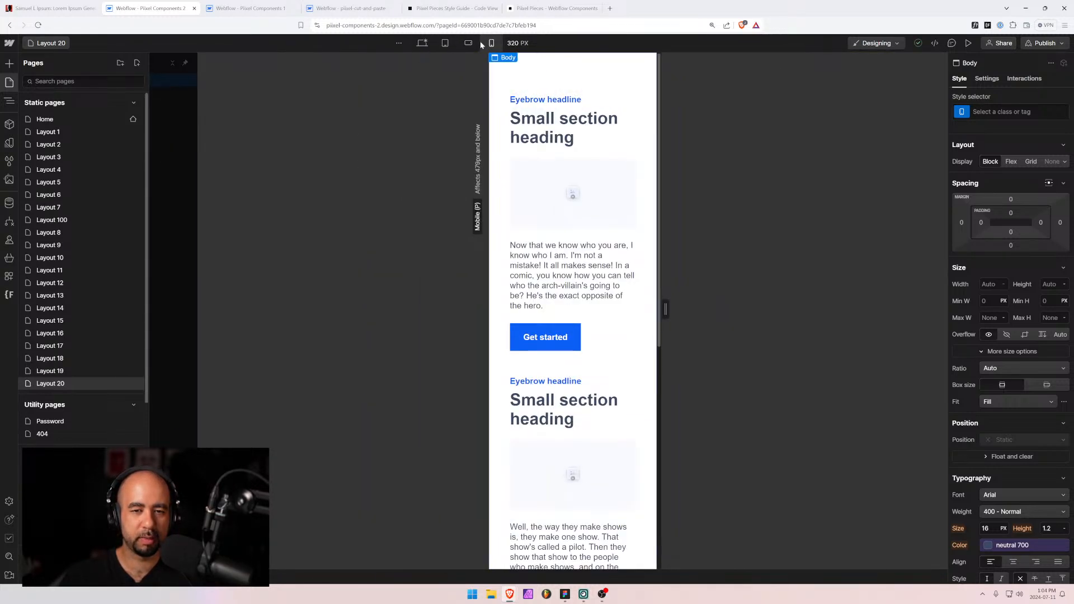
left_click(421, 43)
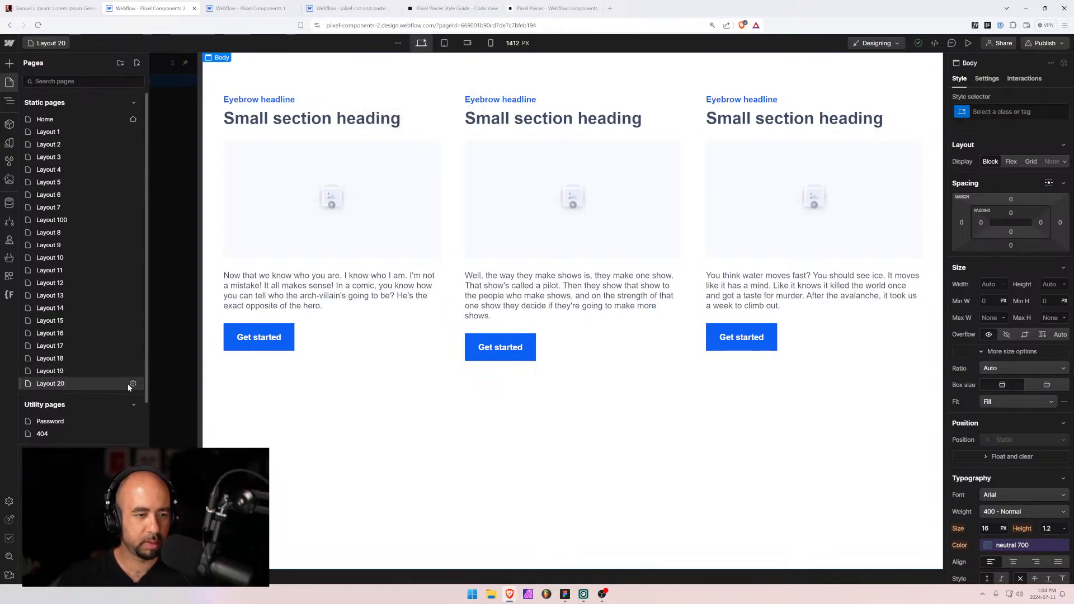
Duplicate the Layout 20 page as a new page named Layout 21.
left_click(133, 383)
left_click(413, 63)
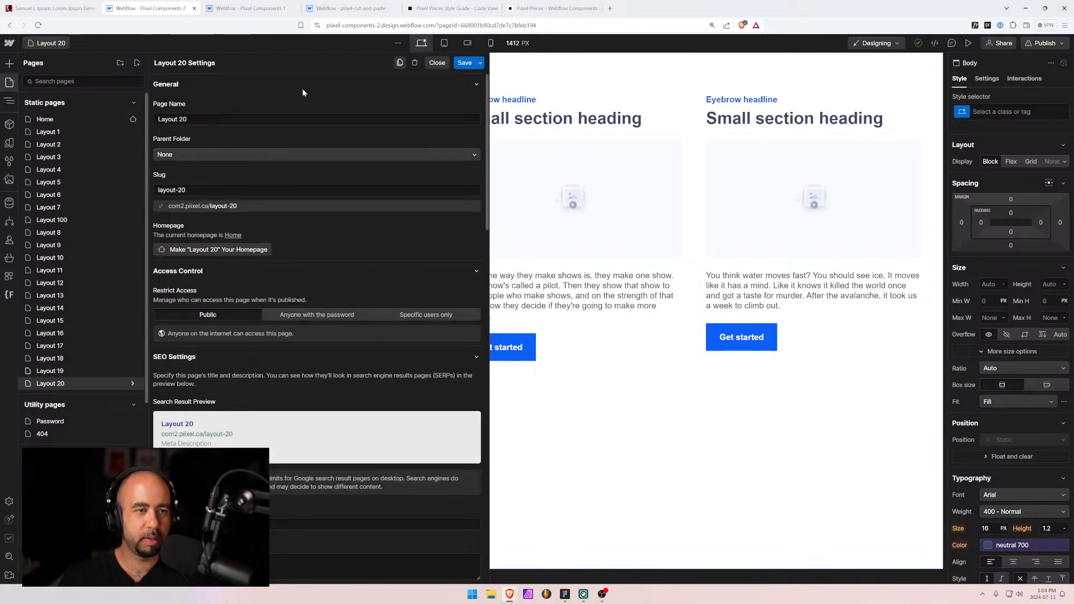
left_click_drag(203, 119, 180, 119)
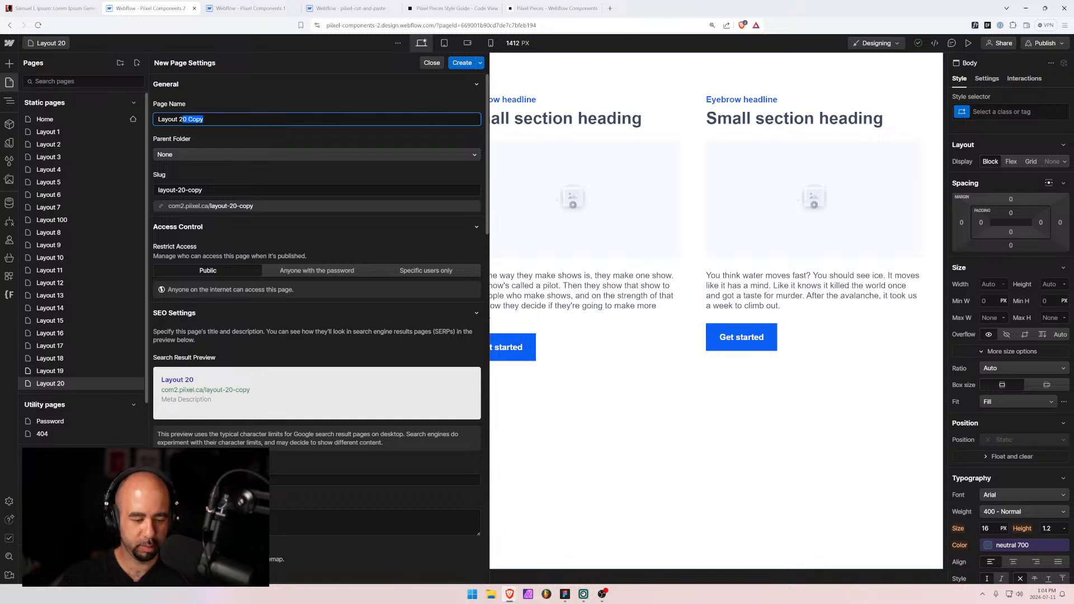
type("1")
left_click(461, 63)
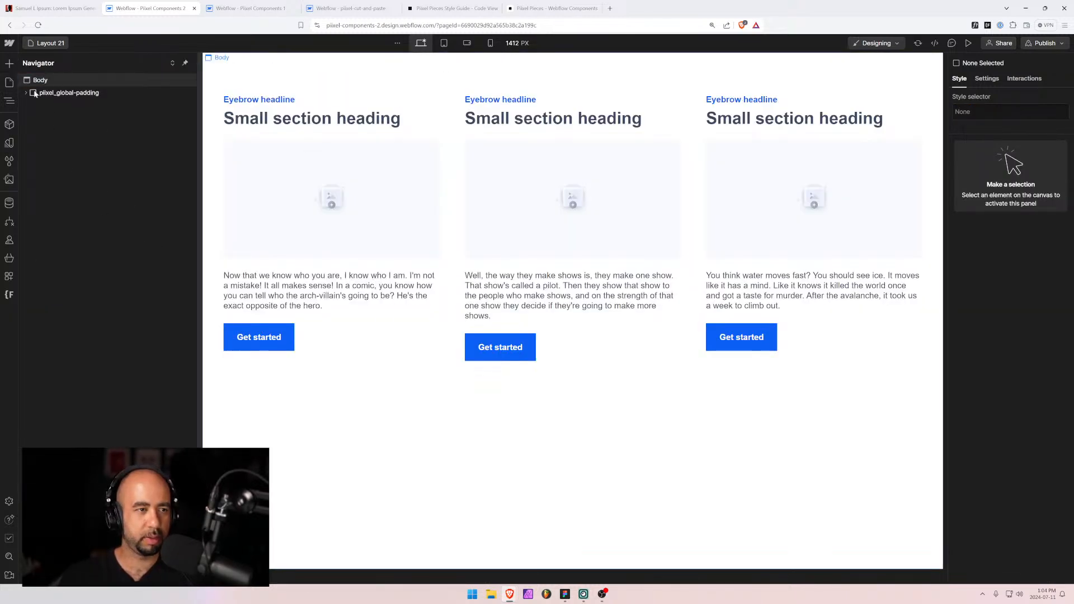
Copy the layout-20 grid from the Layout 21 page and delete the old layout-20 elements in the pixel-cut-and-paste project.
left_click(27, 93)
left_click(46, 107)
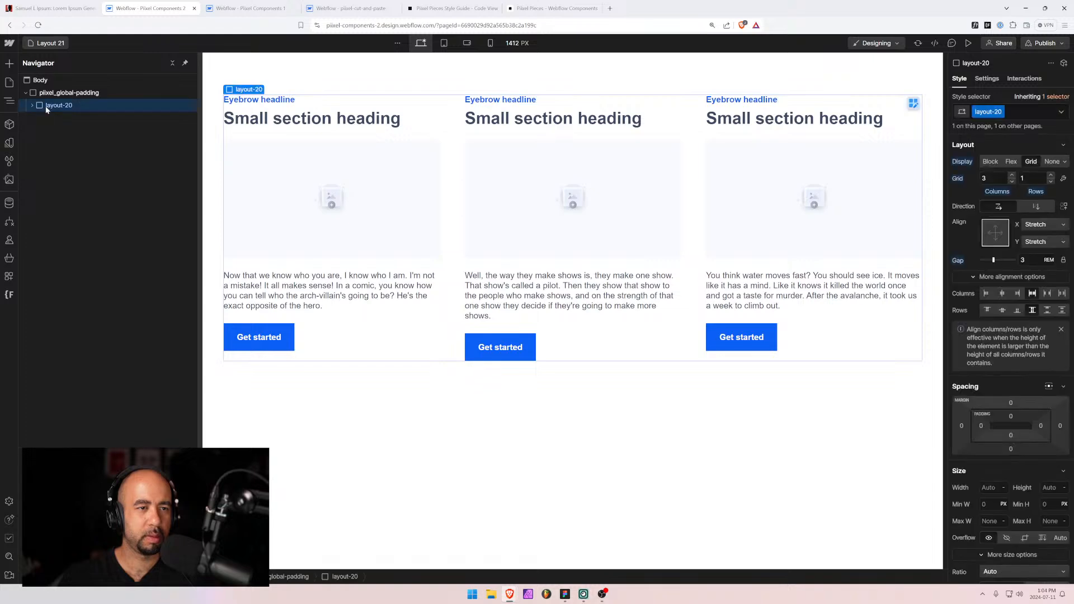
left_click(335, 8)
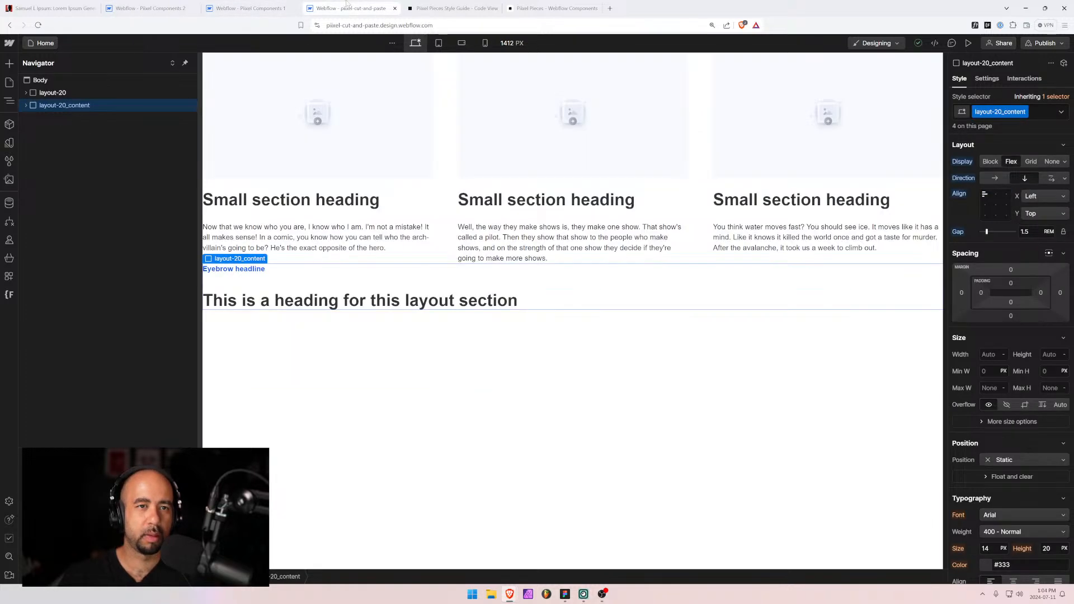
left_click(57, 93)
key("ctrl+x")
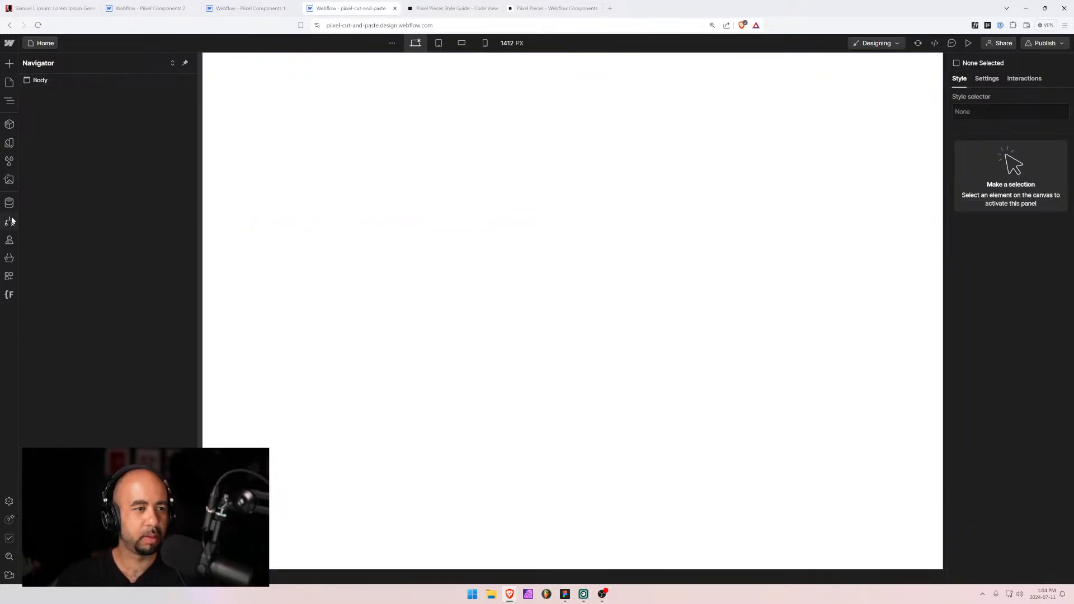
Remove all unused layout-20 style selectors from the pixel-cut-and-paste project and select the empty page's Body.
left_click(9, 161)
left_click(137, 63)
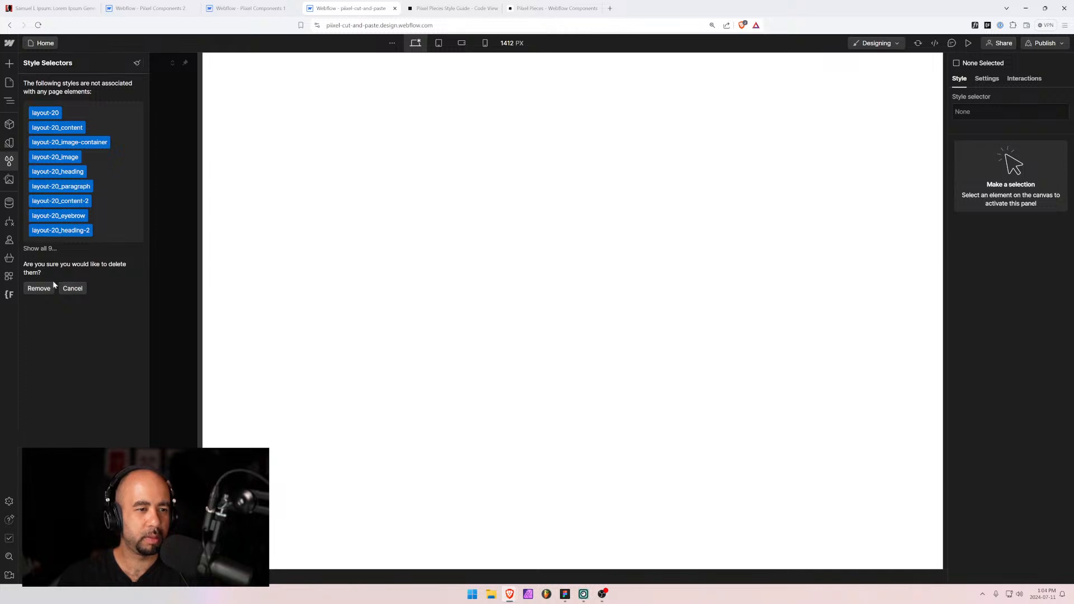
left_click(41, 288)
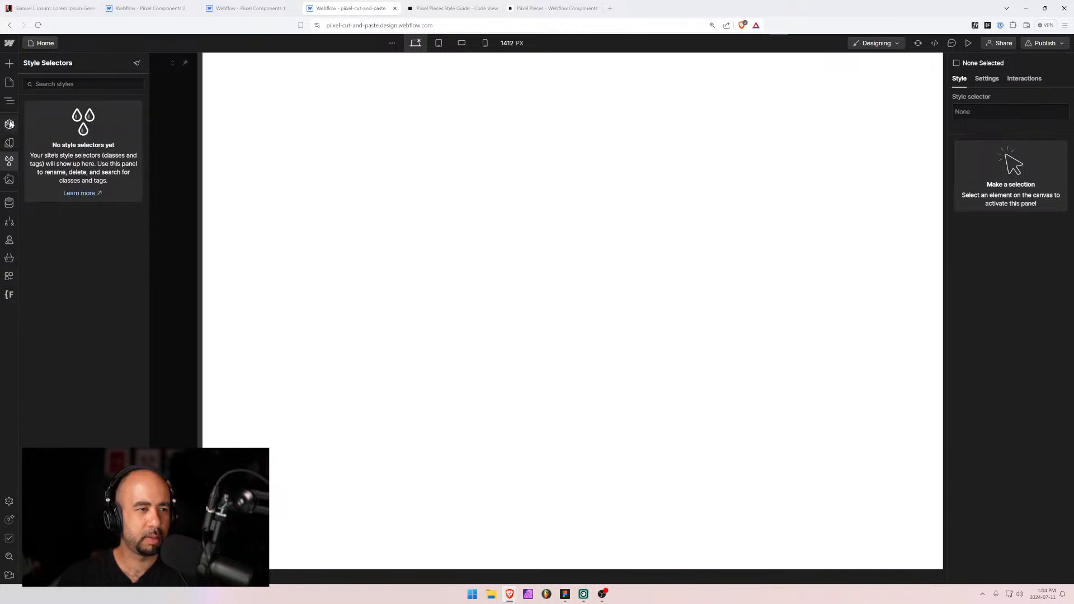
left_click(9, 101)
left_click(41, 80)
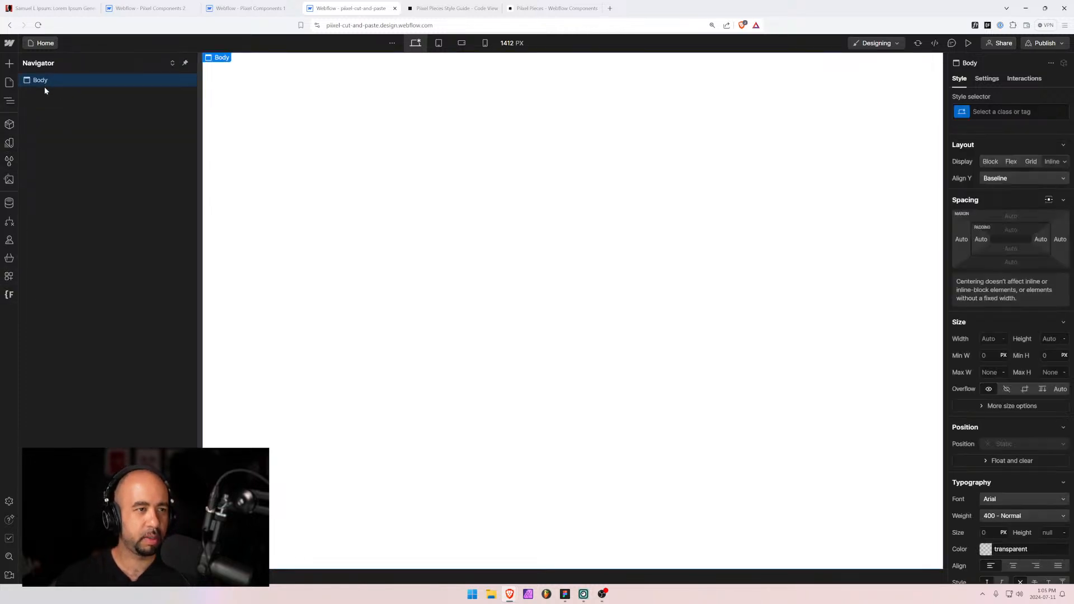
Paste the copied grid into the Body, rename the layout-20 class folder to layout-21 with Finsweet Folders, and save with a Designer reload.
key("ctrl+v")
left_click(9, 294)
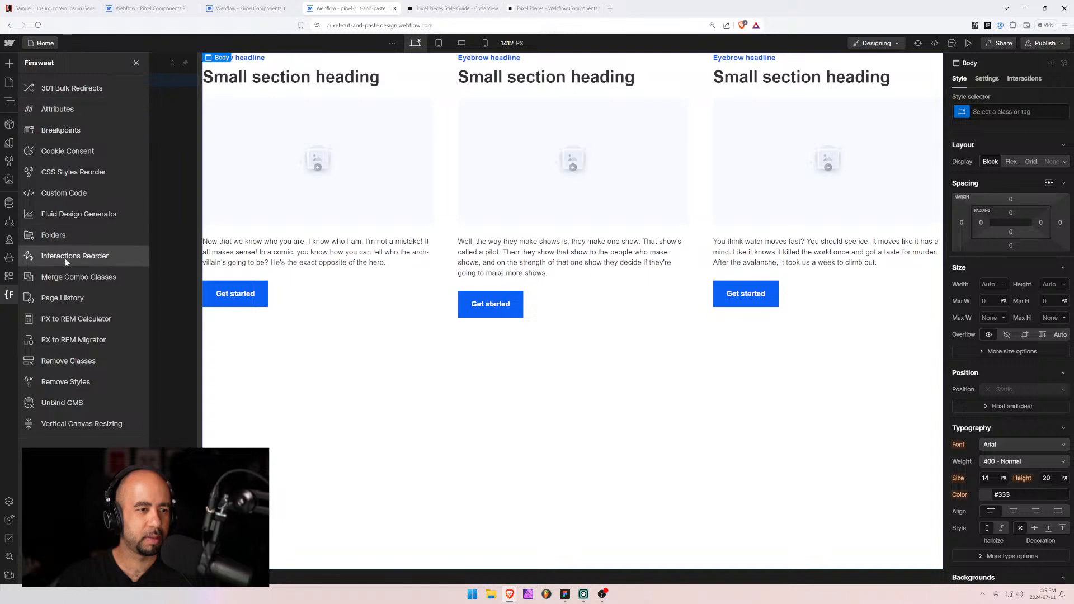
left_click(56, 239)
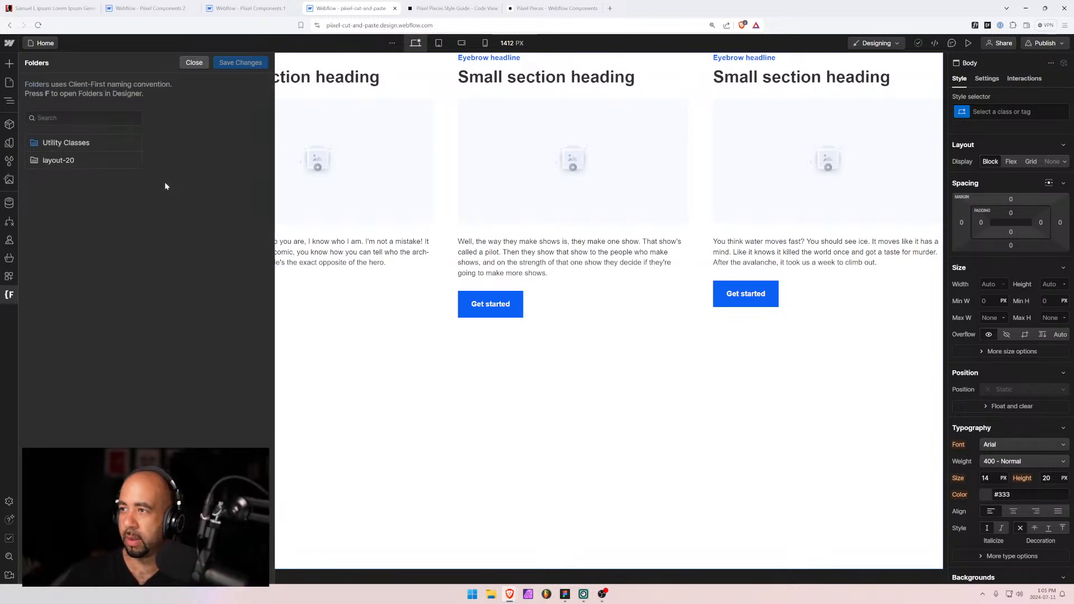
left_click(133, 160)
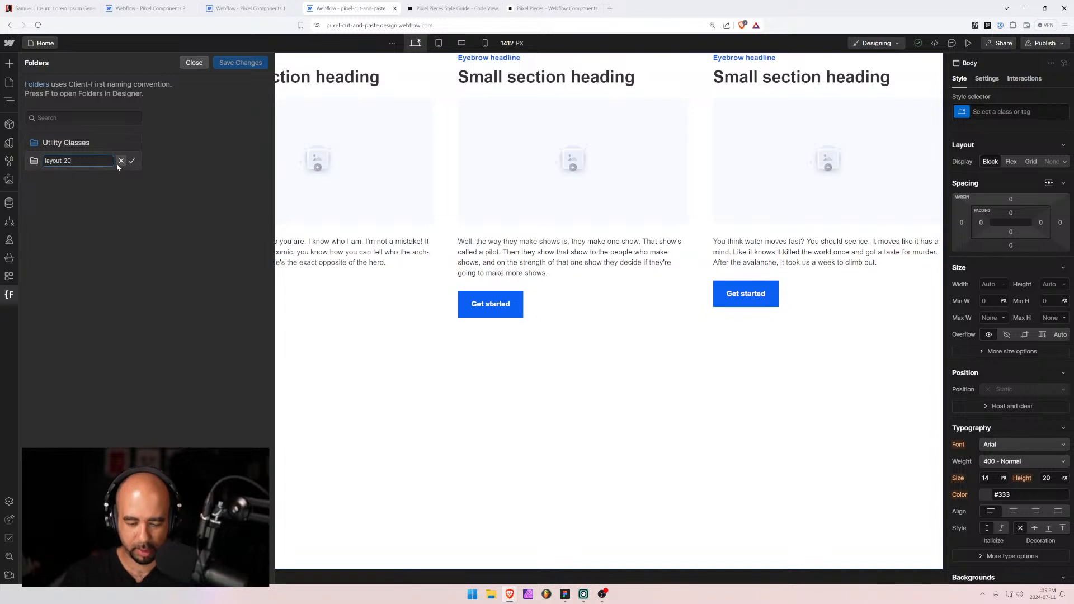
left_click(118, 162)
left_click(224, 62)
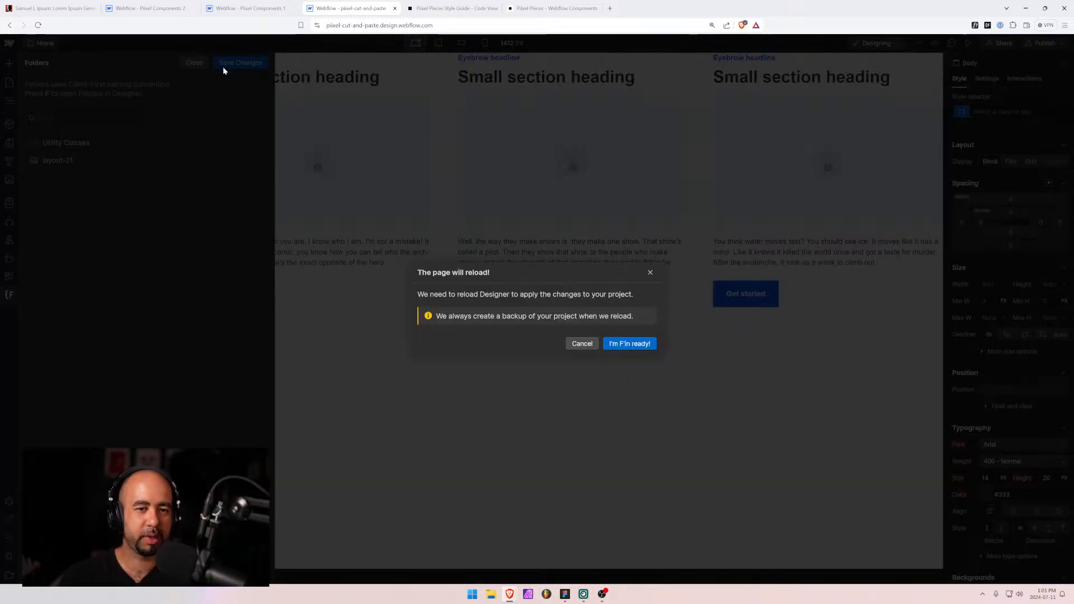
left_click(638, 344)
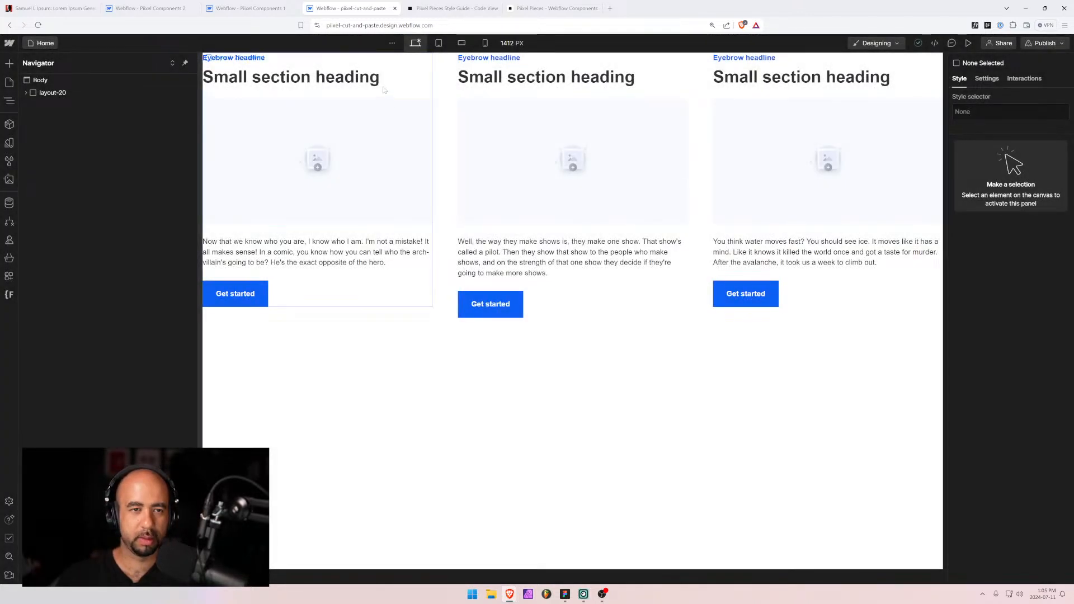
Rename the class of the outer layout-20 grid to layout-21.
left_click(206, 96)
left_click(52, 92)
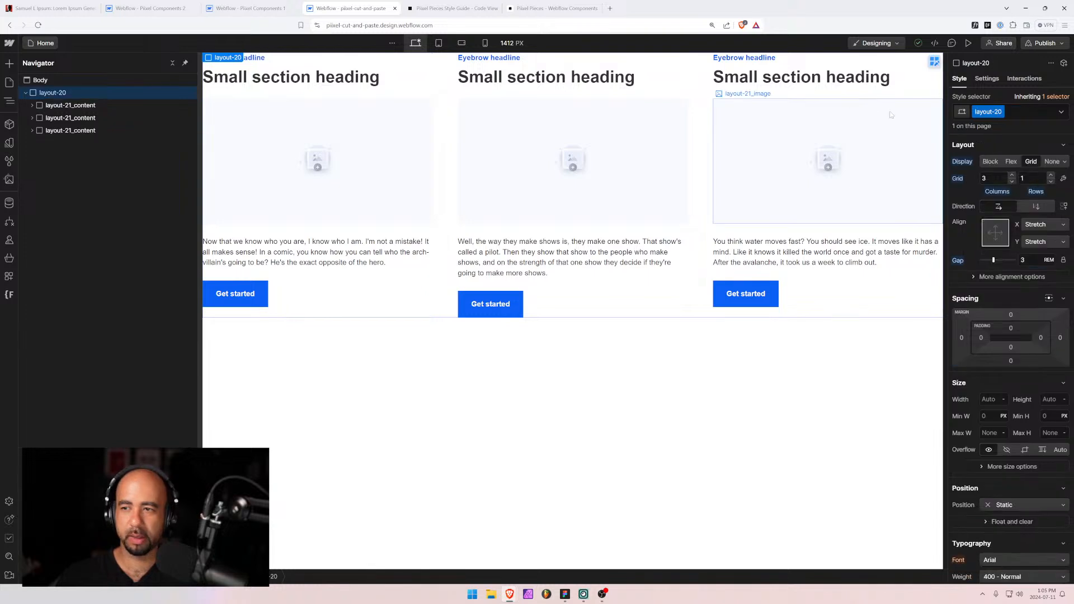
left_click(1000, 112)
left_click(995, 126)
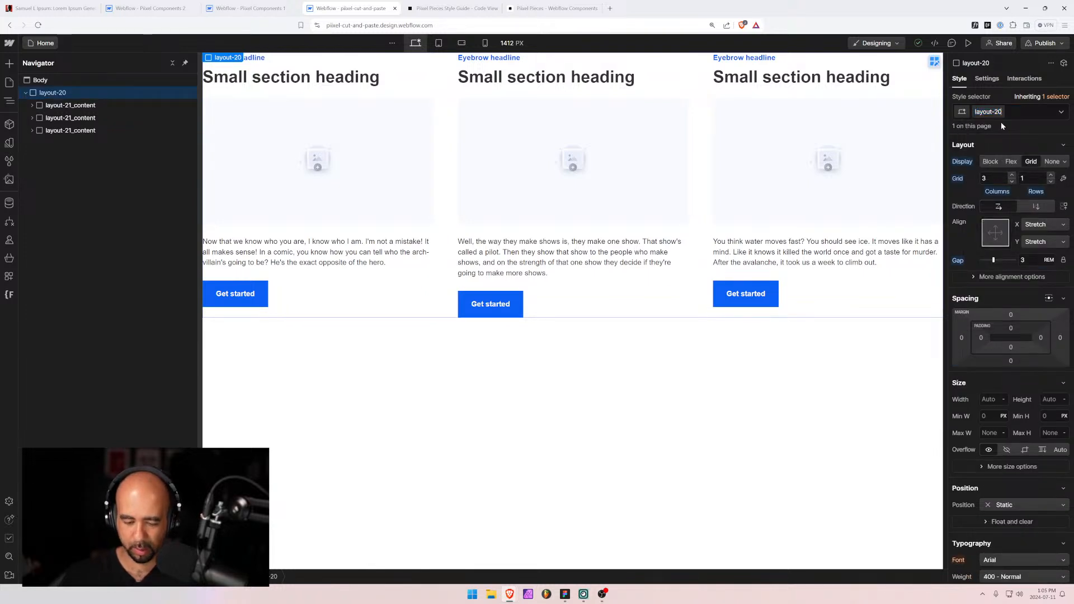
key("BackSpace")
type("1")
key("Return")
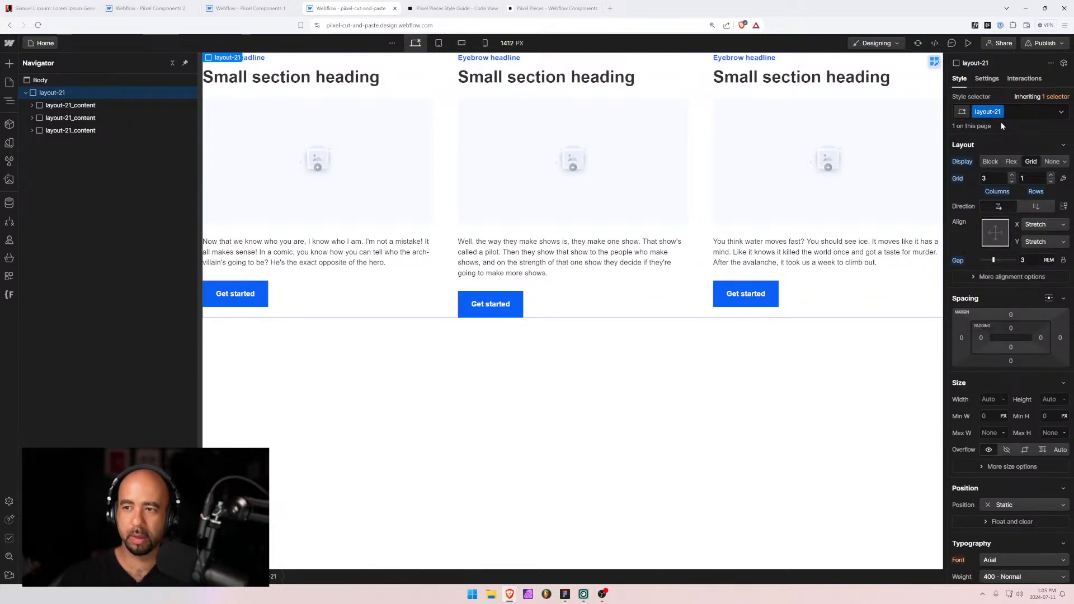
left_click(1002, 205)
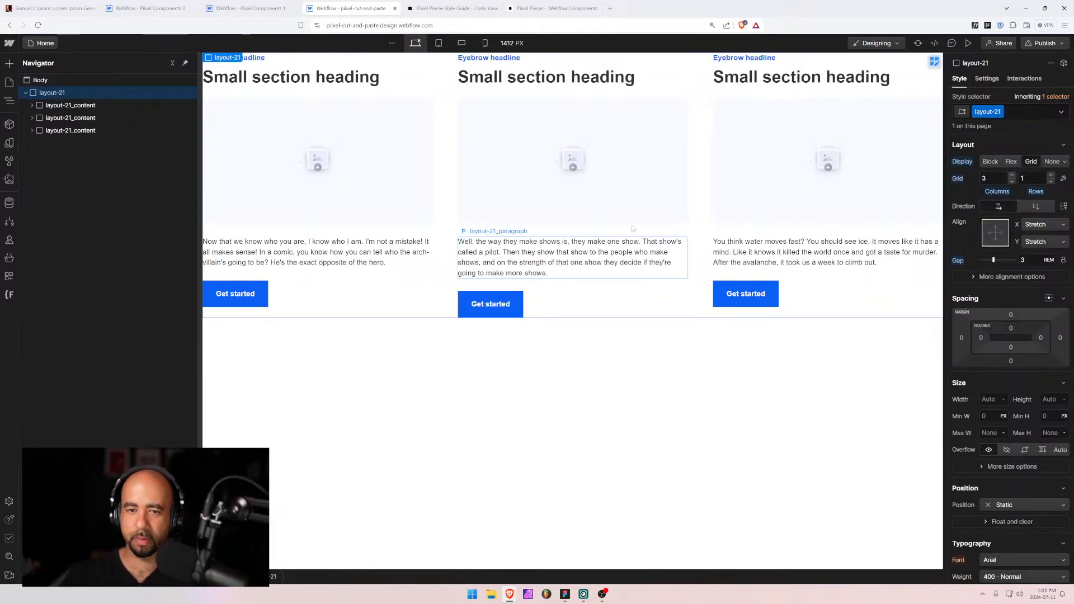
Set the layout-21_content cards' horizontal flex alignment to Center and centre their text.
left_click(400, 91)
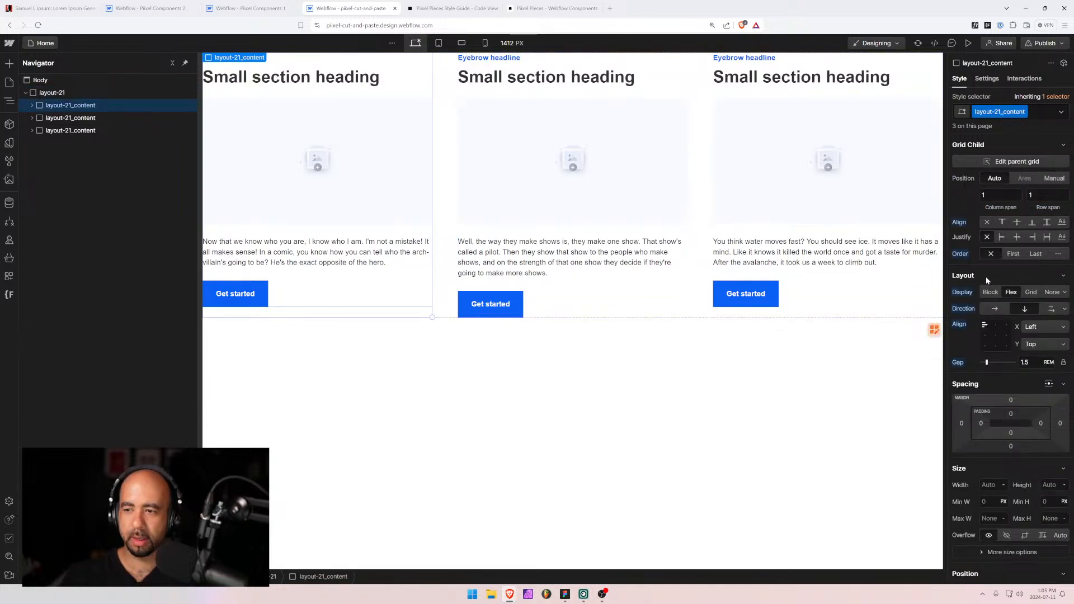
left_click(995, 327)
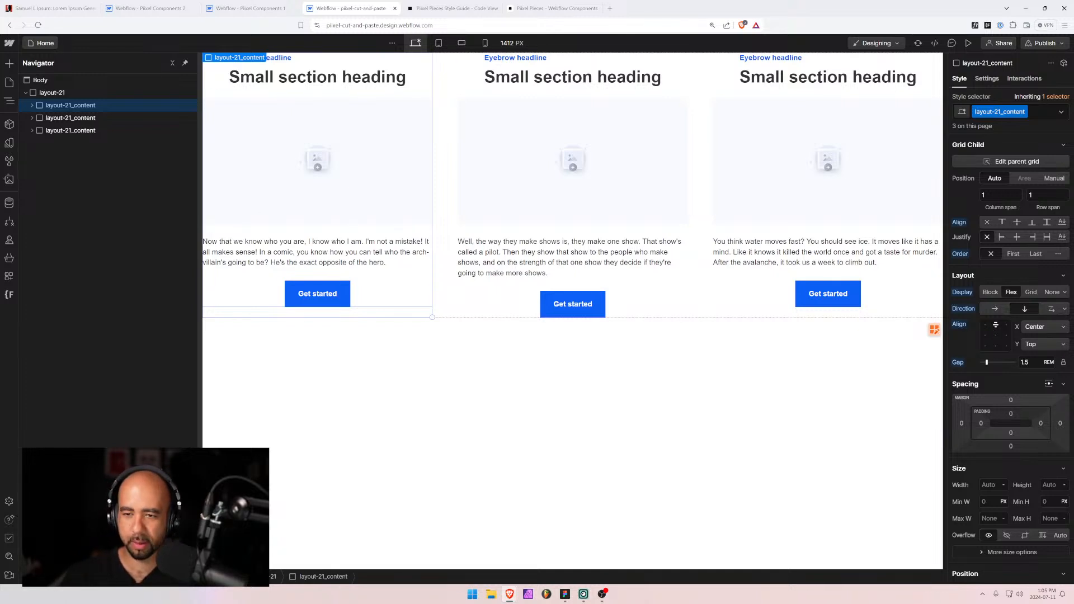
scroll(996, 392, "down", 5)
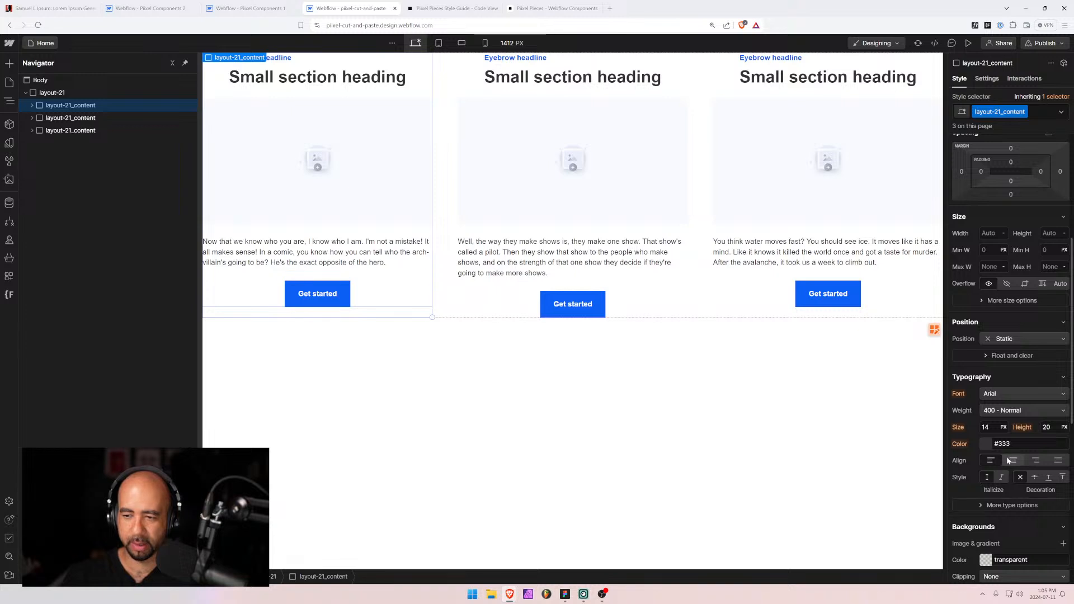
left_click(1012, 460)
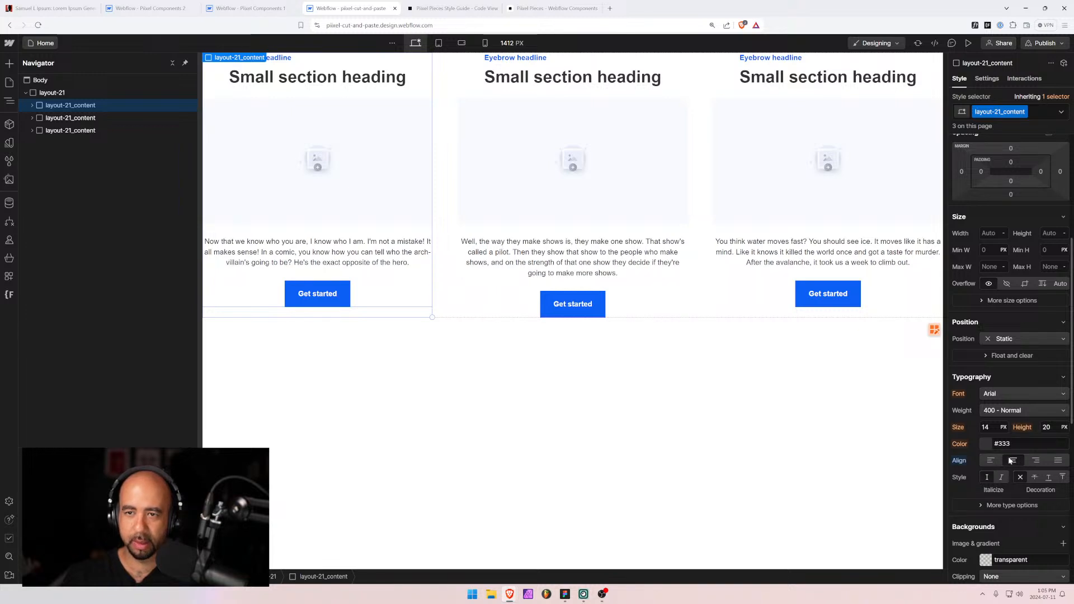
Set the layout-21_header block's horizontal flex alignment to Center.
left_click(304, 67)
scroll(1009, 378, "up", 5)
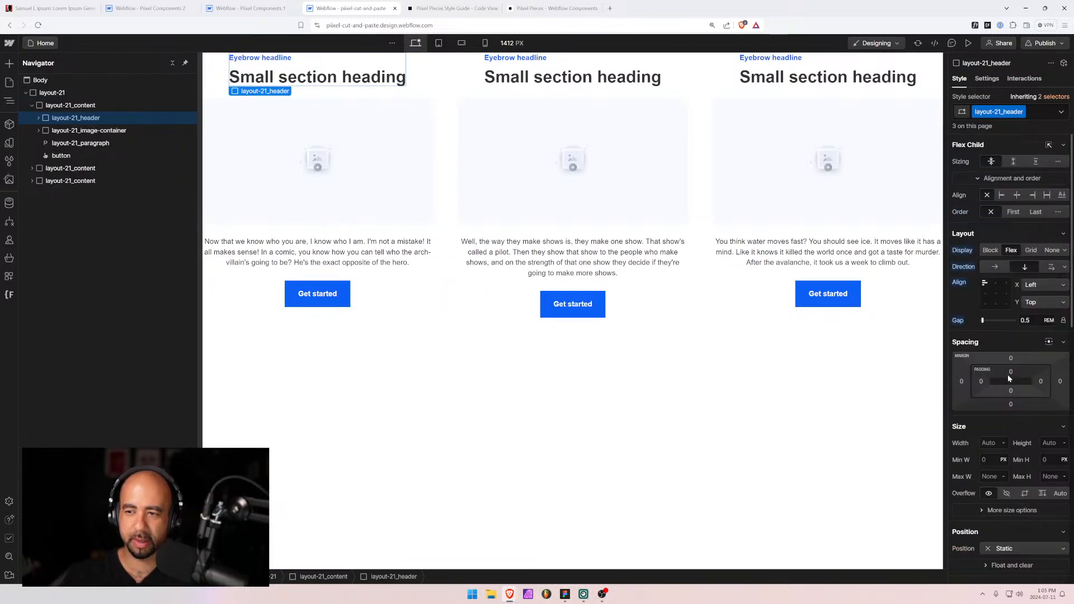
left_click(996, 284)
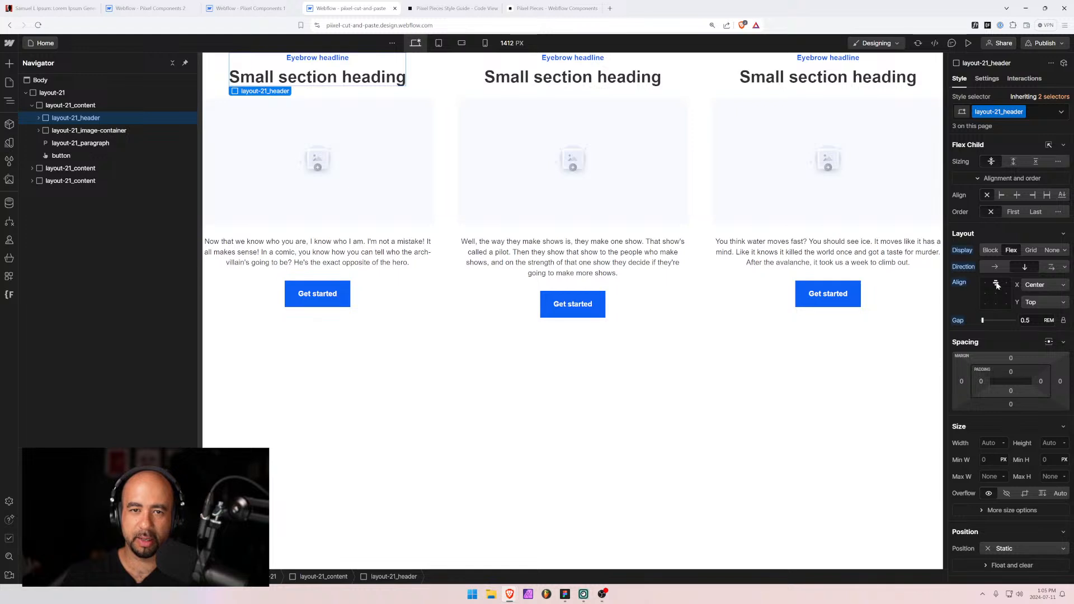
scroll(992, 384, "down", 3)
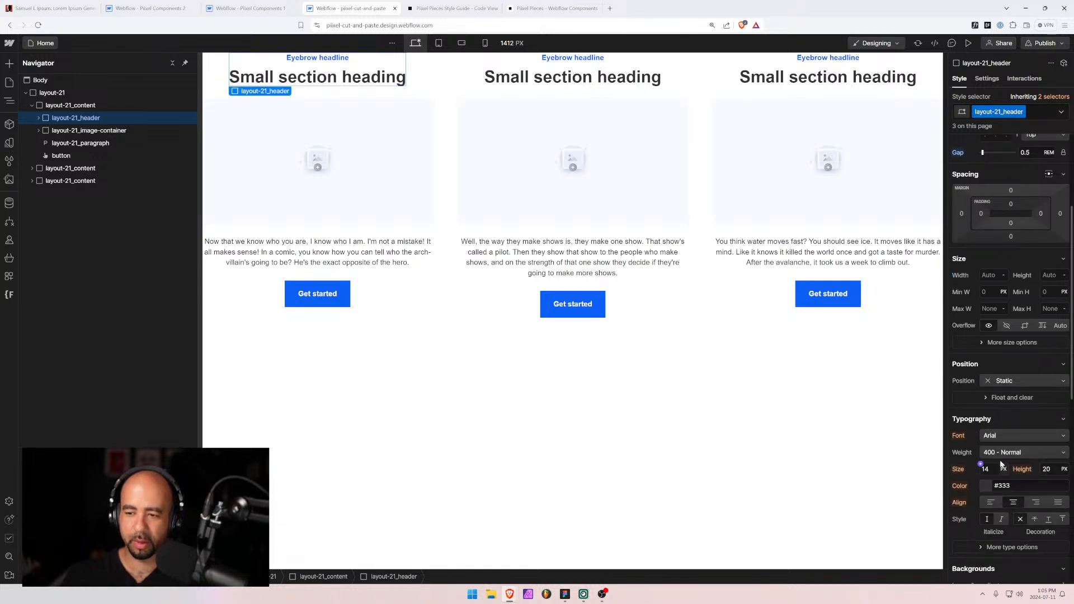
Check the centred cards at the mobile landscape, mobile portrait and tablet breakpoints, then return to the desktop view.
left_click(462, 44)
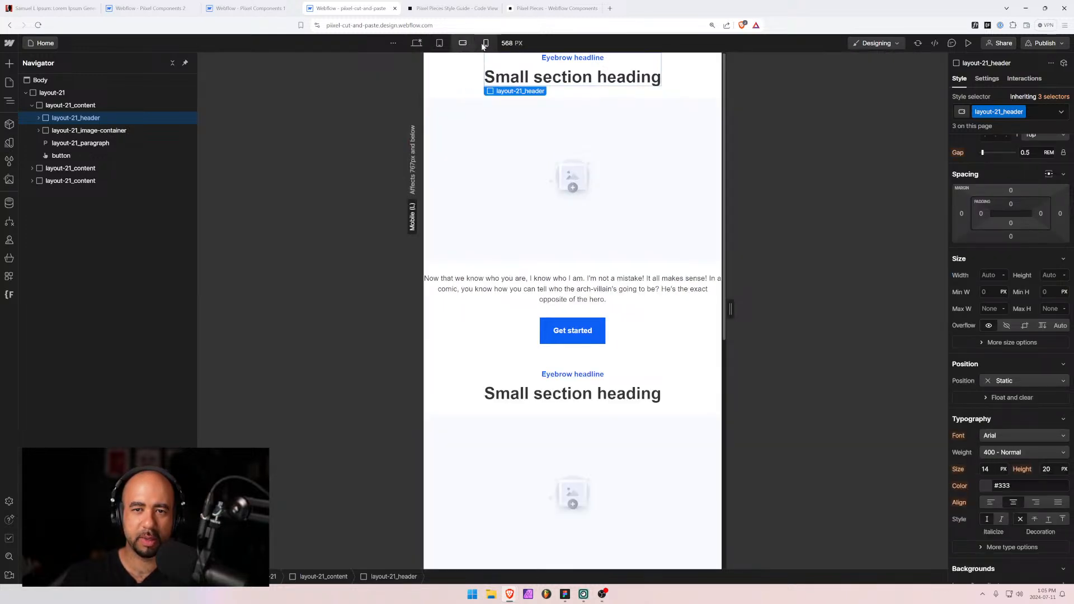
left_click(486, 44)
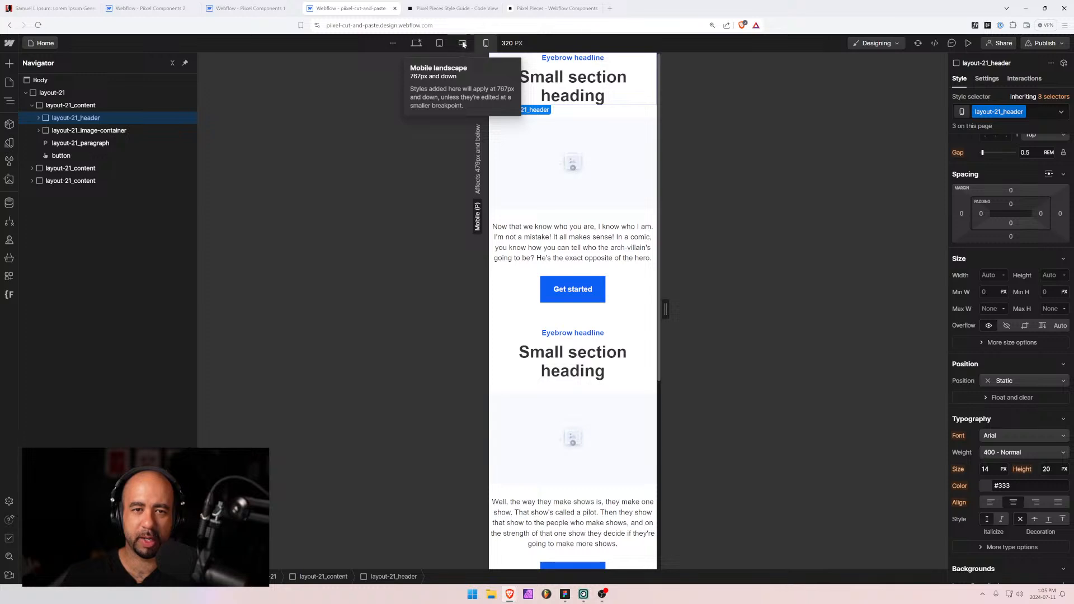
left_click(442, 43)
left_click(486, 43)
left_click(507, 45)
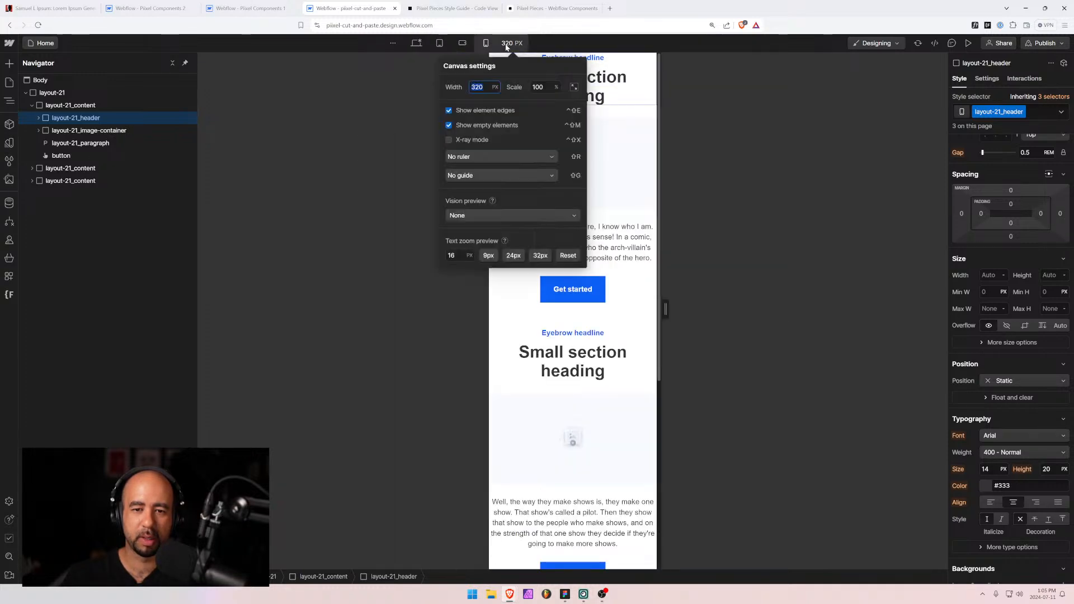
left_click(415, 43)
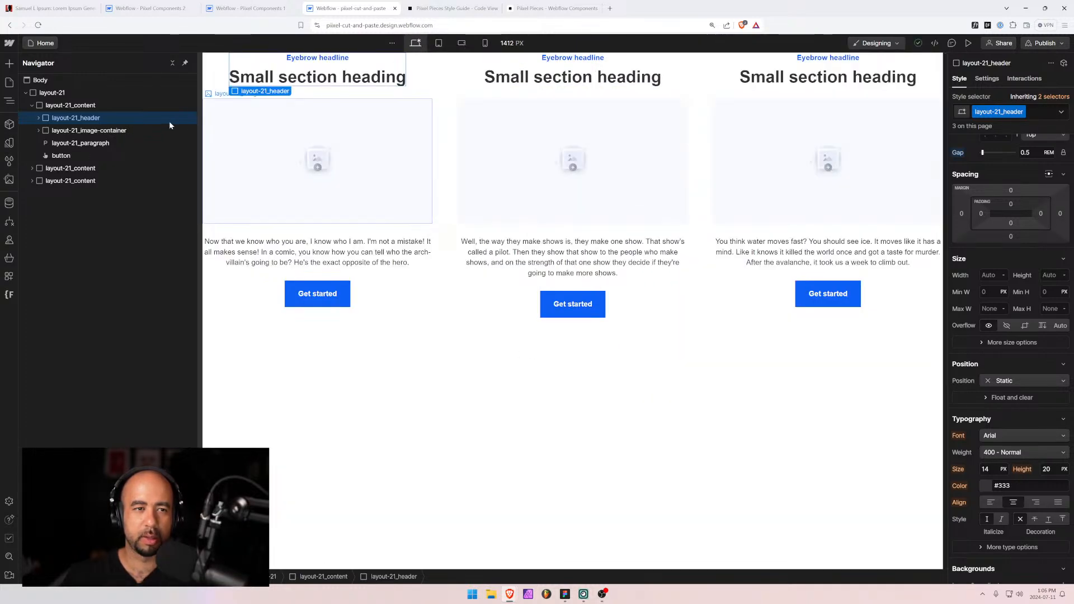
Copy the layout-21 grid and replace the old layout-20 grid inside pixel_global-padding on the Layout 21 page of Pixel Components 2.
left_click(47, 96)
left_click(150, 8)
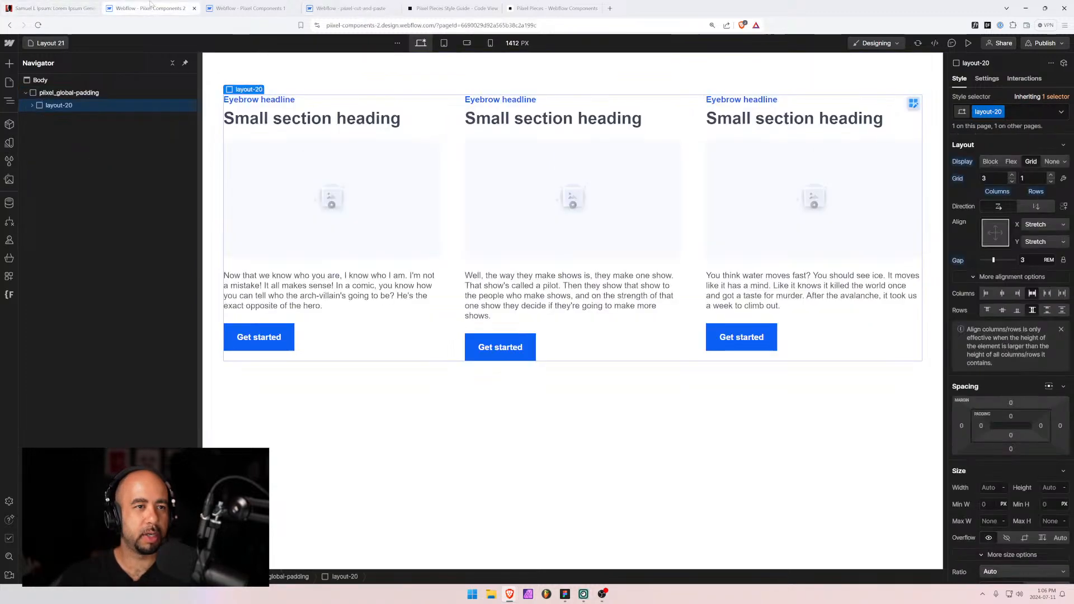
key("Delete")
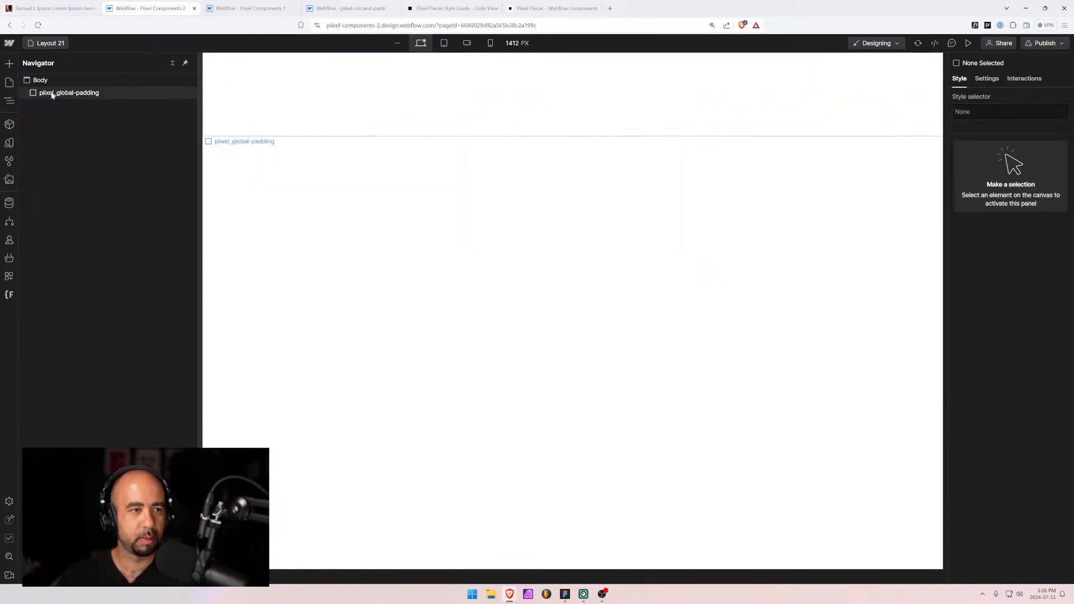
left_click(51, 94)
key("ctrl+v")
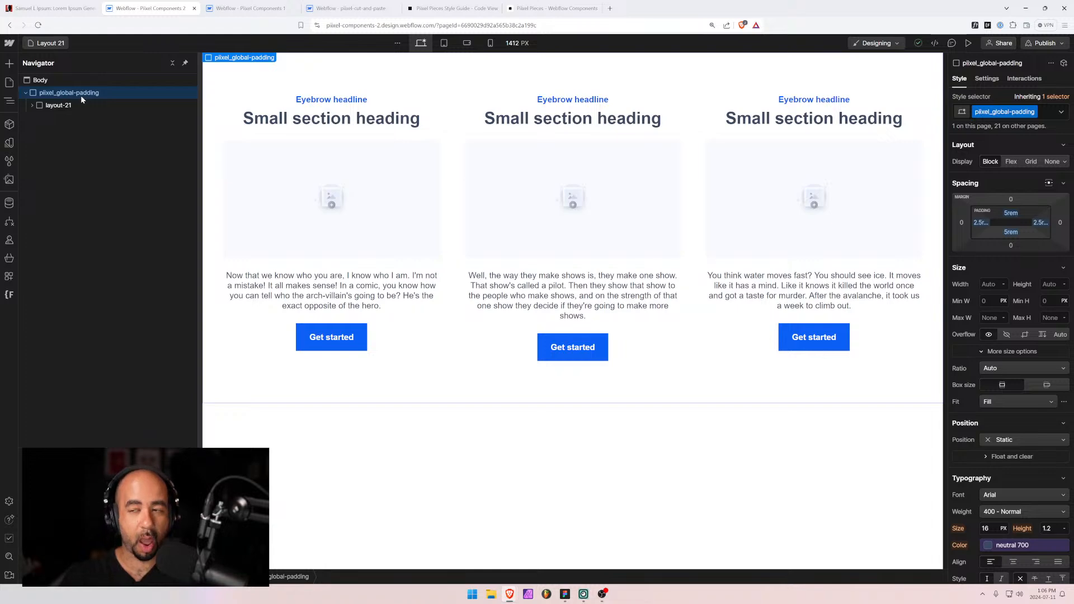
Switch to Figma, examine the neighbouring layout designs in the Full Component Library, and return to the Layout 21 page in Webflow.
left_click(261, 7)
left_click(147, 9)
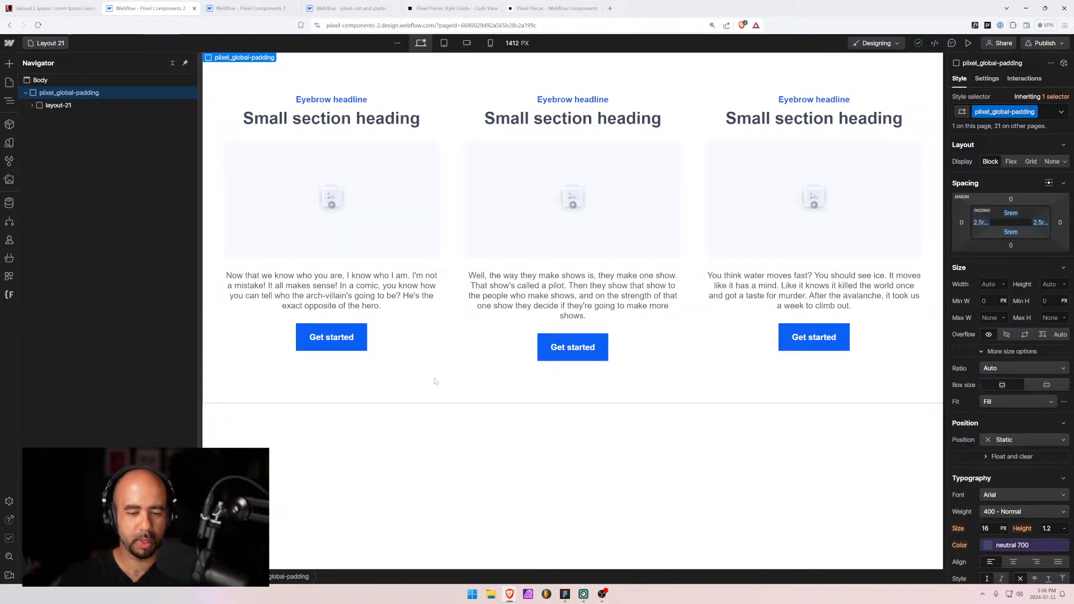
left_click(564, 594)
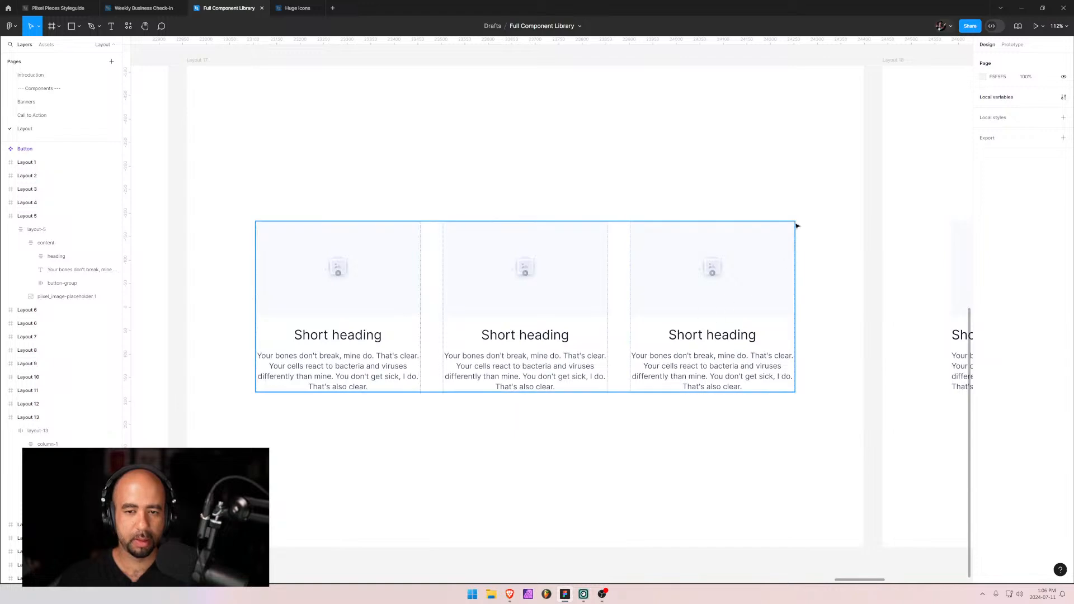
left_click(590, 227)
left_click(595, 187)
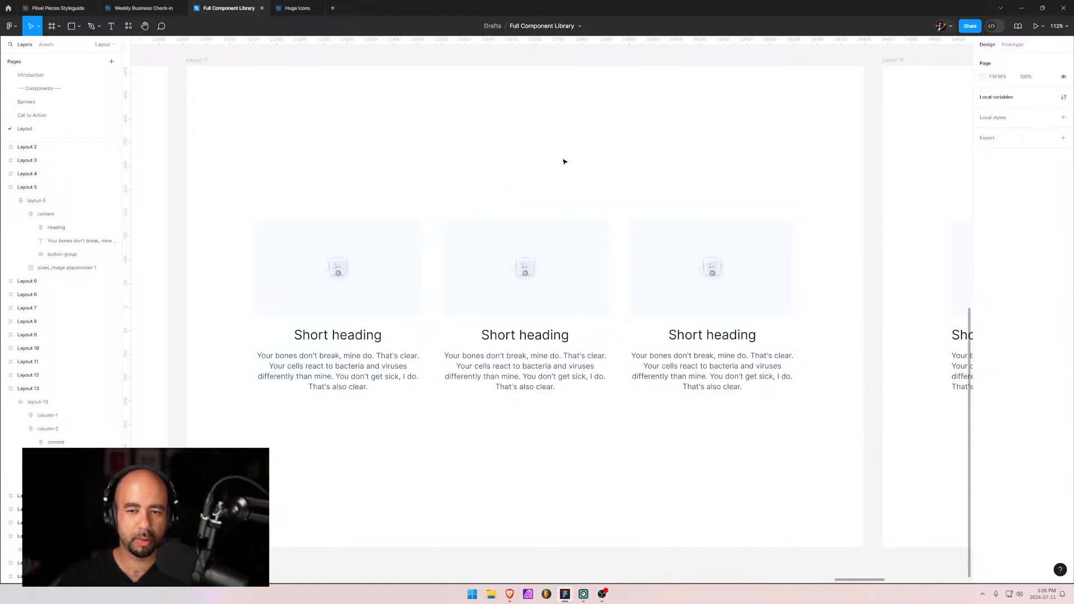
scroll(758, 154, "right", 20)
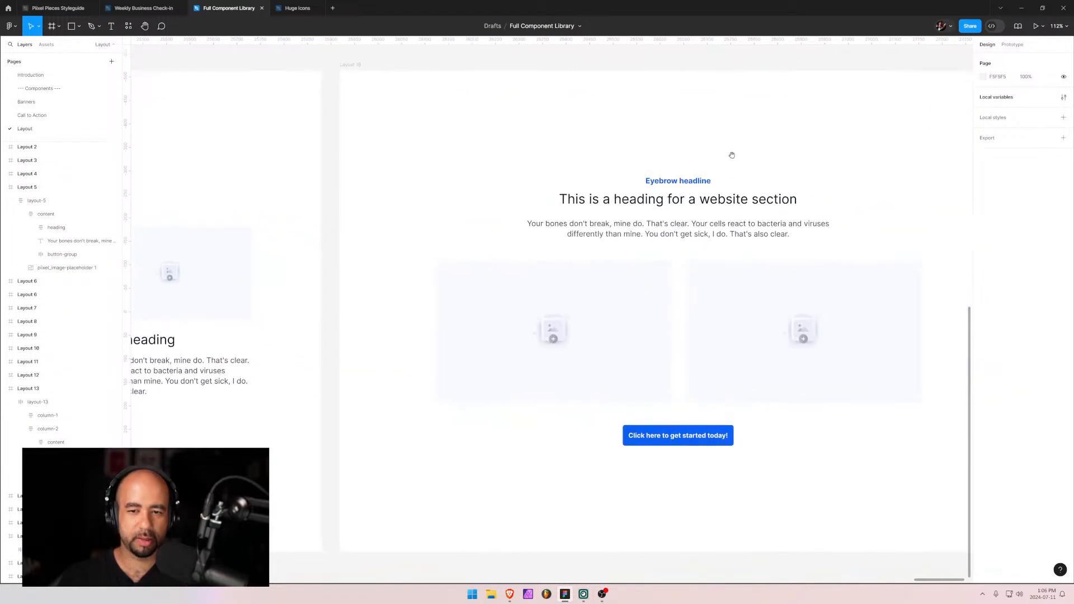
left_click_drag(184, 147, 591, 148)
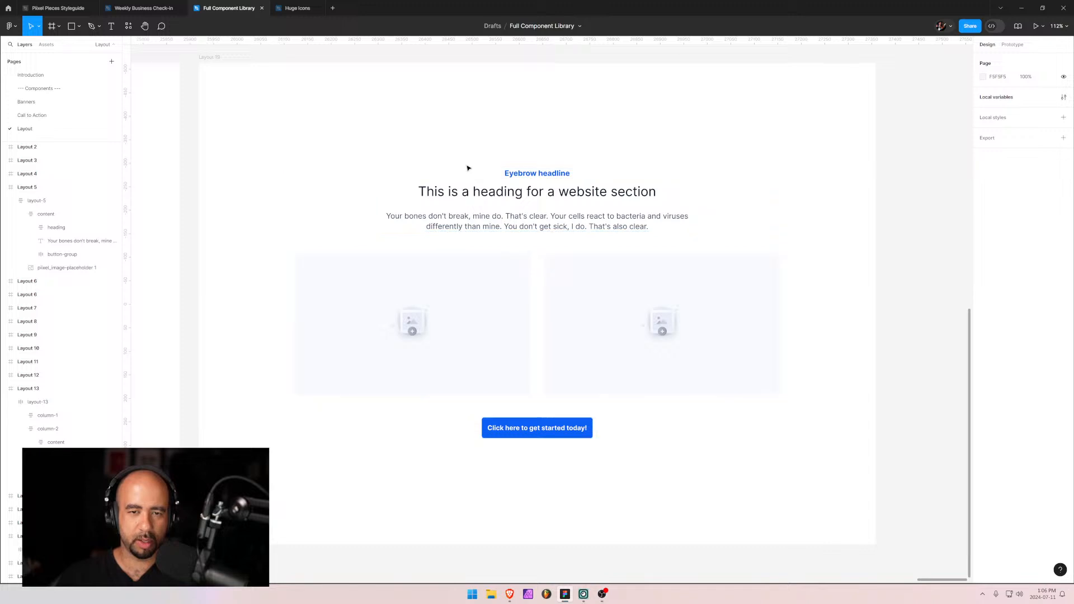
key("alt+Tab")
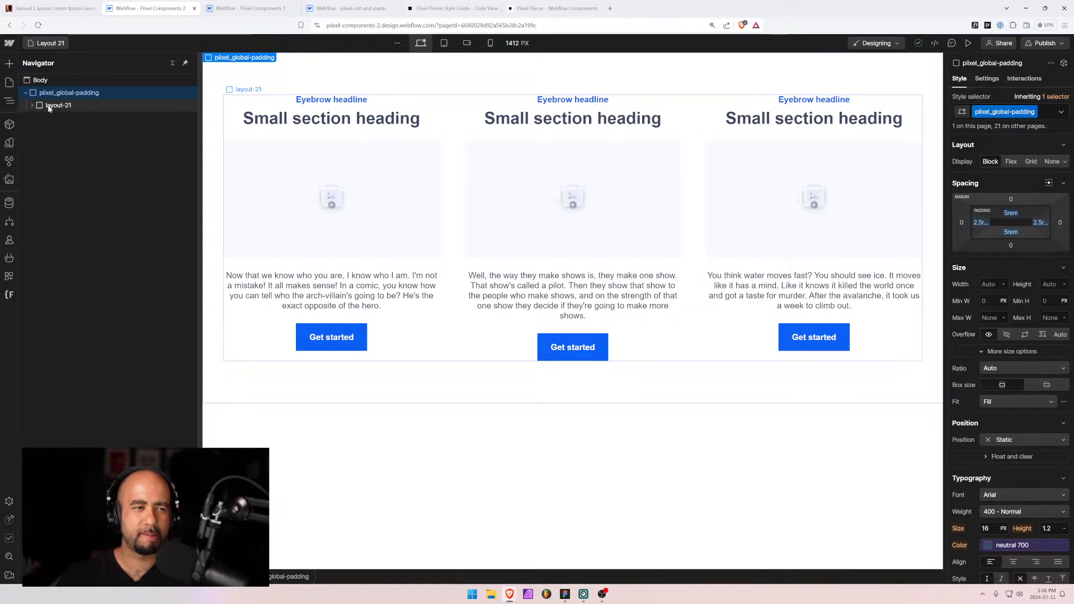
Switch to the pixel-cut-and-paste project, rename the layout-21 class folder to layout-22 with Finsweet Folders, and save with a Designer reload.
left_click(49, 106)
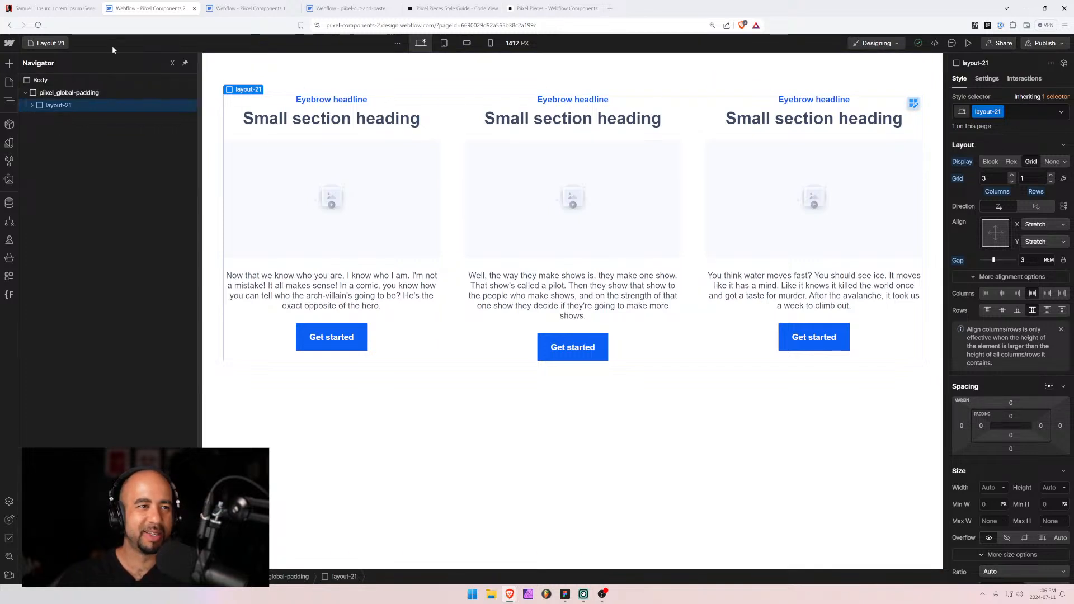
left_click(347, 8)
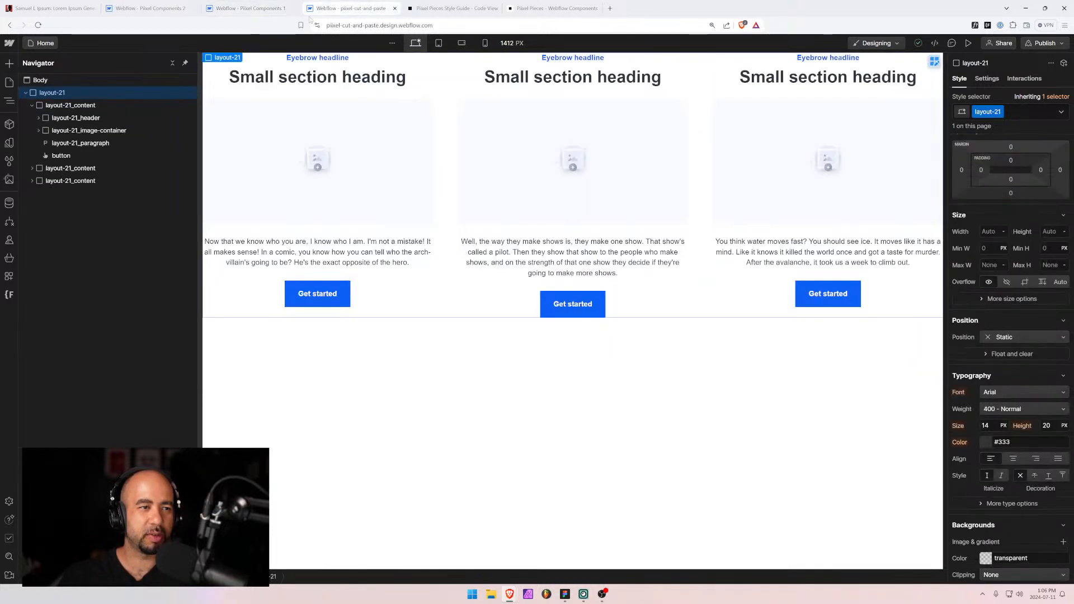
left_click(27, 93)
left_click(9, 295)
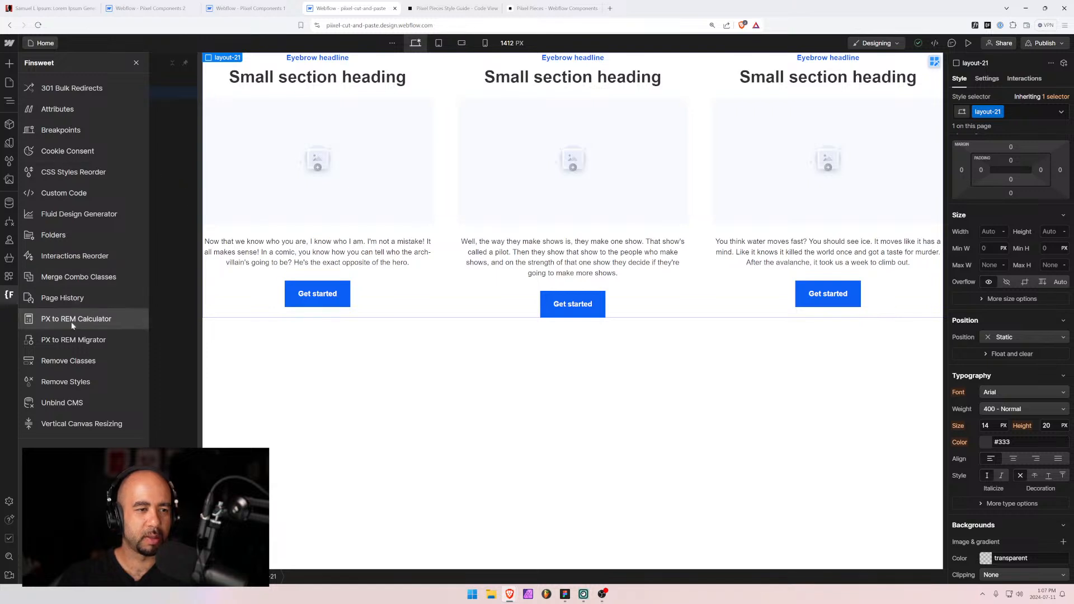
left_click(74, 235)
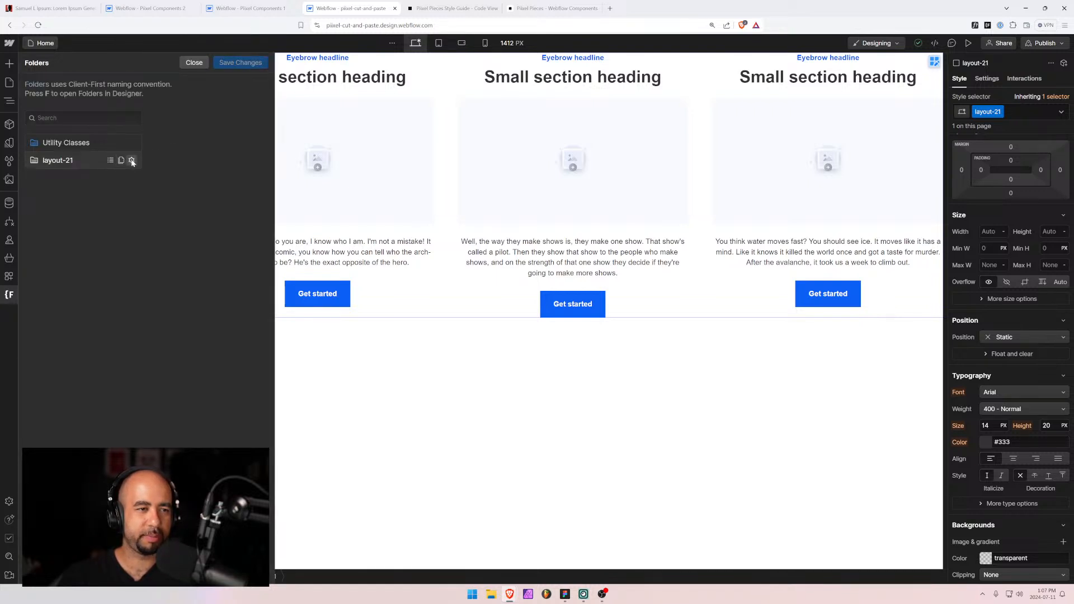
left_click(133, 162)
type("2")
left_click(133, 161)
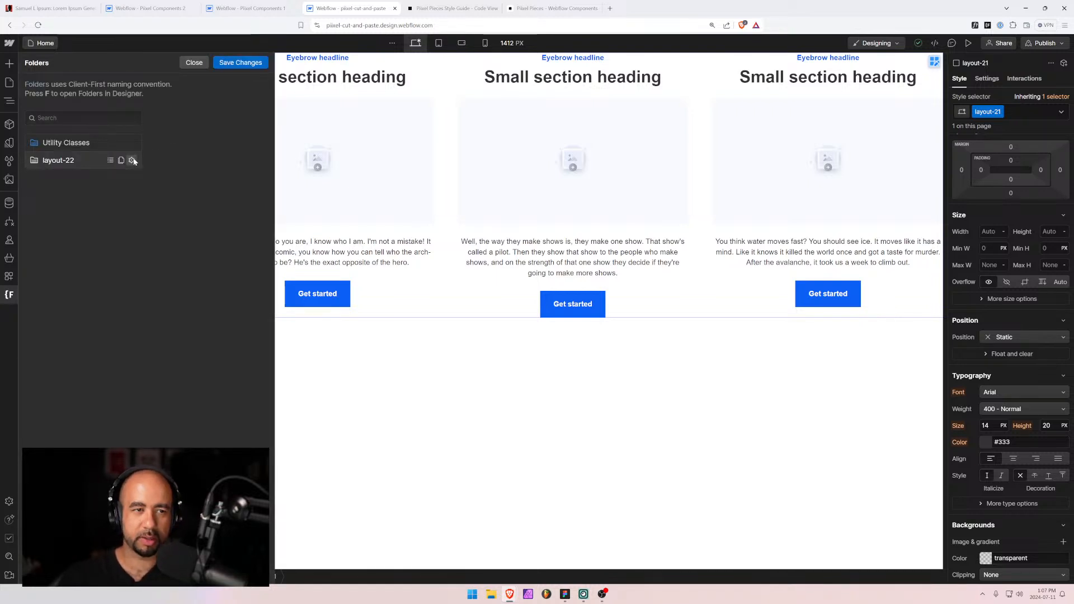
left_click(242, 62)
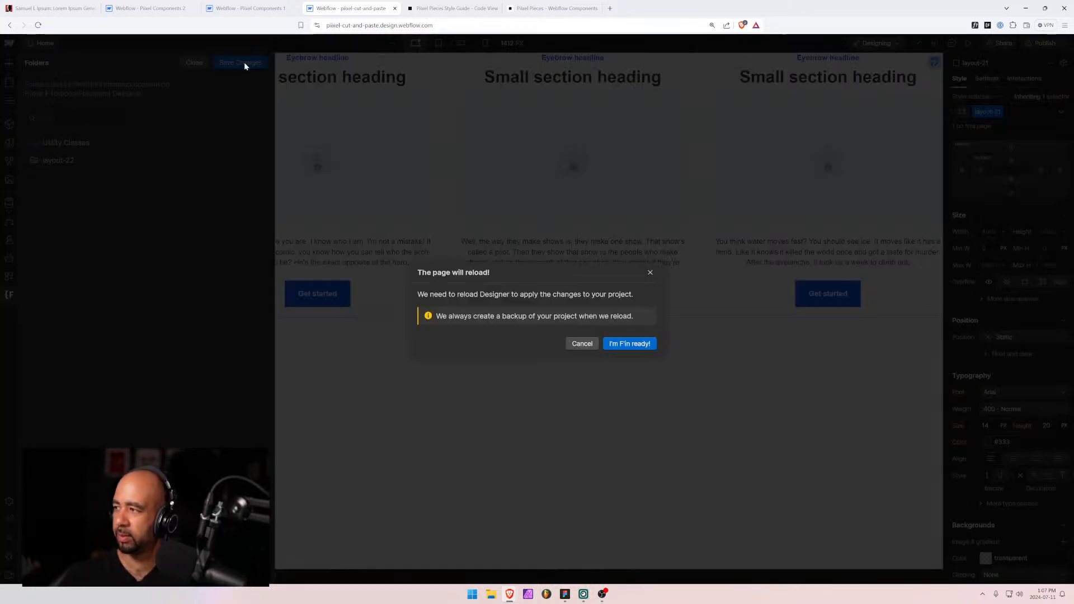
left_click(648, 344)
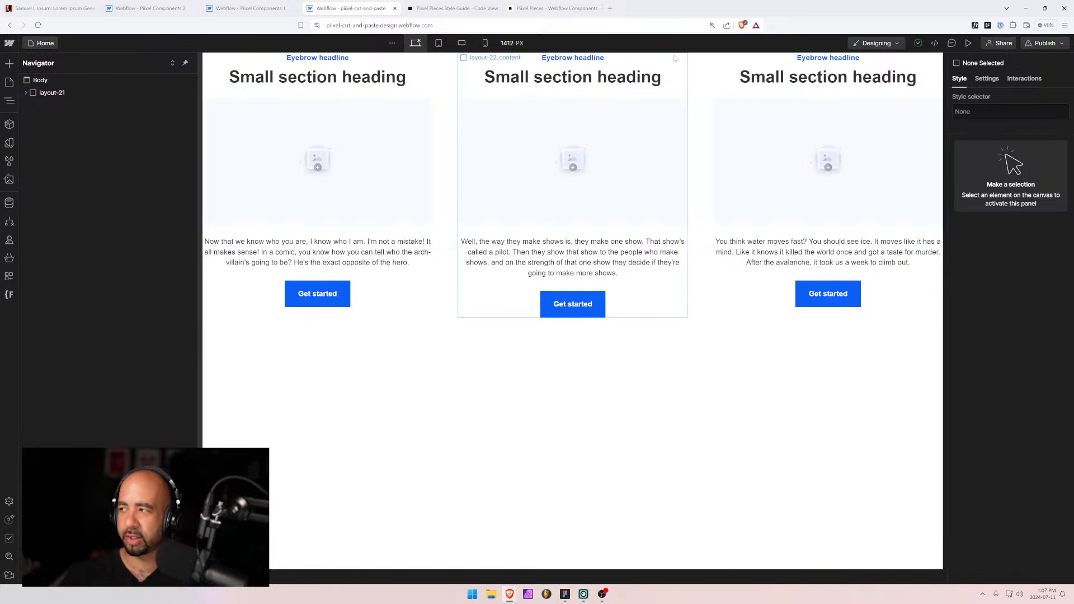
Rename the outer grid's layout-21 class to layout-22.
left_click(59, 93)
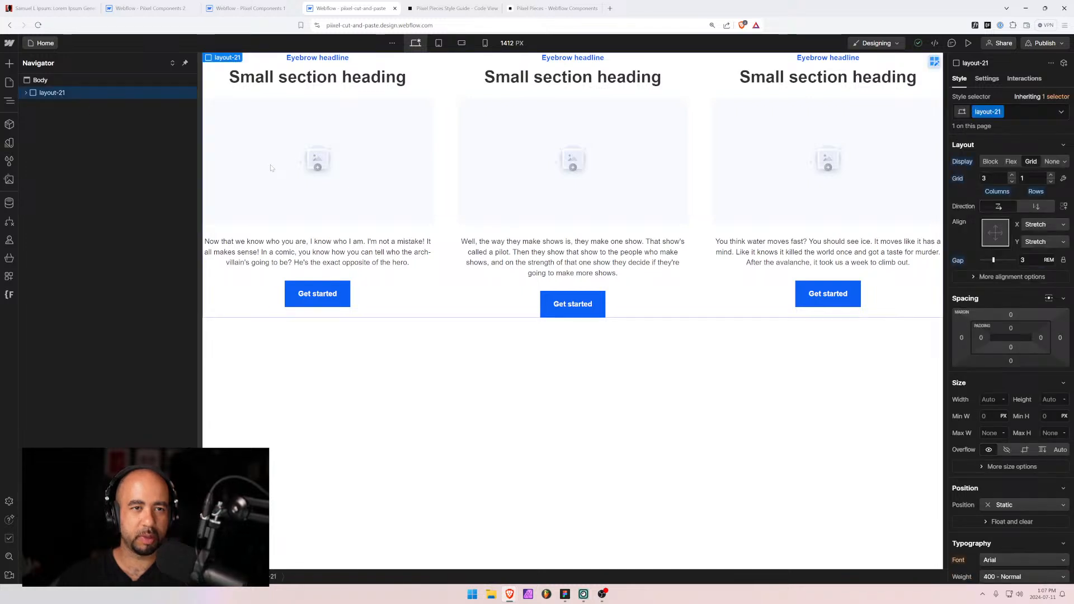
left_click(989, 111)
left_click(996, 126)
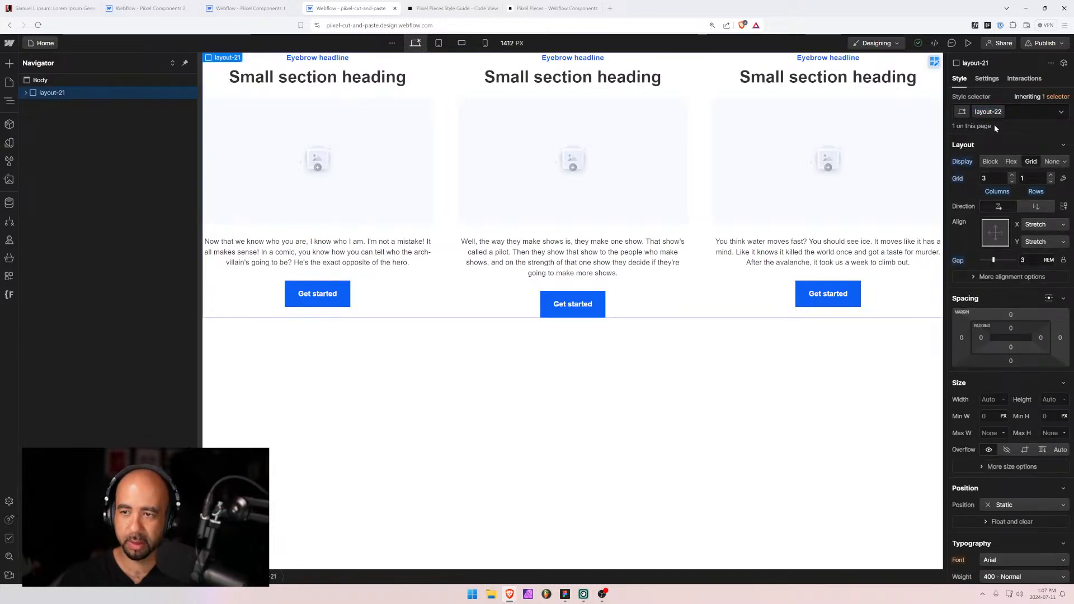
key("BackSpace")
type("2")
key("Return")
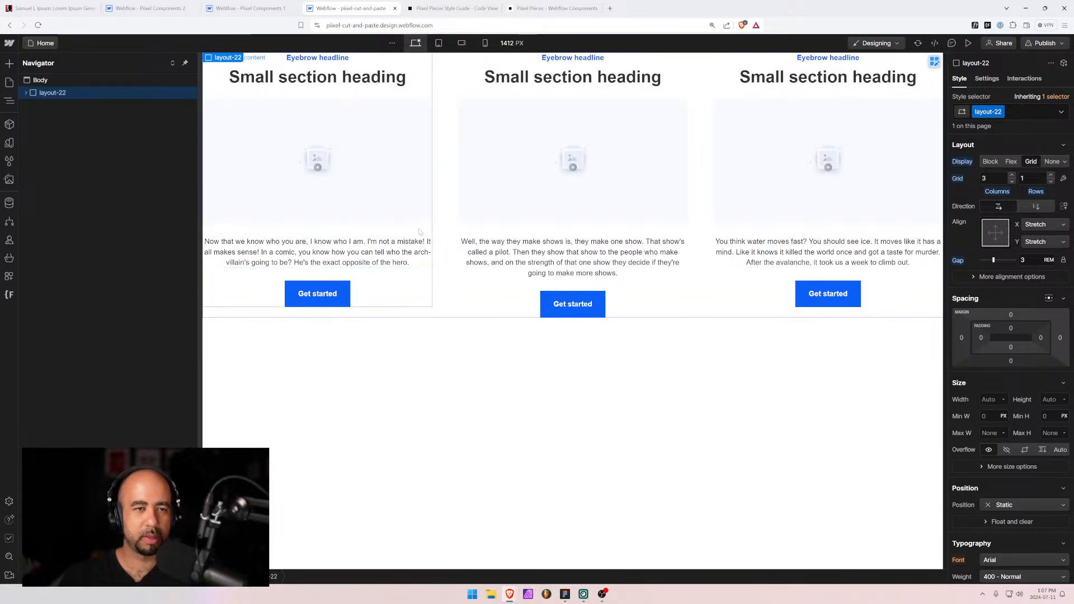
Delete the second and third layout-22_content cards from the layout-22 grid.
left_click(26, 93)
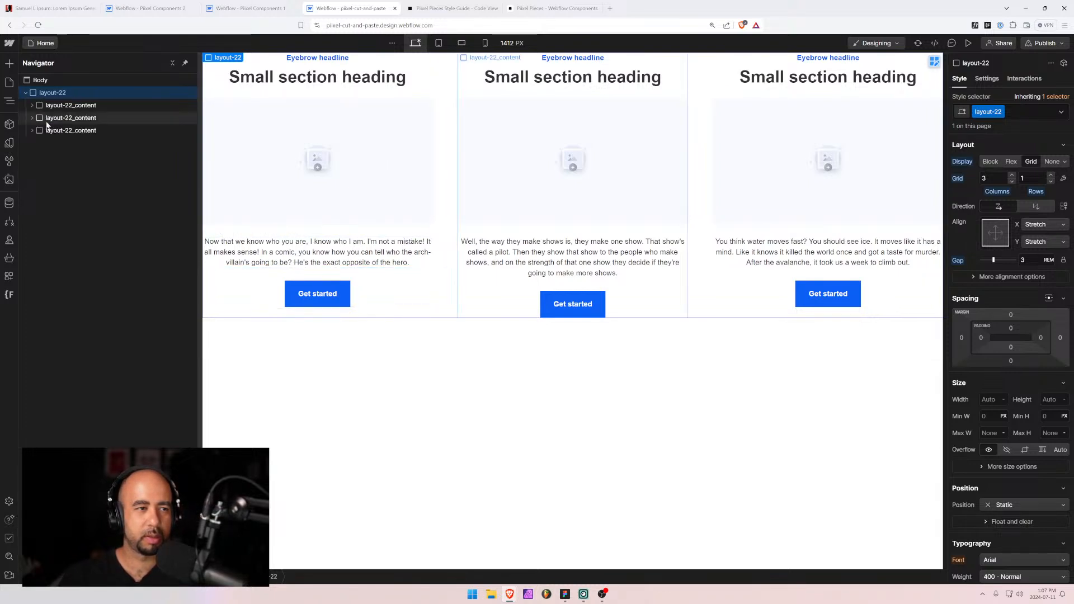
left_click(53, 133)
key("Delete")
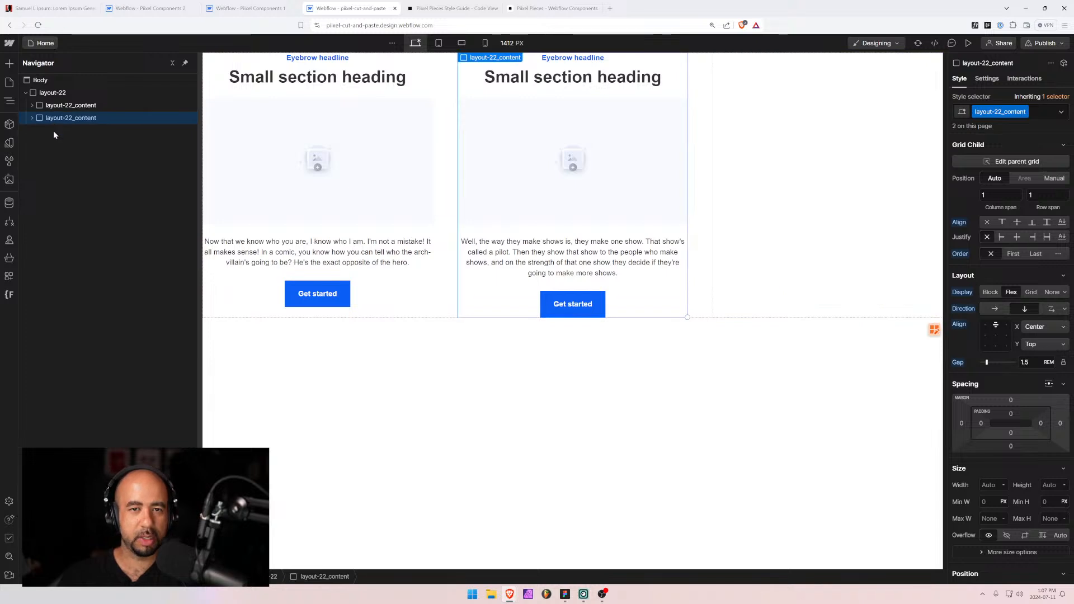
key("Delete")
Duplicate layout-22_image-container in the remaining card and wrap both image containers in a new div block.
left_click(32, 105)
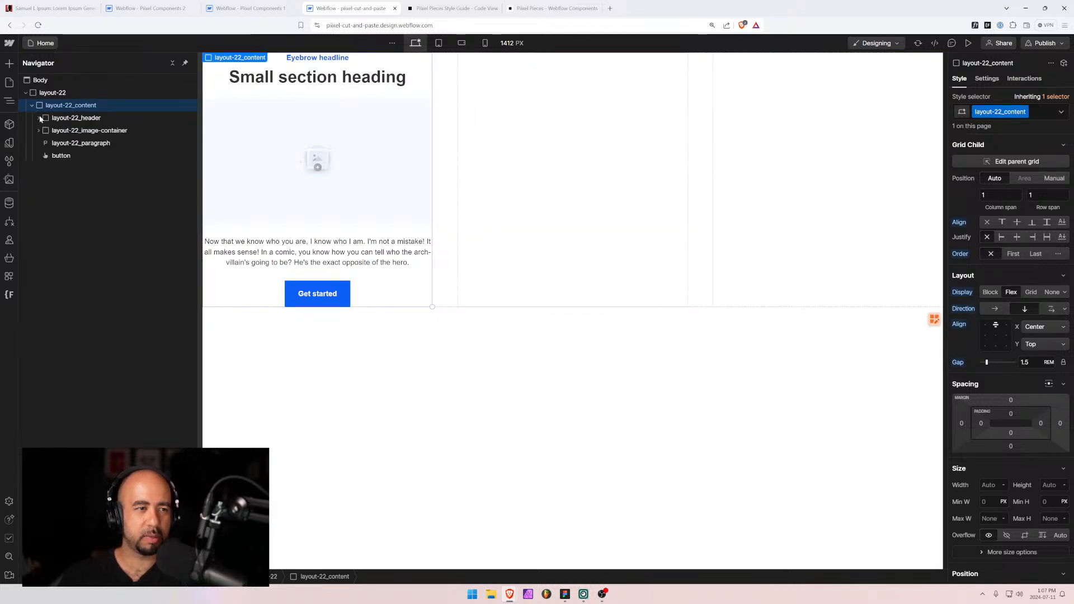
left_click(51, 131)
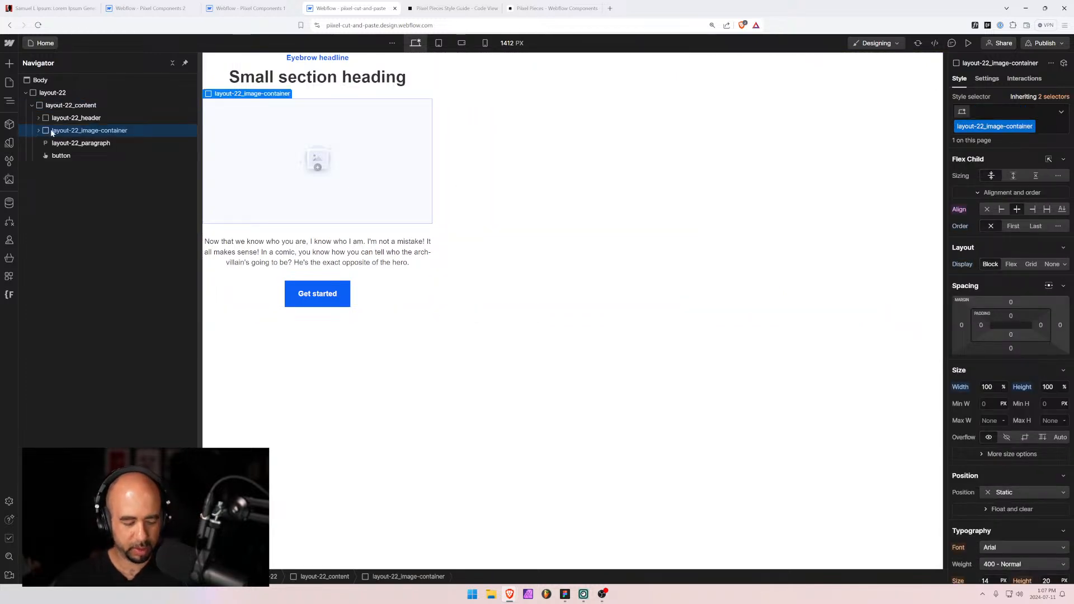
key("ctrl+d")
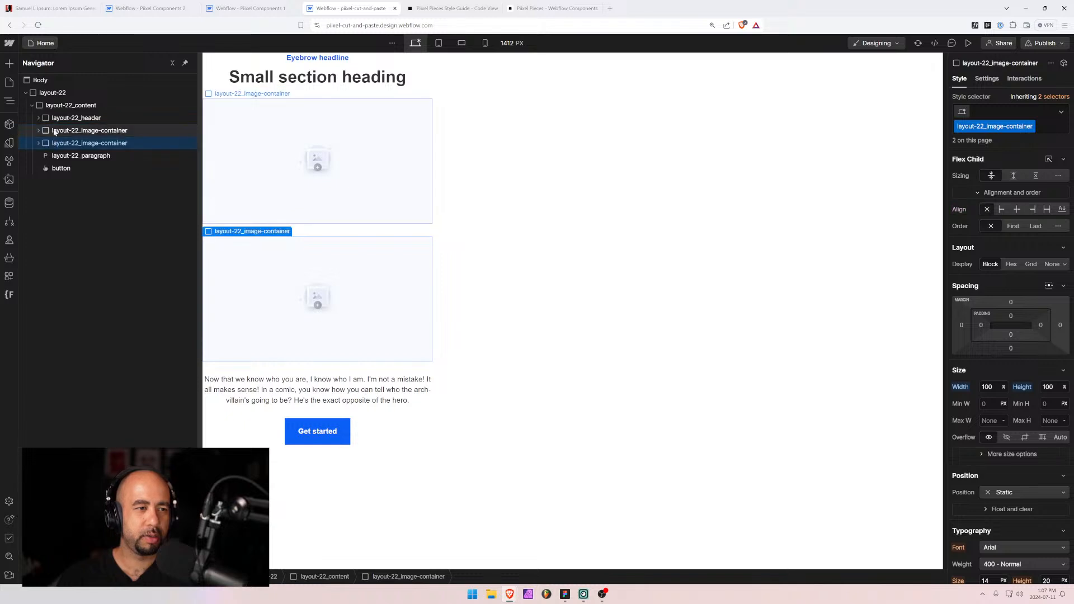
left_click(48, 141)
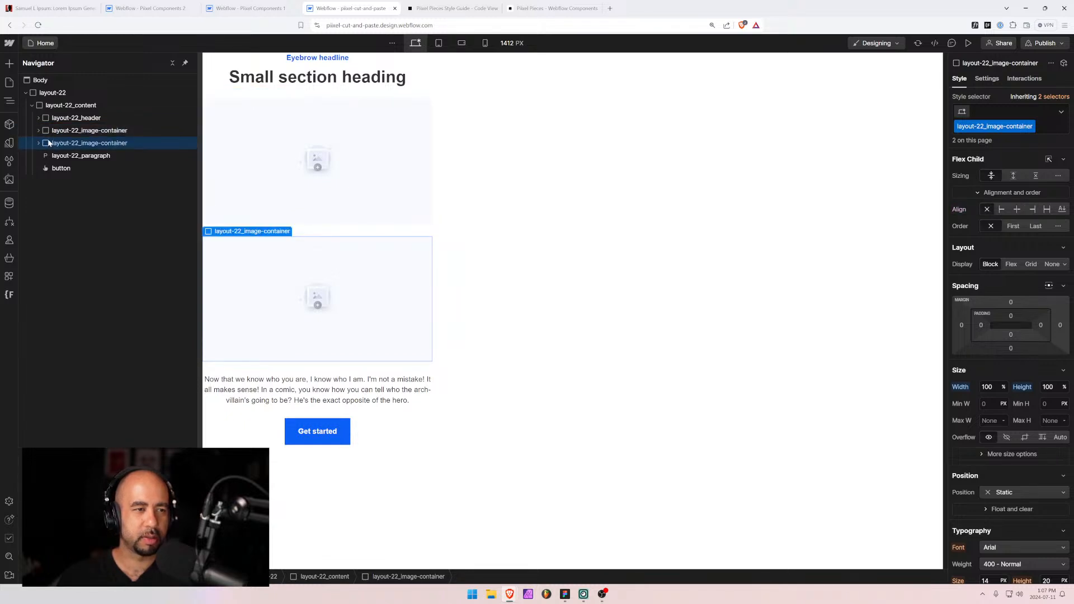
left_click(49, 131)
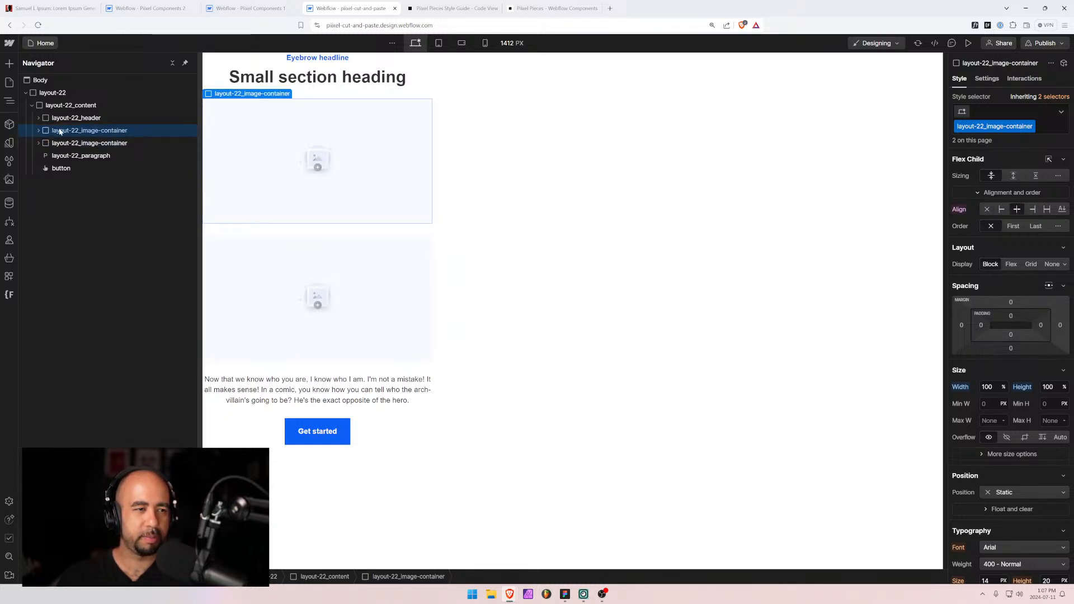
key("ctrl+alt+g")
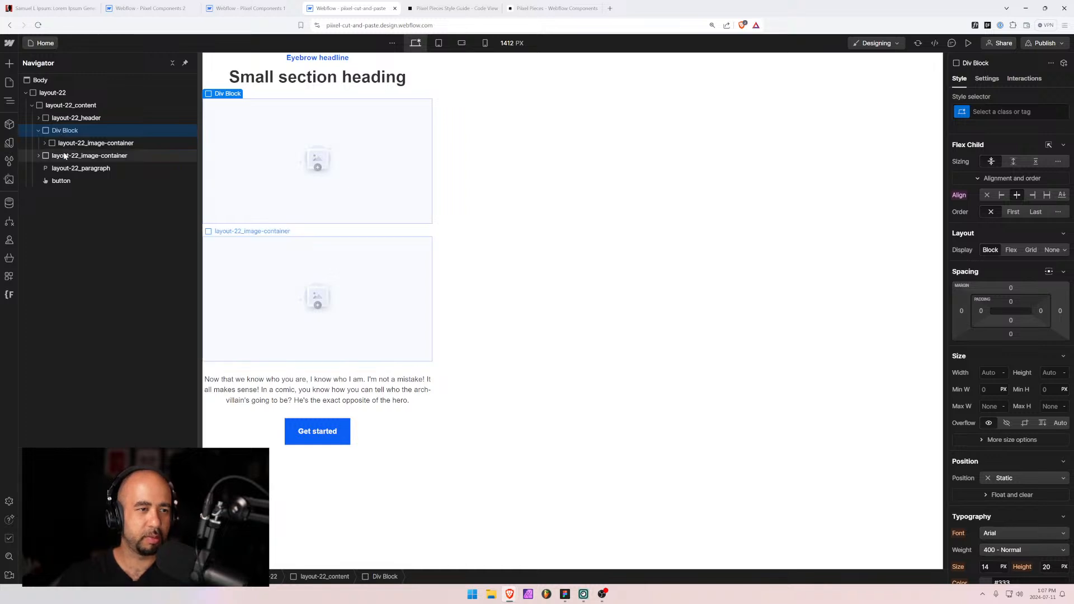
left_click_drag(62, 155, 67, 137)
Give the div block around the two image containers the new class layout-22_images.
left_click(58, 131)
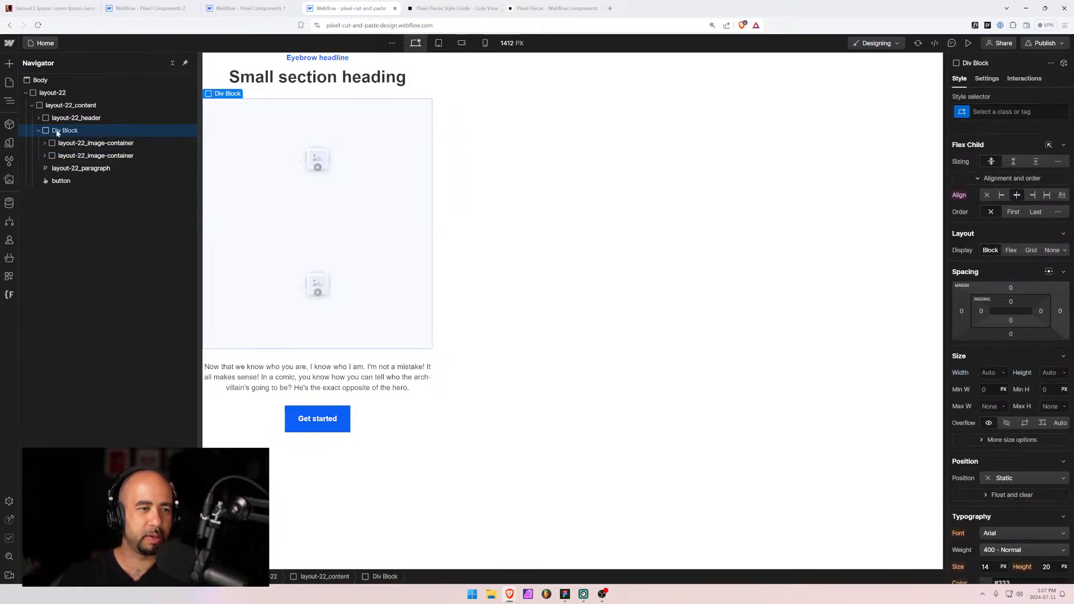
key("ctrl+Return")
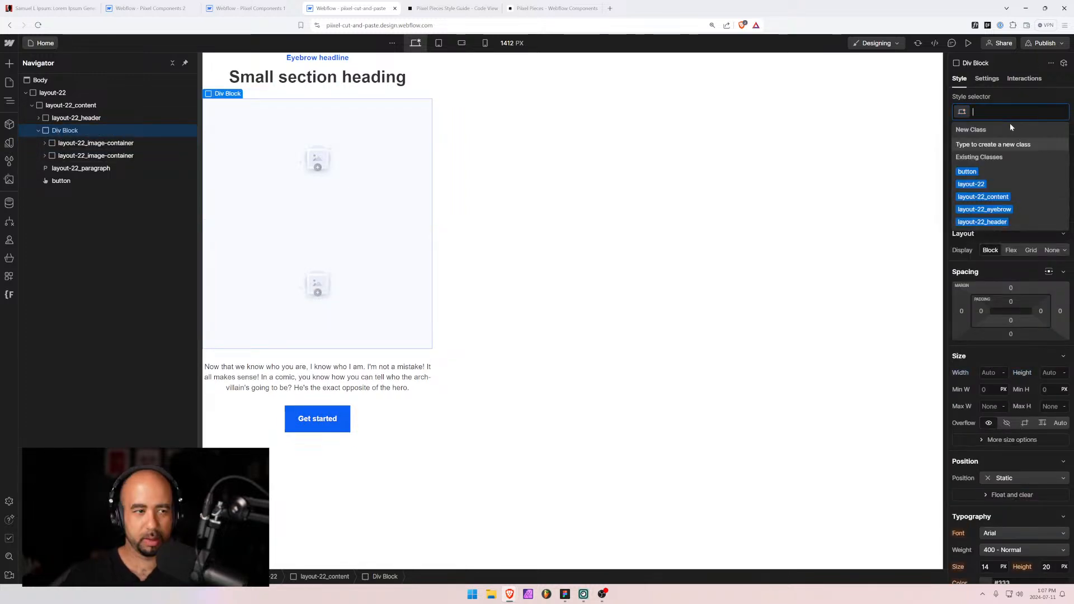
type("layout-22")
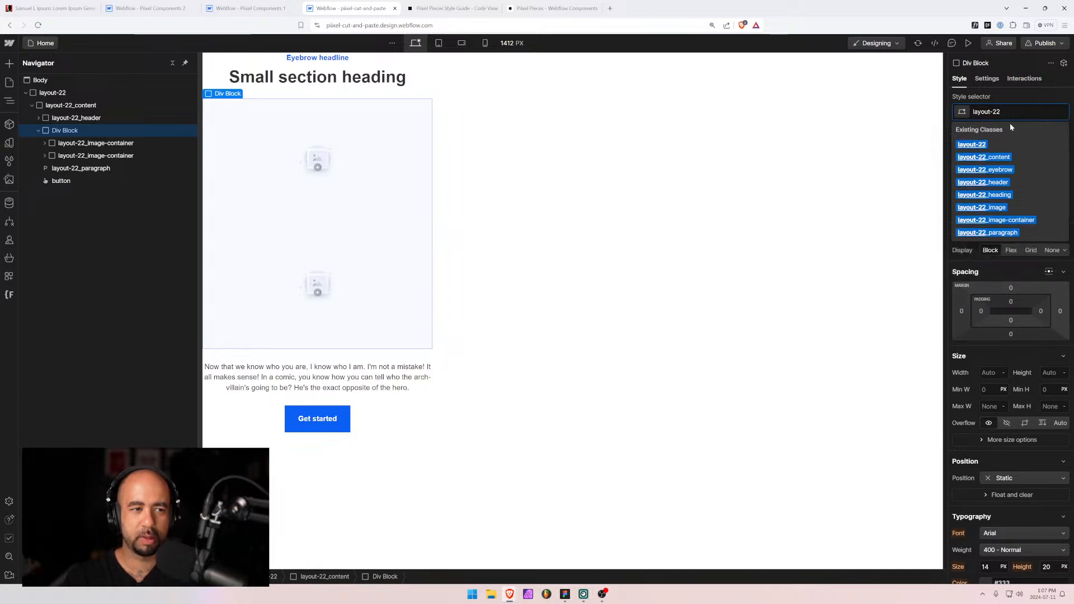
type("_images")
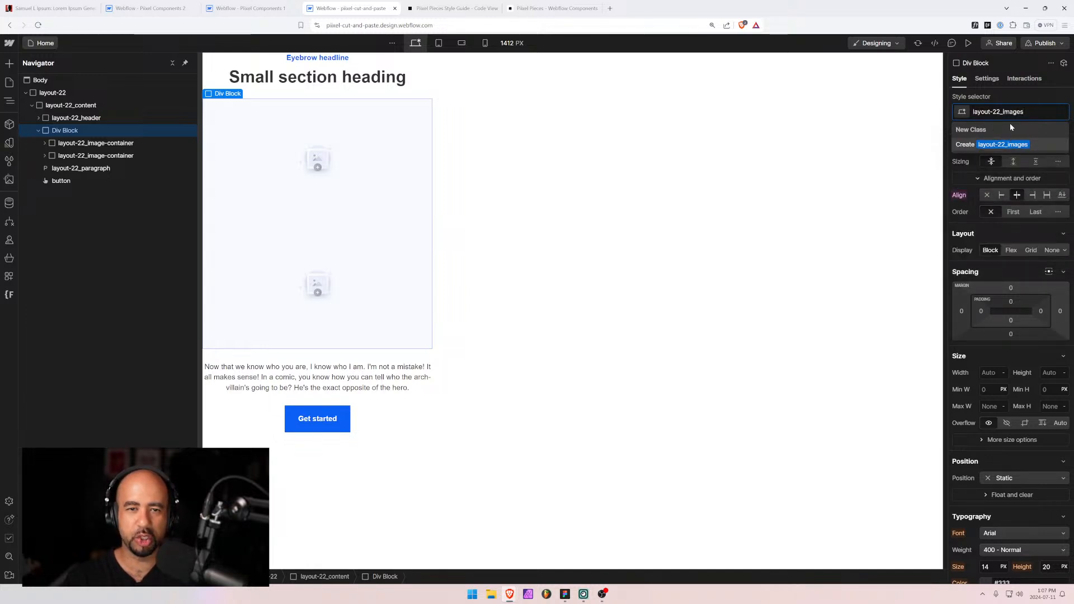
key("Return")
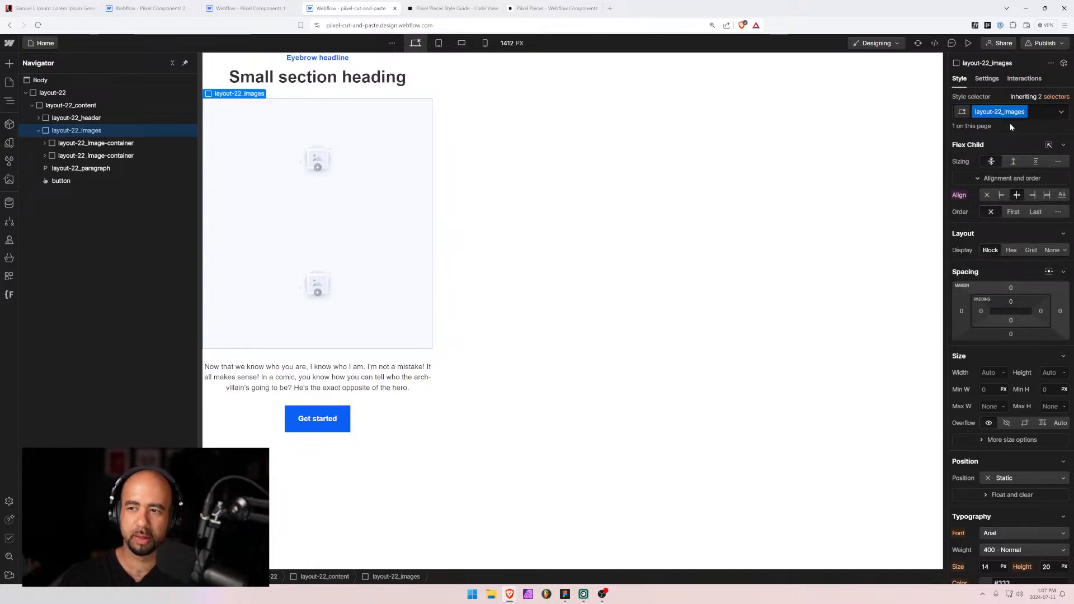
Set layout-22_images to a Flex display with a 1 rem gap, and collapse it in the element tree.
left_click(1014, 250)
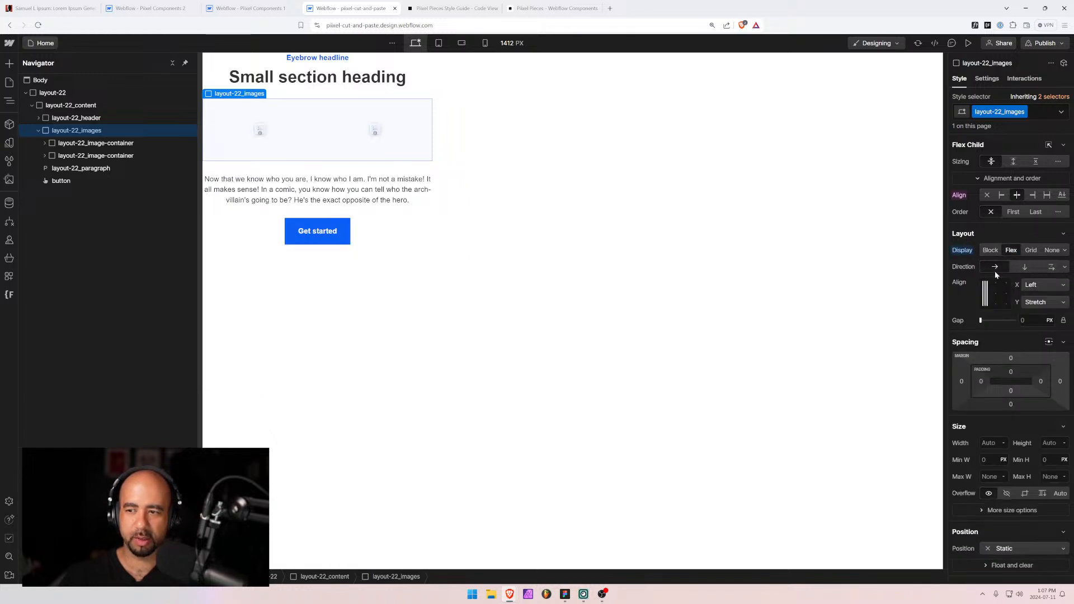
left_click(1021, 318)
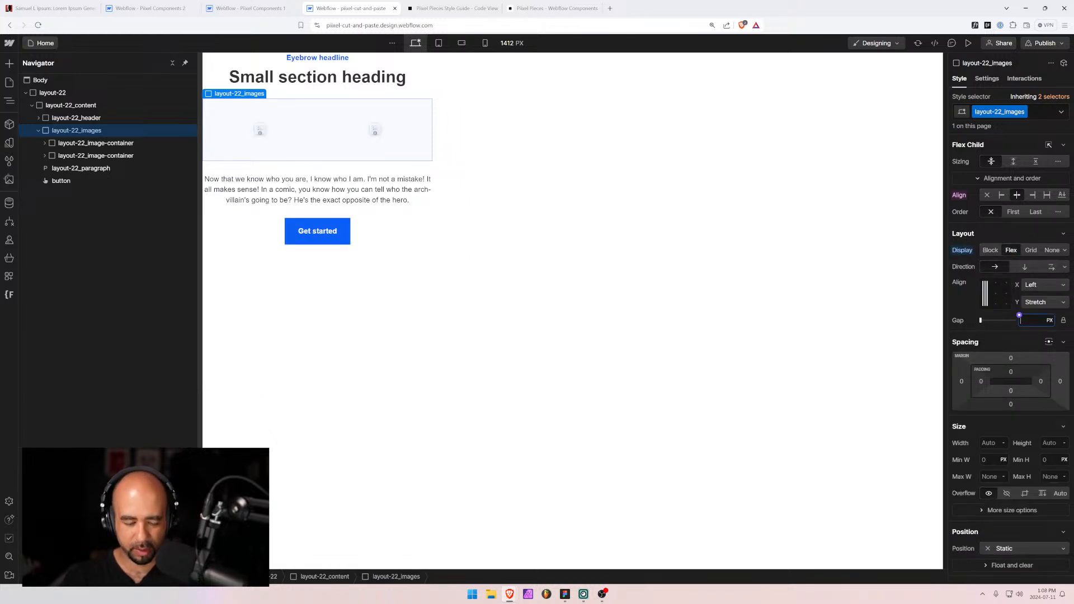
type("1rem")
key("Return")
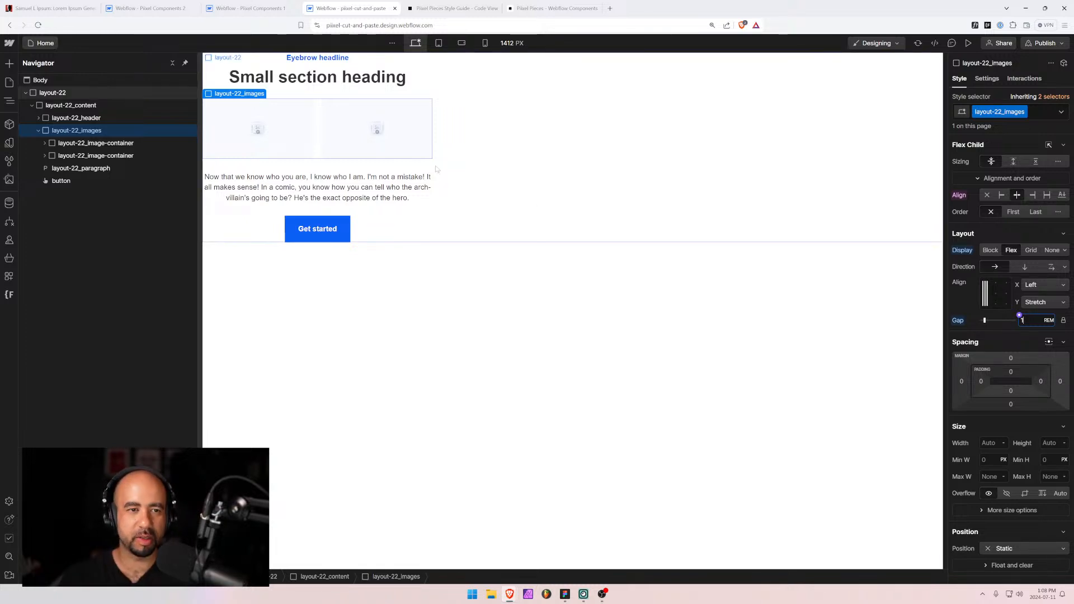
left_click(37, 130)
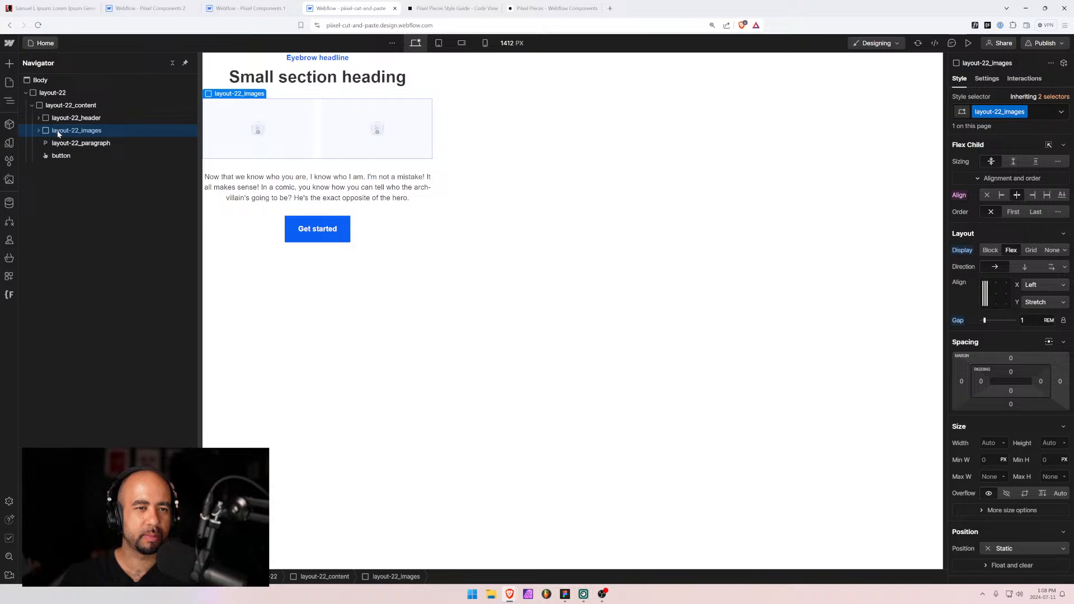
Switch to Figma, inspect the auto layout of the centred two-image section design, and return to Webflow.
key("alt+Tab")
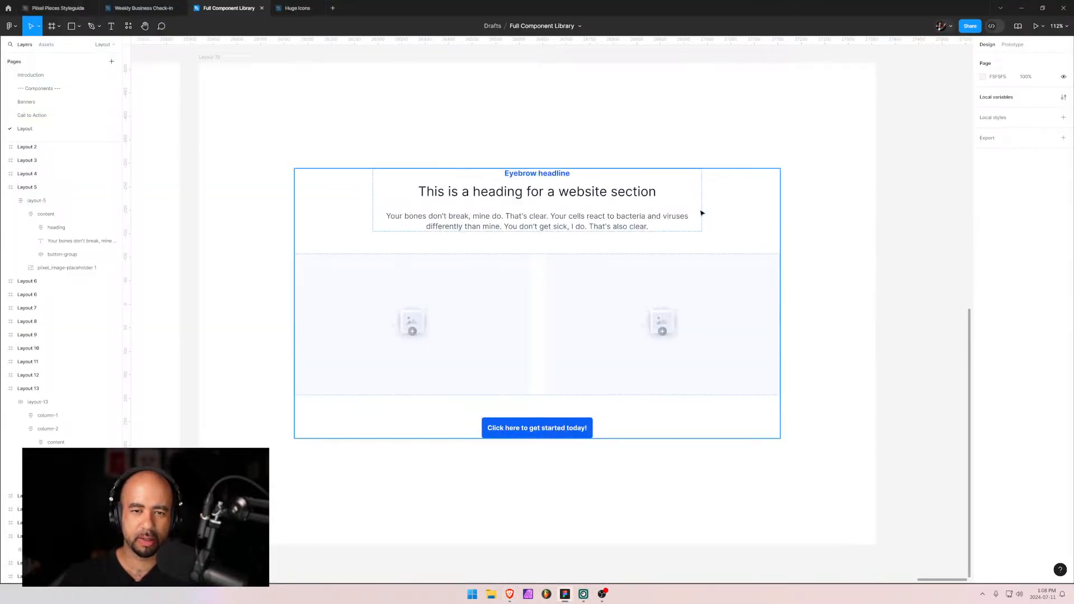
left_click(423, 182)
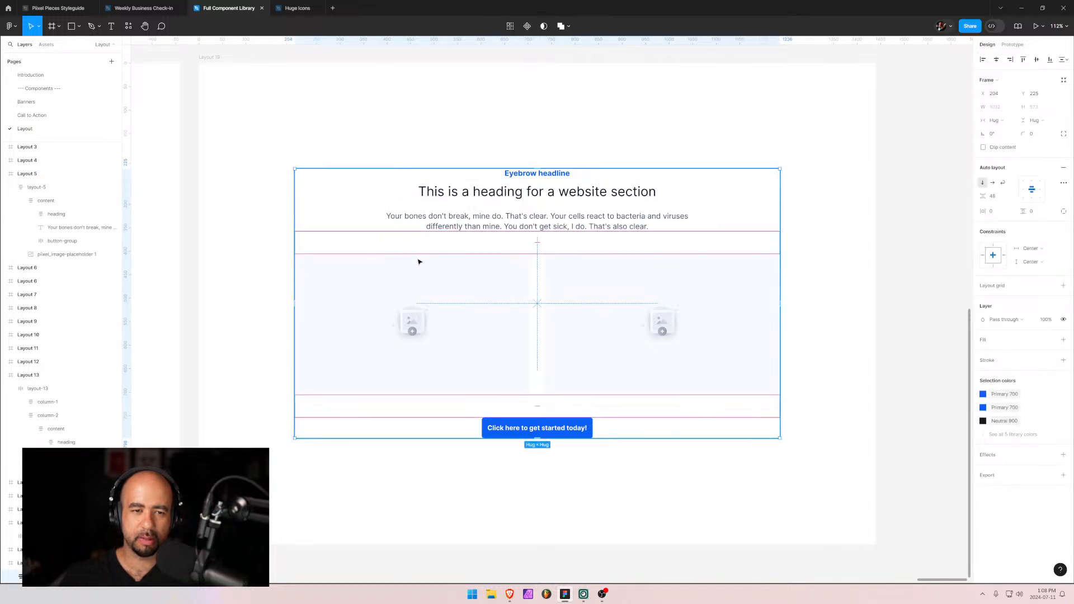
key("alt+Tab")
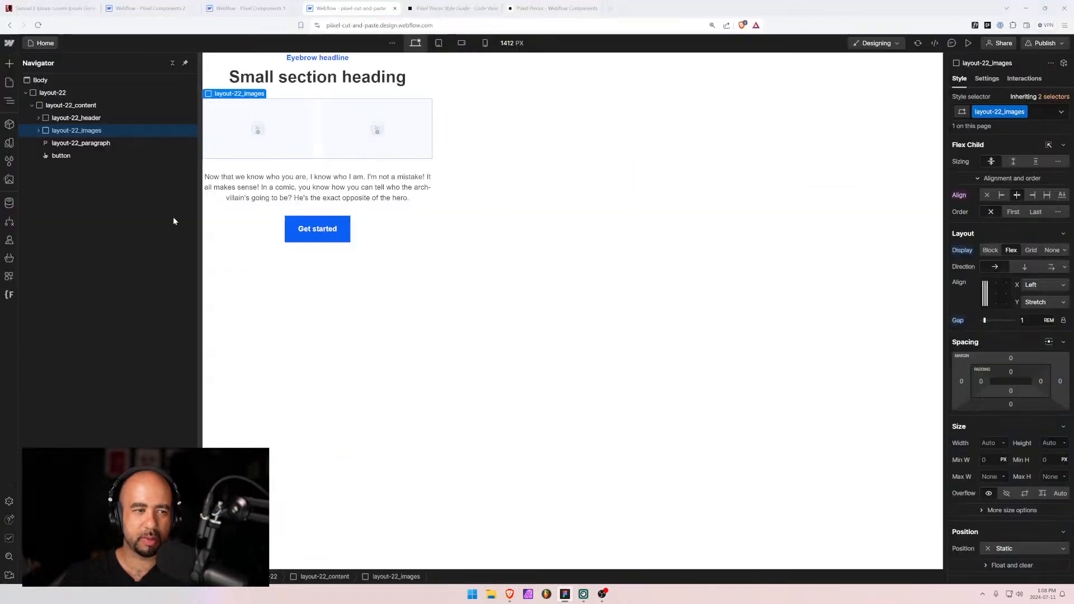
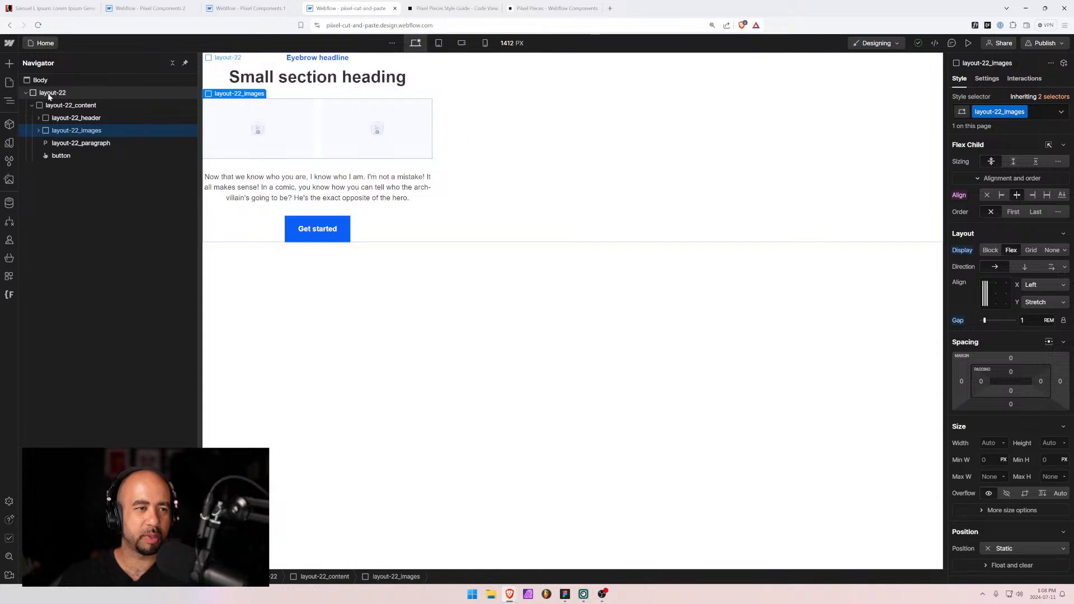
Reset the column and display settings on layout-22 to remove its three-column grid.
left_click(60, 96)
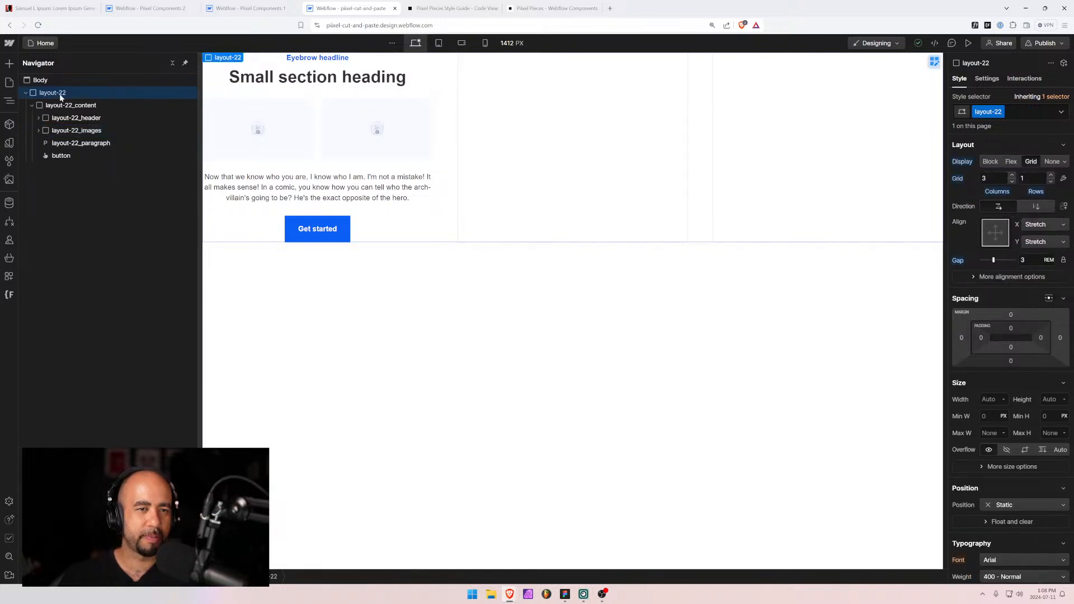
left_click(959, 179, "alt")
left_click(961, 163, "alt")
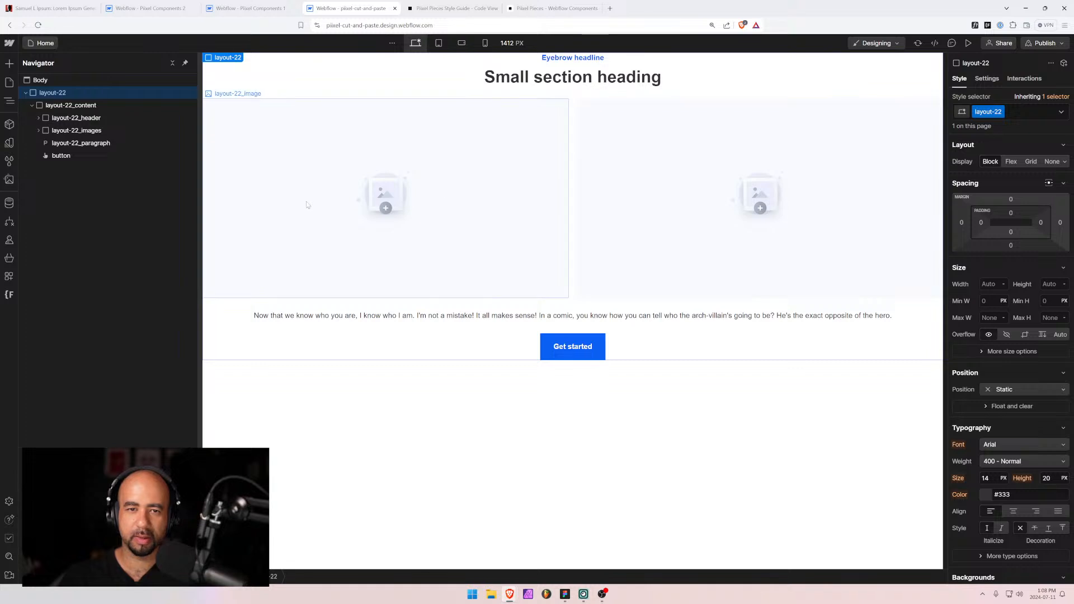
left_click(613, 66)
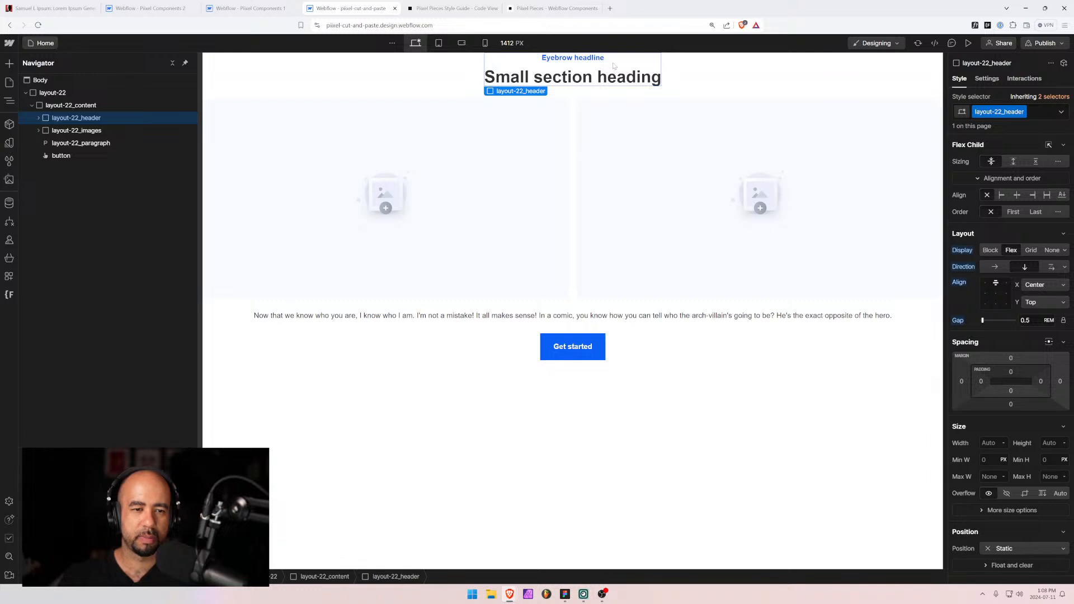
left_click(498, 317)
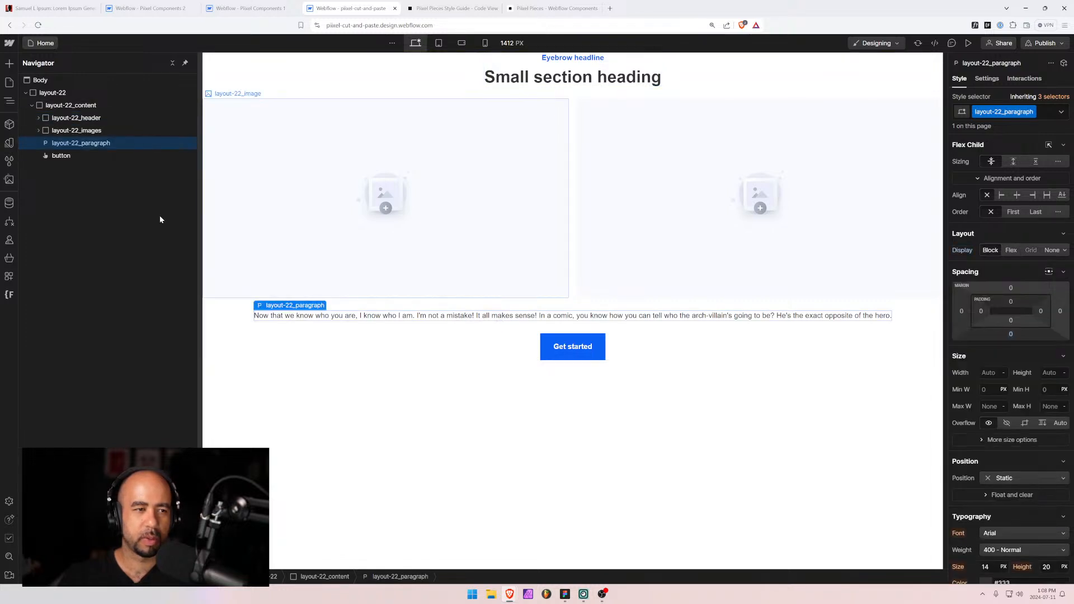
left_click(98, 120)
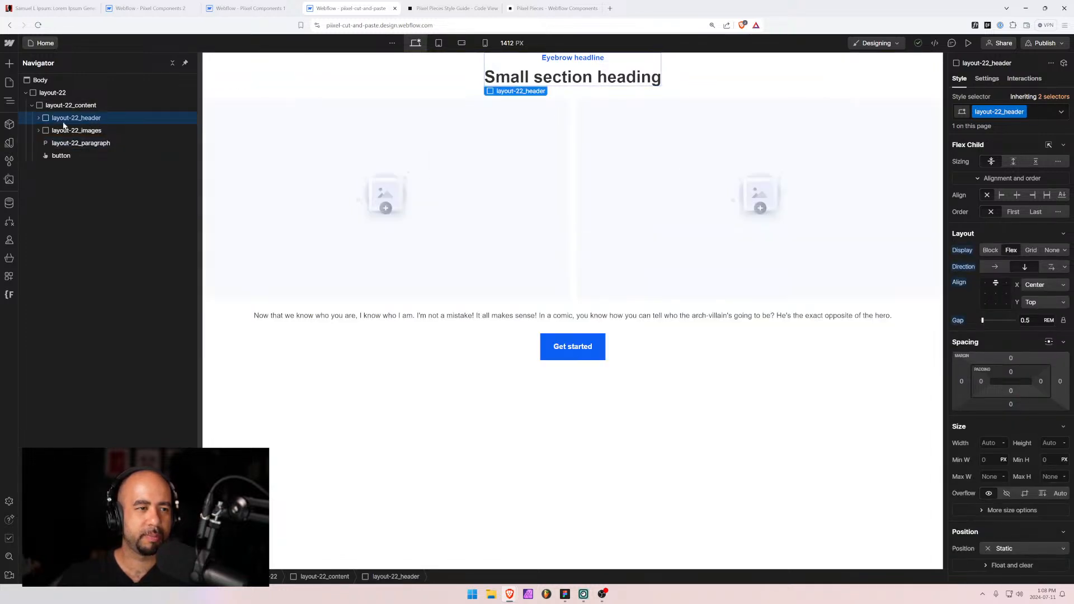
left_click(39, 117)
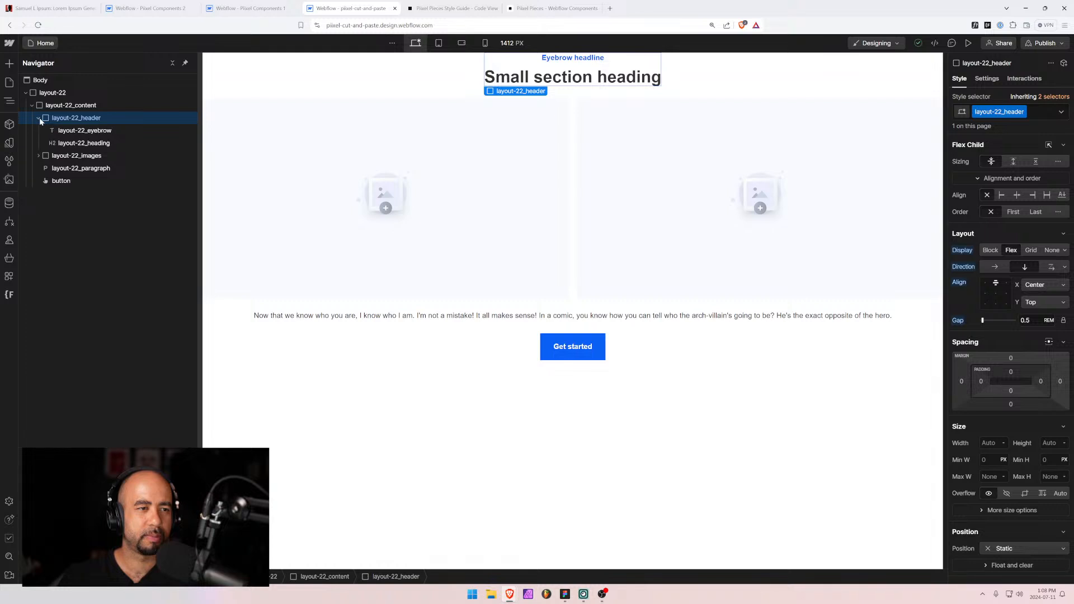
left_click(39, 118)
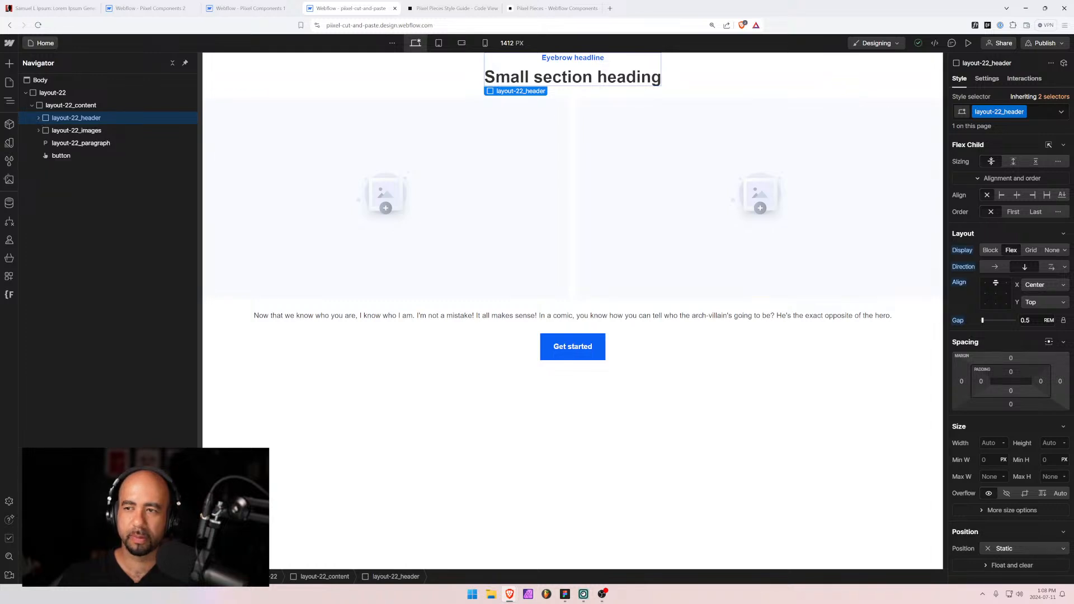
left_click(1023, 113)
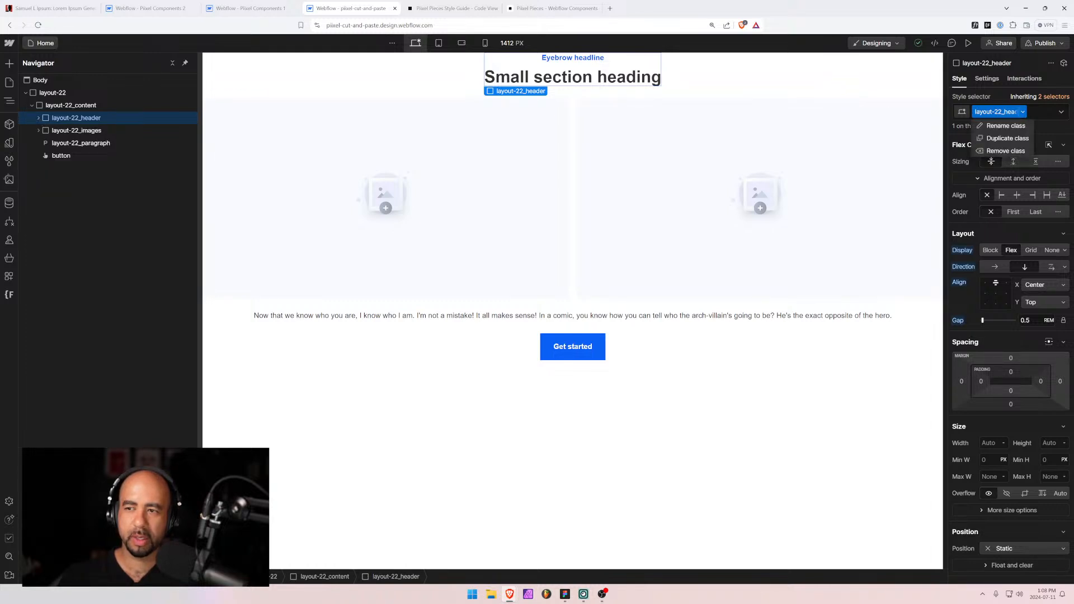
left_click(1001, 127)
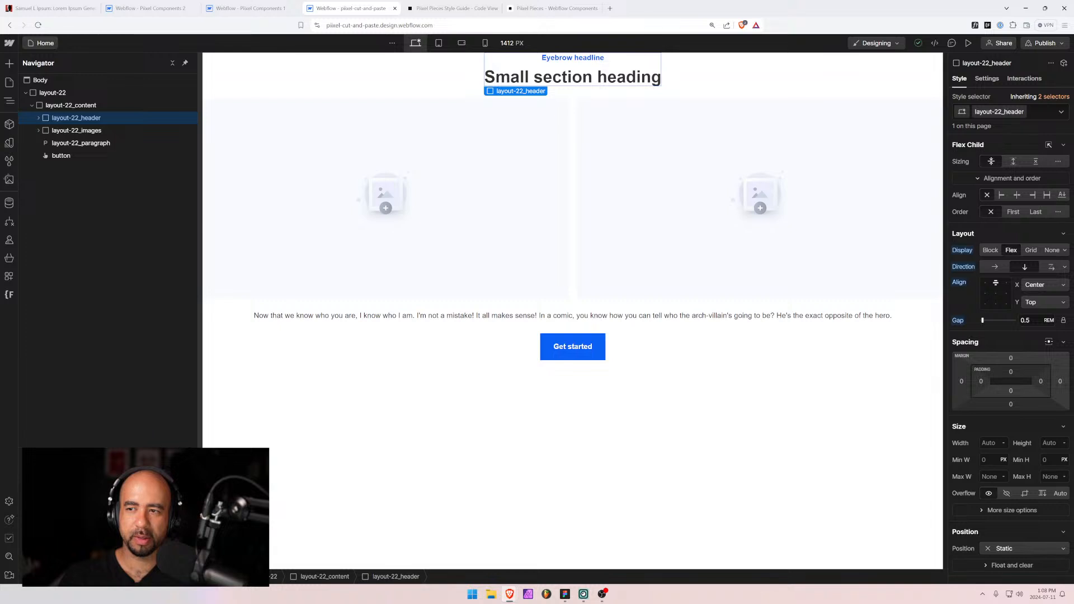
left_click_drag(1004, 112, 1038, 112)
left_click(1038, 112)
type("content")
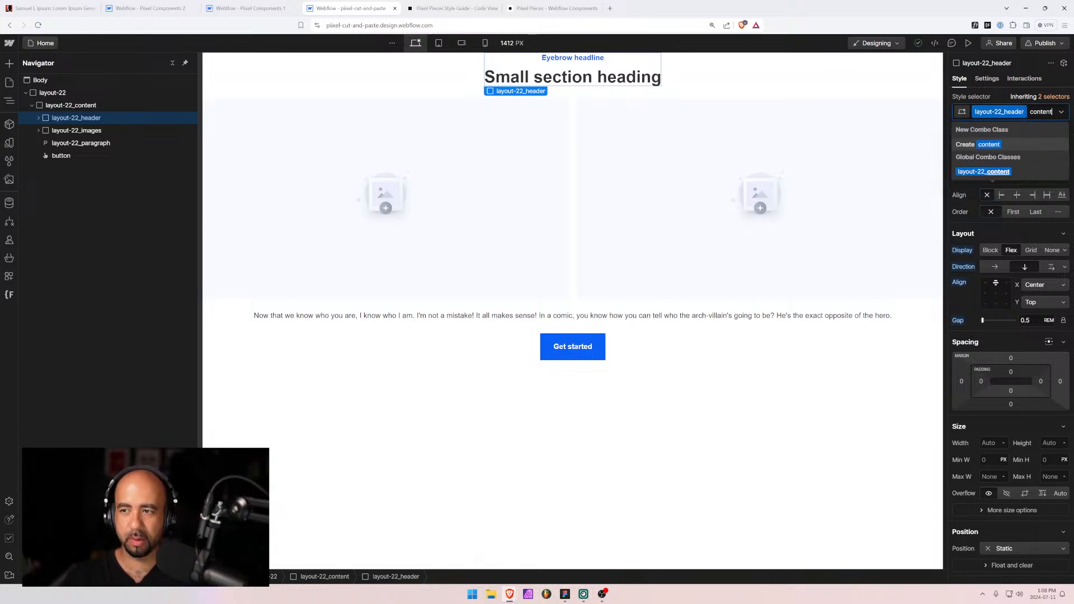
key("Escape")
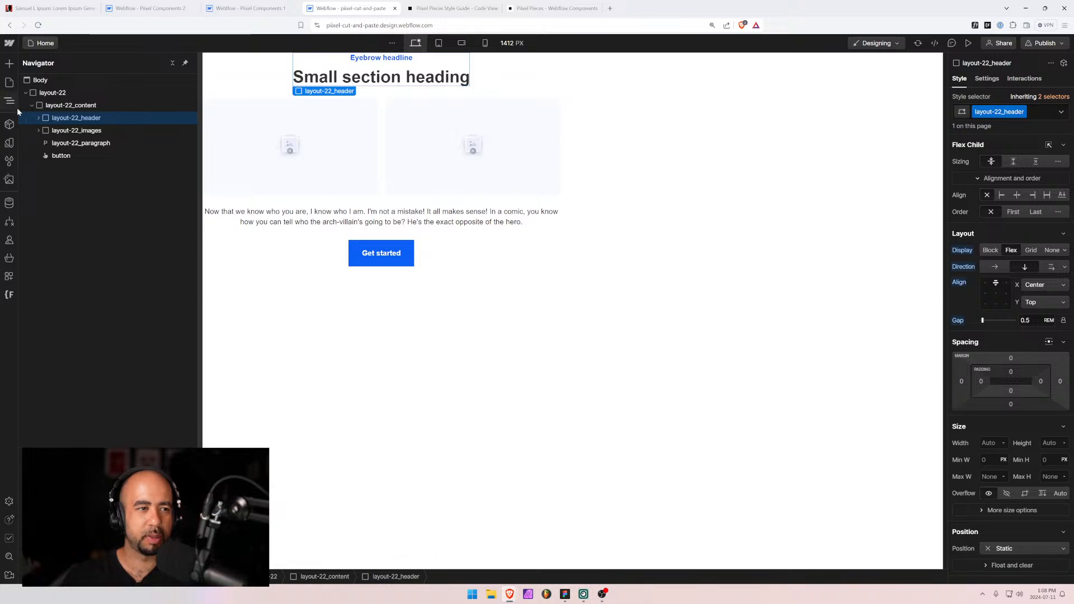
Reset the display setting of the layout-22 element to remove its two-column grid.
left_click(58, 129)
left_click(59, 106)
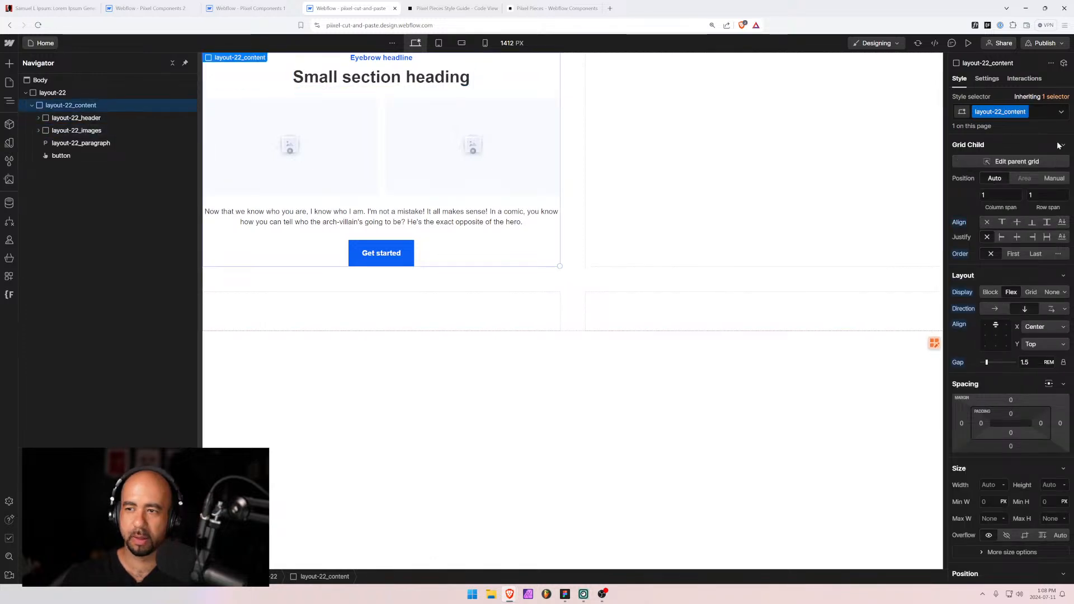
left_click(56, 93)
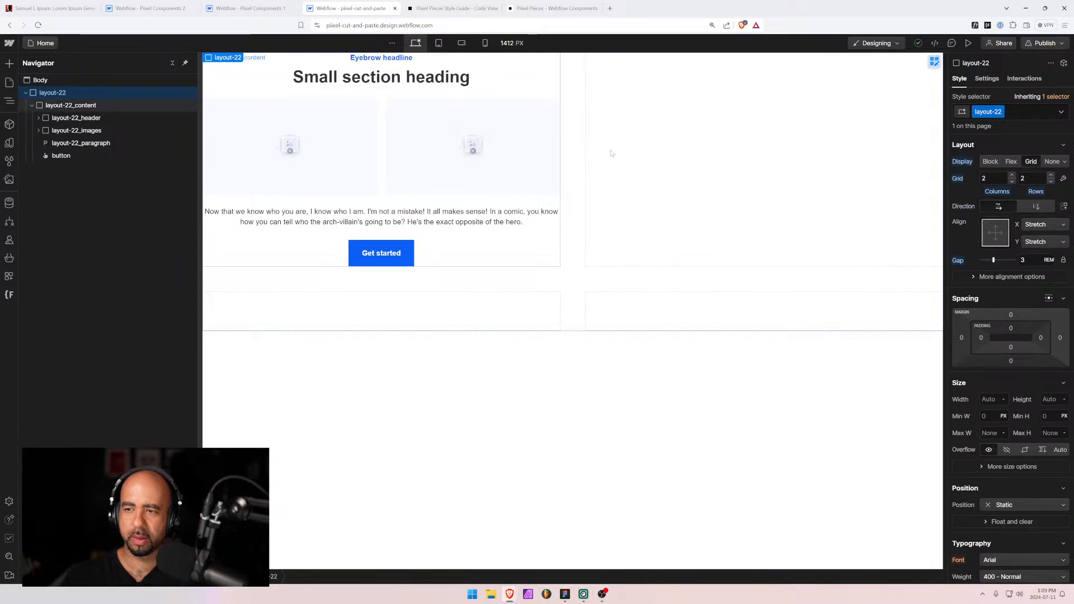
left_click(960, 161)
key("super")
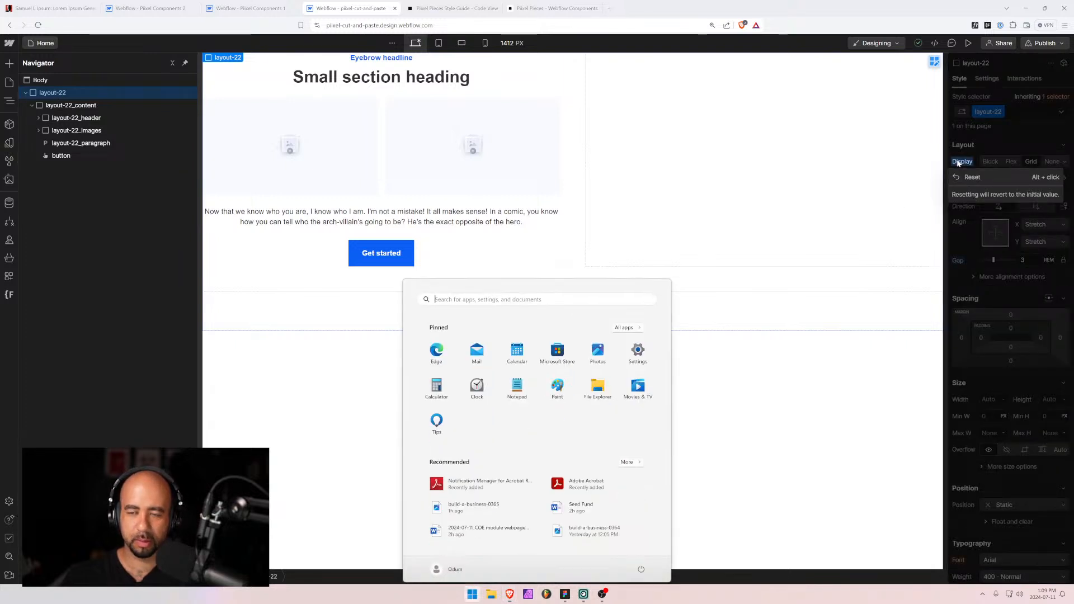
left_click(972, 177)
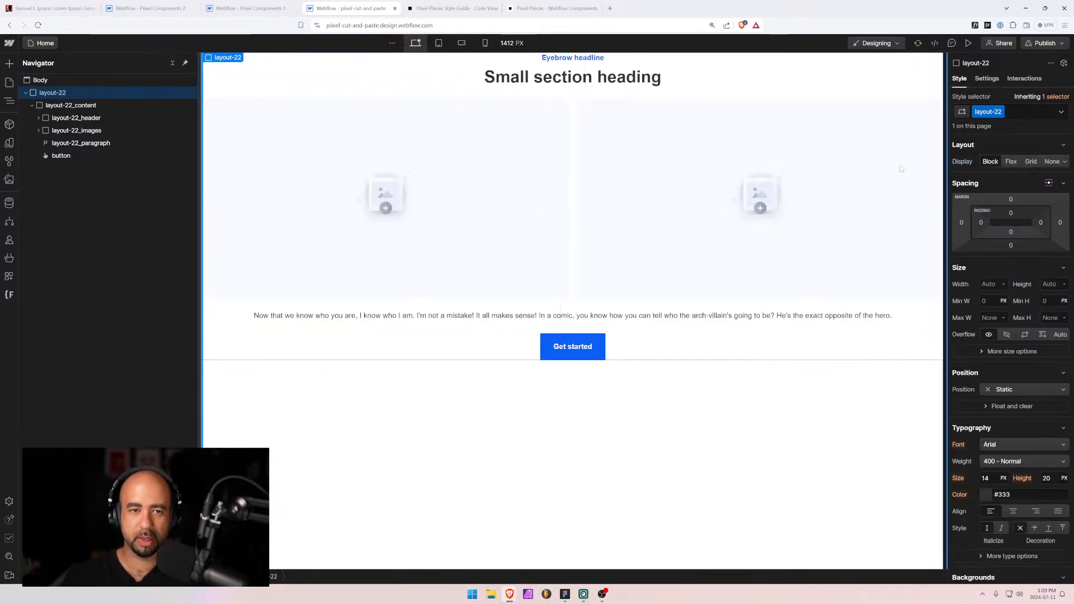
Rename the layout-22_header class on the eyebrow and heading wrapper to layout-22_container.
left_click(533, 68)
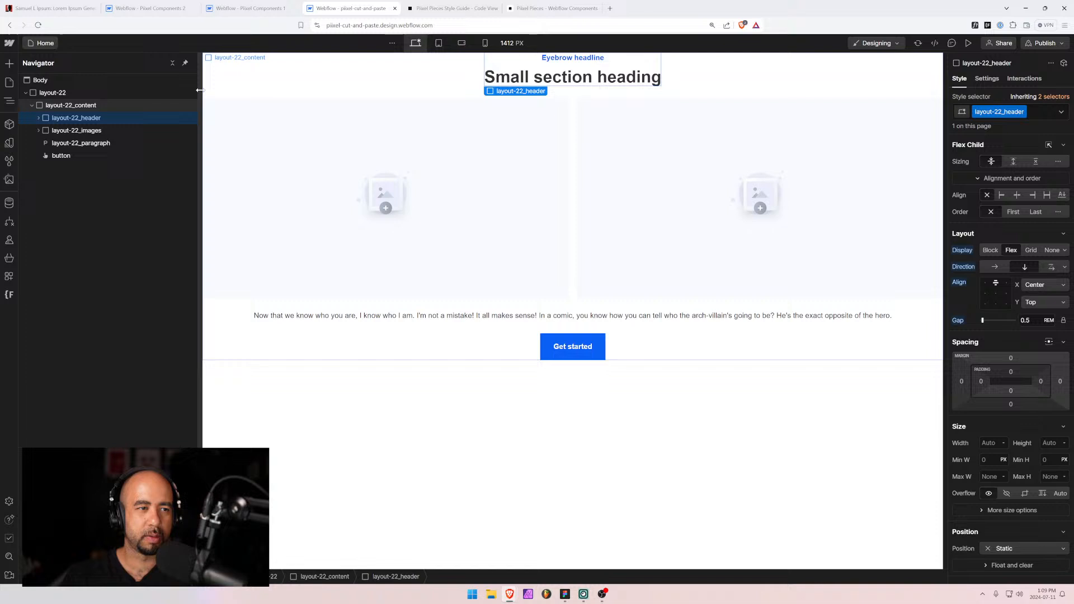
left_click(1023, 111)
left_click(1007, 126)
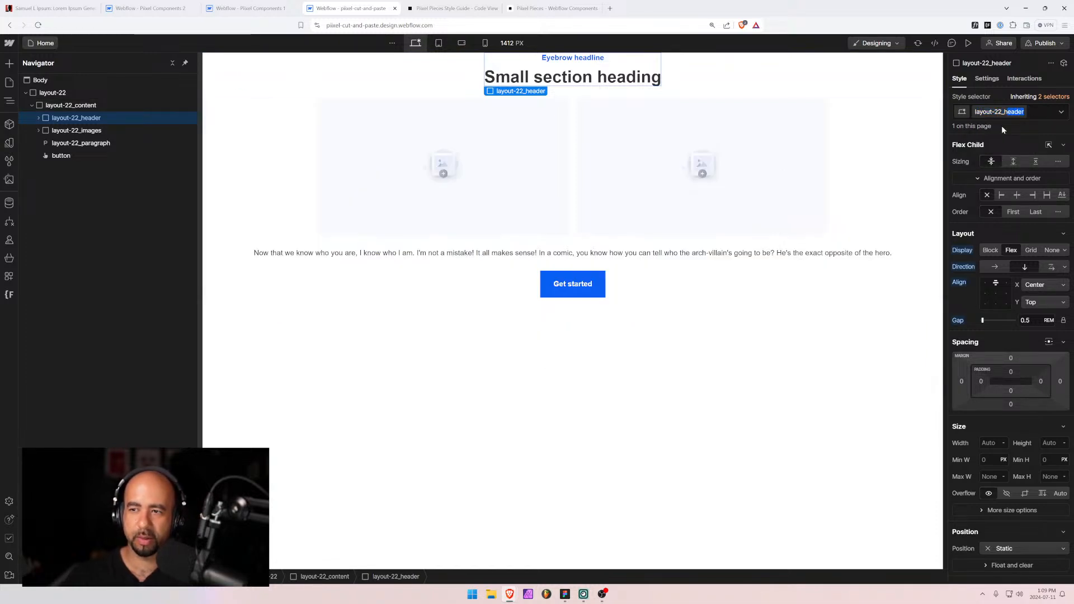
key("shift+Left")
key("shift+Left")
key("shift+Left")
key("shift+Left")
key("shift+Left")
key("shift+Left")
type("container")
key("Return")
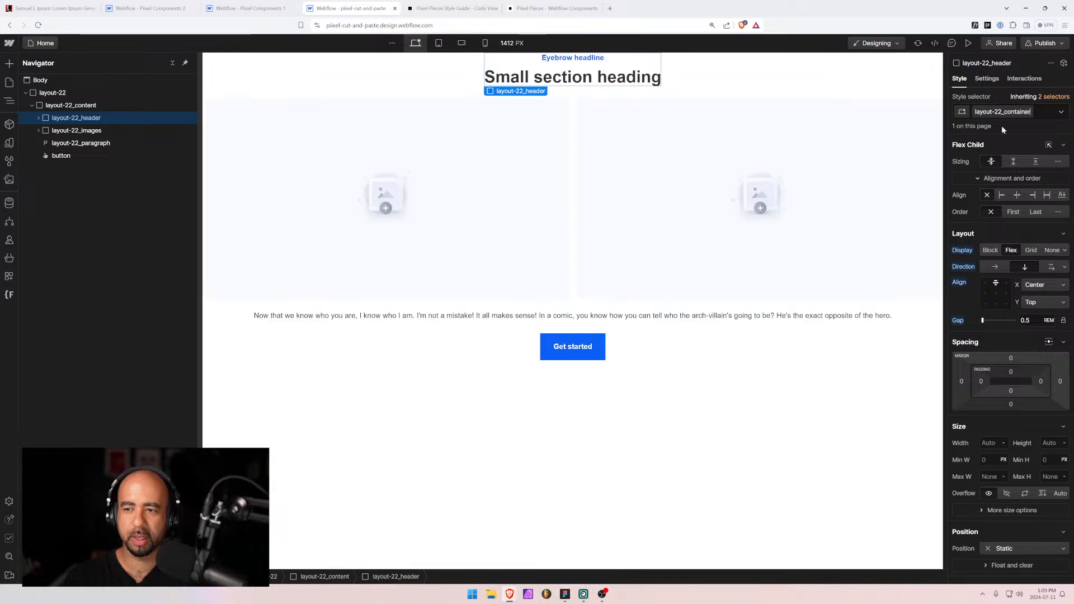
Wrap layout-22_paragraph in a new div block and move the button into it below the paragraph.
left_click(62, 144)
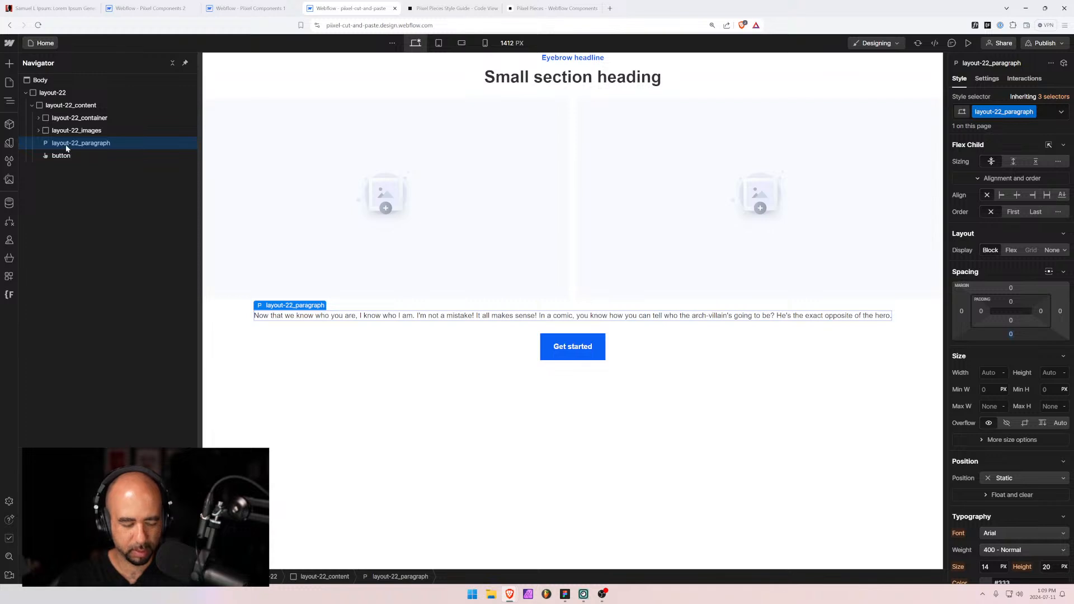
key("ctrl+alt+g")
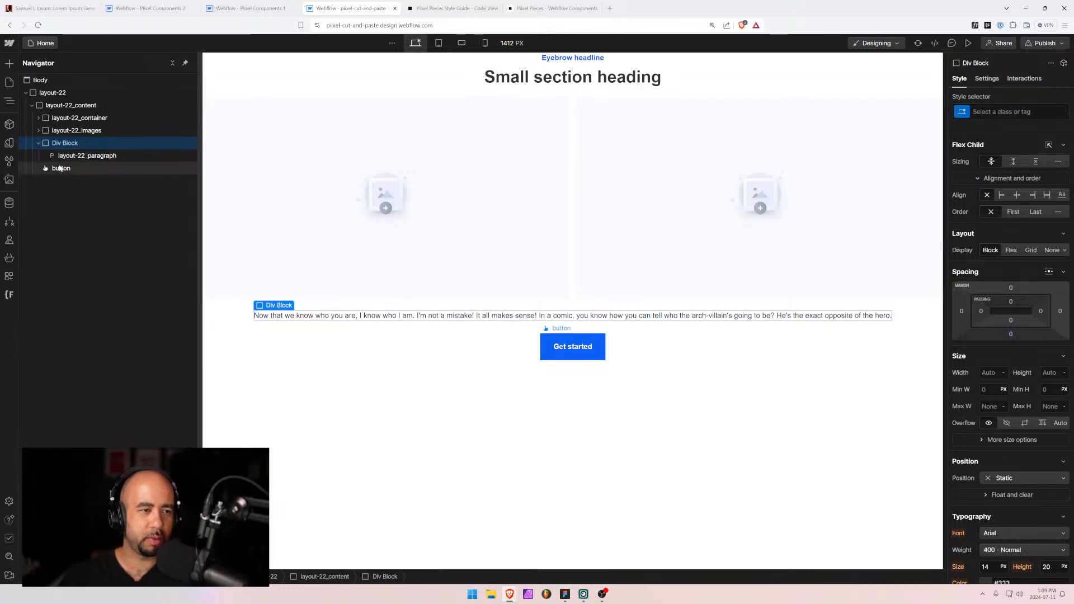
left_click_drag(61, 167, 63, 146)
left_click(62, 144)
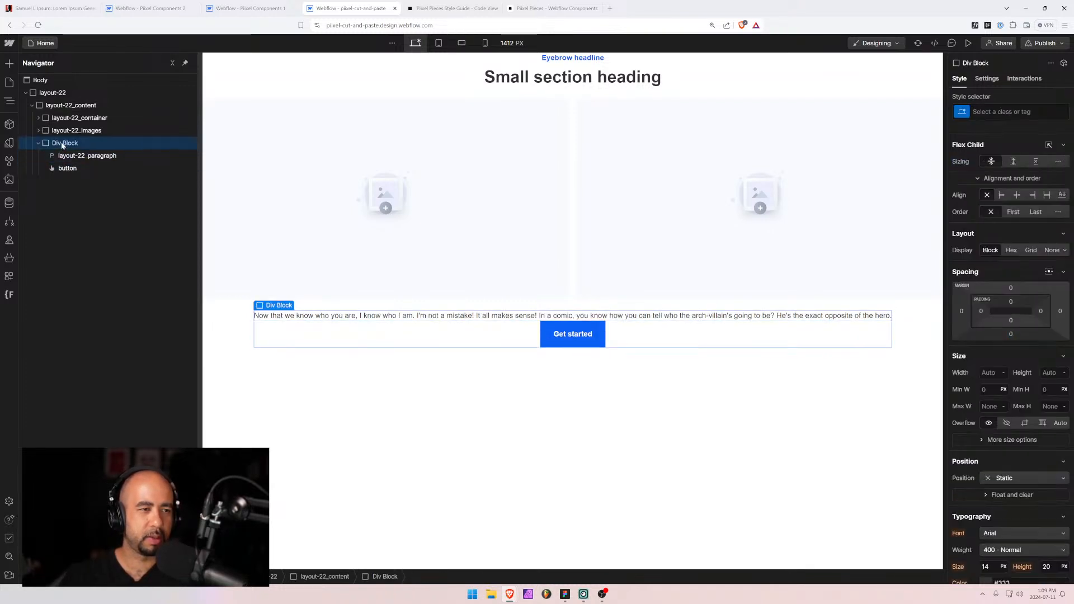
Apply the existing layout-22_container class to the div block around the paragraph and button.
key("ctrl+Return")
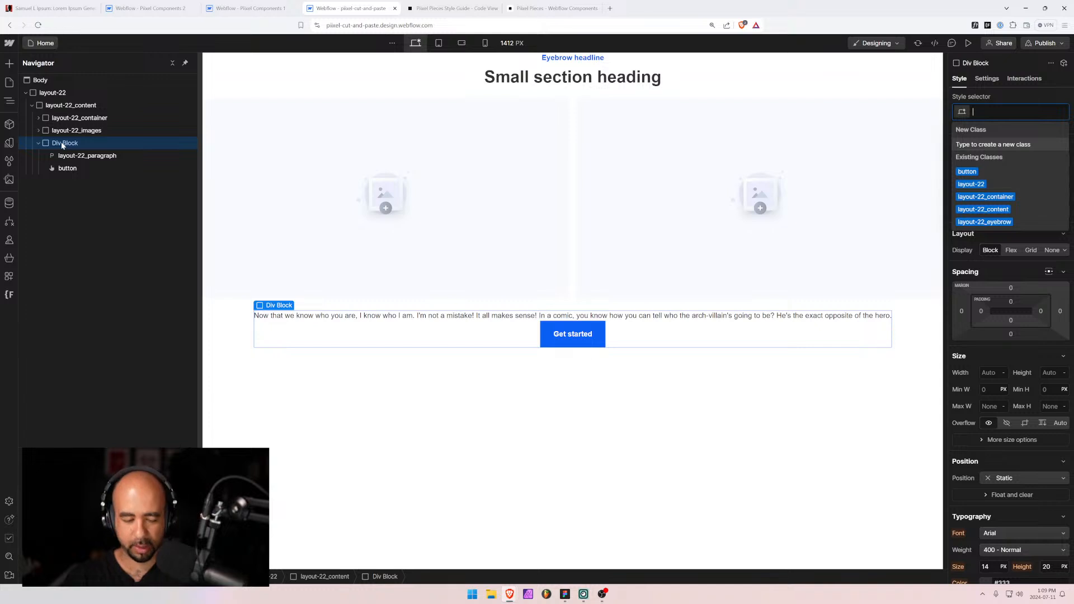
type("layout-12")
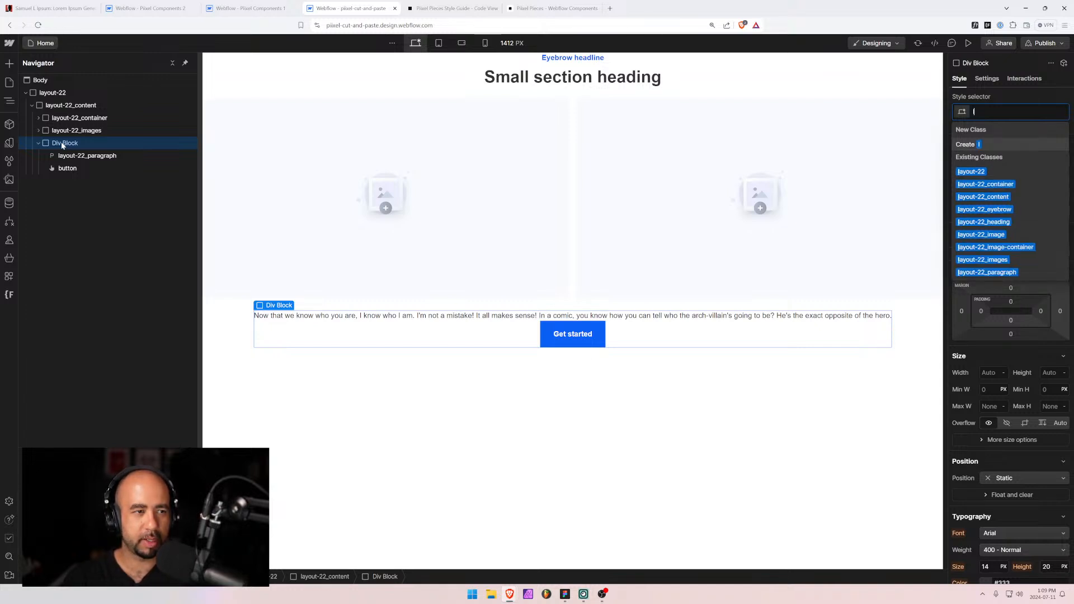
key("BackSpace")
key("BackSpace")
type("22_cont")
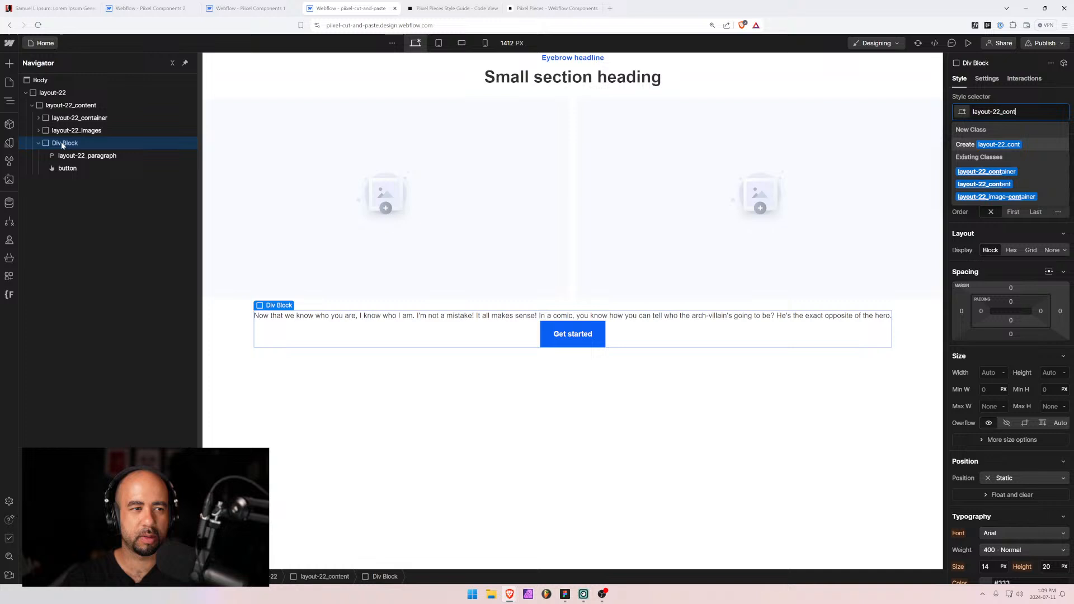
key("Down")
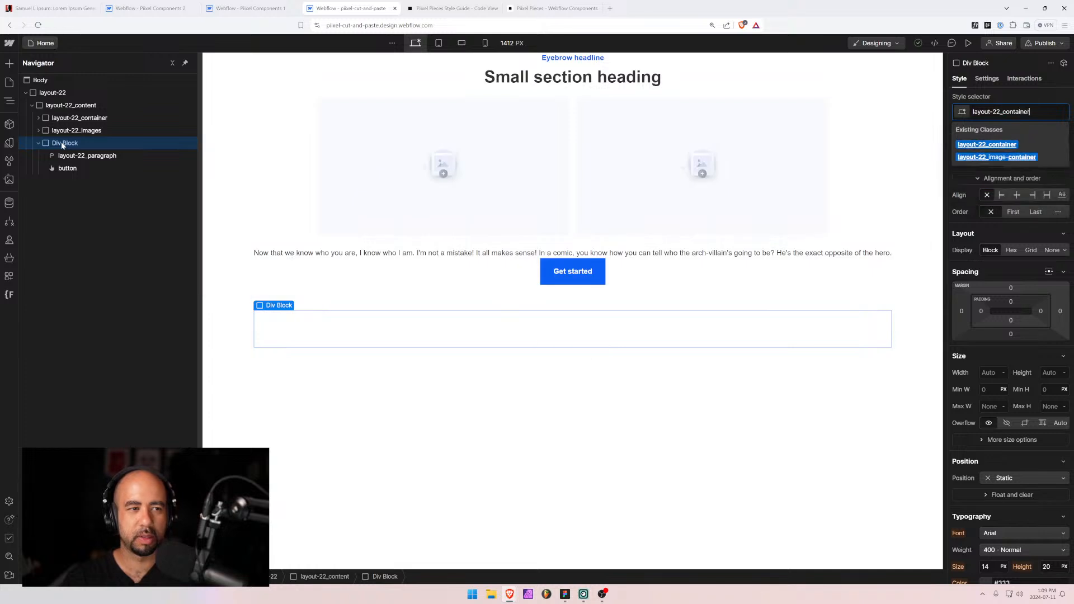
key("Return")
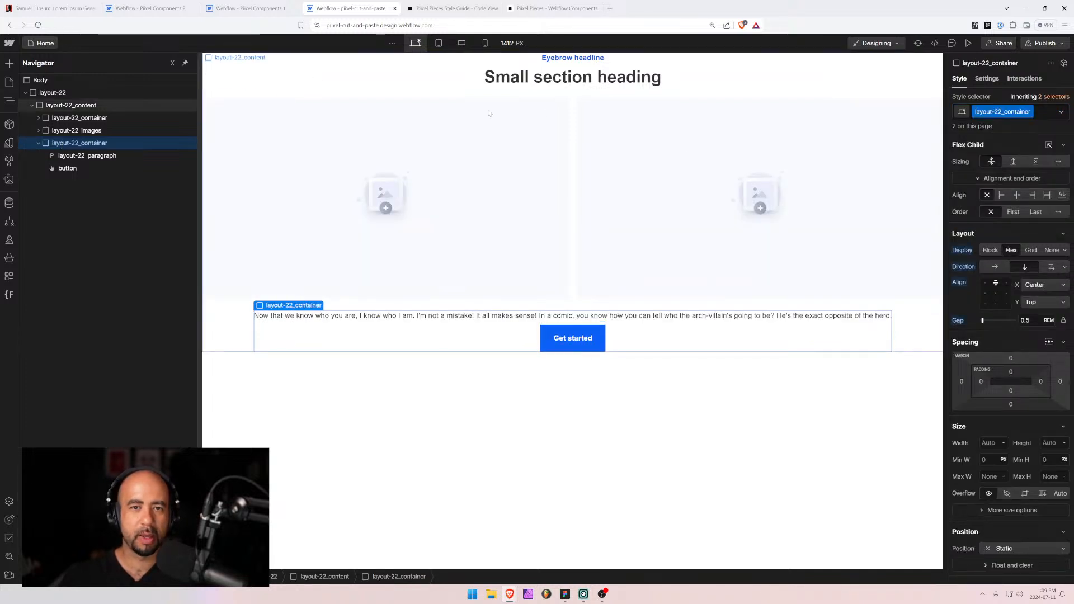
Set the layout-22_container class to a width of 100% and a maximum width of 50 rem.
left_click(485, 67)
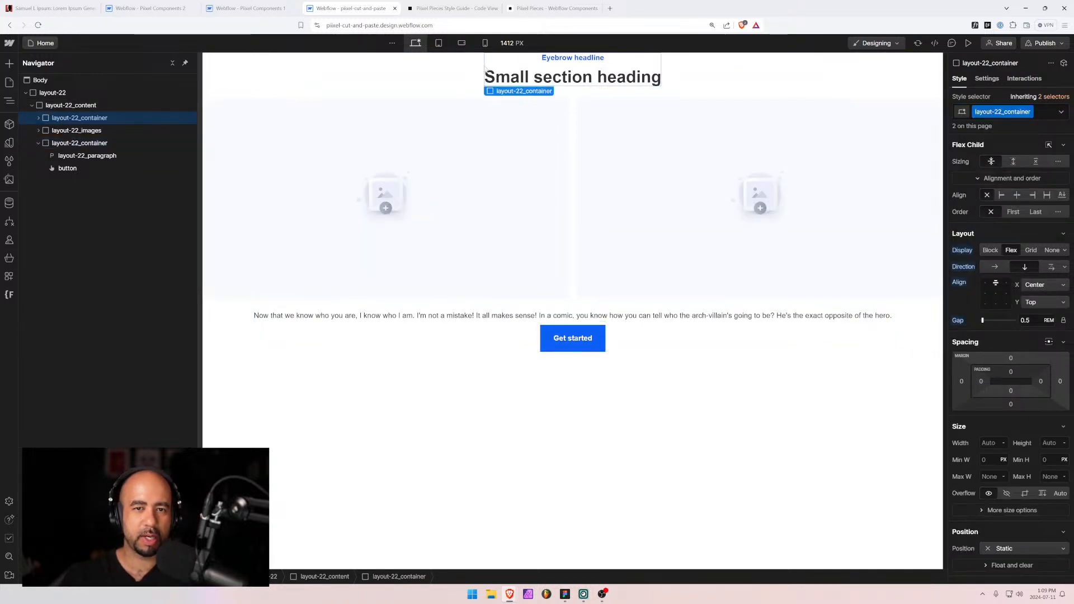
left_click(982, 442)
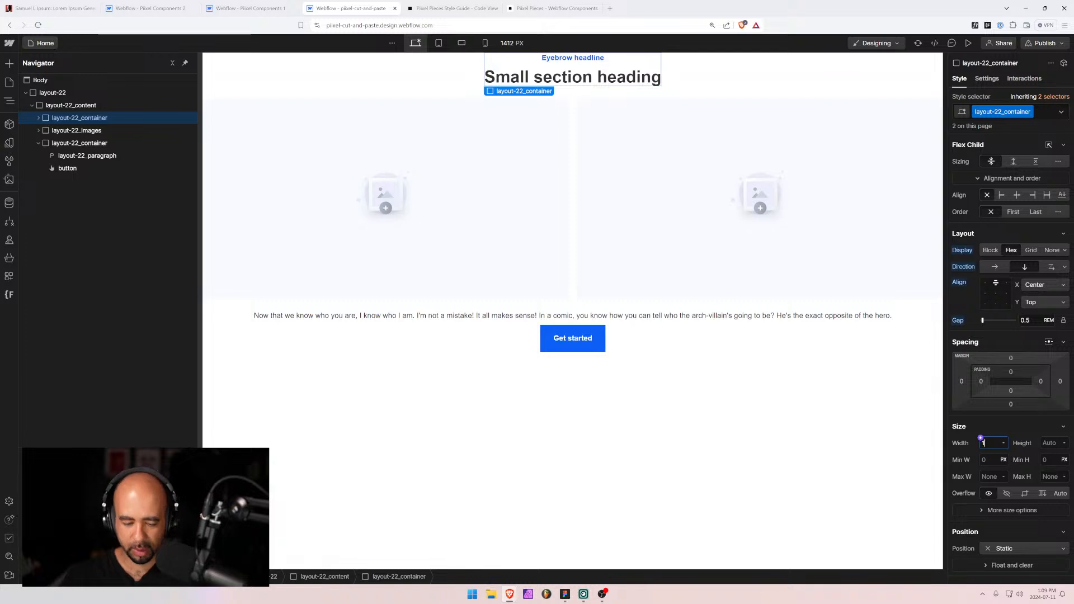
type("100%")
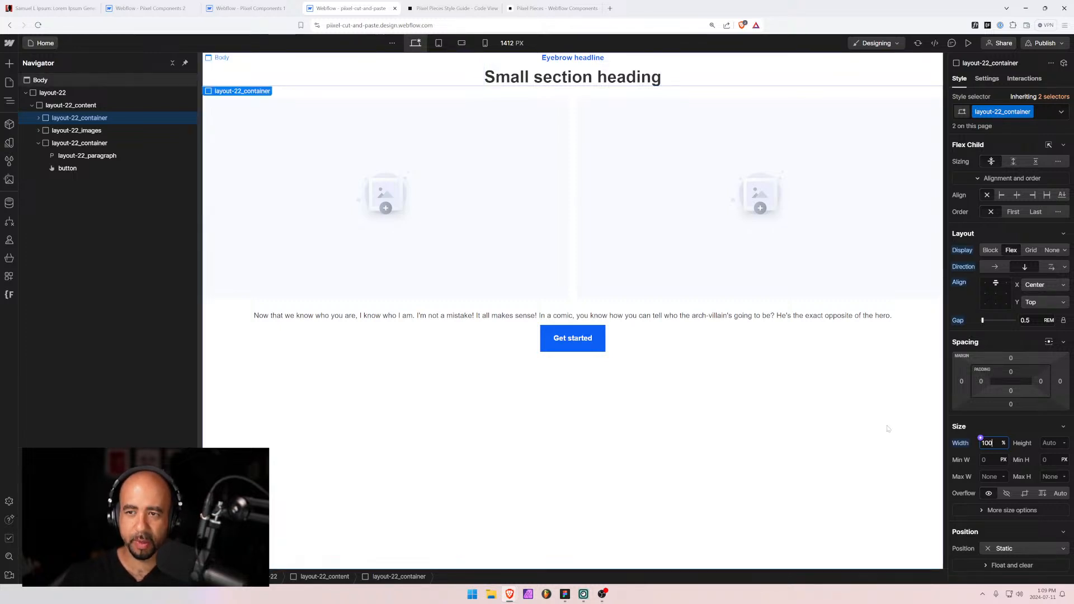
left_click(982, 475)
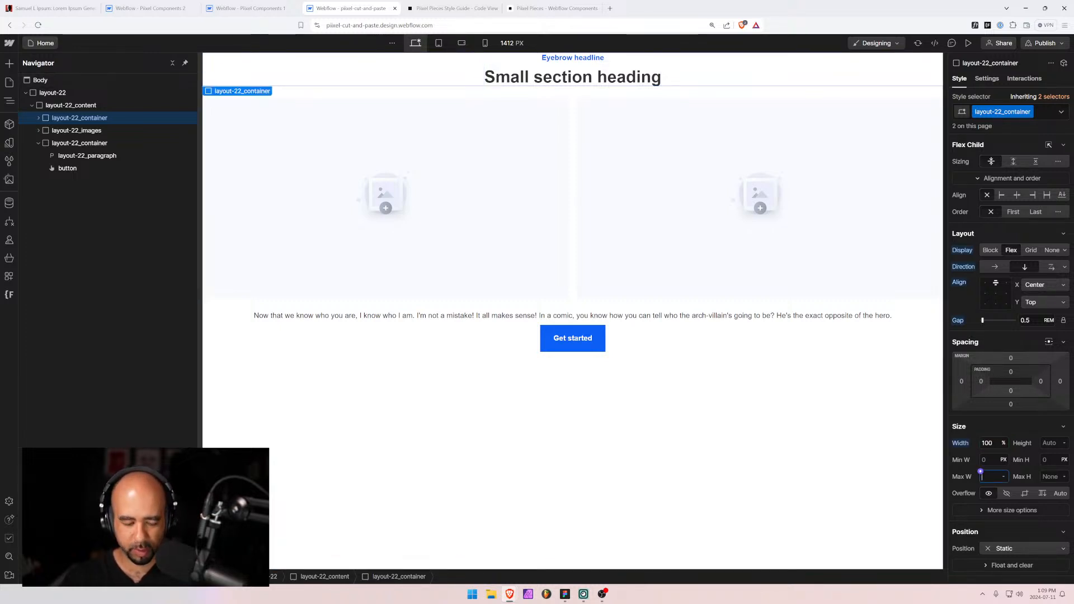
type("50rem")
key("Return")
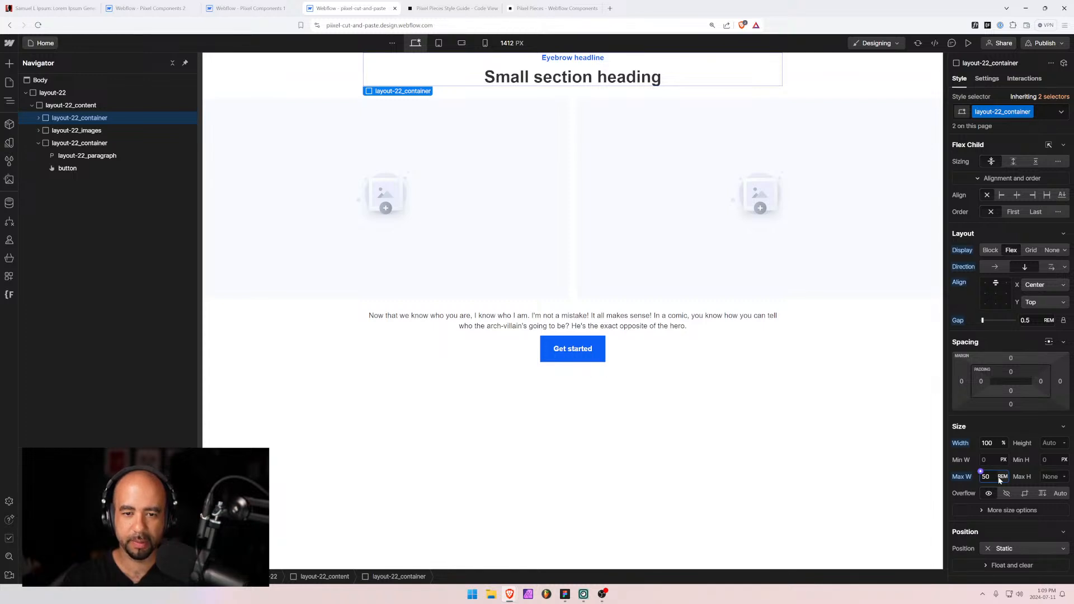
Switch to Figma and inspect the paragraph text layer in the centred two-image section design.
key("alt+space")
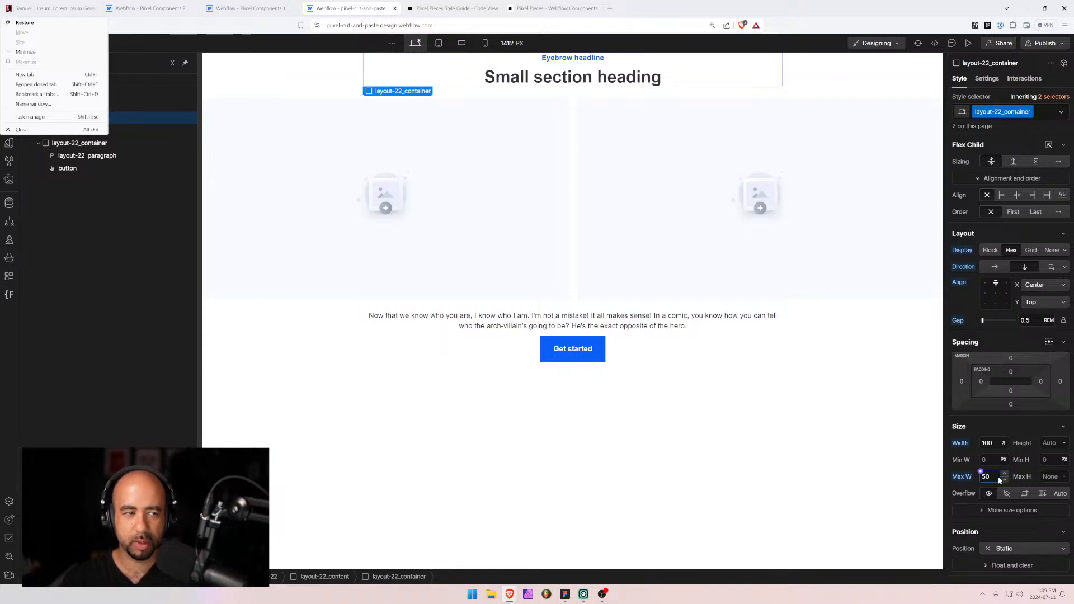
key("Escape")
key("alt+Tab")
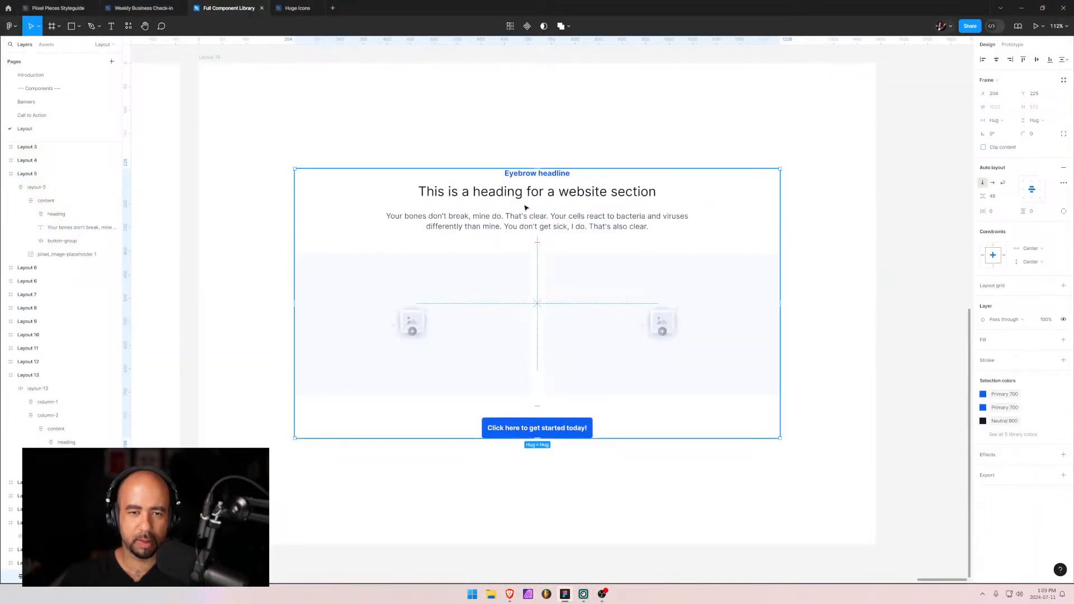
left_click(501, 216)
left_click(503, 218)
double_click(502, 218)
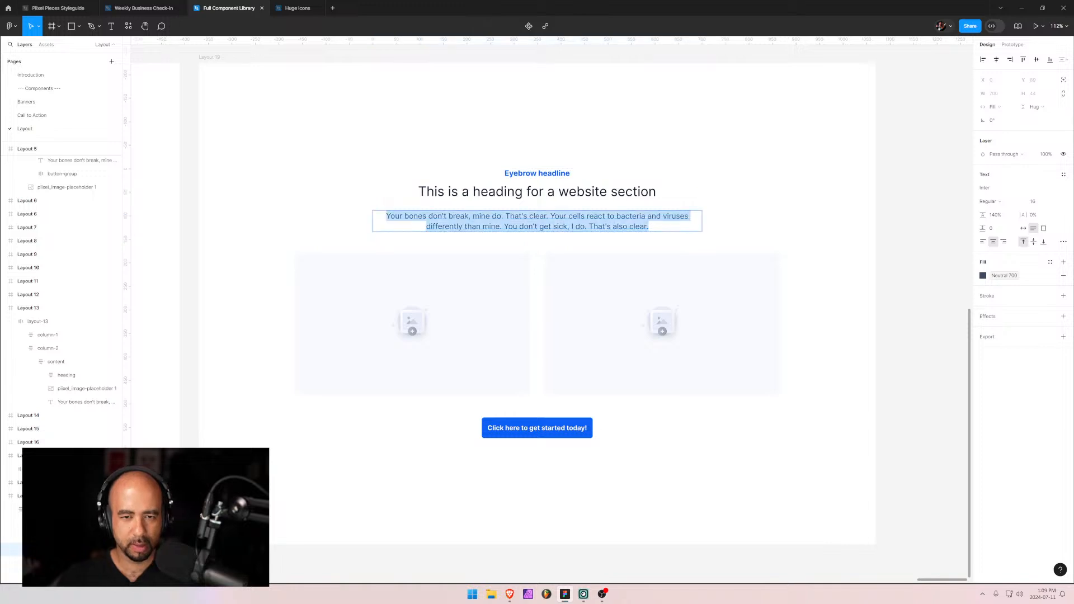
key("super+Tab")
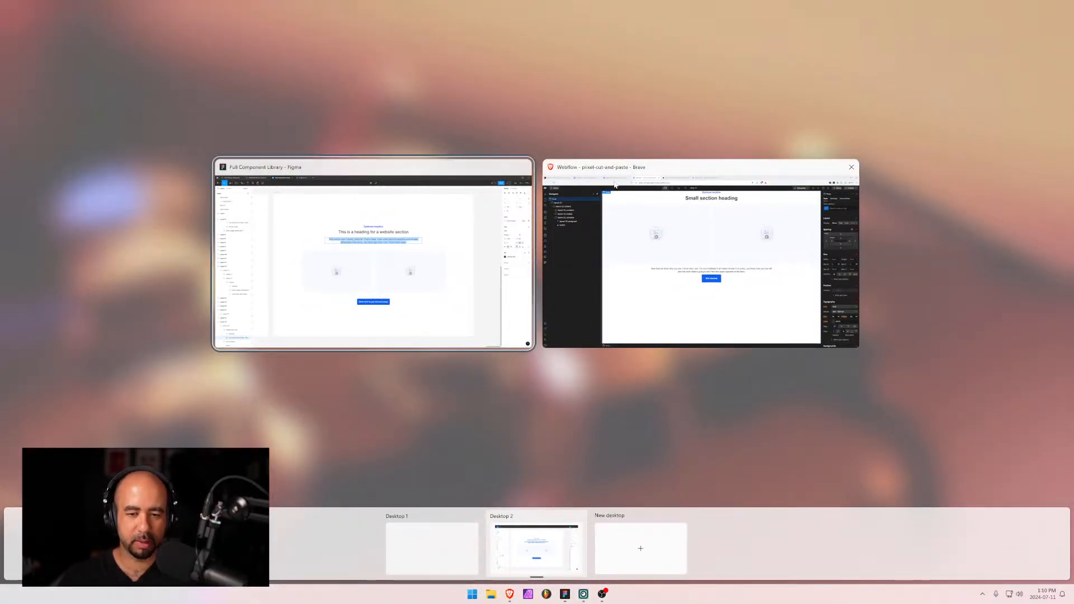
mouse_move(446, 535)
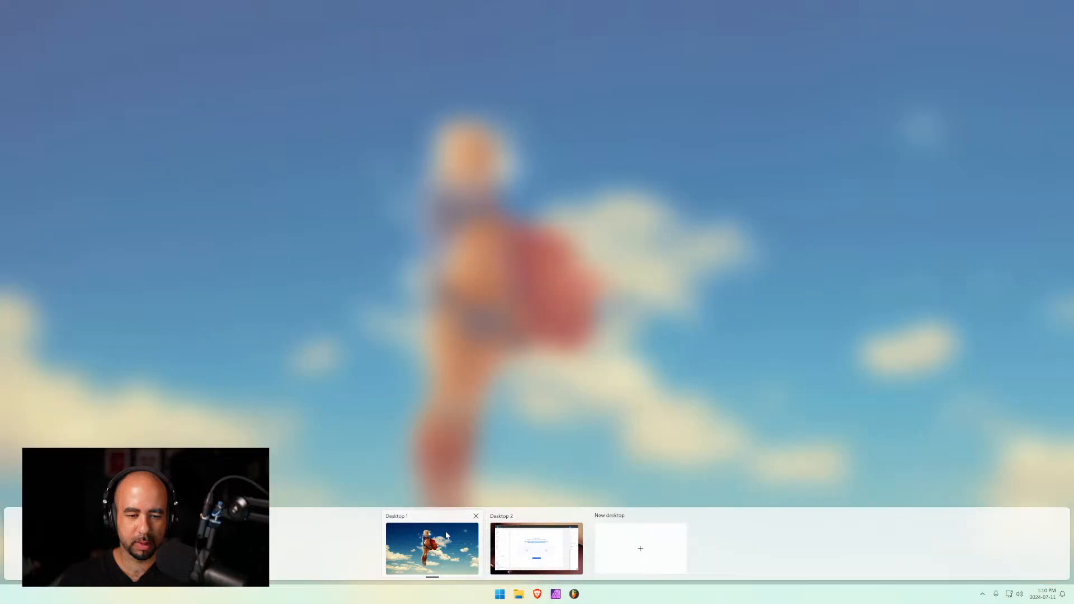
left_click(626, 82)
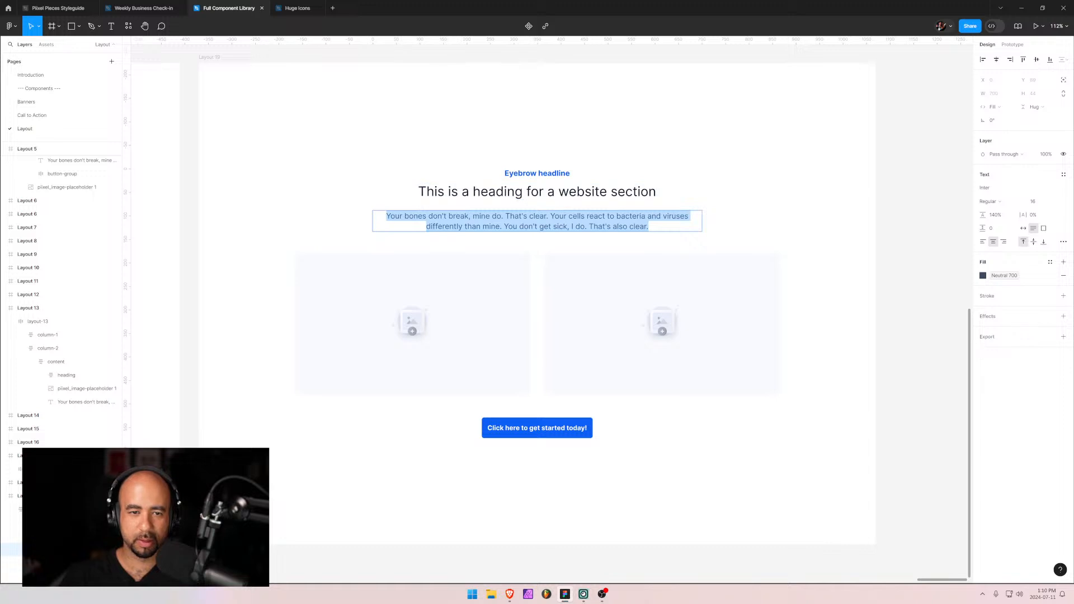
Copy the full paragraph text below the section heading in the Figma design and switch back to Webflow.
left_click(472, 226)
key("ctrl+a")
key("ctrl+c")
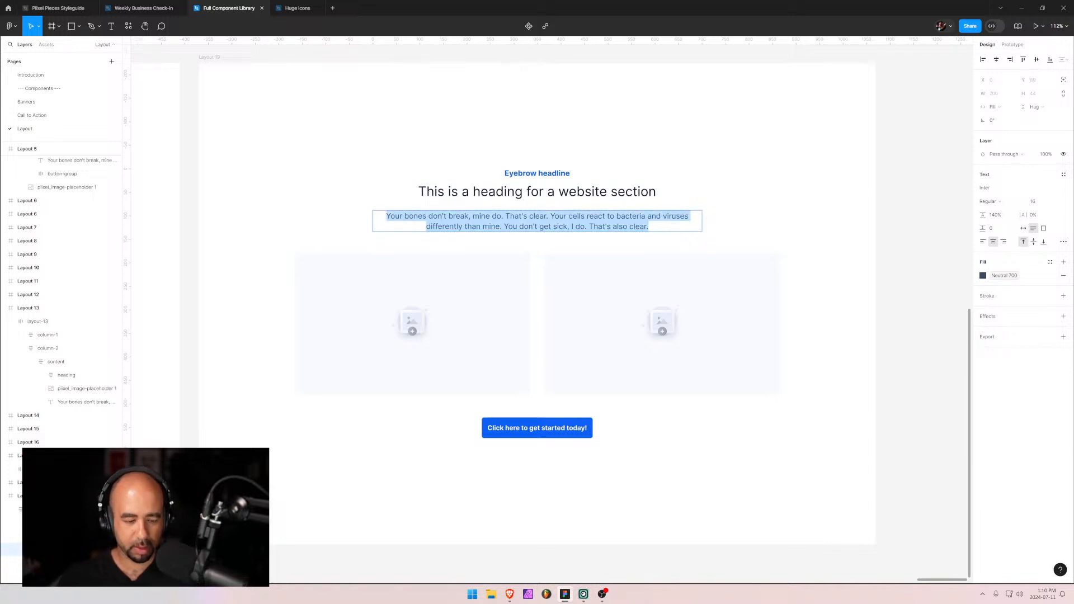
key("alt+Tab")
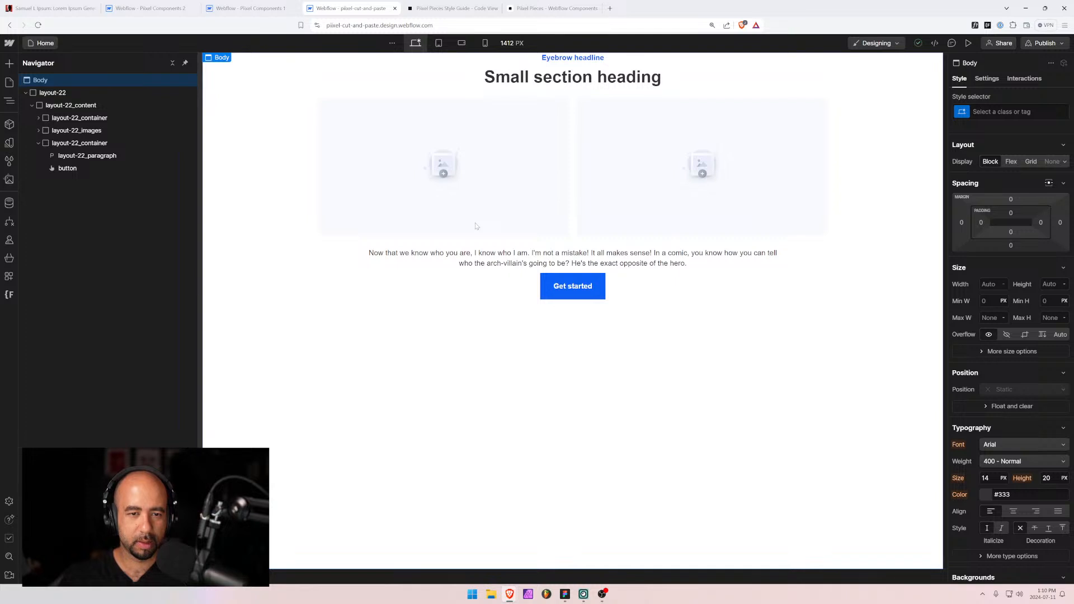
Replace the layout-22_paragraph text with the copied Figma paragraph beginning "Your bones don't break, mine do.".
double_click(530, 253)
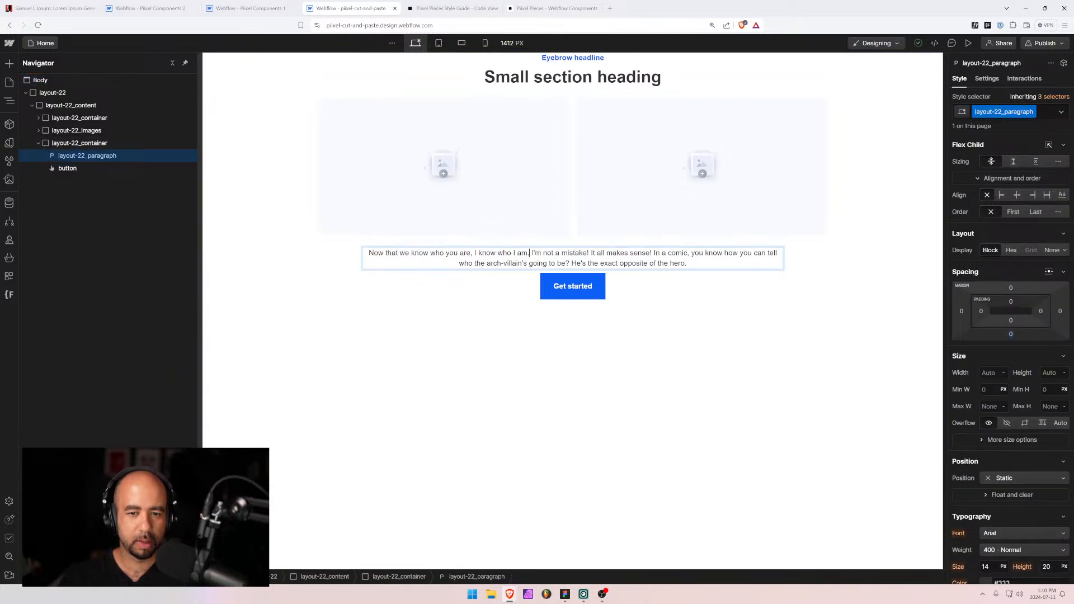
key("ctrl+a")
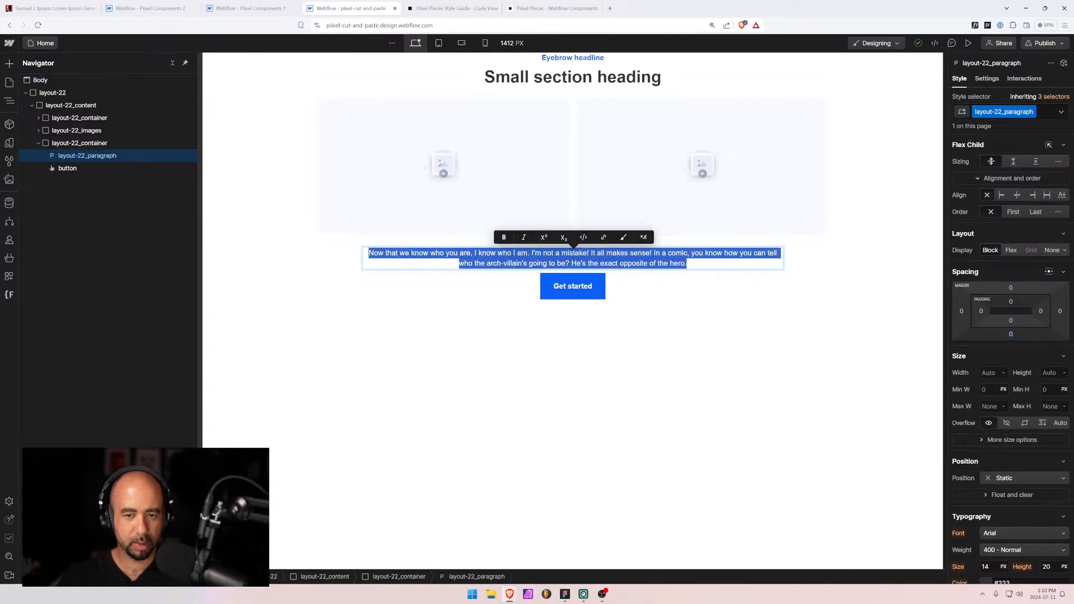
key("BackSpace")
key("alt+Tab")
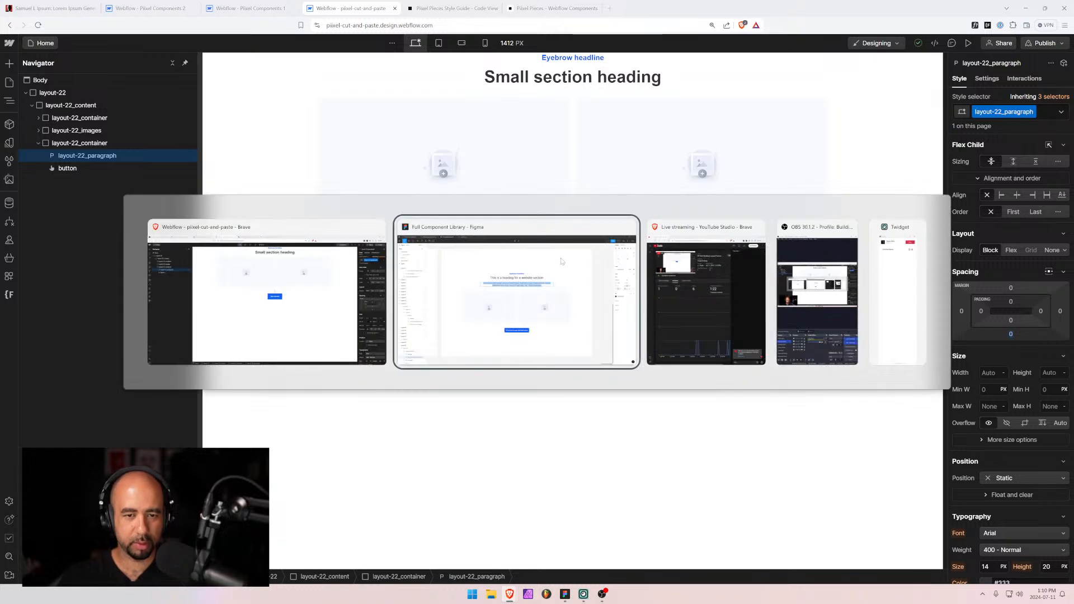
key("alt+Tab")
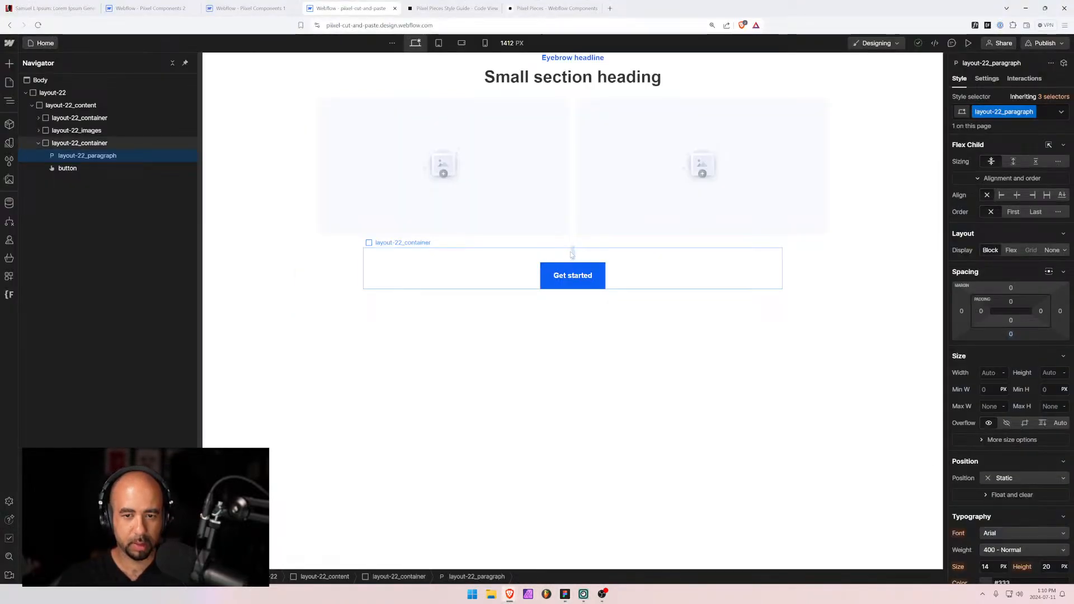
key("ctrl+v")
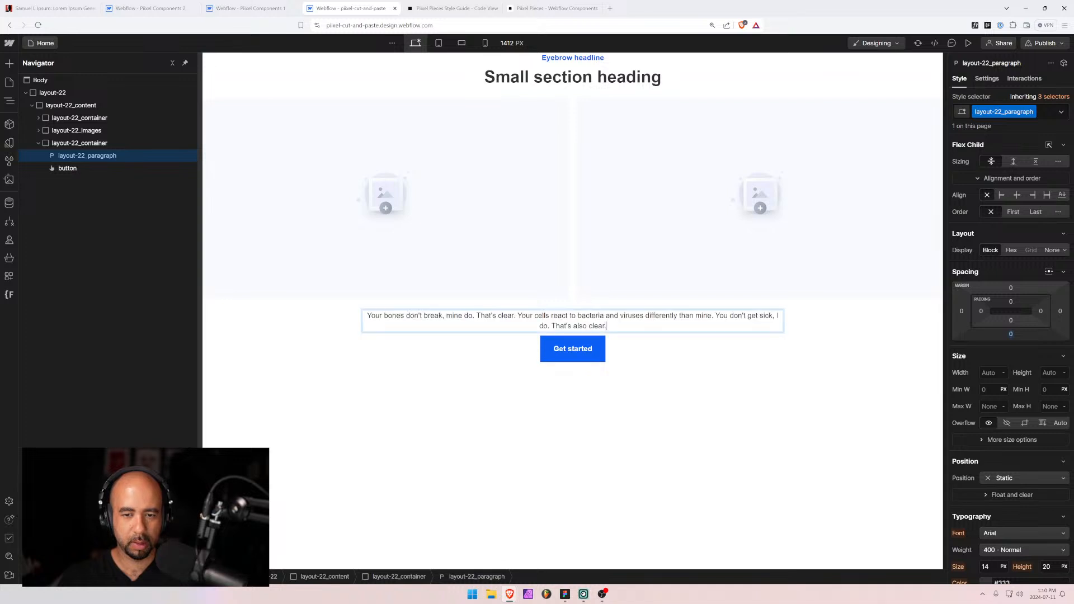
left_click(683, 367)
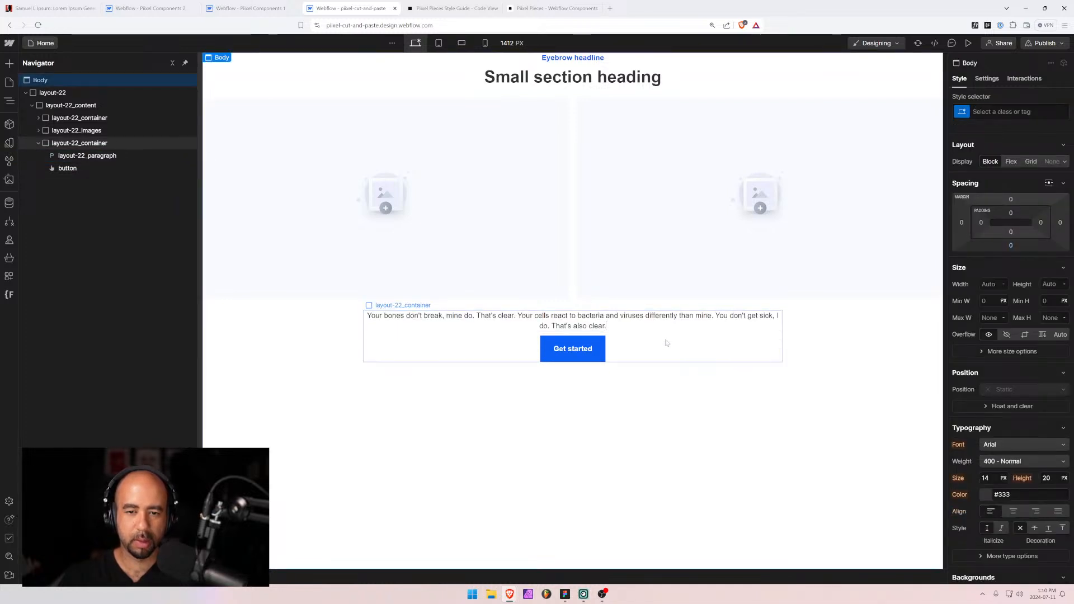
Set the maximum width of the layout-22_container class to 40 rem.
left_click(666, 345)
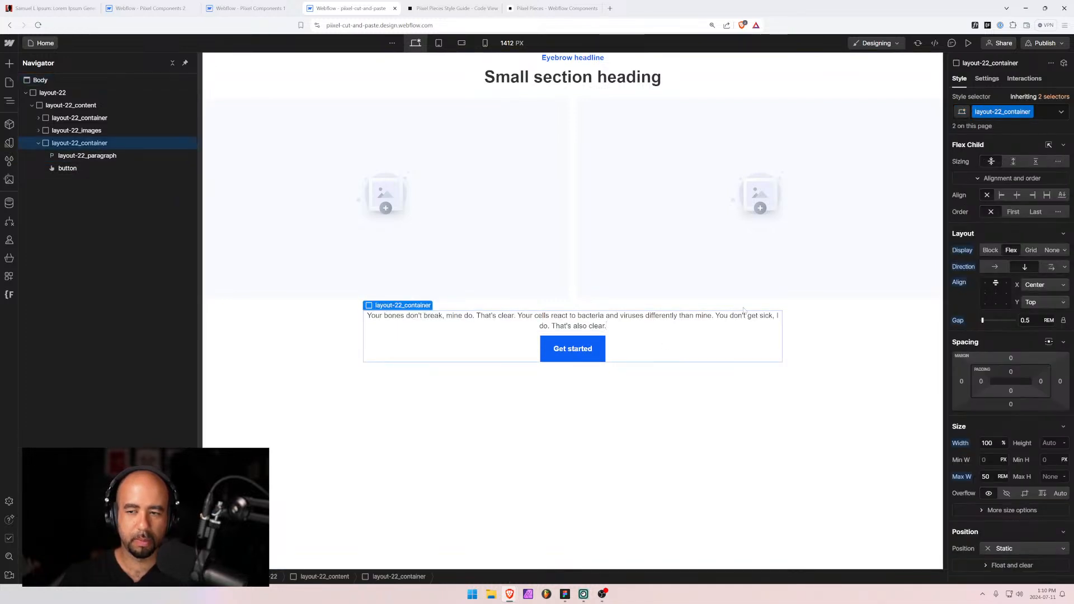
left_click(987, 476)
type("40")
key("Return")
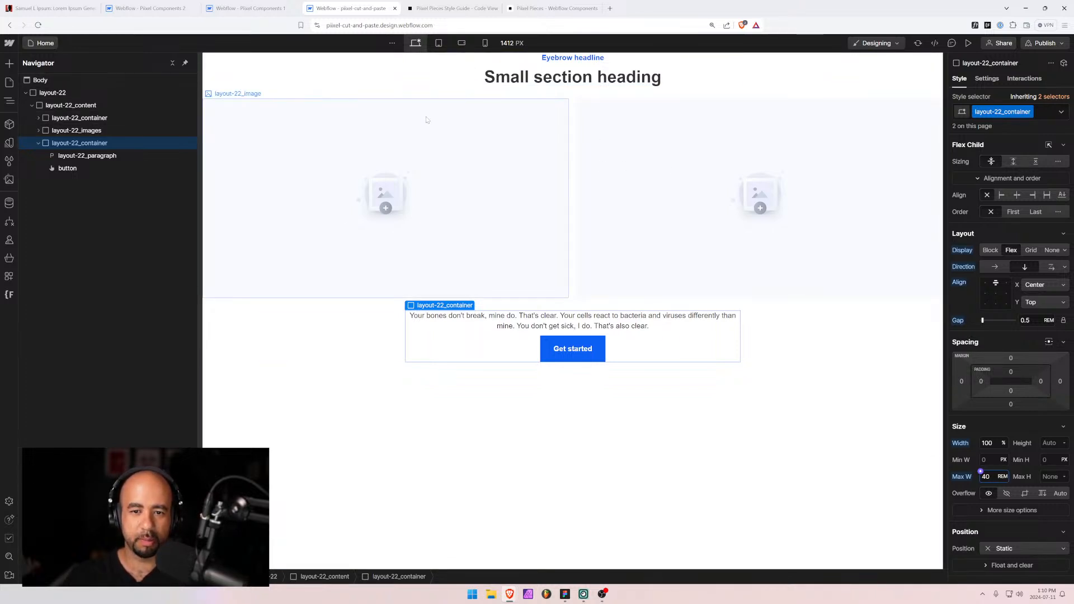
left_click(487, 411)
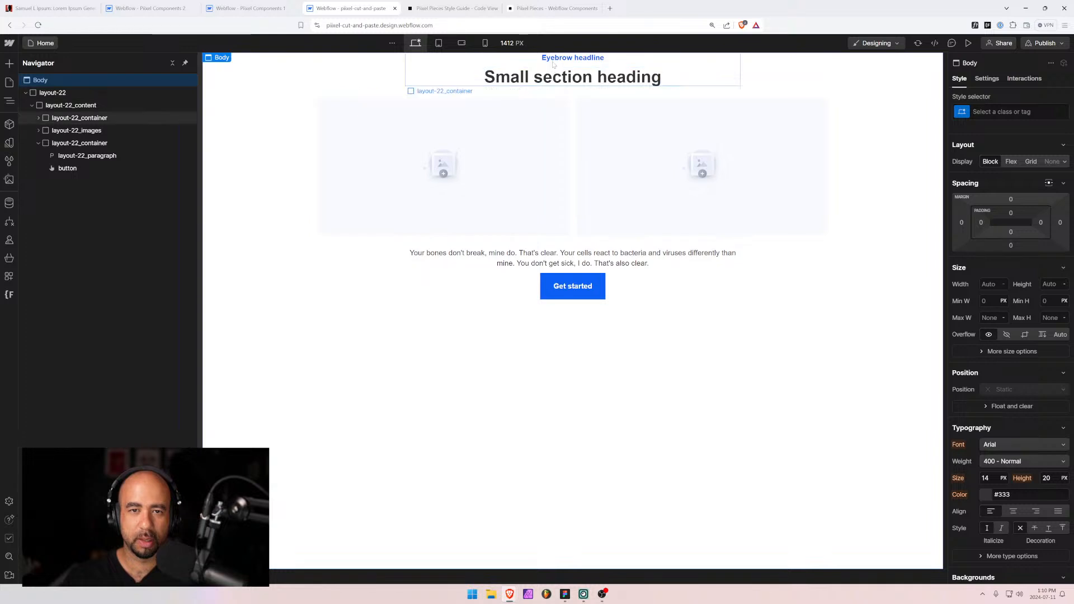
Inspect both layout-22_container blocks and compare the element order with the Figma design.
left_click(551, 67)
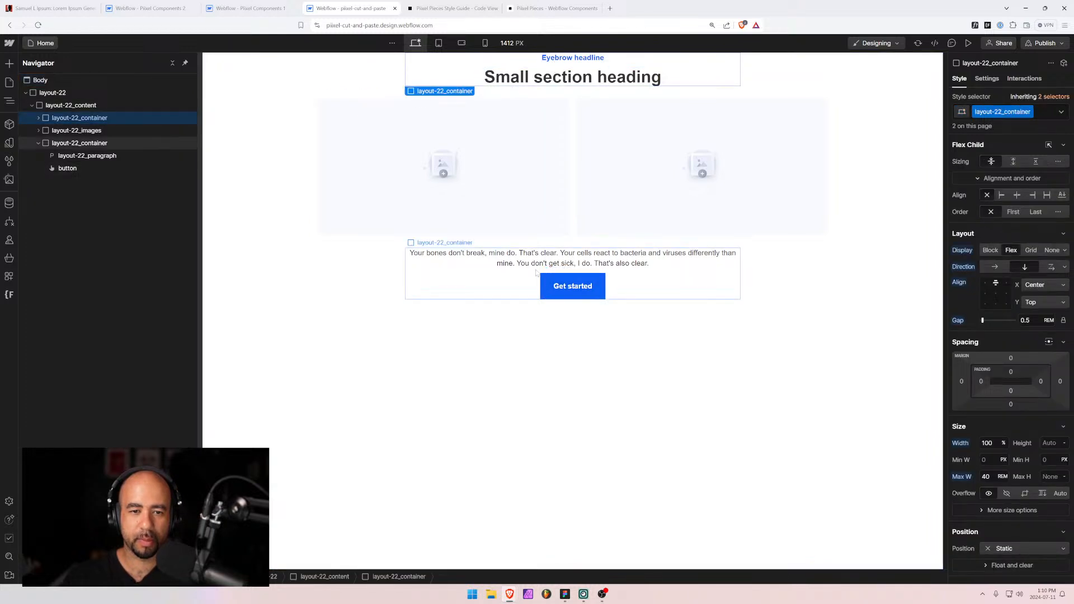
left_click(526, 295)
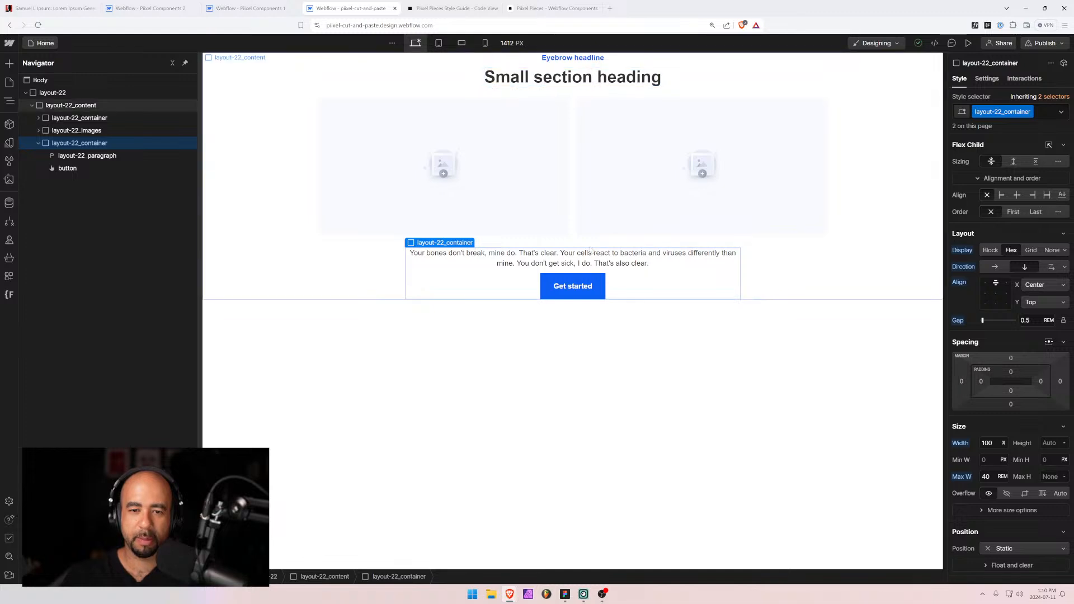
key("alt+Tab")
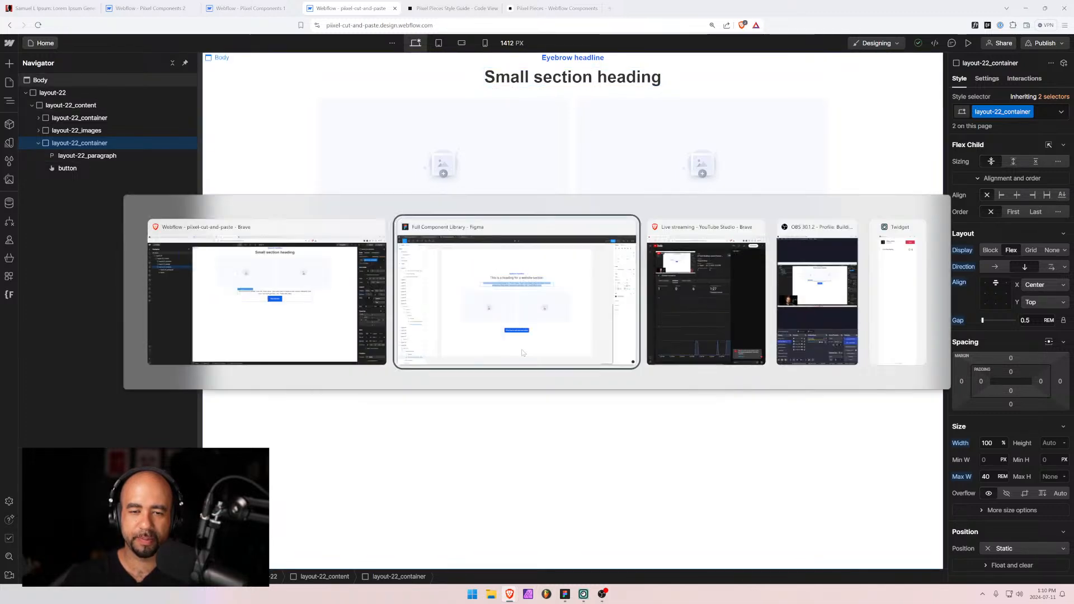
key("Escape")
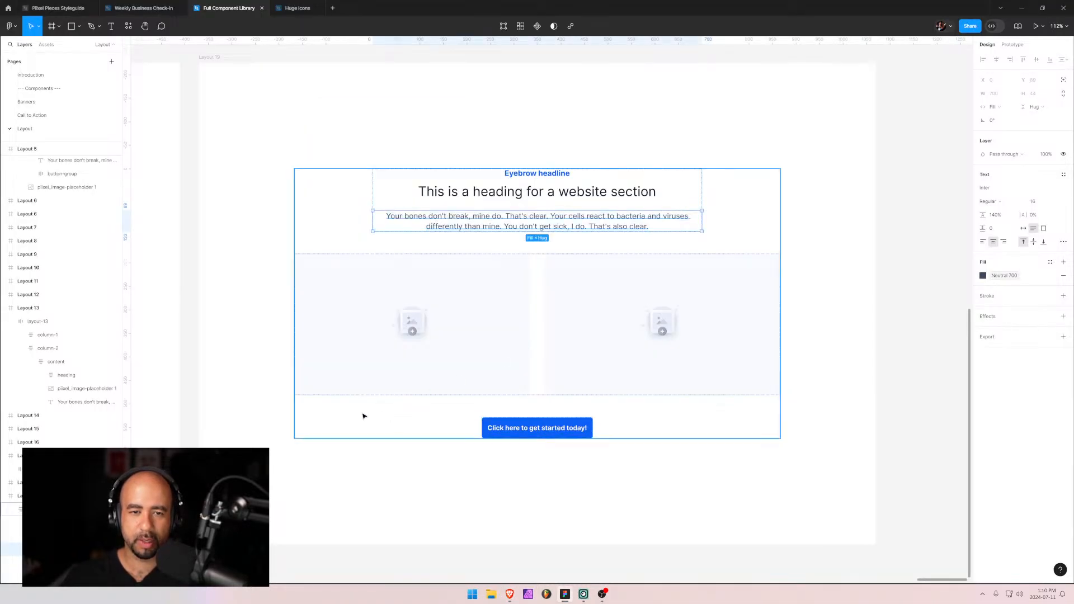
key("alt+Tab")
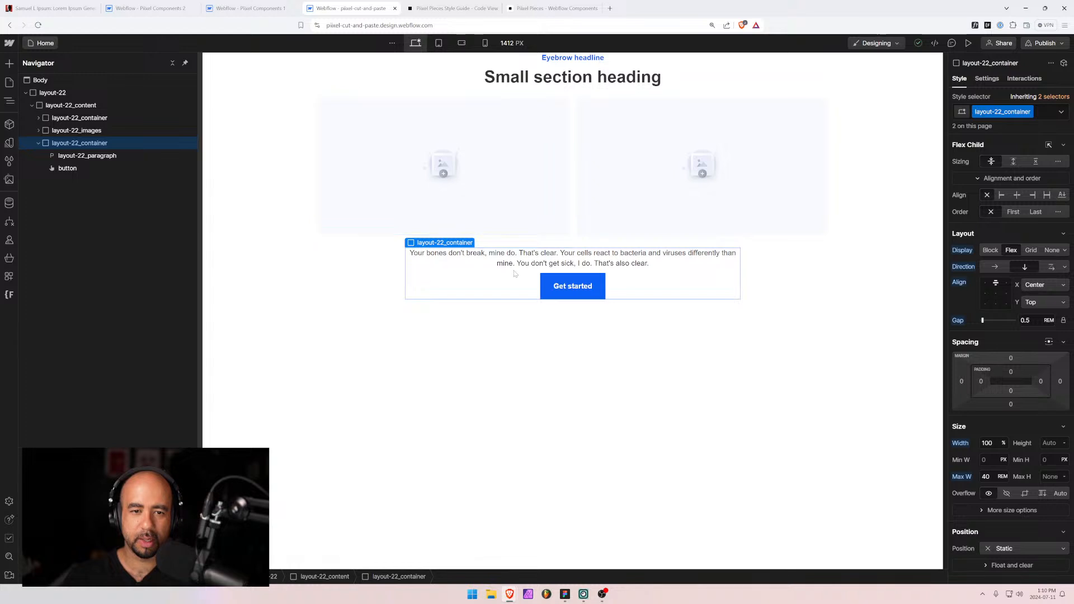
Duplicate layout-22_paragraph below the heading in the first layout-22_container and delete the original above the button.
left_click(78, 156)
left_click(38, 118)
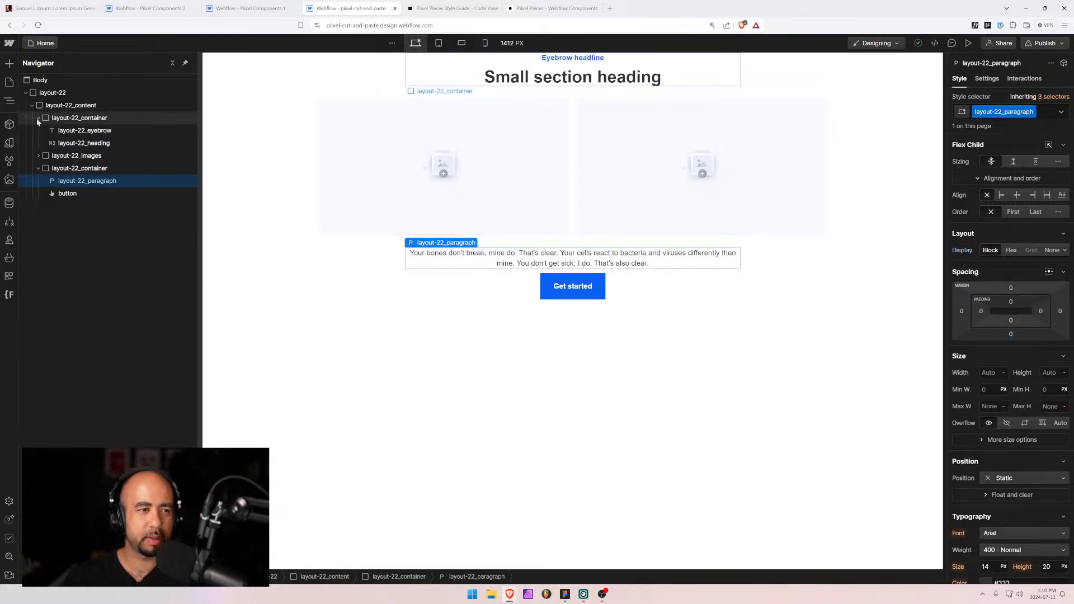
left_click_drag(88, 181, 88, 159)
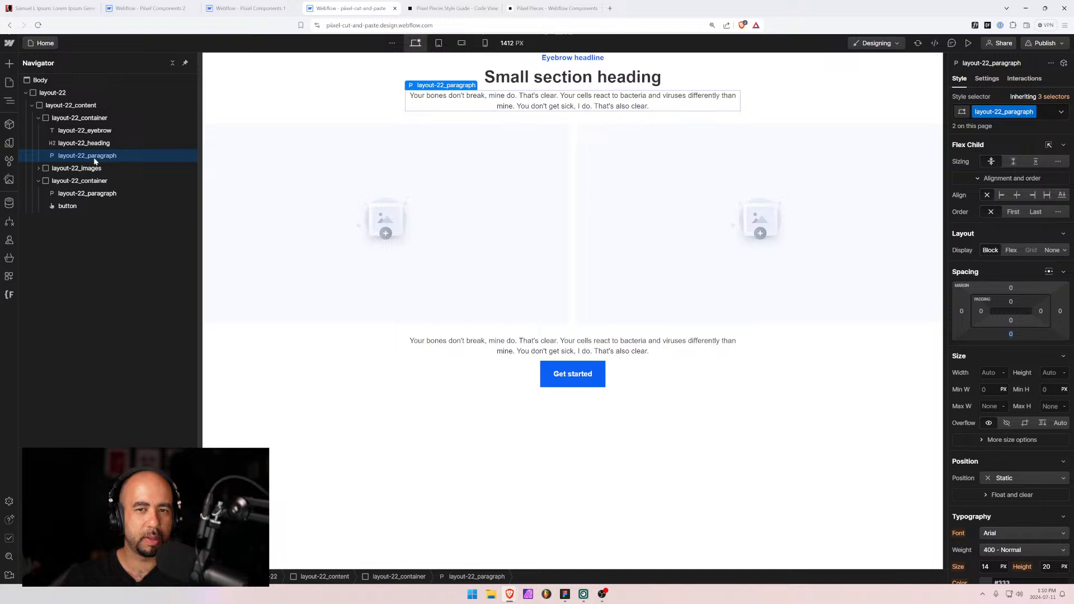
left_click(327, 104)
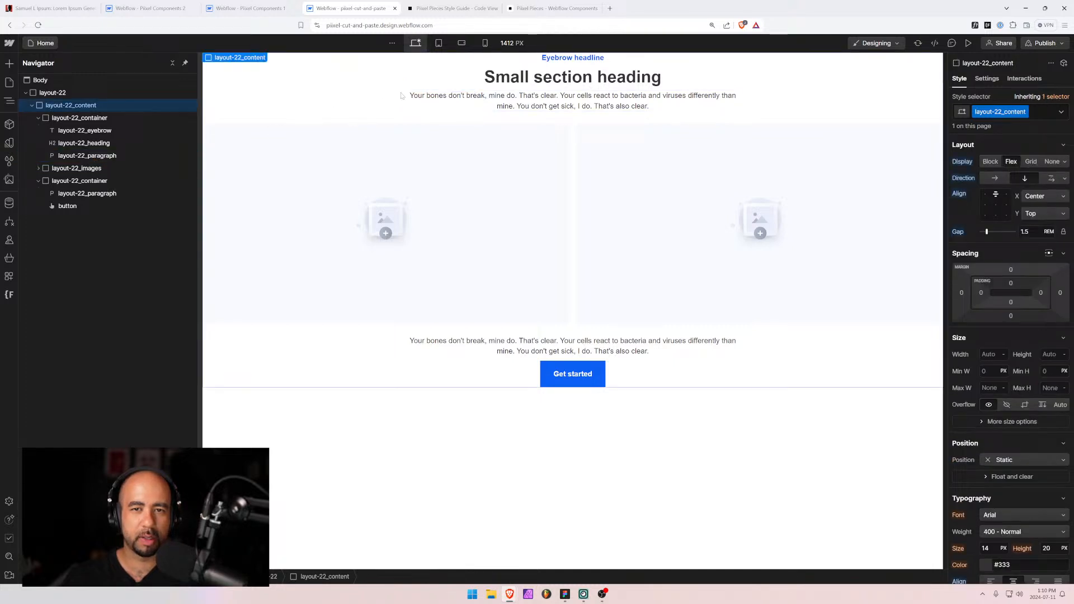
left_click(437, 92)
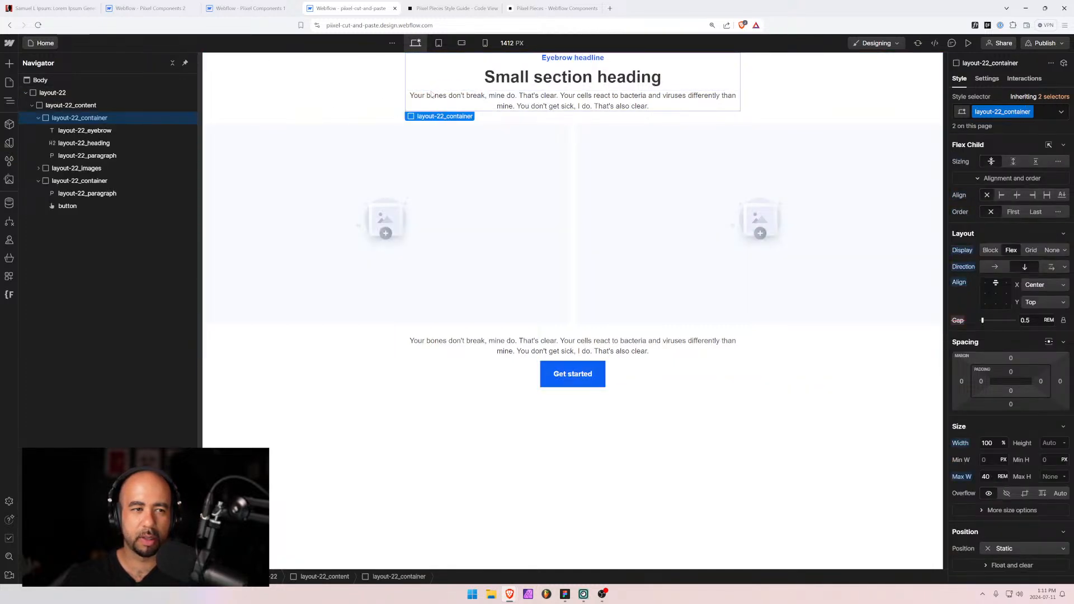
left_click(521, 351)
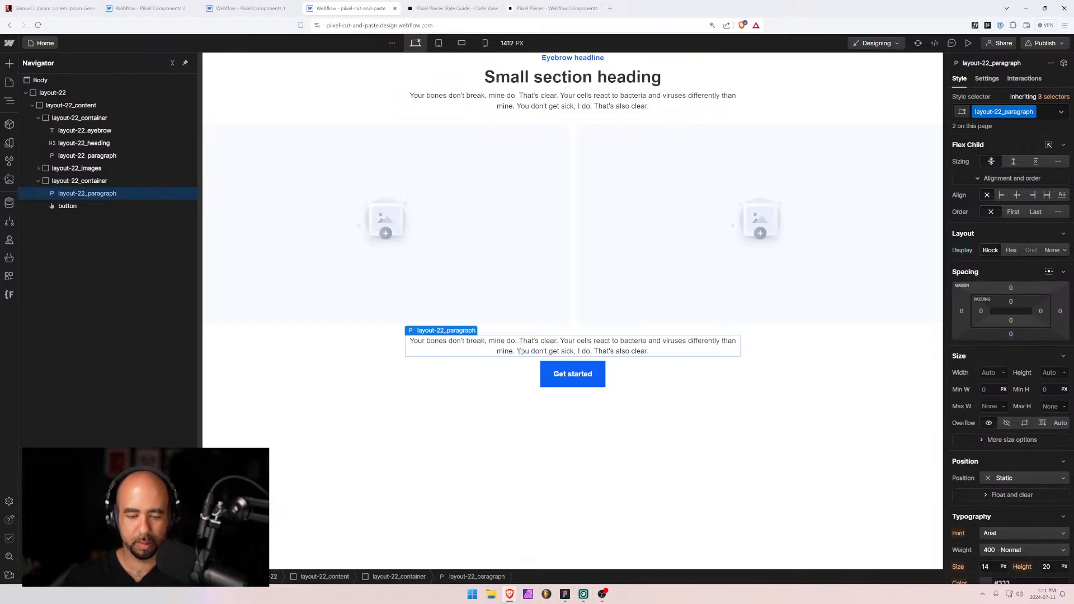
key("Delete")
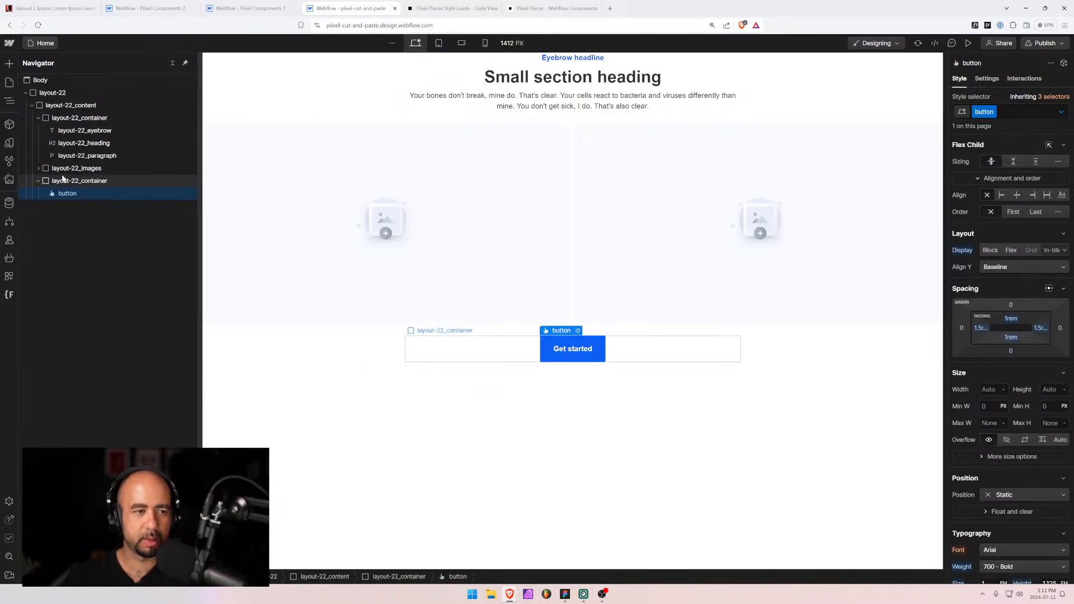
Move the button out of the second layout-22_container to directly below layout-22_images and delete the emptied container.
left_click_drag(62, 192, 61, 179)
left_click(64, 194)
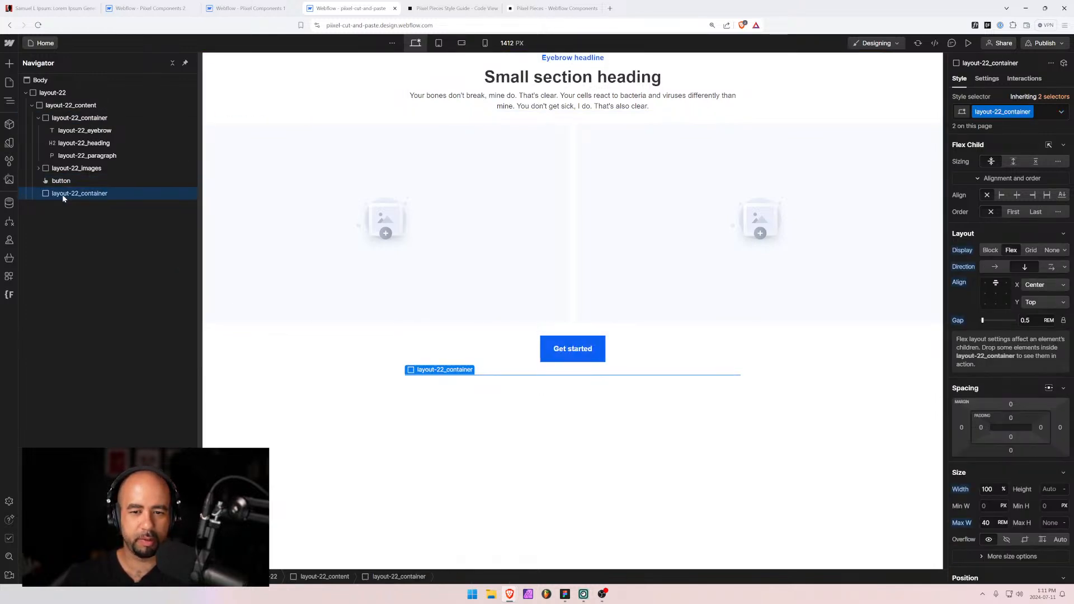
key("Delete")
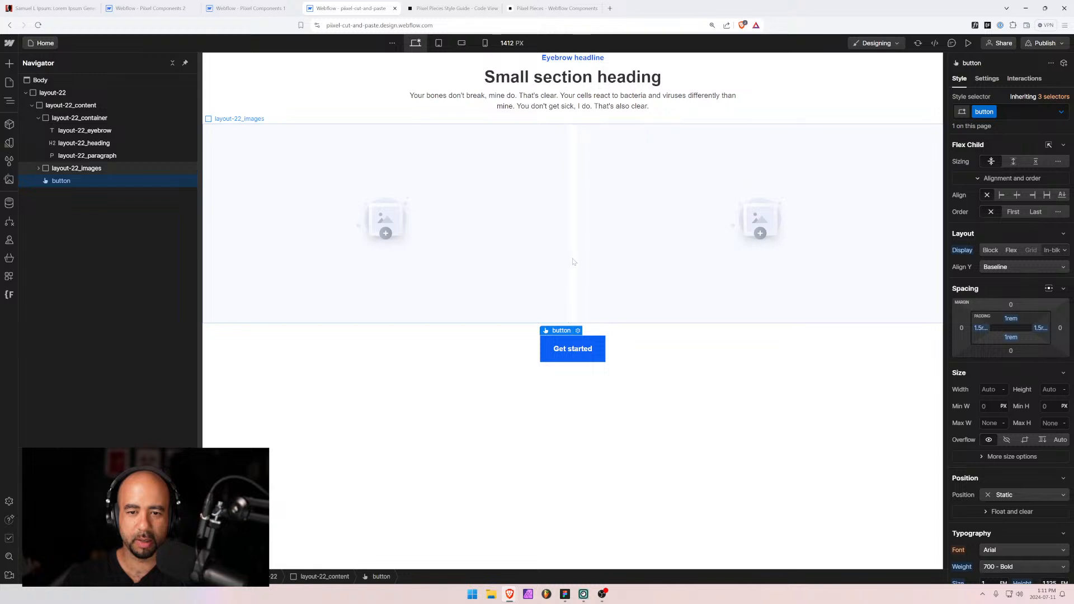
Review the layout-22_content structure by examining the images block, the container, and its eyebrow, heading and paragraph.
left_click(573, 261)
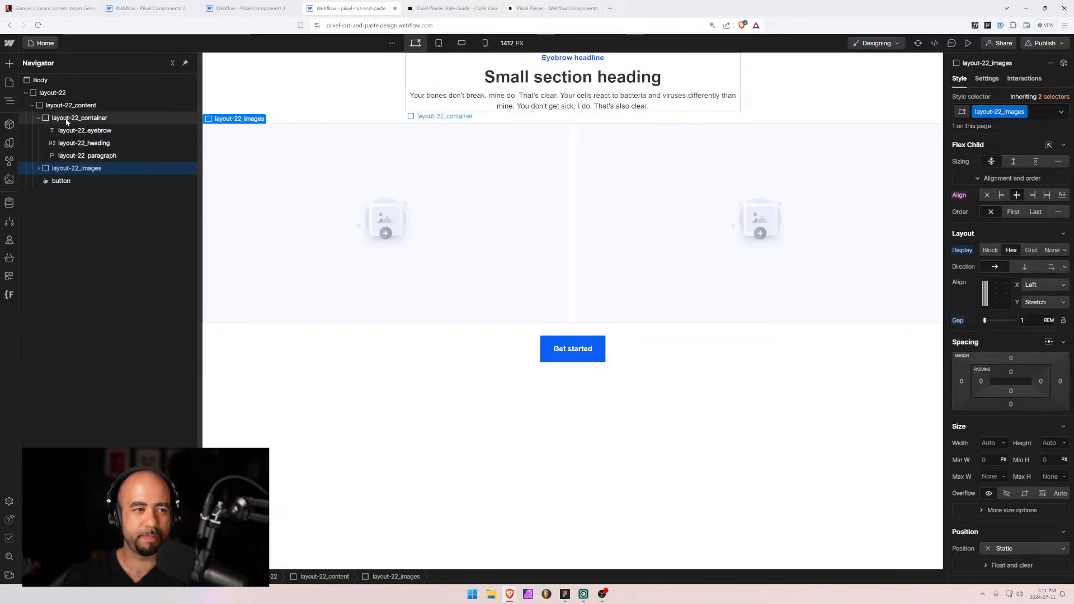
left_click(39, 118)
left_click(70, 105)
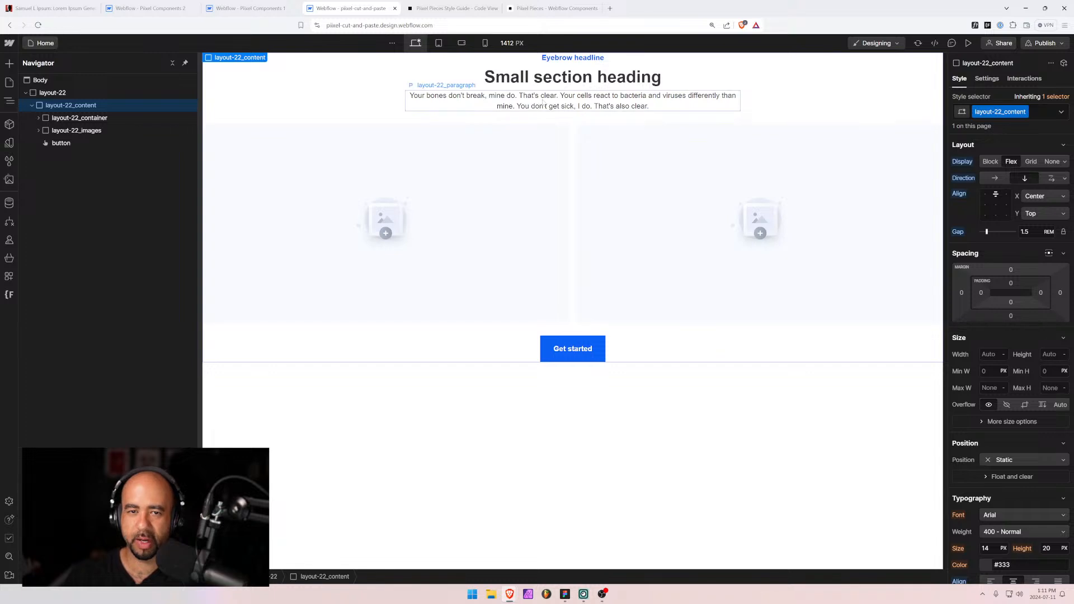
left_click(436, 94)
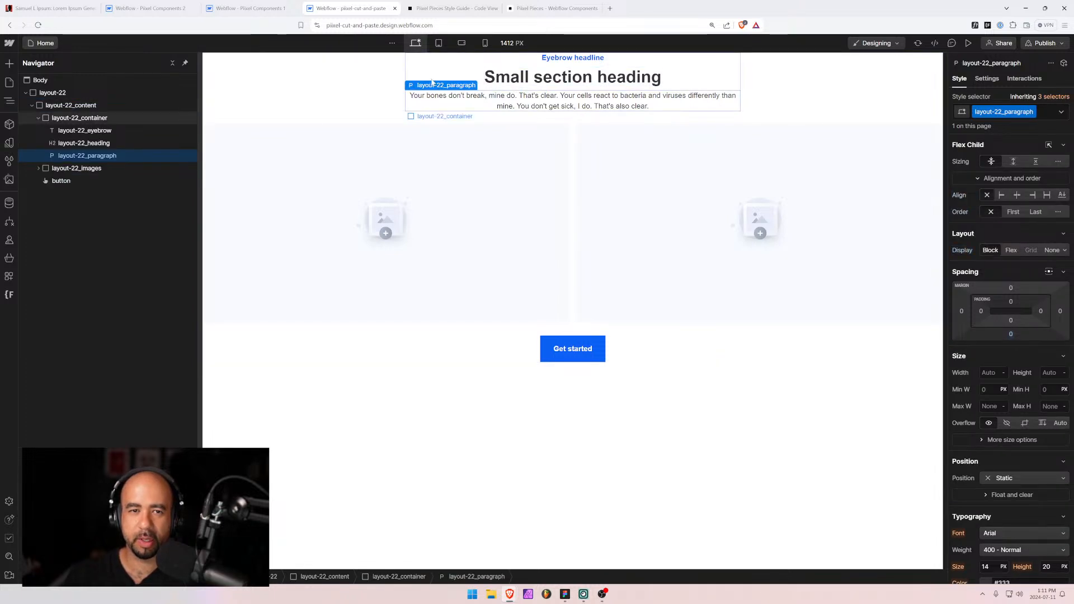
left_click(478, 80)
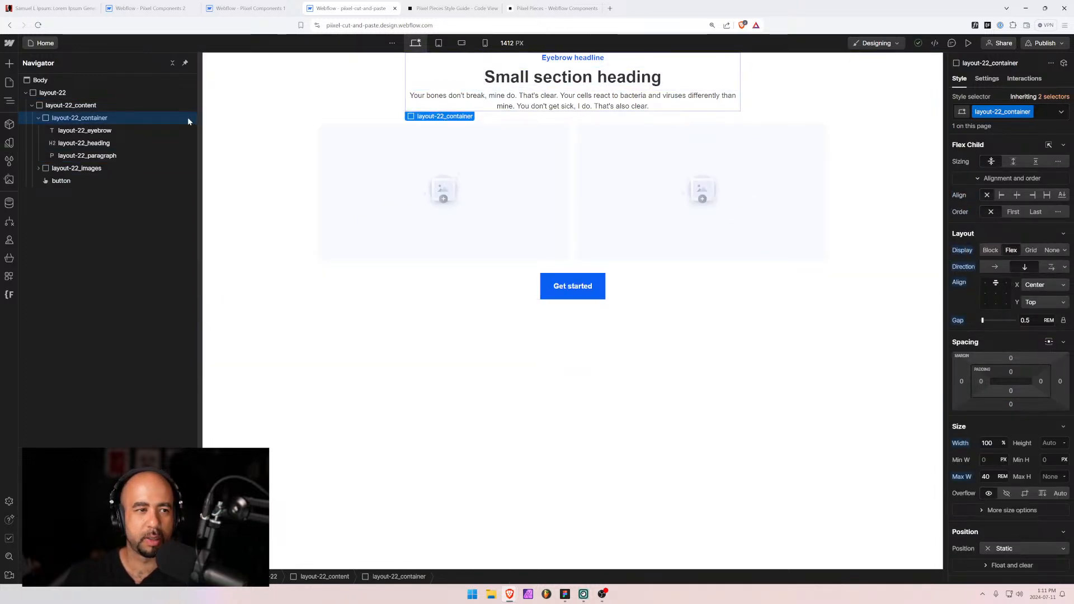
left_click(84, 130)
left_click(84, 118)
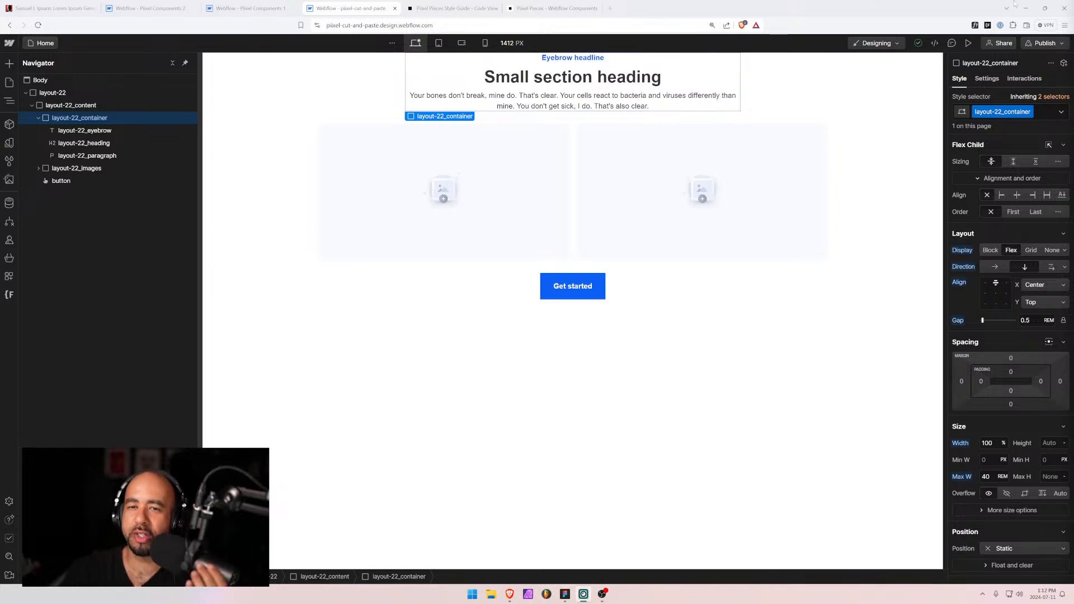
left_click(597, 96)
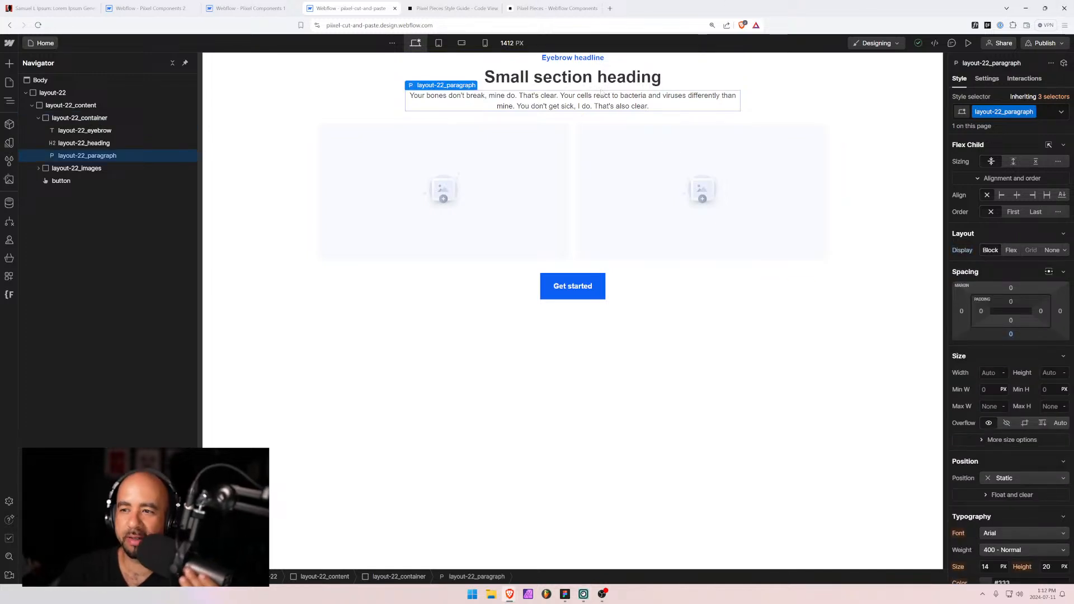
key("Up")
key("Up")
key("Down")
key("Down")
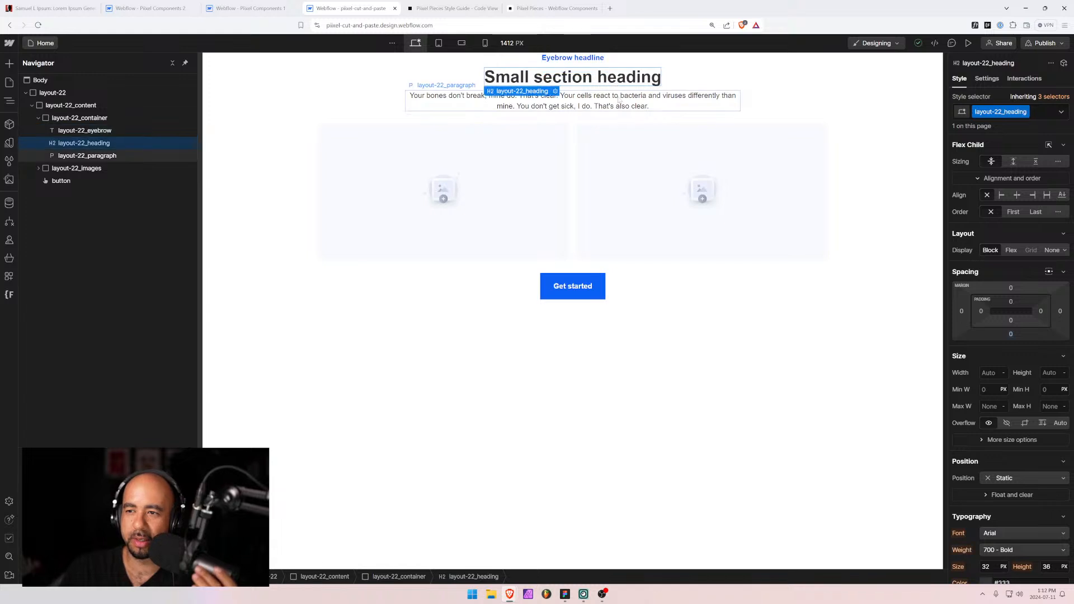
left_click(456, 68)
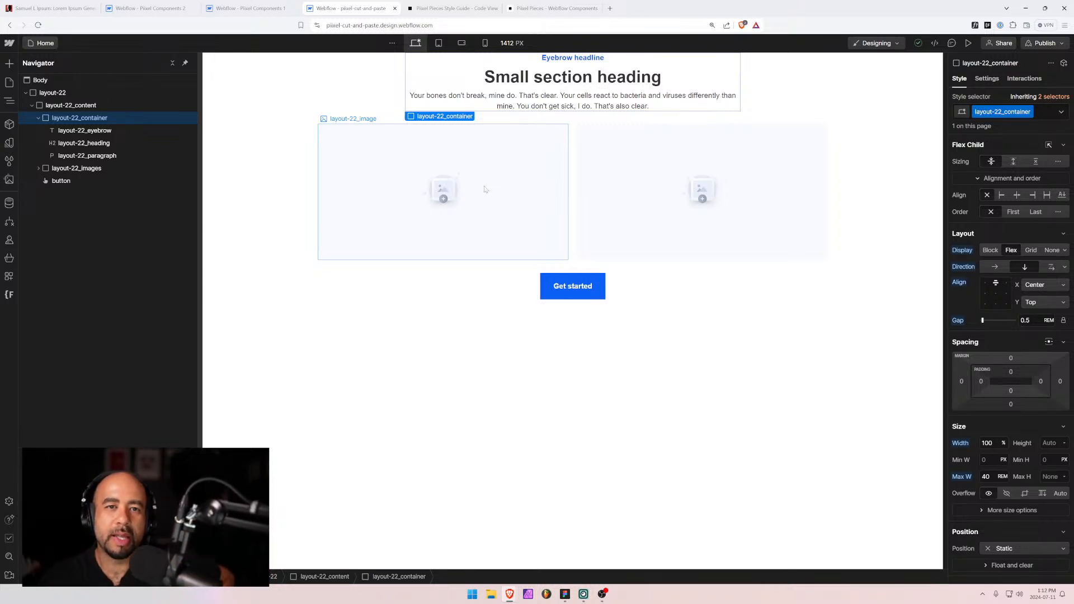
Switch to the Pixel Pieces Style Guide and review its text size, weight, style and alignment classes.
left_click(436, 9)
scroll(382, 188, "up", 15)
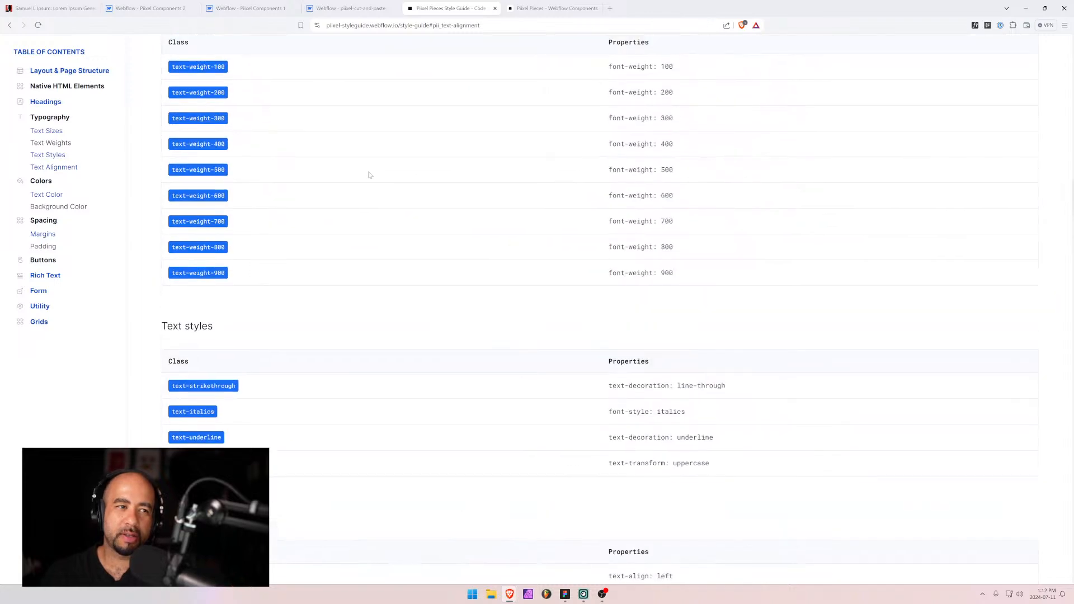
scroll(536, 301, "down", 5)
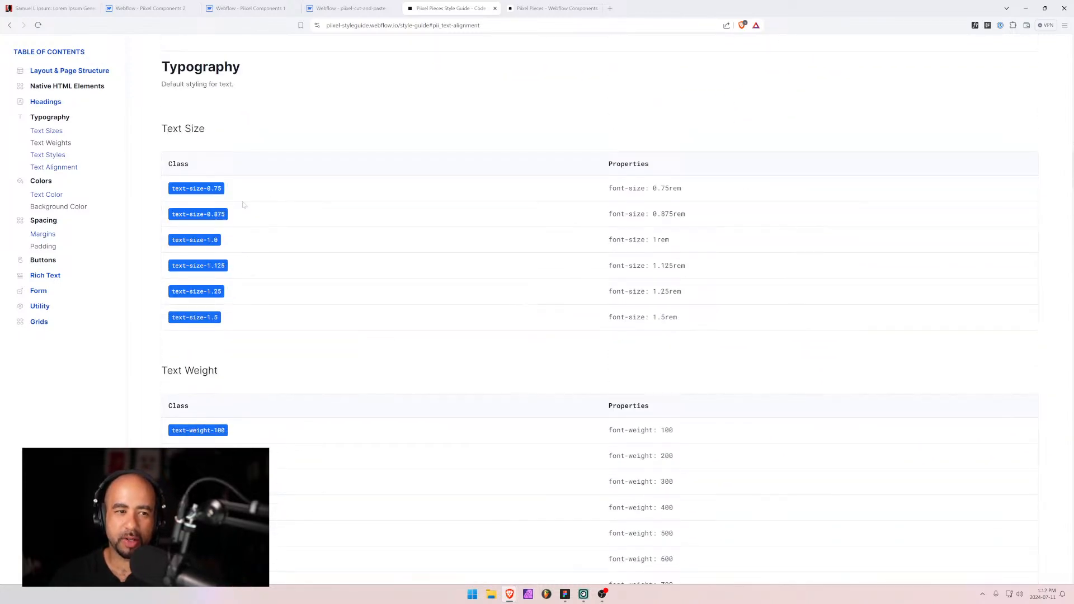
scroll(244, 205, "down", 5)
scroll(233, 136, "down", 10)
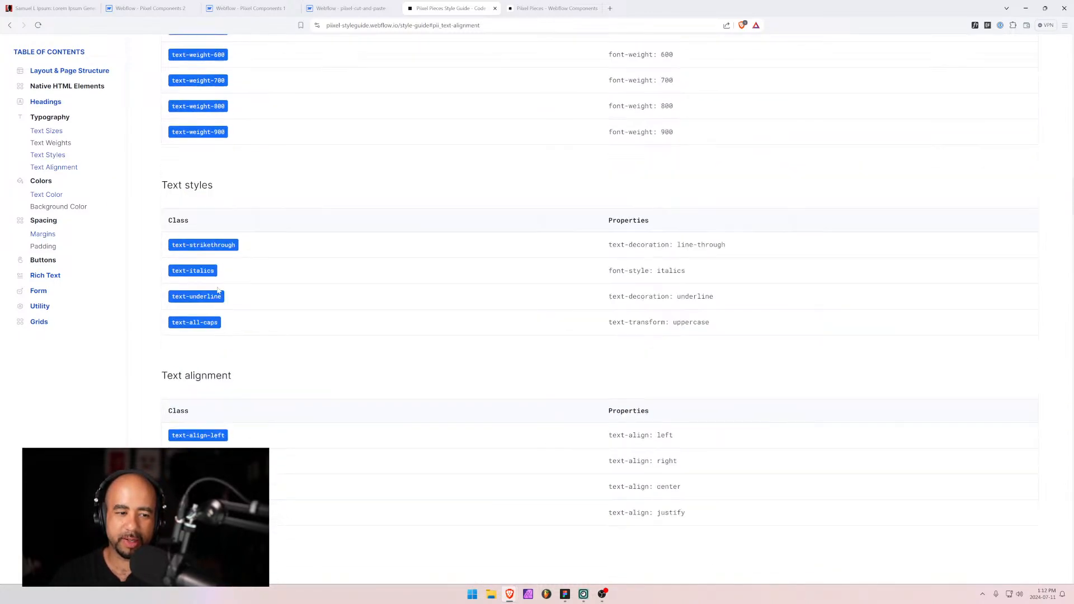
Review the text color and background color classes in the style guide.
scroll(525, 263, "up", 6)
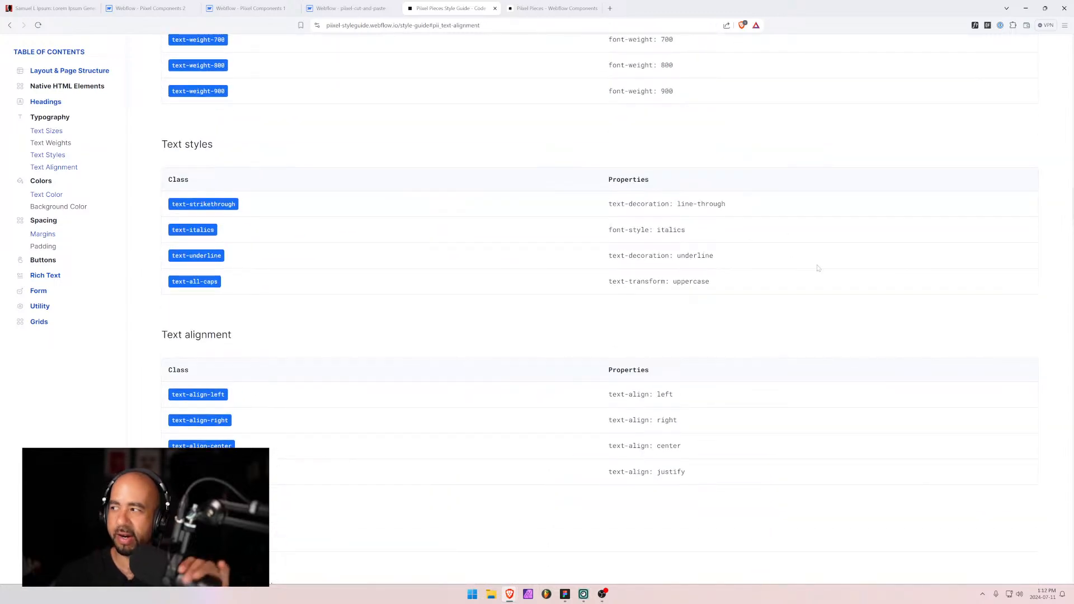
scroll(561, 307, "down", 3)
scroll(561, 306, "down", 17)
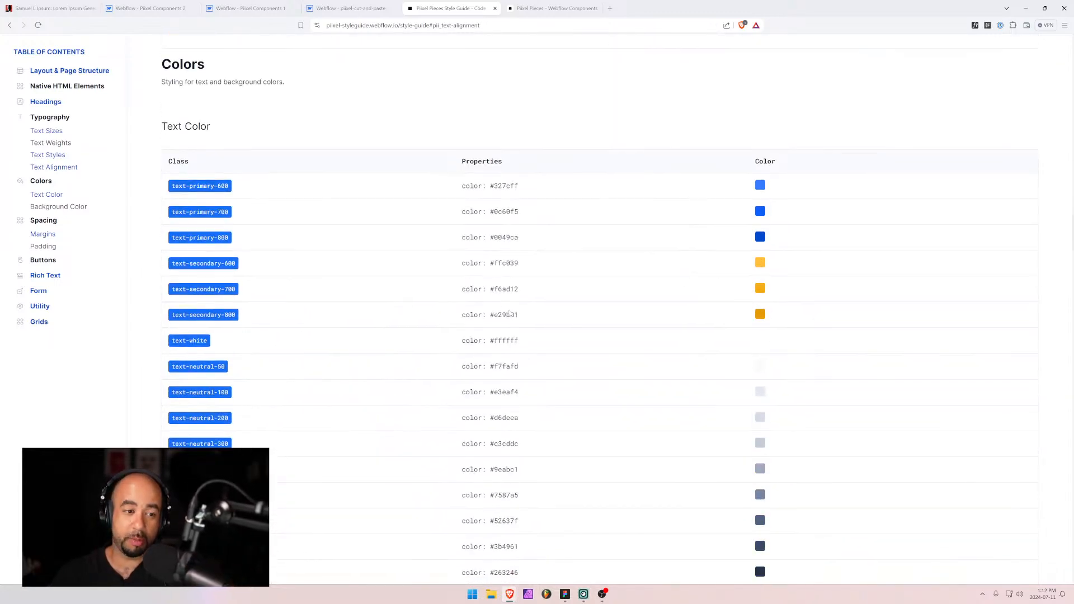
scroll(441, 297, "down", 2)
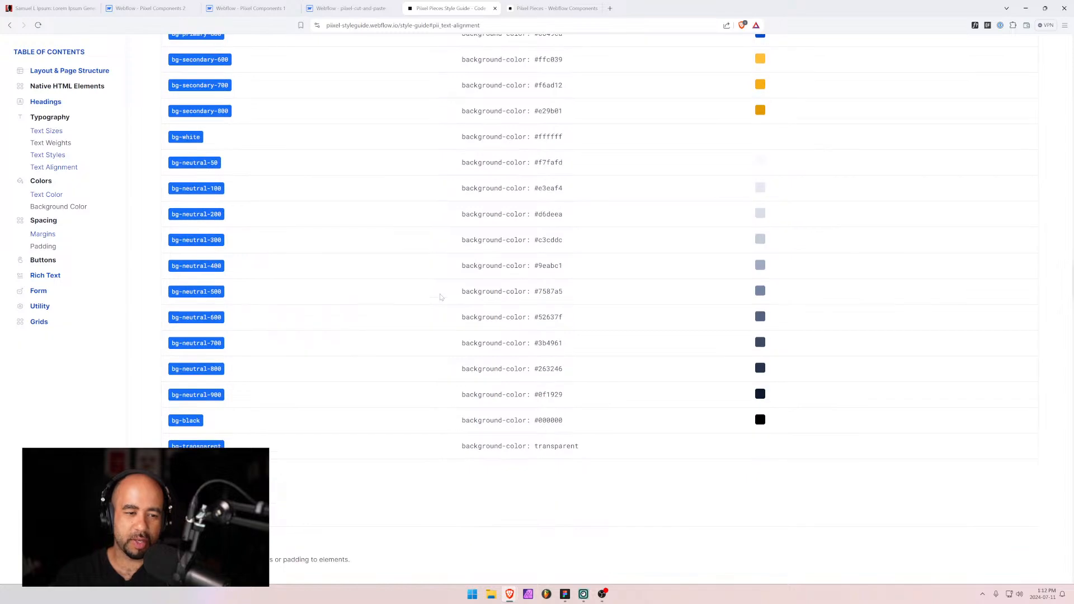
scroll(313, 304, "up", 5)
Review the style guide's margin and padding classes and its button classes with their variations.
scroll(291, 368, "down", 16)
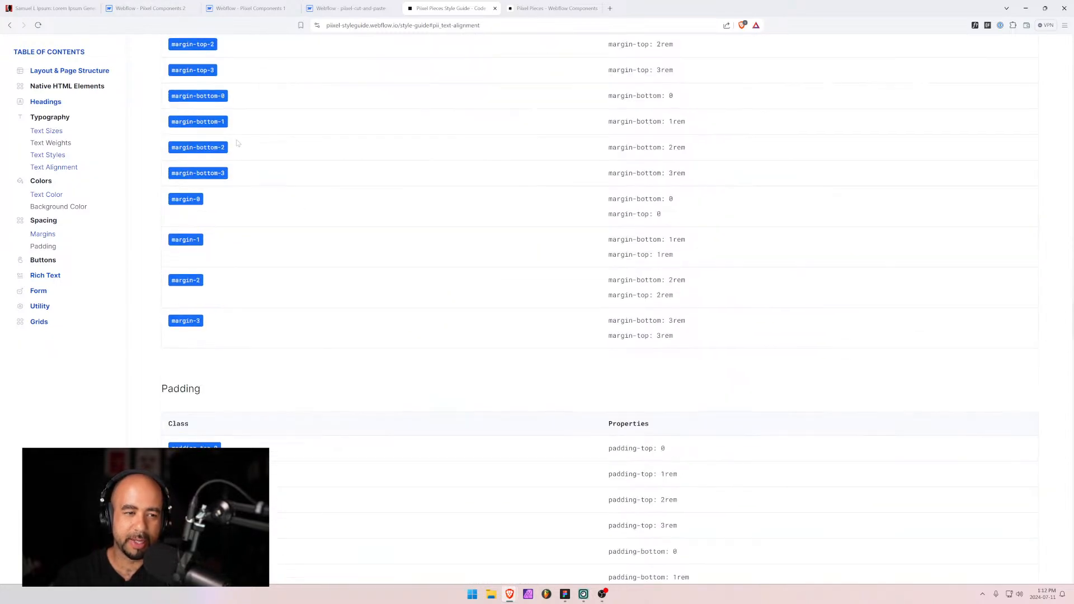
scroll(223, 154, "up", 4)
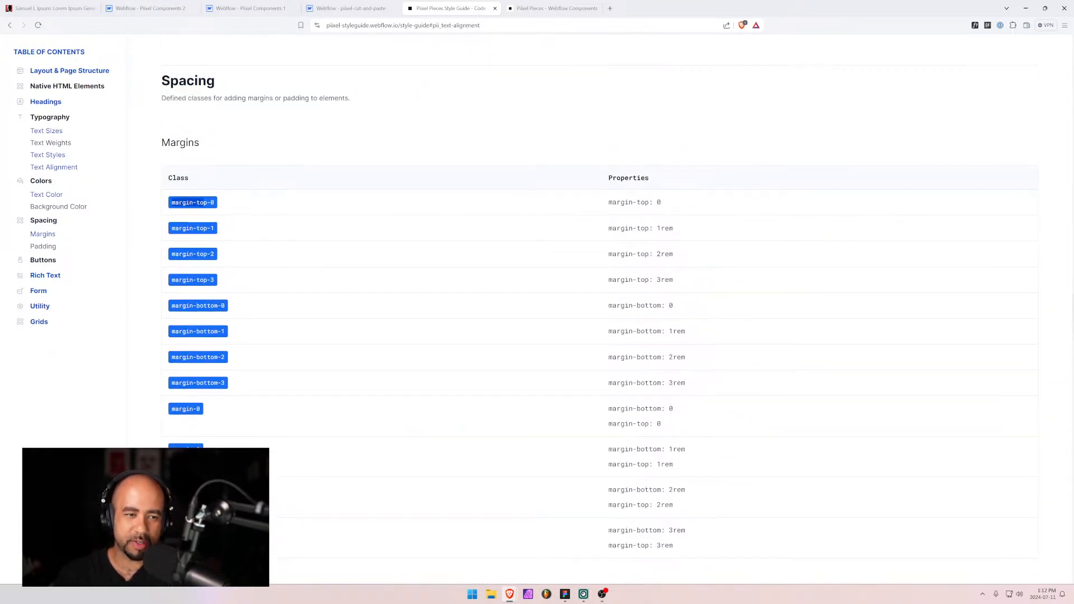
scroll(284, 267, "down", 2)
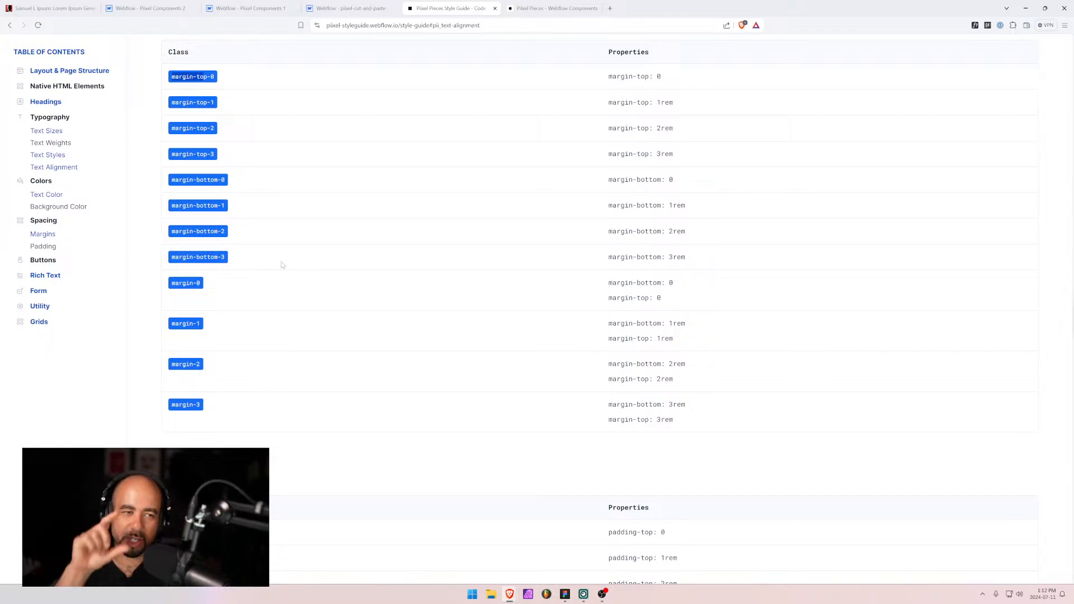
scroll(282, 266, "down", 5)
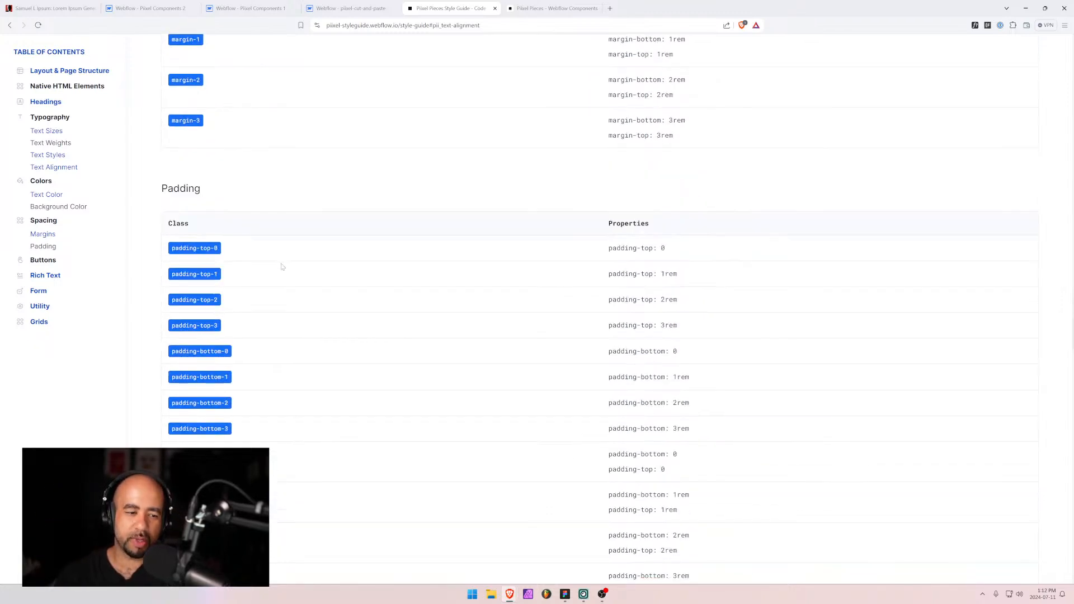
scroll(282, 267, "down", 15)
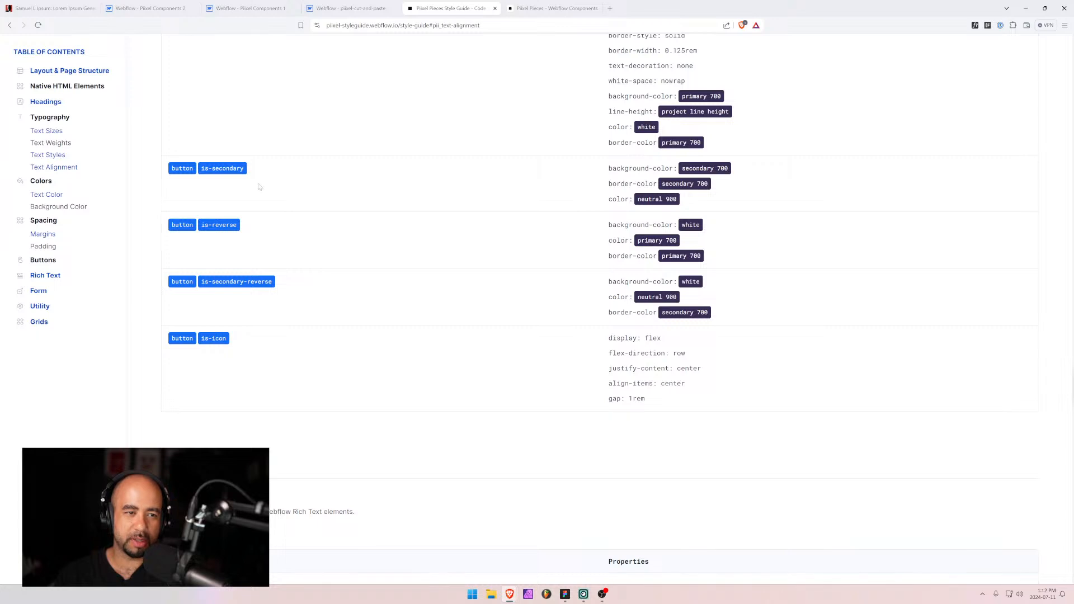
scroll(259, 187, "up", 5)
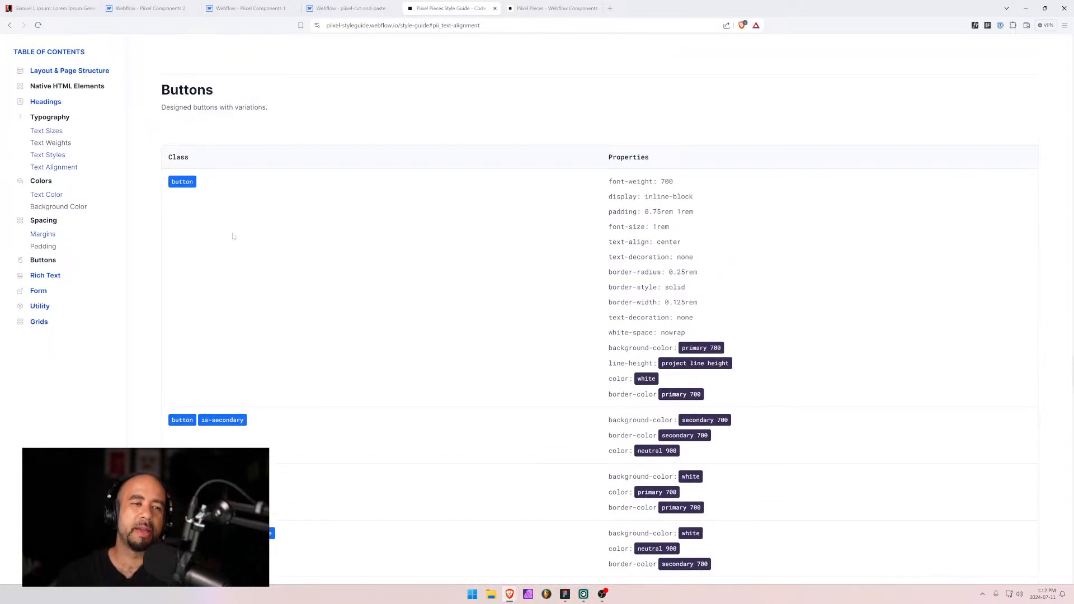
scroll(244, 237, "down", 2)
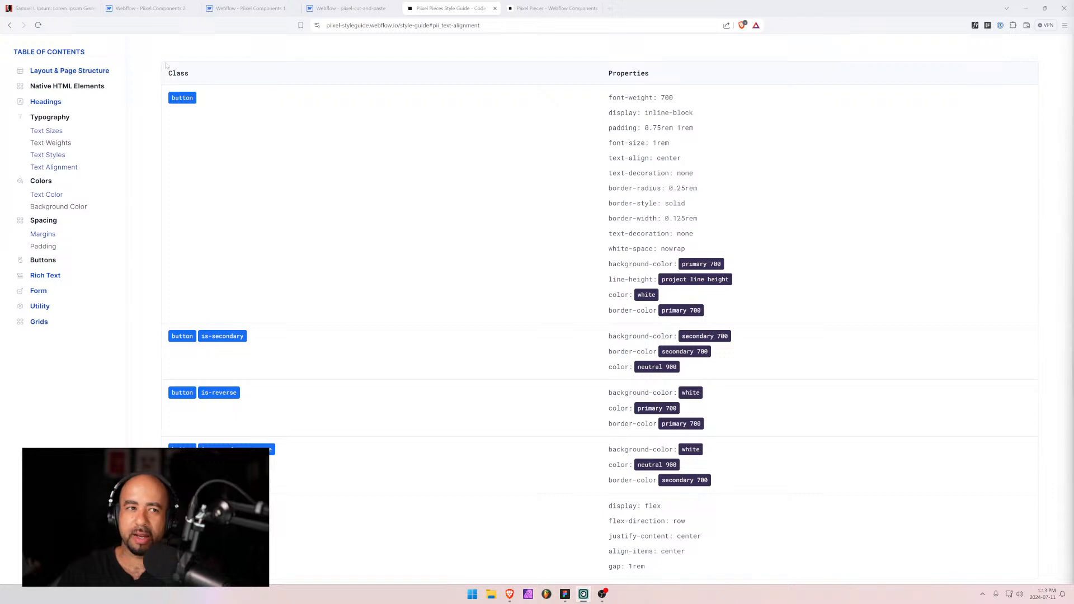
Switch to the pixel-cut-and-paste Webflow project and add the combo class is-centered to layout-22_paragraph.
left_click(148, 8)
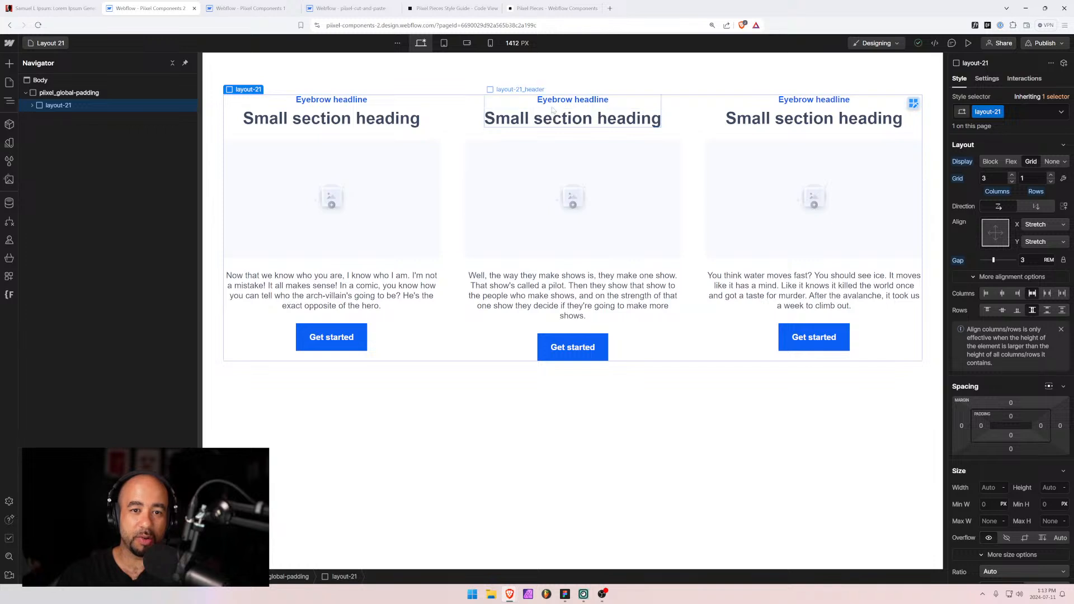
left_click(348, 9)
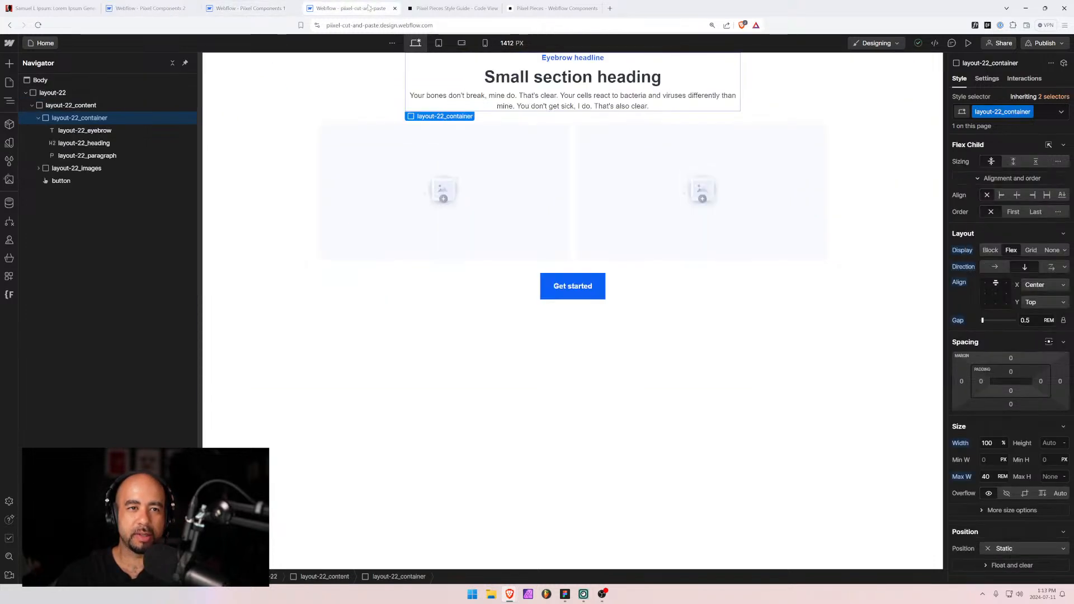
left_click(530, 99)
left_click(1038, 113)
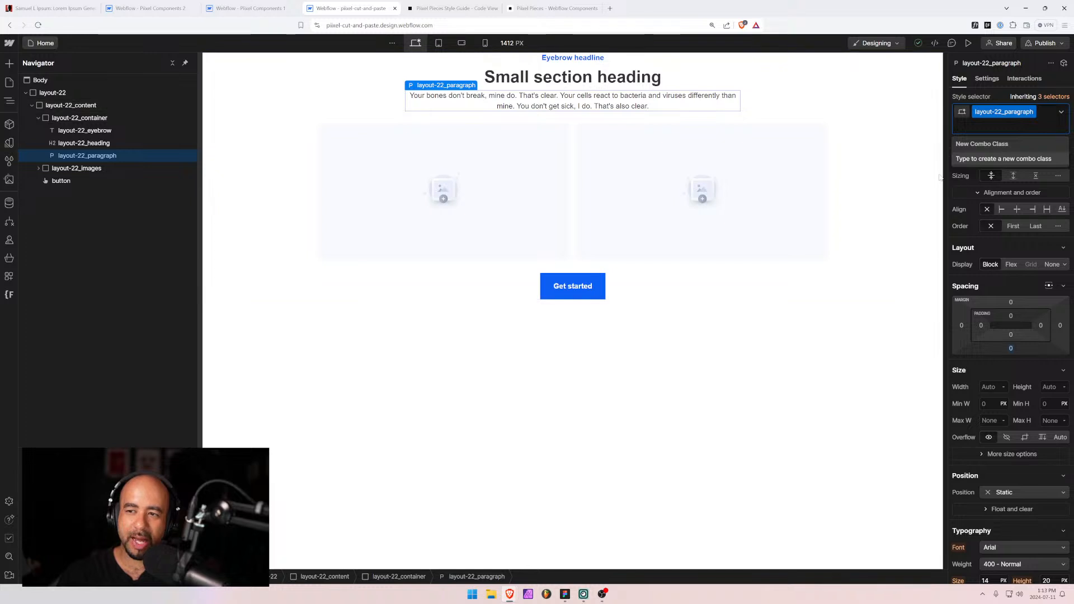
type("is-centered")
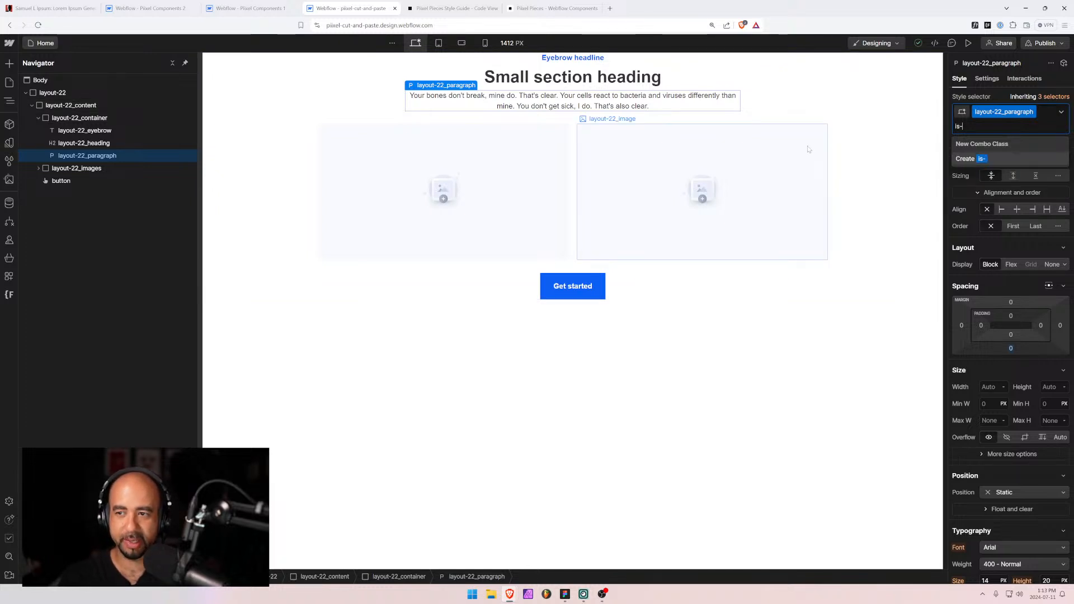
key("Return")
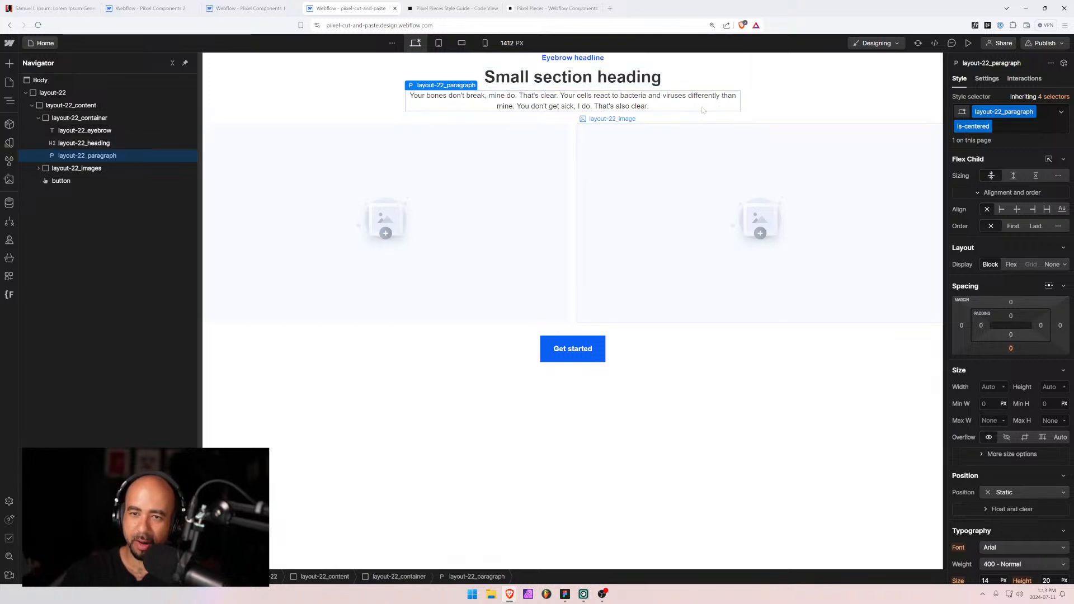
Examine the selectors layout-22_paragraph inherits and compare the layout at the tablet and mobile landscape breakpoints.
left_click(1061, 112)
left_click(1056, 98)
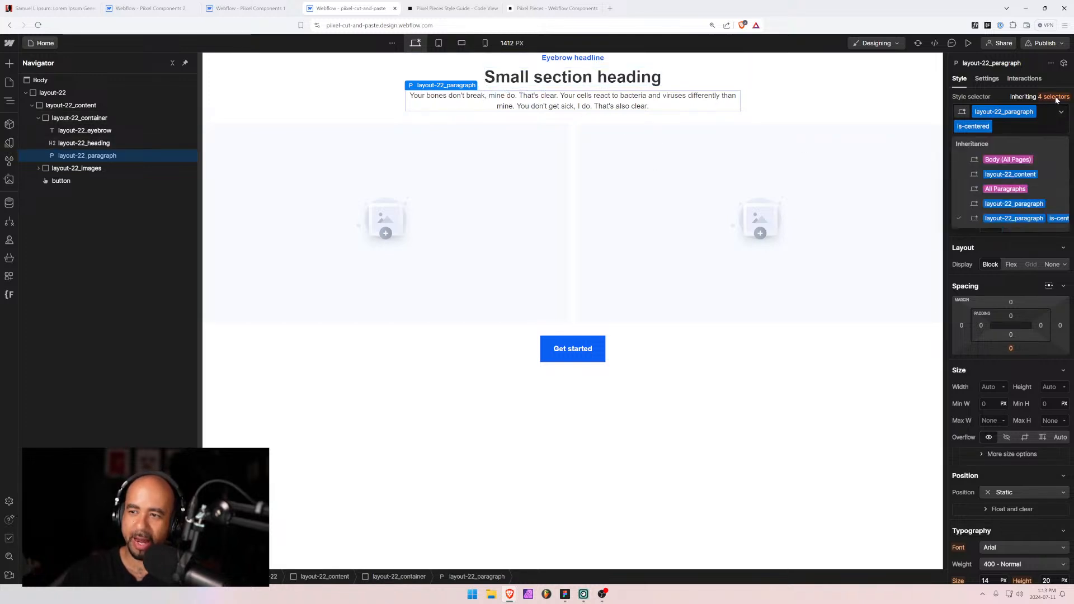
left_click(1000, 204)
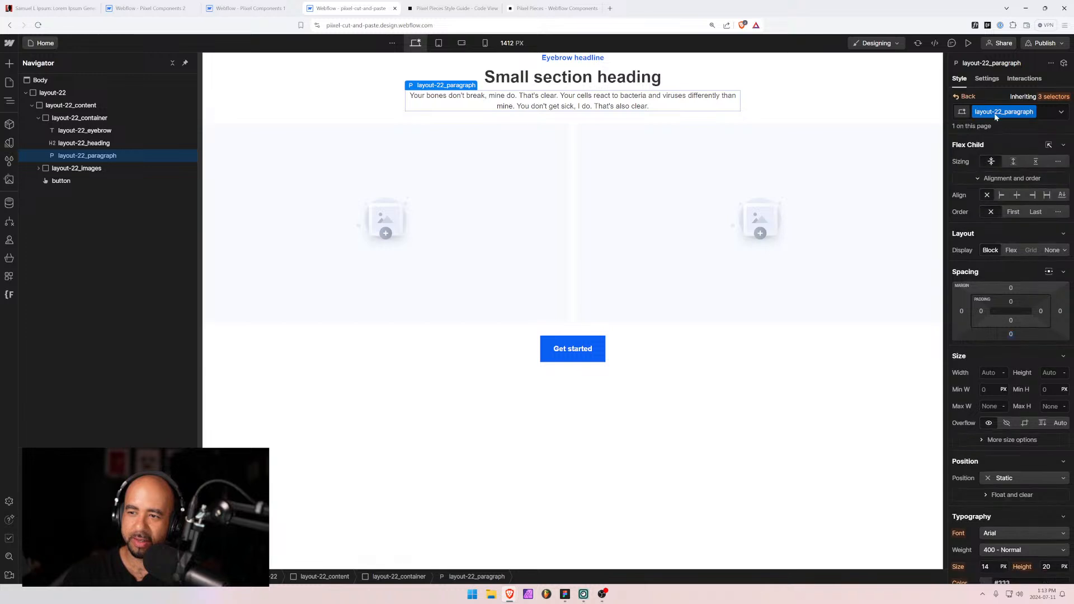
left_click(463, 43)
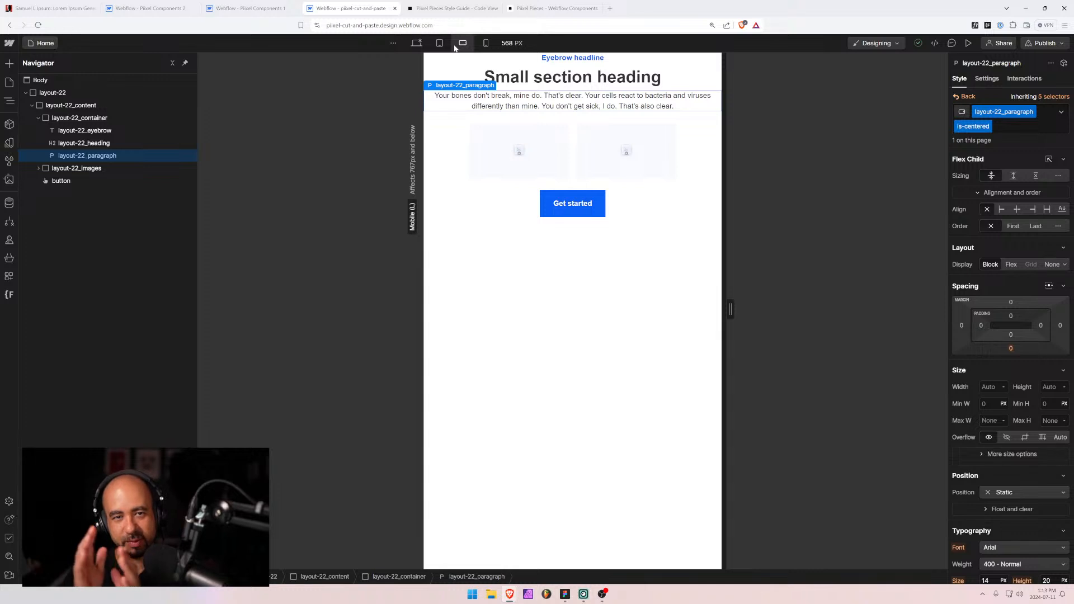
left_click(441, 43)
left_click(463, 43)
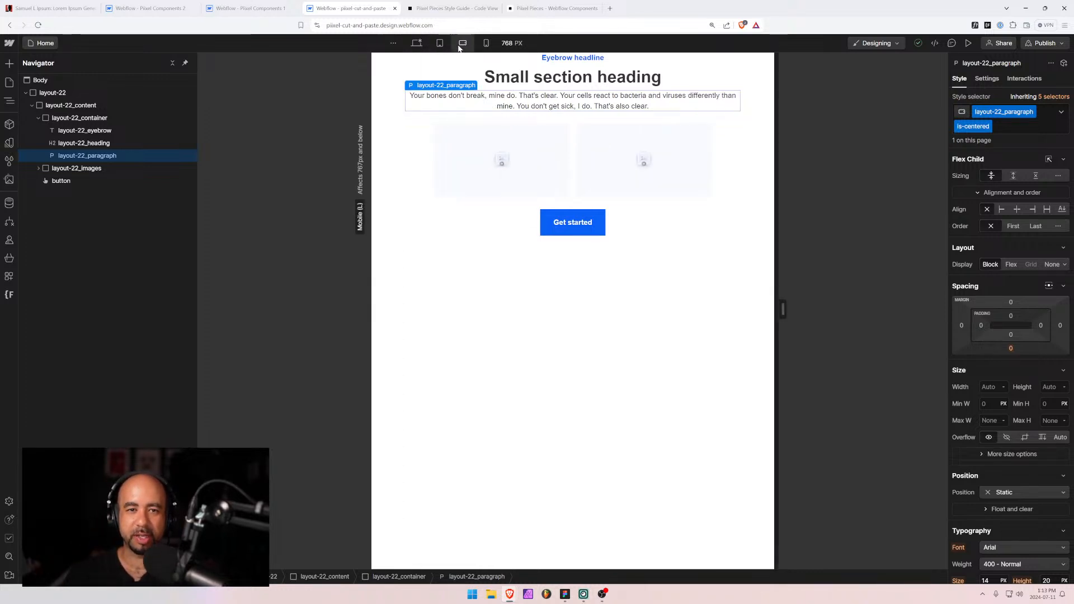
left_click(1054, 96)
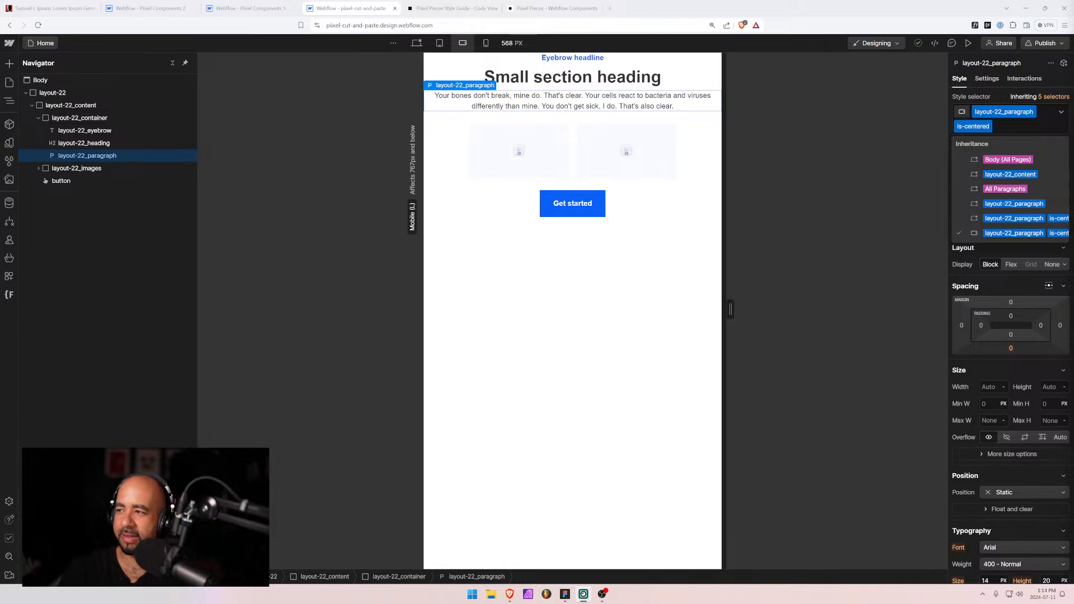
Remove the is-centered combo class from layout-22_paragraph.
left_click(1012, 124)
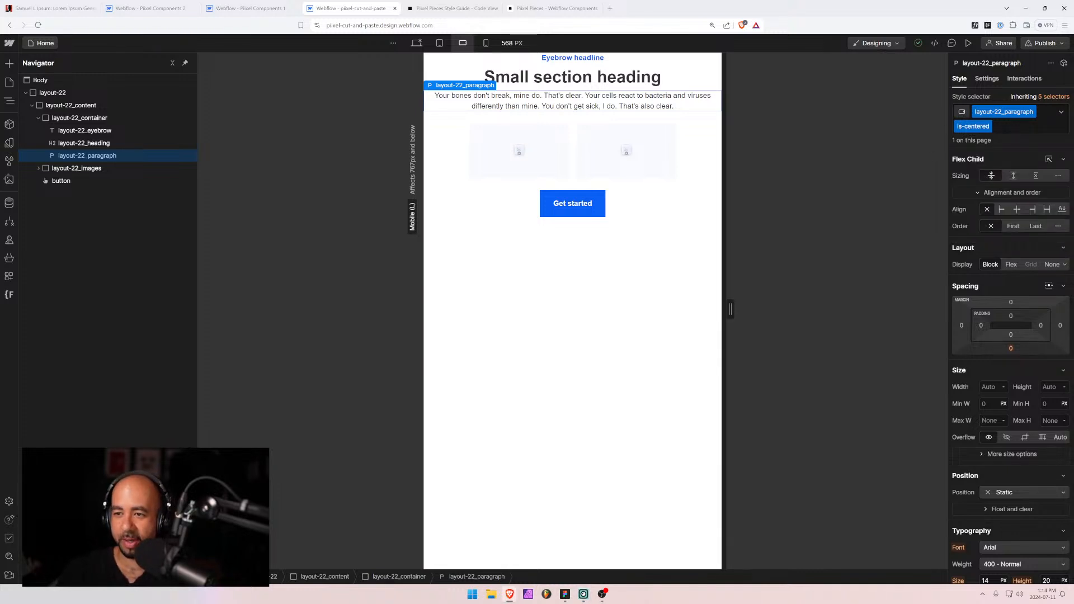
key("BackSpace")
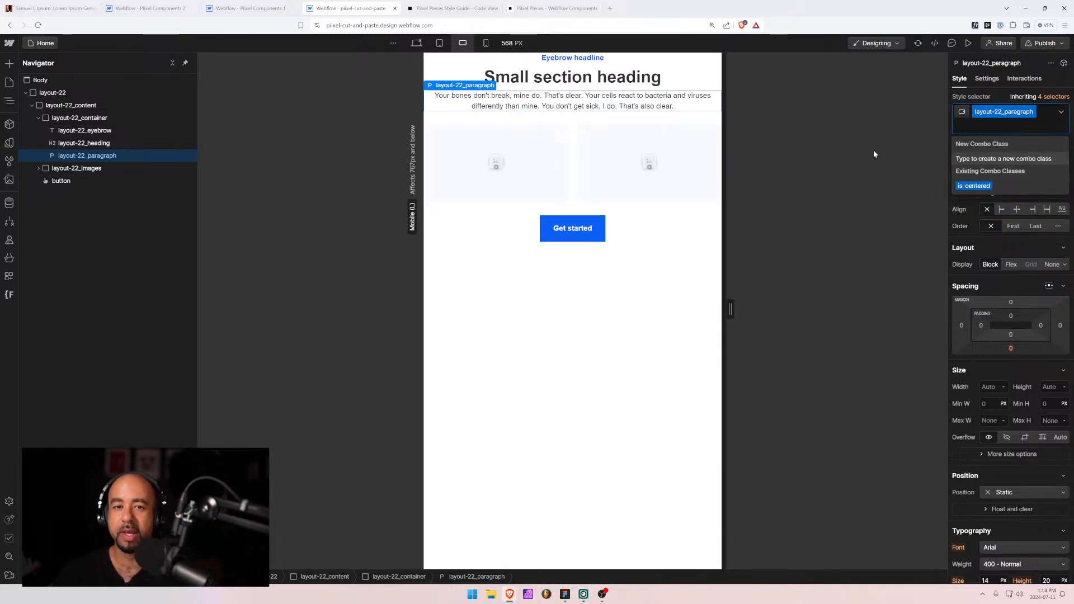
left_click(871, 150)
Examine layout-22_container and its eyebrow at the tablet breakpoint with the canvas widened to 991 px.
left_click(415, 44)
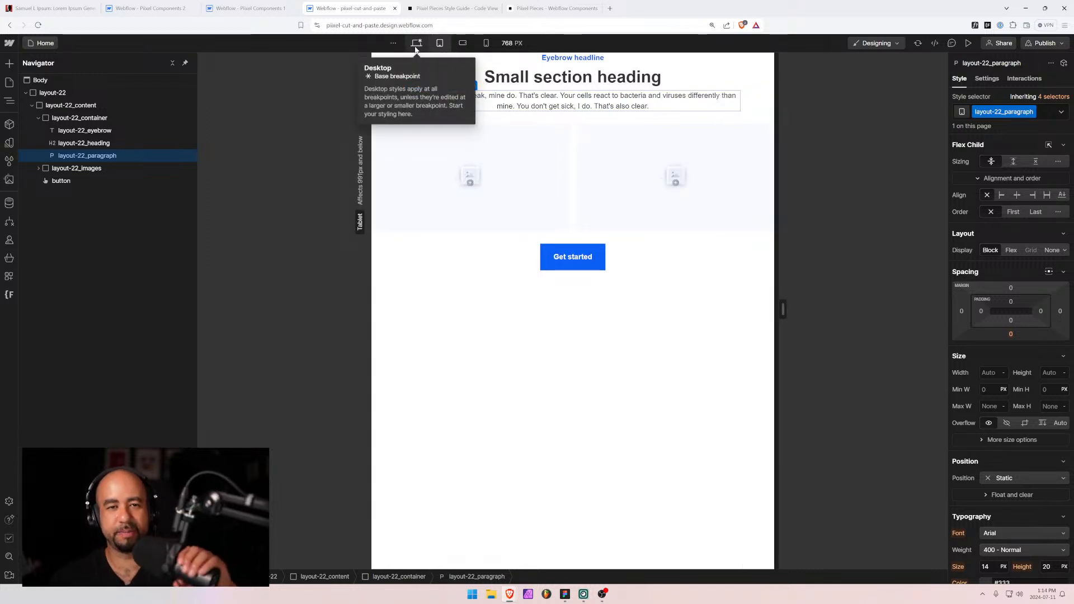
left_click(415, 47)
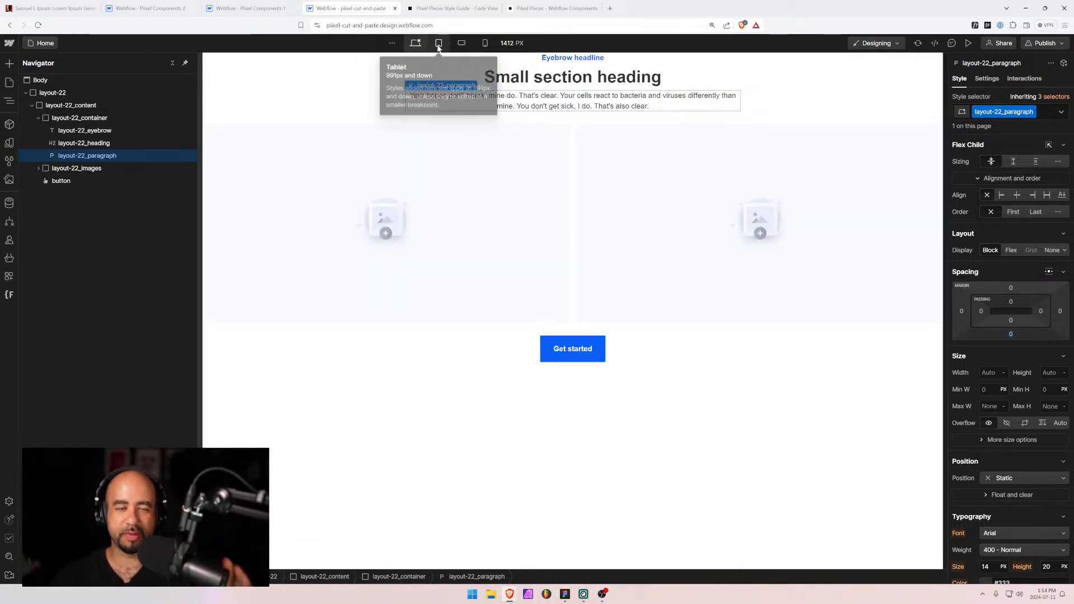
left_click(438, 47)
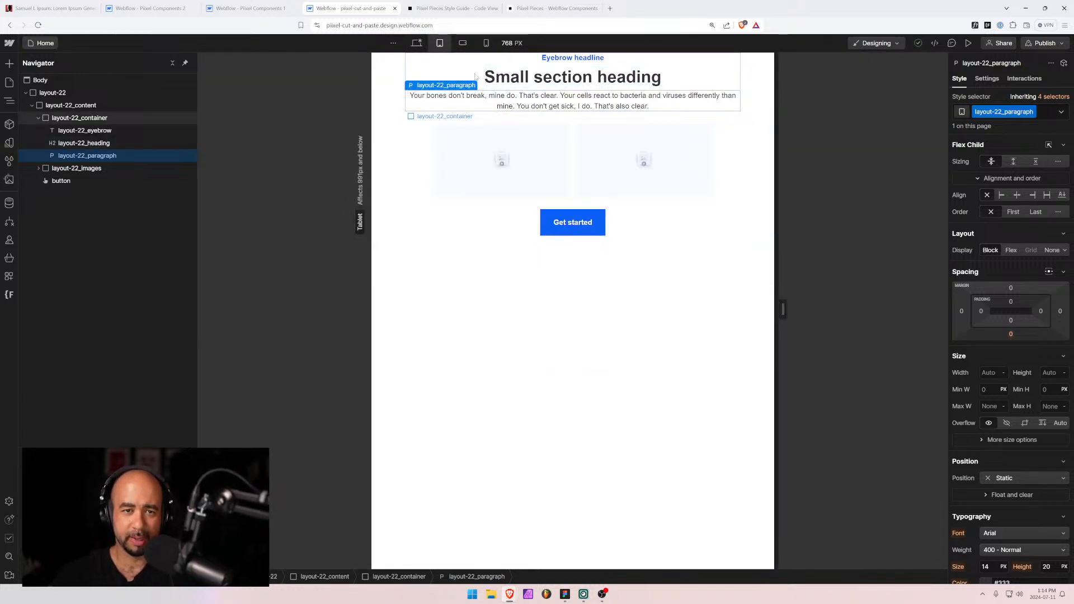
left_click(474, 76)
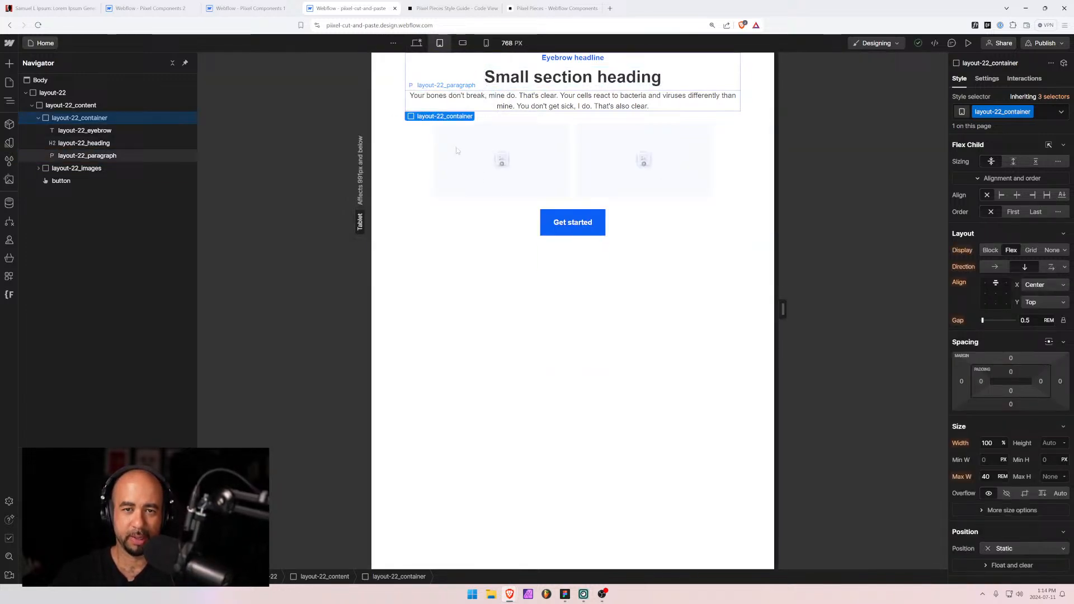
left_click(78, 130)
left_click(77, 119)
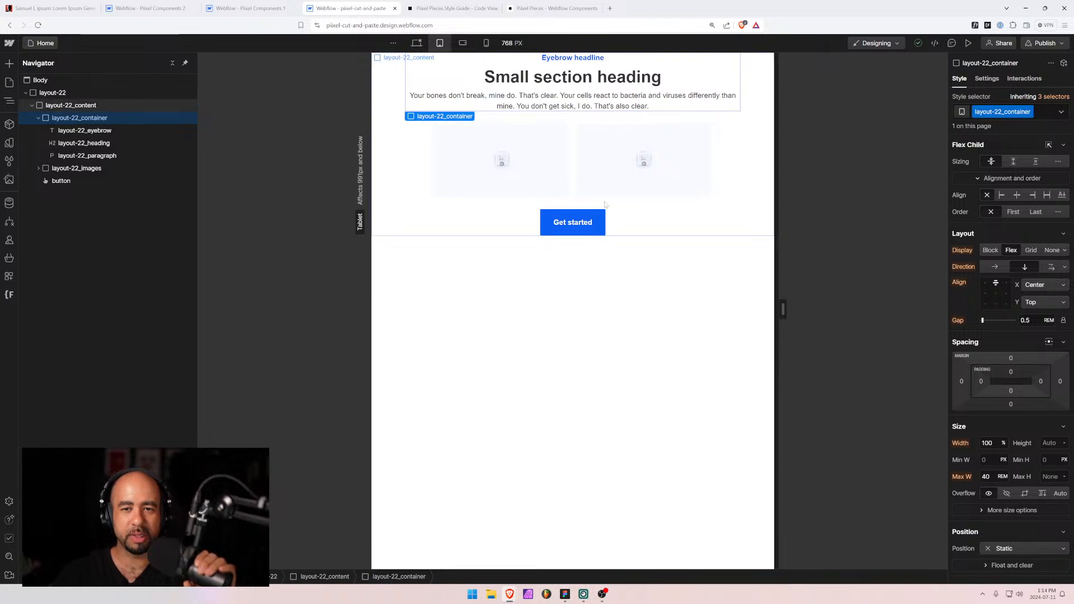
left_click_drag(784, 309, 841, 309)
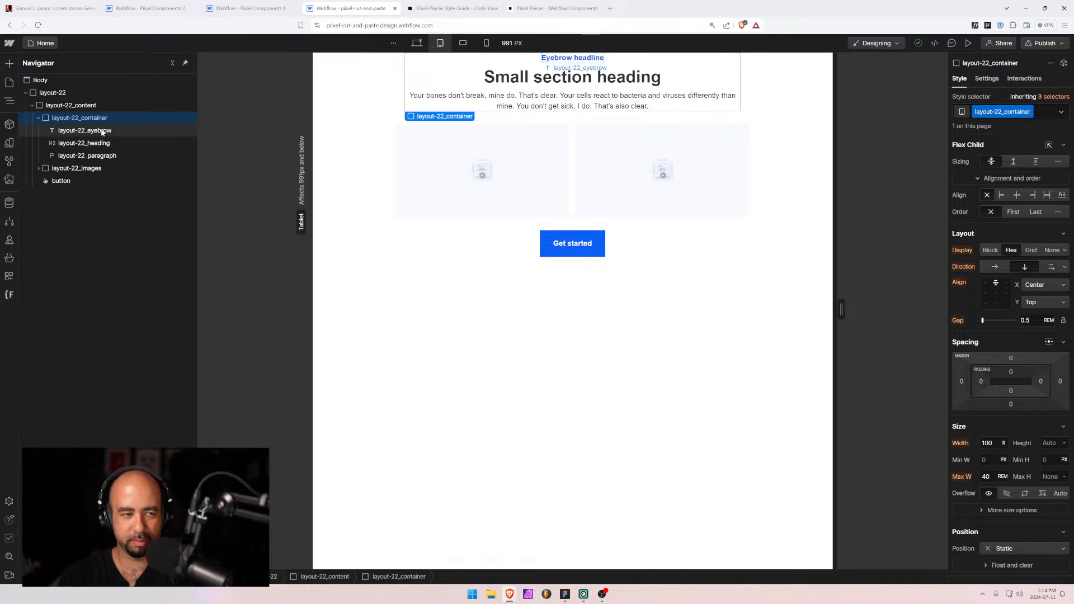
left_click(37, 132)
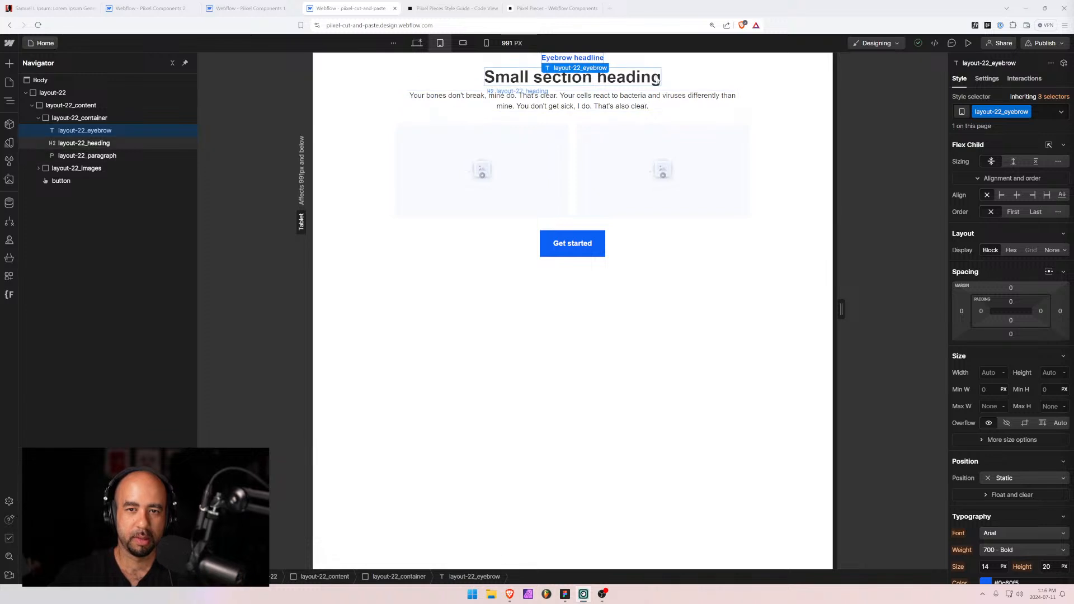
left_click(670, 90)
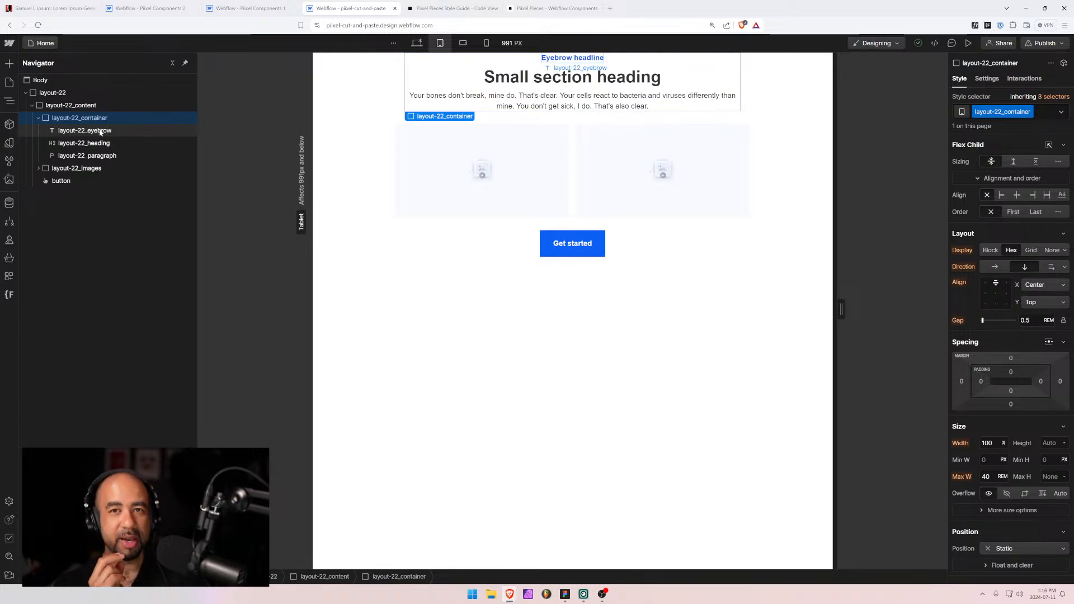
Review the style guide's spacing, background color and page structure classes, and open the Pixel Pieces components page.
left_click(439, 8)
scroll(237, 242, "up", 15)
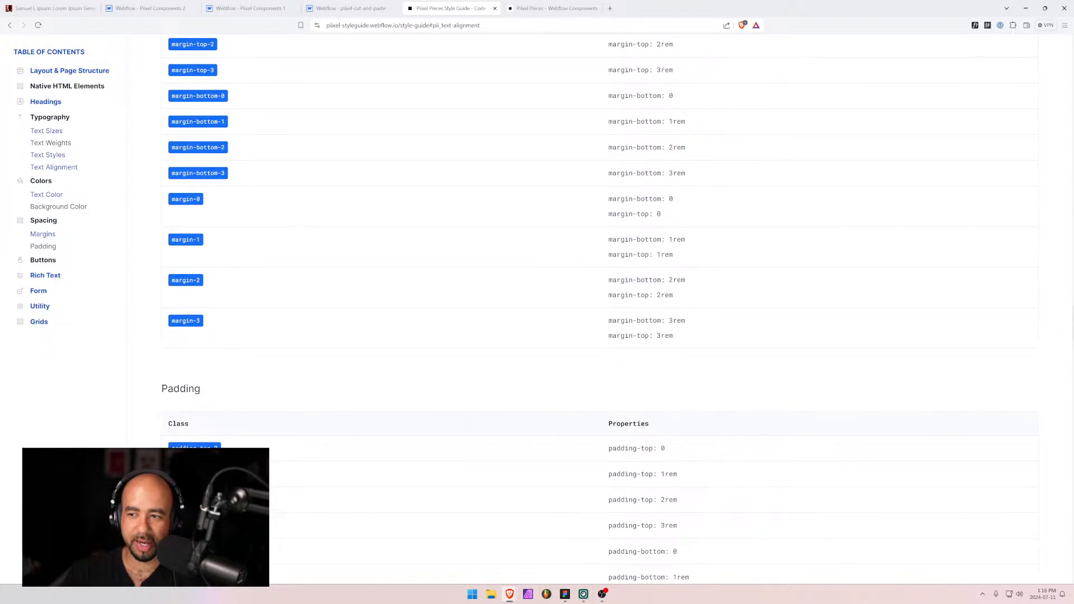
scroll(1072, 493, "up", 3)
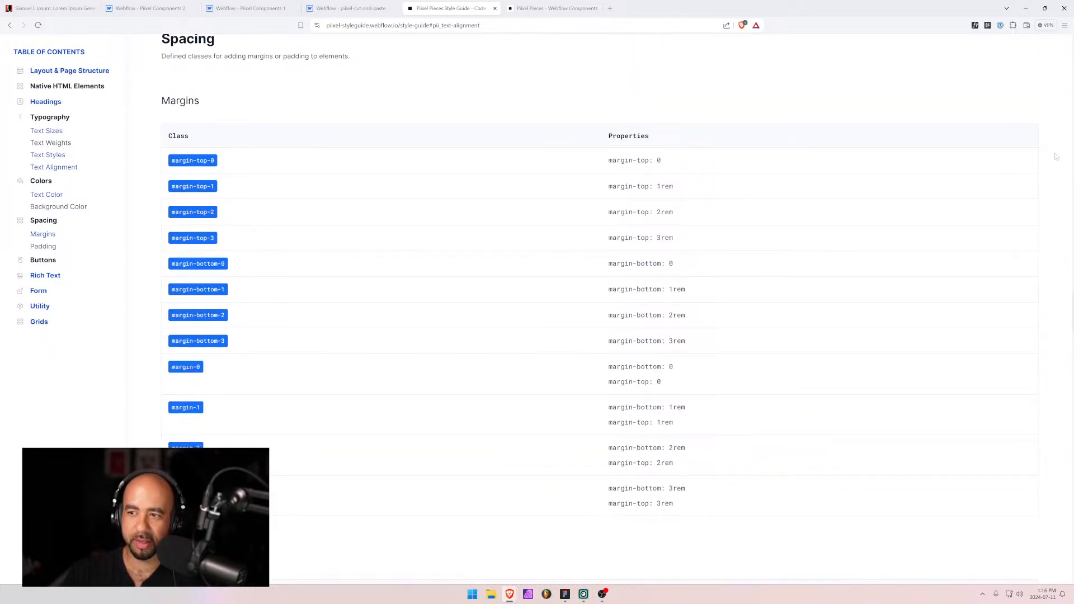
scroll(267, 256, "up", 15)
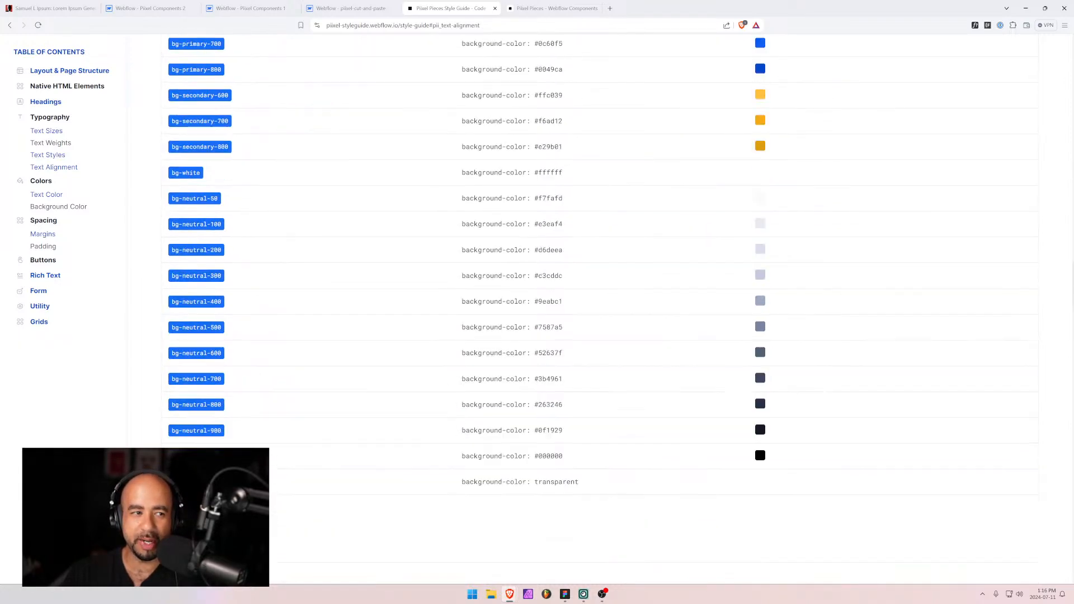
left_click(56, 72)
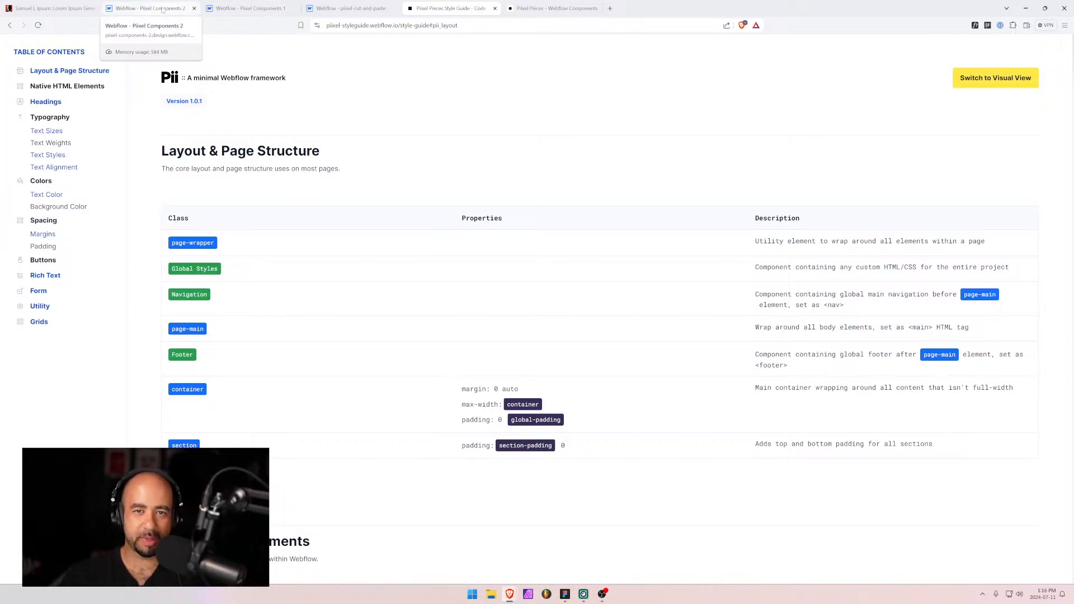
left_click(551, 9)
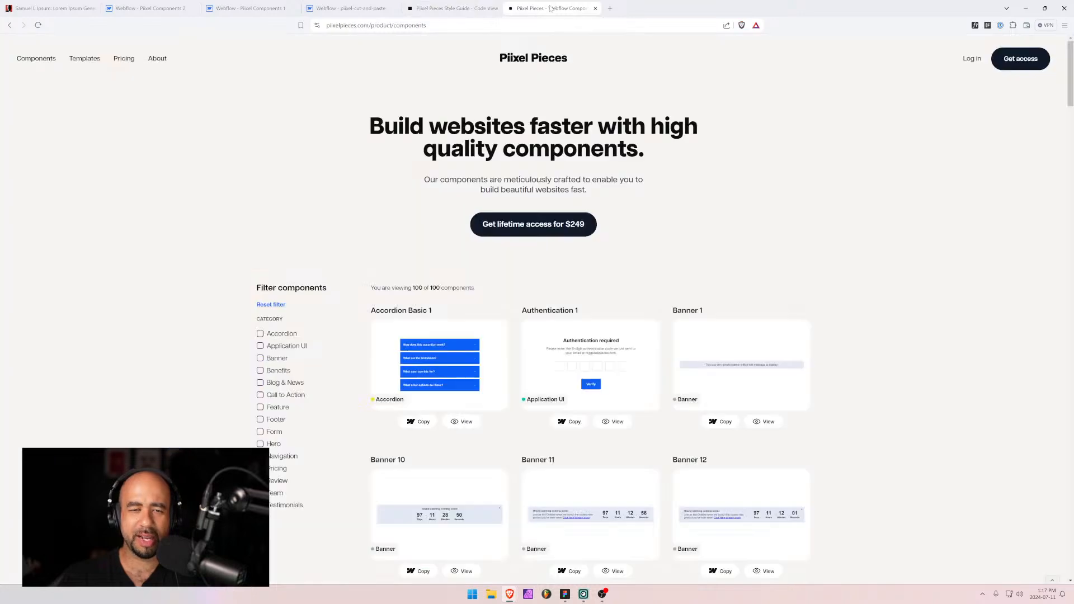
Look through the open Piixel projects and view Layout 22 in the cut-and-paste project at the desktop breakpoint.
left_click(451, 8)
left_click(150, 9)
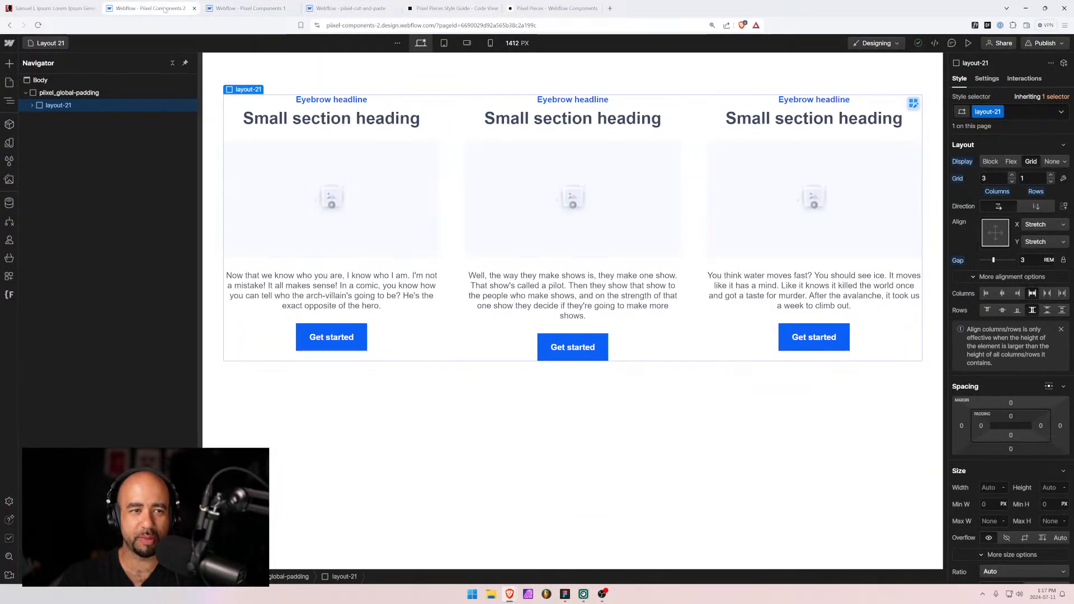
left_click(258, 8)
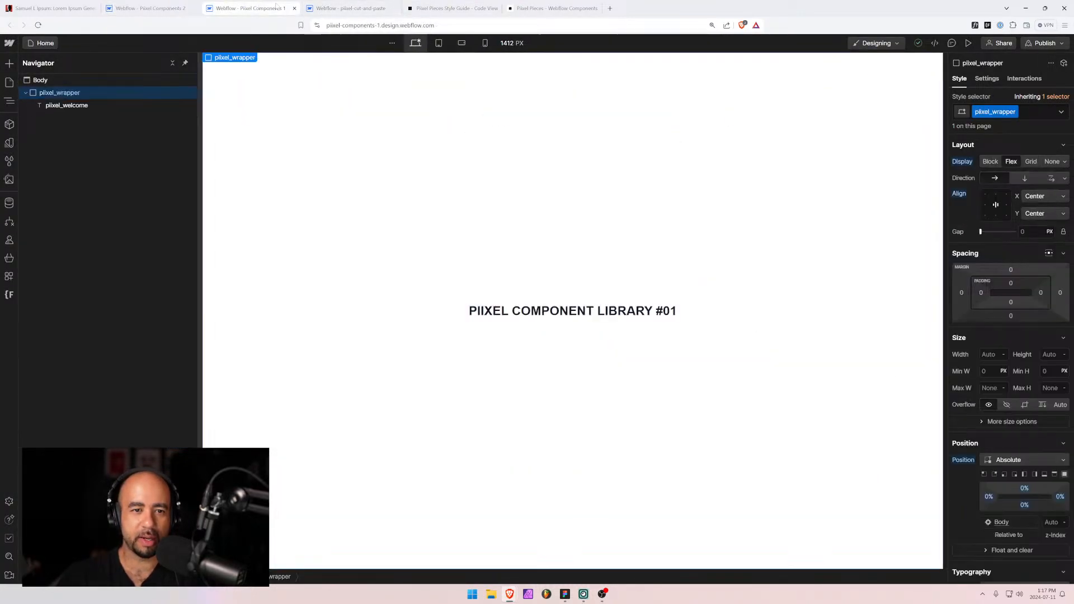
left_click(350, 8)
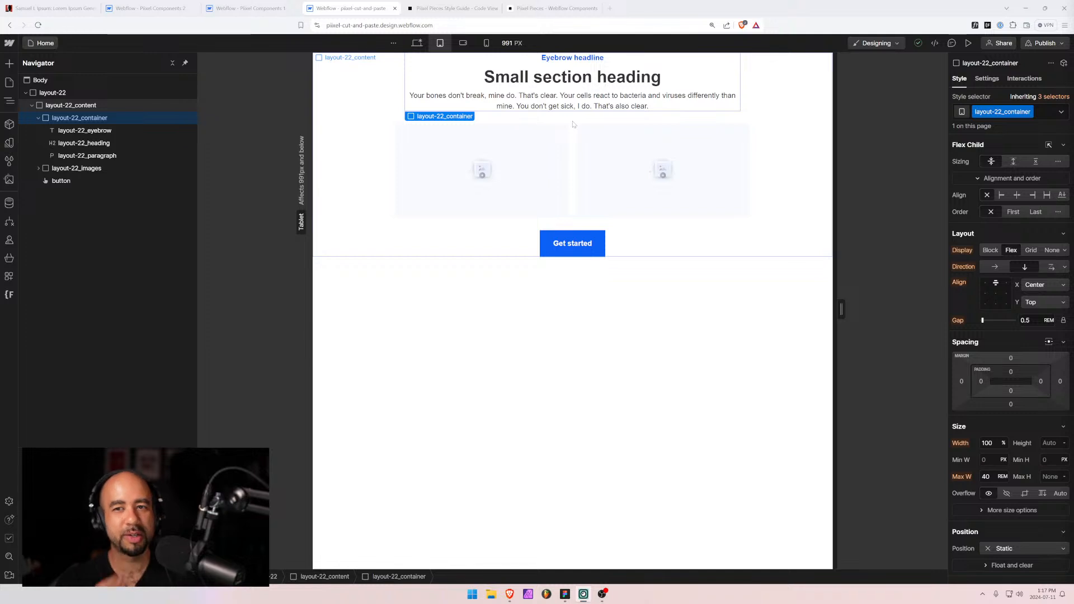
left_click(418, 44)
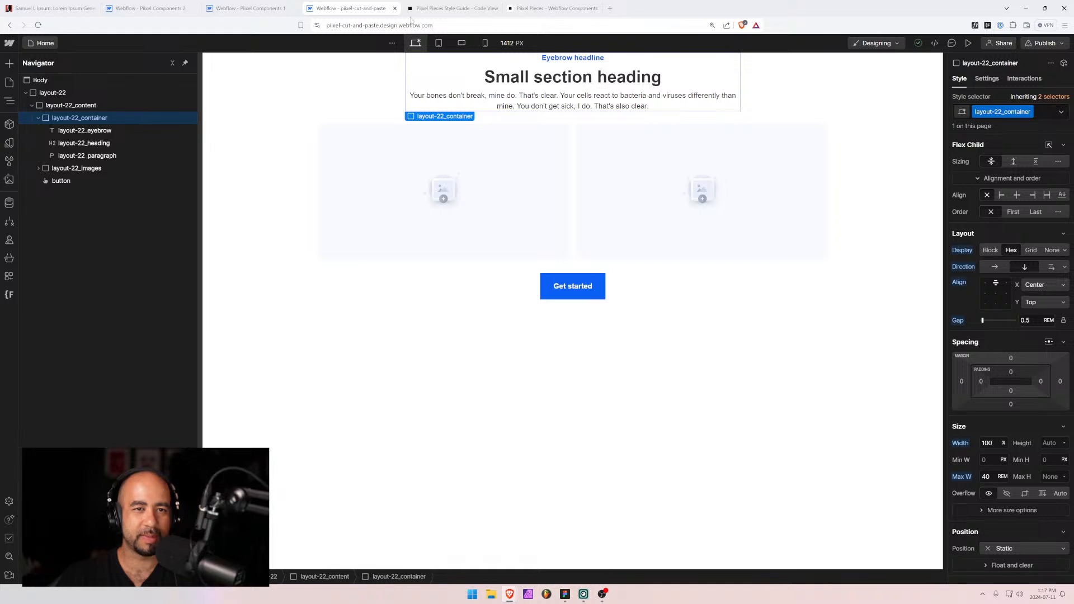
In the Piixel Components 2 project, duplicate the Layout 21 page and name the copy Layout 22.
left_click(146, 8)
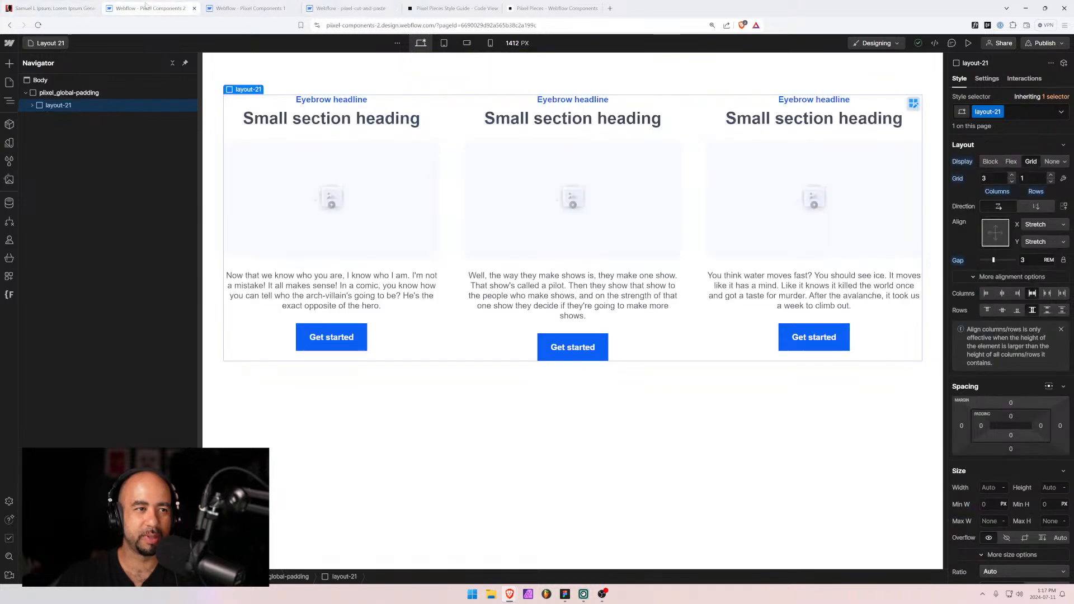
left_click(56, 44)
scroll(128, 283, "down", 3)
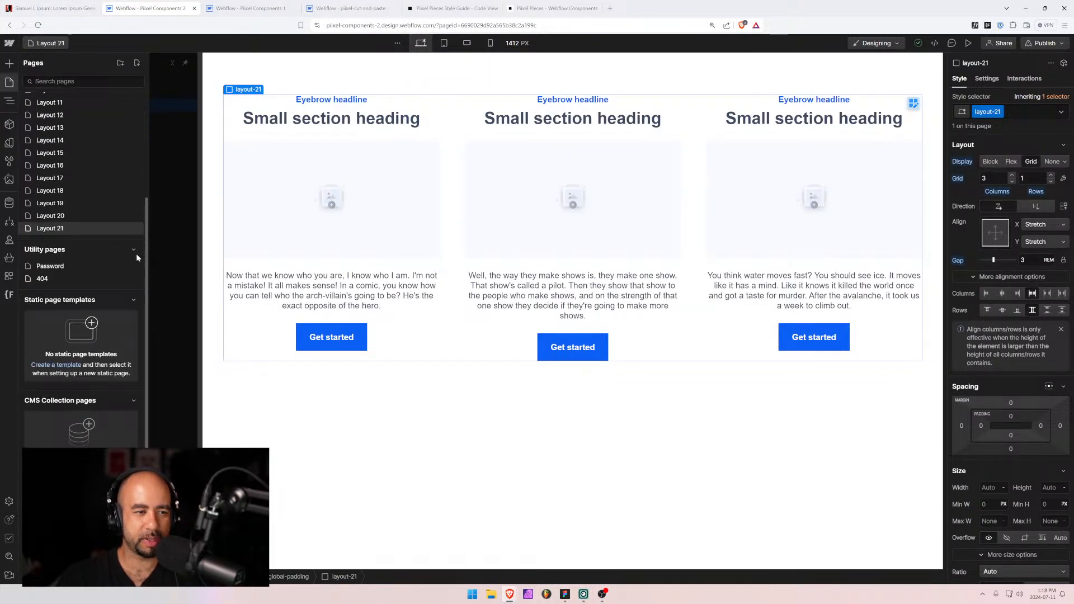
scroll(133, 307, "up", 2)
left_click(134, 313)
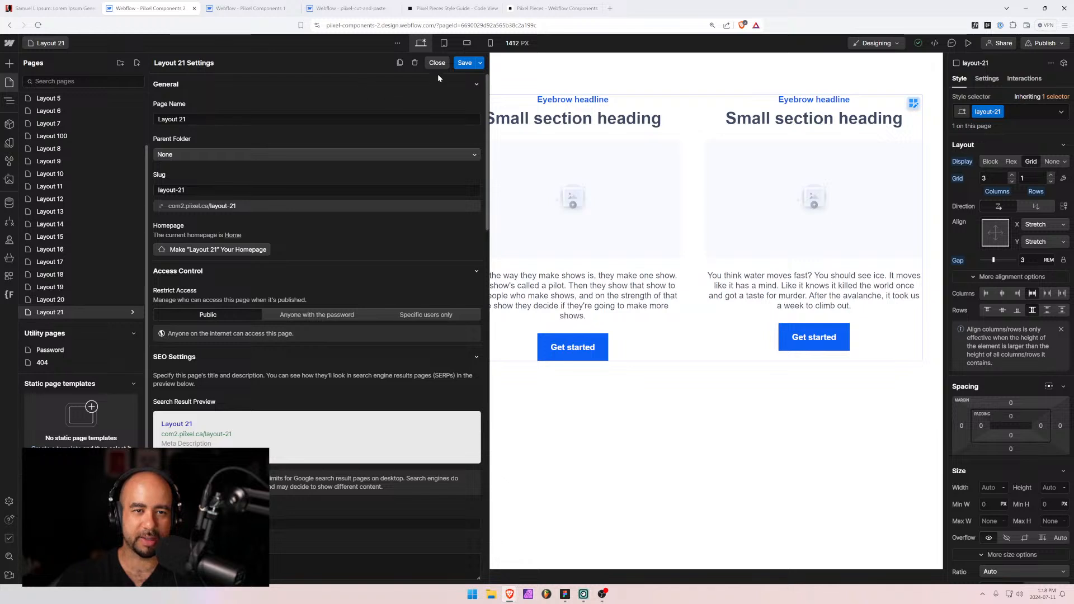
left_click(399, 63)
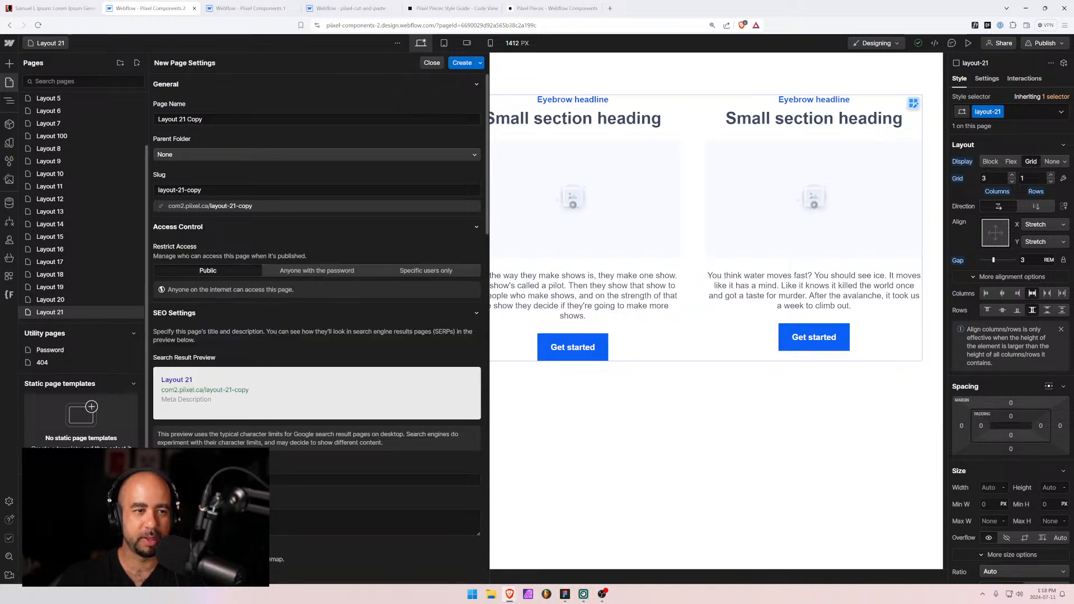
double_click(182, 119)
key("shift+End")
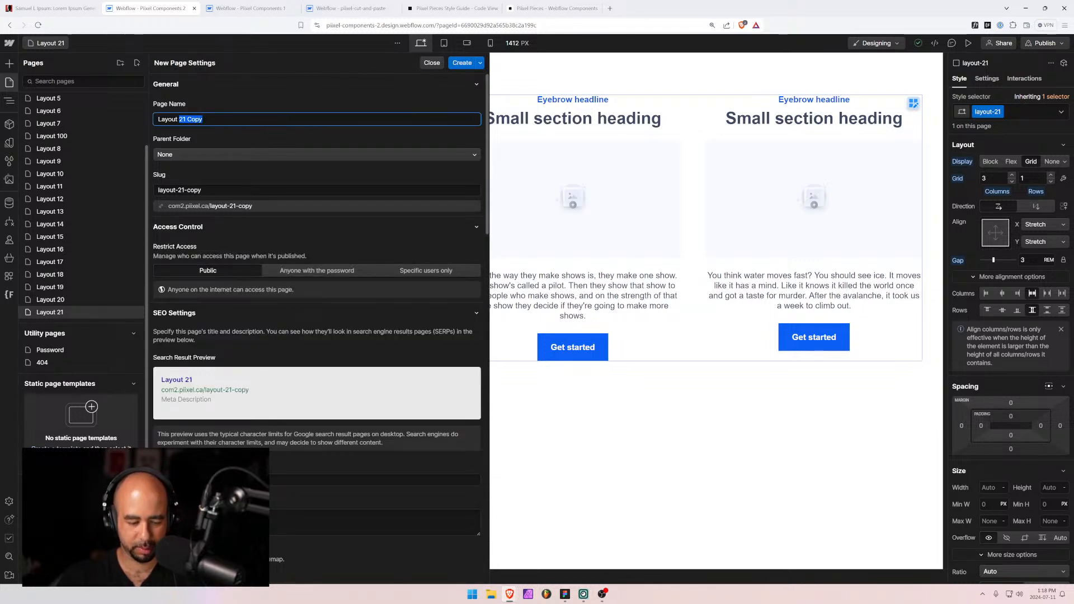
type("22")
left_click(466, 62)
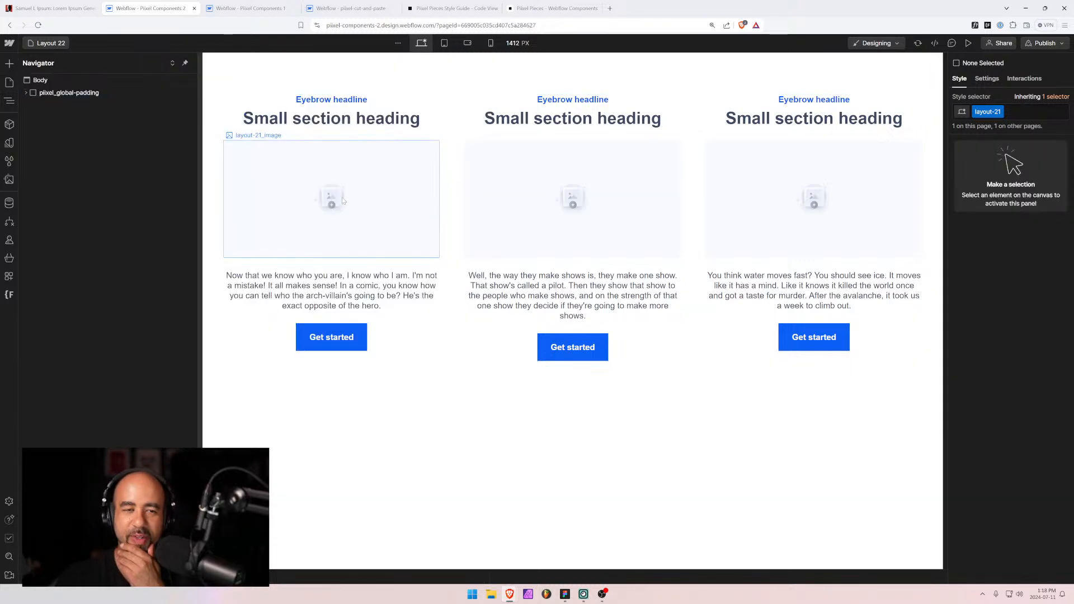
Return to the cut-and-paste project and examine the styles of layout-22_images, layout-22_container, layout-22_content and the outer layout-22 block.
left_click(45, 43)
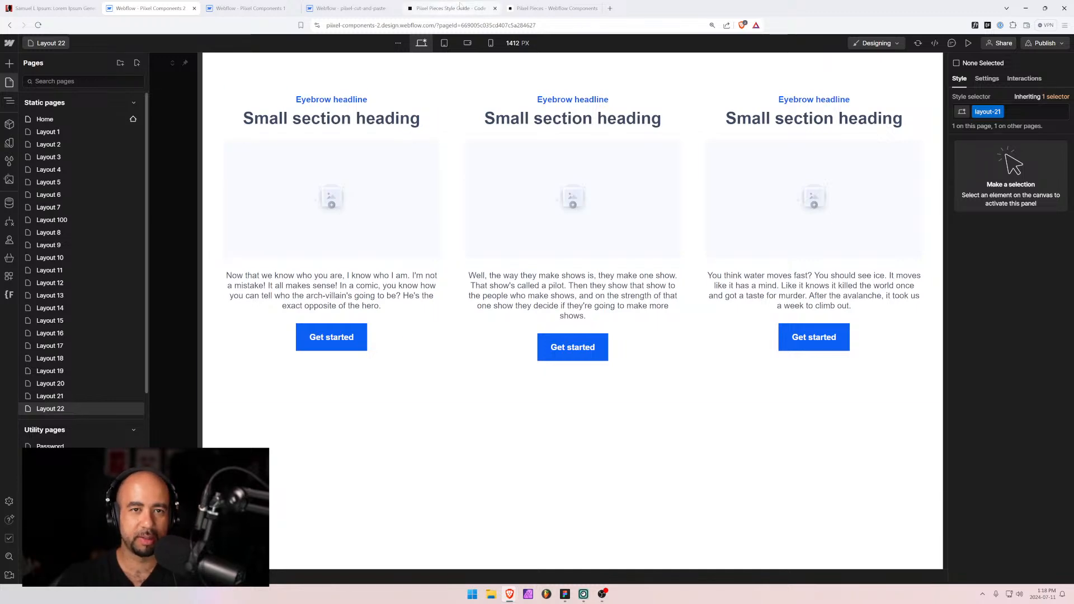
left_click(460, 6)
left_click(347, 8)
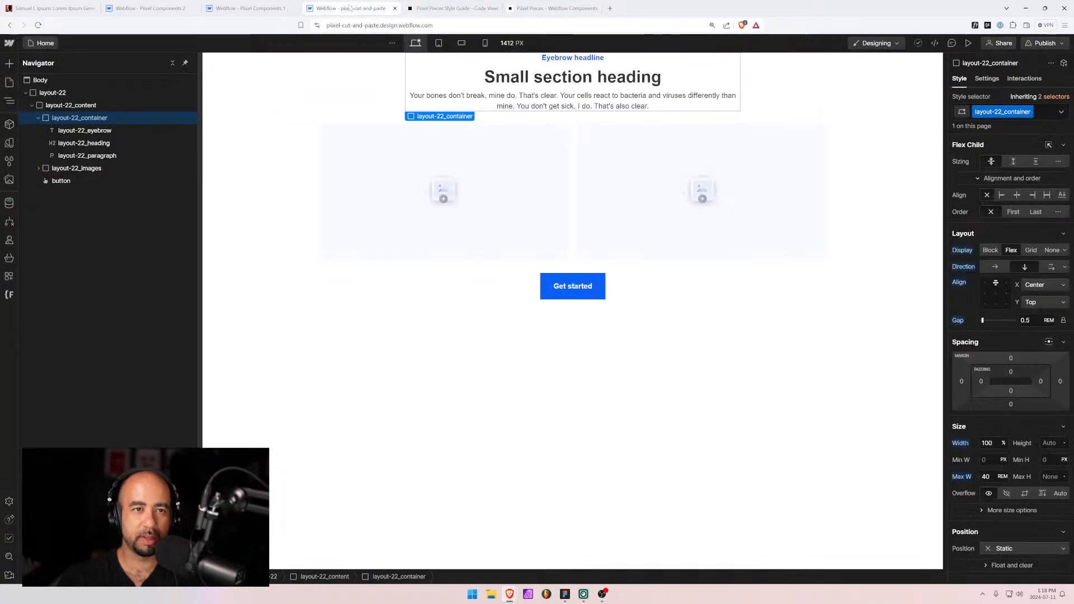
left_click(252, 8)
left_click(343, 6)
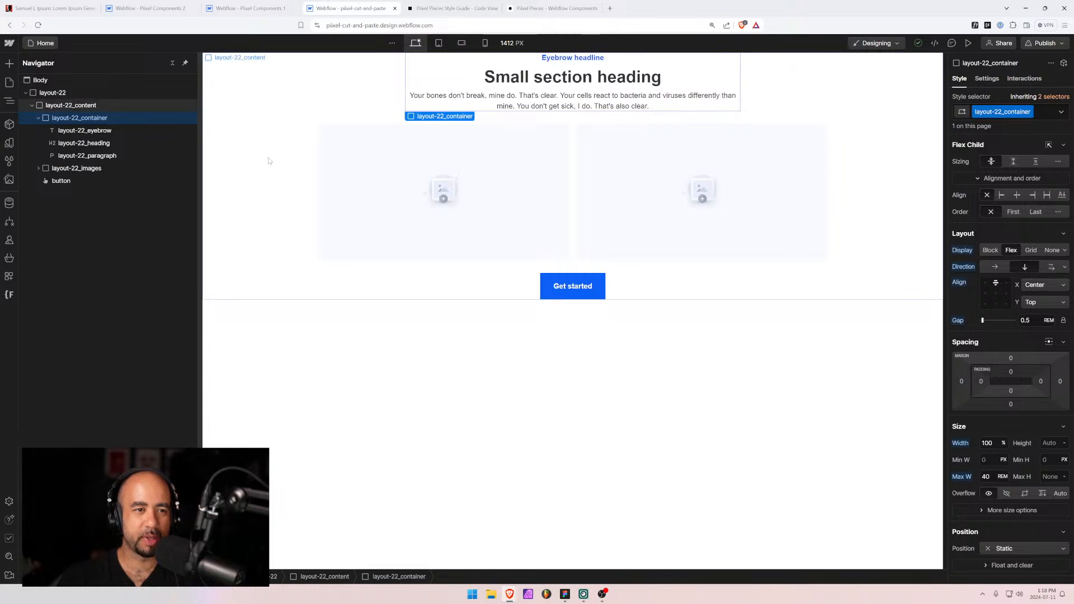
left_click(576, 148)
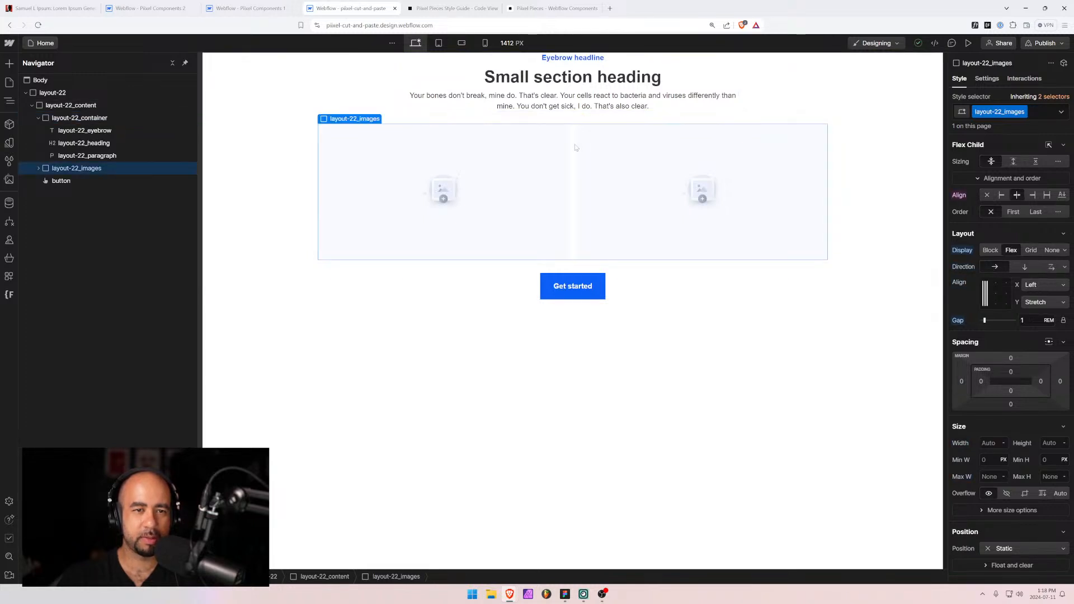
left_click(60, 118)
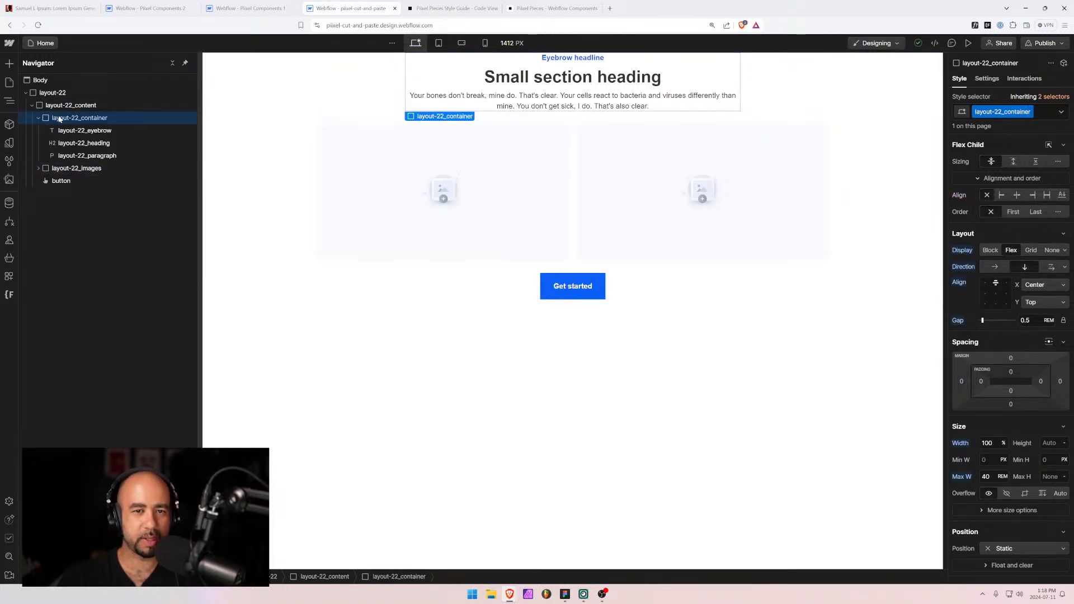
left_click(61, 106)
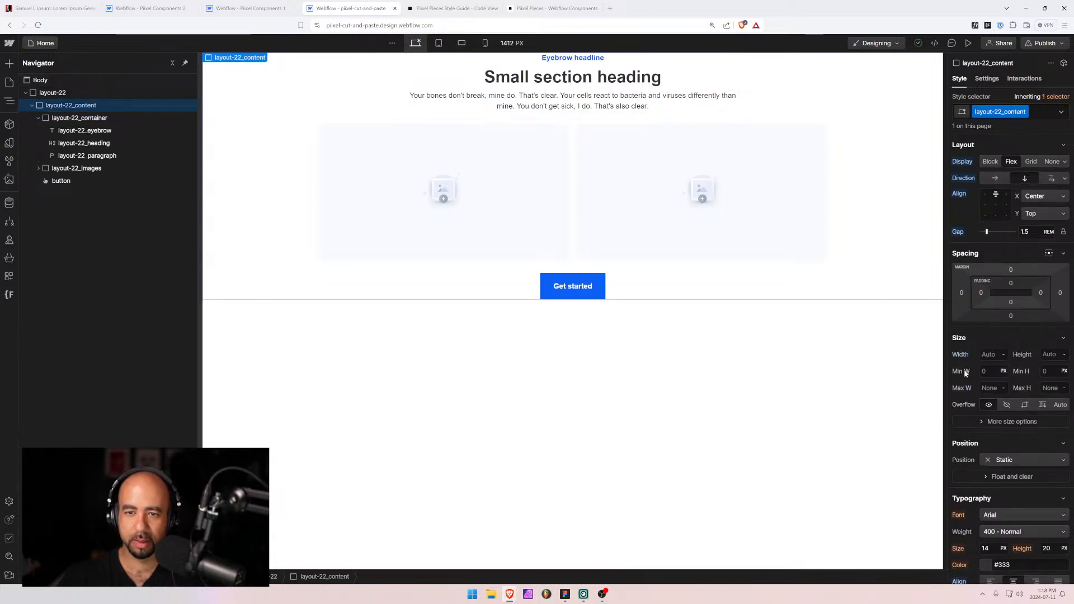
left_click(52, 95)
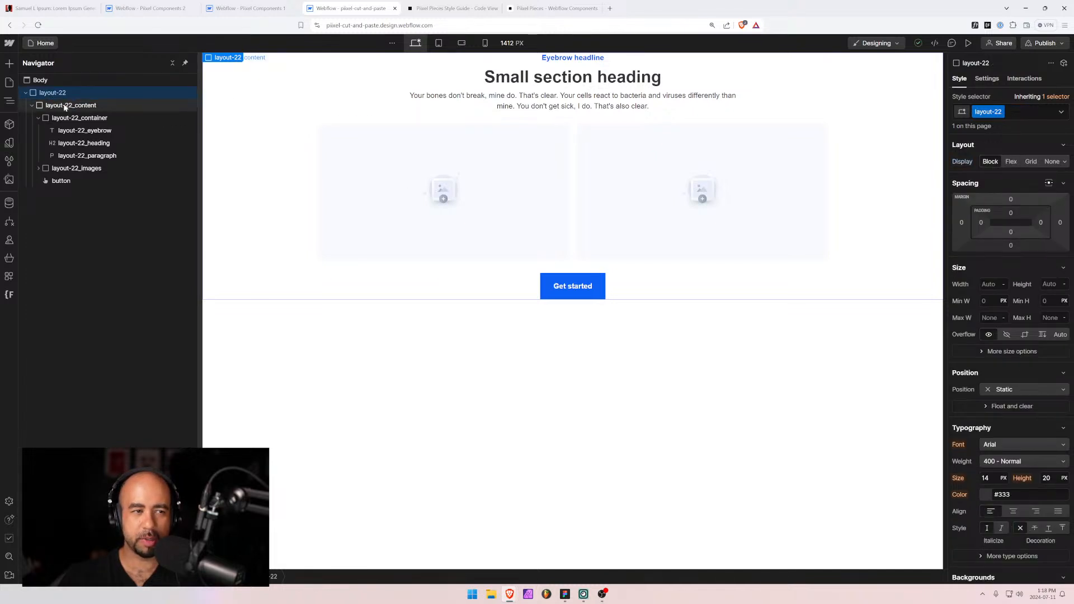
scroll(962, 383, "down", 5)
scroll(961, 382, "up", 5)
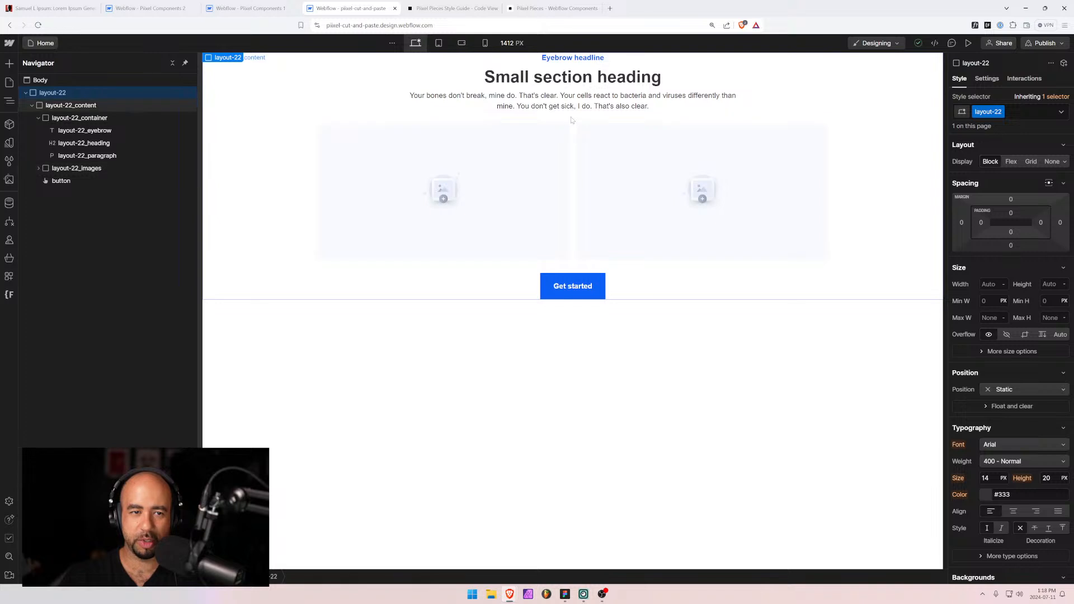
Recheck the layout-22_images styles, collapse layout-22_container in the element tree, and review the layout-22_content styles.
left_click(157, 167)
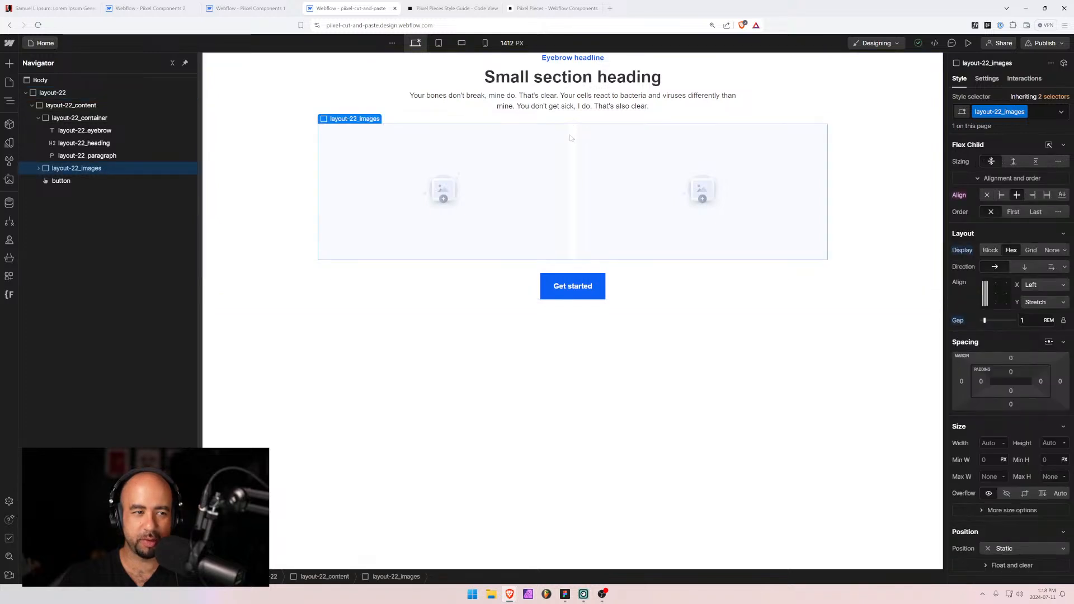
left_click(37, 118)
left_click(47, 106)
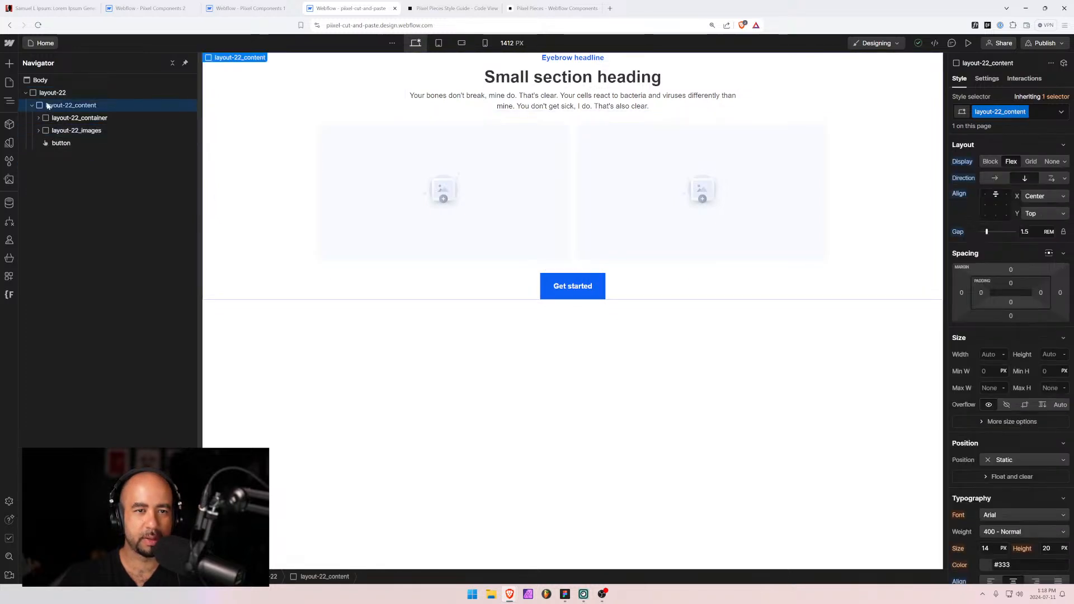
scroll(1013, 305, "down", 4)
scroll(1013, 303, "up", 3)
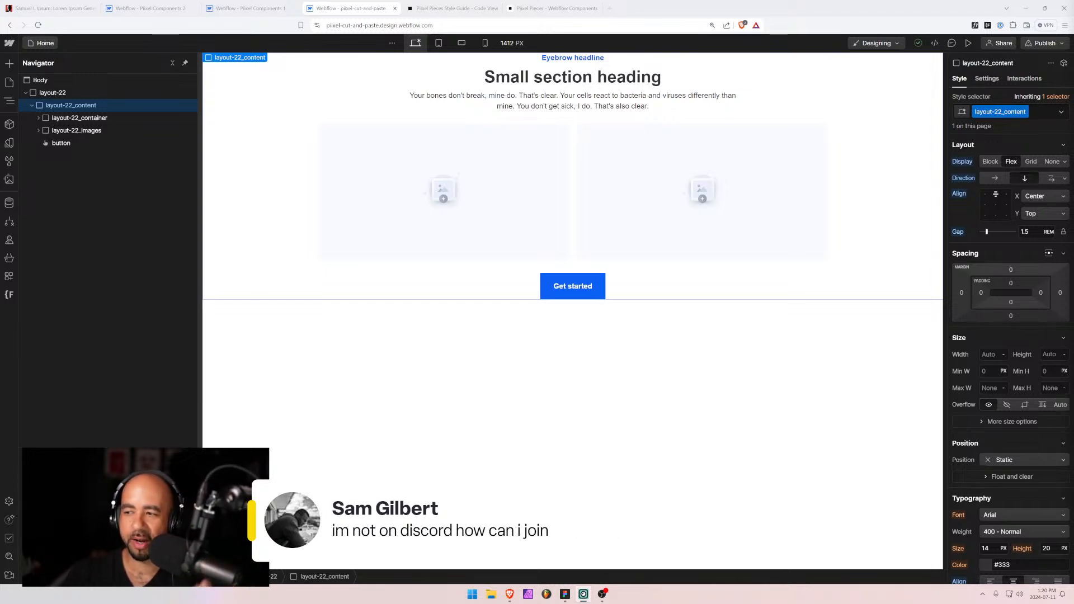
Open piixel.ca in a new browser tab and find the Discord Community link in the page footer.
left_click(612, 10)
type("piixel.ca")
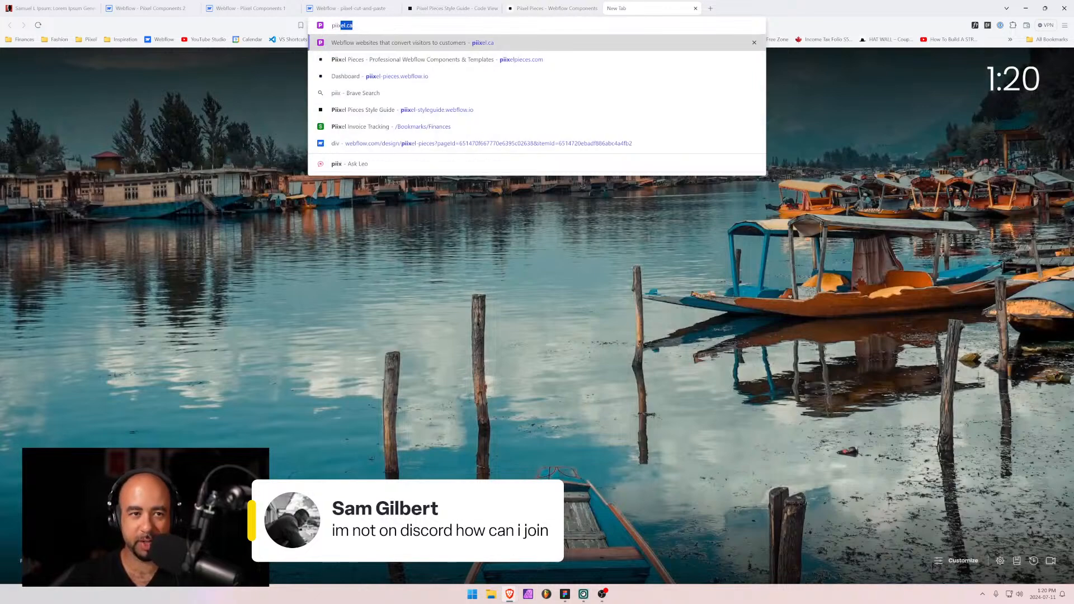
key("Return")
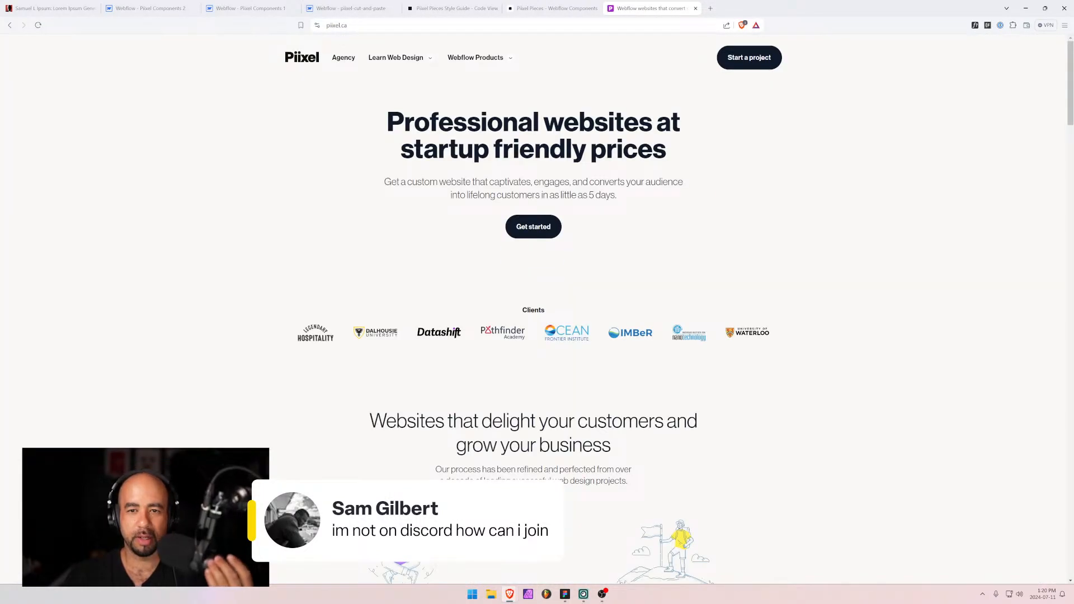
mouse_move(1069, 78)
left_mouse_down()
mouse_move(1070, 531)
mouse_move(1070, 78)
left_mouse_up()
scroll(1059, 243, "down", 5)
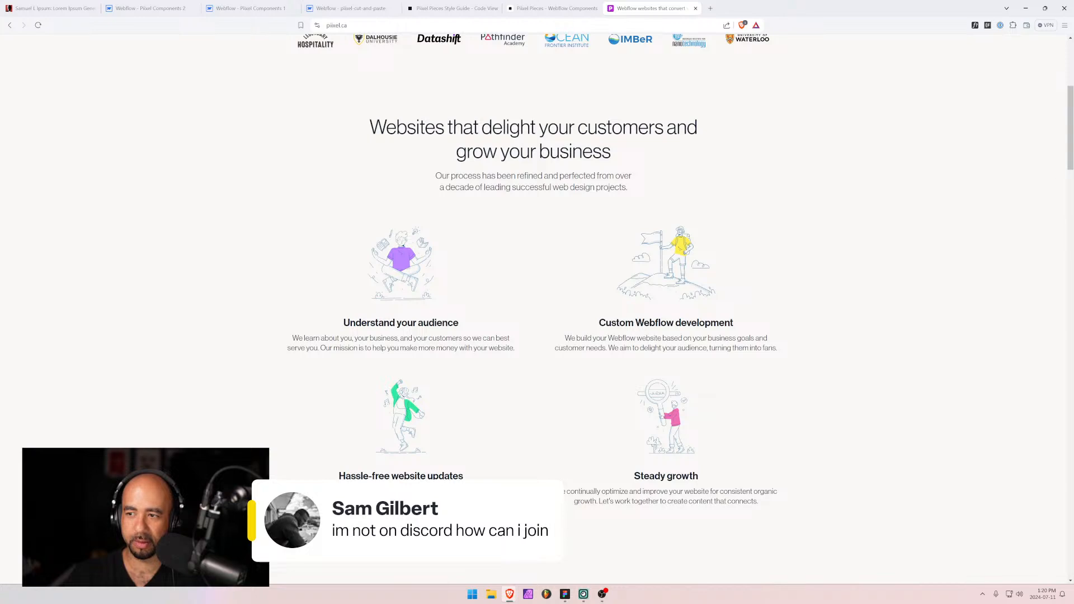
left_click_drag(1071, 147, 1070, 554)
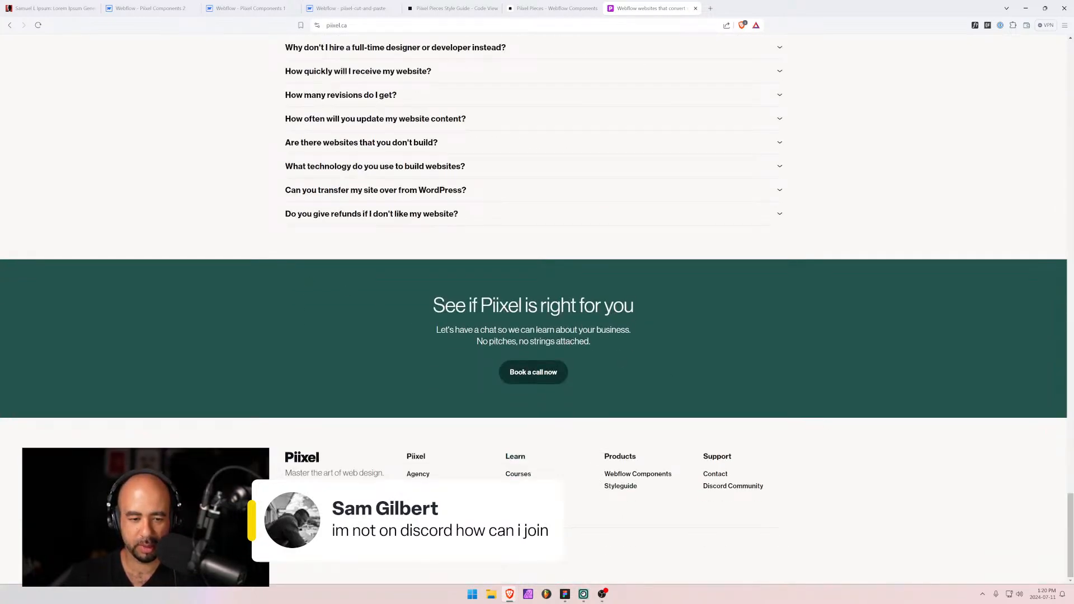
Copy the link address of the Discord icon in the piixel.ca footer.
right_click(311, 496)
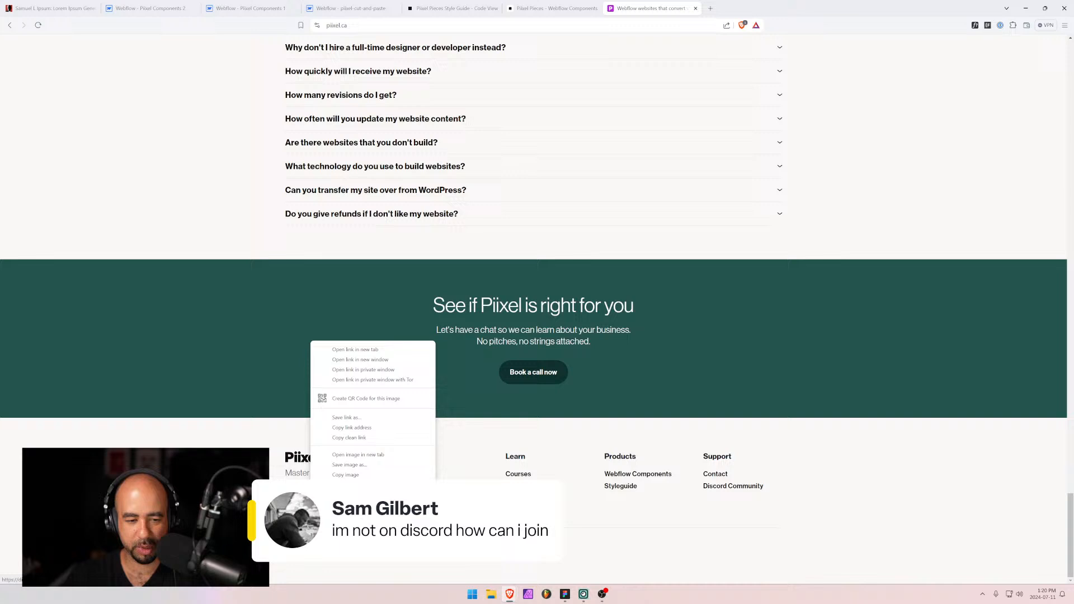
left_click(362, 428)
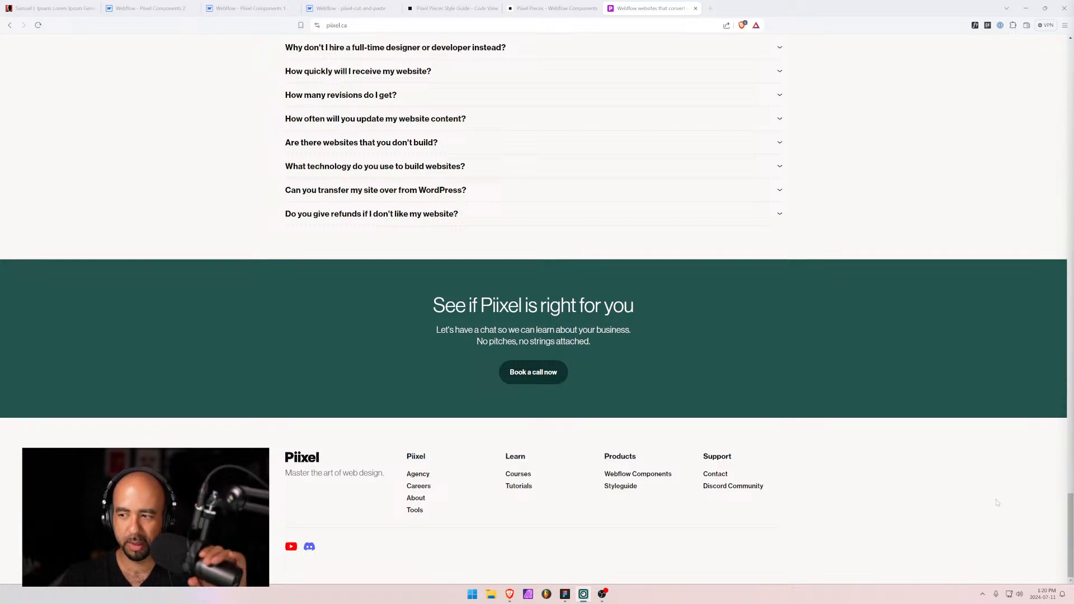
Switch to the Discord app, open the Piixel server's welcome channel and move its window out of view.
key("super")
type("discord")
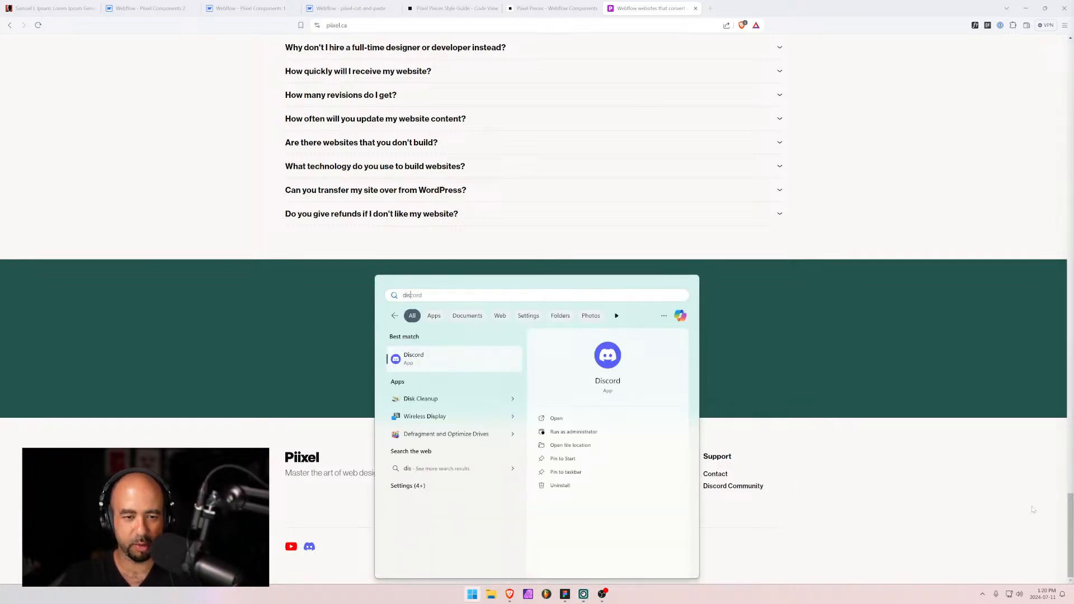
key("Return")
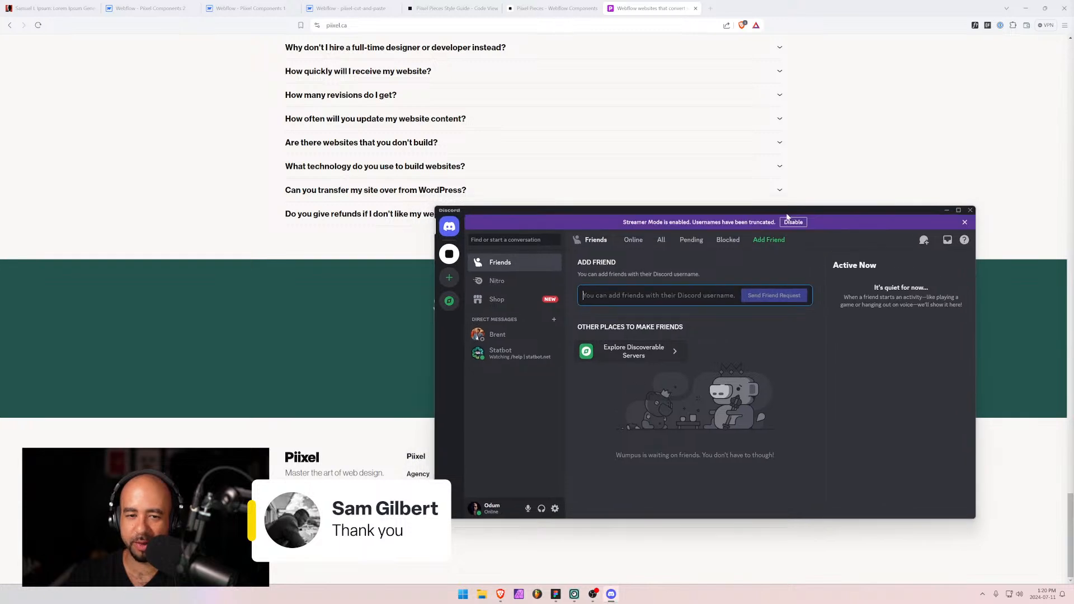
left_click(449, 253)
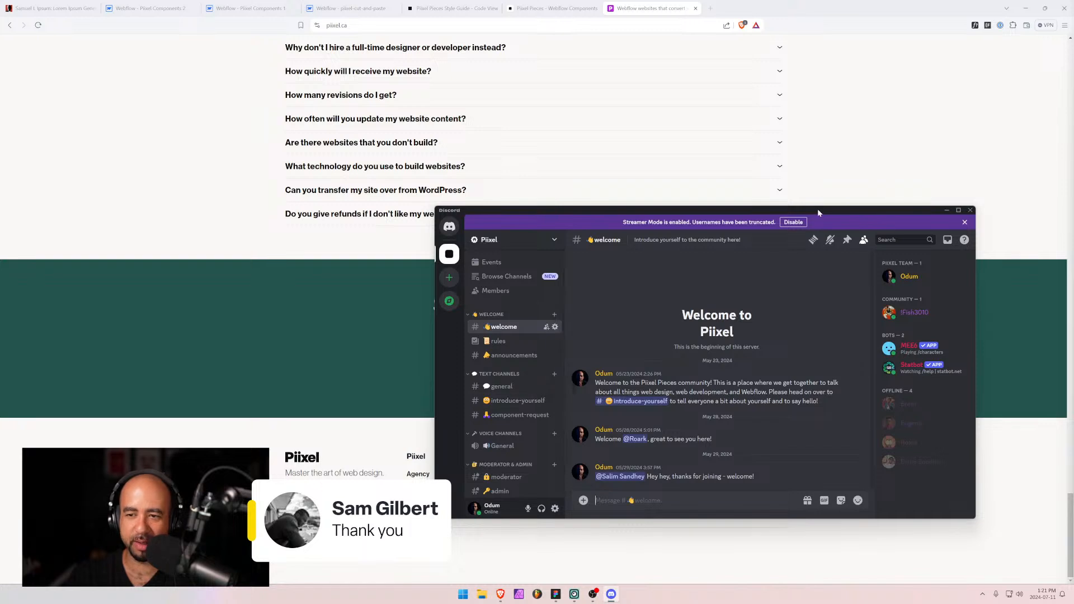
left_click_drag(822, 212, 777, 136)
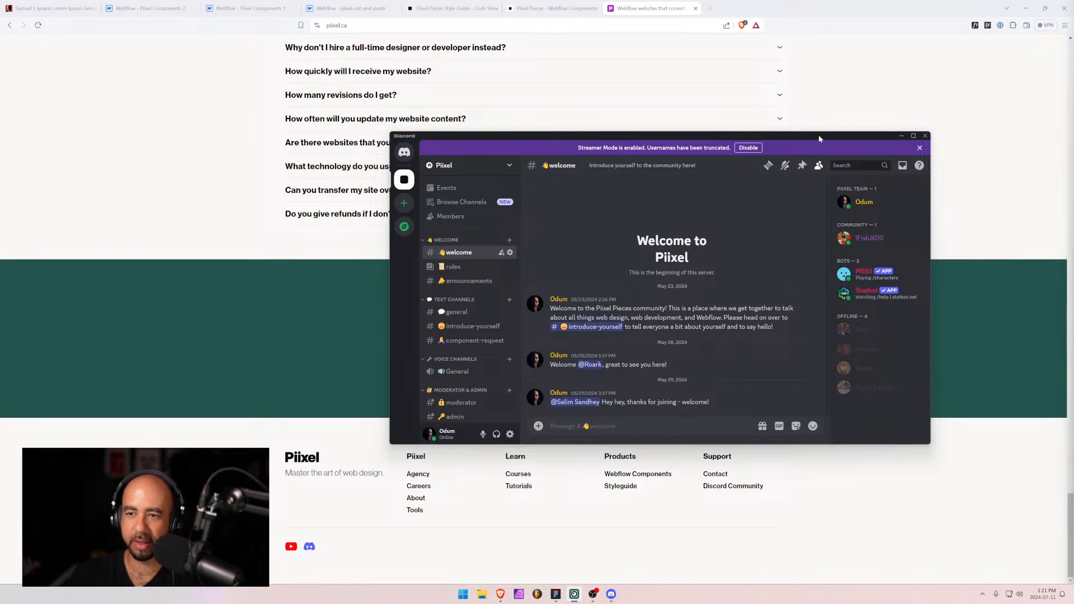
left_click_drag(818, 138, 1073, 185)
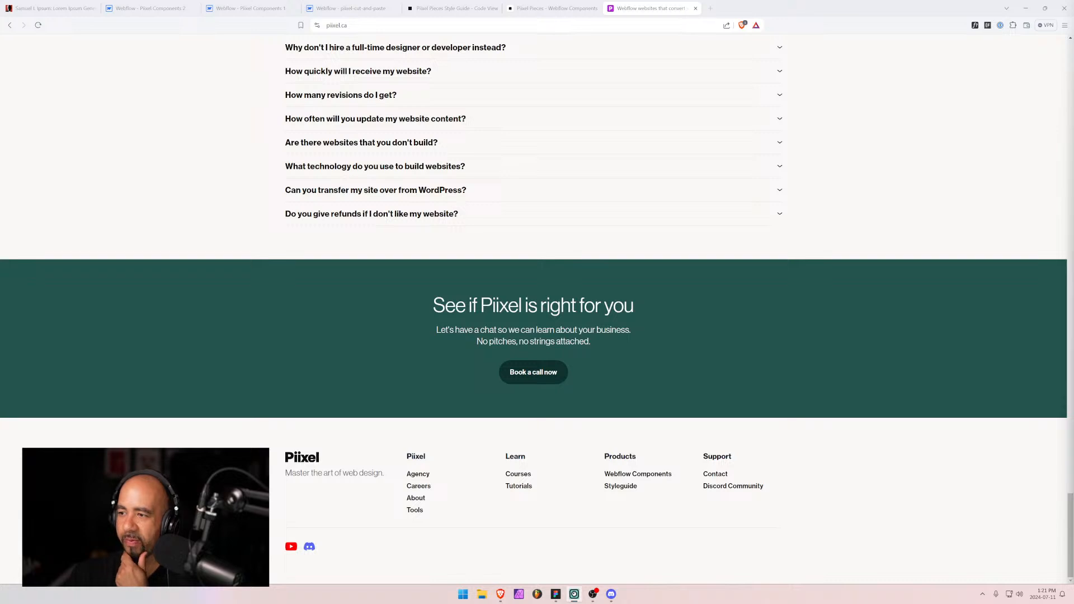
Examine the Layout & Page Structure section of the Piixel Pieces style guide in code view.
left_click(546, 8)
left_click(464, 8)
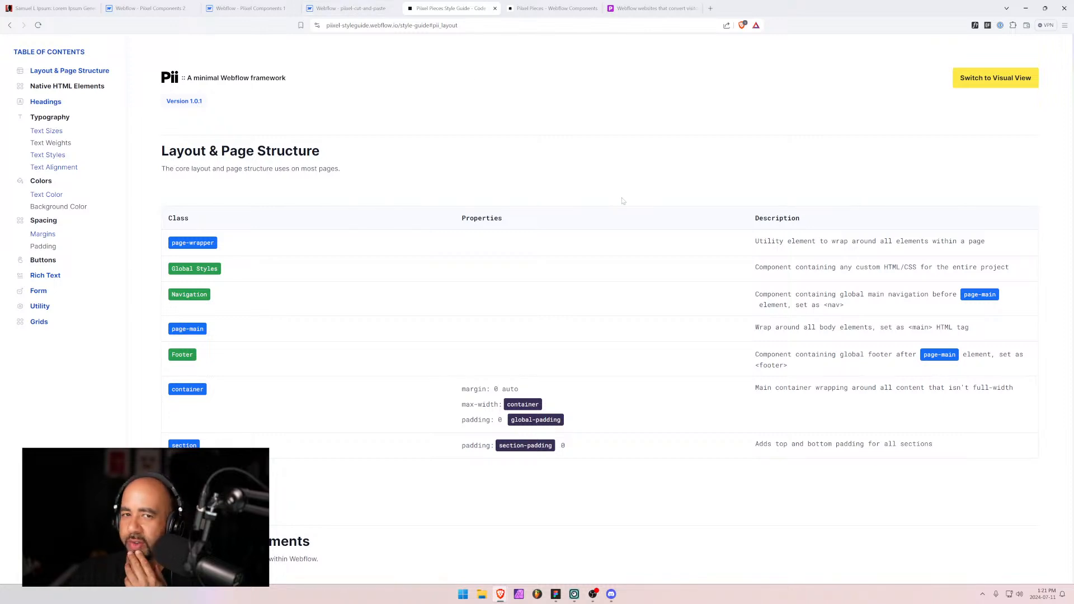
left_click(351, 8)
left_click(451, 7)
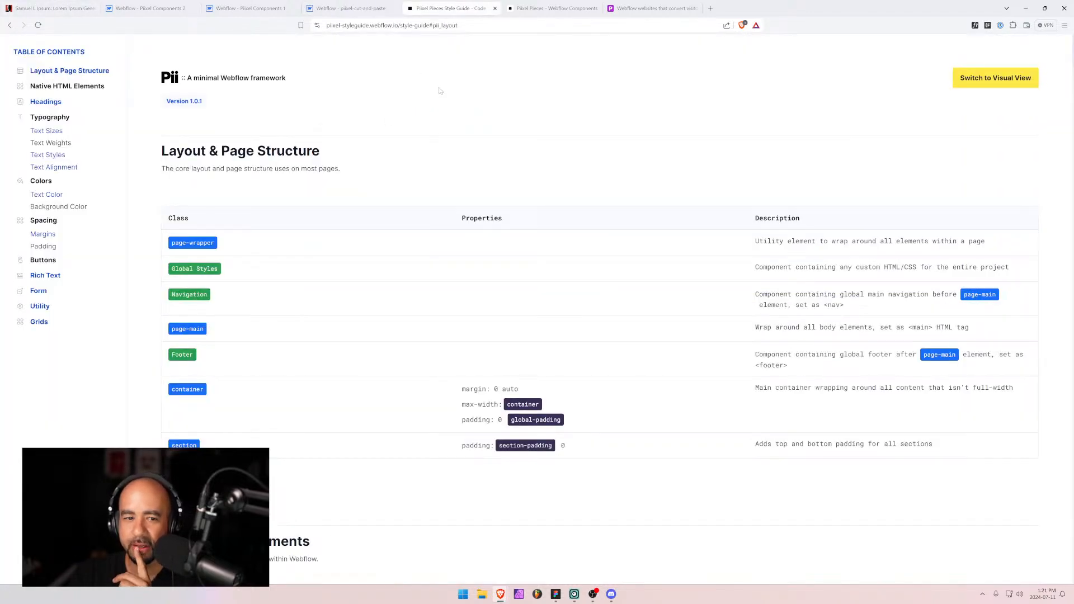
scroll(462, 201, "down", 10)
scroll(381, 199, "up", 10)
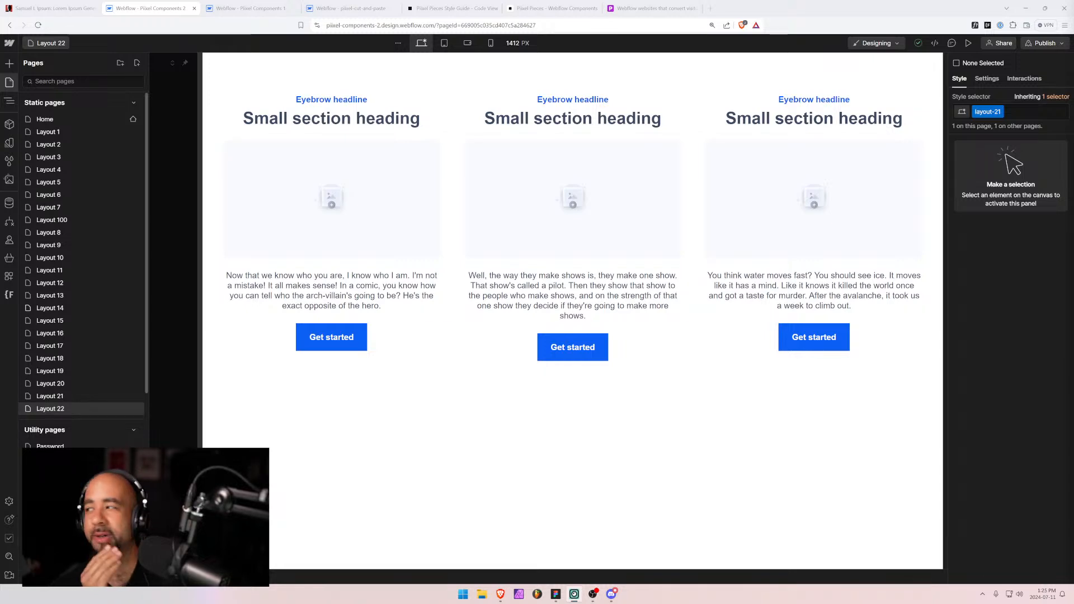
Examine the Starter plan's price and the prices of its two website add-ons on piixel.ca.
left_click(637, 15)
scroll(558, 241, "up", 13)
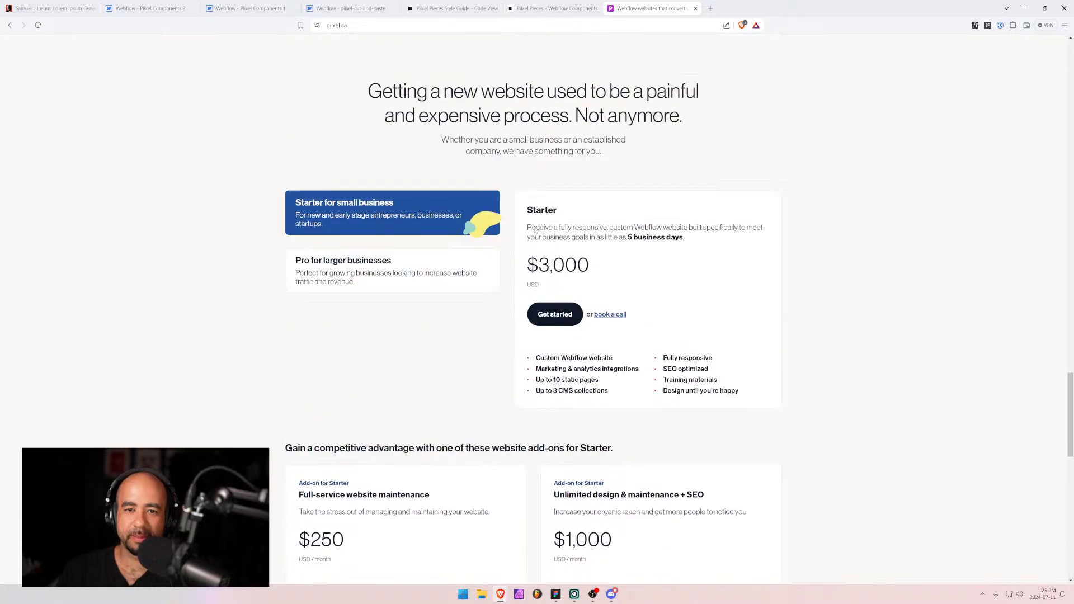
scroll(534, 230, "up", 2)
scroll(371, 175, "down", 3)
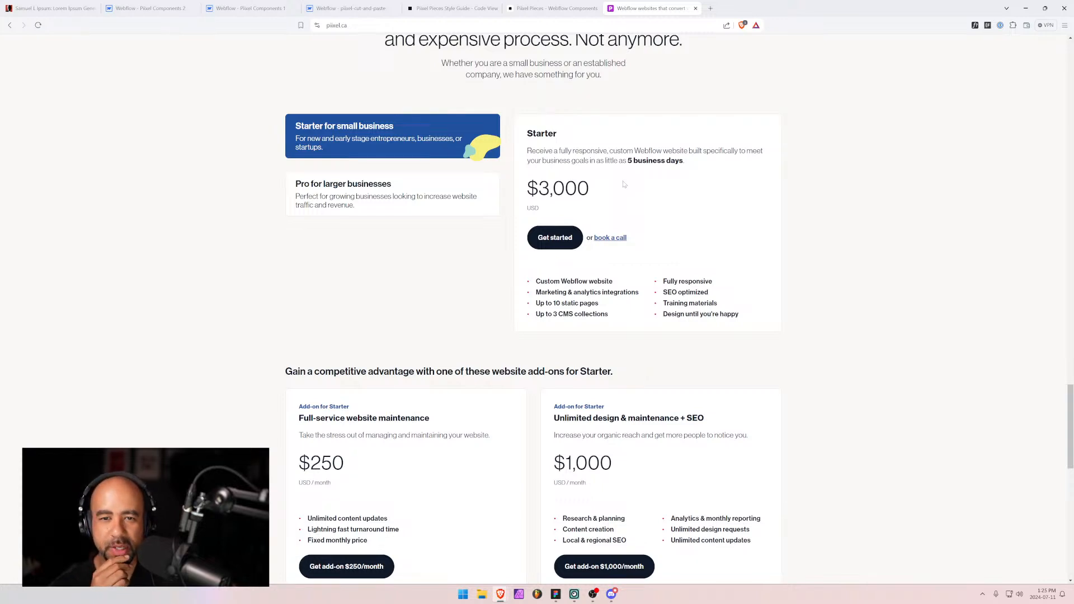
left_click_drag(596, 196, 527, 189)
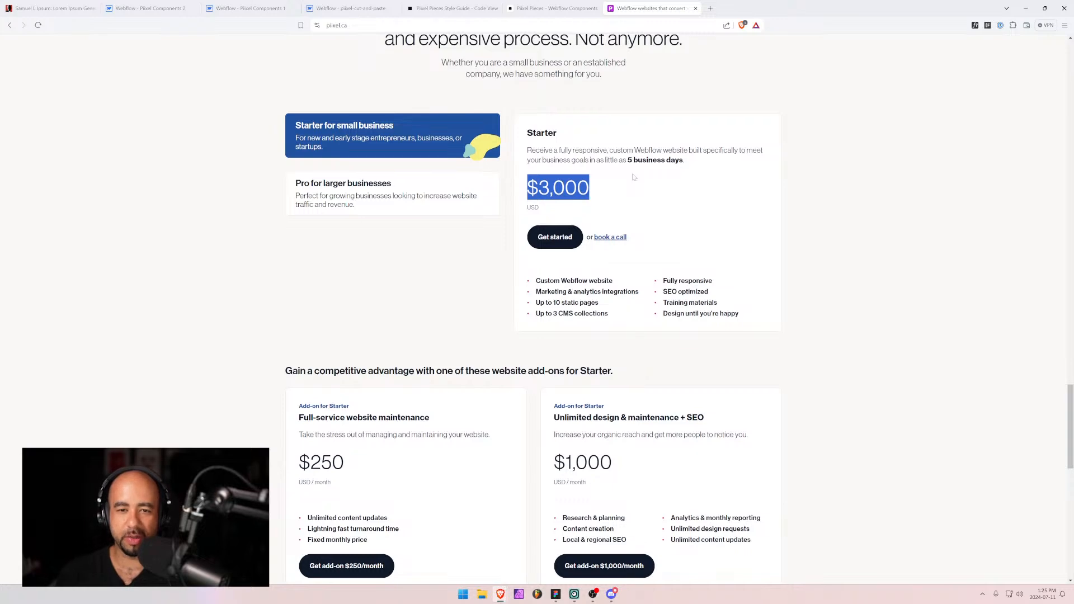
scroll(634, 177, "down", 2)
left_click(303, 258)
scroll(375, 252, "down", 3)
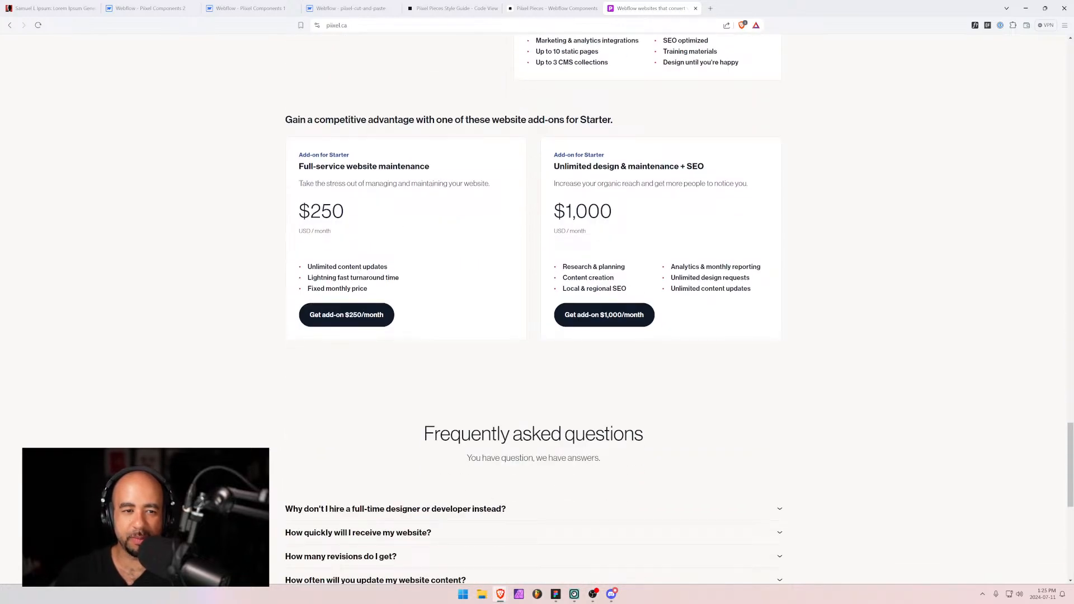
left_click_drag(298, 211, 365, 208)
left_click_drag(553, 211, 629, 211)
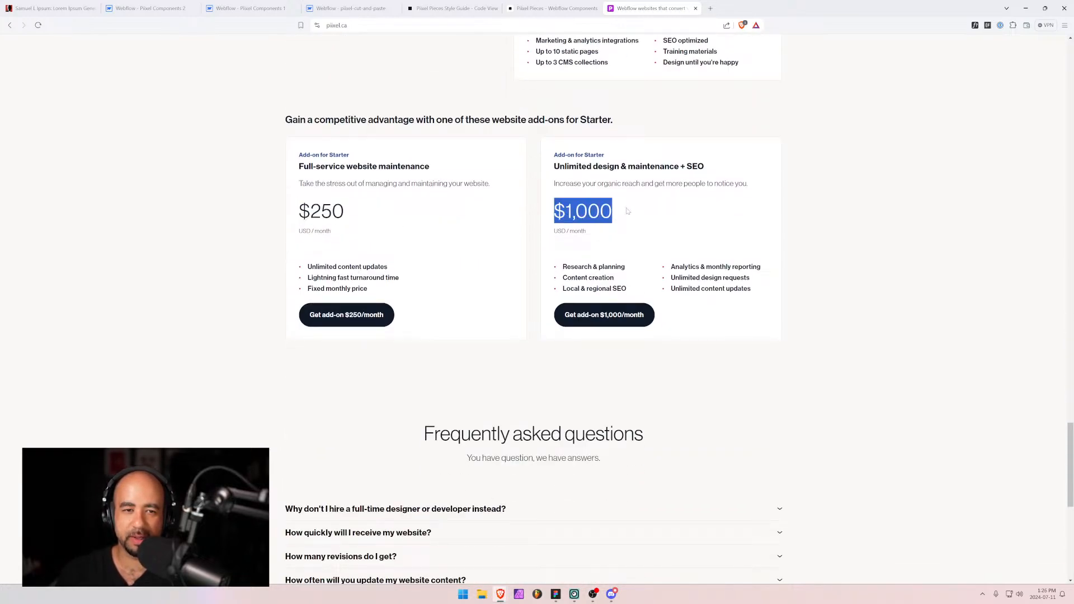
left_click(405, 216)
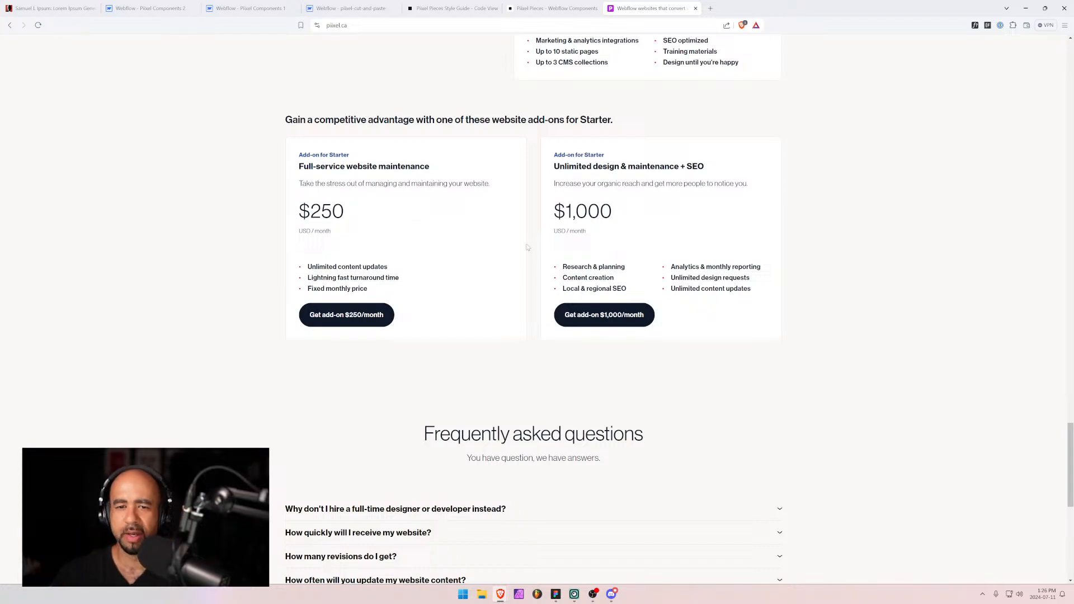
Review the plans section from the client testimonials down to the Starter package and its add-on cards.
scroll(528, 247, "up", 3)
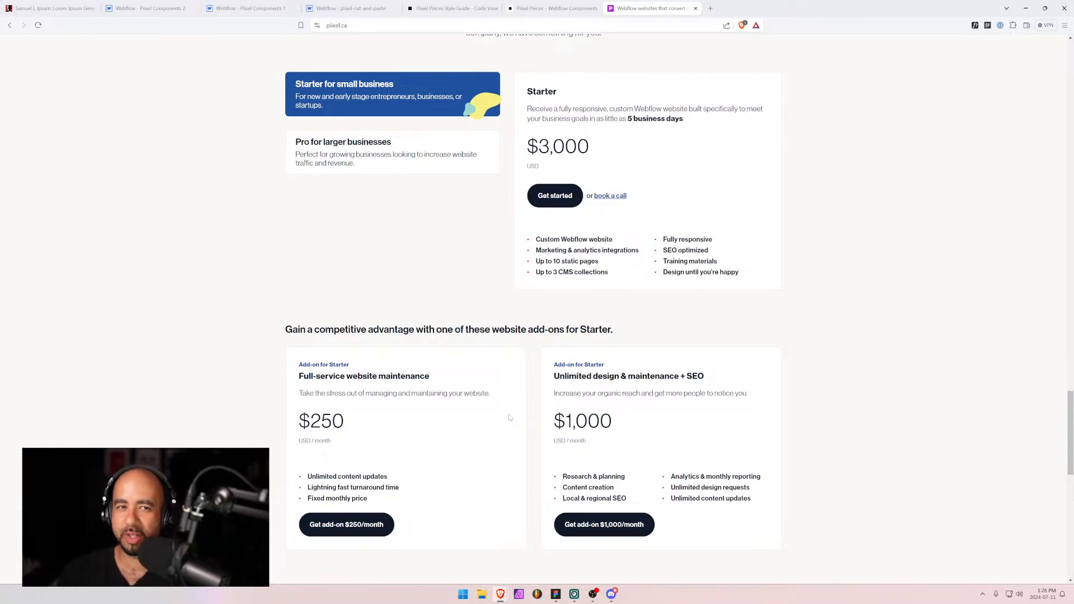
scroll(473, 392, "down", 2)
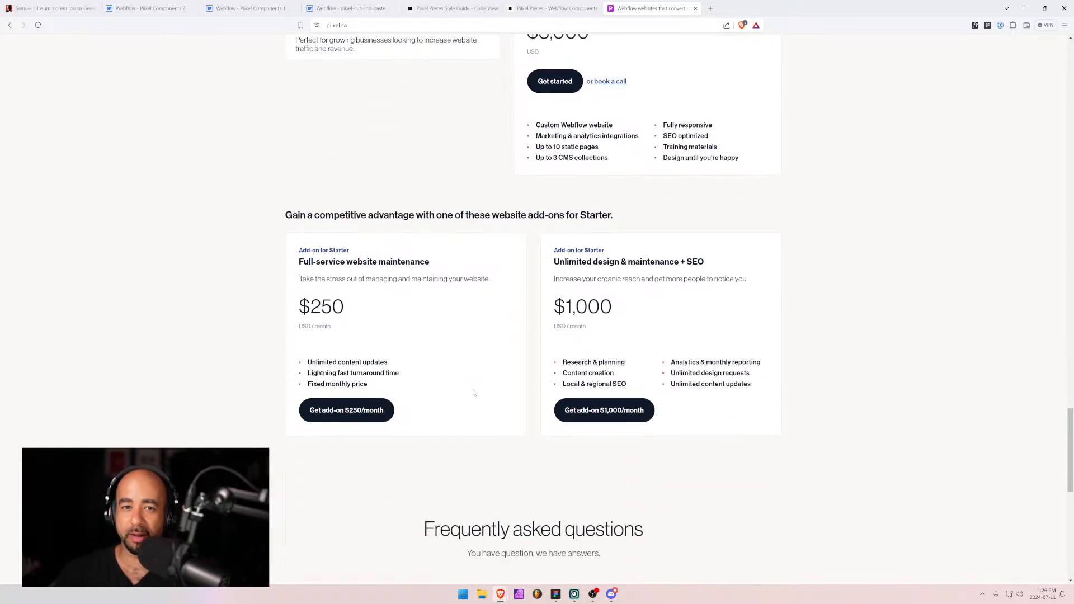
scroll(485, 394, "up", 4)
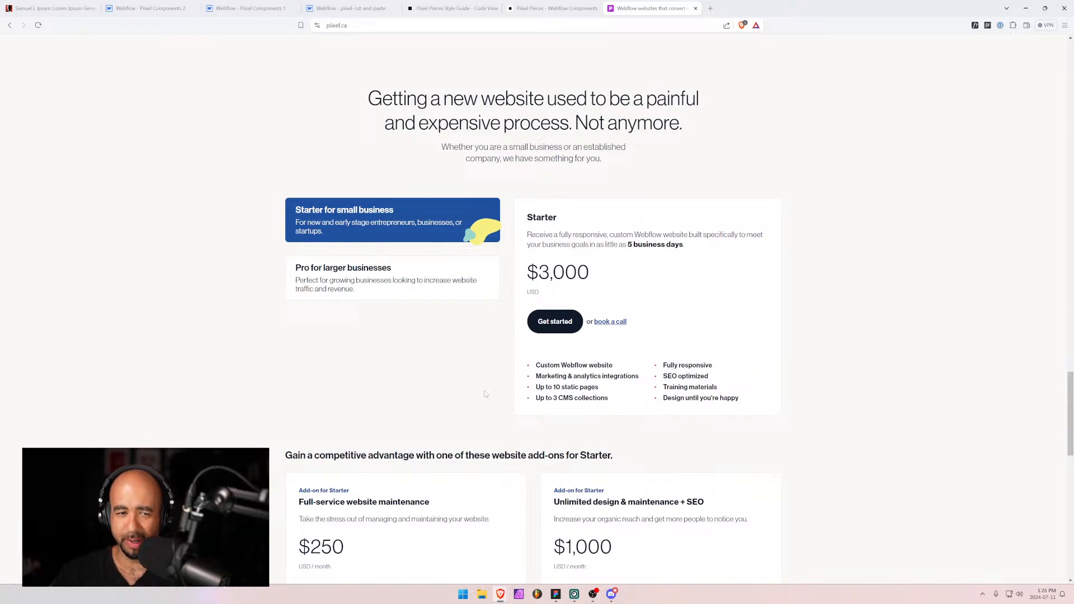
scroll(485, 394, "down", 1)
scroll(493, 414, "up", 4)
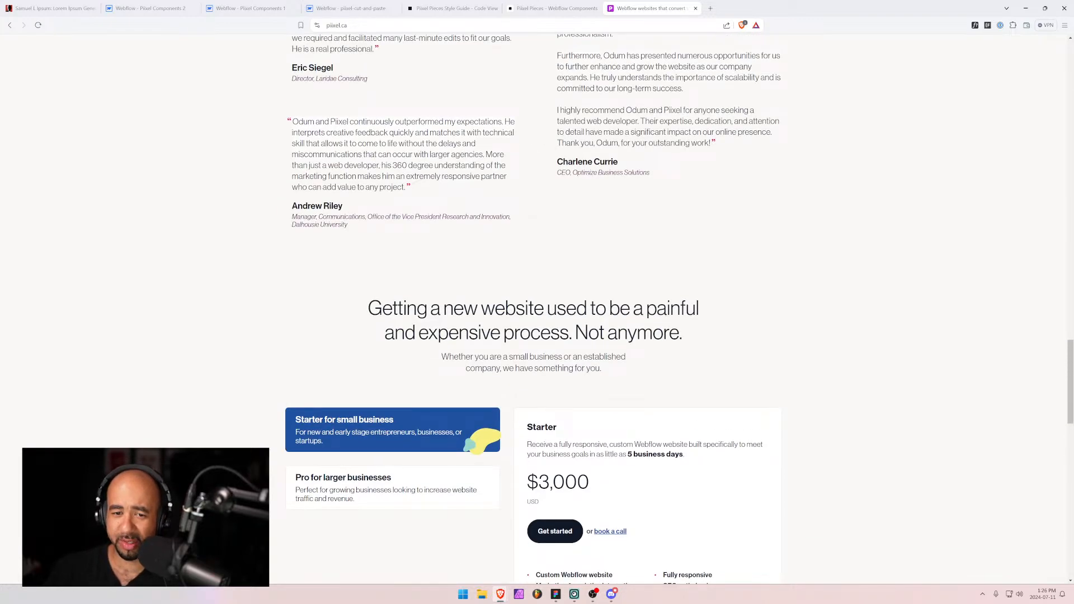
scroll(606, 229, "down", 3)
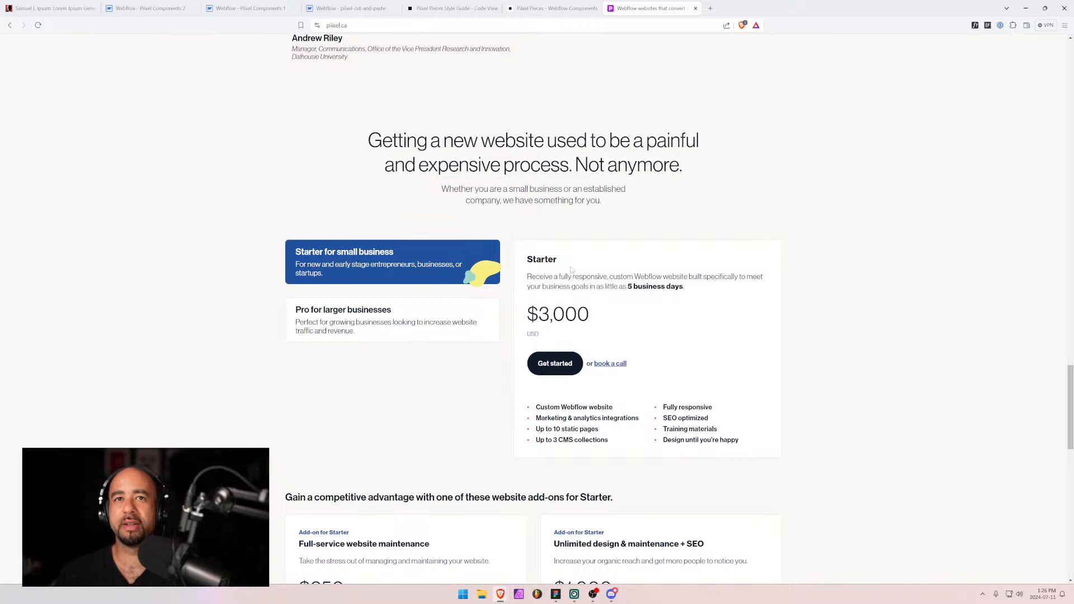
scroll(567, 280, "down", 2)
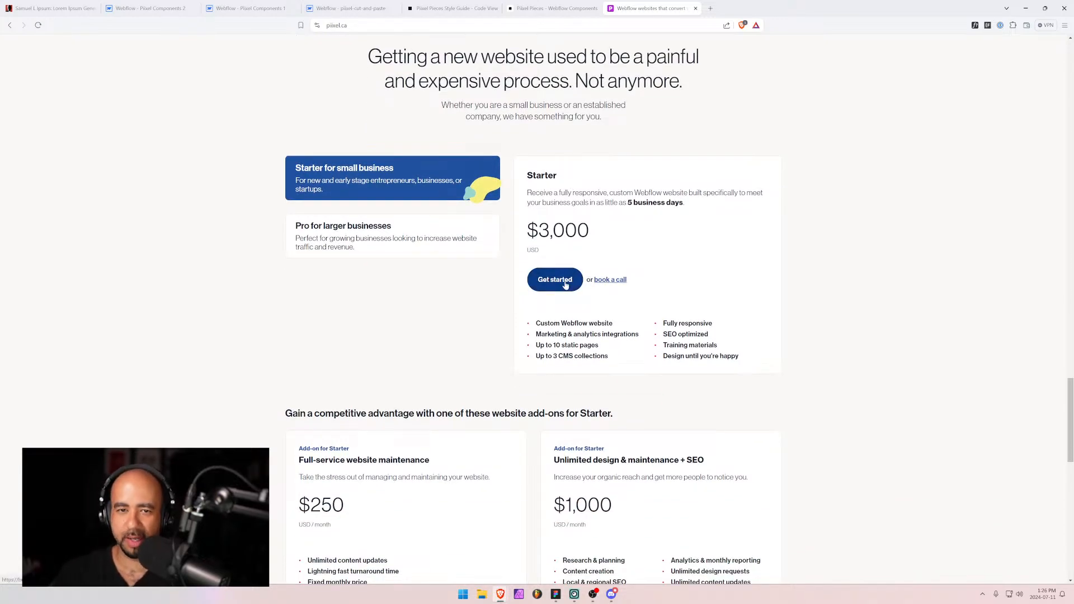
scroll(523, 293, "up", 8)
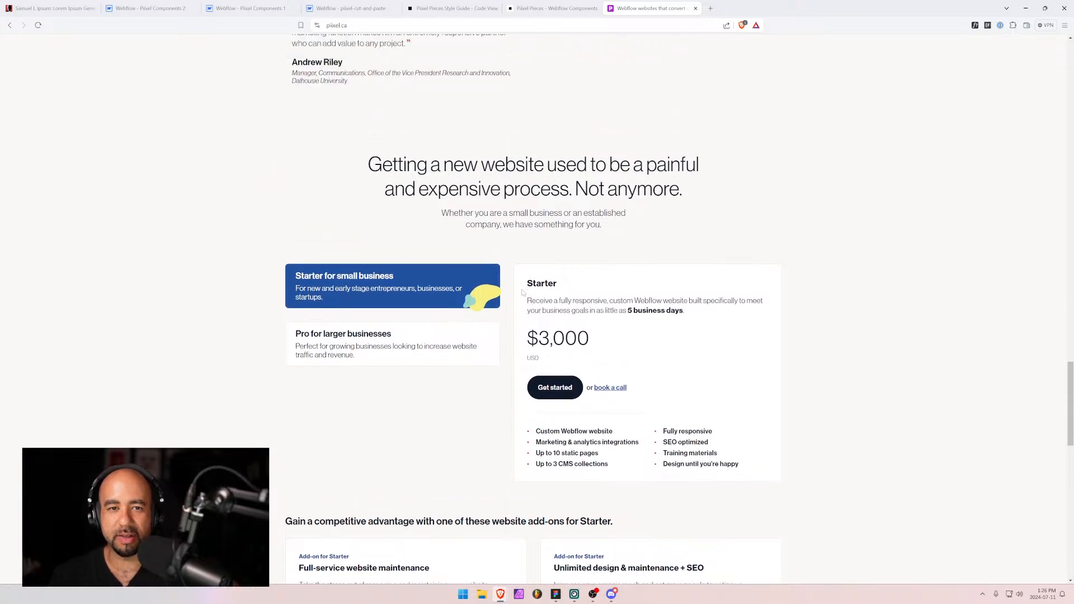
Check the Layout 21 page in the Piixel Components 2 project, and return to the Layout 22 page.
left_click(170, 7)
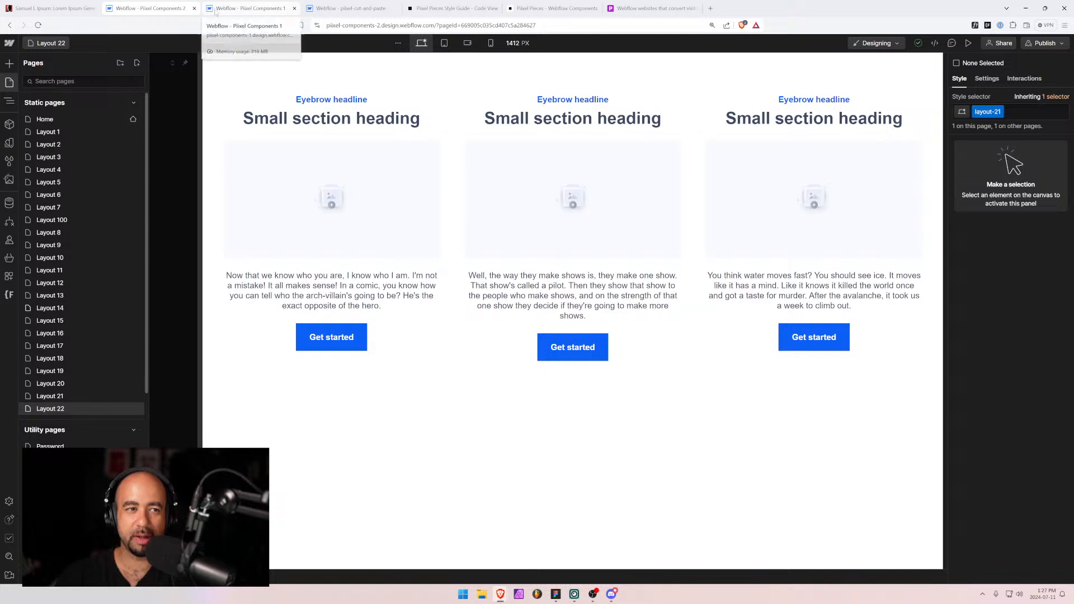
left_click(162, 53)
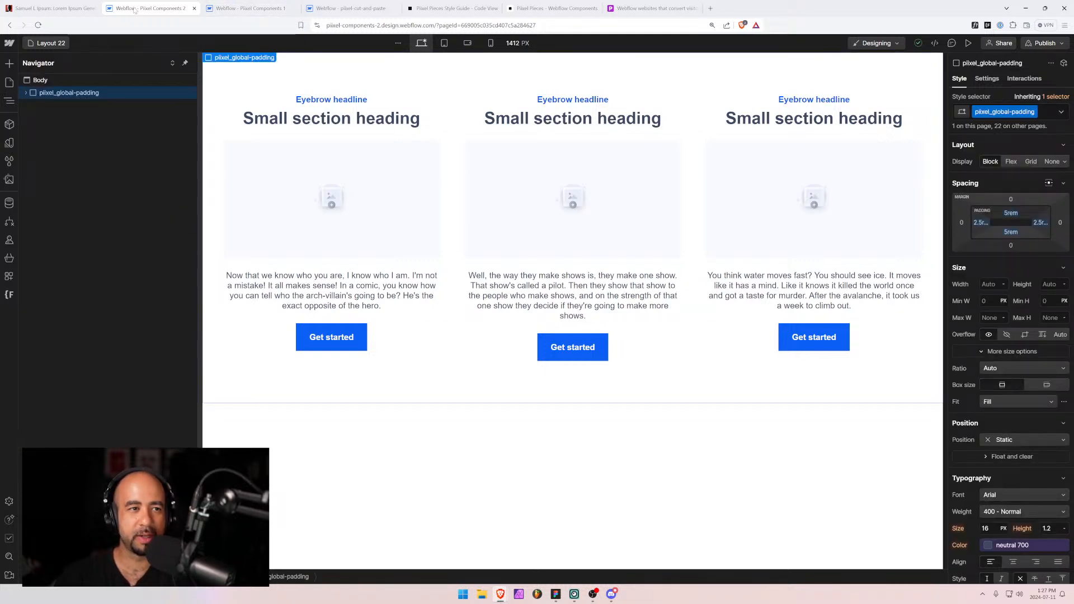
left_click(62, 45)
scroll(81, 224, "down", 5)
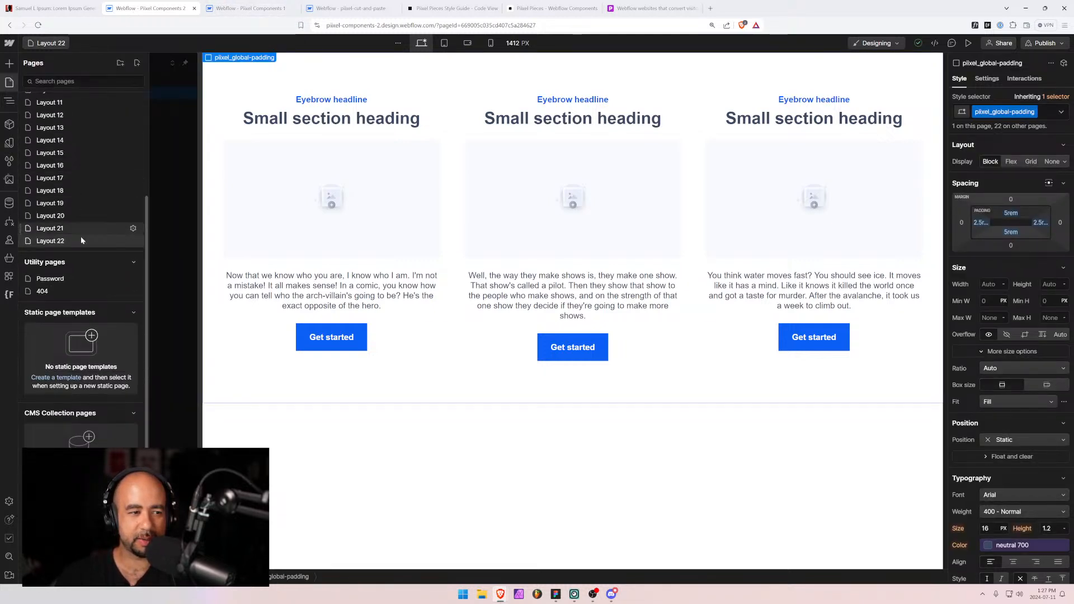
left_click(72, 230)
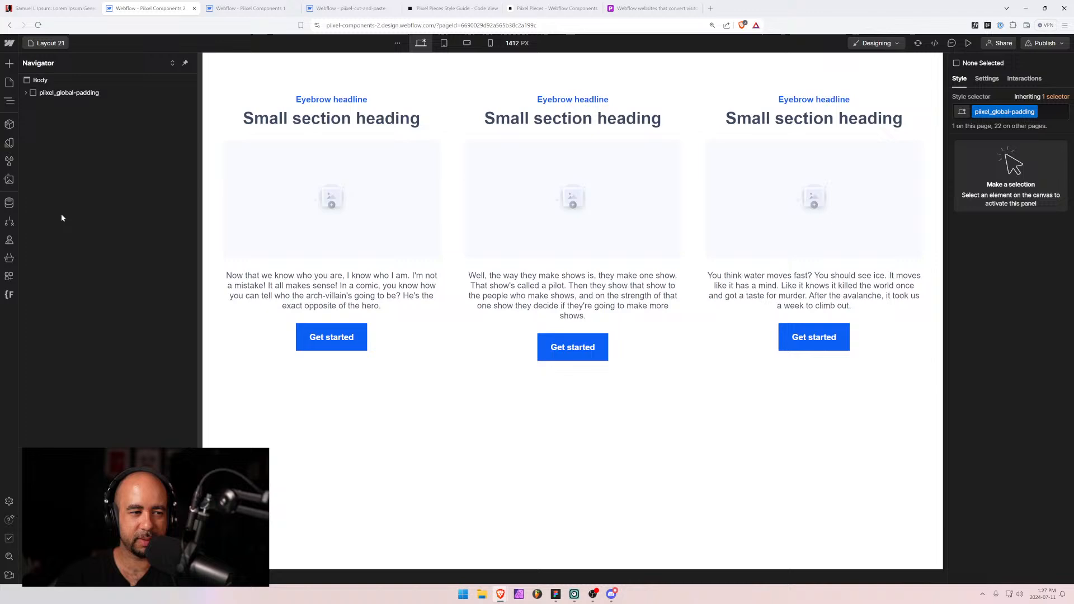
left_click(48, 43)
left_click(63, 409)
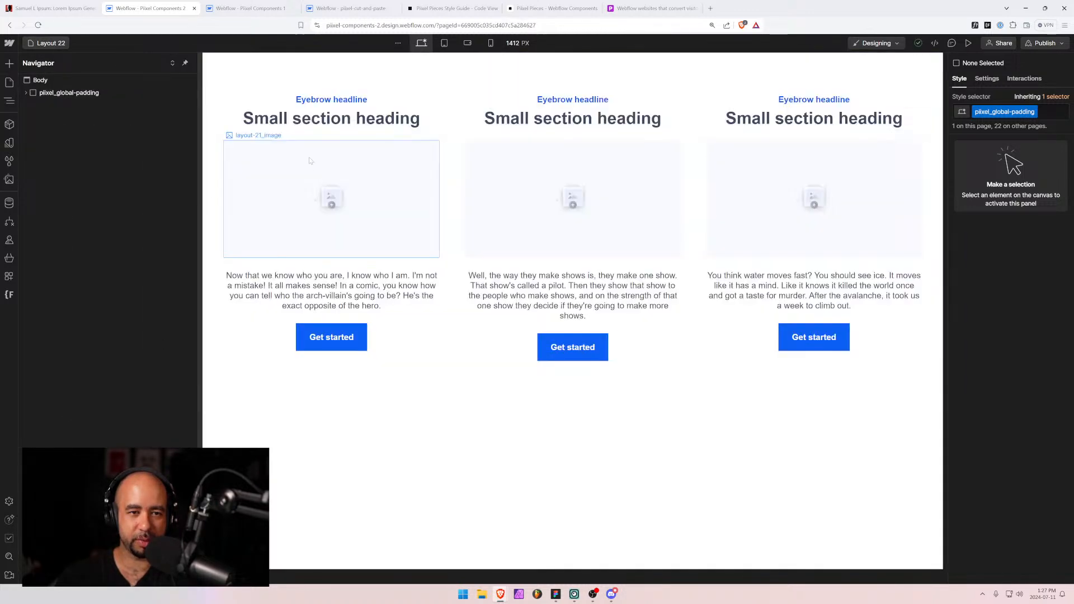
Copy the whole layout-22 block from the Home page of the piixel-cut-and-paste project.
left_click(241, 8)
left_click(350, 8)
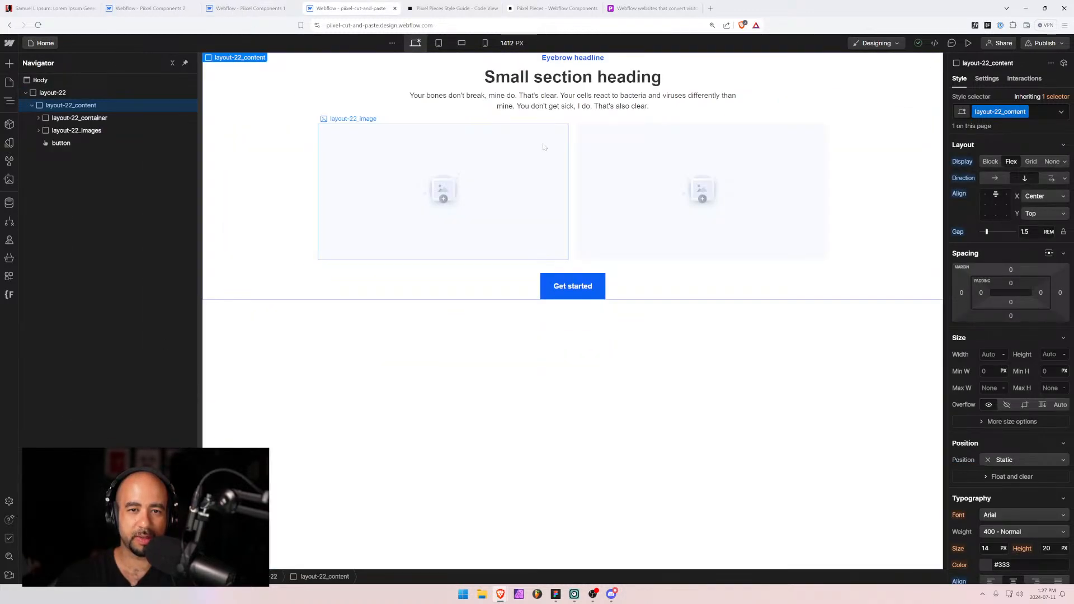
left_click(51, 92)
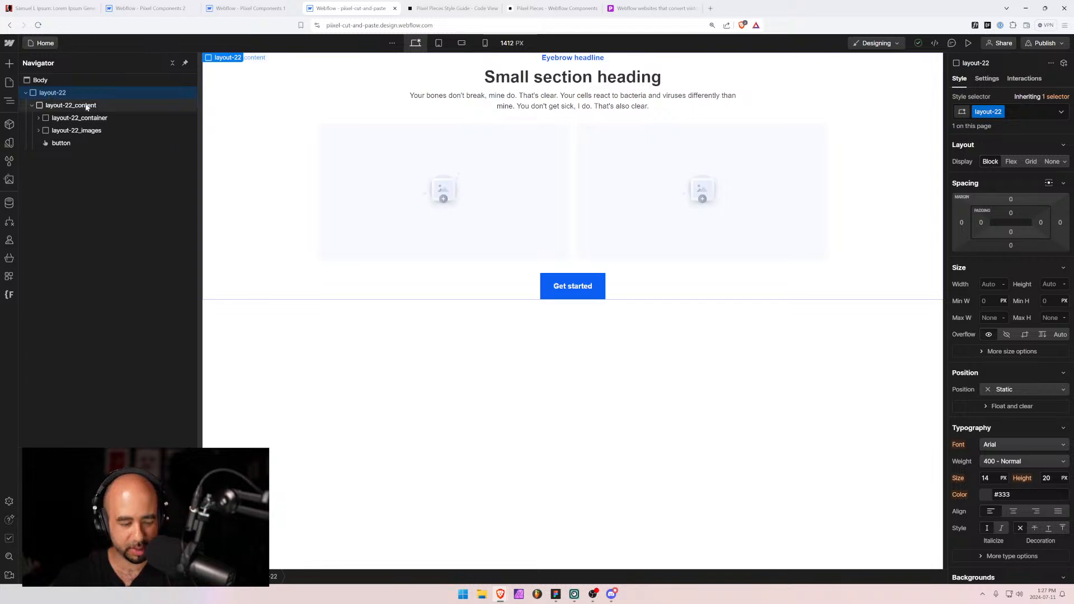
Replace the old layout inside piixel_global-padding on the Layout 22 page of Piixel Components 2 with the copied layout-22 block.
left_click(146, 9)
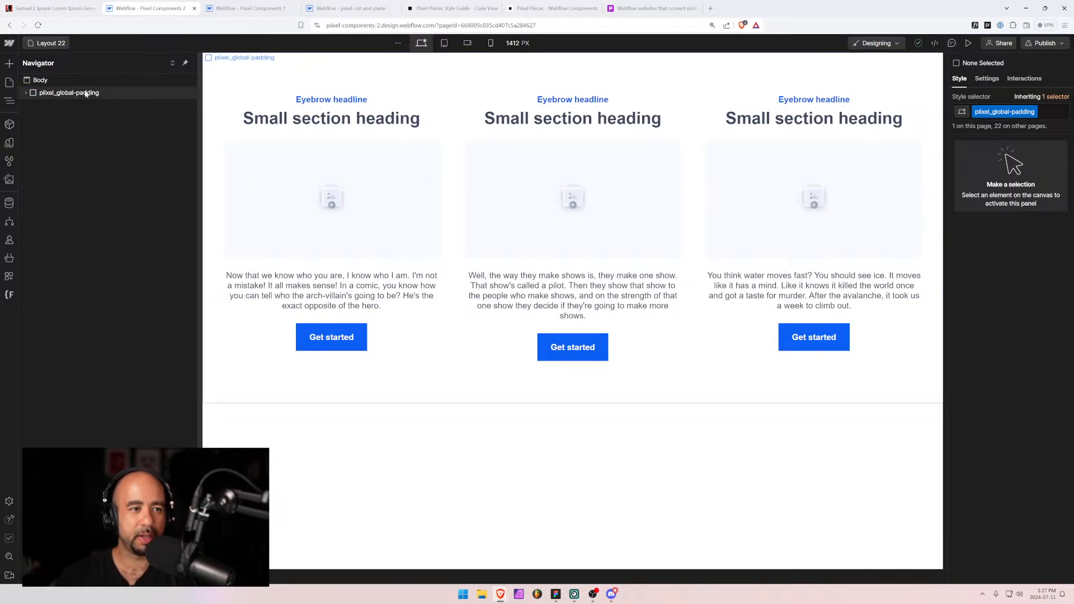
left_click(26, 94)
left_click(48, 105)
key("Delete")
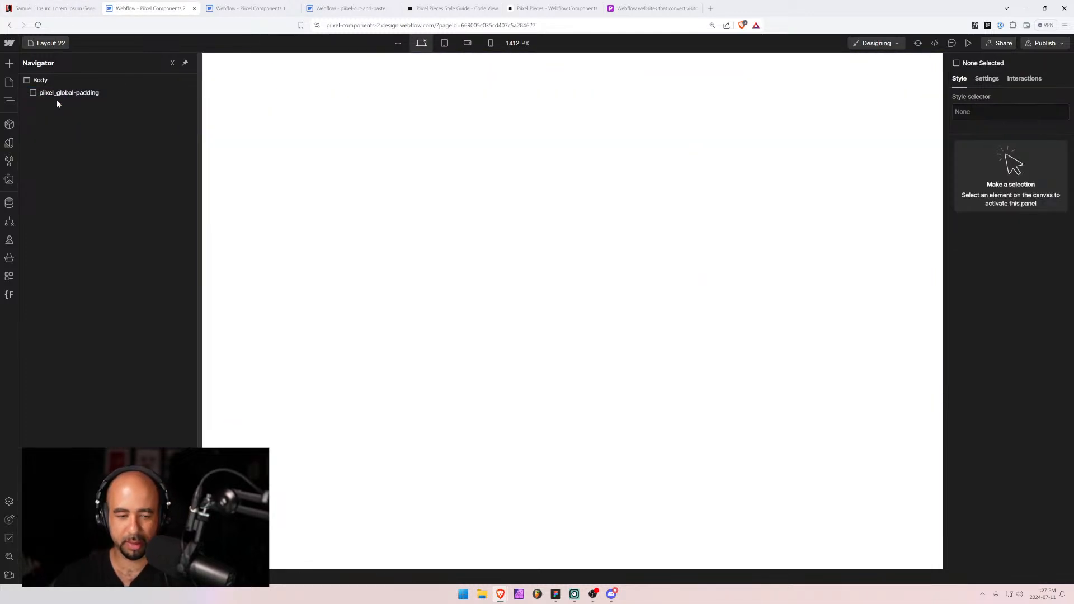
left_click(60, 94)
key("ctrl+v")
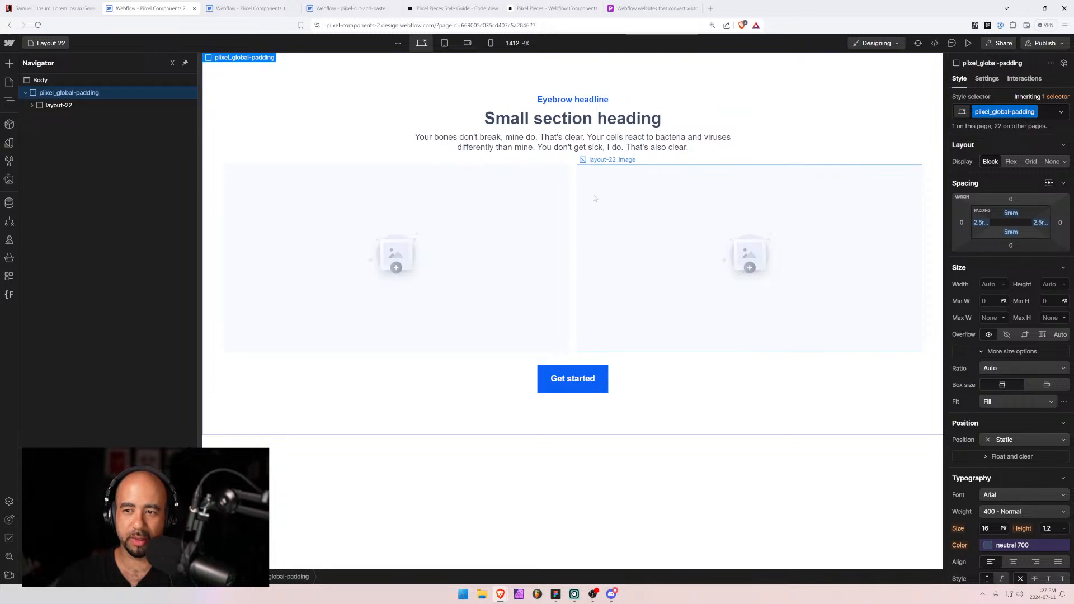
left_click(572, 174)
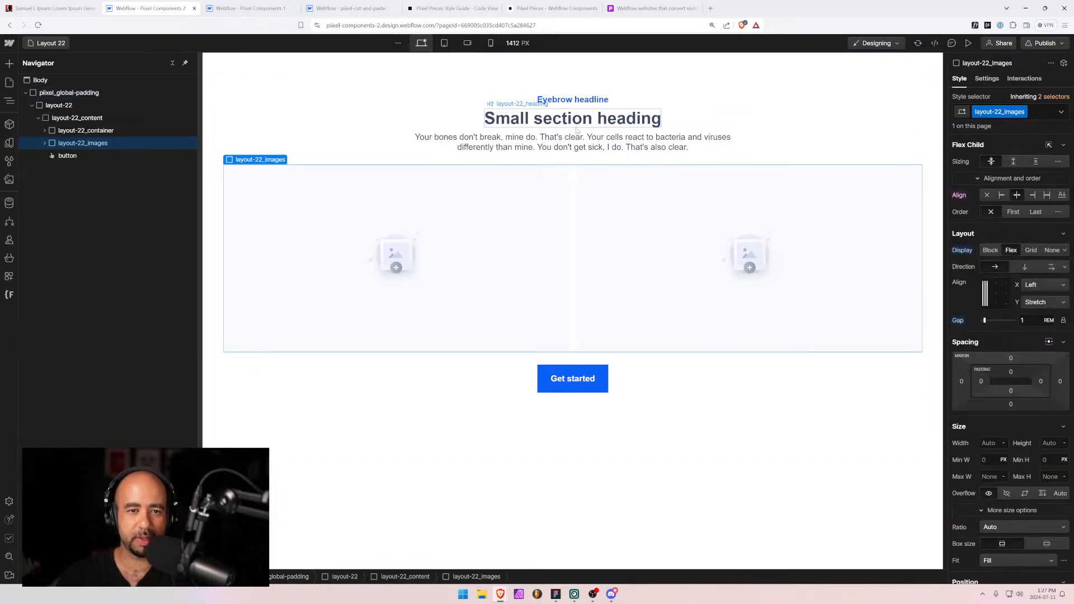
left_click(398, 129)
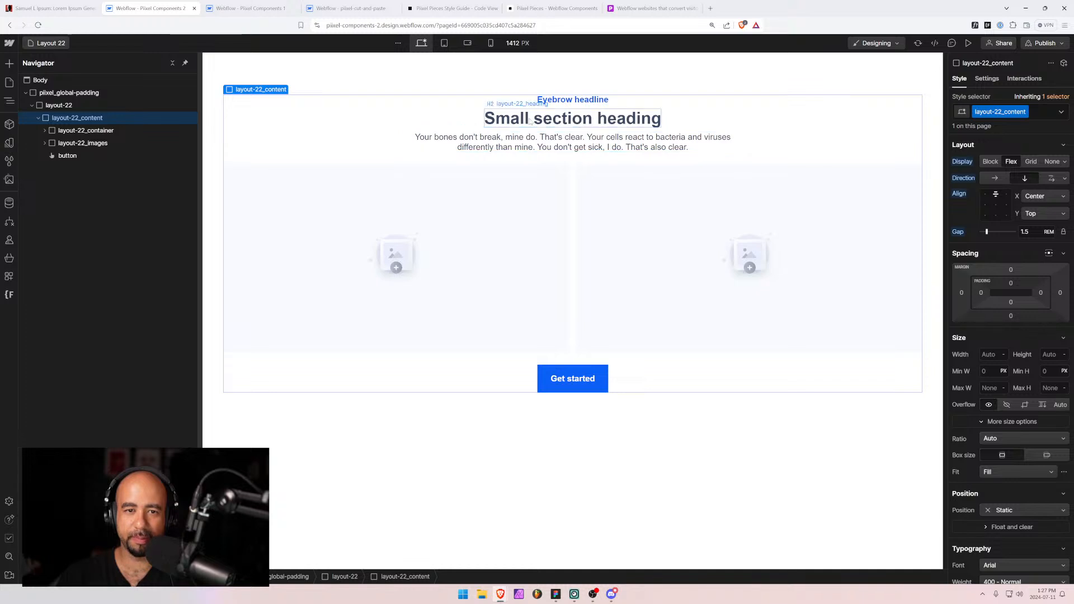
Inspect the layout-22 container and content blocks, and preview the layout at the tablet, mobile landscape and mobile portrait breakpoints.
left_click(476, 133)
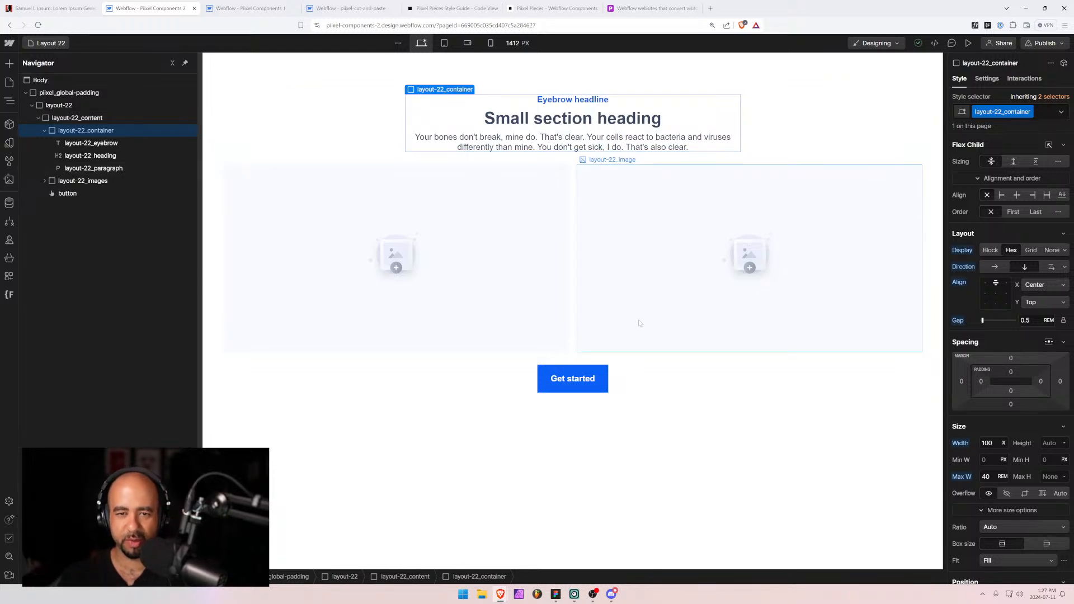
left_click(343, 153)
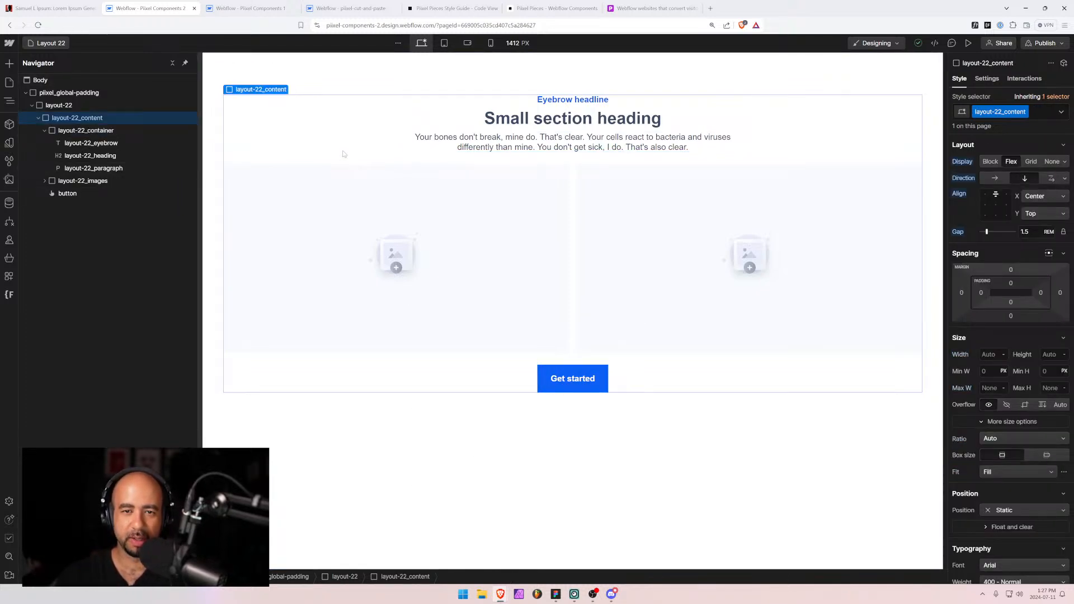
left_click(444, 43)
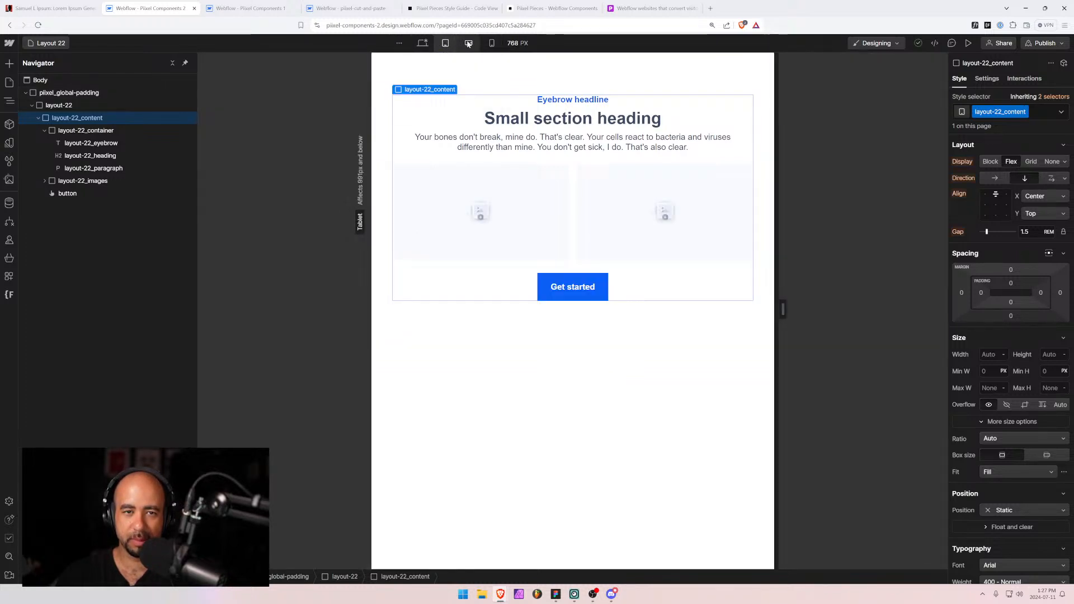
left_click(469, 43)
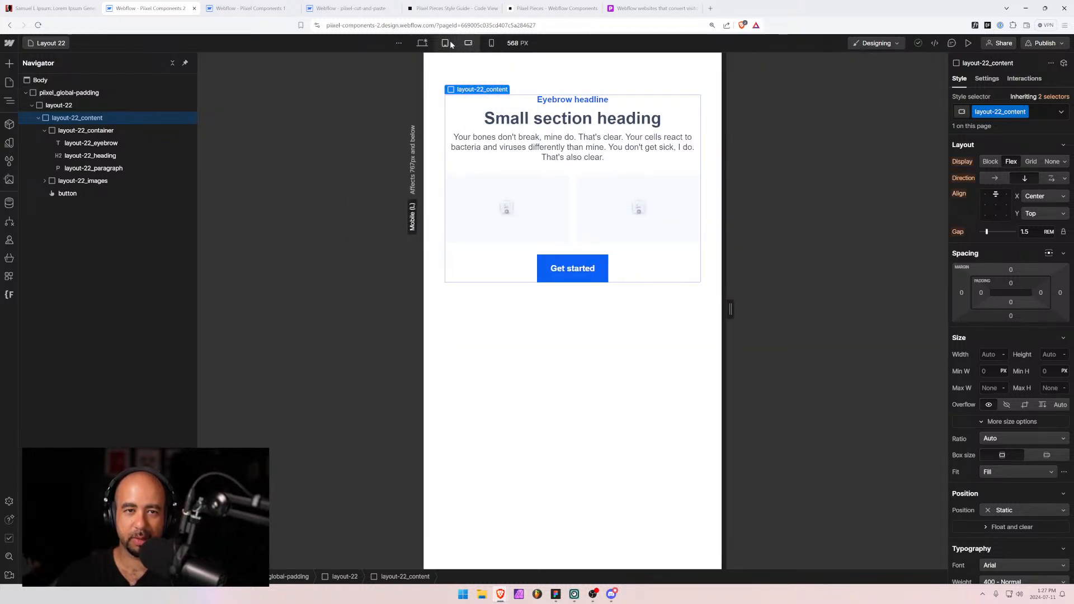
left_click(445, 43)
left_click(468, 43)
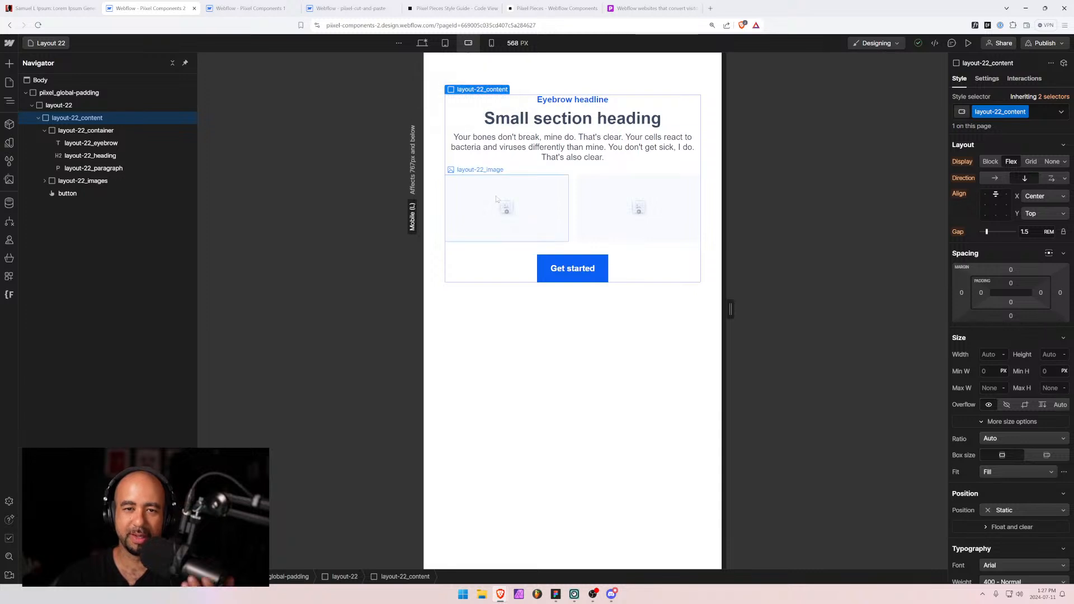
left_click(491, 43)
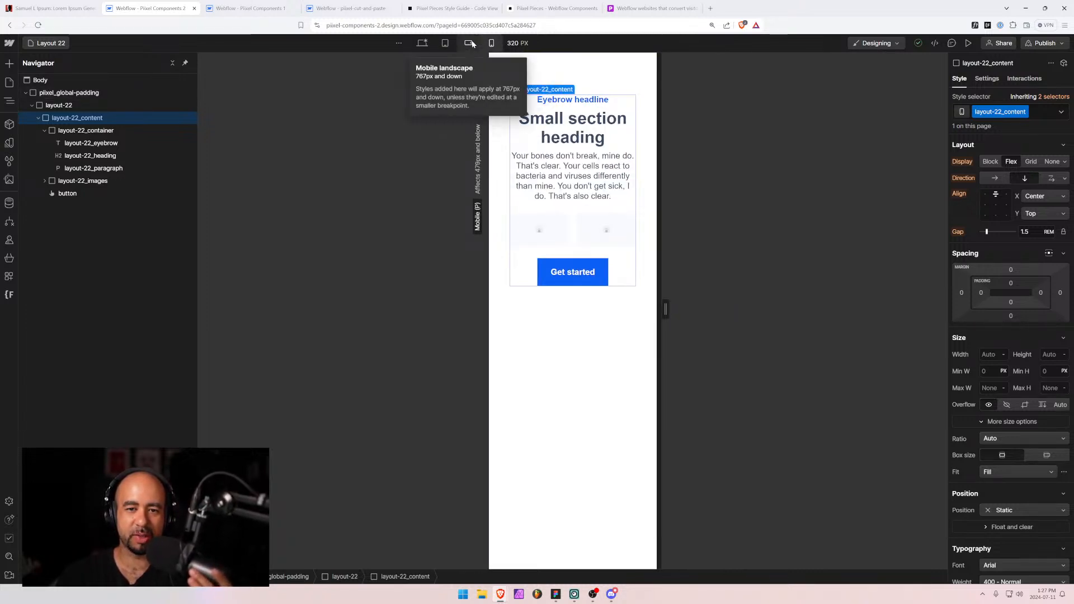
Set the flex direction of layout-22_images to vertical at the mobile landscape breakpoint.
left_click(470, 43)
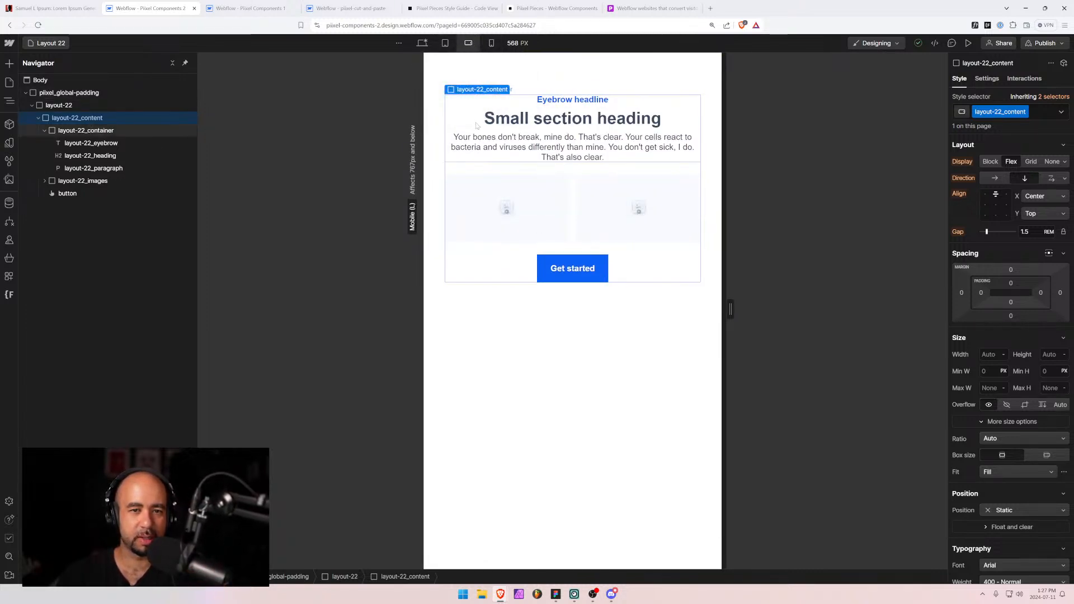
left_click(572, 183)
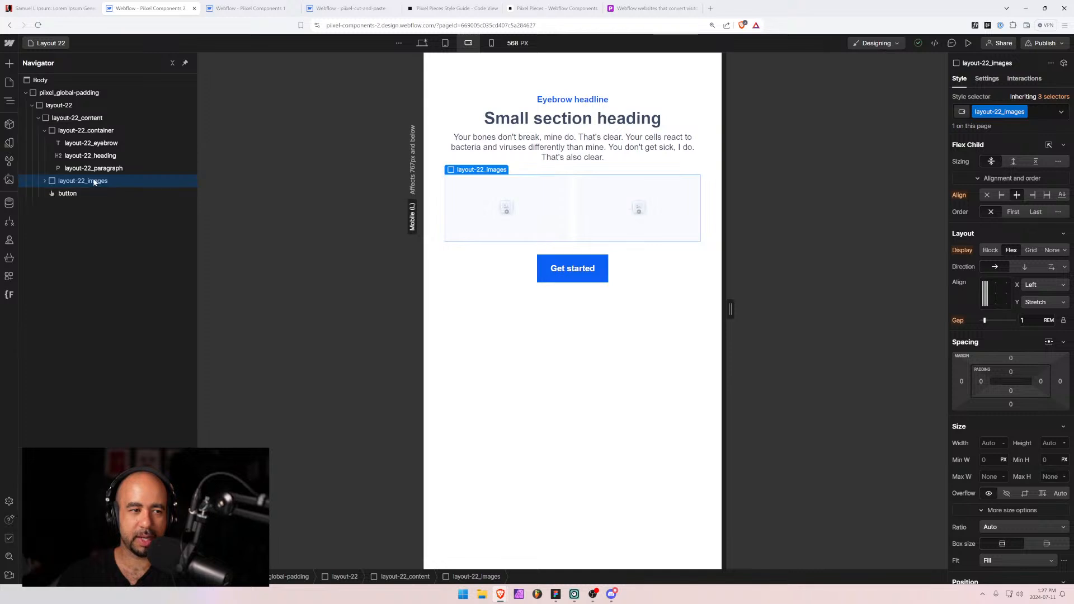
left_click(45, 131)
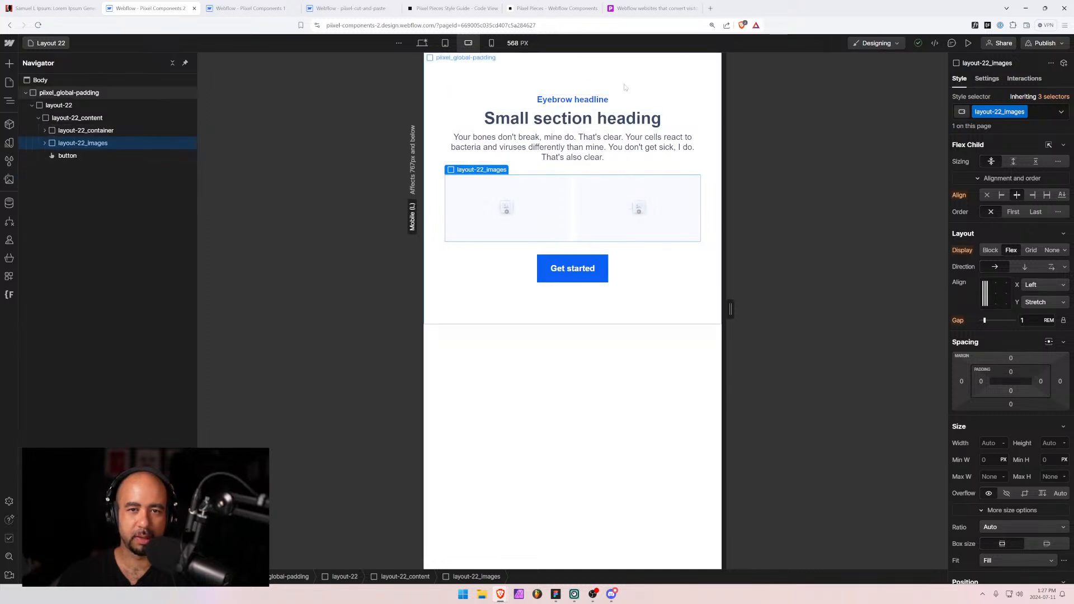
left_click(1024, 267)
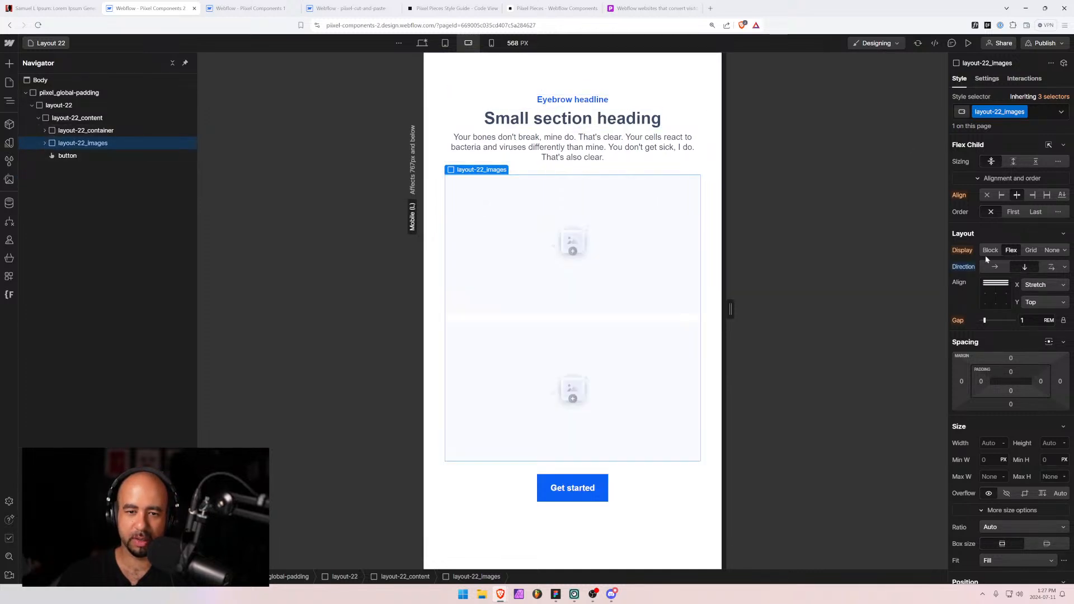
Check the stacked images from mobile portrait up to the desktop breakpoint, and select piixel_global-padding.
left_click(475, 138)
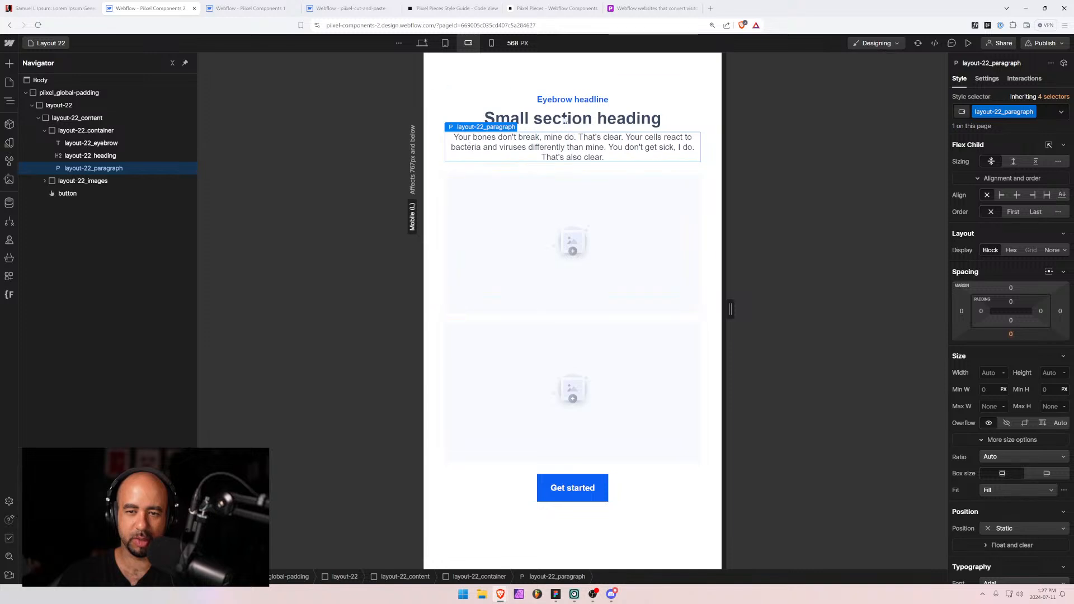
left_click(491, 43)
left_click(468, 43)
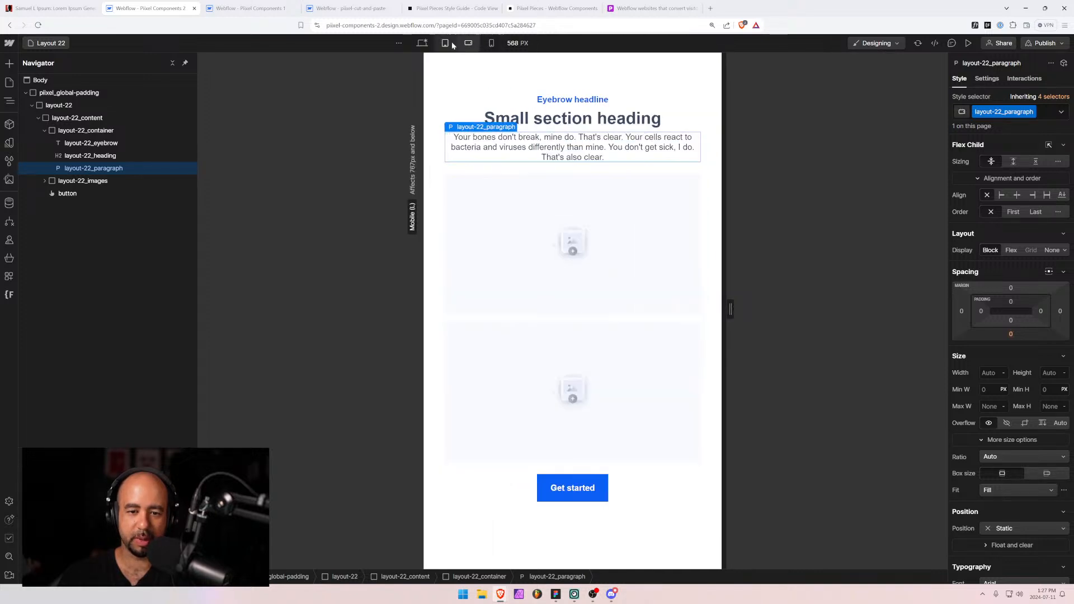
left_click(444, 43)
left_click(422, 43)
left_click(68, 92)
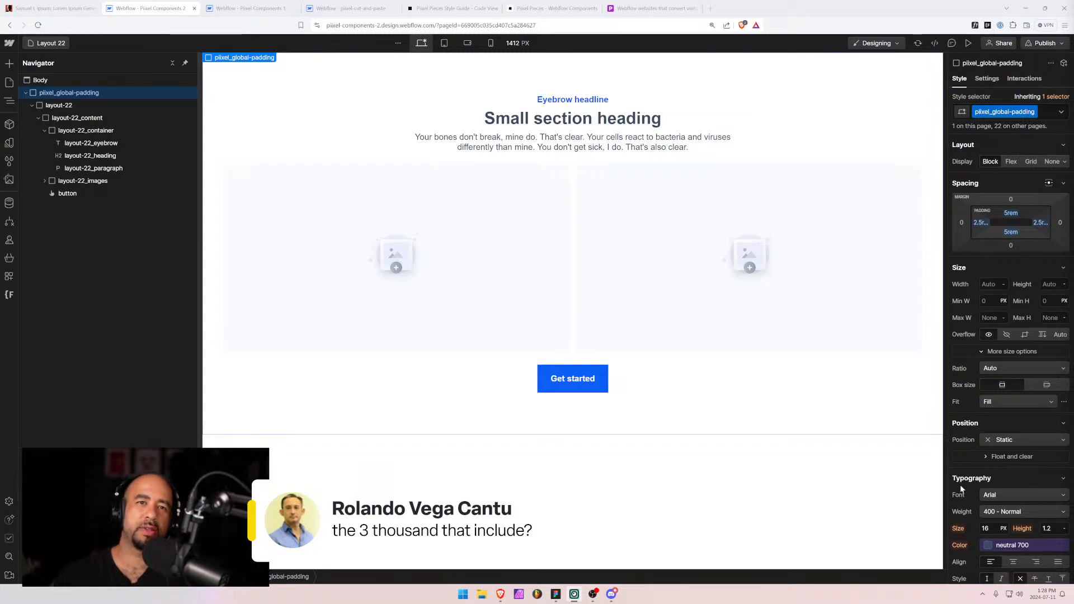
Open the plans section of the piixel.ca website and review the Starter package.
left_click(670, 13)
scroll(531, 280, "up", 8)
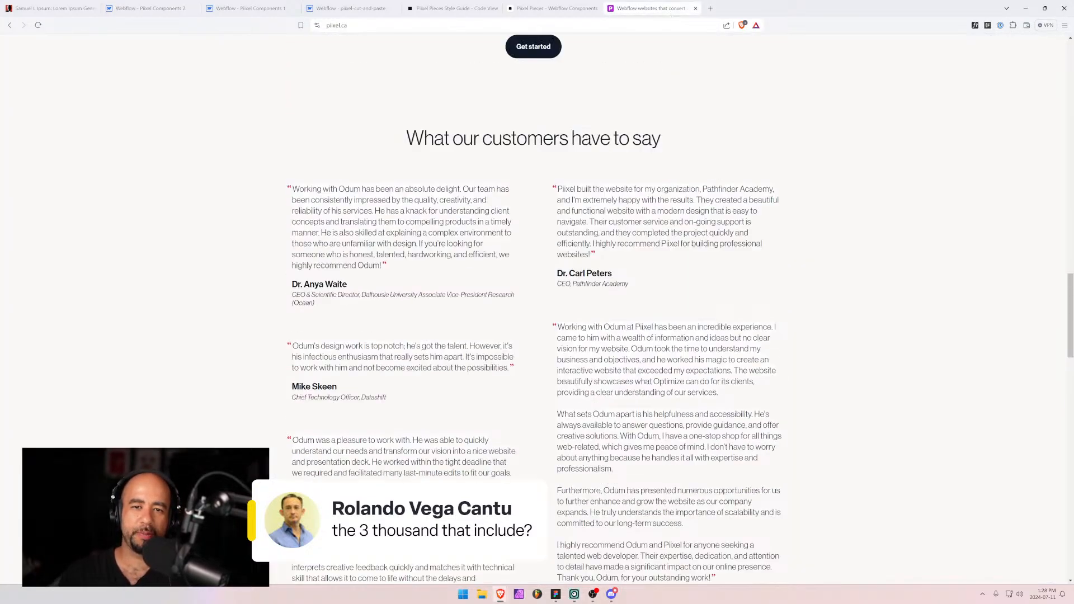
left_click(527, 366)
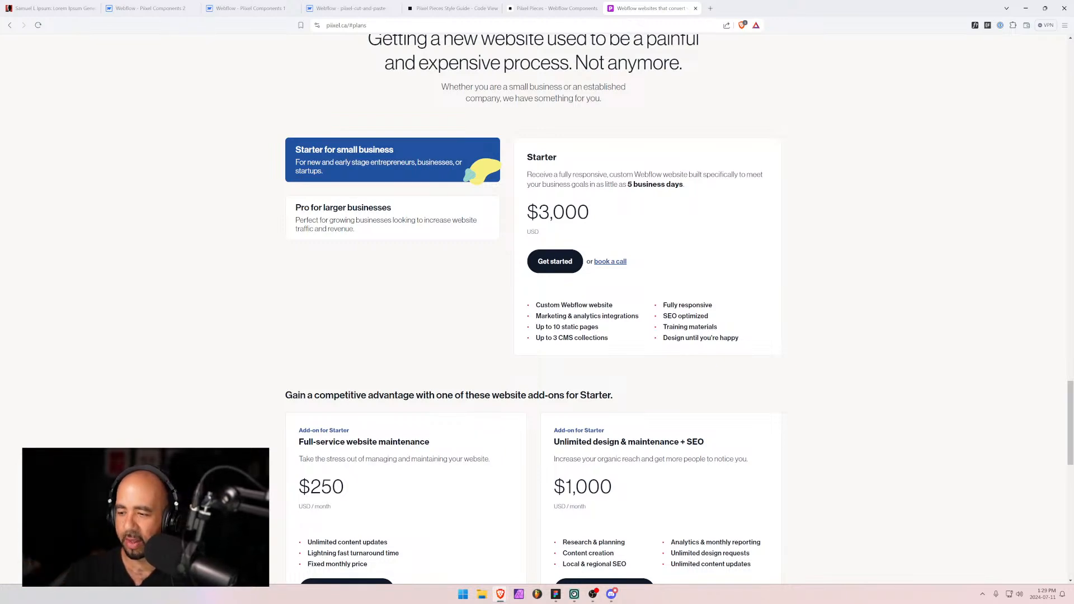
key("alt+Tab")
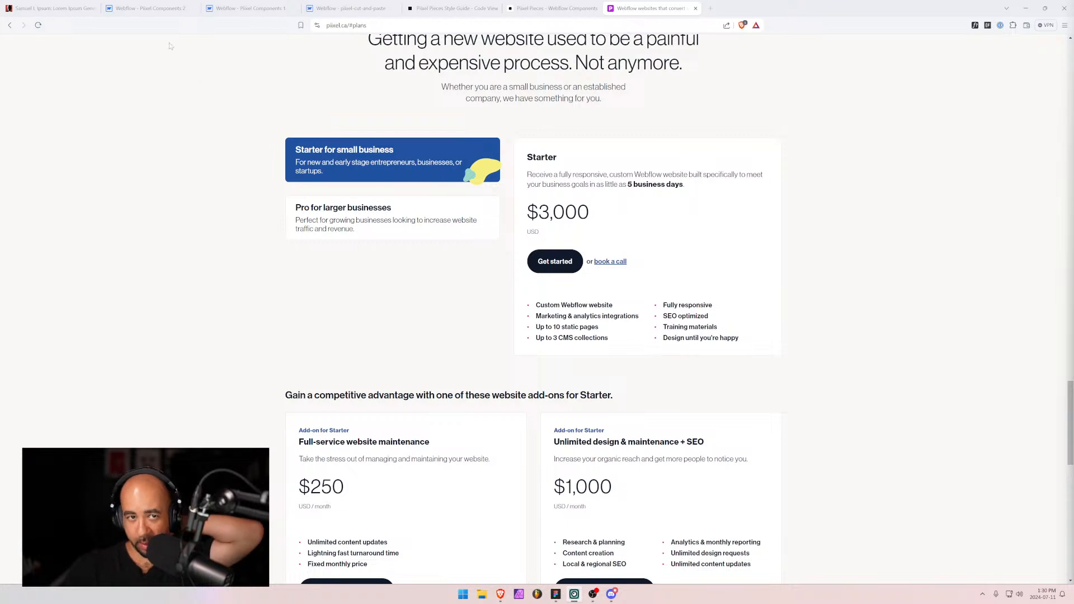
Return to the Layout 22 page in Piixel Components 2 and inspect layout-22_content and layout-22_images.
left_click(159, 7)
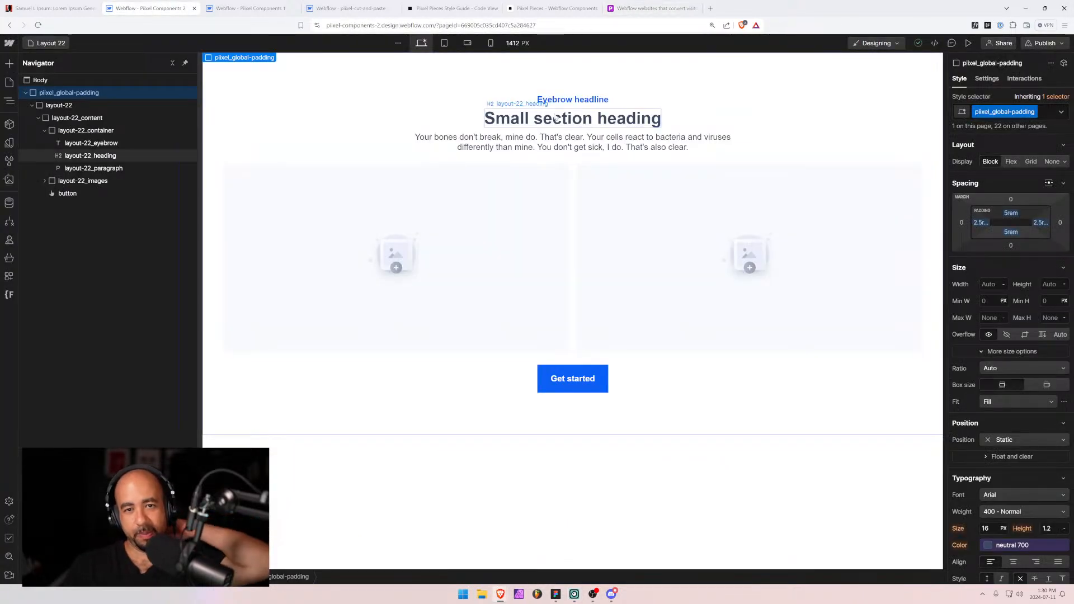
left_click(434, 159)
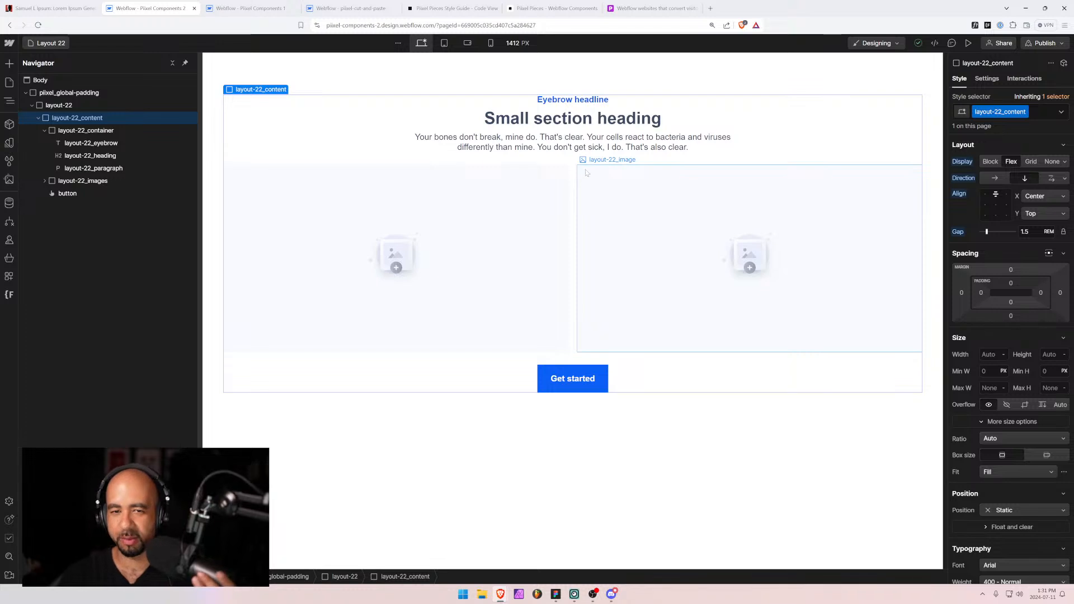
left_click(573, 191)
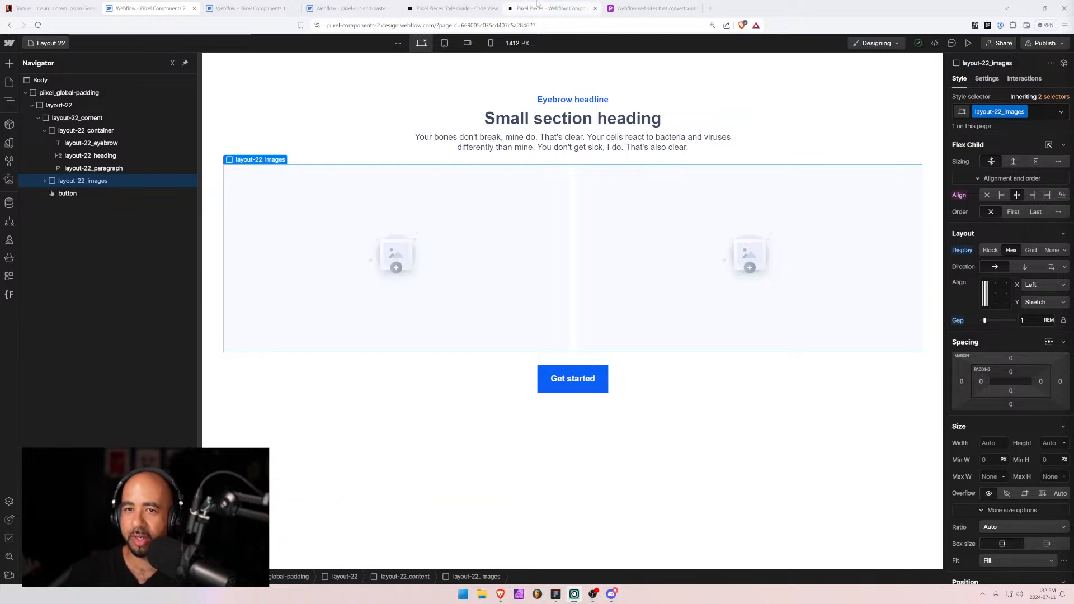
Review the static page and CMS collection limits of the Starter package on piixel.ca, along with its add-ons.
left_click(634, 7)
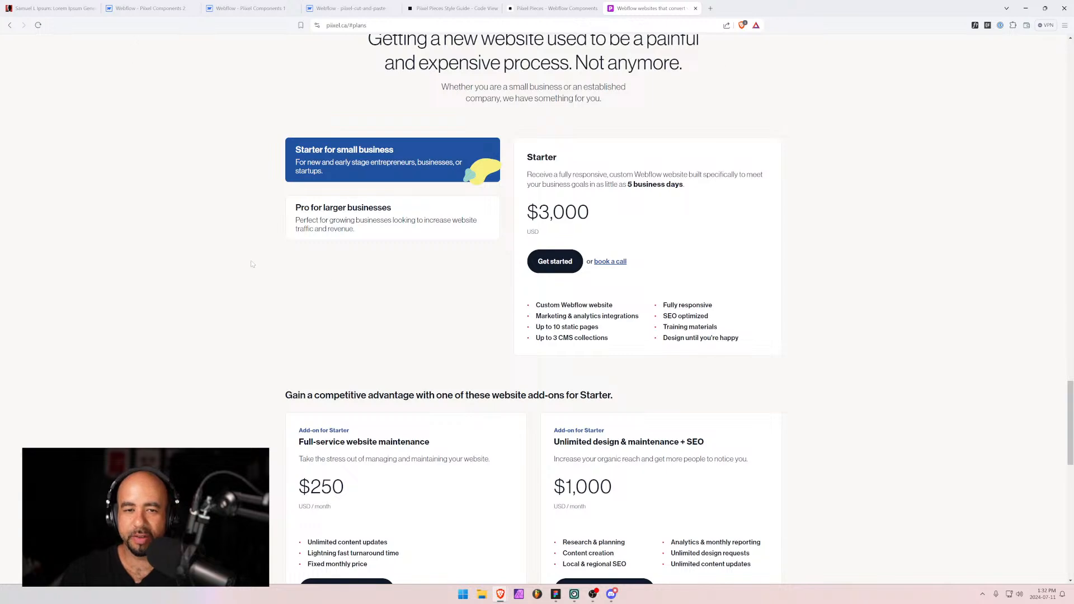
scroll(251, 264, "up", 6)
scroll(252, 264, "down", 5)
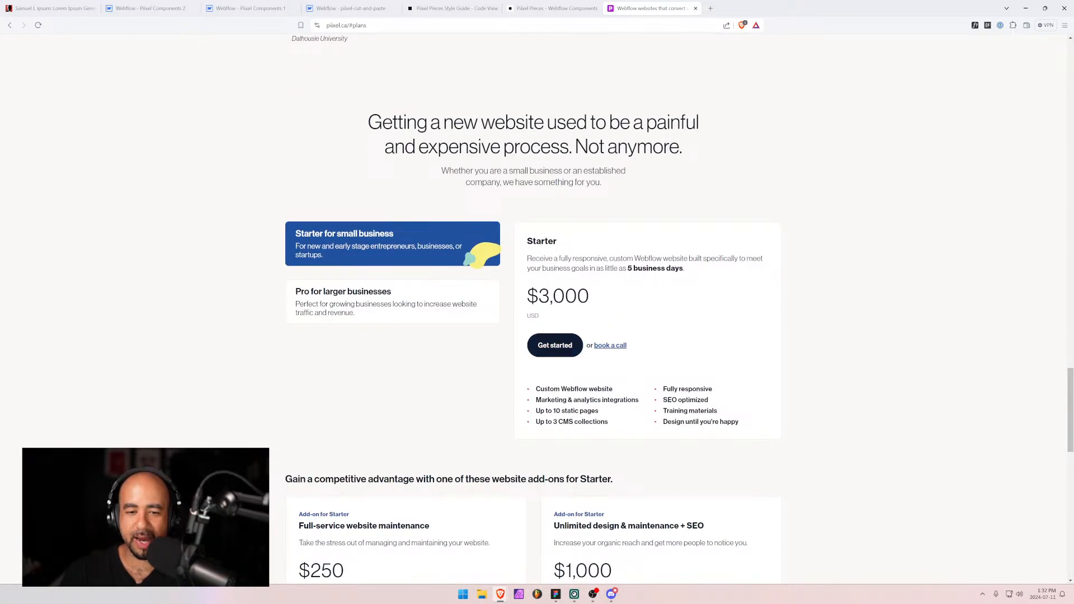
left_click_drag(535, 410, 586, 422)
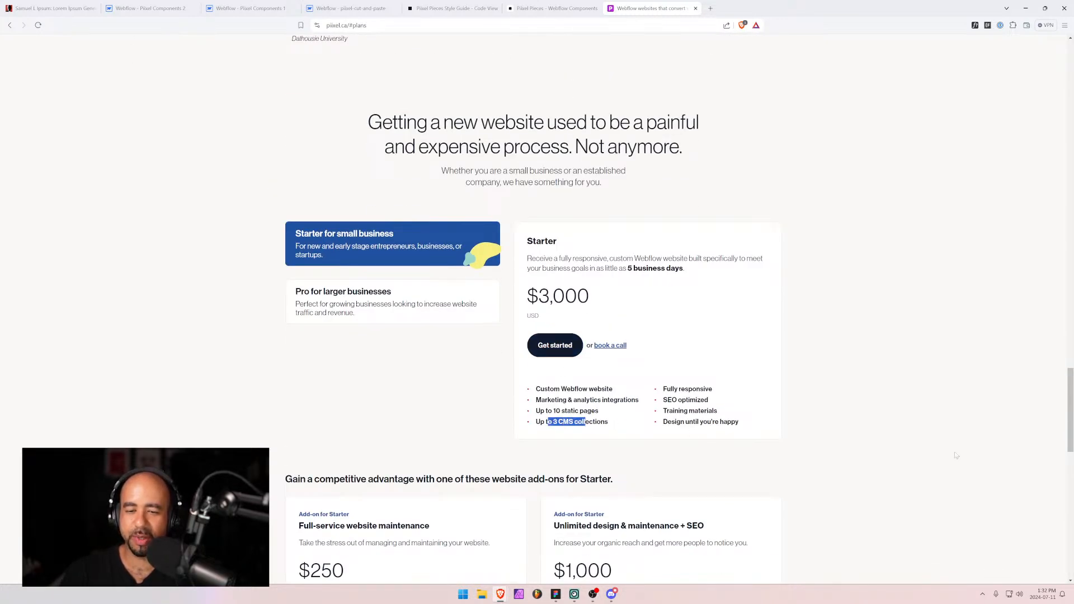
mouse_move(1068, 410)
left_mouse_down()
mouse_move(1067, 473)
mouse_move(1067, 347)
mouse_move(1067, 428)
left_mouse_up()
left_click(616, 307)
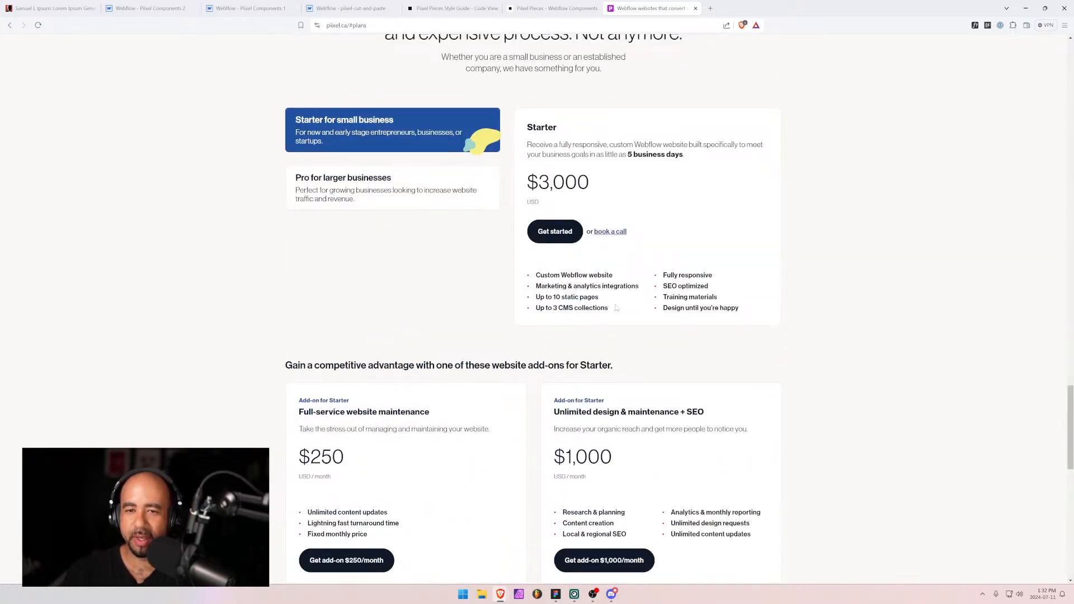
Examine the piixel.ca hero headline, its intro text and the process section below the client logos.
scroll(616, 307, "up", 20)
scroll(616, 308, "up", 10)
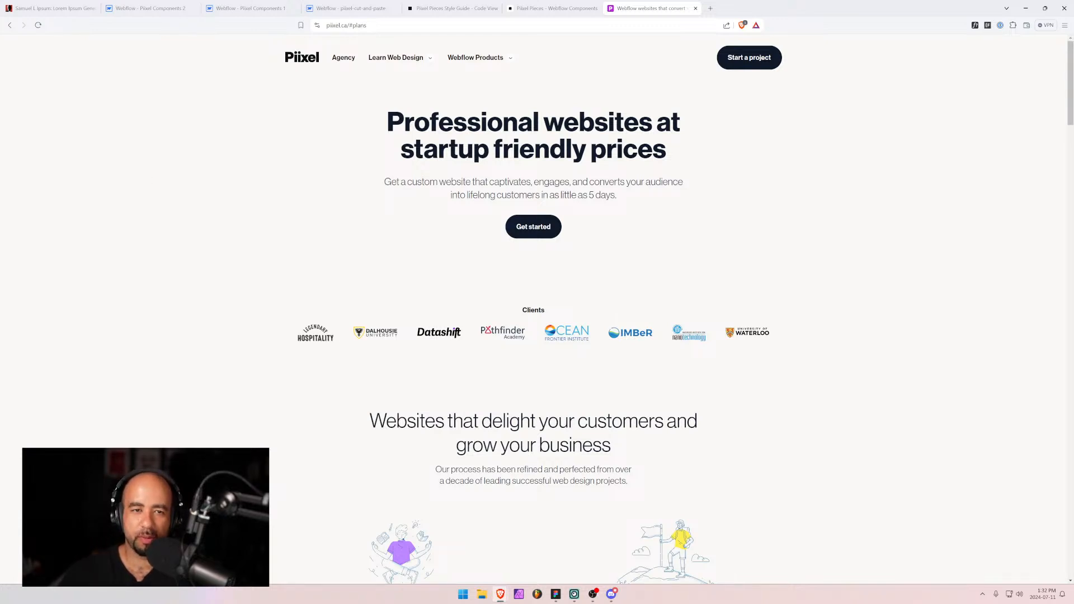
left_click_drag(386, 111, 615, 198)
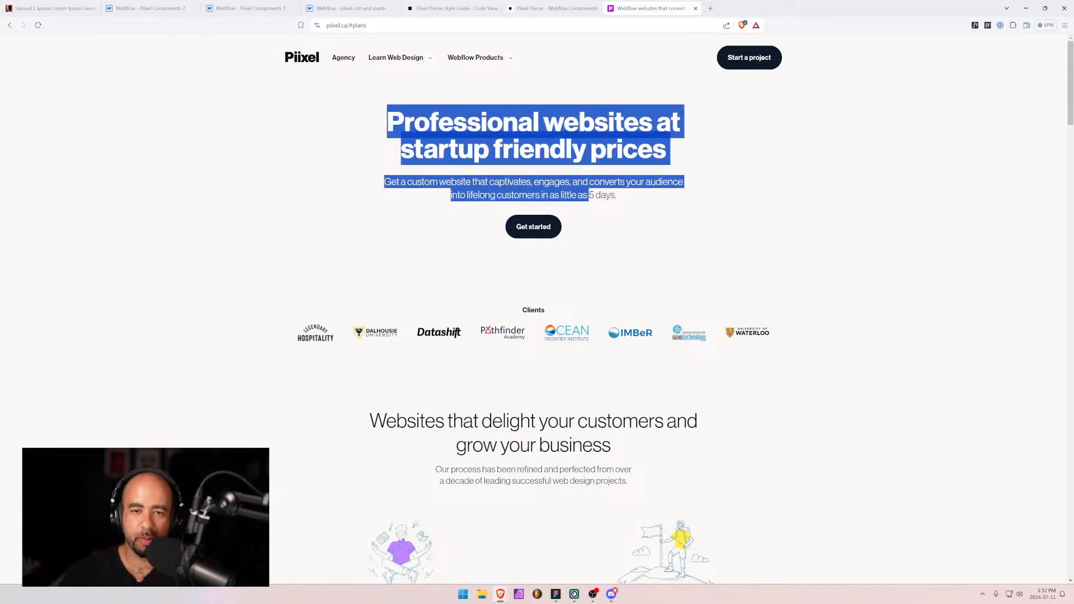
left_click(652, 210)
scroll(571, 423, "down", 5)
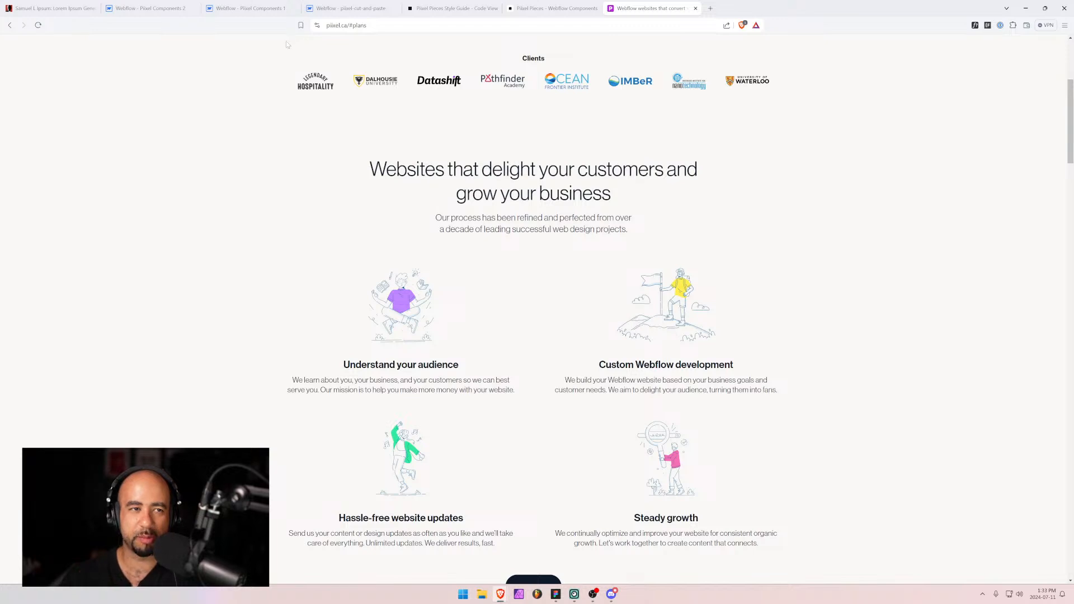
Recheck the Layout 22 page of Piixel Components 2 at the tablet, mobile landscape, mobile portrait and desktop breakpoints.
left_click(149, 7)
left_click(101, 117)
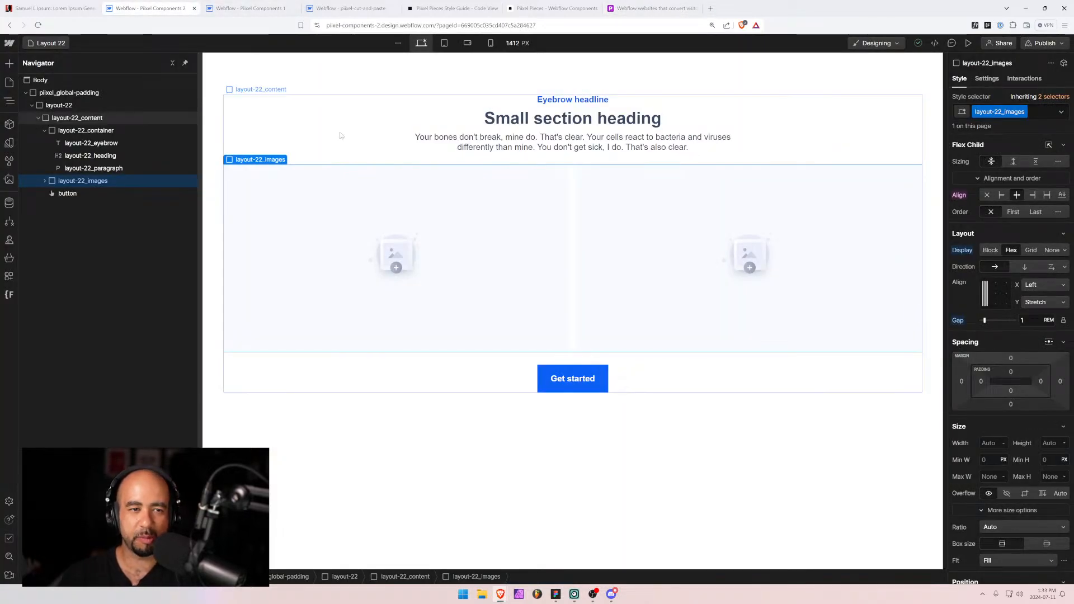
left_click(45, 131)
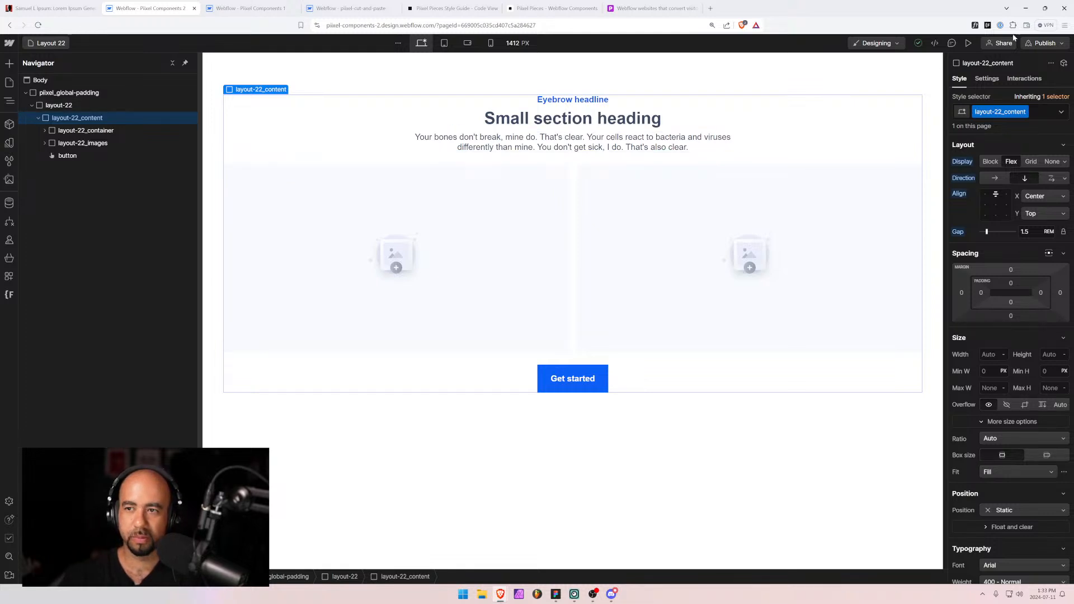
left_click(445, 43)
left_click(469, 45)
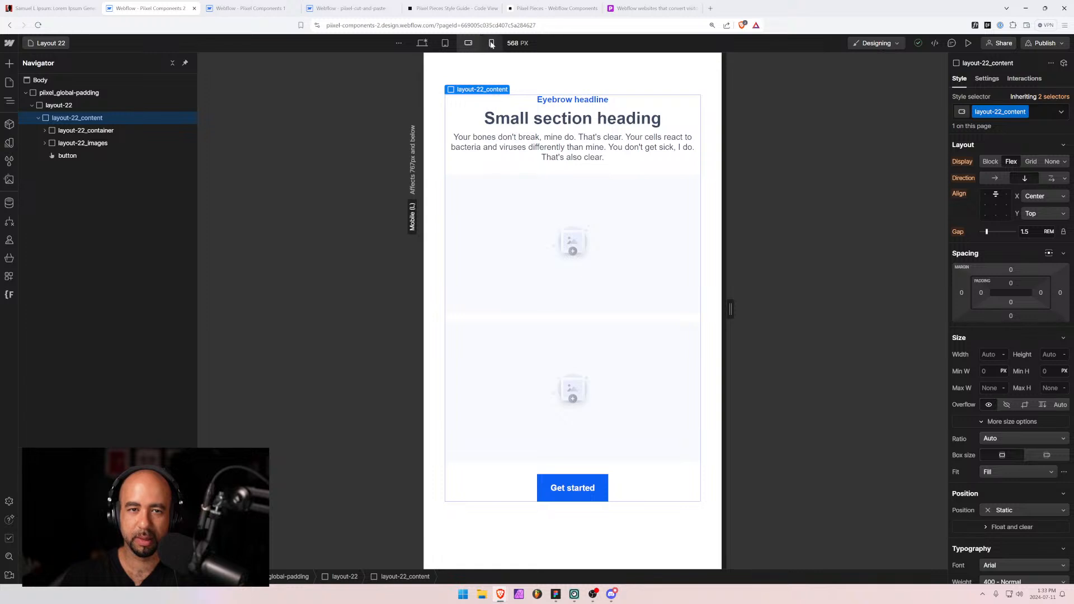
left_click(492, 43)
left_click(448, 44)
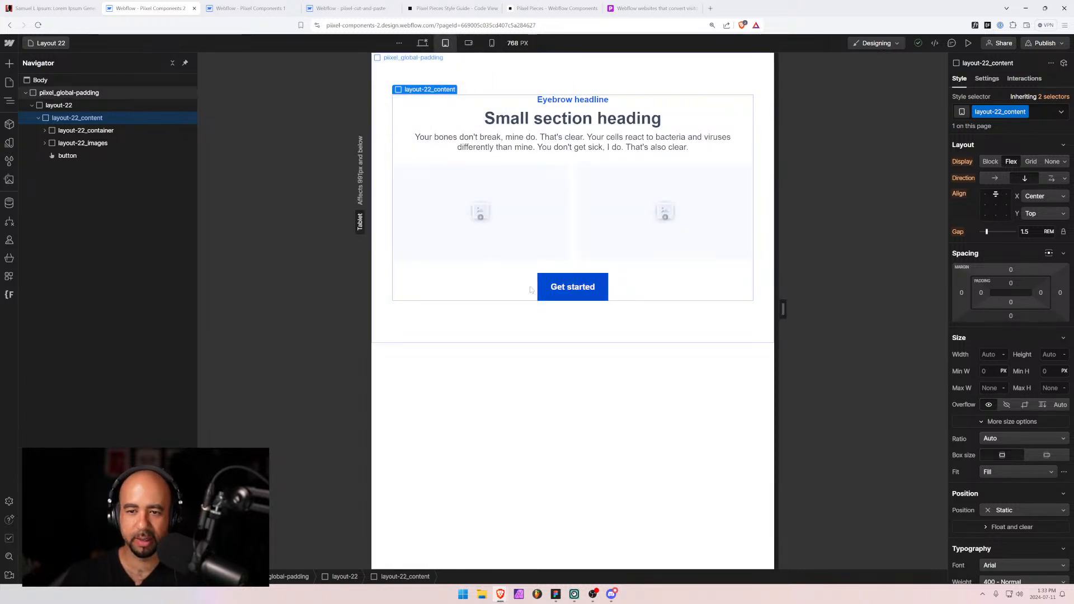
left_click(422, 43)
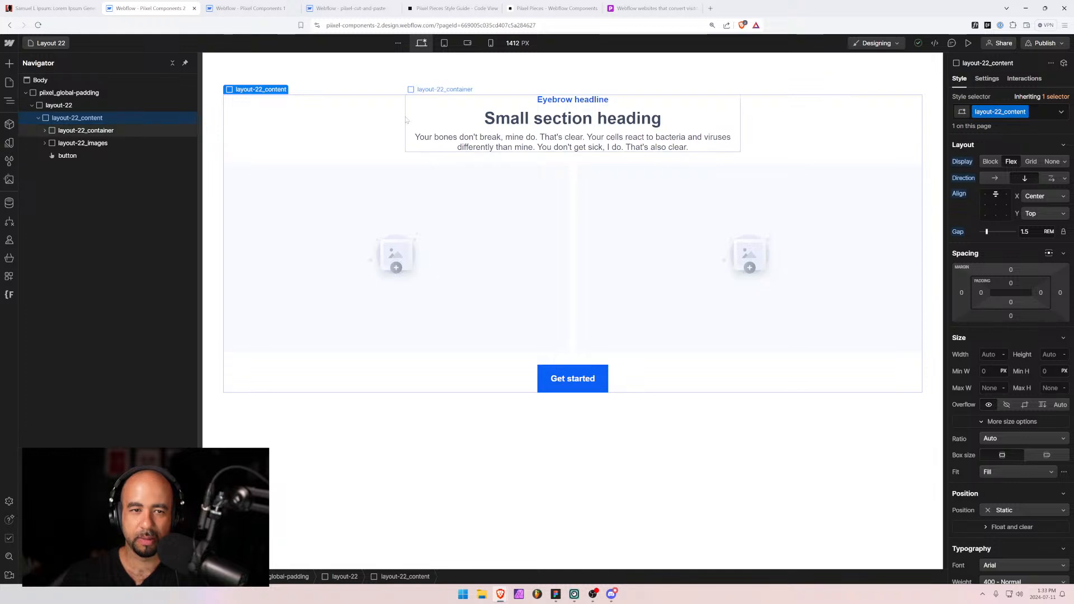
left_click(465, 131)
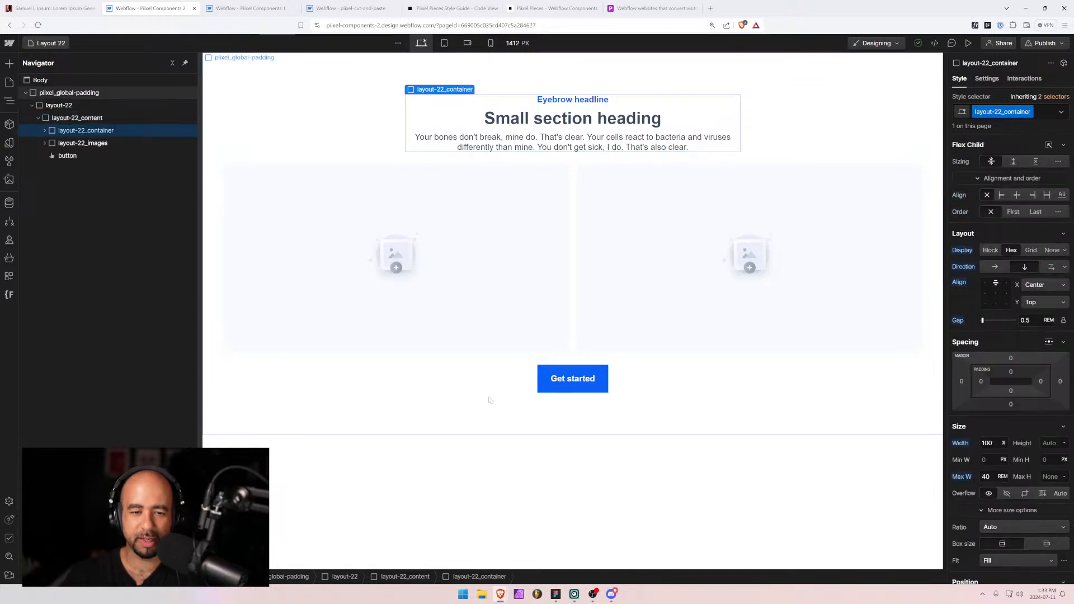
Move the Layout 100 page below Layout 22 in the static pages list of Piixel Components 2.
left_click(38, 119)
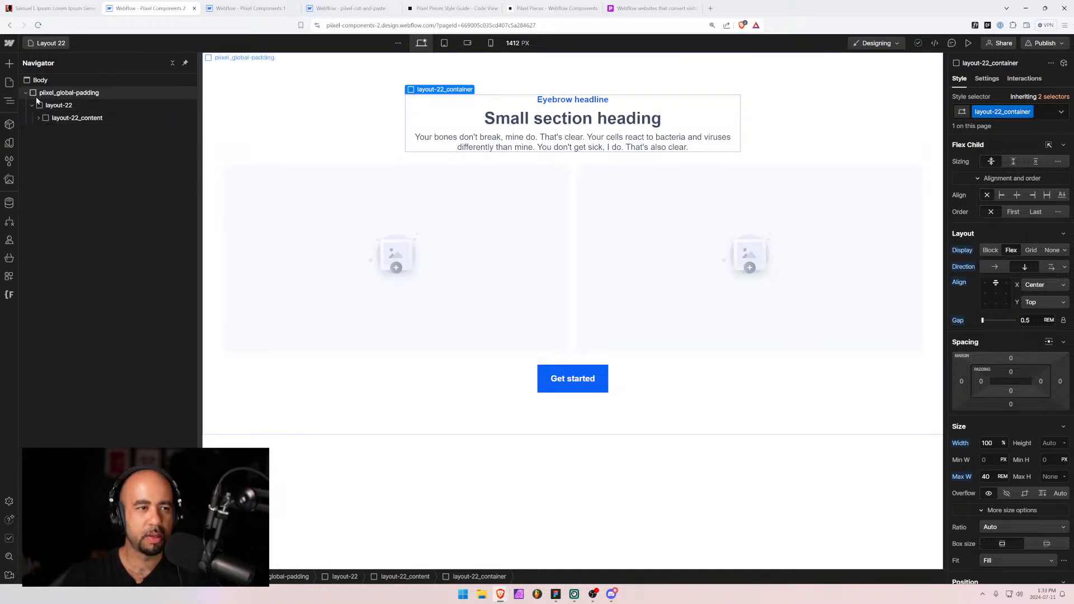
left_click(241, 8)
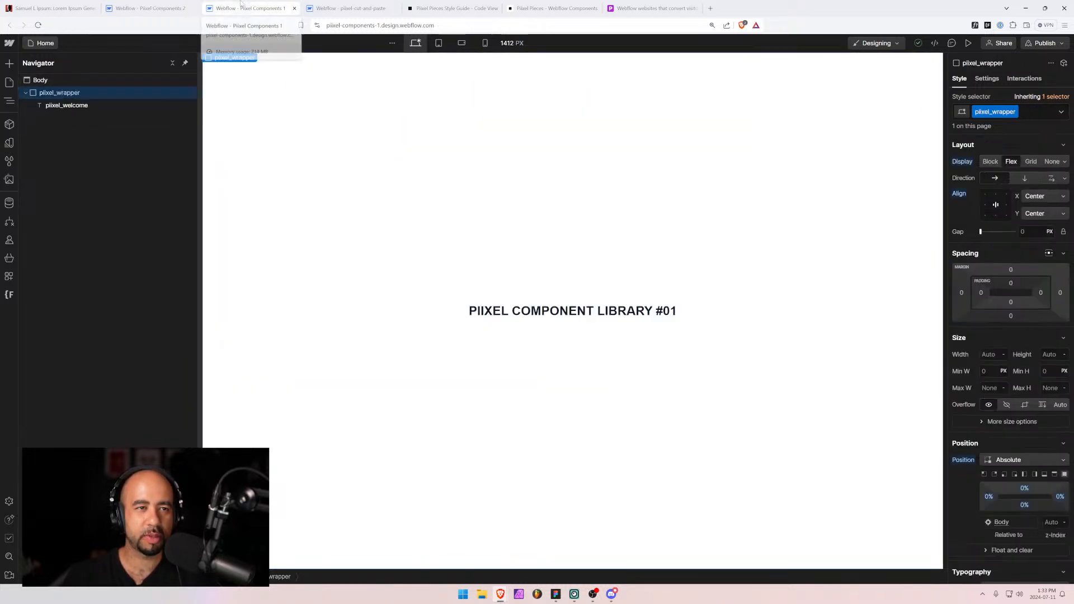
left_click(157, 8)
left_click(9, 82)
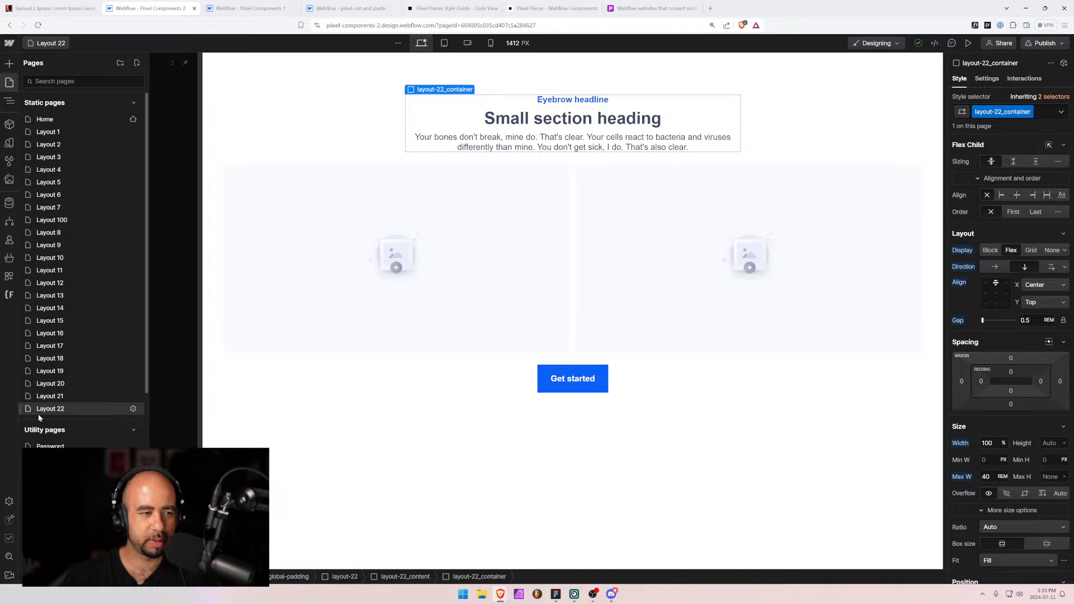
left_click_drag(18, 220, 27, 415)
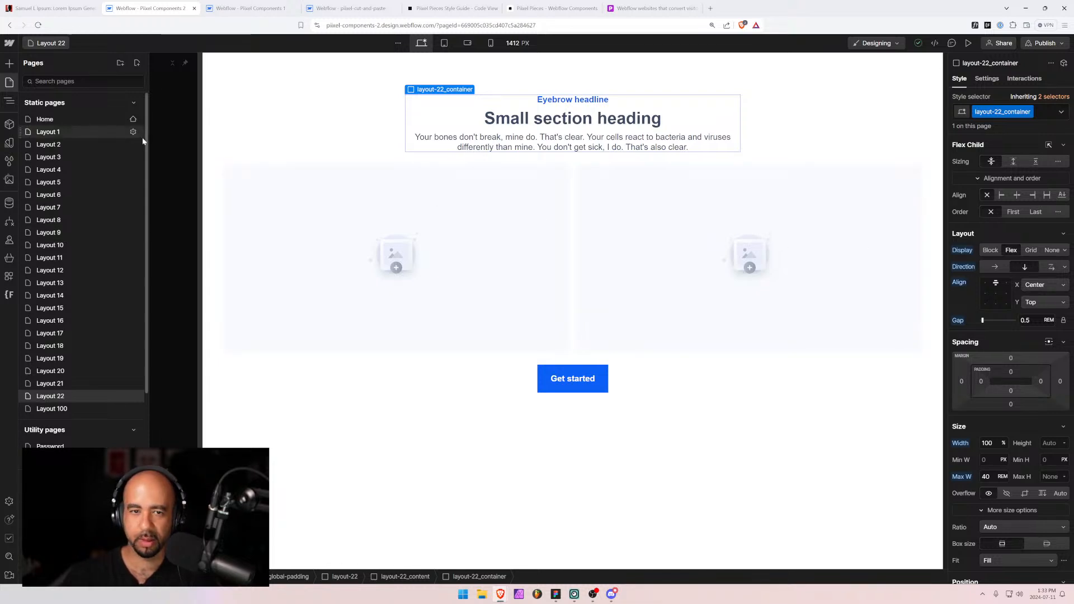
Leave the piixel-cut-and-paste site for the Webflow dashboard of the Piixel workspace.
left_click(345, 5)
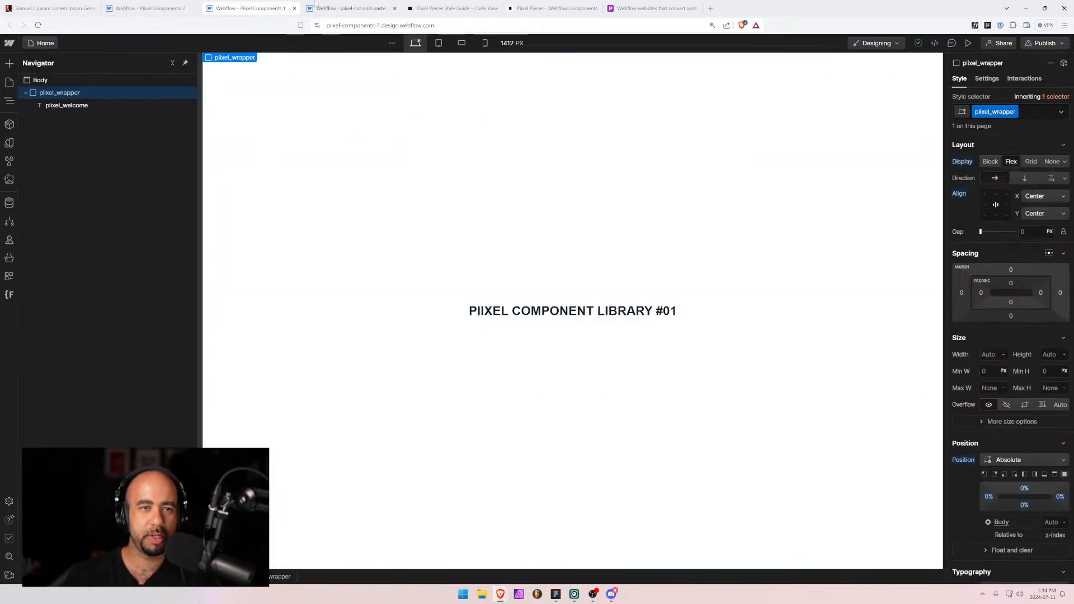
left_click(9, 43)
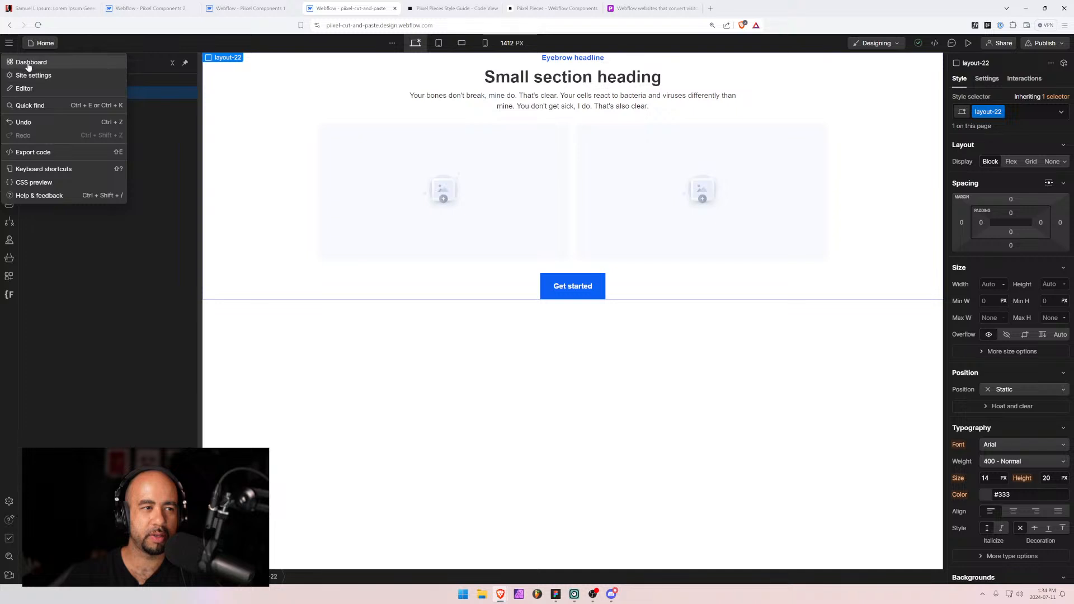
left_click(30, 63)
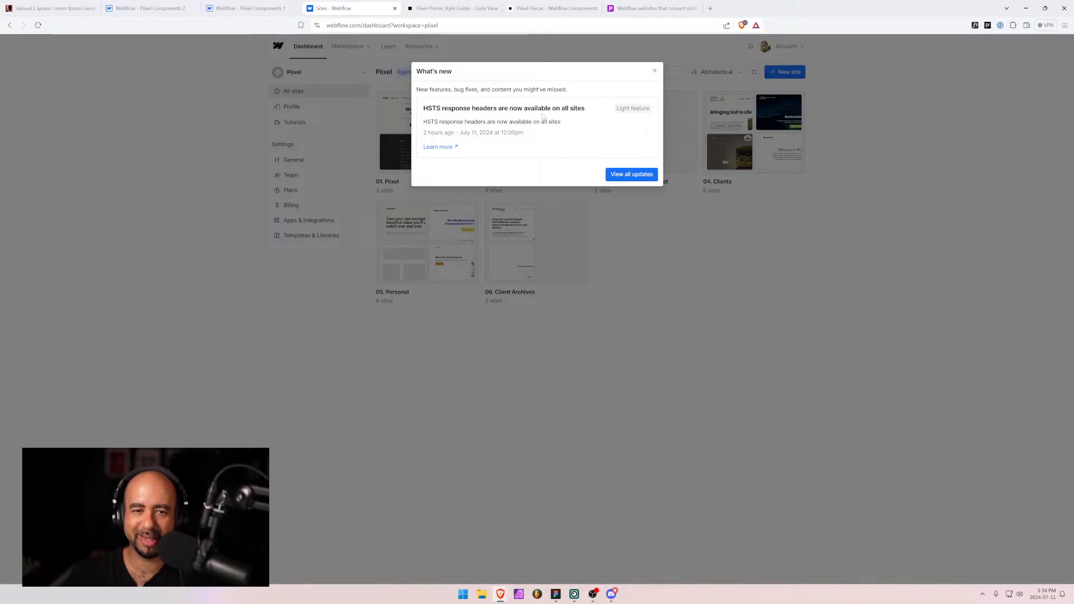
Read the Webflow update about HSTS response headers and close its page.
left_click(438, 147)
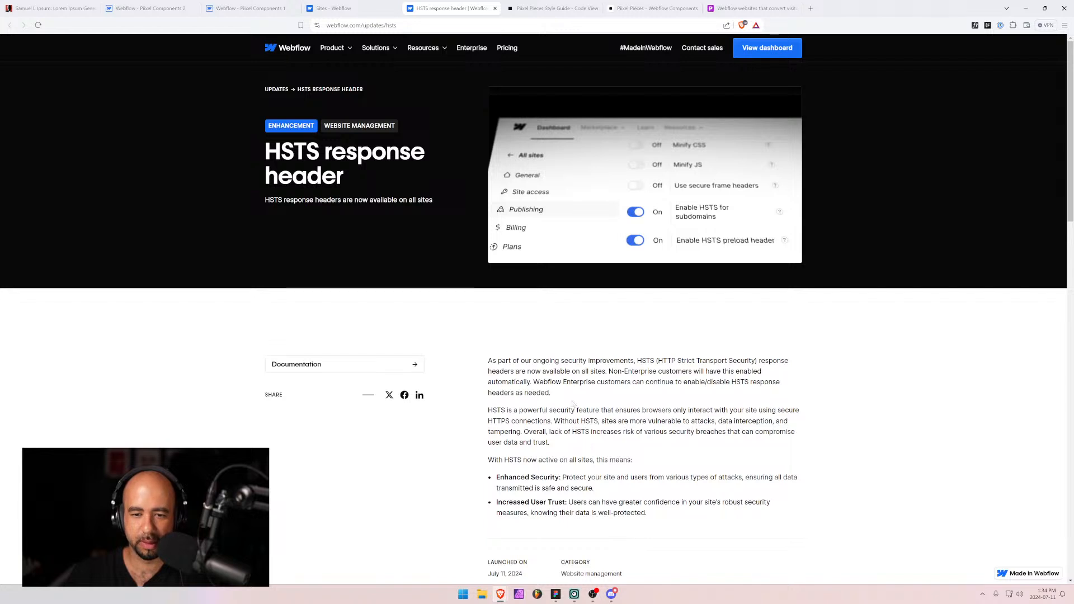
left_click_drag(588, 360, 762, 372)
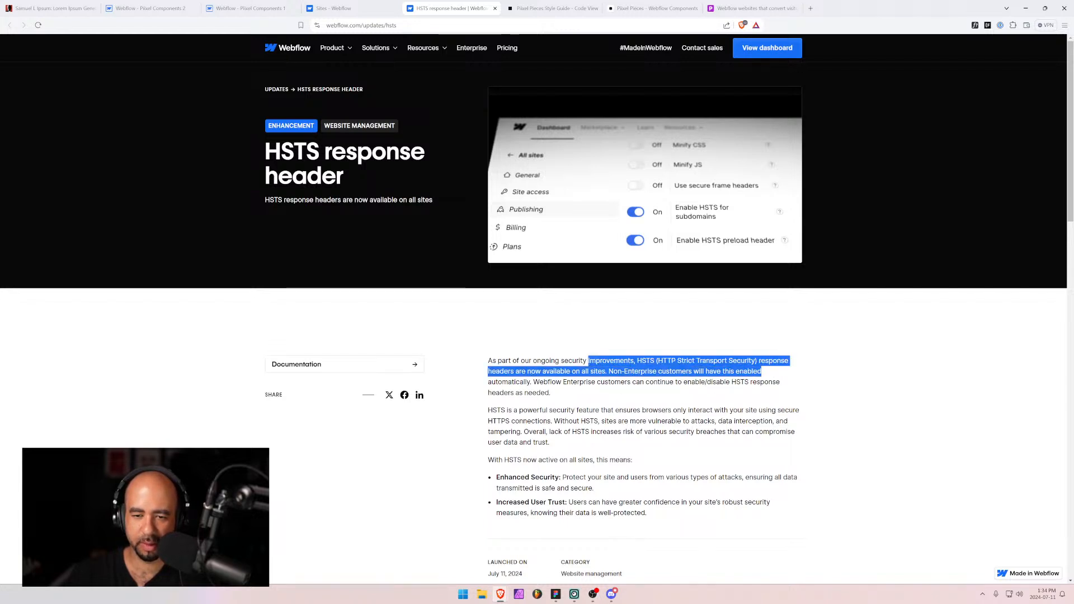
scroll(560, 395, "down", 1)
scroll(560, 392, "down", 2)
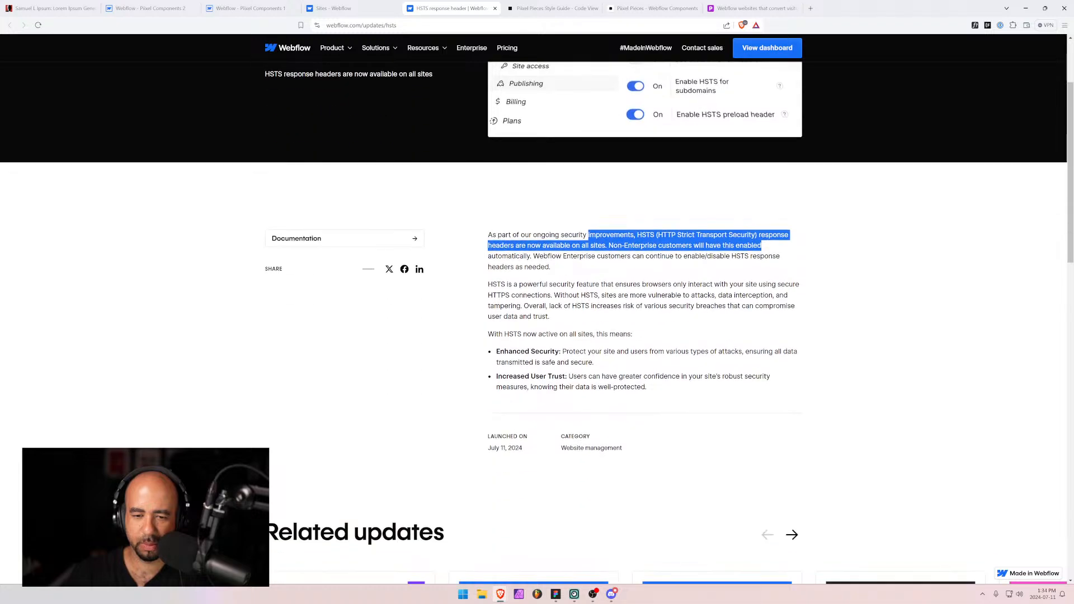
scroll(293, 93, "up", 2)
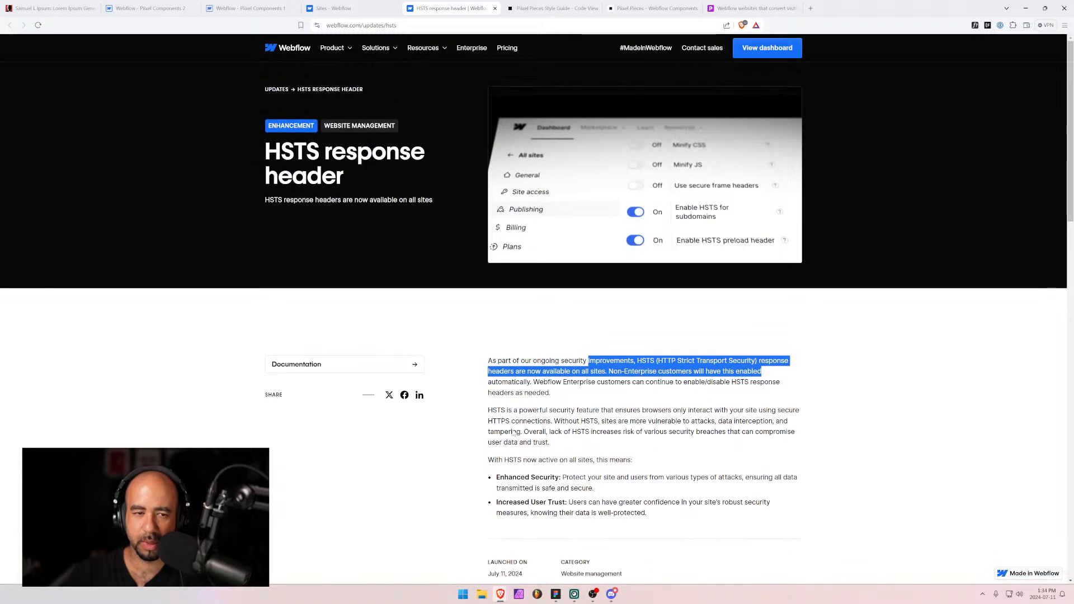
left_click(495, 7)
Open the Piixel Pieces site from the 02. Piixel Pieces folder in the Designer and place its browser tab right after Piixel Components 2.
left_click(654, 70)
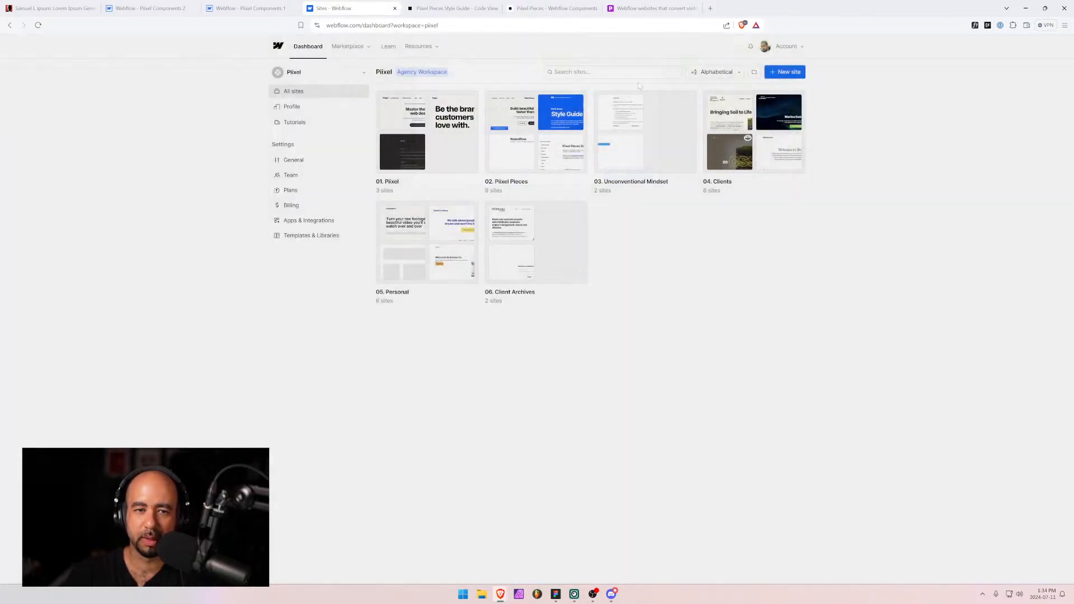
left_click(539, 135)
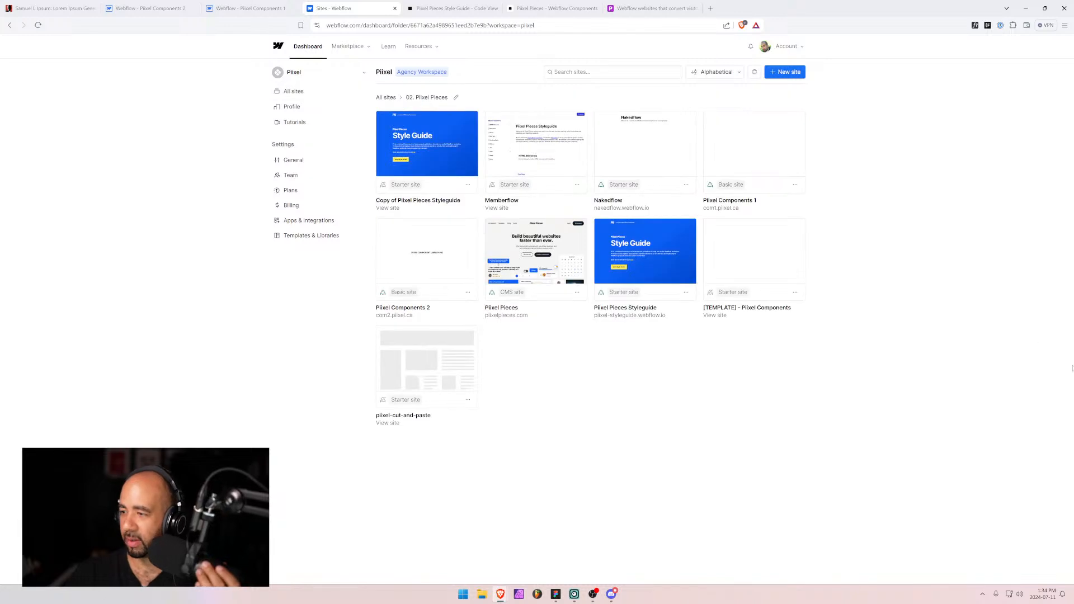
mouse_move(543, 285)
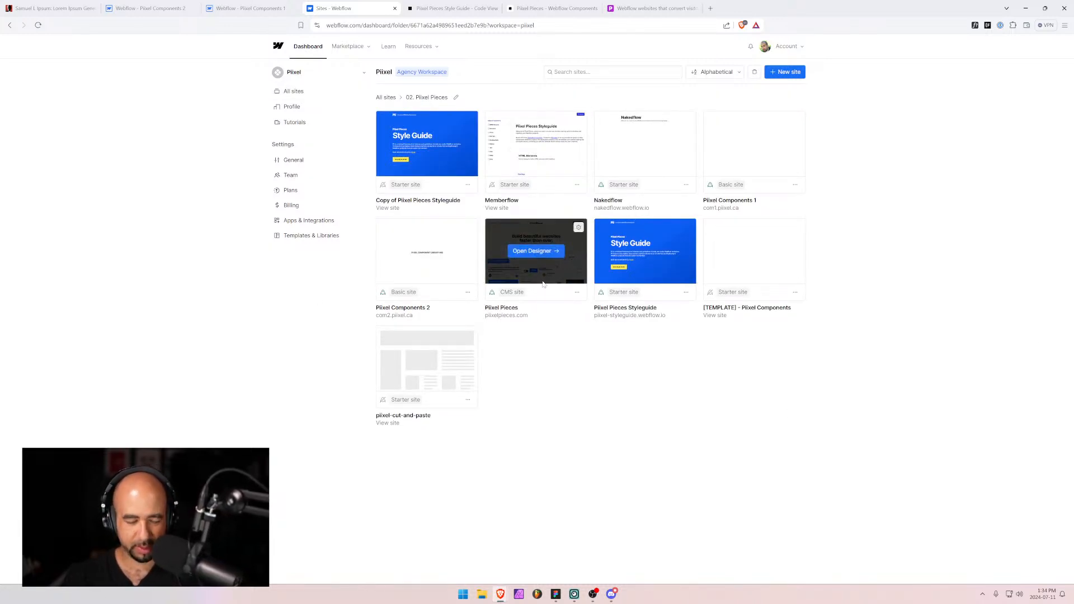
key("ctrl+plus")
key("ctrl+plus")
key("ctrl+0")
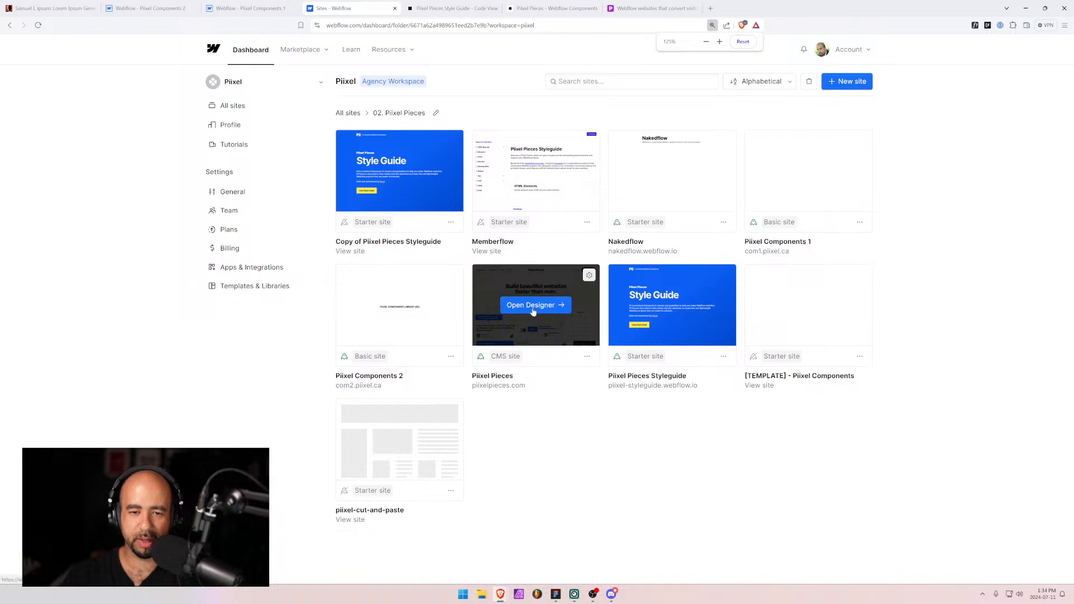
left_click(547, 305)
left_click_drag(316, 6, 234, 7)
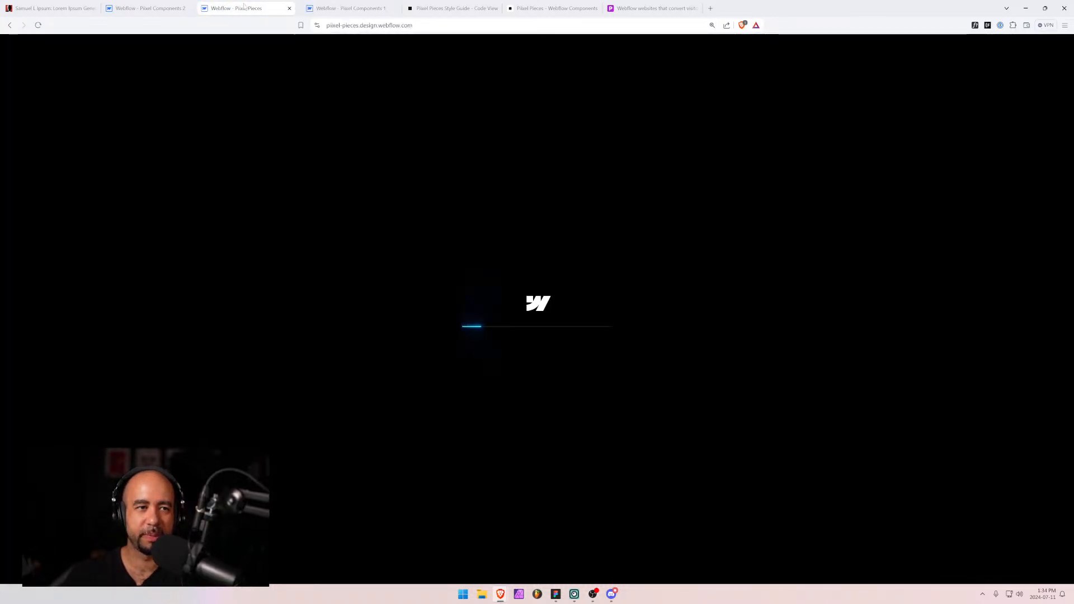
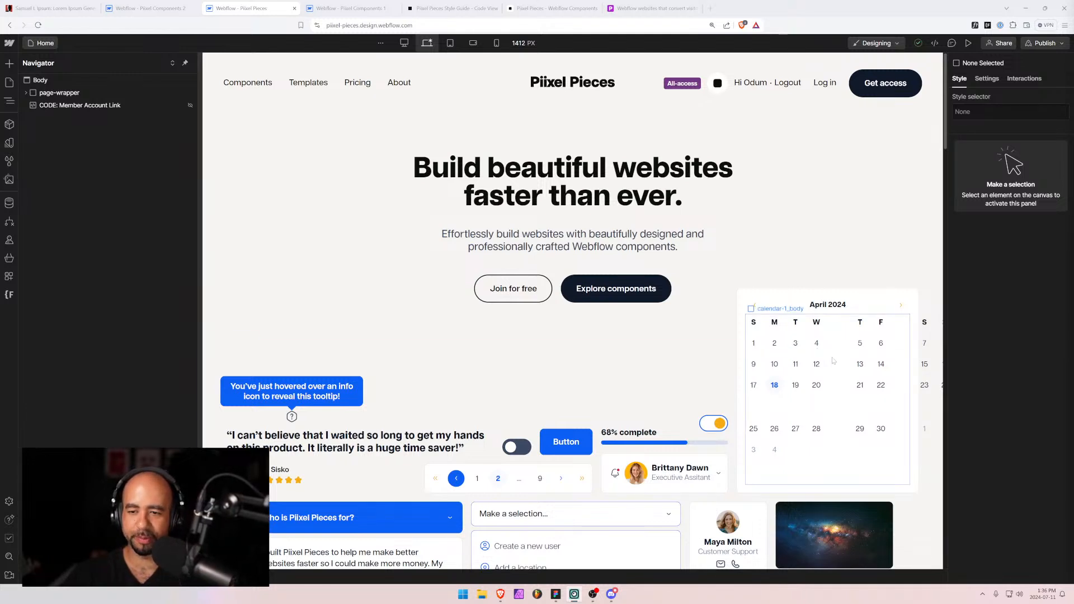
Inspect the home page's piixel_h1 heading, page-intro_subtitle text and page-intro container.
left_click(656, 173)
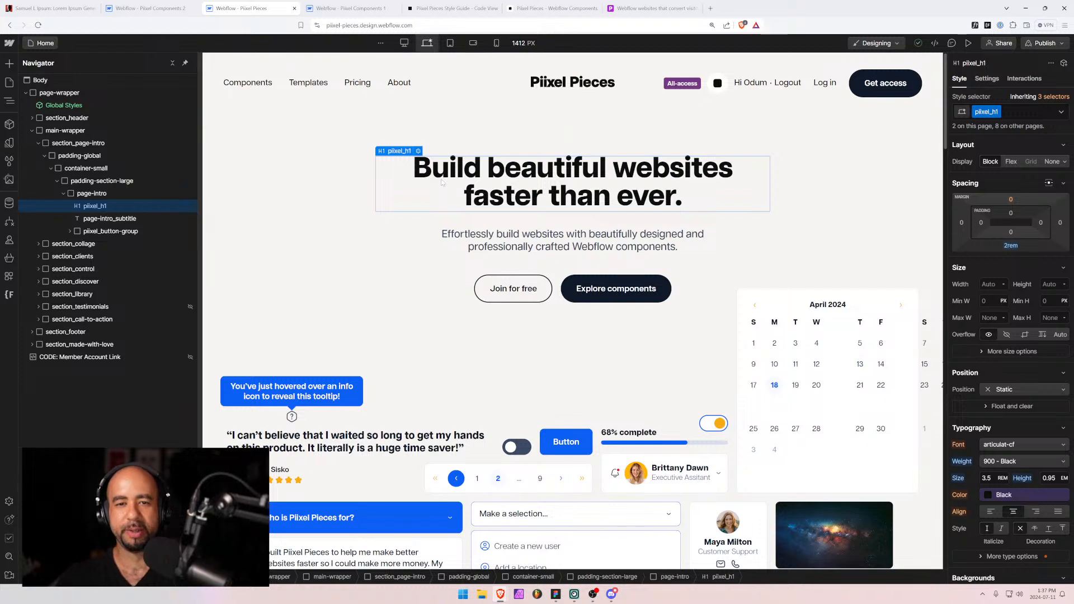
left_click(574, 247)
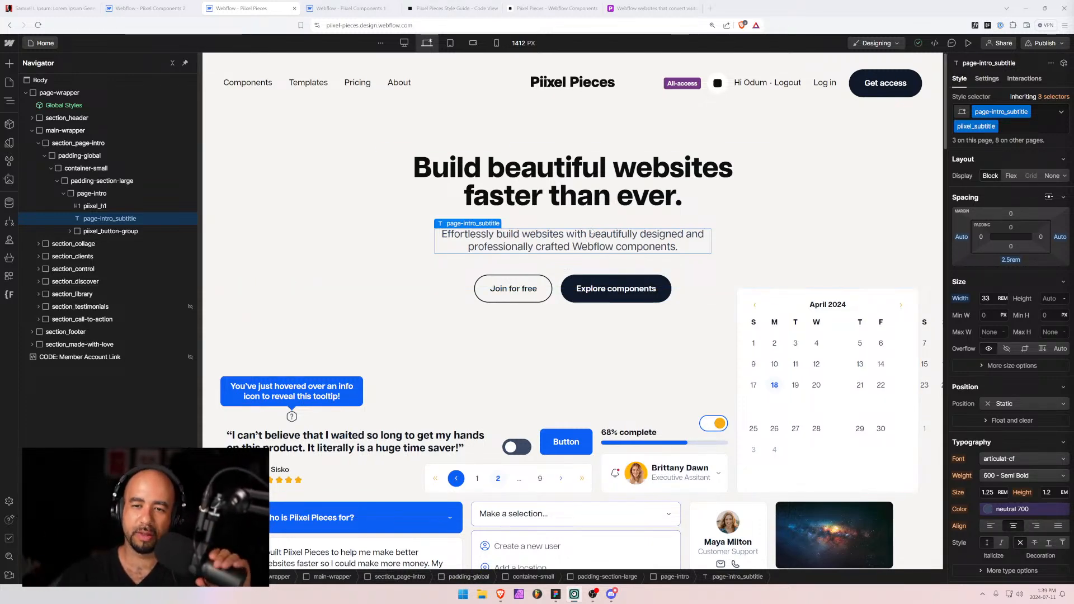
scroll(649, 196, "down", 3)
scroll(638, 207, "up", 3)
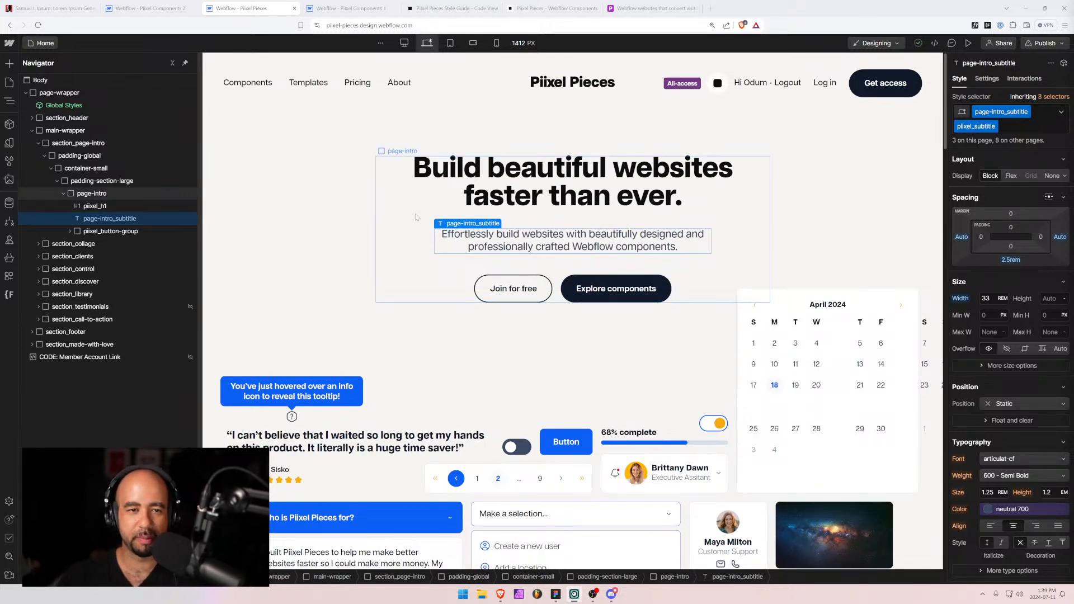
left_click(401, 210)
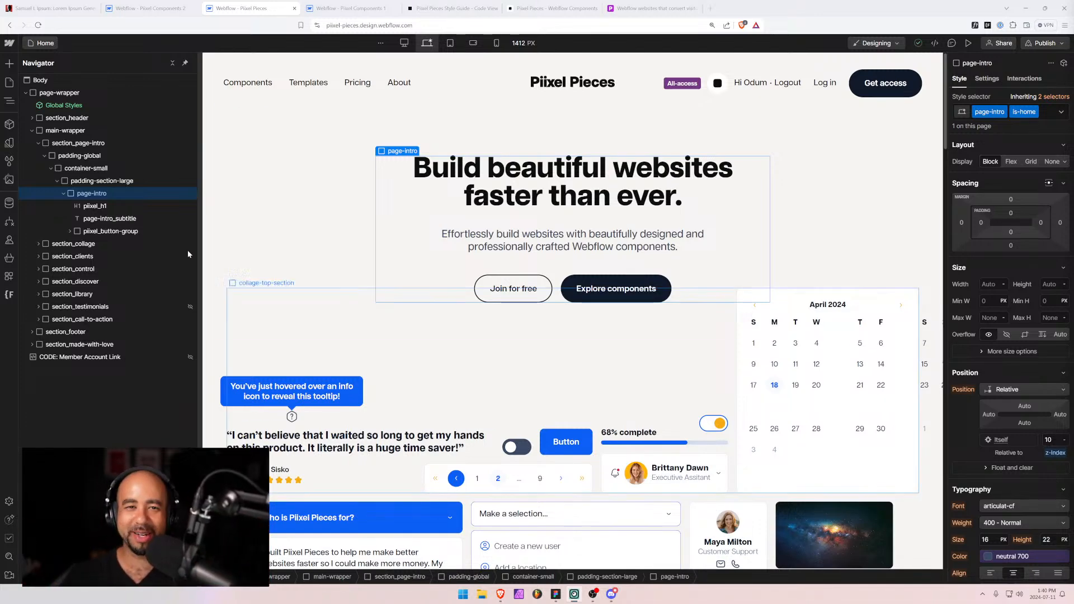
Open the Components collection in the CMS of the Piixel Pieces site.
left_click(348, 4)
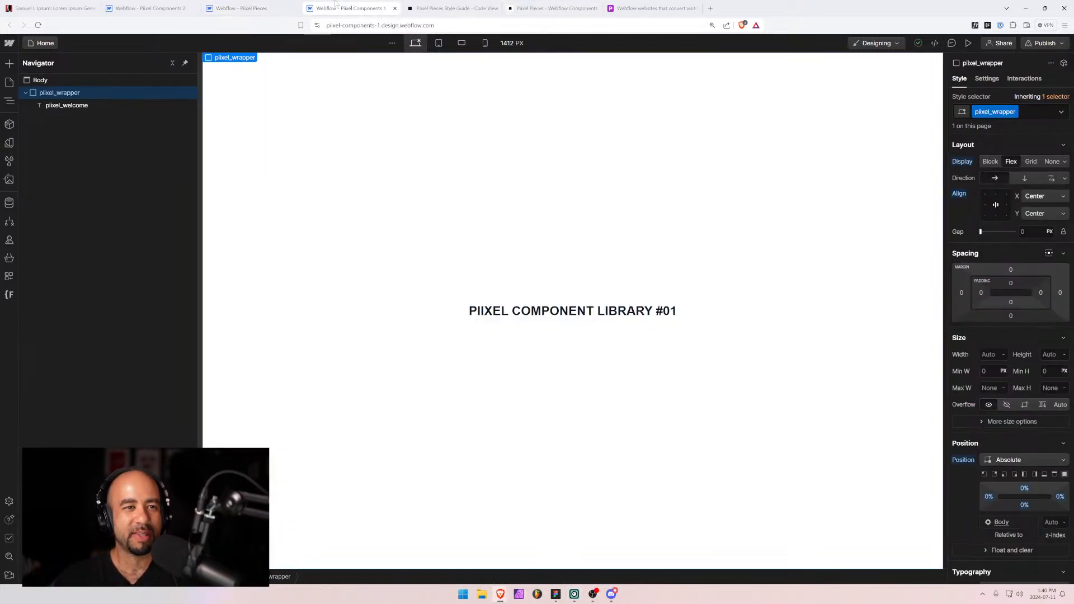
left_click(268, 8)
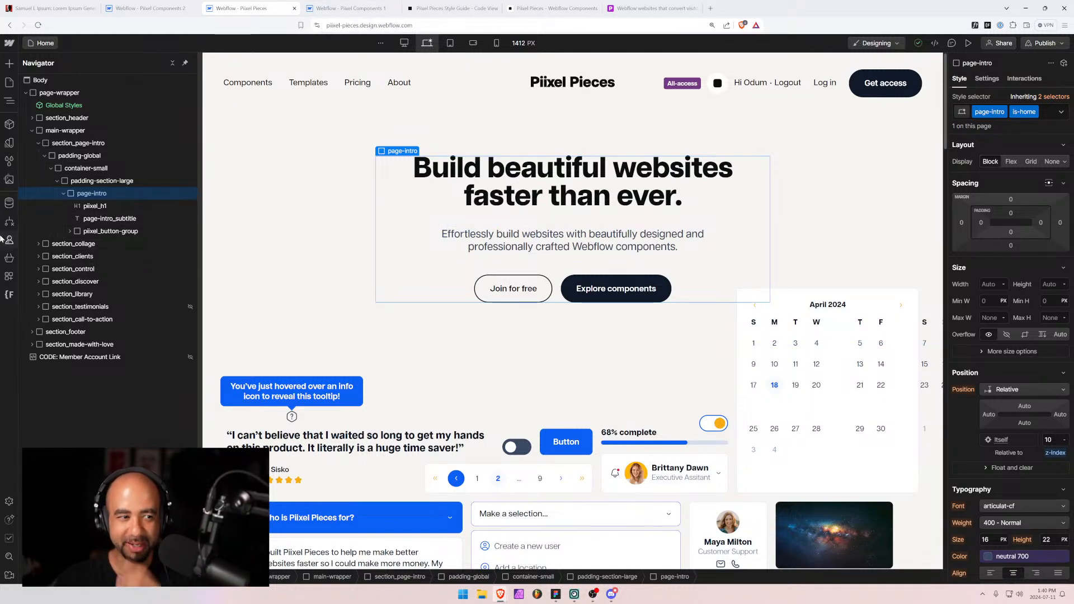
left_click(9, 202)
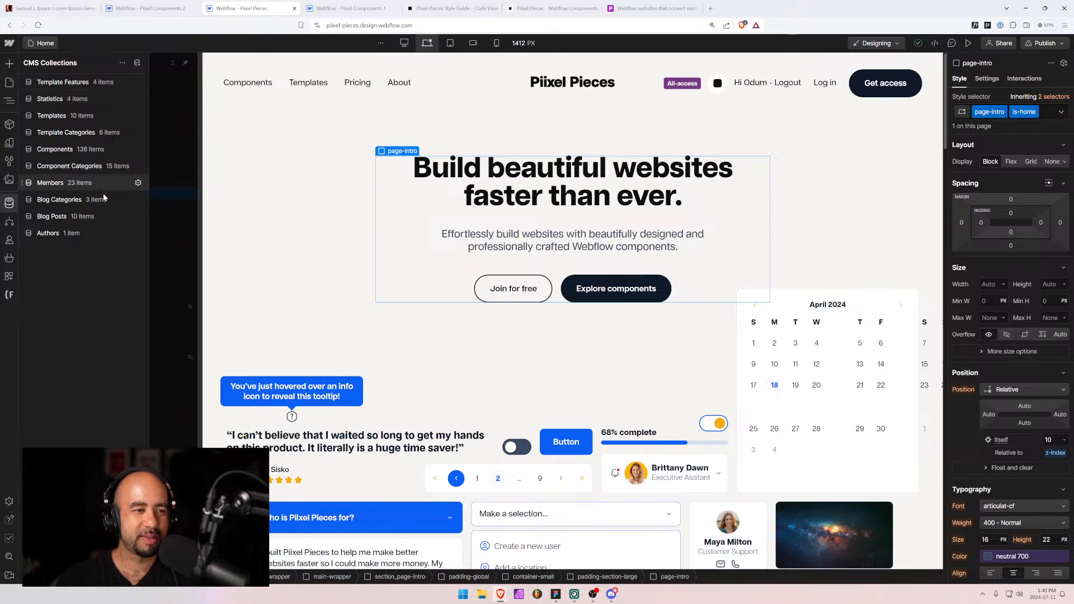
left_click(60, 150)
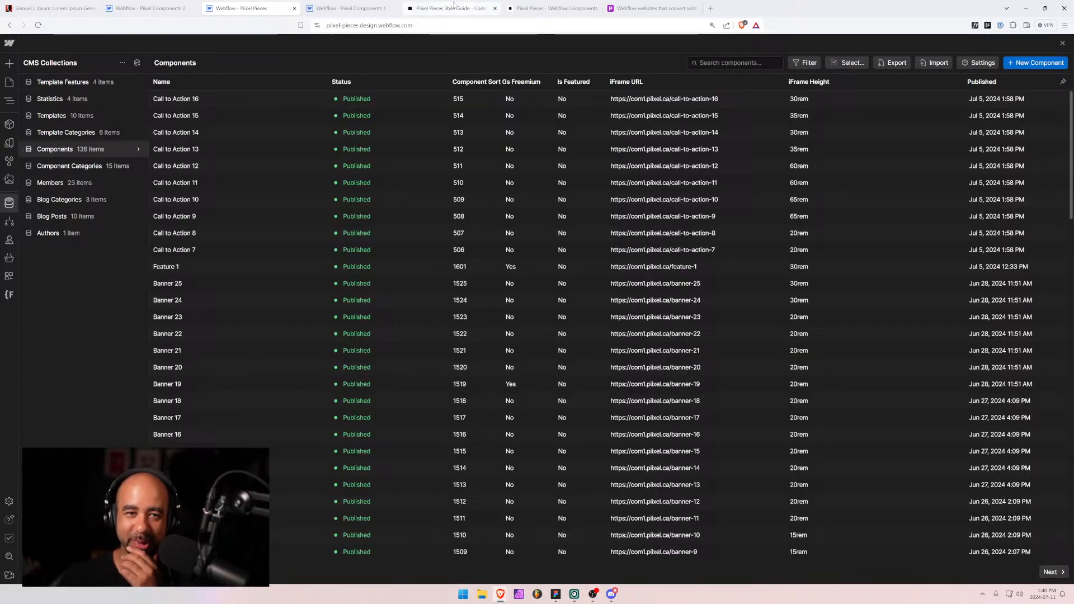
Close the Samuel L Ipsum and Piixel website browser tabs, keeping the Piixel Pieces CMS in view.
left_click(471, 11)
left_click(348, 8)
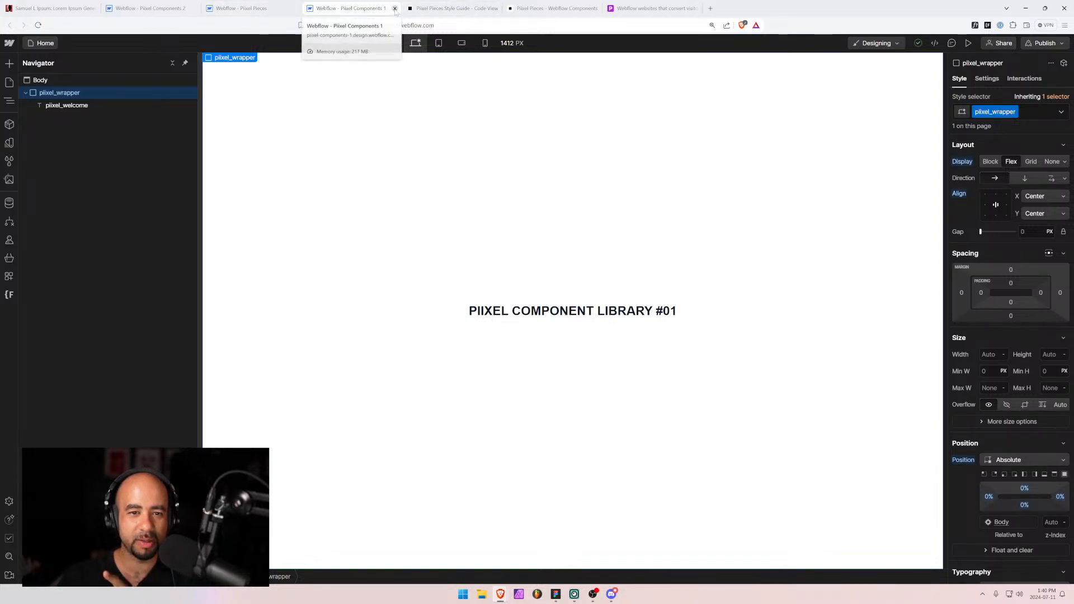
left_click(263, 9)
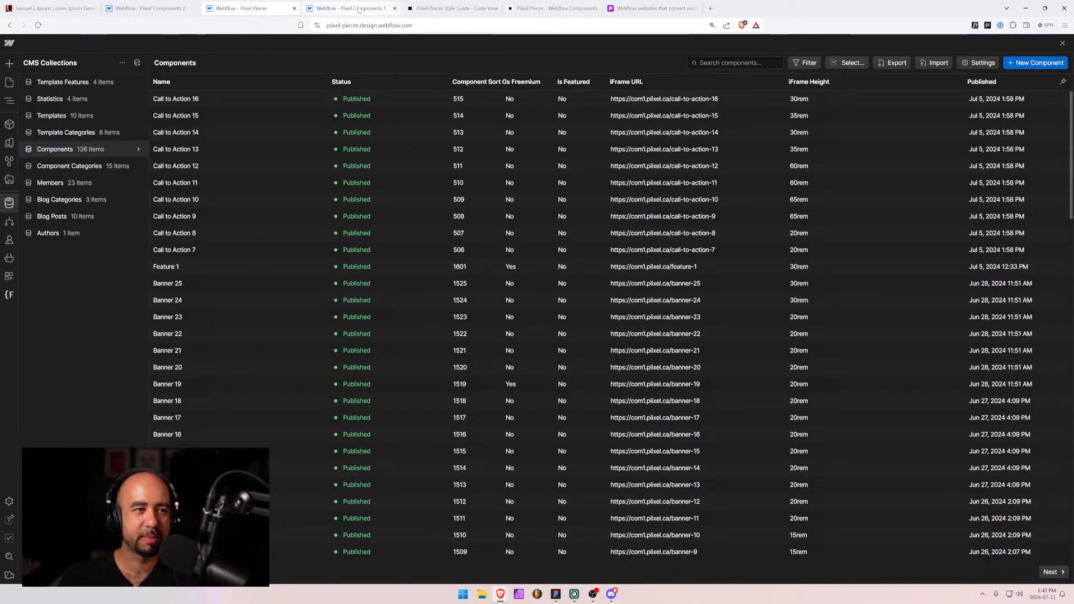
left_click(94, 9)
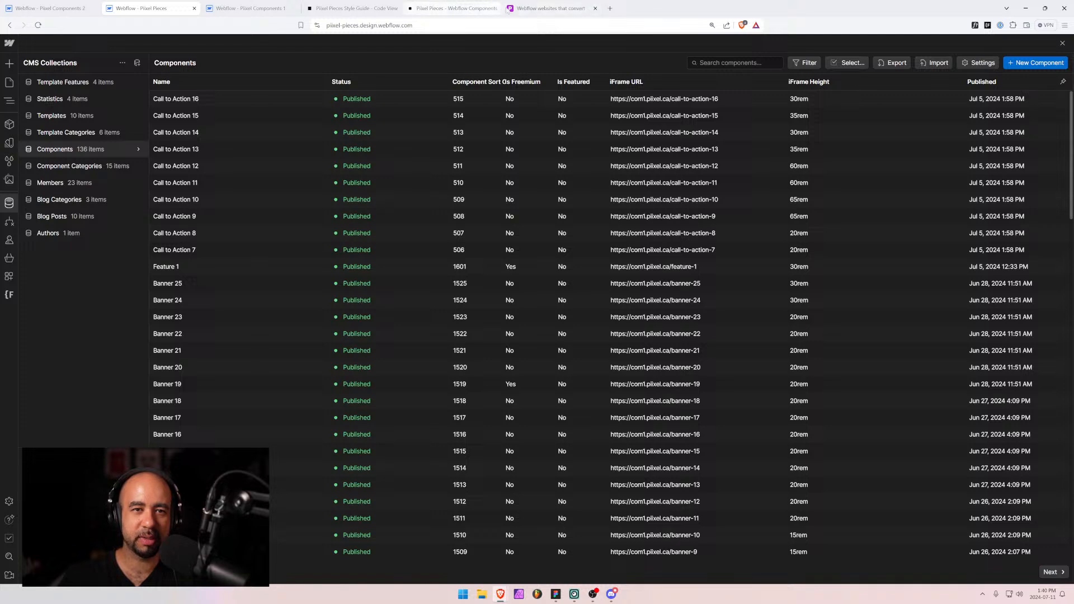
left_click(597, 8)
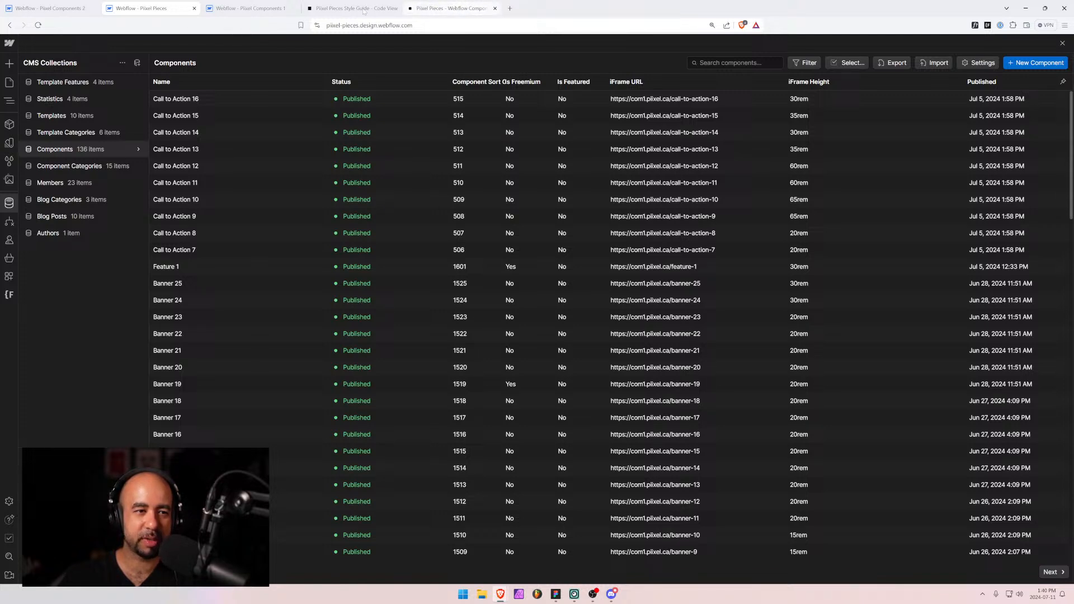
Rename the Feature component category as Layout Section, set its slug to layout and save the item.
left_click(70, 168)
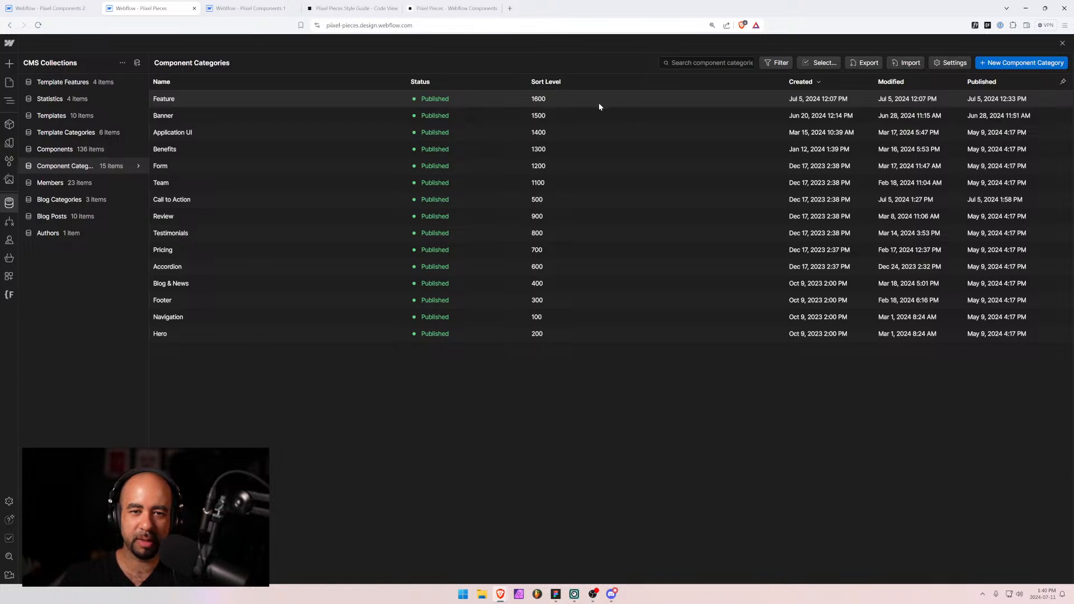
left_click(323, 99)
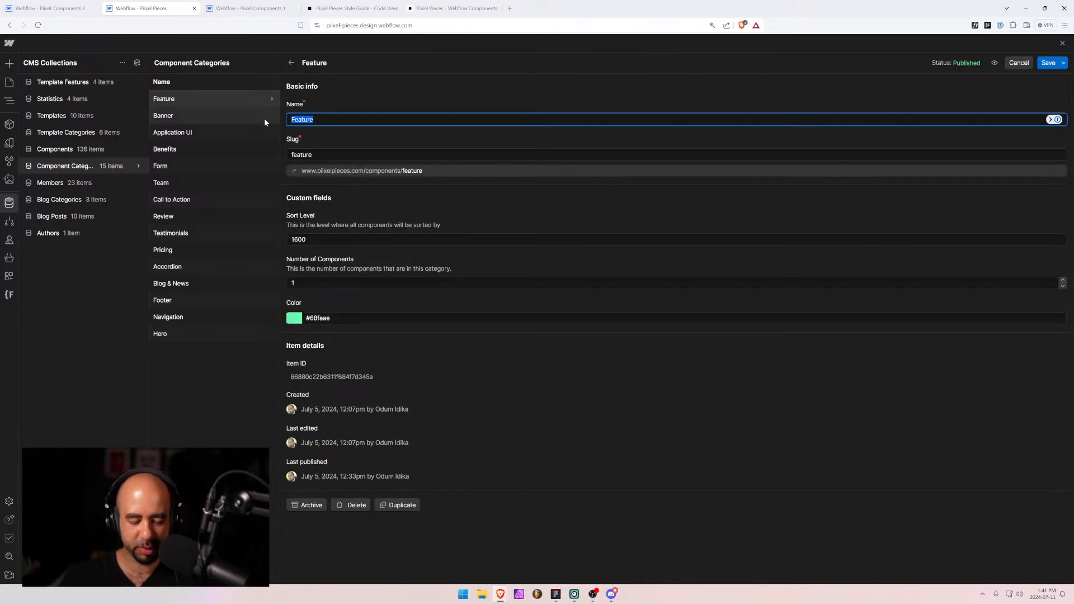
type("Layout Se")
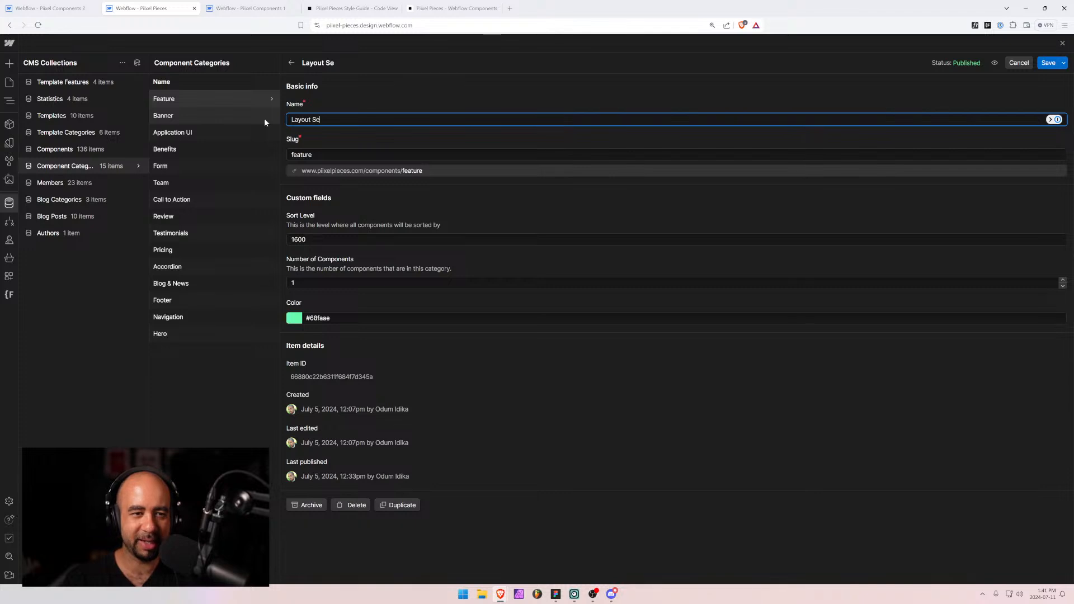
type("ction")
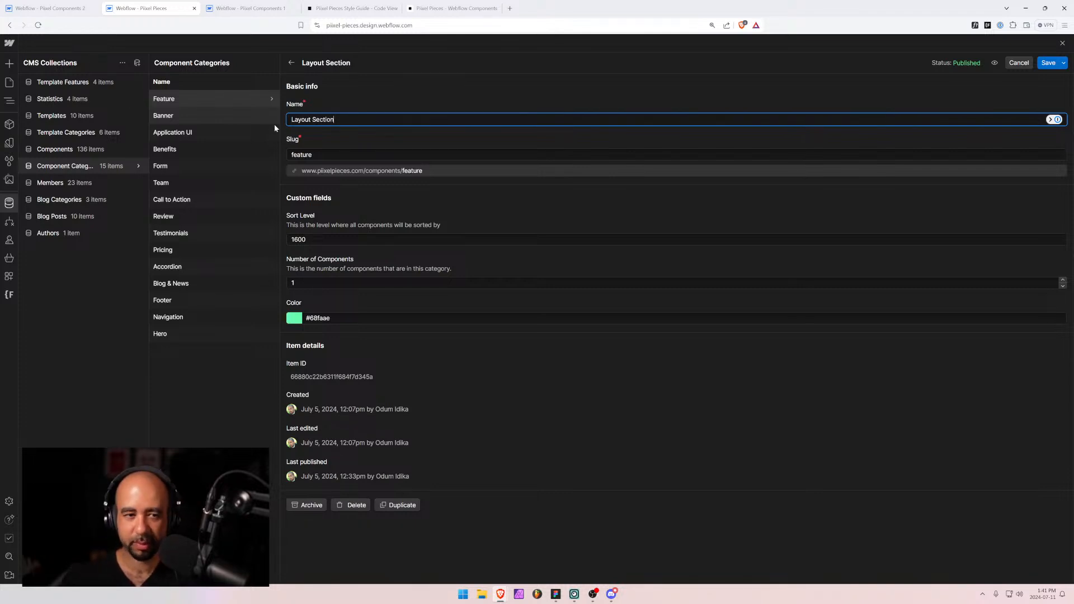
key("Tab")
type("layout")
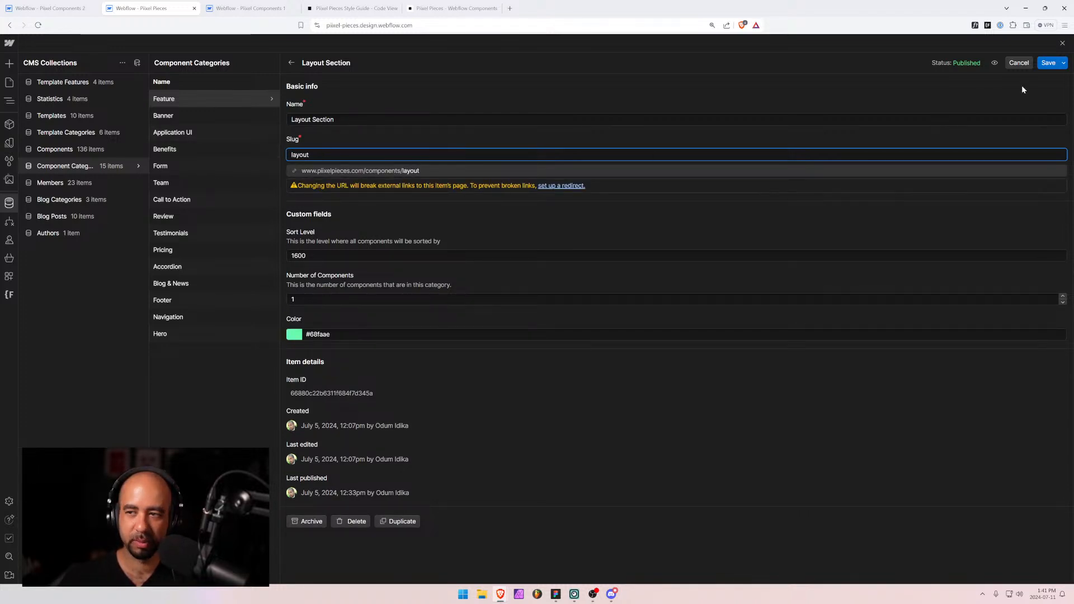
left_click(1048, 63)
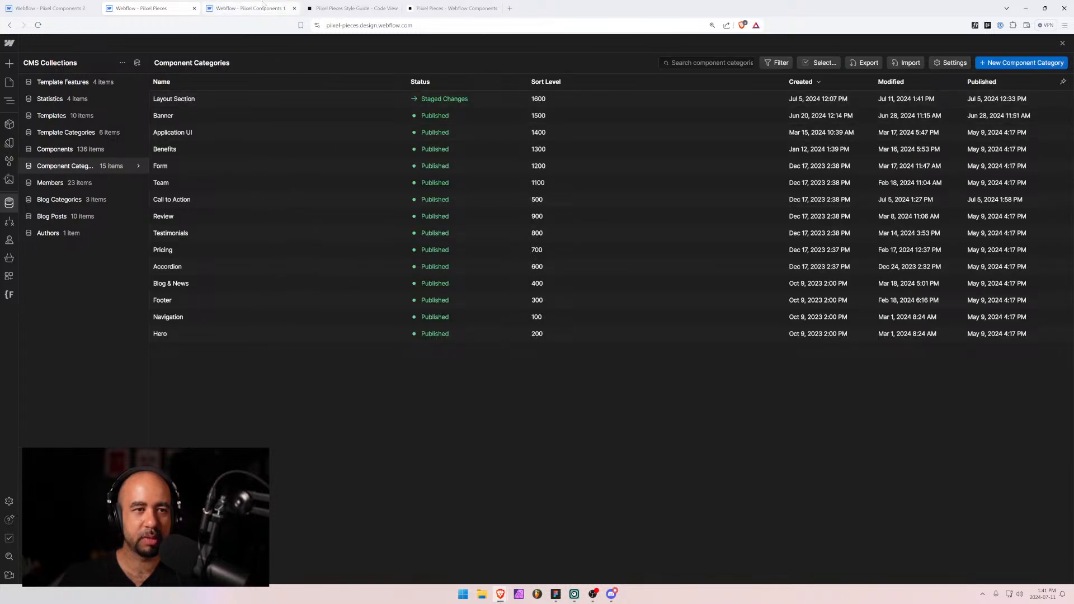
Filter the published Piixel Pieces components page by the Feature category.
left_click(453, 8)
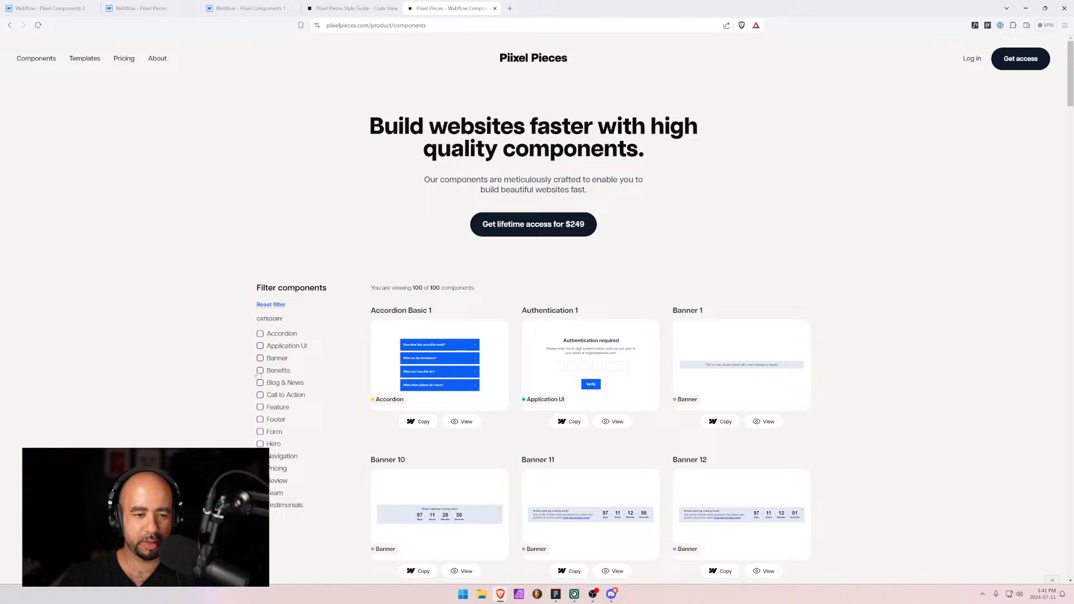
left_click(262, 409)
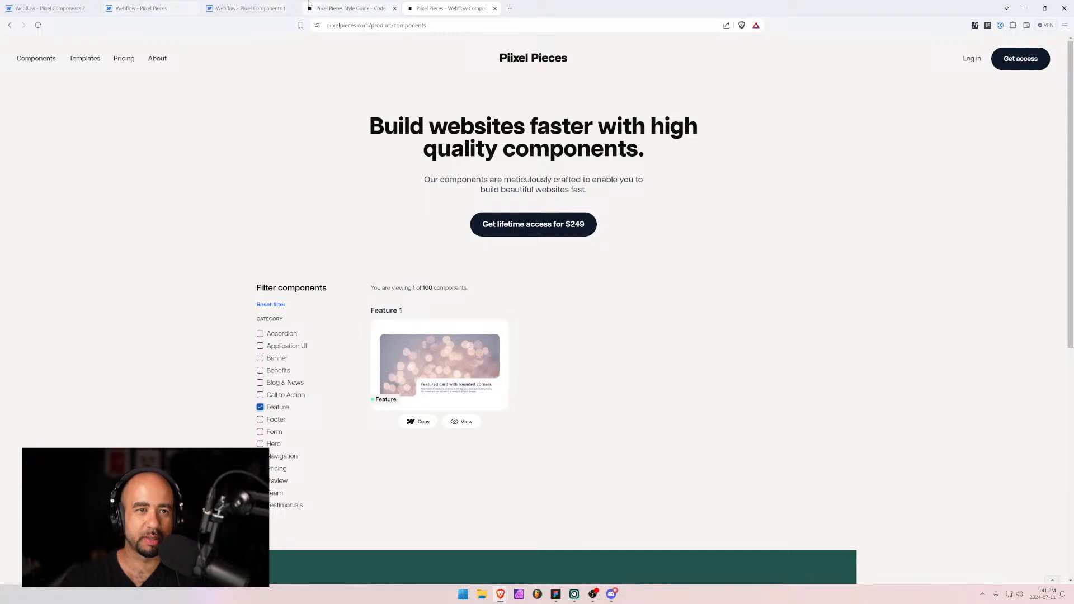
left_click(360, 8)
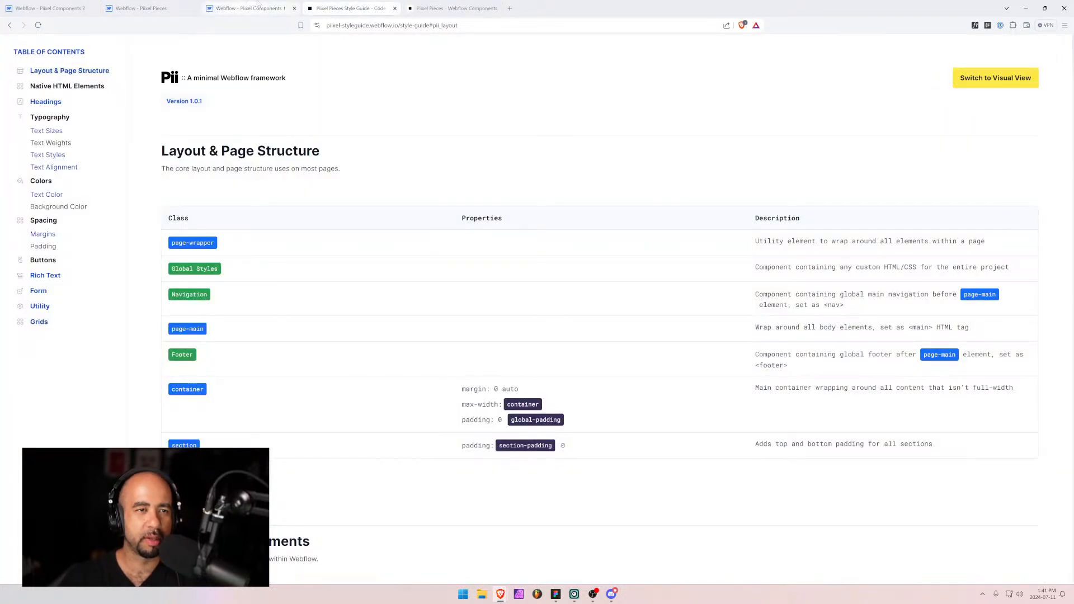
Open the Feature 1 component in the Piixel Pieces CMS, rename it Layout 1 and set its slug to layout-1.
left_click(156, 7)
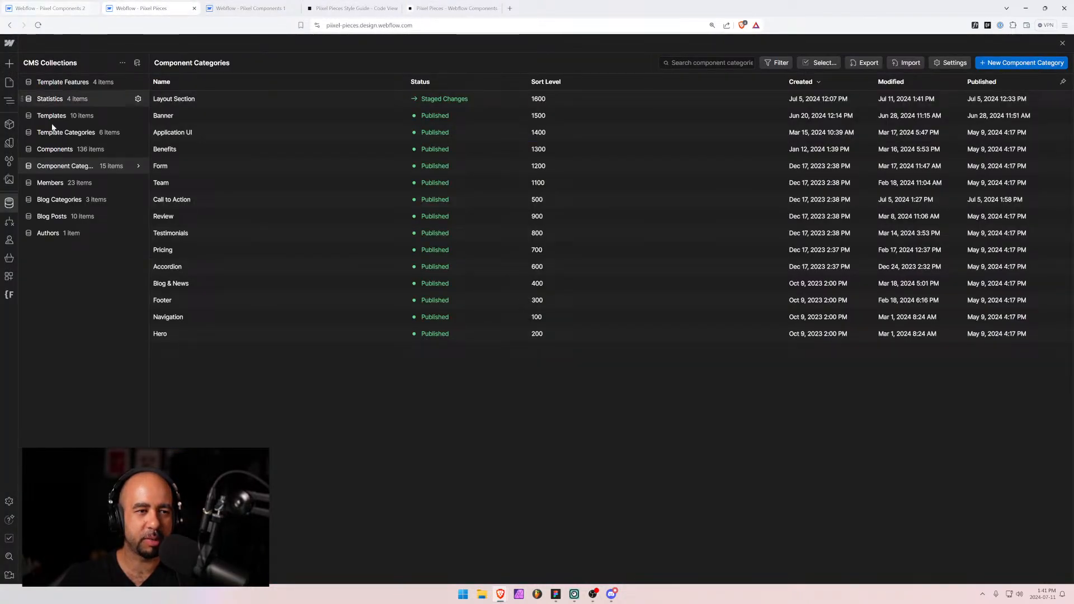
left_click(57, 153)
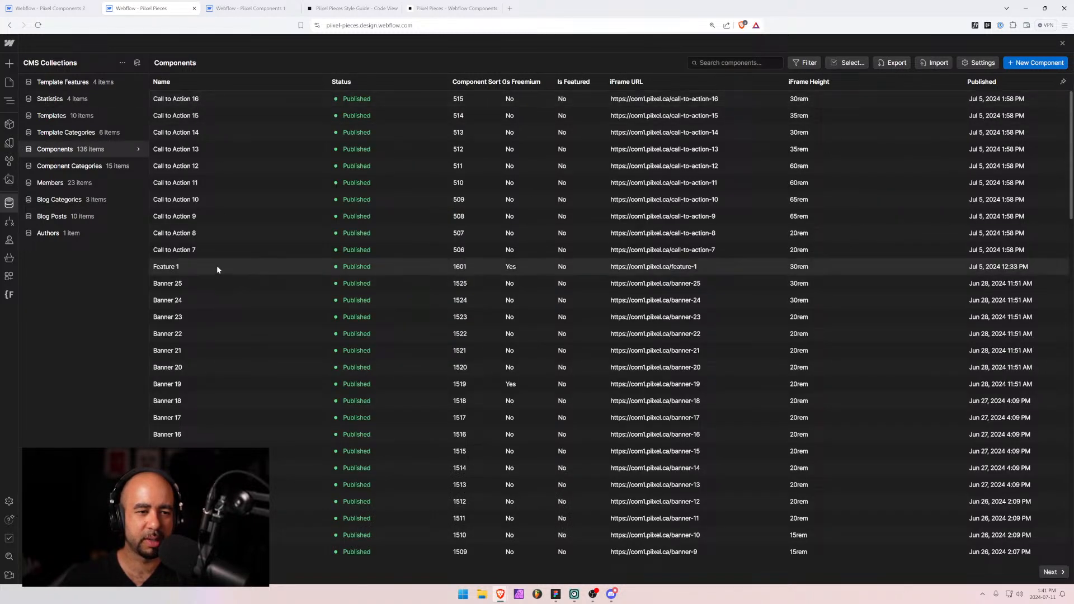
left_click(217, 269)
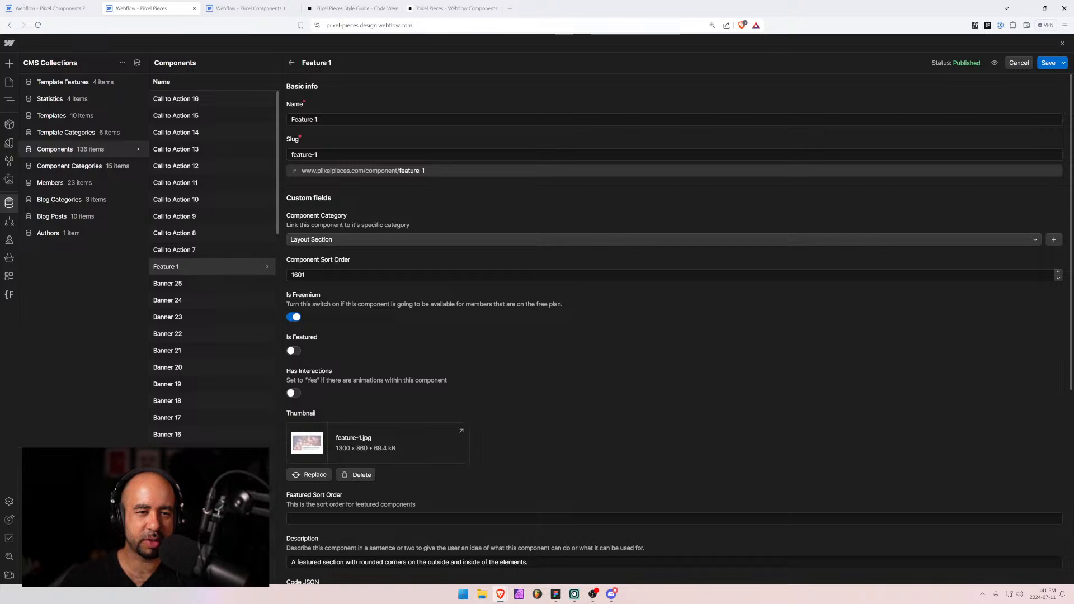
double_click(302, 119)
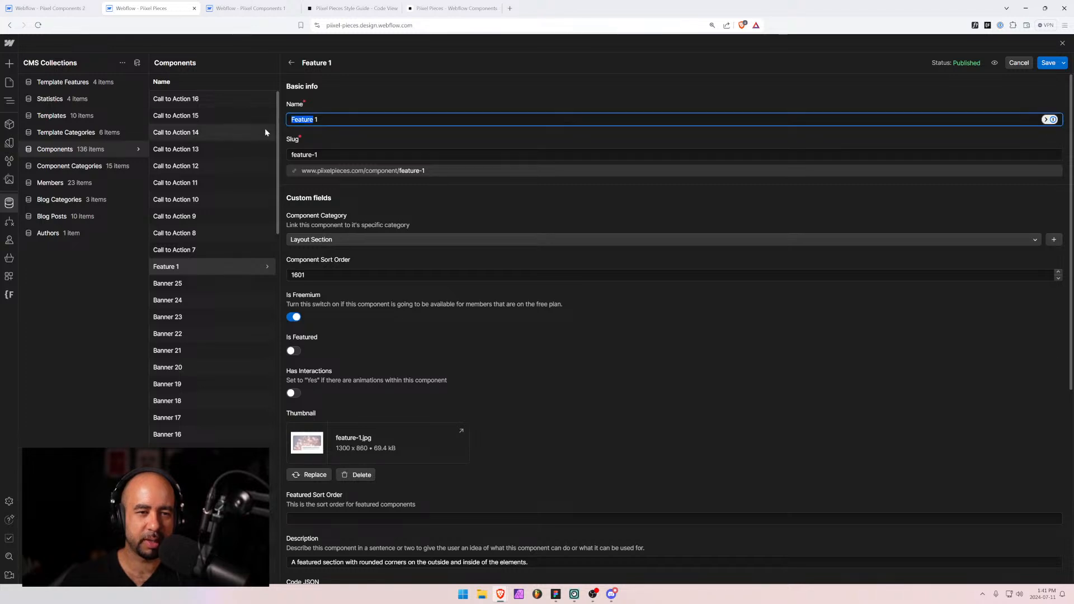
type("Layout")
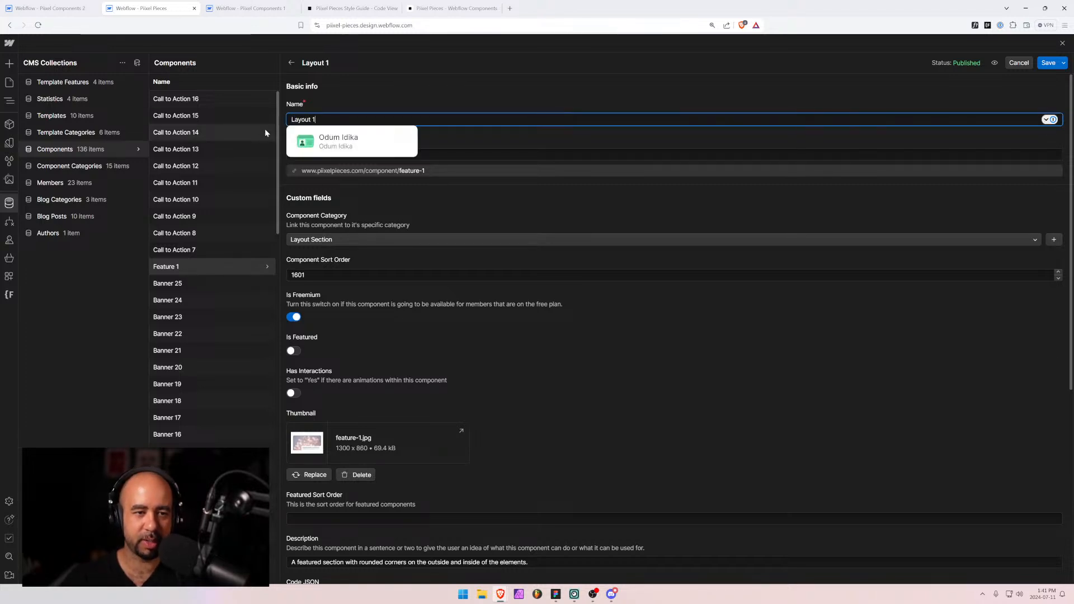
left_click(309, 154)
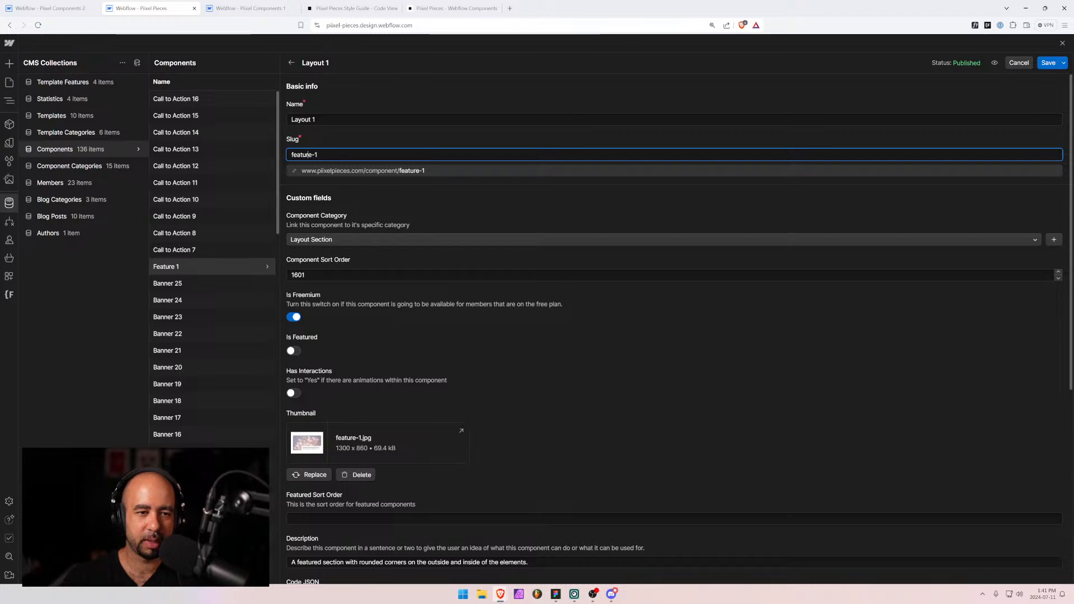
left_click_drag(309, 155, 283, 153)
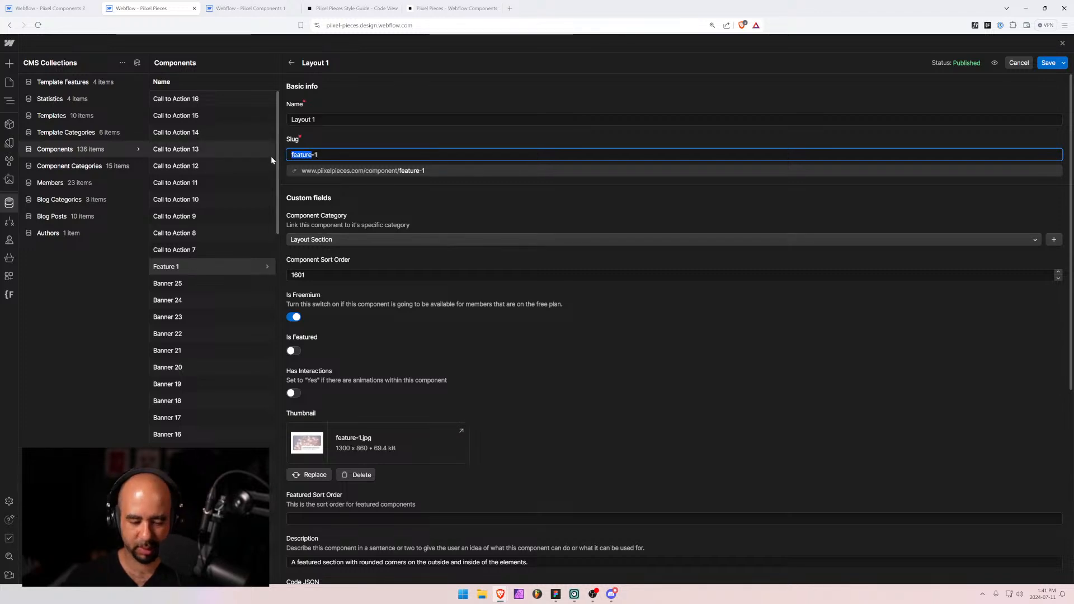
type("layout")
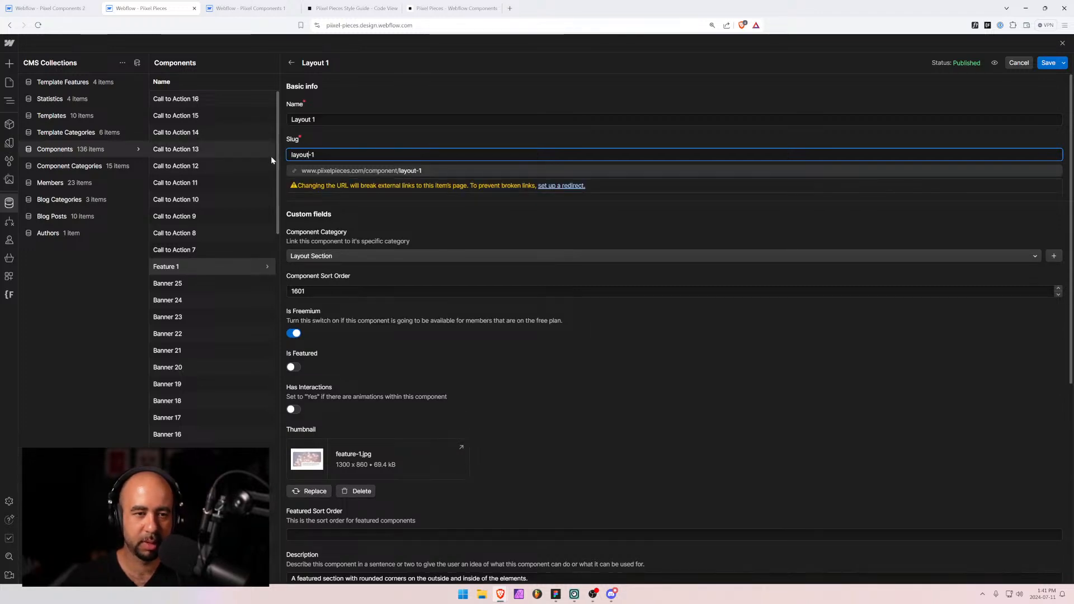
left_click(388, 135)
Review the remaining fields of the component item, including its iFrame URL.
scroll(458, 290, "down", 6)
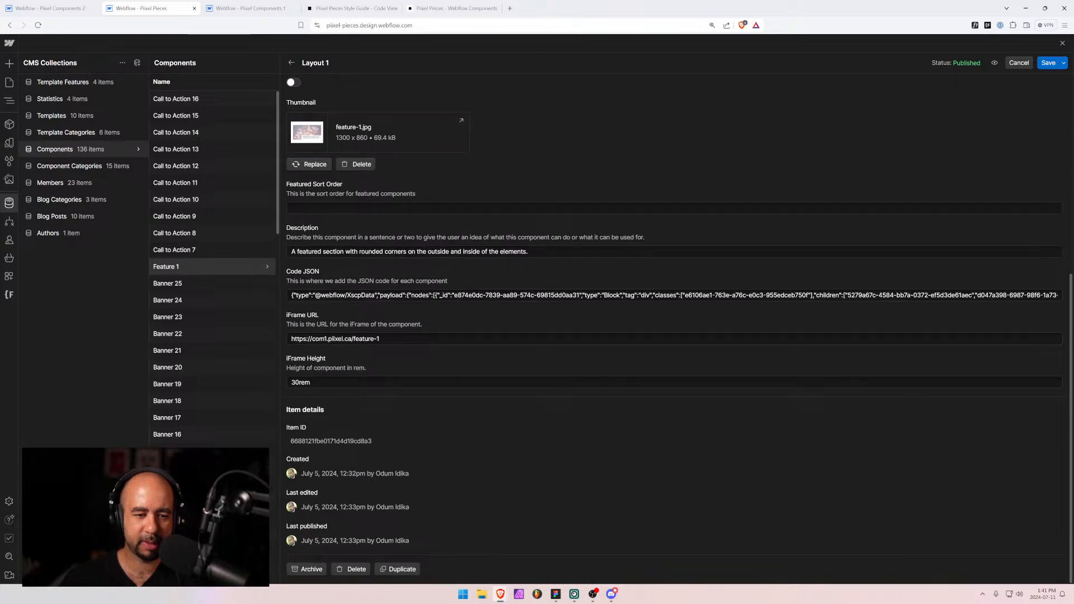
left_click(350, 339)
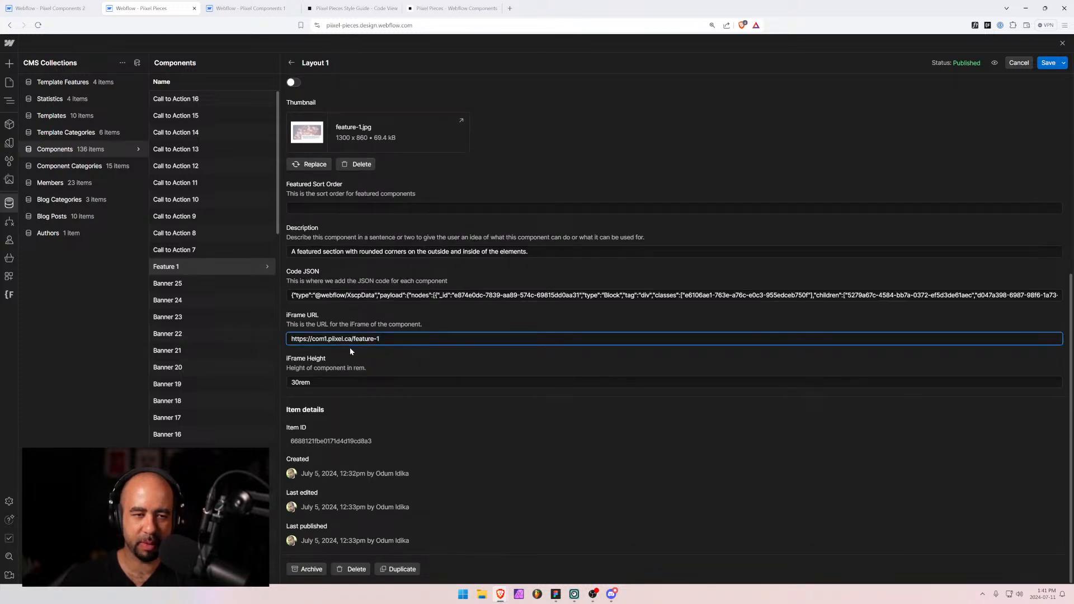
scroll(327, 395, "up", 4)
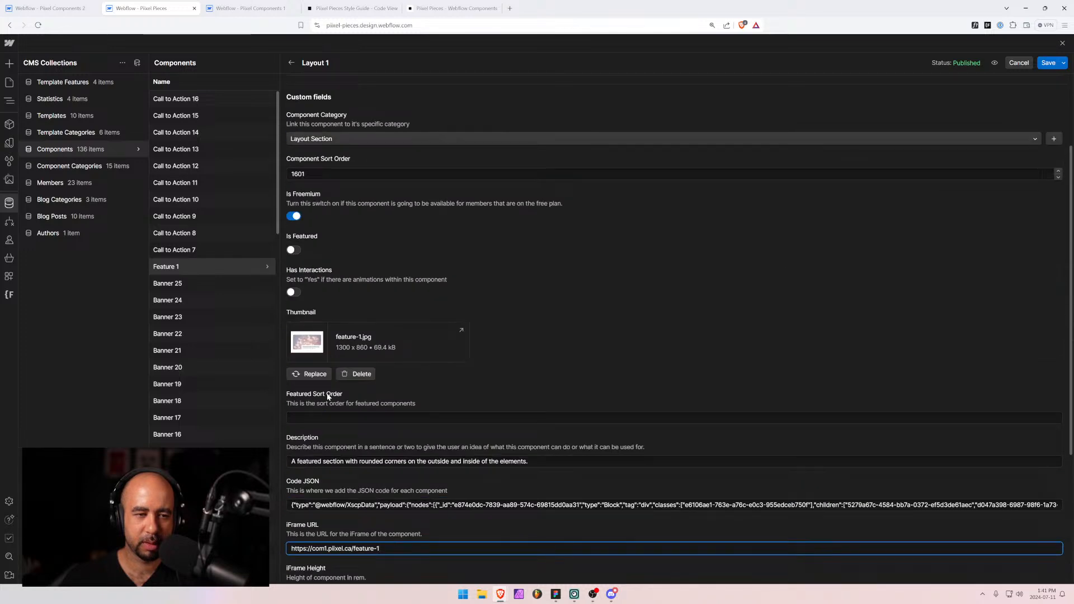
scroll(327, 397, "up", 2)
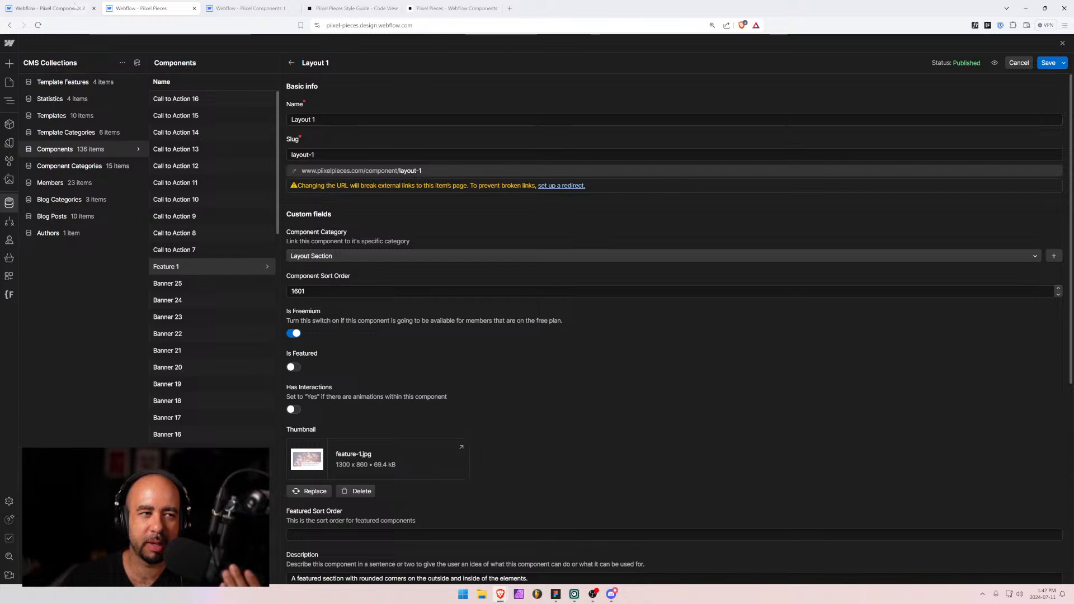
Check the list of layout pages in Piixel Components 2 against the Feature component on the published components page.
left_click(53, 4)
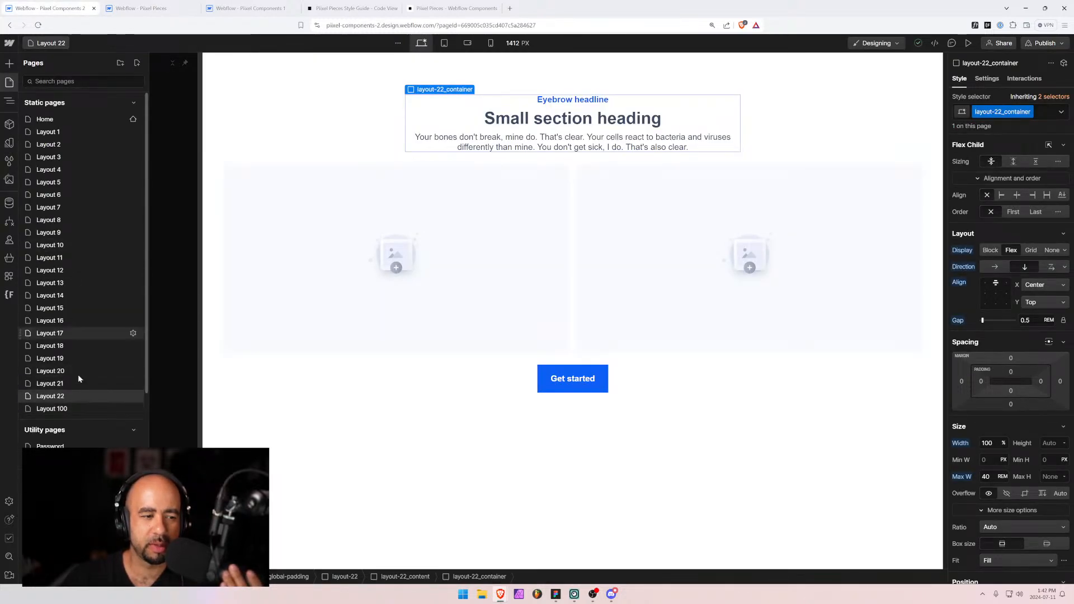
left_click(343, 9)
left_click(456, 8)
left_click(50, 8)
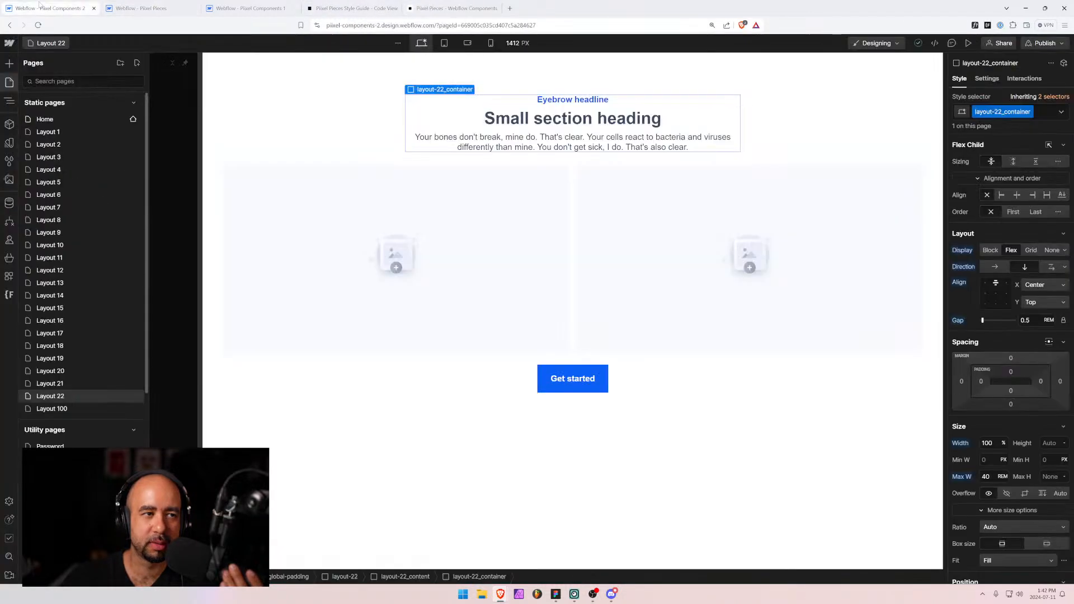
left_click(441, 6)
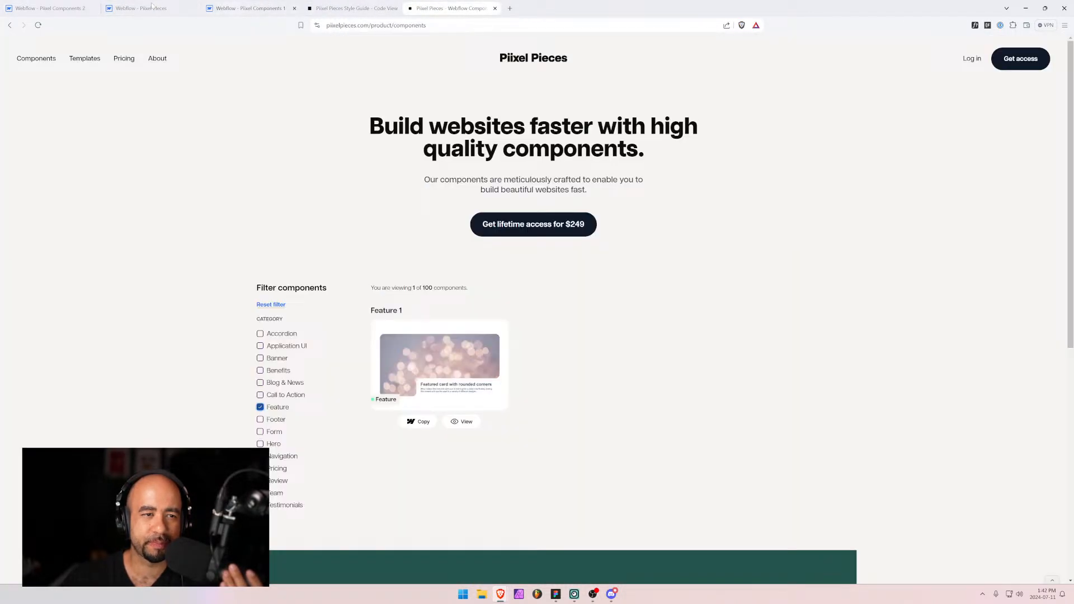
Change the CMS component's name to Layout 23 and its slug to layout-23.
left_click(151, 6)
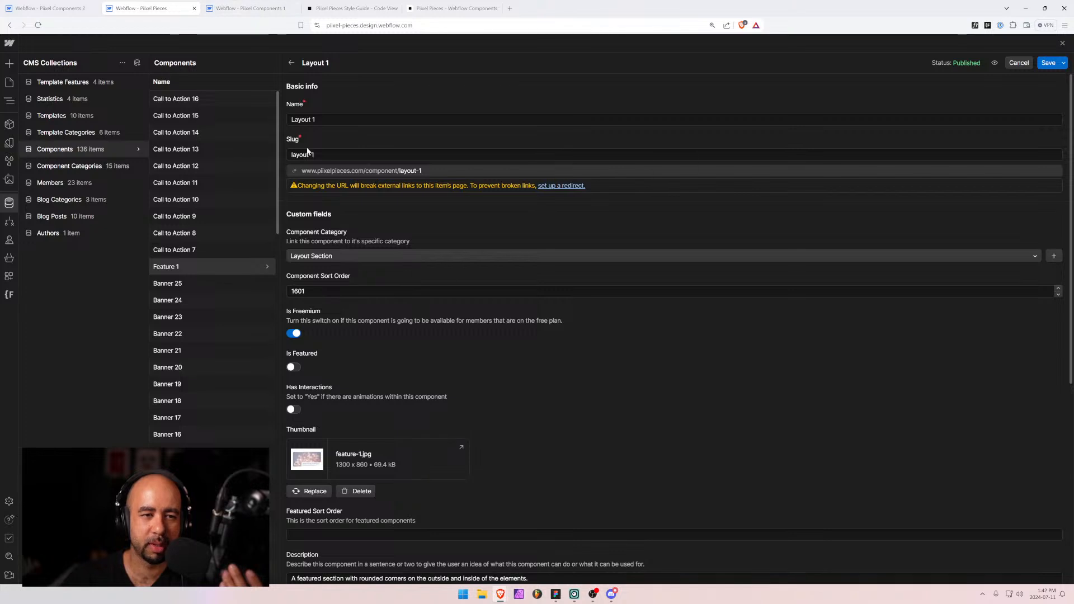
left_click(358, 119)
key("BackSpace")
type("23")
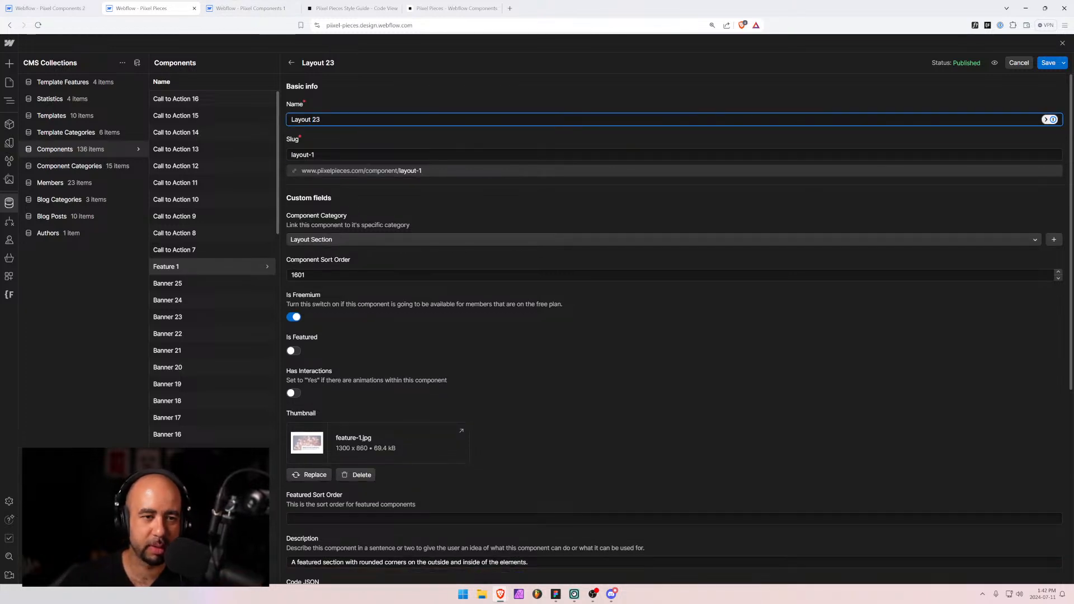
key("Tab")
key("BackSpace")
type("23")
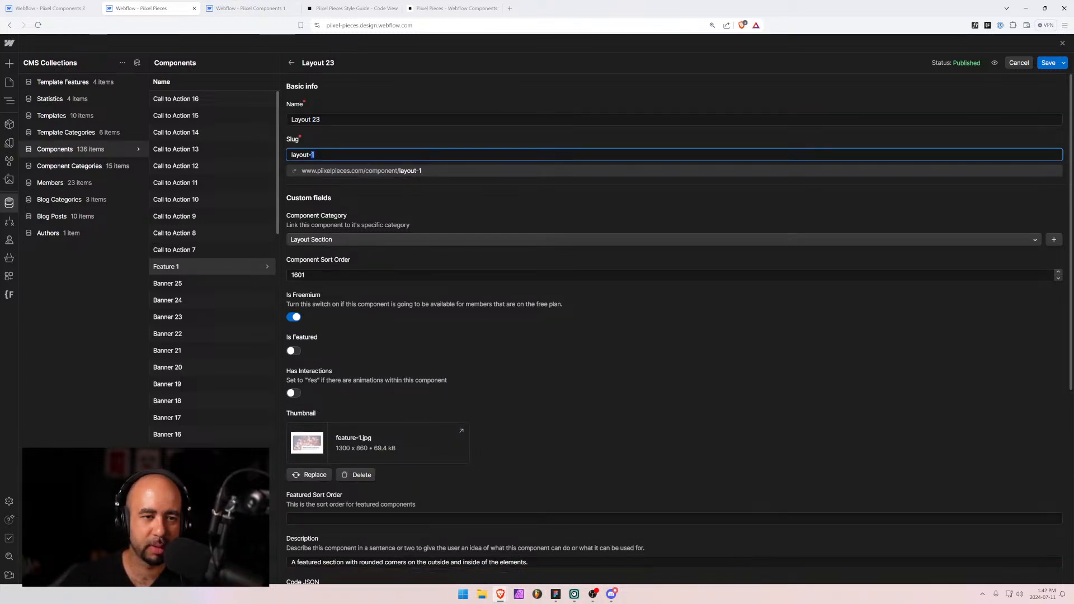
Set the component sort order to 1623 and save the Layout 23 item.
left_click_drag(305, 291, 298, 291)
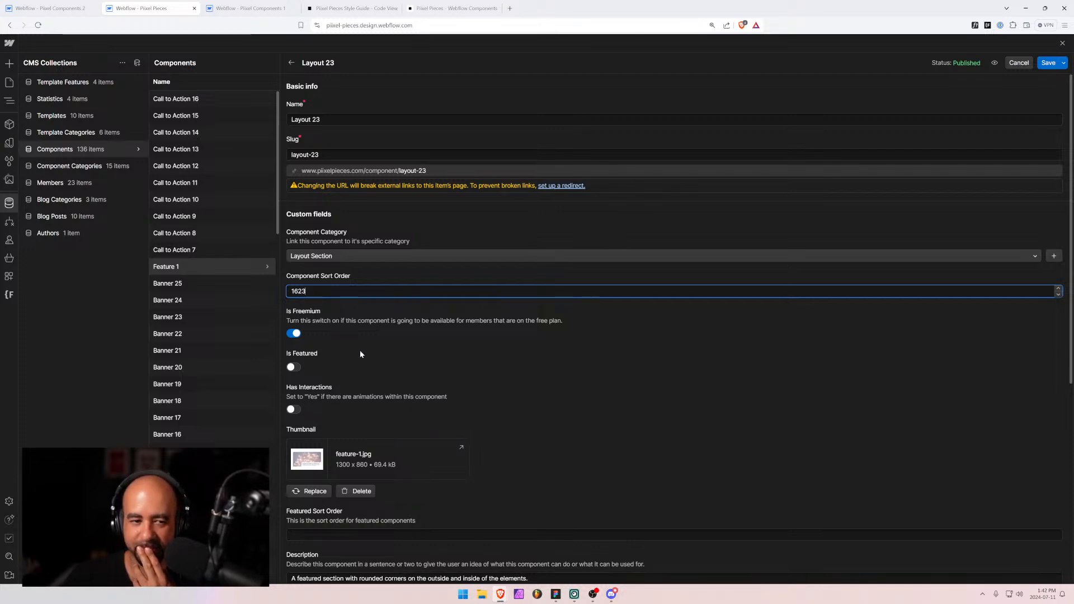
scroll(361, 354, "down", 2)
scroll(357, 358, "down", 5)
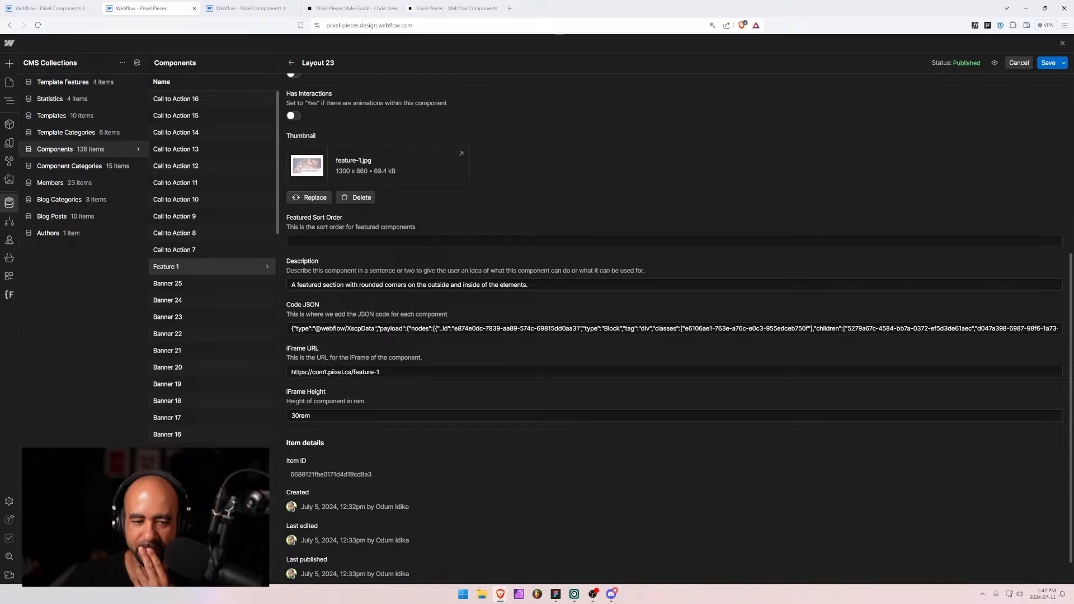
scroll(325, 429, "down", 1)
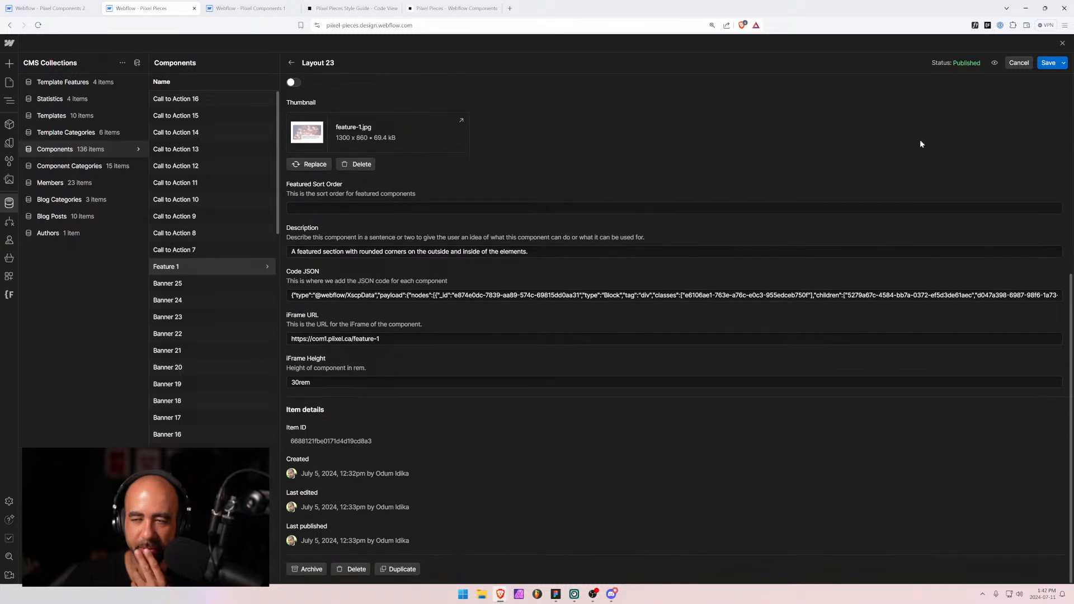
left_click(1044, 63)
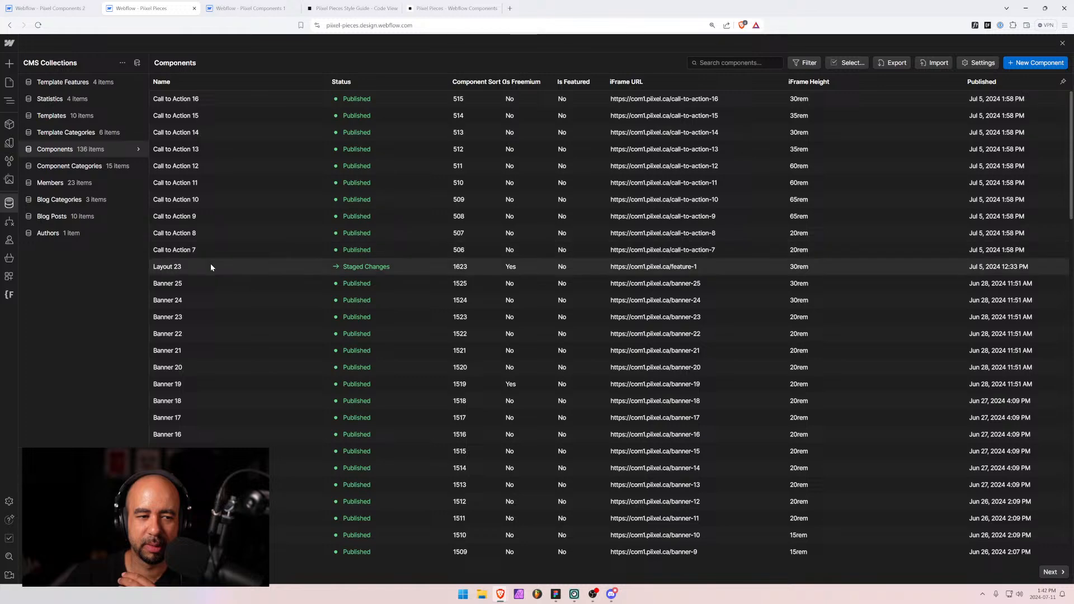
Open the Component Categories template page and display it with the Layout Section item.
left_click(10, 83)
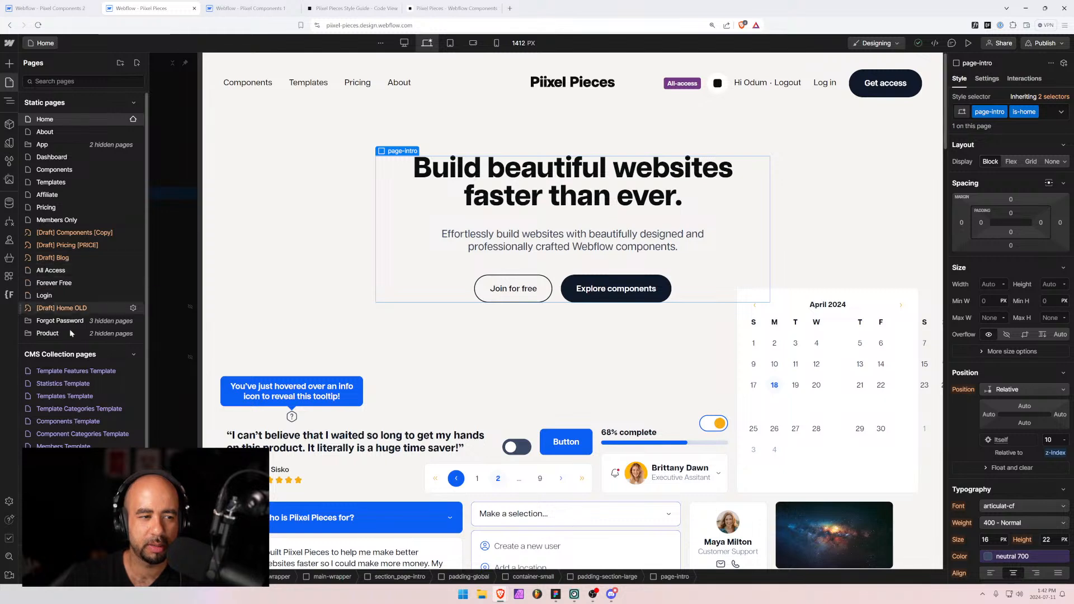
left_click(78, 434)
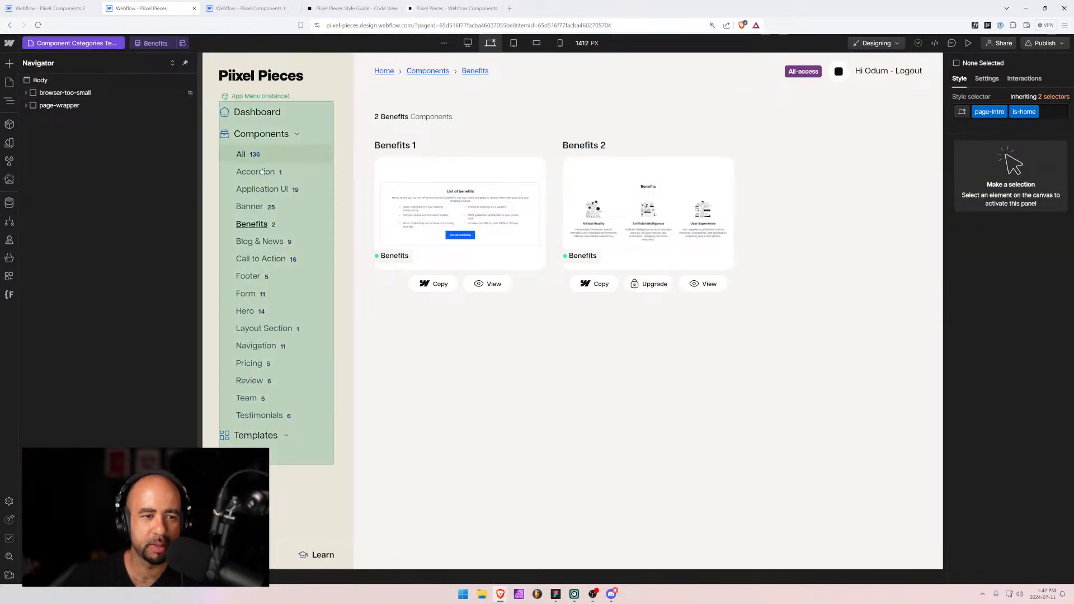
left_click(148, 44)
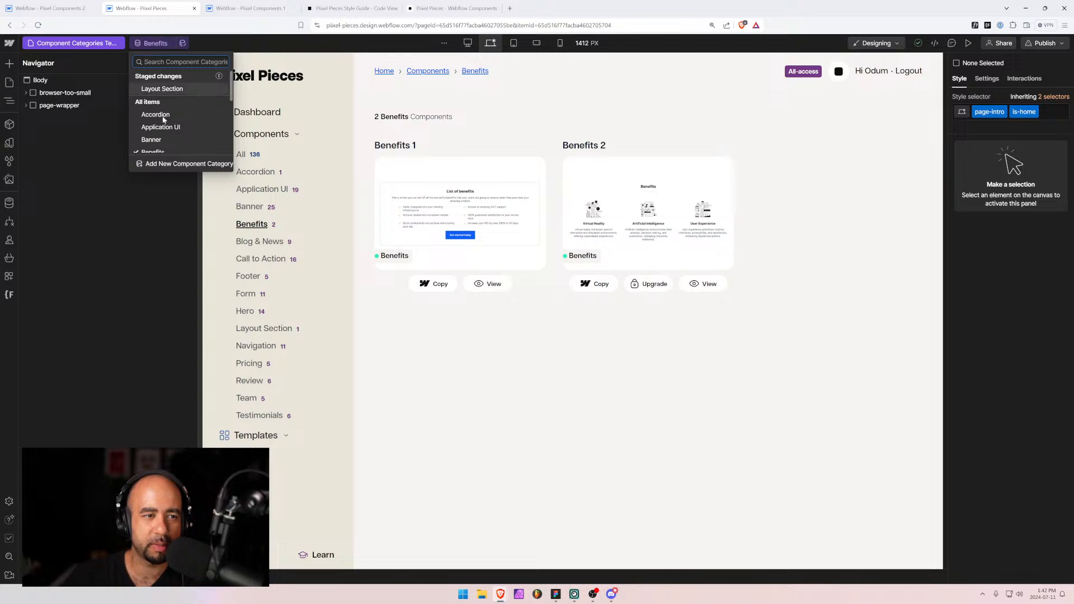
left_click(177, 89)
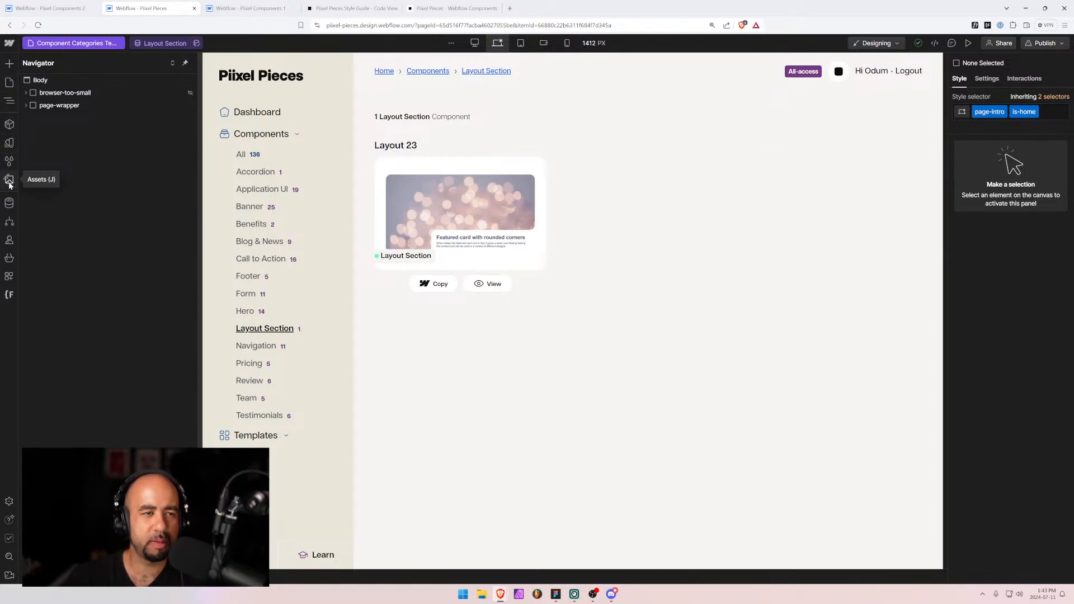
Open the Layout 1 page in Piixel Components 2, preview it and narrow the canvas to about 1128 px.
left_click(52, 6)
left_click(56, 132)
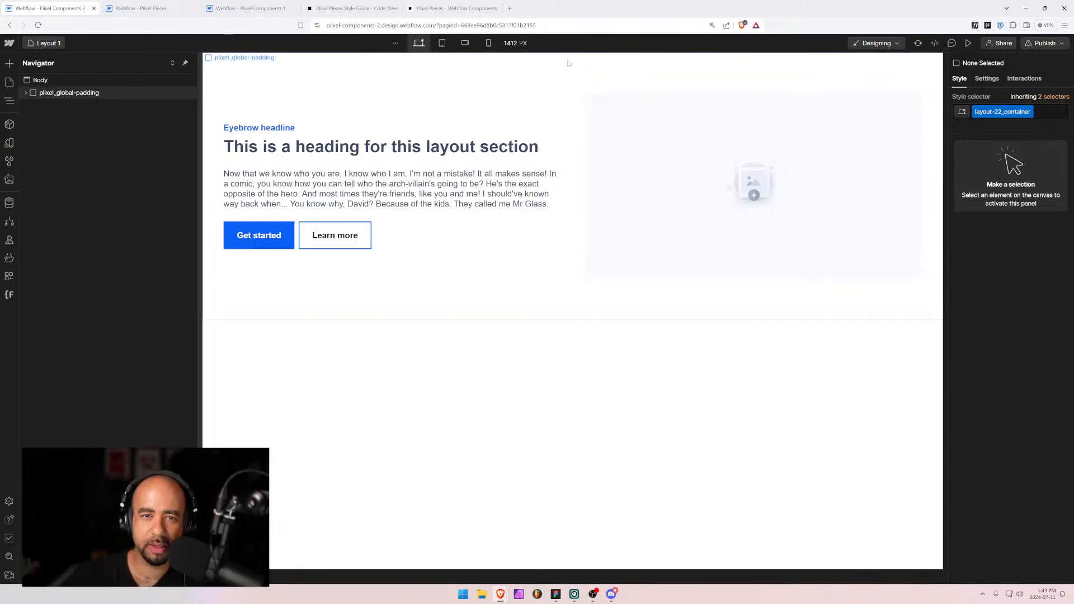
left_click(967, 44)
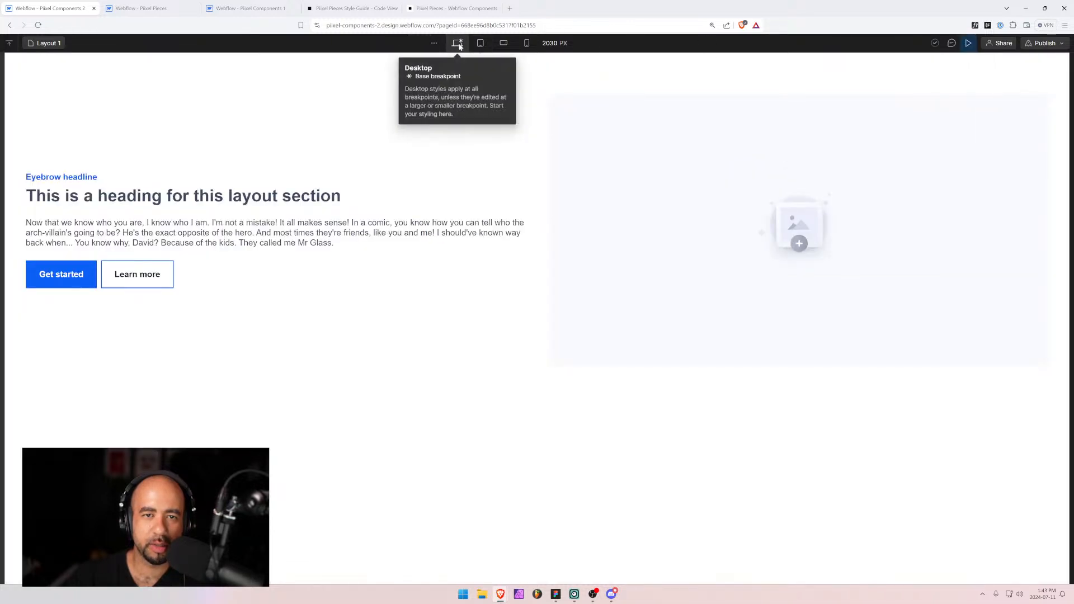
left_click_drag(1067, 195, 833, 181)
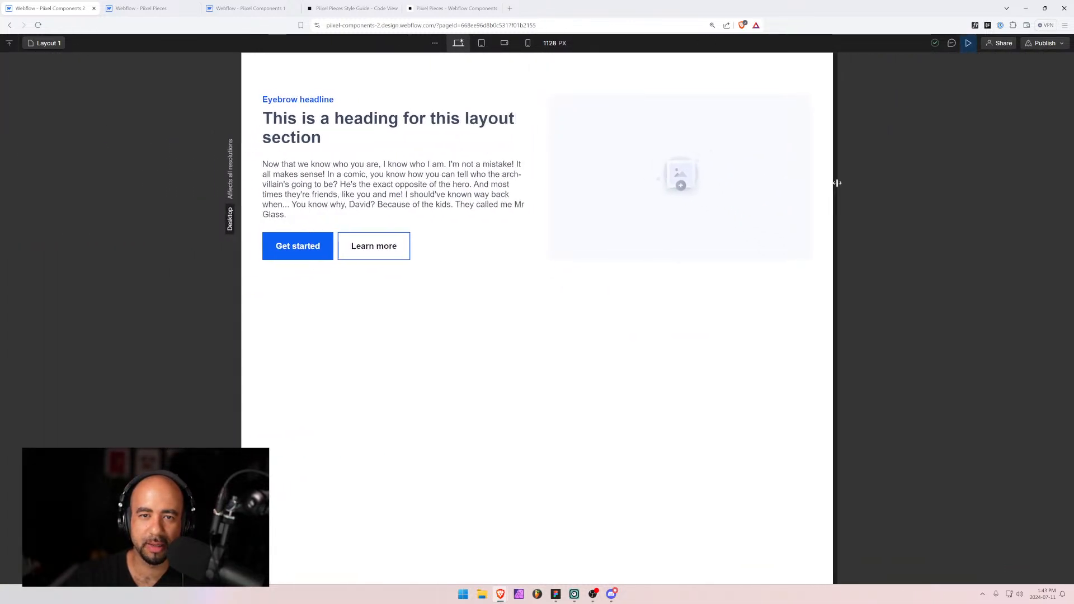
Try the Layout 1 preview at a canvas width of 1000 px, and settle on a width of 1200 px.
left_click(554, 44)
type("10")
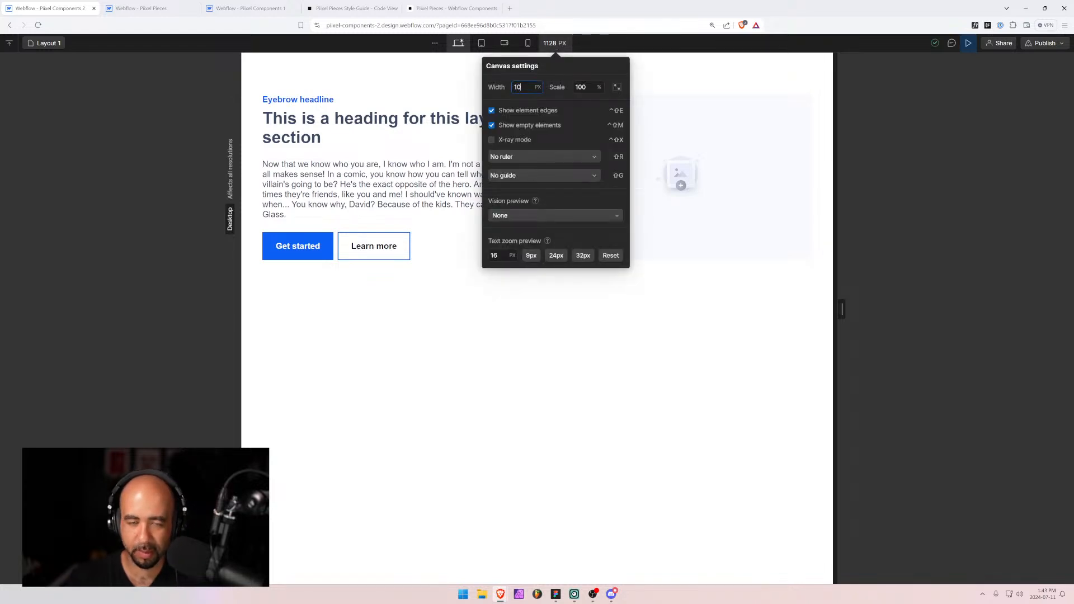
type("00")
key("Escape")
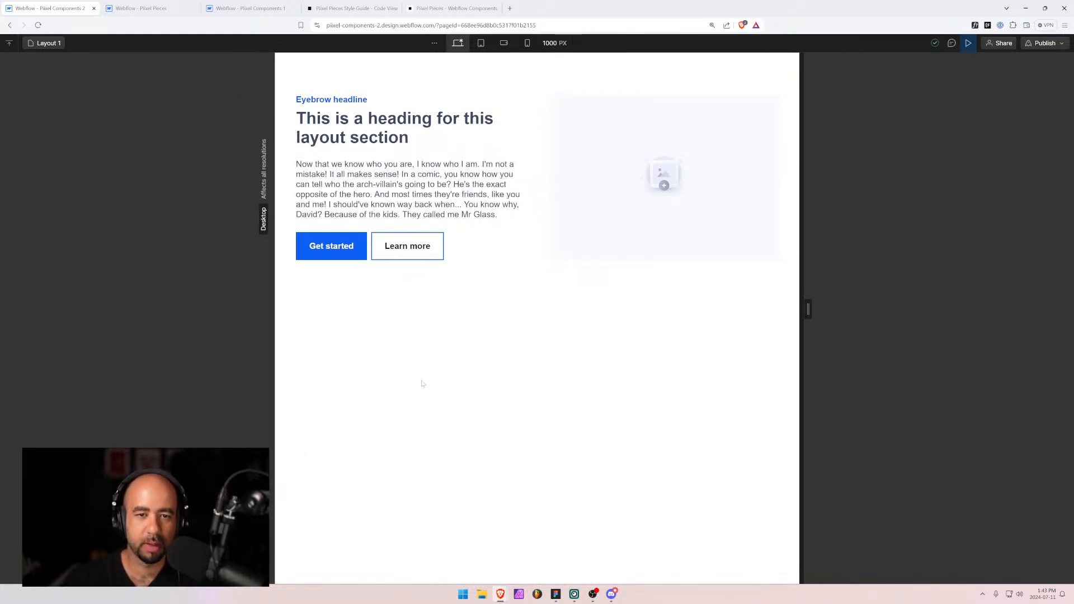
left_click(553, 43)
type("1200")
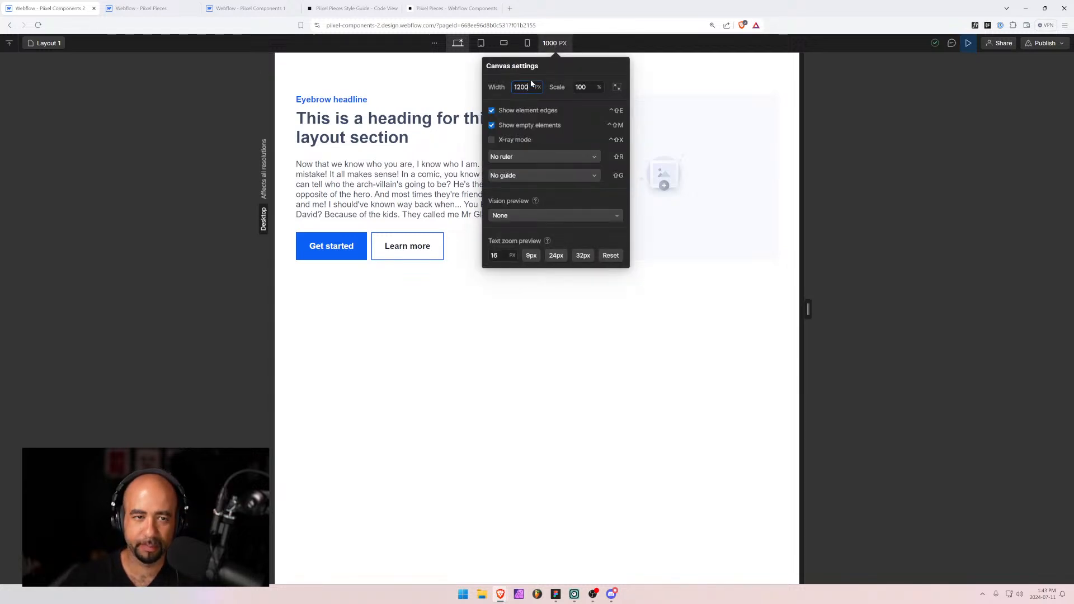
key("Escape")
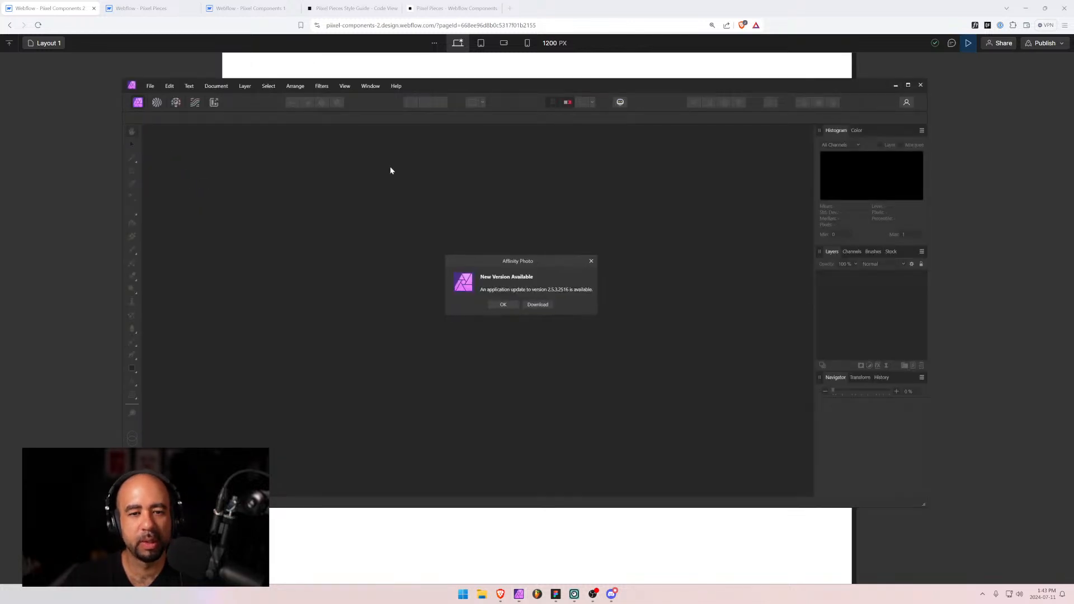
Dismiss Affinity Photo's update notice and New Document dialog, and switch back to the Layout 1 preview in the browser.
left_click(502, 305)
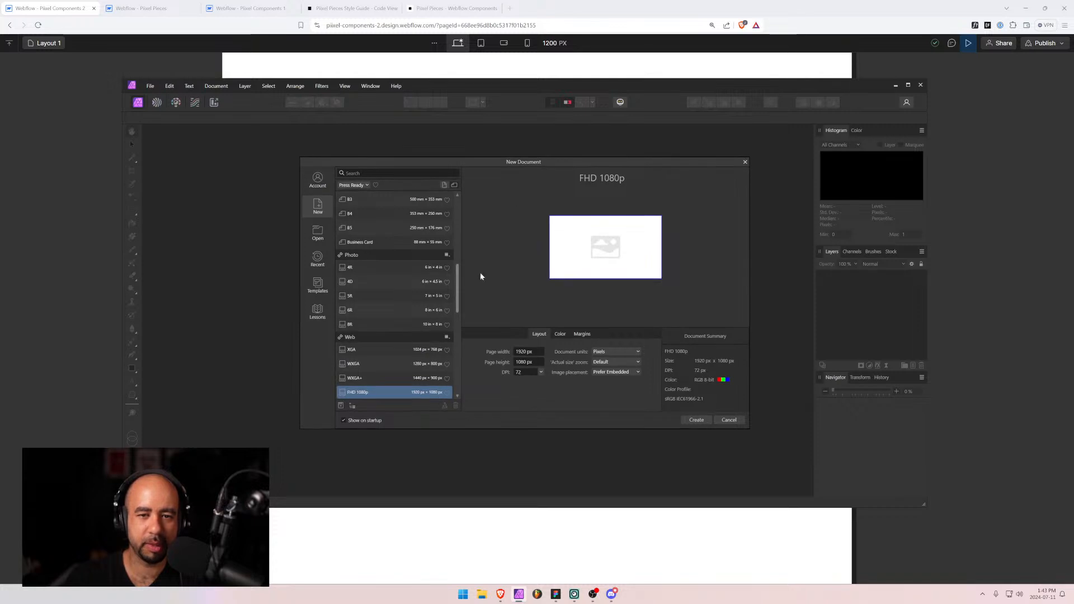
left_click(744, 162)
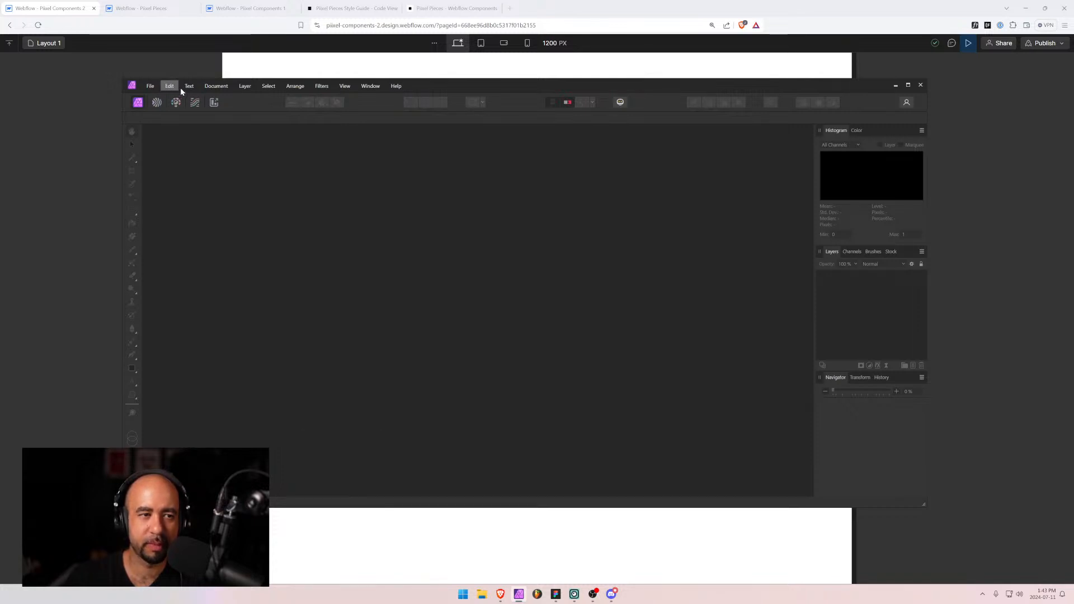
left_click(53, 6)
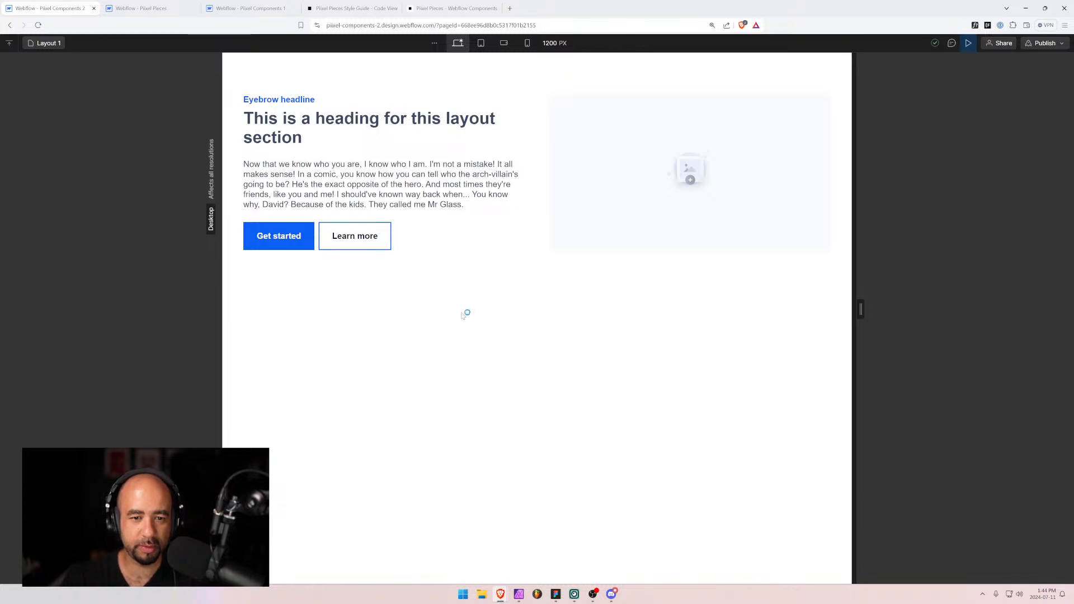
key("super+shift+s")
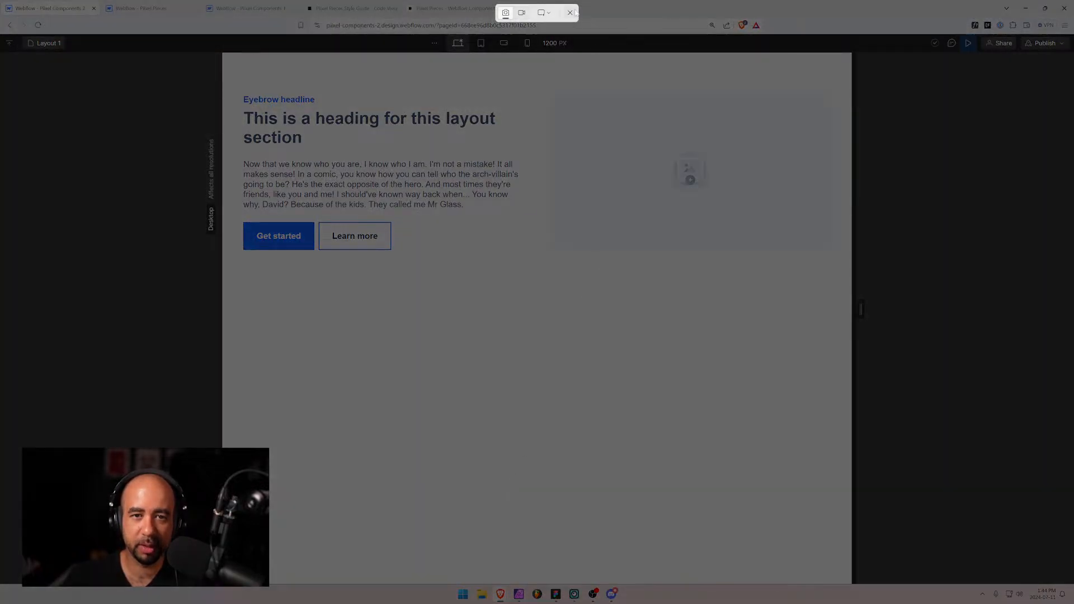
left_click(521, 13)
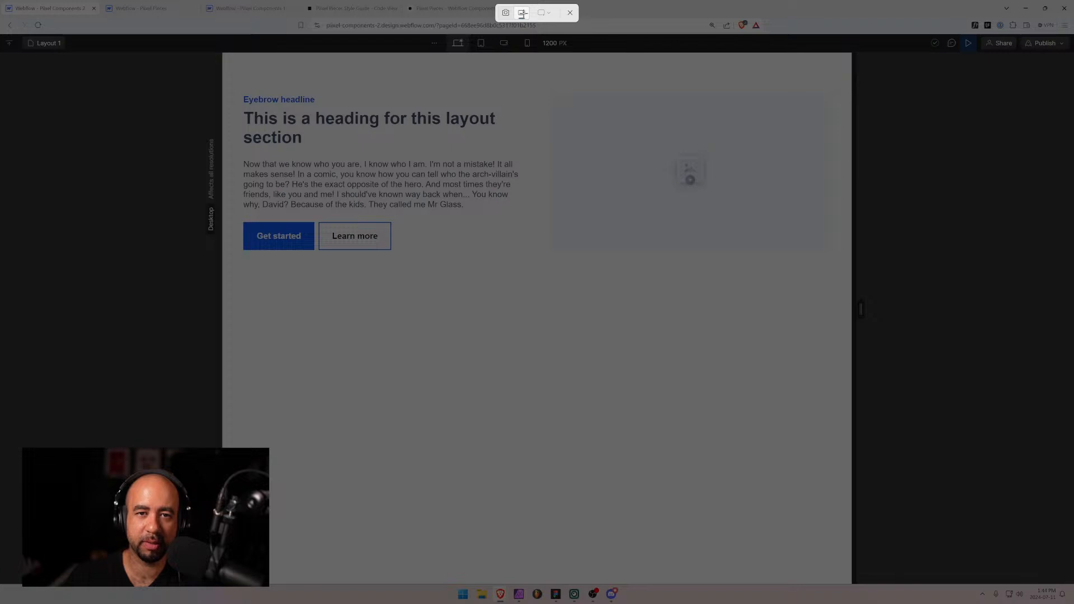
left_click(570, 13)
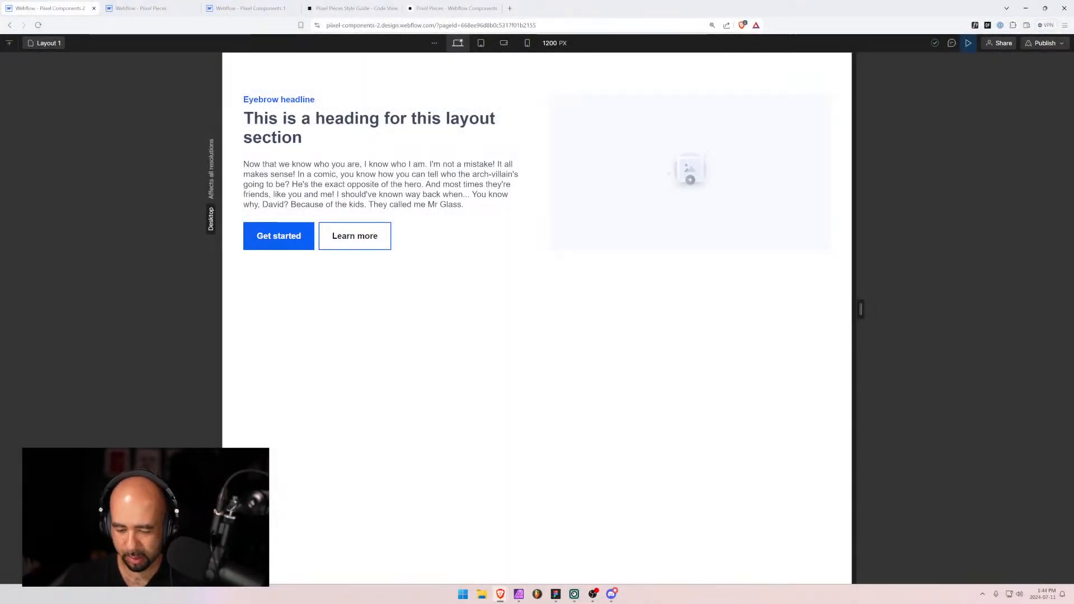
Take a full-screen screenshot with the Layout 1 preview showing.
key("super+shift+s")
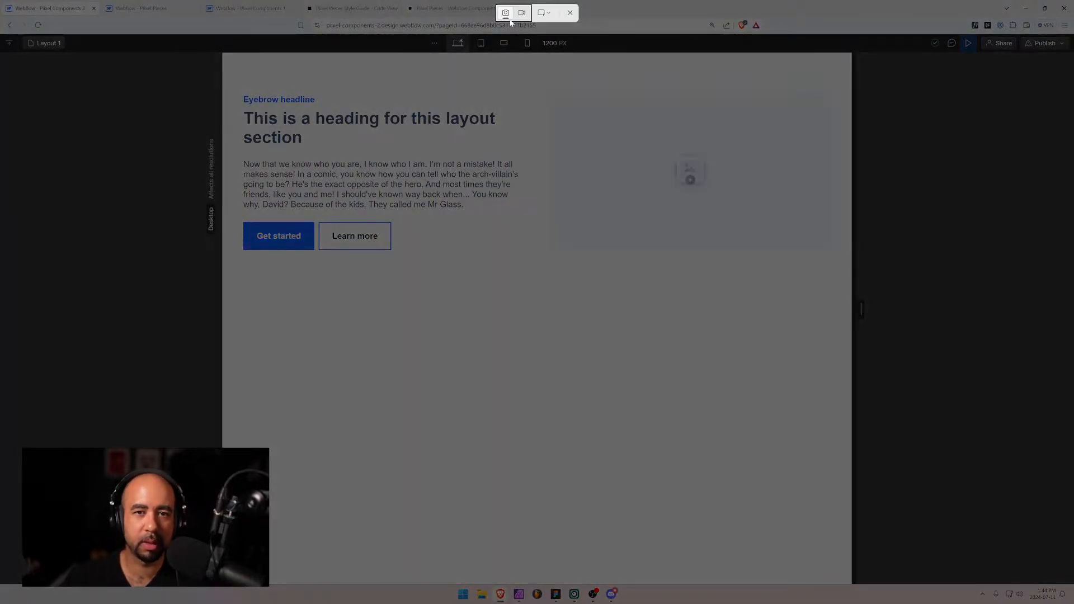
left_click(522, 14)
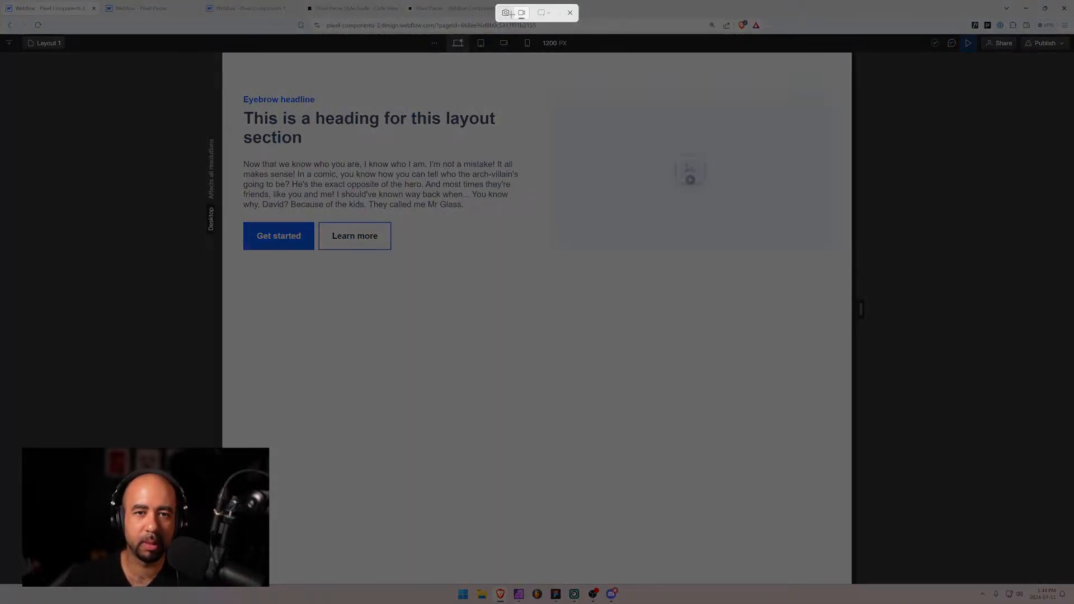
left_click(506, 13)
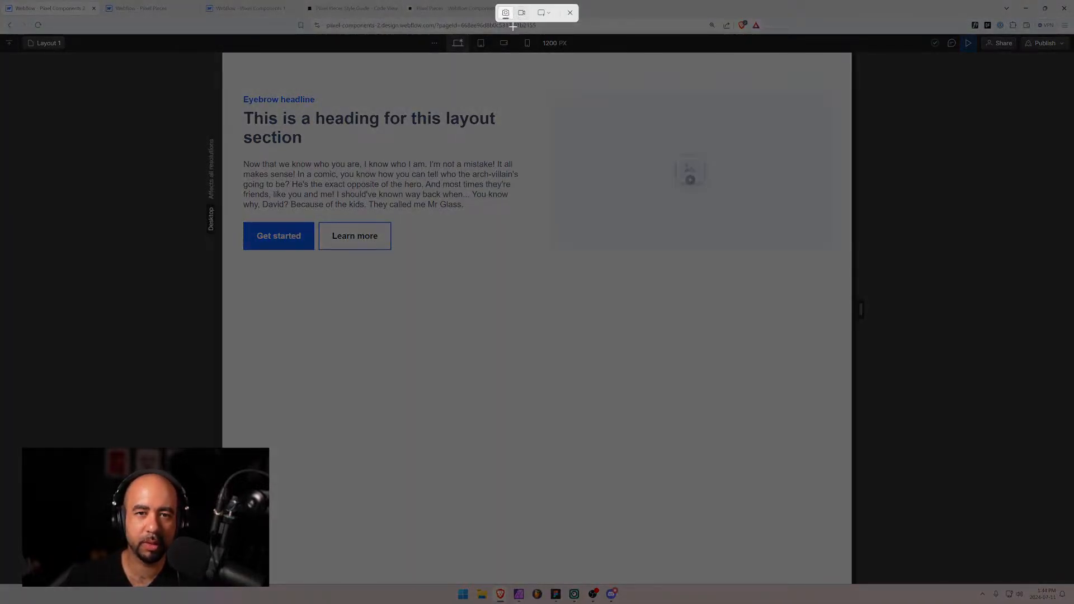
left_click(546, 13)
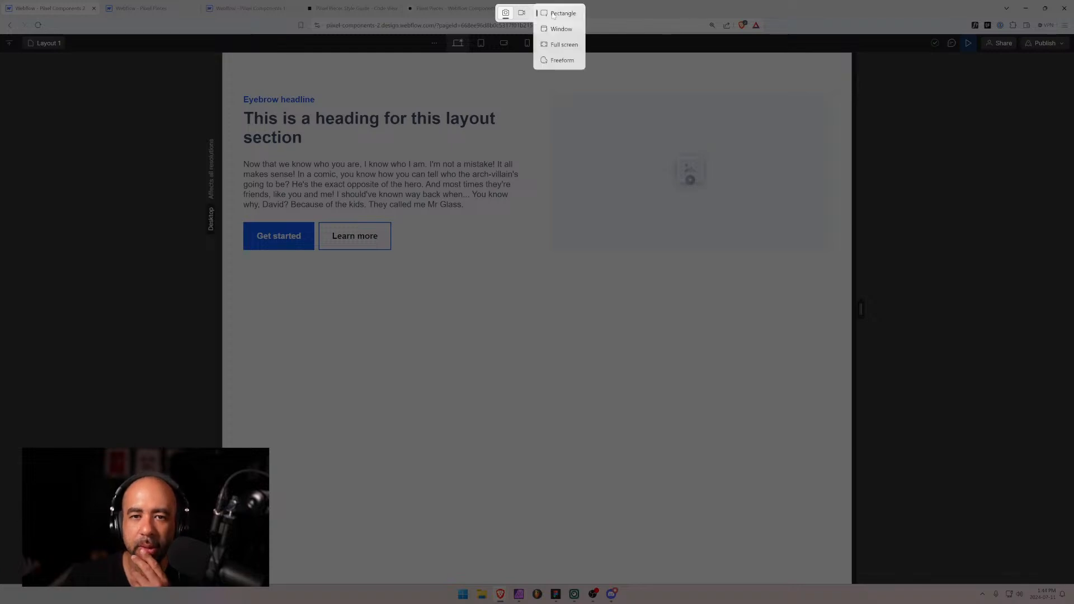
left_click(562, 44)
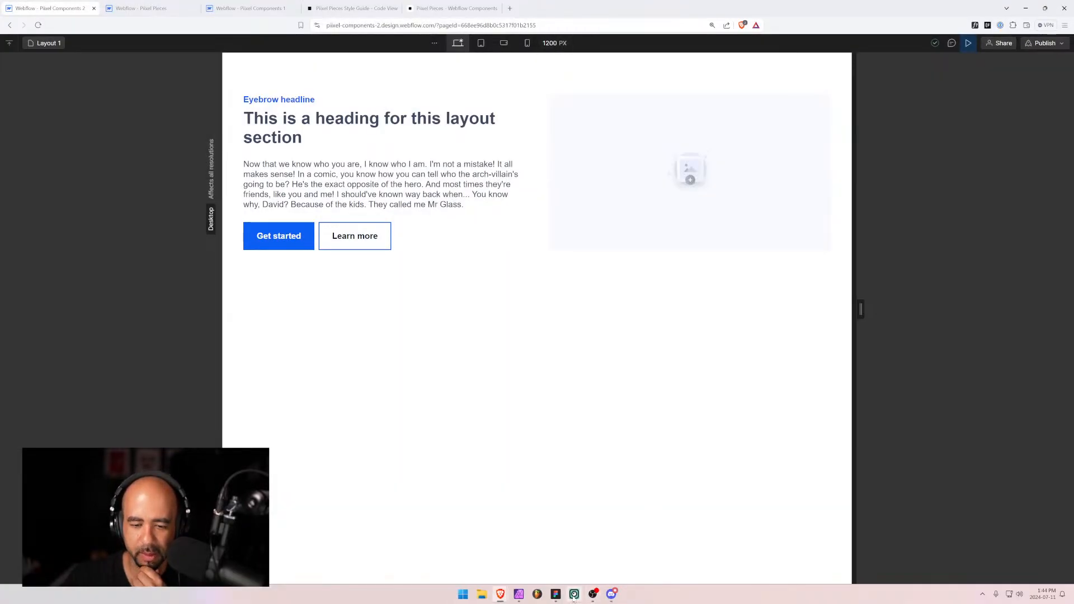
Switch to Affinity Photo, create a document from the clipboard screenshot, and close it without saving.
left_click(519, 594)
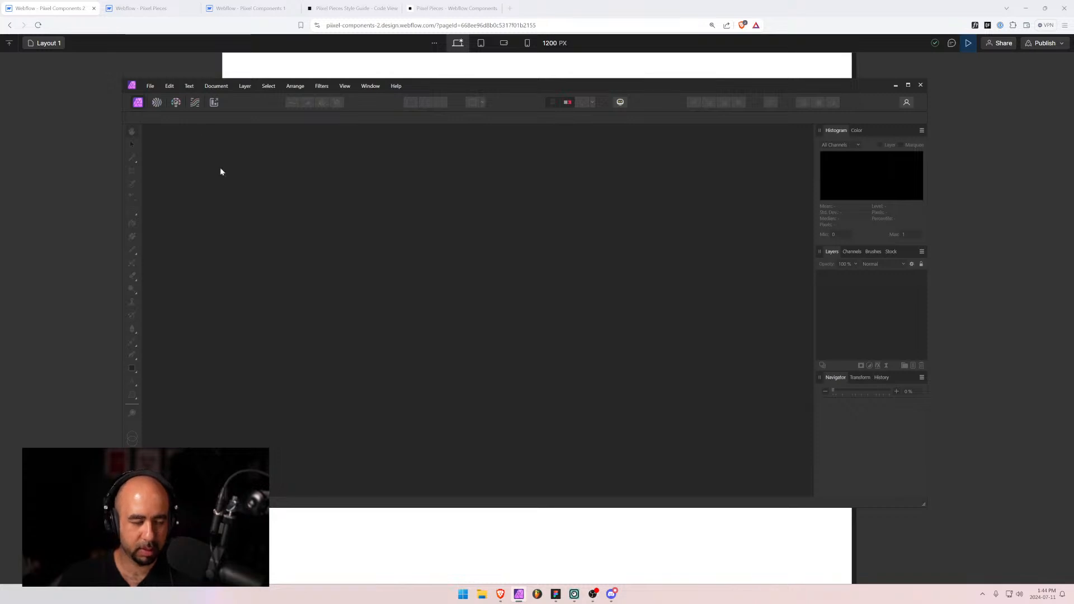
left_click(150, 85)
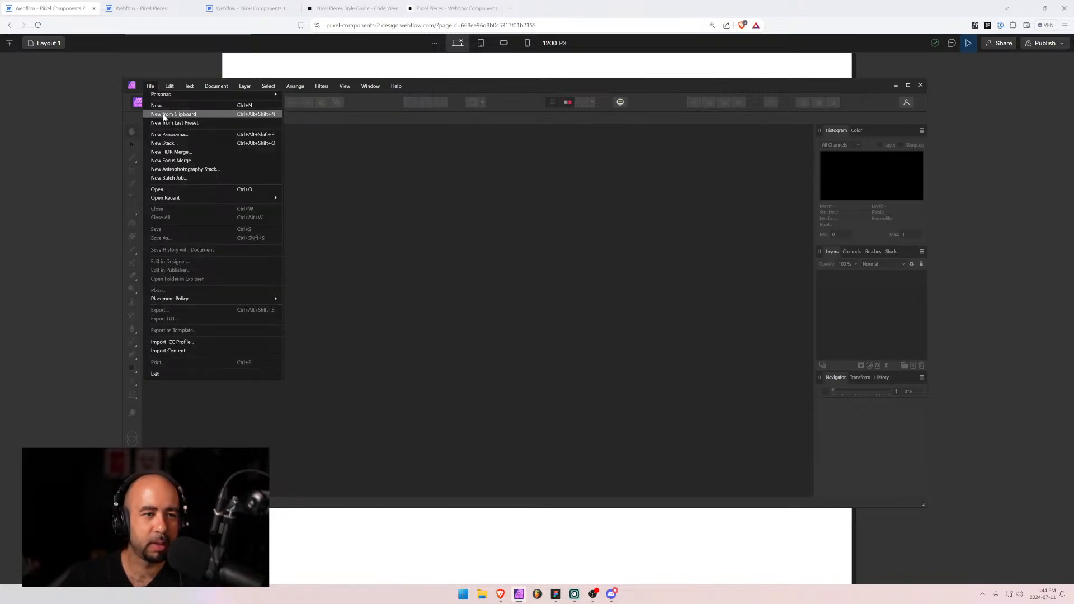
left_click(167, 114)
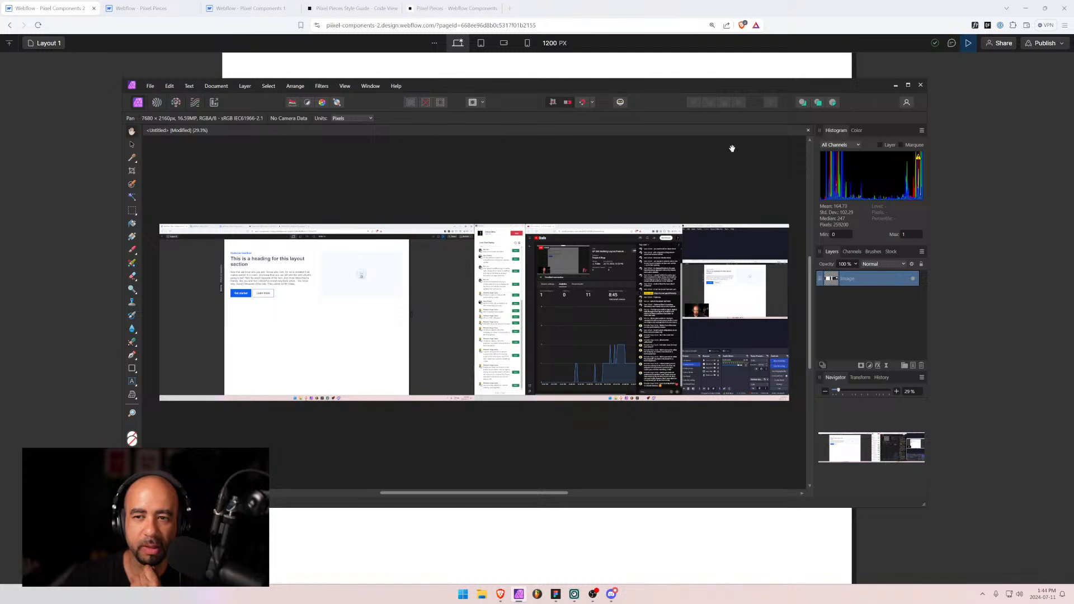
left_click(808, 131)
left_click(520, 305)
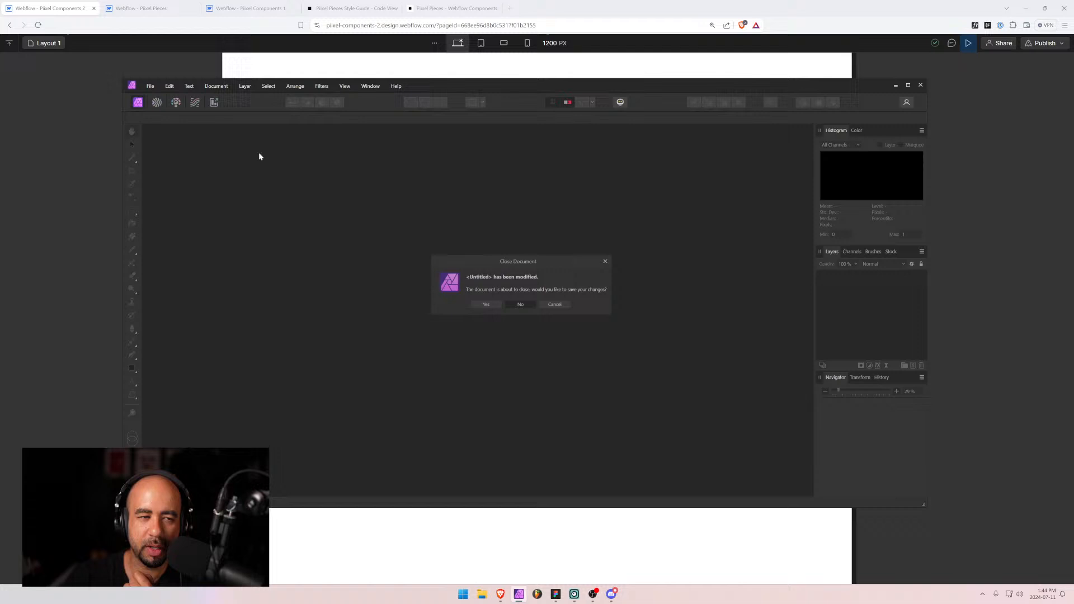
Open the recent file component-screenshots.afphoto in Affinity Photo.
left_click(150, 86)
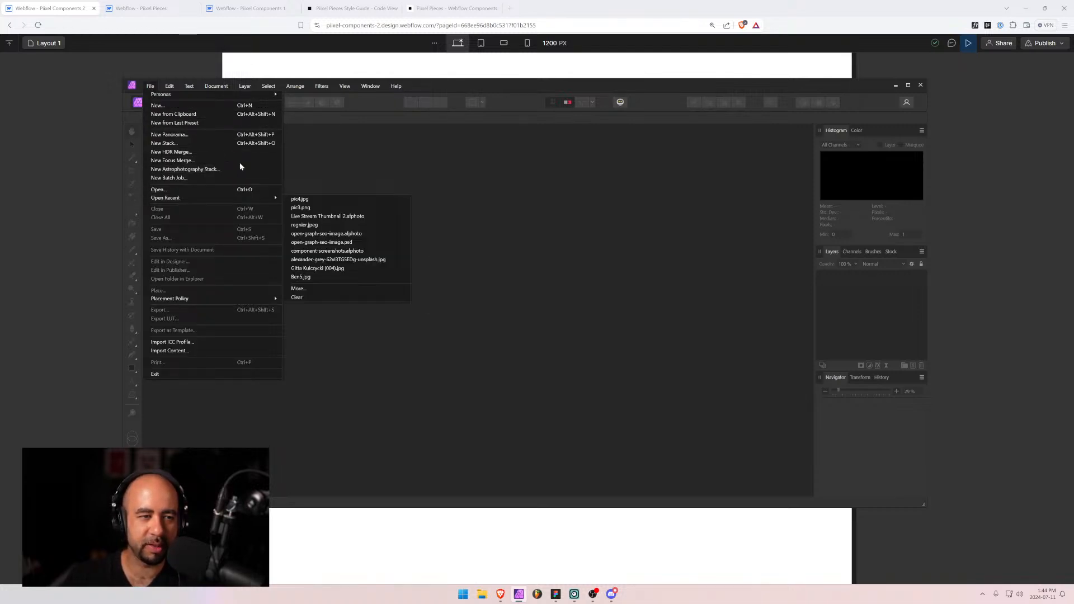
mouse_move(217, 198)
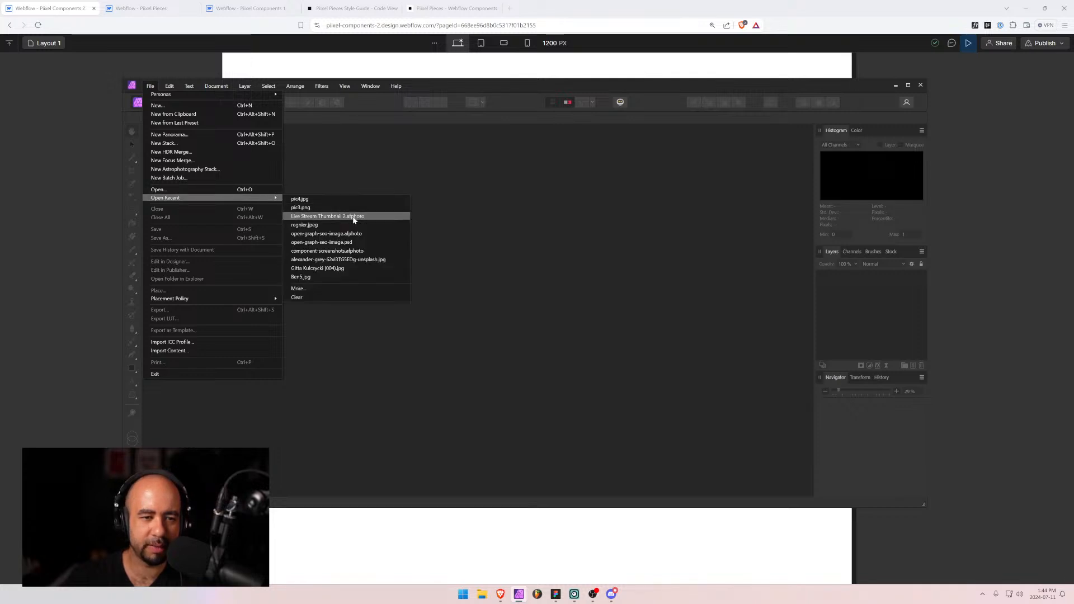
left_click(363, 251)
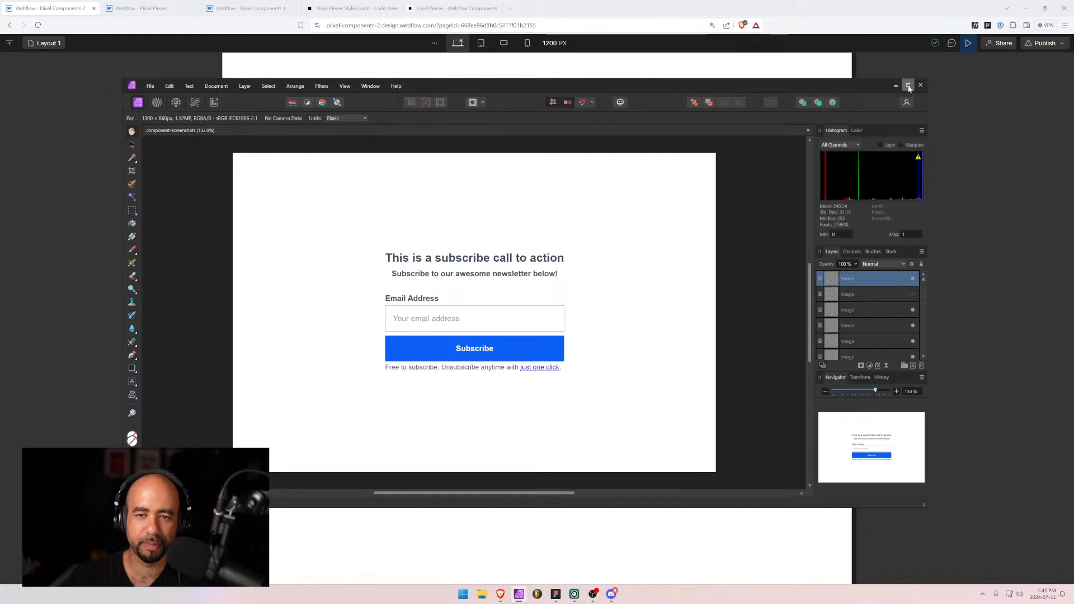
mouse_move(724, 92)
left_mouse_down()
mouse_move(813, 174)
mouse_move(709, 98)
left_mouse_up()
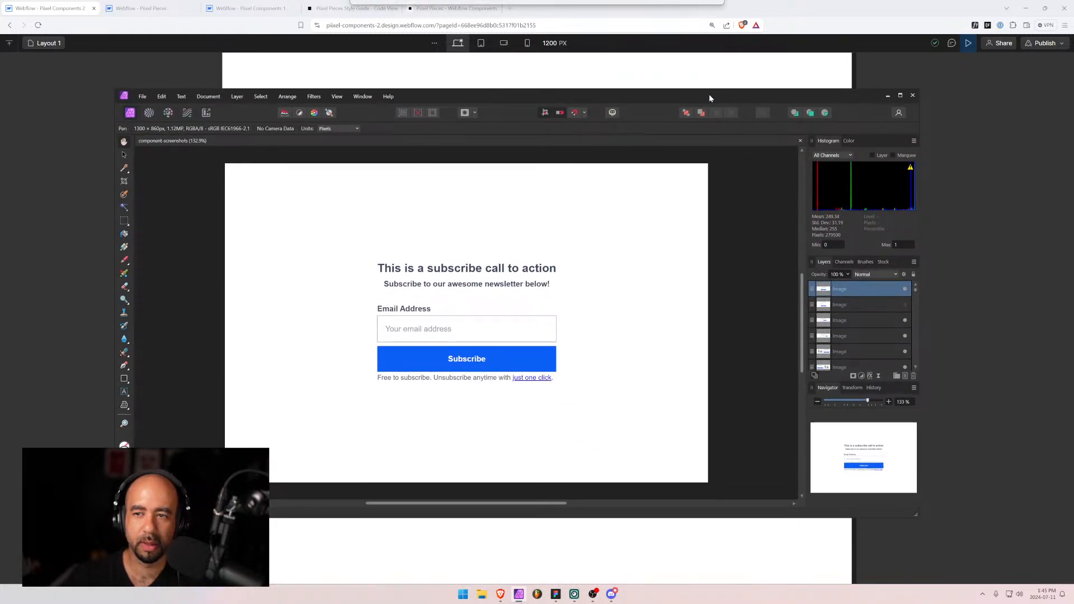
Capture the Layout 1 section in the browser at the full 1200 px canvas width and paste it into the component-screenshots document.
key("alt+Tab")
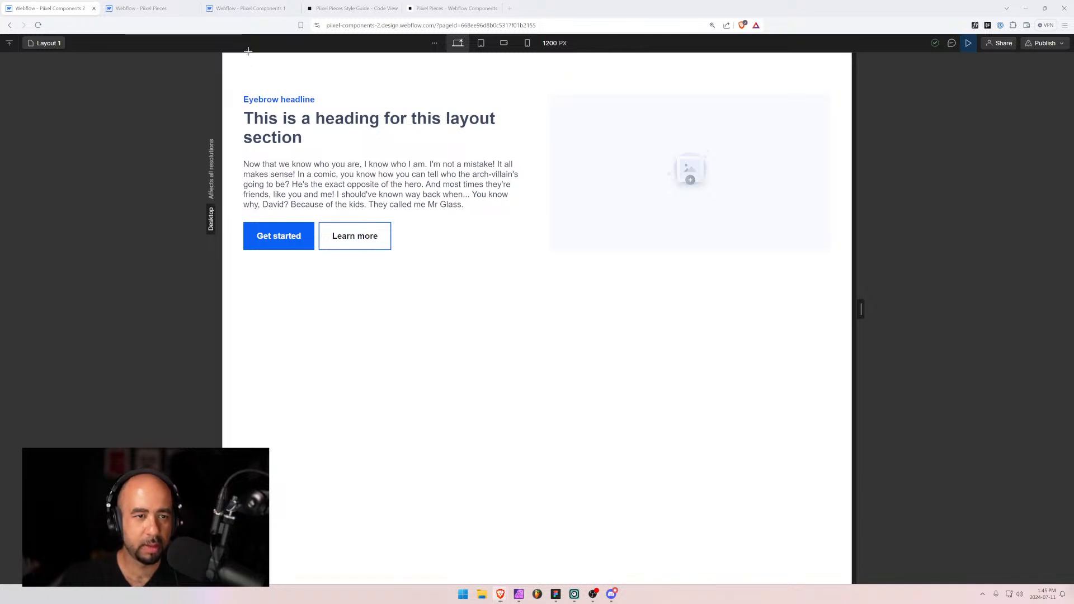
key("super+shift+s")
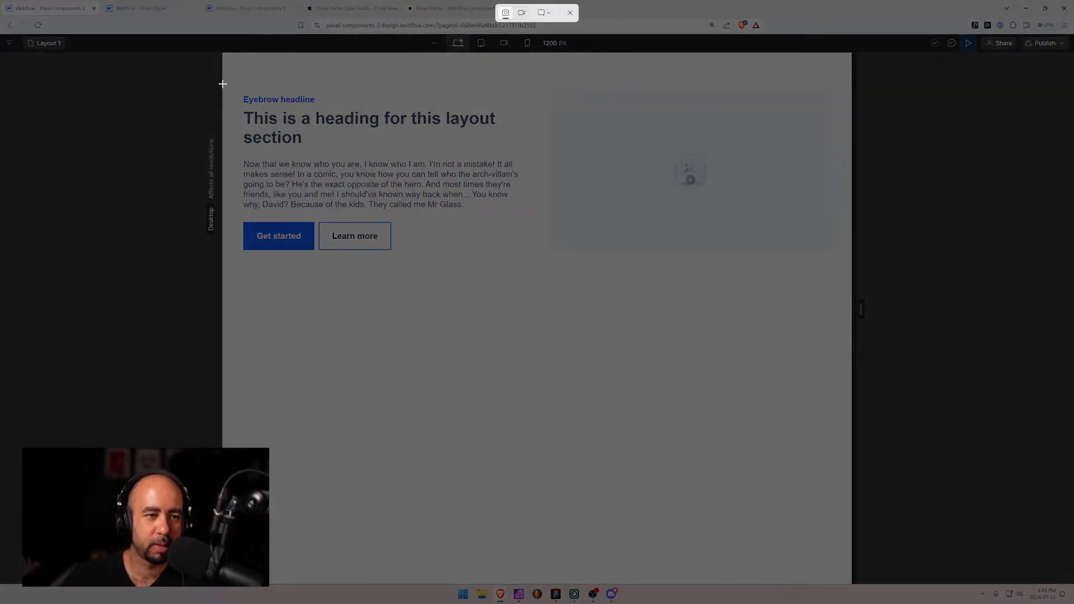
left_click_drag(223, 84, 852, 272)
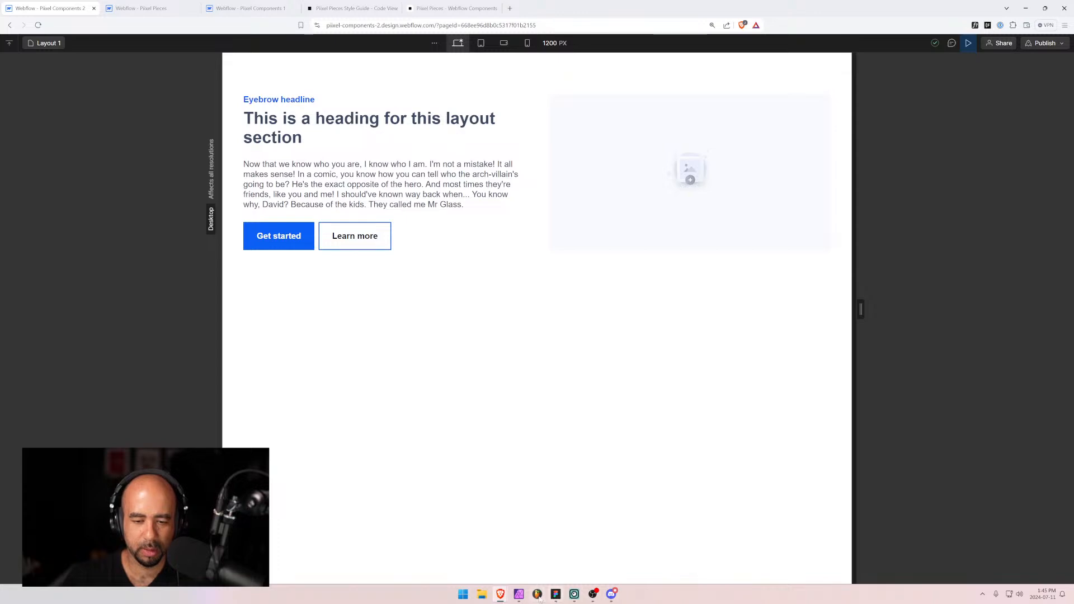
left_click(518, 594)
key("ctrl+v")
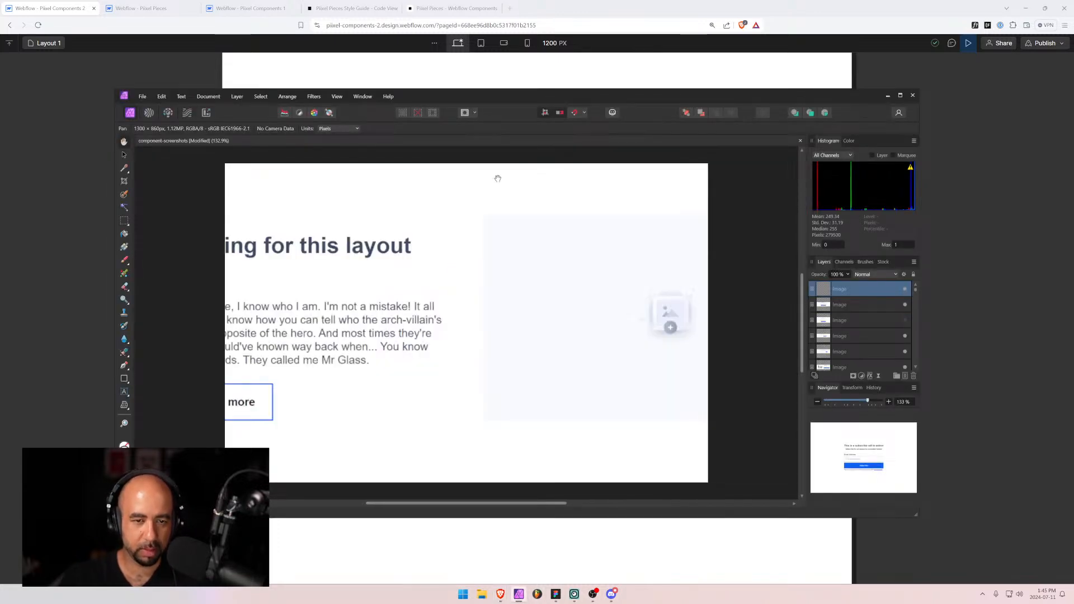
Maximize Affinity Photo and move the pasted layout screenshot so its left edge meets the artwork's left edge, centred vertically.
left_click(900, 95)
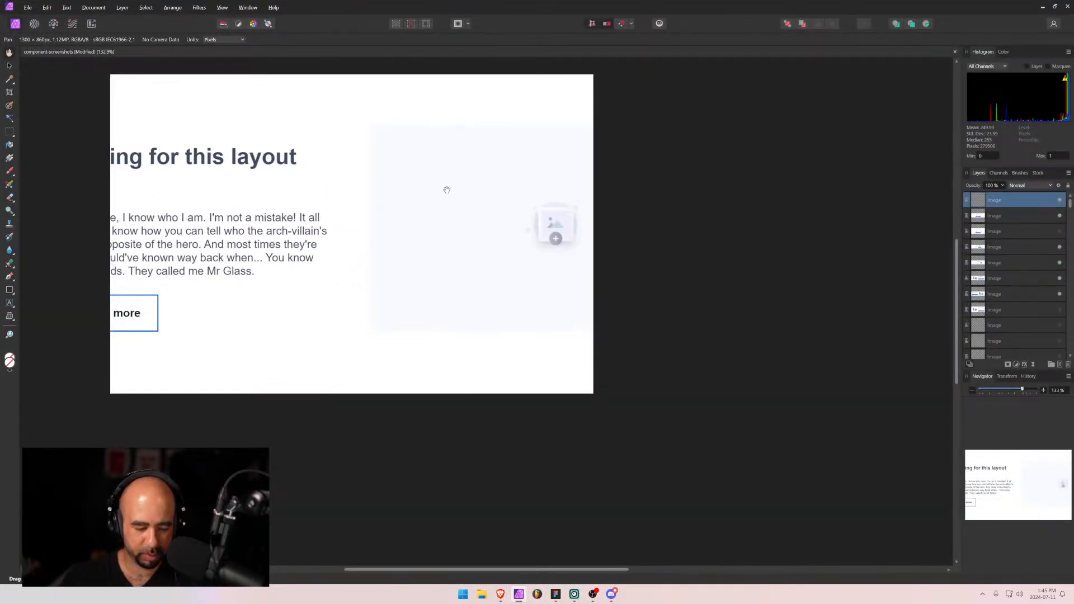
scroll(447, 190, "down", 1)
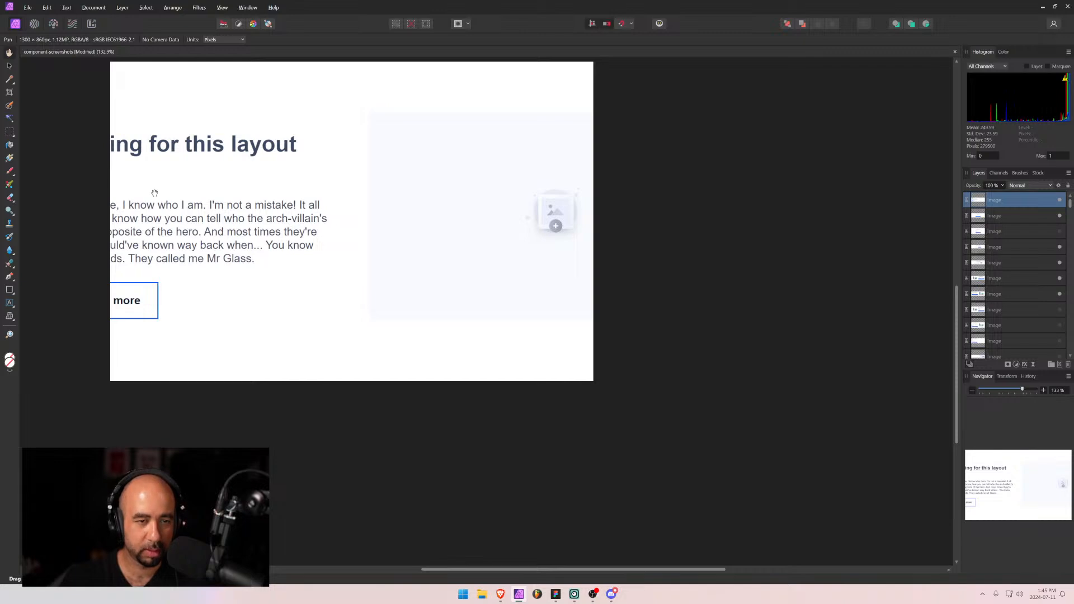
scroll(155, 193, "down", 3)
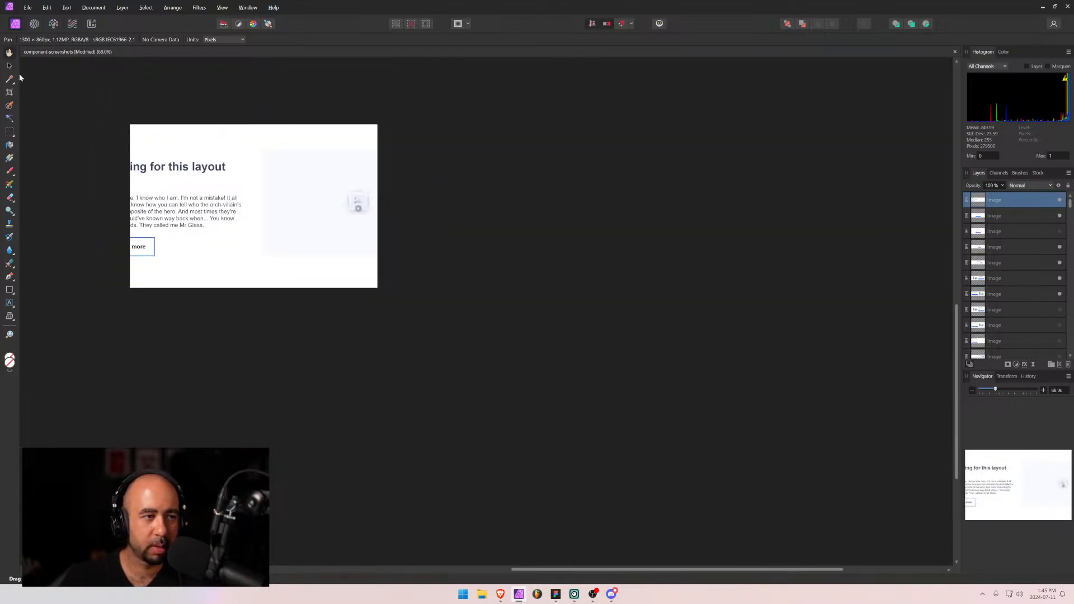
left_click(7, 66)
left_click_drag(207, 185, 500, 242)
left_click_drag(336, 261, 427, 262)
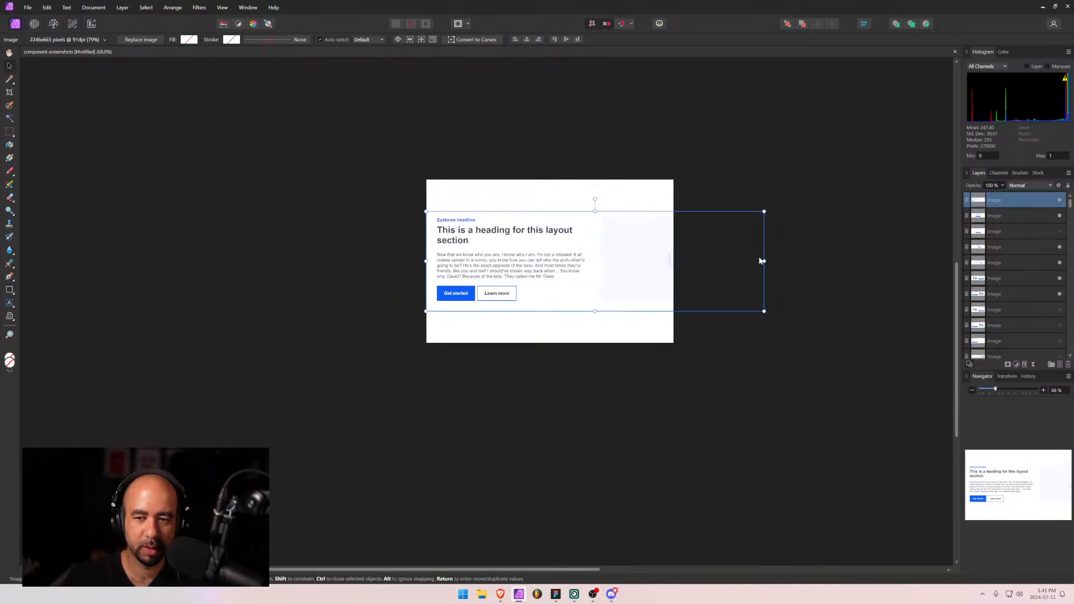
Scale the pasted layout screenshot down proportionally to the artwork's width, fine-tune its side edges and leave it selected.
left_click_drag(763, 261, 673, 268)
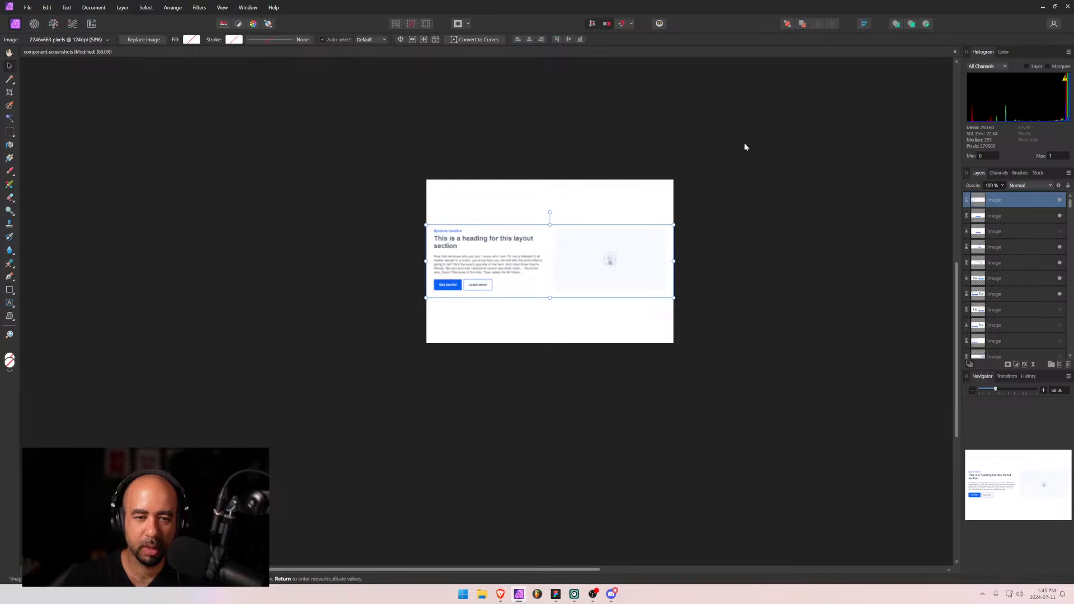
key("Return")
key("Escape")
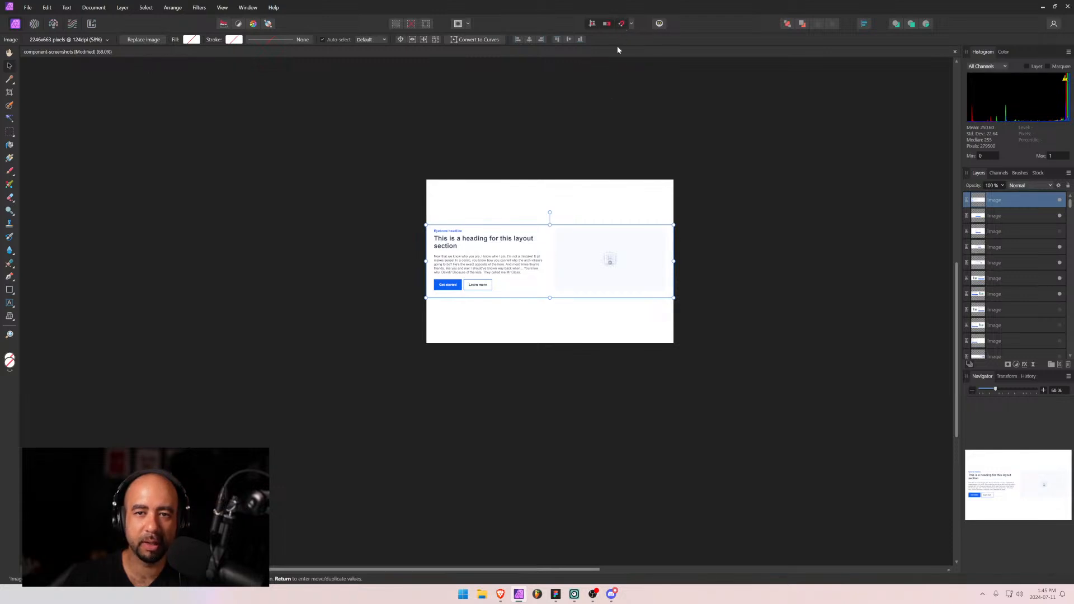
left_click_drag(426, 261, 426, 261)
left_click_drag(673, 261, 676, 262)
left_click(790, 230)
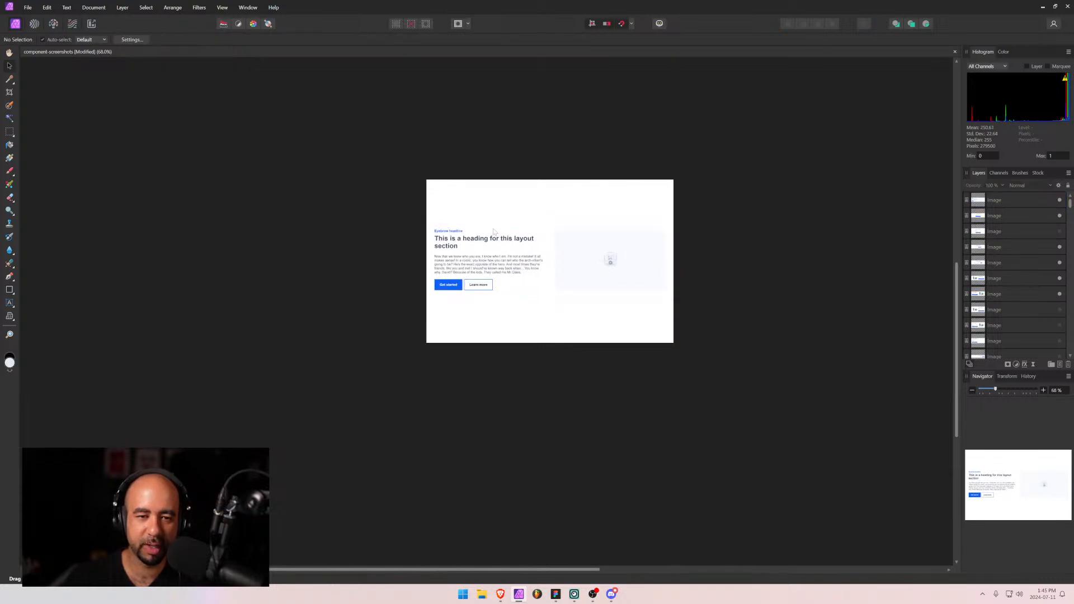
left_click(511, 252)
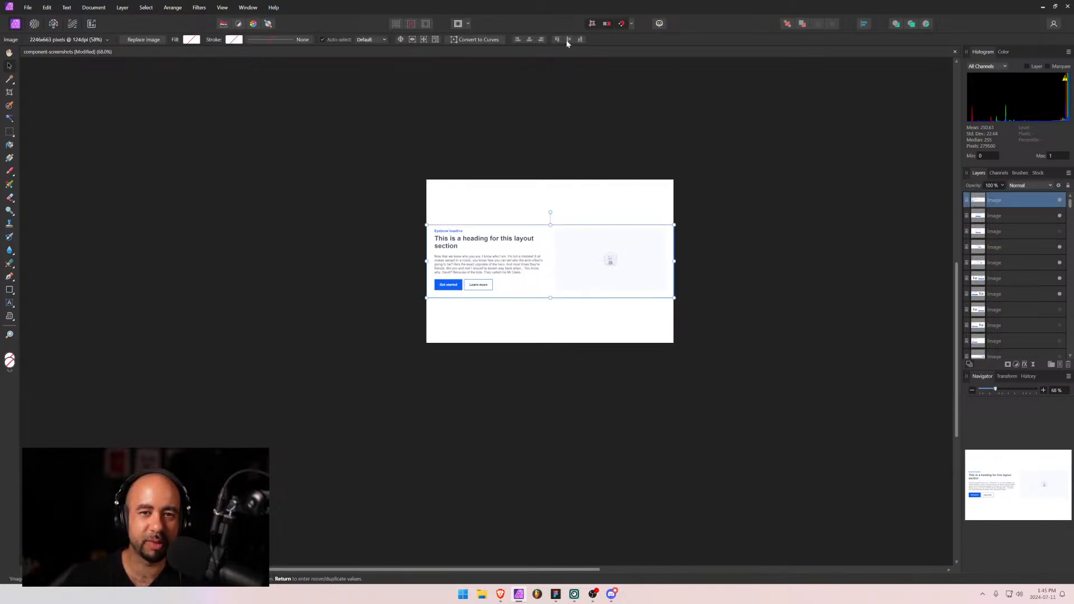
Export the artwork as a JPEG named layout-1 into a new banner-images folder on the Desktop.
left_click(770, 155)
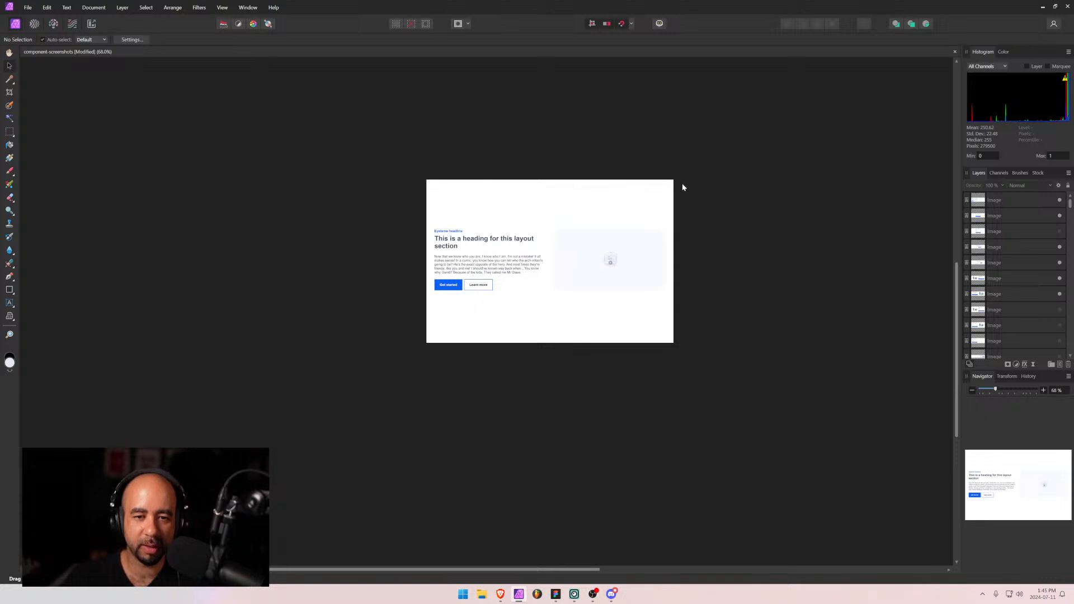
key("ctrl+alt+shift+w")
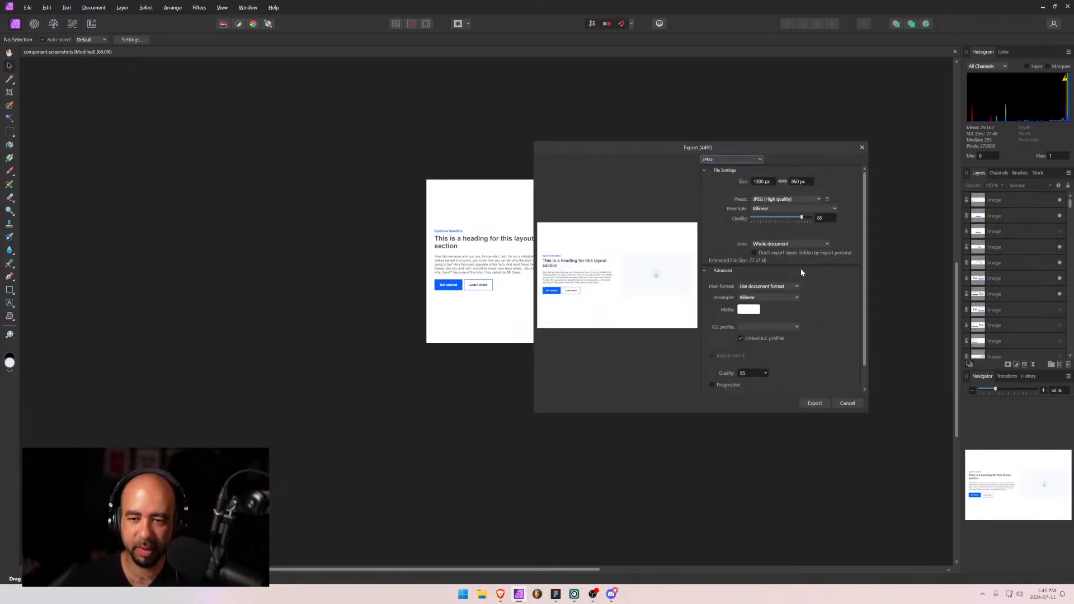
left_click(814, 404)
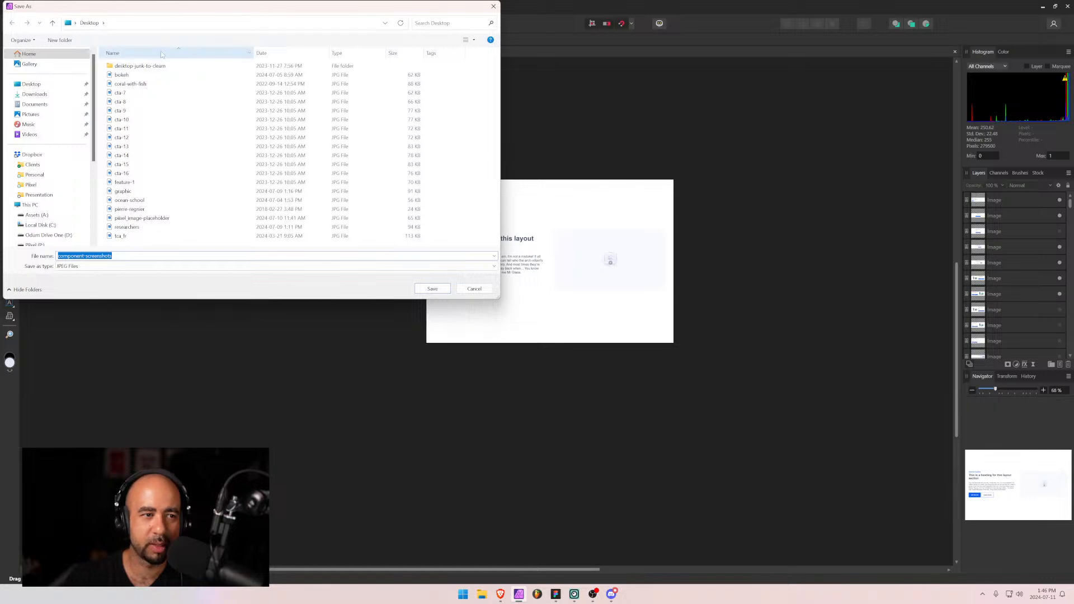
left_click(59, 40)
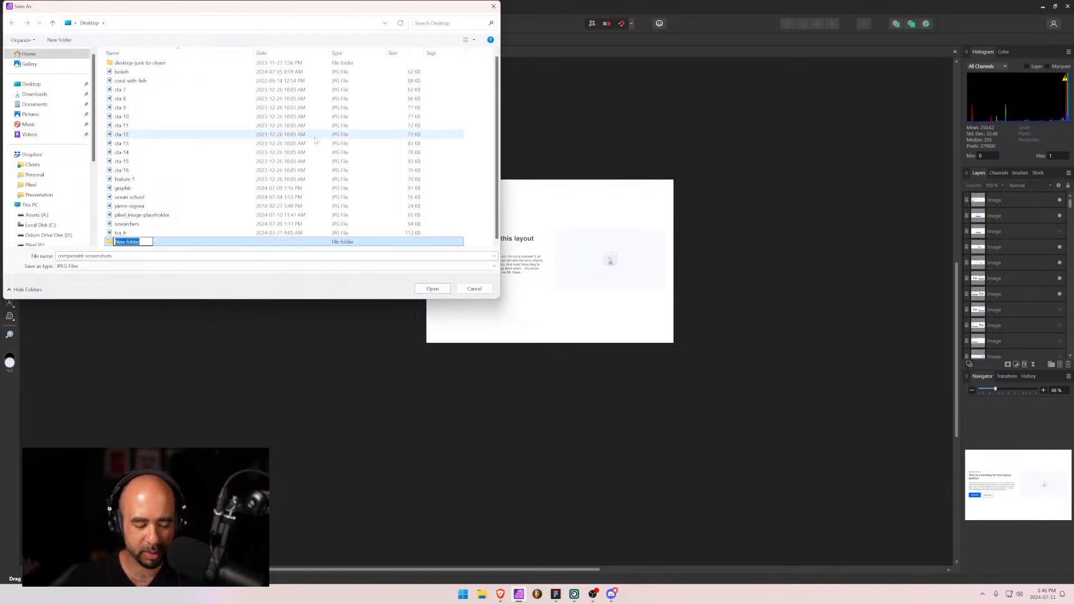
type("banner-images")
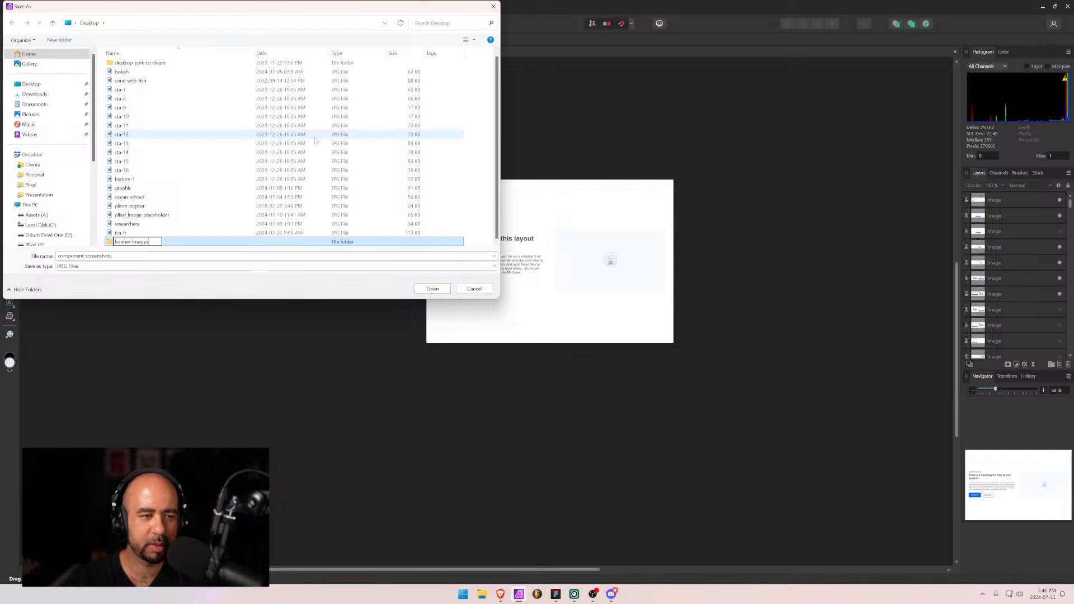
key("Return")
key("Return")
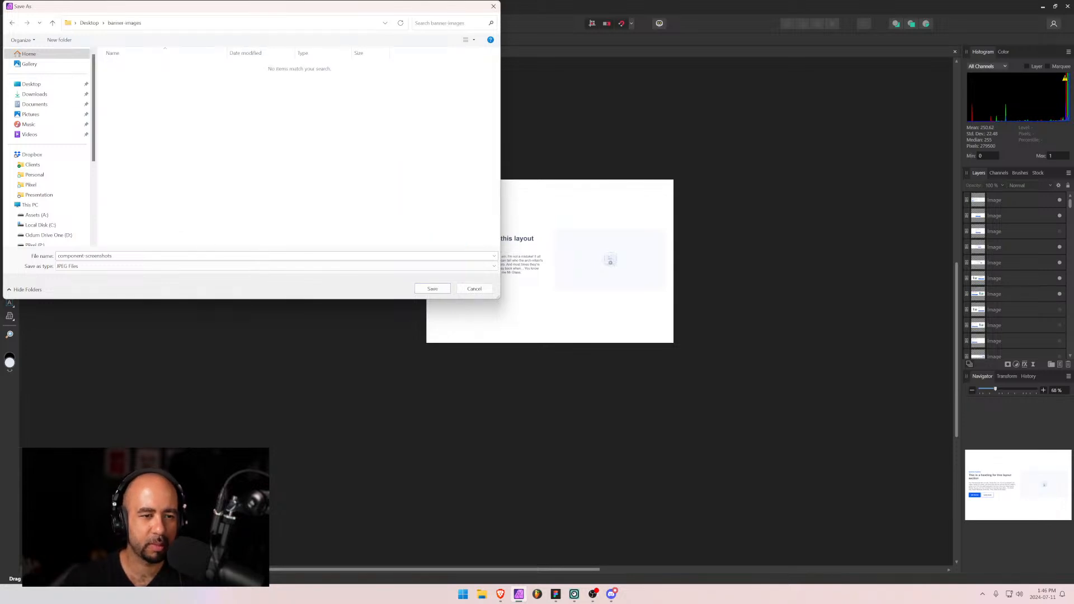
type("layout-1")
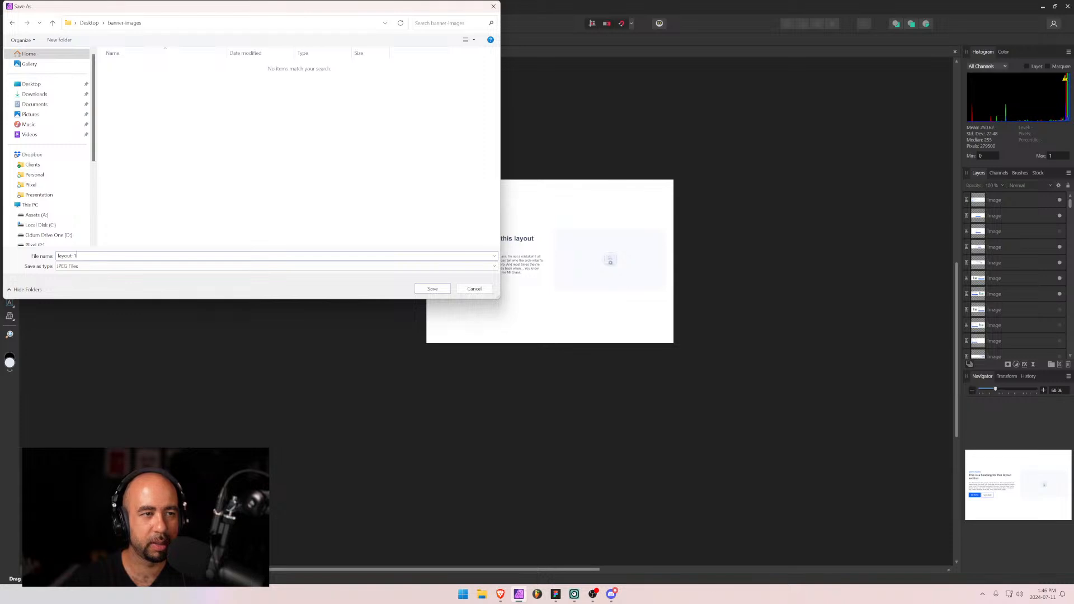
key("Return")
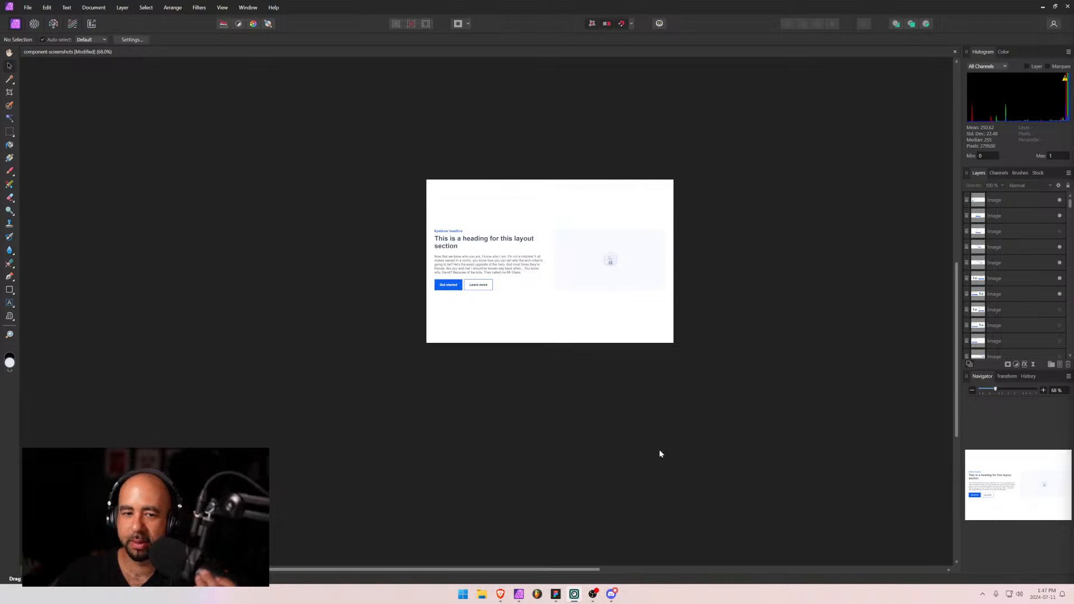
Switch to the browser and open Finsweet's Attributes product page from finsweet.com in a new tab.
mouse_move(500, 593)
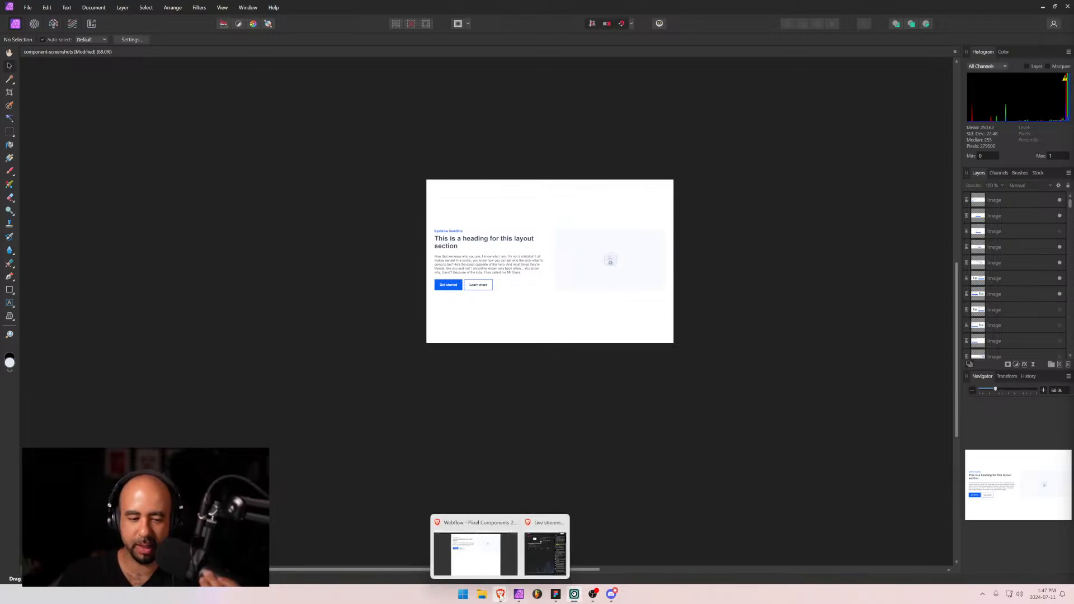
left_click(484, 554)
key("ctrl+t")
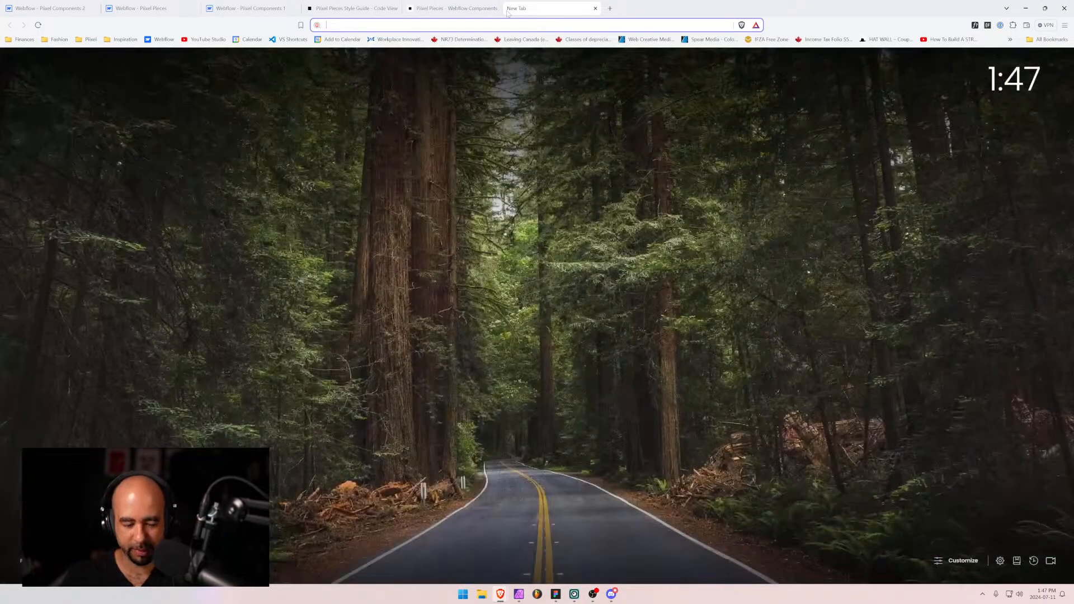
type("finswee")
key("Return")
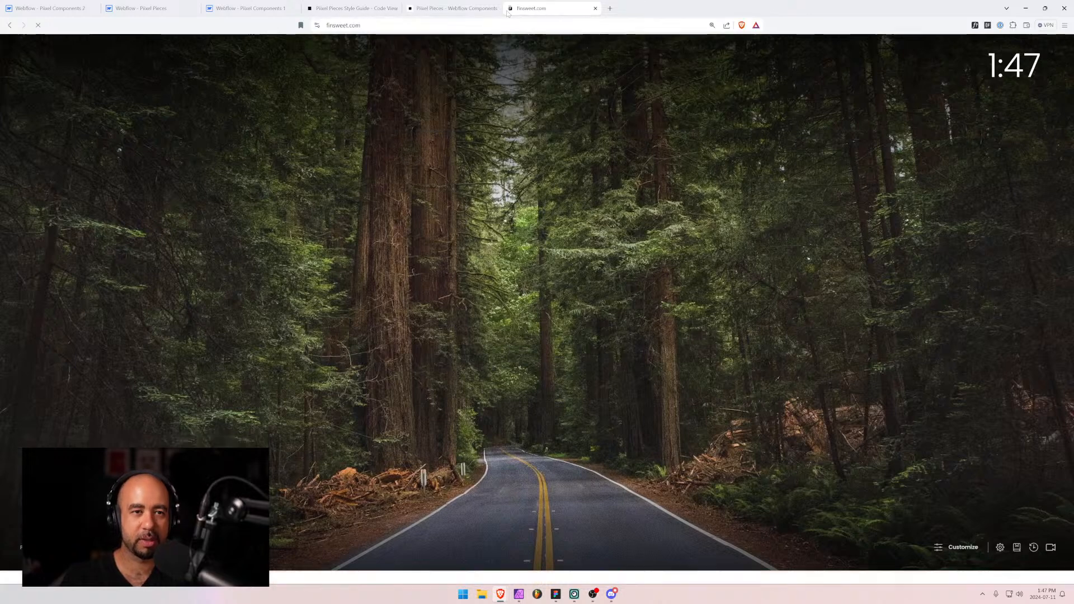
mouse_move(482, 71)
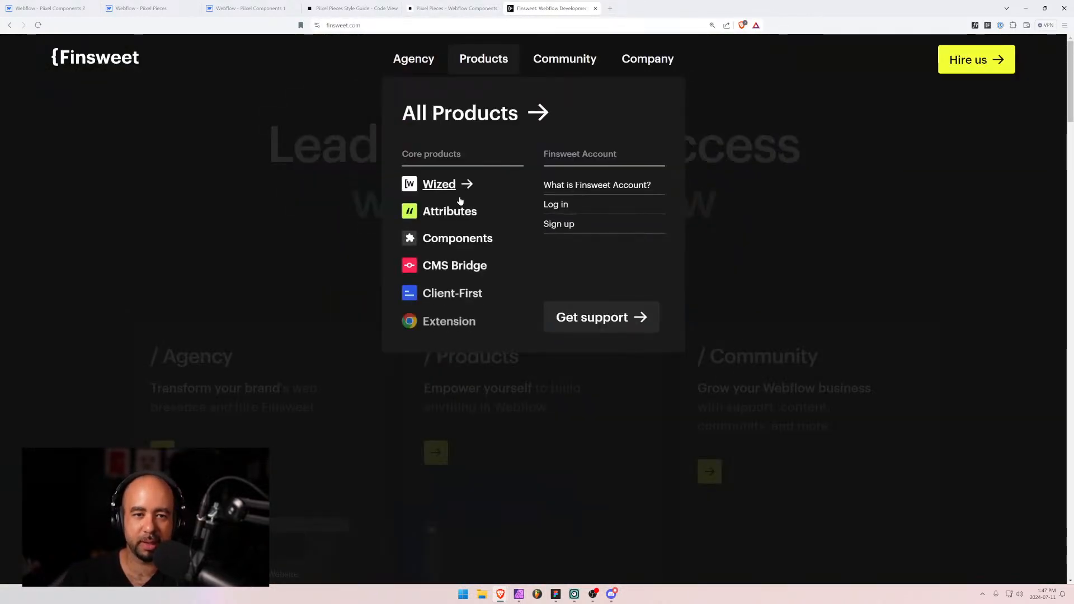
left_click(459, 217)
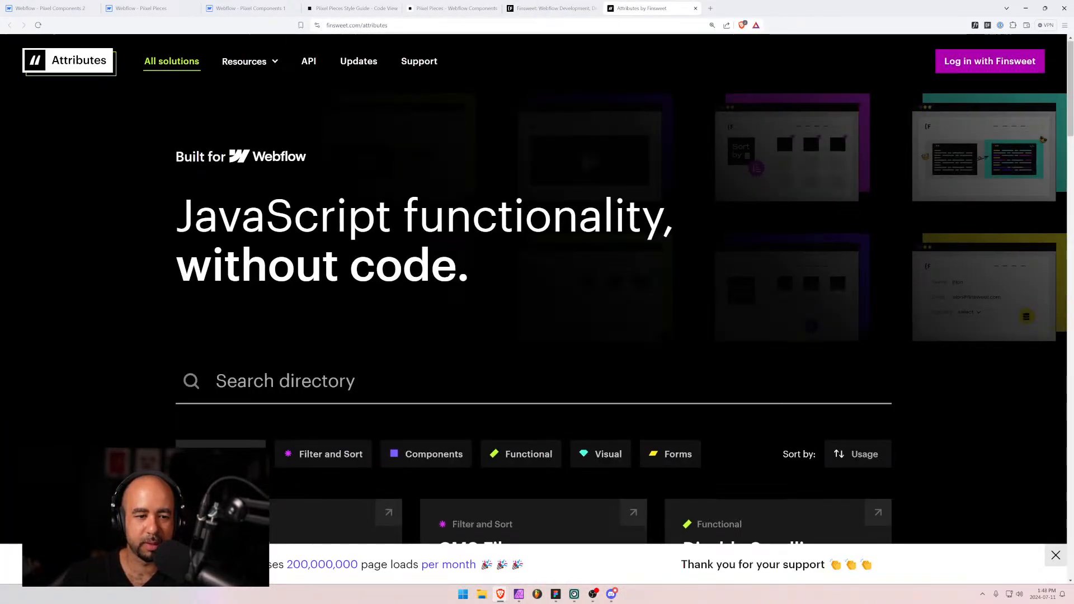
Look through the Attributes solutions directory and open the Count List Items solution.
scroll(347, 219, "down", 5)
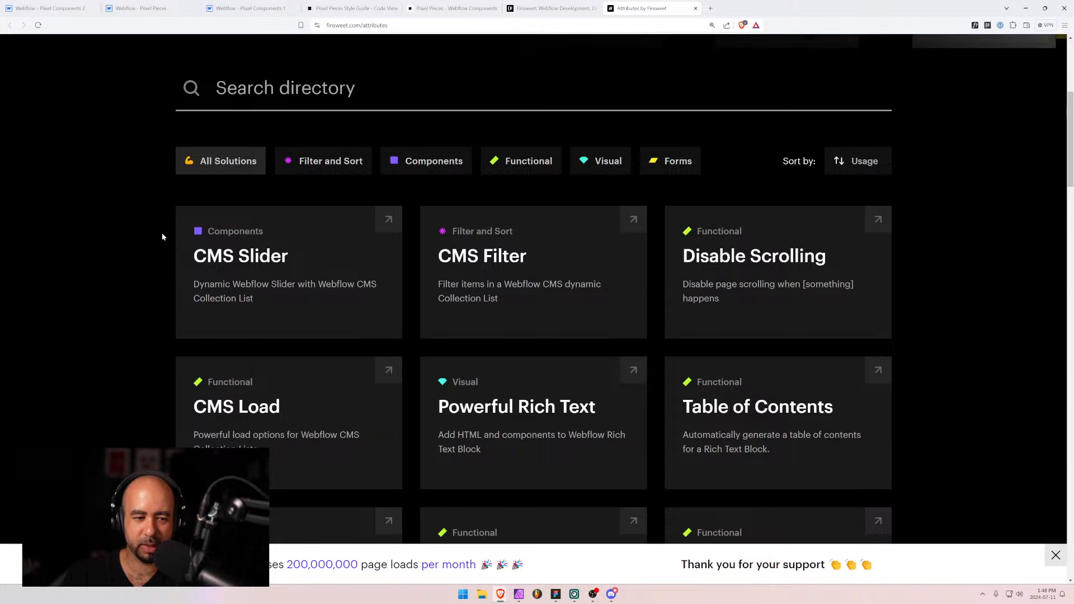
scroll(163, 236, "down", 5)
scroll(162, 236, "down", 6)
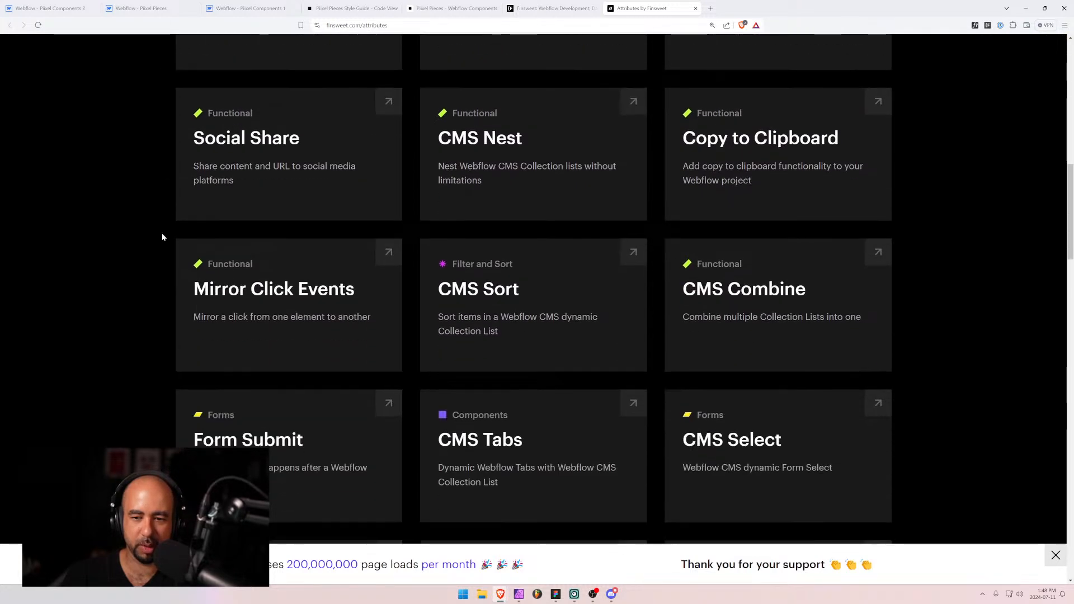
scroll(163, 237, "down", 3)
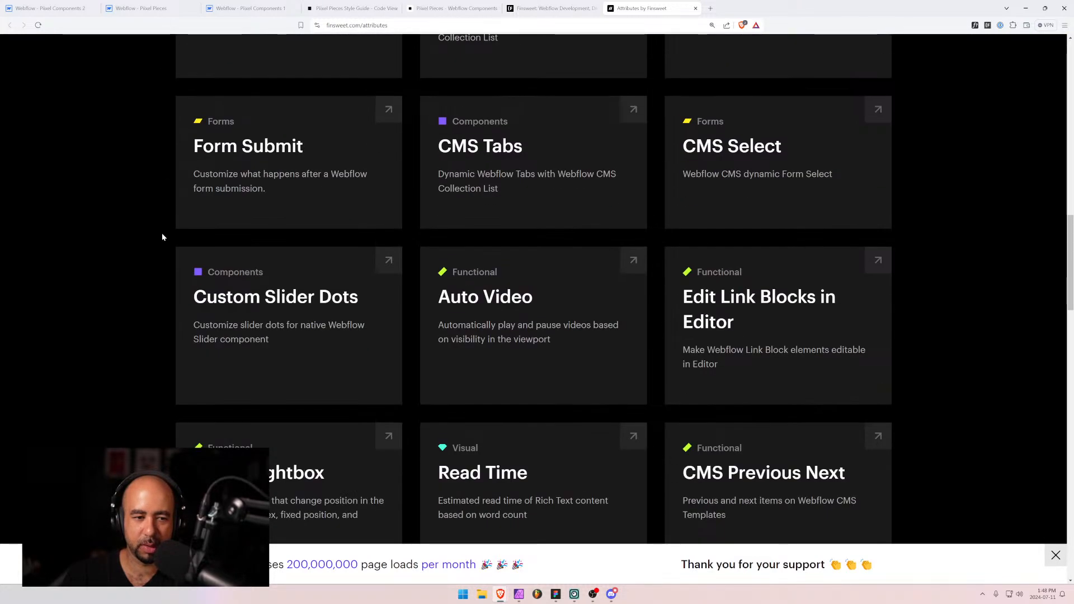
scroll(162, 236, "down", 3)
scroll(162, 236, "down", 4)
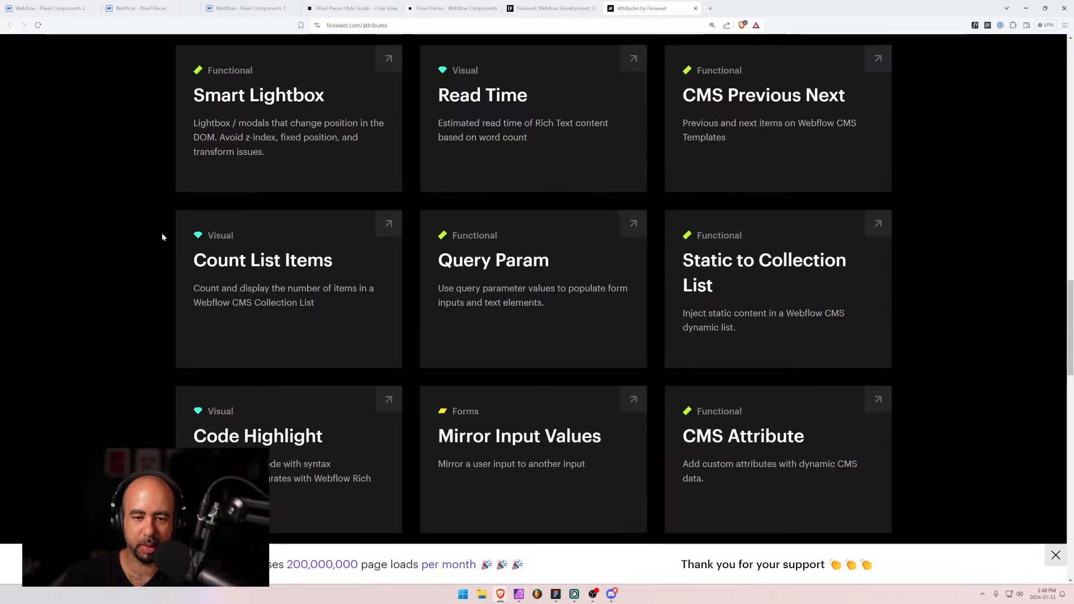
scroll(187, 249, "down", 1)
scroll(188, 247, "up", 6)
scroll(188, 247, "down", 4)
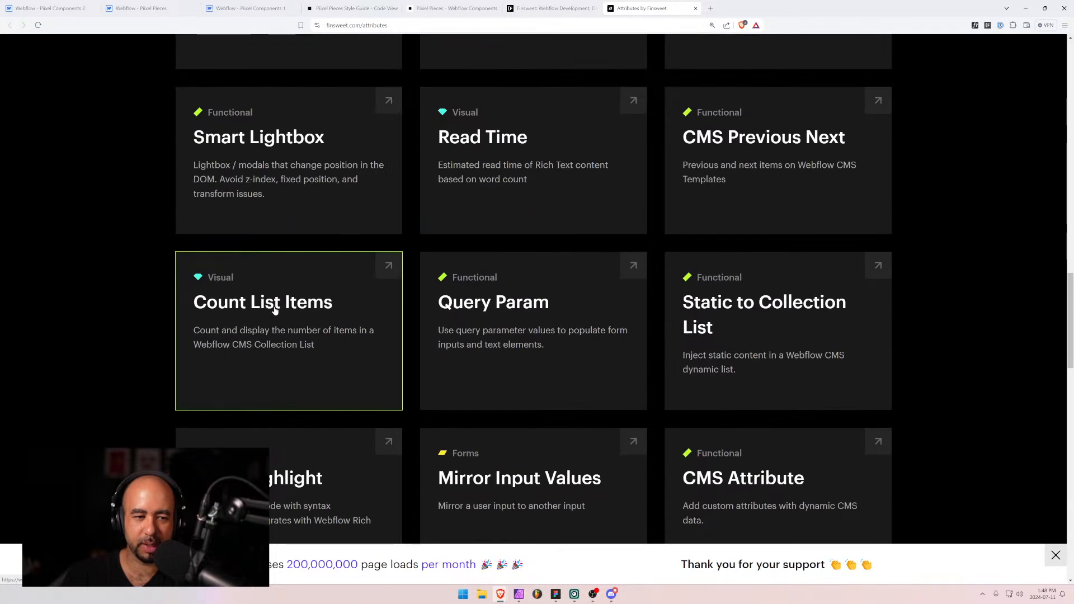
left_click(274, 306)
Examine the Count List Items documentation on which attribute the counted list element needs.
scroll(484, 356, "down", 4)
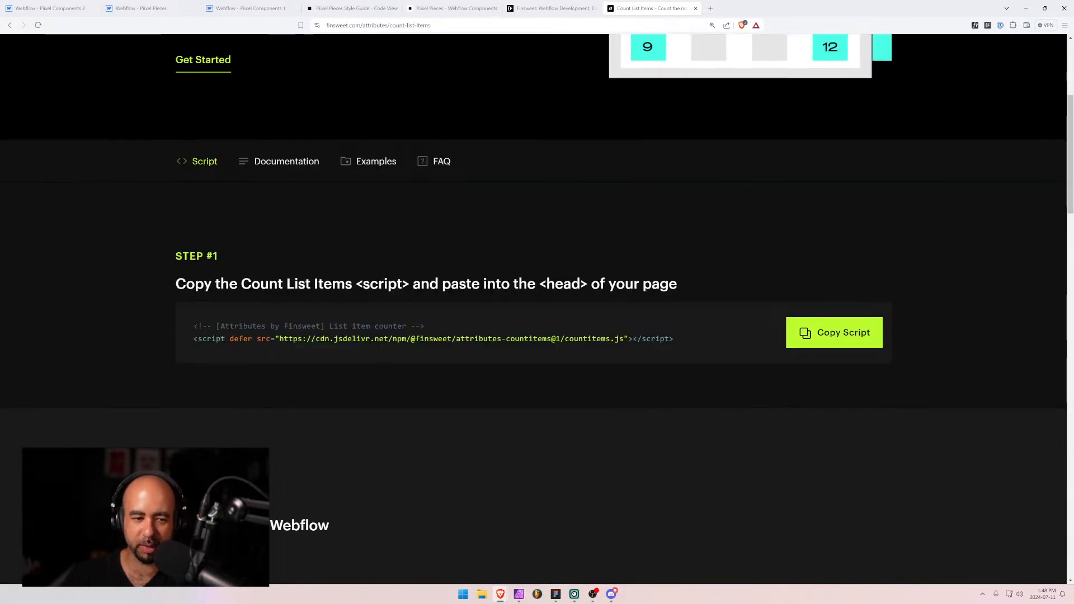
left_click(306, 164)
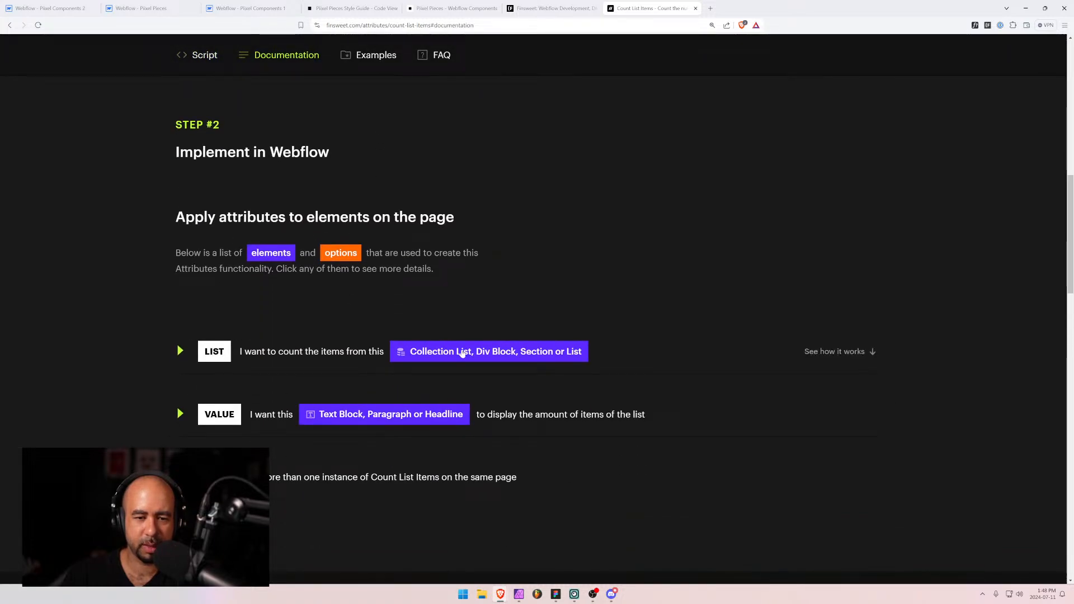
left_click(290, 358)
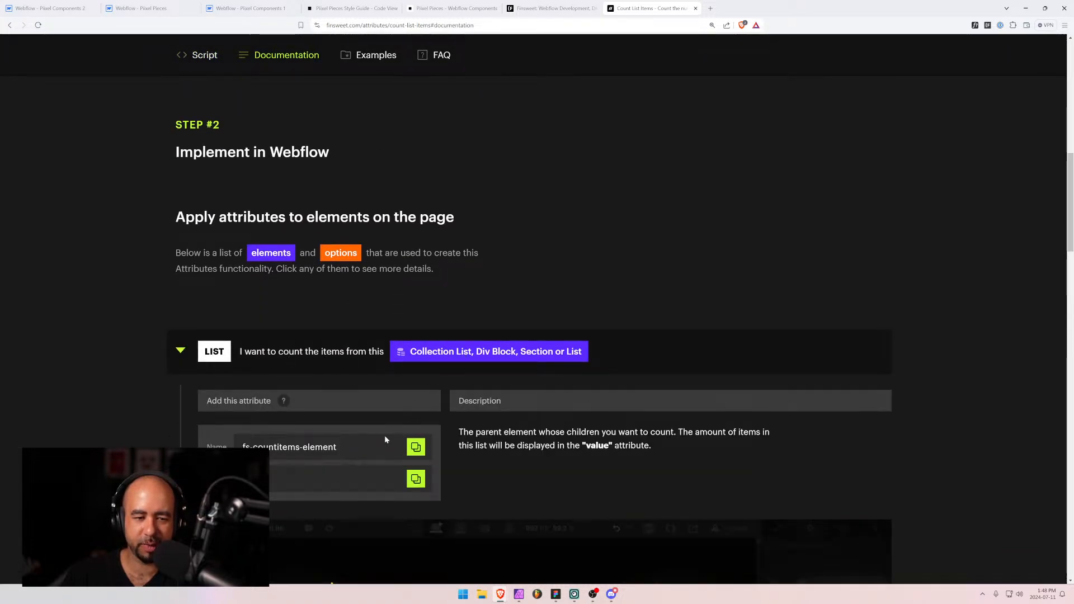
scroll(364, 276, "down", 3)
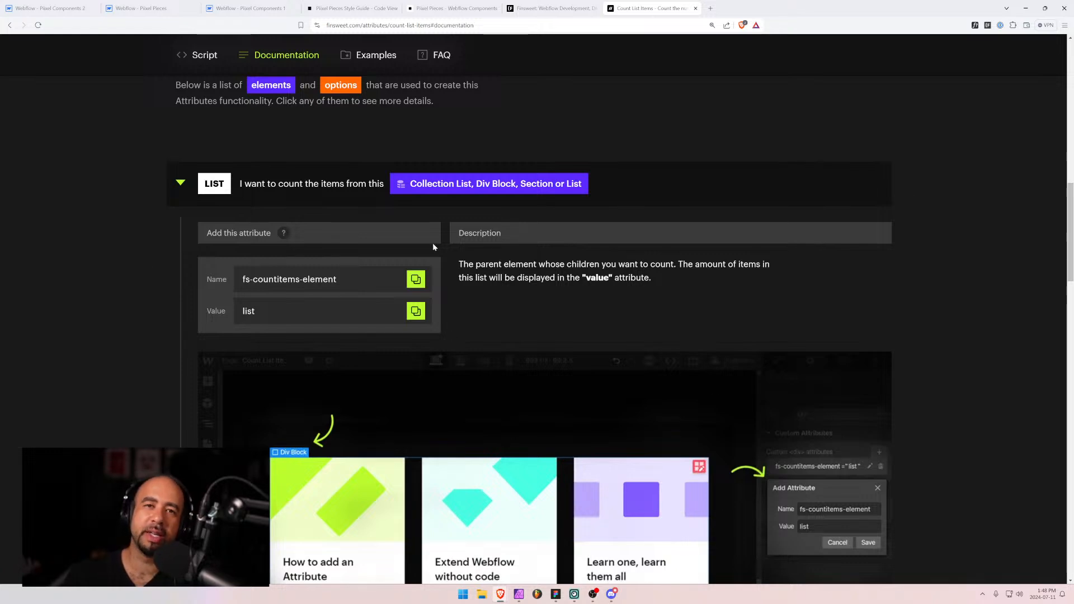
scroll(520, 372, "down", 3)
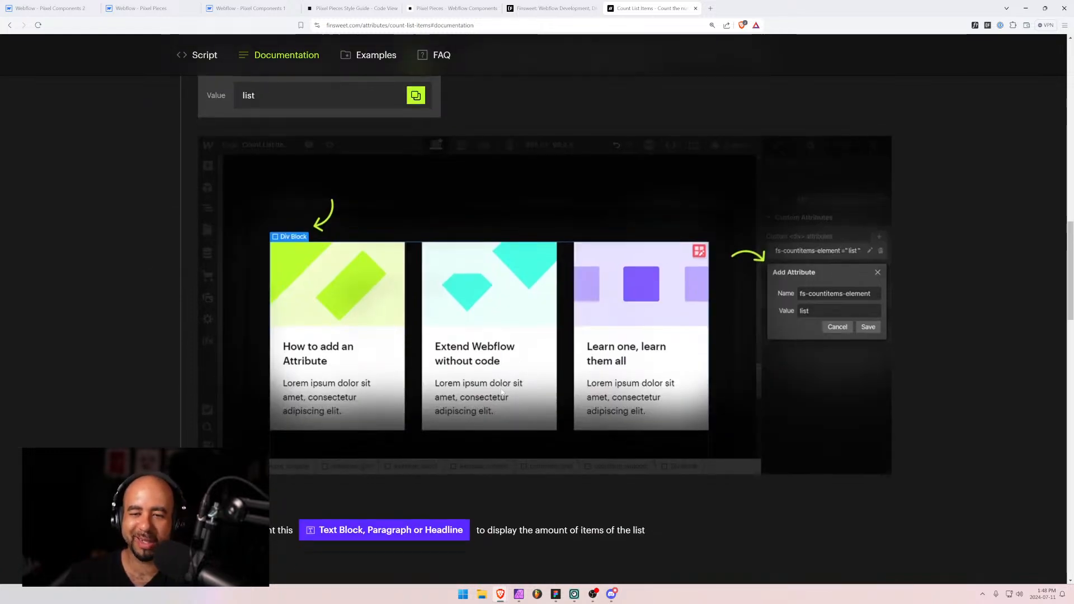
scroll(500, 389, "down", 2)
scroll(484, 395, "up", 3)
scroll(483, 395, "up", 2)
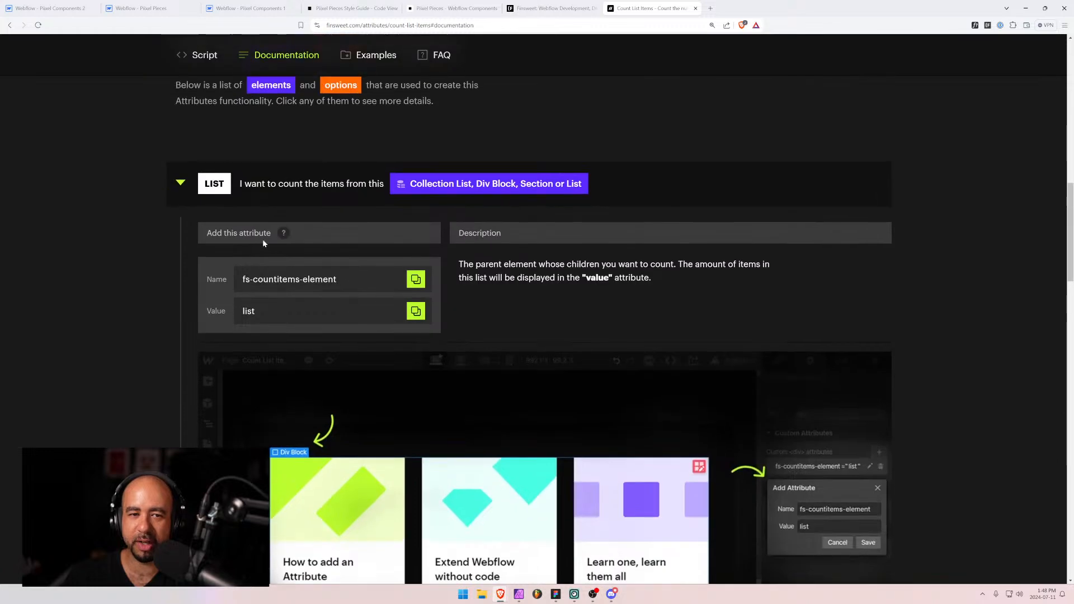
left_click(180, 183)
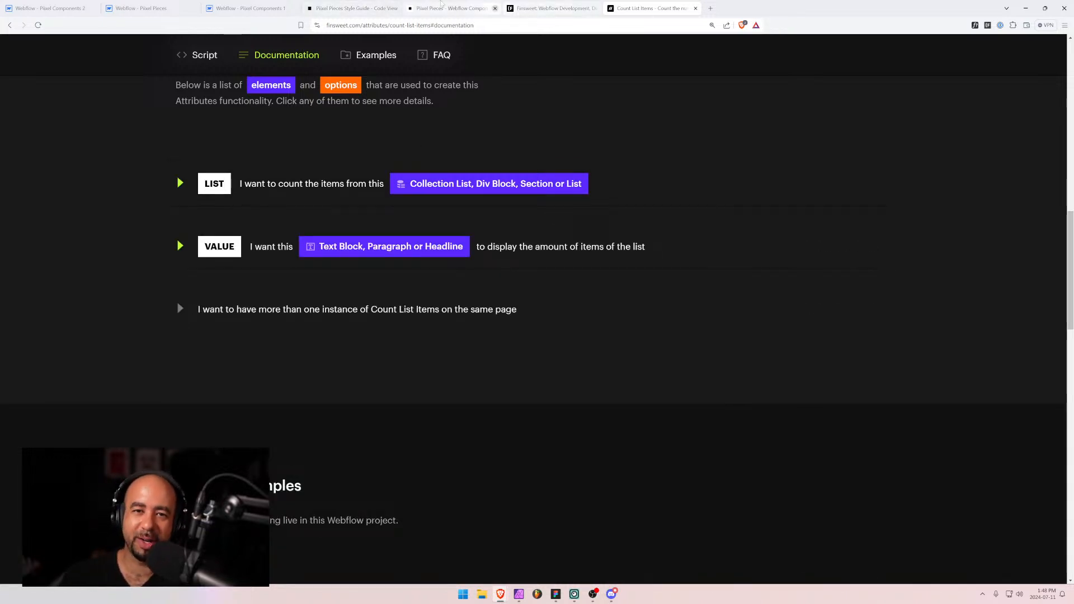
Revisit the Piixel Pieces Layout Section page in Webflow and inspect the layout artwork in Affinity Photo.
left_click(161, 9)
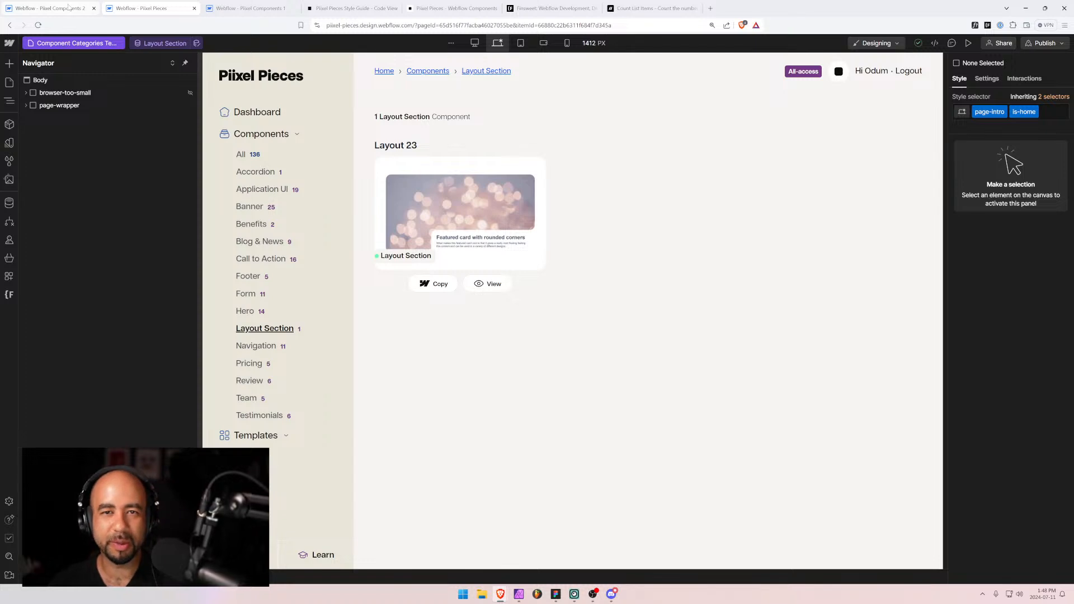
left_click(425, 285)
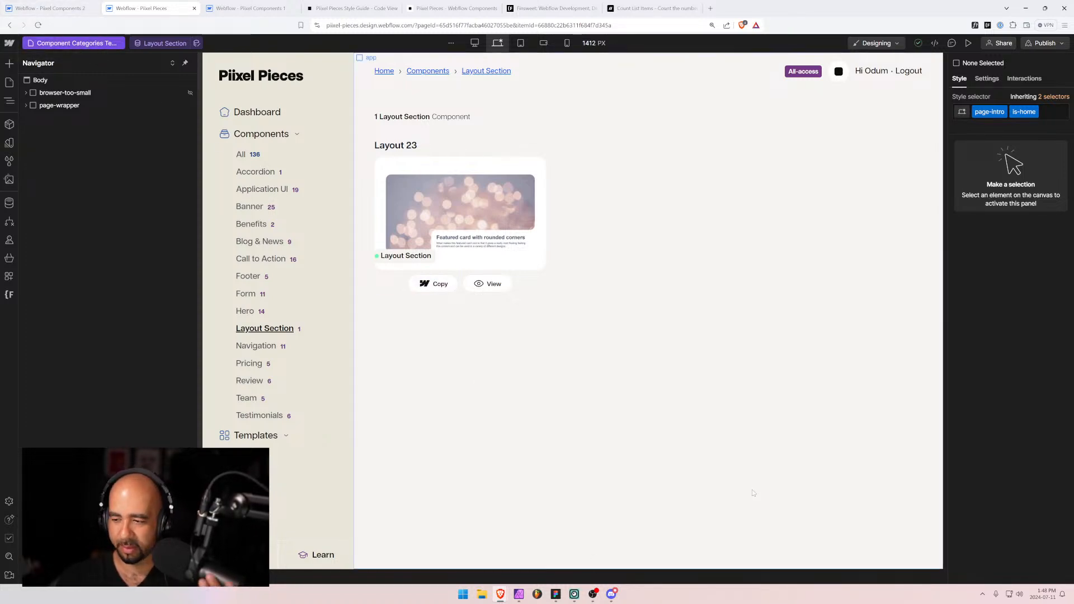
mouse_move(519, 594)
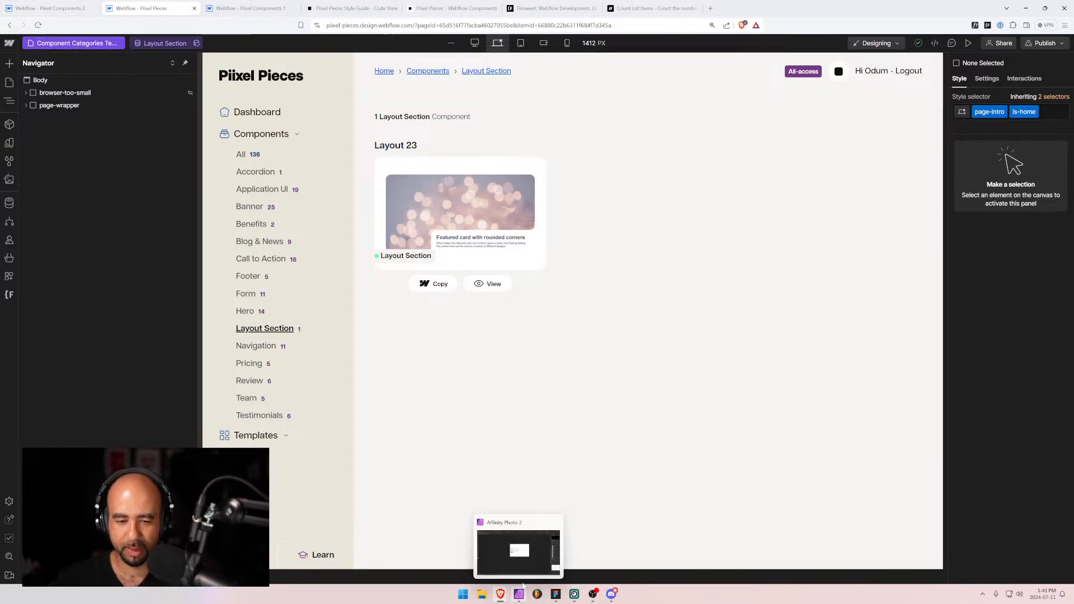
left_click(506, 531)
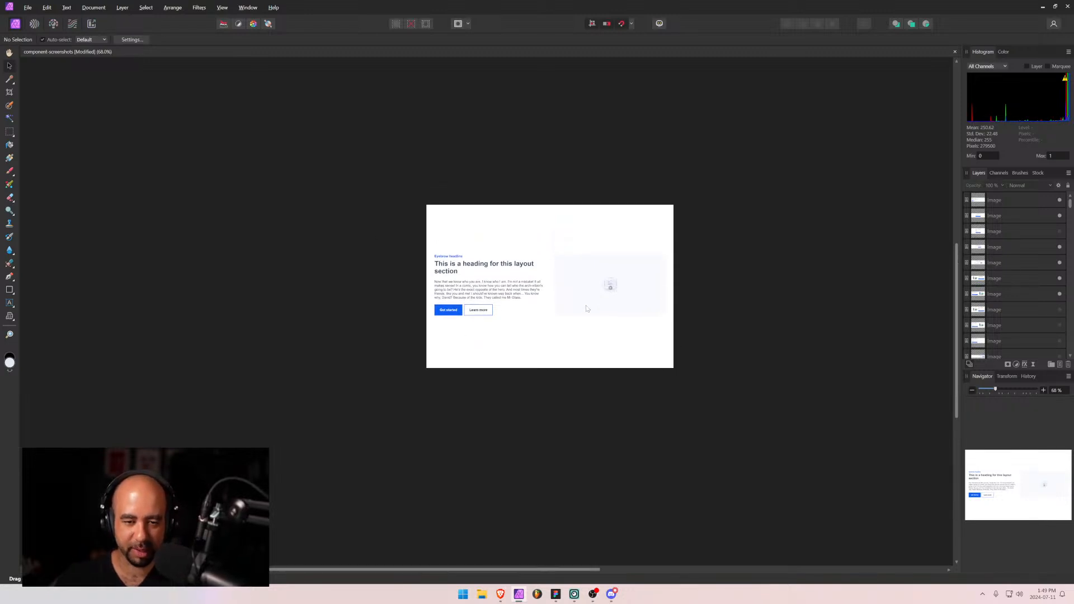
scroll(559, 252, "up", 3)
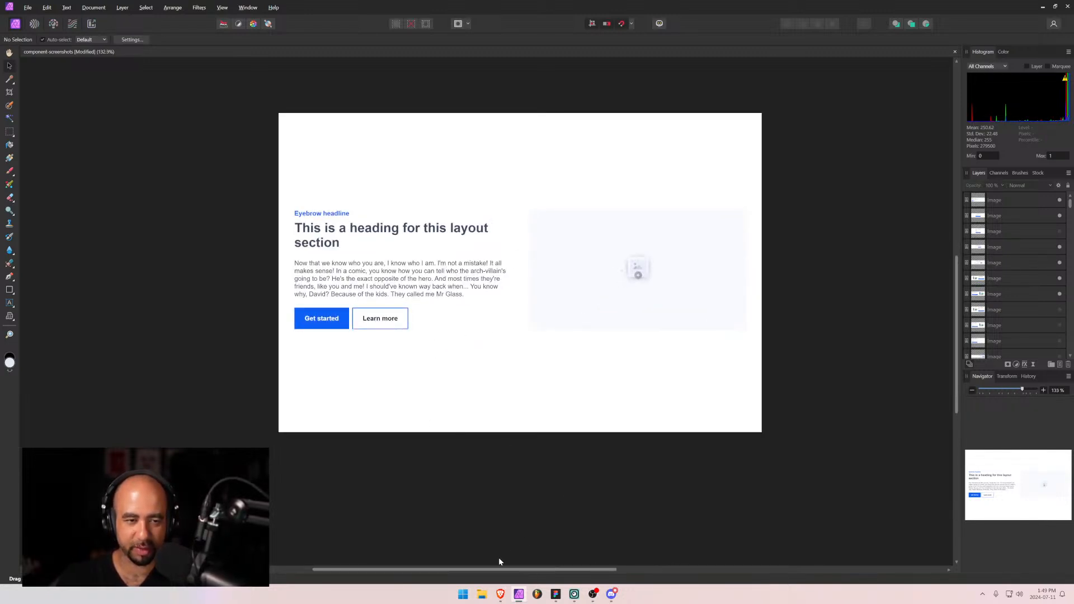
Switch to the browser, open the Layout 2 page of Piixel Components 2, and capture a screenshot of its full-width layout section.
mouse_move(500, 594)
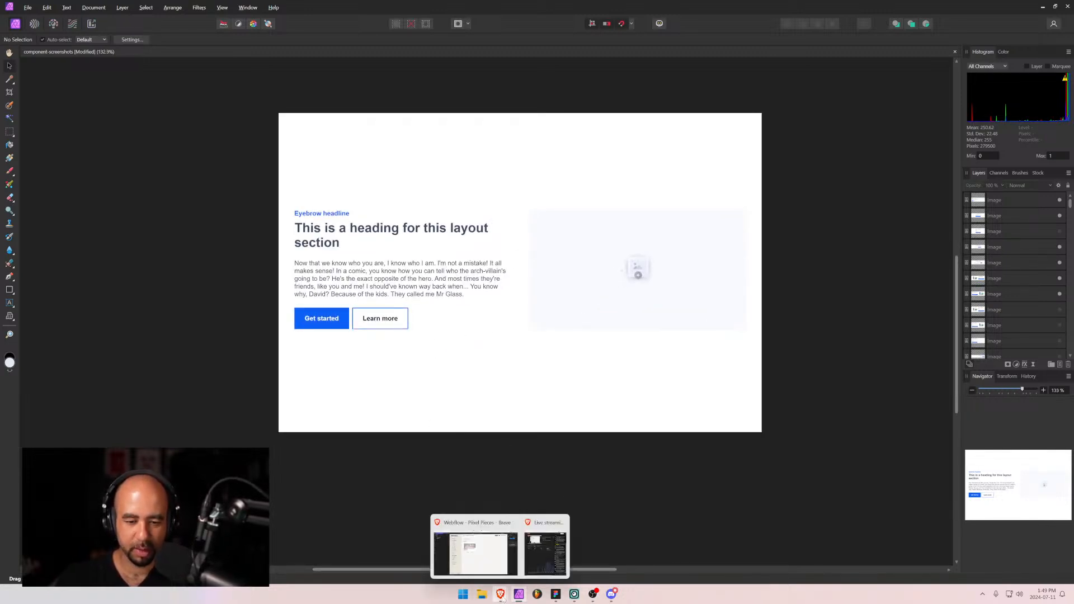
left_click(478, 552)
left_click(248, 8)
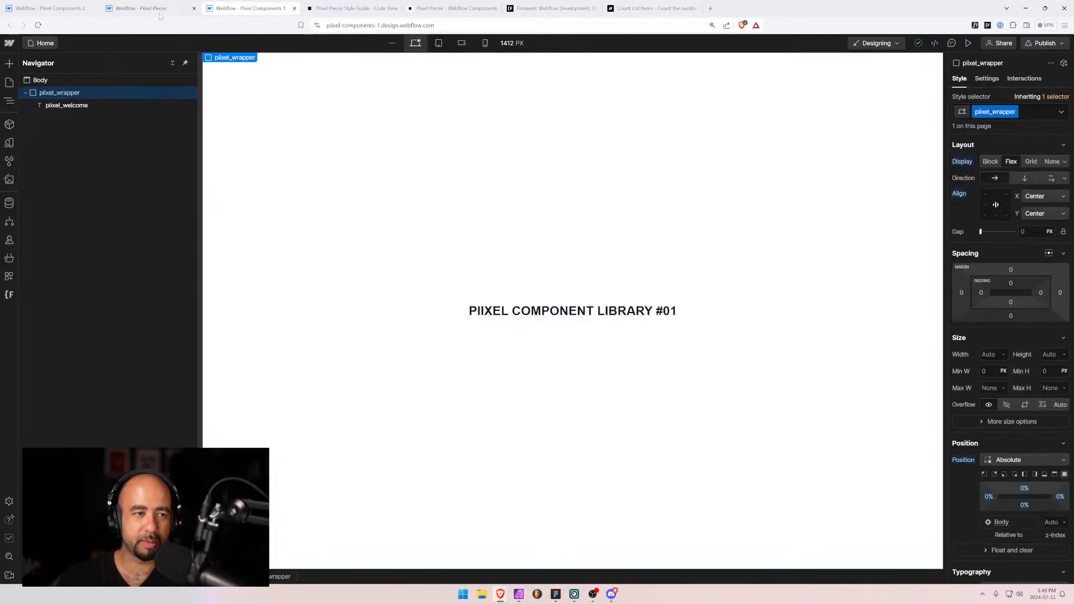
left_click(92, 12)
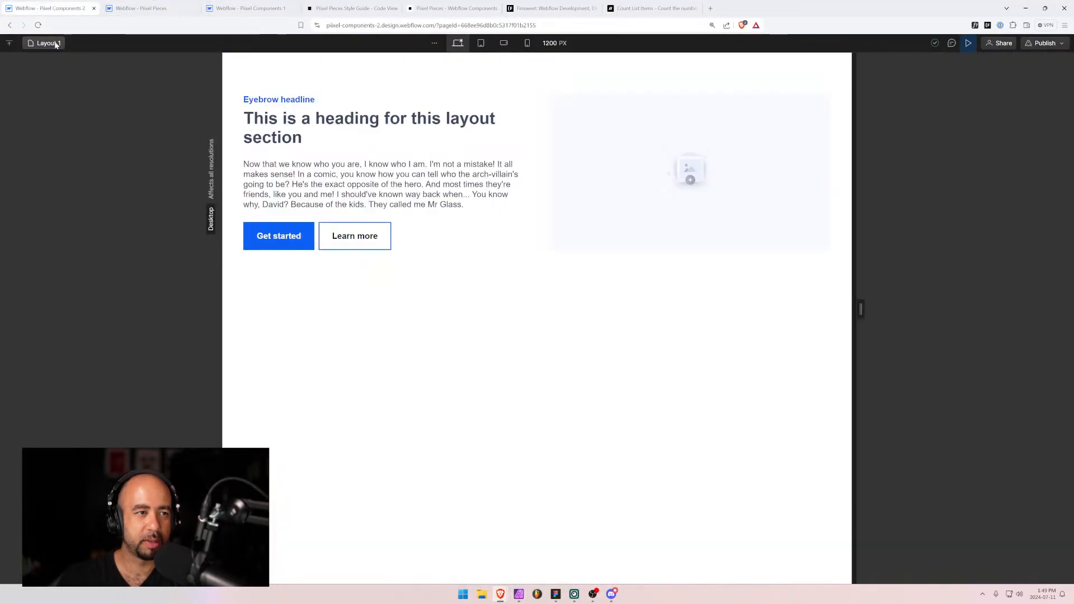
left_click(47, 43)
left_click(31, 144)
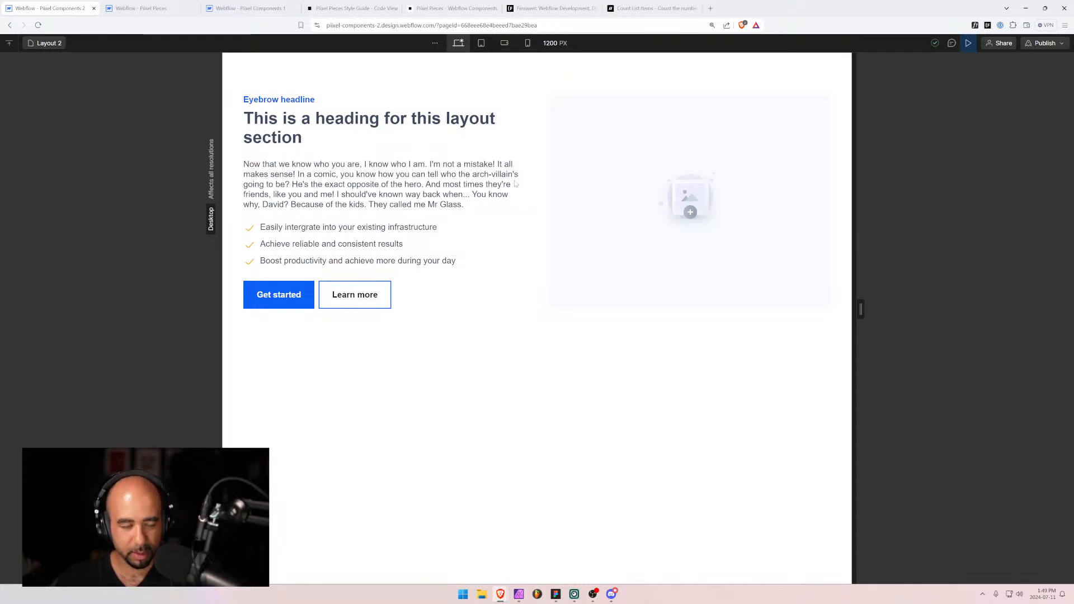
key("super+shift+s")
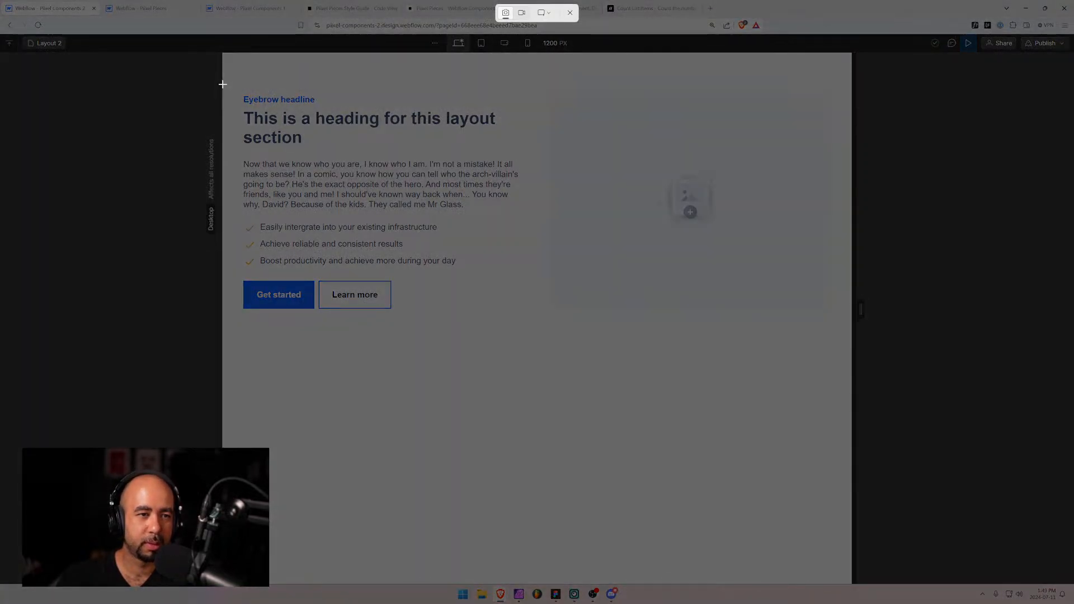
left_click_drag(222, 83, 852, 334)
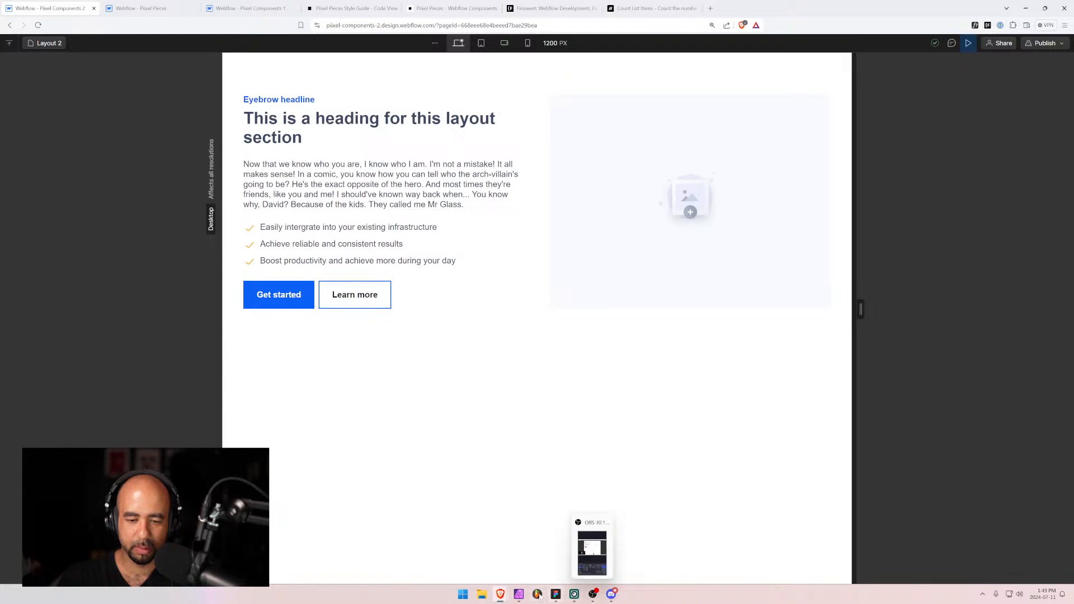
Paste the Layout 2 screenshot into the Affinity Photo document, scale it to the canvas width, and centre it vertically.
left_click(517, 594)
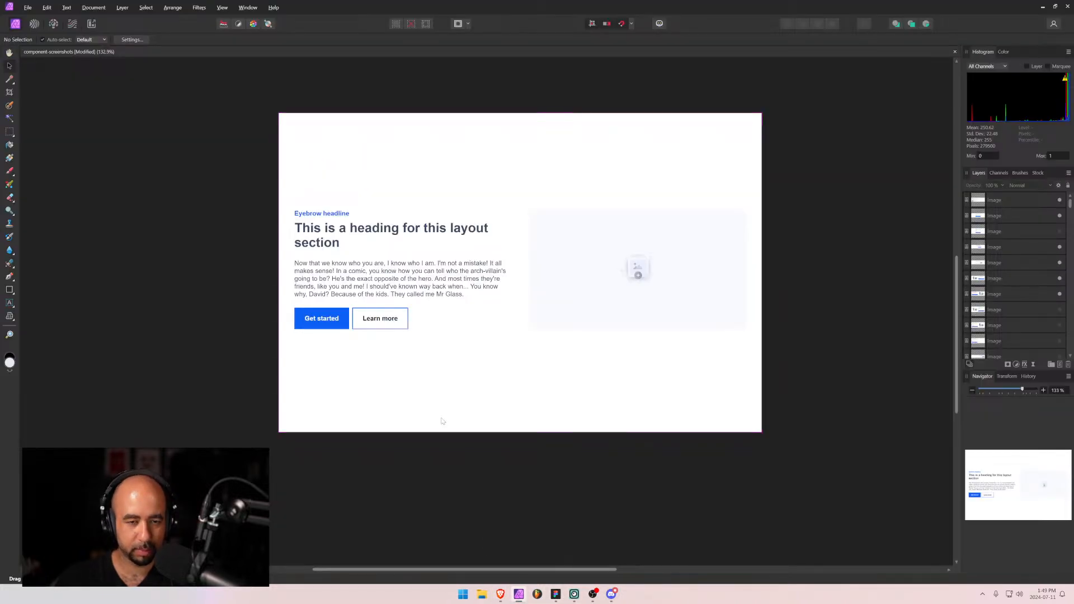
key("ctrl+v")
left_click_drag(68, 311, 279, 311)
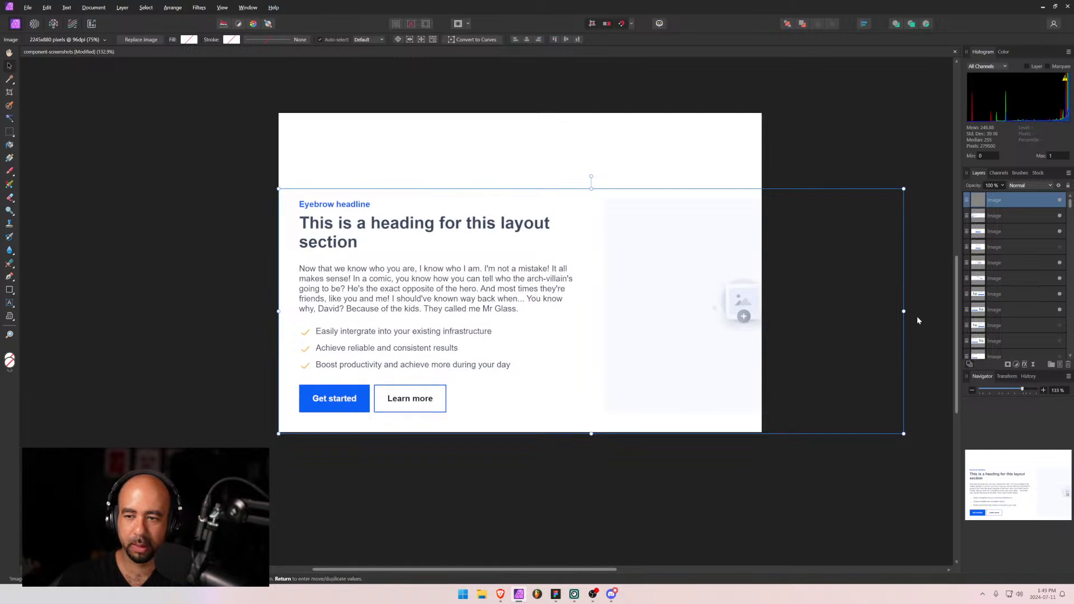
left_click_drag(903, 311, 764, 311)
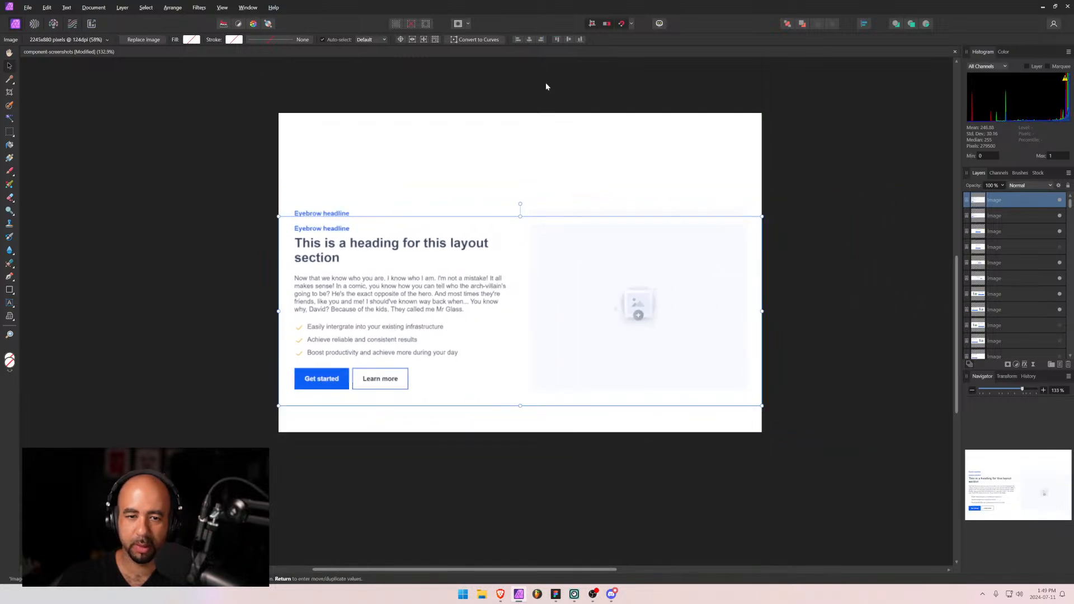
left_click(569, 39)
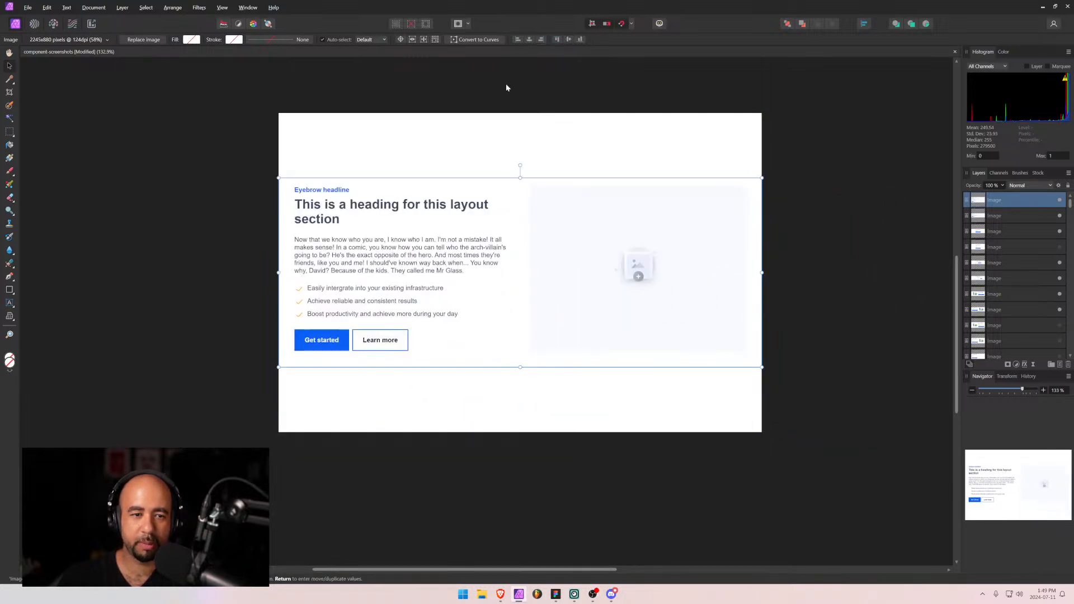
left_click(237, 144)
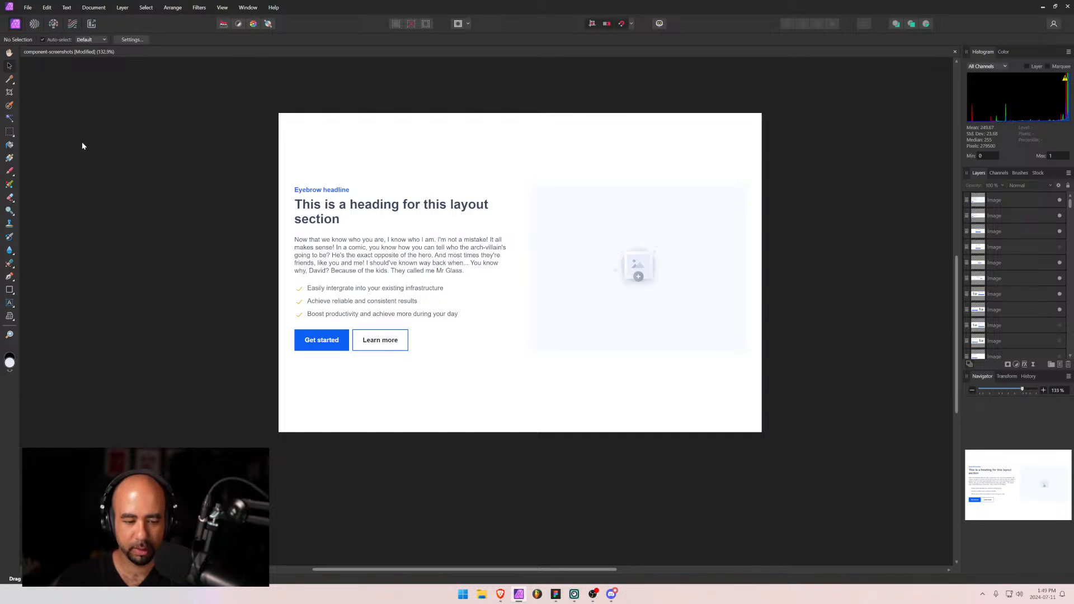
Export the whole document as a 1300 x 860 px JPEG at quality 80, named layout-2, in the banner-images folder.
key("ctrl+alt+shift+w")
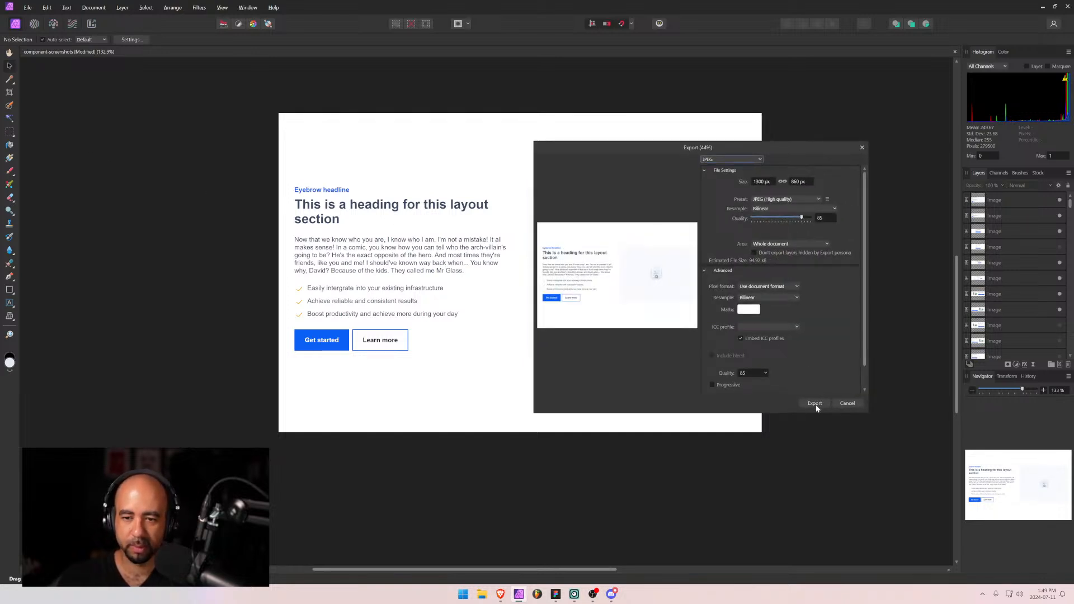
left_click(798, 219)
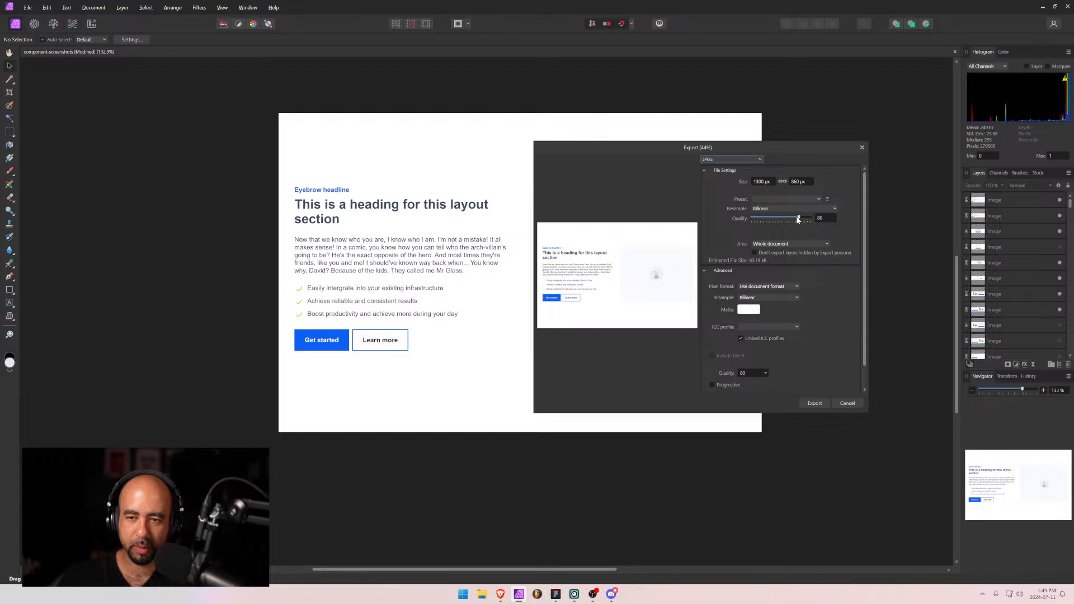
left_click(815, 403)
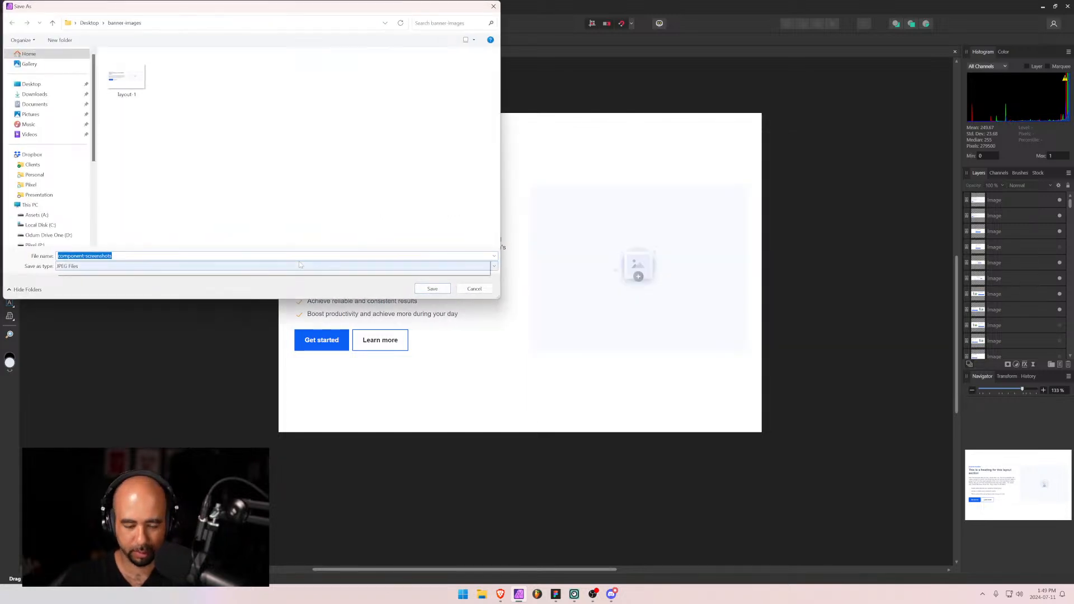
type("layotu-")
key("BackSpace")
key("BackSpace")
key("BackSpace")
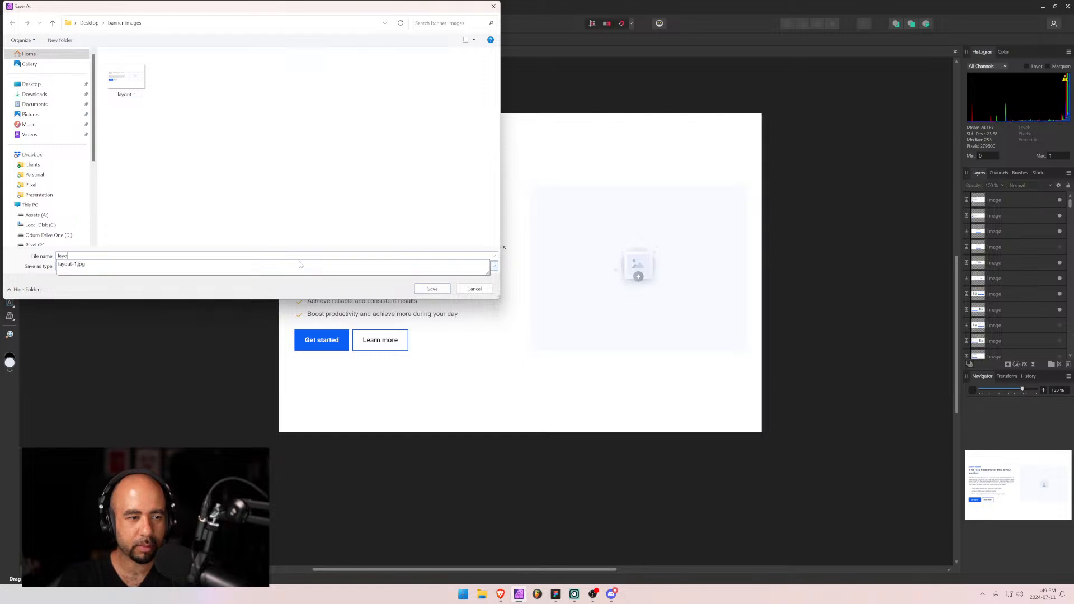
type("ut-")
key("Return")
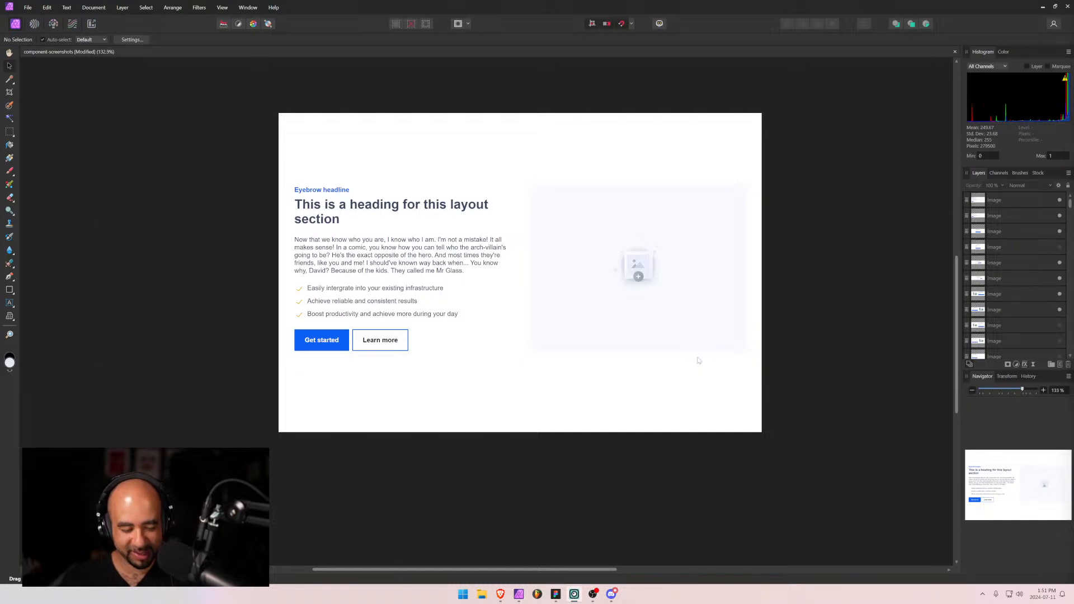
Return to the browser, open the Layout 3 page, and capture a screenshot of its section with the two-column checklist.
key("alt+Tab")
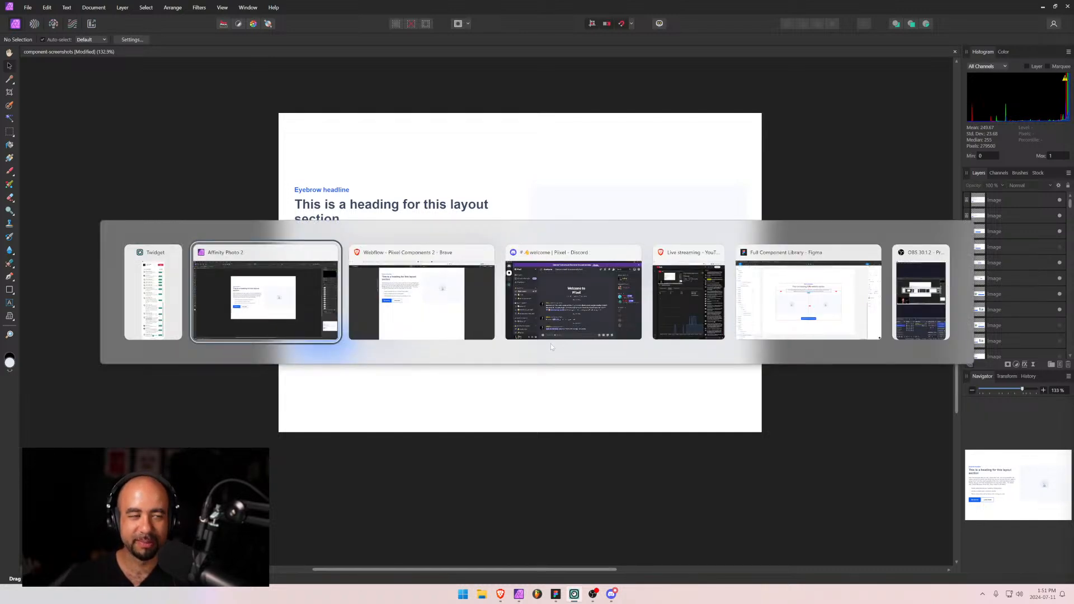
key("alt+Tab")
key("alt+Tab")
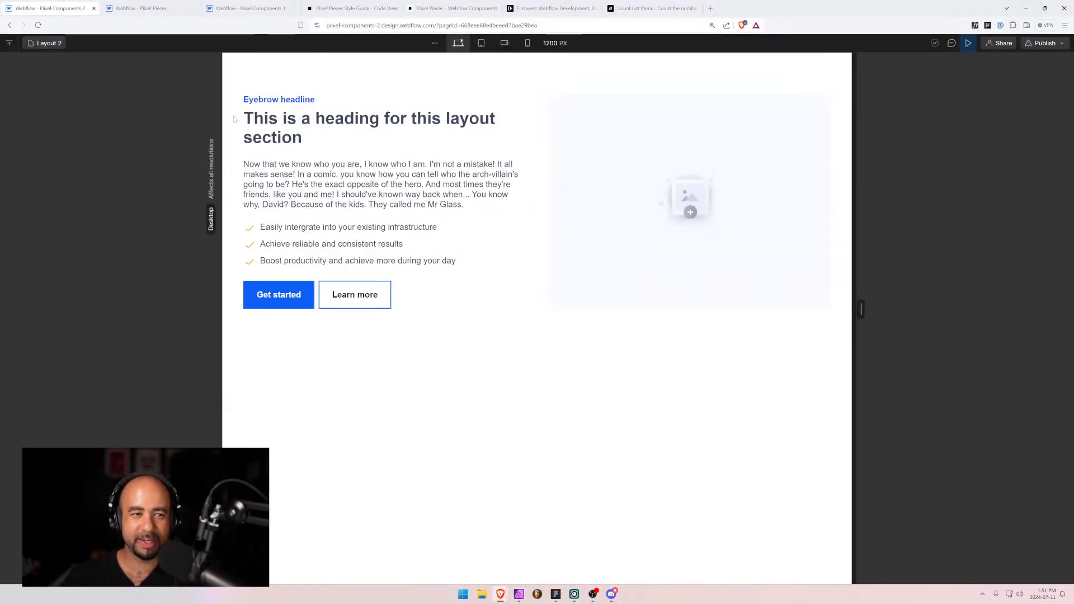
left_click(45, 43)
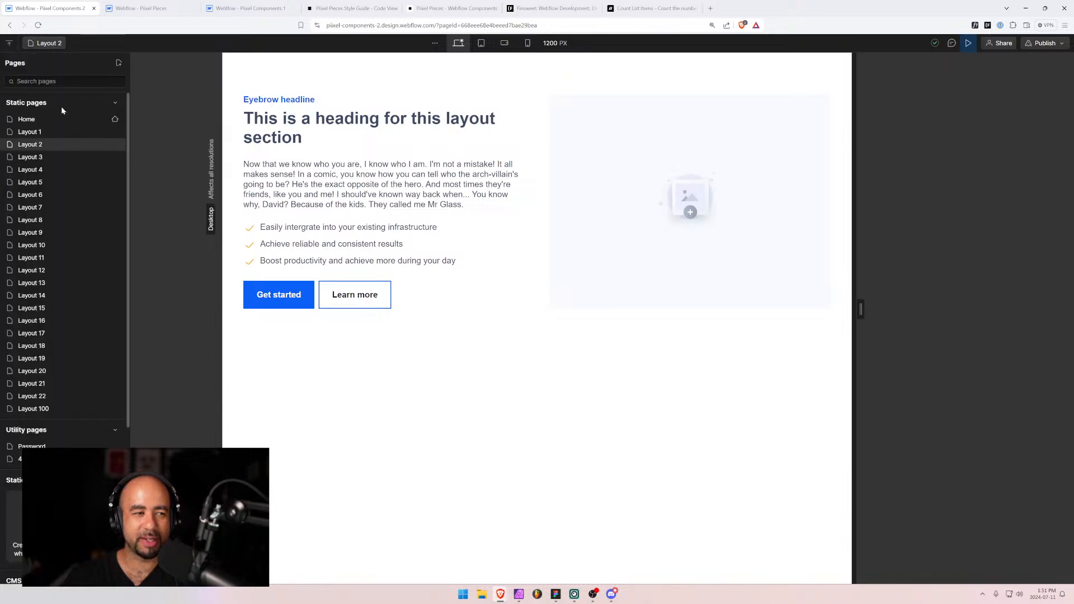
left_click(43, 156)
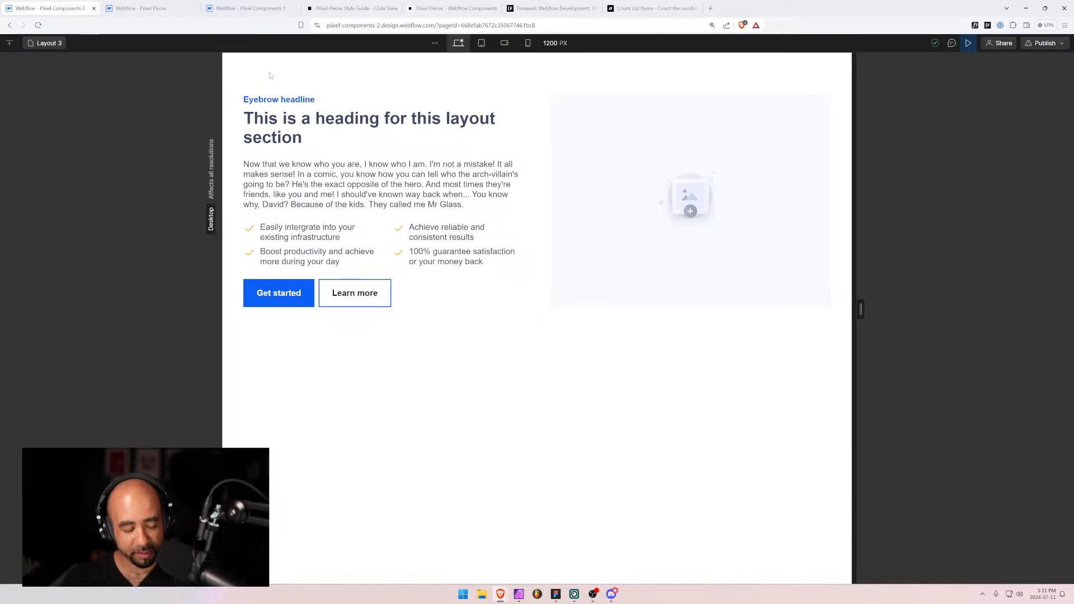
key("super+shift+s")
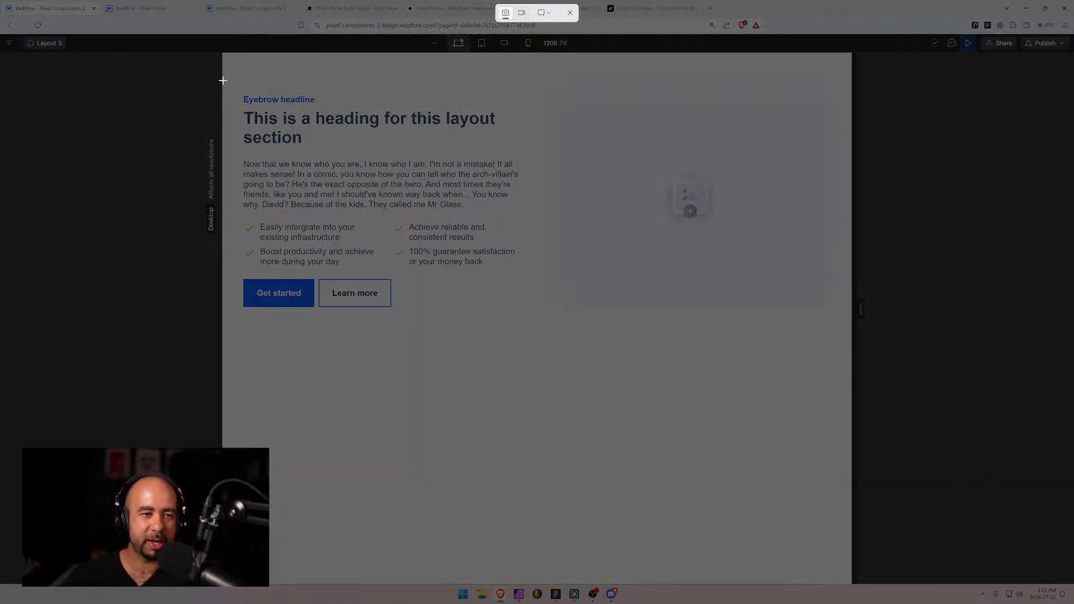
left_click_drag(222, 80, 852, 338)
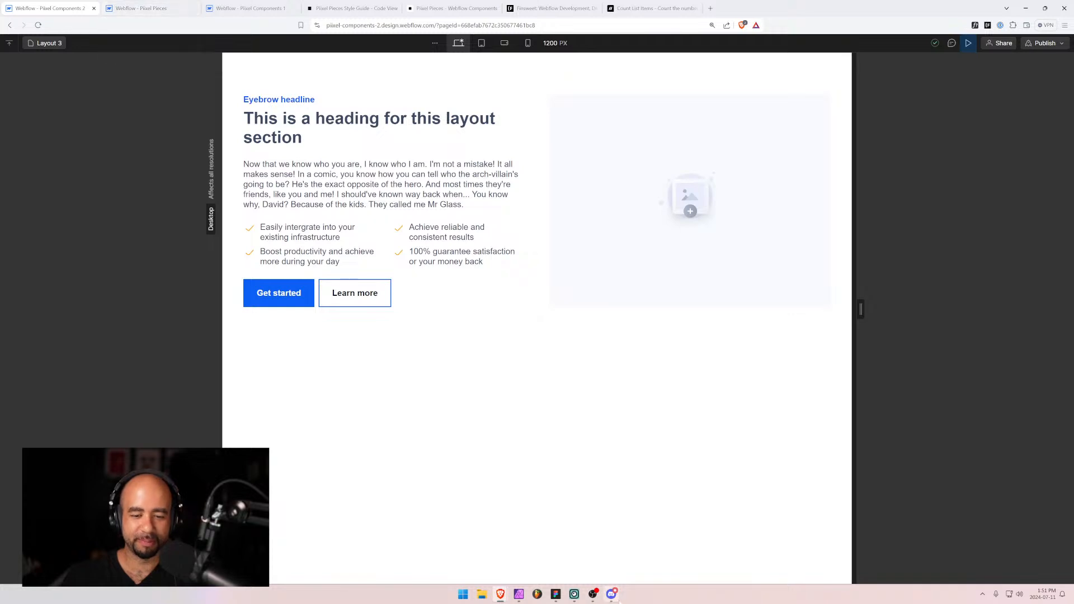
Paste the Layout 3 screenshot into the Affinity Photo document, fit it to the canvas width, and centre it vertically.
left_click(519, 595)
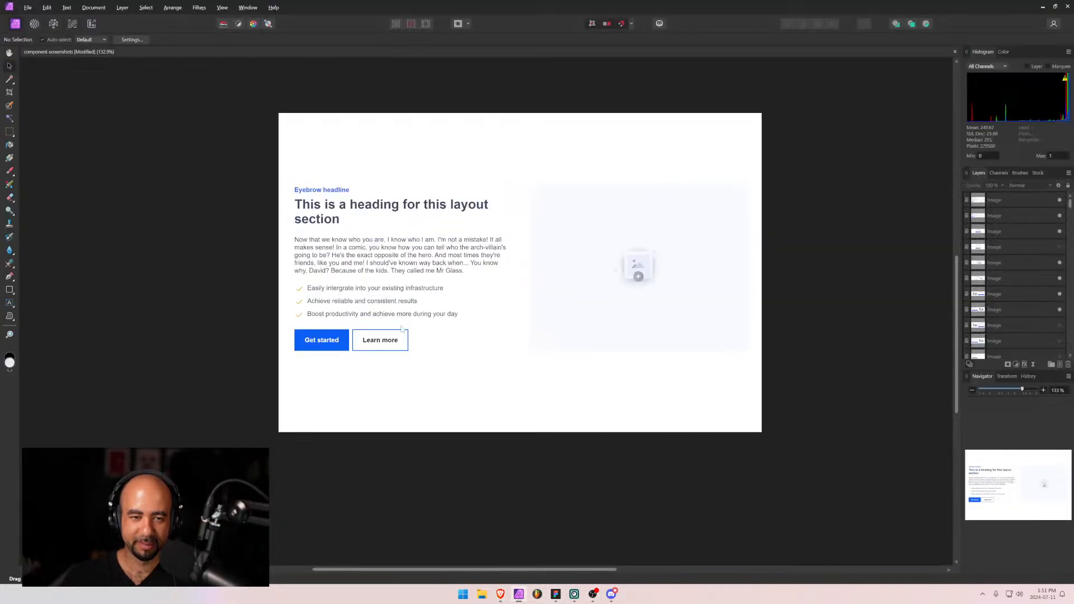
key("ctrl+v")
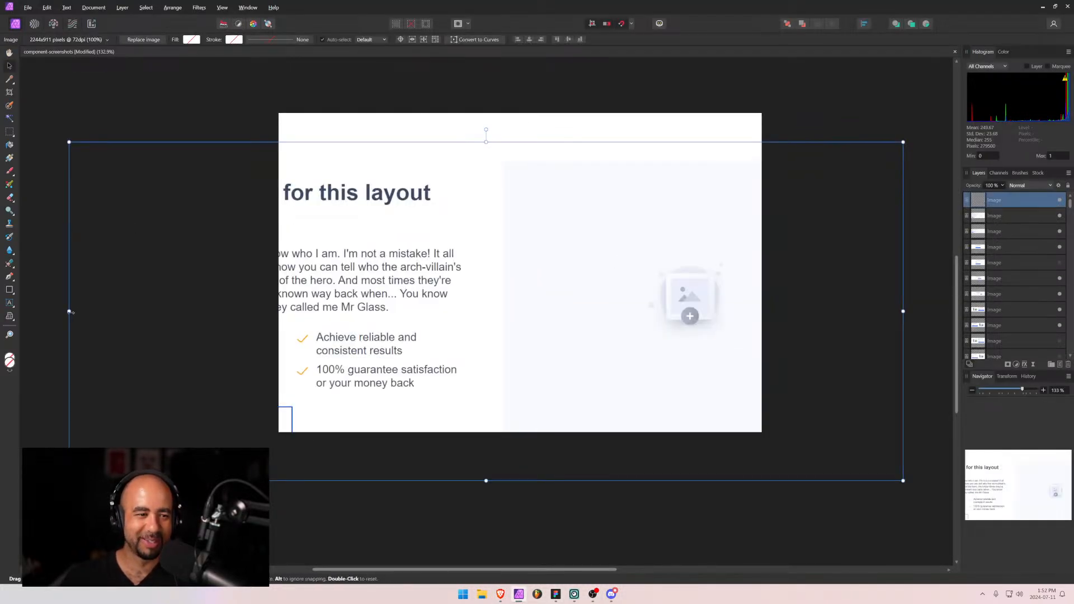
left_click_drag(67, 311, 278, 311)
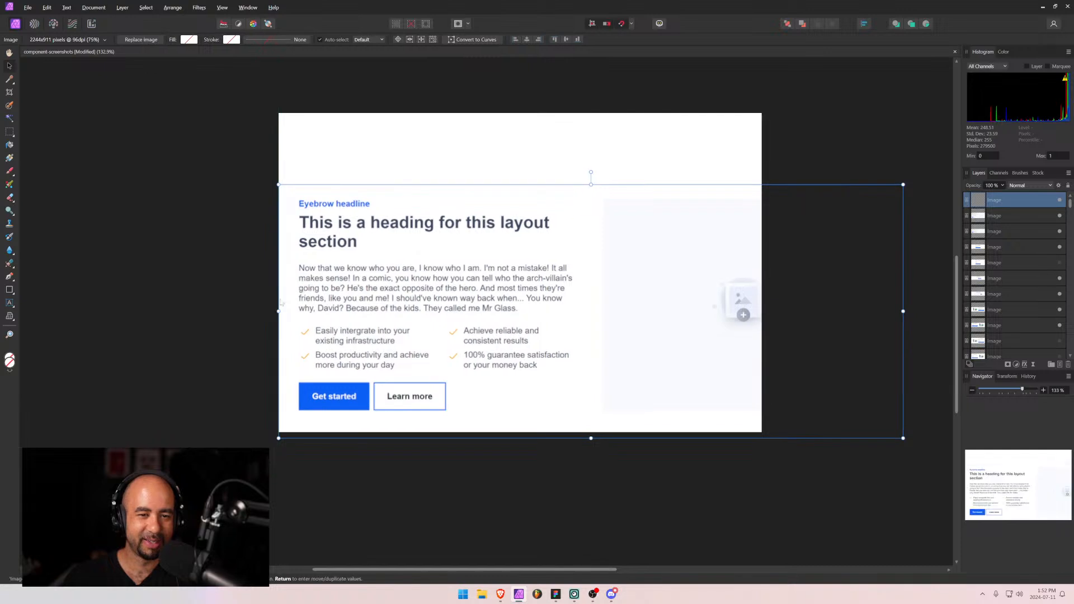
left_click_drag(902, 311, 762, 311)
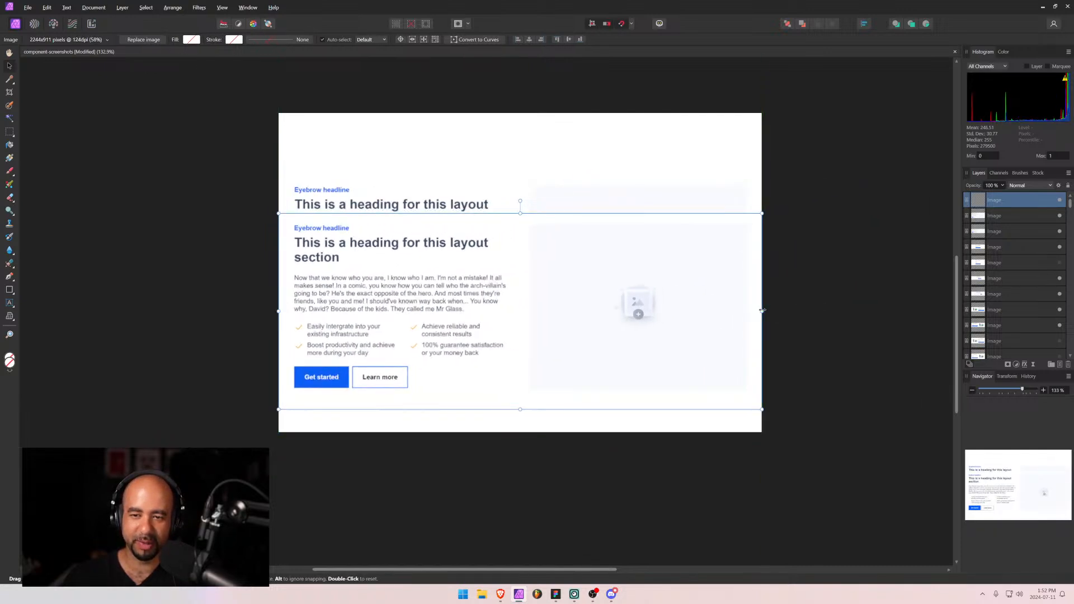
left_click(568, 40)
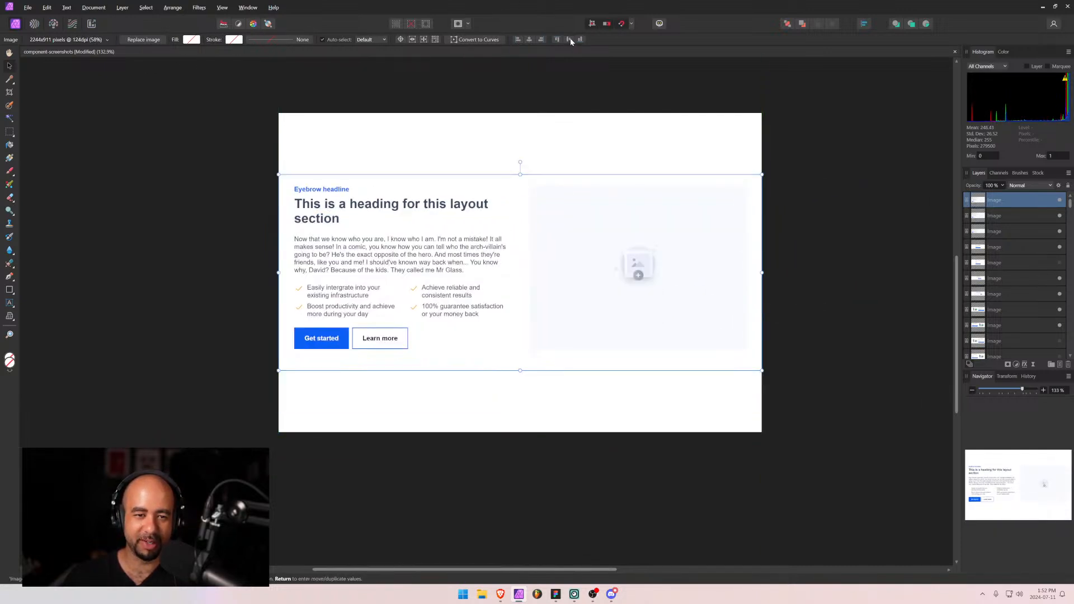
left_click(135, 142)
Export the Layout 3 preview as a quality 80 JPEG named layout-3 in the banner-images folder.
key("ctrl+alt+shift+w")
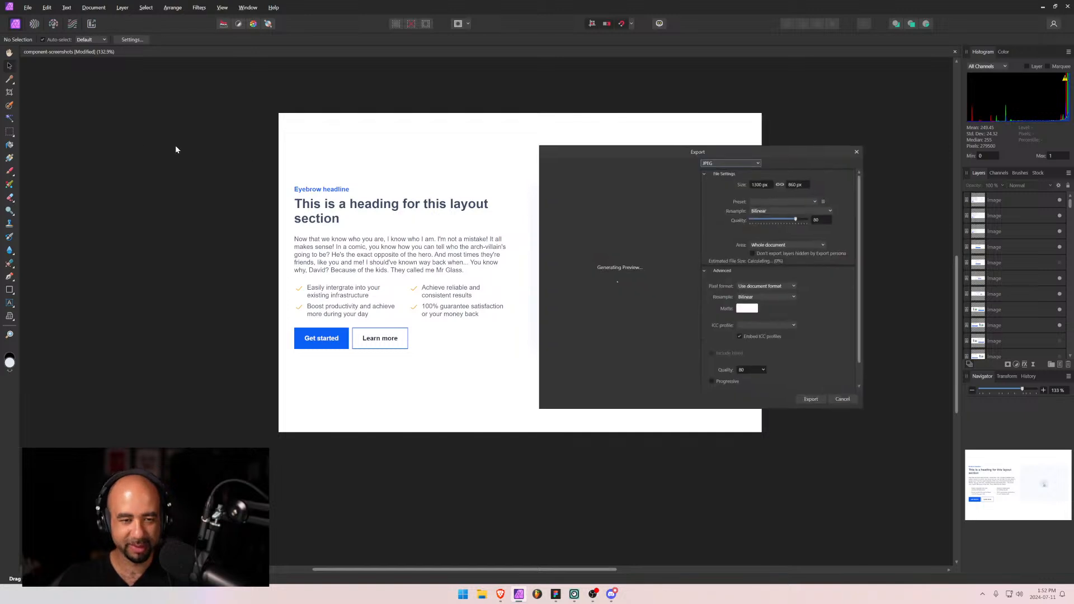
left_click(815, 403)
type("layo")
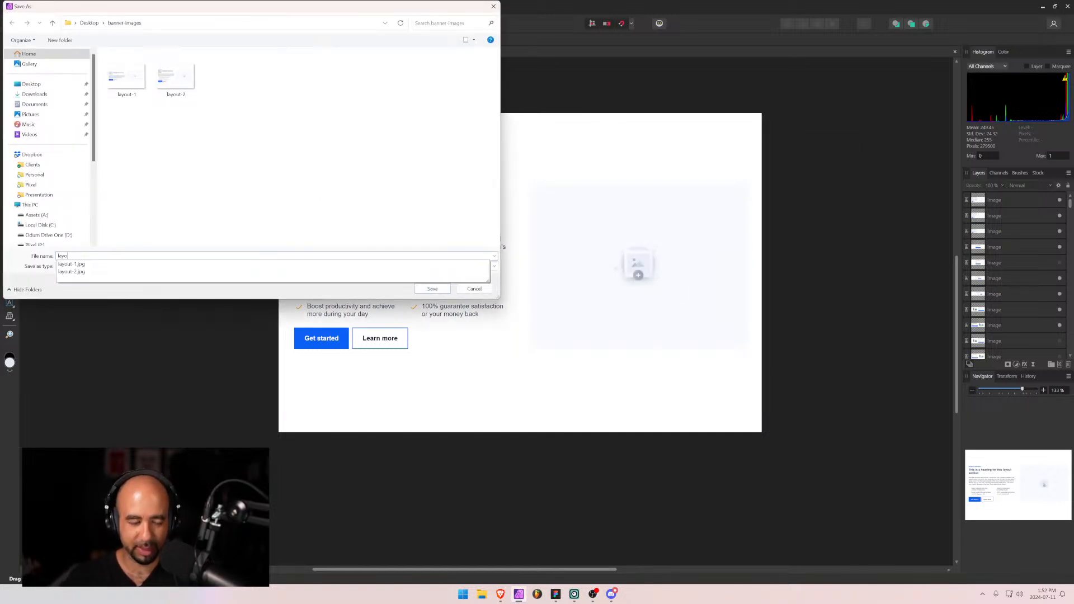
type("ut-3")
key("Return")
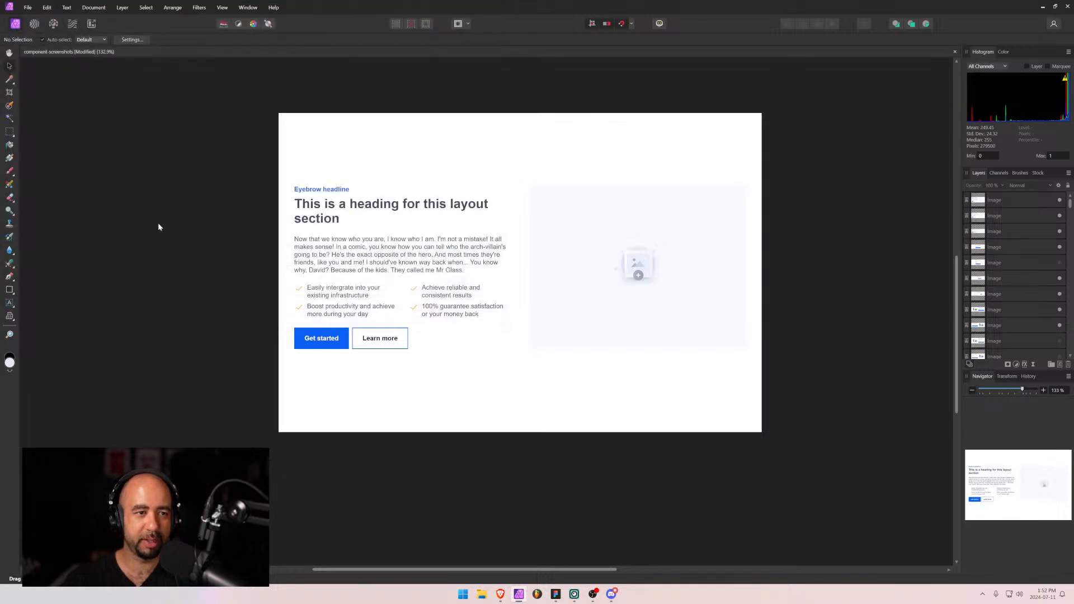
Go back to the browser, open the Layout 4 page, and capture a screenshot of its heading, paragraph and image section.
key("alt+Tab")
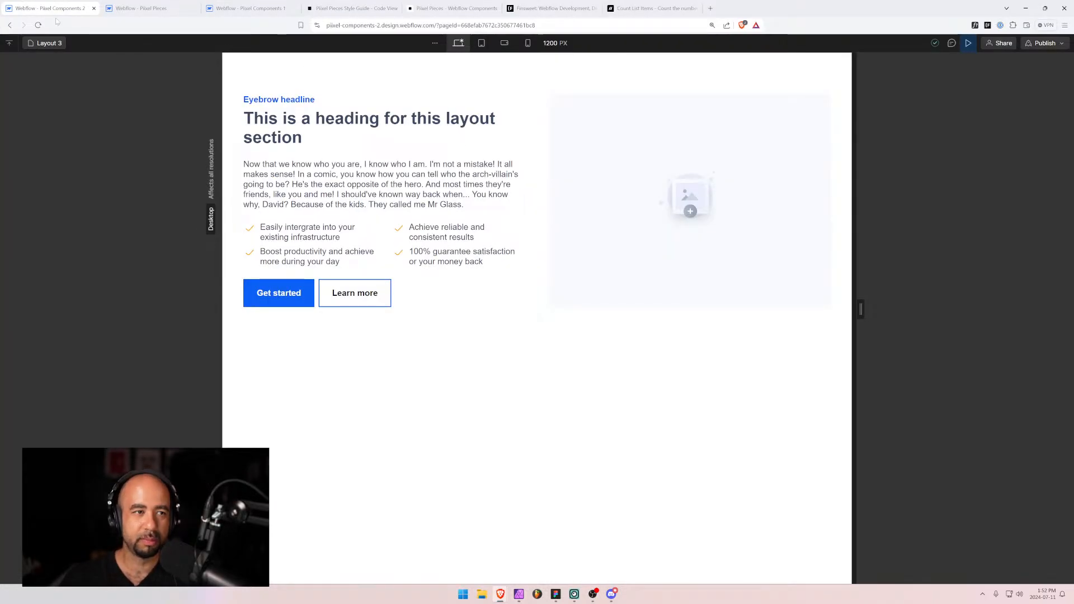
left_click(49, 43)
left_click(38, 170)
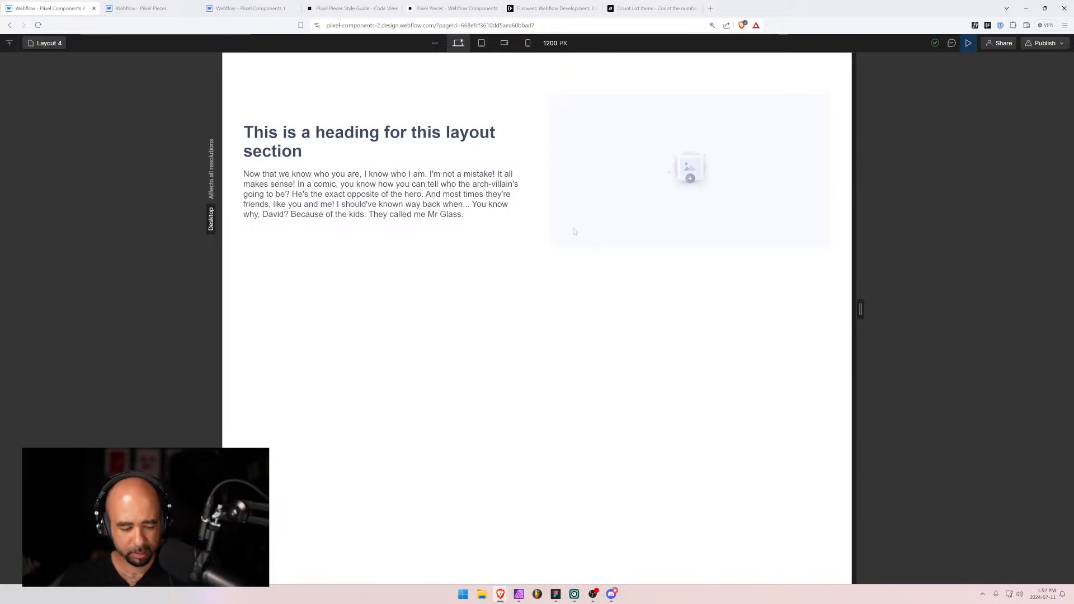
key("super+shift+s")
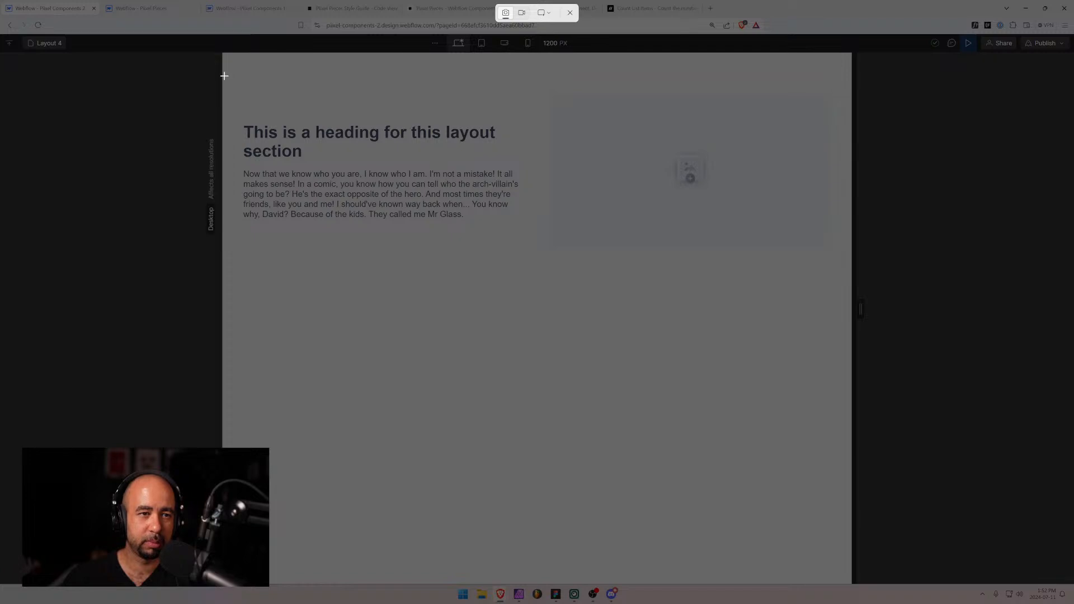
left_click_drag(223, 73, 850, 274)
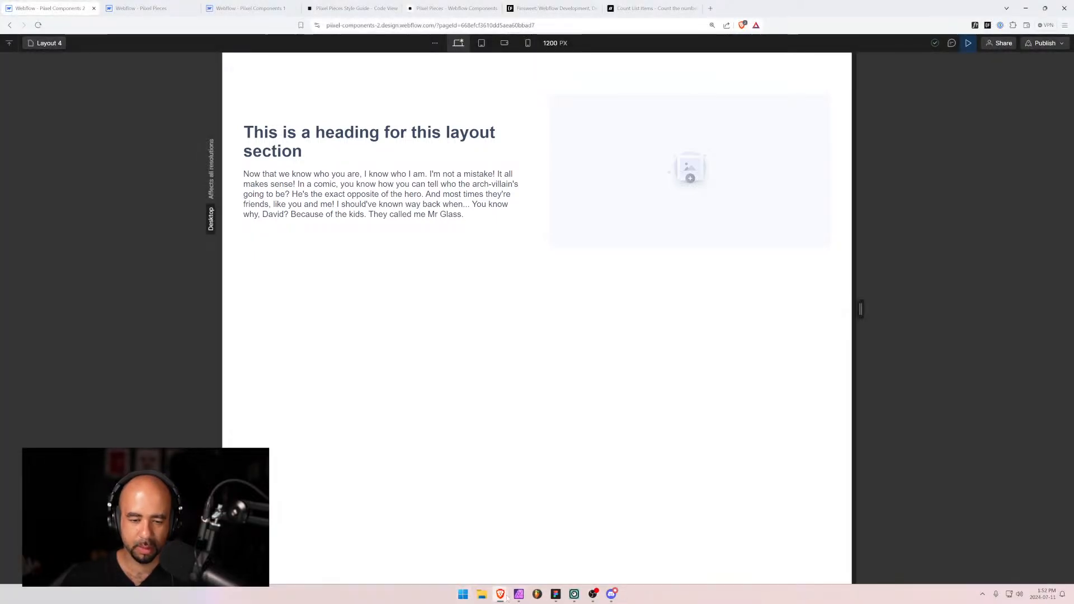
Switch to Affinity Photo, paste the Layout 4 screenshot, fit it to the canvas width, and centre it vertically.
left_click(520, 596)
key("ctrl+v")
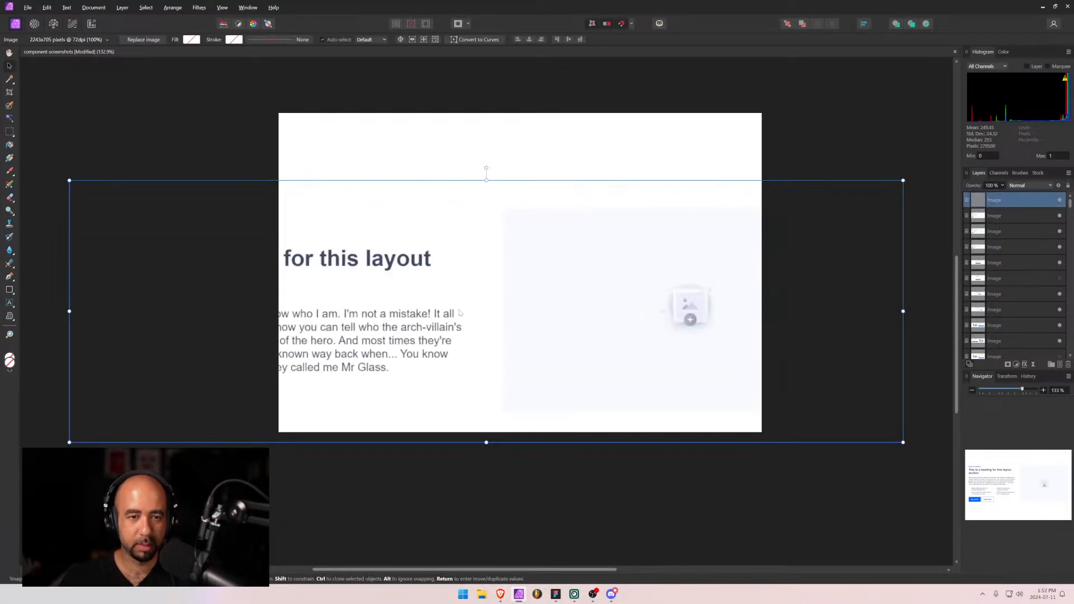
left_click_drag(66, 309, 279, 308)
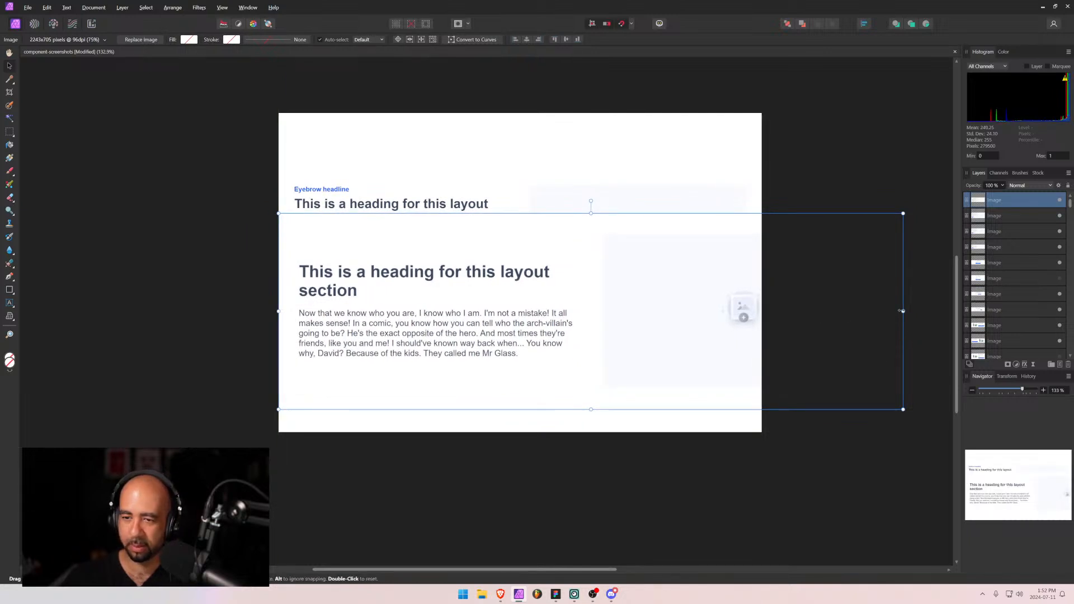
left_click_drag(902, 311, 759, 311)
left_click_drag(548, 310, 549, 261)
left_click(569, 40)
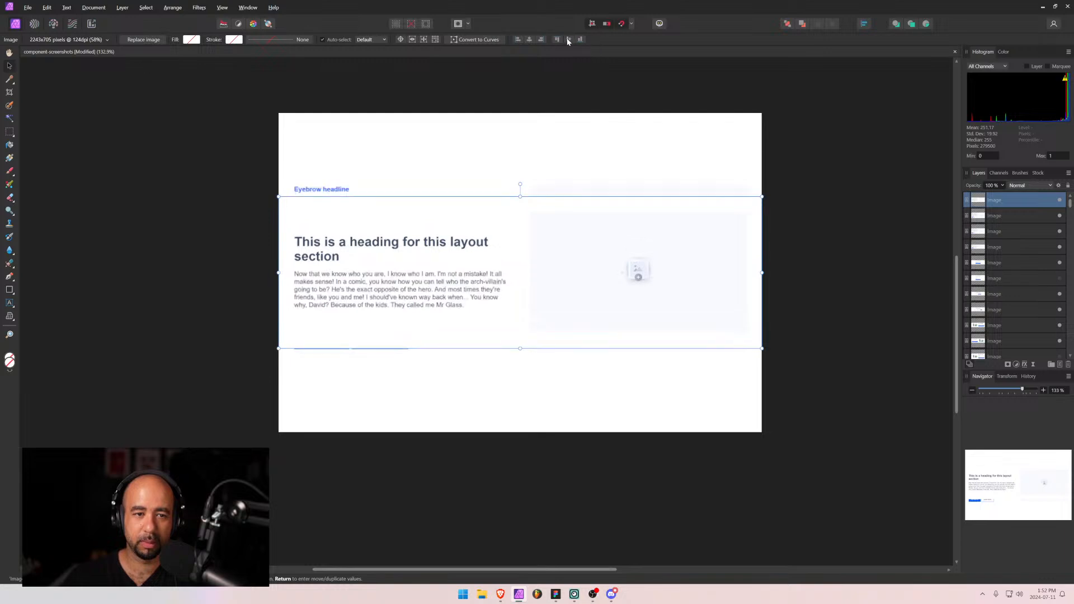
Hide the two earlier screenshot layers directly beneath the Layout 4 image so nothing shows around it.
left_click(1059, 217)
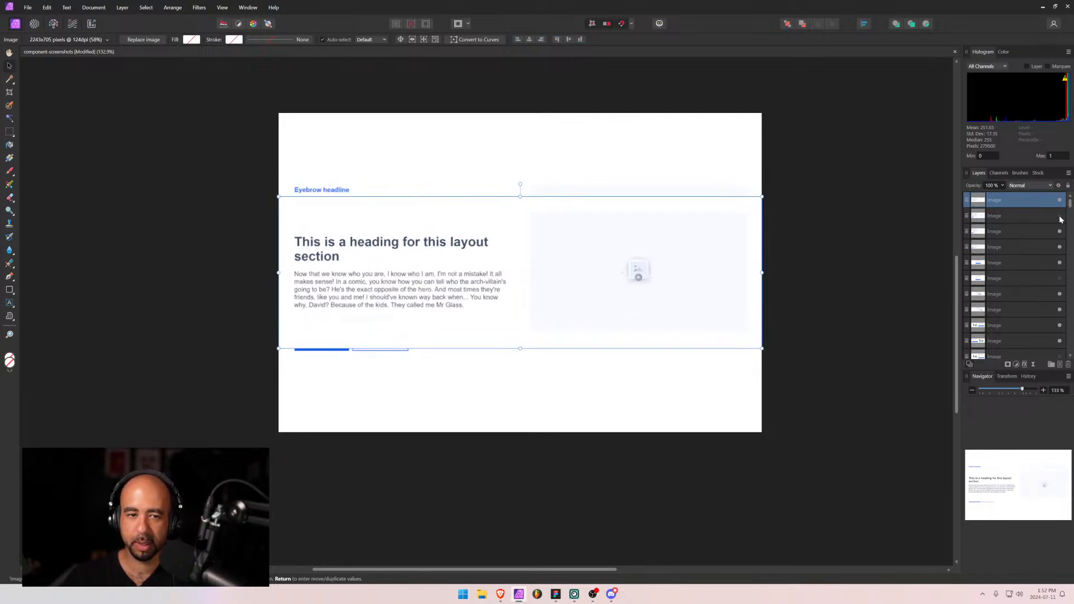
left_click(1059, 231)
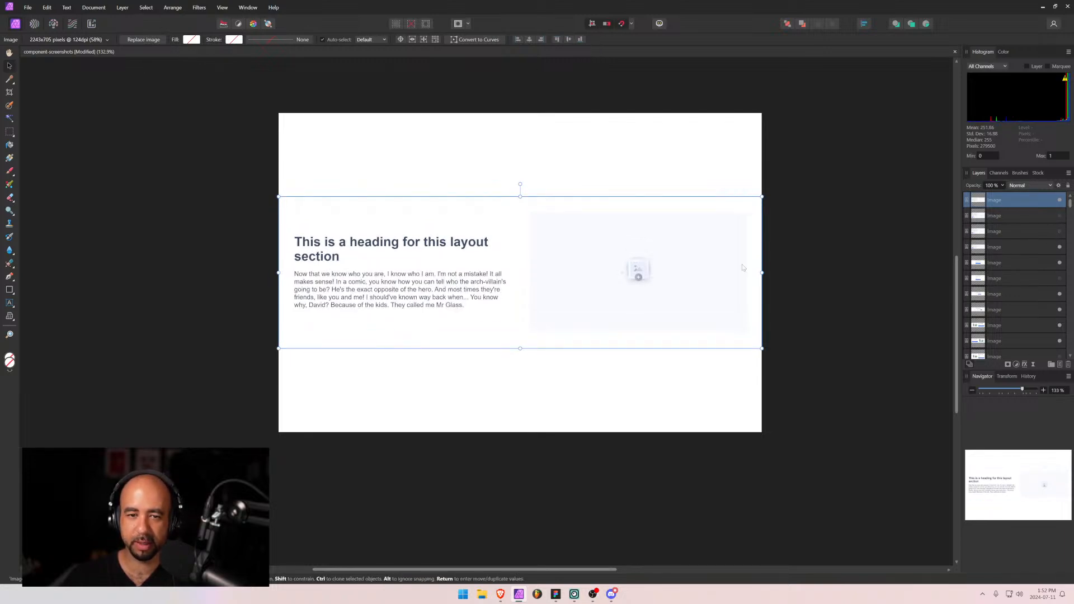
left_click(9, 53)
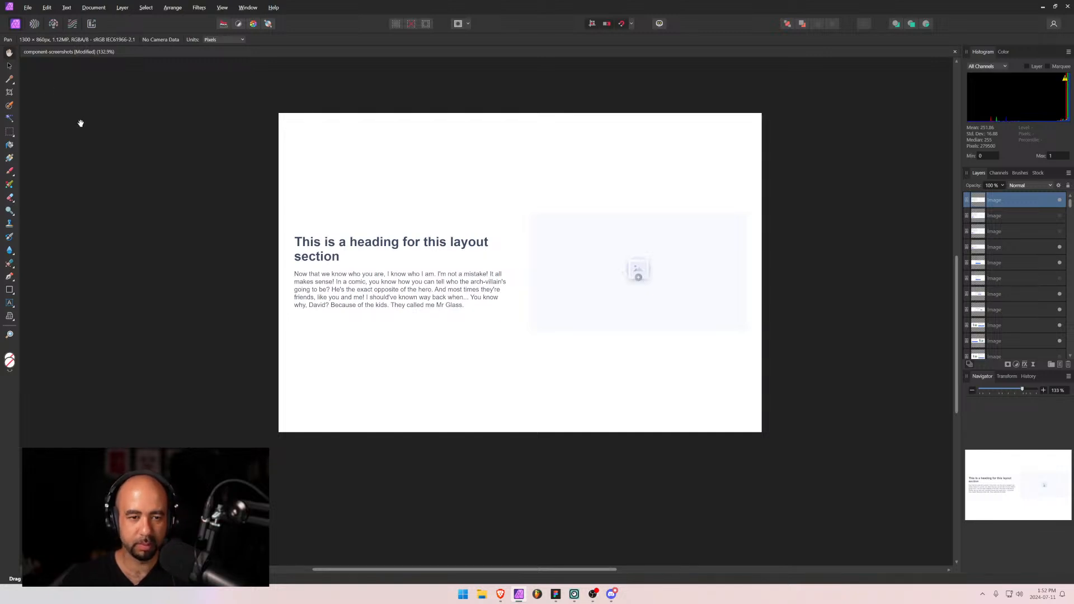
Export the Layout 4 preview as a quality 80 JPEG named layout-4 in the banner-images folder.
key("ctrl+shift+alt+s")
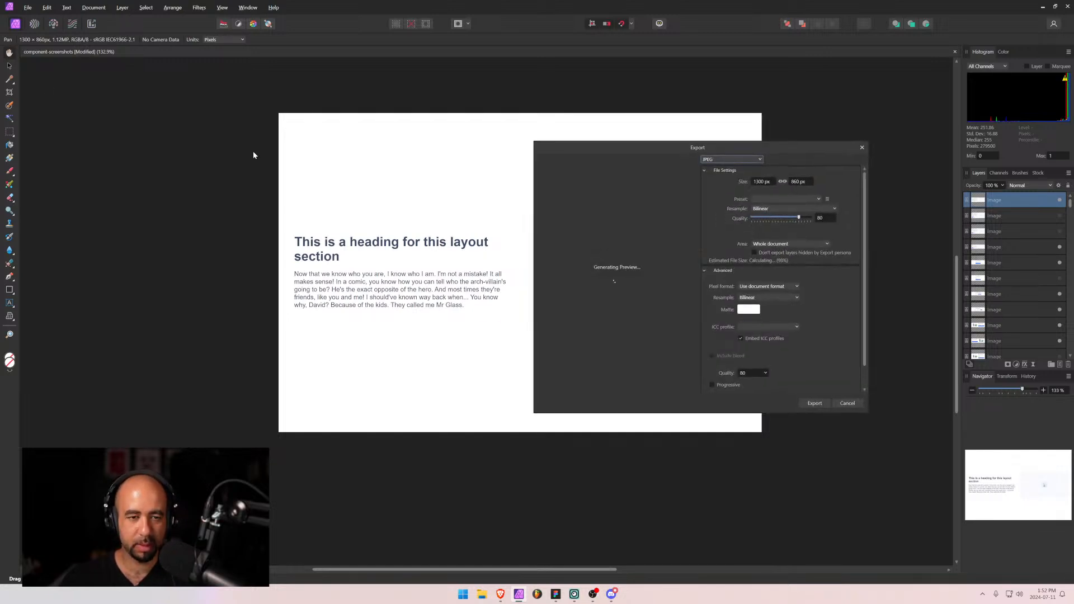
left_click(814, 402)
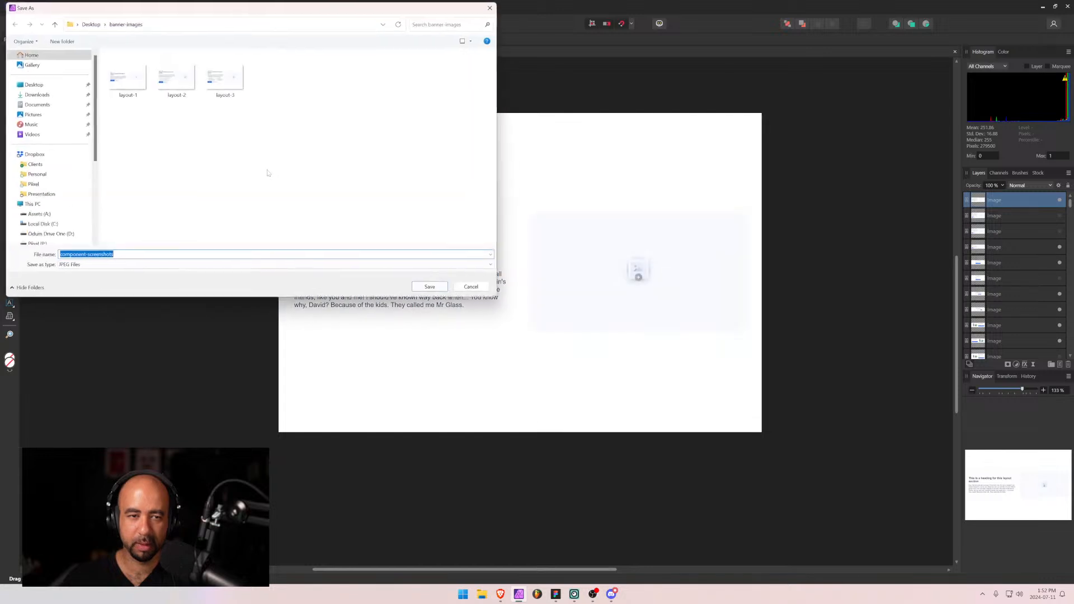
type("layout")
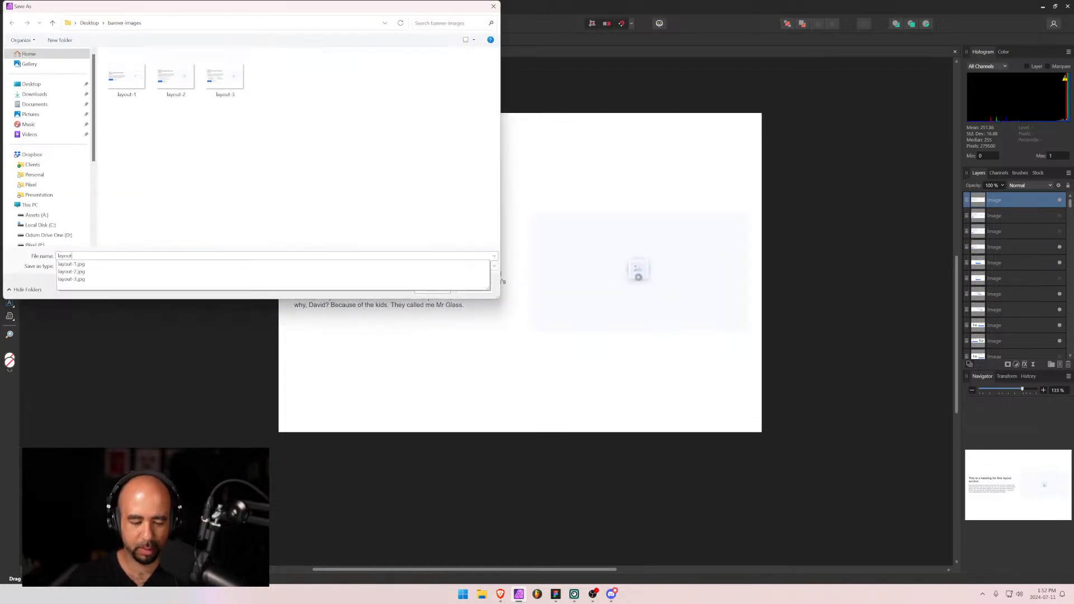
type("-4")
key("Return")
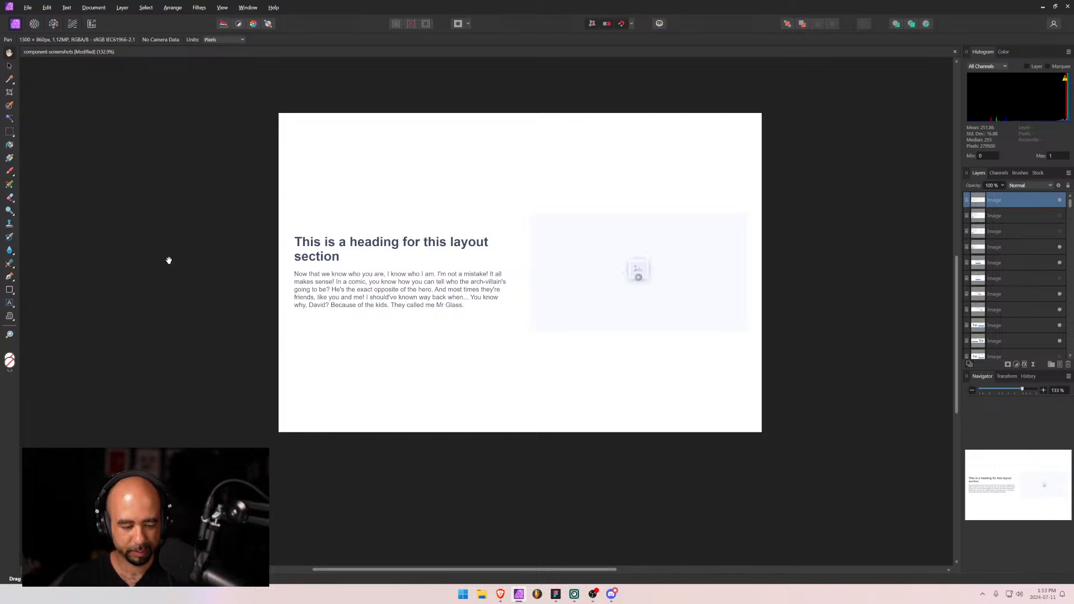
Return to the browser, open the Layout 5 page, and capture a screenshot of its centred heading, two buttons and large image.
key("alt+Tab")
left_click(47, 43)
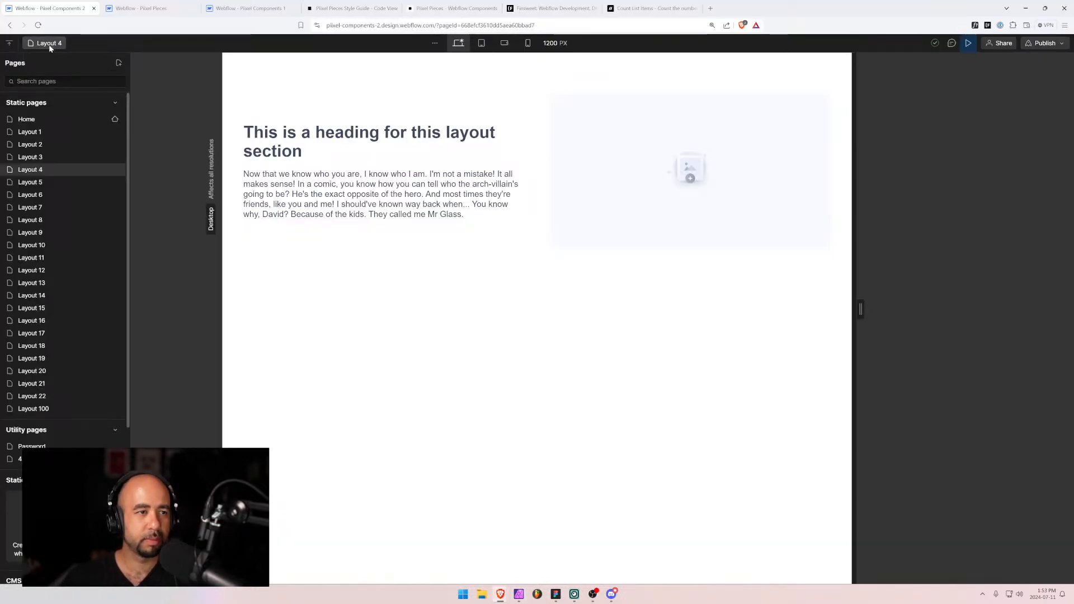
left_click(44, 182)
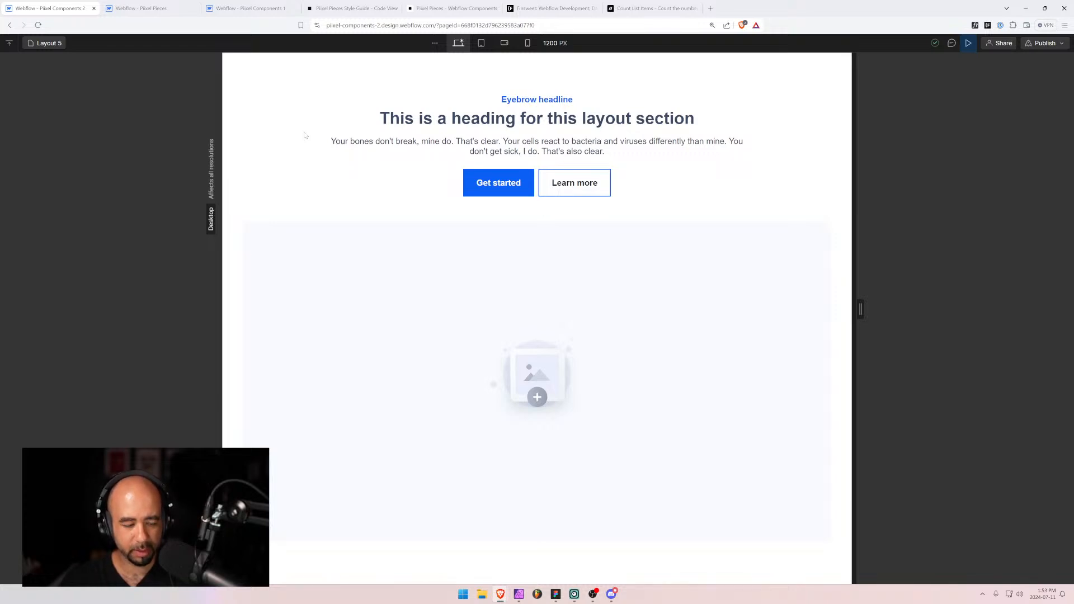
key("super+shift+s")
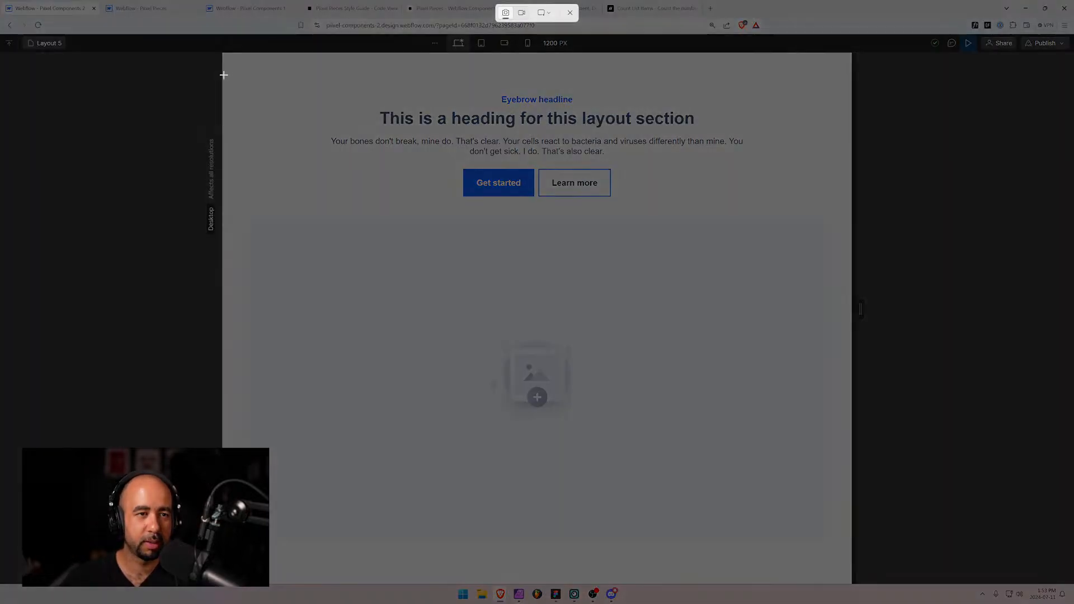
left_click_drag(223, 75, 852, 573)
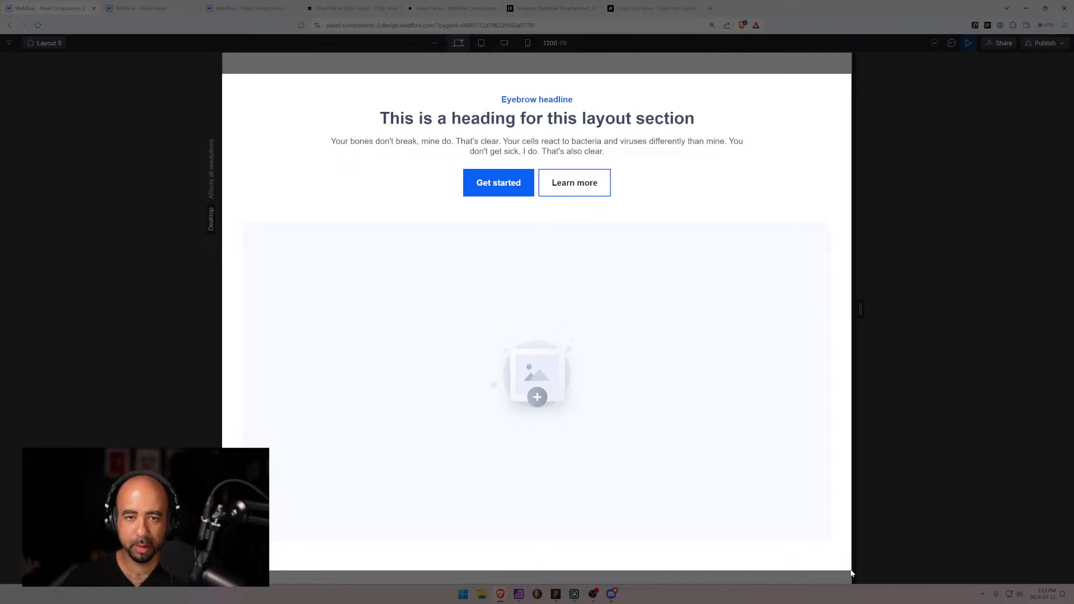
left_click_drag(851, 573, 851, 571)
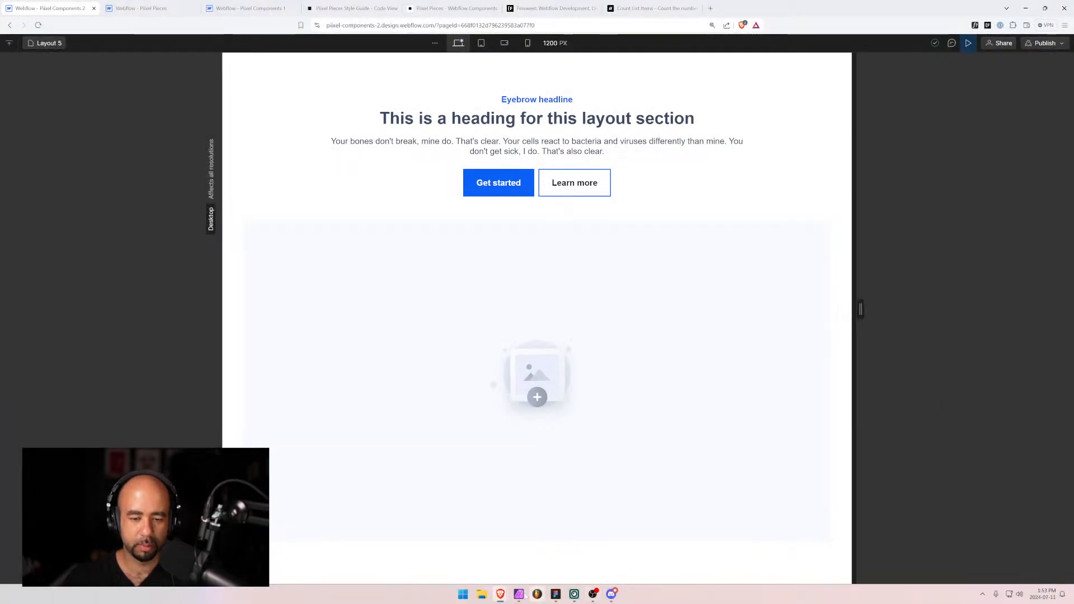
Paste the Layout 5 screenshot into the Affinity Photo document, fit it to the canvas height, and keep it horizontally centred.
left_click(520, 594)
key("ctrl+v")
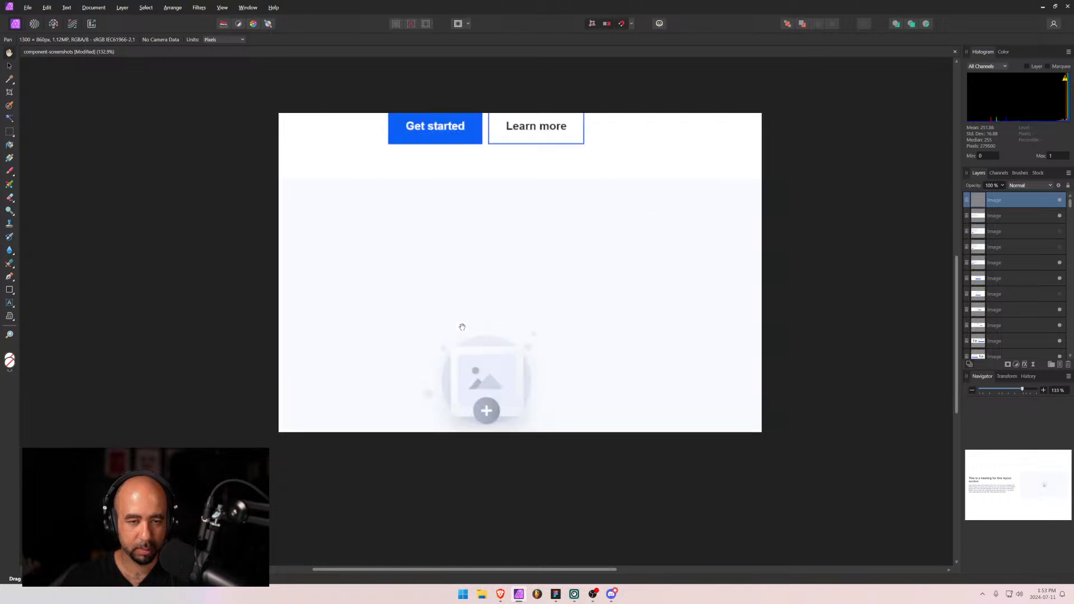
left_click(9, 65)
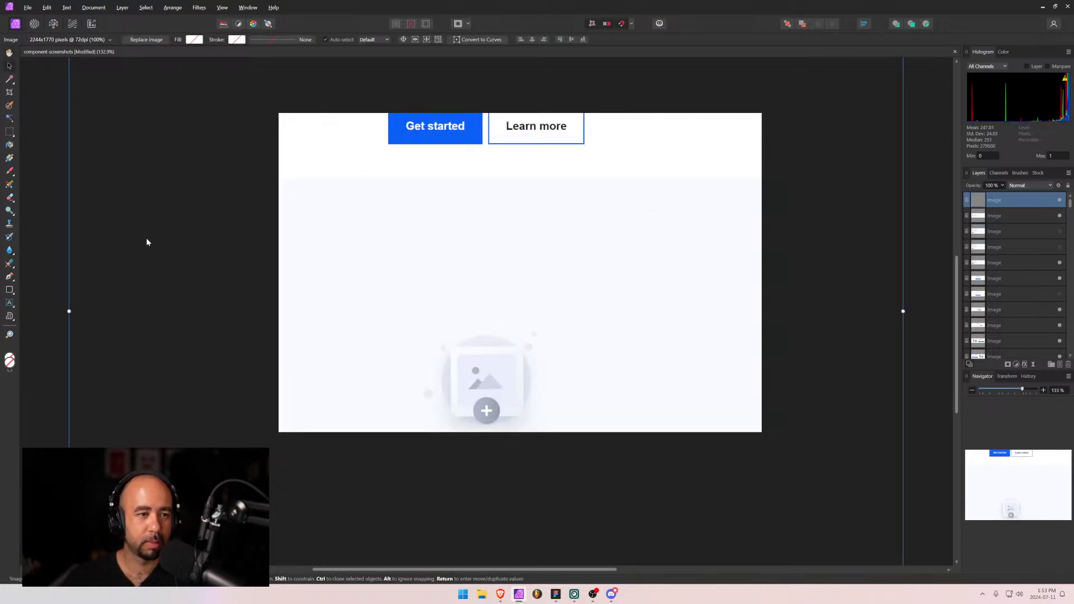
left_click_drag(68, 311, 279, 311)
left_click_drag(901, 311, 762, 311)
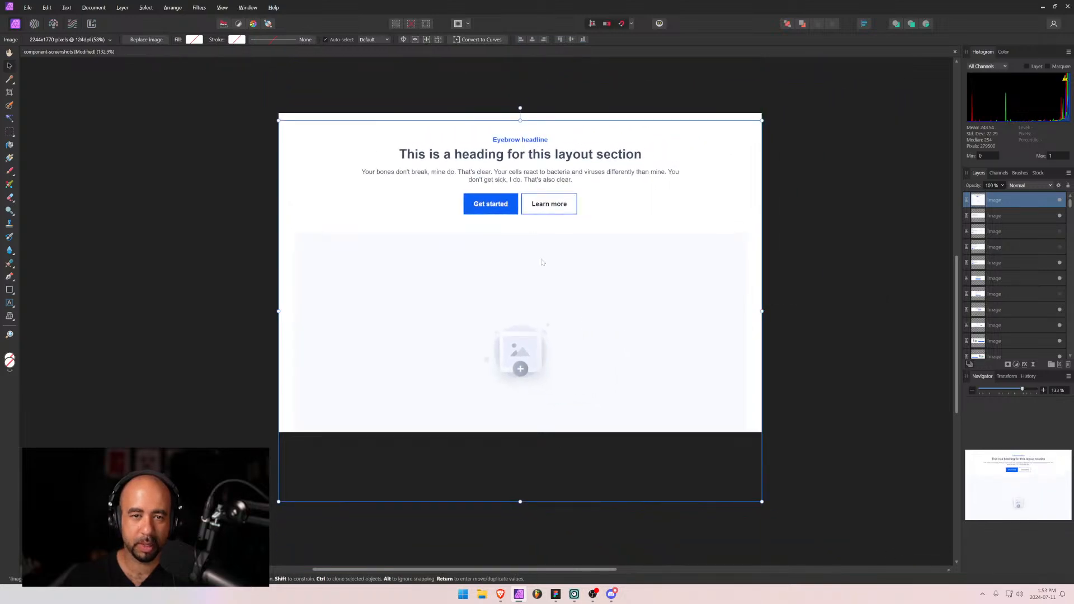
left_click_drag(547, 271, 546, 263)
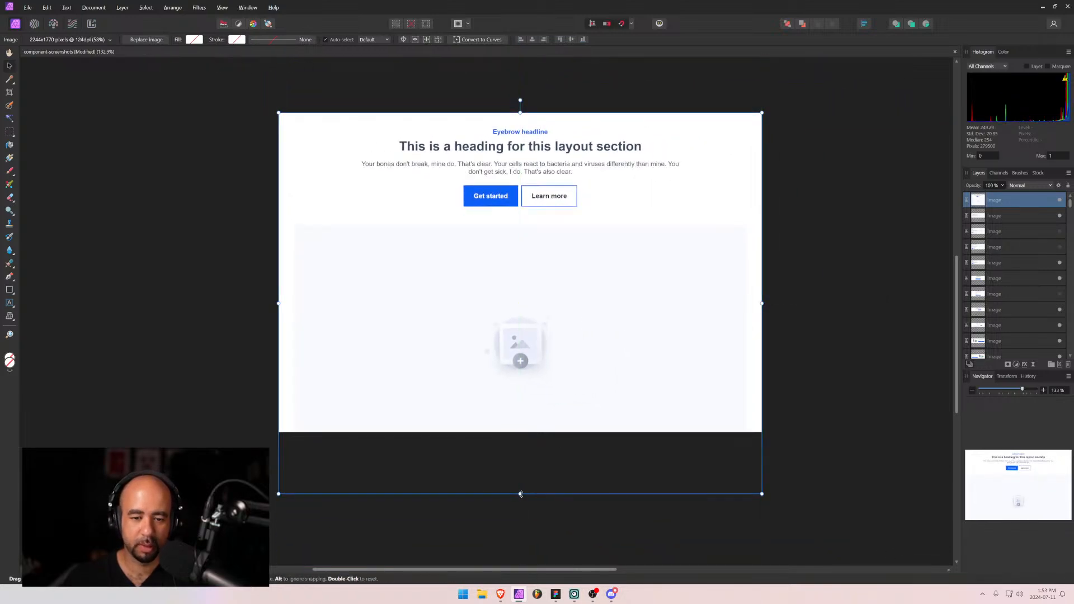
left_click_drag(520, 494, 520, 432)
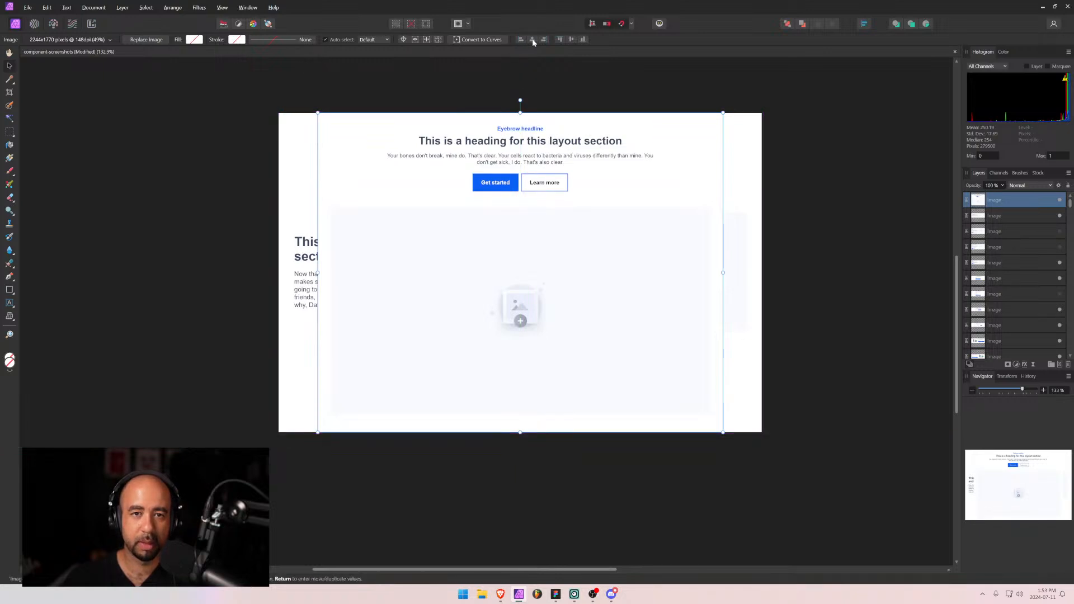
Hide the Layout 4 image and the other older screenshot layers showing beside the Layout 5 image.
left_click(1059, 216)
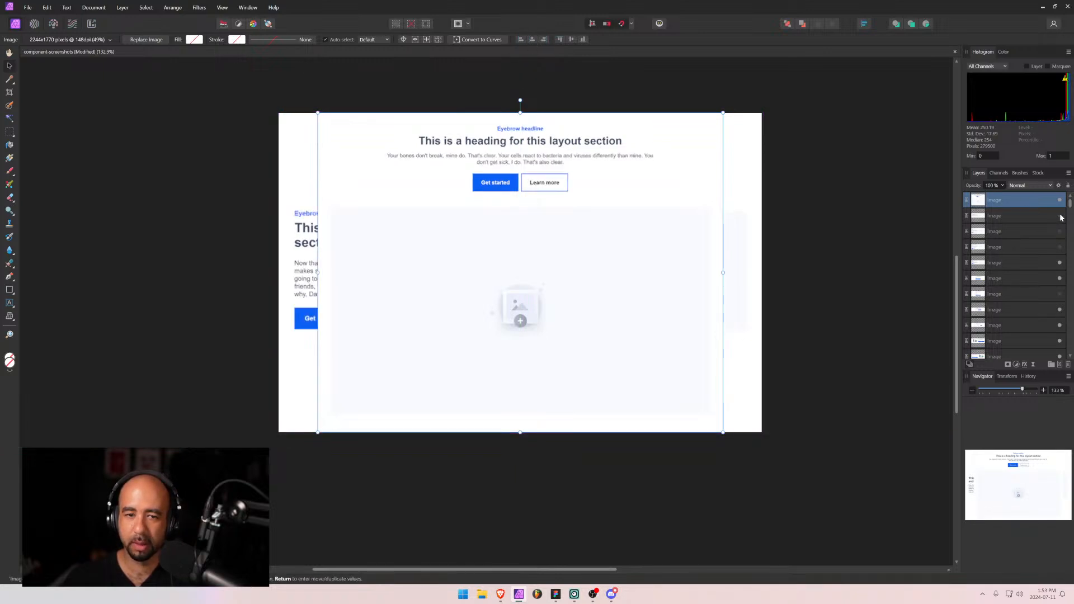
left_click(1060, 264)
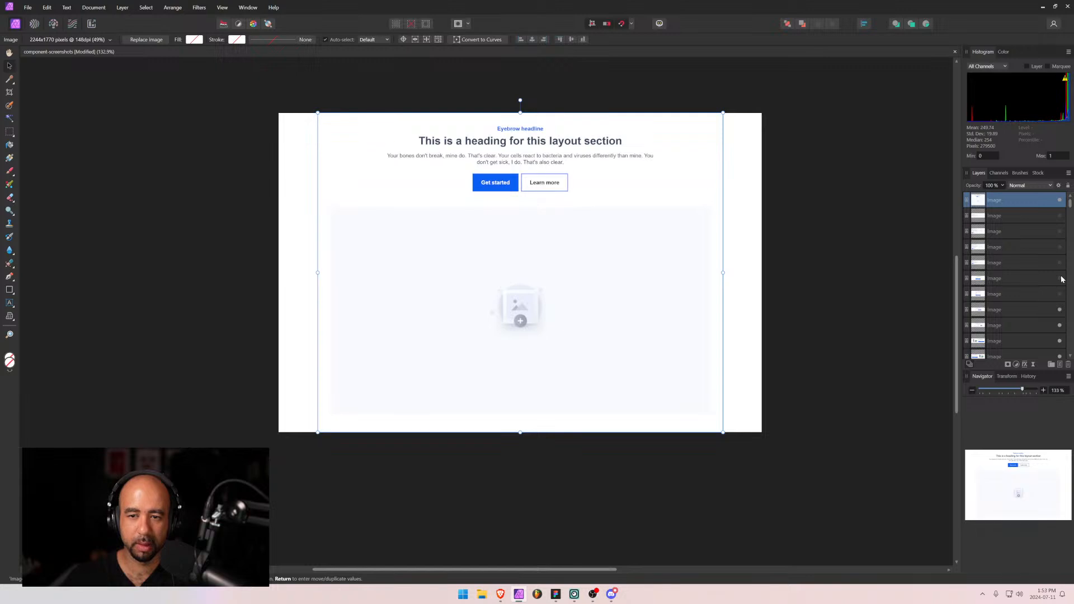
left_click(1060, 278)
Export the Layout 5 preview as a quality 80 JPEG in the banner-images folder, following the existing layout-number file naming.
key("ctrl+shift+alt+s")
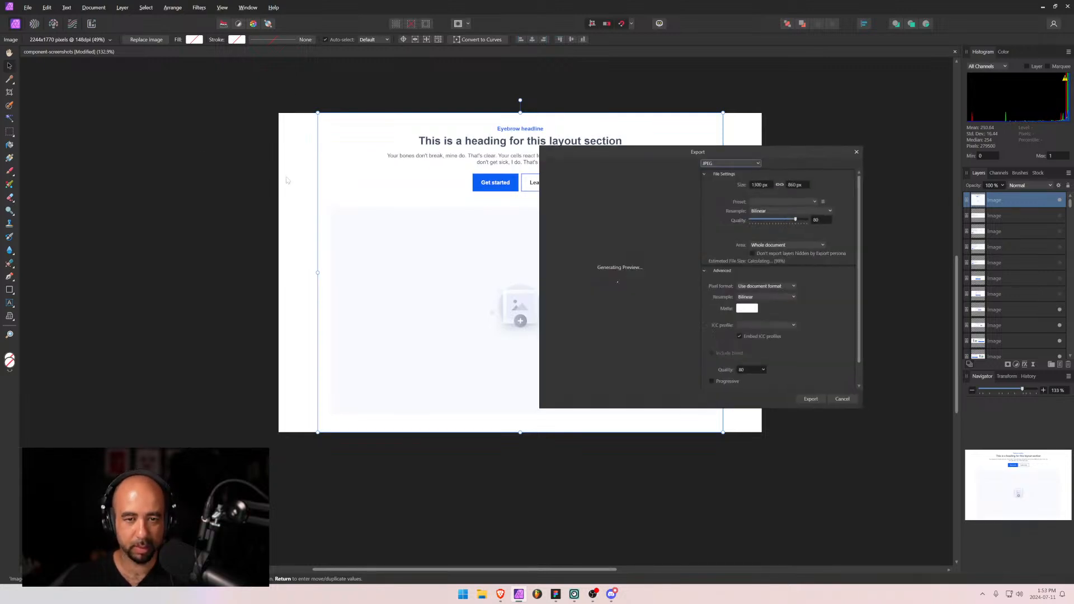
left_click(820, 406)
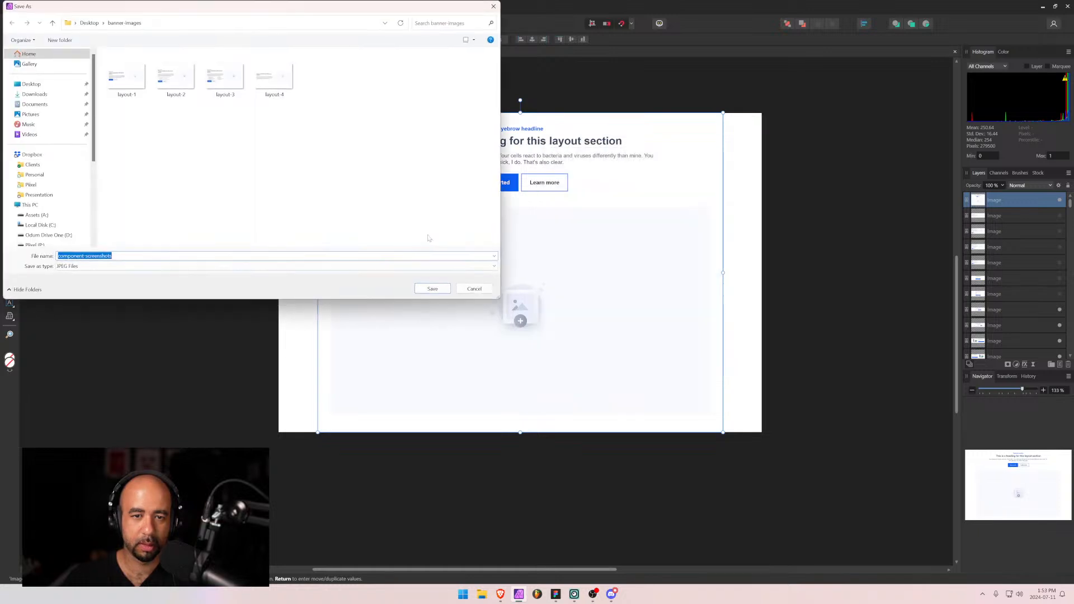
type("layout-")
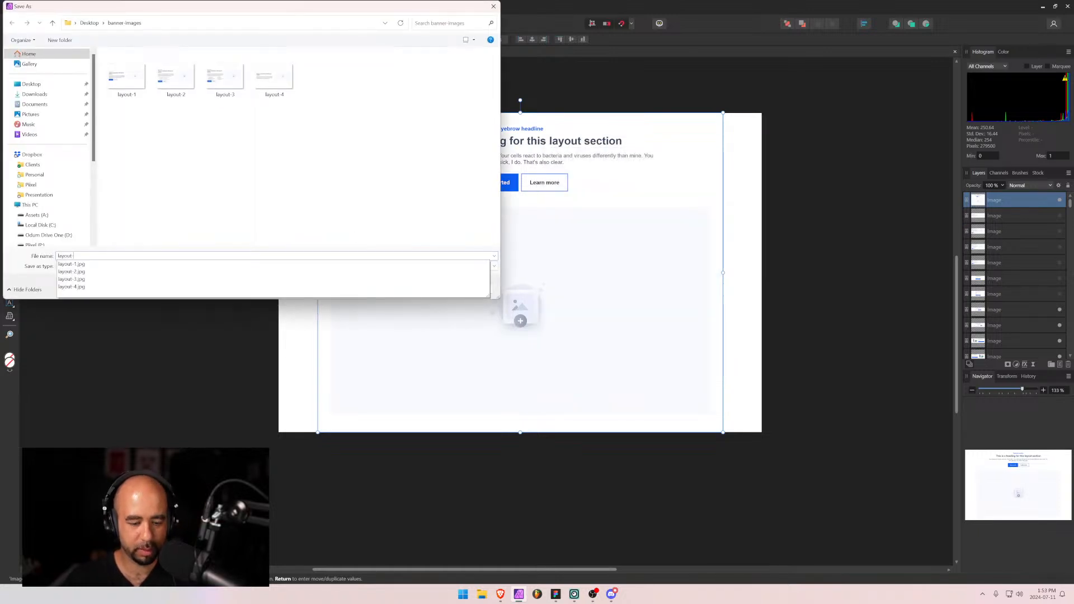
key("Return")
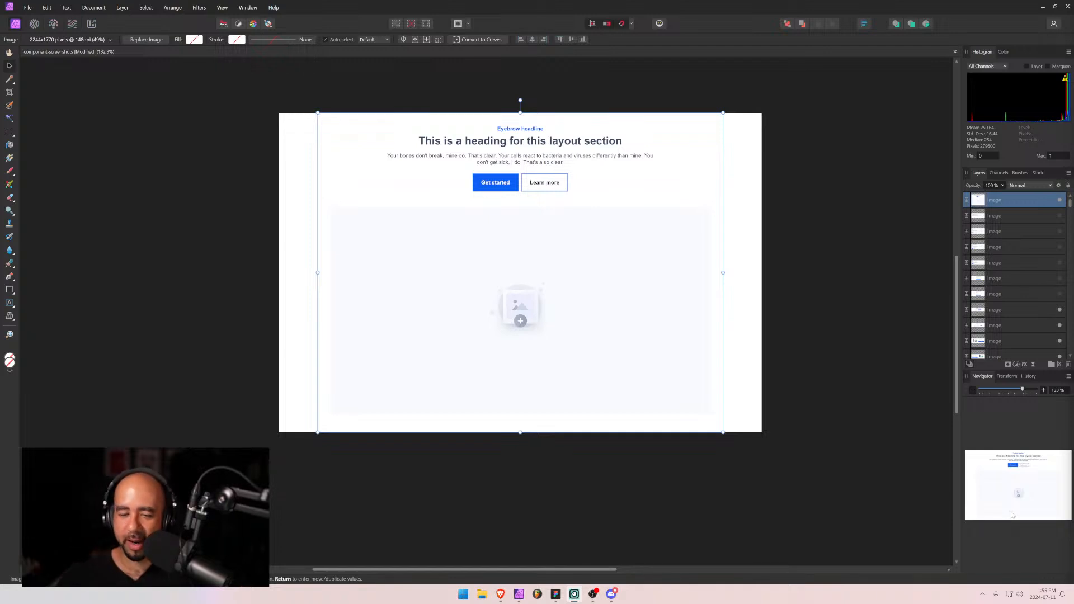
left_click(556, 594)
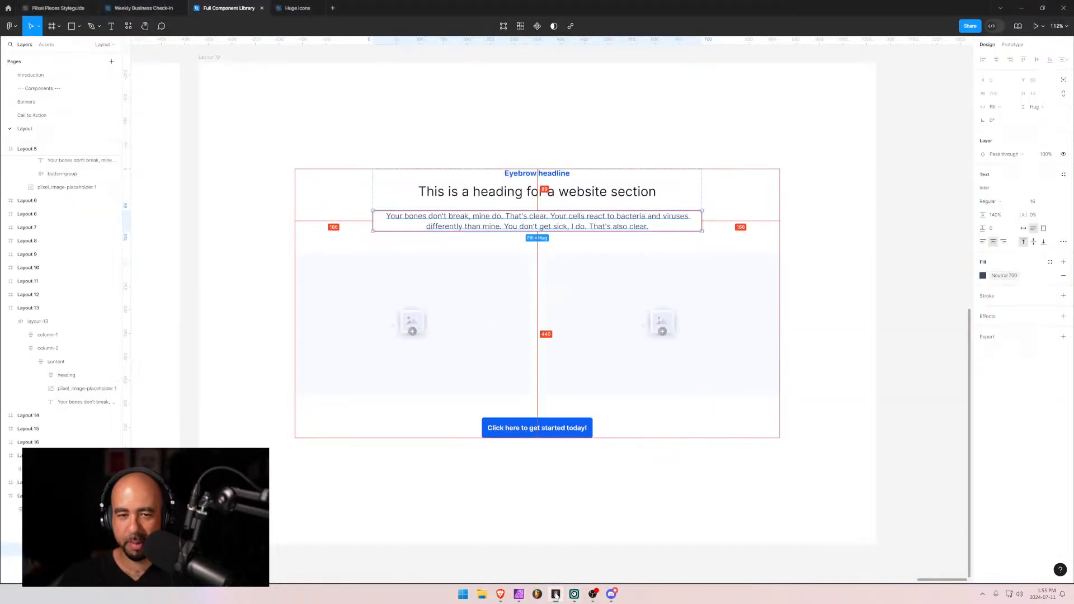
left_click(795, 184)
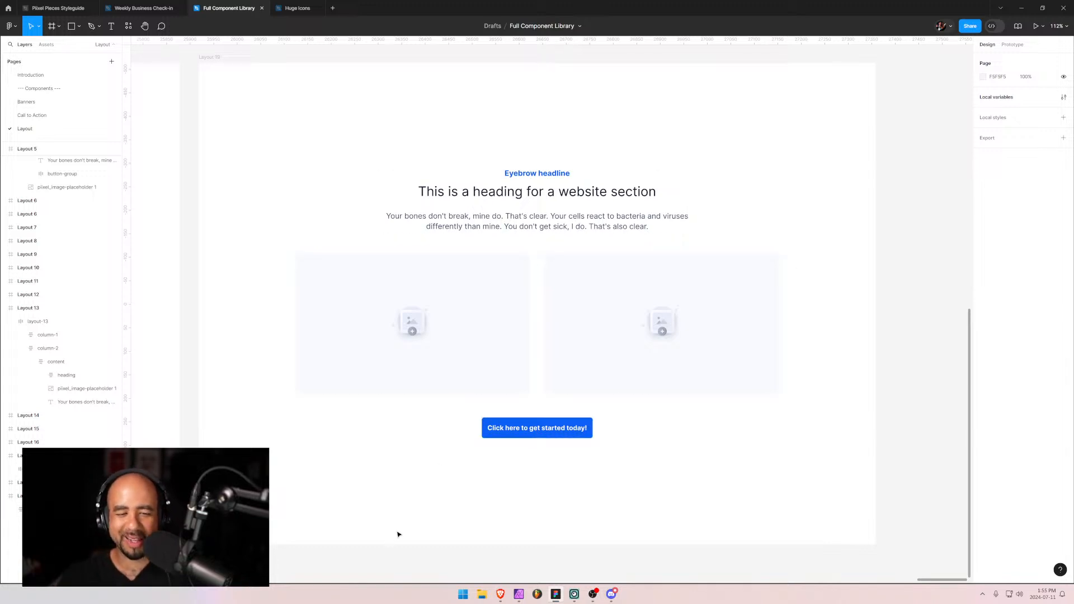
left_click(476, 425)
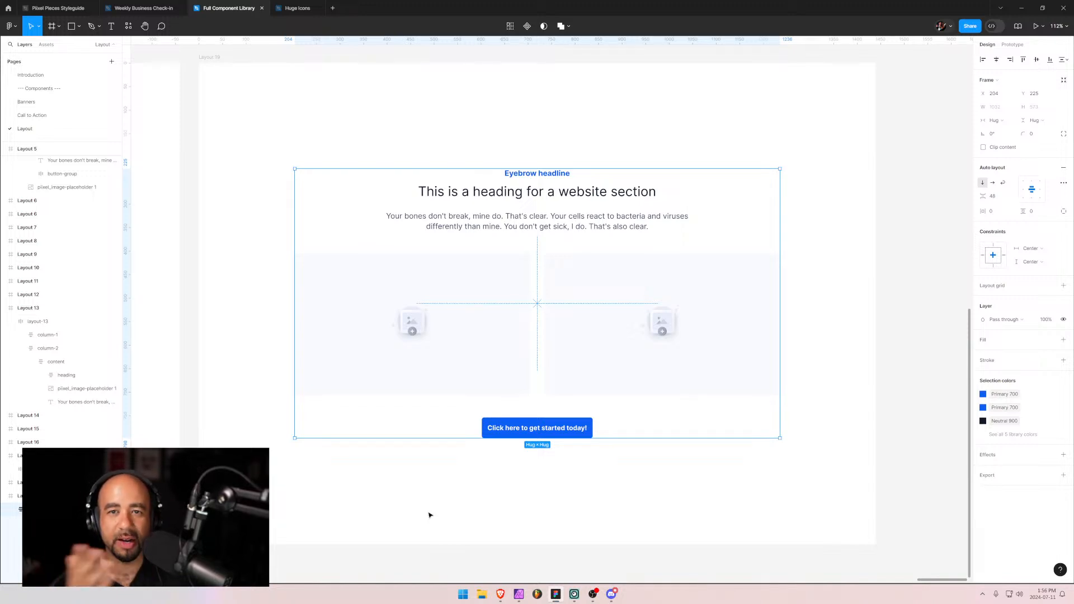
left_click(1022, 8)
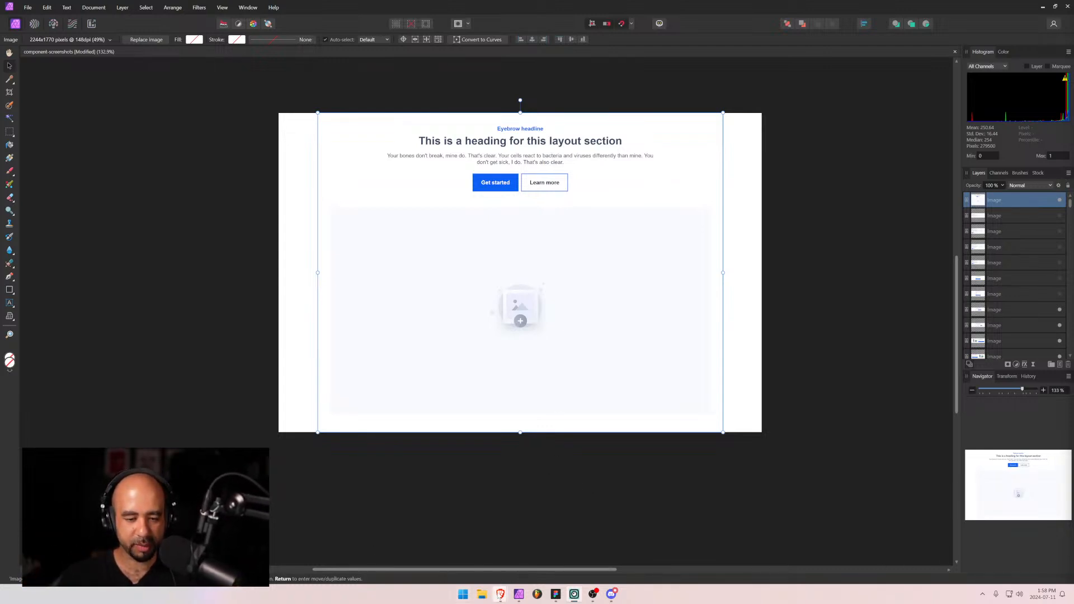
key("alt+Tab")
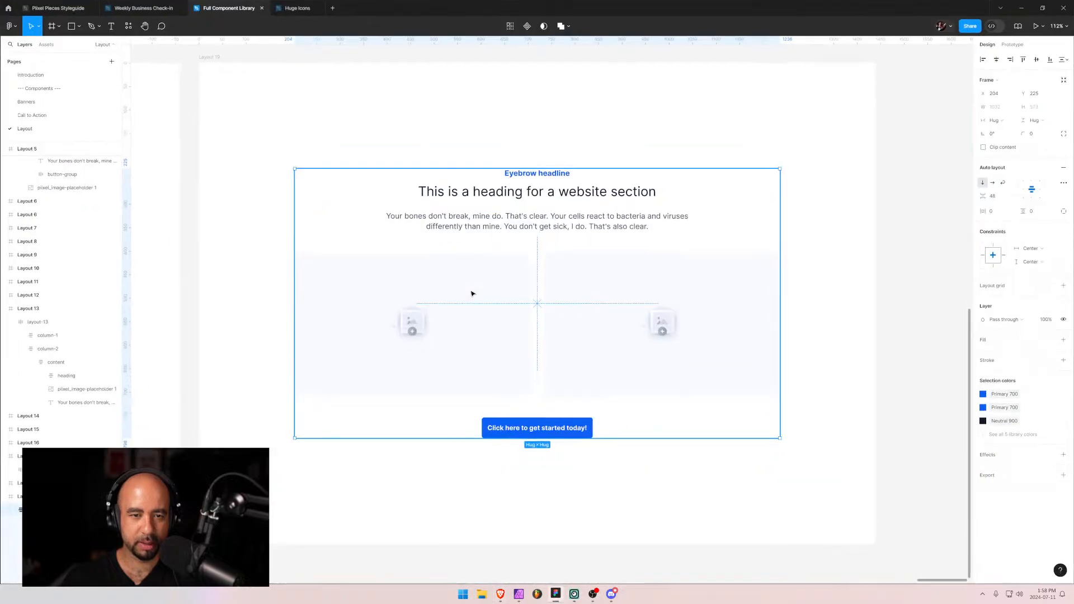
Return to the browser, open the Layout 6 page, and capture a screenshot of its centred heading, paragraph and large image.
key("alt+Tab")
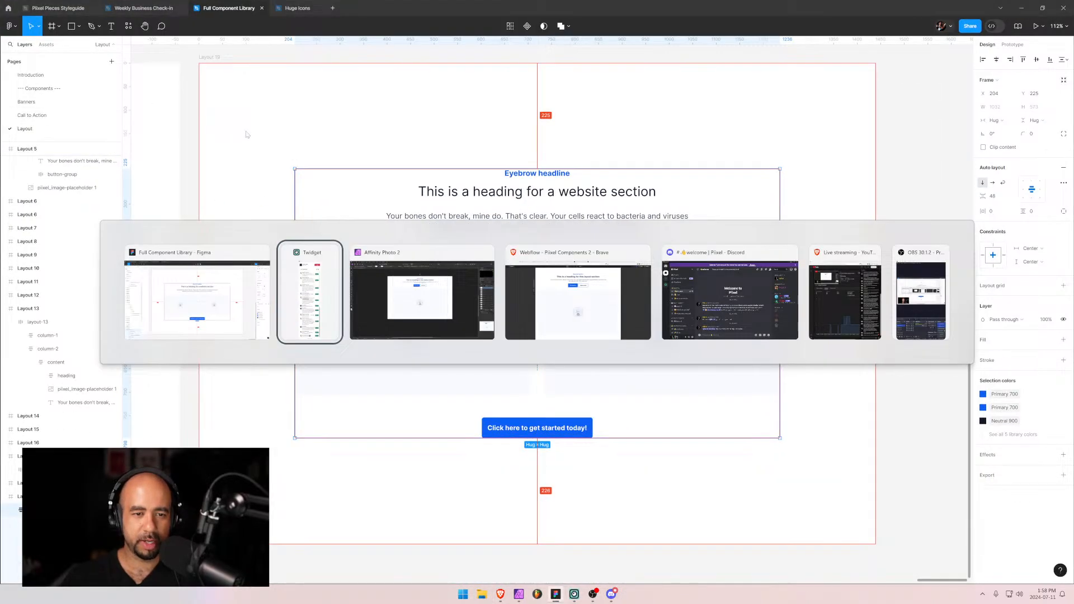
key("alt+Tab")
key("alt+Tab")
key("alt+Tab")
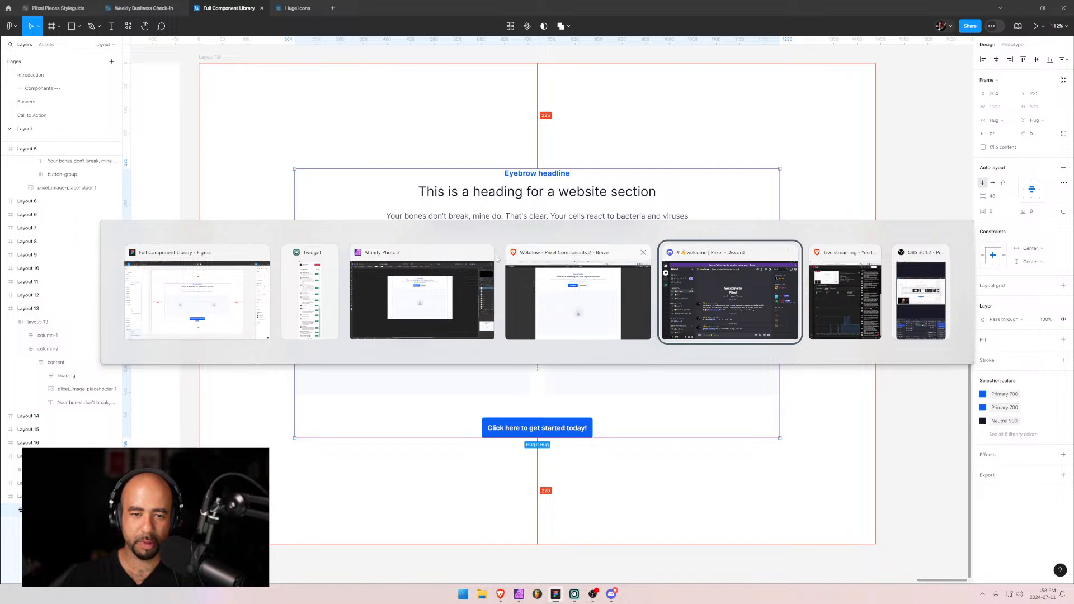
key("alt+shift+Tab")
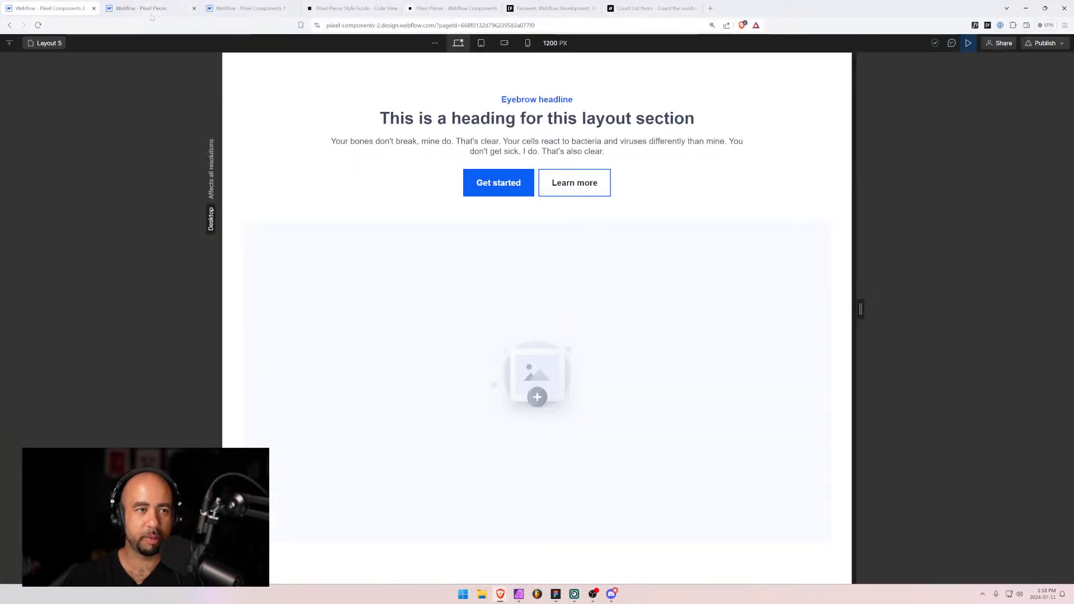
left_click(44, 48)
left_click(43, 194)
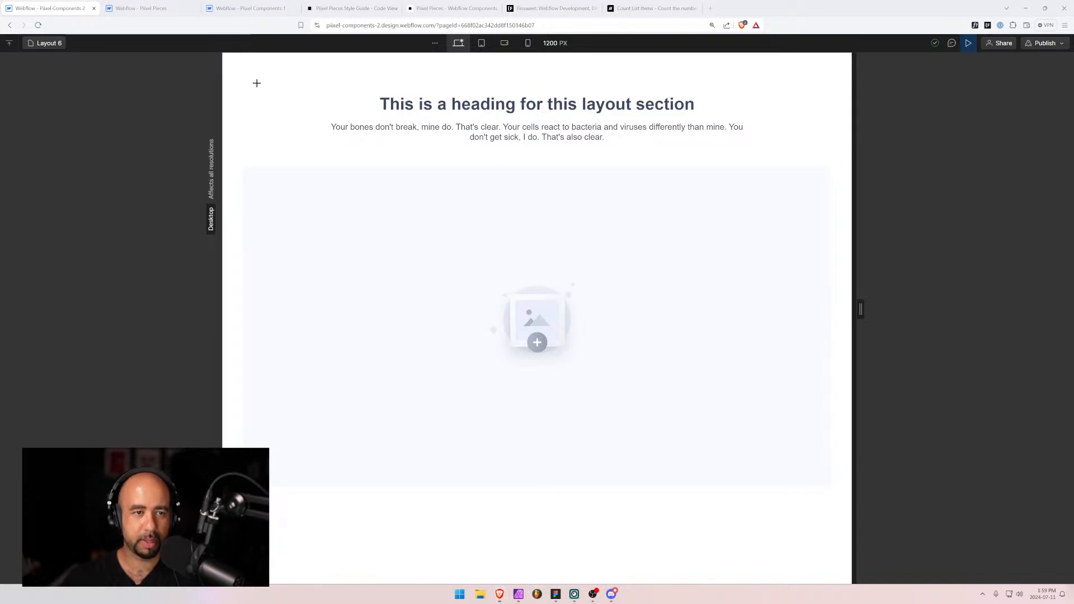
key("super+shift+s")
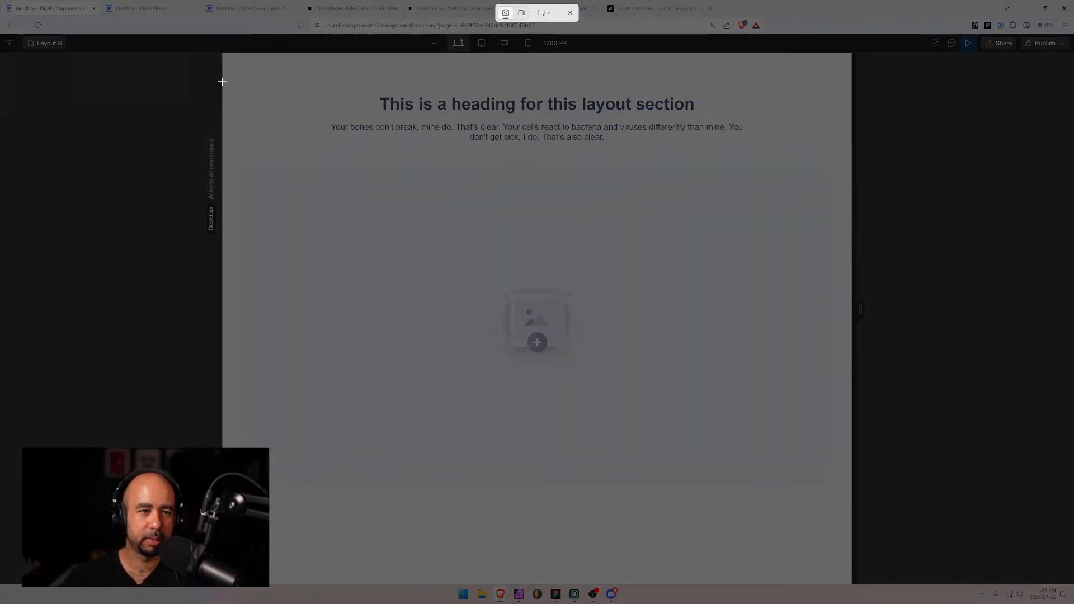
left_click_drag(223, 83, 851, 507)
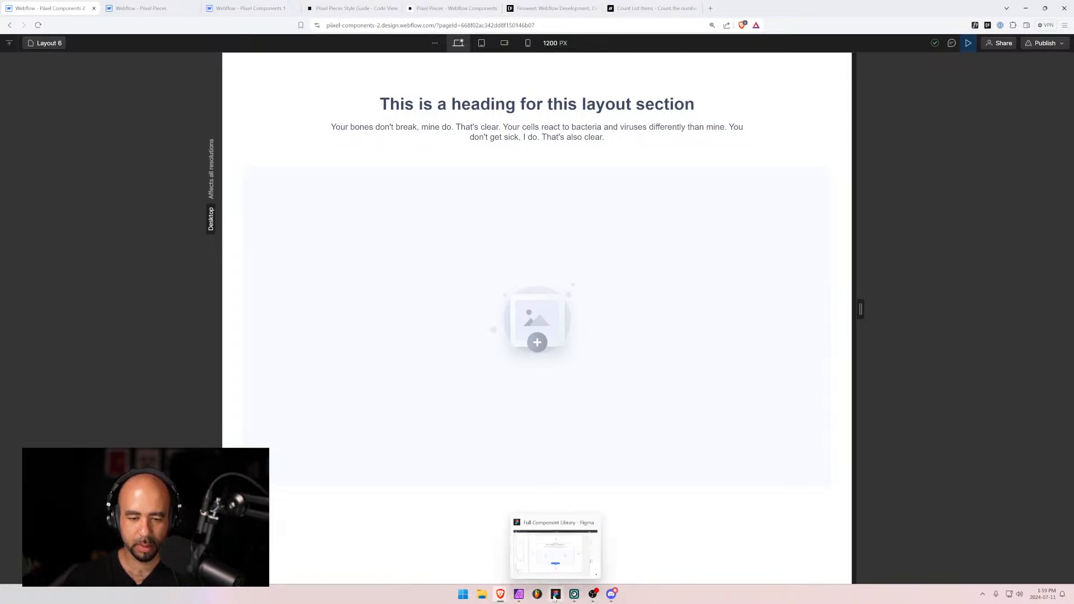
Paste the Layout 6 screenshot into the Affinity Photo document, fit it to the canvas height, and centre it horizontally.
left_click(519, 594)
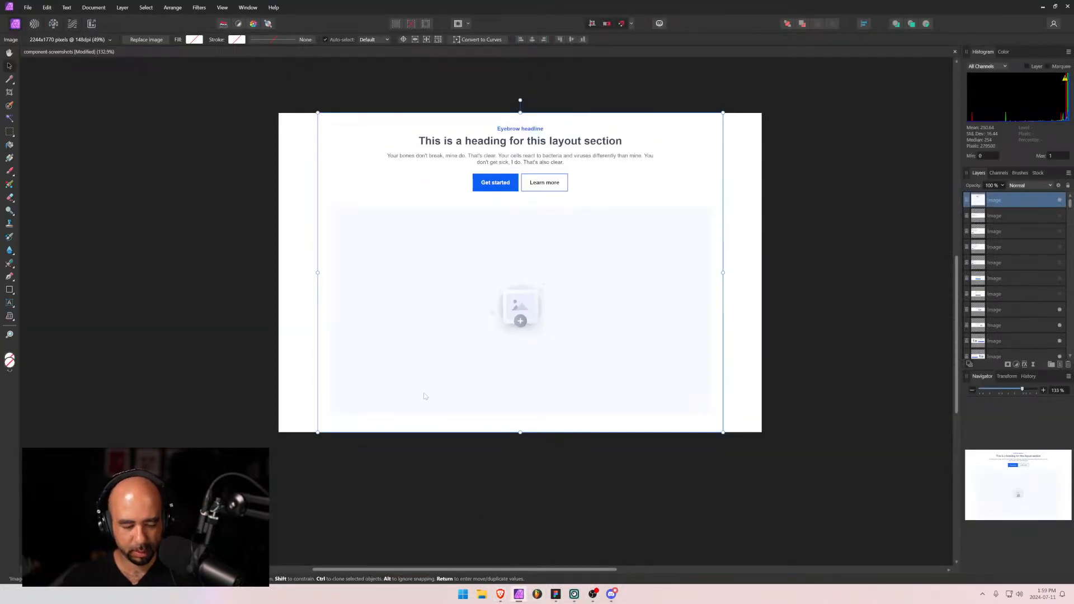
key("ctrl+v")
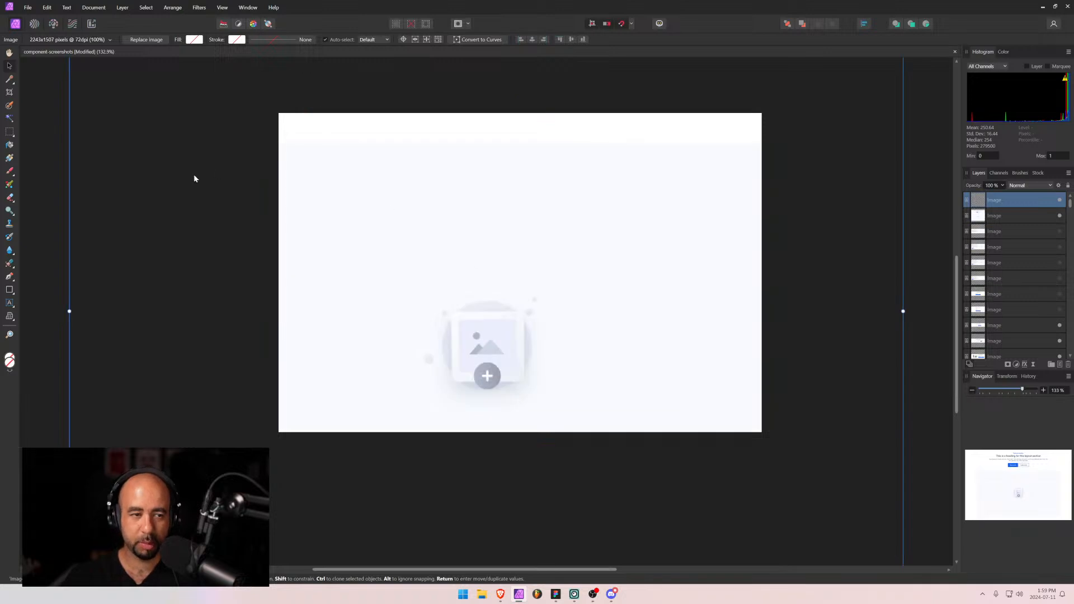
left_click_drag(69, 311, 274, 298)
left_click_drag(588, 100, 591, 113)
left_click_drag(589, 521, 575, 432)
left_click(532, 42)
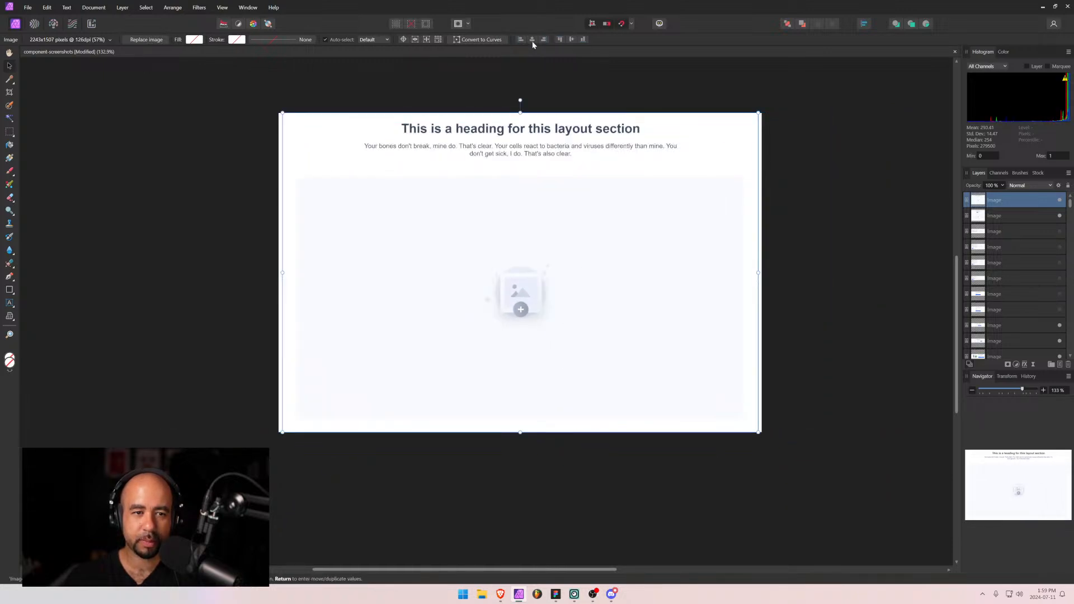
Export the Layout 6 preview as a quality 80 JPEG named layout-6 in the banner-images folder.
key("ctrl+shift+alt+s")
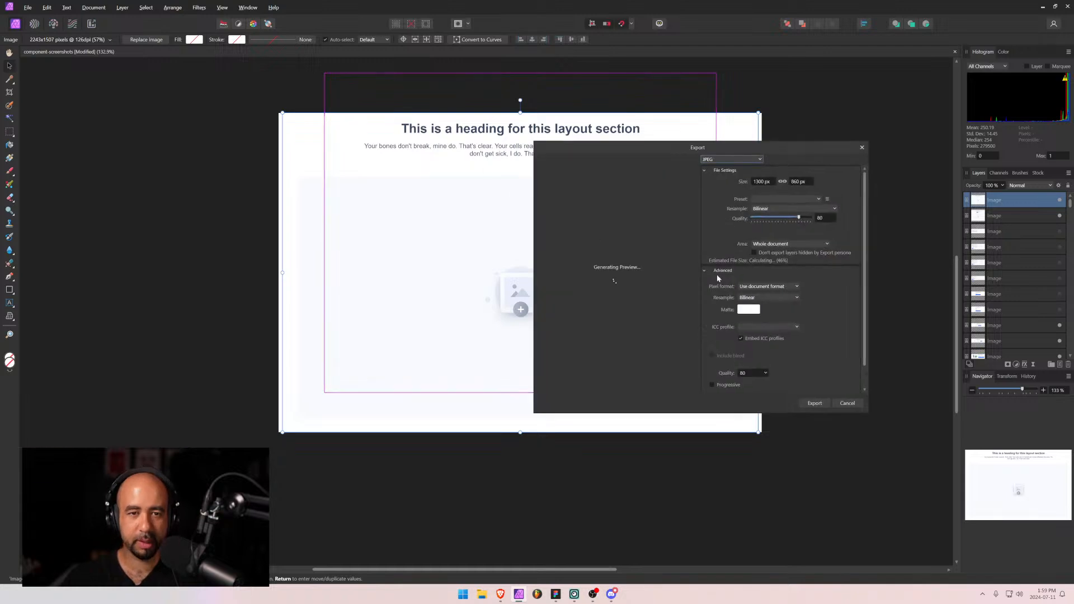
left_click(814, 403)
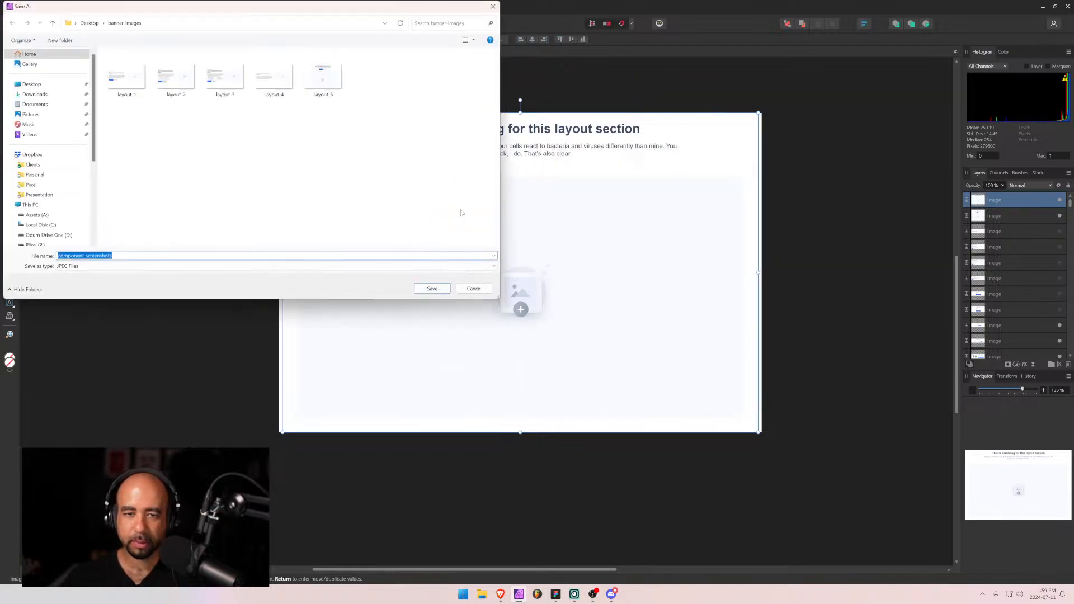
type("layout-")
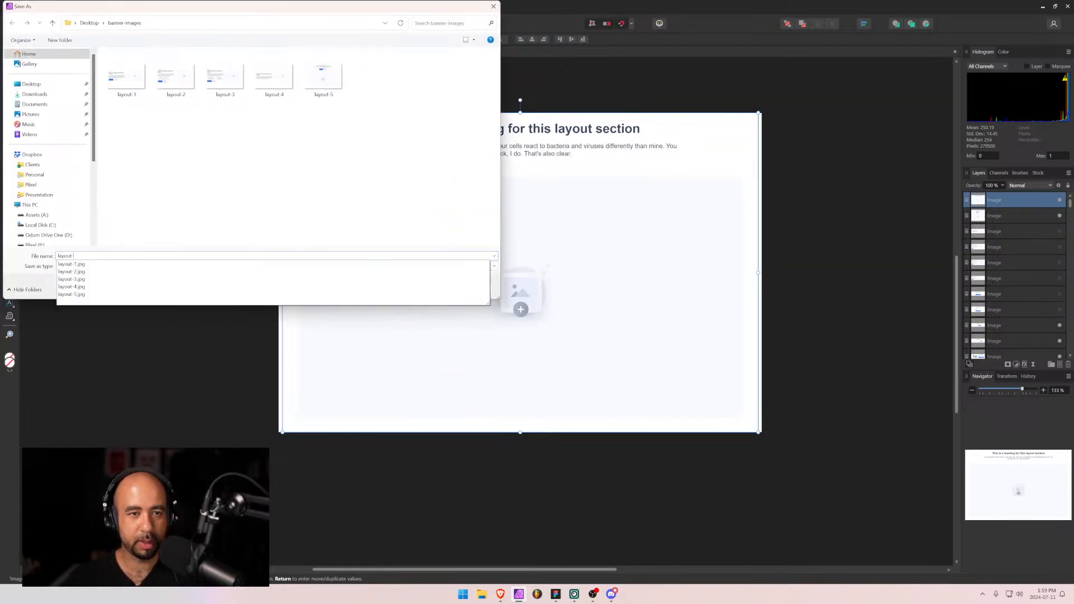
key("Return")
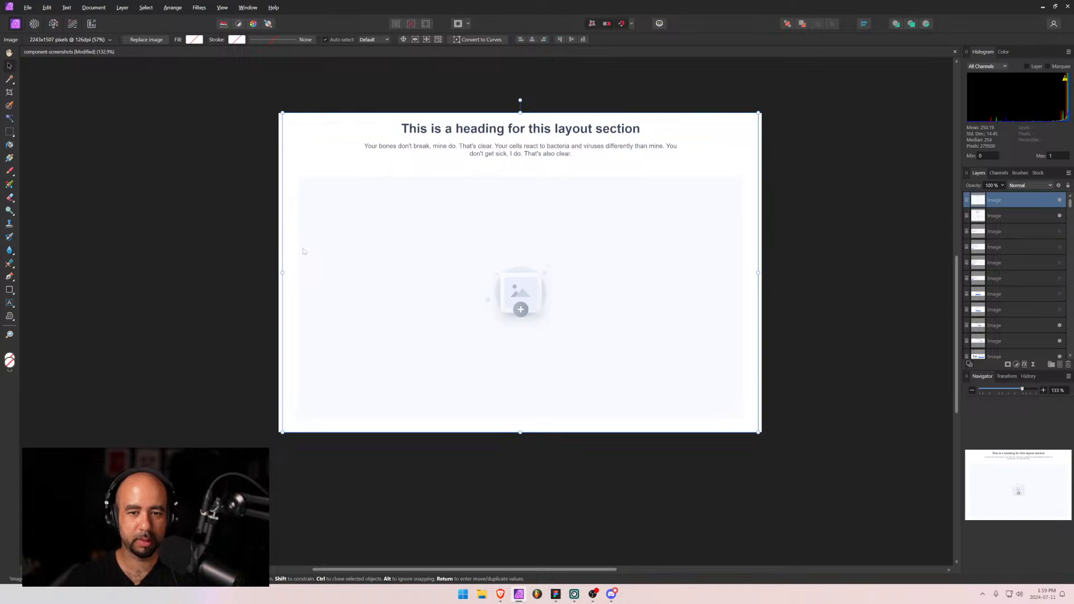
Return to the browser, open the Layout 7 page, and capture its heading, two-column checklist, two buttons and large image.
key("alt+Tab")
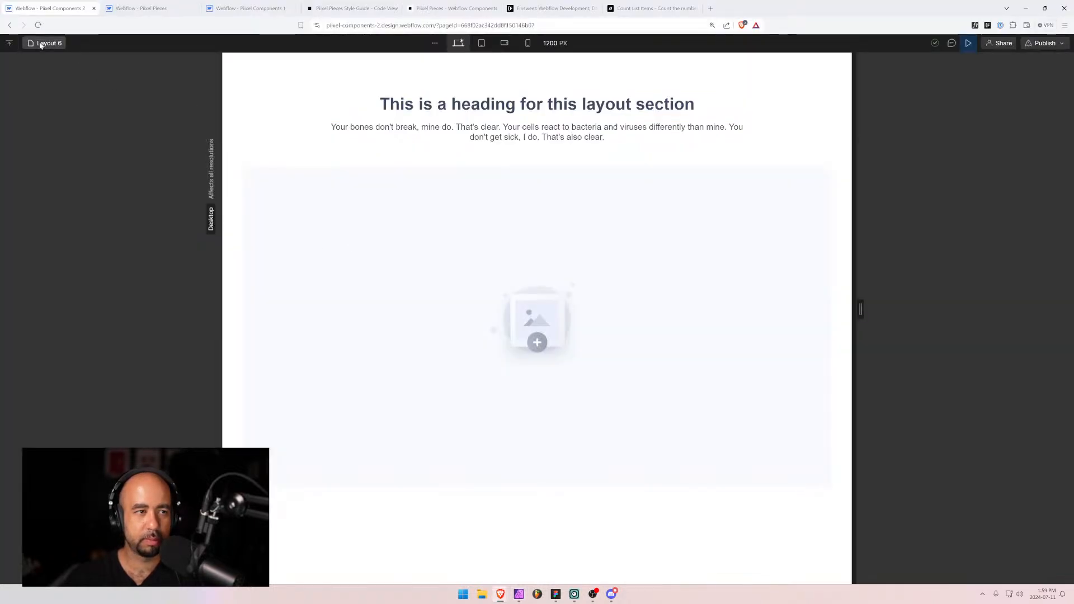
left_click(40, 45)
left_click(45, 207)
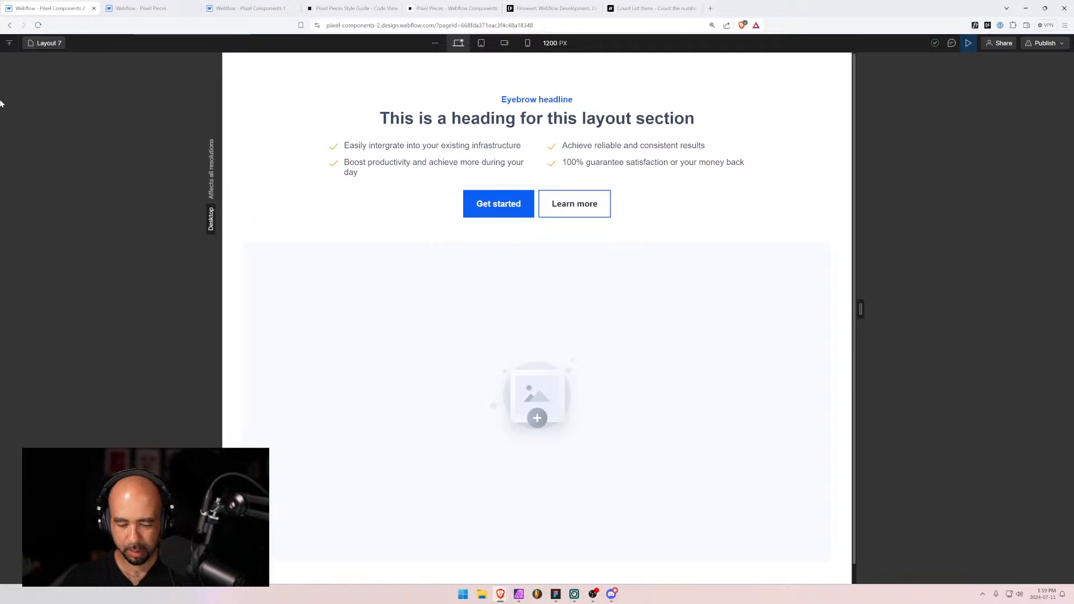
key("super+shift+s")
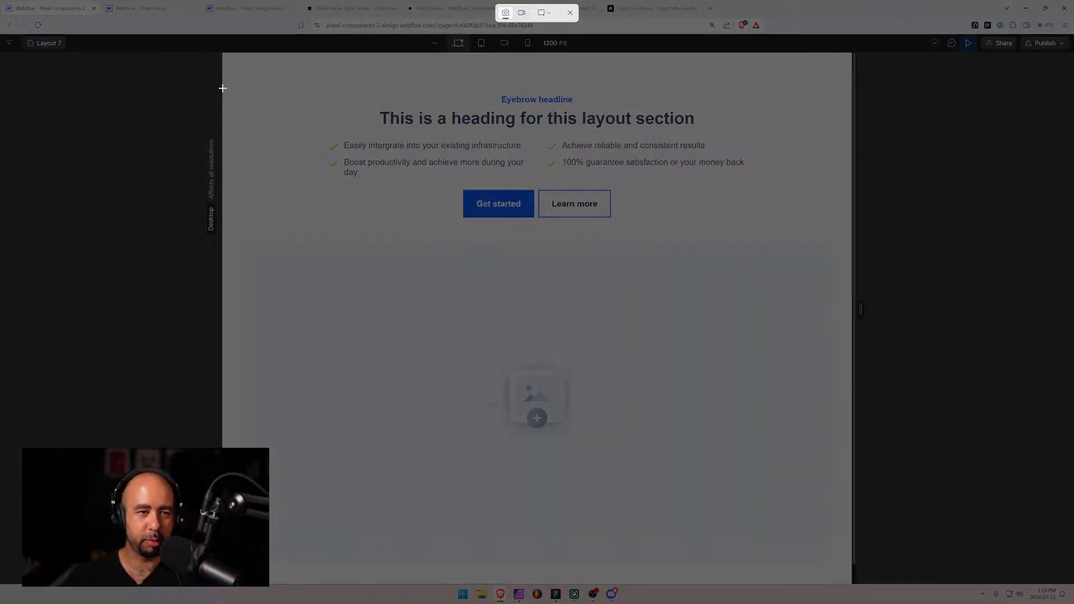
left_click_drag(222, 87, 853, 579)
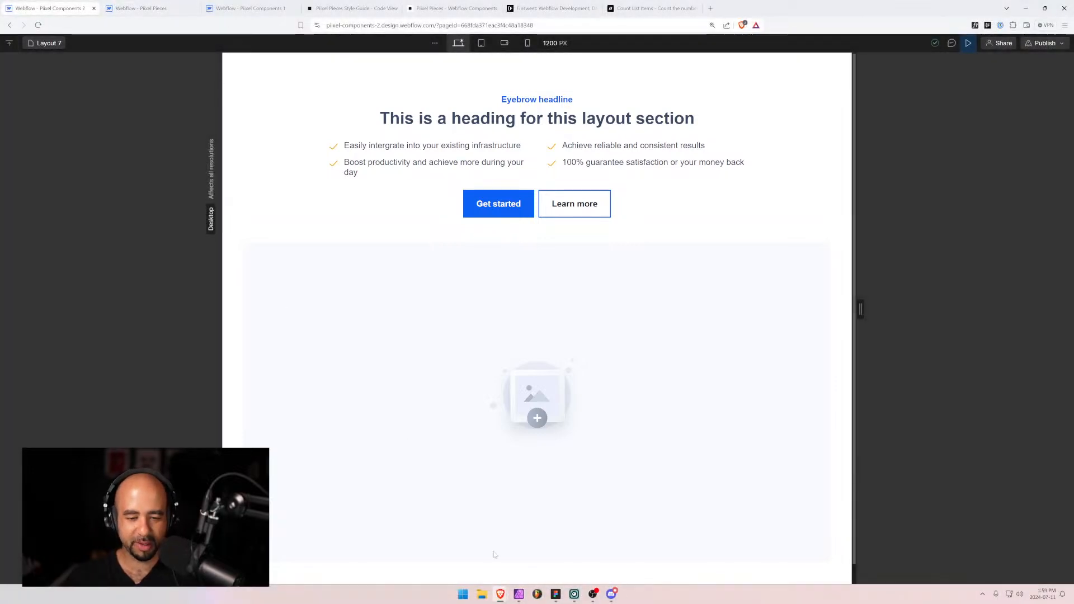
Paste the Layout 7 screenshot into the Affinity Photo document, fit it to the canvas height, and centre it horizontally.
left_click(519, 593)
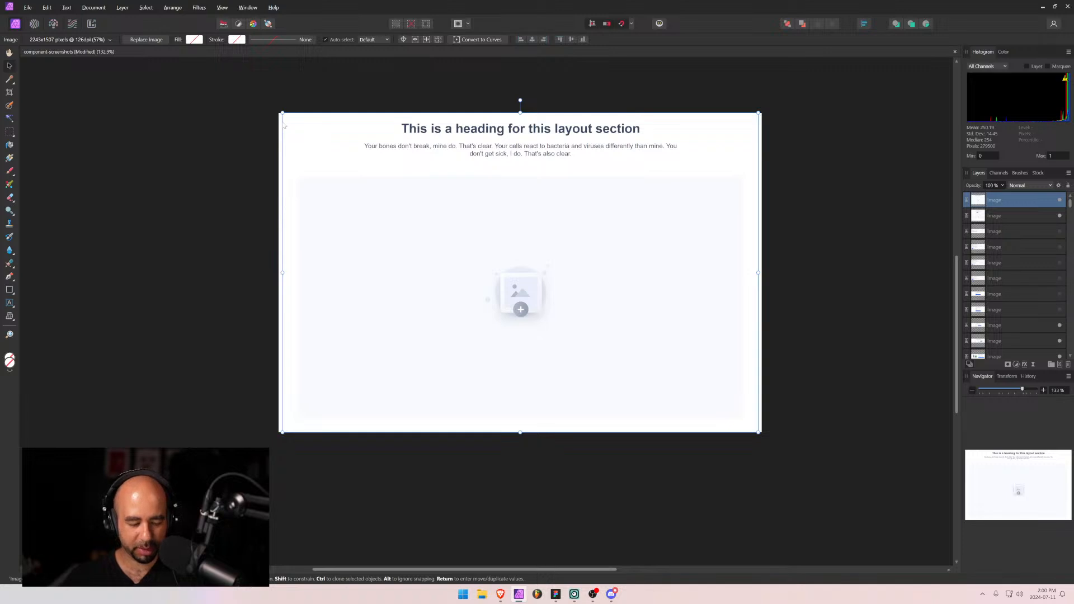
key("ctrl+v")
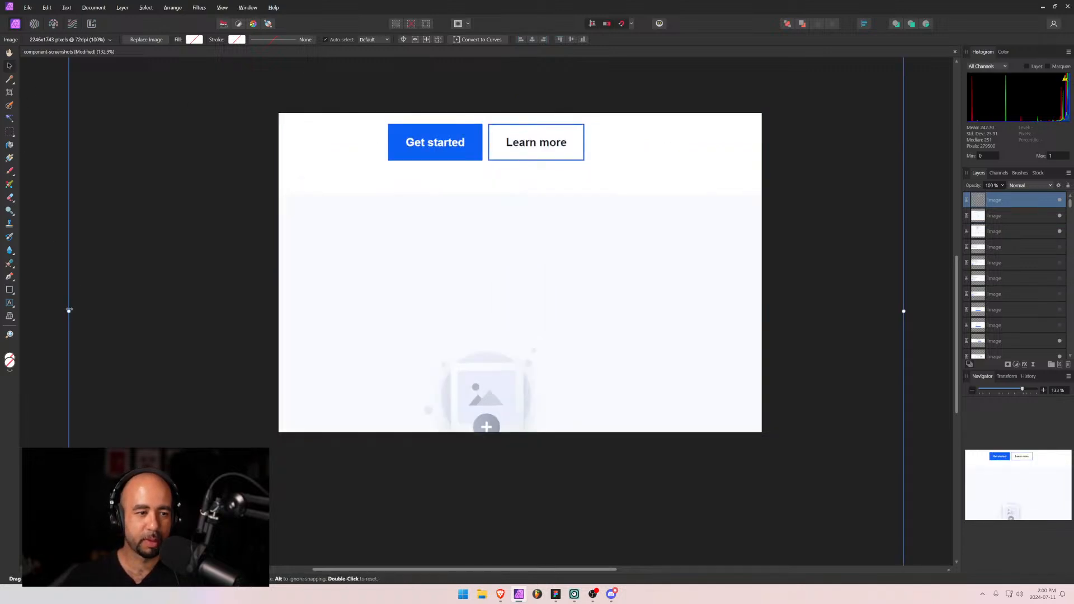
left_click_drag(68, 311, 279, 311)
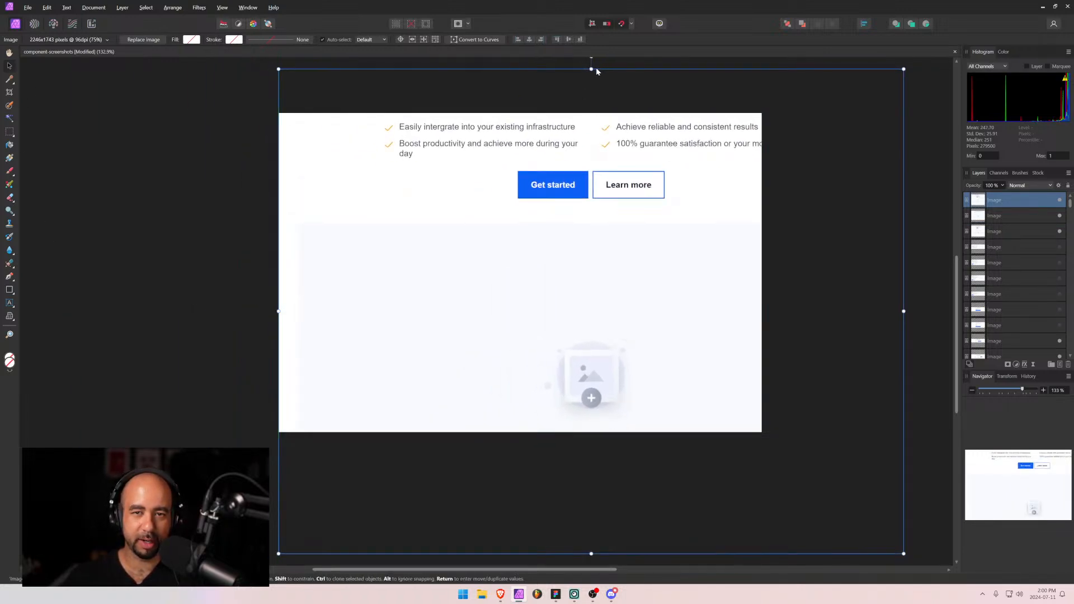
left_click_drag(591, 67, 592, 111)
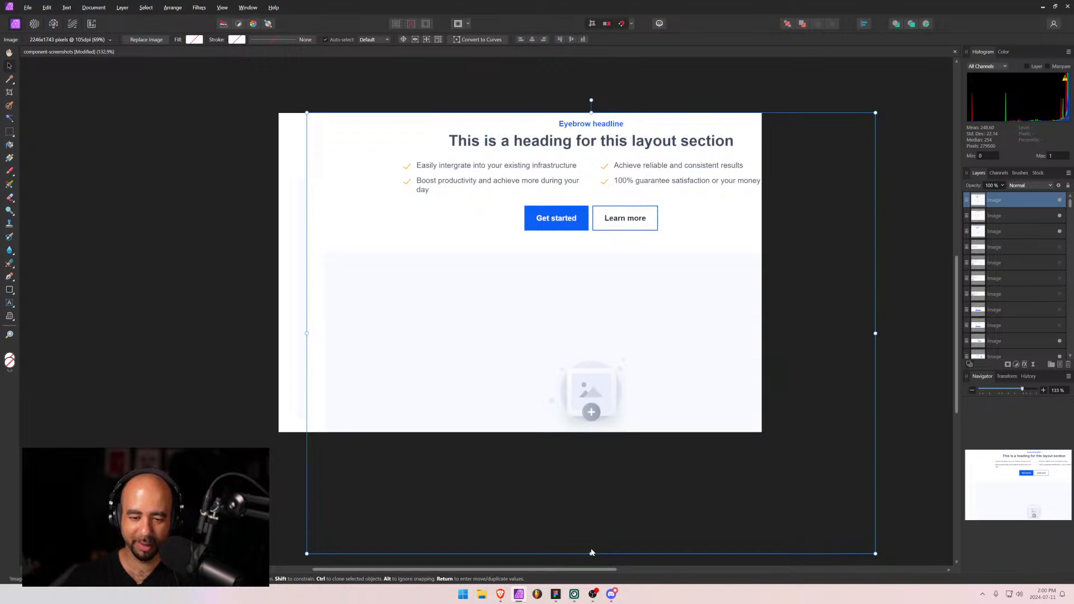
left_click_drag(591, 552, 591, 432)
left_click(532, 41)
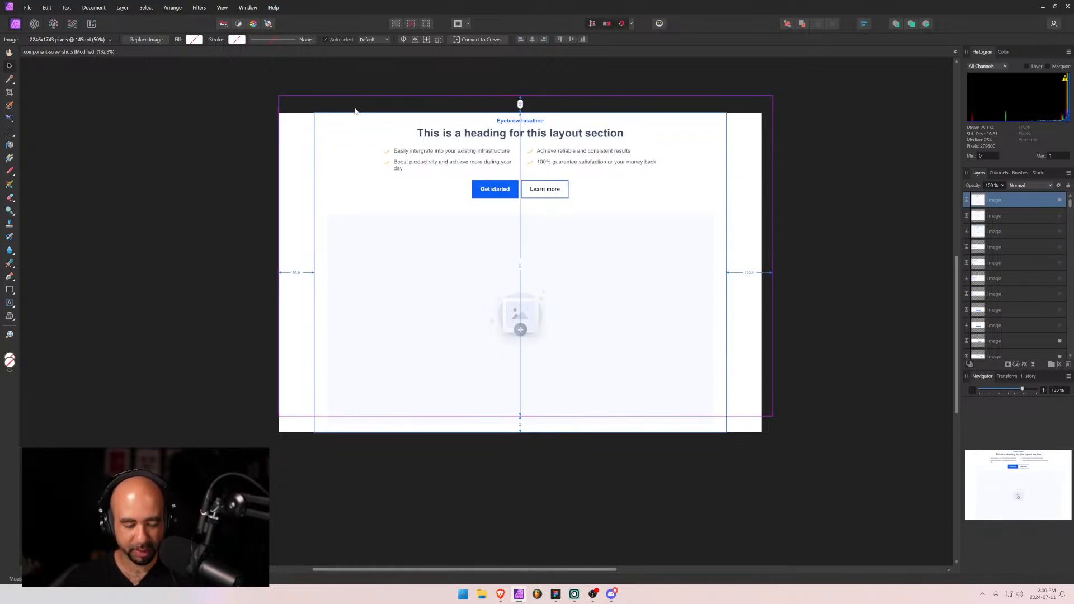
key("ctrl+alt+shift+w")
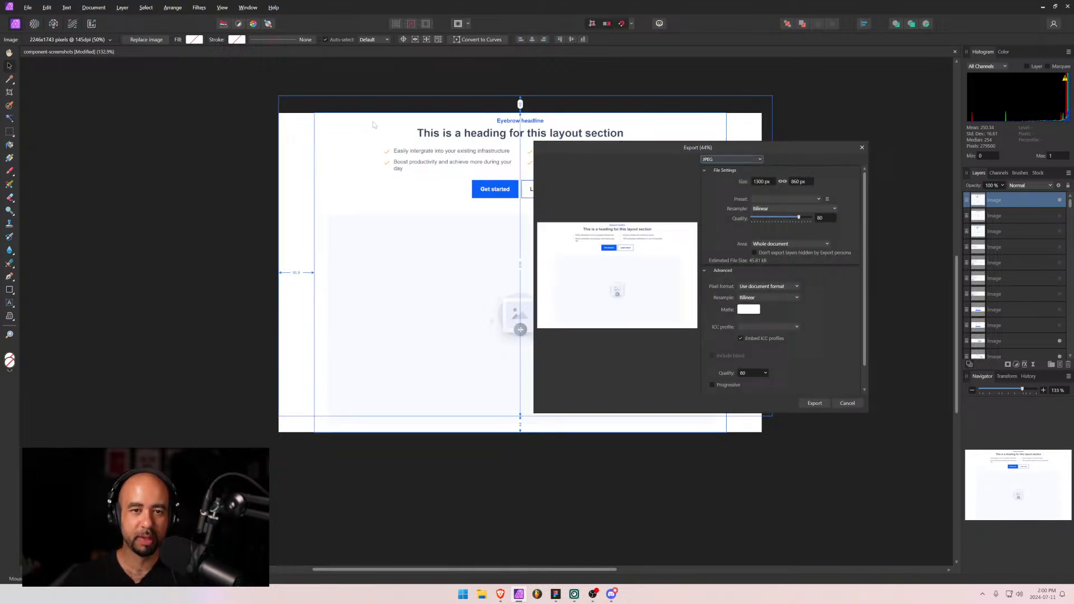
left_click(814, 404)
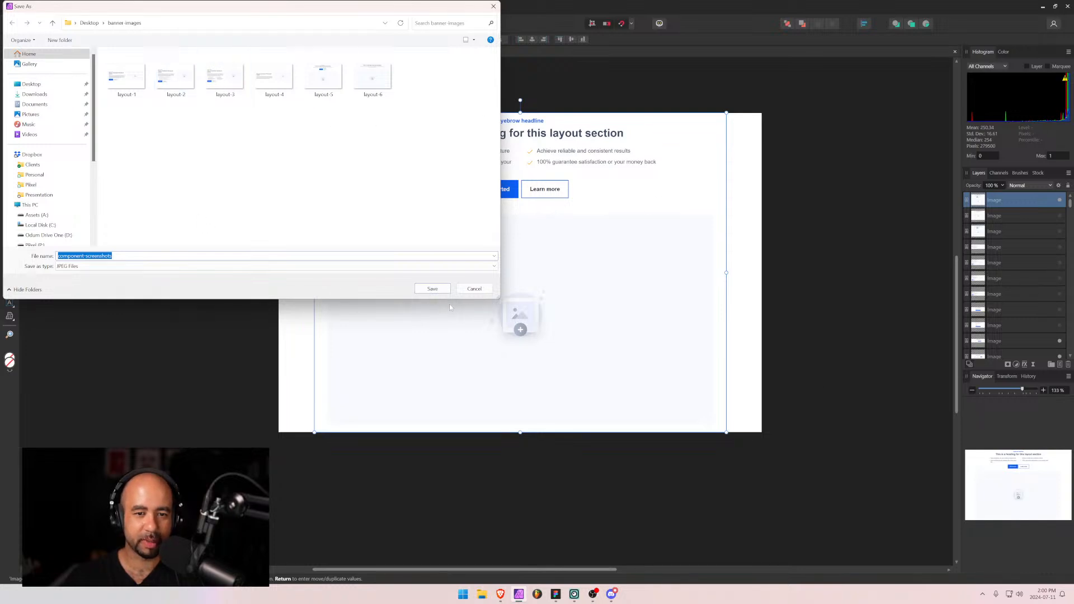
key("Escape")
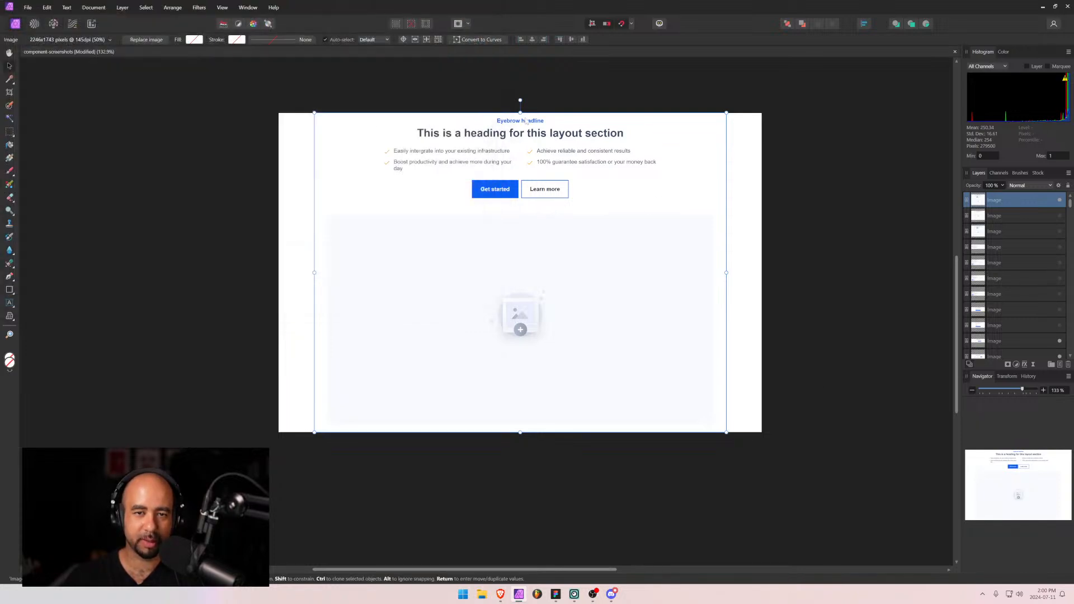
Shrink the Layout 7 image slightly to leave a small margin above and below, and centre it vertically on the canvas.
left_click_drag(520, 113, 520, 119)
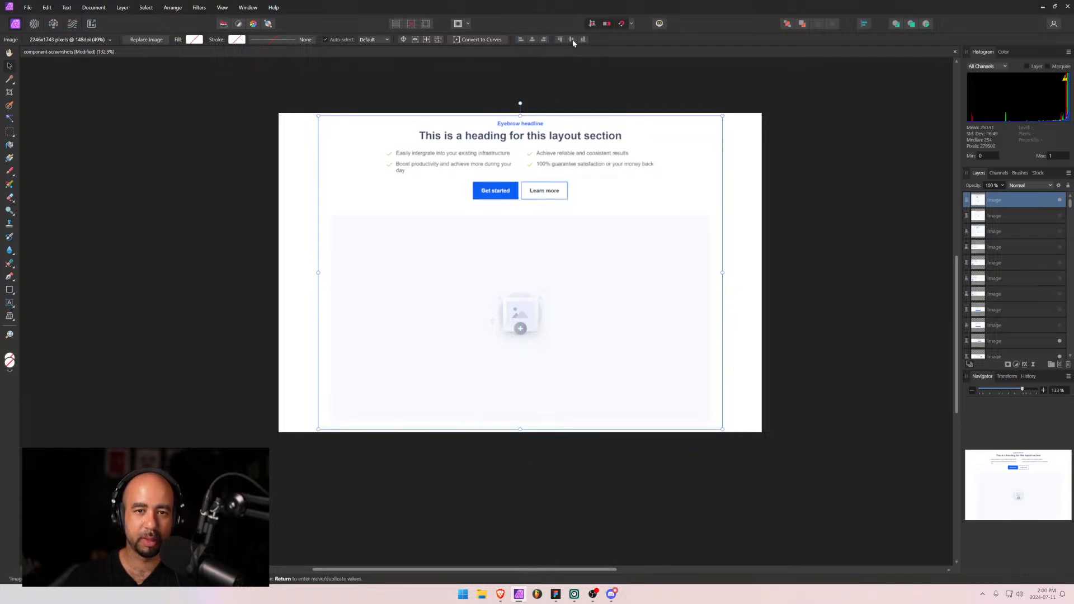
left_click(571, 39)
Export the Layout 7 preview as a quality 80 JPEG in the banner-images folder, following the existing layout-number file naming.
key("ctrl+alt+shift+w")
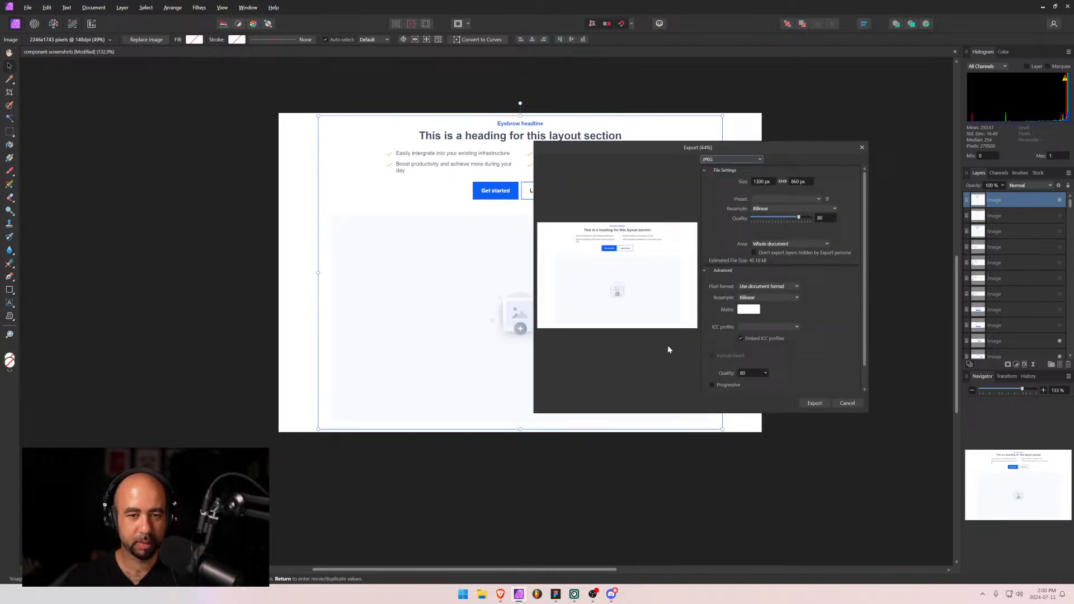
left_click(814, 403)
type("A")
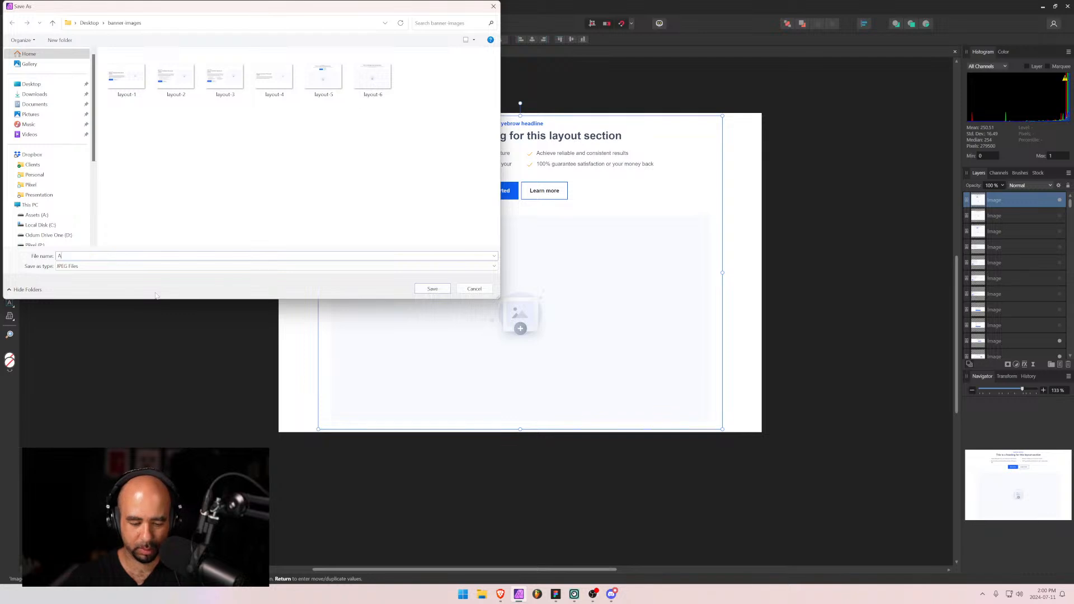
type("LAYO")
key("BackSpace")
key("BackSpace")
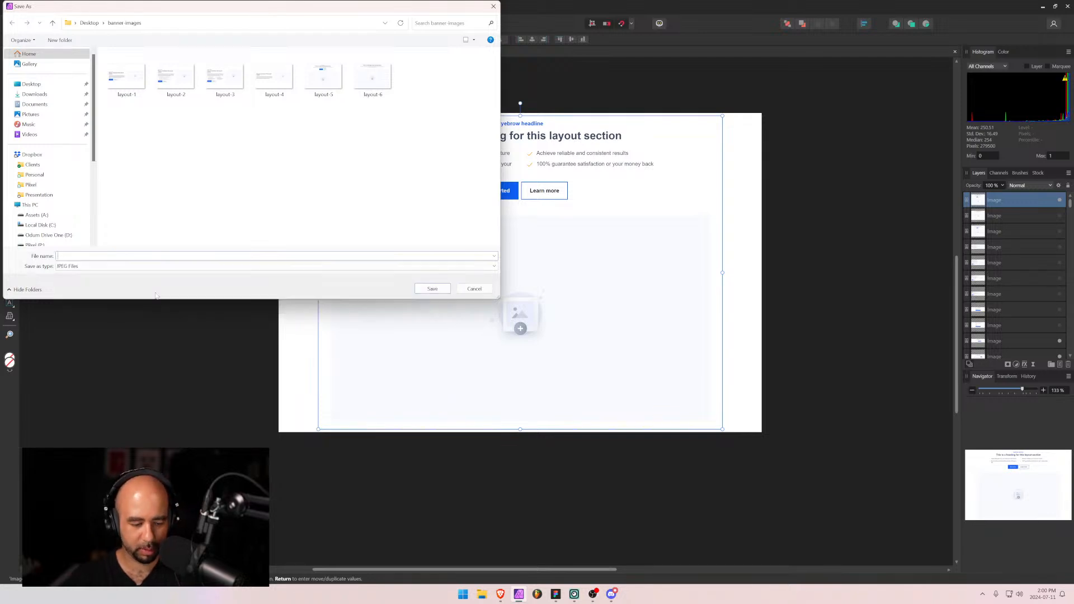
type("layout-")
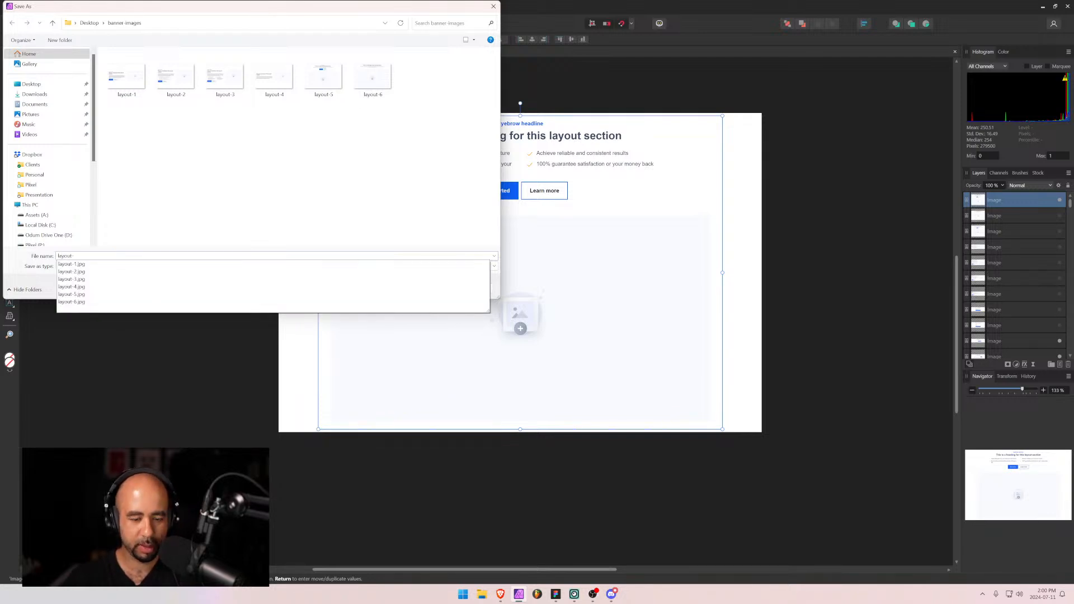
key("Escape")
key("Escape")
Return to the browser, open the Layout 8 page, and capture its heading, single-column centred checklist, two buttons and large image.
key("alt+Tab")
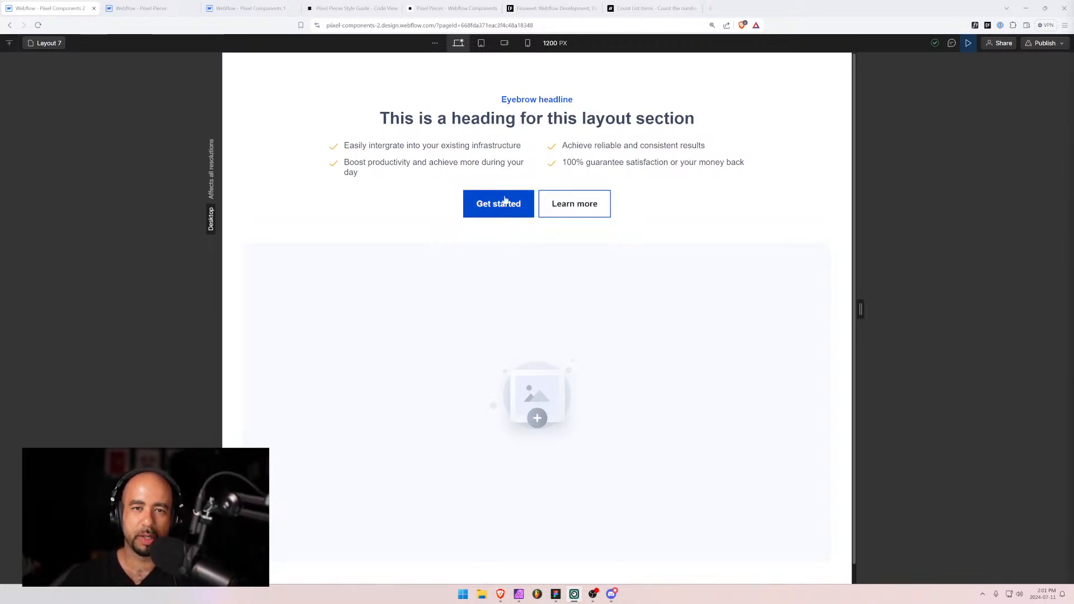
left_click(46, 43)
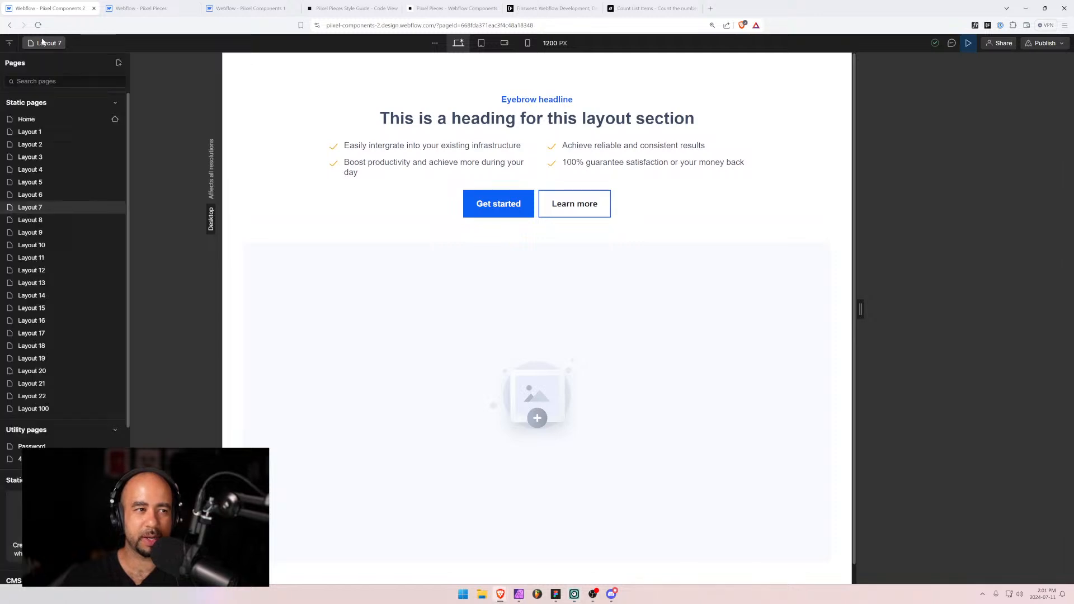
left_click(50, 221)
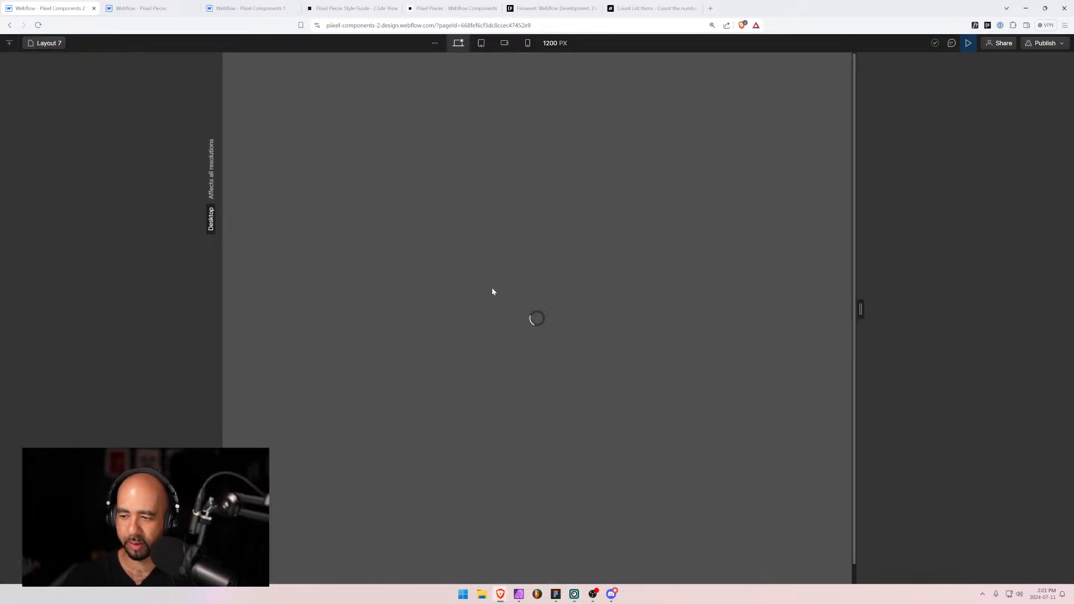
scroll(371, 203, "down", 1)
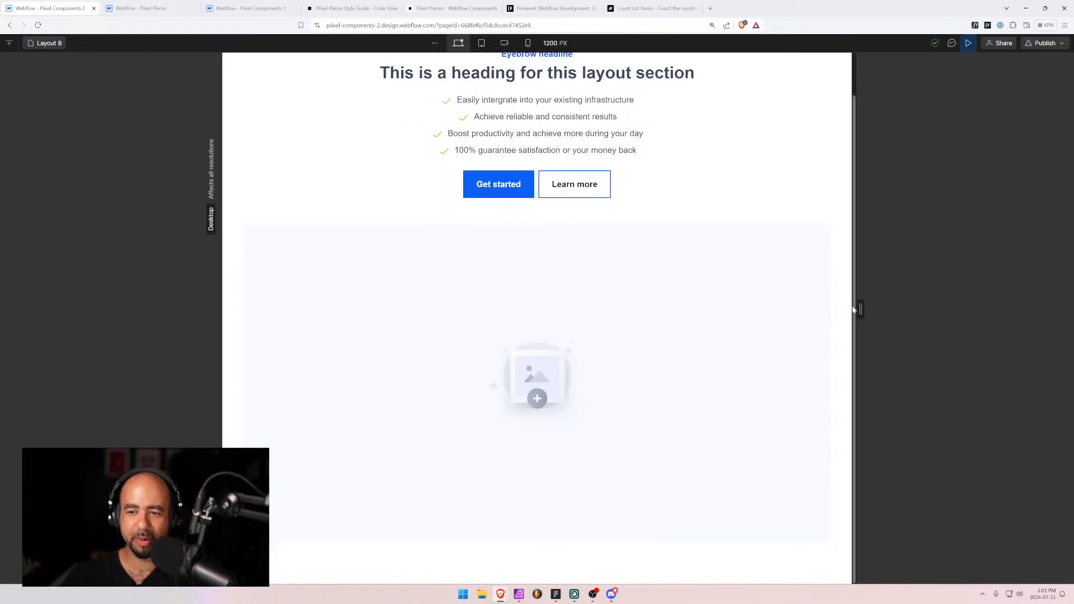
scroll(852, 305, "up", 1)
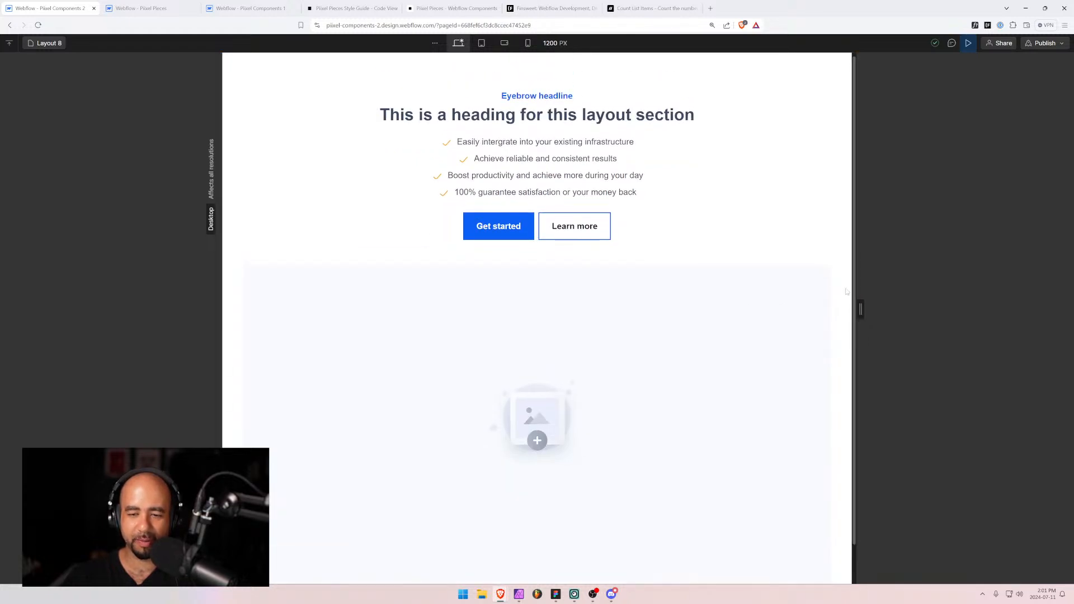
scroll(856, 291, "down", 1)
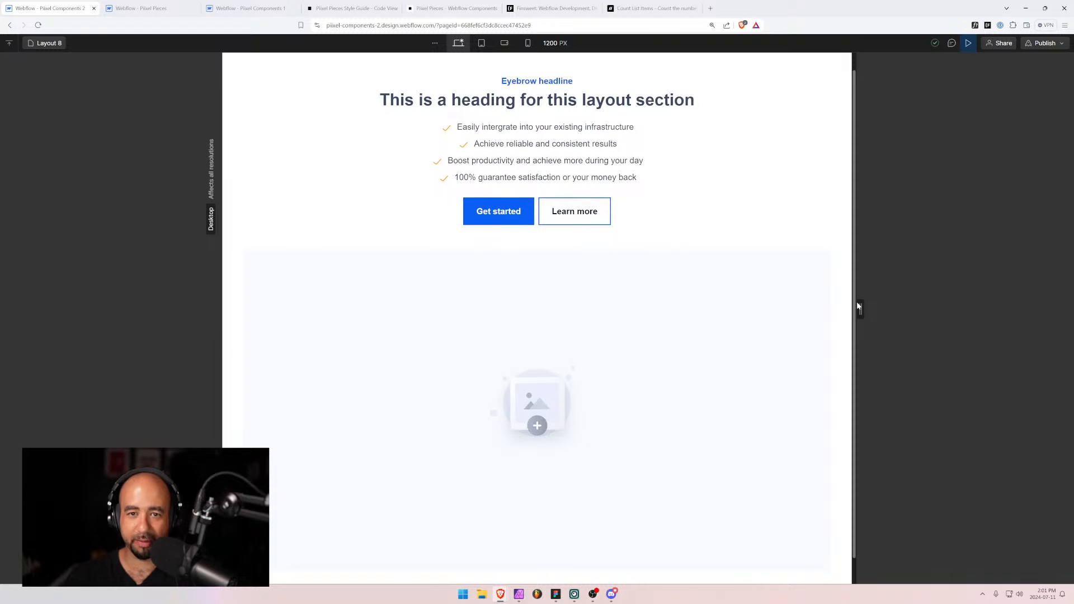
scroll(859, 306, "down", 1)
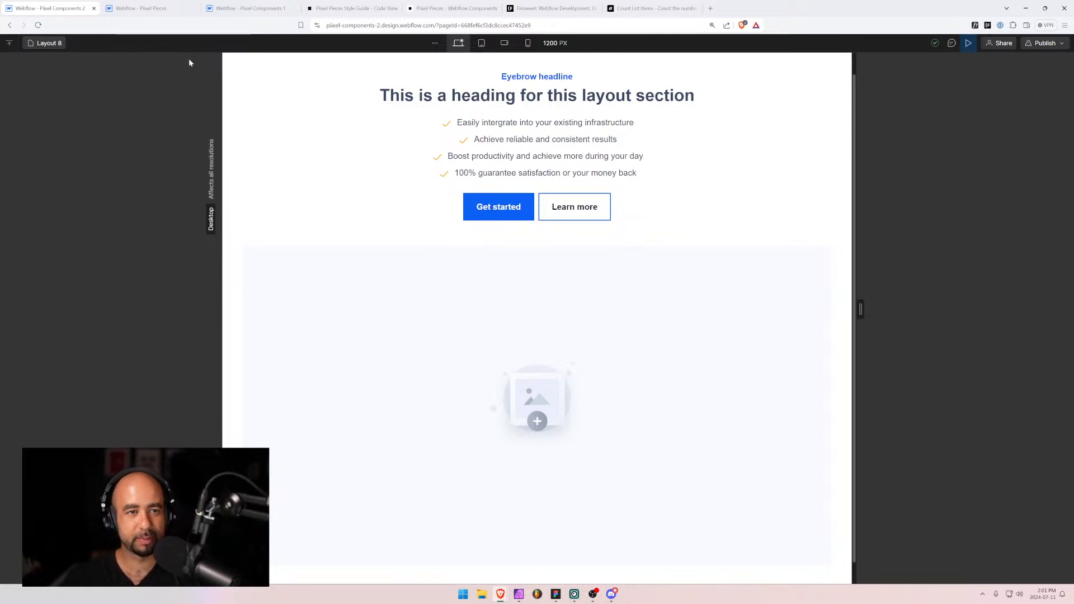
key("super+shift+s")
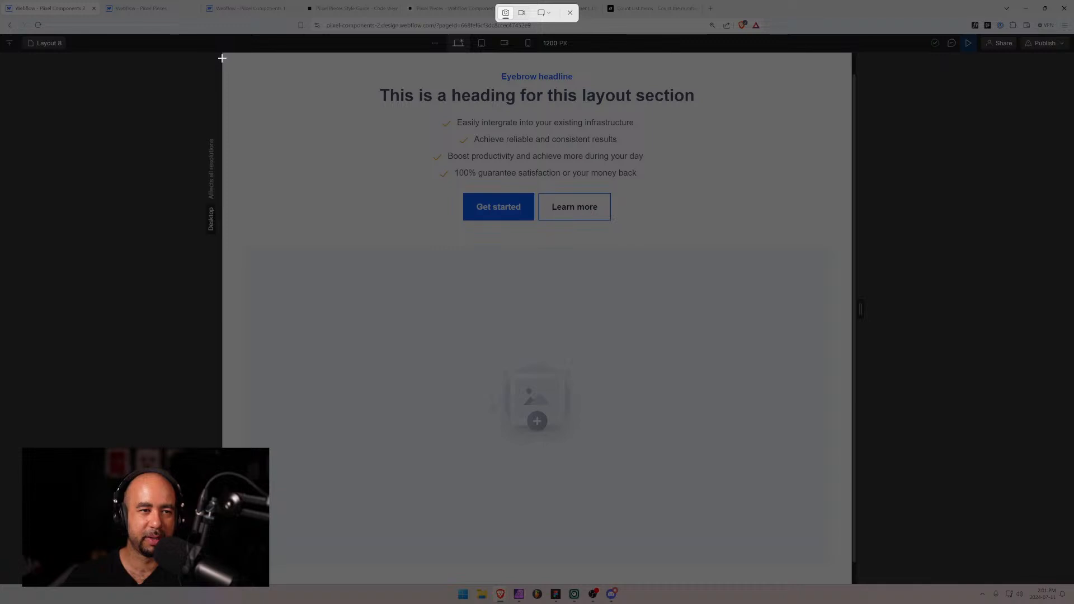
left_click_drag(223, 57, 851, 584)
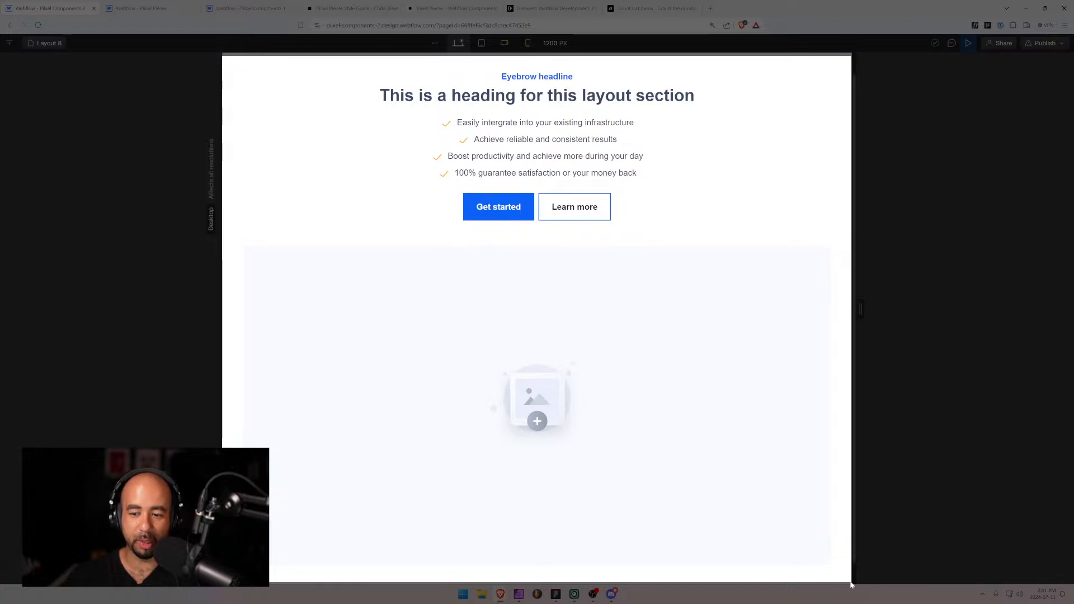
left_click_drag(851, 585, 851, 585)
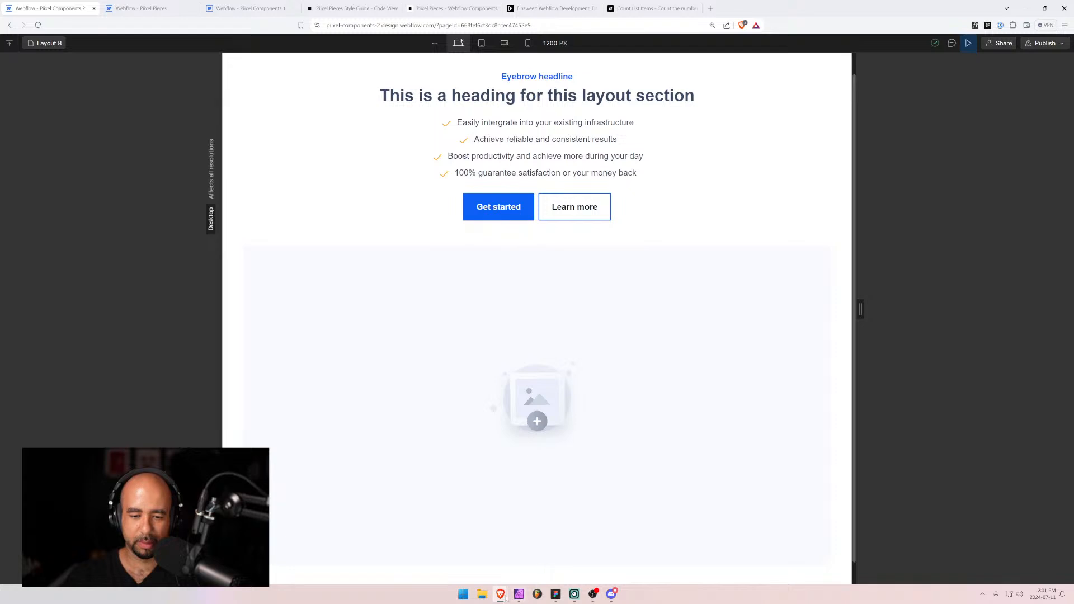
Switch to Affinity Photo, paste the Layout 8 screenshot into the document, and scale it to the full canvas width.
mouse_move(503, 596)
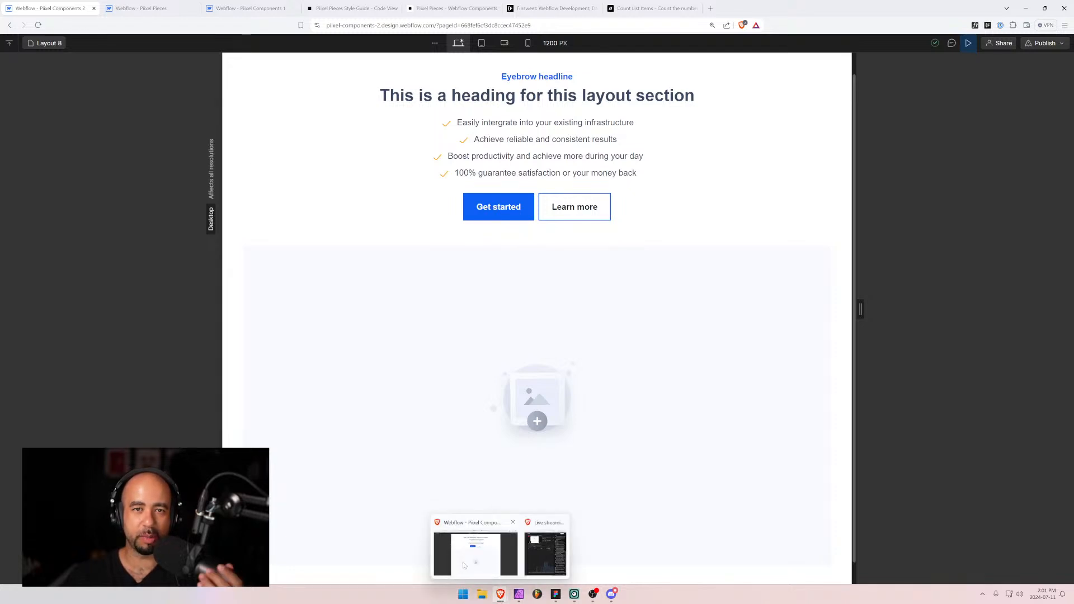
left_click(519, 594)
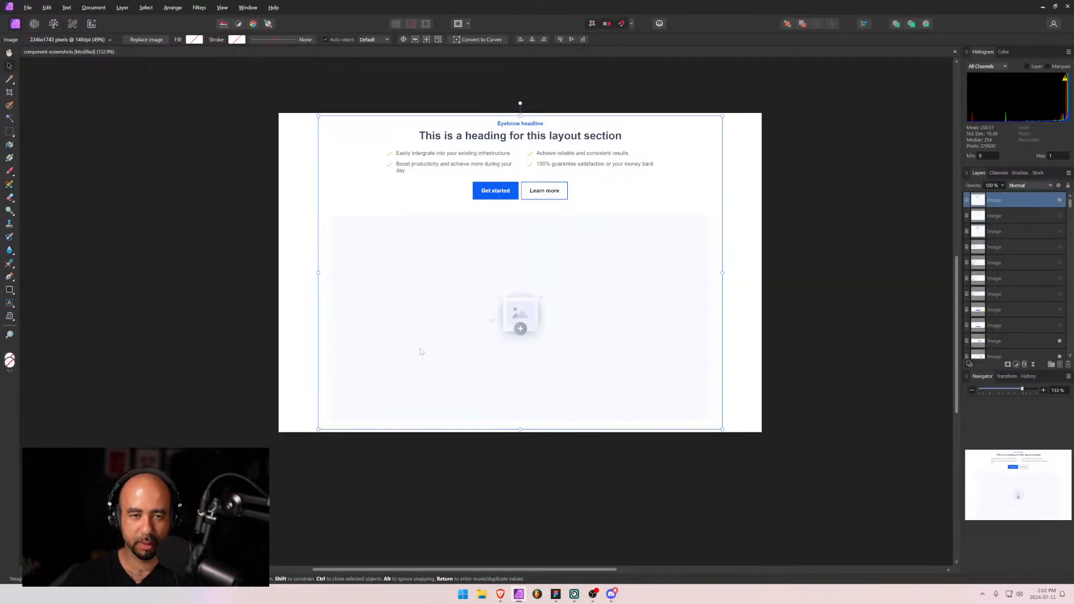
key("ctrl+v")
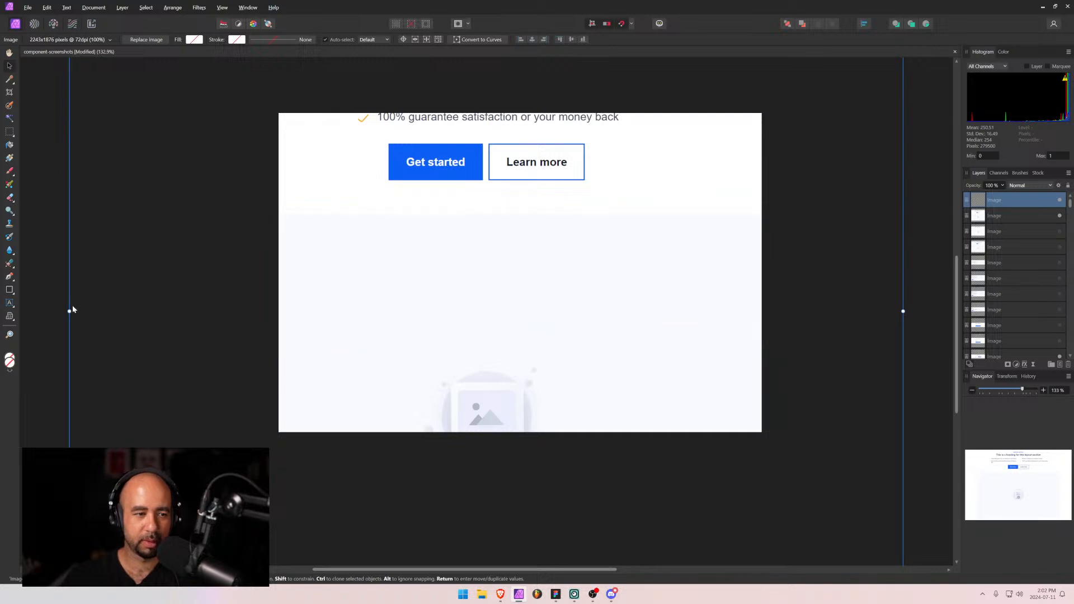
left_click_drag(73, 309, 279, 311)
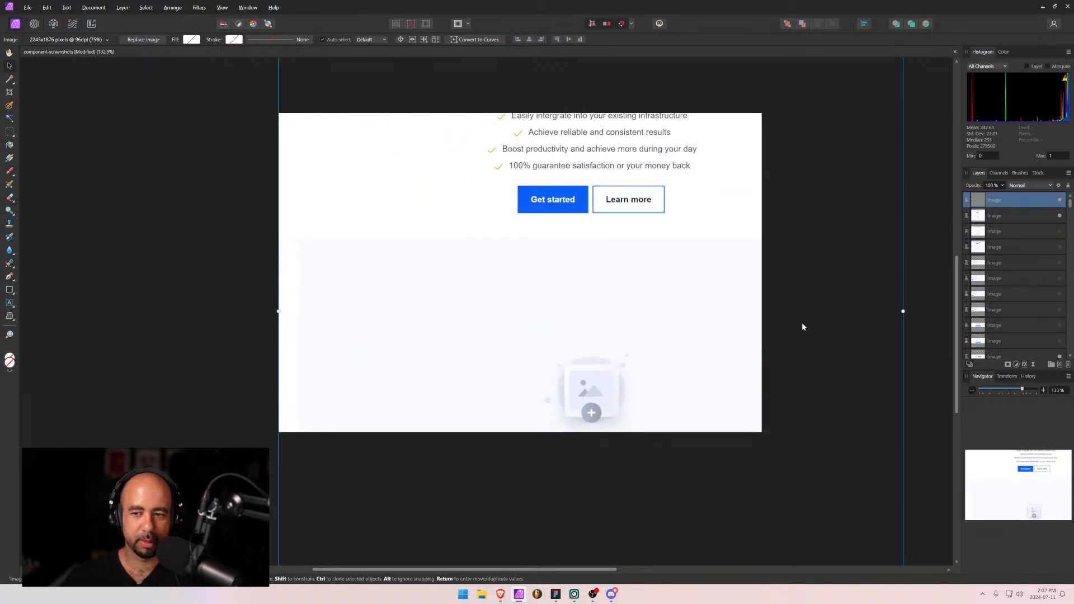
left_click_drag(903, 313, 763, 318)
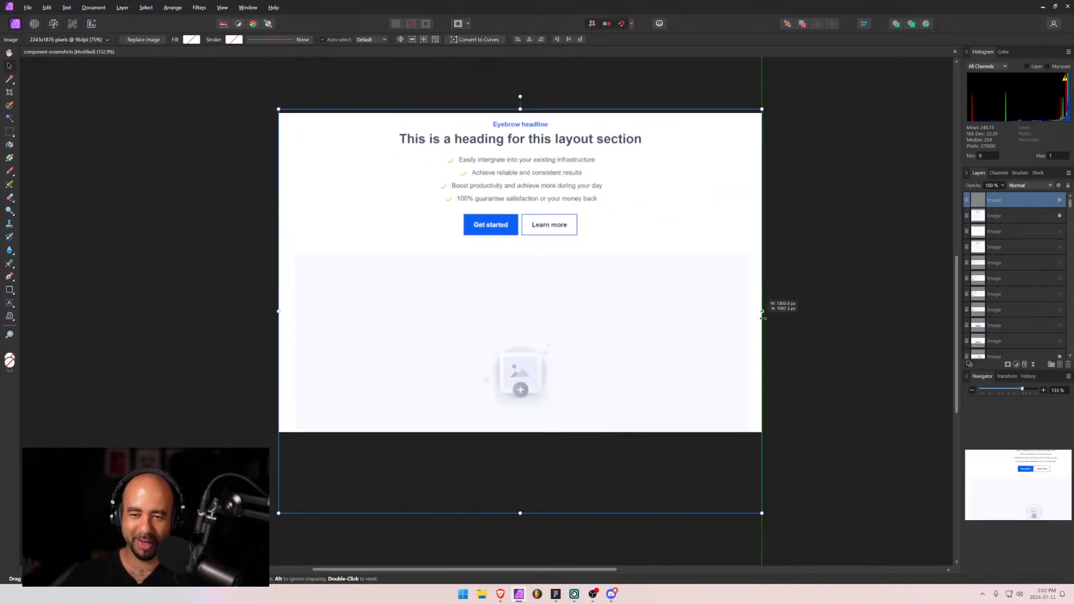
Shrink the Layout 8 image proportionally to fit within the canvas height with a small margin, and centre it vertically.
left_click_drag(520, 513, 521, 421)
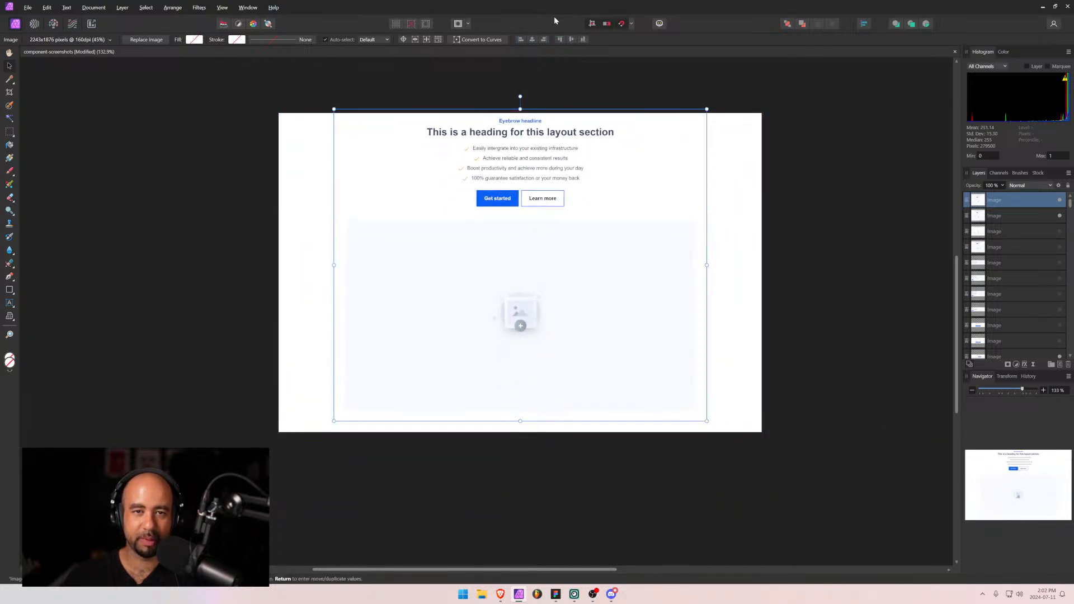
left_click(571, 39)
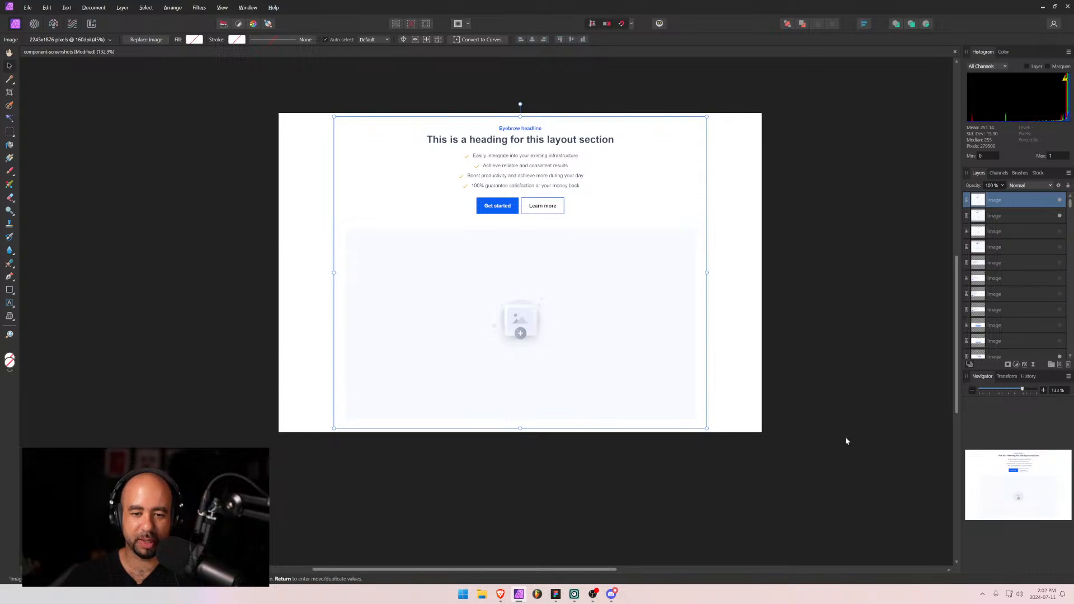
left_click(859, 403)
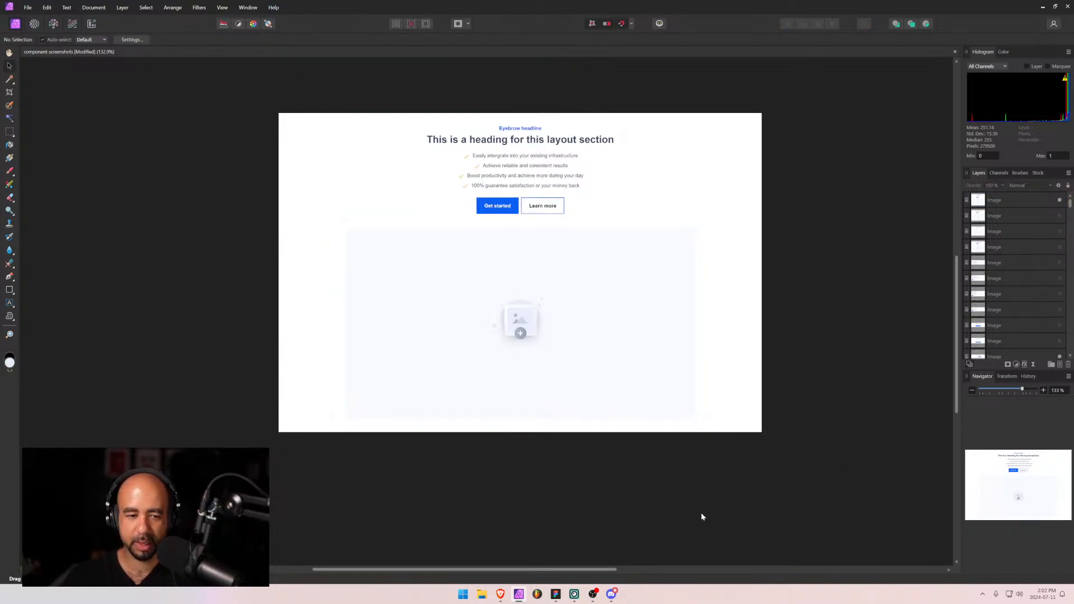
Export the Layout 8 preview as a quality 80 JPEG named layout-8 in the banner-images folder.
key("ctrl+alt+shift+w")
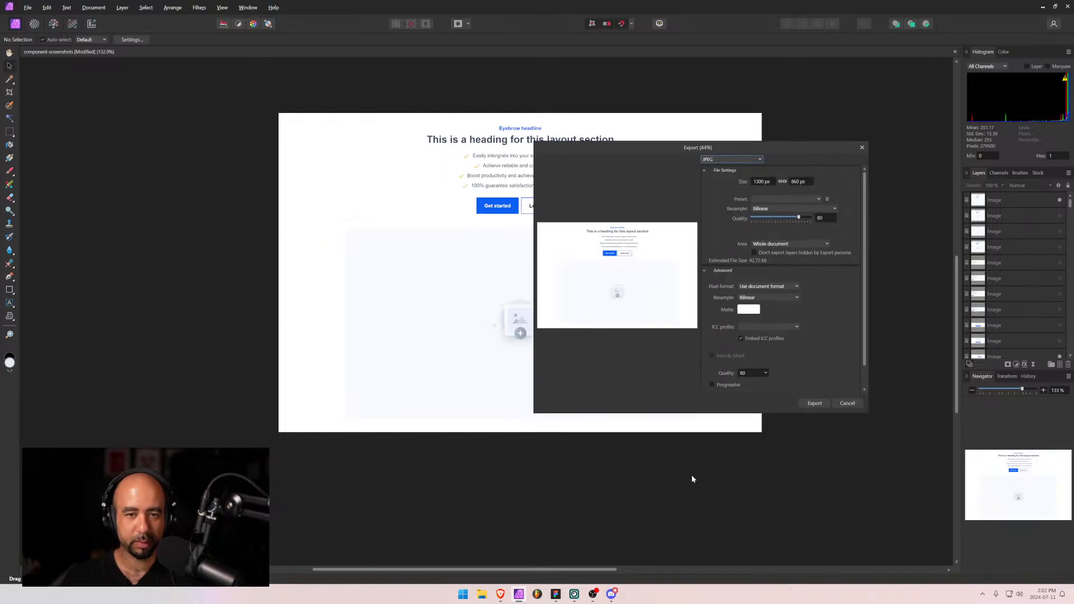
left_click(814, 403)
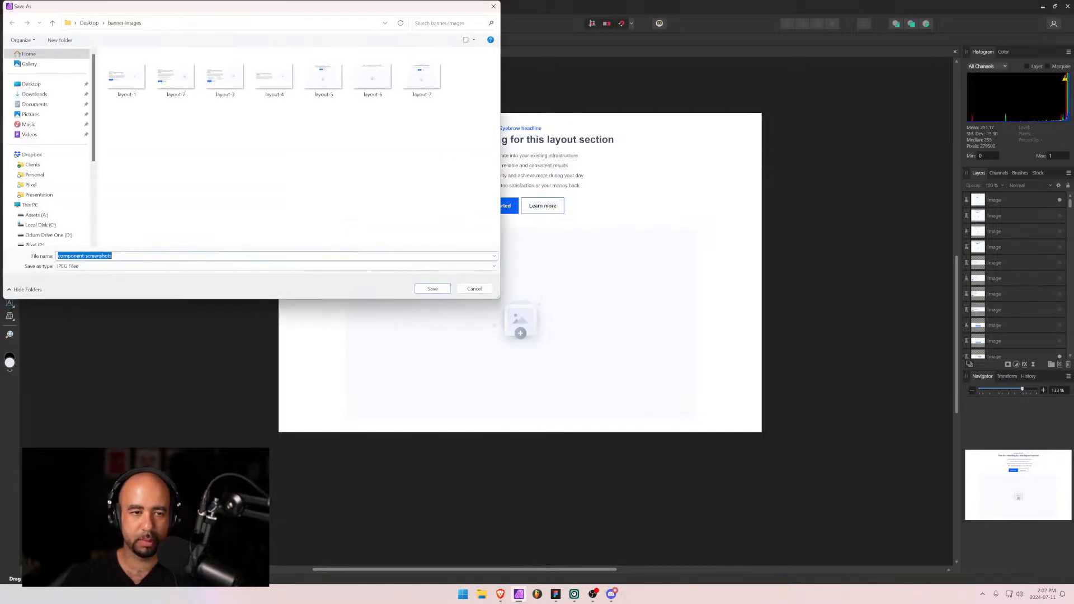
type("layout")
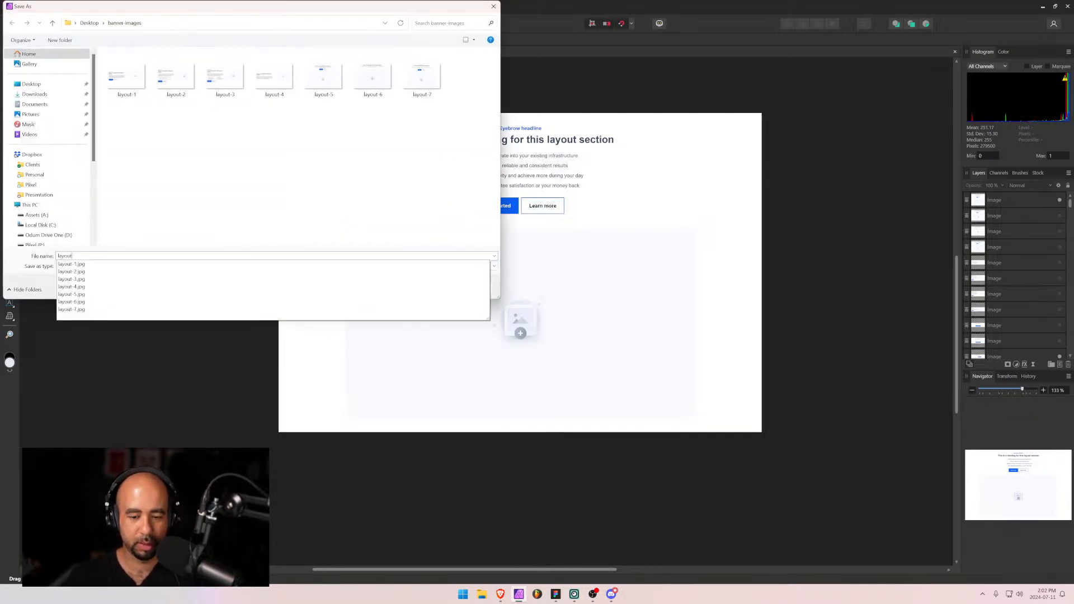
type("-8")
key("Return")
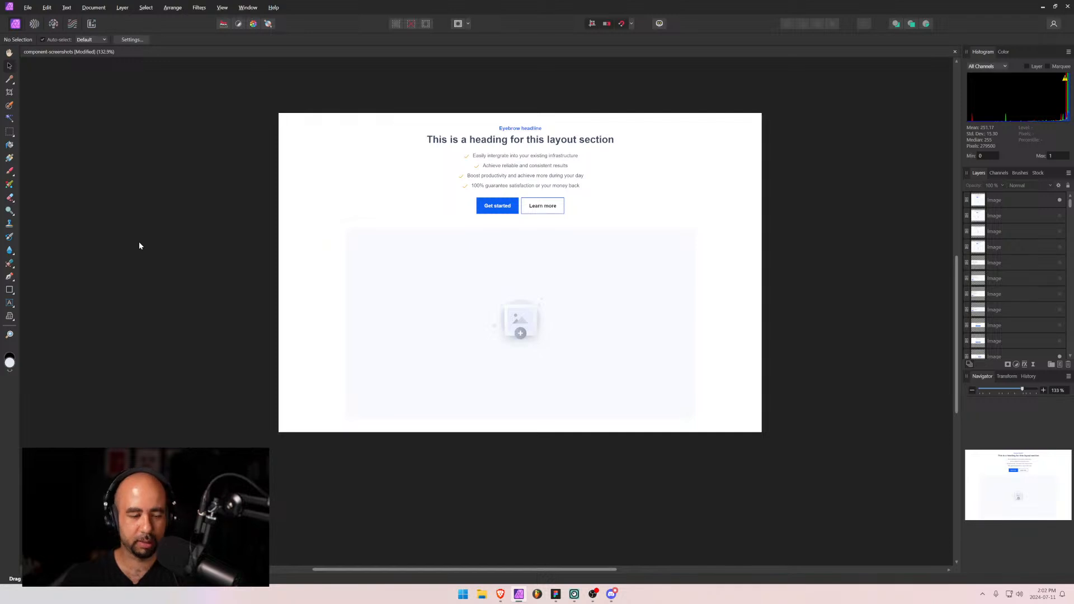
Return to the browser, open the Layout 9 page, and capture its heading, left-aligned checklist, two buttons and large image.
key("alt+Tab")
left_click(45, 44)
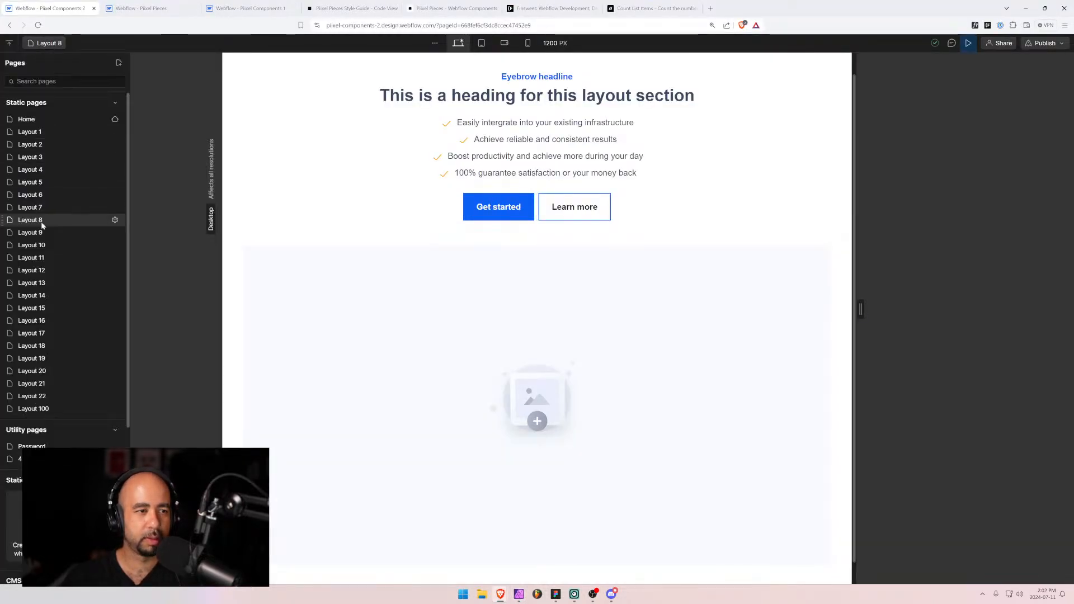
left_click(67, 226)
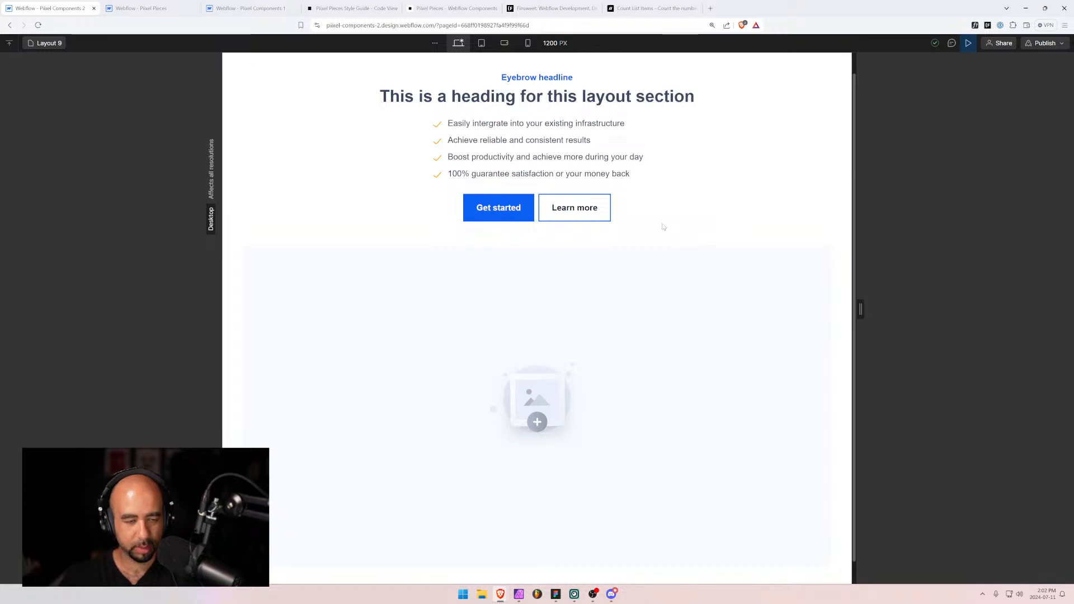
key("super+shift+s")
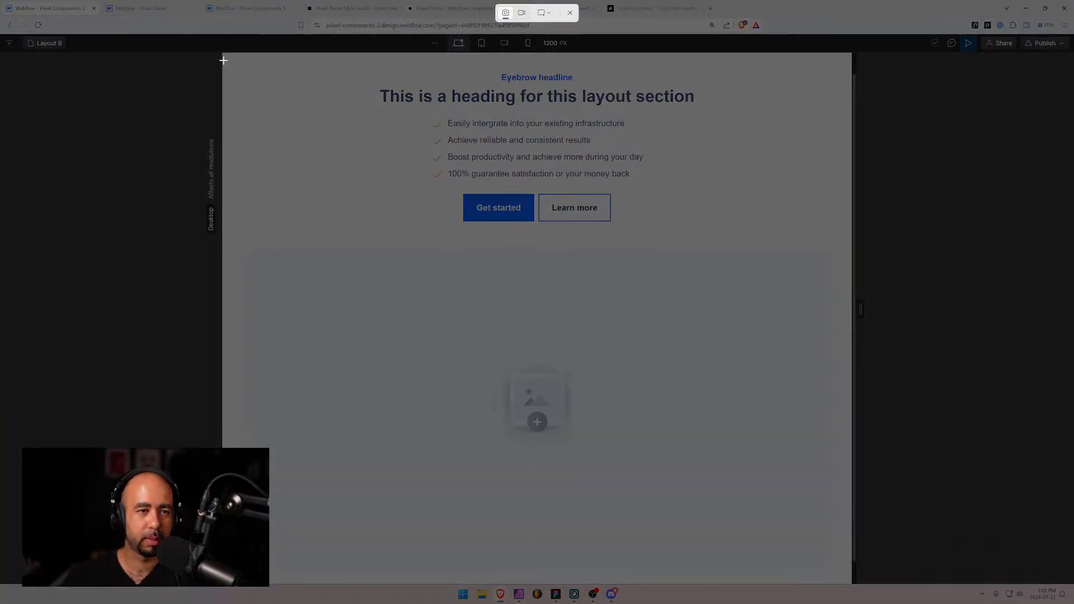
left_click_drag(223, 59, 851, 582)
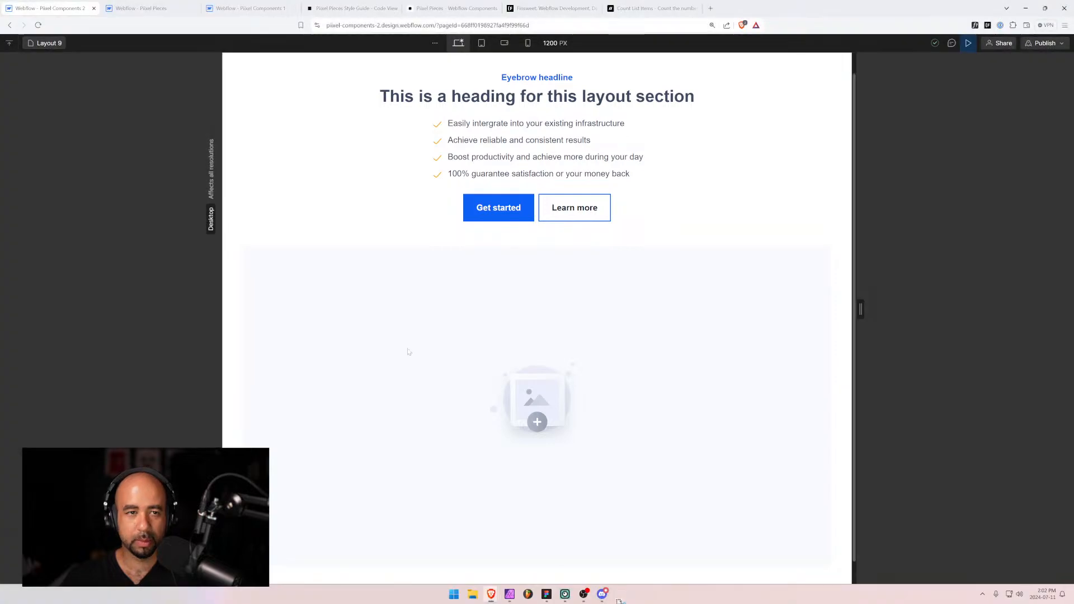
Switch to Affinity Photo, paste the Layout 9 screenshot, scale it to about the canvas height, and align it vertically on the canvas.
left_click(519, 594)
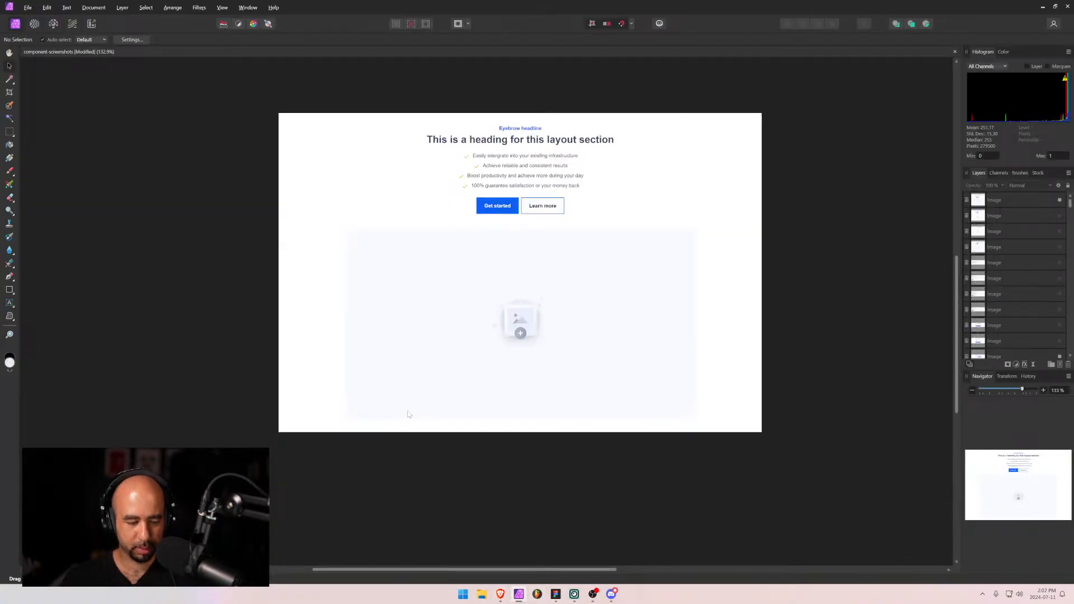
key("ctrl+v")
left_click_drag(67, 311, 278, 321)
left_click_drag(903, 312, 761, 314)
left_click_drag(520, 507, 532, 427)
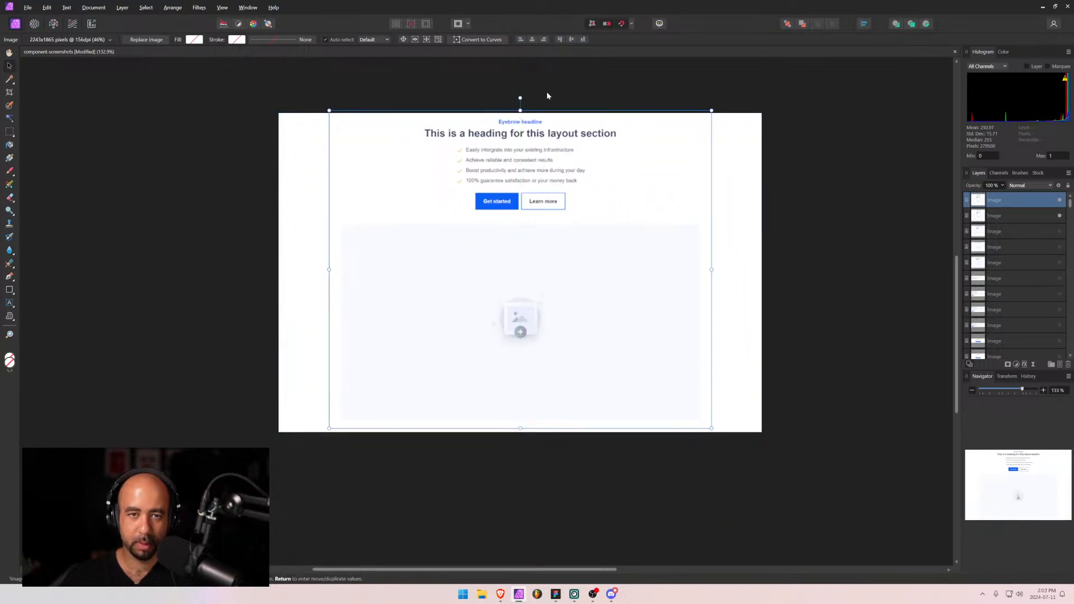
left_click(580, 39)
left_click(879, 148)
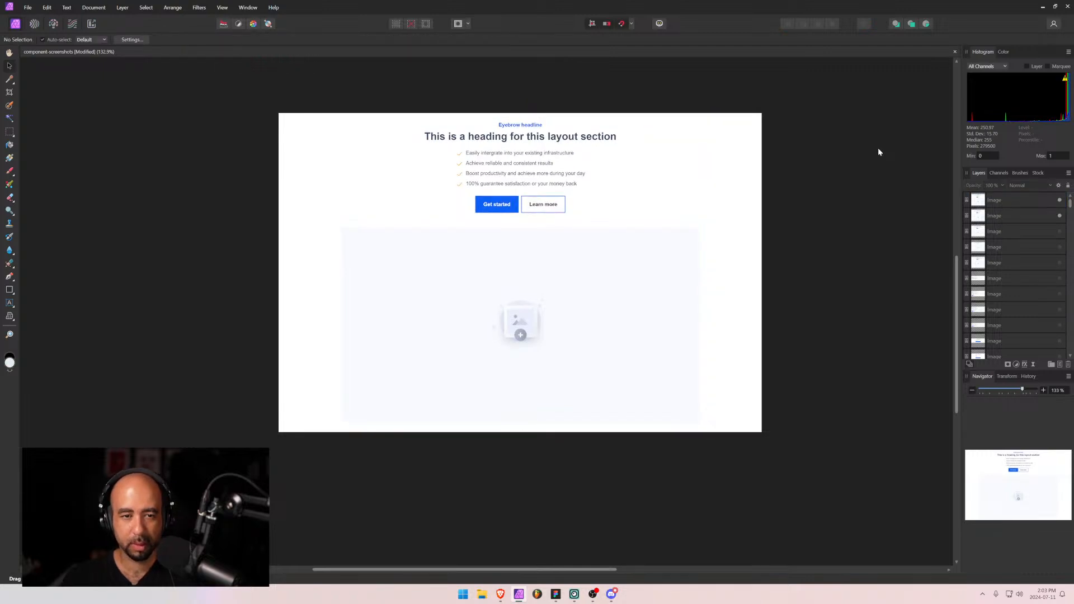
Shrink the Layout 9 image slightly to leave a margin above and below, and centre it vertically on the canvas.
left_click(538, 265)
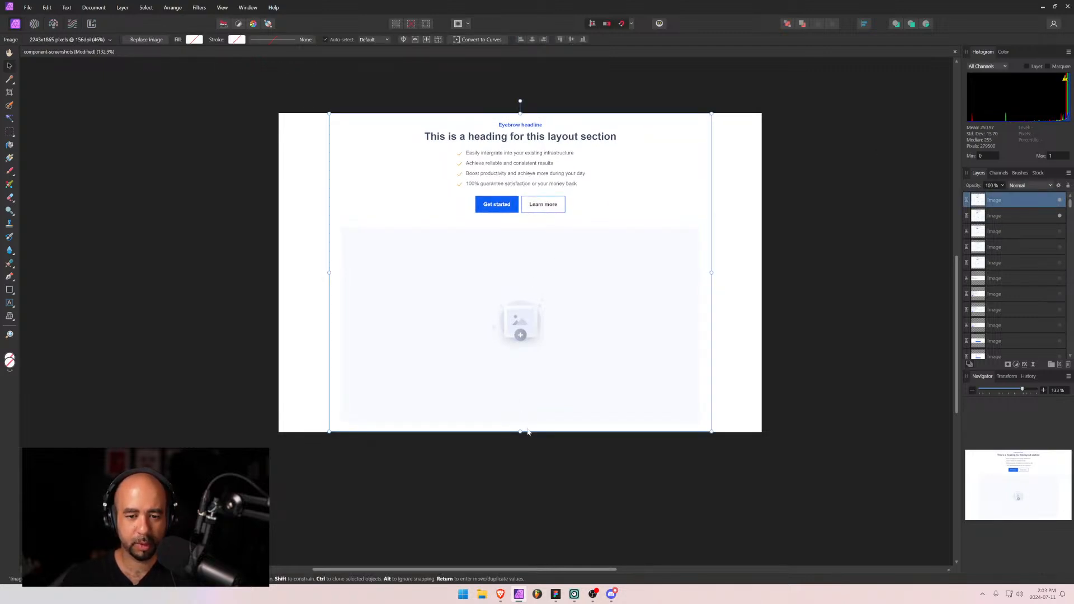
left_click_drag(520, 432, 520, 415)
left_click(570, 39)
left_click(621, 89)
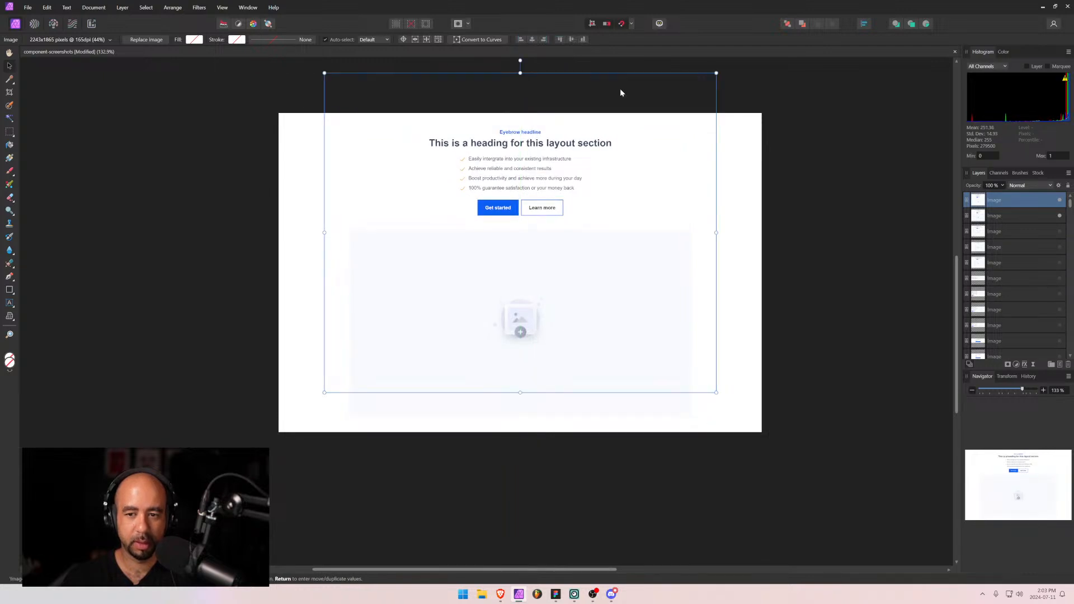
left_click(801, 193)
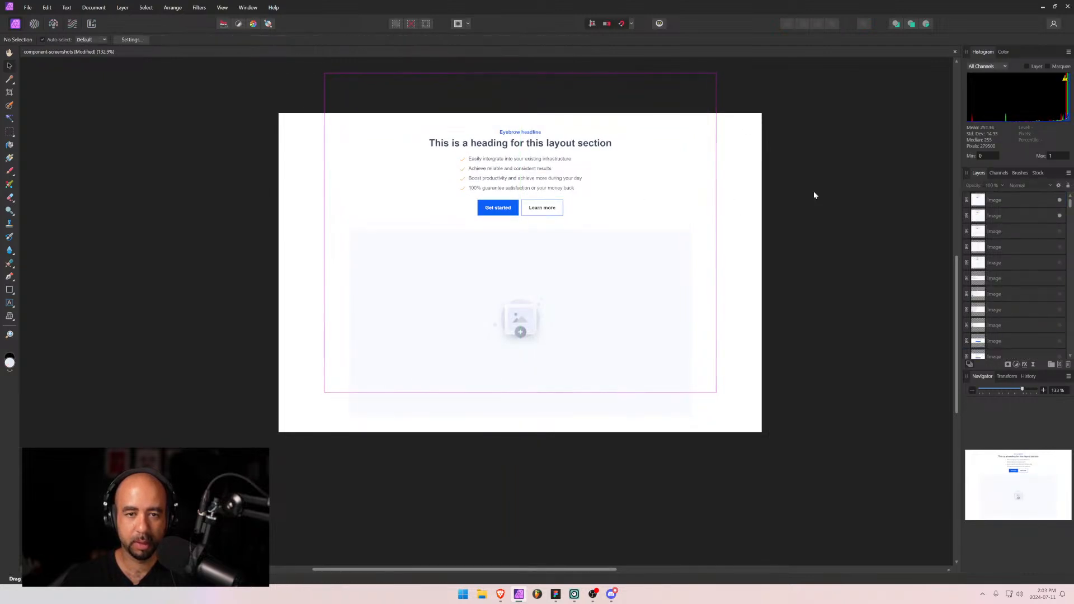
left_click(505, 299)
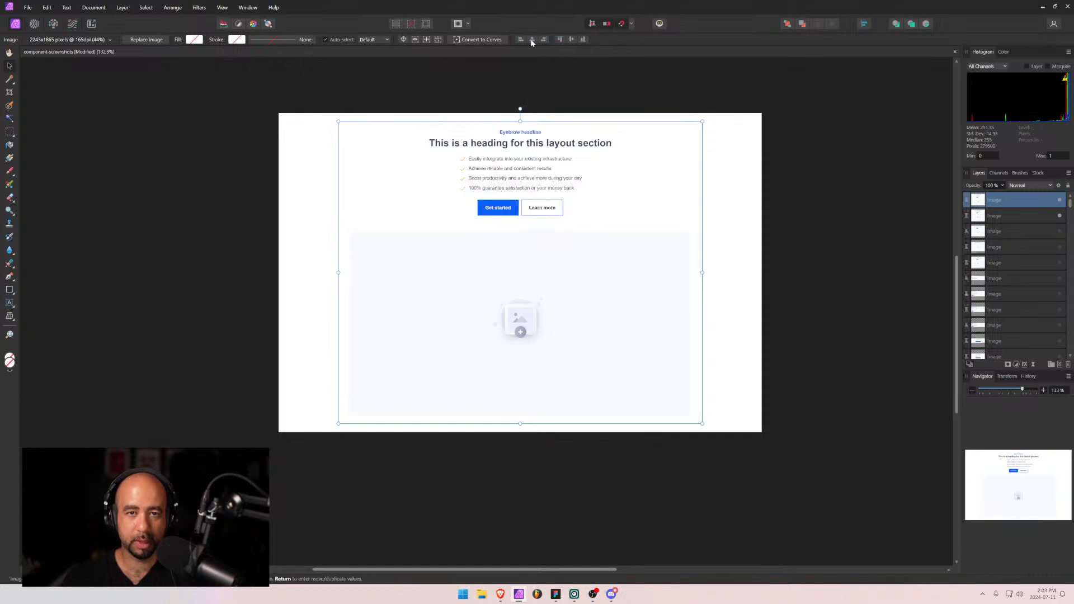
Export the Layout 9 preview as a quality 80 JPEG named layout-9 in the banner-images folder.
left_click(612, 109)
key("ctrl+alt+shift+w")
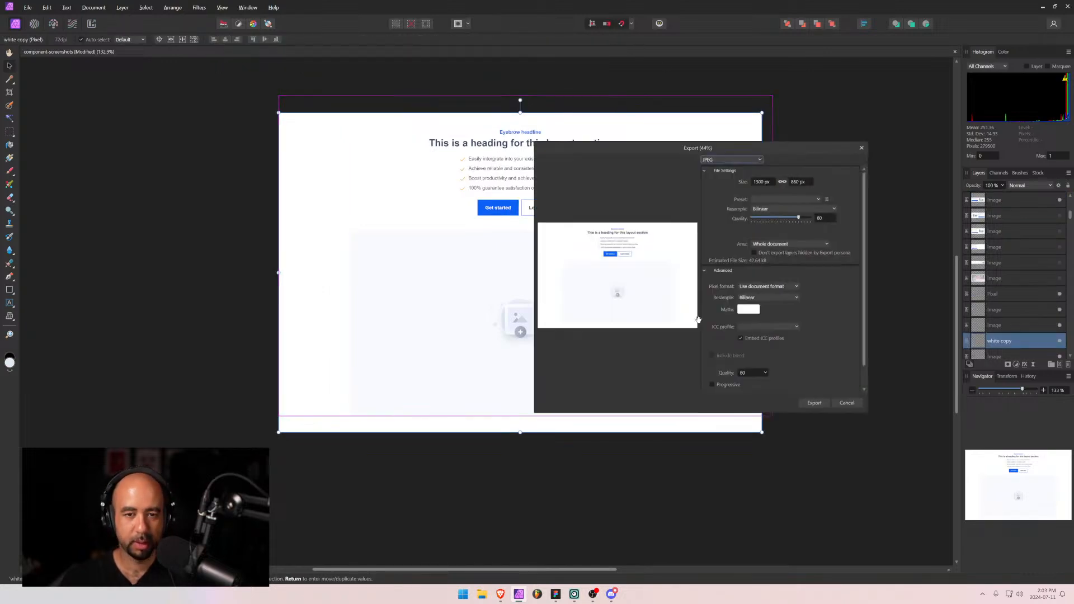
left_click(815, 405)
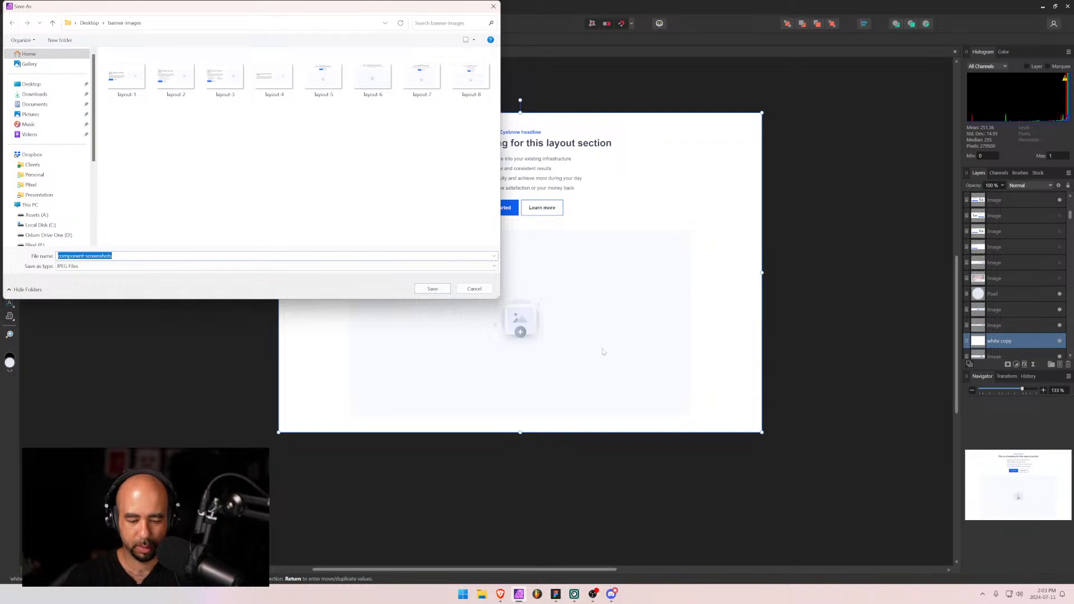
type("layout-")
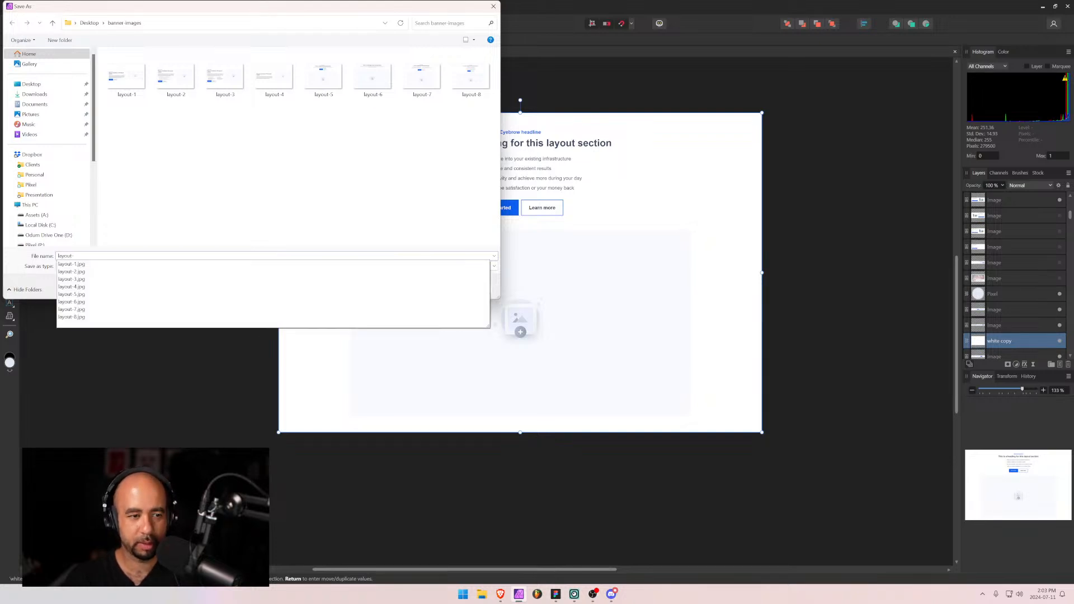
type("9")
key("Return")
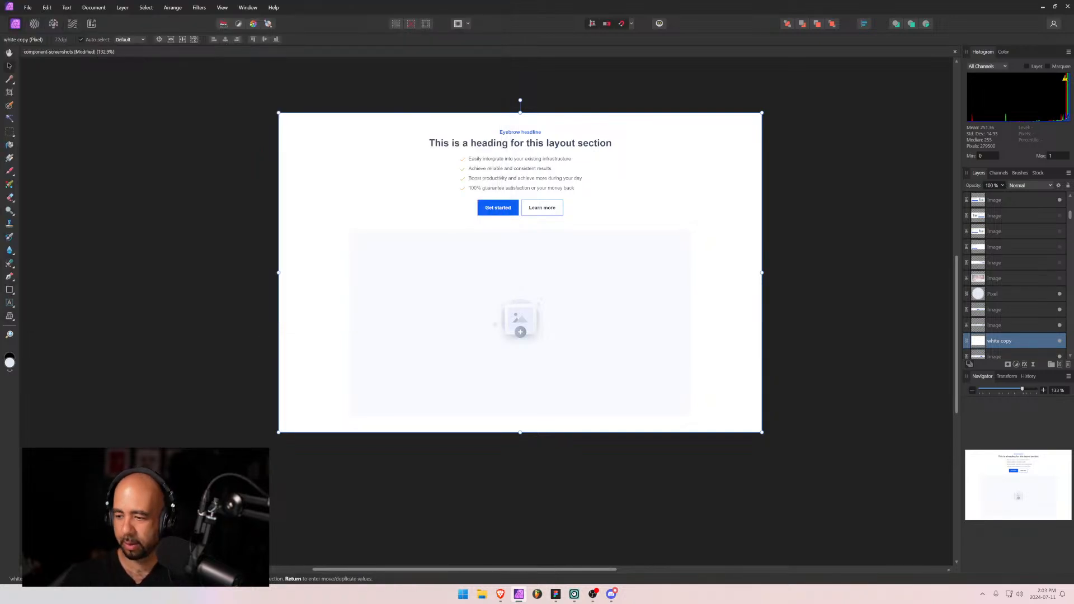
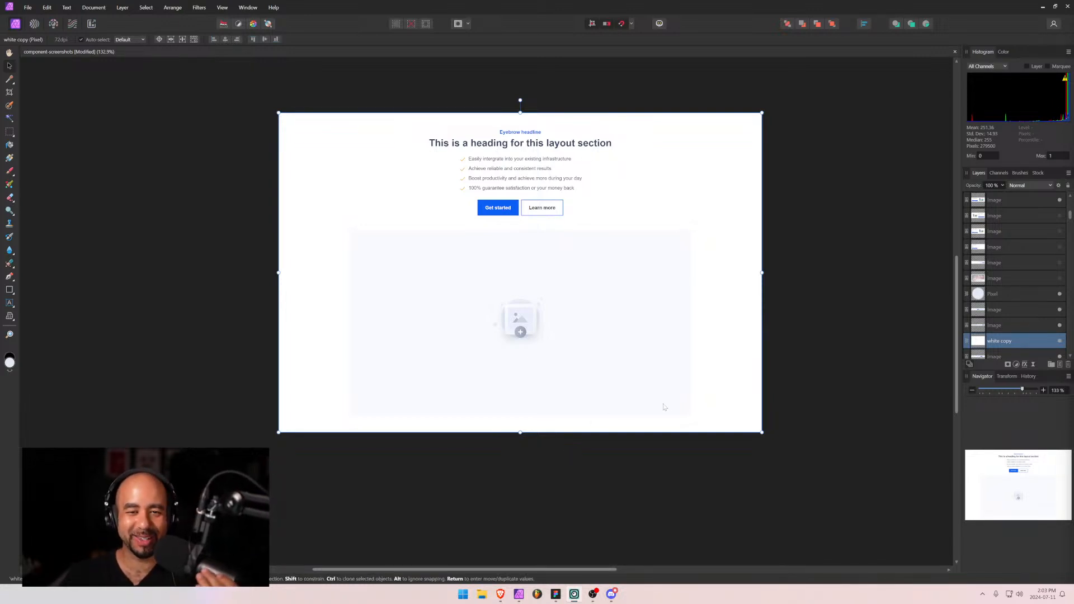
Open the Layout 10 page in the browser, capture its heading, image, checklist and buttons, and switch back to Affinity Photo.
key("alt+Tab")
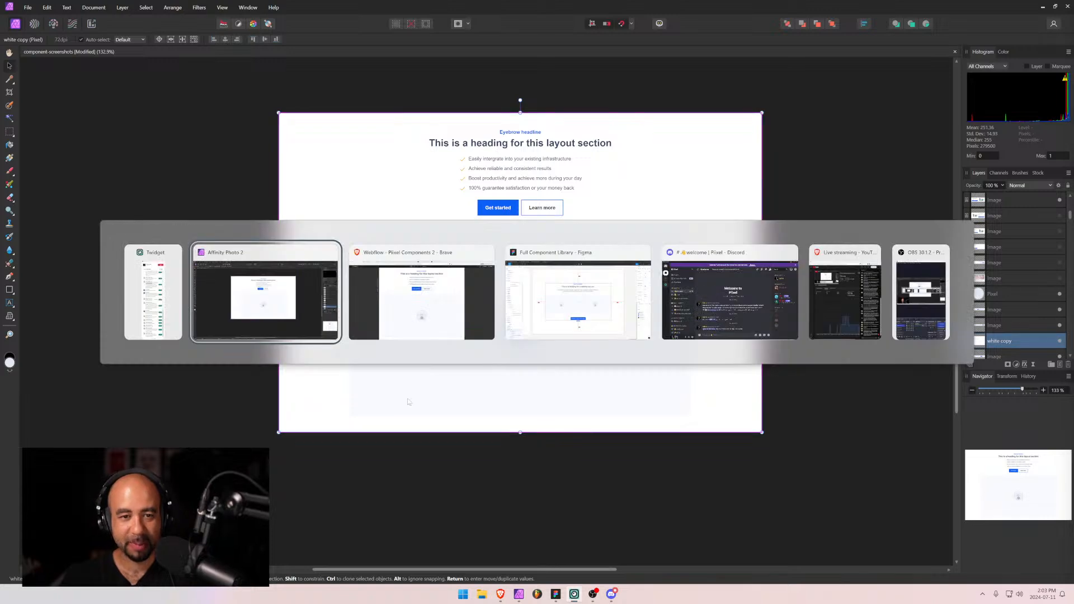
key("alt+Tab")
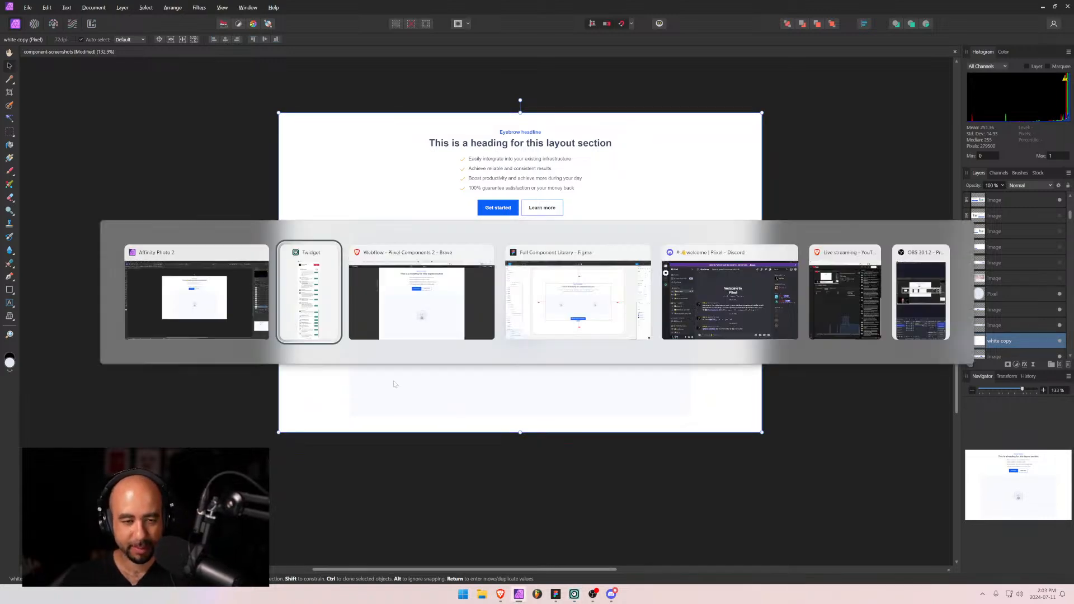
key("alt+Tab")
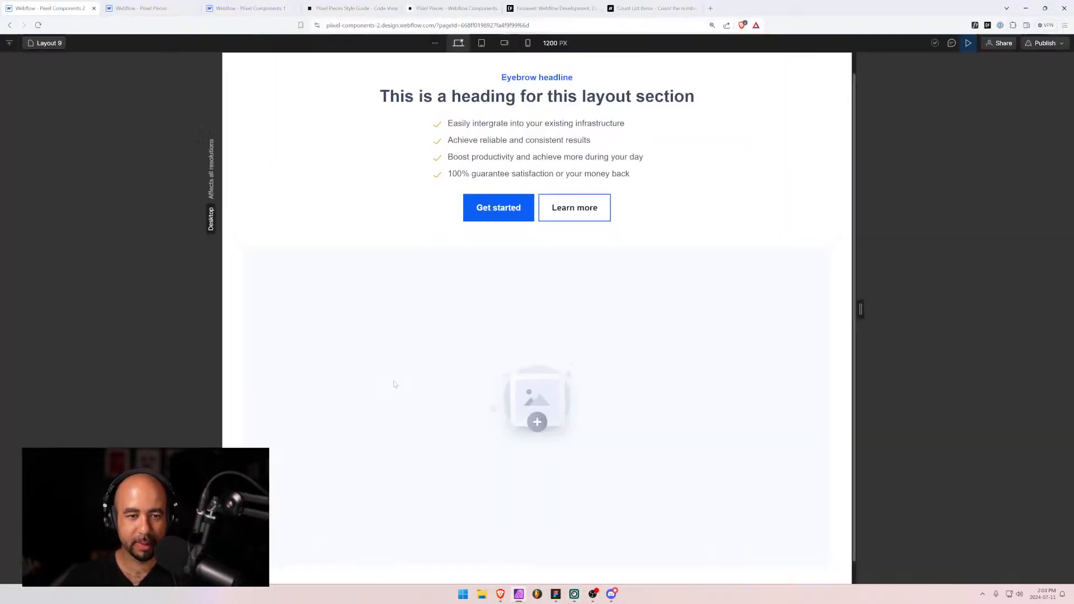
left_click(45, 45)
left_click(71, 245)
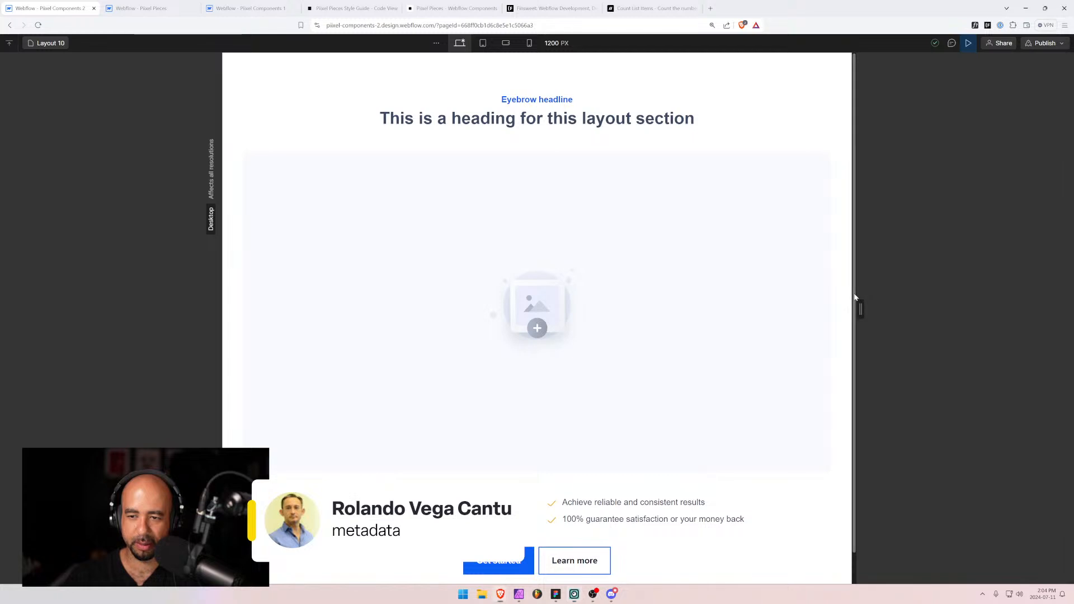
left_click_drag(856, 297, 855, 312)
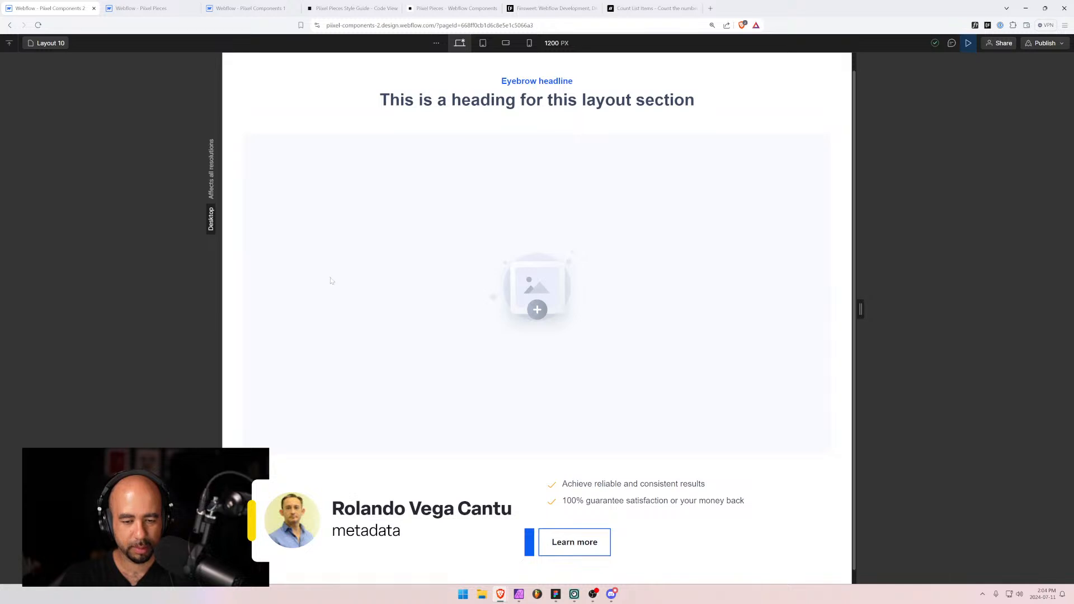
key("super+shift+s")
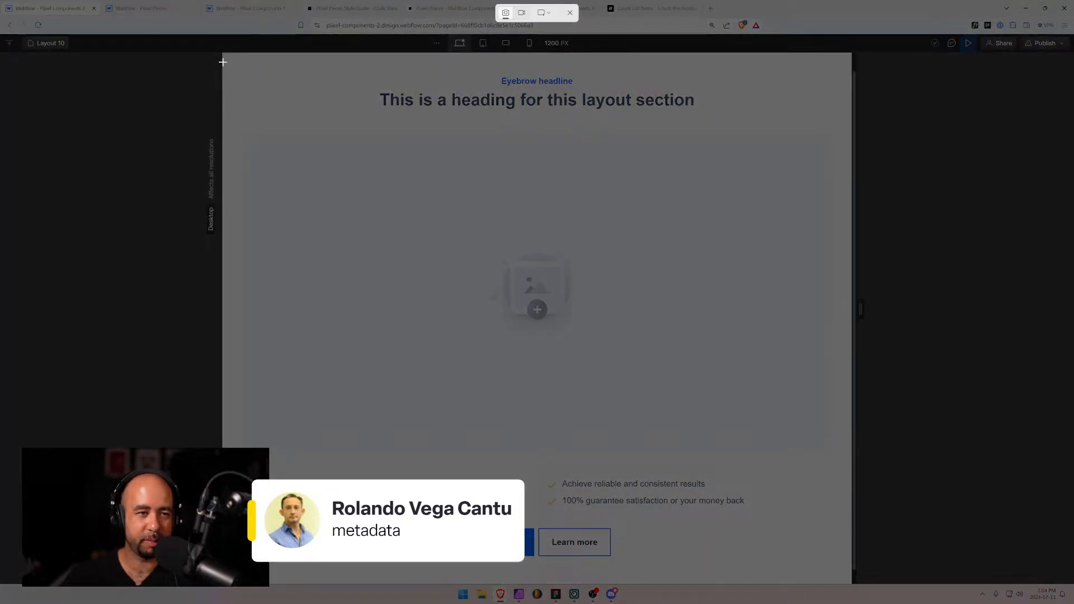
left_click_drag(223, 61, 851, 583)
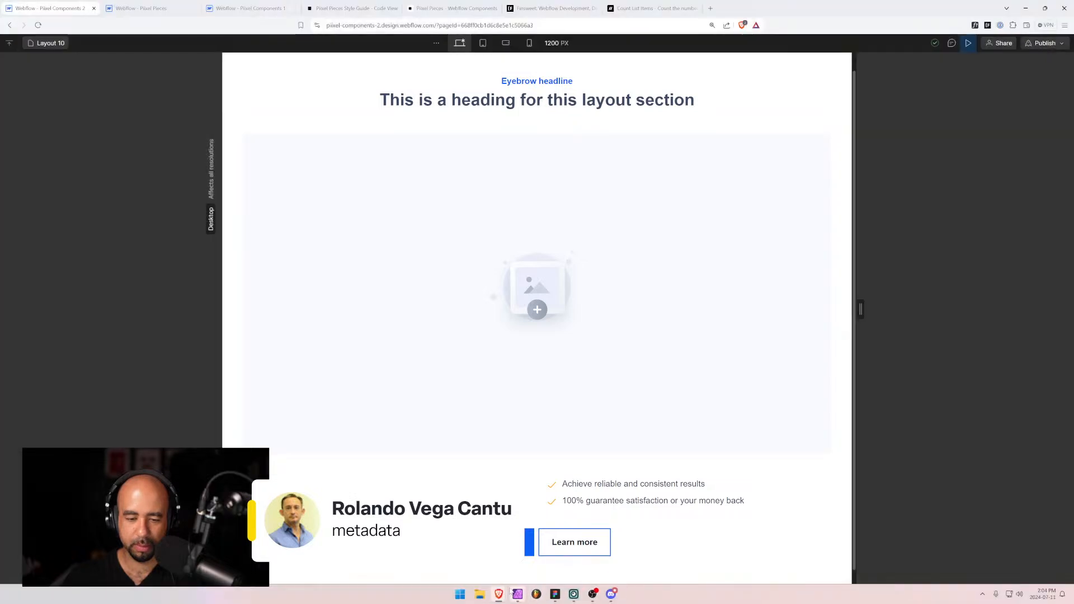
left_click(518, 594)
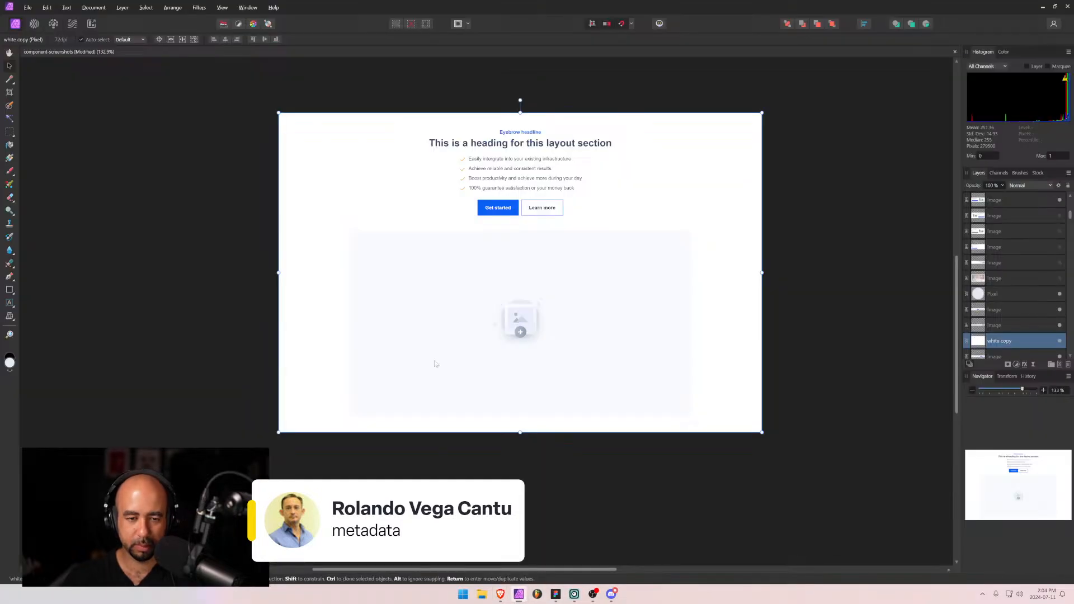
key("ctrl+v")
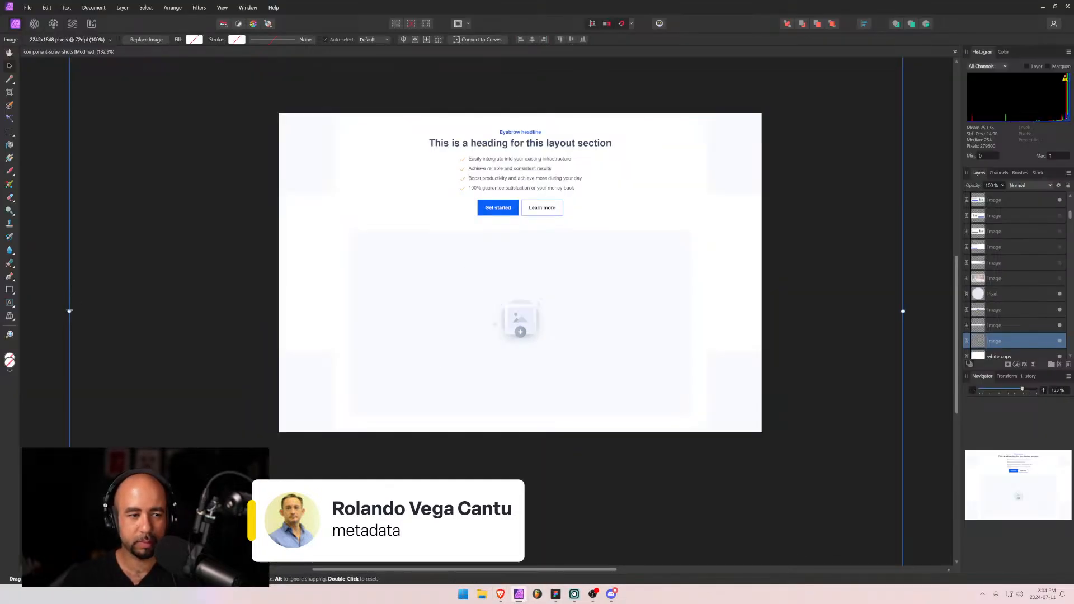
left_click_drag(69, 311, 279, 311)
key("ctrl+z")
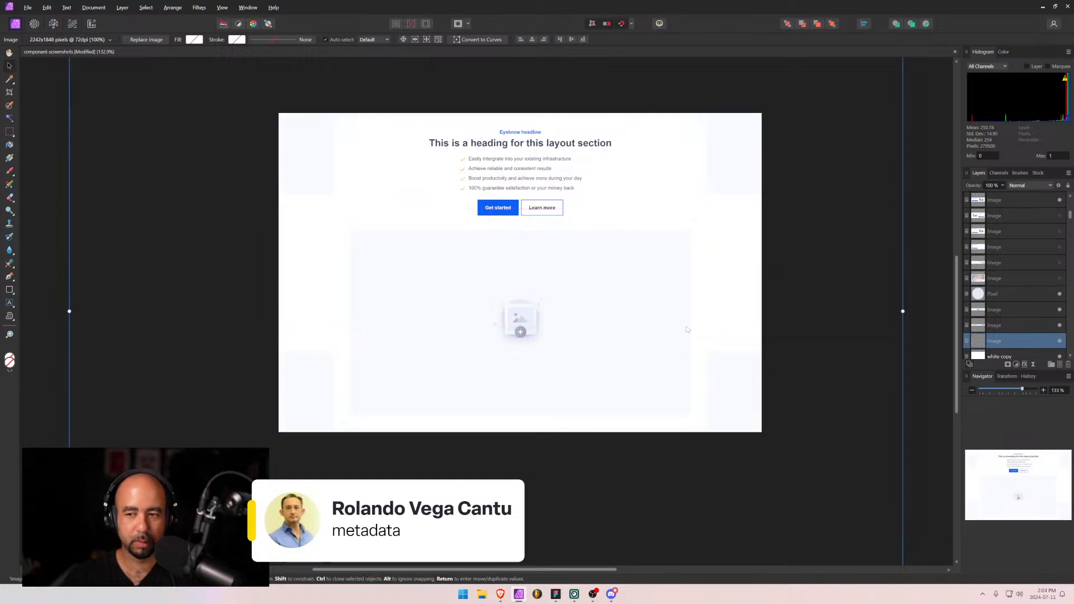
left_click_drag(980, 341, 980, 193)
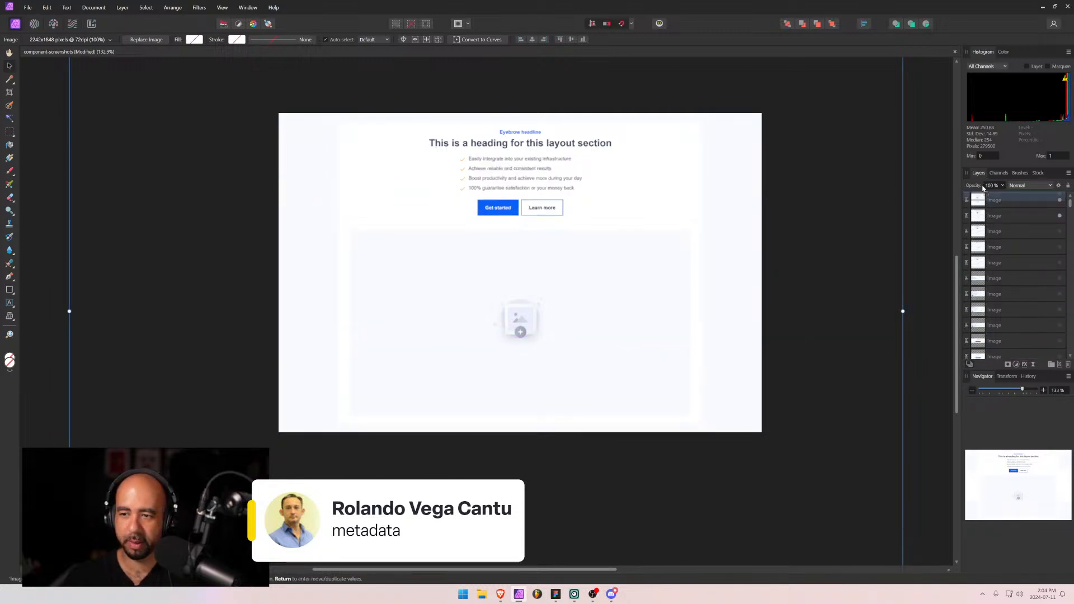
mouse_move(903, 311)
left_mouse_down()
mouse_move(930, 311)
mouse_move(772, 307)
mouse_move(901, 312)
left_mouse_up()
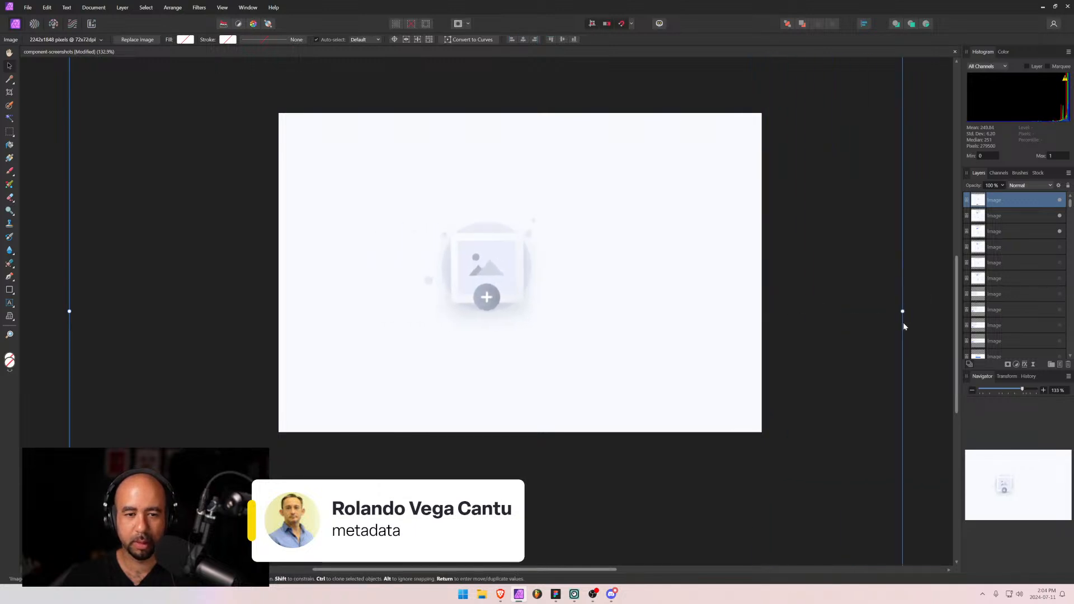
key("ctrl+d")
left_click(431, 324)
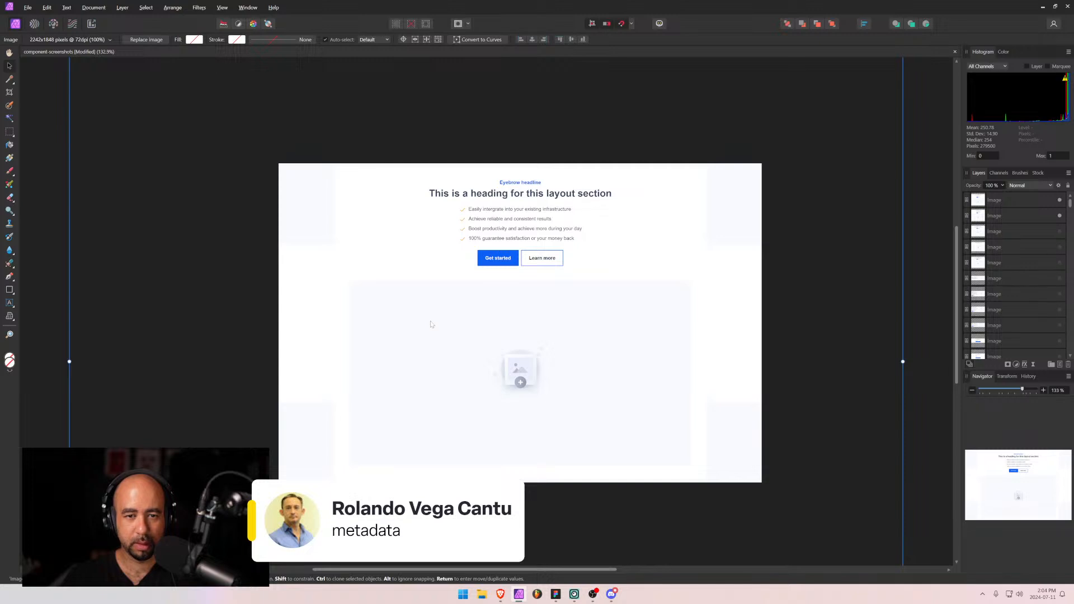
left_click(431, 324)
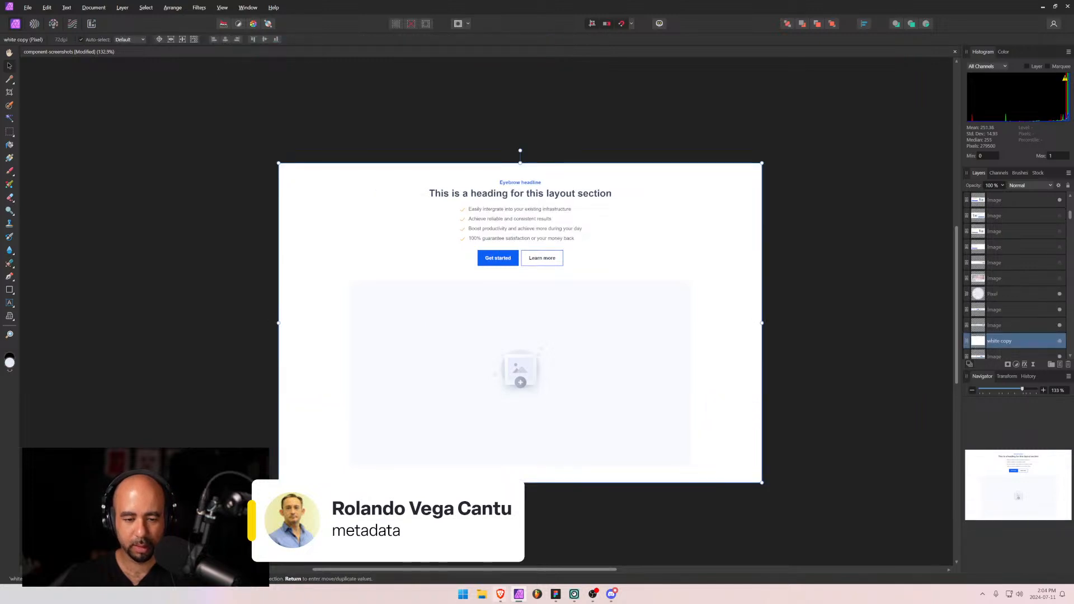
left_click(480, 451)
left_click(709, 398)
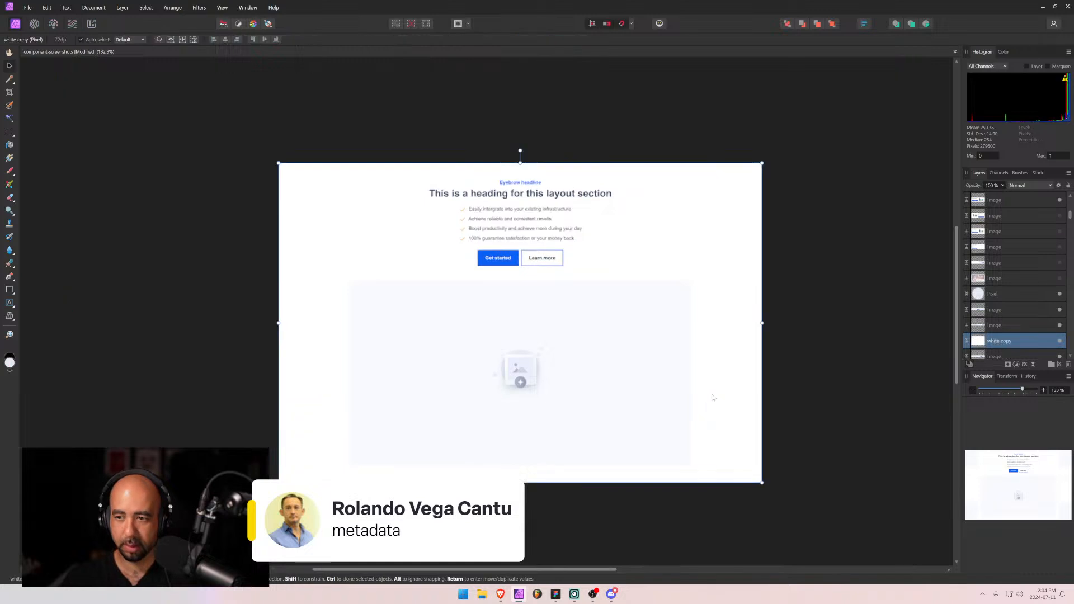
Paste the Layout 10 screenshot above all other layers and scale it down to about the canvas width.
left_click(977, 200)
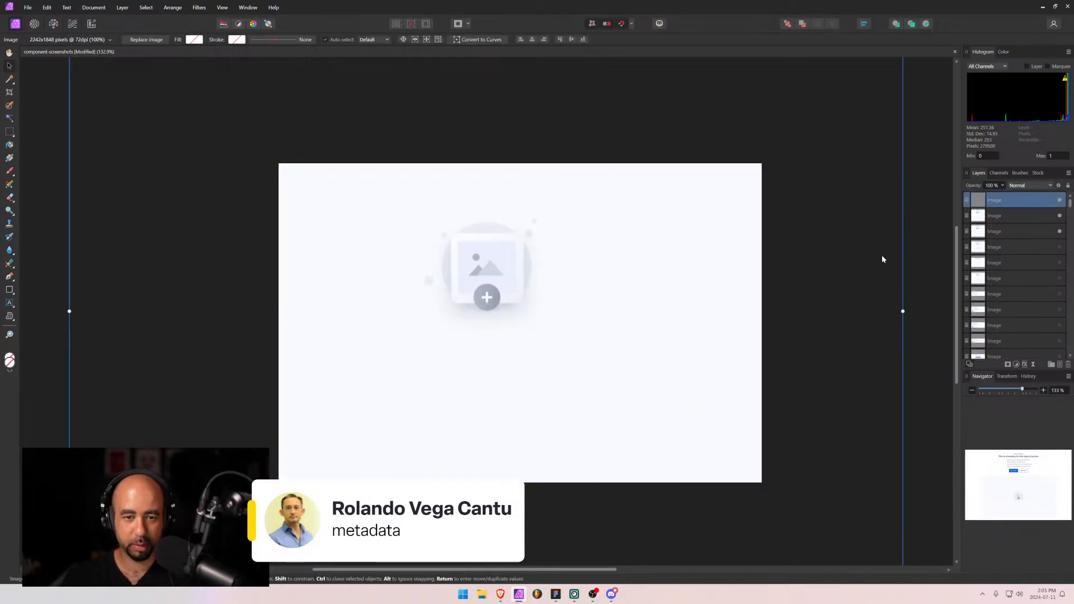
mouse_move(904, 321)
left_mouse_down()
mouse_move(810, 320)
mouse_move(901, 324)
left_mouse_up()
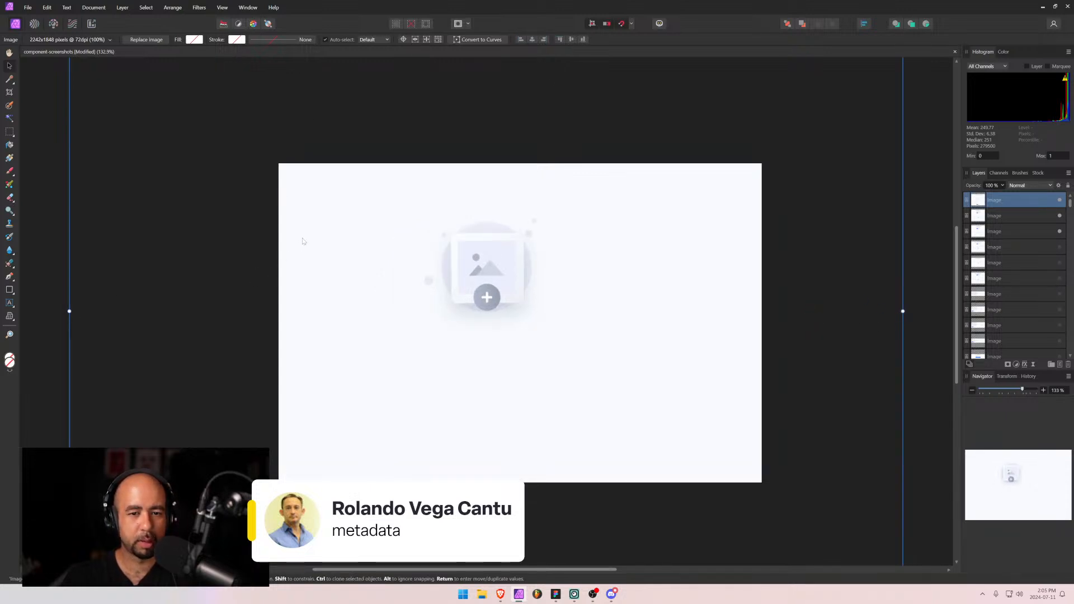
scroll(302, 241, "down", 2)
scroll(305, 242, "up", 3)
scroll(313, 242, "down", 1)
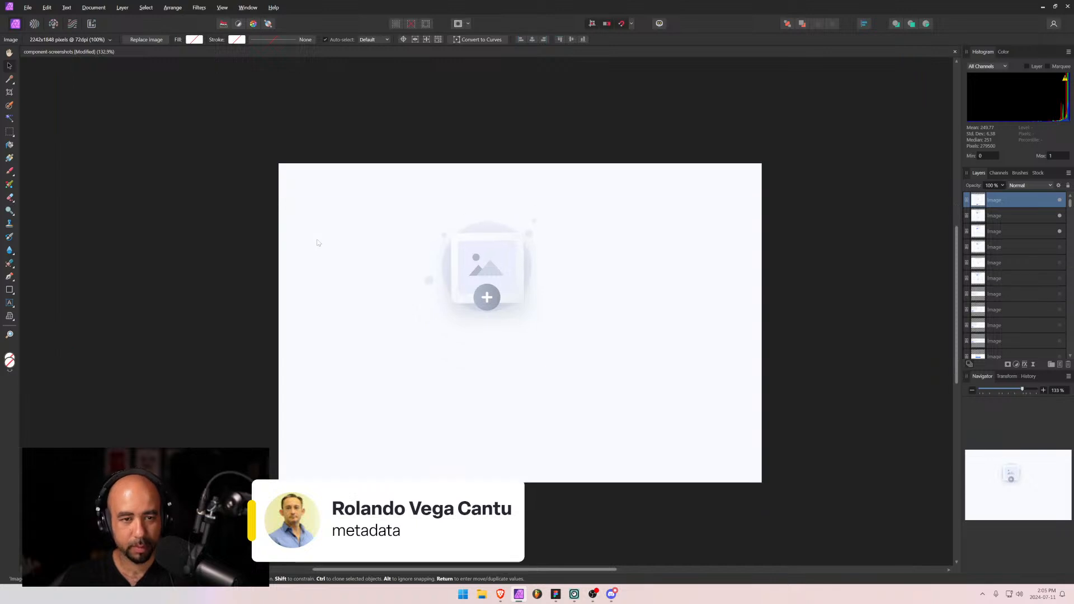
scroll(317, 243, "up", 2)
scroll(316, 242, "down", 2)
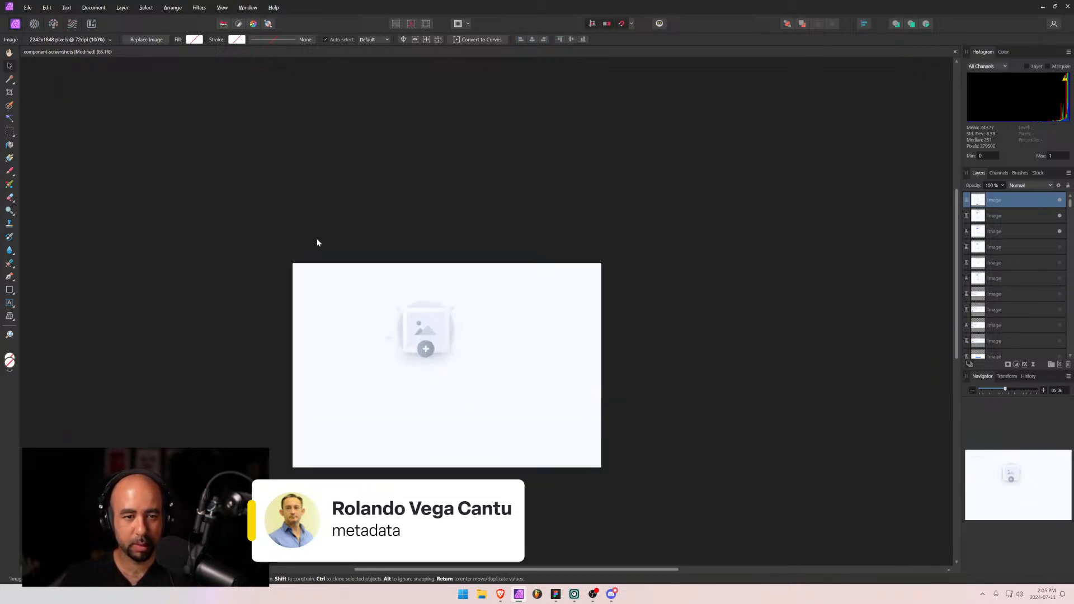
left_click_drag(159, 139, 293, 253)
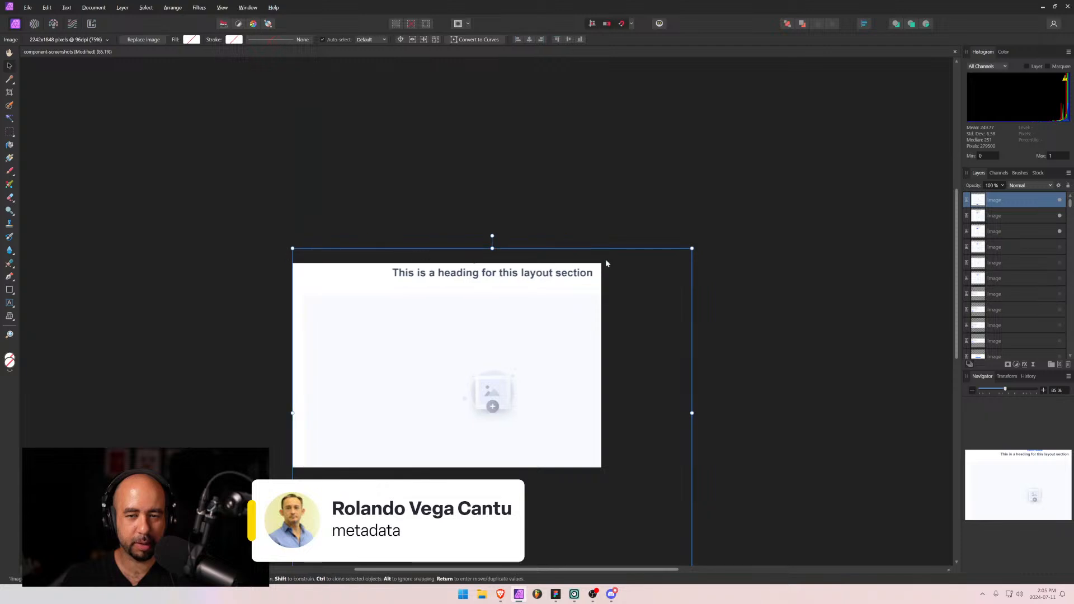
left_click_drag(692, 252, 572, 293)
Shrink the Layout 10 image to fit the canvas height and move it up, leaving a small margin above and below.
scroll(474, 376, "down", 1)
scroll(471, 375, "up", 2)
scroll(470, 374, "down", 1)
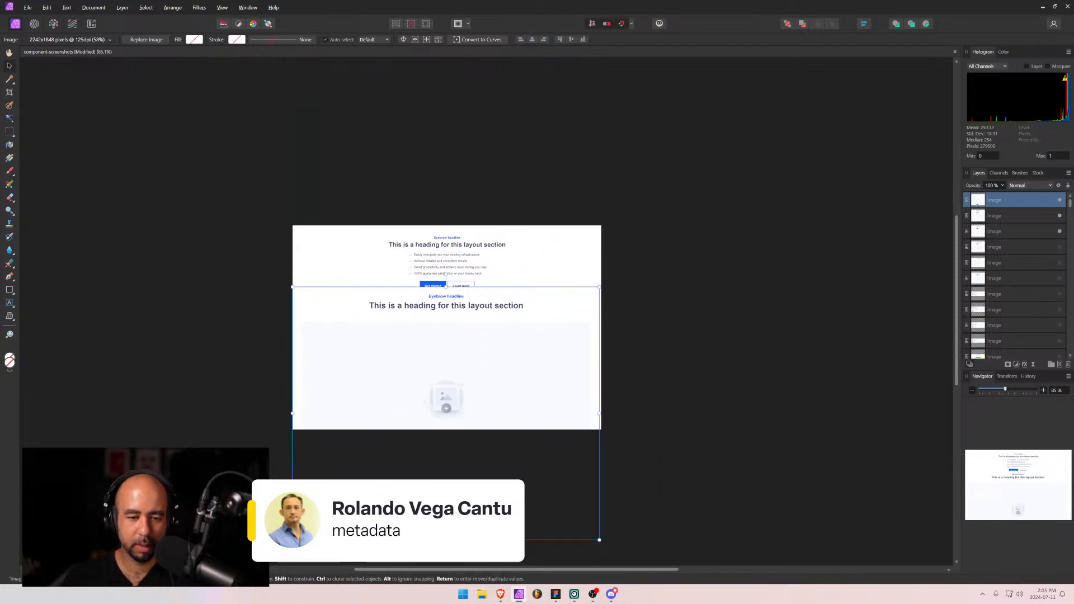
left_click_drag(599, 540, 565, 482)
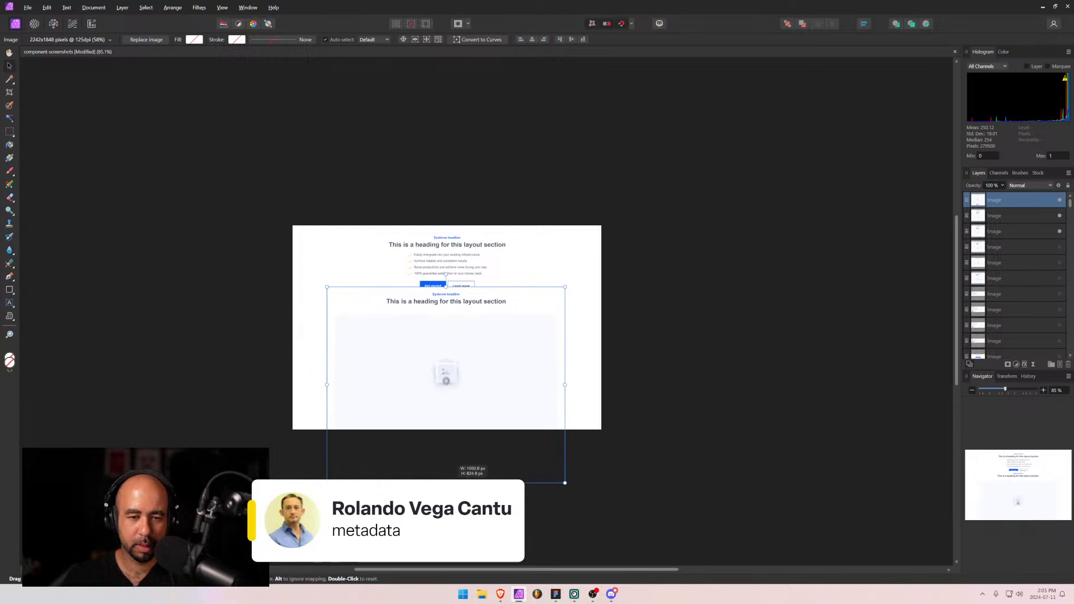
left_click_drag(480, 367, 478, 312)
left_click_drag(447, 425, 447, 426)
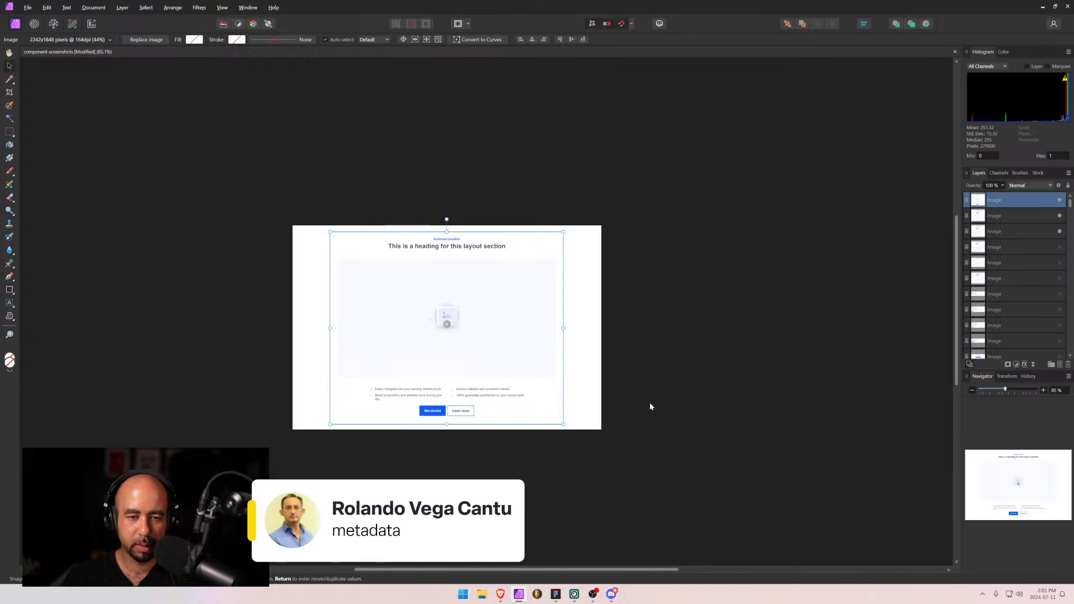
Centre the Layout 10 image horizontally and vertically on the canvas.
key("ctrl+alt+shift+w")
key("Escape")
left_click(555, 131)
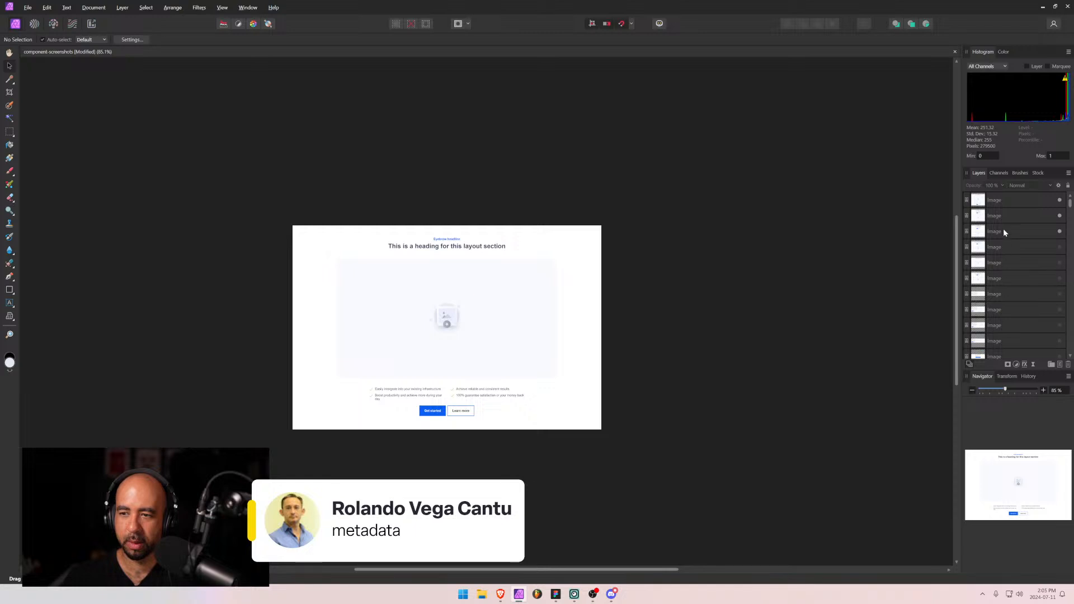
left_click(980, 206)
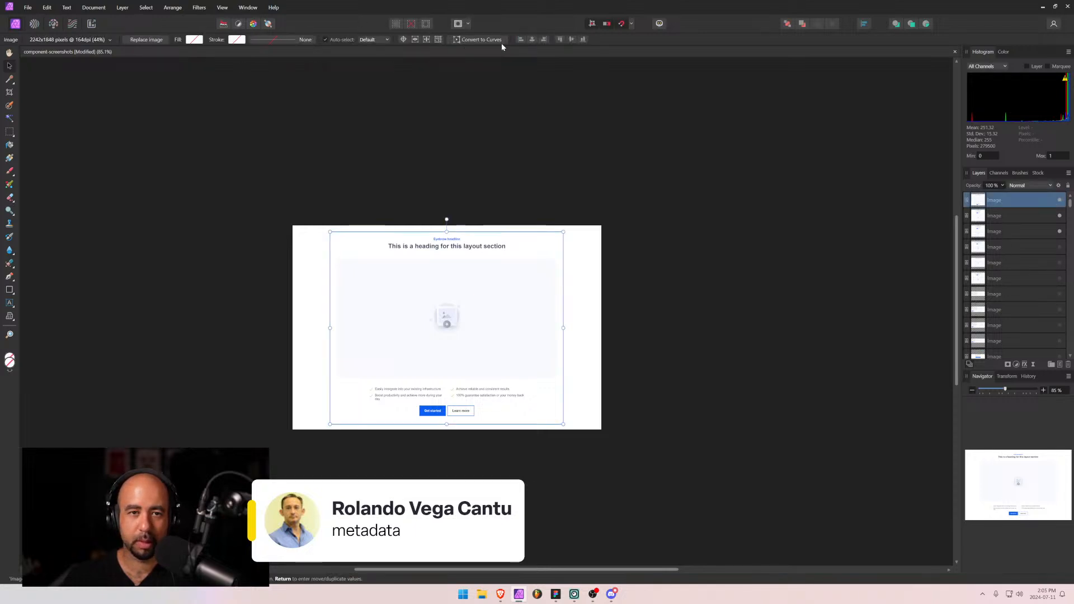
left_click(633, 193)
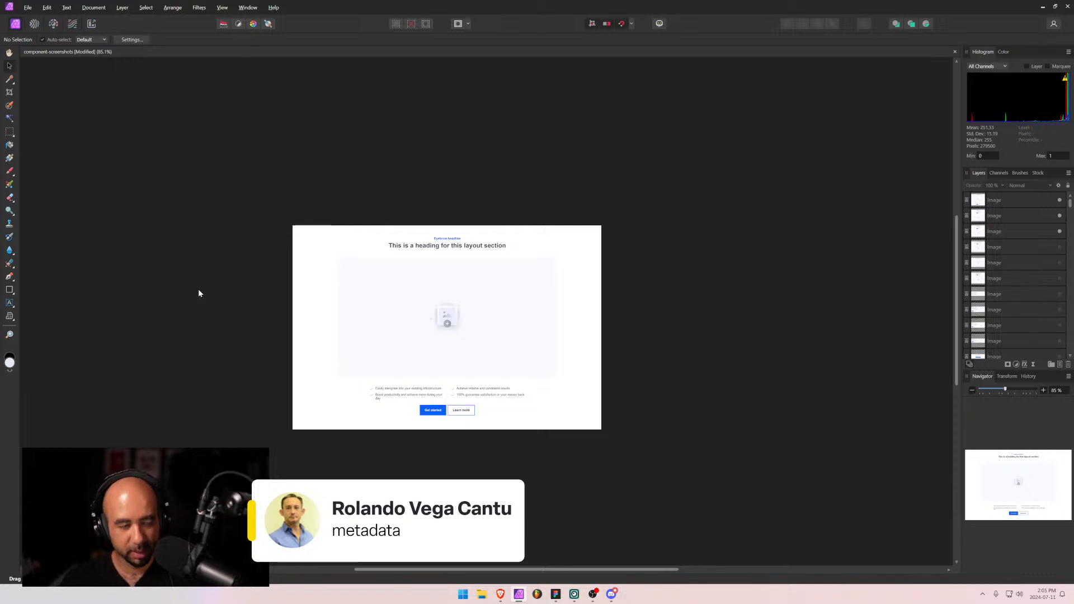
Export the Layout 10 preview as a quality 80 JPEG to the banner-images folder.
key("ctrl+alt+shift+w")
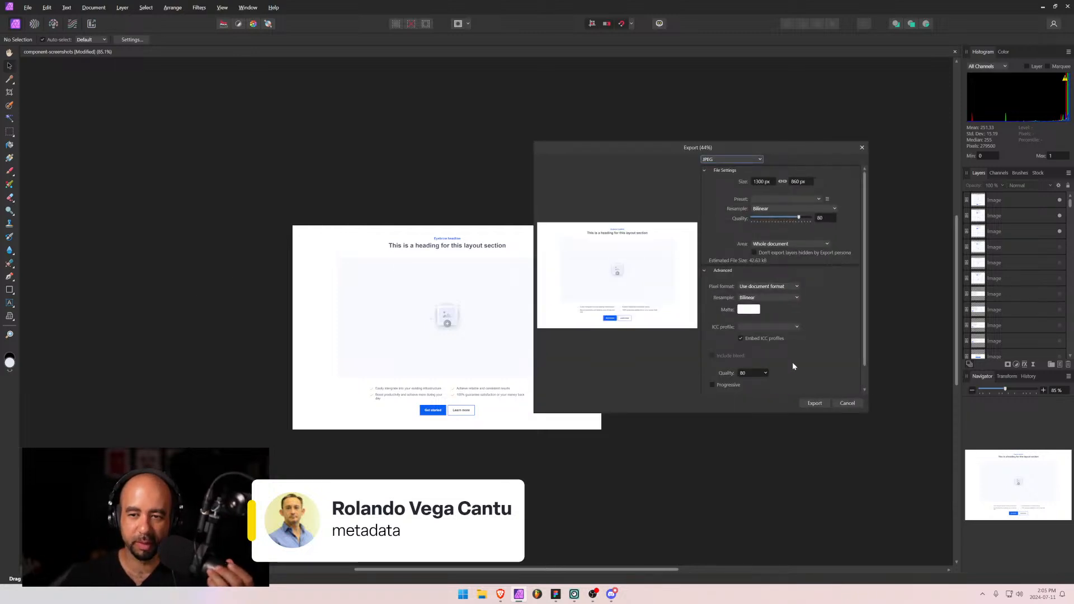
left_click(814, 403)
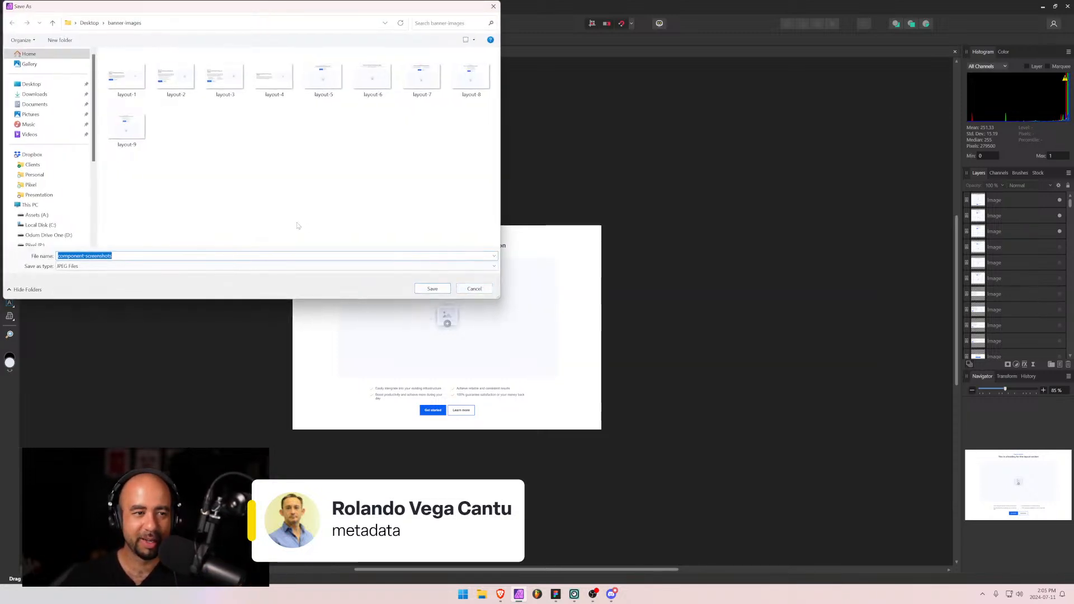
Save the exported JPEG as layout-10 in the banner-images folder.
type("layout-")
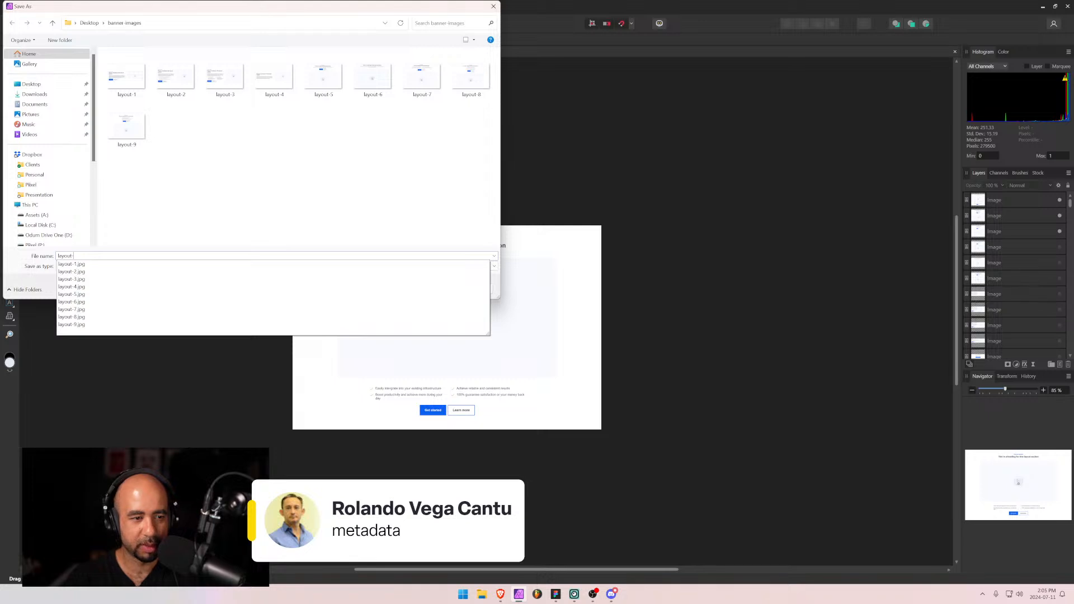
type("10")
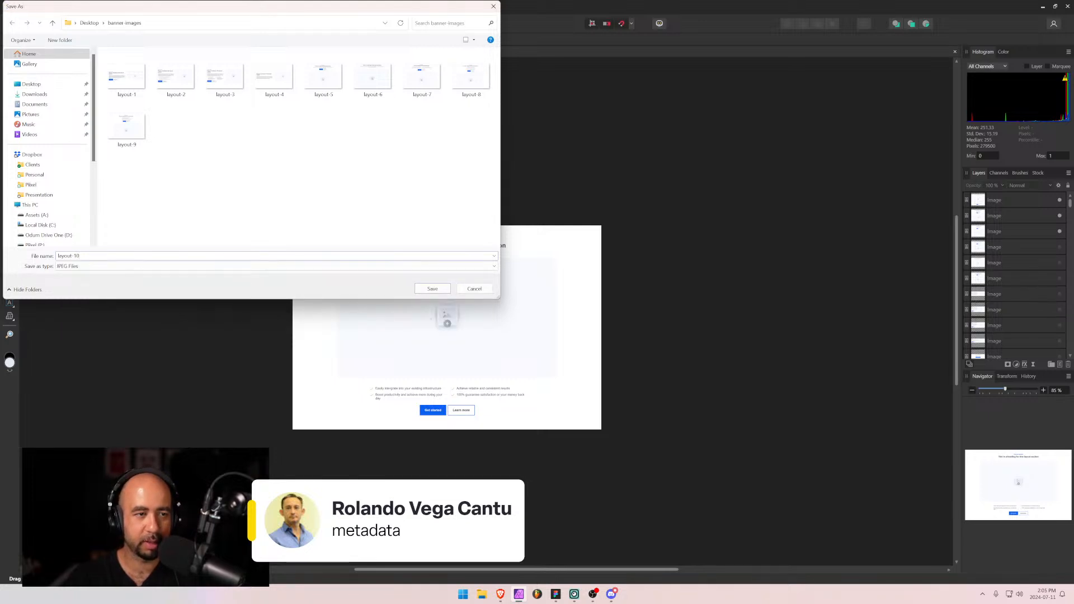
key("Return")
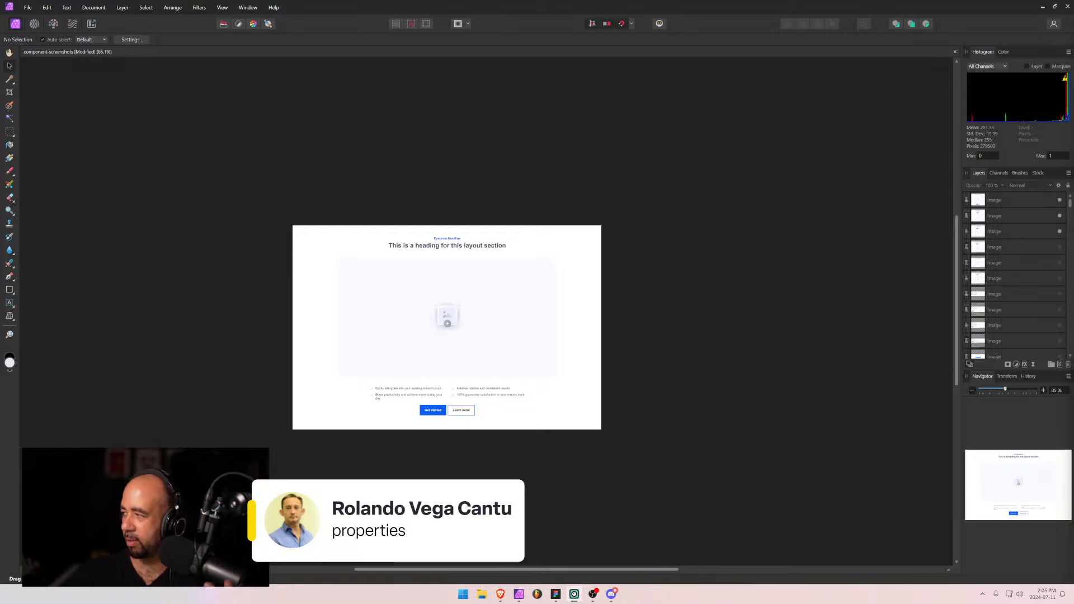
Switch to the browser's Webflow project Piixel Pieces and open the settings of its Dashboard page.
mouse_move(500, 594)
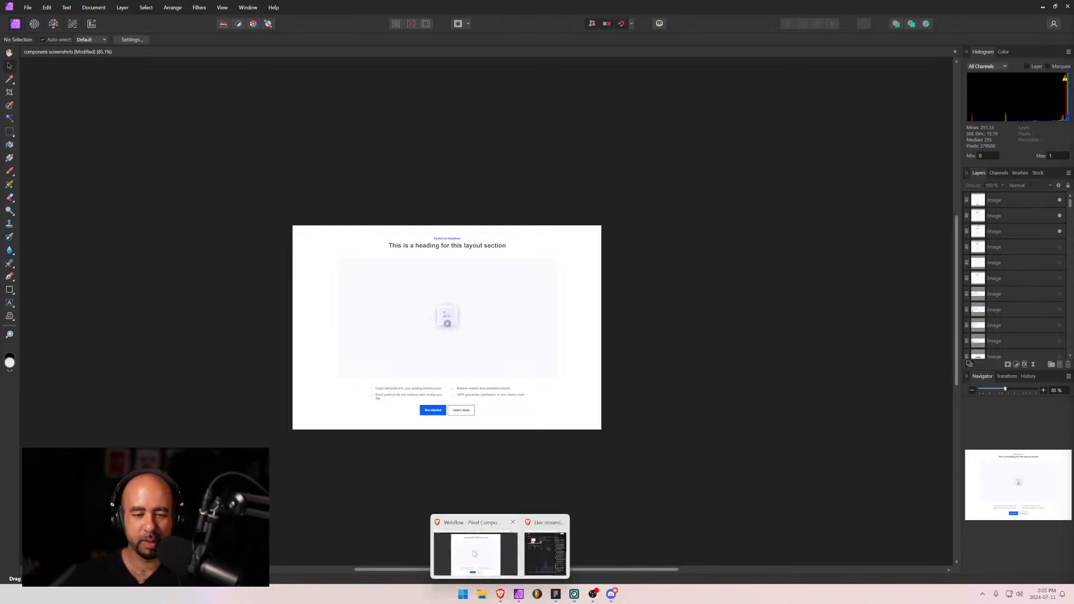
left_click(475, 552)
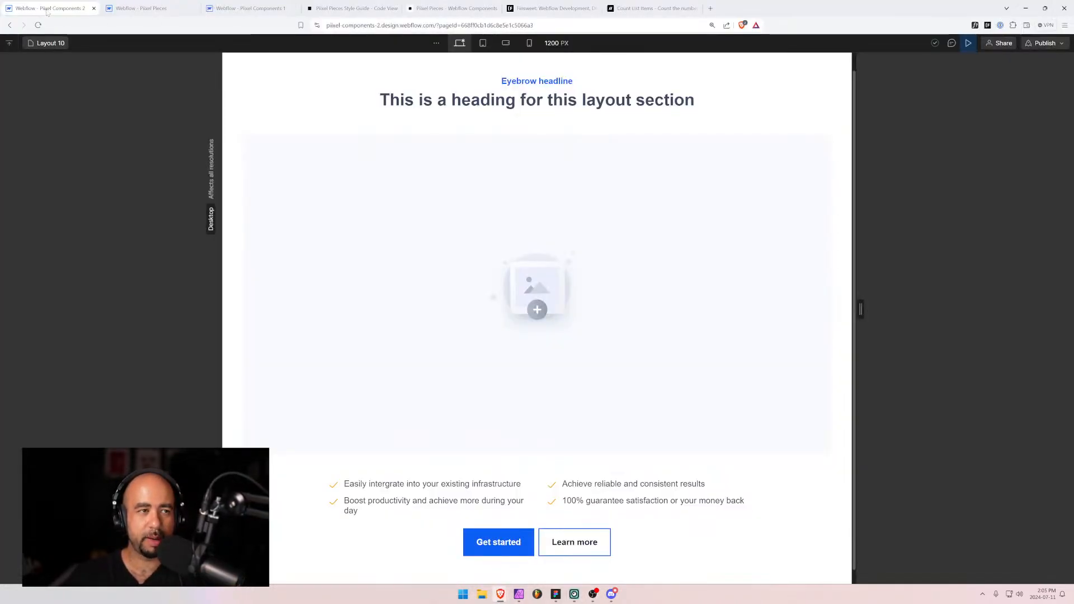
left_click(135, 7)
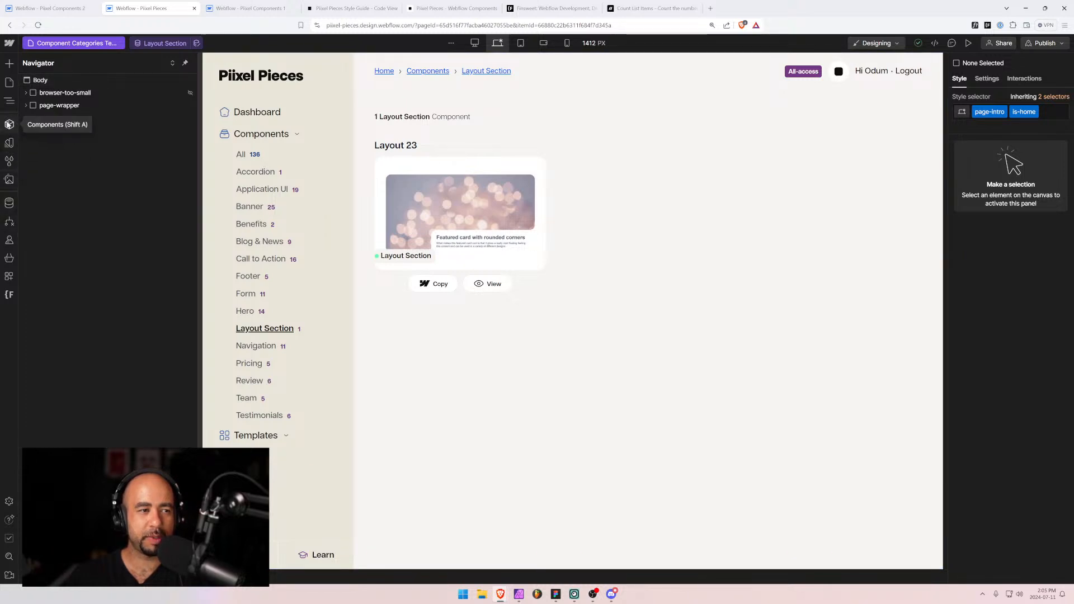
left_click(9, 84)
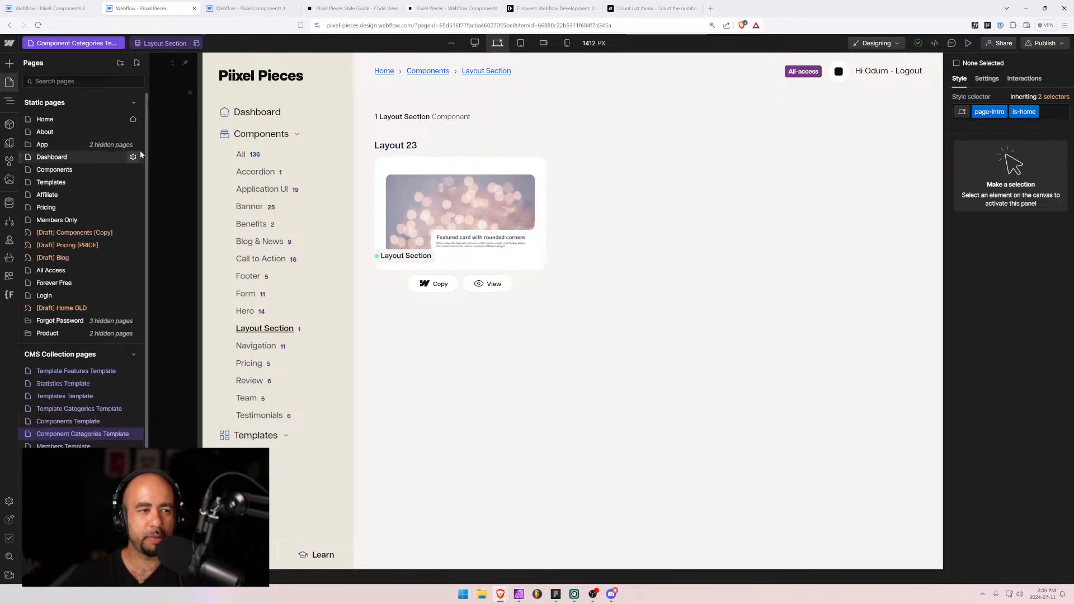
mouse_move(134, 146)
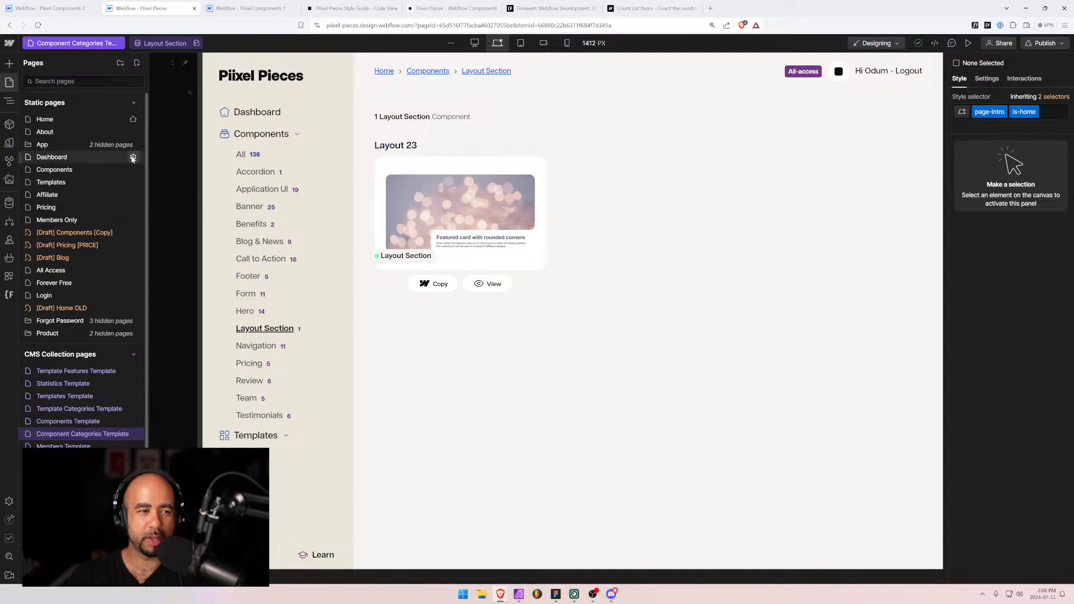
left_click(134, 158)
Examine the Dashboard page's SEO, Open Graph and site search settings down to the custom code section.
scroll(261, 211, "down", 4)
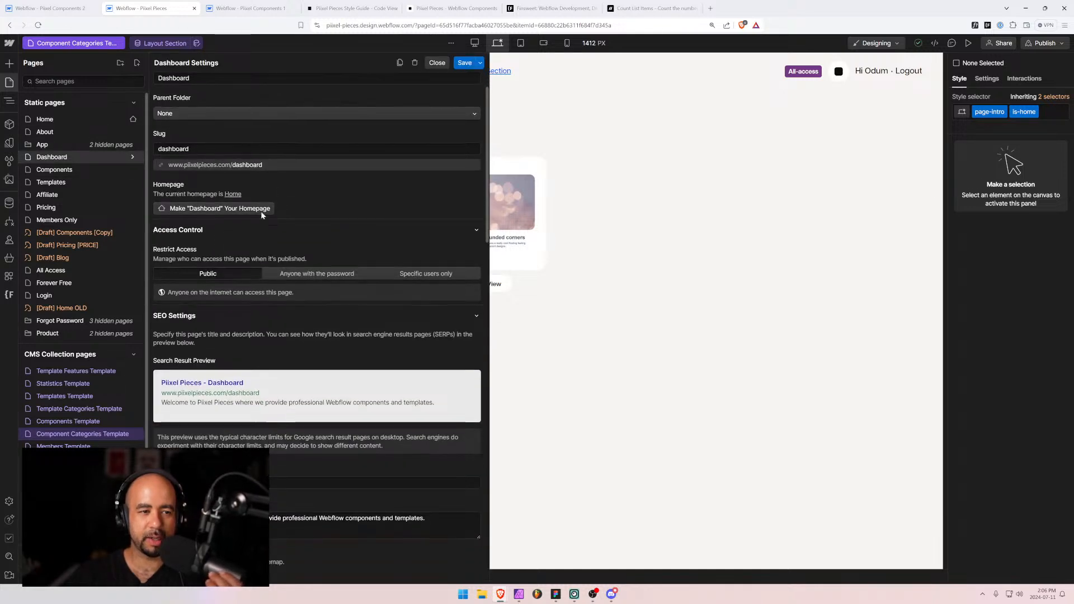
scroll(257, 219, "down", 2)
scroll(453, 244, "down", 1)
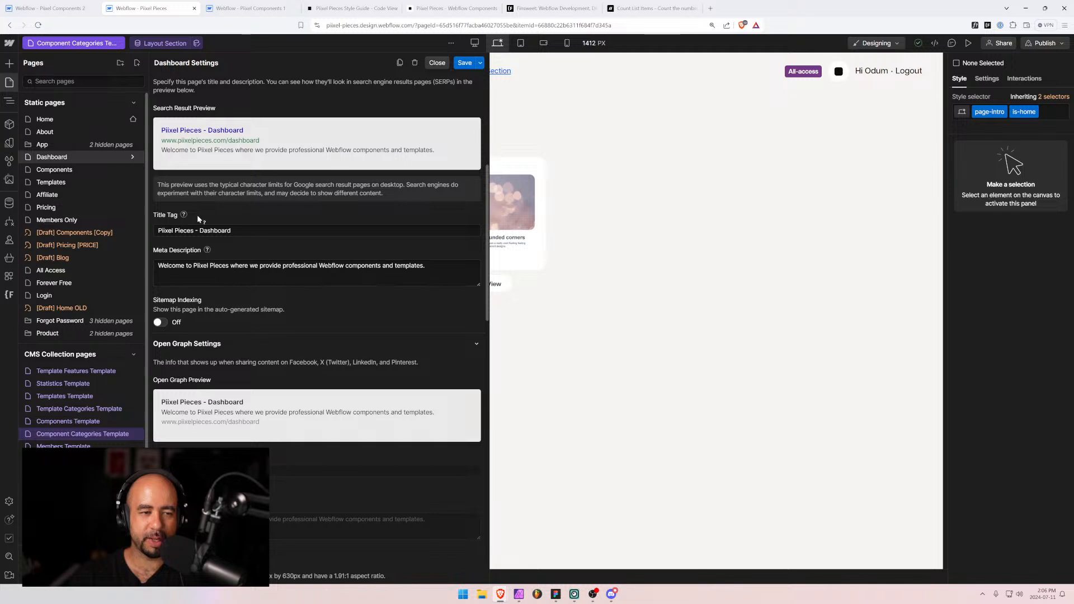
left_click_drag(488, 235, 491, 264)
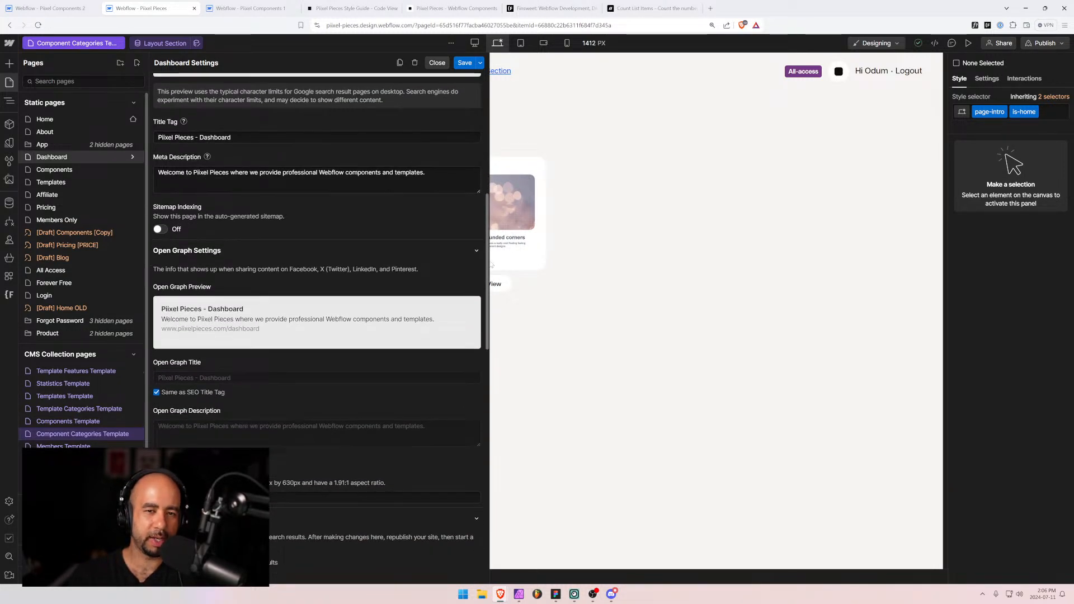
scroll(370, 199, "up", 2)
scroll(370, 199, "down", 2)
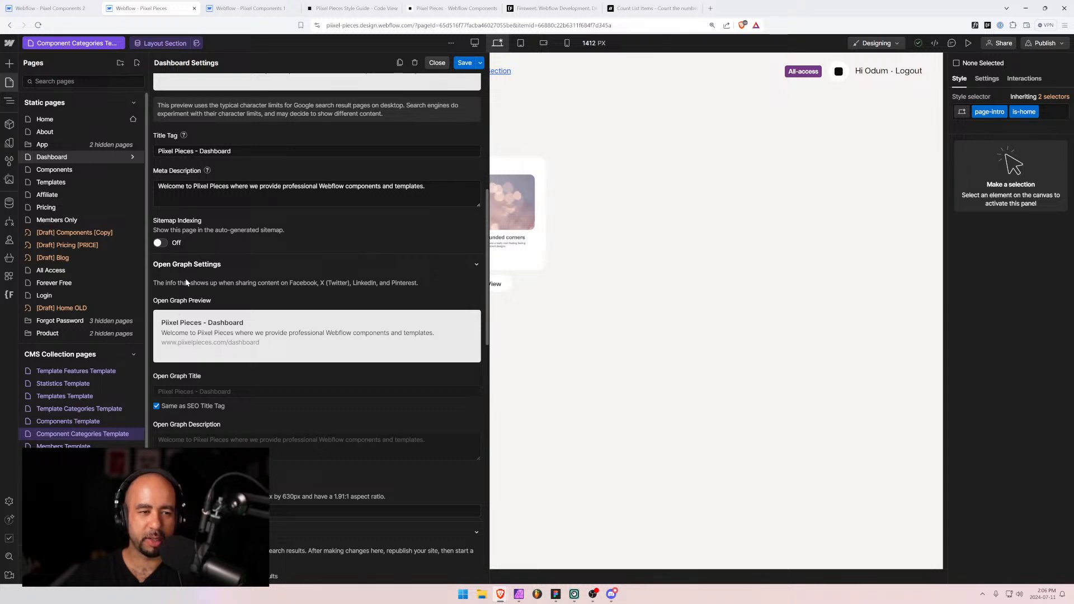
scroll(202, 387, "down", 2)
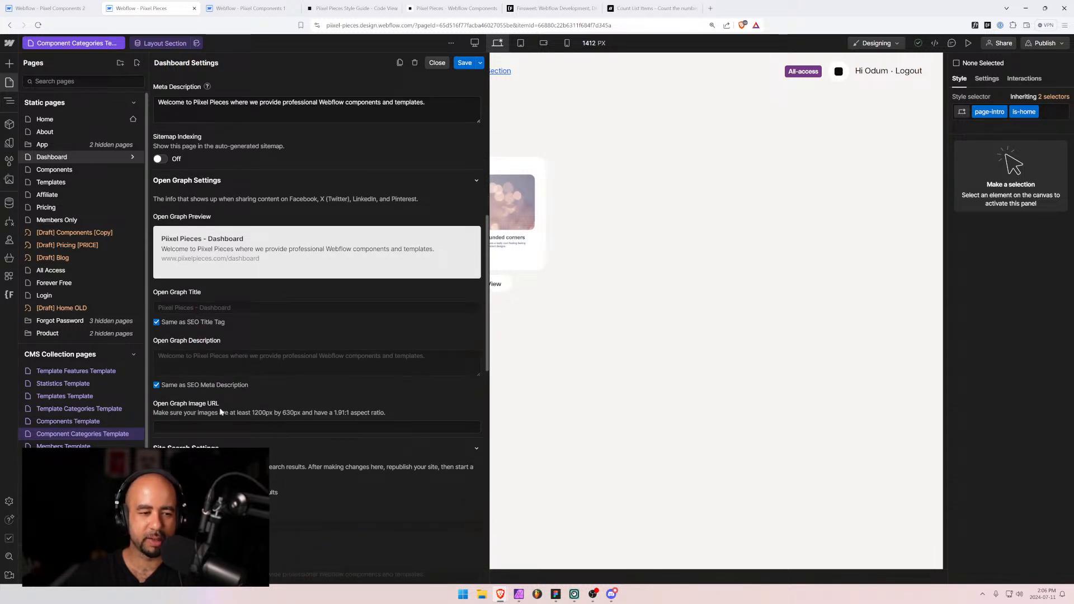
scroll(222, 411, "down", 6)
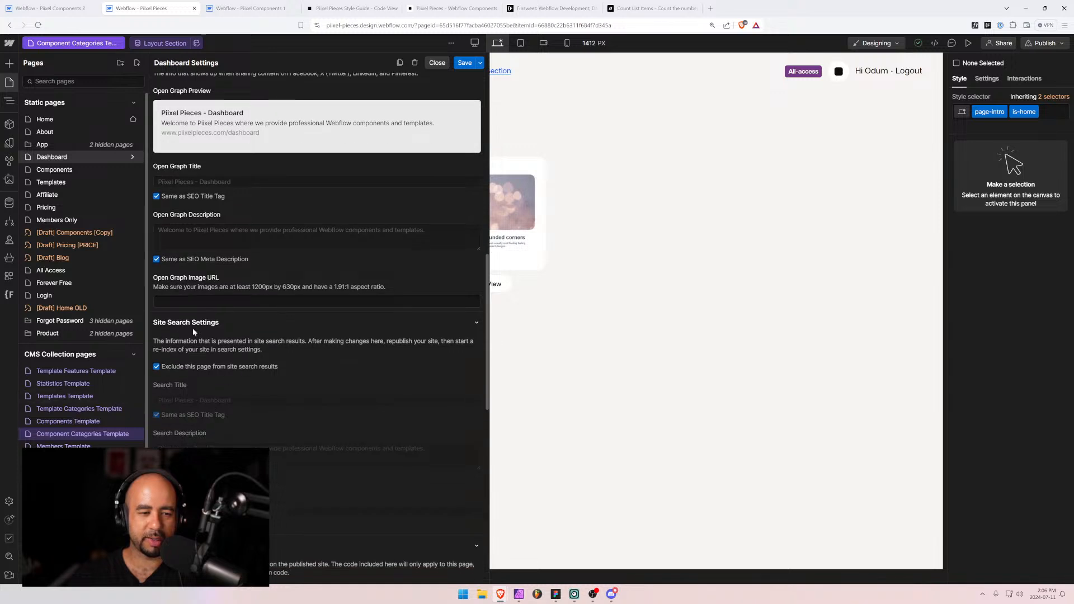
scroll(216, 416, "down", 4)
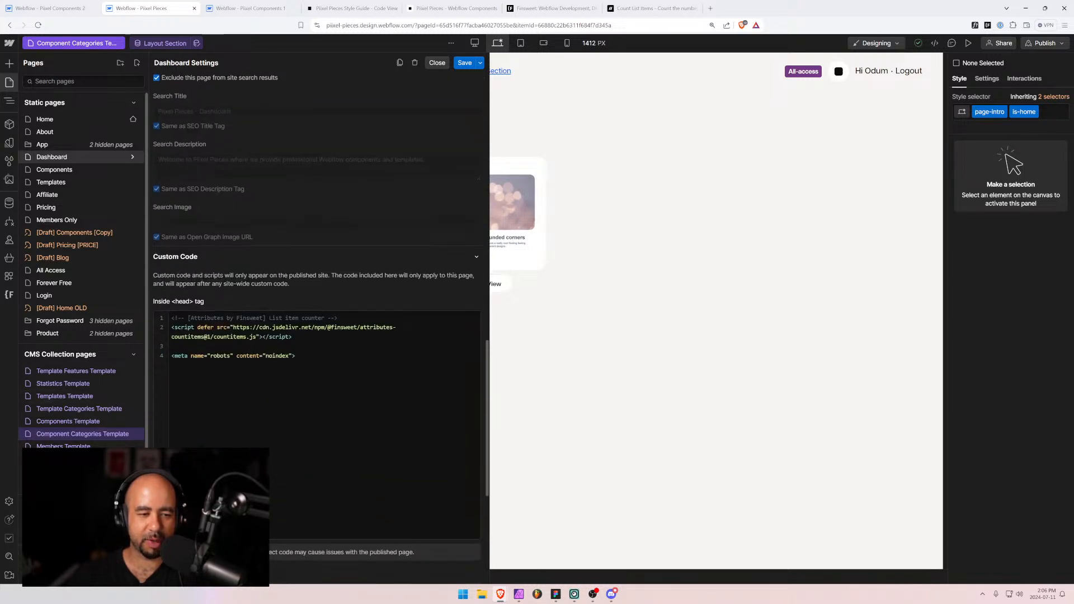
Examine the Dashboard page's custom head code and its site search settings, and close the page settings without changes.
left_click(273, 440)
key("ctrl+a")
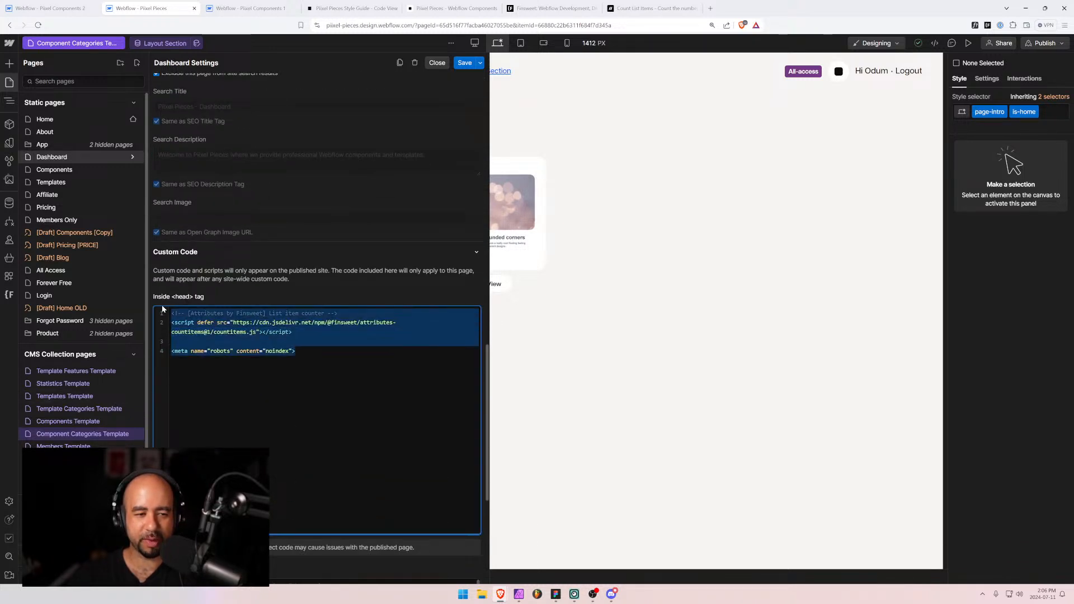
left_click(319, 444)
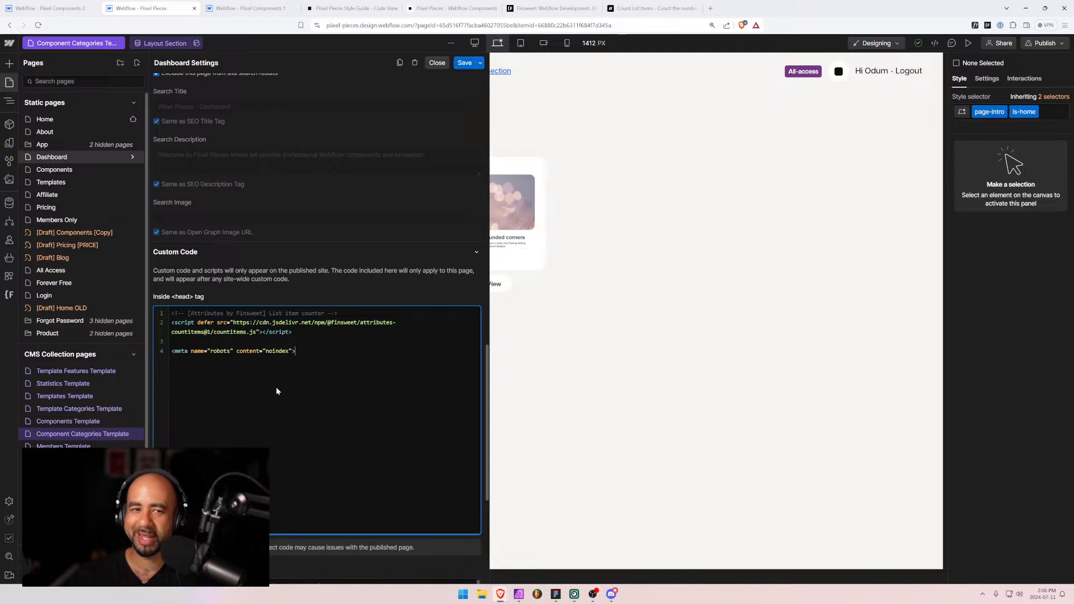
scroll(276, 389, "up", 4)
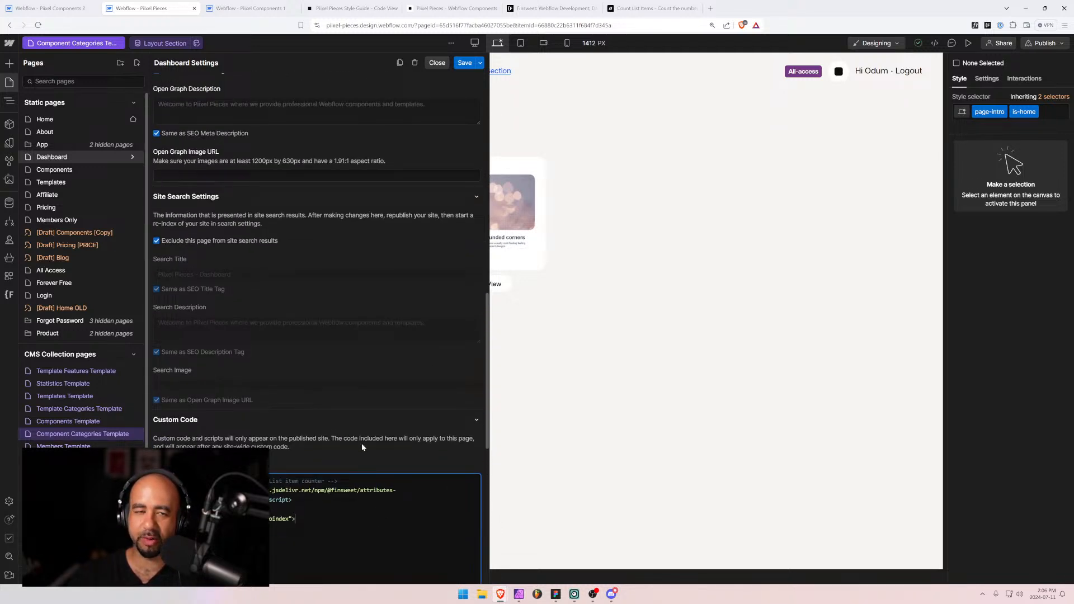
scroll(362, 444, "down", 4)
scroll(361, 448, "down", 1)
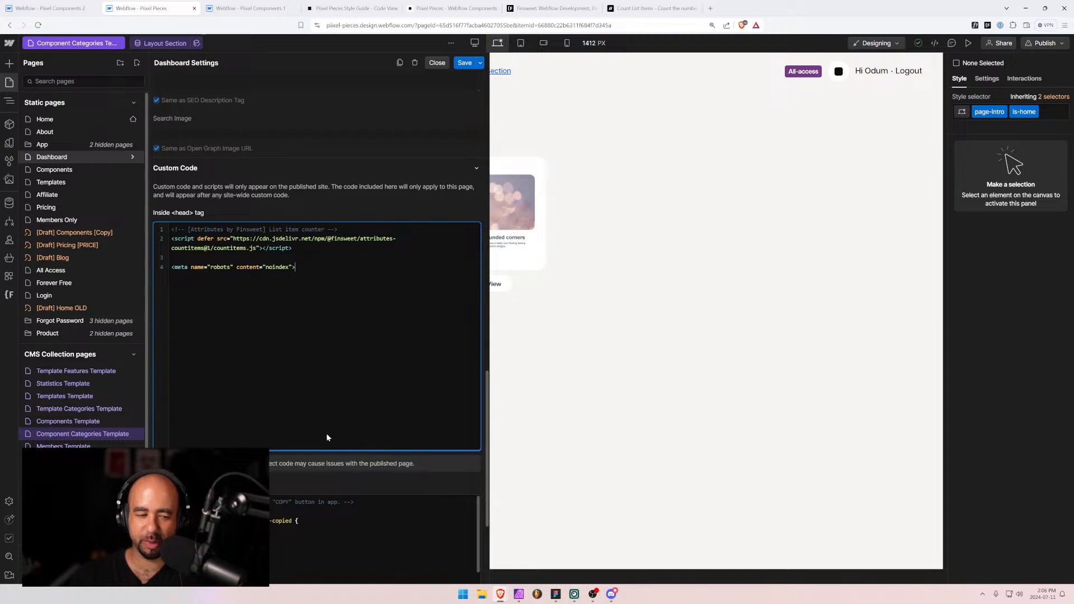
scroll(352, 399, "up", 1)
scroll(352, 398, "up", 3)
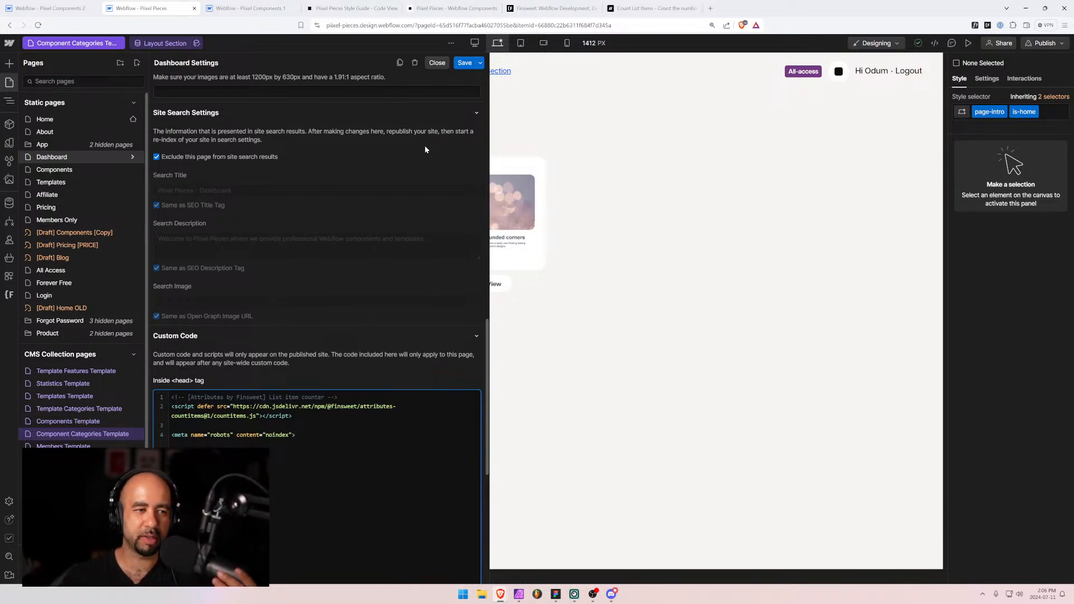
left_click(437, 63)
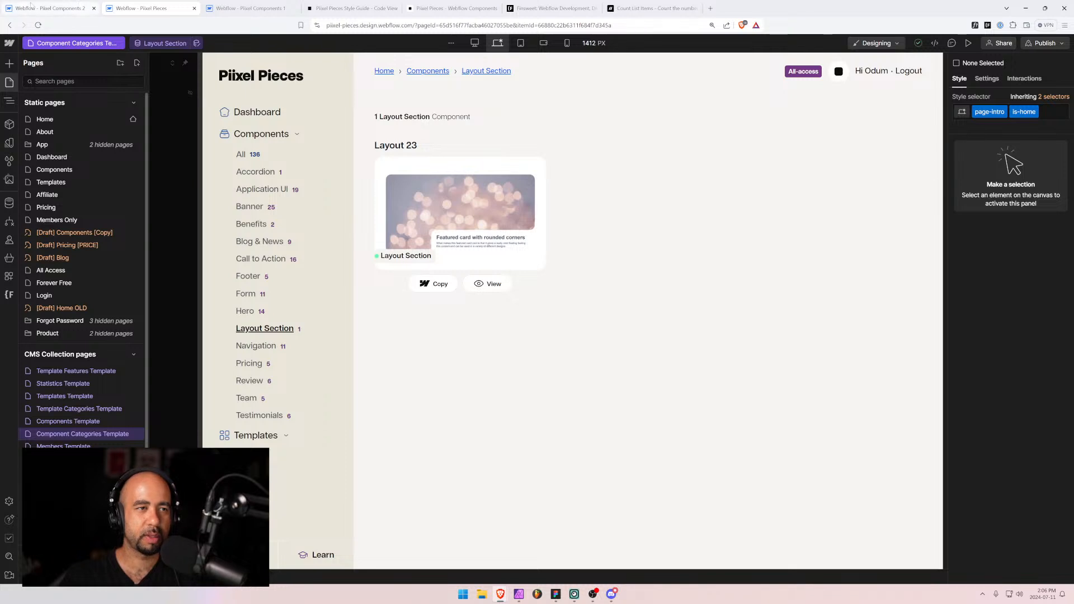
Return to the Pixel Components 2 project and open its Layout 11 page.
key("ctrl+shift+Tab")
left_click(53, 47)
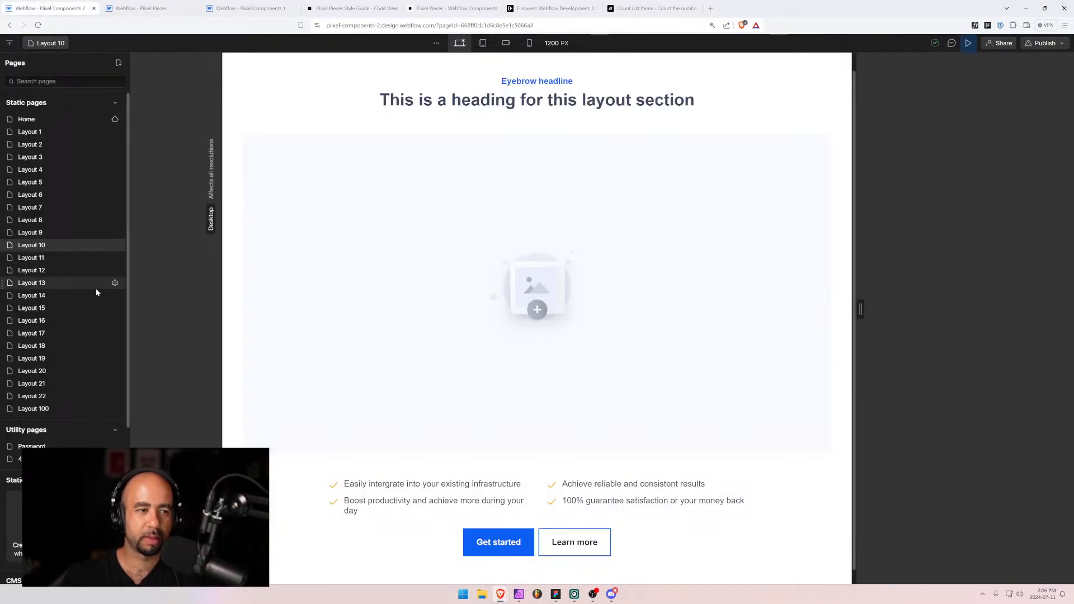
left_click(48, 255)
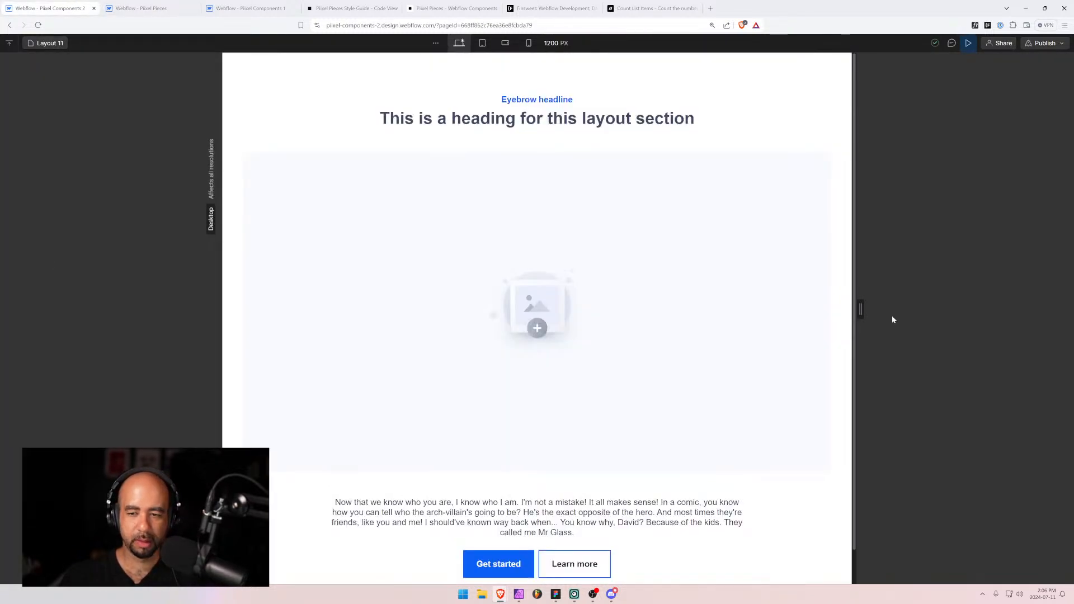
Capture a screenshot of the whole Layout 11 section, from the eyebrow headline to the buttons, across the page preview's full width.
scroll(855, 309, "down", 1)
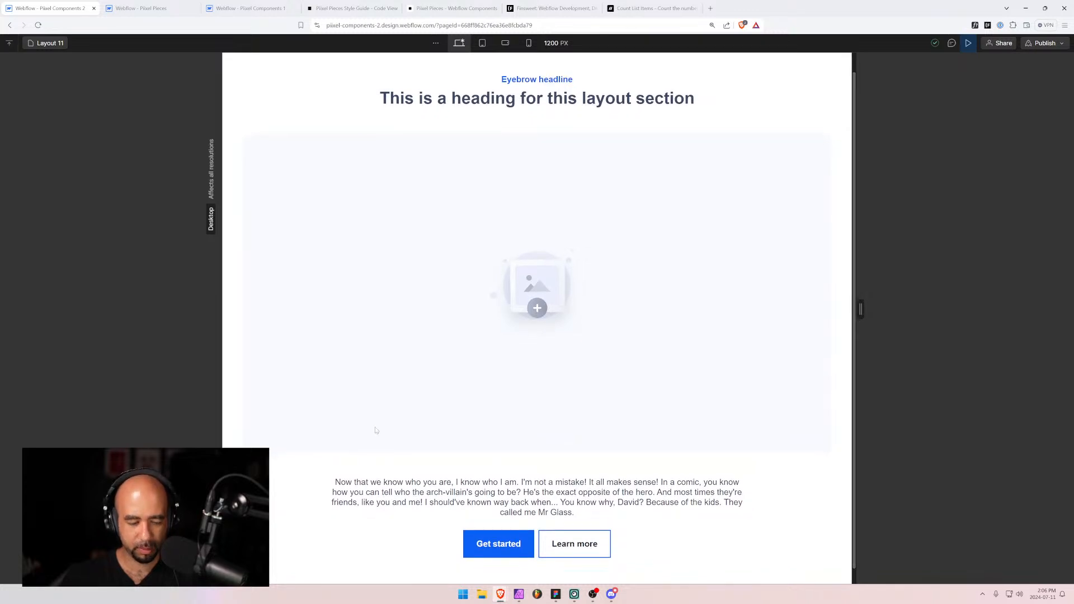
key("super+shift+s")
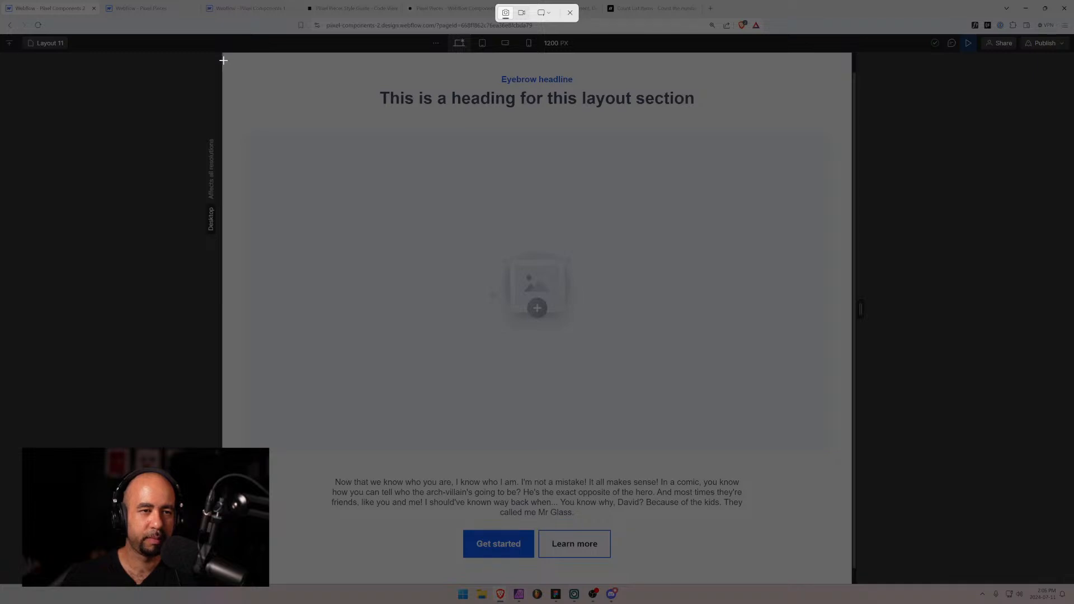
left_click_drag(222, 60, 851, 581)
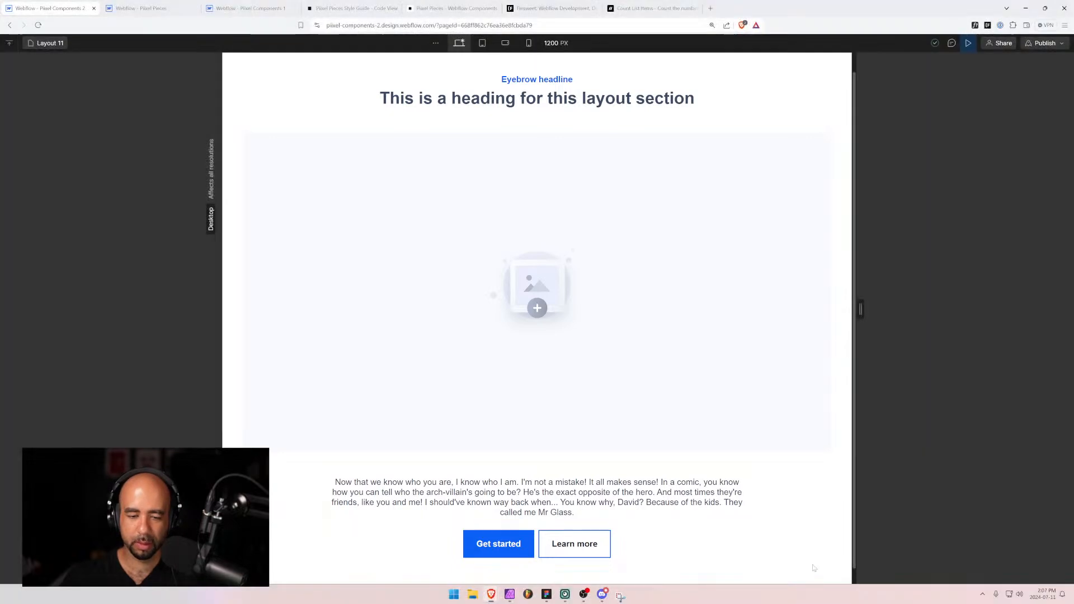
Switch to Affinity Photo, paste the Layout 11 screenshot into component-screenshots and scale it to about 46% to fit the canvas height.
left_click(518, 594)
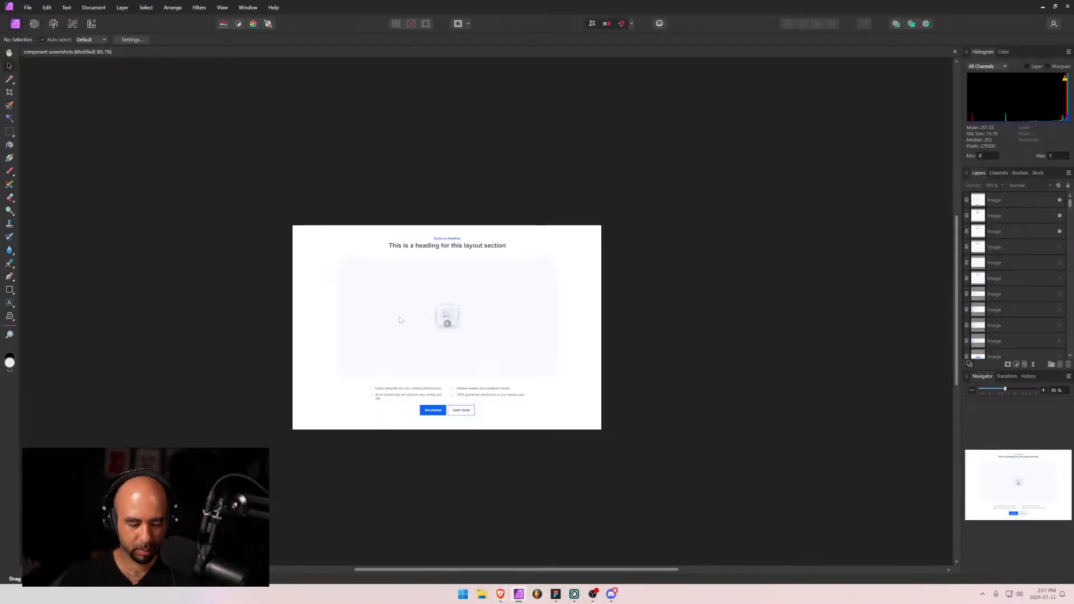
key("ctrl+v")
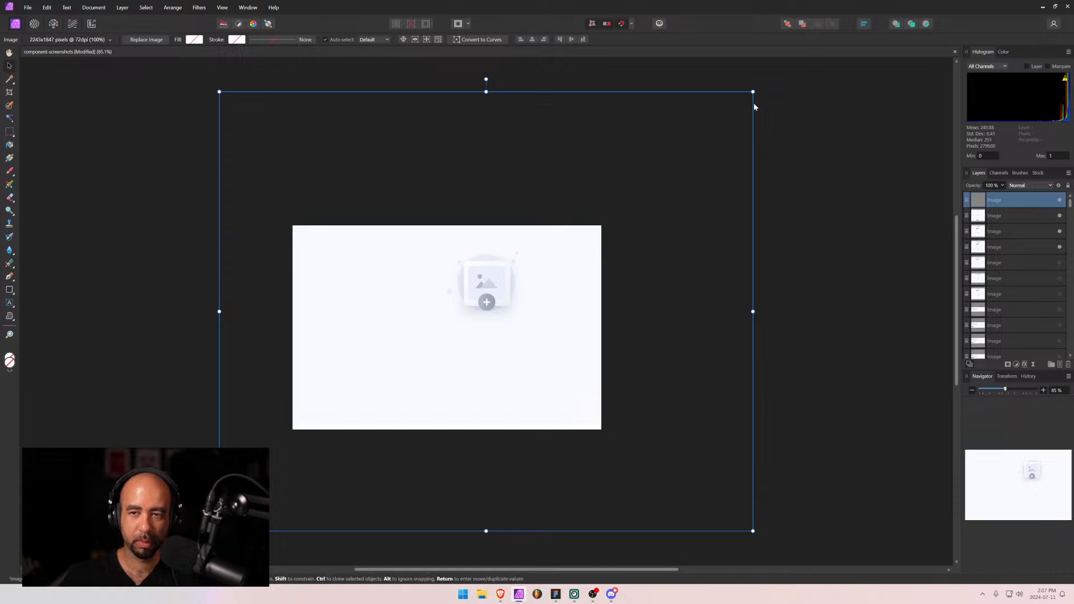
left_click_drag(753, 91, 592, 225)
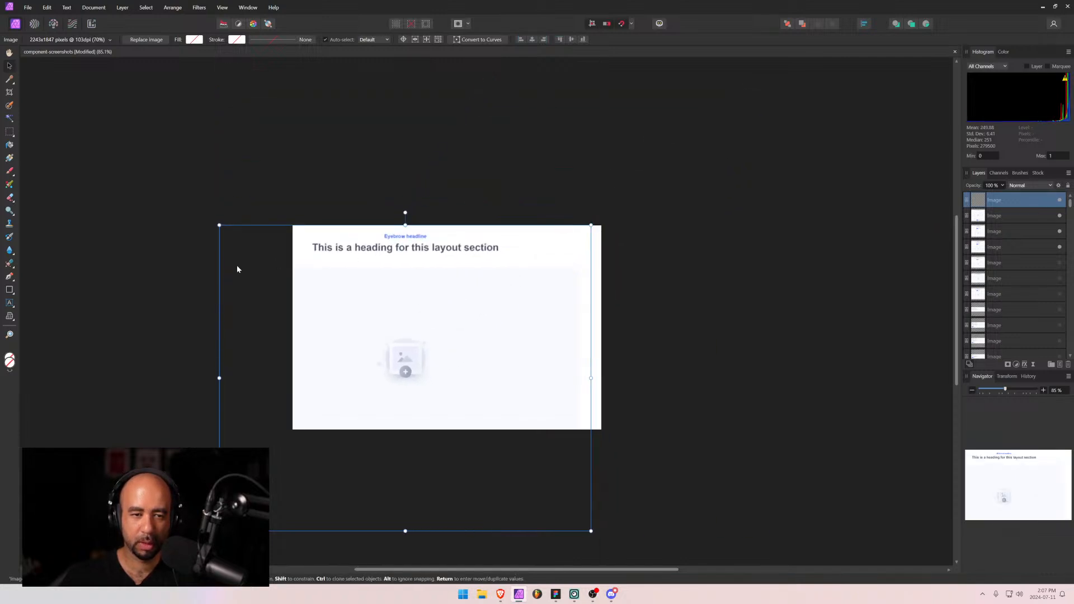
left_click_drag(218, 531, 344, 427)
Centre the pasted Layout 11 screenshot horizontally and vertically on the canvas and deselect it.
left_click(532, 39)
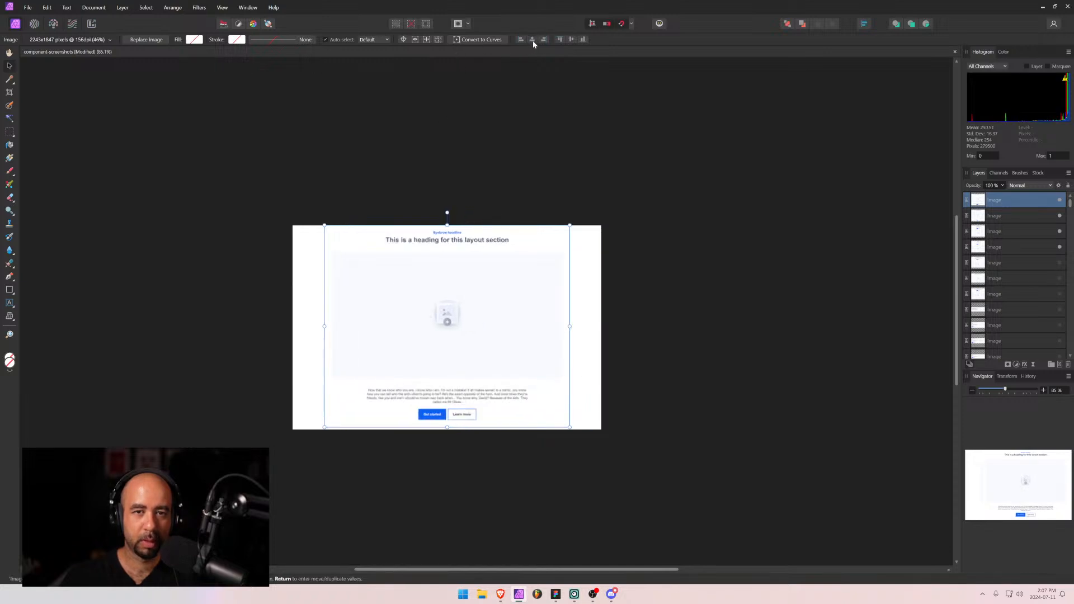
left_click(571, 40)
left_click(681, 223)
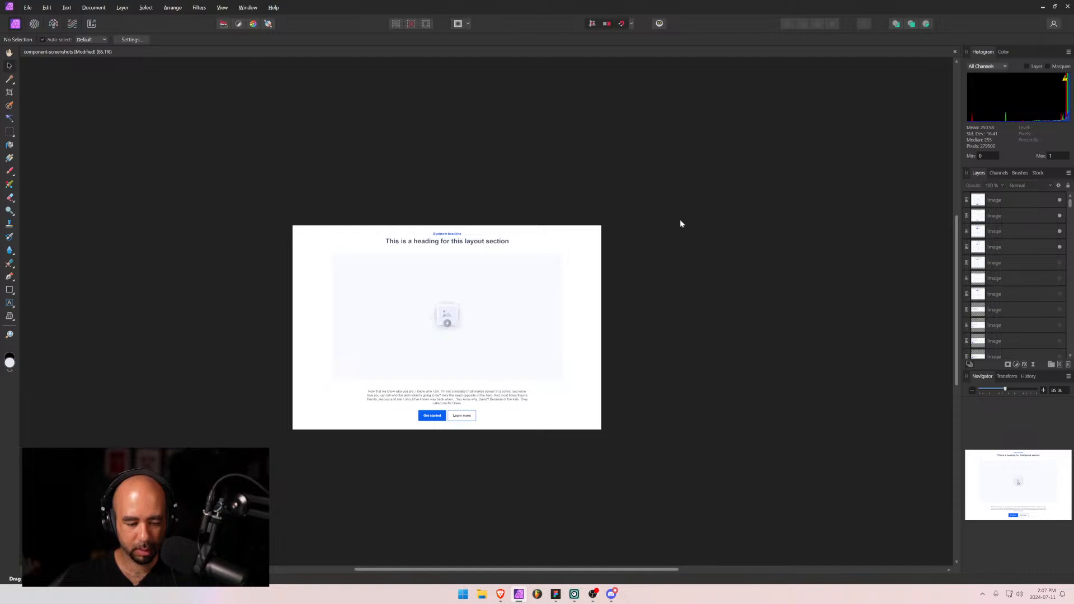
Export the whole document as a JPEG named layout-11 in the banner-images folder.
key("ctrl+alt+shift+s")
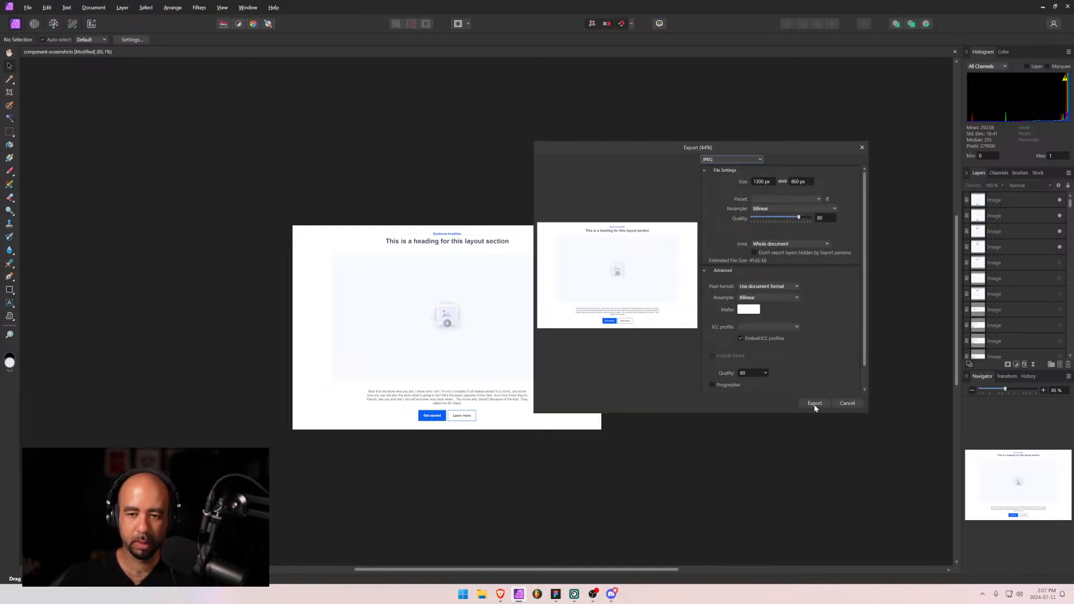
left_click(814, 405)
type("lay")
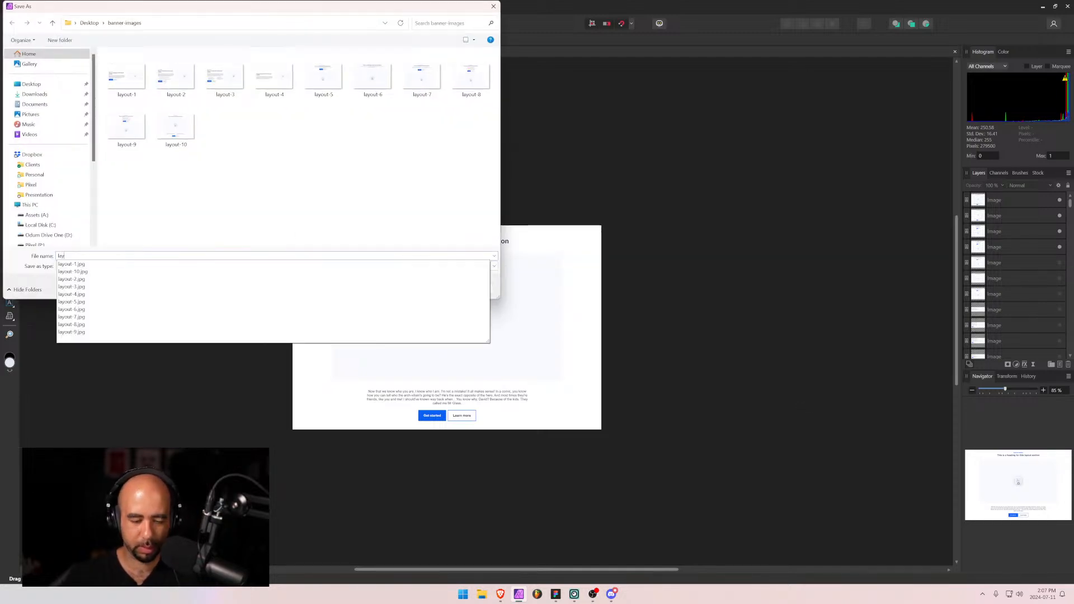
type("out-11")
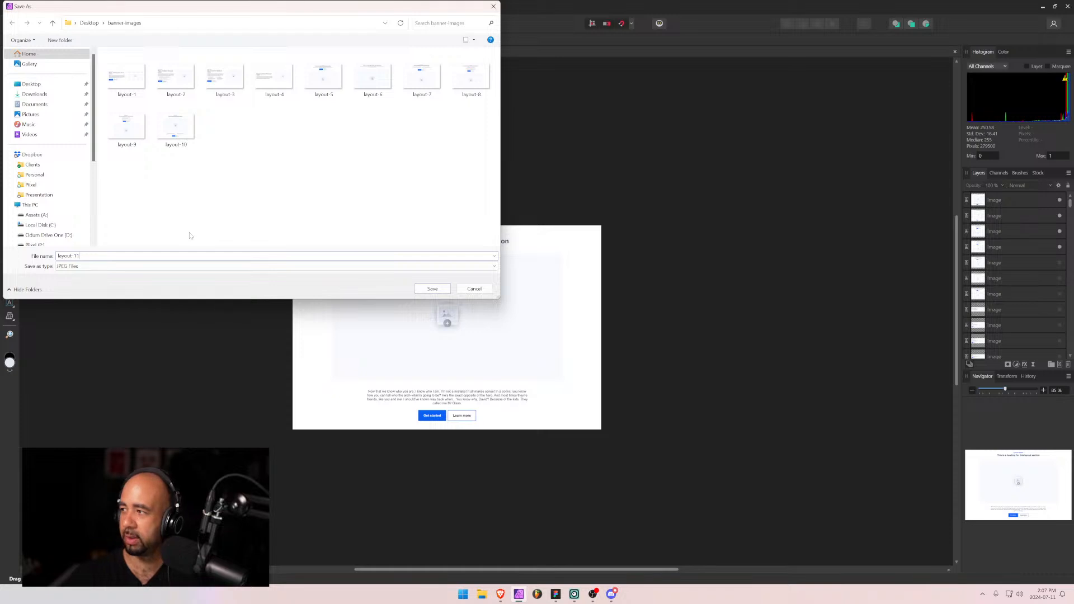
key("Return")
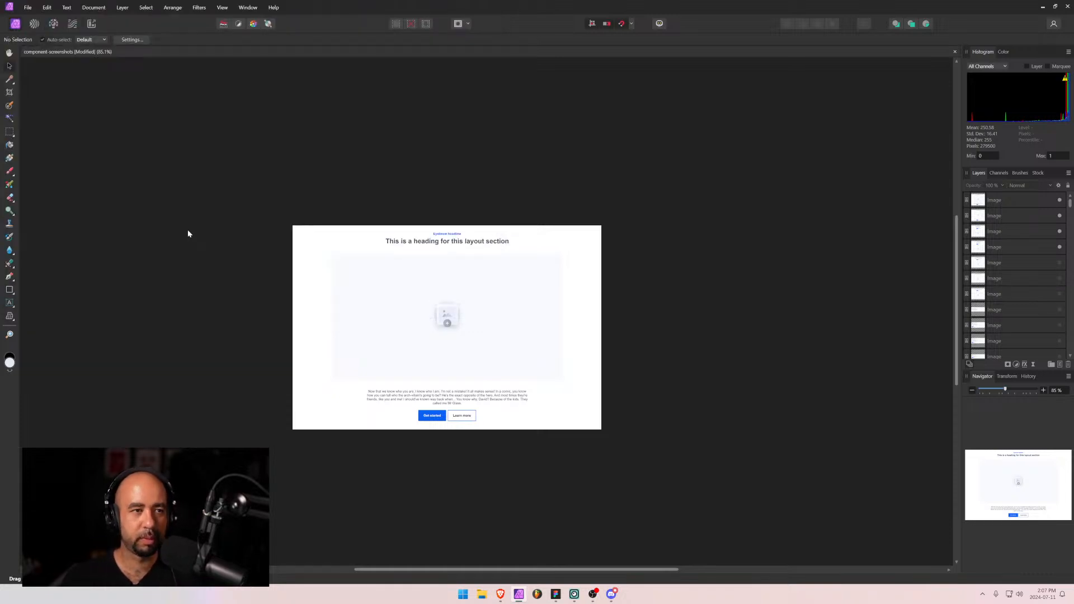
Switch to Webflow in the browser, open the Layout 12 page and capture its whole two-column section across the preview's full width.
key("alt+Tab")
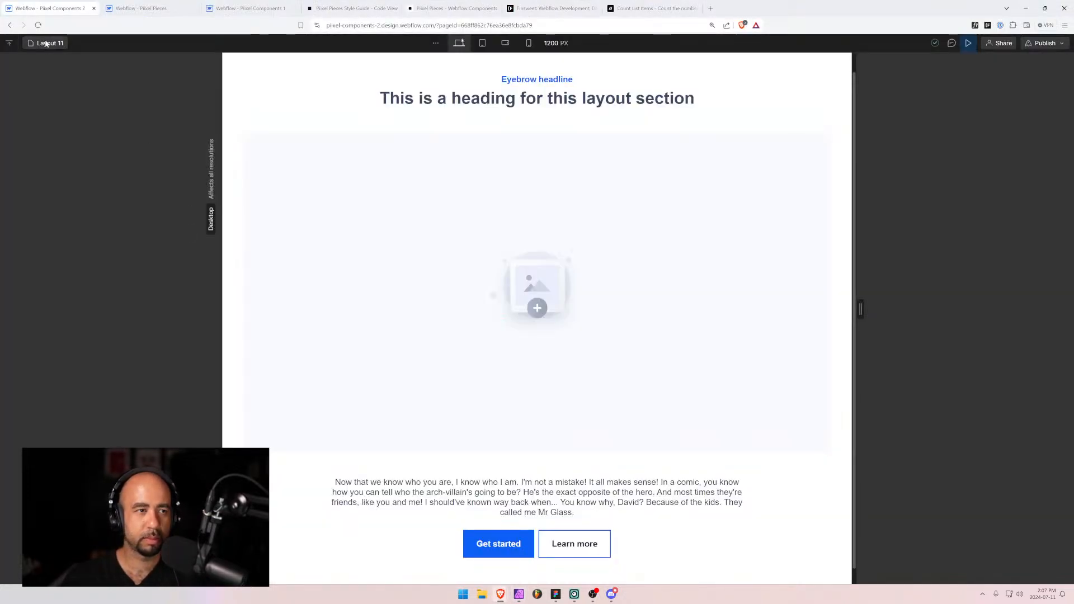
left_click(47, 43)
left_click(49, 268)
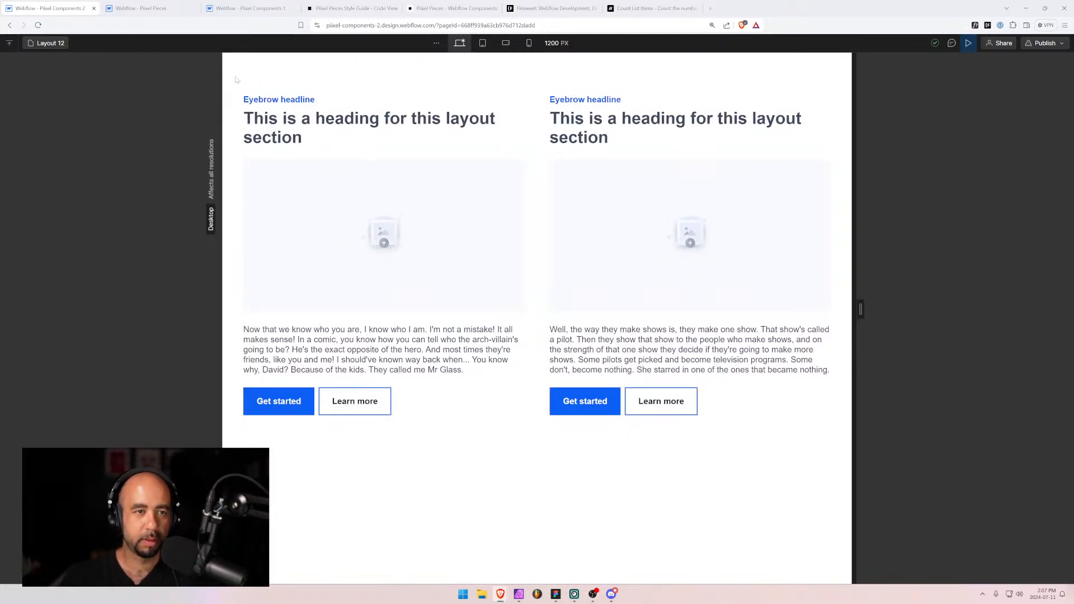
key("super+shift+s")
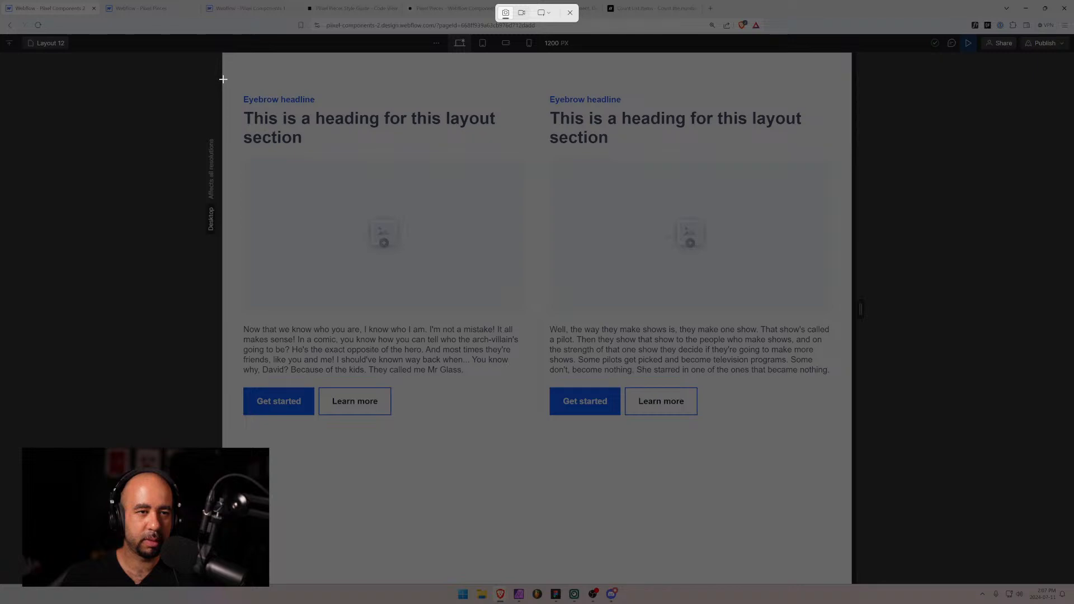
left_click_drag(223, 79, 851, 441)
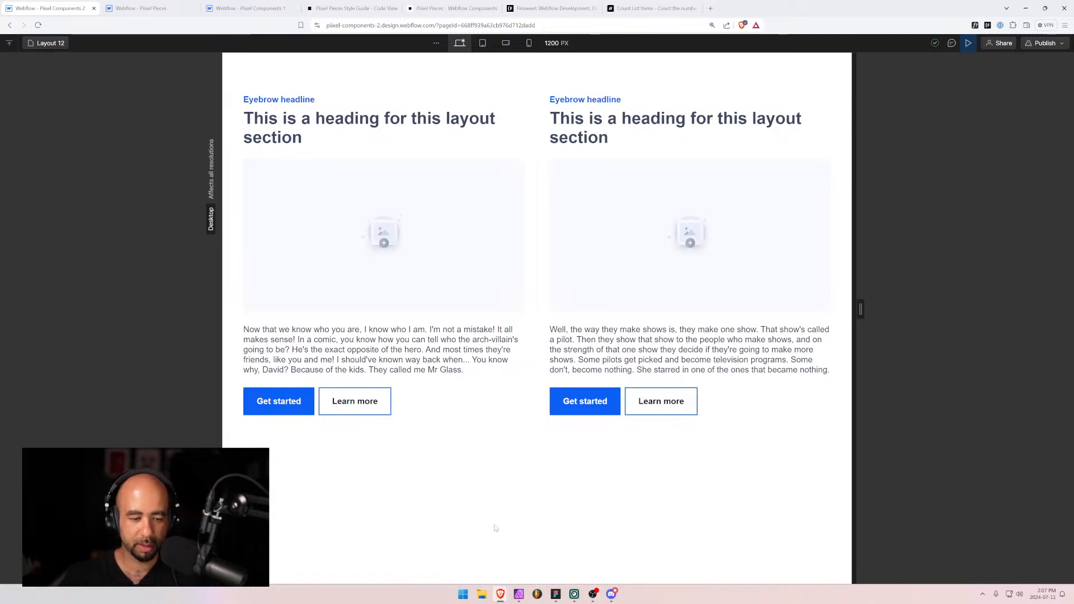
Switch to Affinity Photo, paste the Layout 12 screenshot and scale it to about 58% to fit the 1300 px canvas width.
key("alt+Tab")
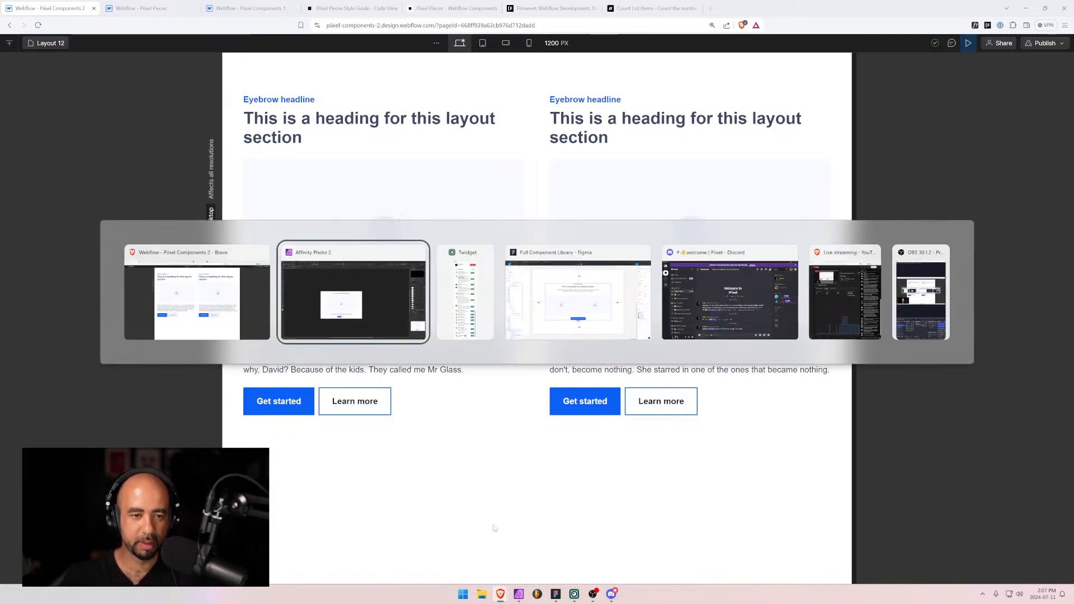
key("ctrl+v")
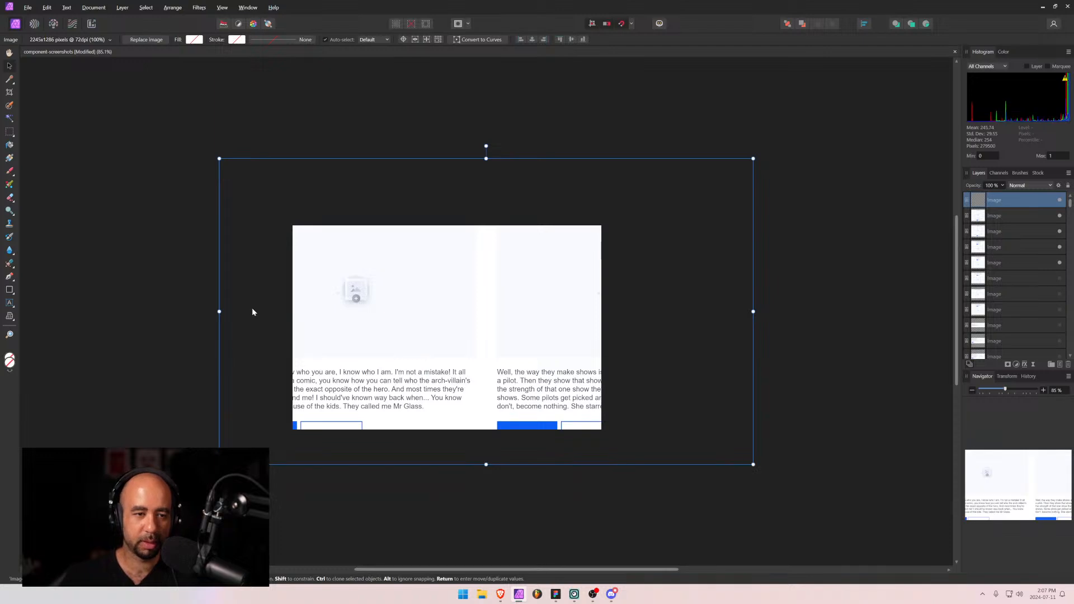
left_click_drag(219, 158, 324, 240)
left_click_drag(753, 464, 718, 495)
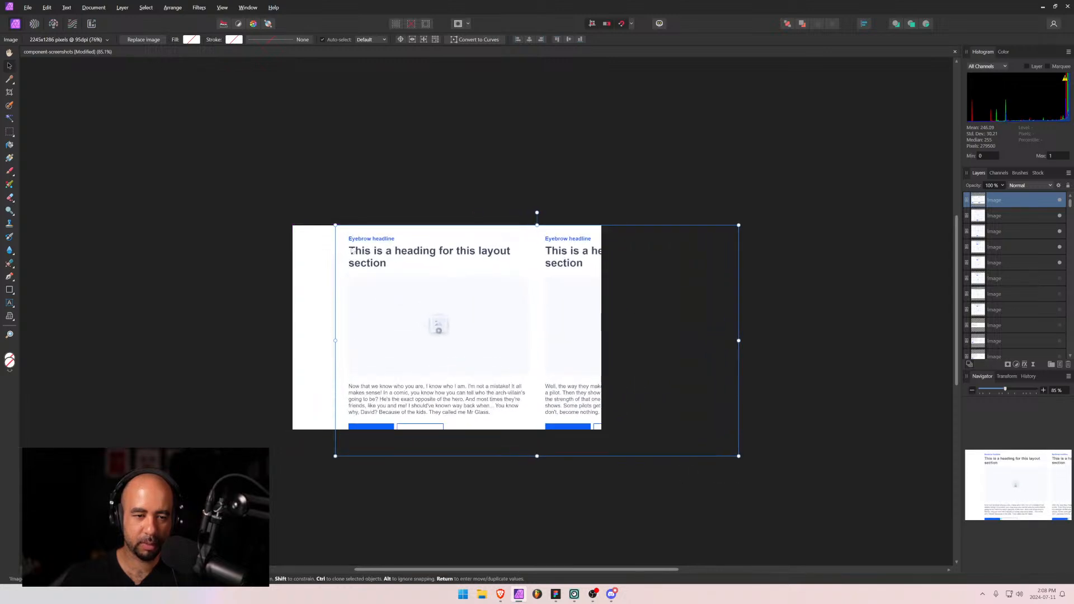
left_click_drag(351, 251, 309, 250)
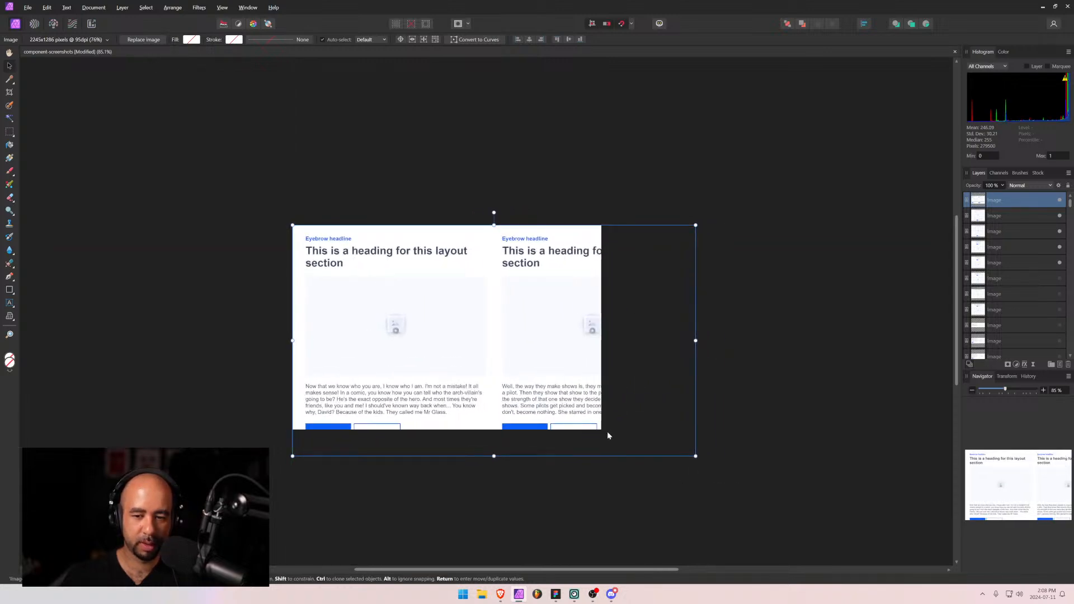
double_click(696, 456)
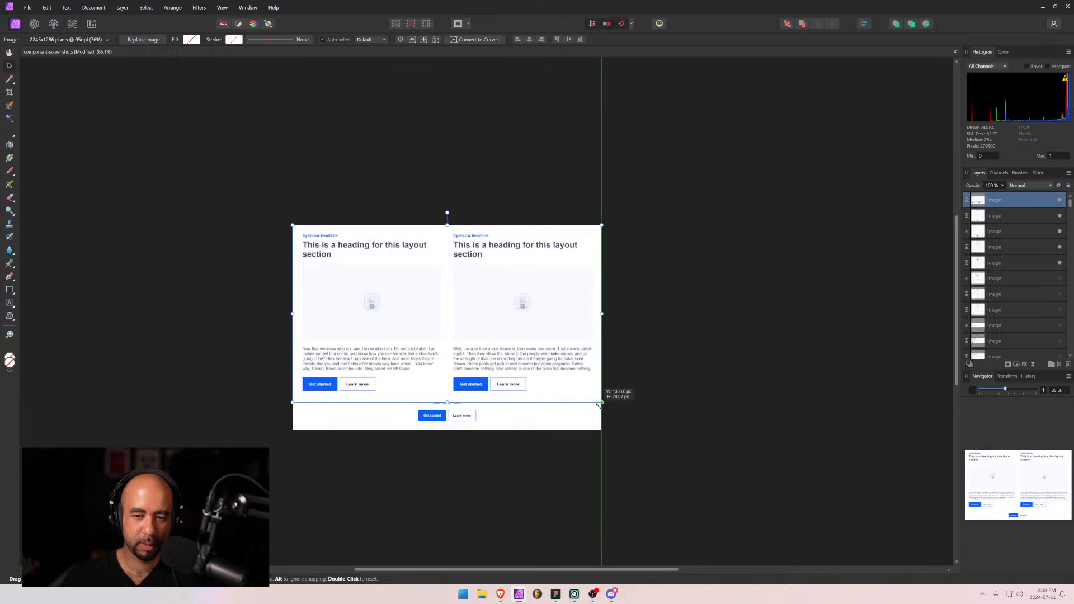
Centre the Layout 12 screenshot vertically on the canvas and hide the four visible image layers beneath it.
left_click(572, 39)
left_click(1060, 216)
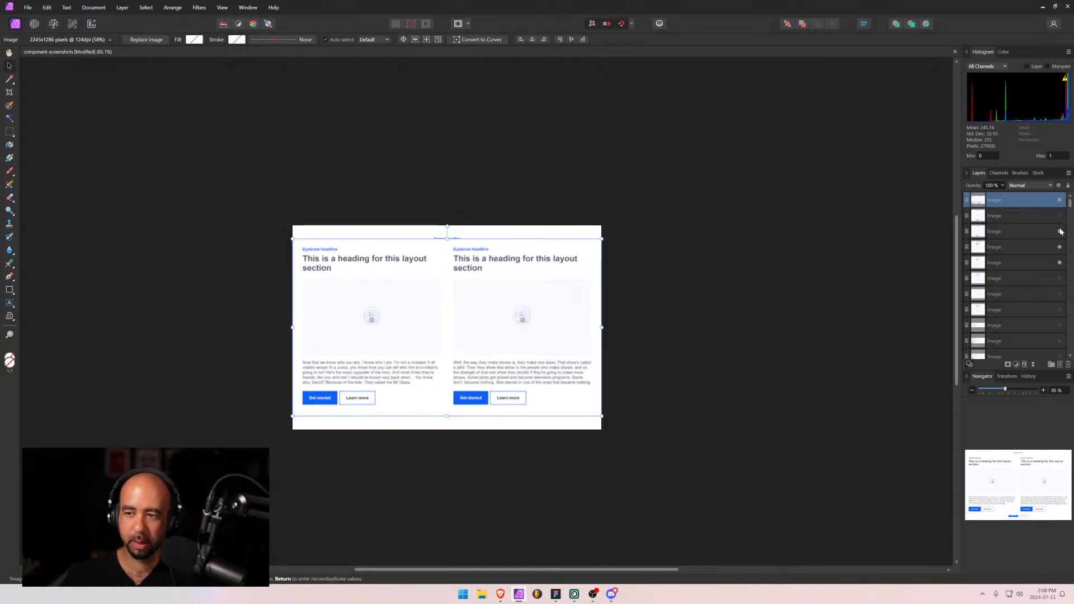
left_click(1059, 231)
left_click(1060, 247)
left_click(1060, 263)
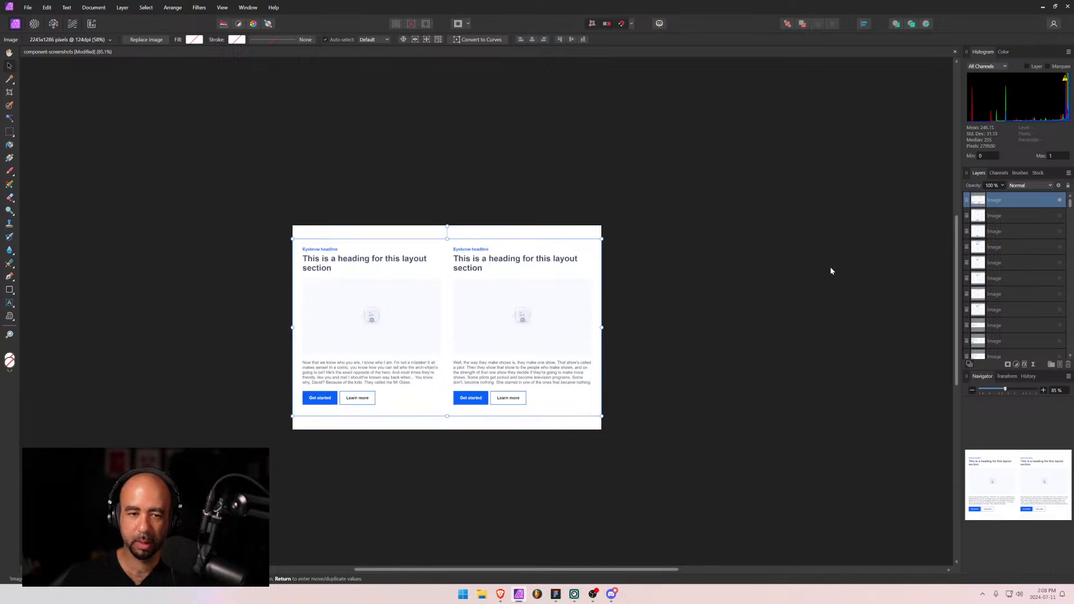
Export the whole document as a JPEG named layout-12 in the banner-images folder.
key("ctrl+alt+shift+s")
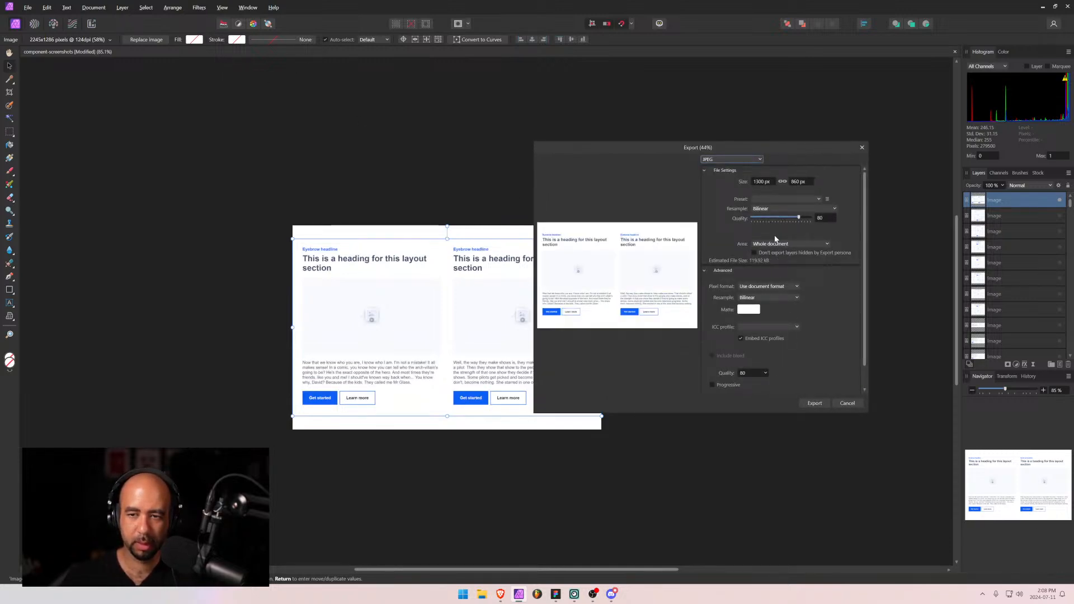
left_click(814, 403)
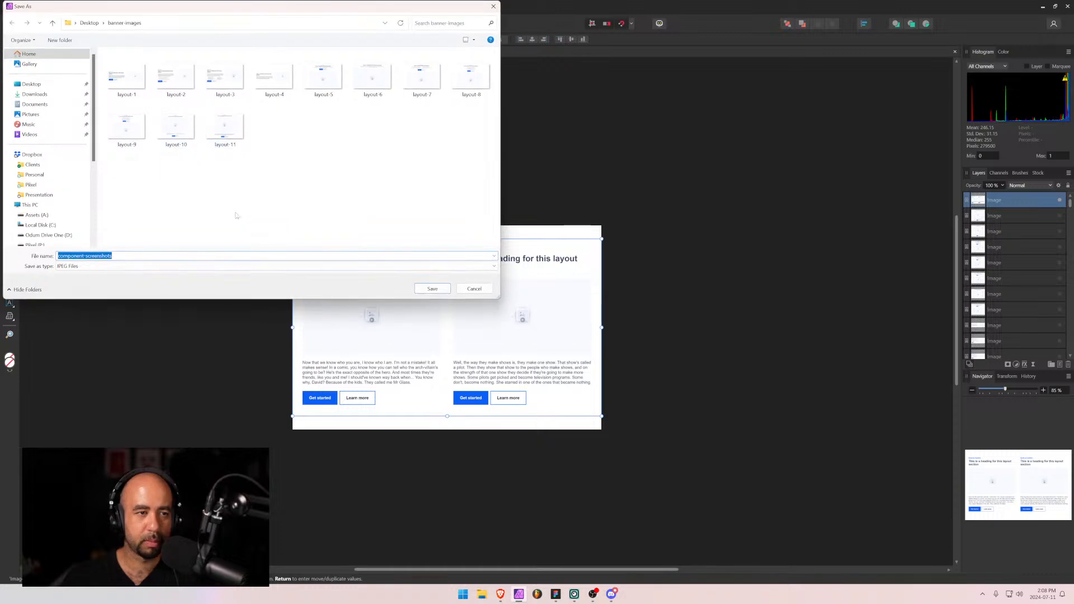
type("layout-12")
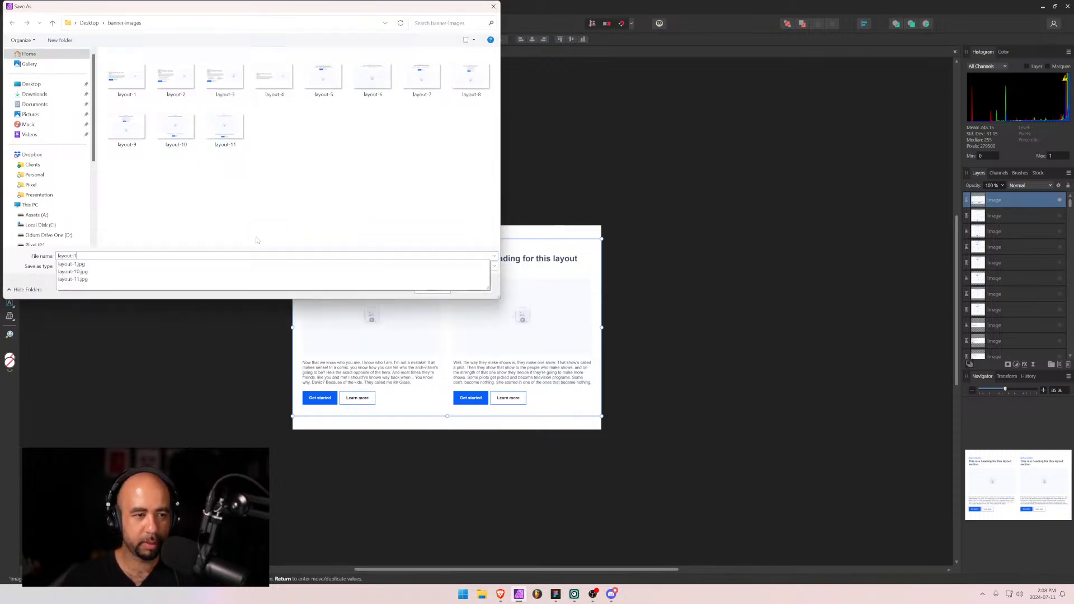
key("Return")
Switch to Webflow, open the Layout 13 page and capture its centred two-column section from the eyebrow headlines to the buttons.
key("alt+Tab")
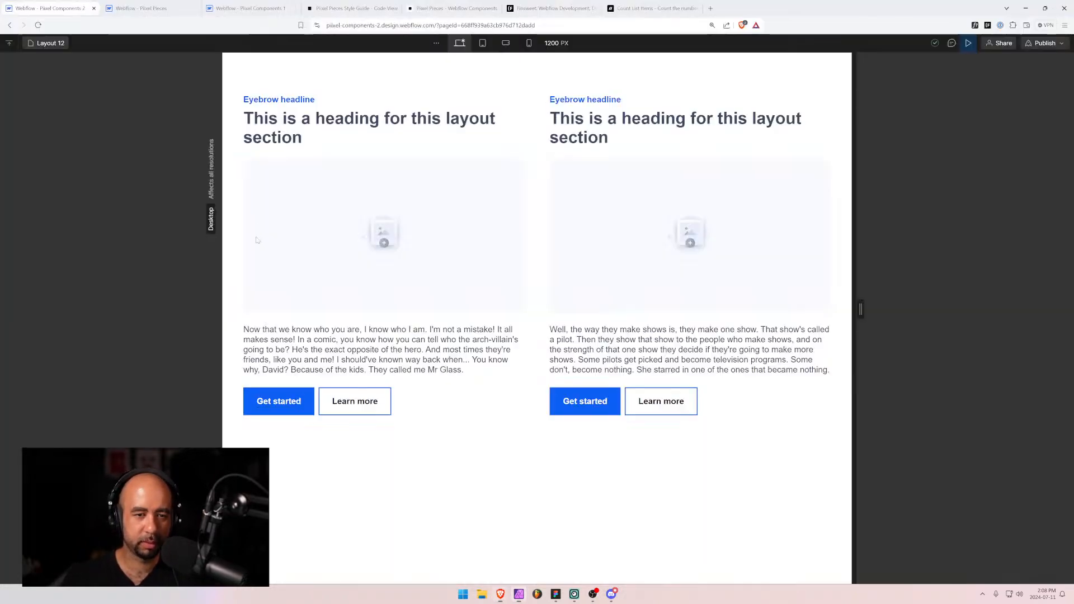
left_click(47, 43)
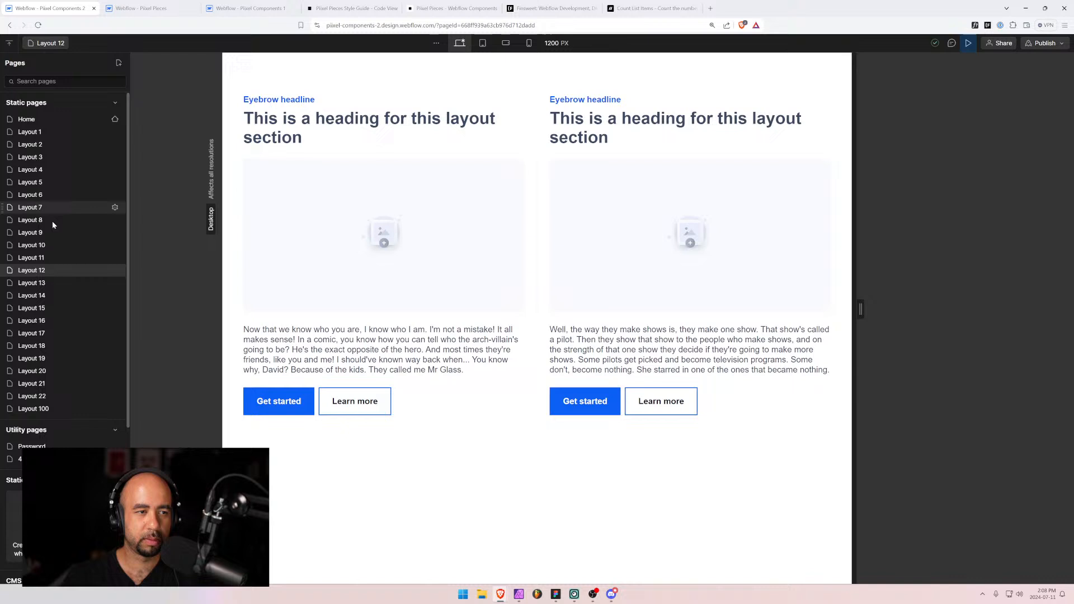
left_click(34, 283)
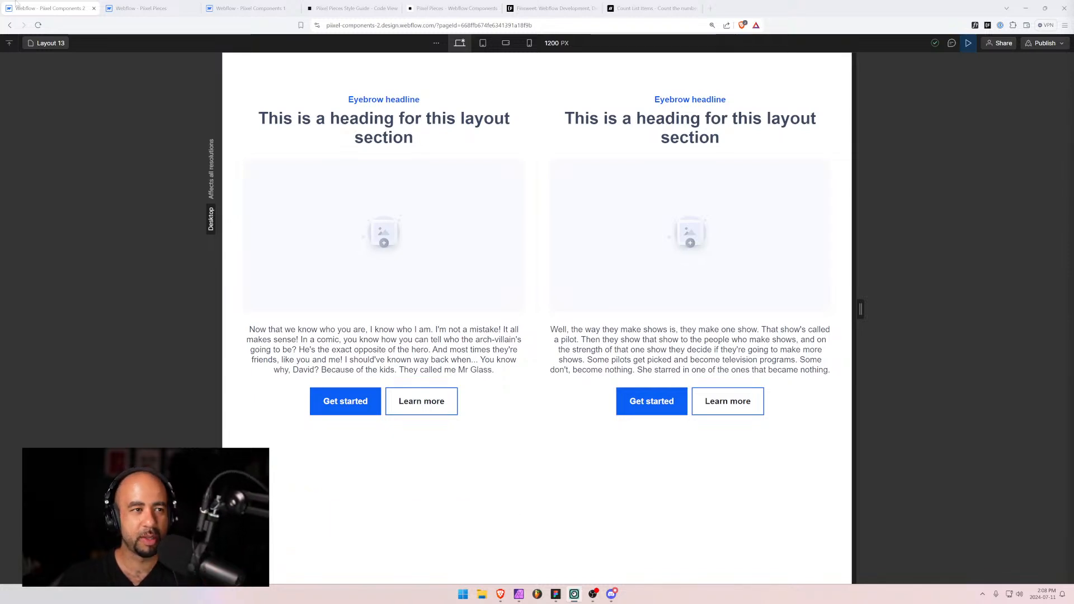
left_click(51, 44)
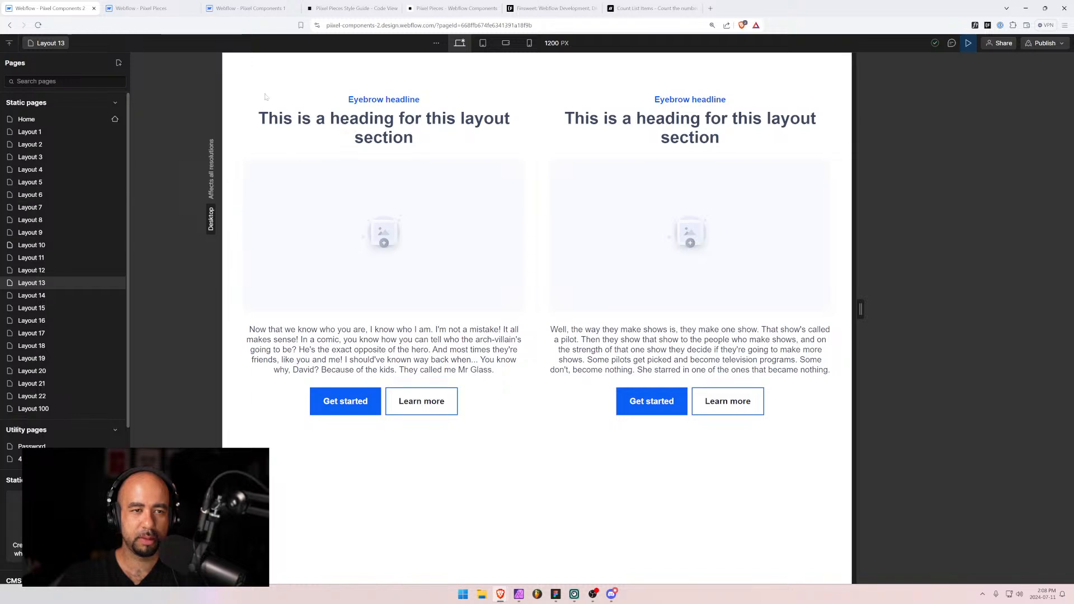
key("alt+Tab")
key("alt+Tab")
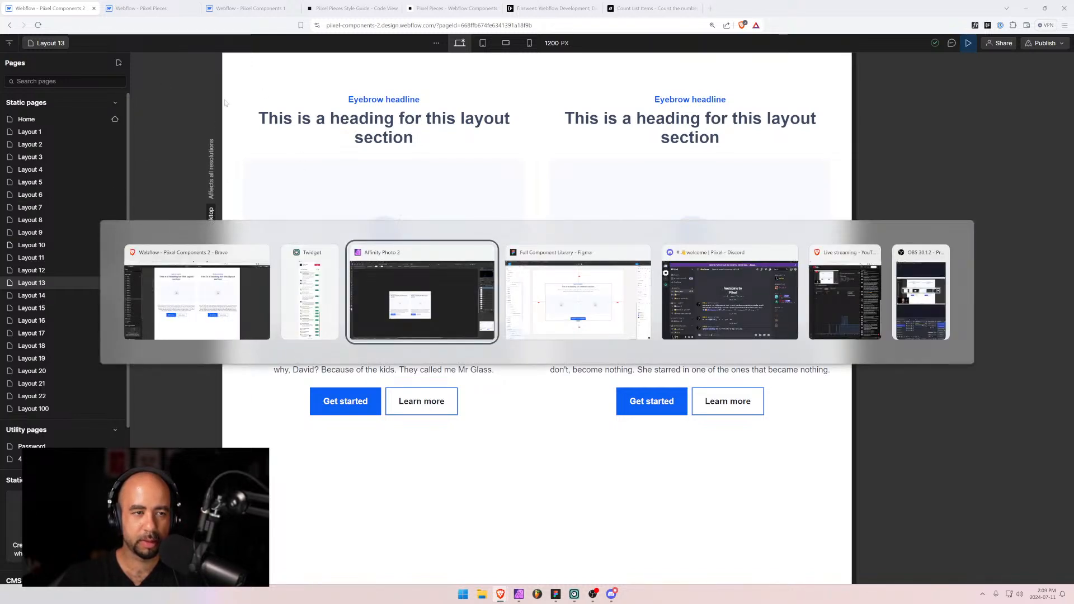
key("alt+Tab")
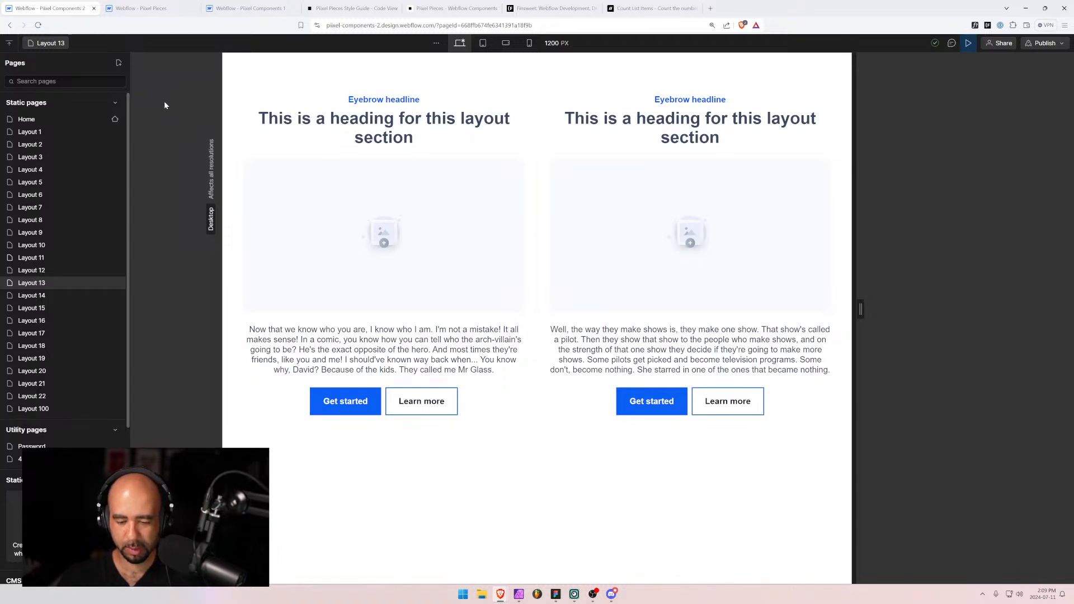
key("super+shift+s")
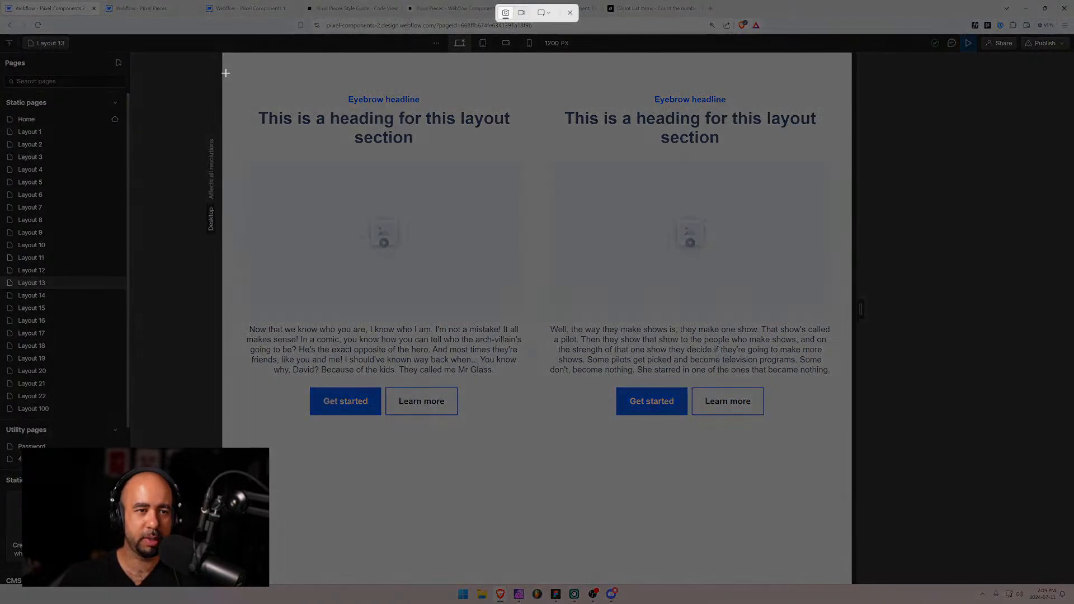
left_click_drag(223, 85, 851, 433)
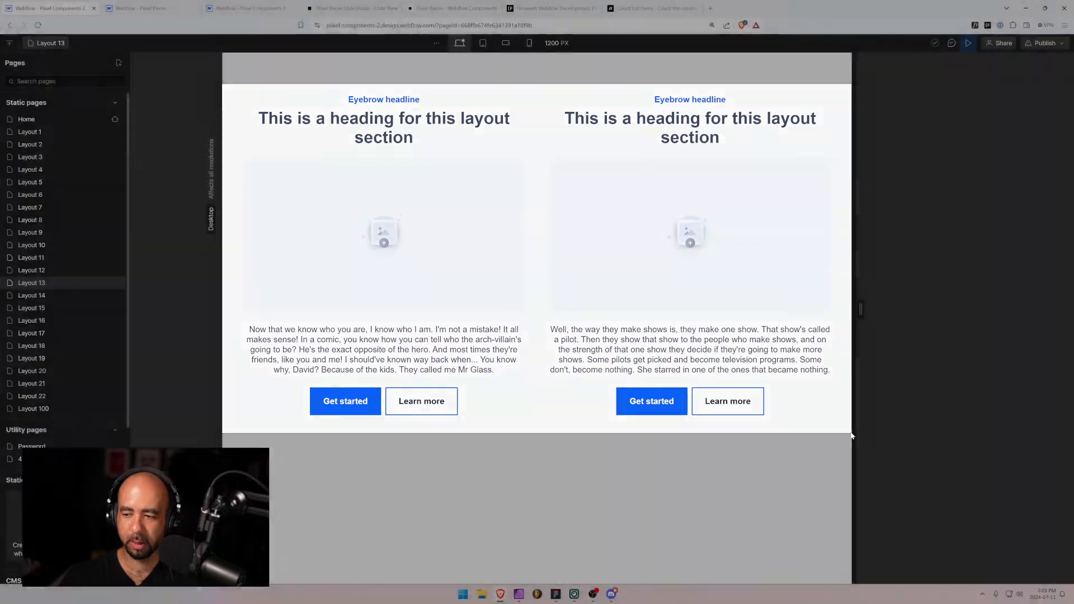
Paste the Layout 13 screenshot into Affinity Photo, scale it to about 58% to fit the canvas width, centre it vertically and deselect it.
left_click(519, 594)
key("ctrl+v")
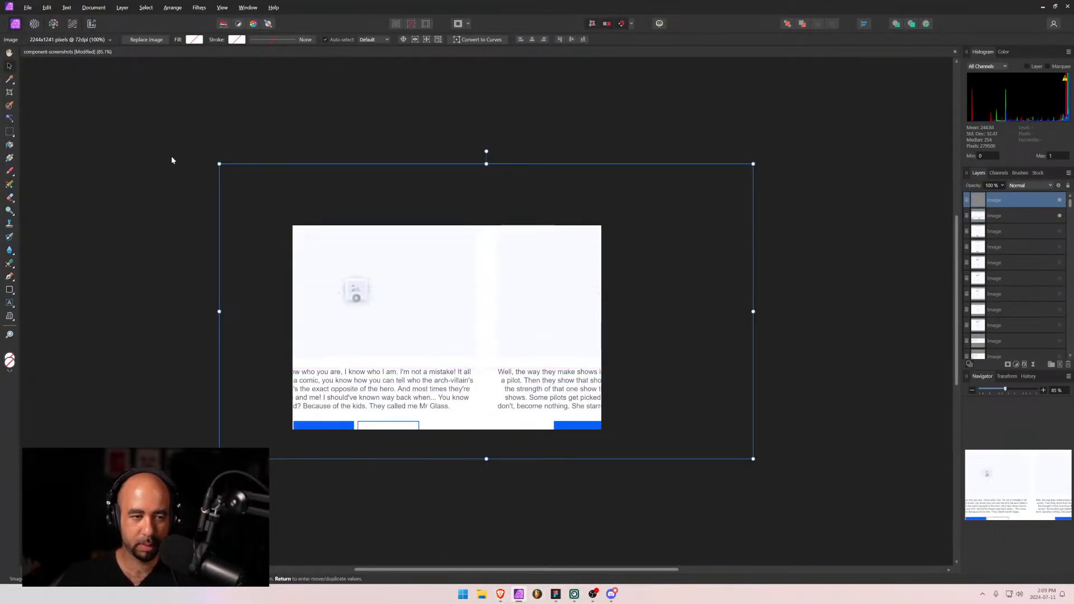
left_click_drag(219, 163, 254, 199)
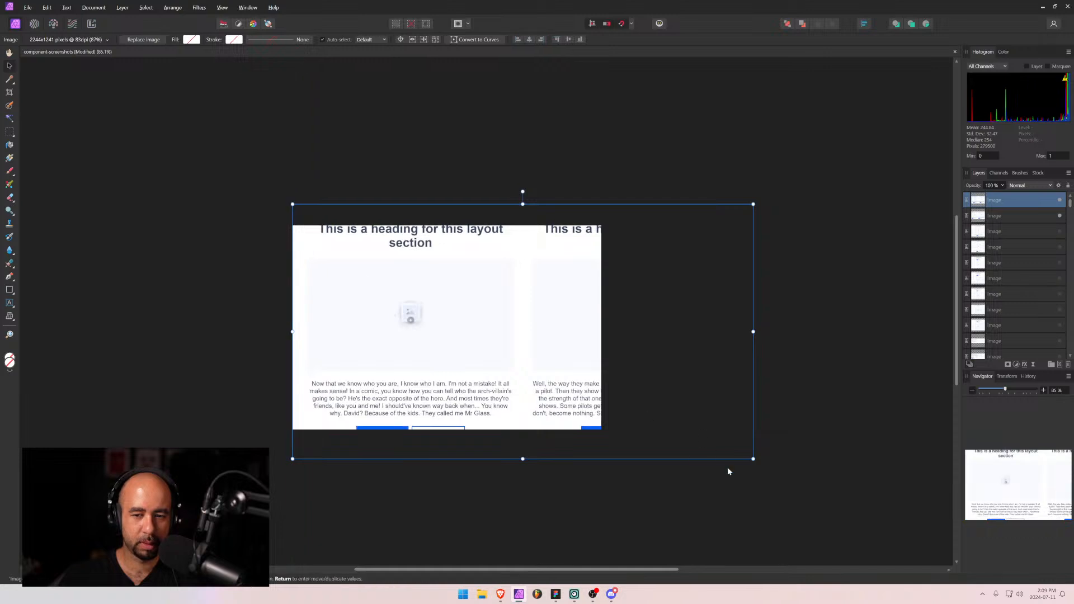
left_click_drag(753, 458, 601, 375)
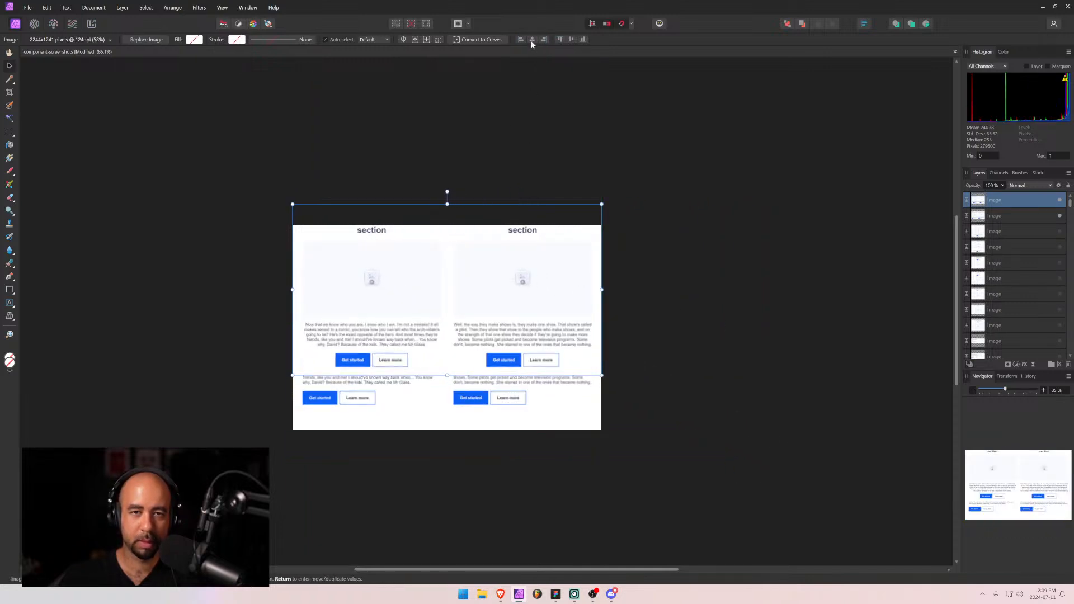
key("Delete")
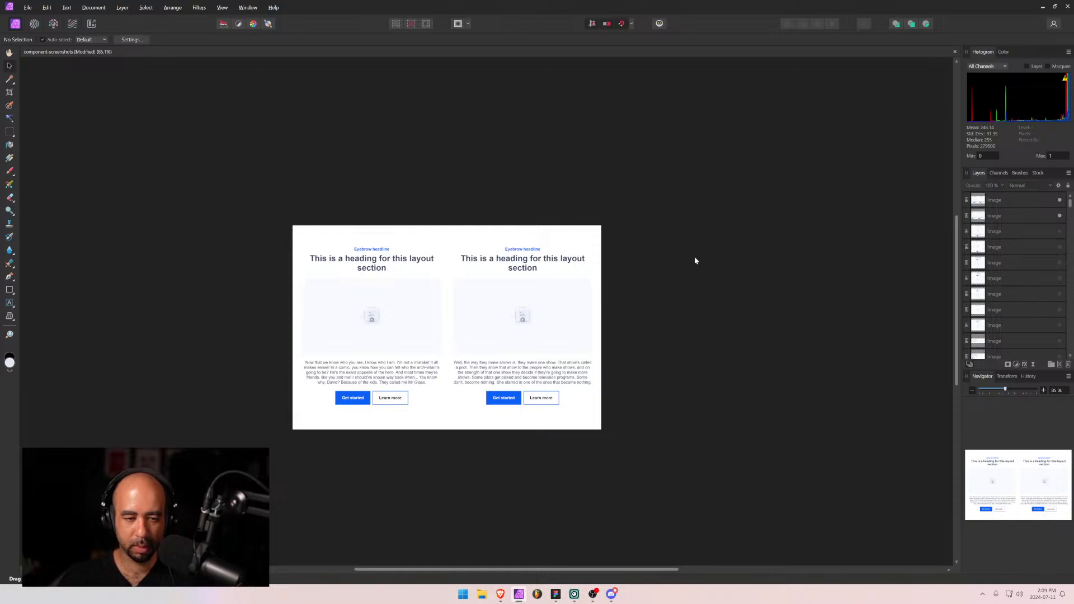
Export the whole document as a JPEG named layout-13 in the banner-images folder.
key("ctrl+alt+shift+w")
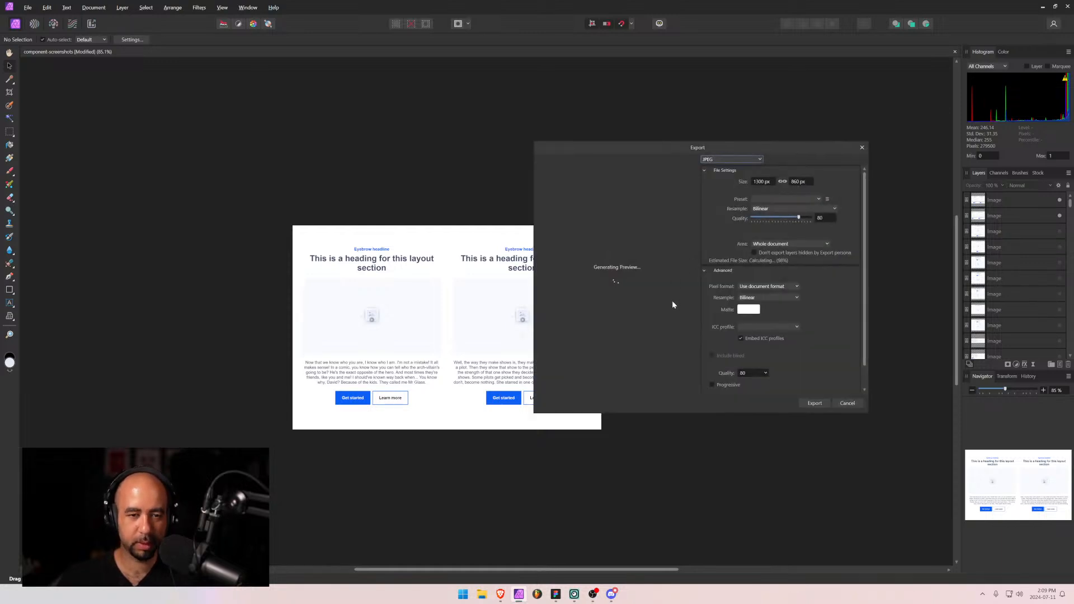
left_click(814, 403)
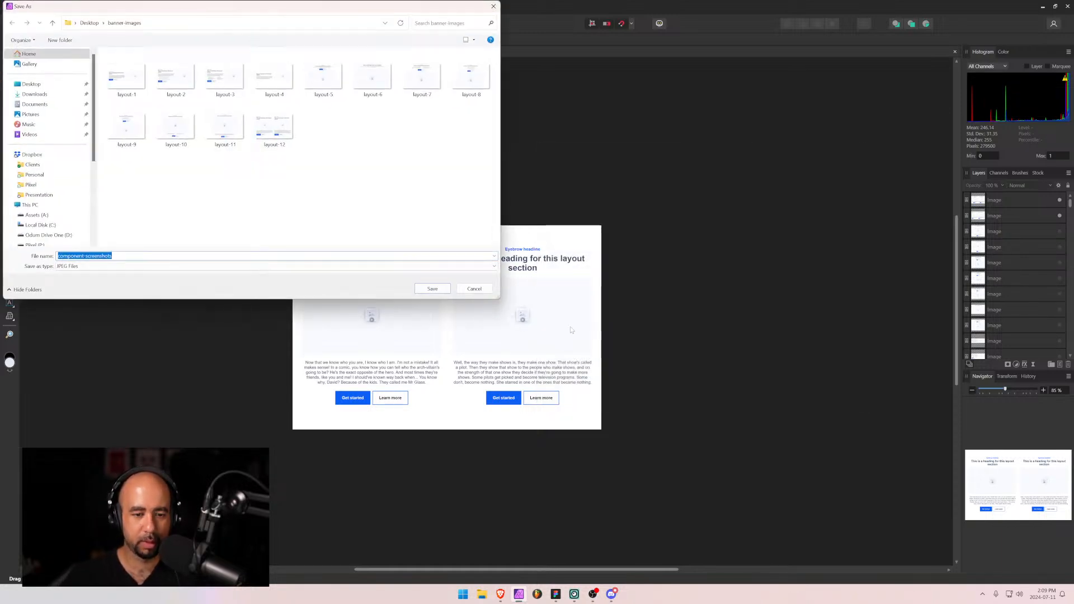
type("layout-13")
key("Return")
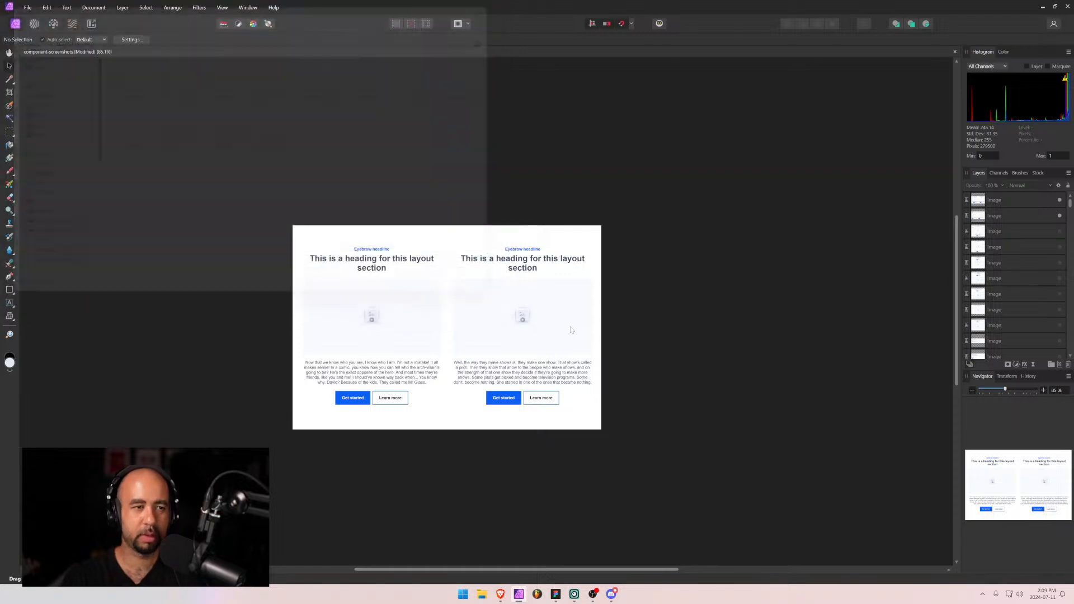
Switch to Webflow, open the Layout 14 page and capture its two-column section from the headings to the paragraphs at full preview width.
key("alt+Tab")
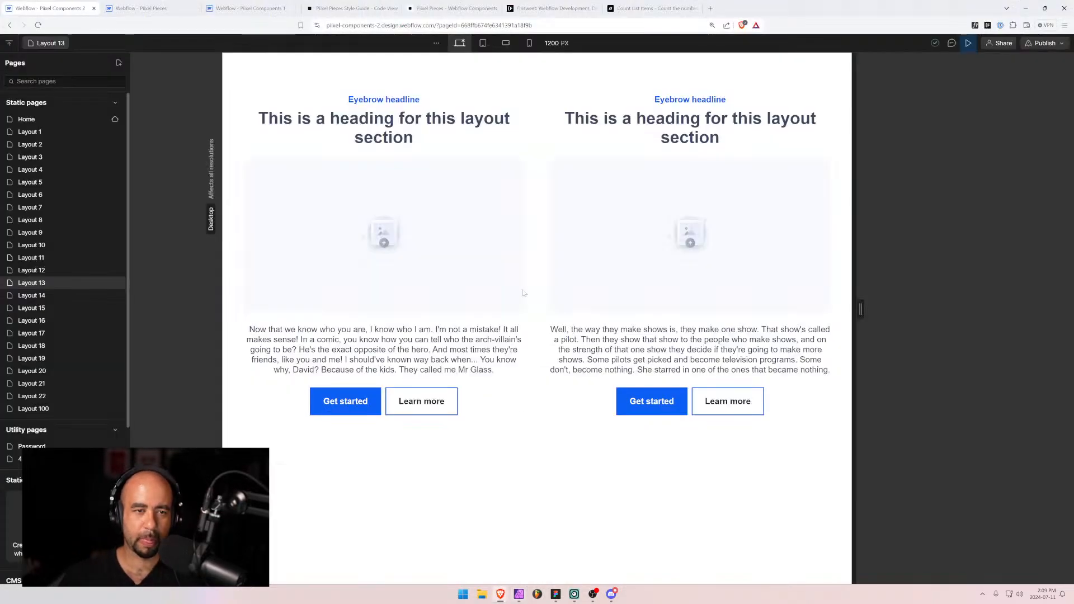
left_click(43, 296)
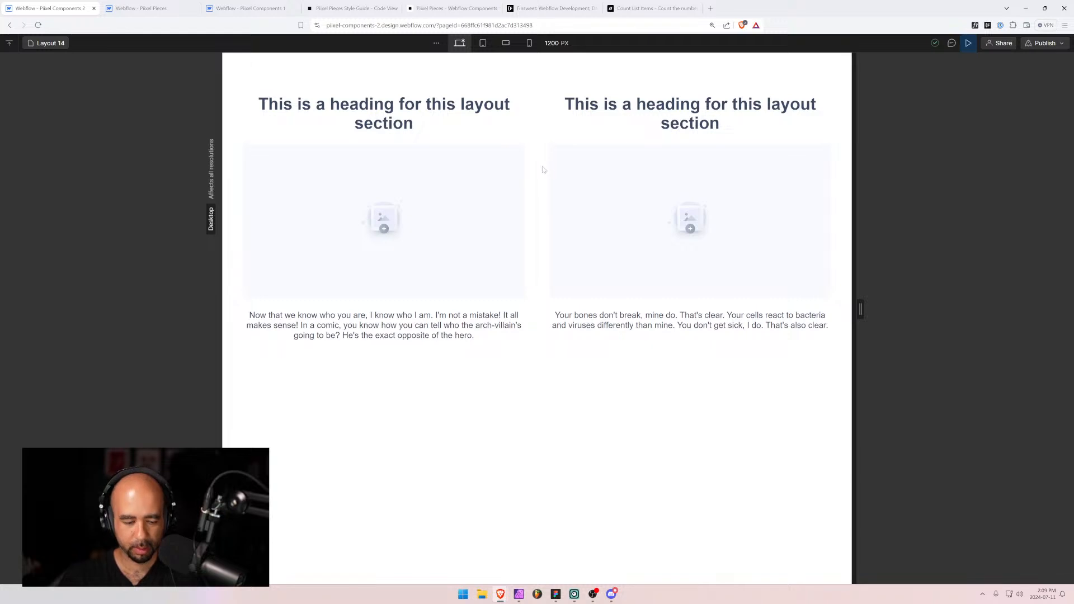
key("super+shift+s")
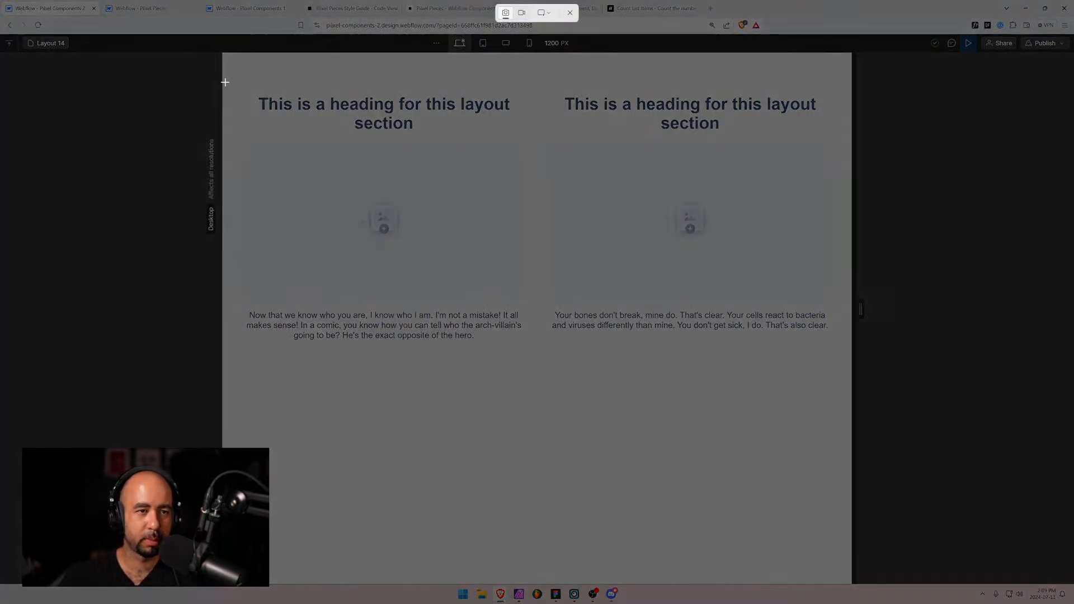
left_click_drag(223, 87, 851, 356)
Paste the Layout 14 screenshot into Affinity Photo, scale it to 58% to fit the canvas width, centre it vertically and hide the two image layers beneath.
left_click(519, 594)
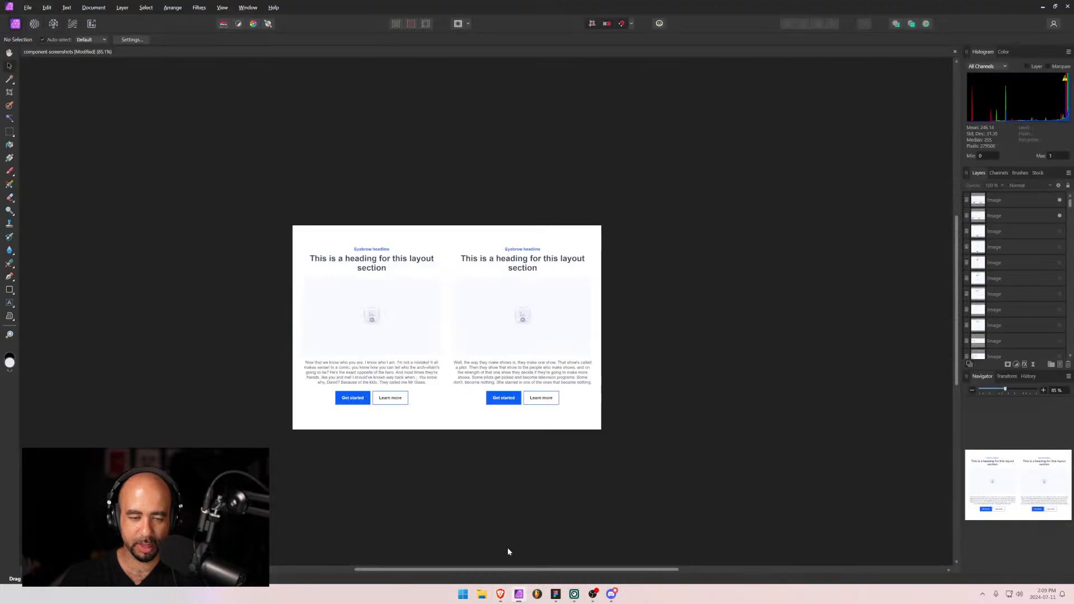
key("ctrl+v")
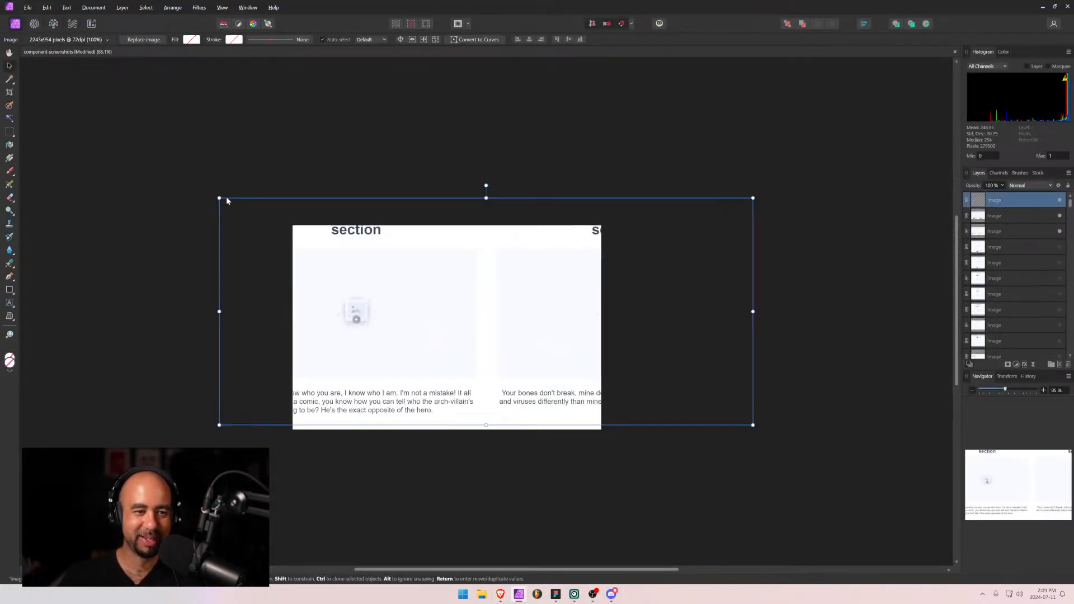
left_click_drag(226, 200, 300, 231)
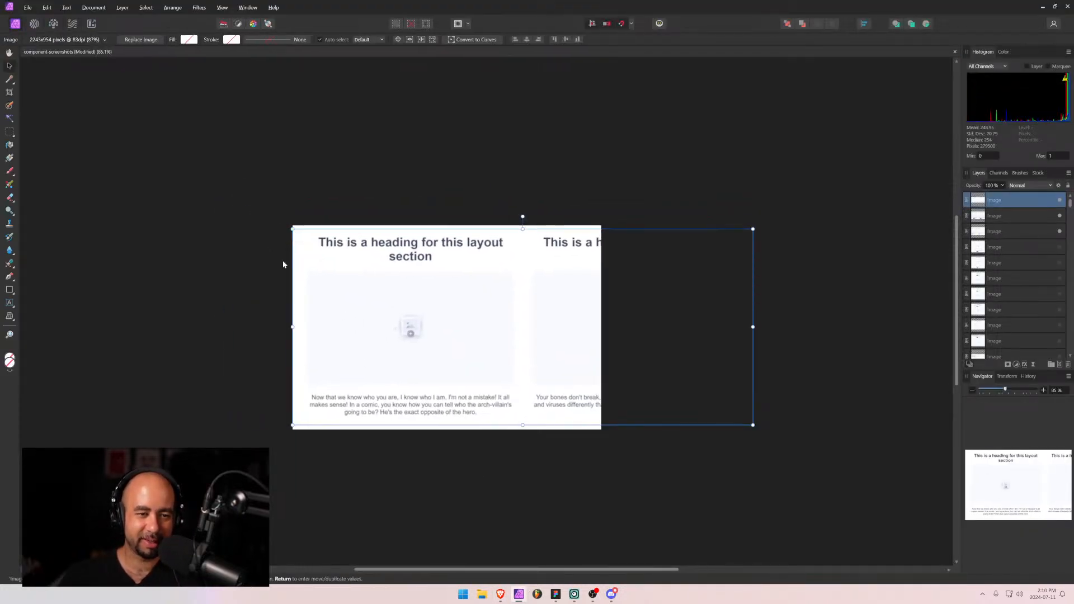
left_click_drag(752, 228, 600, 288)
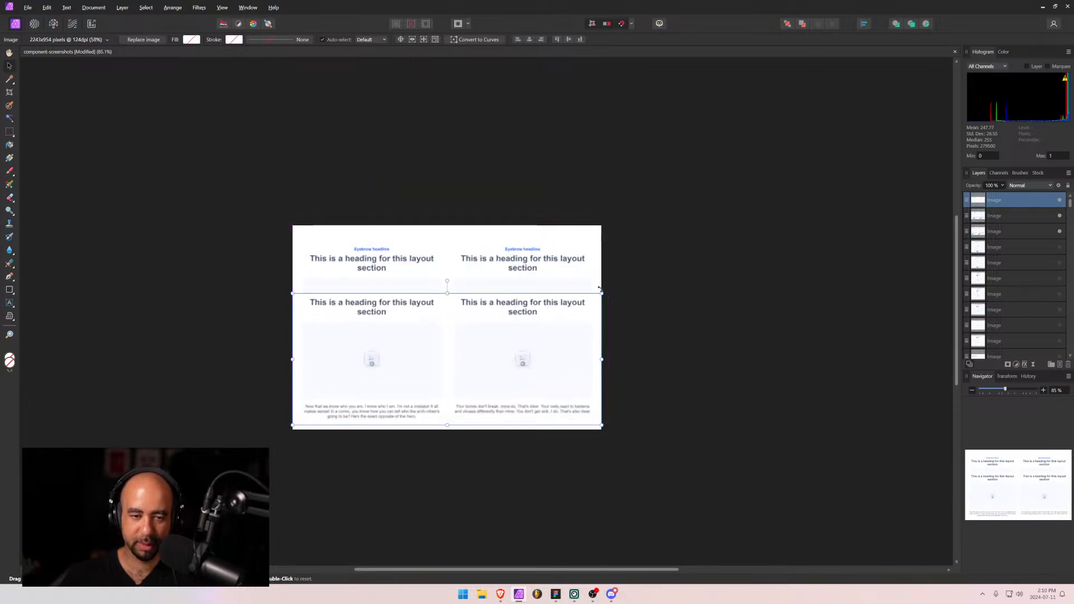
left_click(568, 40)
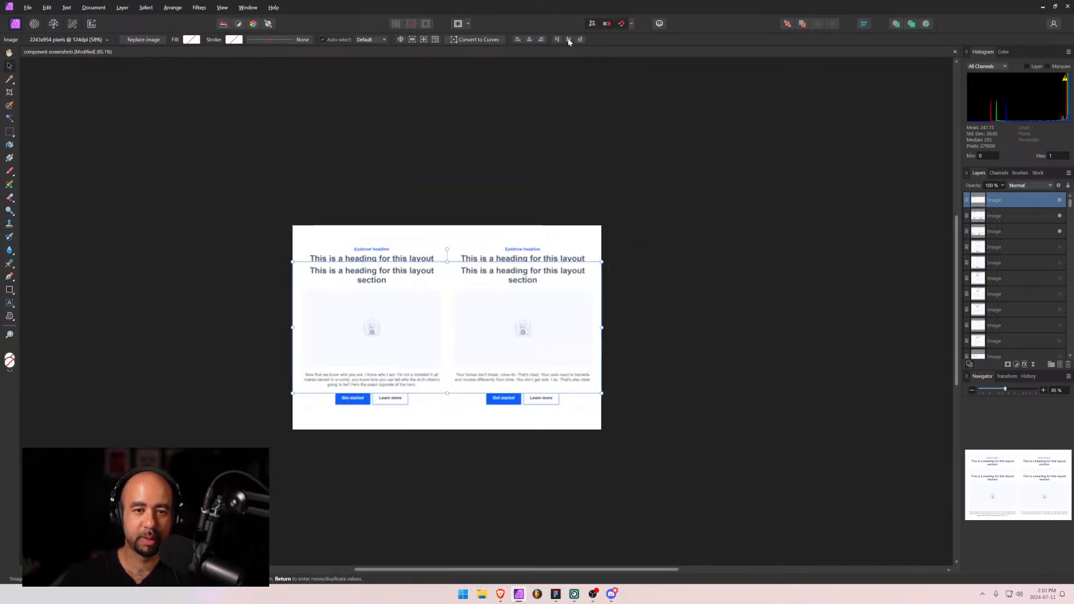
left_click(1060, 215)
left_click(1060, 231)
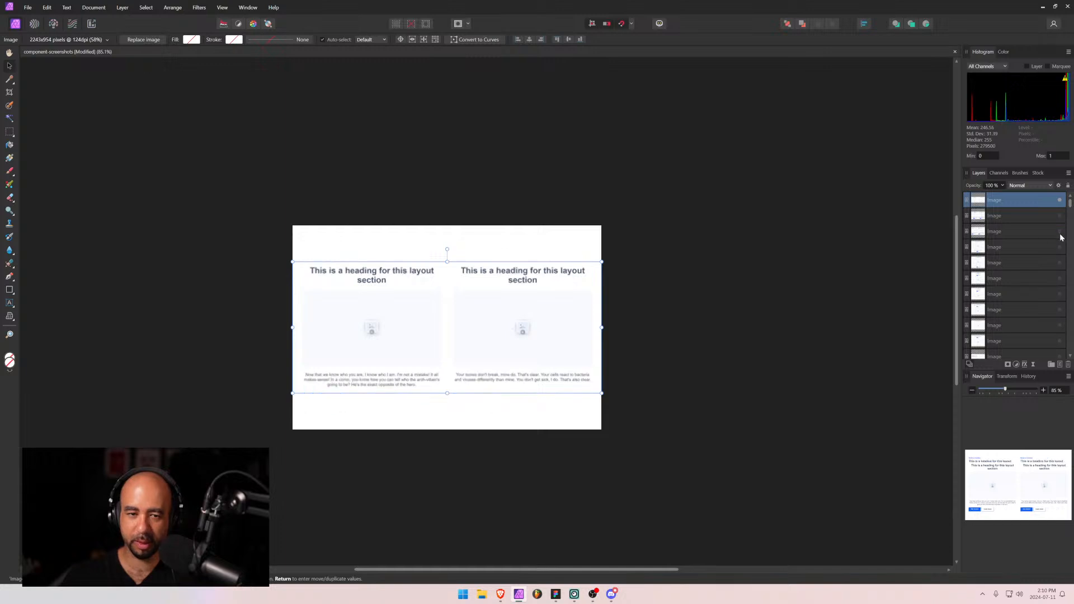
Export the whole document as a JPEG named layout-14 in the banner-images folder.
key("ctrl+alt+shift+w")
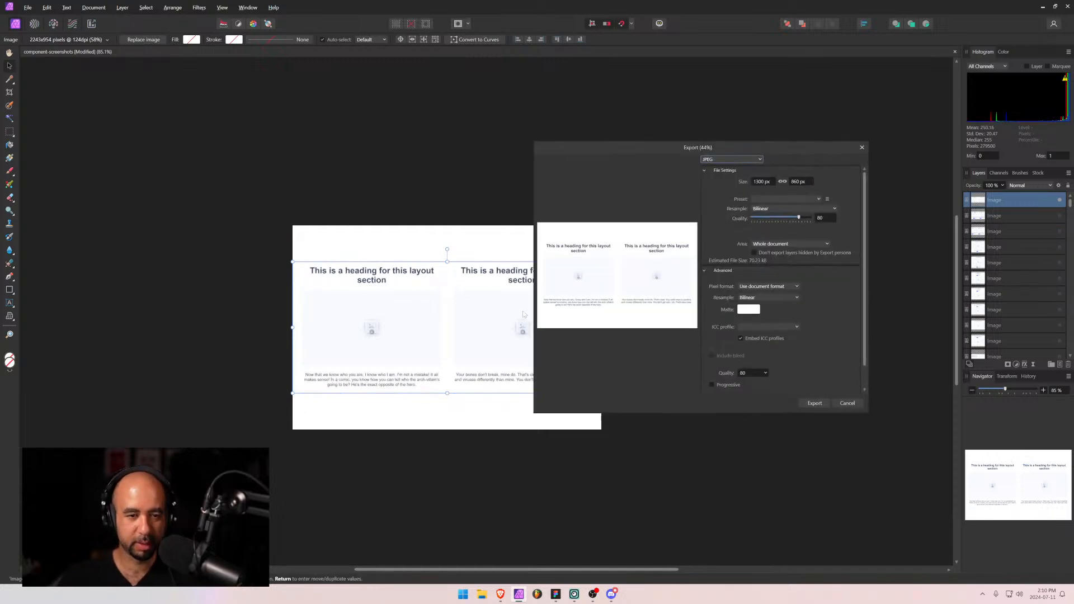
left_click(814, 403)
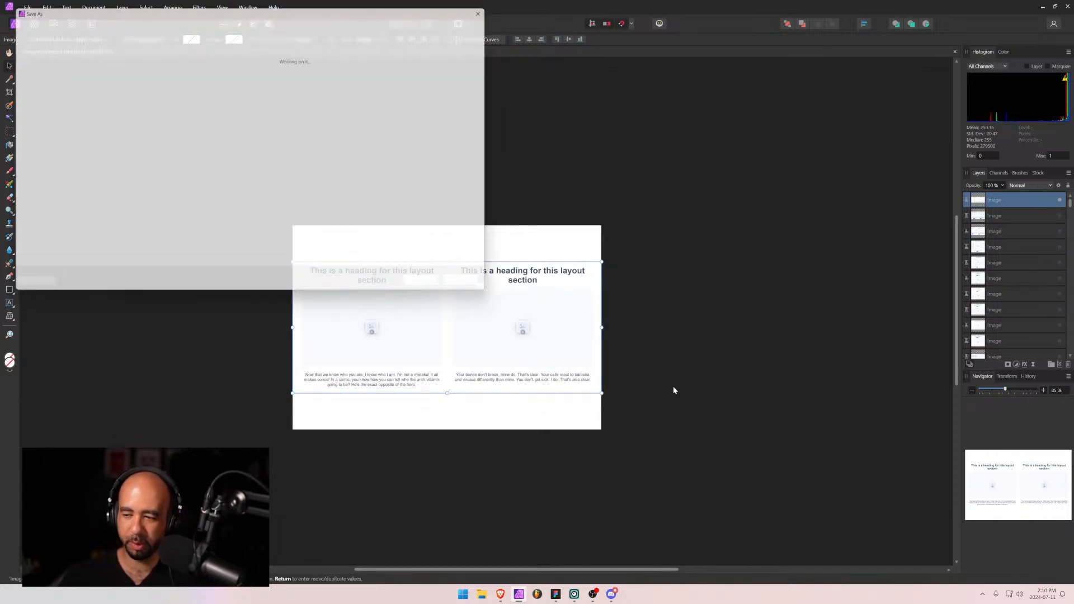
type("layout")
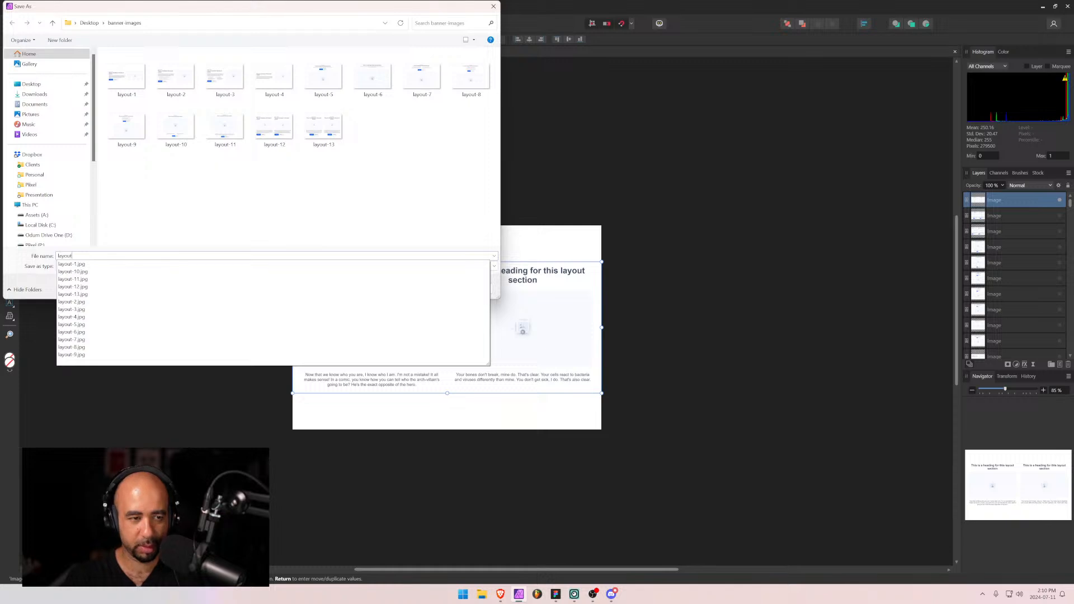
type("-14")
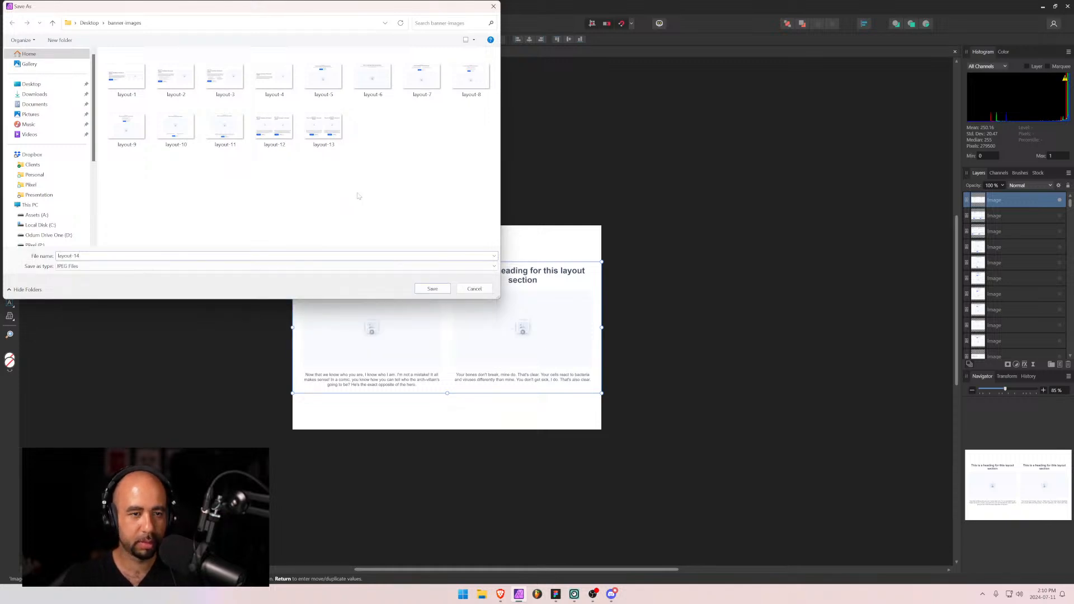
key("Return")
Switch to Webflow, open the Layout 15 page and capture its two-column section from the images to the buttons at full preview width.
key("alt+Tab")
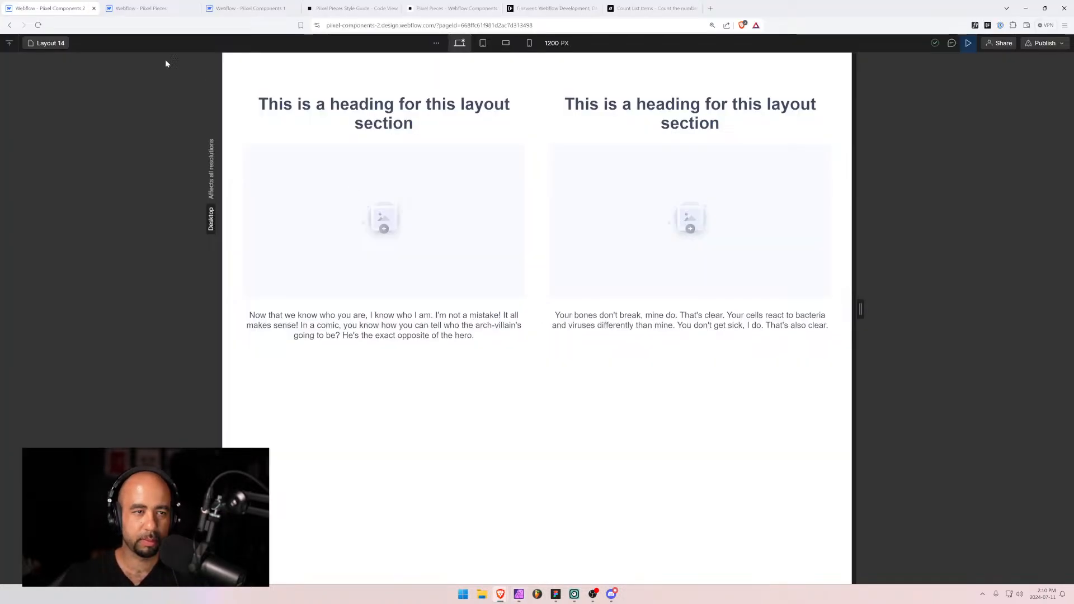
left_click(53, 44)
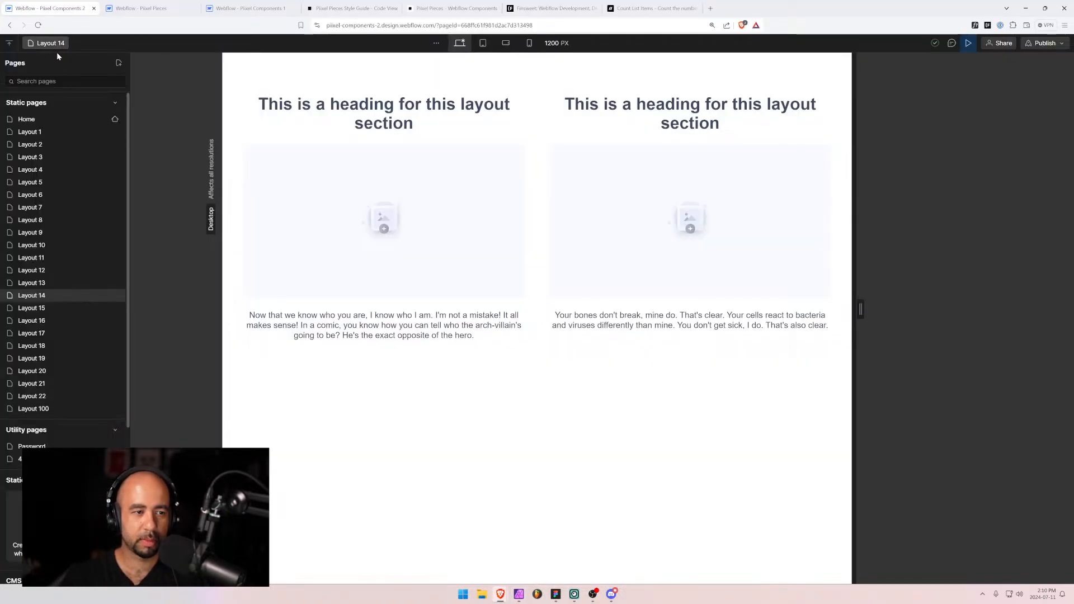
left_click(31, 309)
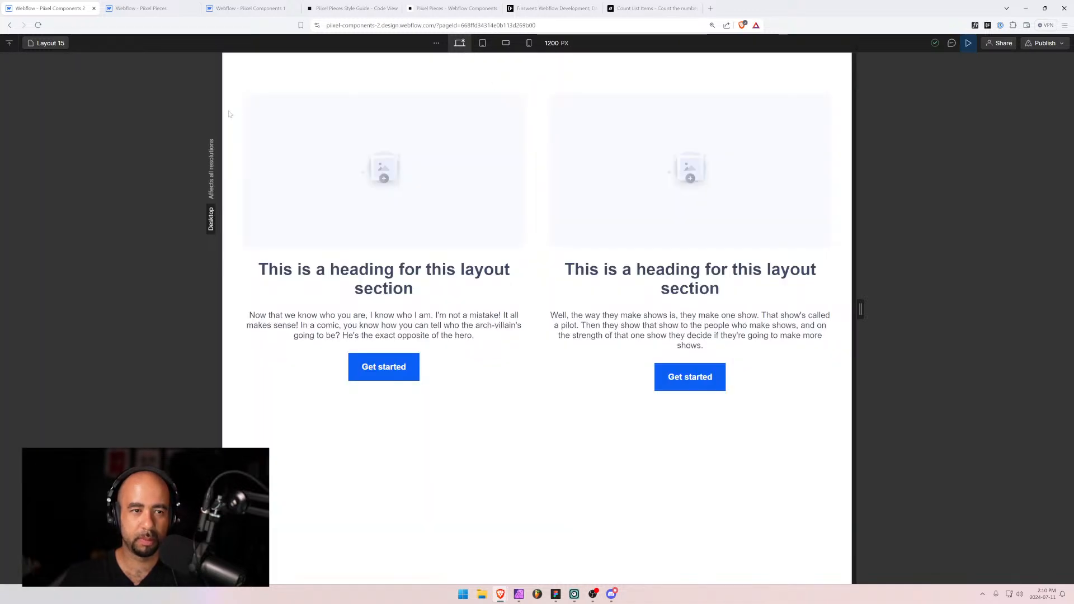
key("super+shift+s")
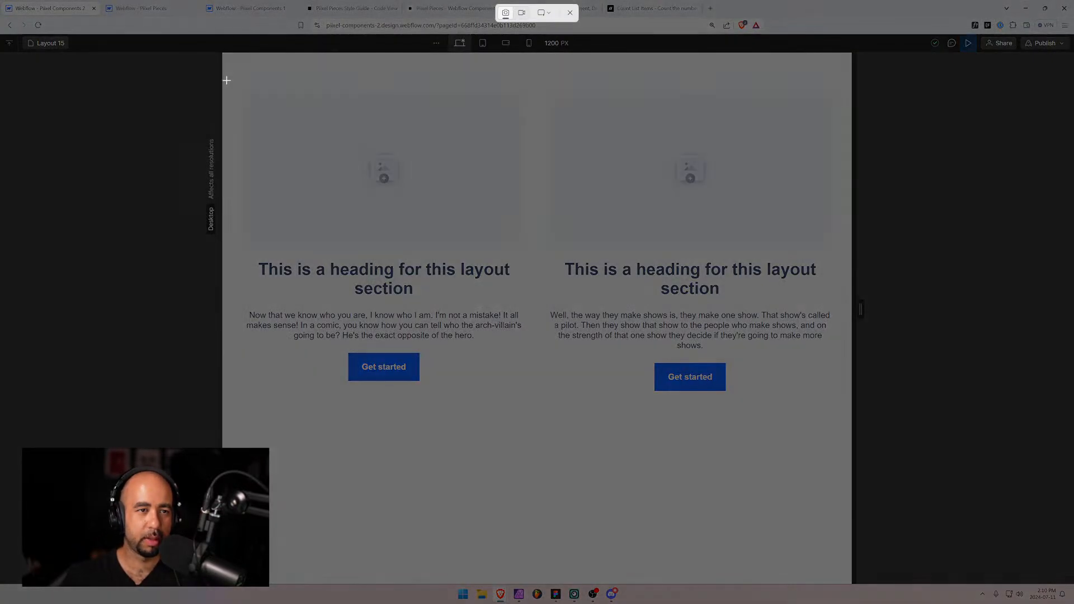
left_click_drag(223, 80, 851, 412)
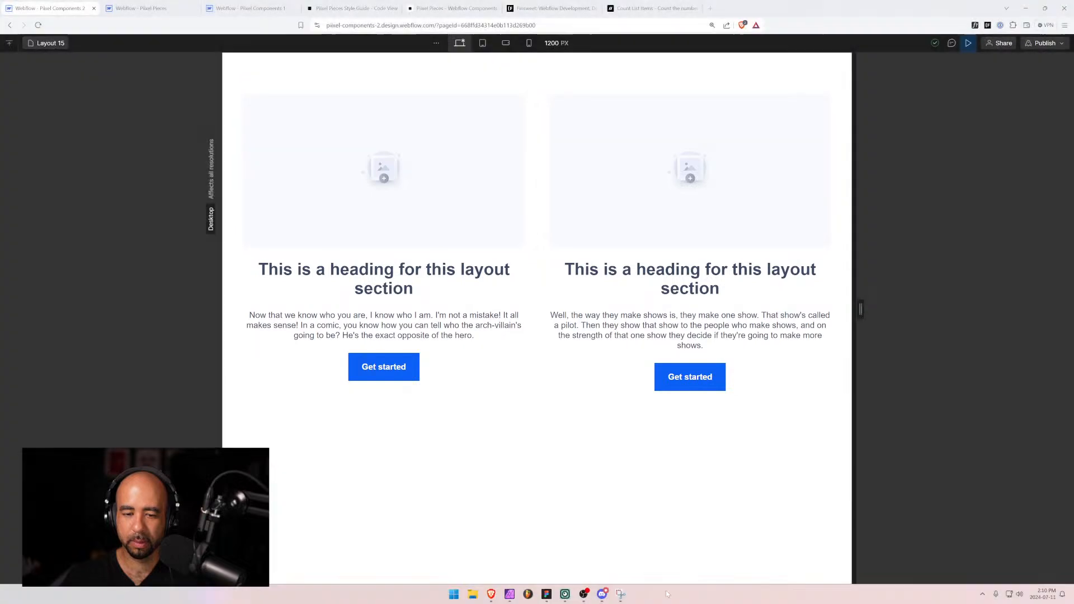
Paste the Layout 15 screenshot into Affinity Photo, scale it to 58% to fit the canvas width and centre it vertically.
left_click(519, 594)
key("ctrl+v")
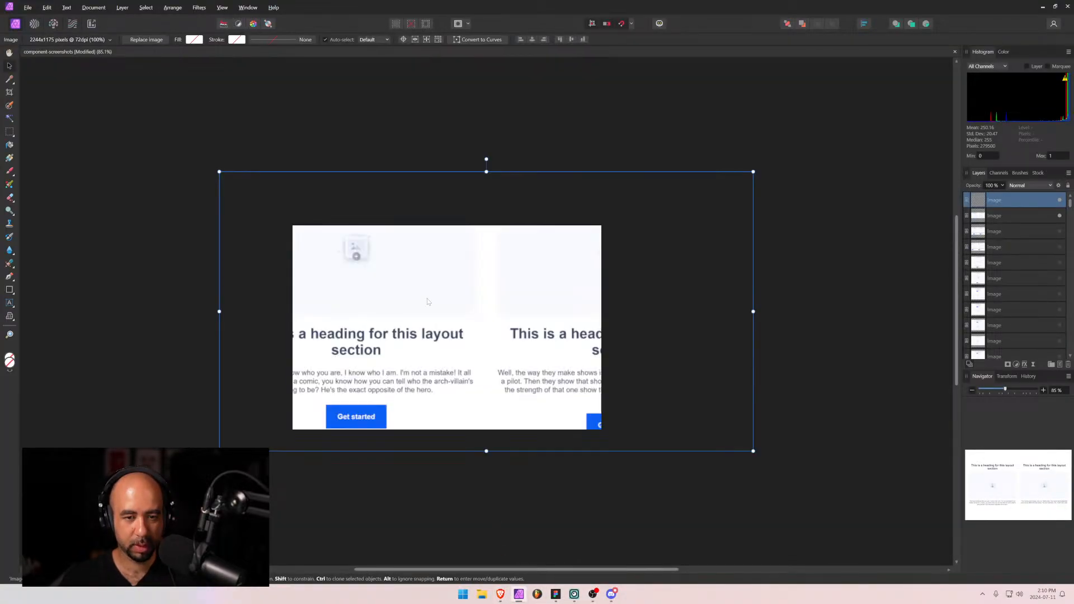
left_click_drag(223, 173, 293, 210)
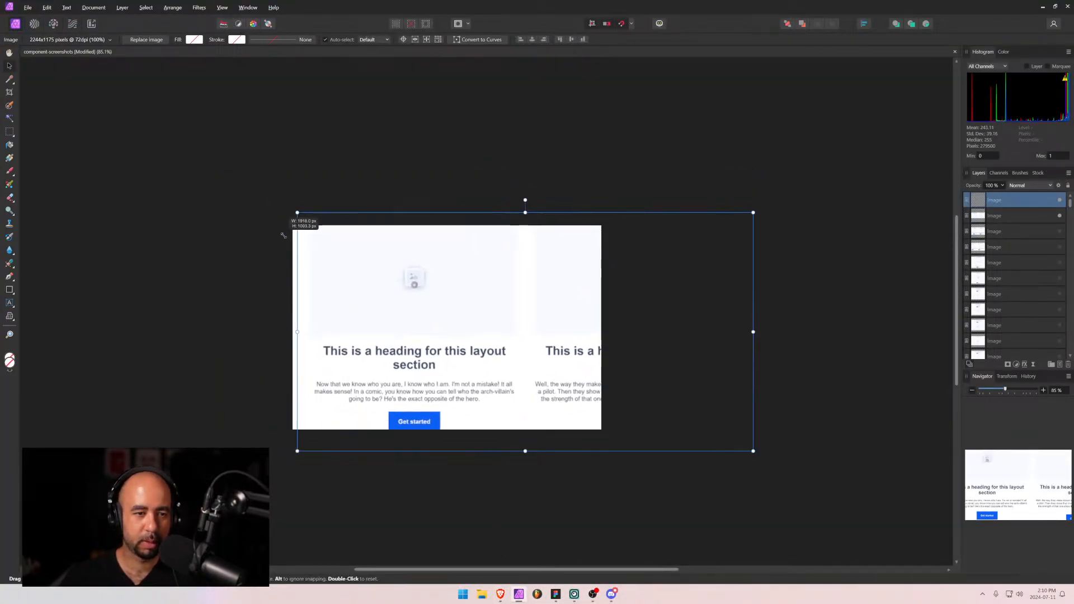
left_click_drag(752, 449, 601, 371)
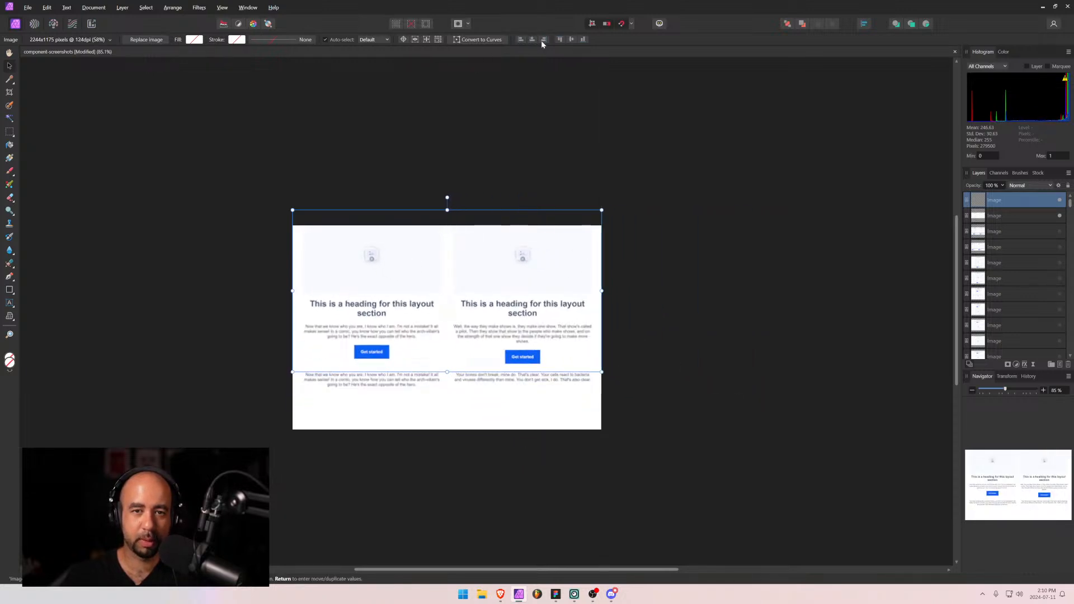
left_click(570, 39)
Export the whole document as a JPEG named layout-15 in the banner-images folder.
key("ctrl+alt+shift+w")
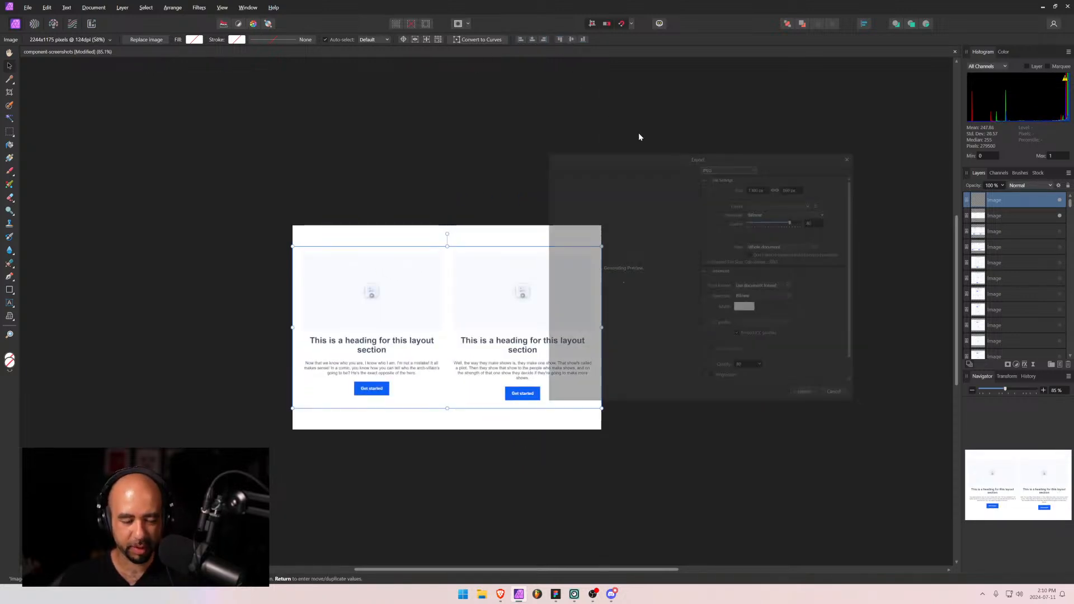
left_click(814, 403)
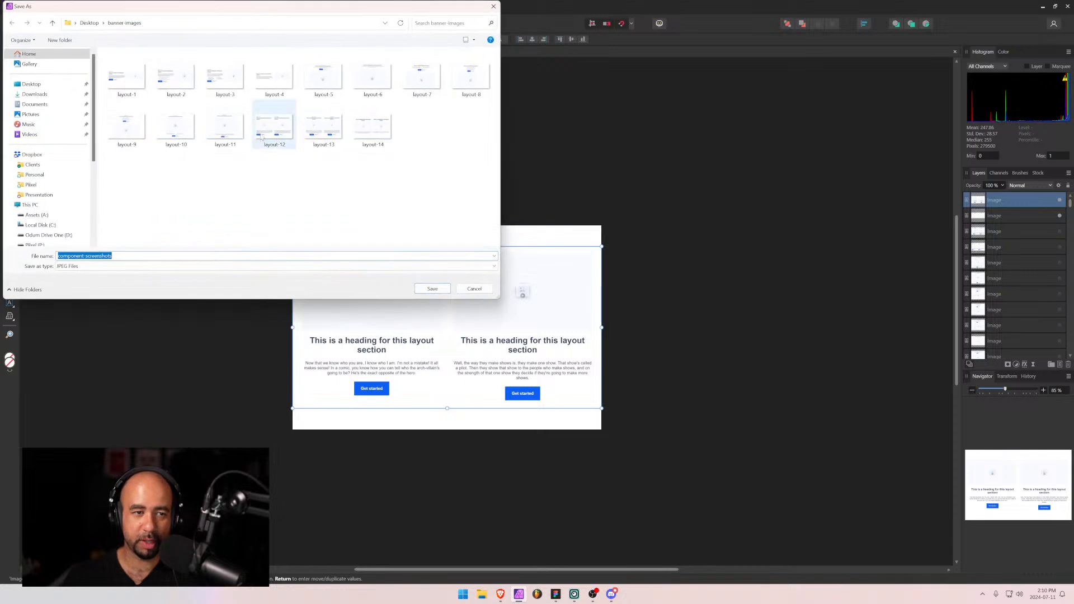
type("layout")
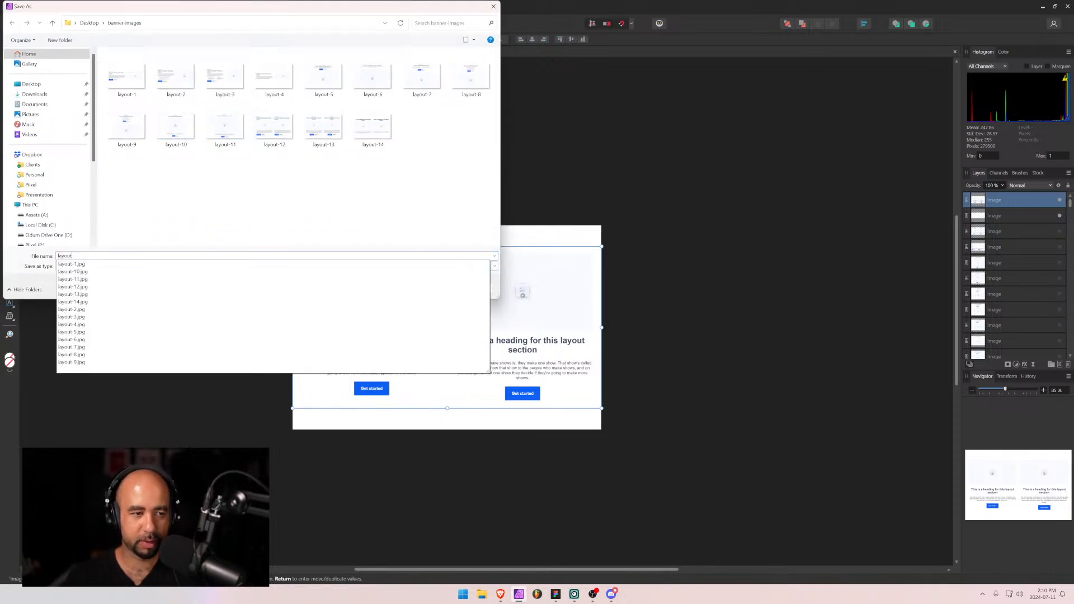
type("-15")
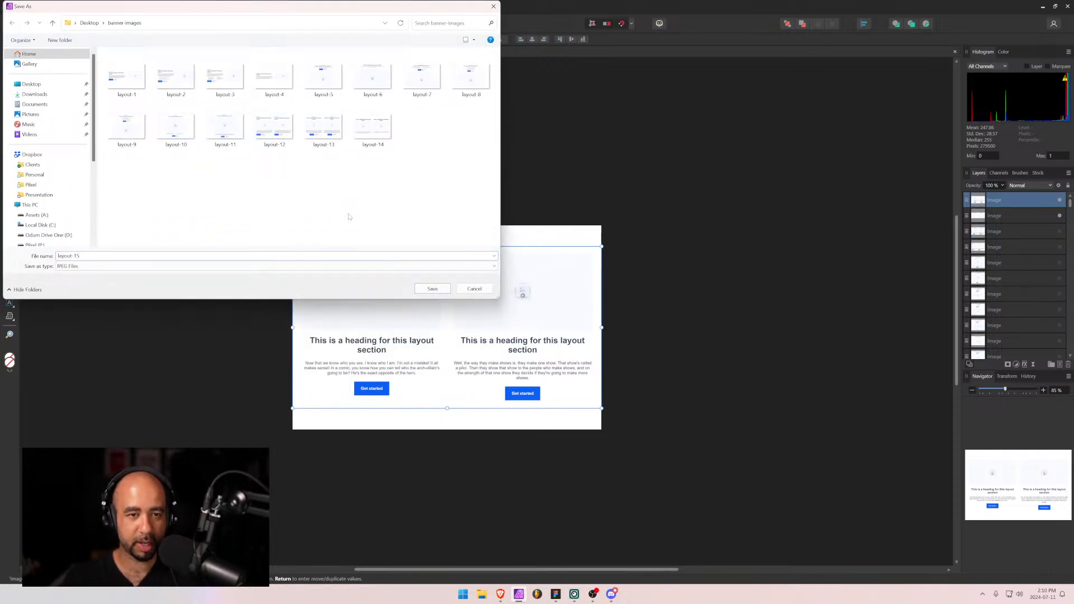
key("Return")
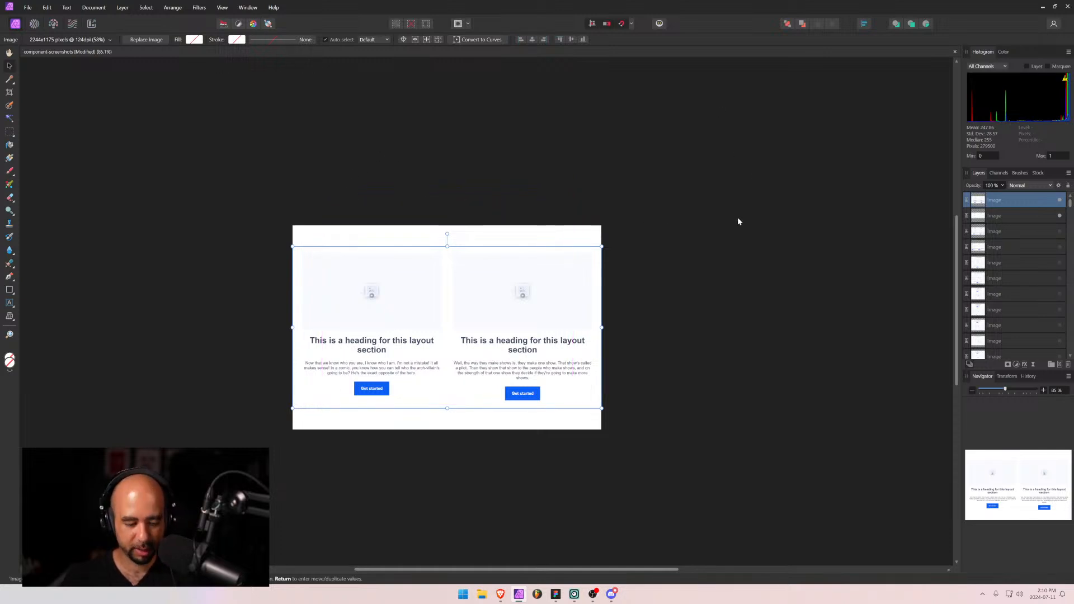
Export the same canvas again as a JPEG to the banner-images folder, keeping the suggested file name component-screenshots.
key("ctrl+alt+shift+w")
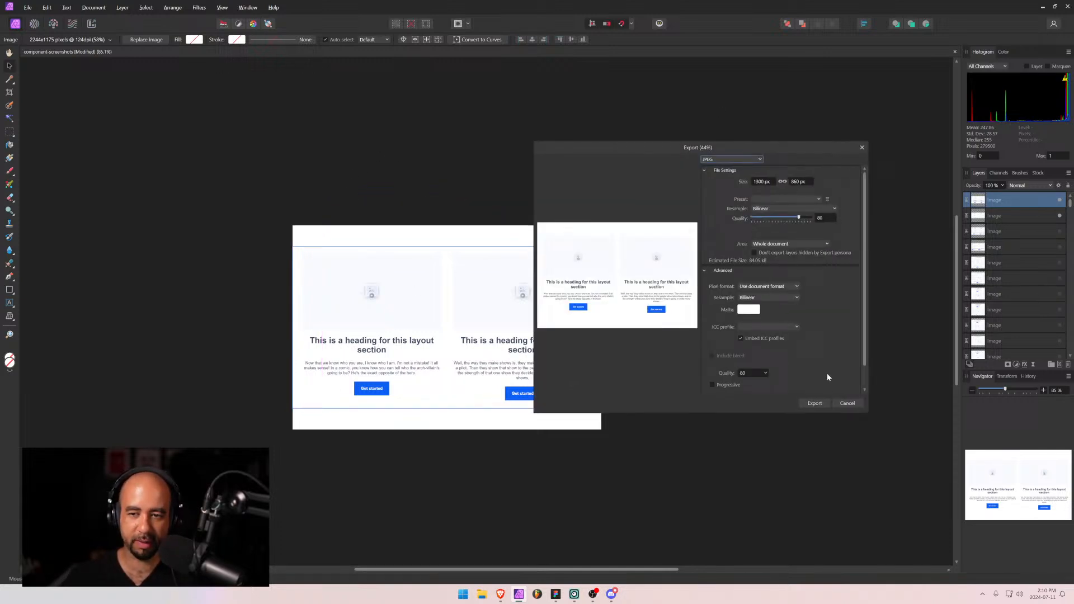
left_click(815, 404)
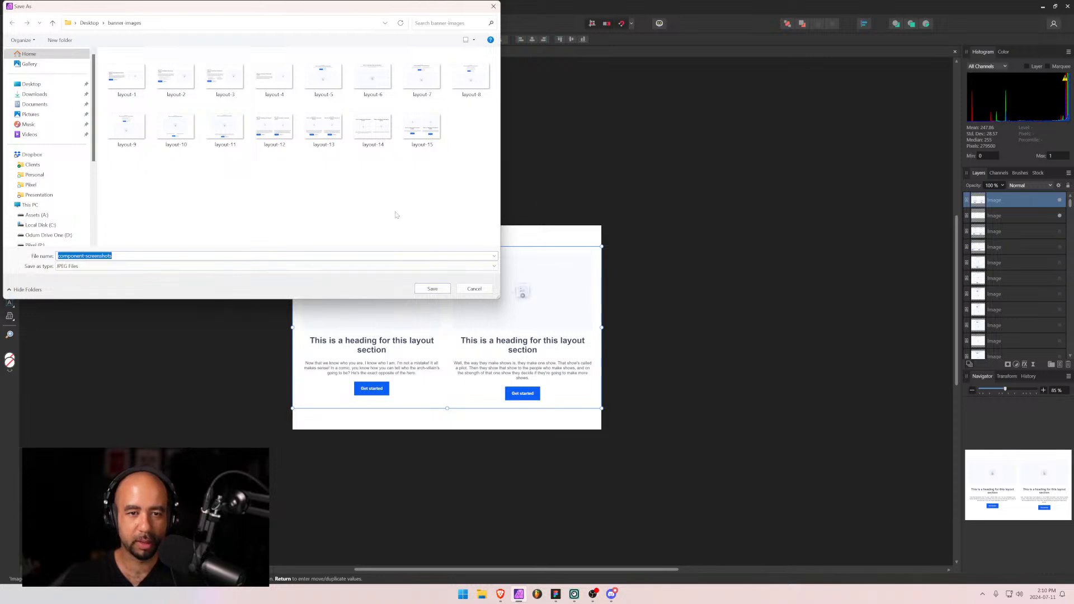
left_click(438, 290)
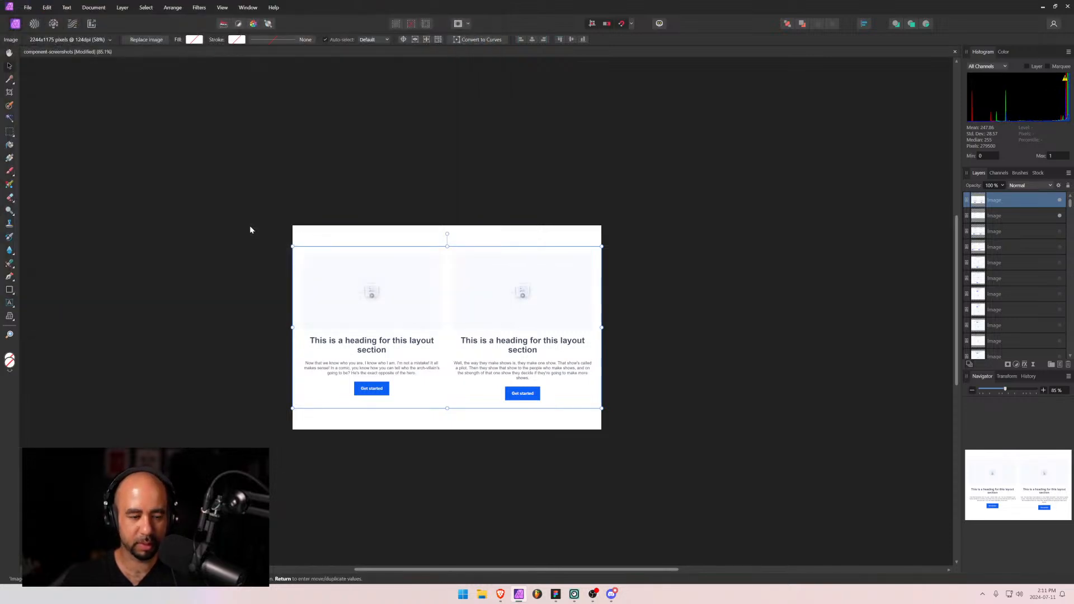
Switch to Webflow, open the Layout 16 page and capture its left-aligned two-column section from the images to the paragraphs.
key("alt+Tab")
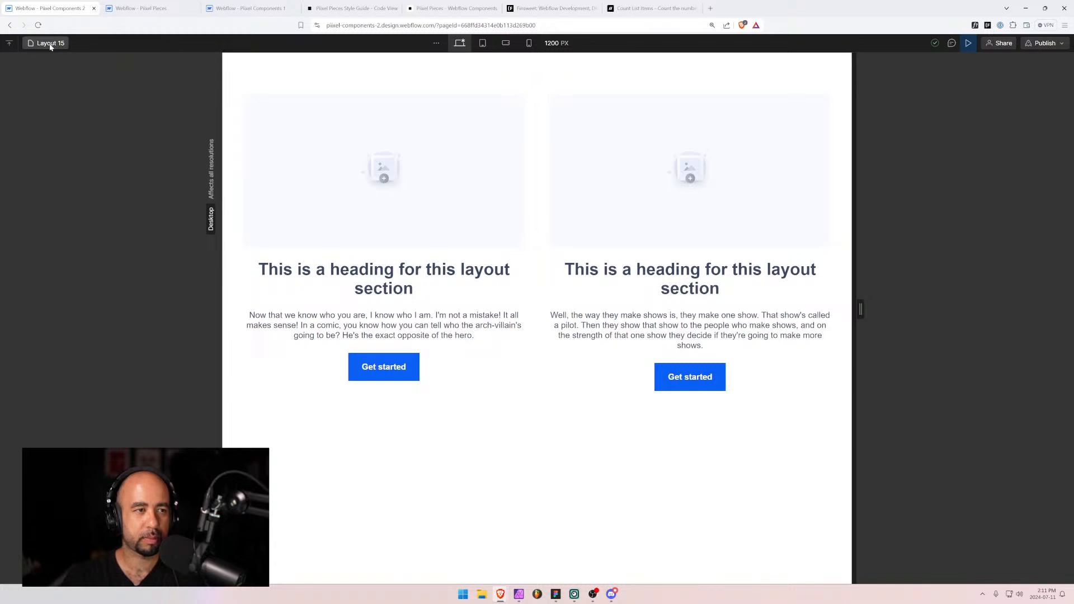
left_click(50, 43)
left_click(54, 321)
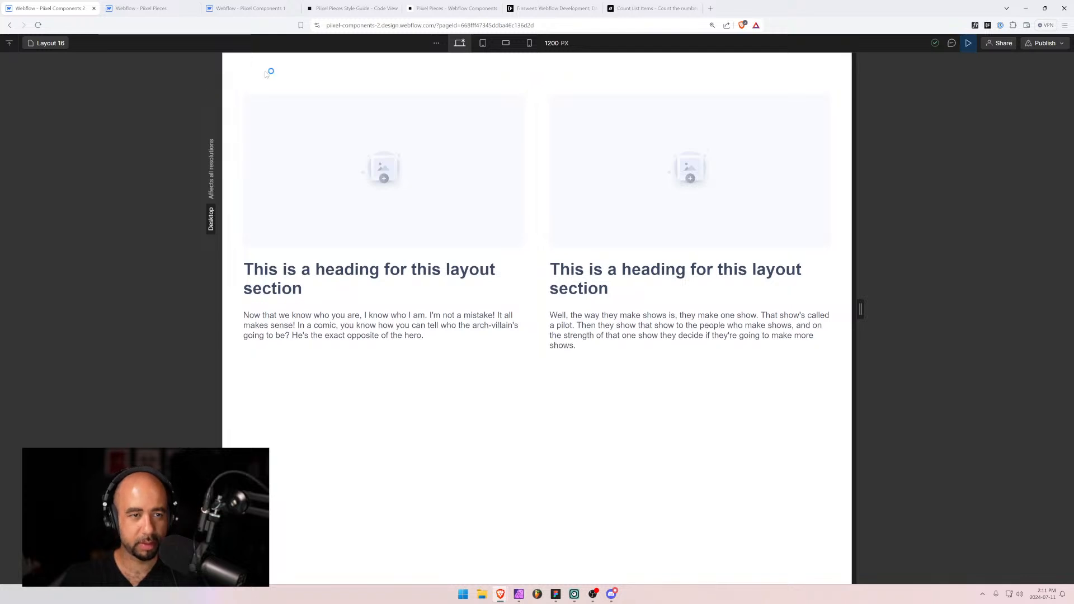
key("super+shift+s")
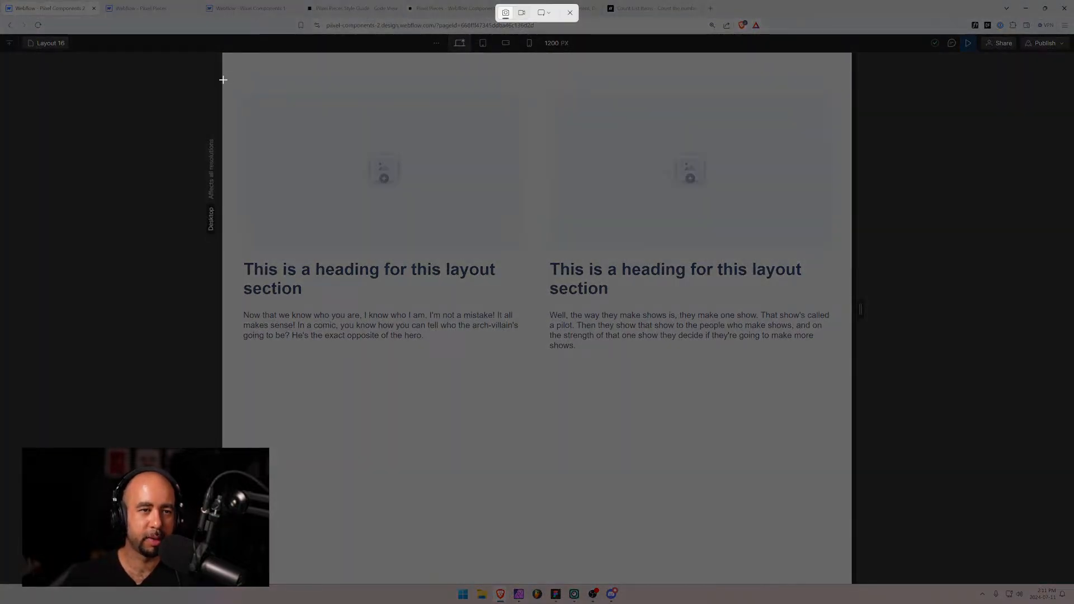
left_click_drag(222, 80, 852, 366)
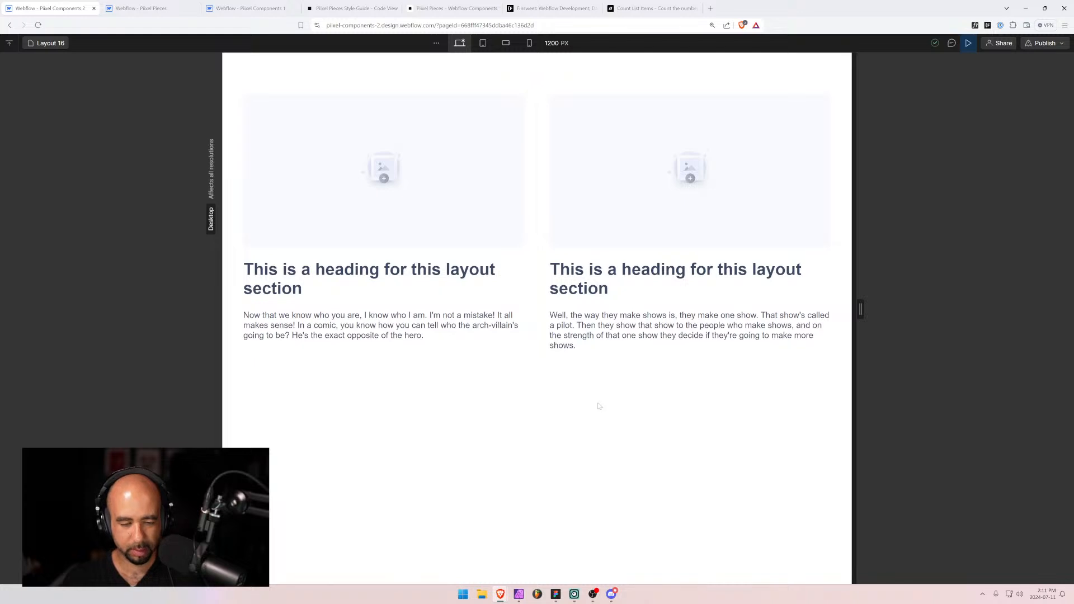
Paste the Layout 16 screenshot into Affinity Photo, scale it to 58% to fit the canvas width, centre it vertically and hide the two image layers beneath.
left_click(518, 593)
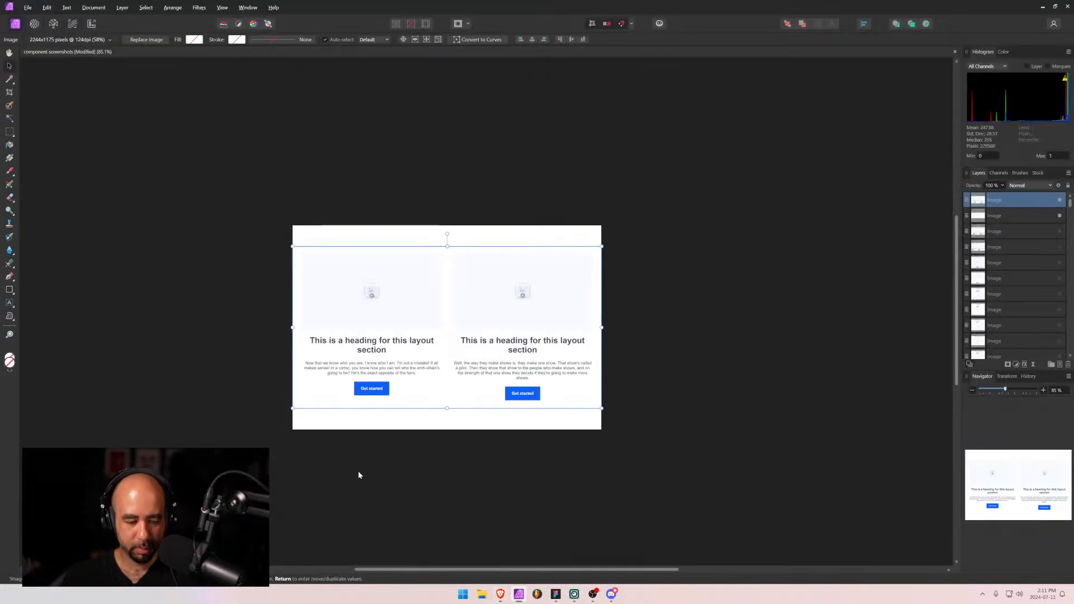
key("ctrl+v")
left_click_drag(226, 194, 293, 224)
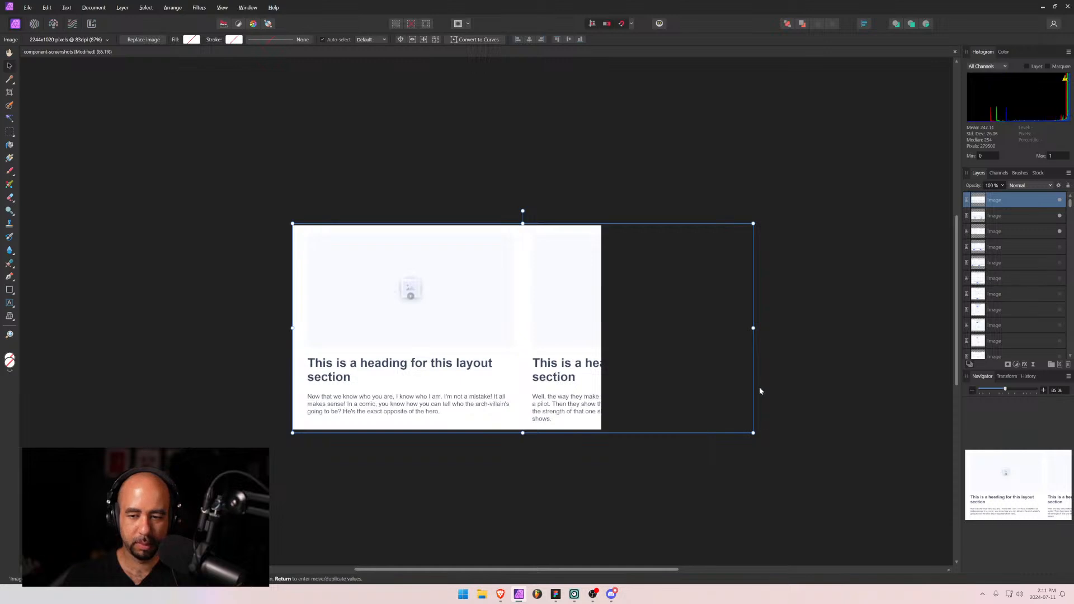
left_click_drag(753, 432, 608, 349)
left_click(571, 40)
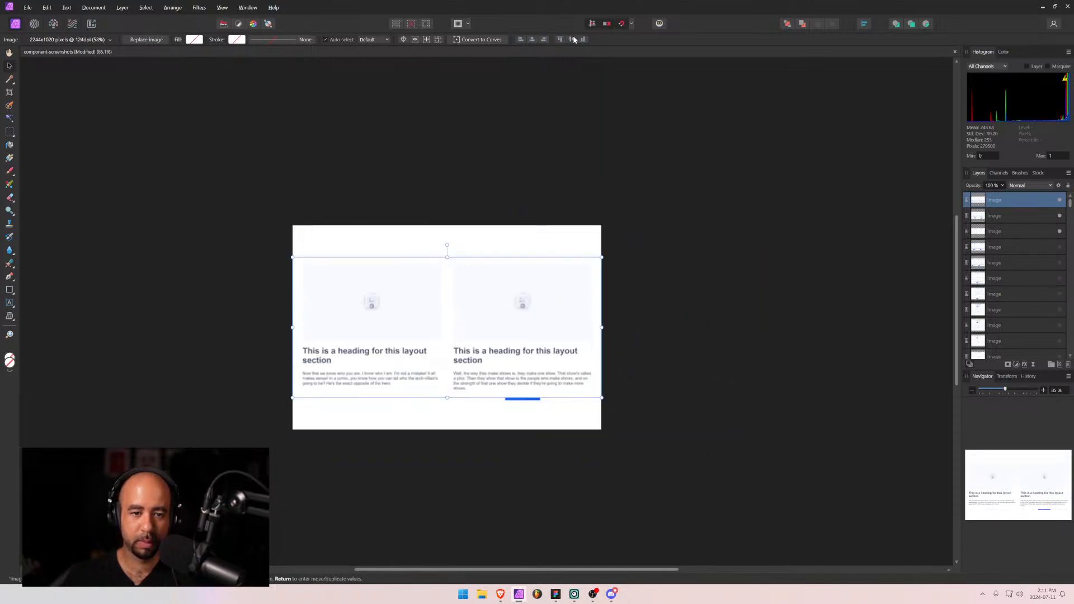
left_click(1060, 231)
left_click(1059, 216)
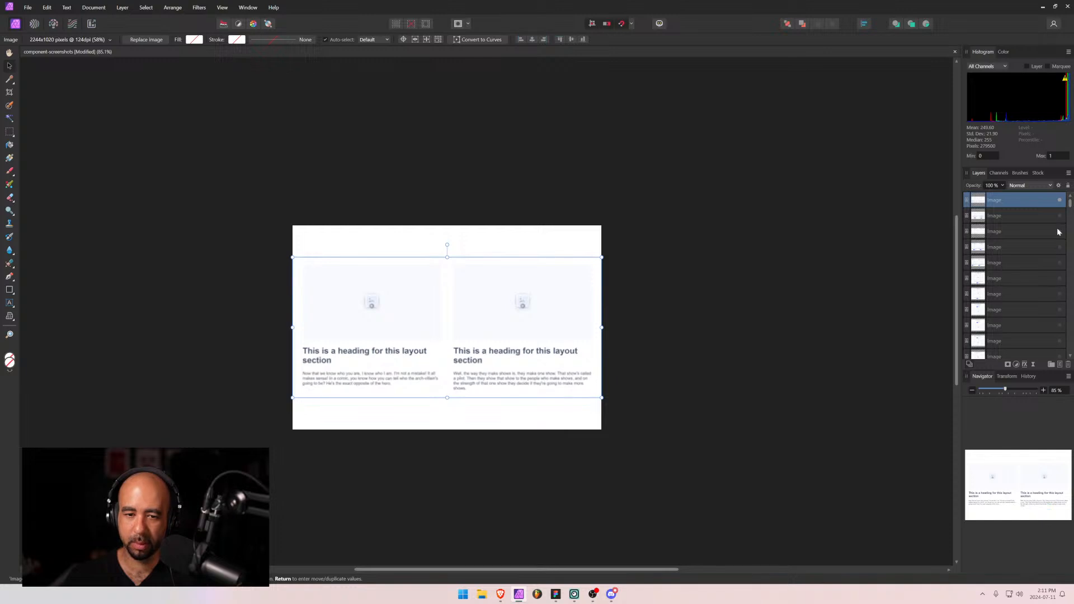
Export the whole document as a JPEG named layout-16 in the banner-images folder.
key("ctrl+shift+alt+s")
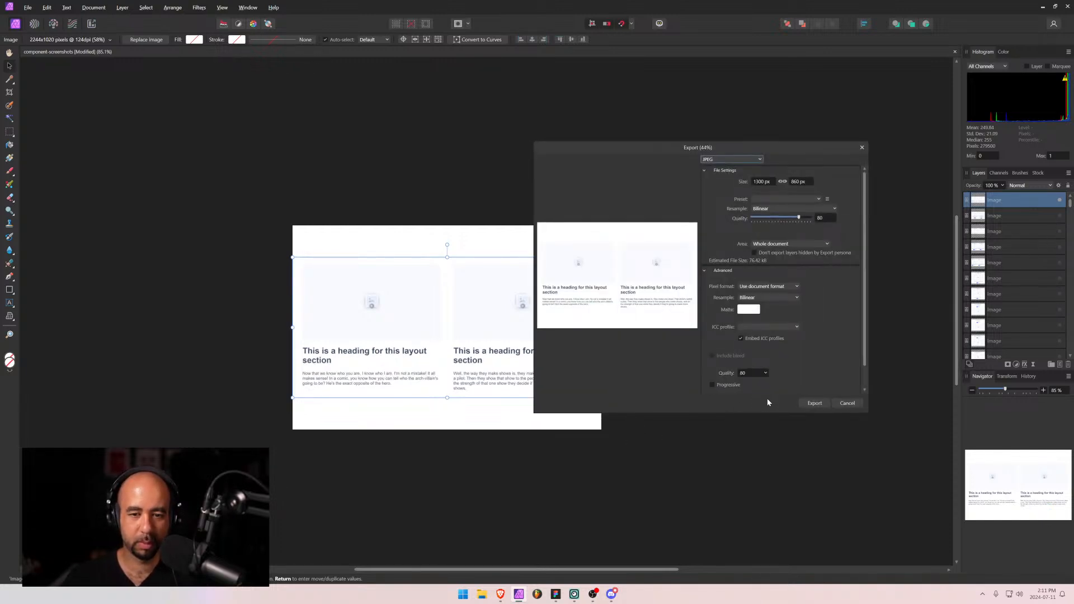
left_click(814, 403)
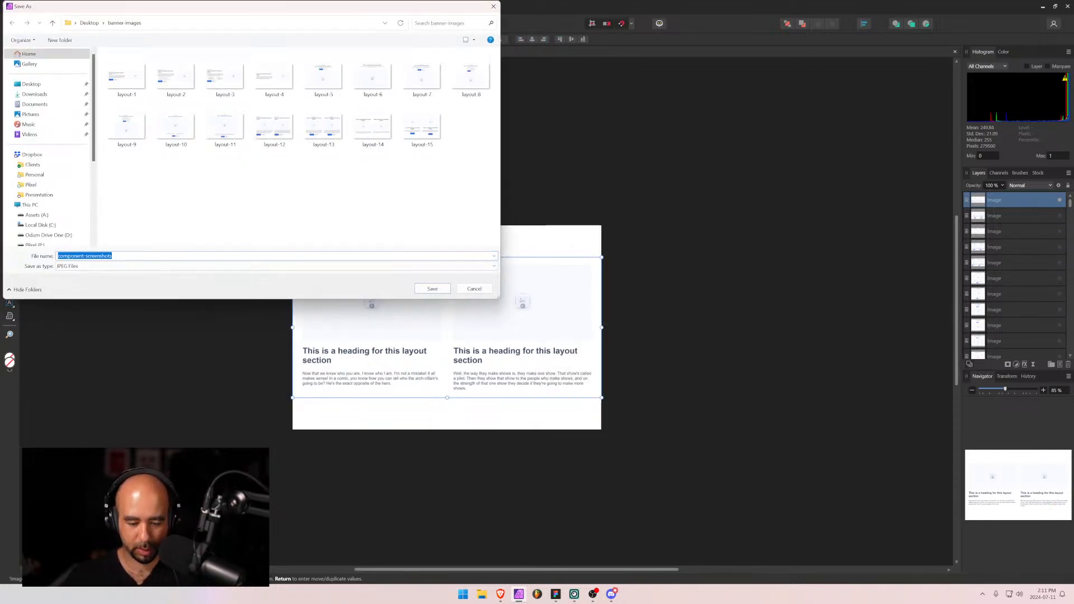
type("layout-16")
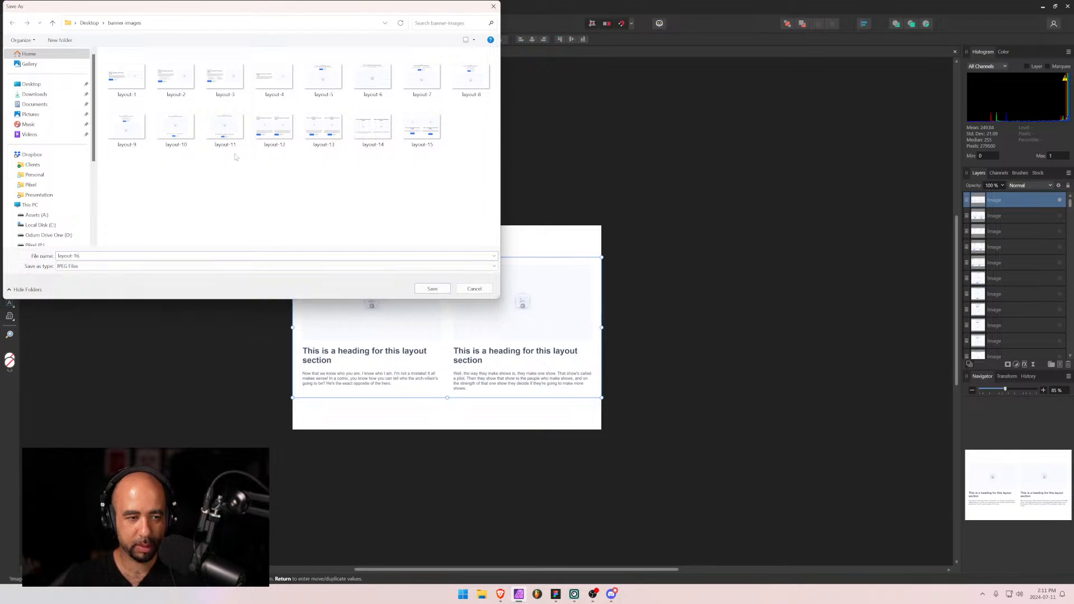
key("Return")
Switch to Webflow, open the Layout 17 page and capture its centred two-column section from the images to the paragraphs.
key("alt+Tab")
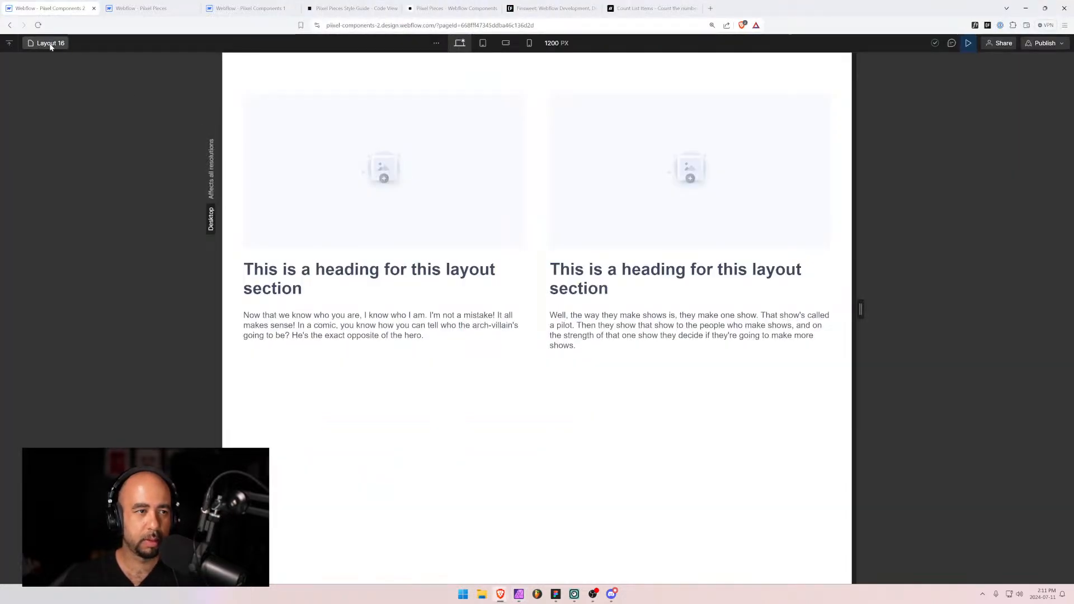
left_click(47, 43)
left_click(37, 334)
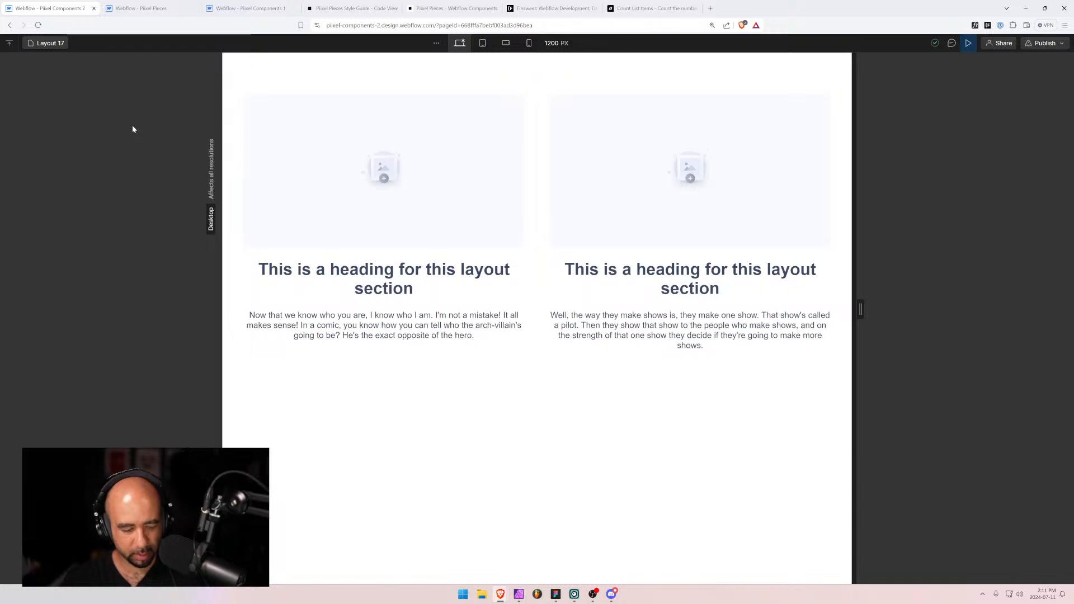
key("super+shift+s")
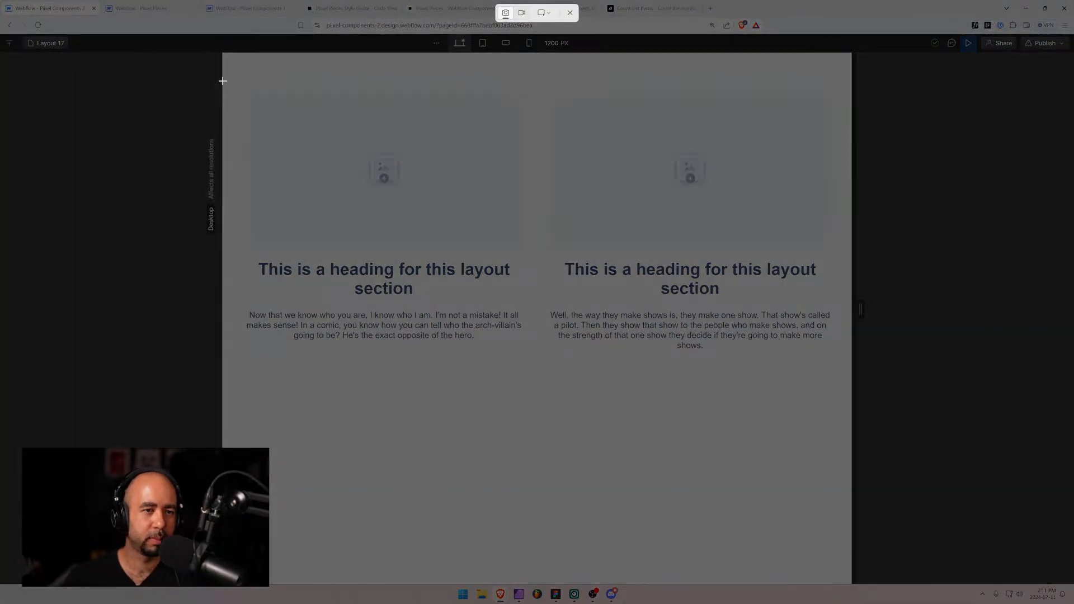
left_click_drag(223, 80, 850, 364)
Paste the Layout 17 screenshot into Affinity Photo, scale it to 58% to fit the canvas width, centre it and hide the Layout 16 image beneath.
key("alt+Tab")
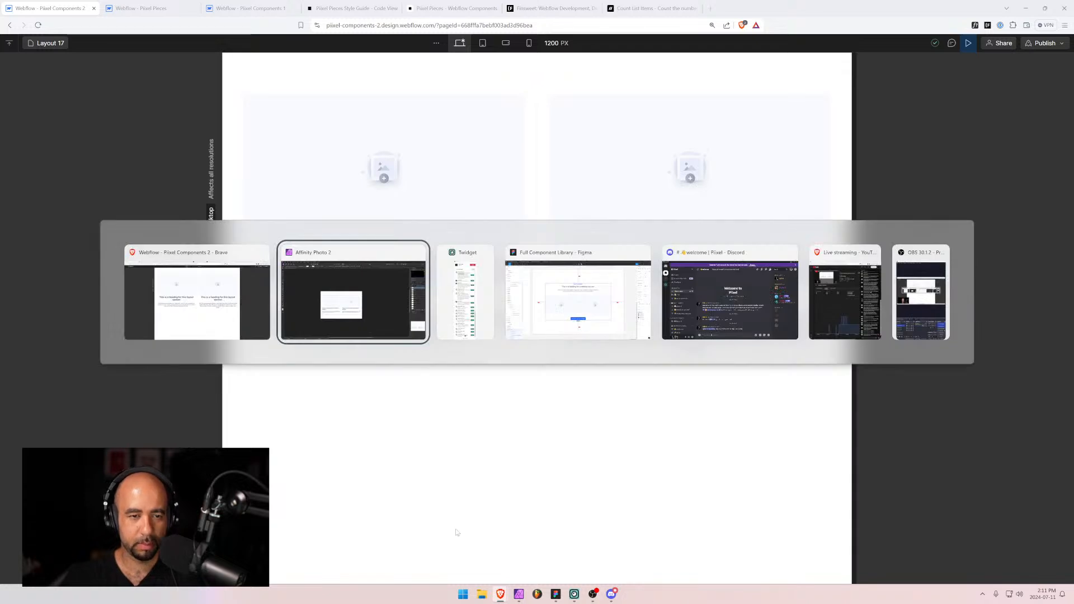
key("ctrl+v")
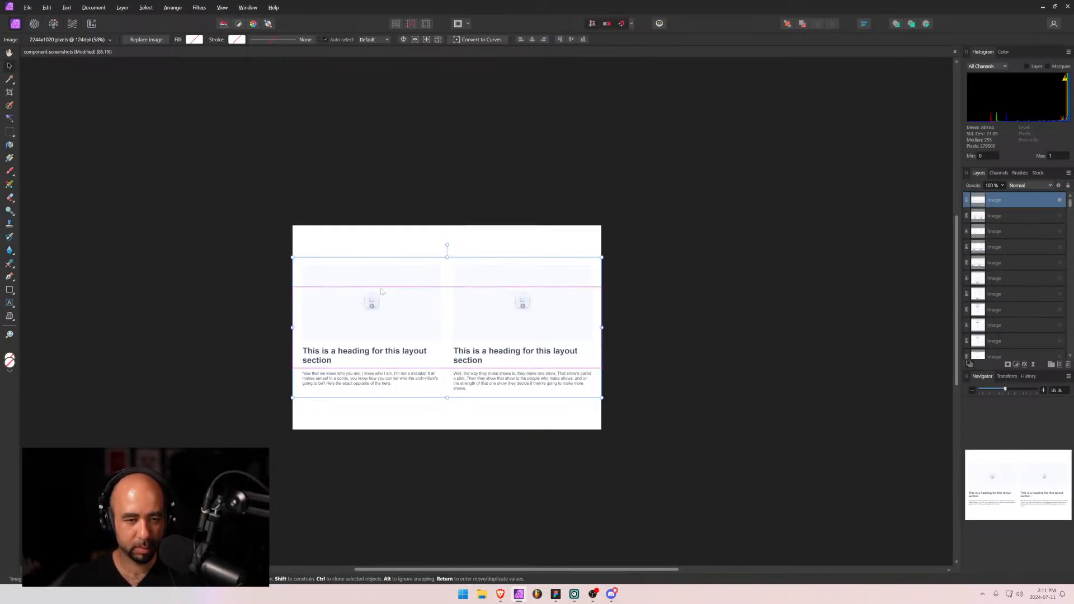
left_click_drag(215, 191, 293, 225)
left_click_drag(753, 431, 602, 363)
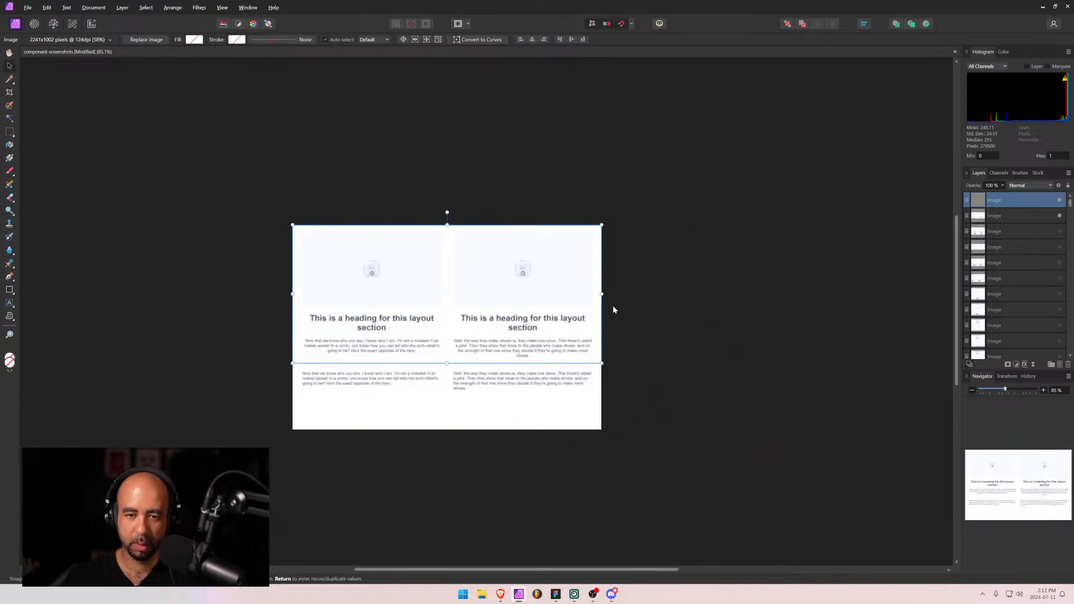
left_click(532, 40)
left_click(571, 39)
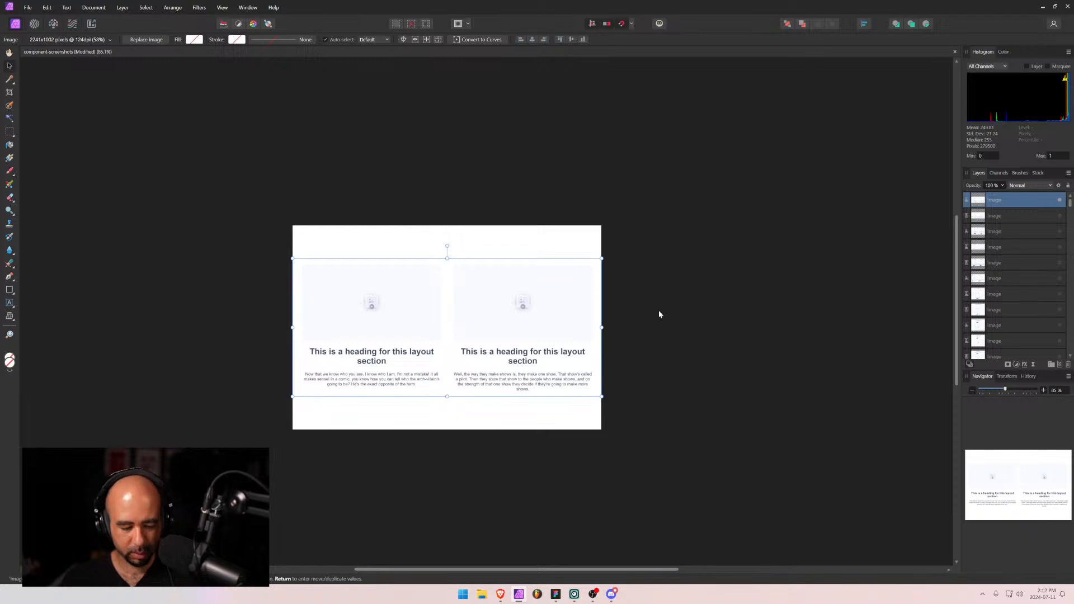
Export the Layout 17 canvas as a JPEG named layout-17 in the banner-images folder.
key("ctrl+alt+shift+w")
left_click(814, 403)
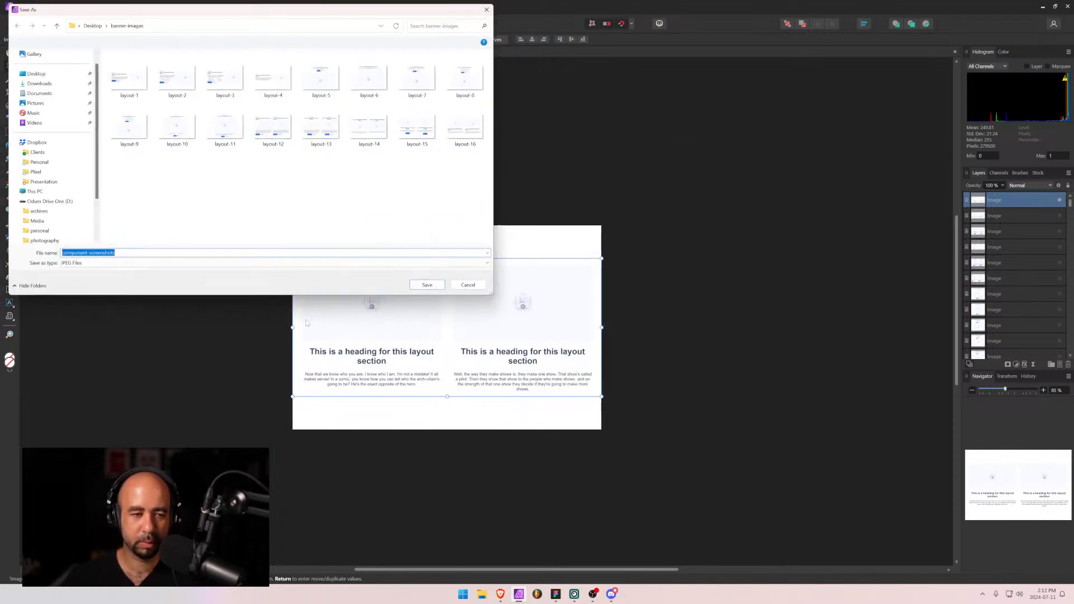
type("layout-17")
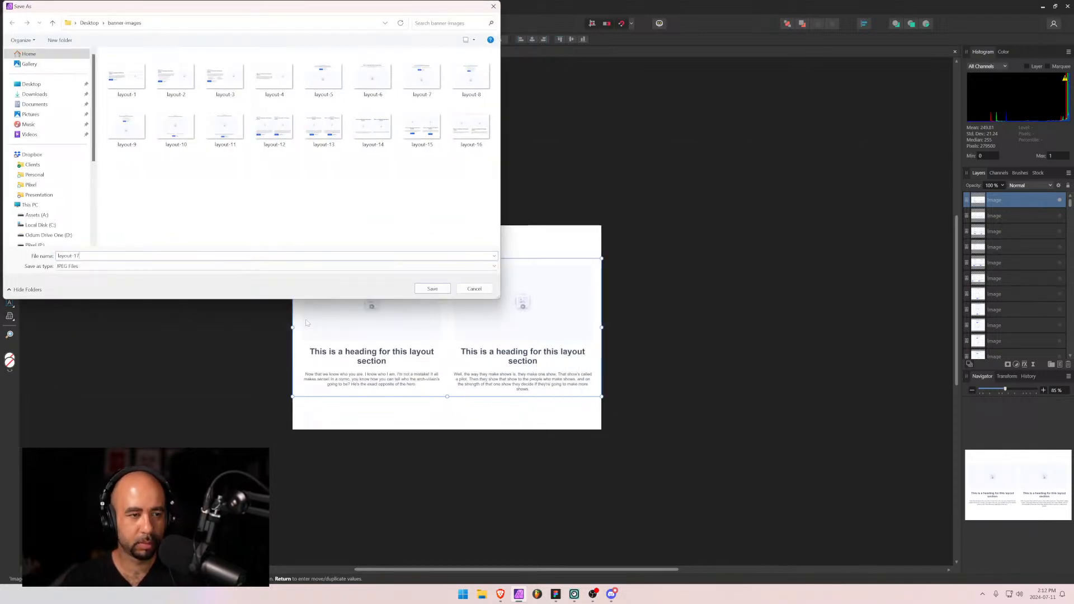
key("Return")
Switch to Webflow, open the Layout 18 page and capture its left-aligned three-column section from the images to the paragraphs.
key("alt+Tab")
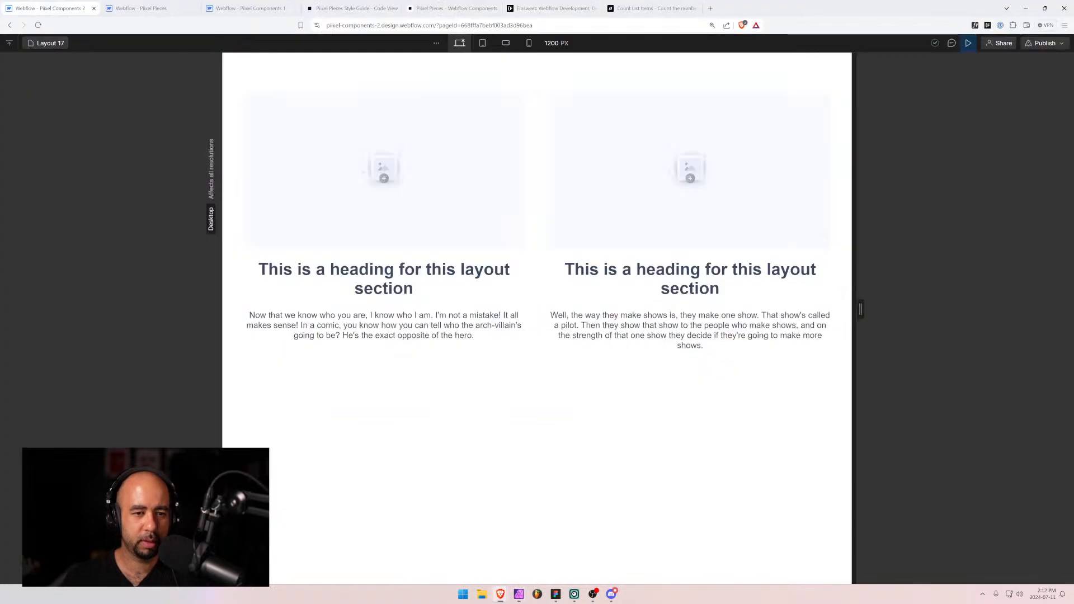
left_click(49, 44)
left_click(39, 346)
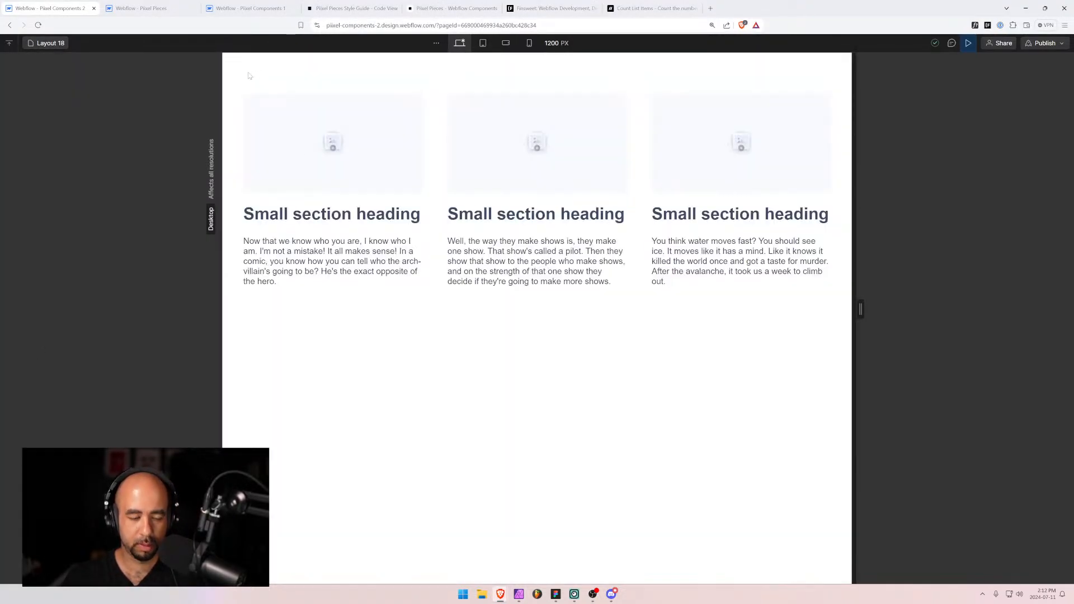
key("super+shift+s")
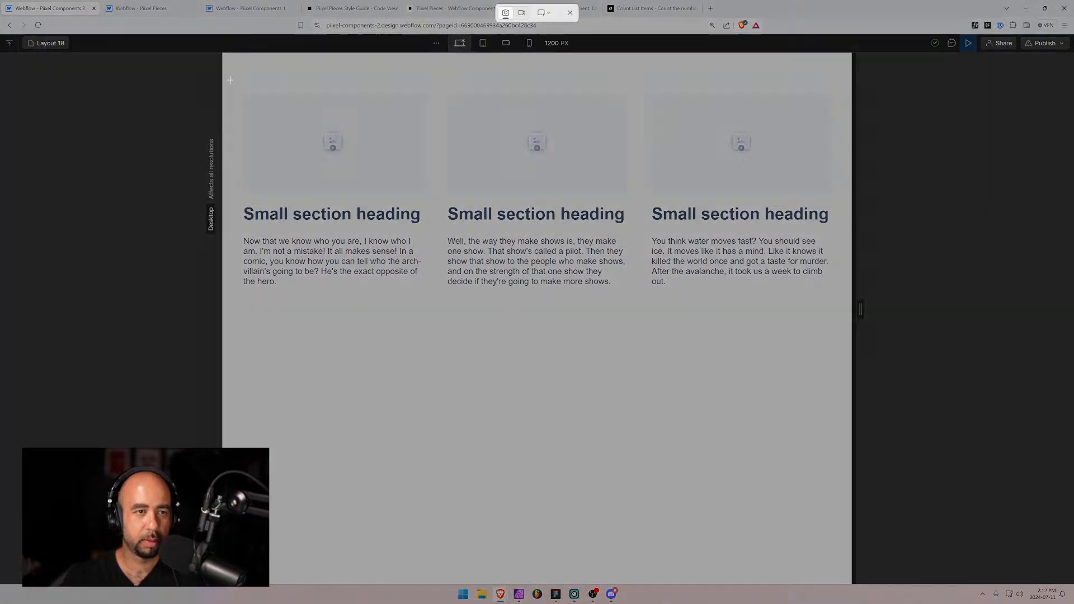
left_click_drag(222, 79, 851, 305)
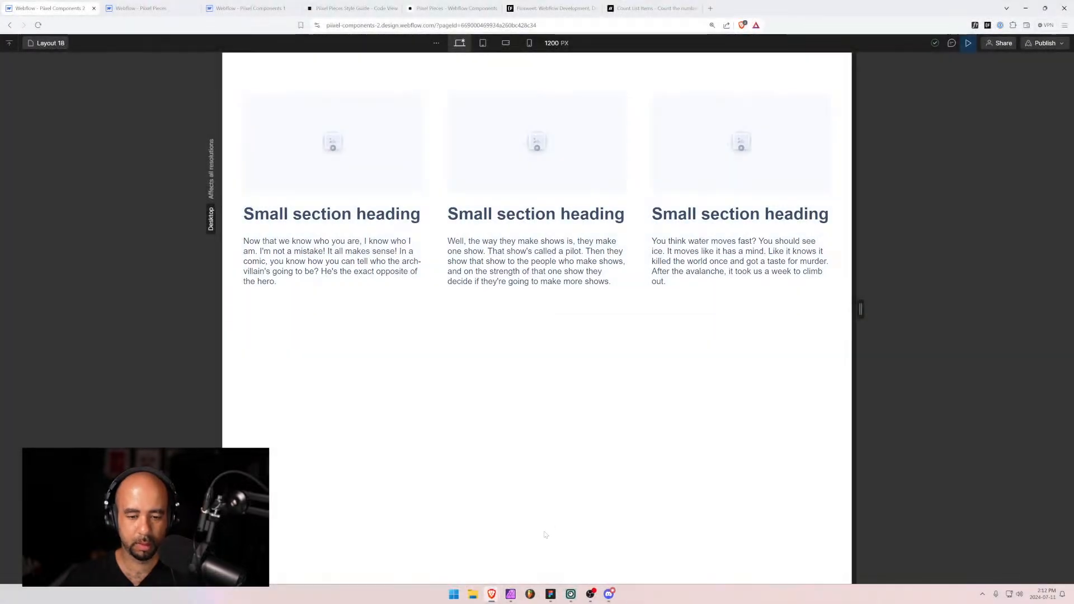
Paste the Layout 18 screenshot into Affinity Photo, scale it to 58% to fit the canvas width, centre it vertically and hide the image layer beneath.
mouse_move(555, 597)
left_click(519, 594)
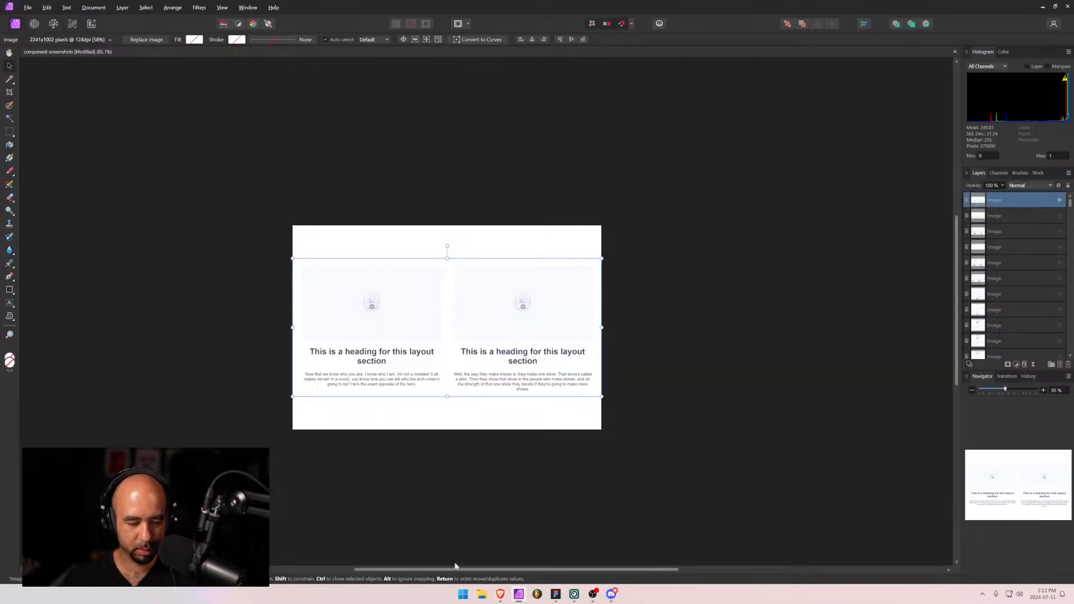
key("ctrl+v")
left_click_drag(219, 217, 292, 242)
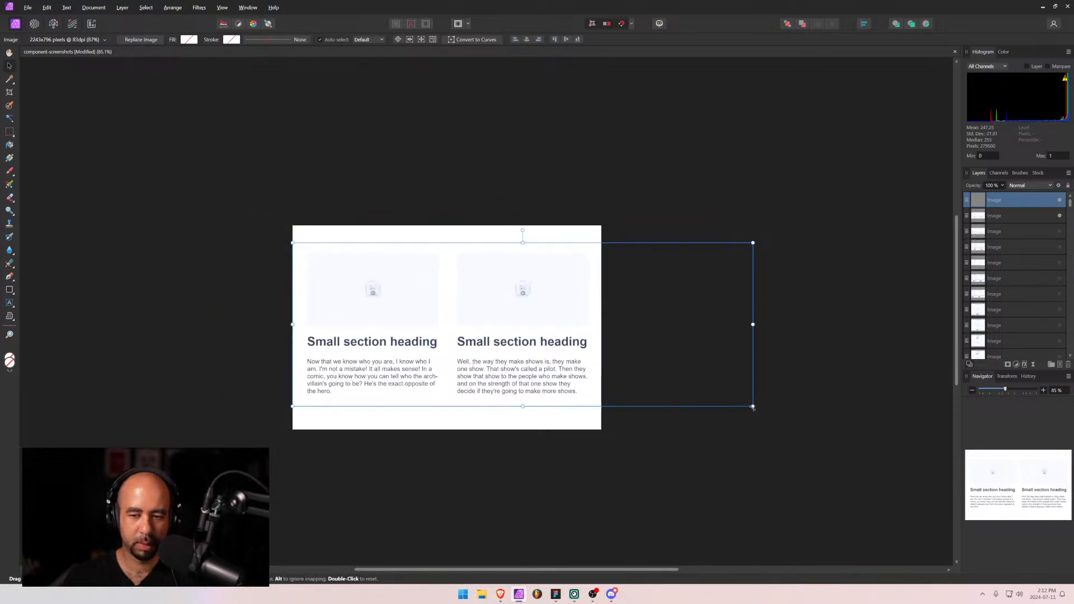
left_click_drag(753, 407, 613, 328)
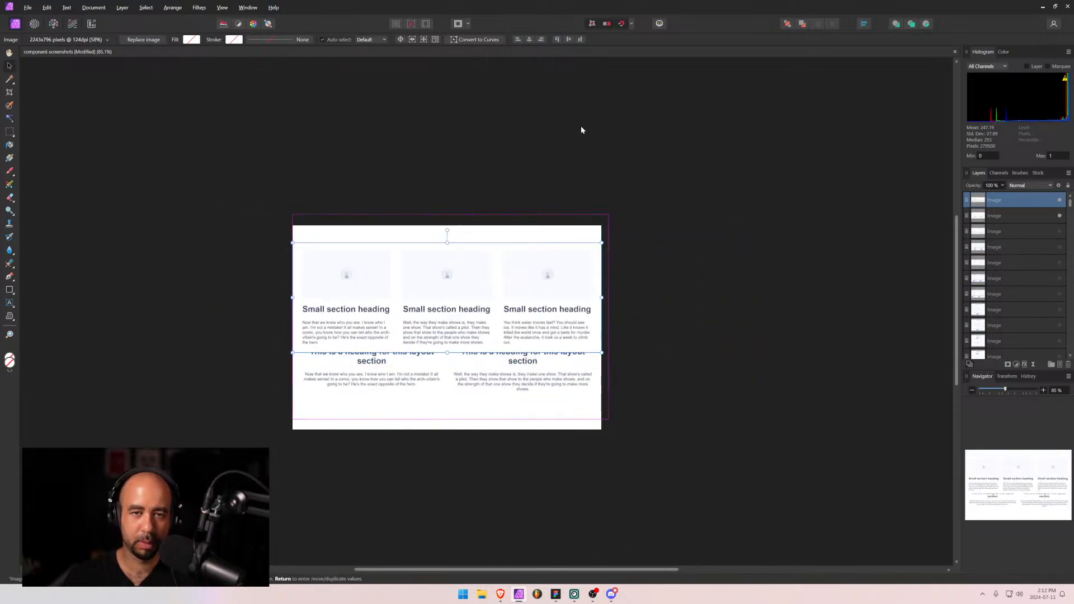
left_click(568, 39)
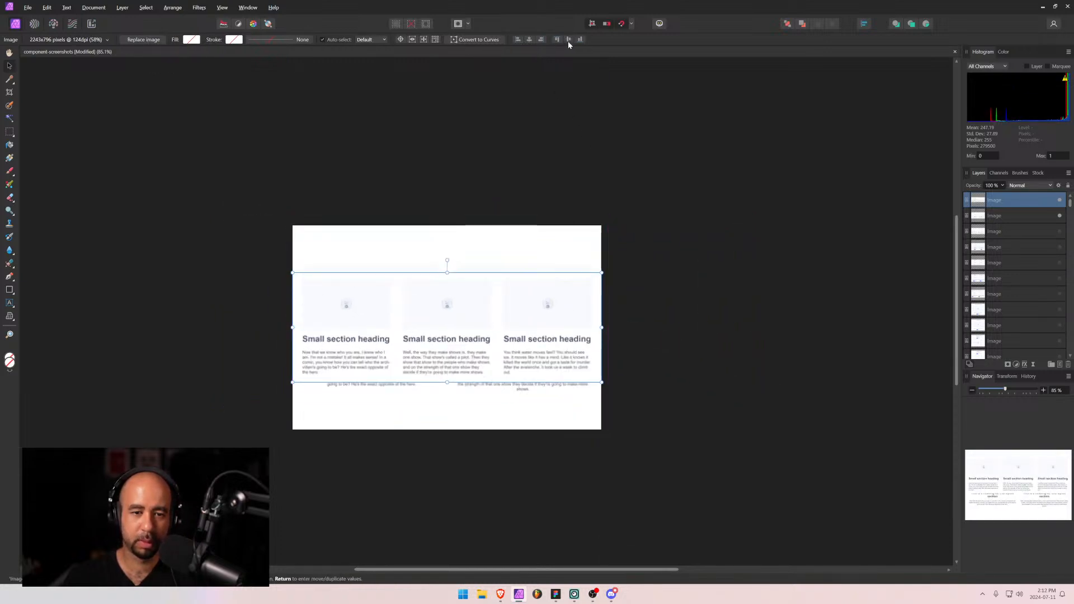
left_click(1059, 215)
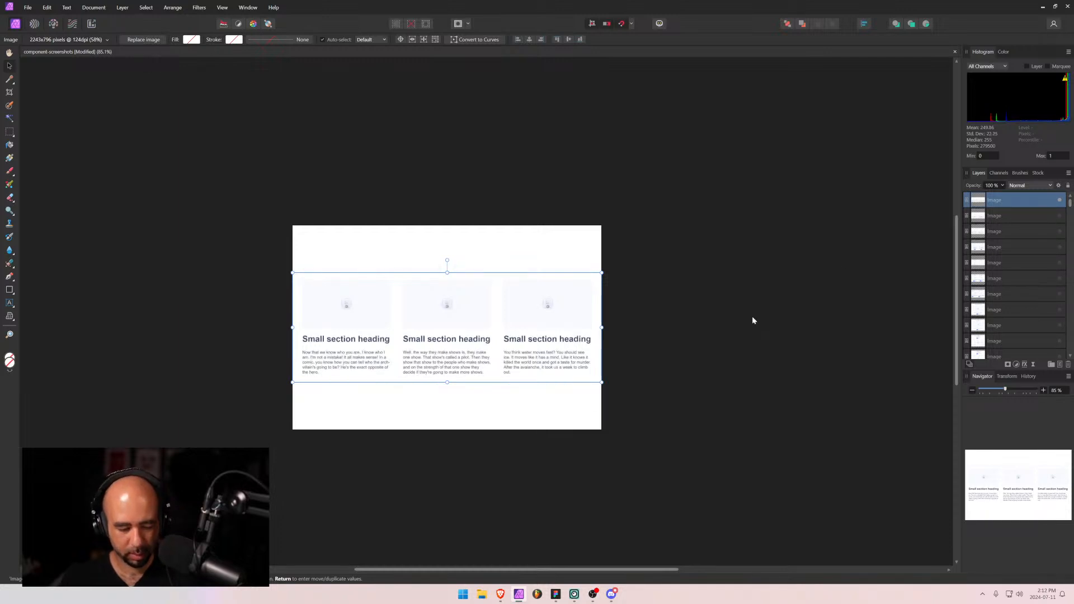
Export the three-column canvas as a JPEG named layout-18 in the banner-images folder.
key("ctrl+alt+shift+w")
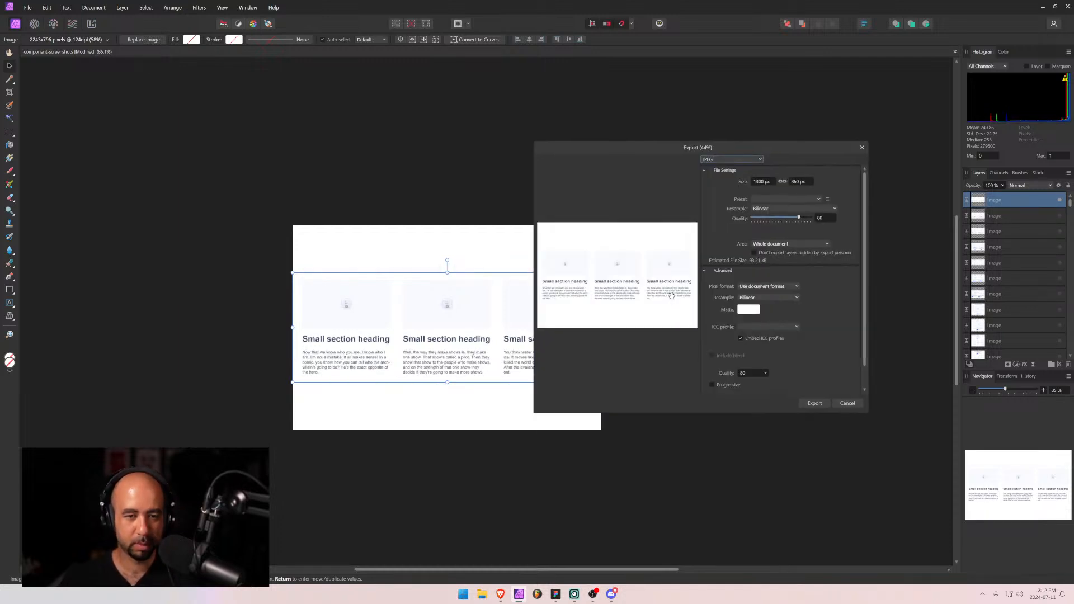
left_click(812, 406)
type("l")
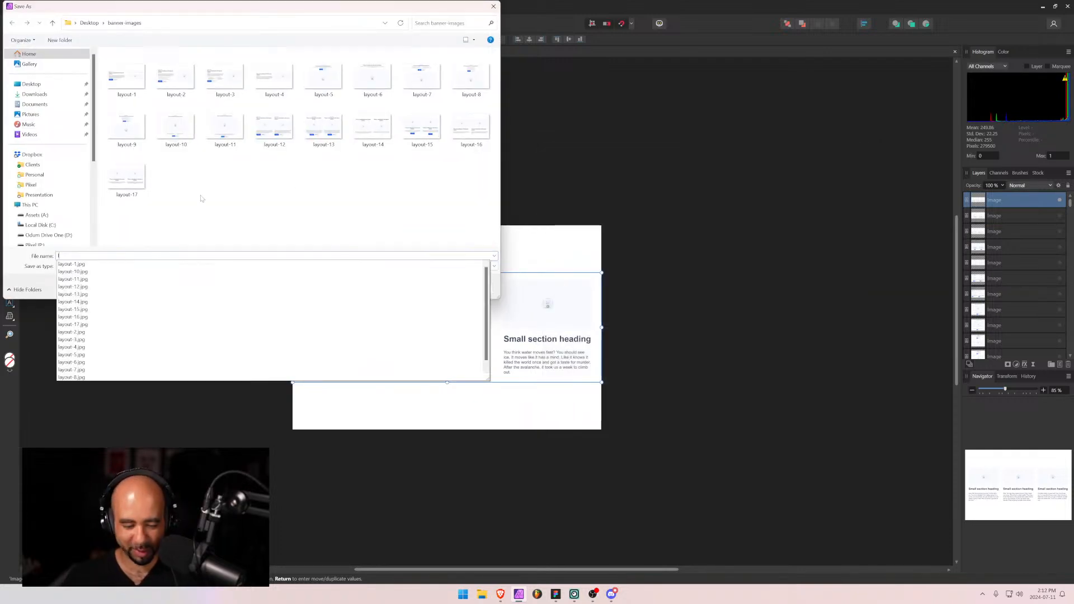
type("ayout-")
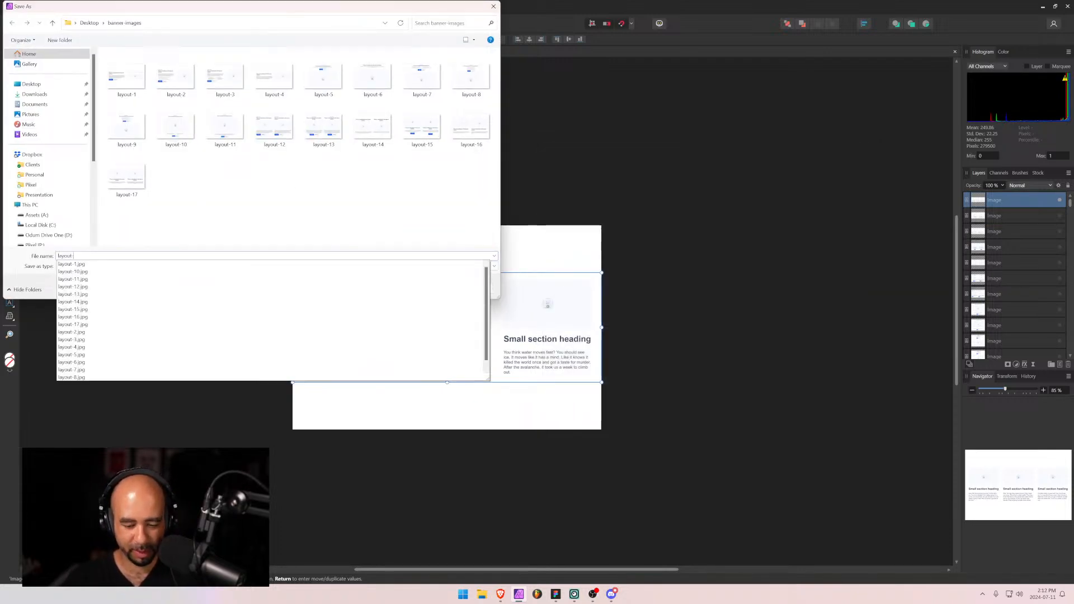
type("18")
key("Return")
Switch to Webflow, open the Layout 19 page and capture its centred three-column section from the images to the paragraphs.
key("alt+Tab")
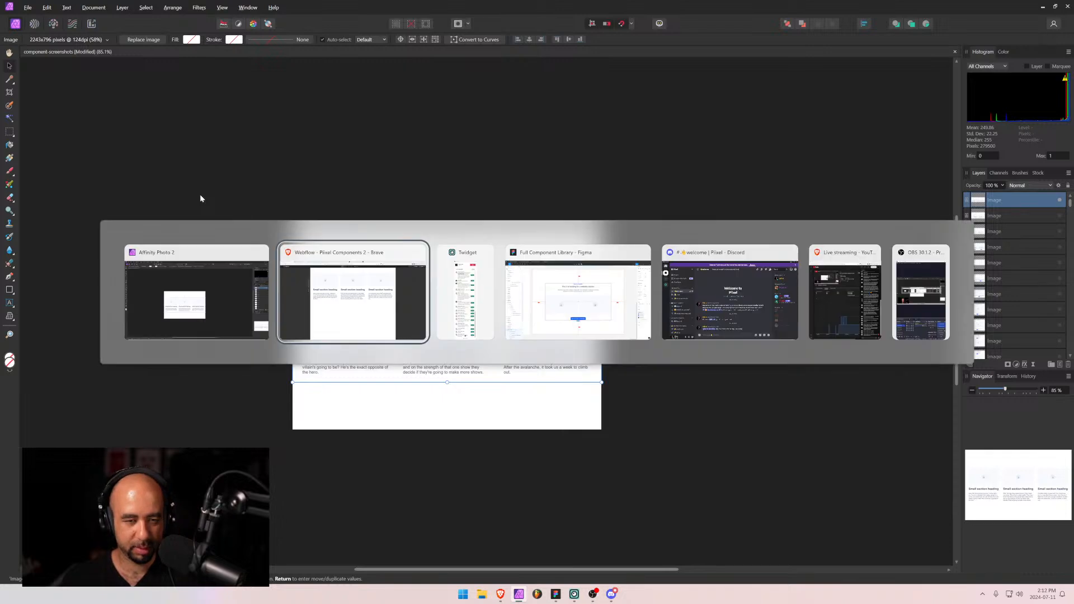
left_click(47, 48)
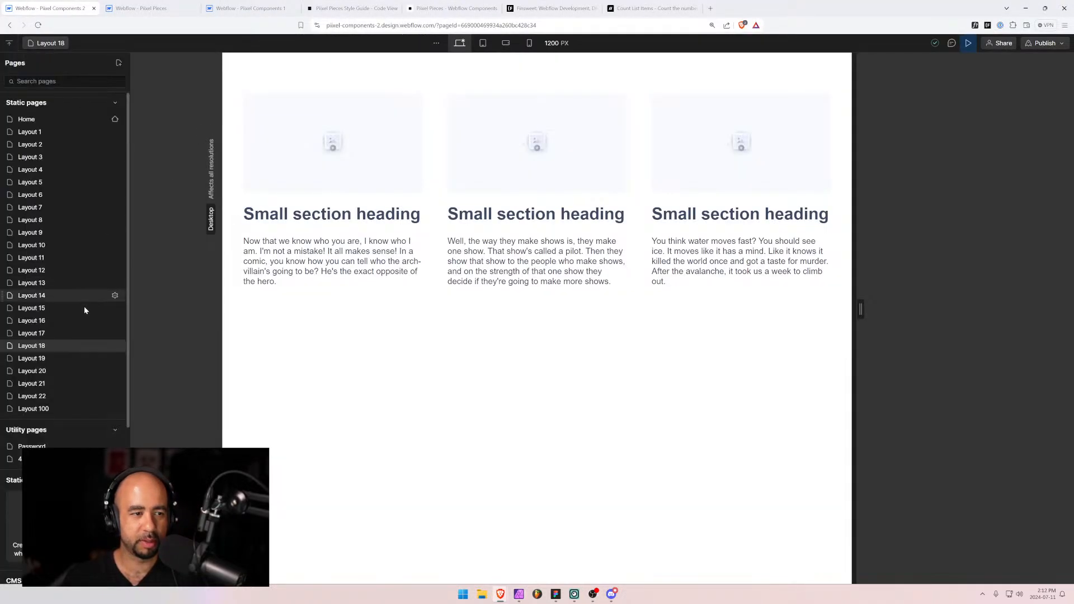
left_click(48, 359)
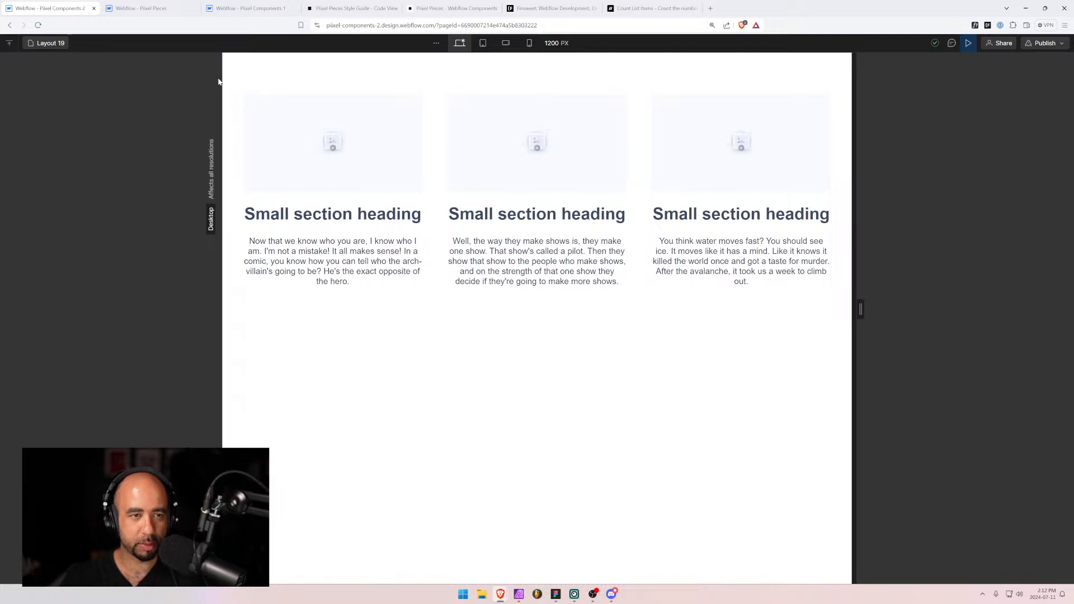
key("super+shift+s")
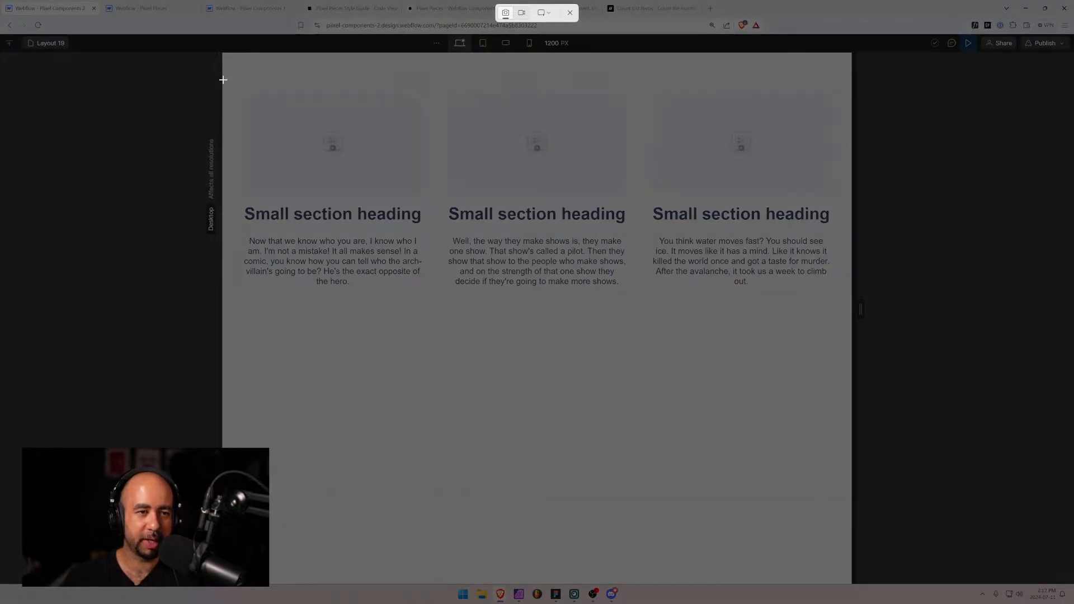
left_click_drag(223, 80, 851, 306)
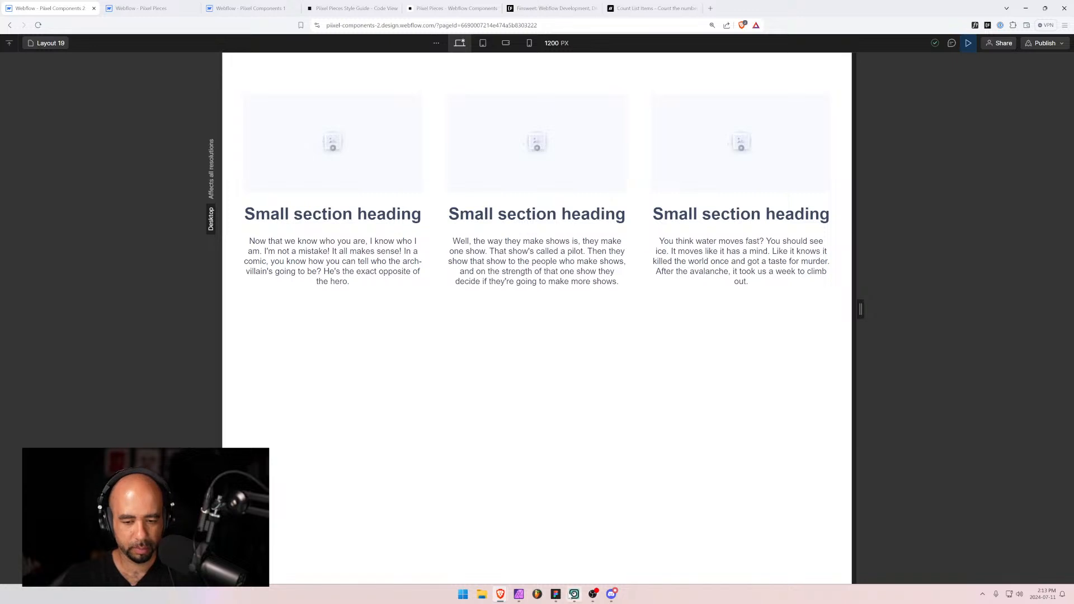
Paste the Layout 19 screenshot into Affinity Photo, scale it to 58% to fit the canvas width, centre it vertically and deselect it.
left_click(518, 595)
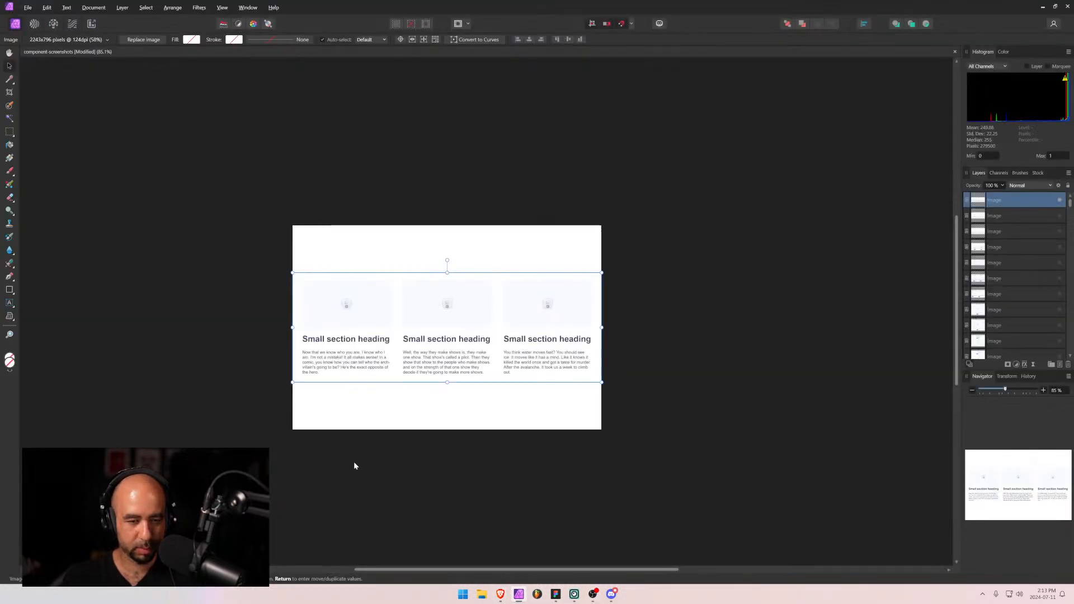
key("ctrl+v")
left_click_drag(222, 217, 291, 244)
left_click_drag(748, 241, 601, 296)
left_click(569, 40)
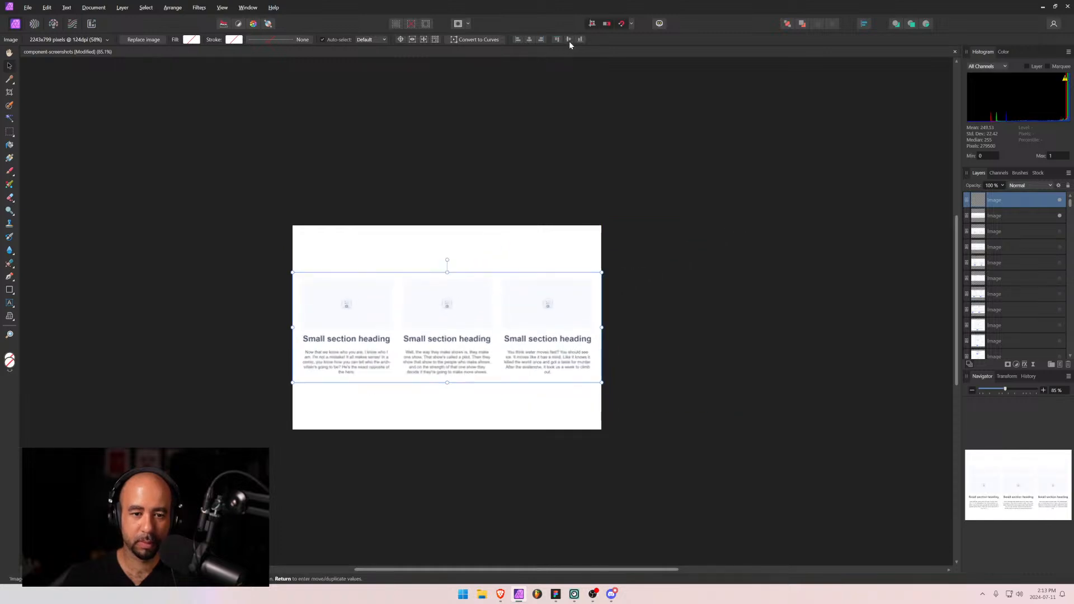
left_click(715, 238)
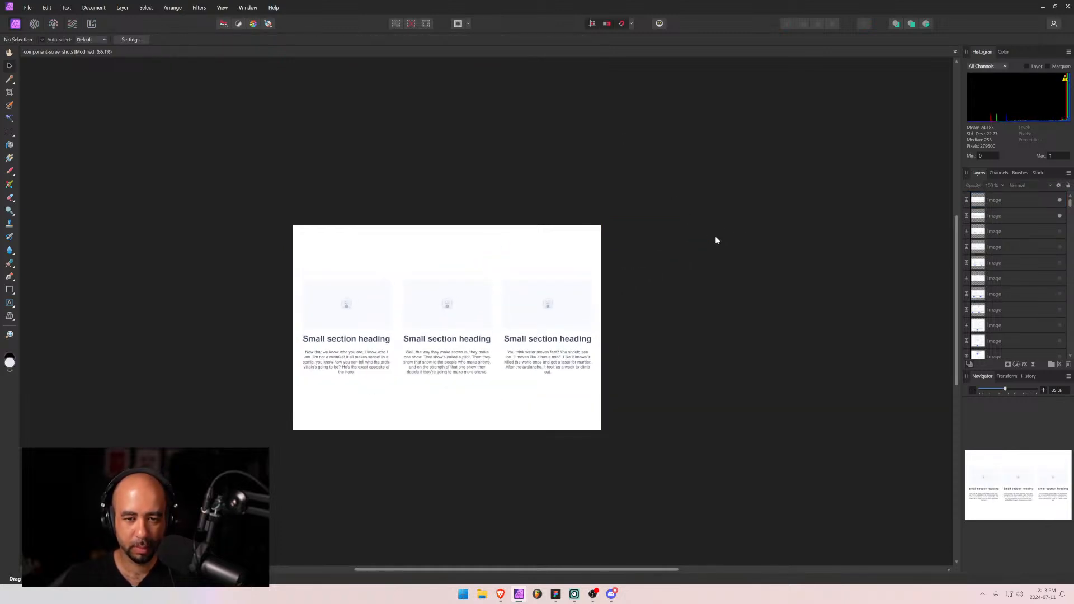
Export the Layout 19 canvas as a JPEG named layout-19 in the banner-images folder.
key("ctrl+alt+shift+w")
left_click(816, 405)
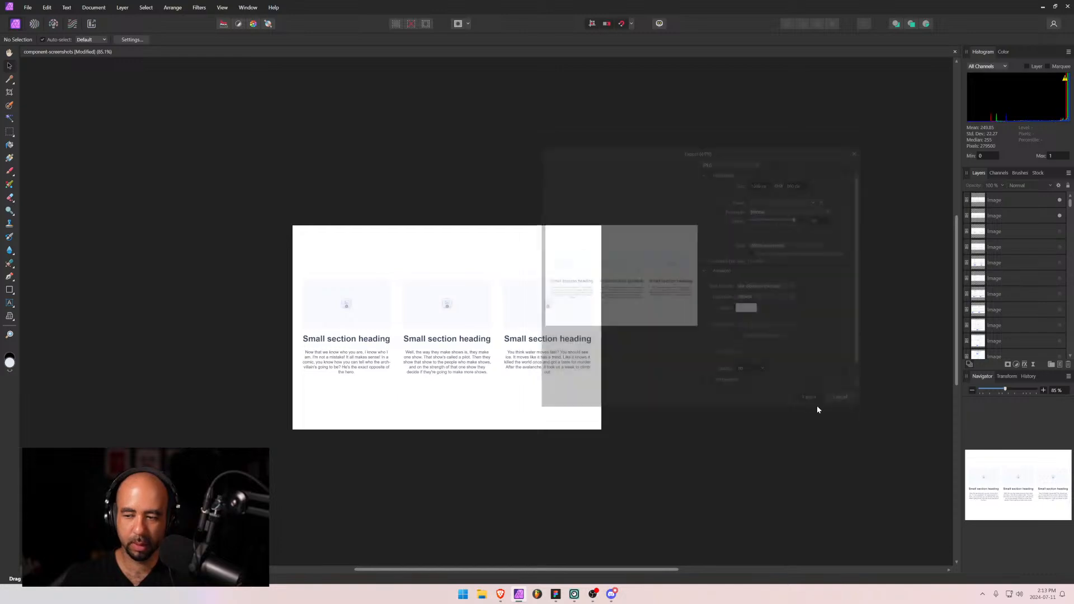
type("layout")
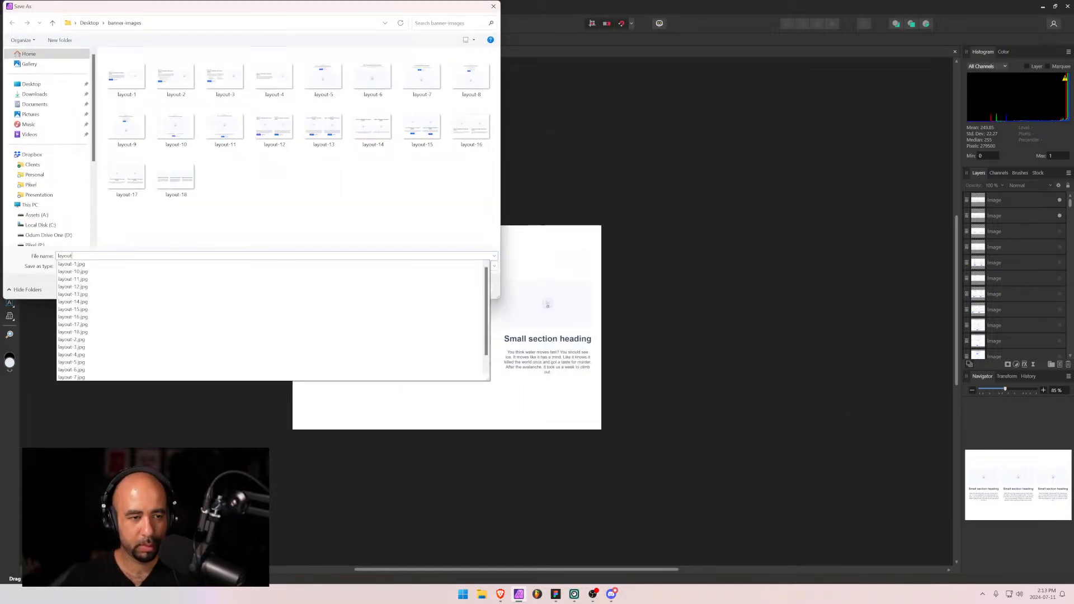
type("-19")
key("Return")
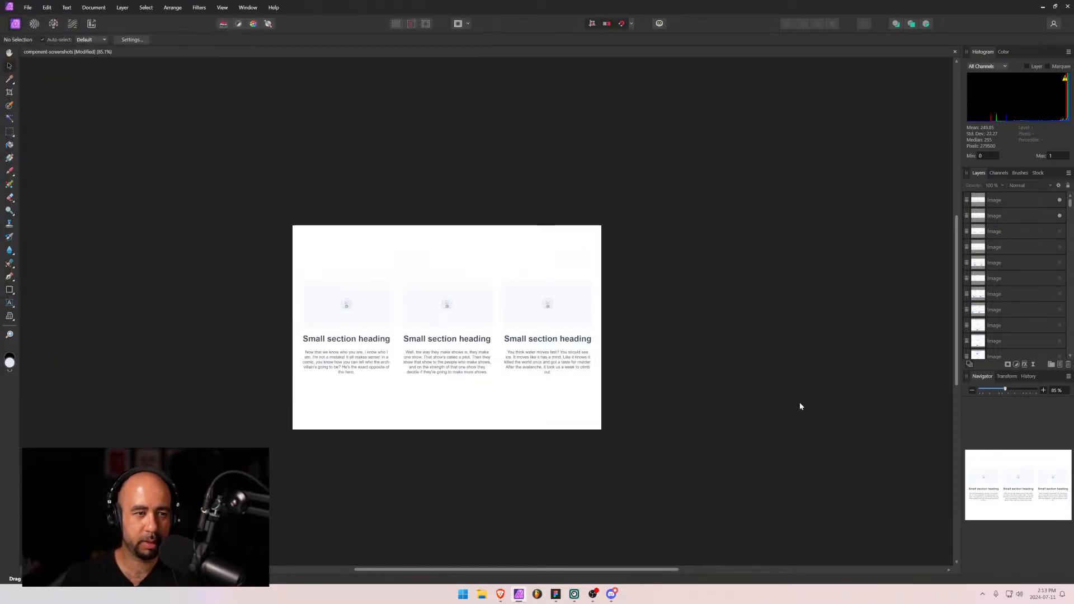
Switch to Webflow, open the Layout 20 page and capture its left-aligned three-column section from the eyebrow headlines to the buttons.
key("alt+Tab")
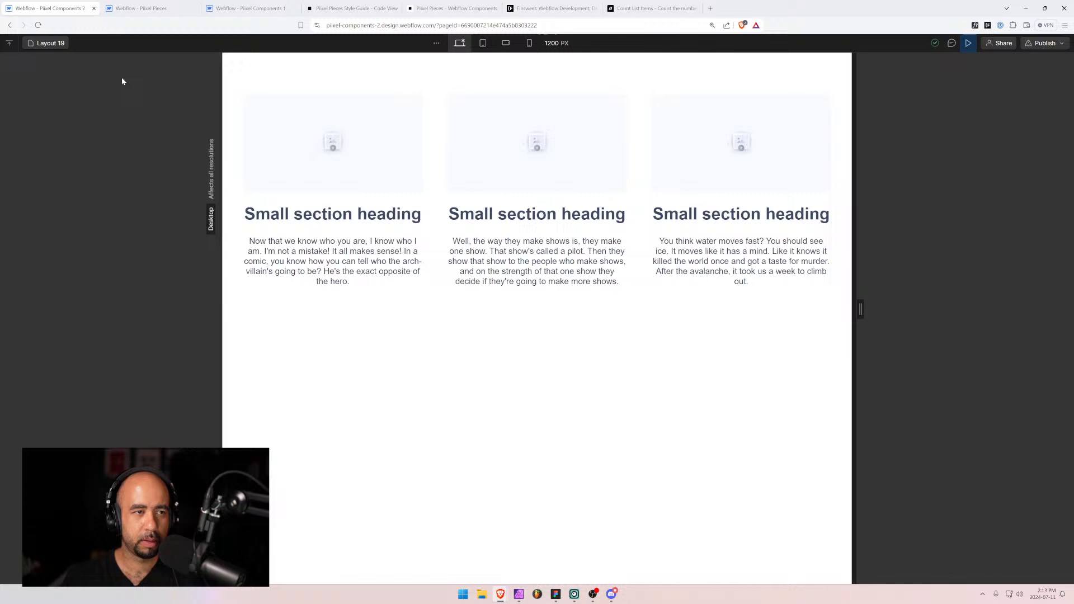
left_click(47, 43)
left_click(29, 371)
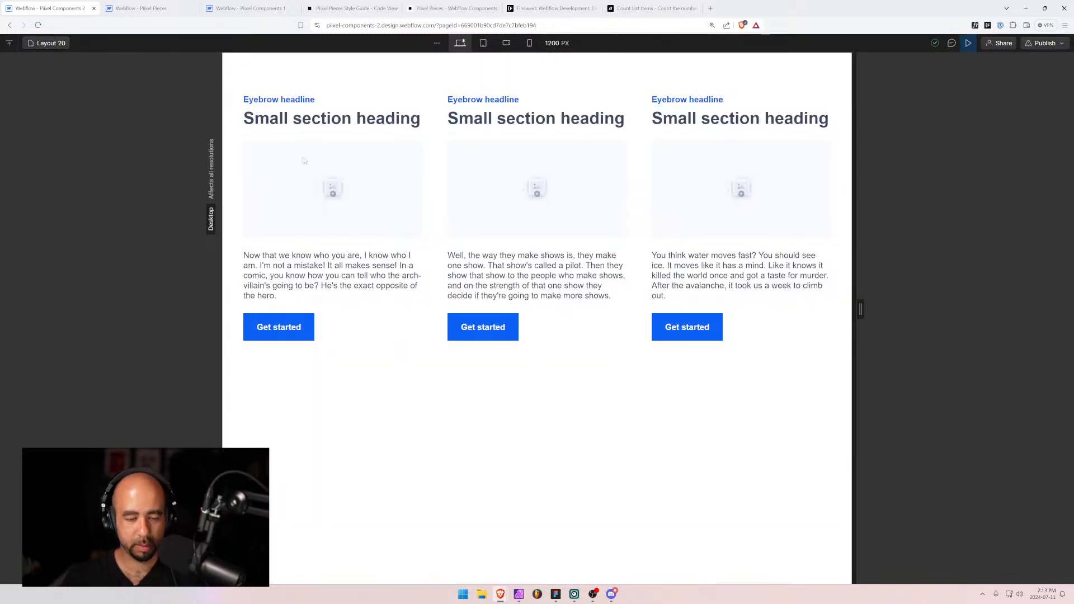
key("super+shift+s")
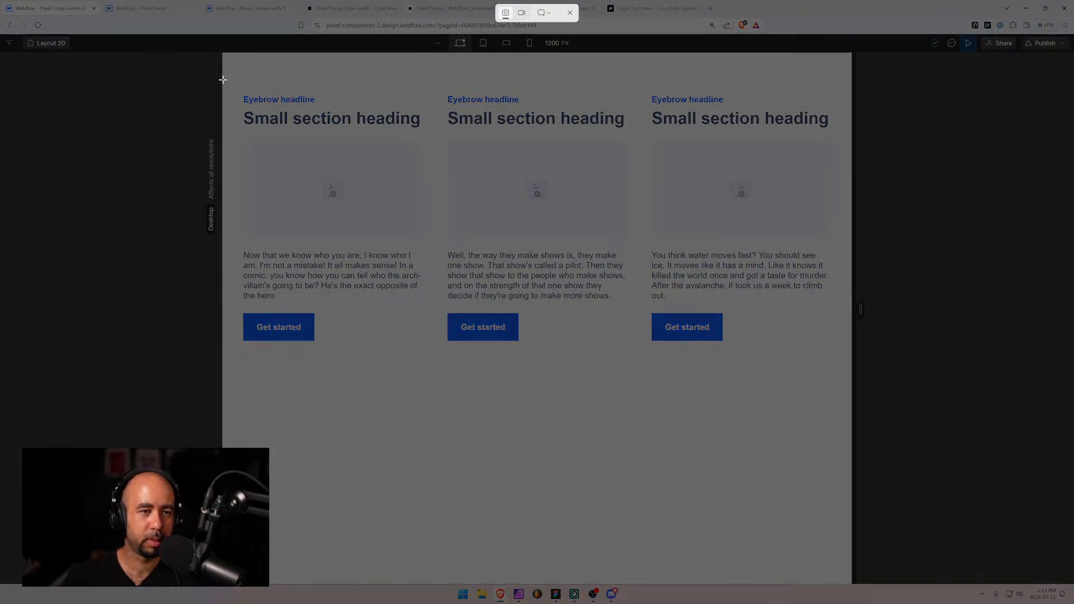
left_click_drag(223, 79, 851, 363)
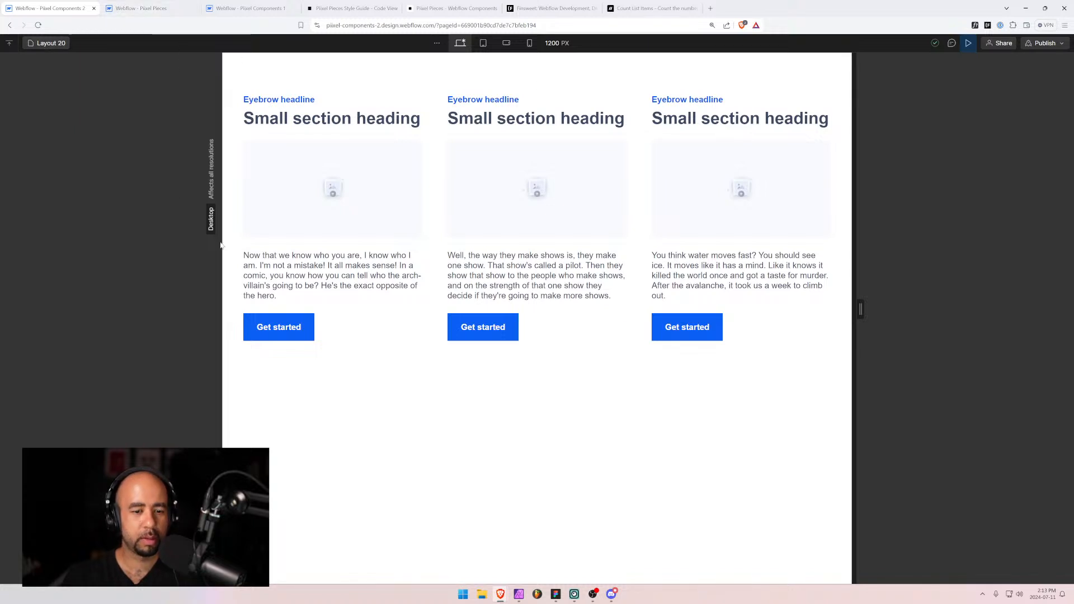
Paste the Layout 20 screenshot into Affinity Photo, scale it to 58% to fit the canvas width and centre it vertically.
key("alt+Tab")
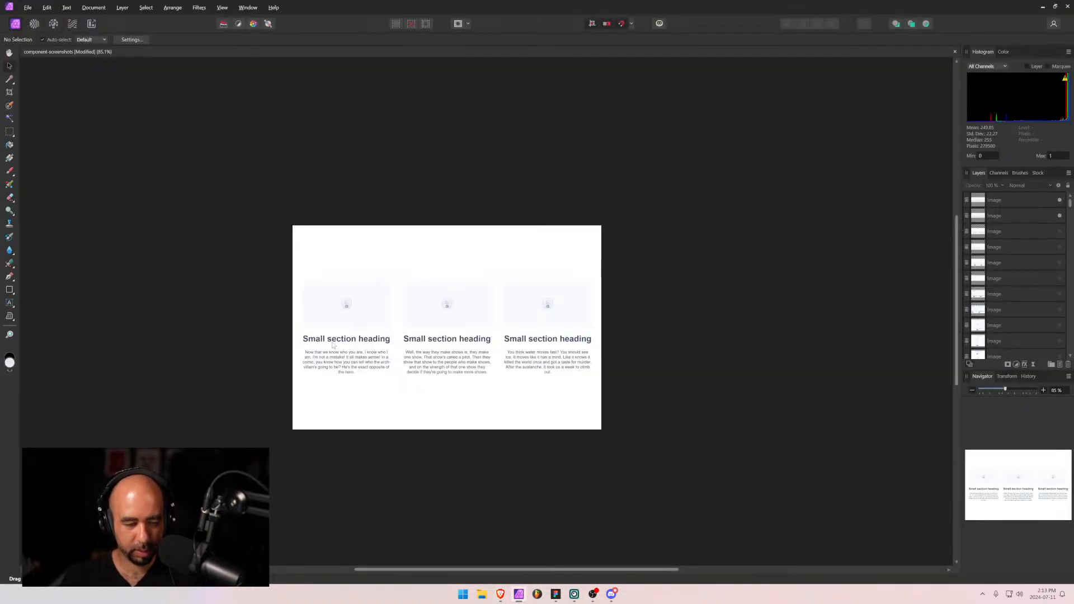
key("ctrl+v")
left_click_drag(216, 191, 293, 225)
left_click_drag(747, 423, 602, 362)
left_click(568, 39)
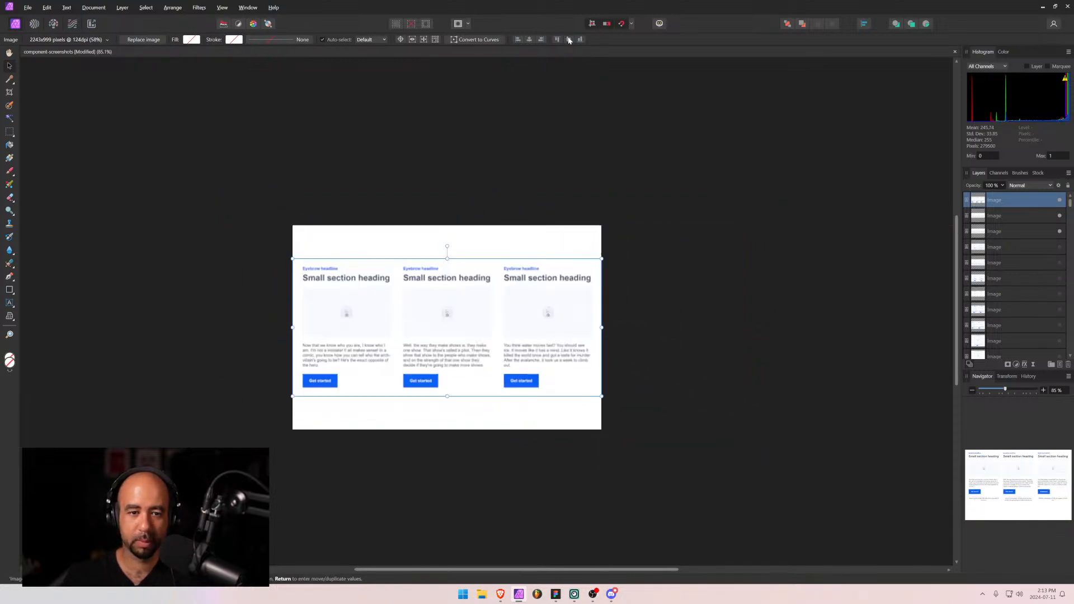
Export the Layout 20 canvas as a JPEG named layout-20 in the banner-images folder.
key("ctrl+alt+shift+w")
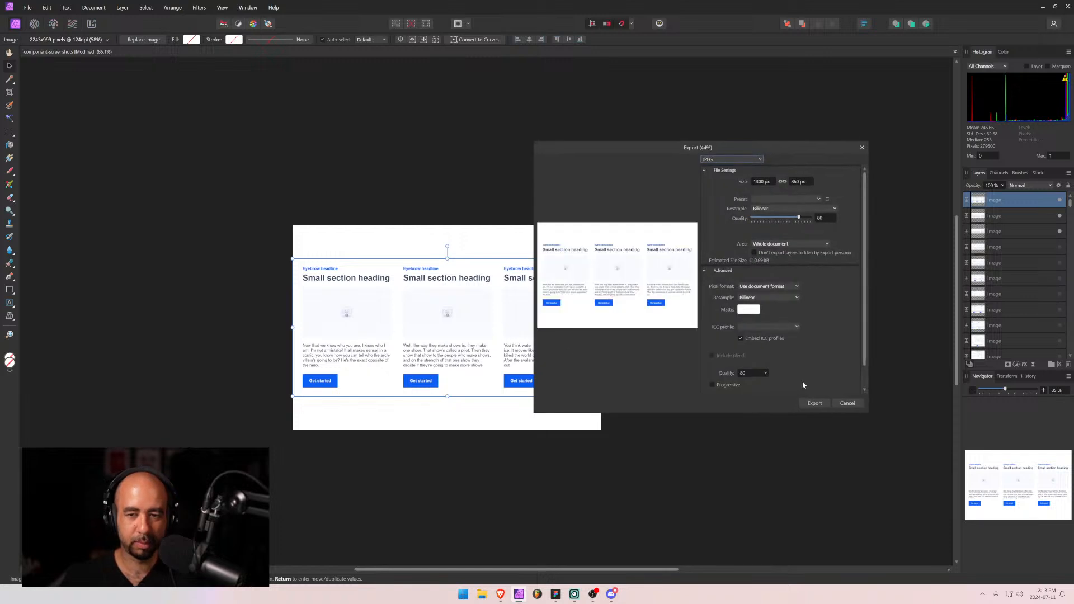
left_click(815, 403)
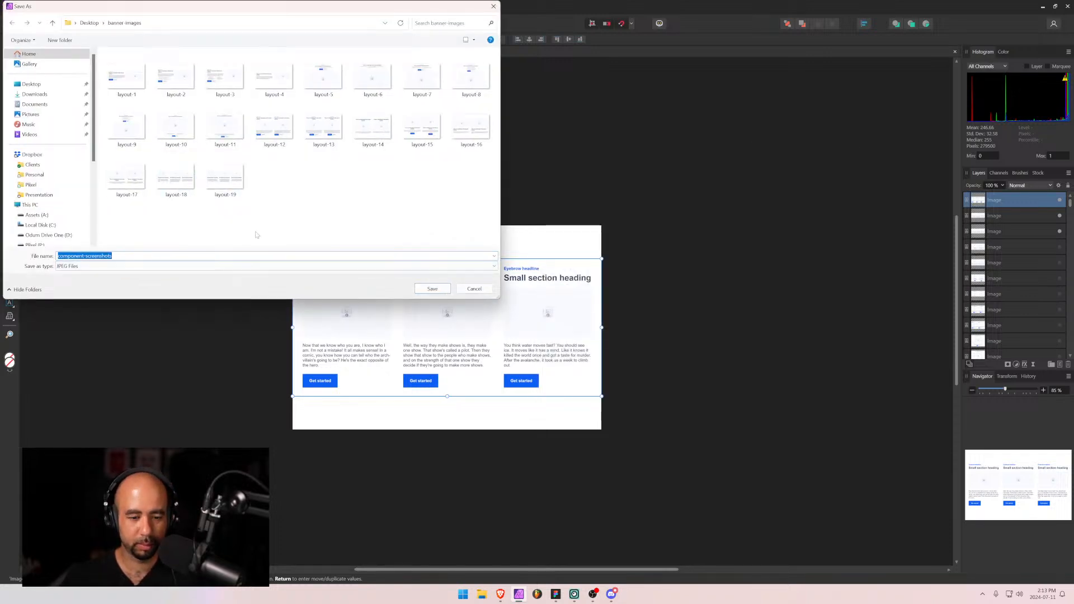
type("lay")
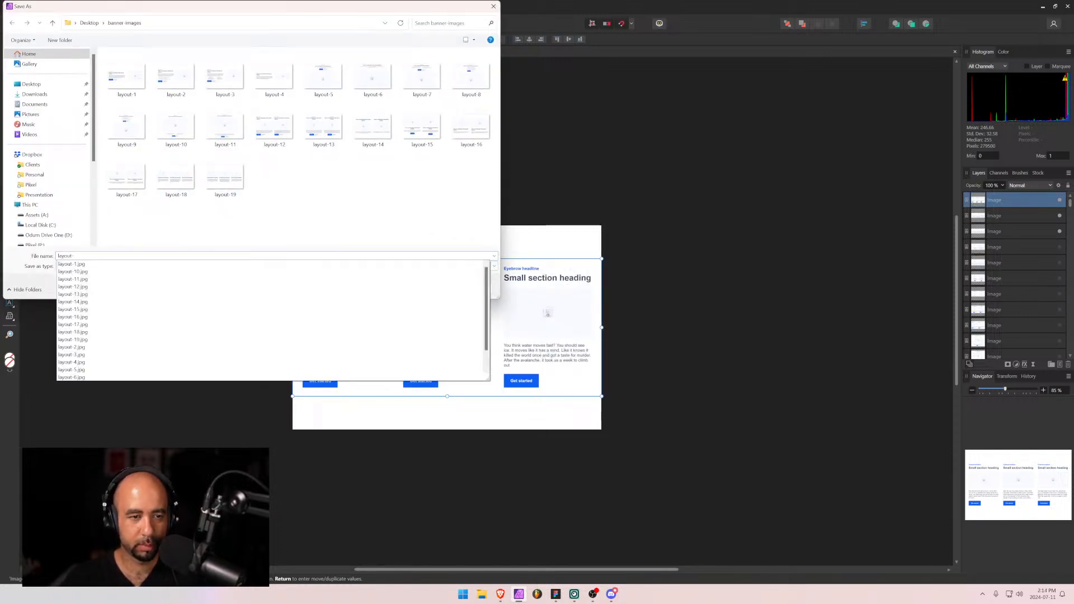
type("out-")
key("Return")
Switch to Webflow, open the Layout 21 page and capture its centred three-column section from the eyebrow headlines to the buttons.
key("alt+Tab")
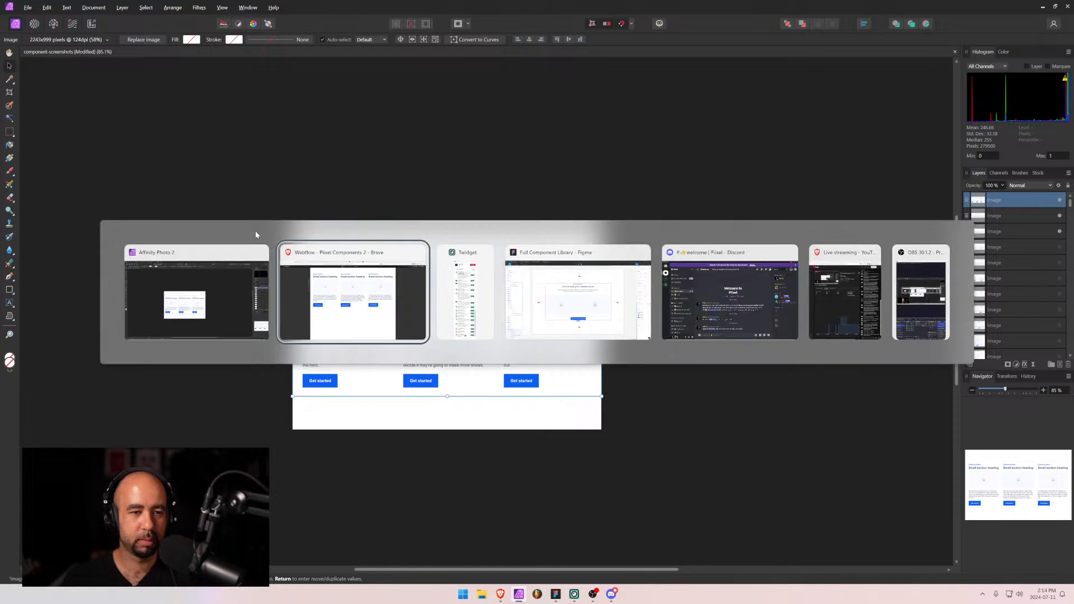
left_click(51, 43)
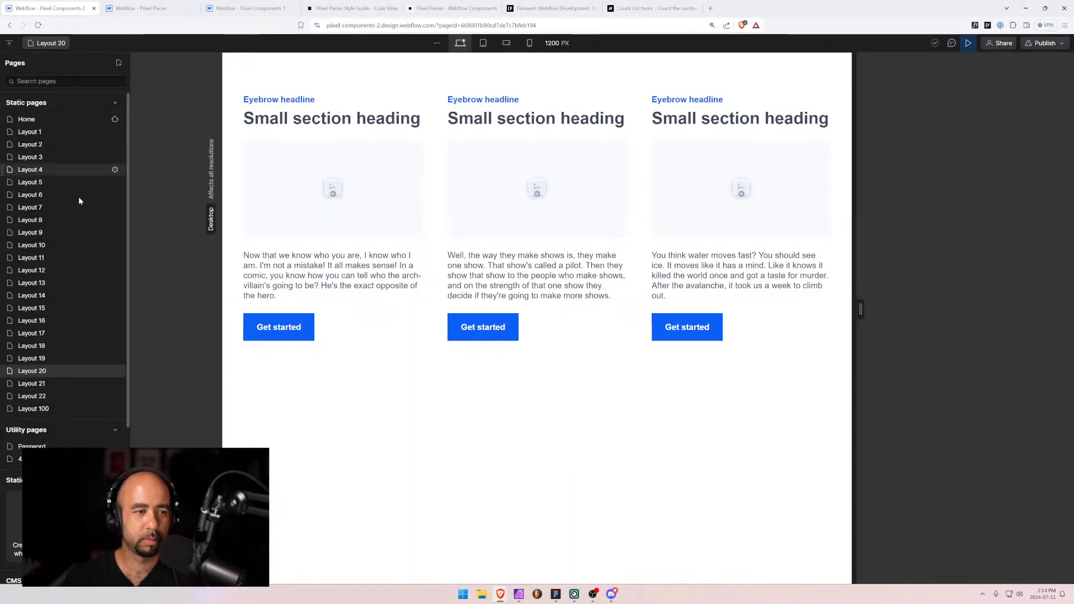
left_click(50, 385)
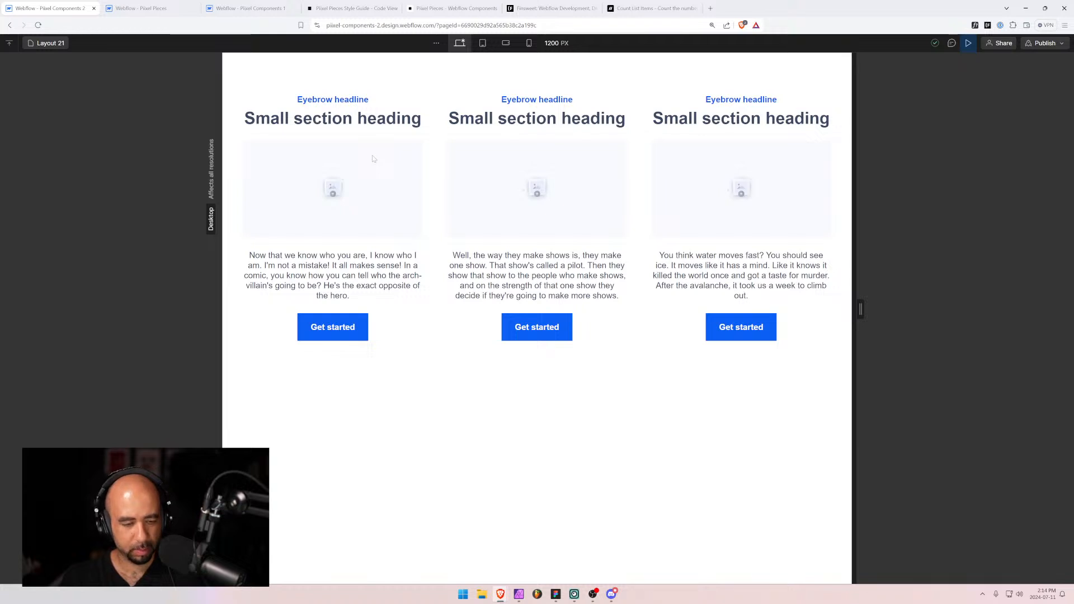
key("super+shift+s")
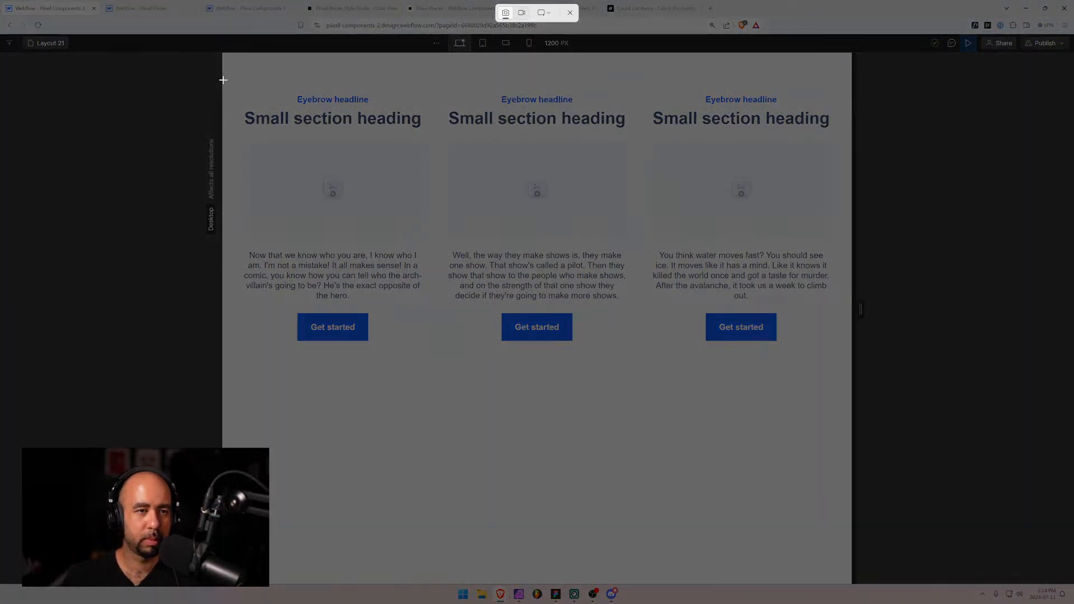
left_click_drag(223, 80, 851, 364)
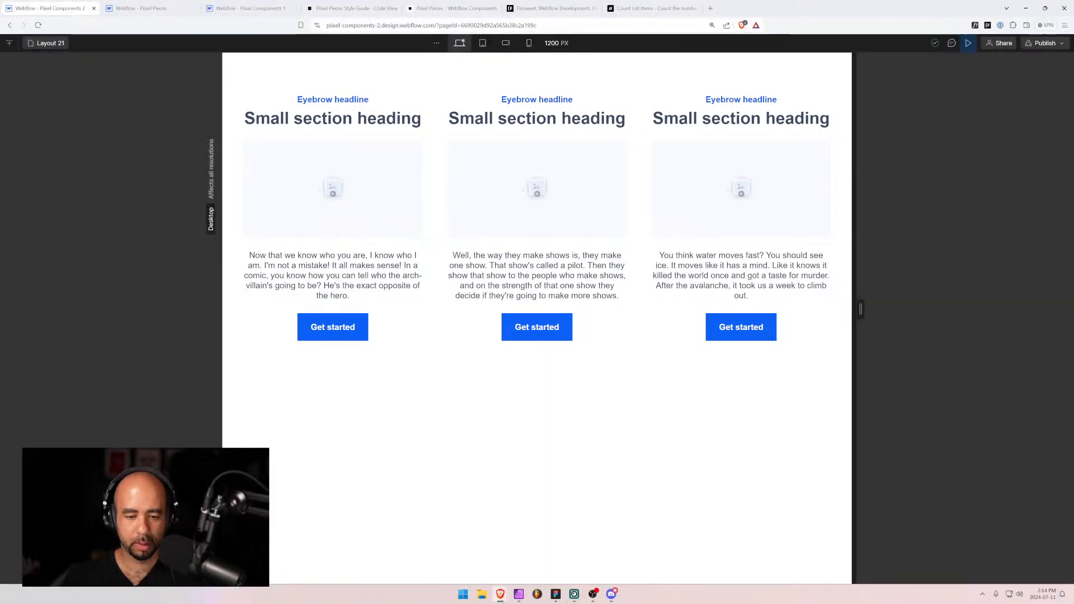
Paste the Layout 21 screenshot into Affinity Photo, scale it to 58% to fit the canvas width and centre it vertically.
left_click(519, 595)
key("ctrl+v")
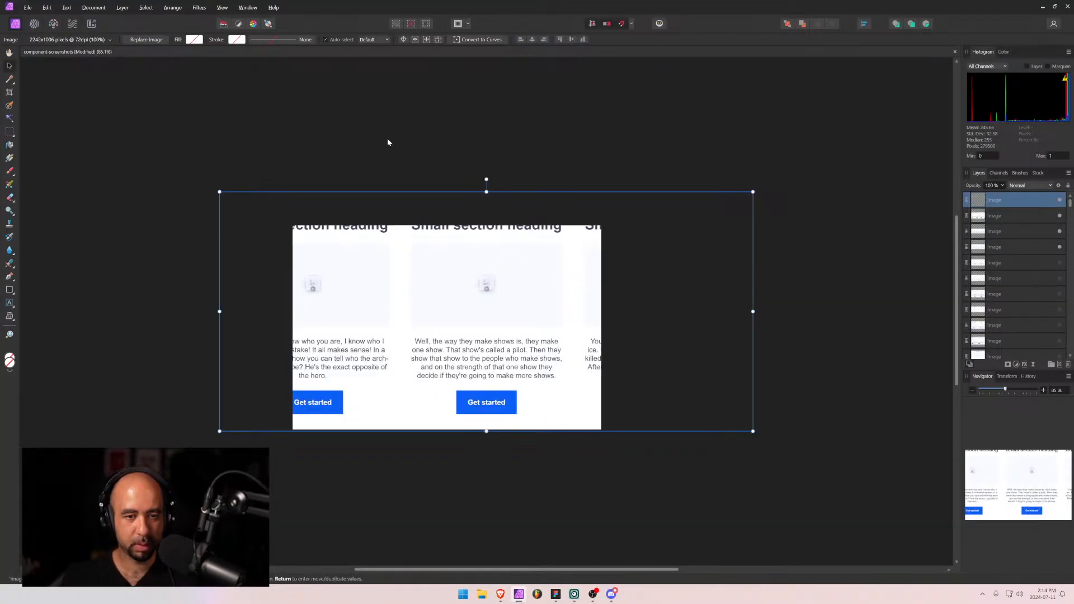
left_click_drag(219, 192, 292, 225)
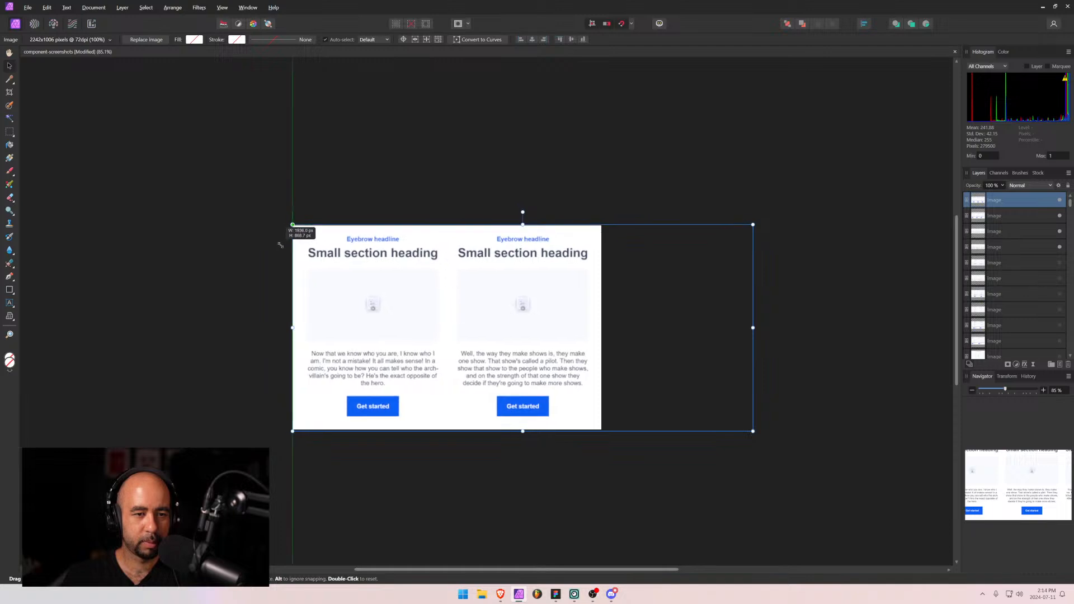
left_click_drag(753, 431, 610, 346)
left_click(571, 40)
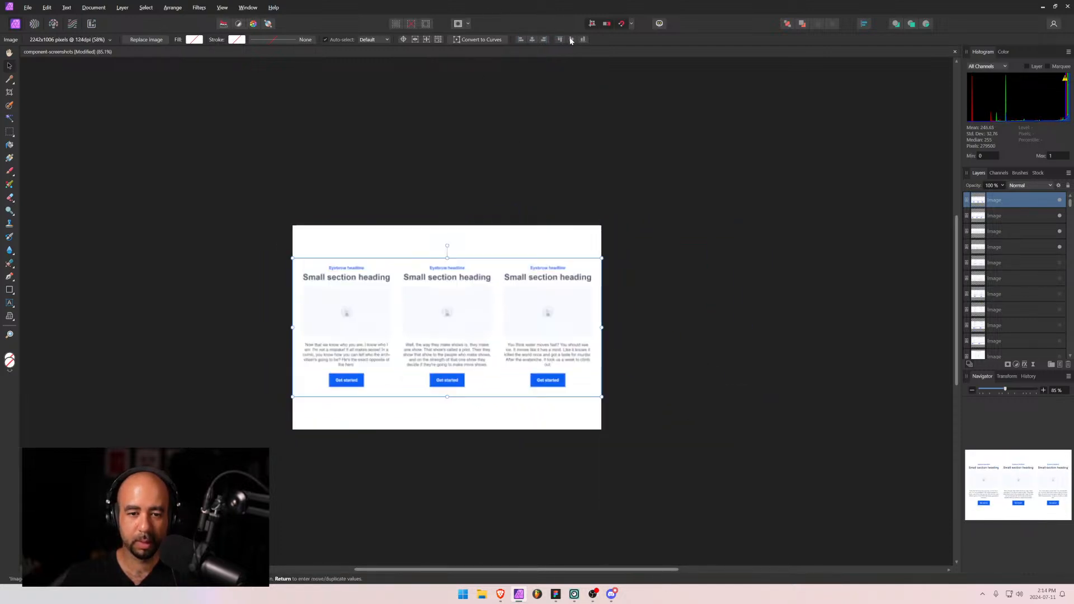
Export the Layout 21 canvas as a JPEG named layout-21 in the banner-images folder.
key("ctrl+alt+shift+s")
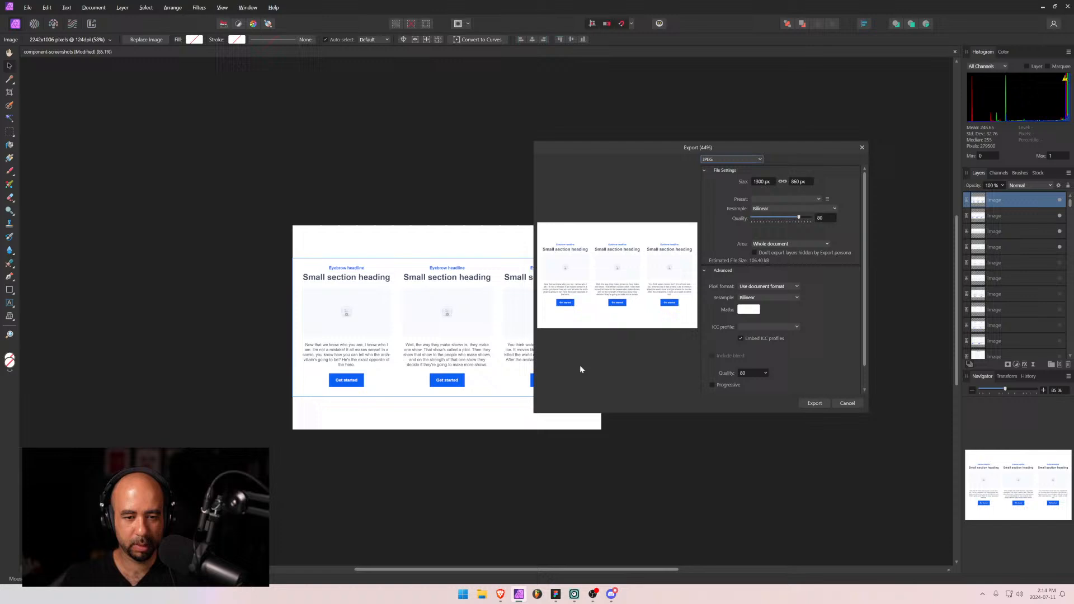
left_click(818, 404)
type("l")
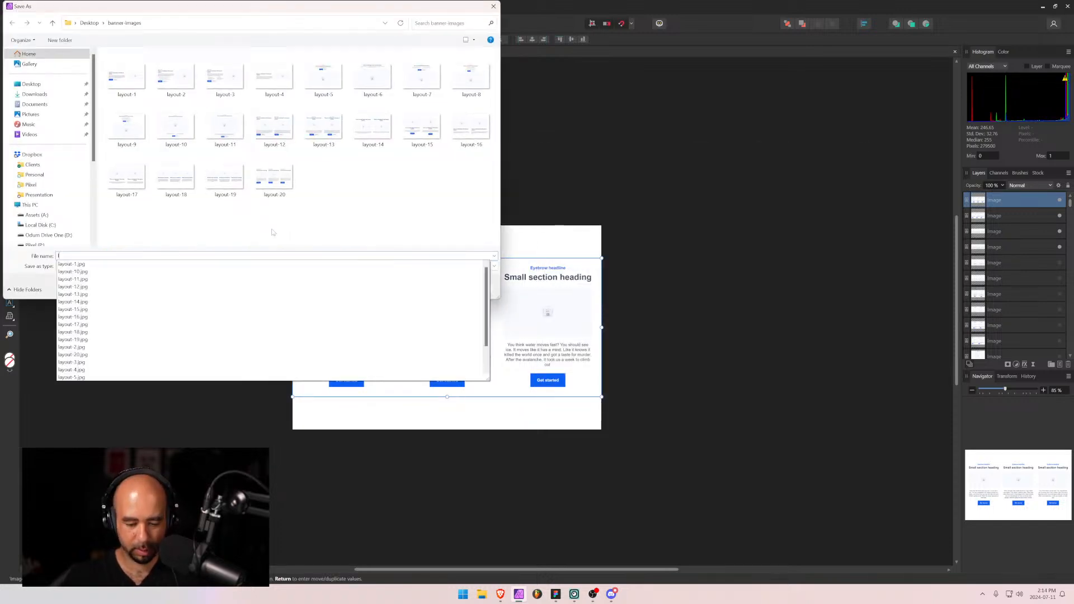
type("ayout-21")
key("Return")
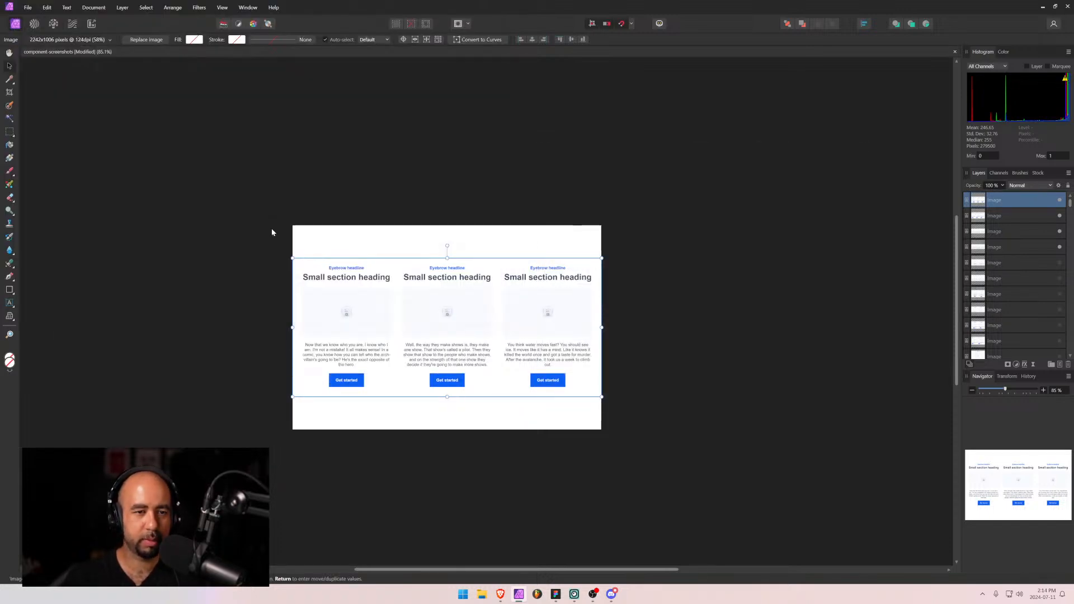
Switch to Webflow, open the Layout 22 page and capture its two-image section from the eyebrow headline to the button.
key("alt+Tab")
left_click(47, 43)
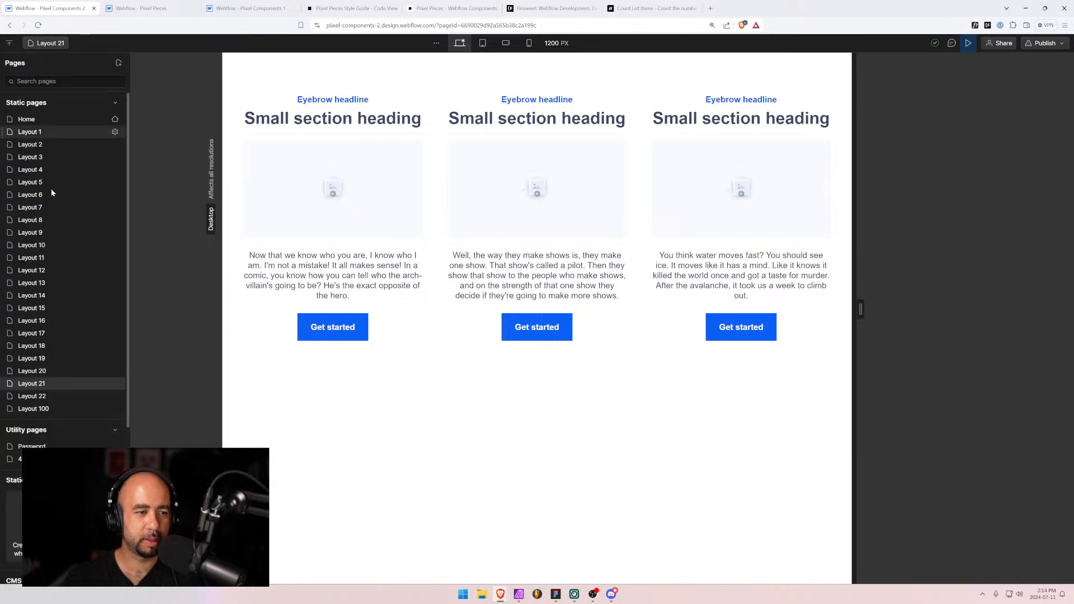
left_click(32, 396)
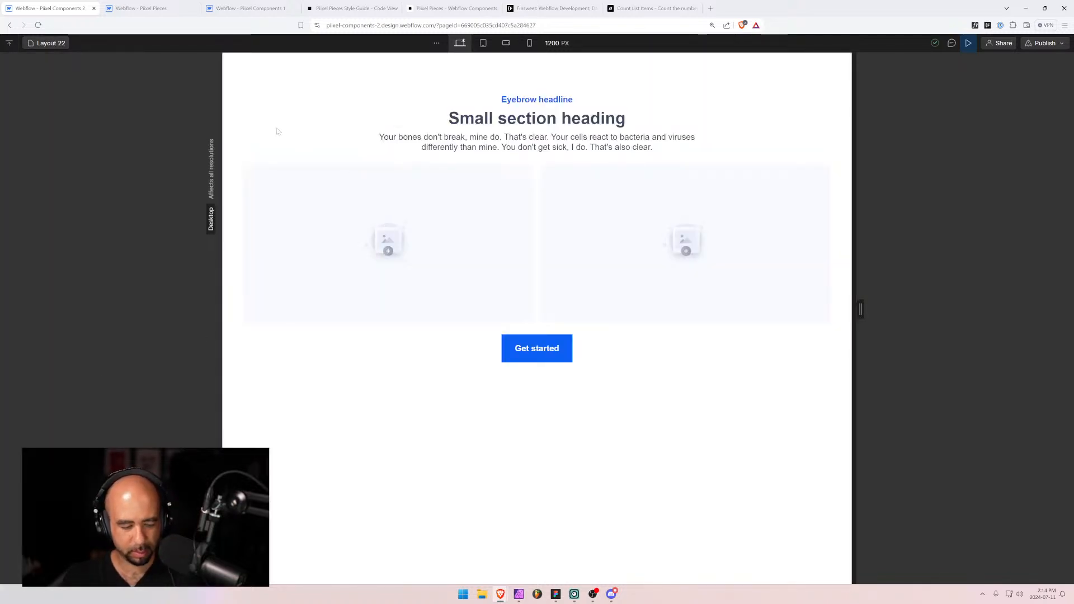
key("super+shift+s")
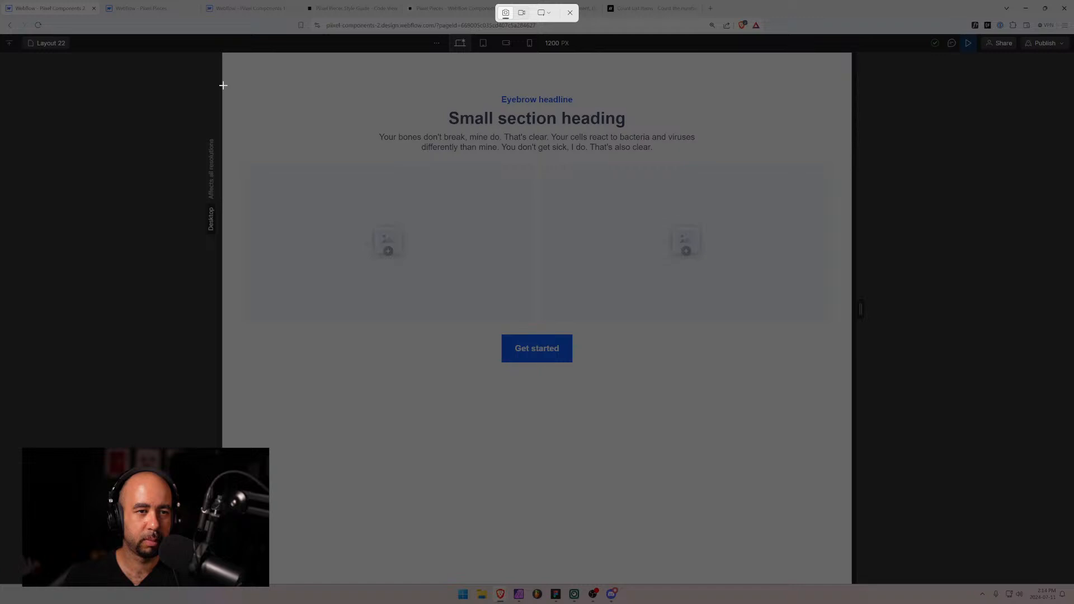
left_click_drag(223, 85, 851, 381)
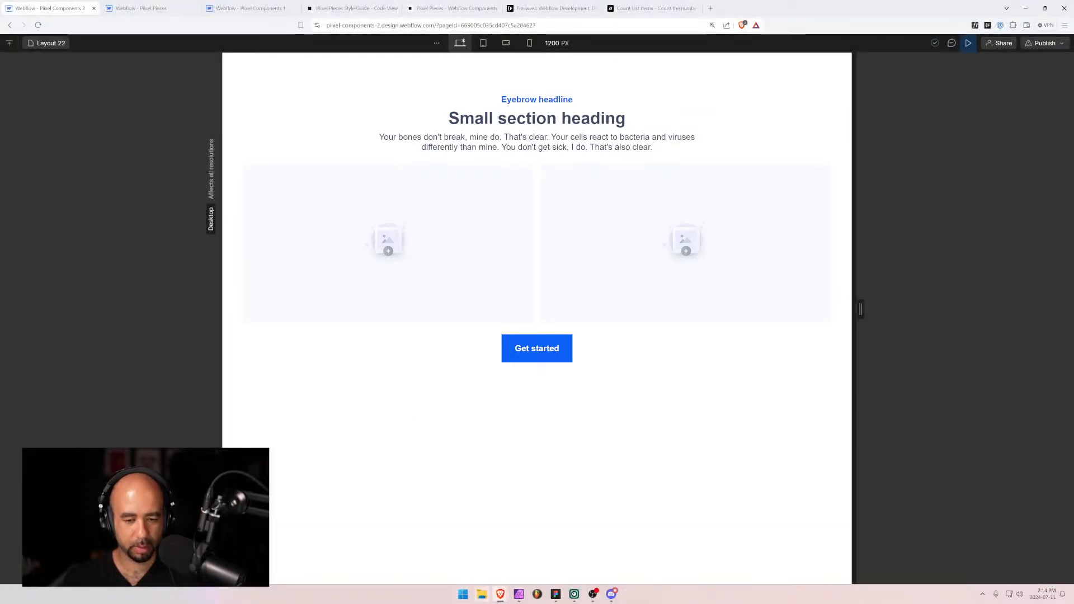
Paste the Layout 22 screenshot into Affinity Photo, scale it to 58%, centre it vertically and hide the older screenshot layers beneath it.
left_click(517, 594)
key("ctrl+v")
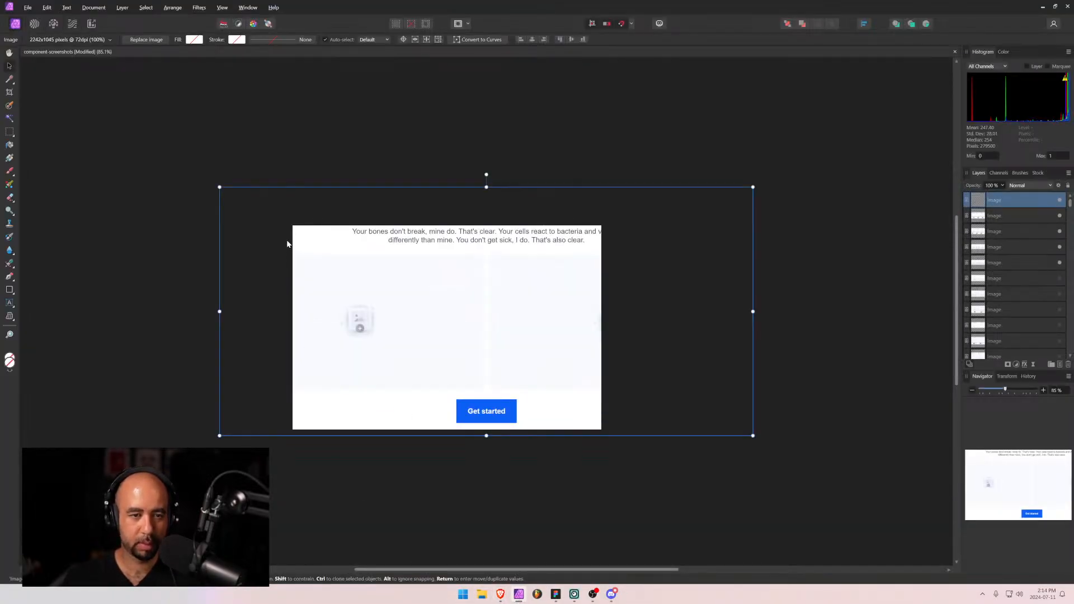
left_click_drag(219, 188, 292, 221)
left_click_drag(753, 221, 601, 292)
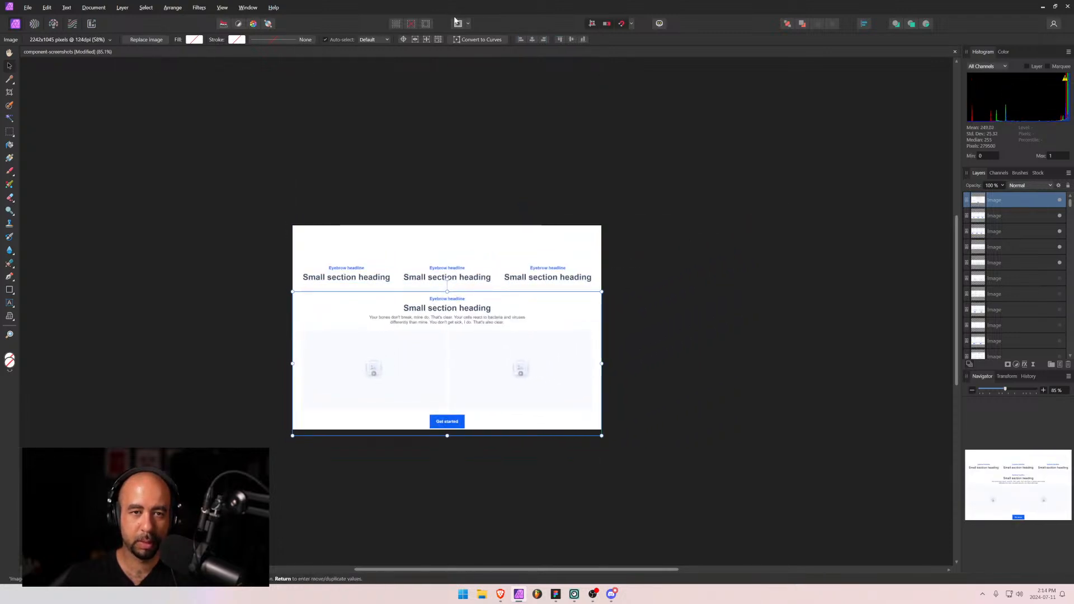
left_click(570, 41)
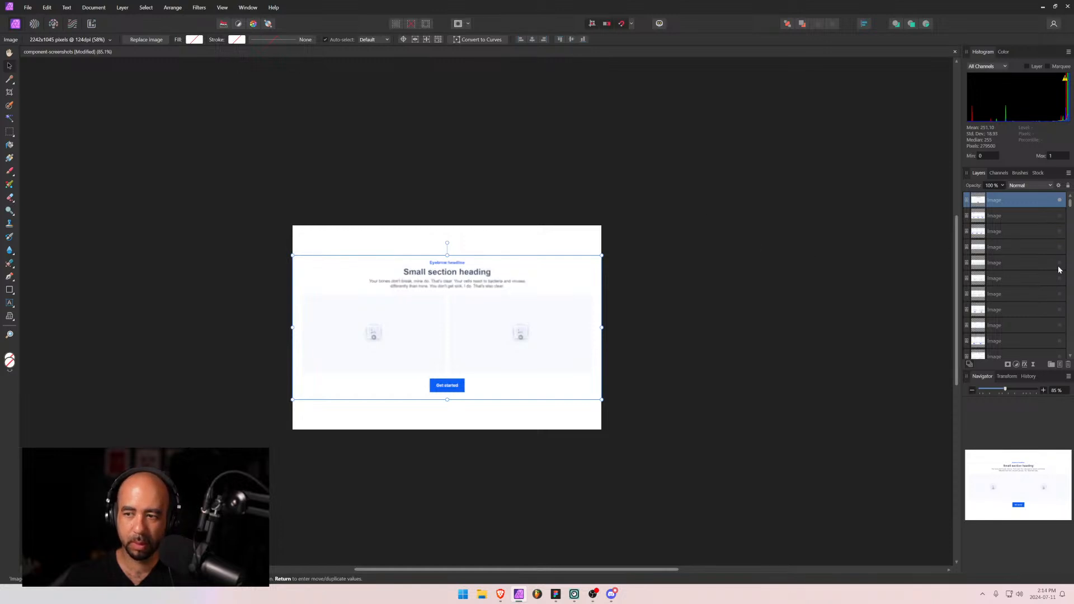
Export the Layout 22 canvas as a JPEG named layout-22 in the banner-images folder.
key("ctrl+shift+alt+w")
left_click(812, 403)
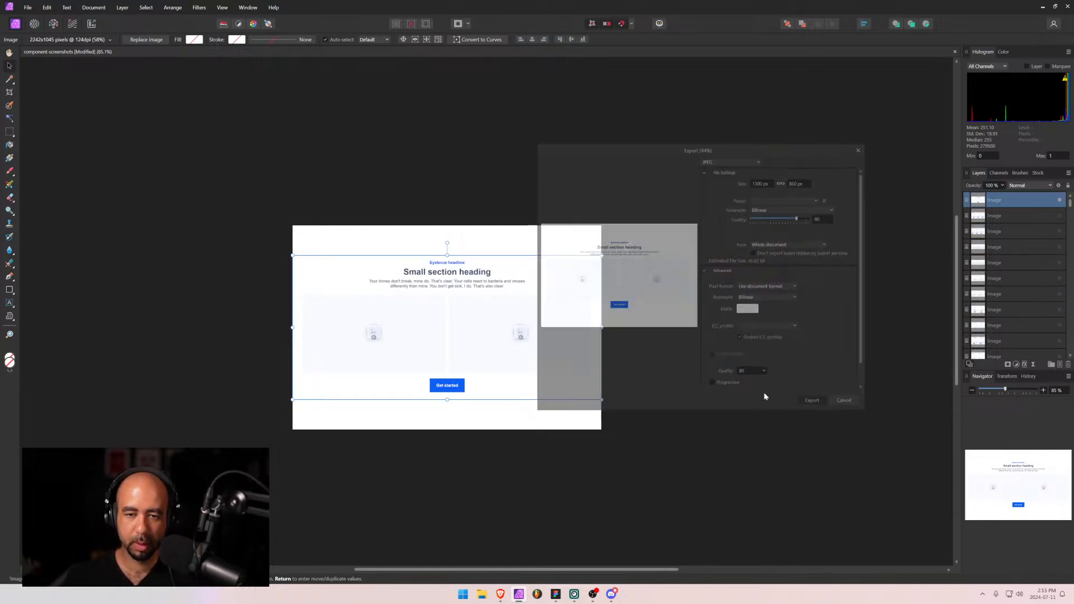
type("layout")
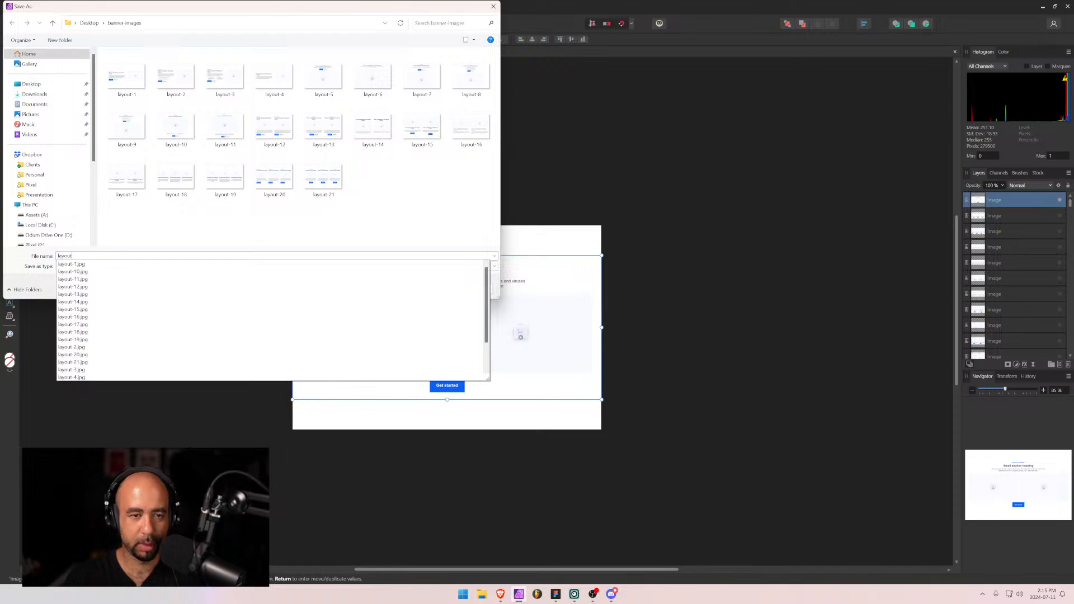
type("-22")
key("Return")
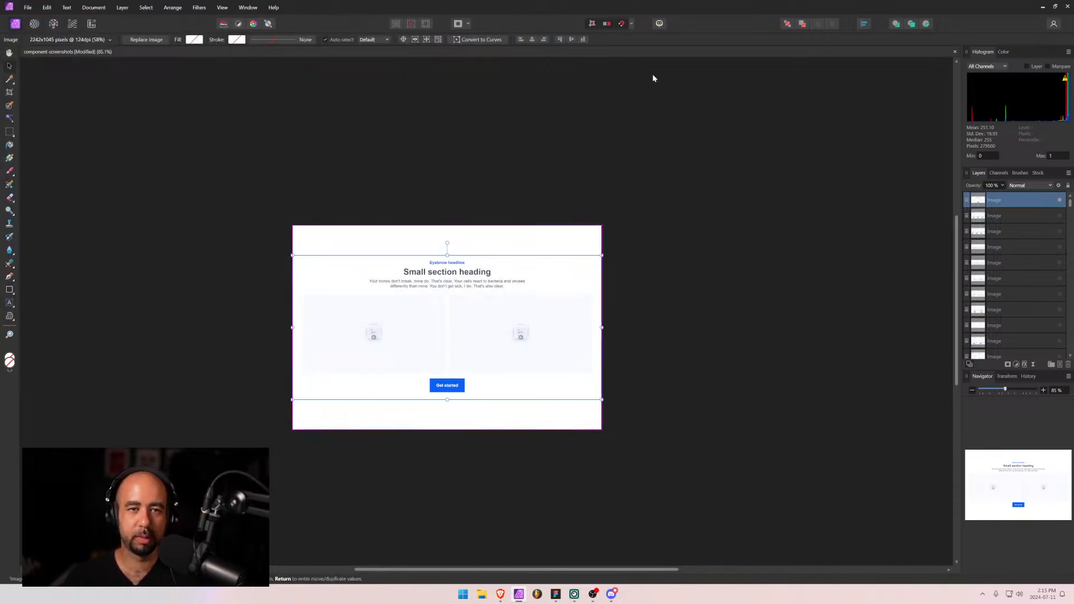
Return to Webflow, leave preview mode and publish the site to the production domain com2.piixel.ca.
left_click(1042, 7)
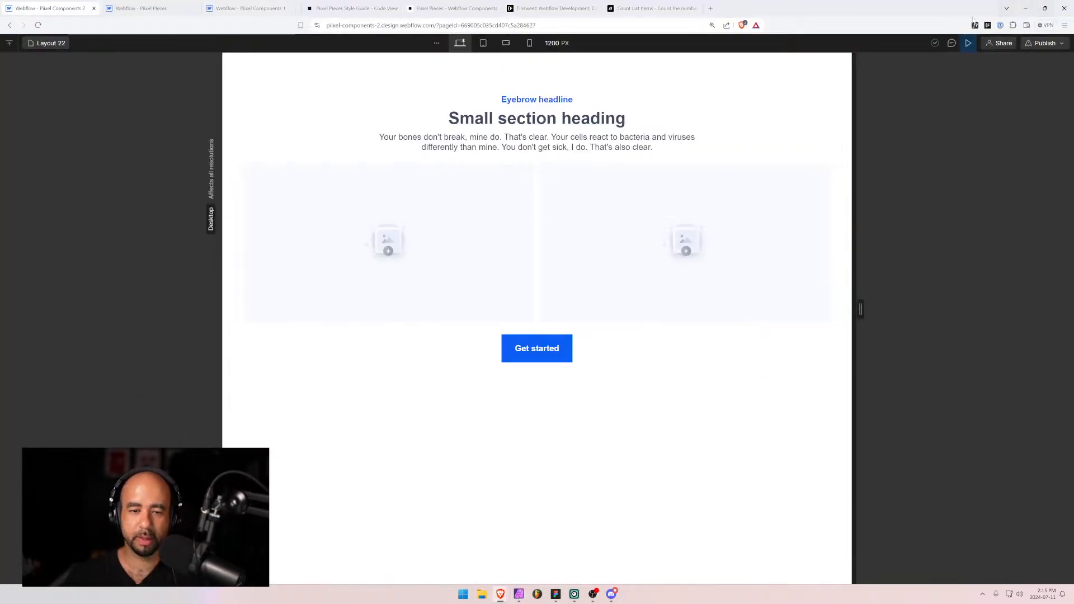
left_click(518, 593)
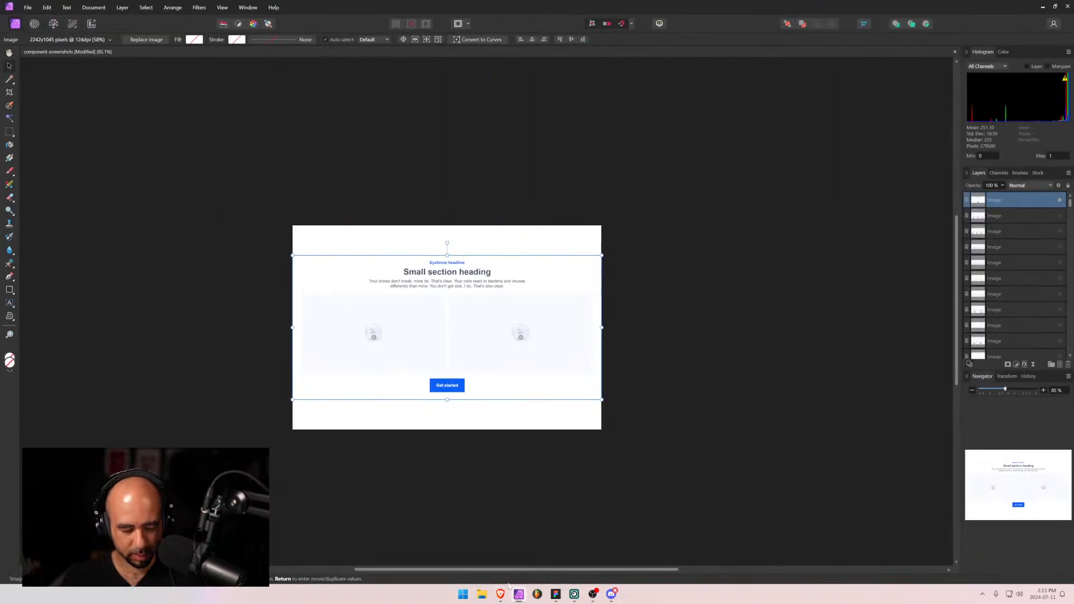
left_click(1044, 7)
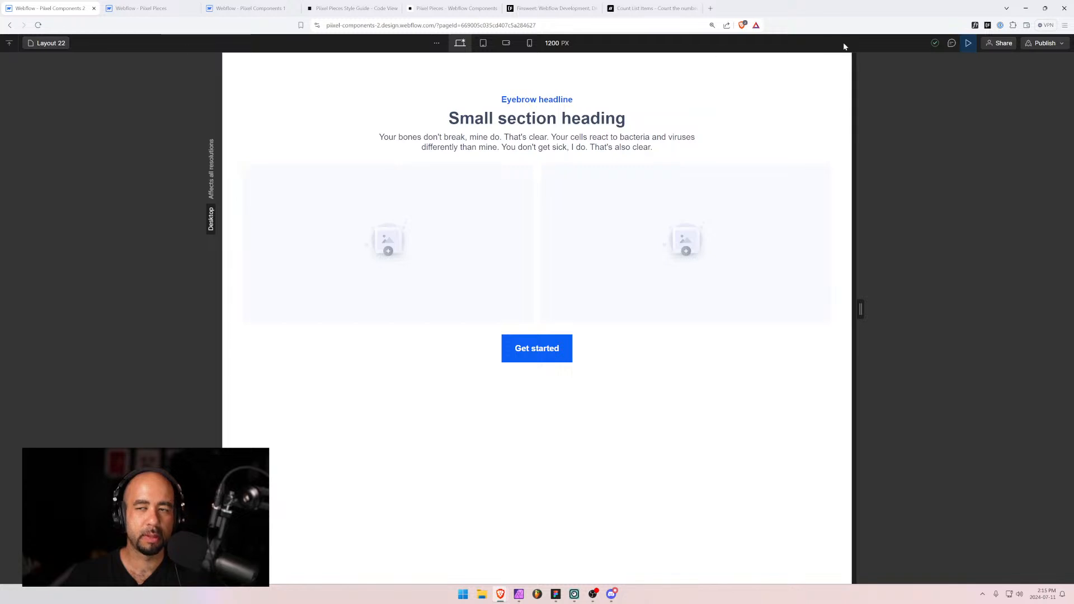
left_click(968, 44)
left_click(1062, 43)
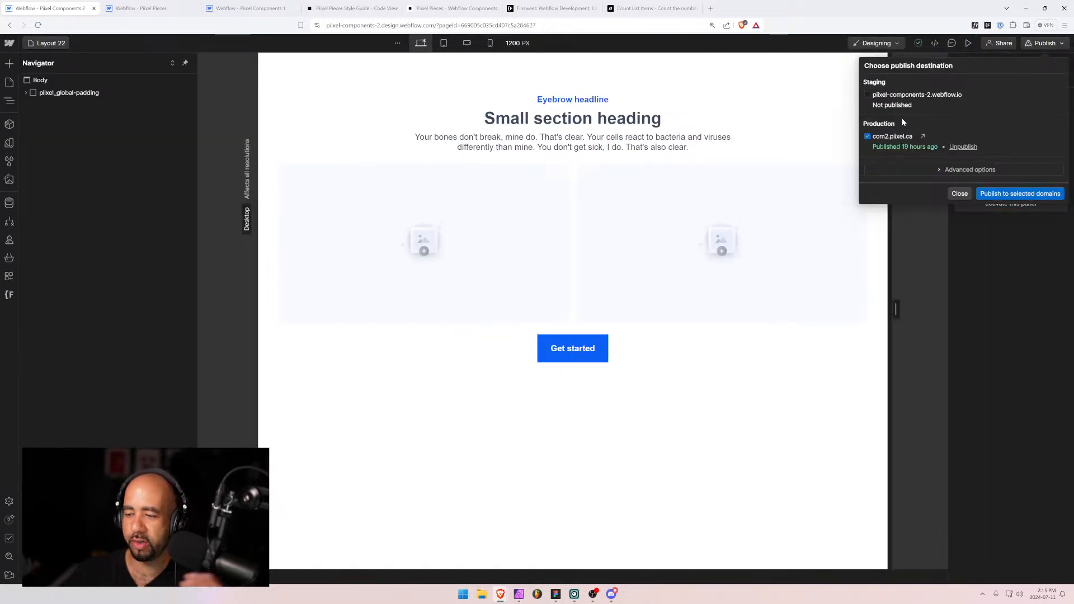
left_click(1012, 194)
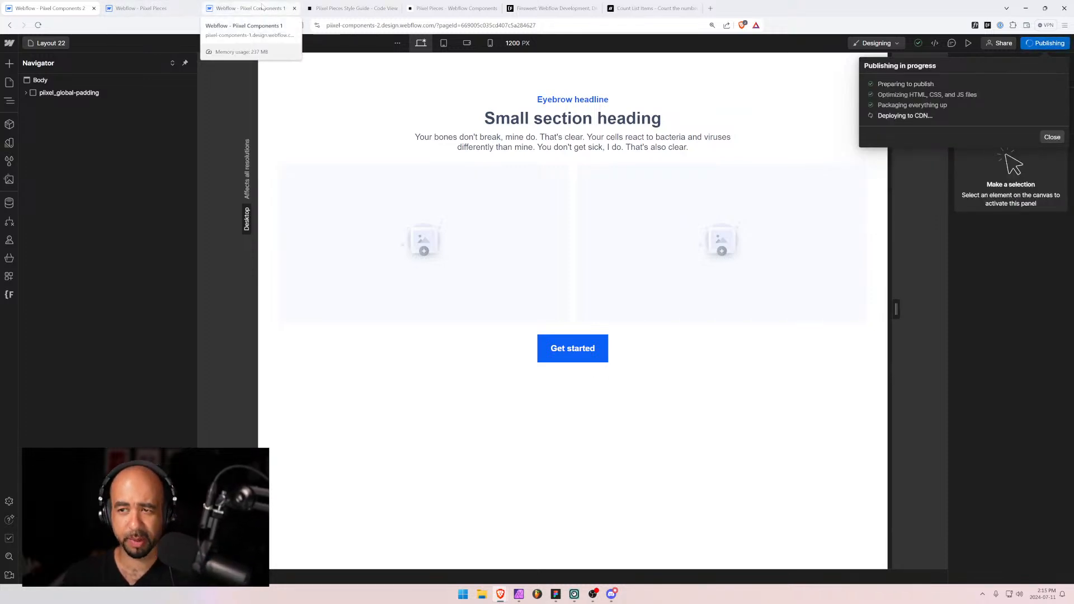
Switch to the Piixel Components 1 site and look through its full list of pages, from Home to the Banner and Feature pages.
left_click(246, 7)
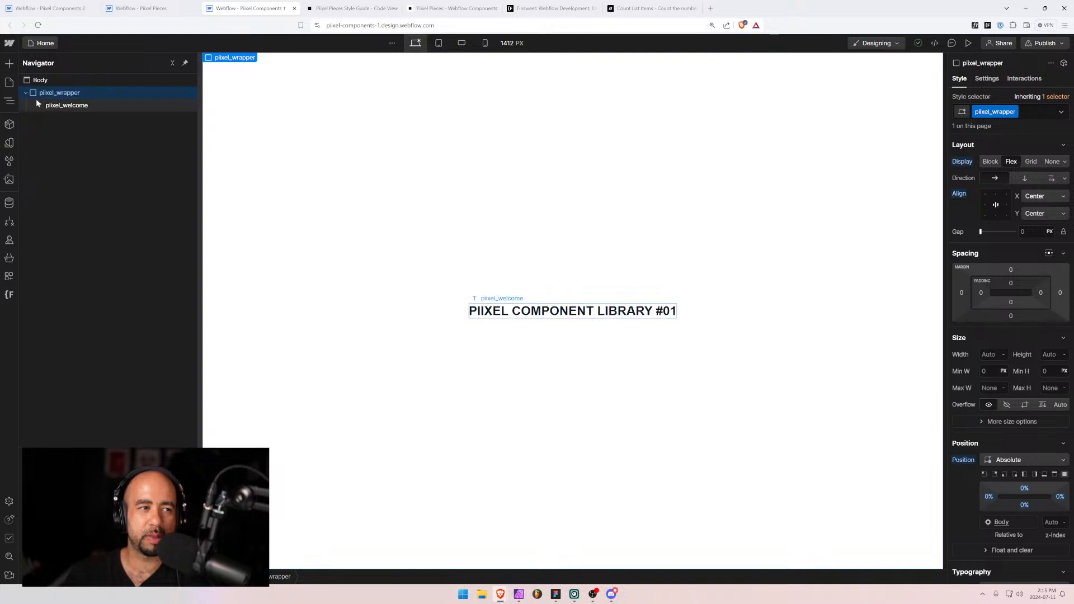
left_click(10, 83)
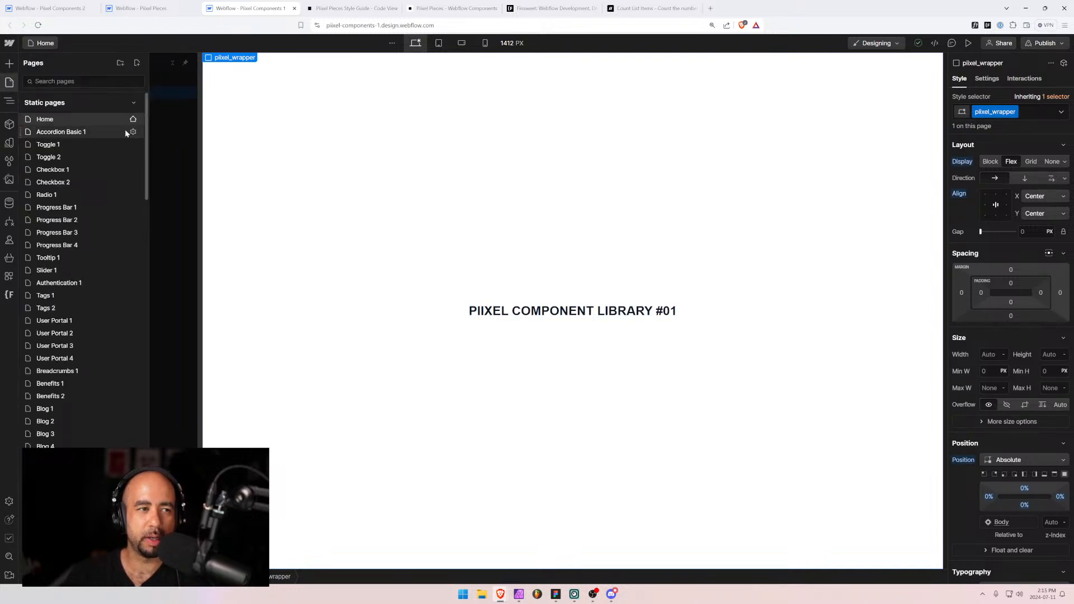
left_click_drag(147, 132, 174, 454)
scroll(84, 313, "up", 6)
scroll(84, 313, "down", 6)
scroll(84, 269, "up", 2)
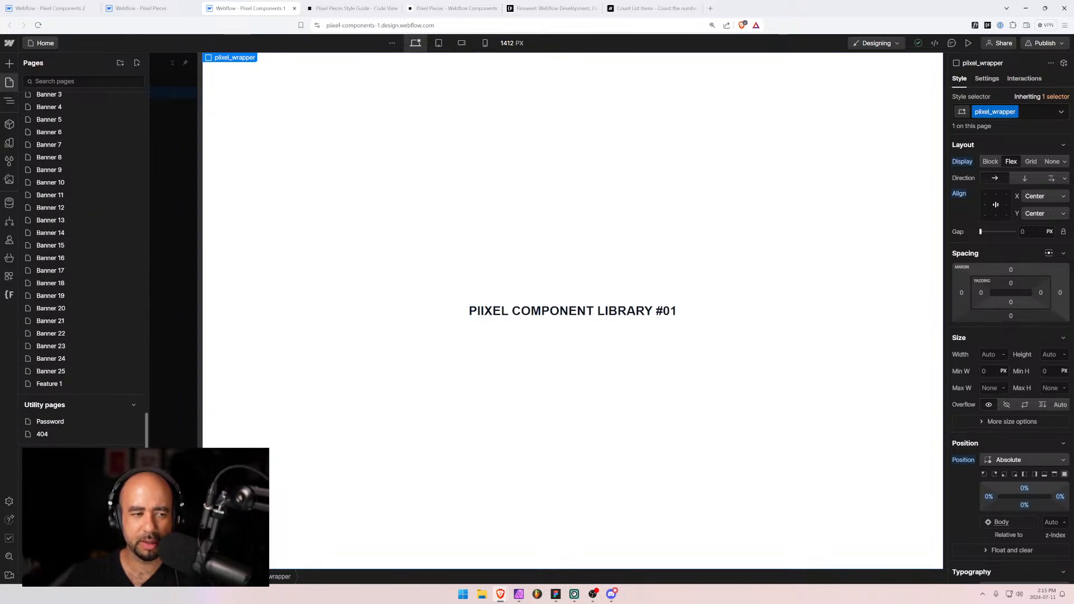
scroll(66, 266, "down", 2)
scroll(72, 250, "up", 20)
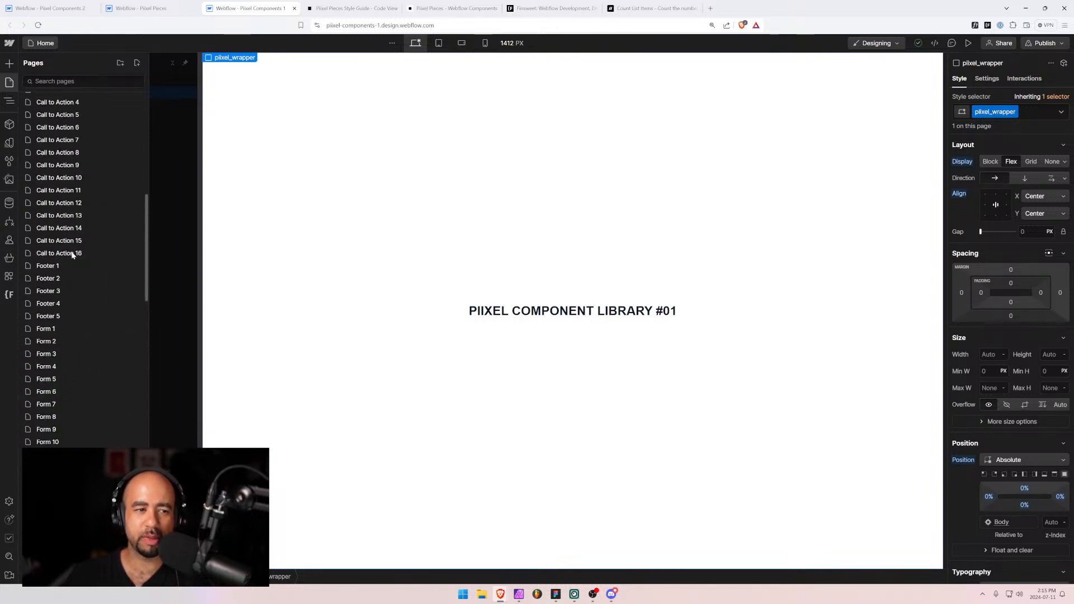
scroll(77, 237, "up", 8)
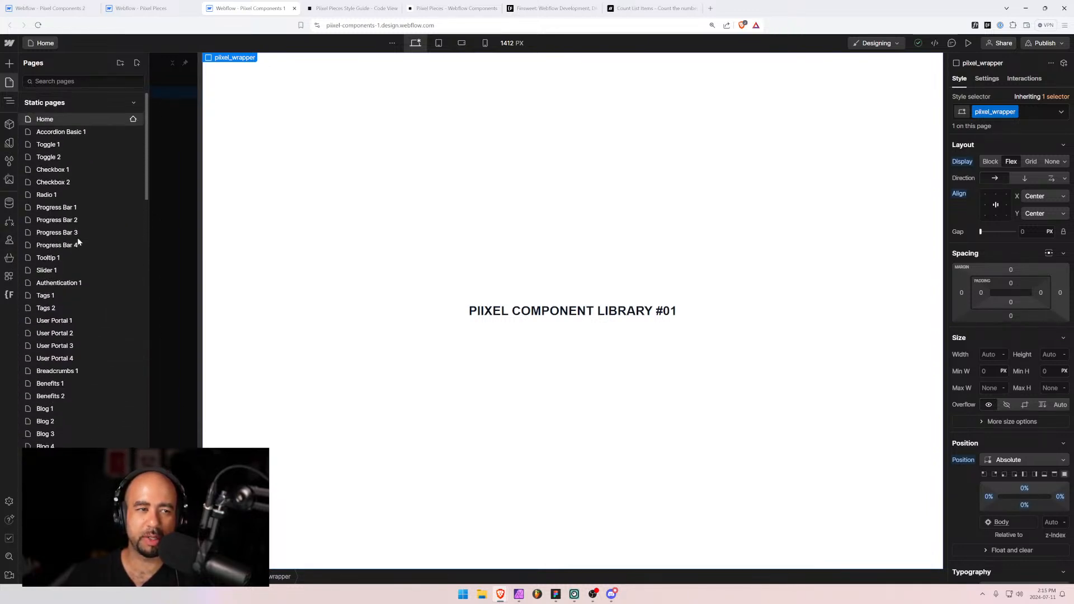
Return to the Piixel Components 2 site and review its list of layout pages.
left_click(157, 8)
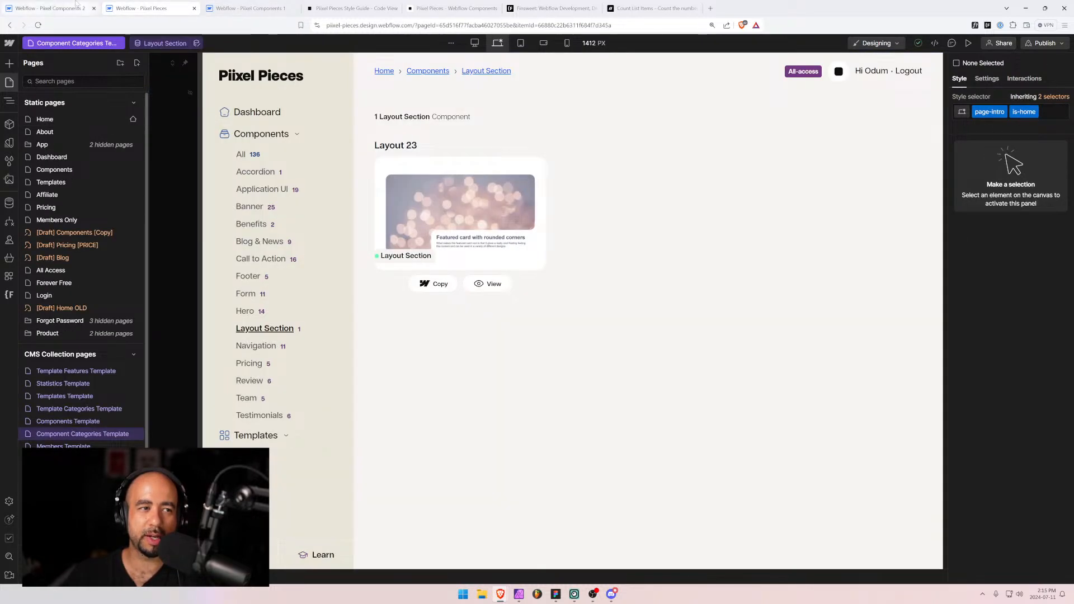
left_click(76, 4)
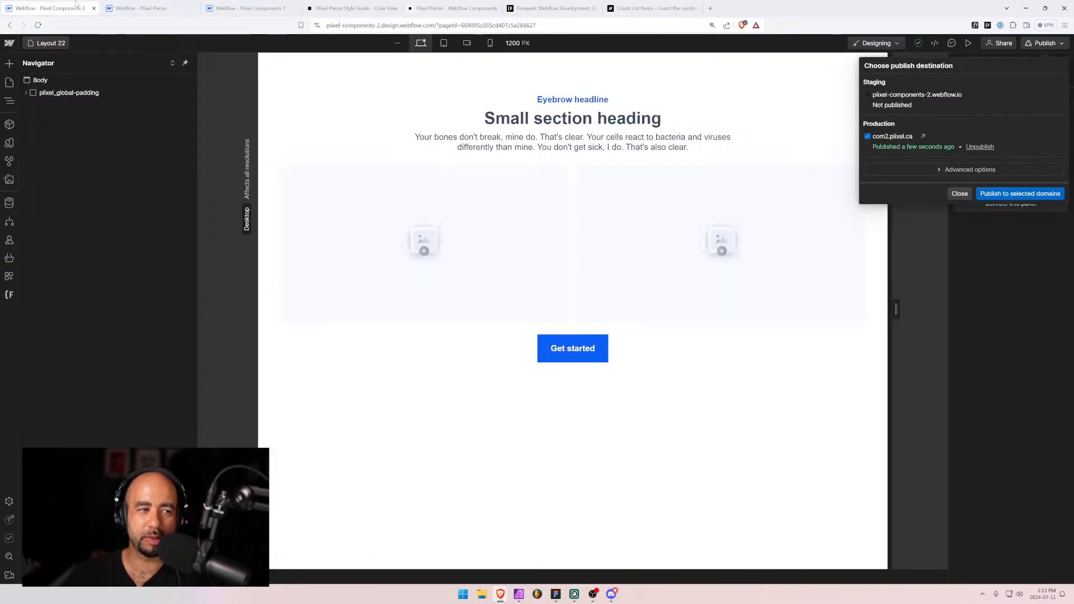
left_click(9, 79)
left_click(9, 82)
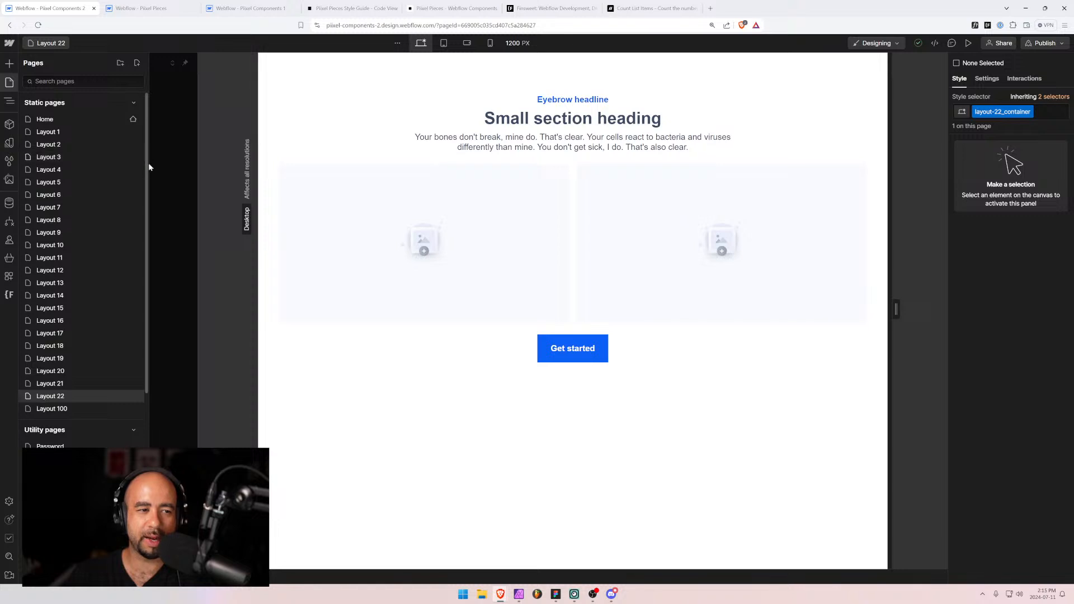
mouse_move(147, 170)
left_mouse_down()
mouse_move(144, 307)
mouse_move(143, 153)
left_mouse_up()
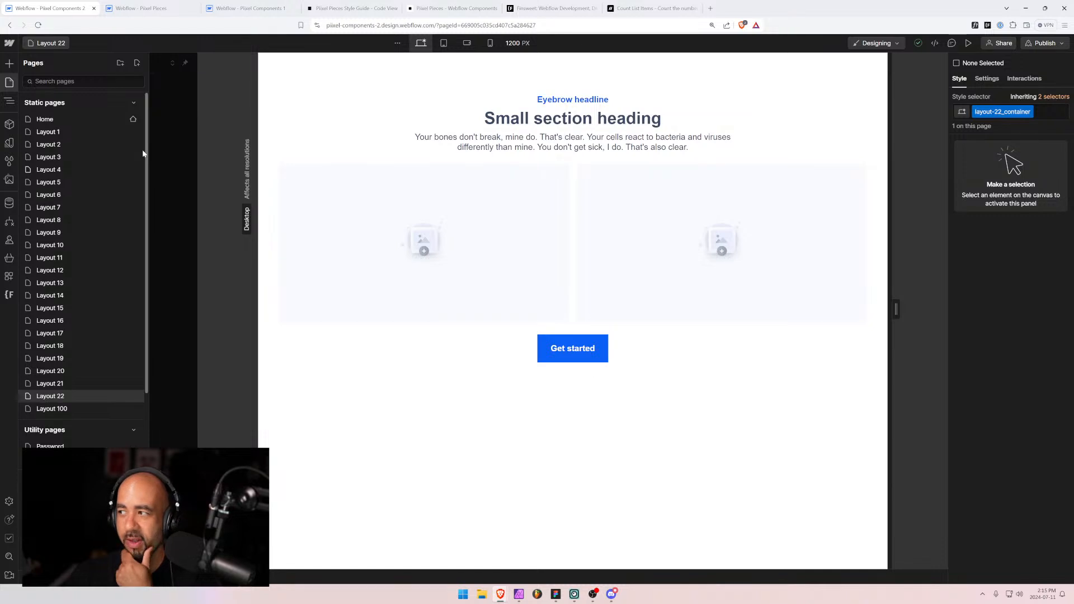
mouse_move(144, 162)
left_mouse_down()
mouse_move(144, 302)
mouse_move(144, 159)
left_mouse_up()
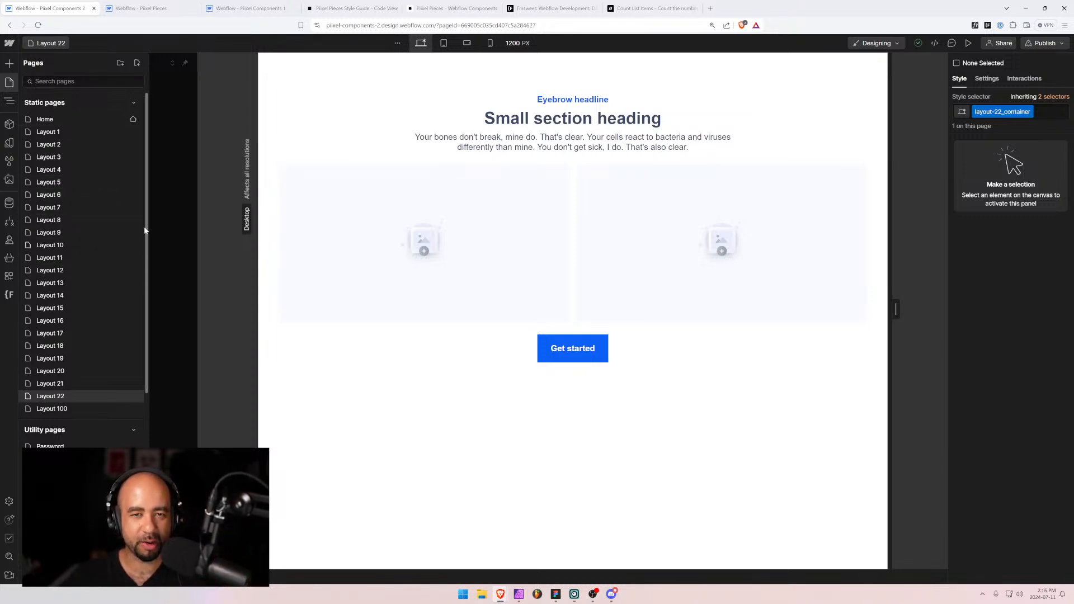
scroll(86, 240, "down", 4)
scroll(86, 240, "up", 4)
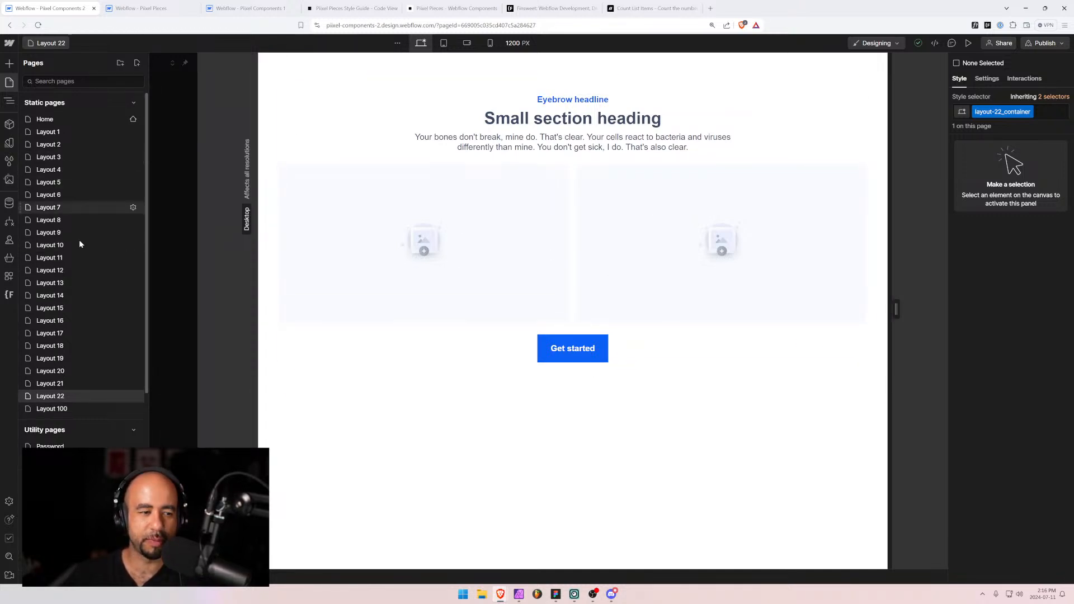
Open the Layout 1 page settings and check the site's publish destinations without publishing.
left_click(1066, 46)
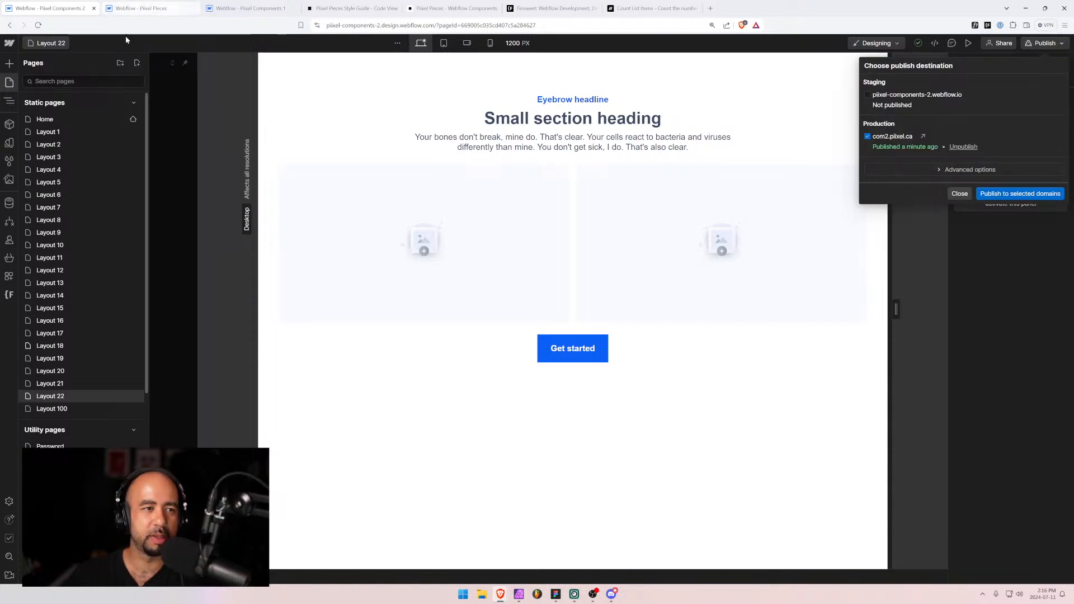
left_click(133, 134)
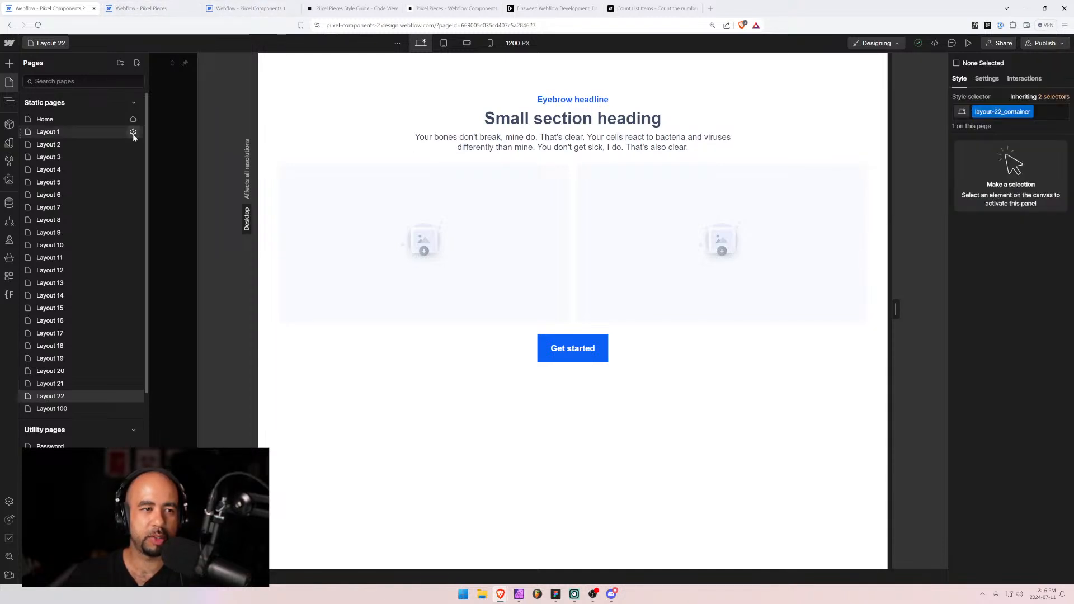
left_click(134, 133)
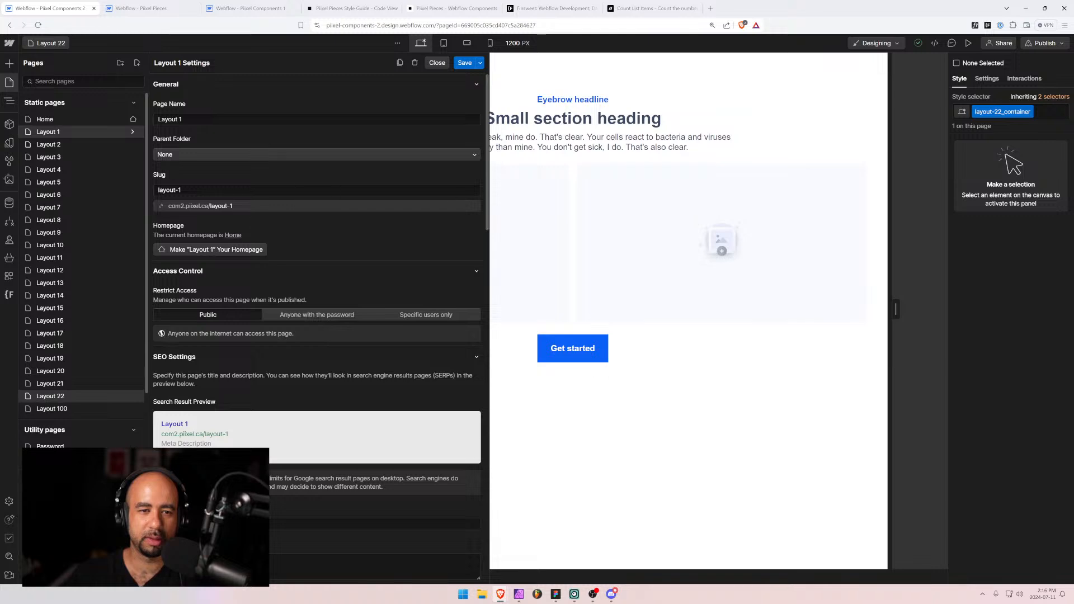
left_click(1046, 45)
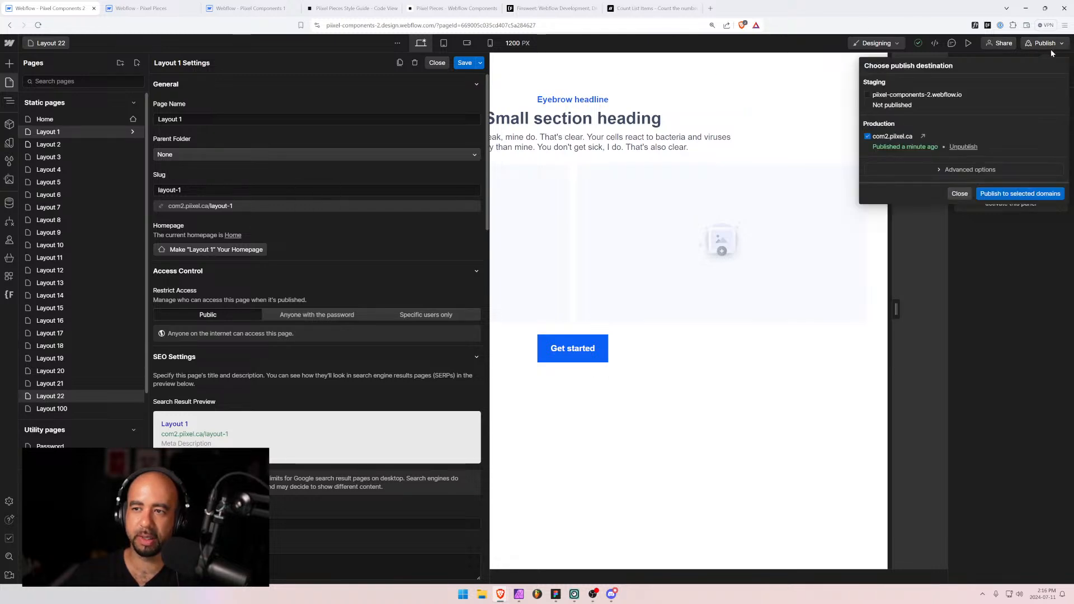
key("Escape")
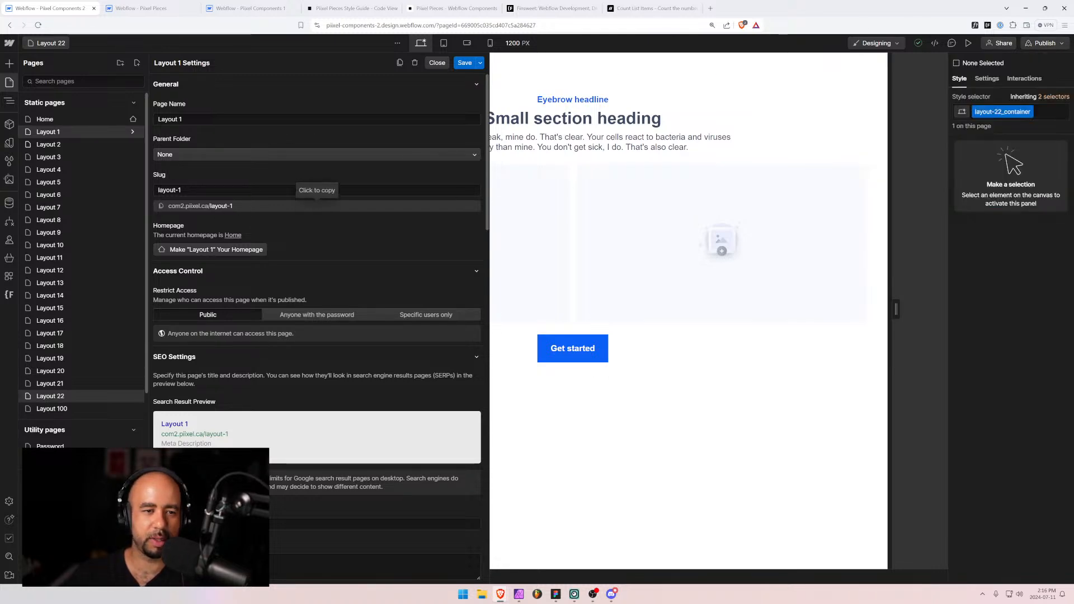
Switch to the Piixel Pieces site and start a new item named Layout 1 in the Components CMS collection.
left_click(134, 8)
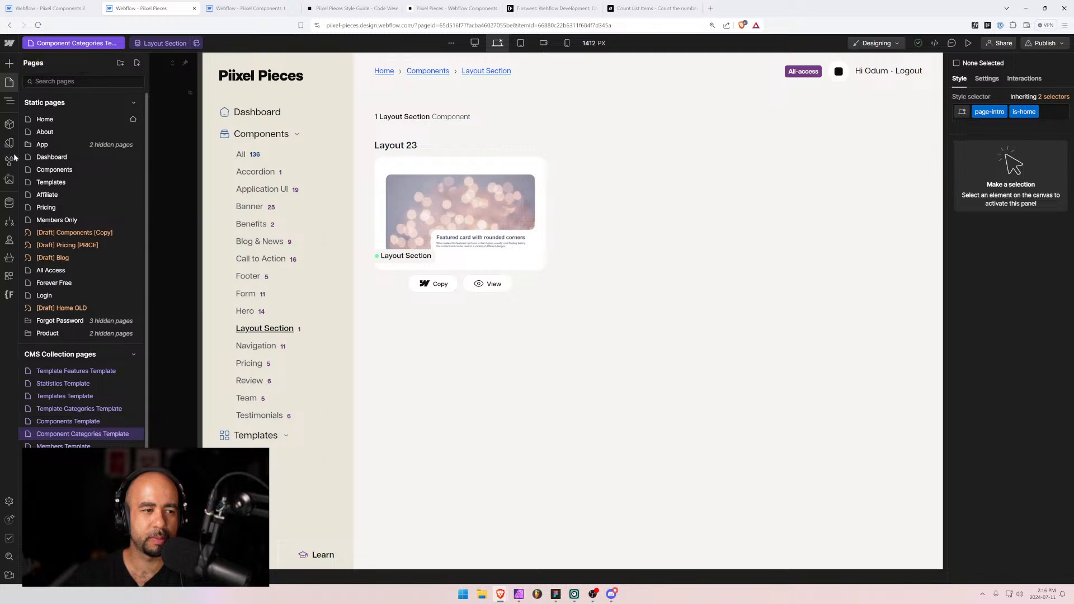
left_click(9, 202)
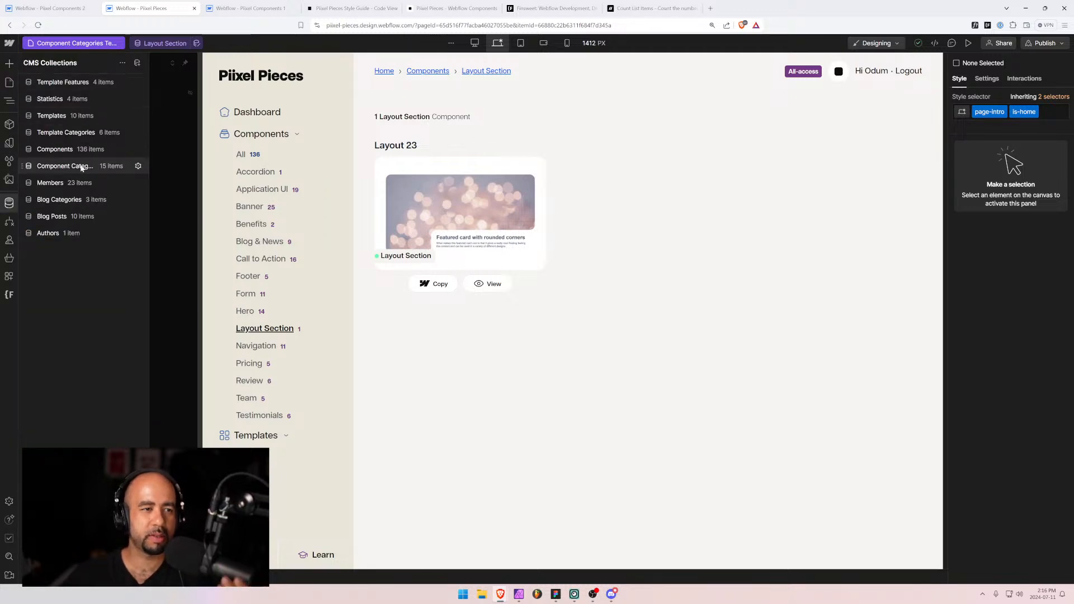
left_click(75, 150)
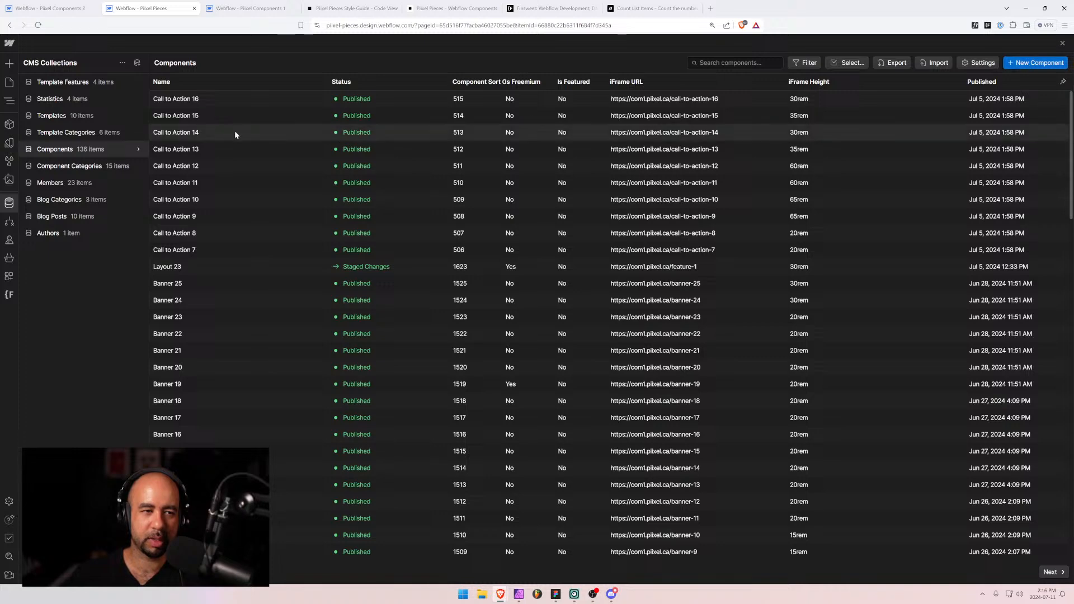
key("n")
left_click(358, 120)
type("L")
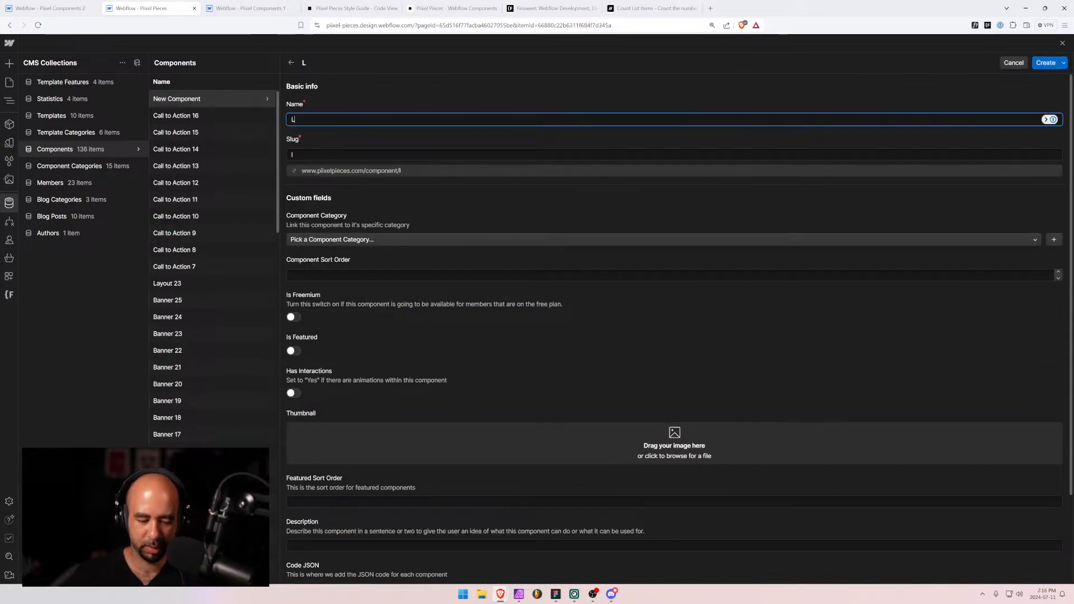
type("ayout 1")
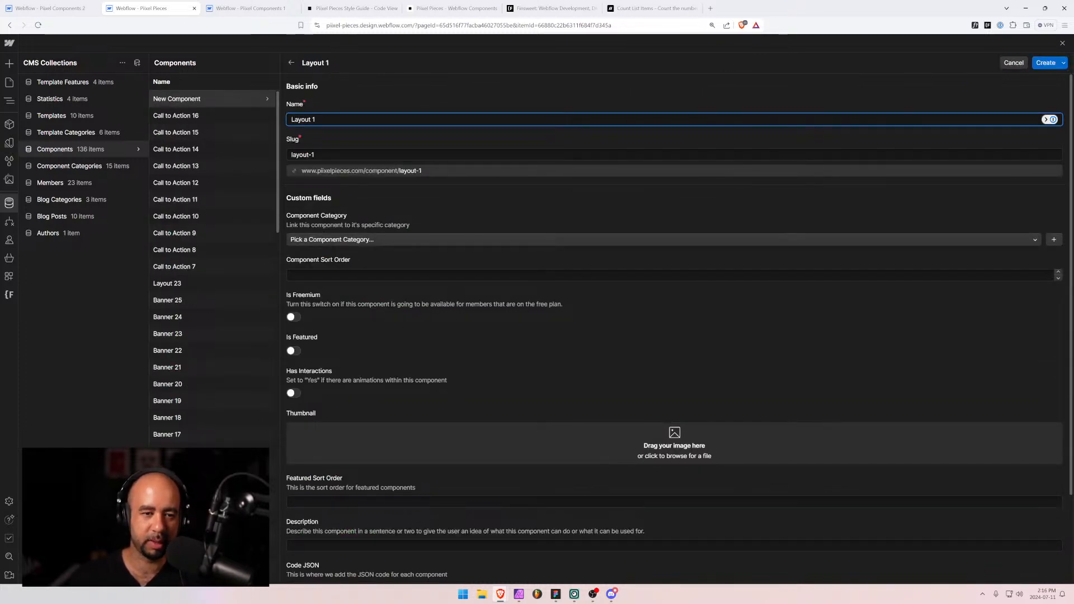
Assign the Layout 1 item to the Layout Section category and set its component sort order to 1601.
left_click(404, 243)
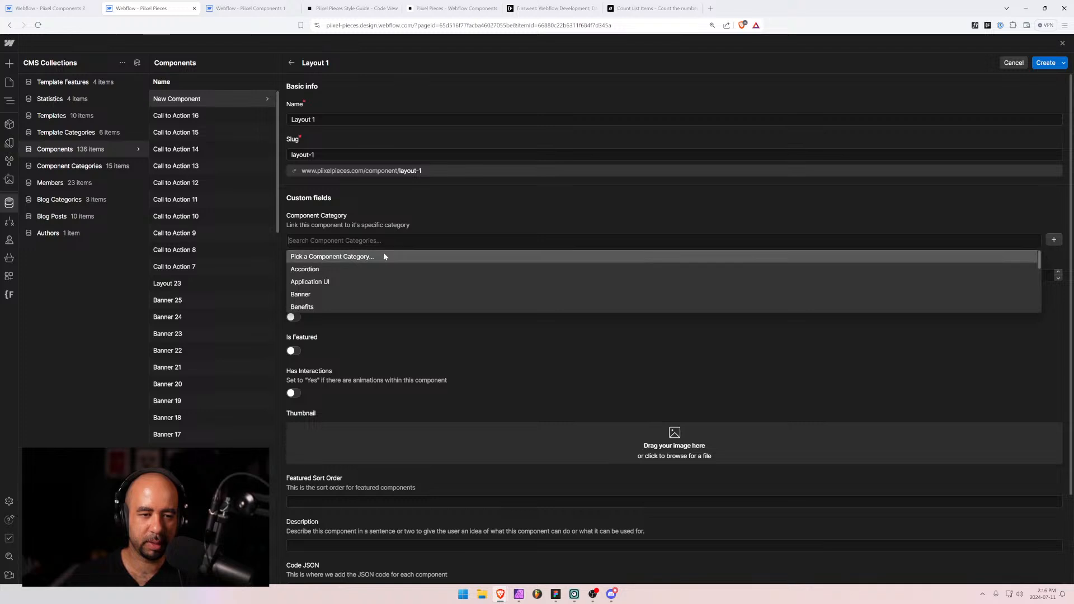
type("lay")
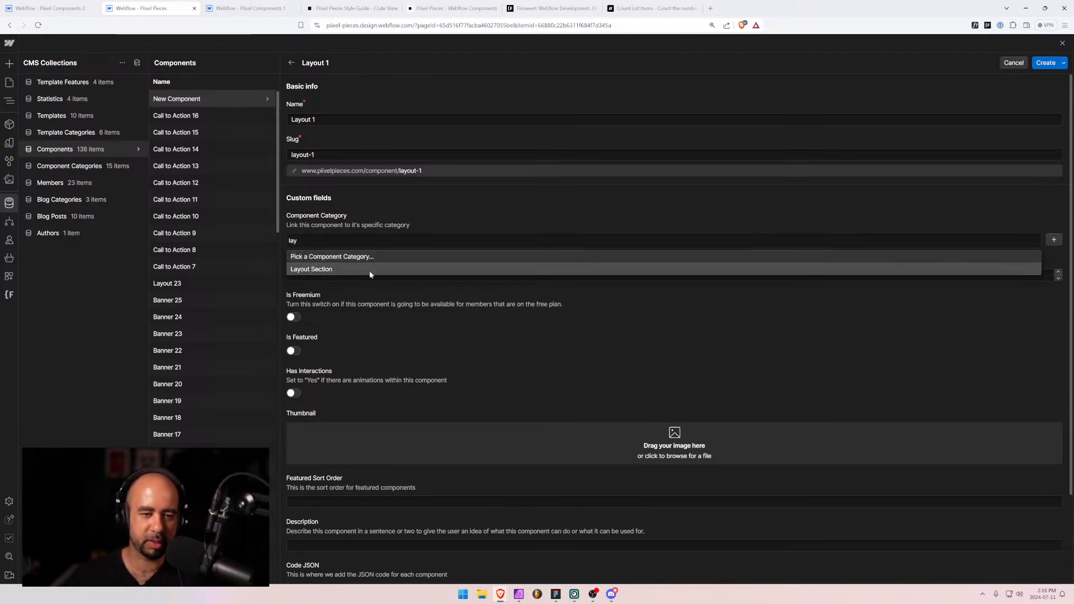
left_click(370, 271)
type("1601")
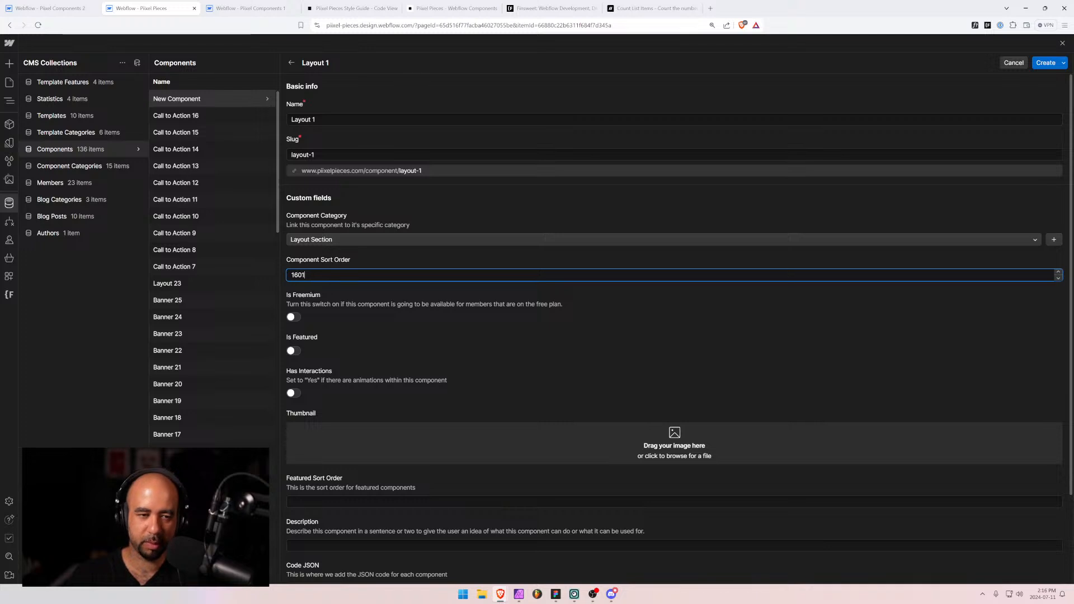
Copy the Layout 1 page address com2.piixel.ca/layout-1 from its page settings in Piixel Components 2 into the new item's iFrame URL.
scroll(344, 330, "down", 2)
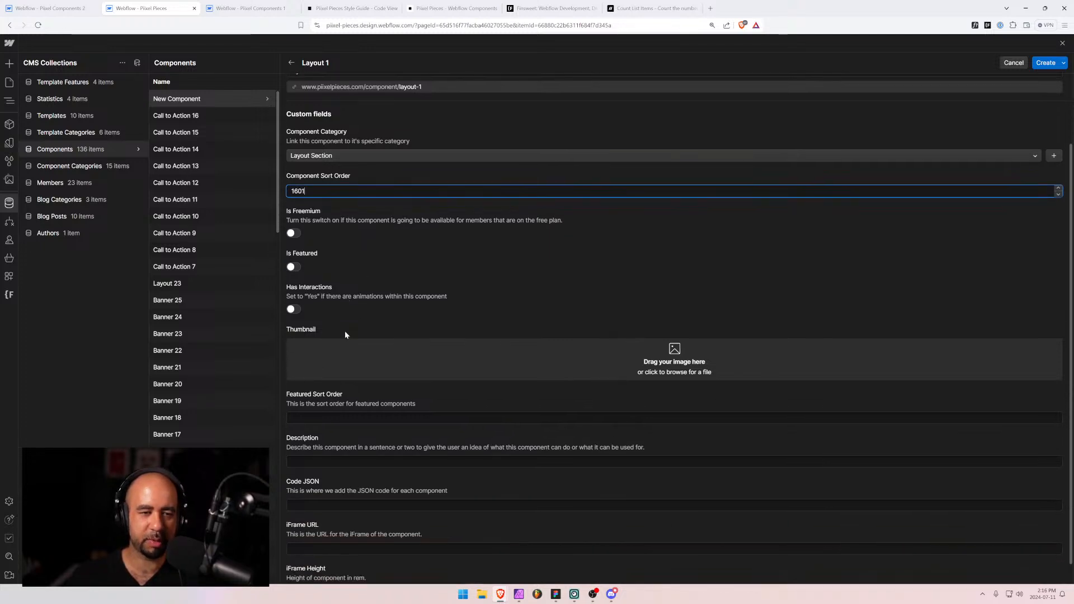
scroll(351, 330, "up", 2)
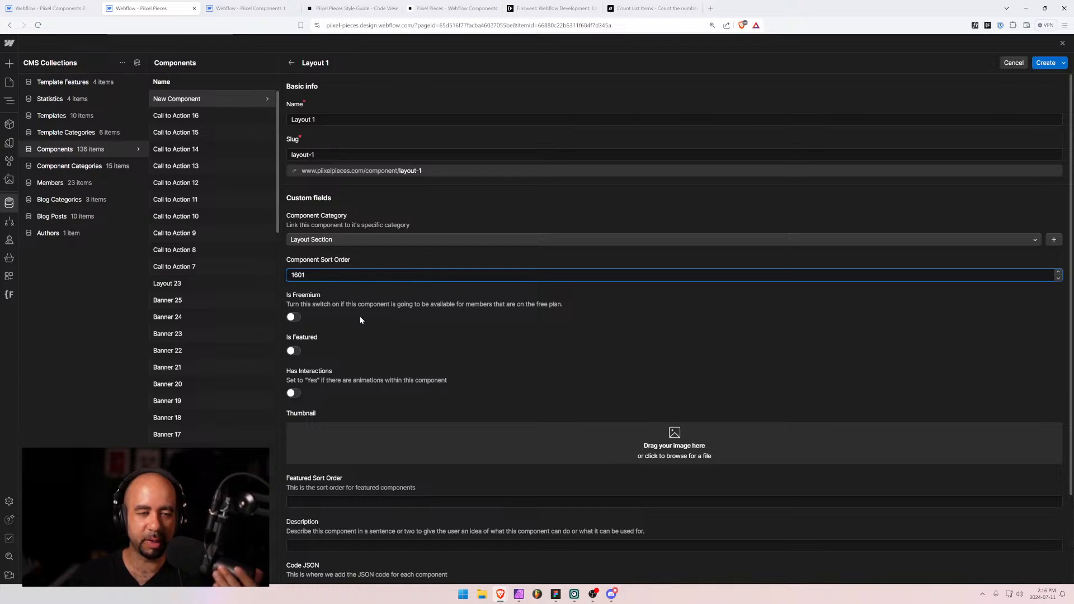
scroll(344, 319, "down", 1)
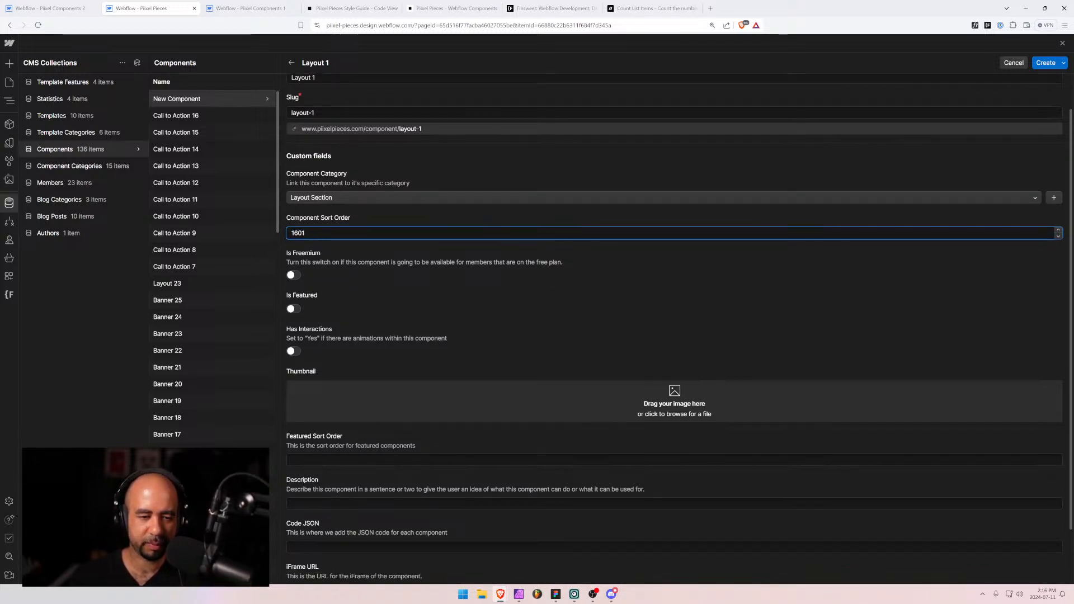
scroll(324, 456, "down", 2)
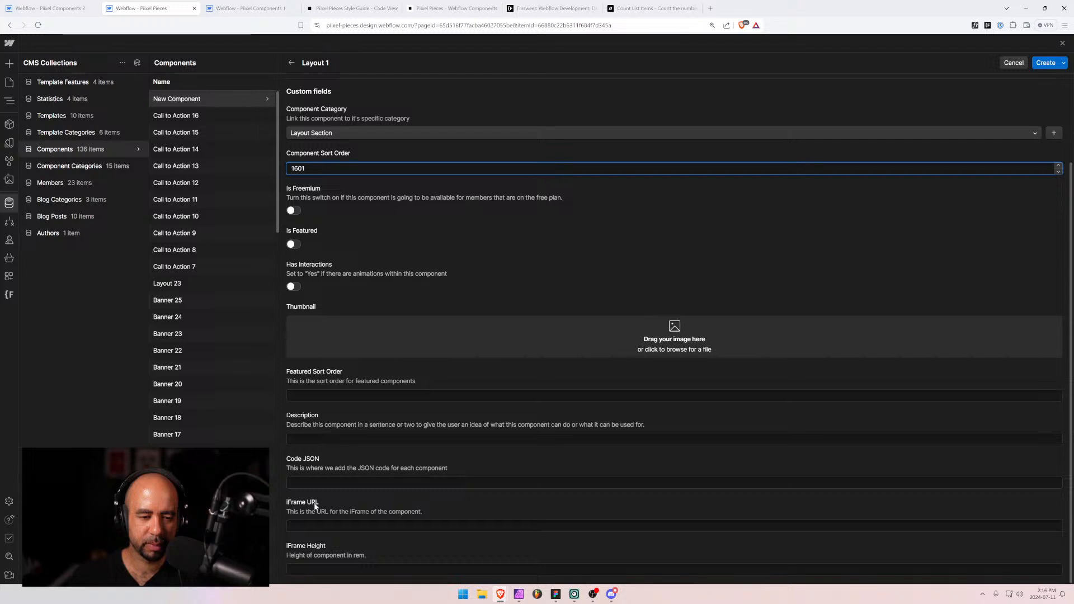
left_click(392, 526)
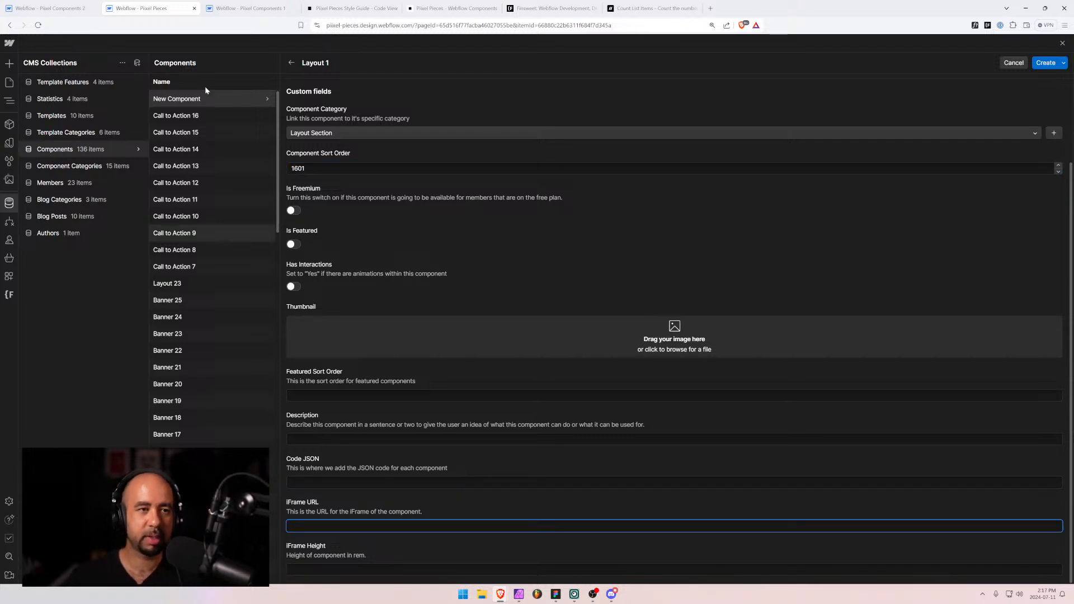
key("ctrl+shift+Tab")
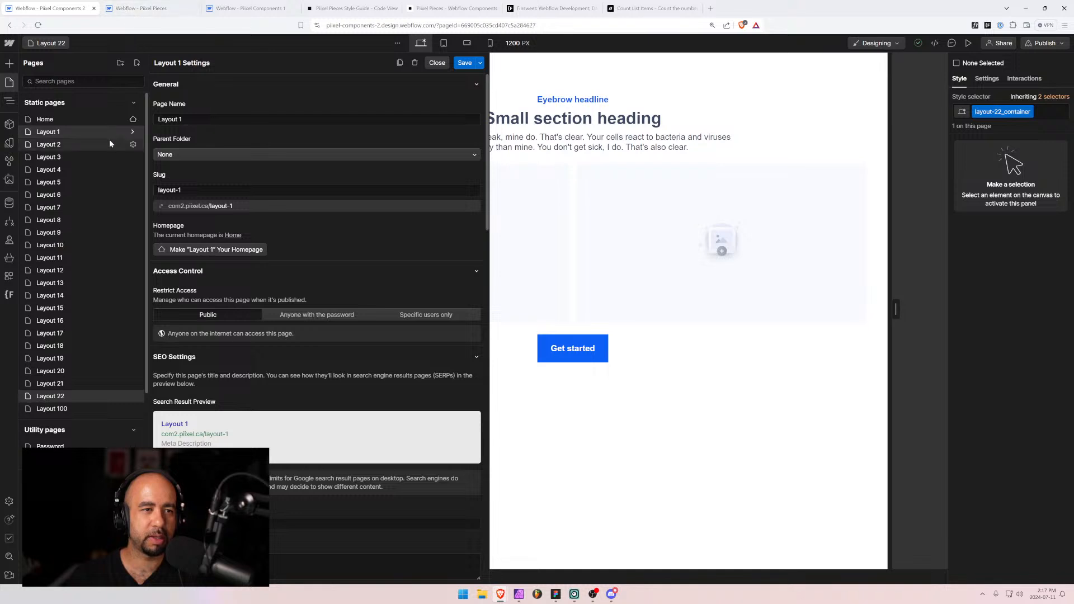
left_click(316, 205)
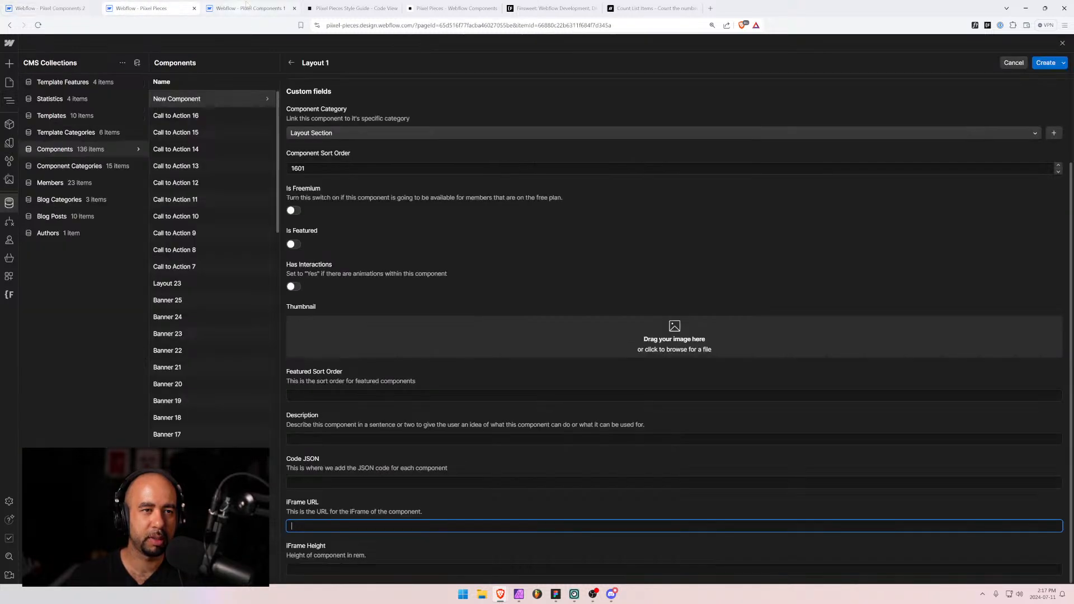
key("ctrl+Tab")
key("ctrl+v")
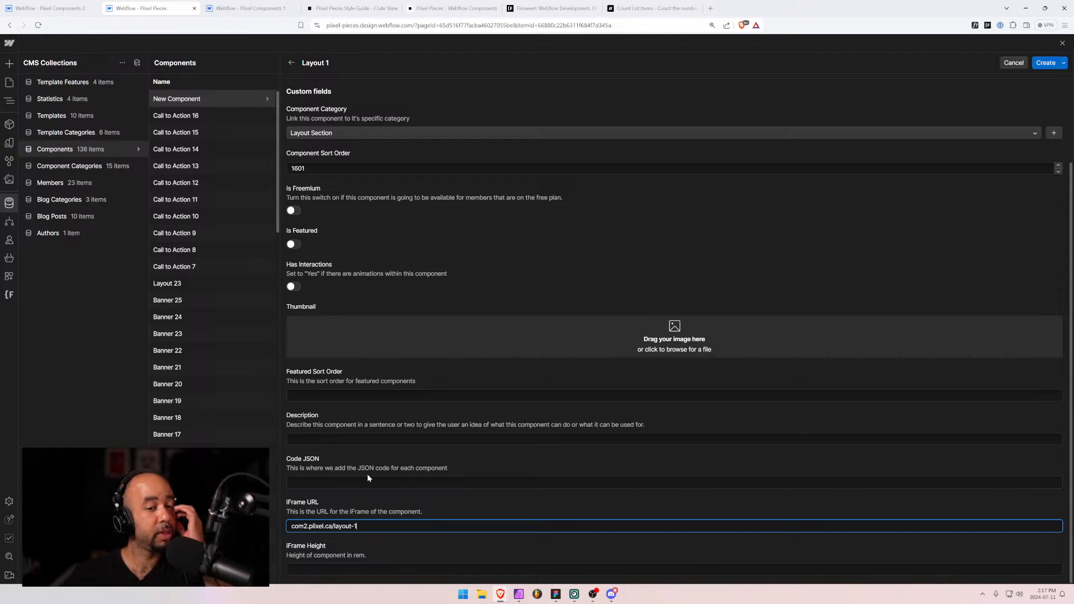
Return to the Piixel Components 2 site, close the page settings and open the Layout 1 page on the canvas.
left_click(50, 7)
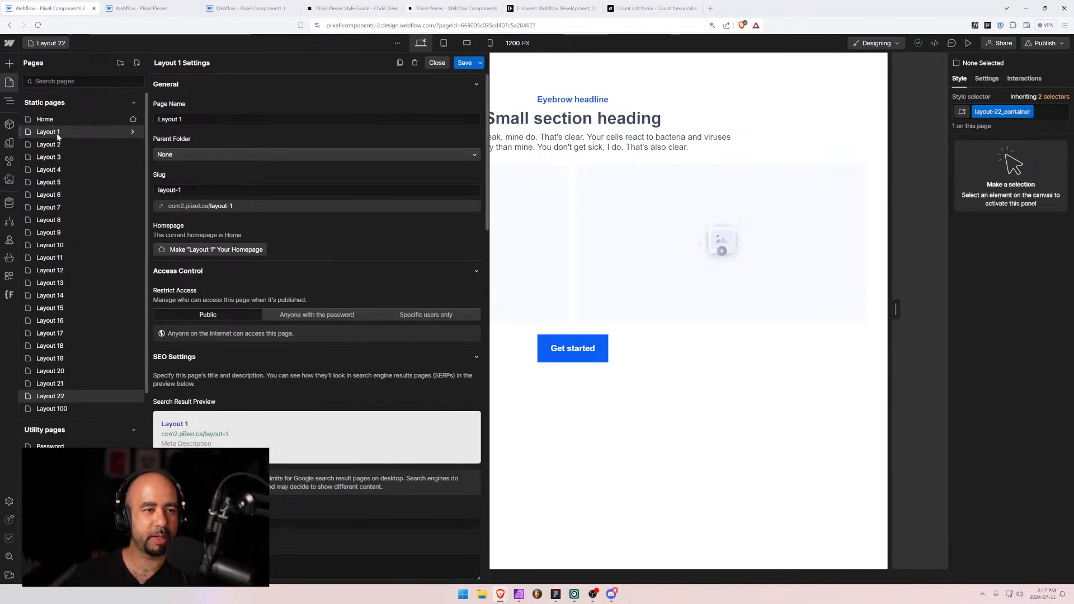
left_click(606, 373)
left_click(654, 463)
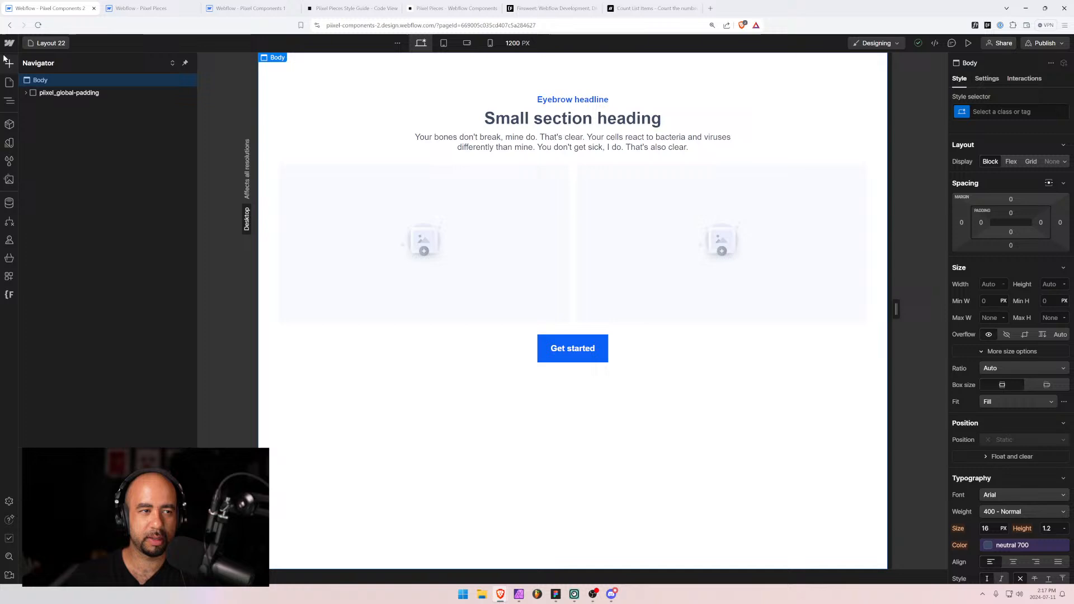
left_click(48, 43)
left_click(49, 132)
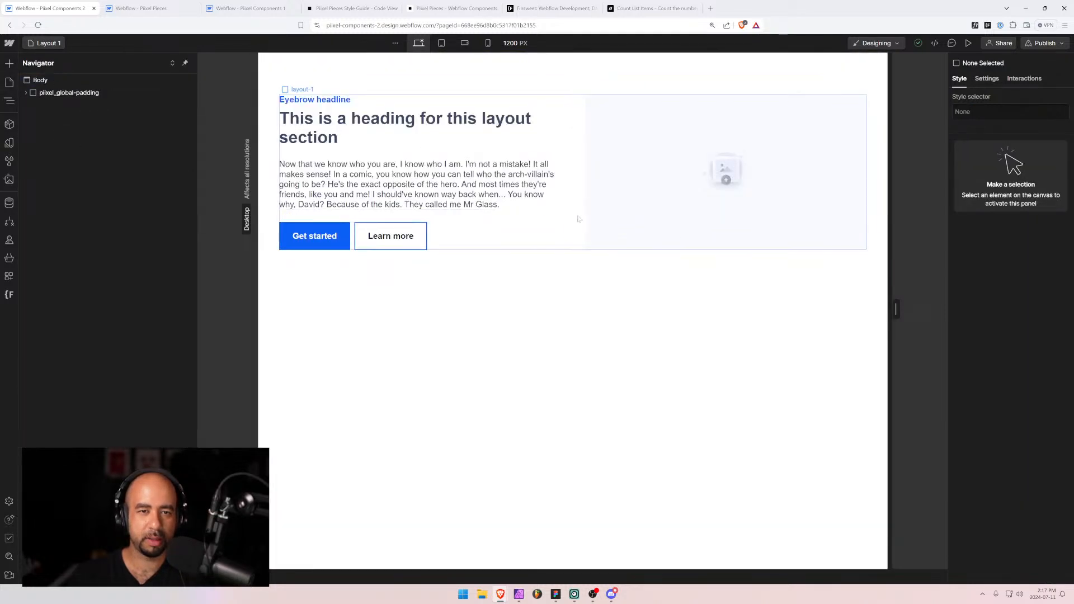
Preview the Layout 1 page at the mobile portrait breakpoint to judge the section's height.
left_click(151, 8)
left_click(71, 8)
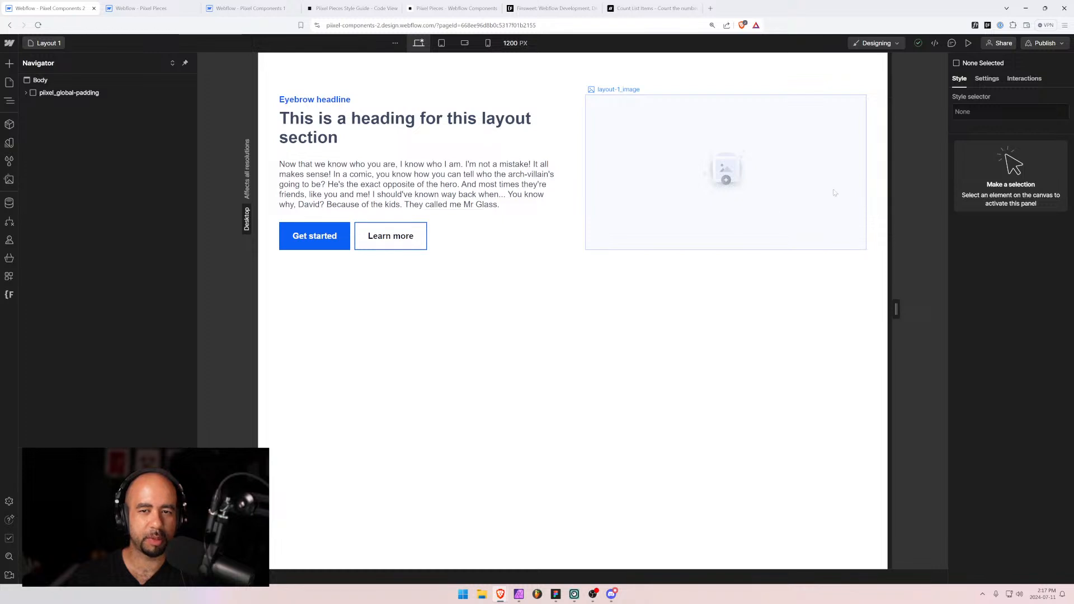
left_click(488, 43)
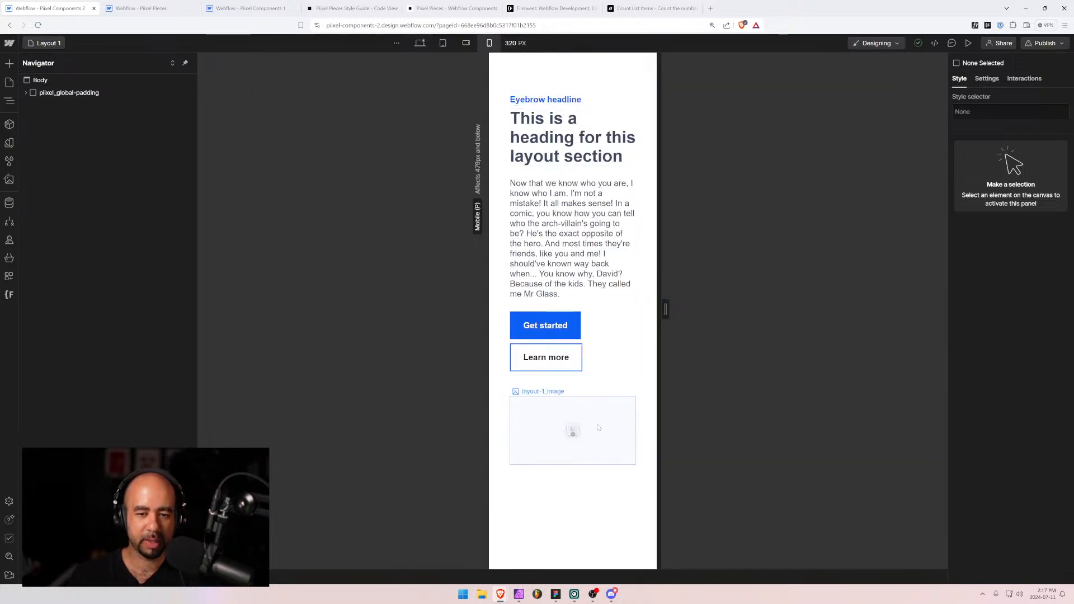
Return to the Piixel Pieces site, set the new item's iFrame height to 50rem and create the item.
left_click(139, 8)
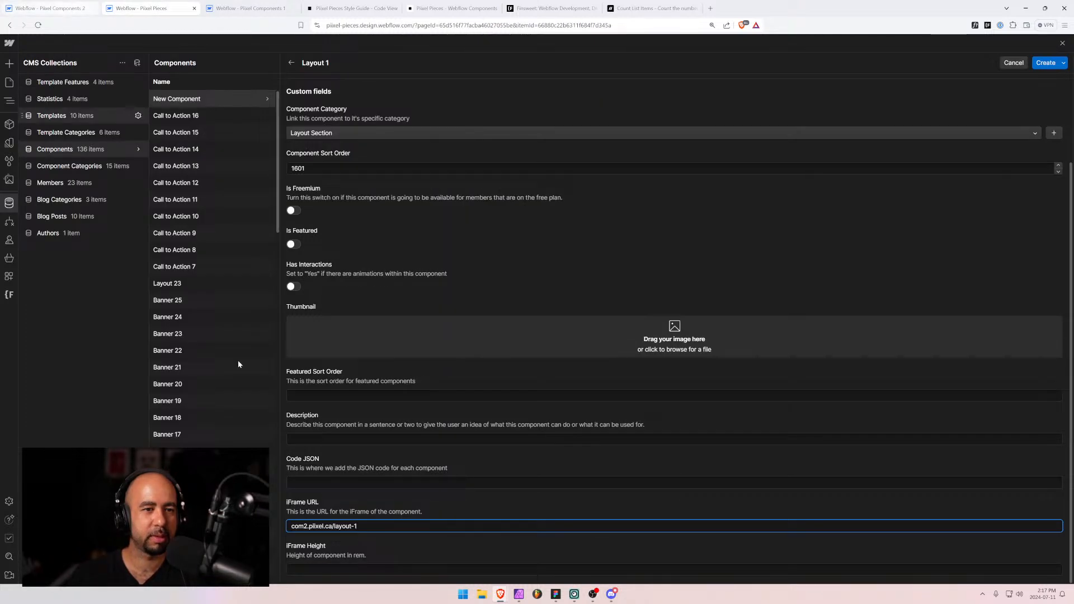
key("Tab")
type("50")
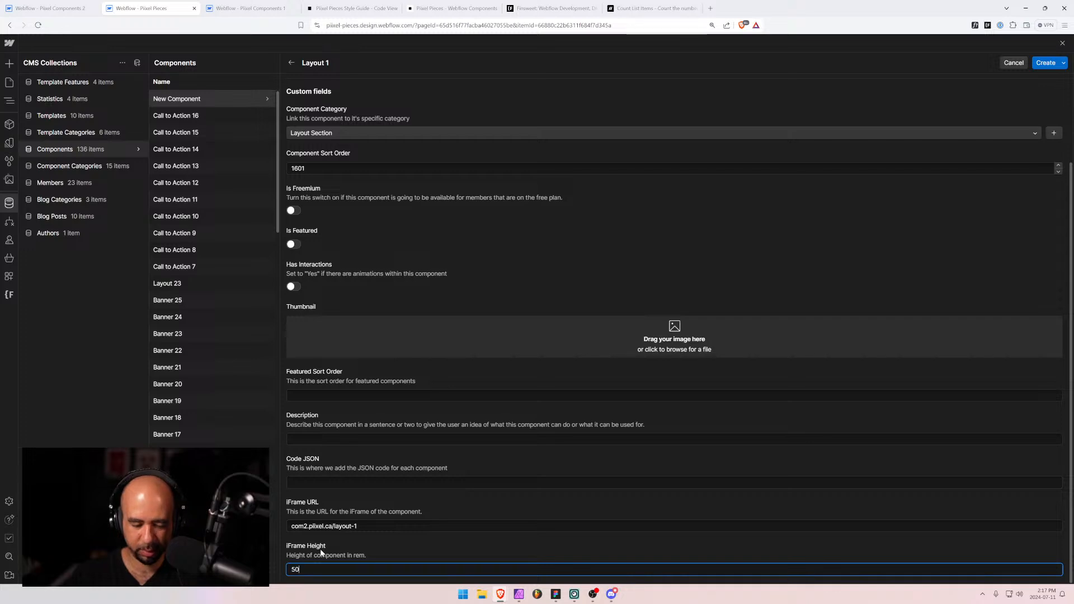
key("ctrl+Return")
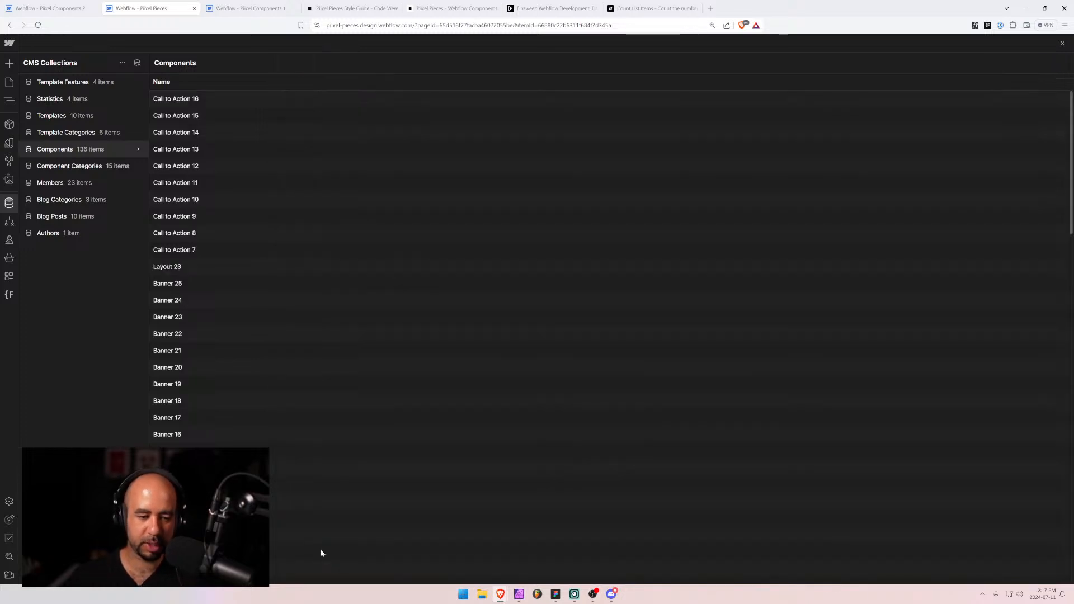
Reopen the Layout 1 item and bring up the banner-images folder from the Desktop in a separate File Explorer window beside the browser.
left_click(268, 96)
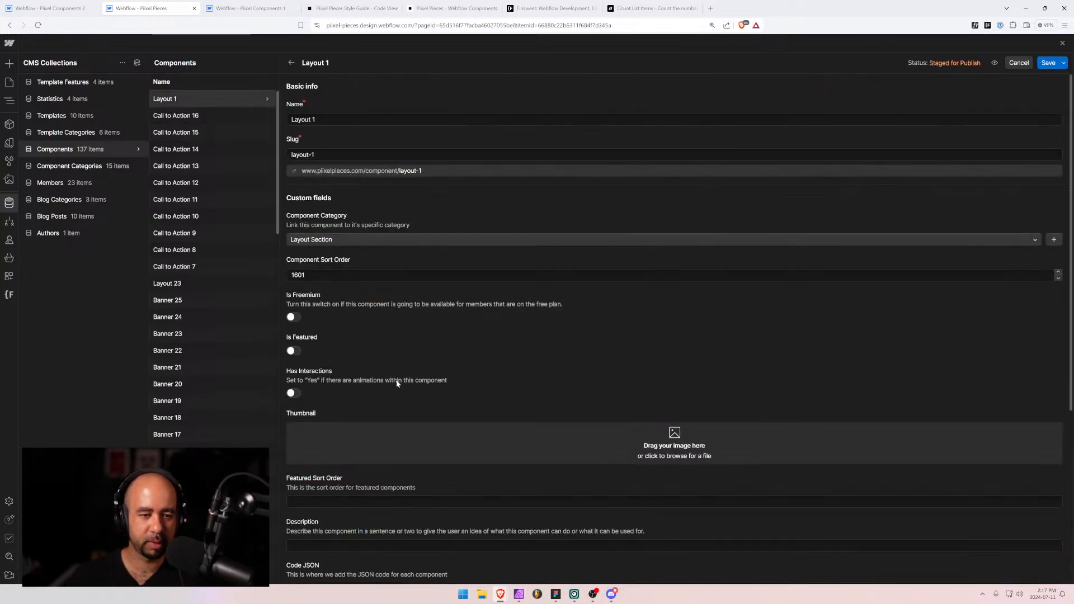
scroll(396, 394, "down", 1)
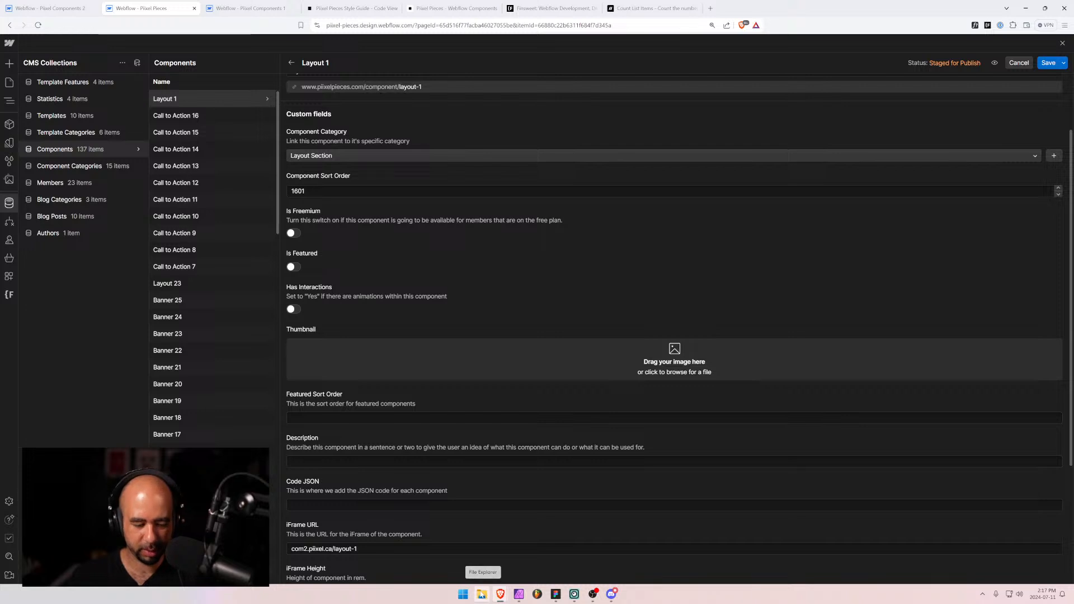
key("ctrl+k")
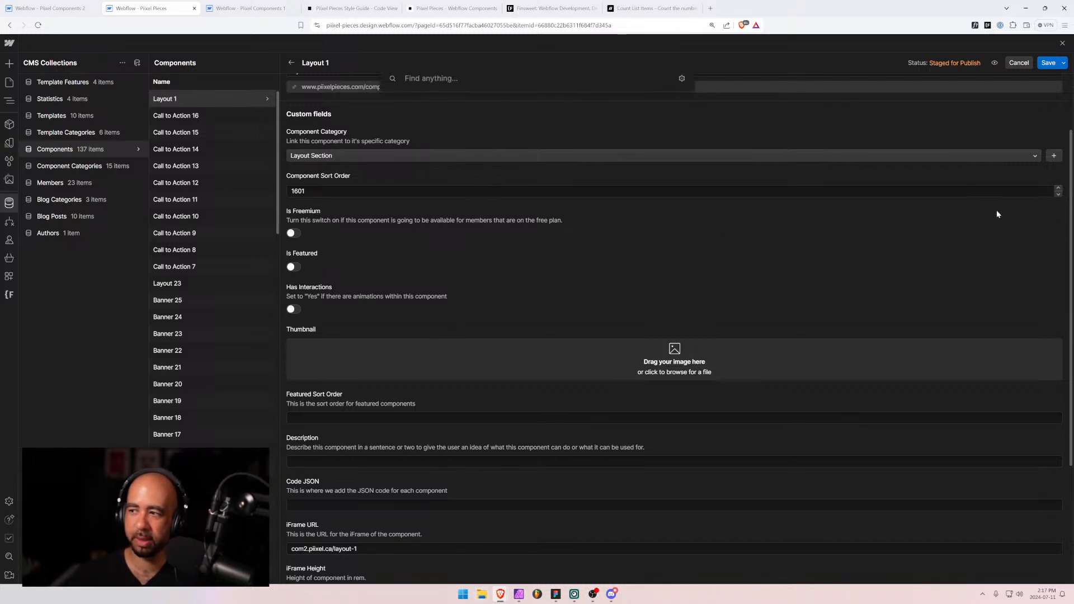
key("super+e")
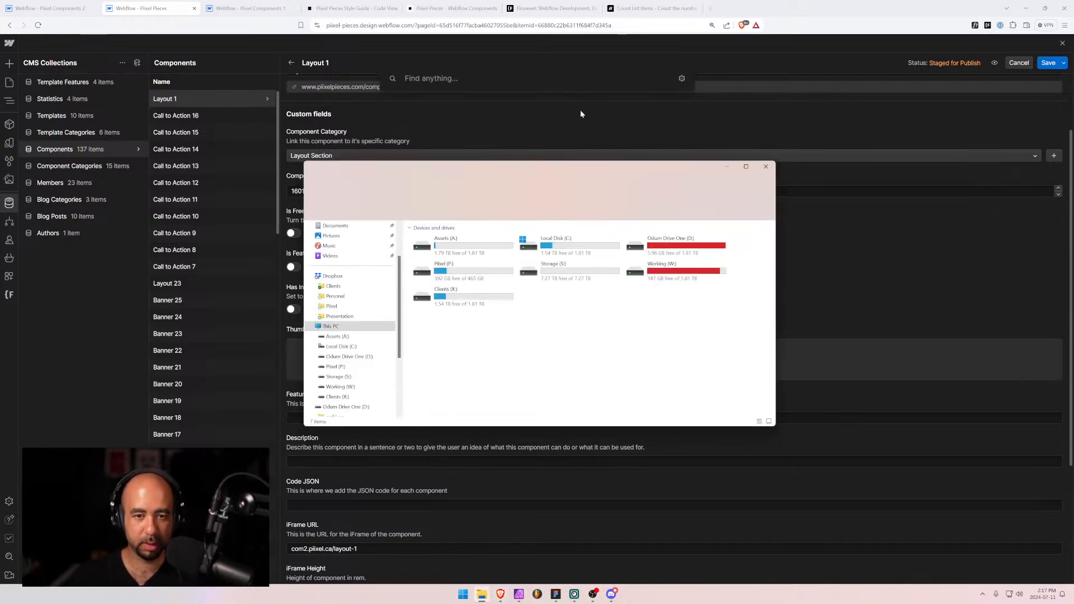
scroll(338, 234, "up", 3)
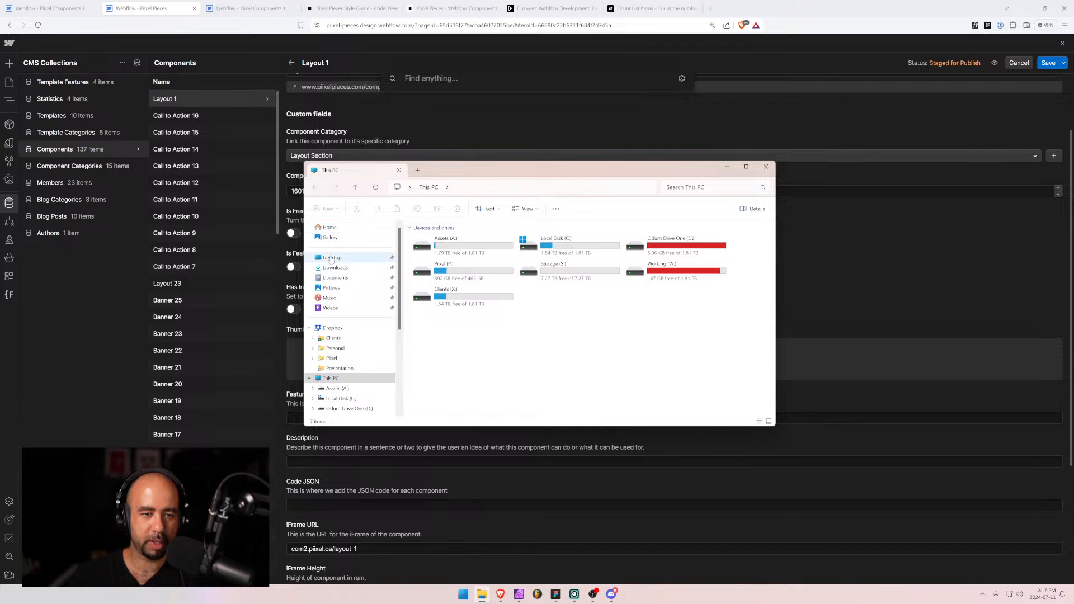
left_click(331, 258)
double_click(430, 253)
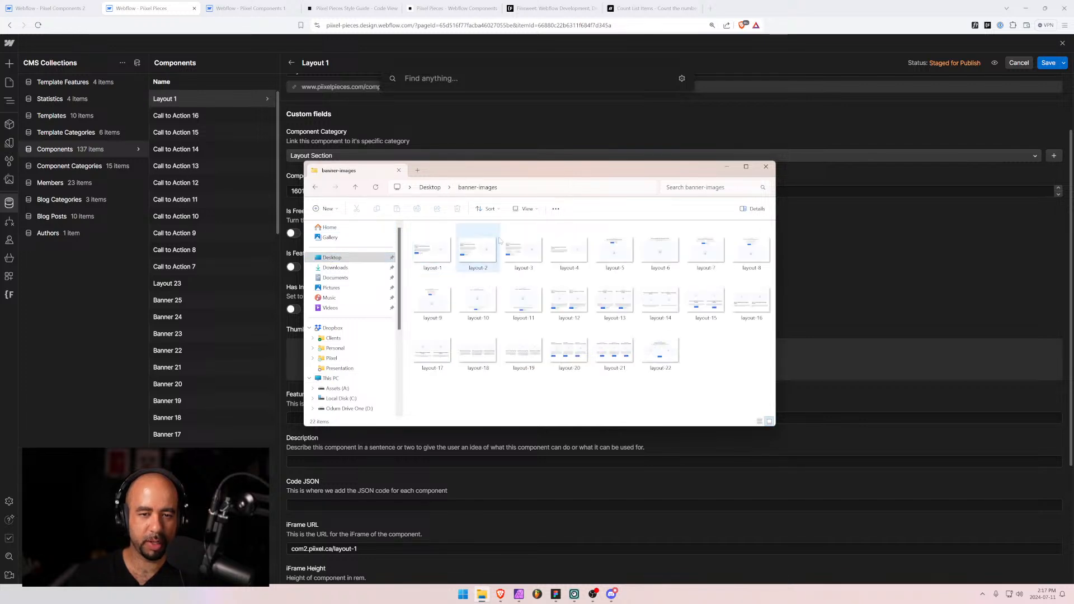
left_click_drag(481, 173, 1073, 159)
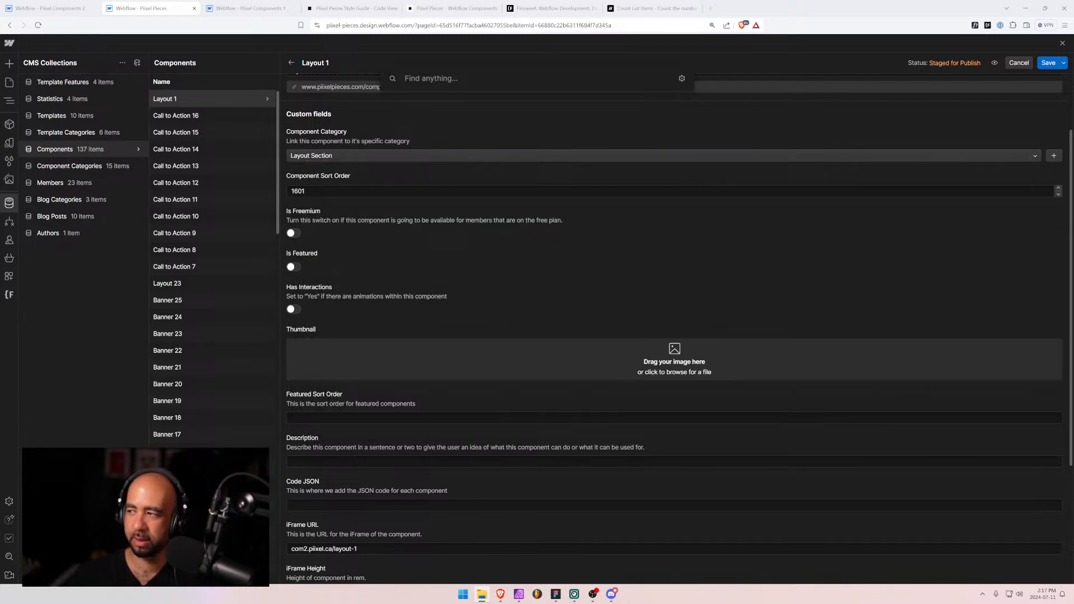
Add the layout-1 image from the banner-images folder as the Layout 1 item's thumbnail.
left_click_drag(1073, 335, 659, 366)
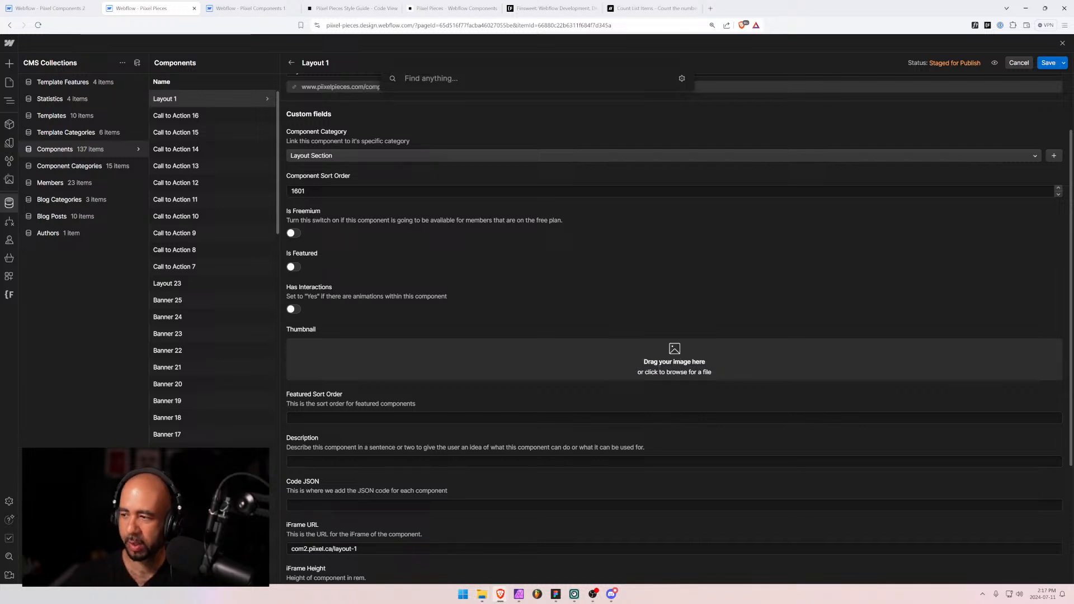
left_click_drag(1073, 336, 670, 370)
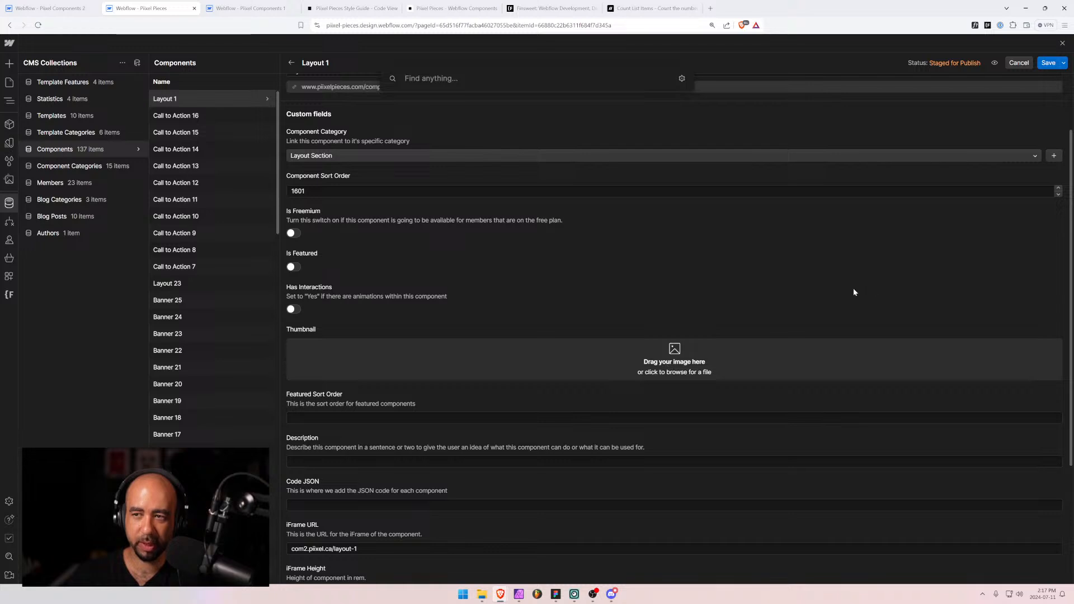
left_click(738, 64)
left_click_drag(1073, 342, 717, 354)
scroll(440, 354, "down", 3)
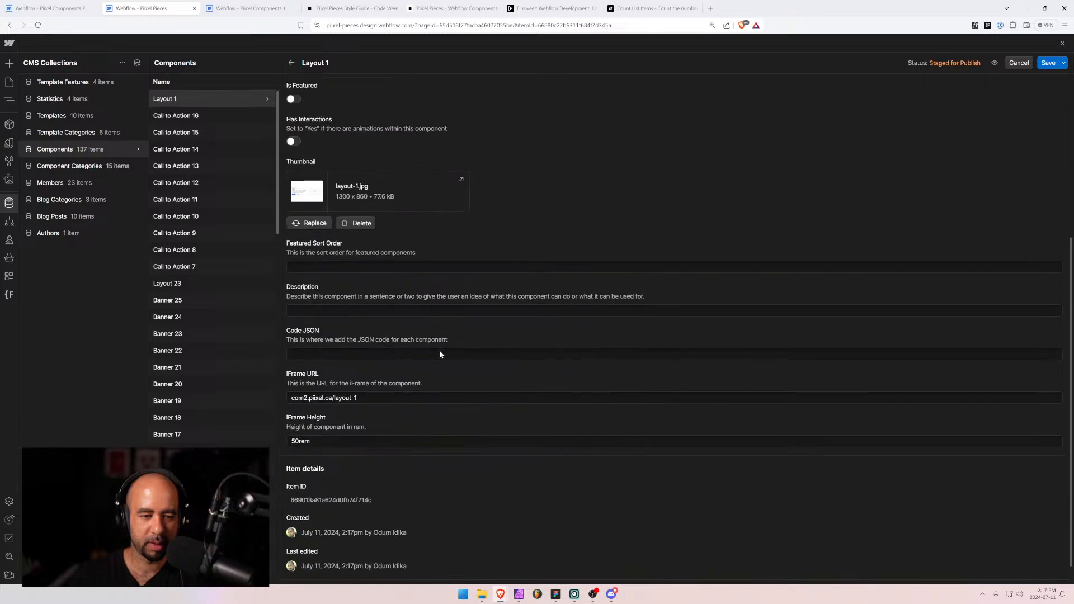
Show the Layout 1 page at the desktop breakpoint in Piixel Components 2, select the layout-1 block and detach that browser tab.
left_click(440, 311)
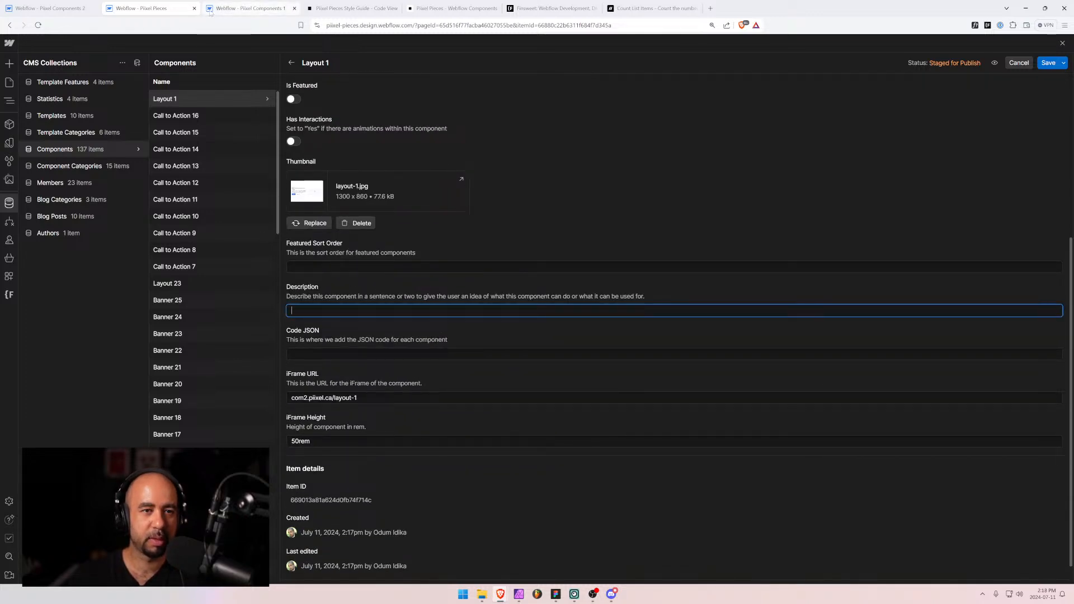
left_click(60, 7)
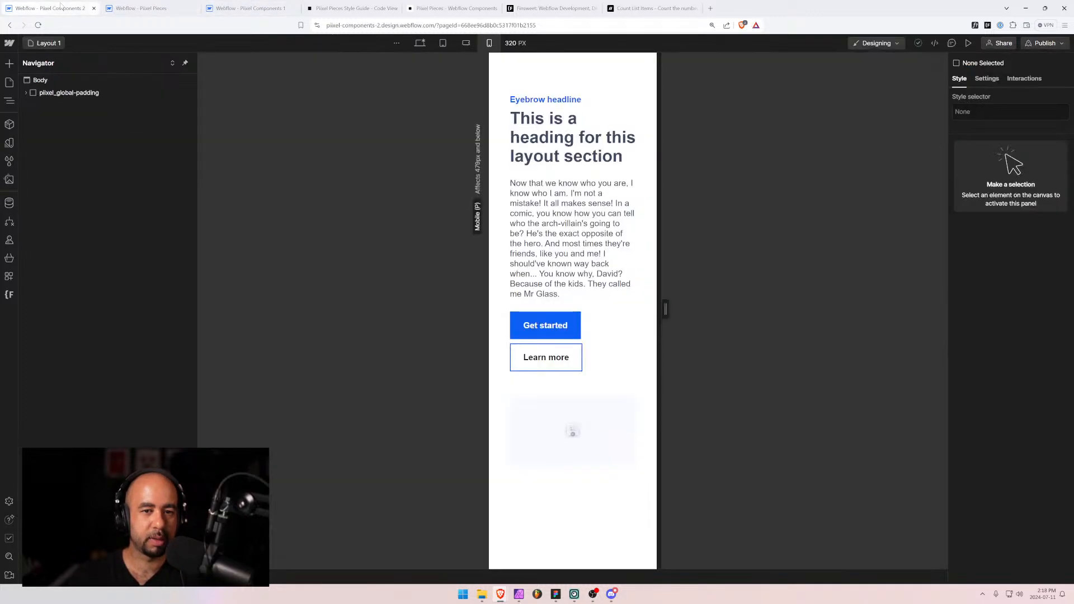
left_click(420, 45)
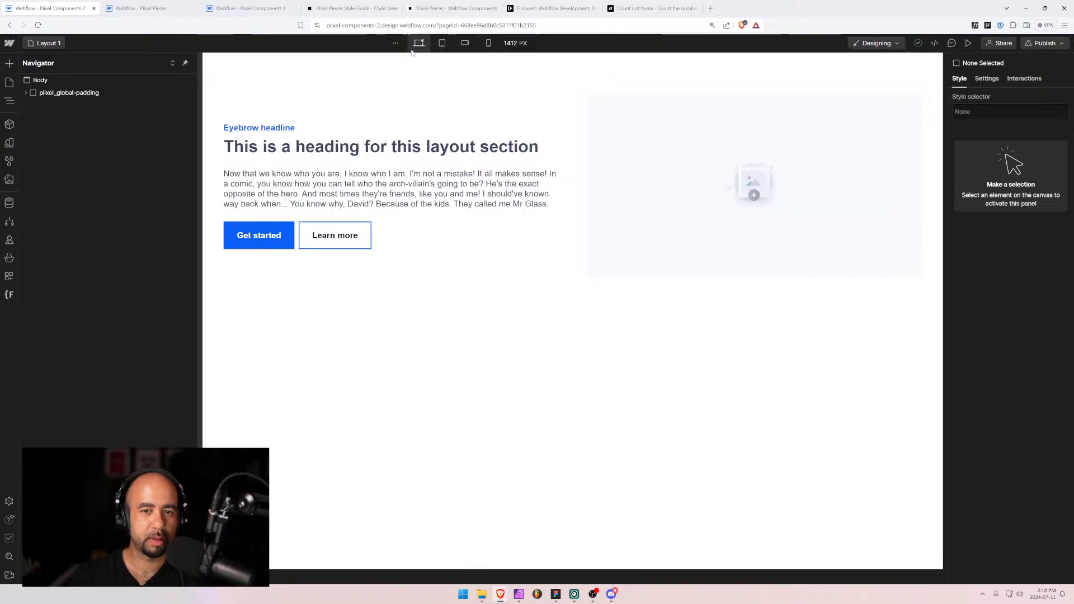
left_click(574, 164)
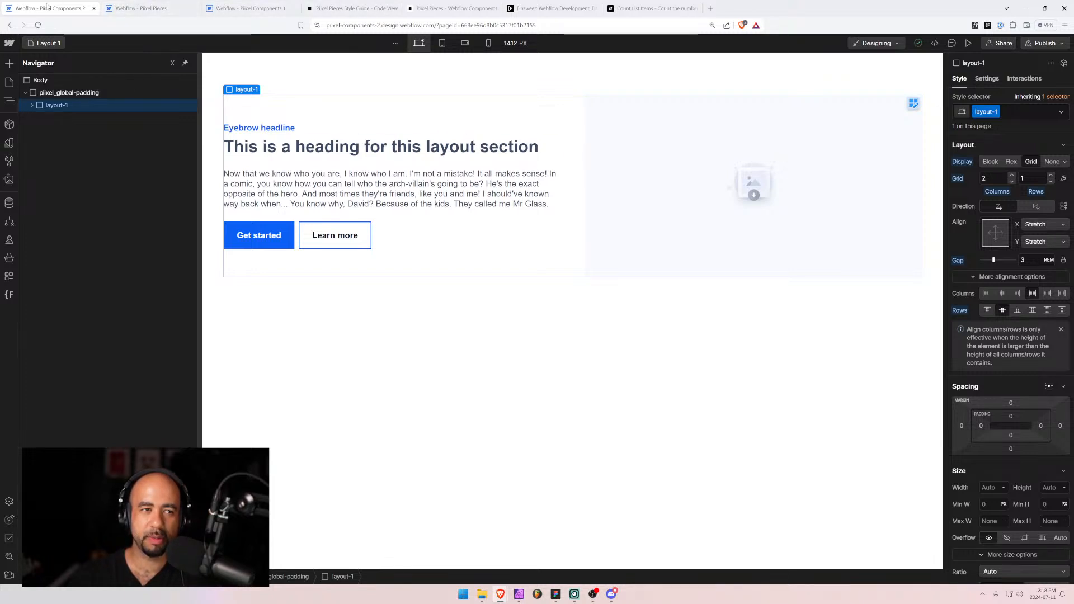
left_click(94, 8)
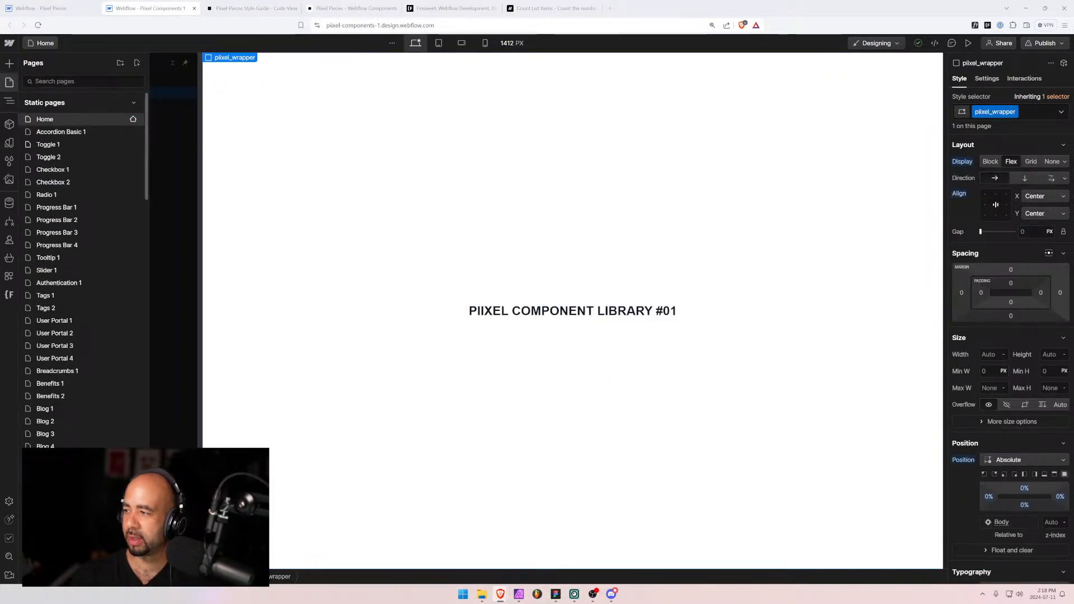
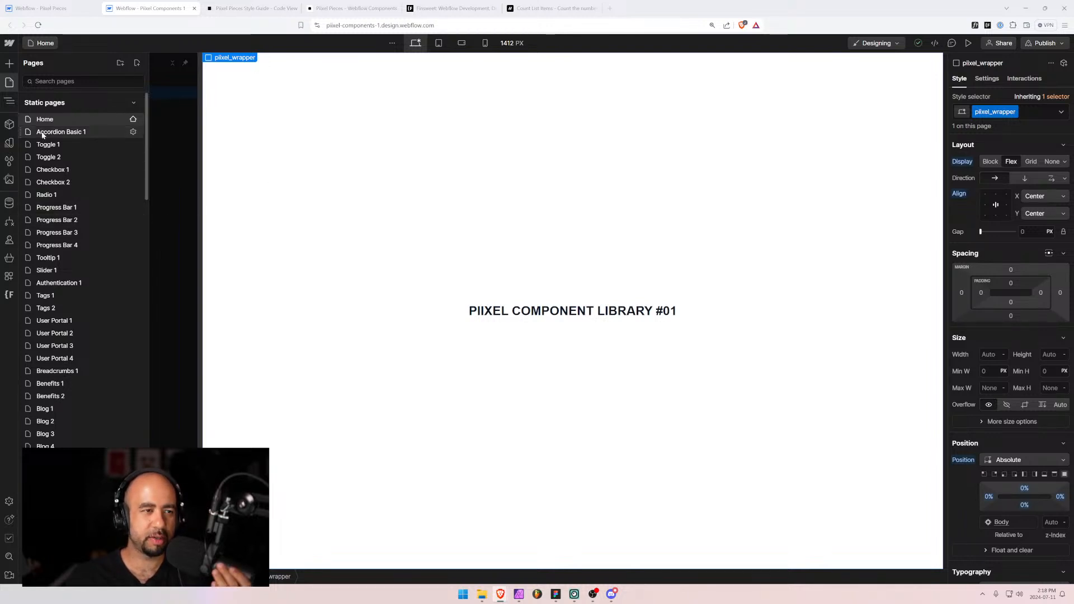
Enter "Two column layout with text on the left and image on the right." as the Layout 1 item's description.
key("ctrl+1")
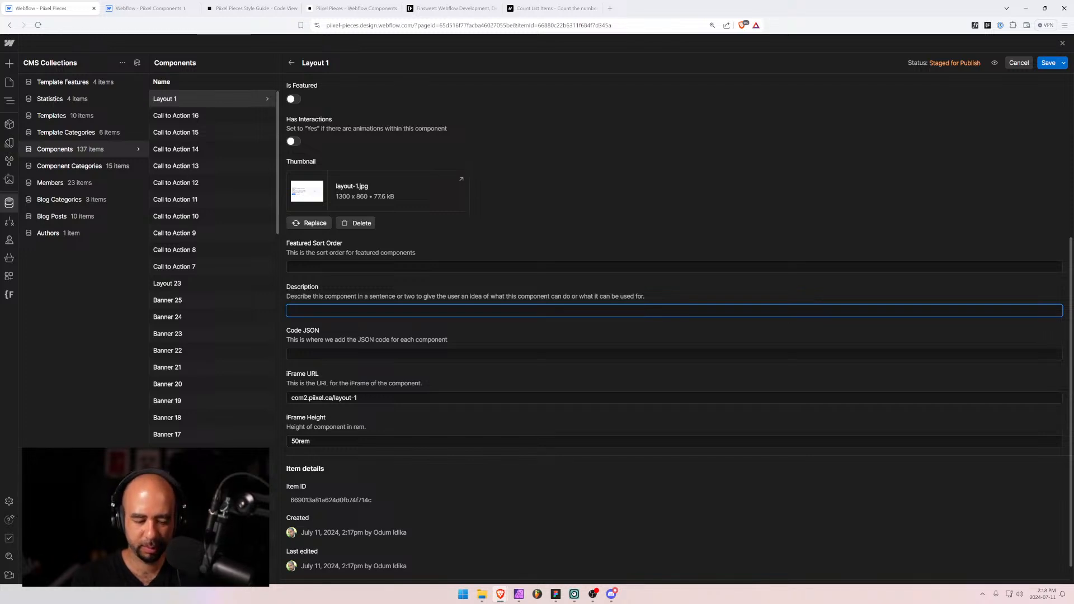
type("Two")
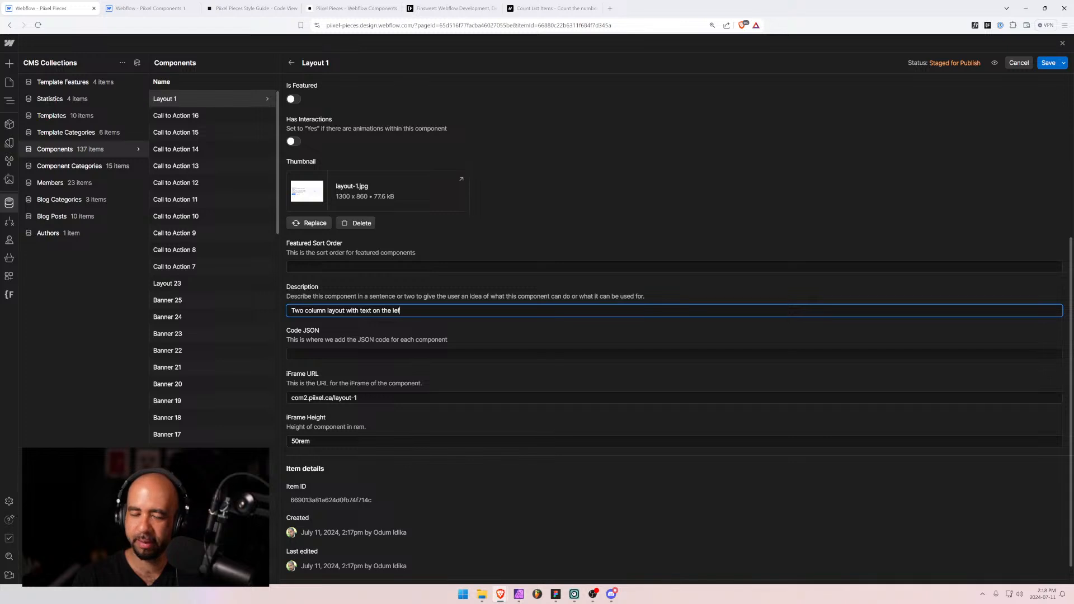
type("t and image on the right.")
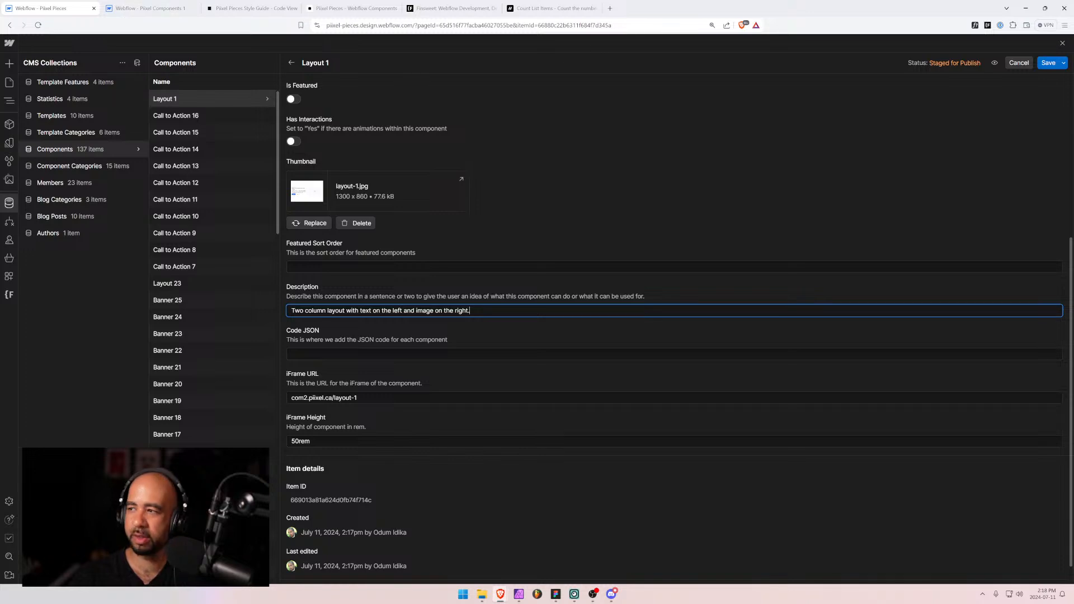
Reattach the Piixel Components 2 tab to the main browser window, directly after the Piixel Pieces tab.
left_click_drag(447, 582, 134, 8)
left_click(70, 8)
left_click(146, 9)
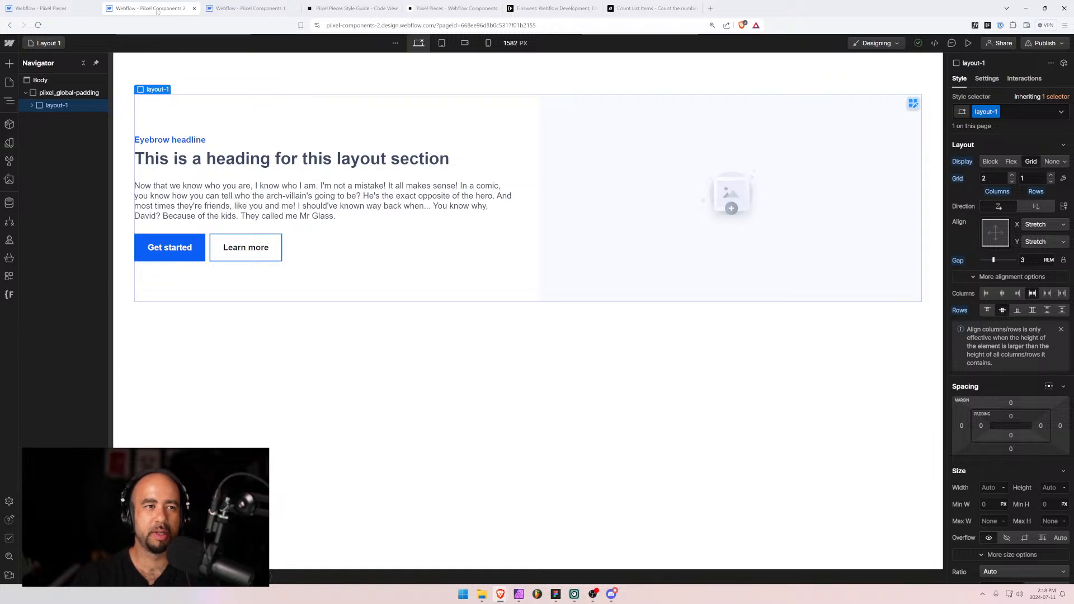
key("ctrl+shift+Tab")
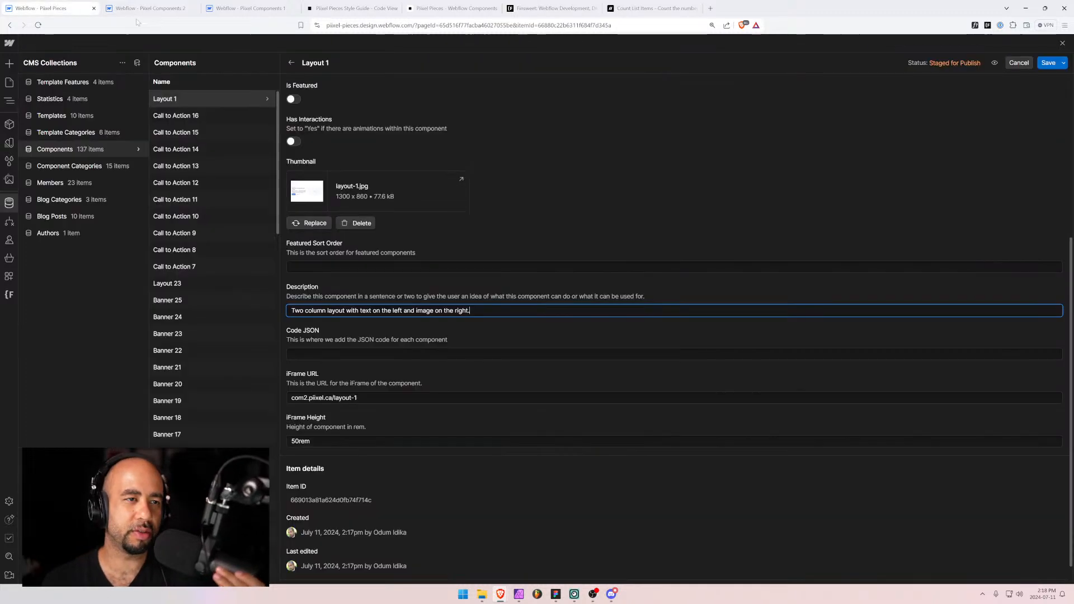
Copy the layout-1 block from Piixel Components 2 and paste it into Clipboard Inspector at evercoder.github.io/clipboard-inspector/.
left_click(166, 10)
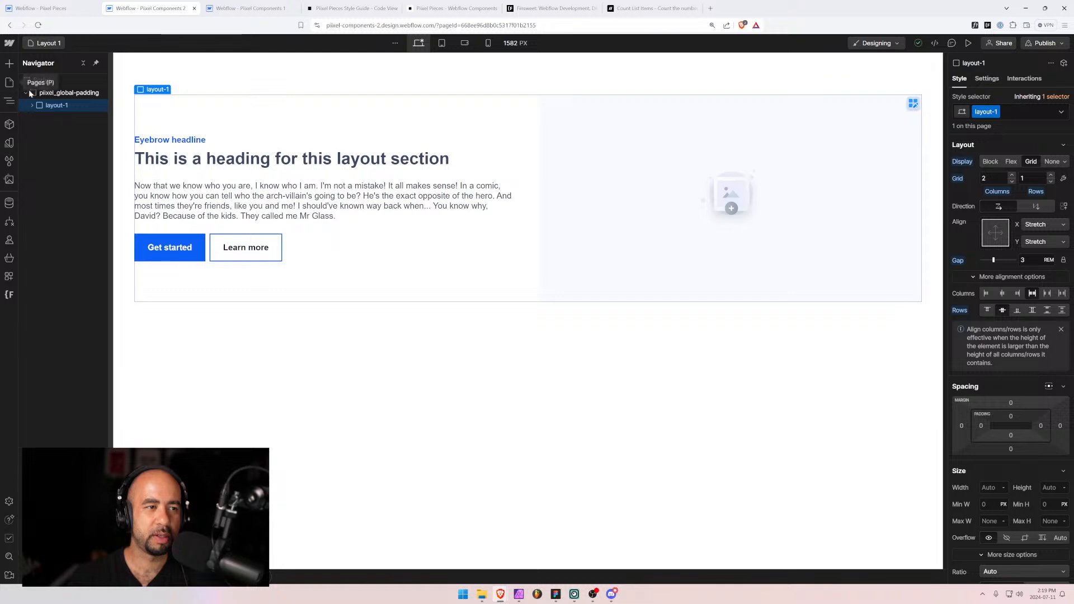
left_click(62, 92)
left_click(49, 106)
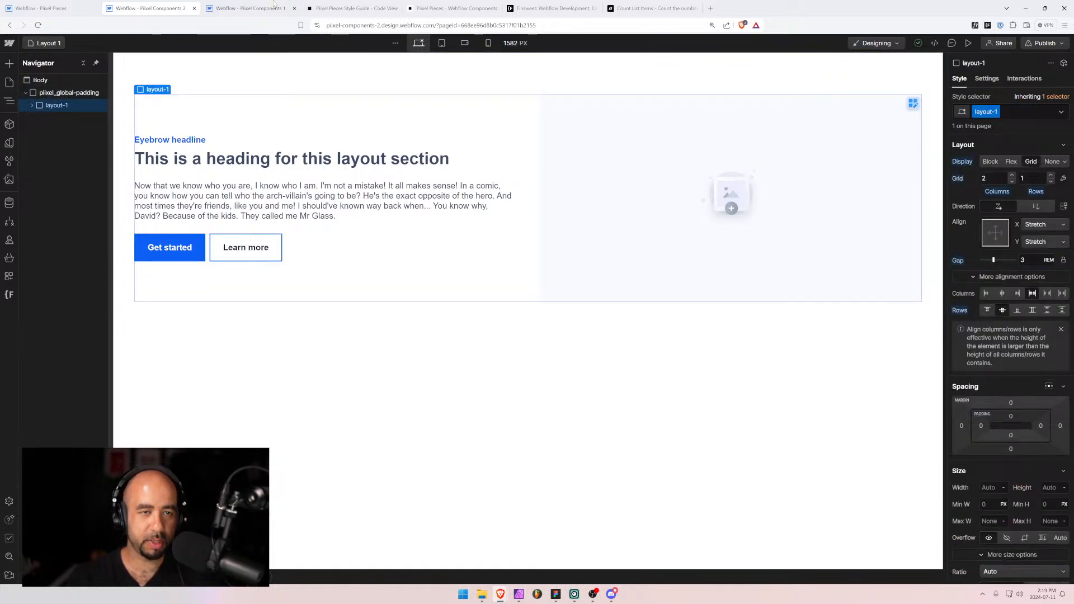
left_click(649, 8)
type("clipboard-inspector/")
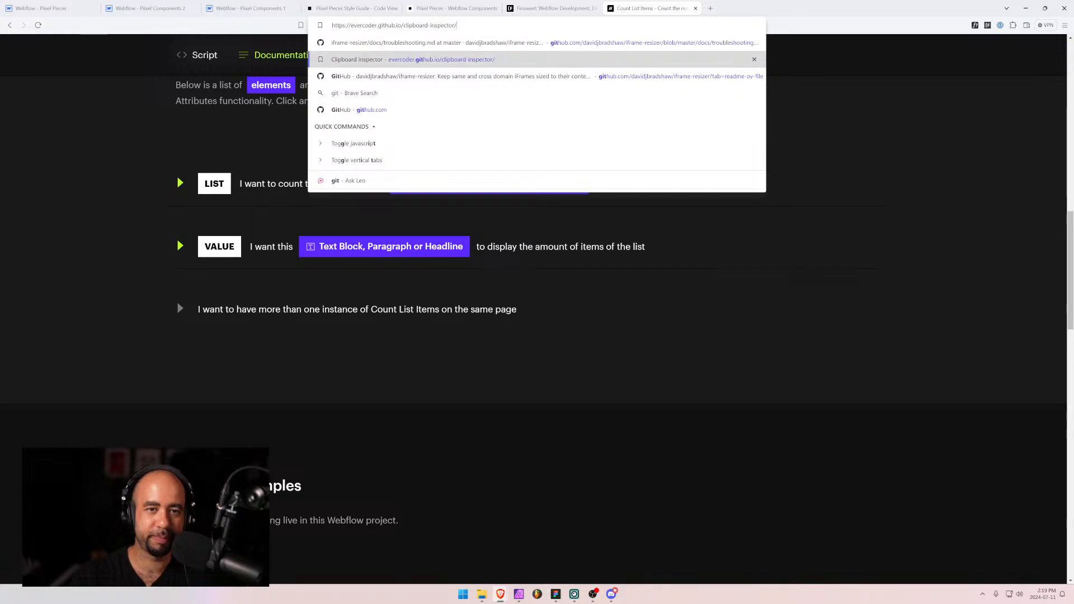
key("Return")
left_click(521, 194)
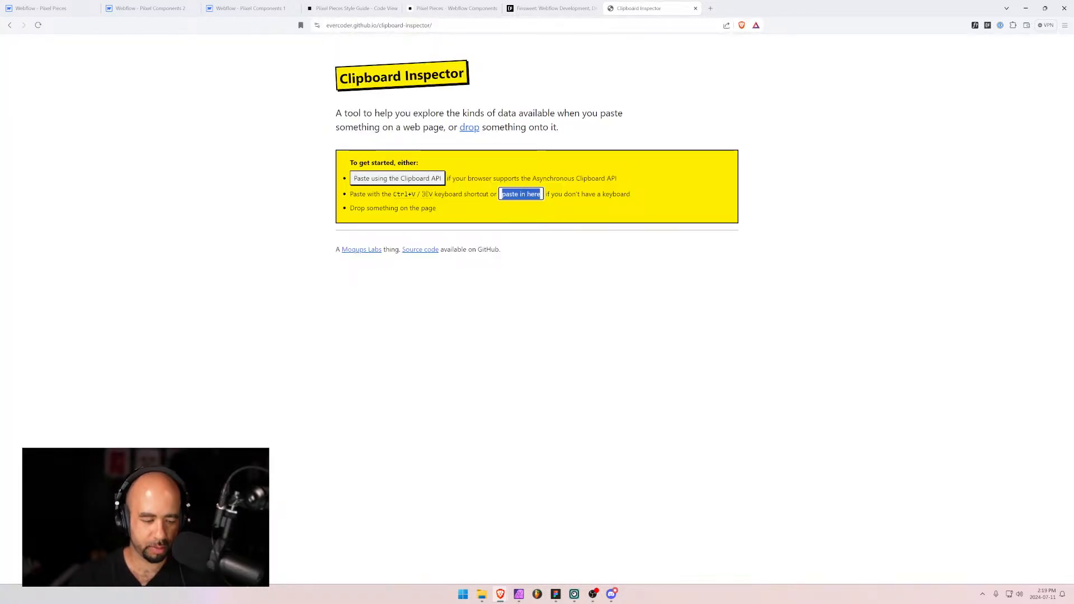
key("ctrl+v")
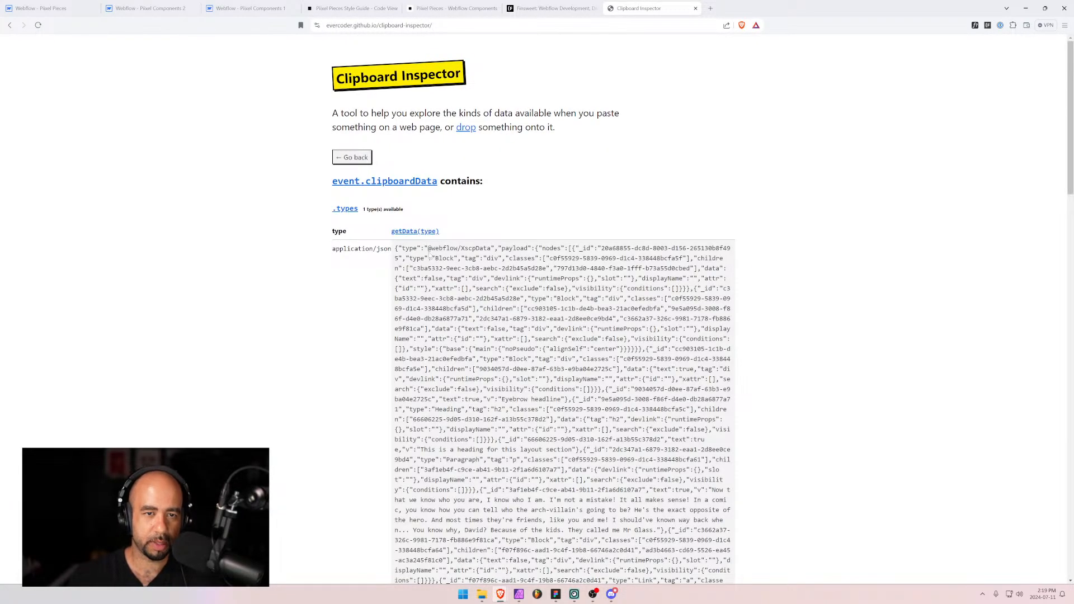
Copy the block's complete application/json data from Clipboard Inspector into the Code JSON field of the Layout 1 item.
left_click_drag(396, 248, 605, 412)
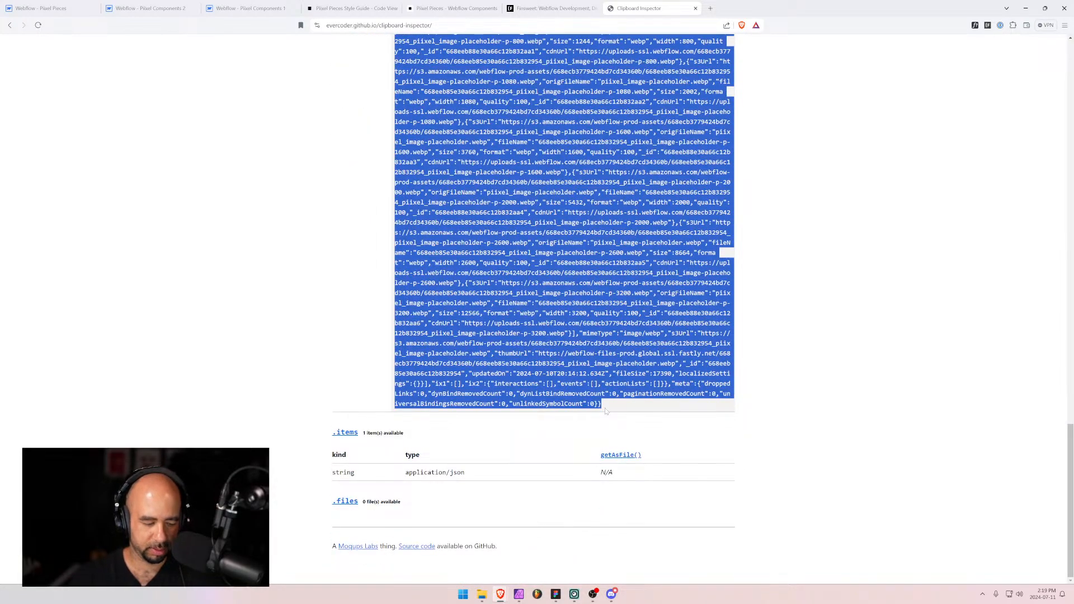
left_click(42, 8)
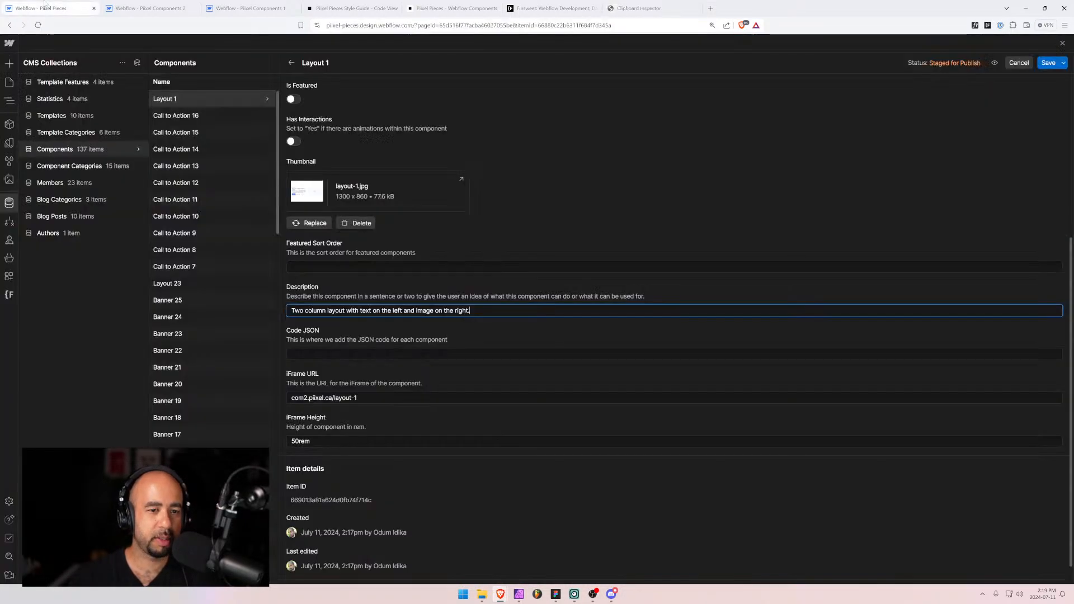
key("Tab")
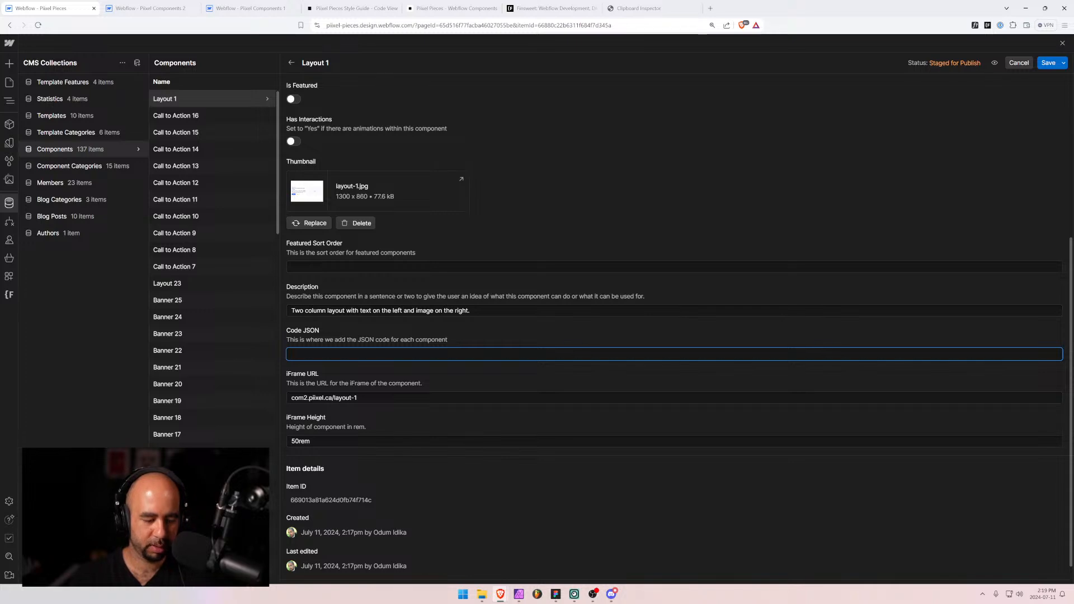
key("ctrl+v")
scroll(411, 334, "up", 3)
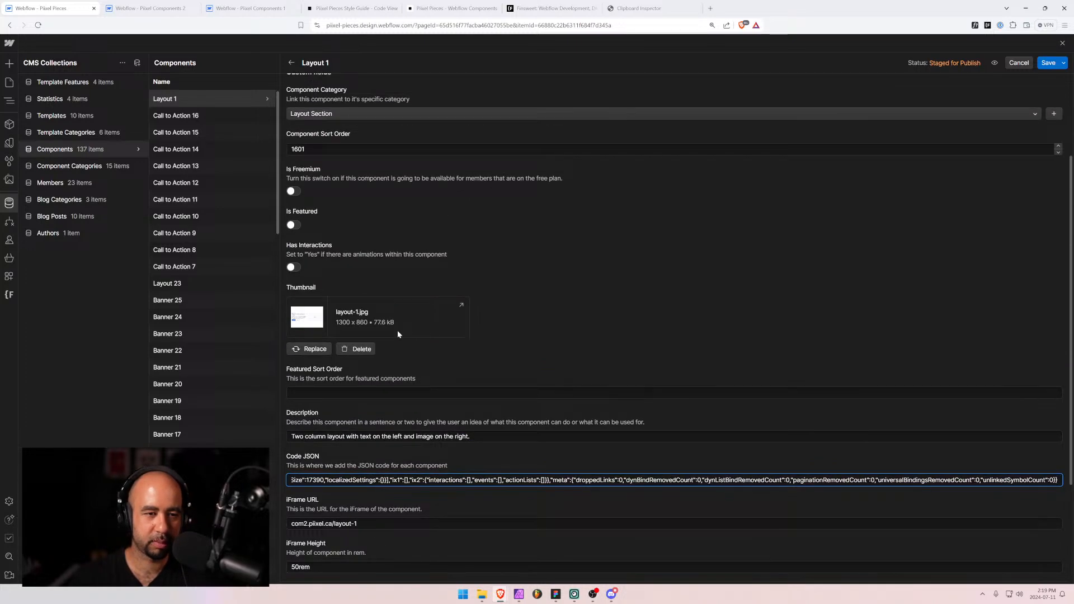
Save the Layout 1 item and preview it on the Components Template page, examining its embedded iFrame.
scroll(397, 330, "down", 4)
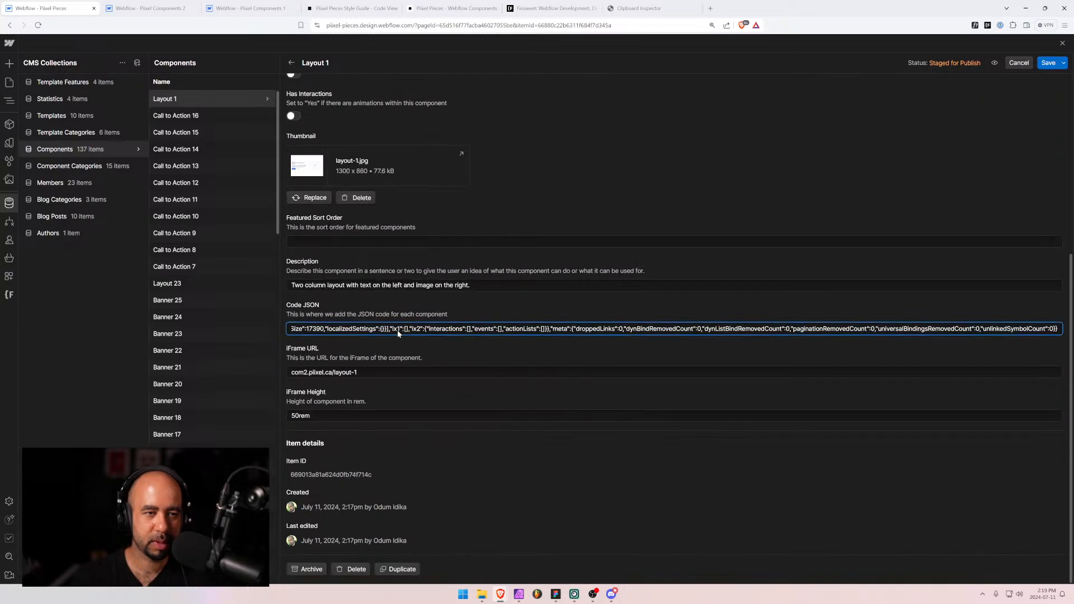
left_click(1048, 61)
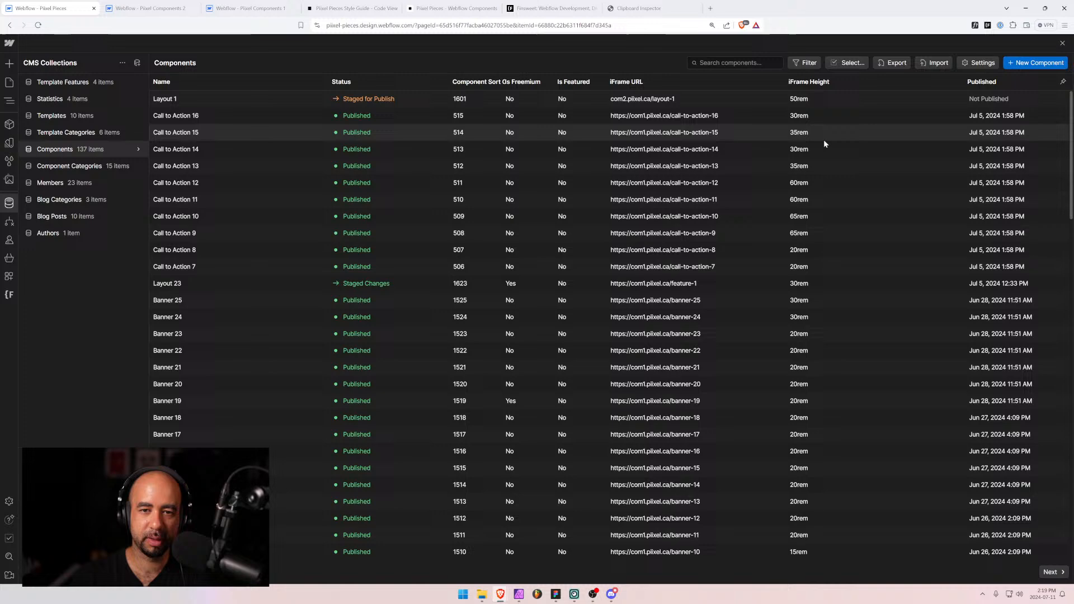
left_click(9, 82)
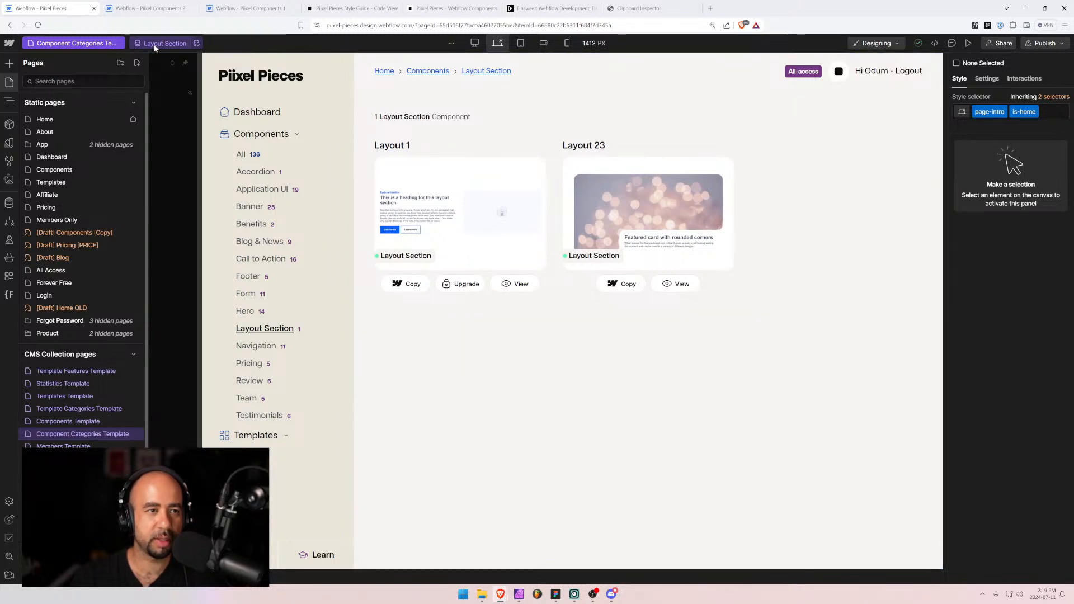
left_click(53, 422)
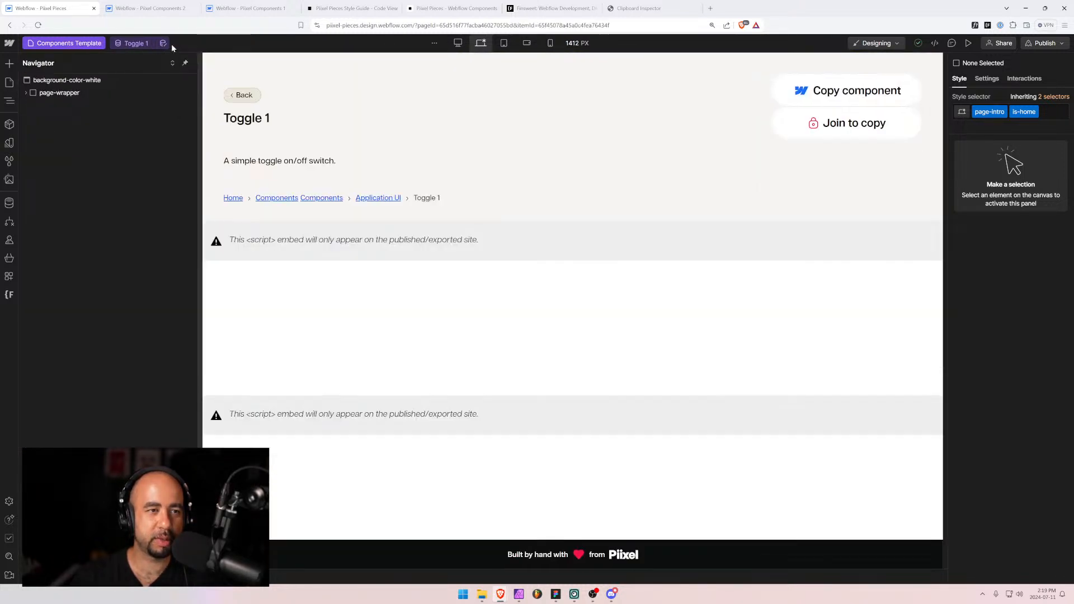
left_click(137, 43)
left_click(134, 89)
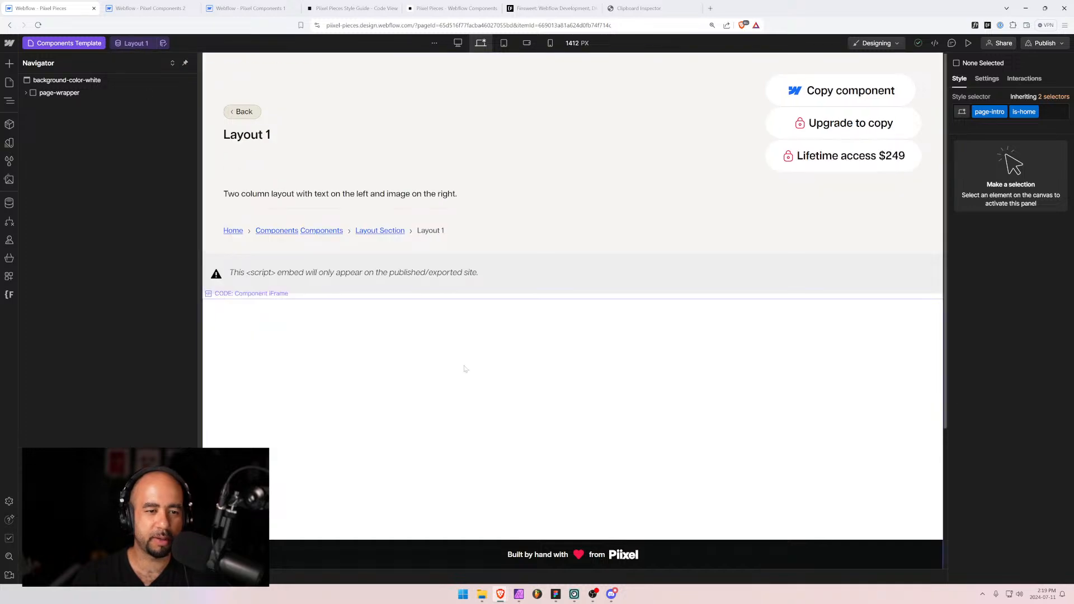
scroll(371, 348, "down", 3)
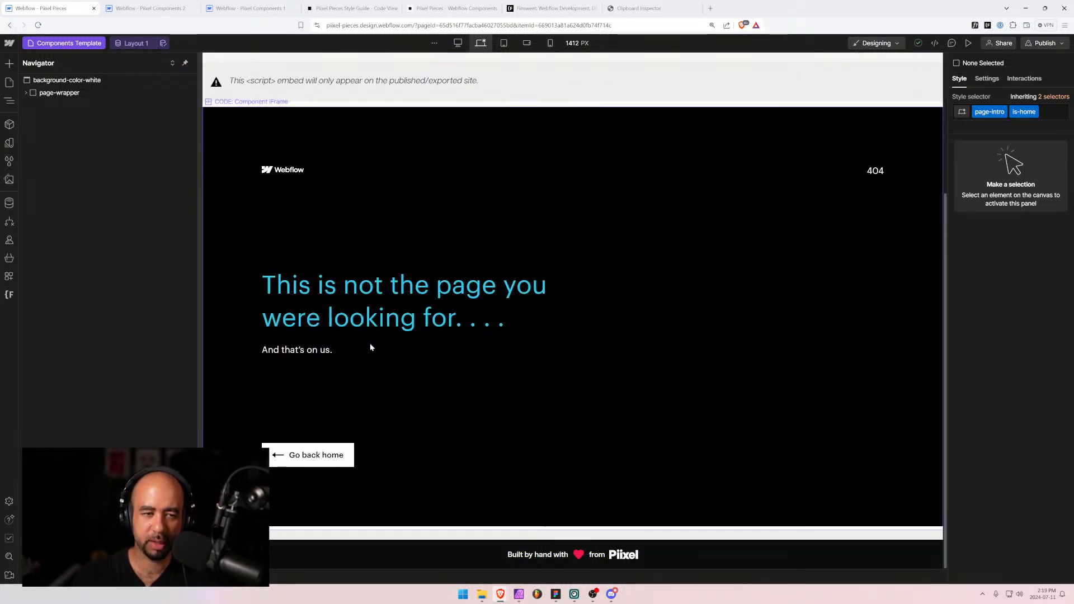
scroll(337, 294, "up", 3)
scroll(292, 284, "down", 2)
scroll(292, 286, "up", 3)
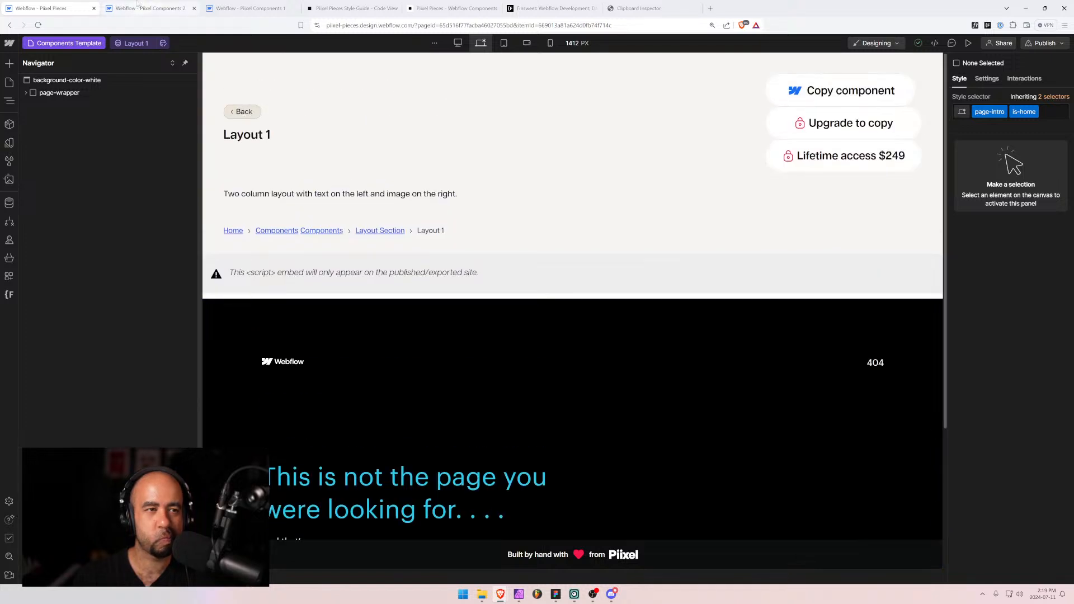
Open the live com2.piixel.ca/layout-1 page from the Piixel Components 2 project and copy its full URL.
left_click(136, 5)
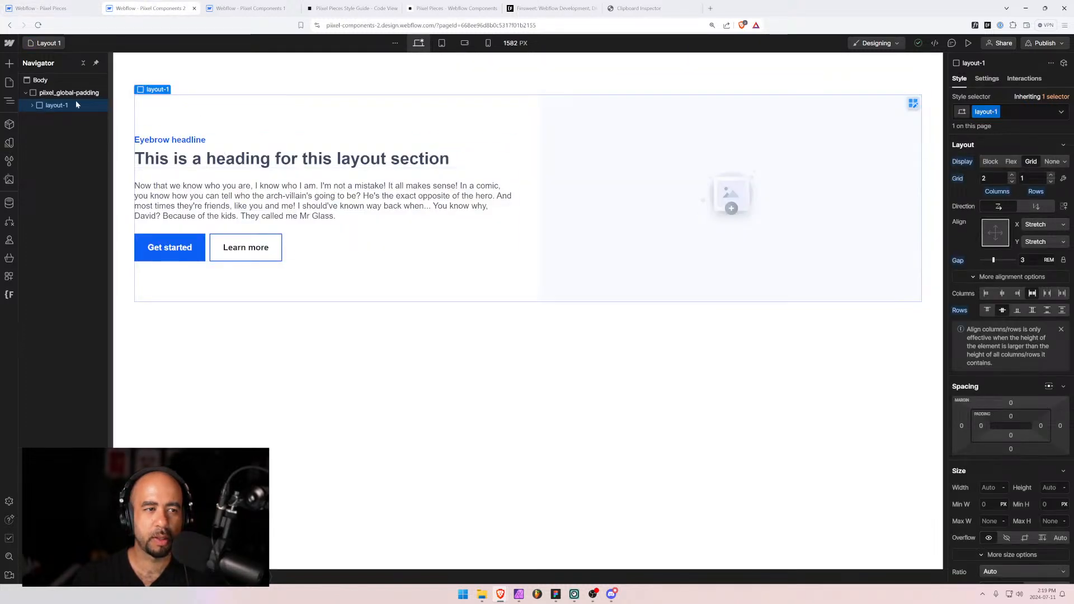
left_click(1045, 43)
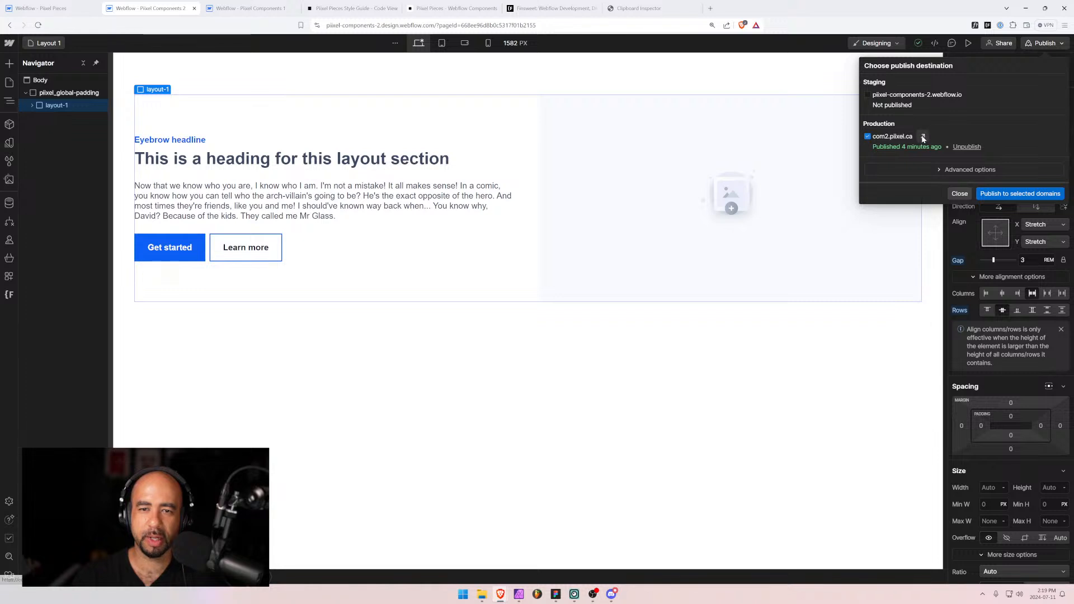
left_click(921, 136)
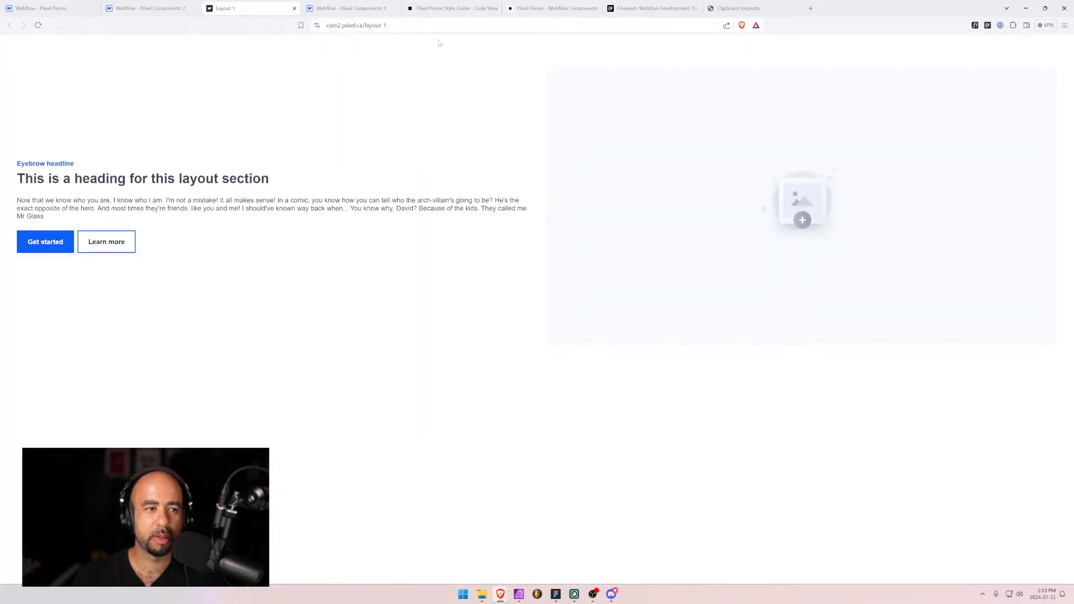
left_click(447, 25)
key("ctrl+c")
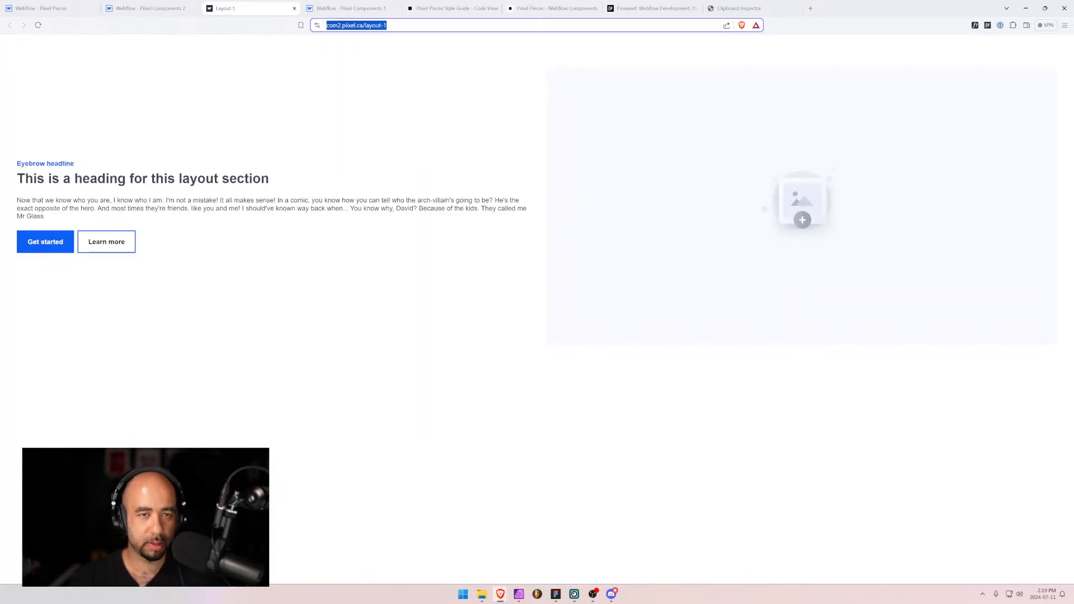
Return to the Piixel Pieces project and examine the custom code of the CODE: Component iFrame embed.
left_click(45, 8)
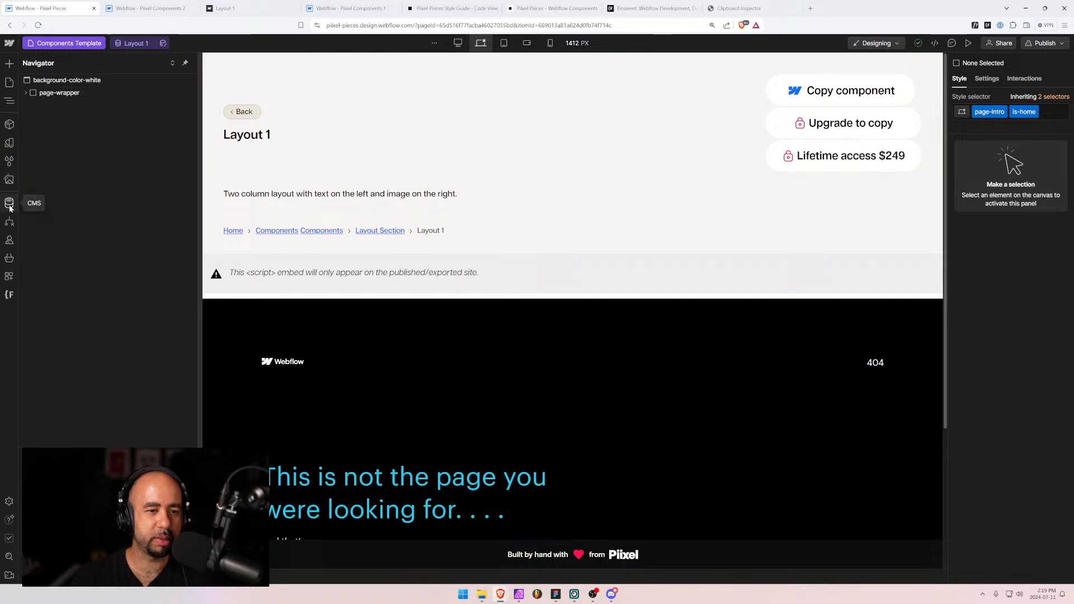
left_click(263, 303)
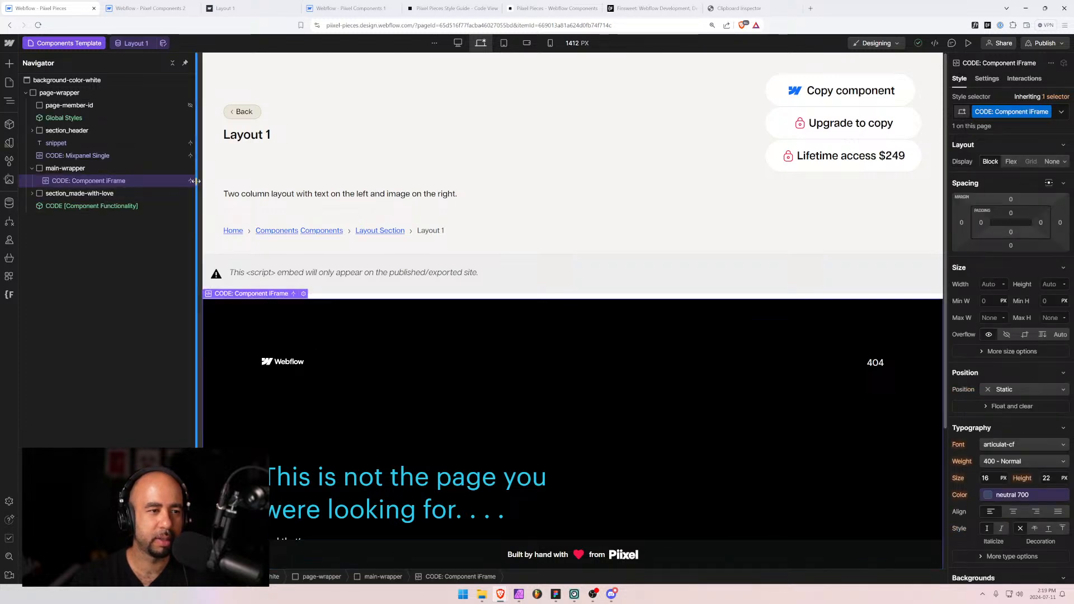
left_click(304, 294)
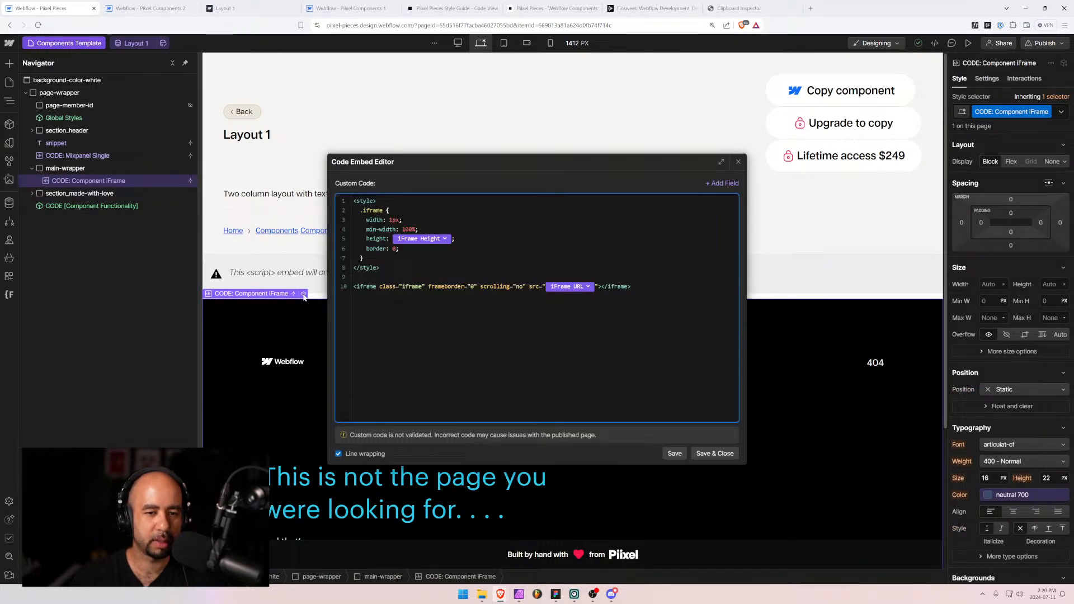
left_click(738, 161)
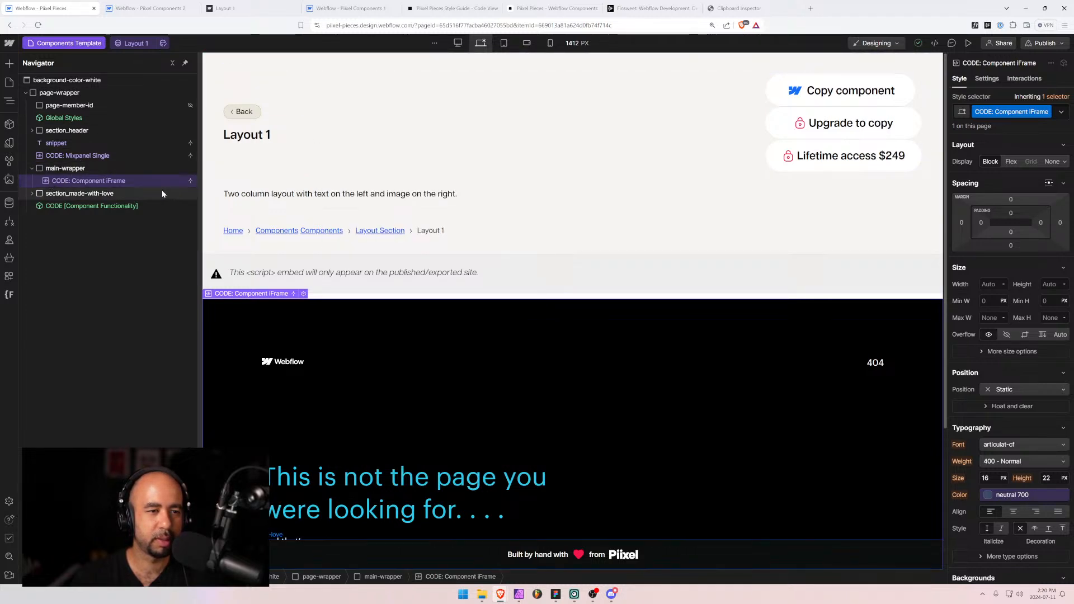
left_click(10, 203)
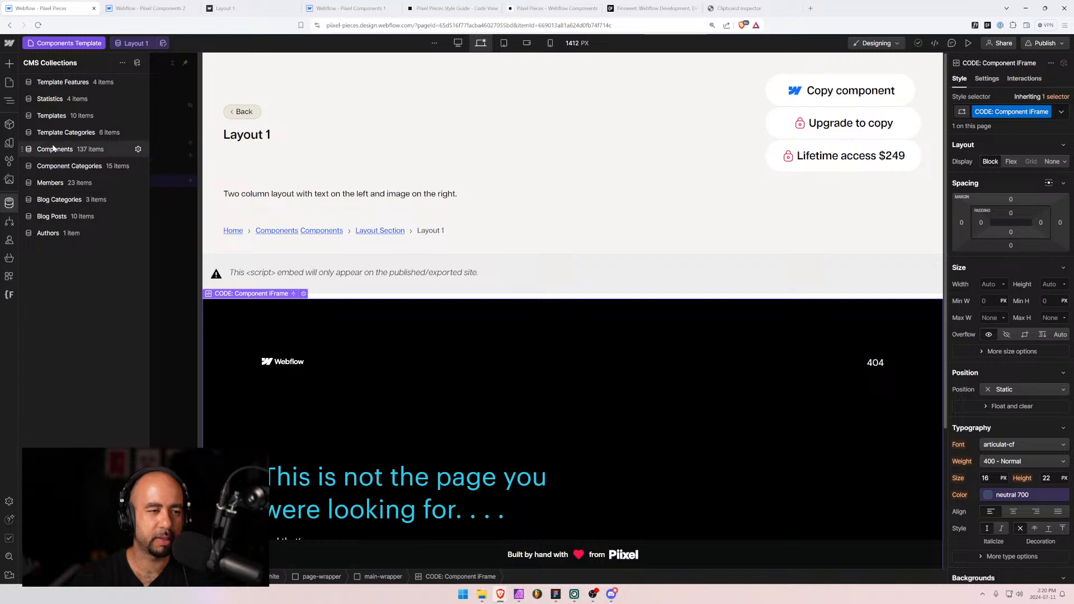
left_click(55, 149)
left_click(274, 98)
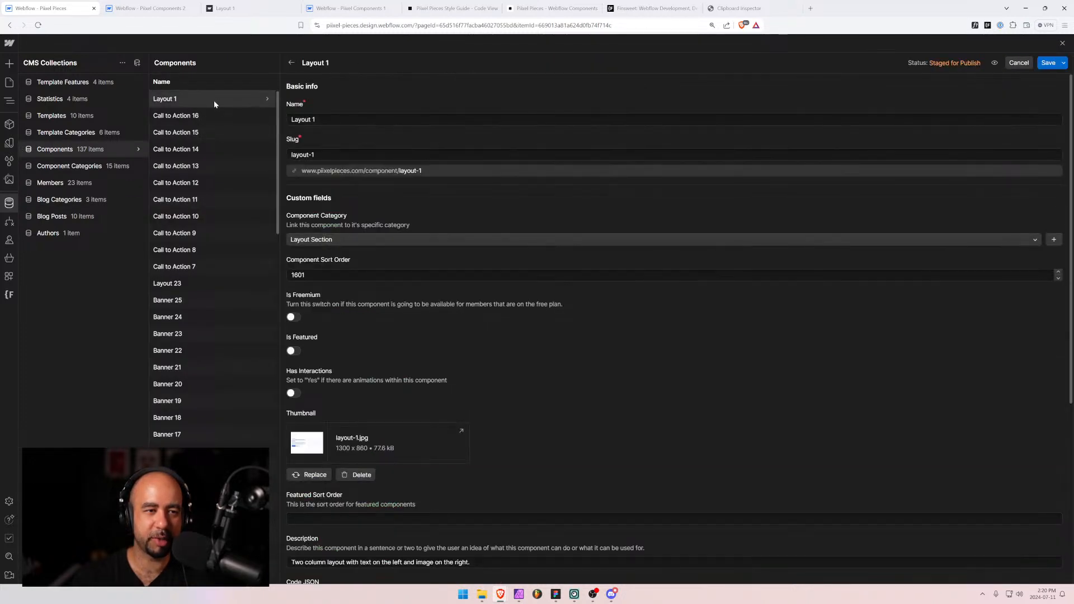
scroll(361, 279, "down", 6)
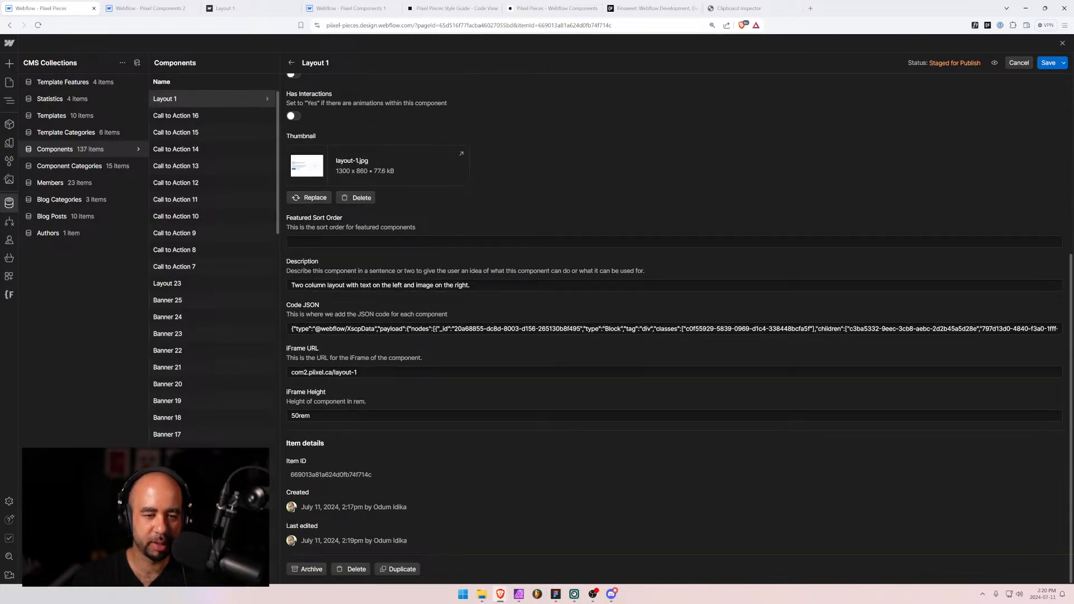
left_click_drag(358, 372, 252, 368)
key("ctrl+v")
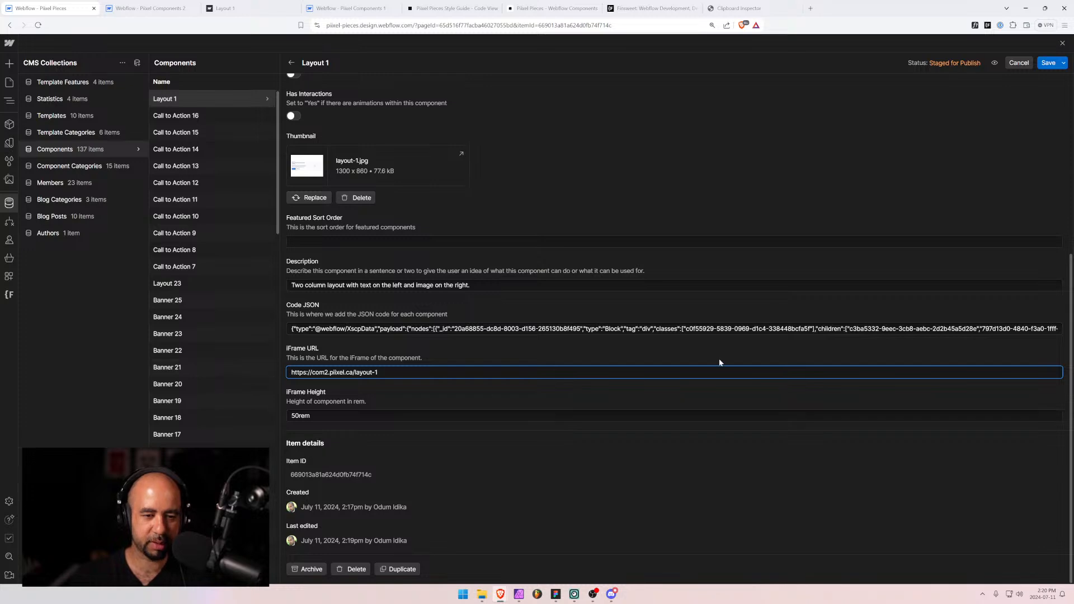
left_click(1050, 64)
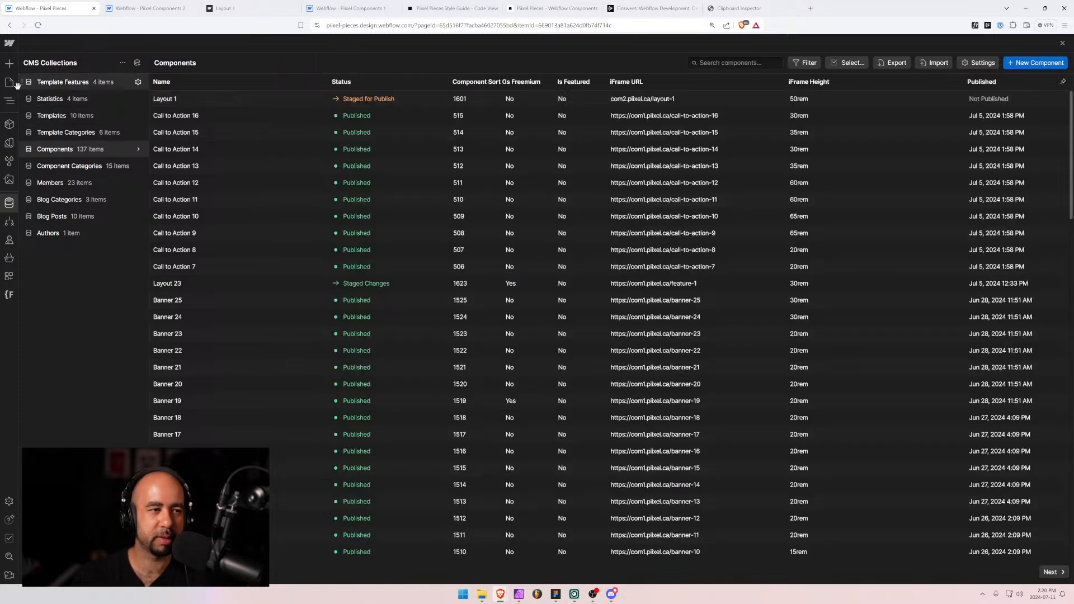
Check the Layout 1 preview on desktop and at mobile widths of 320, 277 and 479 px for how well the section fits its iFrame.
left_click(10, 82)
scroll(447, 280, "down", 4)
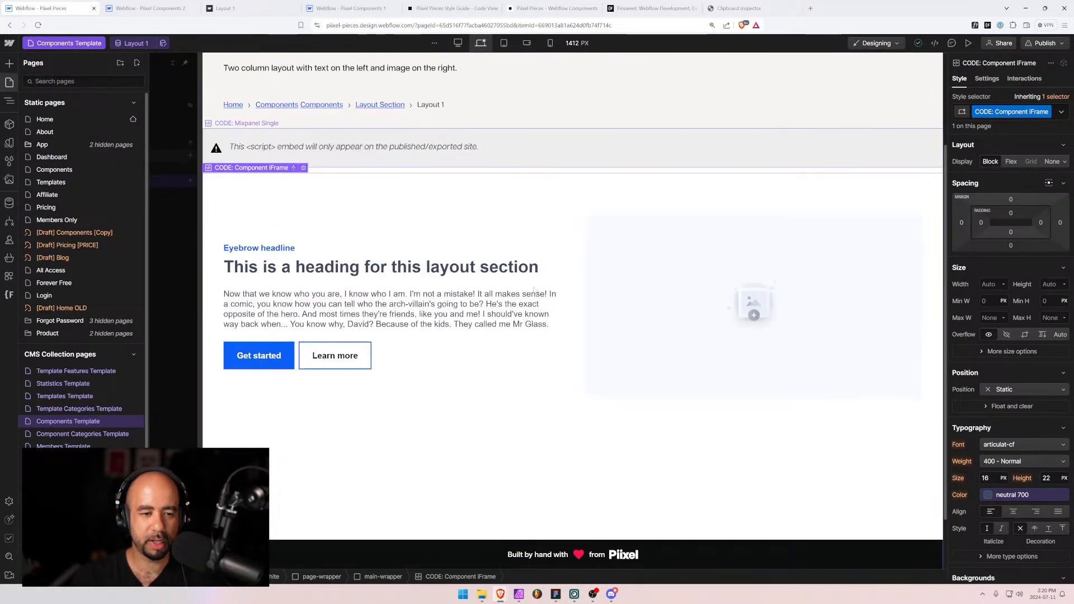
left_click(527, 43)
left_click(549, 45)
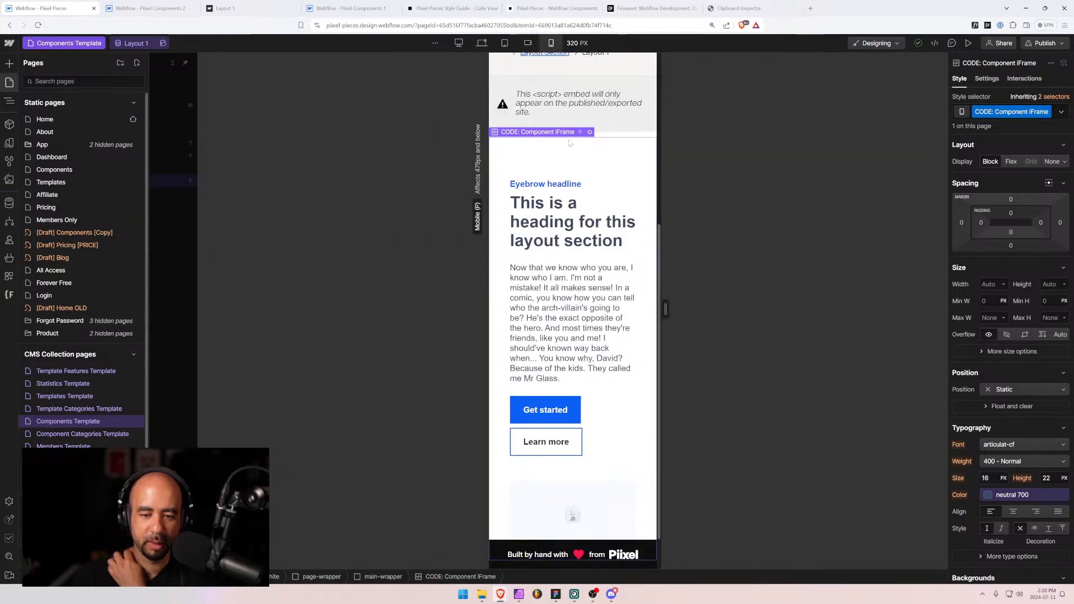
left_click(527, 43)
left_click_drag(730, 309, 654, 309)
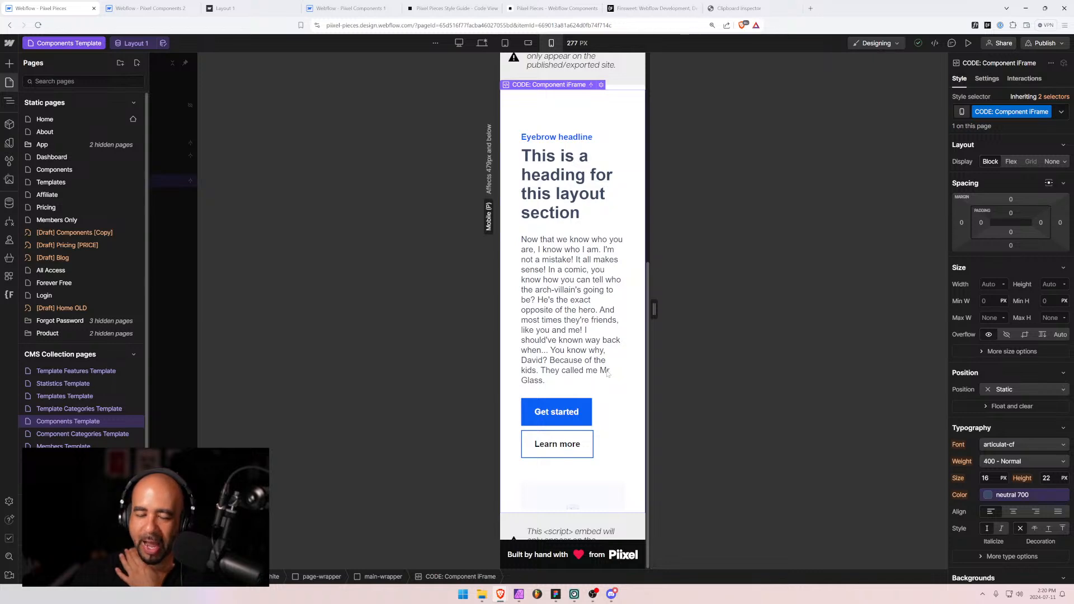
left_click_drag(654, 308, 707, 310)
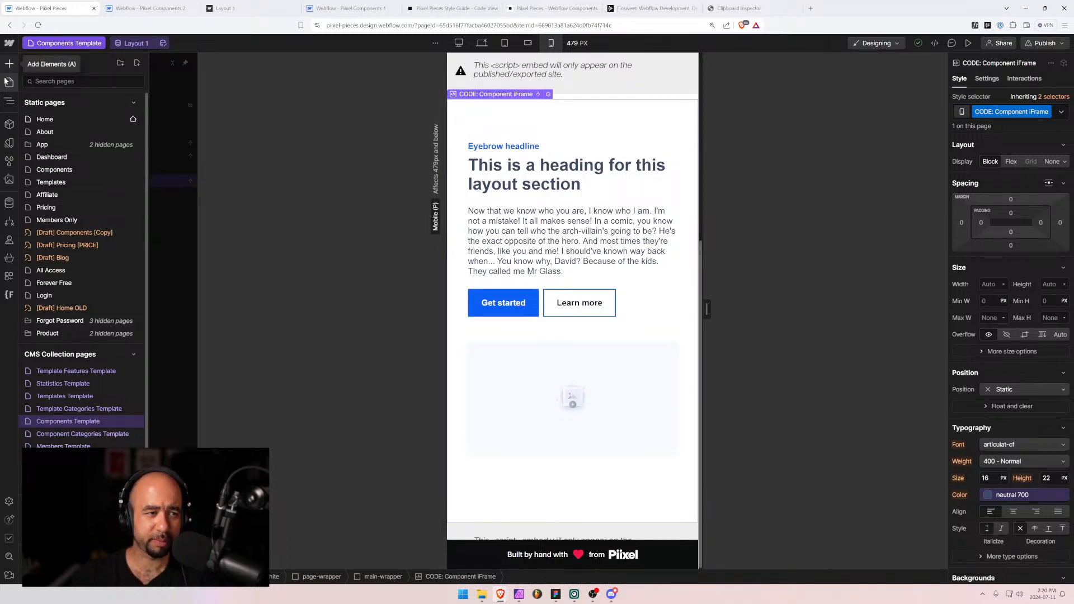
Set the Layout 1 item's iFrame Height to 60rem, copy its iFrame URL, and save the item.
left_click(9, 203)
left_click(54, 149)
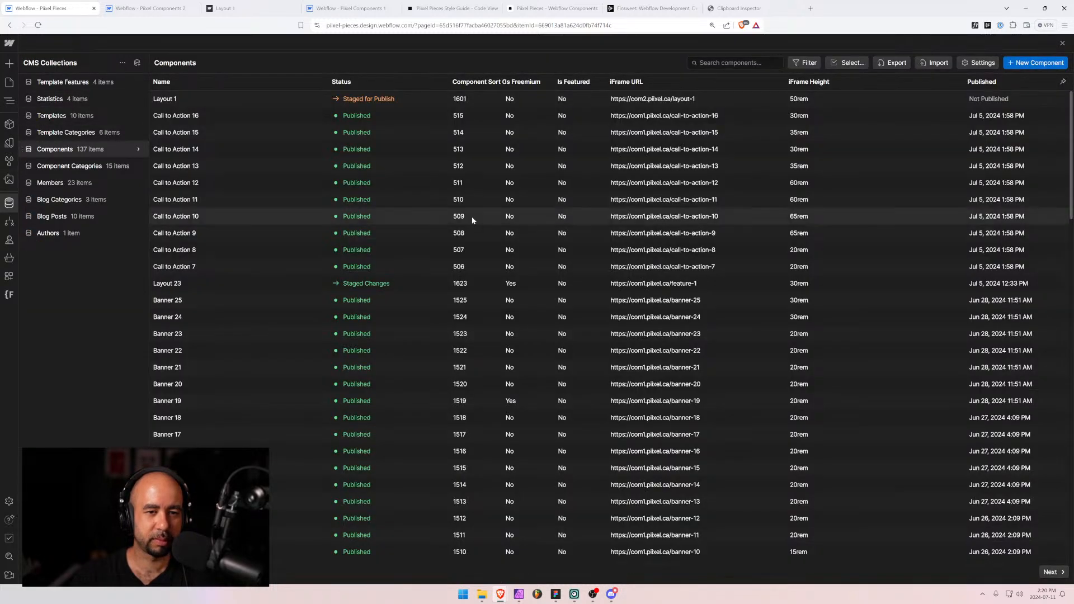
left_click(331, 96)
scroll(331, 97, "down", 5)
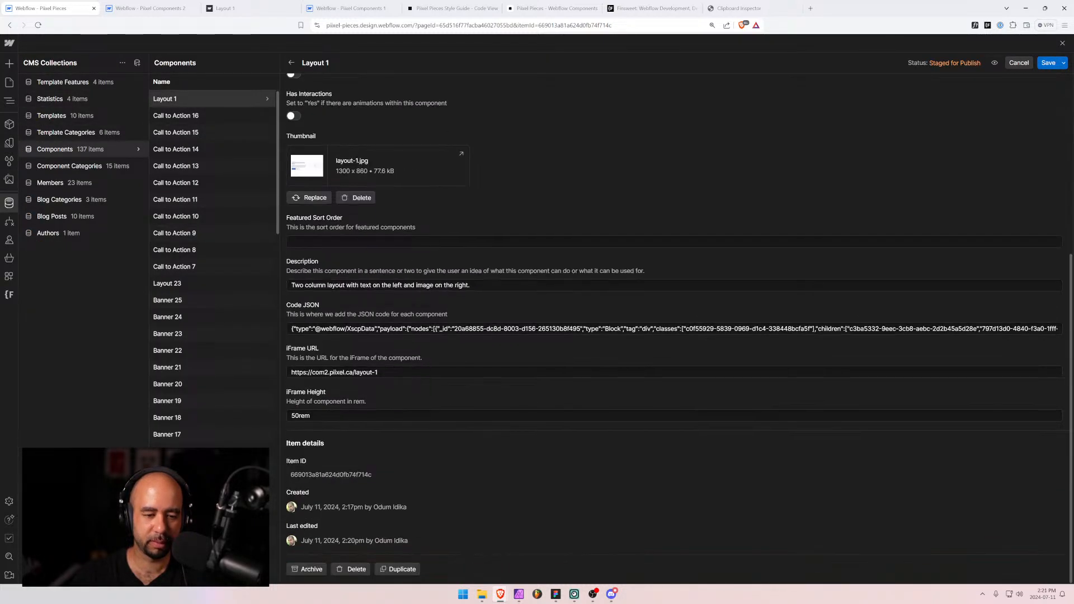
left_click(294, 416)
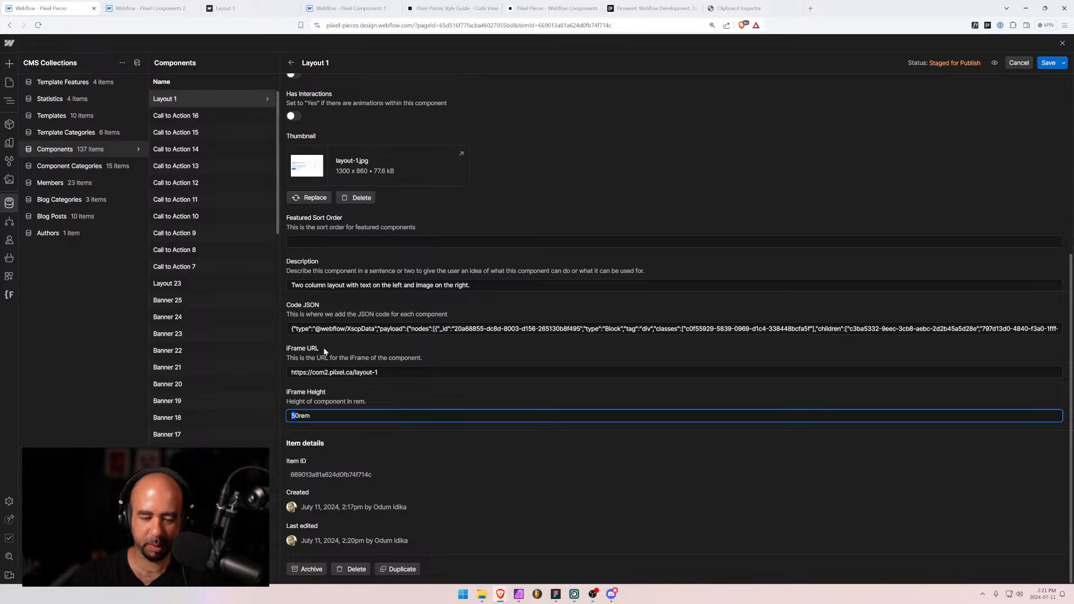
type("6")
left_click(441, 387)
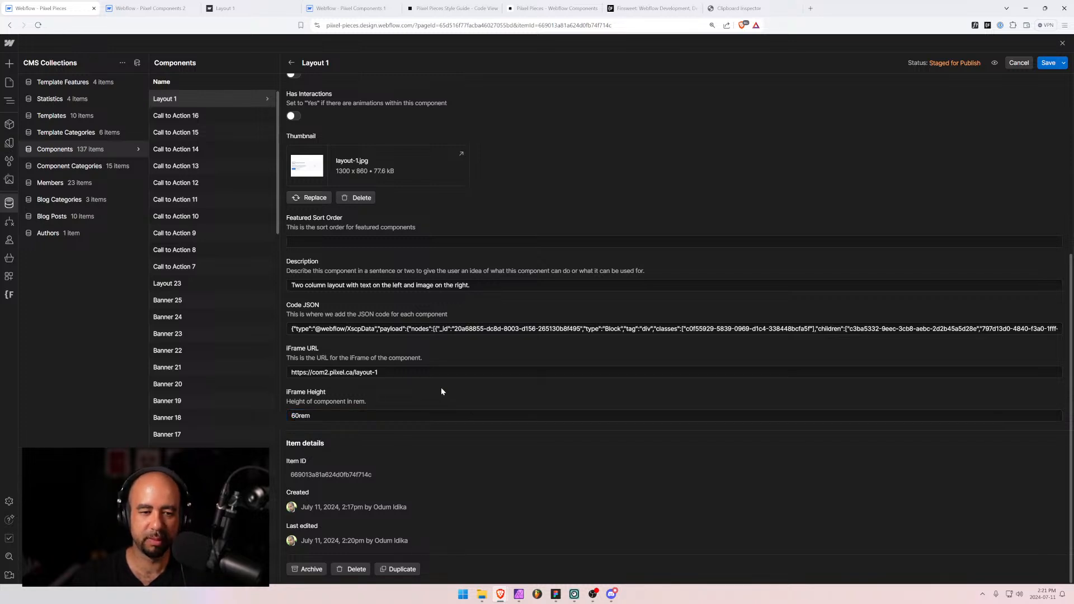
key("shift+Tab")
key("ctrl+c")
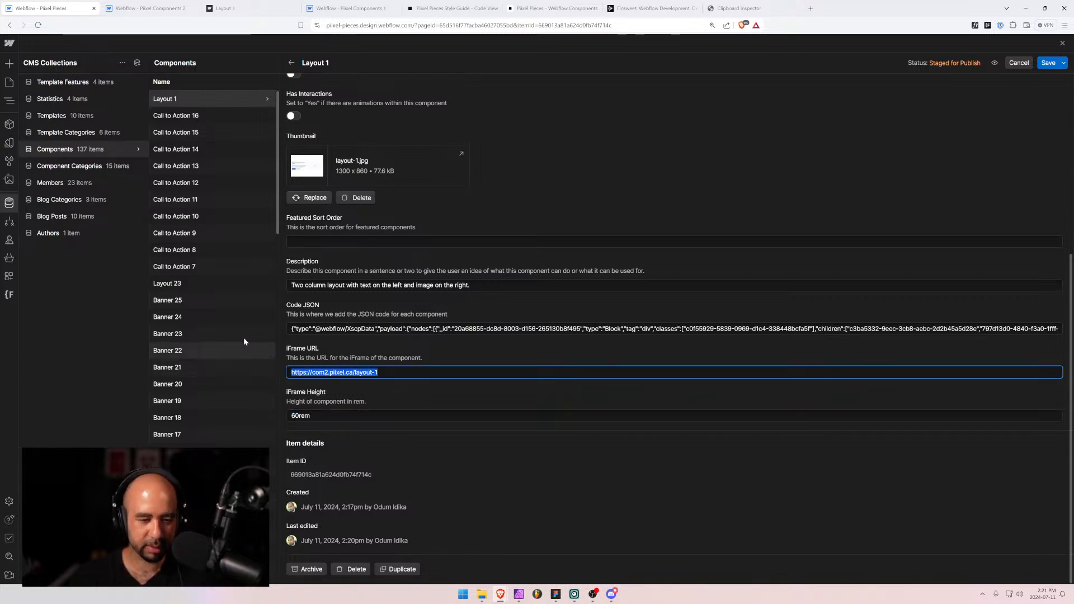
left_click(1048, 63)
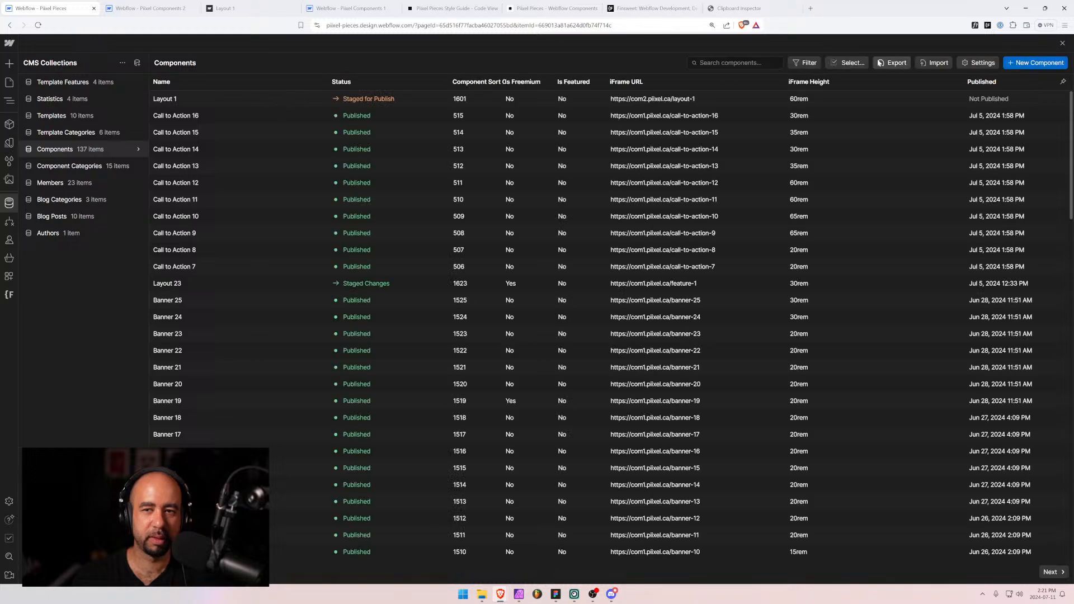
Start a new item in the Components collection named Layout 2 with the slug layout-2.
left_click(1040, 62)
left_click(346, 116)
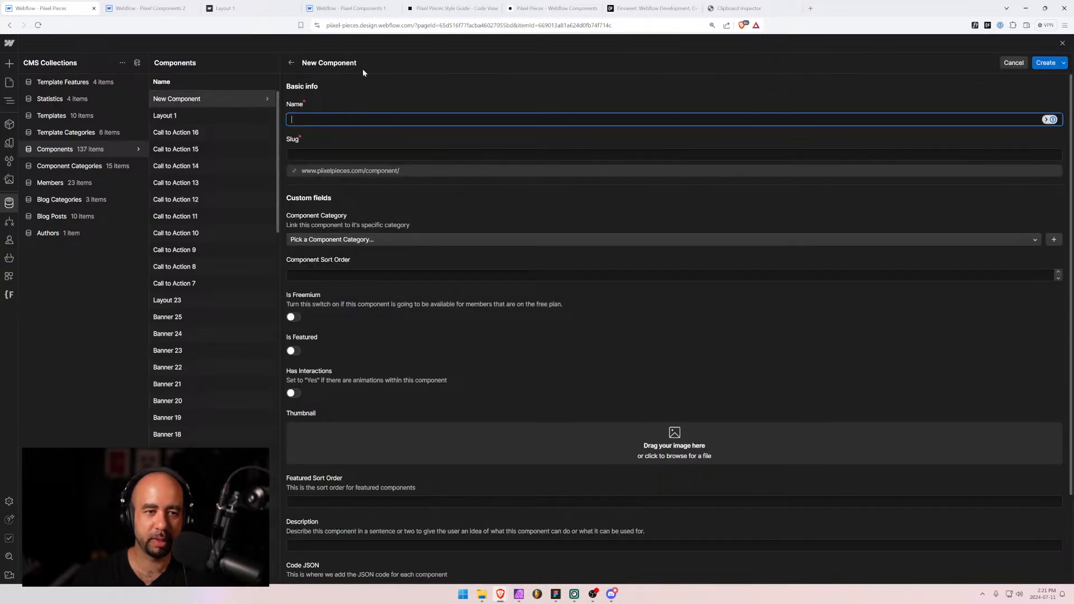
type("Layout 2")
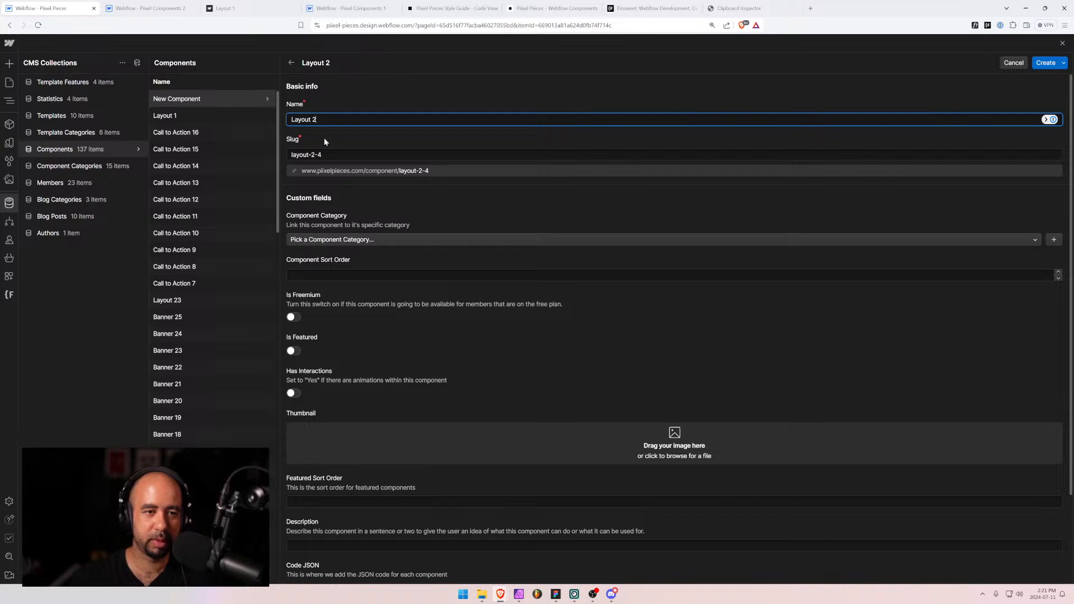
left_click(324, 155)
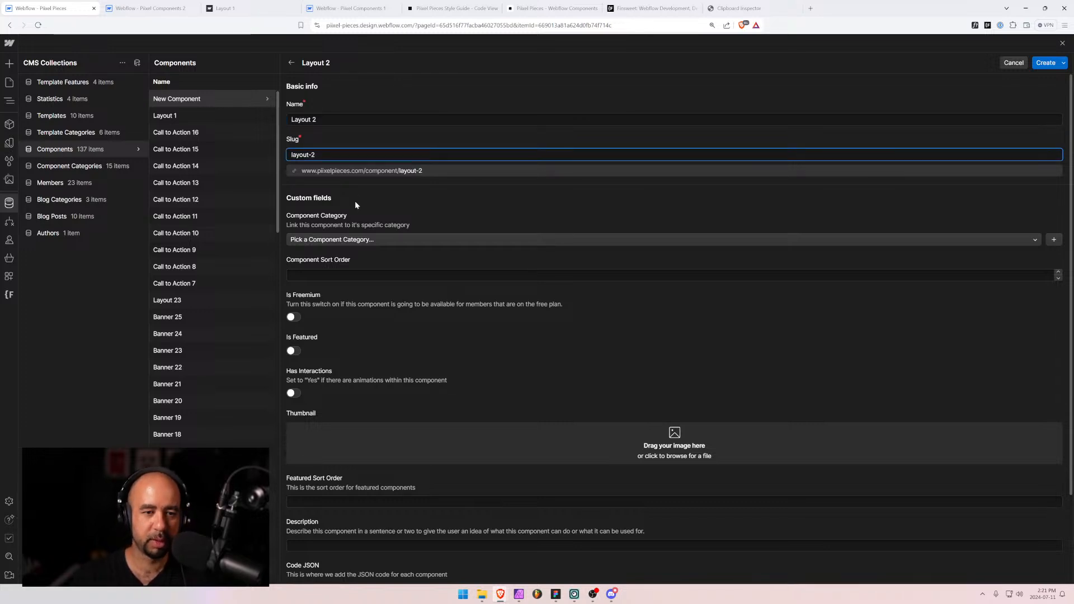
Assign the Layout 2 item to the Layout Section category and set its Component Sort Order to 1602.
left_click(335, 239)
type("lay")
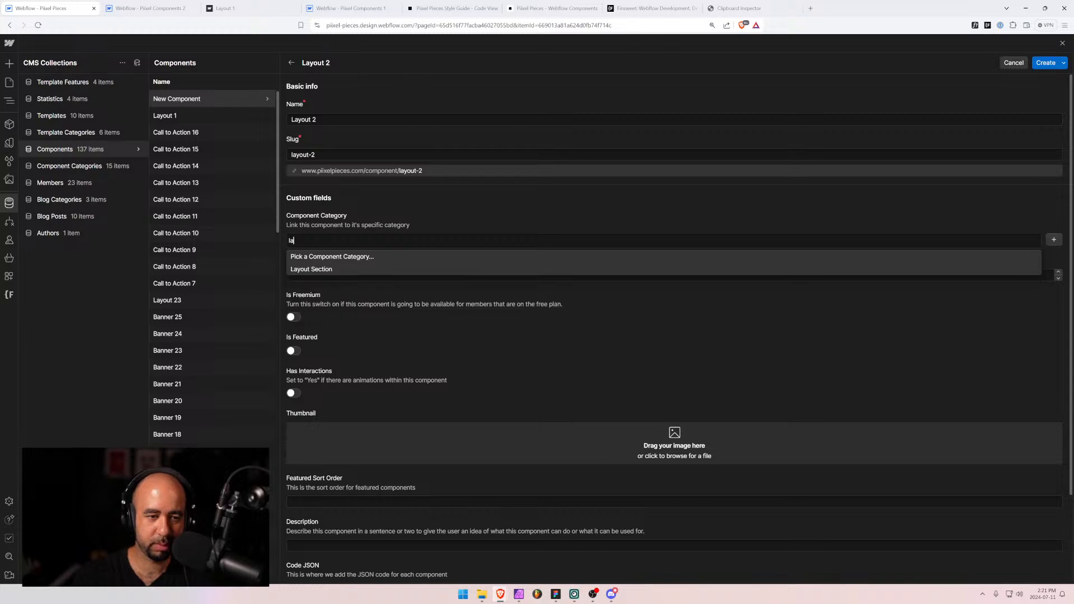
key("Tab")
left_click(359, 241)
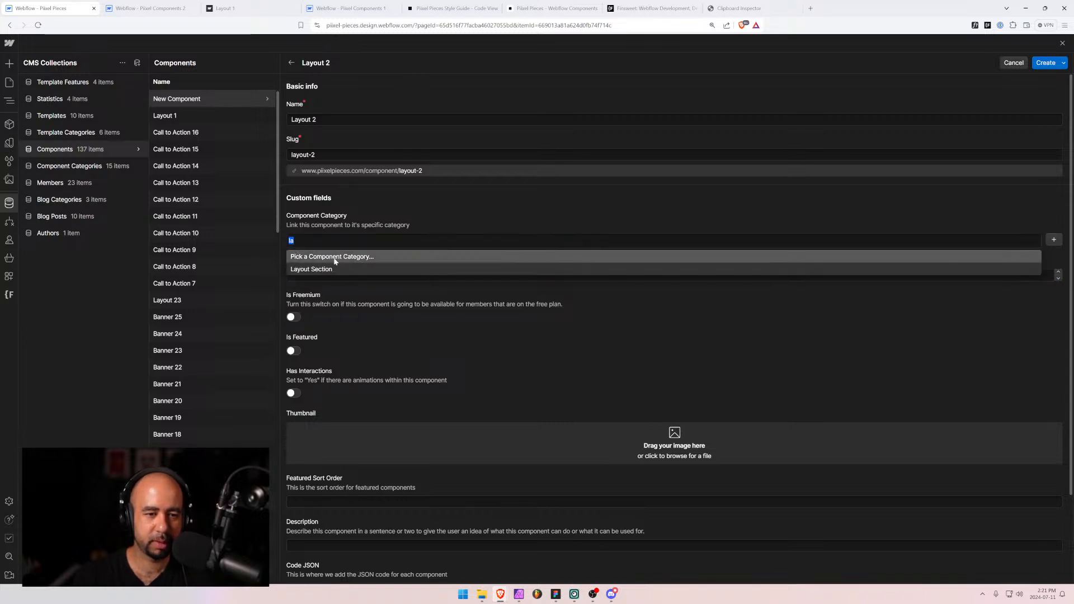
left_click(325, 268)
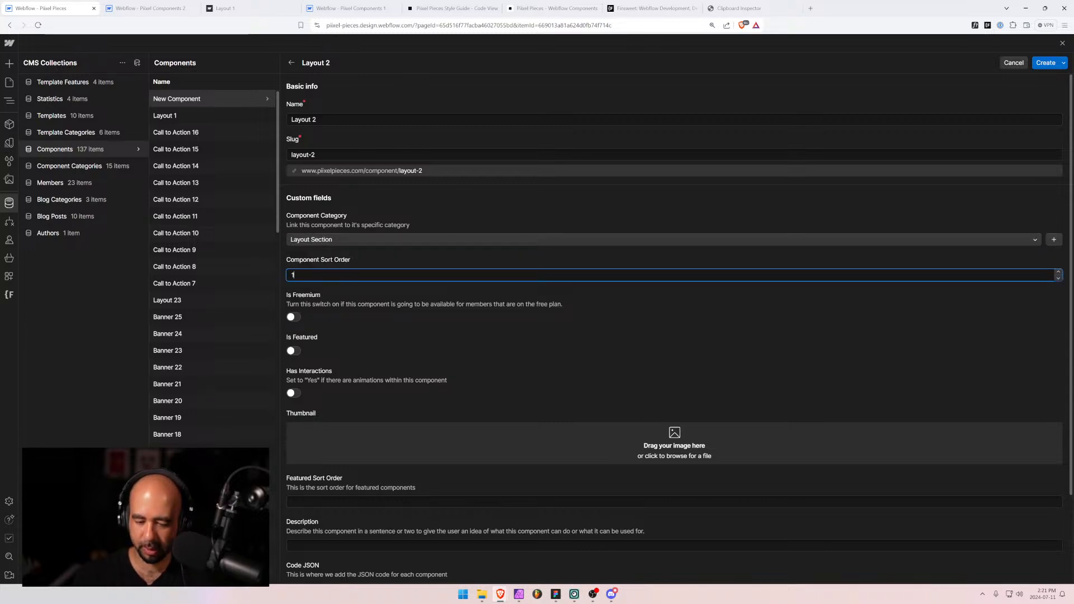
scroll(339, 297, "down", 2)
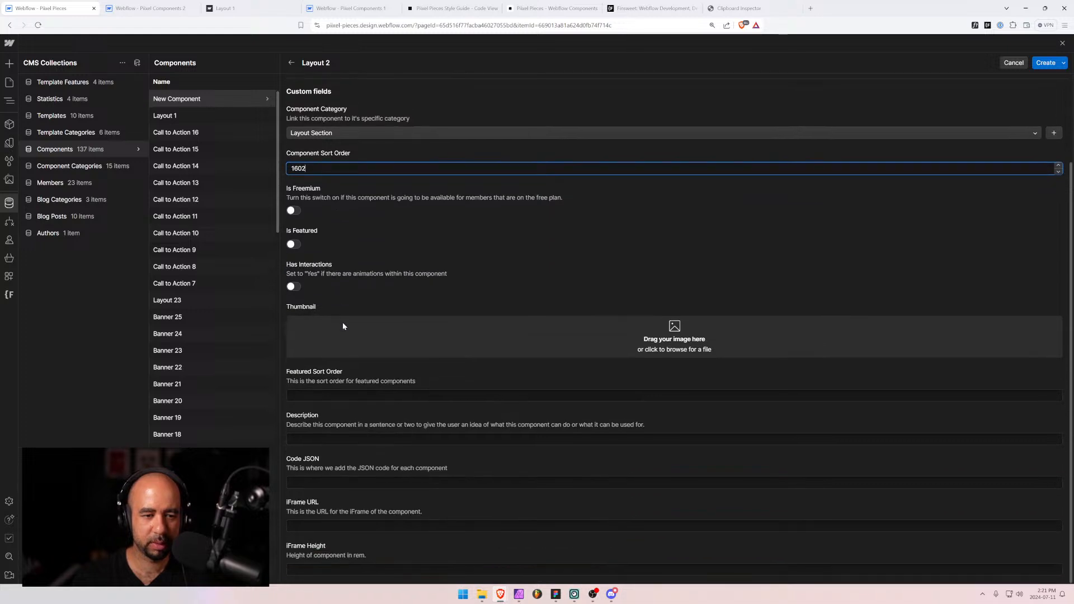
left_click_drag(1073, 335, 674, 342)
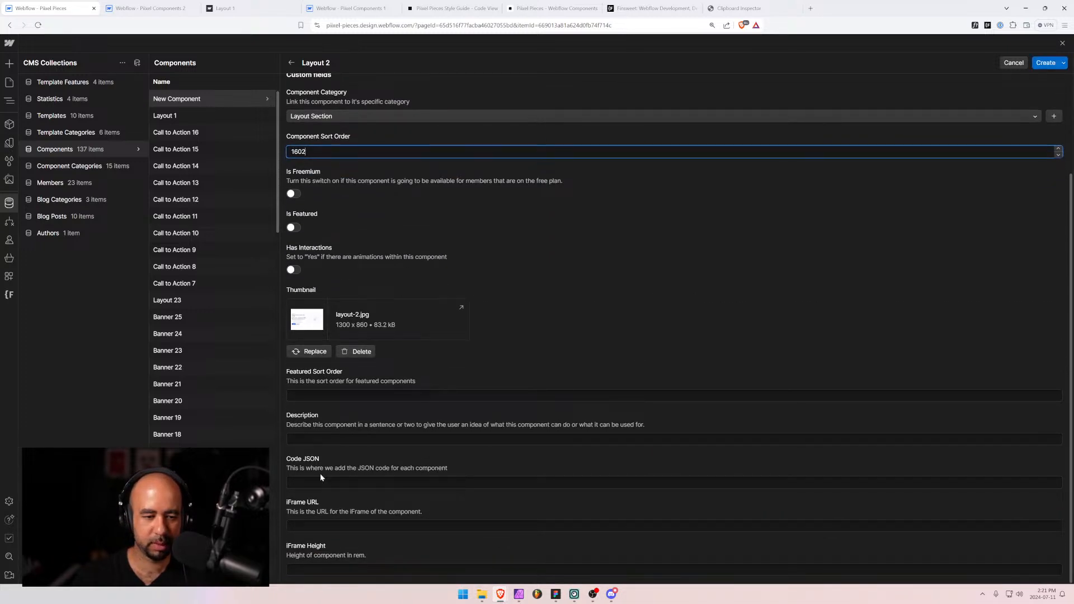
left_click(305, 526)
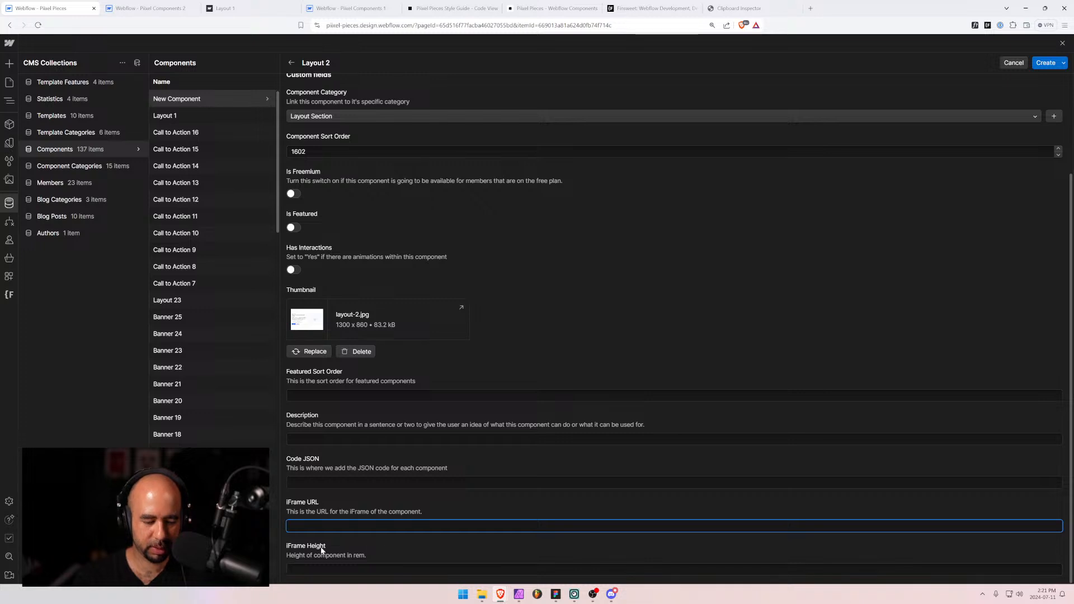
key("ctrl+v")
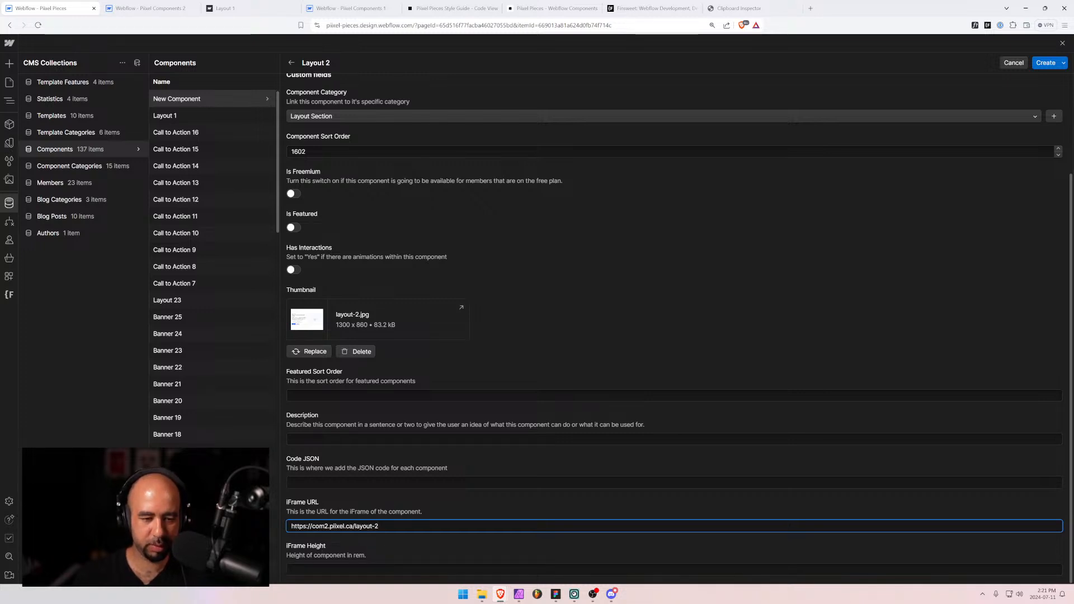
key("Tab")
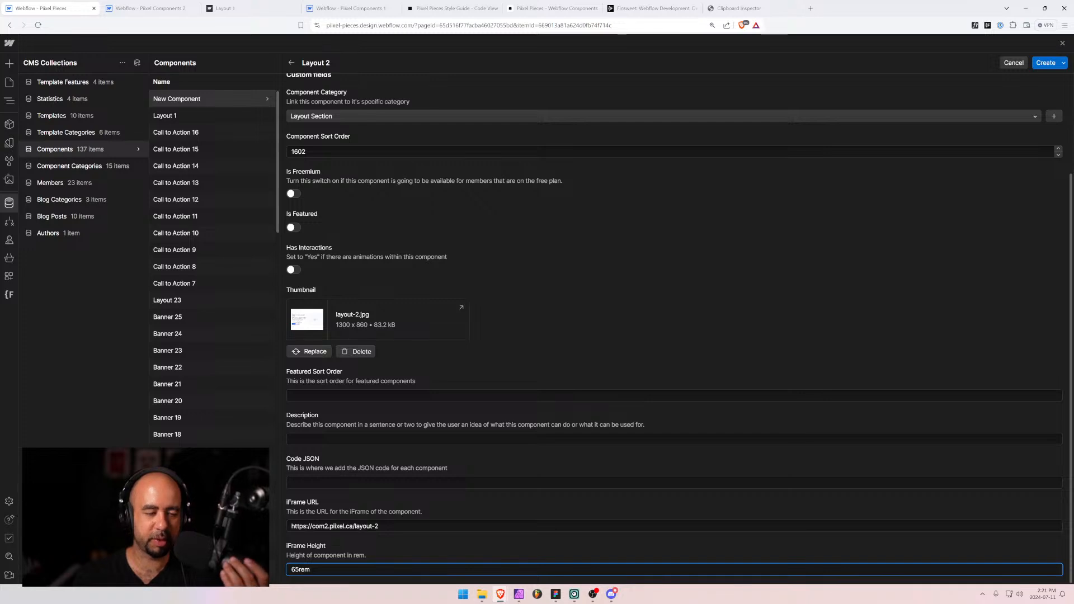
Open the Layout 2 page in the Piixel Components 2 project and copy its layout-2 element.
left_click(150, 7)
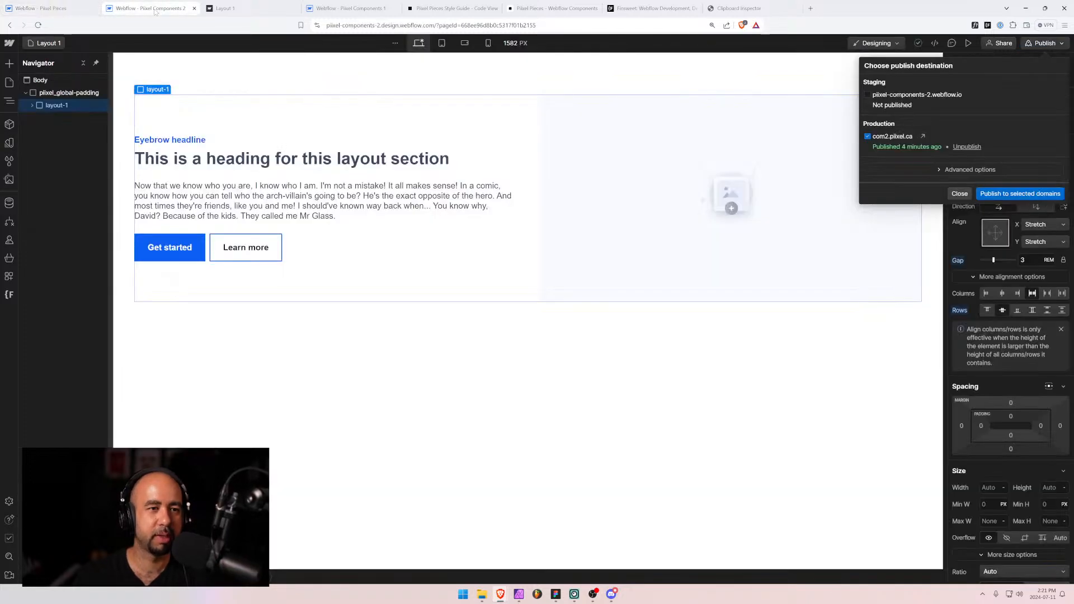
left_click(49, 141)
left_click(45, 45)
left_click(45, 147)
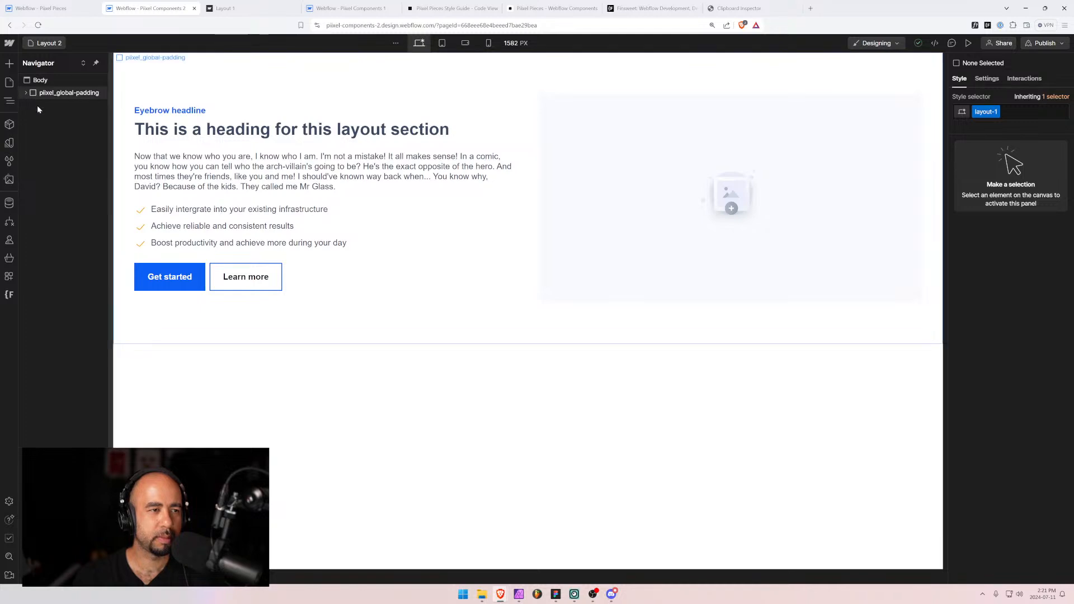
left_click(29, 95)
left_click(26, 93)
left_click(45, 106)
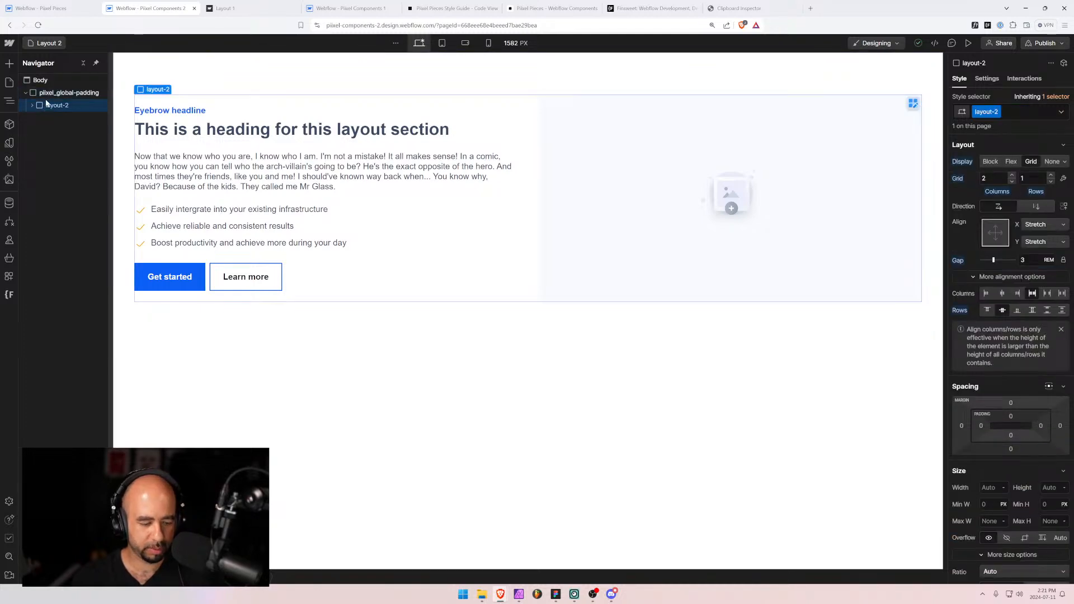
Place Clipboard Inspector beside the Piixel Components 2 tab, paste the copied element into it, and copy the entire resulting JSON.
key("ctrl+Tab")
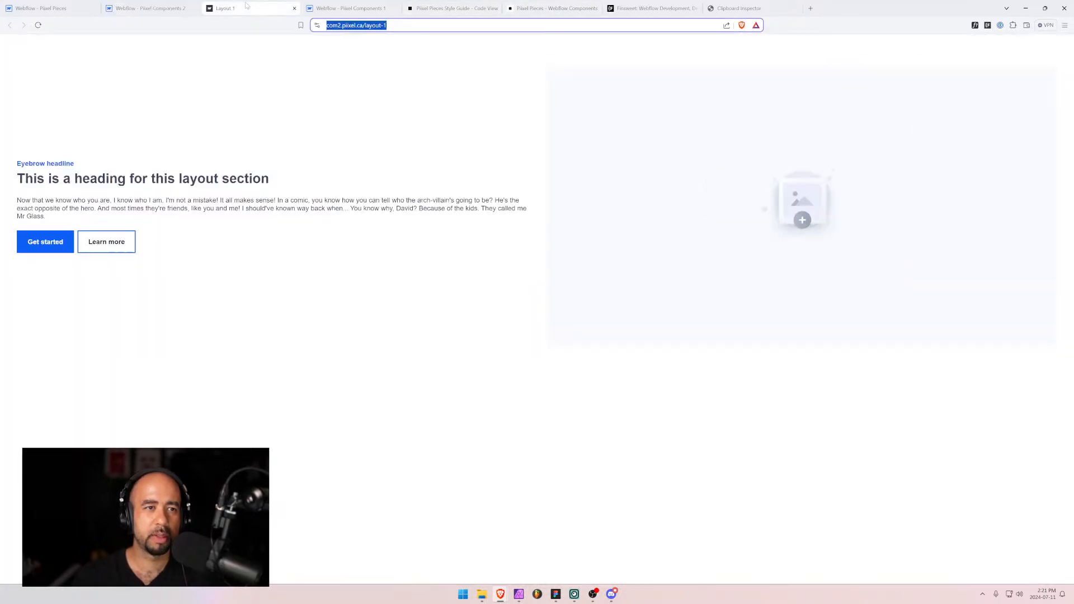
key("ctrl+shift+Tab")
left_click_drag(738, 8, 235, 8)
key("Home")
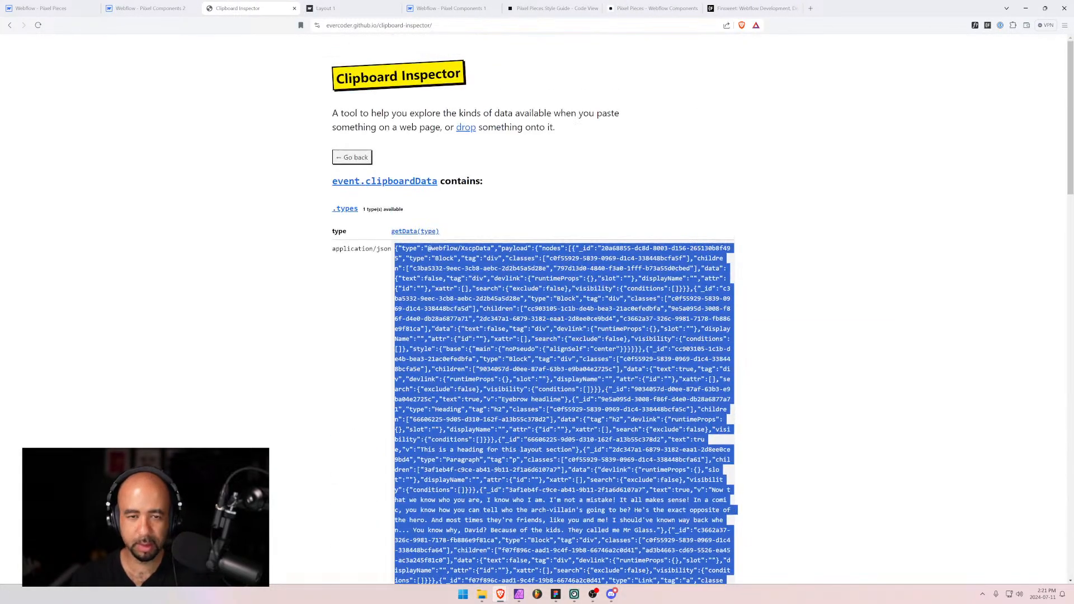
left_click(352, 157)
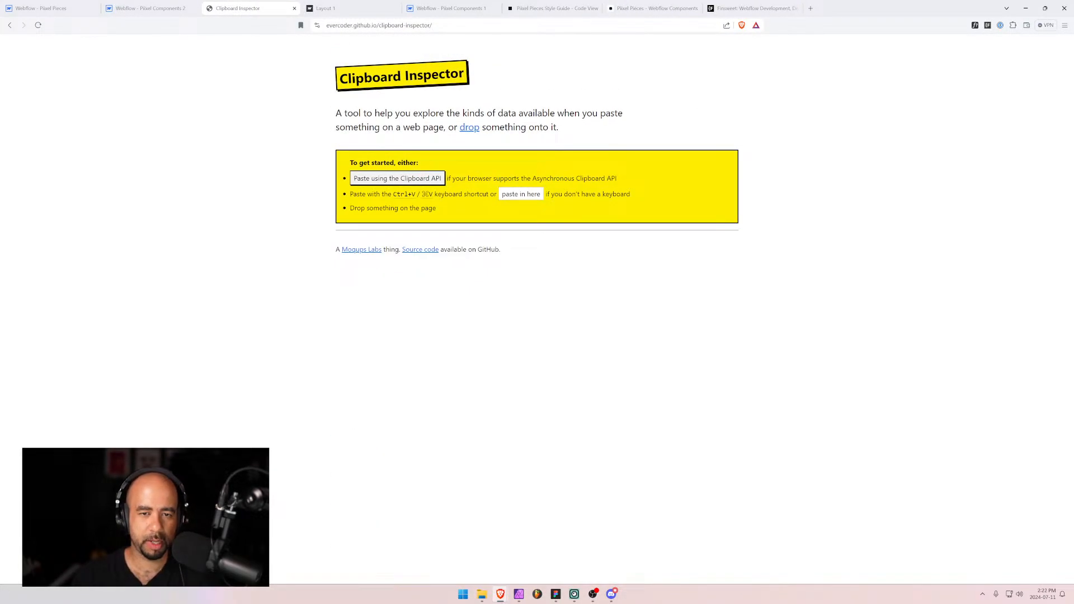
left_click(520, 193)
key("ctrl+v")
left_click_drag(395, 248, 457, 413)
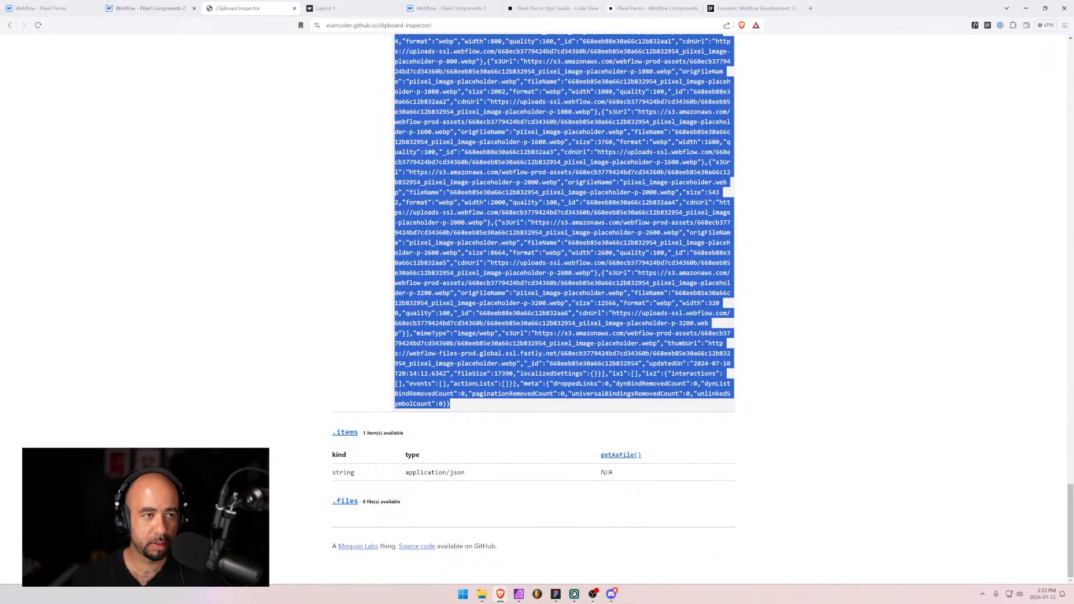
Paste the copied JSON into the Layout 2 item's Code JSON field in Piixel Pieces and create the item.
left_click(41, 8)
left_click(324, 482)
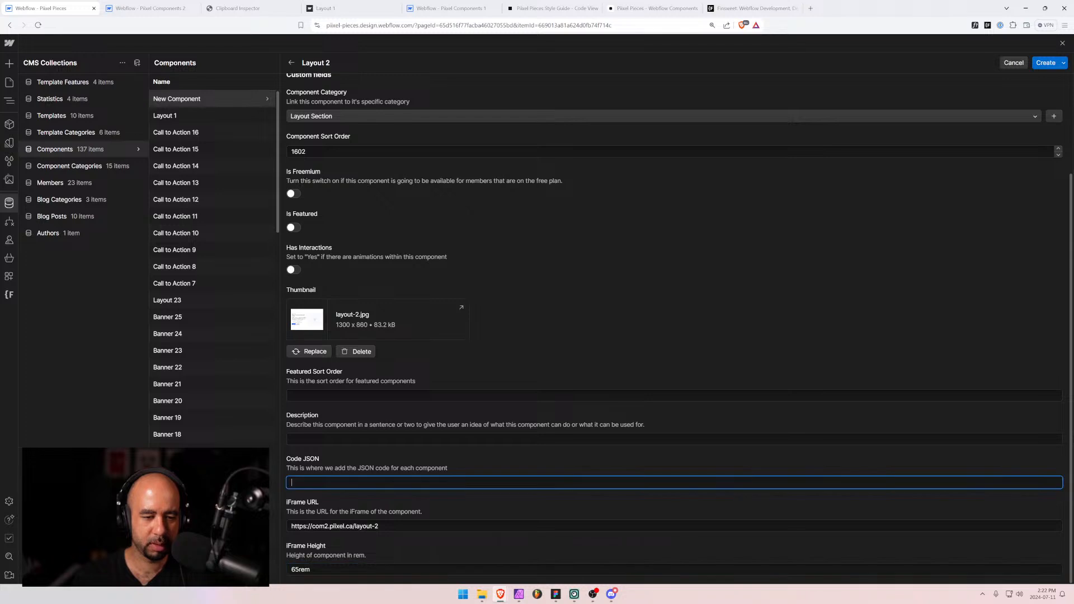
key("ctrl+v")
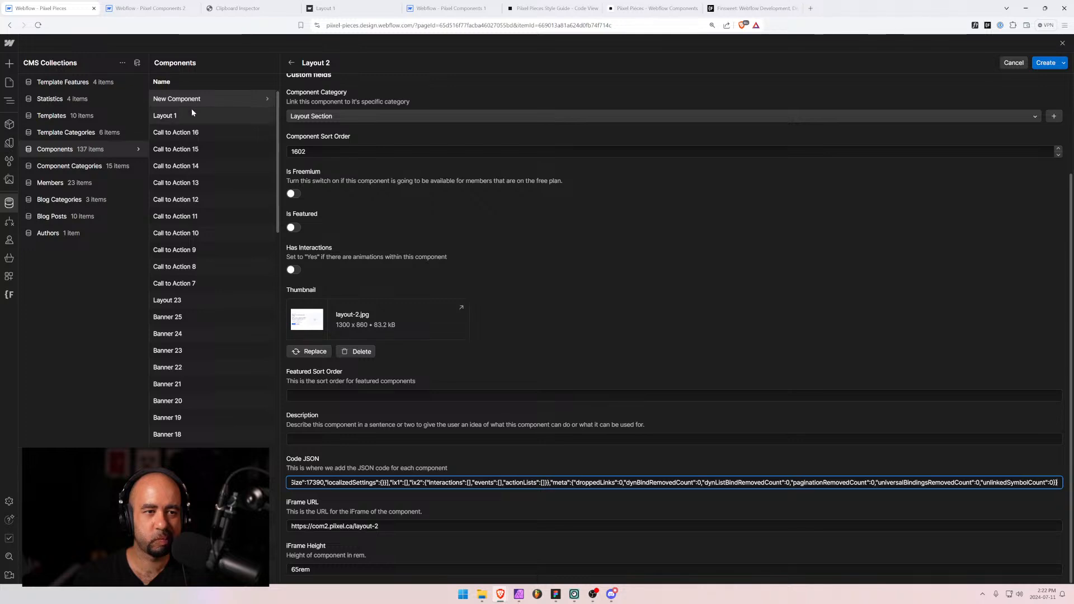
left_click(1039, 63)
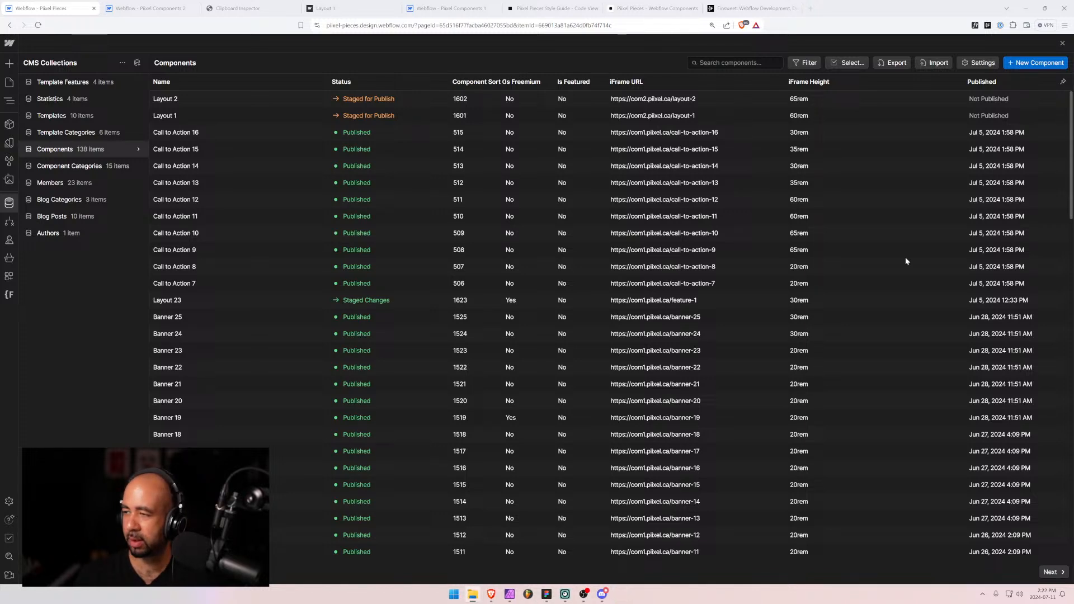
Copy Layout 1's description into Layout 2's Featured Sort Order field and add "and bullet points" after "text".
left_click(255, 117)
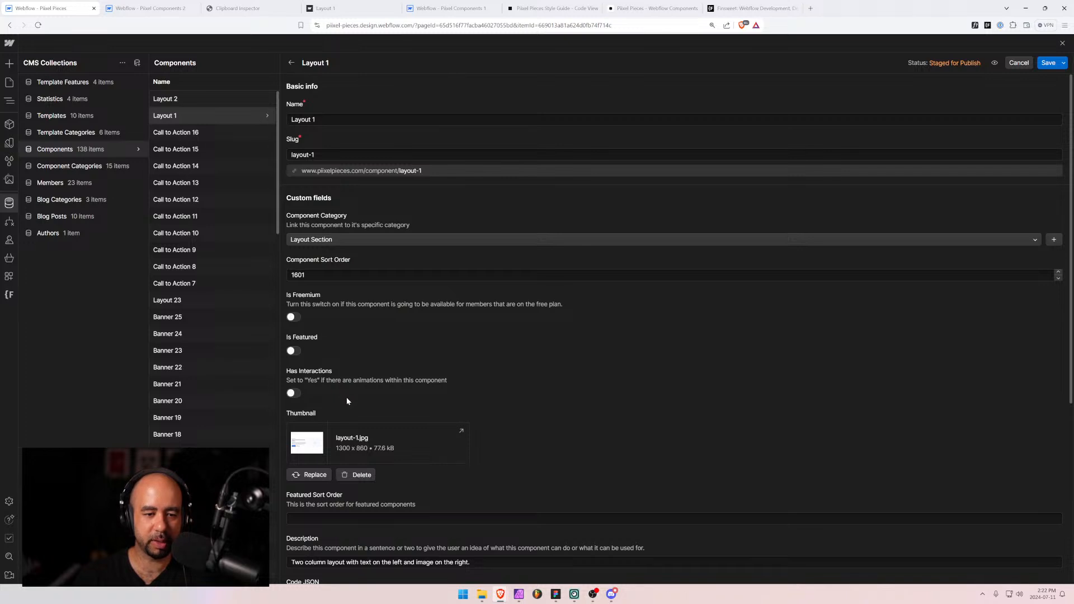
triple_click(381, 562)
key("ctrl+c")
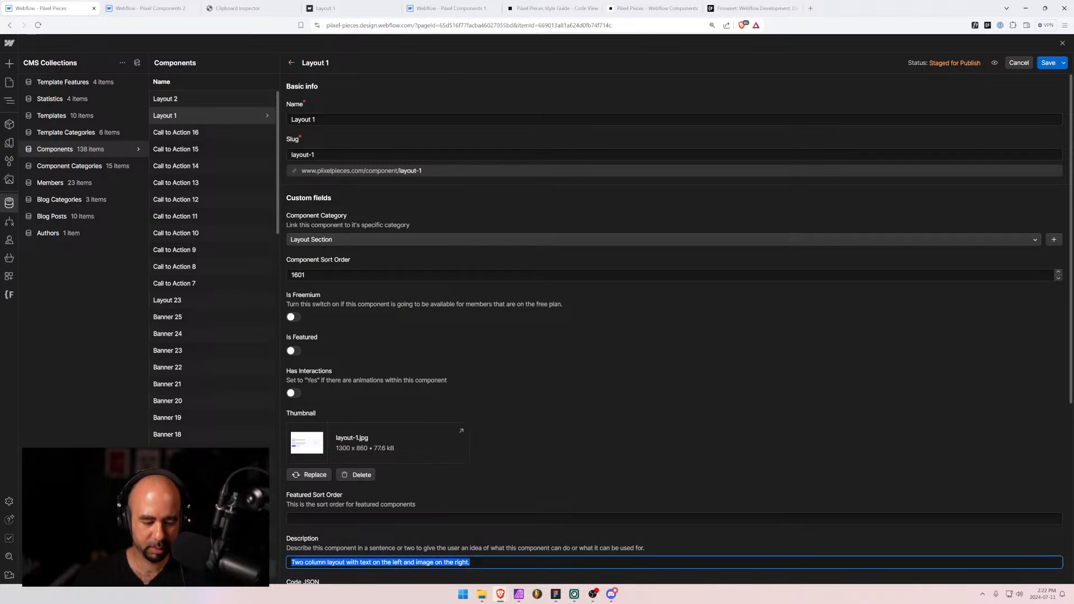
left_click(208, 103)
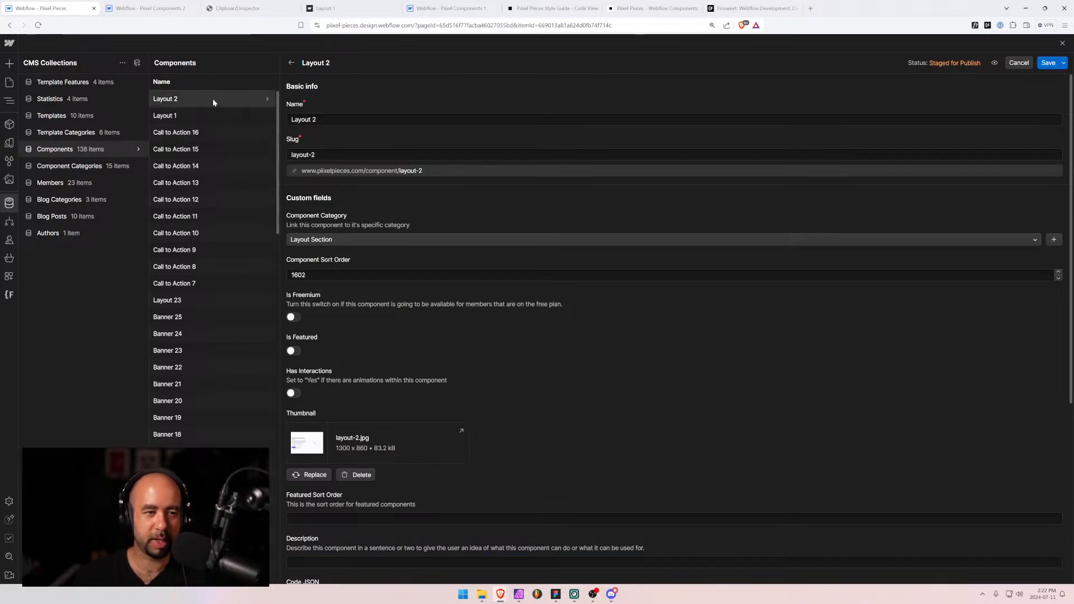
key("ctrl+v")
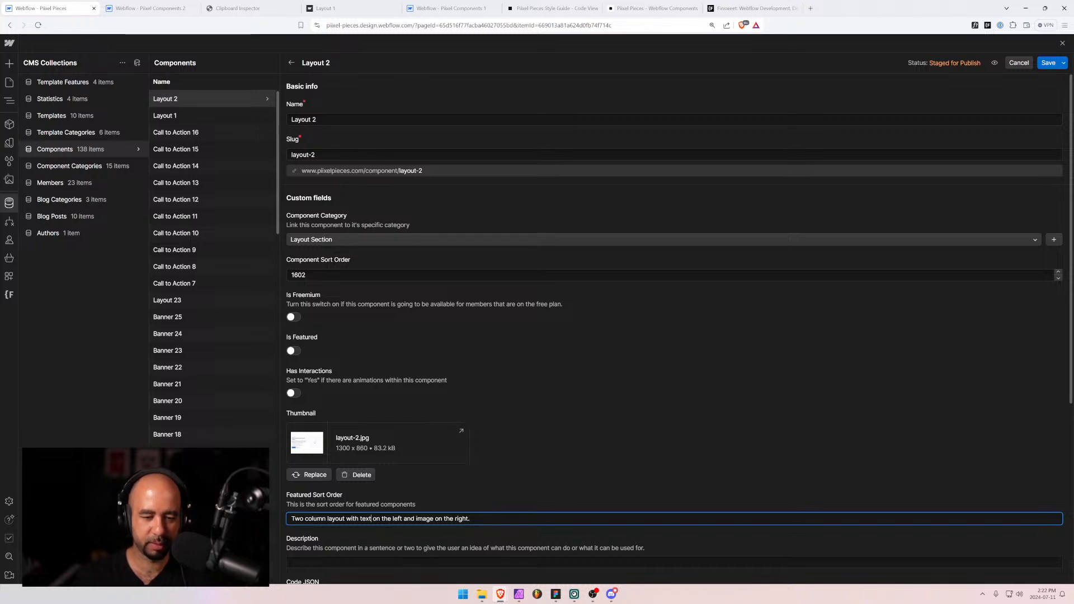
type("and bullet")
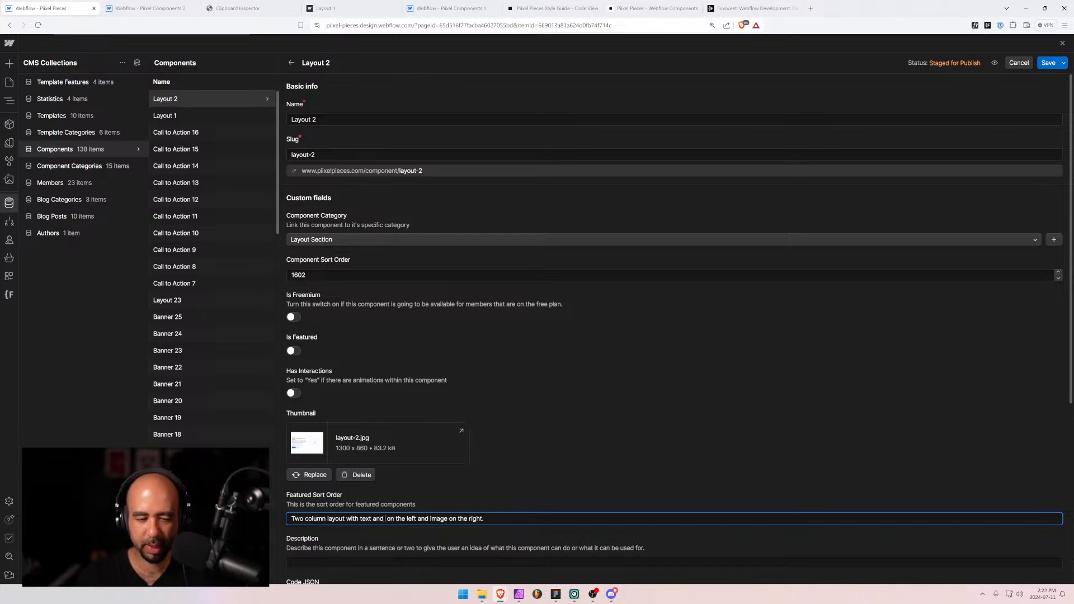
type(" points")
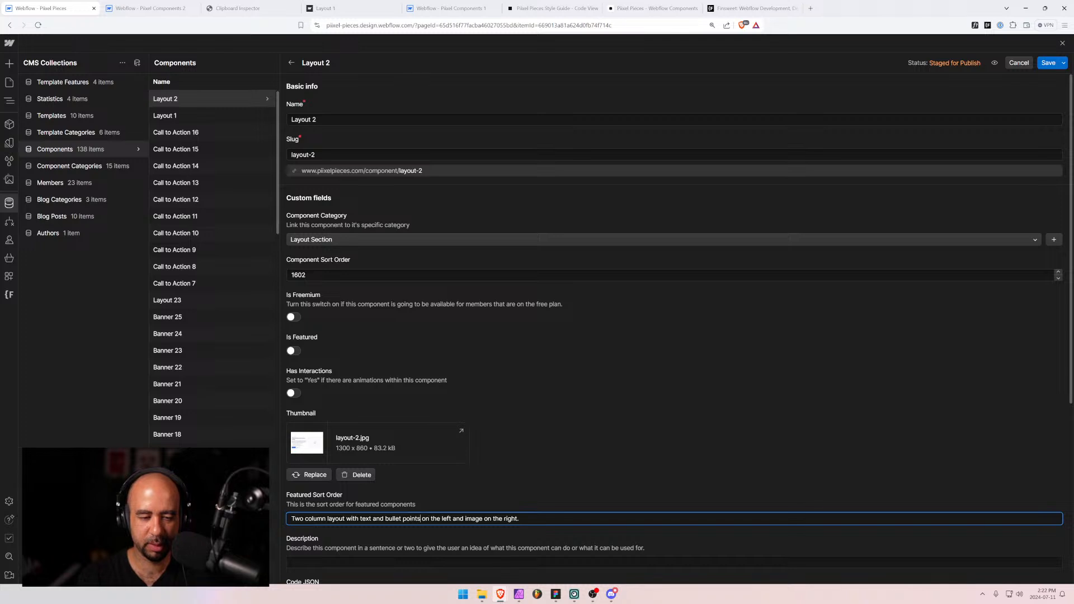
Copy the Featured Sort Order text into Layout 2's Description field, clear Featured Sort Order, and save the item.
scroll(584, 454, "down", 2)
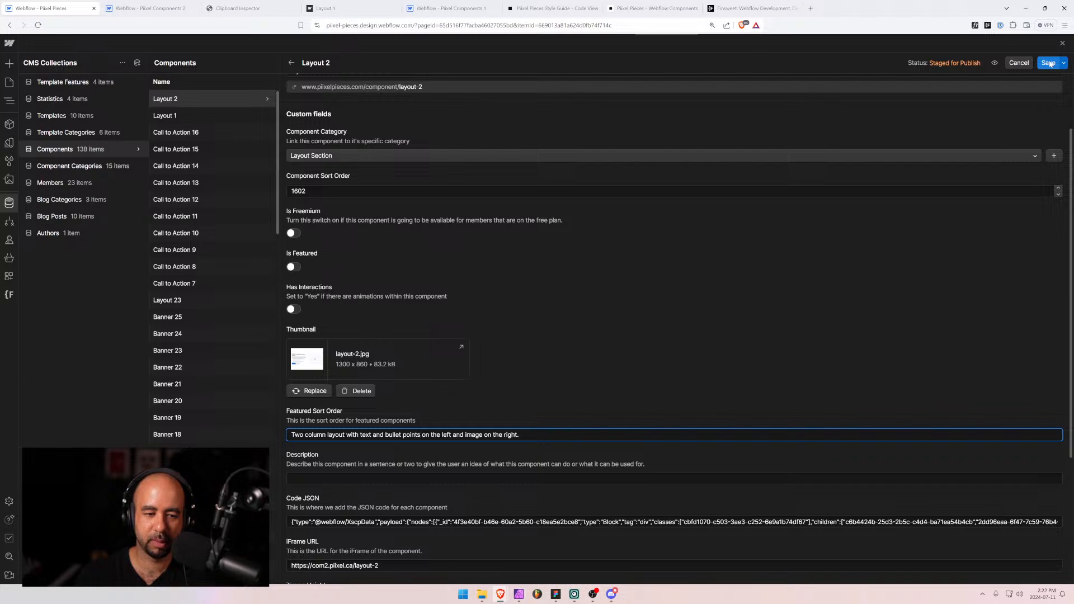
left_click_drag(285, 441, 287, 435)
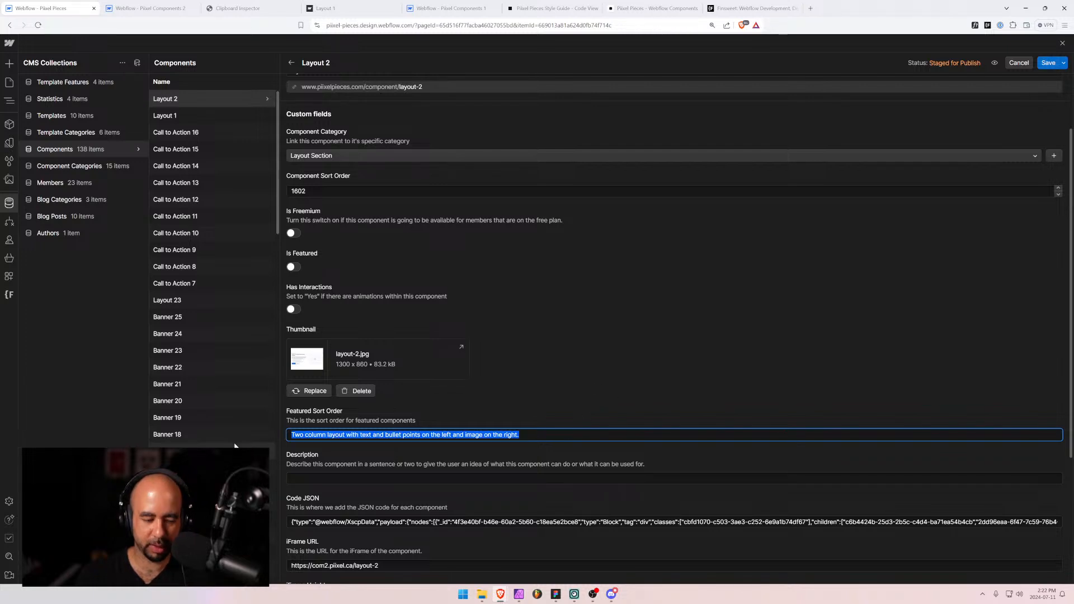
key("ctrl+c")
key("Tab")
key("ctrl+v")
key("shift+Tab")
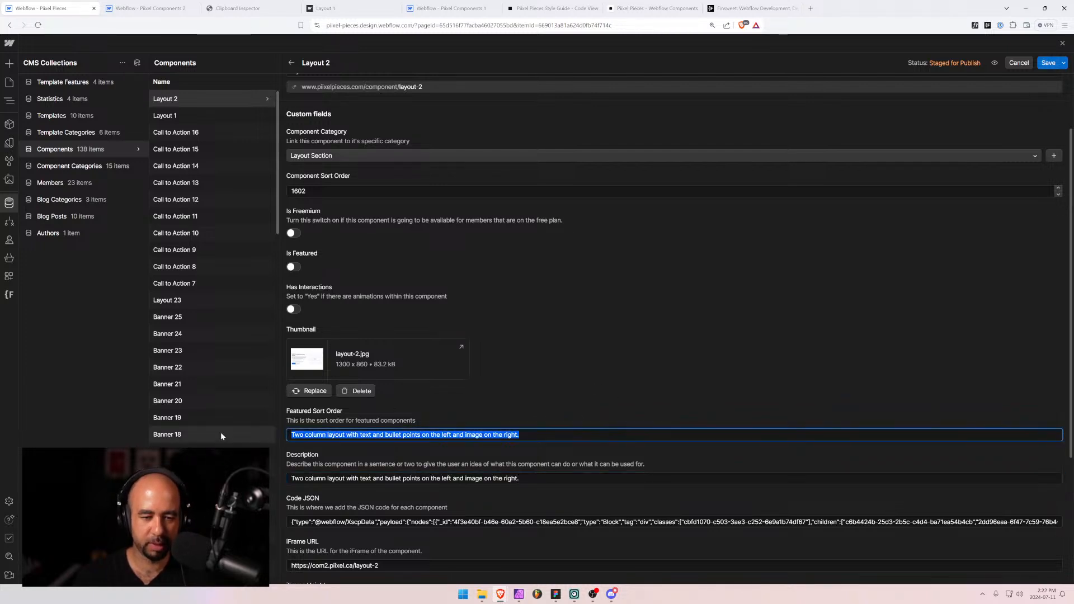
key("BackSpace")
left_click(1025, 66)
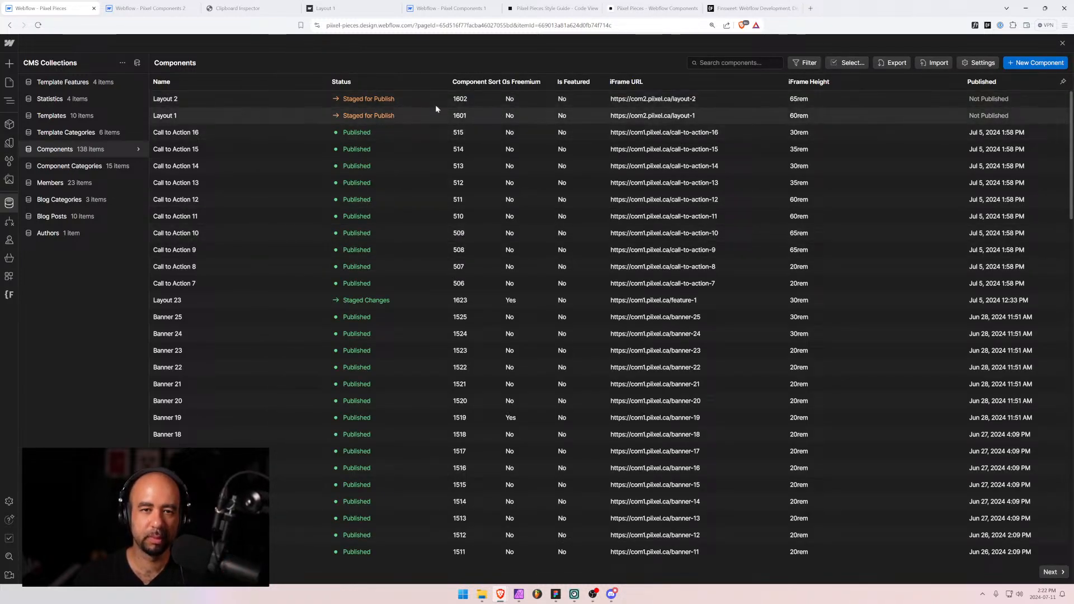
Copy the Layout 2 item's iFrame URL and close the item.
left_click(247, 100)
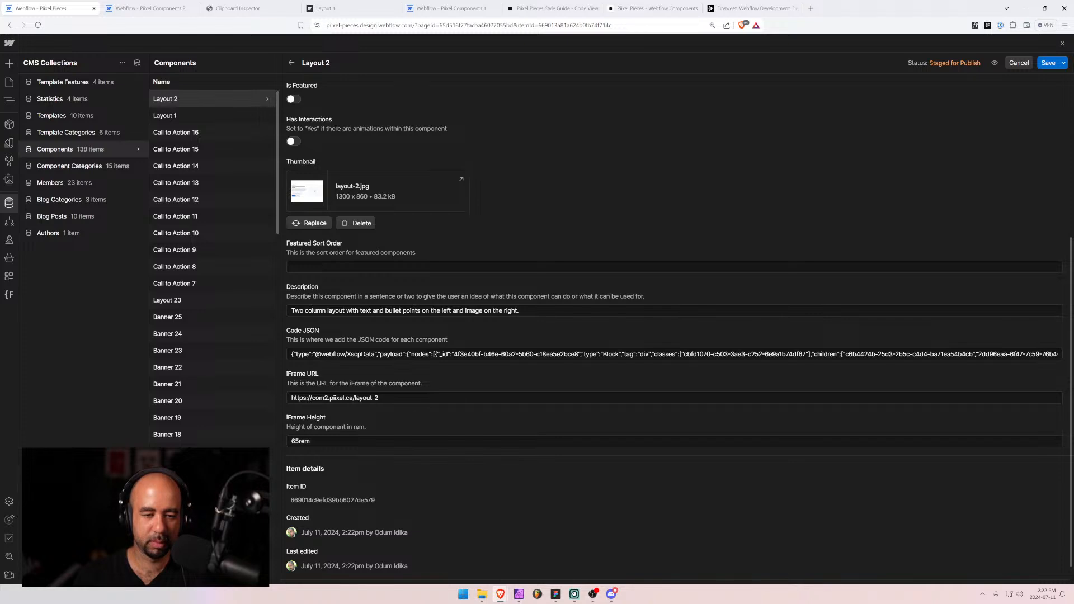
key("Tab")
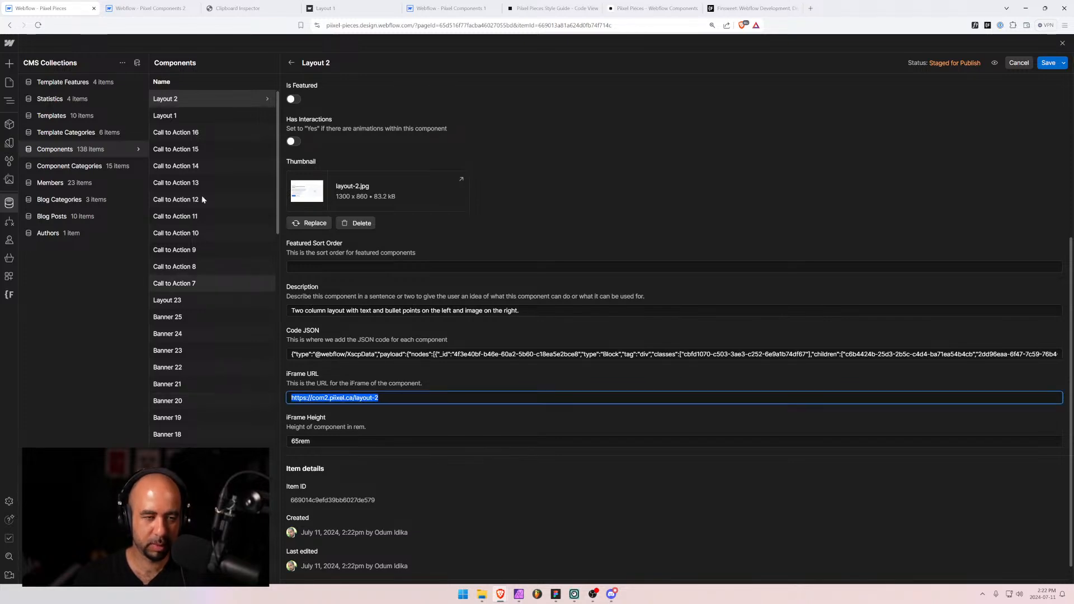
key("Escape")
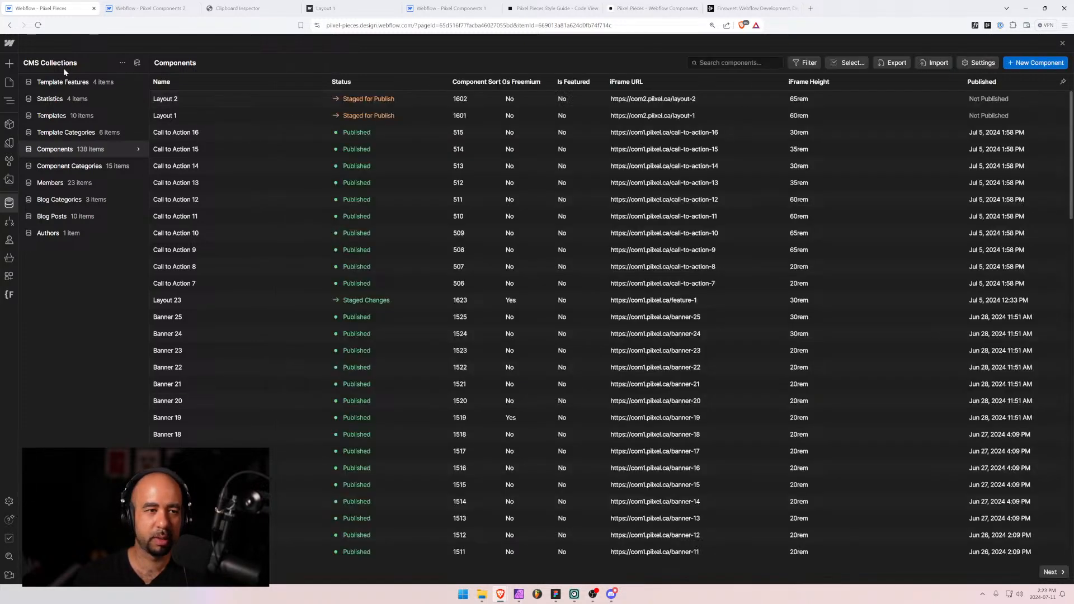
Start a new Components item named Layout 3 in the Layout Section category with sort order 1603 and layout-3.jpg as thumbnail.
left_click(1035, 63)
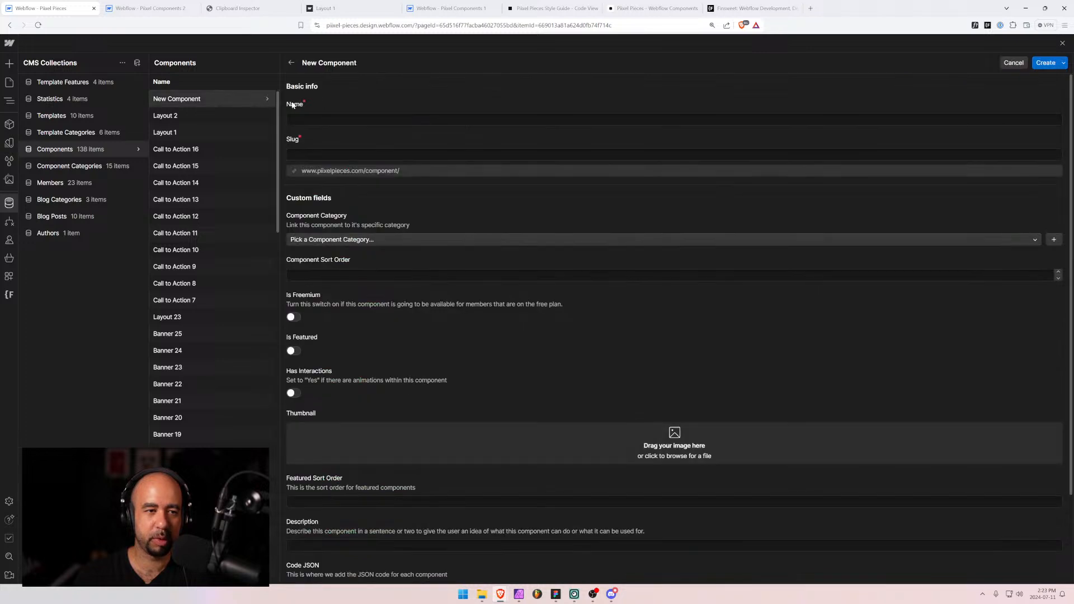
type("Lay")
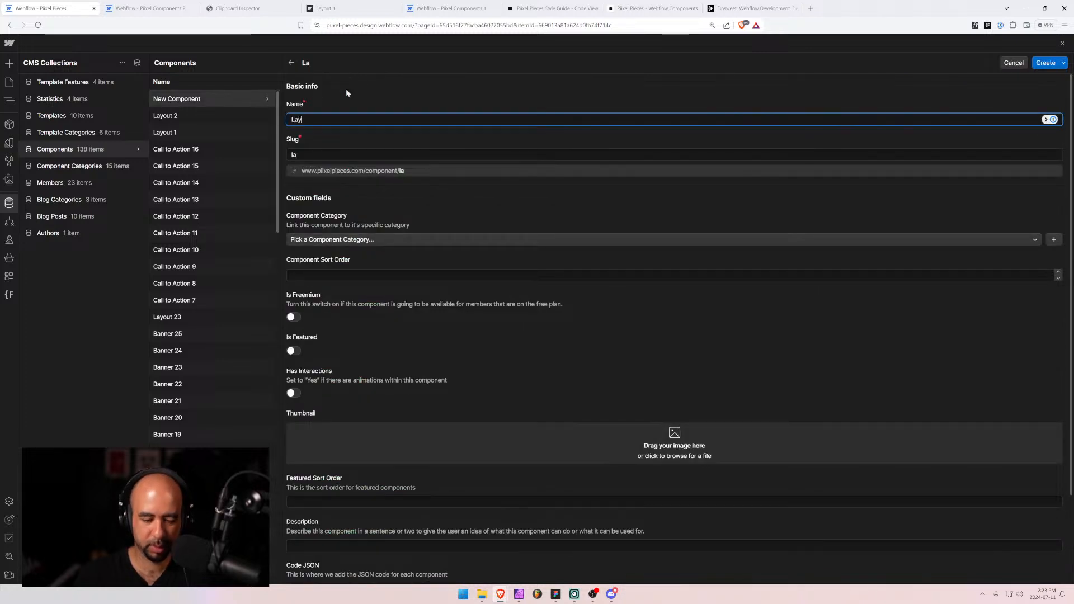
type("out 3")
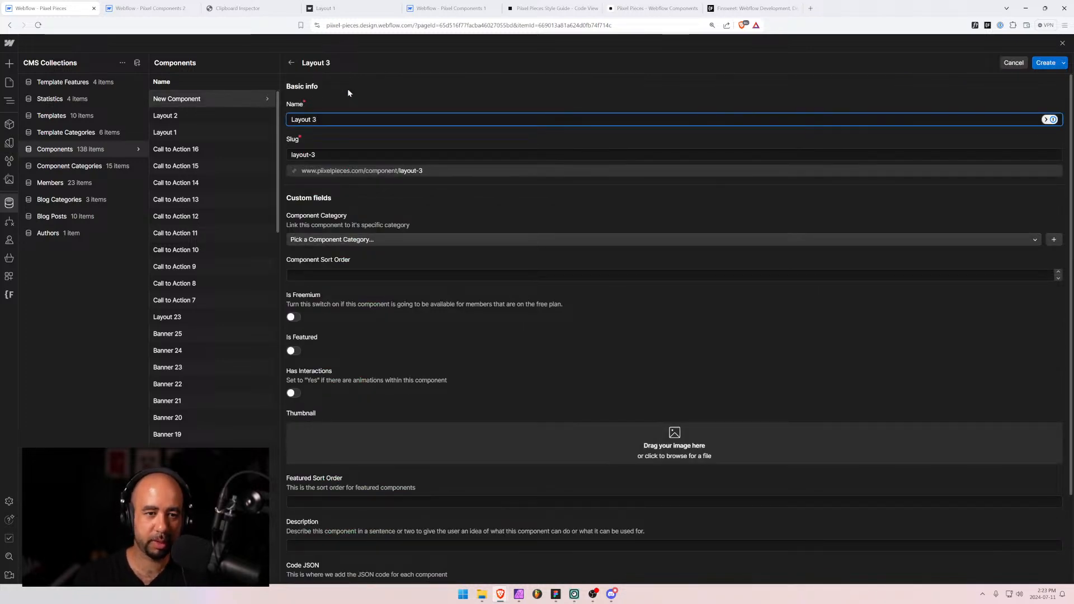
left_click(379, 237)
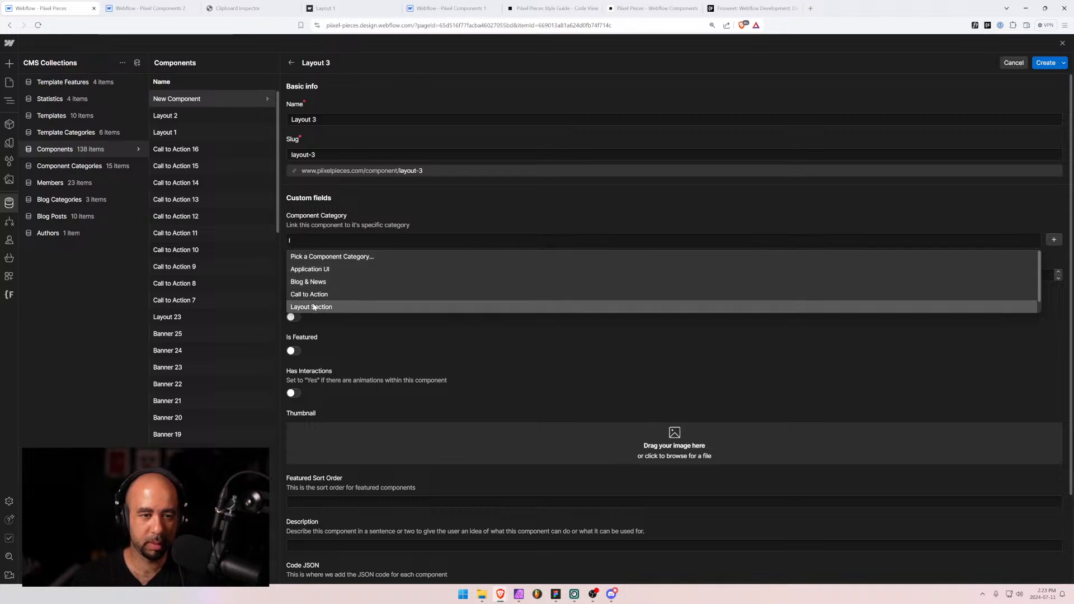
left_click(309, 307)
left_click(305, 275)
type("1603")
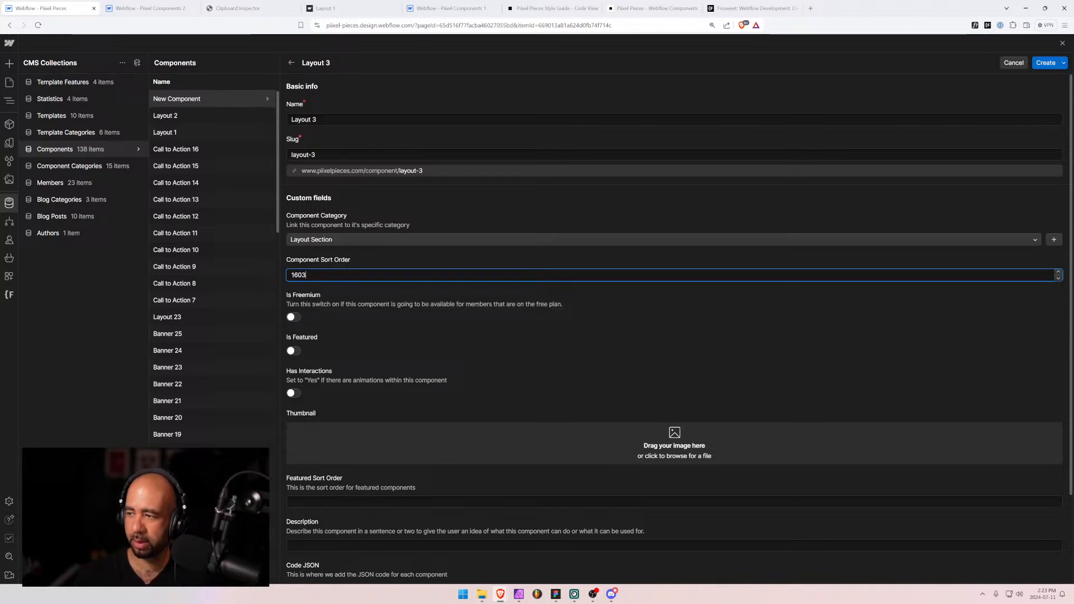
left_click_drag(562, 358, 464, 433)
scroll(452, 387, "down", 2)
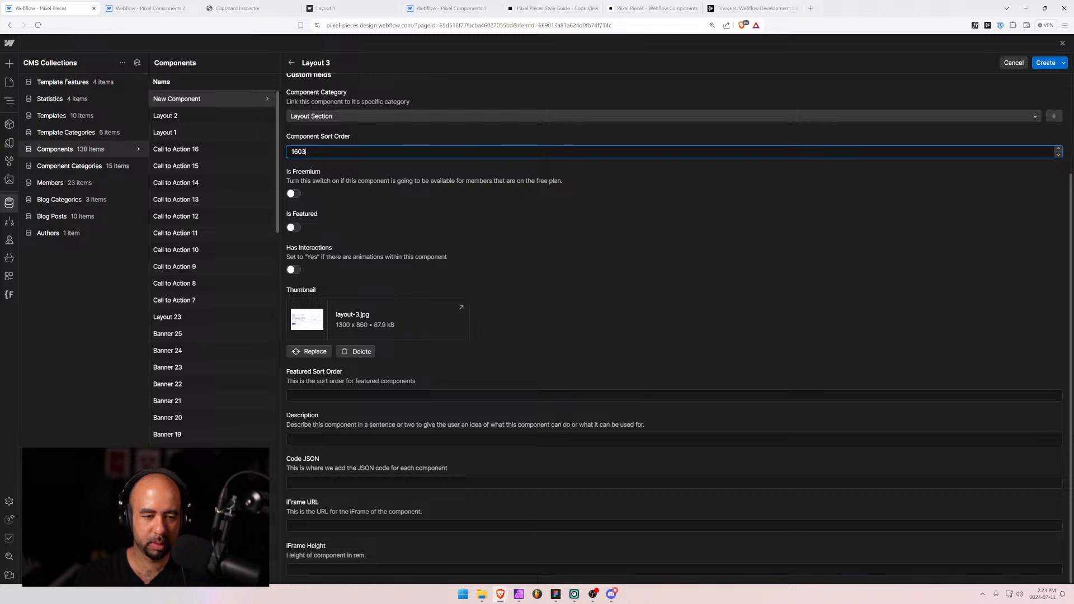
left_click(305, 526)
key("ctrl+v")
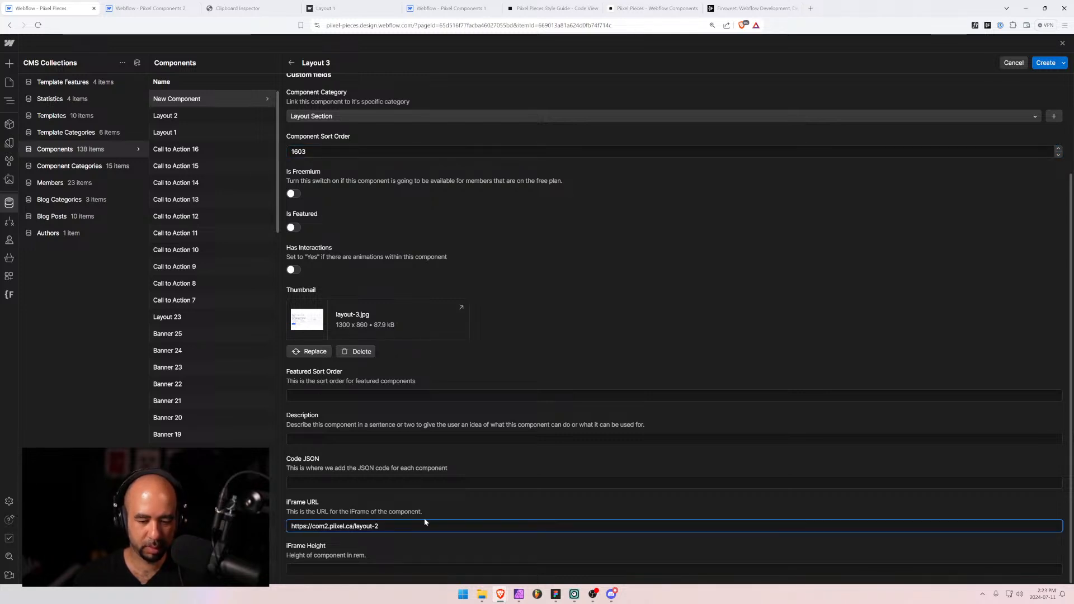
type("3")
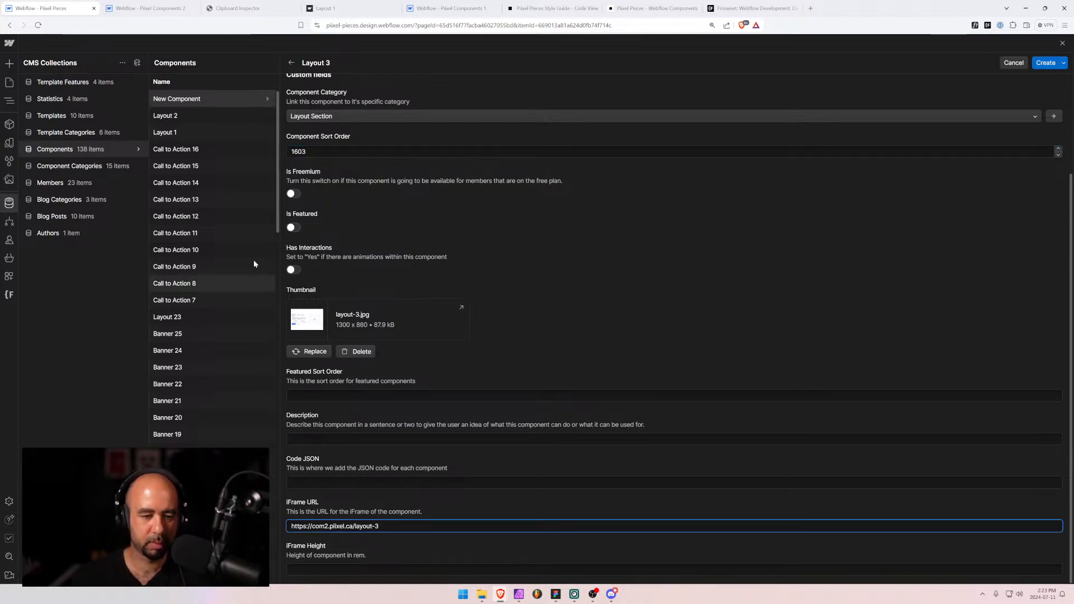
key("Tab")
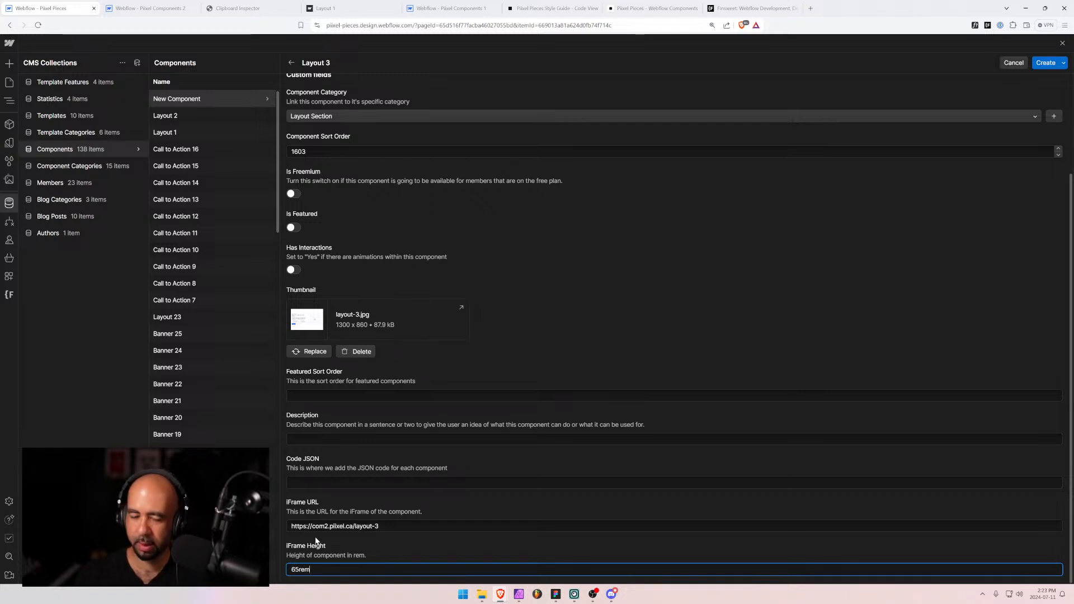
key("Tab")
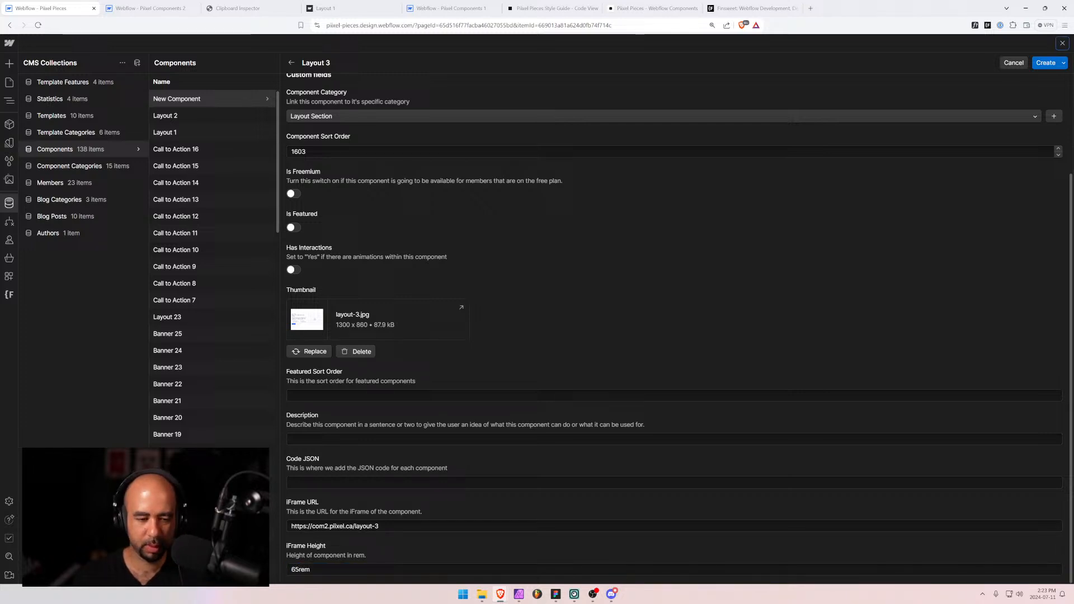
Open the Layout 3 page in the Piixel Components 2 project and copy its layout-3 block.
left_click(150, 6)
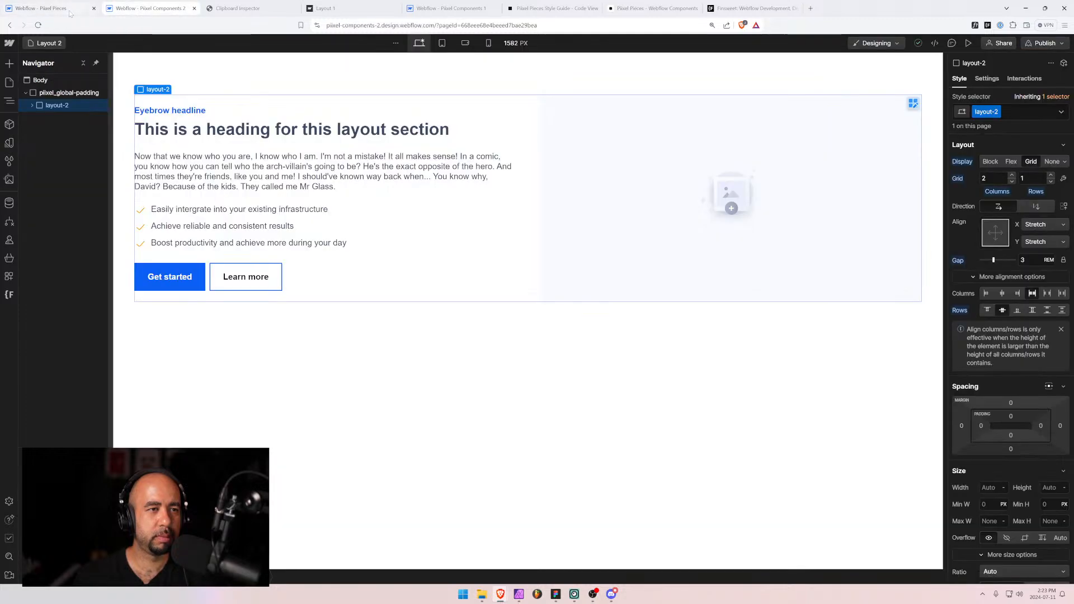
left_click(42, 43)
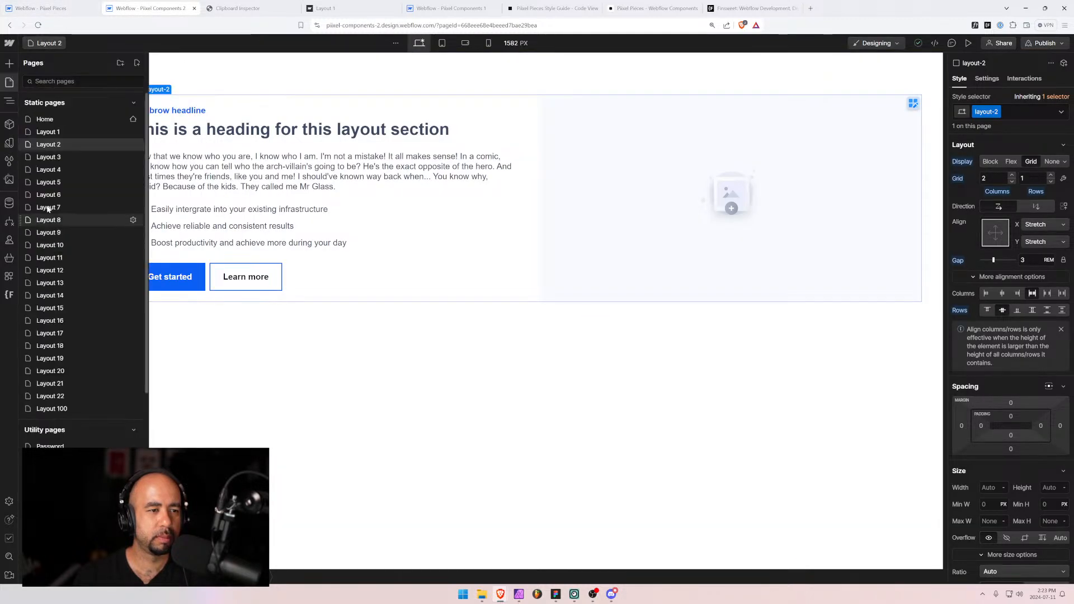
left_click(48, 157)
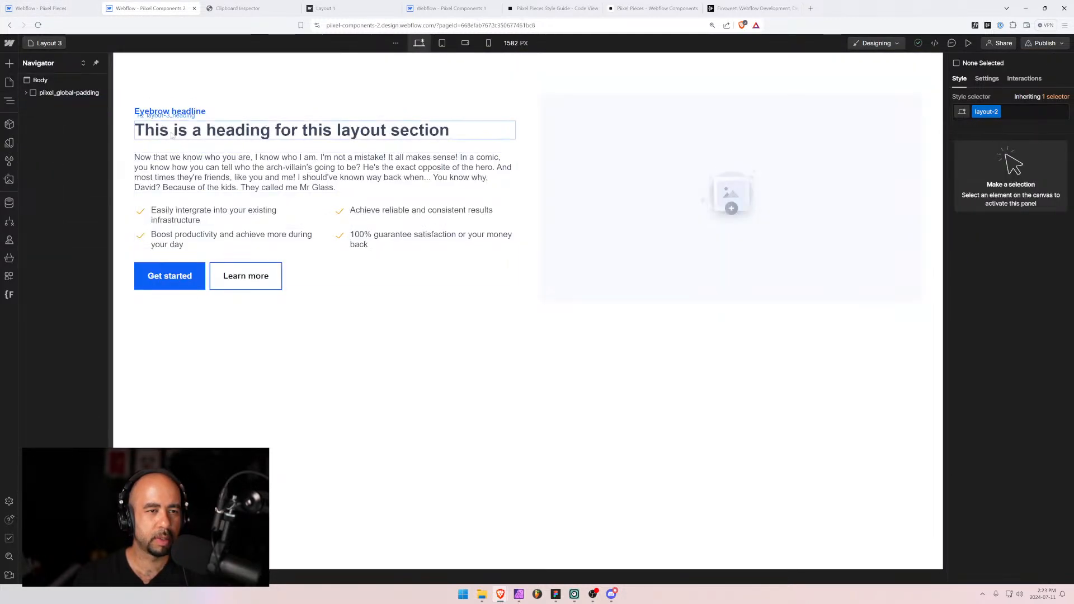
left_click(525, 134)
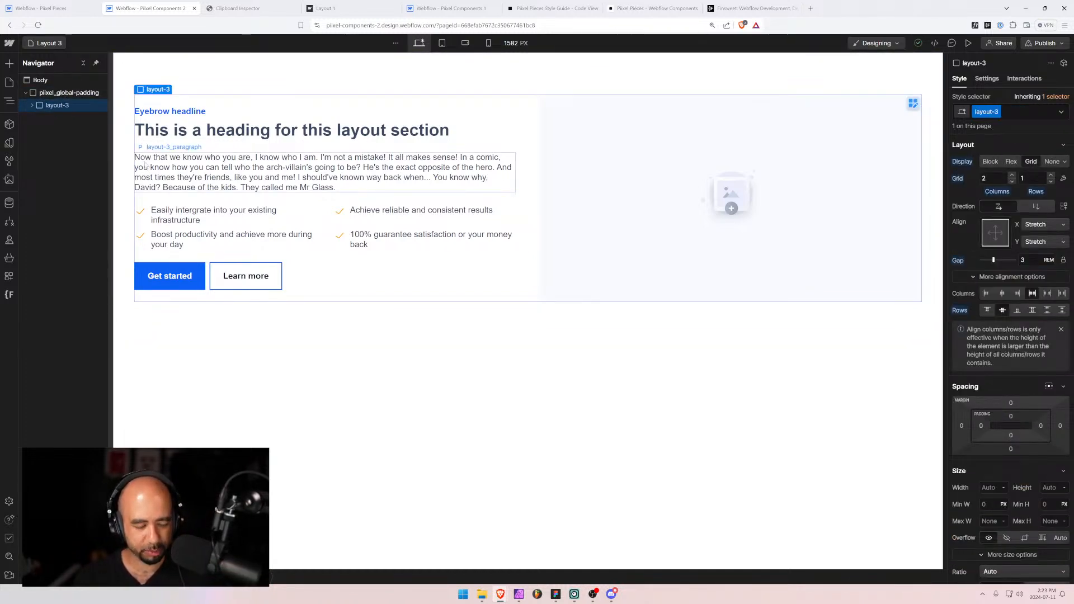
key("ctrl+a")
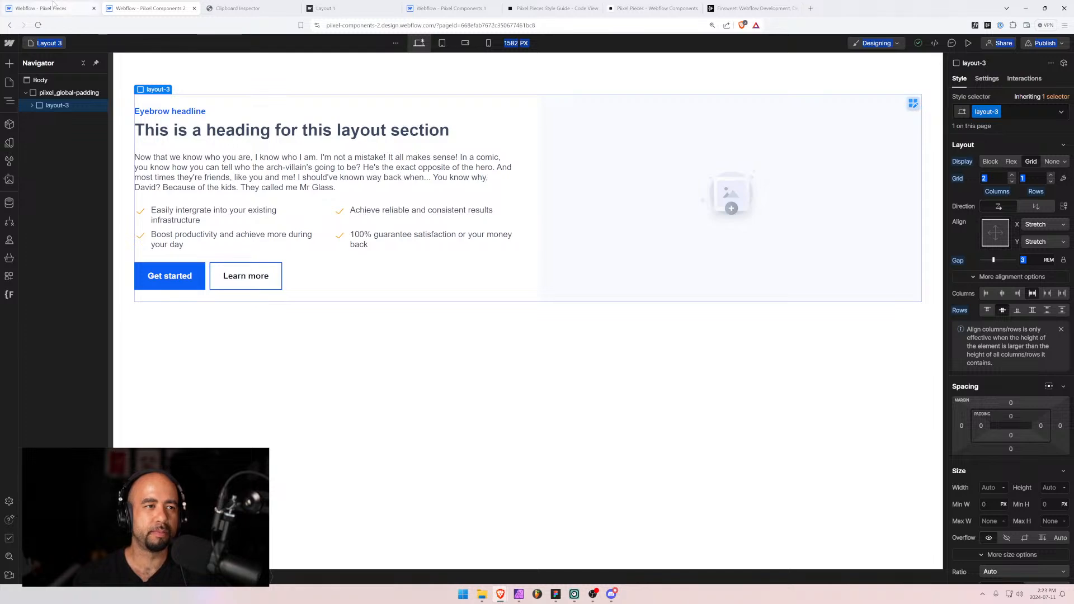
left_click(50, 97)
left_click(48, 109)
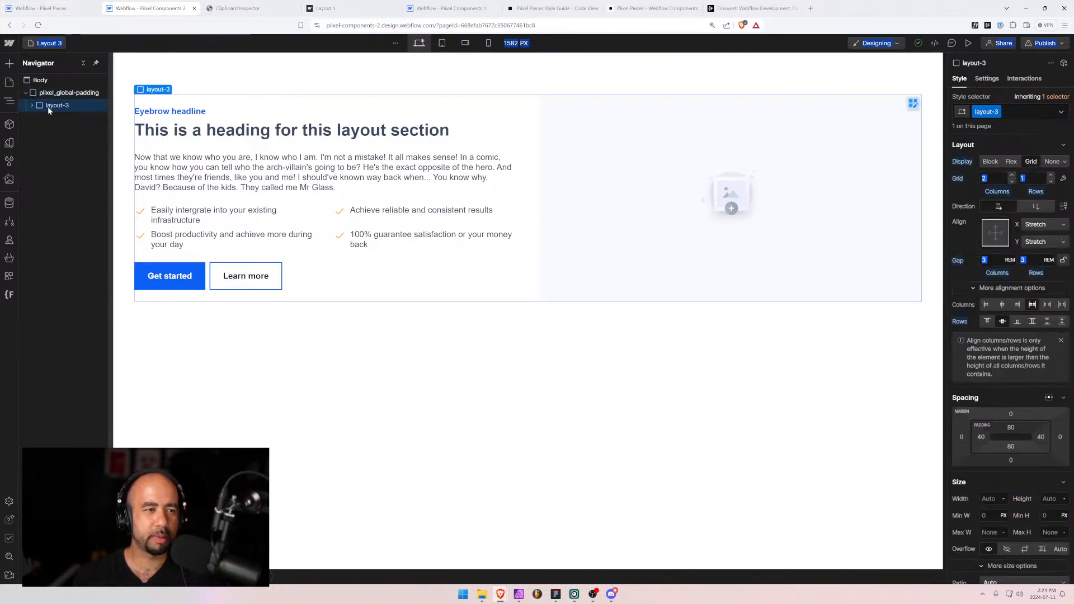
Clear the previous result in Clipboard Inspector and paste the copied layout-3 block there.
left_click(255, 8)
key("ctrl+v")
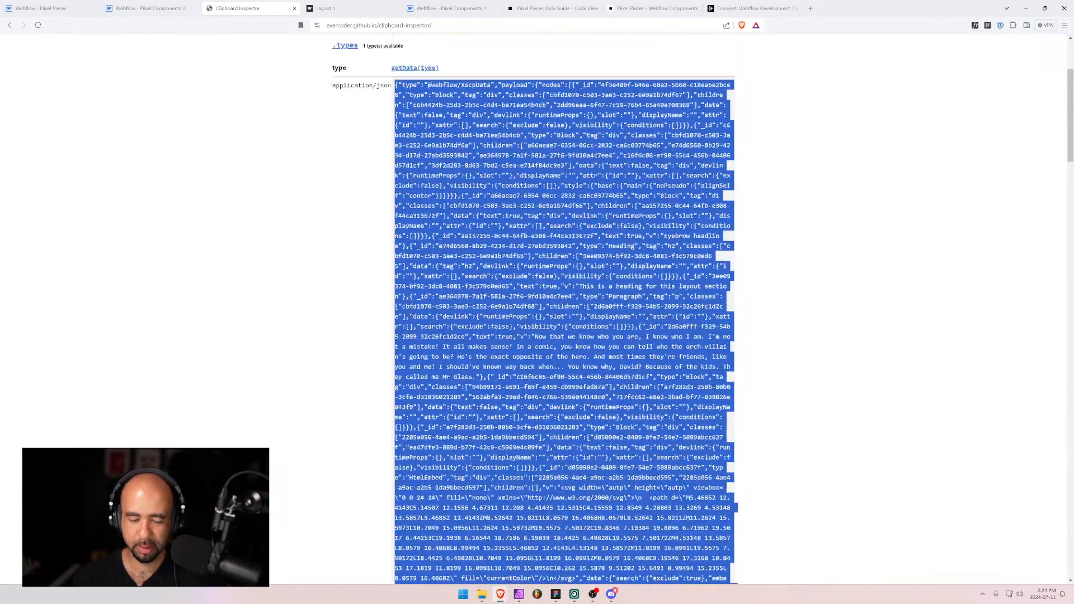
left_click(353, 157)
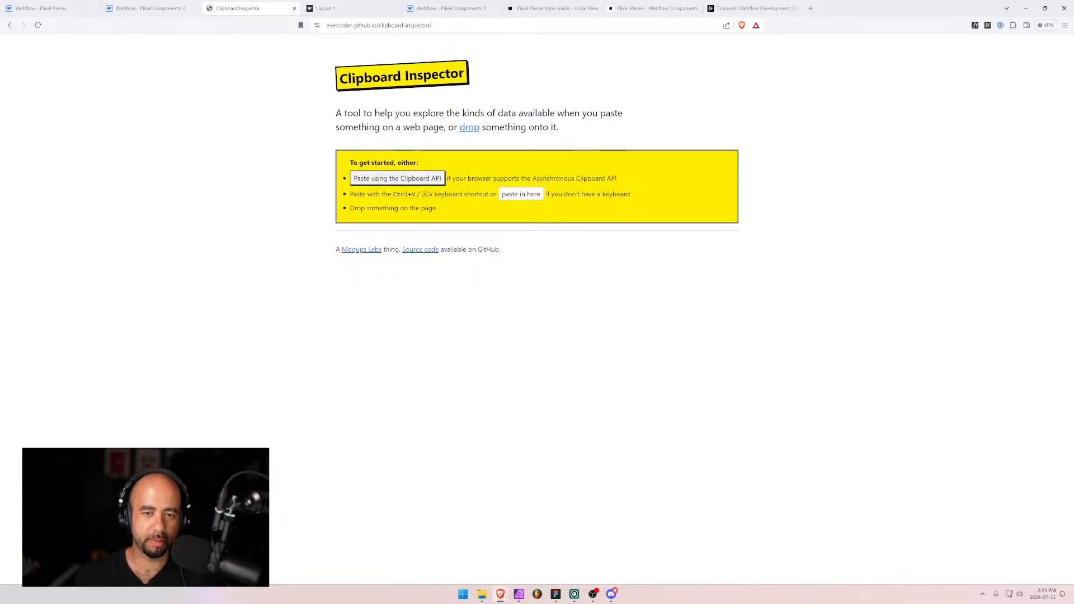
left_click(508, 196)
key("ctrl+v")
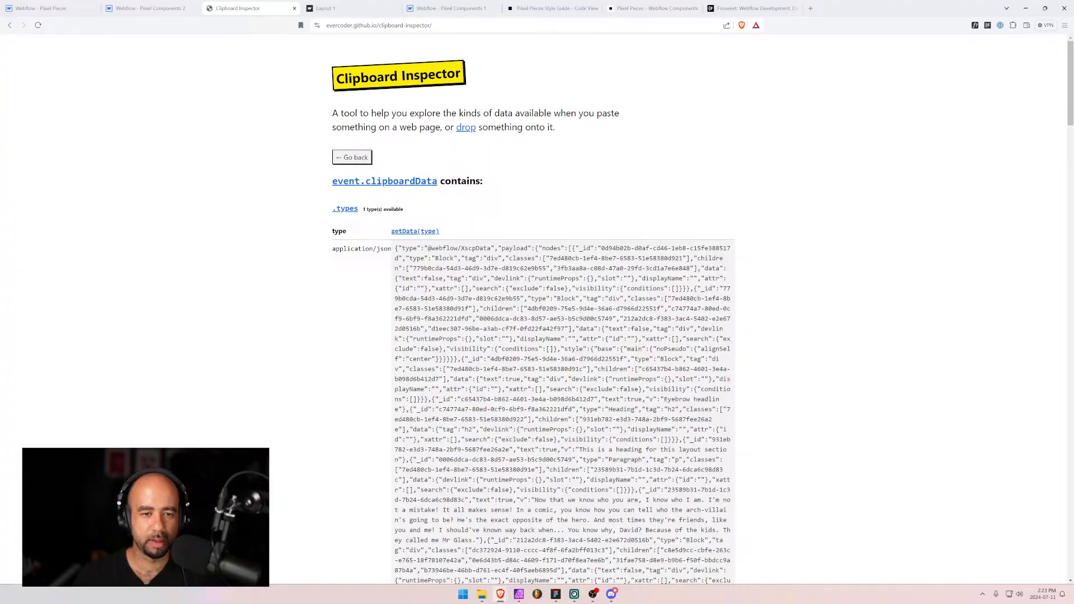
Select and copy the complete application/json data of the layout-3 block.
left_click_drag(395, 247, 594, 580)
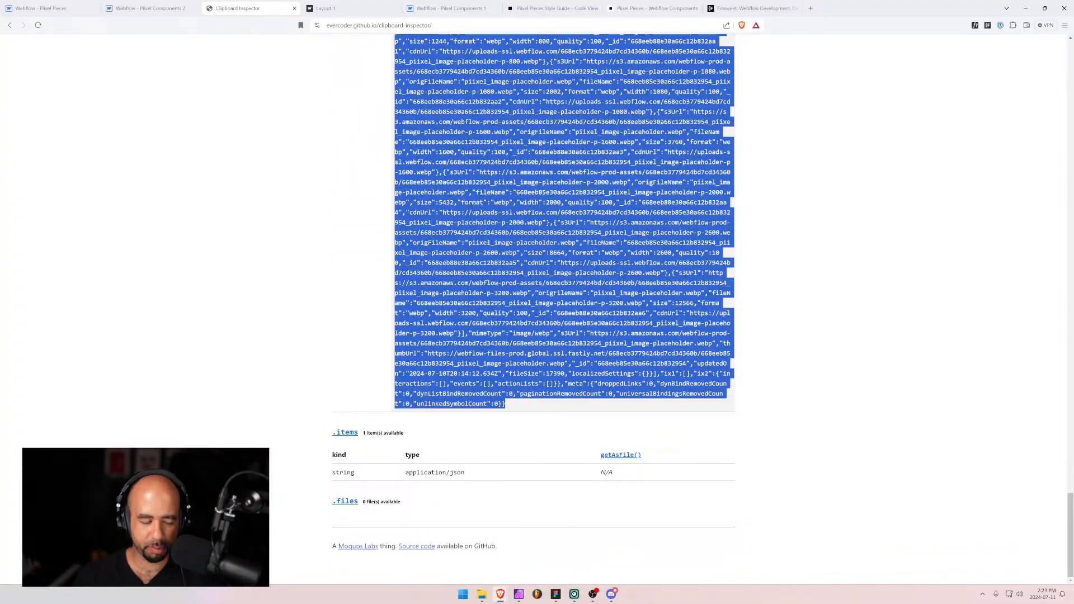
key("ctrl+a")
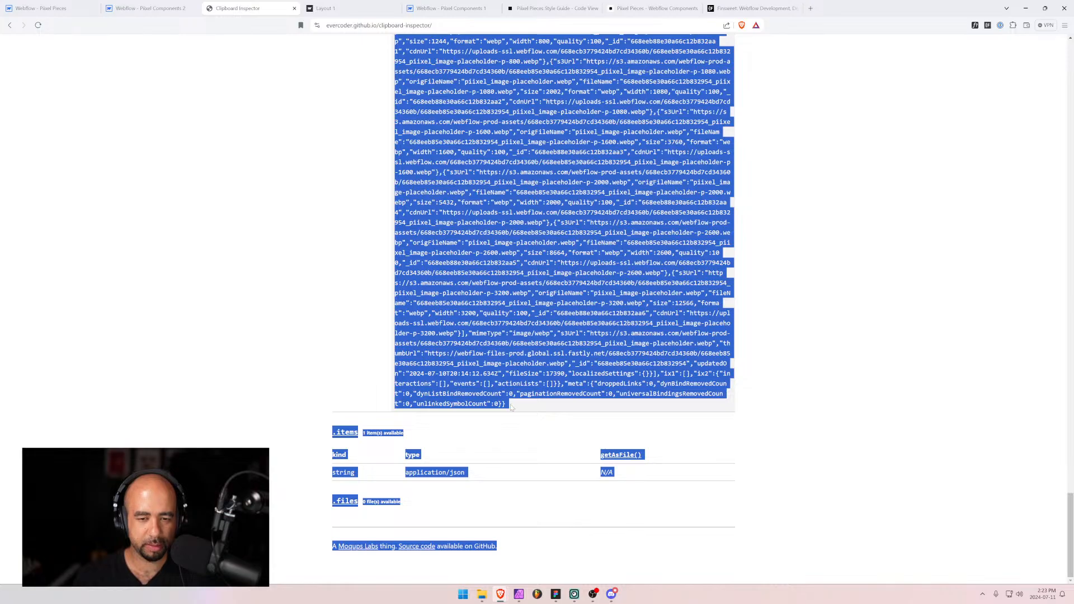
left_click_drag(511, 408, 401, 248)
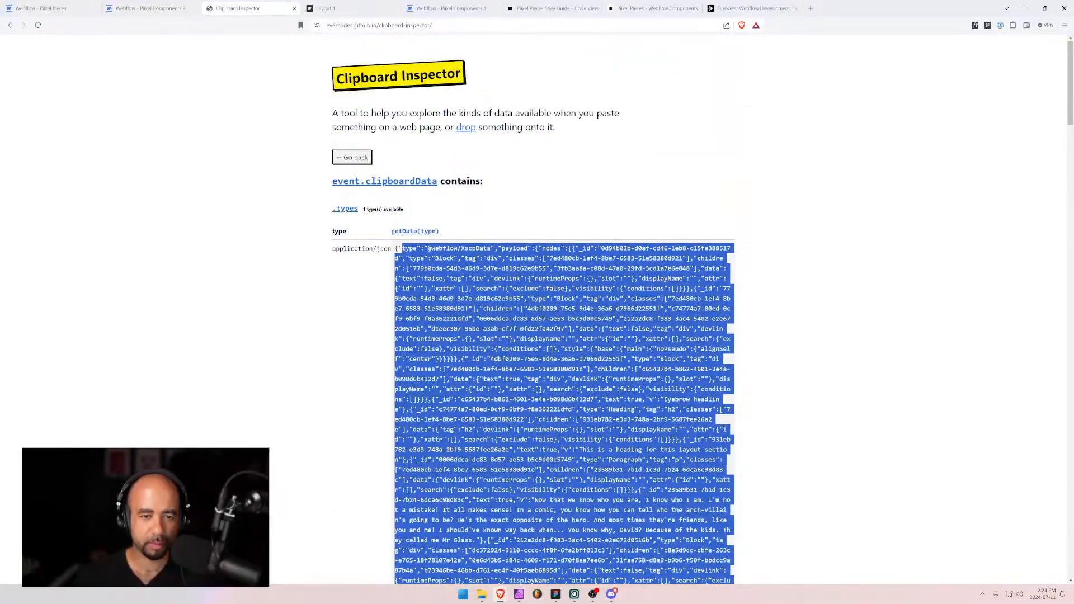
Paste the copied JSON into the Layout 3 item's Code JSON field in Piixel Pieces and create the item.
left_click(84, 9)
left_click(503, 483)
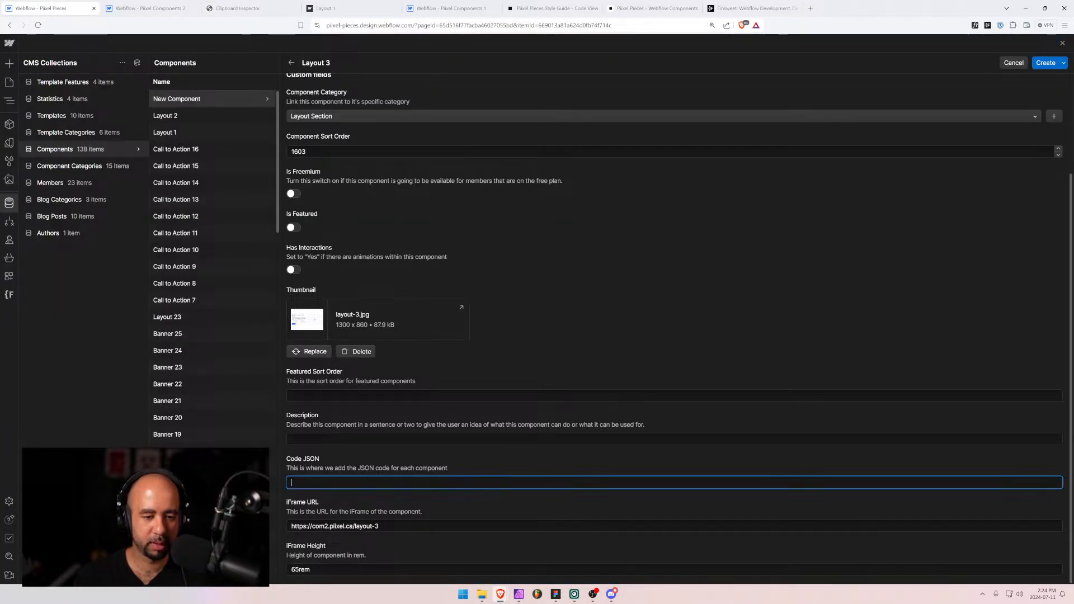
key("ctrl+v")
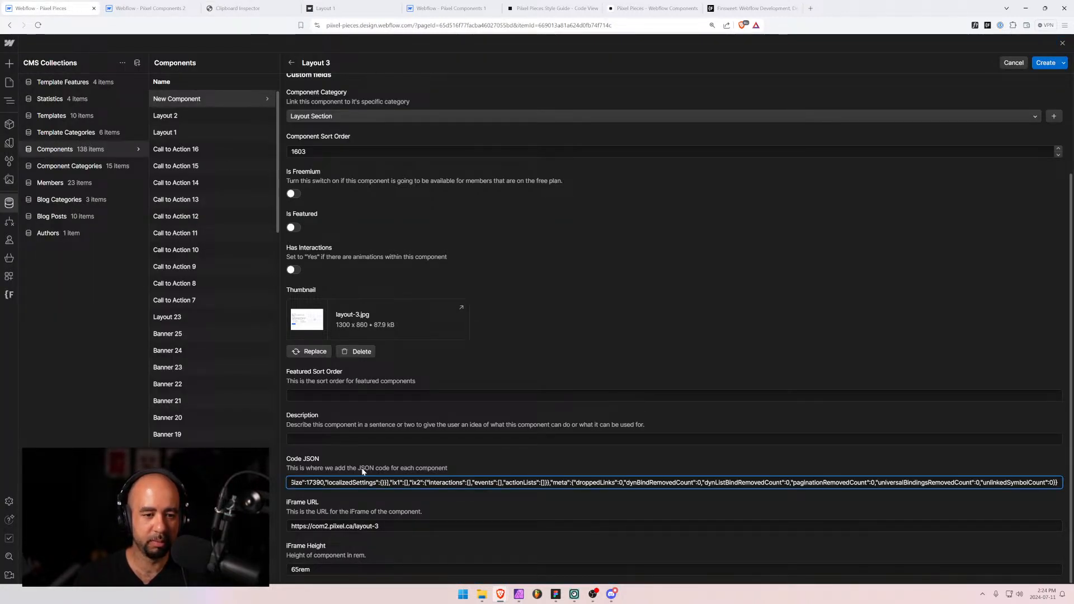
scroll(361, 469, "up", 2)
scroll(362, 472, "down", 2)
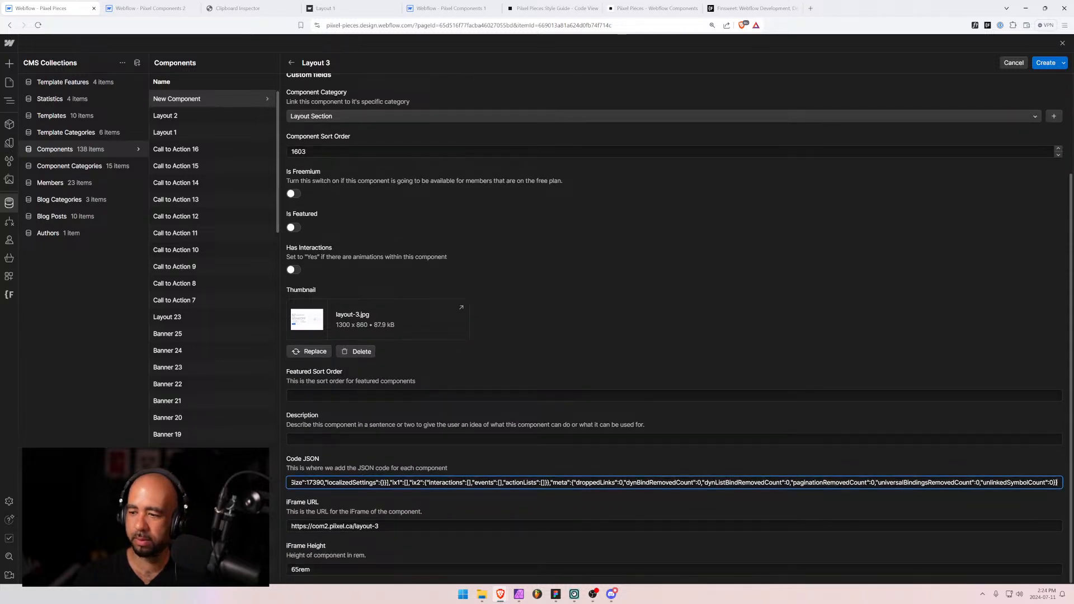
left_click(1046, 63)
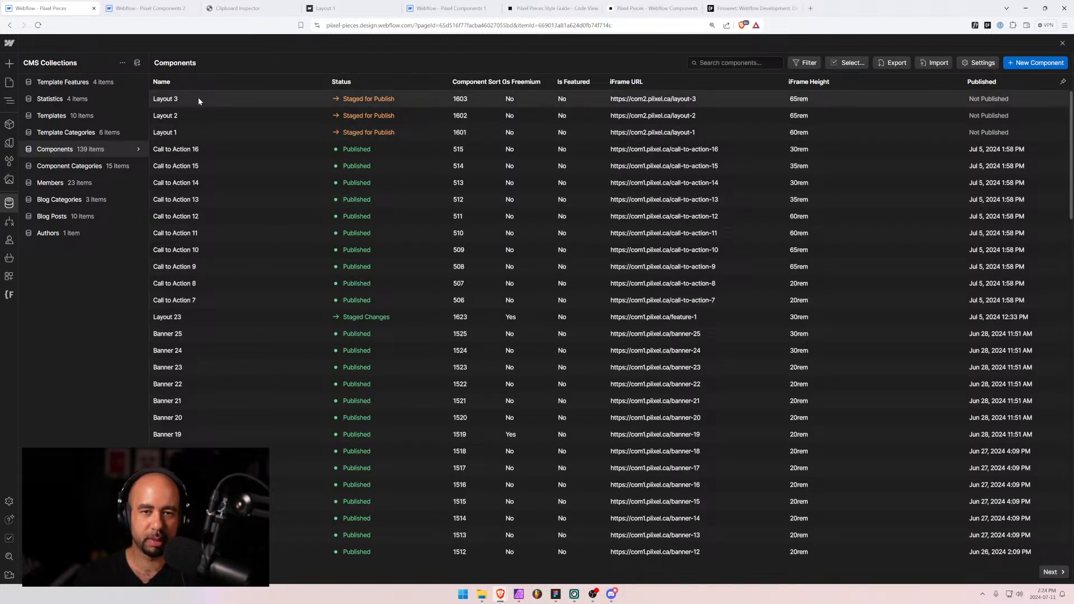
Copy the Layout 3 item's iFrame URL and save the item to close it.
left_click(631, 99)
scroll(403, 402, "down", 5)
left_click_drag(386, 398, 270, 393)
key("ctrl+c")
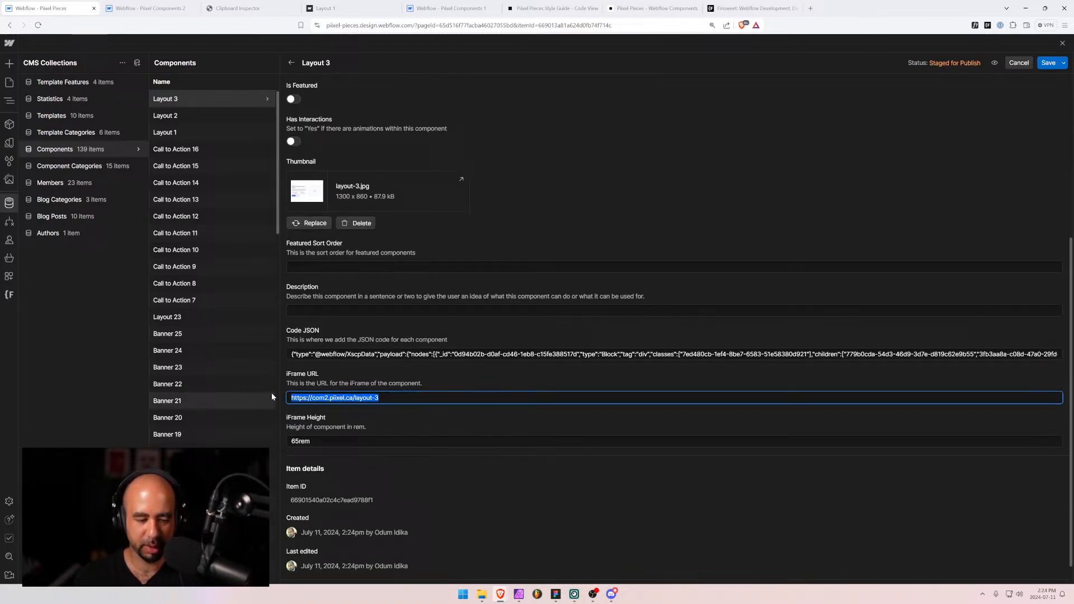
left_click(1047, 66)
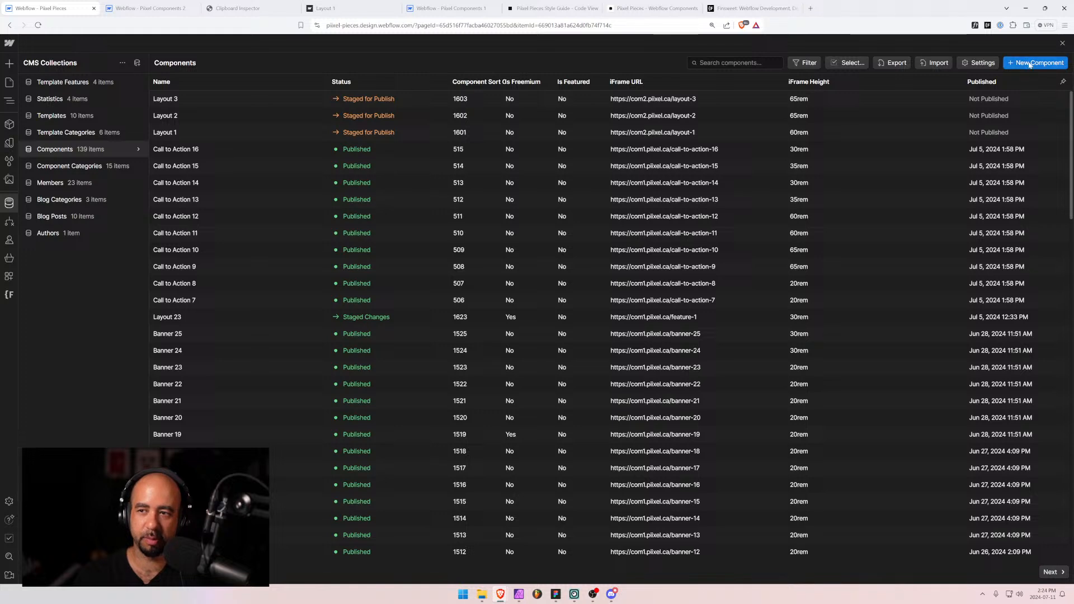
Start a new Components item named Layout 4 in the Layout Section category with sort order 1604.
left_click(1029, 64)
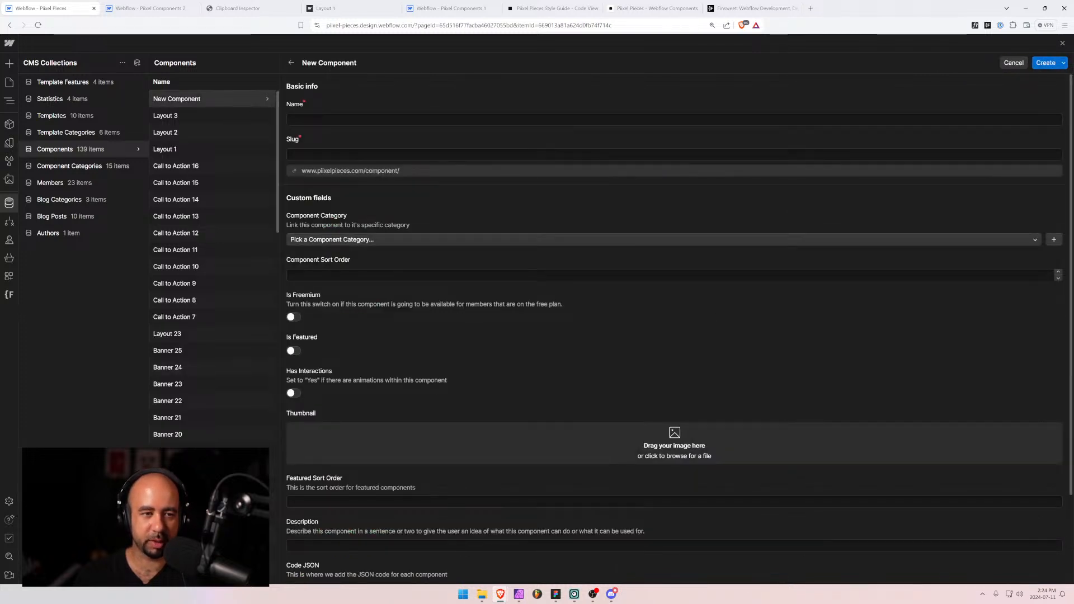
type("Layout")
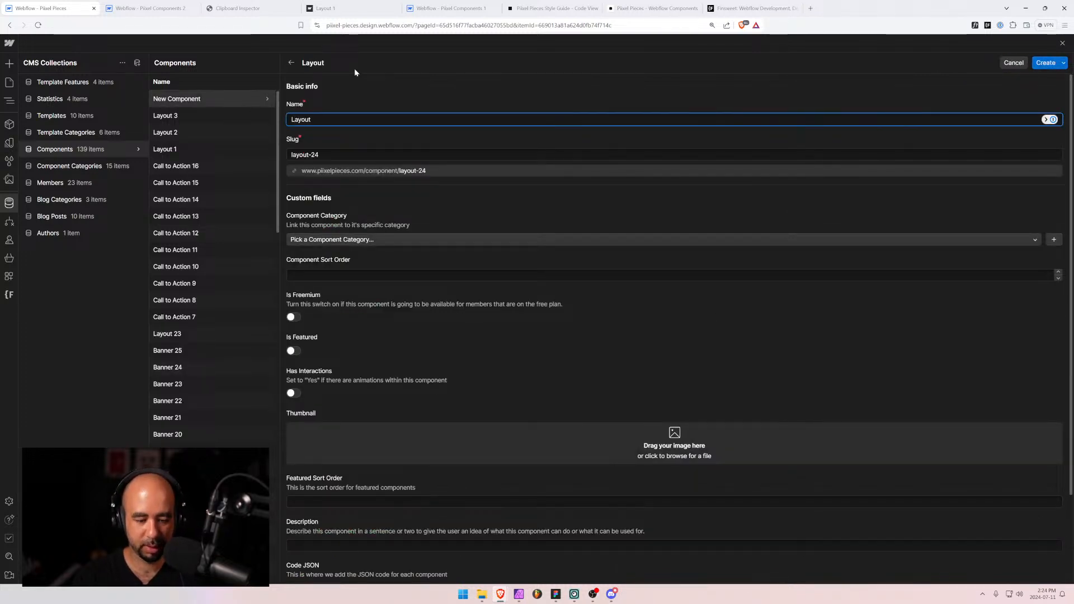
type(" 4")
key("Tab")
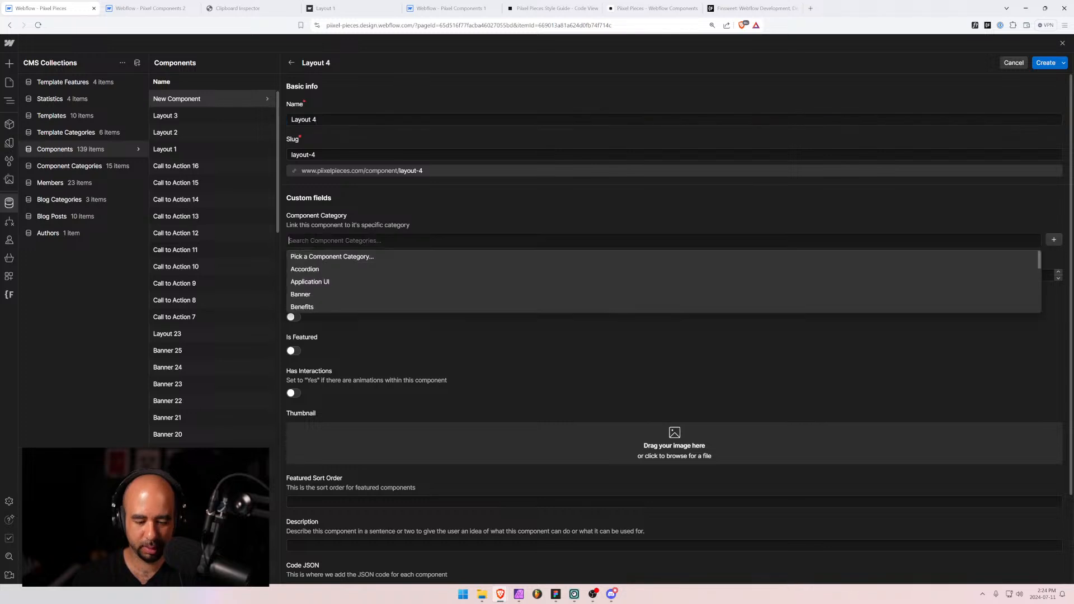
type("la")
key("Return")
key("Tab")
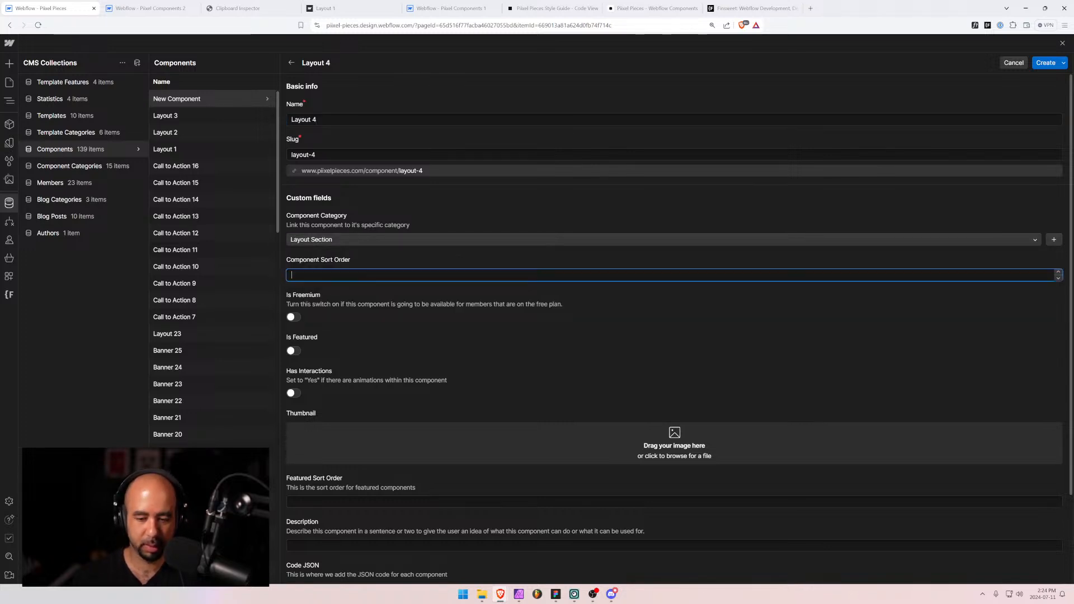
type("1604")
scroll(328, 304, "down", 2)
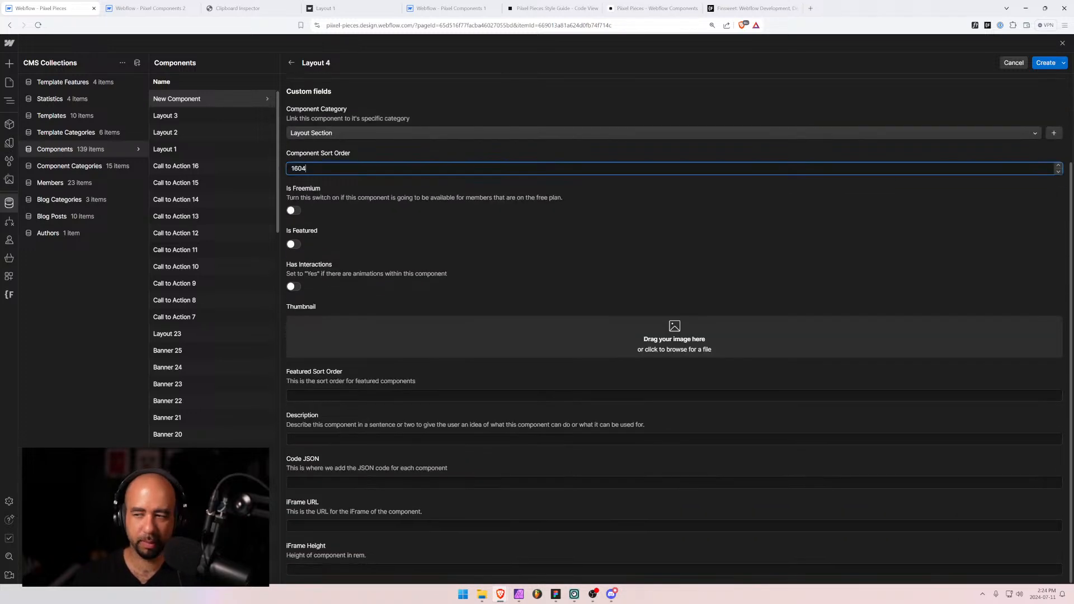
left_click_drag(1, 314, 466, 336)
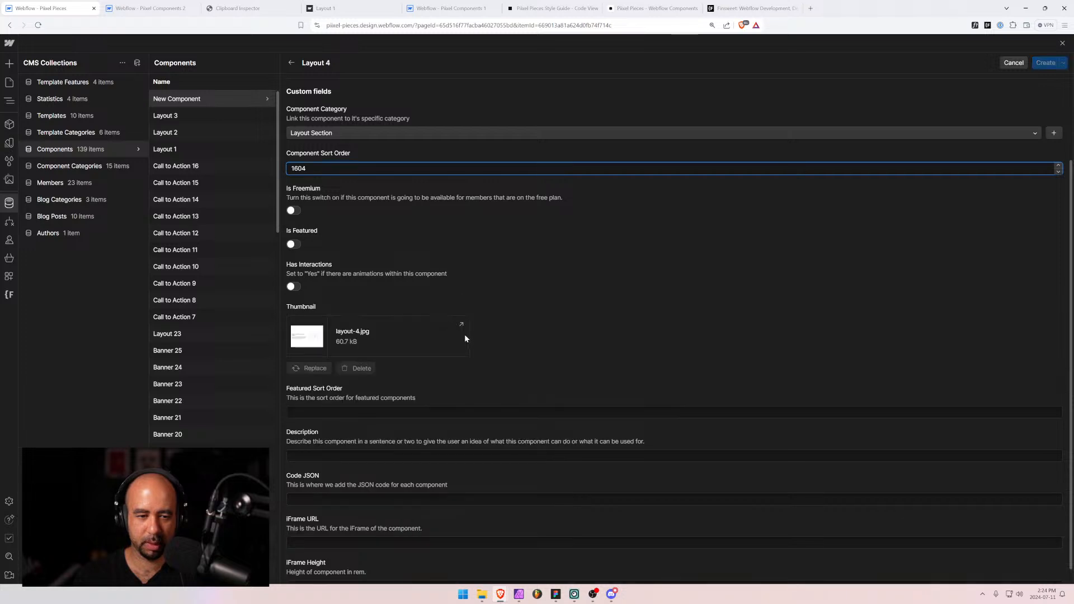
scroll(407, 299, "down", 1)
left_click(311, 526)
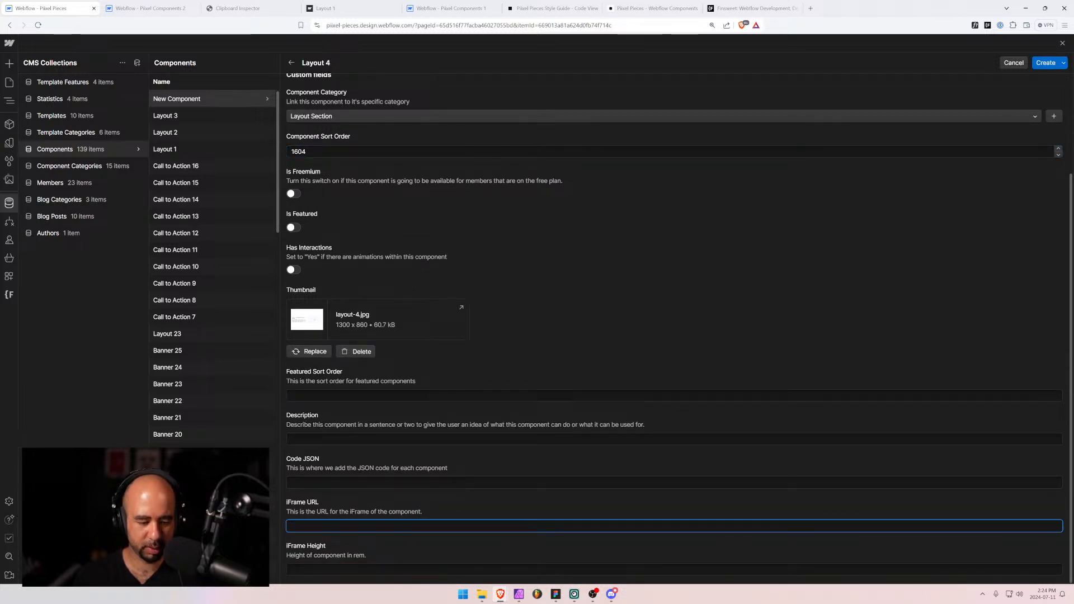
key("ctrl+v")
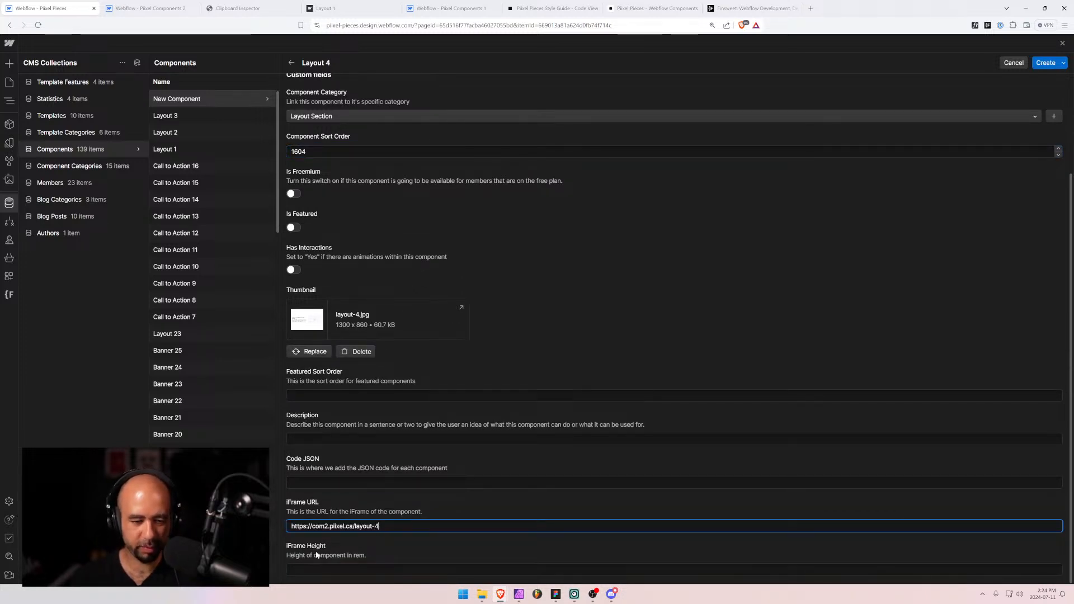
left_click(311, 569)
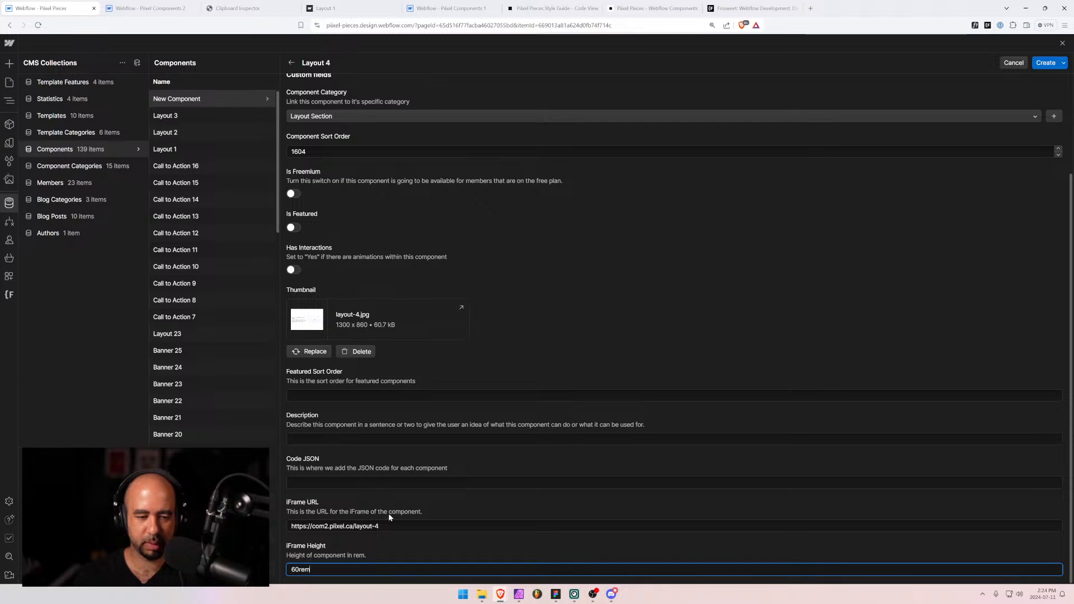
In the Piixel Components 2 project, open the Layout 4 page and select its layout-4 block.
left_click(136, 8)
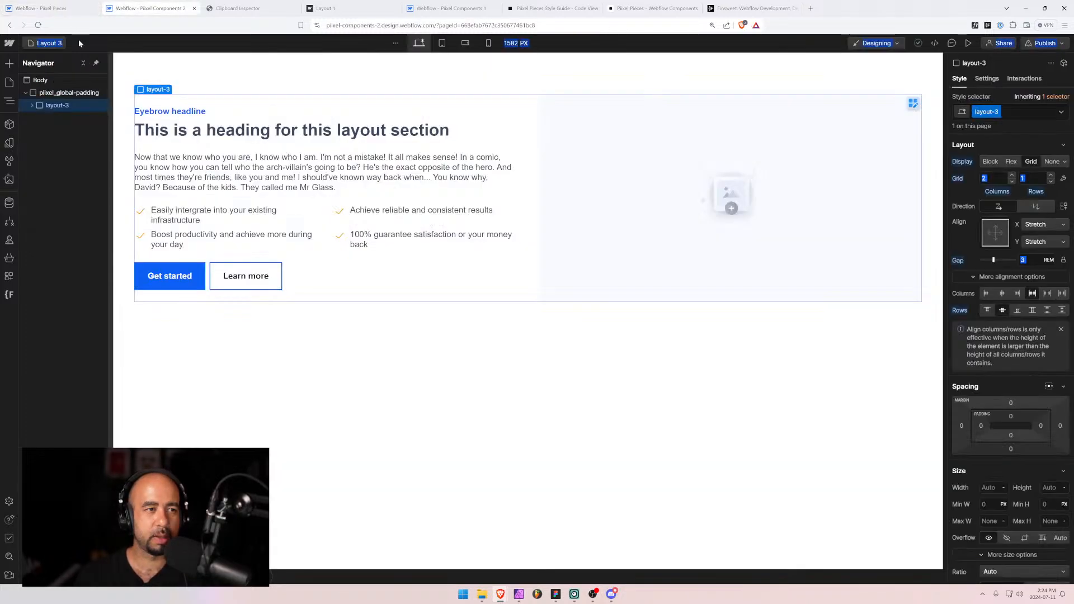
left_click(47, 43)
left_click(55, 170)
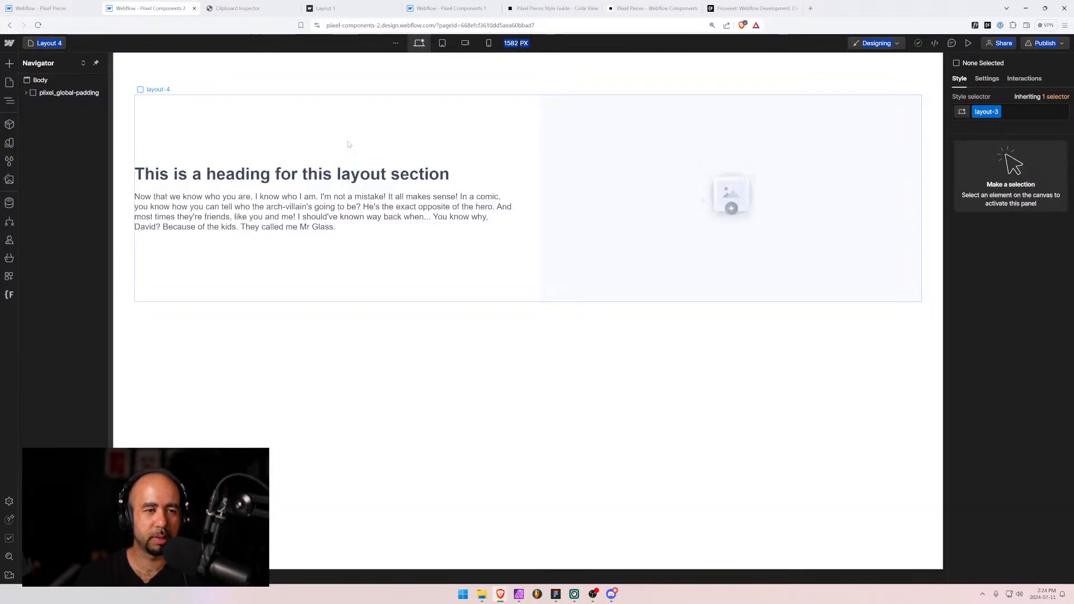
left_click(26, 93)
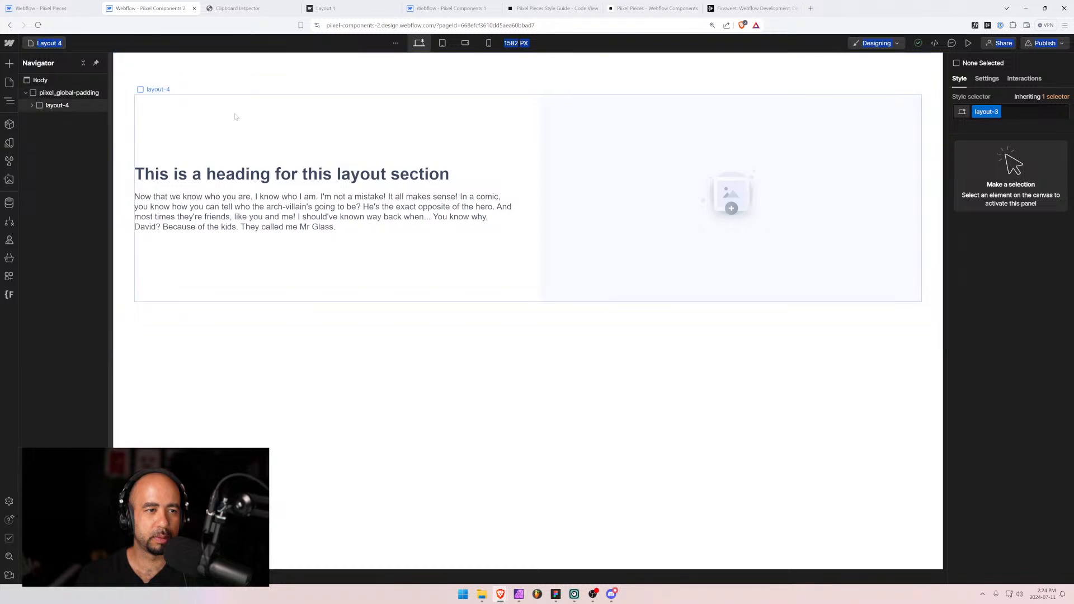
left_click(235, 115)
Switch to the Layout 3 page for a quick comparison and return to the Layout 4 page.
left_click(62, 43)
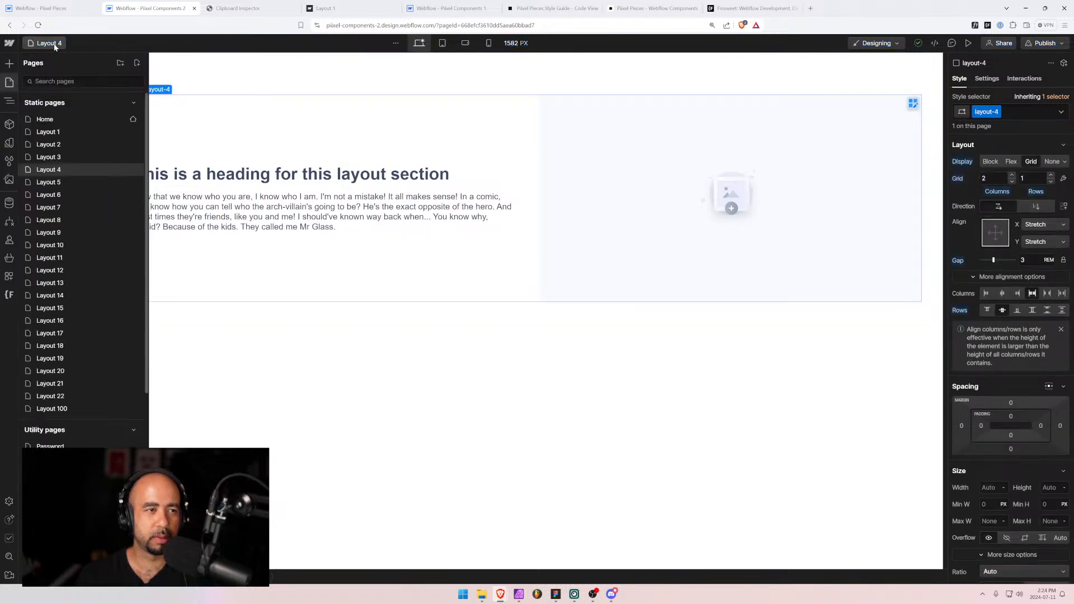
left_click(59, 157)
left_click(48, 44)
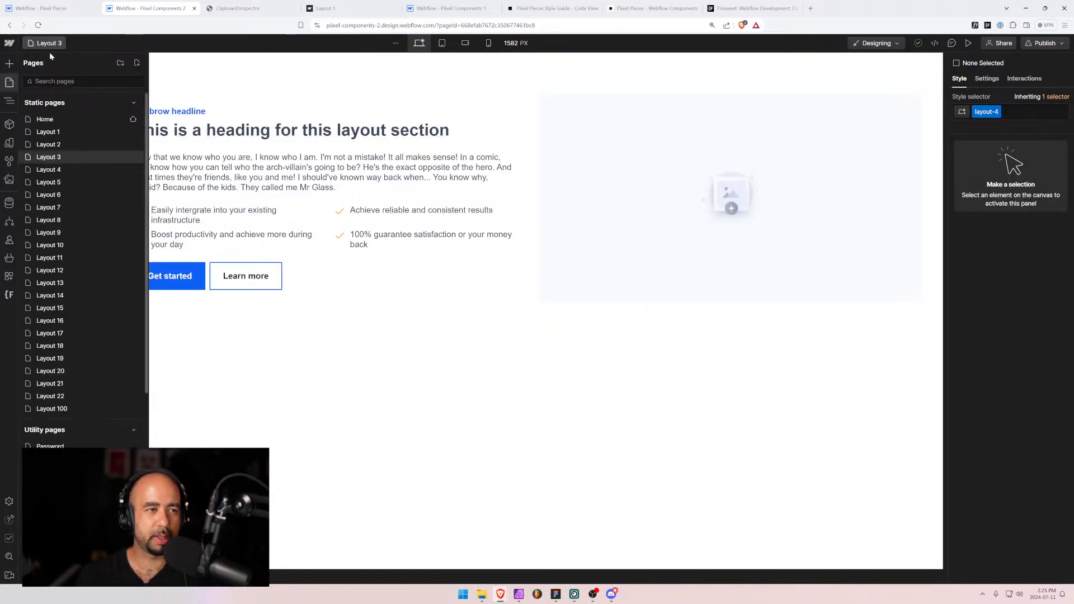
left_click(32, 169)
Copy the layout-4 block and paste it into a cleared Clipboard Inspector.
left_click(26, 93)
left_click(50, 106)
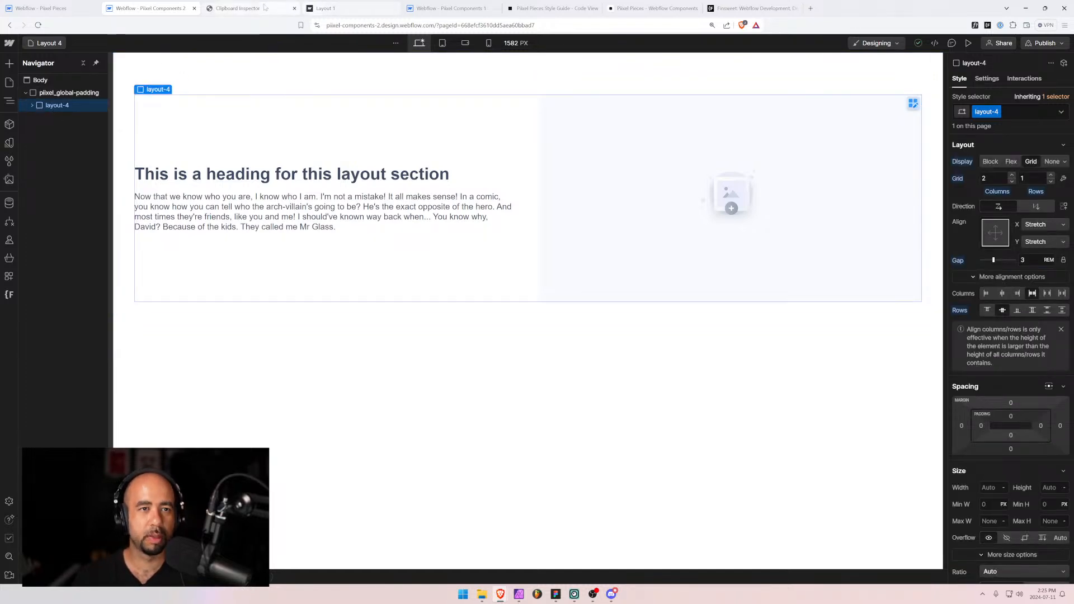
left_click(237, 8)
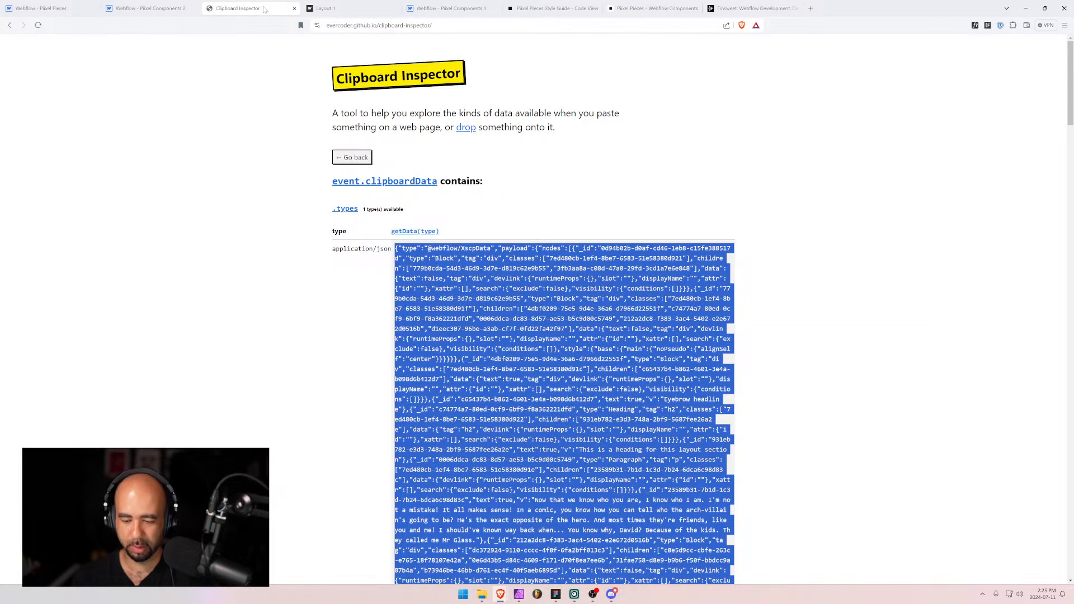
left_click(356, 157)
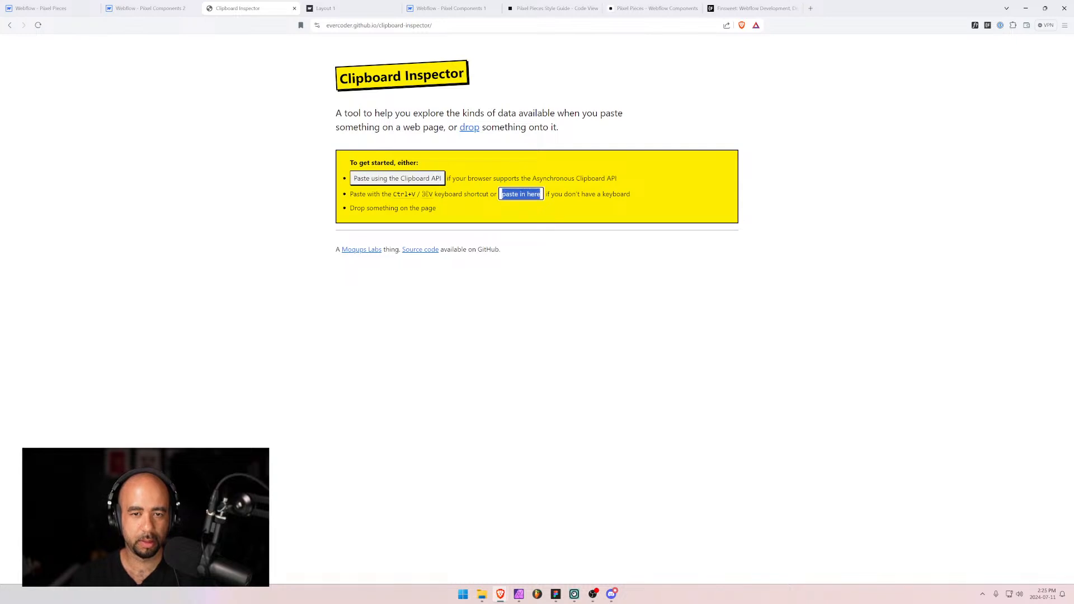
key("ctrl+v")
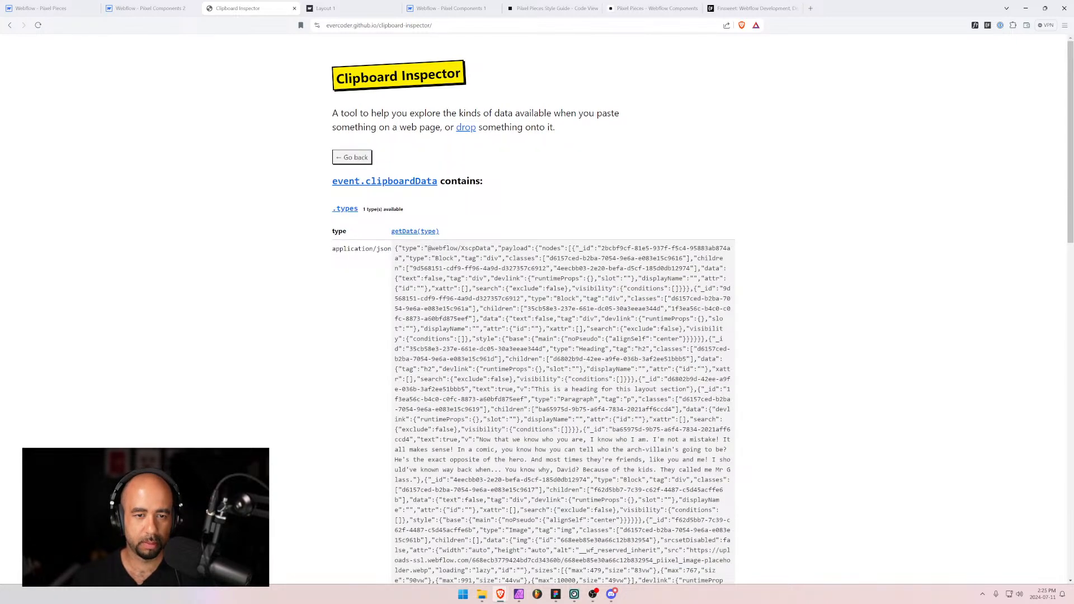
Copy the complete application/json data of the layout-4 block and paste it into the Layout 4 item's Code JSON field.
left_click_drag(395, 248, 405, 414)
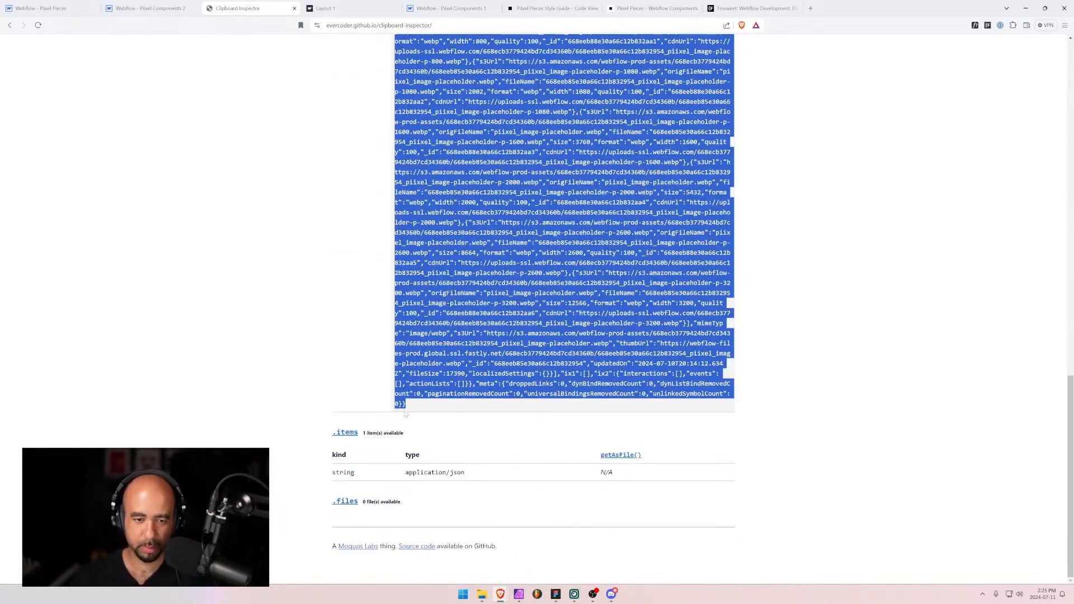
left_click(72, 4)
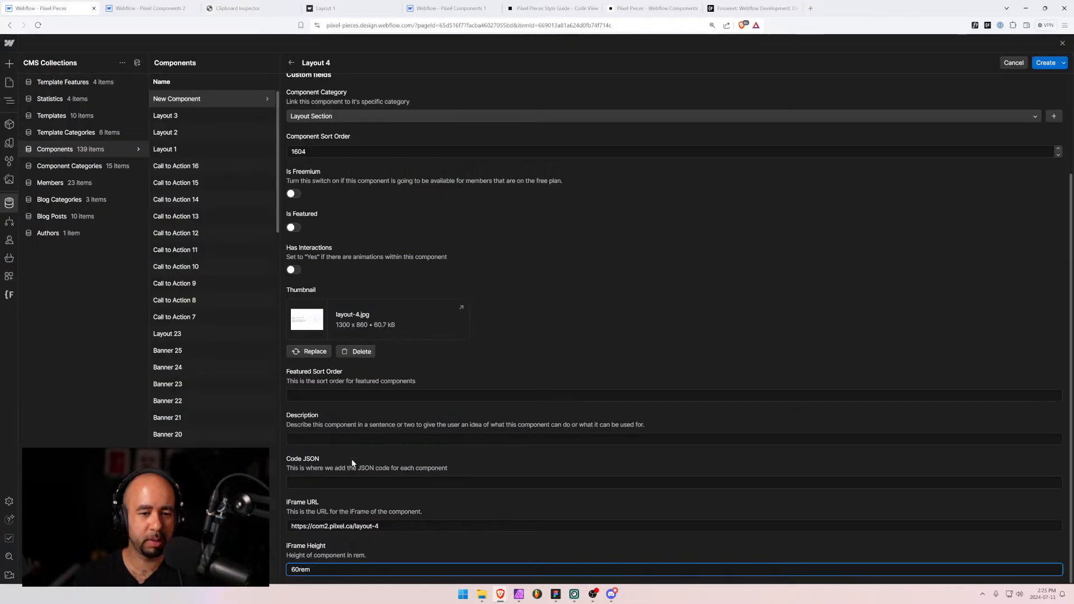
left_click(310, 569)
left_click(364, 482)
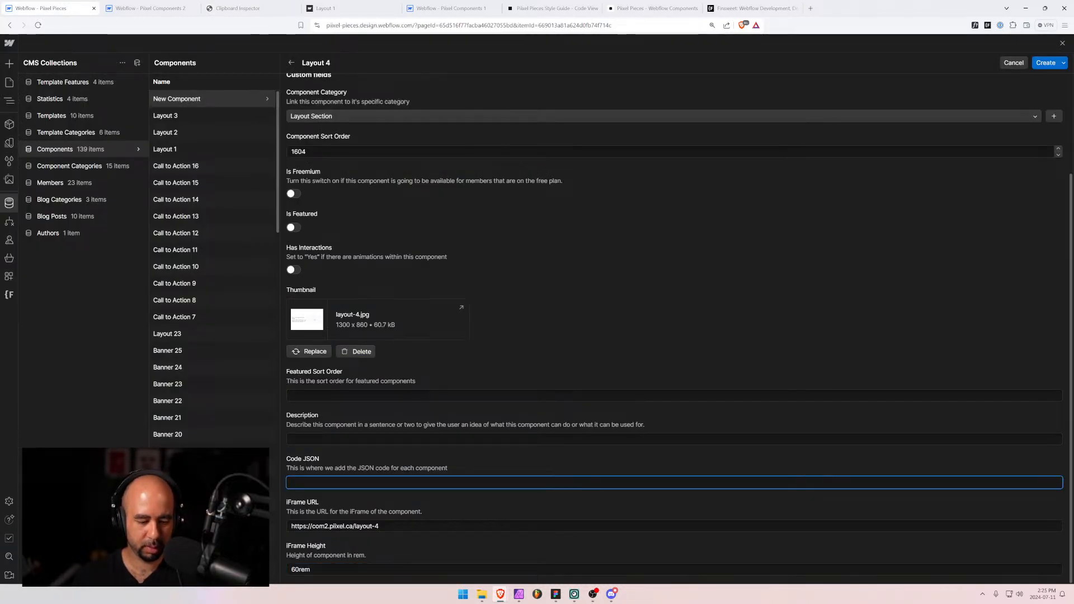
key("ctrl+v")
Copy the Layout 4 item's iFrame URL and create the item.
scroll(385, 417, "up", 3)
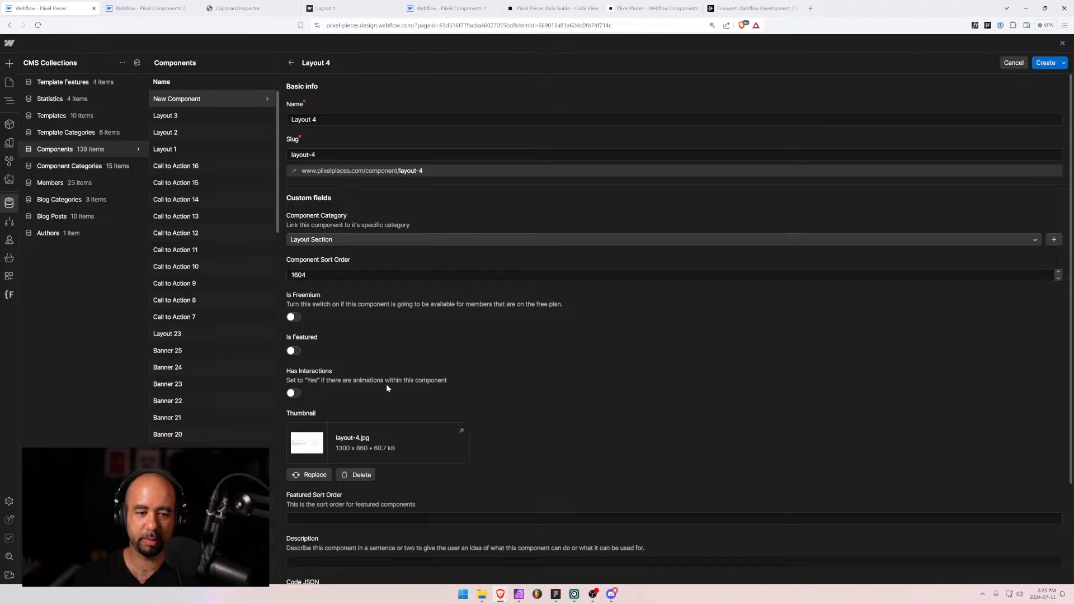
scroll(387, 388, "down", 3)
key("Tab")
key("ctrl+c")
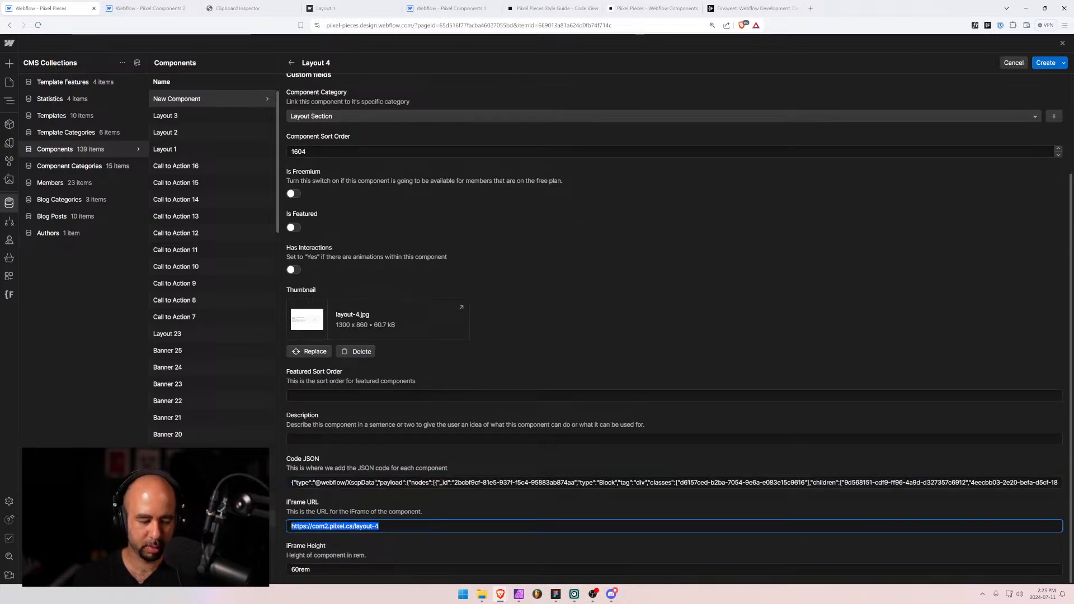
left_click(1045, 62)
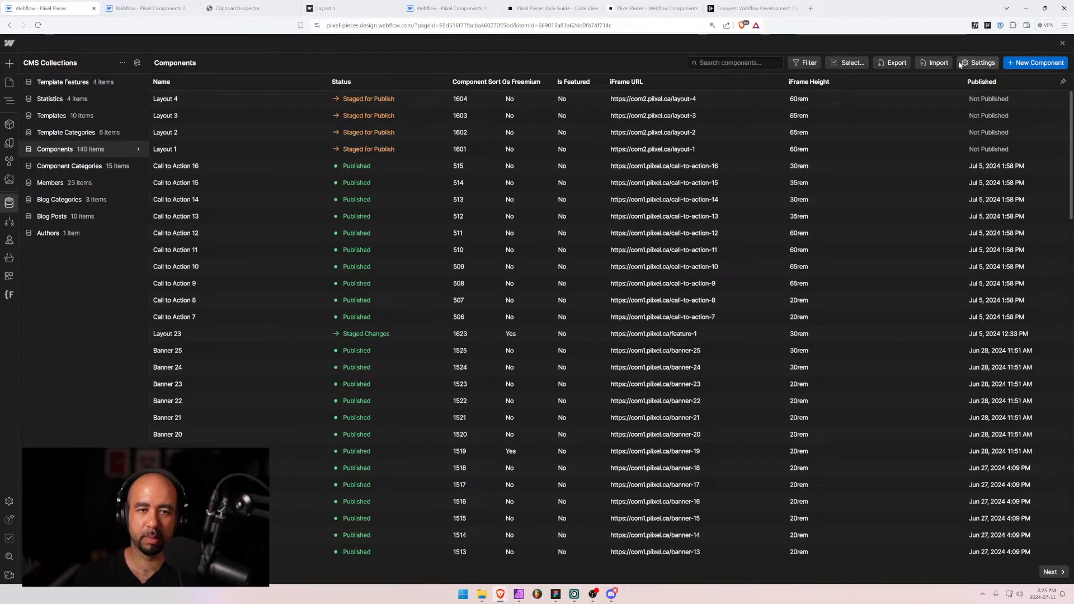
Start a new Components item named Layout 5 and look up the Layout Section category for it.
left_click(1025, 64)
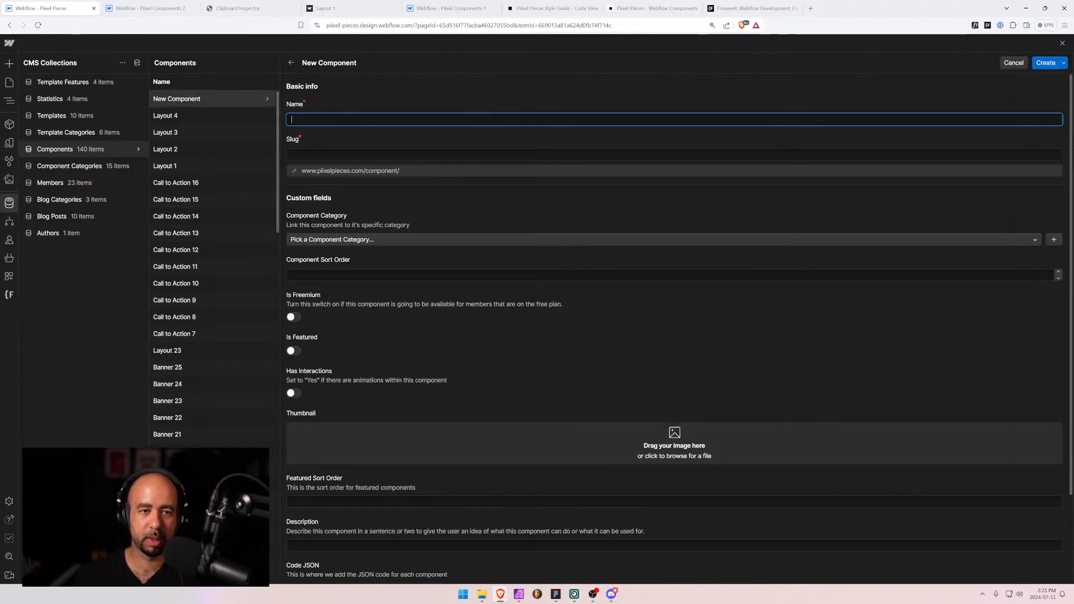
type("Layout 5")
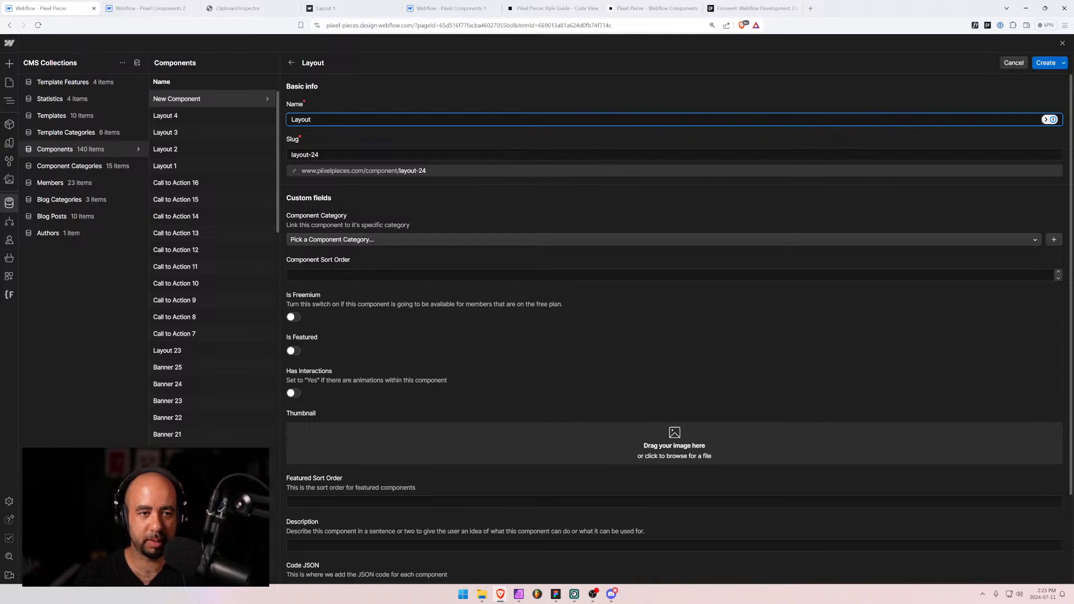
left_click(395, 240)
type("lay")
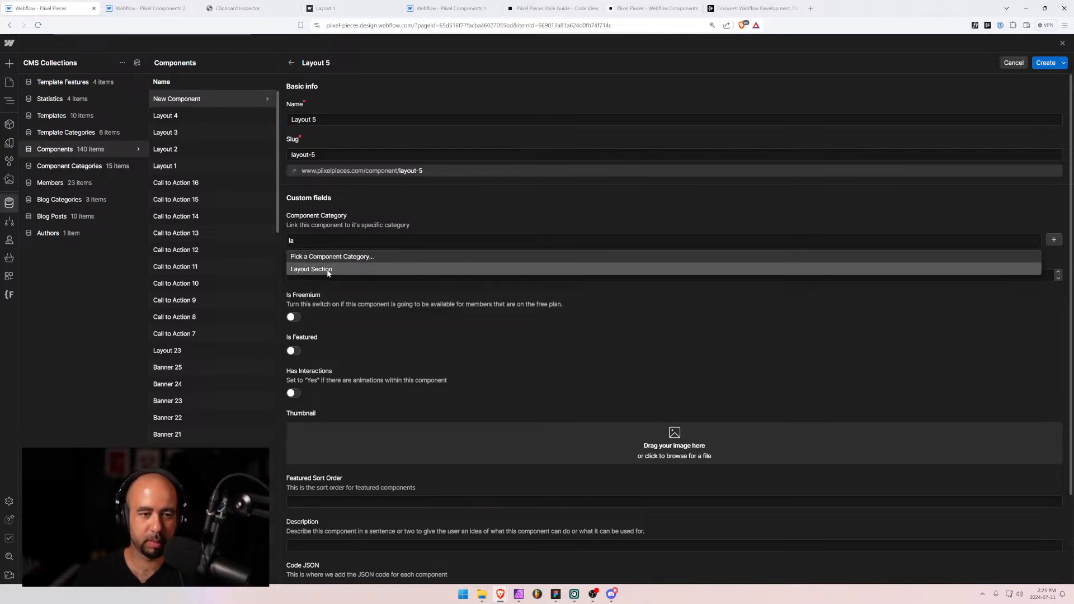
Fill in the Layout 5 item with the Layout Section category, component sort order 1605 and the layout-5.jpg thumbnail.
left_click(312, 269)
left_click(311, 275)
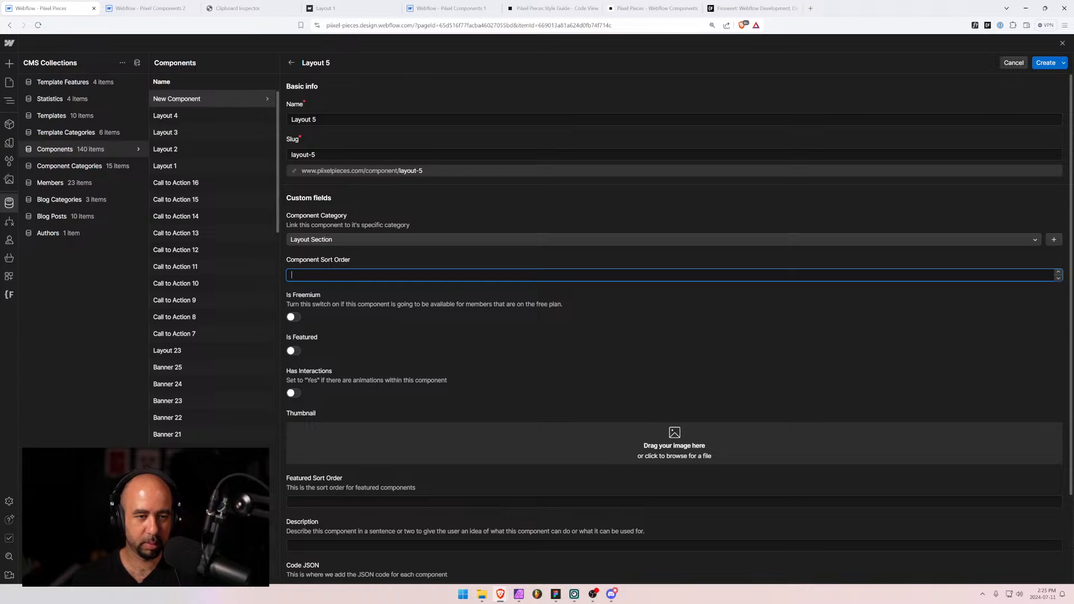
scroll(709, 319, "down", 2)
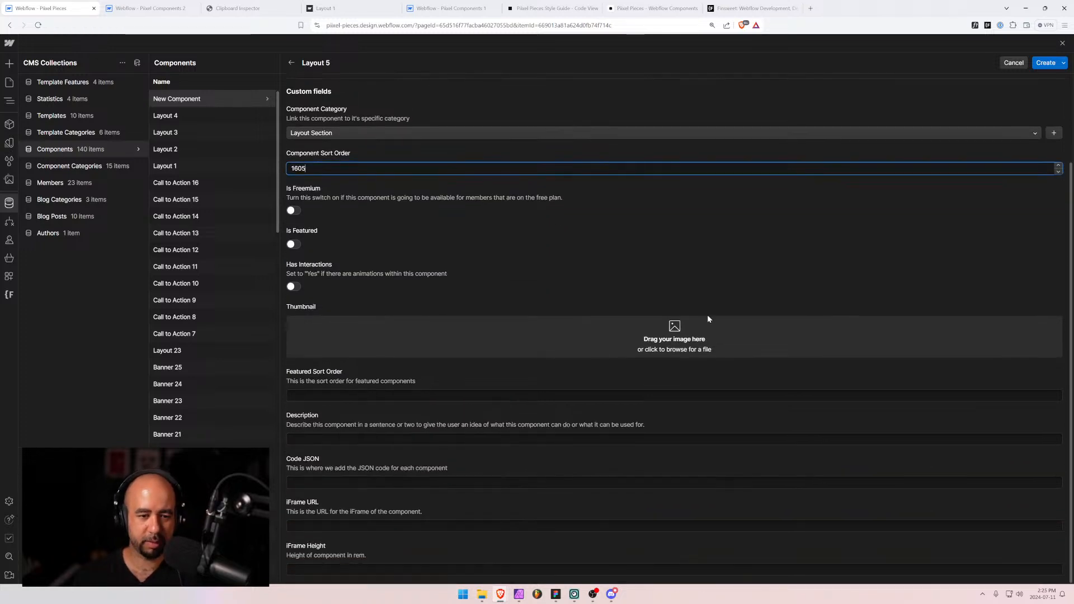
left_click_drag(1073, 425, 659, 347)
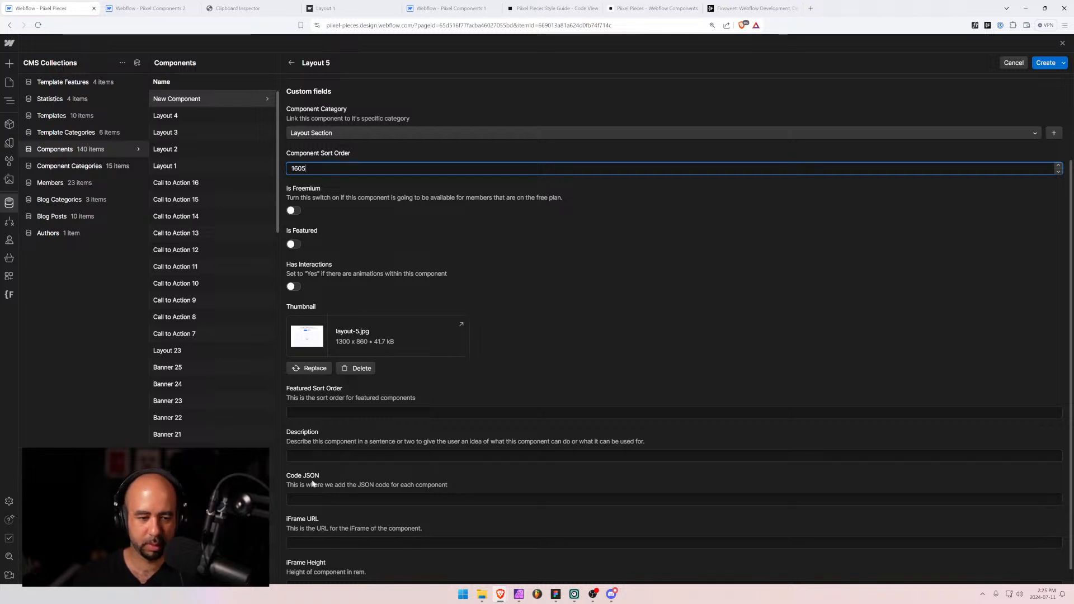
left_click(314, 499)
left_click(308, 541)
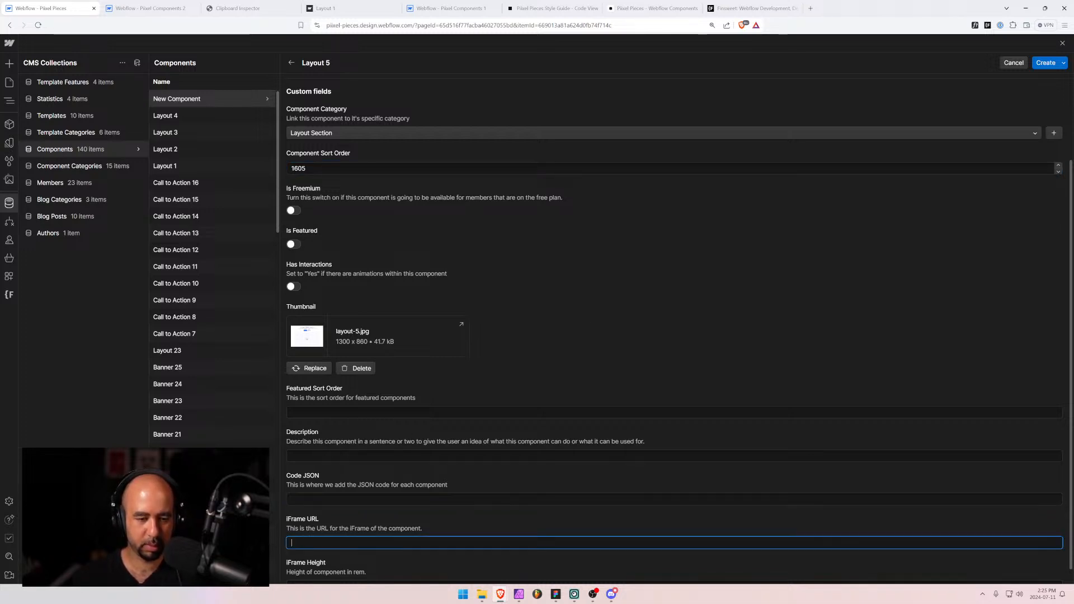
key("ctrl+v")
type("5")
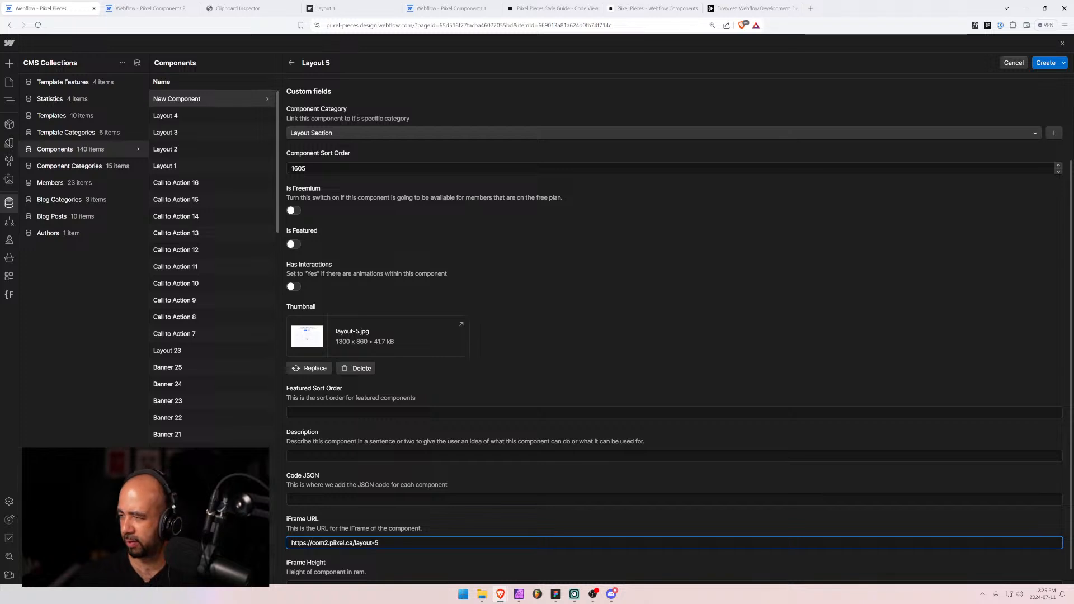
scroll(277, 524, "down", 1)
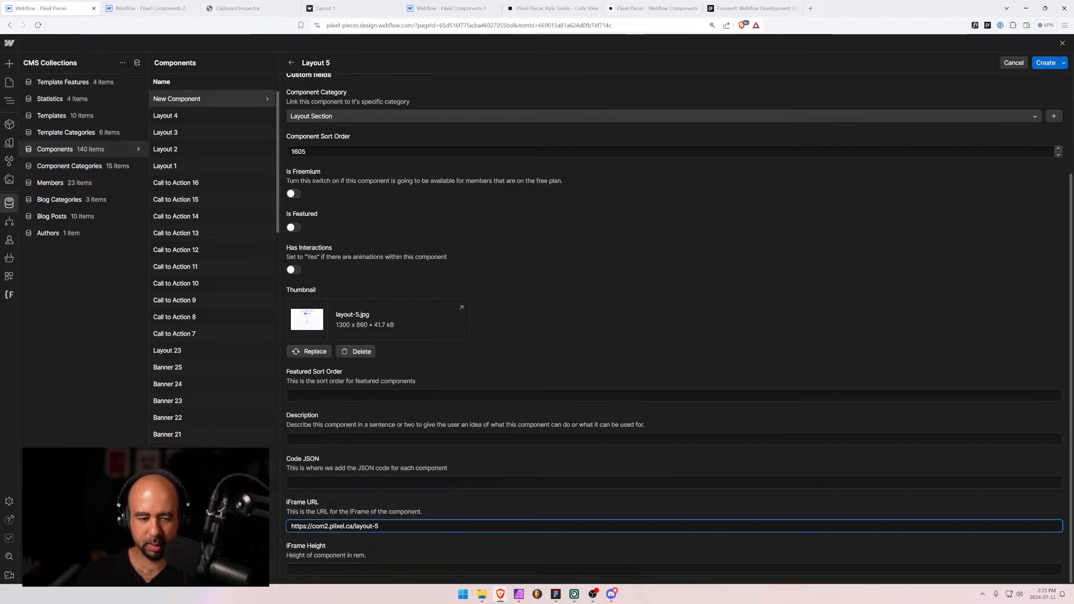
left_click(309, 570)
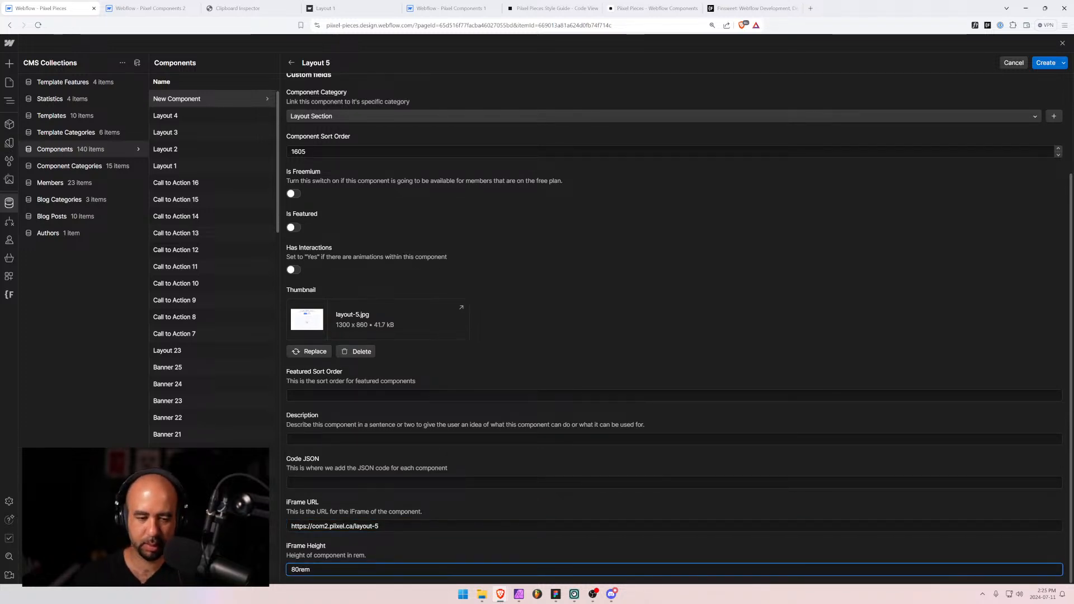
Switch to the Piixel Components 2 site, open the Layout 5 page and copy its layout-5 element.
left_click(146, 8)
left_click(48, 45)
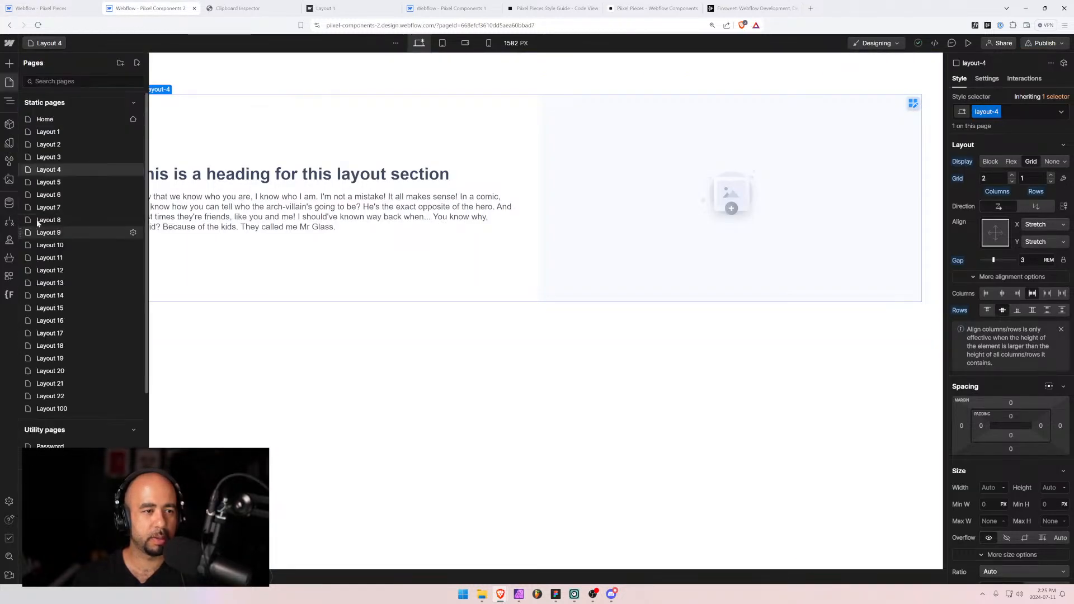
left_click(56, 183)
left_click(26, 93)
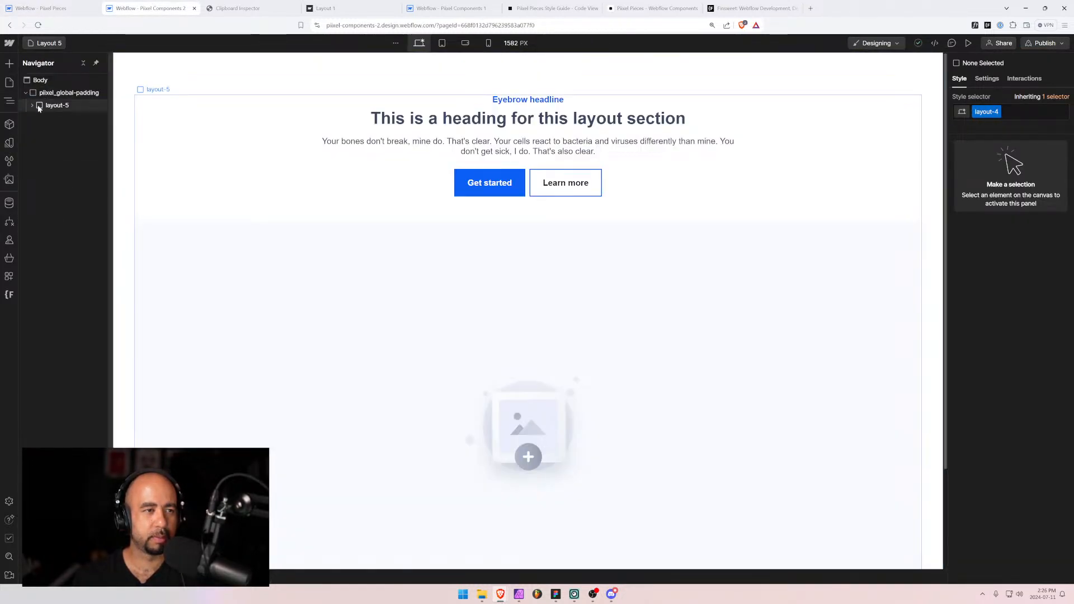
left_click(40, 107)
key("ctrl+c")
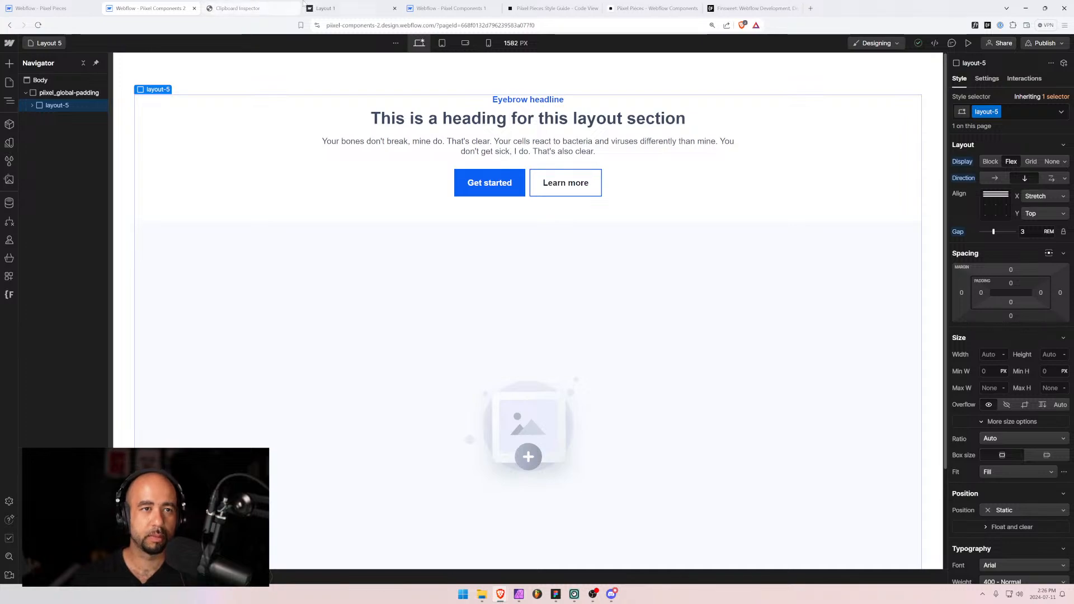
Switch to Clipboard Inspector, paste the copied layout-5 element and copy its complete application/json data.
left_click(238, 7)
key("ctrl+v")
key("Home")
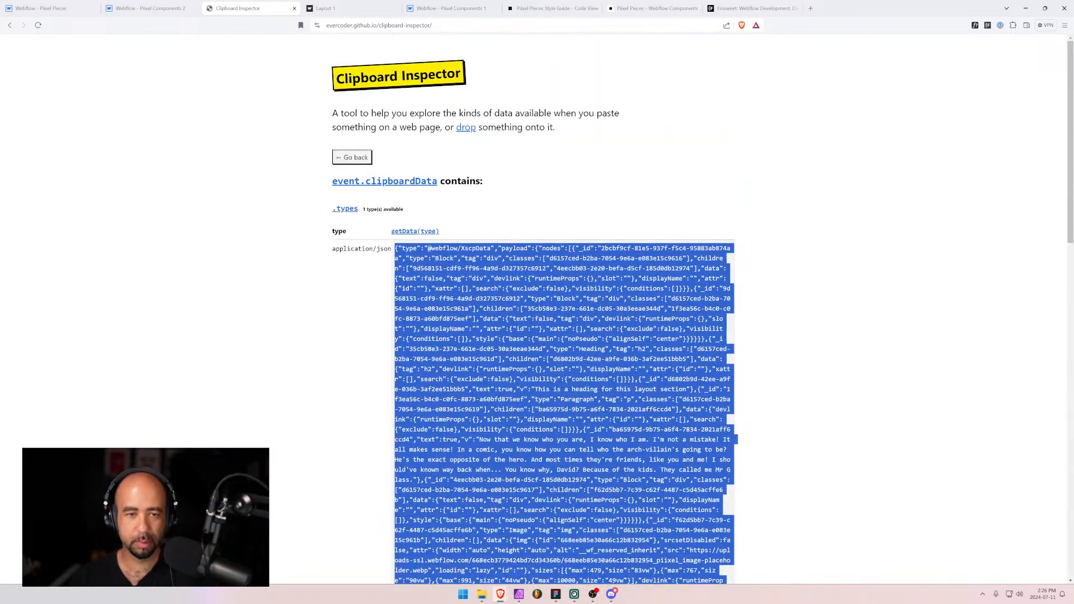
left_click(352, 157)
left_click(520, 195)
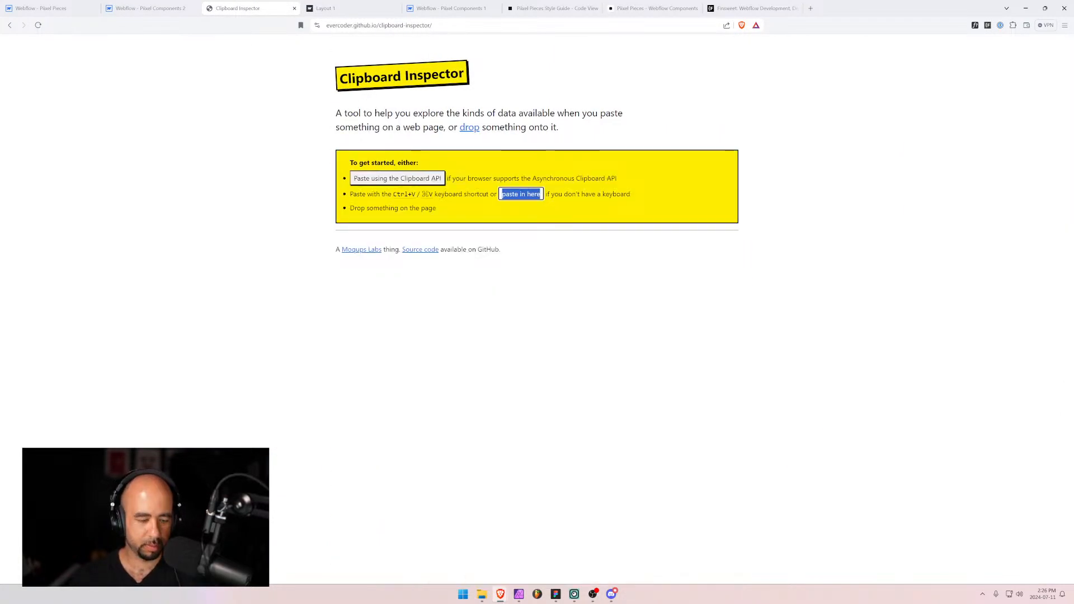
key("ctrl+v")
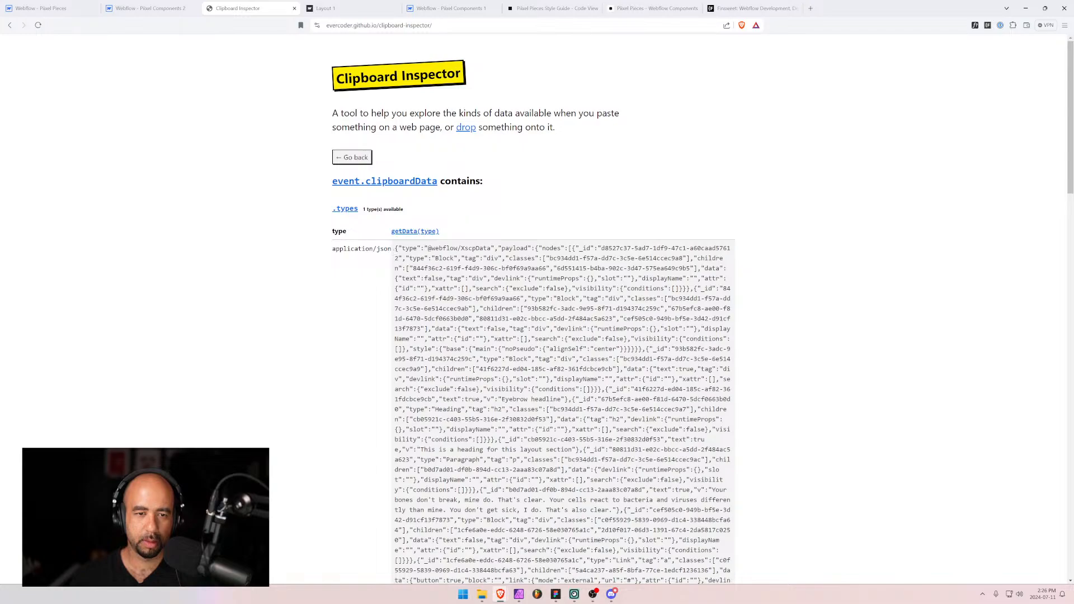
left_click_drag(395, 248, 417, 413)
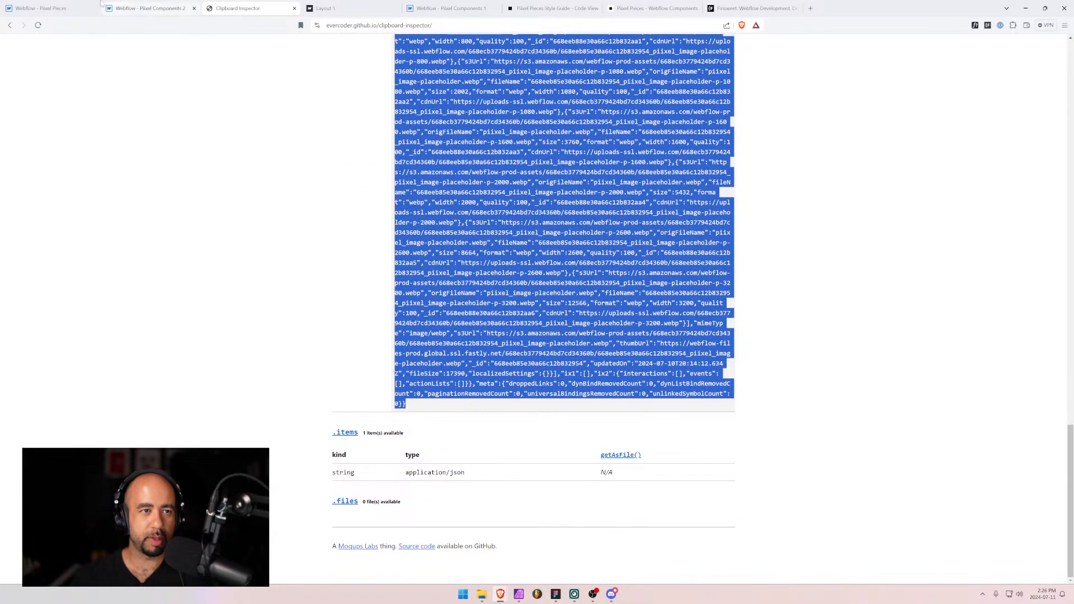
Return to the Piixel Pieces CMS, paste the data as Layout 5's Code JSON and create the item.
left_click(40, 8)
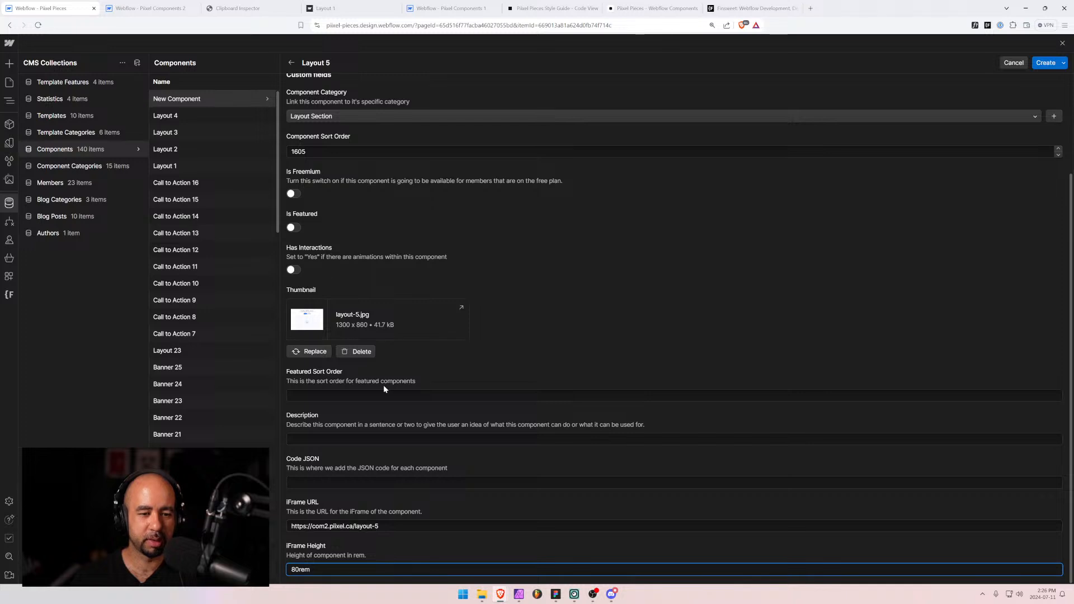
left_click(349, 480)
key("ctrl+v")
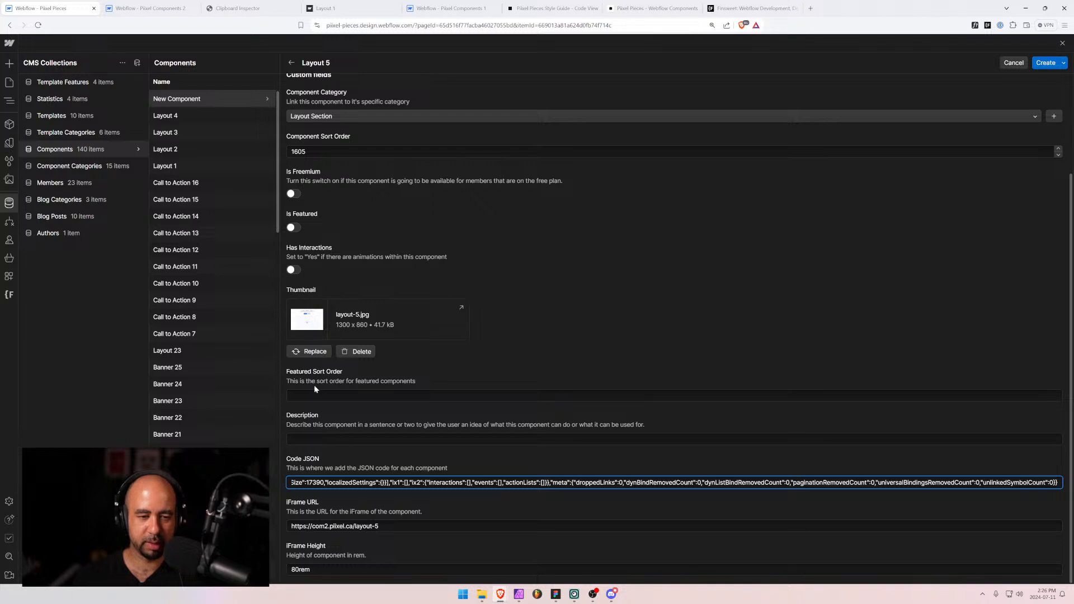
key("Tab")
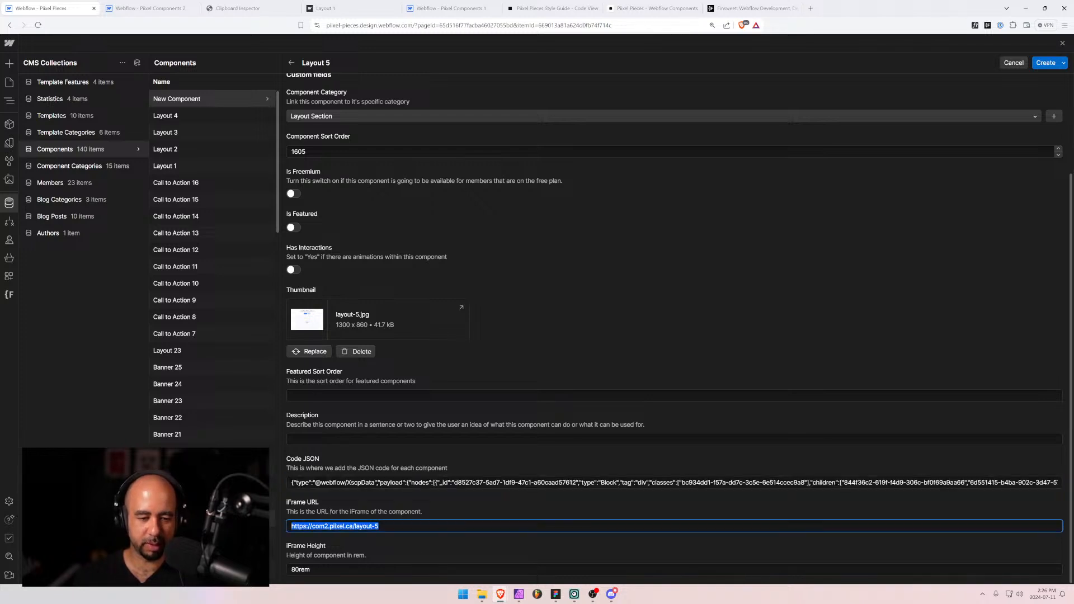
scroll(464, 360, "up", 3)
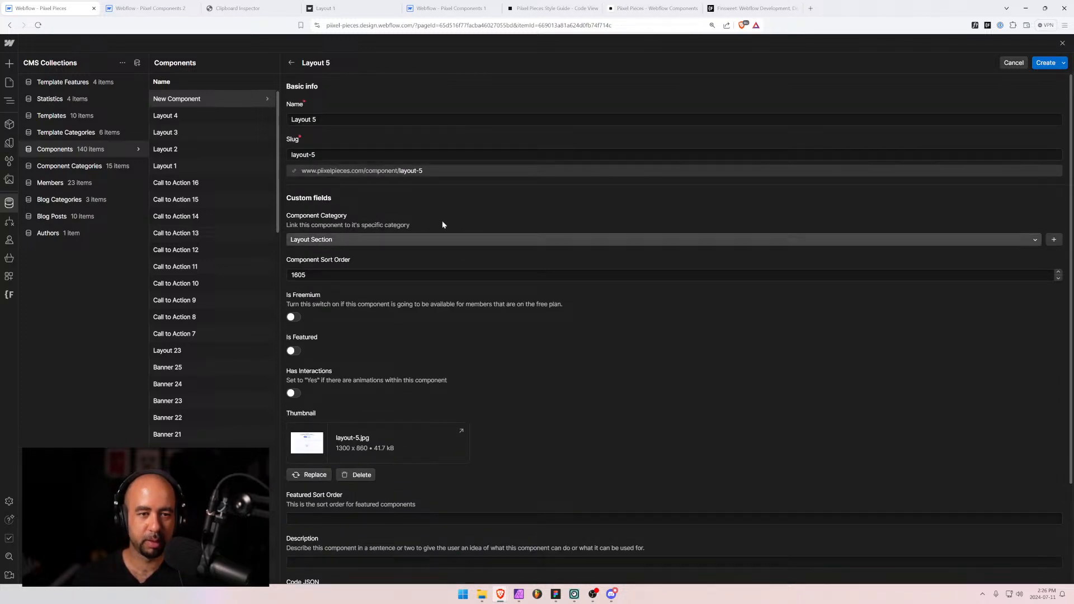
left_click(1045, 63)
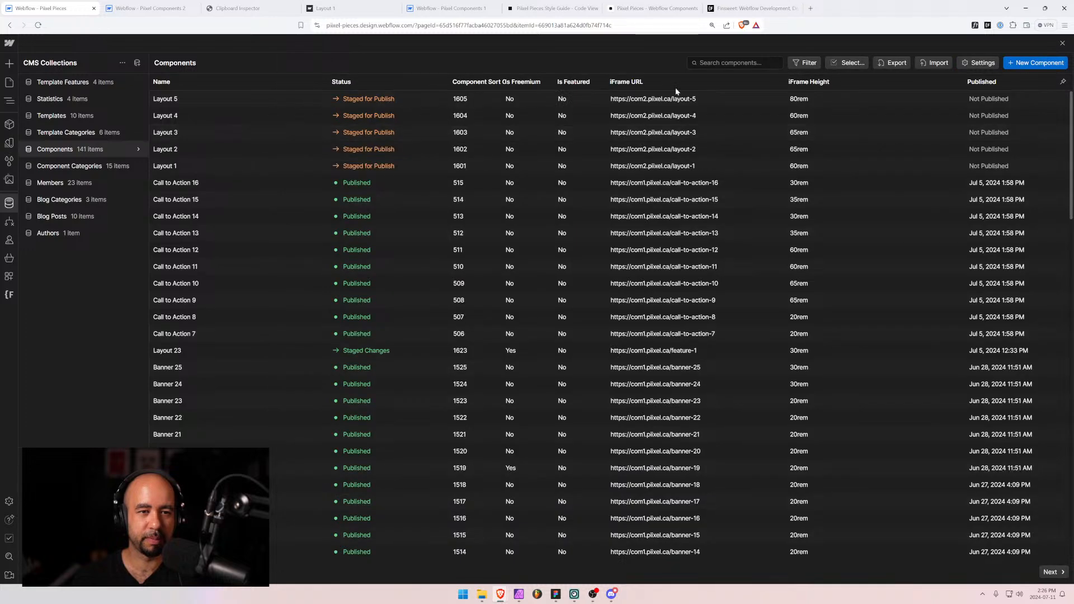
Start a new component item named Layout 6 in the Layout Section category with component sort order 1606.
left_click(1023, 63)
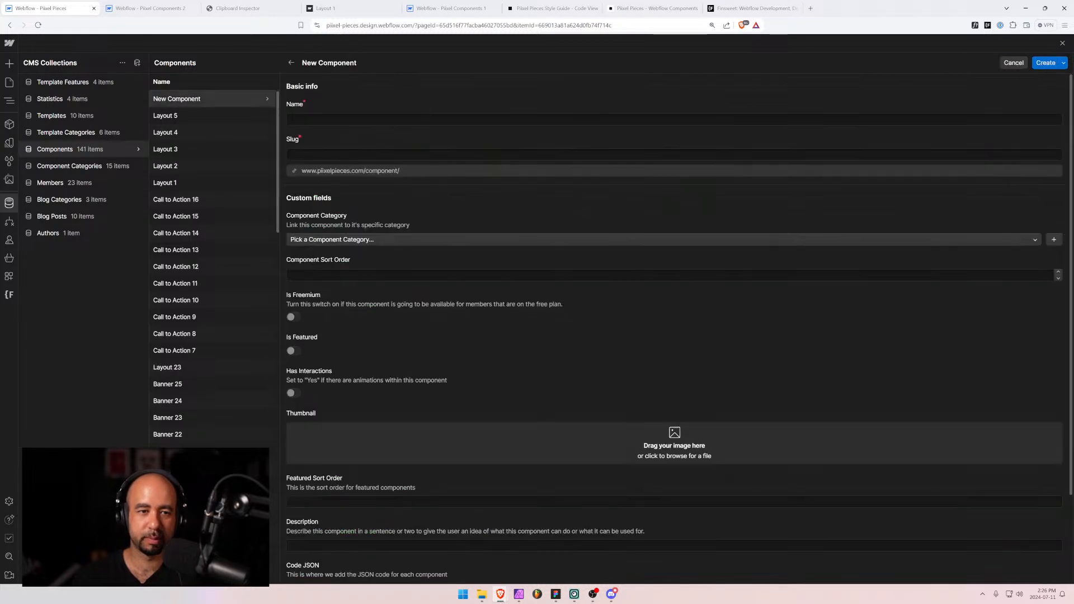
left_click(675, 119)
type("Layout ")
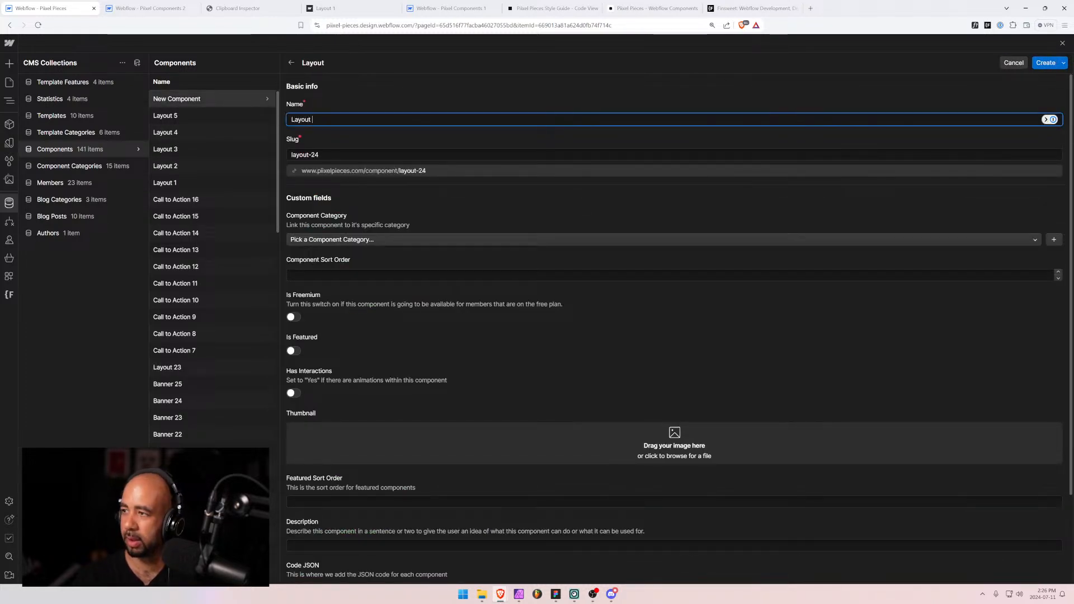
type("6")
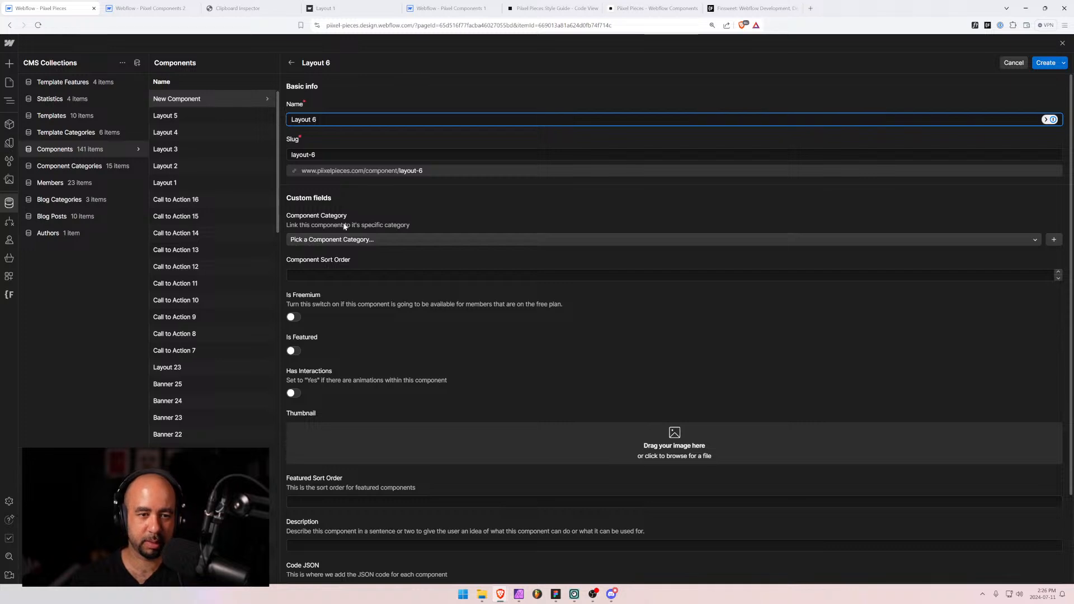
left_click(290, 241)
type("la")
key("Return")
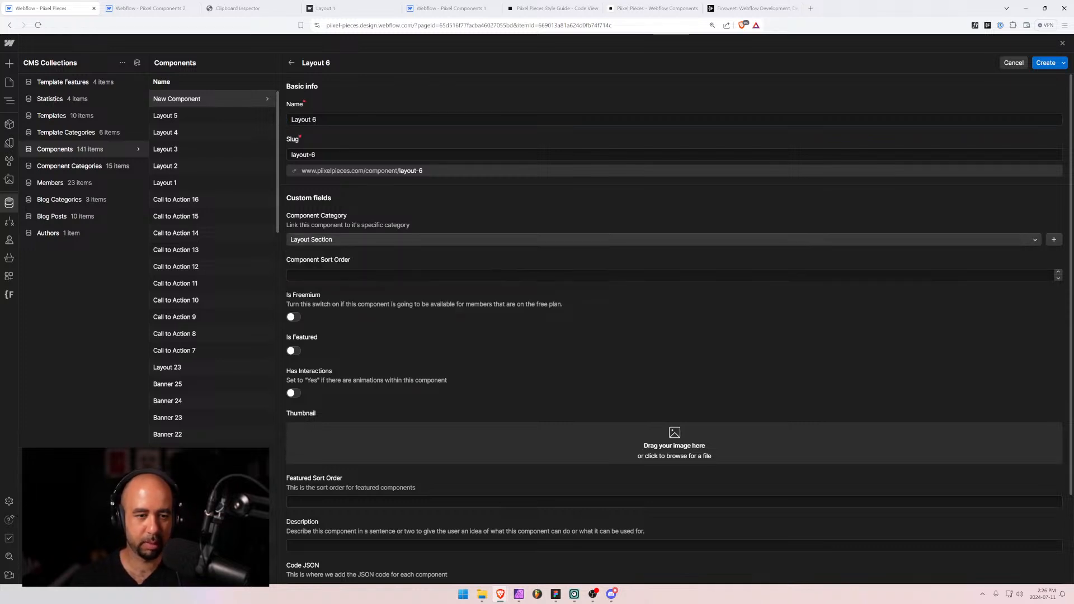
key("Tab")
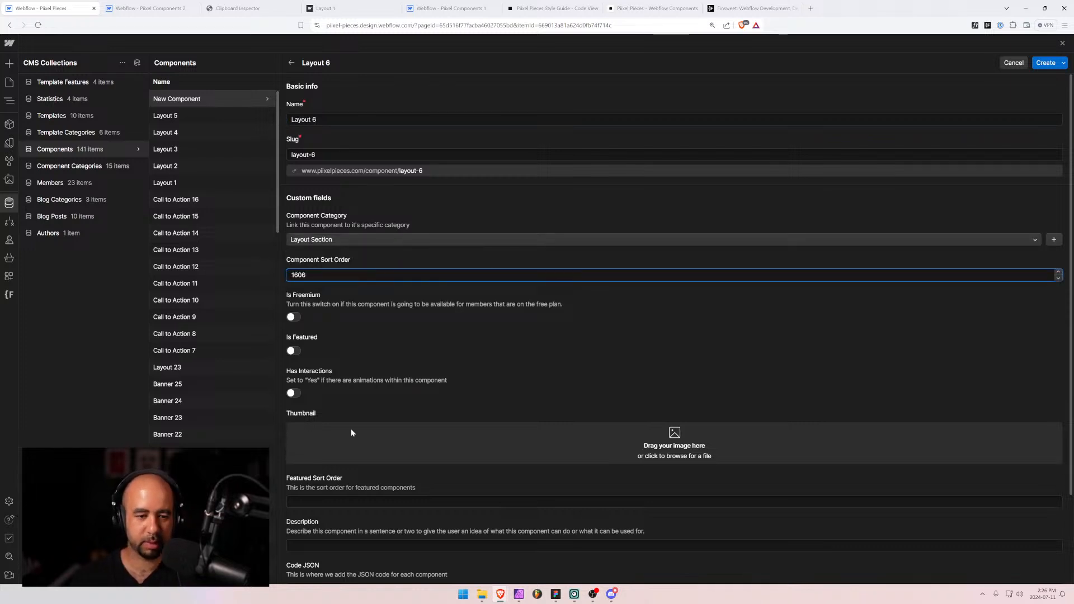
Add the layout-6.jpg image file as the thumbnail of the Layout 6 item.
scroll(351, 432, "down", 2)
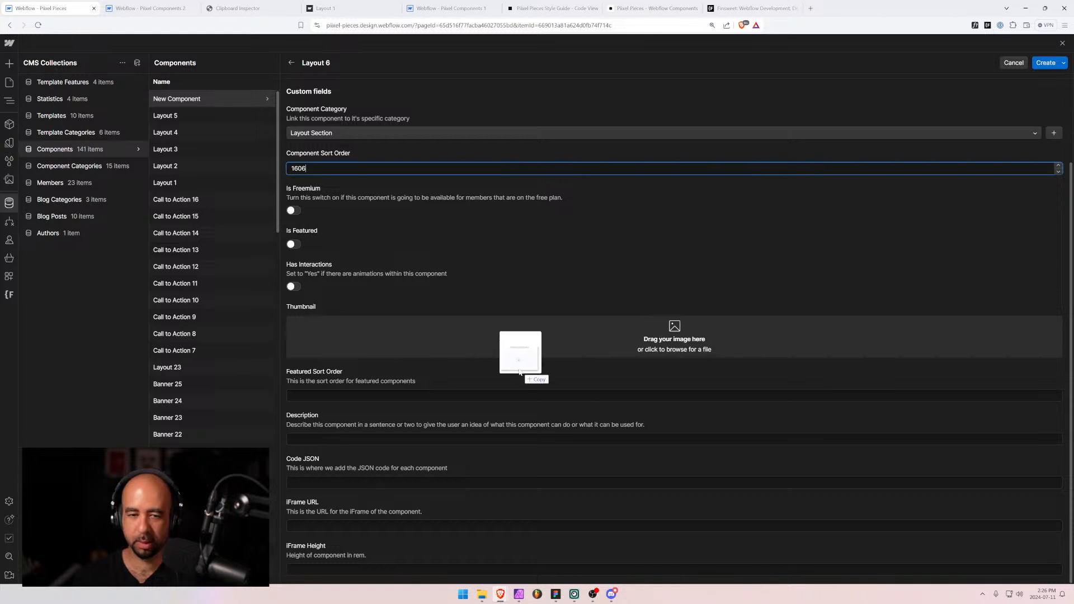
left_click_drag(523, 350, 502, 342)
scroll(308, 328, "down", 1)
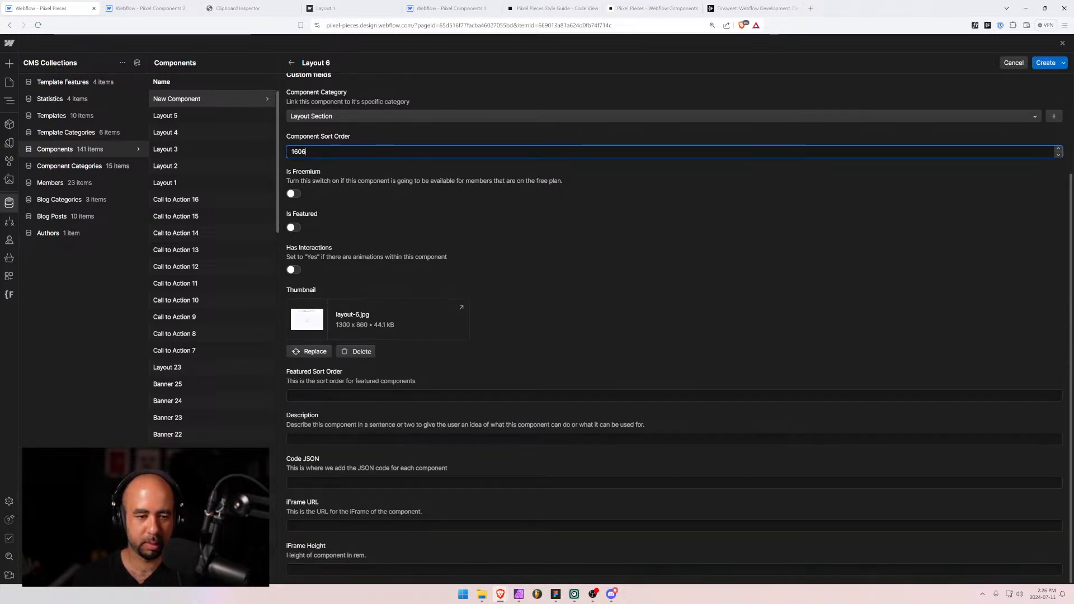
left_click(328, 525)
key("ctrl+v")
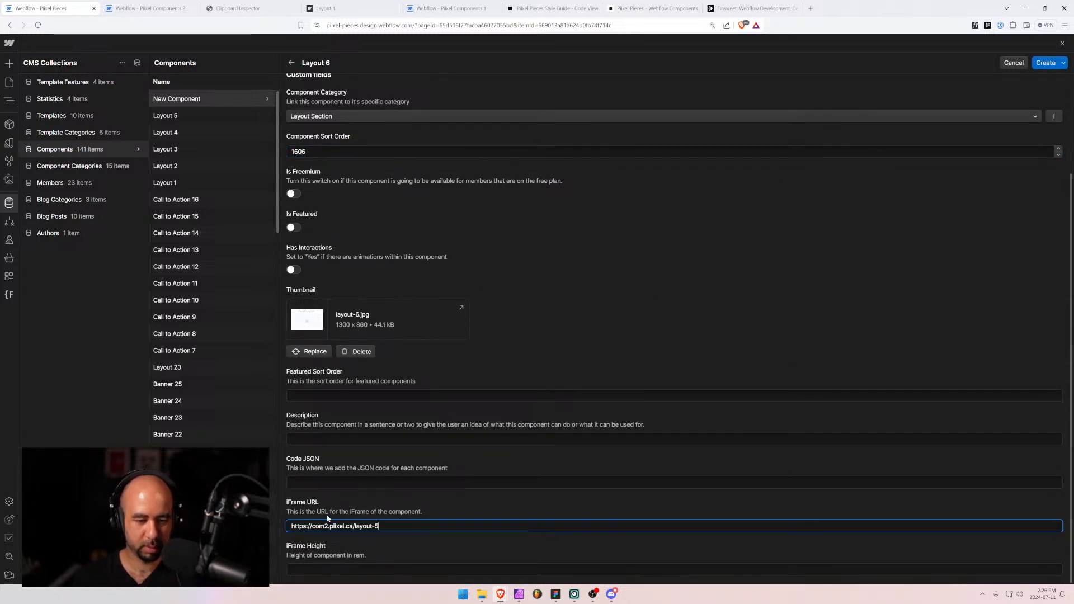
key("Tab")
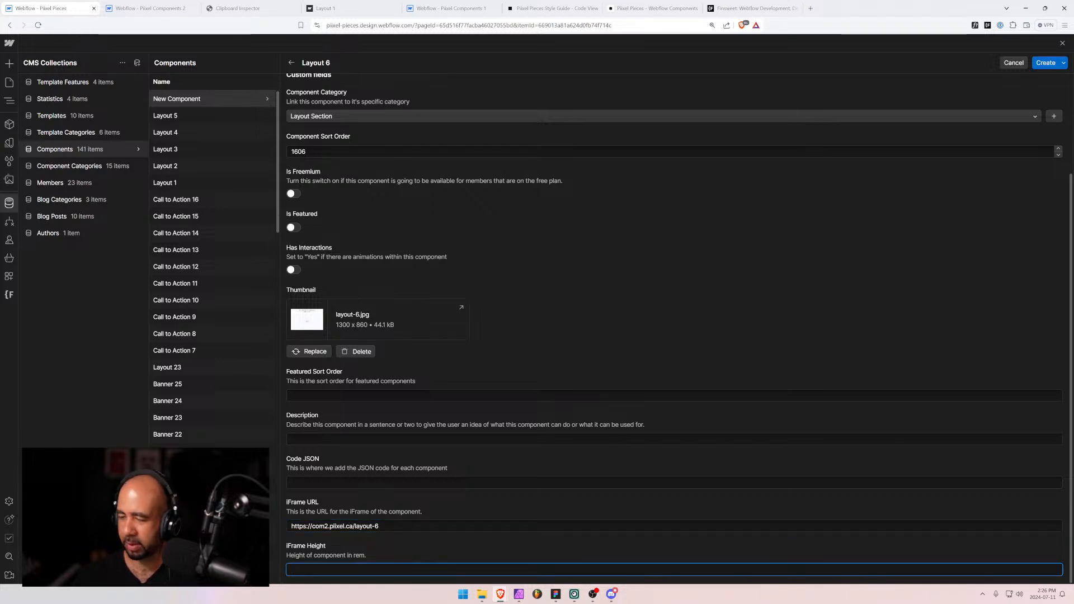
type("80rem")
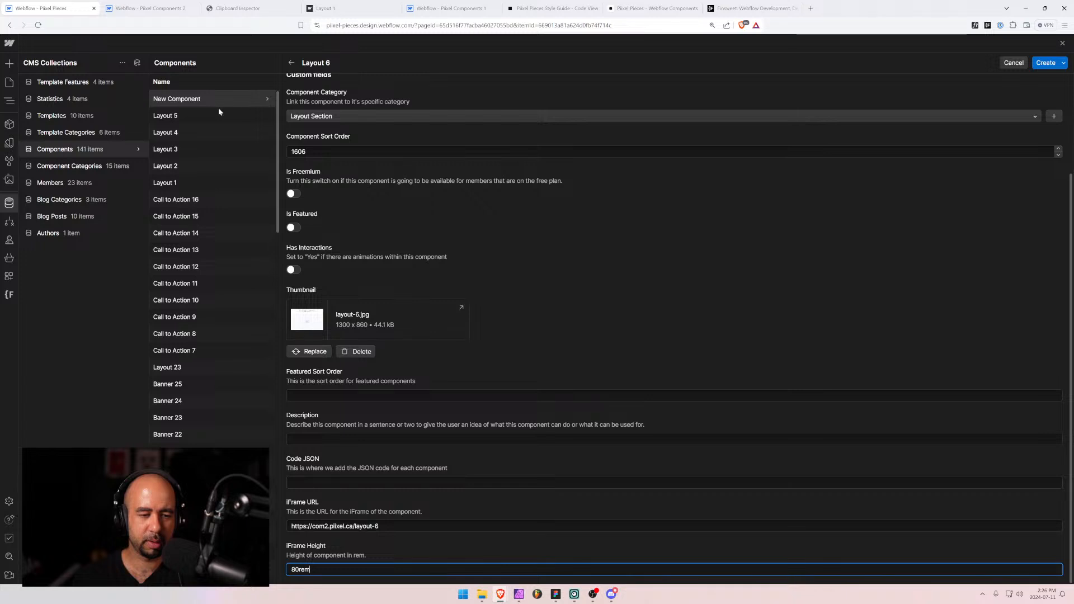
Switch to the Piixel Components 2 site, open the Layout 6 page and copy its layout-6 element.
key("ctrl+Tab")
left_click(44, 43)
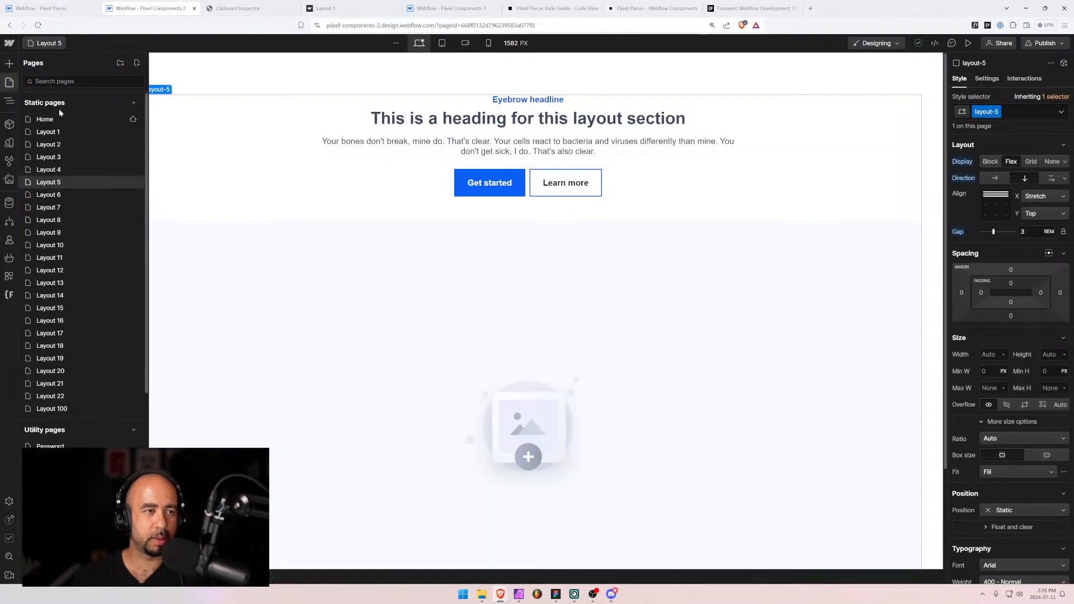
left_click(51, 194)
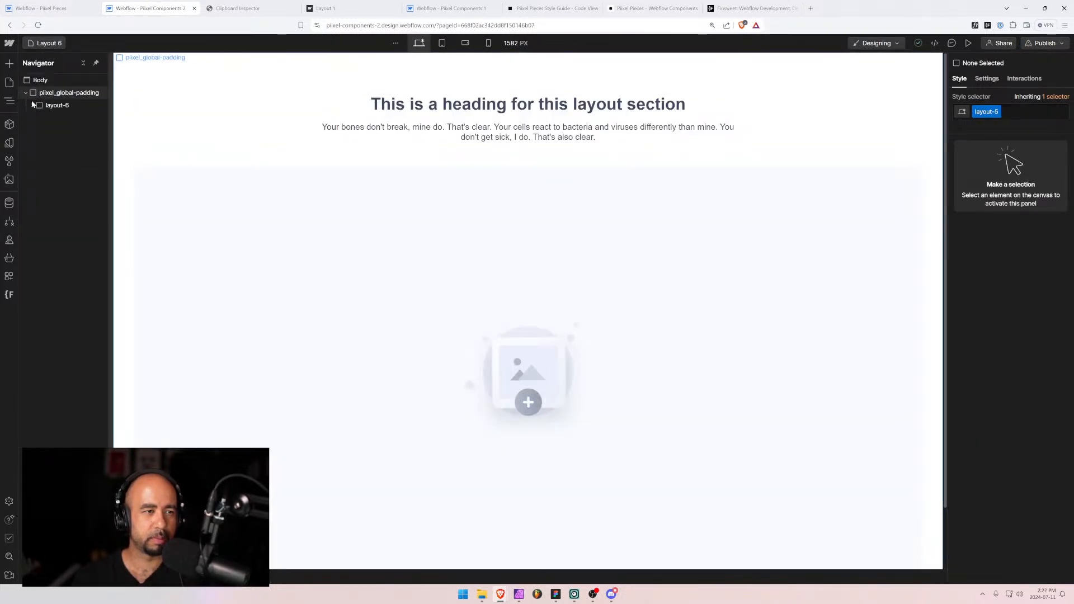
left_click(45, 107)
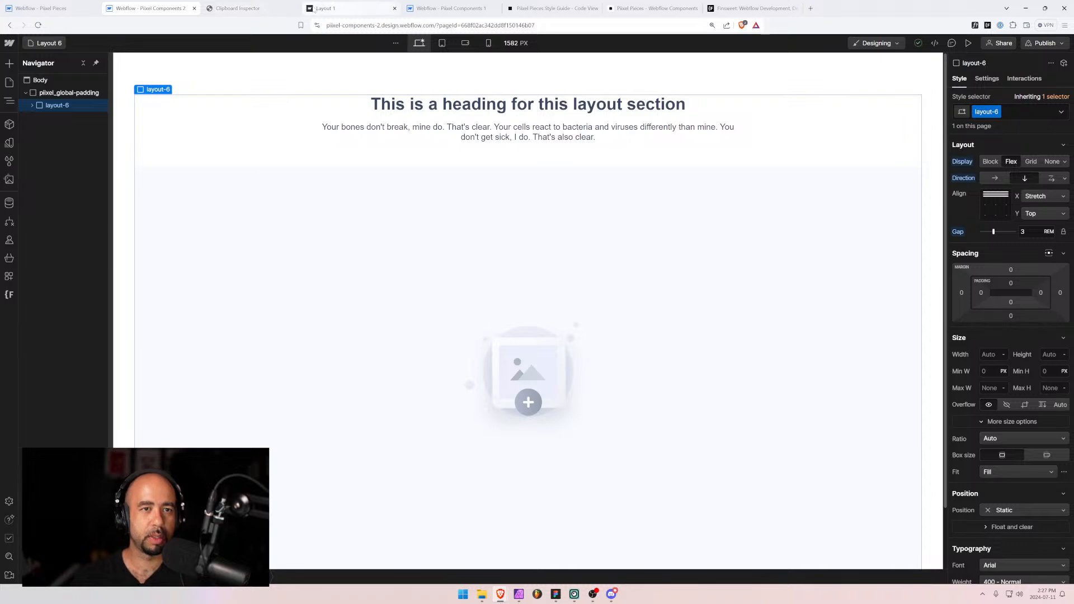
Switch to Clipboard Inspector, replace the previous data with the pasted layout-6 element and select its entire application/json data for copying.
left_click(252, 11)
scroll(326, 54, "up", 15)
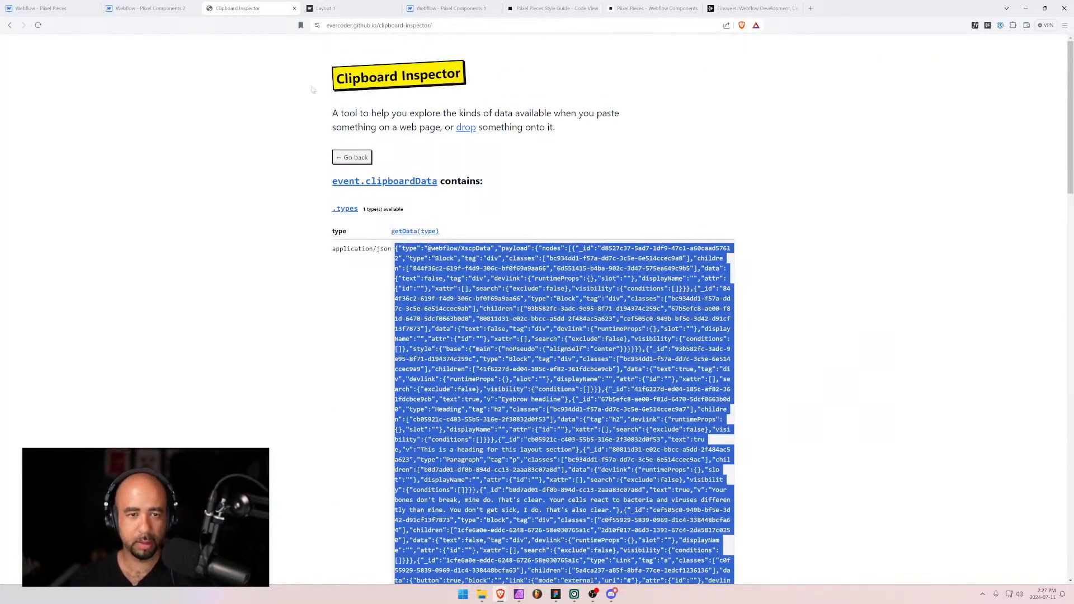
left_click(353, 152)
left_click(521, 195)
key("ctrl+v")
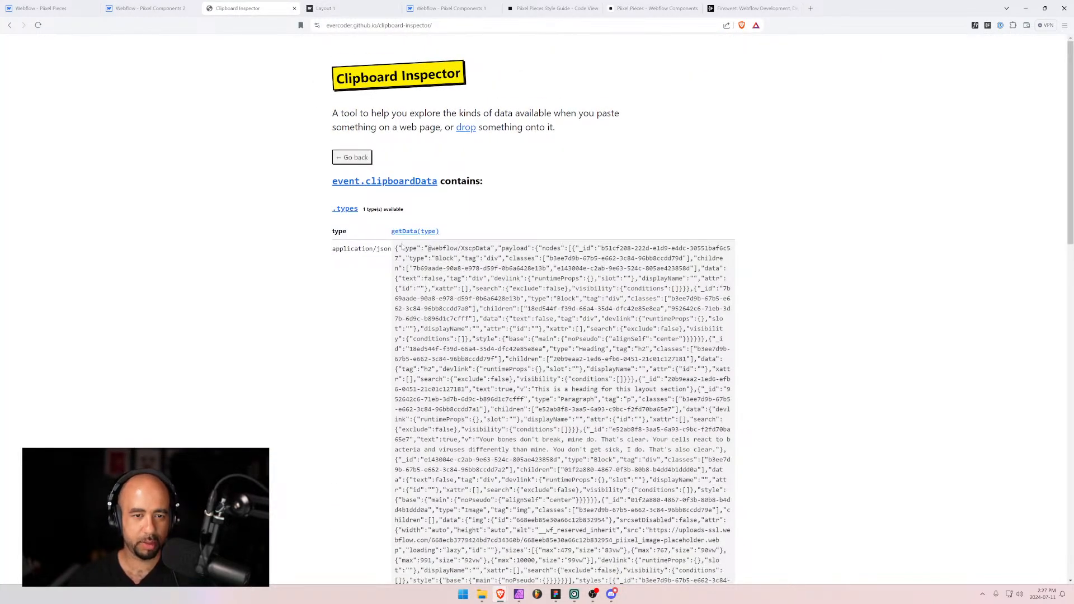
triple_click(559, 336)
scroll(559, 313, "down", 15)
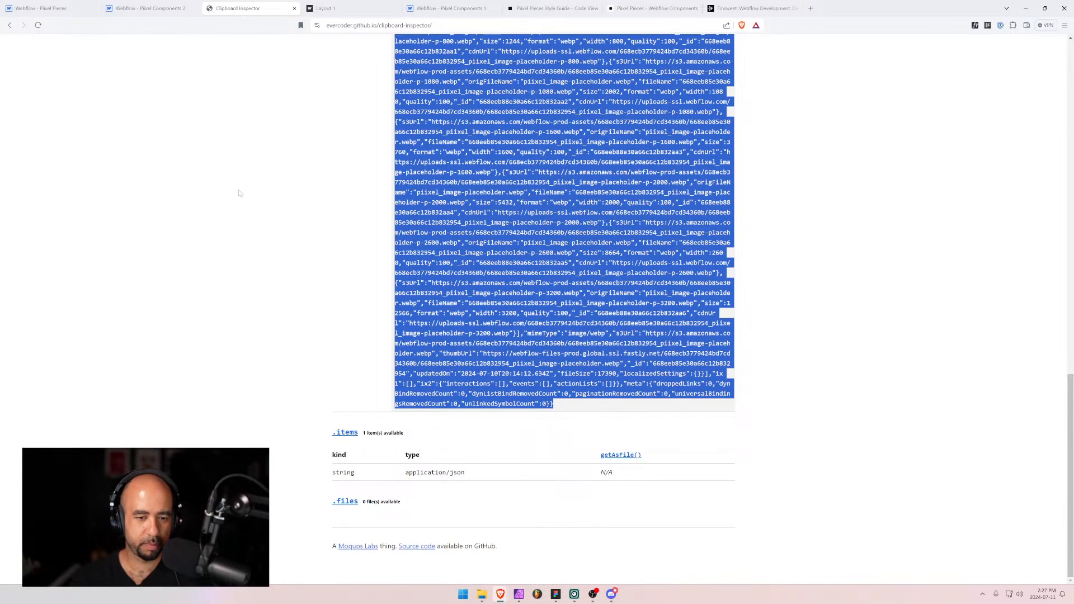
Switch to the Piixel Pieces site and paste the copied layout-6 data into Layout 6's Code JSON field.
scroll(239, 193, "up", 15)
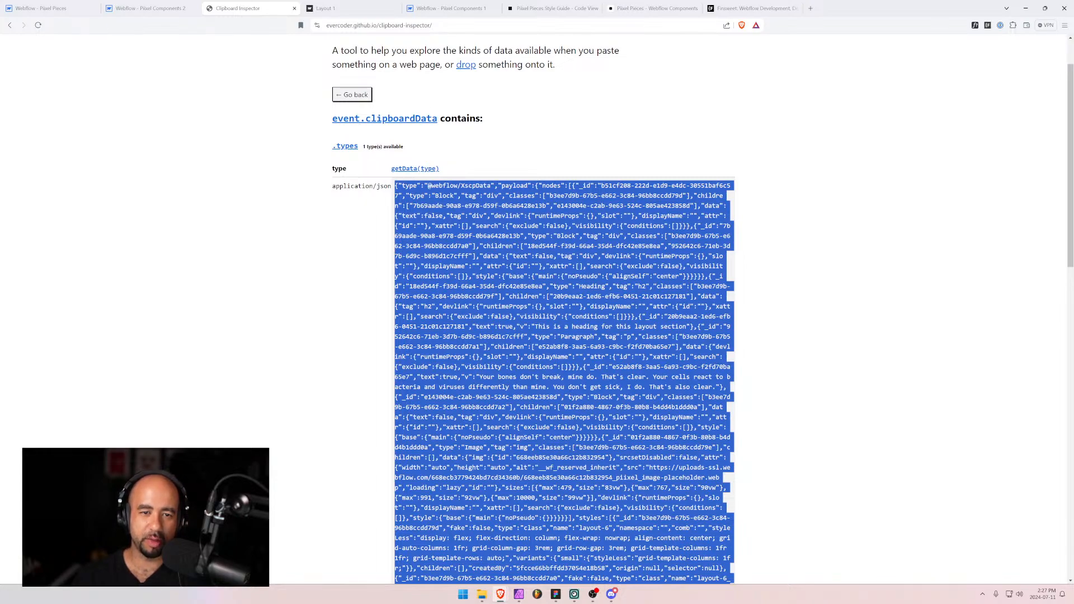
scroll(498, 423, "down", 15)
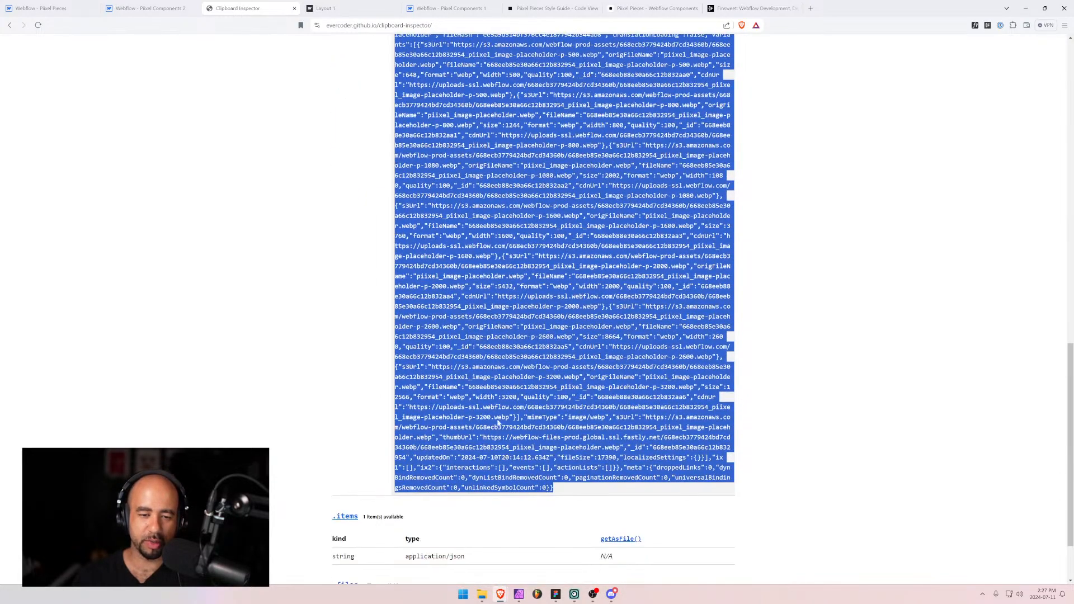
scroll(498, 424, "up", 10)
scroll(594, 423, "down", 12)
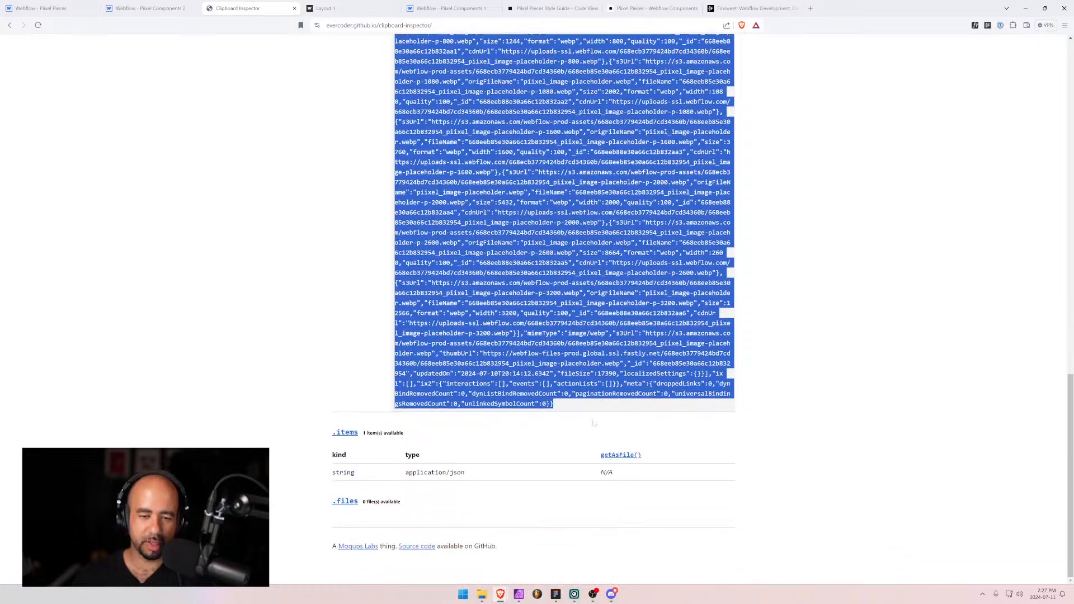
key("Page_Up")
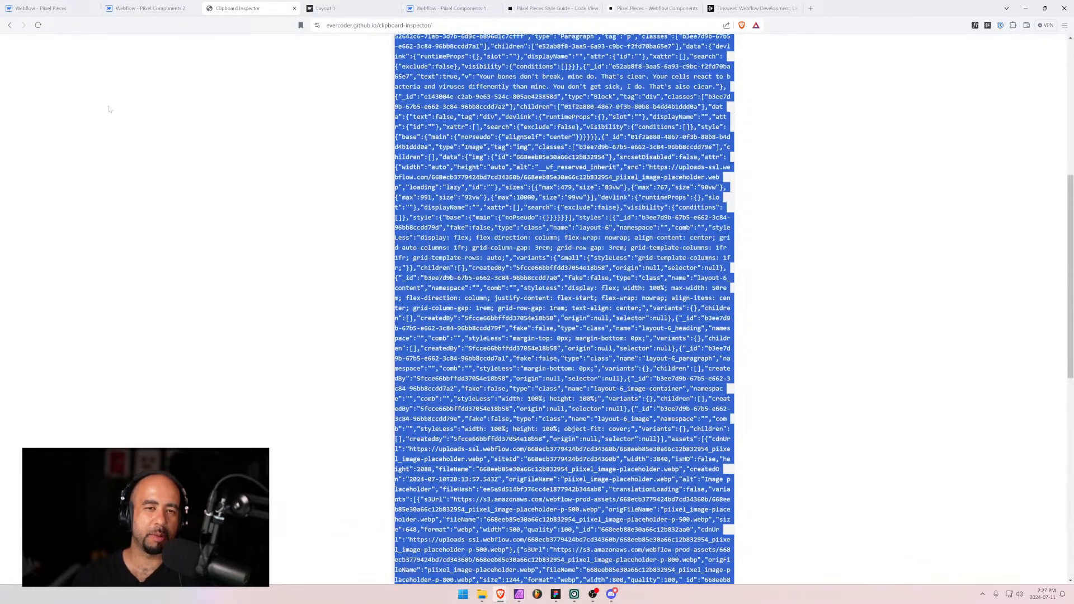
left_click(34, 9)
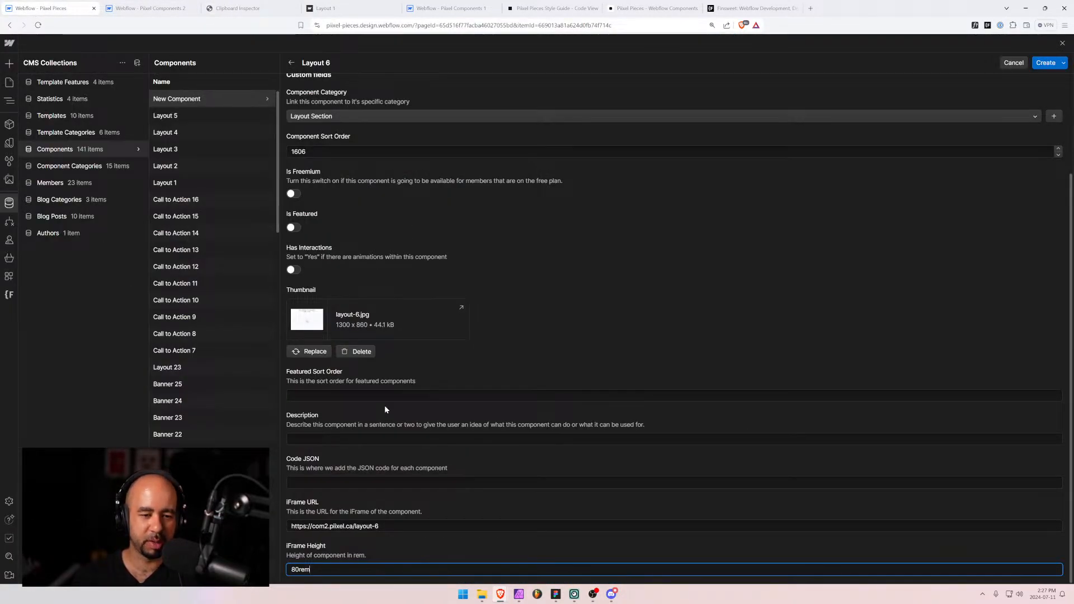
left_click(398, 482)
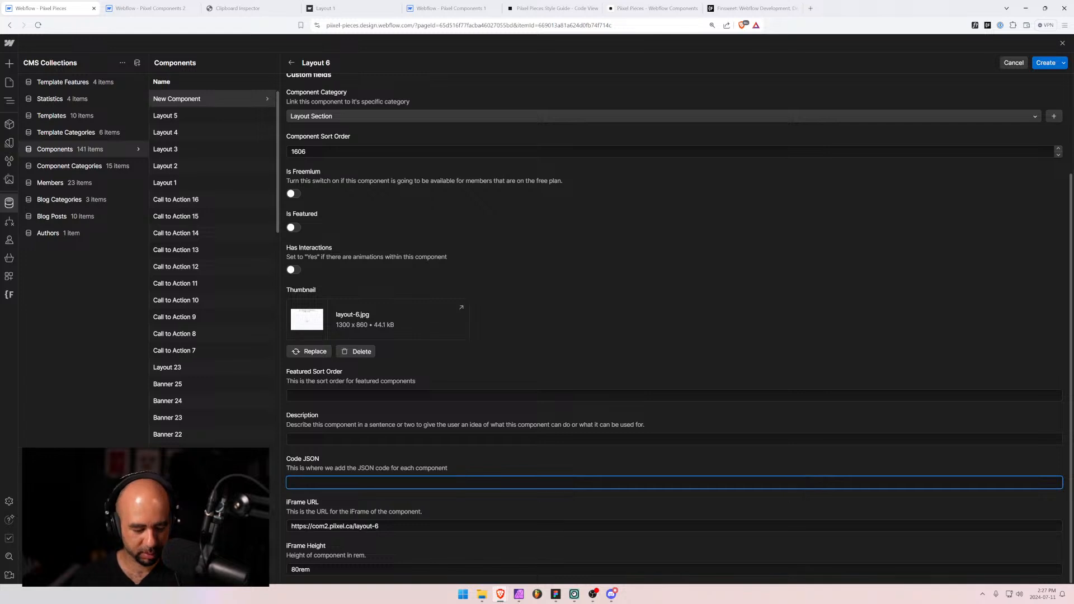
key("ctrl+v")
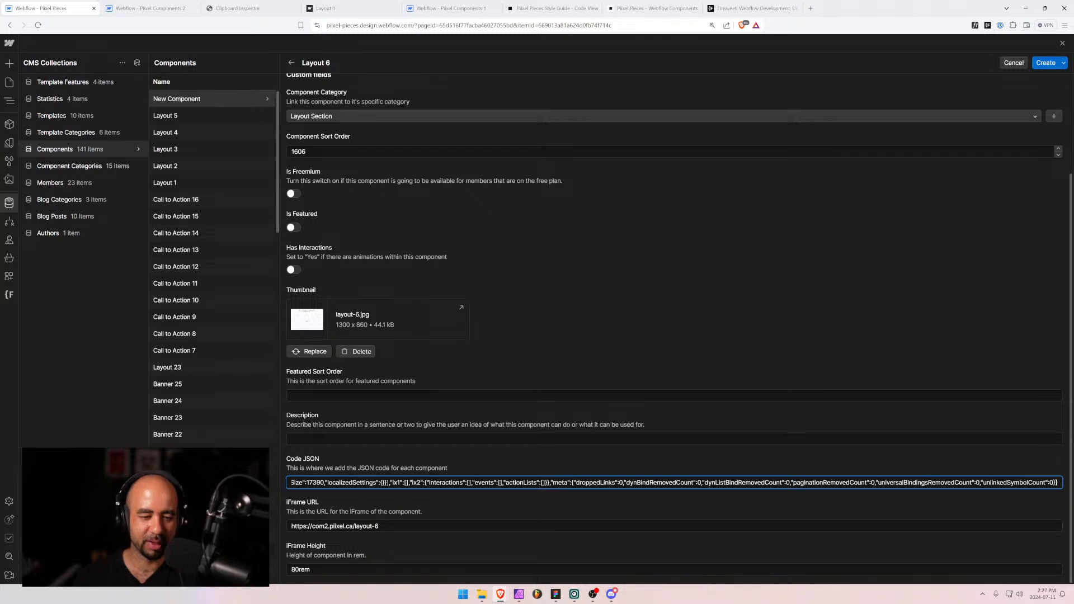
Check Layout 6's fields, copy its iFrame URL for reuse and create the item.
scroll(384, 536, "up", 3)
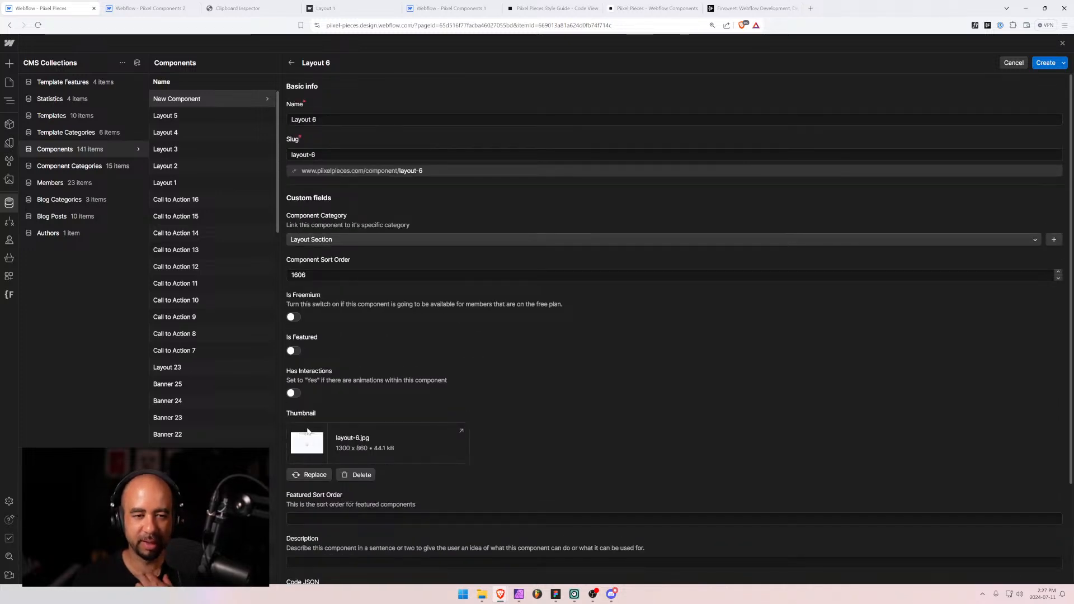
scroll(540, 460, "down", 3)
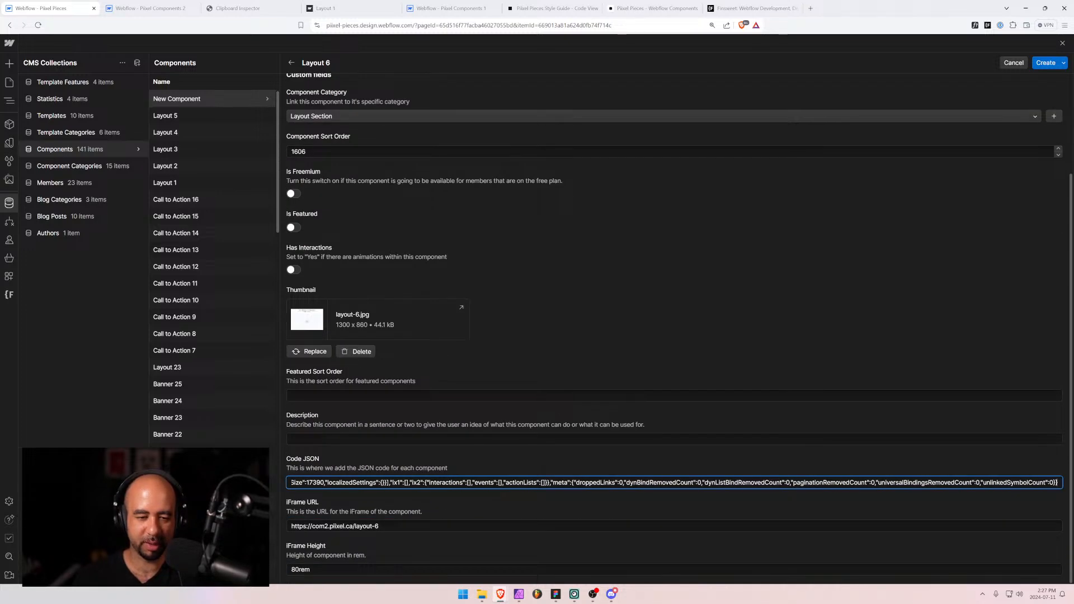
scroll(676, 429, "up", 3)
left_click(1045, 63)
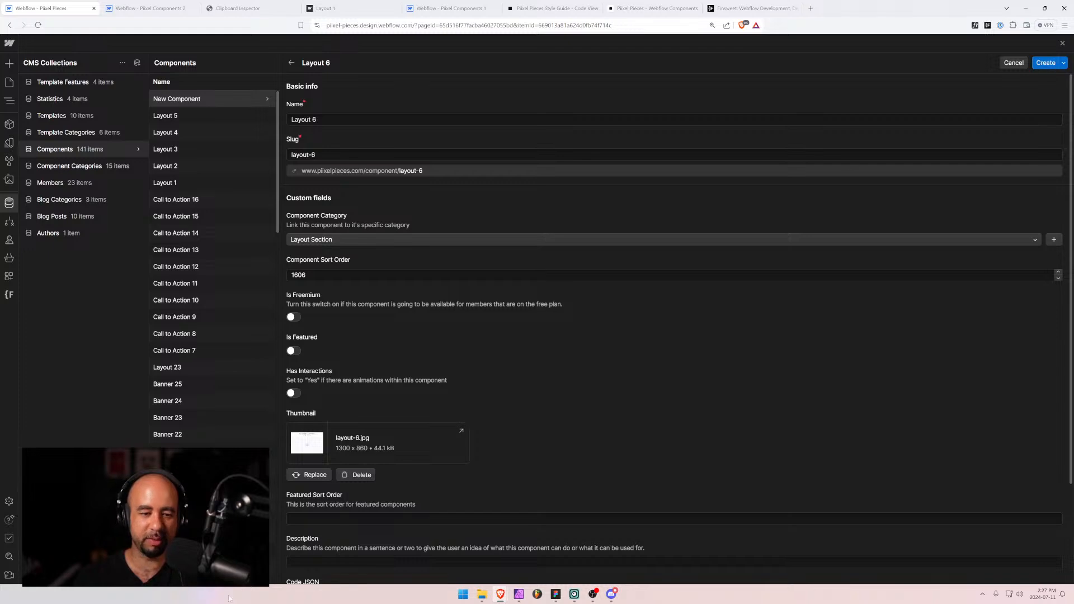
key("Tab")
key("ctrl+c")
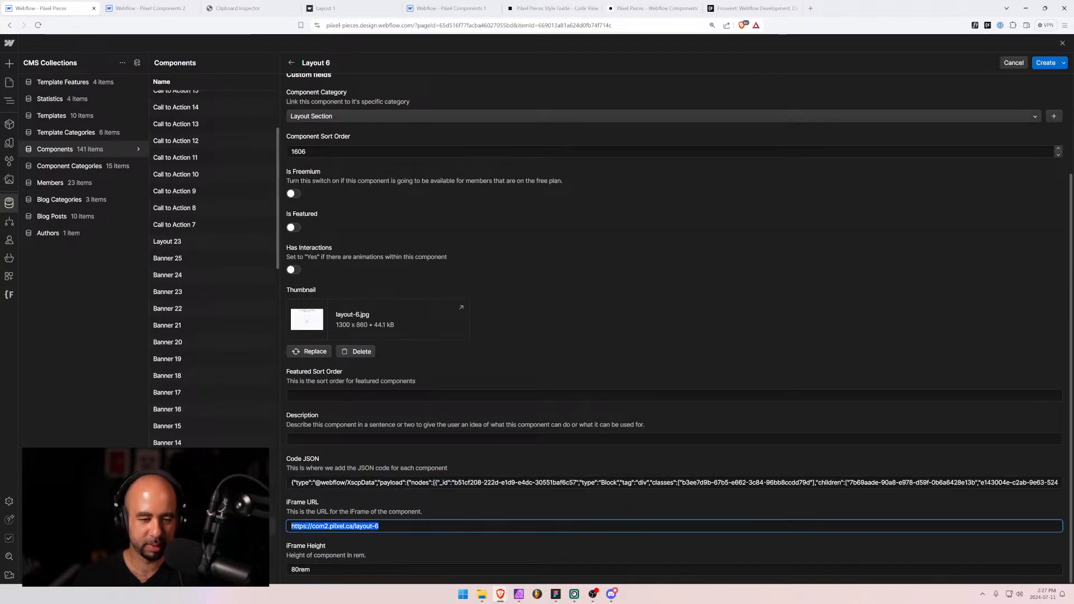
left_click(1046, 62)
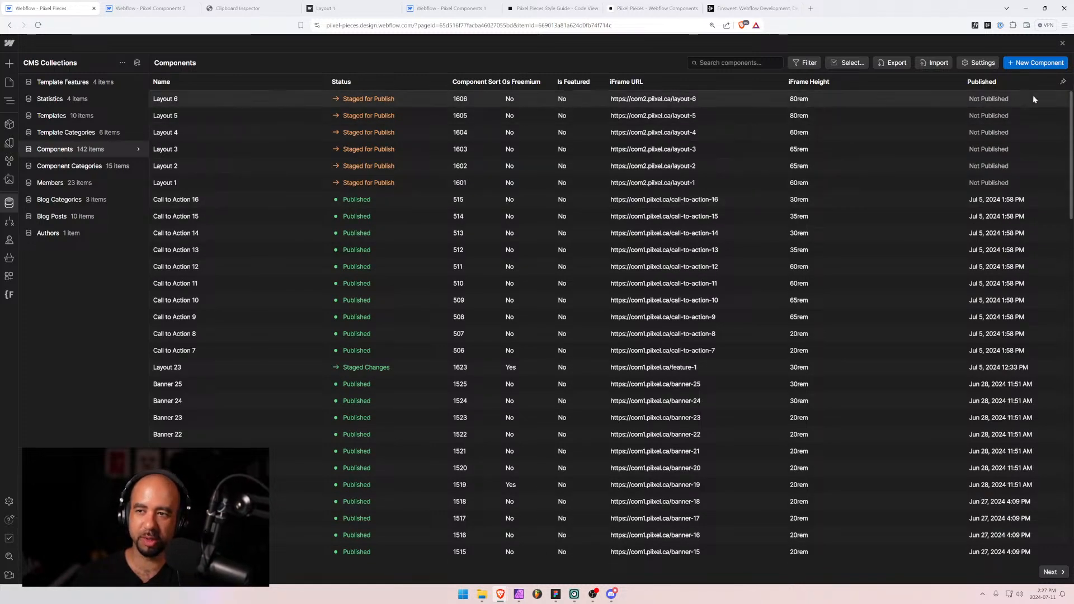
Start a new component item named Layout 7 and assign it to the Layout Section category.
left_click(1044, 64)
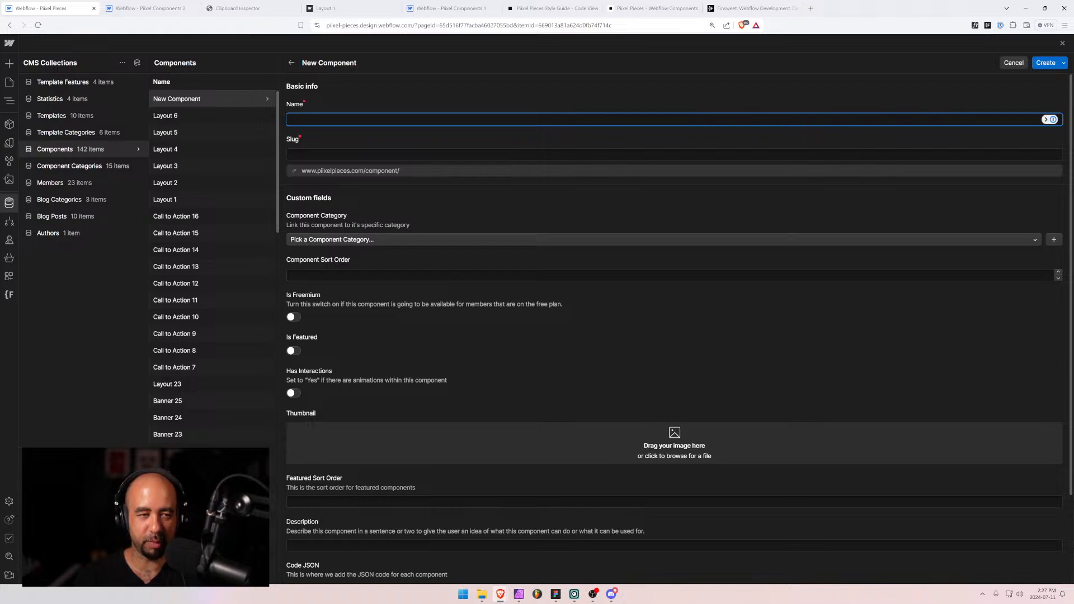
type("Layout")
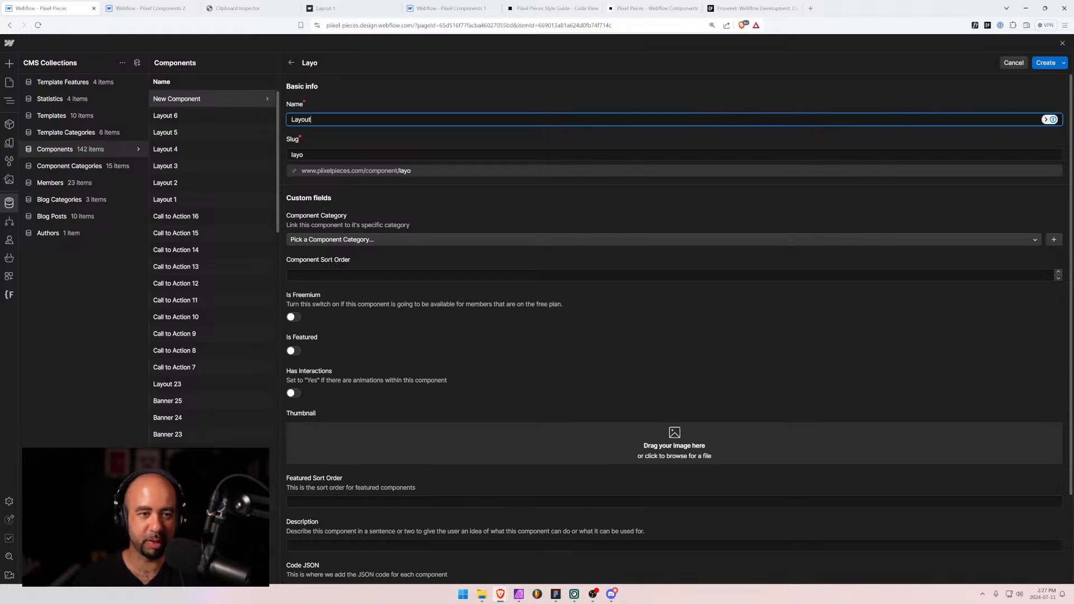
type(" 7")
left_click(392, 239)
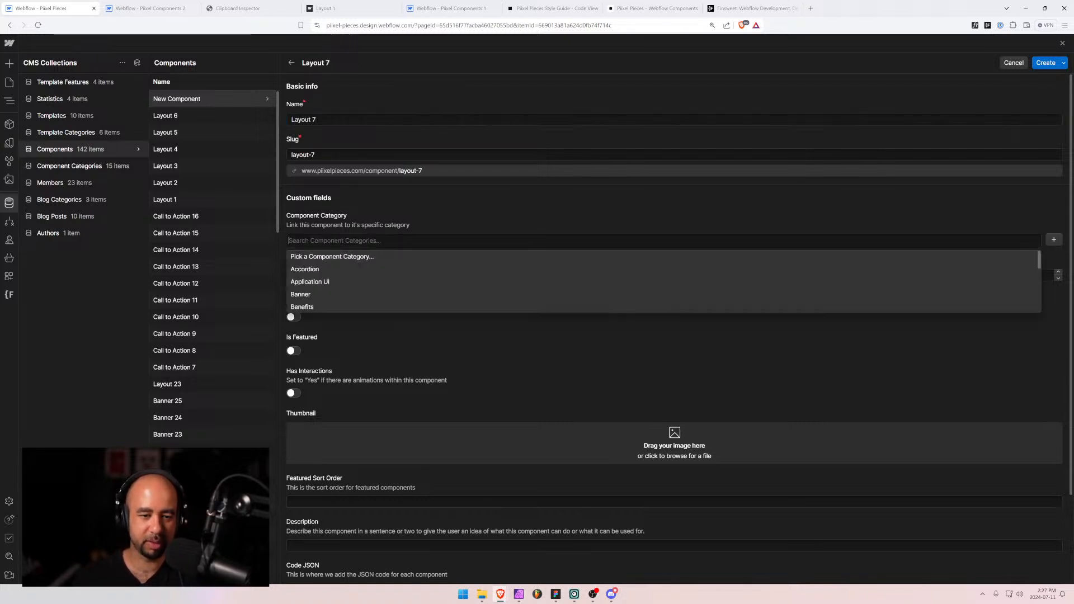
type("la")
key("Down")
key("Return")
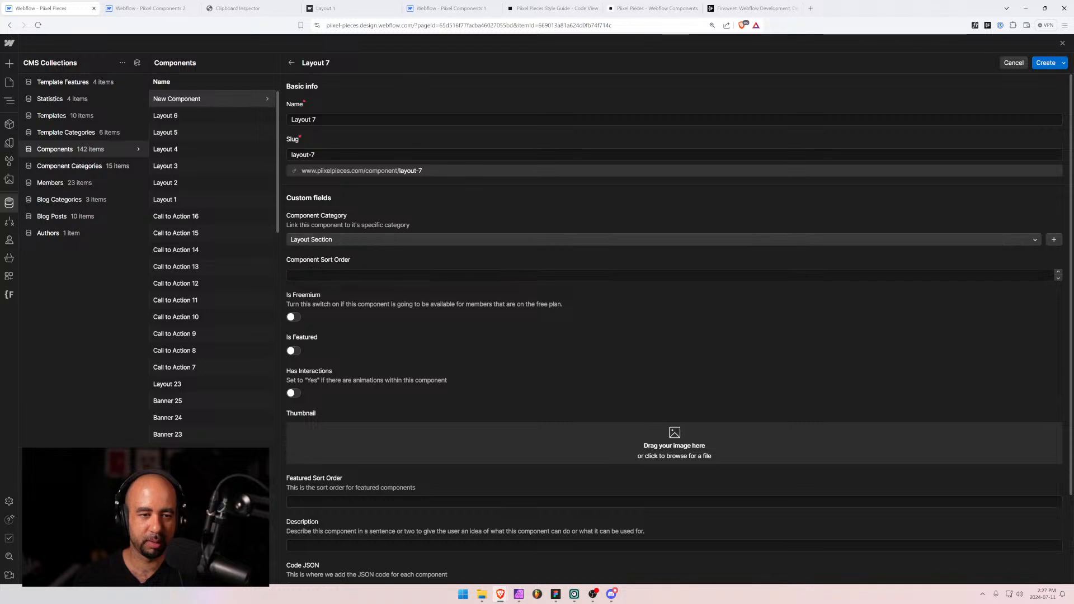
Set Layout 7's component sort order to 1607 and add the layout-7.jpg image file as its thumbnail.
left_click(391, 274)
type("16")
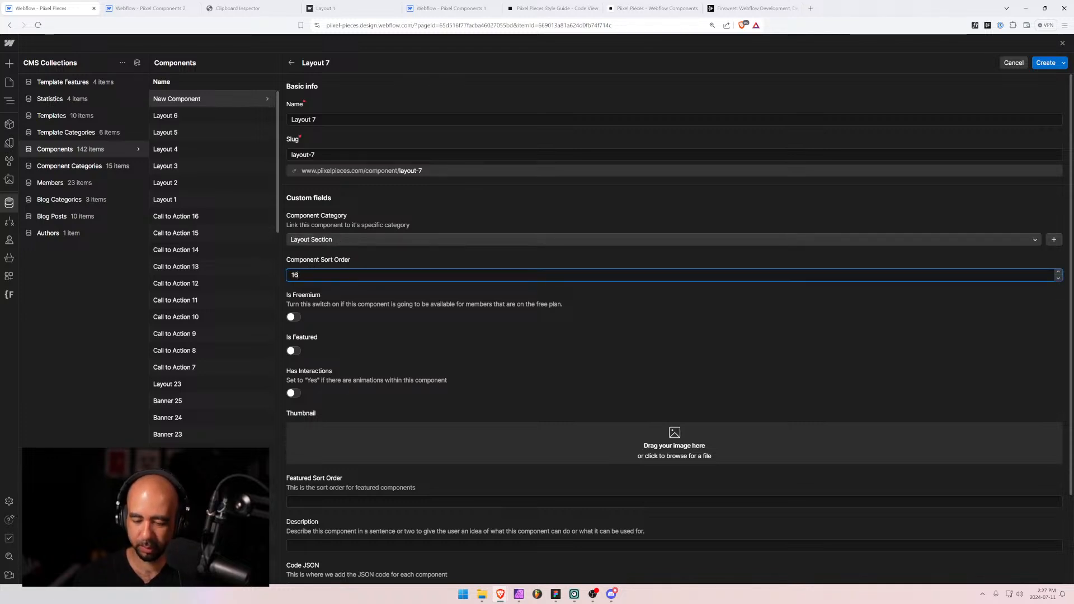
type("07")
scroll(392, 342, "down", 2)
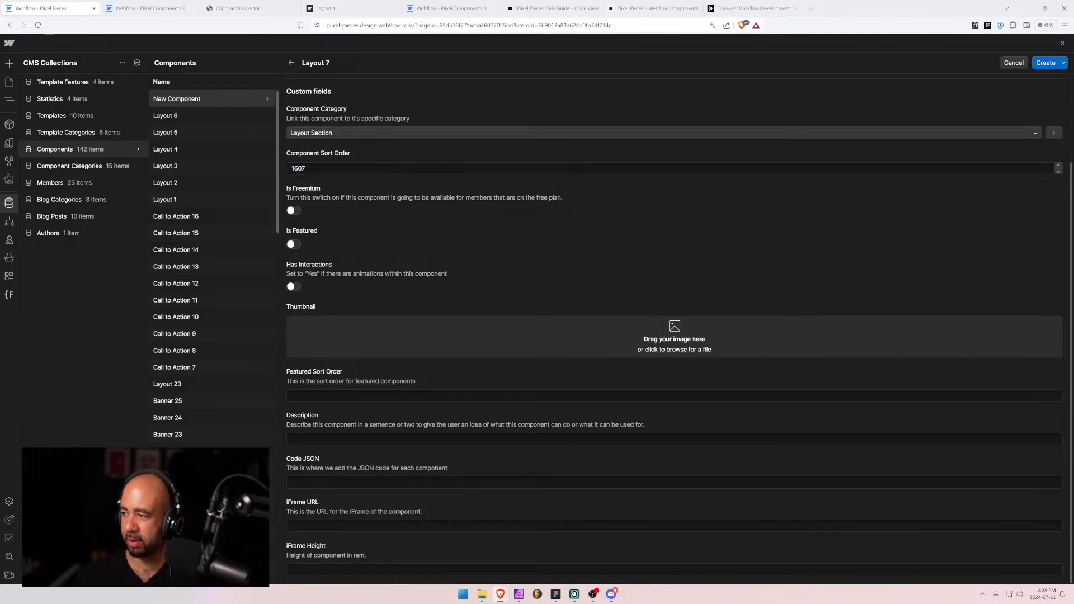
left_click_drag(621, 344, 576, 336)
scroll(394, 373, "down", 1)
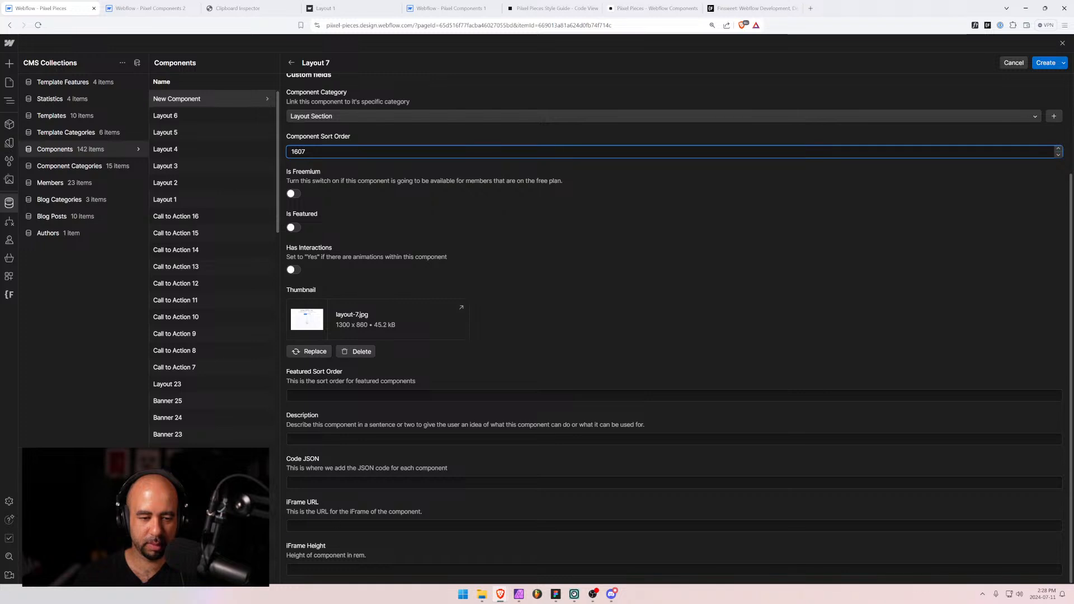
left_click(347, 526)
key("ctrl+v")
type("7")
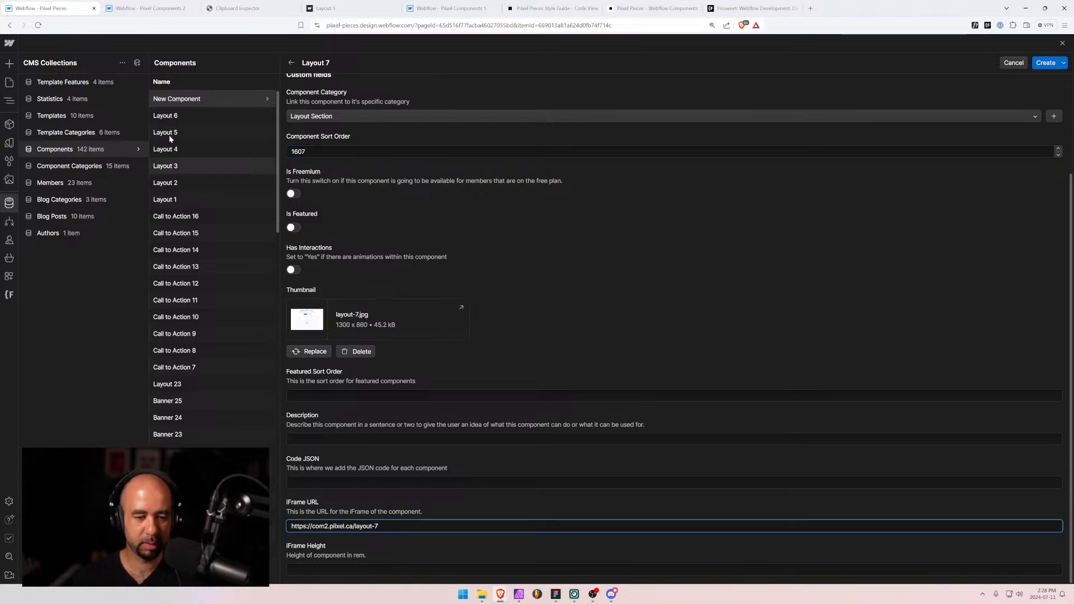
left_click(291, 569)
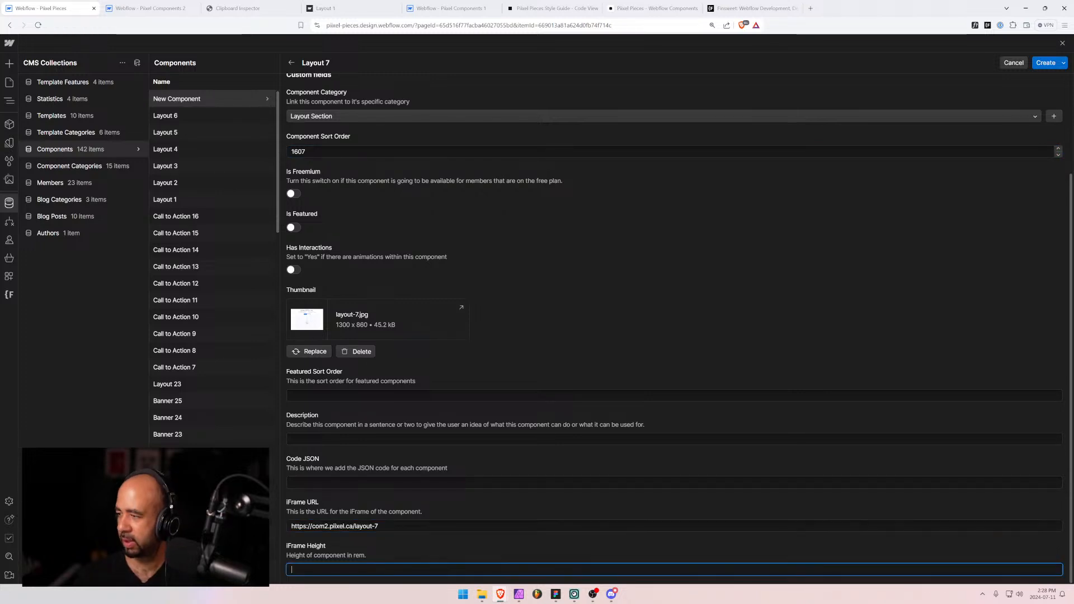
type("80rem")
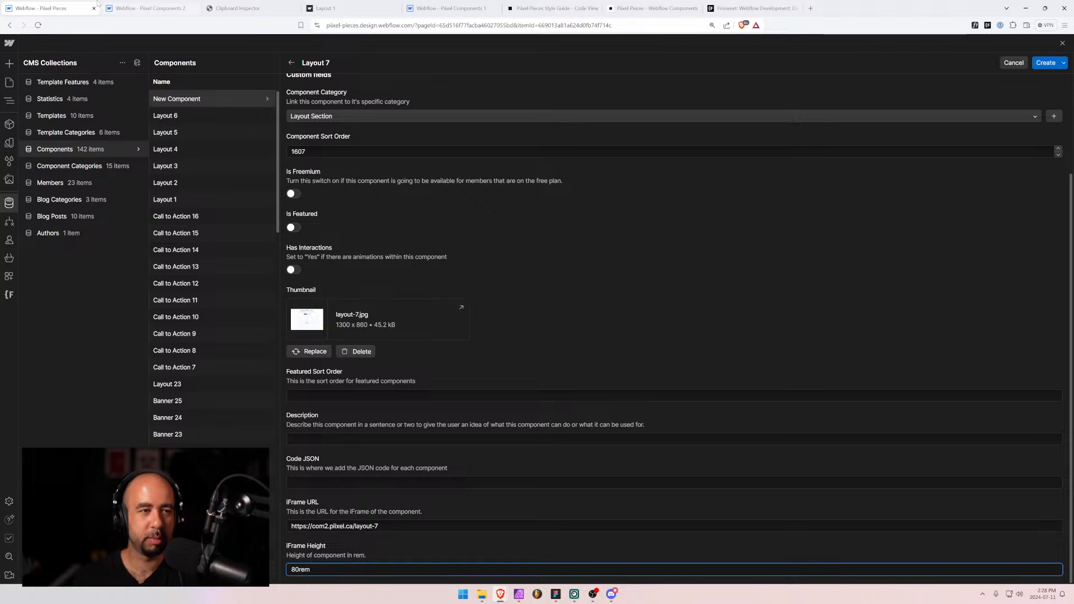
Switch to the Piixel Components 2 site, open the Layout 7 page and copy its layout-7 element.
left_click(142, 6)
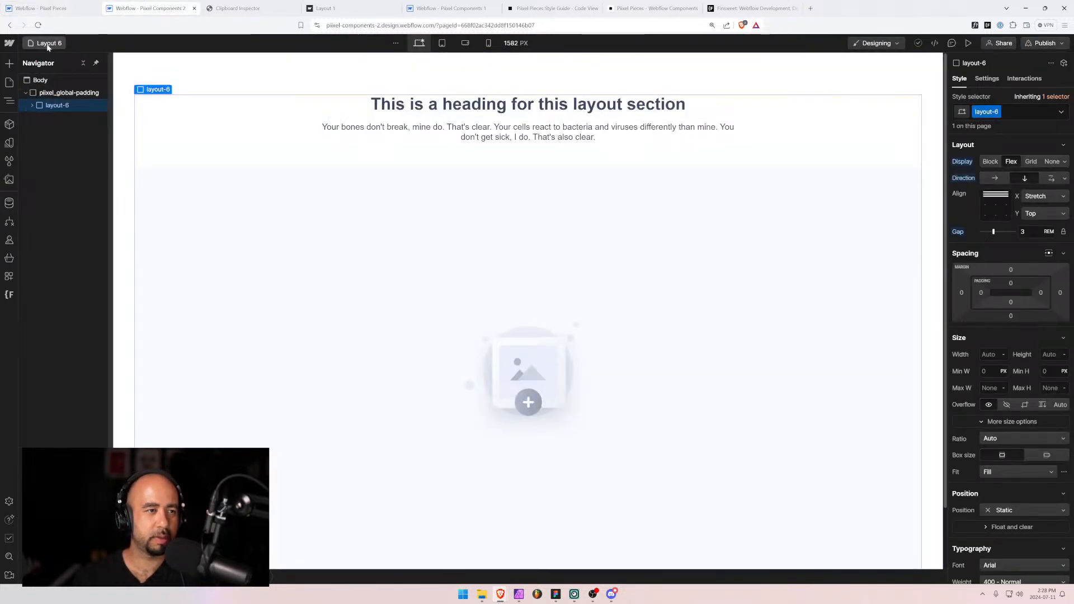
left_click(43, 43)
left_click(49, 208)
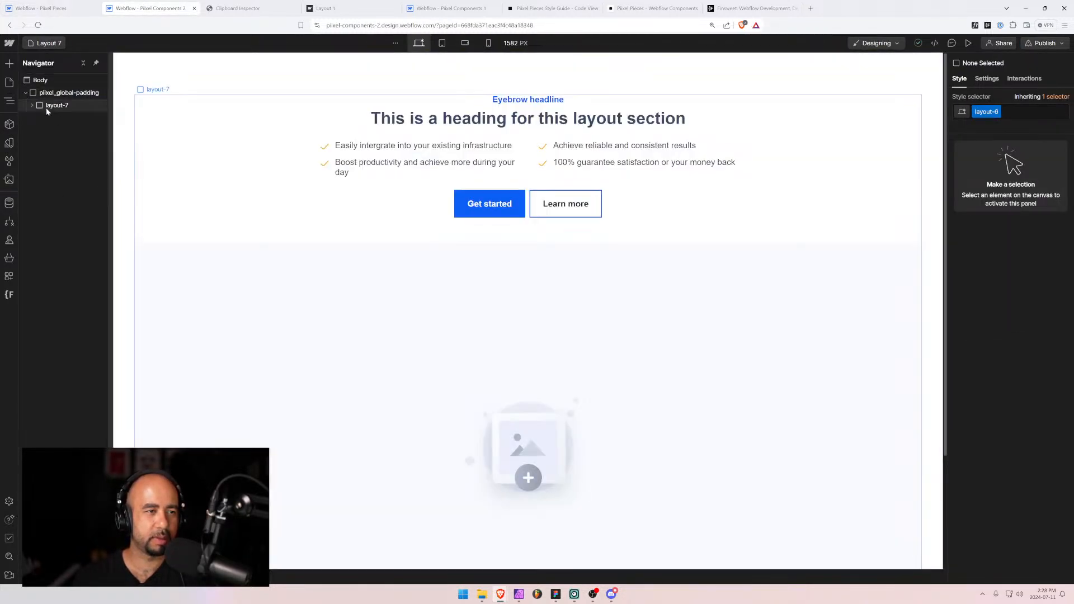
left_click(48, 107)
Switch to Clipboard Inspector, replace the previous data with the pasted layout-7 element and select its entire application/json data for copying.
left_click(261, 5)
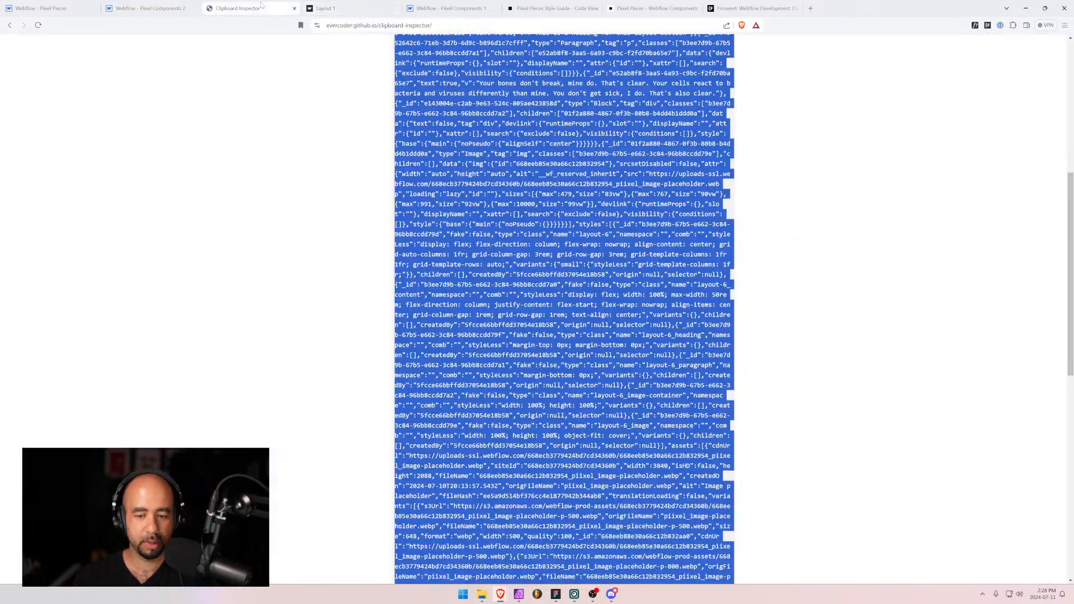
scroll(381, 224, "up", 10)
left_click(353, 158)
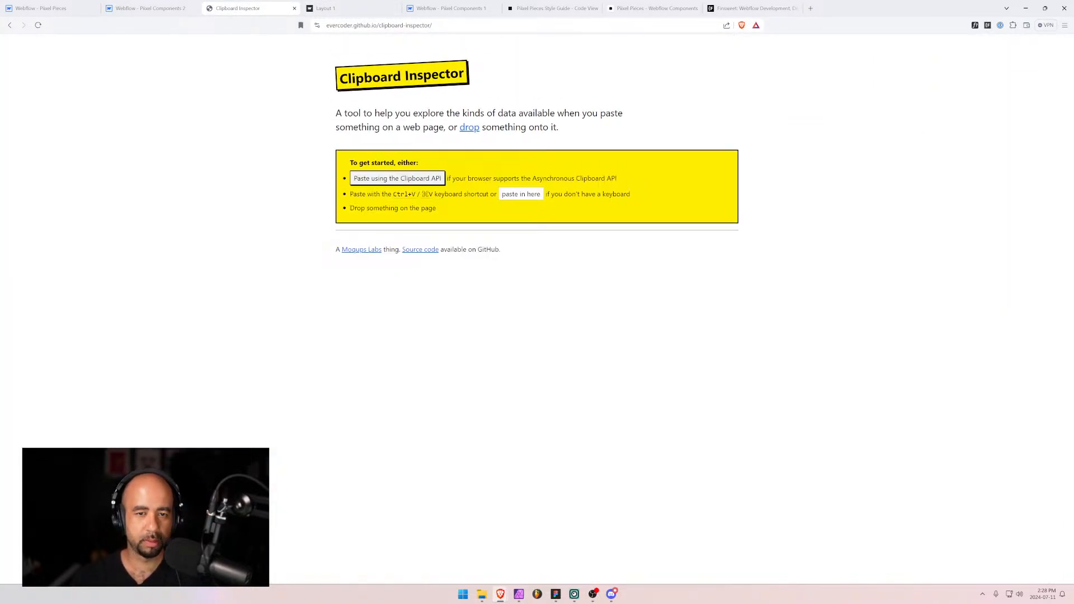
left_click(541, 194)
key("ctrl+v")
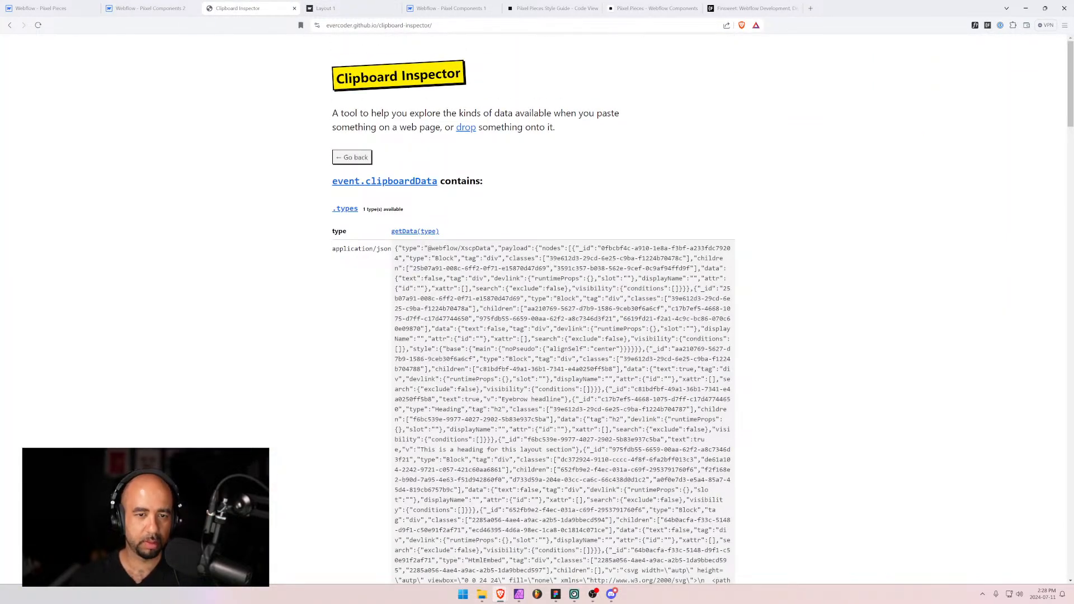
left_click_drag(395, 248, 620, 592)
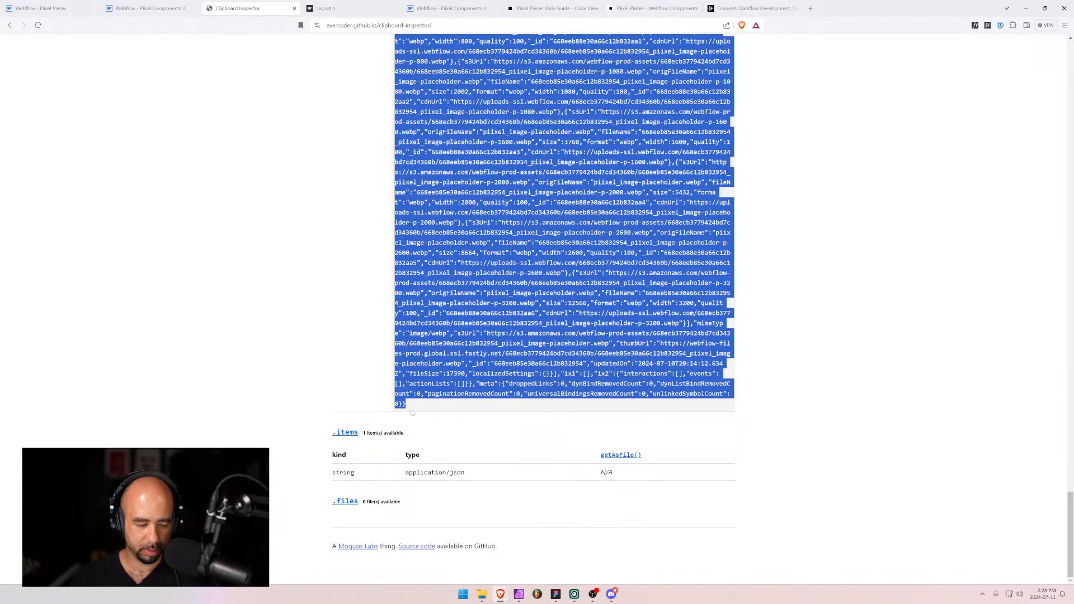
Return to the Piixel Pieces site, paste the layout-7 data into Layout 7's Code JSON field and create the item.
left_click(58, 8)
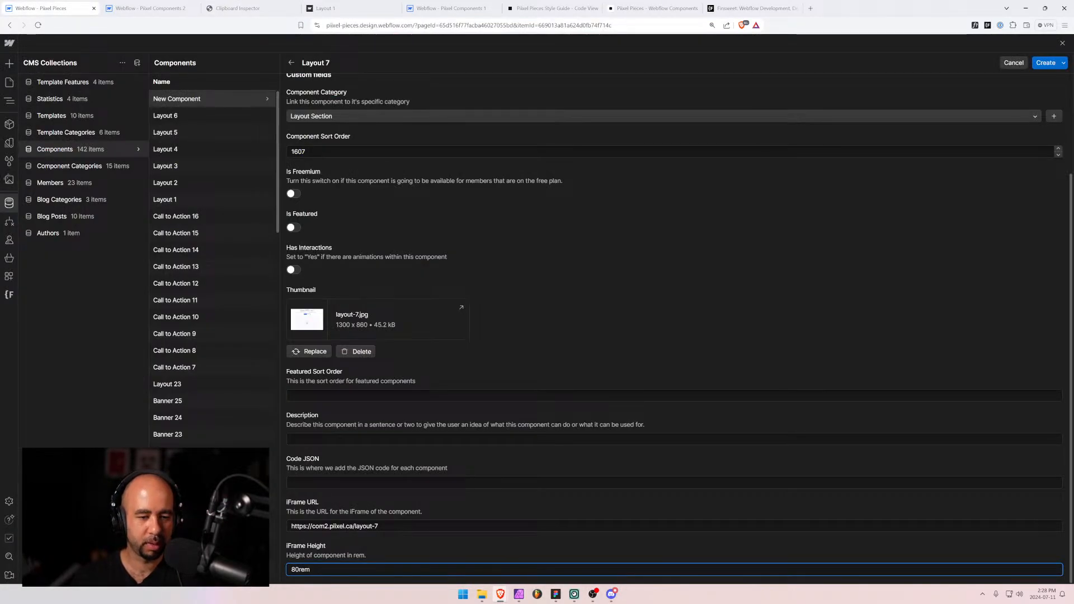
left_click(352, 482)
key("ctrl+v")
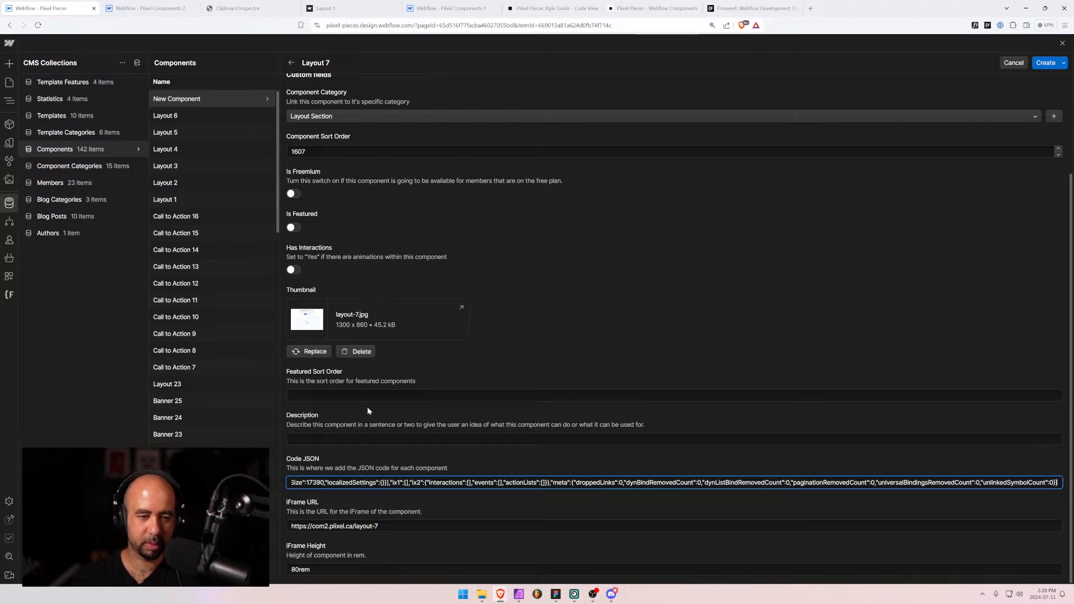
left_click(1045, 63)
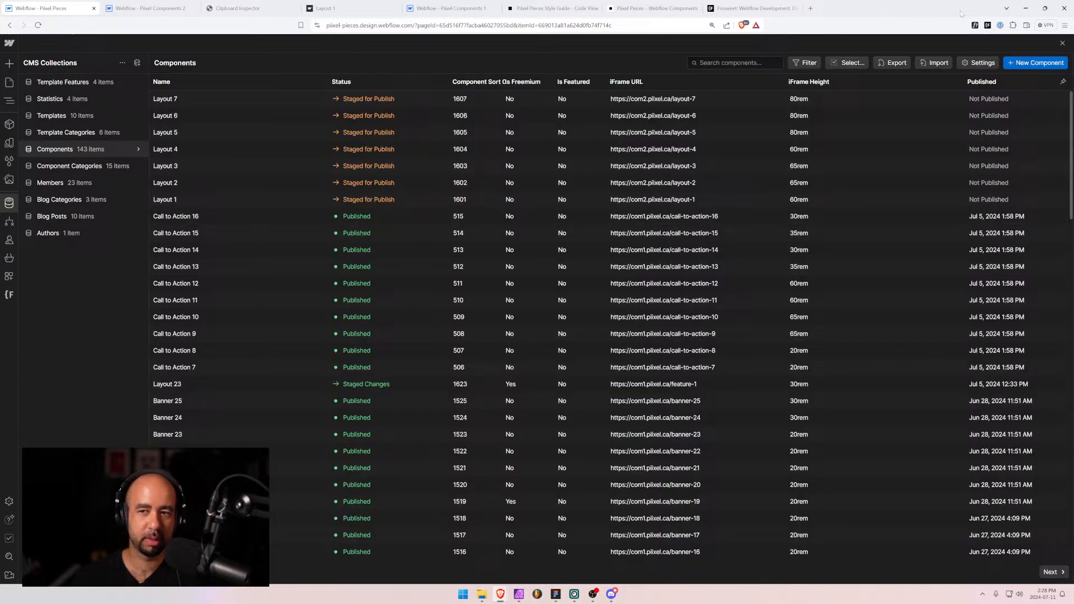
Start a new component item named Layout 8 and assign it to the Layout Section category.
left_click(1035, 62)
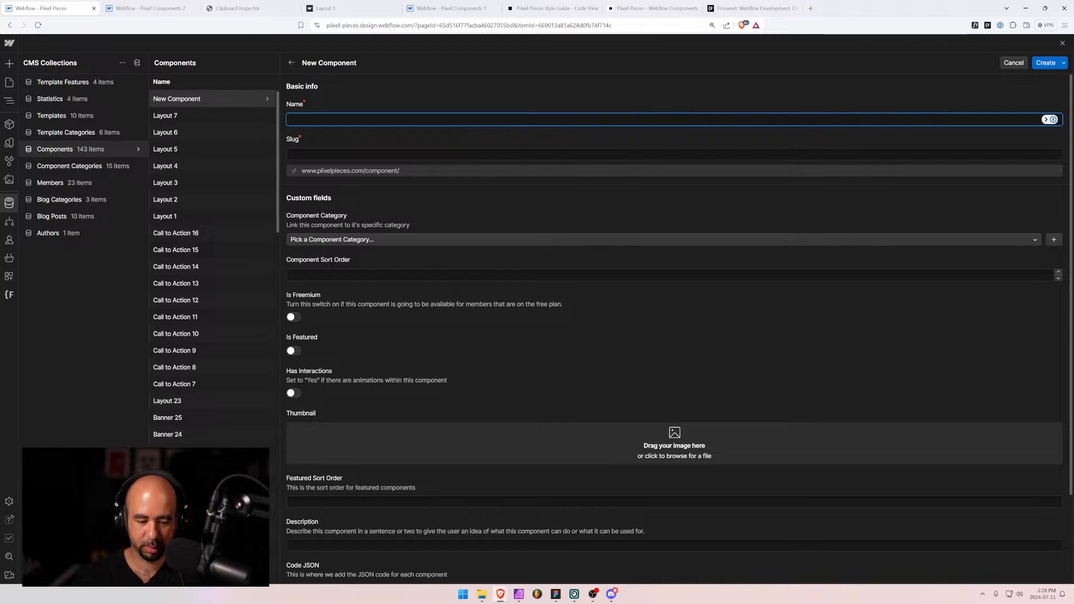
type("Layout 8")
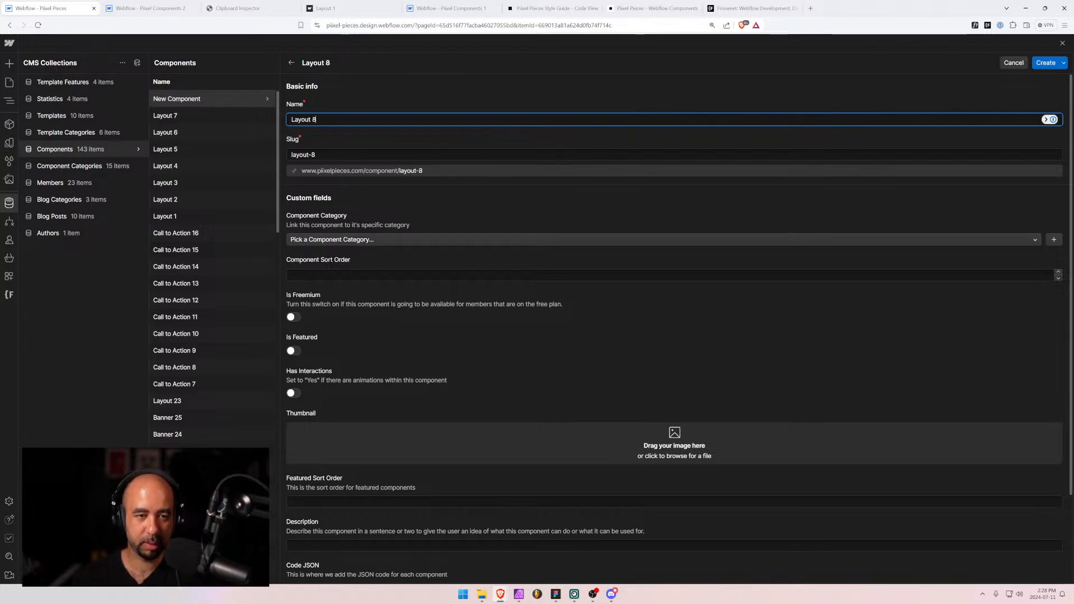
left_click(350, 240)
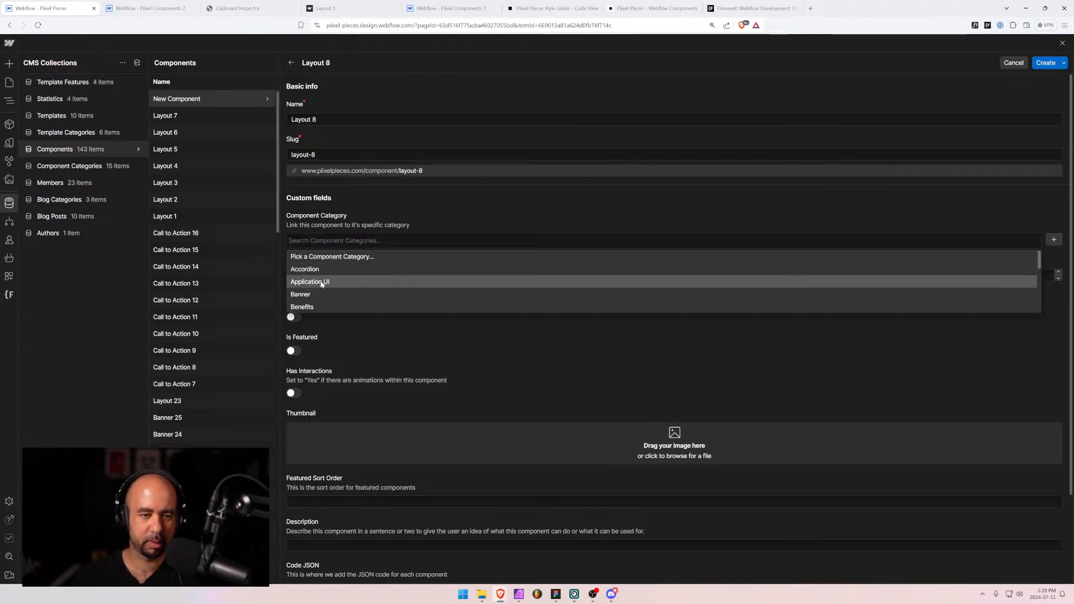
type("lay")
key("Return")
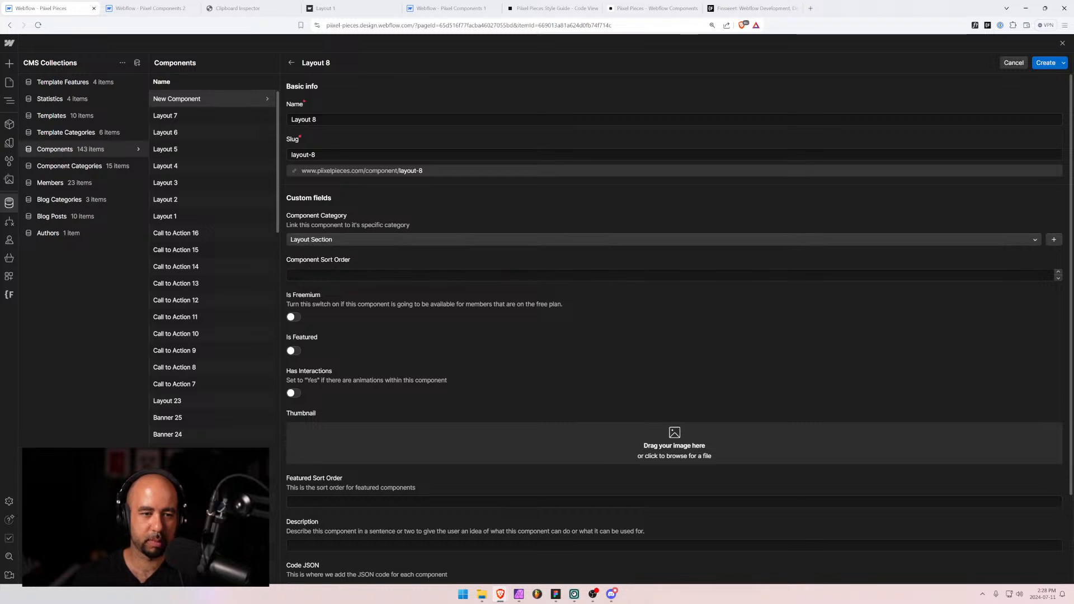
Set Layout 8's component sort order to 1608 and add layout-8.jpg as its thumbnail.
key("Tab")
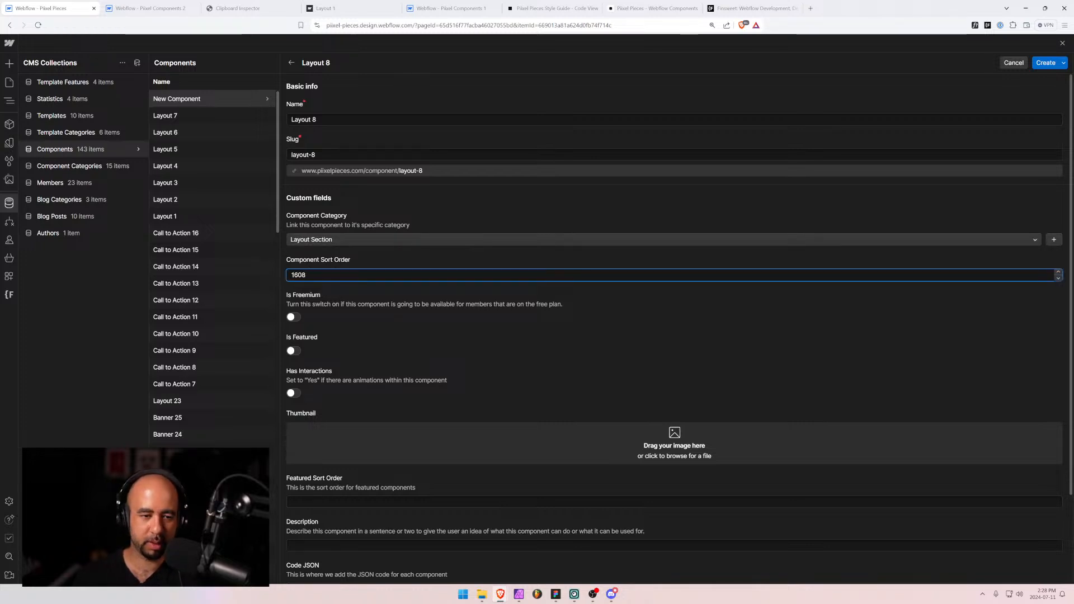
scroll(674, 335, "down", 2)
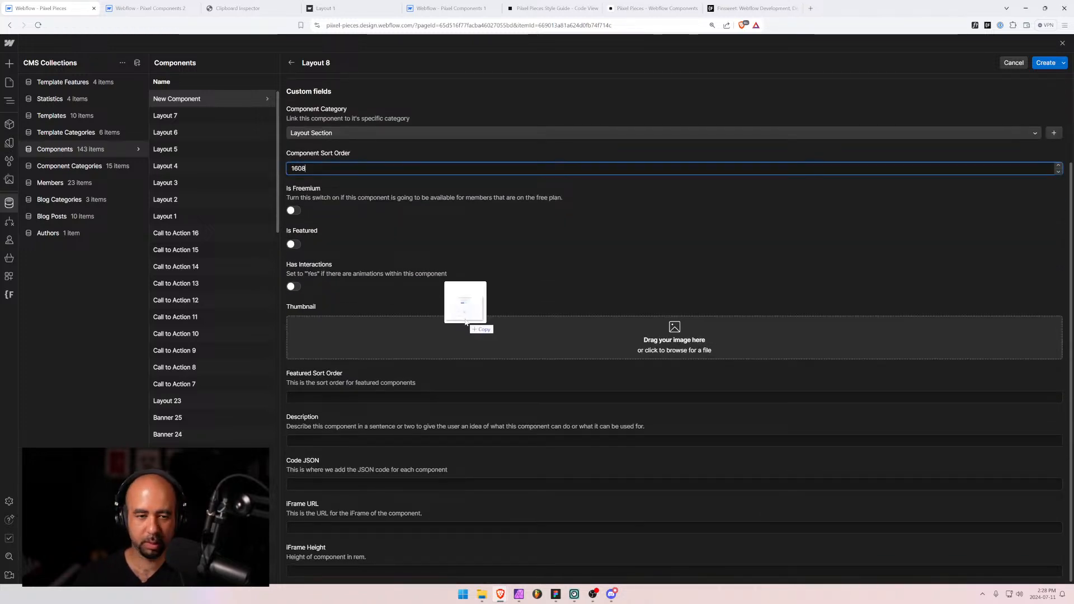
left_click_drag(456, 313, 459, 334)
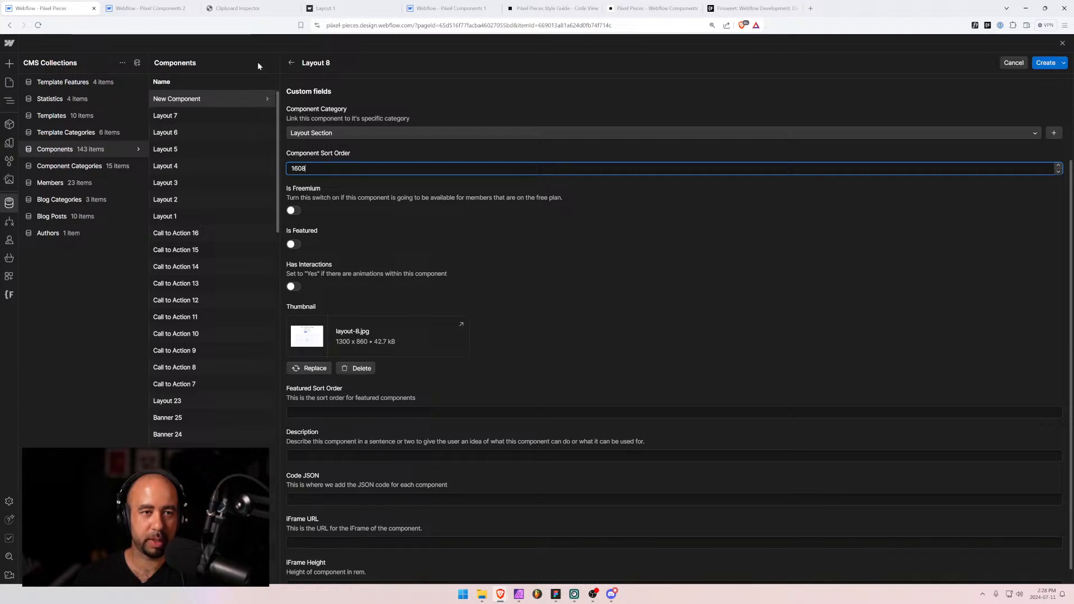
Switch to the Piixel Components 2 site, open the Layout 8 page and copy its layout-8 element.
left_click(150, 8)
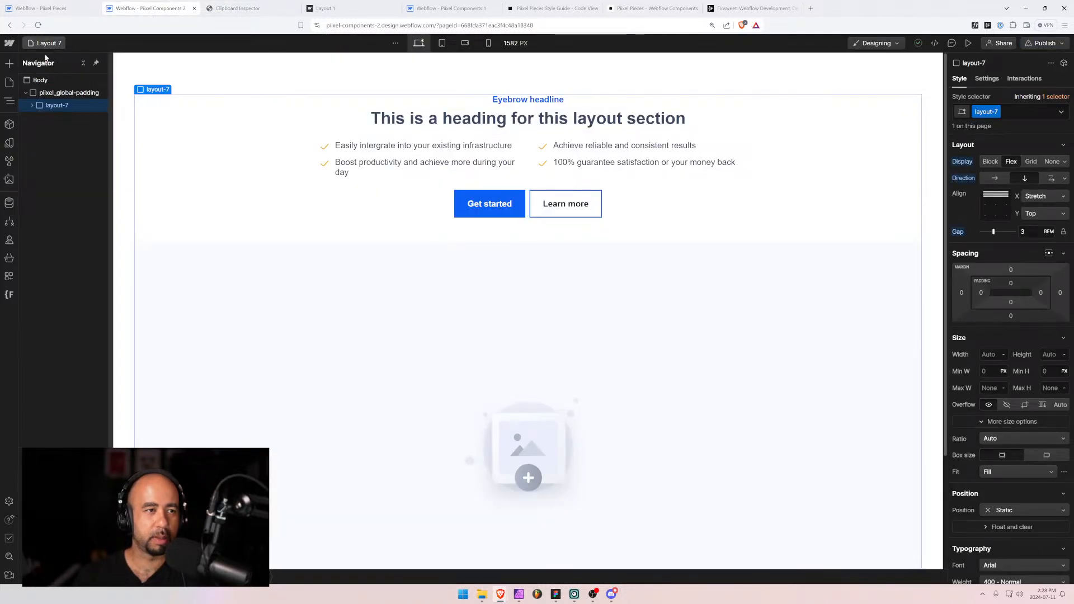
left_click(47, 43)
left_click(45, 220)
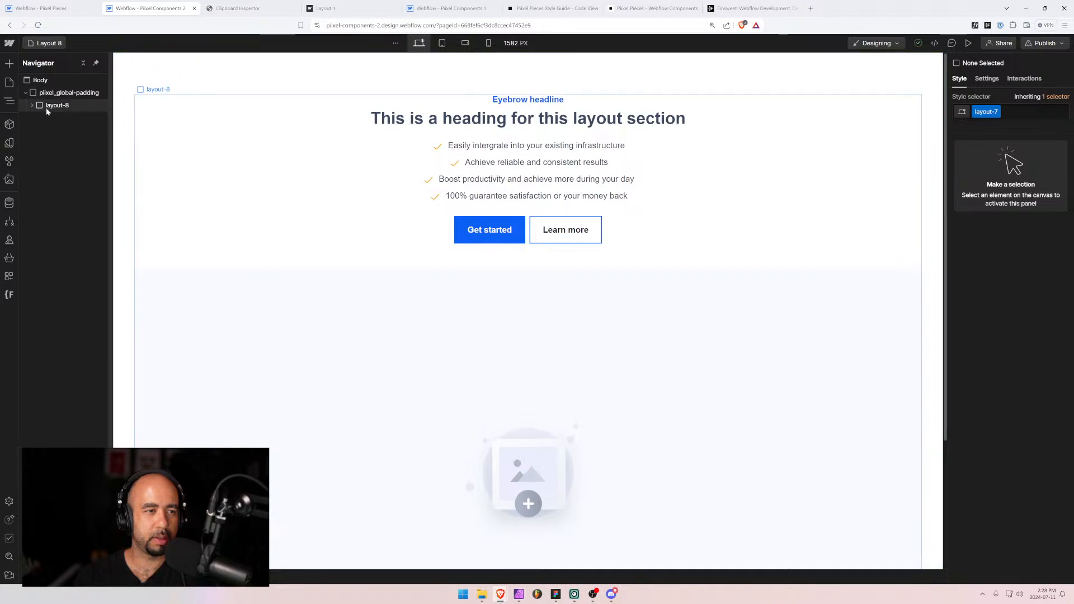
left_click(46, 107)
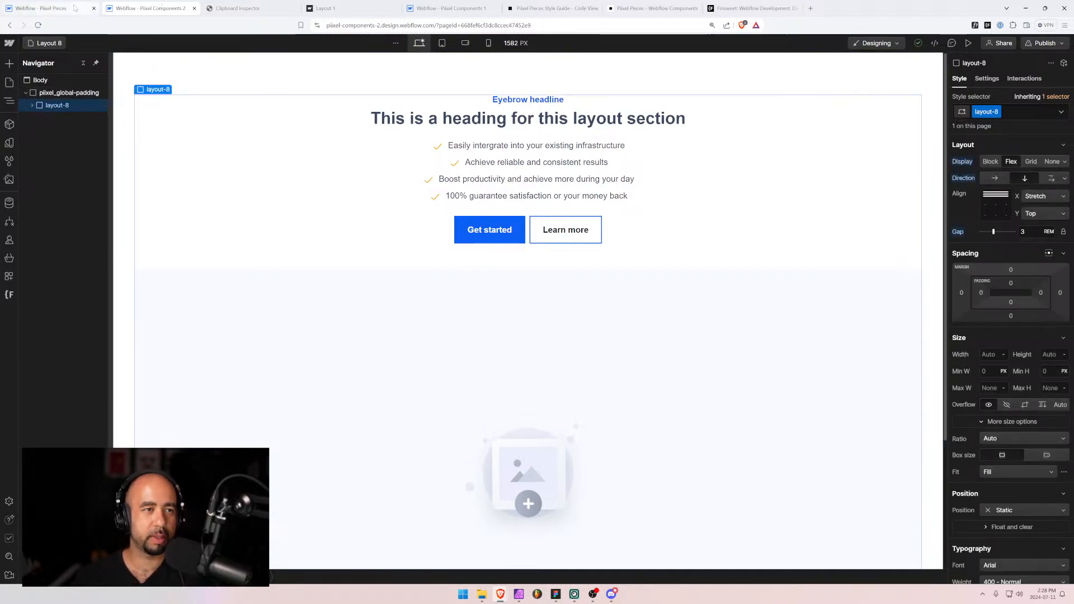
Switch to Clipboard Inspector, replace the previous data with the pasted layout-8 element and select its entire application/json data for copying.
left_click(238, 8)
scroll(358, 157, "up", 10)
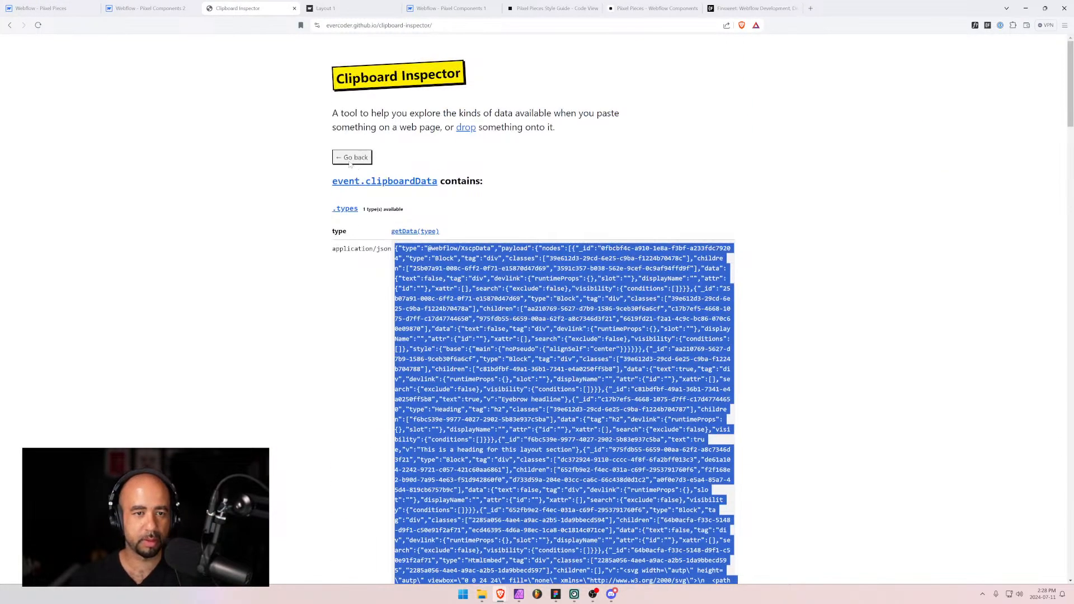
left_click(351, 159)
left_click(523, 194)
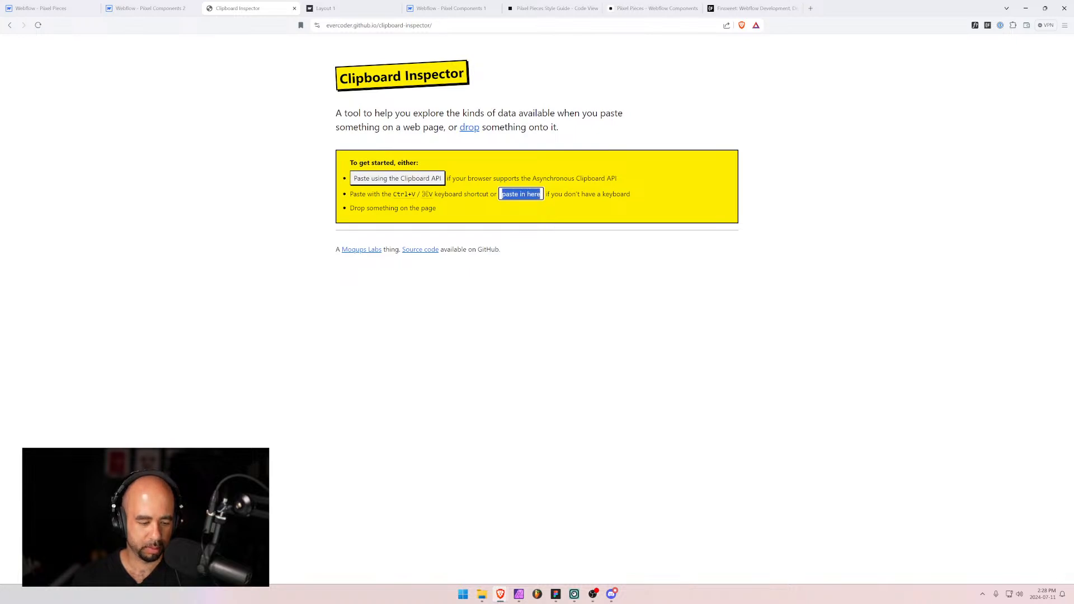
key("ctrl+v")
left_click_drag(395, 248, 517, 413)
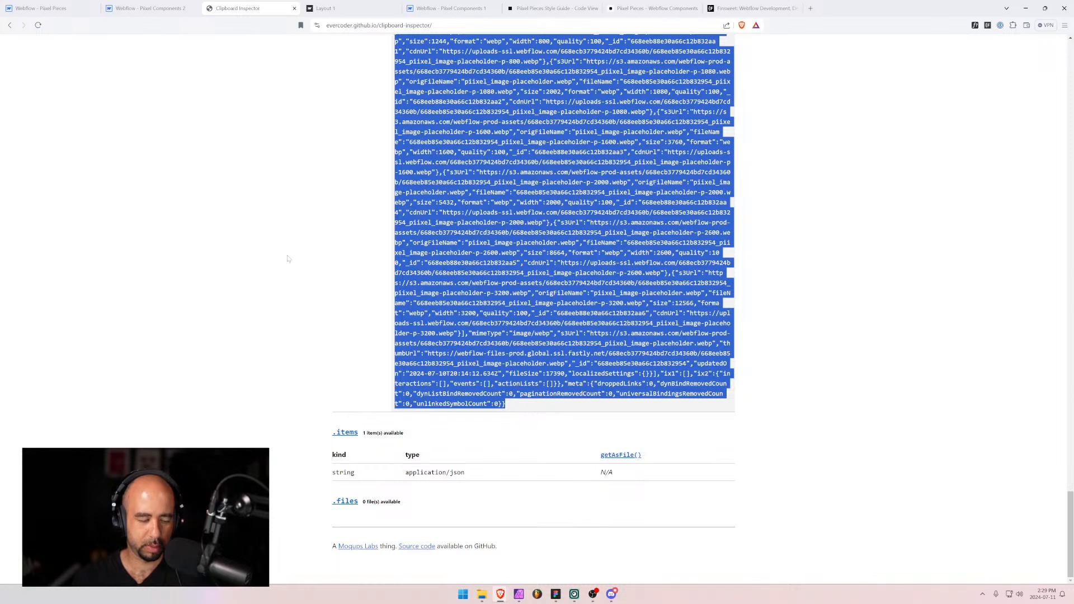
Return to the Piixel Pieces site and paste the layout-8 data into Layout 8's Code JSON field.
key("ctrl+1")
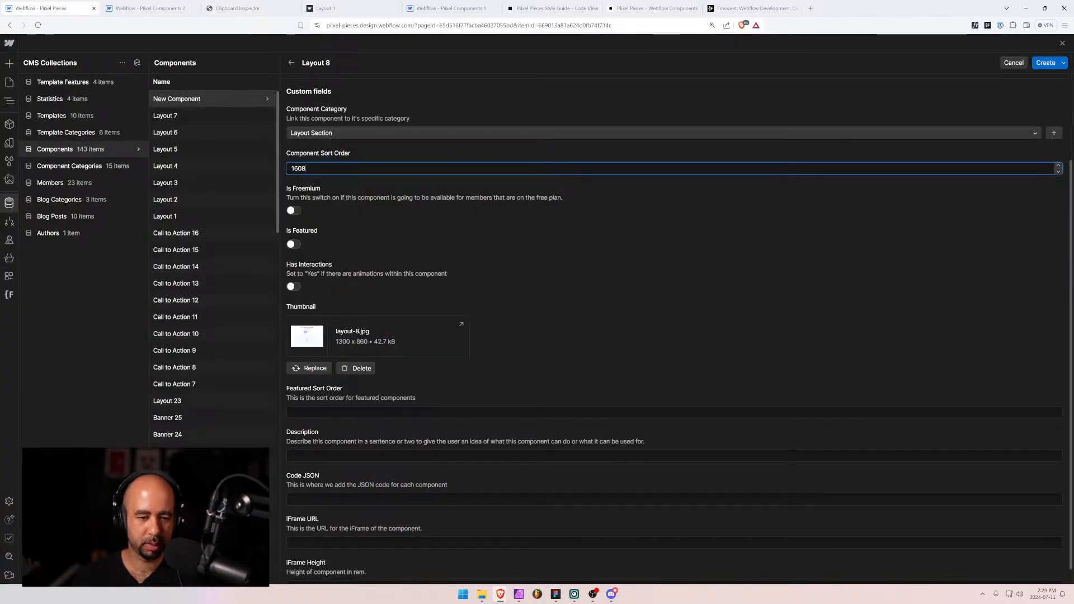
left_click(345, 499)
key("ctrl+v")
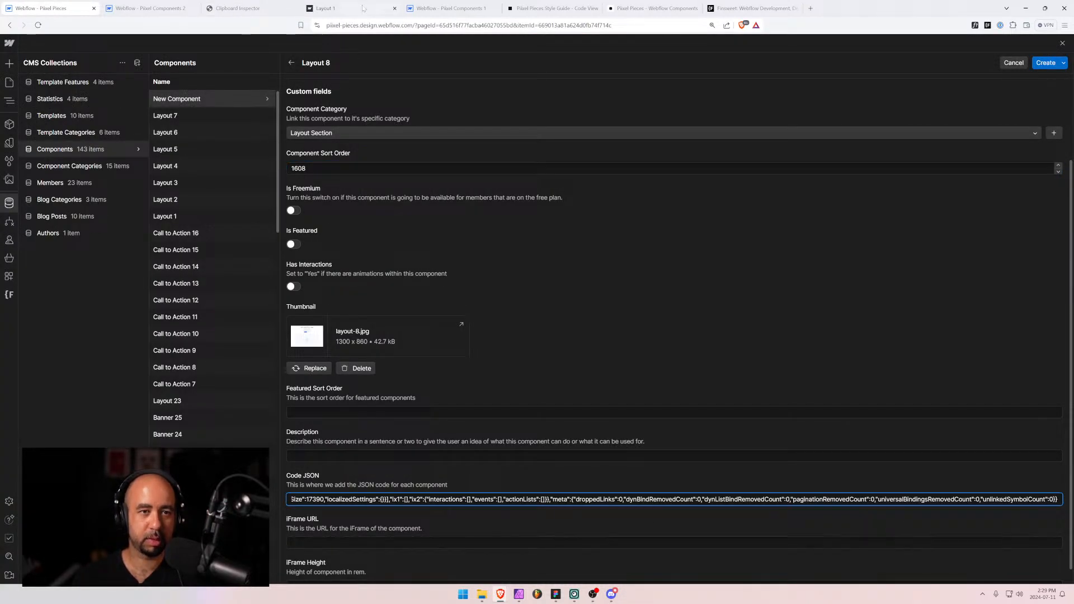
left_click(363, 8)
left_click(42, 8)
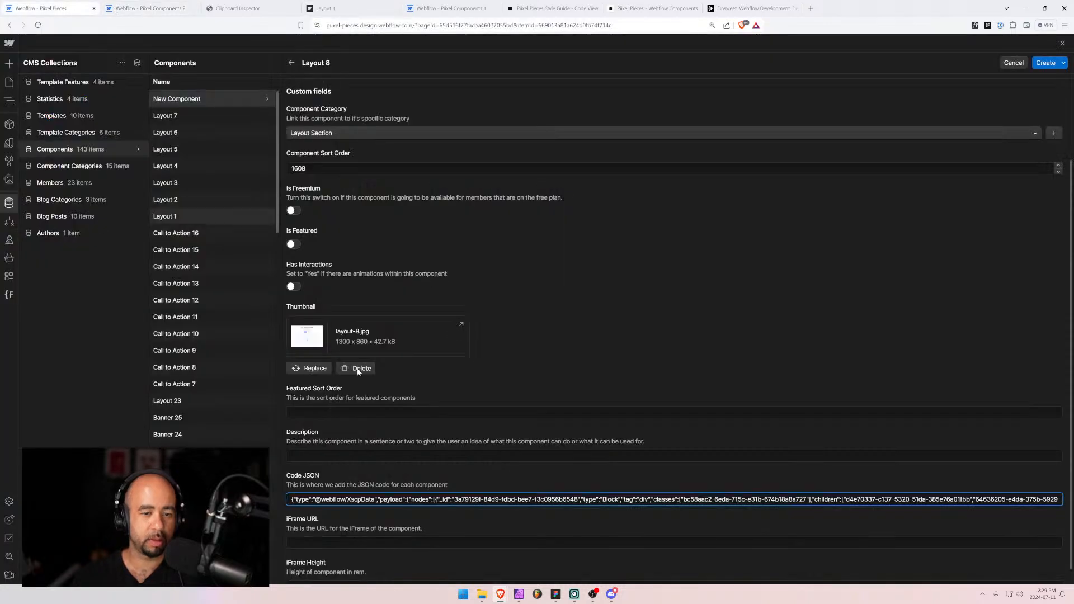
left_click(391, 542)
type("https://com2.pixel.ca/layout-1")
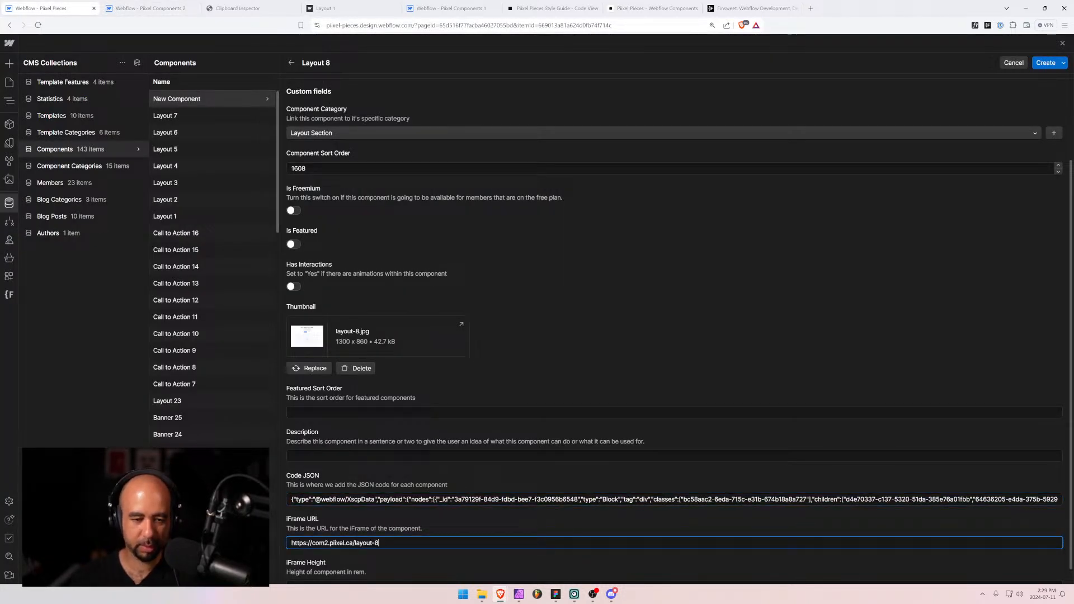
key("ctrl+a")
key("ctrl+c")
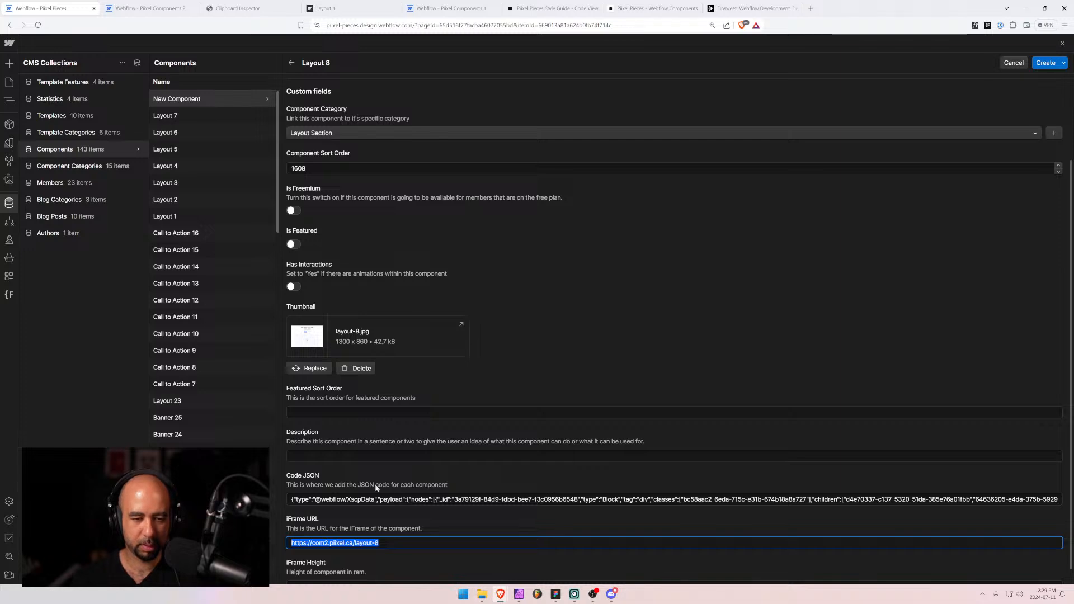
scroll(538, 304, "up", 2)
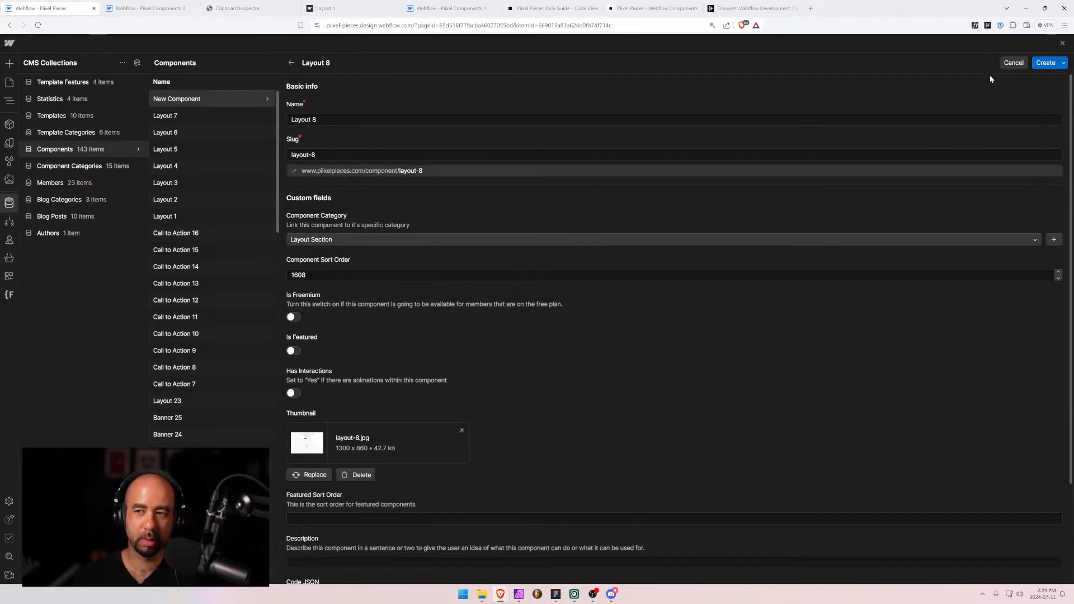
left_click(1048, 63)
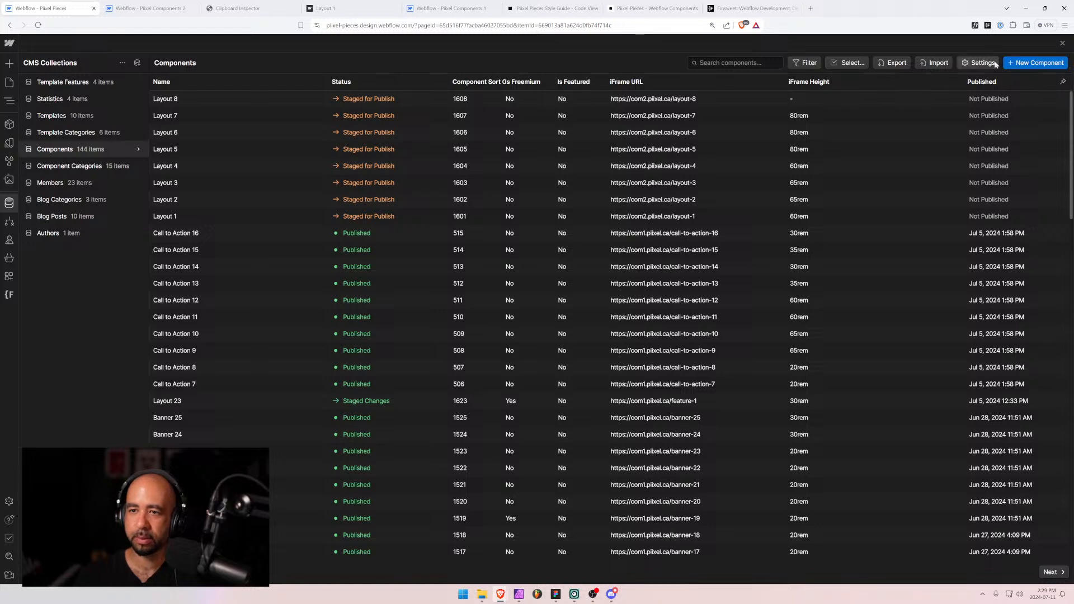
Start a new component item named Layout 9 and assign it to the Layout Section category.
left_click(1017, 65)
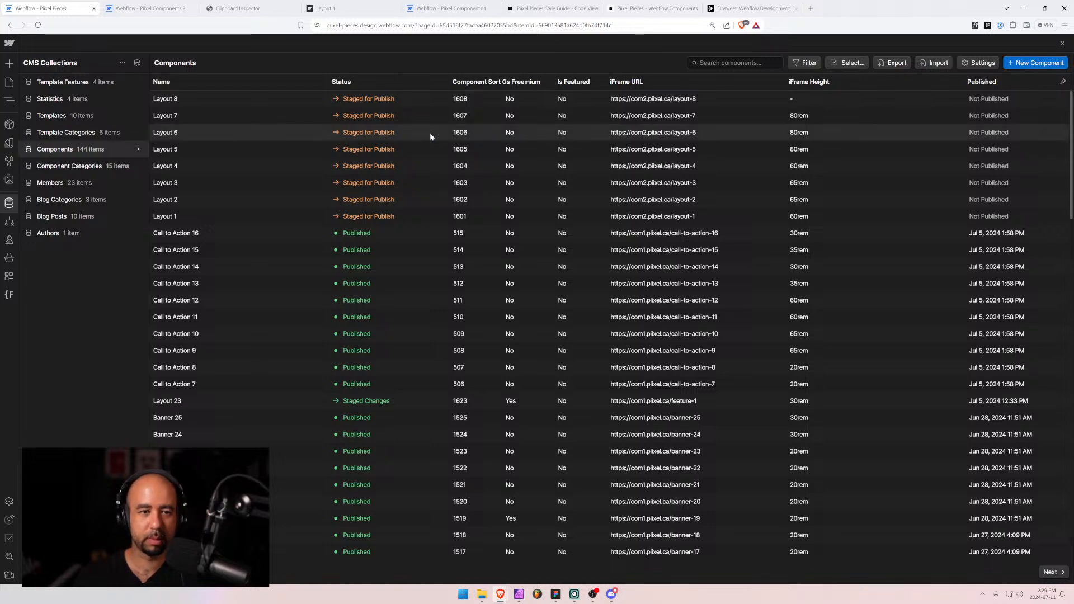
left_click(448, 120)
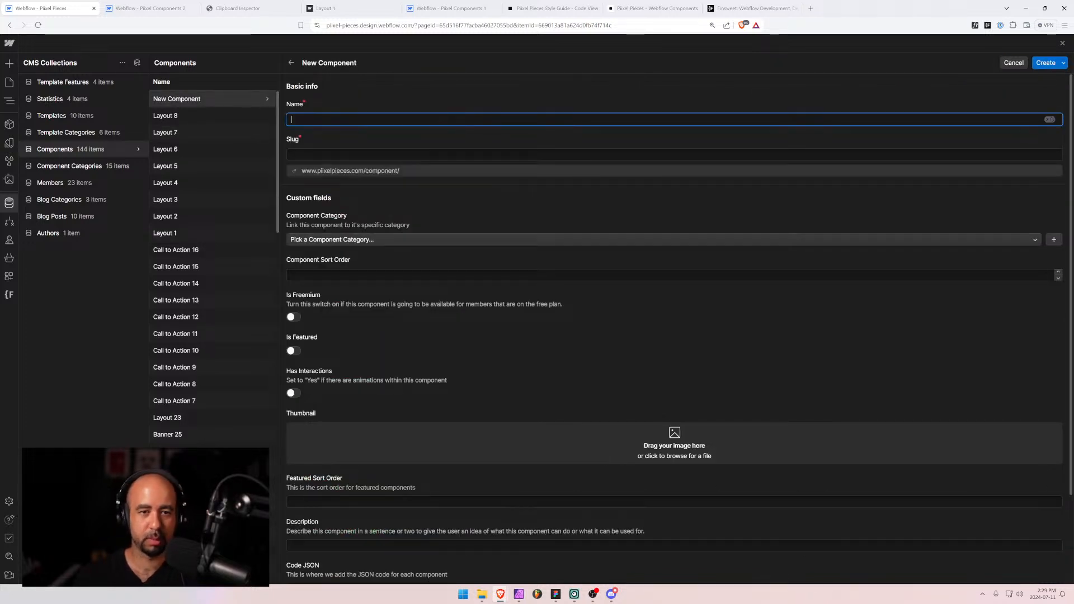
type("Layout")
type("9")
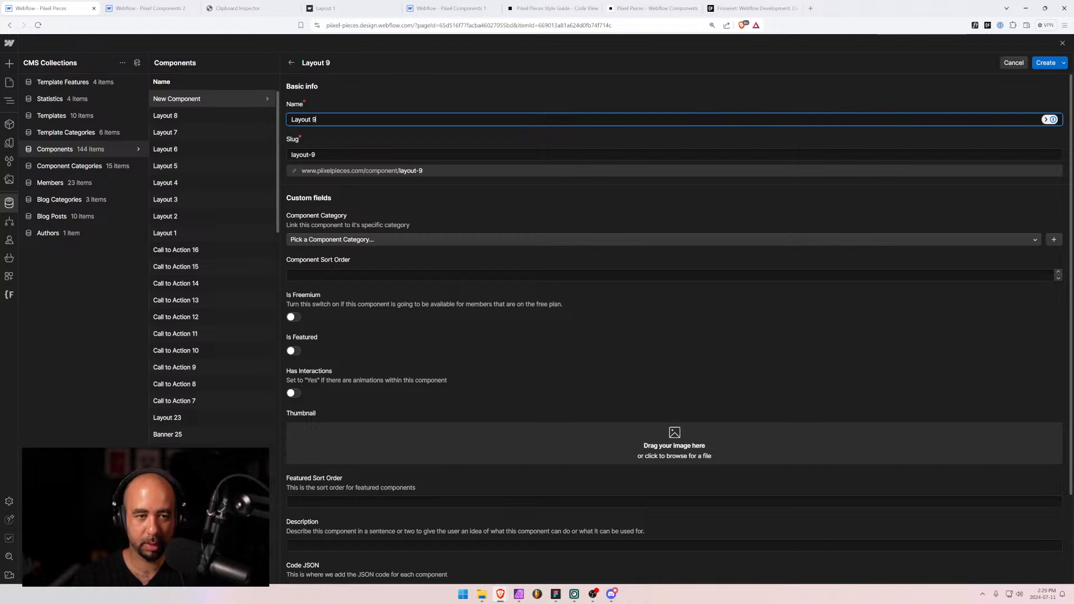
left_click(361, 240)
type("lay")
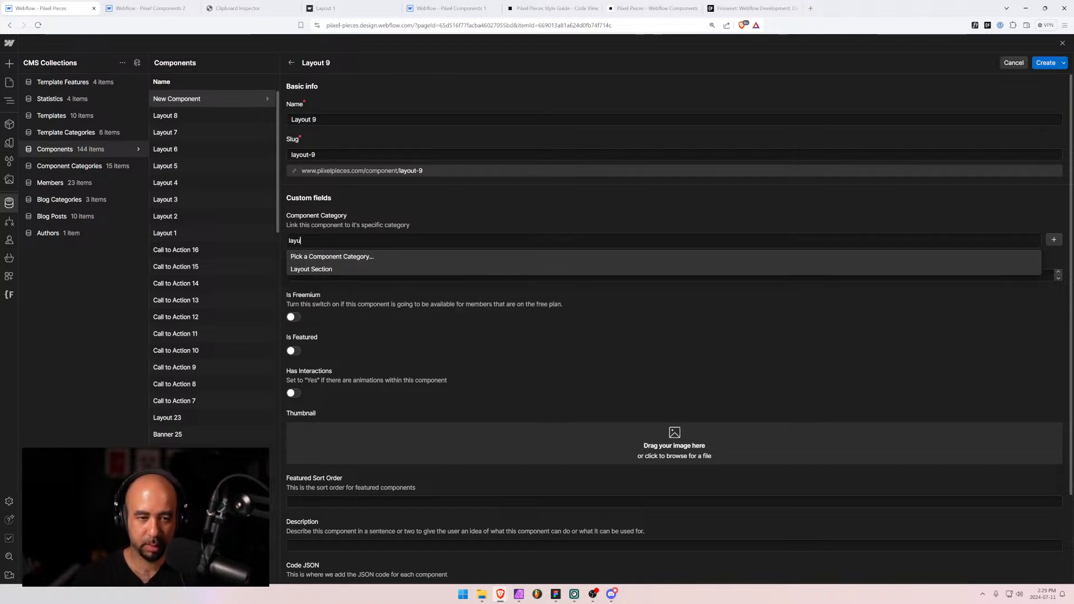
left_click(373, 268)
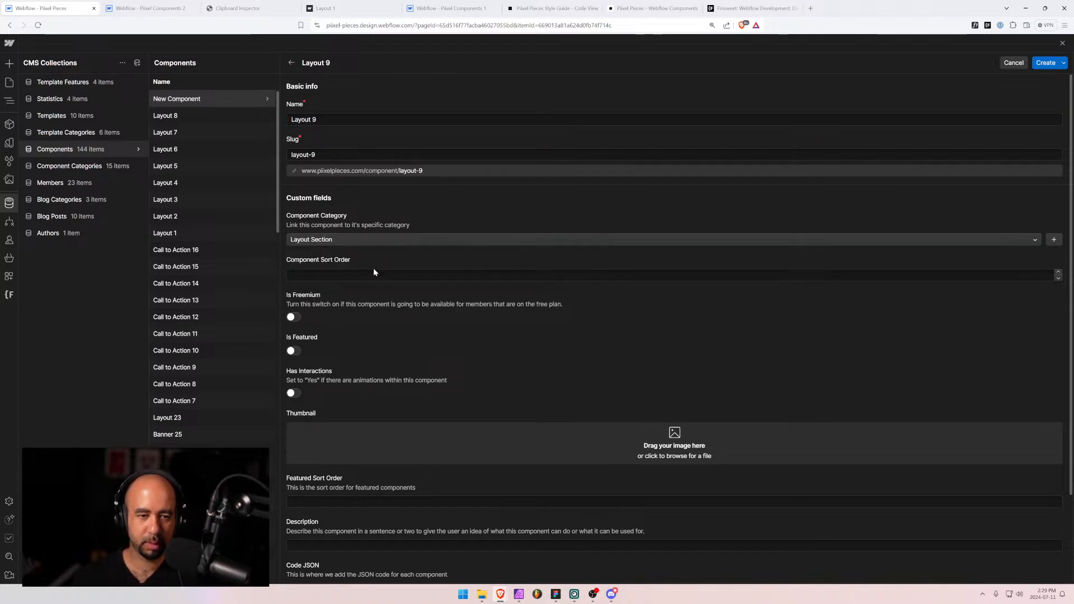
Set Layout 9's component sort order to 1609 and add layout-9.jpg as its thumbnail.
left_click(372, 272)
type("1609")
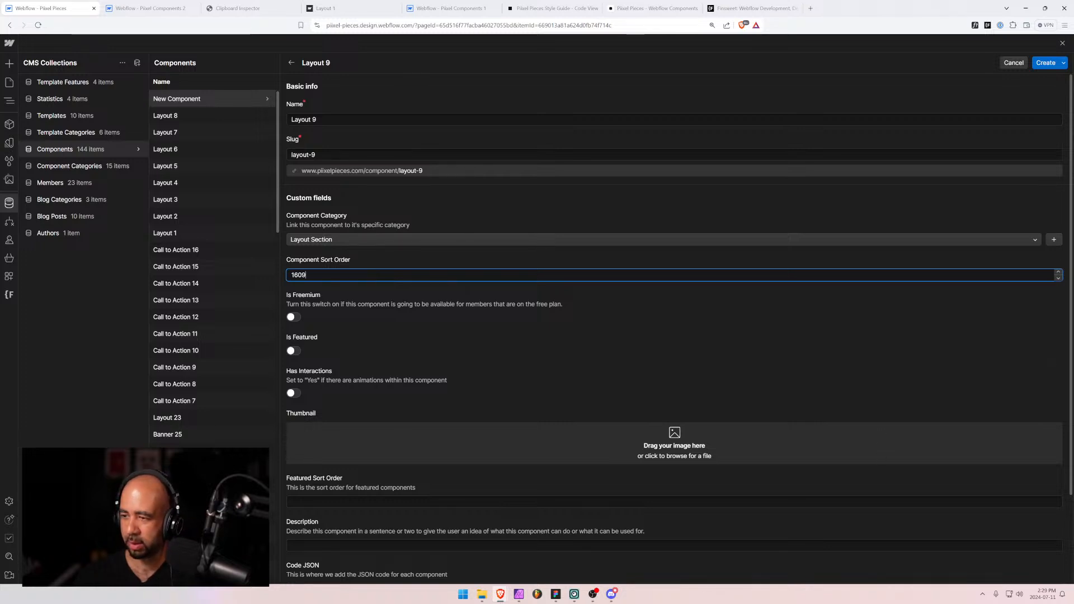
left_click_drag(588, 369, 531, 444)
scroll(455, 316, "down", 2)
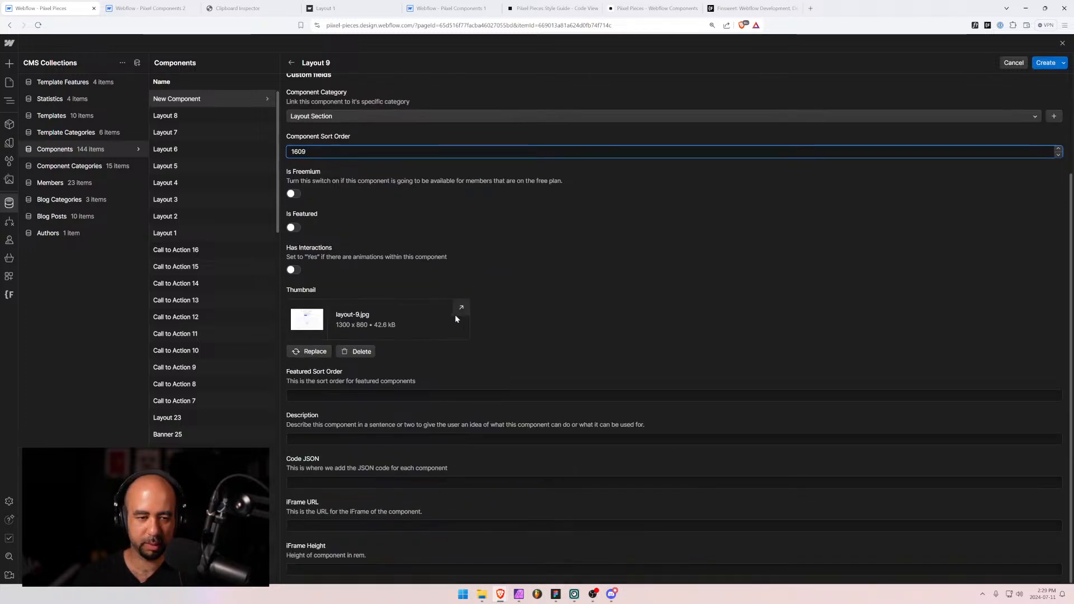
left_click(308, 527)
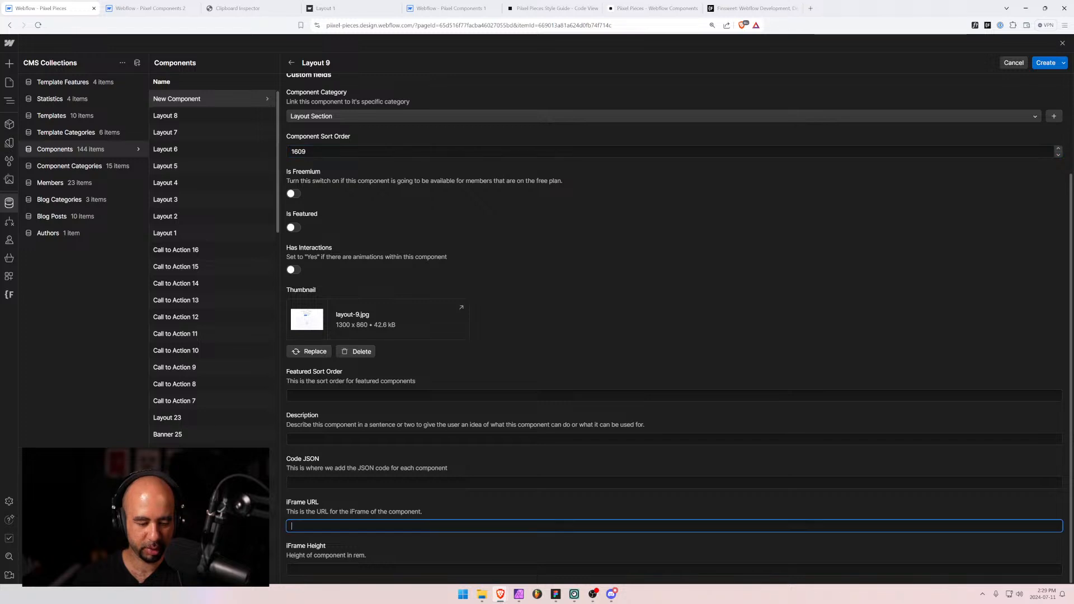
key("ctrl+v")
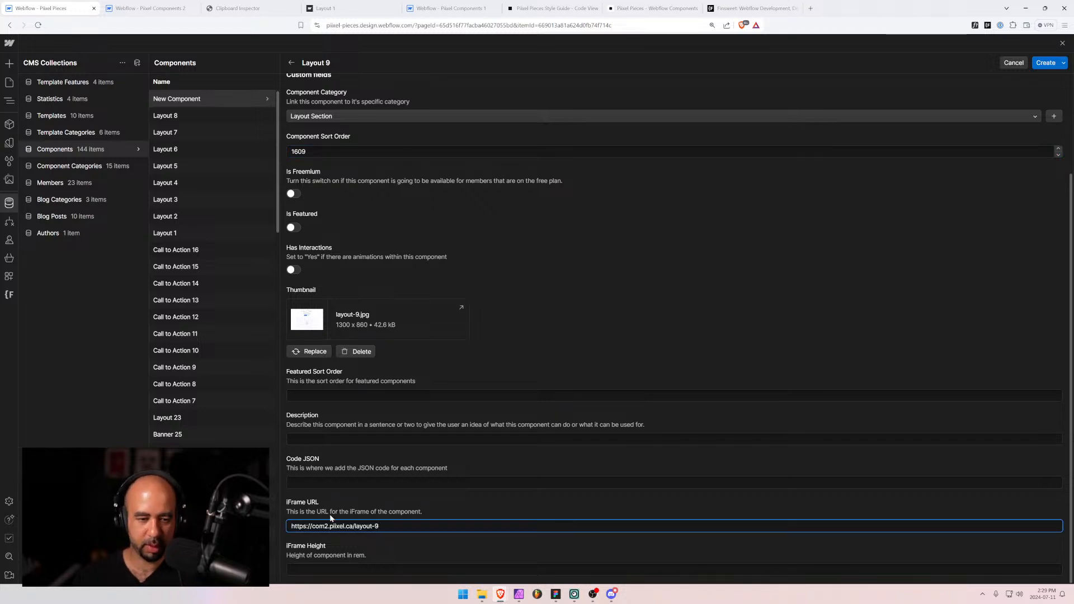
left_click(291, 570)
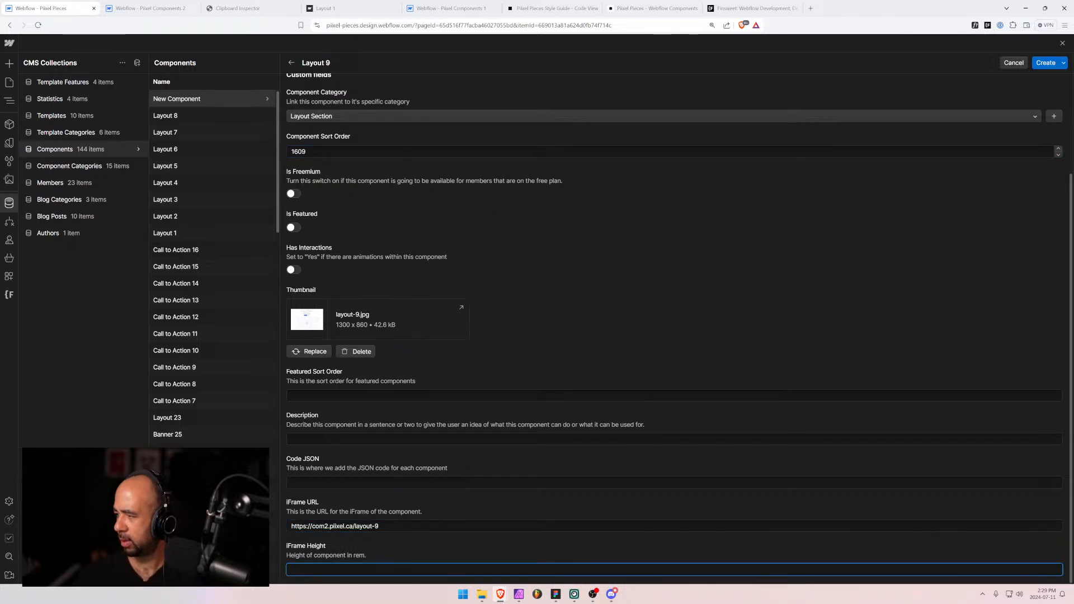
type("80rem")
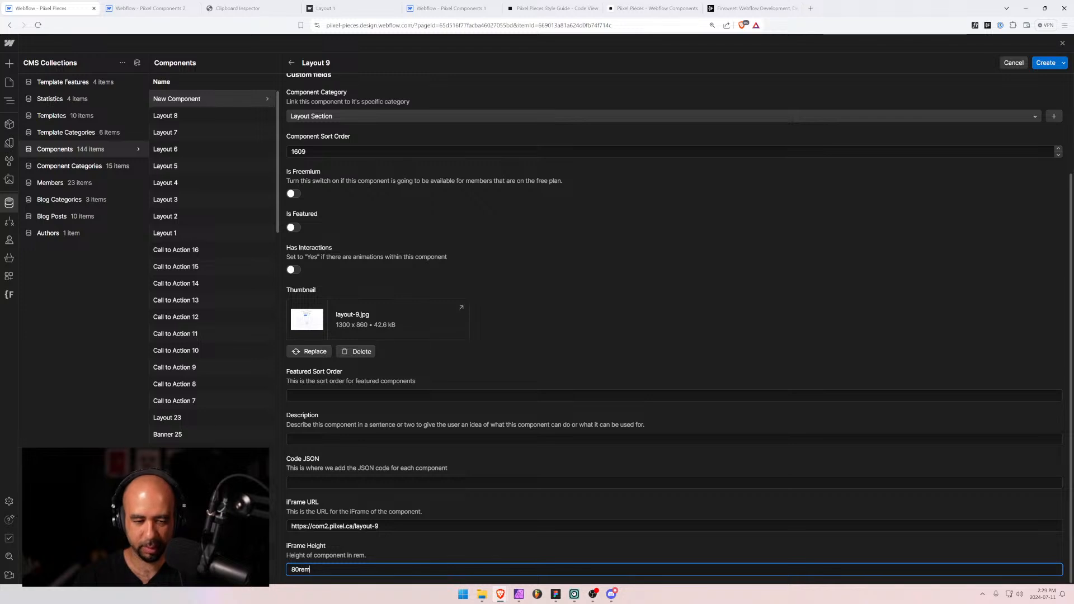
Switch to the Piixel Components 2 site, open the Layout 9 page and copy its layout-9 element.
left_click(150, 7)
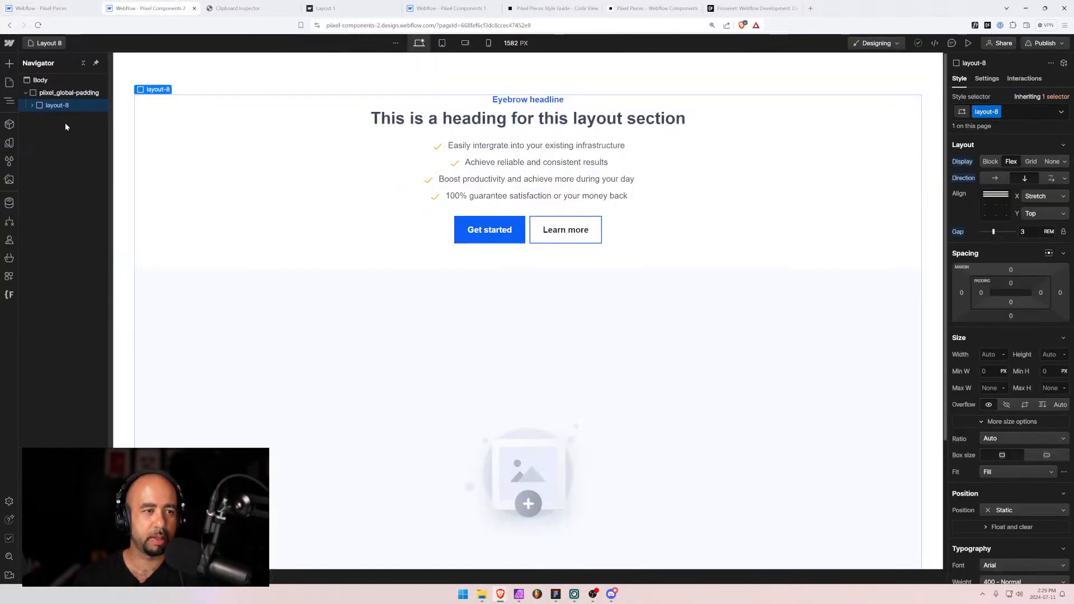
left_click(9, 82)
left_click(56, 227)
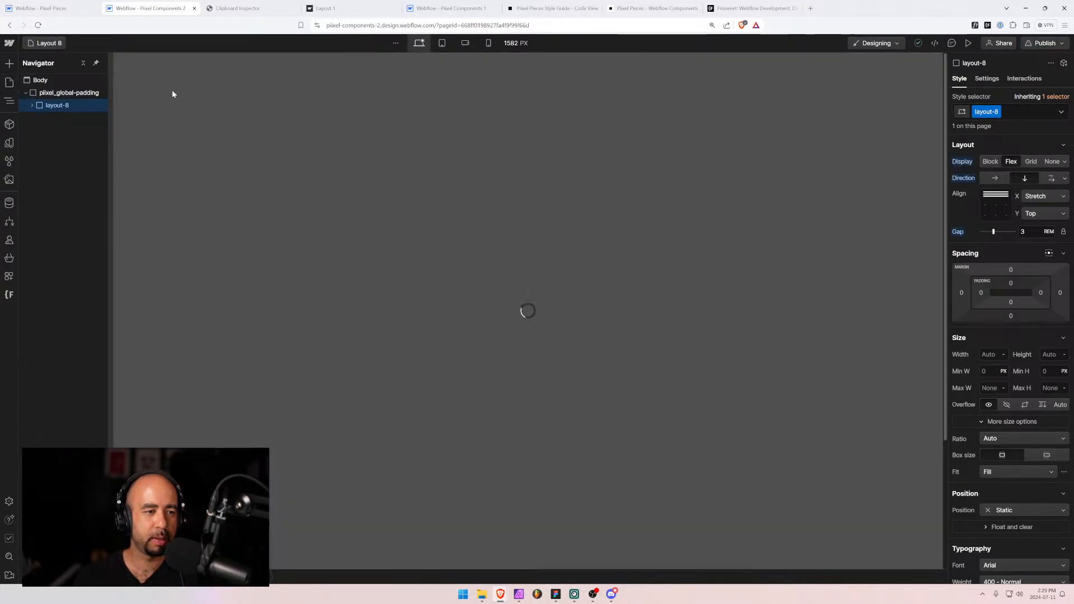
left_click(25, 93)
left_click(35, 107)
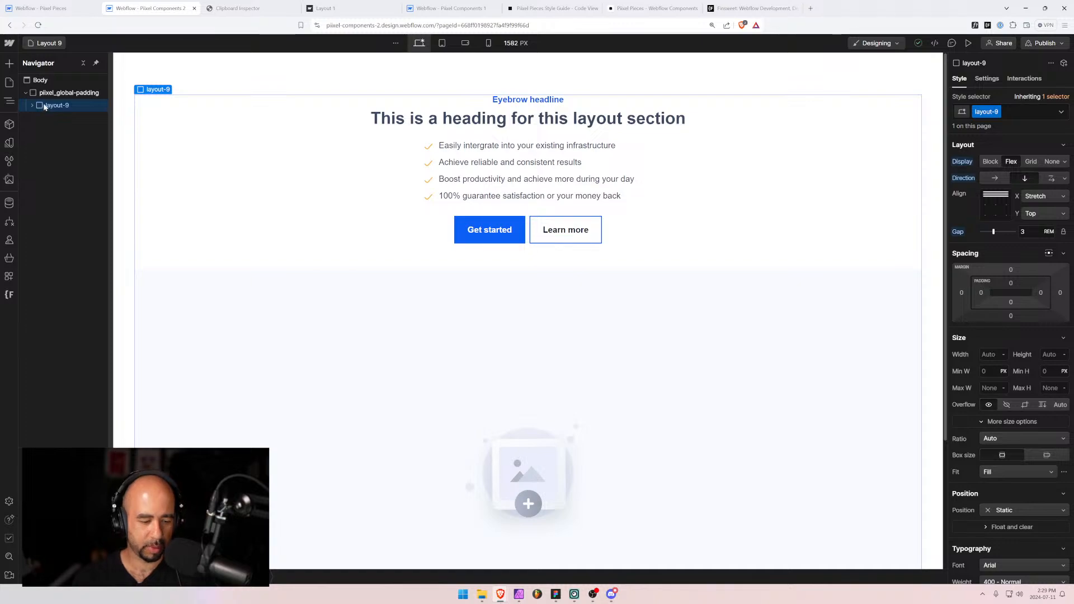
In Clipboard Inspector, replace the old data with the pasted layout-9 element, copy its entire application/json data and return to the Piixel Pieces site.
left_click(249, 8)
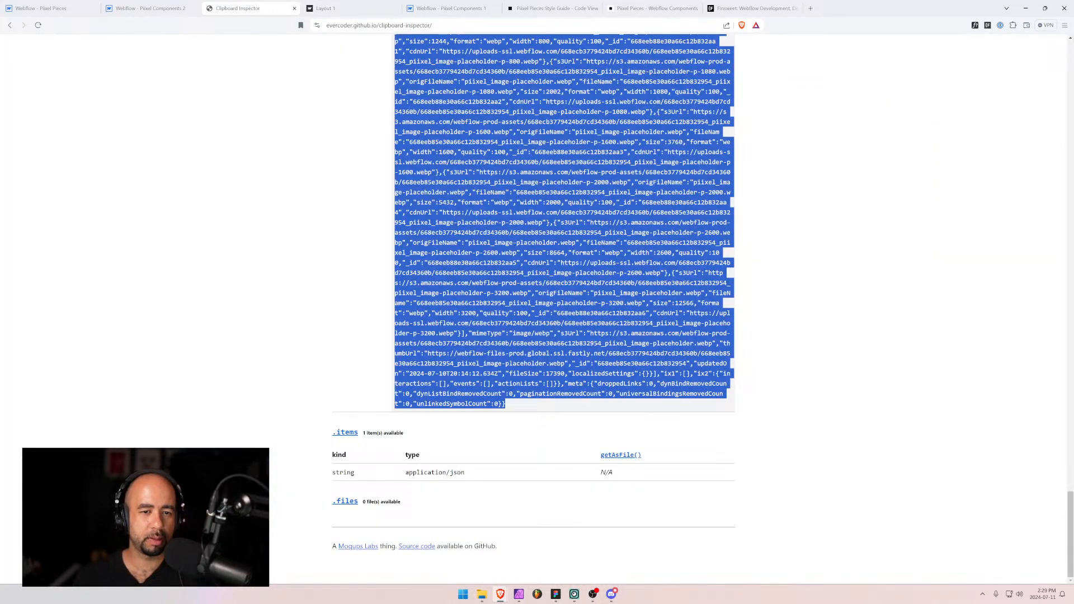
key("ctrl+v")
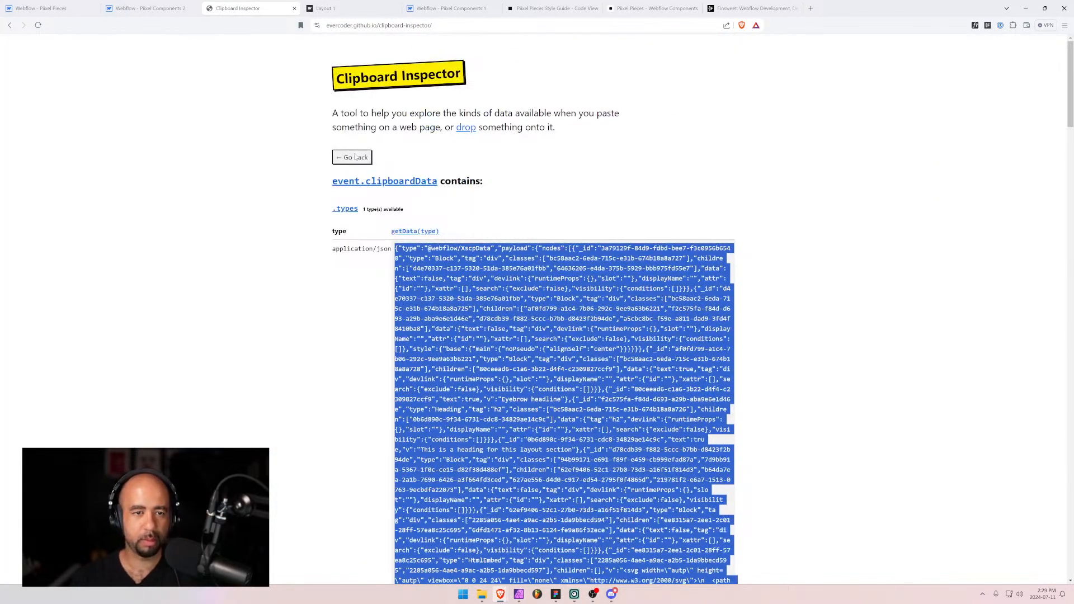
left_click(355, 158)
left_click(522, 192)
key("ctrl+v")
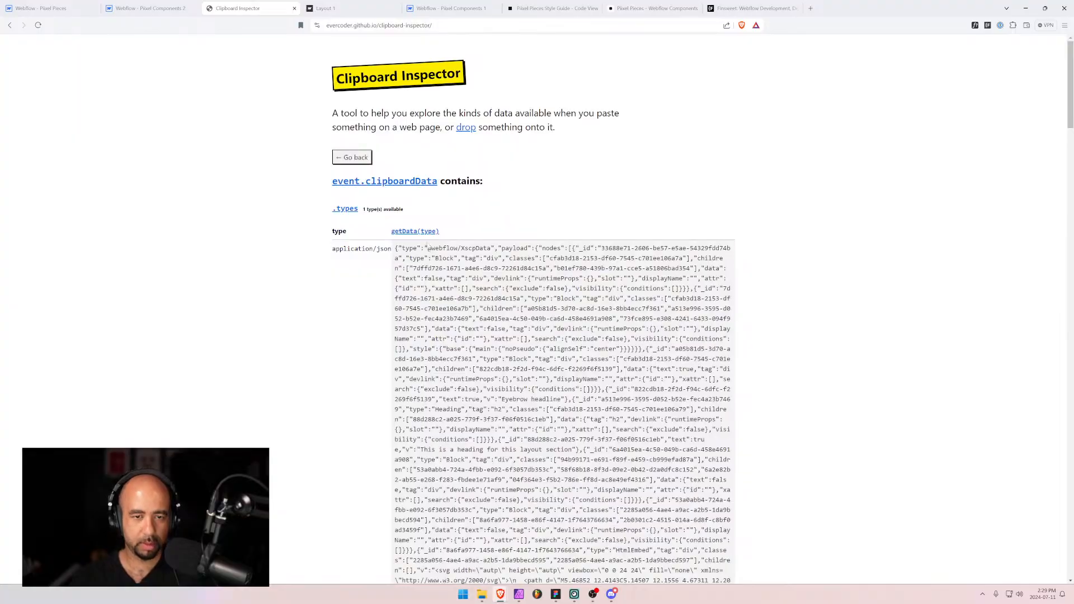
left_click_drag(395, 248, 607, 412)
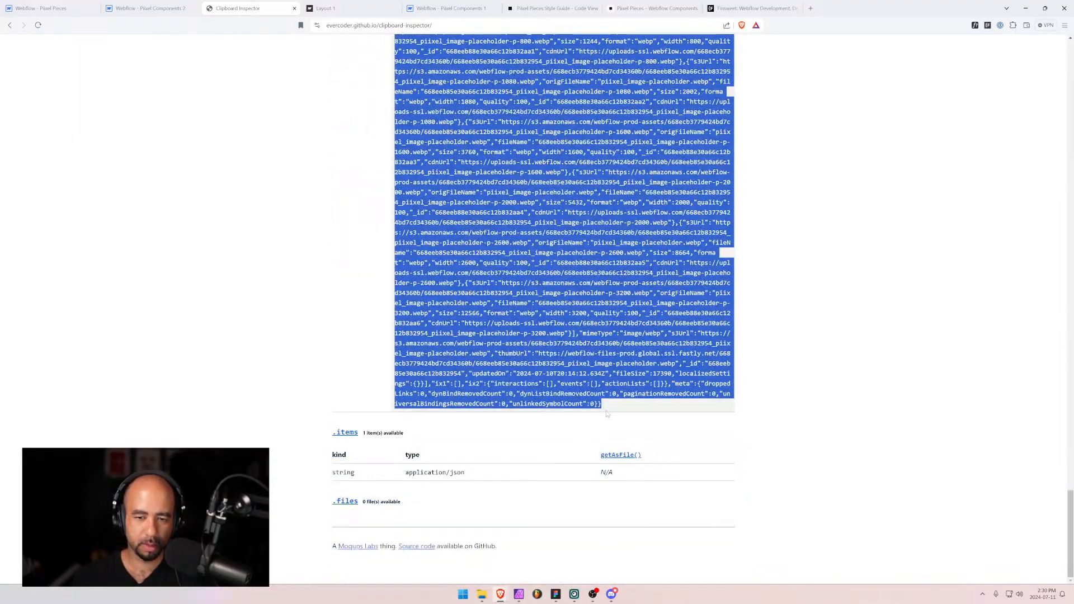
left_click(42, 8)
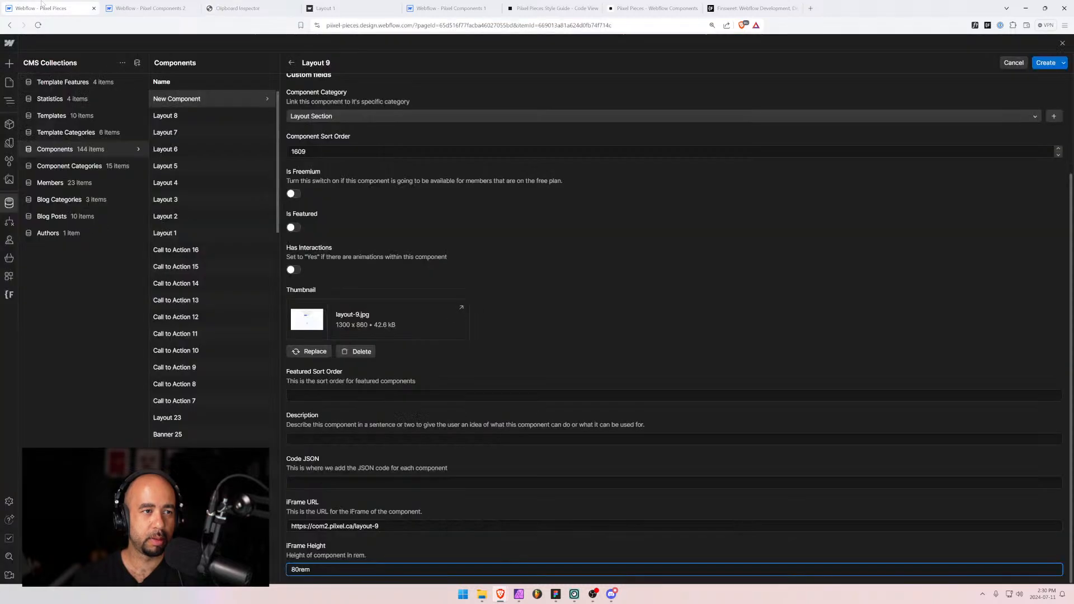
Paste the copied JSON into Layout 9's Code JSON field, copy its iFrame URL and create the component.
key("shift+Tab")
key("shift+Tab")
key("ctrl+v")
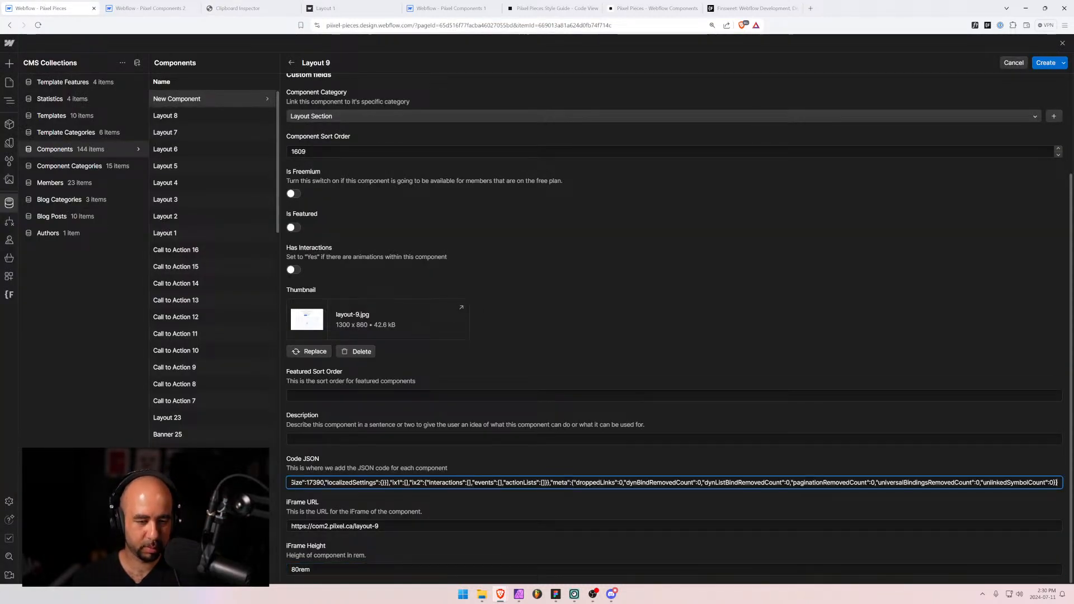
key("Tab")
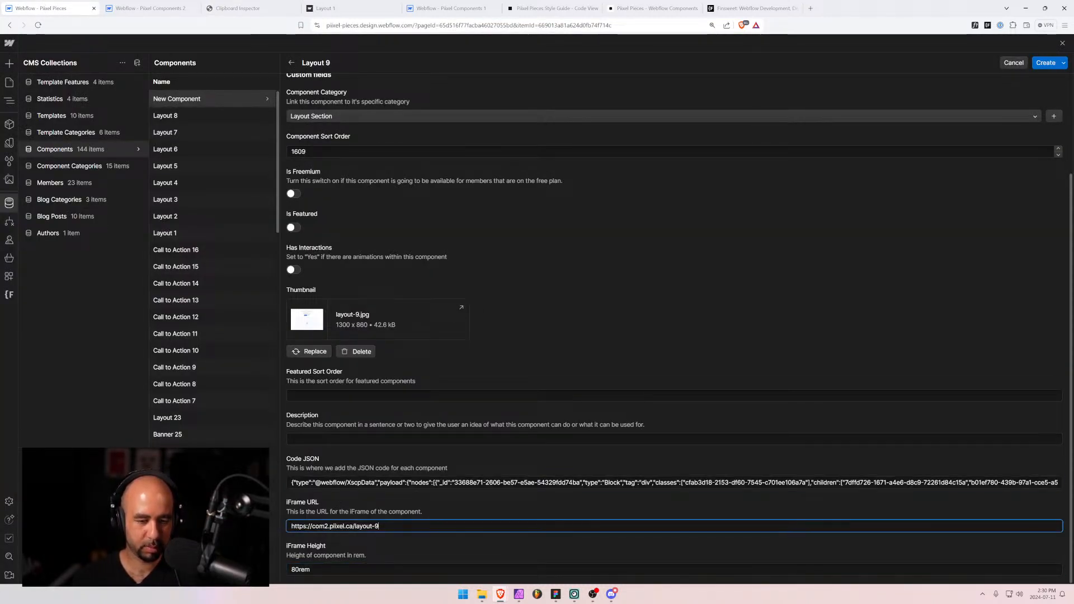
key("ctrl+a")
key("ctrl+c")
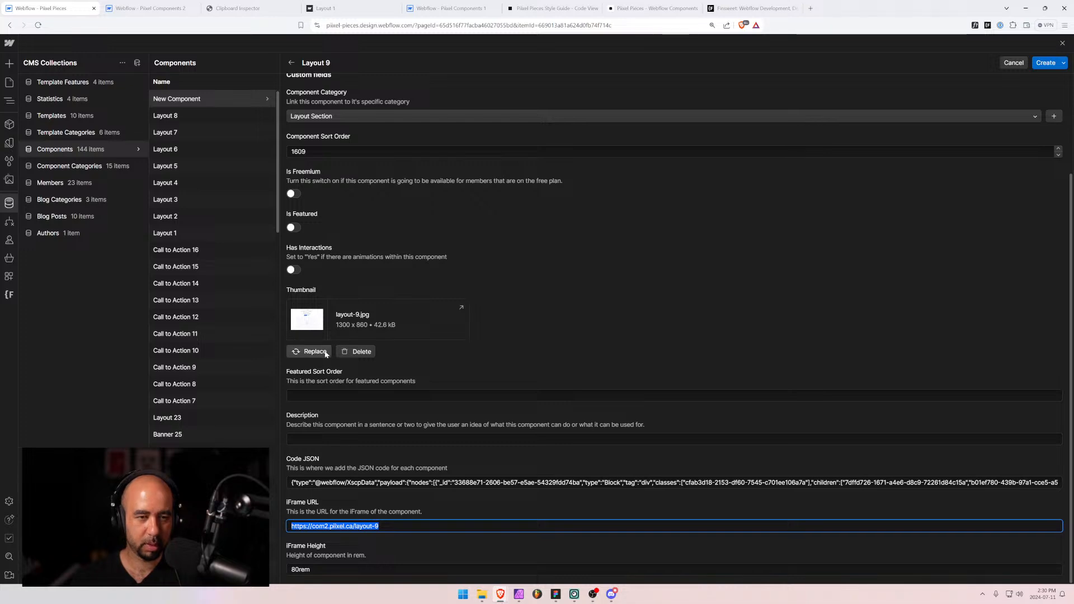
scroll(329, 350, "up", 3)
left_click(1045, 63)
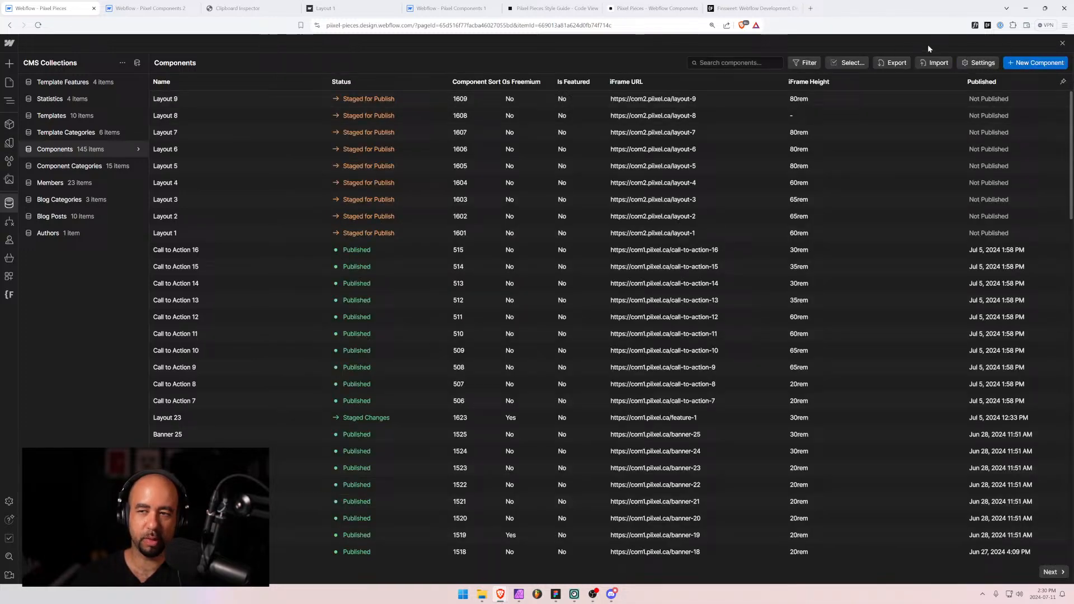
Start a new component named Layout 10 and assign it to the Layout Section category.
left_click(1036, 63)
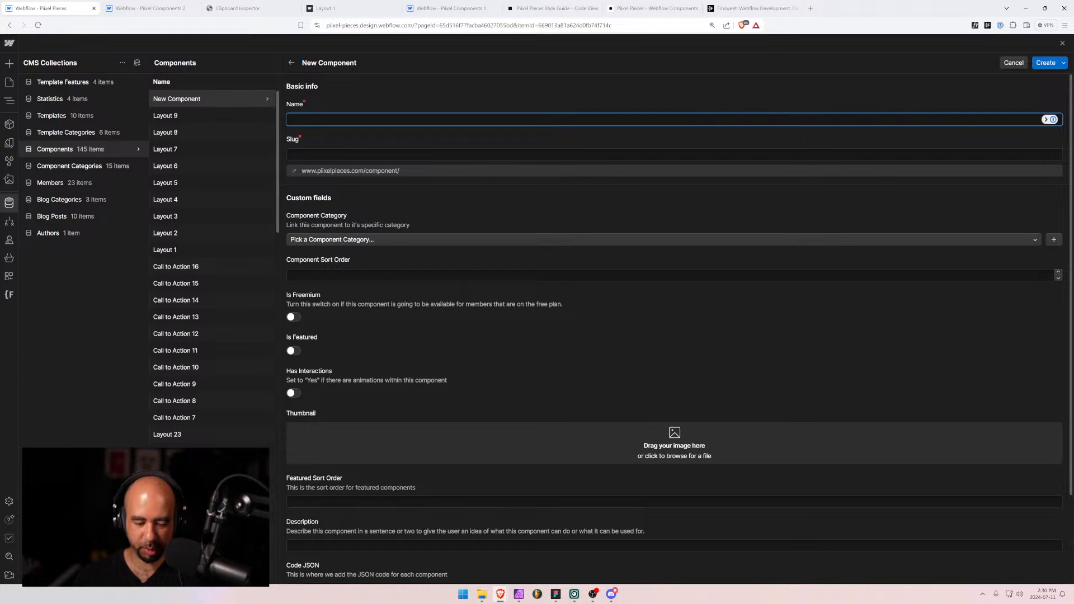
type("Layout 10")
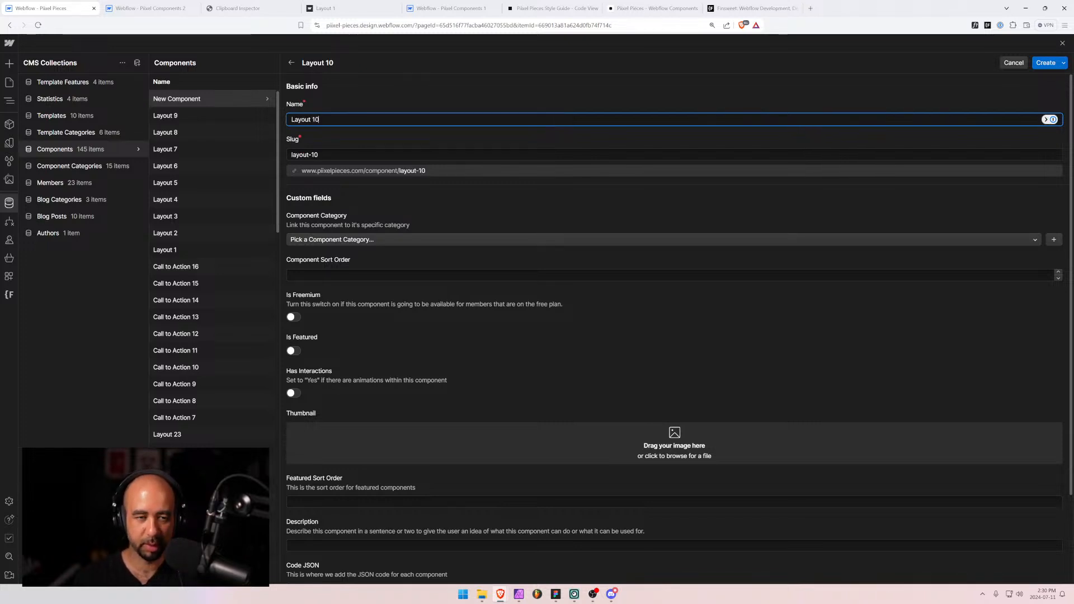
left_click(399, 240)
type("lay")
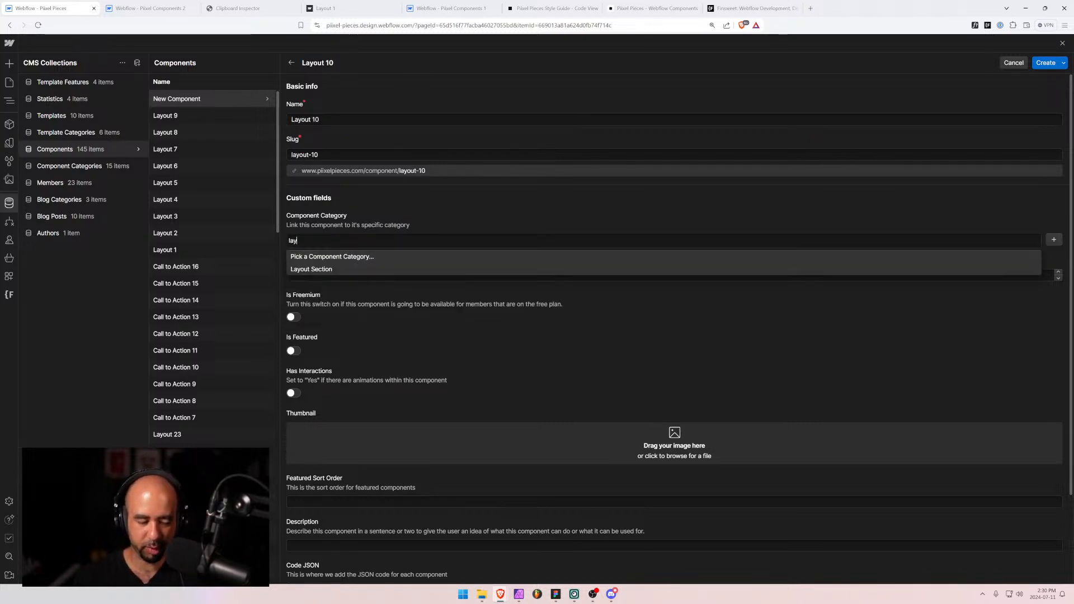
left_click(386, 270)
Set Layout 10's component sort order to 1610 and add layout-10.jpg as its thumbnail.
left_click(386, 274)
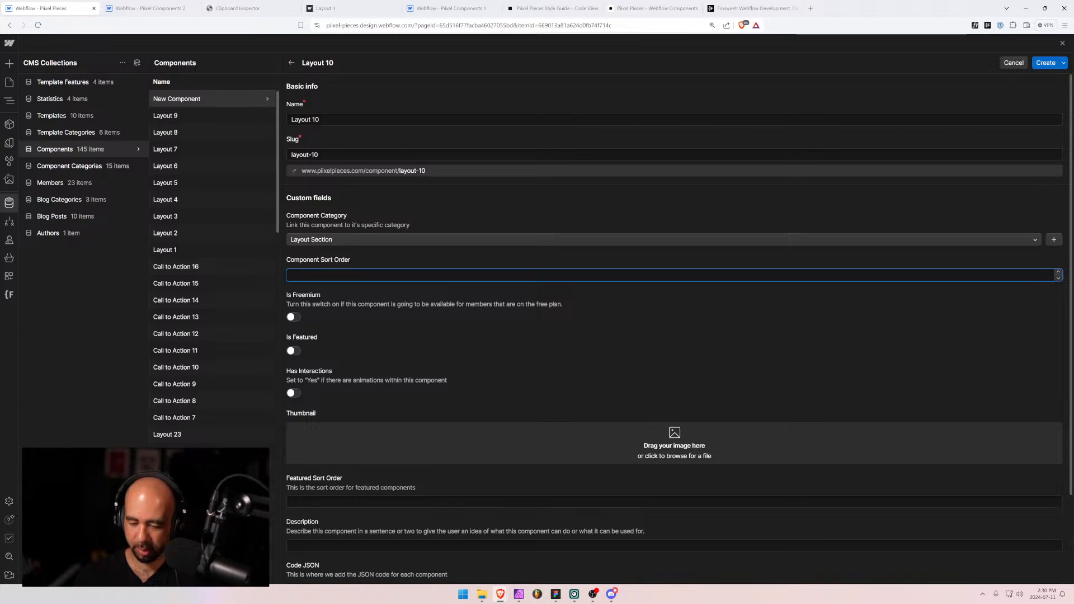
type("1")
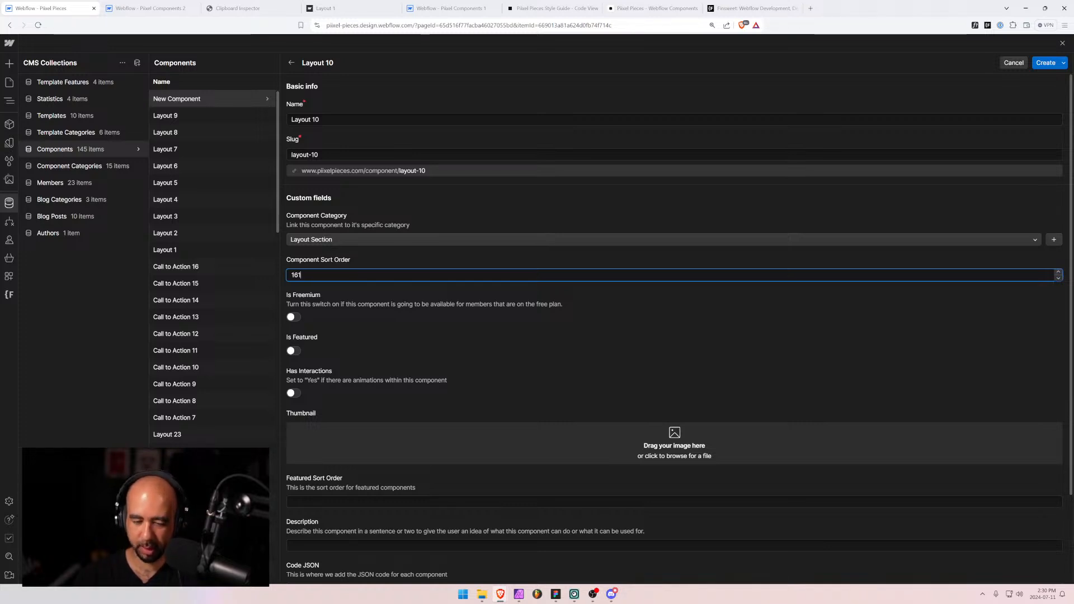
type("6070")
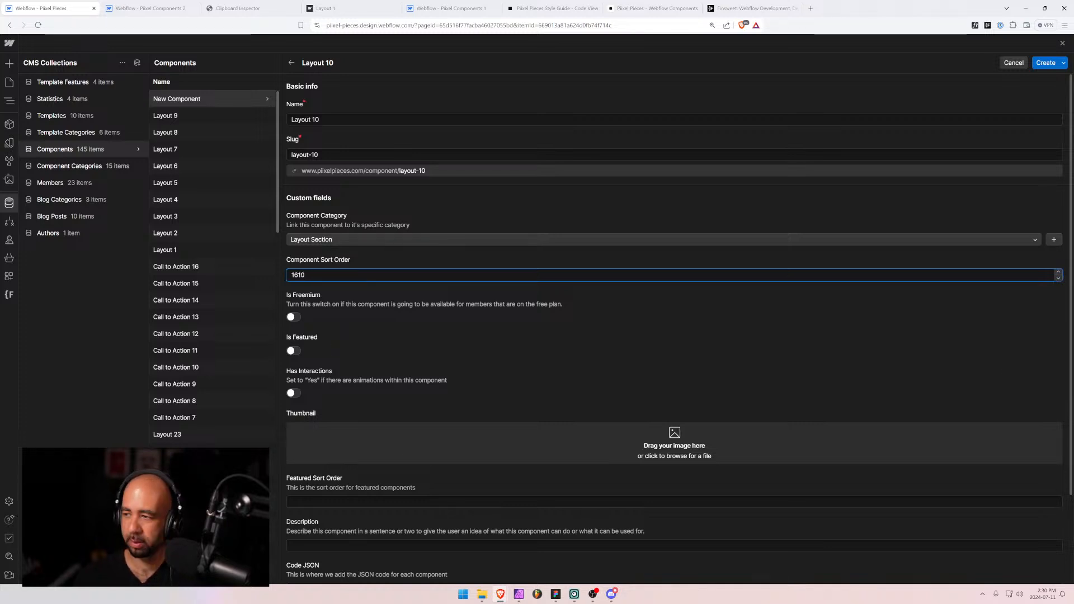
left_click_drag(719, 448, 705, 445)
scroll(560, 386, "down", 2)
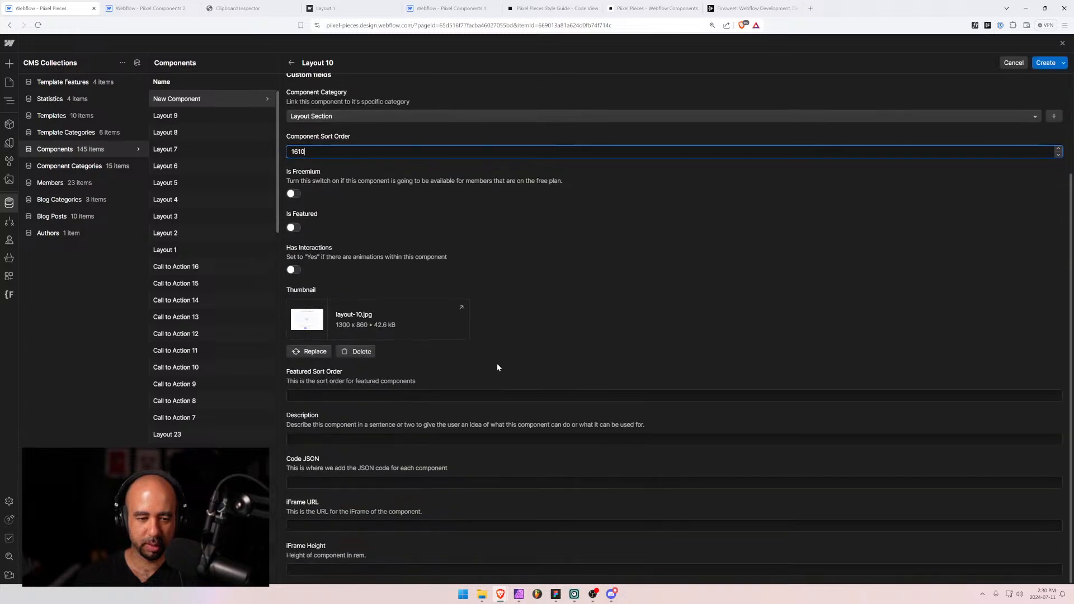
left_click(391, 526)
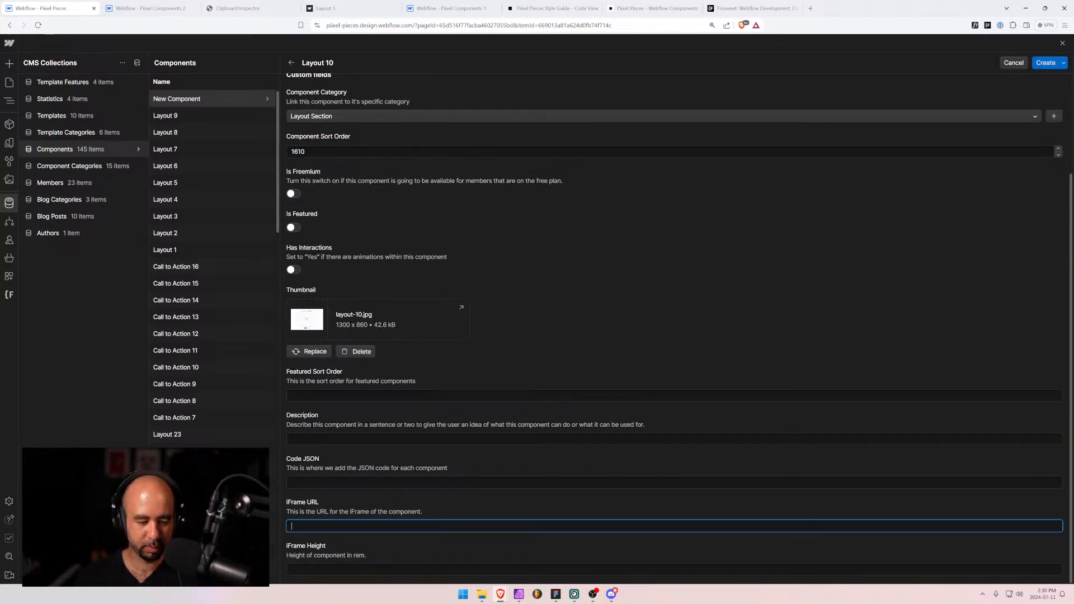
key("ctrl+v")
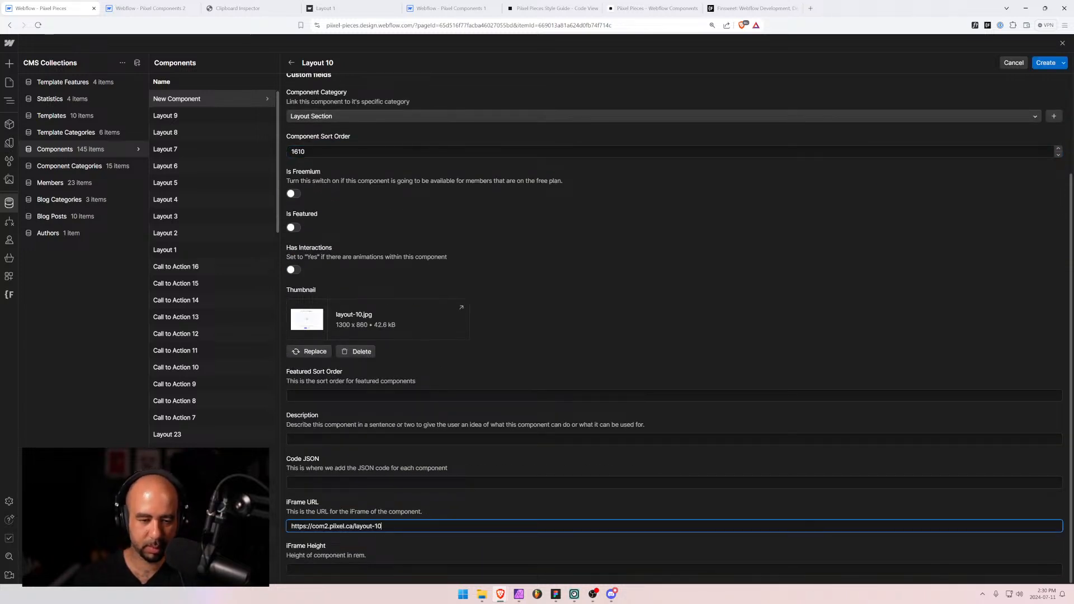
left_click(292, 570)
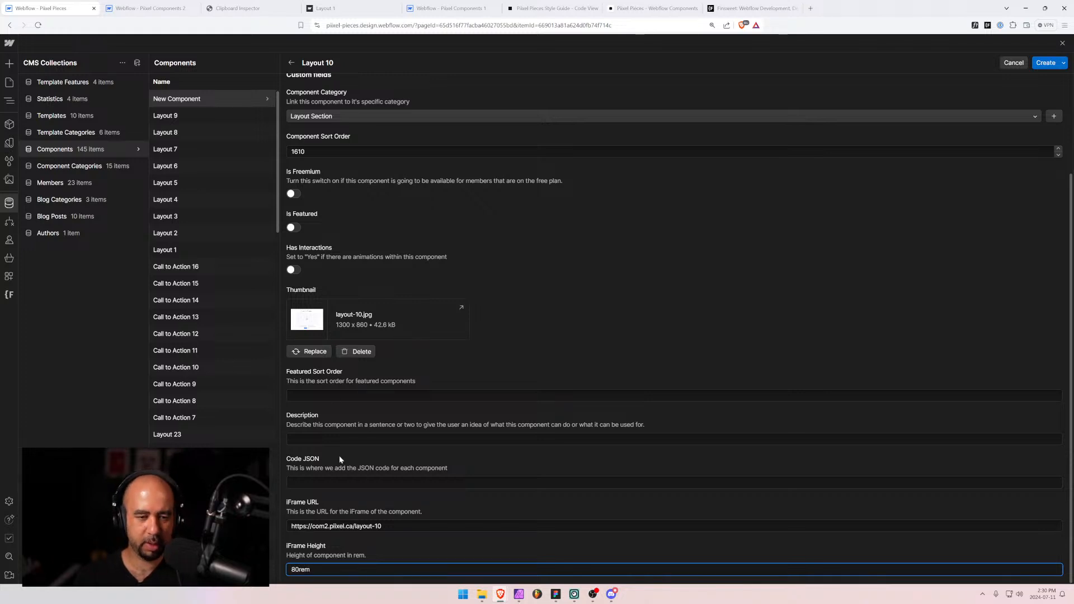
Switch to the Piixel Components 2 site, open the Layout 10 page and copy its layout-10 element.
left_click(152, 4)
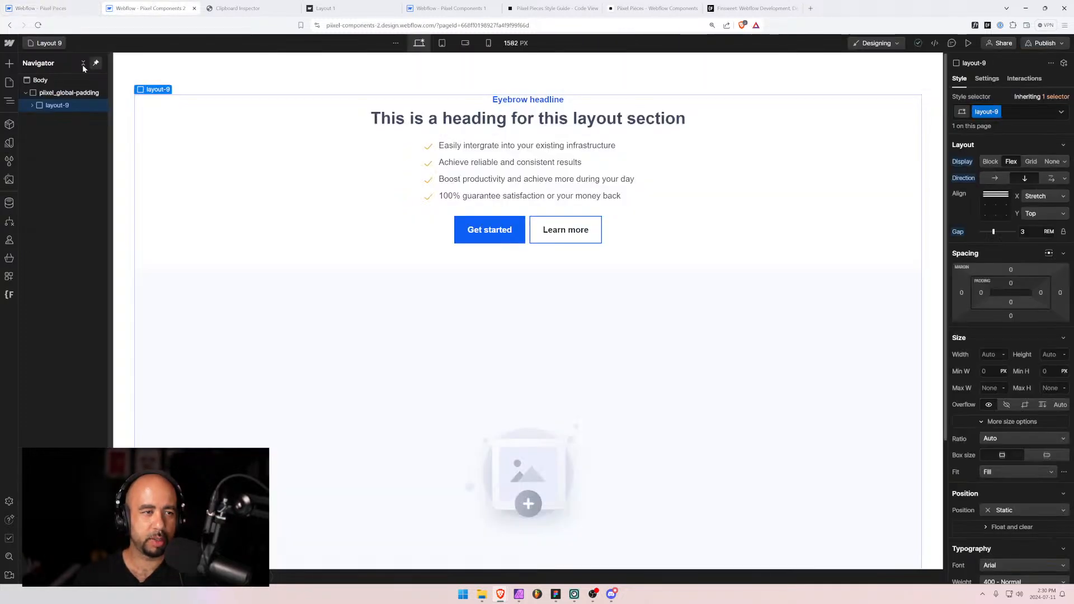
left_click(45, 43)
left_click(49, 246)
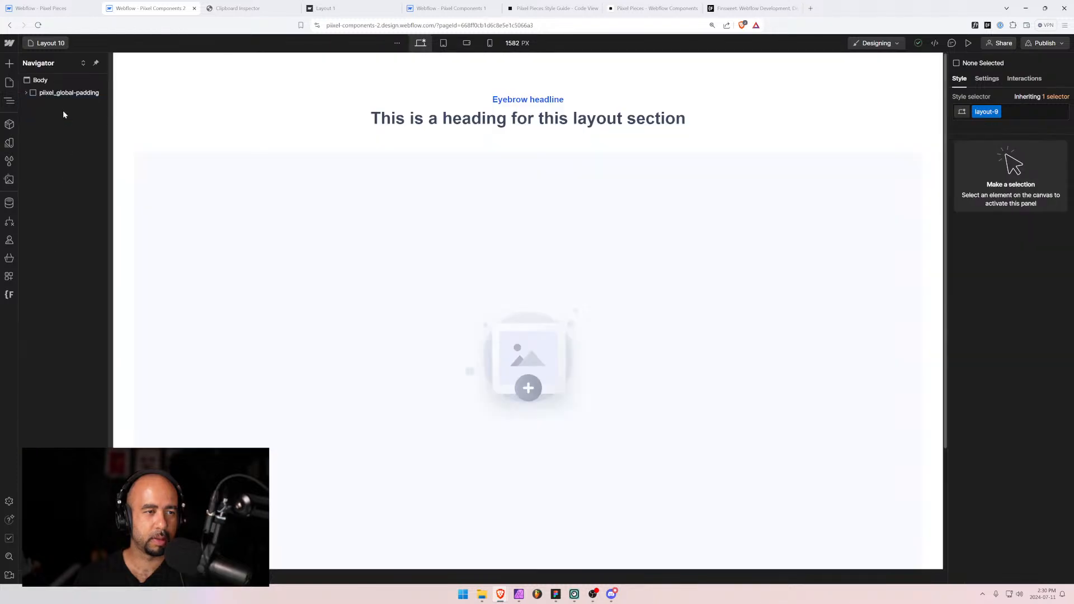
left_click(42, 106)
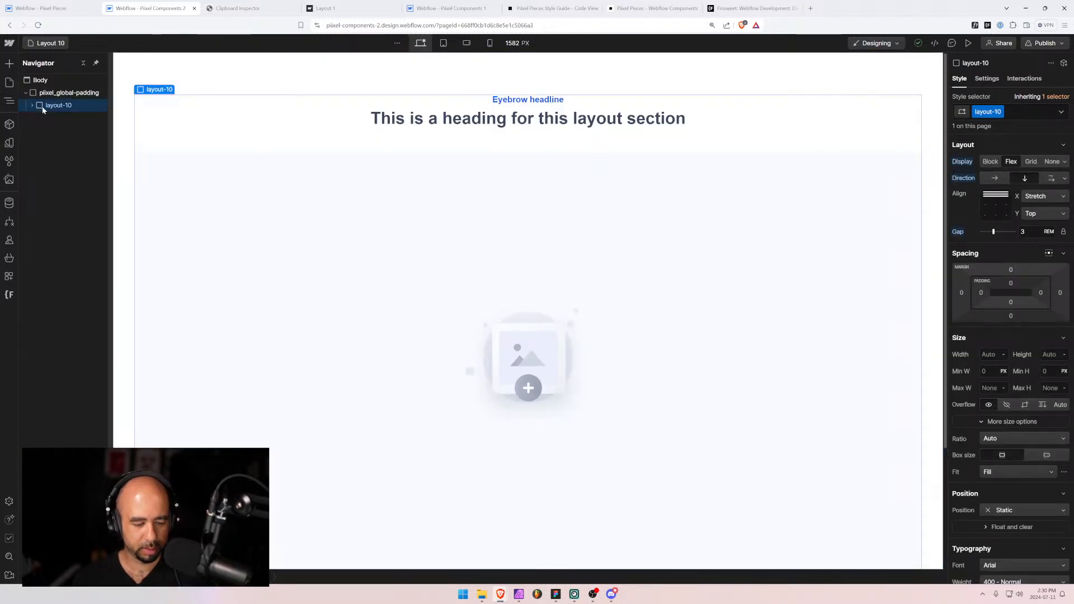
In Clipboard Inspector, replace the old data with the pasted layout-10 element and copy its entire application/json data.
left_click(246, 9)
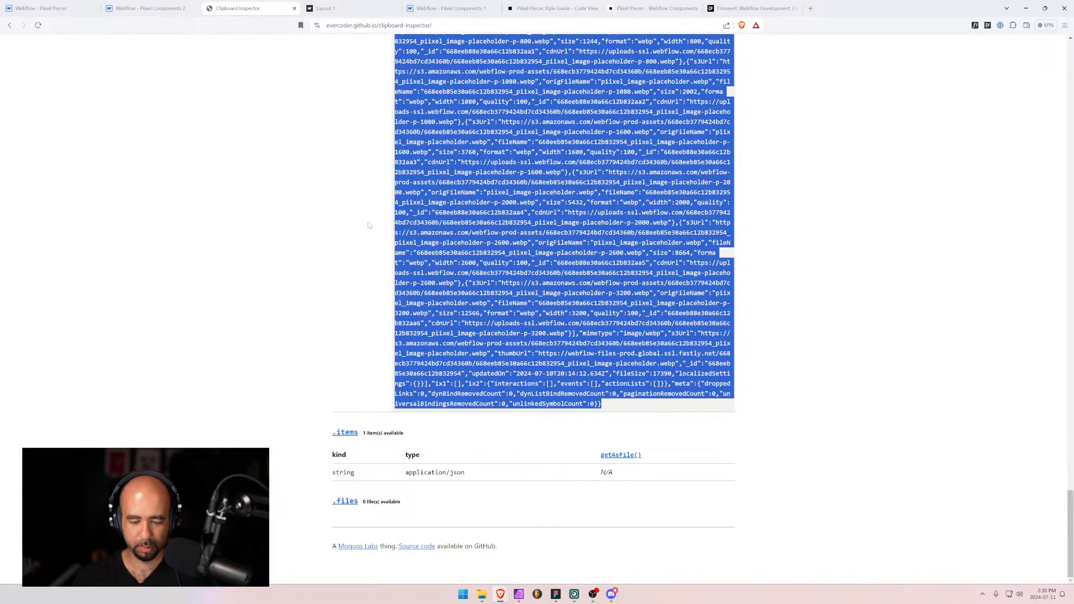
scroll(364, 224, "up", 15)
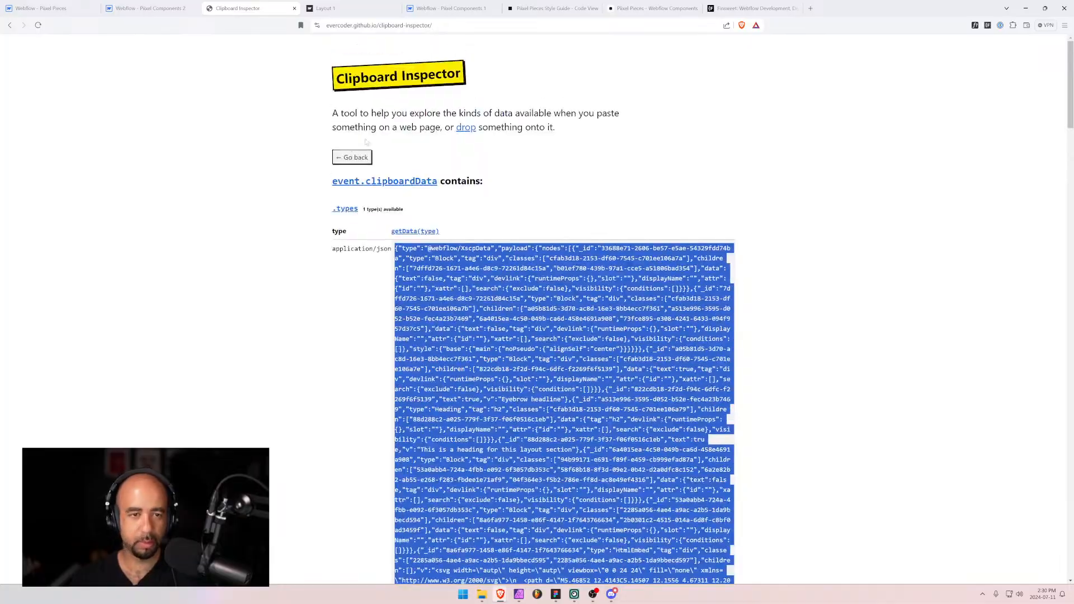
left_click(352, 155)
left_click(521, 194)
key("ctrl+v")
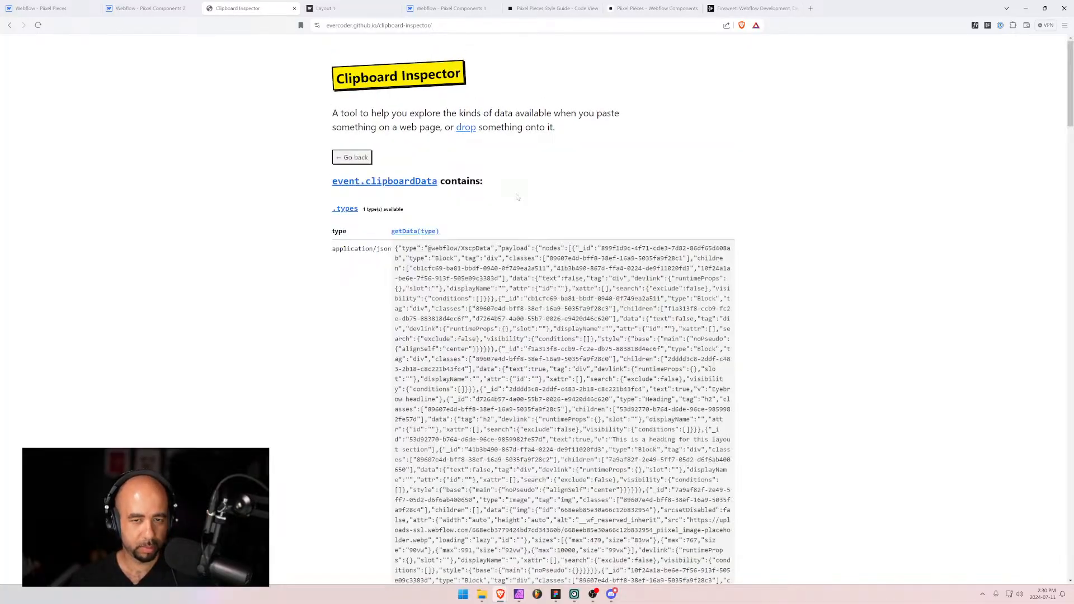
left_click_drag(395, 247, 555, 408)
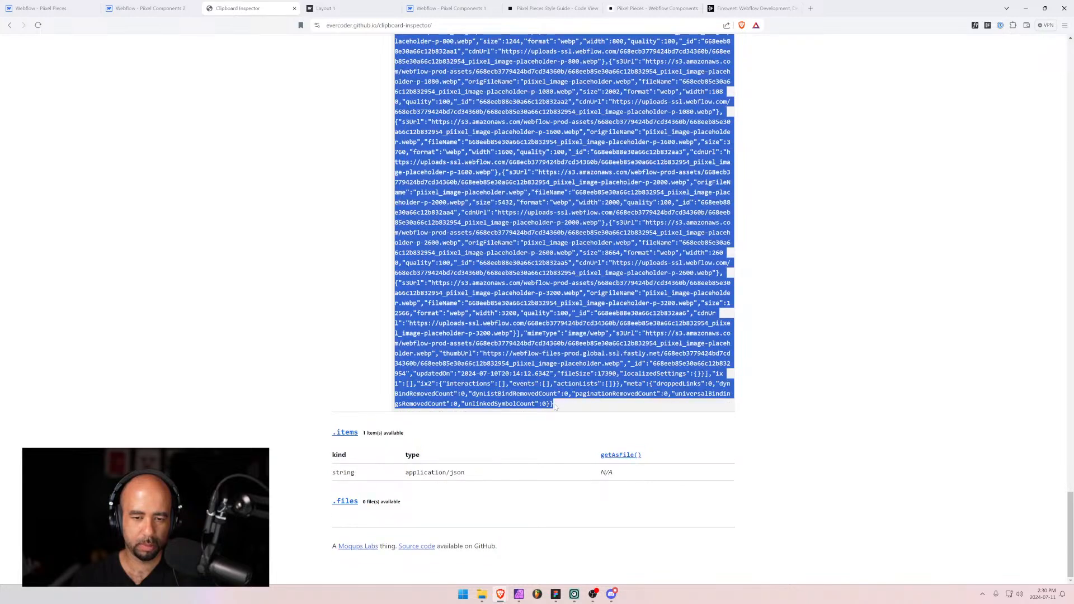
Back in the Piixel Pieces site, paste the JSON into Layout 10's Code JSON field, copy its iFrame URL and create the component.
left_click(42, 8)
left_click(331, 483)
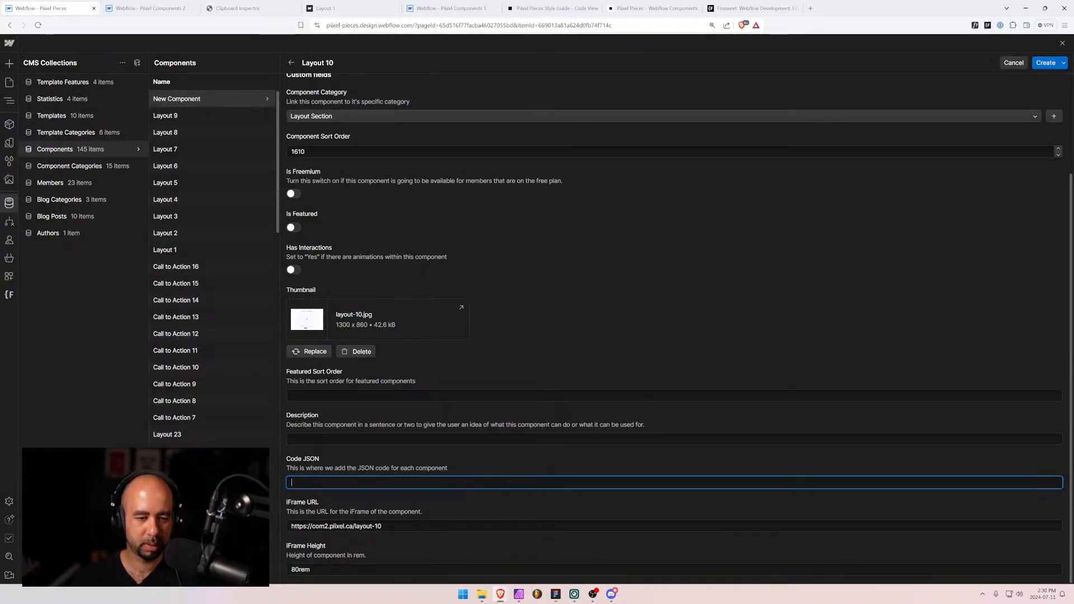
key("ctrl+v")
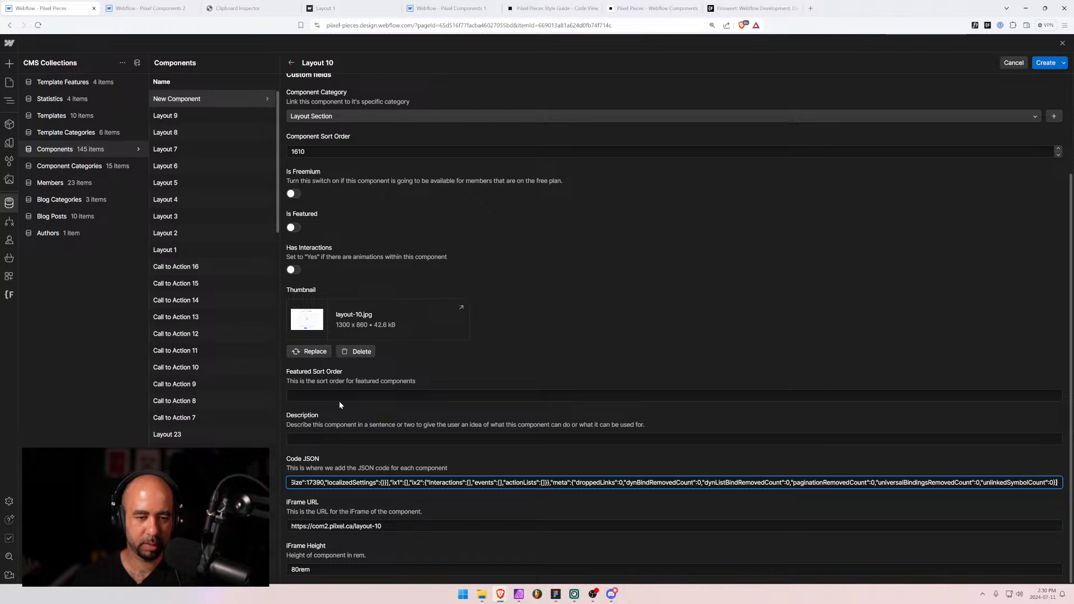
key("Tab")
key("ctrl+c")
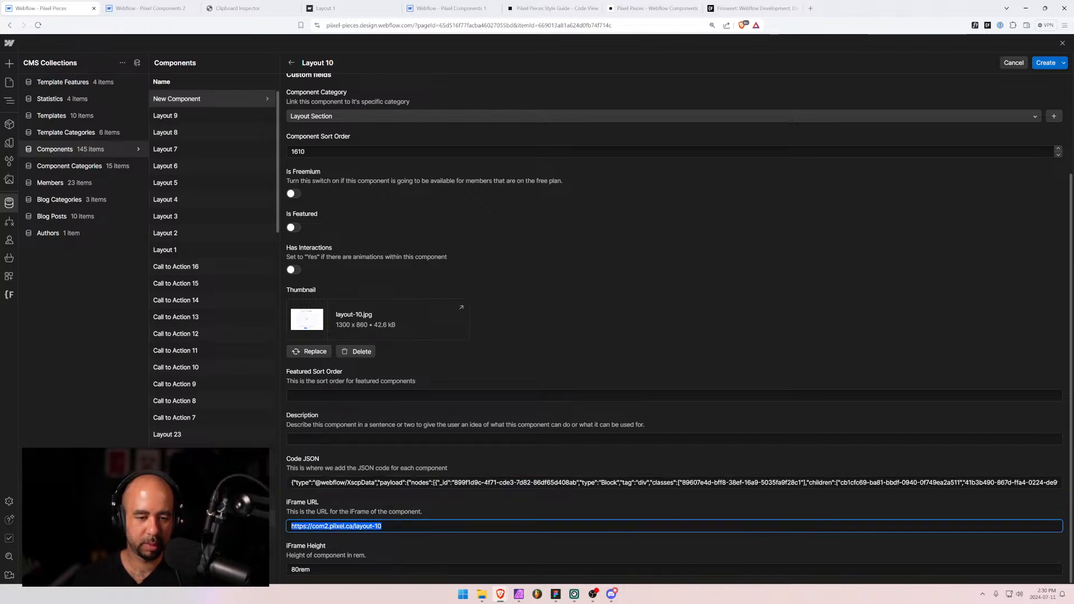
left_click(1034, 66)
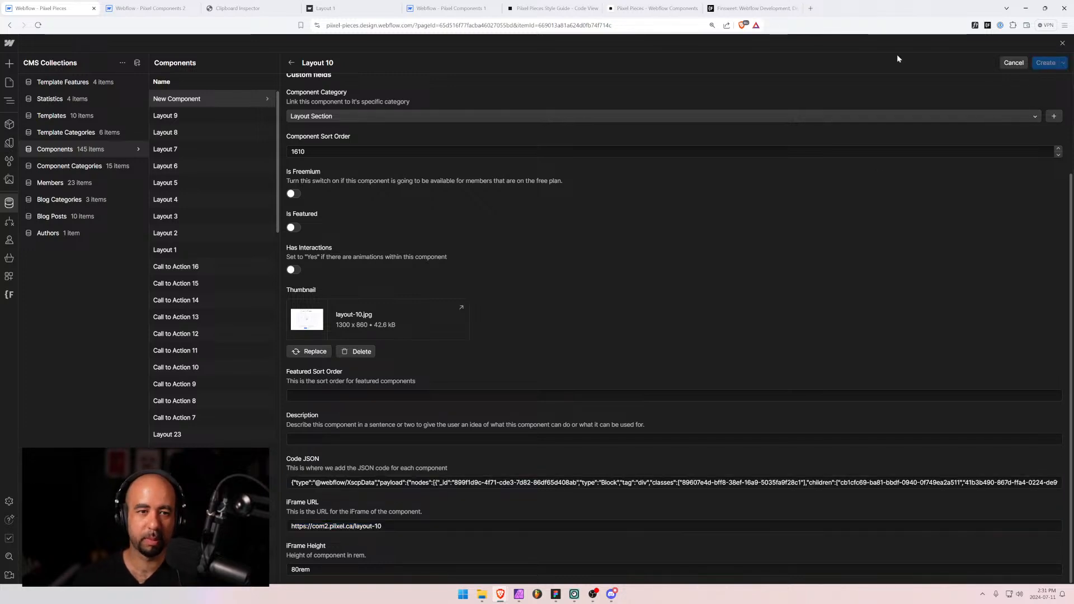
Start a new component named Layout 11 in the Layout Section category with component sort order 1611.
left_click(1036, 63)
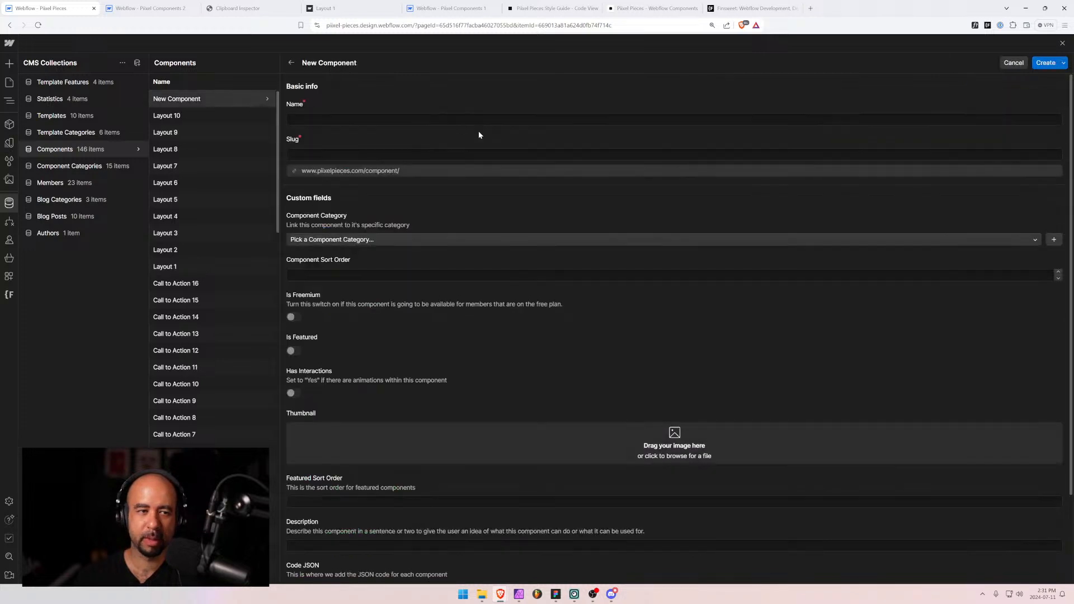
type("Layout 11")
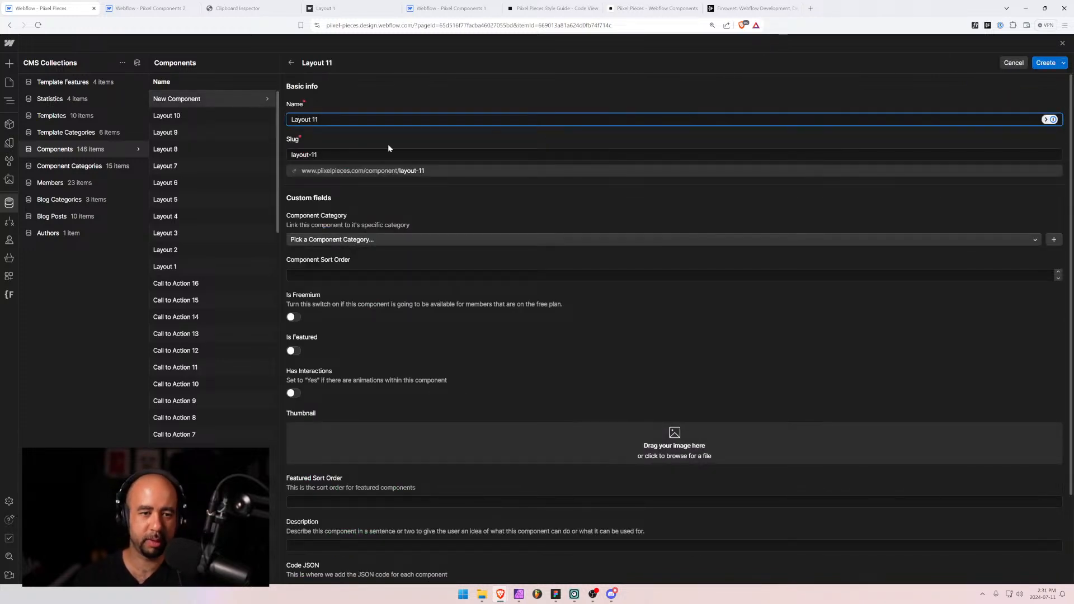
left_click(386, 238)
type("la")
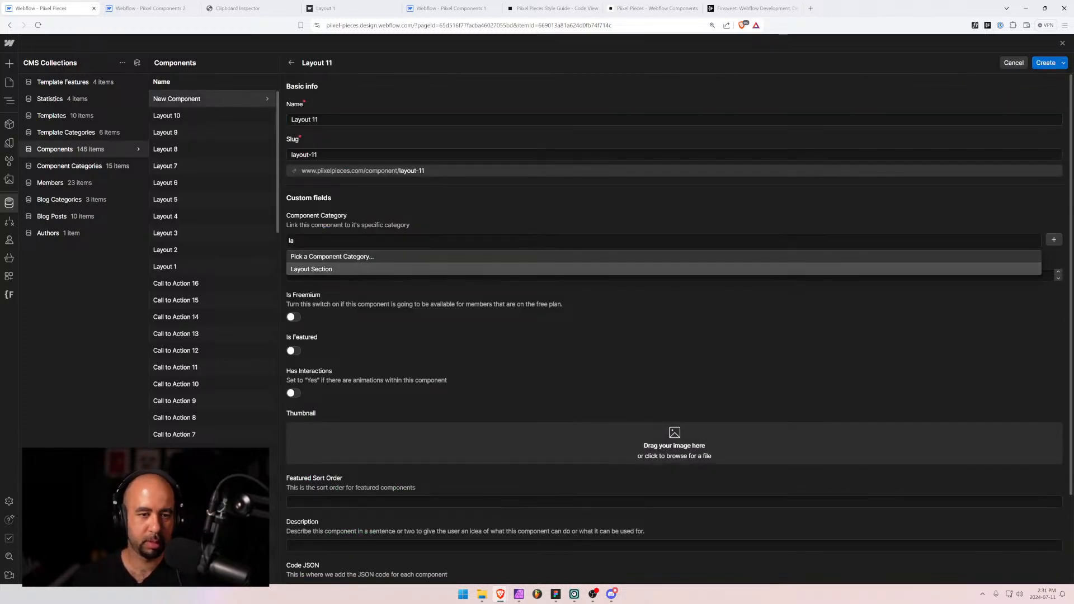
key("Tab")
type("1")
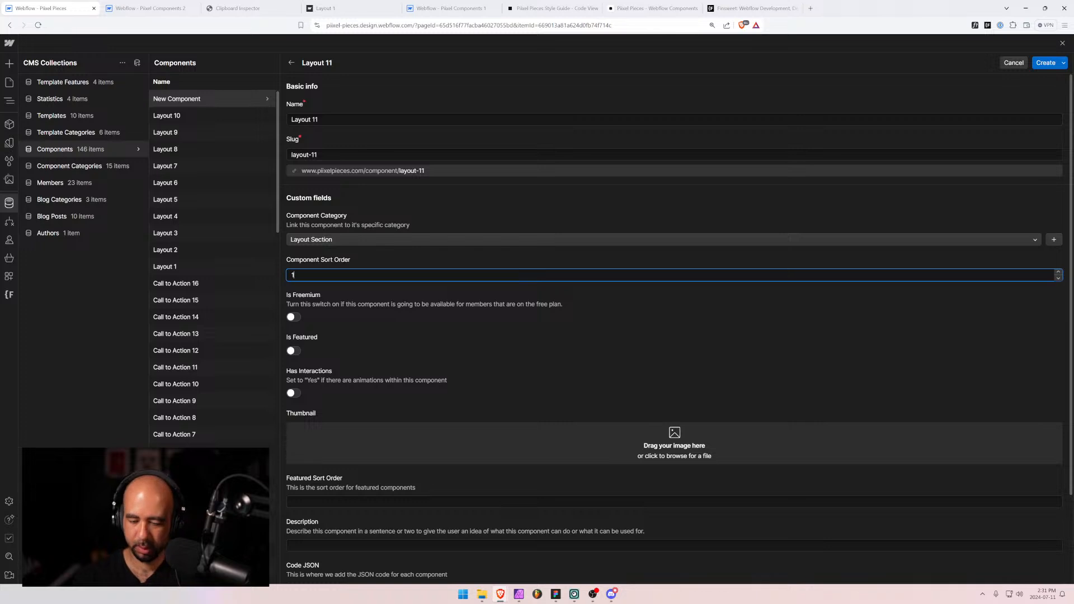
type("611")
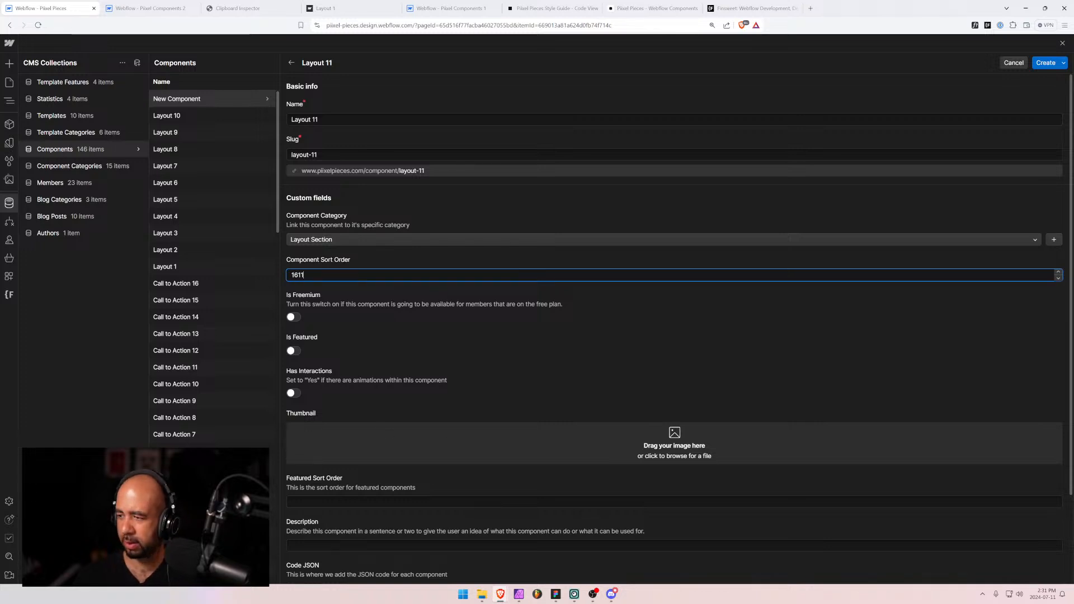
left_click_drag(800, 451, 548, 447)
scroll(404, 331, "down", 2)
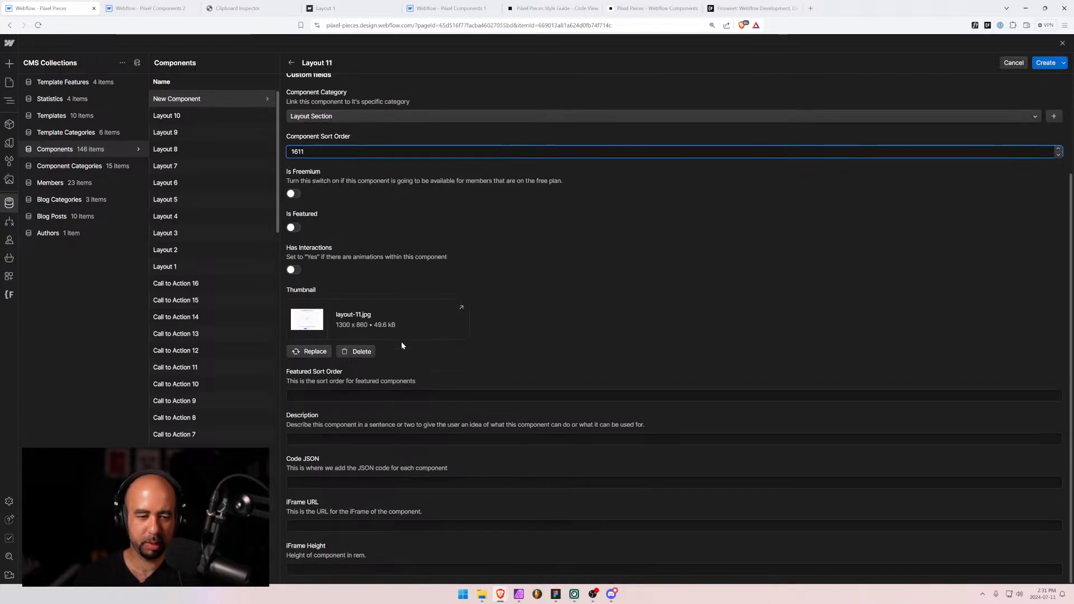
left_click(674, 526)
key("ctrl+v")
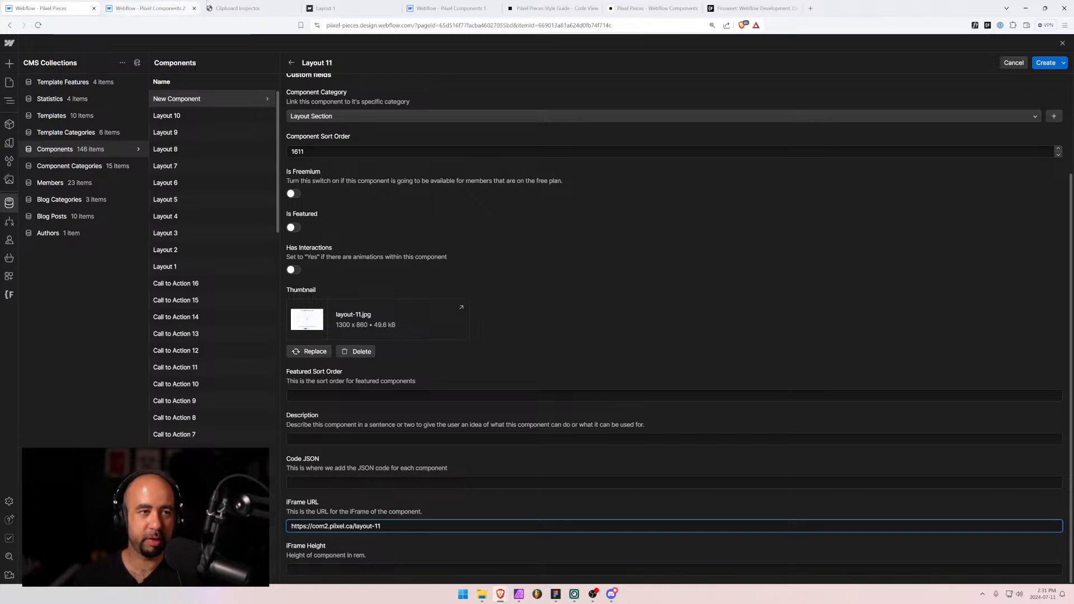
Switch to the Piixel Components 2 site, open the Layout 11 page and copy its layout-11 element.
left_click(147, 8)
left_click(47, 44)
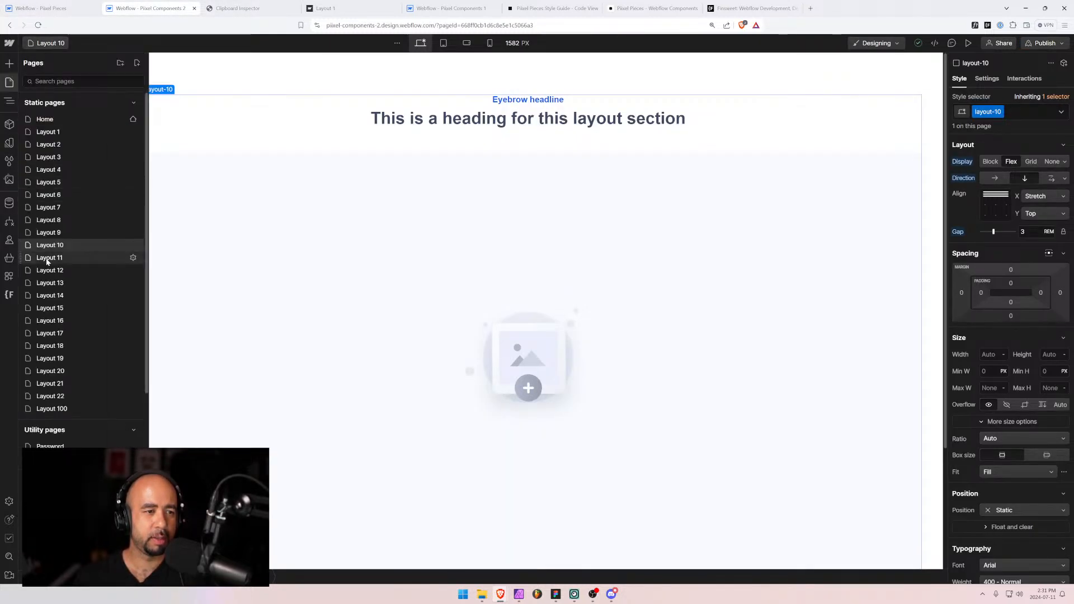
left_click(48, 258)
left_click(45, 107)
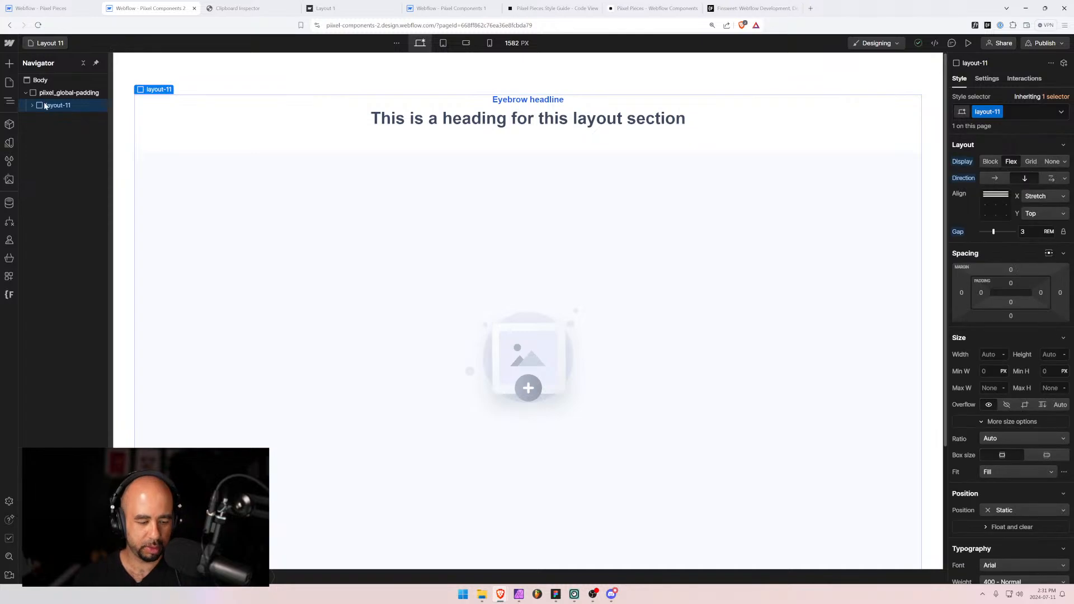
Switch to Clipboard Inspector, paste the copied layout-11 element and copy its full application/json data.
left_click(238, 8)
key("F5")
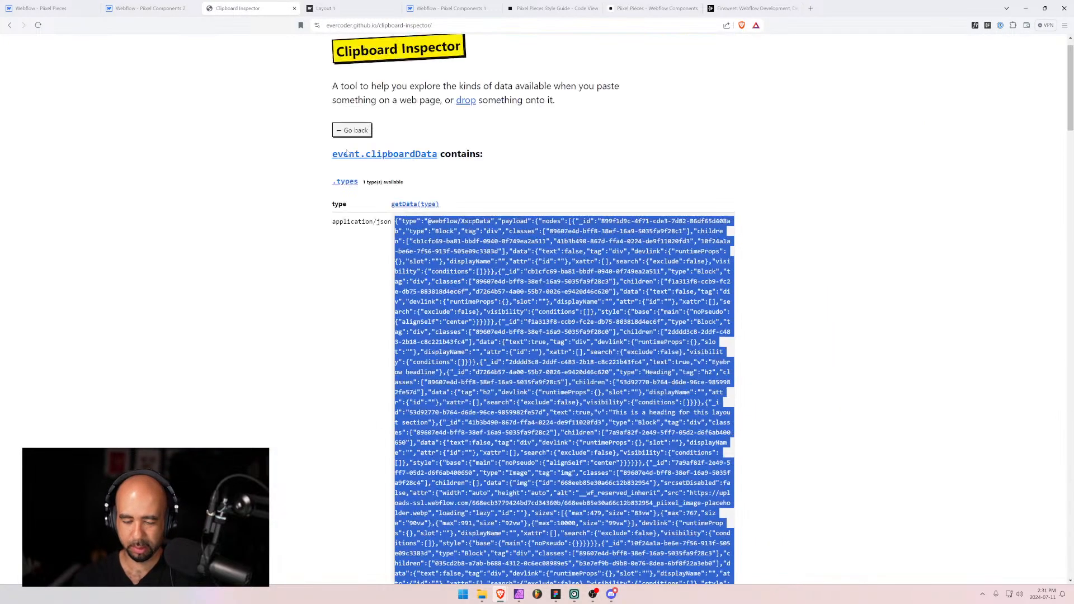
key("ctrl+v")
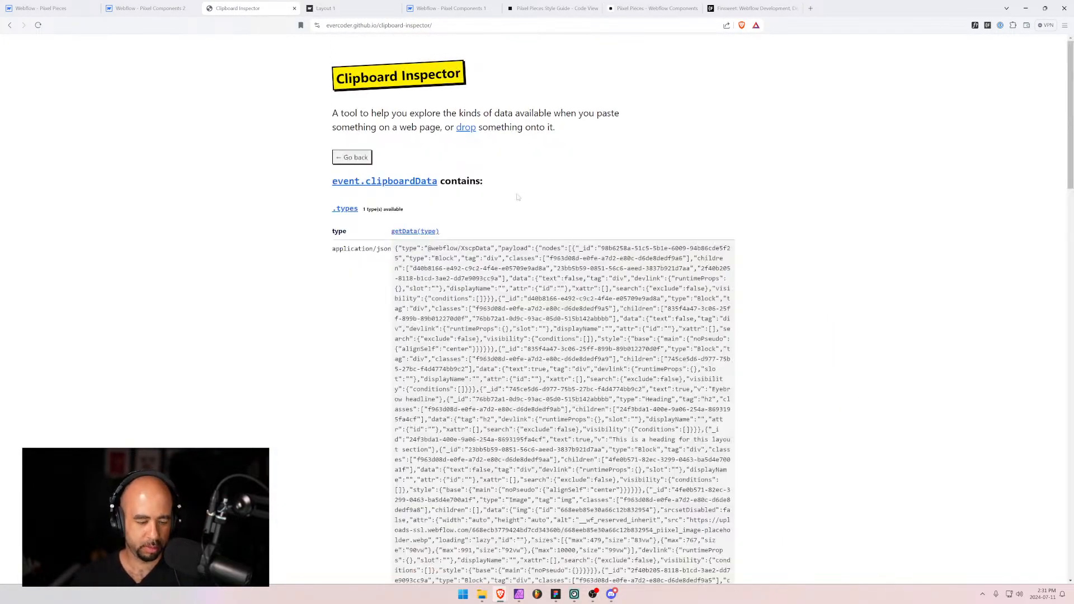
left_click_drag(395, 248, 556, 403)
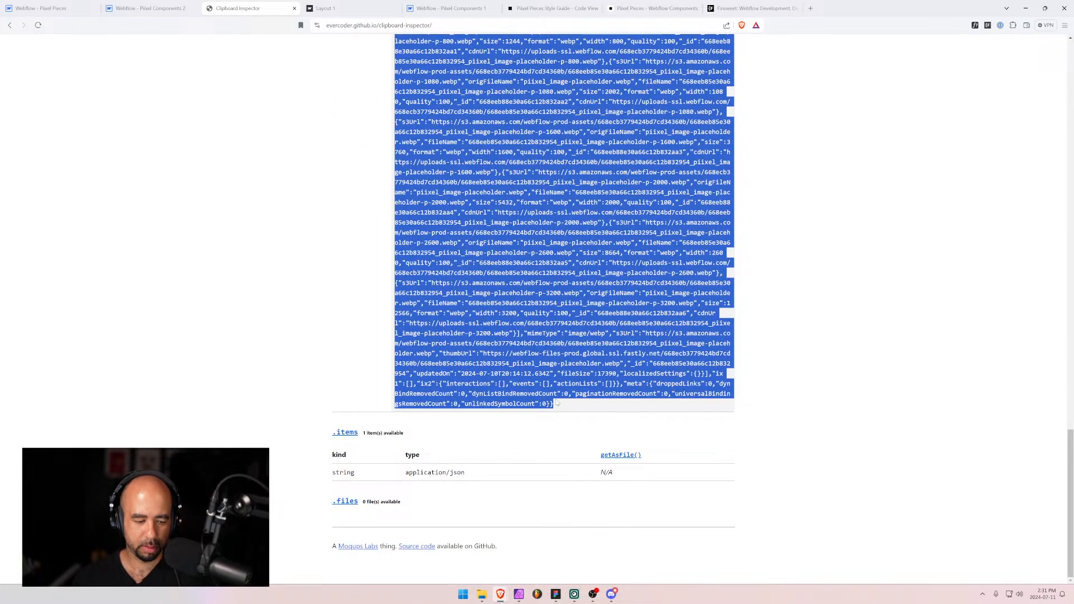
Back in the Piixel Pieces site, paste the JSON into Layout 11's Code JSON field, copy its iFrame URL and create the component.
left_click(89, 6)
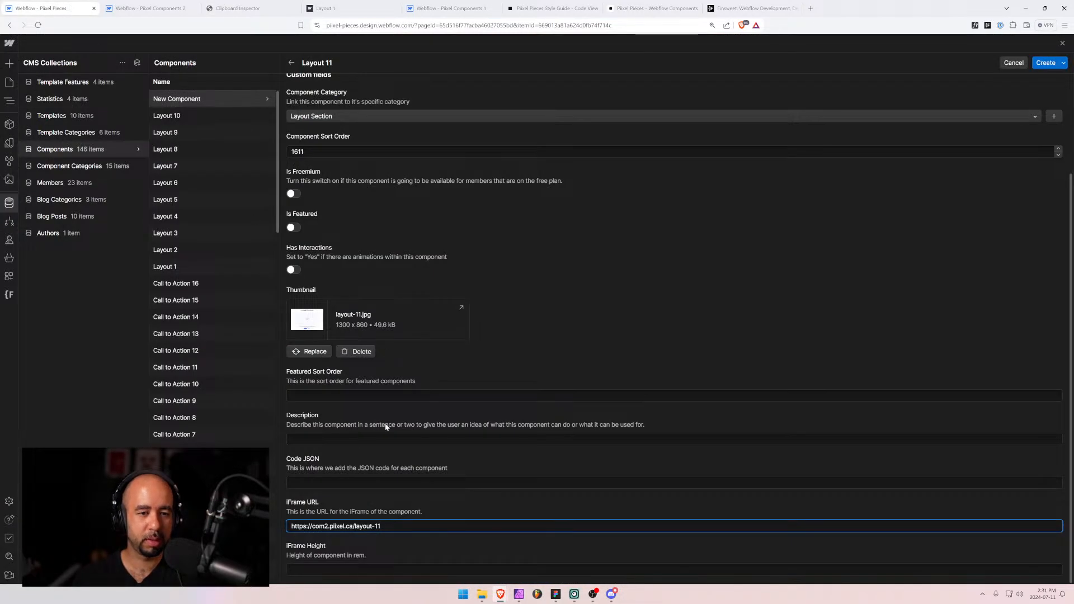
left_click(671, 482)
key("ctrl+v")
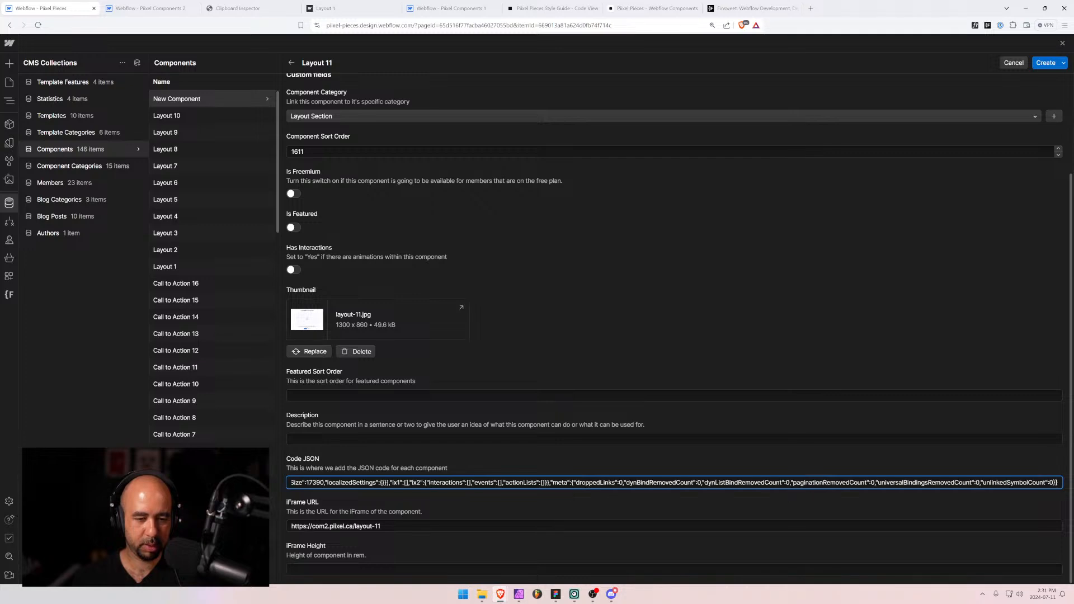
key("Tab")
key("ctrl+a")
key("ctrl+c")
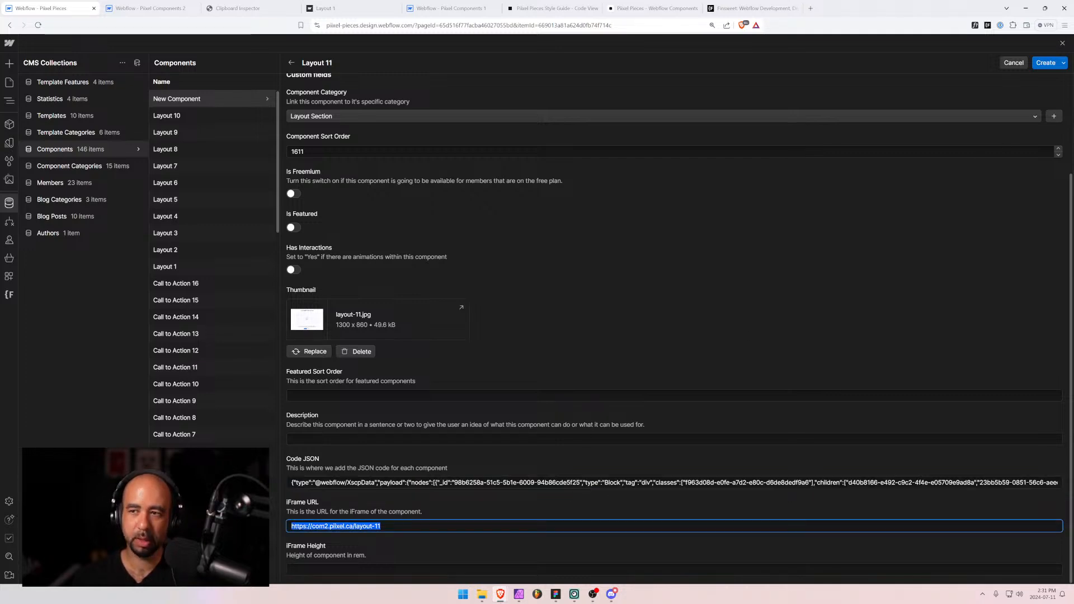
left_click(1045, 64)
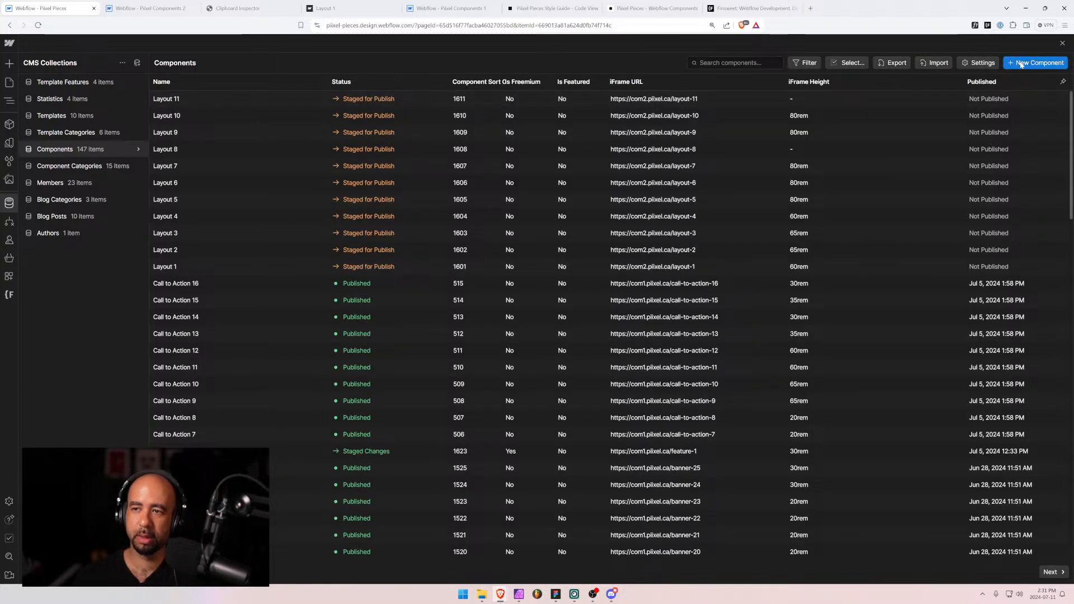
Start a new component named Layout 12 in the Layout Section category with component sort order 1612.
left_click(1021, 63)
left_click(434, 118)
type("L")
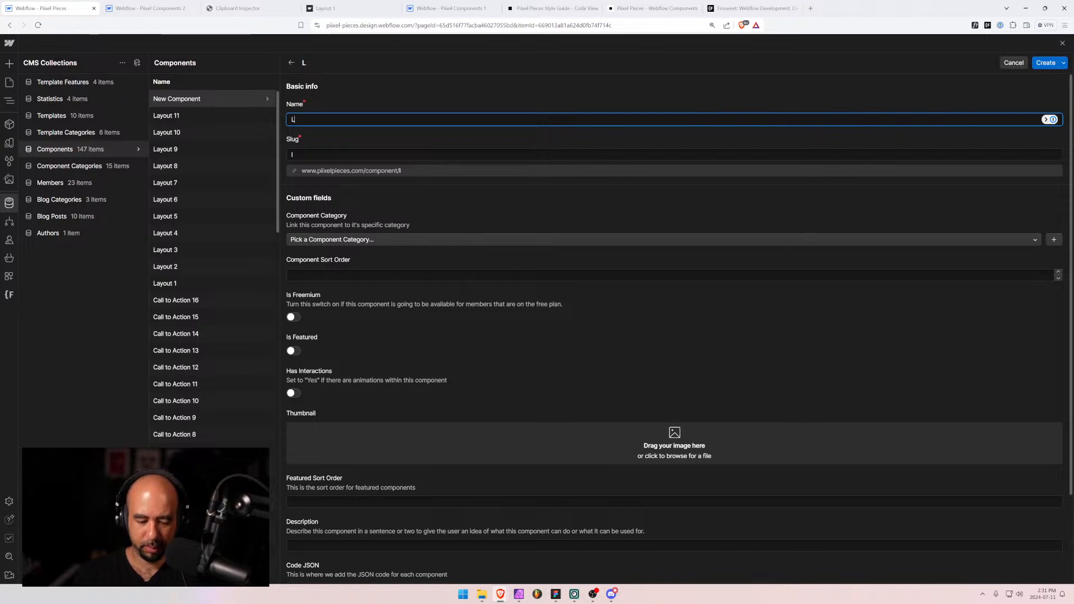
type("ayout 12")
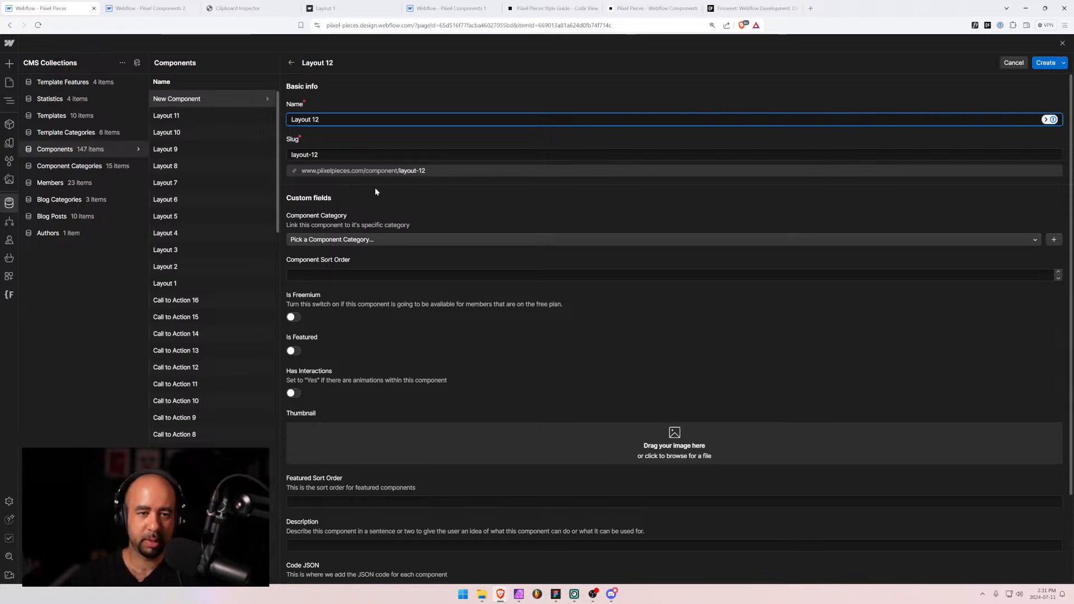
left_click(371, 239)
type("la")
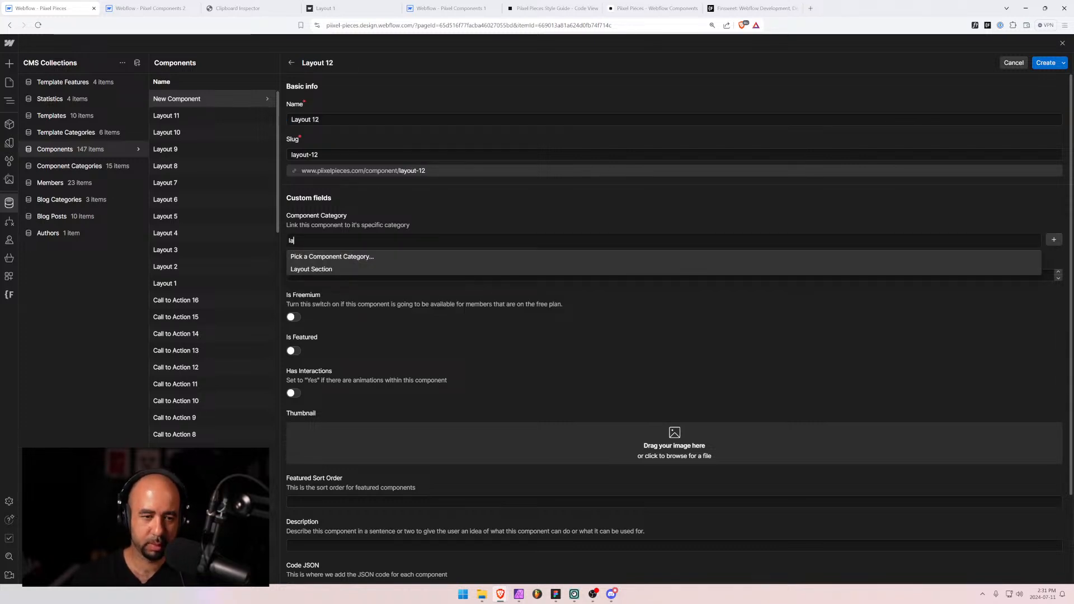
key("Return")
left_click(339, 277)
type("16")
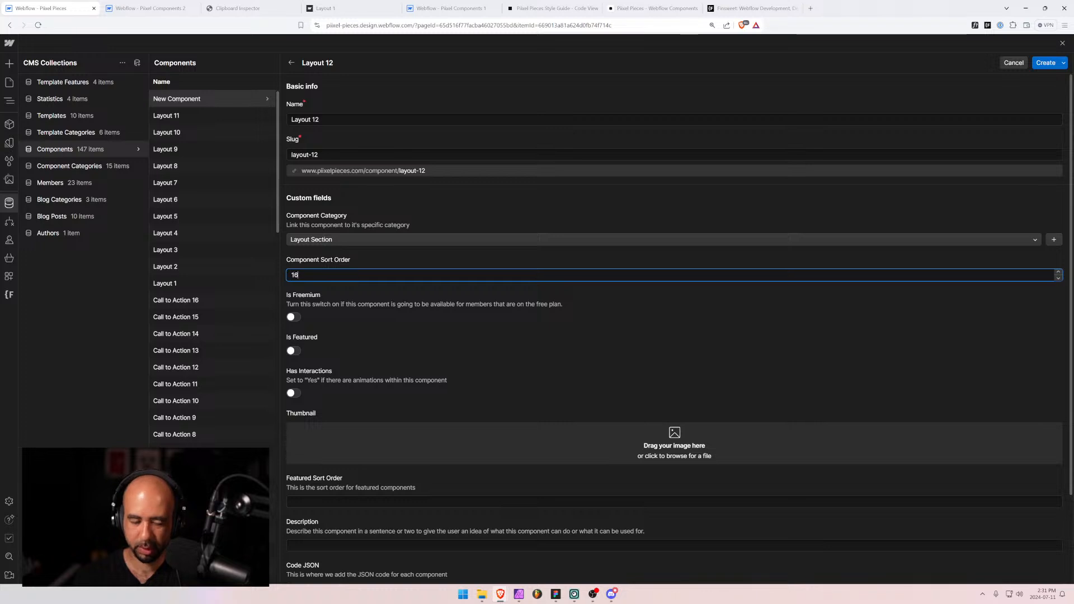
type("12")
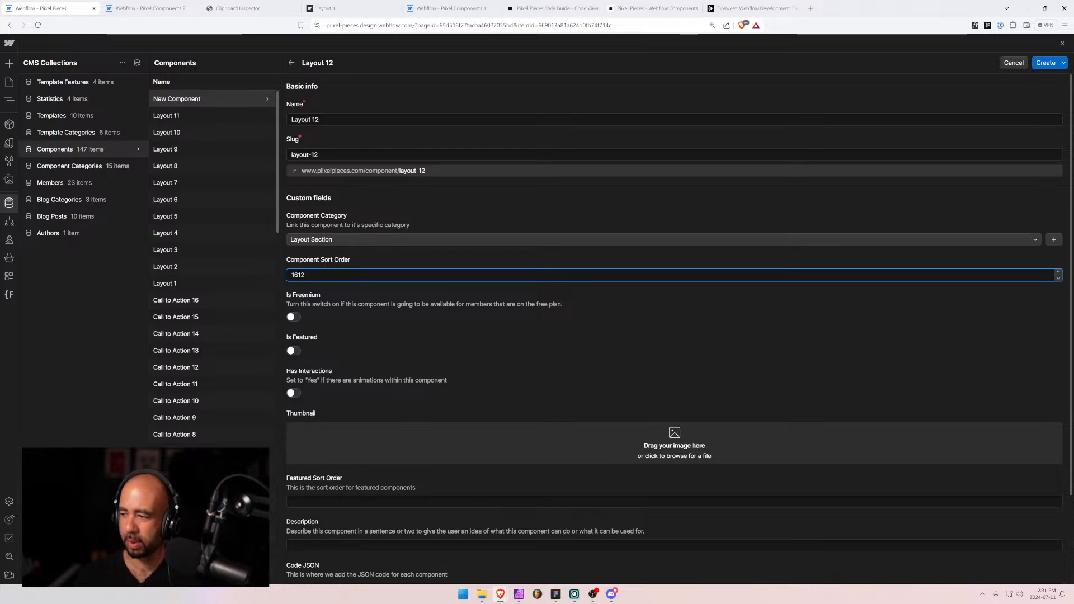
left_click_drag(859, 405, 780, 442)
scroll(469, 376, "down", 2)
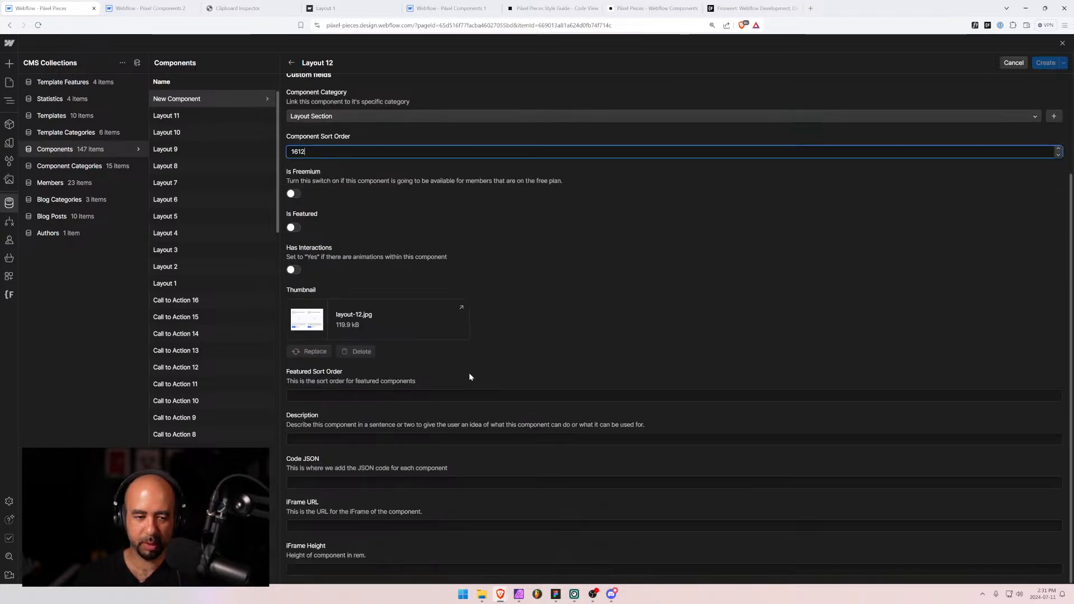
left_click(447, 526)
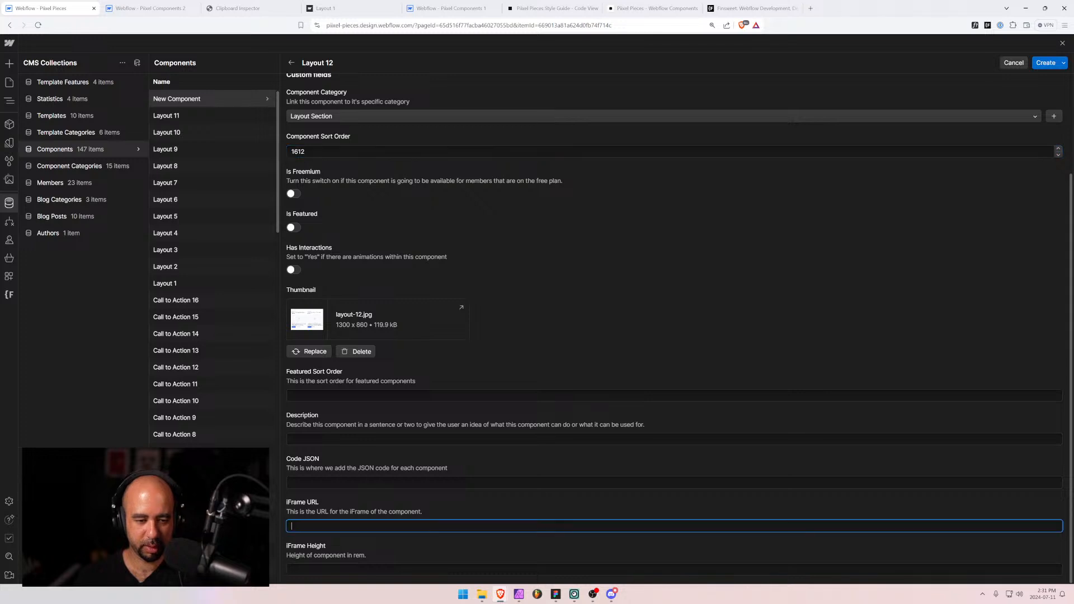
key("ctrl+v")
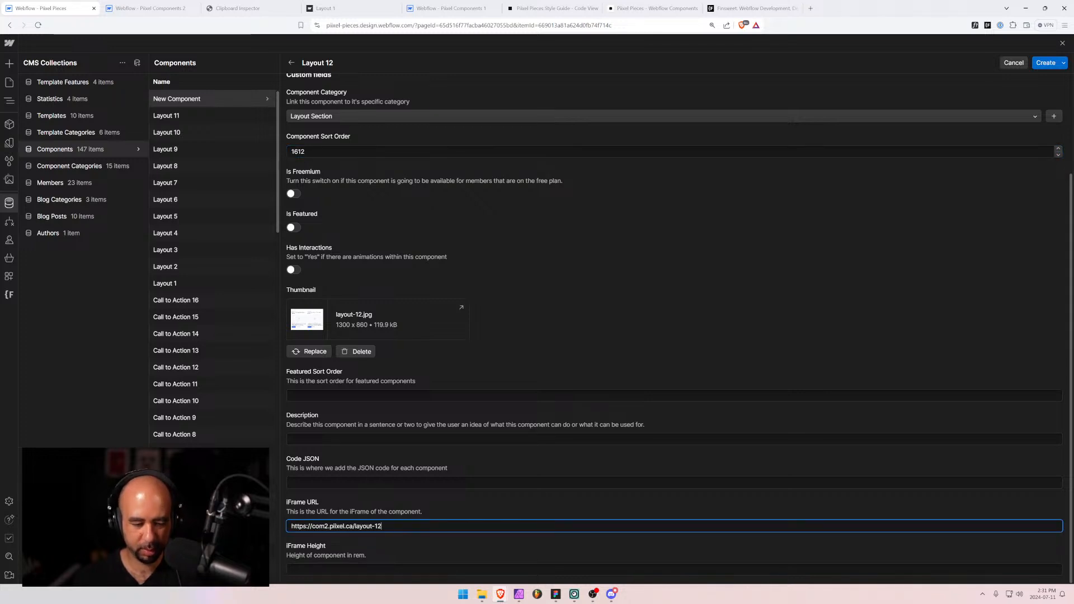
left_click(391, 569)
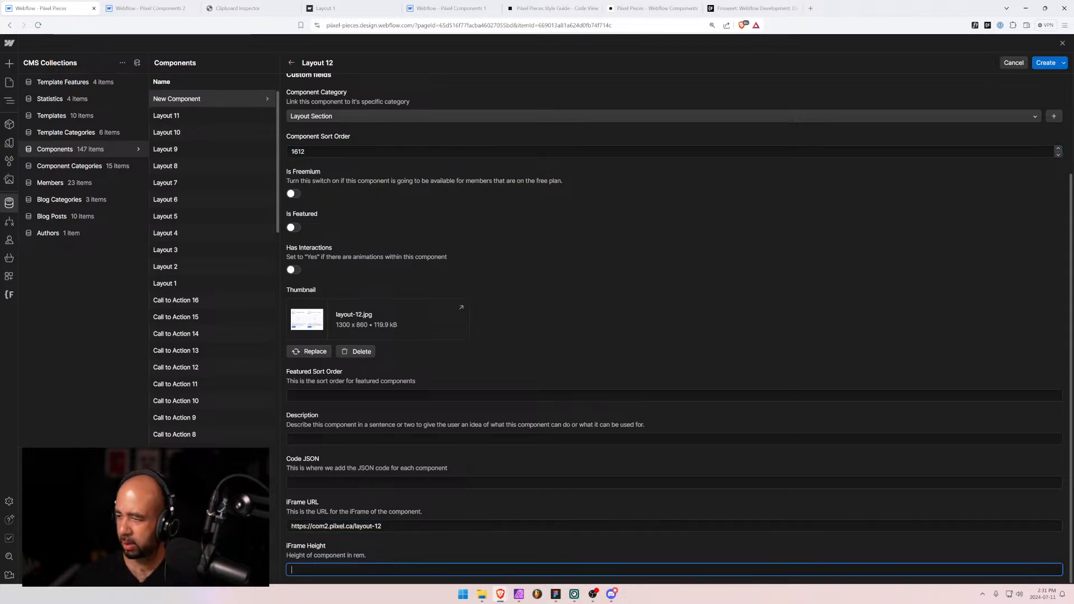
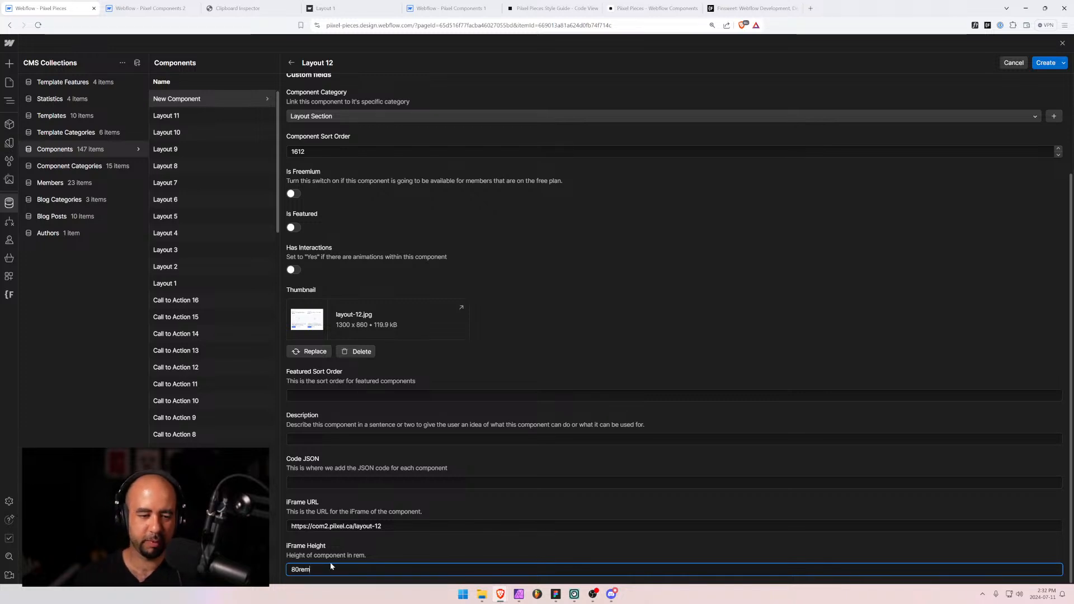
key("shift+Left")
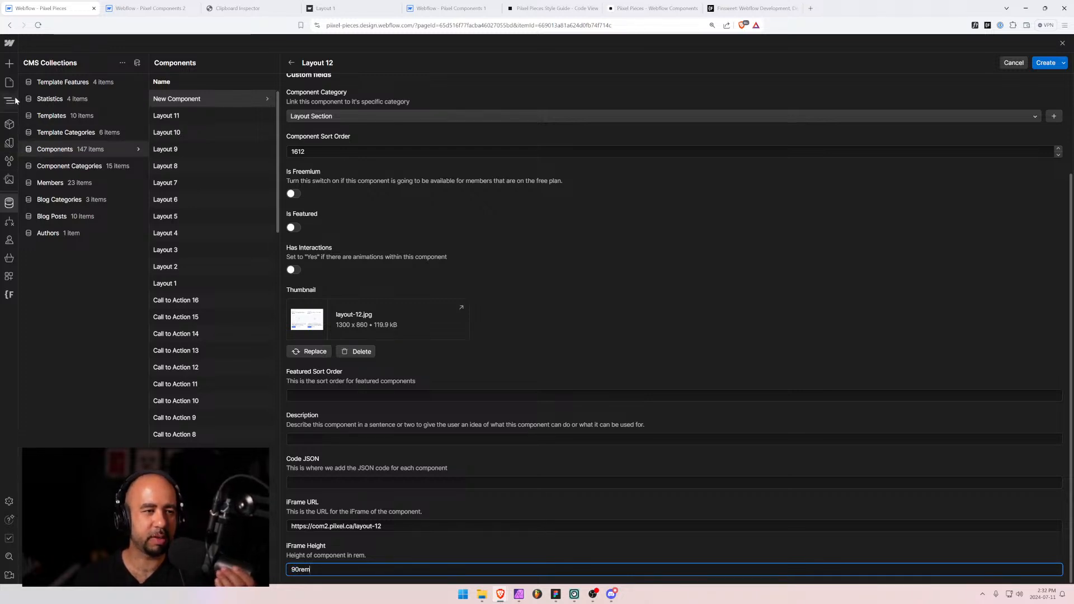
Switch to the Piixel Components 2 site, open the Layout 12 page and copy its layout-12 element.
left_click(130, 9)
left_click(9, 83)
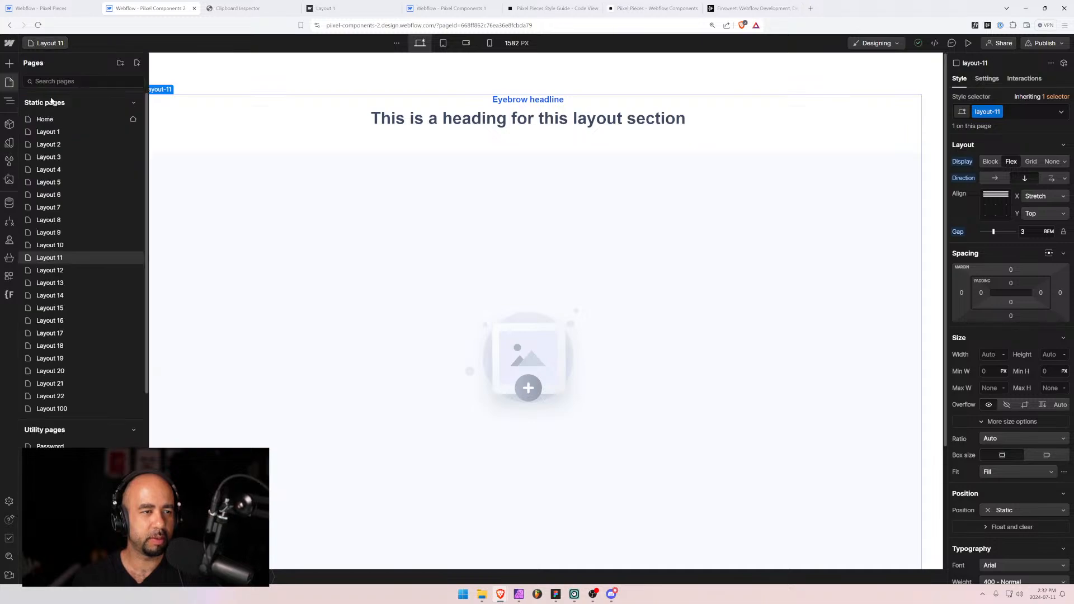
left_click(54, 270)
left_click(58, 105)
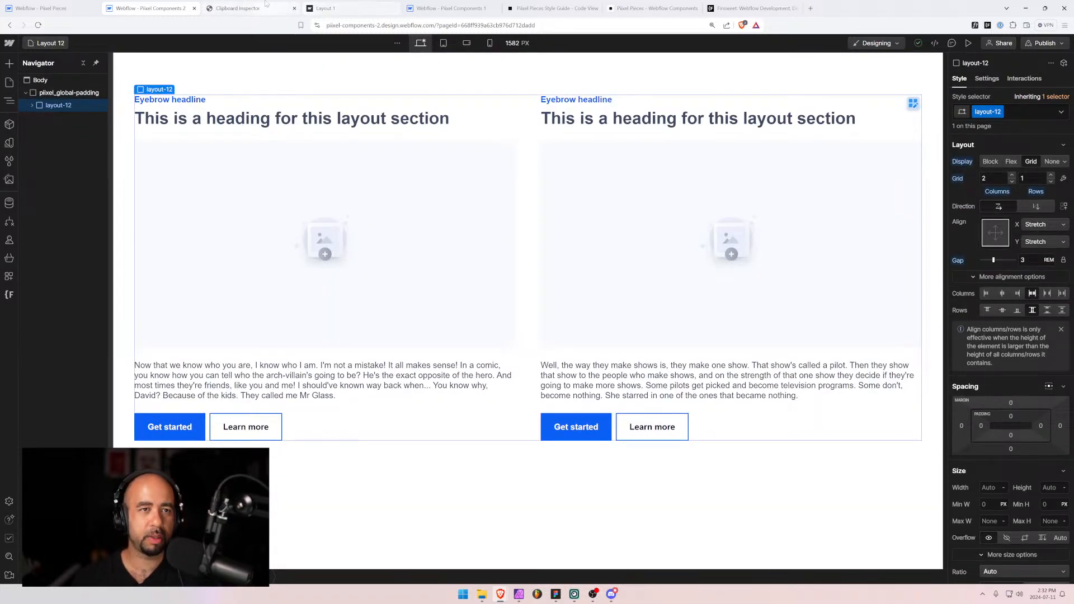
In Clipboard Inspector, clear the previous result, paste the layout-12 element and copy its full application/json data.
left_click(240, 8)
scroll(289, 100, "up", 15)
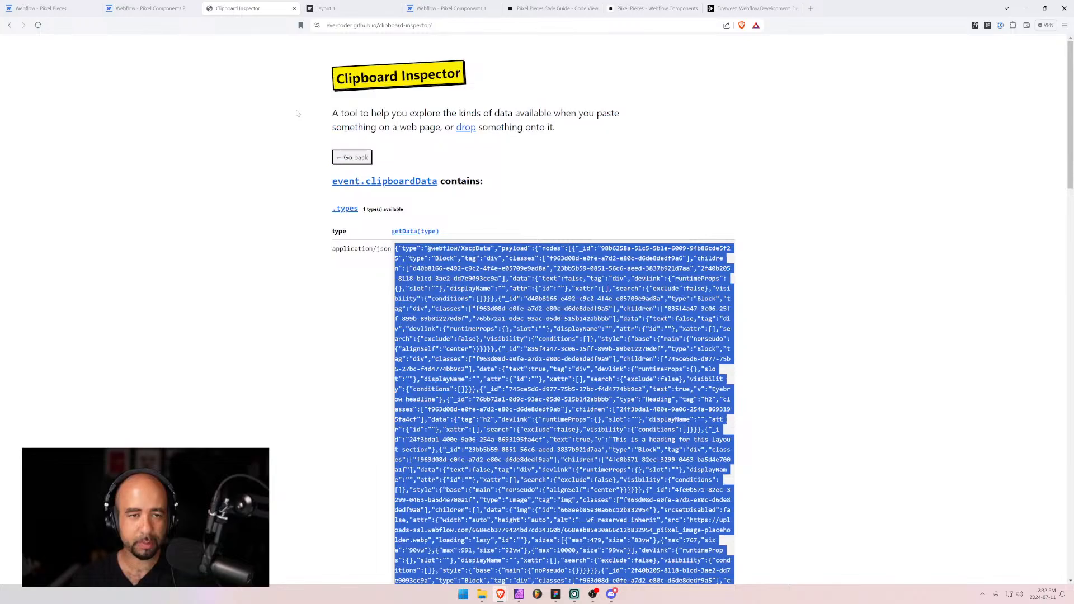
left_click(347, 156)
left_click(502, 194)
key("ctrl+v")
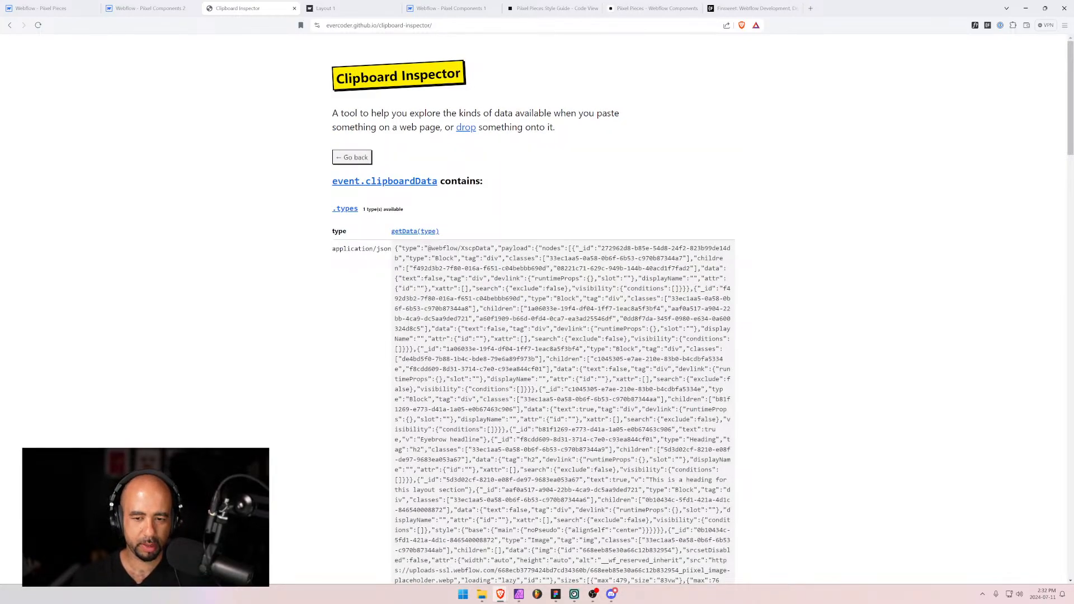
left_click_drag(395, 247, 666, 582)
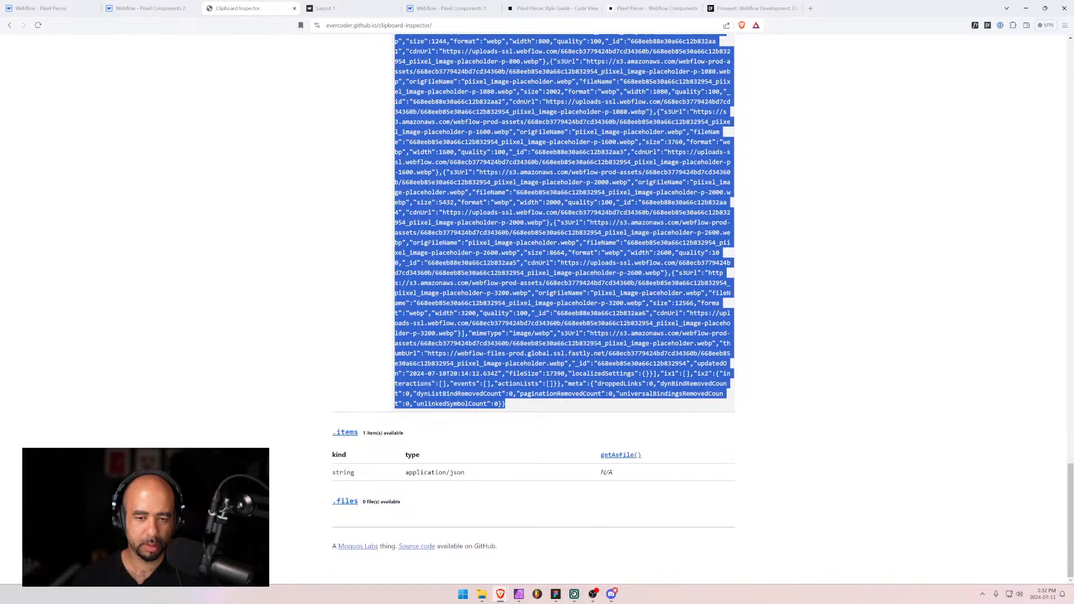
Return to the Piixel Pieces site, paste the JSON into Layout 12's Code JSON field, copy its iFrame URL and create the component.
left_click(51, 8)
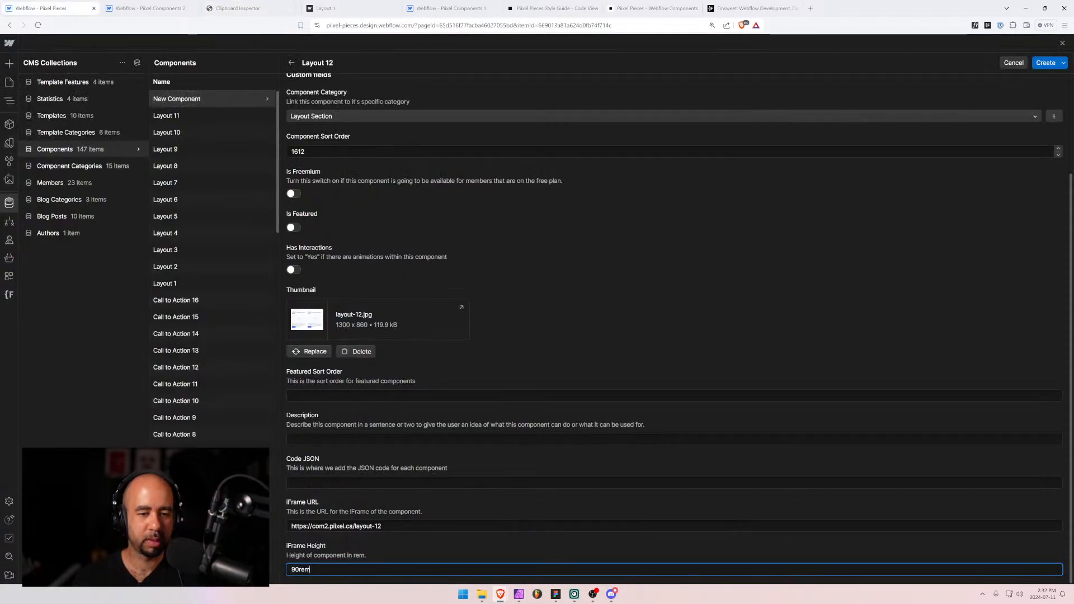
left_click(313, 484)
key("ctrl+v")
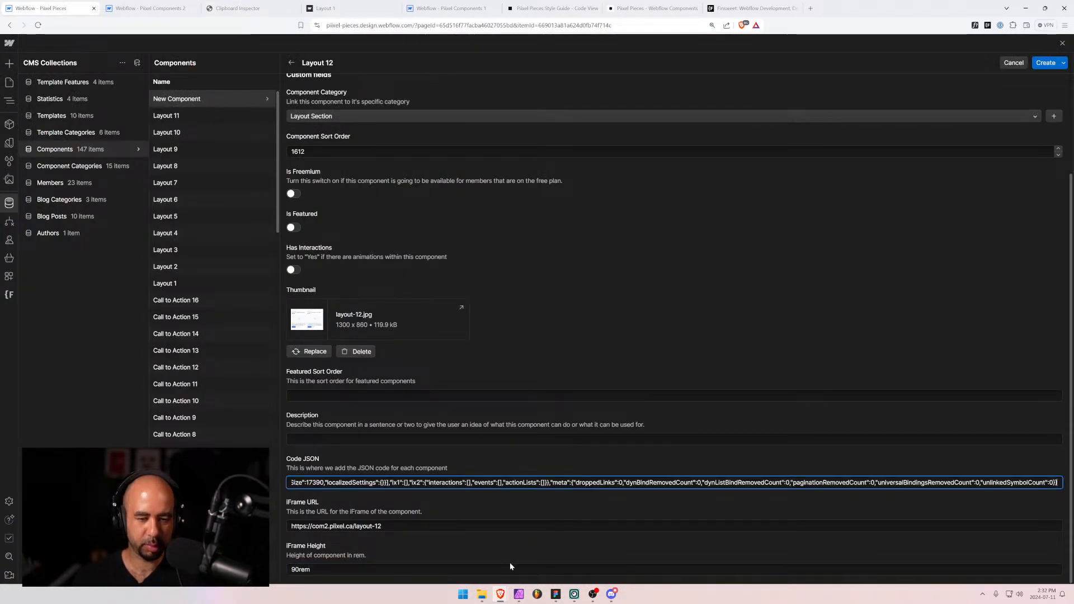
key("Tab")
key("ctrl+c")
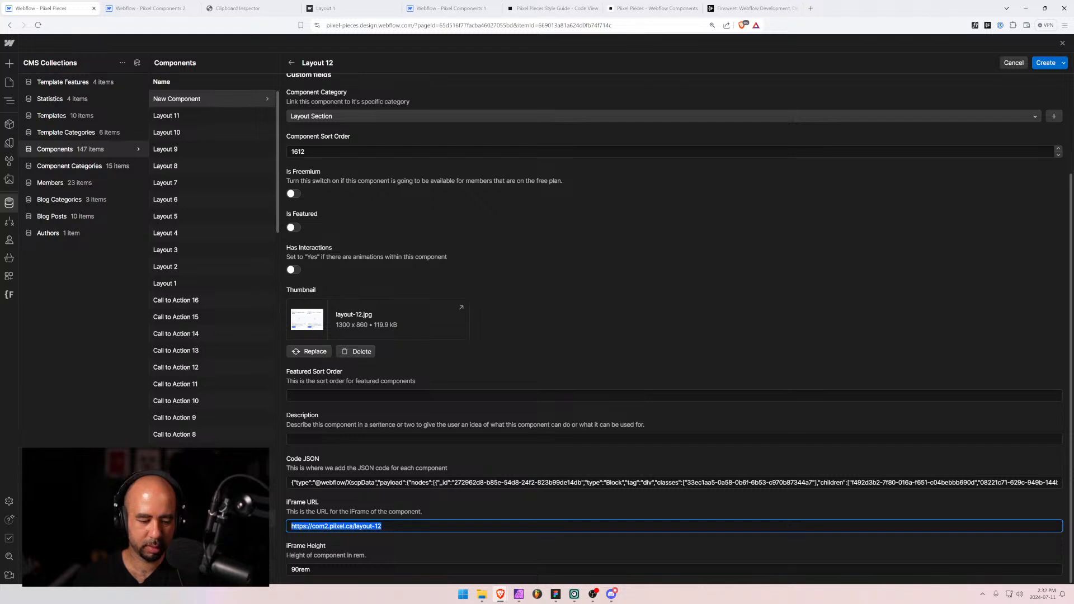
left_click(1045, 63)
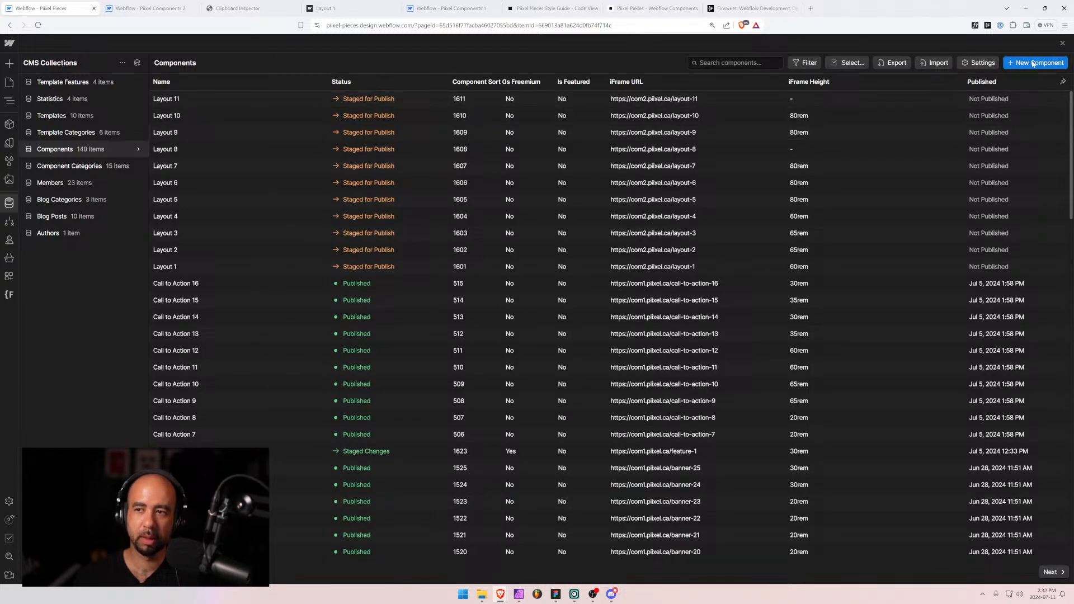
Start a new component named Layout 13 in the Layout Section category with component sort order 1613.
left_click(1036, 62)
left_click(373, 117)
type("L")
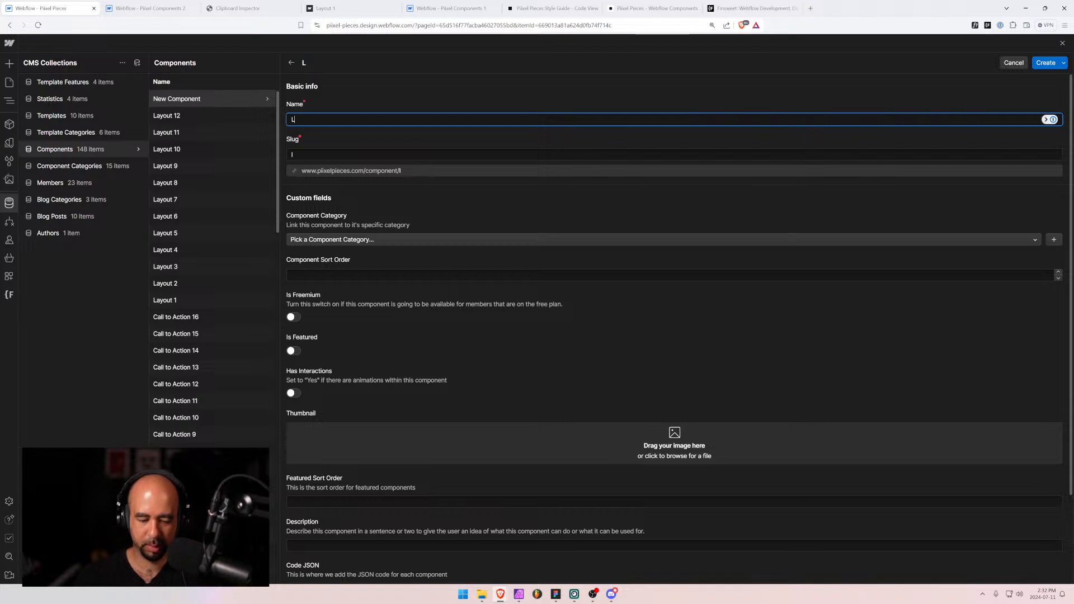
type("ayout 13")
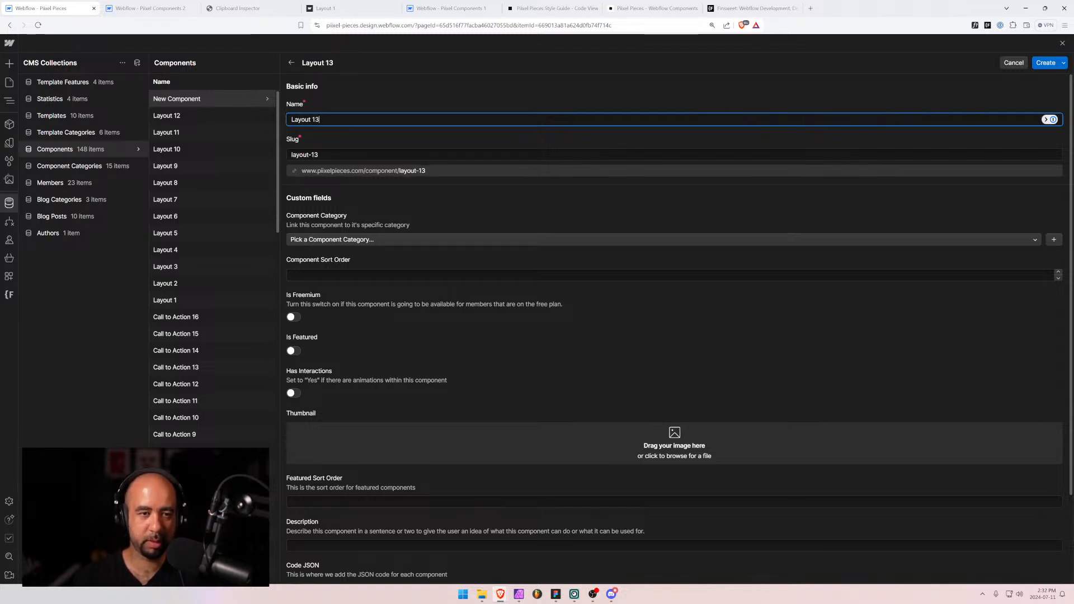
left_click(404, 240)
type("lay")
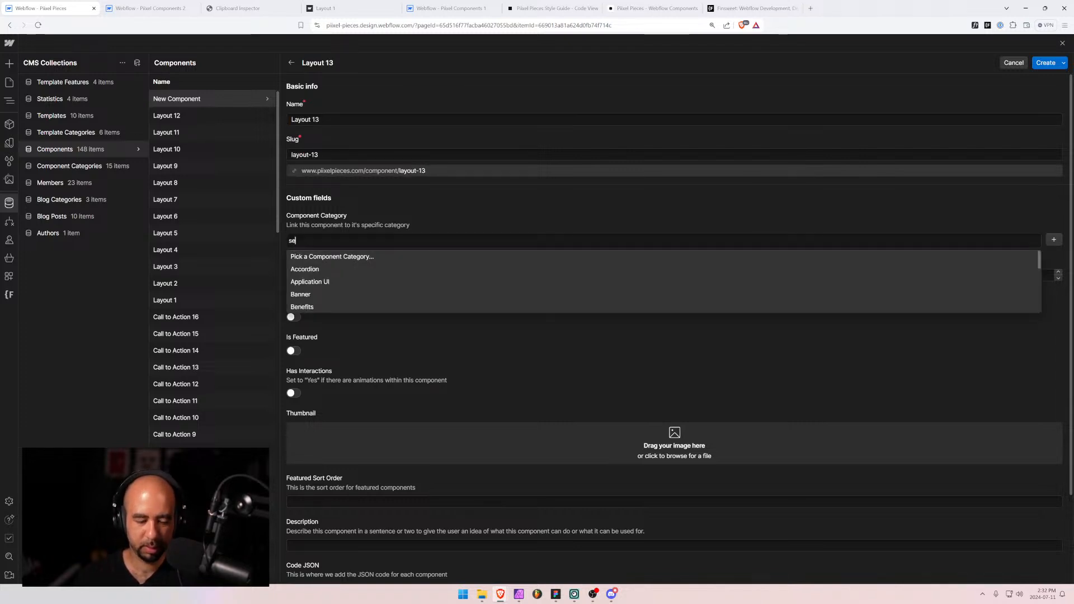
key("Return")
key("Tab")
type("1613")
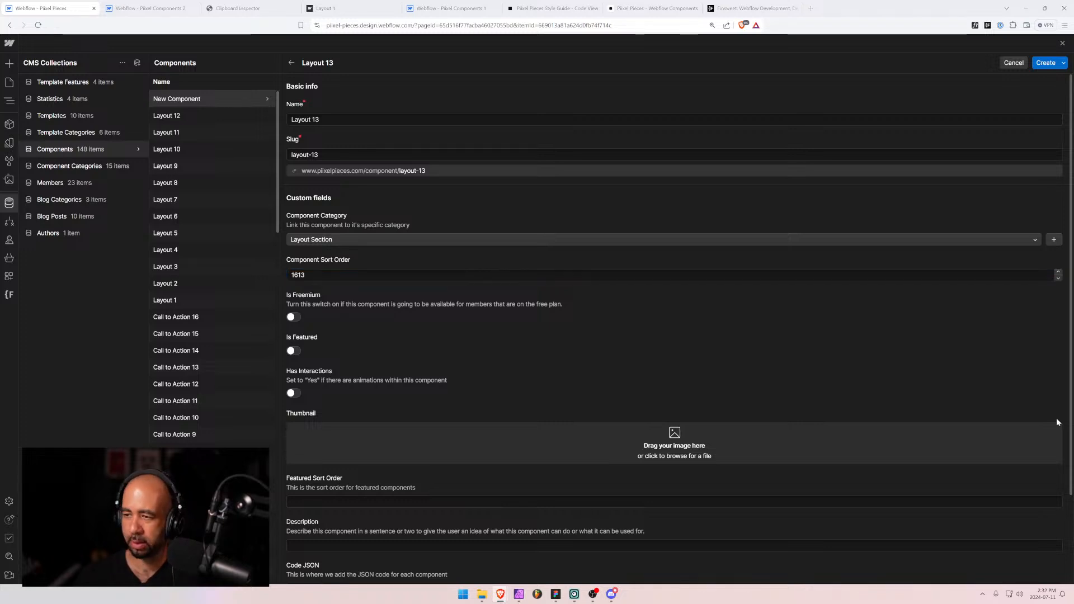
left_click_drag(1055, 420, 646, 436)
scroll(403, 386, "down", 2)
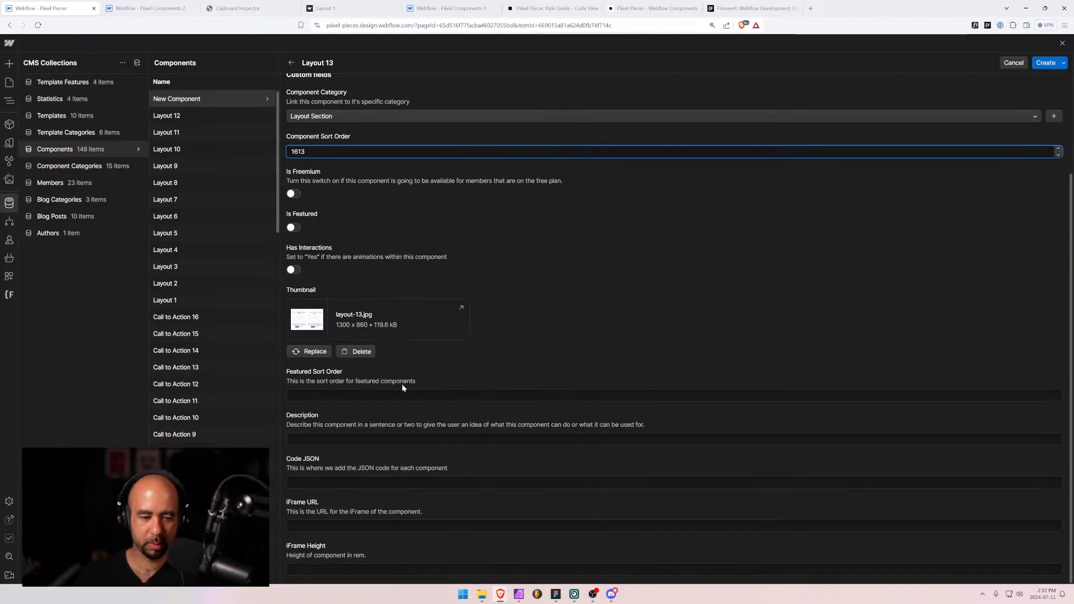
left_click(391, 525)
key("ctrl+v")
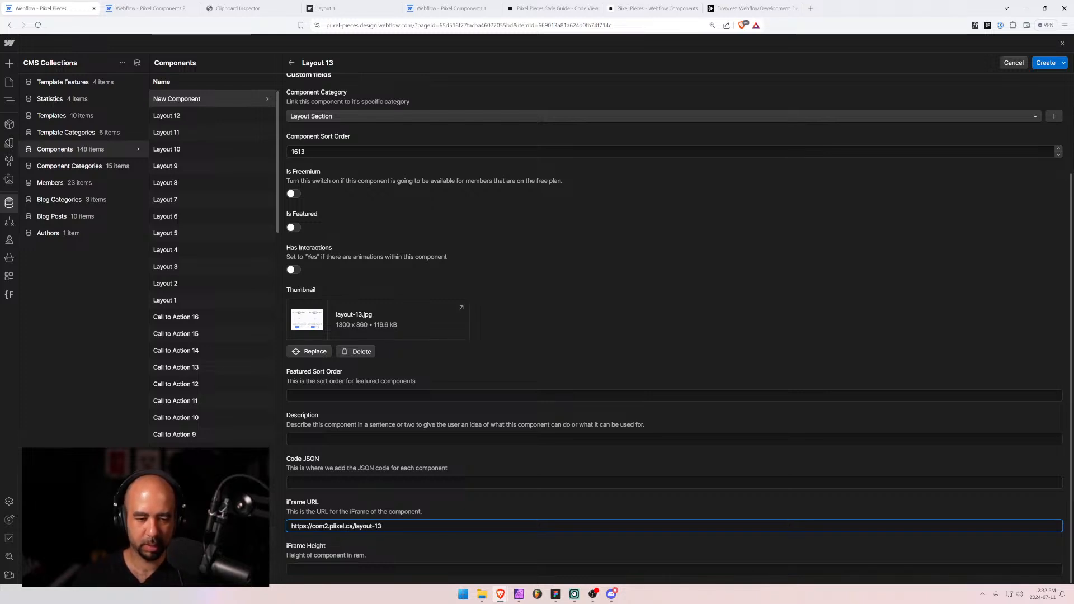
key("Tab")
type("80rem")
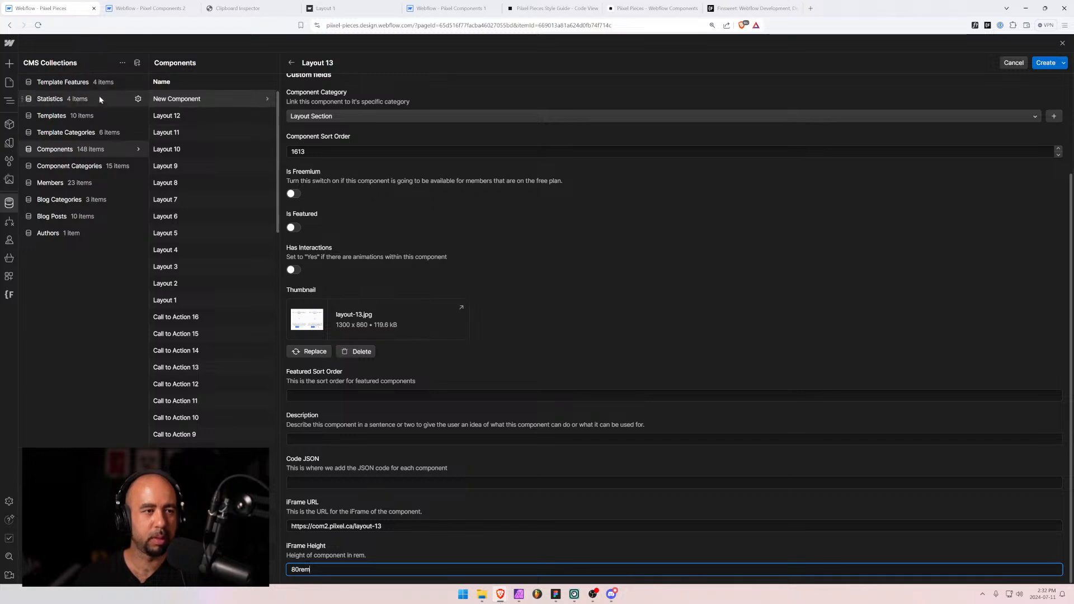
Switch to the Piixel Components 2 site, open the Layout 13 page and copy its layout-13 element.
key("ctrl+Tab")
left_click(41, 45)
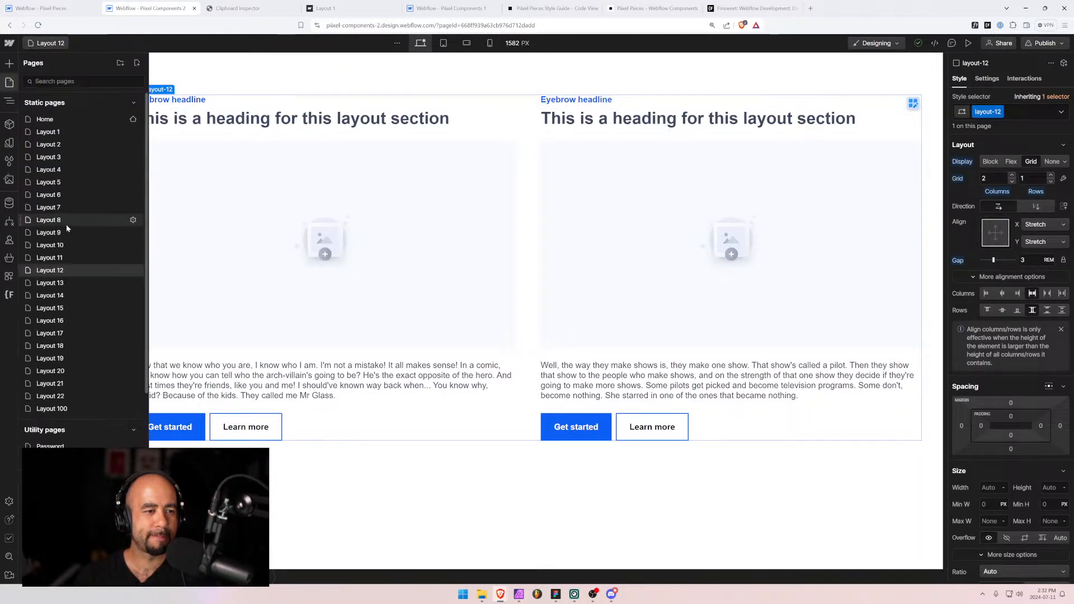
left_click(48, 283)
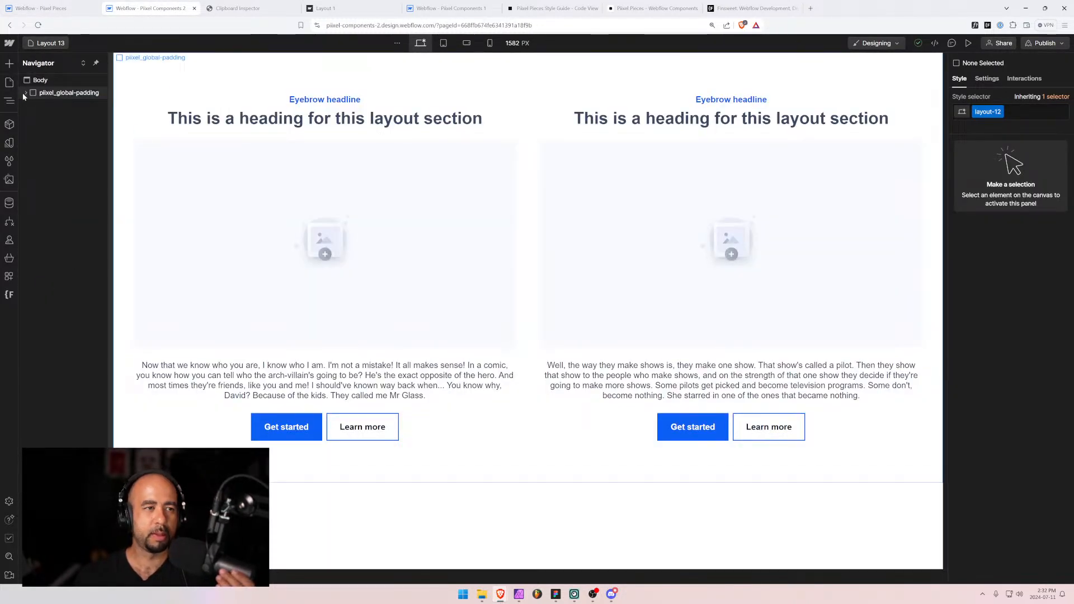
left_click(25, 93)
left_click(59, 105)
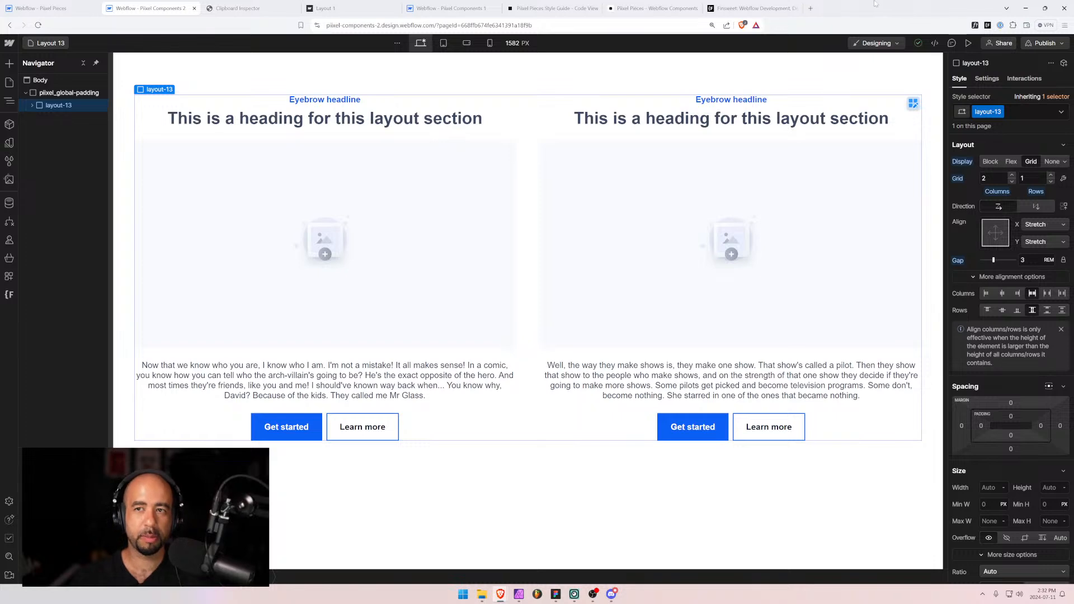
In Clipboard Inspector, clear the previous result, paste the layout-13 element and copy its full application/json data.
left_click(255, 11)
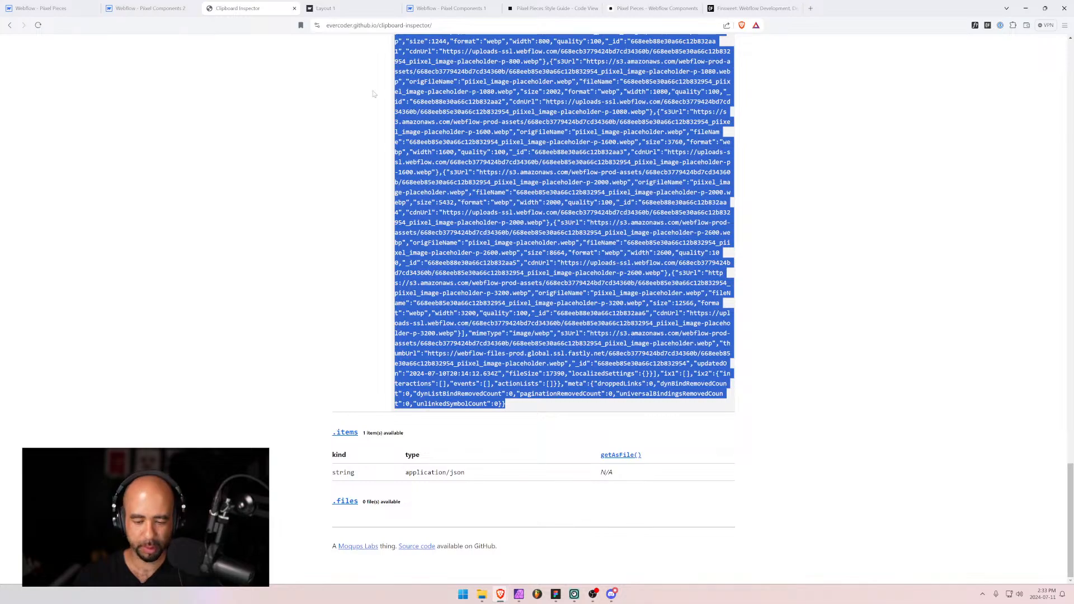
scroll(372, 93, "up", 10)
left_click(352, 158)
left_click(520, 194)
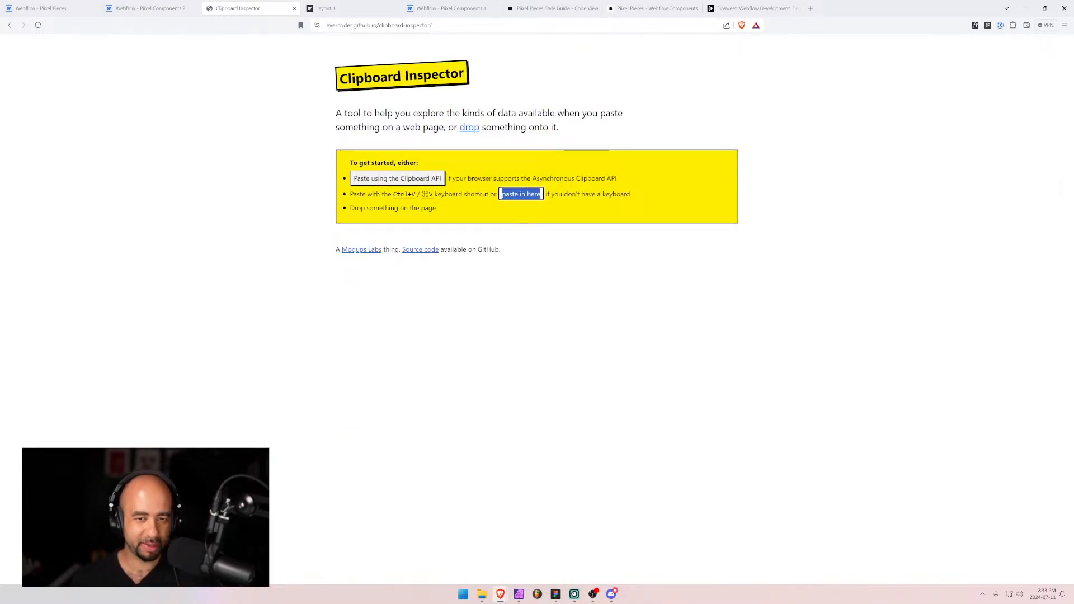
key("ctrl+v")
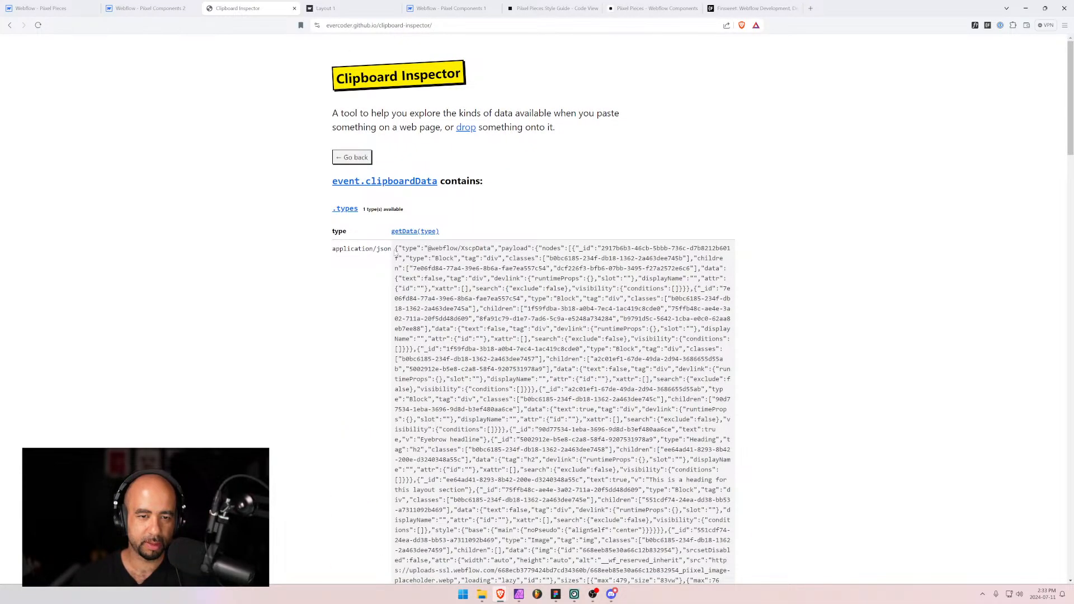
left_click_drag(394, 253, 602, 404)
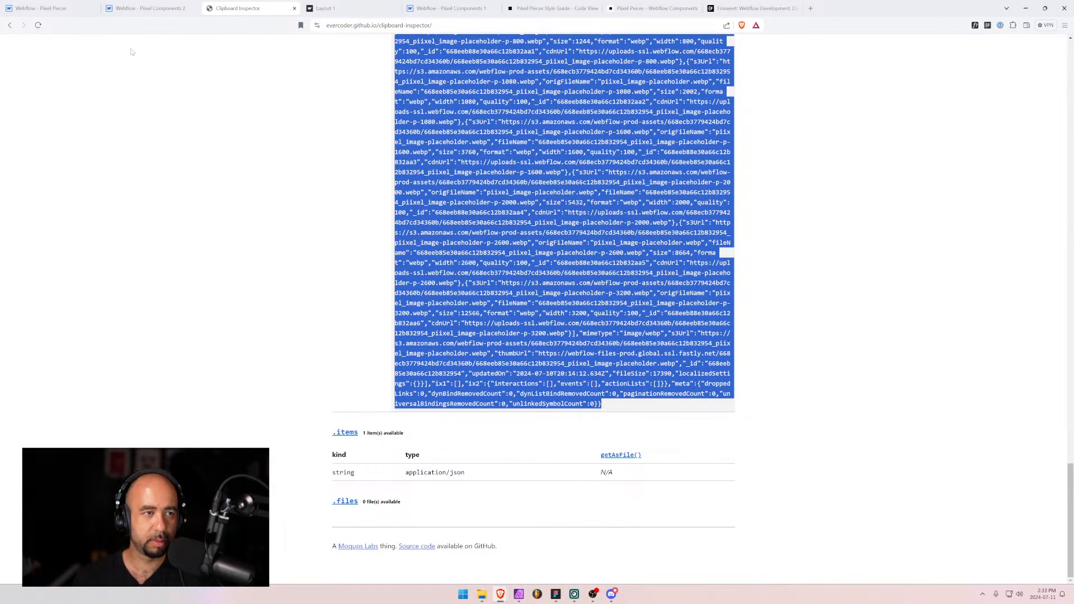
Return to the Piixel Pieces site, paste the JSON into Layout 13's Code JSON field, copy its iFrame URL and create the component.
left_click(43, 9)
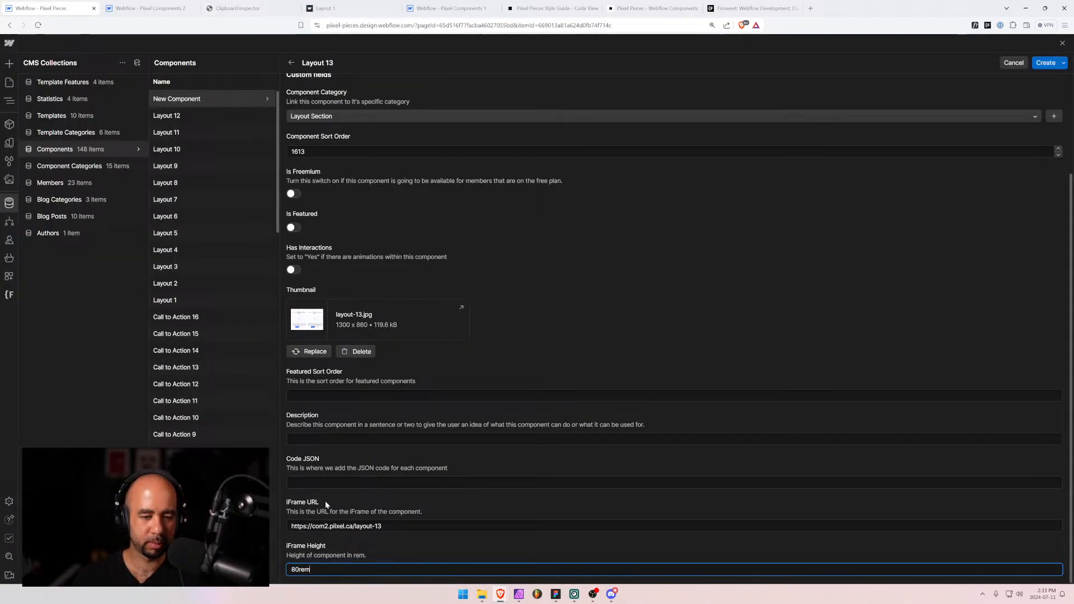
left_click(380, 483)
key("ctrl+v")
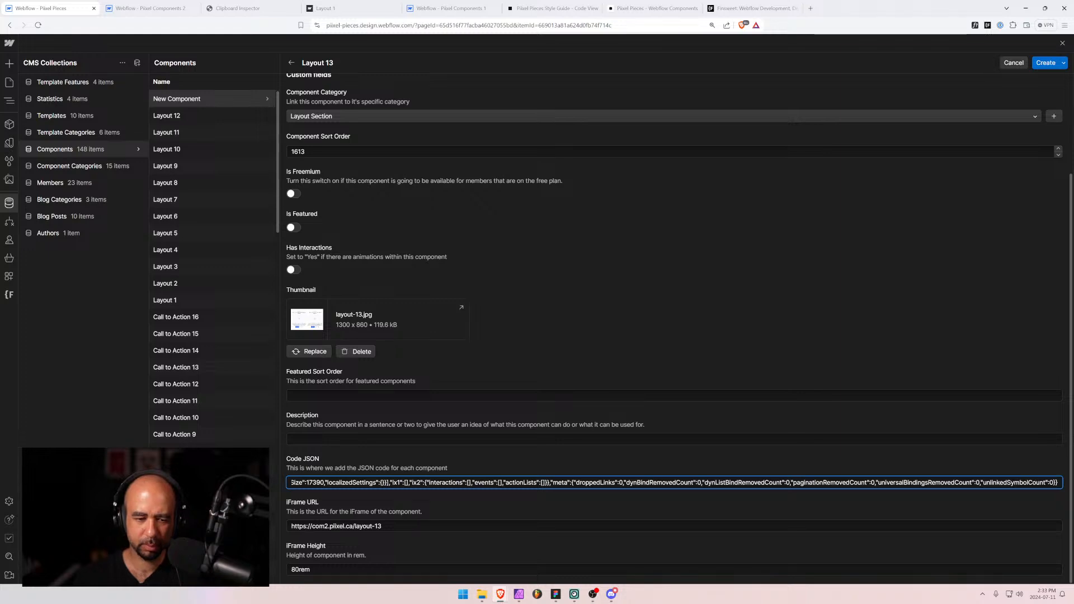
key("Tab")
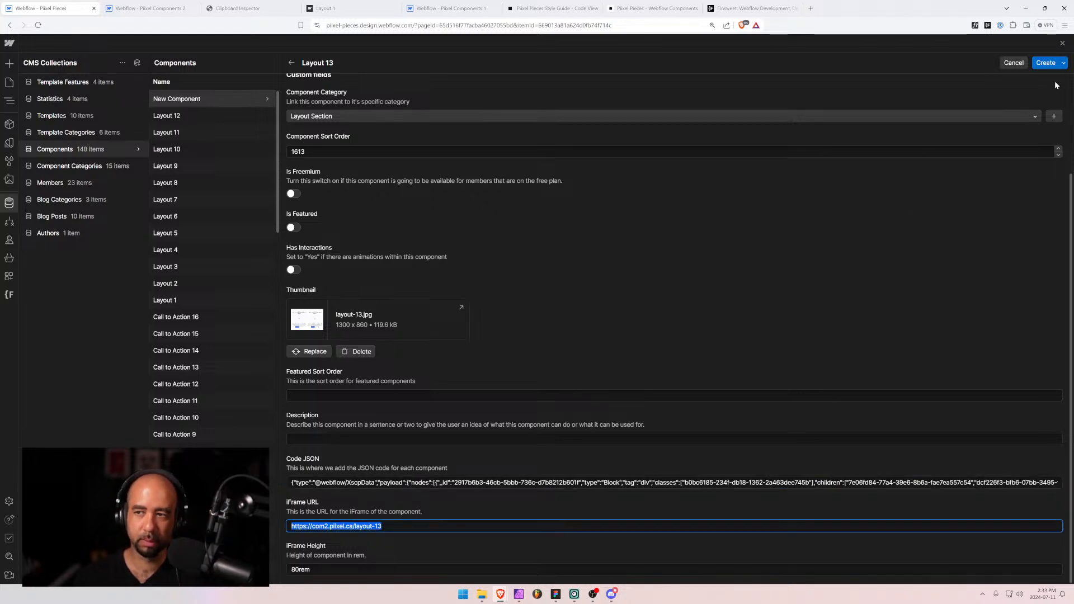
left_click(1047, 64)
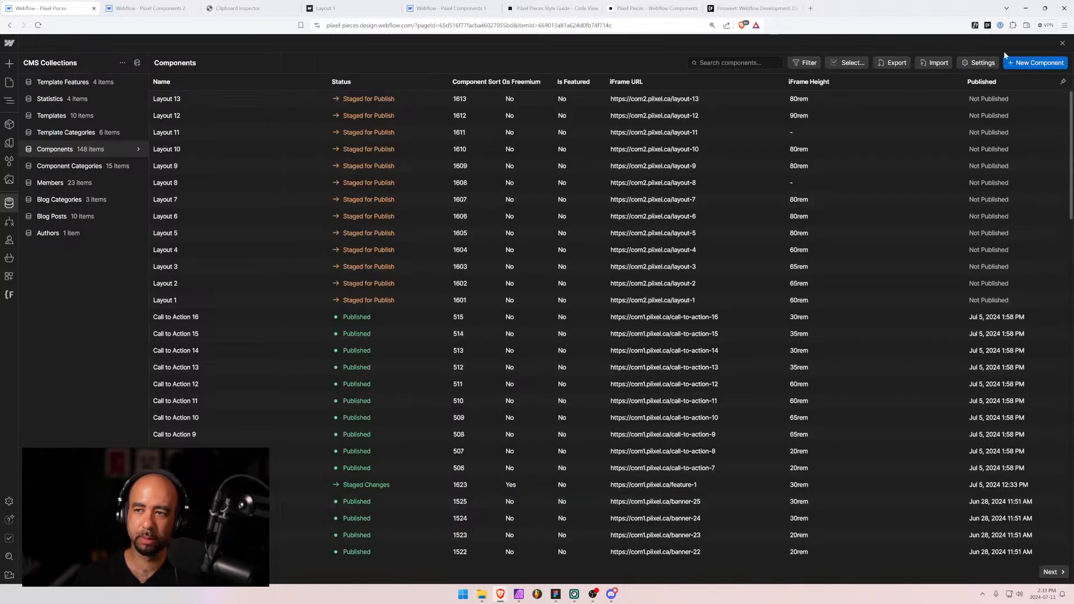
Start a new component named Layout 14 in the Layout Section category with component sort order 1614.
left_click(1035, 63)
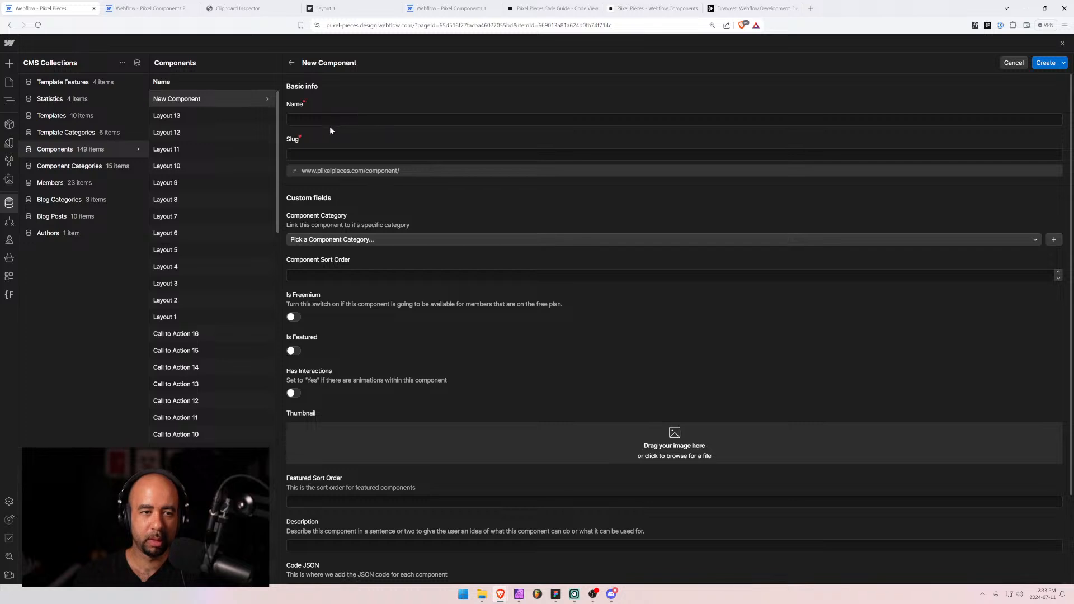
left_click(330, 123)
type("Layout")
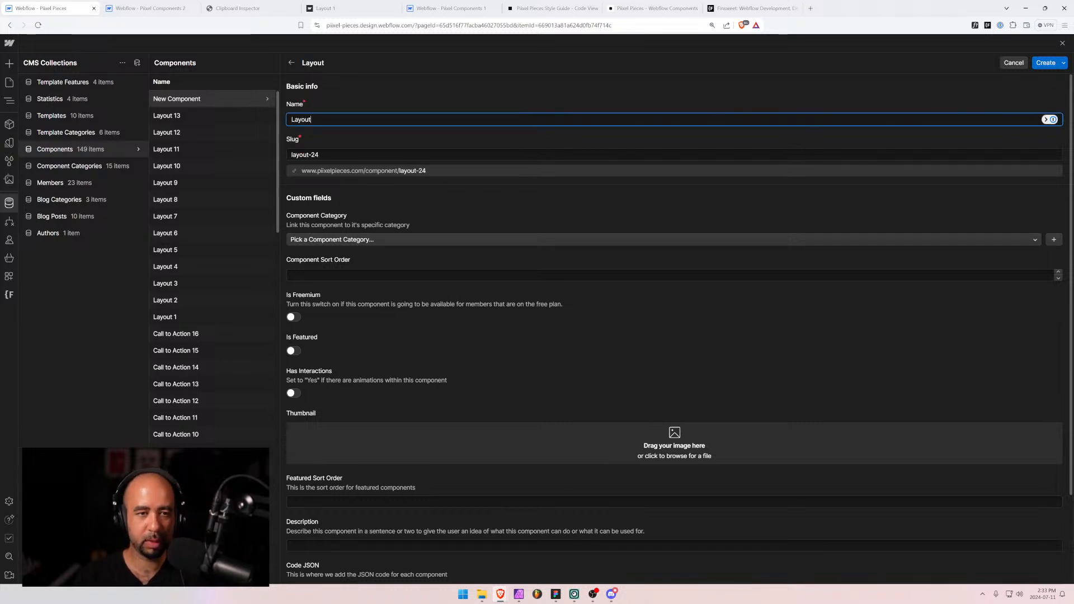
type(" 14")
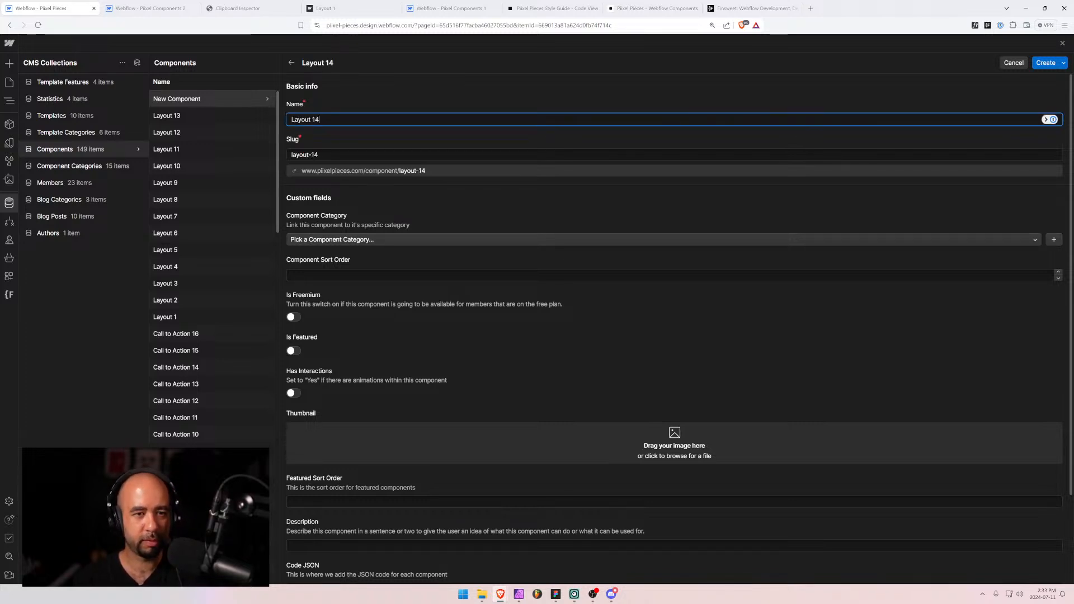
left_click(418, 240)
type("lay")
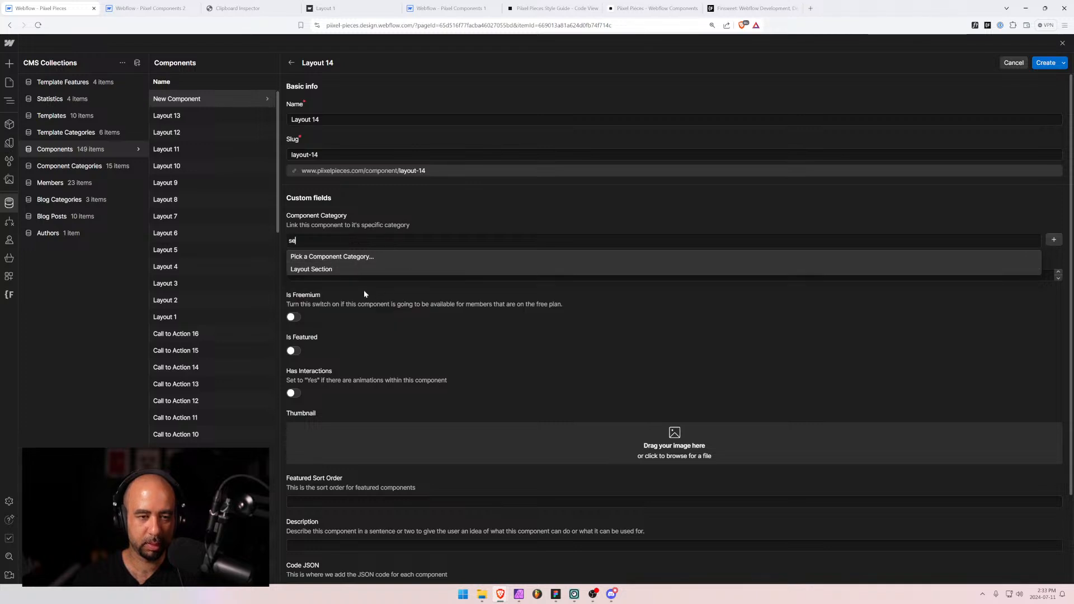
left_click(363, 269)
left_click(291, 275)
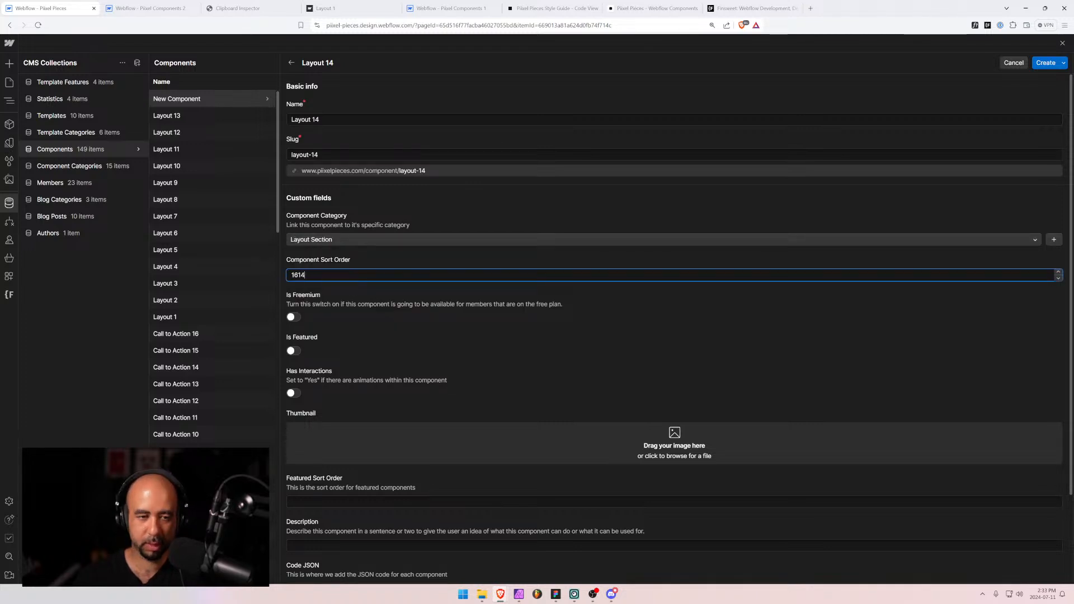
type("1614")
scroll(379, 295, "down", 2)
left_click_drag(1073, 363, 463, 346)
left_click(324, 525)
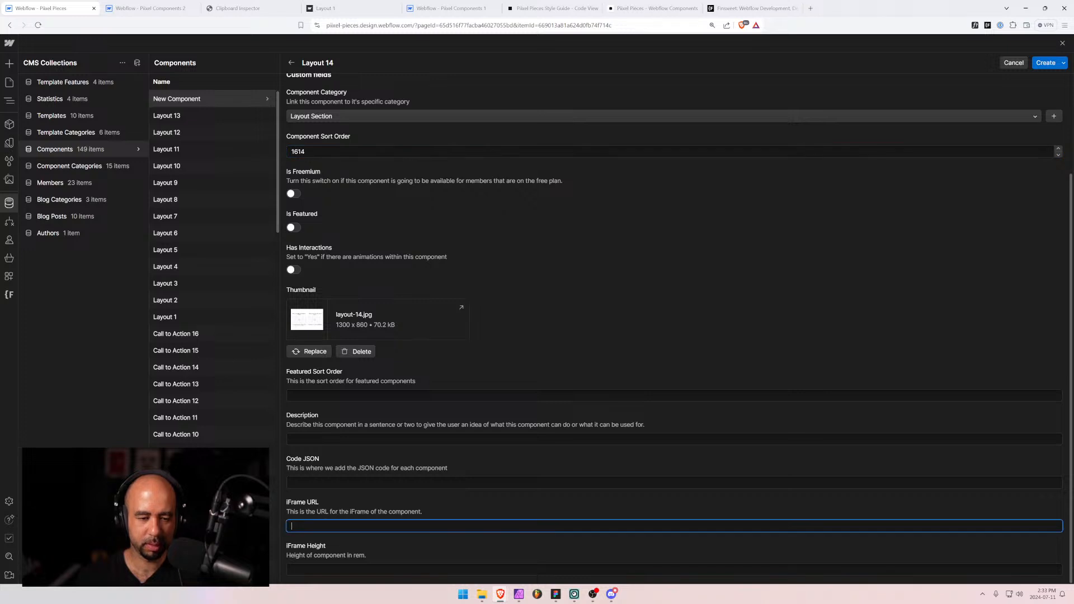
type("https://com2.pixel.ca/layout-13")
key("BackSpace")
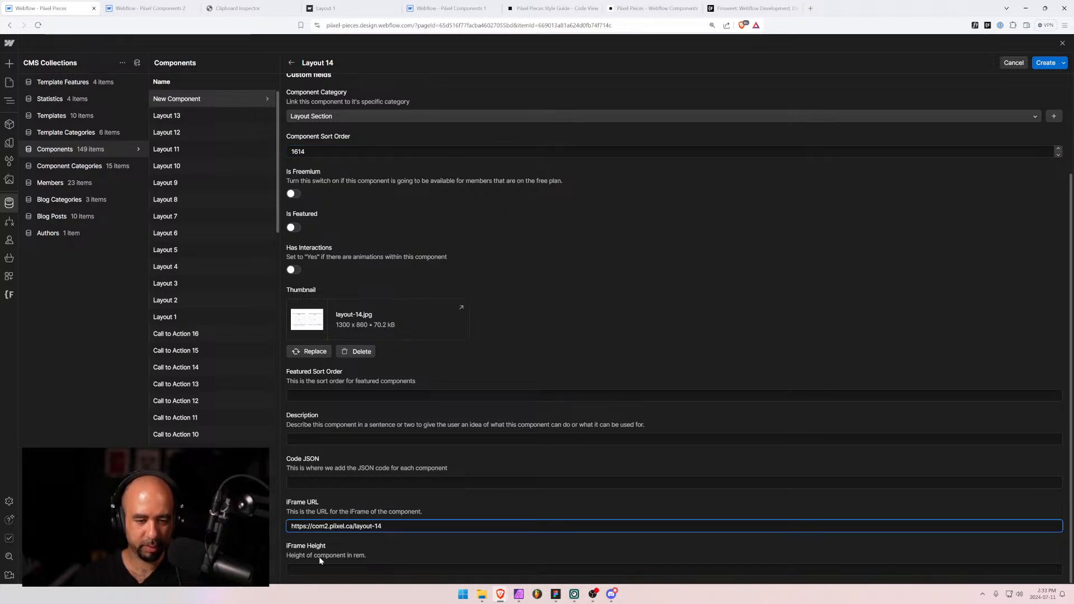
left_click(322, 569)
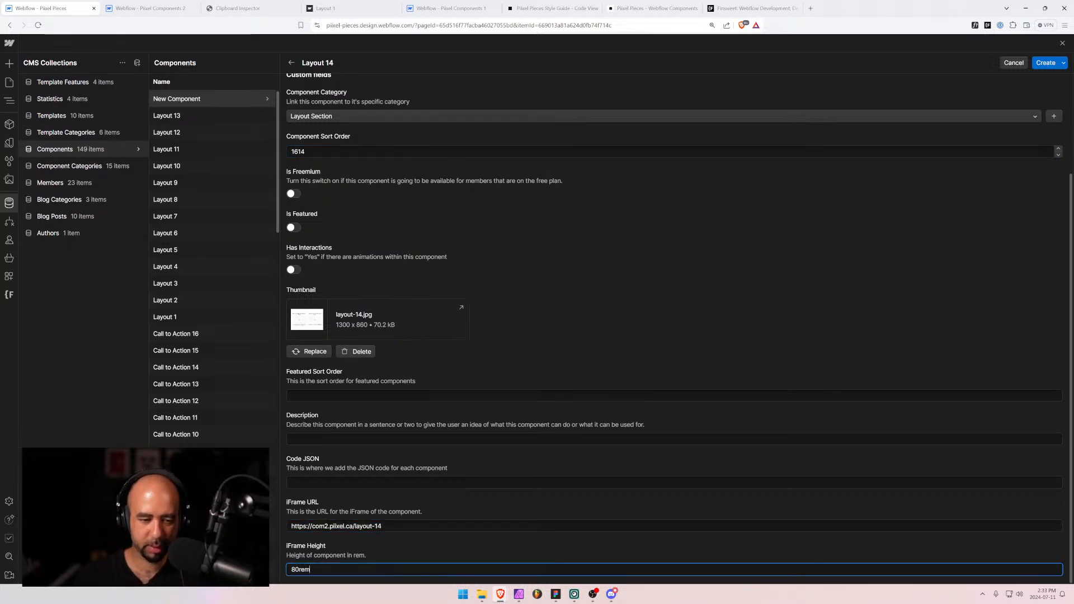
Switch to the Piixel Components 2 site, open the Layout 14 page and copy its layout-14 element.
left_click(137, 8)
left_click(35, 44)
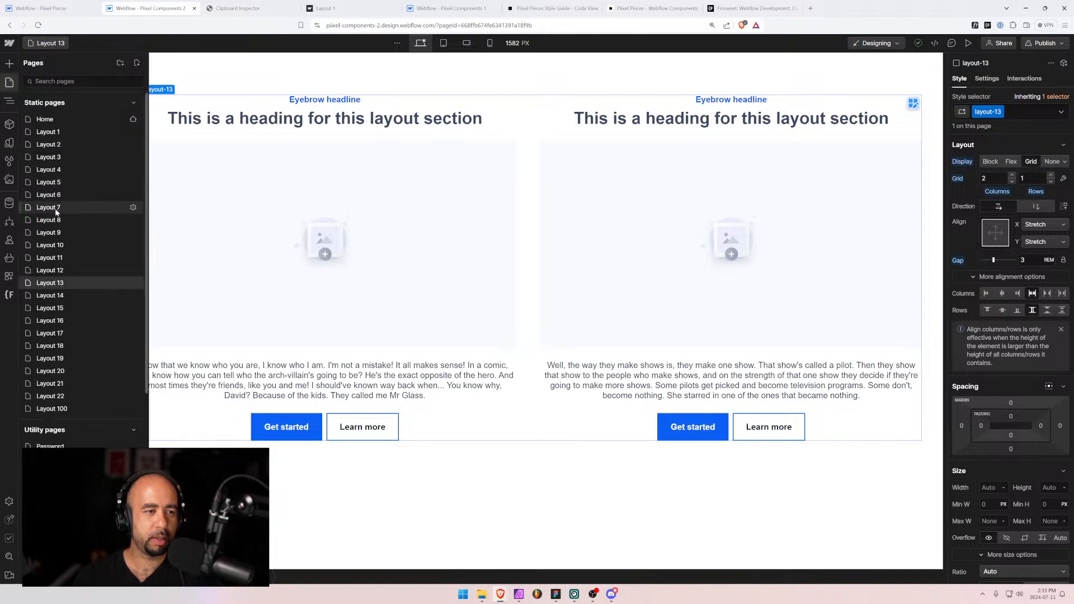
left_click(51, 294)
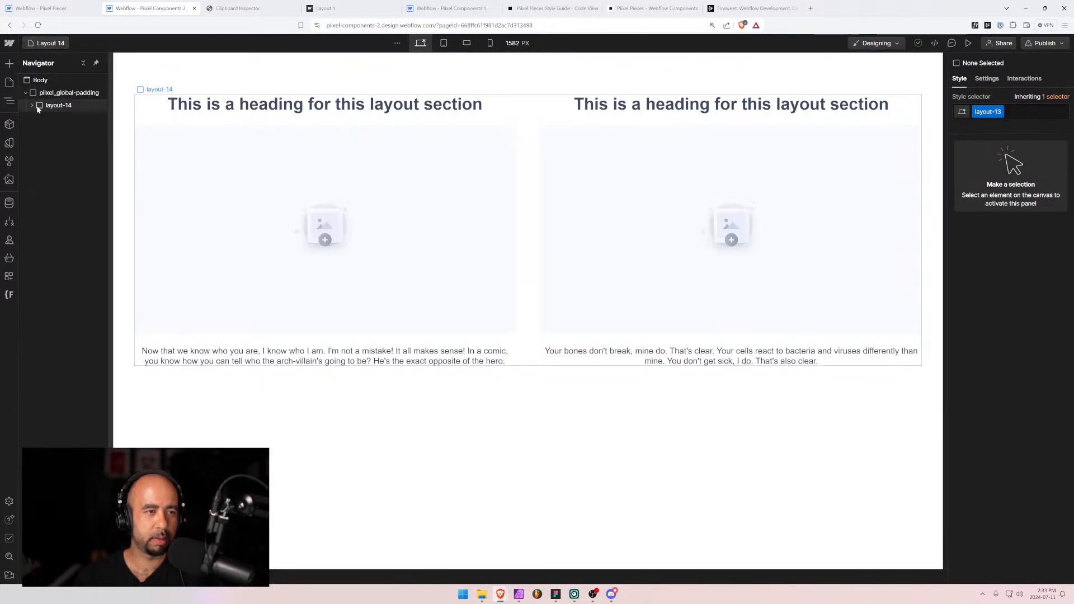
left_click(42, 107)
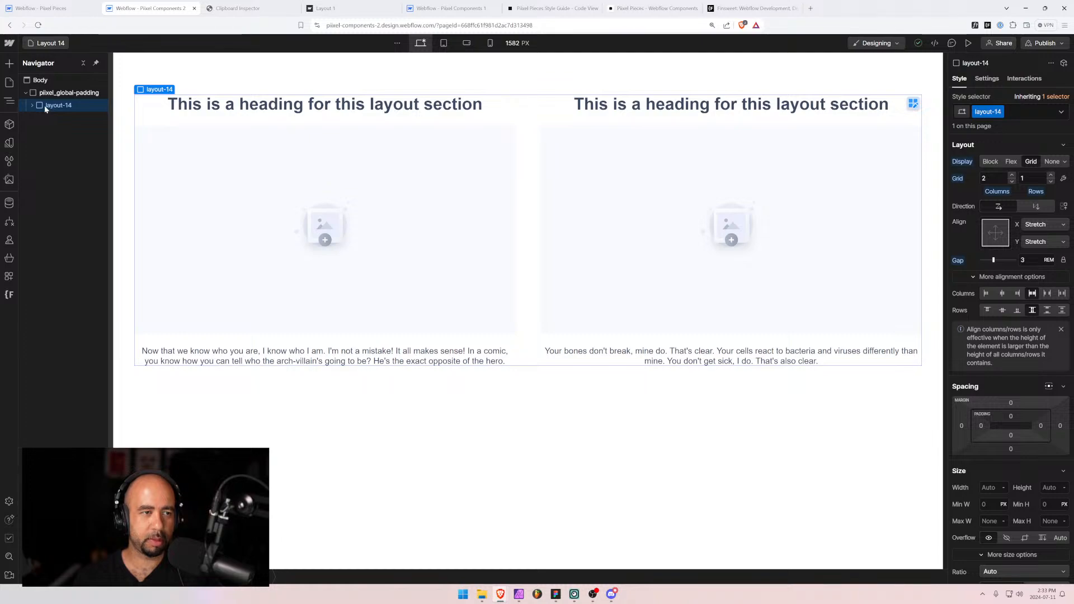
In Clipboard Inspector, clear the previous result, paste the layout-14 element and copy its full application/json data.
left_click(237, 8)
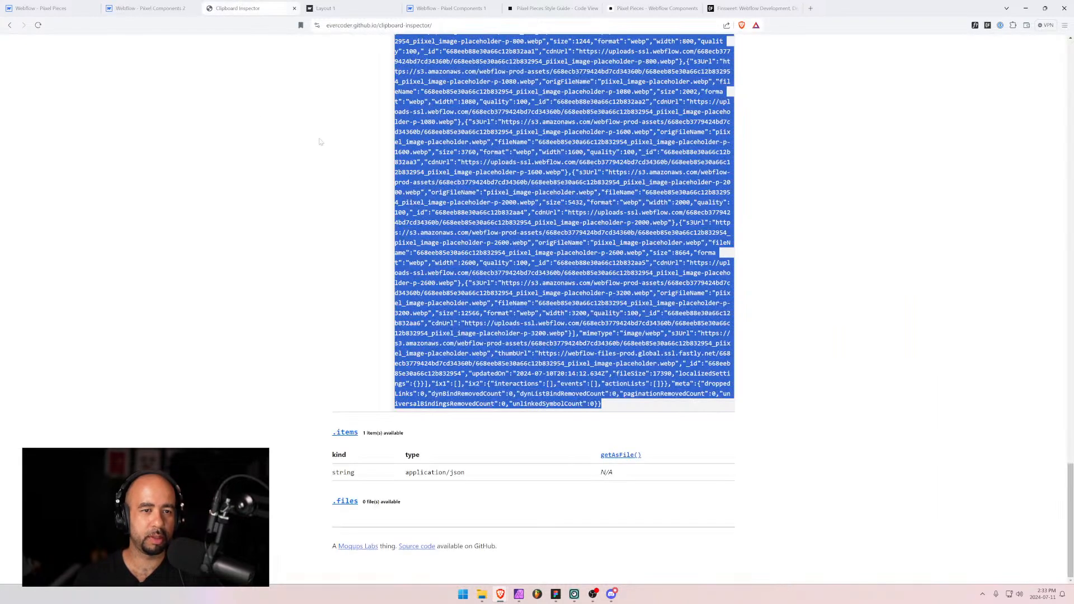
scroll(367, 171, "up", 10)
key("F5")
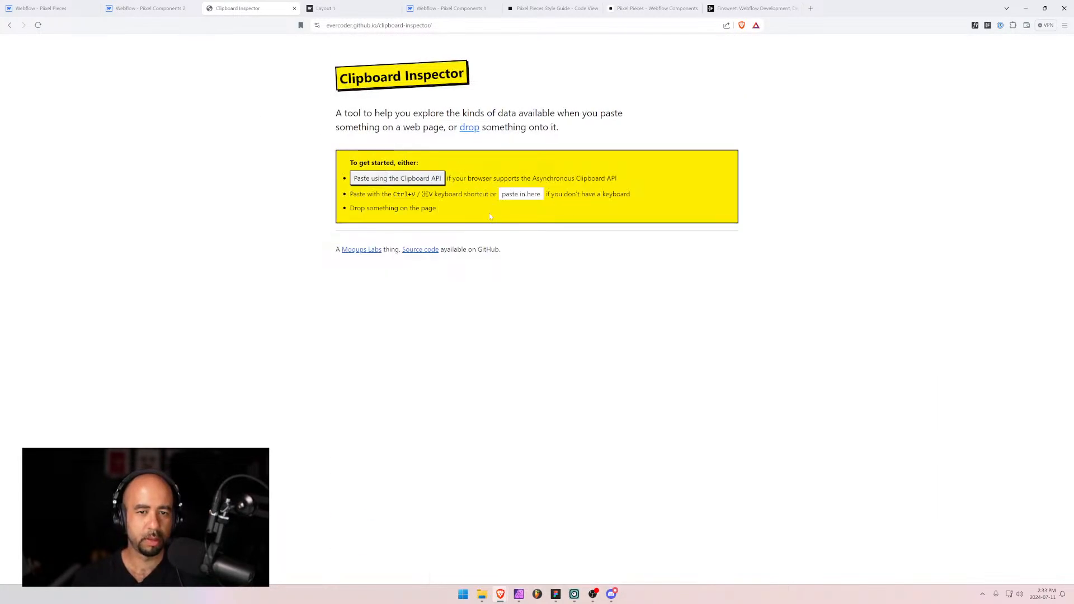
key("ctrl+v")
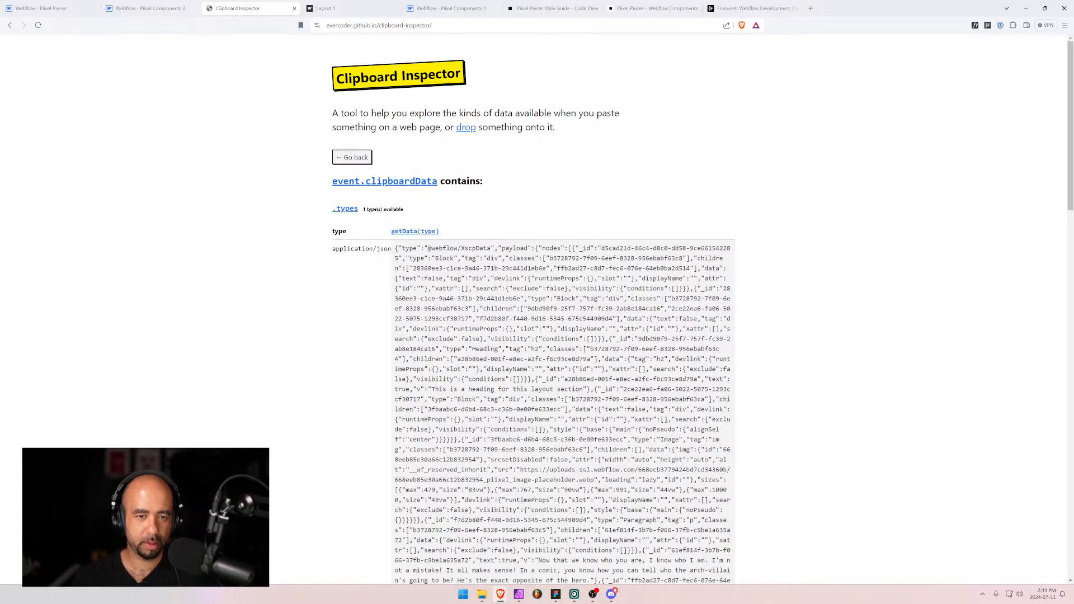
left_click_drag(395, 248, 508, 405)
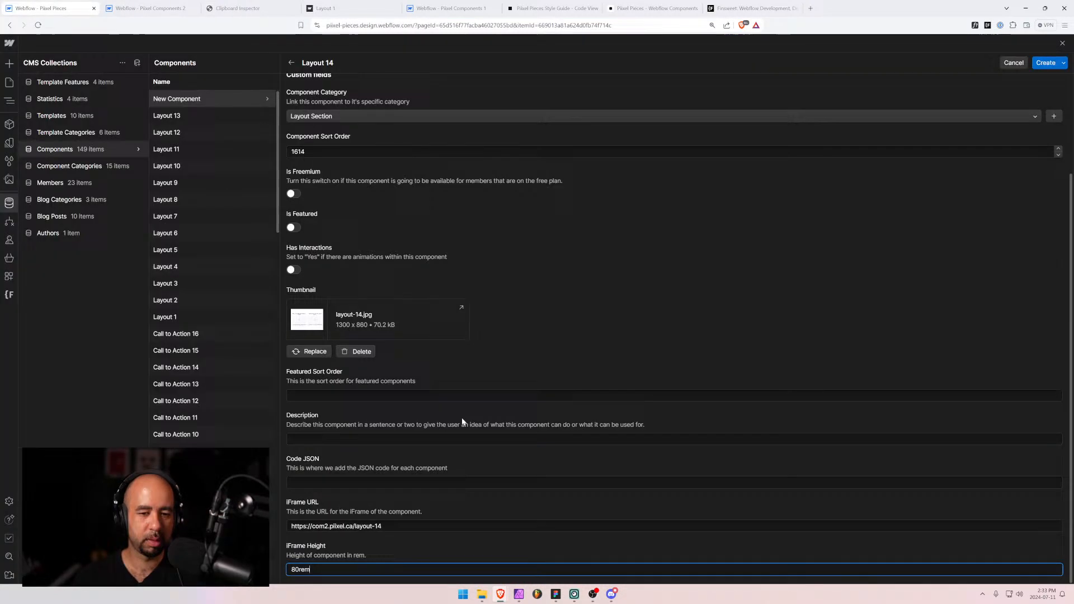
Return to the Piixel Pieces site, paste the JSON into Layout 14's Code JSON field, copy its iFrame URL and create the component.
left_click(45, 8)
left_click(674, 482)
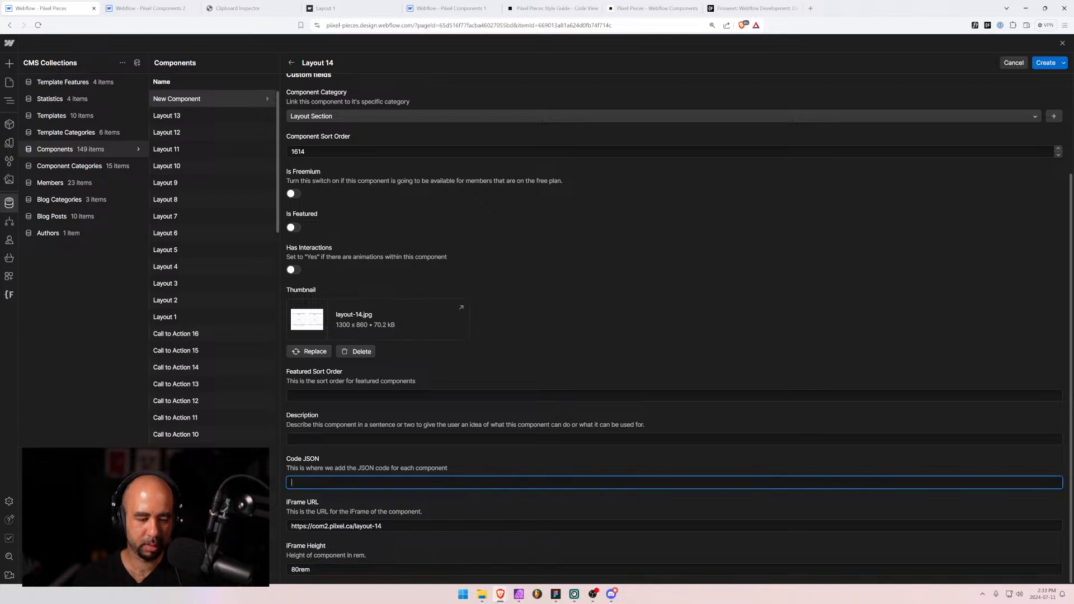
key("ctrl+v")
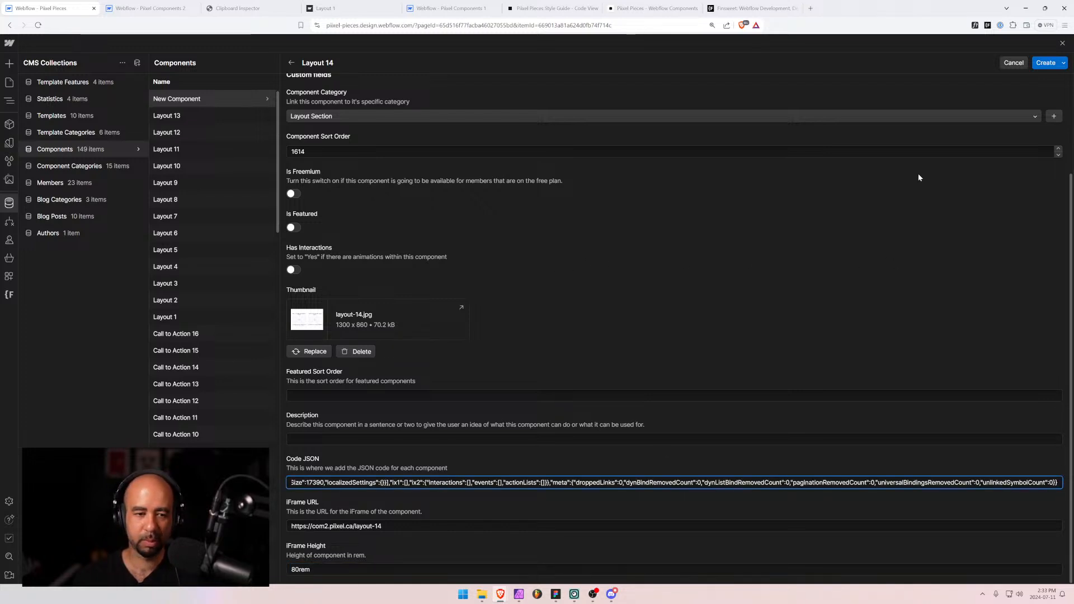
key("Tab")
key("ctrl+c")
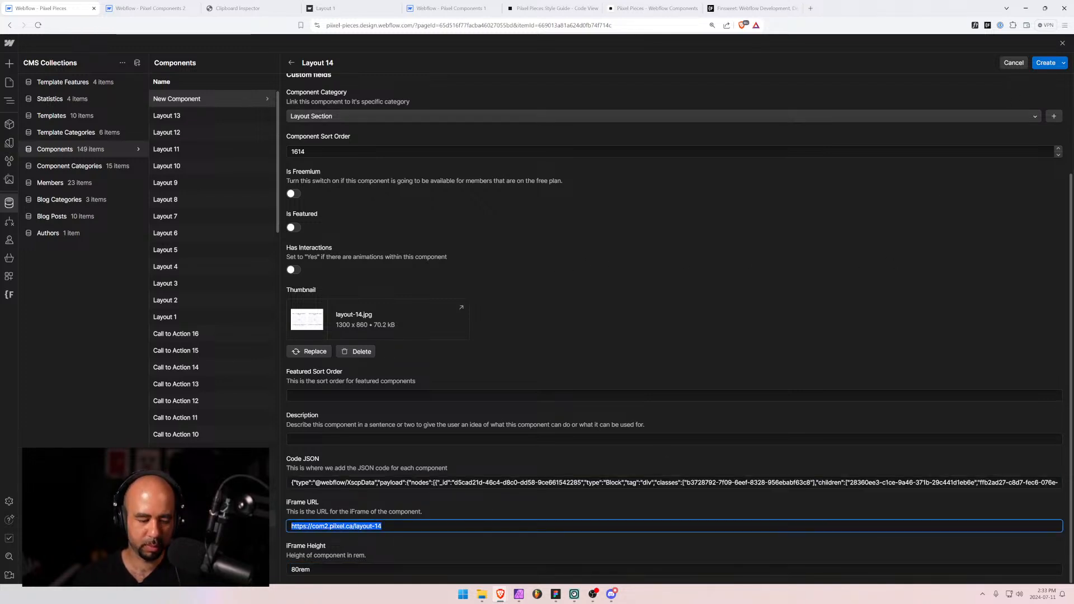
left_click(1036, 63)
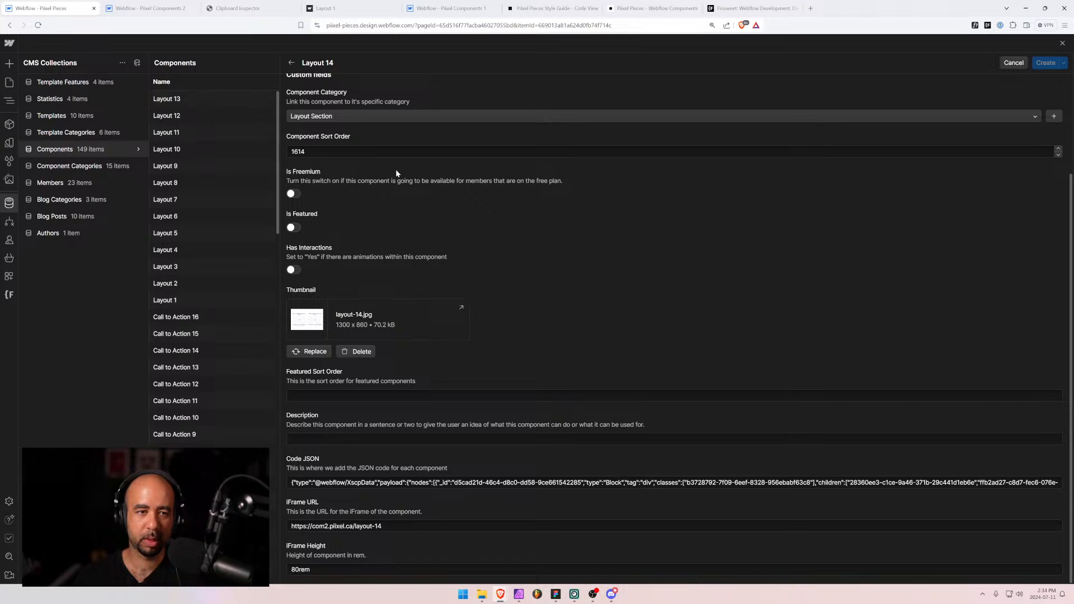
Start a new component named Layout 15 in the Layout Section category with component sort order 1615.
left_click(1036, 63)
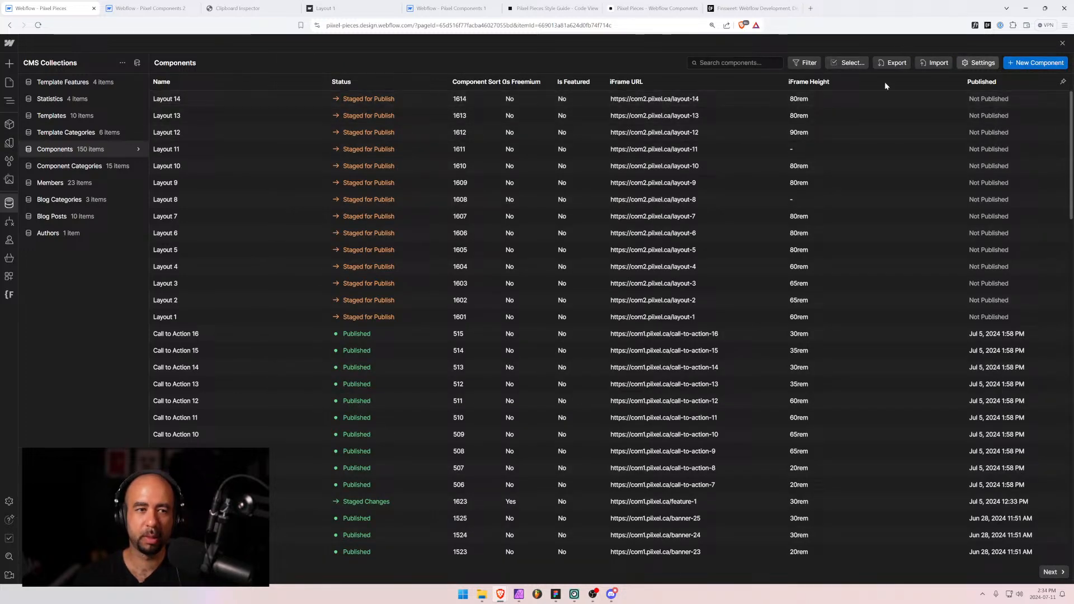
left_click(355, 124)
type("Lay")
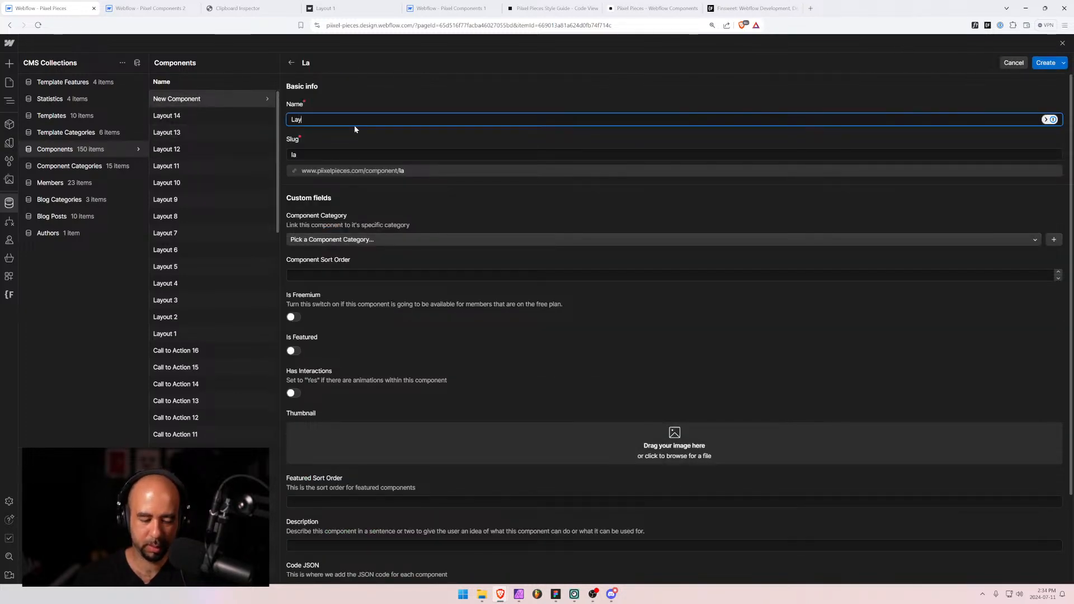
type("out 15")
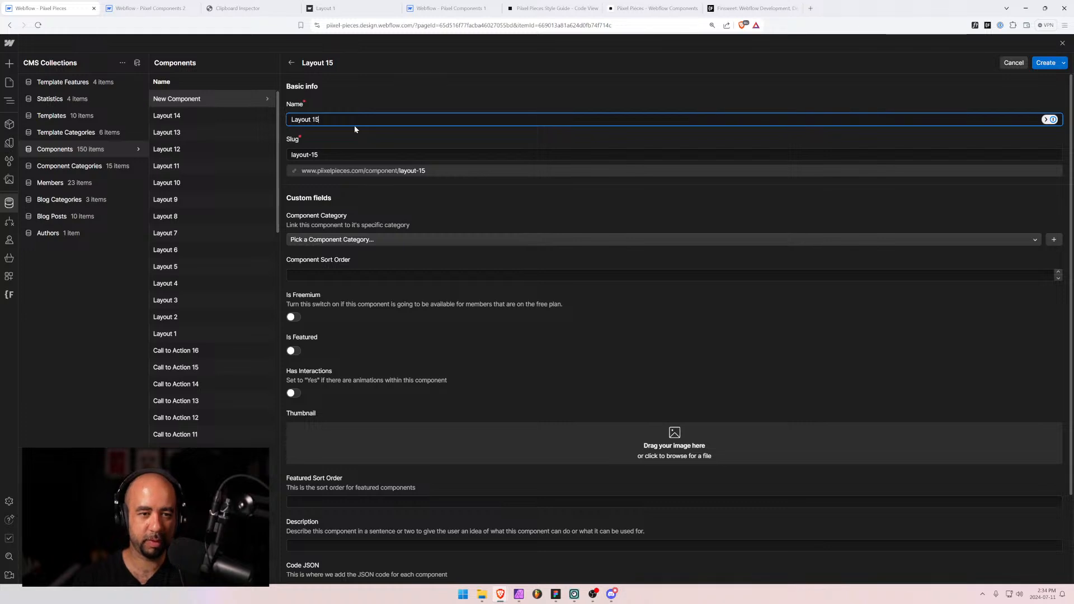
left_click(351, 241)
type("lay")
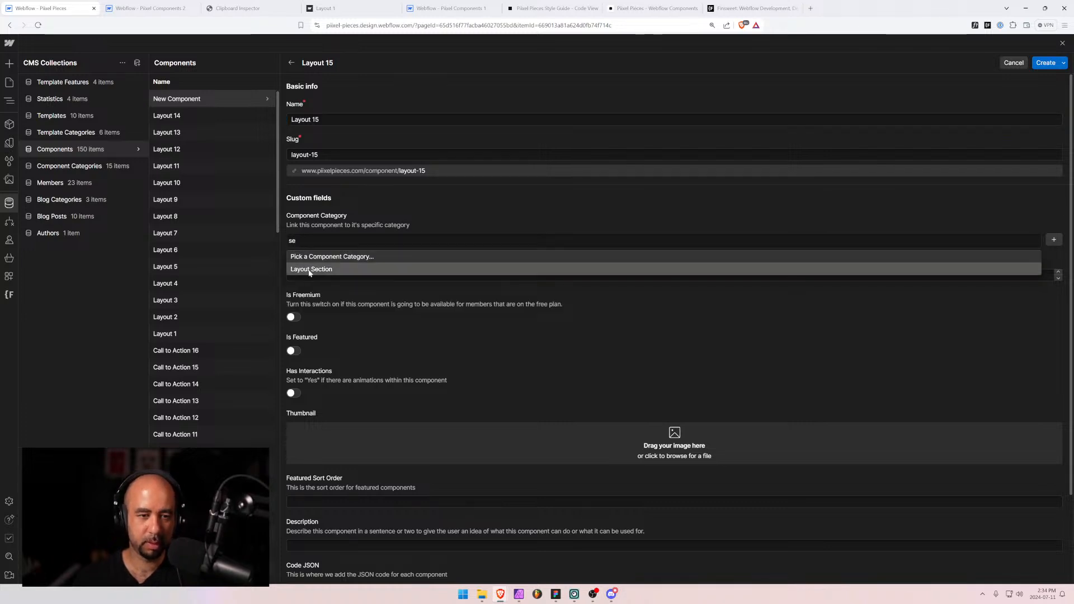
left_click(312, 268)
key("Tab")
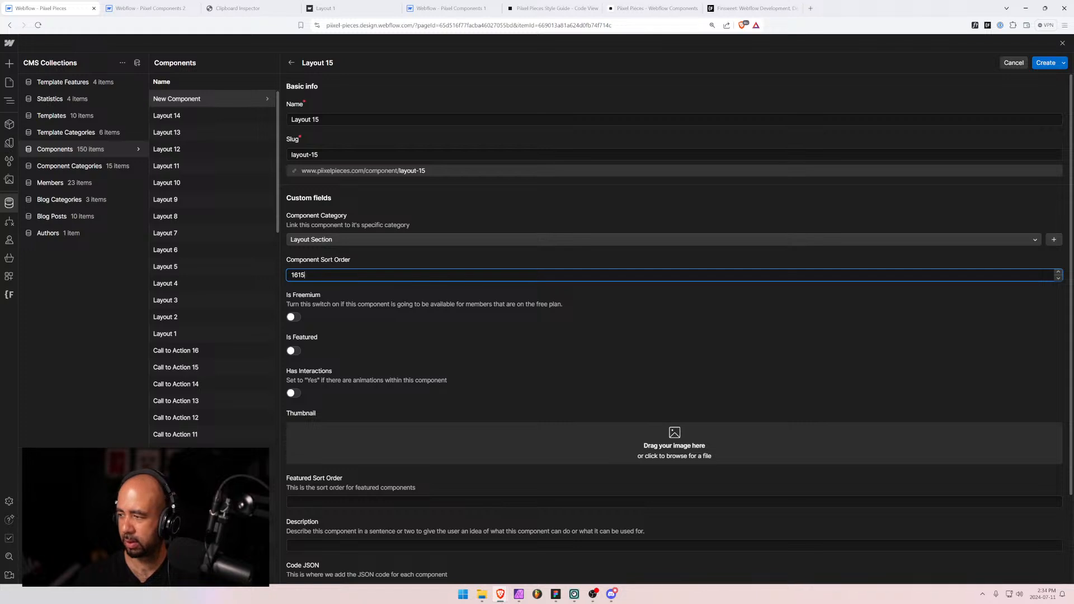
left_click_drag(319, 313, 358, 442)
scroll(364, 392, "down", 2)
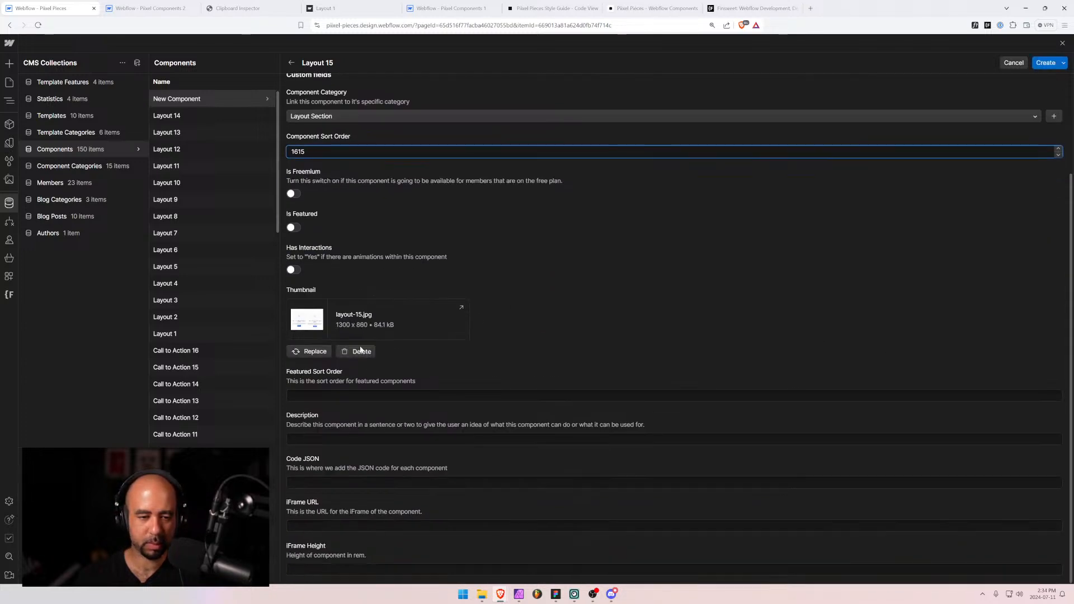
left_click(317, 482)
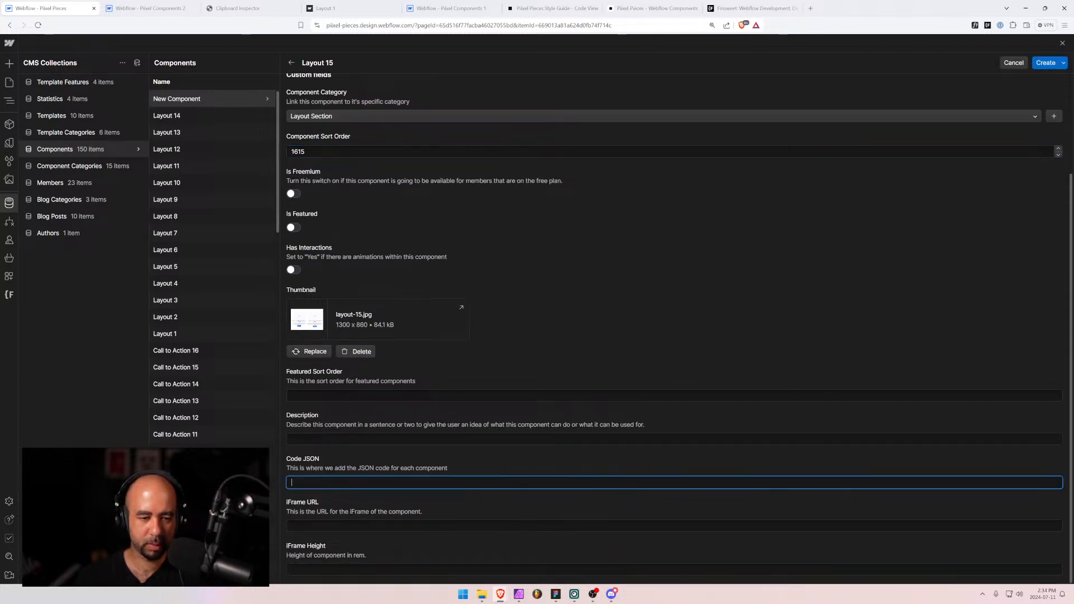
left_click(318, 522)
key("ctrl+v")
key("BackSpace")
type("5")
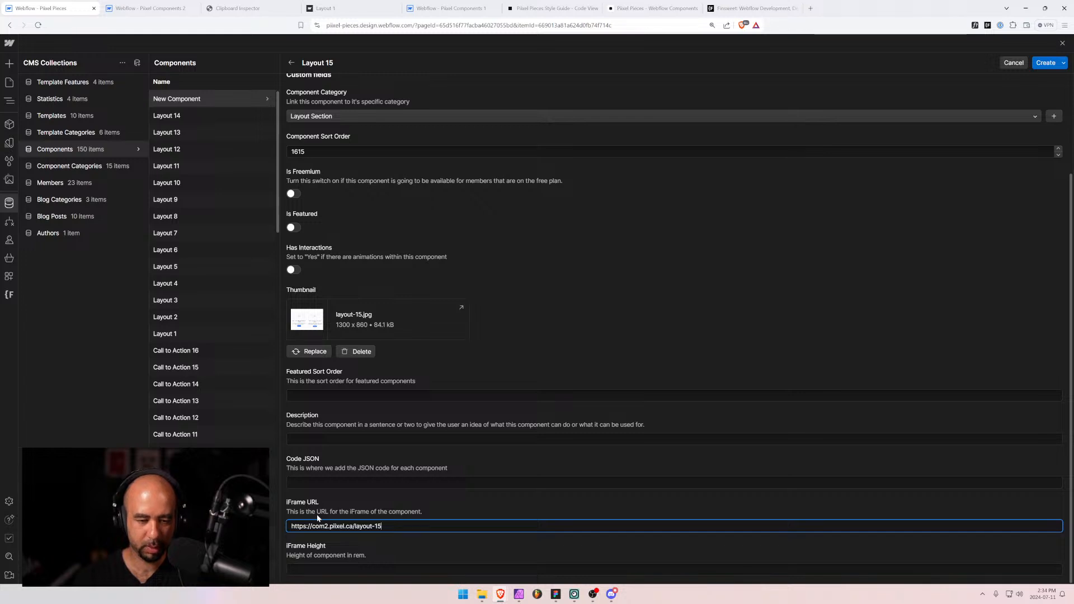
left_click(321, 569)
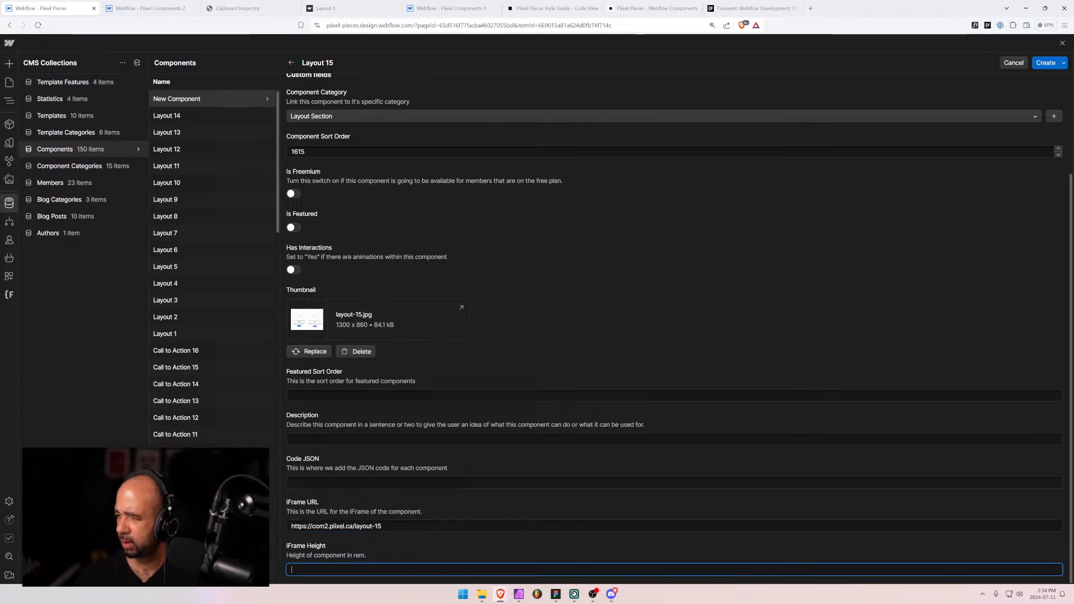
type("80rem")
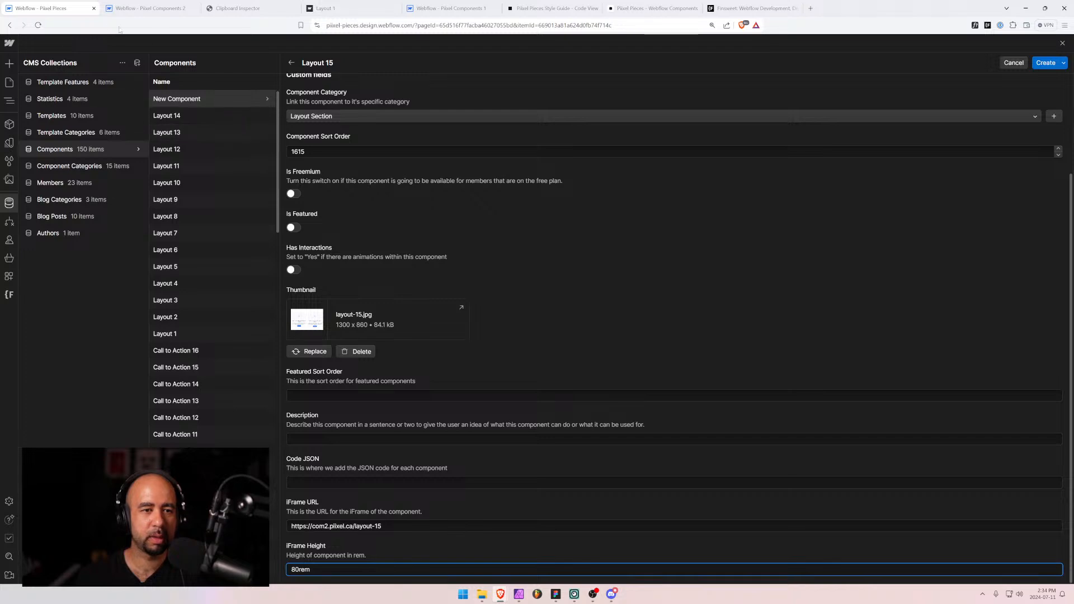
Switch to the Piixel Components 2 site, open the Layout 15 page and copy its layout-15 element.
left_click(142, 7)
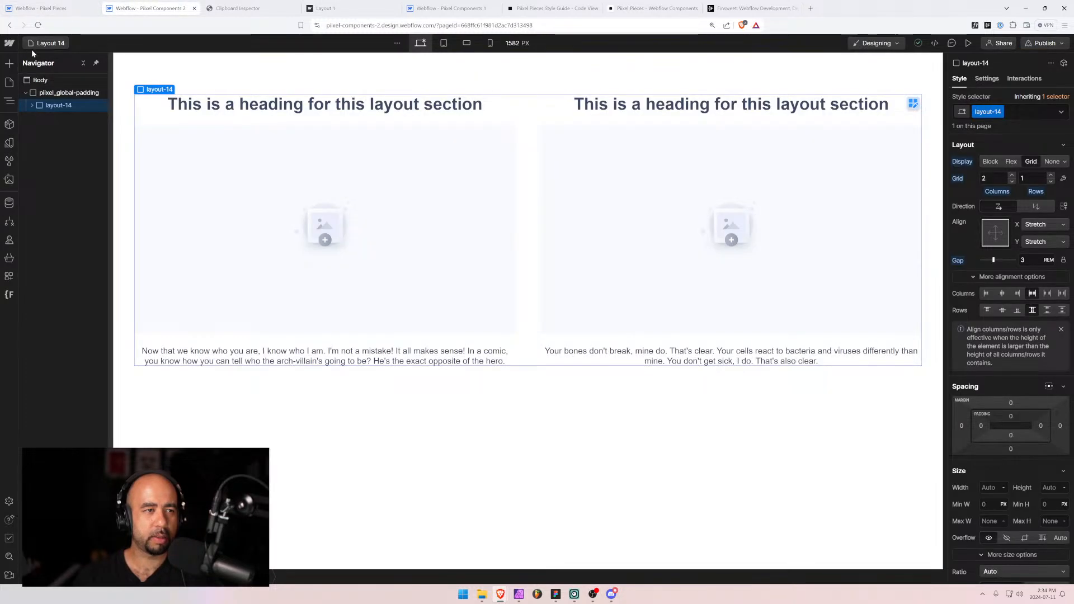
key("p")
left_click(49, 308)
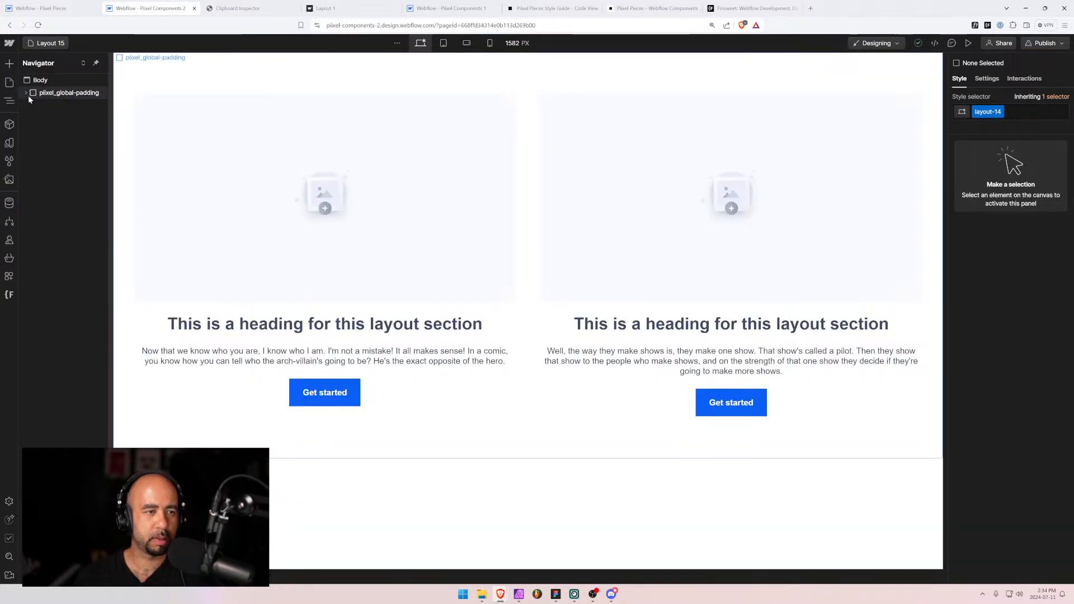
left_click(46, 106)
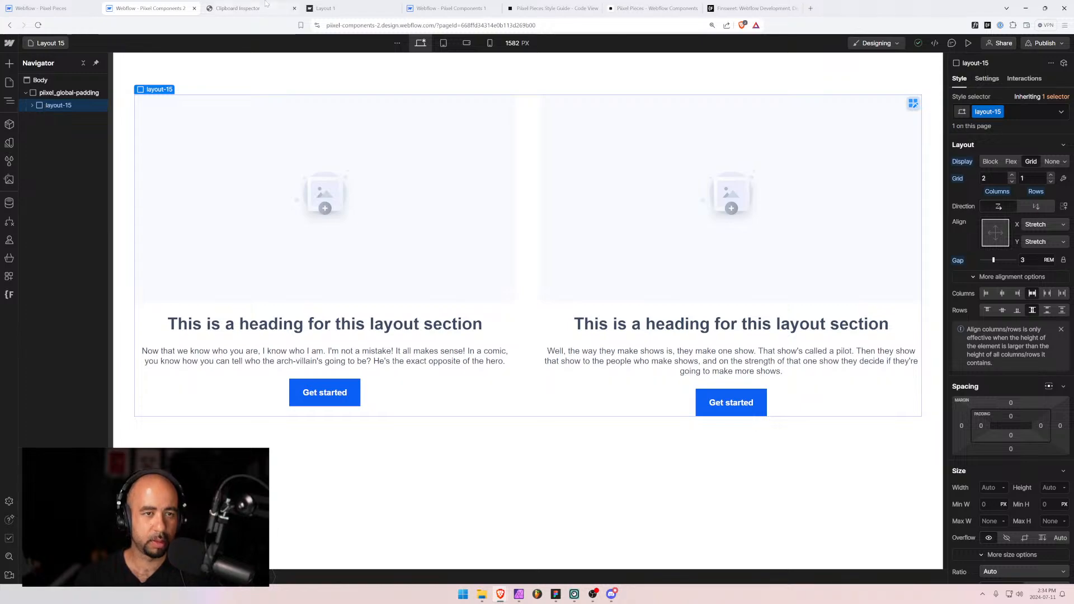
In Clipboard Inspector, replace the previous result with the pasted layout-15 element and copy its full application/json data.
left_click(332, 6)
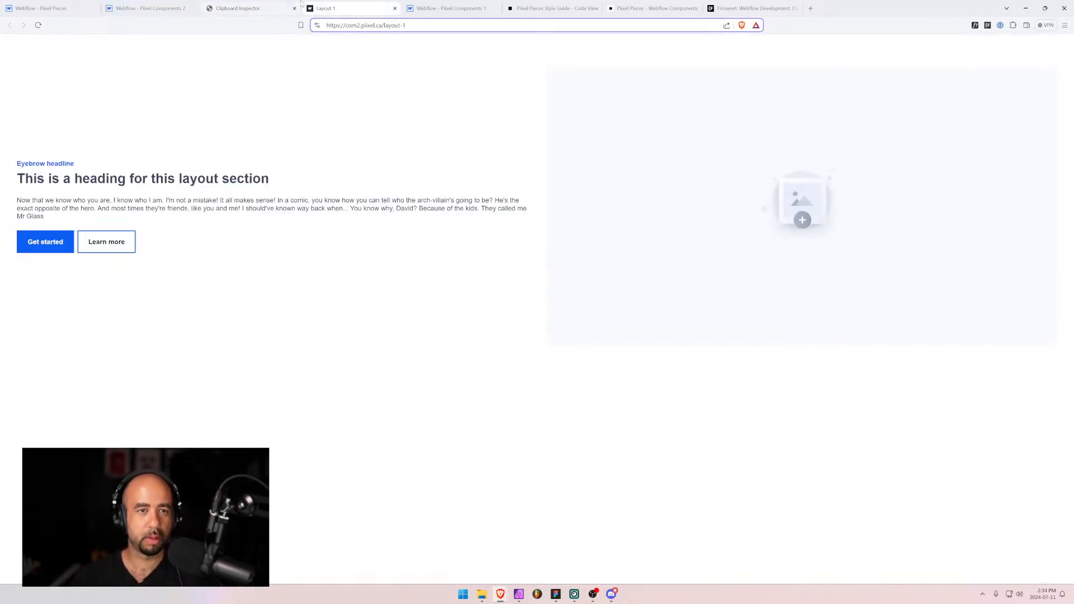
left_click(255, 9)
key("ctrl+v")
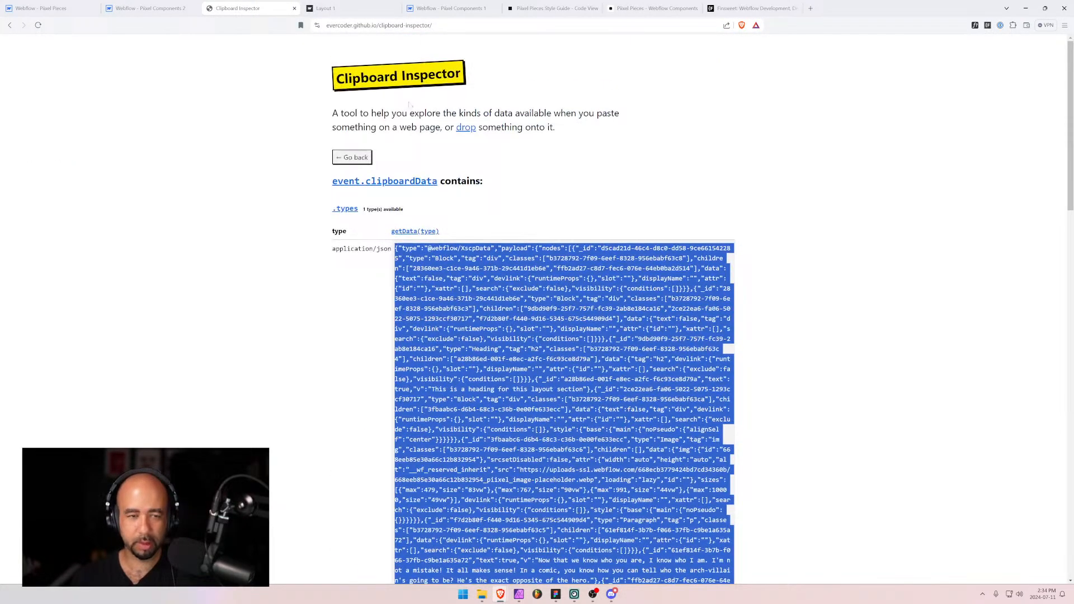
left_click(352, 158)
left_click(520, 195)
key("ctrl+v")
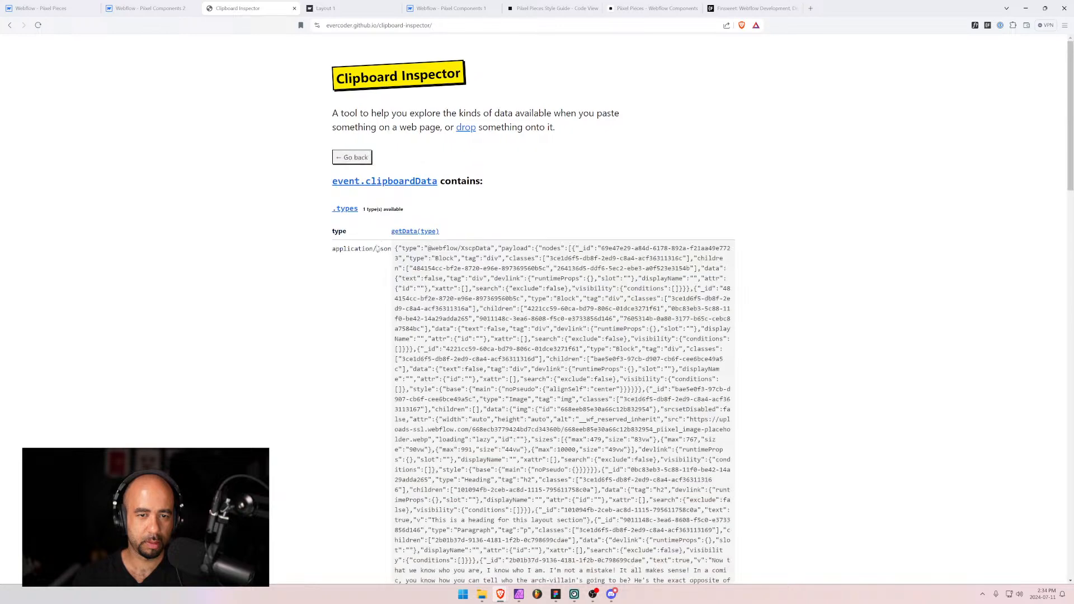
left_click_drag(395, 248, 560, 405)
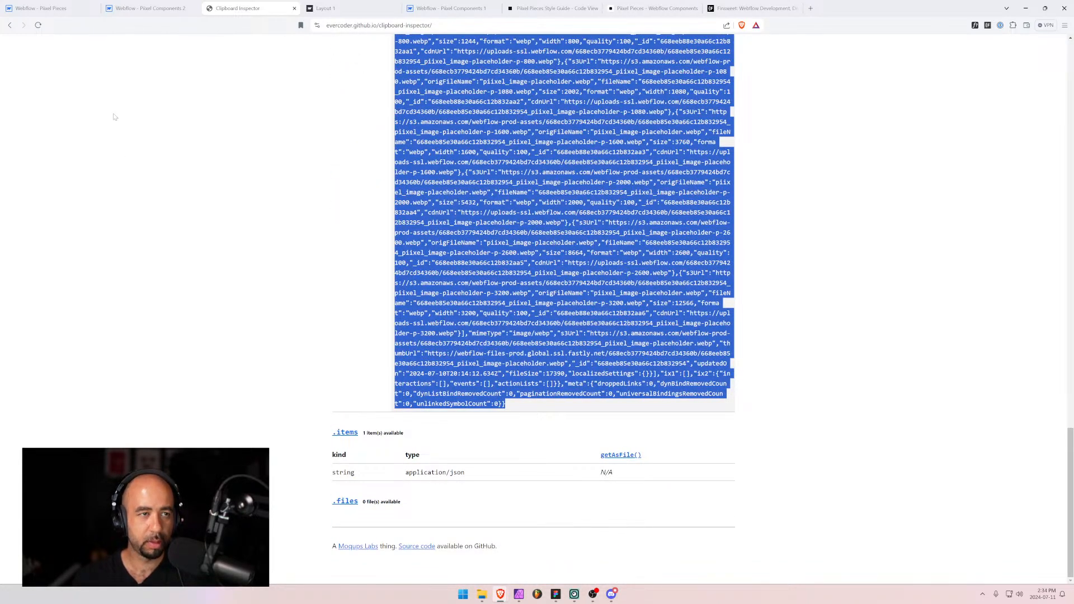
Return to the Piixel Pieces site, paste the JSON into Layout 15's Code JSON field, copy its iFrame URL and create the component.
left_click(39, 8)
left_click(348, 482)
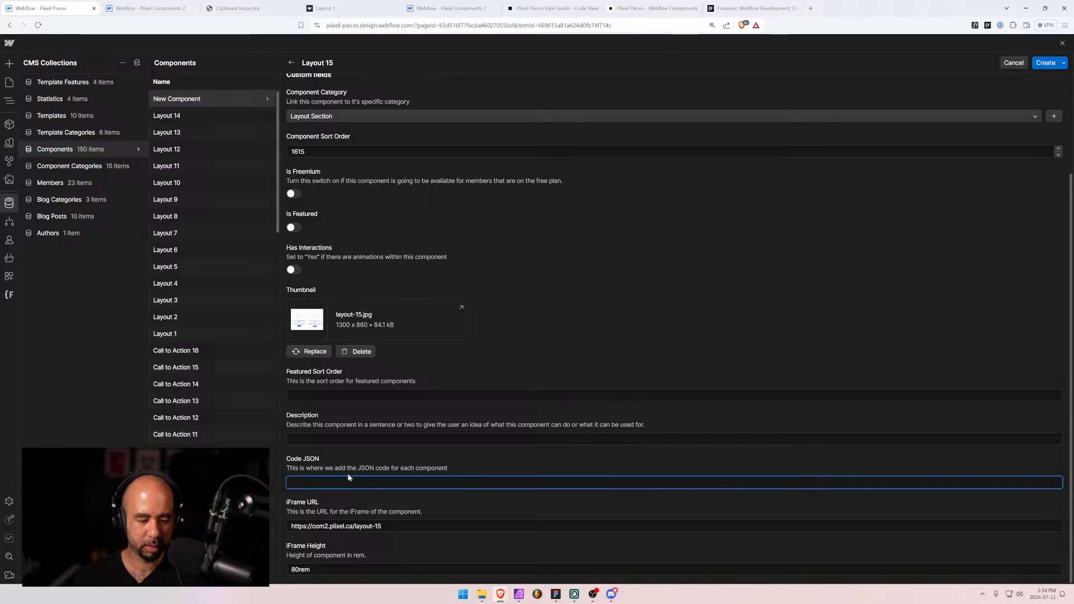
key("ctrl+v")
key("Tab")
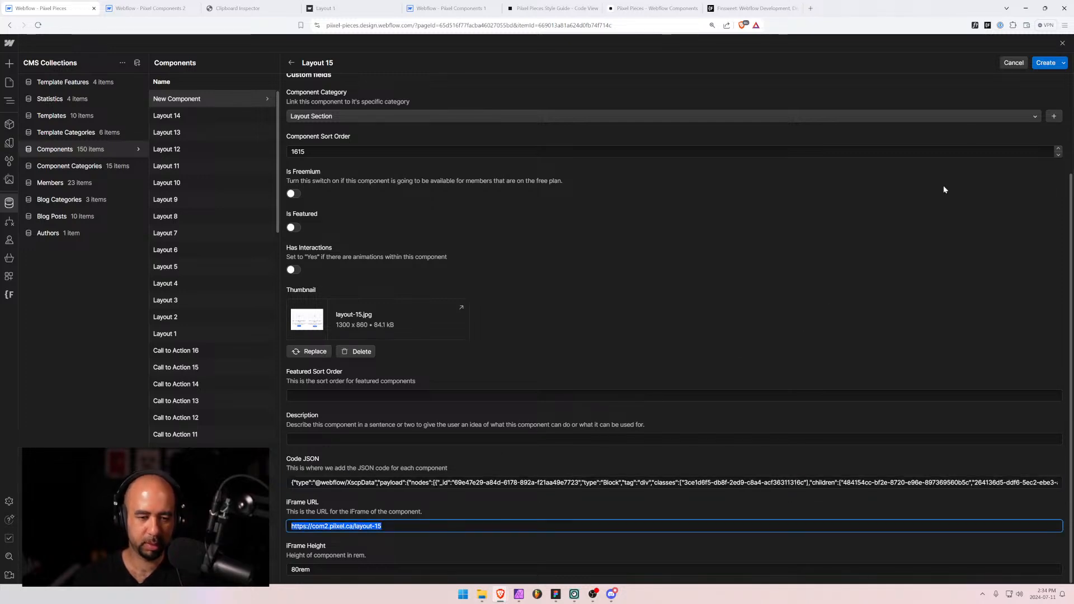
left_click(1044, 62)
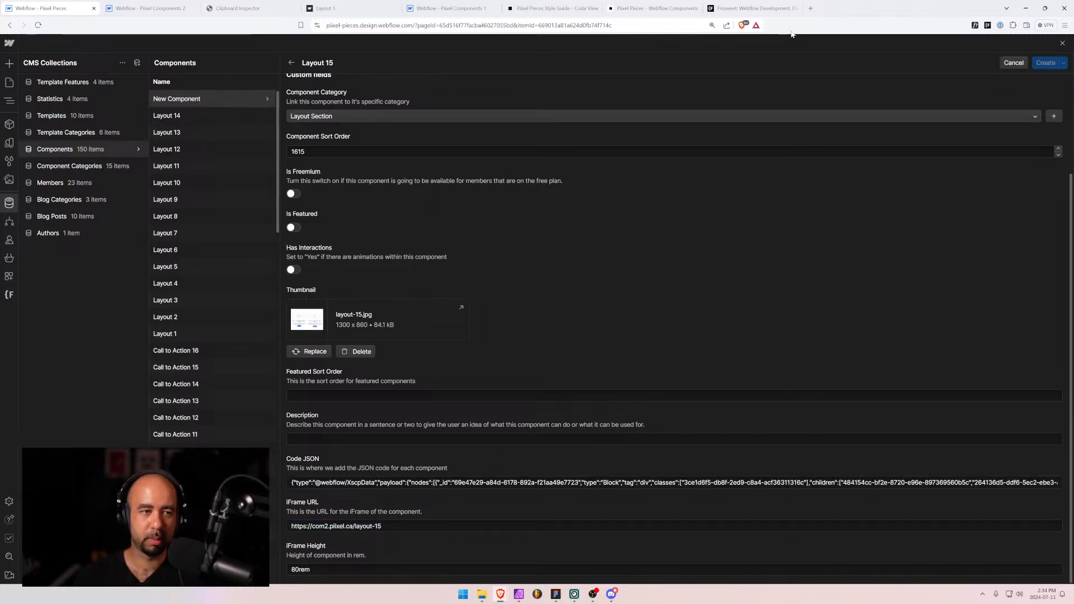
Start a new component named Layout 16 in the Layout Section category with component sort order 1616.
left_click(1014, 59)
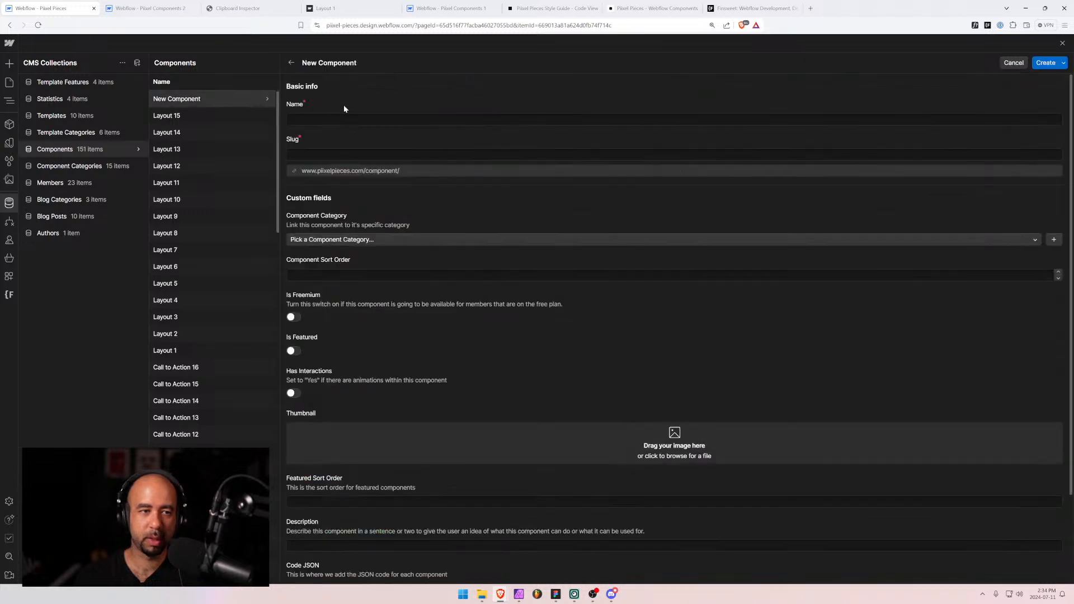
left_click(344, 119)
type("Layout 16")
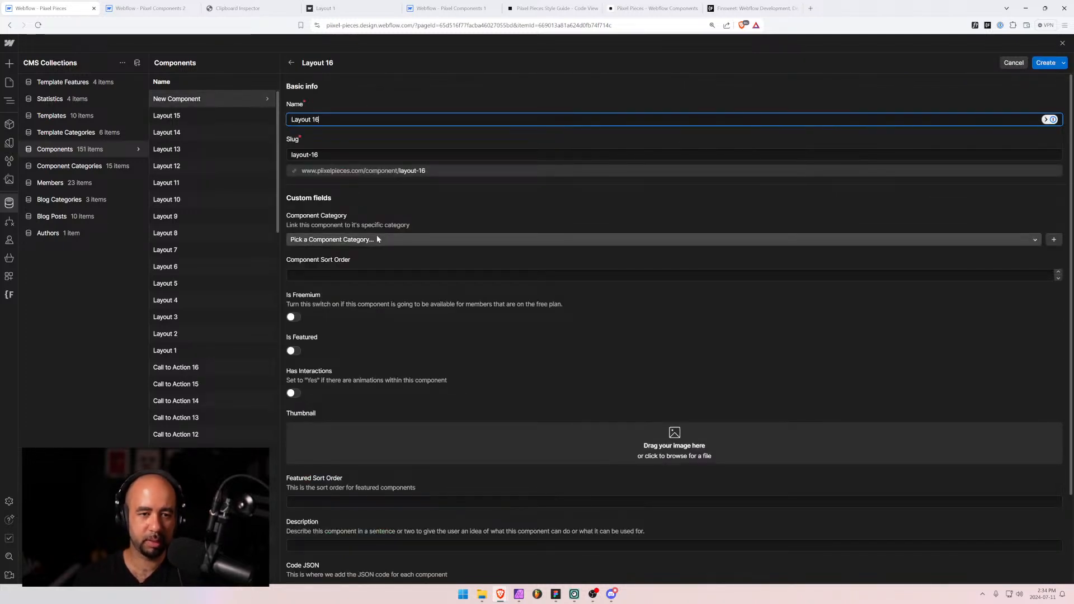
left_click(357, 239)
type("lay")
left_click(358, 270)
left_click(358, 275)
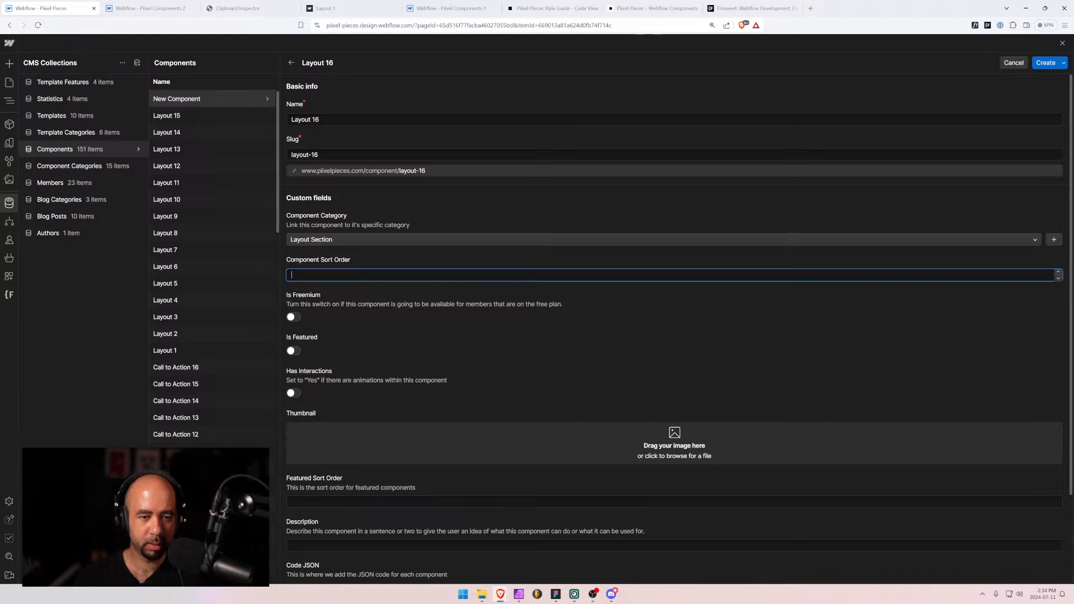
type("1616")
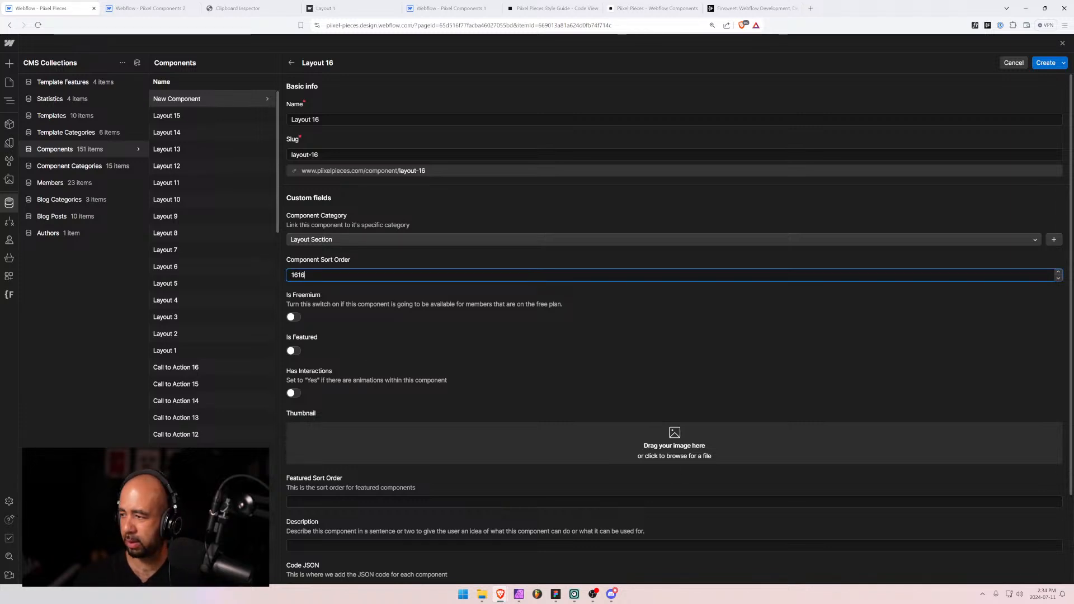
left_click_drag(751, 449, 728, 449)
scroll(390, 355, "down", 3)
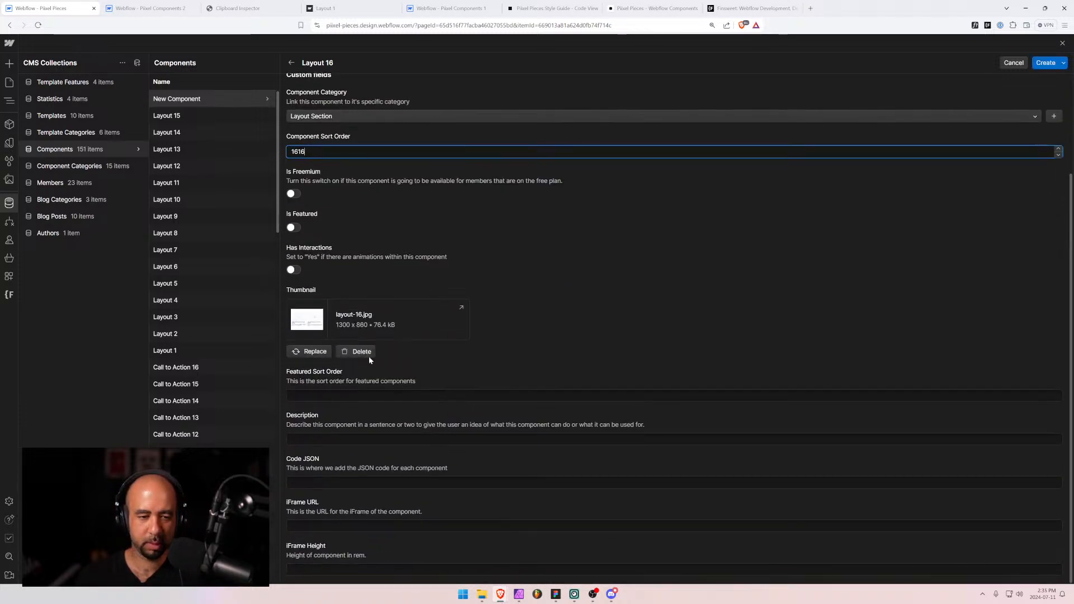
left_click(301, 526)
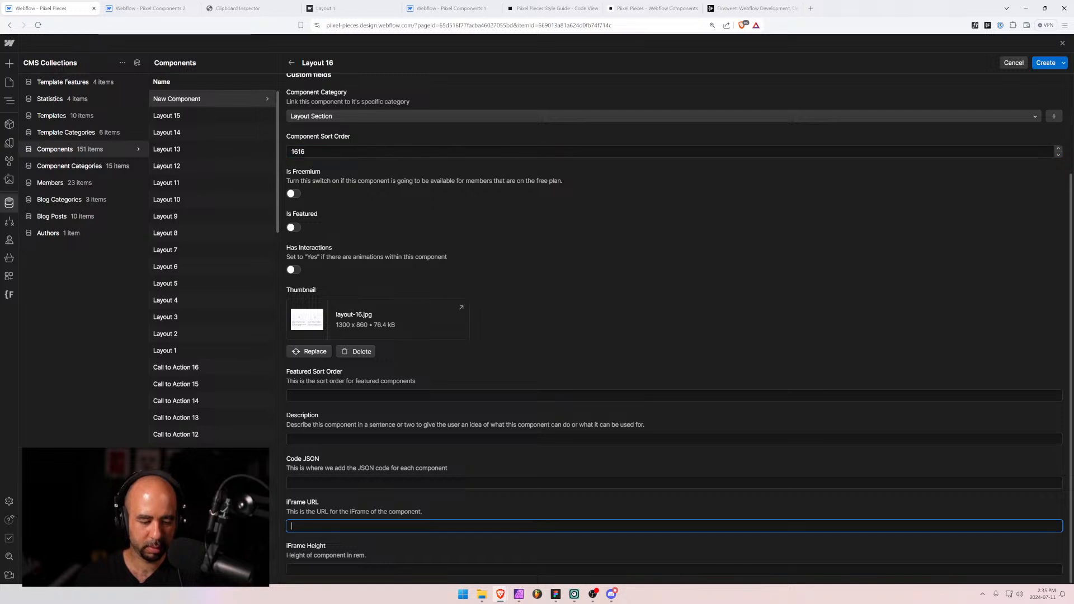
type("https://com2.pixel.ca/layout-15")
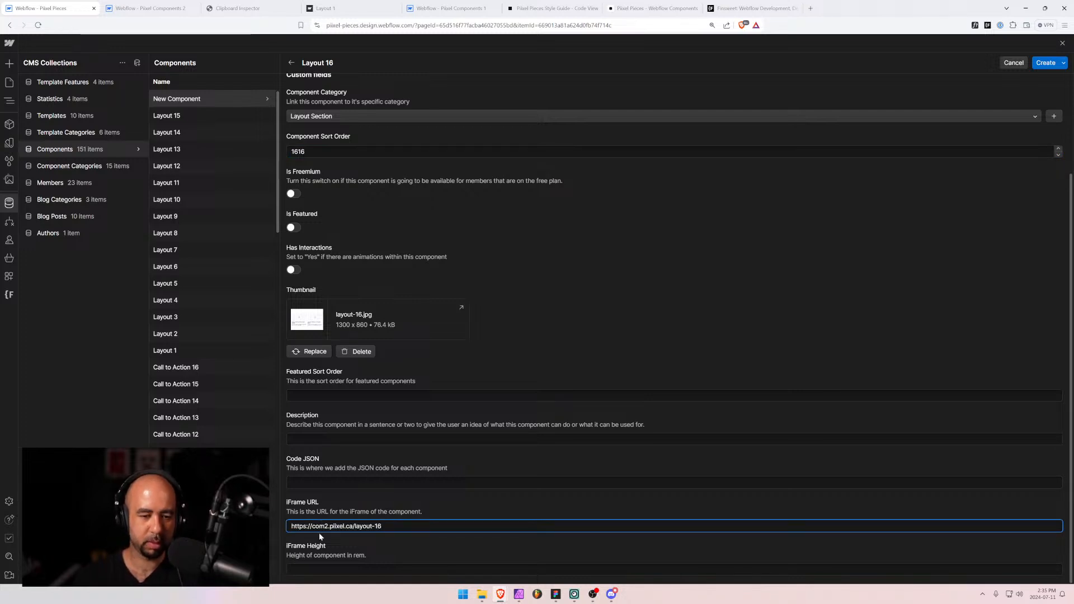
left_click(292, 569)
type("80rem")
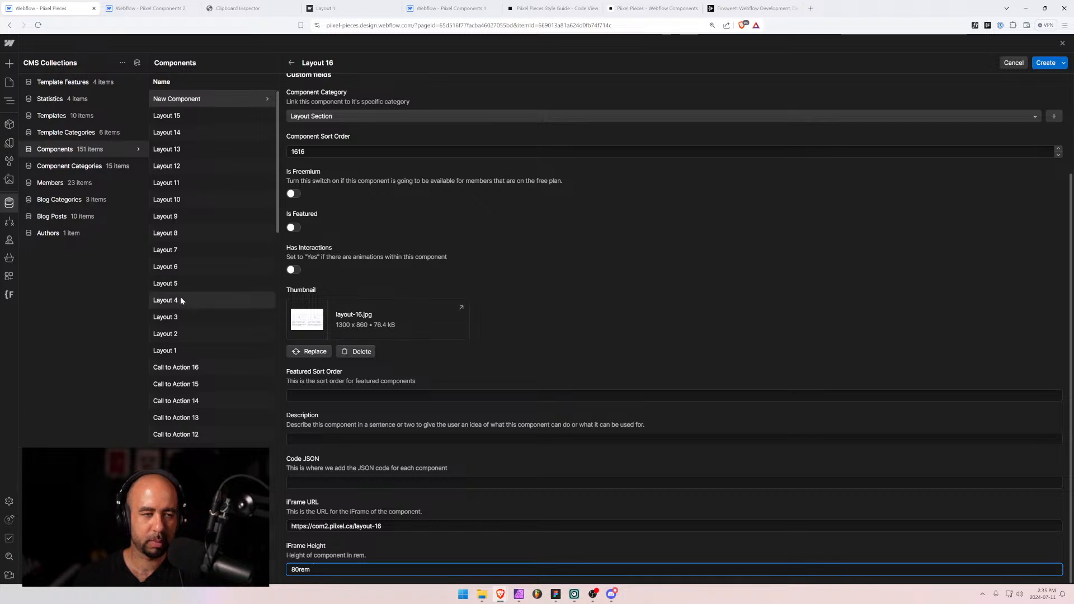
left_click(313, 483)
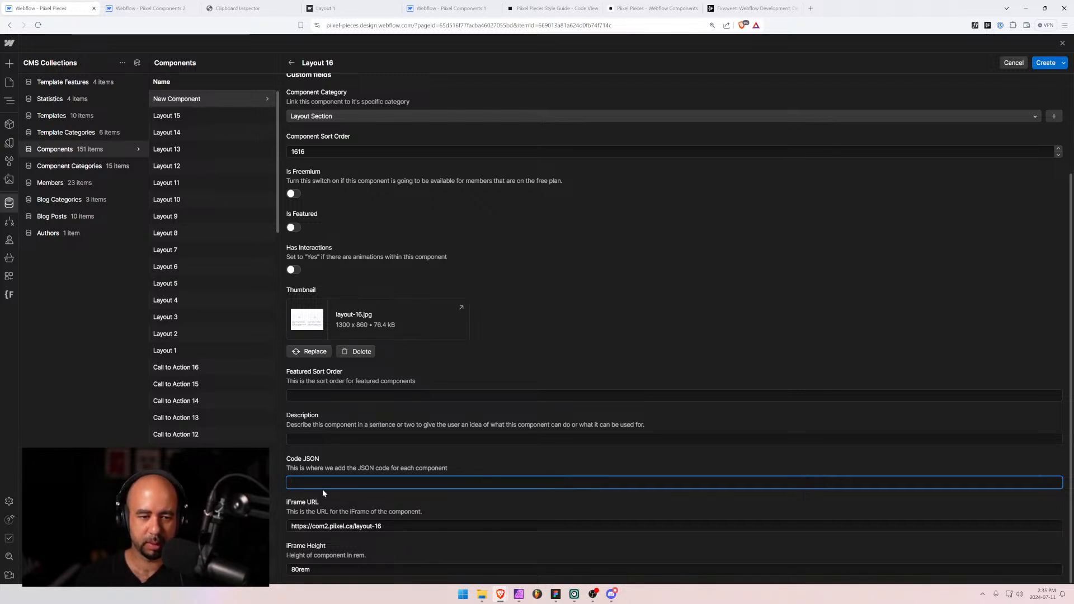
Switch to the Piixel Components 2 site, open the Layout 16 page and copy its layout-16 element.
left_click(146, 8)
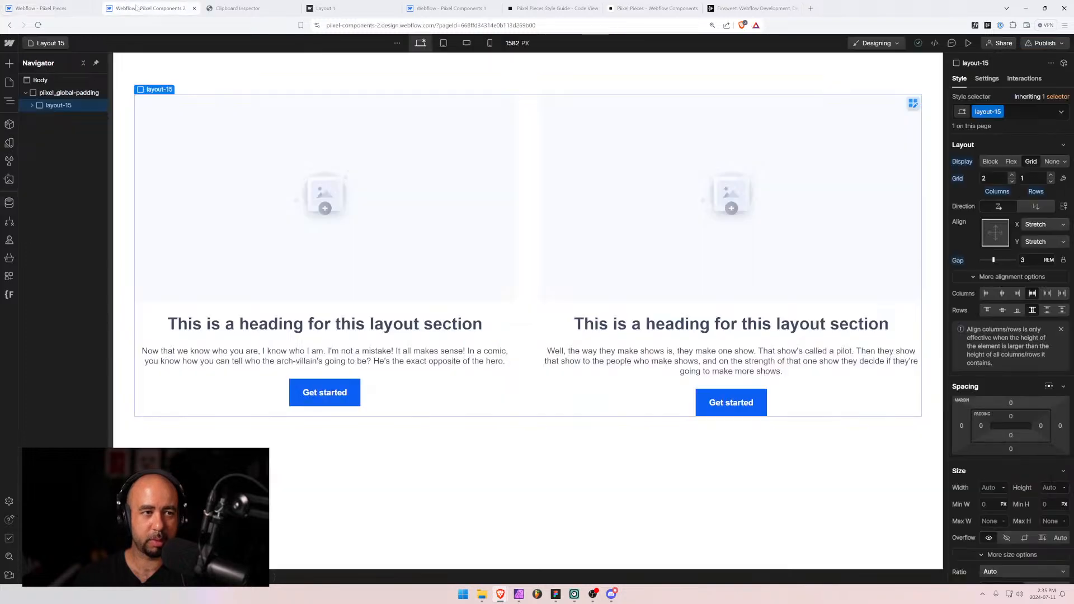
key("p")
left_click(56, 320)
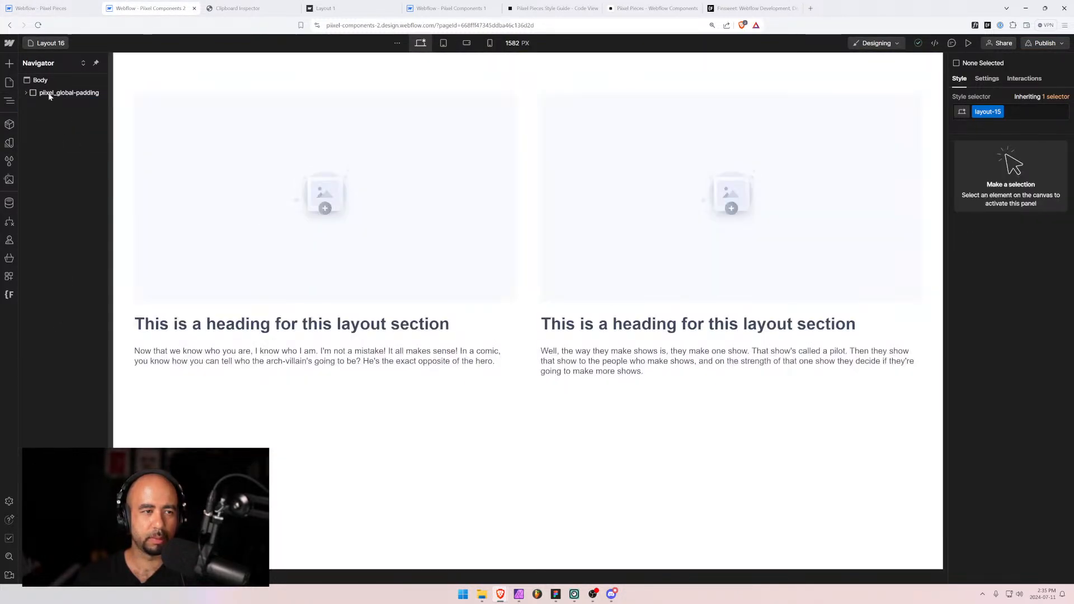
left_click(29, 93)
left_click(24, 93)
left_click(40, 105)
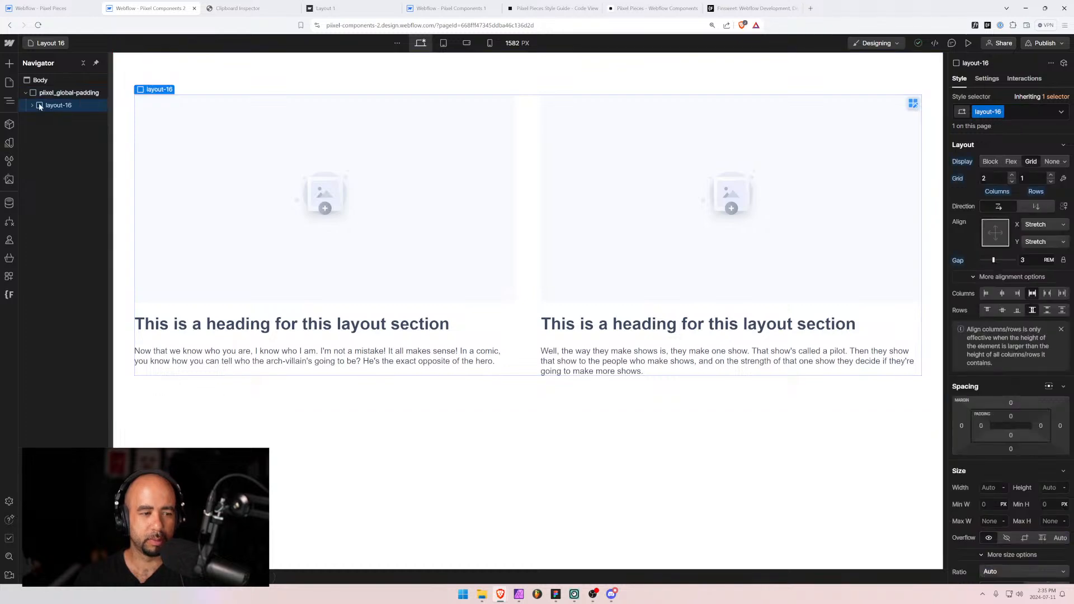
In Clipboard Inspector, clear the previous result, paste the layout-16 element and copy its full application/json data.
left_click(234, 9)
scroll(227, 106, "up", 15)
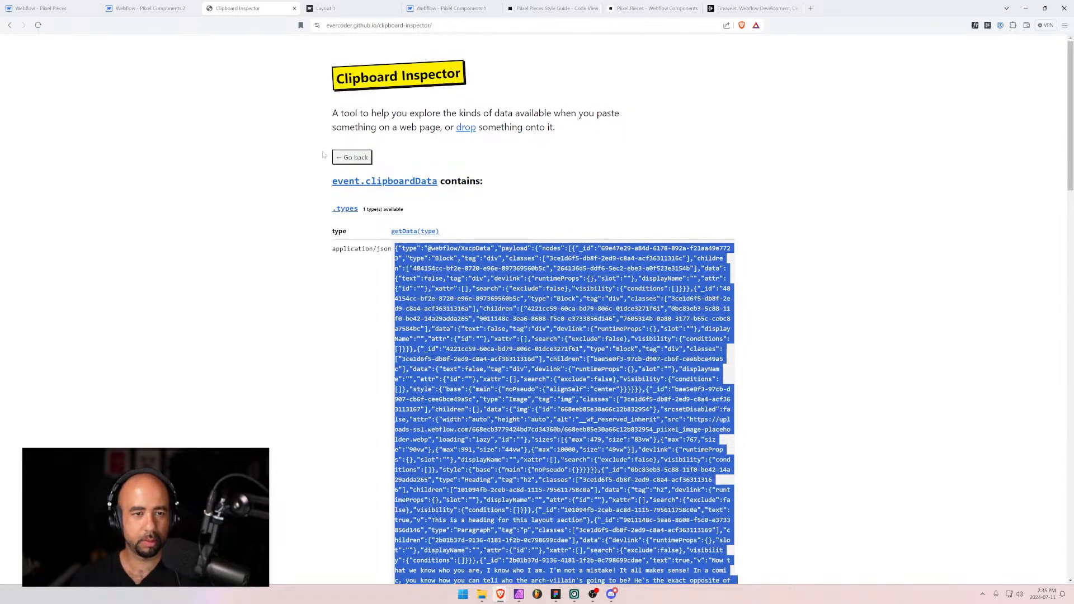
left_click(350, 152)
left_click(521, 194)
key("ctrl+v")
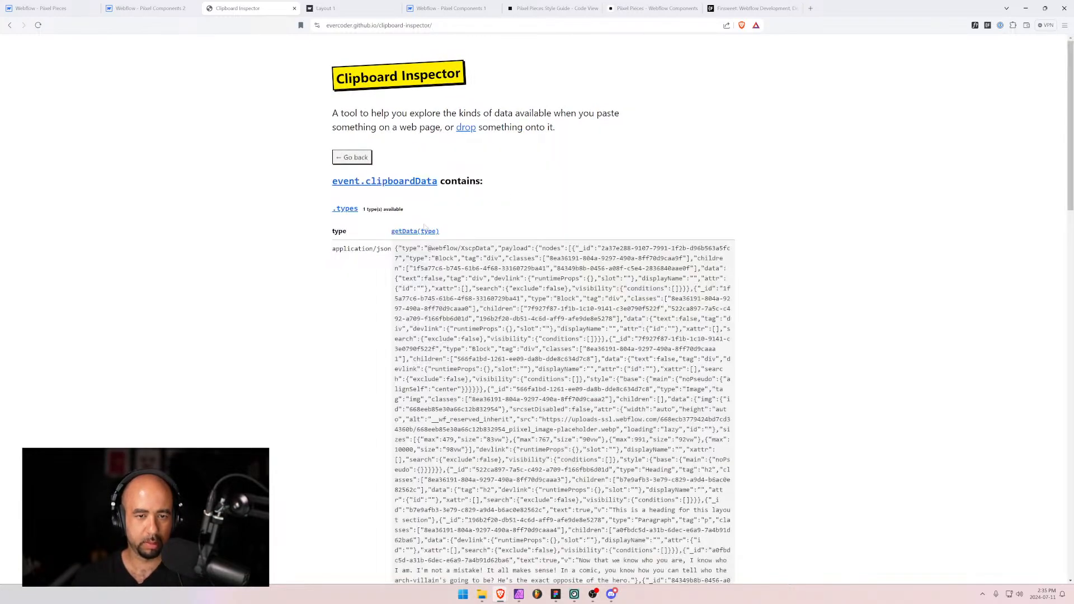
left_click_drag(395, 247, 605, 410)
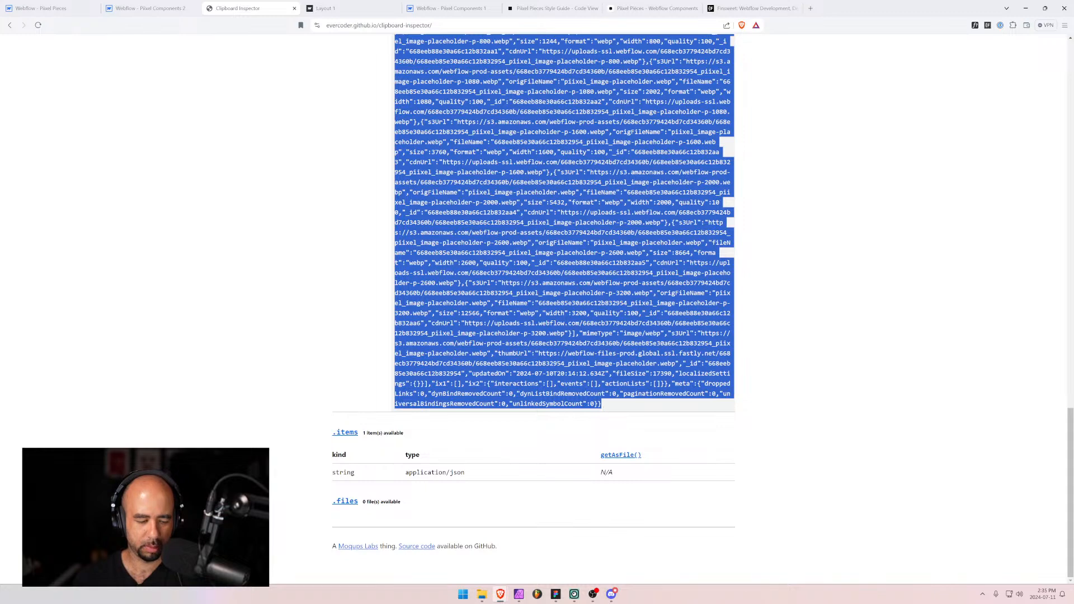
Return to the Piixel Pieces site, paste the JSON into Layout 16's Code JSON field, copy its iFrame URL and create the component.
left_click(41, 8)
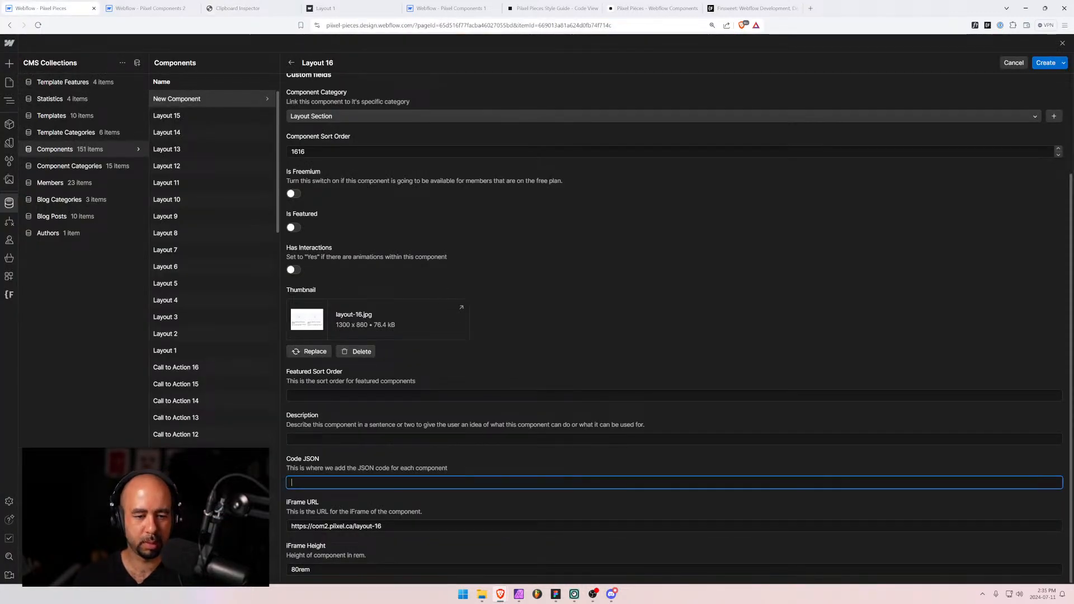
key("ctrl+v")
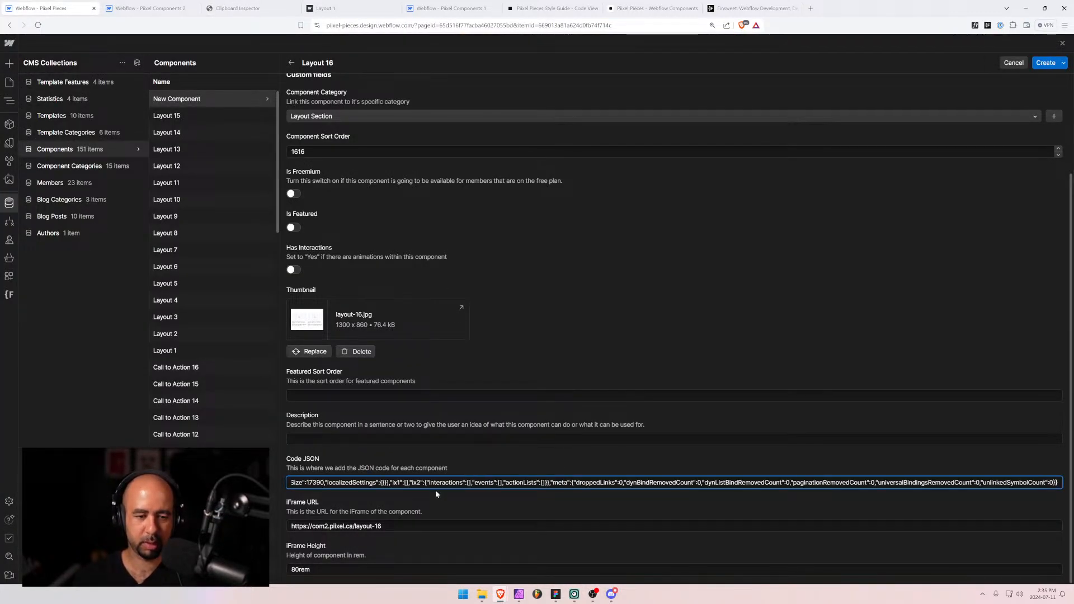
key("Tab")
key("ctrl+c")
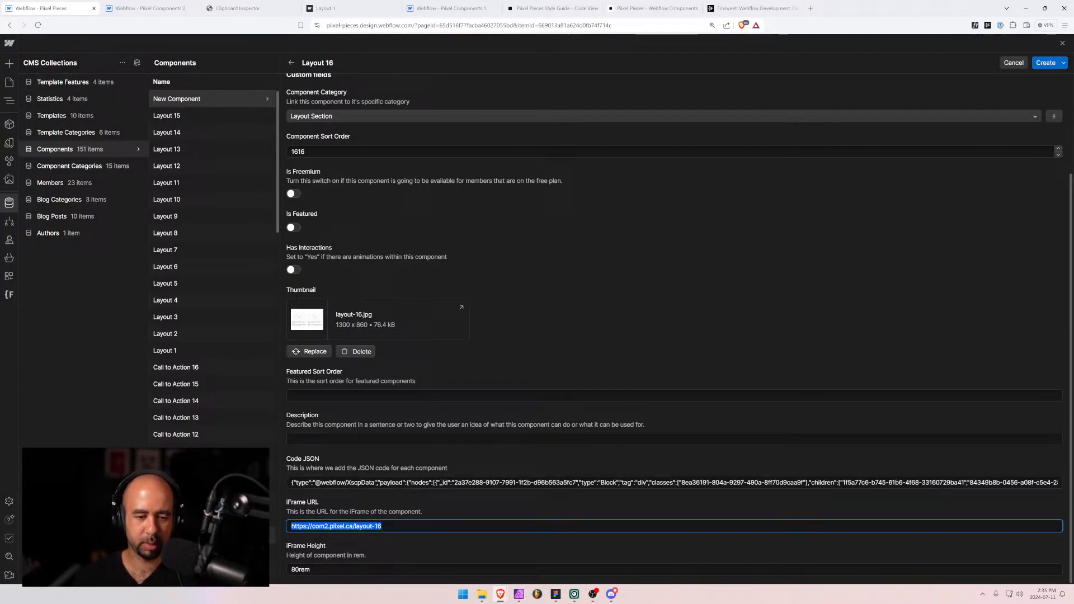
left_click(1038, 63)
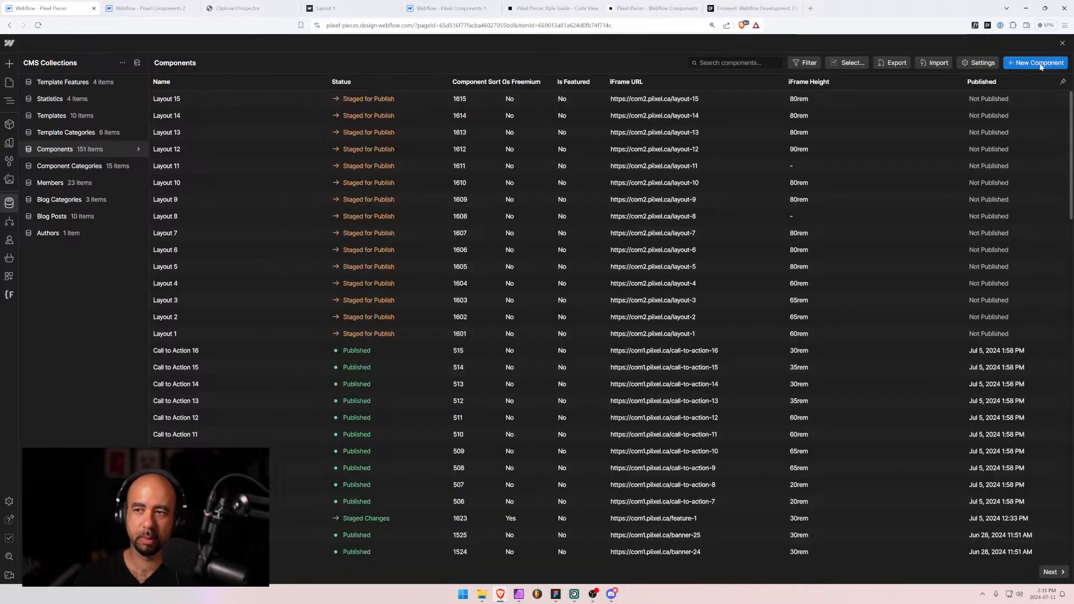
Start a new component named Layout 17 with the Layout Section category and a component sort order of 1617.
left_click(1035, 62)
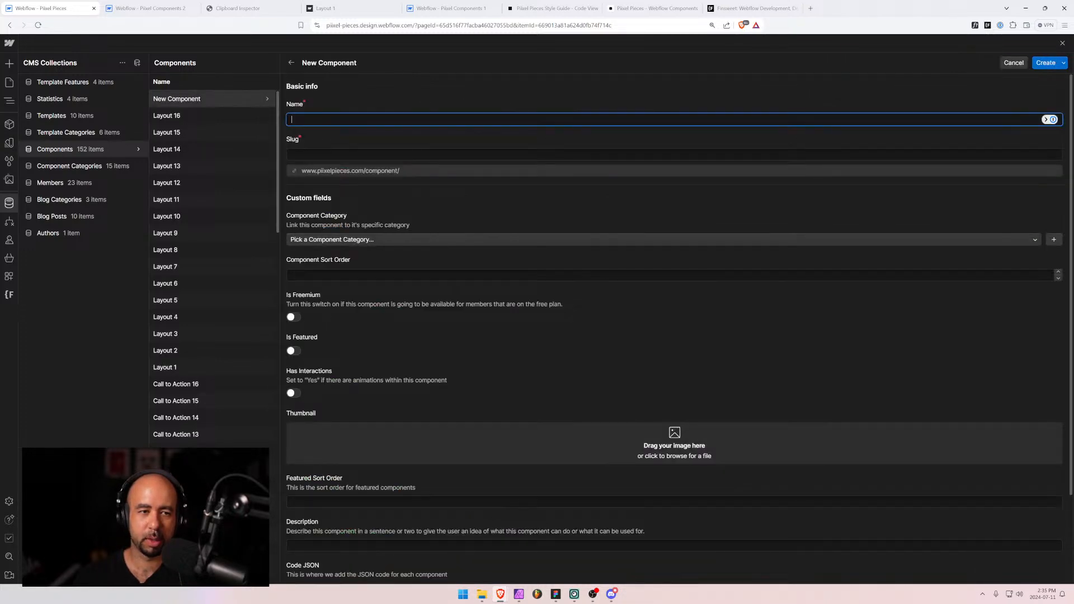
type("Layout 17")
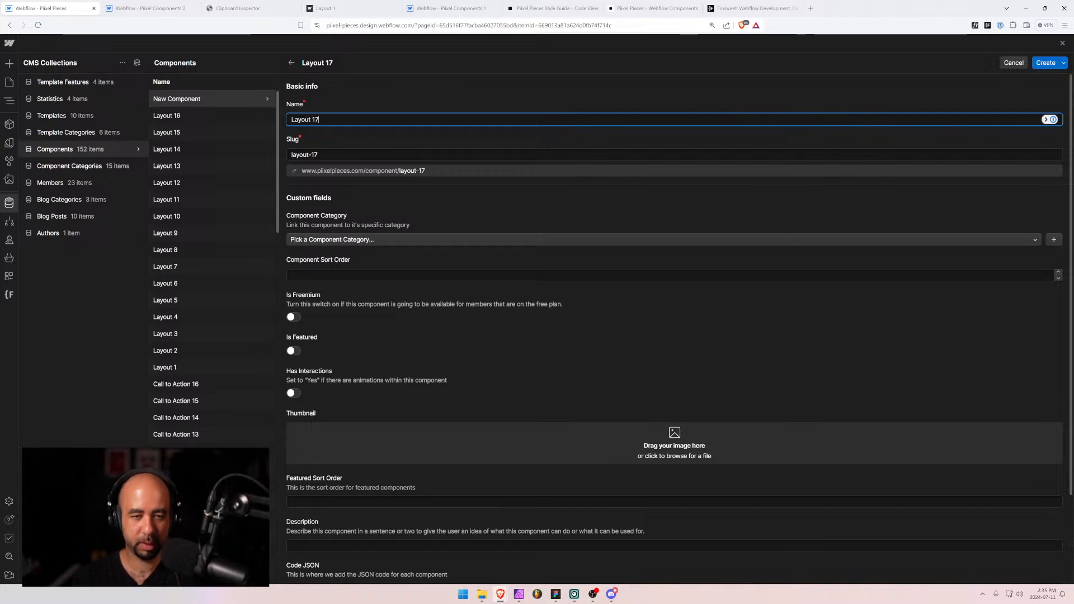
left_click(448, 238)
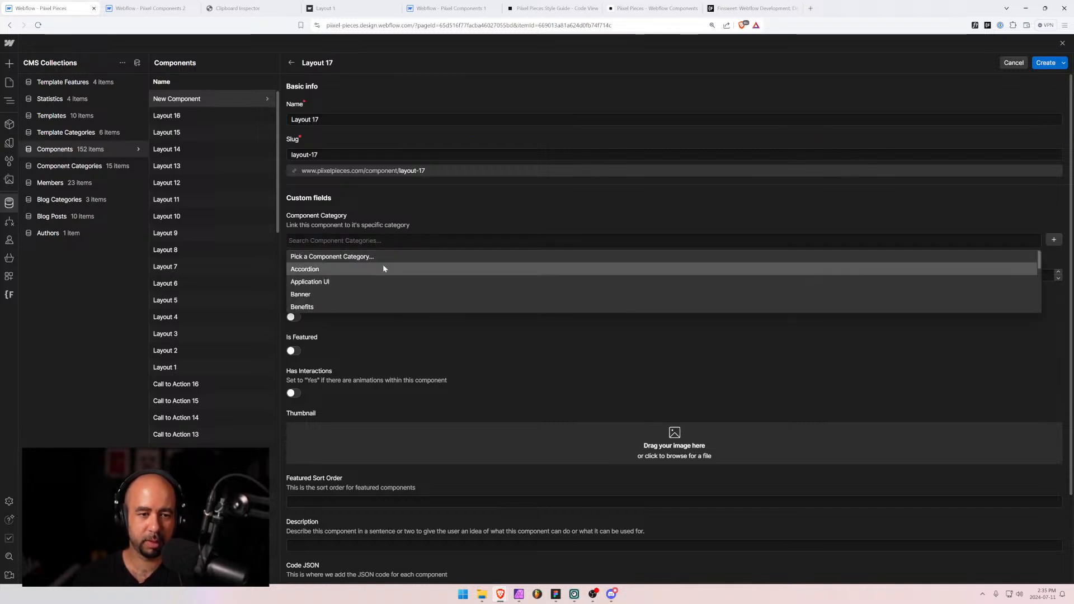
type("se")
left_click(323, 274)
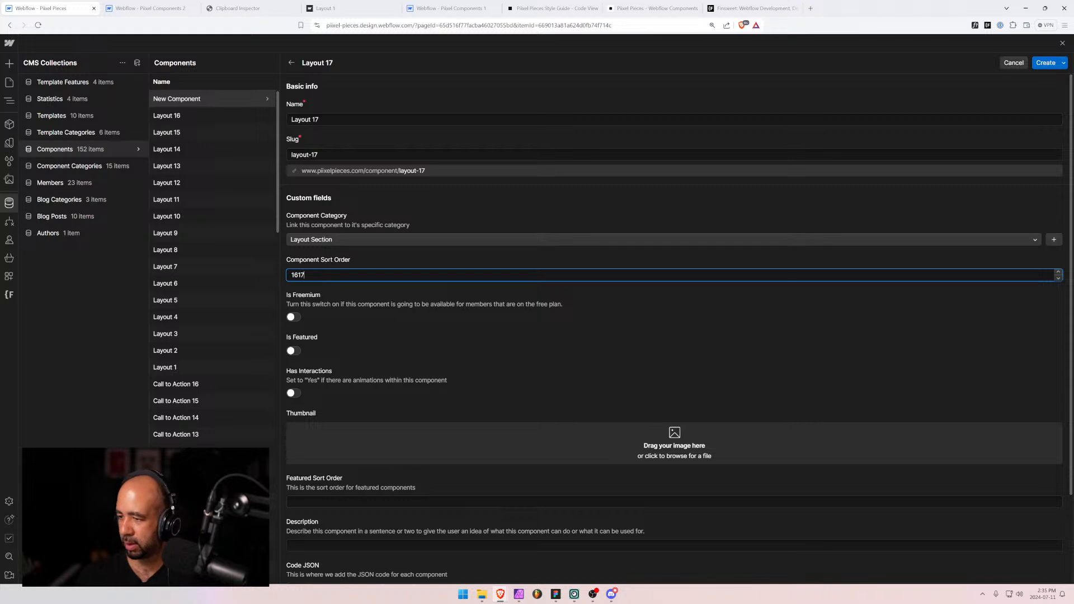
left_click_drag(1073, 425, 553, 445)
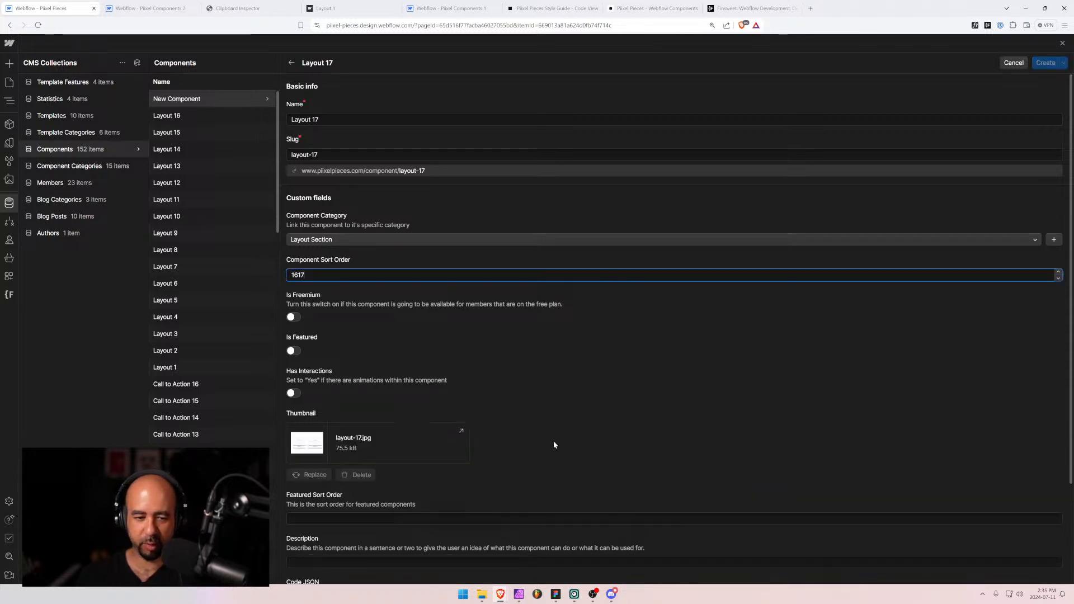
scroll(319, 505, "down", 2)
left_click(302, 523)
key("ctrl+v")
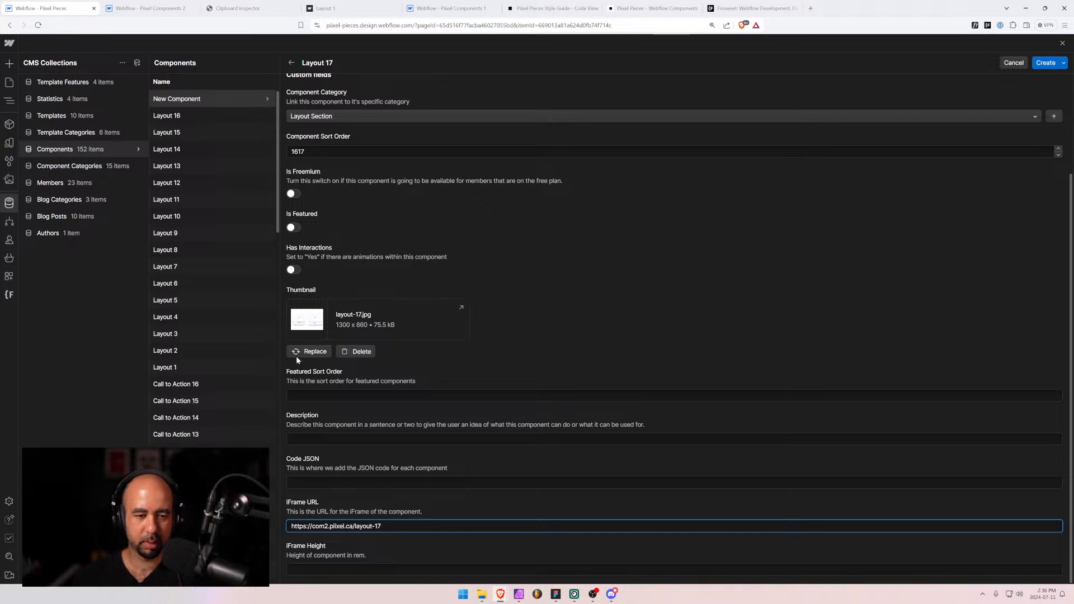
Switch to the Piixel Components 2 site, open the Layout 17 page and copy its layout-17 element.
left_click(128, 7)
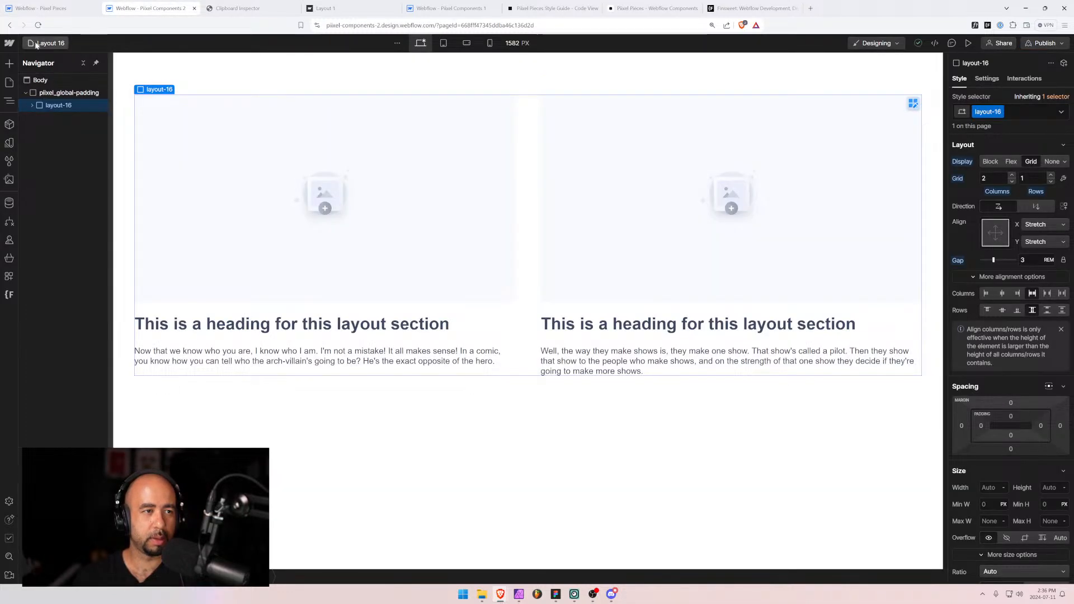
left_click(9, 83)
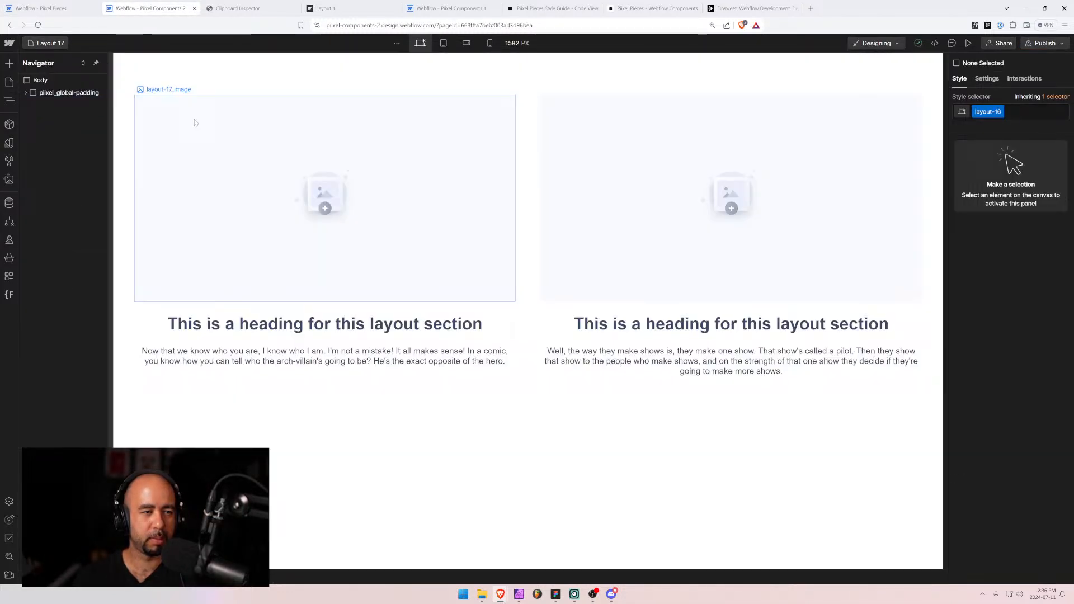
left_click(26, 93)
left_click(45, 106)
key("ctrl+c")
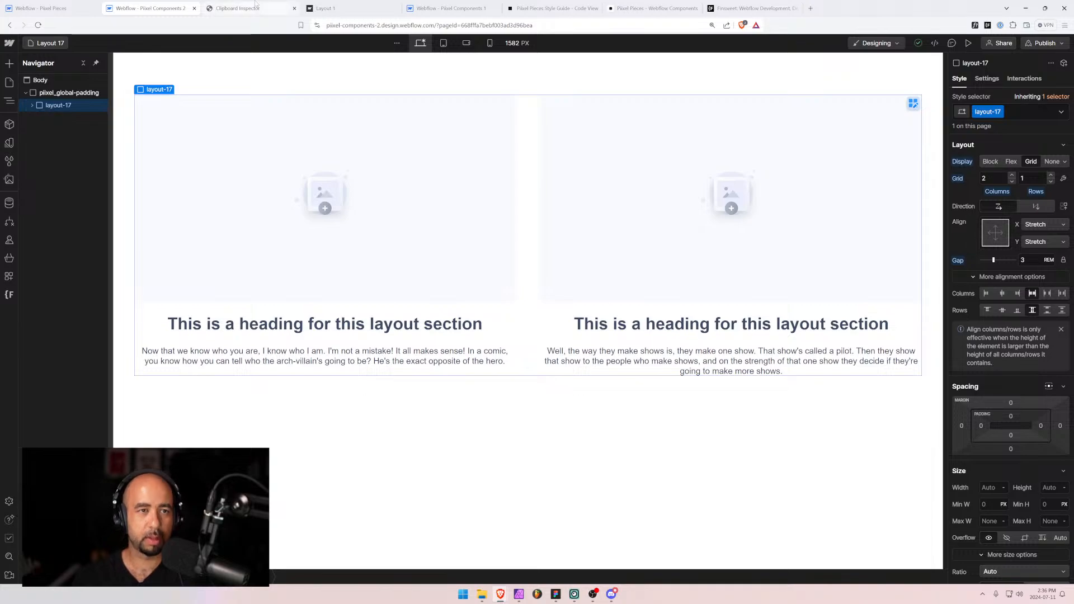
In Clipboard Inspector, clear the previous result, paste the layout-17 element and copy its full application/json data.
key("ctrl+Tab")
key("ctrl+v")
left_click(352, 157)
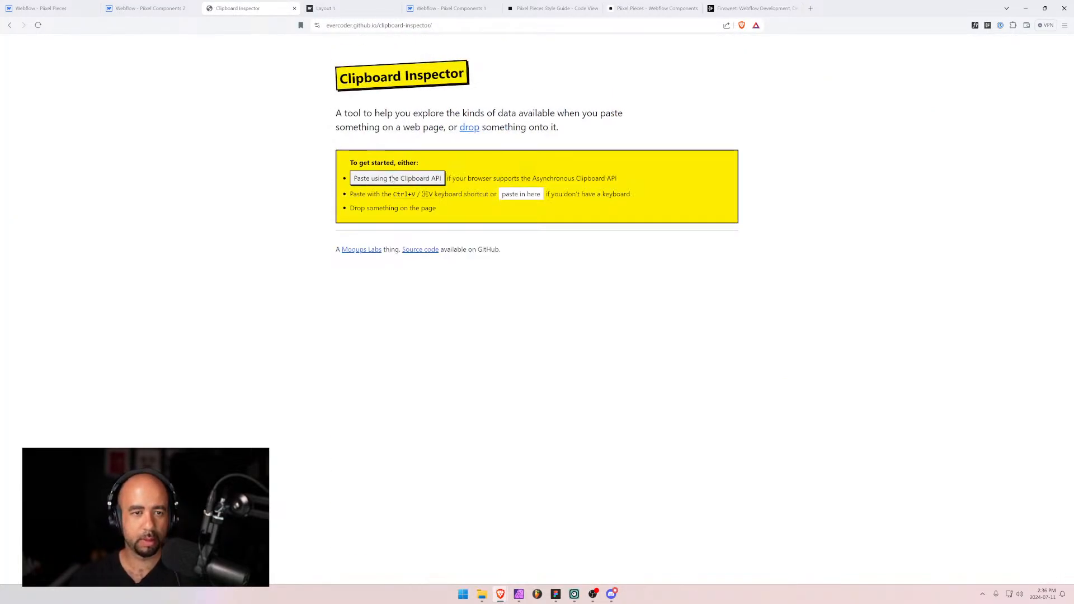
left_click(522, 196)
key("ctrl+v")
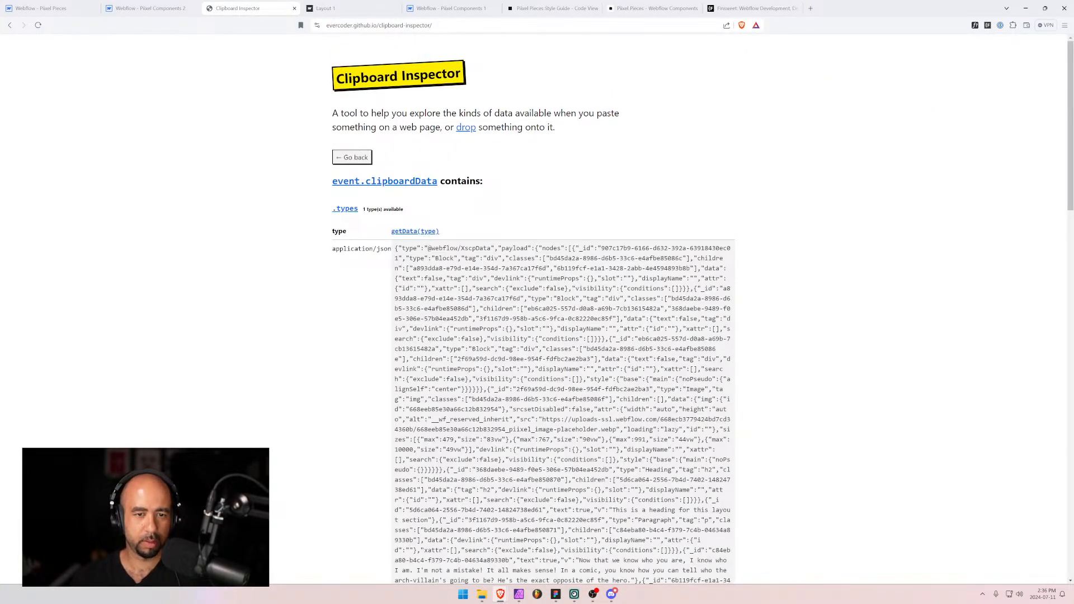
left_click_drag(395, 248, 609, 404)
scroll(604, 394, "down", 20)
Return to the Piixel Pieces site and paste the copied JSON into Layout 17's Code JSON field.
key("ctrl+1")
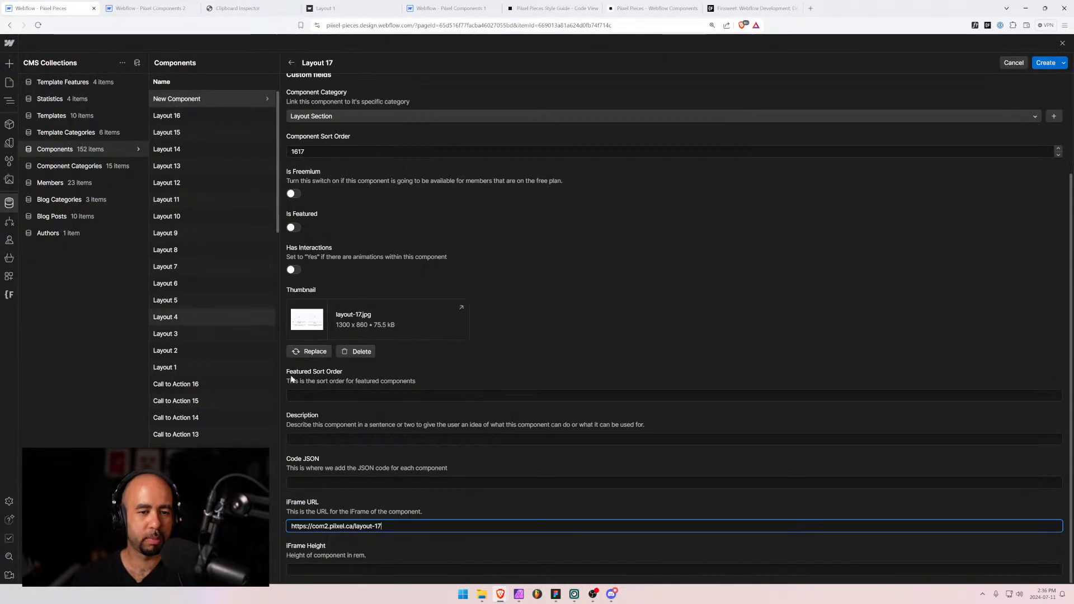
left_click(371, 483)
key("ctrl+v")
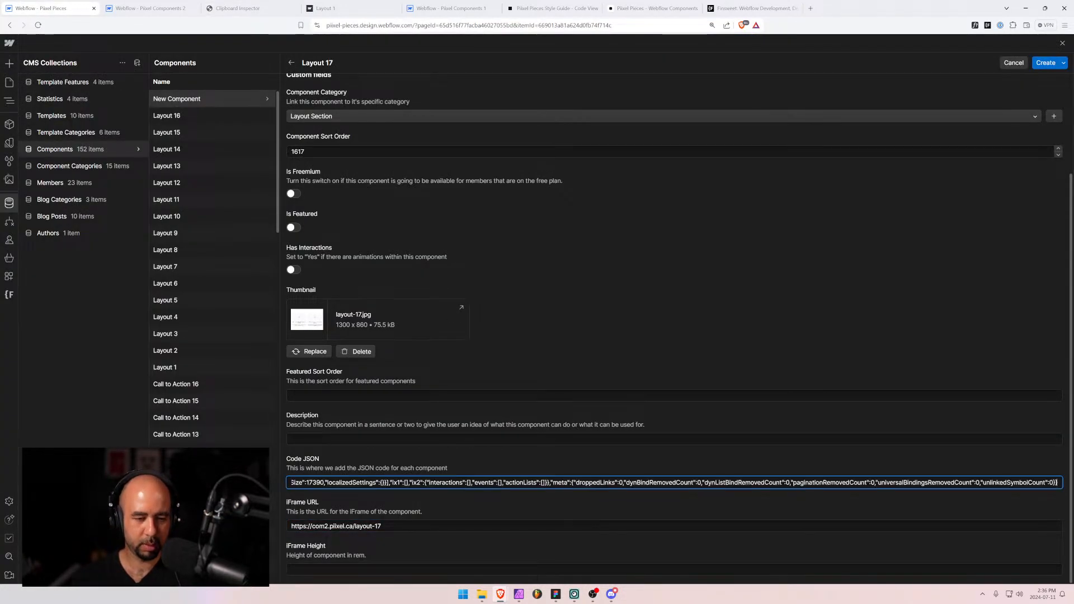
Copy Layout 17's iFrame URL, set the iFrame height to 80rem and create the component.
key("Tab")
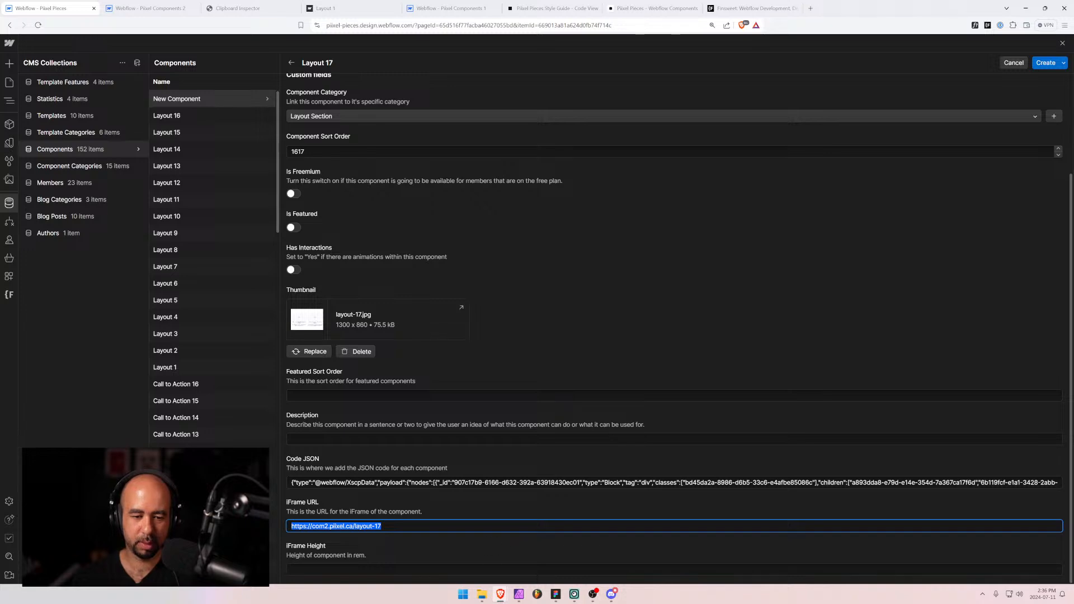
key("Tab")
type("80rem")
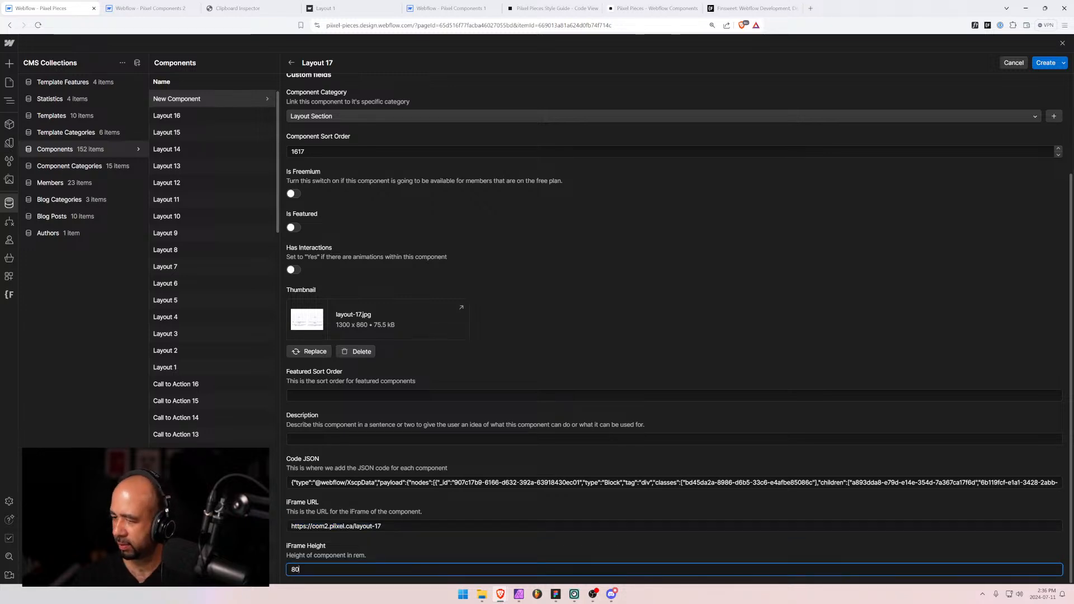
left_click(1041, 66)
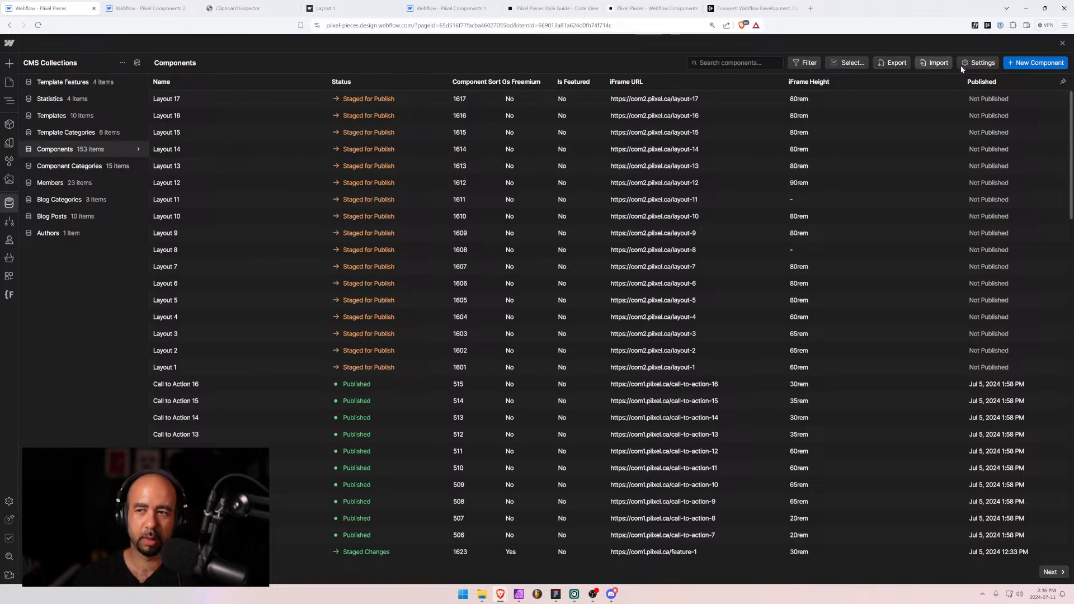
Start another new component and name it Layout 18.
left_click(1036, 62)
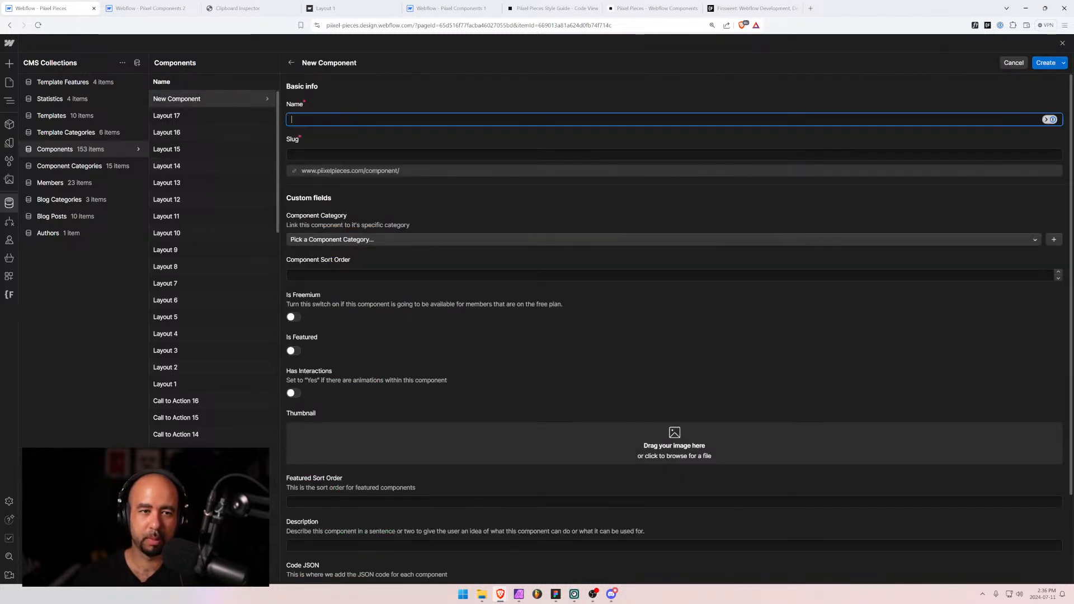
type("Layopu")
key("BackSpace")
key("BackSpace")
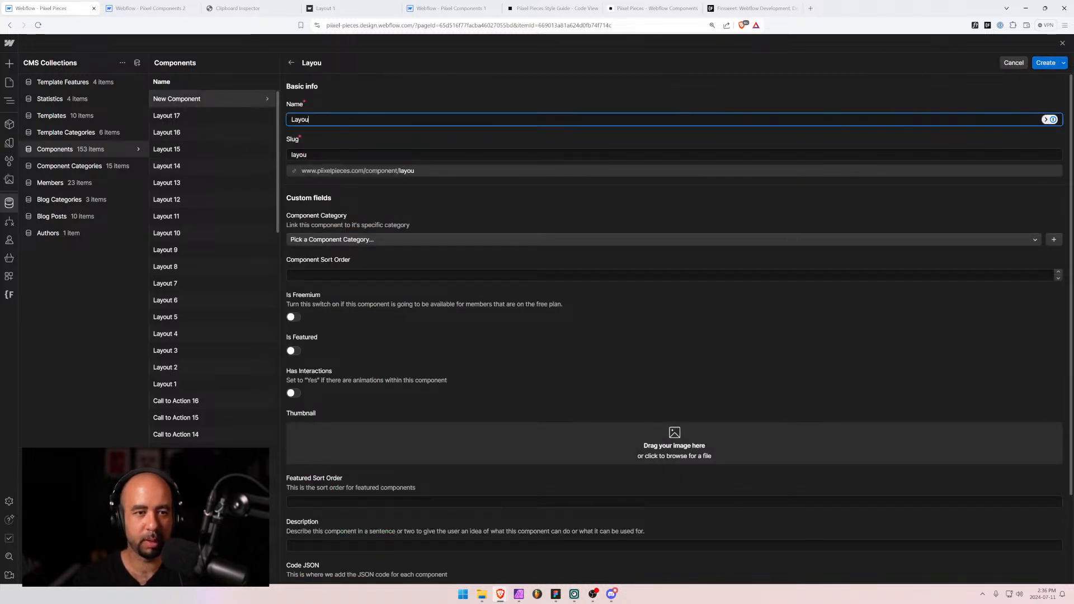
type("ut 18")
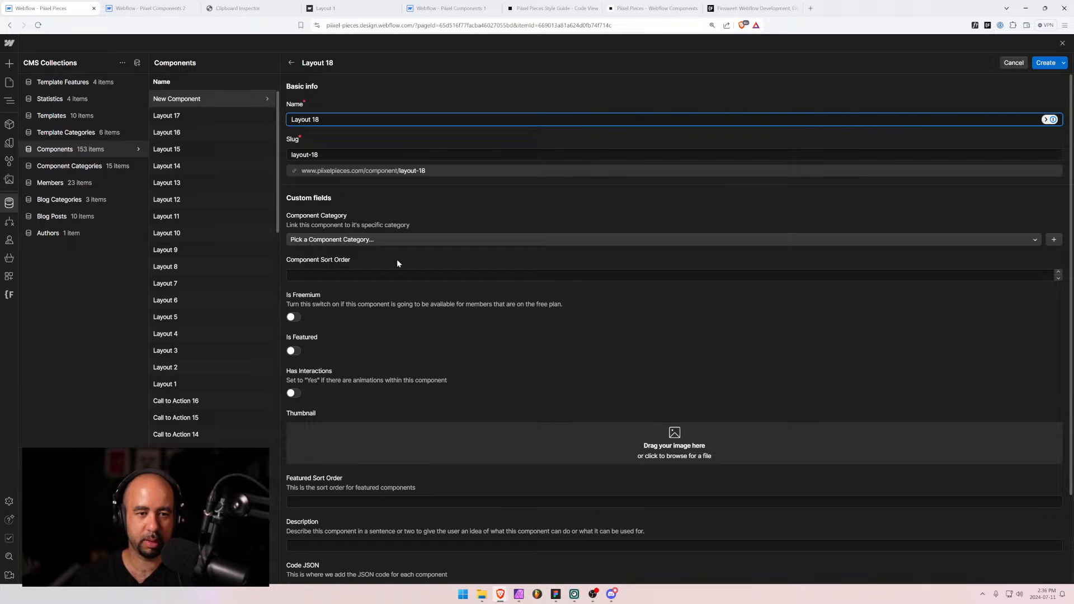
Assign Layout 18 to the Layout Section category and set its component sort order to 1618.
left_click(392, 239)
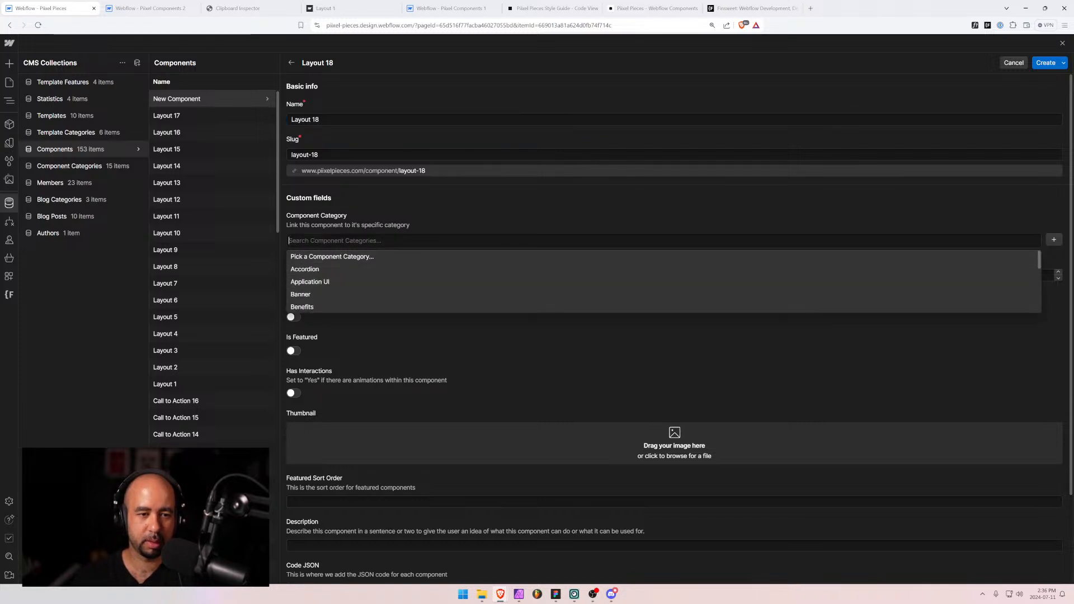
type("lay")
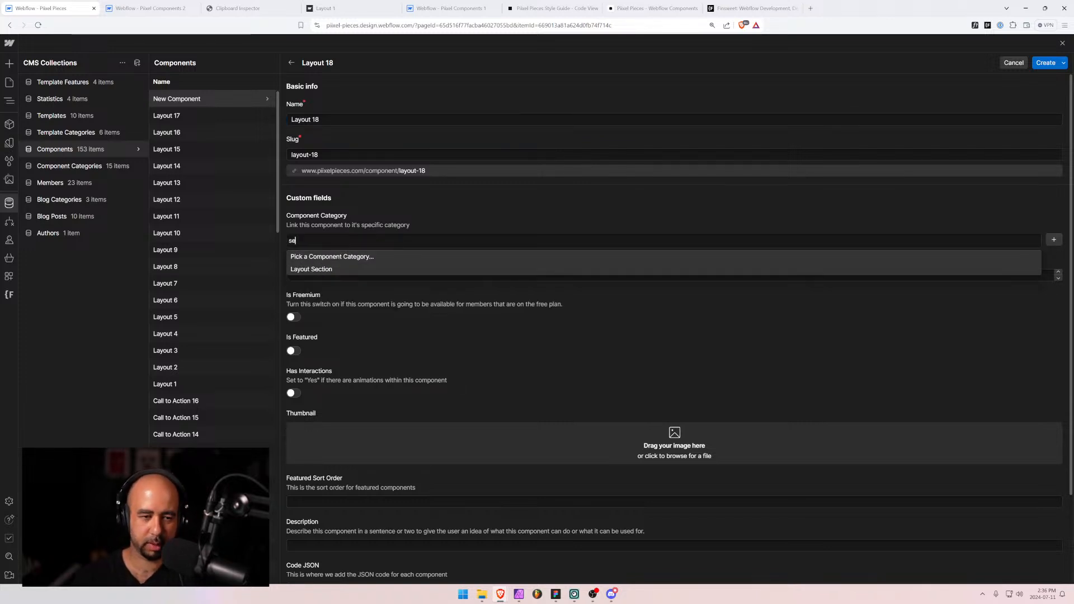
key("Down")
key("Return")
key("Tab")
type("16")
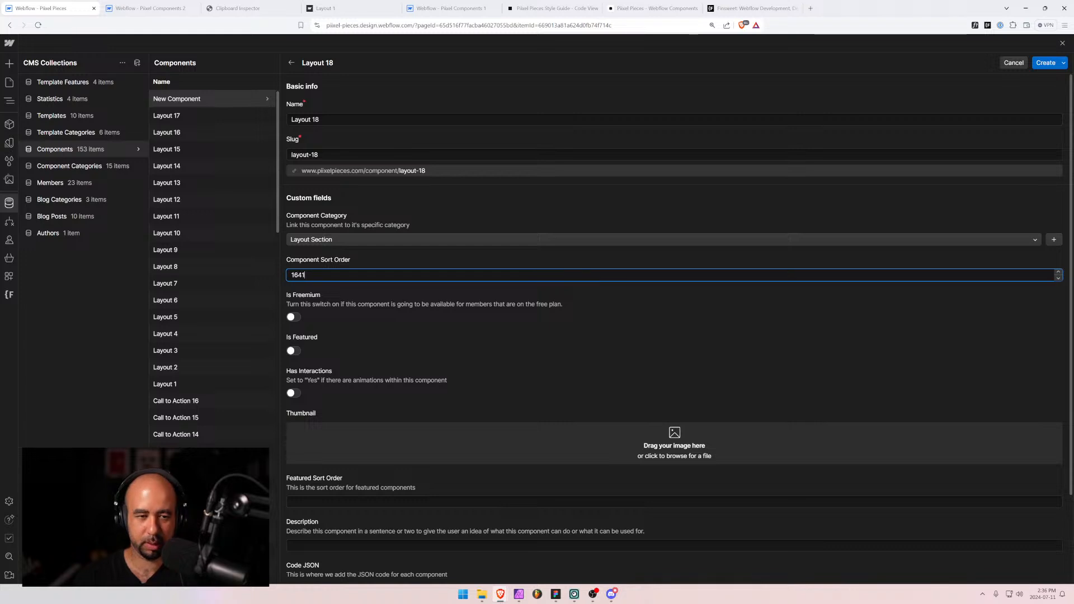
type("8")
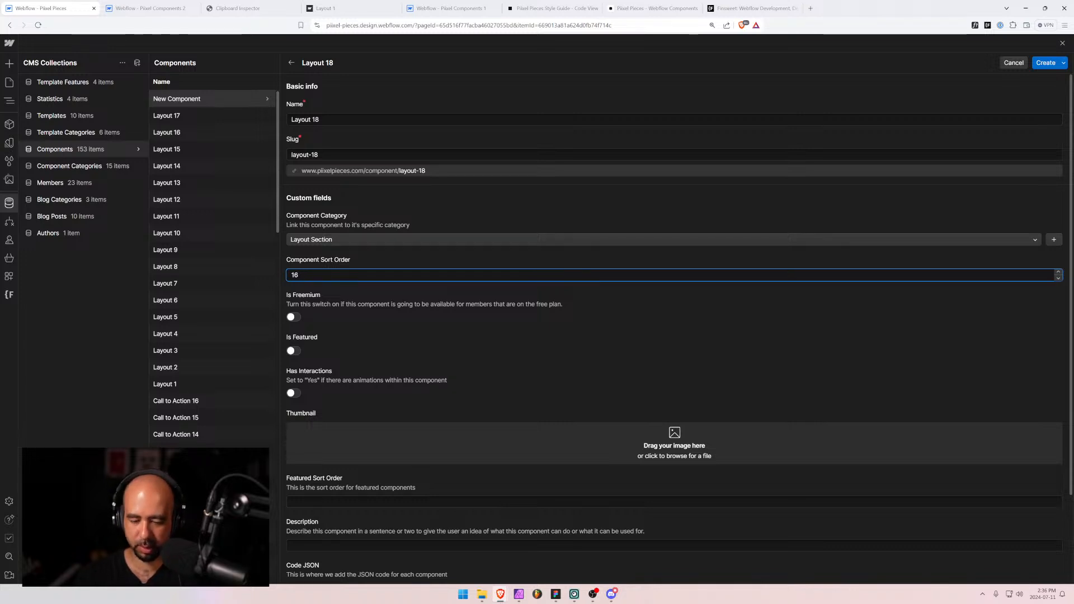
type("18")
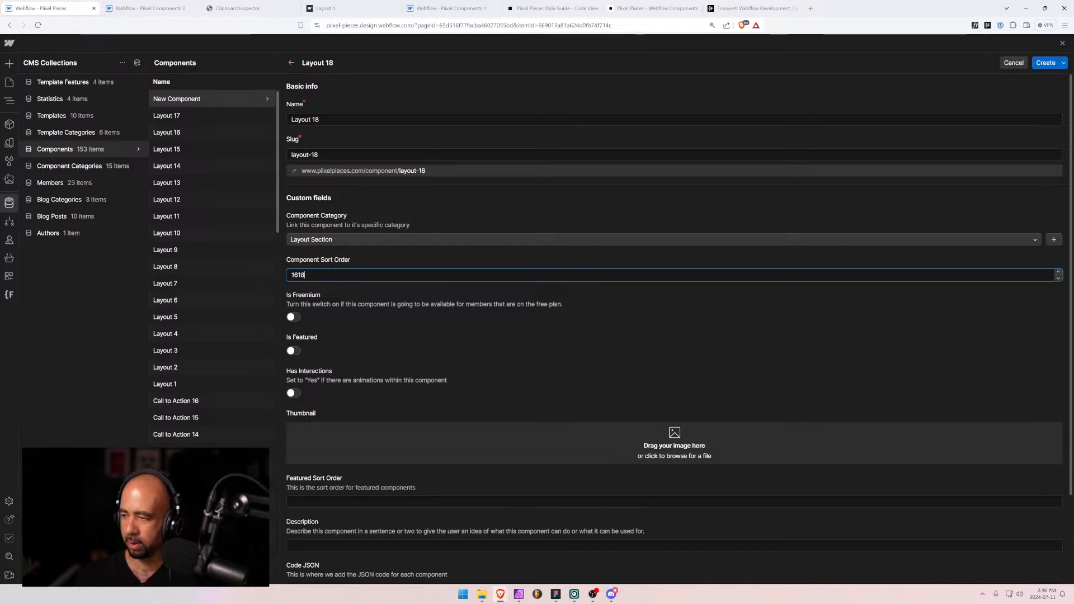
left_click_drag(597, 603, 596, 452)
scroll(424, 425, "down", 4)
left_click(312, 525)
key("ctrl+v")
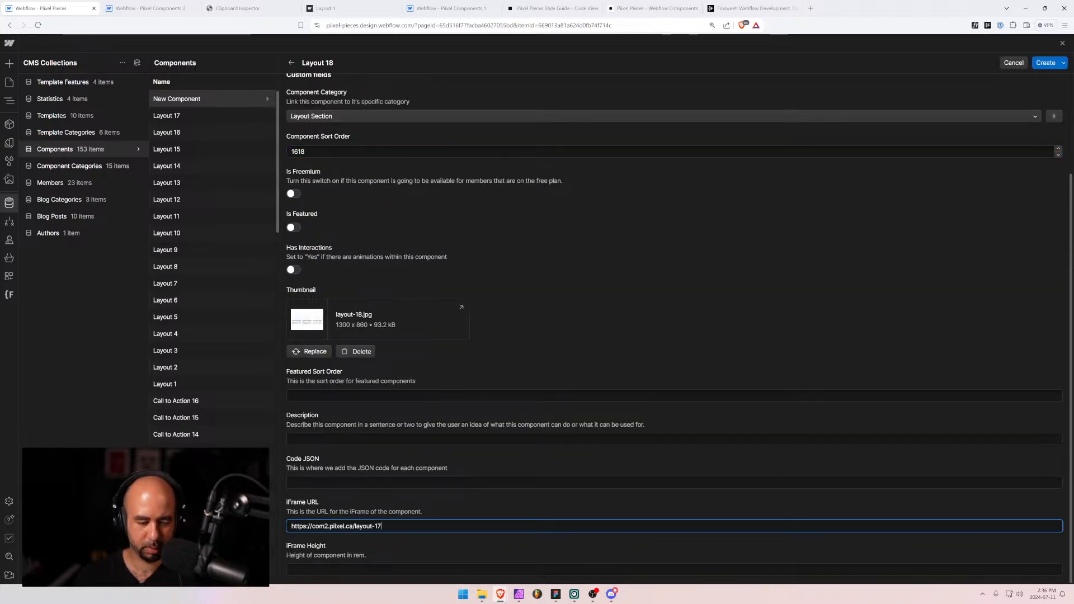
type("8")
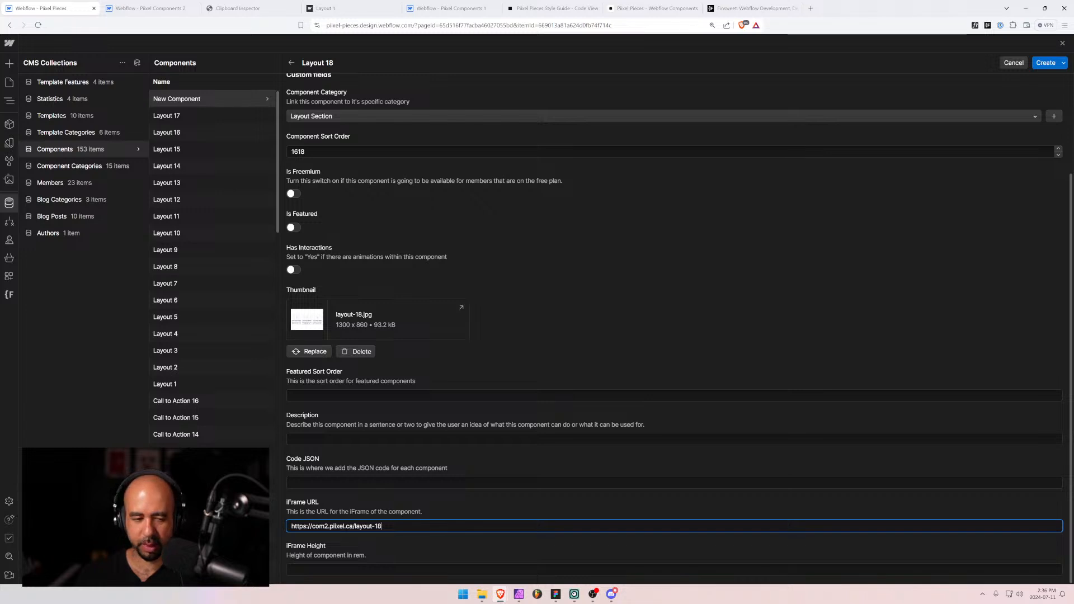
key("Tab")
type("100rem")
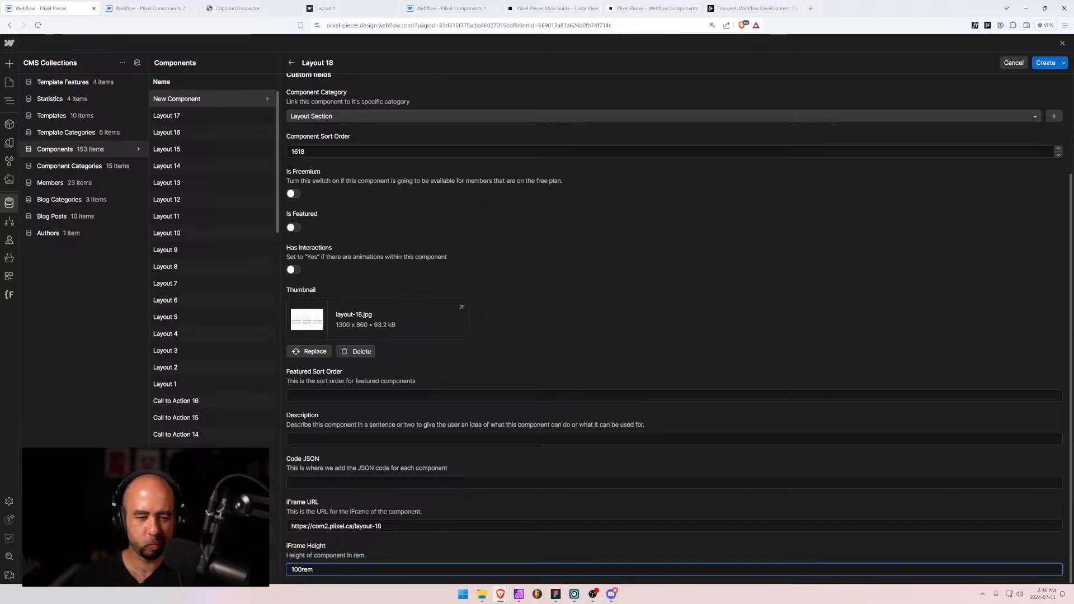
Switch to the Piixel Components 2 site, open the Layout 18 page and check its stacked layout at the portrait mobile breakpoint.
left_click(151, 7)
left_click(48, 43)
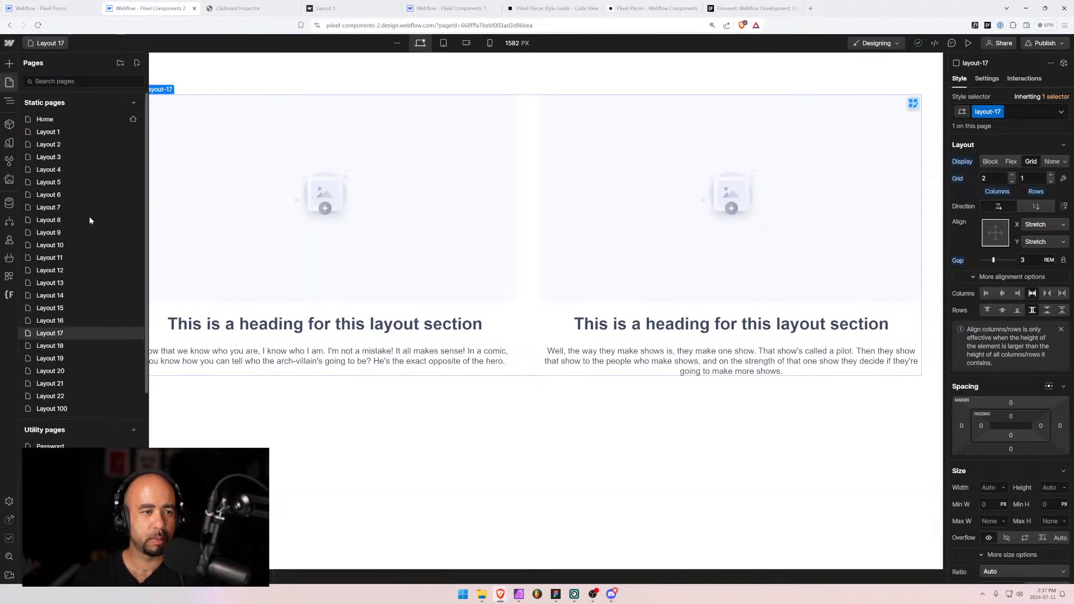
left_click(49, 345)
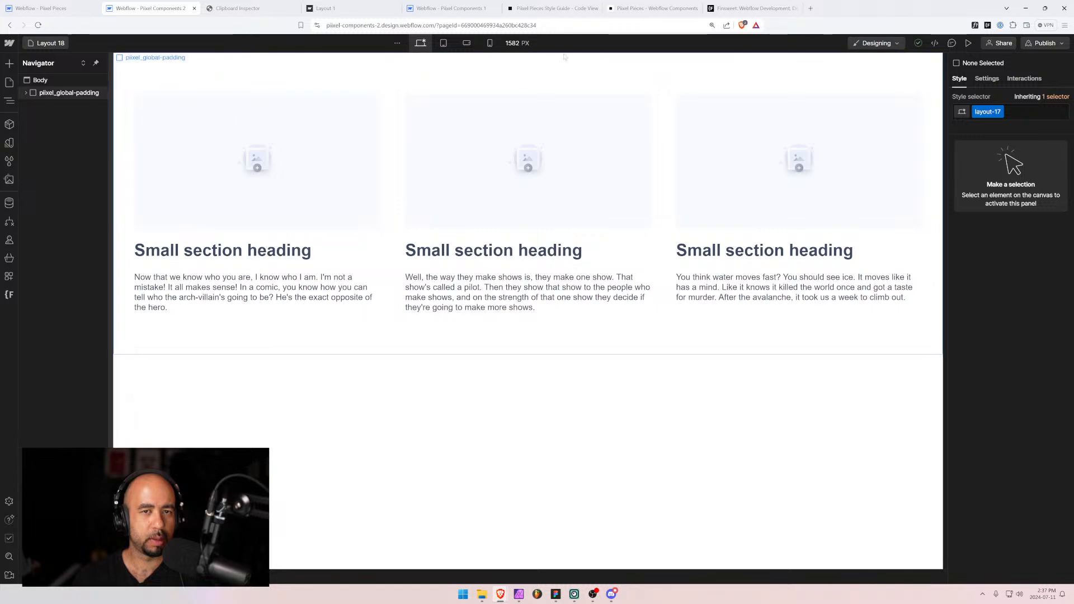
left_click(489, 42)
scroll(505, 253, "down", 6)
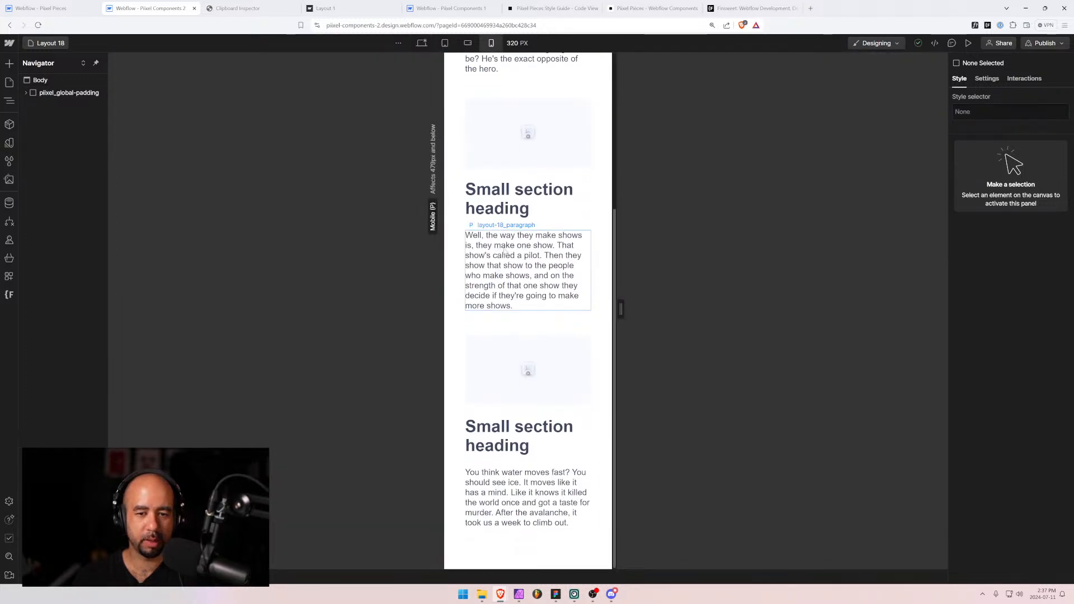
scroll(506, 252, "up", 4)
Return the Layout 18 page to the desktop breakpoint and copy its layout-18 element.
left_click(421, 42)
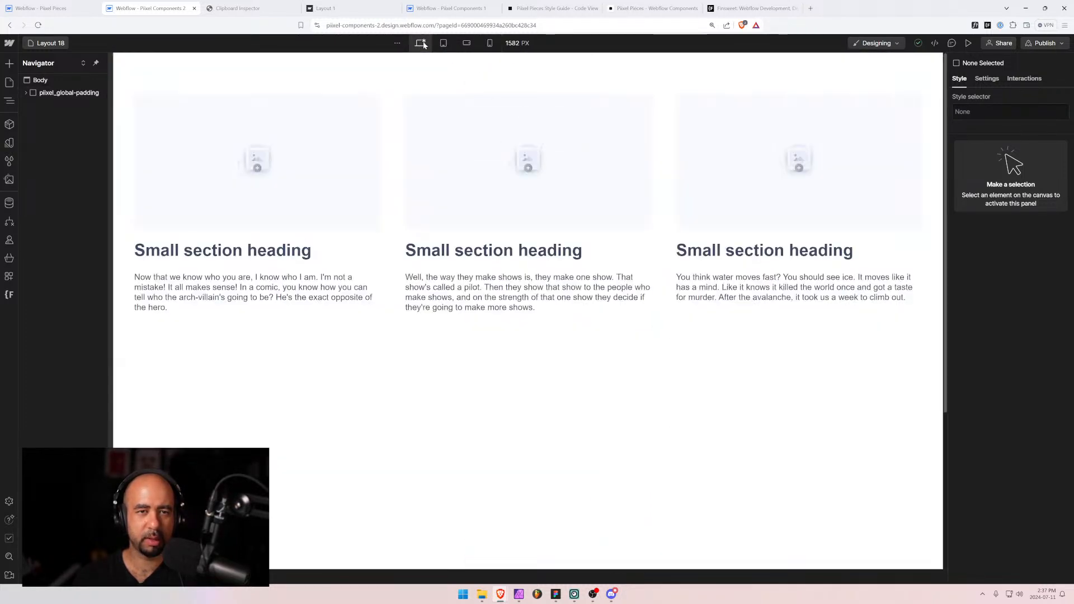
left_click(25, 92)
left_click(53, 105)
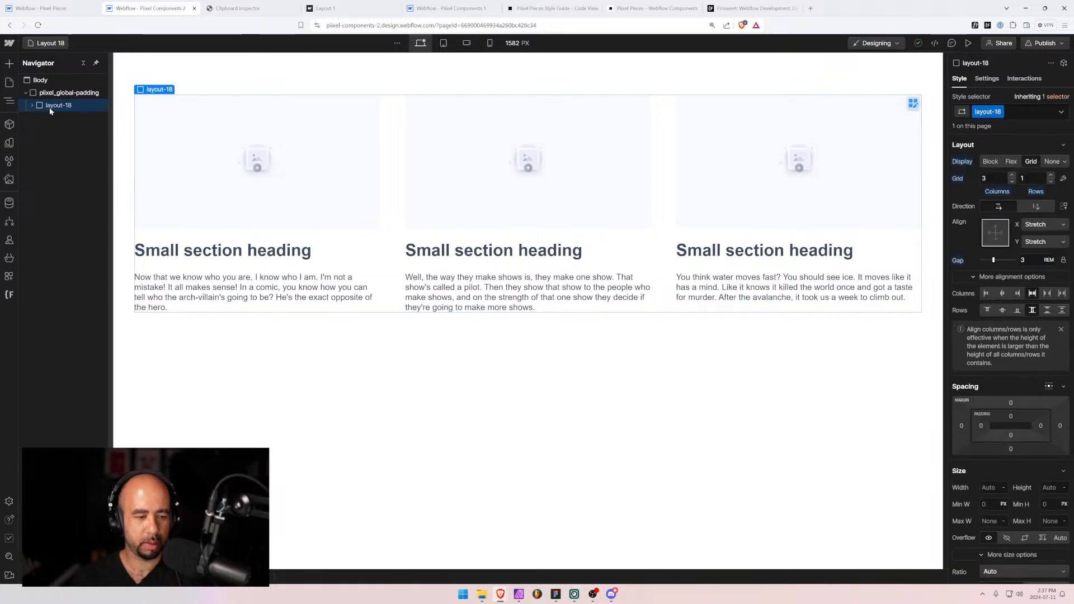
Switch to the Clipboard Inspector, clear the previous result, paste the copied layout-18 element and copy its full application/json data.
left_click(260, 6)
scroll(331, 89, "up", 10)
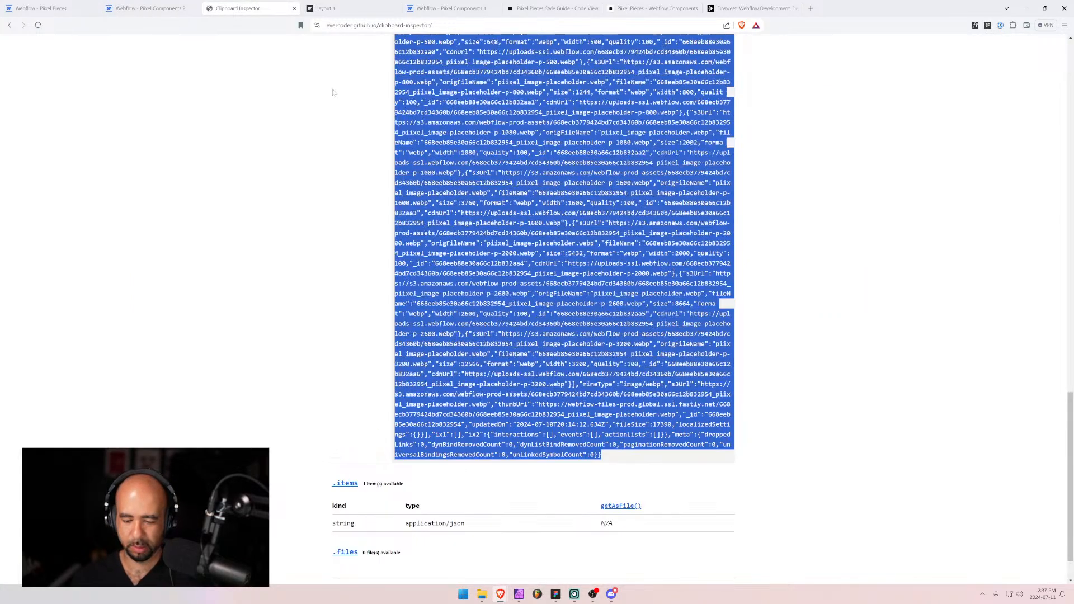
left_click(353, 159)
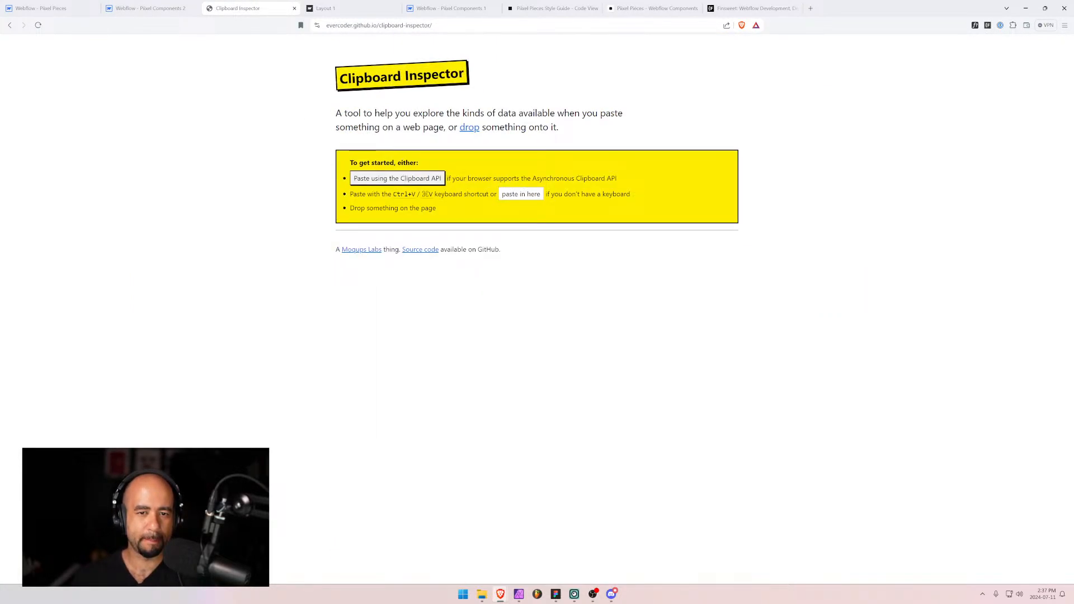
left_click(520, 194)
key("ctrl+v")
left_click_drag(394, 248, 603, 405)
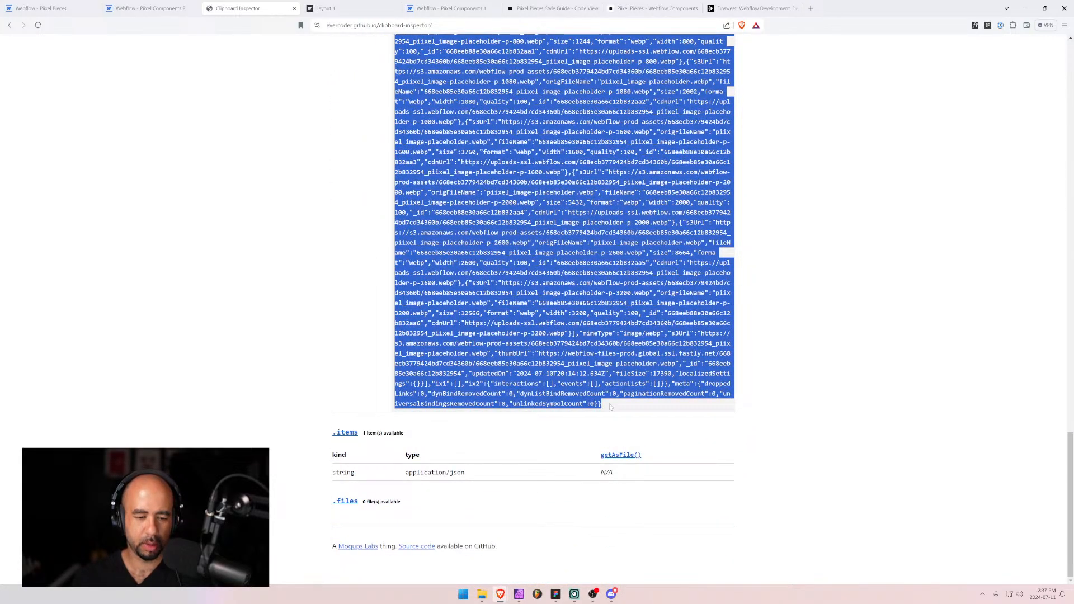
Return to the Piixel Pieces CMS, paste the copied JSON into Layout 18's Code JSON field and create the component.
left_click(56, 8)
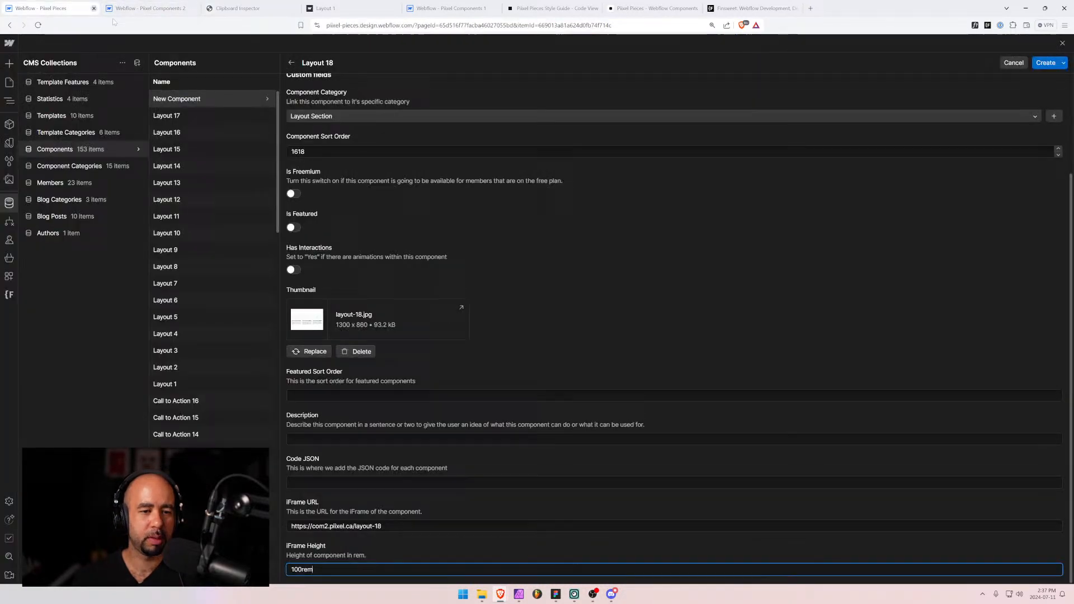
left_click(313, 475)
key("ctrl+v")
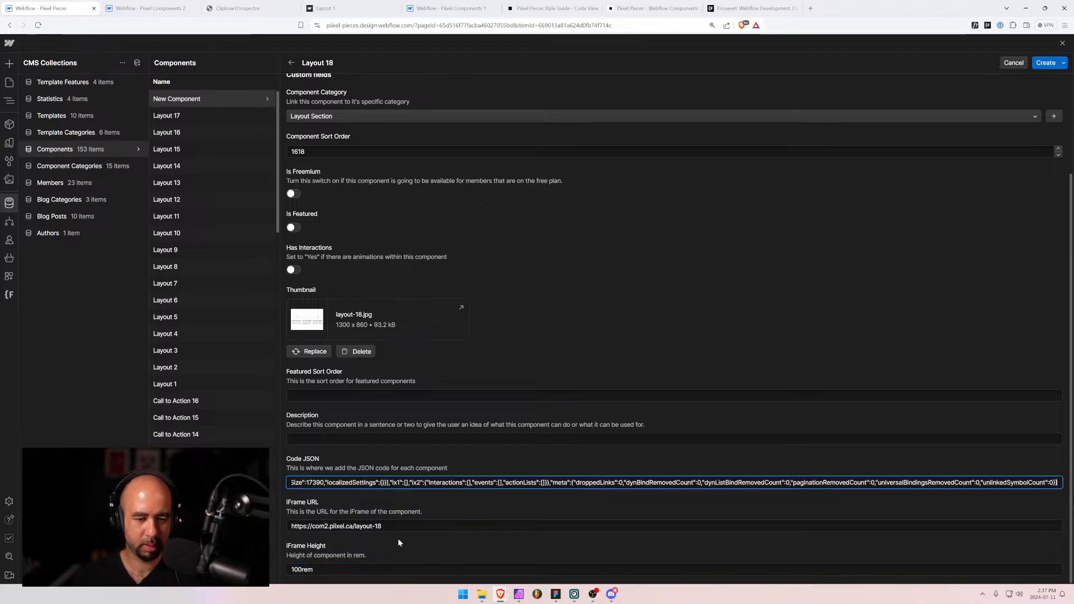
key("Tab")
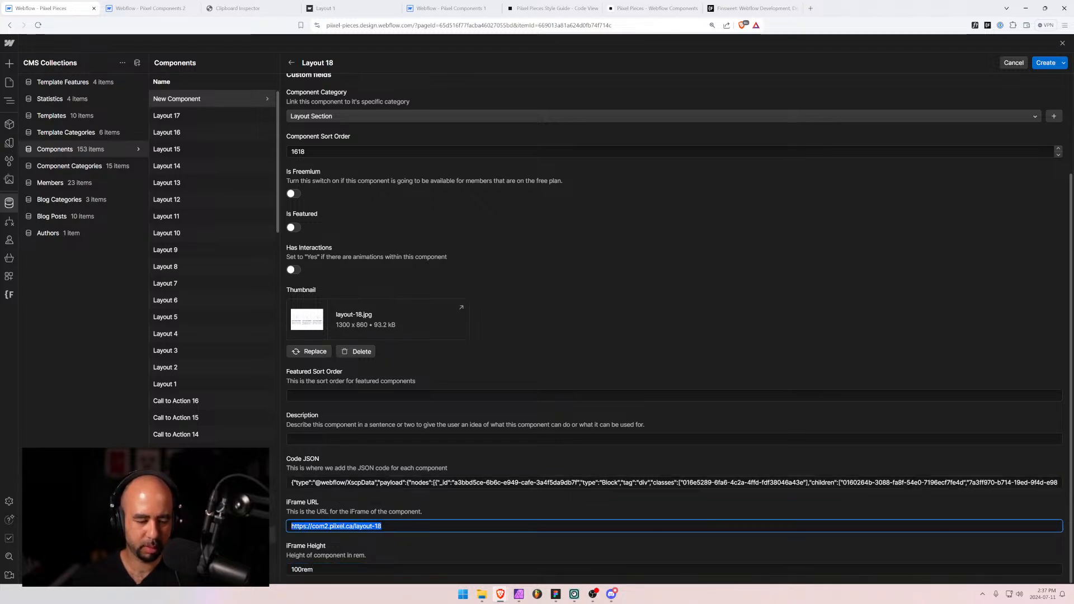
left_click(1045, 62)
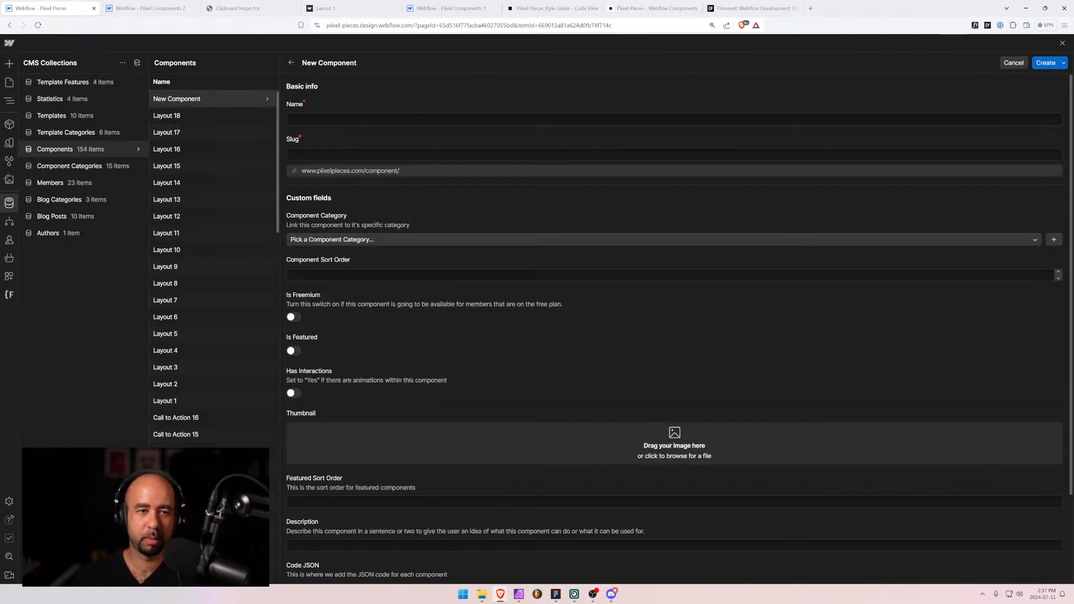
Name the new component Layout 19, assign it to the Layout Section category and set its component sort order to 1619.
type("Layout")
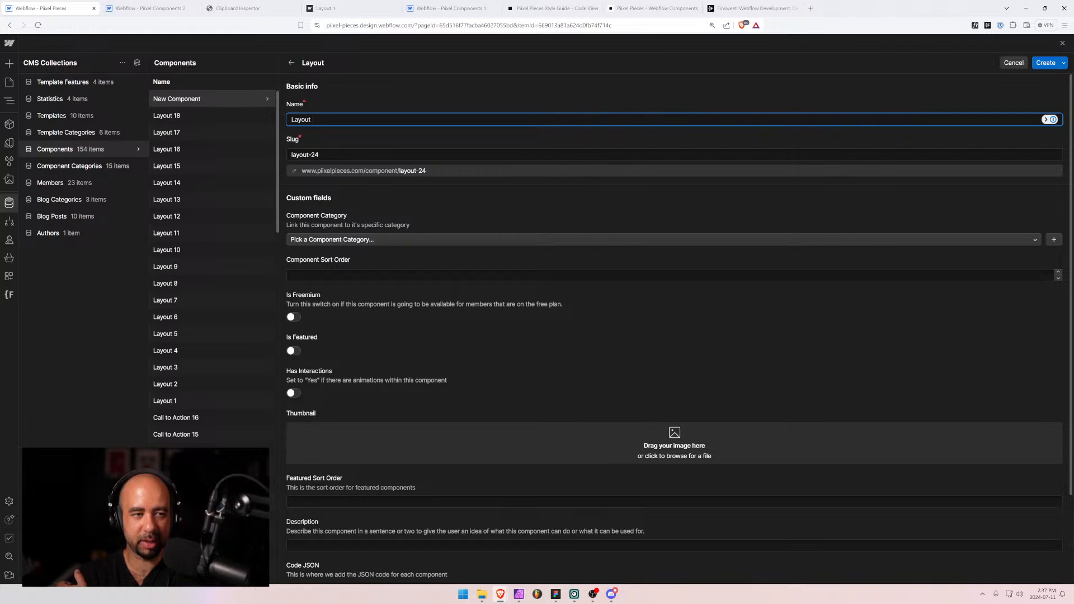
type("19")
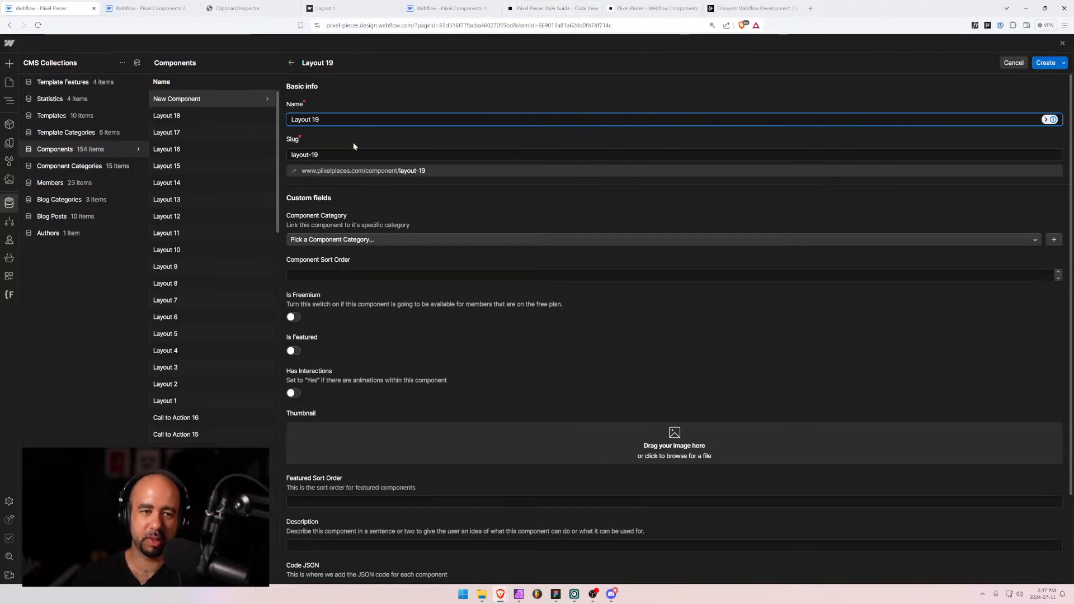
left_click(386, 240)
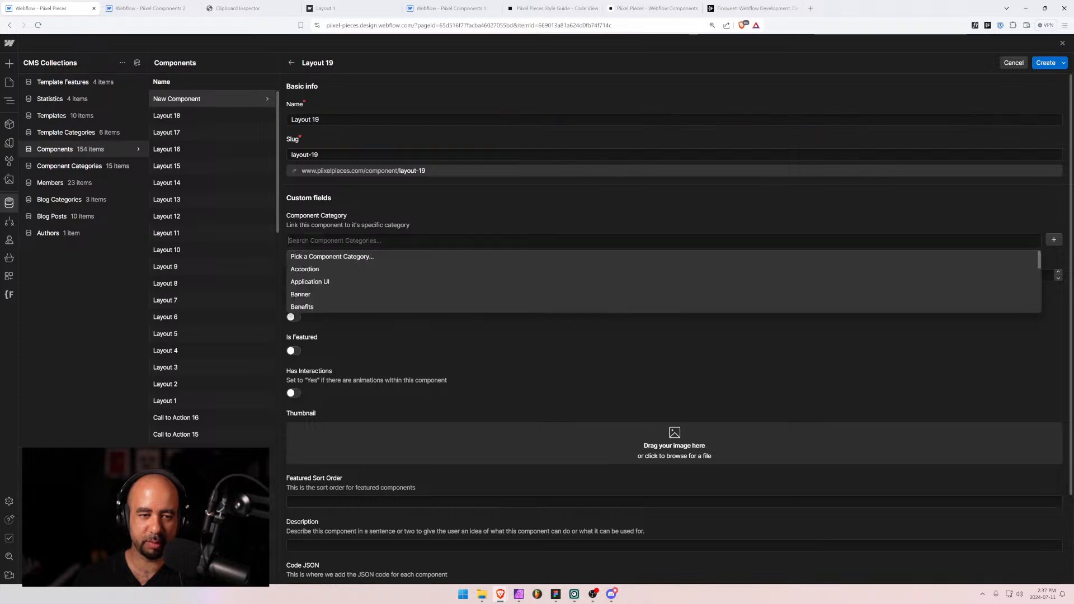
type("se")
left_click(354, 270)
left_click(311, 273)
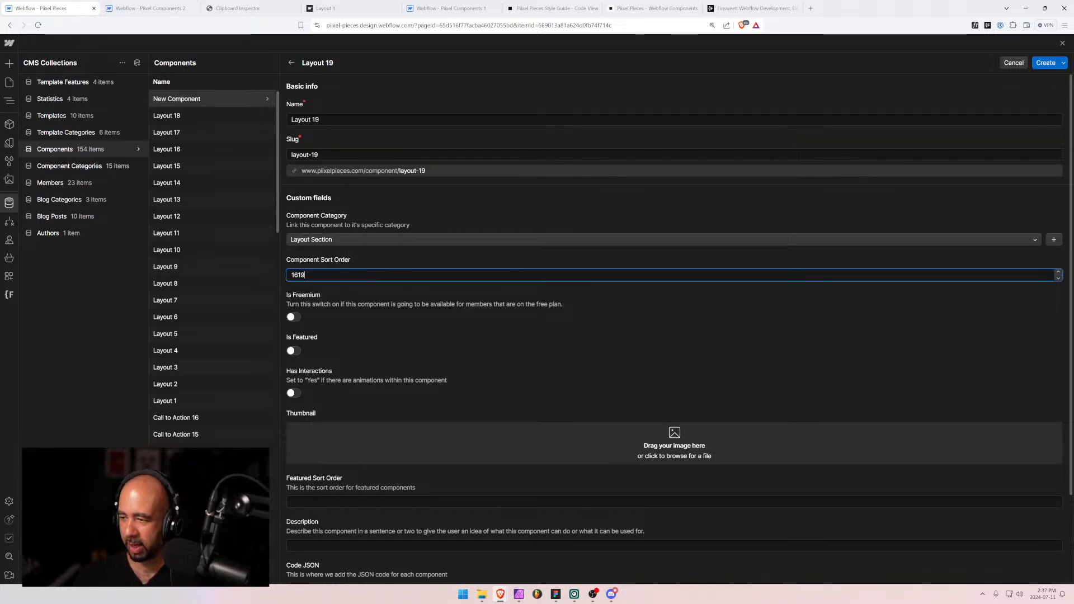
type("1619")
left_click_drag(818, 442, 686, 447)
scroll(428, 375, "down", 2)
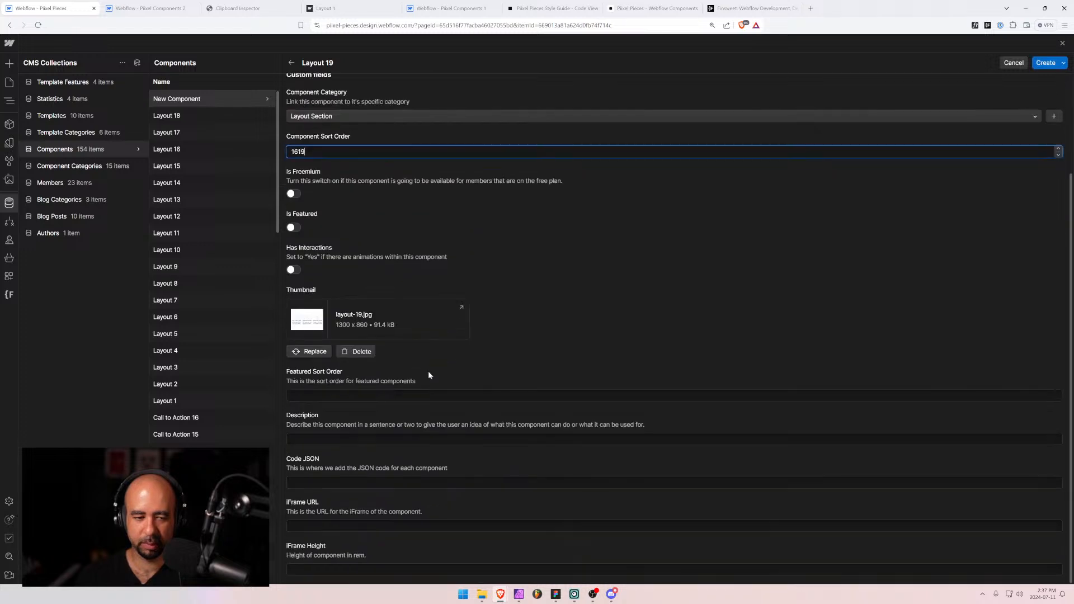
left_click(306, 483)
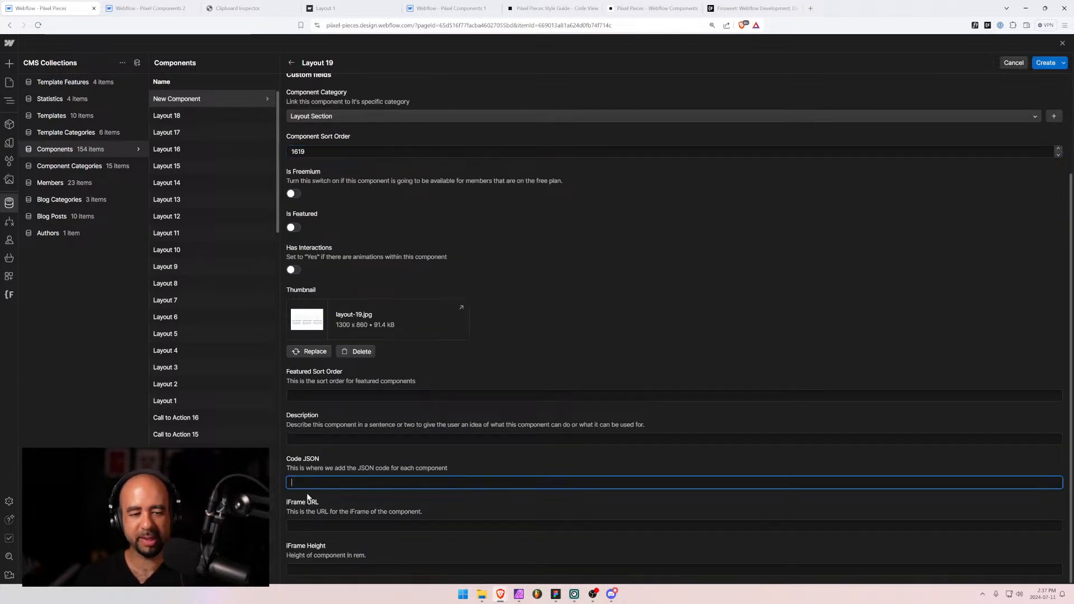
left_click(306, 524)
type("https://com2.pixel.ca/layout-18")
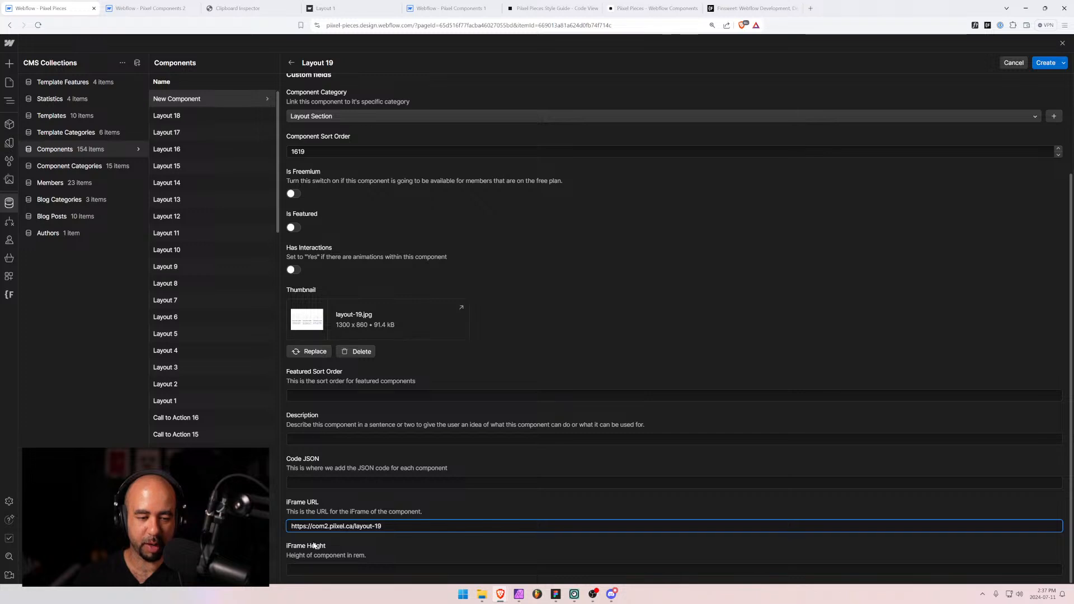
key("Tab")
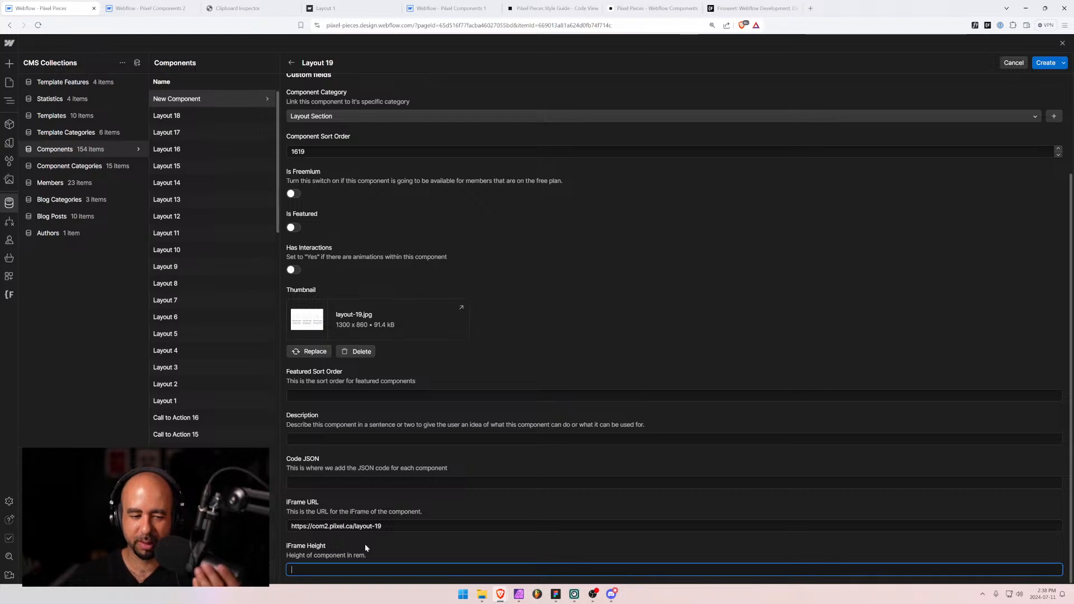
type("100rem")
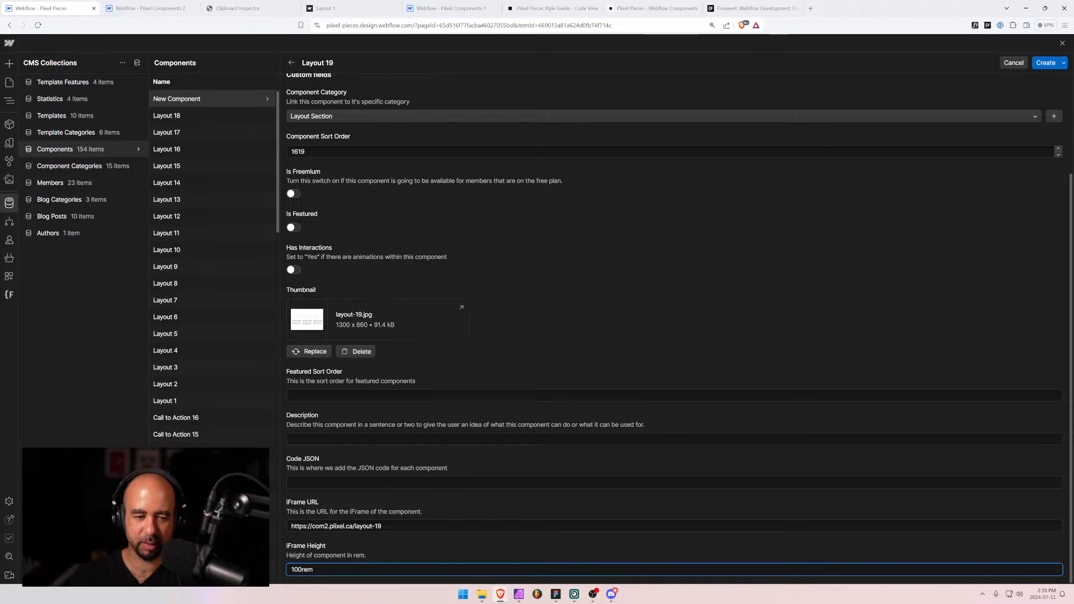
Switch to the Piixel Components 2 site, open the Layout 19 page and copy its layout-19 element.
left_click(150, 7)
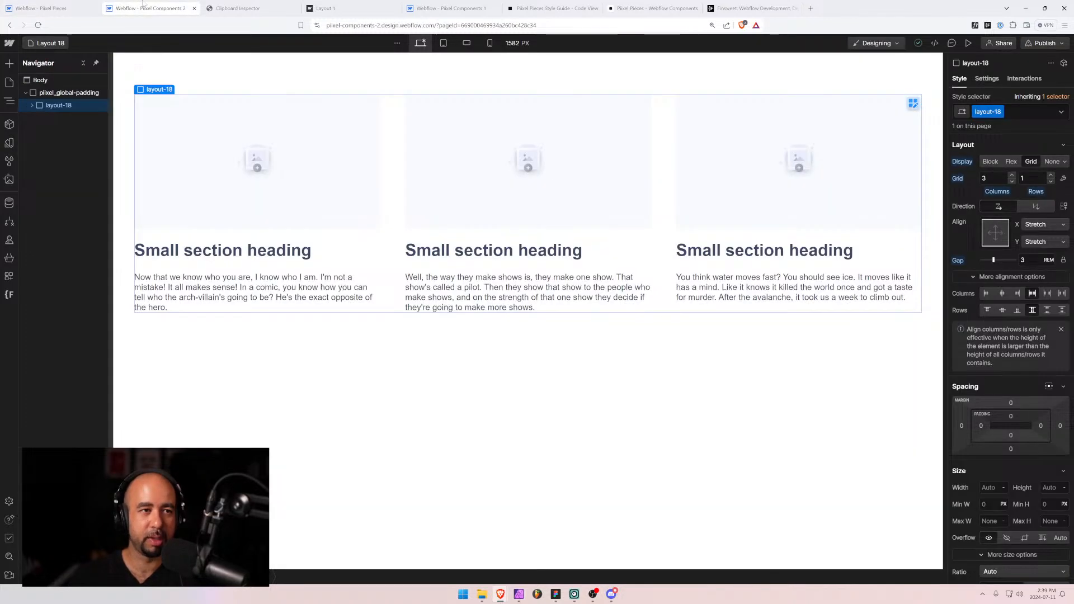
left_click(51, 43)
left_click(56, 363)
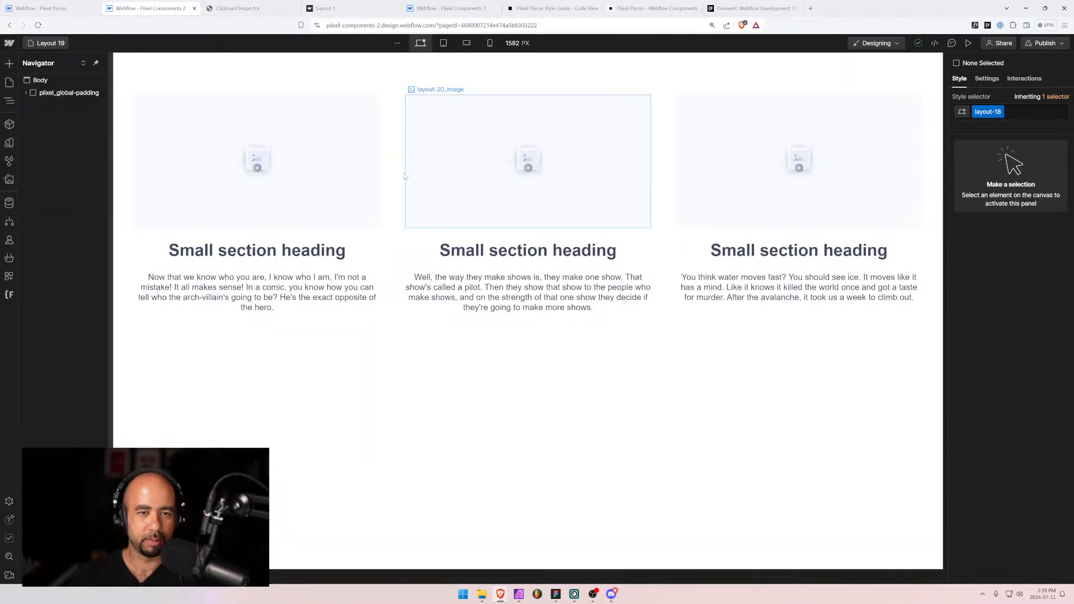
left_click(393, 176)
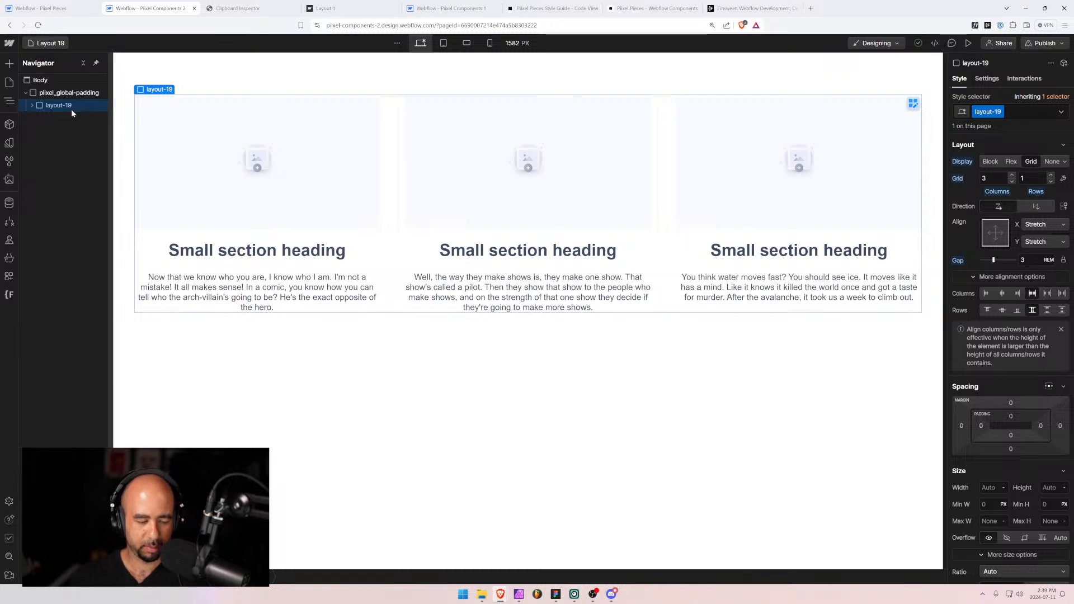
key("ctrl+c")
Switch to the Clipboard Inspector, replace the old result with the copied layout-19 element and copy its full application/json data.
left_click(238, 8)
key("ctrl+v")
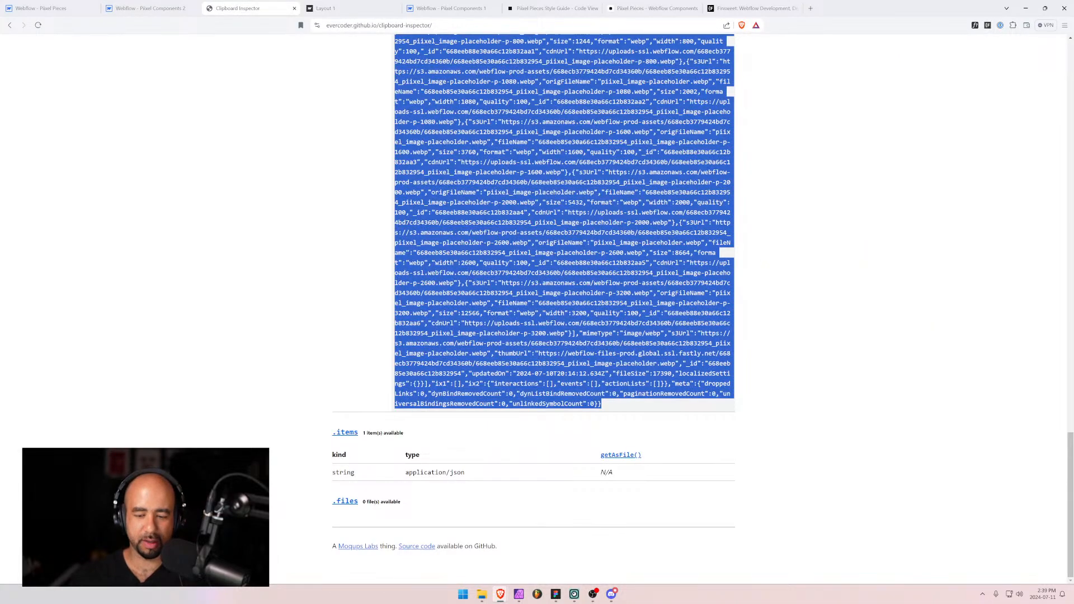
scroll(521, 235, "up", 20)
left_click(361, 158)
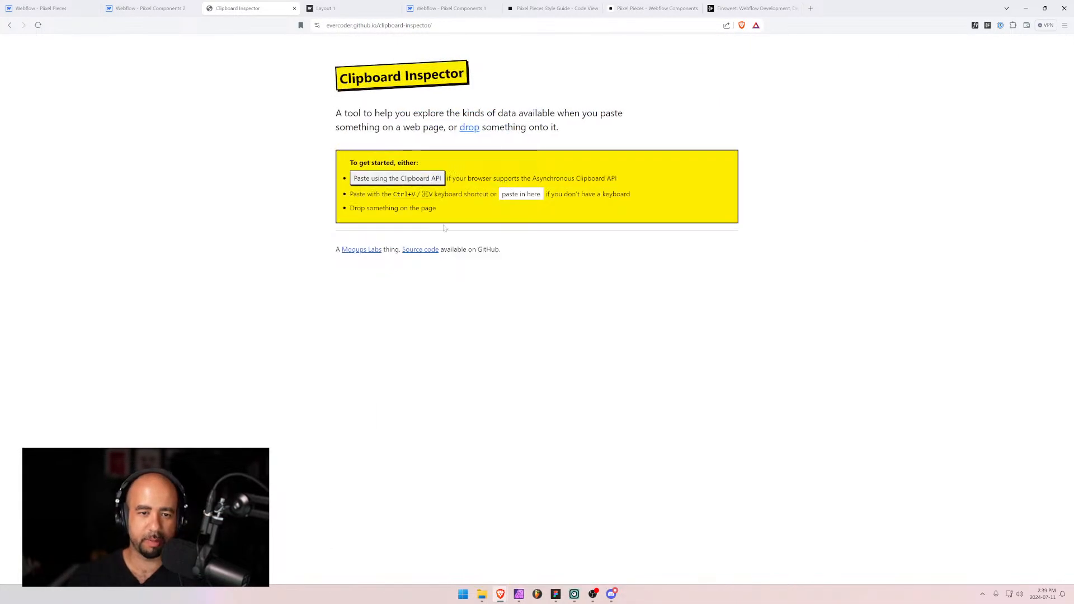
left_click(521, 194)
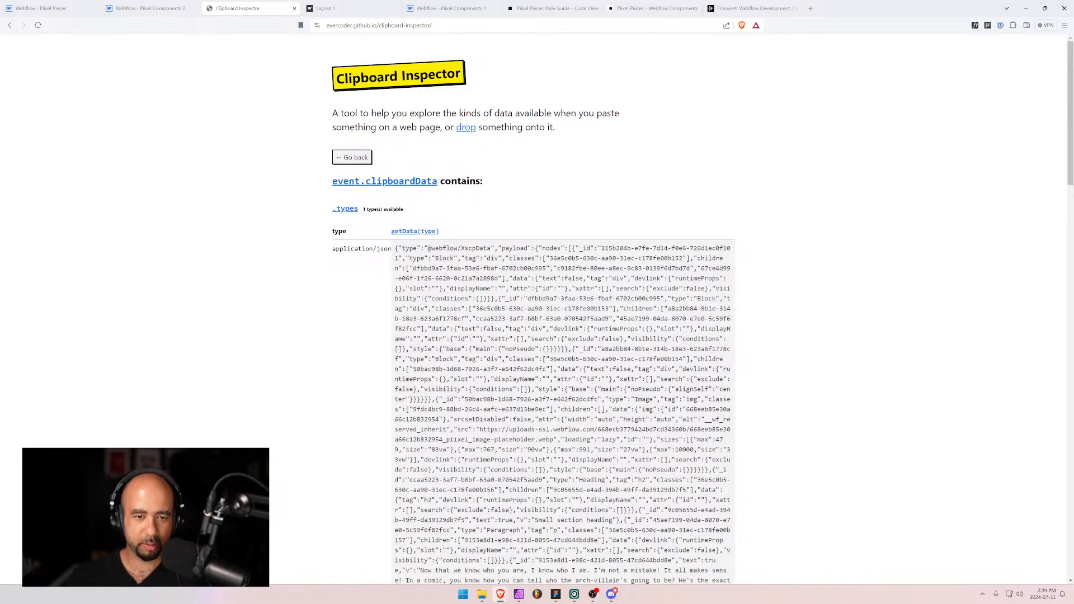
left_click_drag(395, 247, 611, 409)
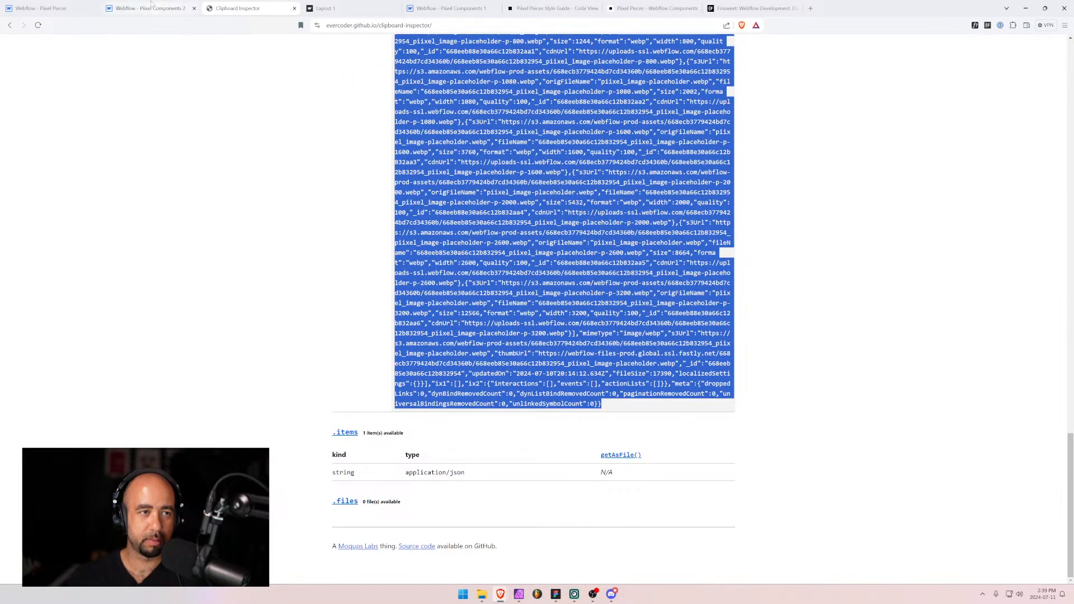
Return to the Piixel Pieces CMS, paste the copied JSON into Layout 19's Code JSON field and create the component.
left_click(51, 8)
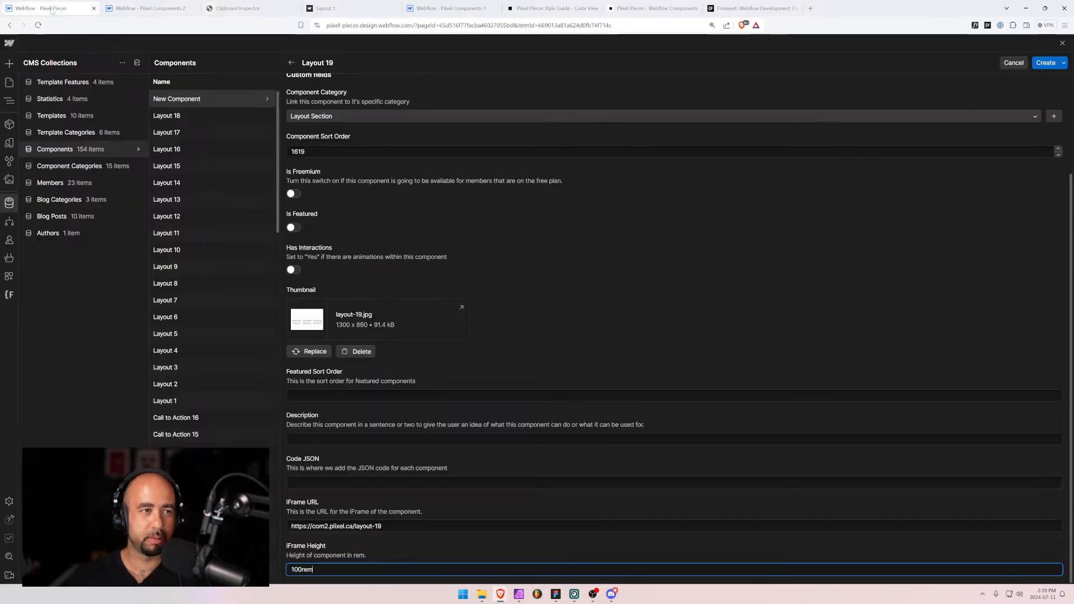
left_click(169, 5)
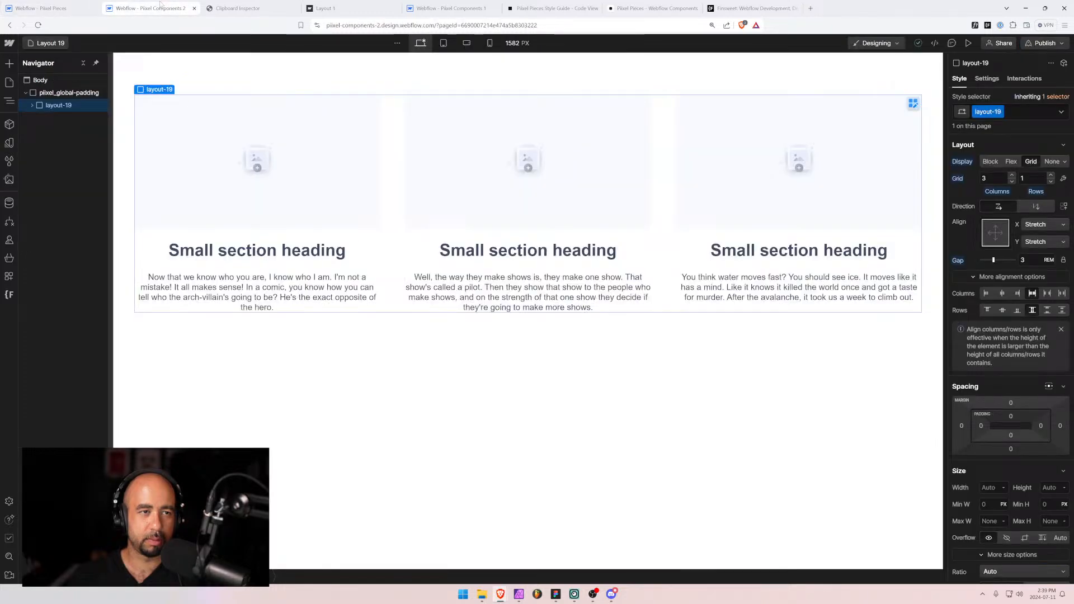
left_click(50, 7)
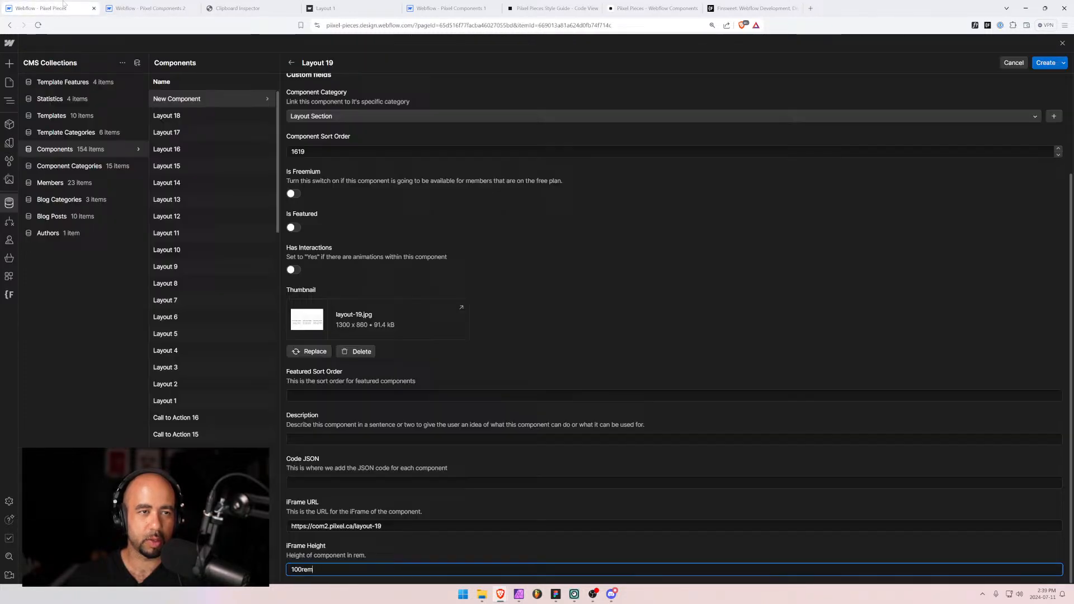
left_click(344, 481)
key("ctrl+v")
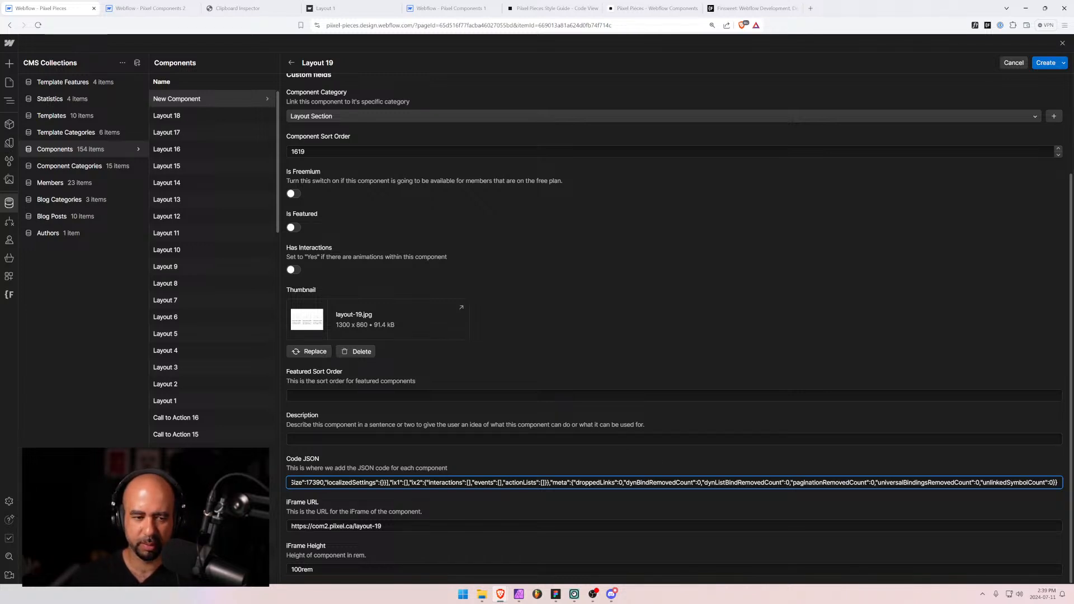
key("Tab")
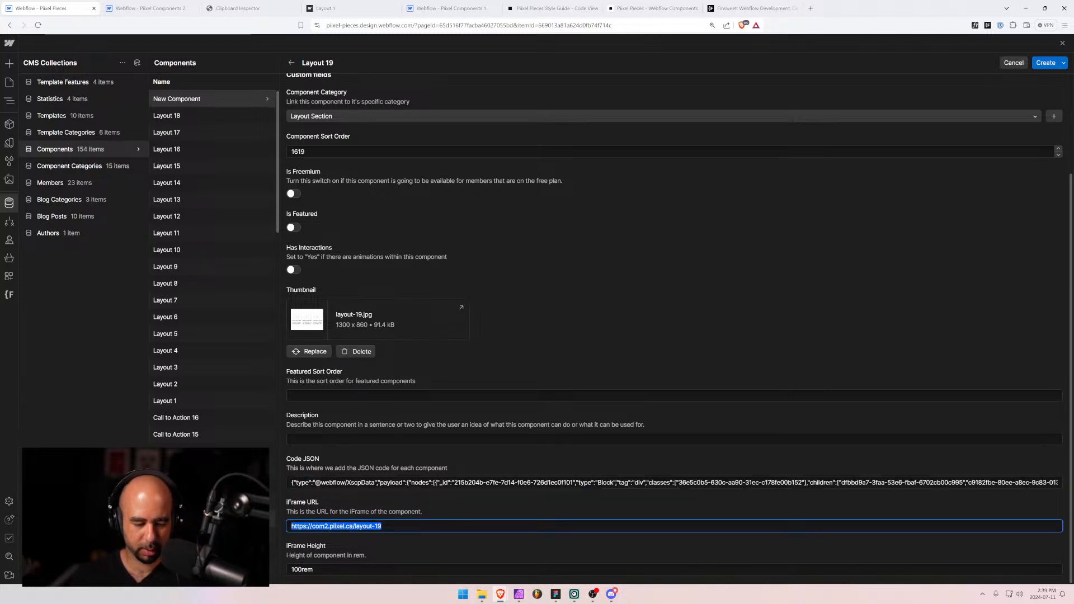
left_click(1046, 63)
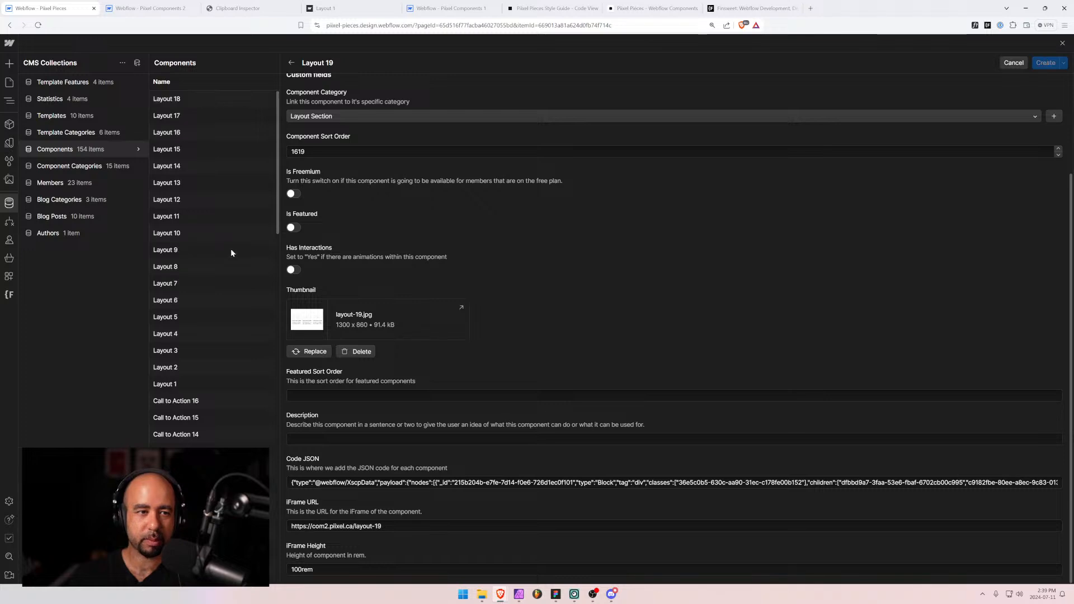
Start a new component named Layout 20, assign it to the Layout Section category and set its component sort order to 1620.
left_click(1025, 63)
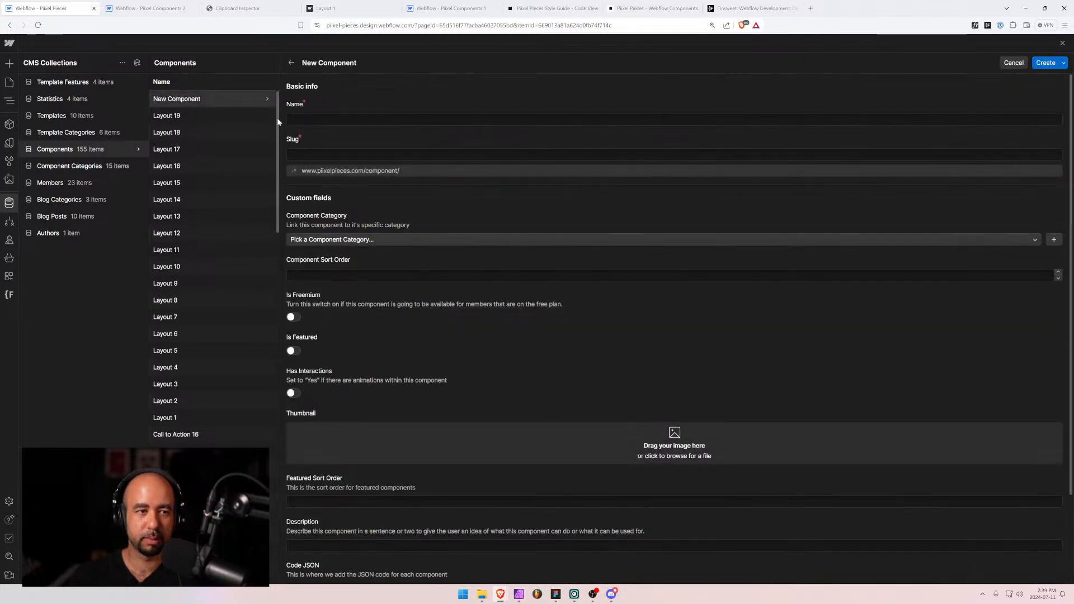
type("Layo")
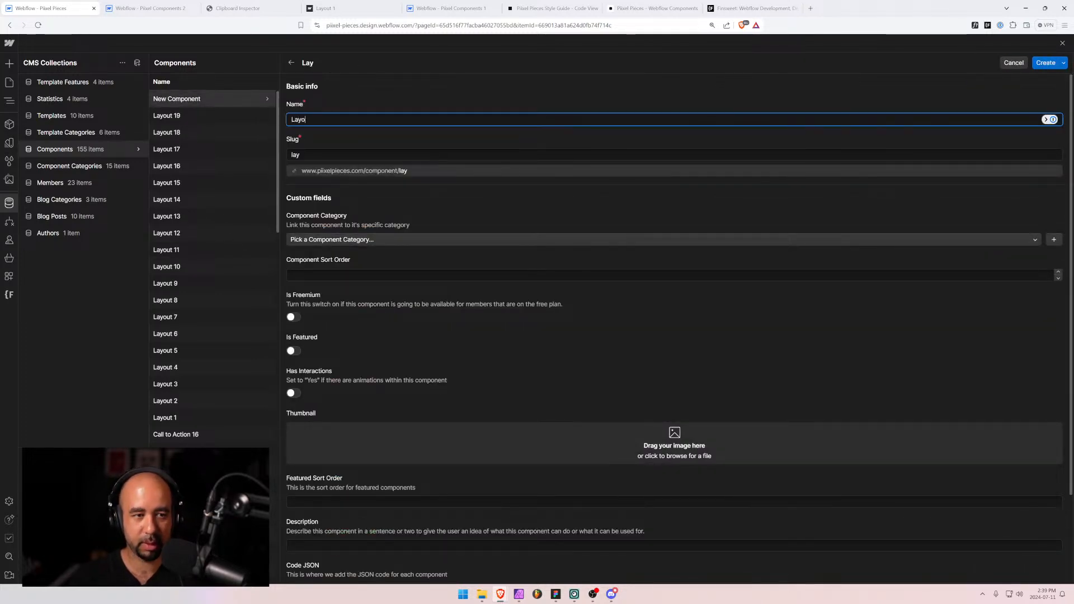
type("ut 20")
left_click(347, 240)
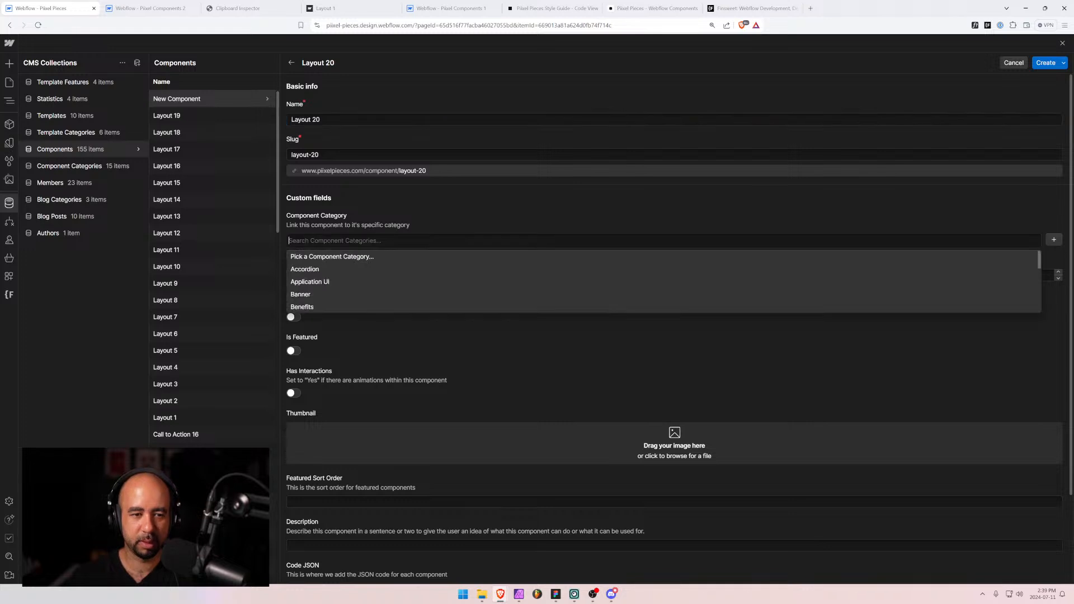
type("se")
left_click(319, 269)
left_click(322, 274)
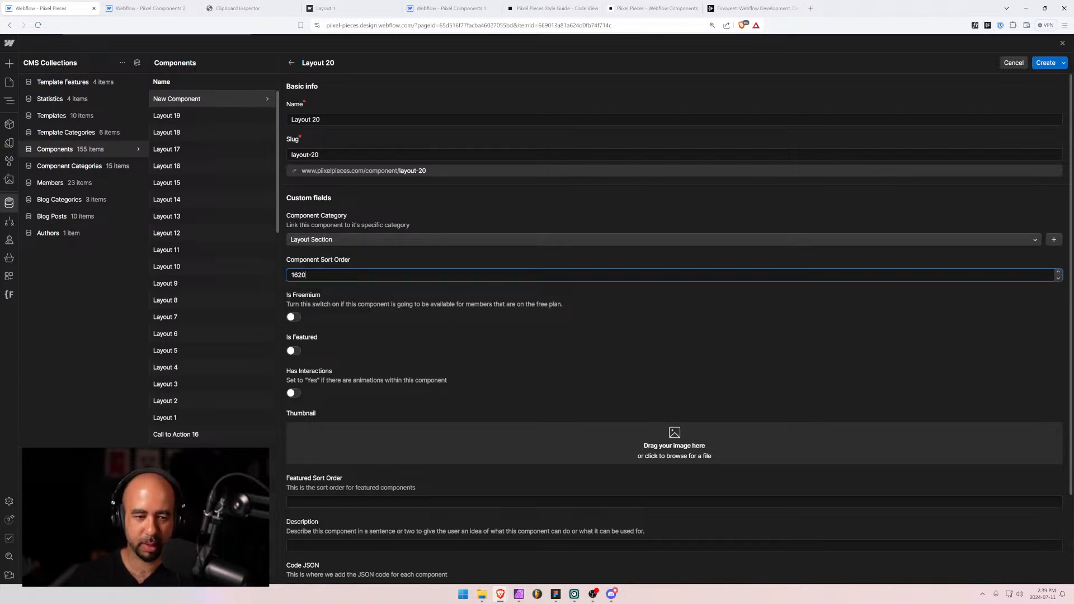
left_click_drag(1073, 464, 672, 453)
scroll(358, 463, "down", 3)
left_click(671, 482)
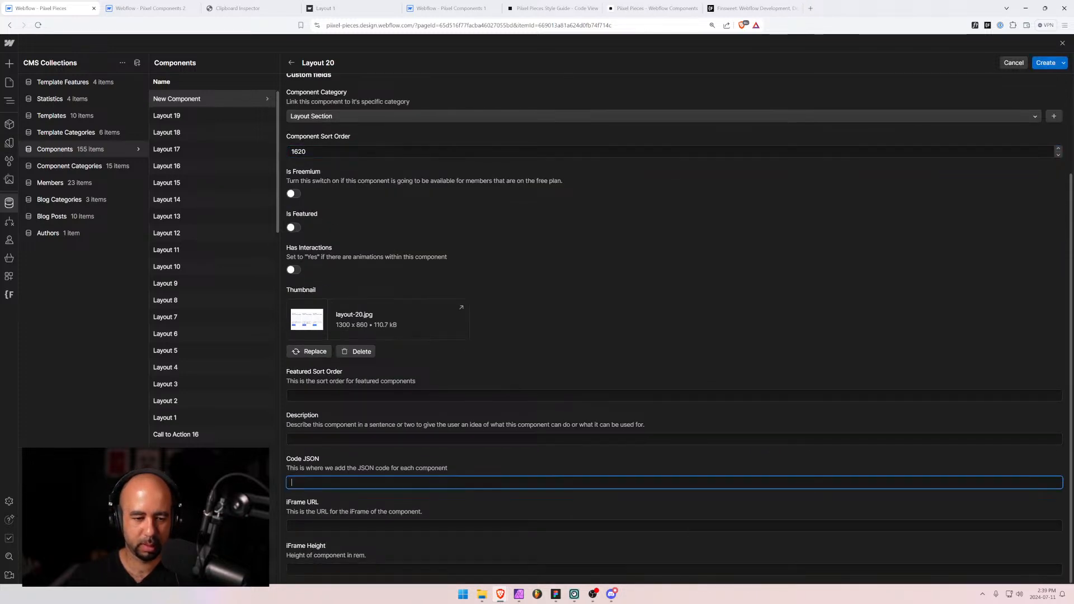
left_click(671, 526)
key("ctrl+v")
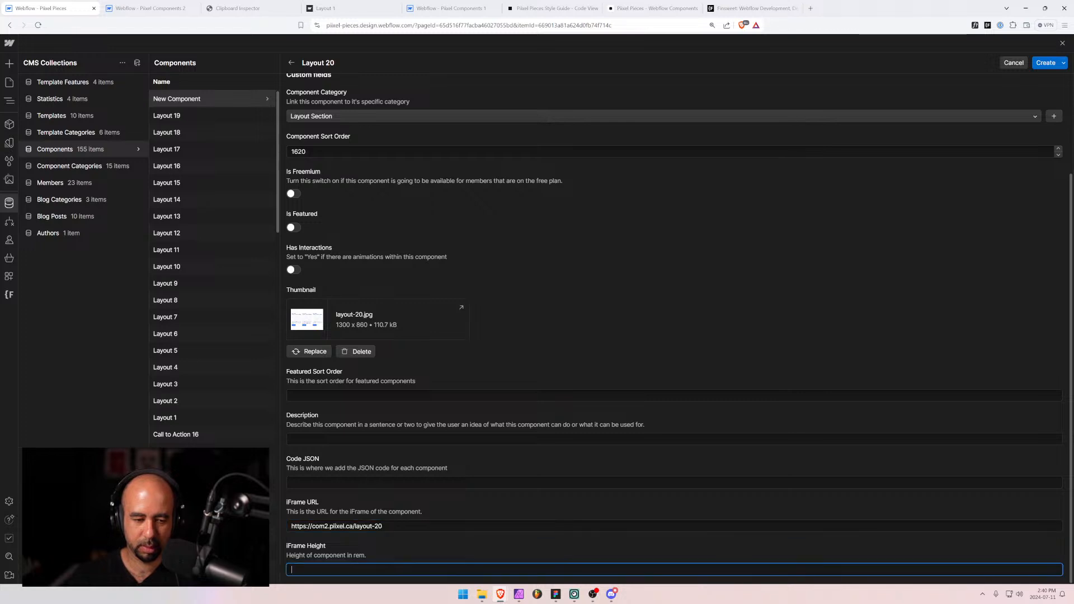
Set Layout 20's iFrame height to 100rem.
key("Tab")
type("100re")
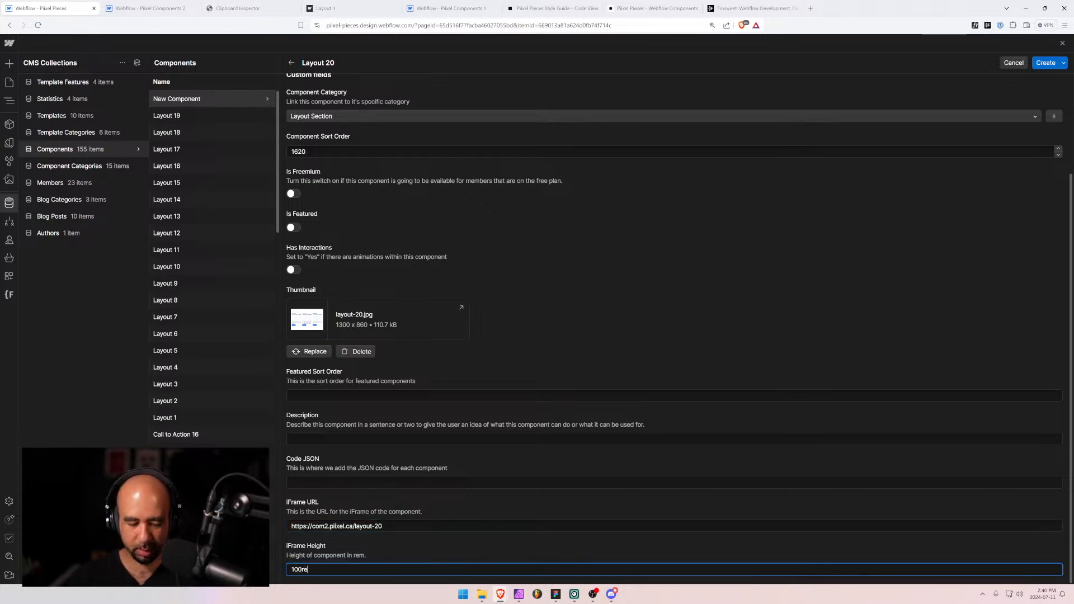
type("m")
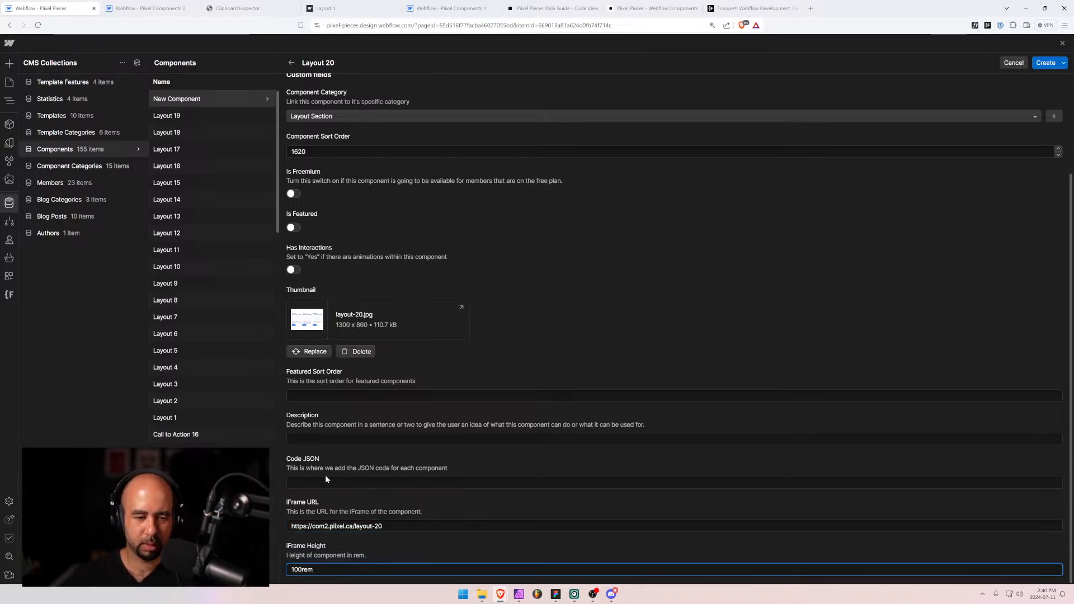
Switch to the Piixel Components 2 project, open the Layout 20 page and copy its layout-20 element.
left_click(145, 8)
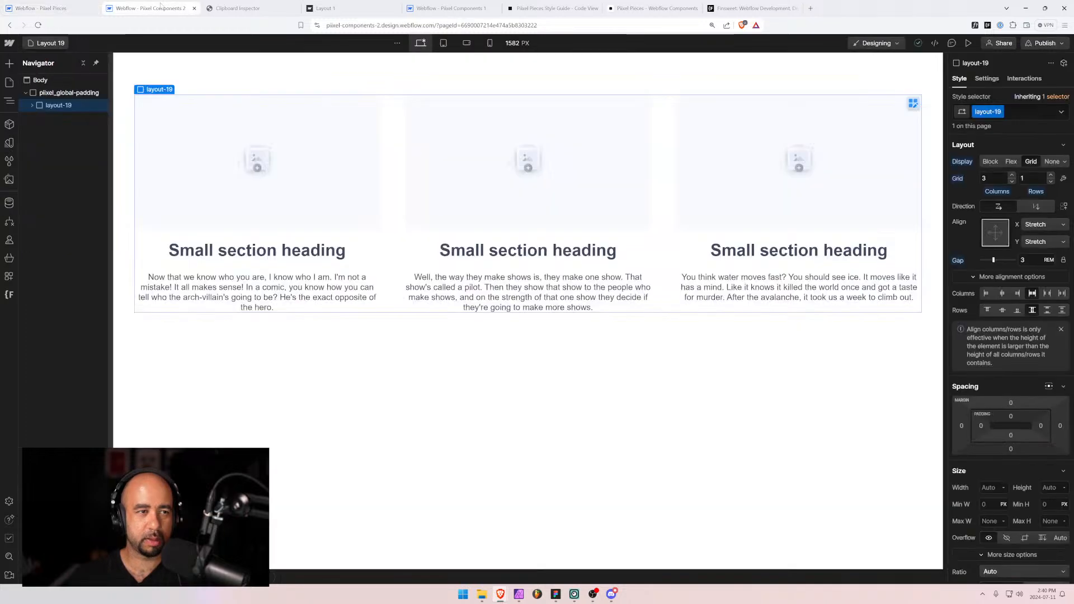
left_click(32, 106)
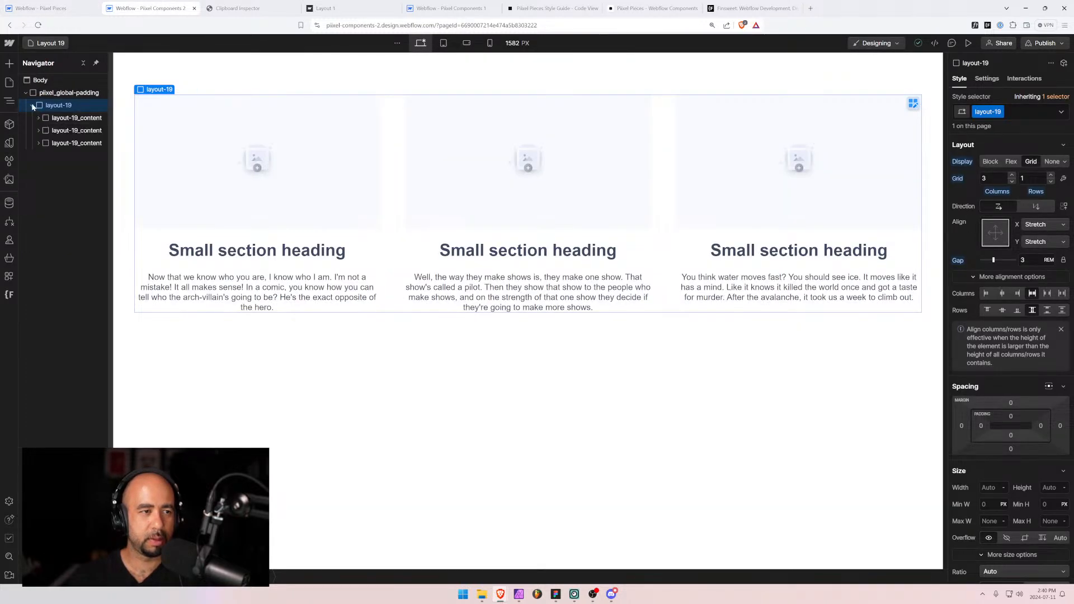
left_click(32, 105)
left_click(47, 45)
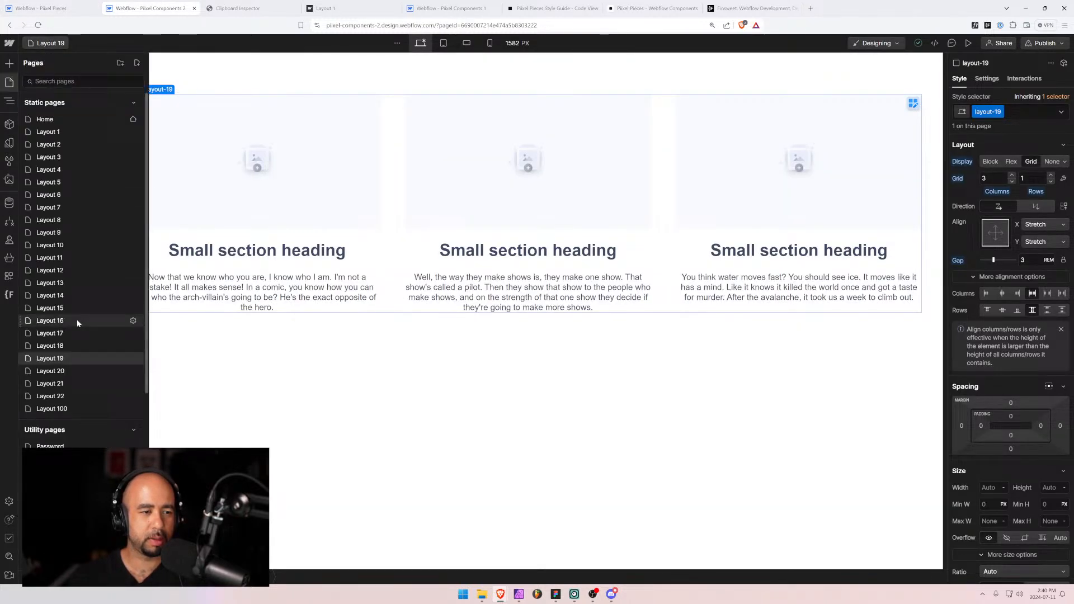
left_click(56, 373)
left_click(26, 93)
left_click(41, 108)
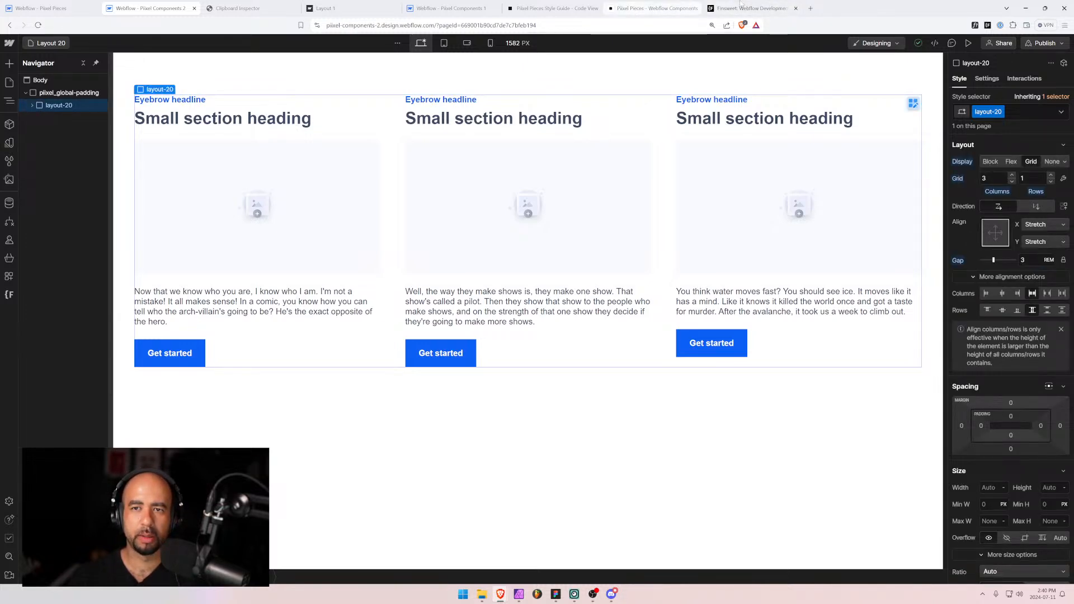
Switch to the Clipboard Inspector, replace the old result with the copied layout-20 element and copy its full application/json data.
left_click(238, 8)
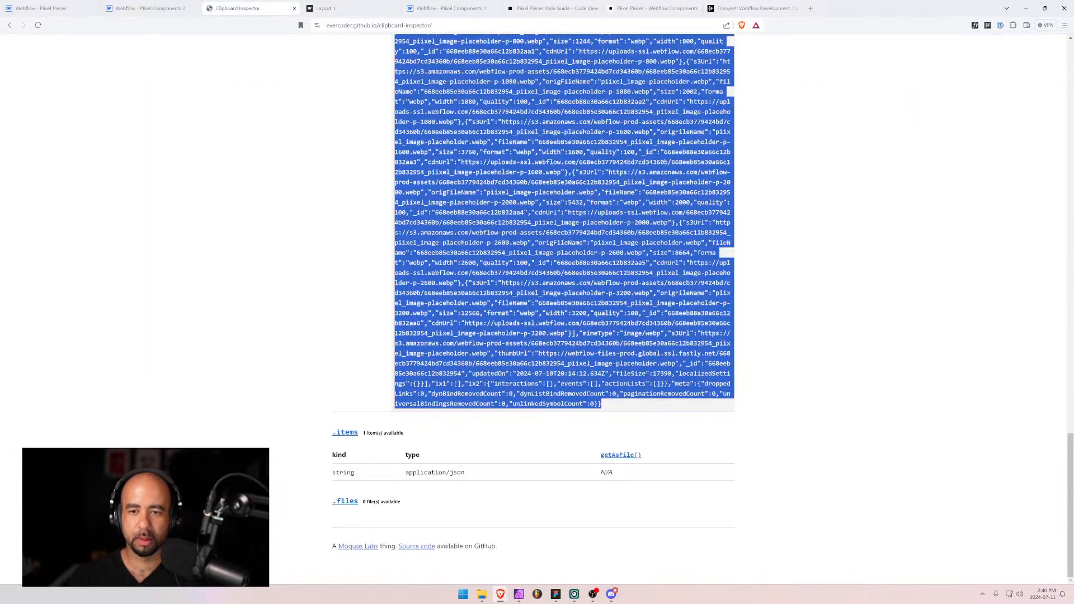
scroll(641, 216, "up", 20)
left_click(365, 159)
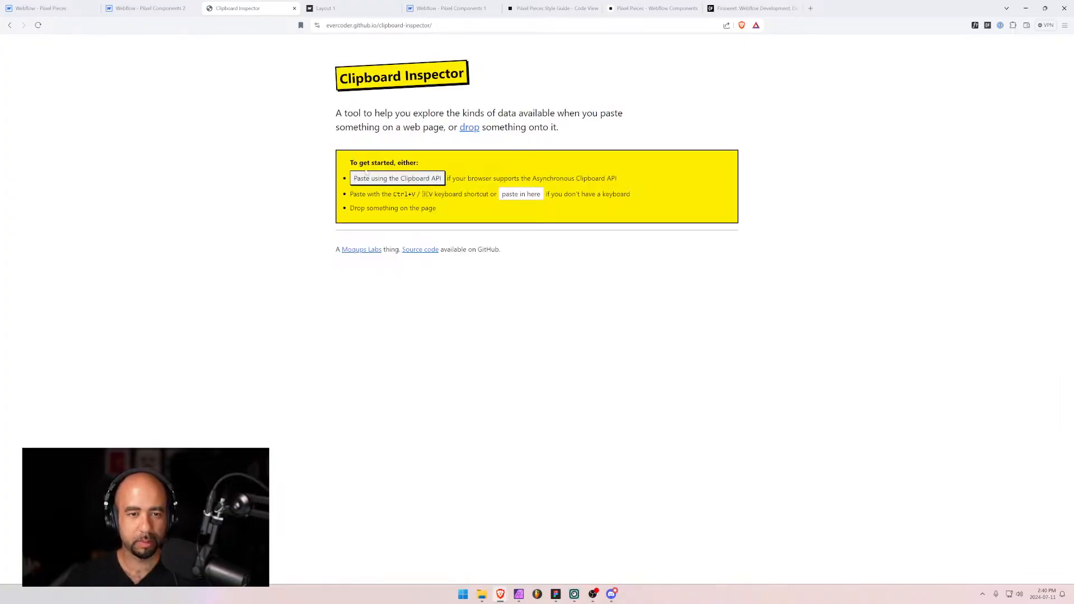
left_click(520, 194)
key("ctrl+v")
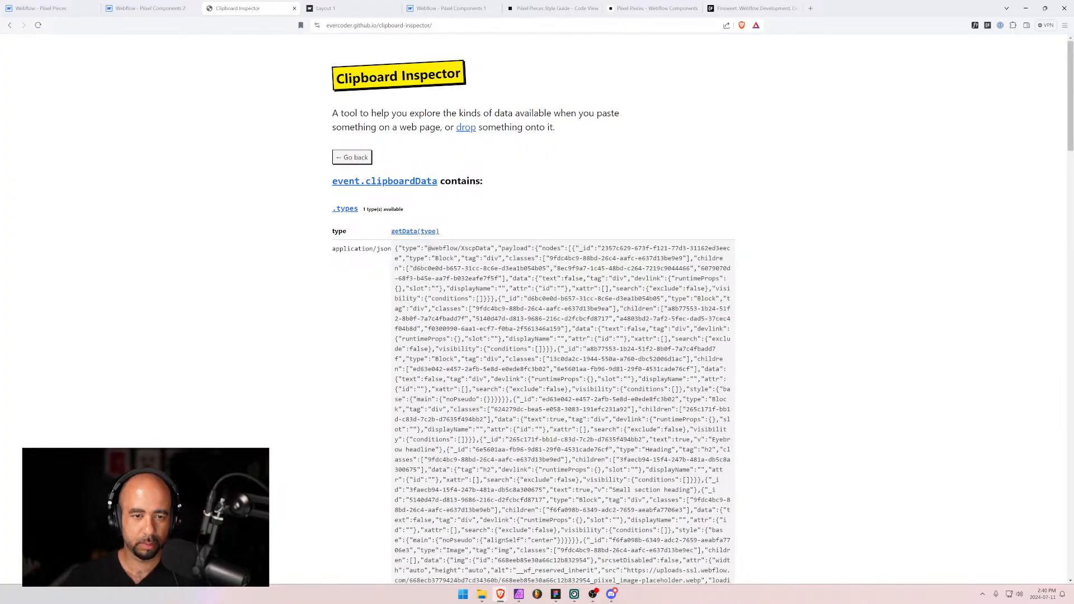
left_click_drag(403, 257, 436, 405)
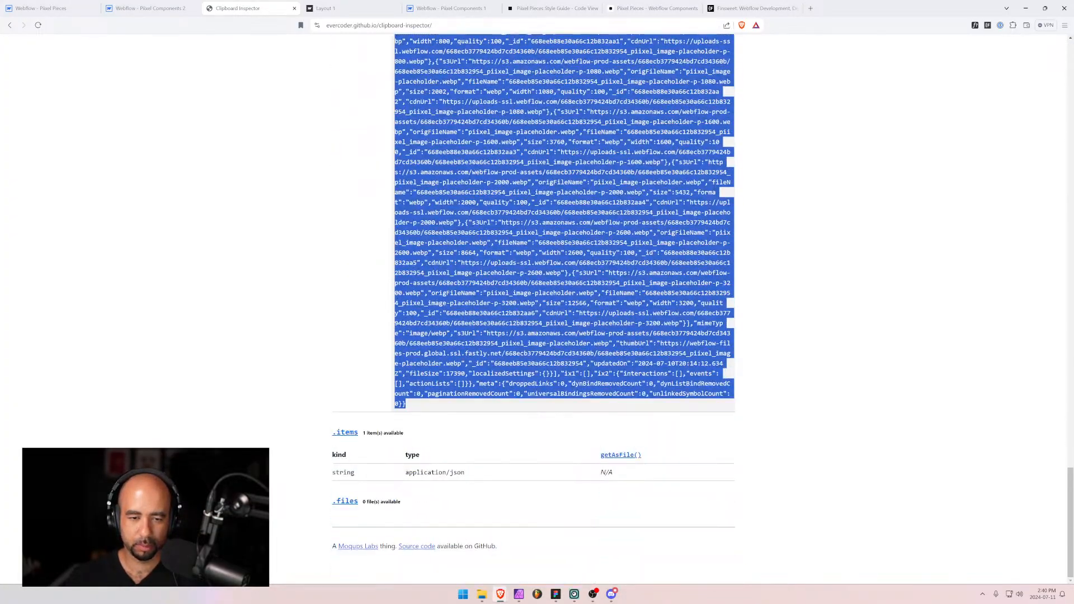
Return to the Piixel Pieces CMS, paste the JSON into Layout 20's Code JSON field, copy its iFrame URL and create the component.
left_click(27, 3)
key("ctrl+v")
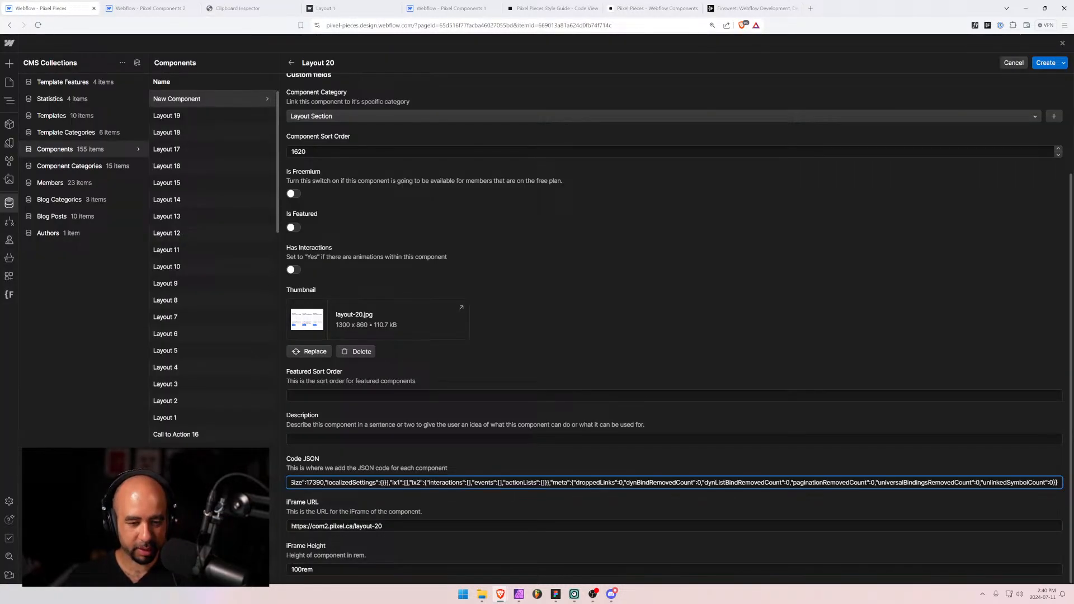
key("Tab")
key("ctrl+c")
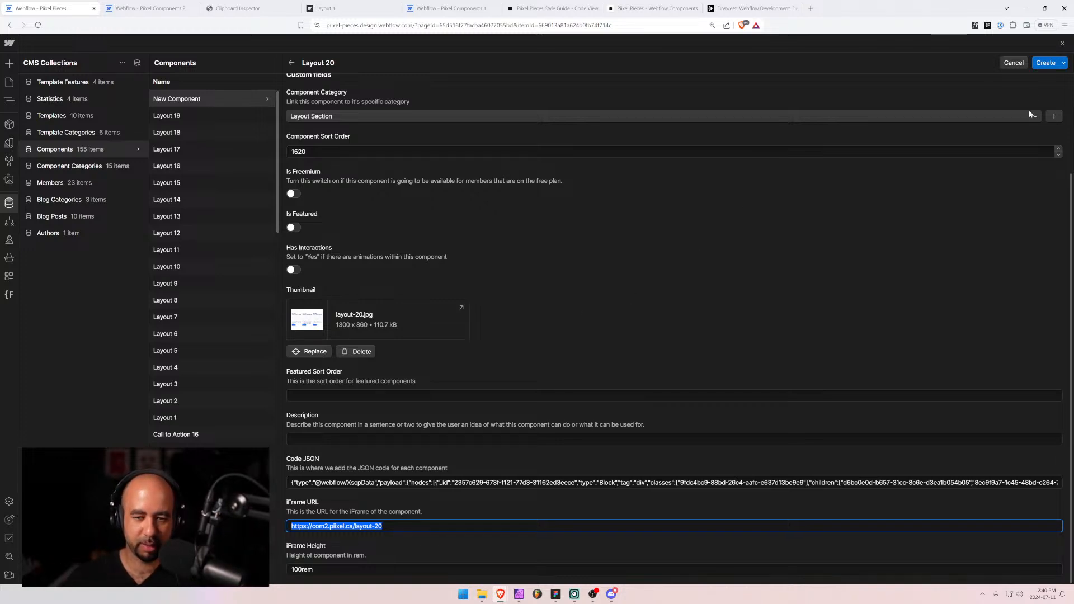
left_click(1046, 63)
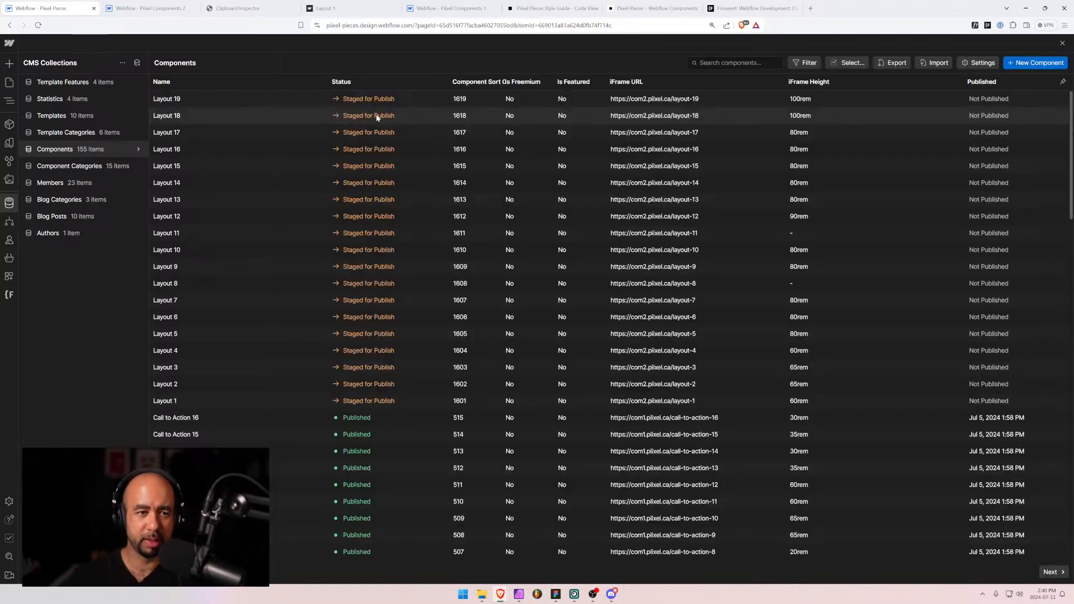
Start a new component named Layout 21, assign it to the Layout Section category and set its component sort order to 1621.
left_click(1031, 64)
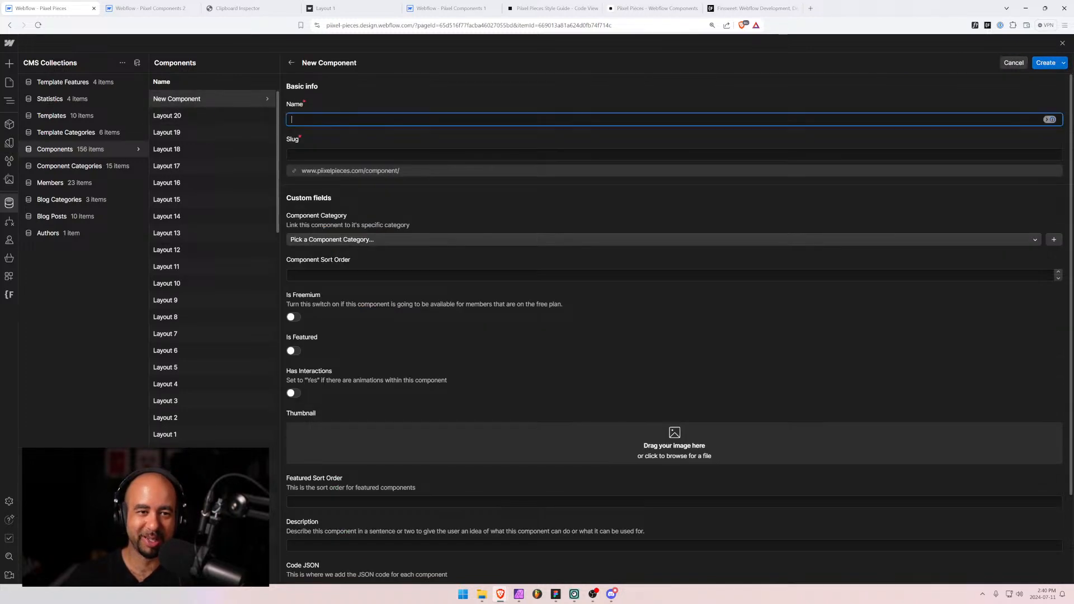
type("Layout")
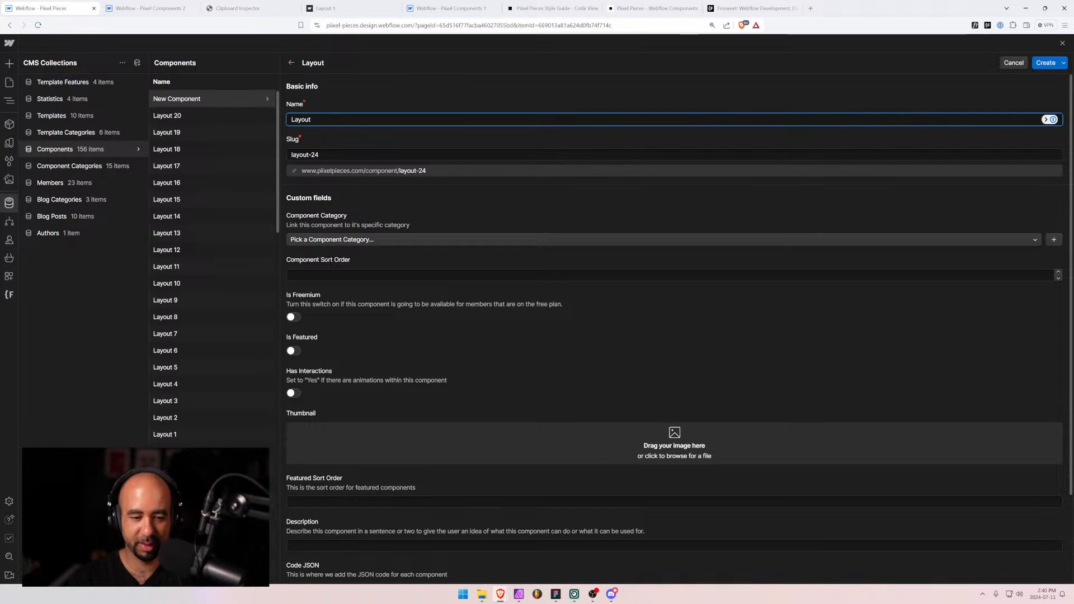
type(" 2")
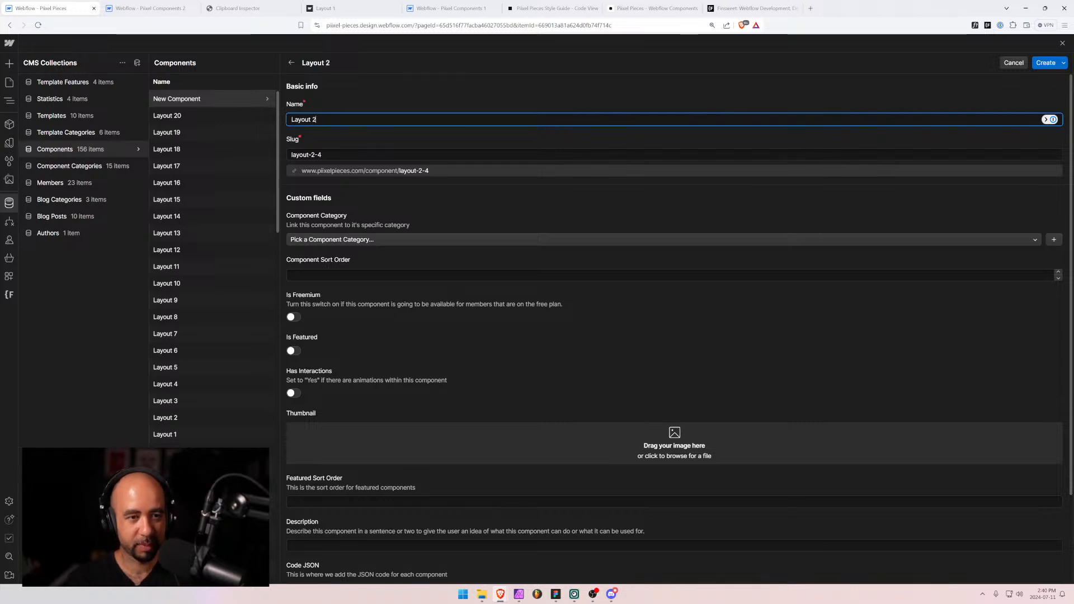
type("1")
left_click(386, 240)
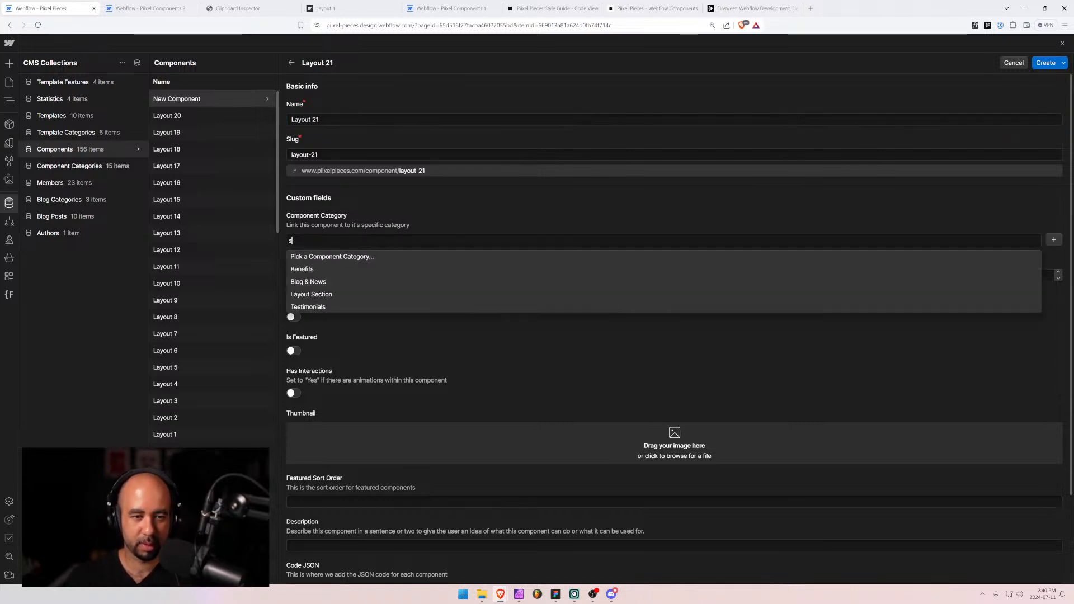
type("la")
key("Tab")
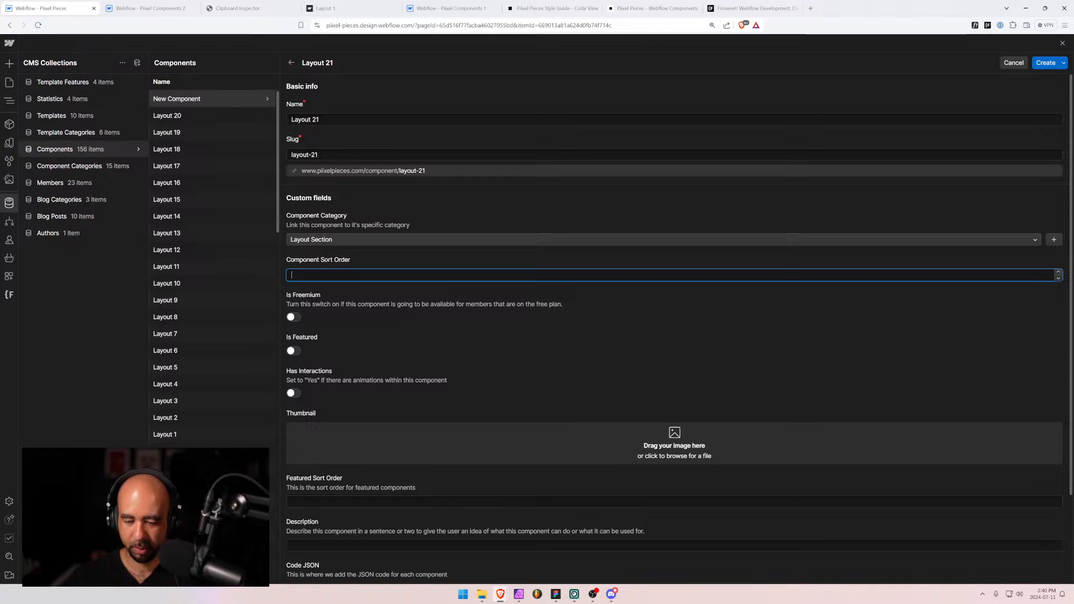
type("1621")
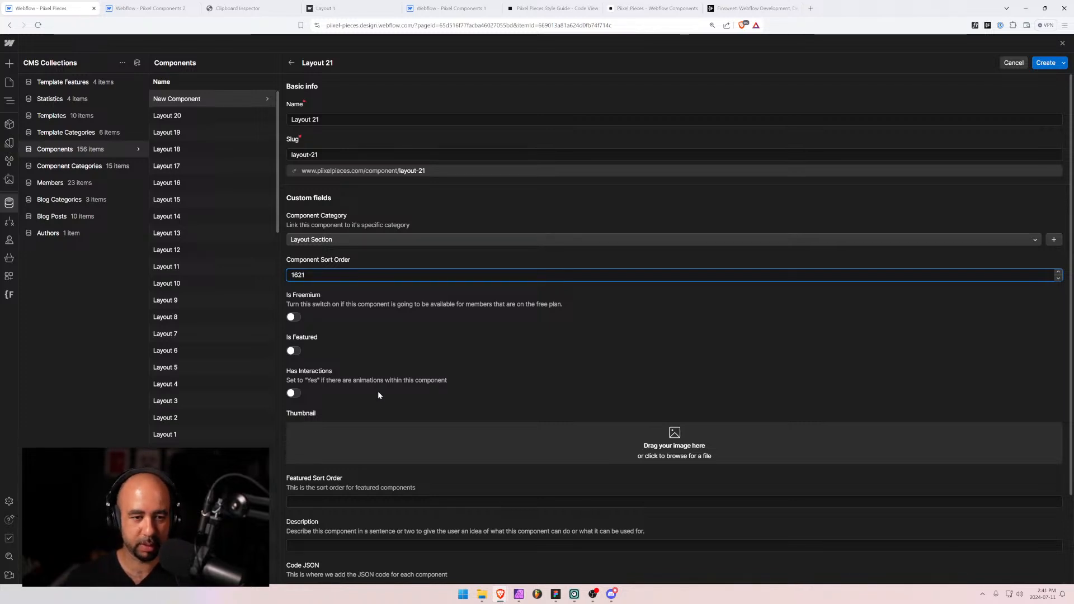
left_click_drag(1073, 437, 609, 442)
scroll(364, 404, "down", 2)
left_click(310, 526)
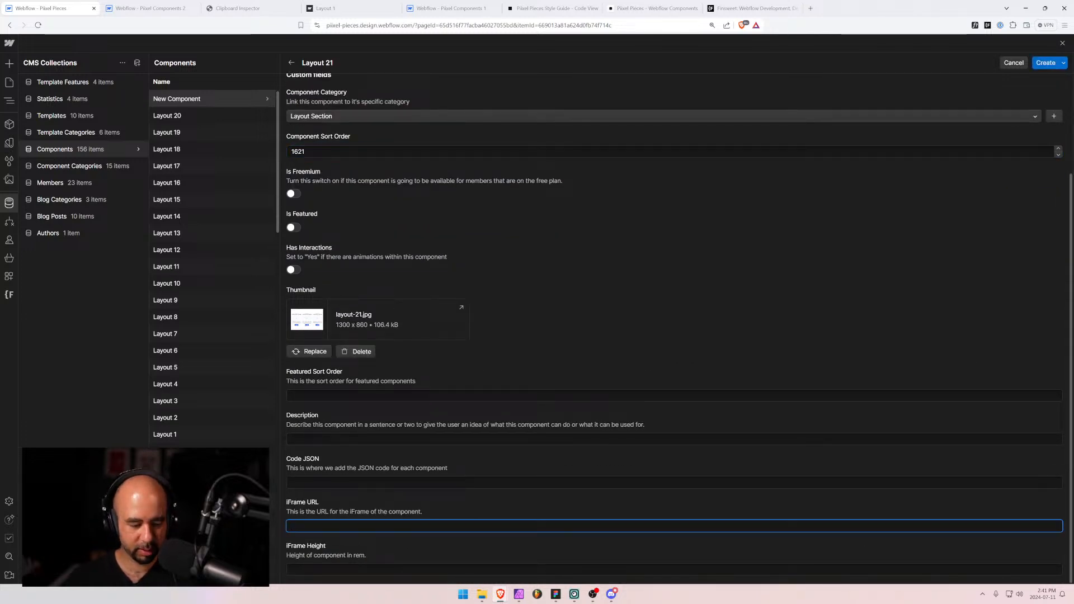
key("ctrl+v")
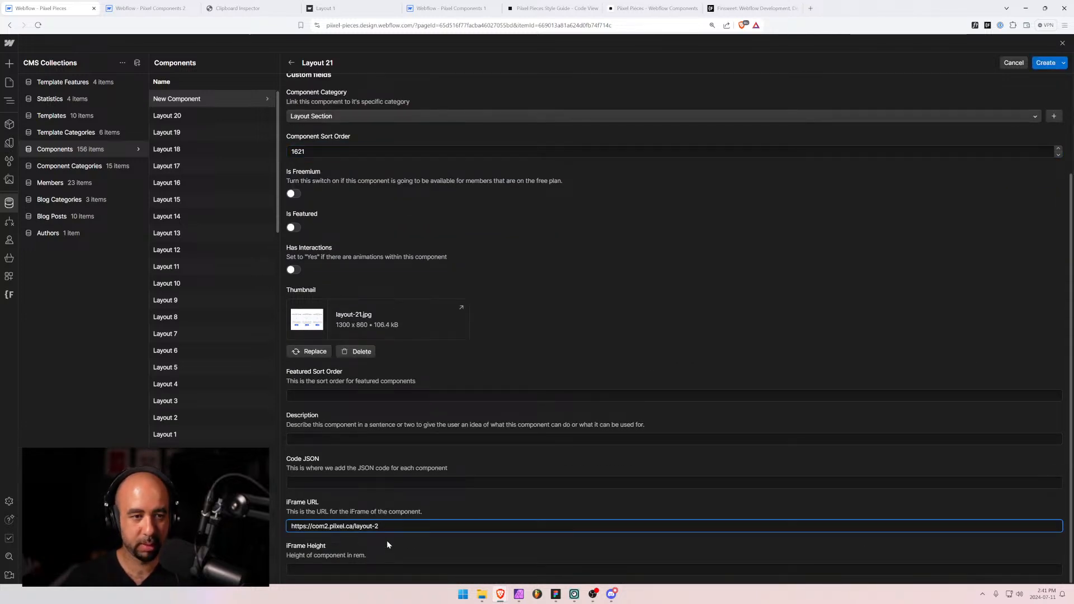
type("1")
key("Tab")
type("100")
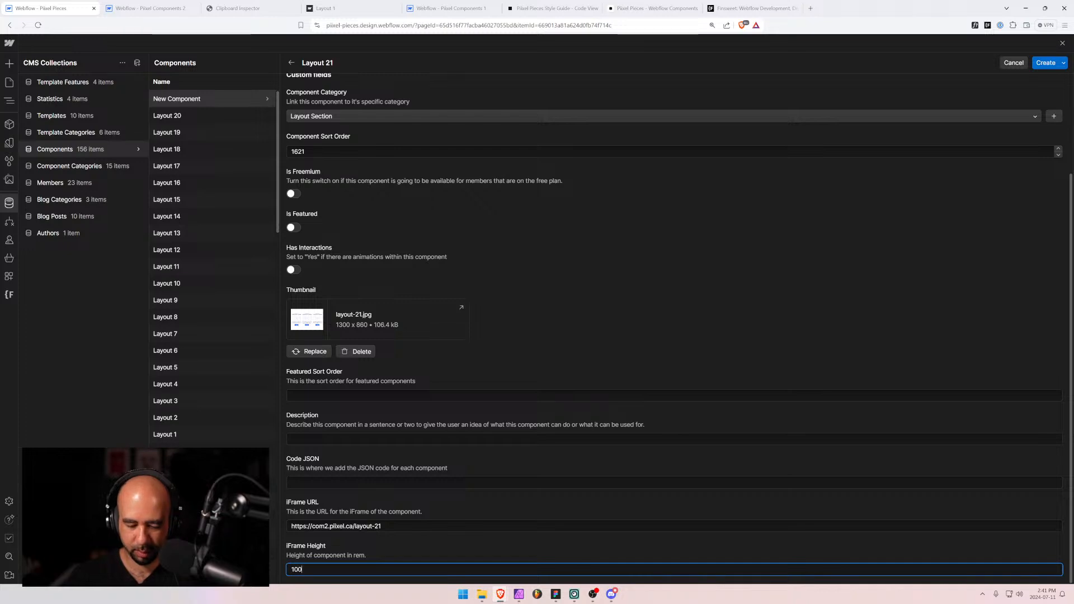
Switch to the Piixel Components 2 project, open the Layout 21 page and copy its layout-21 element.
left_click(150, 8)
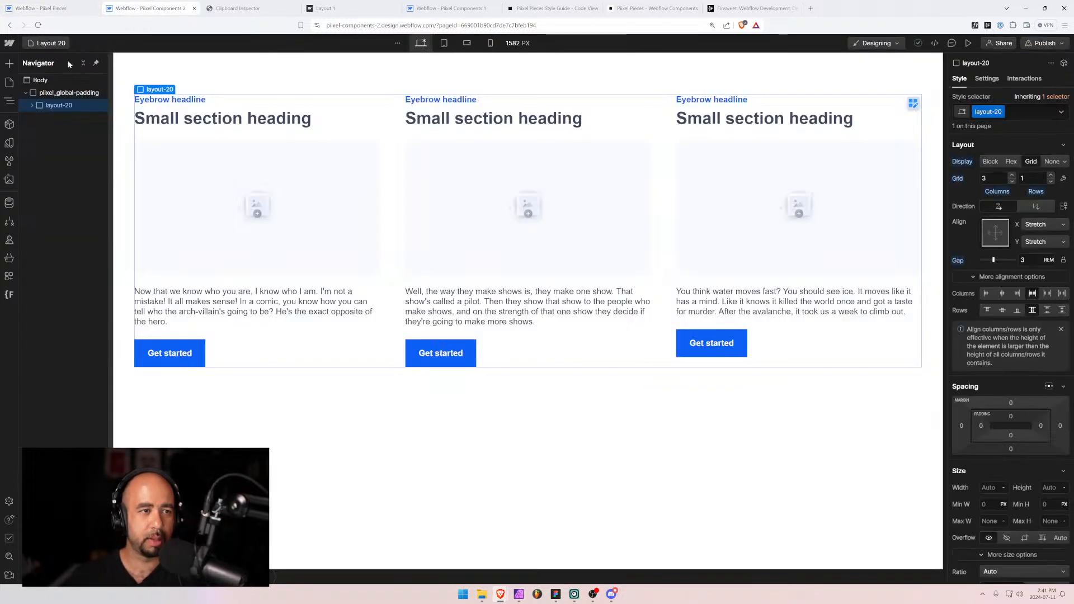
left_click(50, 43)
left_click(48, 384)
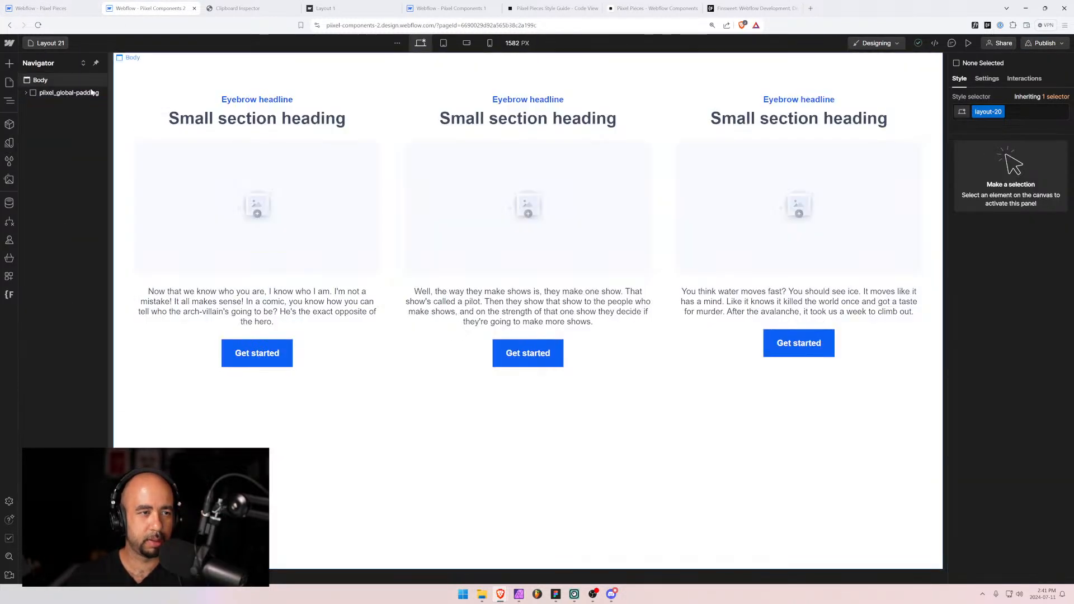
left_click(48, 106)
key("ctrl+c")
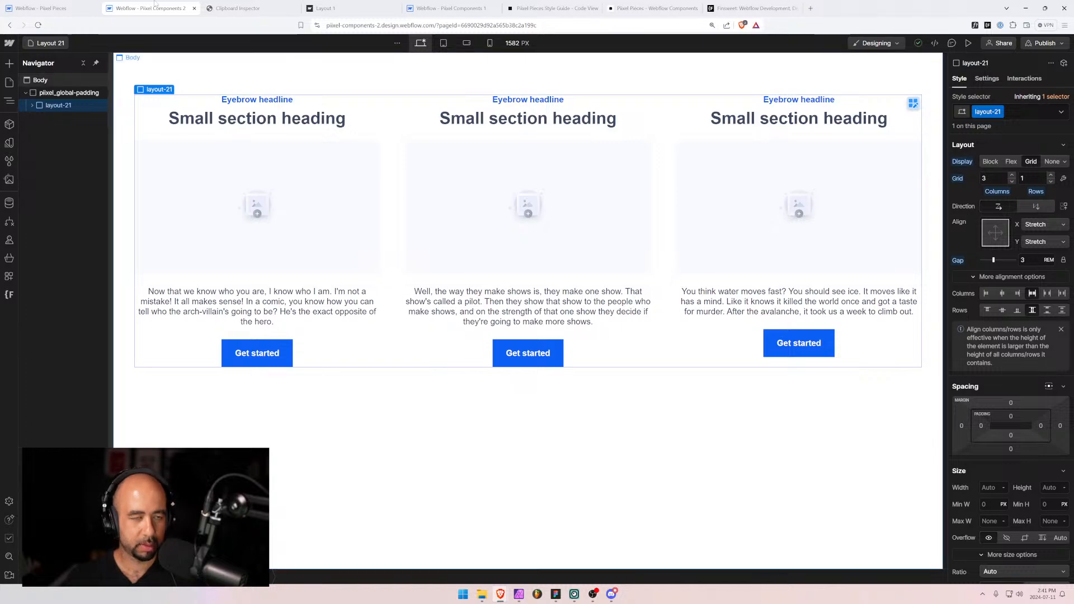
Switch to the Clipboard Inspector, replace the old result with the copied layout-21 element and copy its full application/json data.
left_click(238, 8)
key("ctrl+v")
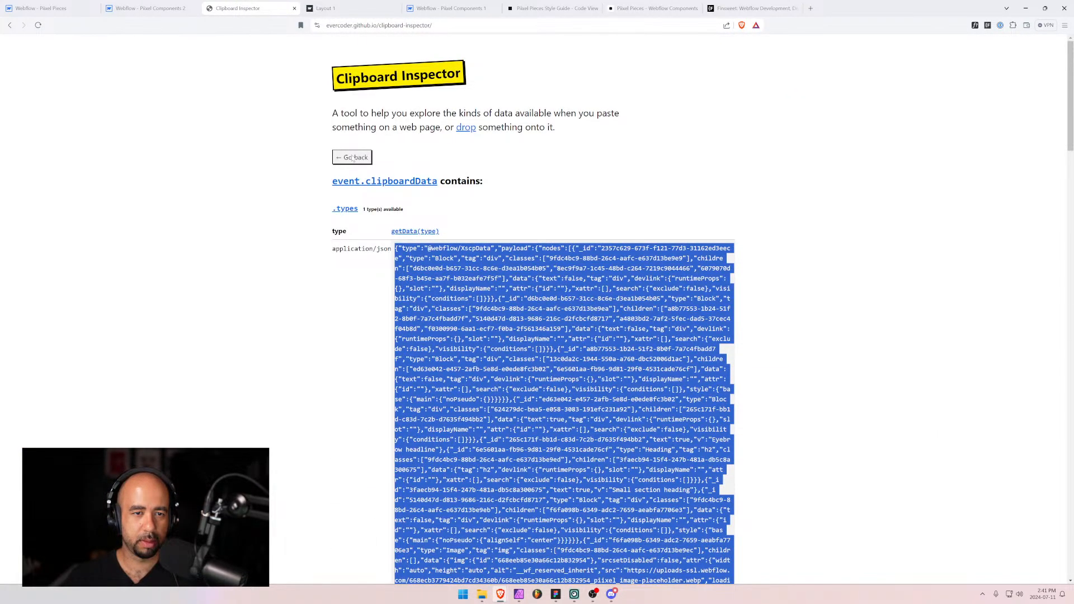
left_click(354, 158)
left_click(521, 194)
key("ctrl+v")
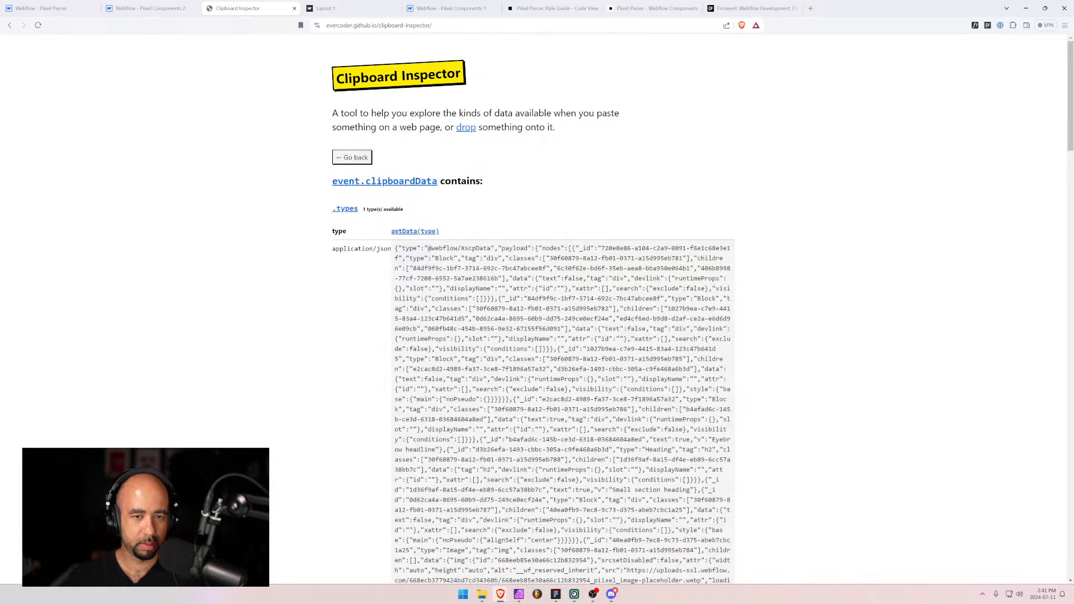
left_click_drag(395, 249, 465, 413)
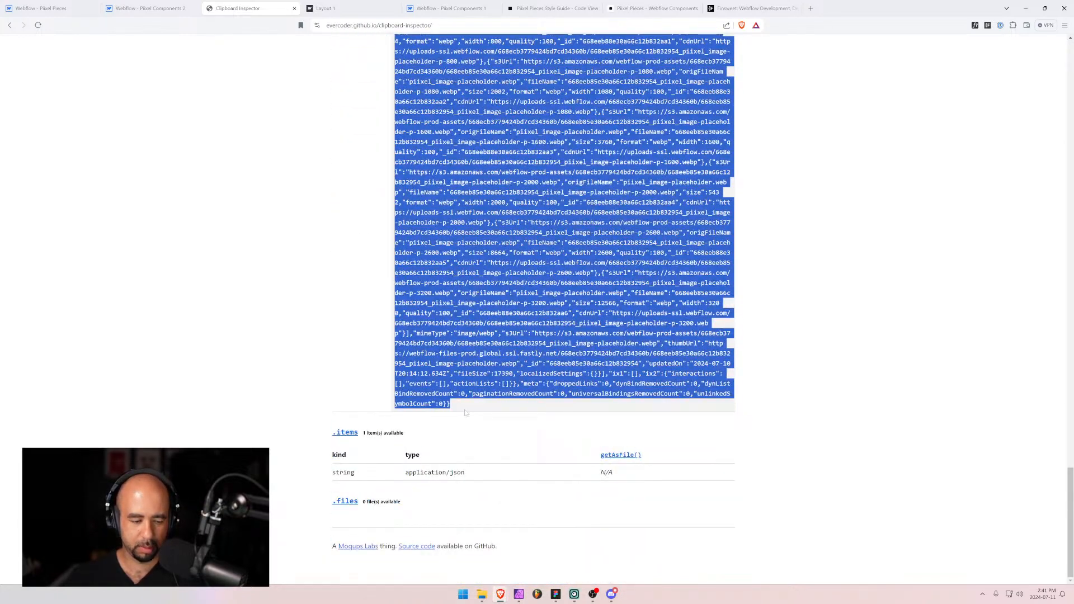
Return to the Piixel Pieces CMS, paste the copied JSON into Layout 21's Code JSON field and create the component.
left_click(44, 8)
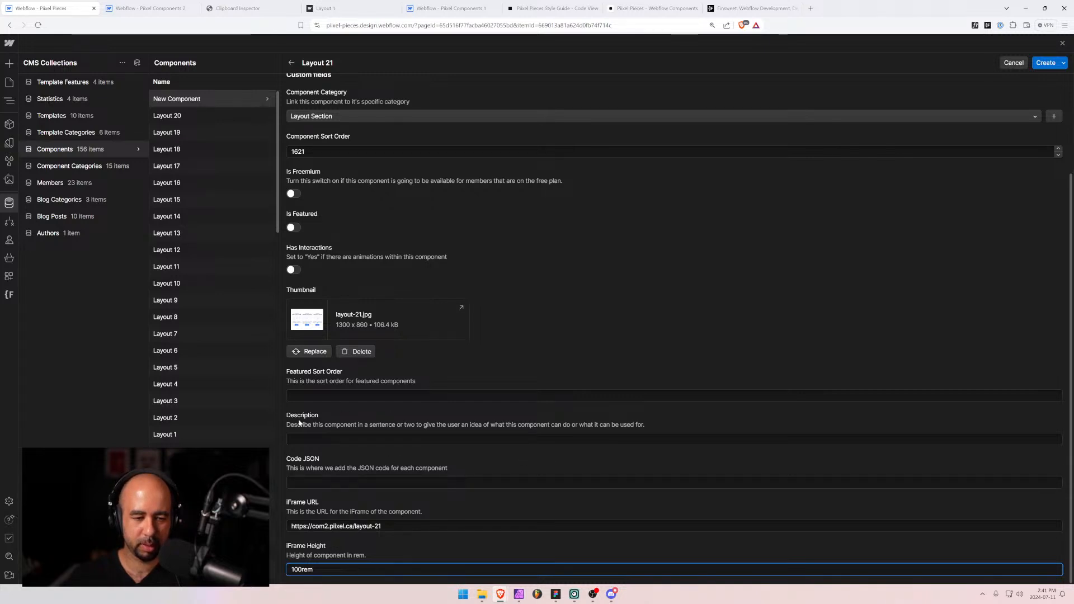
left_click(323, 483)
key("ctrl+v")
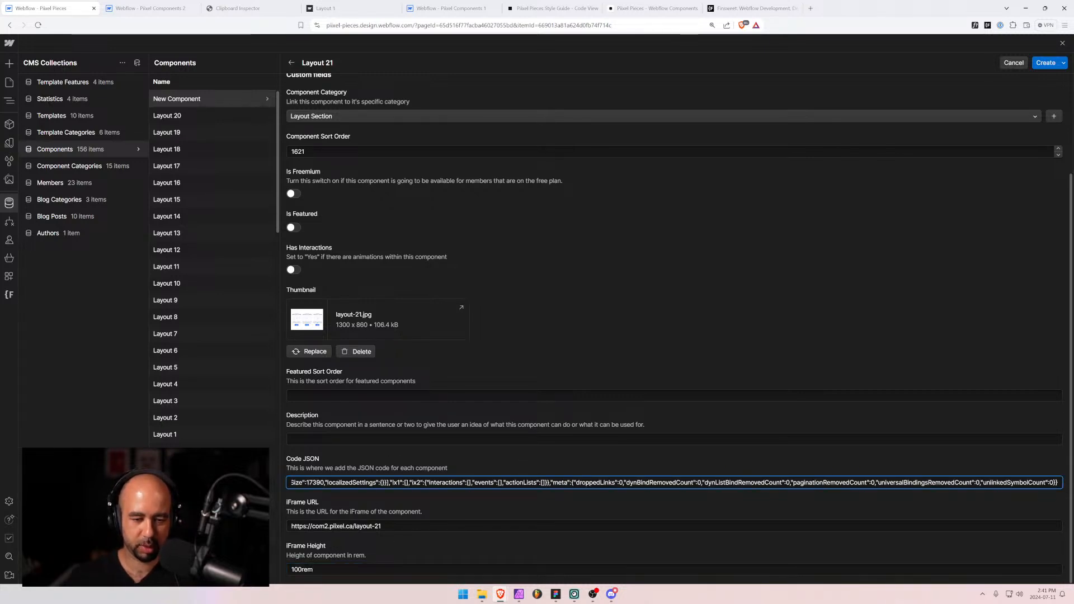
key("Tab")
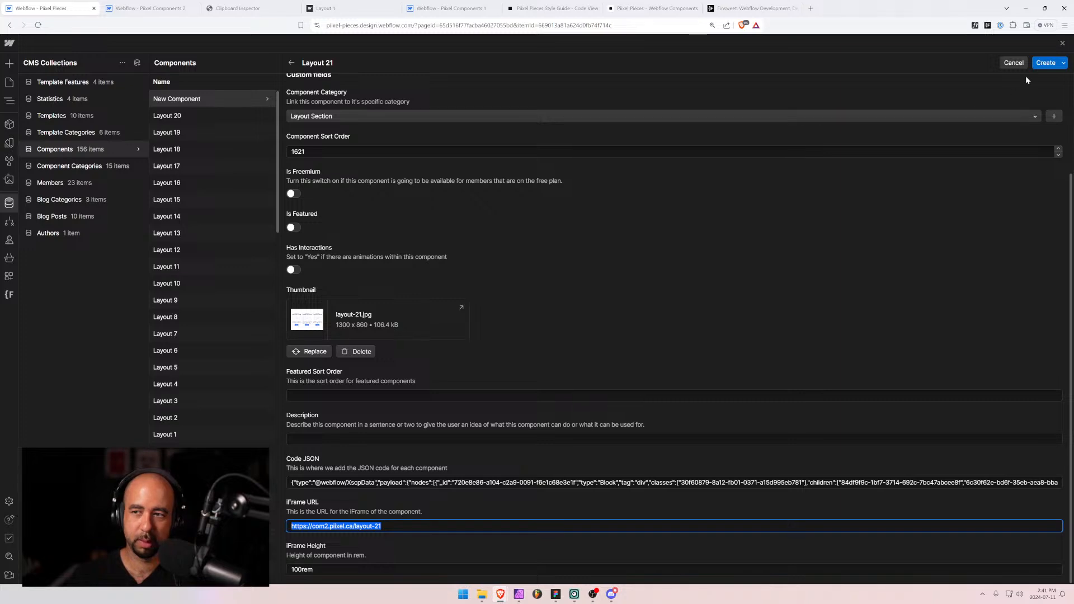
left_click(1044, 62)
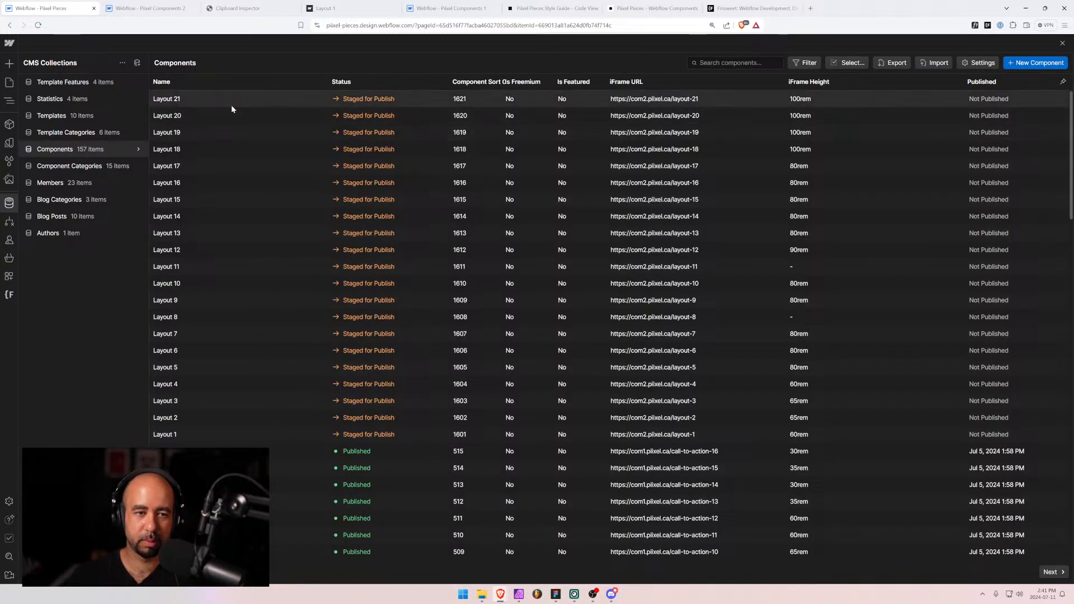
Start a new component entry in the Components collection and name it Layout 22.
left_click(1035, 63)
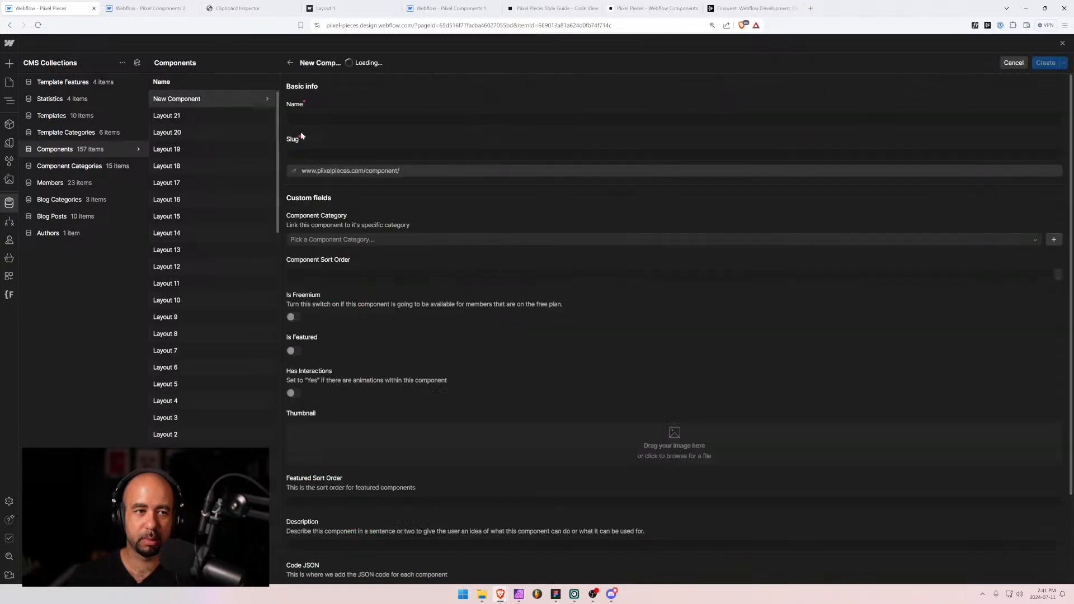
type(":aupit")
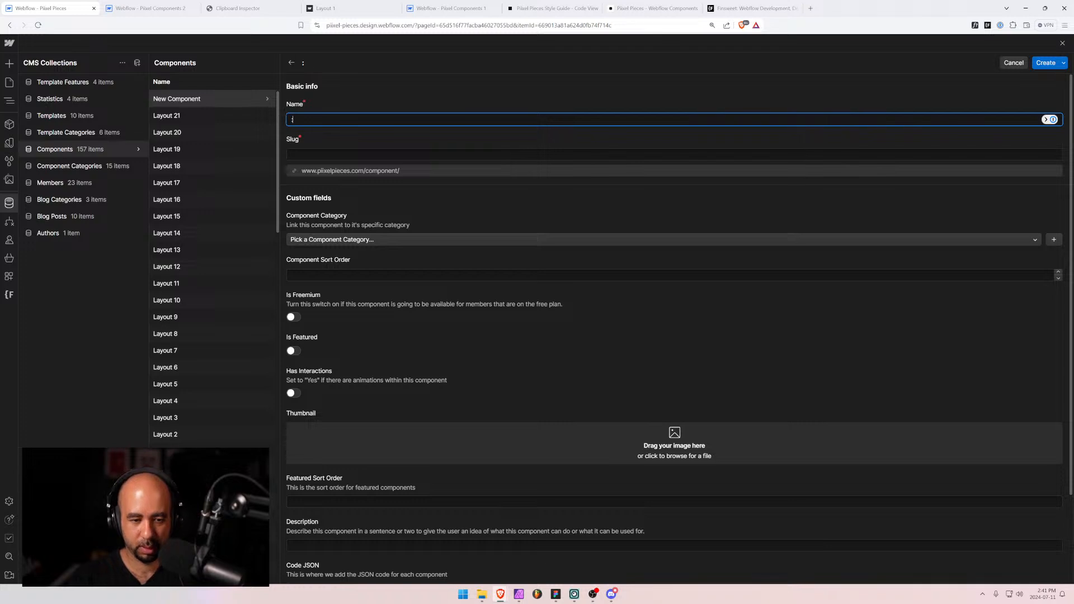
key("BackSpace")
key("BackSpace")
key("BackSpace")
key("BackSpace")
key("BackSpace")
type("La")
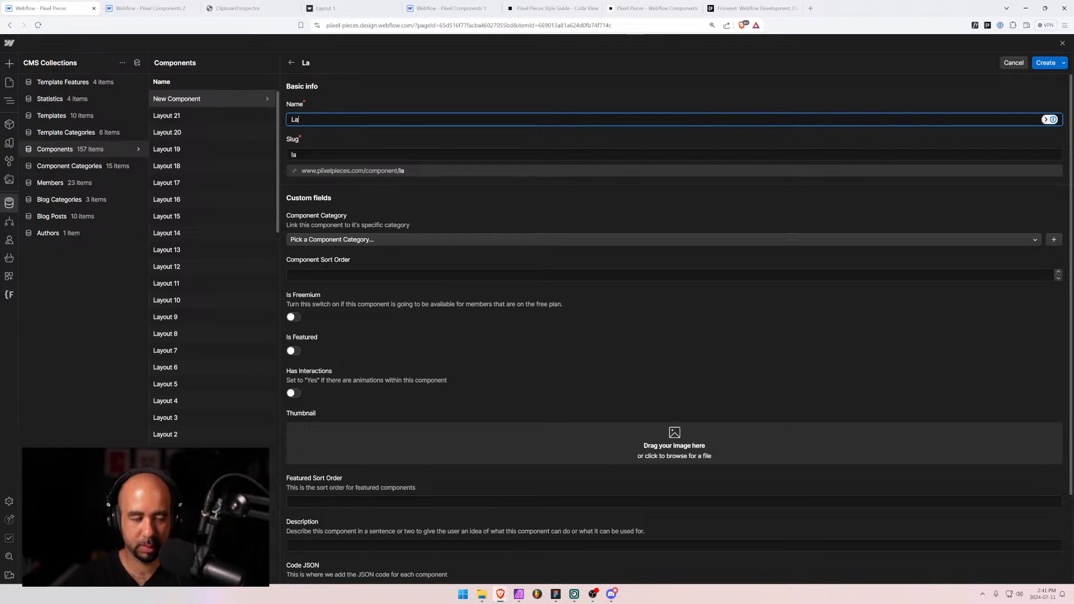
type("yout 2")
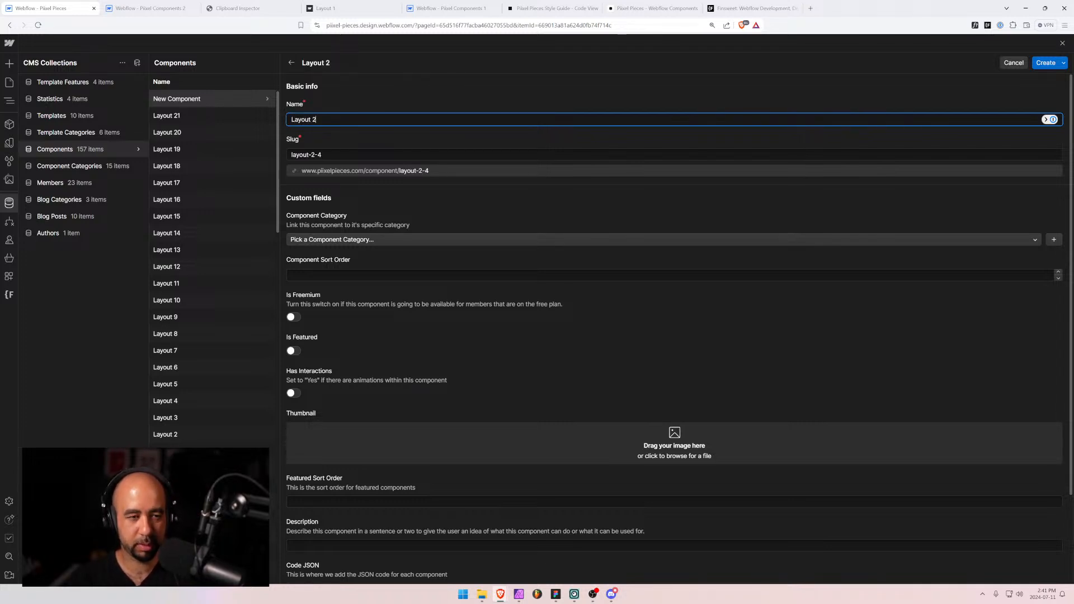
type("2")
Assign Layout 22 to the Layout Section category and set its component sort order to 1622.
left_click(339, 242)
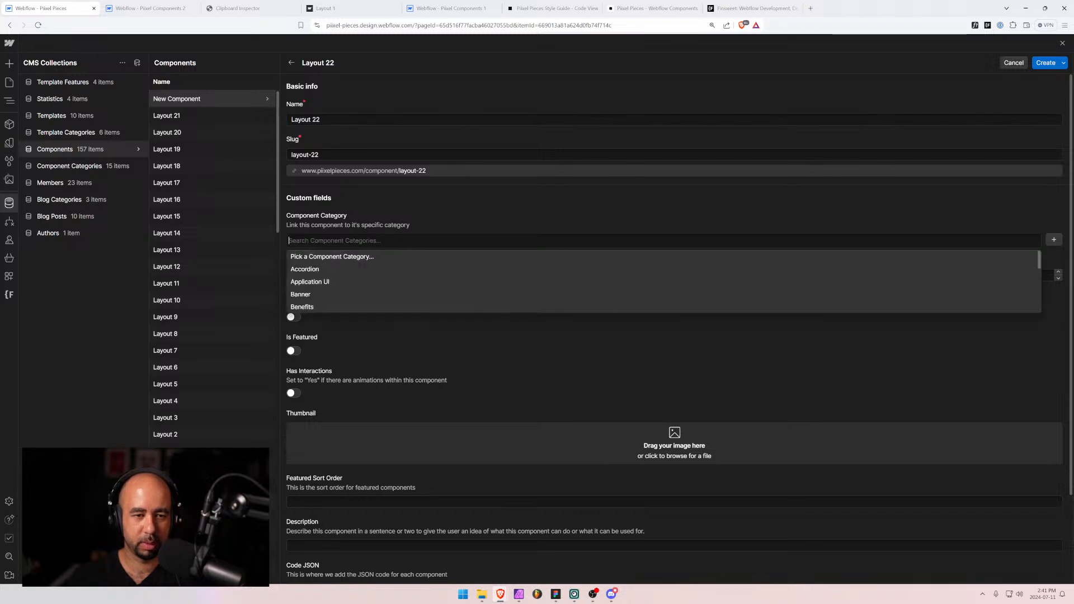
type("se")
left_click(311, 269)
left_click(312, 274)
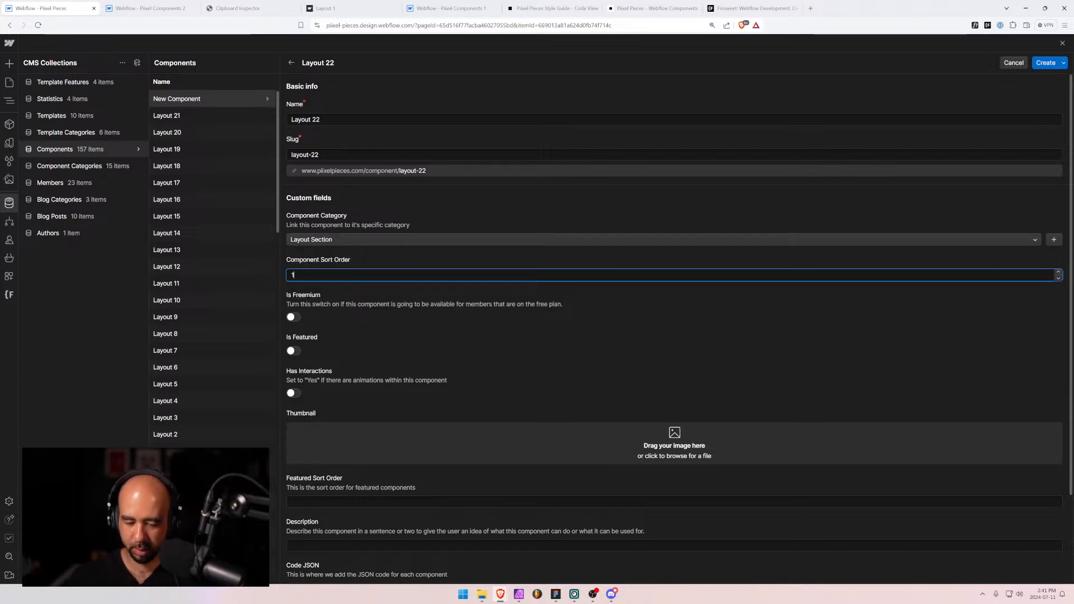
type("1622")
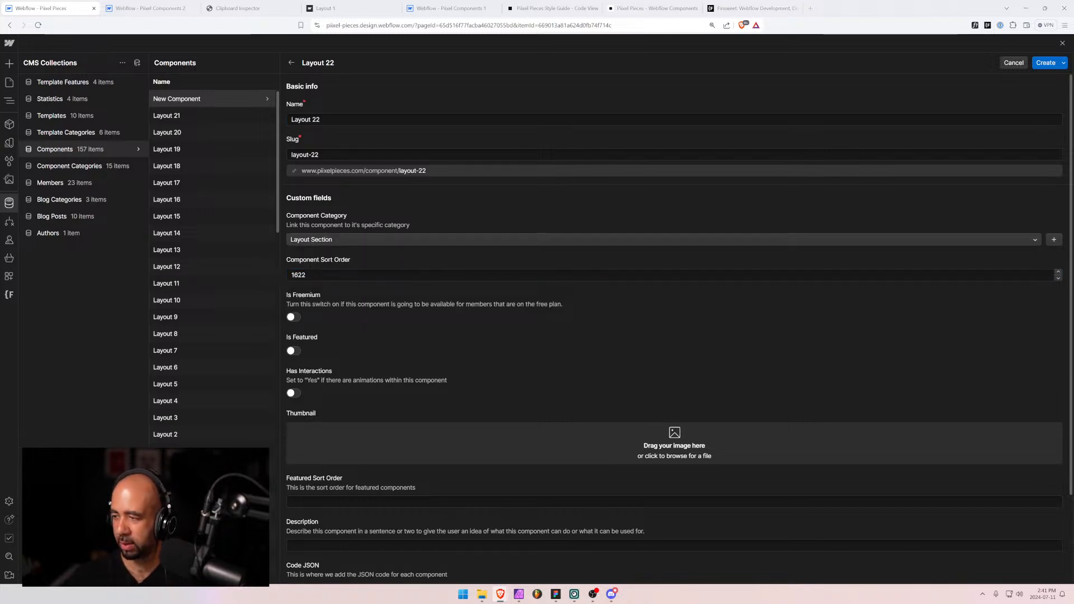
left_click_drag(302, 442, 328, 448)
scroll(328, 448, "down", 2)
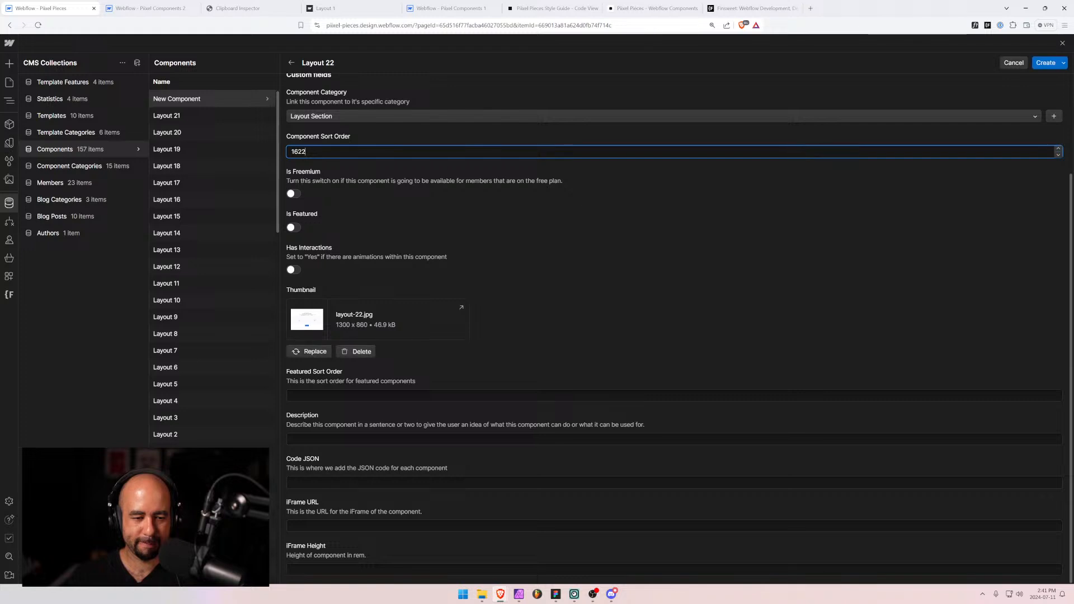
left_click(327, 526)
key("ctrl+v")
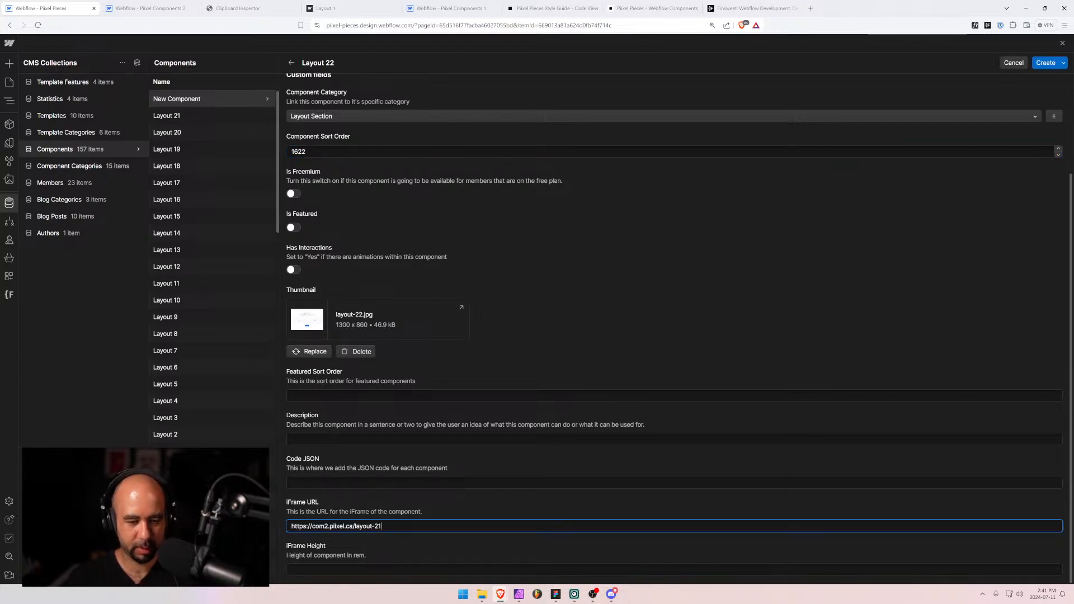
key("Tab")
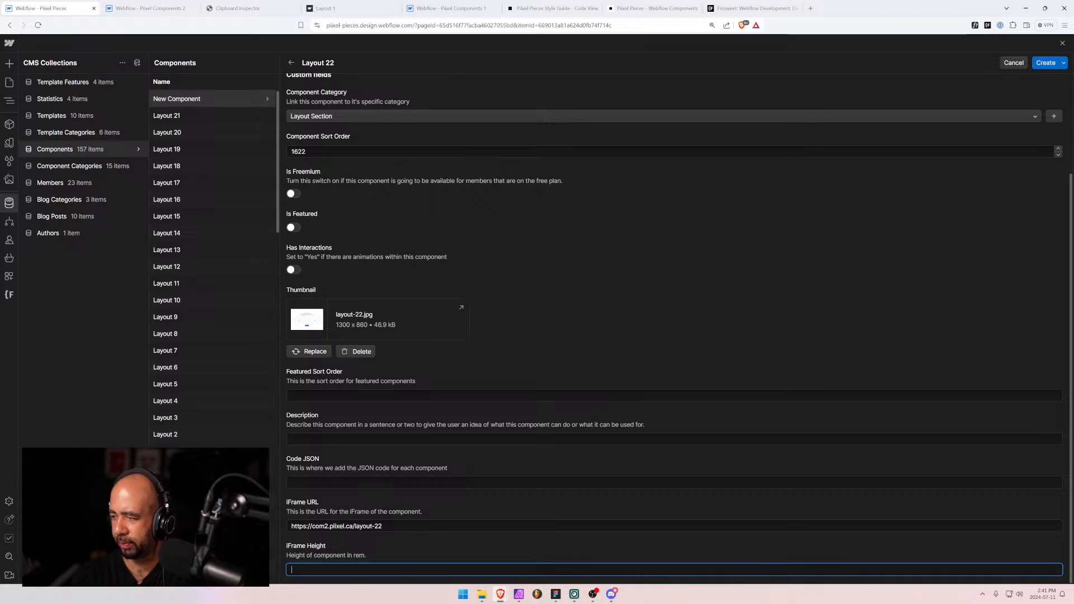
type("100")
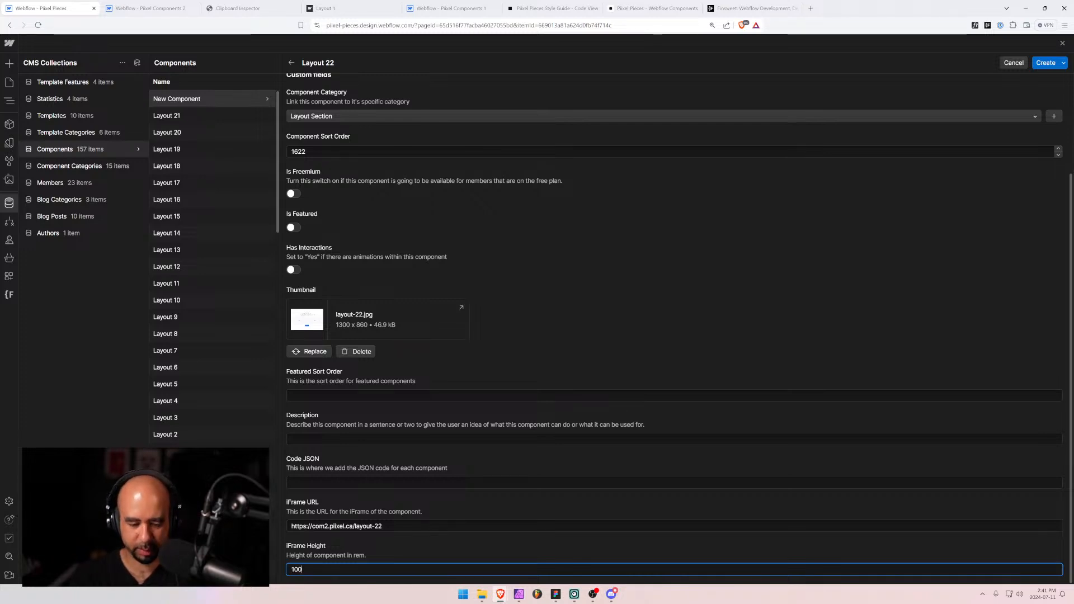
type("rem")
Switch to the Piixel Components 2 project, open the Layout 22 page and copy its layout-22 element.
left_click(146, 8)
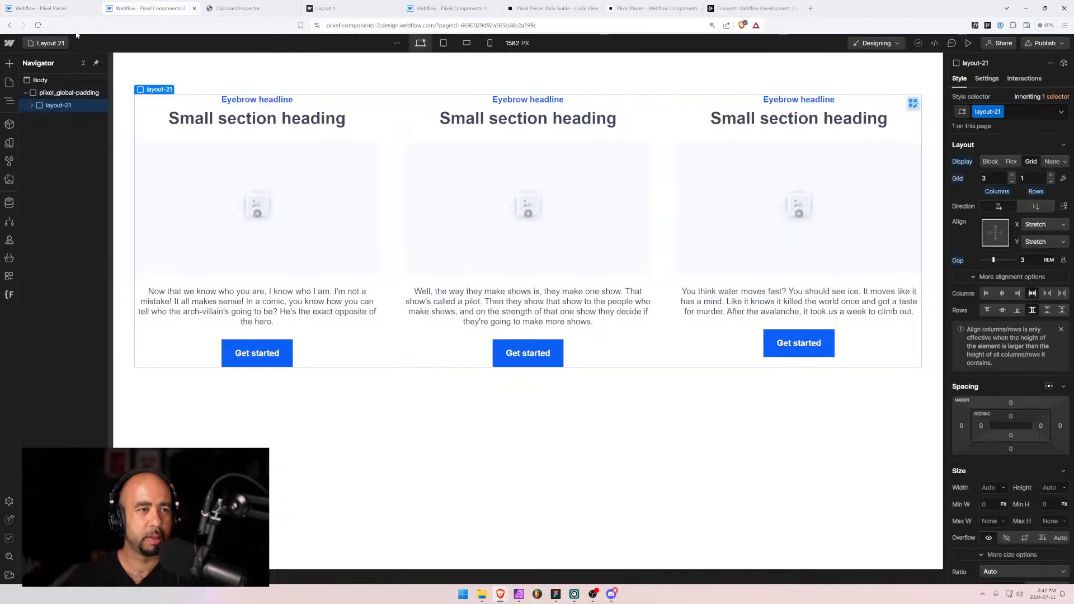
left_click(46, 43)
left_click(61, 396)
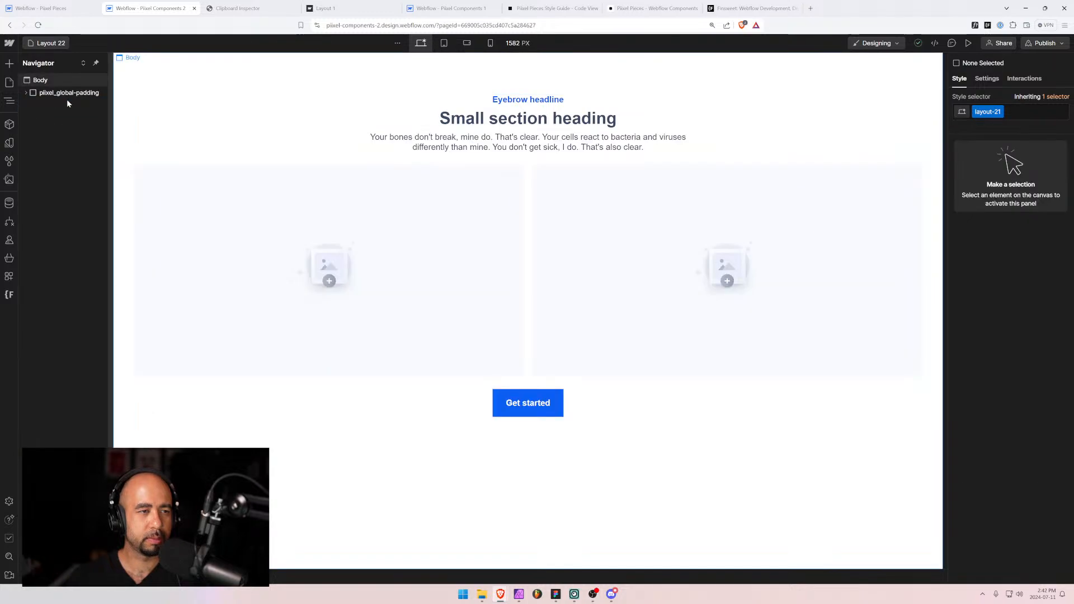
left_click(25, 92)
left_click(40, 105)
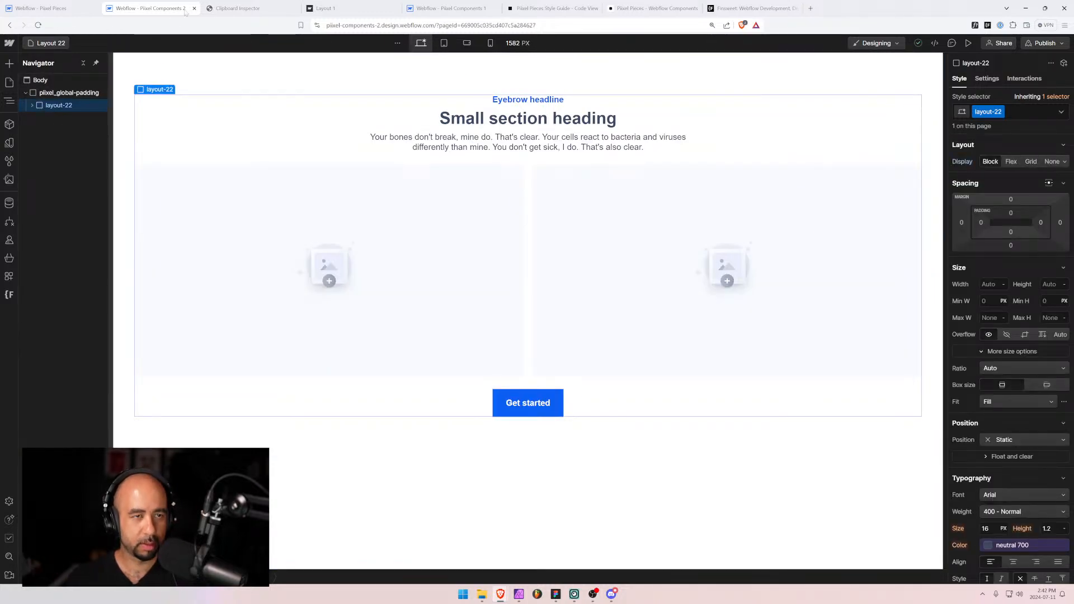
key("ctrl+c")
Switch to the Clipboard Inspector, replace the old result with the copied layout-22 element and copy its full application/json data.
left_click(238, 7)
key("ctrl+v")
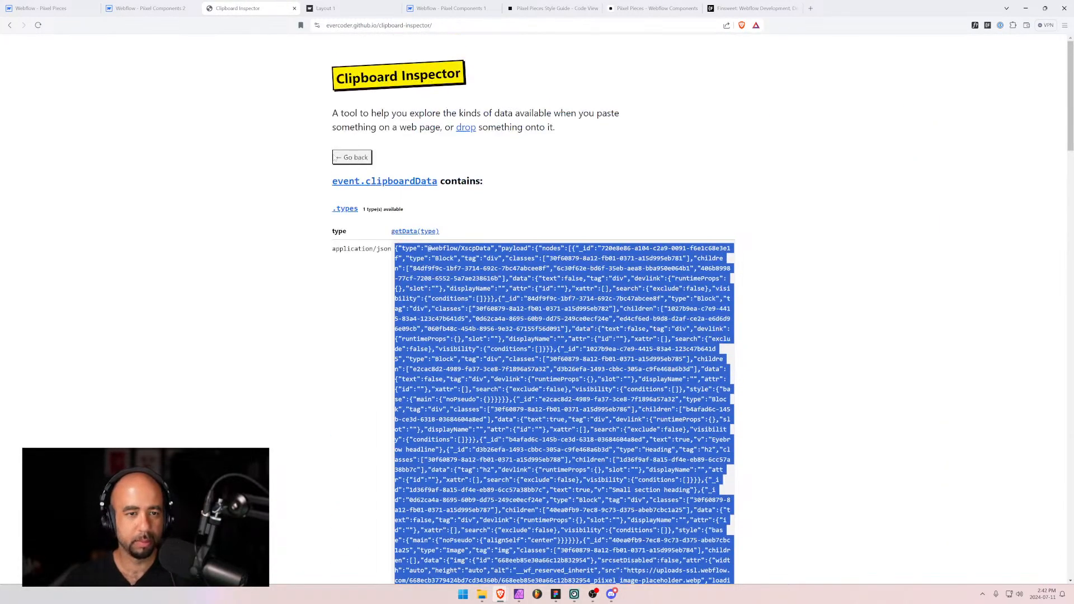
left_click(352, 157)
left_click(521, 194)
key("ctrl+v")
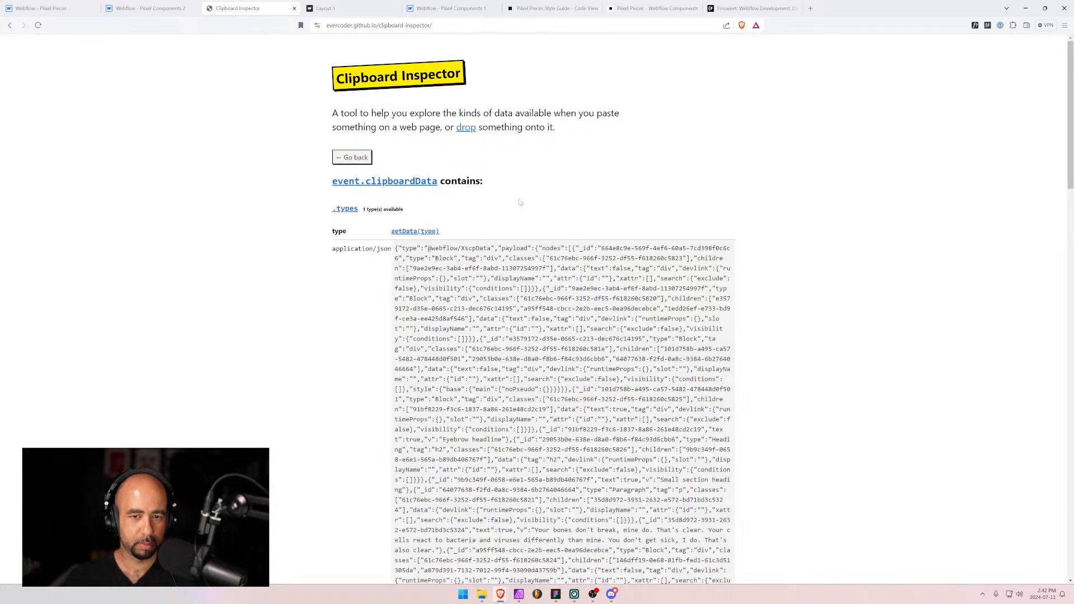
triple_click(560, 336)
scroll(560, 336, "down", 20)
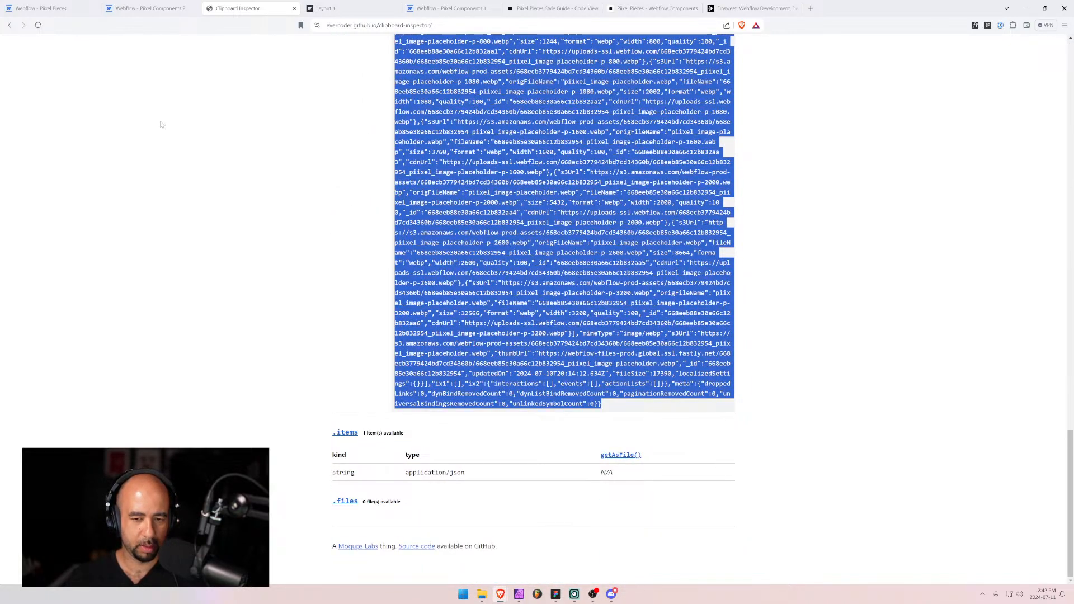
Return to the Layout 22 entry in the Piixel Pieces CMS.
left_click(42, 8)
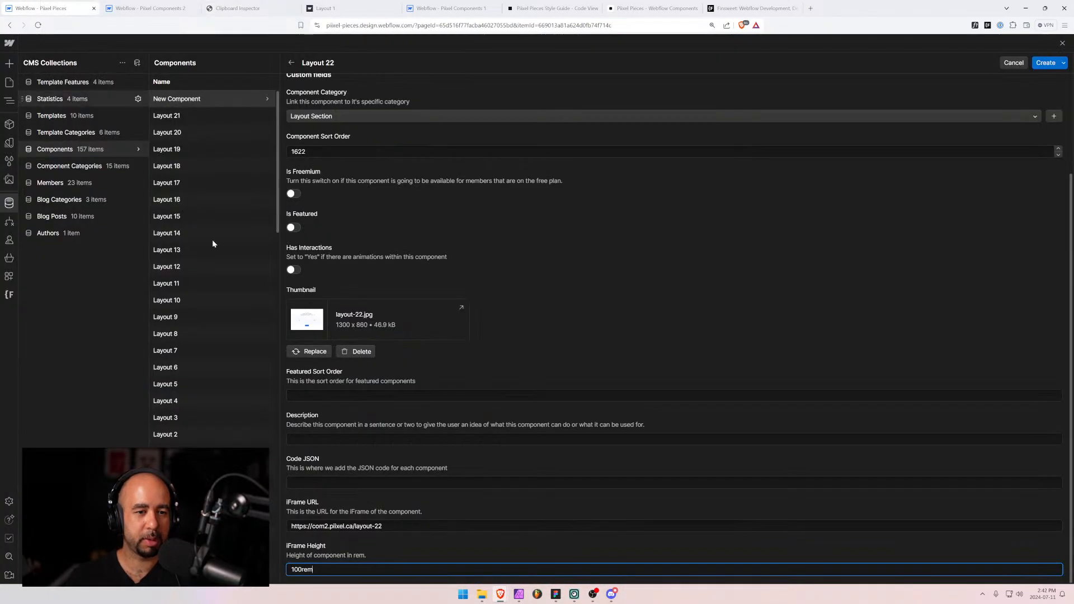
Paste the copied component code into Layout 22's Code JSON field and create the CMS item.
left_click(327, 472)
key("ctrl+v")
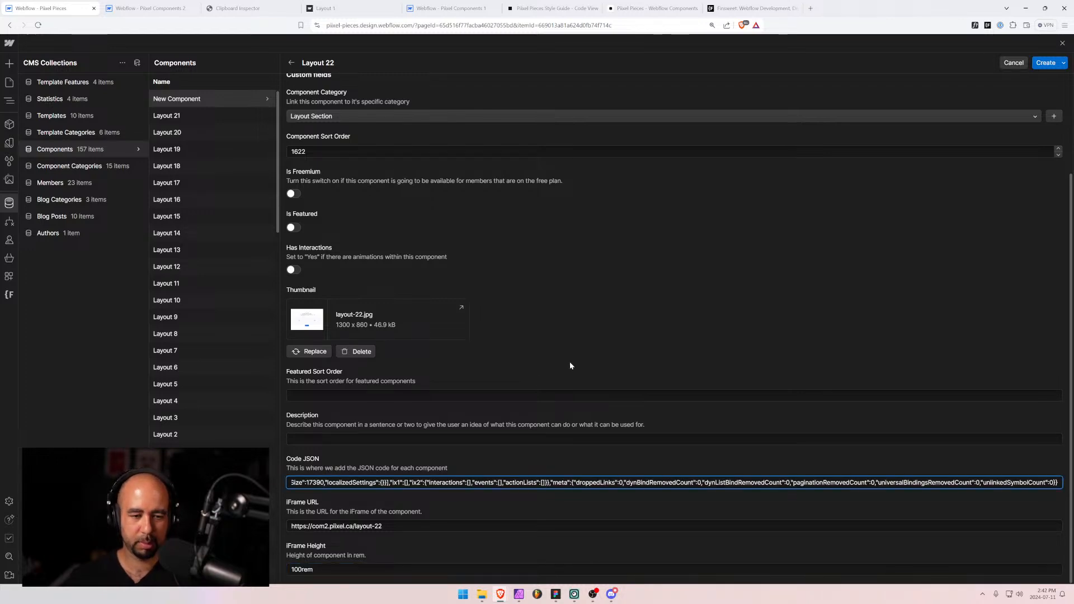
left_click(1045, 63)
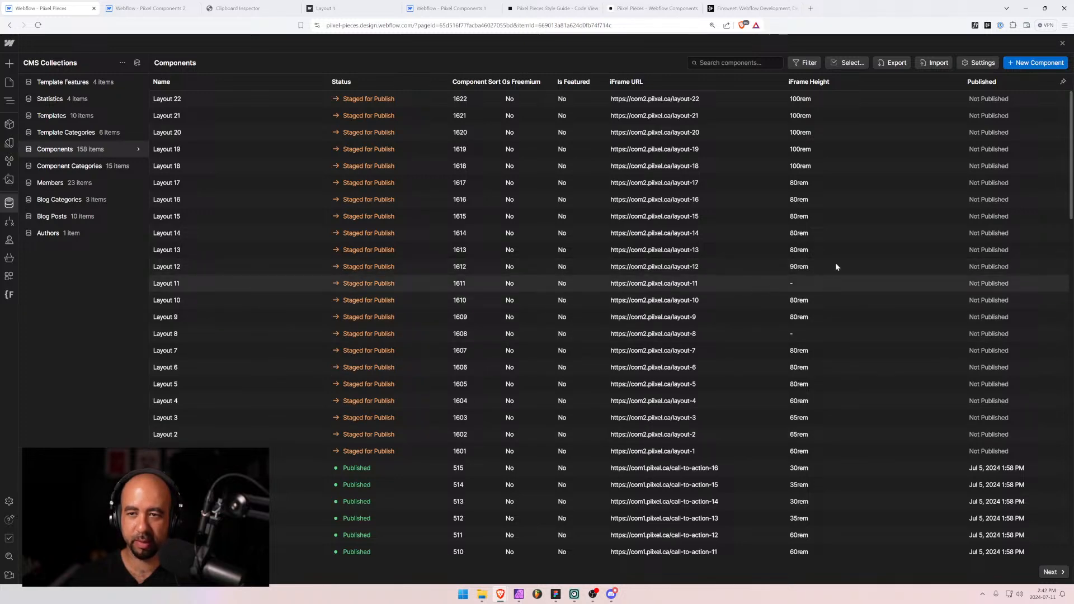
Set the iFrame Height of the Layout 11 component to 80rem and save the item.
left_click(744, 289)
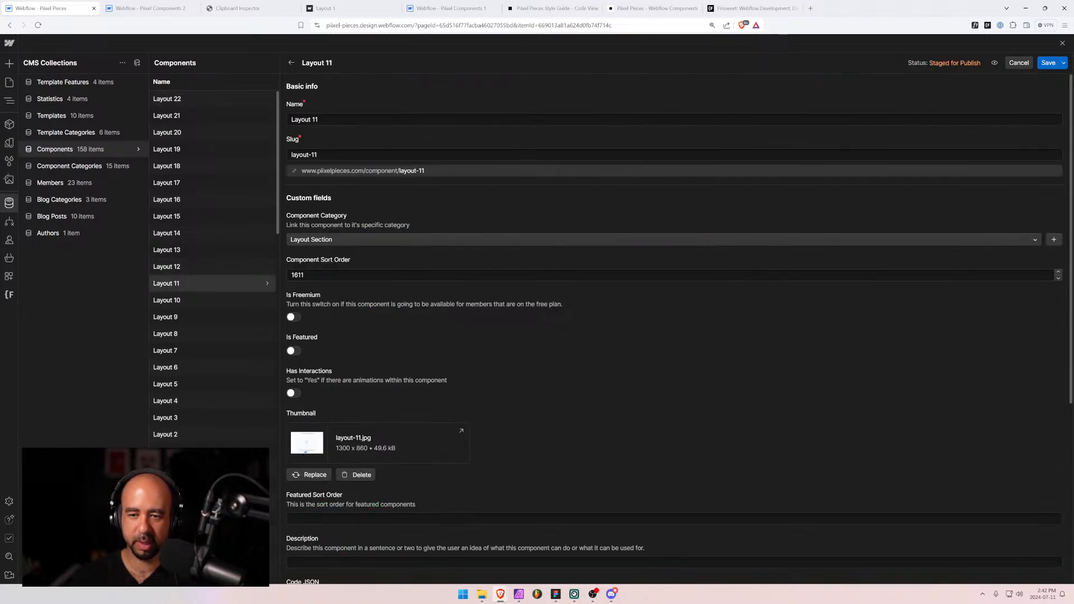
scroll(335, 391, "down", 5)
left_click(336, 441)
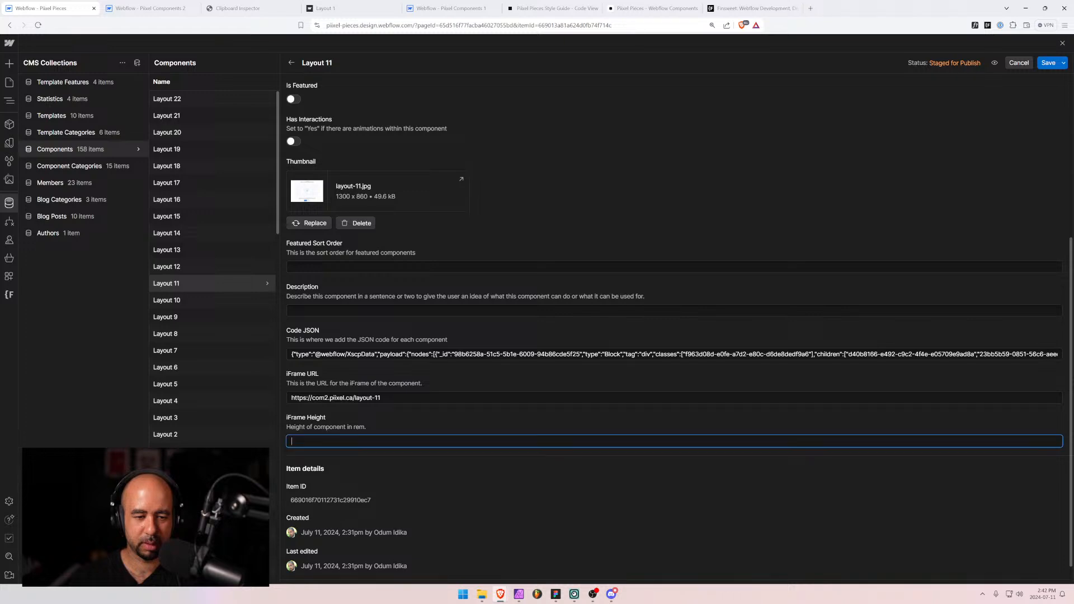
type("80rem")
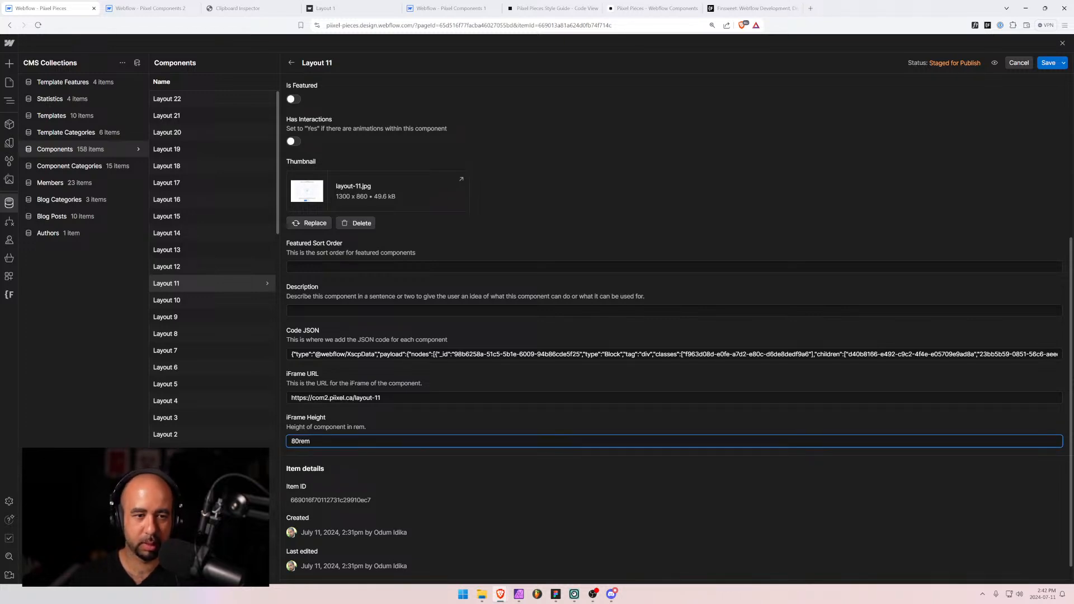
left_click(431, 462)
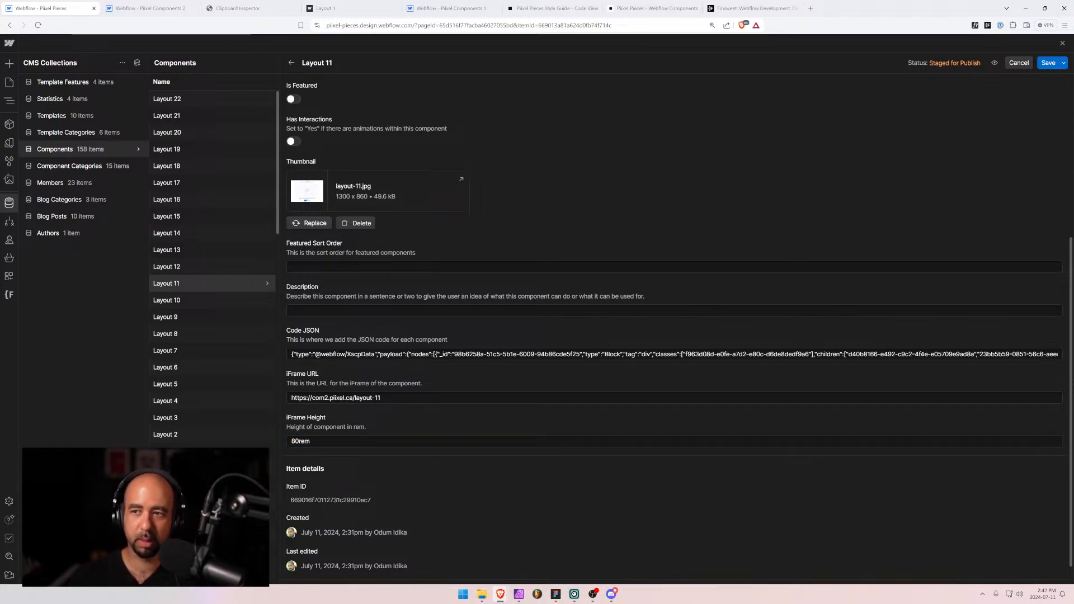
left_click(1048, 63)
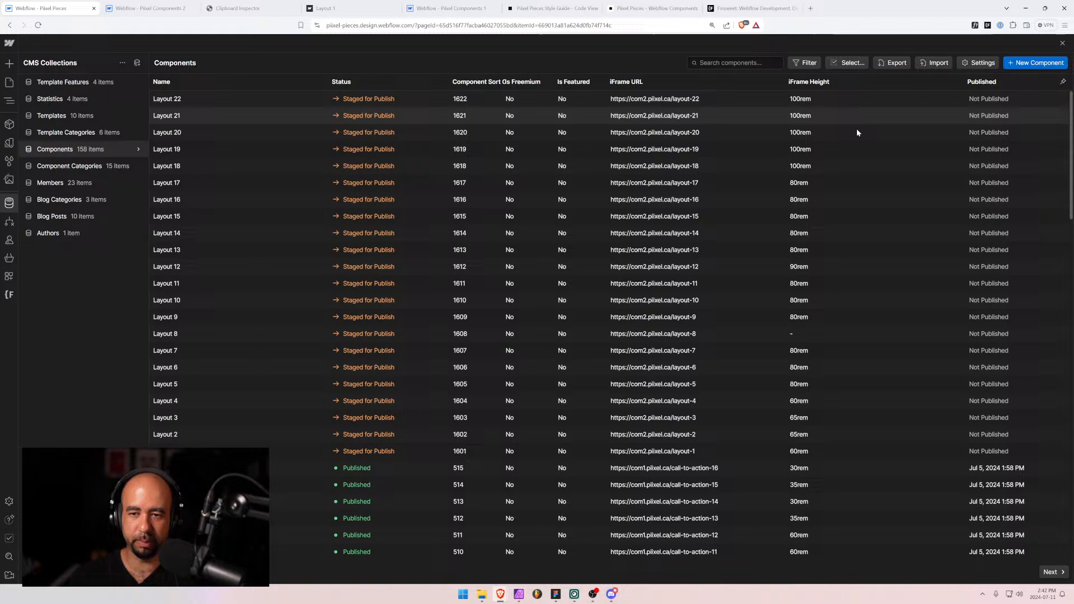
Set the iFrame Height of the Layout 8 component to 80rem and save the item.
left_click(729, 333)
scroll(346, 515, "down", 2)
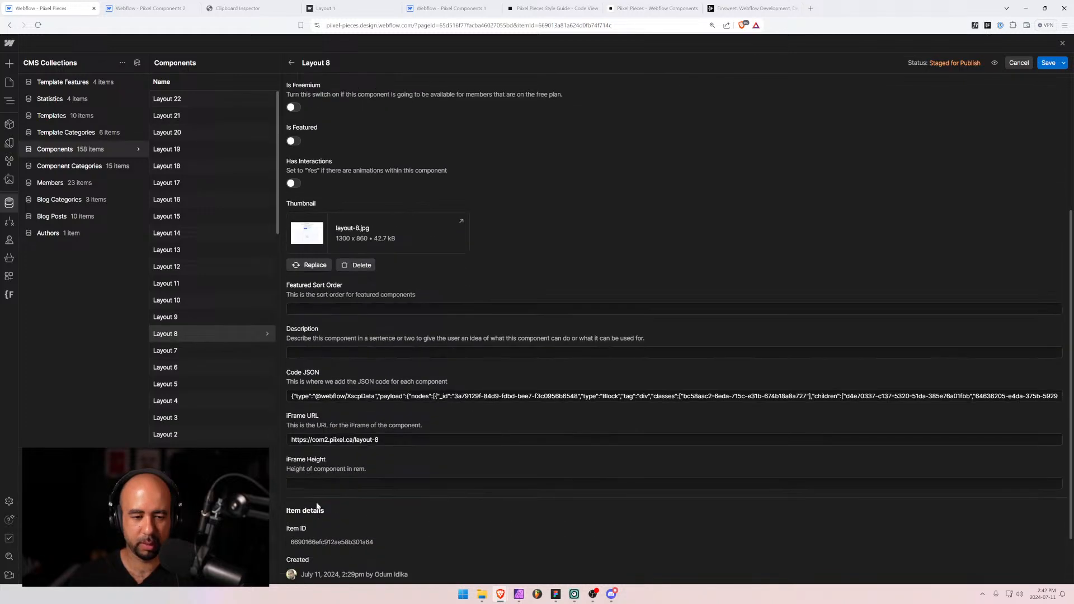
left_click(324, 482)
type("80rem")
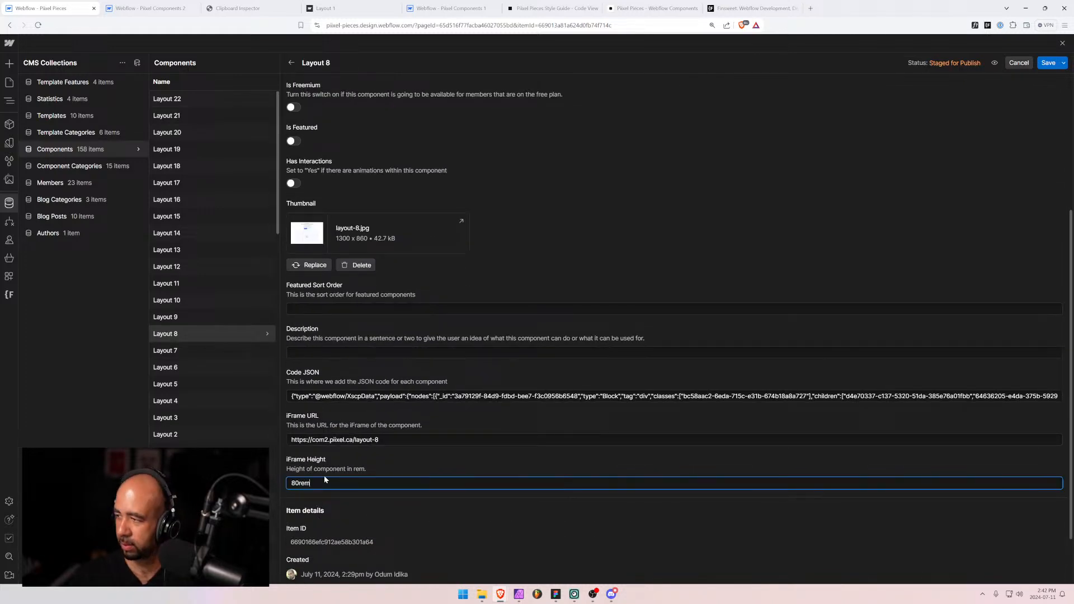
key("ctrl+s")
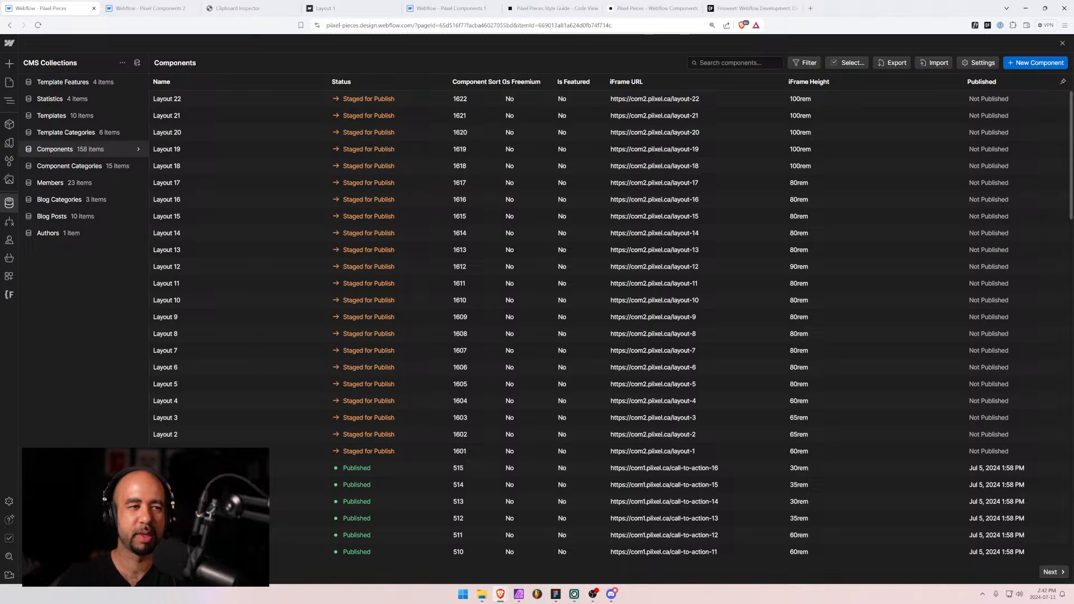
Leave the CMS collections and open the static Components page in the Designer at the 1412 px width.
left_click(10, 84)
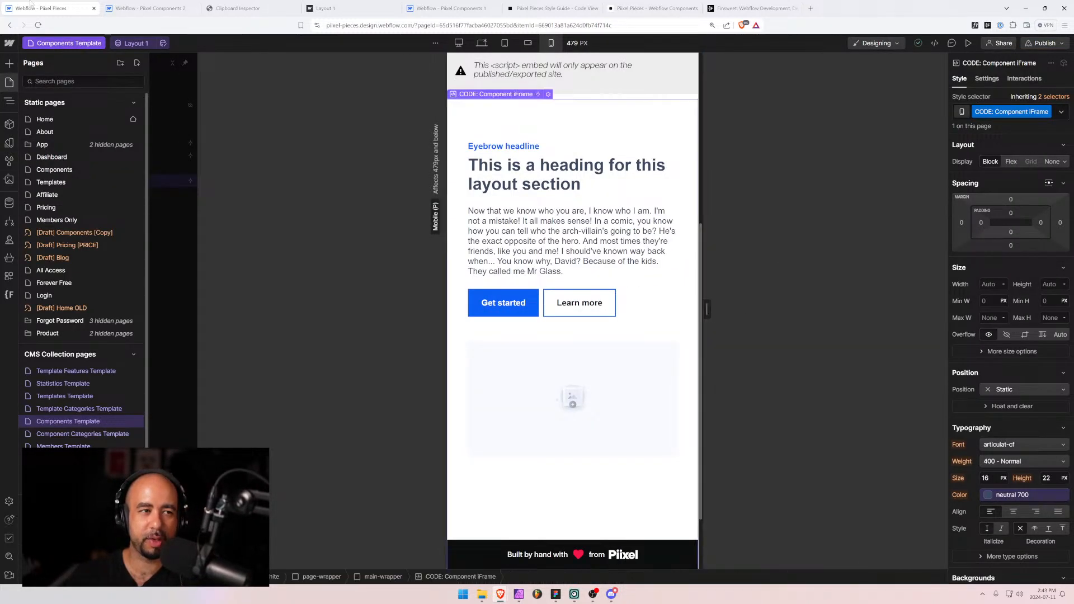
left_click(58, 46)
left_click(58, 46)
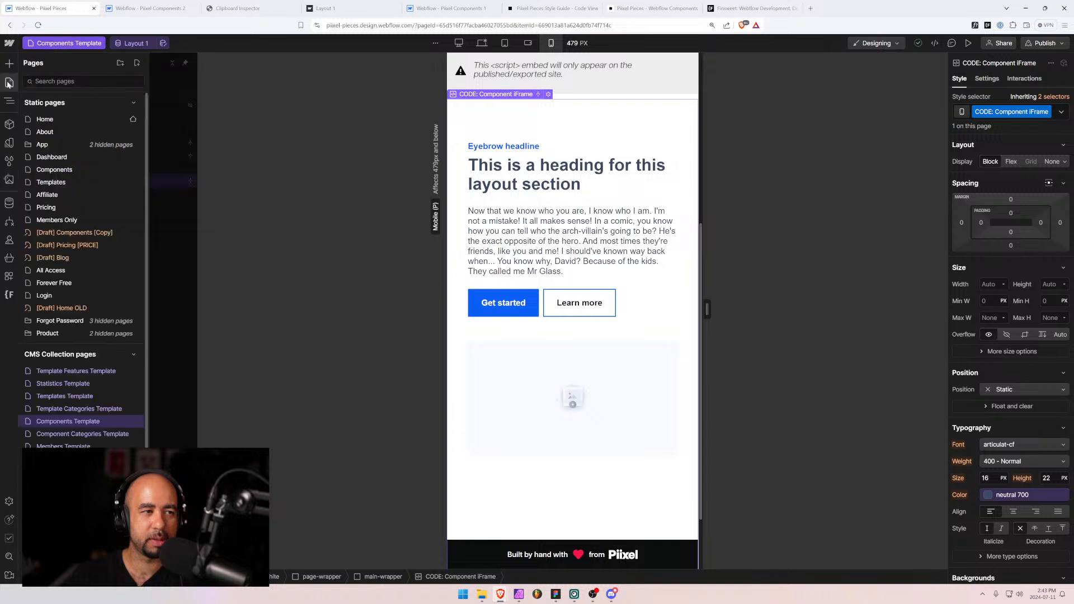
left_click(9, 83)
left_click(9, 83)
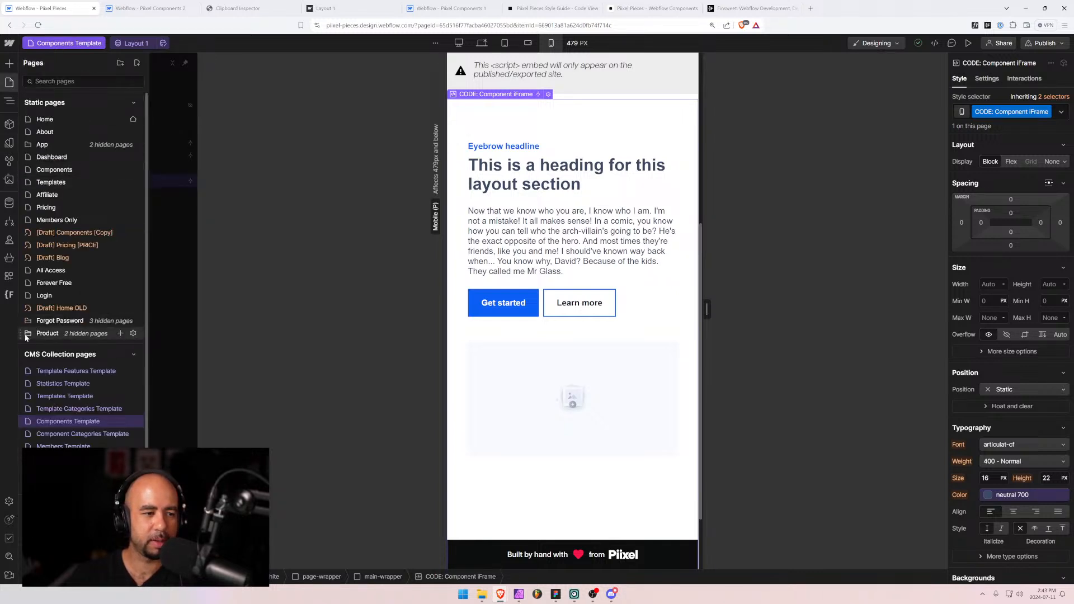
left_click(49, 182)
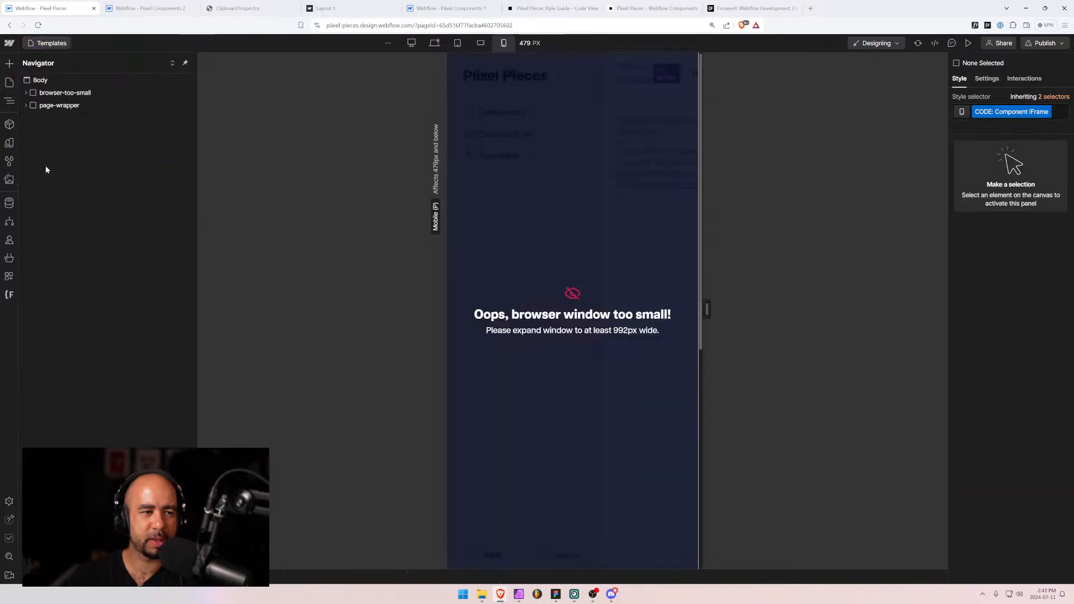
left_click(42, 44)
left_click(45, 163)
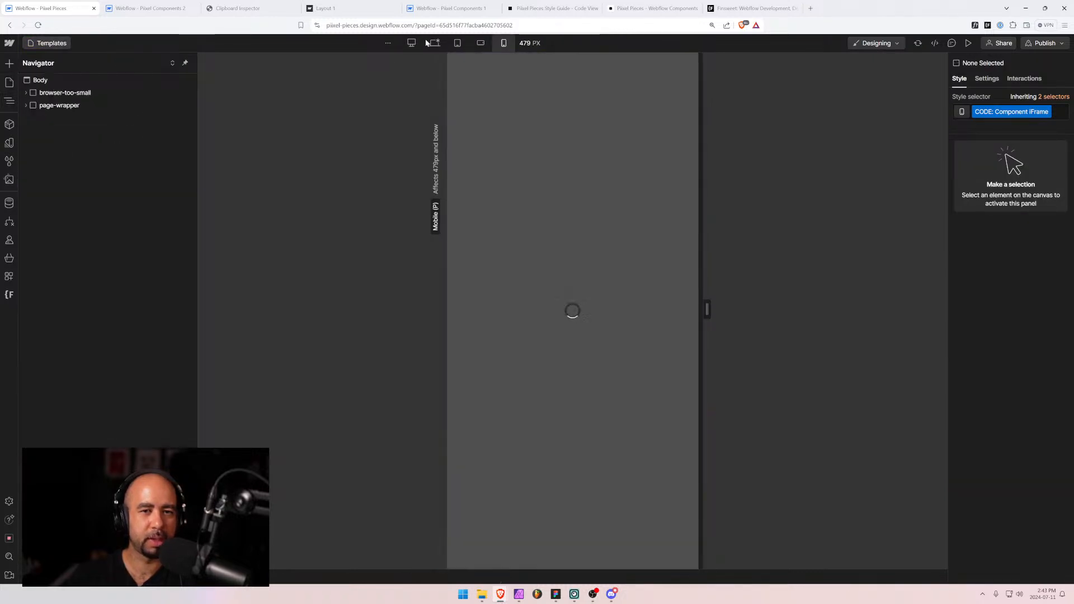
left_click(436, 45)
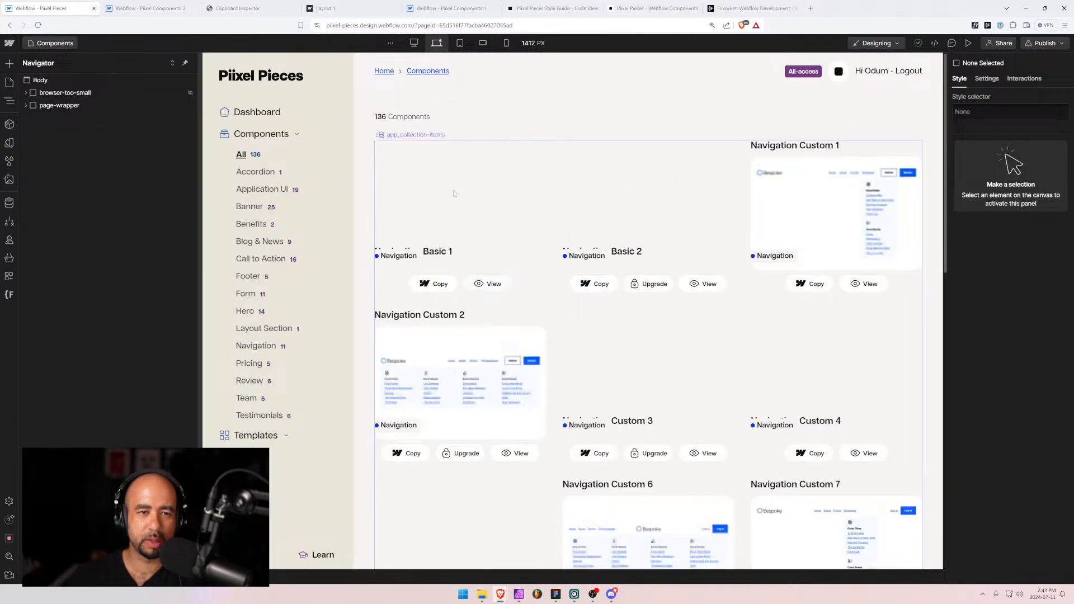
Select the app_collection-items list on the Components page and examine its sort order field and direction options.
left_click(554, 162)
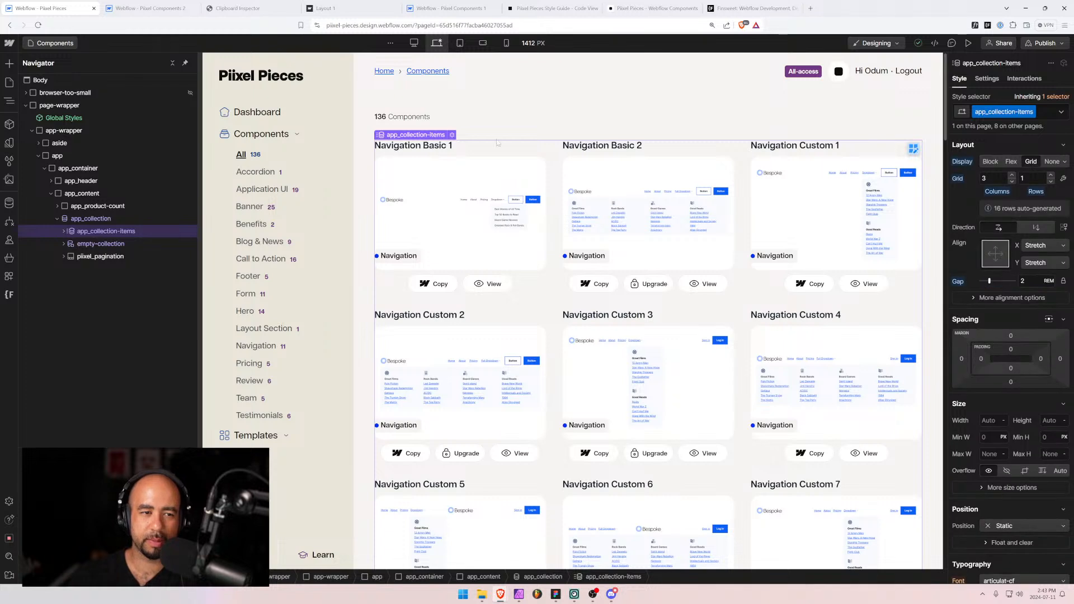
left_click(989, 80)
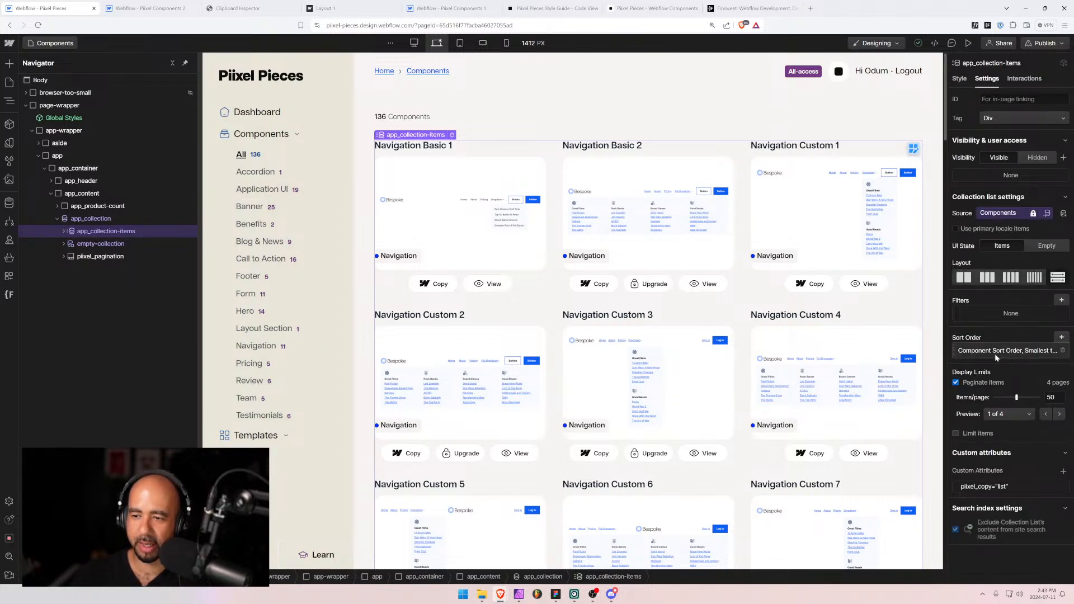
left_click(1006, 351)
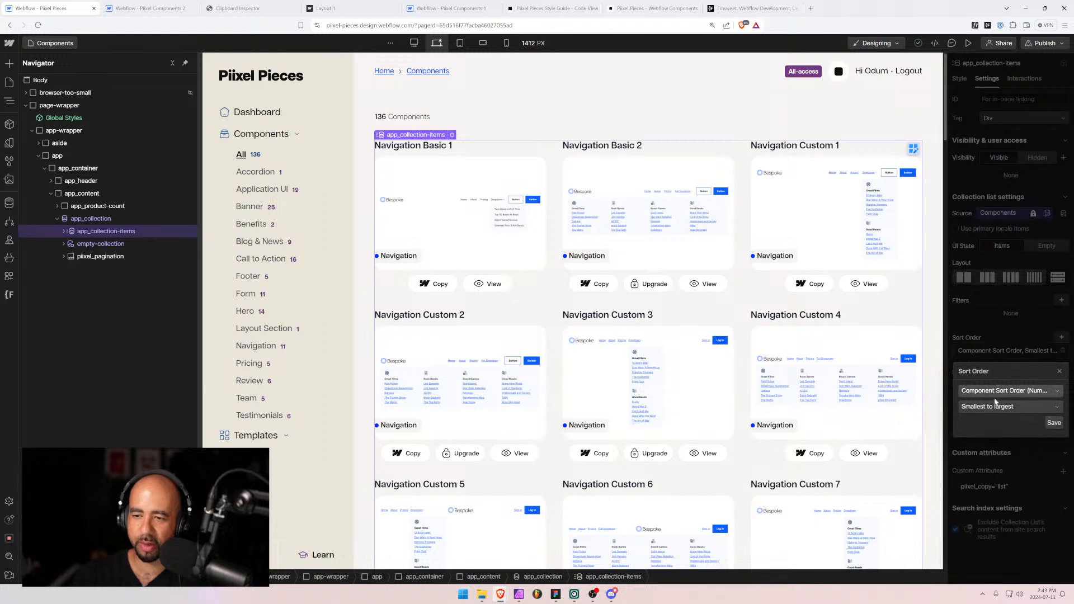
key("Escape")
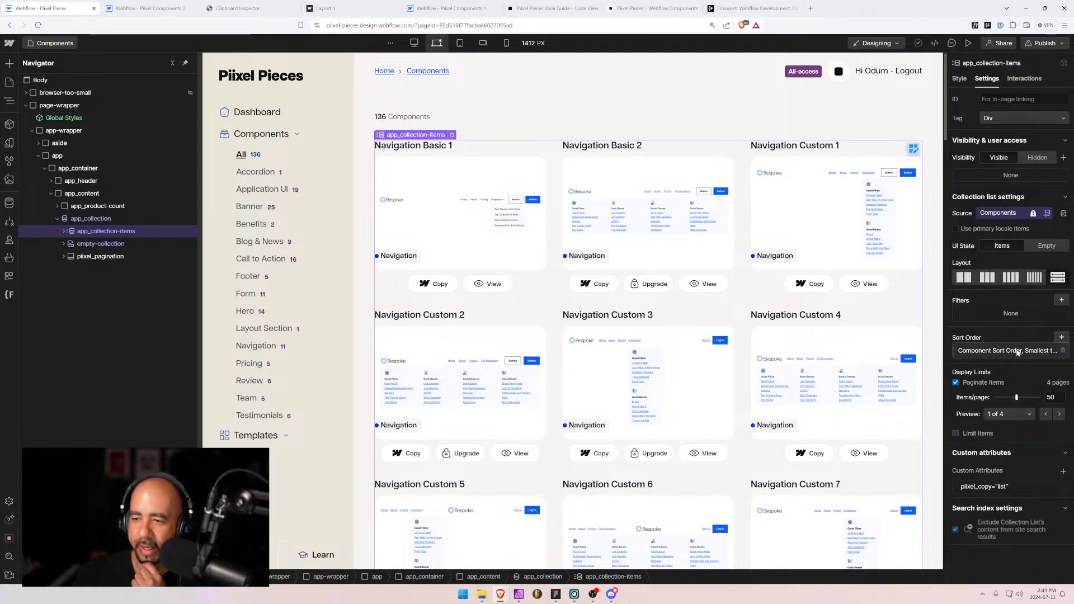
left_click(1007, 353)
left_click(1004, 406)
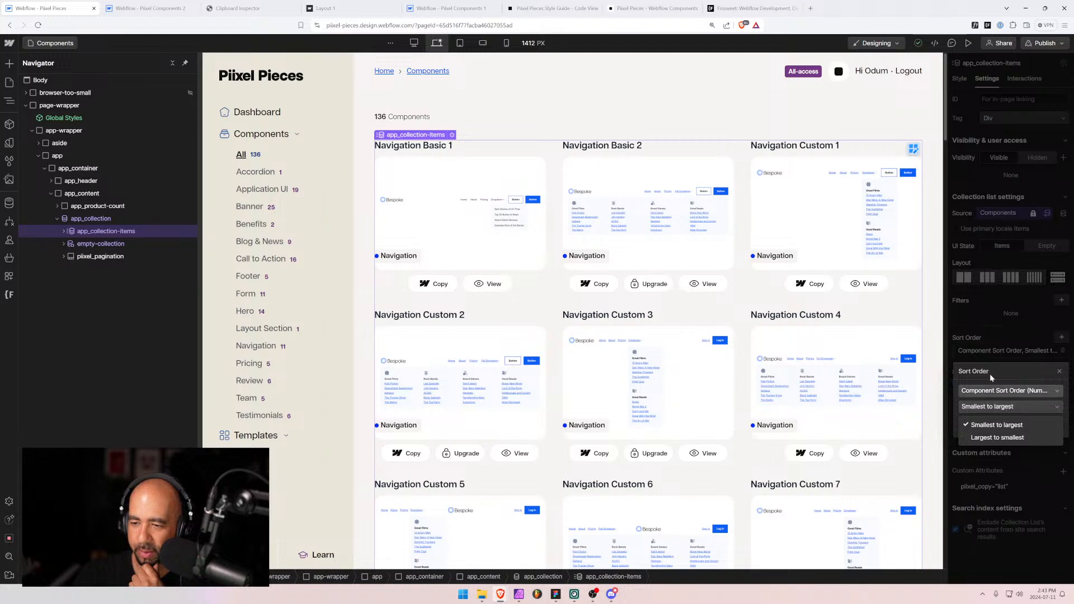
left_click(999, 391)
left_click(999, 391)
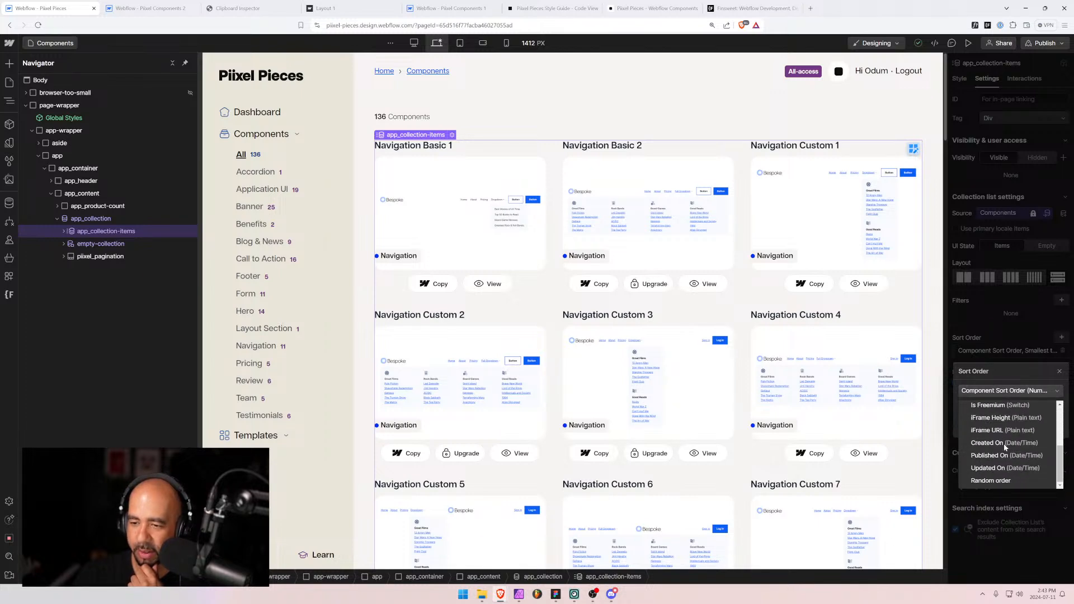
left_click(999, 328)
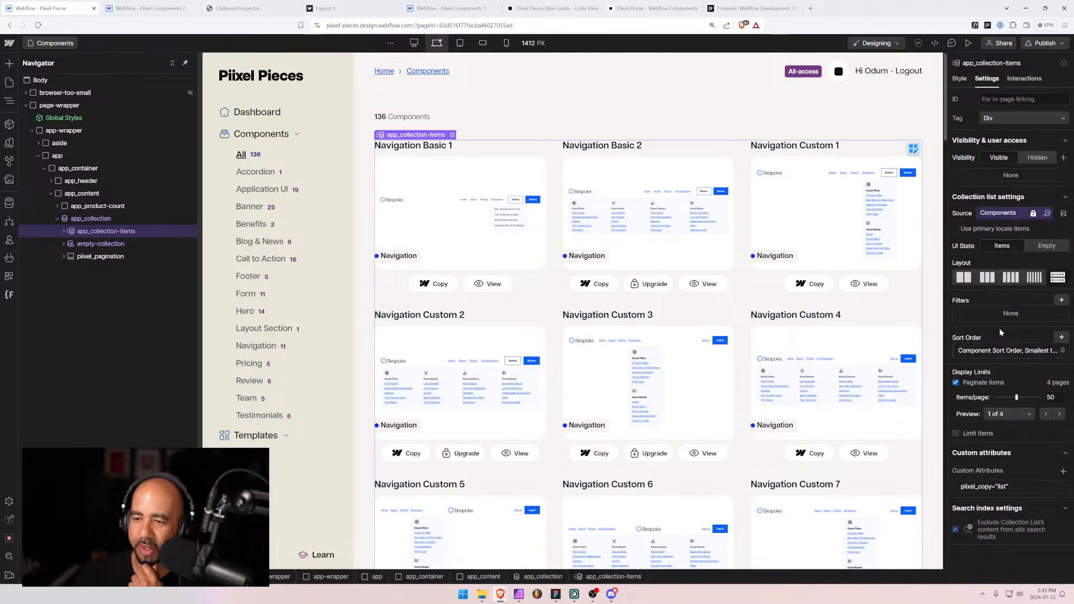
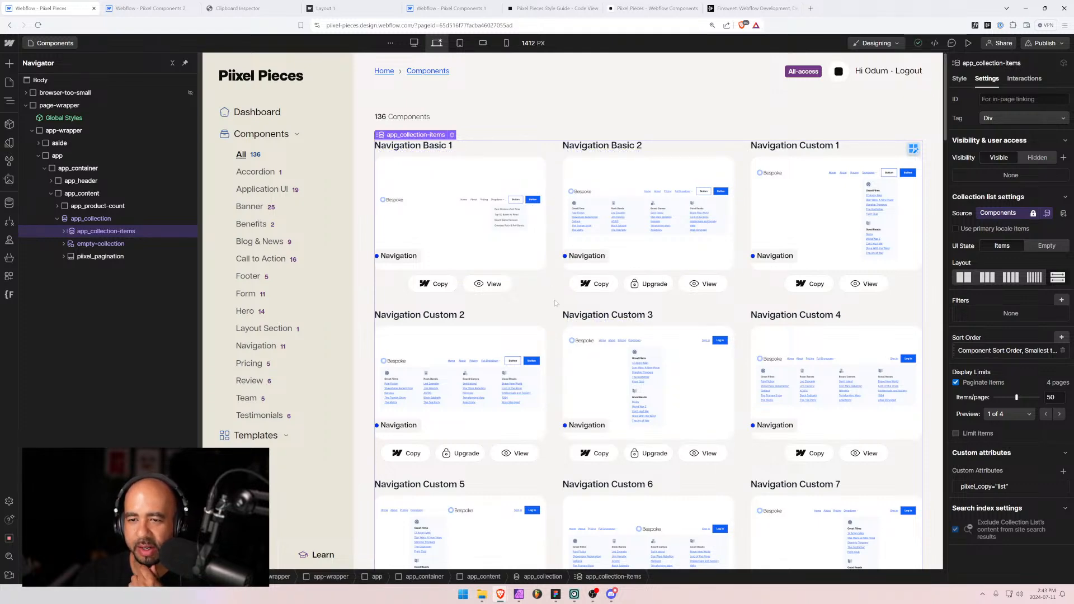
Look through the component cards on the Components page to review the order in which they are listed.
scroll(556, 303, "down", 3)
scroll(556, 300, "up", 3)
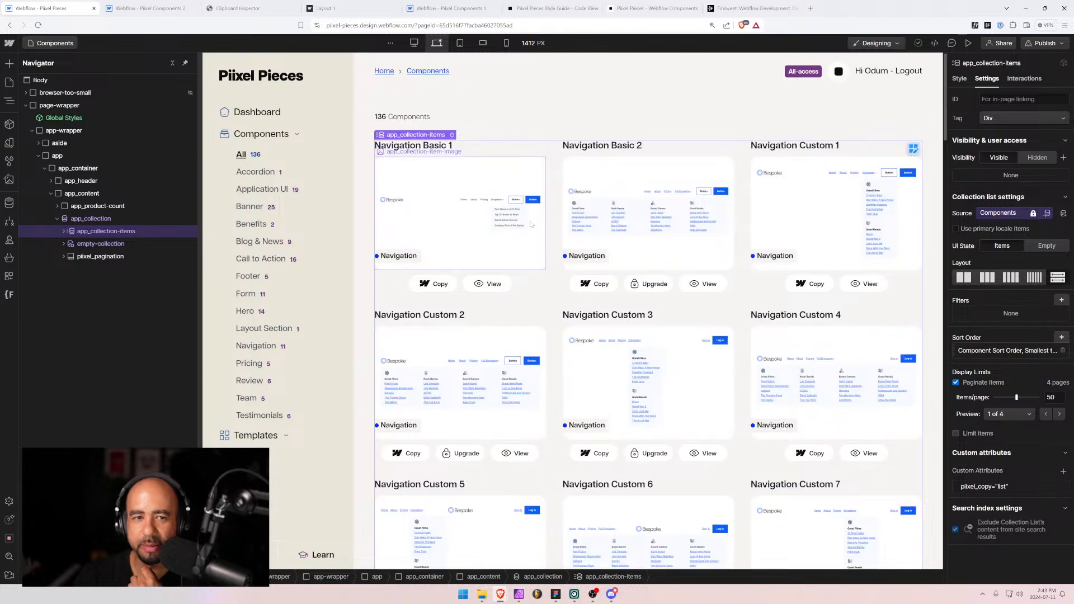
scroll(531, 224, "down", 4)
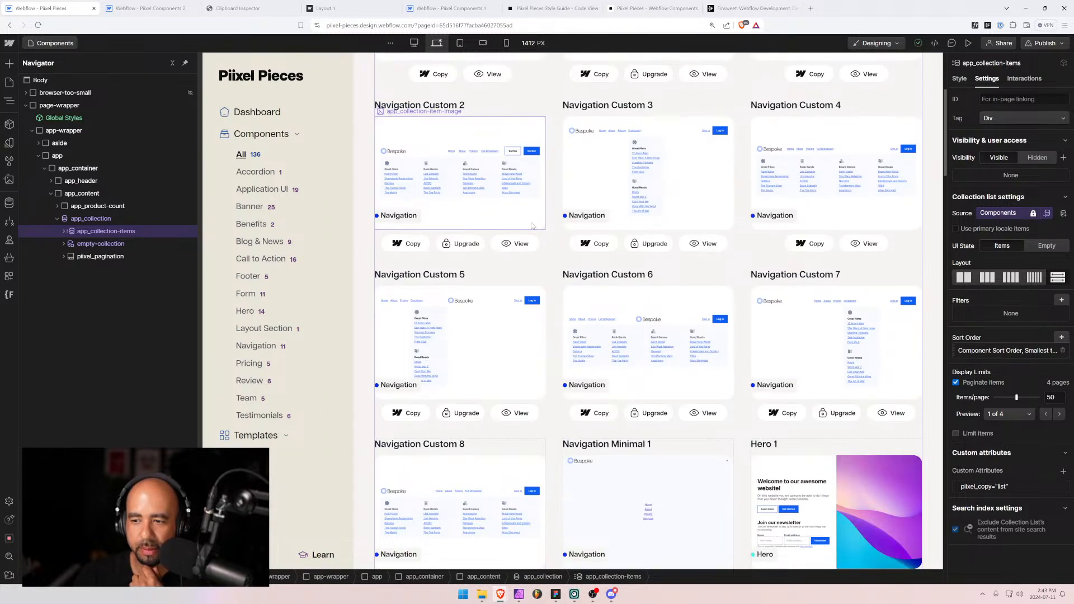
scroll(535, 225, "up", 3)
scroll(531, 224, "up", 1)
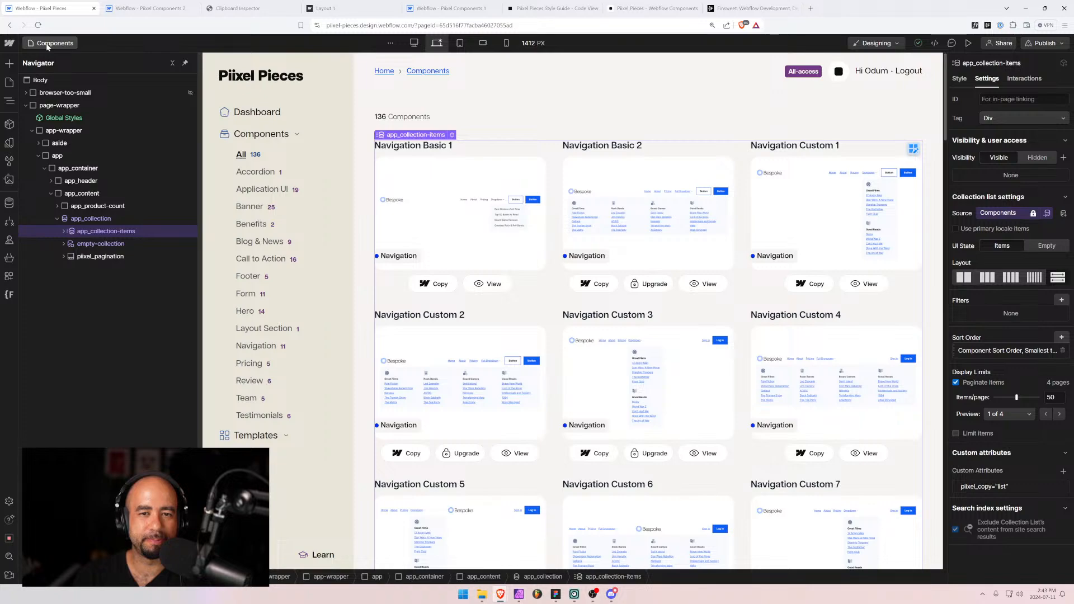
scroll(526, 346, "down", 10)
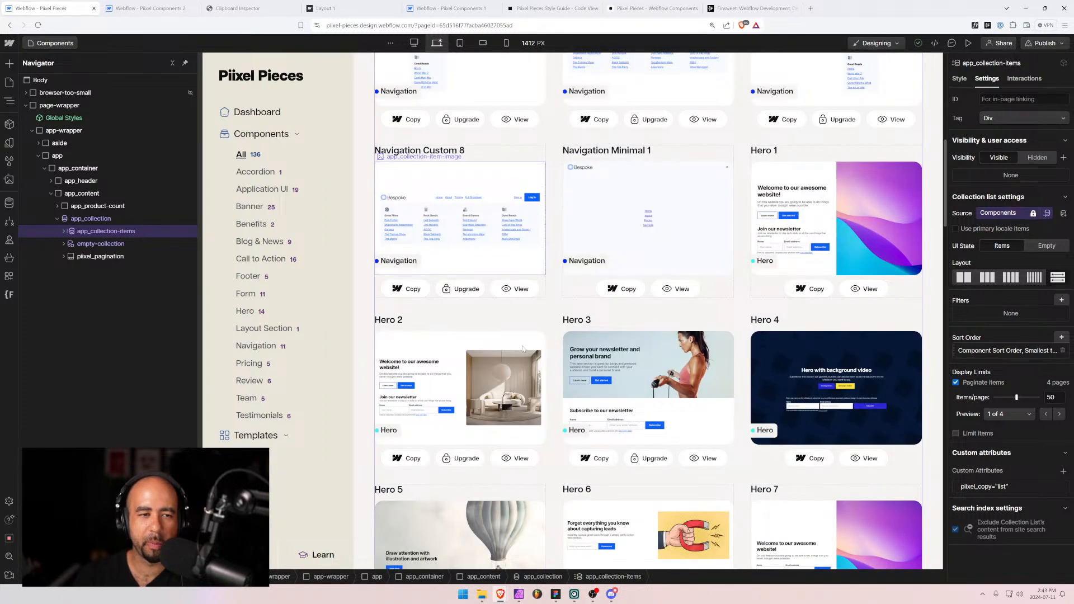
scroll(223, 236, "up", 3)
Open the Dashboard page, review its featured component list and open that list's sort order settings.
left_click(58, 45)
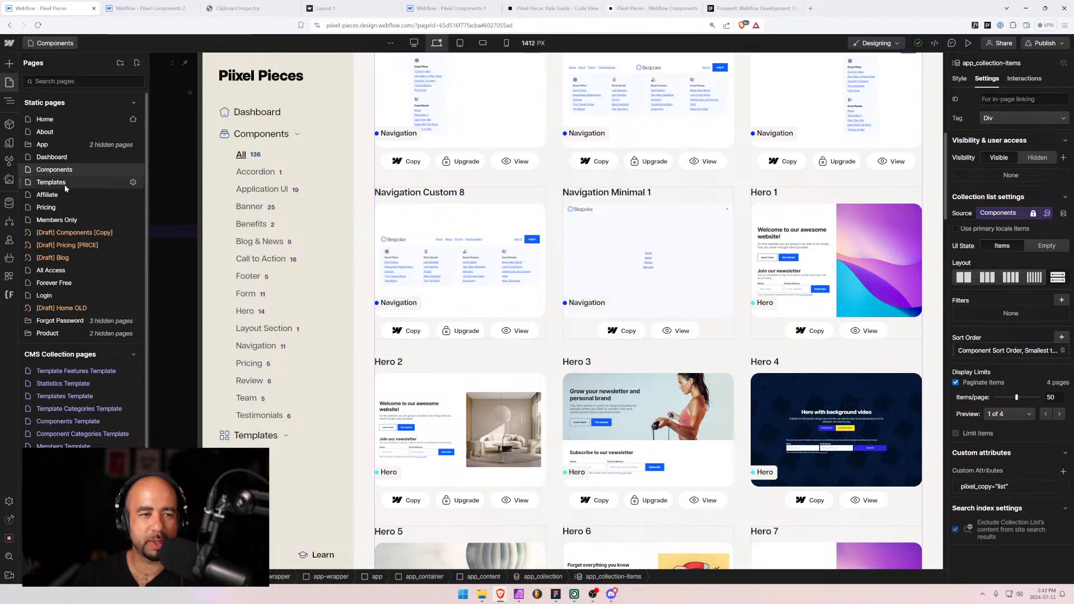
left_click(55, 158)
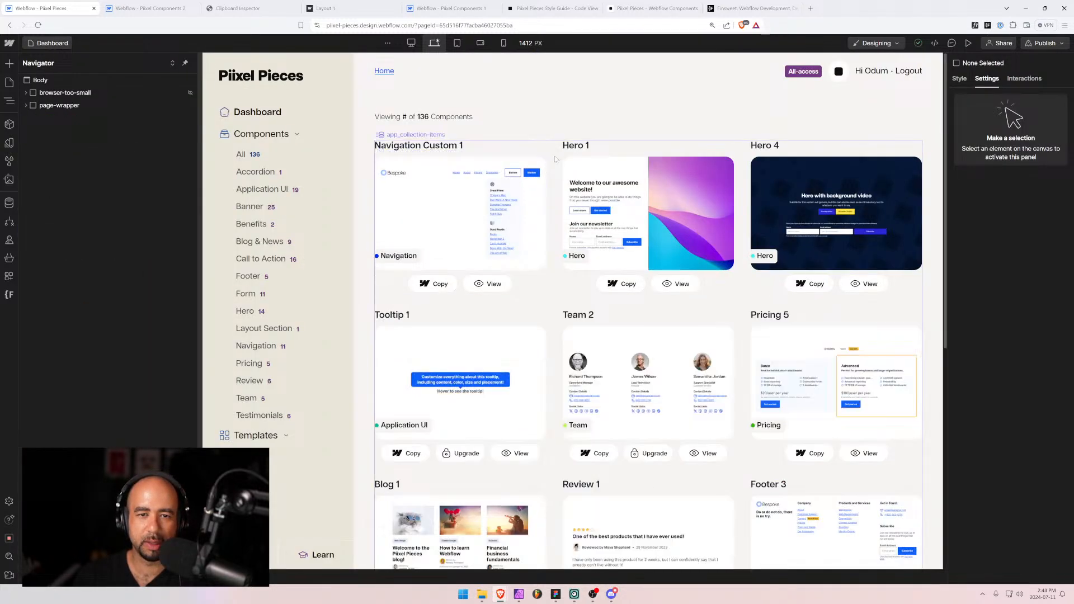
left_click(555, 158)
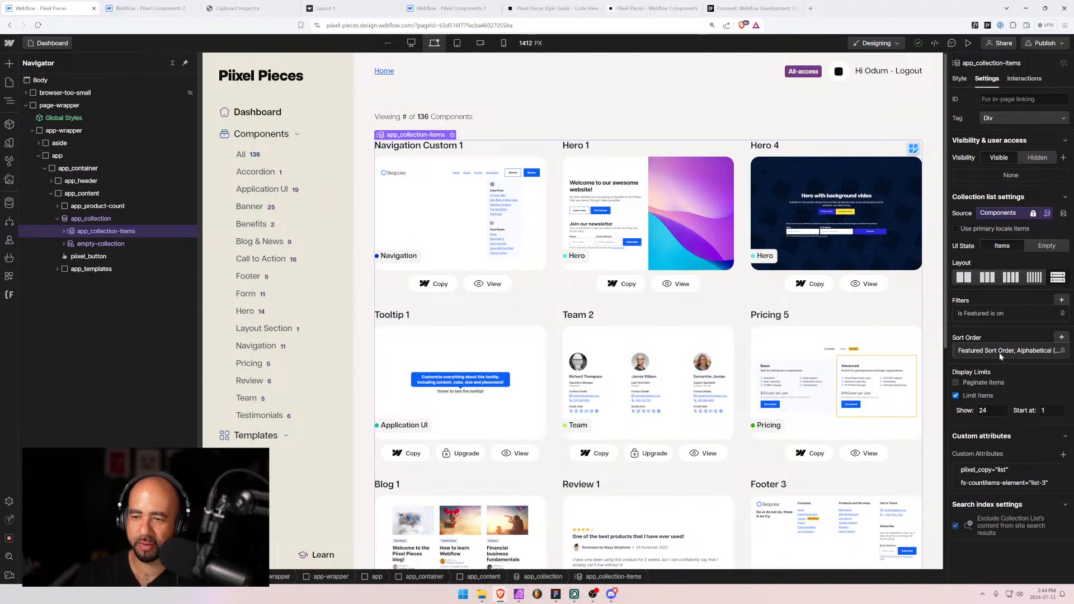
scroll(487, 285, "down", 7)
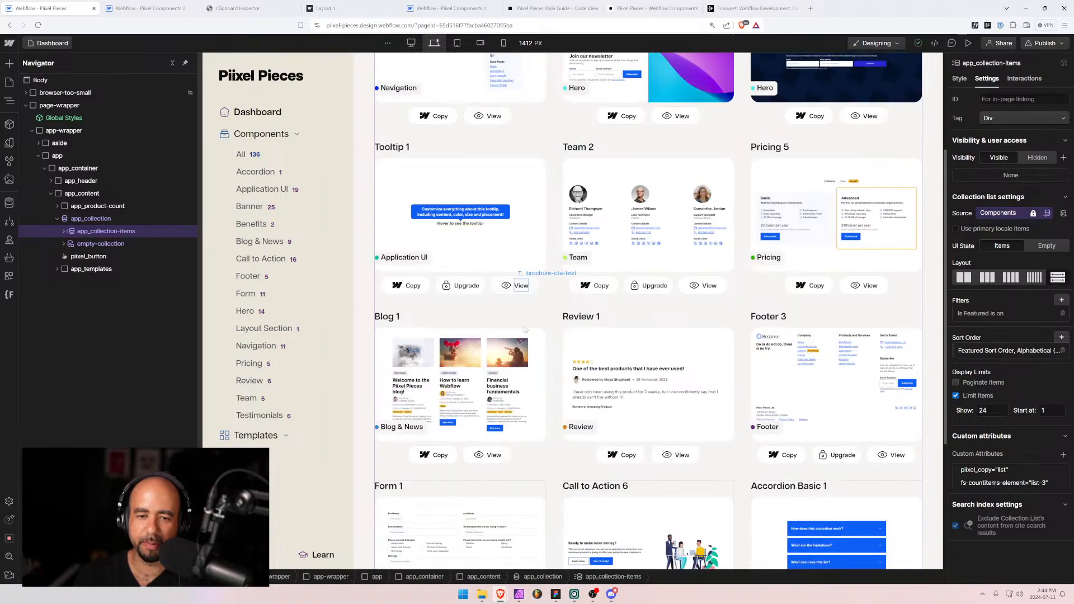
scroll(510, 349, "up", 3)
scroll(509, 352, "down", 4)
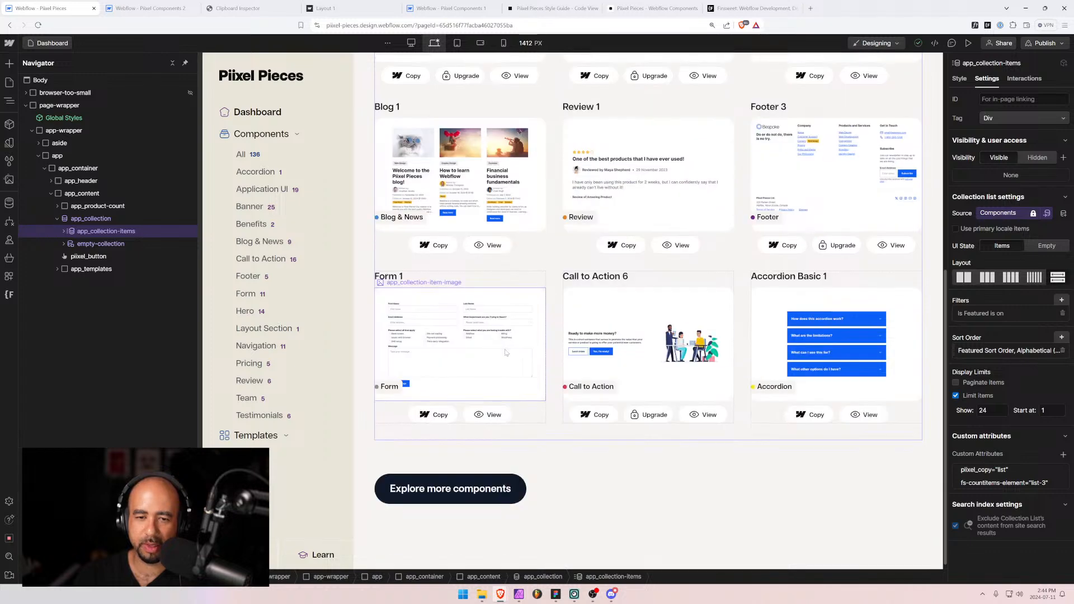
scroll(509, 356, "up", 6)
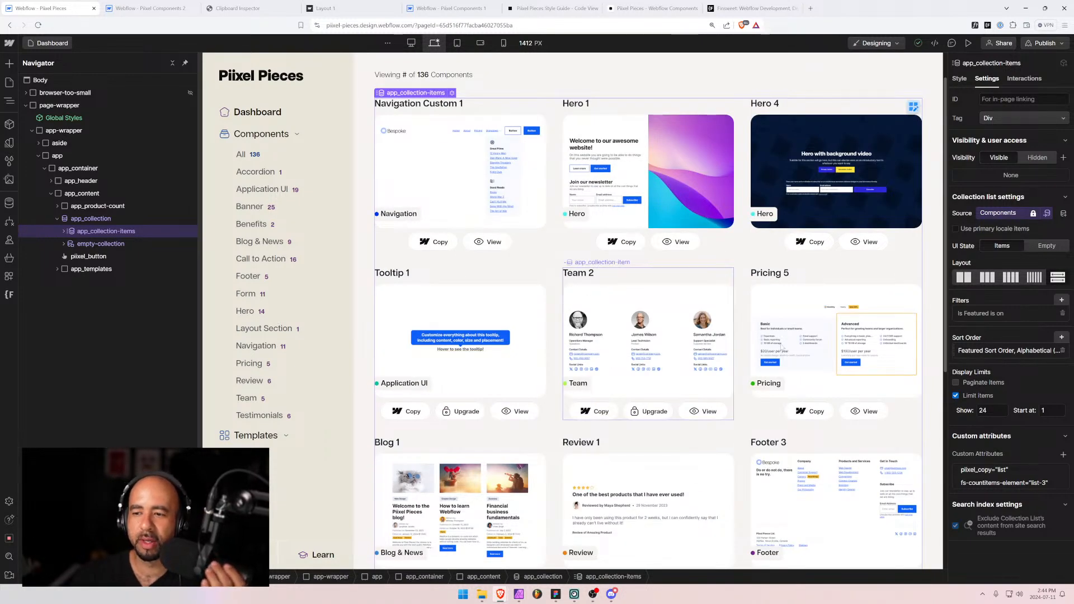
left_click(976, 351)
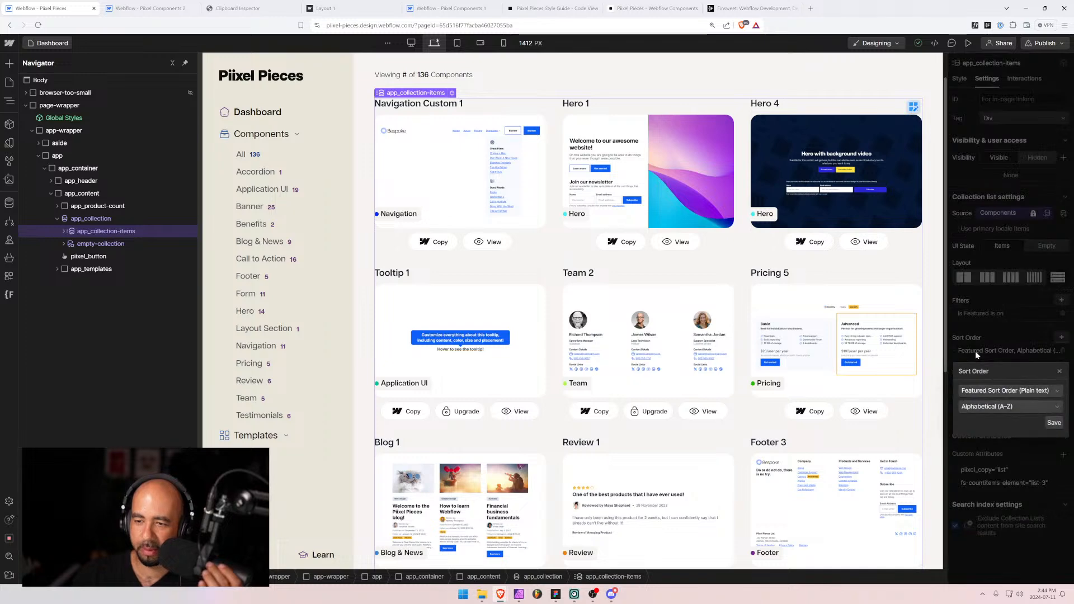
Examine the fields available for an additional sort rule on the Dashboard's featured component list, leaving its sort order unsaved.
left_click(1002, 330)
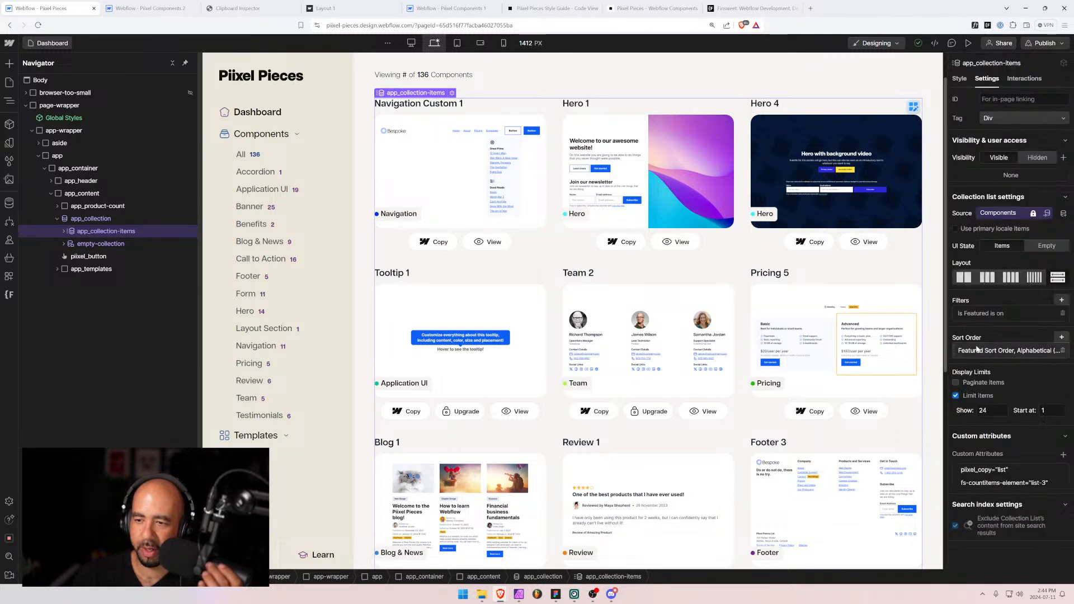
left_click(1061, 339)
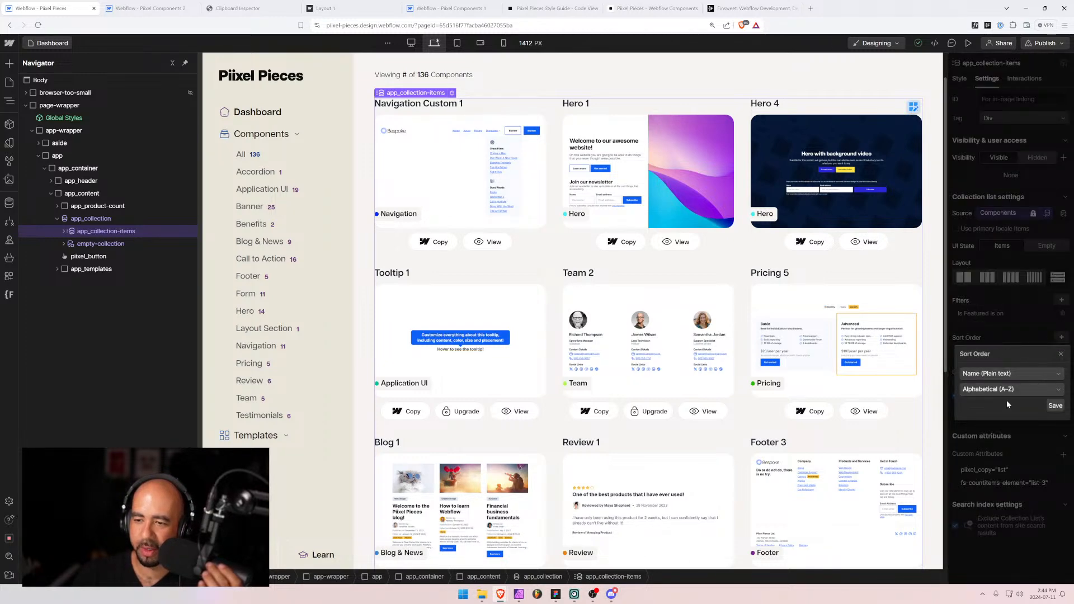
left_click(995, 374)
scroll(997, 425, "down", 3)
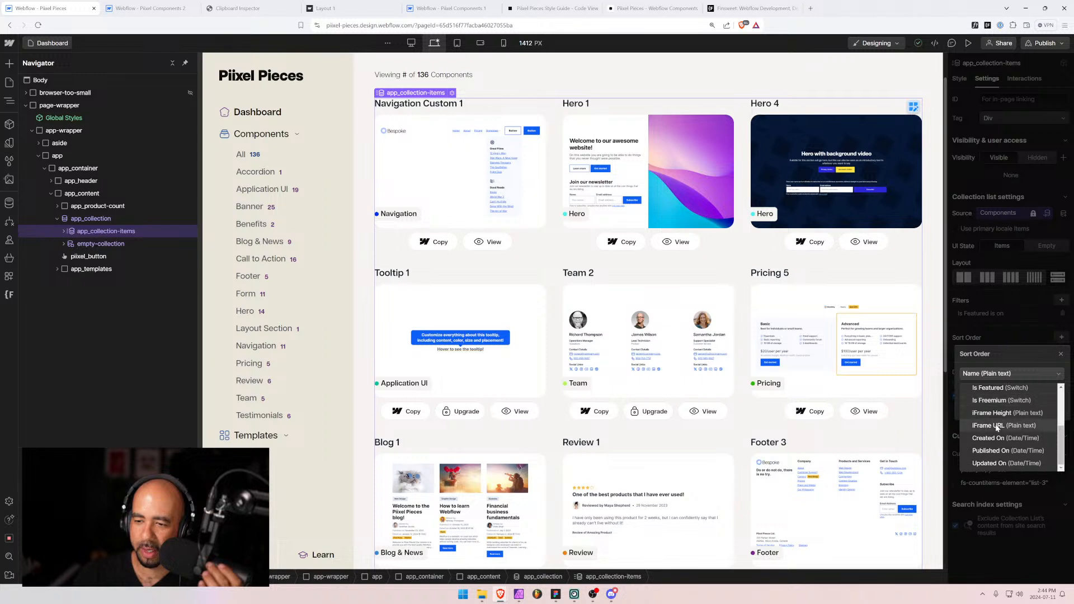
scroll(988, 462, "up", 3)
scroll(987, 456, "down", 3)
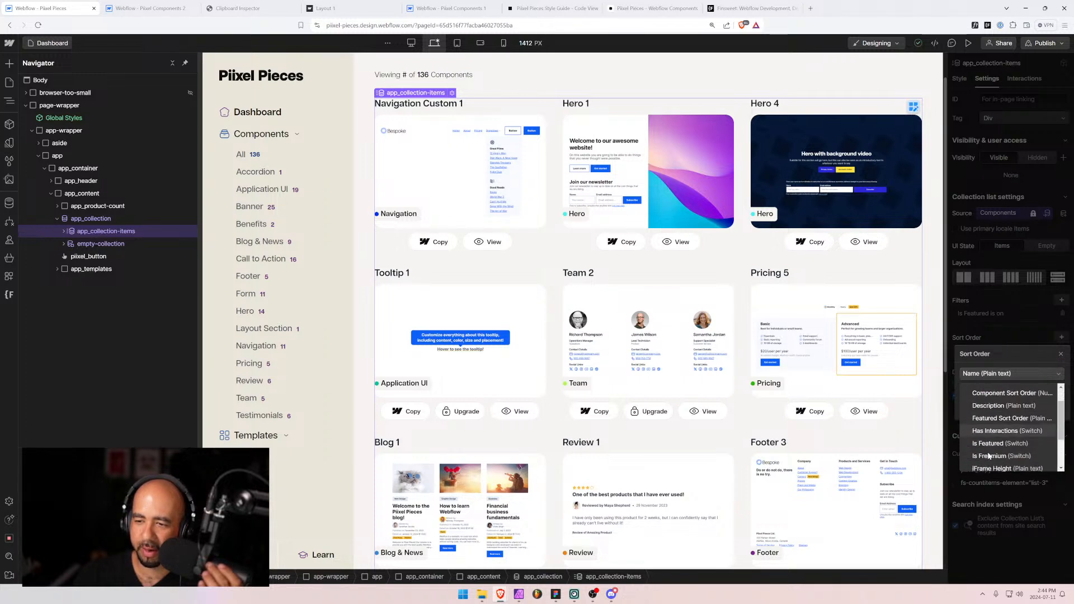
scroll(991, 447, "up", 2)
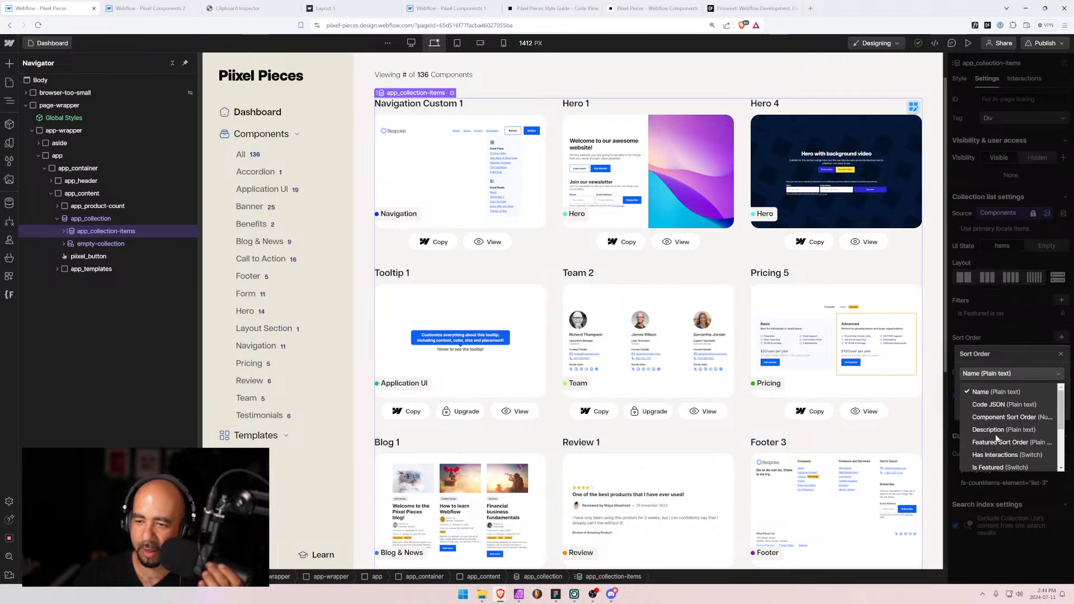
left_click(1004, 335)
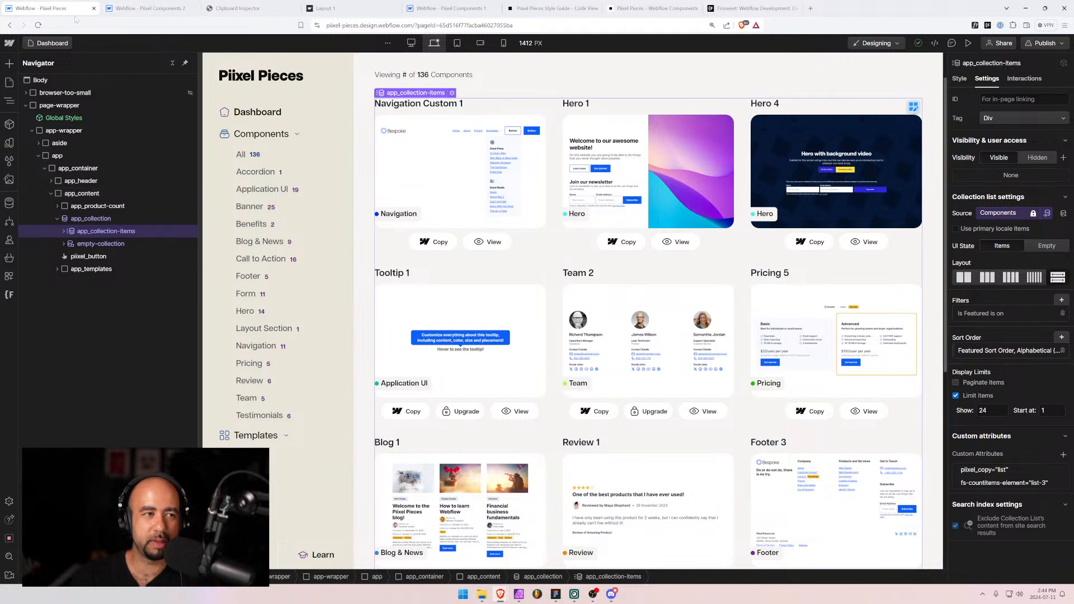
Open the Component Categories Template page and preview it with the Layout Section category.
left_click(50, 43)
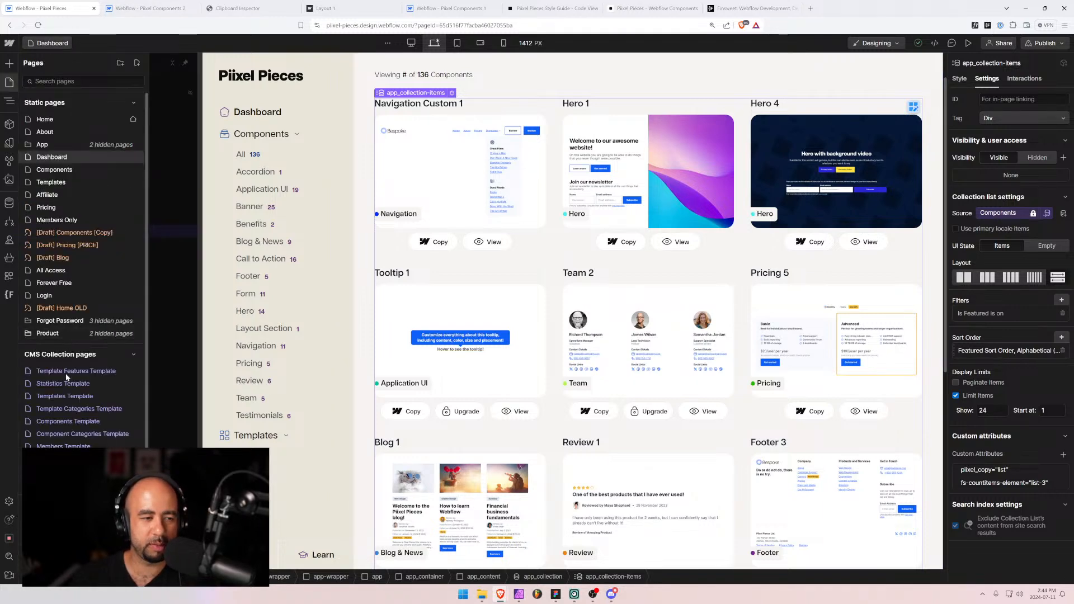
left_click(77, 434)
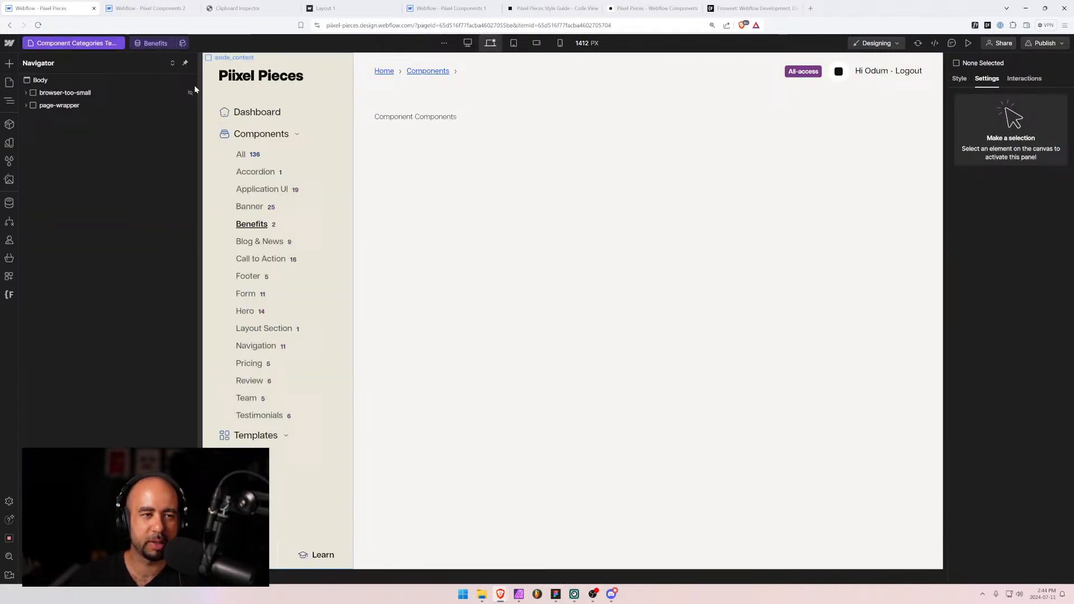
left_click(153, 44)
left_click(163, 89)
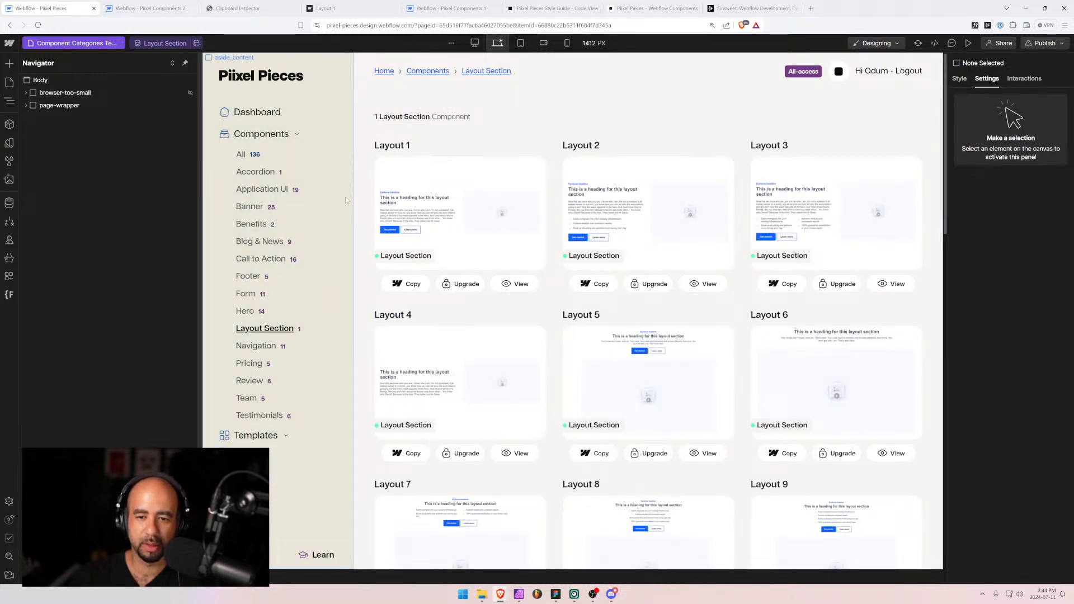
Look through the Layout Section component cards to review their order and how their thumbnails fit inside the cards.
scroll(336, 209, "down", 2)
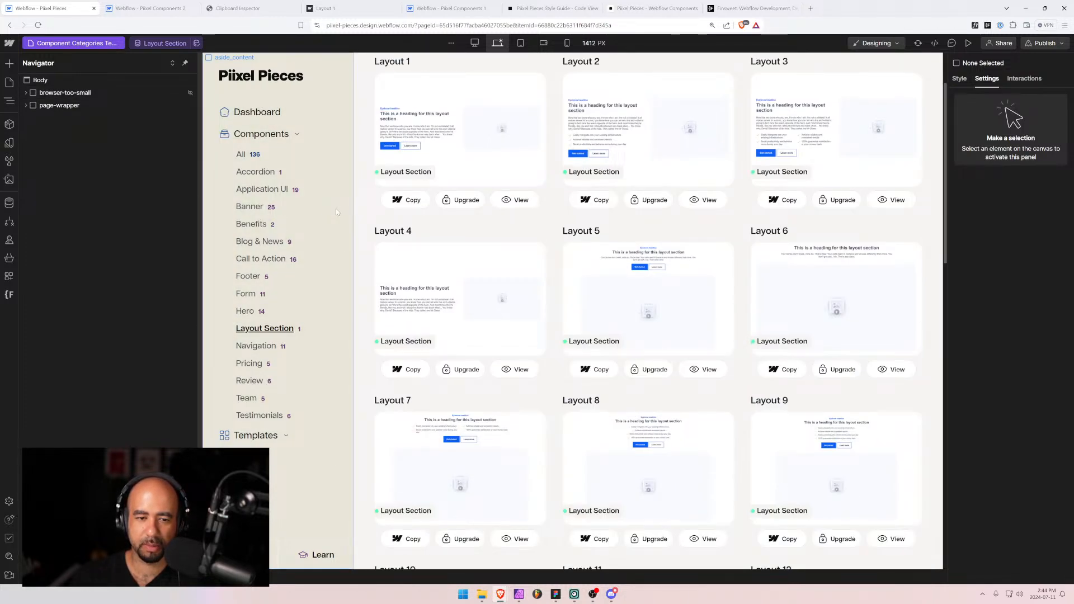
scroll(336, 211, "down", 4)
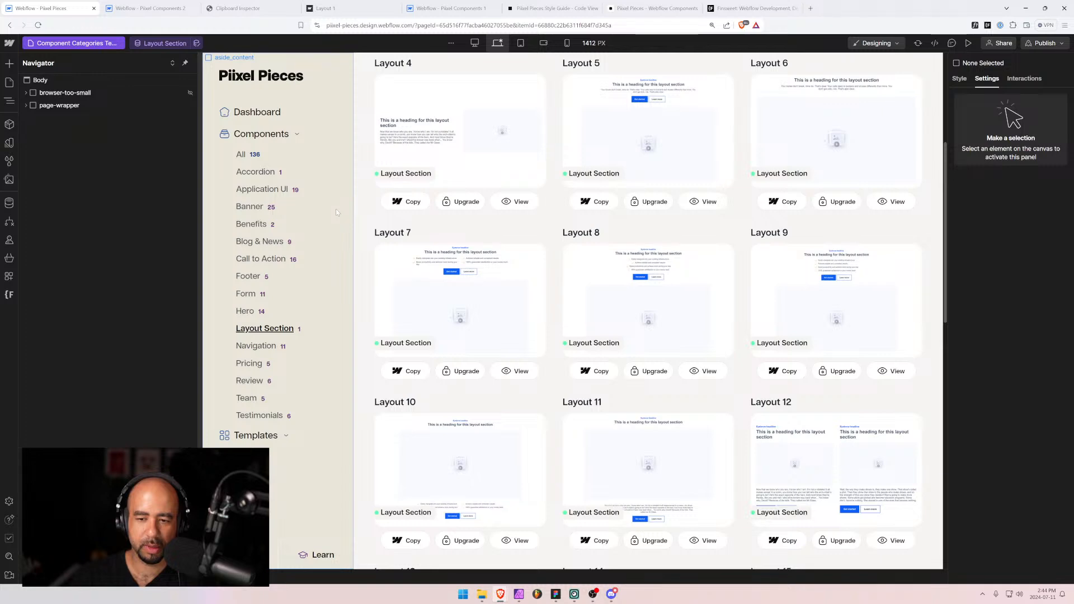
scroll(335, 209, "down", 4)
scroll(337, 209, "down", 4)
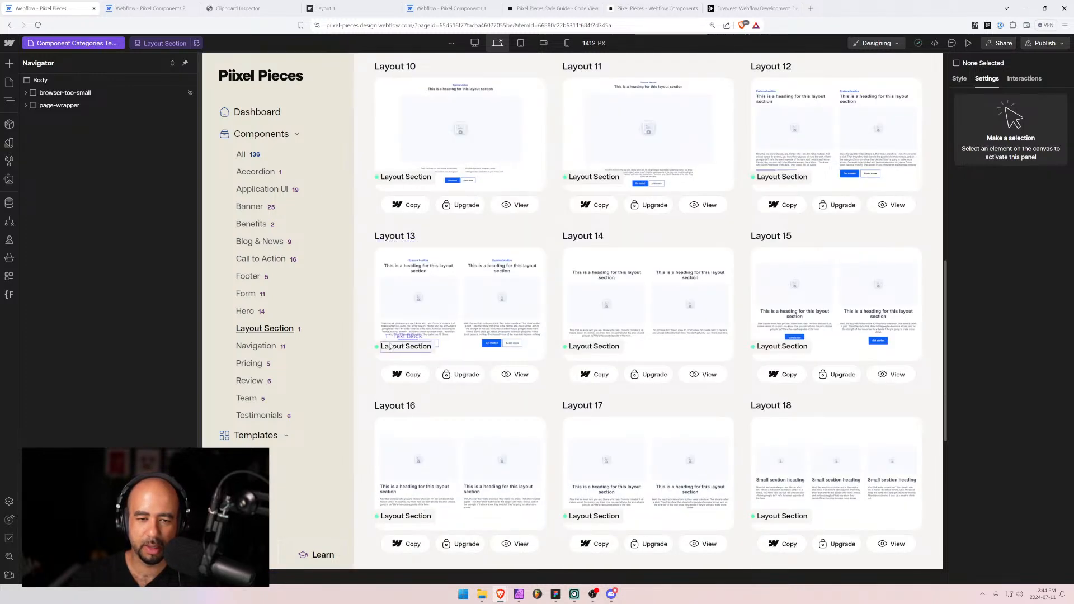
scroll(520, 326, "down", 3)
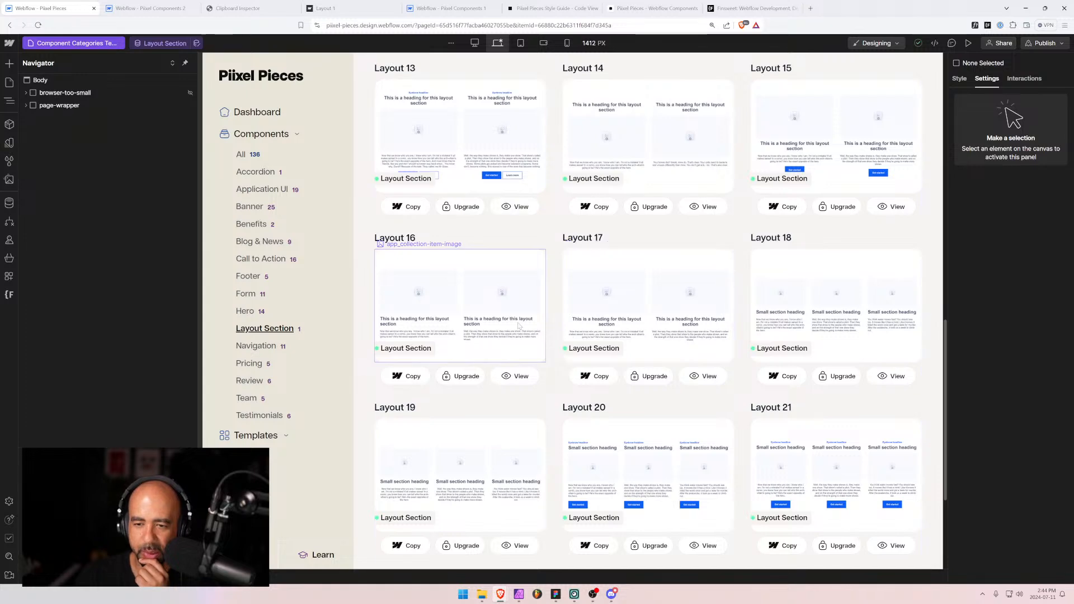
scroll(519, 327, "down", 3)
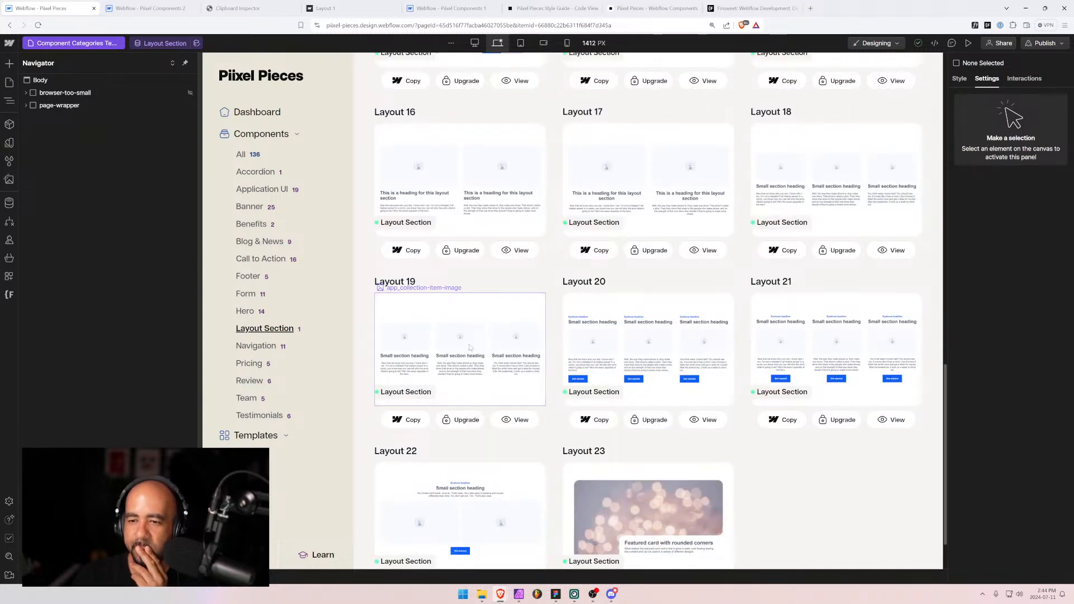
scroll(470, 347, "up", 9)
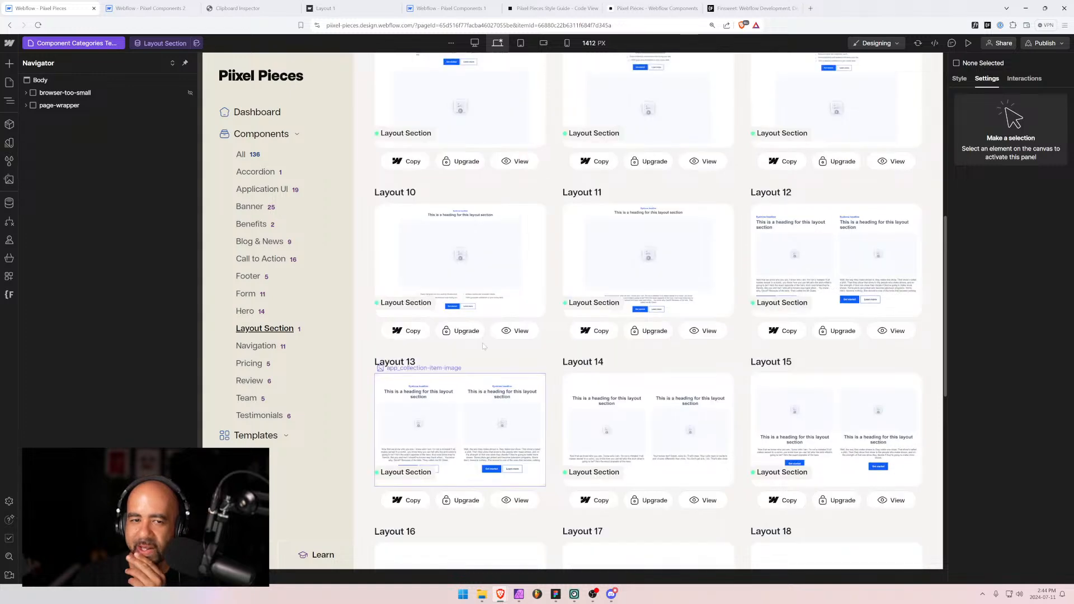
scroll(507, 315, "up", 5)
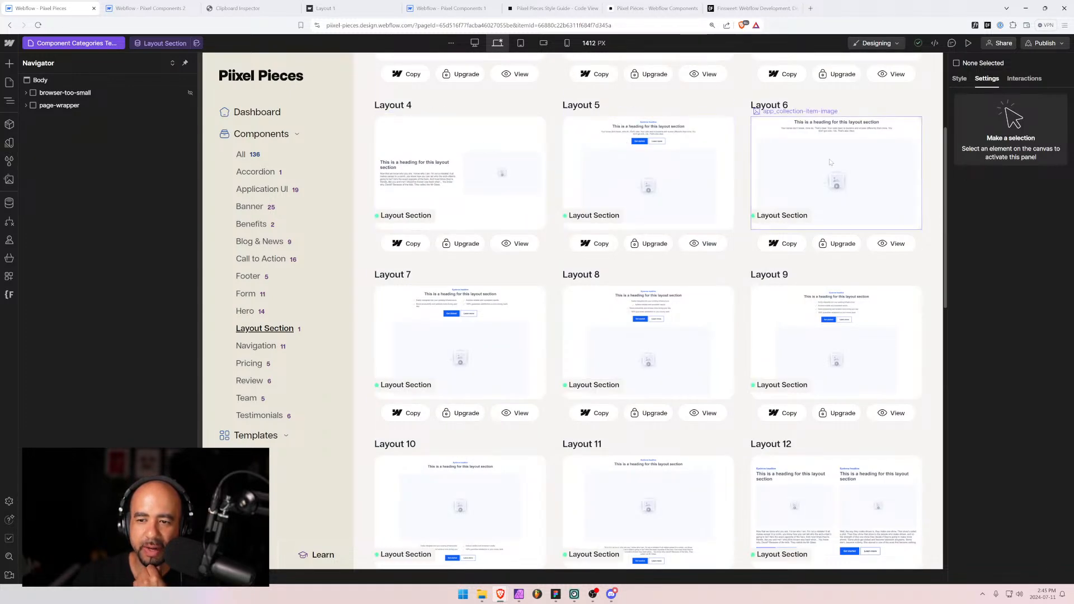
scroll(476, 364, "down", 3)
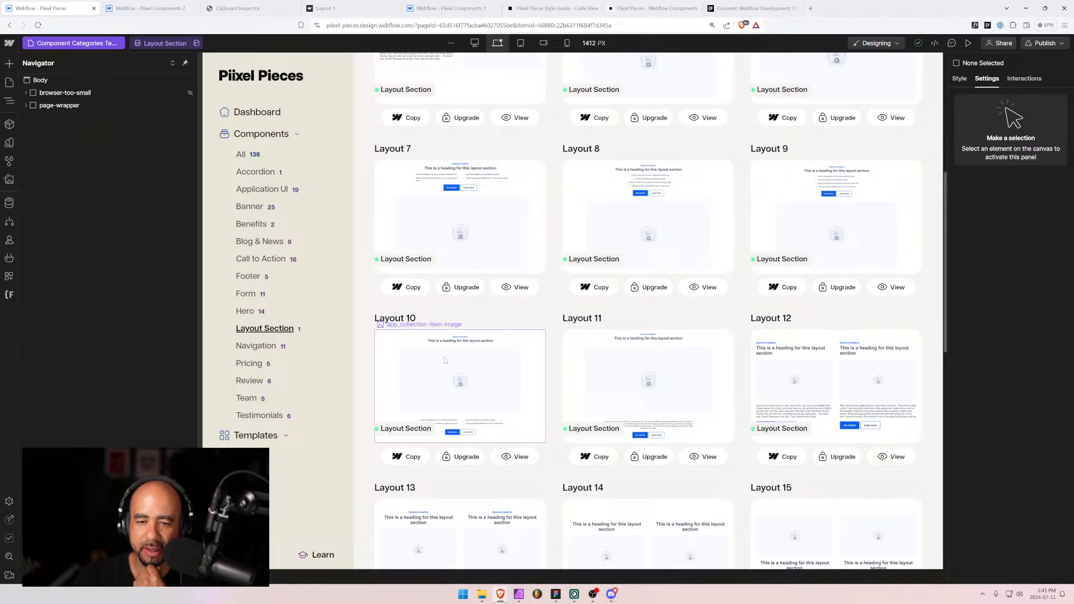
scroll(672, 392, "down", 3)
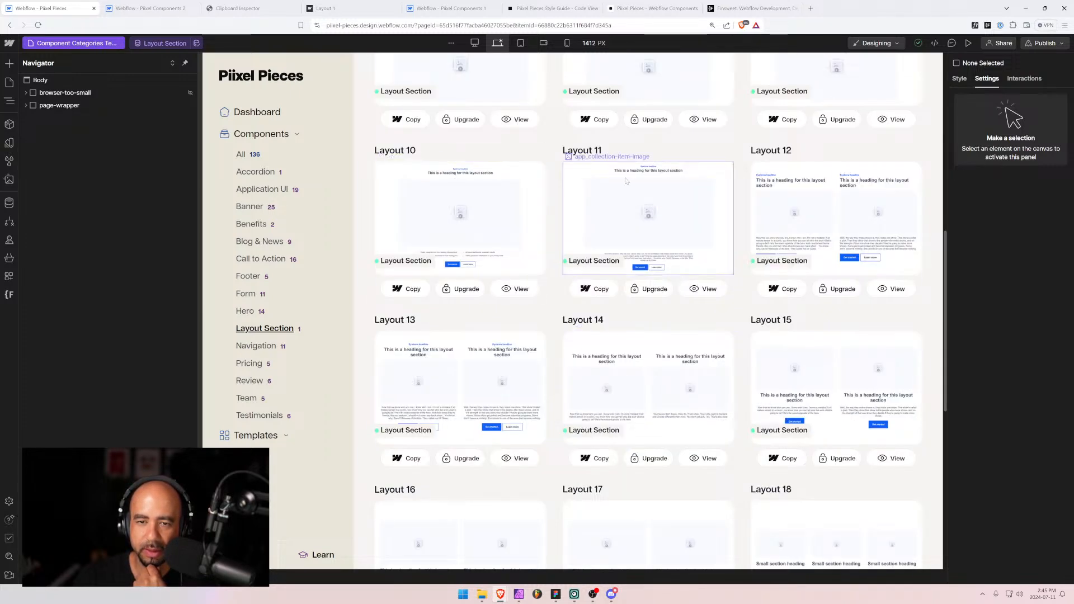
Select the app_collection-item-image thumbnail in the Layout 1 card and give it 12 px padding on all sides.
left_click(576, 174)
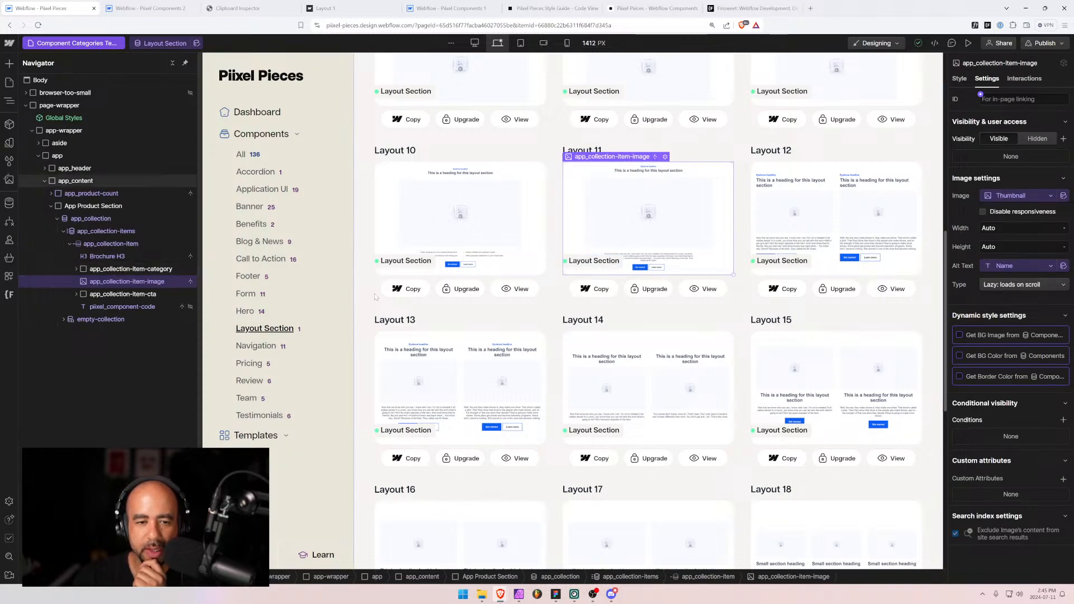
scroll(503, 436, "up", 8)
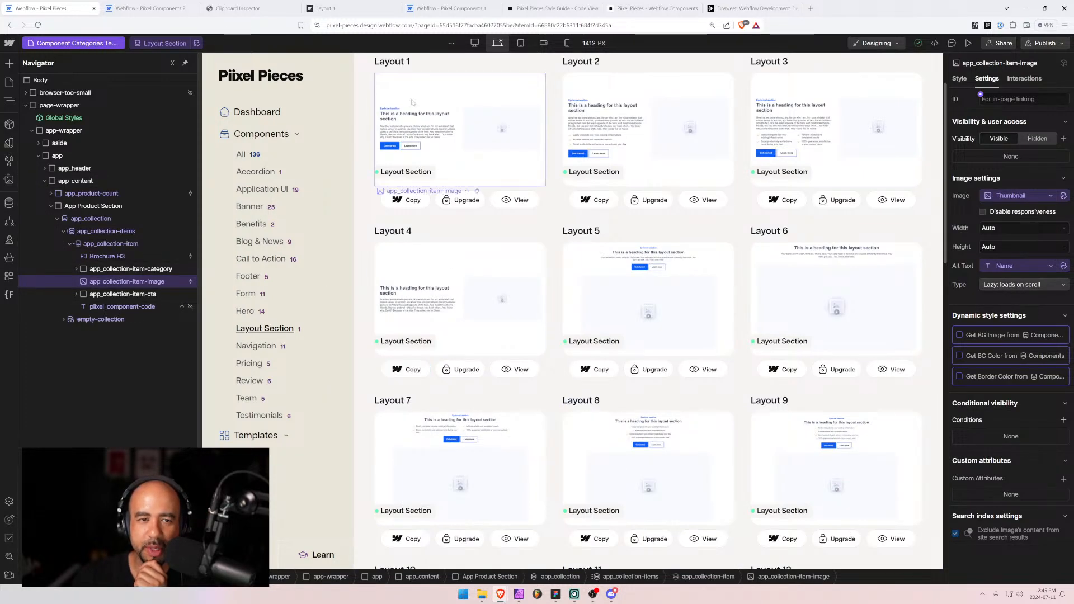
left_click(403, 78)
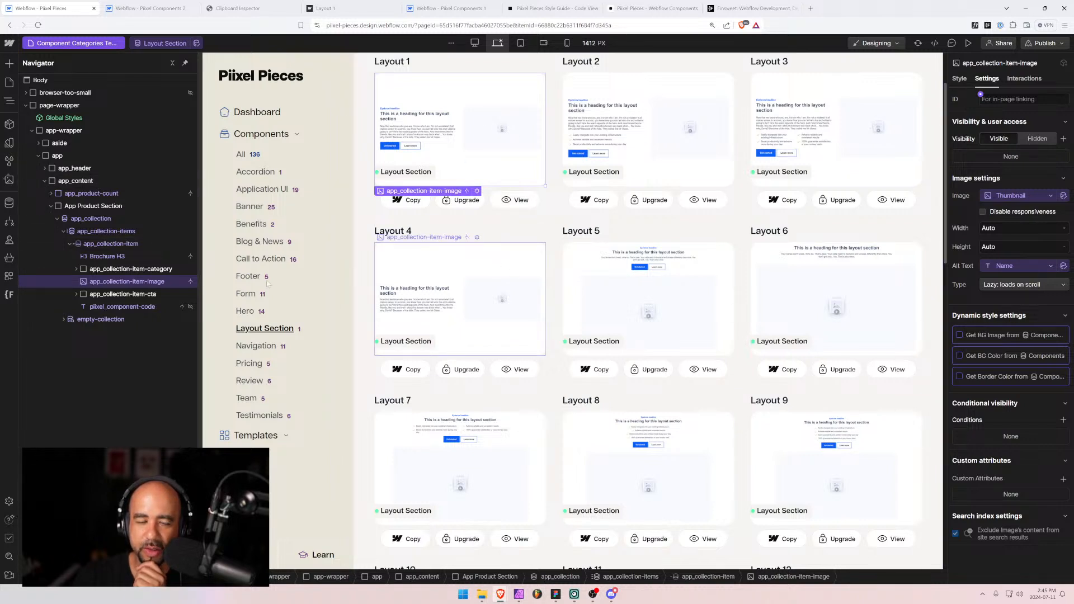
left_click(99, 271)
left_click(99, 283)
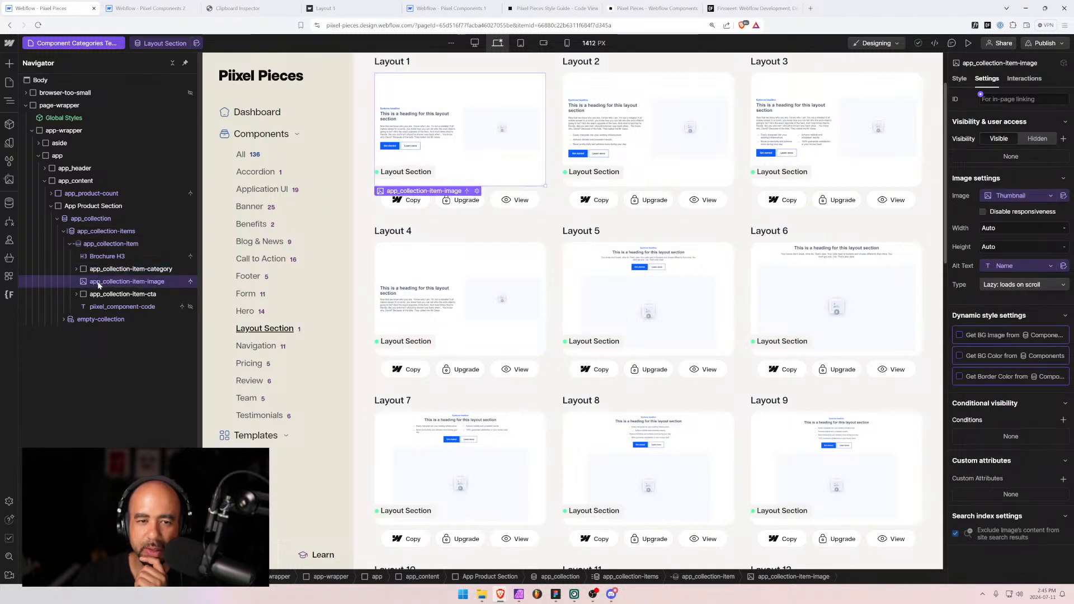
left_click(960, 80)
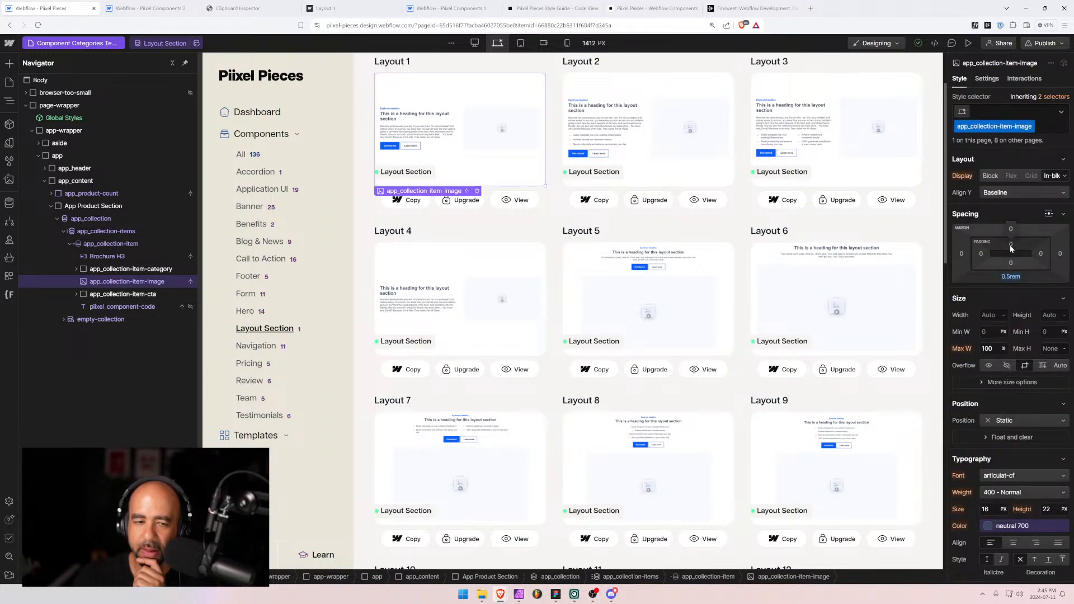
left_click_drag(1011, 248, 1012, 246)
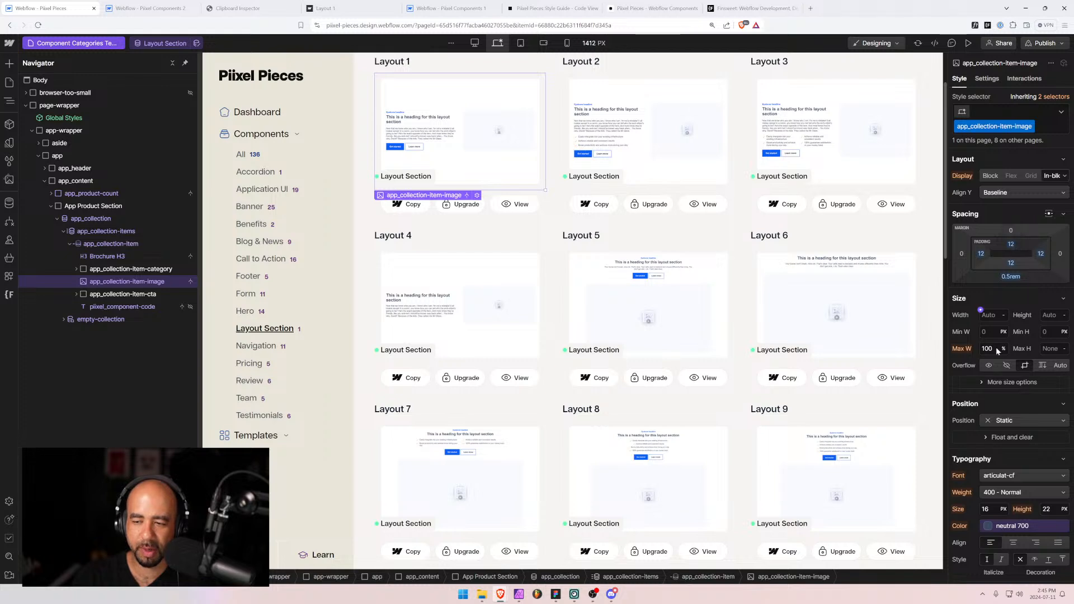
Set the background color of app_collection-item-image to white.
scroll(997, 445, "down", 3)
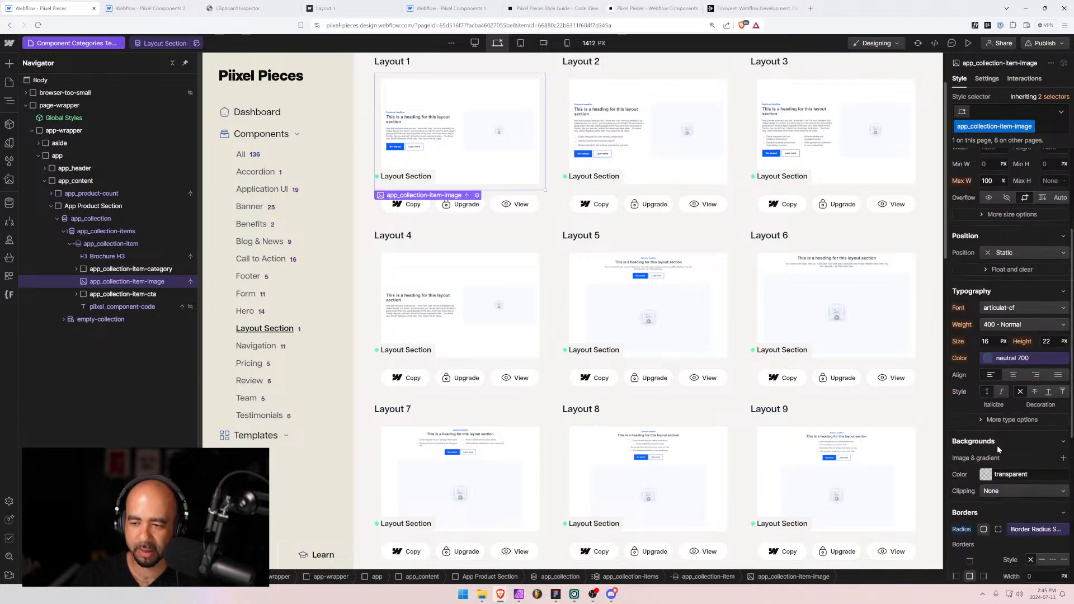
left_click(982, 472)
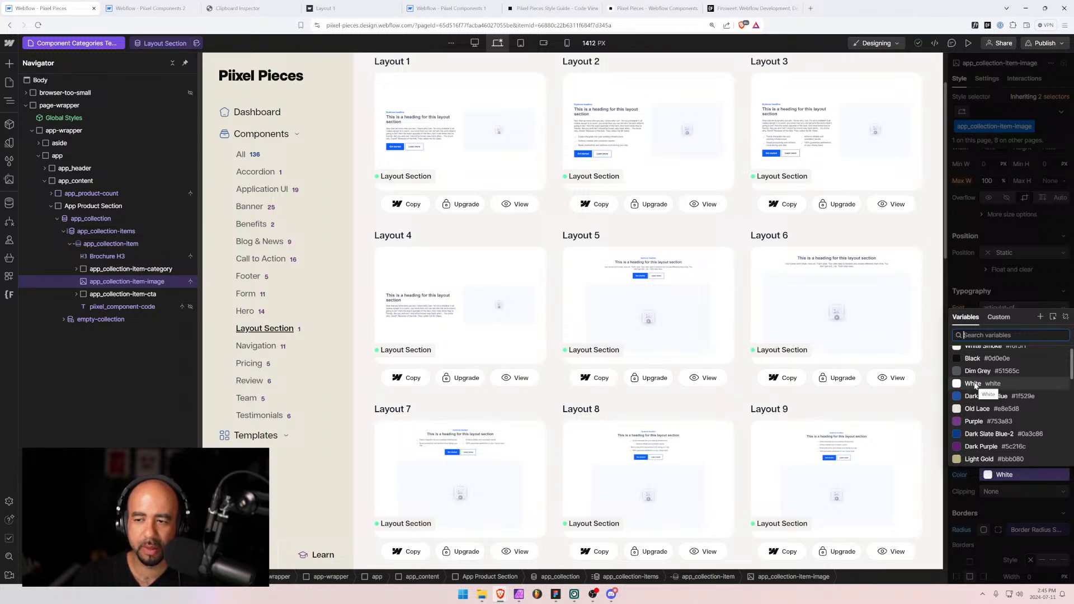
scroll(974, 386, "down", 5)
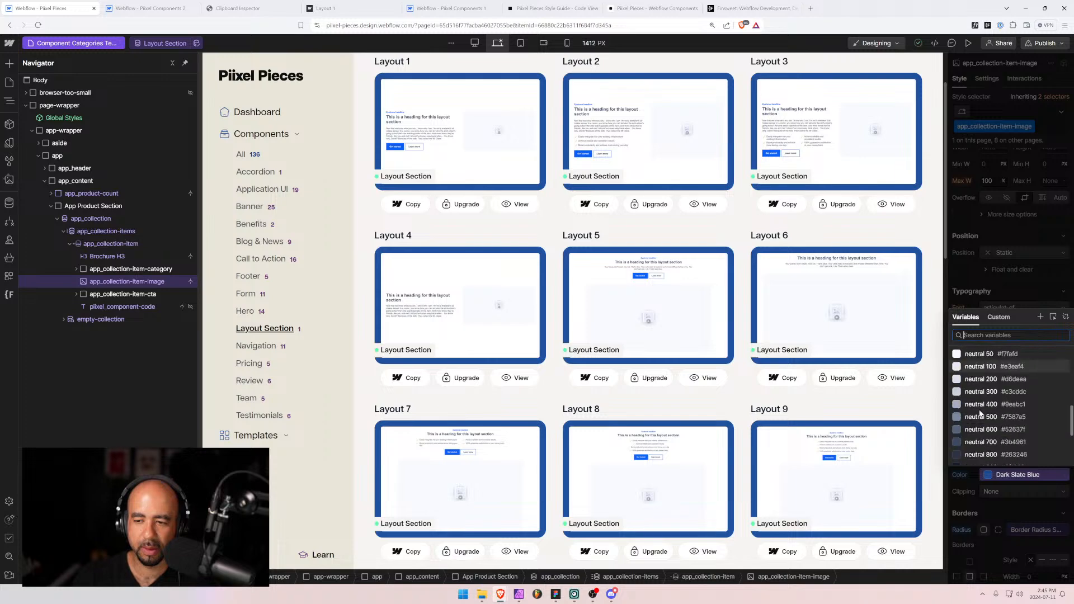
key("Escape")
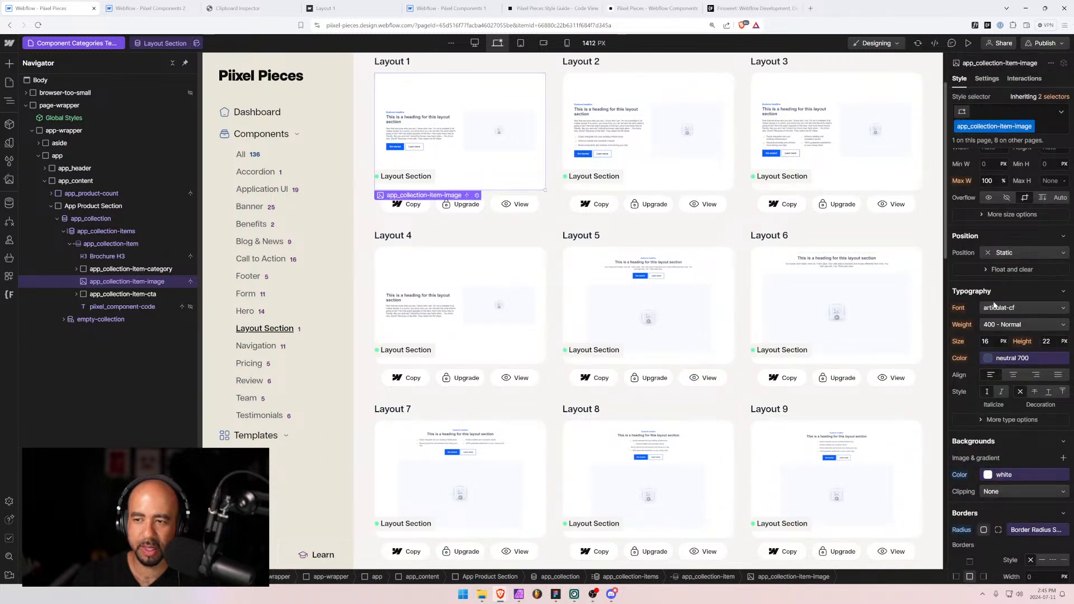
Set the padding of app_collection-item-image to 0.5rem on all four sides.
left_click(1015, 244)
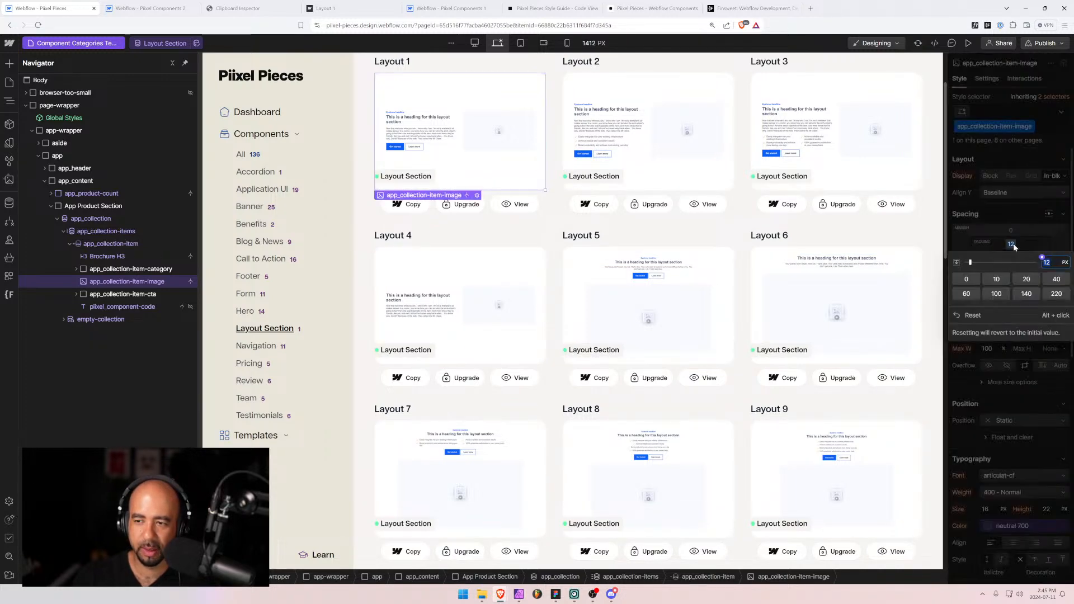
type("0.5rem")
key("Return")
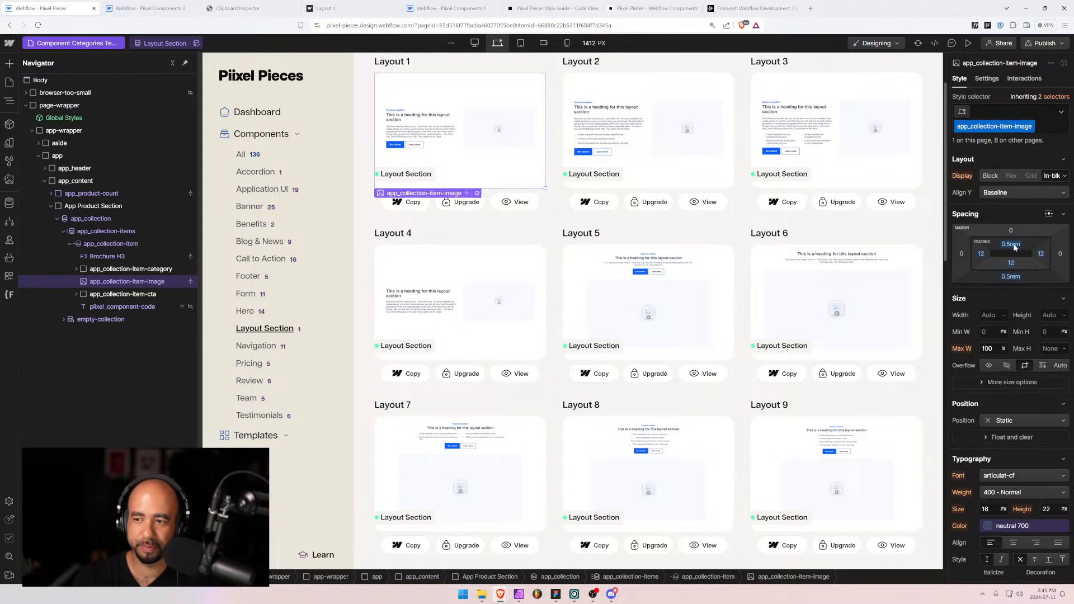
left_click_drag(1015, 249, 1016, 247)
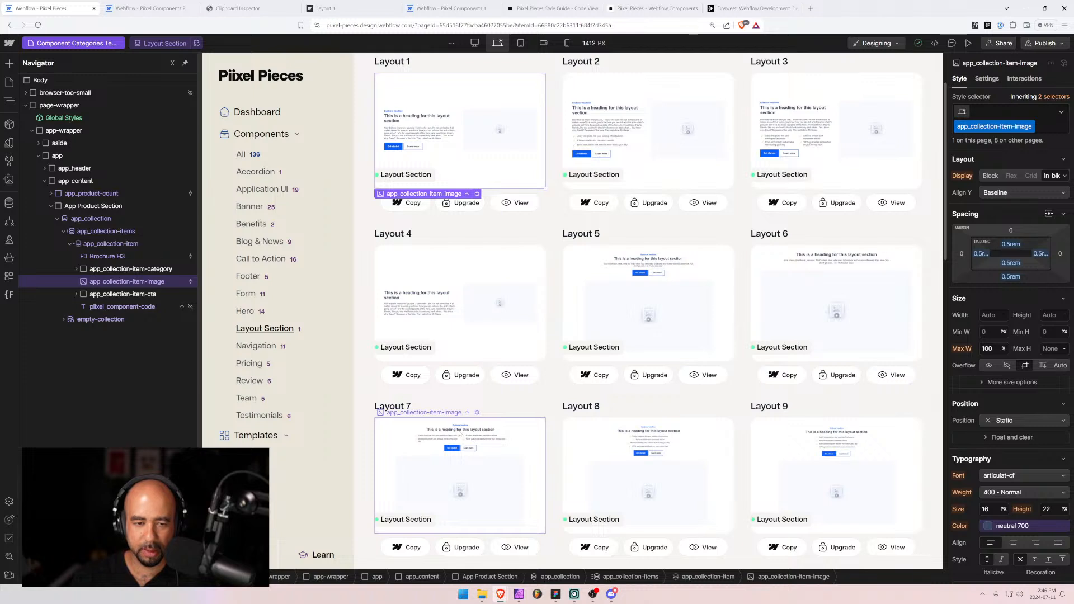
Leave the Layout Section category page and open the Dashboard page for editing.
left_click(397, 432)
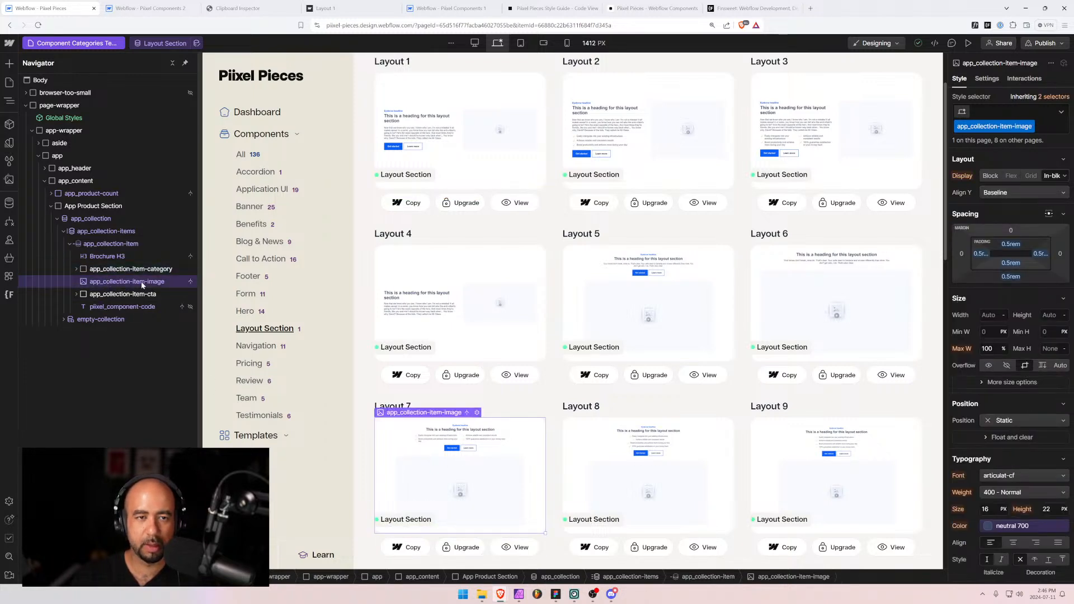
left_click(73, 43)
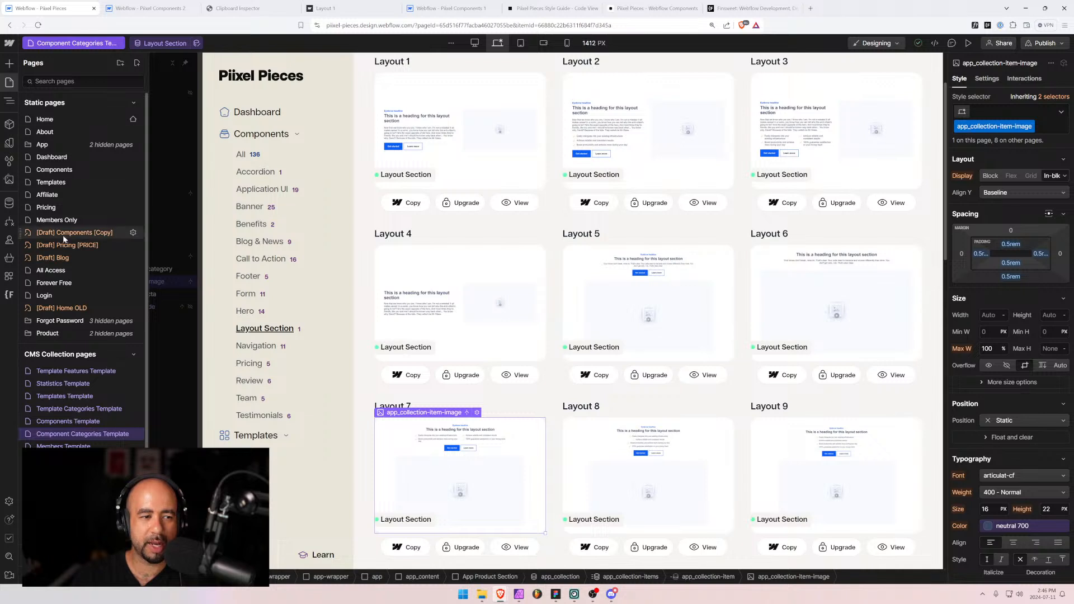
left_click(193, 209)
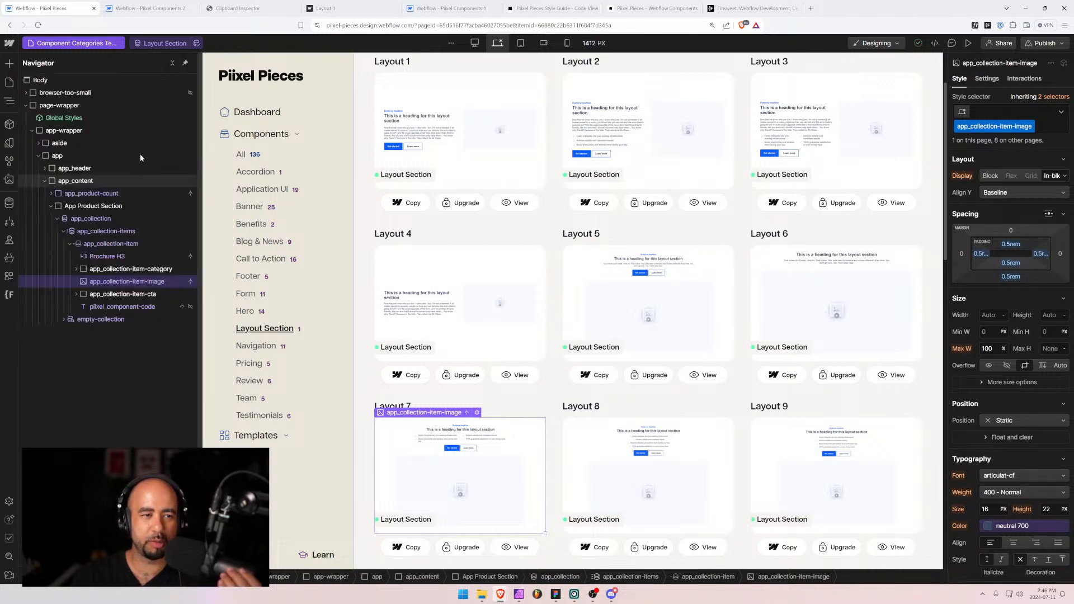
left_click(59, 47)
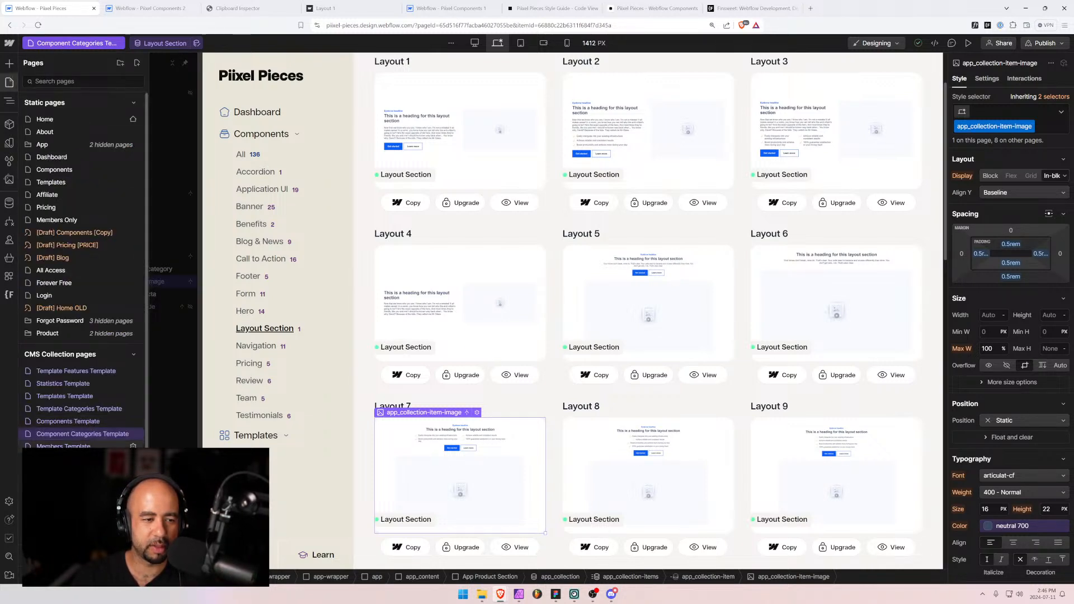
left_click(52, 158)
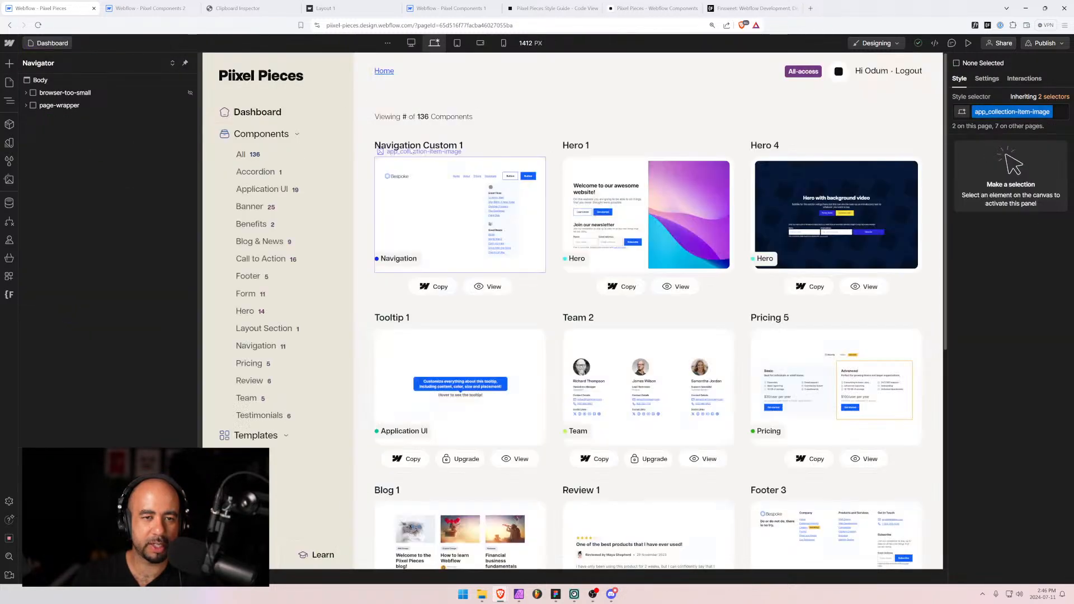
Examine how the padding affects the component thumbnails on the Dashboard, including the dark Hero 4 image.
left_click(526, 167)
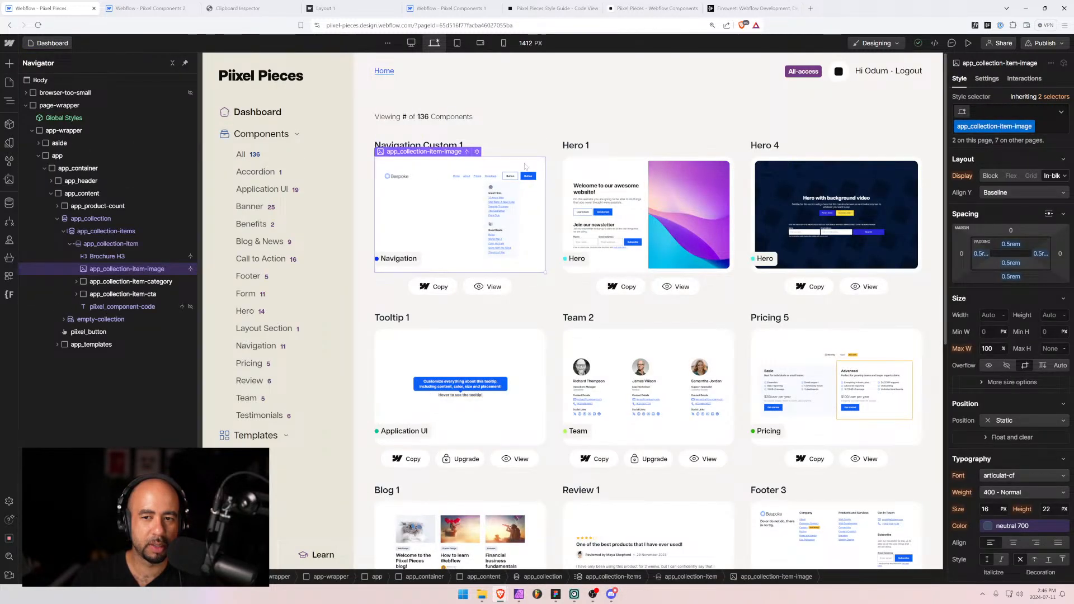
left_click(764, 164)
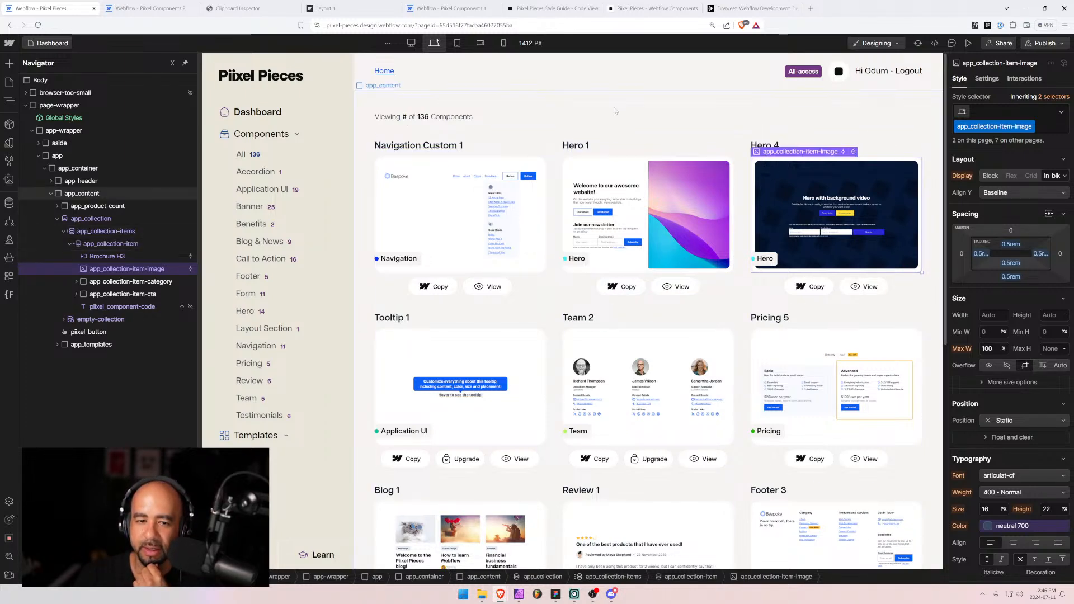
scroll(559, 224, "down", 3)
scroll(511, 290, "down", 2)
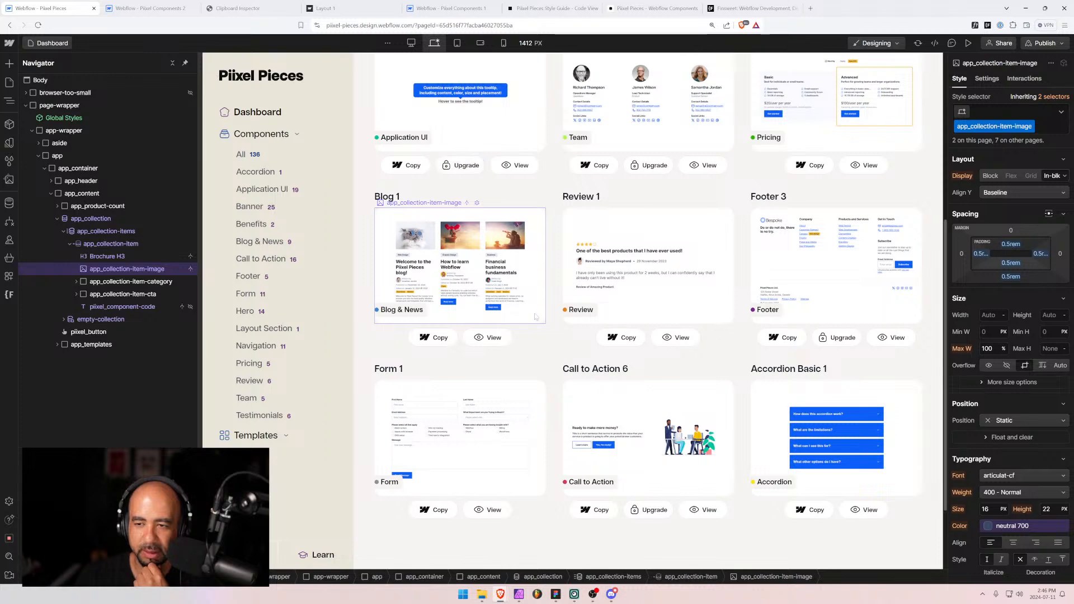
scroll(535, 316, "up", 5)
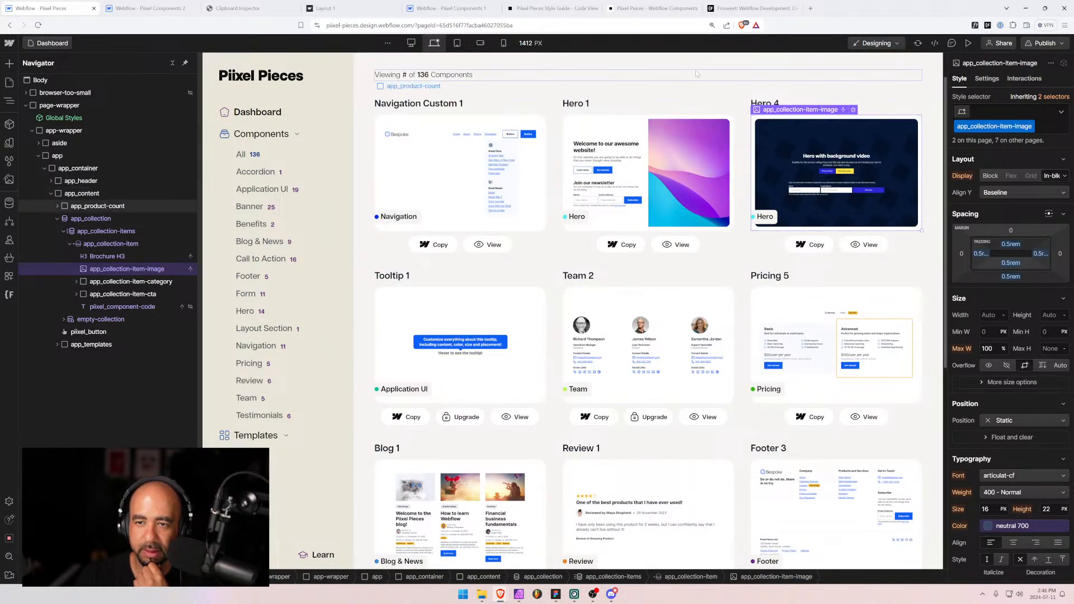
left_click(697, 73)
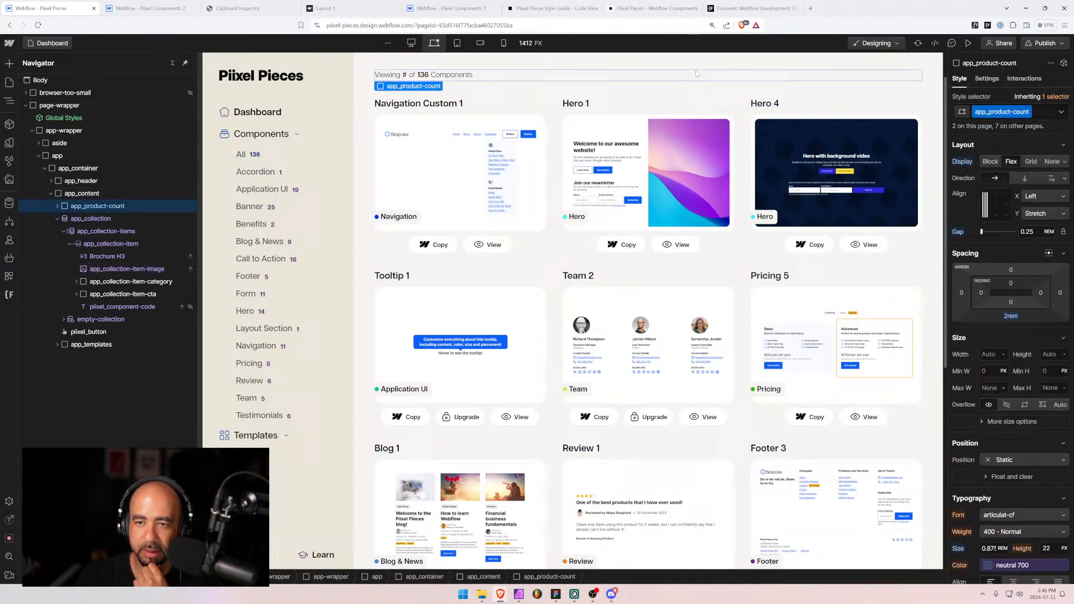
Reset the padding of app_collection-item-image on all four sides, using the Hero 4 thumbnail.
left_click(766, 121)
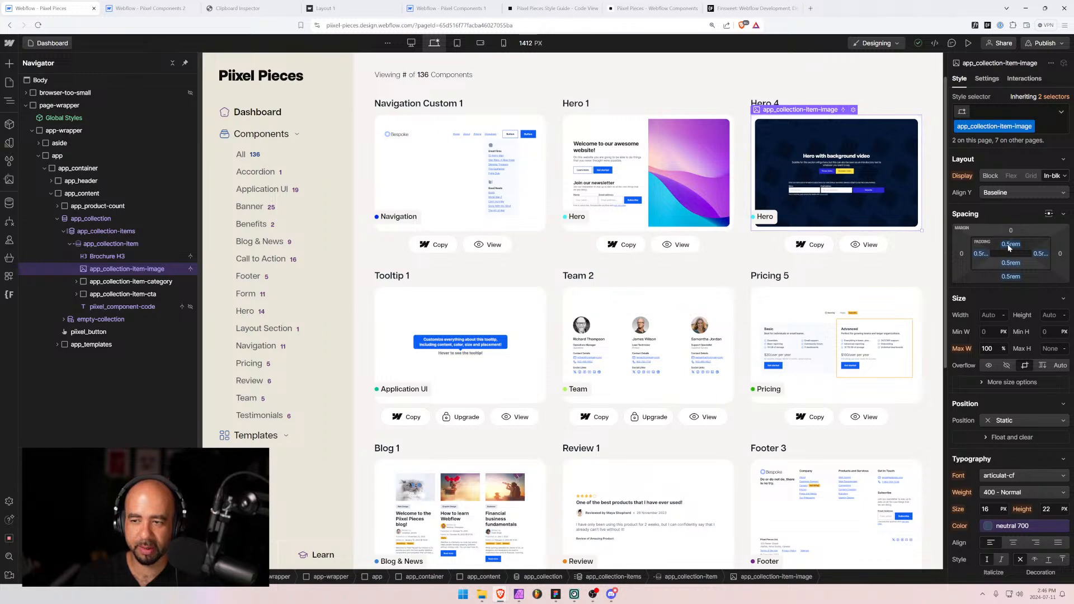
left_click(1008, 248, "alt")
left_click(979, 255, "alt")
left_click(1010, 263, "alt")
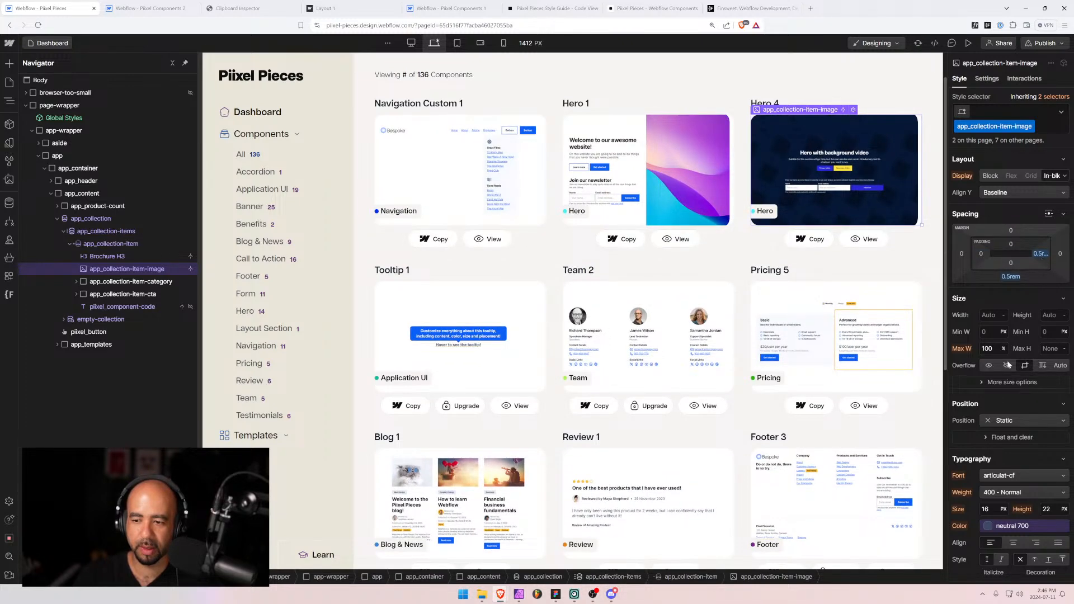
scroll(996, 391, "down", 3)
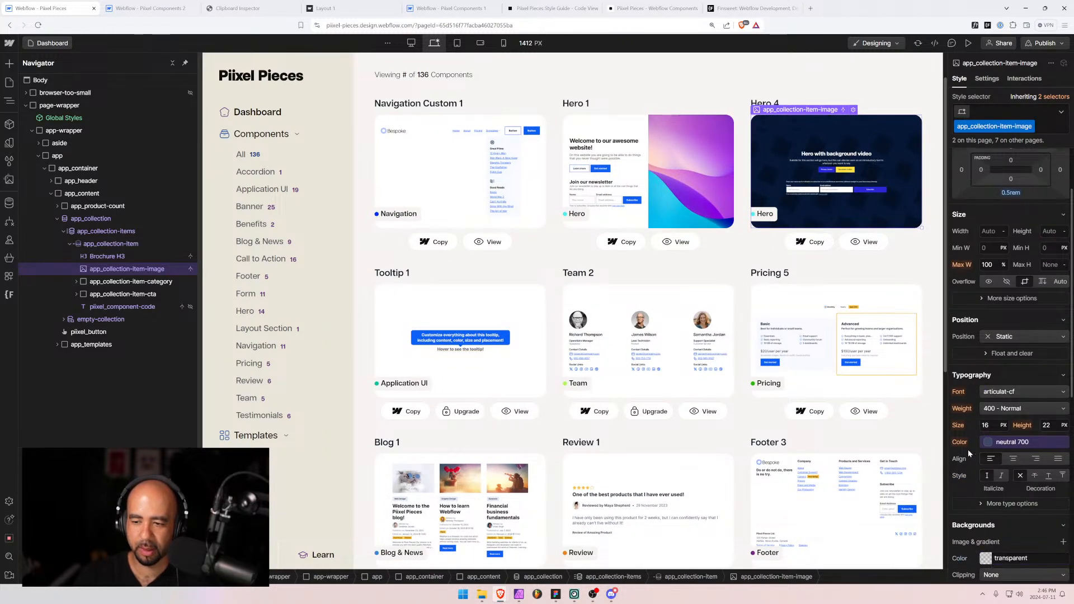
left_click(602, 85)
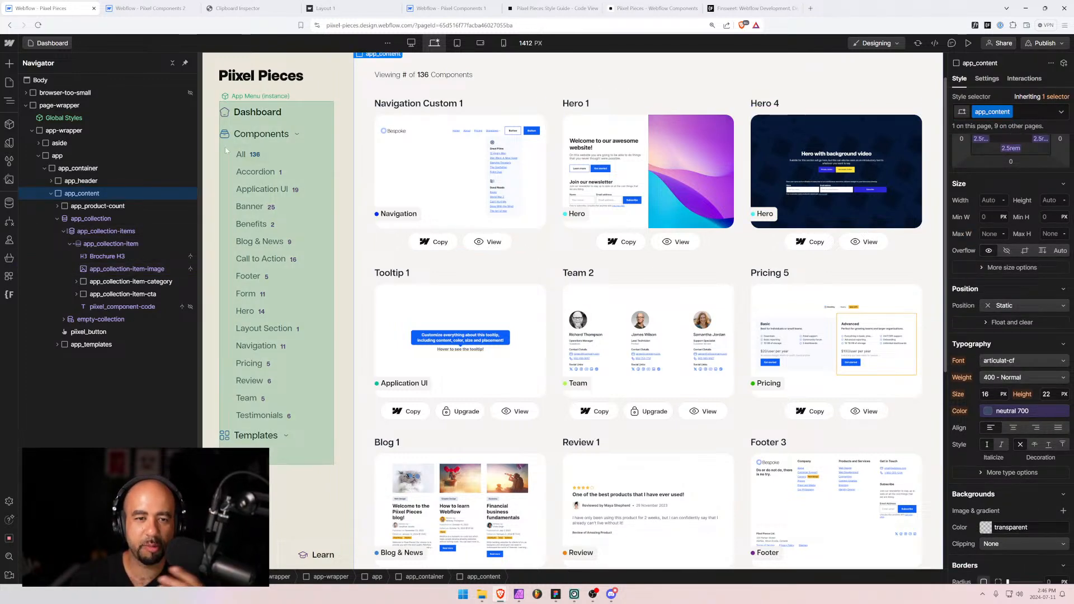
Open the Components Template page and preview it with the Layout 2 component.
left_click(52, 43)
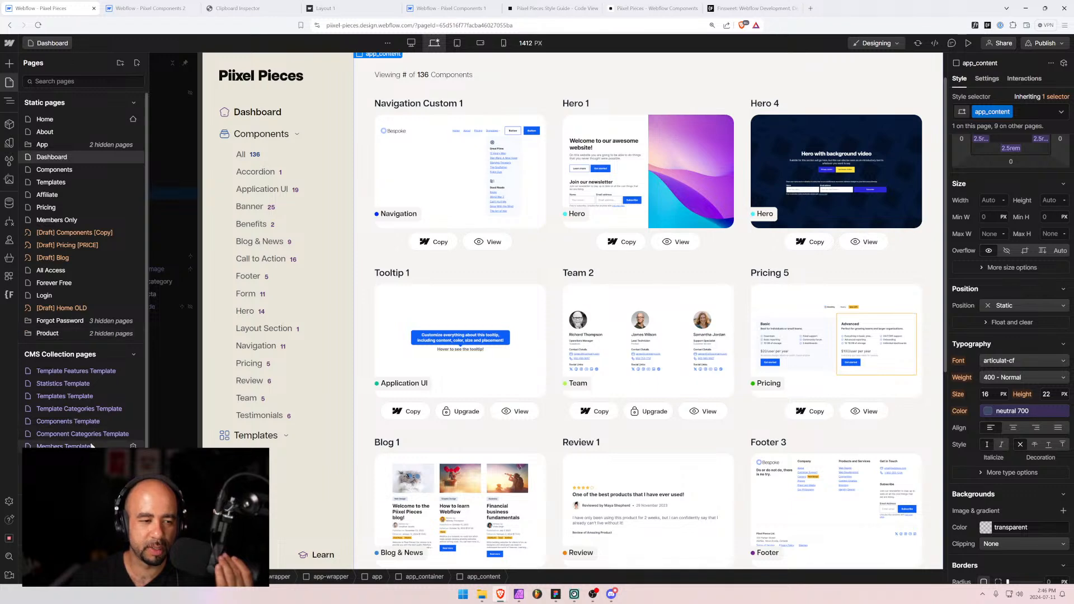
left_click(84, 421)
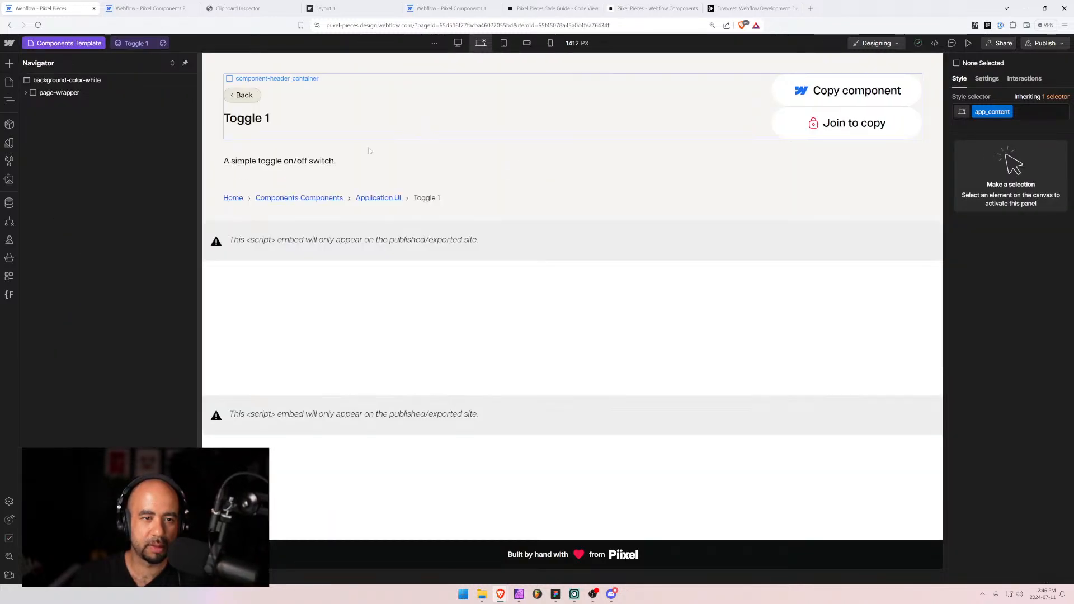
left_click(143, 44)
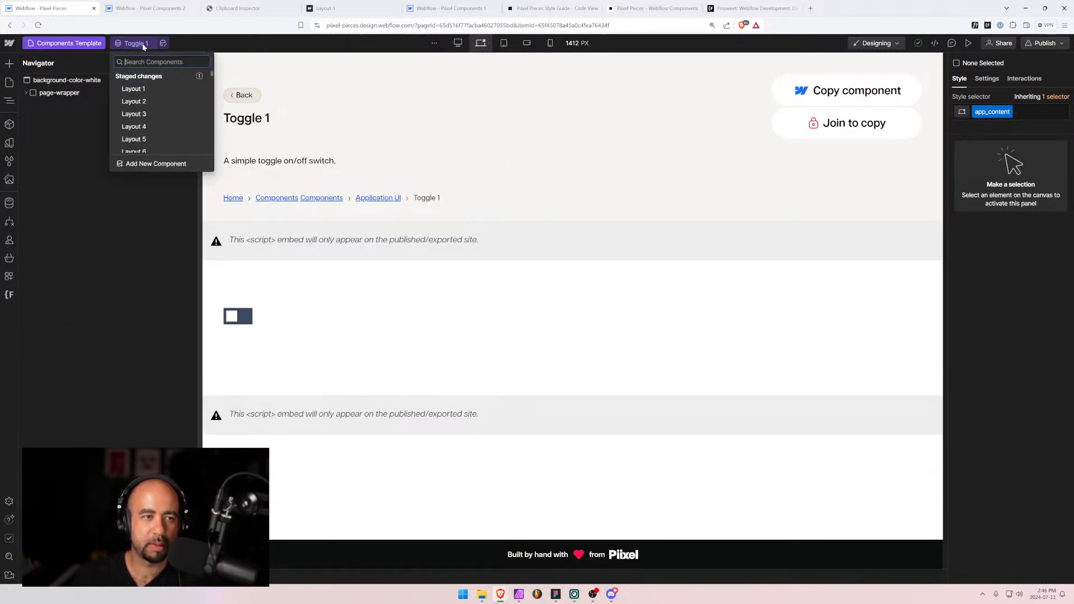
left_click(139, 101)
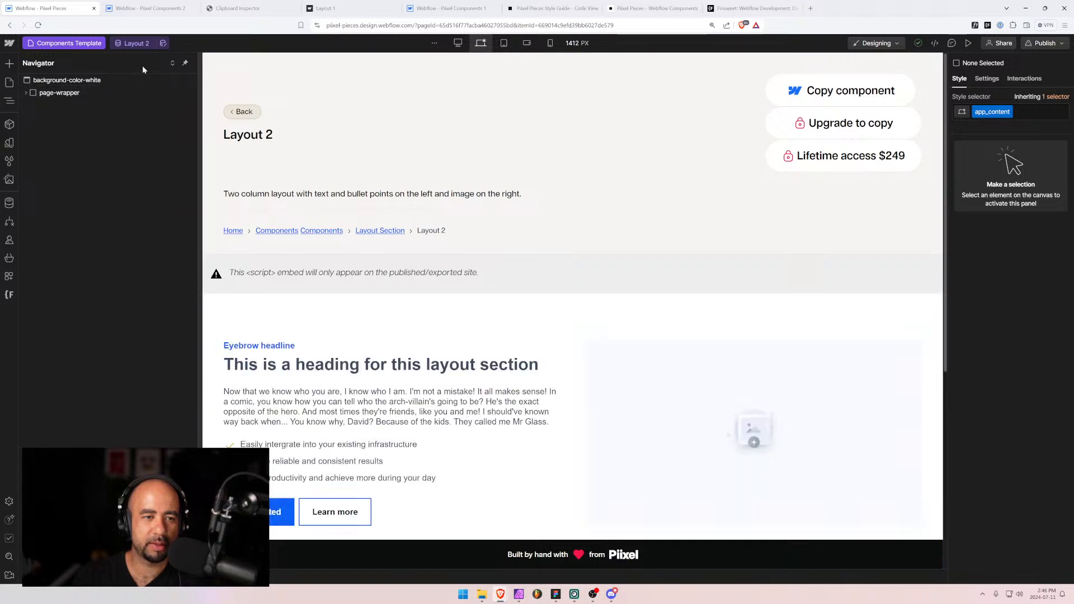
Switch the template preview to Layout 4 and inspect the whole component page.
left_click(135, 45)
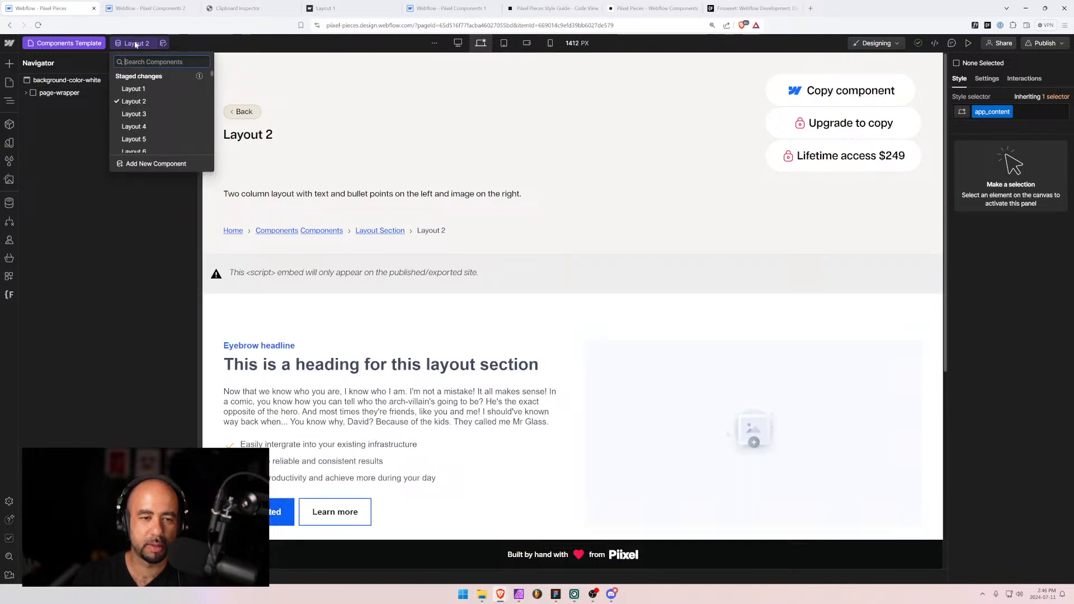
left_click(142, 129)
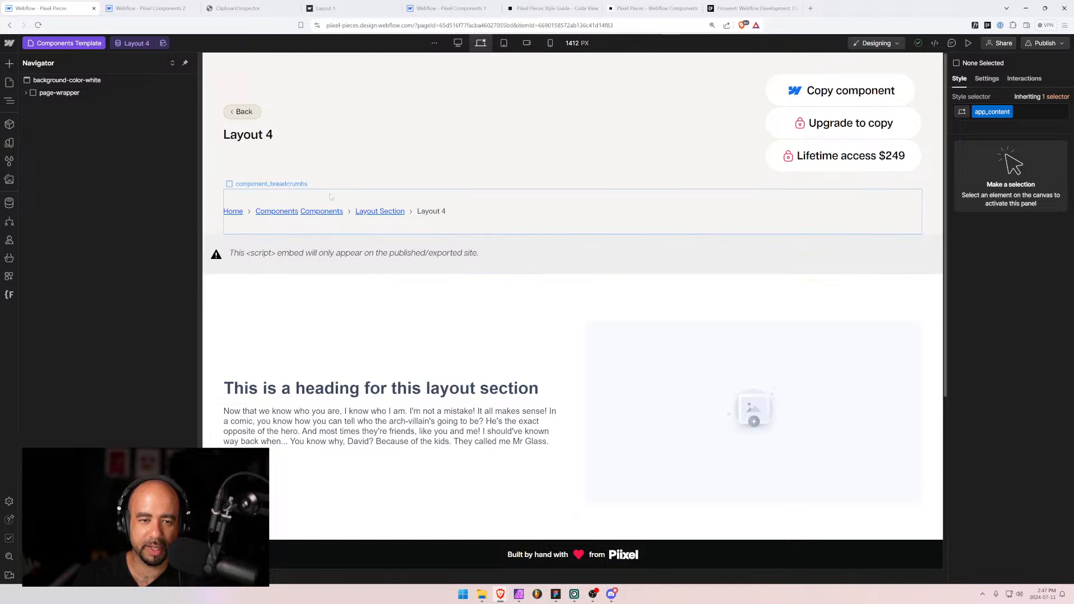
scroll(439, 280, "down", 4)
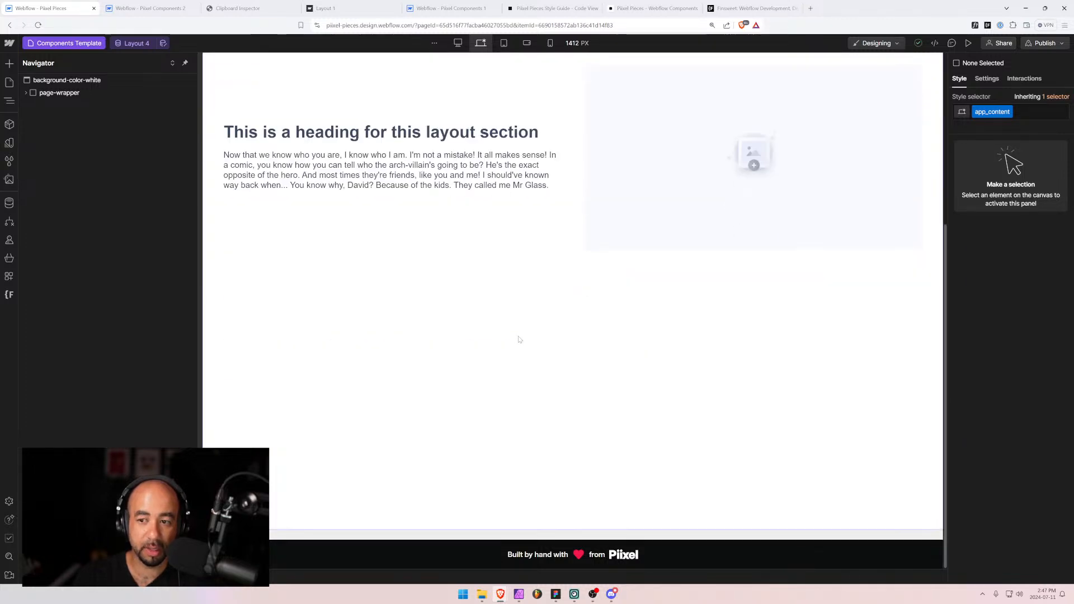
scroll(511, 324, "up", 4)
scroll(439, 287, "down", 4)
scroll(429, 278, "up", 3)
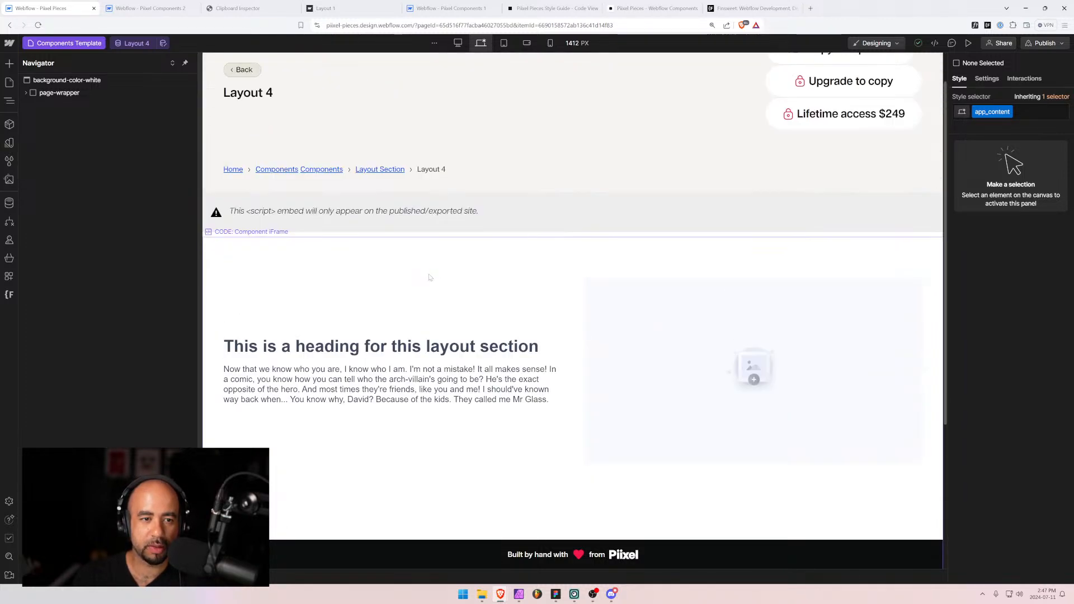
Switch the template preview to Layout 21 and inspect its three-column section.
left_click(143, 43)
scroll(147, 140, "down", 5)
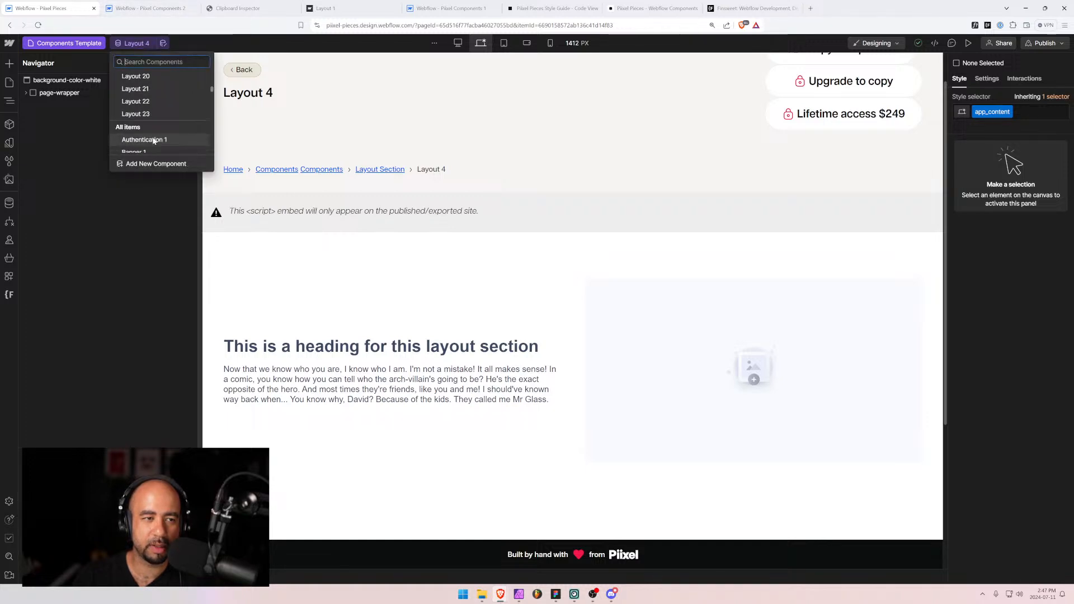
left_click(143, 89)
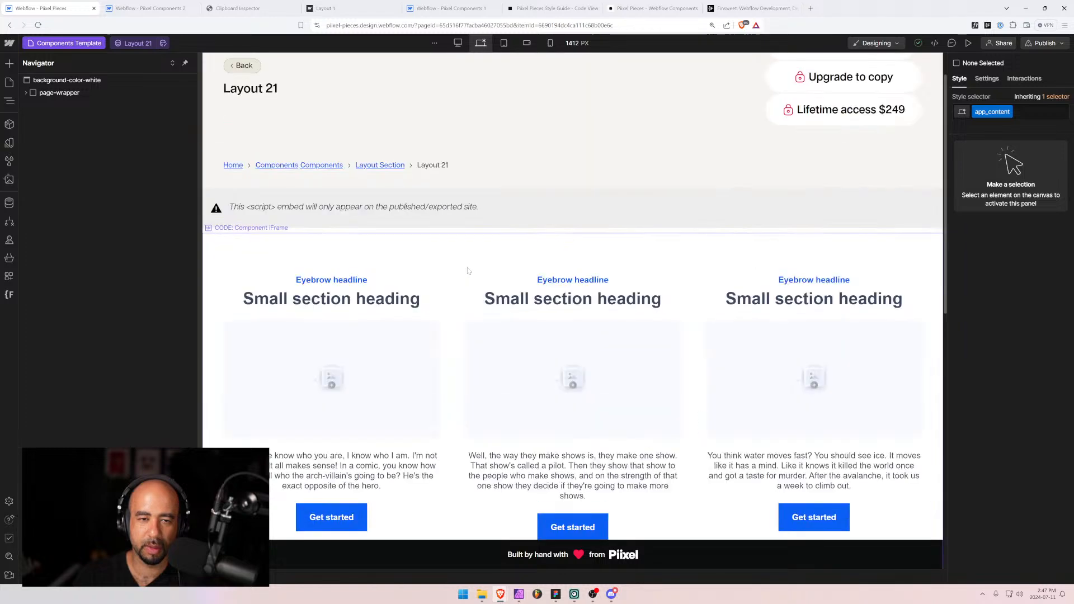
scroll(468, 270, "down", 2)
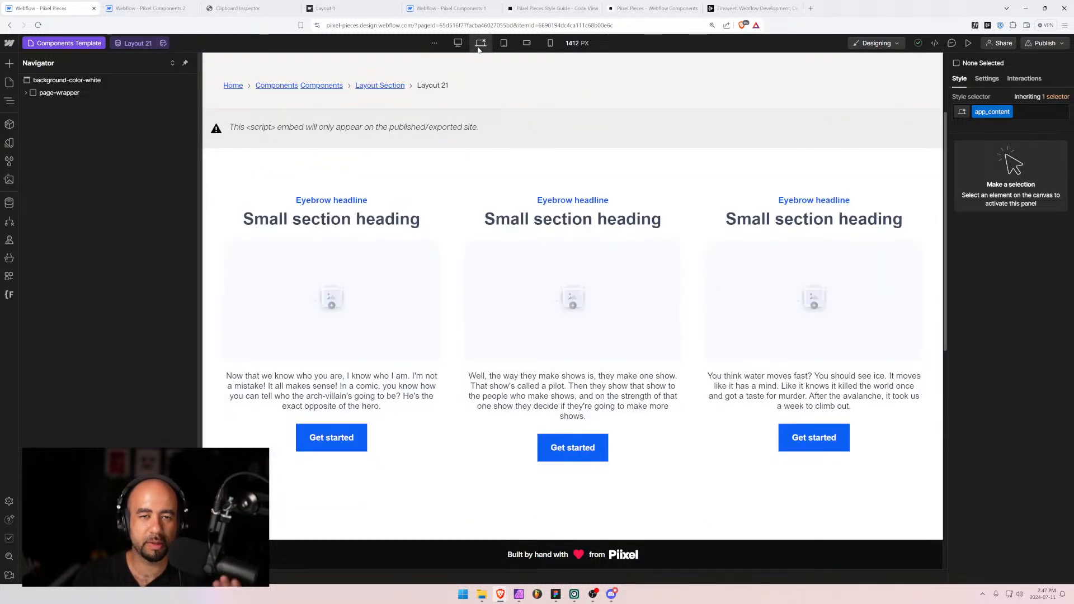
Preview Layout 1 at the tablet, mobile landscape and mobile portrait breakpoints, varying the canvas width up to 626 px and 479 px.
left_click(144, 44)
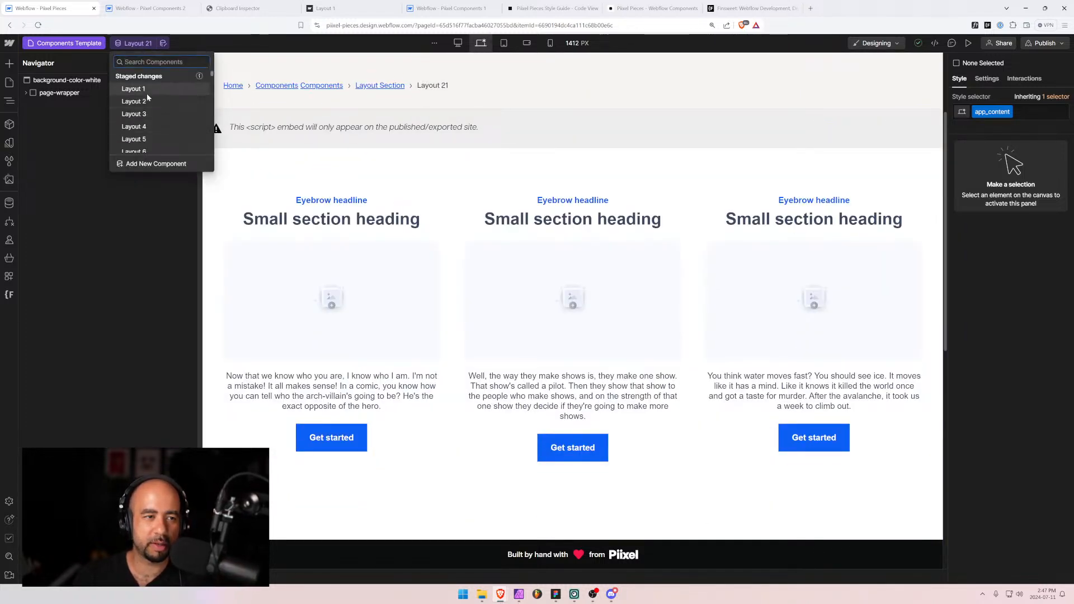
left_click(146, 94)
left_click(505, 44)
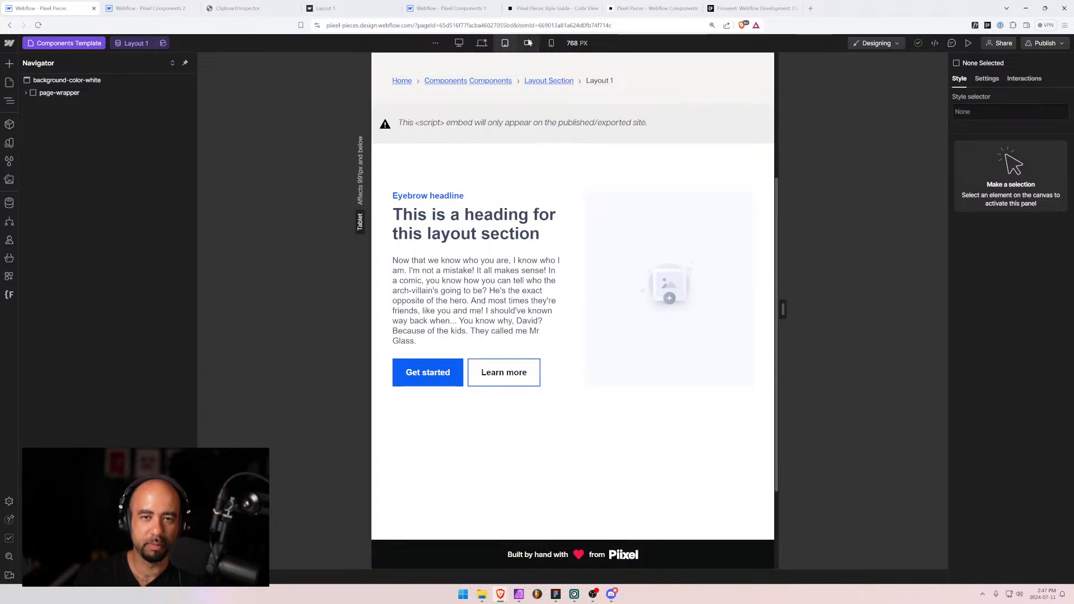
left_click(528, 43)
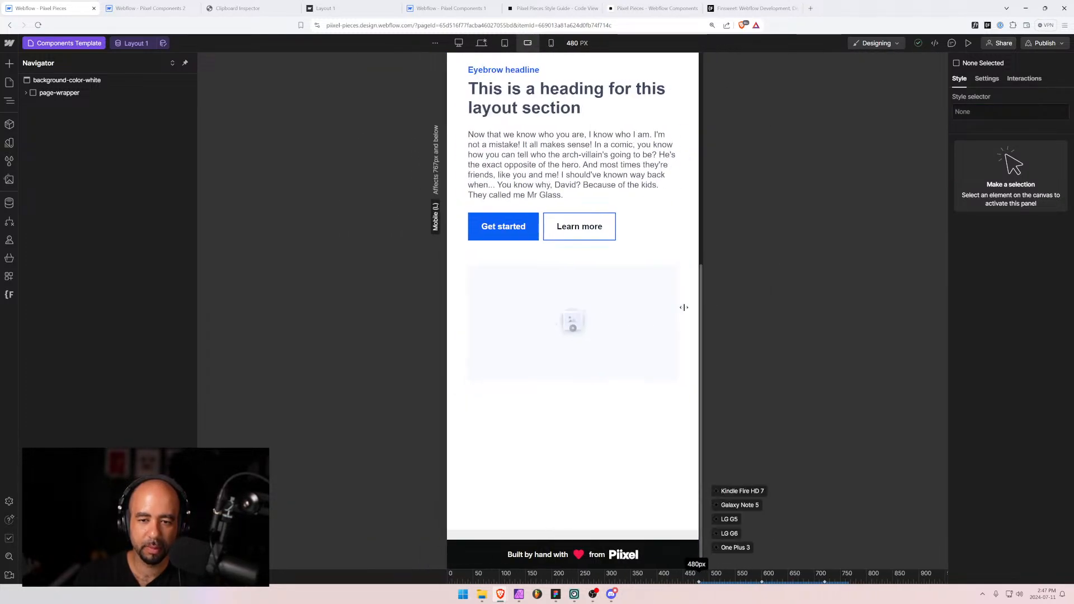
left_click_drag(684, 307, 746, 309)
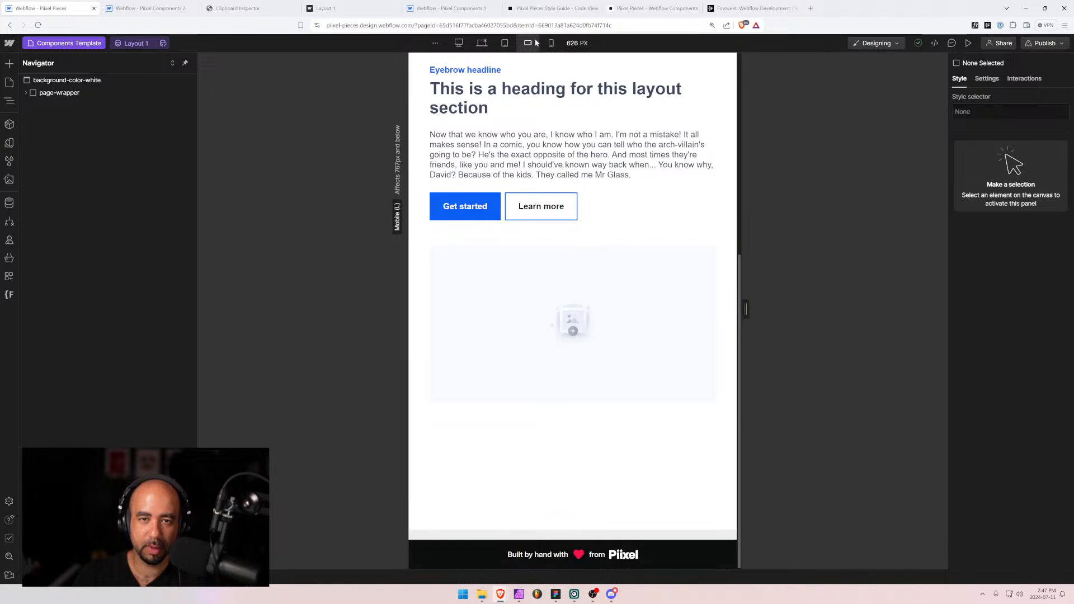
left_click(551, 43)
left_click_drag(663, 311, 711, 325)
Preview Layout 2 at the mobile portrait breakpoint and narrow the canvas to 360 px.
left_click(137, 43)
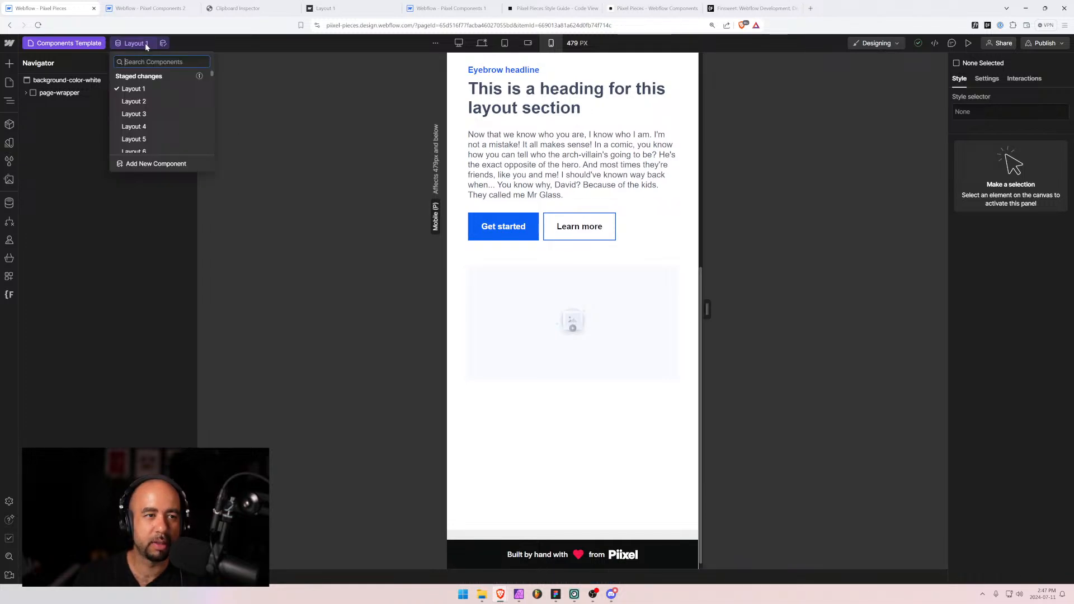
left_click(130, 102)
scroll(686, 328, "down", 7)
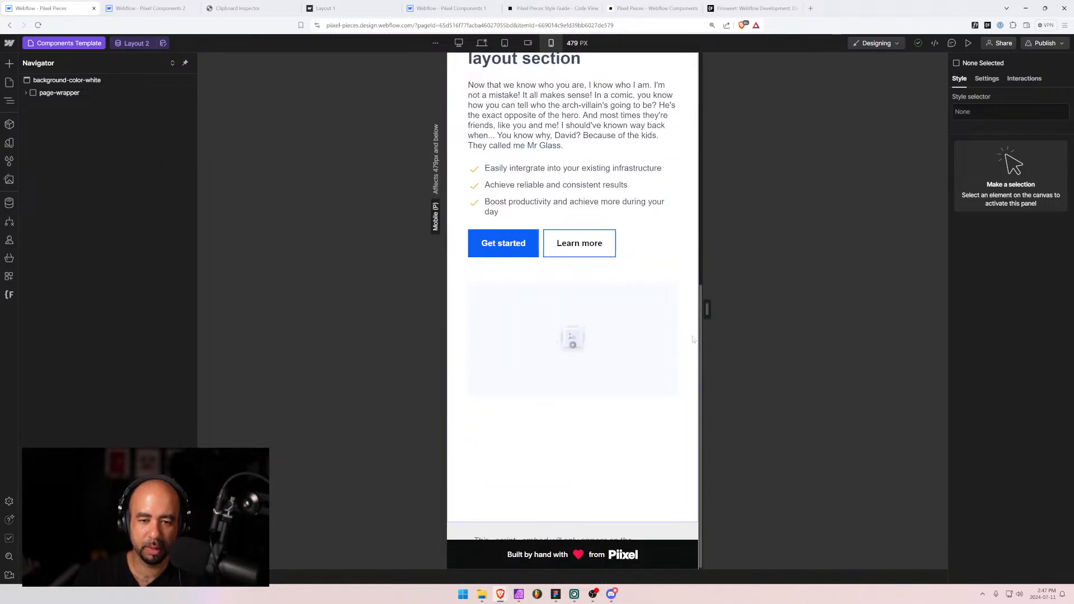
left_click_drag(708, 308, 676, 310)
Preview Layout 3 at the mobile portrait breakpoint and widen the canvas to 479 px.
left_click(134, 43)
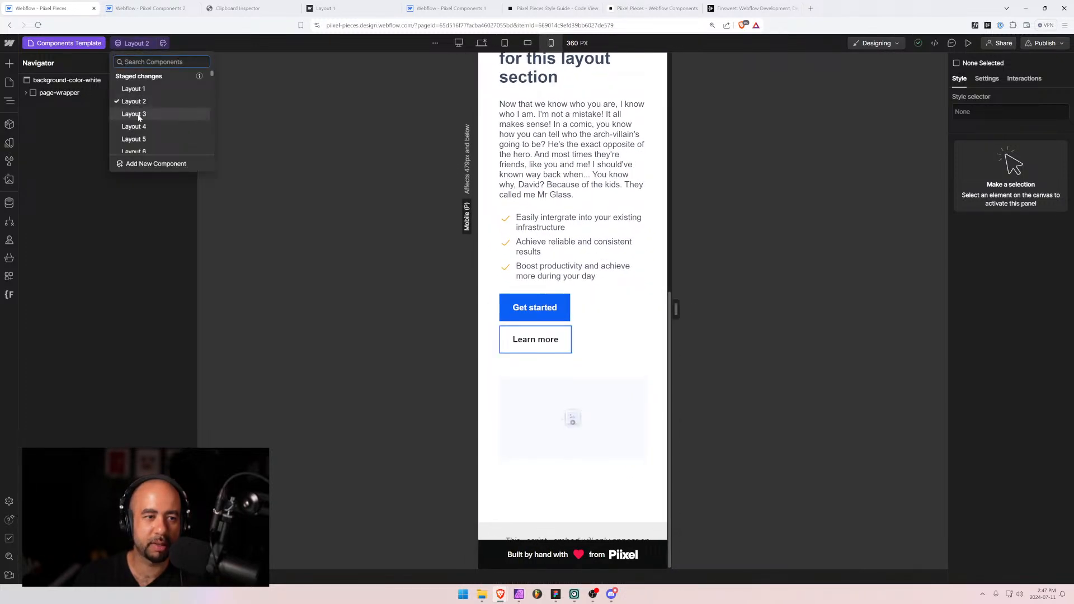
left_click(134, 114)
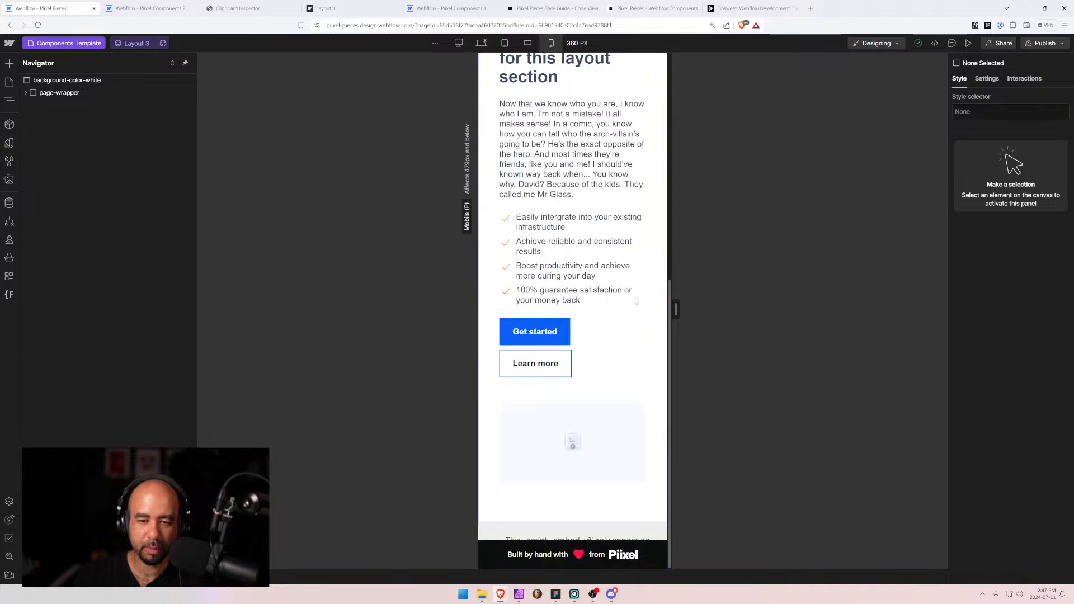
left_click_drag(667, 309, 710, 322)
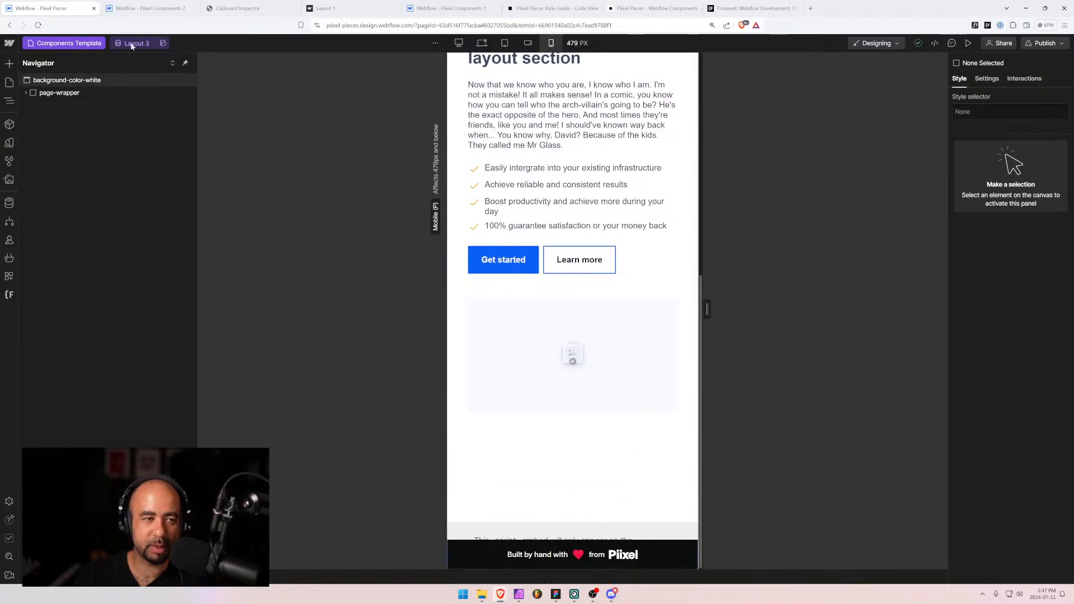
left_click(9, 82)
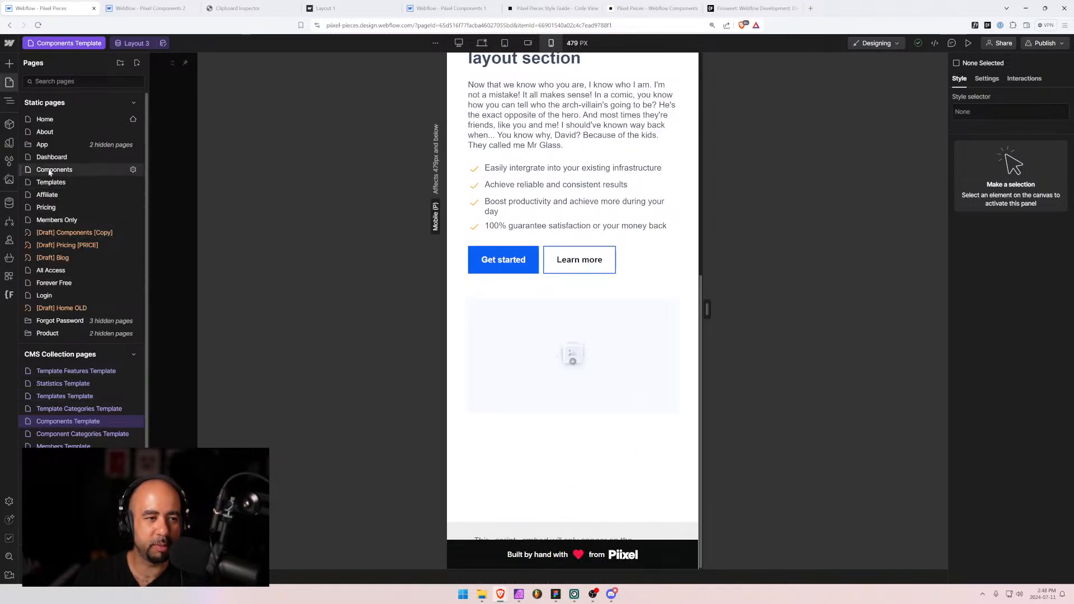
left_click(49, 170)
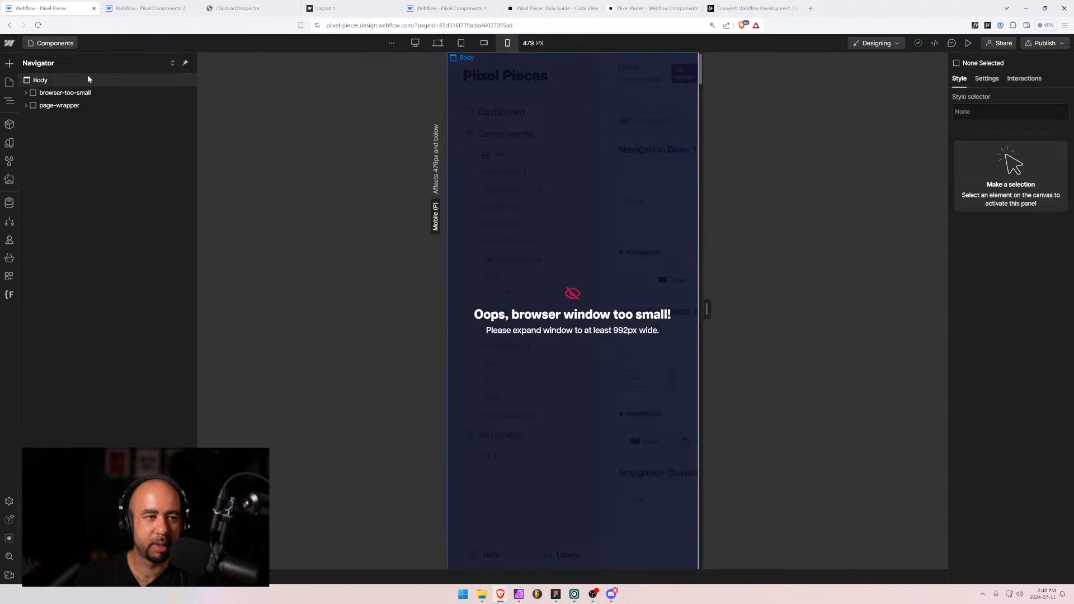
left_click(9, 84)
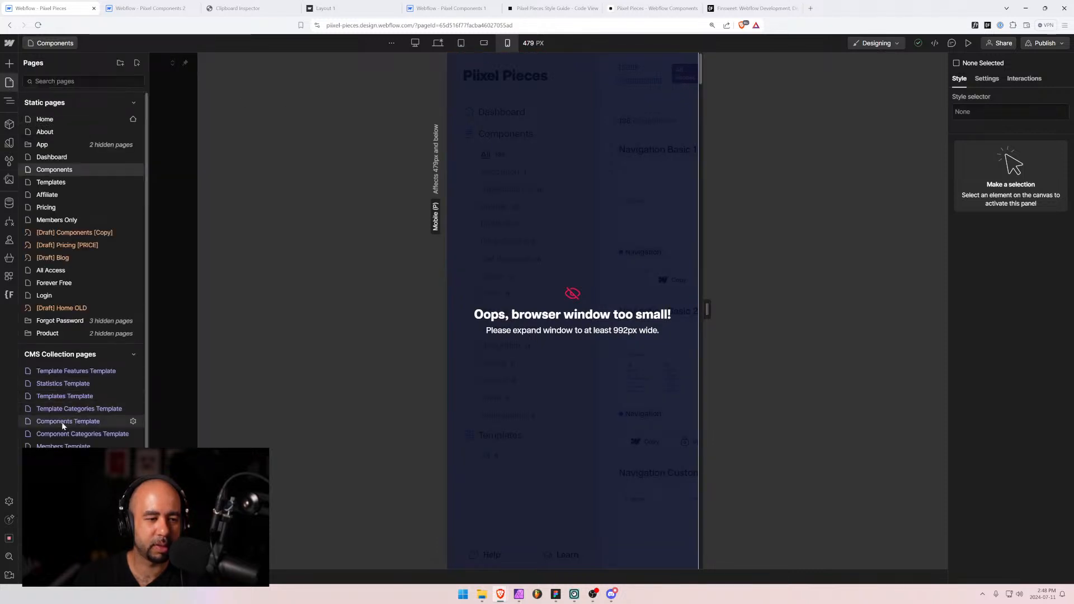
left_click(62, 423)
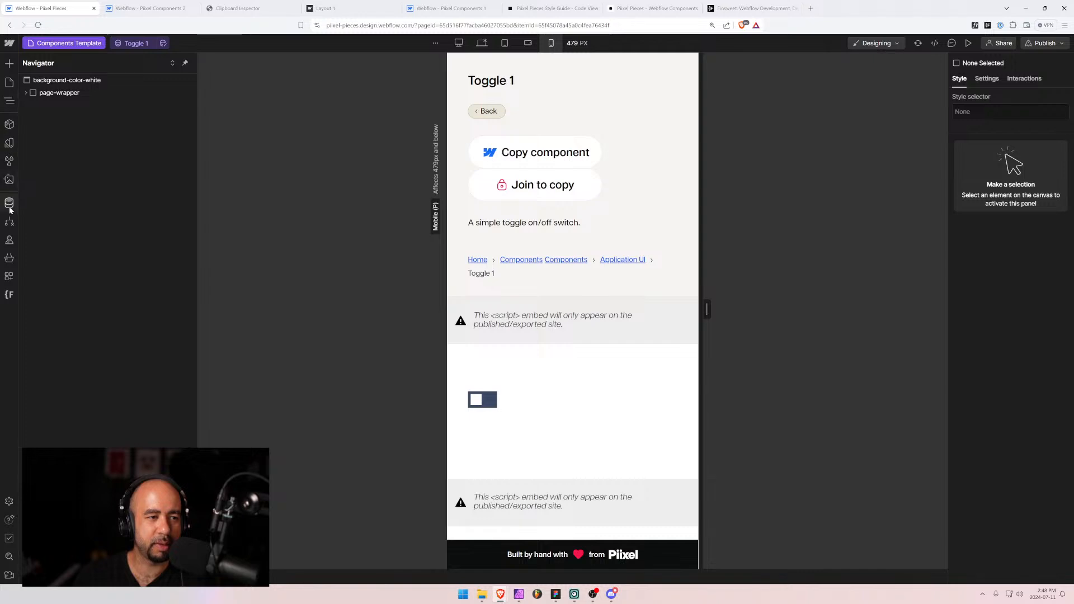
Set the iFrame height of the Layout 3 item in the Components collection to 70rem and save it.
left_click(9, 206)
left_click(62, 149)
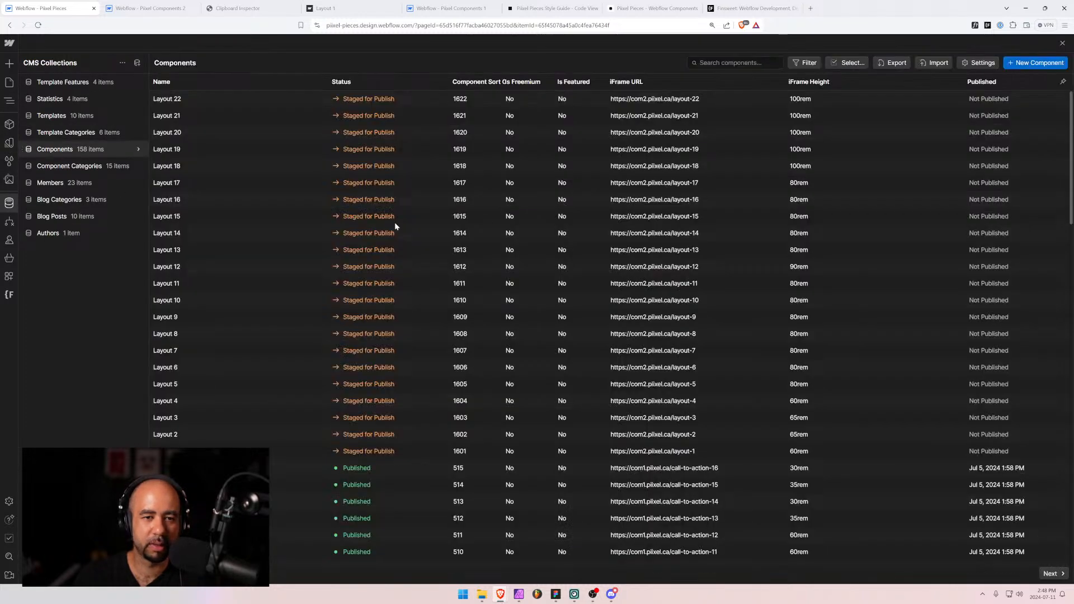
left_click(210, 421)
scroll(350, 489, "down", 3)
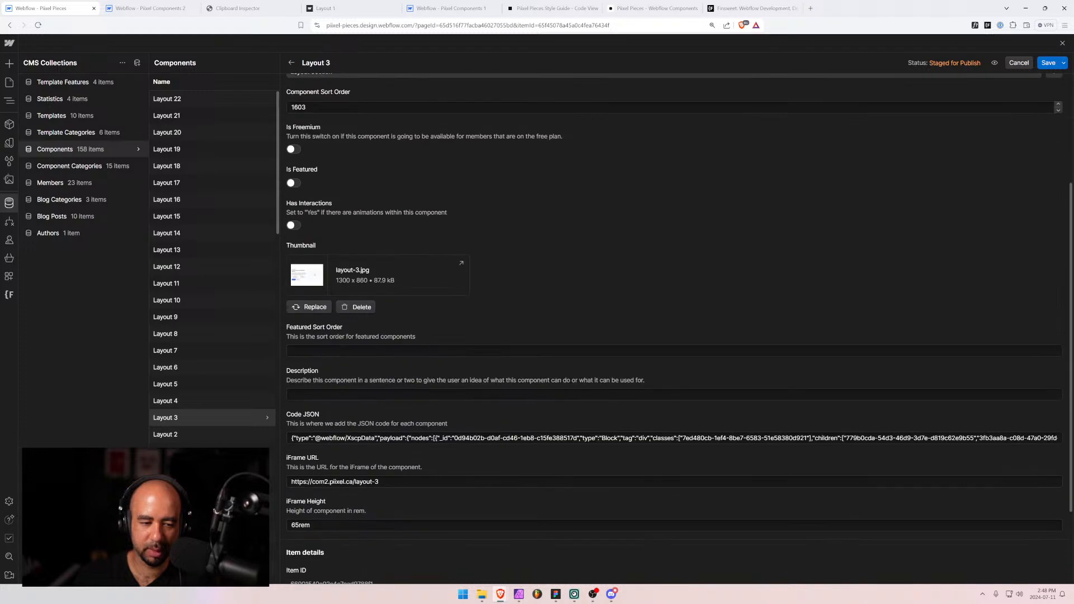
left_click(297, 525)
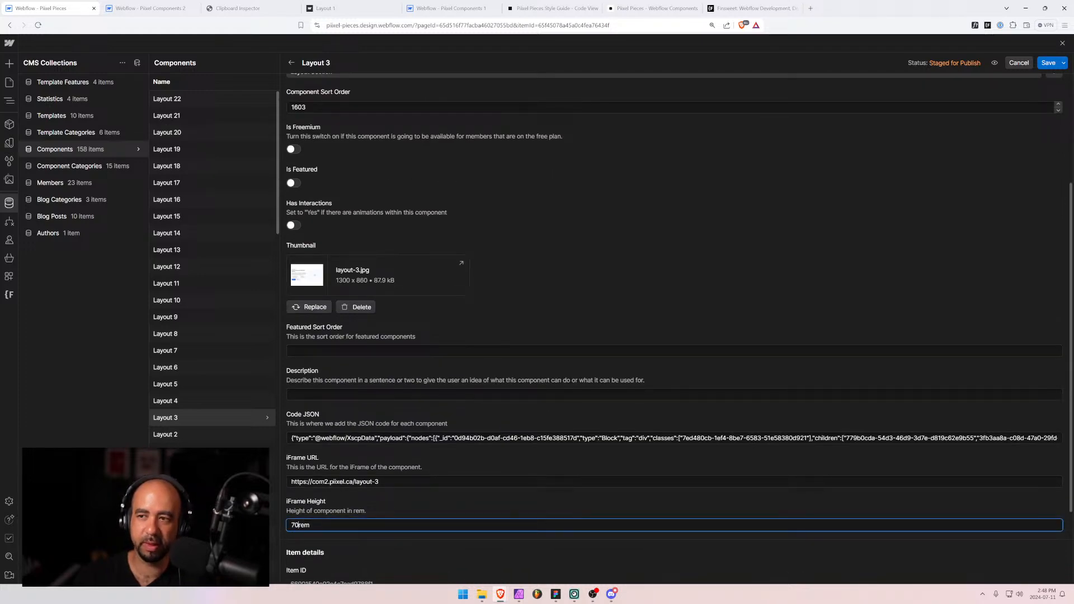
left_click(1043, 65)
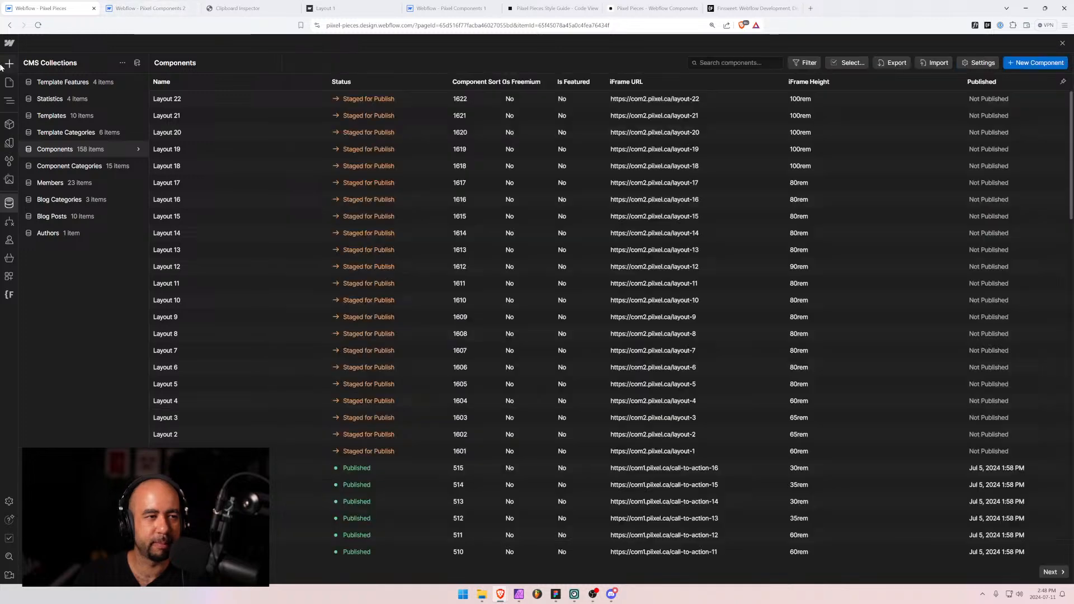
Reload the Designer and switch the Components Template preview to Layout 5, ending on Layout 4.
left_click(9, 82)
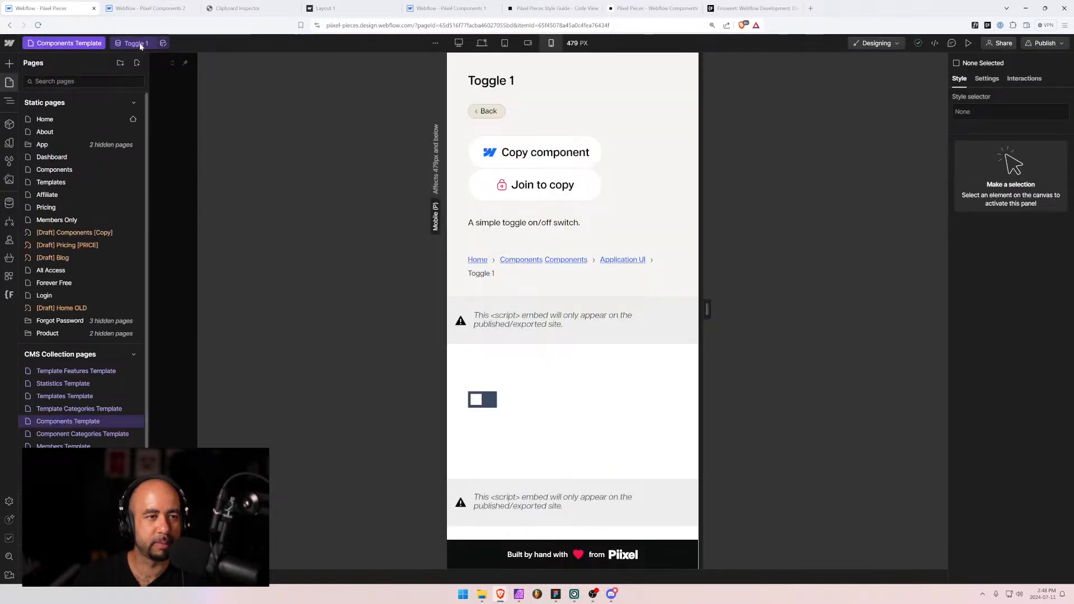
left_click(38, 26)
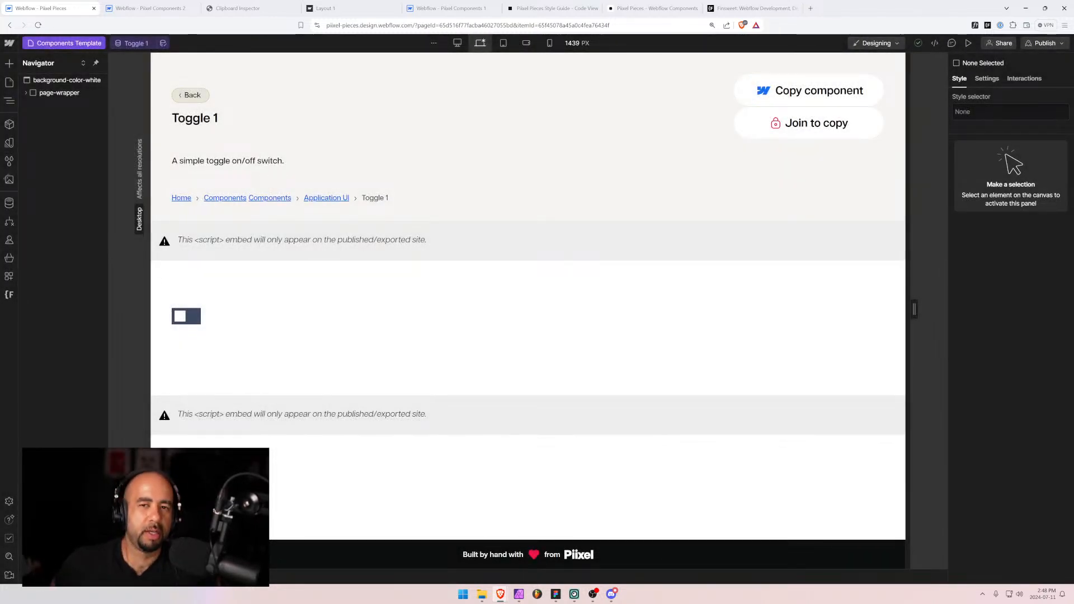
left_click(133, 43)
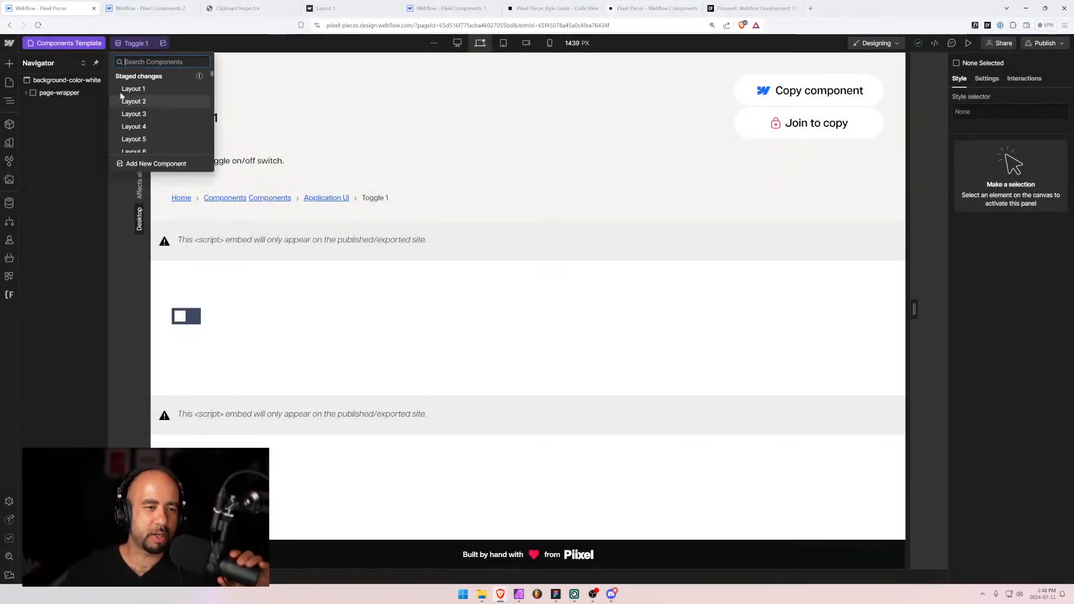
left_click(136, 139)
left_click(134, 42)
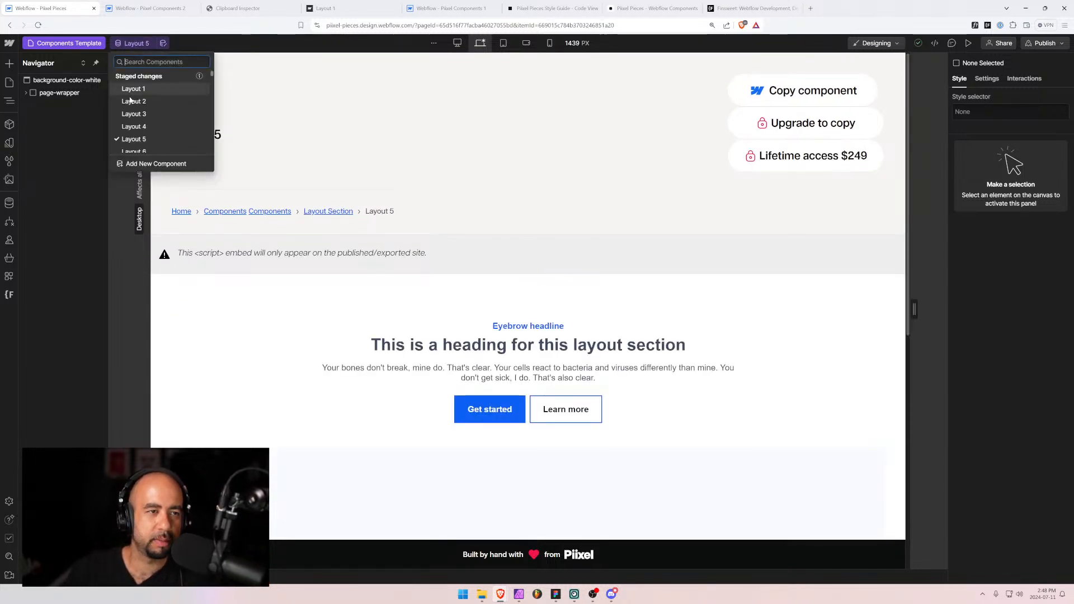
key("Escape")
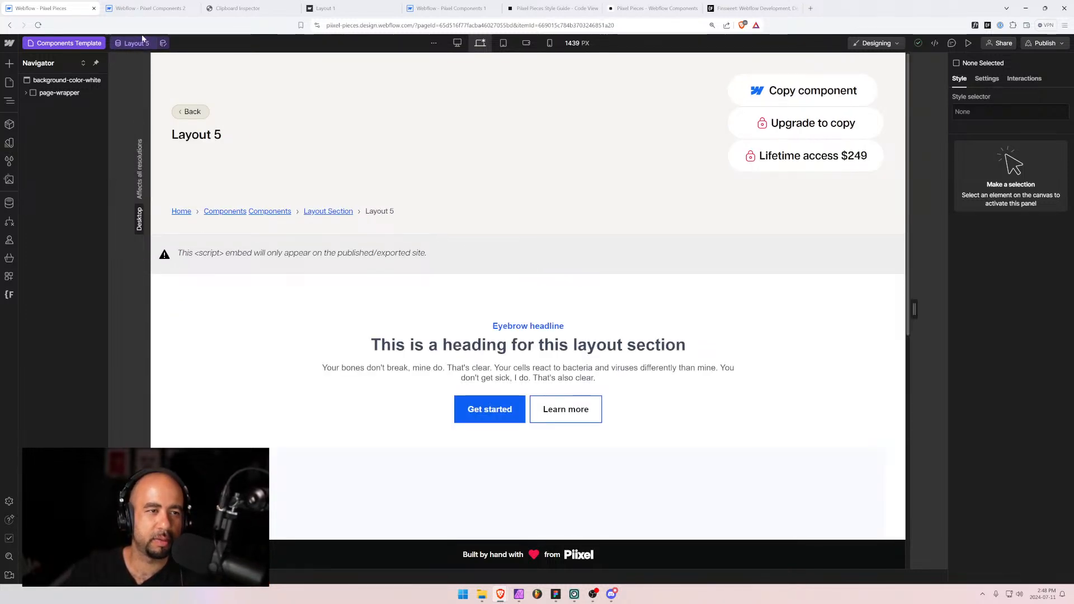
left_click(136, 43)
left_click(144, 130)
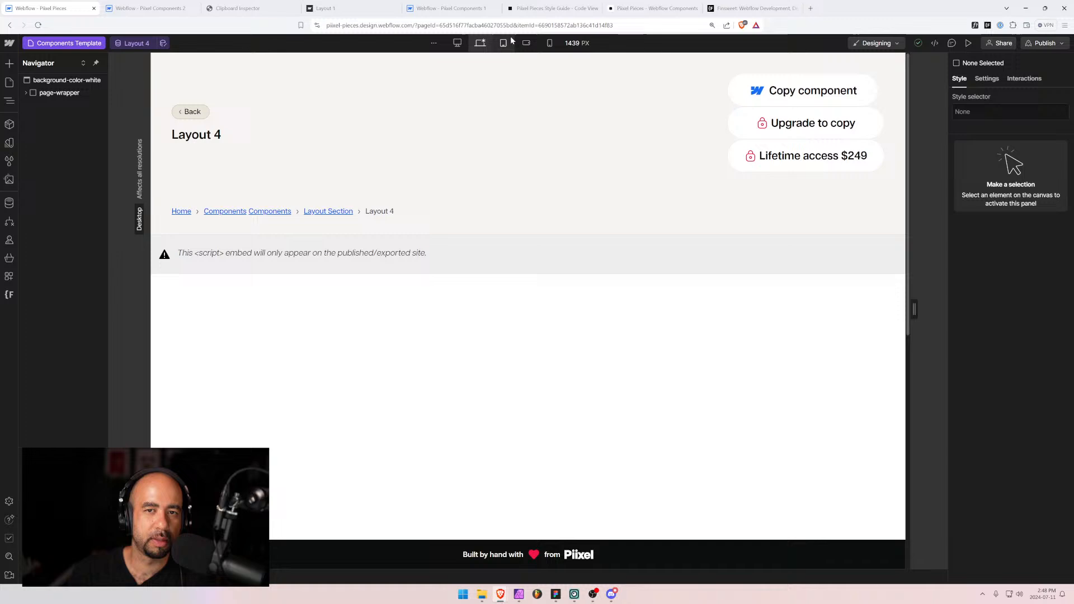
Preview Layout 4 at the mobile portrait breakpoint and narrow the canvas to 302 px.
left_click(550, 43)
scroll(571, 301, "down", 5)
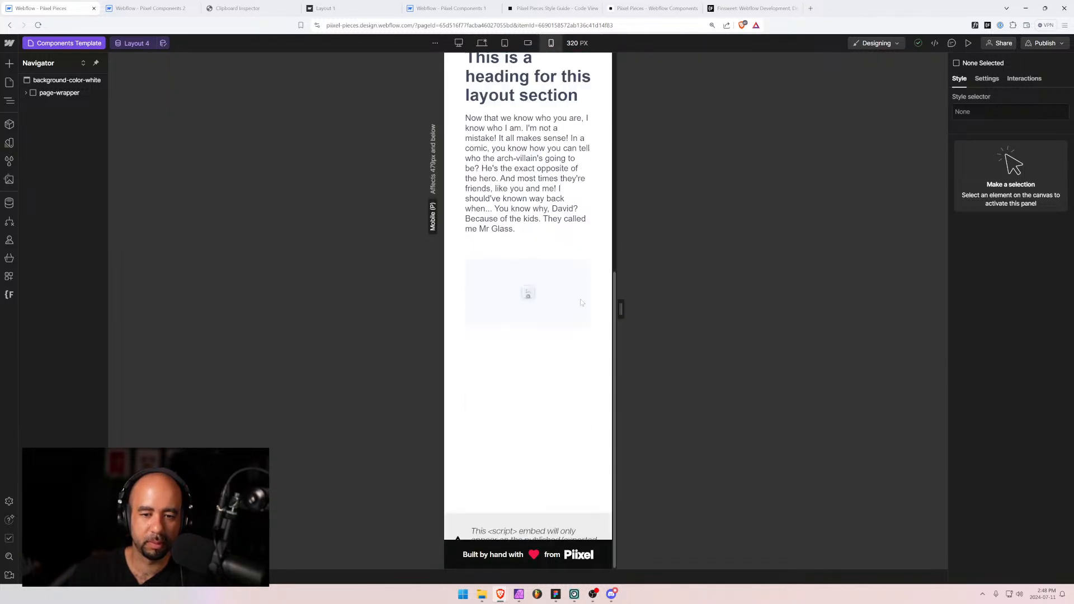
mouse_move(620, 310)
left_mouse_down()
mouse_move(646, 309)
mouse_move(584, 319)
mouse_move(612, 320)
left_mouse_up()
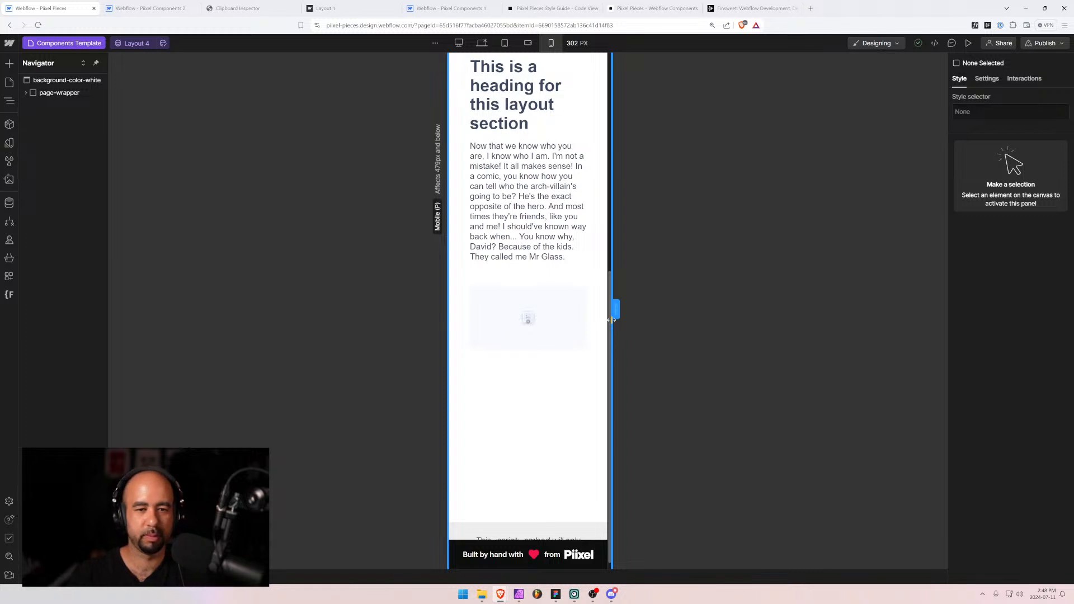
Preview Layout 5 at the mobile portrait breakpoint and narrow the canvas to 240 px.
left_click(141, 45)
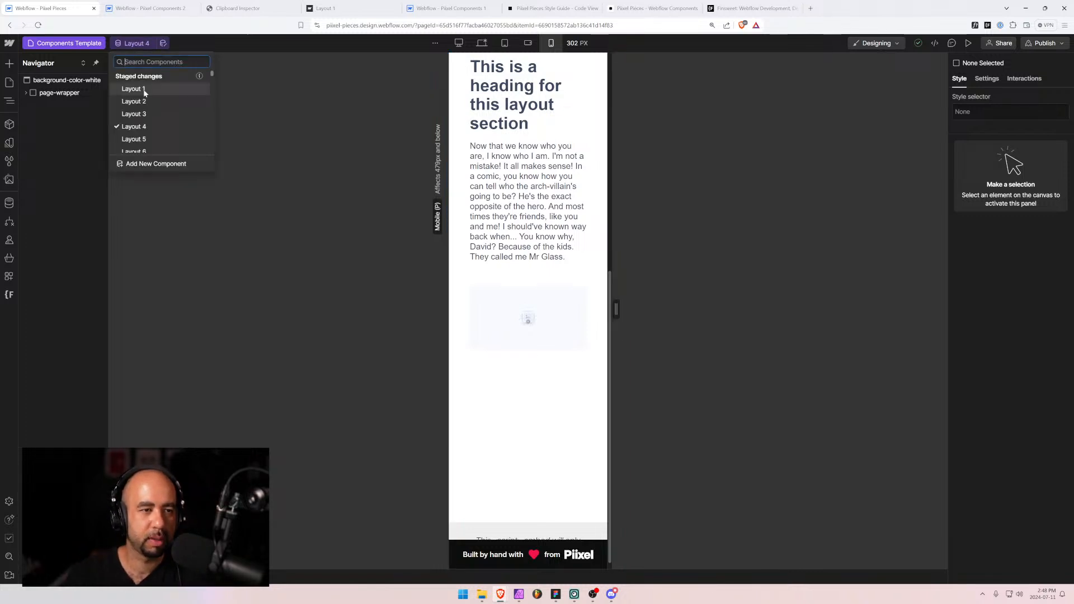
left_click(149, 142)
scroll(536, 271, "down", 5)
scroll(553, 282, "down", 4)
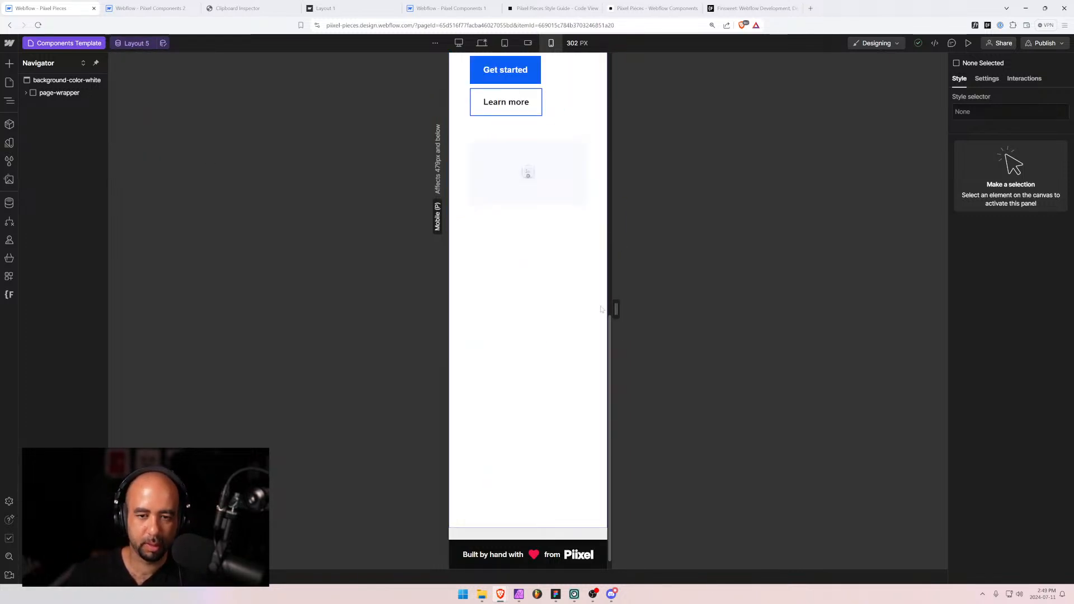
left_click_drag(615, 309, 582, 314)
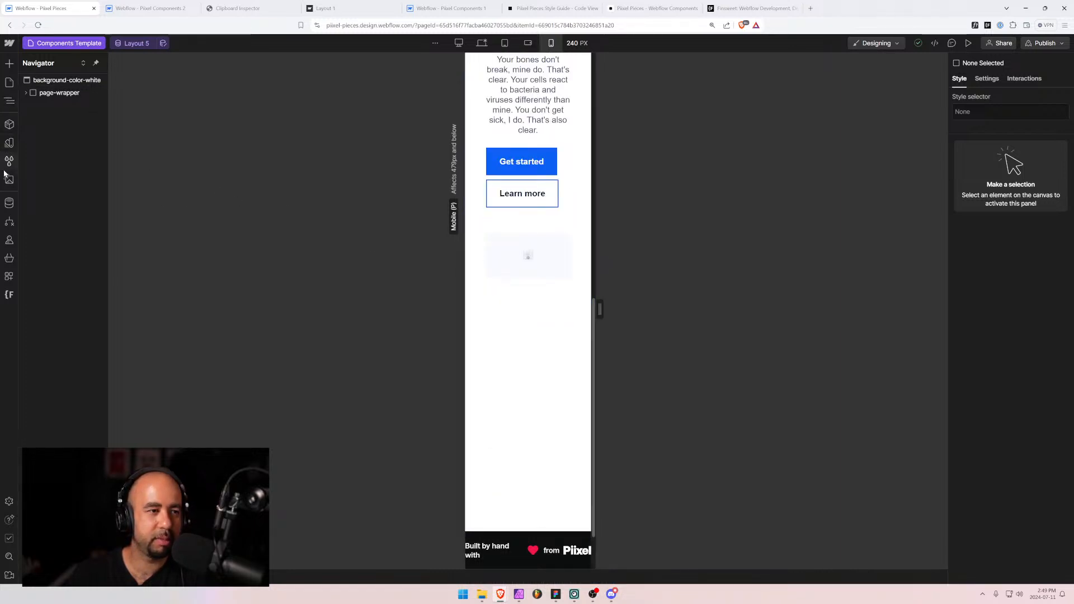
Set the iFrame height of the Layout 4 item in the Components collection to 50rem and save it.
left_click(9, 203)
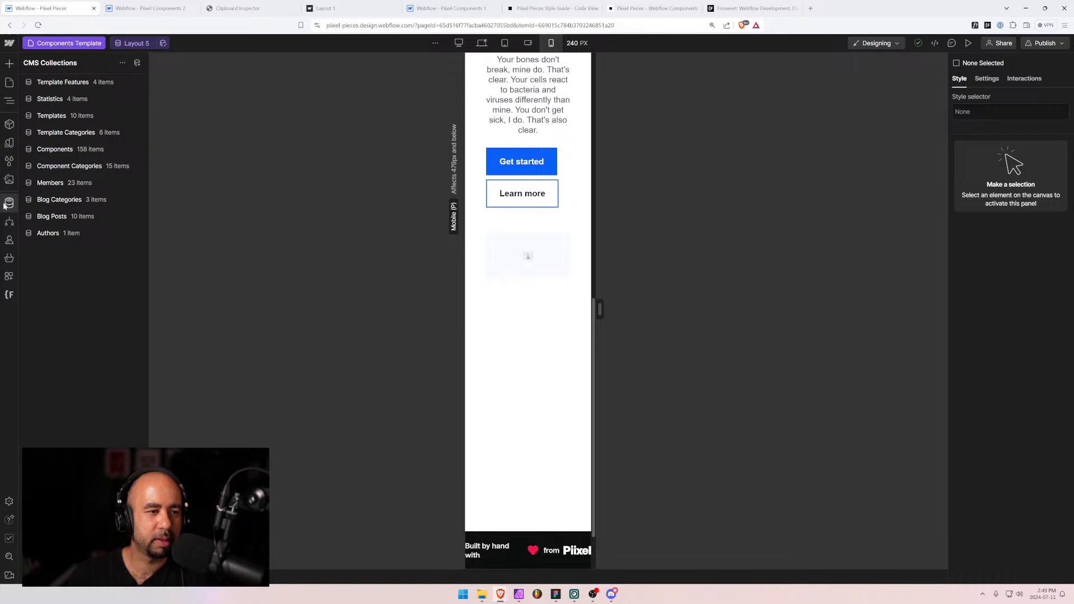
left_click(56, 150)
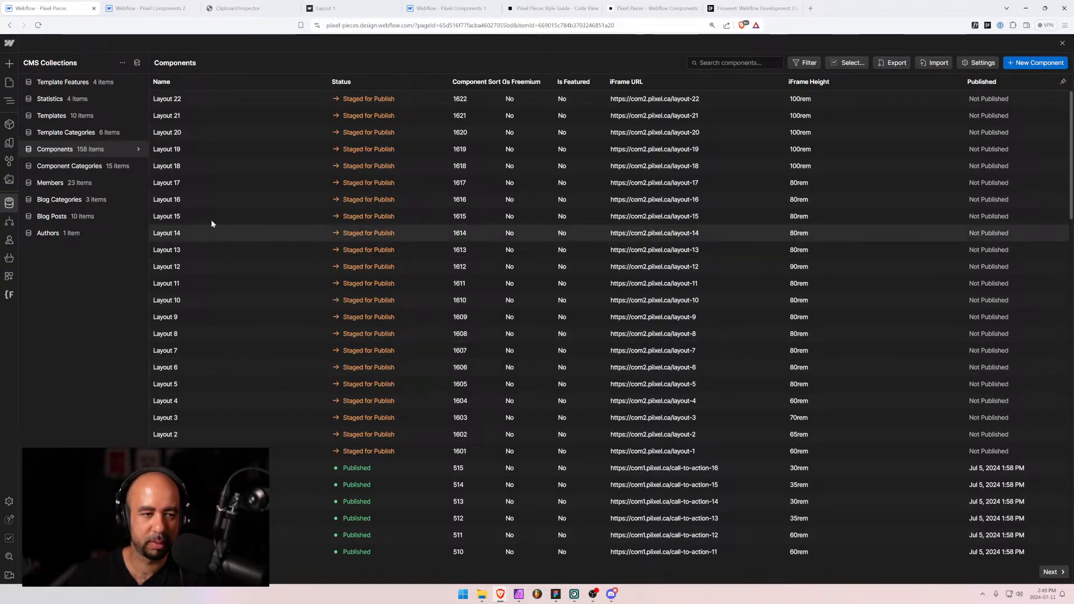
left_click(229, 401)
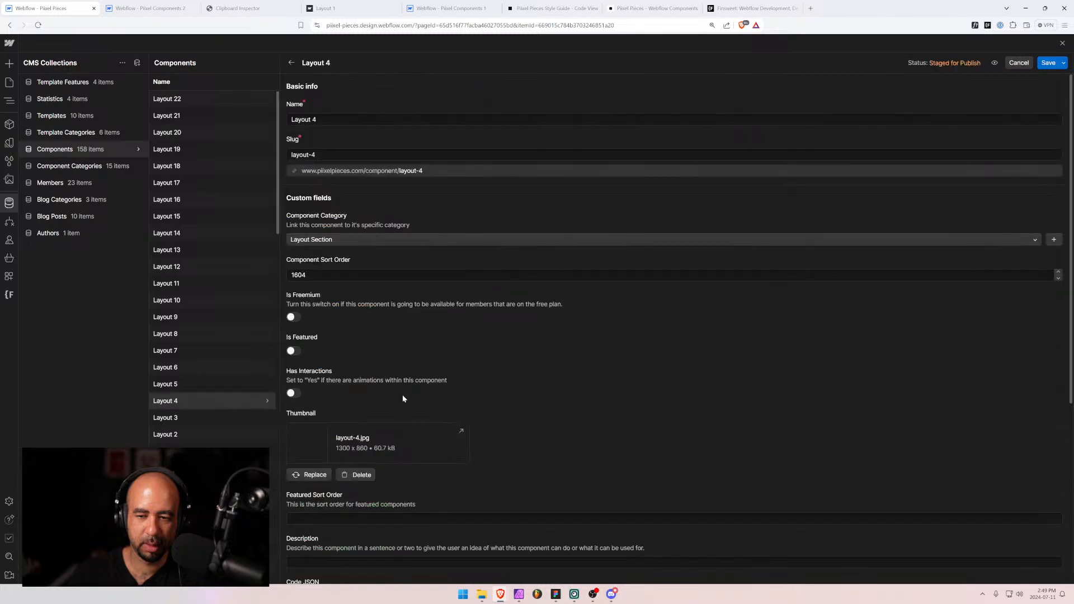
scroll(374, 453, "down", 5)
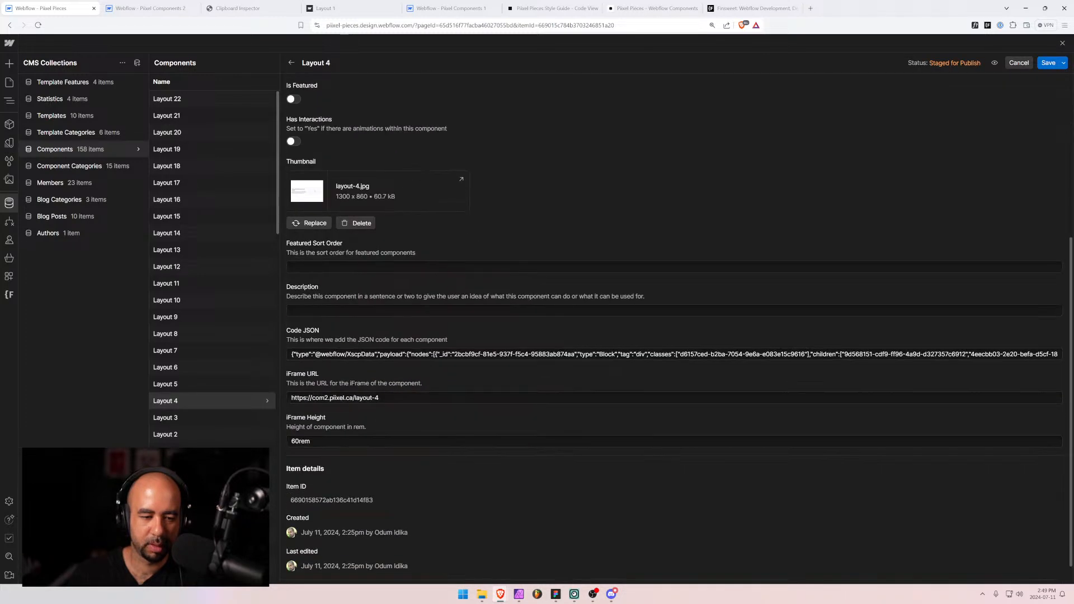
left_click(297, 441)
key("BackSpace")
key("BackSpace")
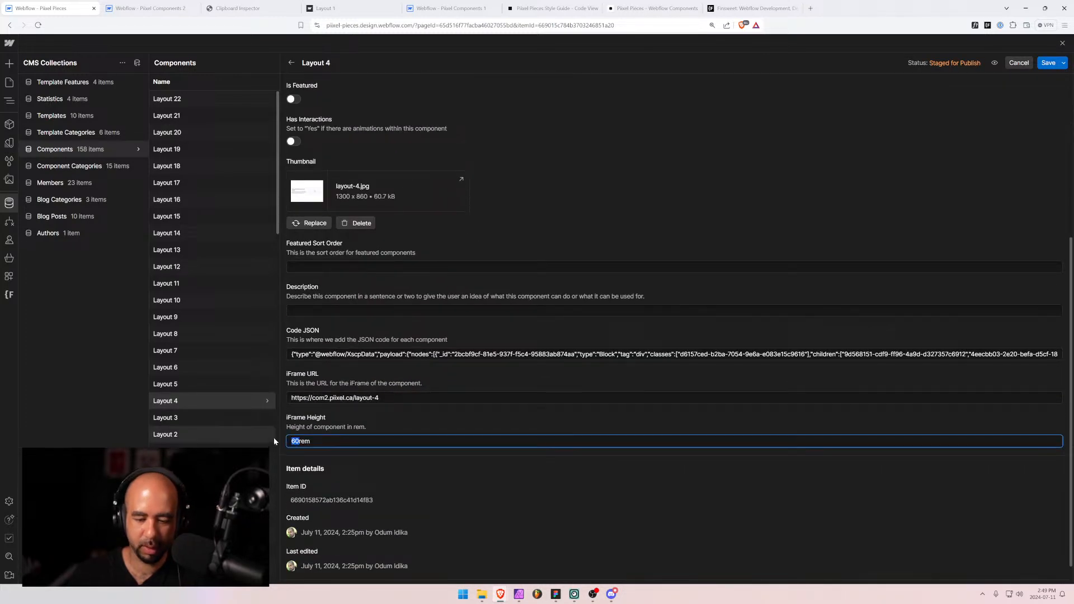
type("50")
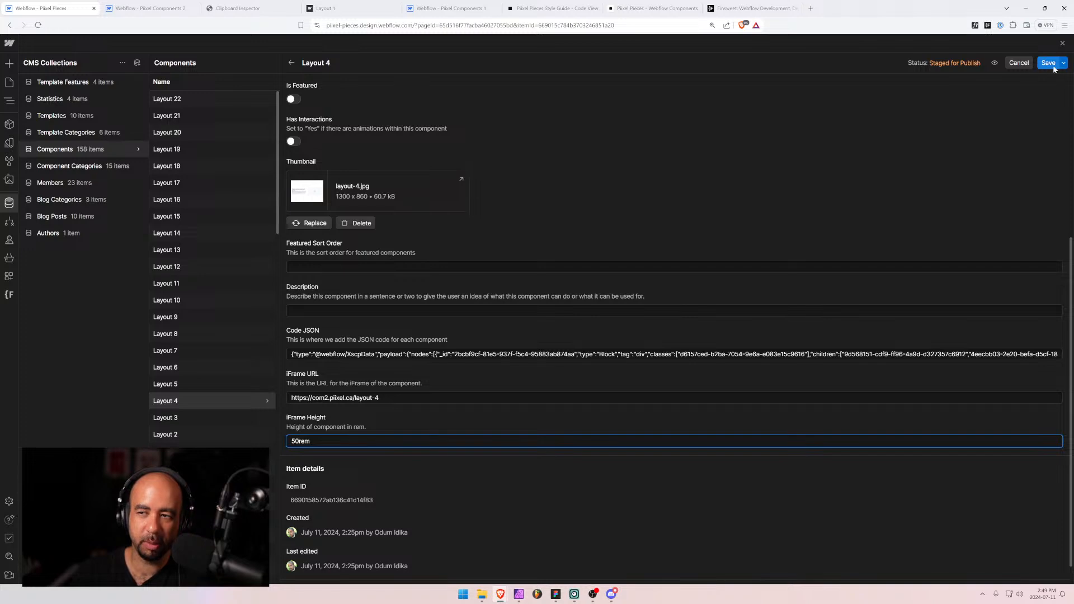
left_click(1054, 67)
Set the iFrame height of the Layout 5 item to 50rem and save it.
left_click(177, 385)
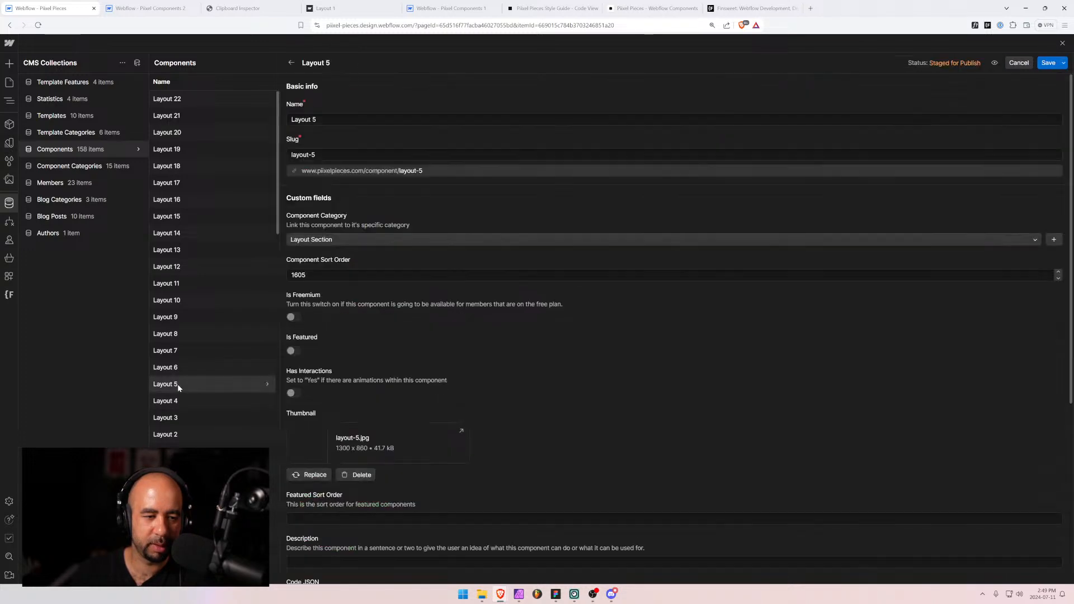
scroll(298, 510, "down", 4)
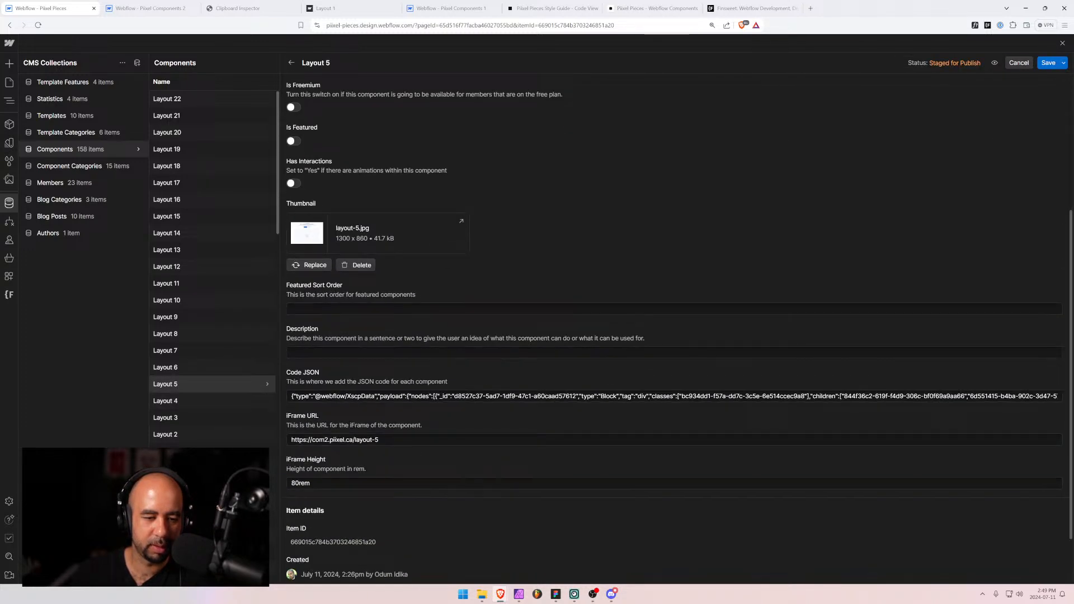
left_click(294, 483)
key("BackSpace")
type("5")
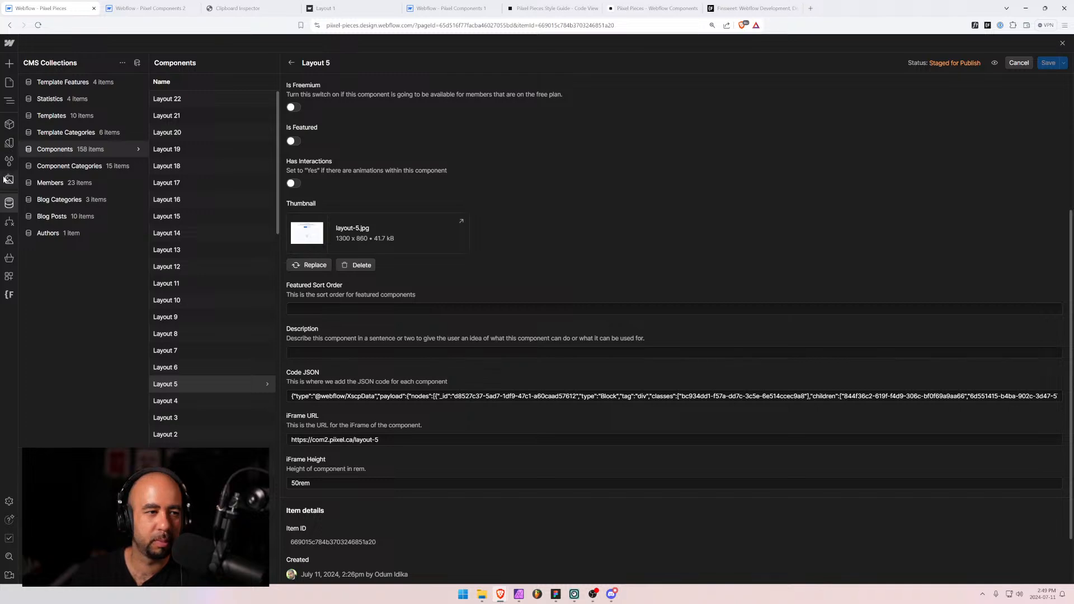
Recheck the mobile previews of Layout 5 at a 320 px canvas width and Layout 4 at 440 px.
left_click(8, 105)
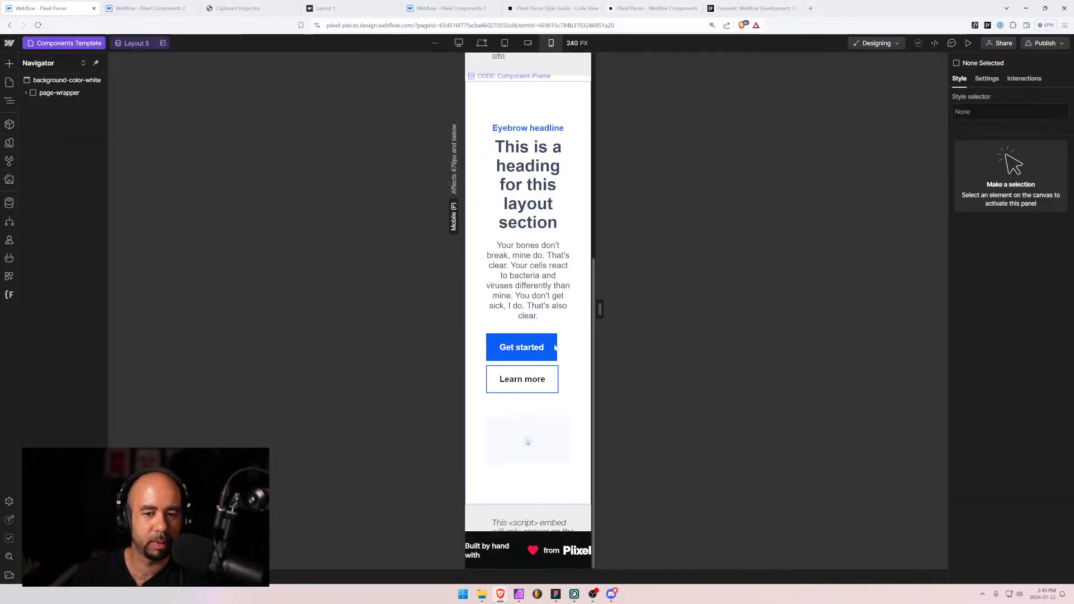
mouse_move(599, 309)
left_mouse_down()
mouse_move(637, 308)
mouse_move(621, 309)
left_mouse_up()
left_click(133, 43)
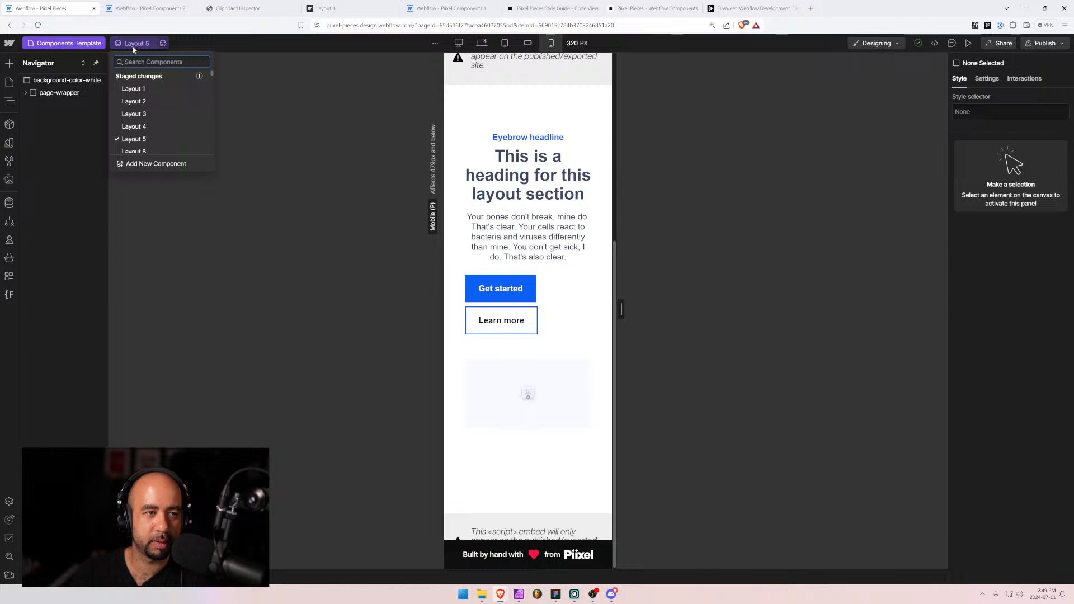
left_click(137, 129)
scroll(528, 280, "down", 5)
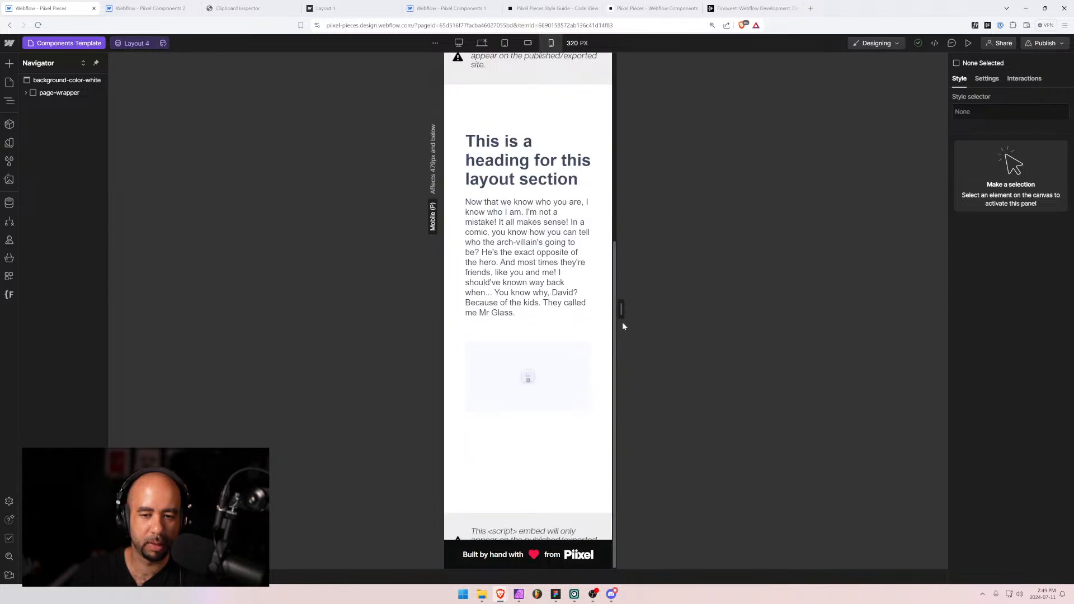
left_click_drag(622, 322, 652, 309)
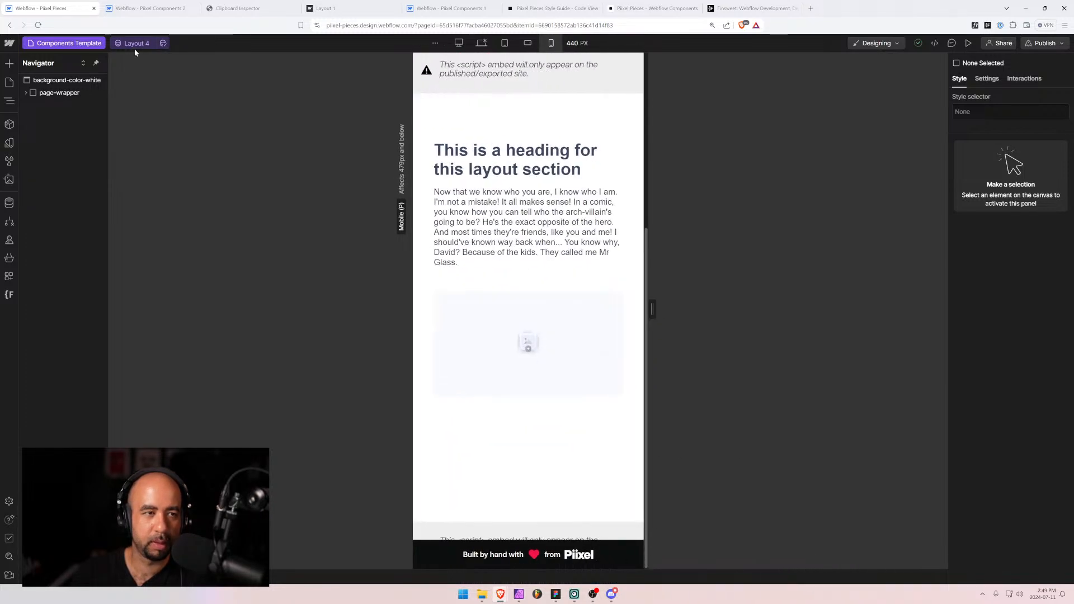
Preview Layout 6 at the mobile portrait breakpoint and narrow the canvas to 288 px.
left_click(135, 45)
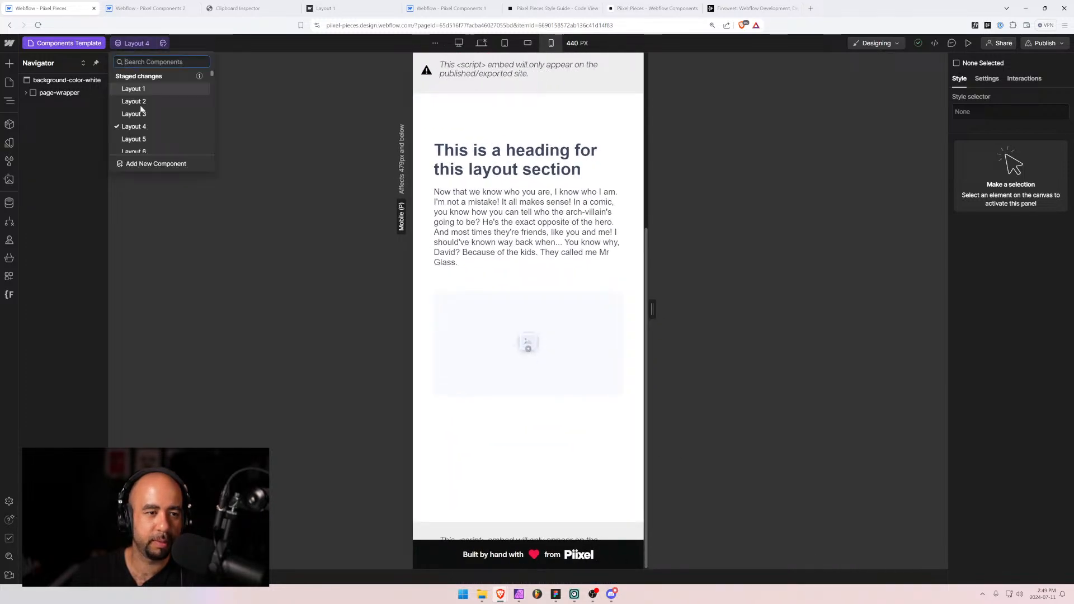
left_click(140, 150)
scroll(559, 336, "down", 8)
scroll(561, 337, "up", 5)
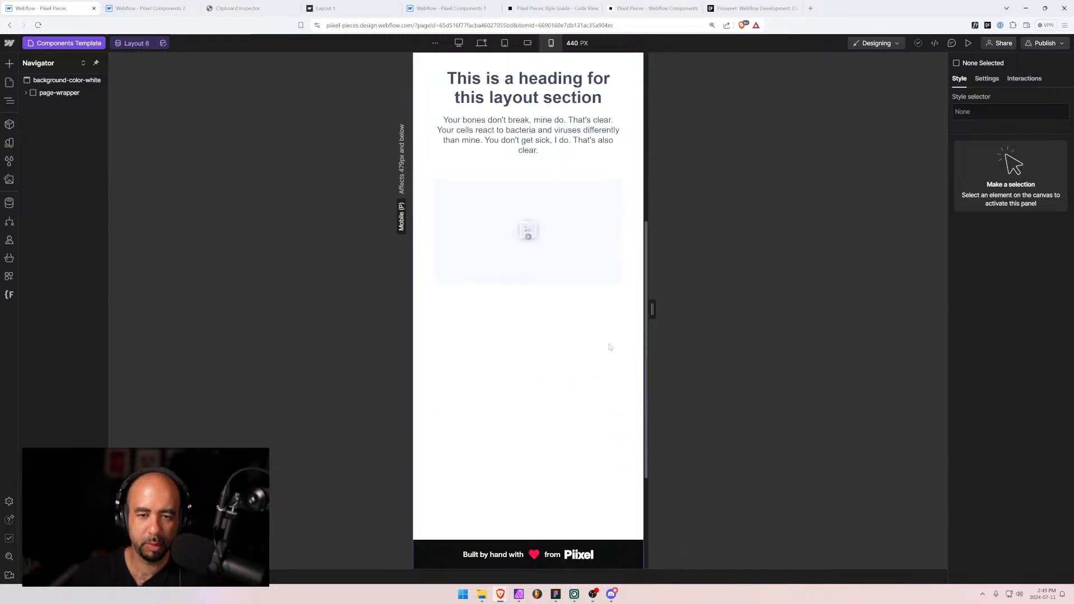
left_click_drag(652, 309, 606, 317)
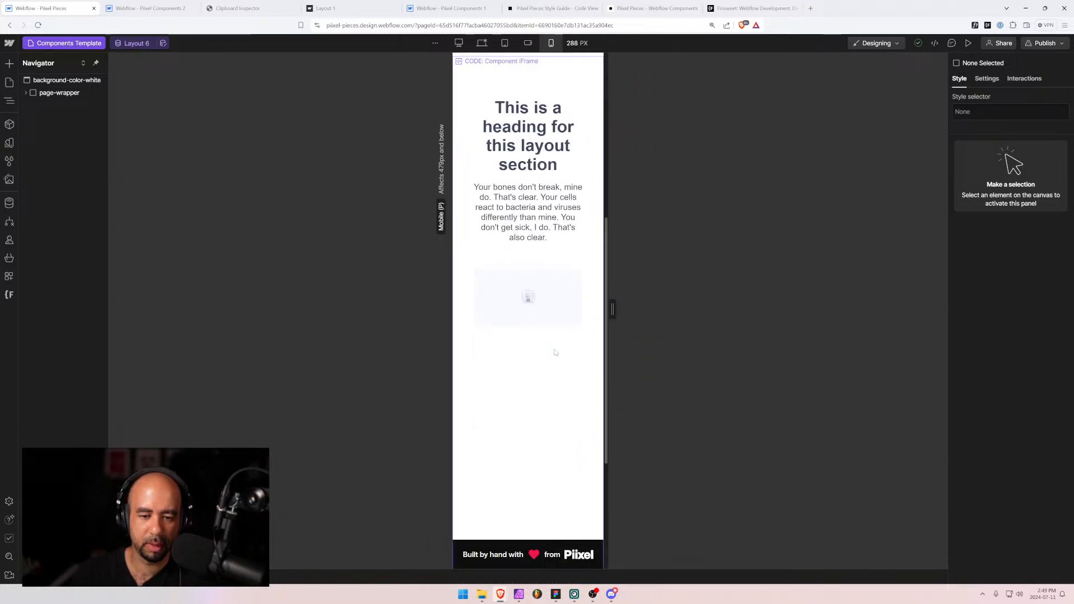
Preview the Layout 7 component at the mobile portrait breakpoint and narrow the canvas to 256 px.
left_click(142, 43)
scroll(143, 140, "down", 2)
left_click(158, 100)
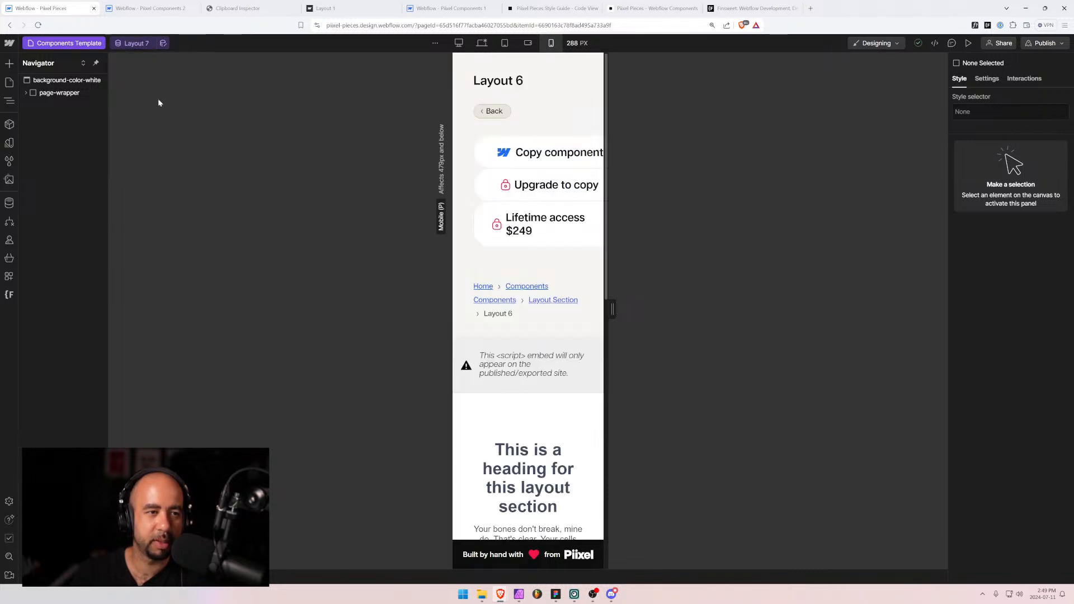
scroll(528, 307, "down", 8)
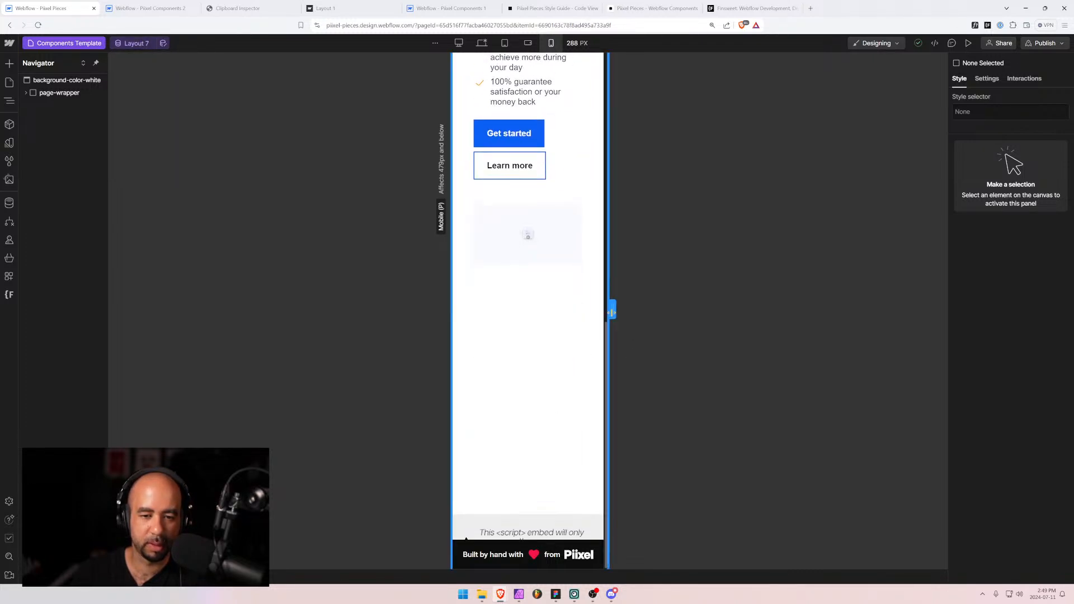
mouse_move(612, 311)
left_mouse_down()
mouse_move(631, 312)
mouse_move(600, 312)
left_mouse_up()
Preview the Layout 8 component down to the end of its iFrame at the 256 px canvas width.
left_click(136, 45)
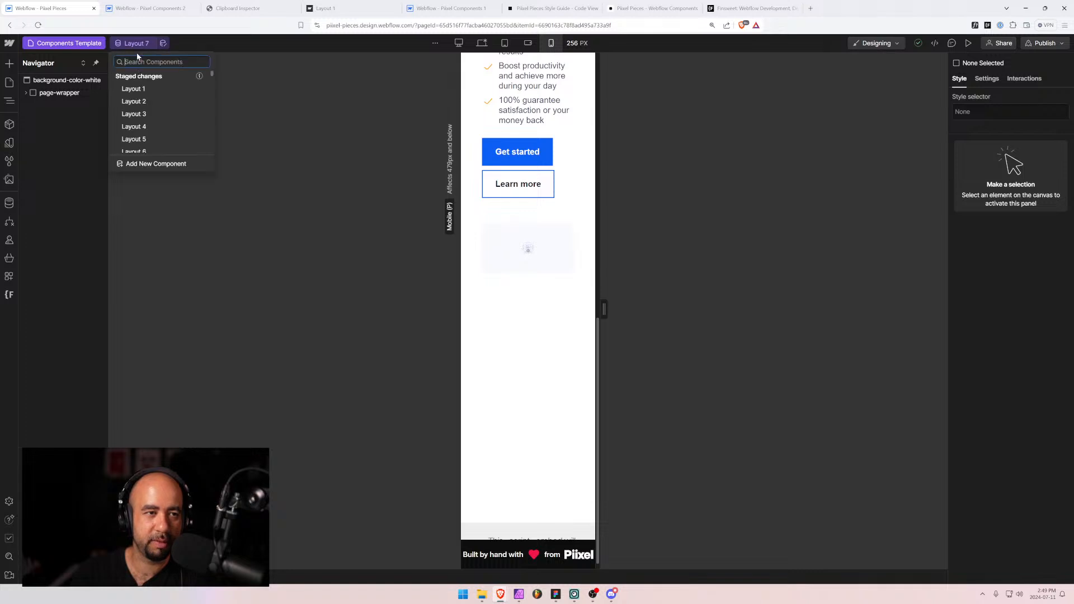
scroll(147, 131, "down", 2)
left_click(134, 135)
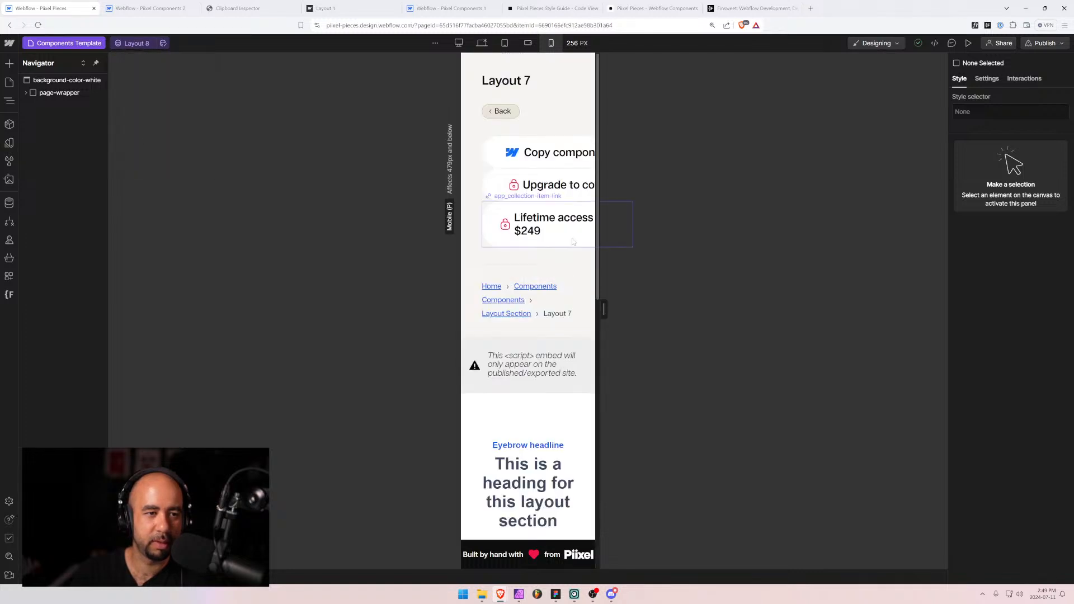
scroll(528, 308, "down", 8)
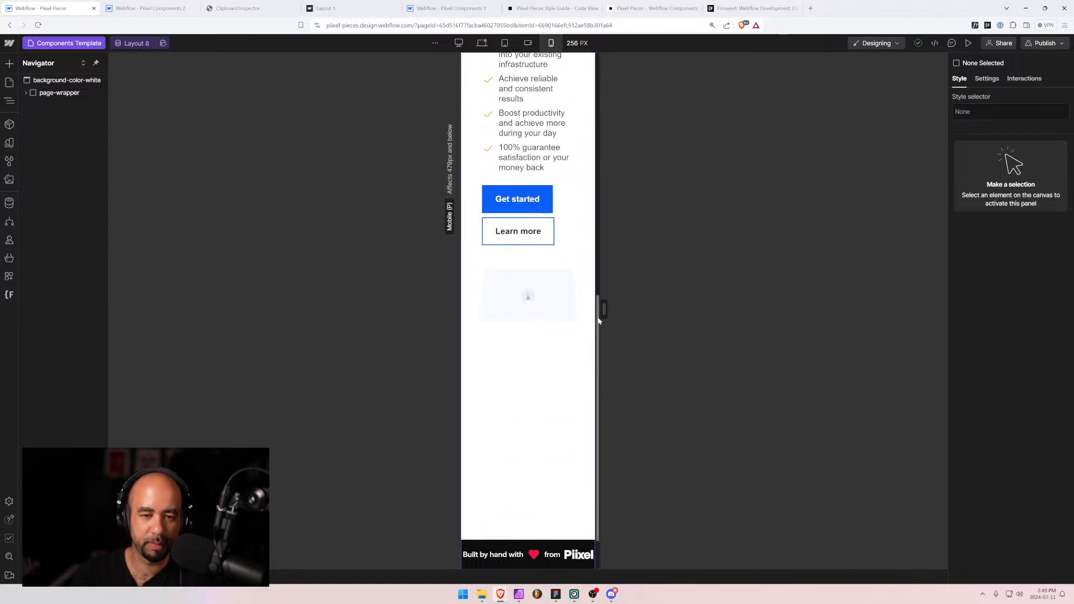
Preview the Layout 9 component and inspect the space below its content at the 256 px canvas width.
left_click(138, 44)
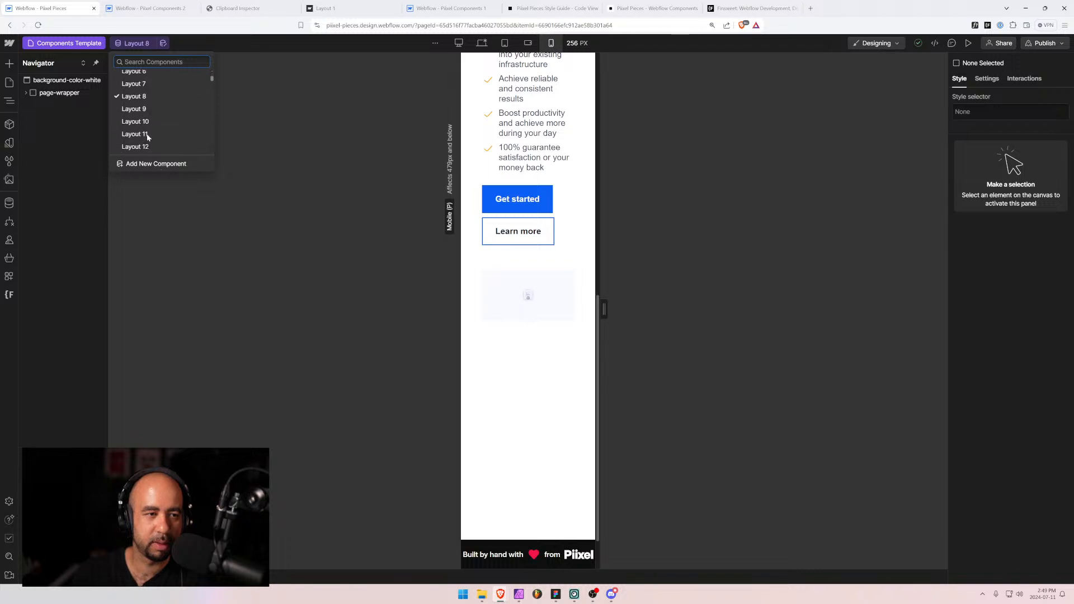
left_click(134, 108)
scroll(557, 331, "down", 5)
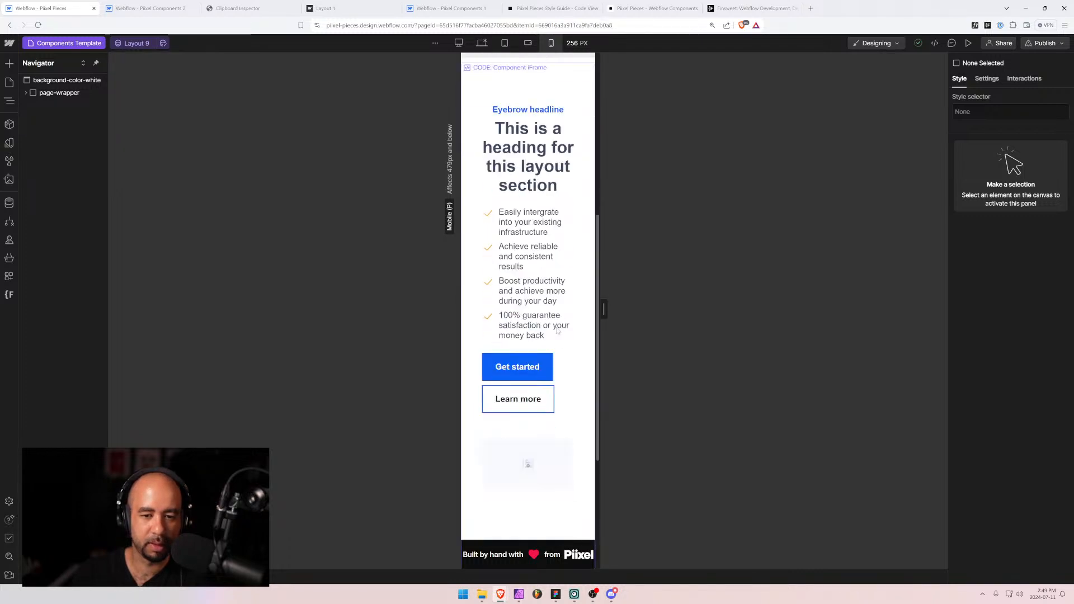
scroll(558, 331, "down", 4)
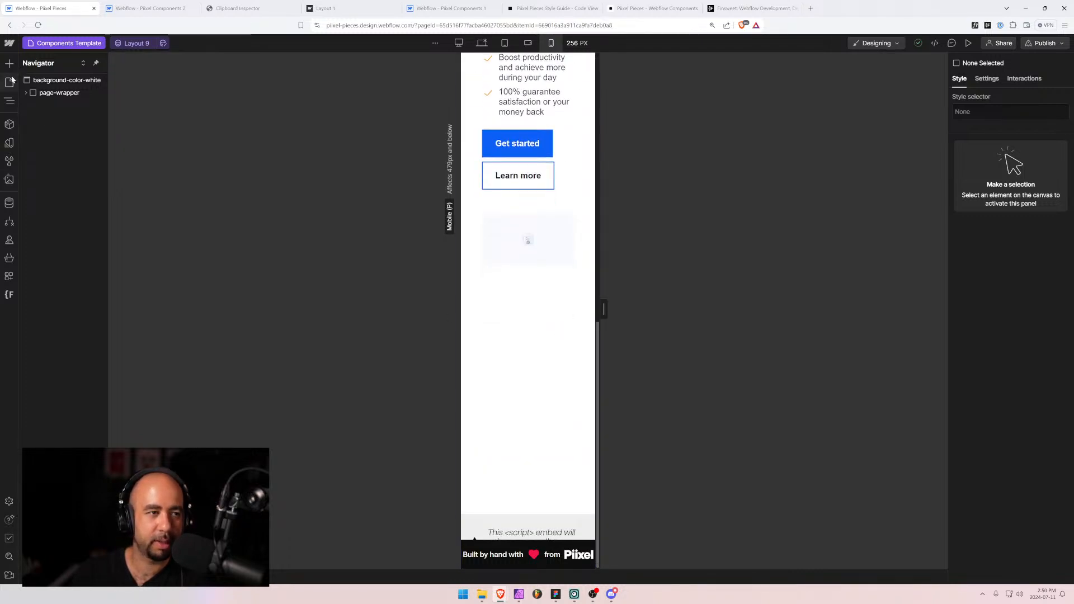
Set the iFrame height of the Layout 6 item in the Components collection to 50rem and save it.
left_click(4, 203)
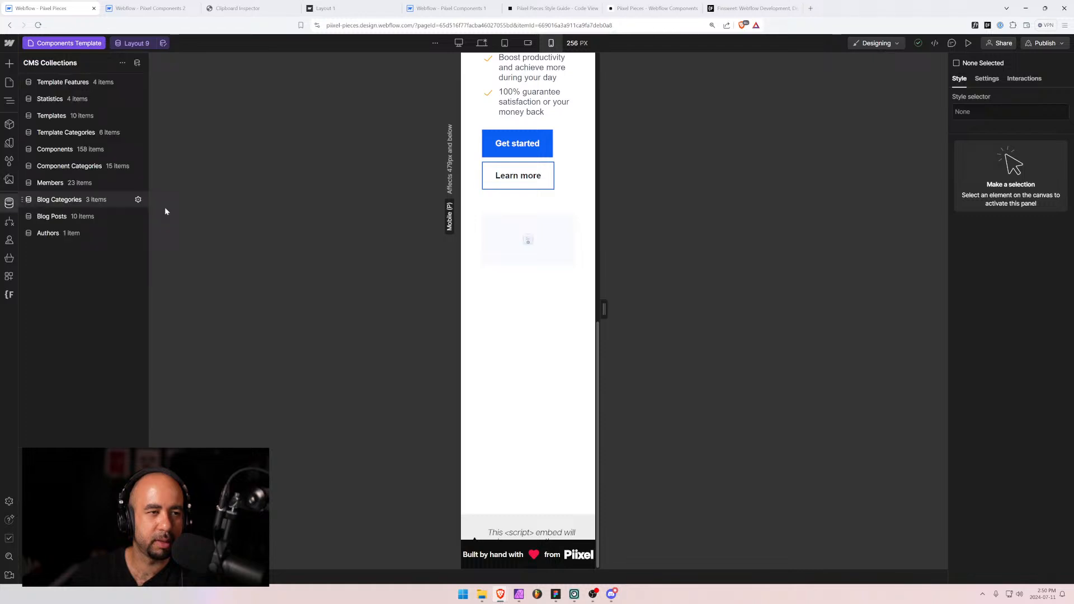
left_click(53, 150)
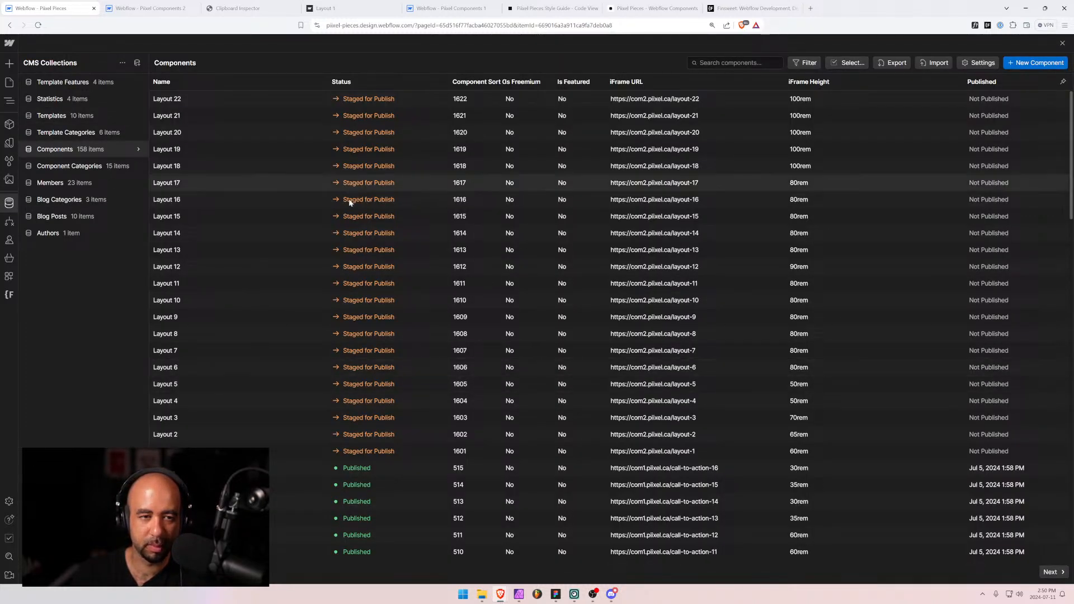
left_click(651, 369)
scroll(351, 427, "down", 6)
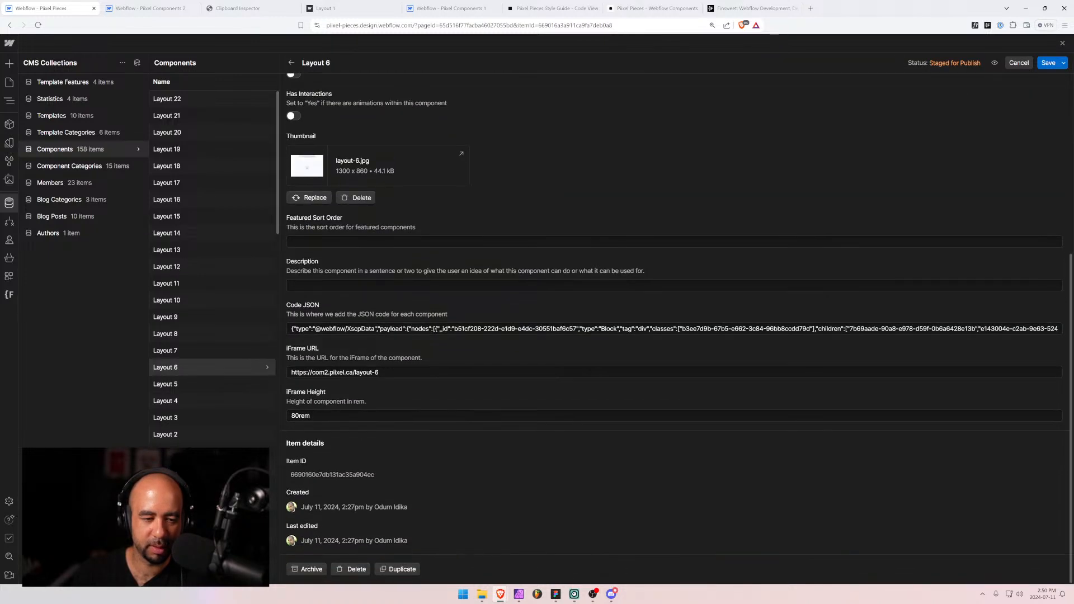
left_click_drag(295, 416, 291, 415)
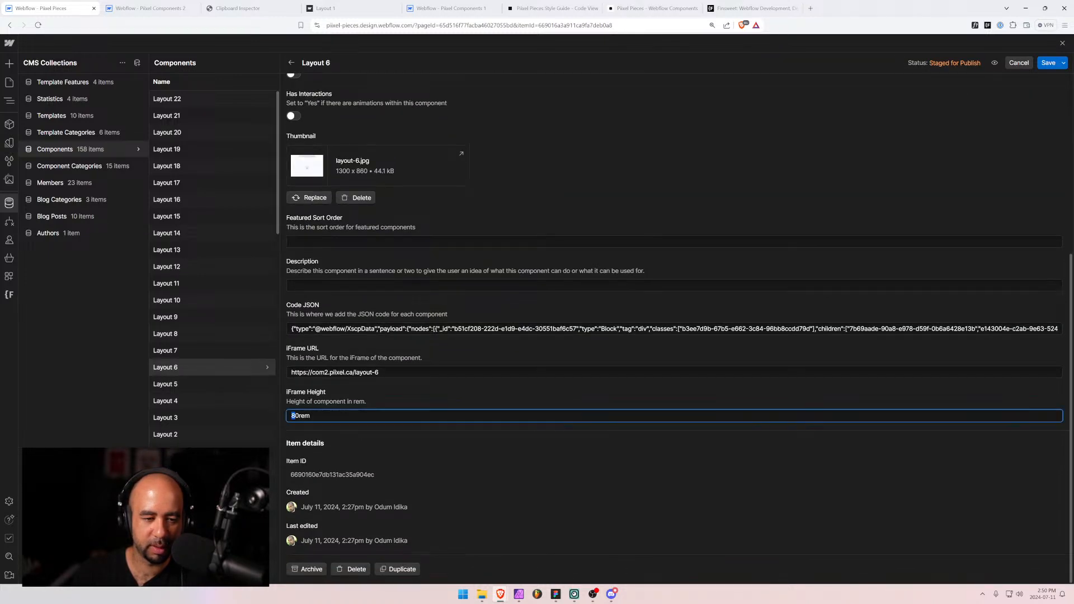
left_click(1050, 66)
Set the iFrame height of the Layout 7 item to 50rem and save it.
left_click(170, 351)
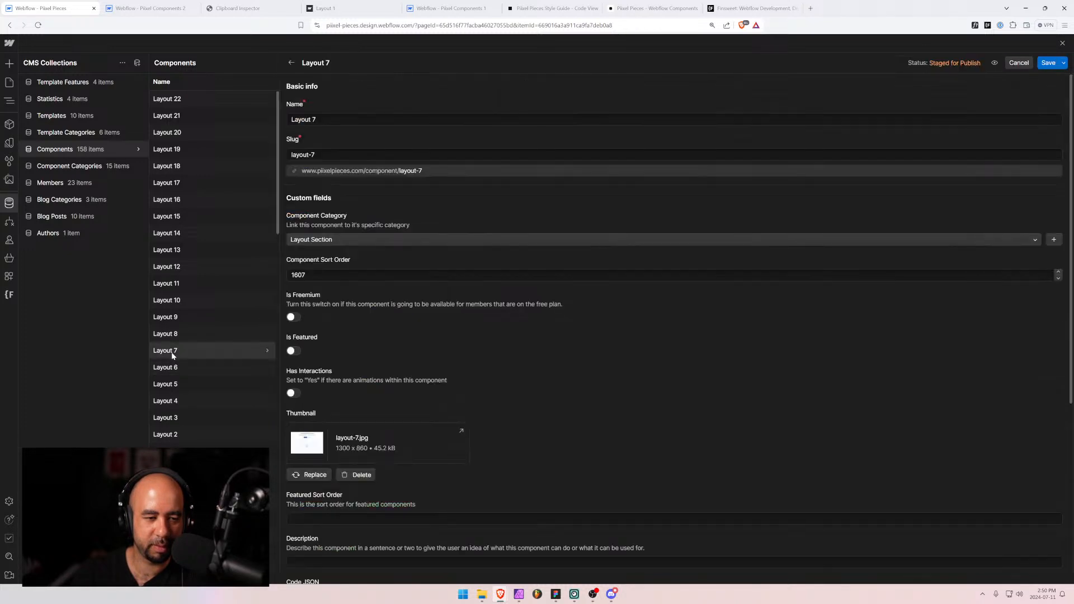
scroll(336, 447, "down", 6)
left_click_drag(295, 416, 291, 416)
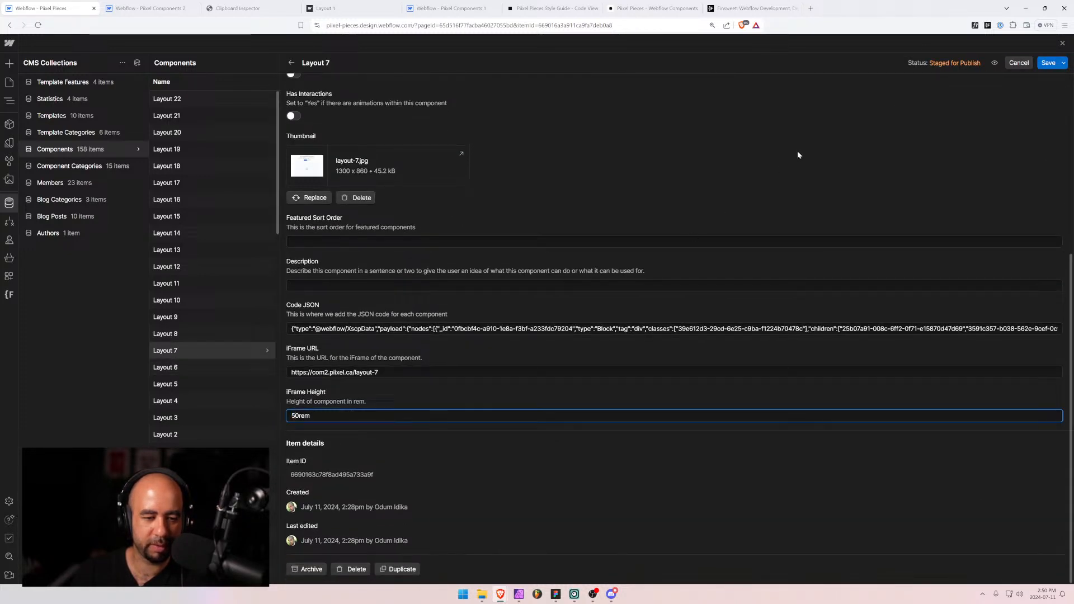
left_click(1049, 63)
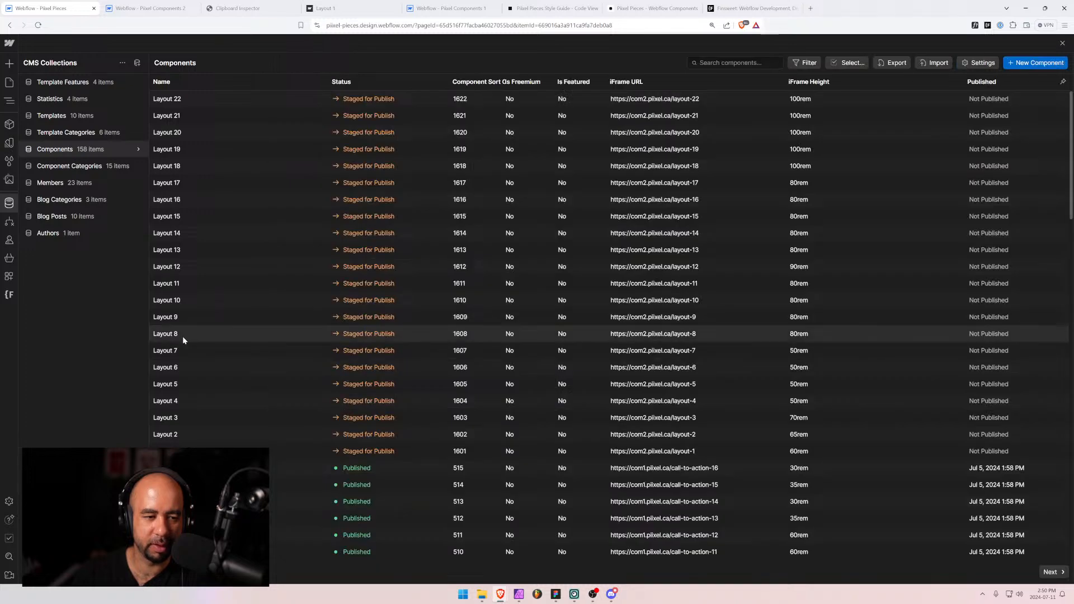
Set the iFrame height of the Layout 8 item to 50rem and save it.
left_click(174, 334)
scroll(318, 458, "down", 6)
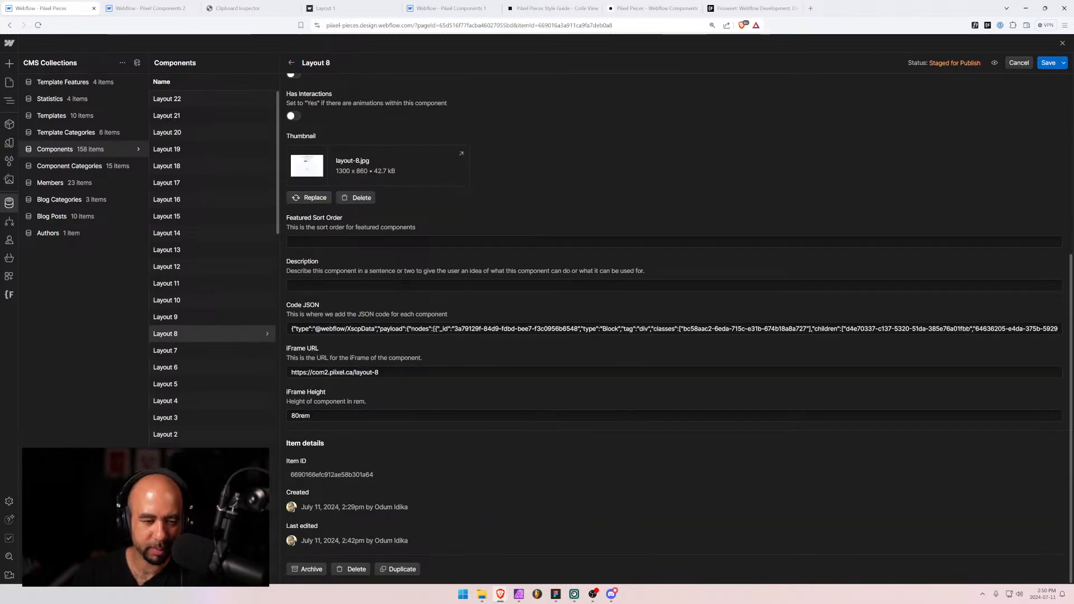
left_click_drag(295, 415, 284, 422)
type("50")
left_click(1044, 63)
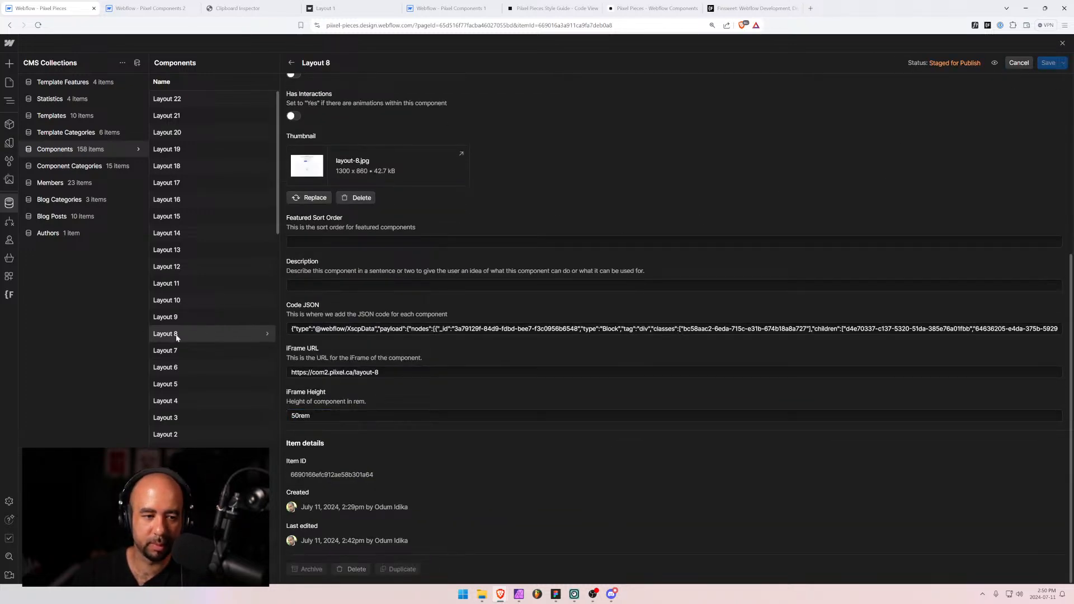
Set the iFrame height of the Layout 9 item to 50rem and save it.
left_click(166, 317)
scroll(311, 481, "down", 3)
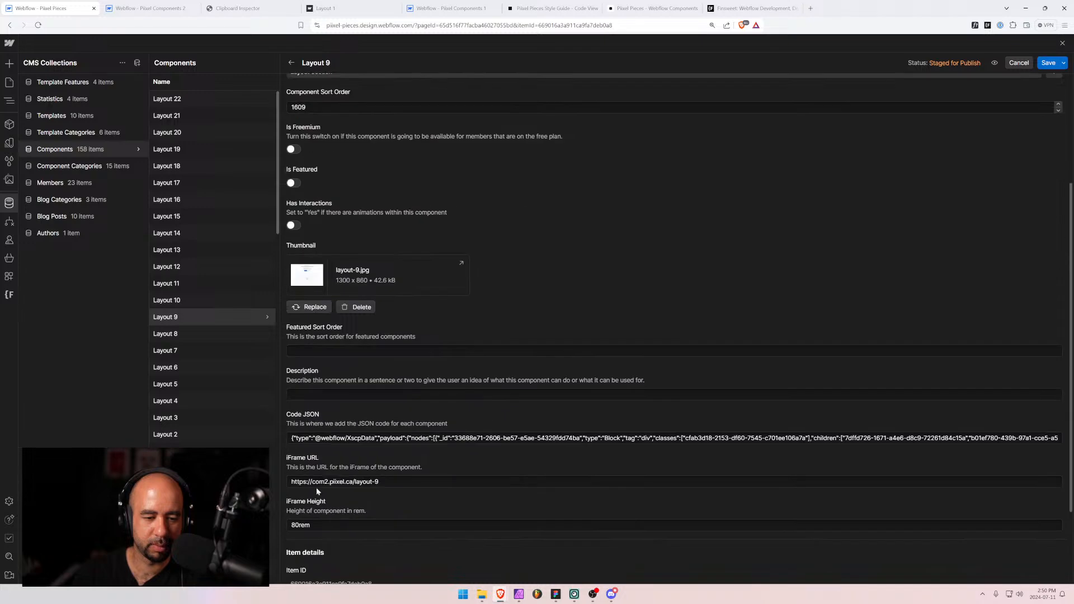
left_click_drag(295, 525, 289, 525)
type("5")
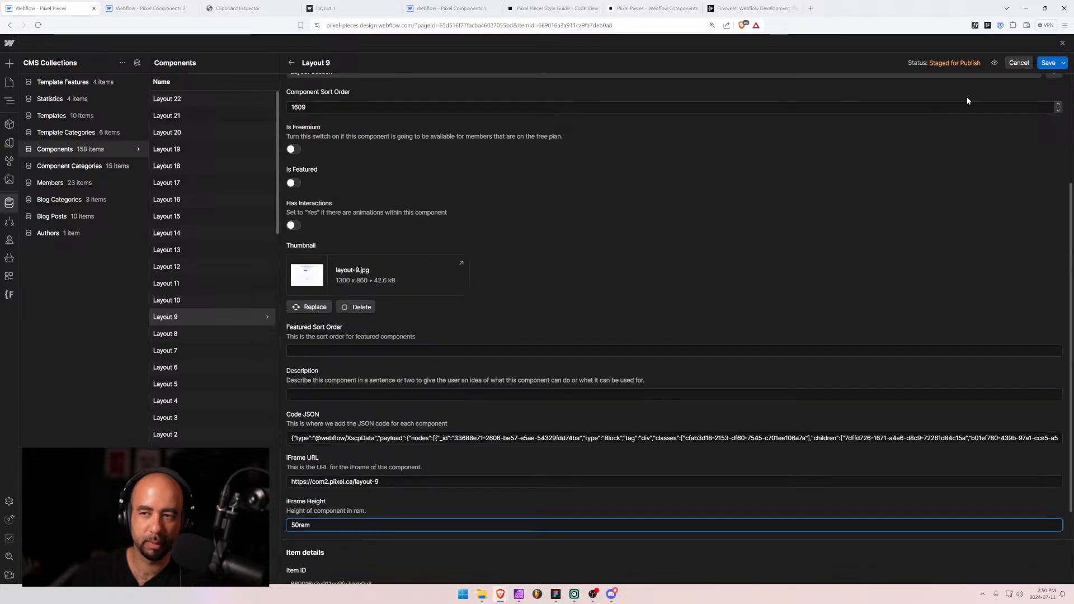
left_click(1048, 64)
Check the Layout 9 preview at a 332 px canvas width, and set its iFrame height to 55rem in the Components collection.
left_click(9, 83)
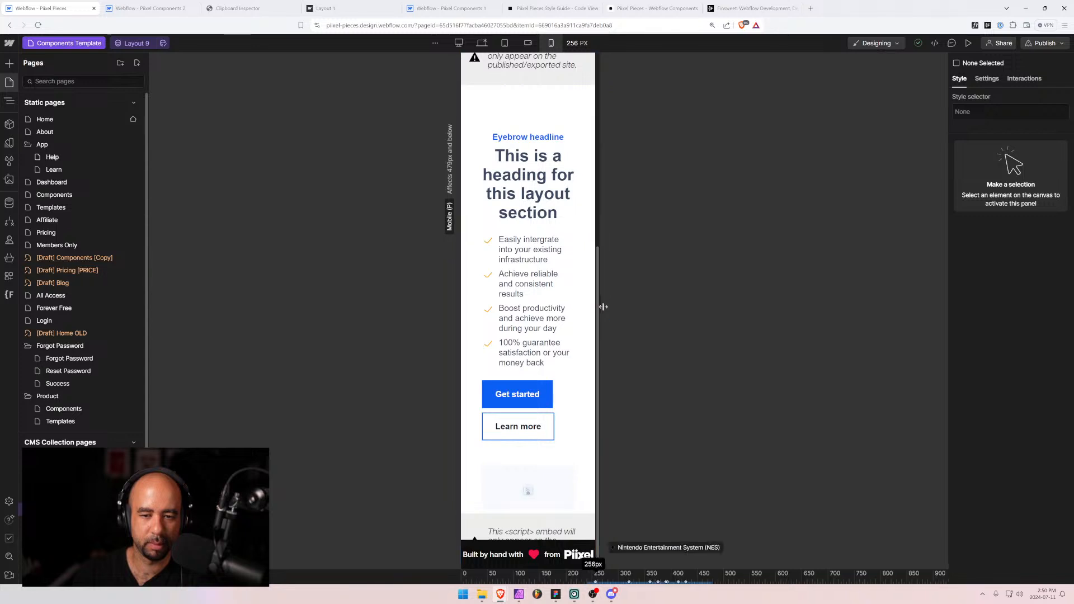
mouse_move(602, 308)
left_mouse_down()
mouse_move(630, 312)
mouse_move(620, 313)
left_mouse_up()
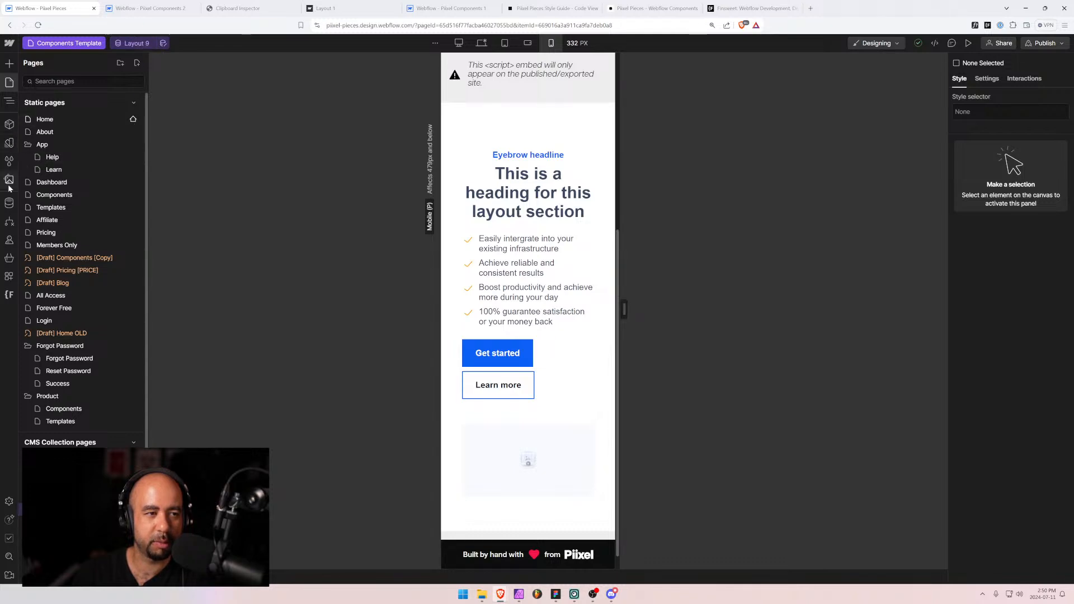
left_click(8, 204)
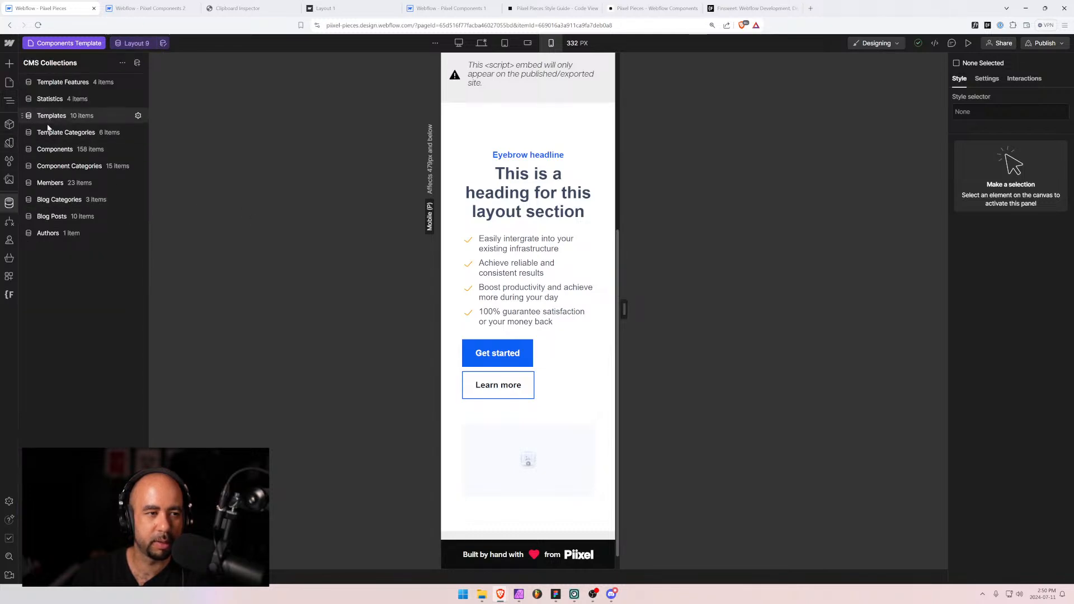
left_click(55, 149)
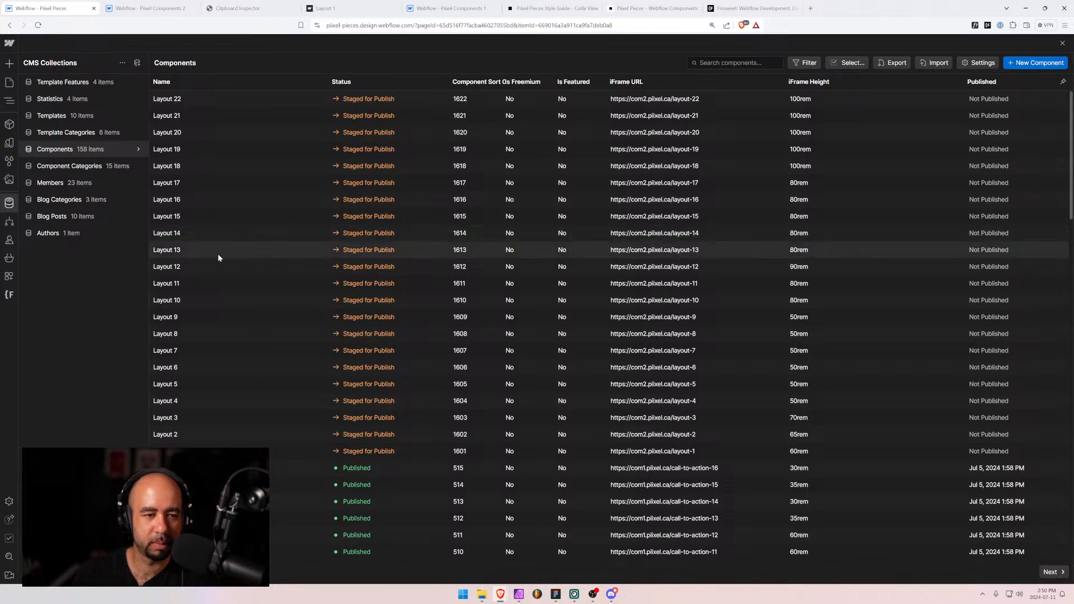
left_click(192, 316)
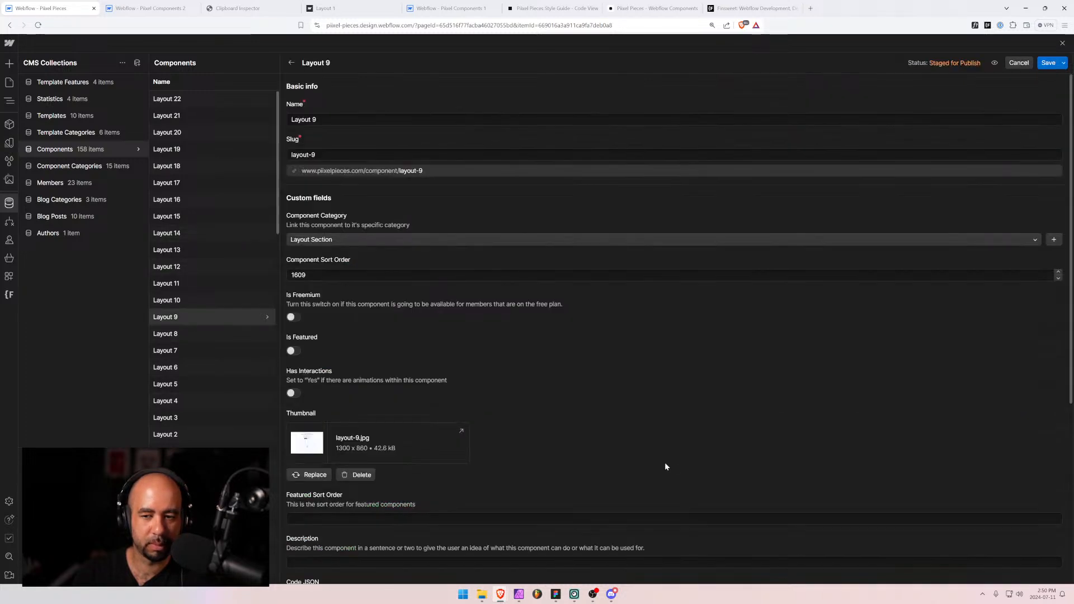
scroll(388, 469, "down", 4)
scroll(388, 468, "down", 1)
left_click(297, 483)
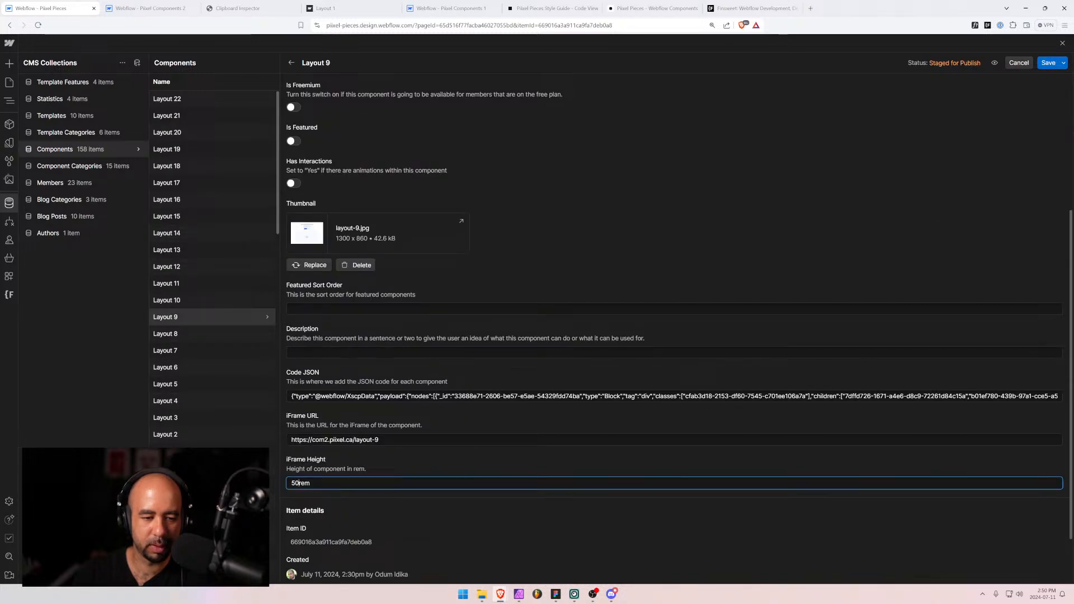
left_click(1044, 68)
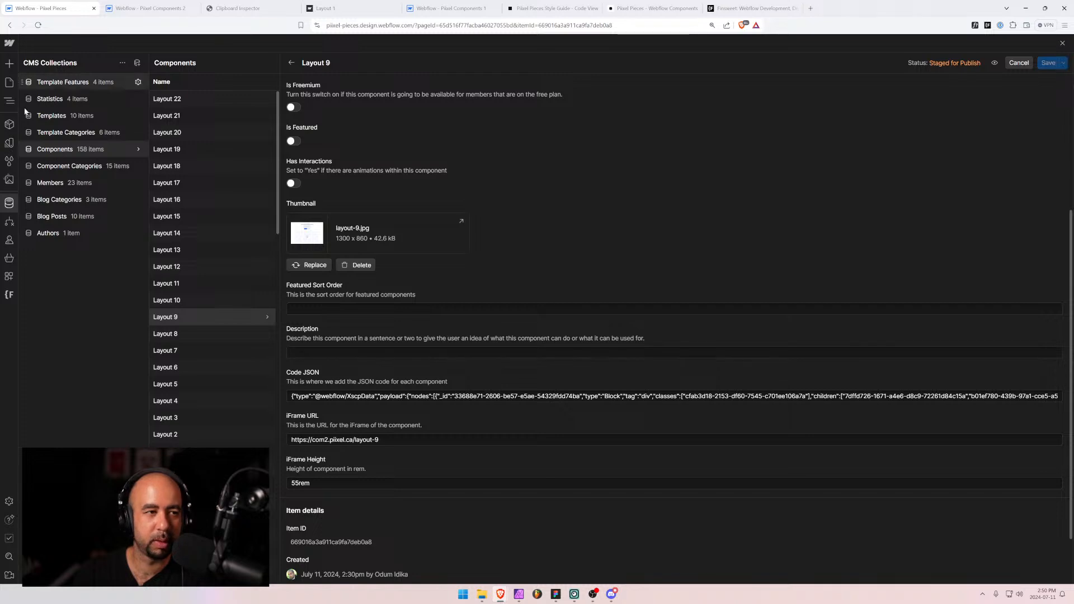
Recheck the Layout 9 preview and view its CMS item settings from the page canvas.
left_click(9, 83)
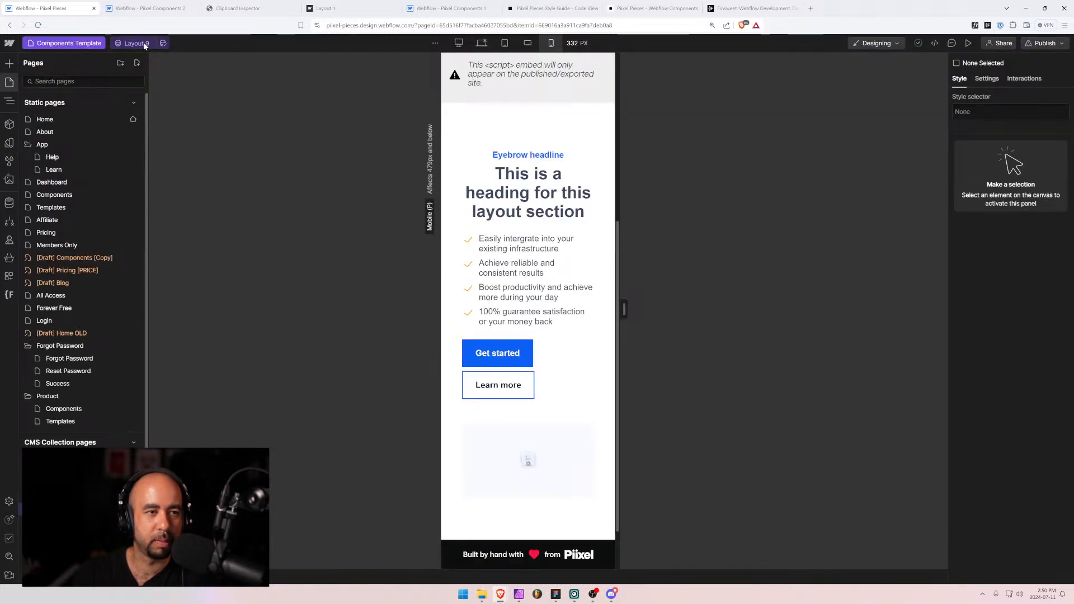
left_click(163, 44)
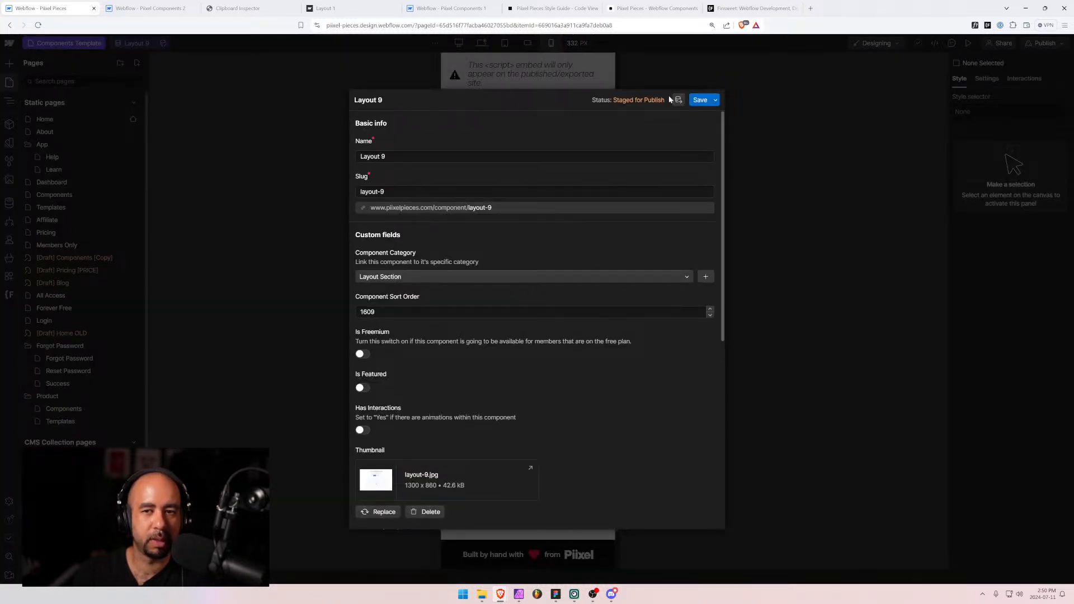
left_click(816, 144)
scroll(600, 299, "down", 1)
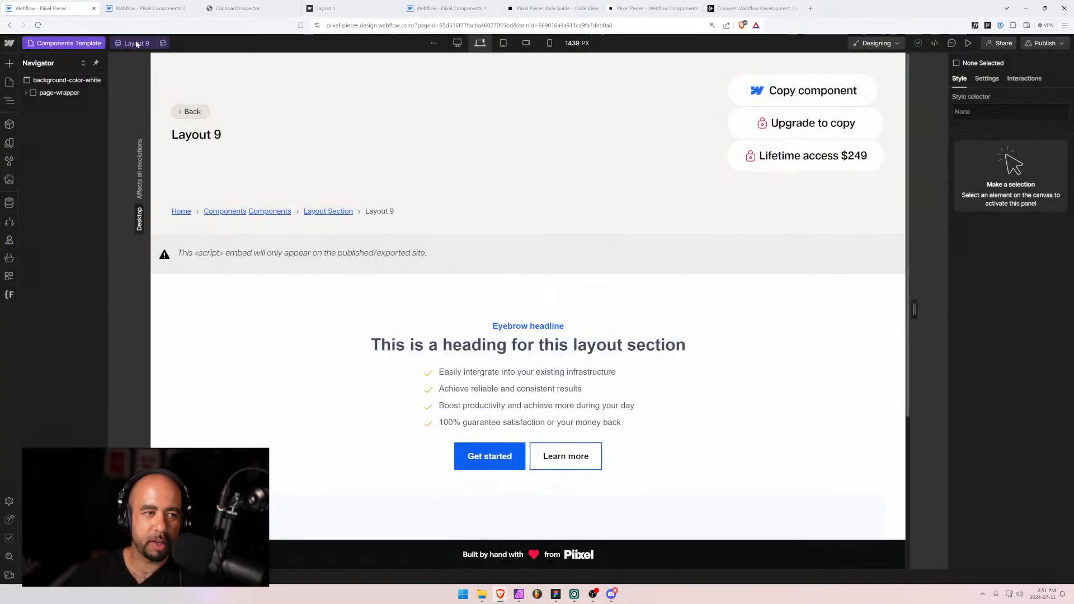
Preview the Layout 10 component at the mobile portrait breakpoint with a 320 px canvas width.
left_click(135, 45)
scroll(137, 112, "down", 3)
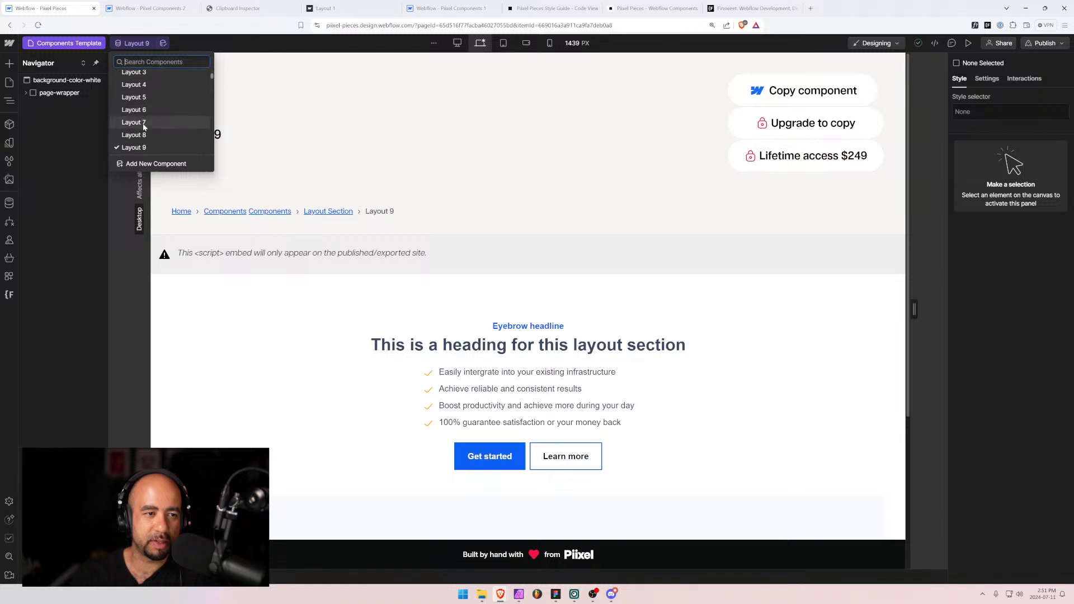
scroll(149, 126, "up", 1)
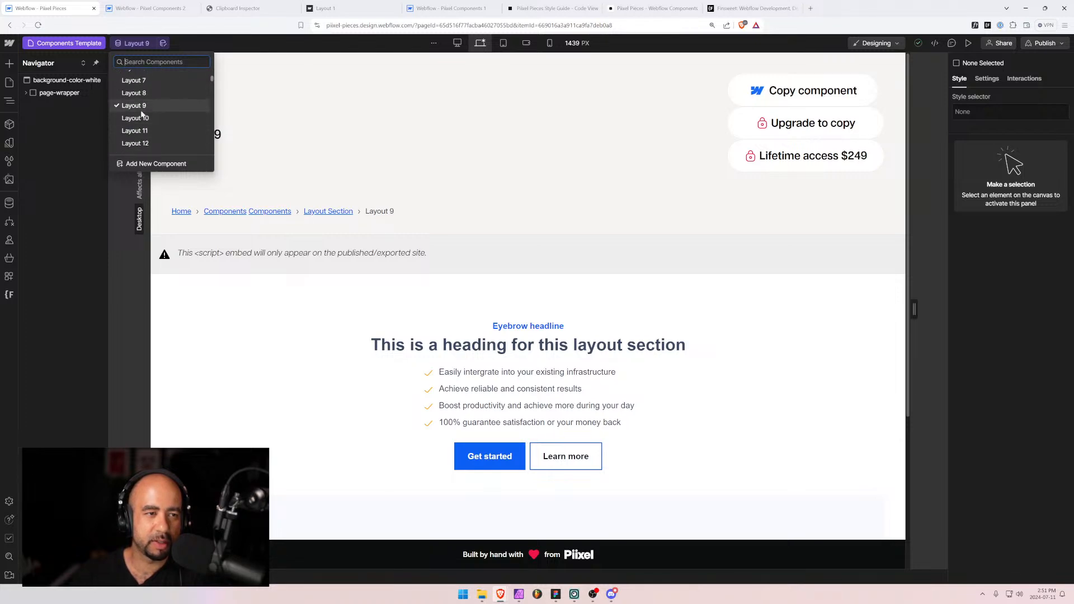
left_click(136, 118)
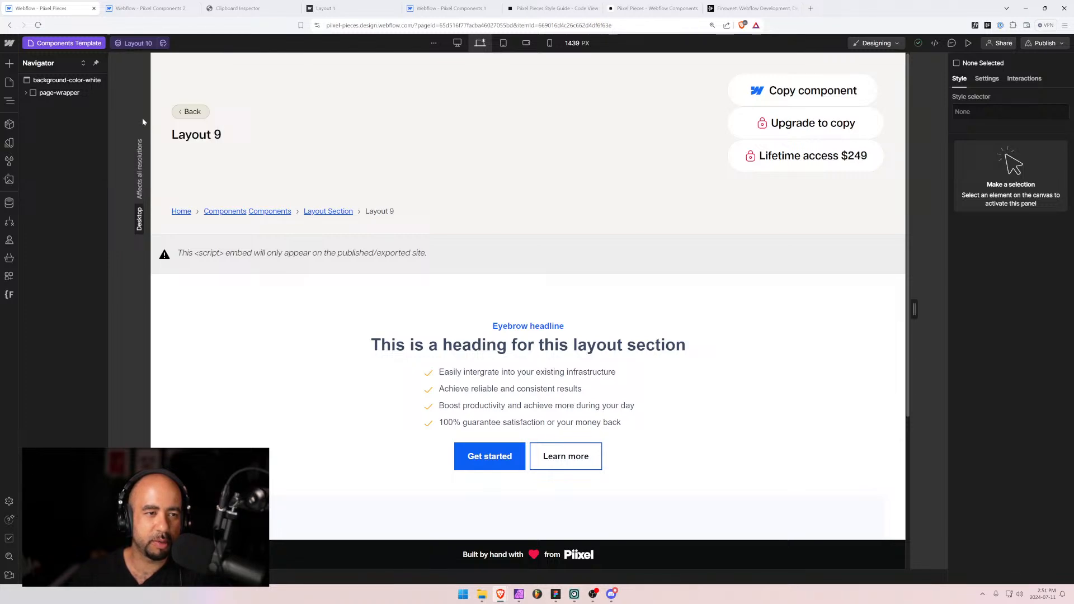
left_click(548, 43)
scroll(604, 322, "down", 9)
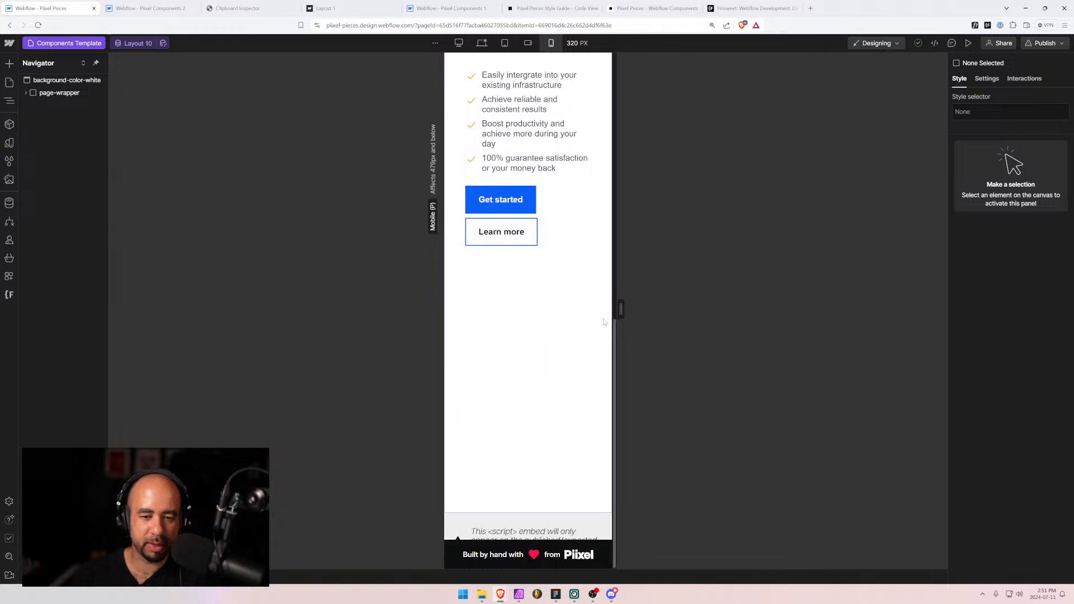
scroll(604, 322, "up", 2)
mouse_move(621, 309)
left_mouse_down()
mouse_move(643, 310)
mouse_move(593, 312)
mouse_move(621, 309)
left_mouse_up()
Set the iFrame height of the Layout 10 item to 50rem from the page canvas and save it.
left_click(166, 43)
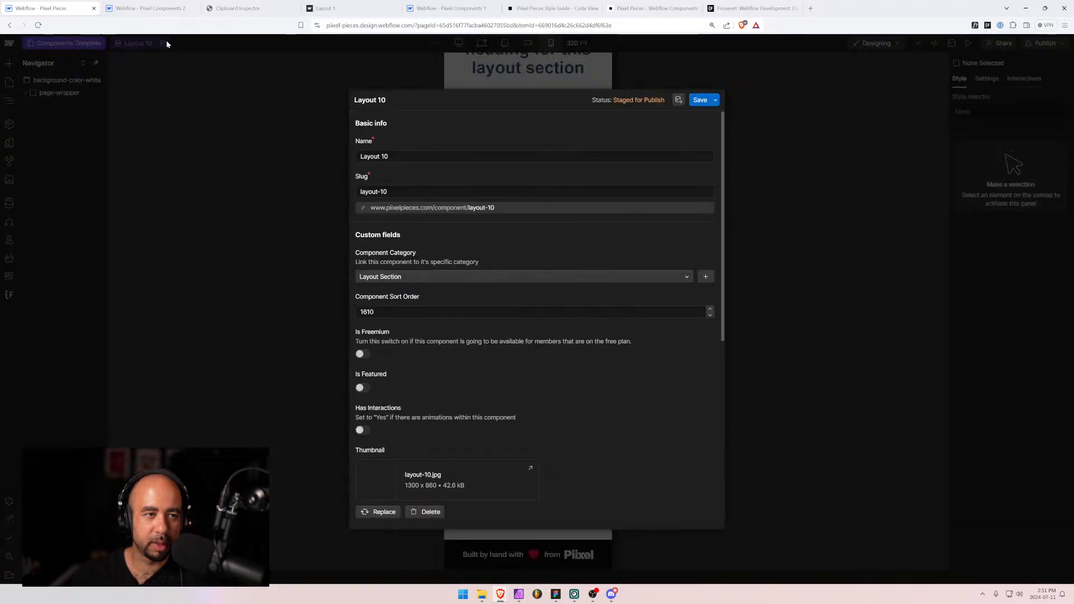
scroll(410, 387, "down", 6)
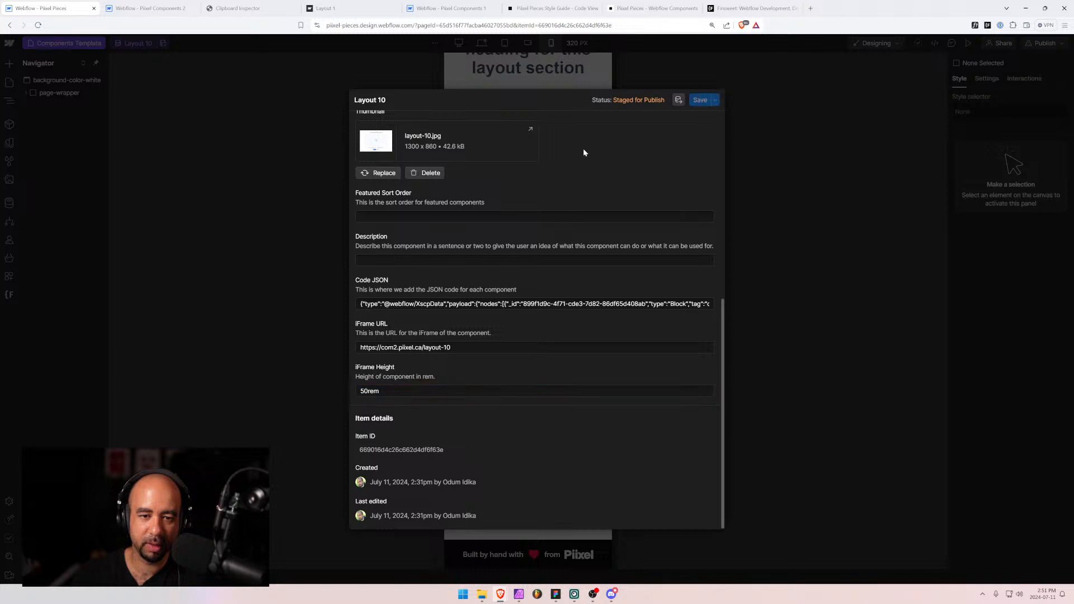
Widen the Layout 10 mobile preview to 360 px, then set its item's iFrame height to 55rem and save it.
key("Escape")
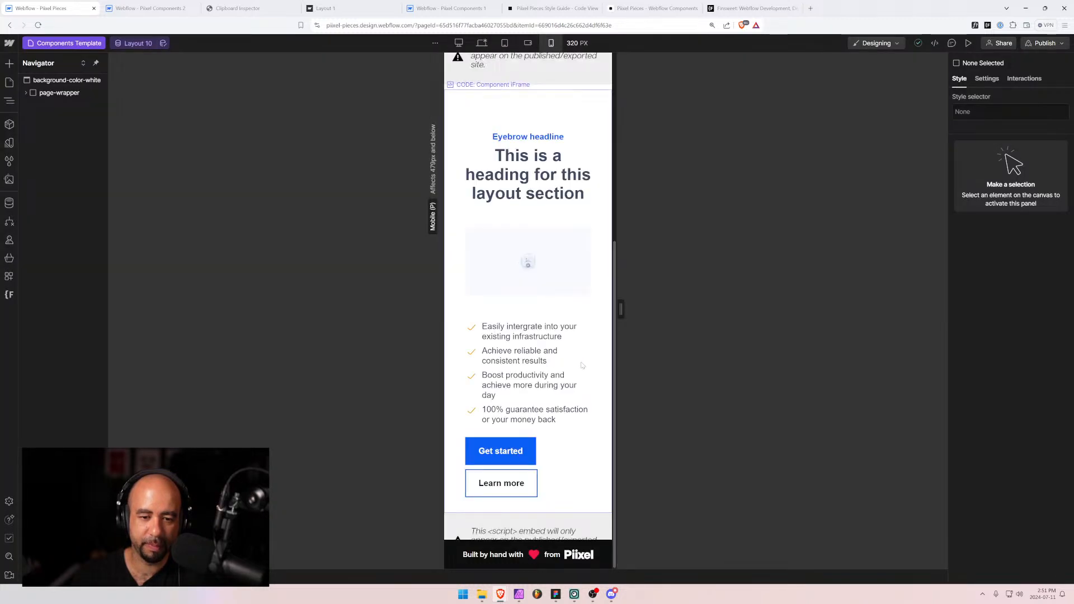
mouse_move(620, 309)
left_mouse_down()
mouse_move(631, 310)
mouse_move(603, 311)
mouse_move(632, 313)
left_mouse_up()
left_click(163, 44)
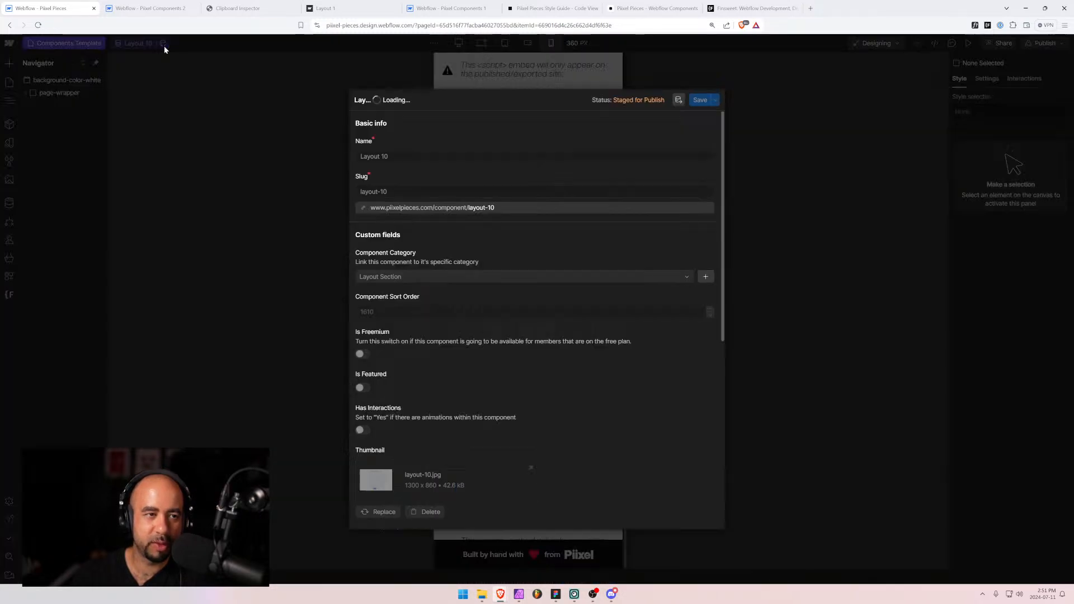
scroll(372, 419, "down", 3)
scroll(375, 452, "down", 3)
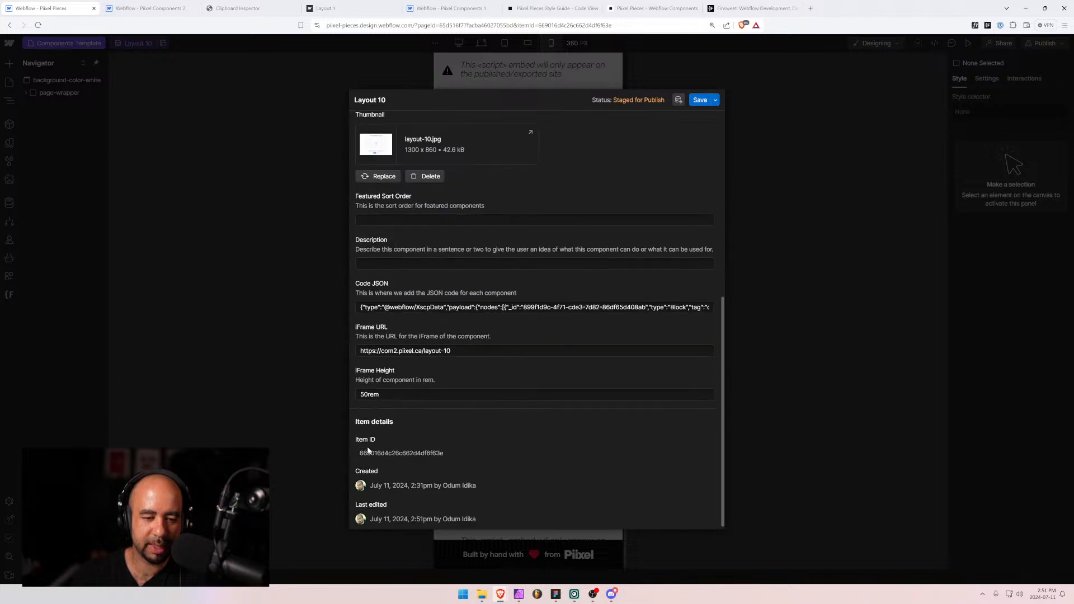
left_click(700, 100)
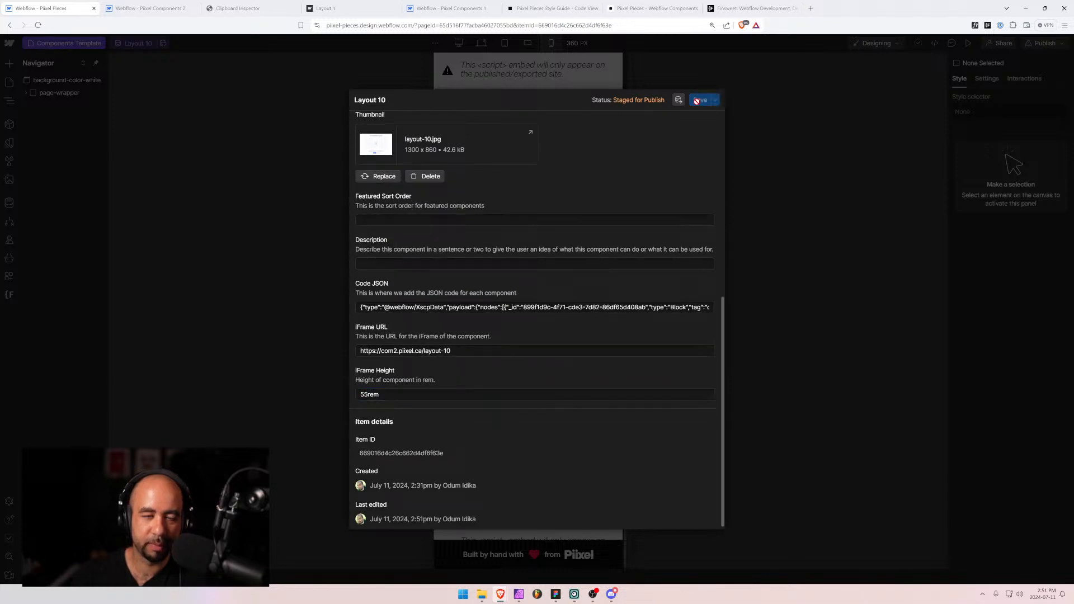
Switch to the Layout 11 component and check its mobile preview down to a 262 px canvas width.
left_click(138, 44)
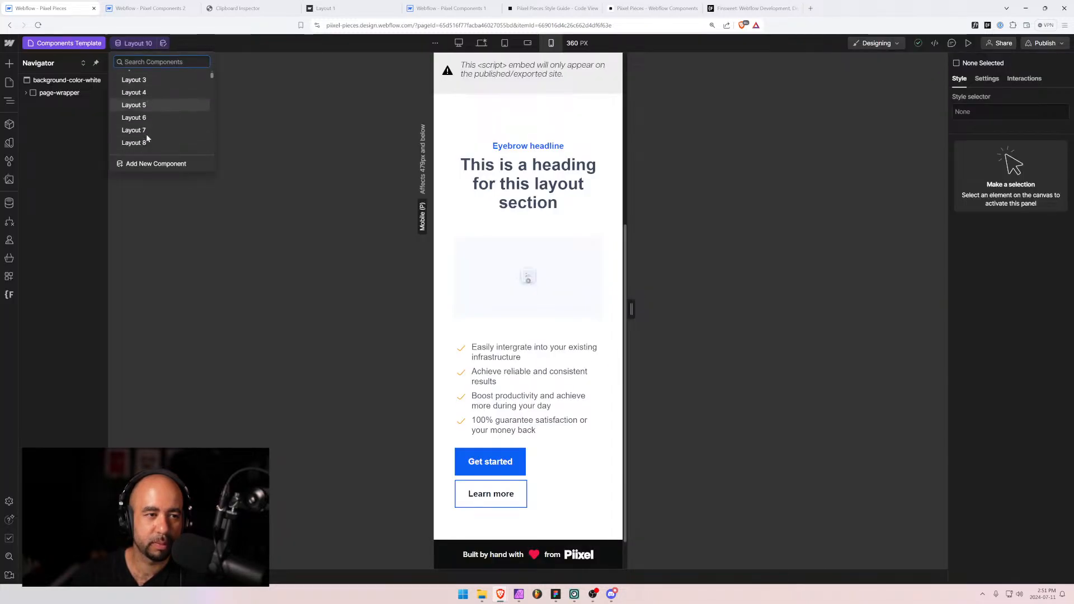
scroll(148, 133, "down", 3)
left_click(146, 88)
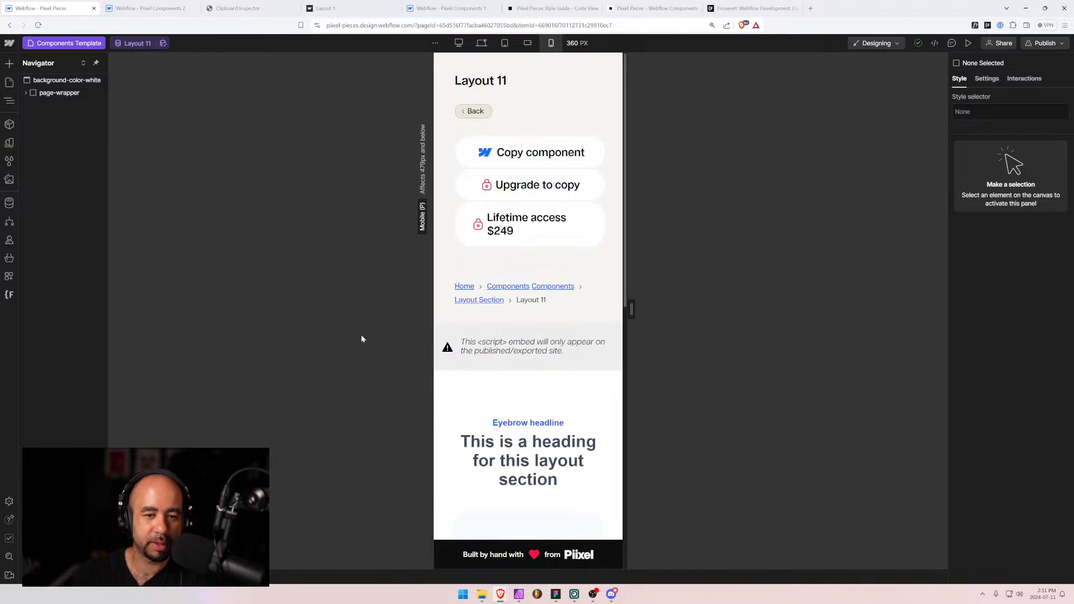
scroll(597, 348, "down", 10)
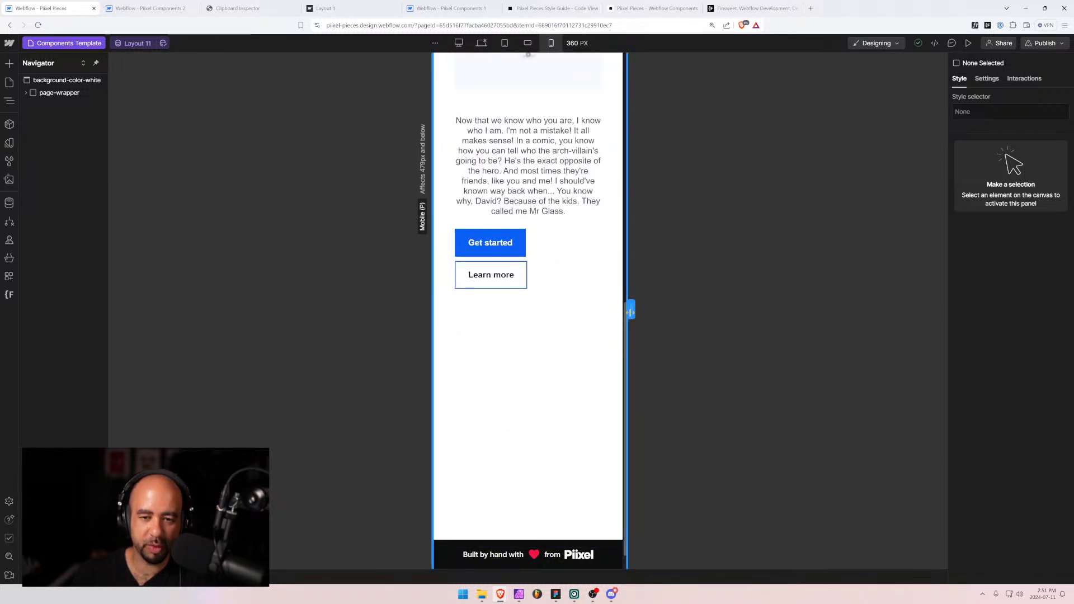
left_click_drag(631, 307, 605, 311)
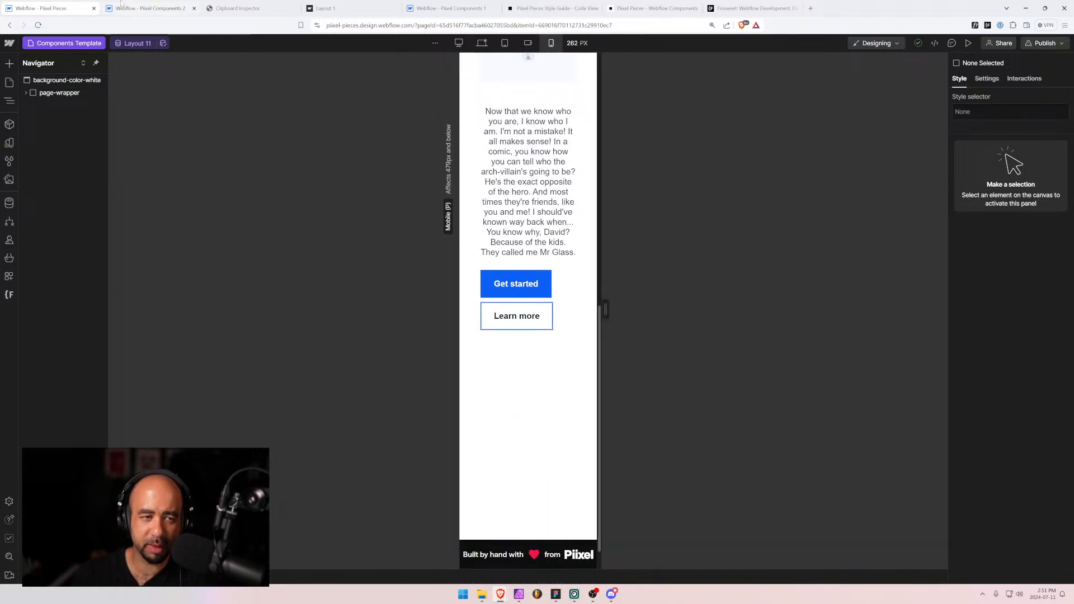
Set the iFrame height of the Layout 11 item to 55rem from the page canvas and save it.
left_click(161, 45)
scroll(371, 386, "down", 8)
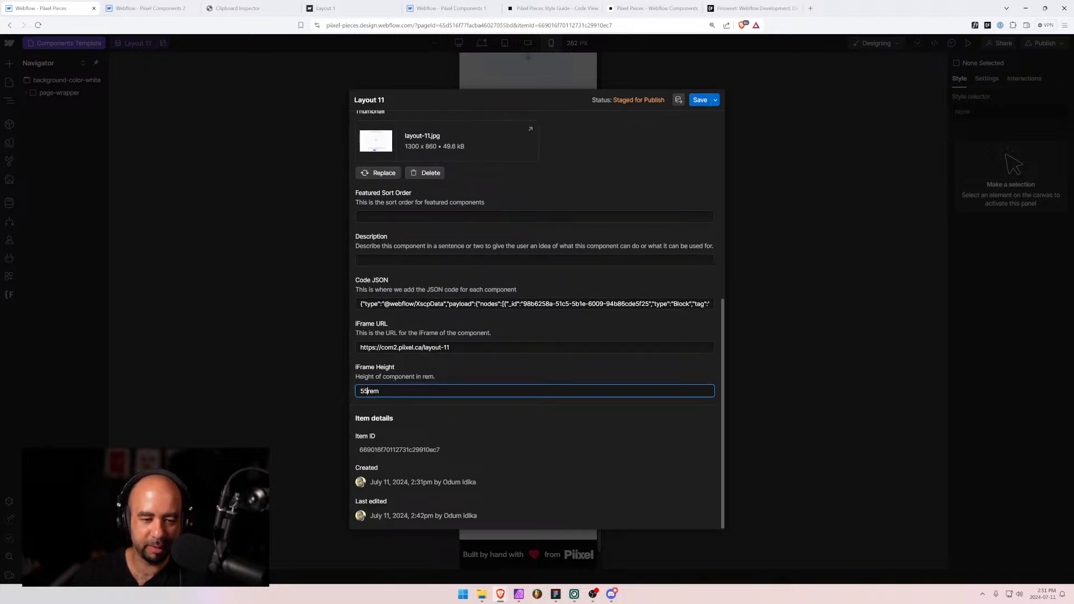
left_click(700, 99)
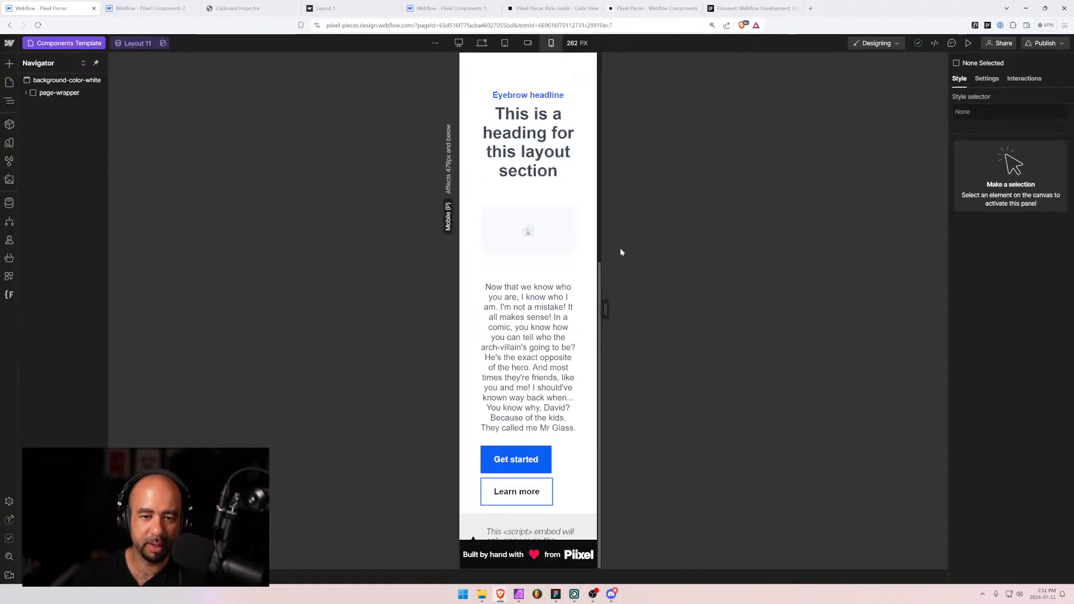
Widen the Layout 11 preview to 344 px, and set its item's iFrame height to 60rem and save it.
left_click_drag(605, 311, 627, 309)
left_click(162, 43)
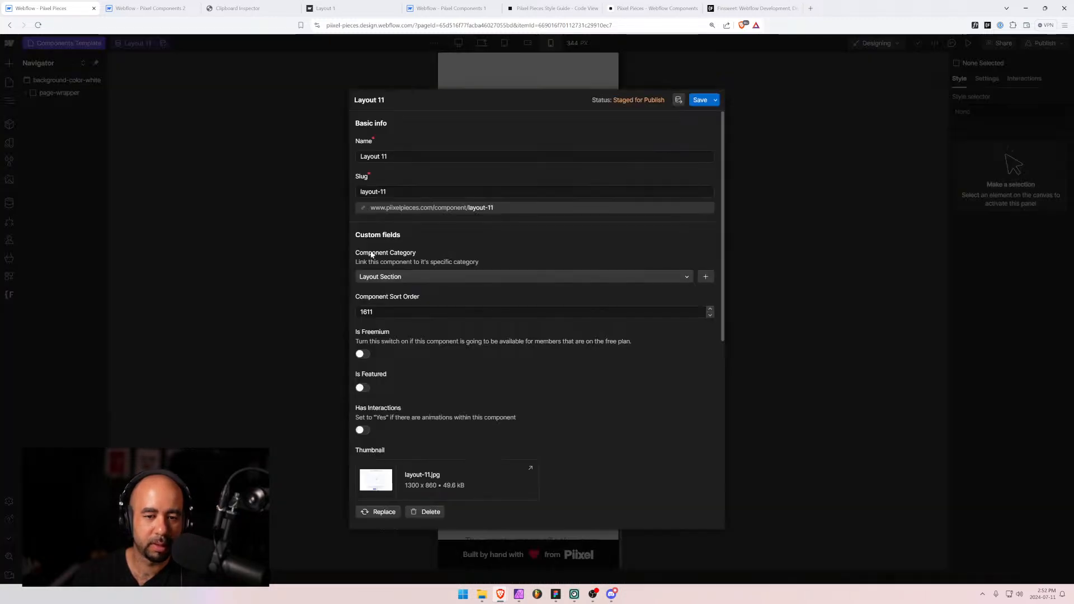
scroll(370, 364, "down", 5)
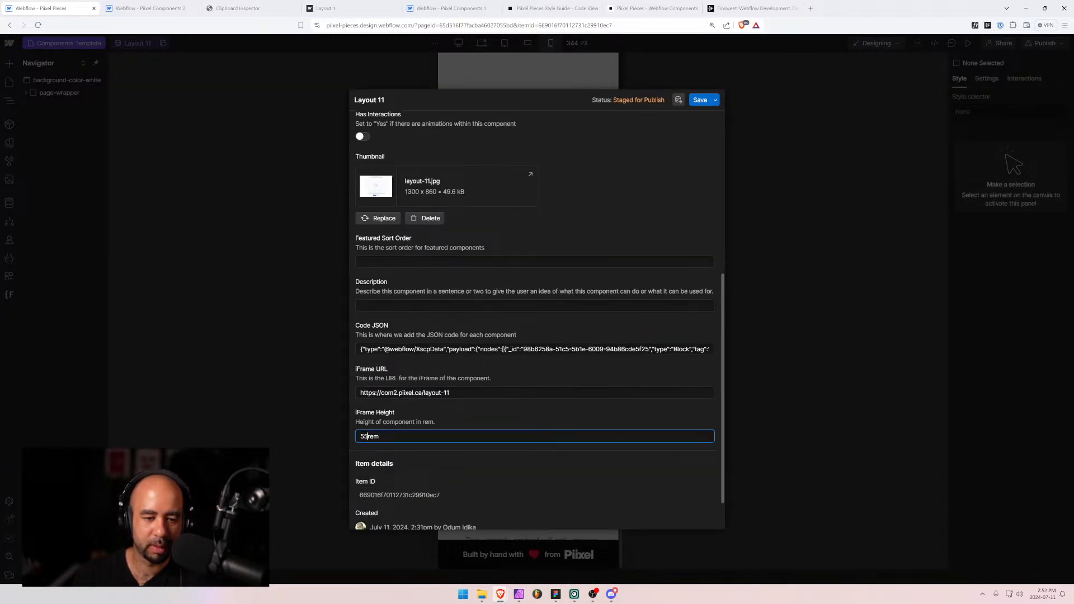
key("BackSpace")
key("BackSpace")
type("60")
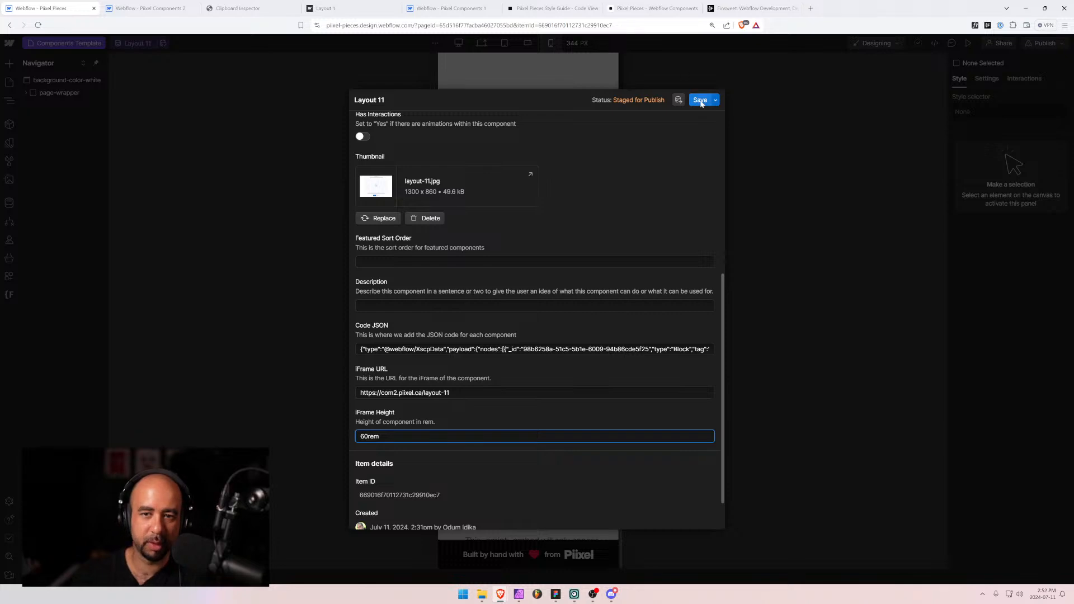
left_click(699, 100)
Switch to the Layout 12 component and check the end of its mobile preview at a 320 px canvas width.
left_click(135, 44)
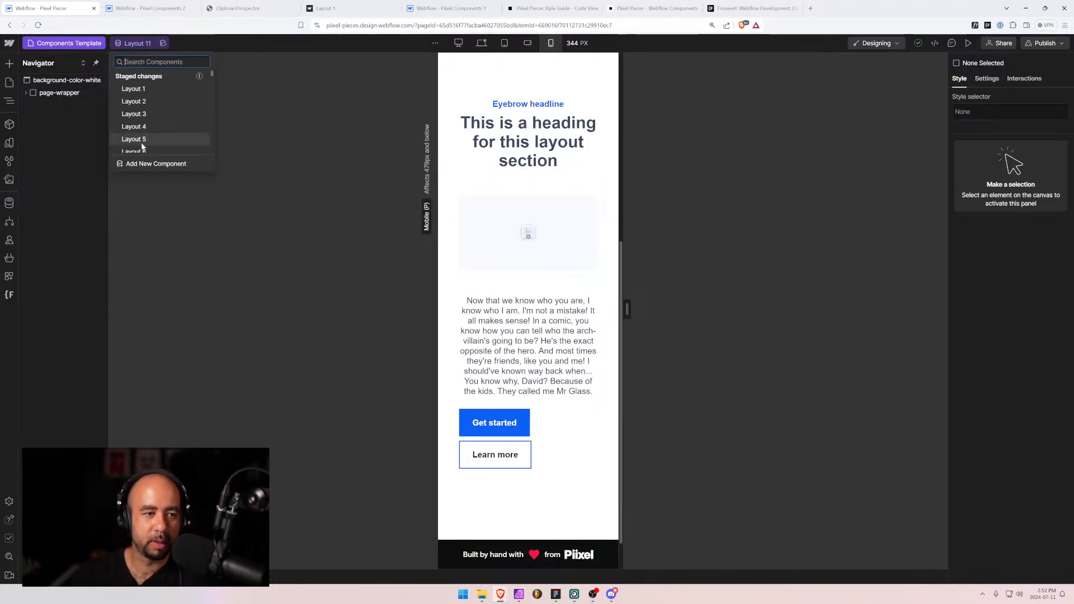
scroll(143, 146, "down", 3)
left_click(136, 141)
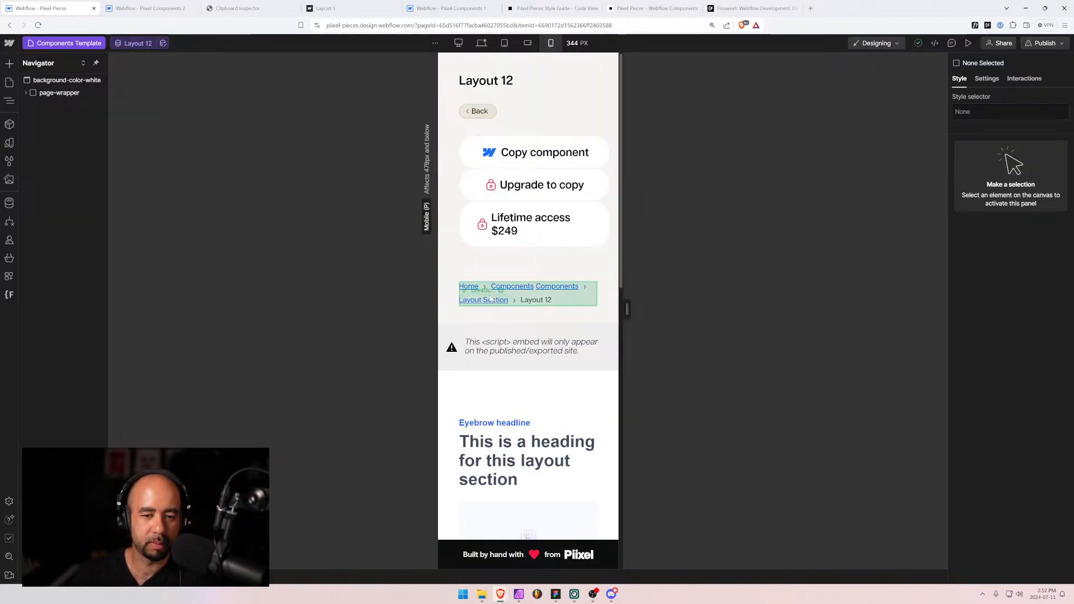
scroll(498, 308, "down", 10)
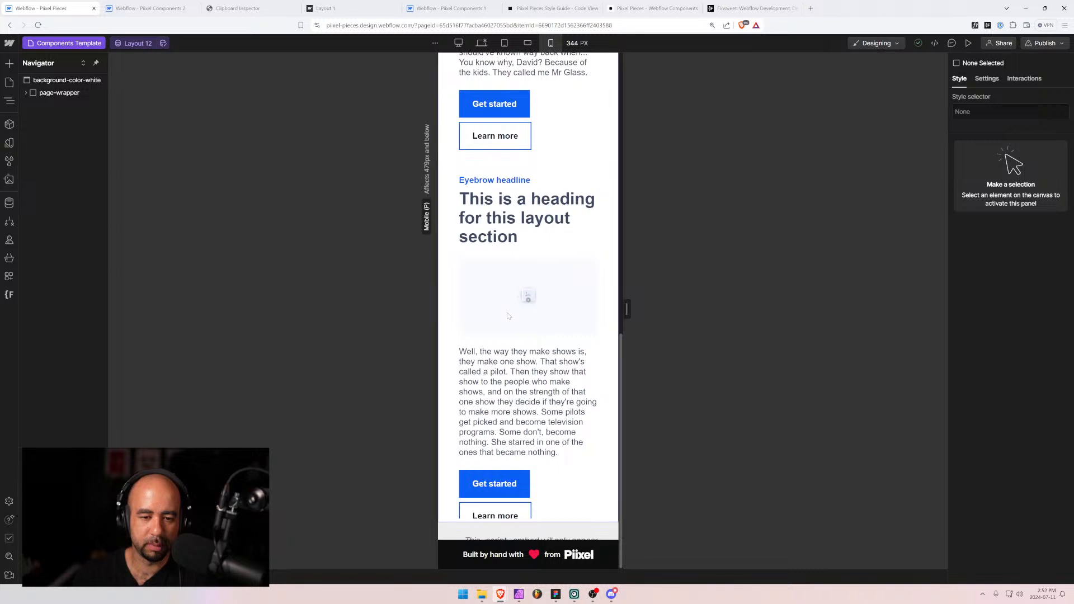
mouse_move(627, 310)
left_mouse_down()
mouse_move(665, 309)
mouse_move(621, 311)
left_mouse_up()
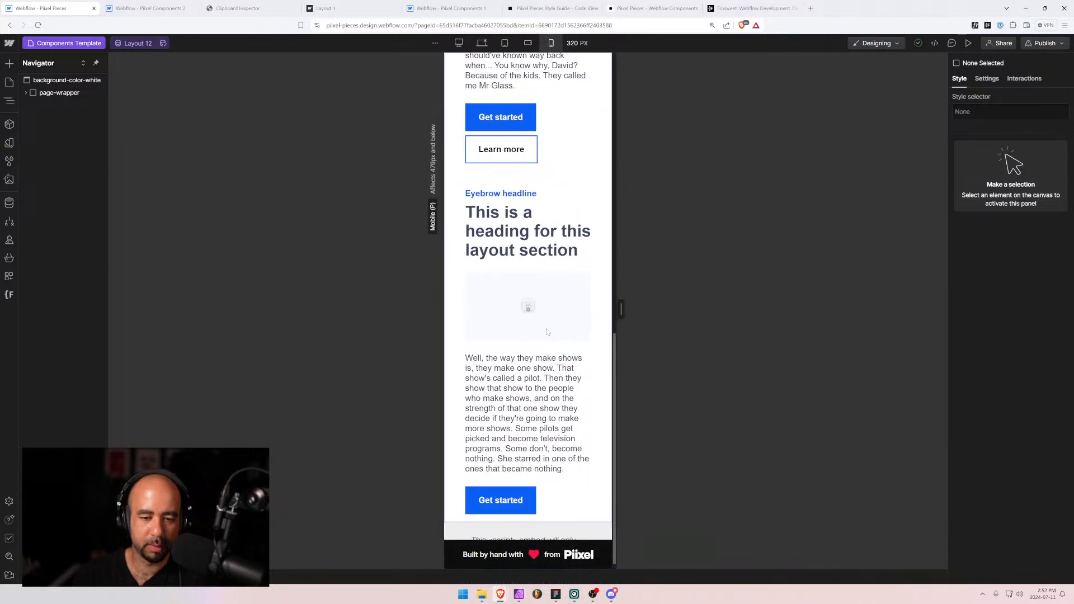
Set the iFrame height of the Layout 12 item to 100rem from the page canvas and save it.
left_click(163, 43)
scroll(493, 322, "down", 8)
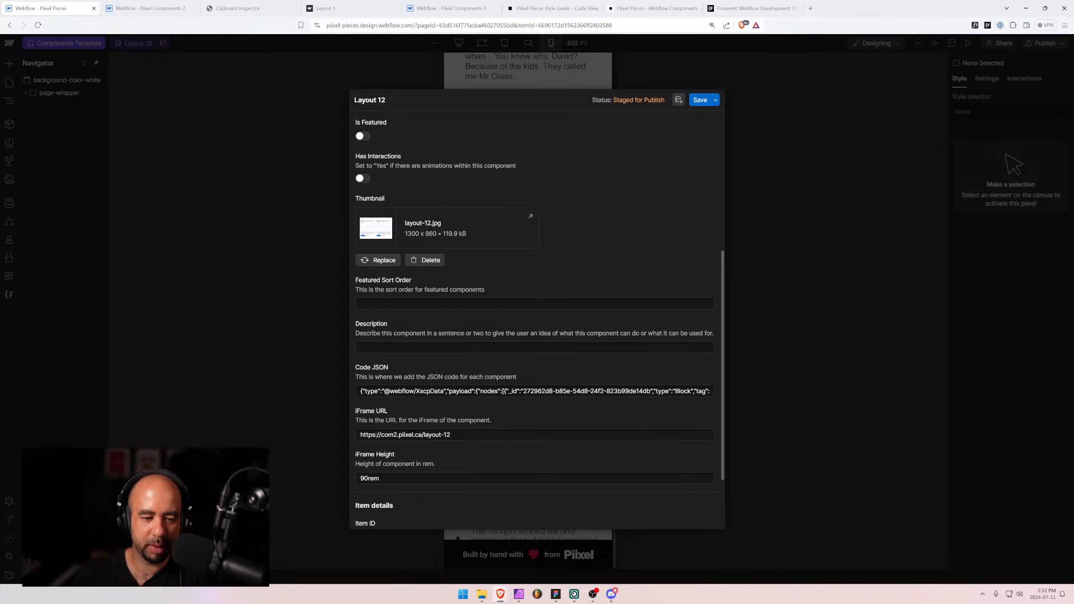
type("10")
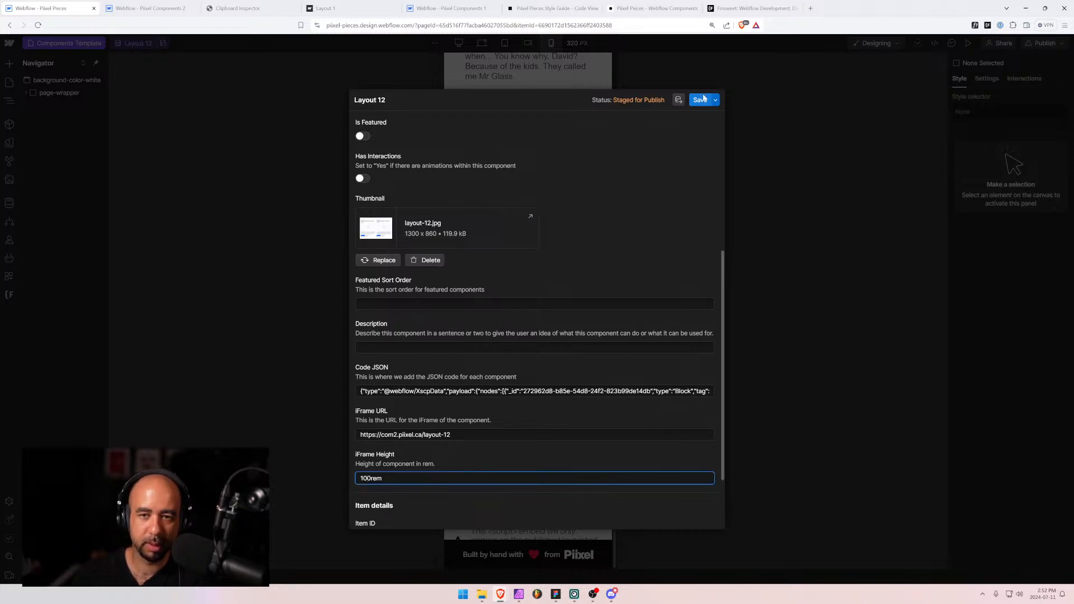
left_click(700, 99)
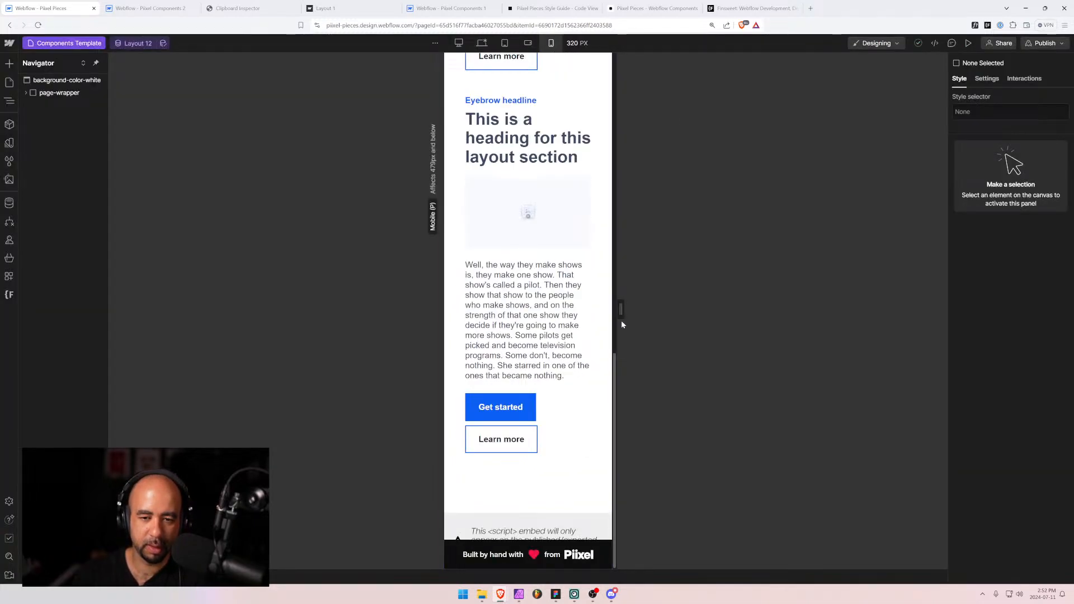
Narrow the Layout 12 preview to 280 px, and increase its item's iFrame height beyond 100rem and save it.
mouse_move(619, 320)
left_mouse_down()
mouse_move(587, 319)
mouse_move(610, 319)
left_mouse_up()
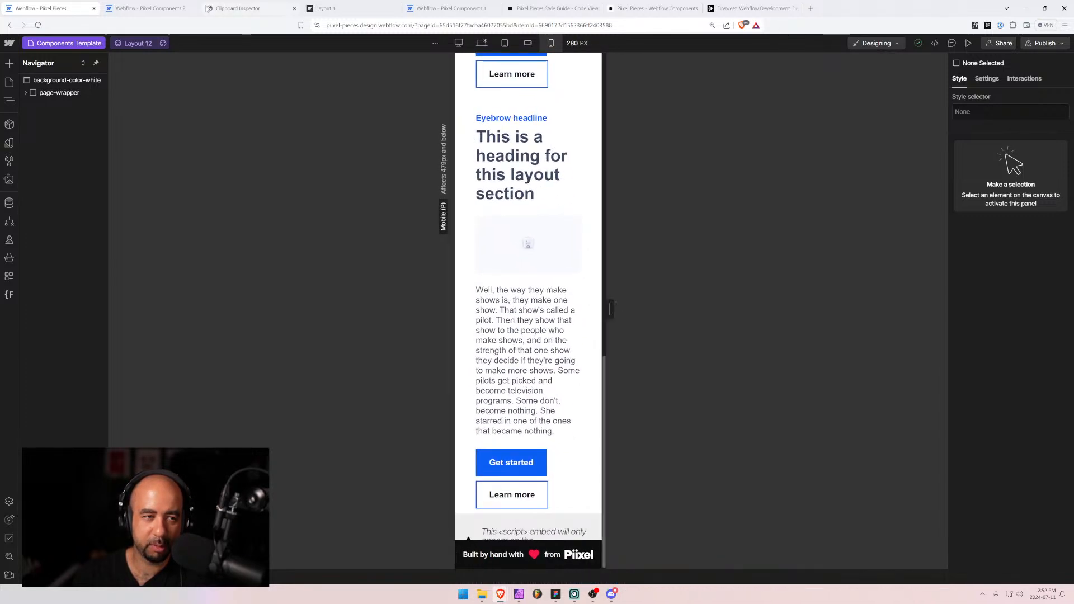
left_click(163, 43)
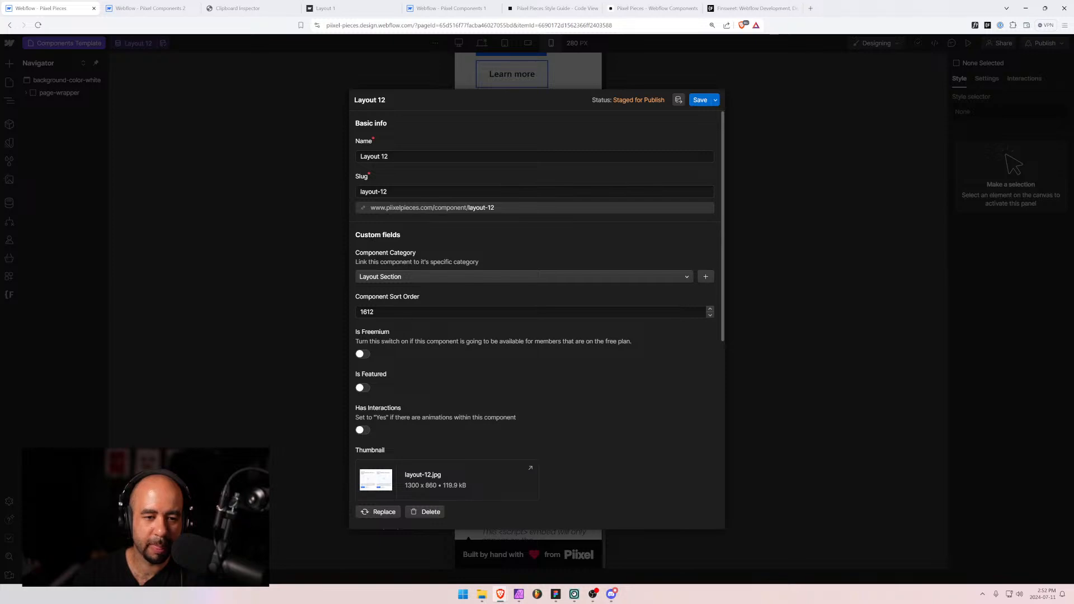
scroll(397, 350, "down", 6)
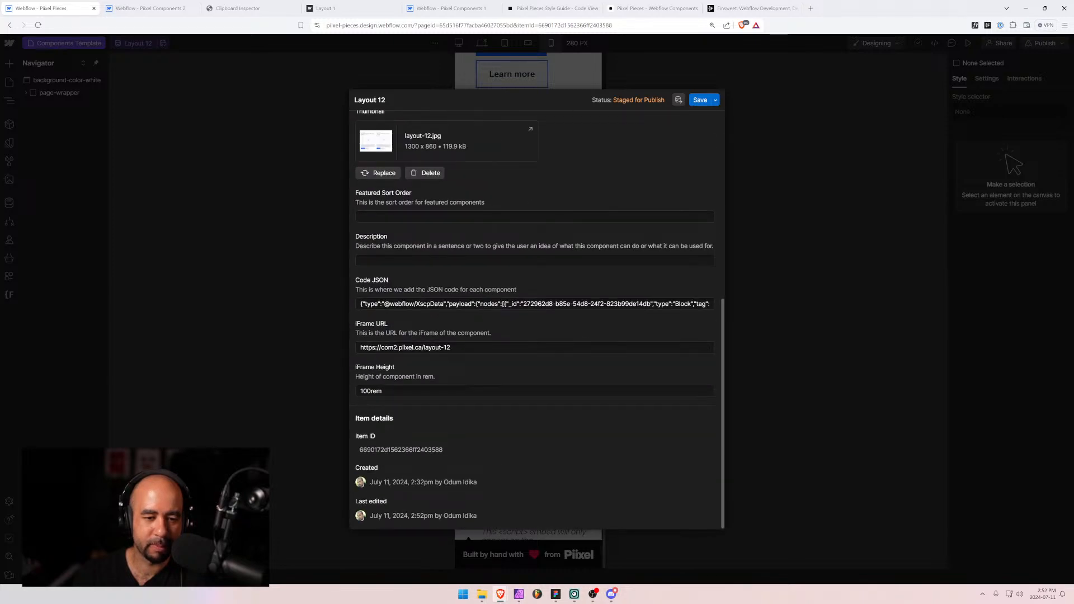
left_click(696, 102)
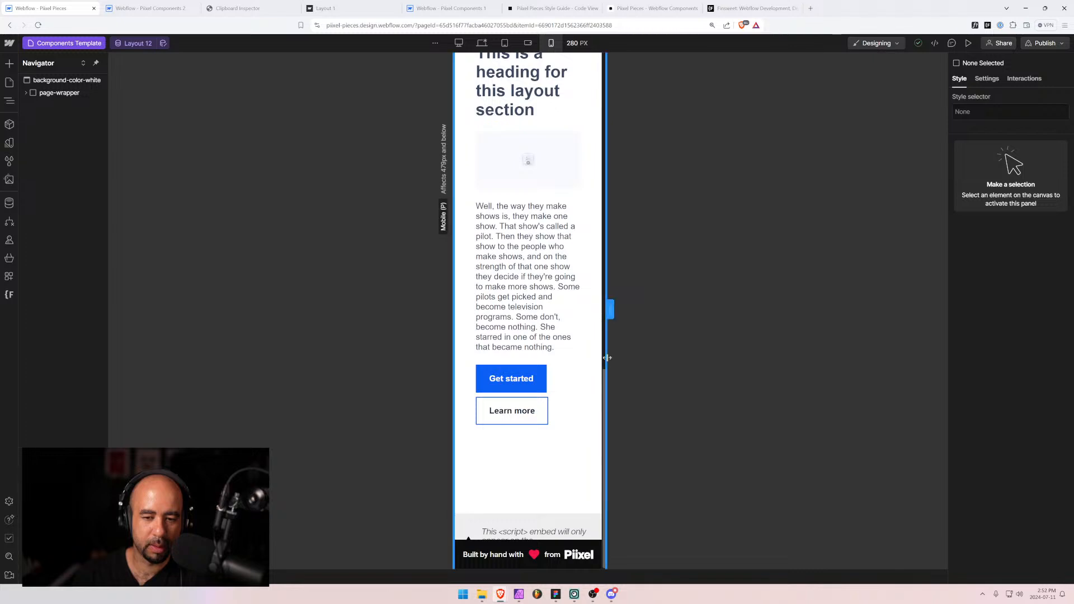
Widen the canvas to 479 px and look through the Layout 12 preview down to its end.
left_click_drag(609, 310, 701, 312)
scroll(548, 299, "up", 3)
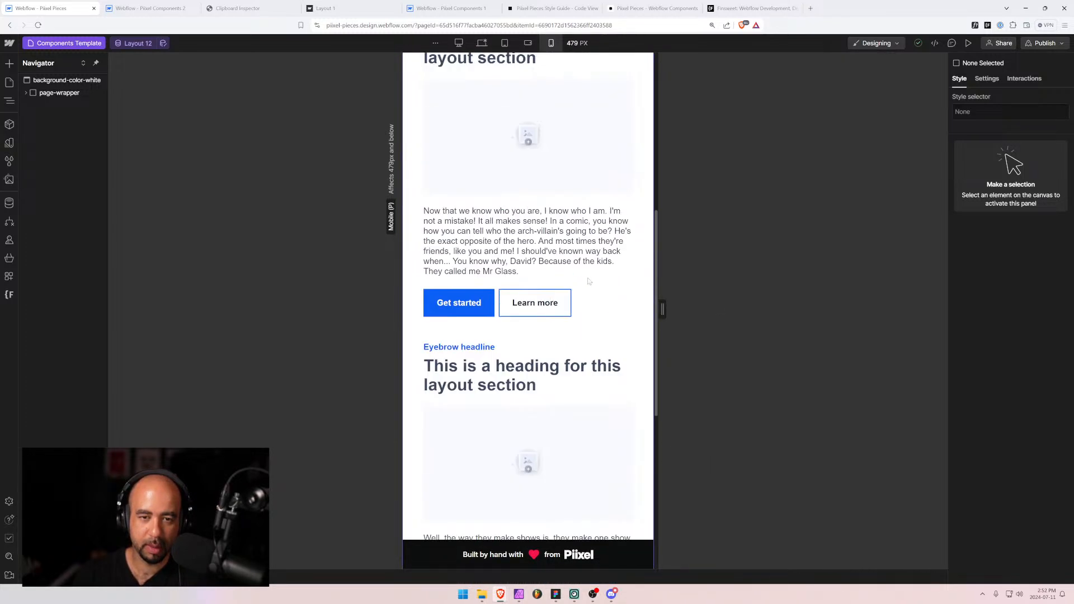
scroll(574, 278, "down", 5)
Switch to the Layout 13 component and check its mobile preview at a 328 px canvas width.
left_click(126, 46)
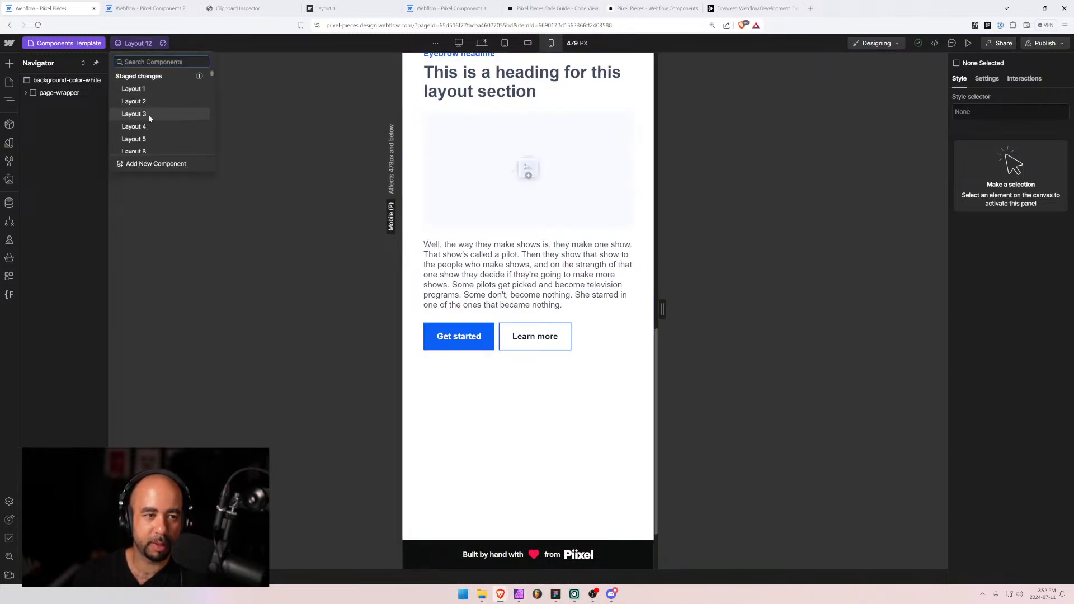
scroll(149, 130, "down", 3)
scroll(148, 139, "down", 1)
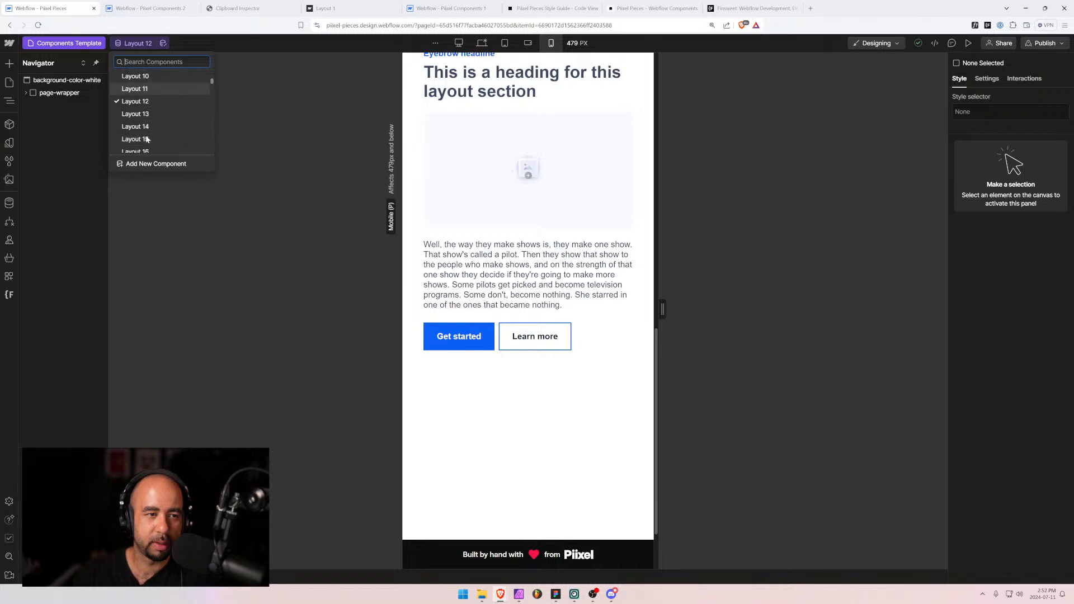
left_click(146, 116)
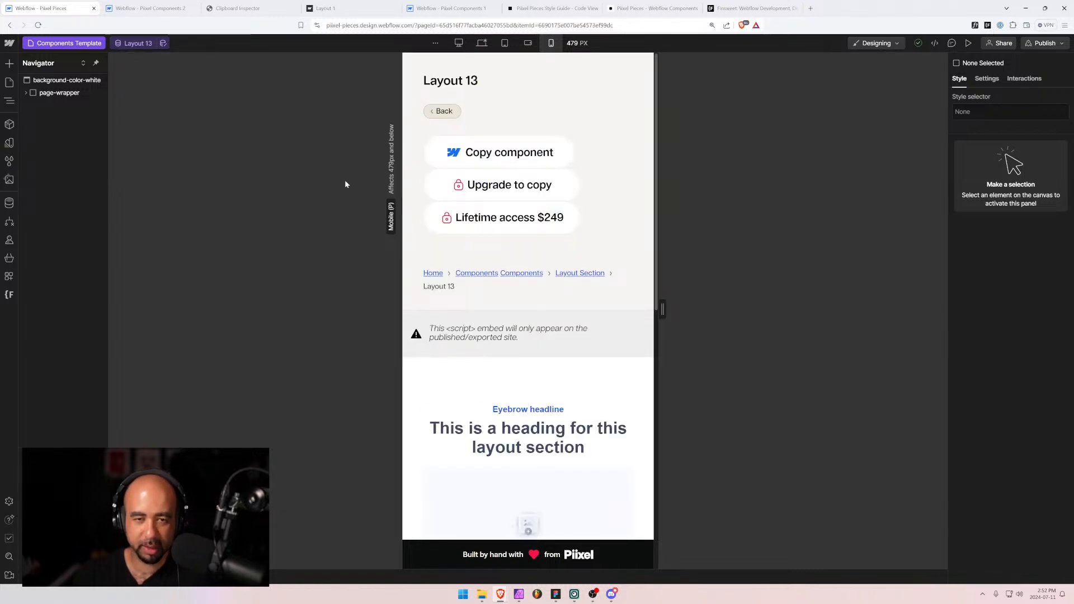
scroll(510, 104, "down", 4)
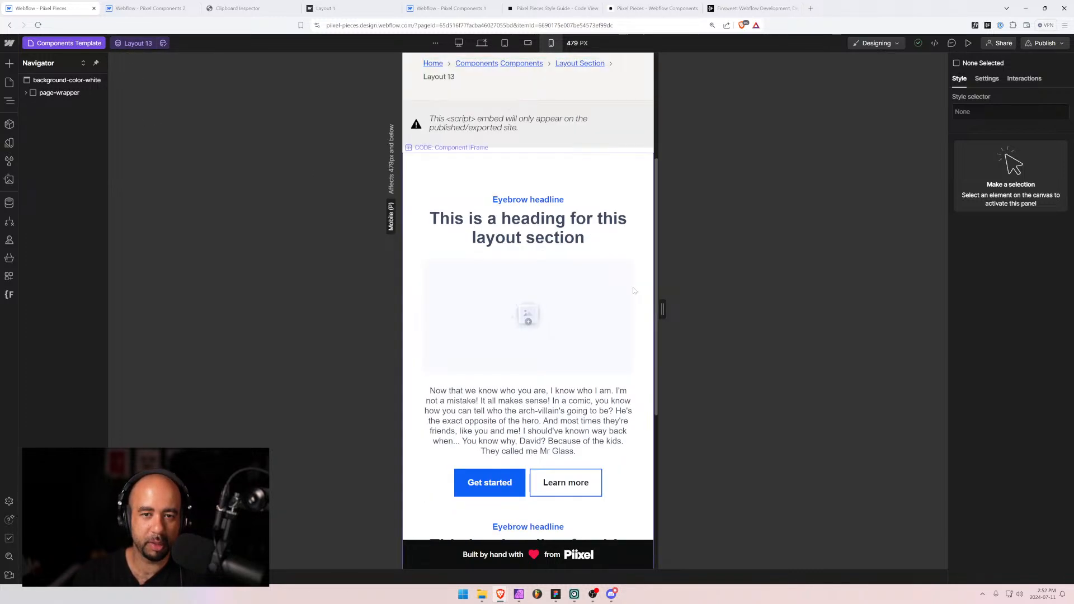
scroll(615, 251, "down", 3)
left_click_drag(663, 309, 622, 310)
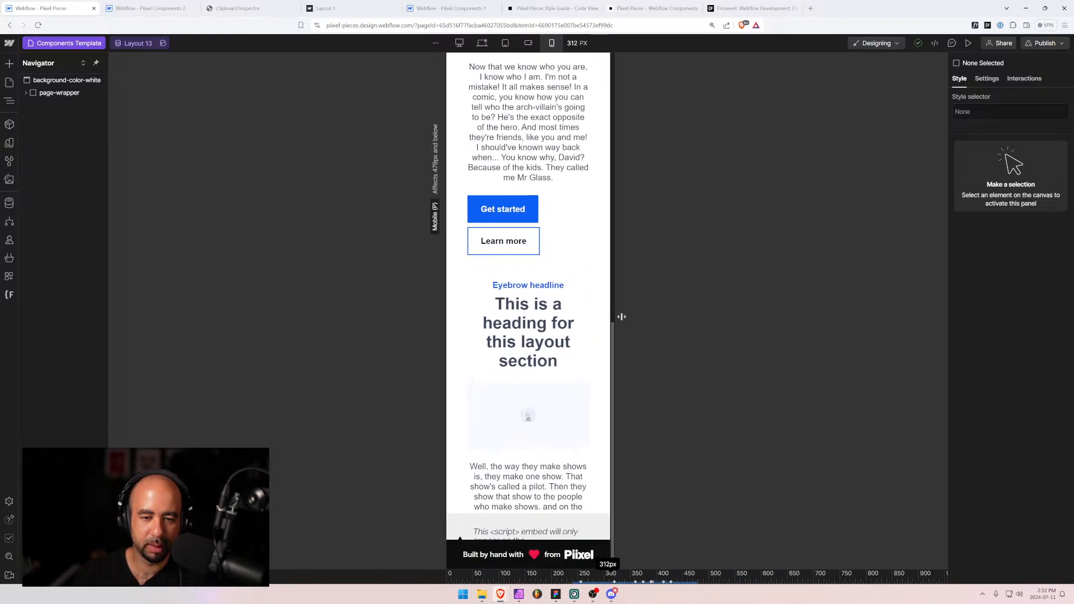
Set the Layout 13 item's iFrame height to 110rem, save it, and recheck the preview at a 272 px canvas width.
left_click(148, 44)
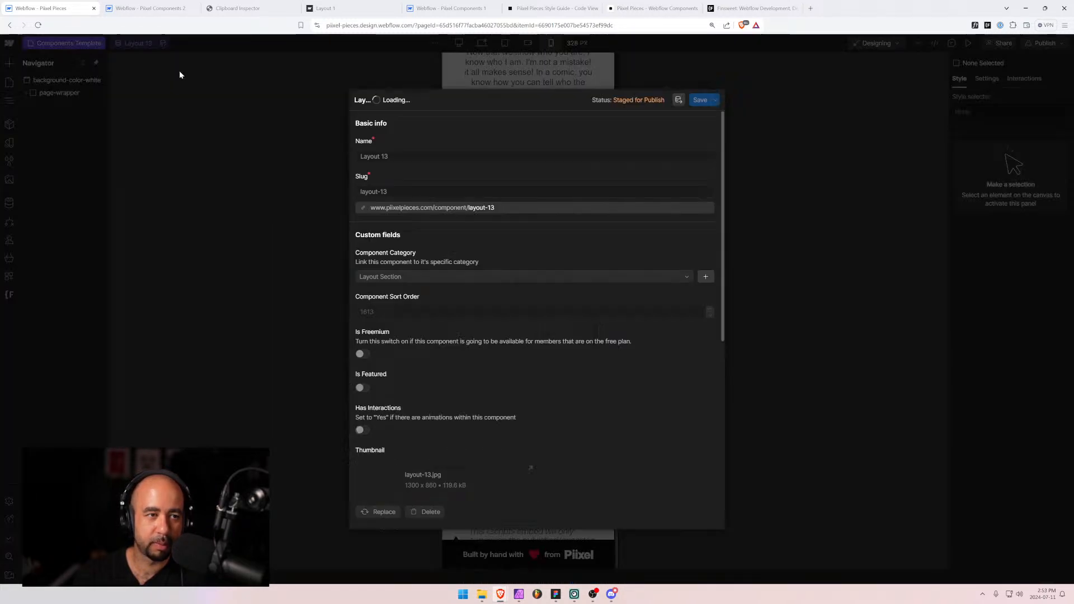
scroll(398, 431, "down", 10)
left_click_drag(360, 391, 368, 391)
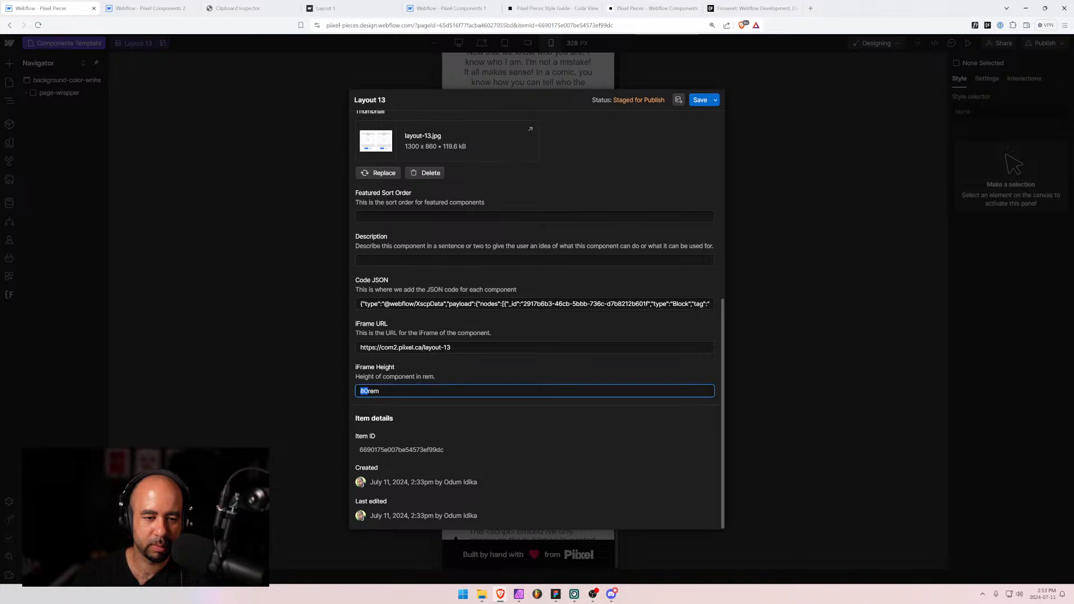
type("110")
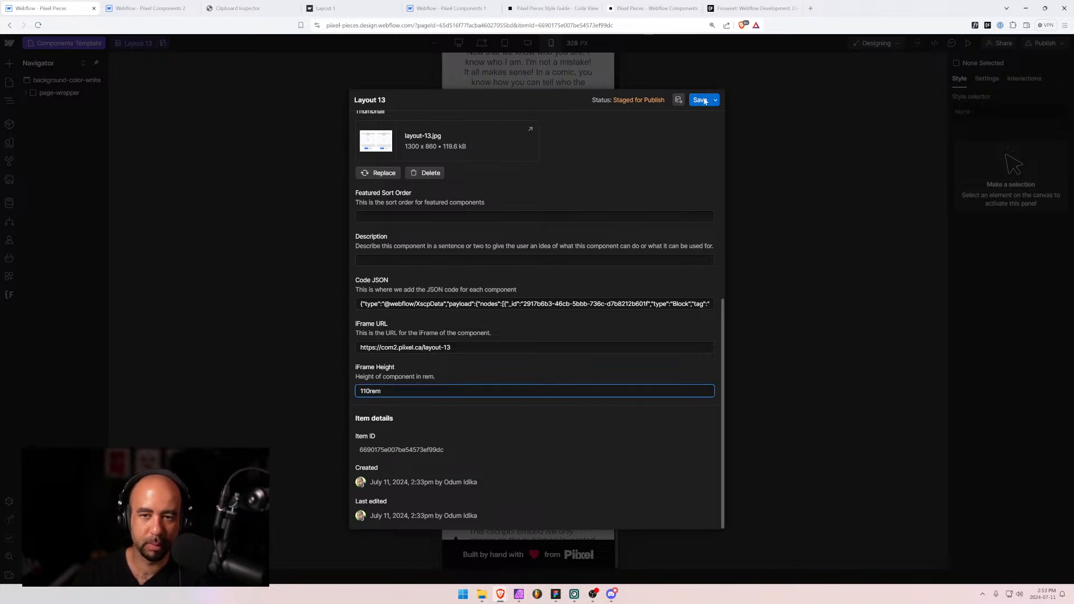
left_click(700, 100)
scroll(621, 313, "down", 5)
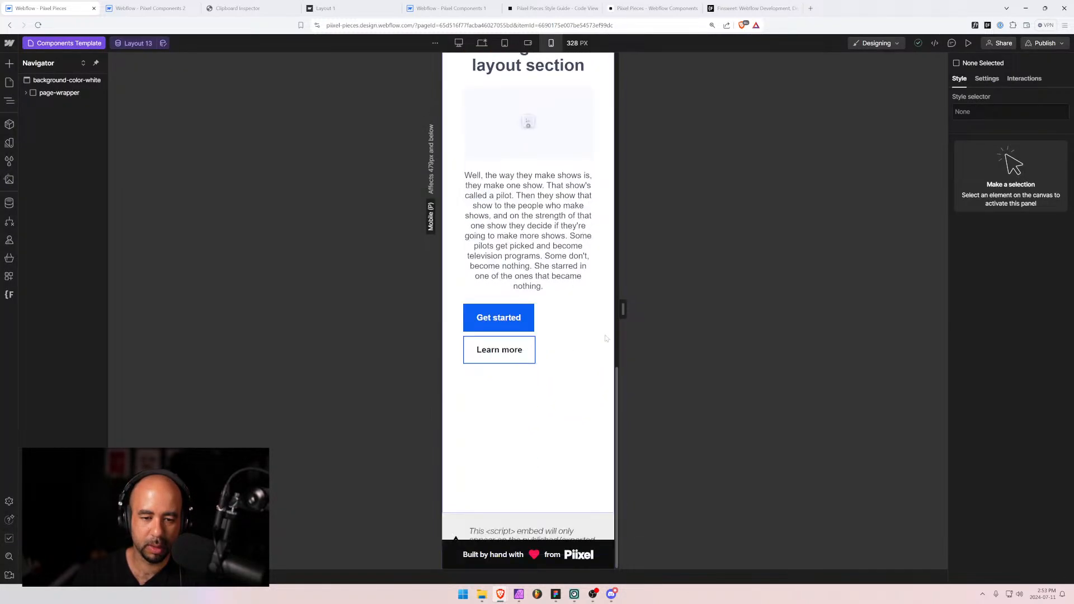
mouse_move(621, 314)
left_mouse_down()
mouse_move(595, 314)
mouse_move(607, 317)
left_mouse_up()
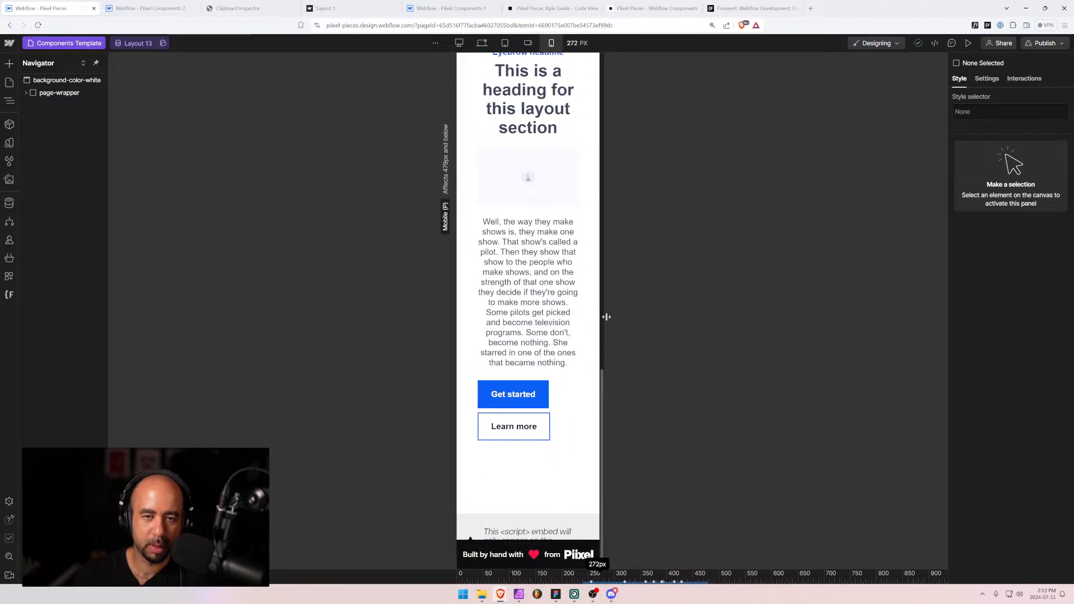
View the Layout 13 component preview at the desktop breakpoint, checking how its two columns and buttons display.
scroll(537, 308, "up", 3)
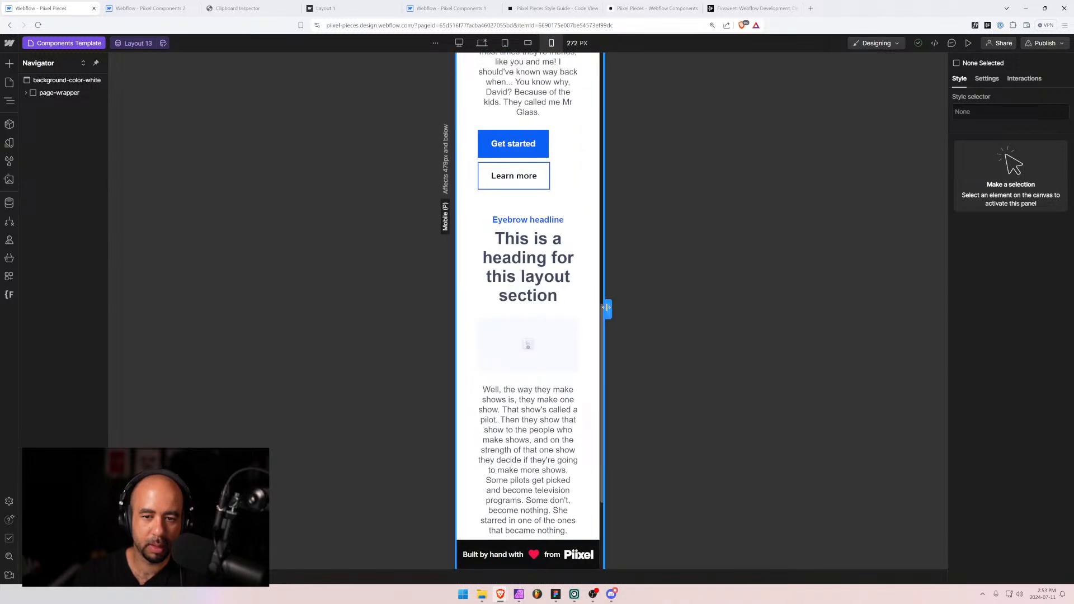
left_click(480, 43)
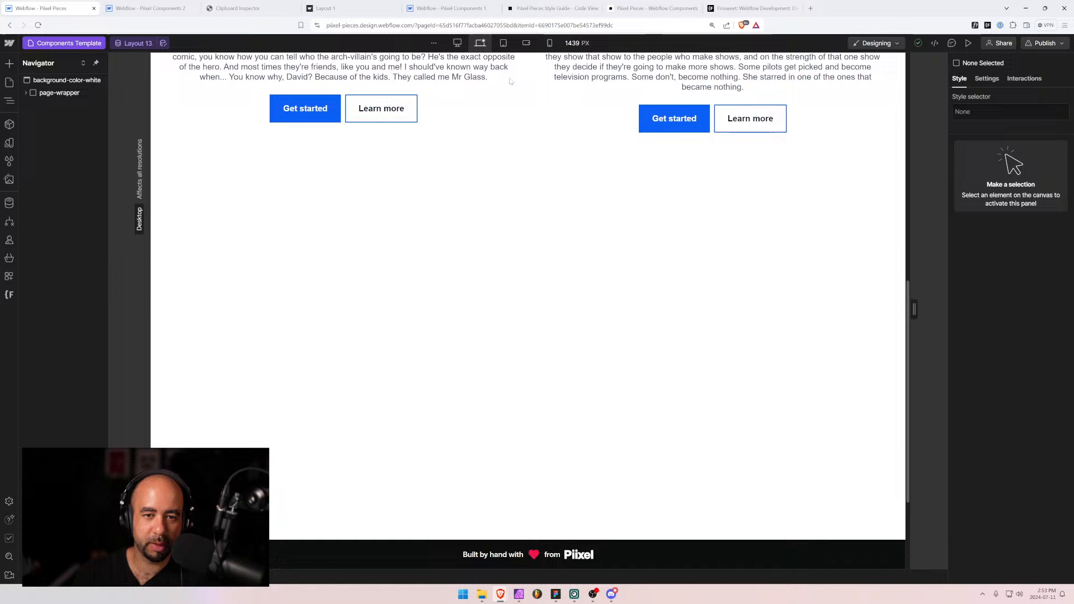
left_click(344, 114)
double_click(345, 114)
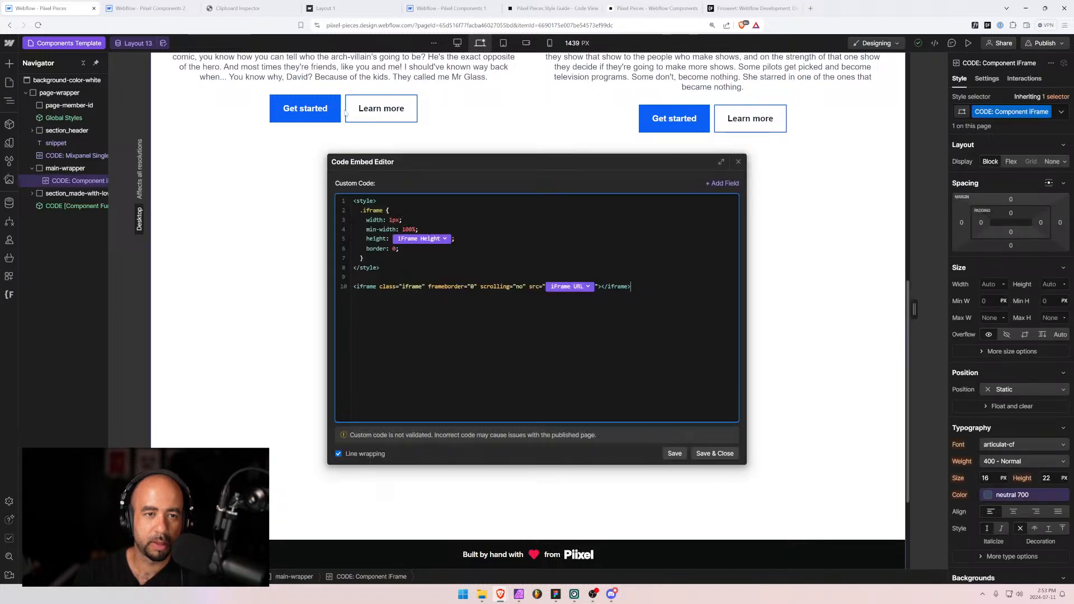
left_click(738, 162)
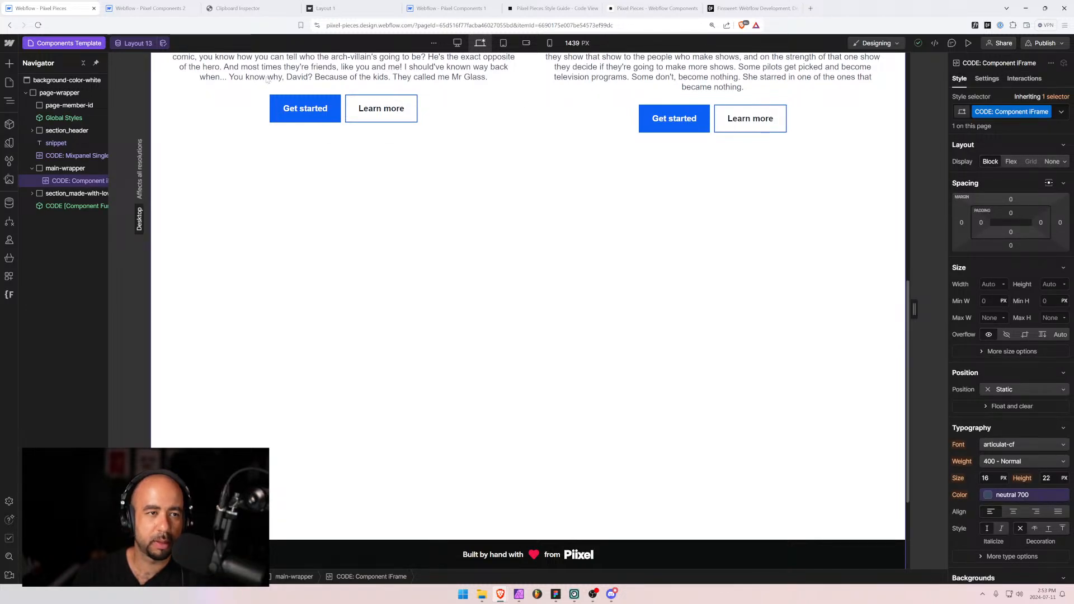
scroll(221, 169, "up", 3)
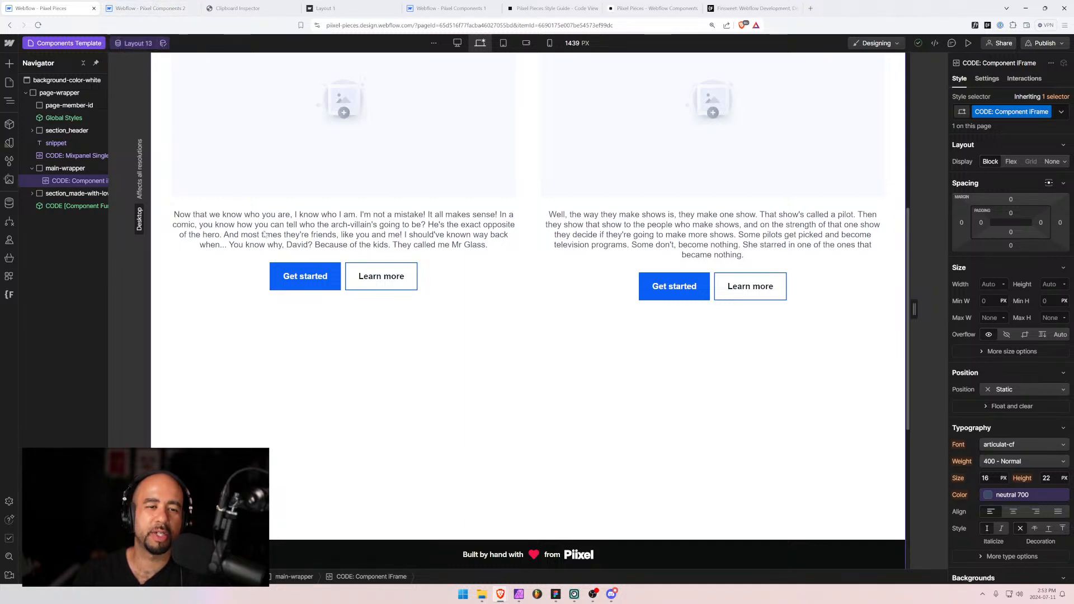
Switch to the Piixel Components 2 project, open its Layout 13 page, and check the buttons at the mobile portrait breakpoint.
left_click(140, 9)
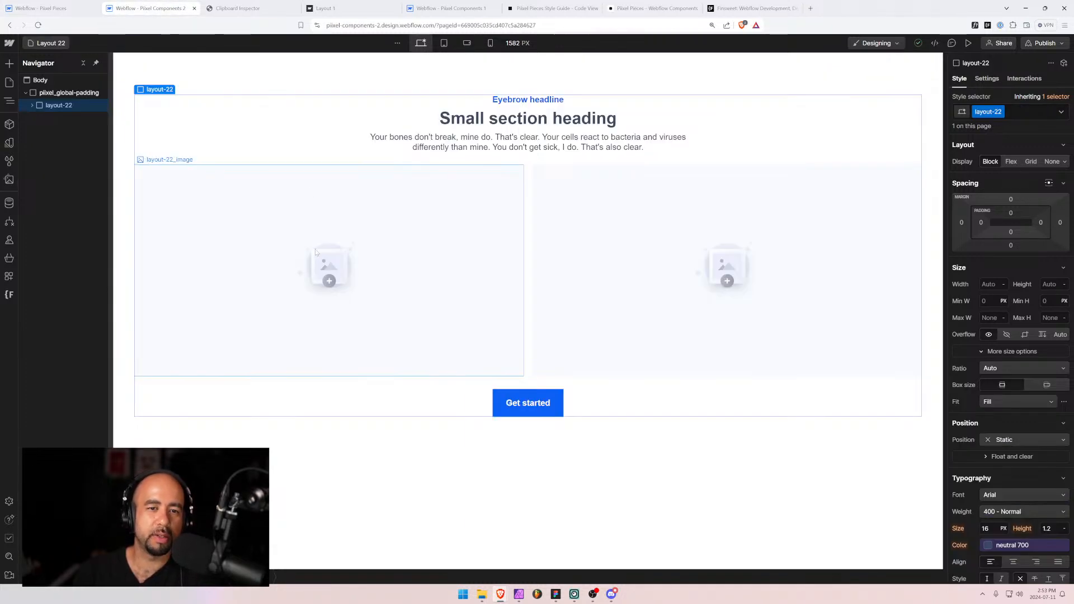
left_click(48, 8)
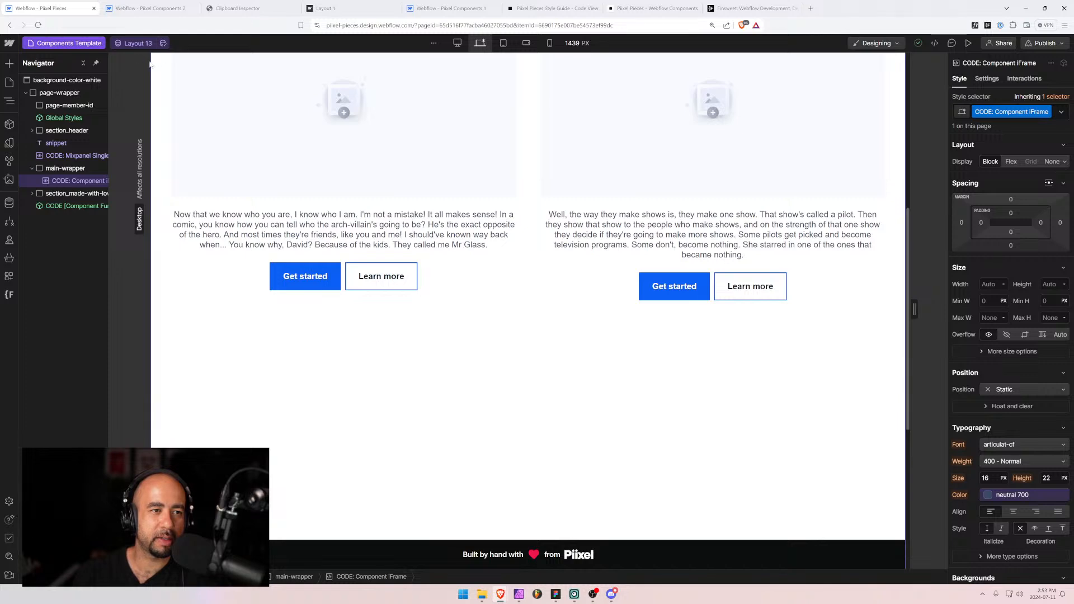
left_click(160, 7)
left_click(46, 43)
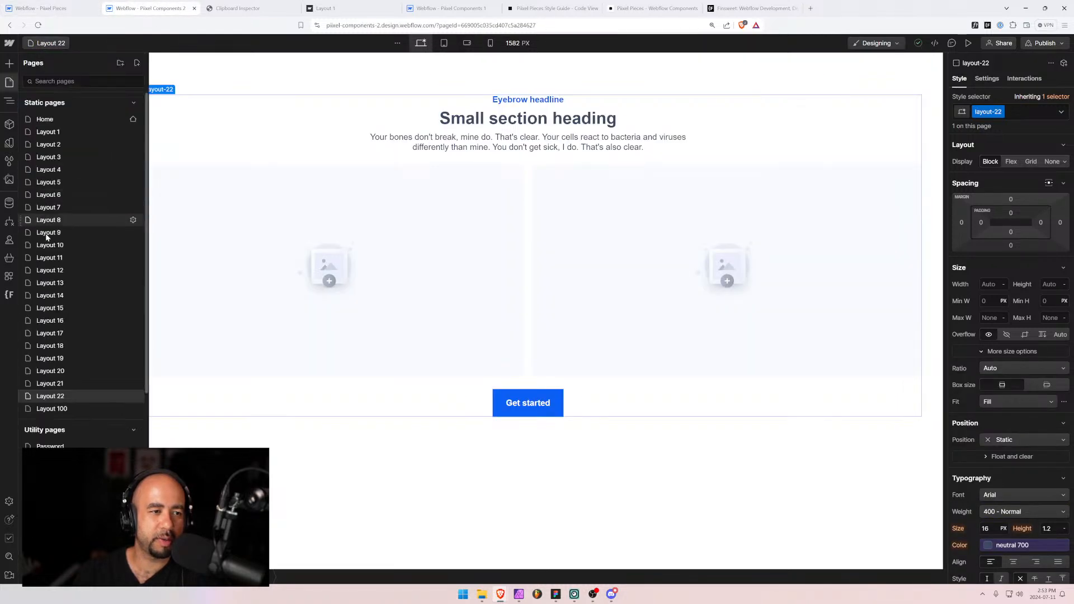
left_click(53, 283)
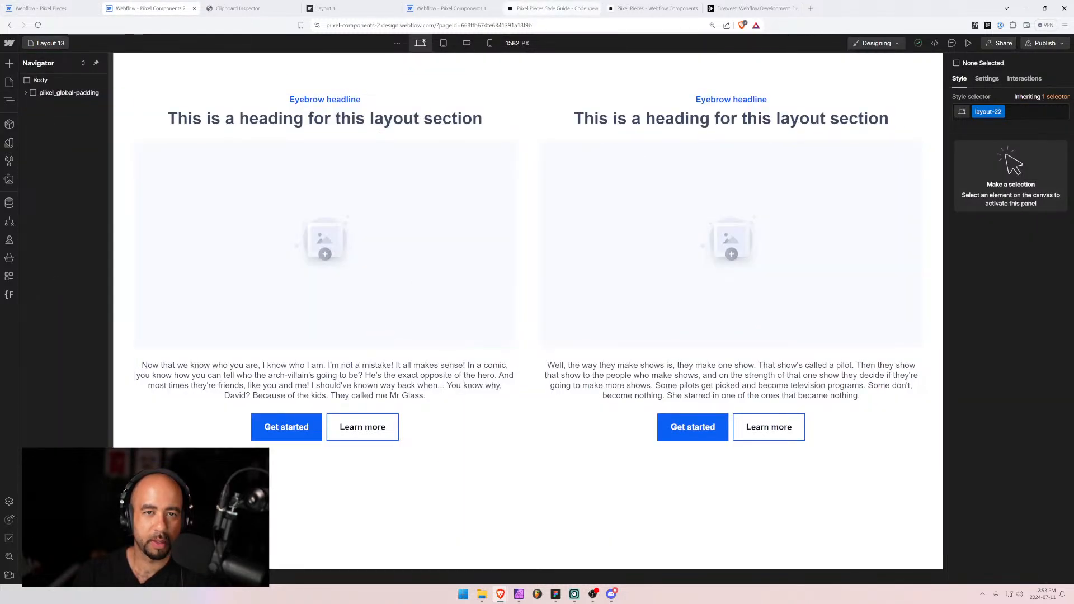
left_click(489, 44)
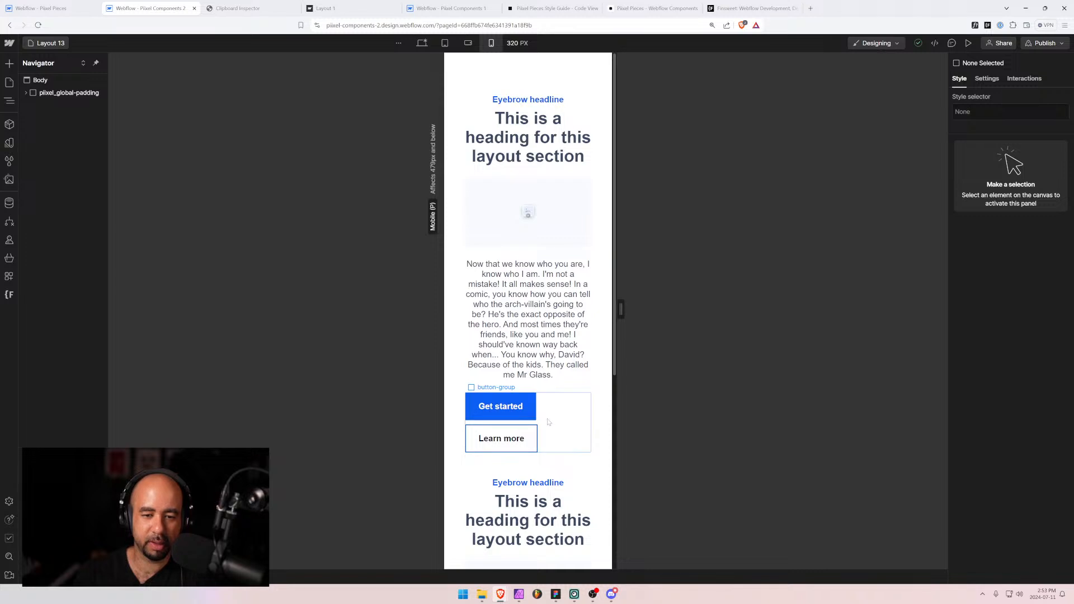
left_click(422, 43)
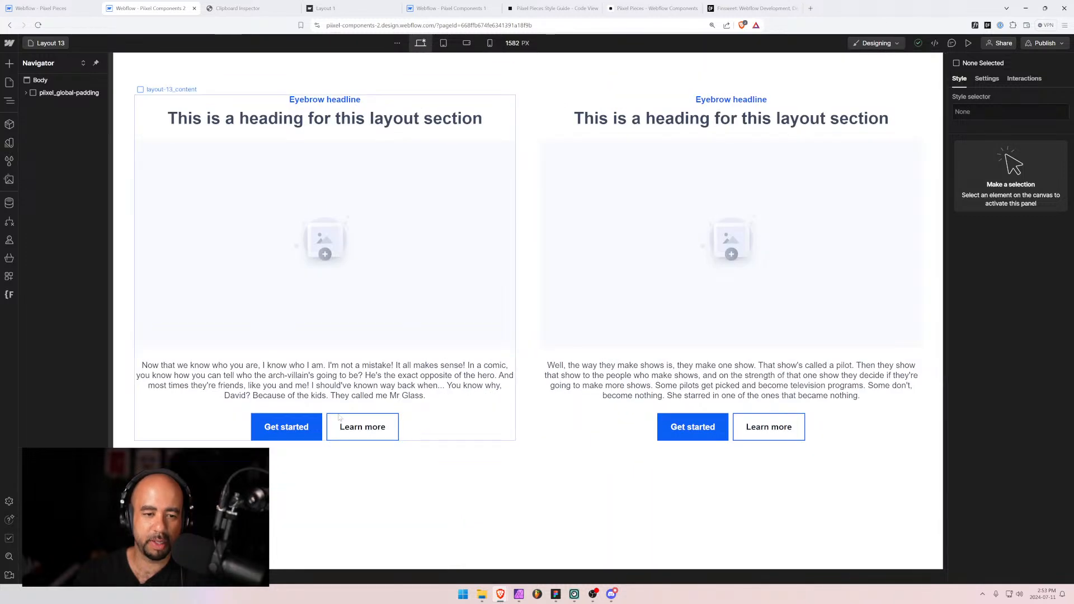
Add the combo class is-centered to the first column's button-group and set its horizontal alignment to Center.
left_click(325, 430)
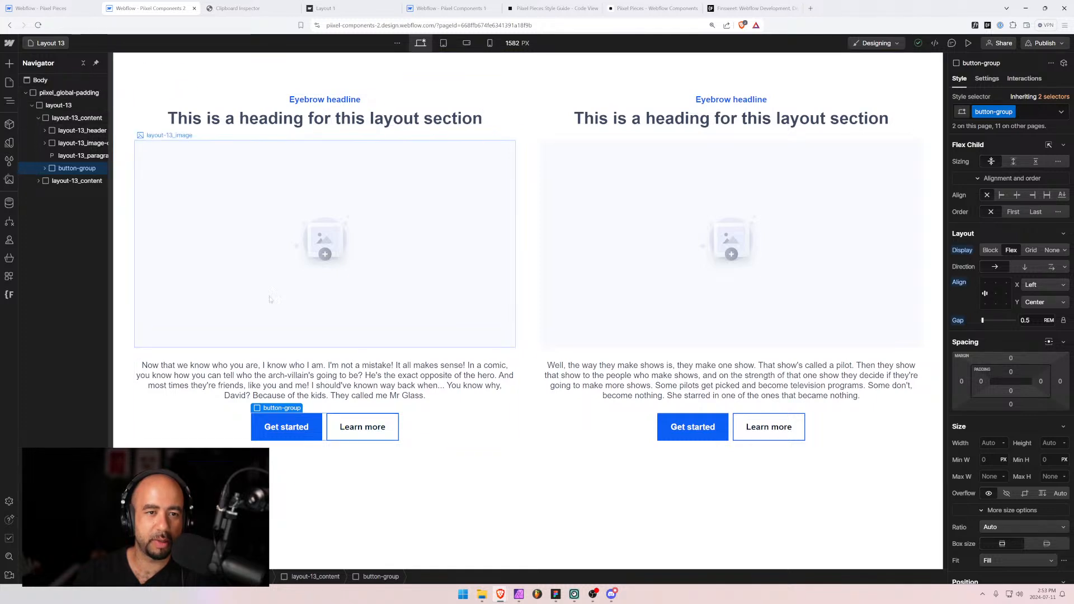
left_click(1032, 113)
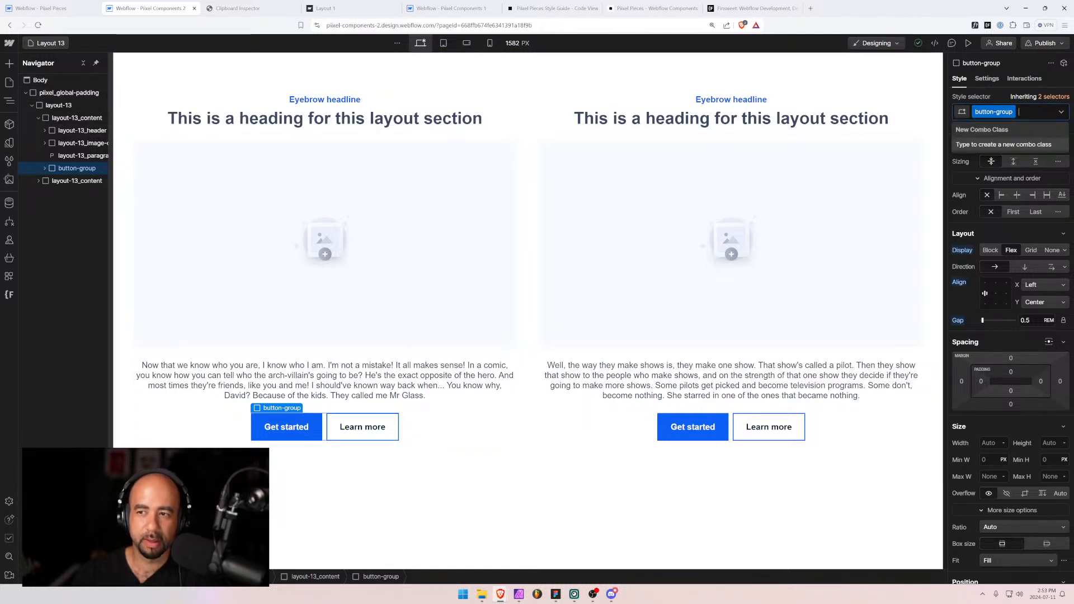
type("is-centered")
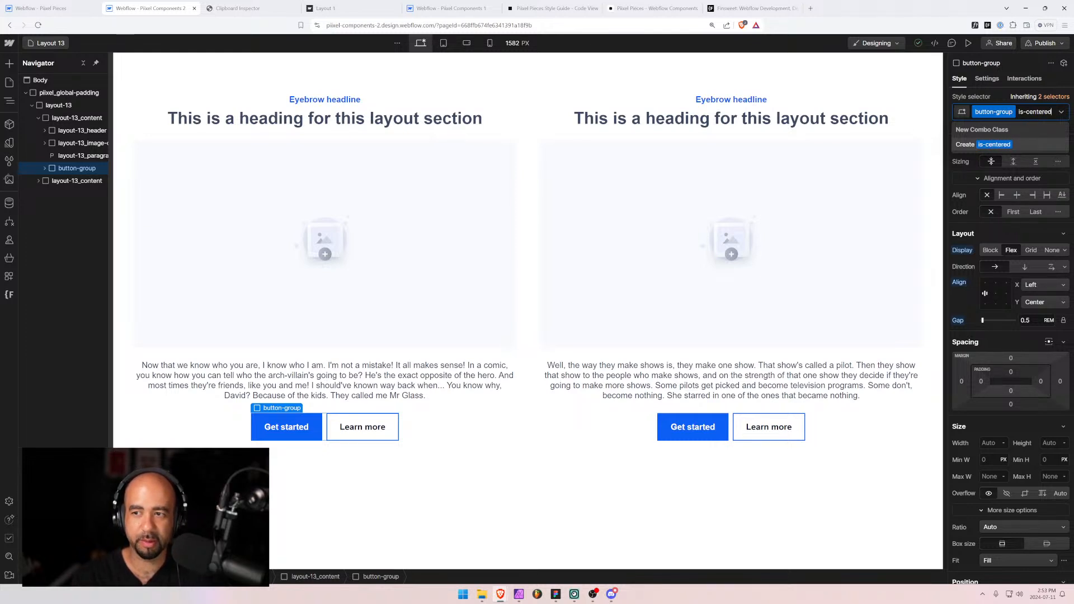
key("Return")
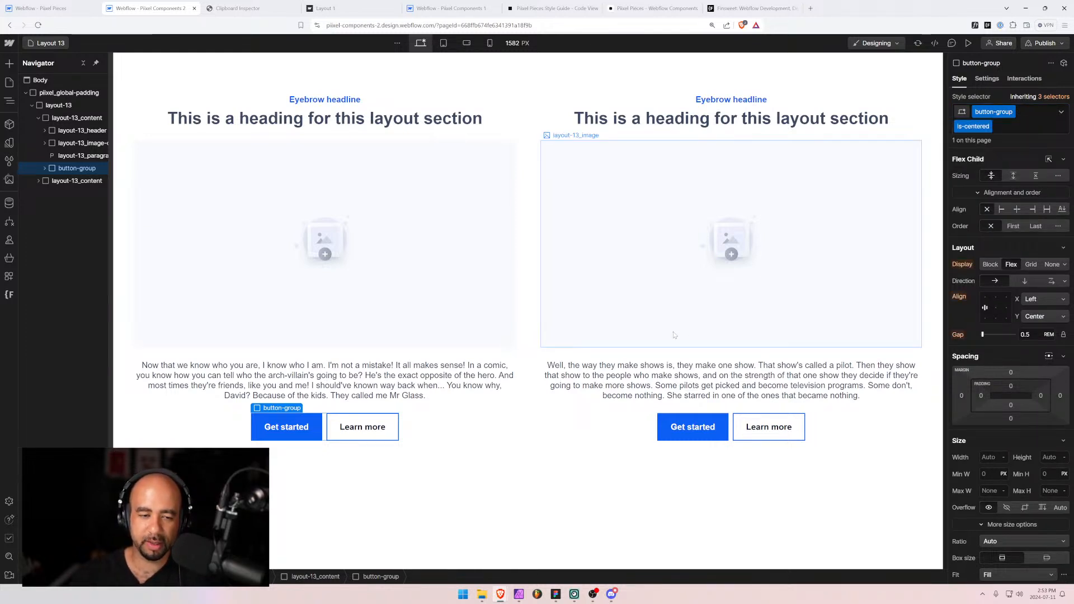
scroll(995, 374, "down", 1)
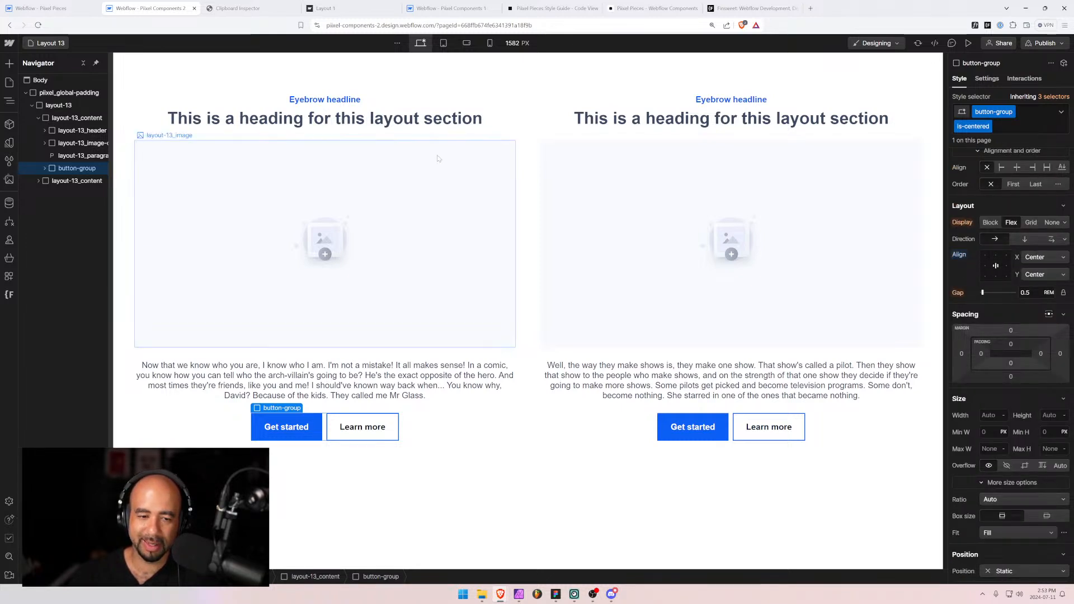
Check the centered button group at the mobile landscape, mobile portrait and tablet breakpoints.
left_click(468, 43)
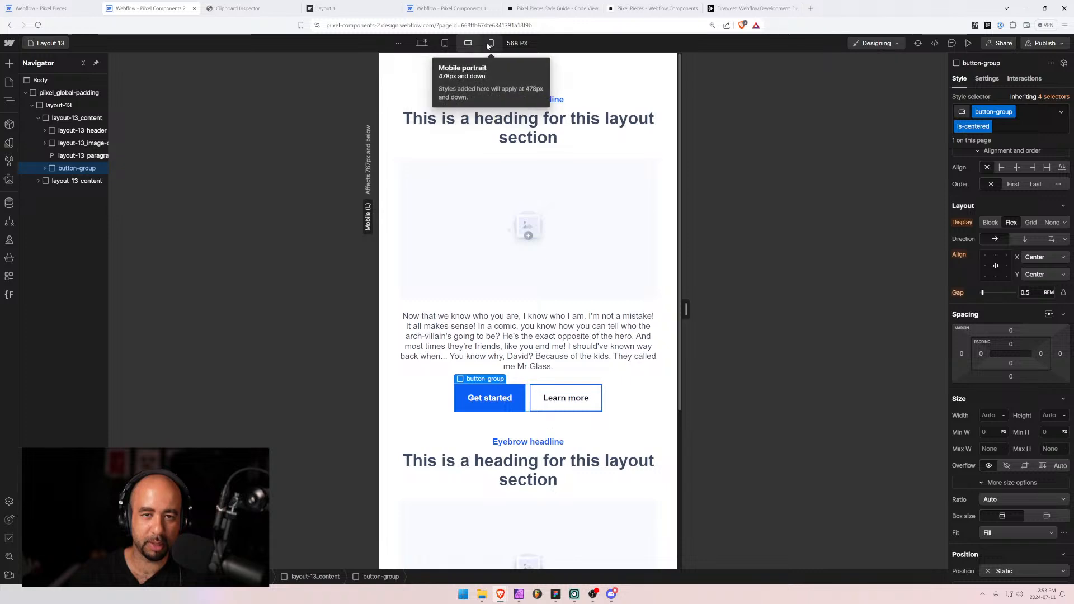
left_click(491, 43)
scroll(506, 364, "down", 2)
scroll(506, 364, "up", 2)
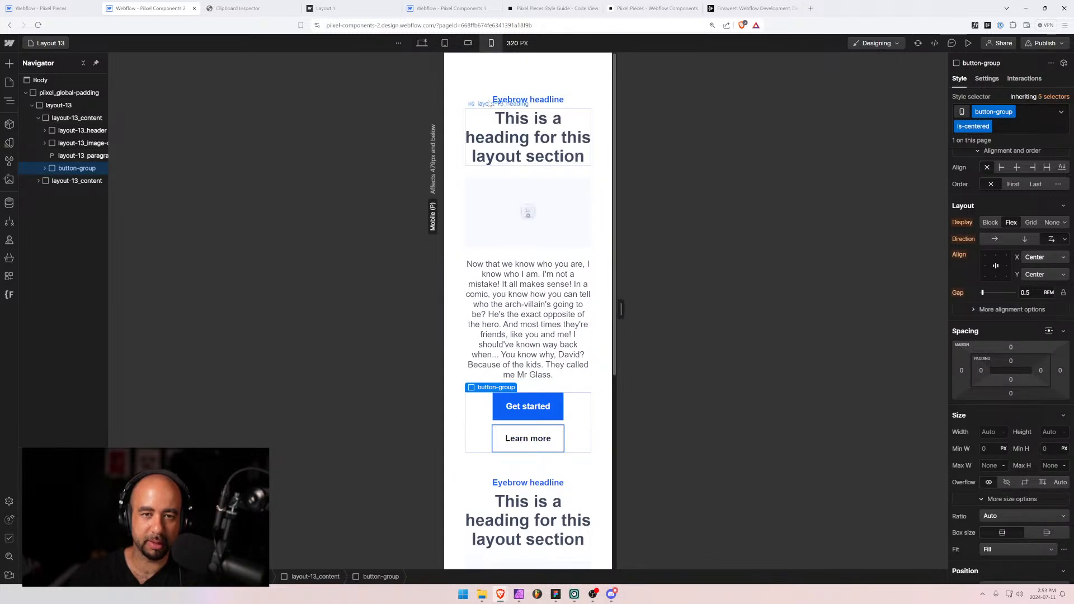
left_click(444, 43)
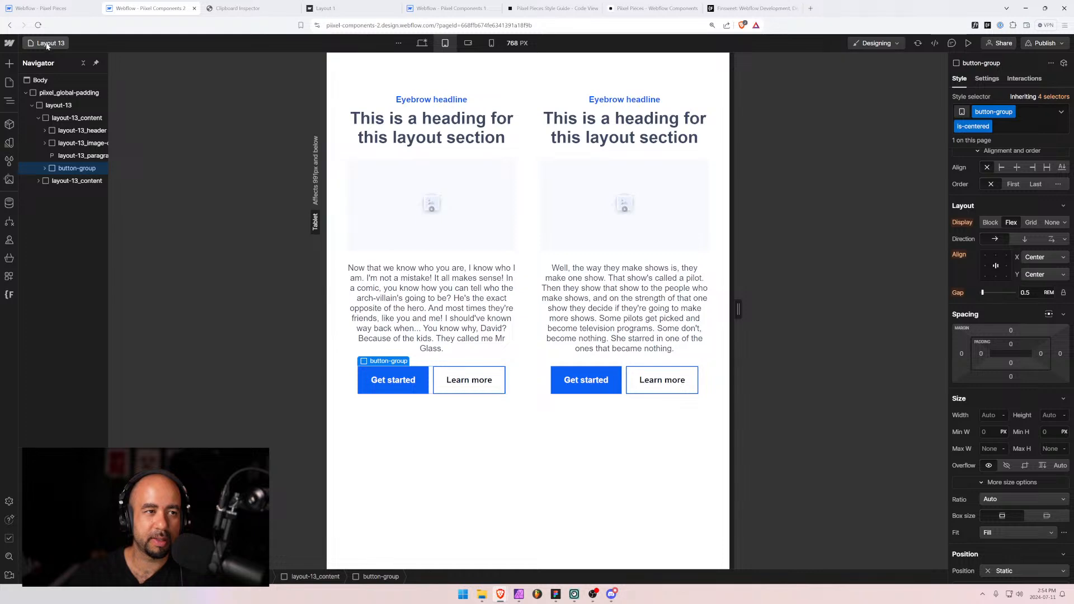
Copy the layout-13 block, paste it into a reloaded Clipboard Inspector, and select the full JSON output for copying.
left_click(42, 106)
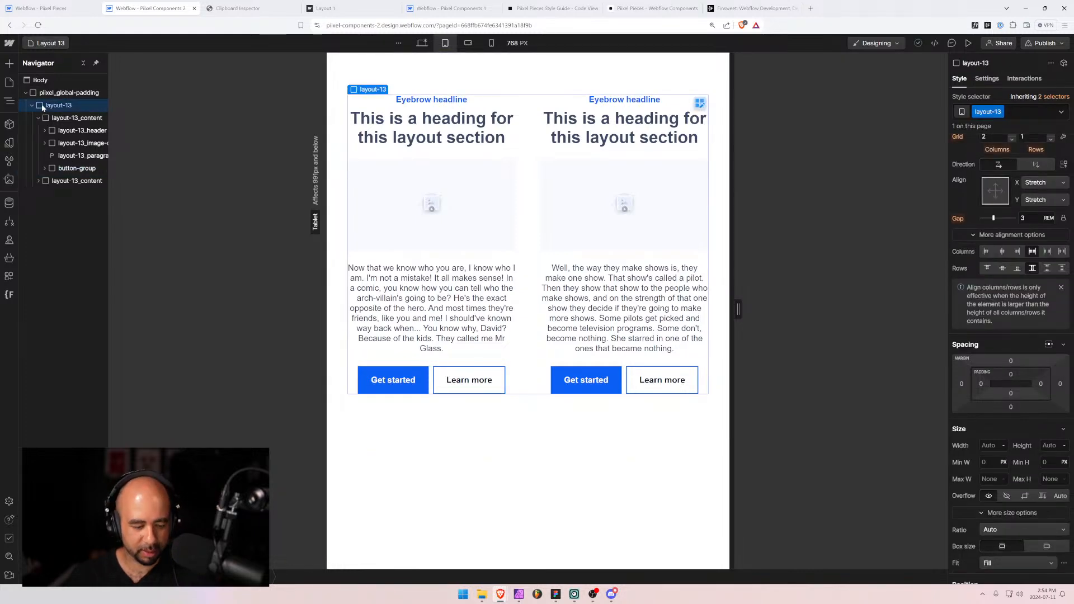
left_click(335, 8)
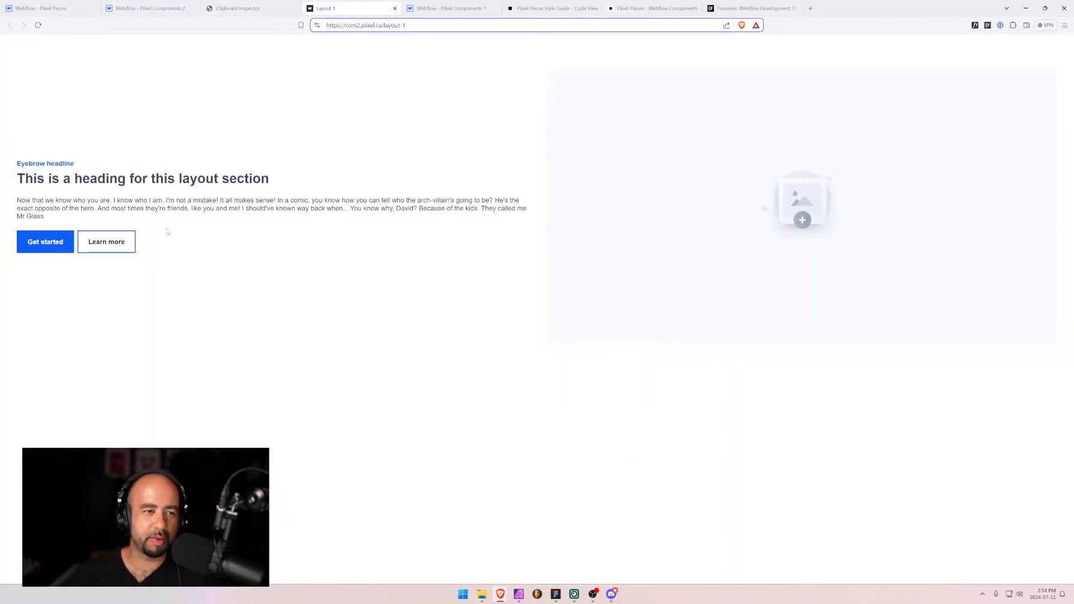
left_click(239, 8)
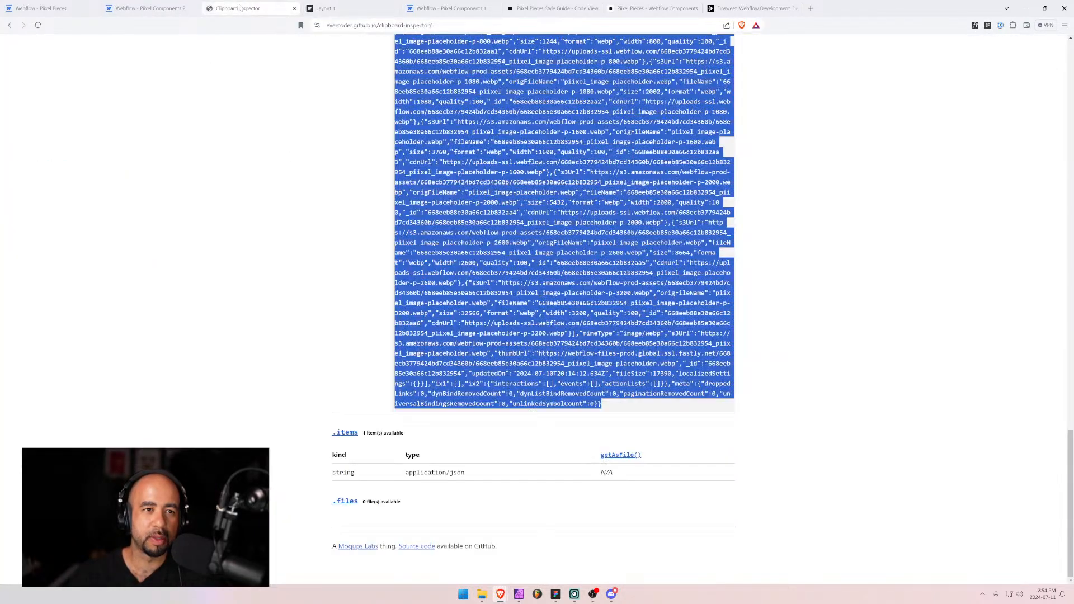
left_click(163, 7)
left_click(45, 8)
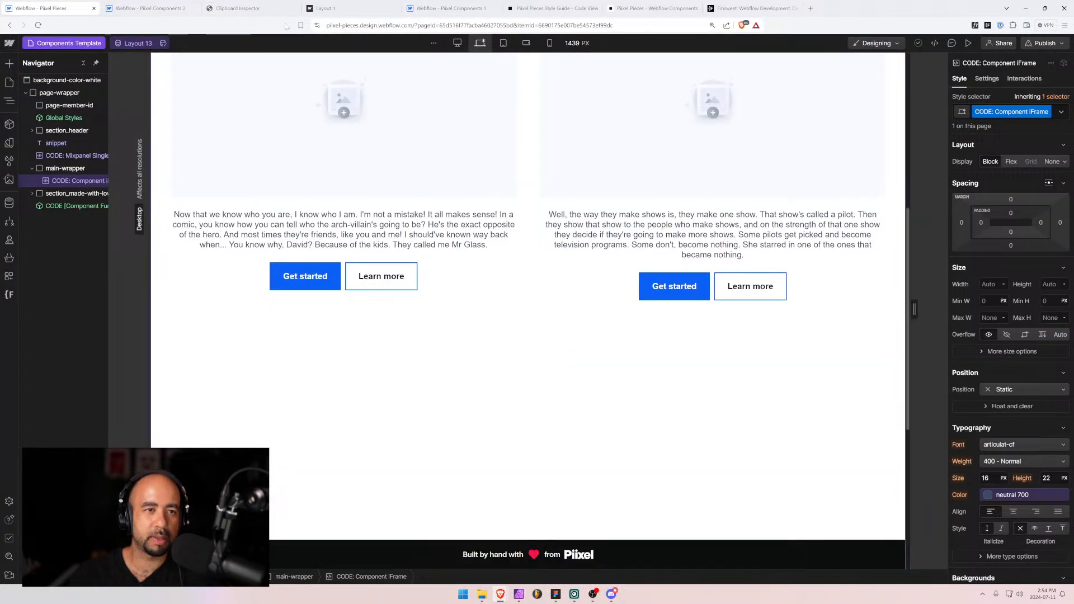
left_click(240, 8)
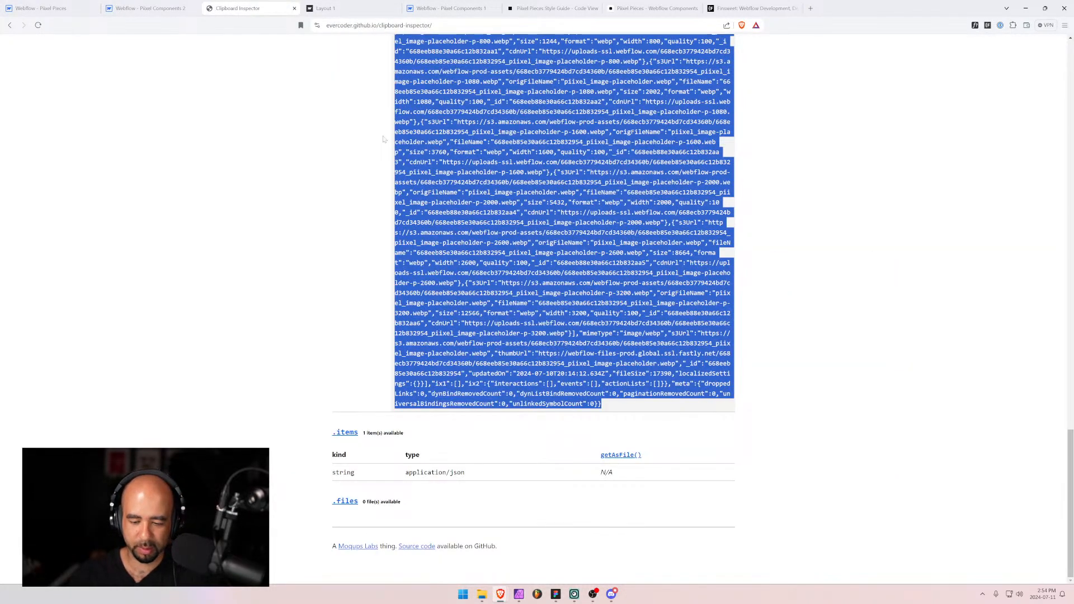
scroll(384, 139, "up", 15)
key("F5")
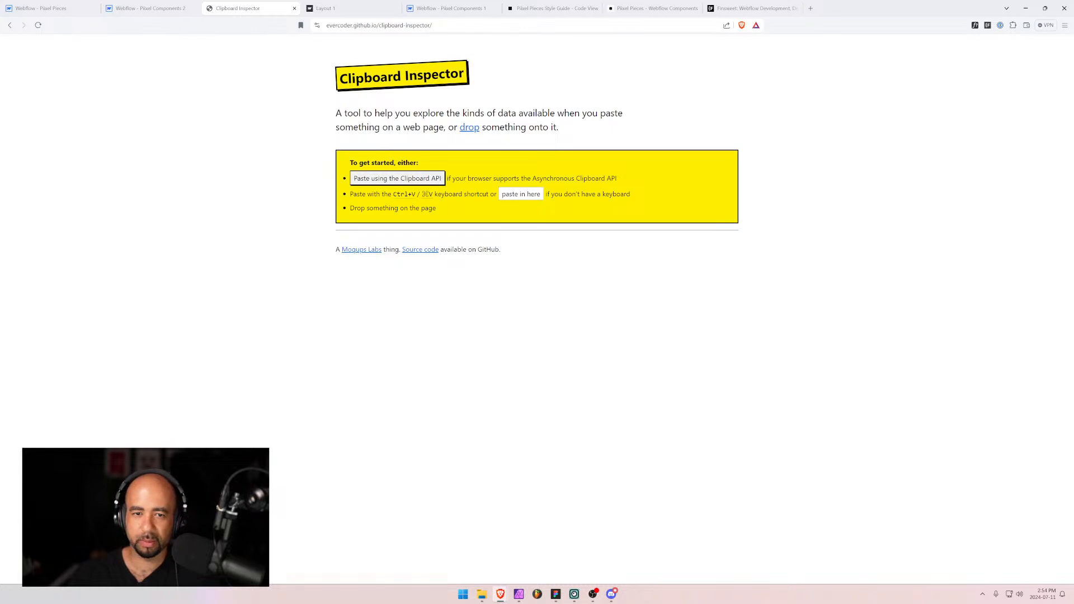
left_click(521, 193)
key("ctrl+v")
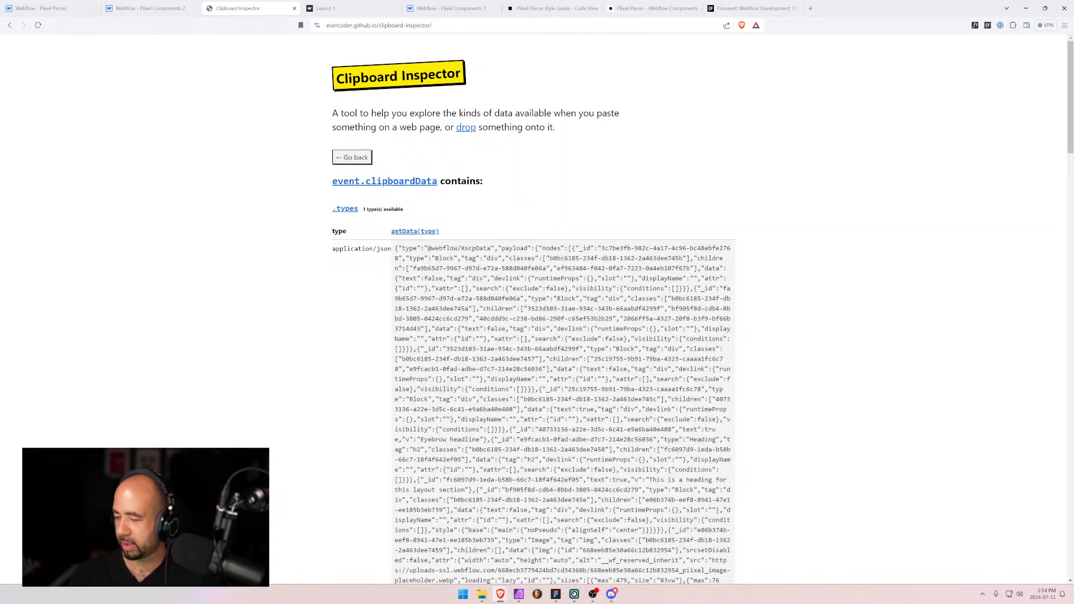
left_click_drag(395, 248, 668, 582)
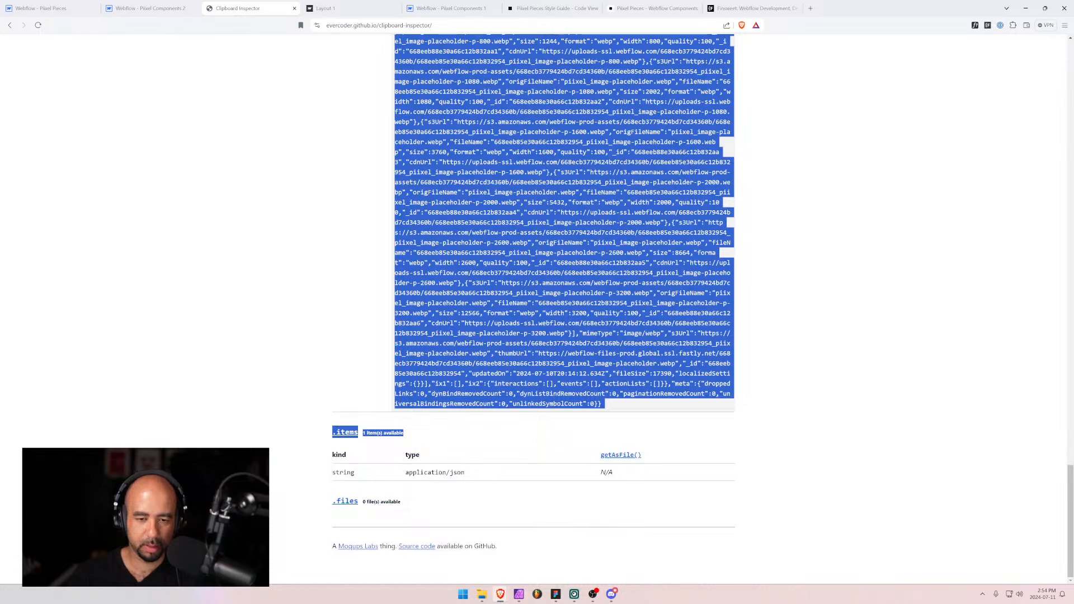
Replace the Code JSON of the Layout 13 item in the Piixel Pieces project with the newly copied JSON and save it.
left_click(98, 5)
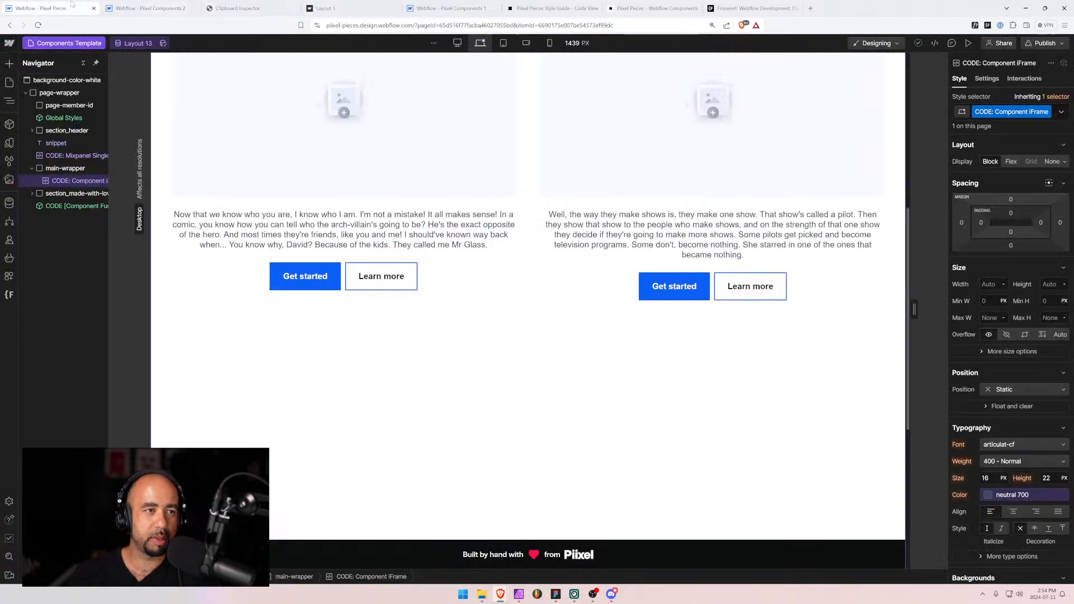
left_click(162, 43)
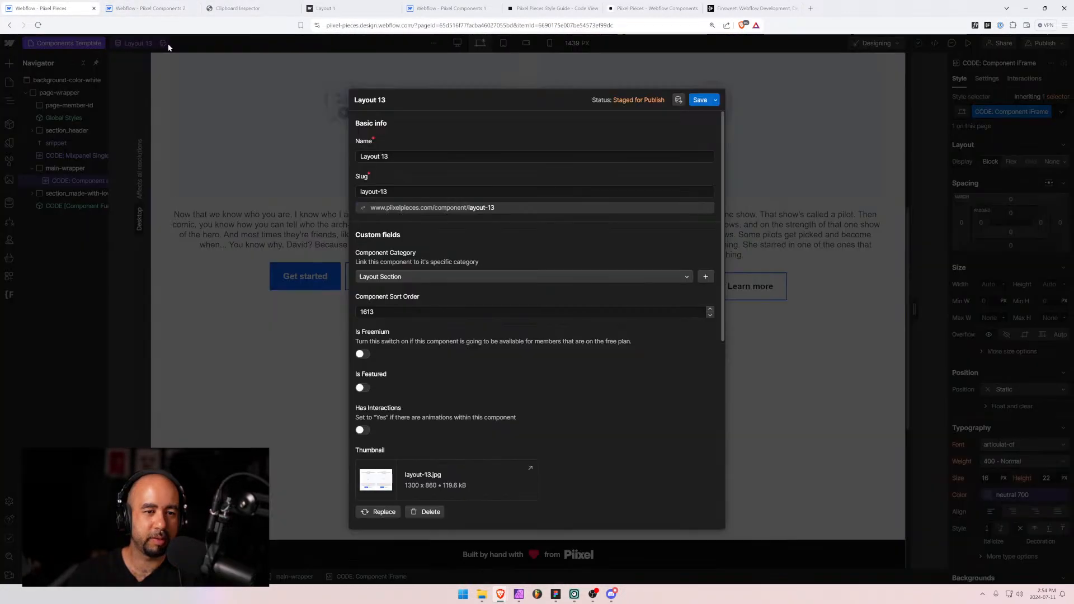
scroll(428, 305, "down", 6)
left_click(427, 304)
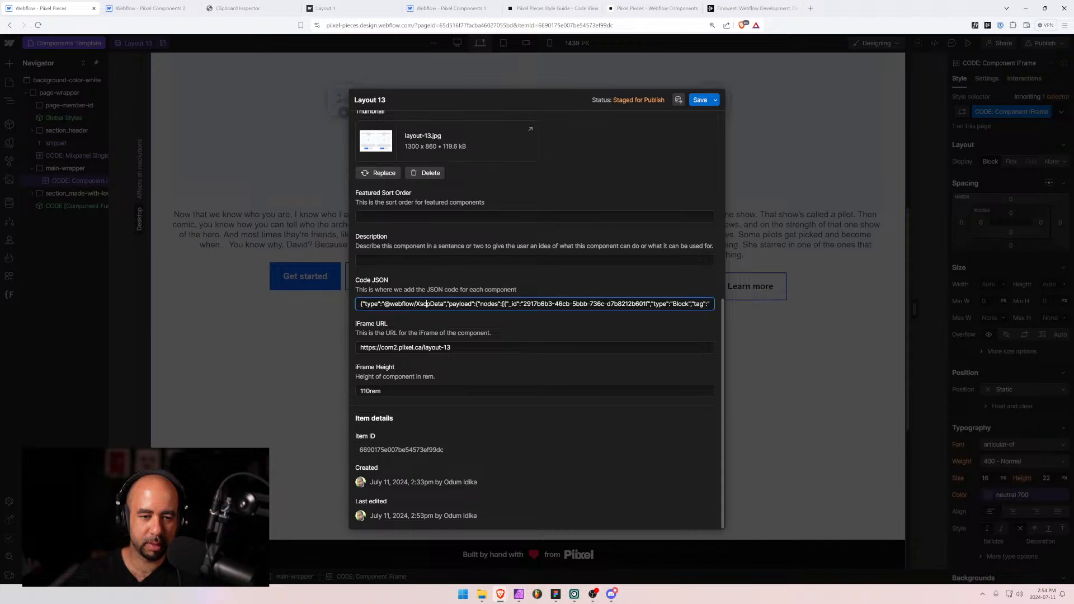
key("ctrl+a")
key("BackSpace")
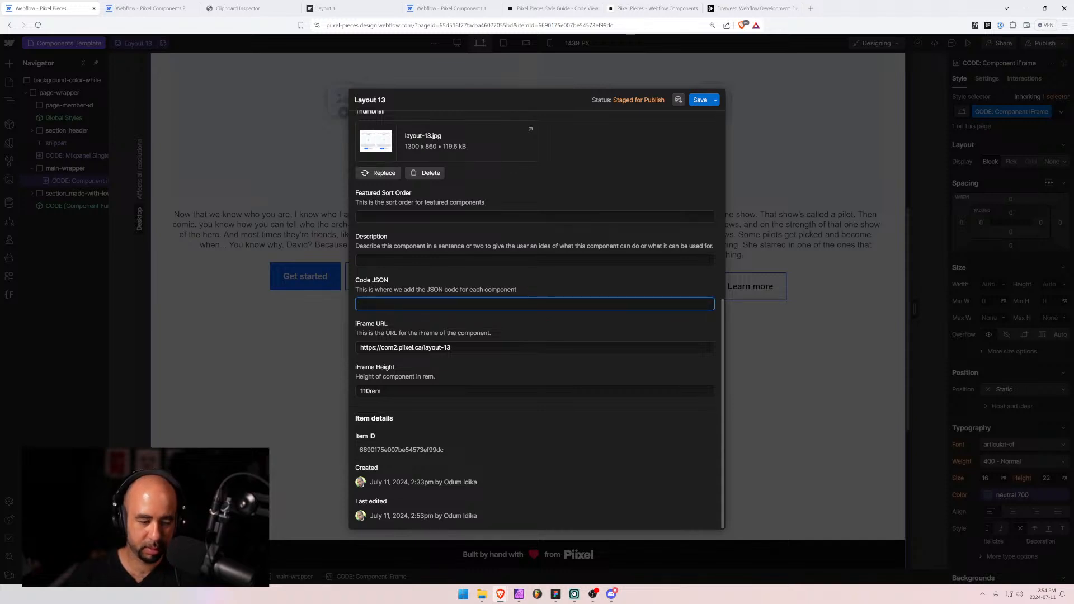
key("ctrl+v")
left_click(700, 100)
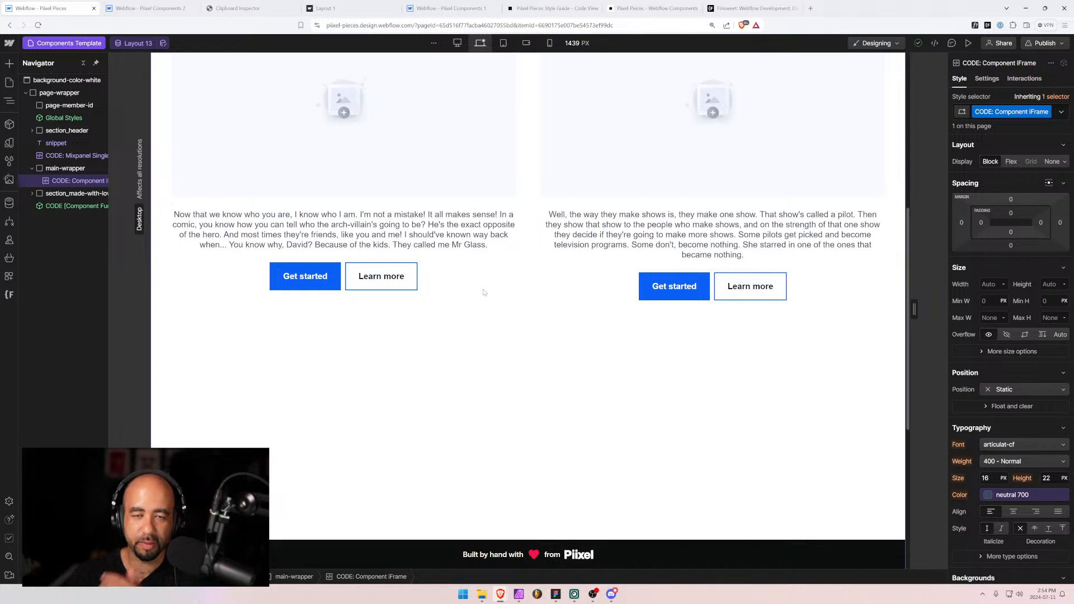
Switch the Components Template preview from Layout 13 to the Layout 14 component.
scroll(404, 258, "up", 2)
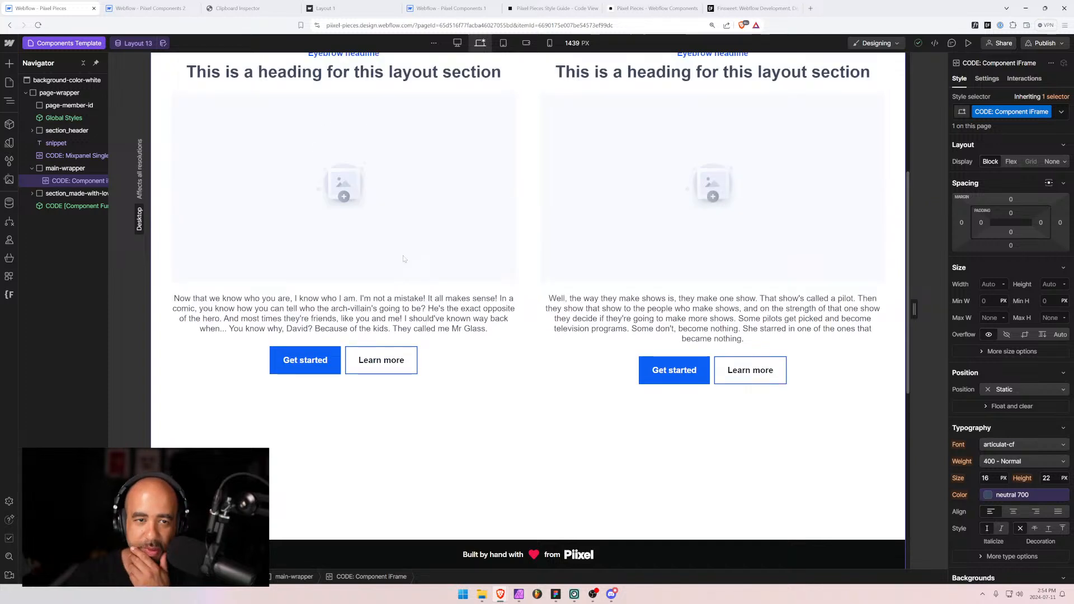
left_click(134, 43)
scroll(161, 128, "down", 5)
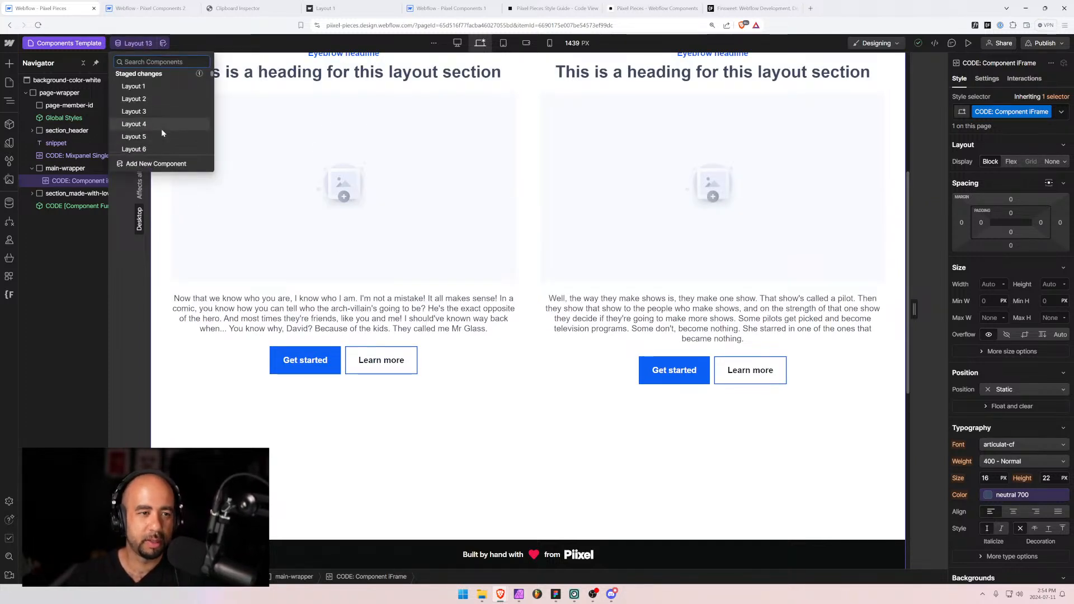
left_click(135, 84)
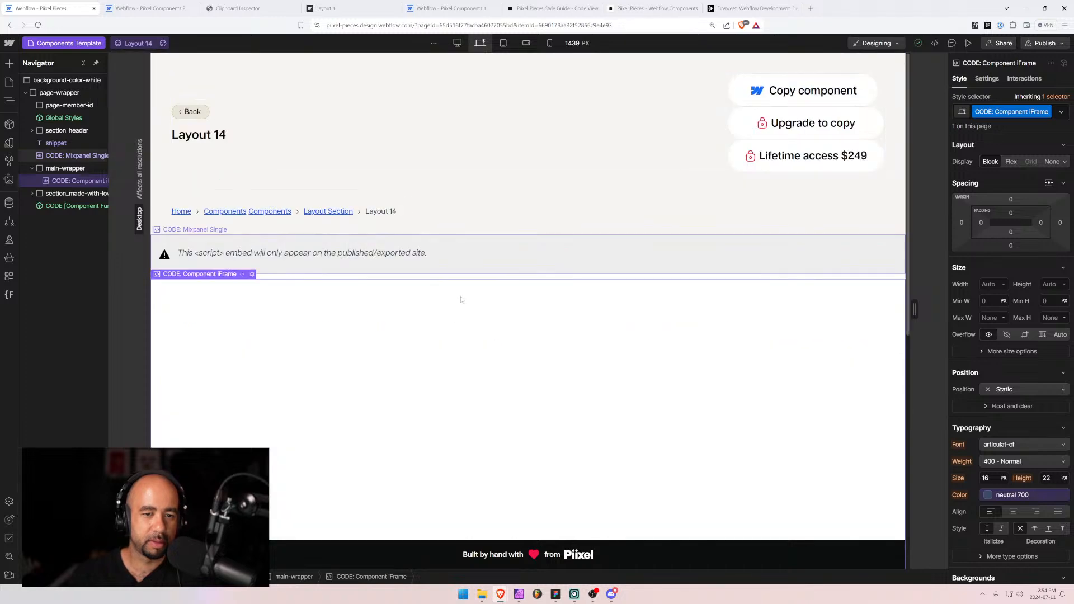
Check the Layout 14 preview down to its end at the mobile portrait breakpoint, widening the canvas to 390 px.
scroll(460, 296, "down", 3)
left_click(550, 43)
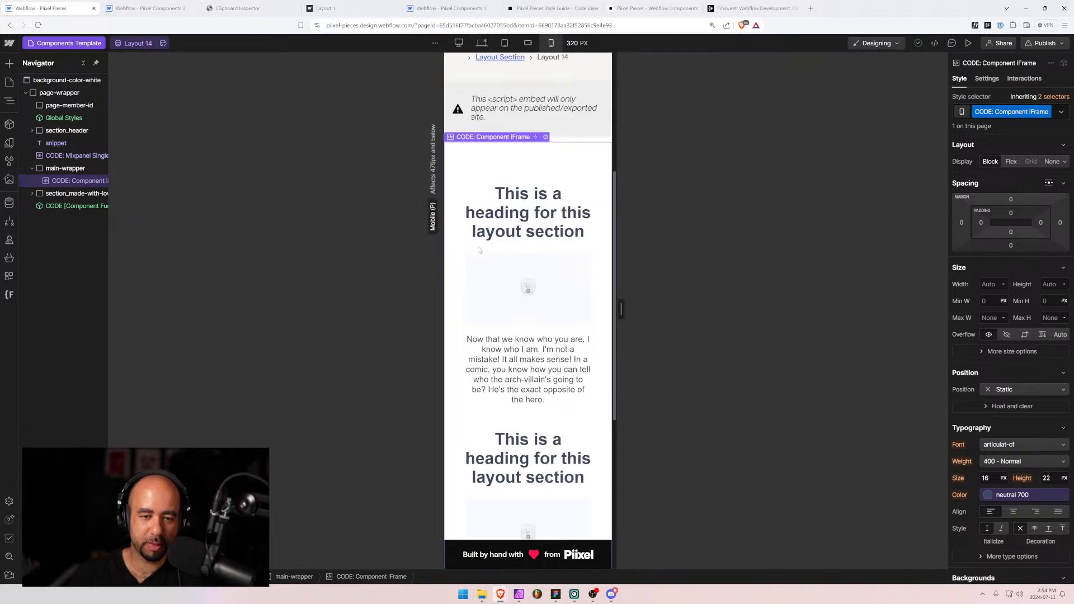
scroll(576, 327, "down", 5)
mouse_move(617, 314)
left_mouse_down()
mouse_move(585, 311)
mouse_move(632, 310)
left_mouse_up()
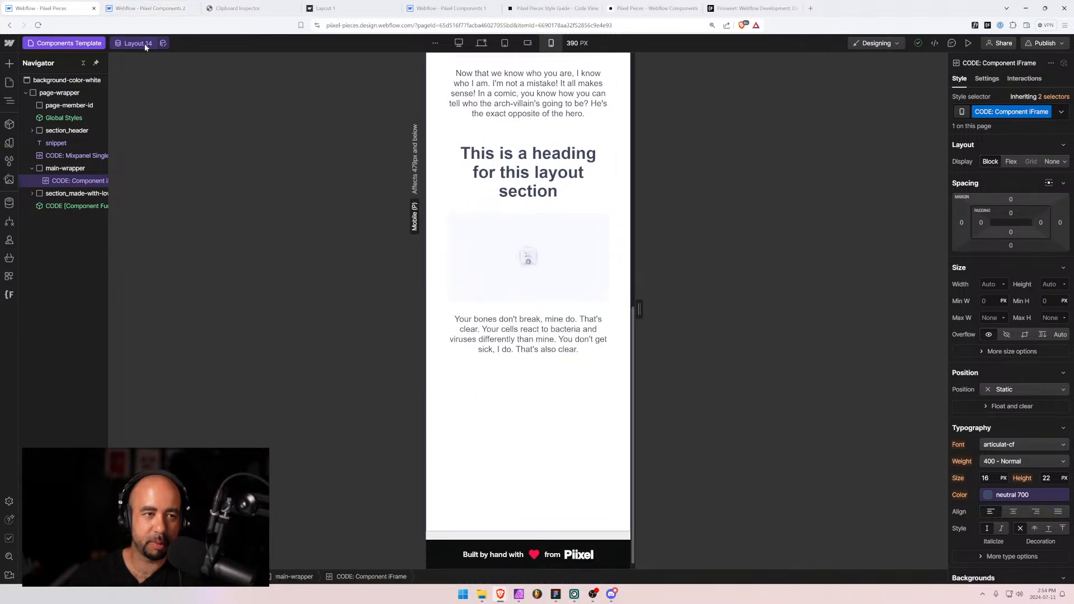
Save the Layout 14 item with an iFrame Height of 75rem and recheck its mobile preview at about 474 px wide.
left_click(163, 43)
scroll(442, 448, "down", 6)
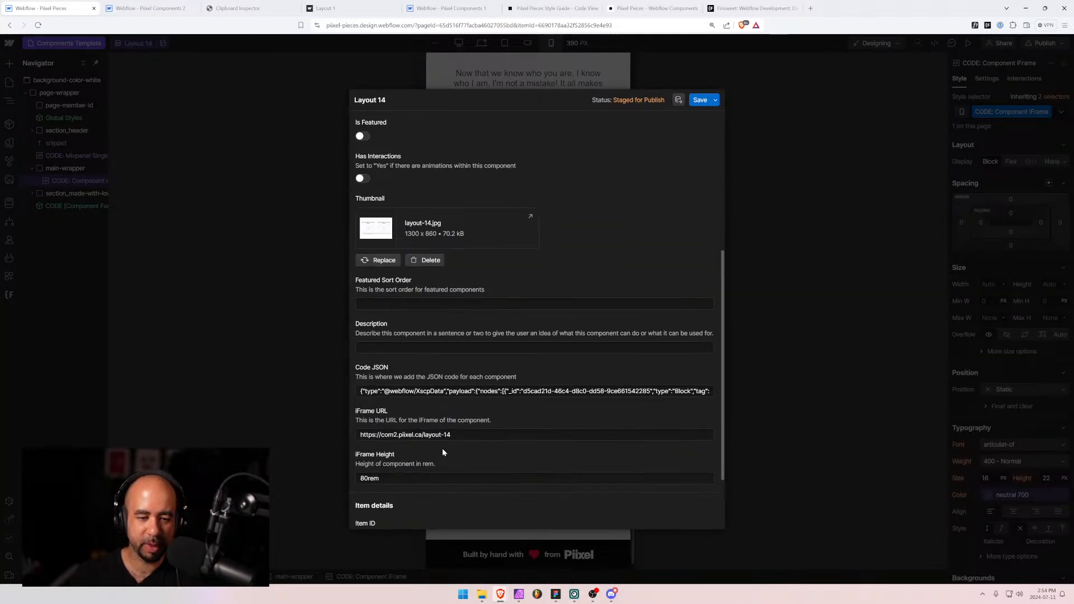
left_click_drag(365, 391, 360, 391)
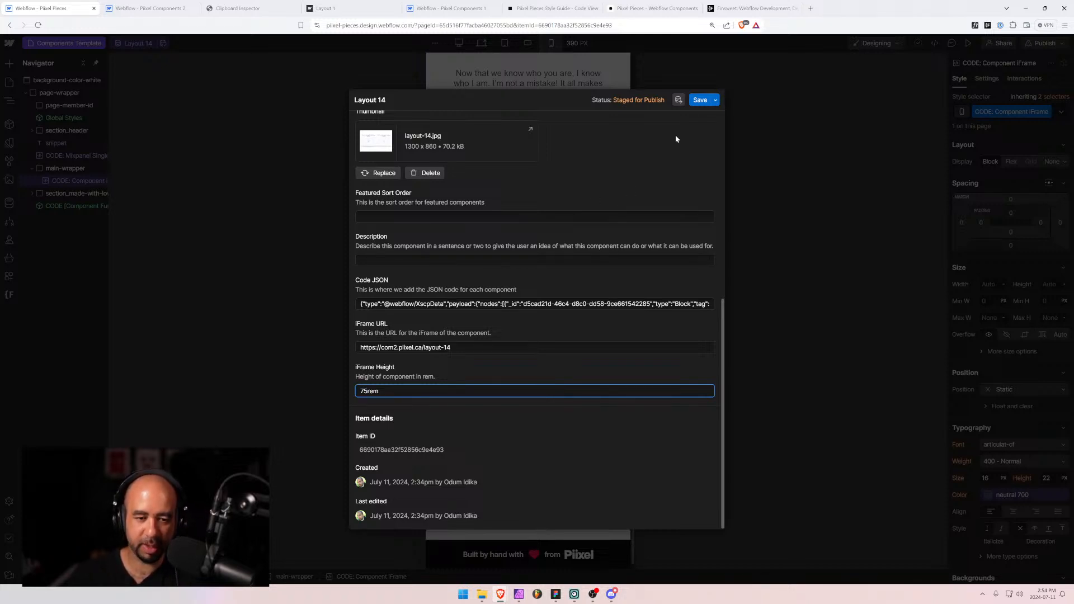
left_click(700, 100)
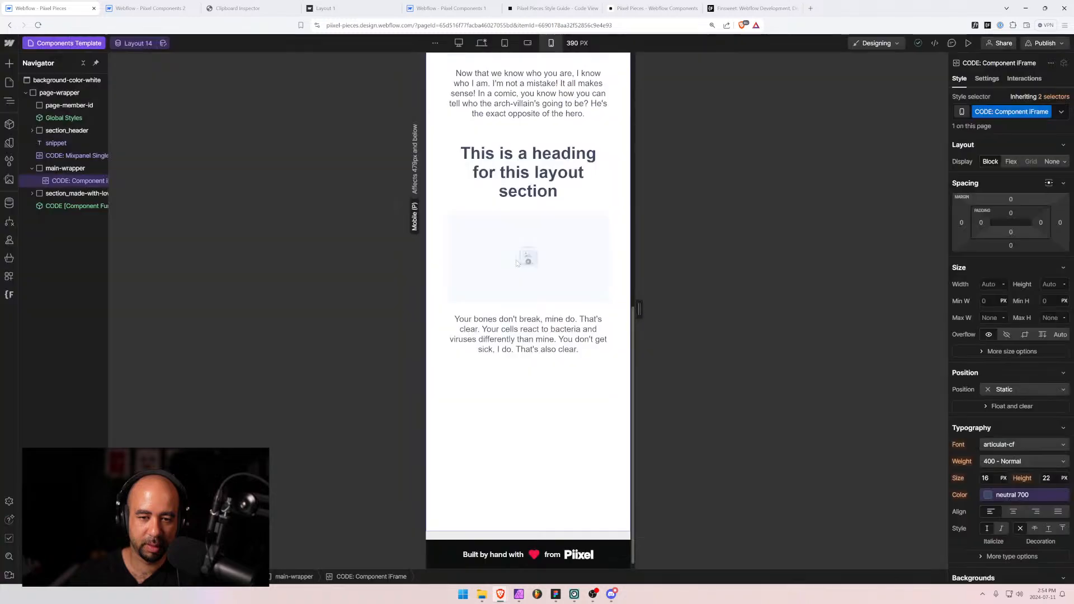
scroll(547, 312, "up", 2)
mouse_move(641, 311)
left_mouse_down()
mouse_move(614, 311)
mouse_move(661, 310)
left_mouse_up()
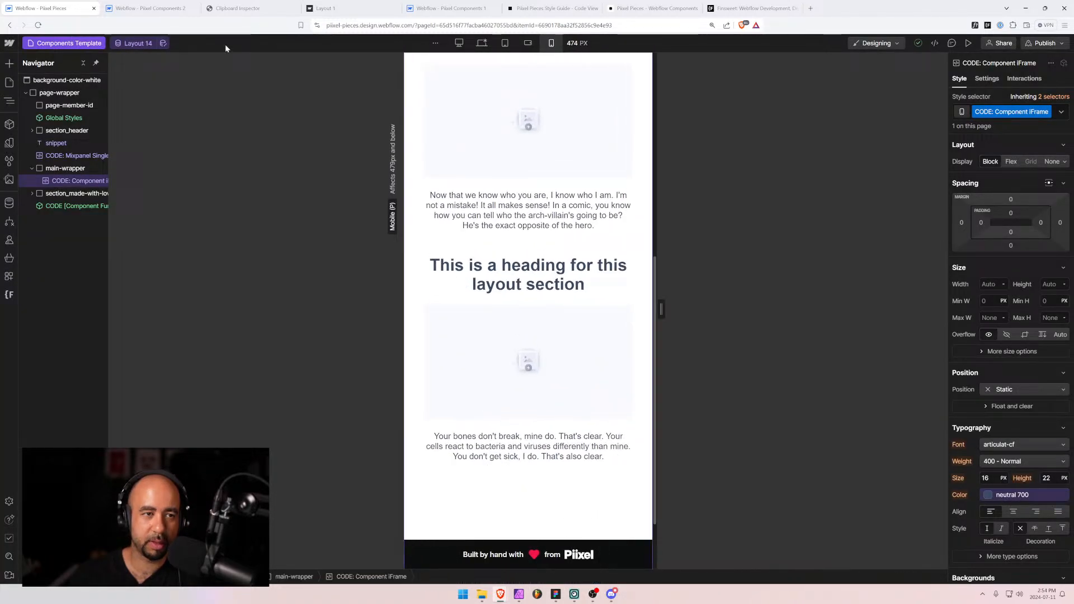
Switch the template preview to Layout 15 and check its bottom spacing on mobile, narrowing the canvas to about 406 px.
left_click(145, 46)
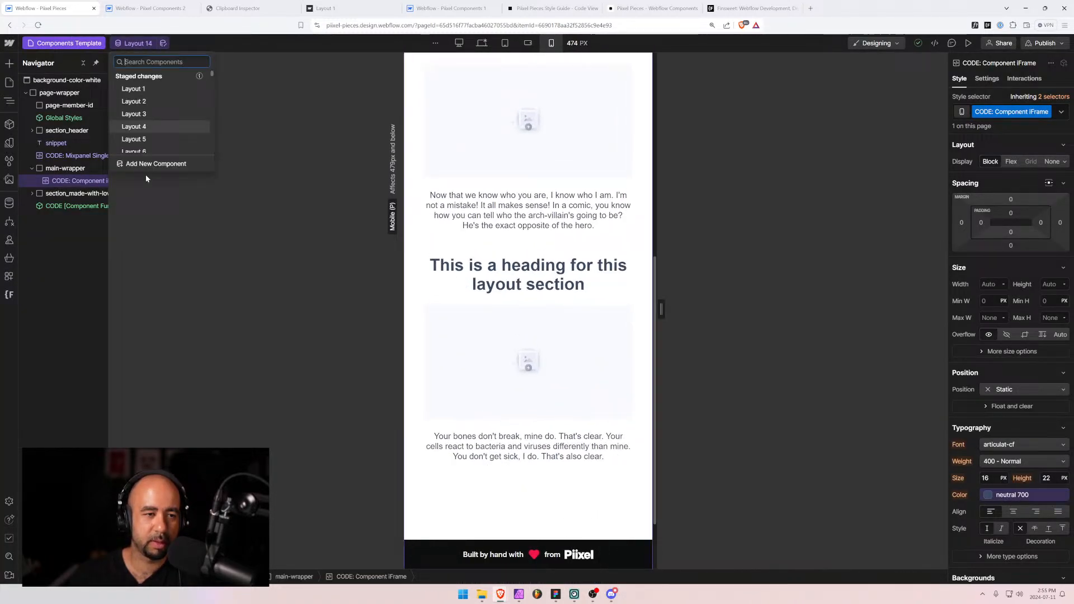
type("15")
left_click(143, 88)
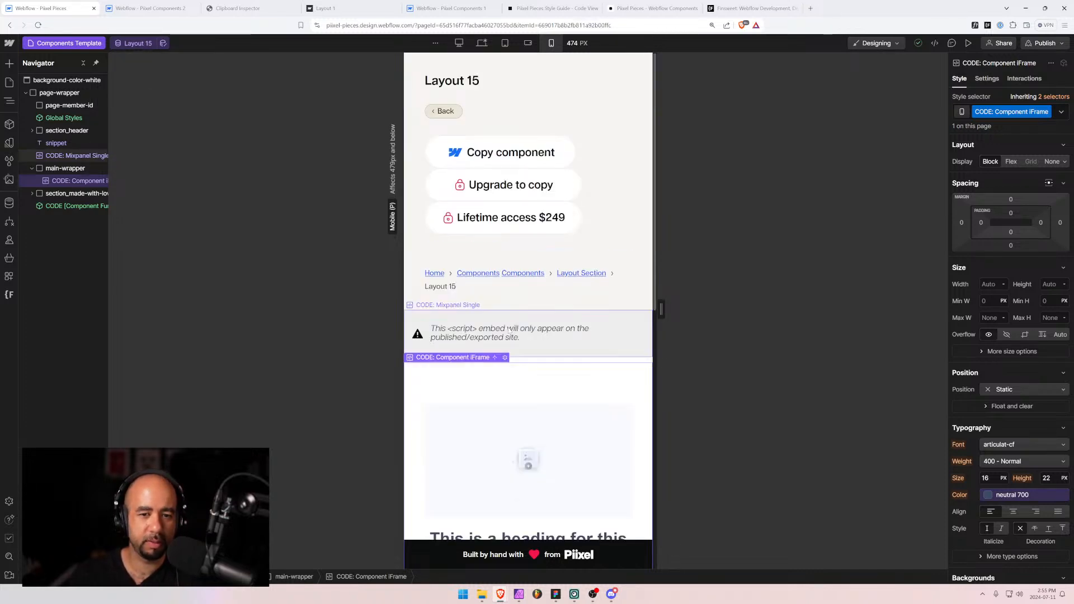
scroll(510, 330, "down", 10)
mouse_move(662, 309)
left_mouse_down()
mouse_move(585, 313)
mouse_move(644, 310)
left_mouse_up()
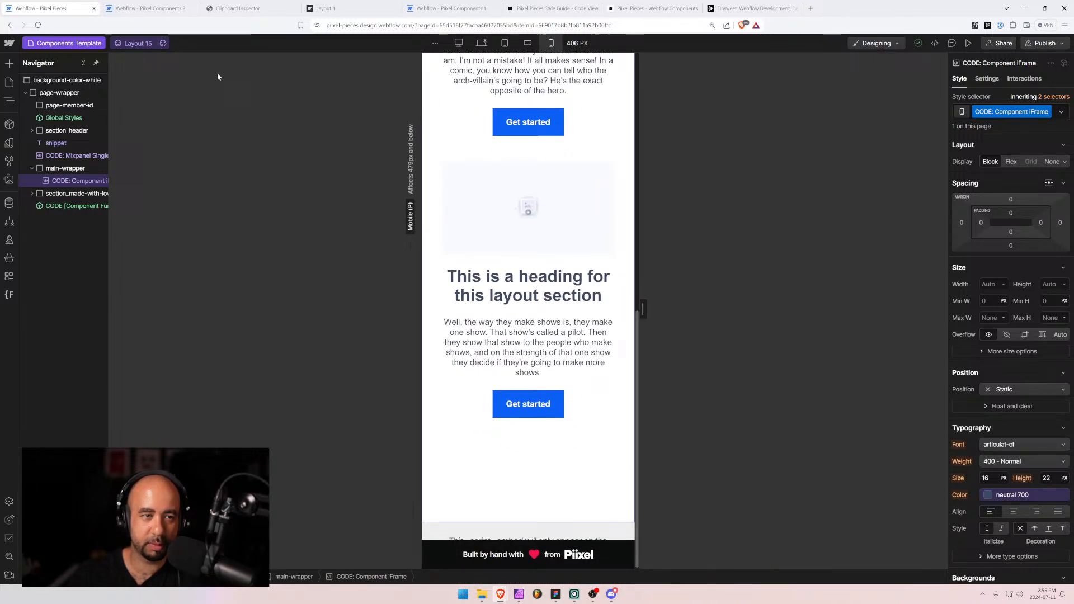
Switch the template preview to Layout 16 and check its bottom spacing on mobile, narrowing the canvas to about 308 px.
left_click(129, 45)
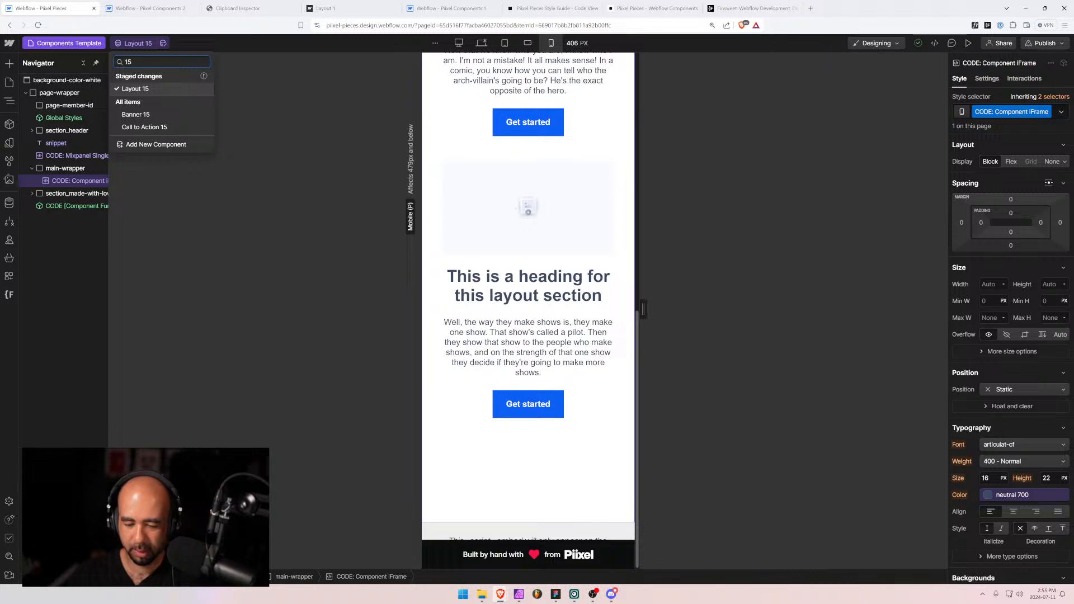
key("BackSpace")
type("6")
left_click(153, 88)
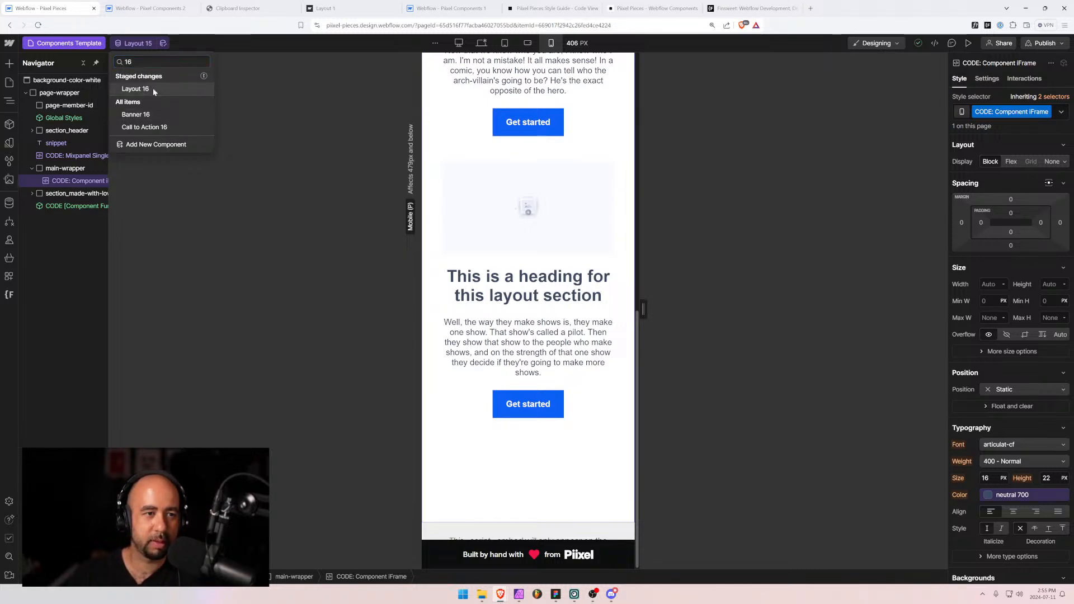
scroll(589, 322, "down", 5)
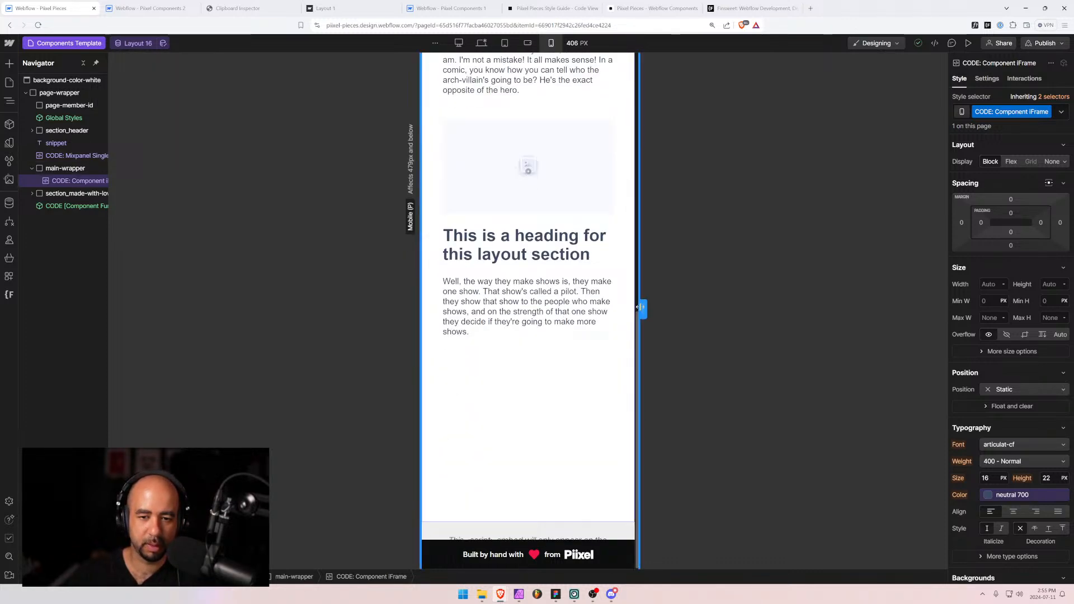
left_click_drag(643, 309, 617, 309)
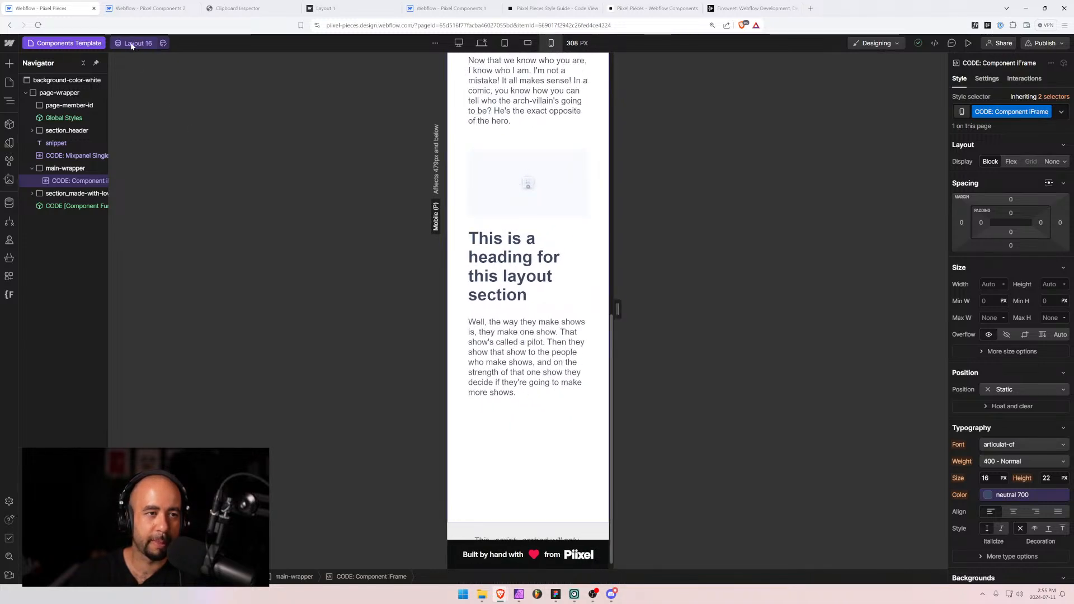
Save the Layout 16 item with an iFrame Height of 75rem and recheck its mobile preview at about 326 px wide.
left_click(163, 43)
scroll(436, 434, "down", 5)
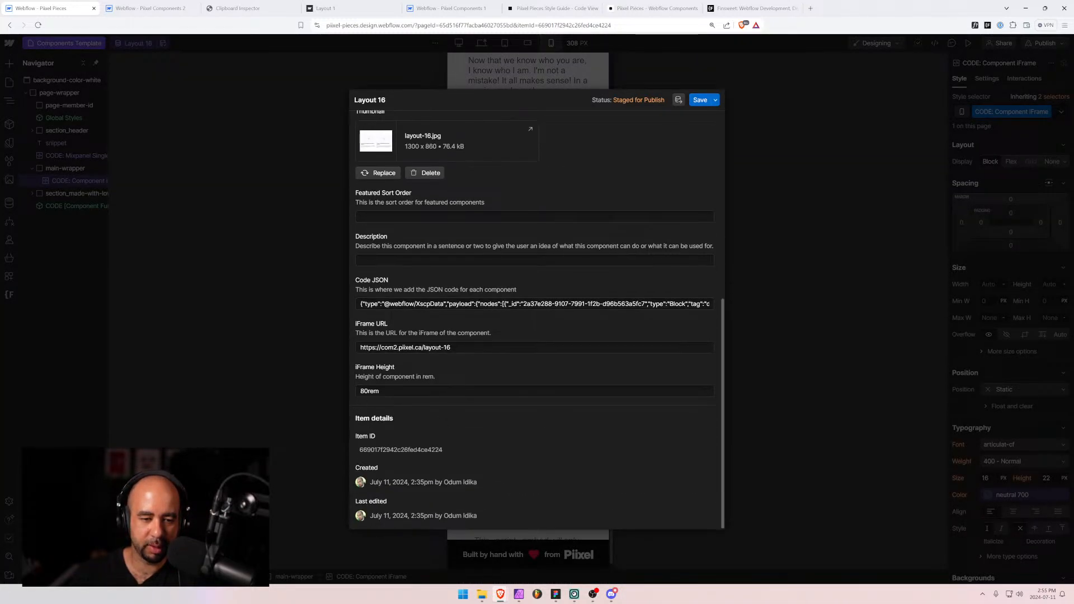
left_click(368, 391)
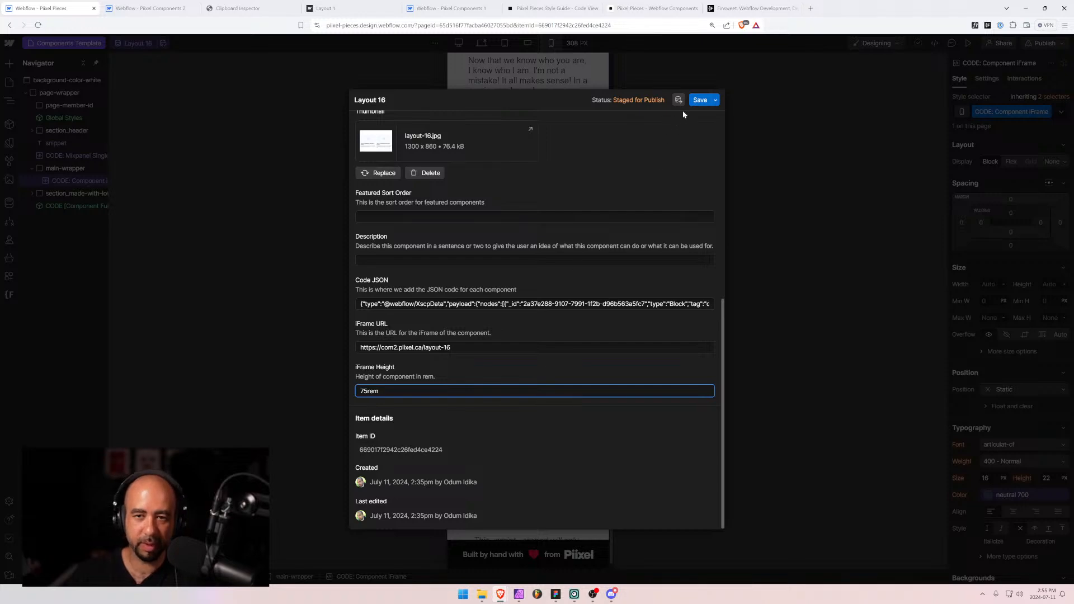
left_click(699, 99)
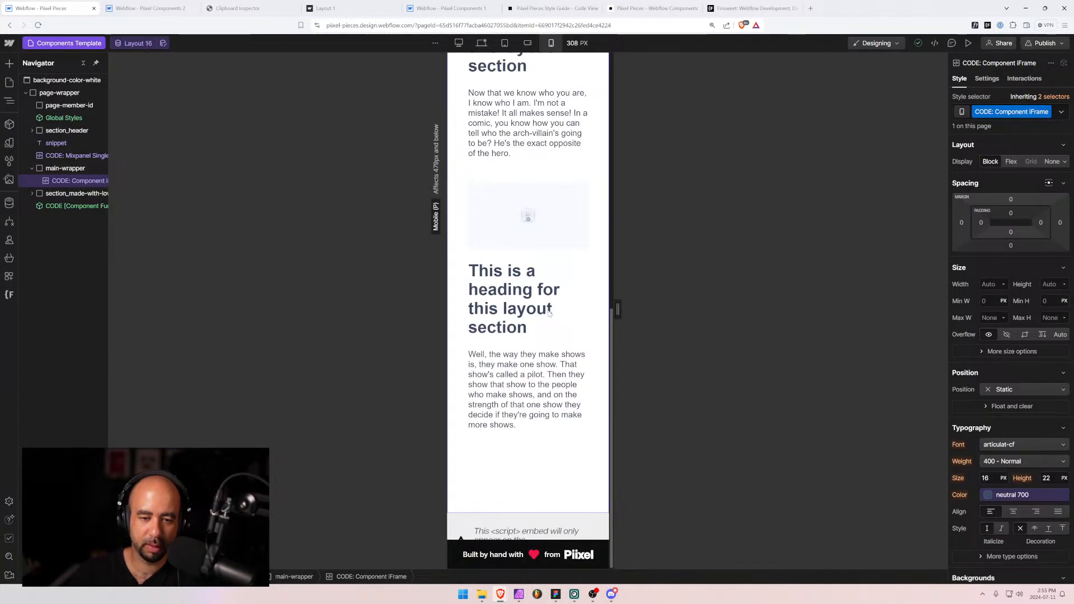
mouse_move(617, 308)
left_mouse_down()
mouse_move(599, 311)
mouse_move(621, 309)
left_mouse_up()
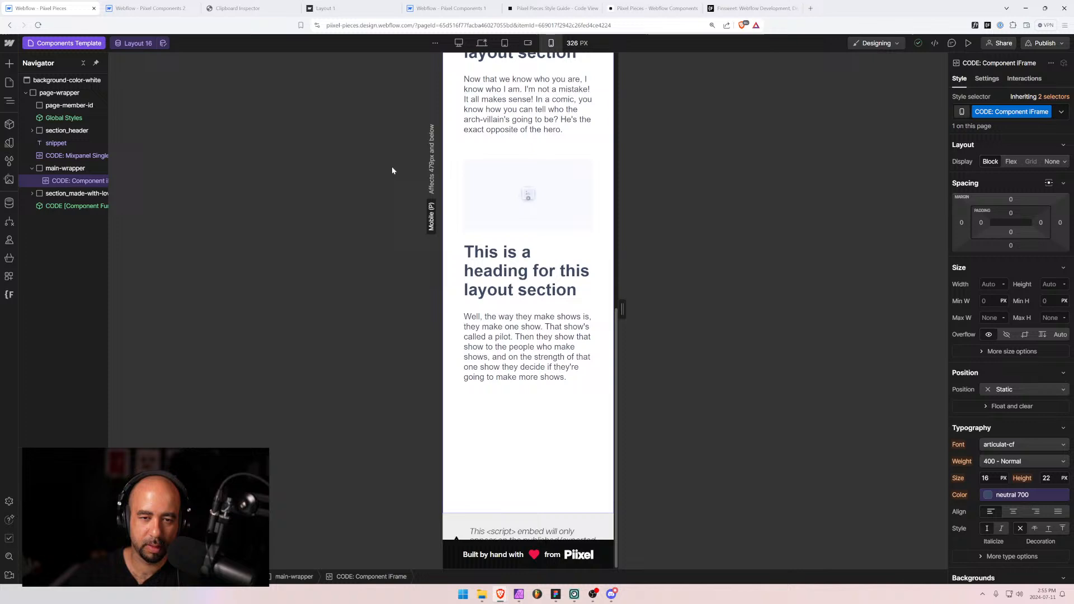
Switch the template preview to Layout 17 and check its bottom spacing on mobile, narrowing the canvas to about 292 px.
left_click(129, 43)
key("BackSpace")
type("7")
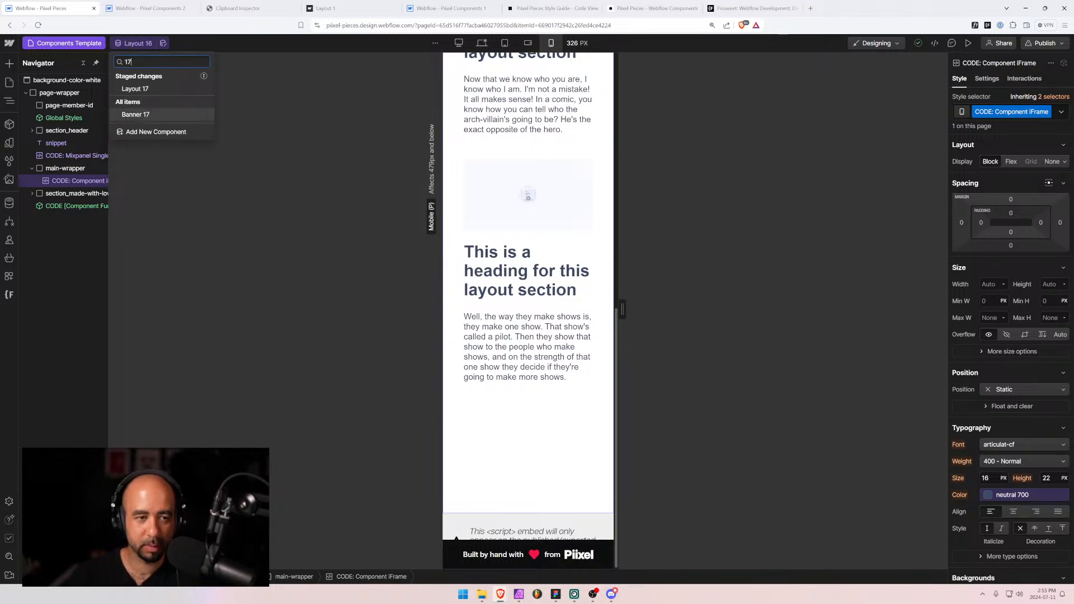
left_click(153, 89)
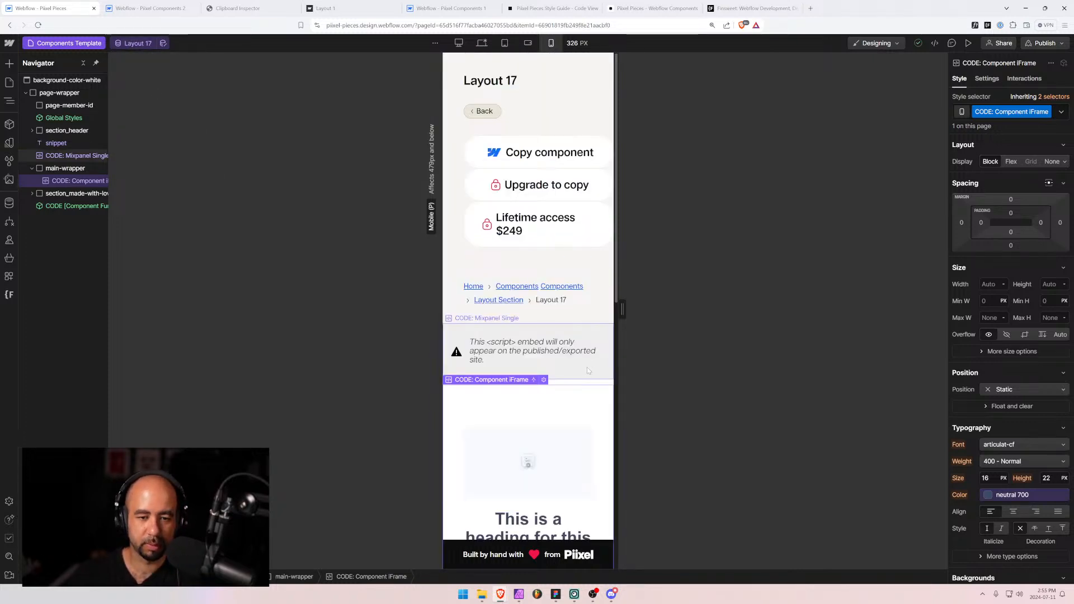
scroll(580, 375, "down", 2)
mouse_move(622, 310)
left_mouse_down()
mouse_move(589, 310)
mouse_move(611, 309)
left_mouse_up()
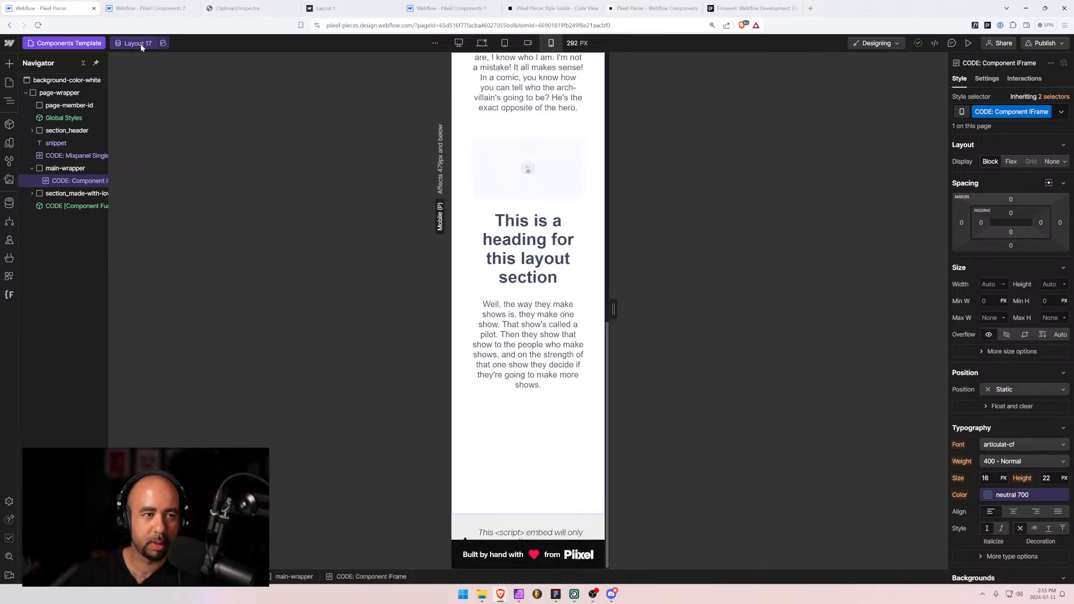
Set the Layout 17 item's iFrame Height to 75rem and save it.
left_click(164, 44)
scroll(389, 391, "down", 10)
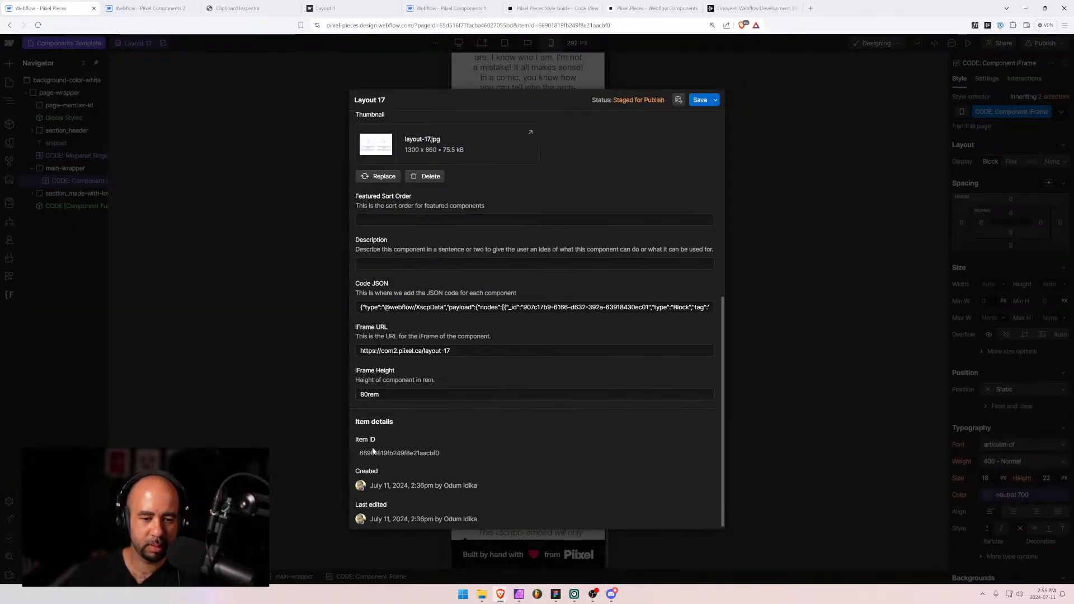
left_click_drag(368, 394, 341, 397)
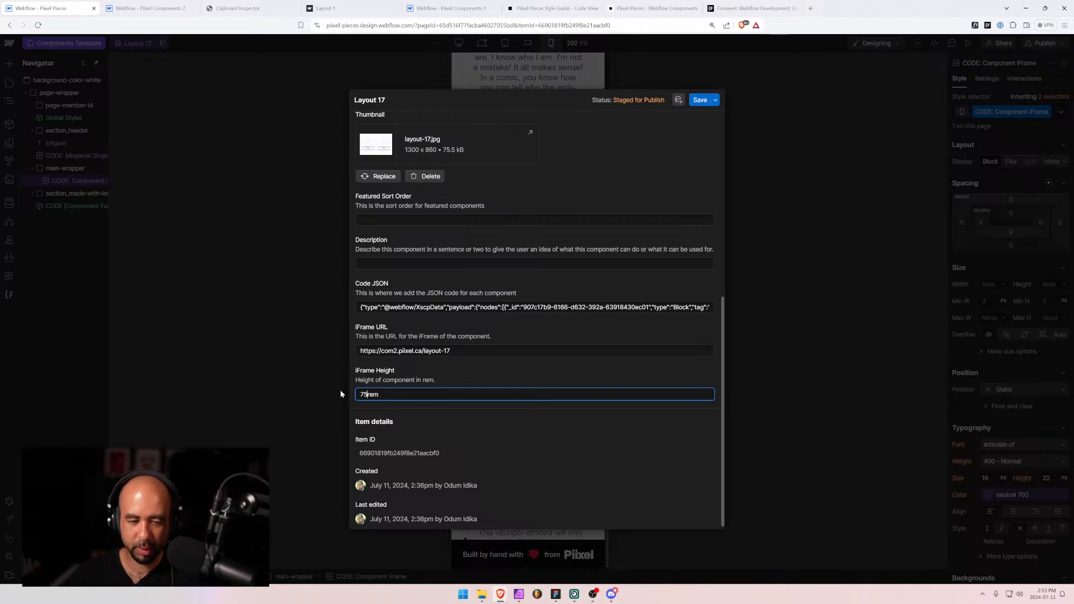
left_click(699, 101)
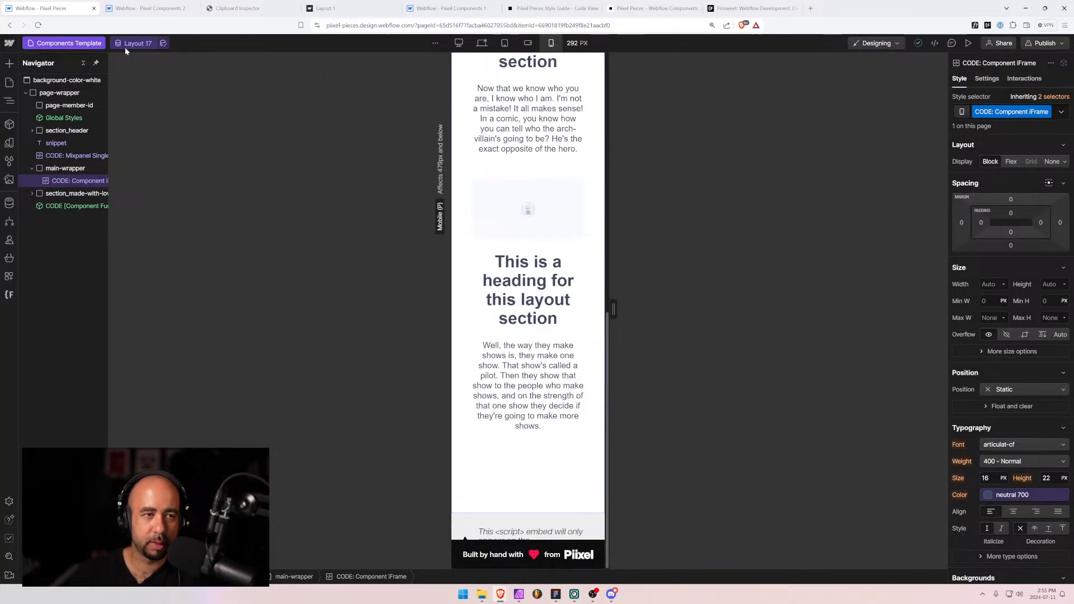
Switch the template preview to Layout 18 and check its bottom spacing on mobile at 292 px wide.
left_click(125, 47)
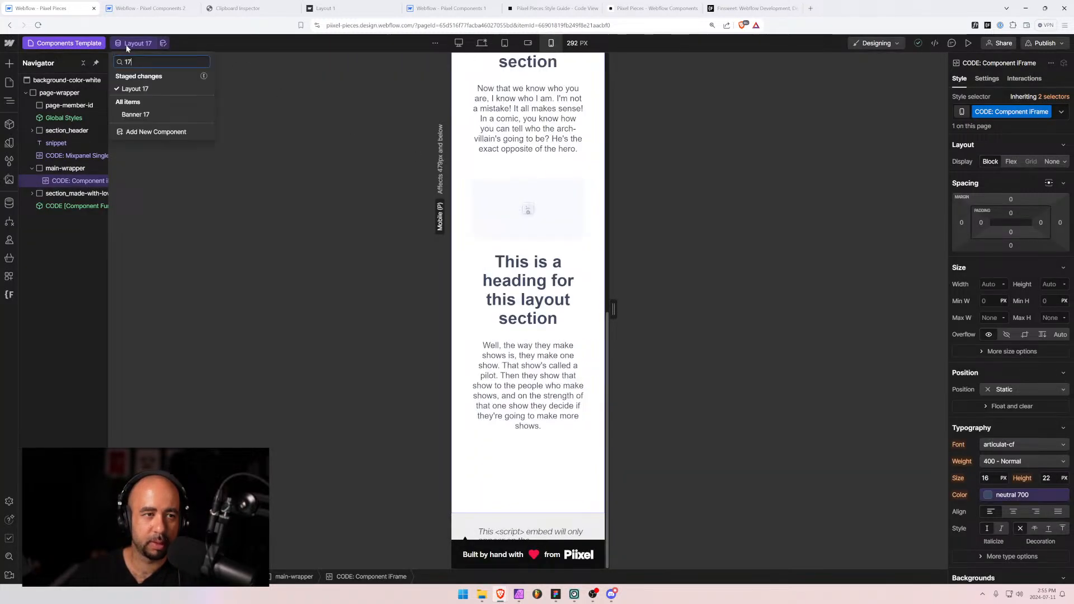
key("BackSpace")
type("8")
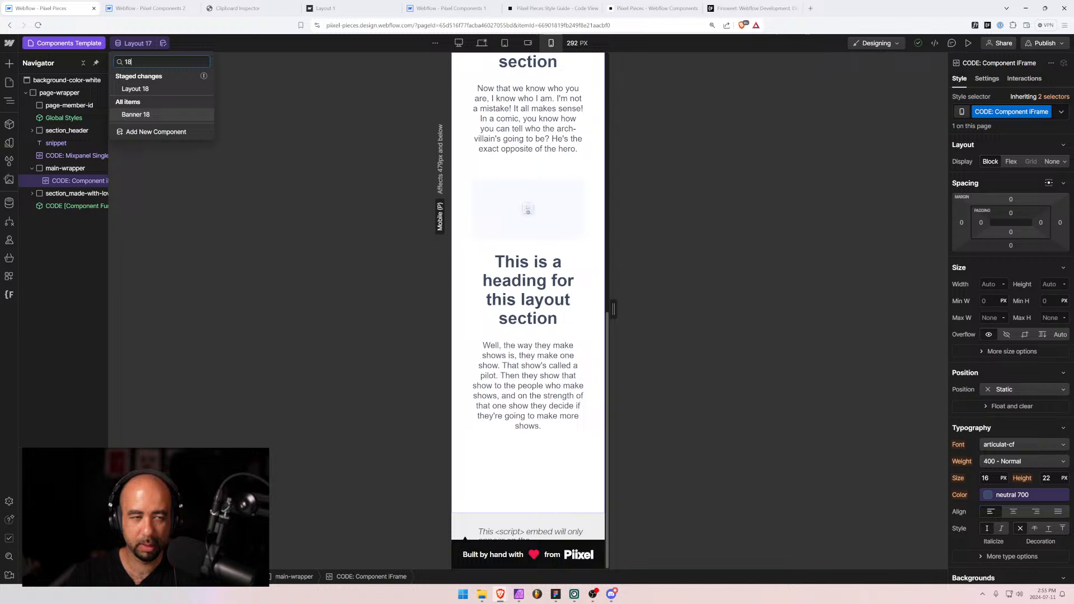
left_click(164, 87)
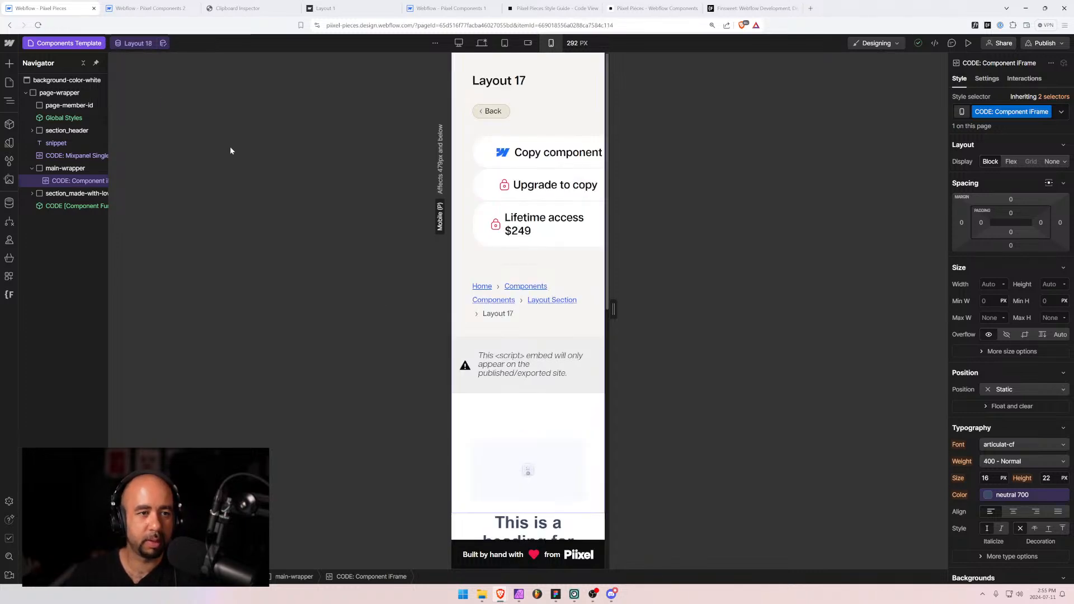
scroll(498, 323, "down", 10)
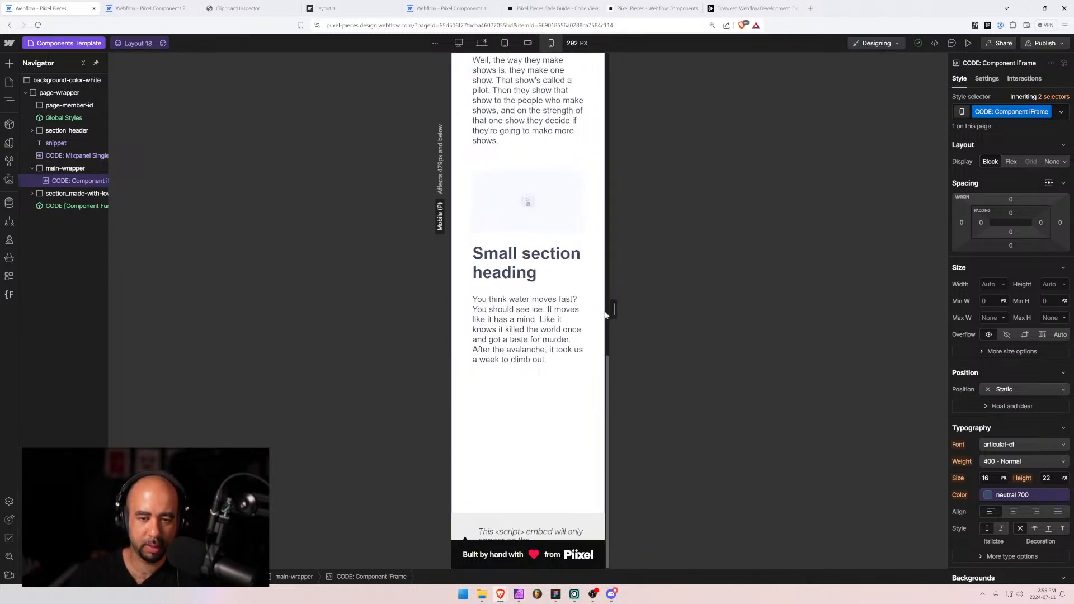
mouse_move(612, 310)
left_mouse_down()
mouse_move(591, 308)
mouse_move(611, 309)
left_mouse_up()
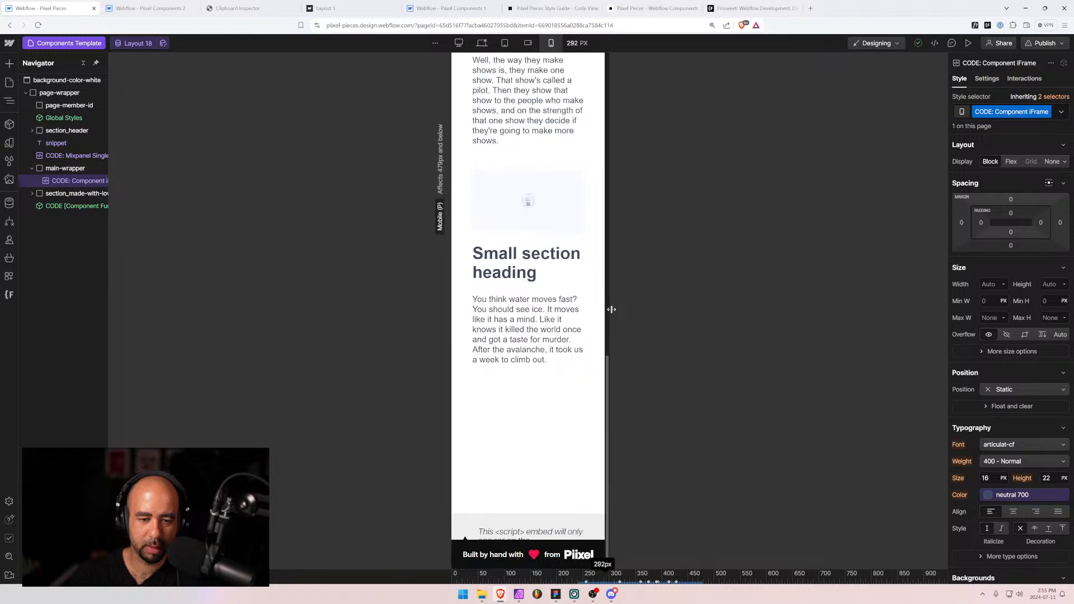
Save the Layout 18 item with an iFrame Height of 95rem and recheck its mobile preview, widening the canvas to 320 px.
left_click(163, 43)
scroll(405, 392, "down", 5)
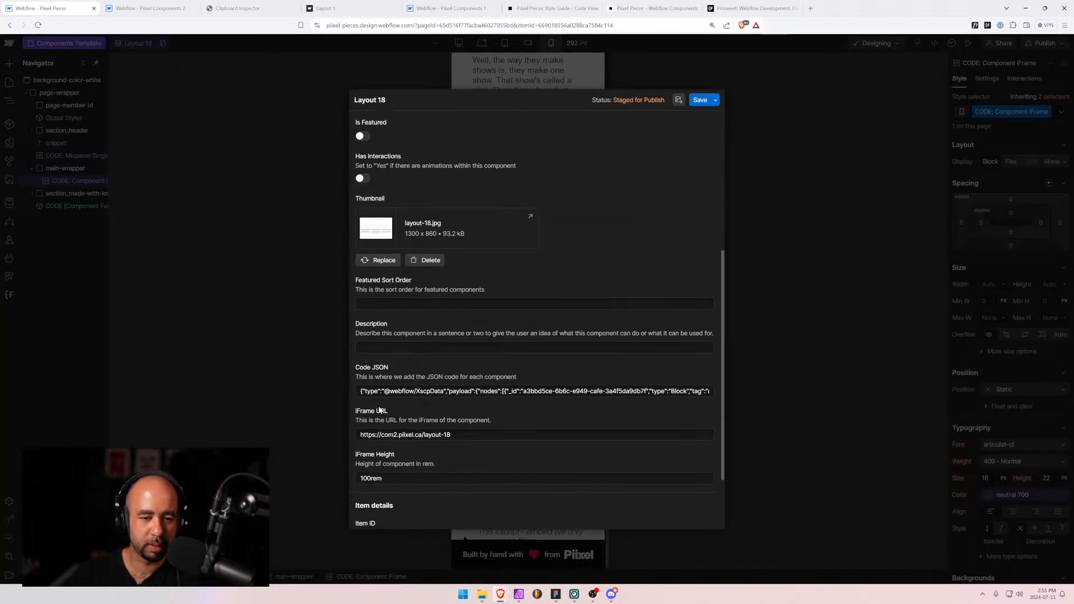
left_click_drag(371, 479, 331, 468)
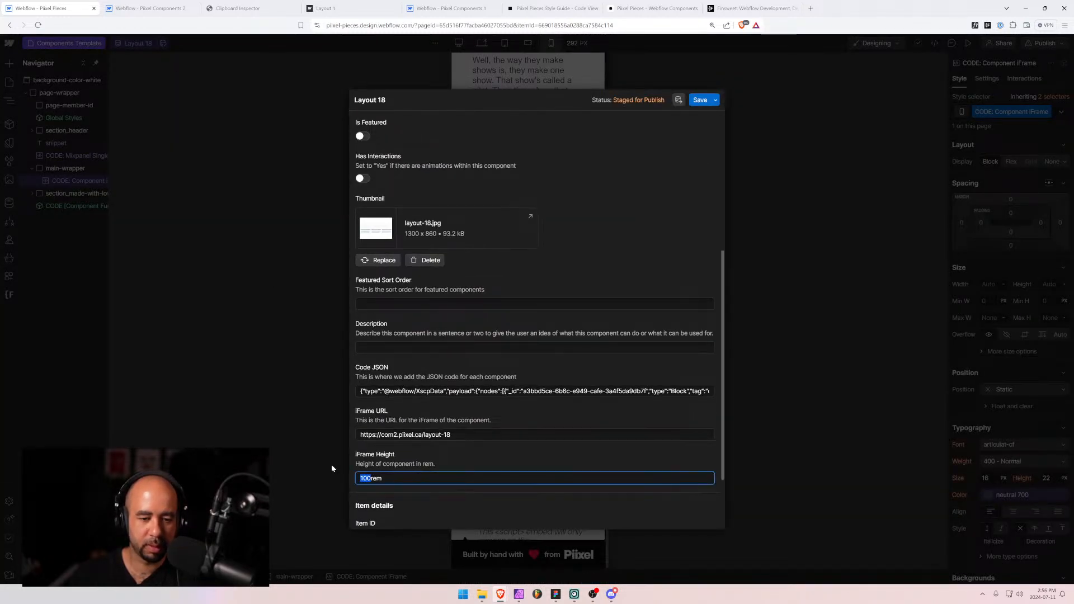
type("95")
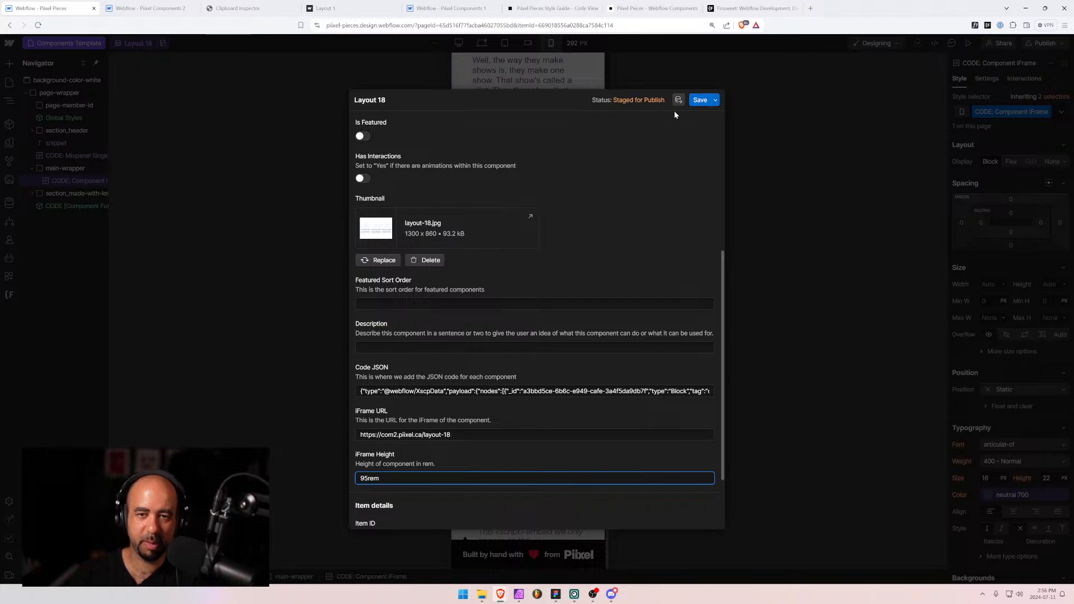
left_click(689, 100)
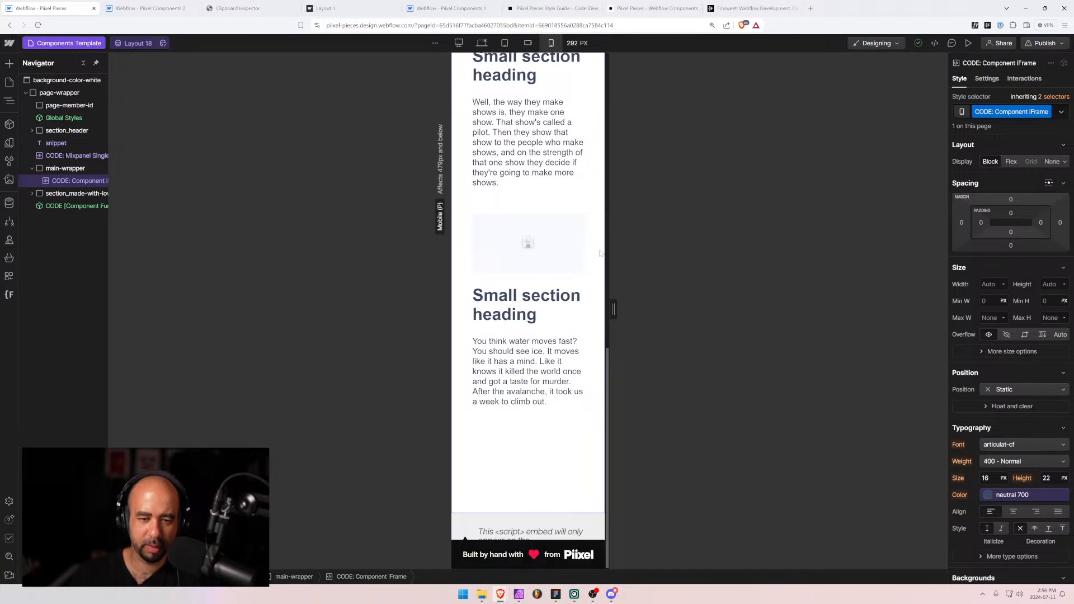
left_click_drag(613, 310, 600, 311)
left_click_drag(611, 312, 620, 310)
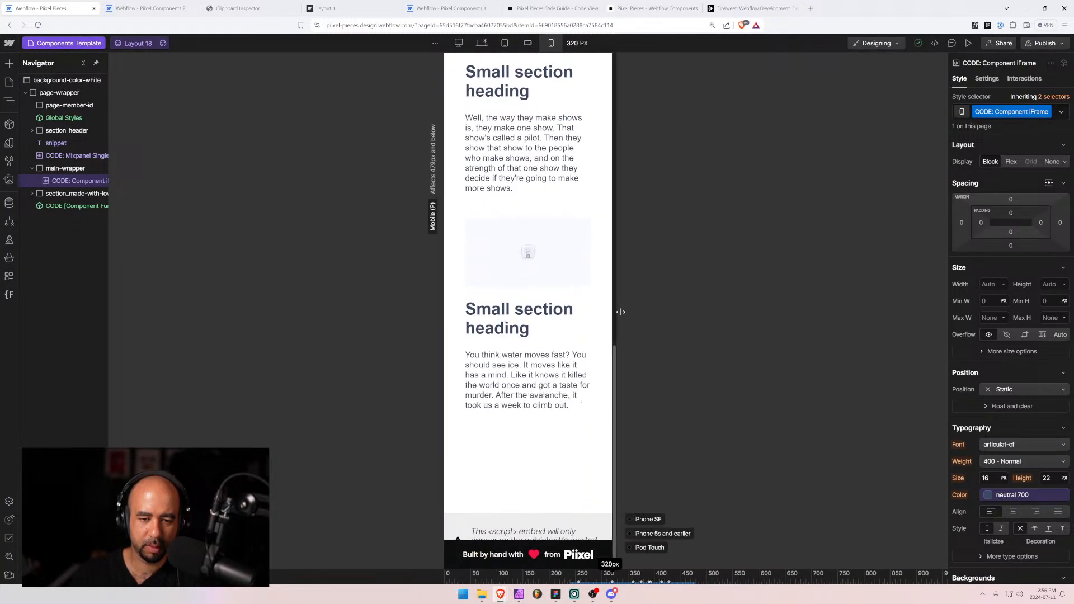
Switch the Components Template preview from Layout 18 to the Layout 19 component.
left_click(140, 42)
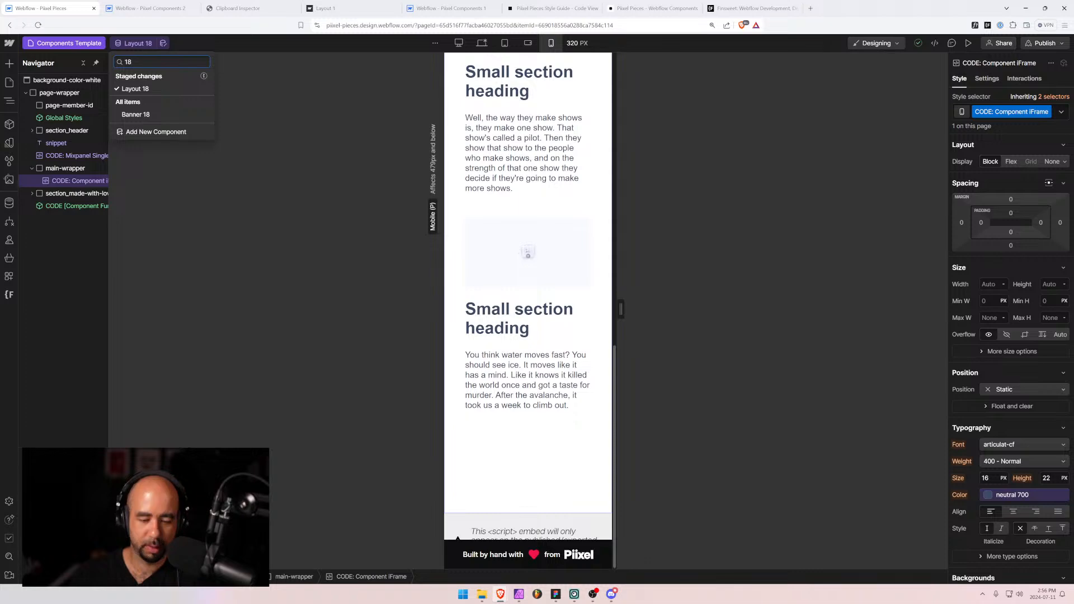
key("BackSpace")
type("9")
left_click(133, 89)
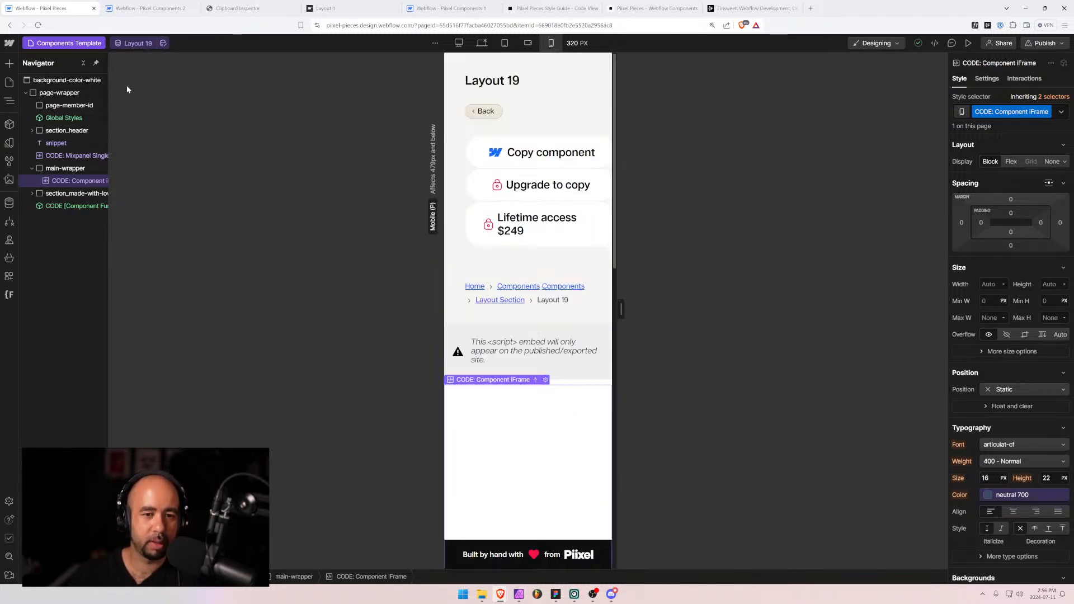
Check Layout 19's bottom spacing on mobile at 300 px wide, and save the item with an iFrame Height of 95rem.
scroll(528, 307, "down", 10)
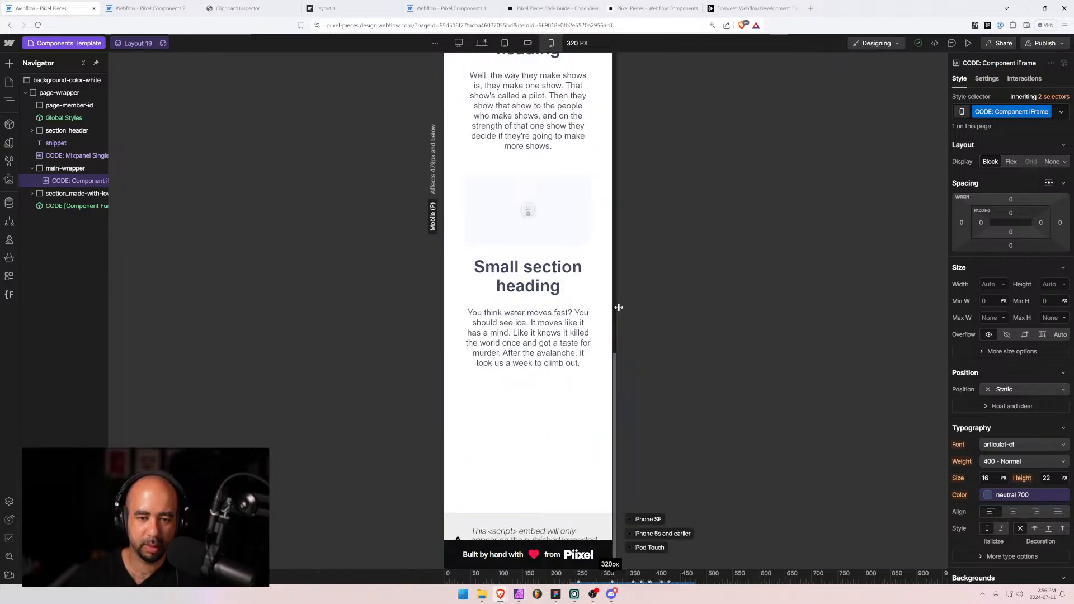
mouse_move(618, 308)
left_mouse_down()
mouse_move(587, 307)
mouse_move(611, 307)
left_mouse_up()
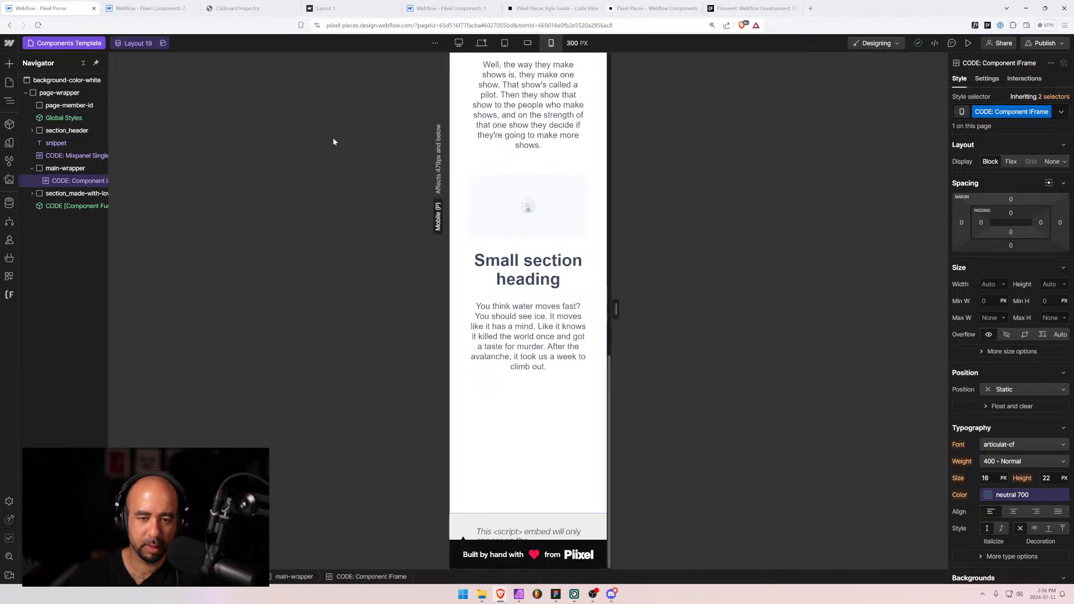
left_click(162, 43)
scroll(393, 306, "down", 6)
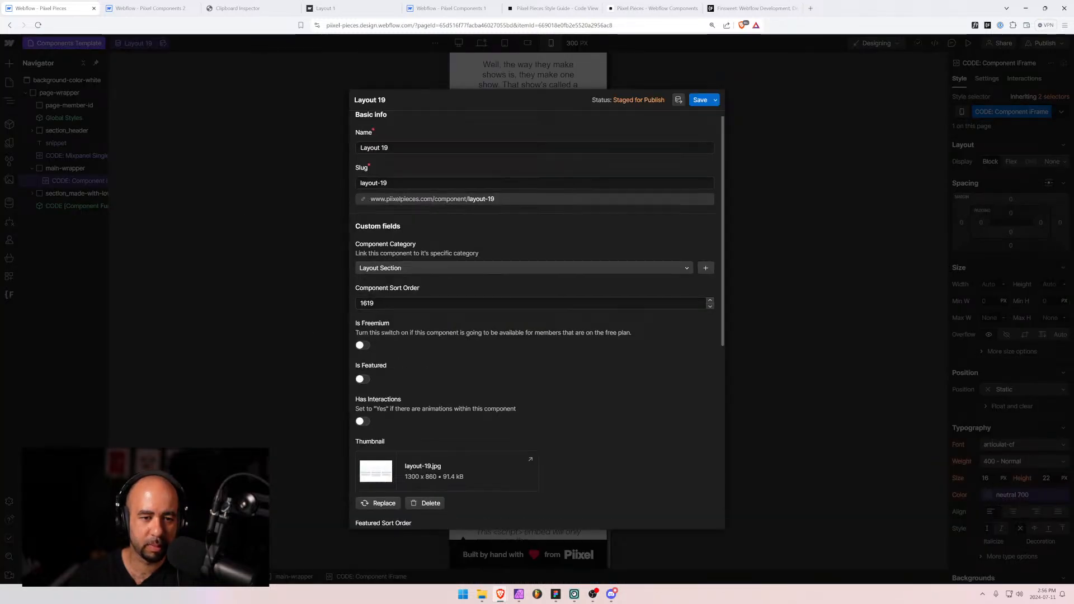
left_click(370, 391)
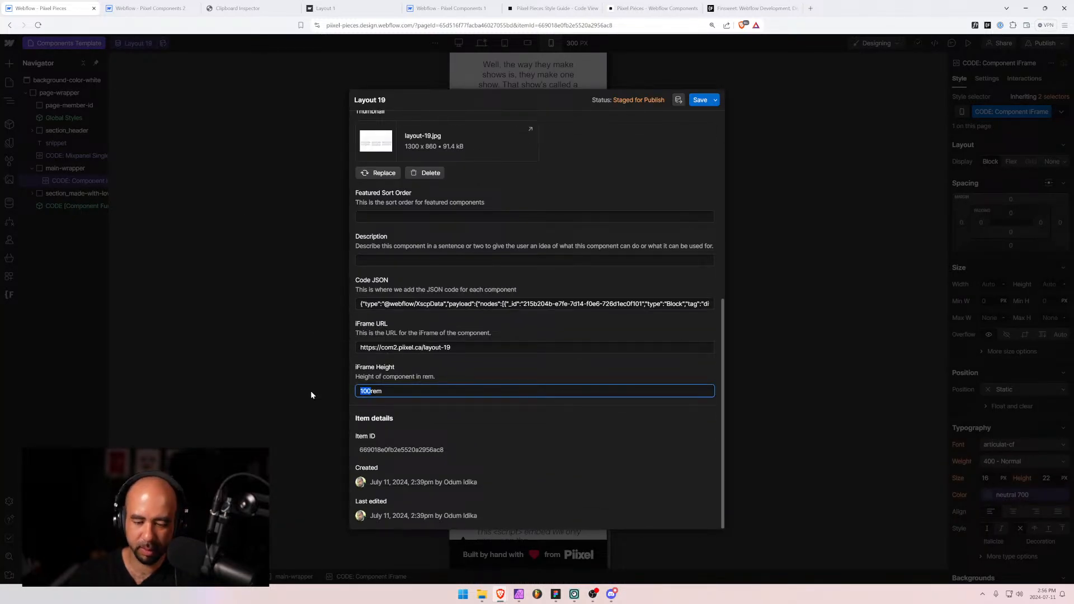
type("95")
left_click(700, 101)
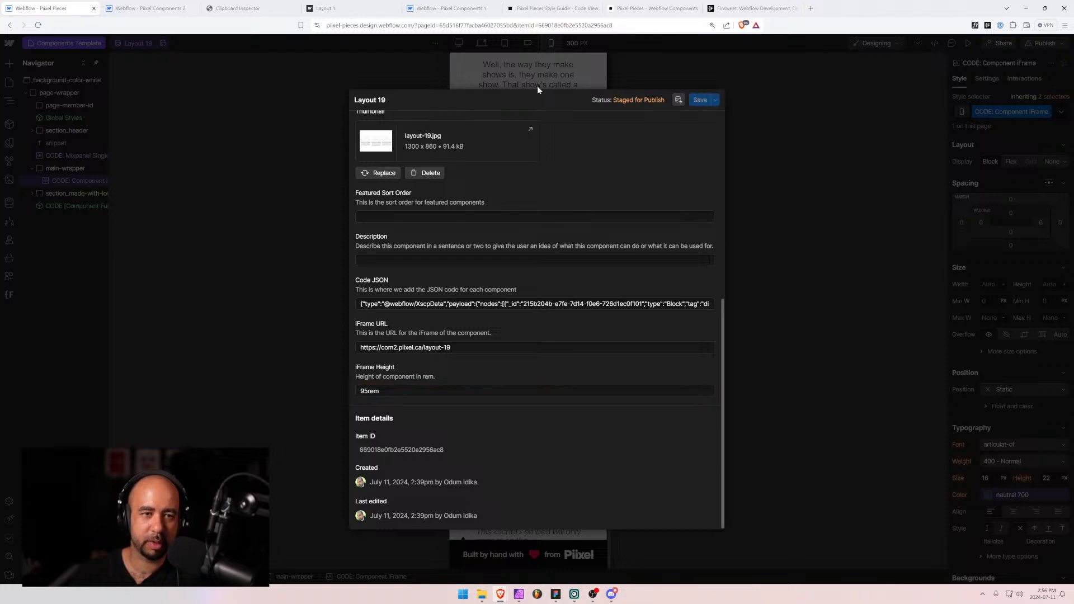
Switch the template preview to Layout 20 and check its bottom edge on mobile at 290 px wide.
left_click(140, 43)
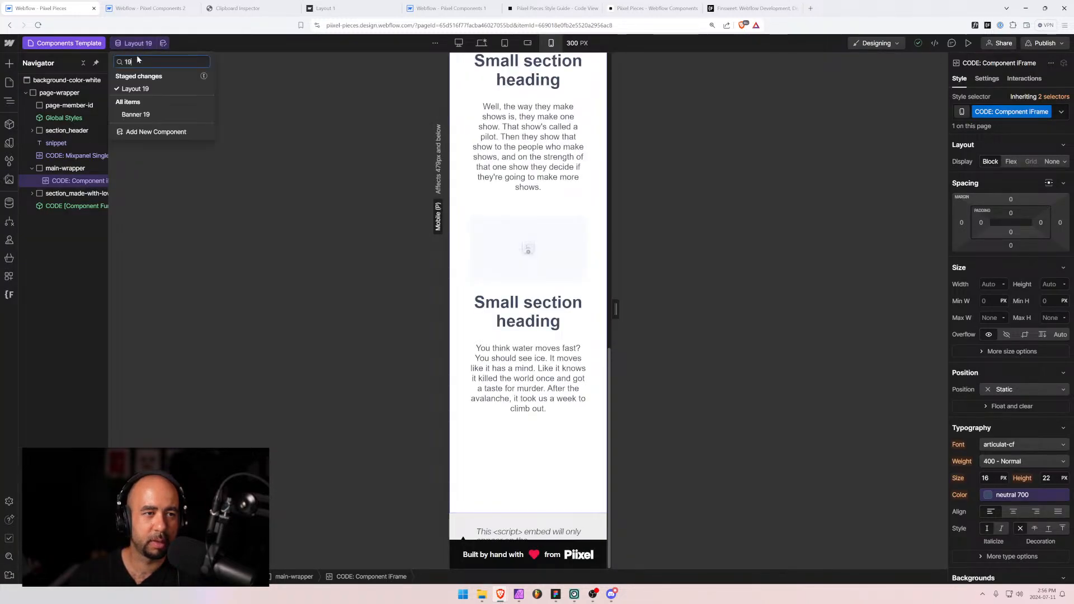
key("Return")
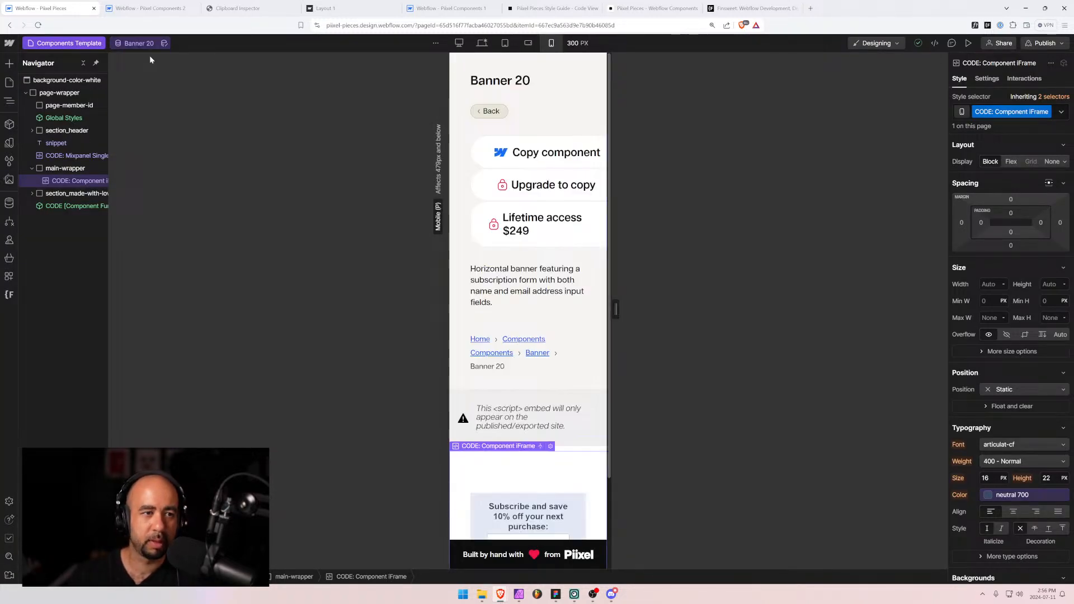
left_click(140, 44)
left_click(133, 83)
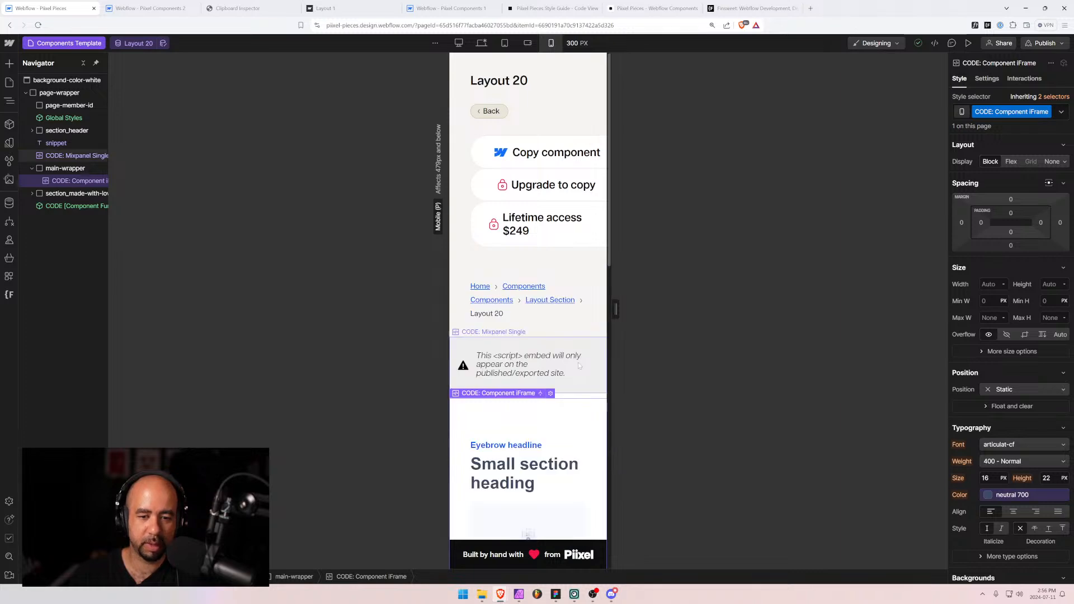
scroll(582, 363, "down", 10)
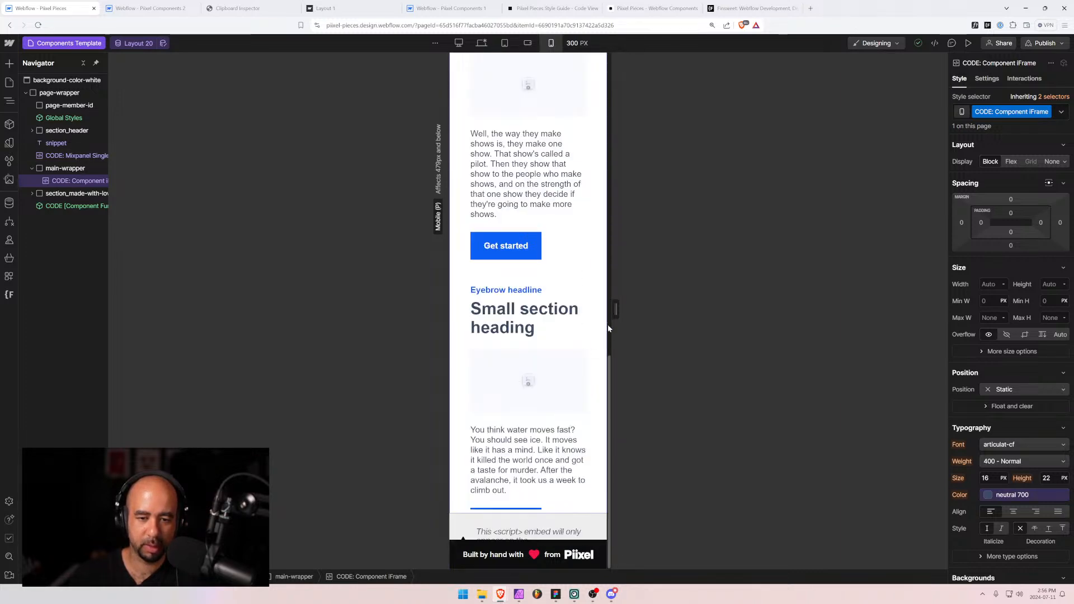
mouse_move(616, 311)
left_mouse_down()
mouse_move(633, 307)
mouse_move(611, 313)
left_mouse_up()
Set the Layout 20 item's iFrame Height to 110rem and save it.
left_click(164, 43)
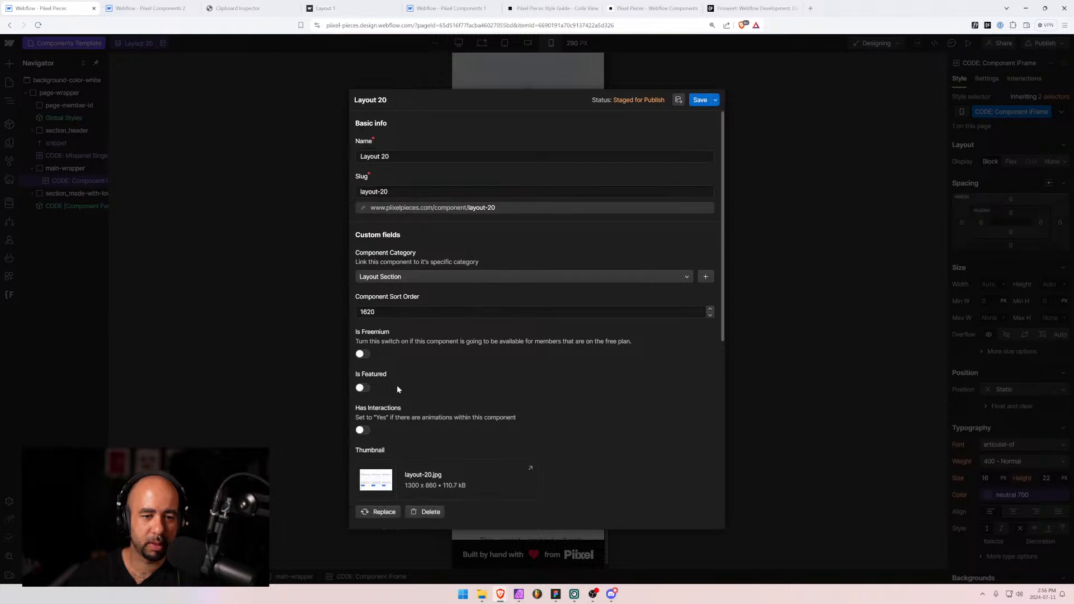
scroll(398, 385, "down", 7)
left_click(367, 391)
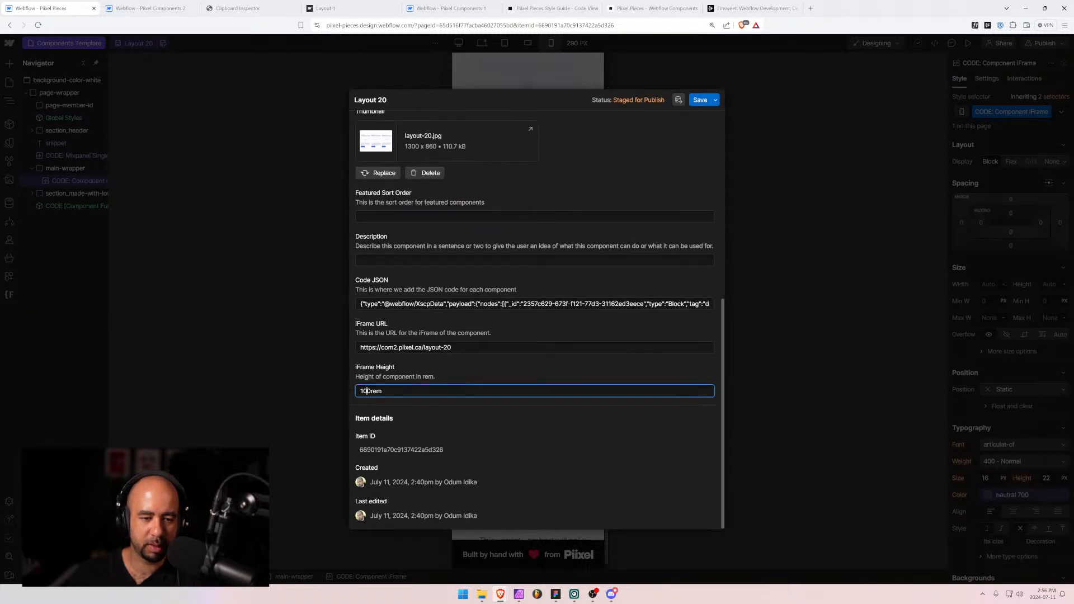
type("1")
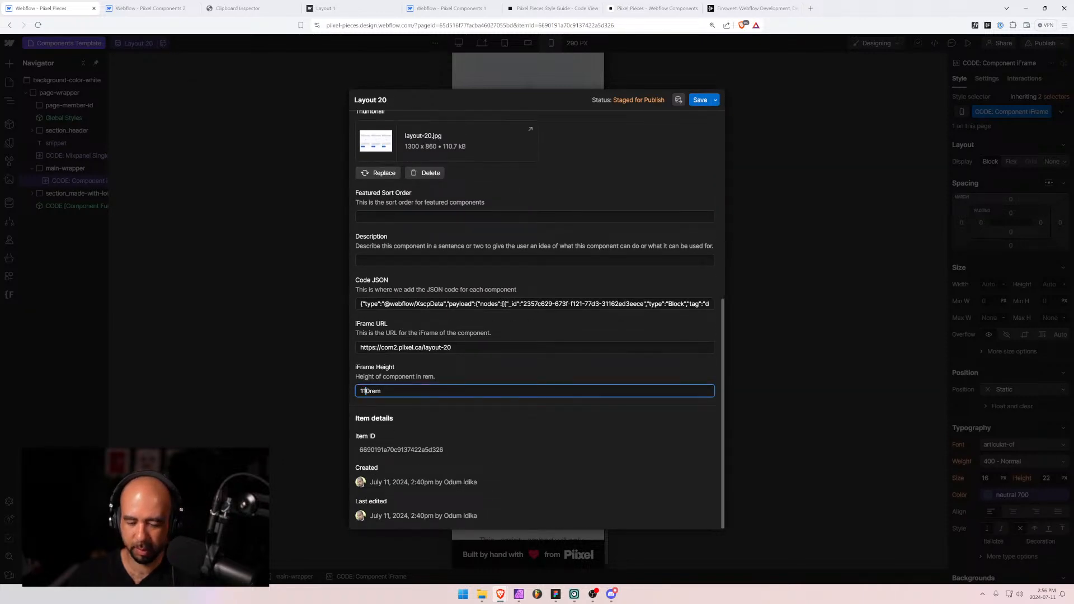
left_click(699, 100)
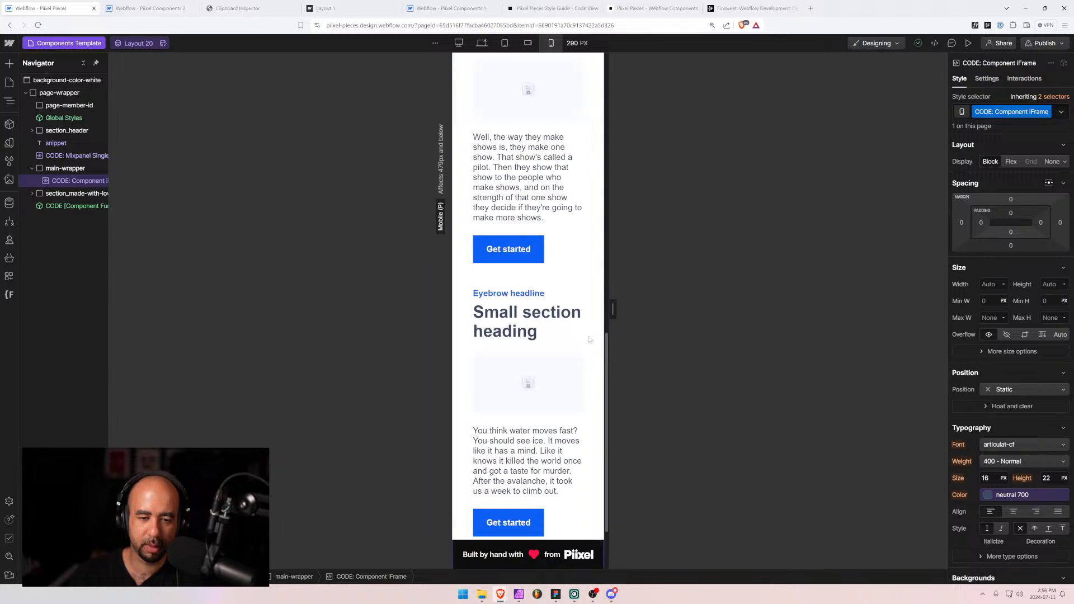
Recheck Layout 20 on mobile at 286 px wide, and save the item with an iFrame Height of 120rem.
mouse_move(613, 308)
left_mouse_down()
mouse_move(589, 319)
mouse_move(612, 319)
left_mouse_up()
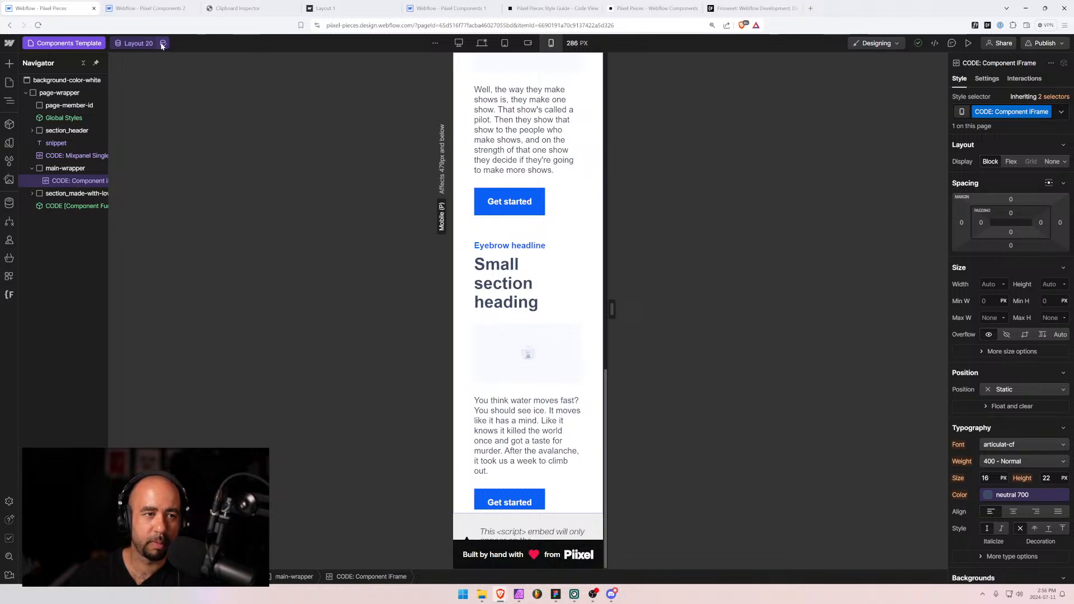
left_click(163, 44)
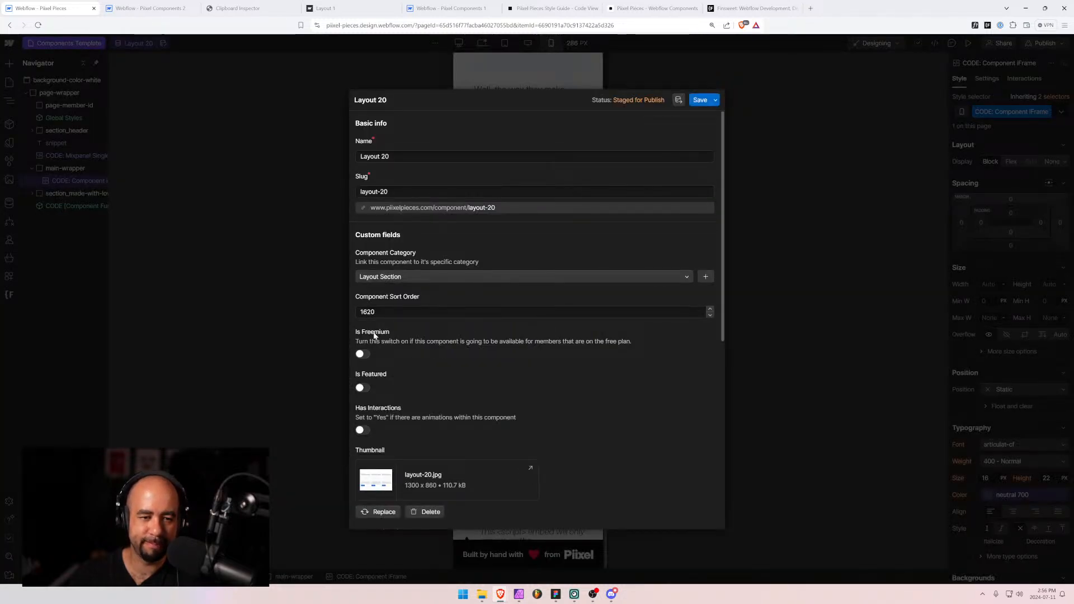
scroll(374, 336, "down", 6)
left_click(365, 391)
key("BackSpace")
type("20rem")
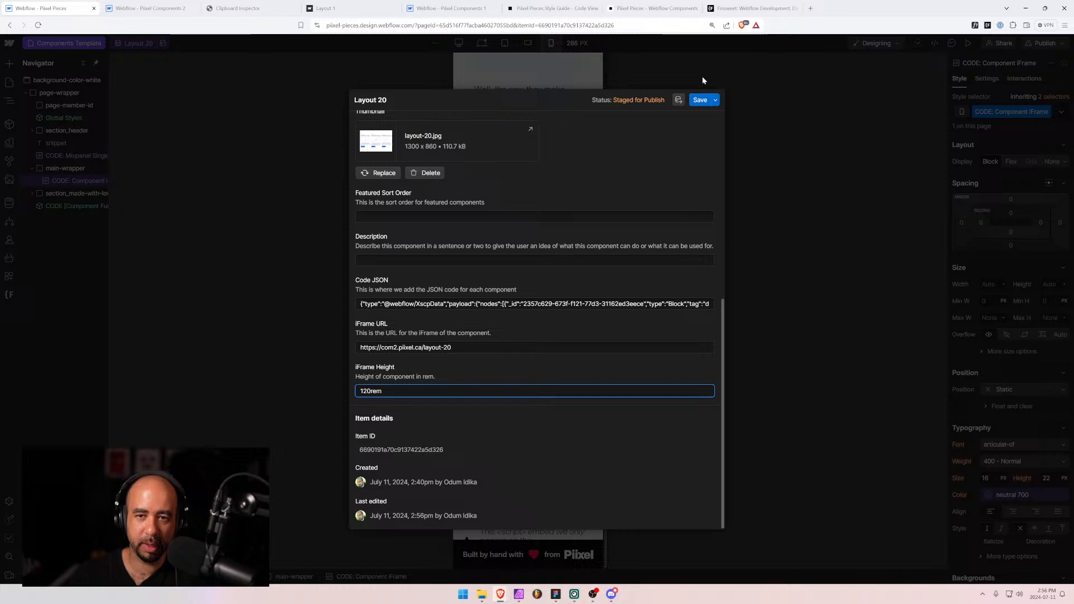
left_click(700, 100)
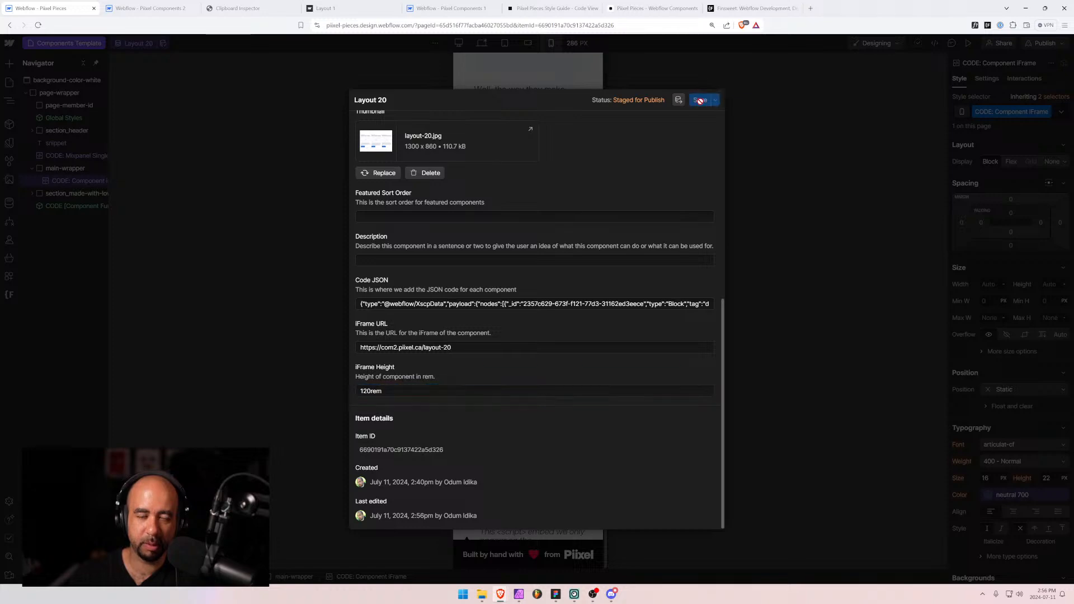
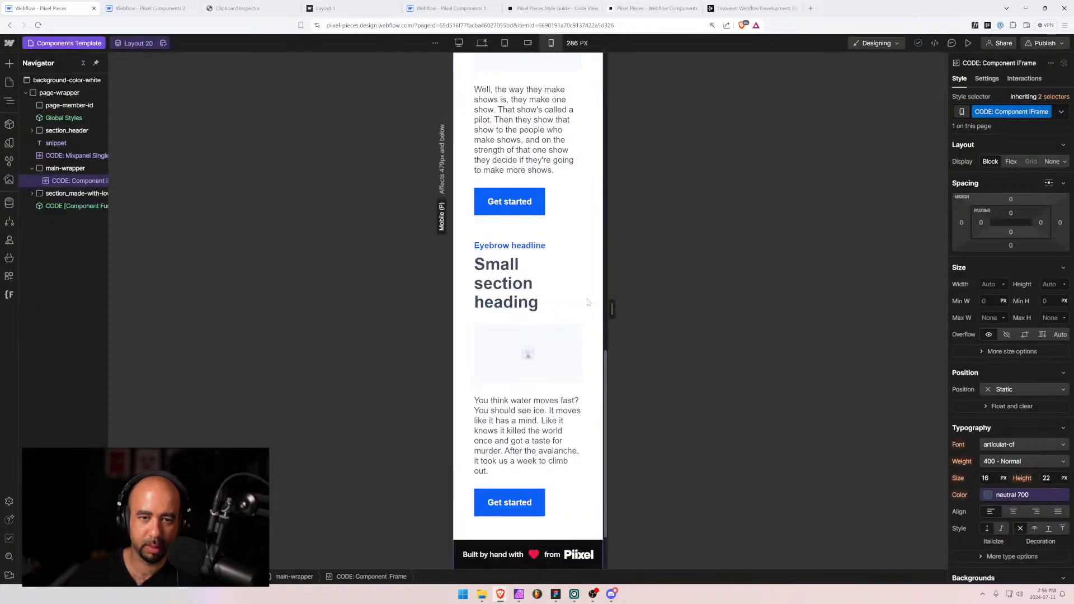
Switch the template preview to the Layout 21 component and check its bottom edge on mobile.
left_click(143, 43)
type("21")
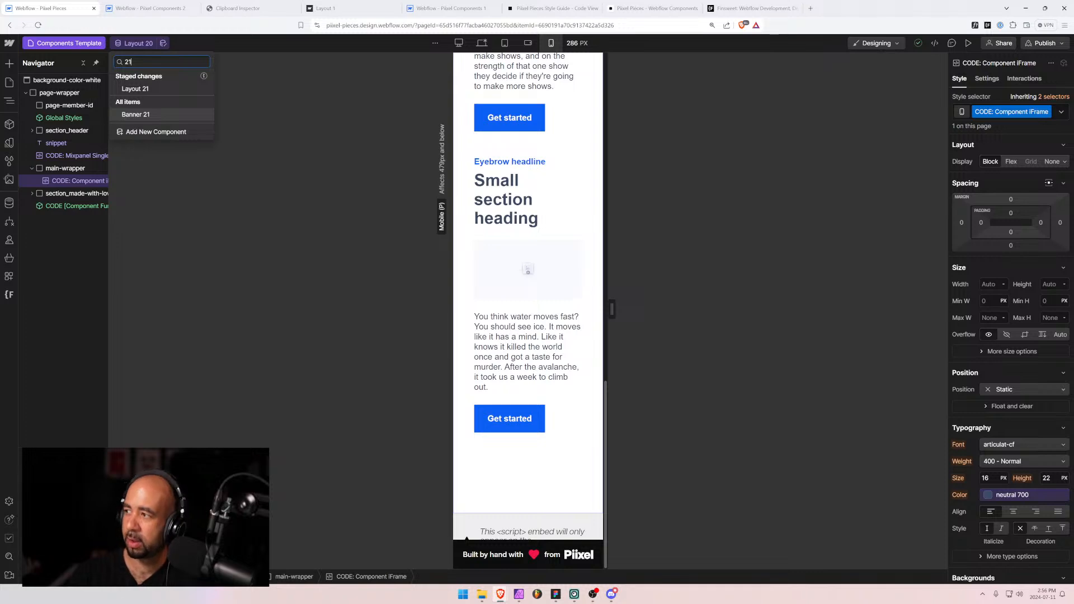
left_click(146, 89)
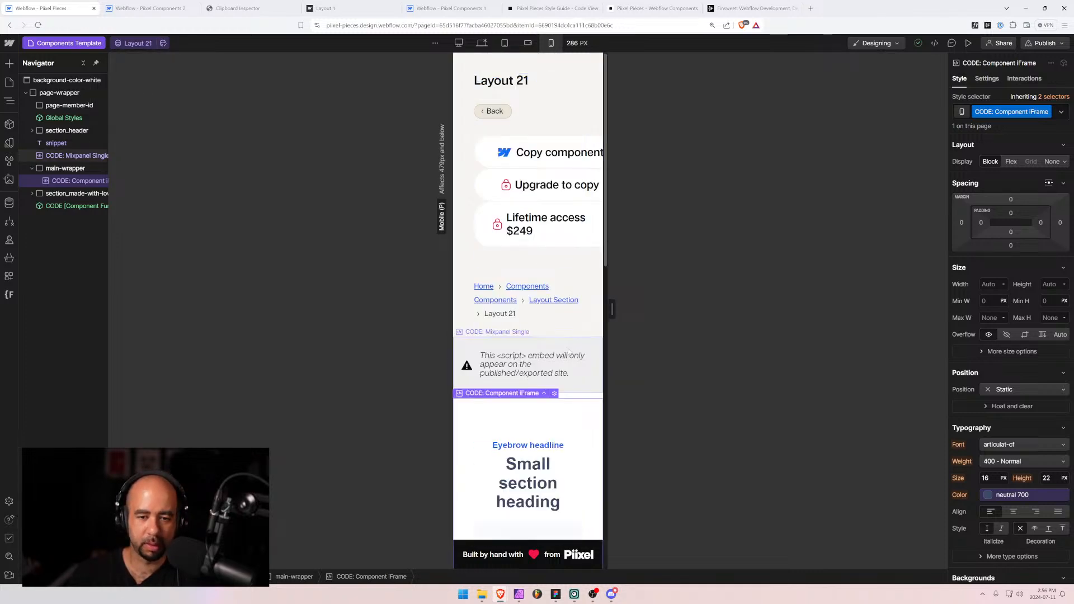
scroll(569, 348, "down", 4)
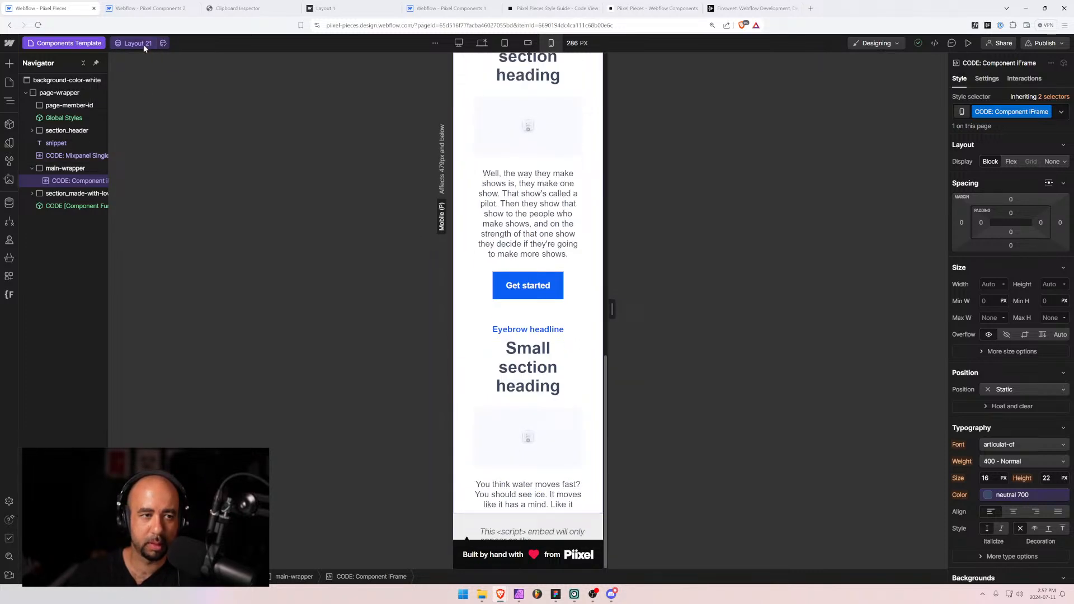
Set the Layout 21 item's iFrame Height to 120rem and save it.
left_click(163, 43)
scroll(395, 441, "down", 6)
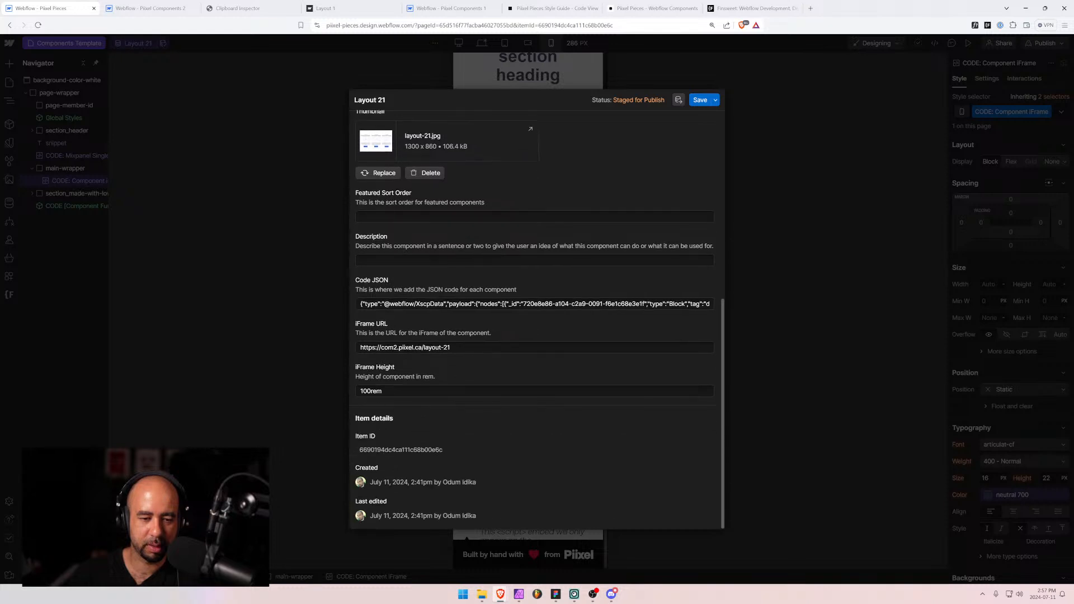
left_click(364, 391)
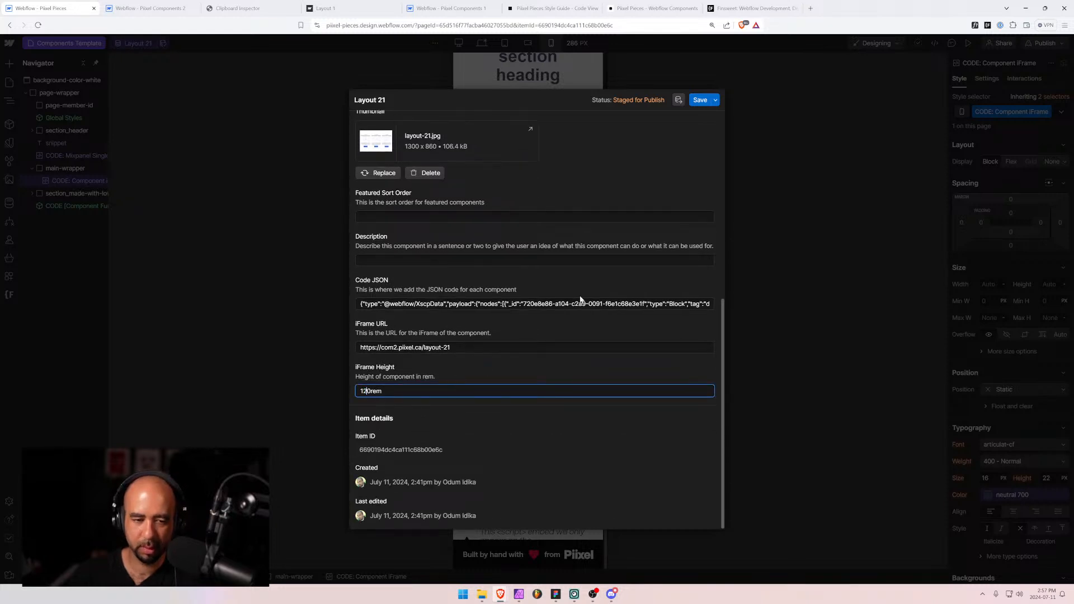
left_click(700, 100)
Switch the template preview to the Layout 22 component and check how its content fits on mobile.
left_click(139, 43)
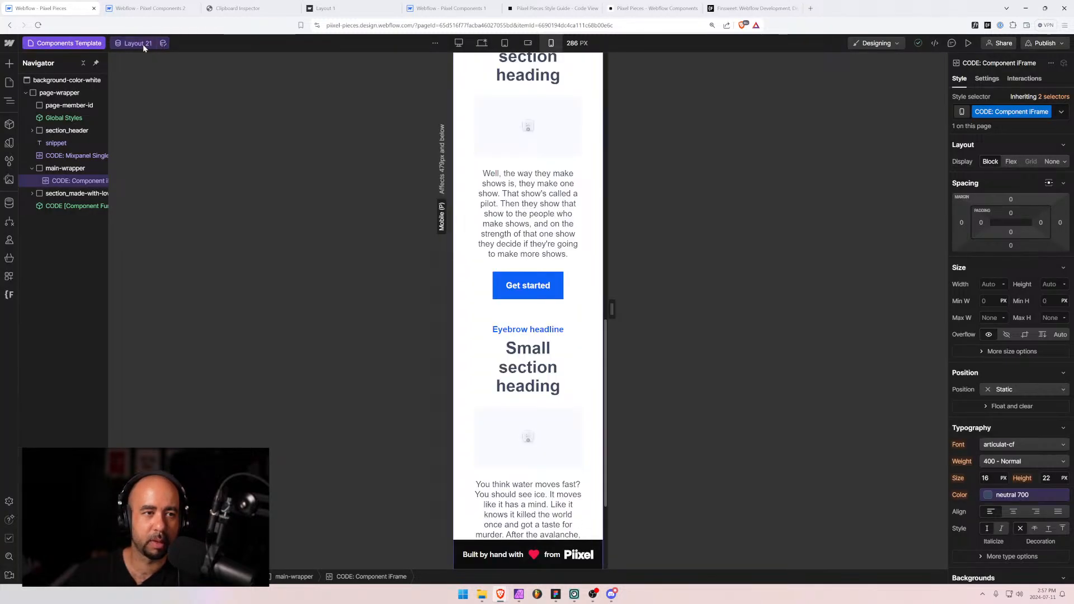
type("21")
key("BackSpace")
type("2")
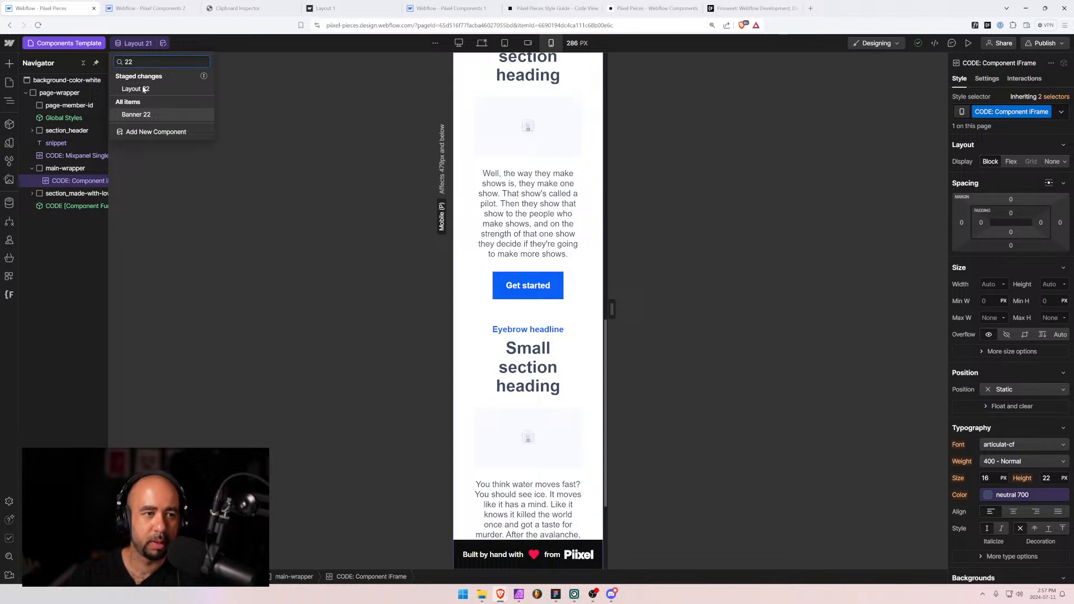
left_click(143, 93)
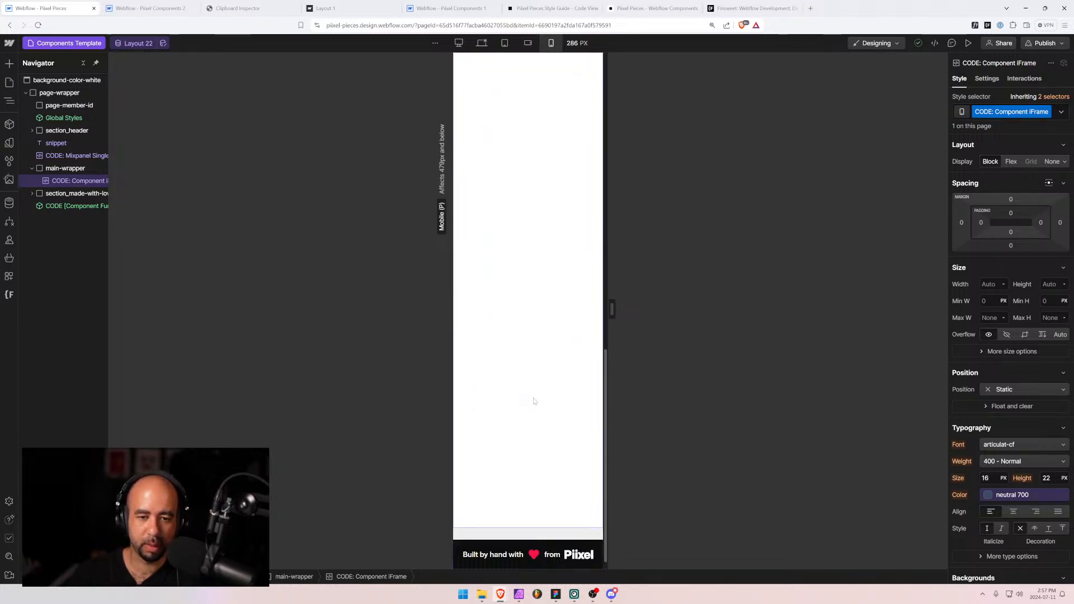
scroll(534, 401, "up", 4)
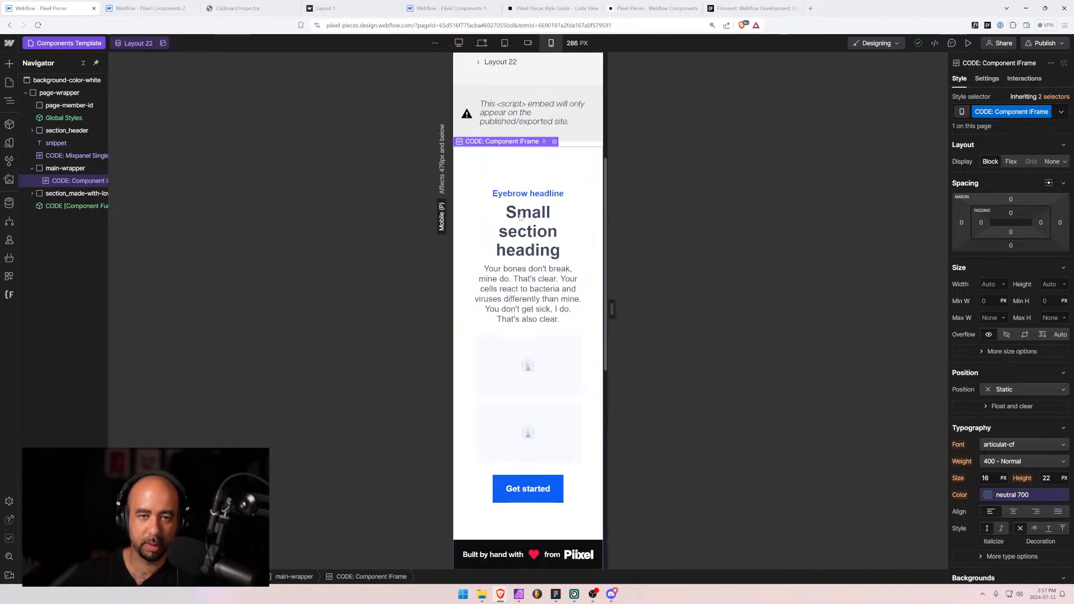
Check Layout 22's bottom spacing on the mobile landscape breakpoint at 568 px and 480 px wide.
left_click(528, 43)
scroll(558, 253, "down", 7)
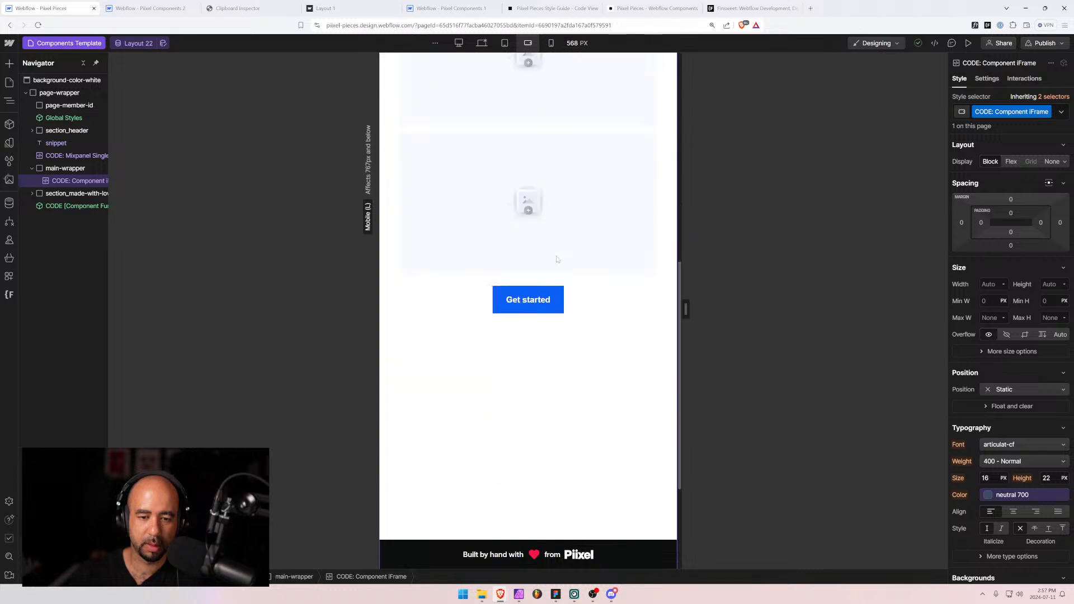
scroll(556, 262, "up", 7)
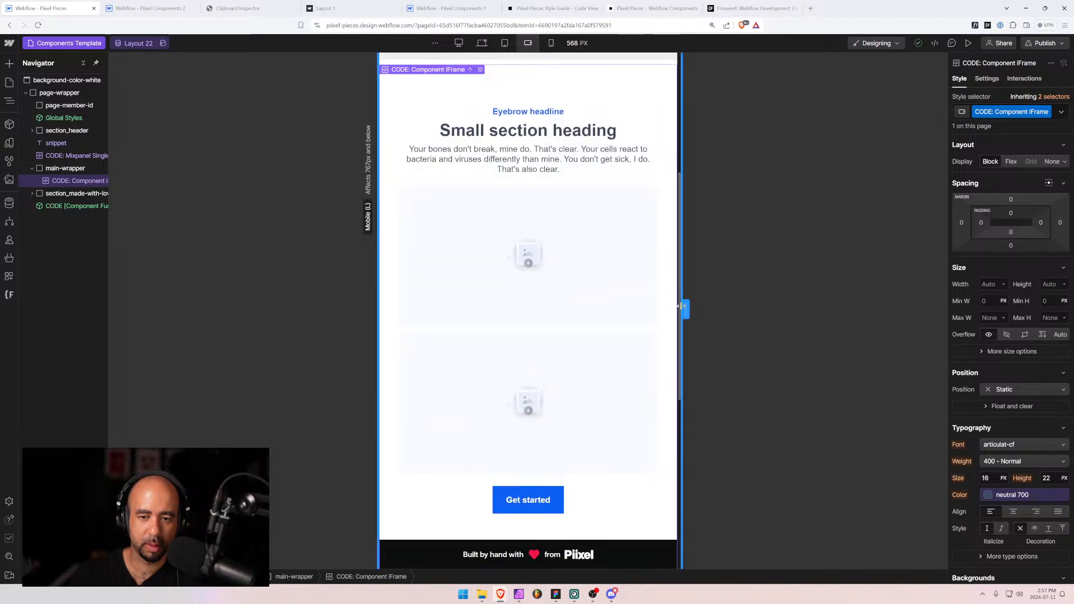
mouse_move(685, 308)
left_mouse_down()
mouse_move(640, 308)
mouse_move(700, 311)
mouse_move(652, 312)
mouse_move(664, 309)
left_mouse_up()
scroll(619, 331, "down", 6)
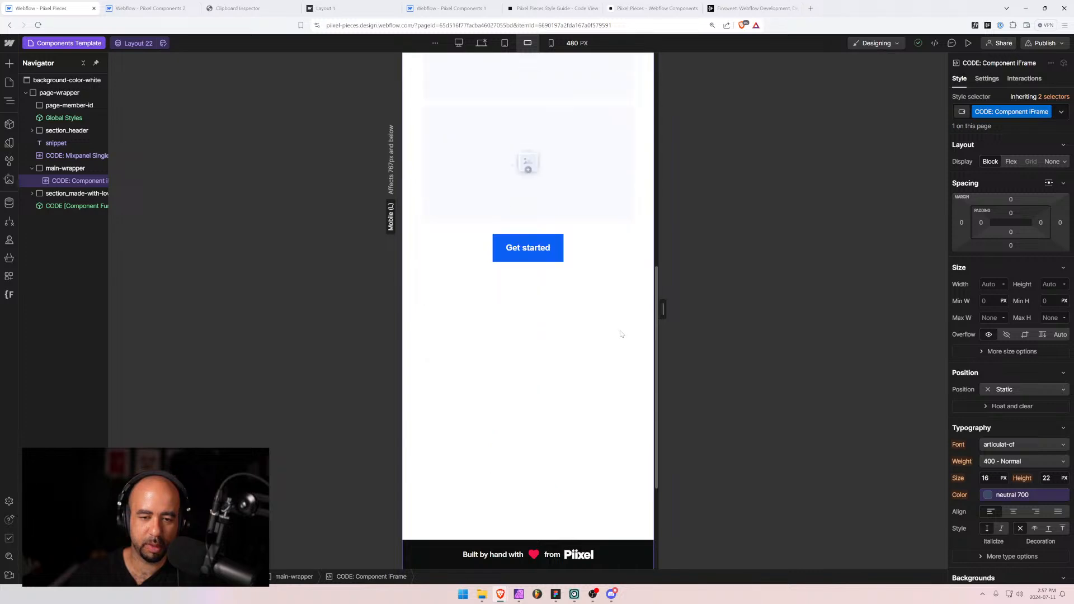
scroll(619, 334, "up", 2)
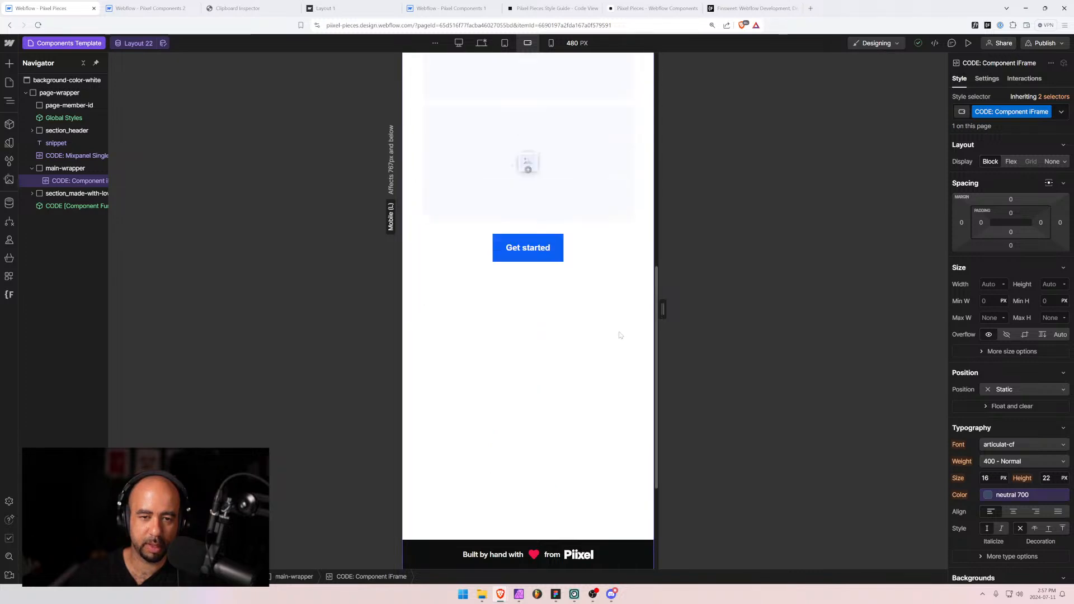
Set the Layout 22 item's iFrame Height to 70rem and save it.
left_click(162, 43)
scroll(432, 362, "down", 6)
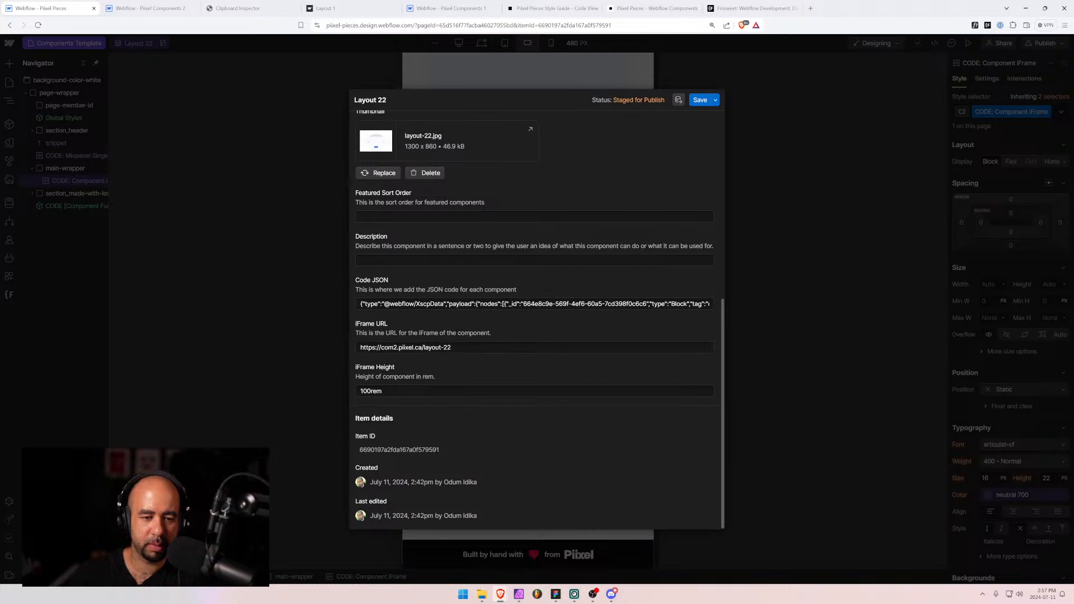
left_click(361, 390)
key("Delete")
key("Delete")
key("Delete")
type("70")
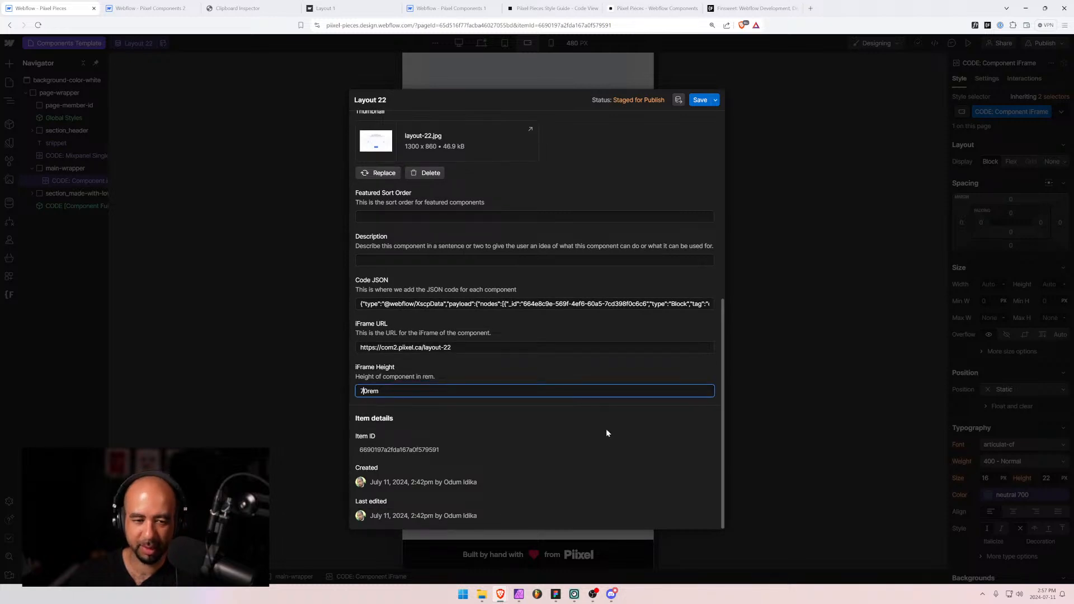
left_click(700, 100)
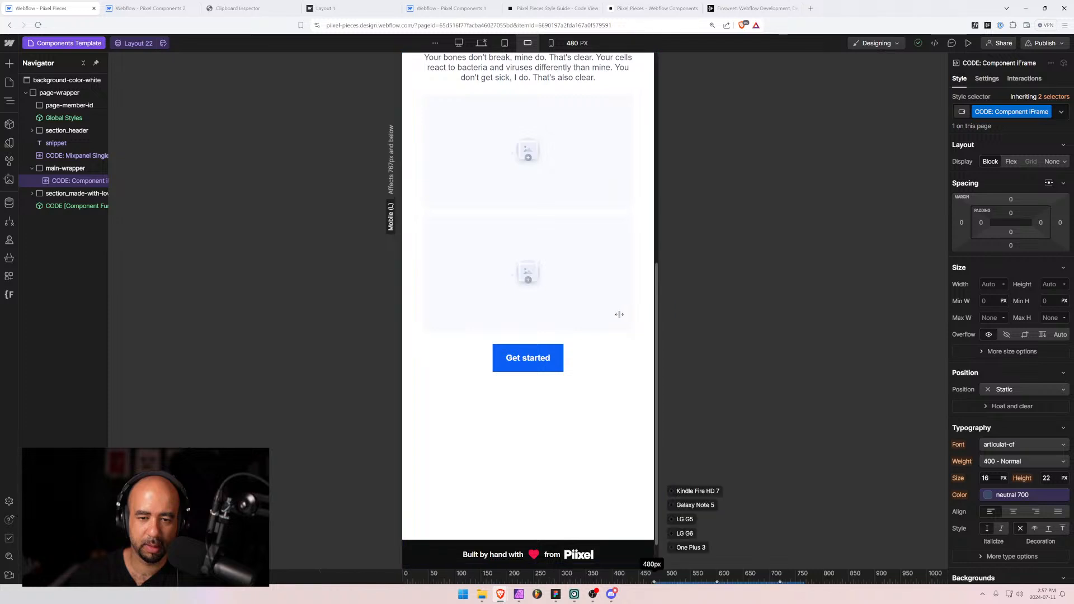
Recheck Layout 22 at a wider mobile landscape canvas width and on the mobile portrait breakpoint.
left_click_drag(662, 309, 744, 307)
left_click(551, 43)
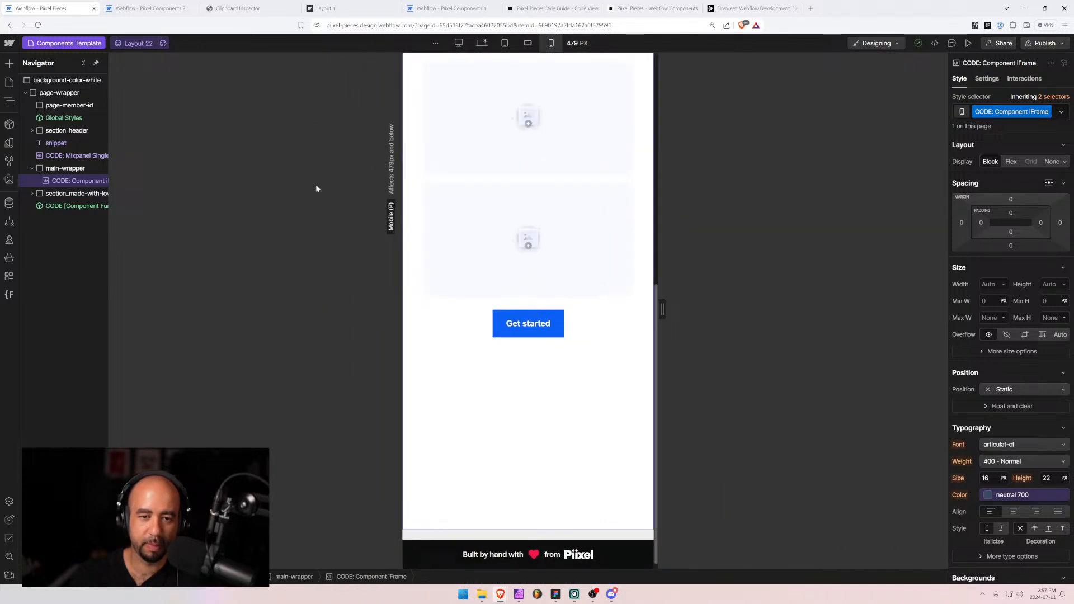
left_click(128, 46)
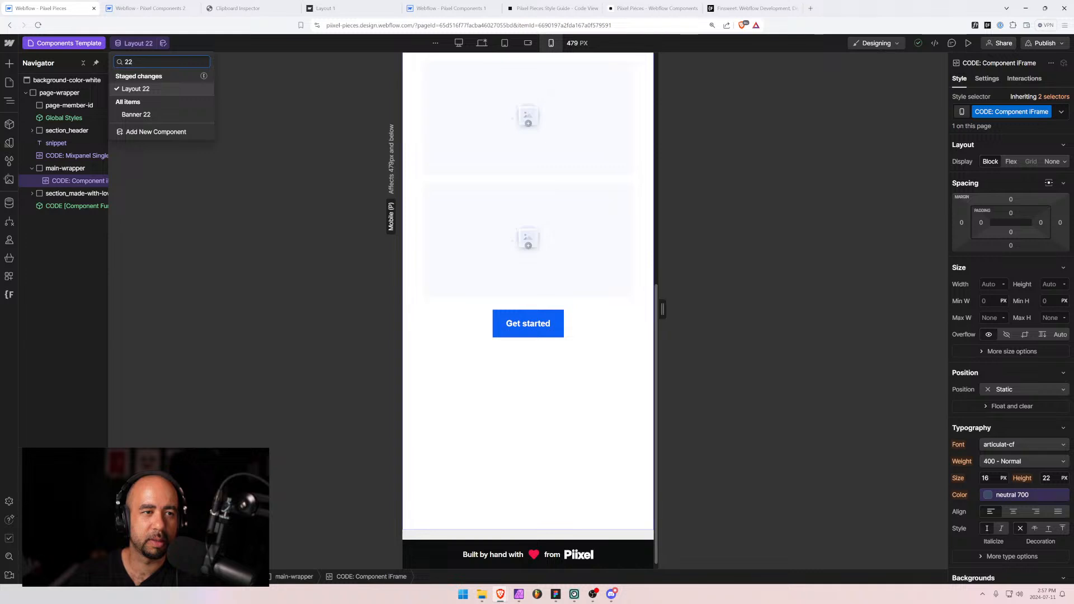
key("BackSpace")
key("Escape")
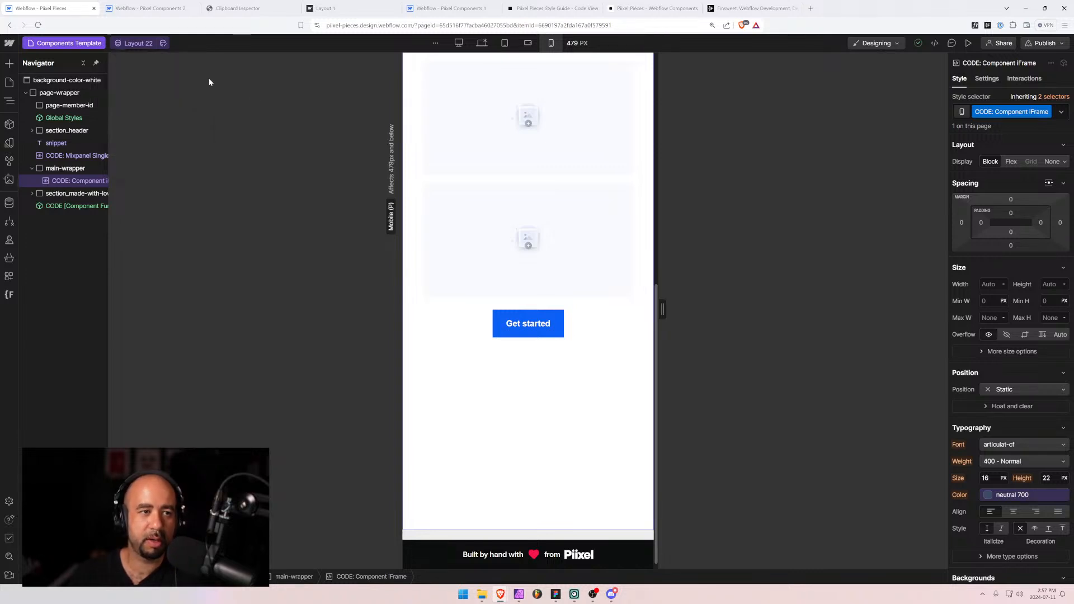
left_click(152, 7)
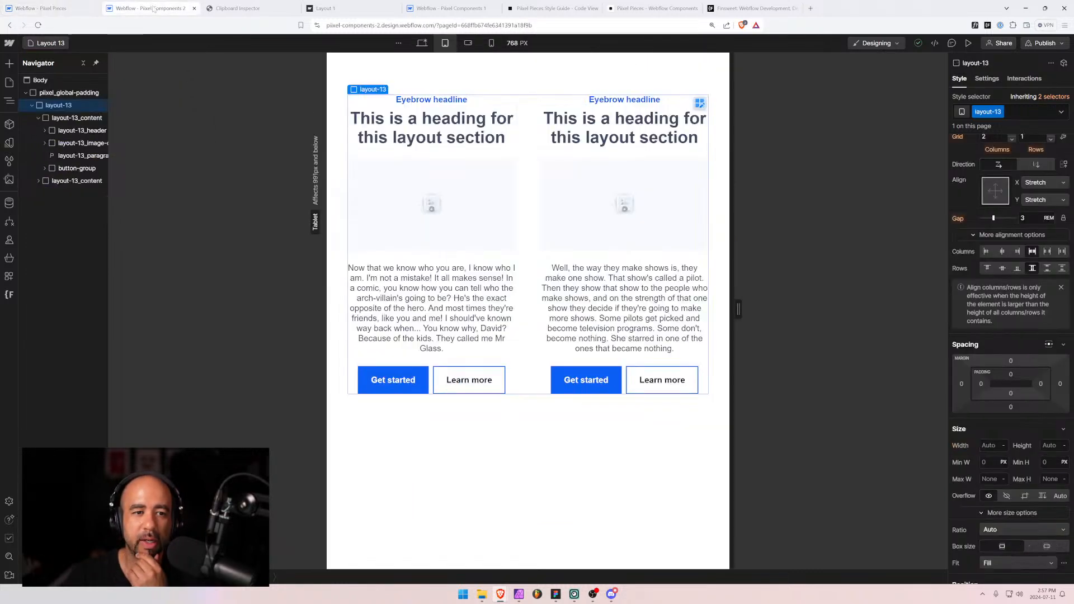
left_click(62, 9)
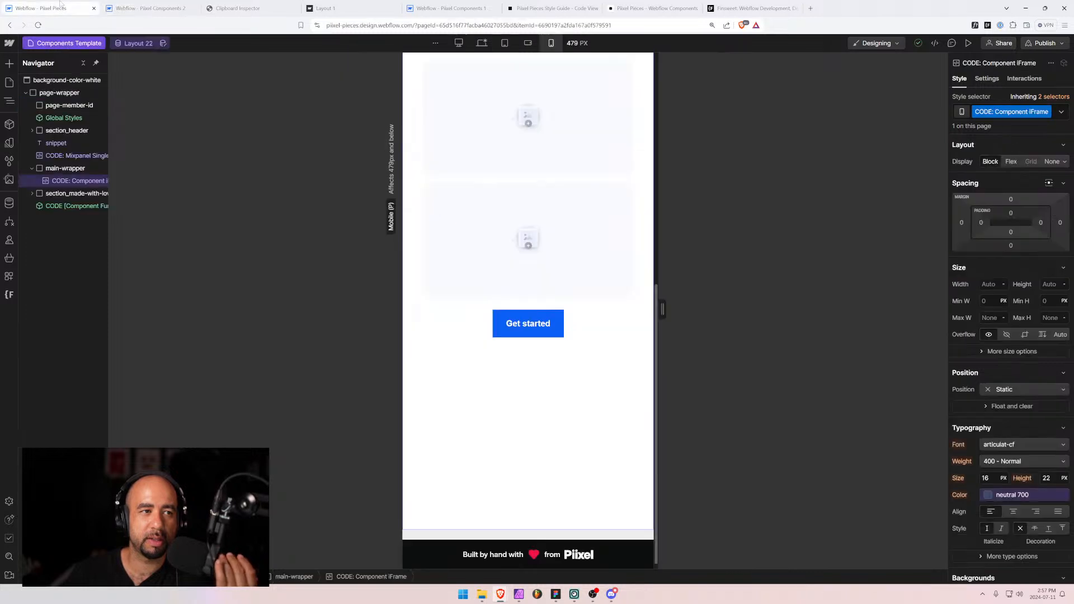
Open the Component Categories template for Layout Section at the desktop breakpoint and examine the Layout thumbnails for centered button groups.
left_click(9, 82)
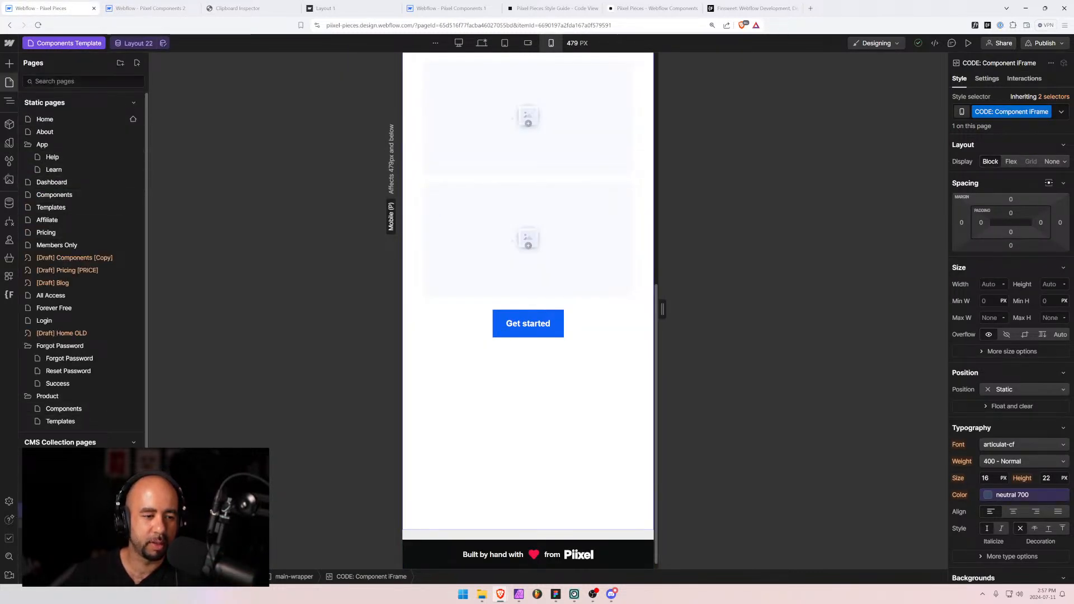
left_click(72, 498)
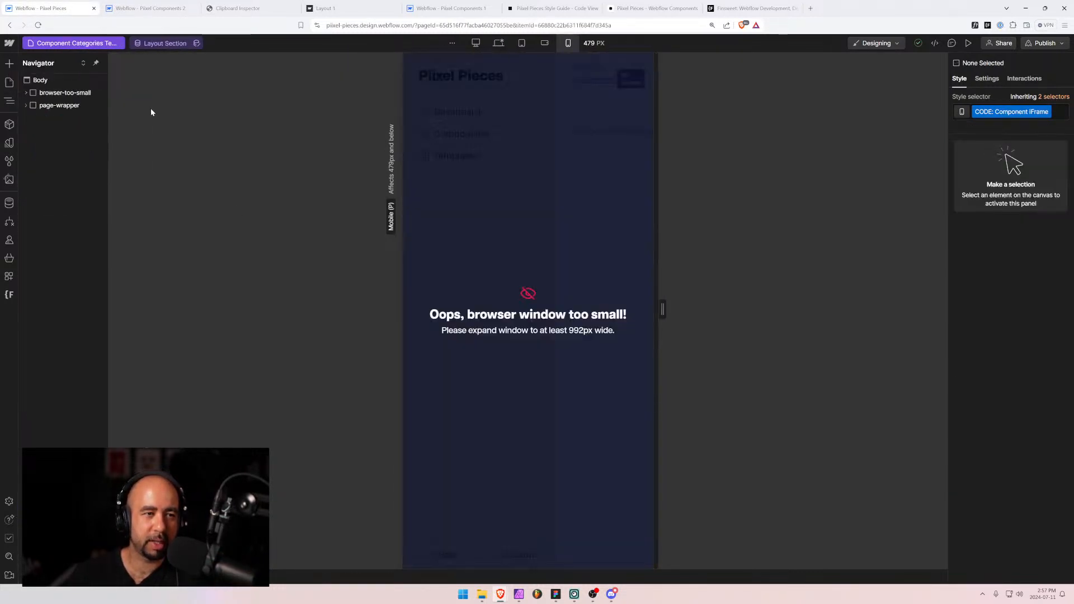
left_click(497, 43)
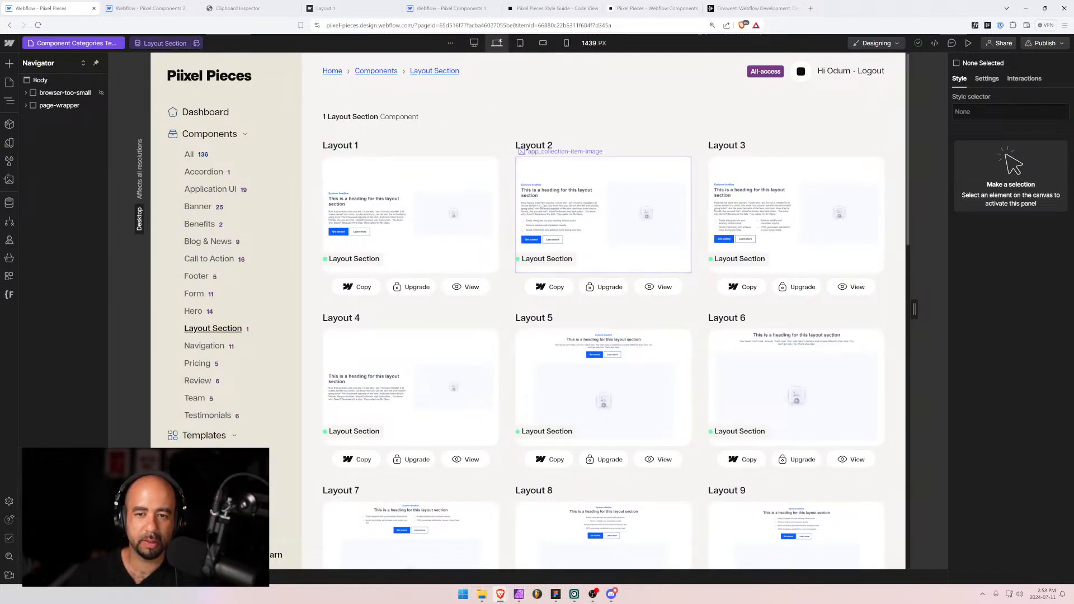
scroll(659, 242, "down", 3)
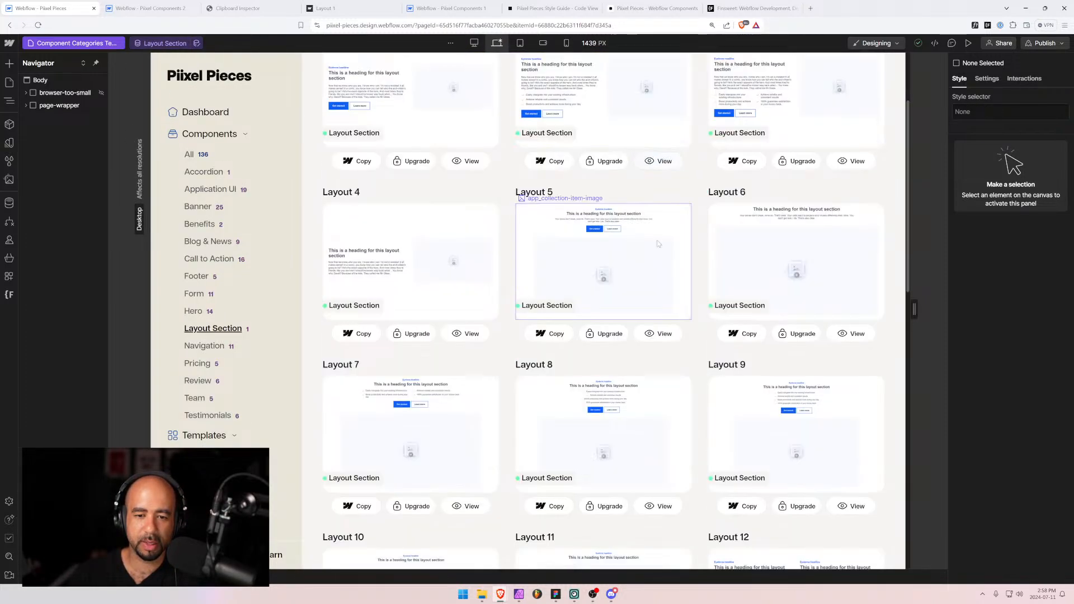
left_click(556, 220)
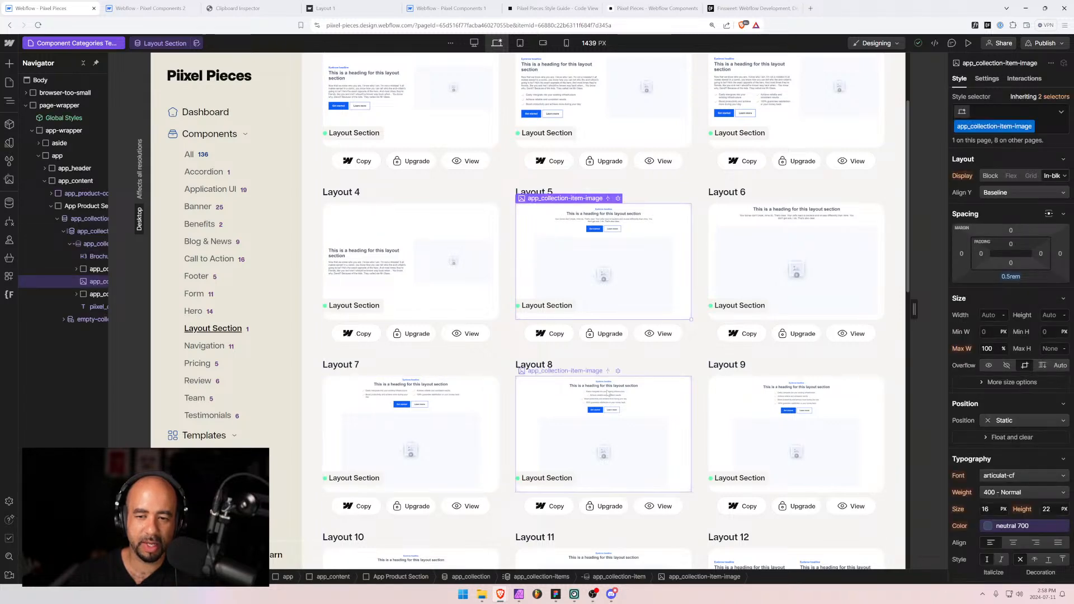
scroll(768, 386, "down", 3)
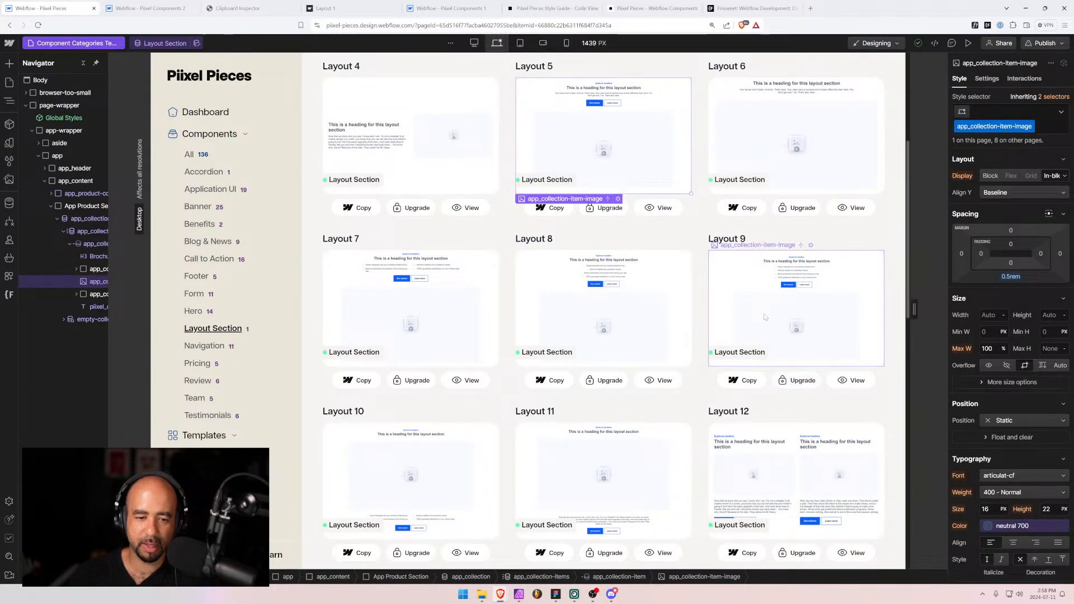
scroll(442, 444, "down", 2)
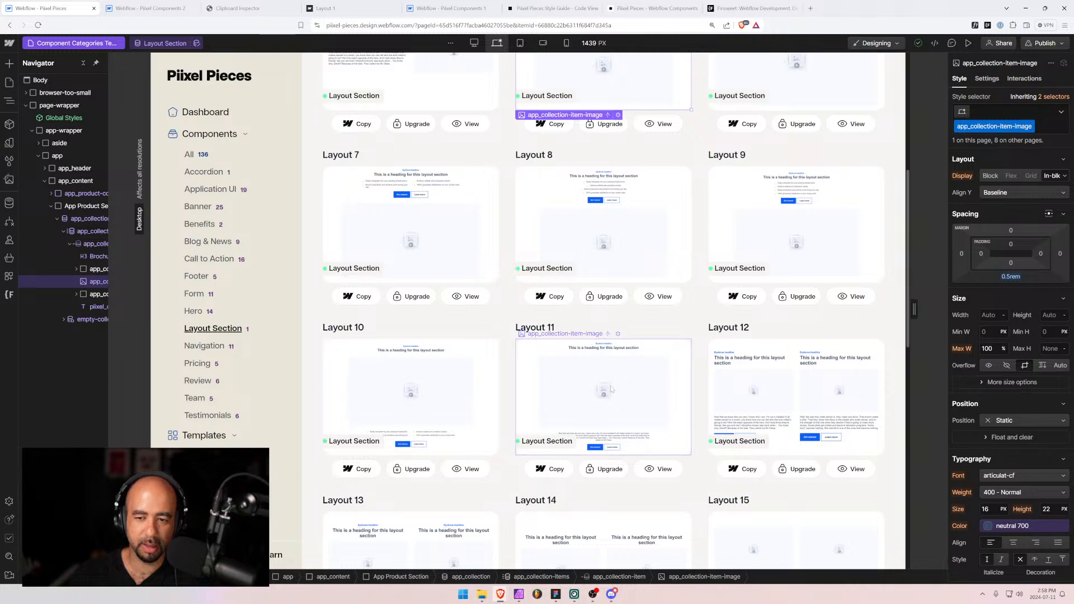
scroll(612, 390, "up", 2)
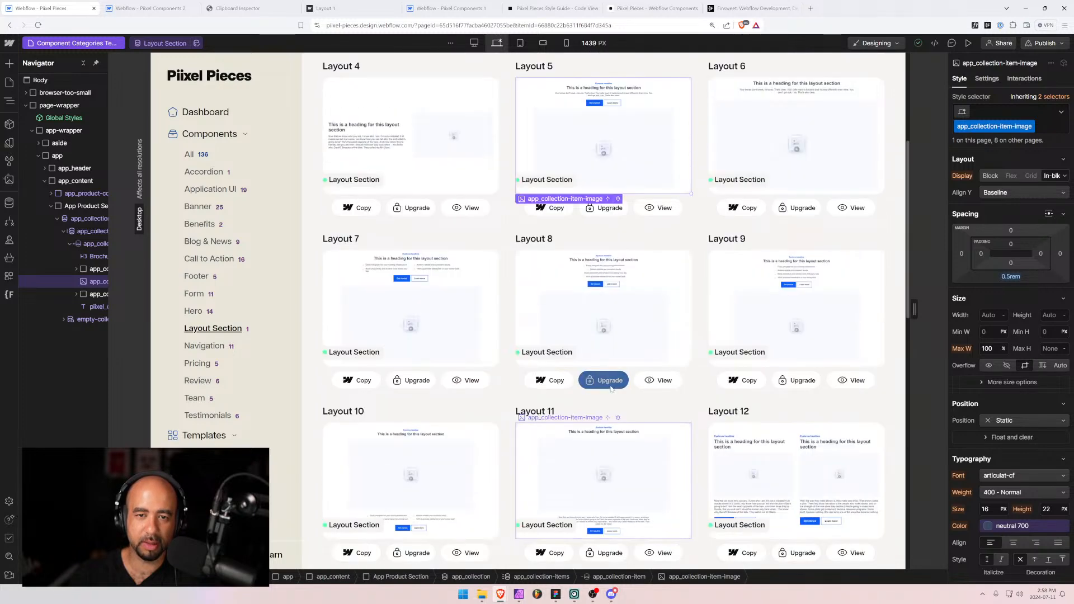
In the Piixel Components 2 project, add the is-centered combo class to the Layout 5 page's button group and check it on mobile portrait.
left_click(138, 9)
left_click(9, 83)
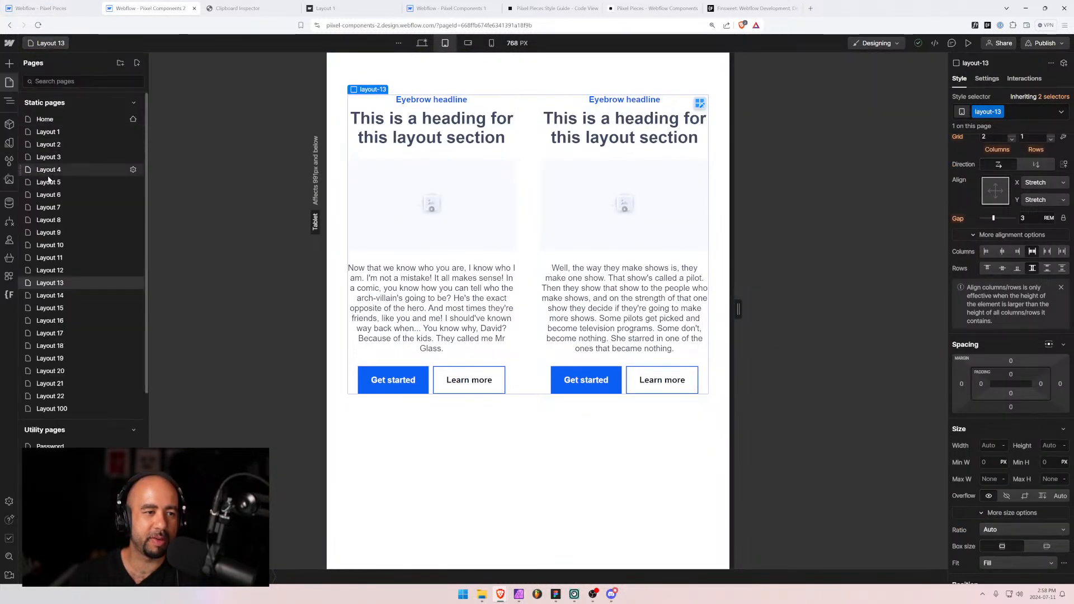
left_click(49, 181)
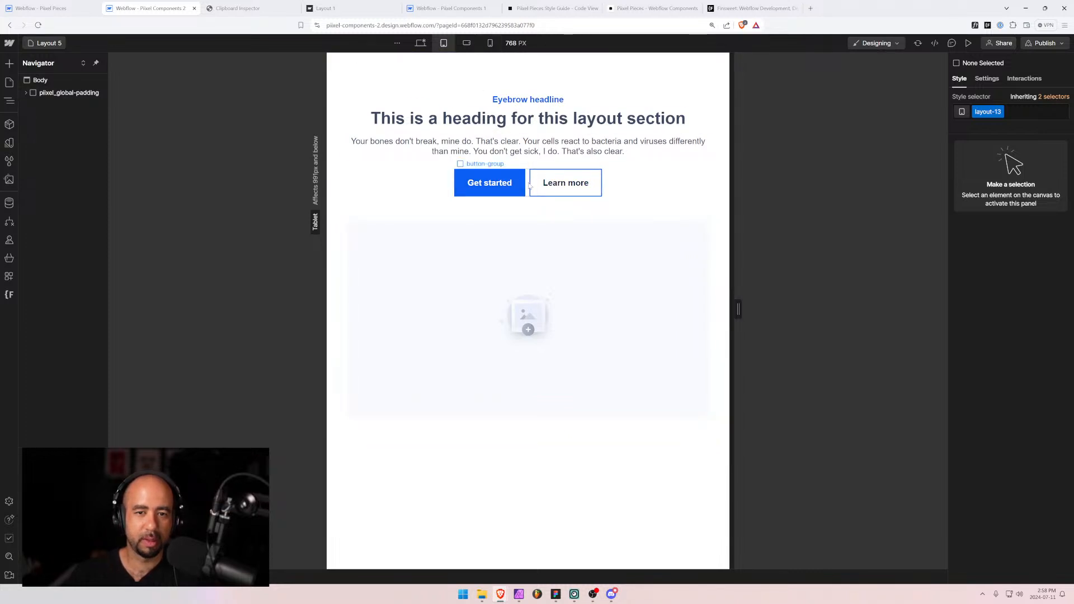
left_click(529, 186)
left_click(1028, 112)
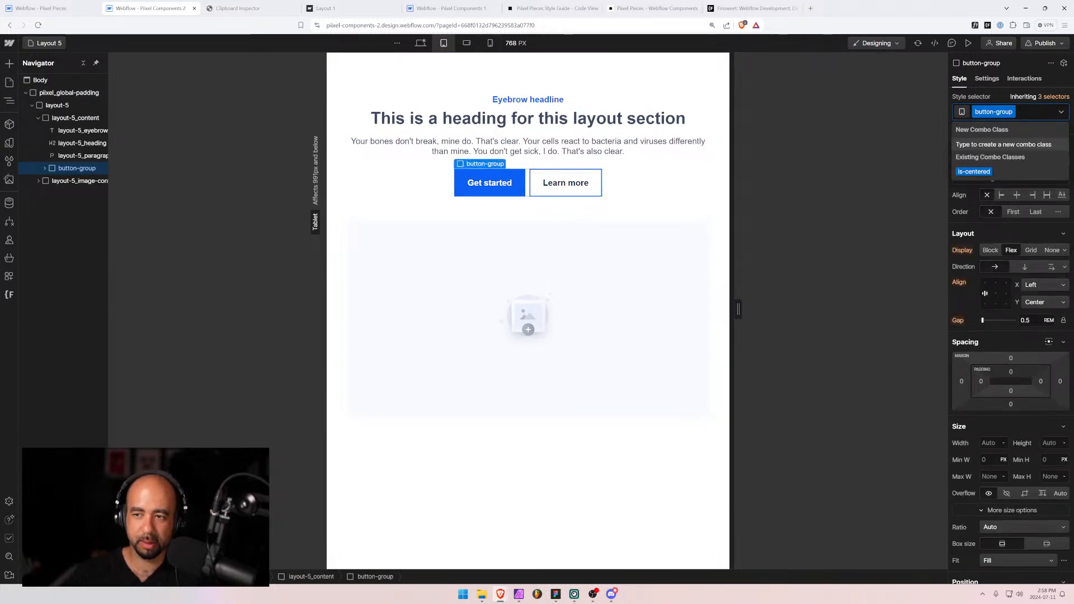
left_click(973, 171)
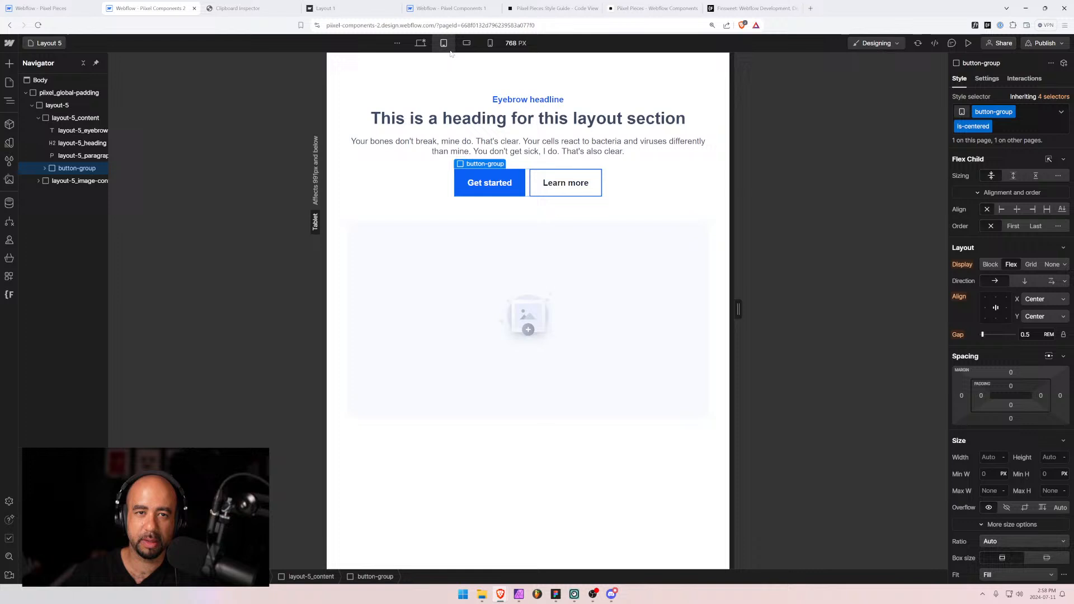
left_click(494, 44)
left_click(444, 43)
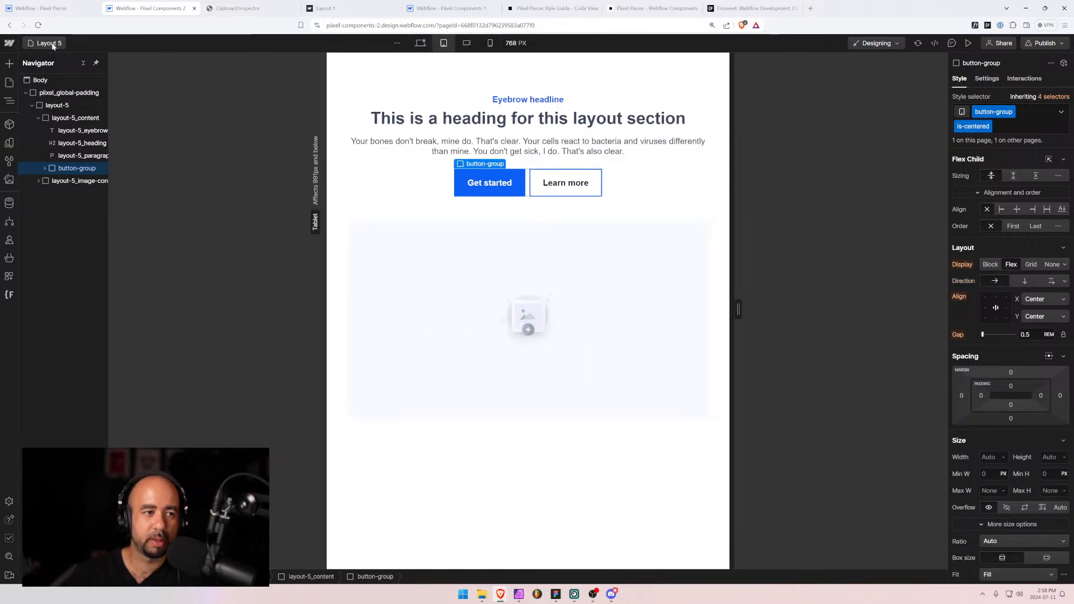
Copy the layout-5 element into Clipboard Inspector and copy its full JSON output.
left_click(51, 105)
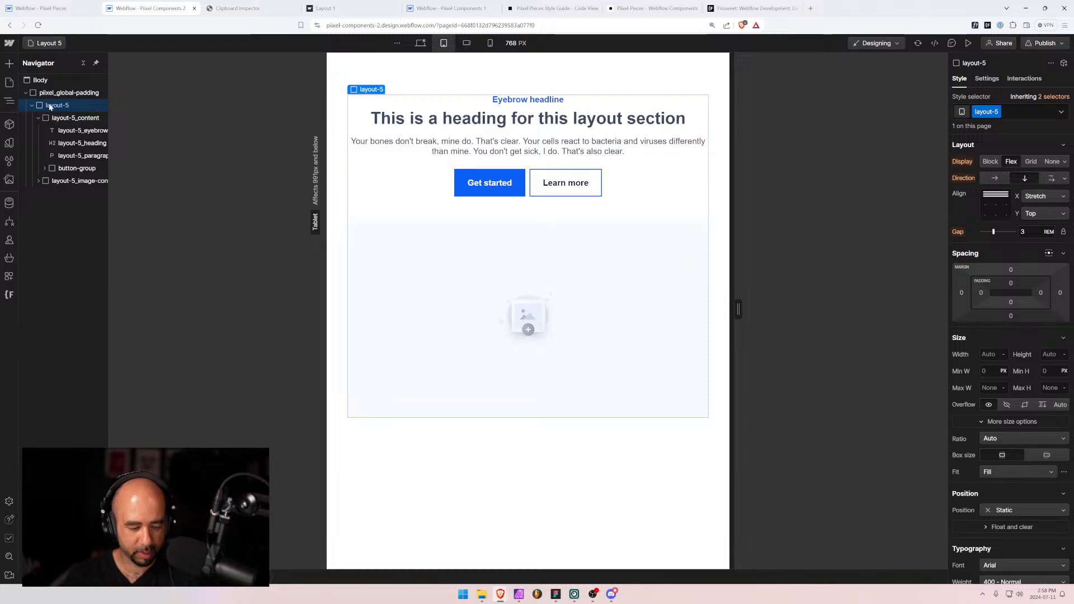
left_click(238, 8)
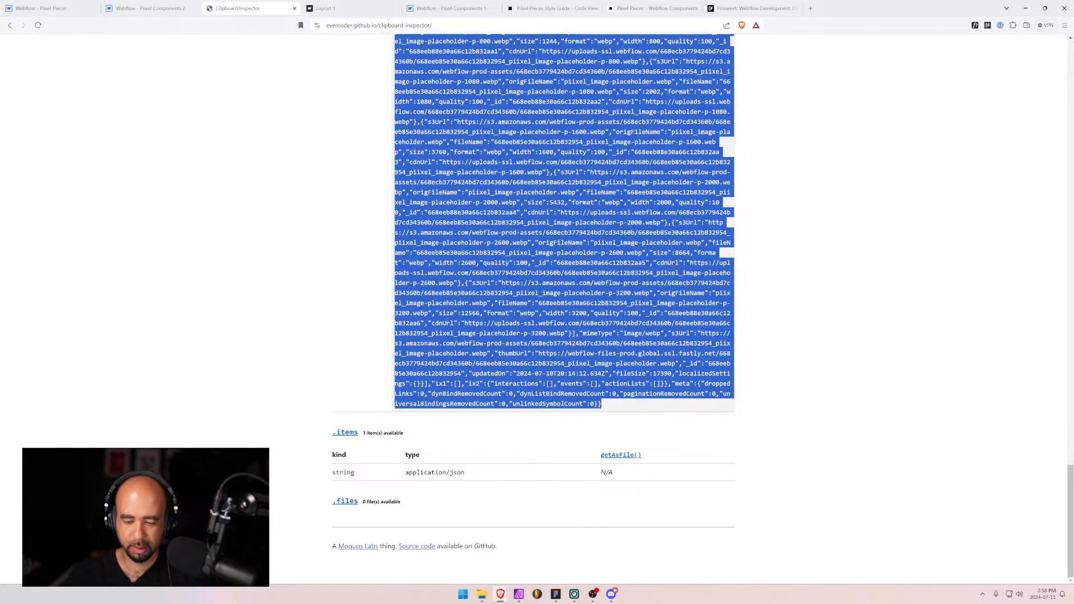
key("Home")
key("F5")
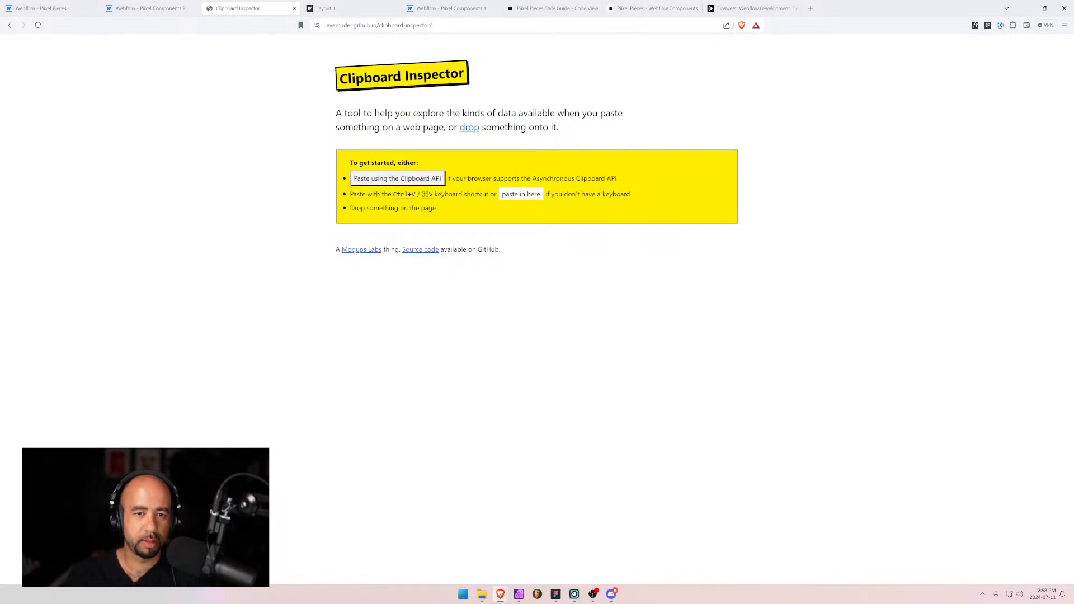
left_click(521, 194)
key("ctrl+v")
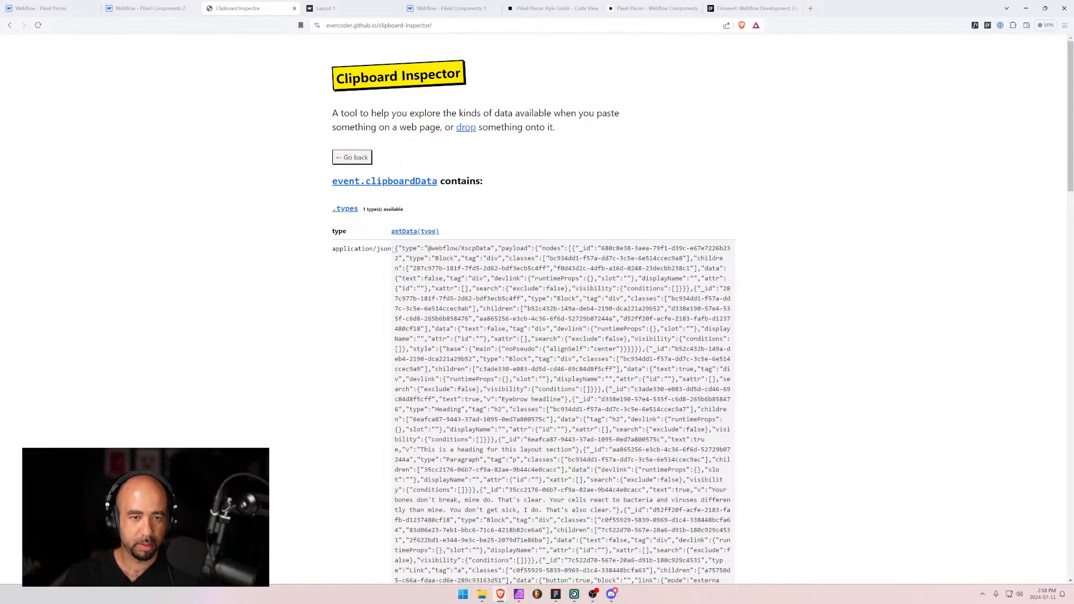
left_click_drag(396, 248, 611, 407)
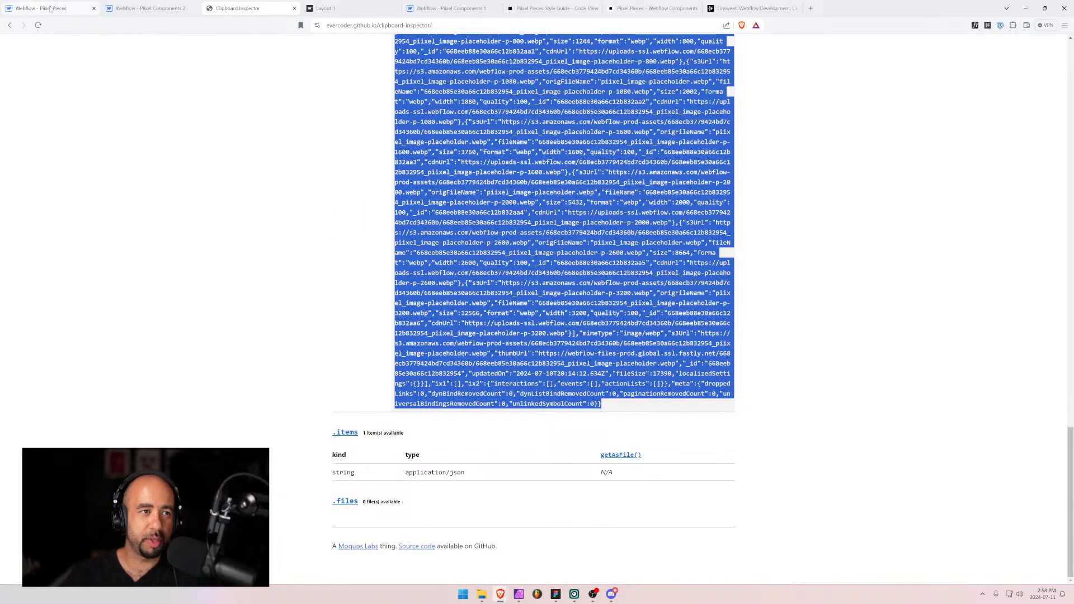
In the Piixel Pieces project's Components collection, replace the Layout 5 item's Code JSON with the copied JSON and save it.
left_click(84, 10)
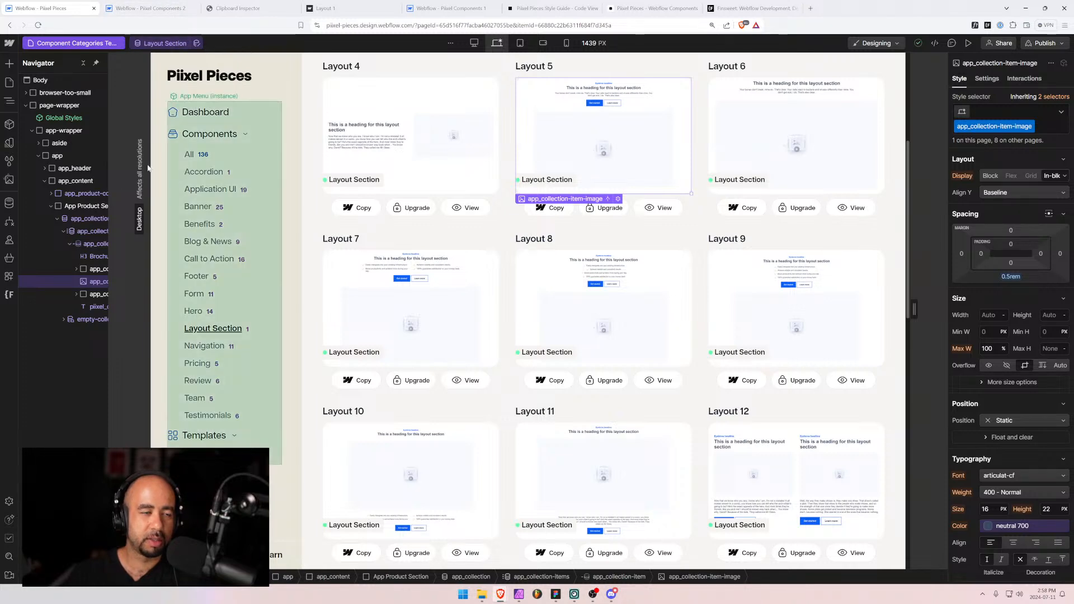
left_click(10, 204)
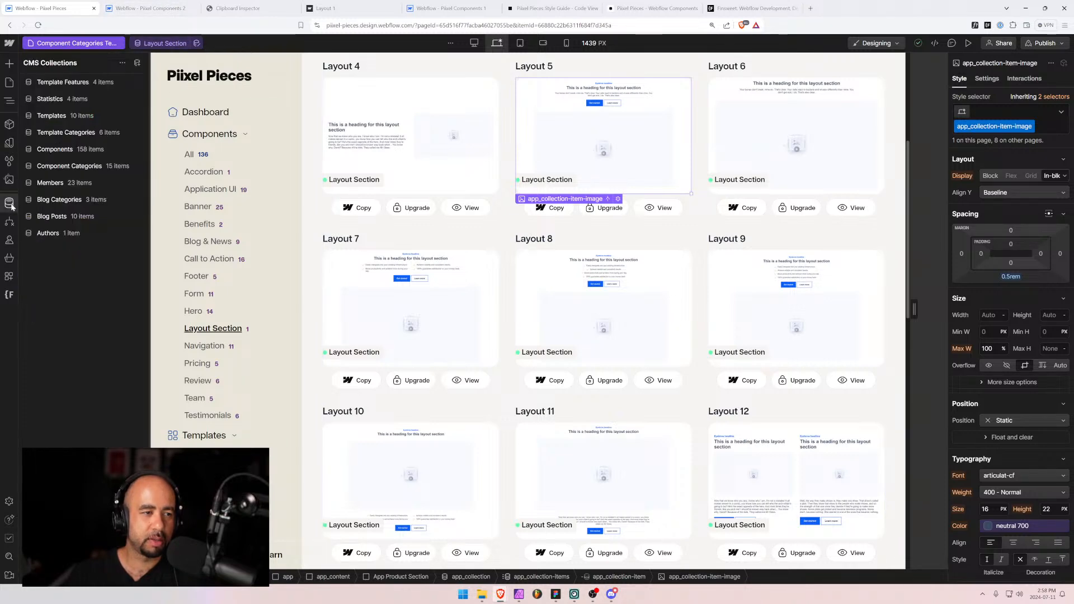
left_click(66, 150)
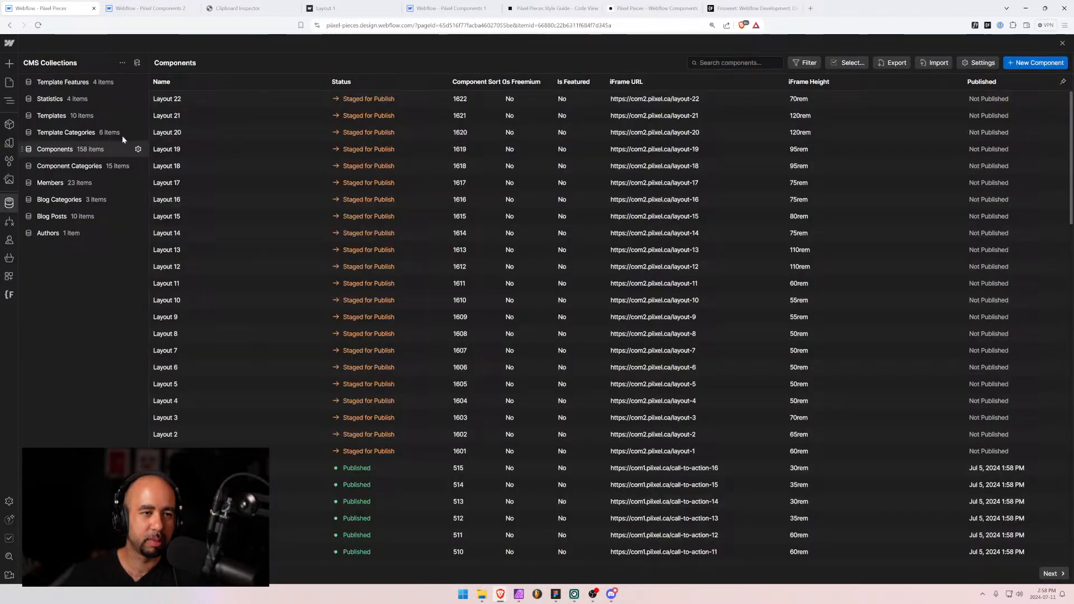
left_click(188, 386)
scroll(369, 425, "down", 3)
left_click(379, 328)
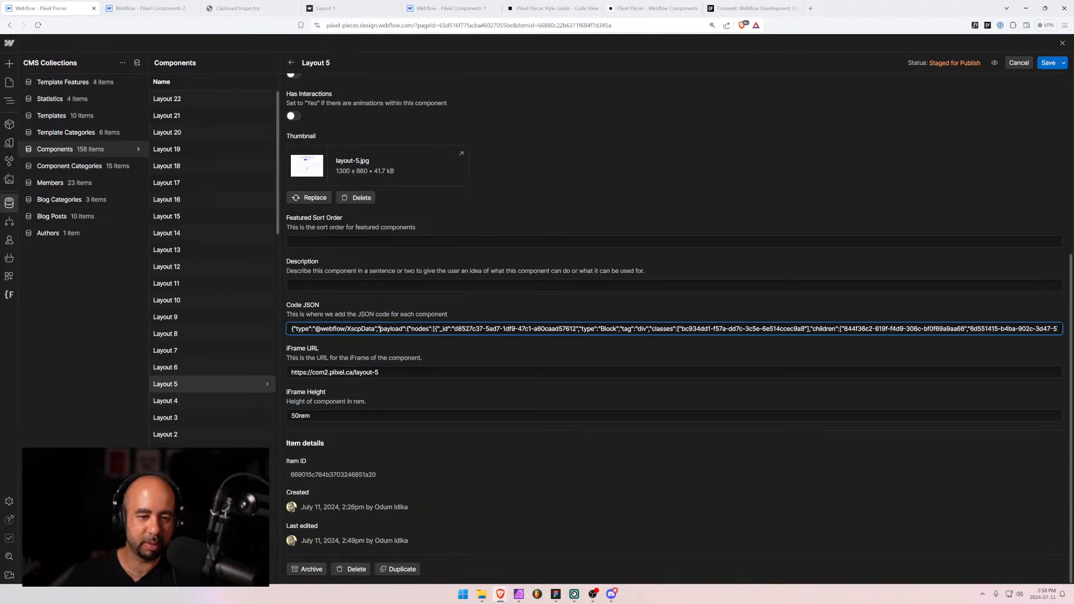
key("ctrl+a")
key("BackSpace")
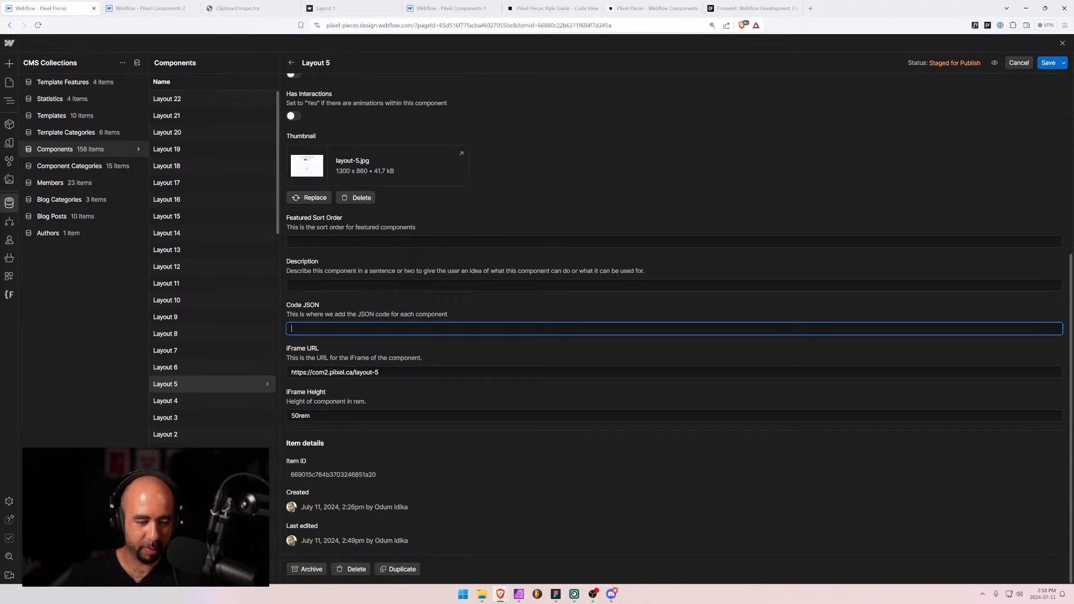
key("ctrl+v")
left_click(1048, 63)
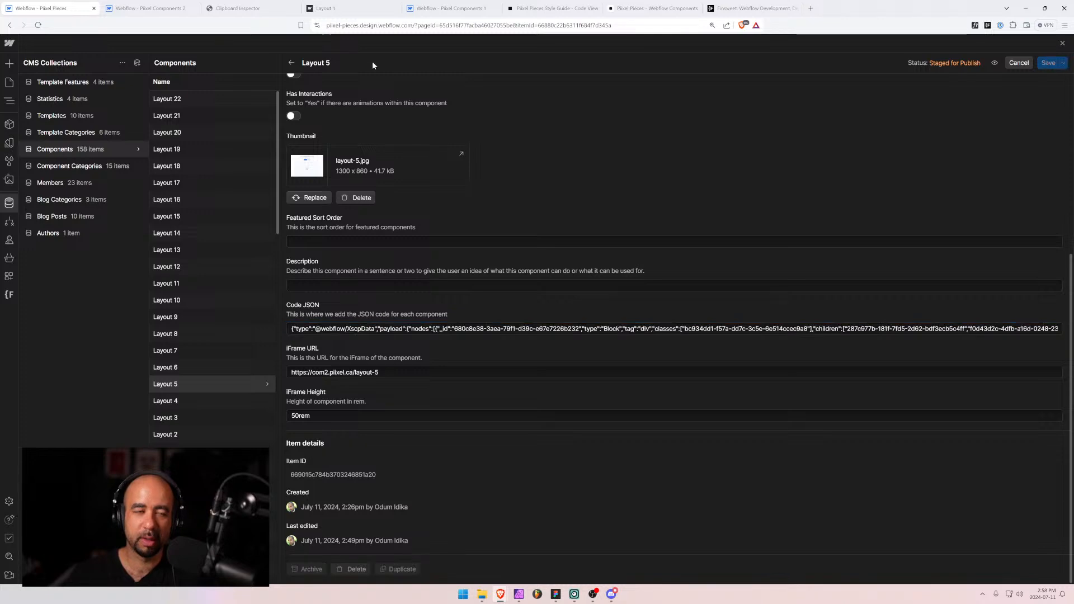
In Piixel Components 2, check the Layout 7 page on mobile portrait and add the is-centered combo class to its button group at desktop.
left_click(166, 7)
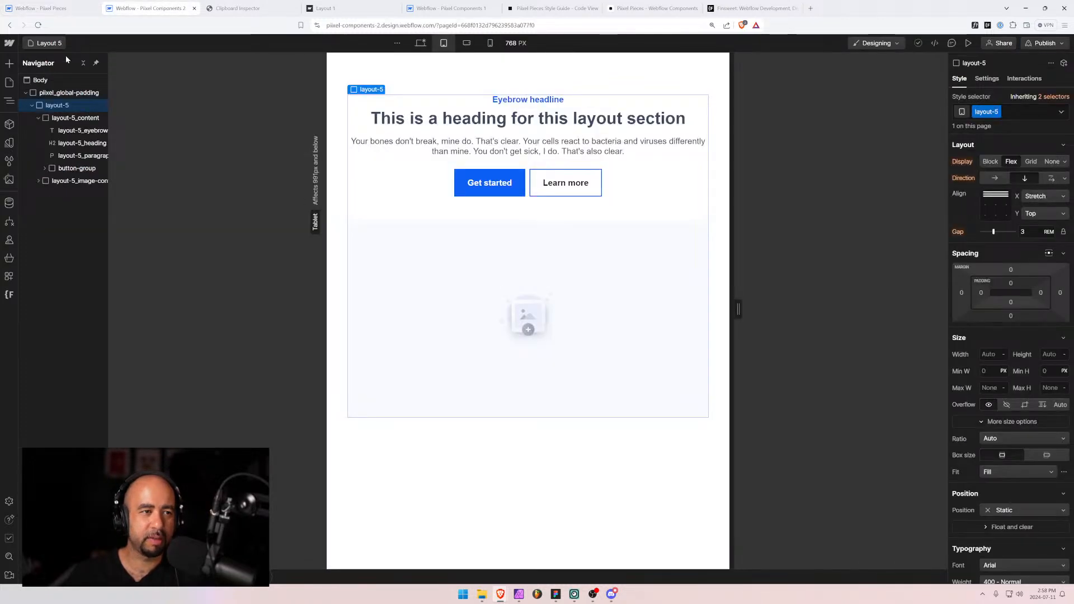
left_click(44, 43)
left_click(50, 205)
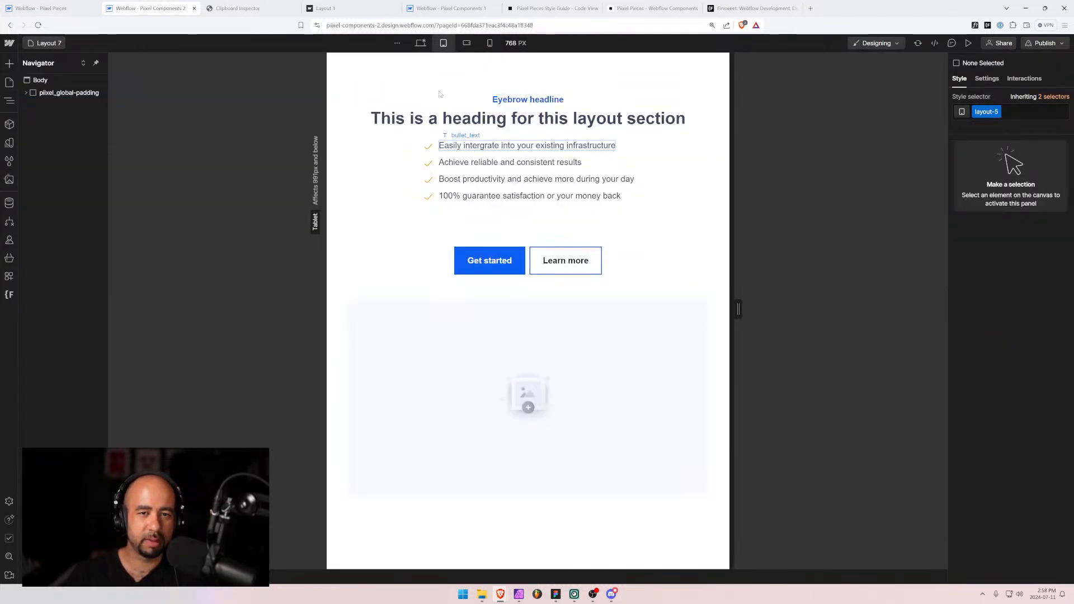
left_click(489, 44)
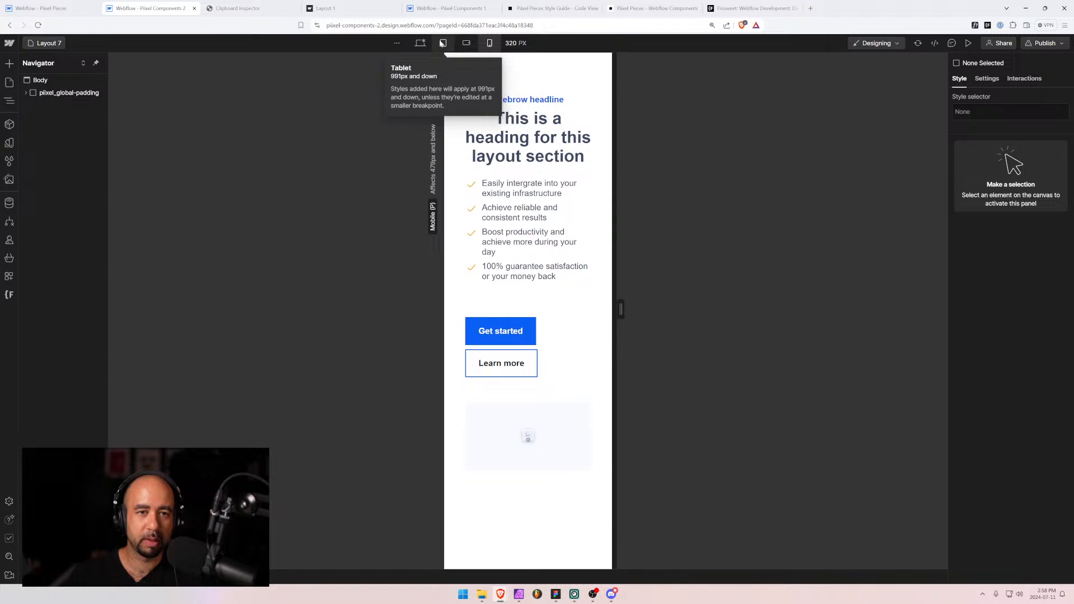
left_click(419, 44)
left_click(644, 191)
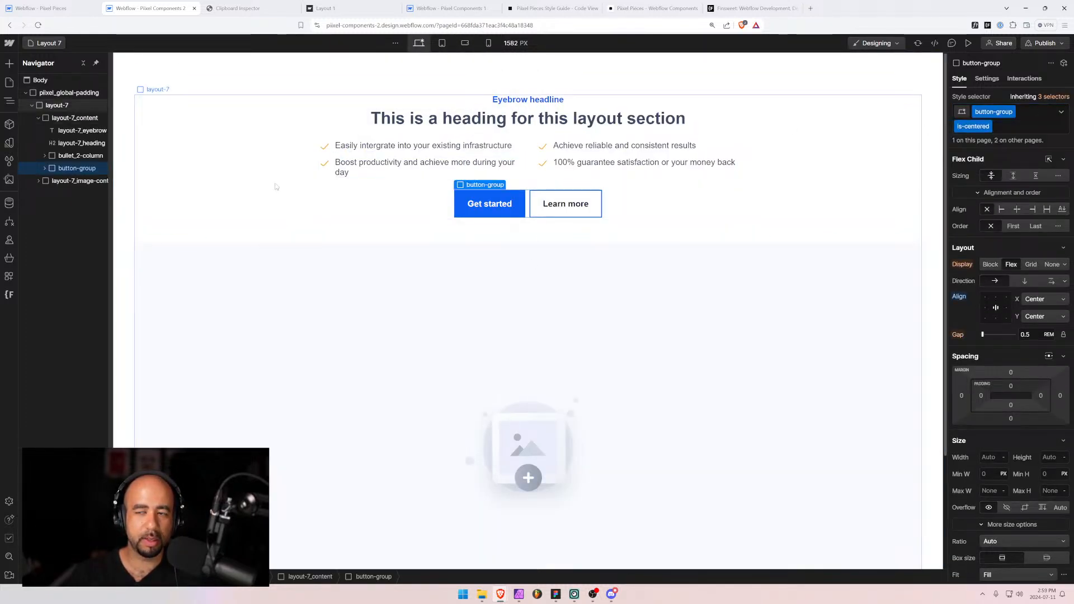
Copy the layout-7 element, paste it into Clipboard Inspector in place of the earlier data, and copy its full JSON output.
left_click(41, 106)
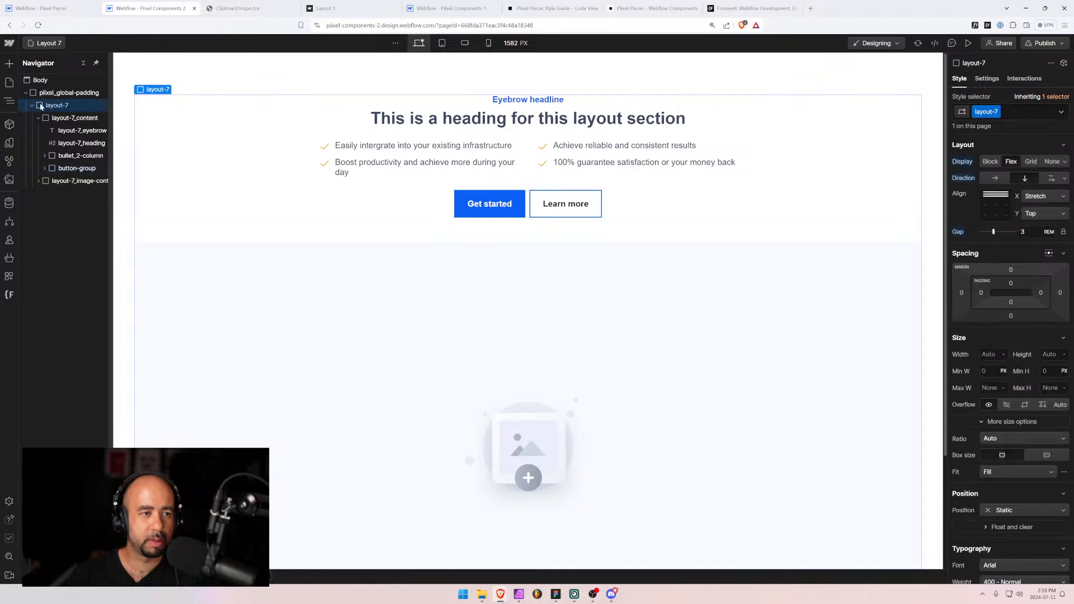
left_click(240, 8)
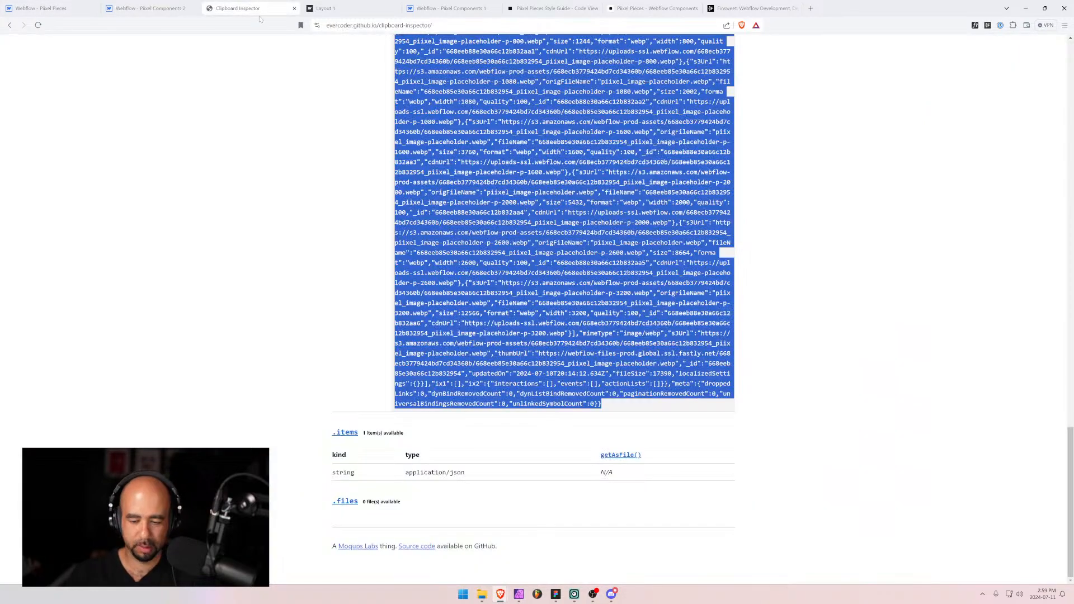
key("ctrl+v")
left_click(352, 157)
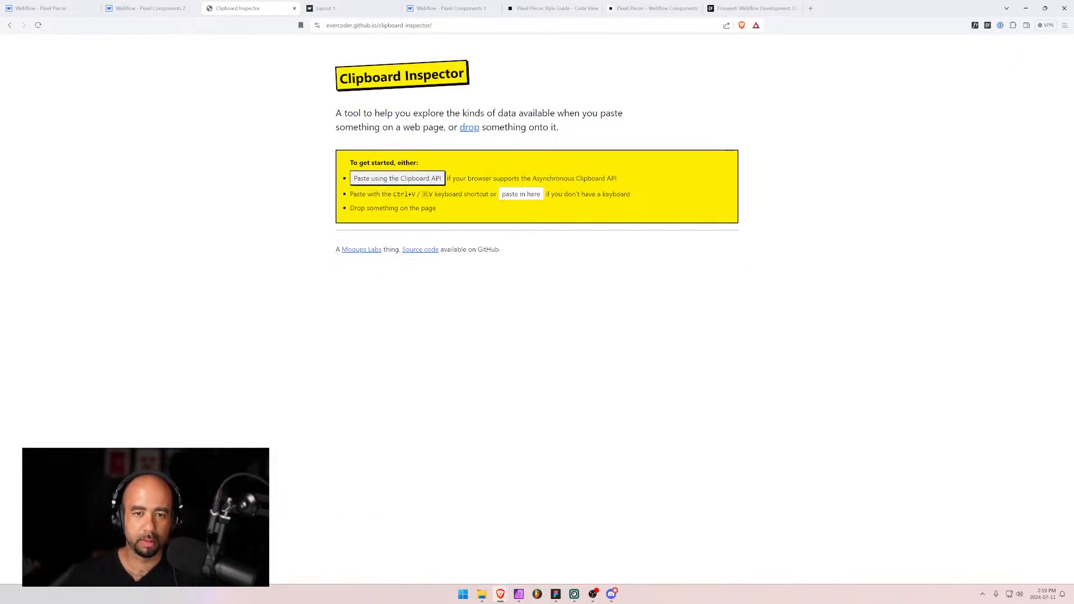
key("ctrl+v")
left_click_drag(395, 248, 591, 404)
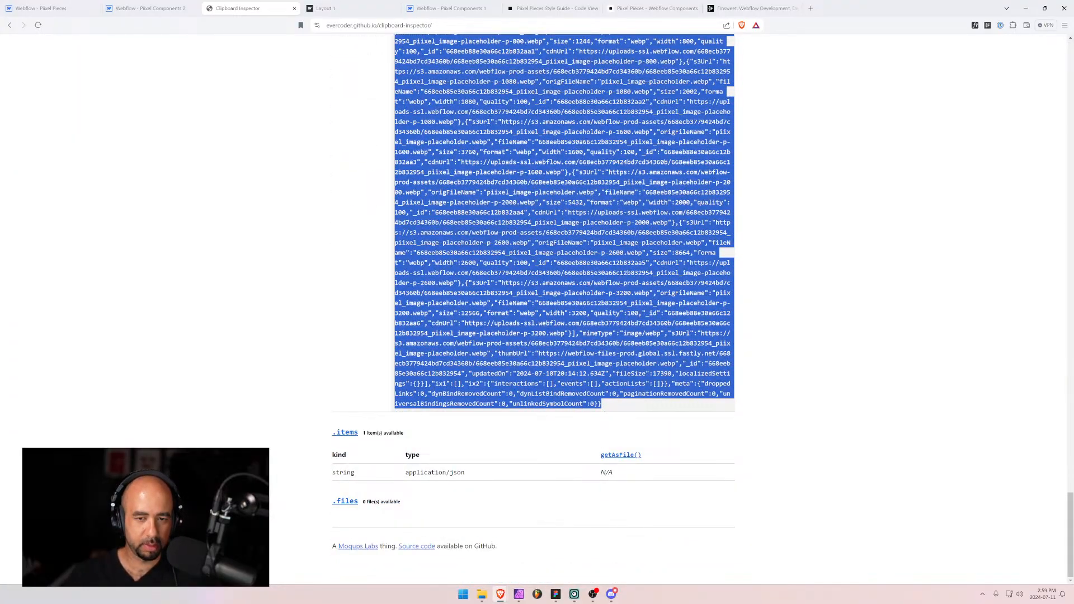
In the Piixel Pieces project's Components collection, replace the Layout 7 item's Code JSON with the copied JSON and save it.
left_click(44, 7)
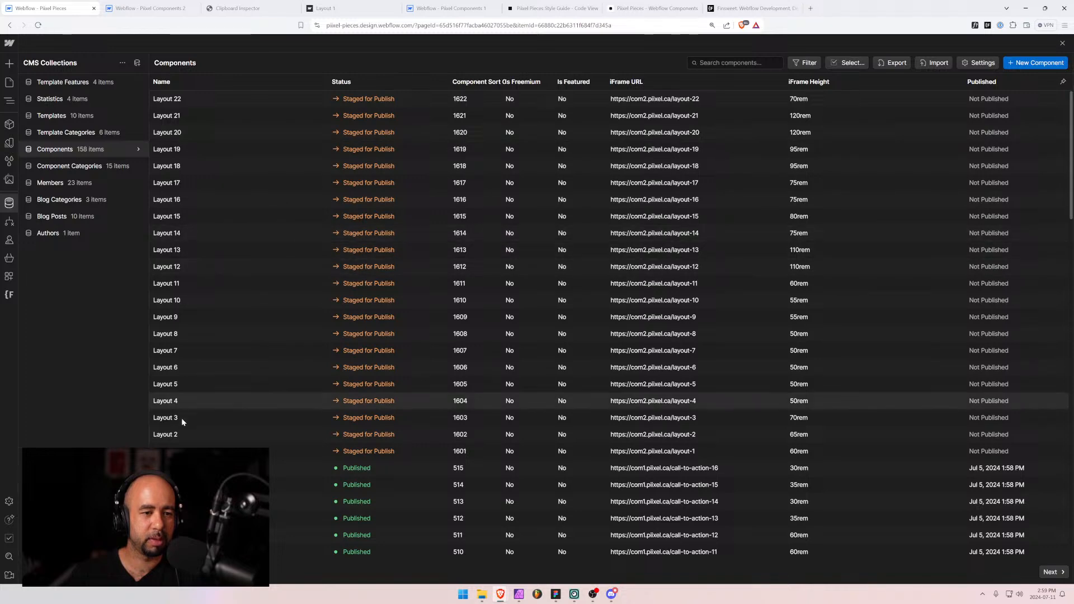
left_click(189, 348)
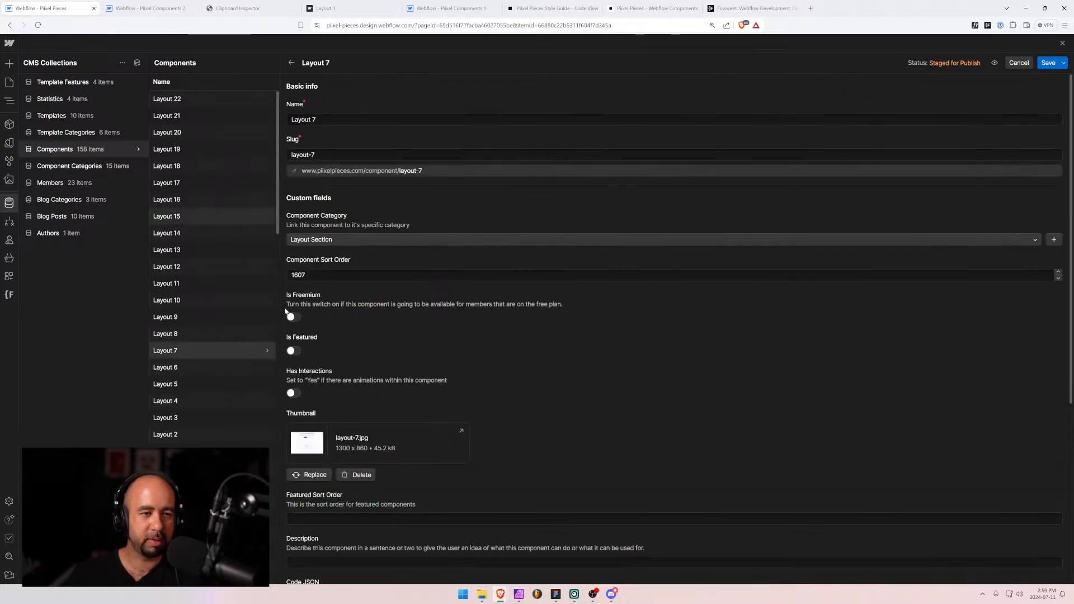
scroll(384, 438, "down", 5)
left_click(379, 329)
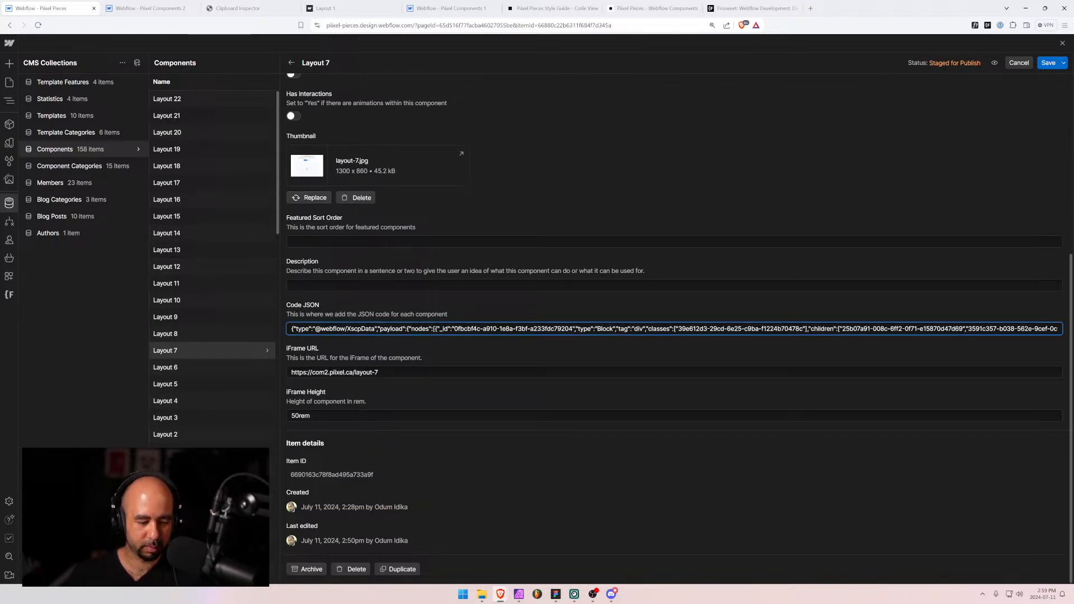
key("ctrl+a")
key("BackSpace")
key("ctrl+v")
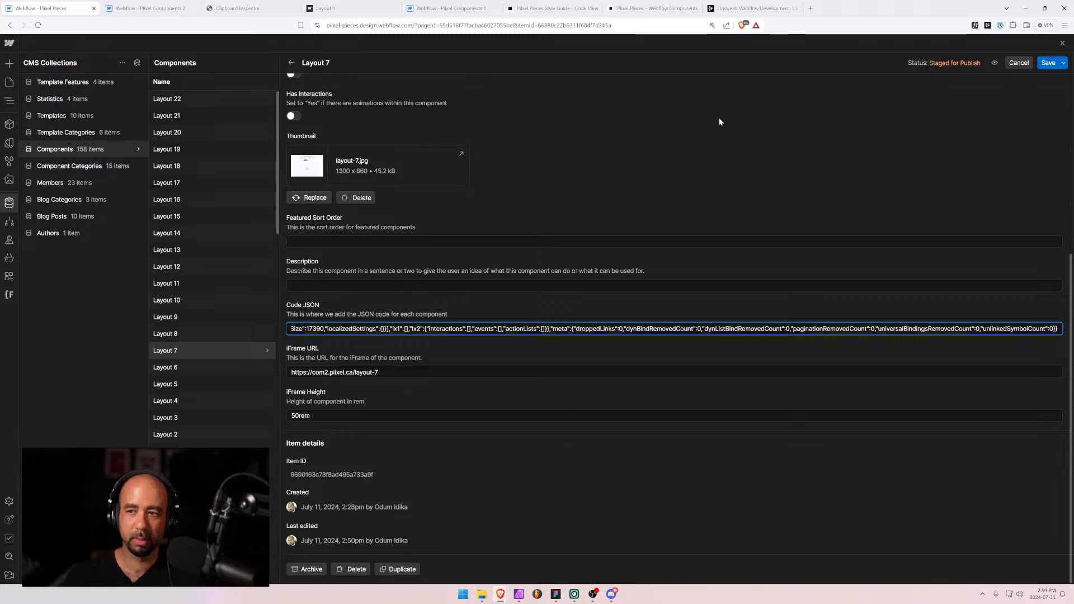
left_click(1045, 63)
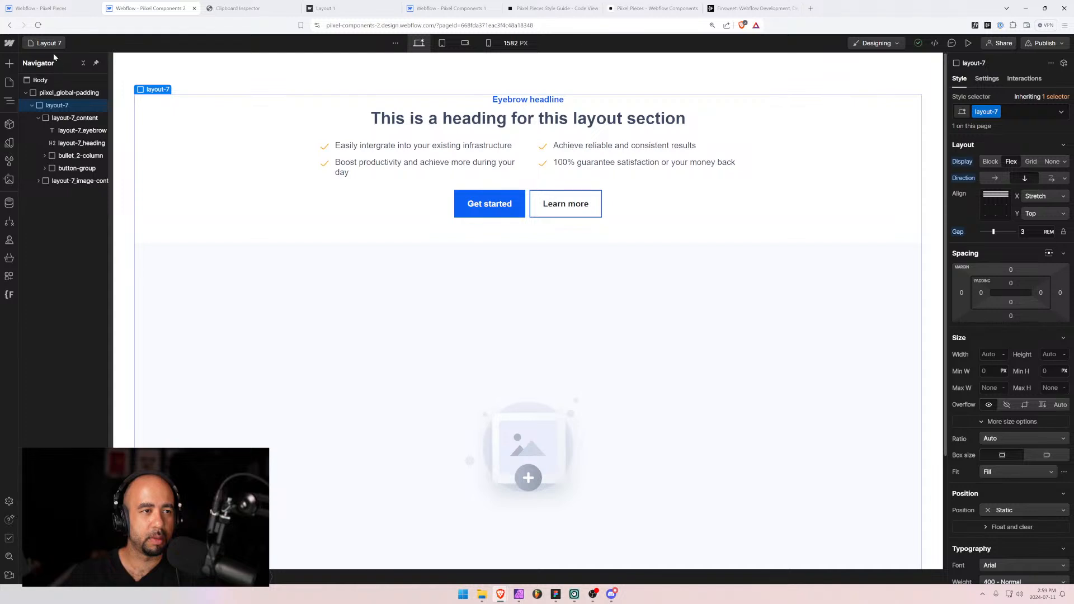
In the Piixel Components 2 project, open the Layout 8 page and select its button group.
left_click(49, 43)
left_click(50, 223)
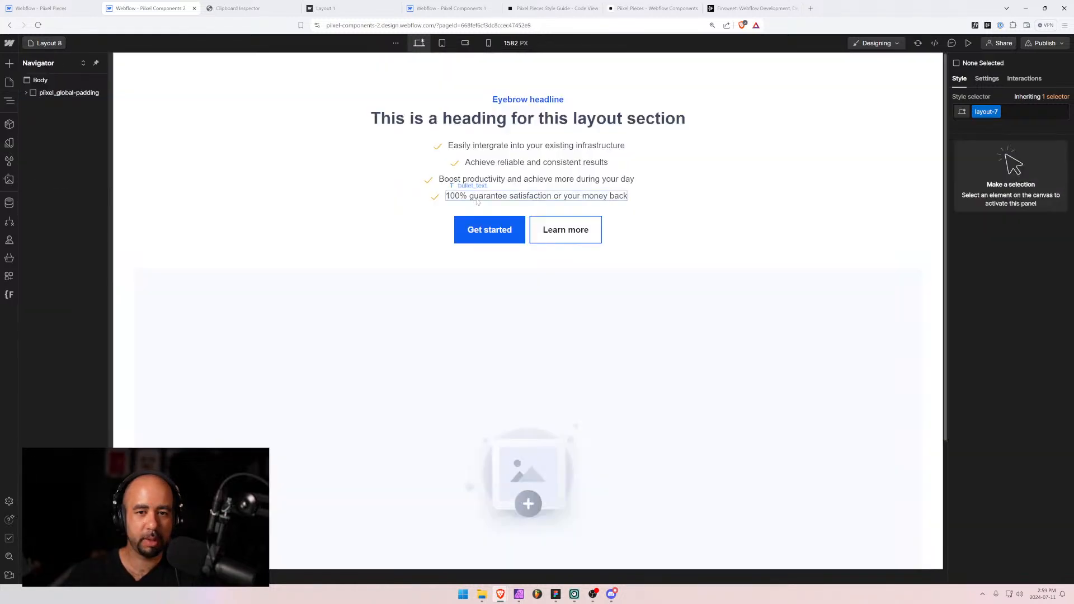
left_click(530, 231)
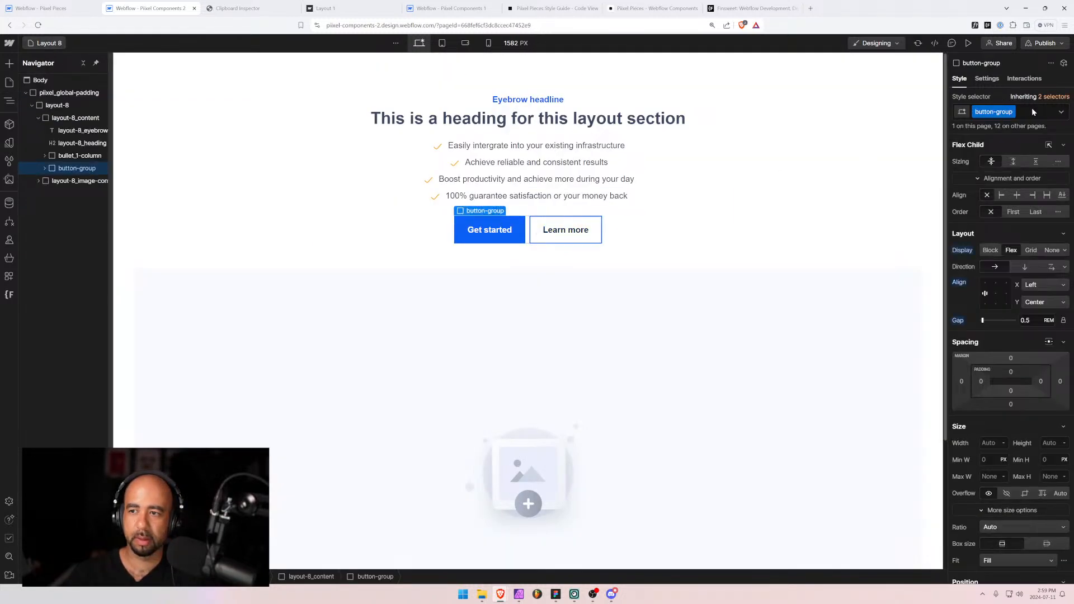
Copy the layout-8 element into a reloaded Clipboard Inspector and select its full JSON output.
left_click(58, 105)
left_click(238, 8)
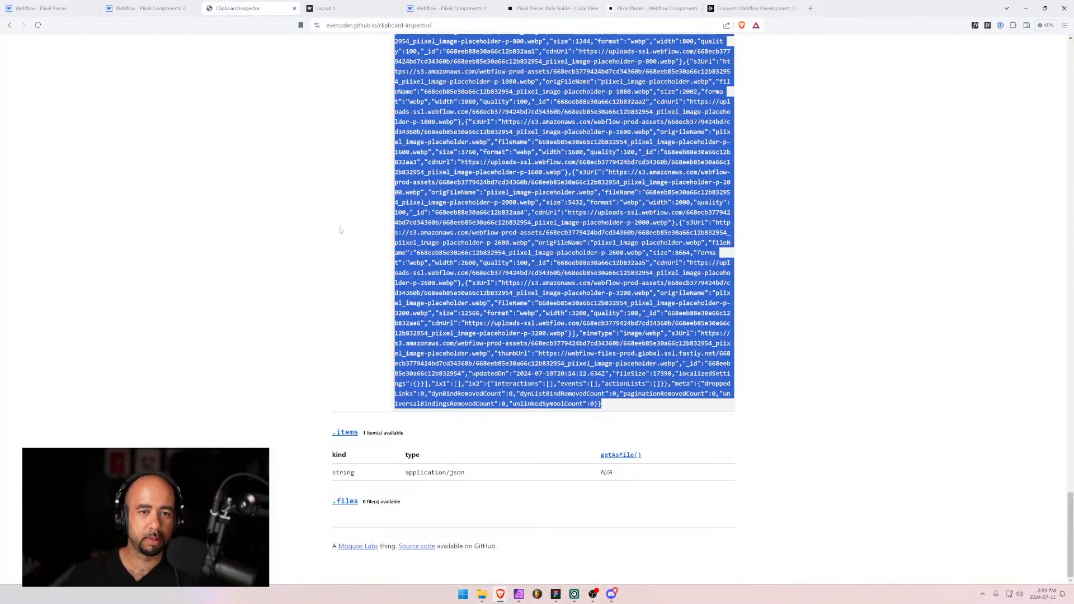
scroll(305, 264, "up", 5)
scroll(305, 264, "up", 14)
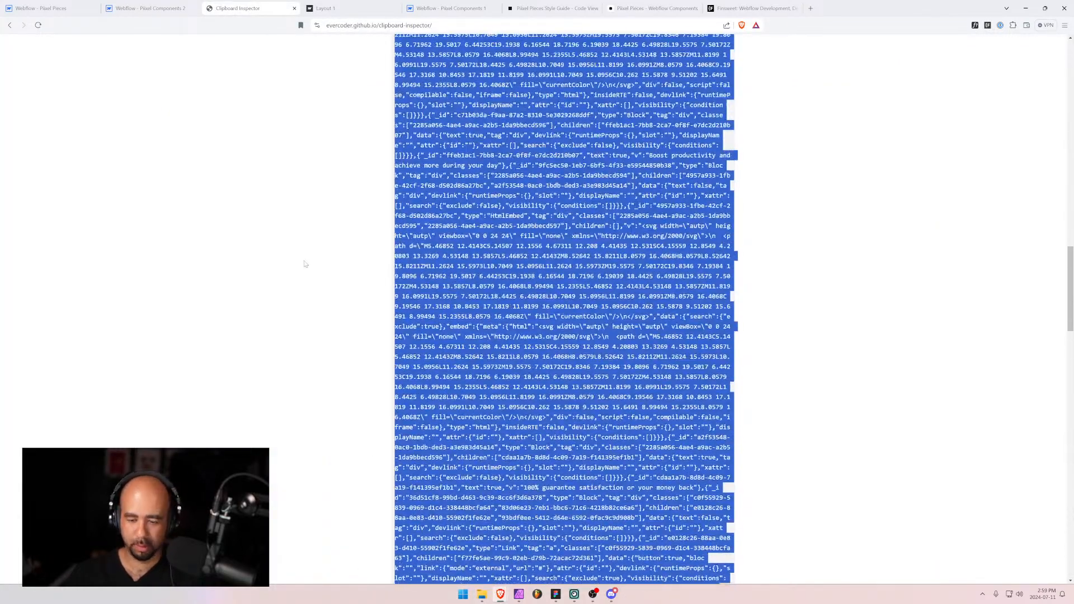
key("Home")
key("F5")
left_click(521, 194)
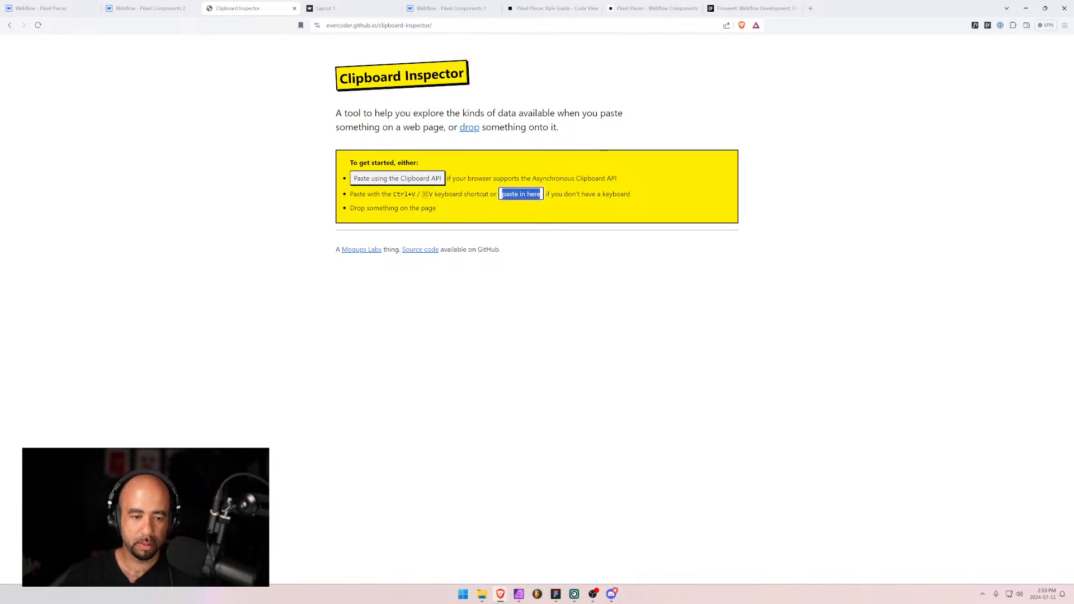
key("ctrl+v")
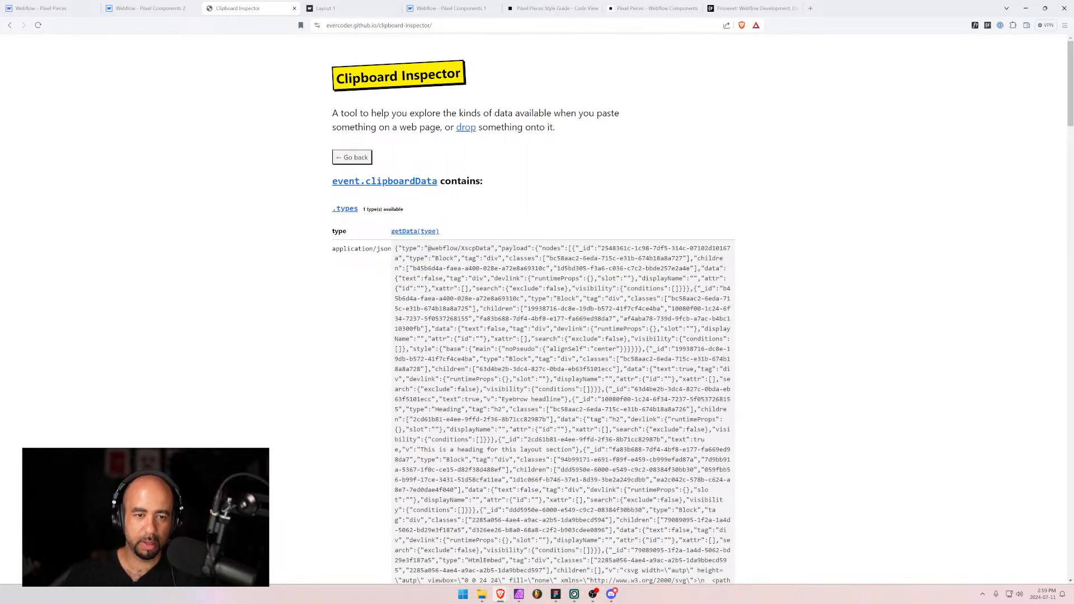
key("ctrl+a")
scroll(565, 307, "down", 20)
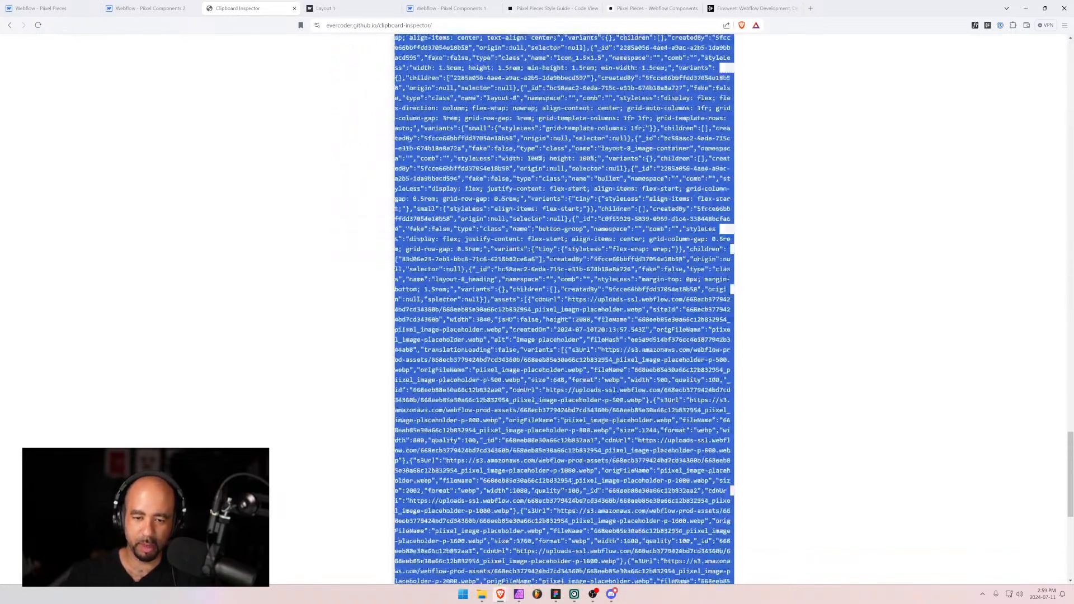
scroll(564, 308, "down", 7)
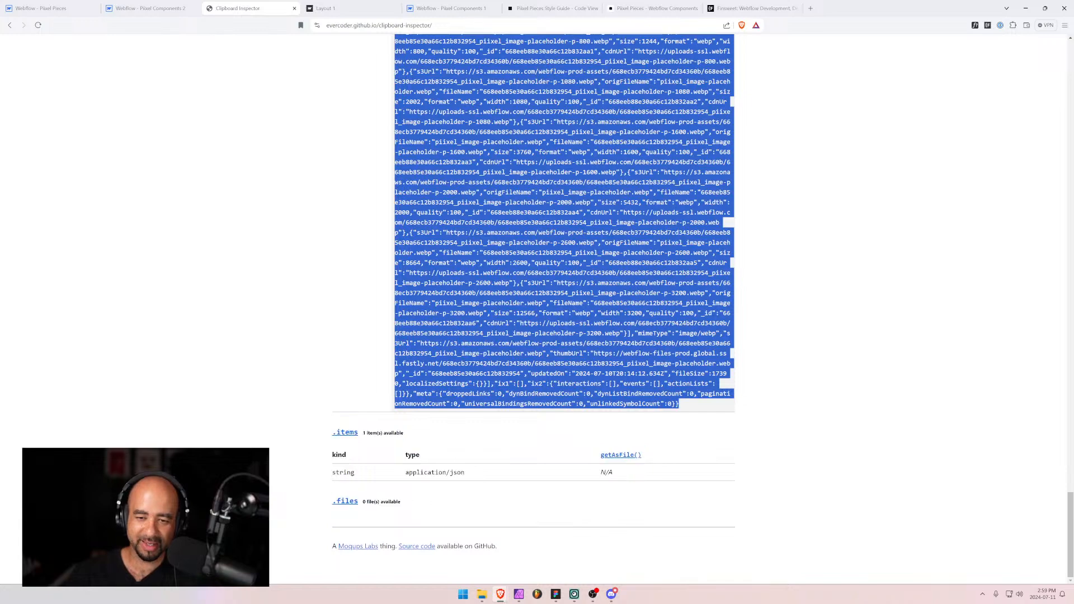
Replace the Code JSON of the Layout 8 item in the Components collection with the copied clipboard data and save the item.
left_click(53, 8)
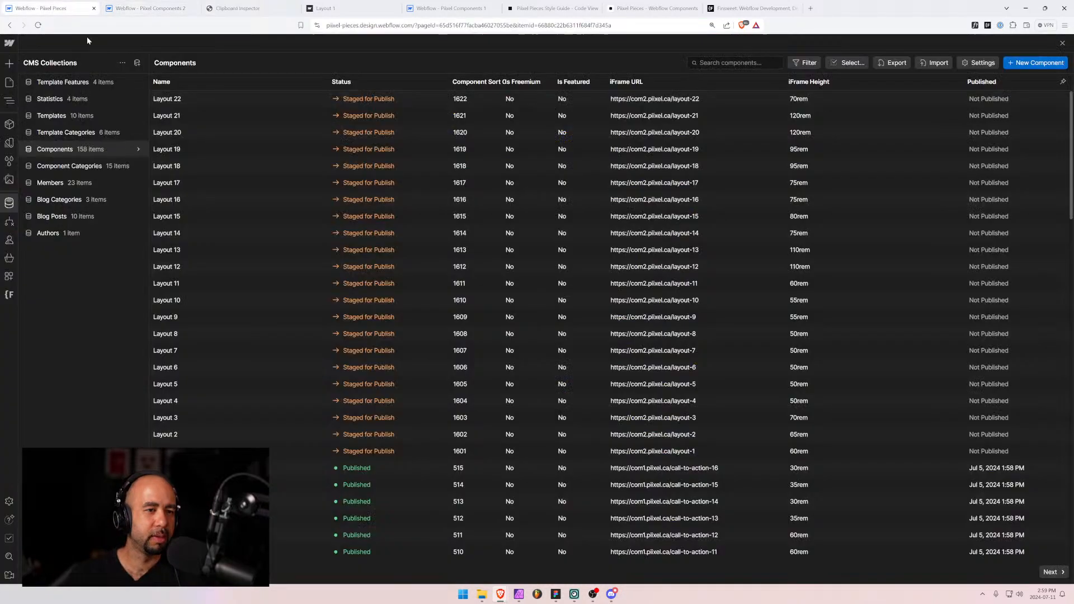
left_click(195, 332)
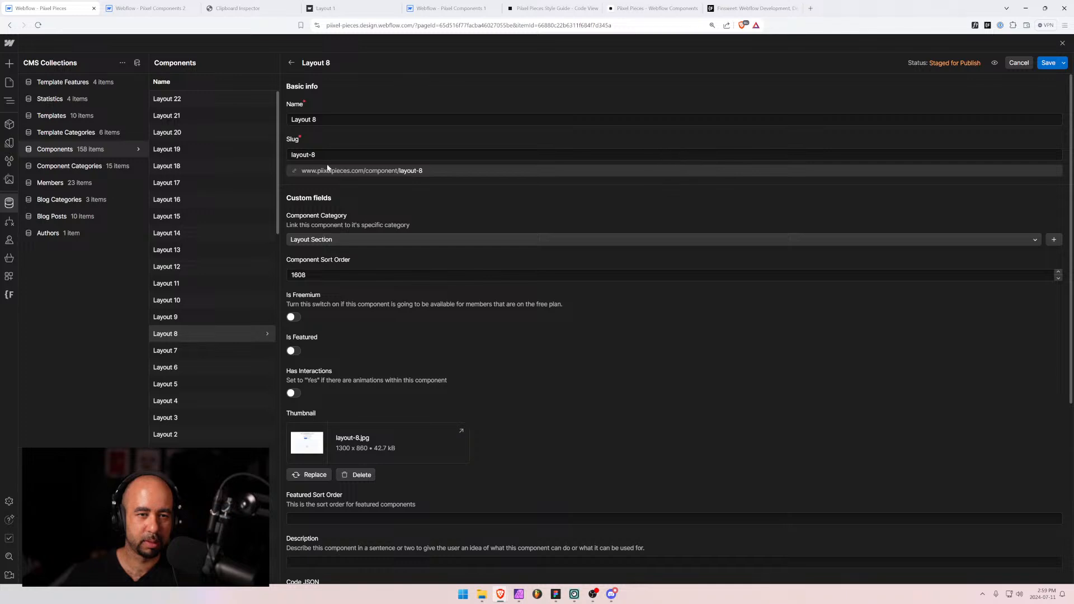
scroll(323, 535, "down", 4)
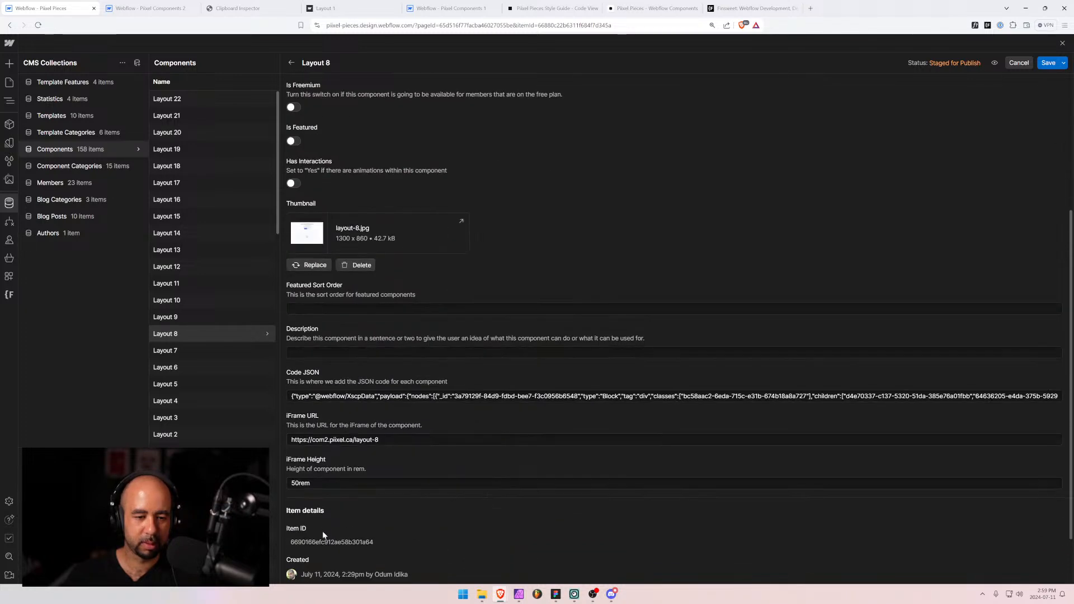
left_click(674, 396)
key("ctrl+a")
key("BackSpace")
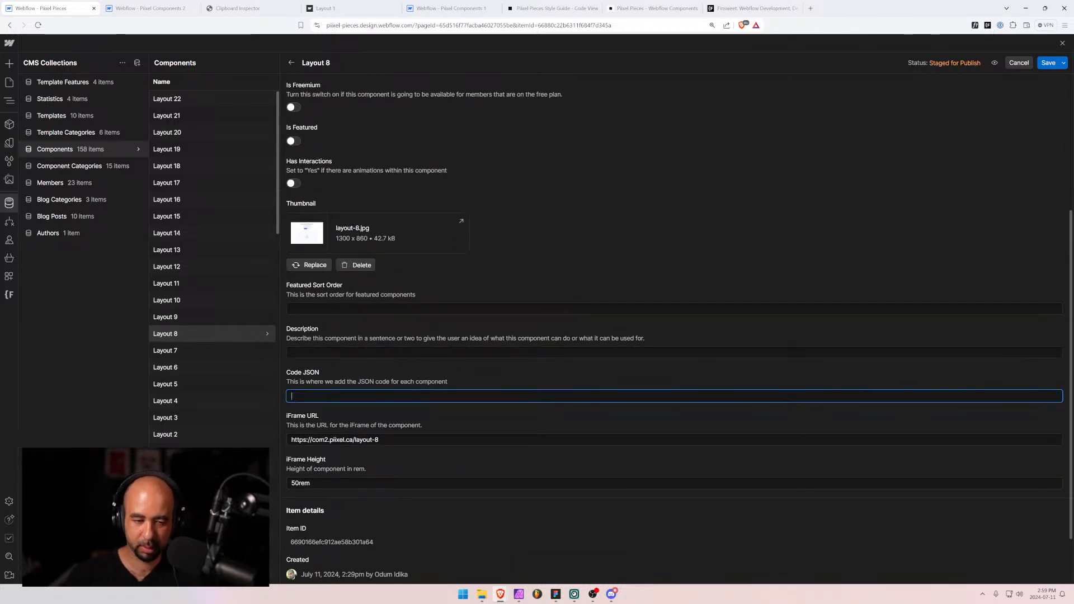
key("ctrl+v")
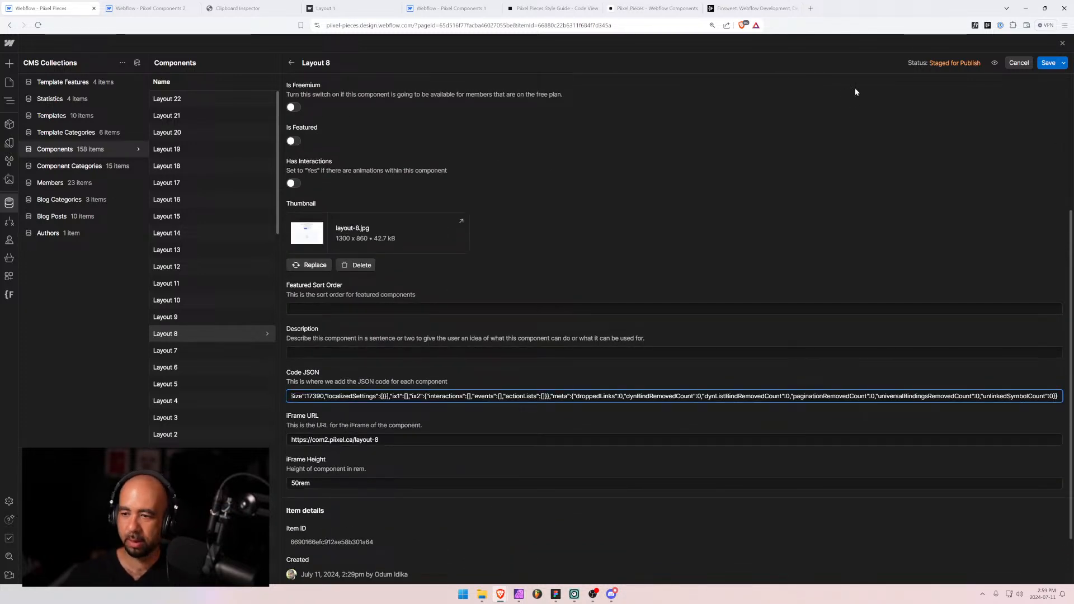
left_click(1047, 63)
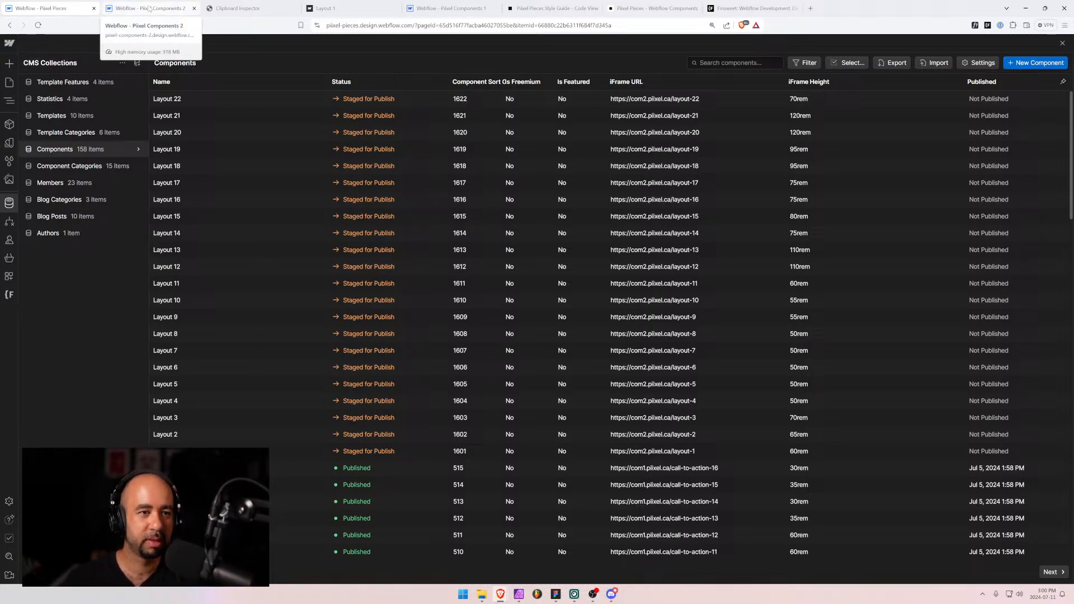
Check the button group's classes on the Layout 8 page in Pixel Components 2, and copy the layout-8 block.
left_click(149, 8)
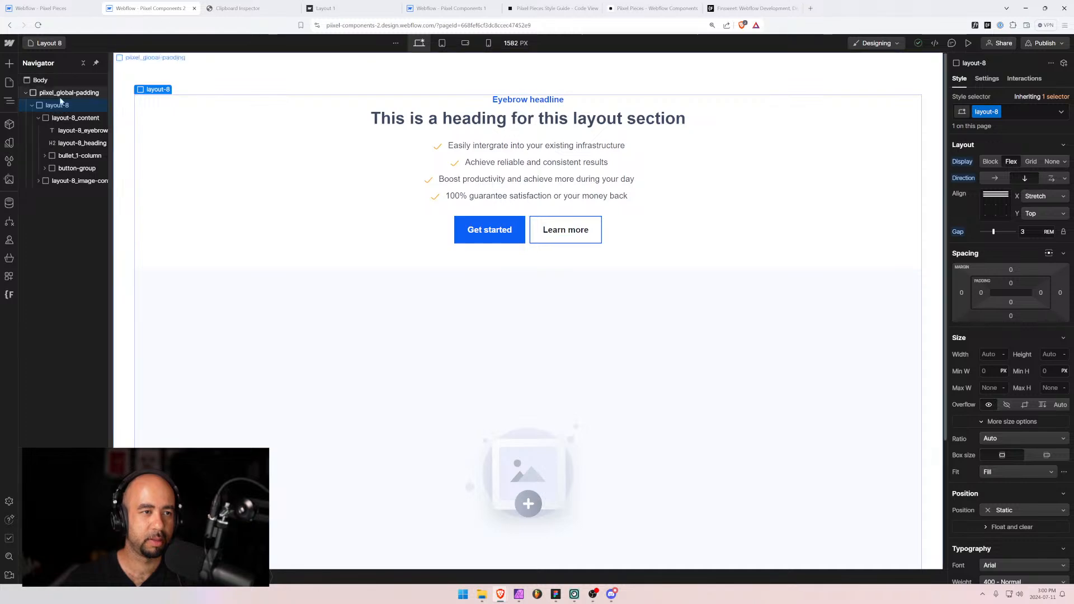
left_click(62, 6)
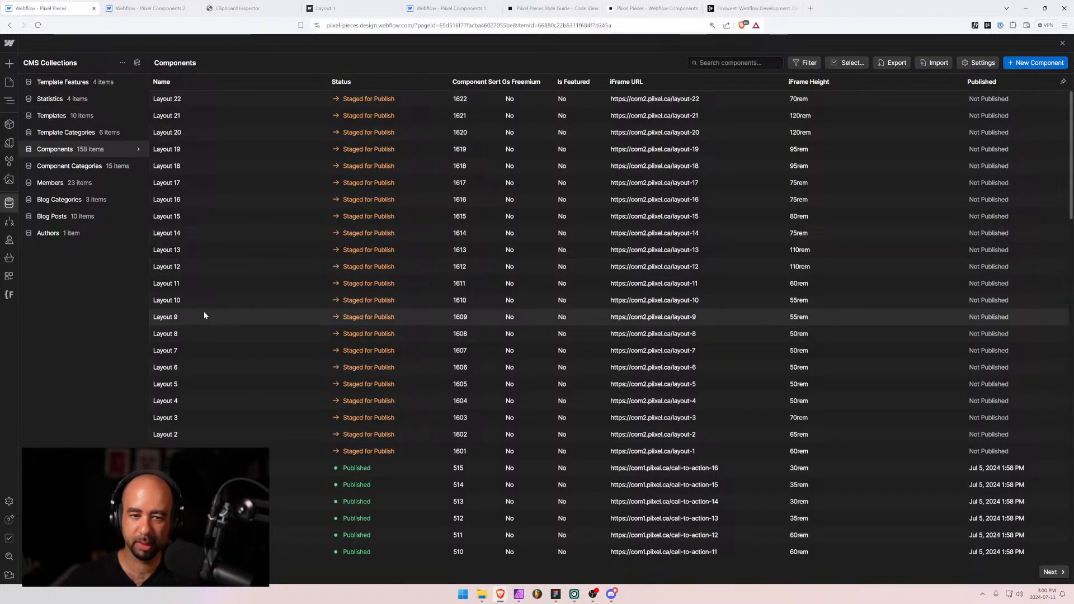
left_click(150, 8)
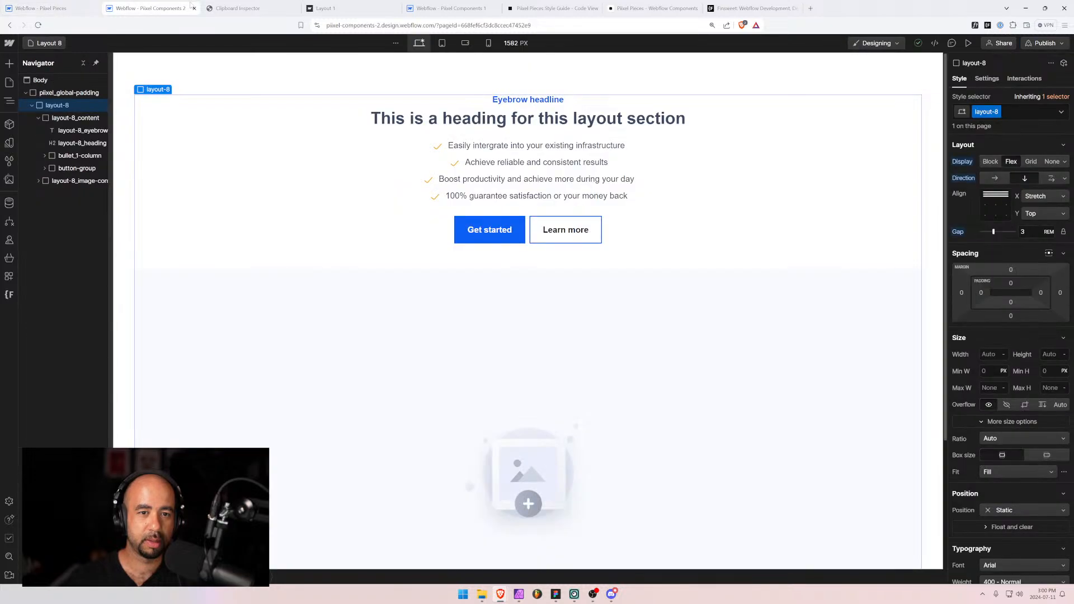
left_click(527, 229)
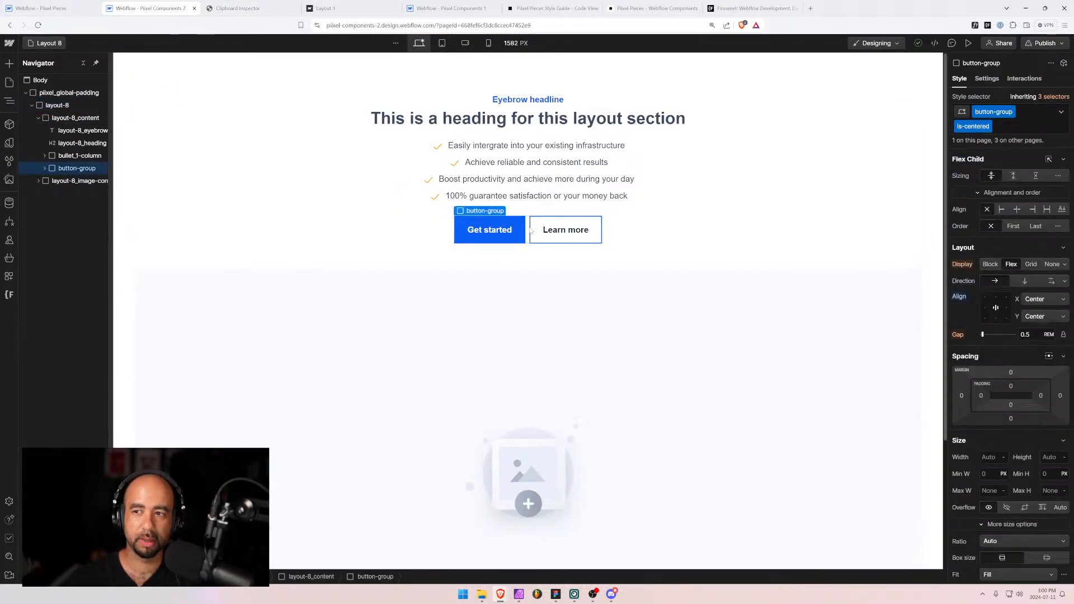
left_click(60, 106)
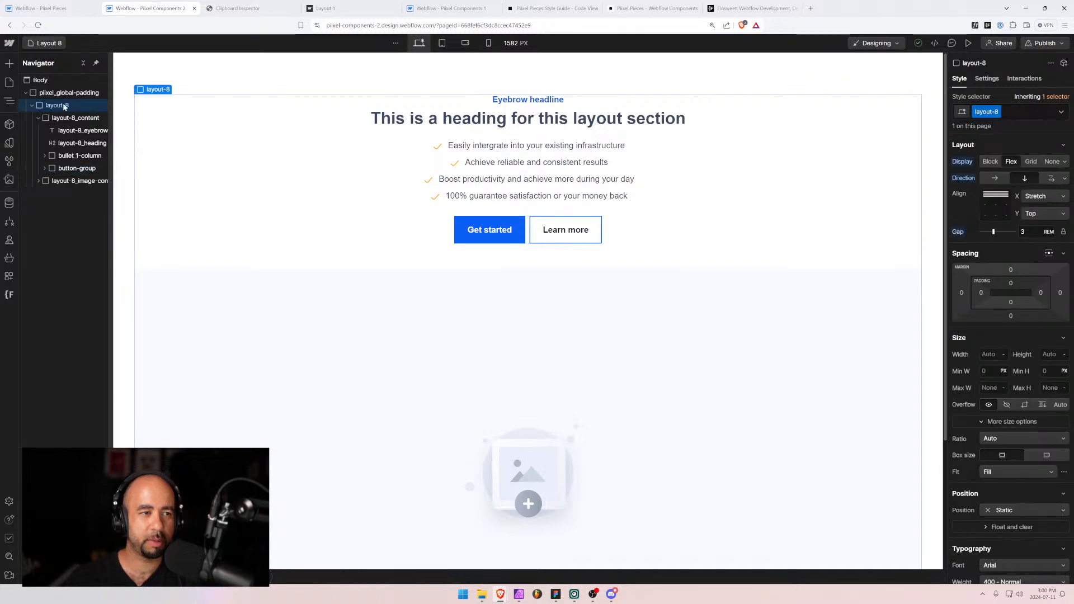
Switch to Clipboard Inspector, paste the layout-8 block over the earlier result and copy its complete application/json data.
left_click(238, 8)
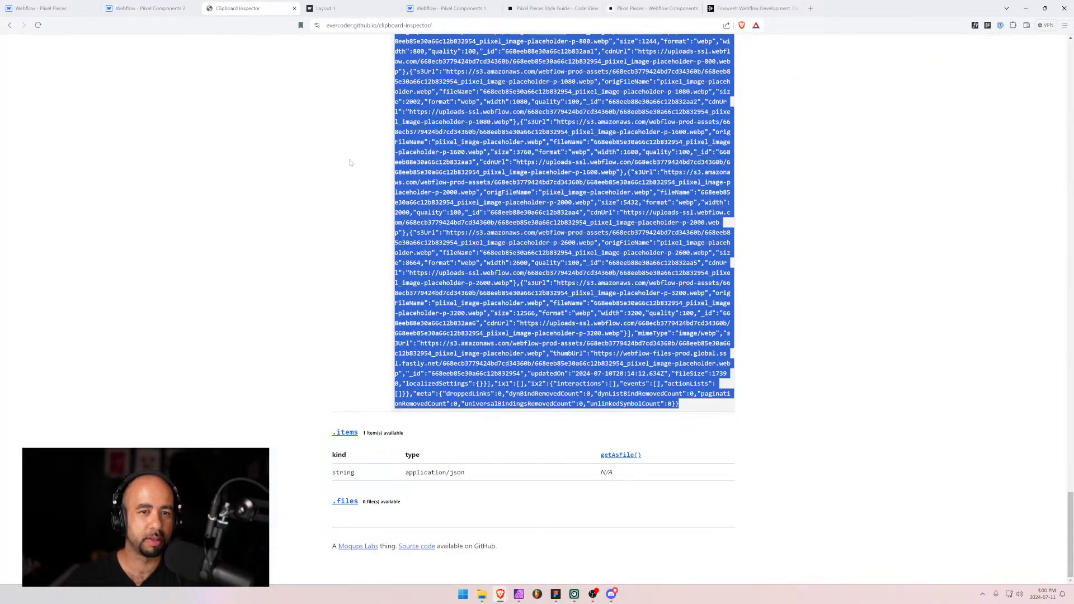
scroll(565, 308, "up", 15)
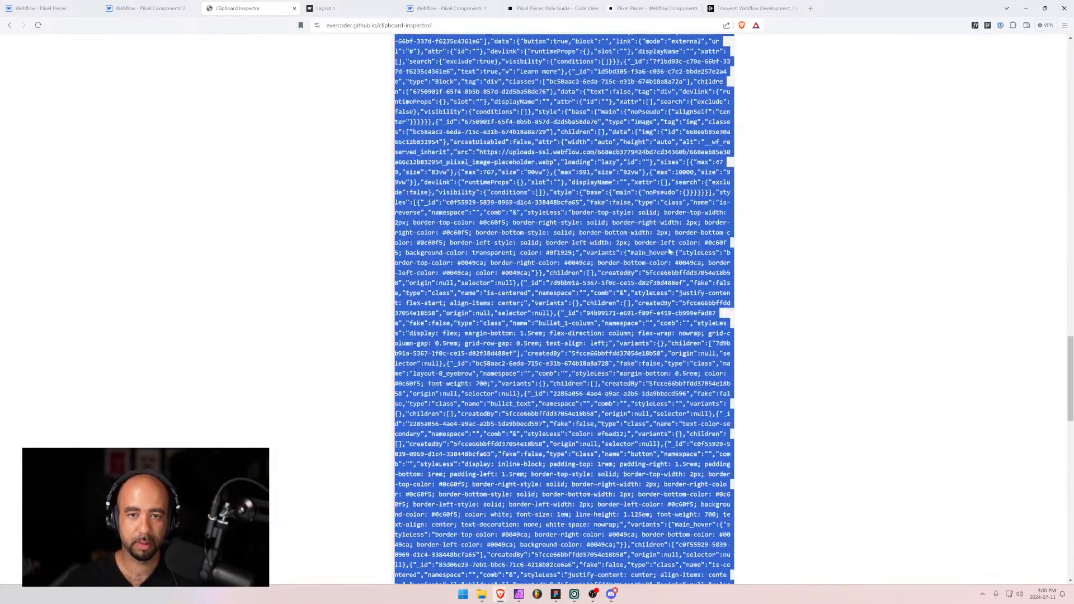
scroll(647, 220, "up", 10)
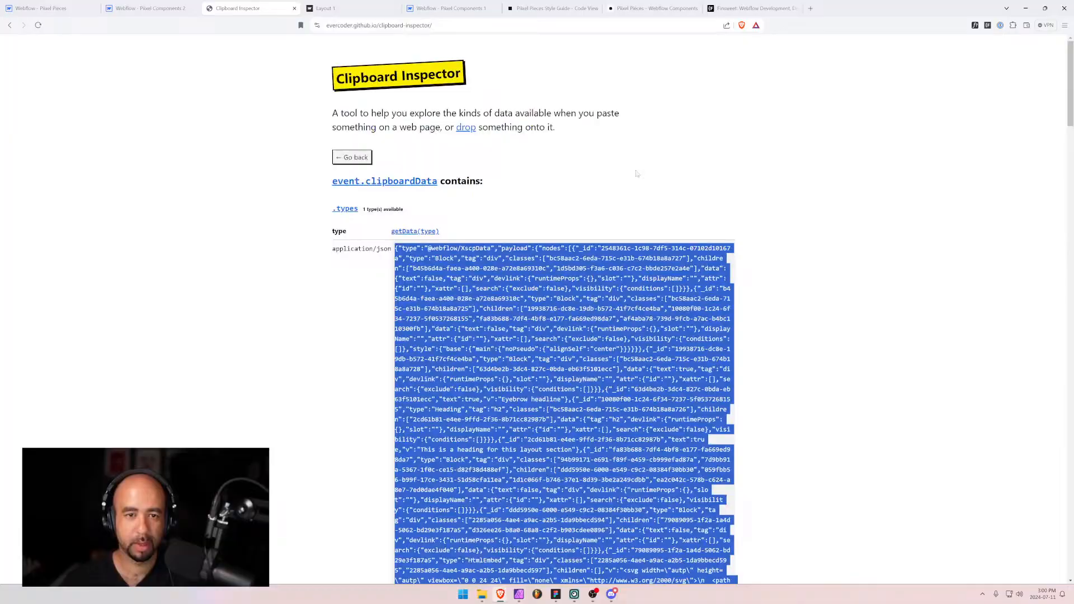
left_click(353, 158)
key("ctrl+v")
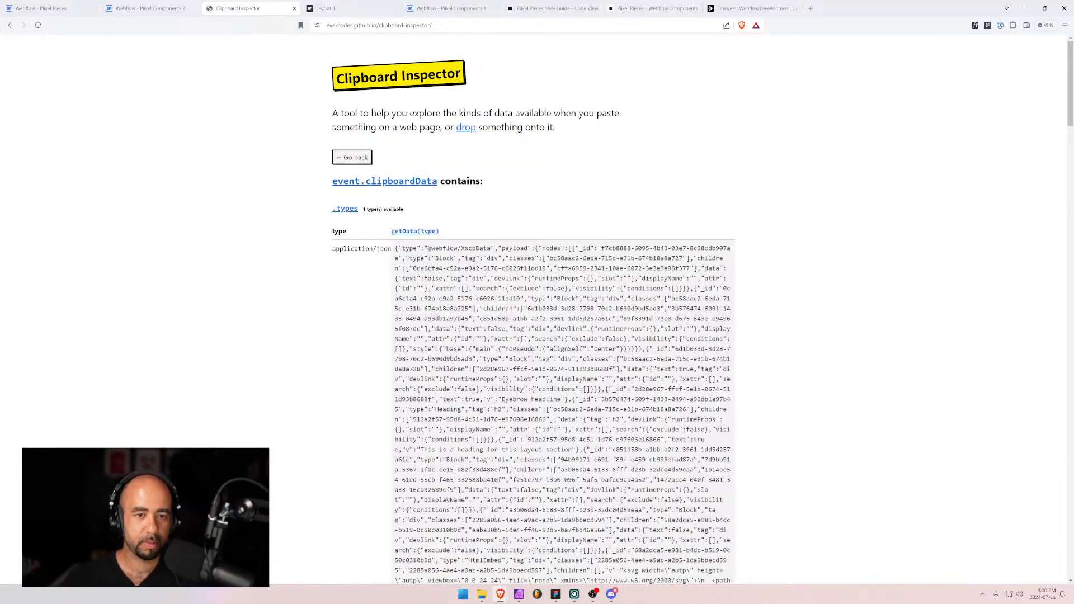
left_click_drag(395, 248, 628, 579)
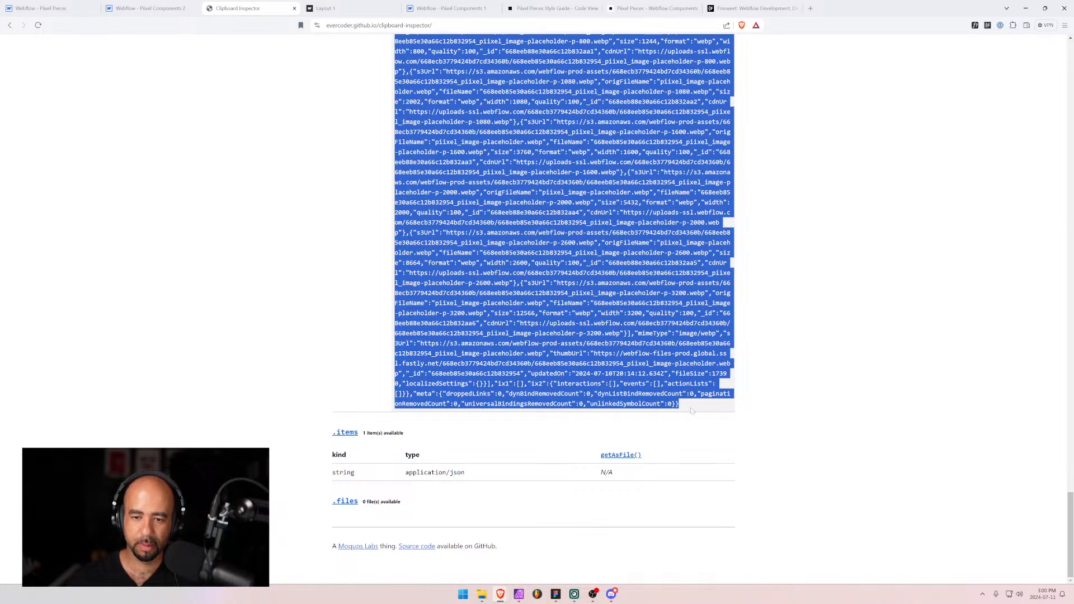
Overwrite the Layout 8 item's Code JSON in the Components collection with the newly copied layout-8 data and save it.
left_click(61, 8)
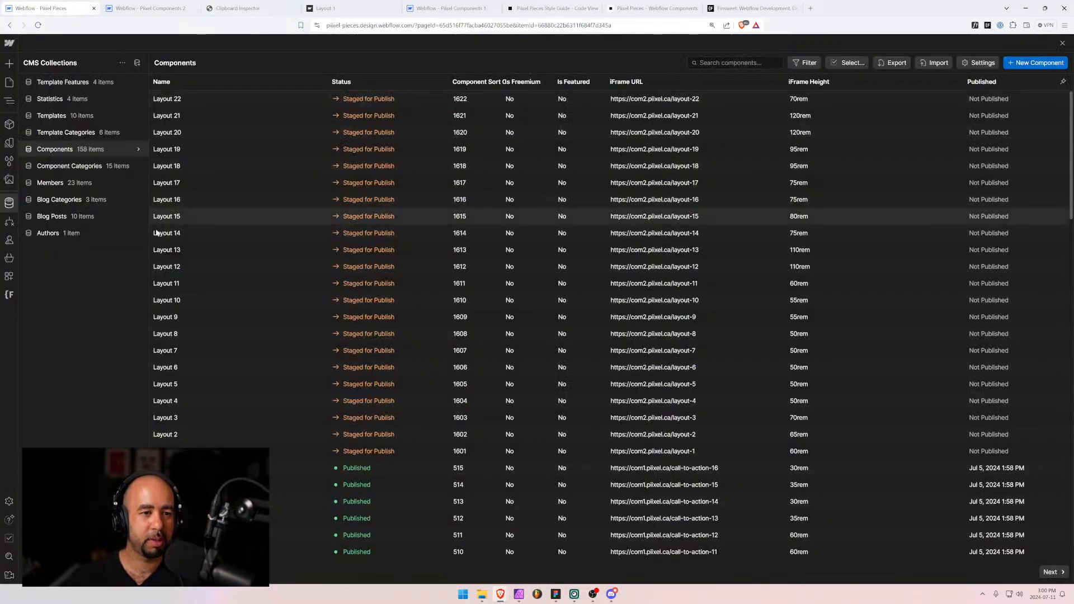
left_click(188, 329)
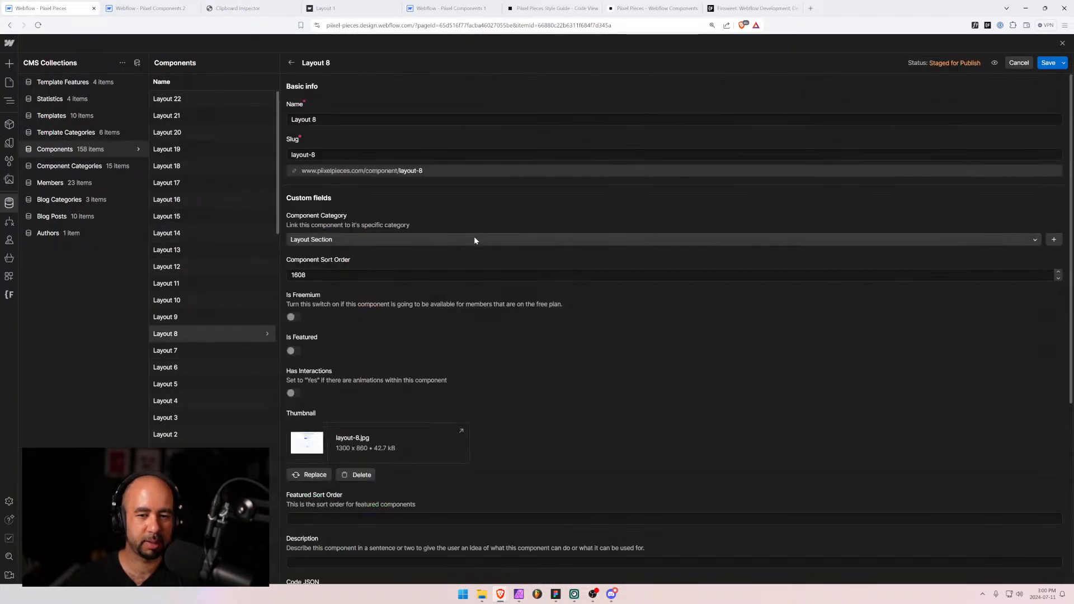
scroll(387, 437, "down", 5)
left_click(385, 328)
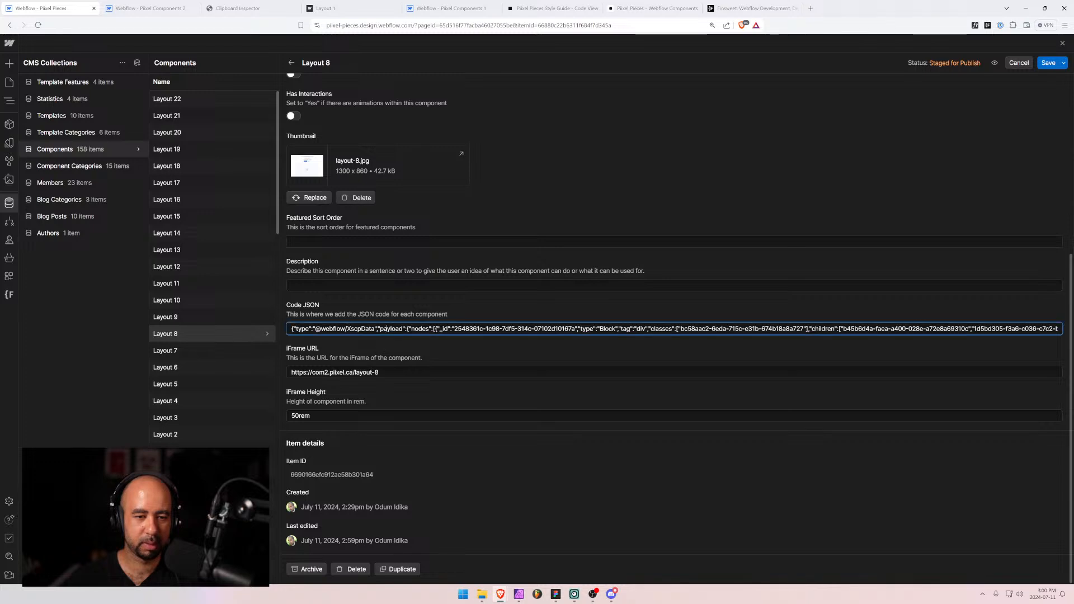
key("ctrl+a")
key("BackSpace")
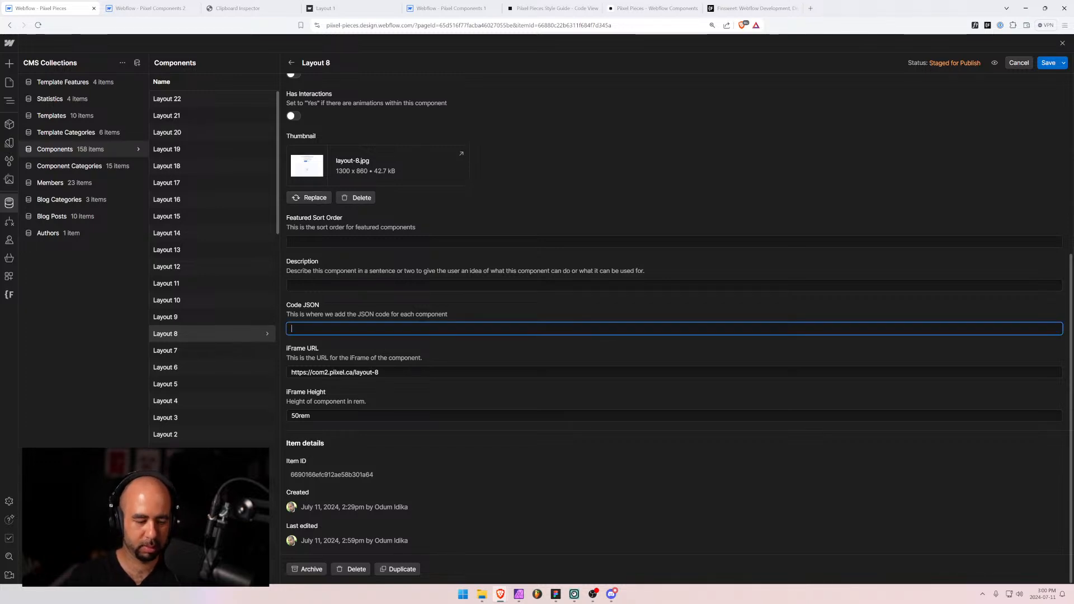
key("ctrl+v")
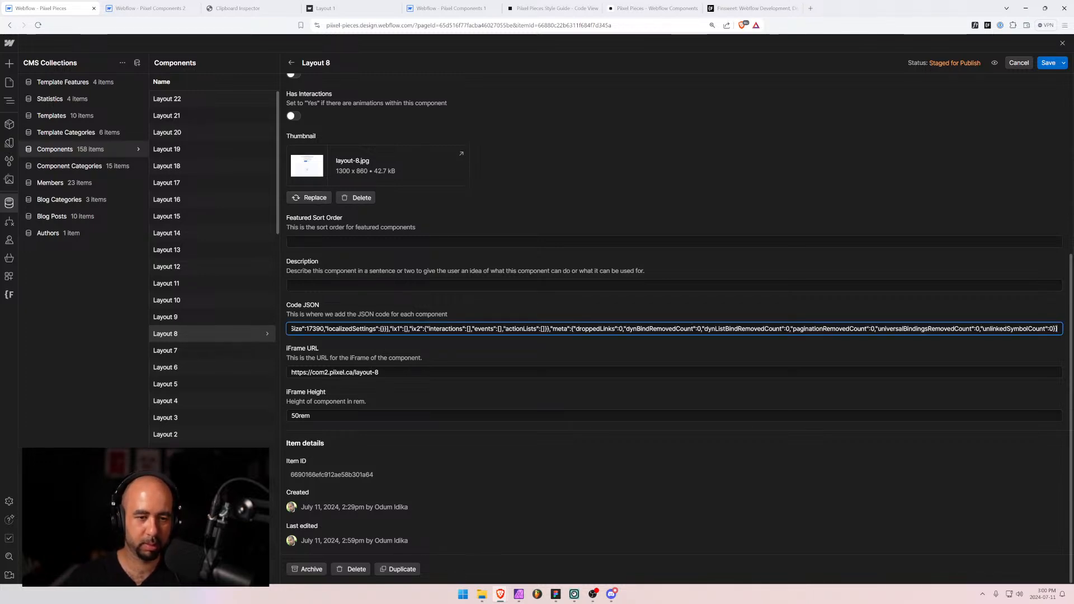
left_click(1049, 62)
On the Layout 9 page of Pixel Components 2, apply the is-centered combo class to the button group and copy the layout-9 block.
left_click(150, 8)
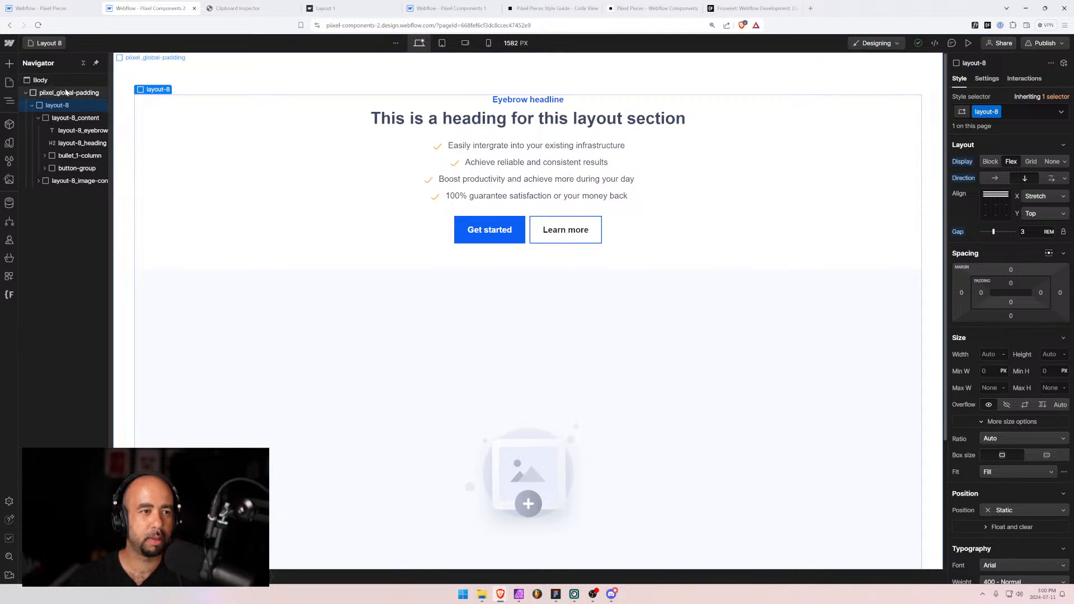
key("p")
left_click(60, 234)
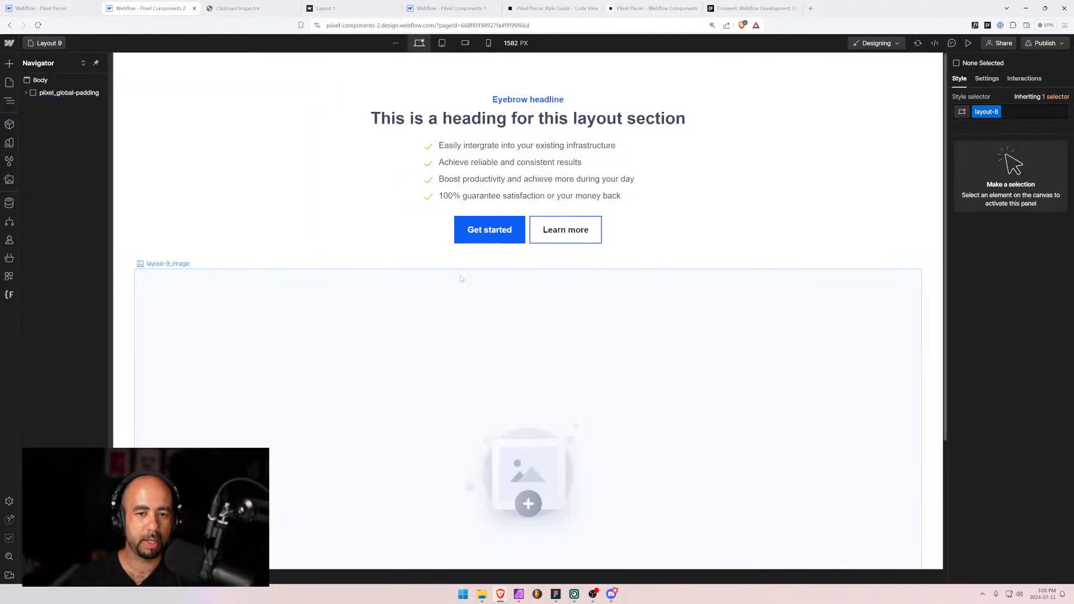
left_click(528, 230)
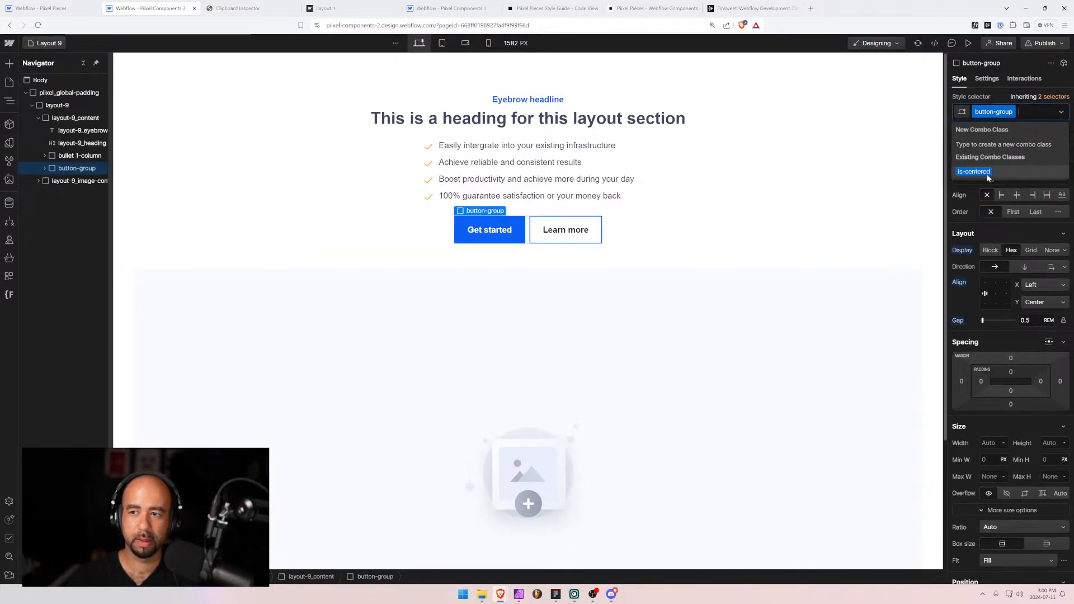
left_click(65, 107)
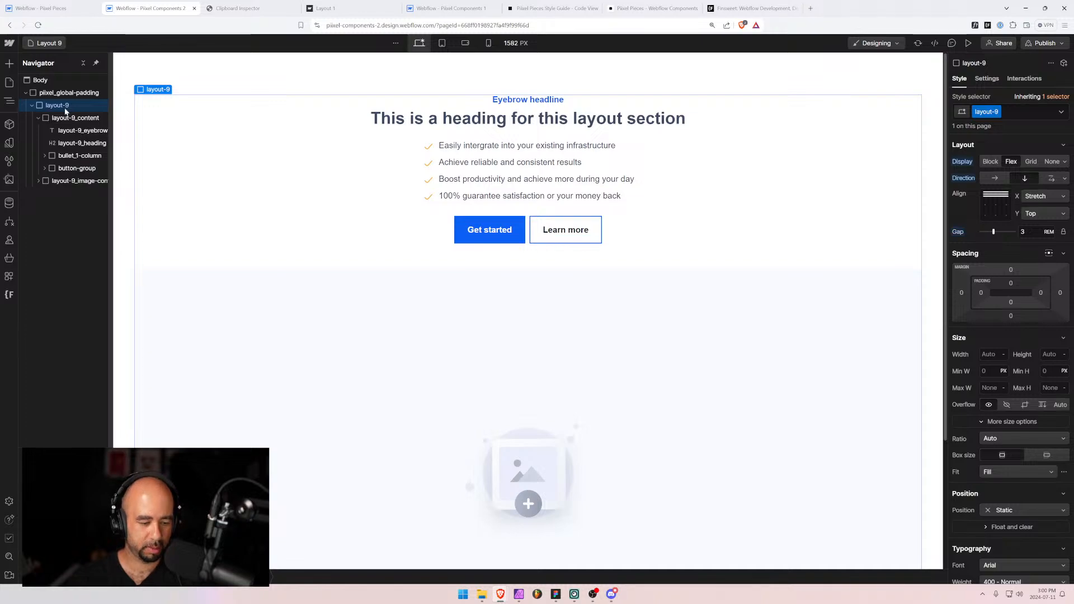
Switch to Clipboard Inspector, paste the layout-9 block in place of the previous data and copy its complete JSON.
left_click(230, 8)
scroll(158, 92, "up", 15)
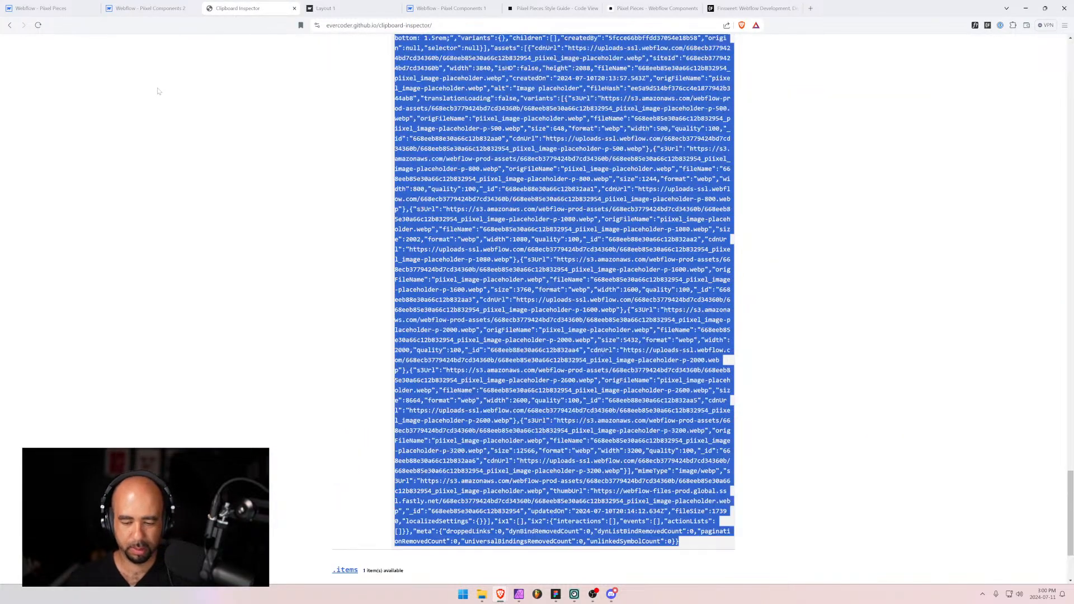
left_click(350, 158)
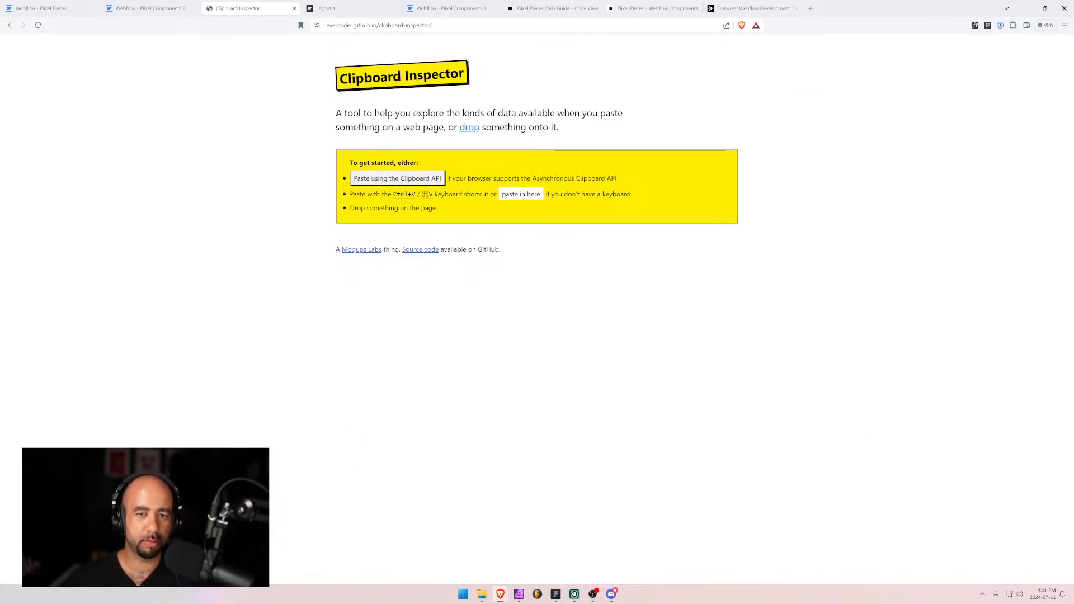
key("ctrl+v")
left_click_drag(395, 248, 604, 406)
Replace the Code JSON of the Layout 9 item in the Components collection with the copied layout-9 data and save it.
left_click(62, 8)
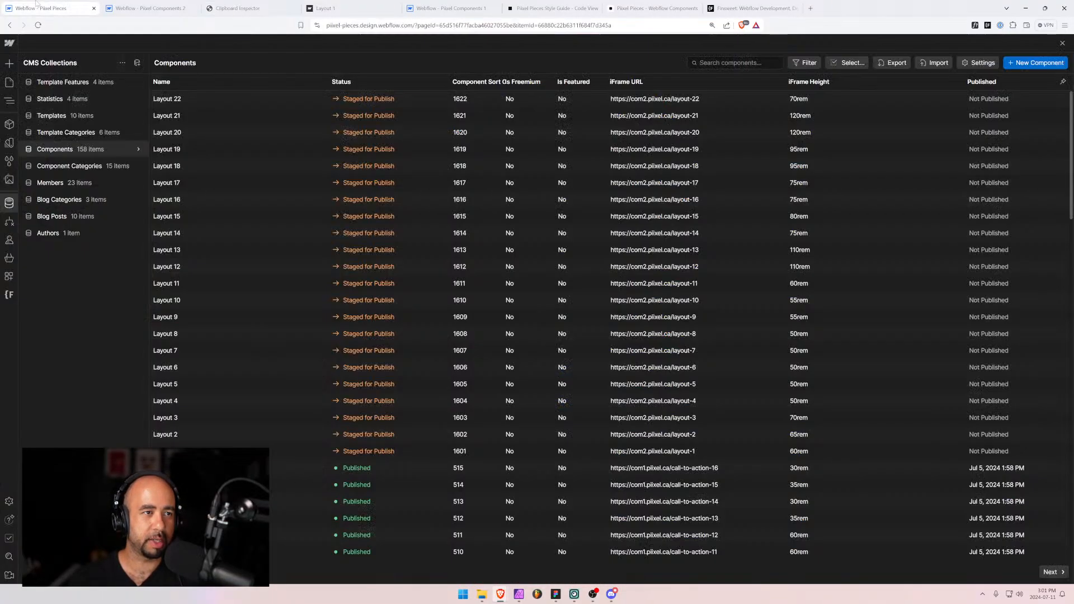
left_click(252, 318)
scroll(364, 335, "down", 5)
left_click(352, 329)
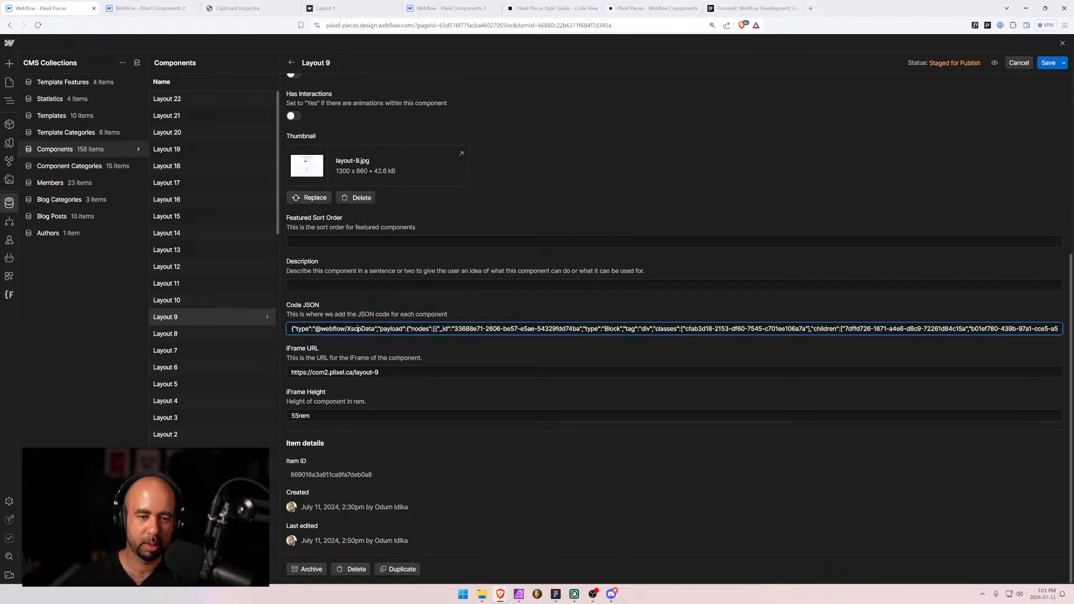
key("ctrl+a")
key("BackSpace")
key("ctrl+v")
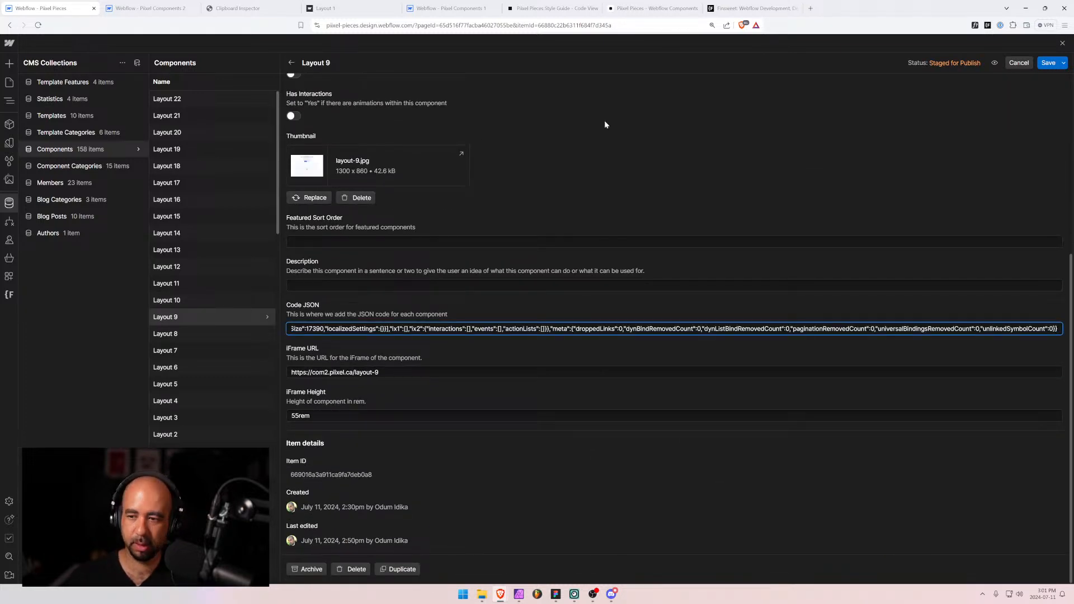
left_click(1048, 63)
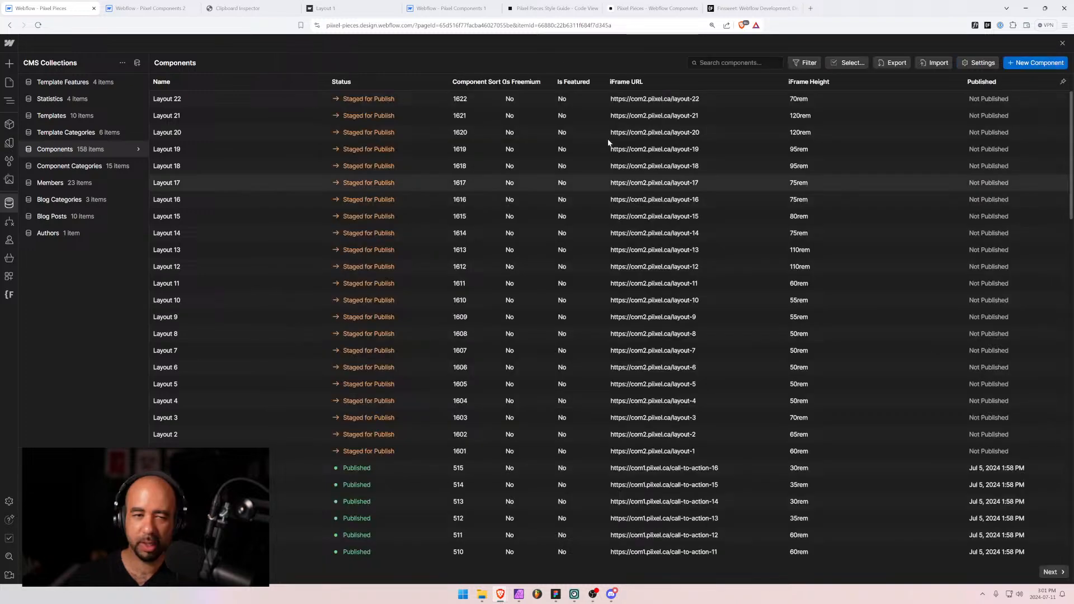
On the Layout 10 page of Pixel Components 2, check the button group's classes and copy the layout-10 block.
left_click(150, 8)
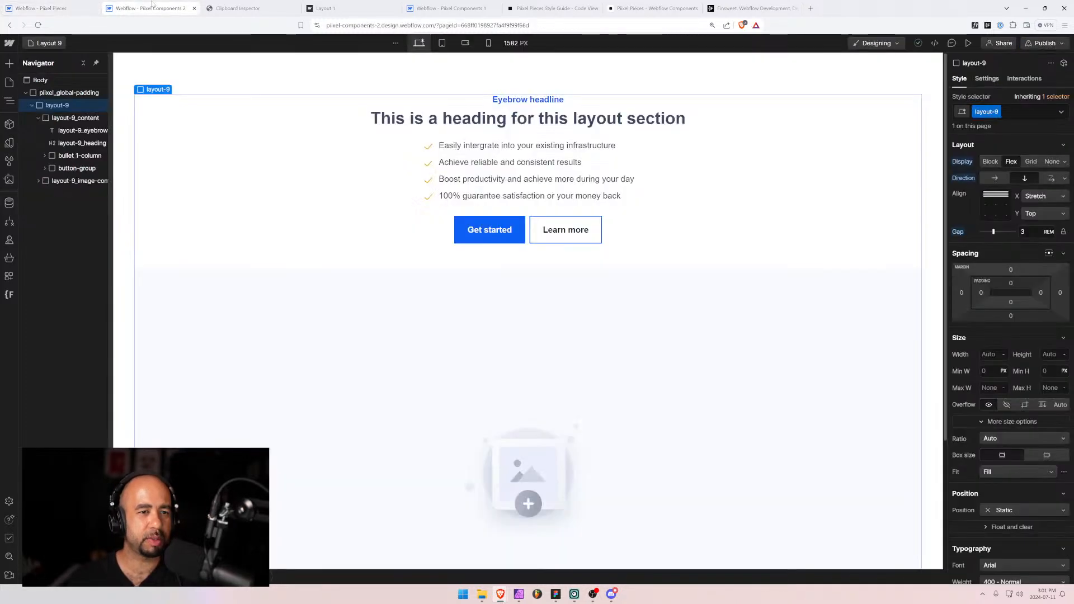
left_click(44, 43)
left_click(57, 245)
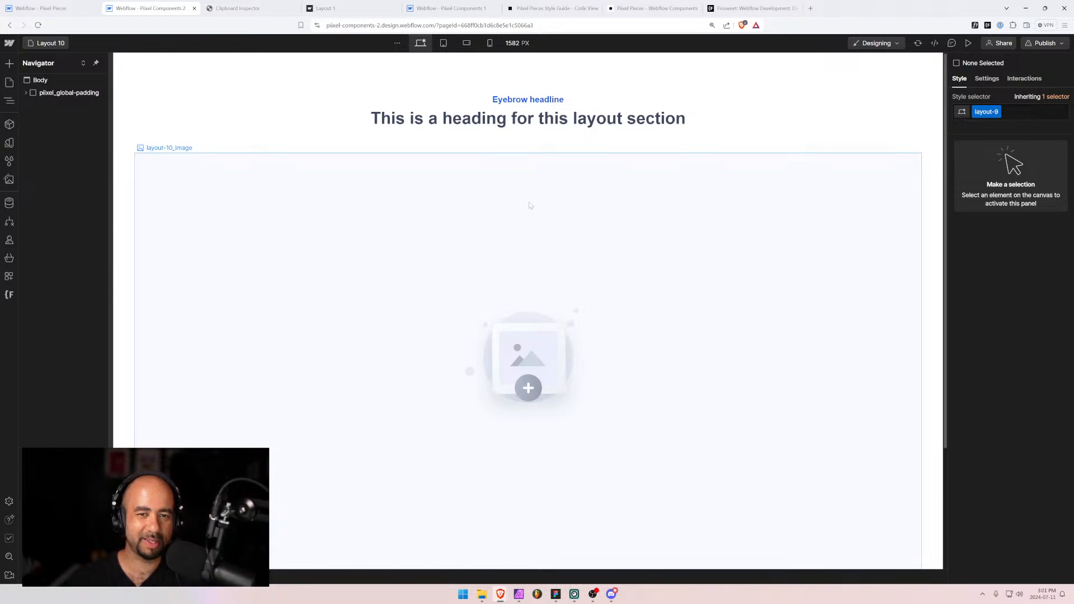
scroll(530, 207, "down", 3)
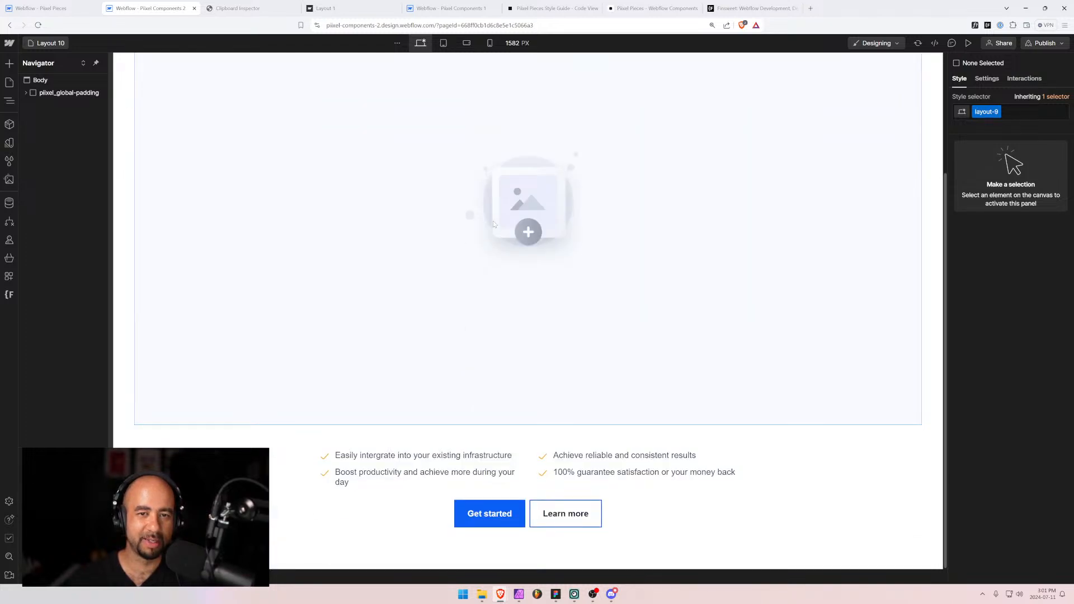
left_click(544, 512)
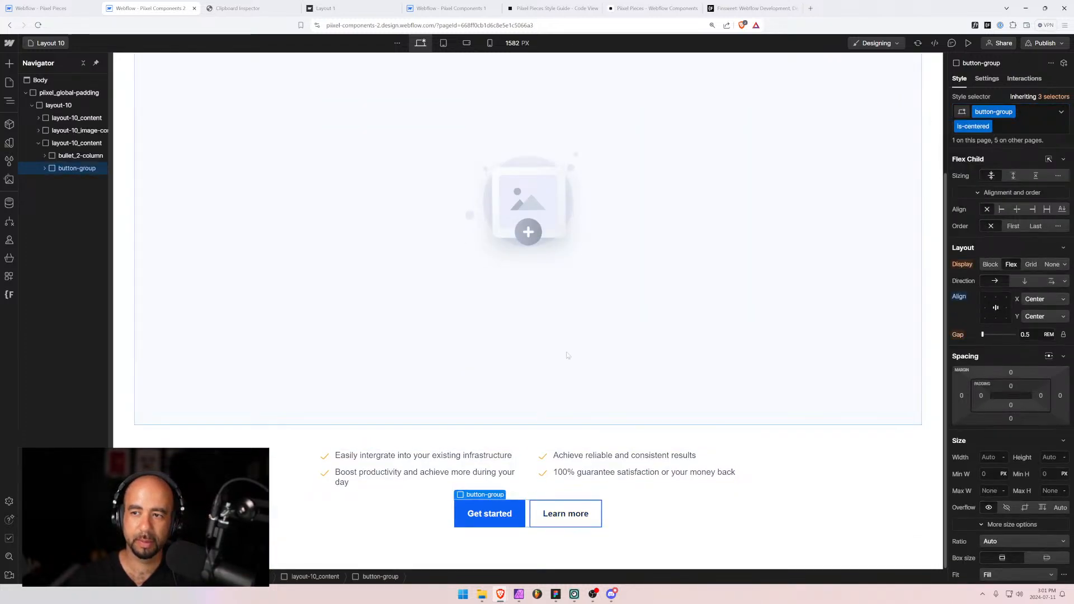
left_click(61, 106)
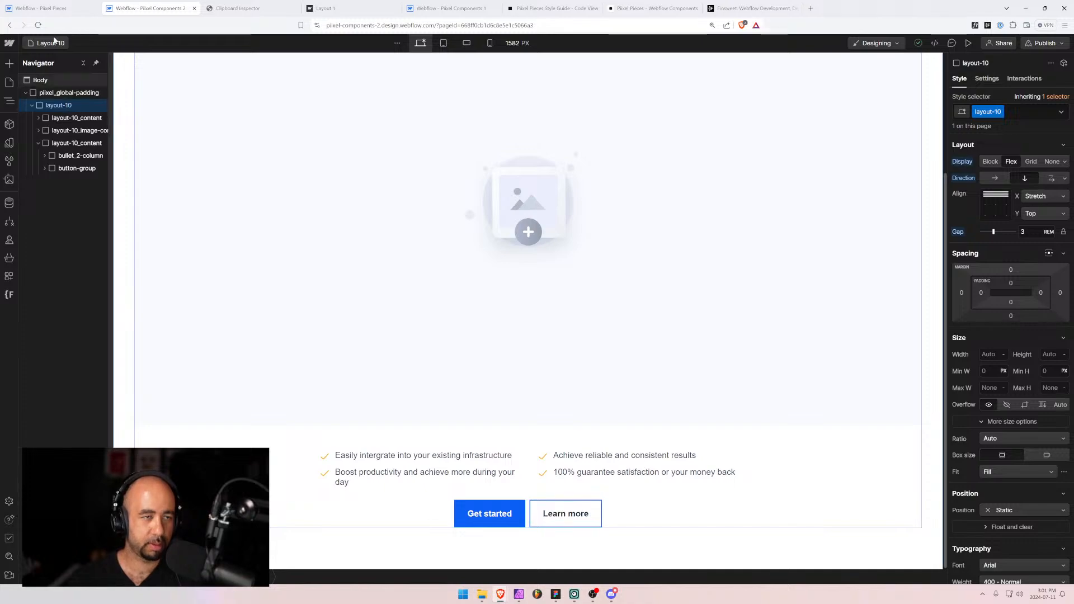
Switch to Clipboard Inspector, replace the previous data with the pasted layout-10 block and copy its complete JSON.
left_click(45, 8)
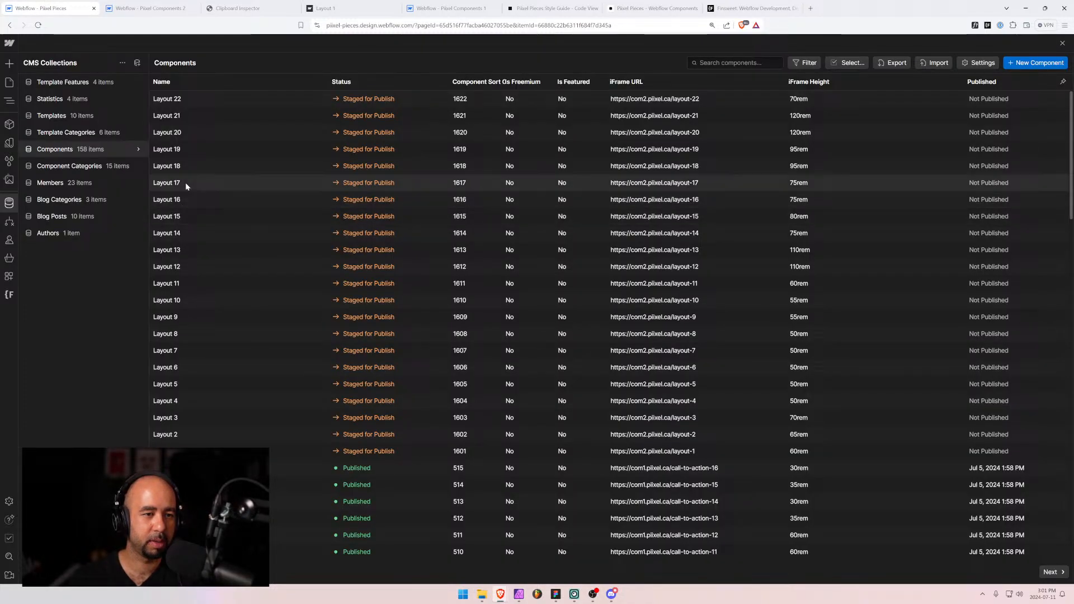
left_click(150, 8)
left_click(235, 8)
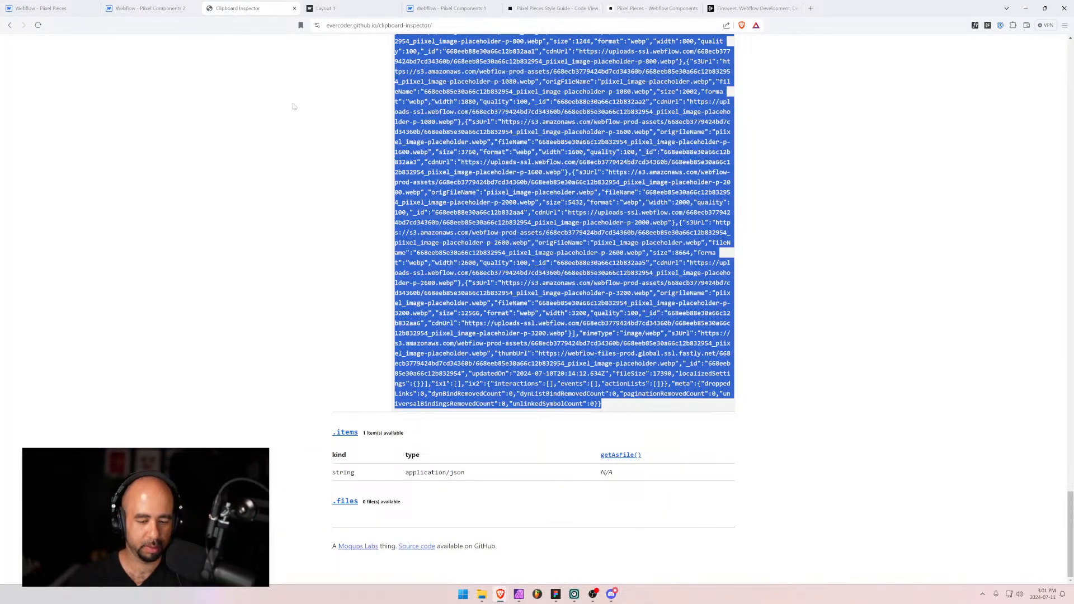
key("Home")
left_click(352, 158)
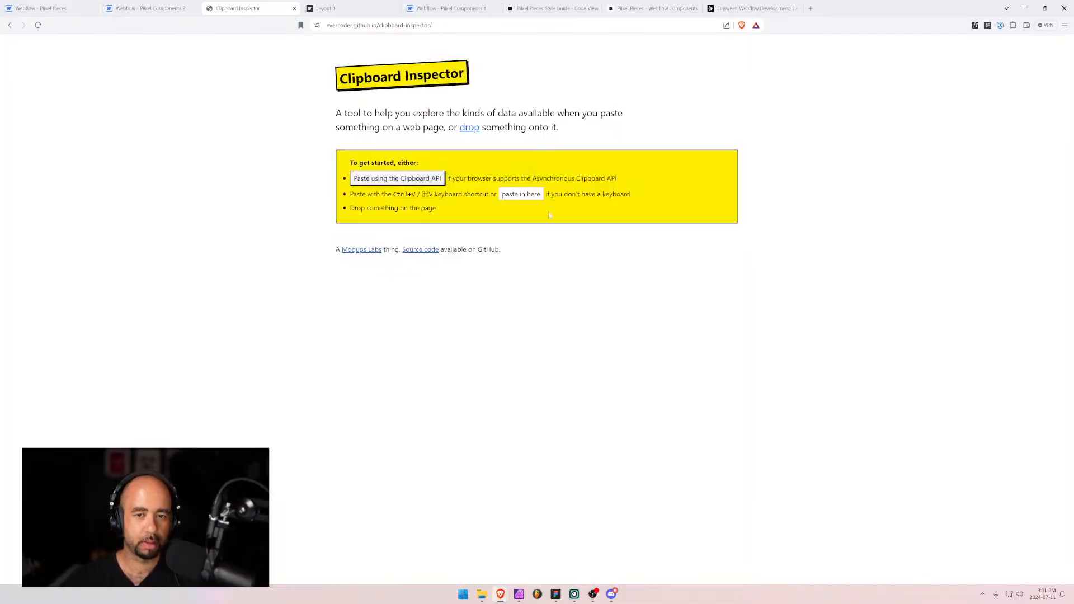
key("ctrl+v")
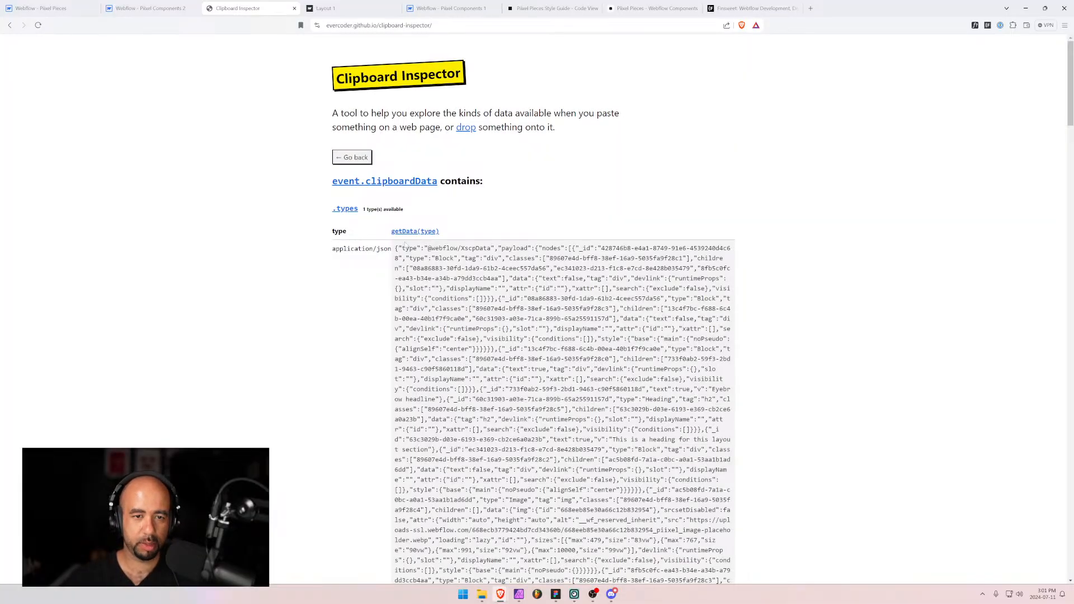
left_click_drag(395, 247, 532, 411)
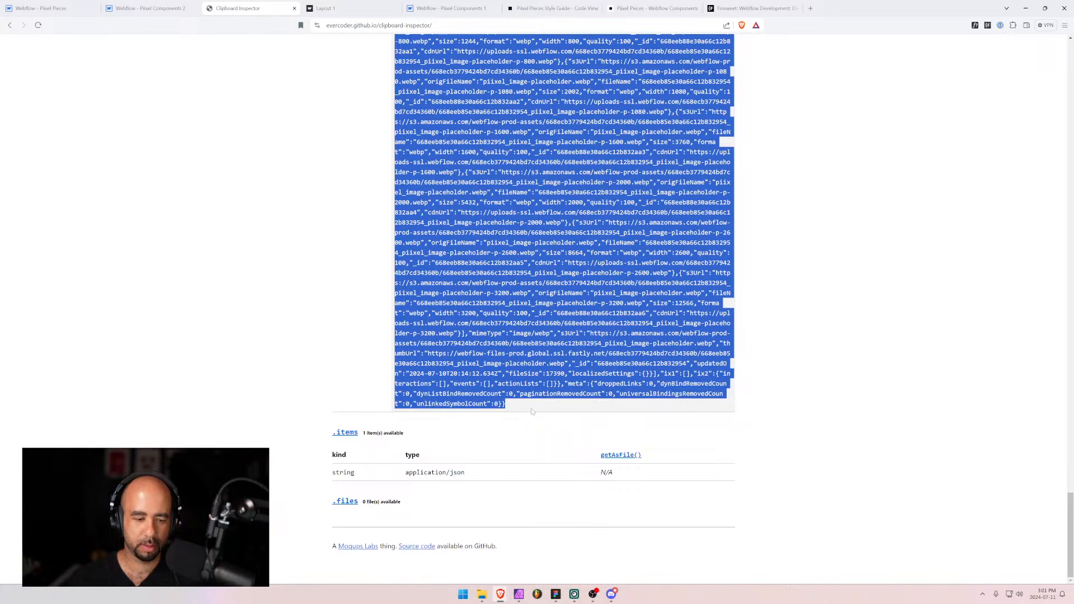
Overwrite the Code JSON of the Layout 10 item in the Components collection with the copied layout-10 data and save it.
left_click(89, 10)
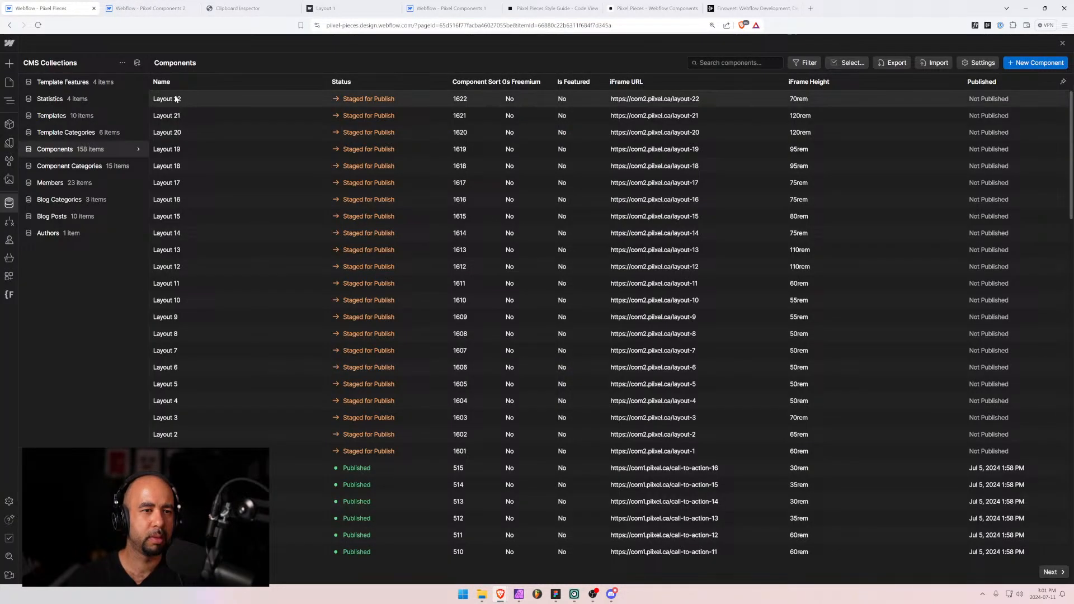
left_click(204, 302)
scroll(360, 346, "down", 4)
left_click(365, 329)
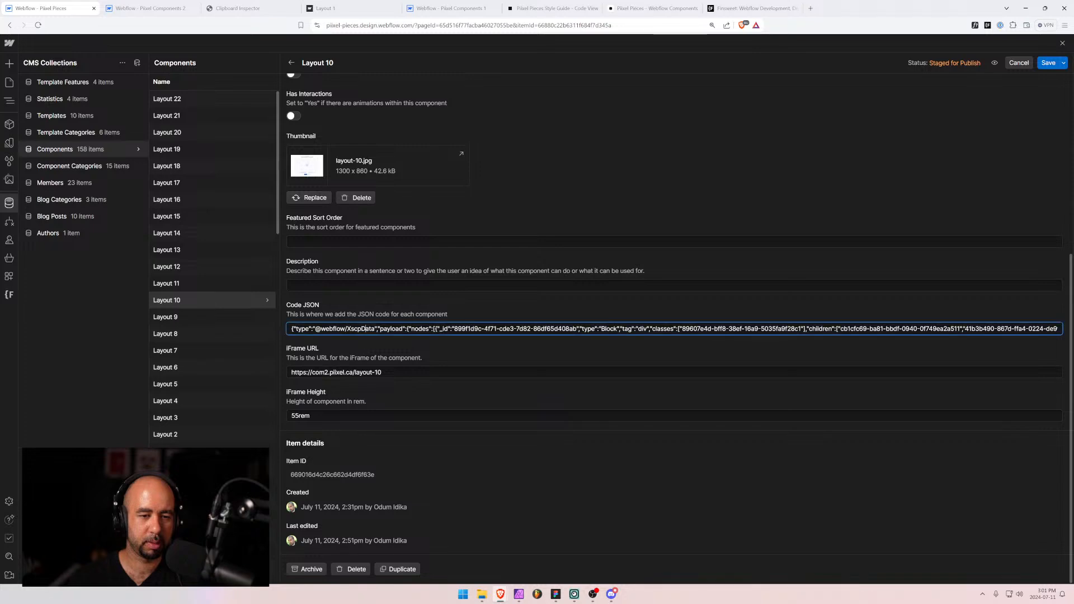
key("ctrl+a")
key("BackSpace")
key("ctrl+v")
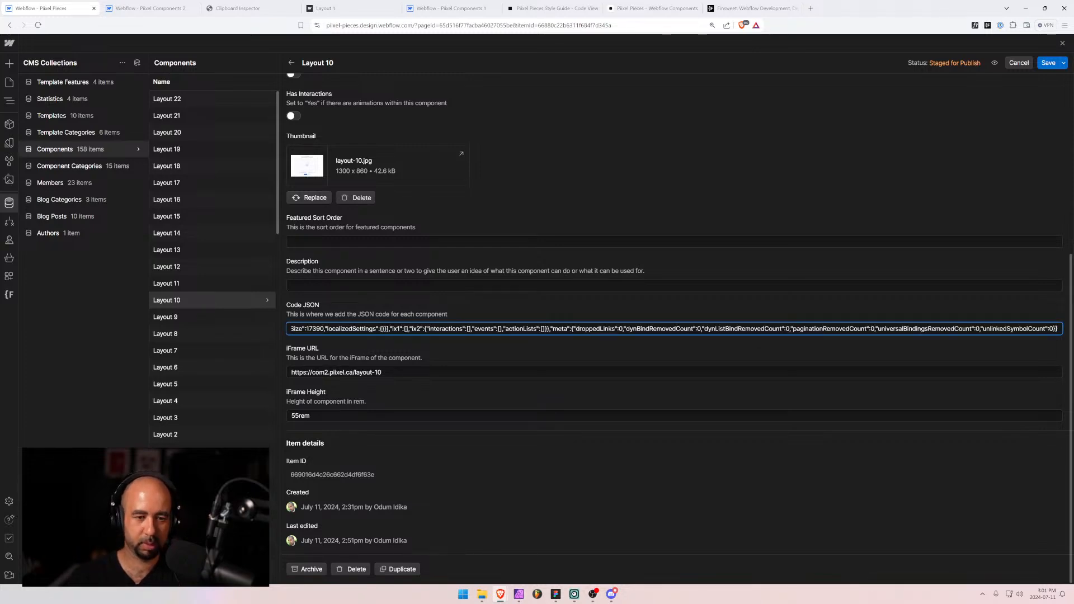
left_click(1048, 63)
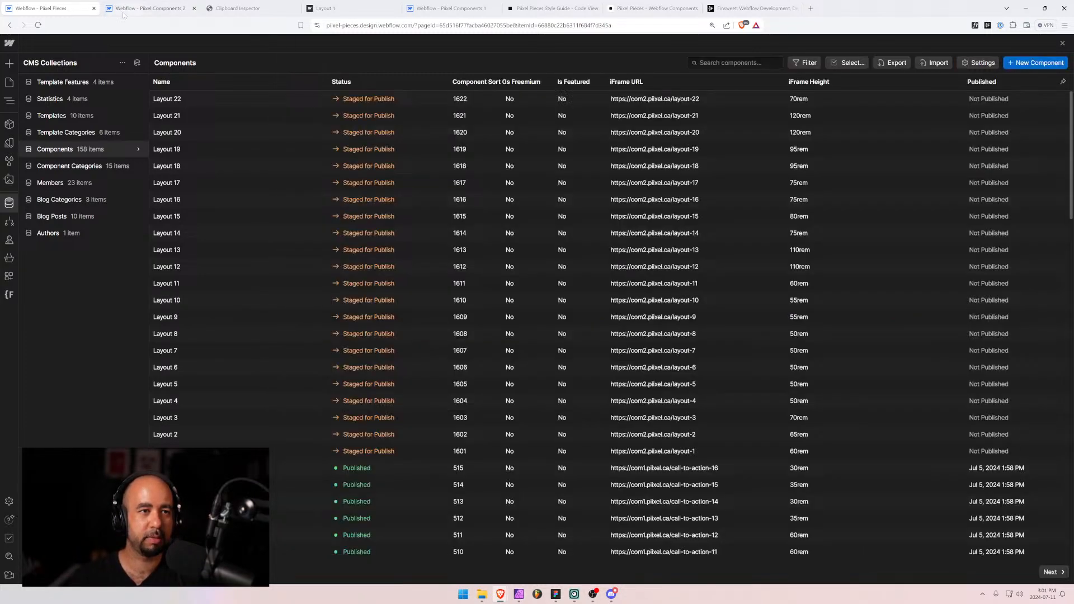
On the Layout 11 page of Pixel Components 2, add the is-centered combo class to the button group and copy the layout-11 block.
left_click(146, 6)
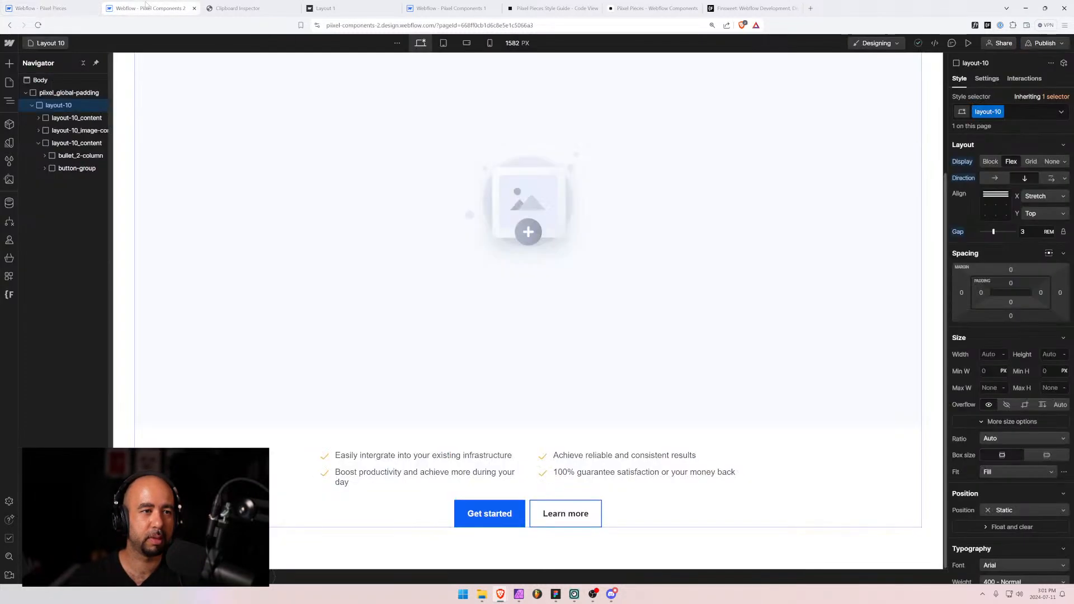
left_click(50, 45)
left_click(66, 258)
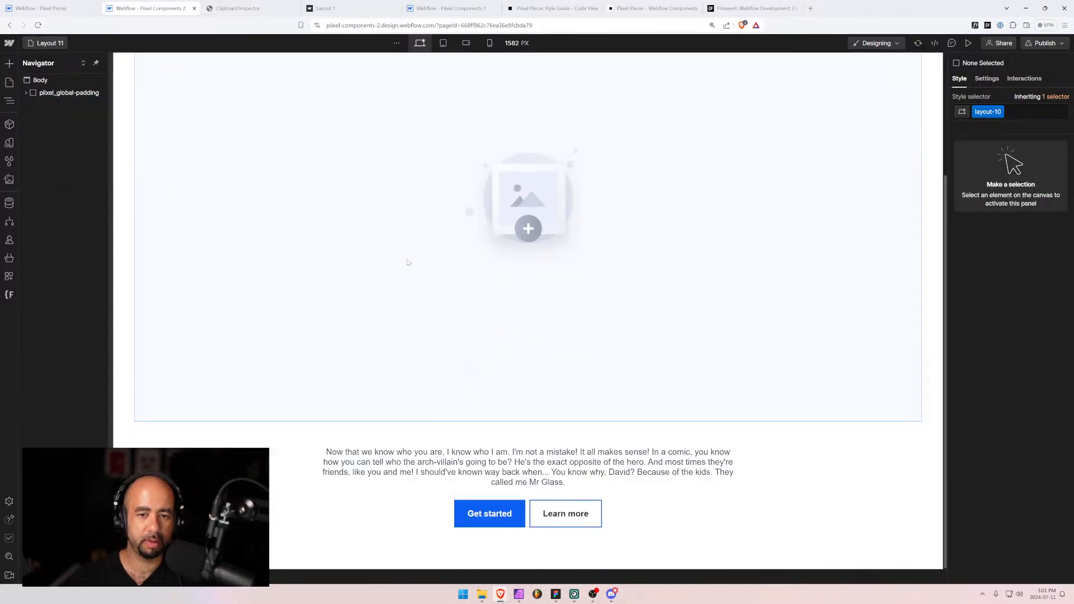
left_click(530, 524)
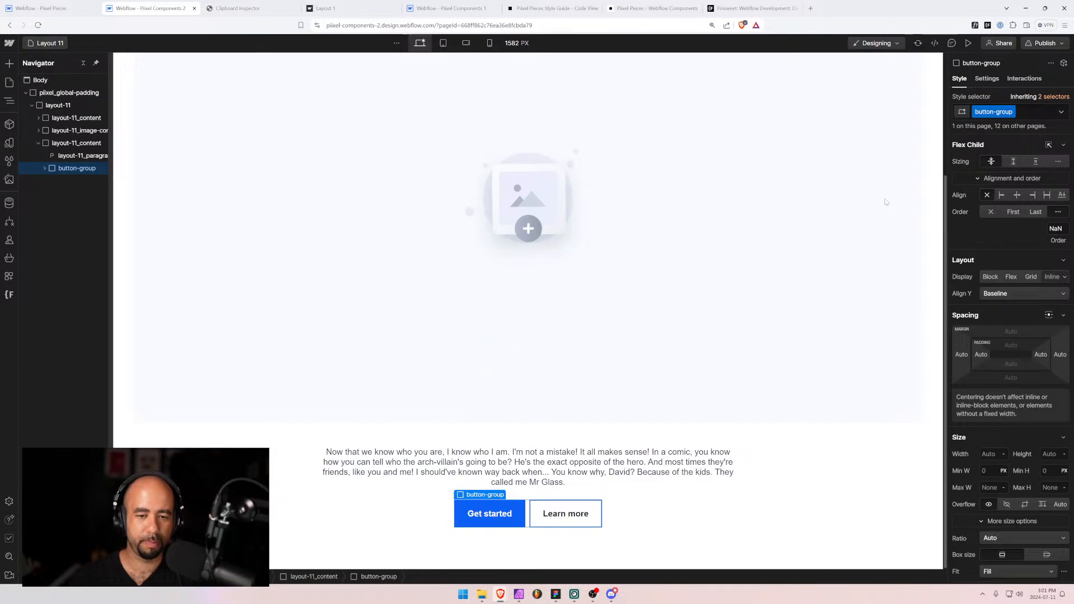
left_click(1026, 112)
left_click(974, 172)
left_click(56, 105)
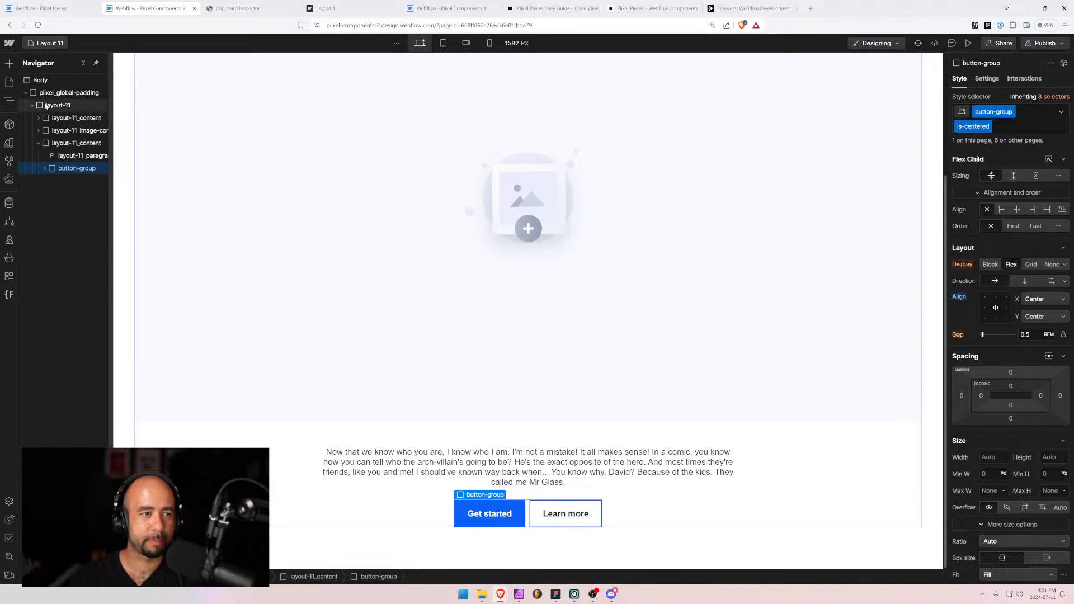
Switch to Clipboard Inspector, paste the layout-11 block in place of the layout-10 data and copy its entire JSON from the opening brace.
left_click(45, 7)
left_click(237, 8)
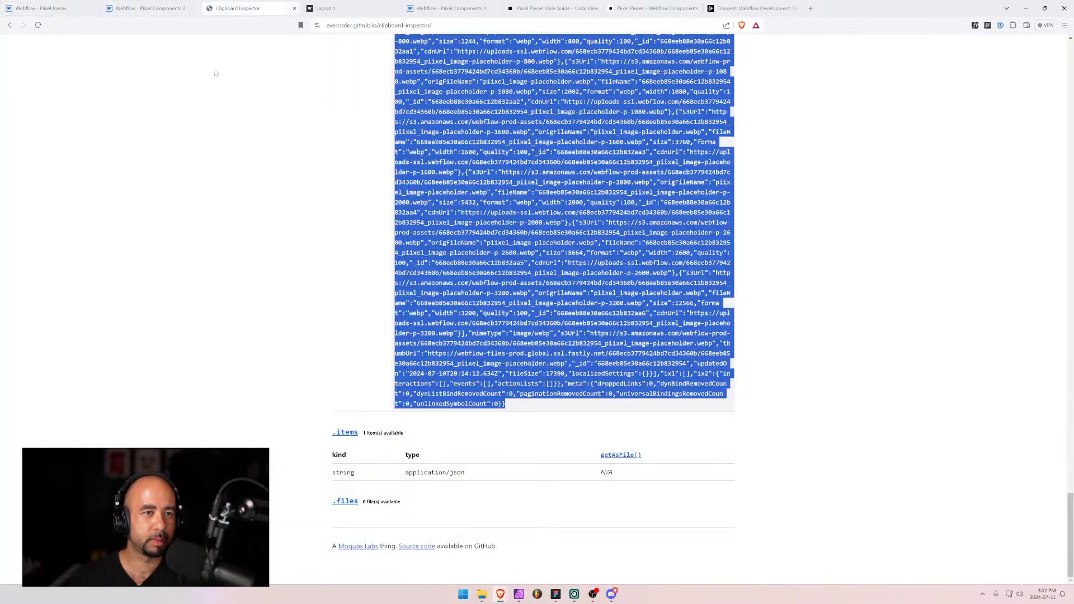
scroll(359, 94, "up", 15)
left_click(351, 153)
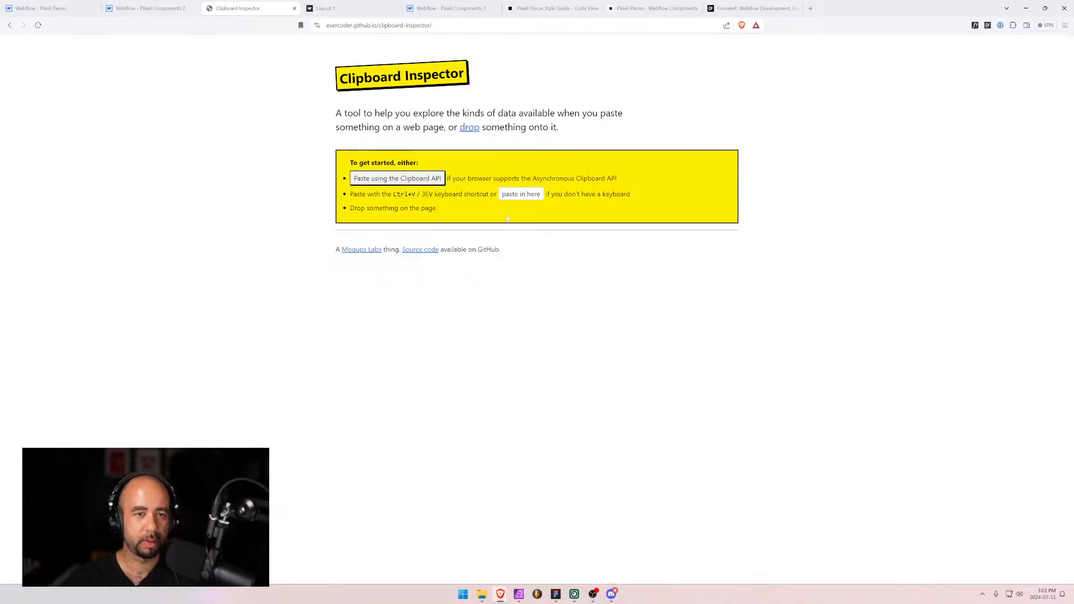
left_click(520, 194)
key("ctrl+v")
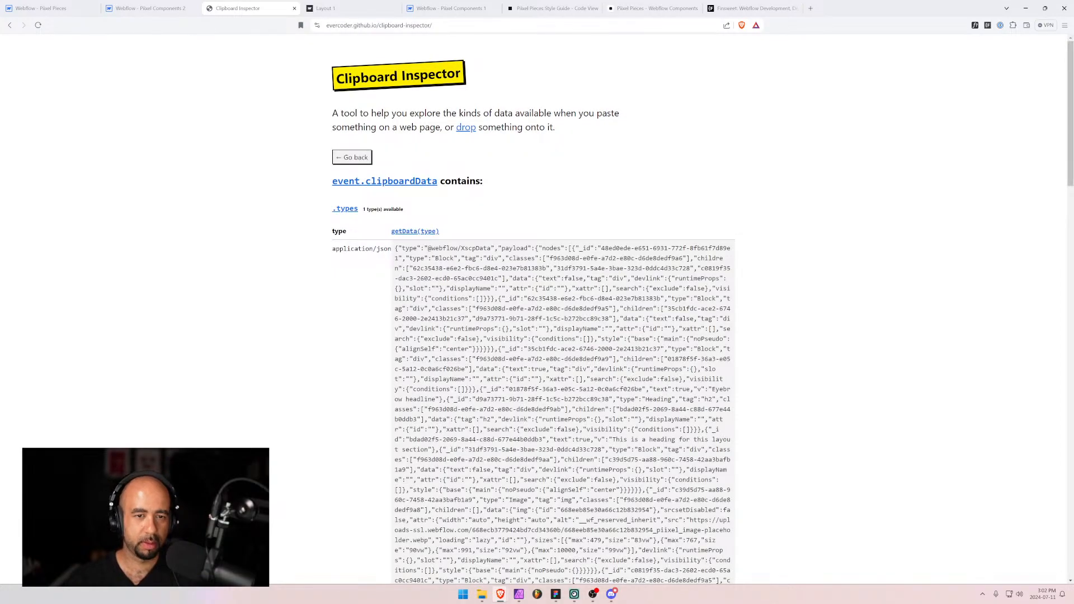
left_click_drag(398, 248, 727, 581)
scroll(559, 335, "down", 5)
scroll(559, 335, "up", 5)
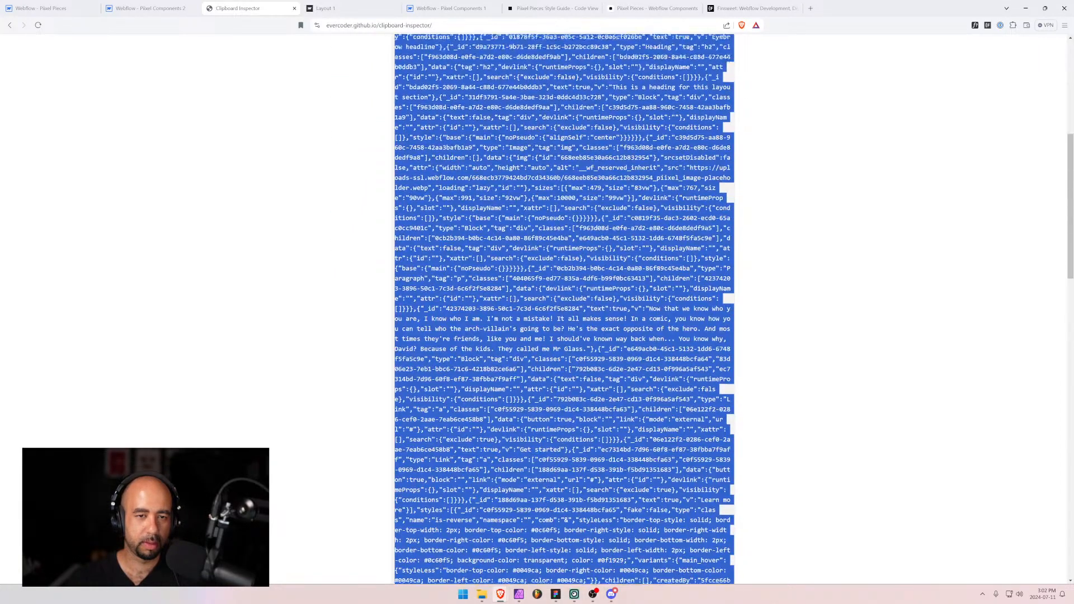
scroll(401, 229, "up", 3)
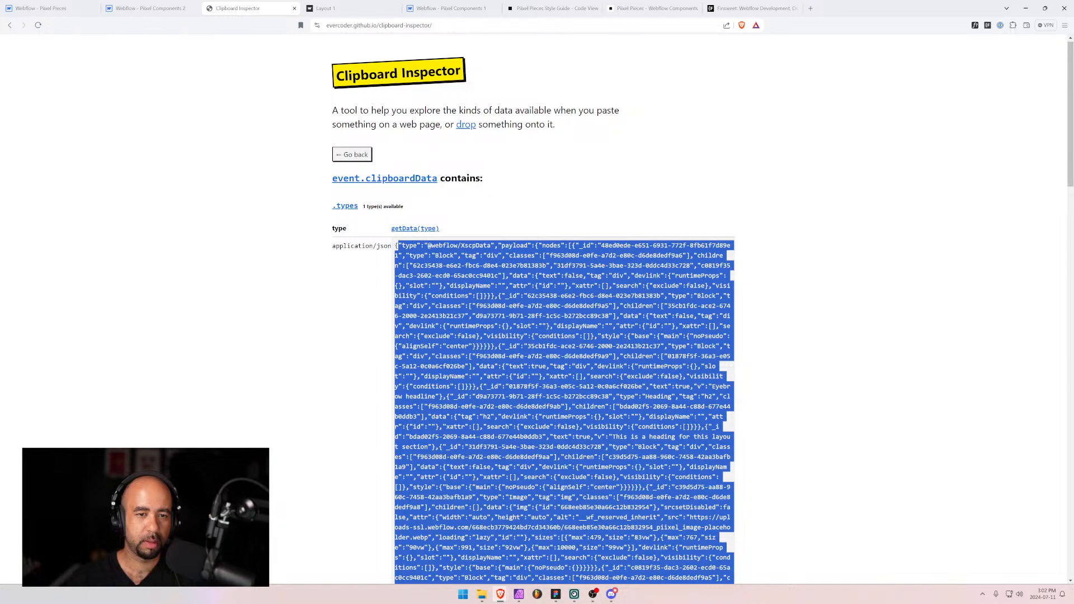
left_click_drag(395, 246, 622, 408)
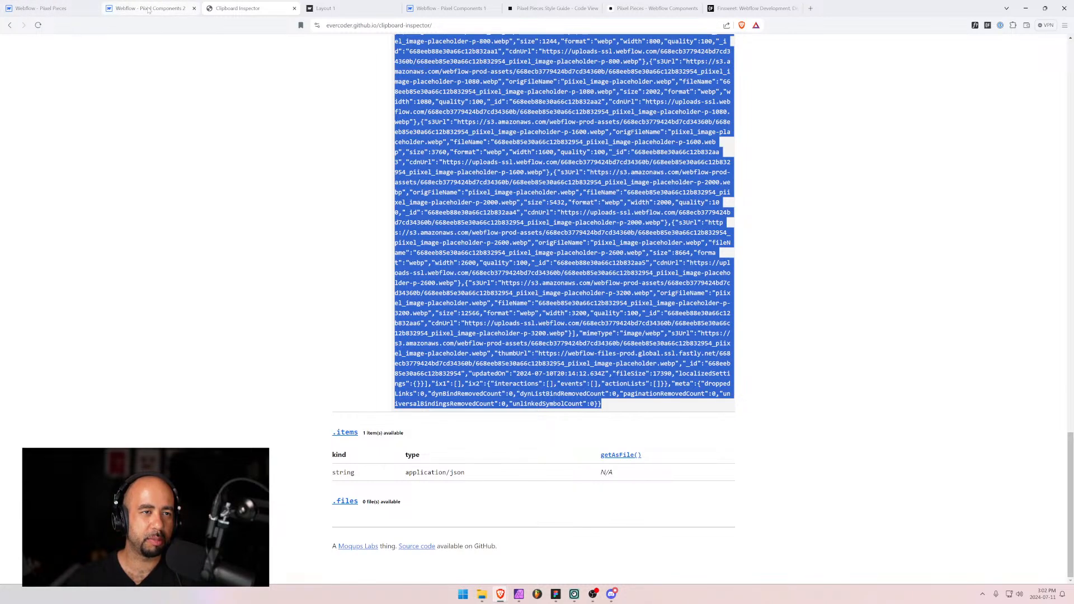
Replace the Layout 11 item's Code JSON in the Components collection with the copied layout-11 data and save the item.
left_click(40, 8)
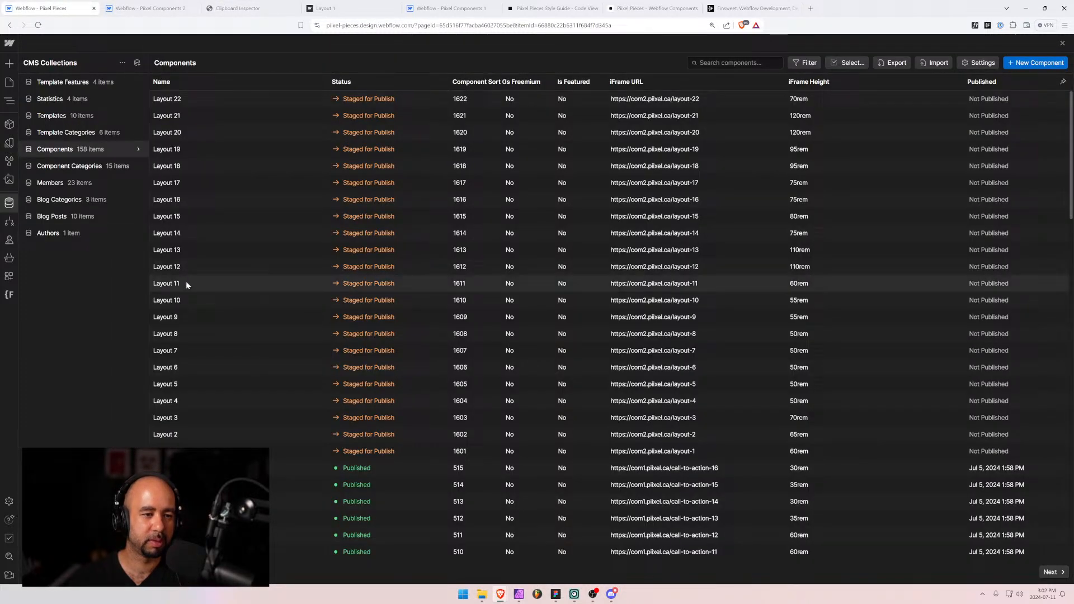
left_click(186, 284)
scroll(380, 328, "down", 5)
left_click(354, 329)
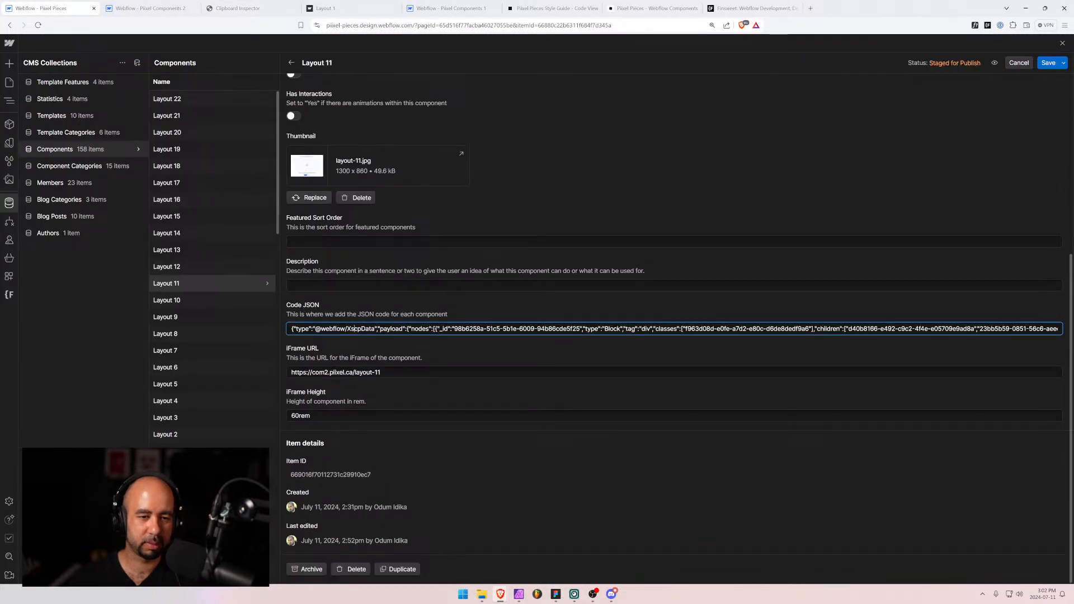
key("ctrl+a")
key("BackSpace")
key("ctrl+v")
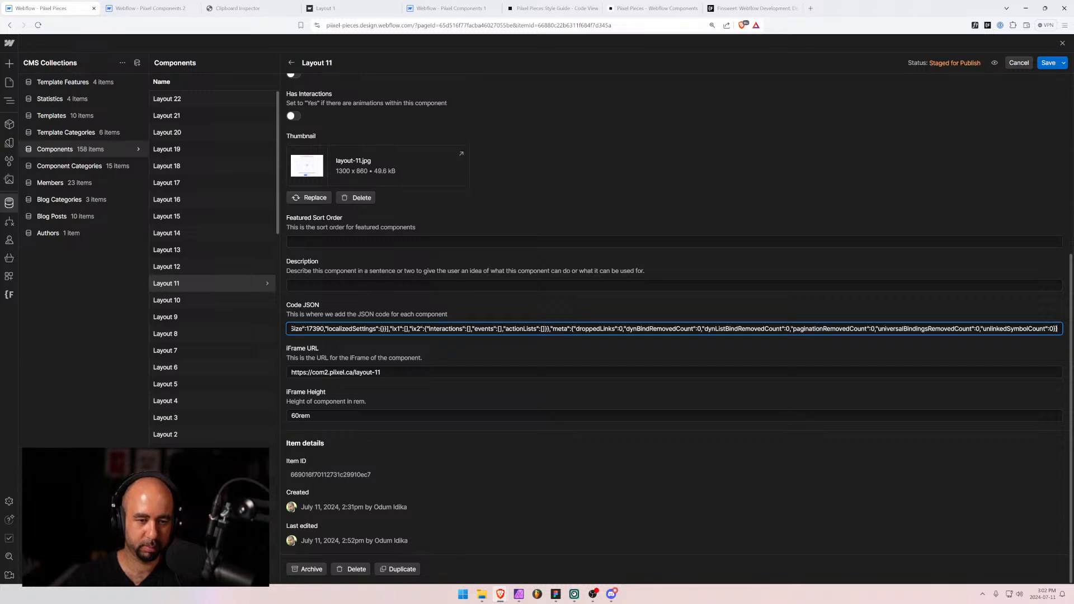
left_click(1049, 64)
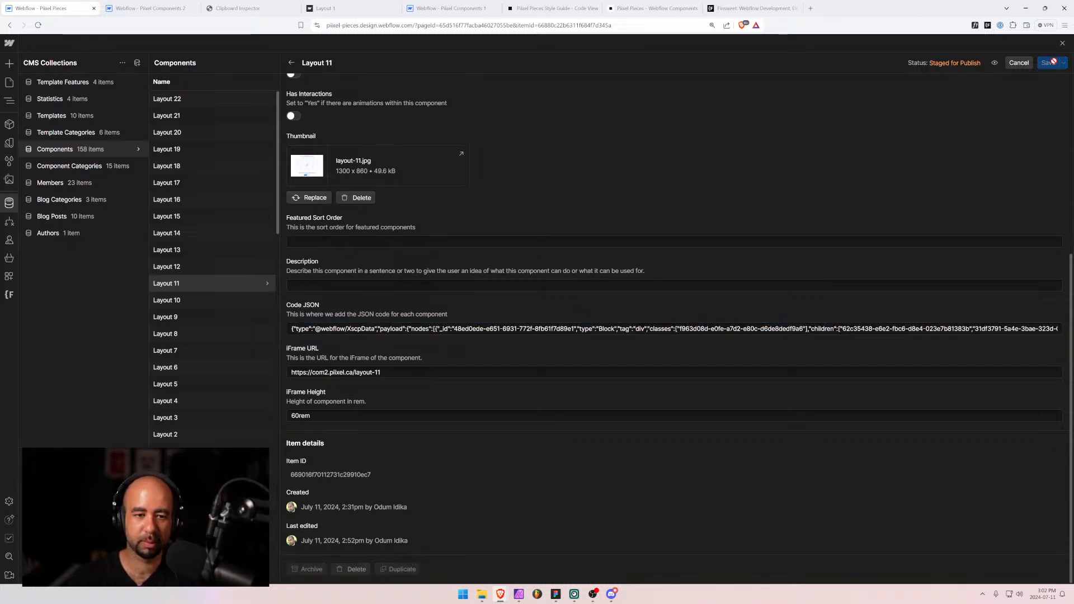
Open the Layout 12 page of Pixel Components 2 and check the alignment of its two button groups.
left_click(156, 8)
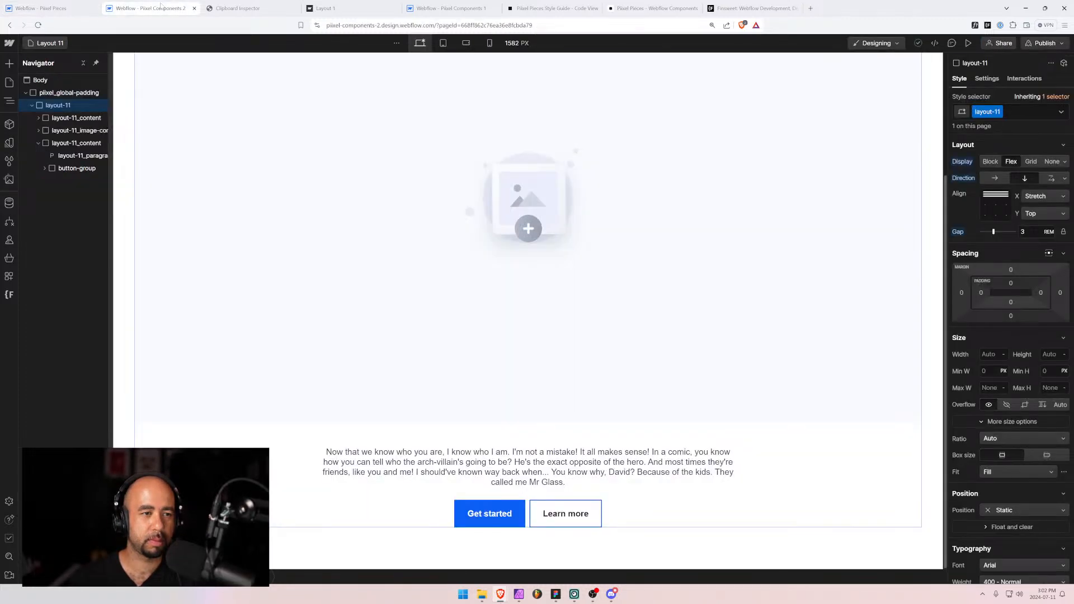
left_click(41, 44)
left_click(66, 274)
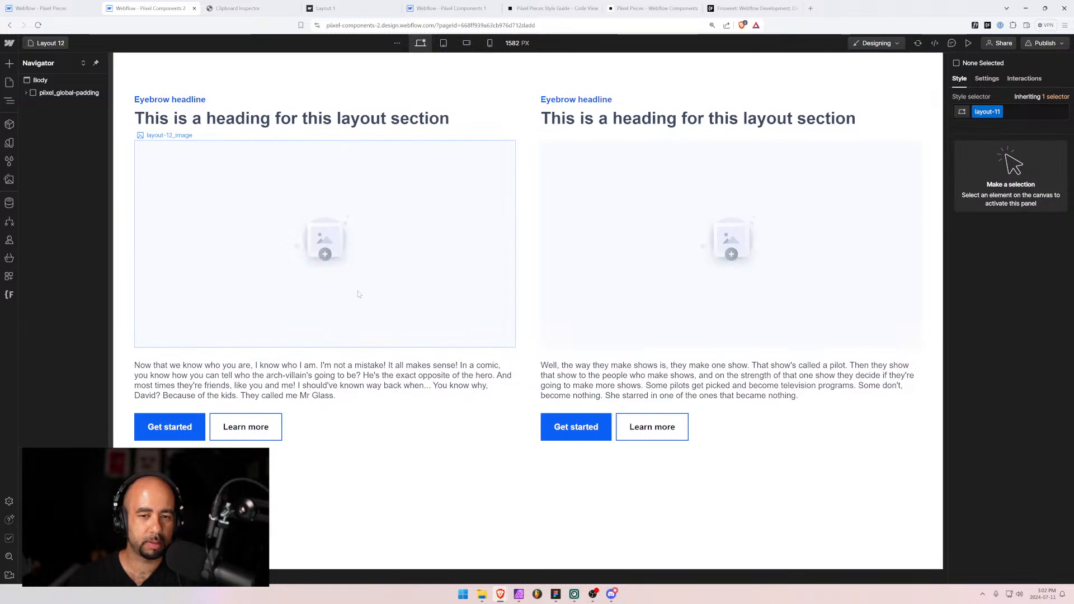
On the Layout 13 page, check the first button group's classes and add the is-centered combo class to the second button group.
left_click(40, 44)
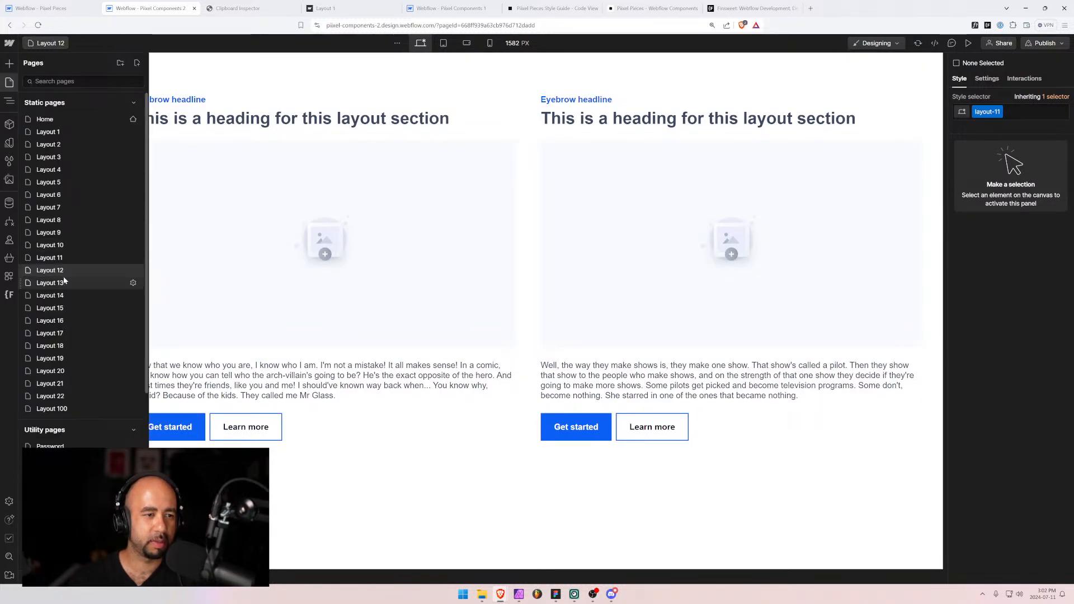
left_click(123, 281)
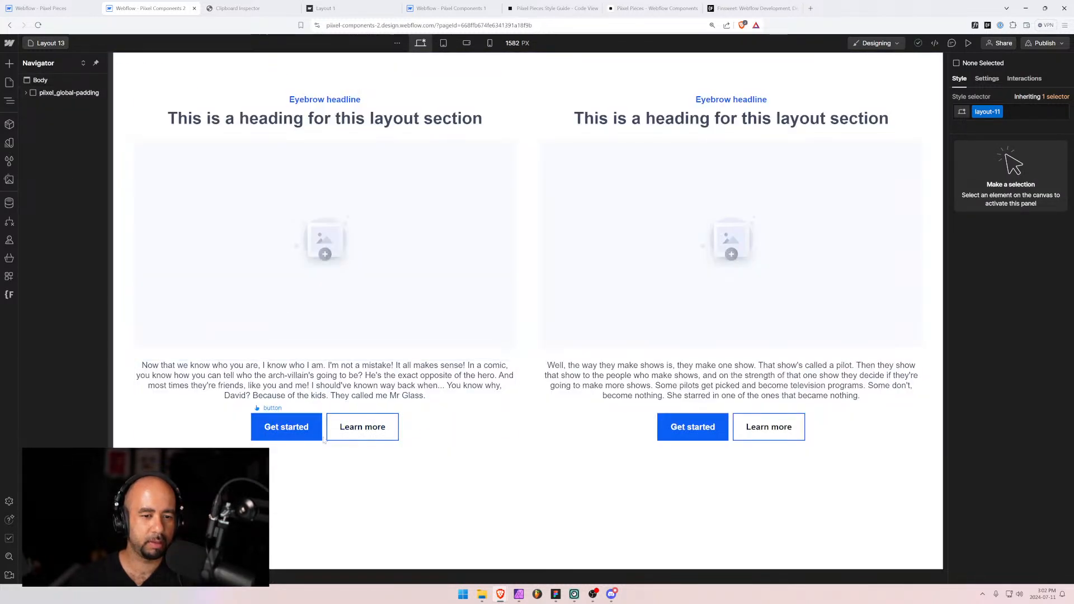
left_click(328, 437)
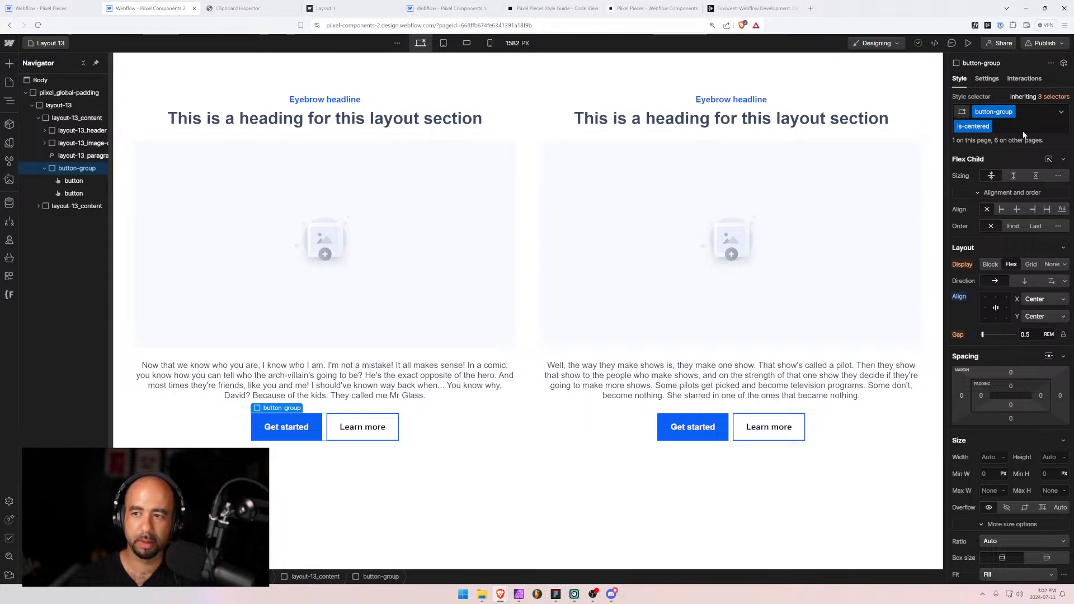
left_click(732, 427)
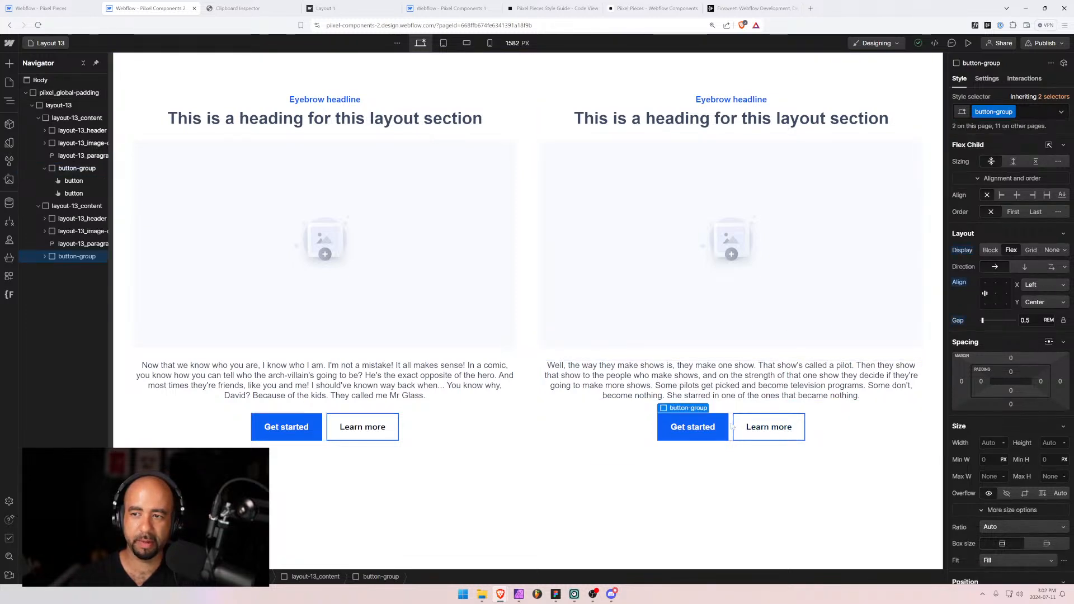
left_click(1021, 111)
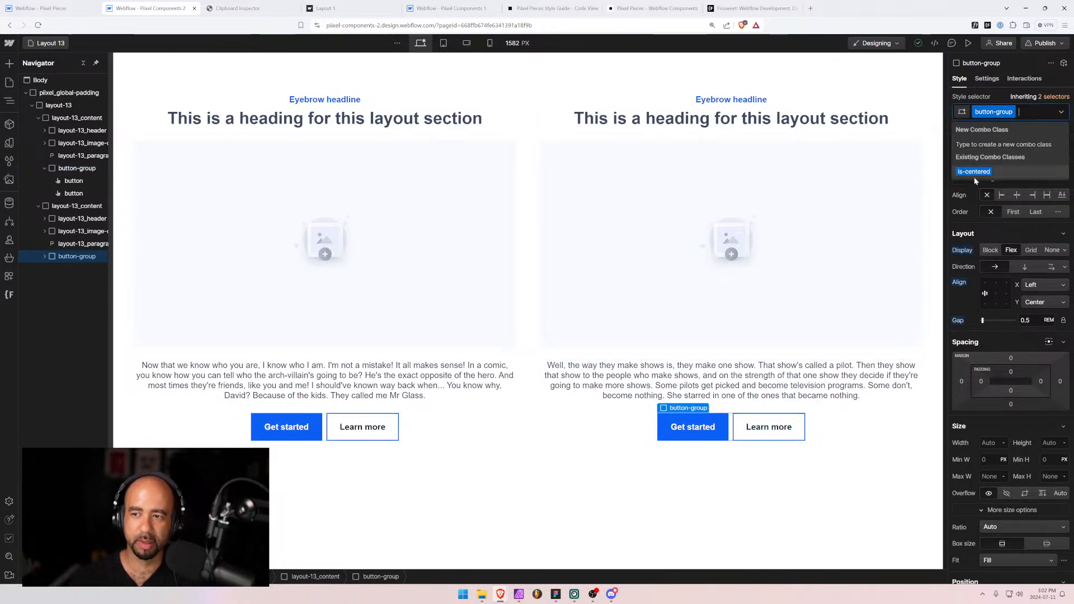
left_click(974, 171)
Check Layout 13 in the mobile portrait view, return to the desktop view and copy the layout-13 block.
left_click(490, 43)
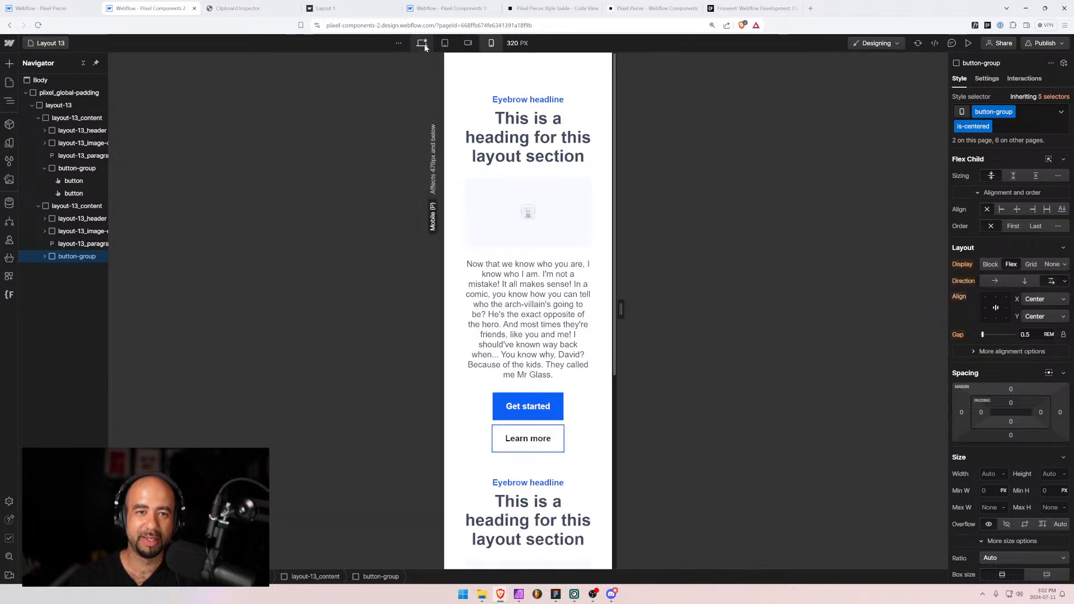
scroll(548, 275, "down", 3)
scroll(542, 274, "up", 5)
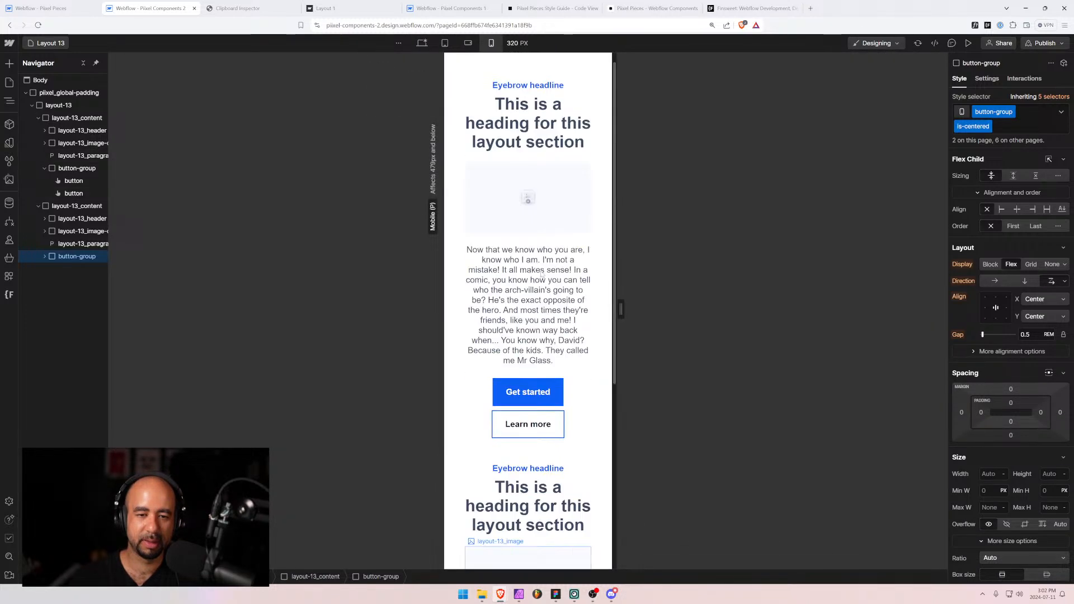
left_click(422, 43)
left_click(58, 105)
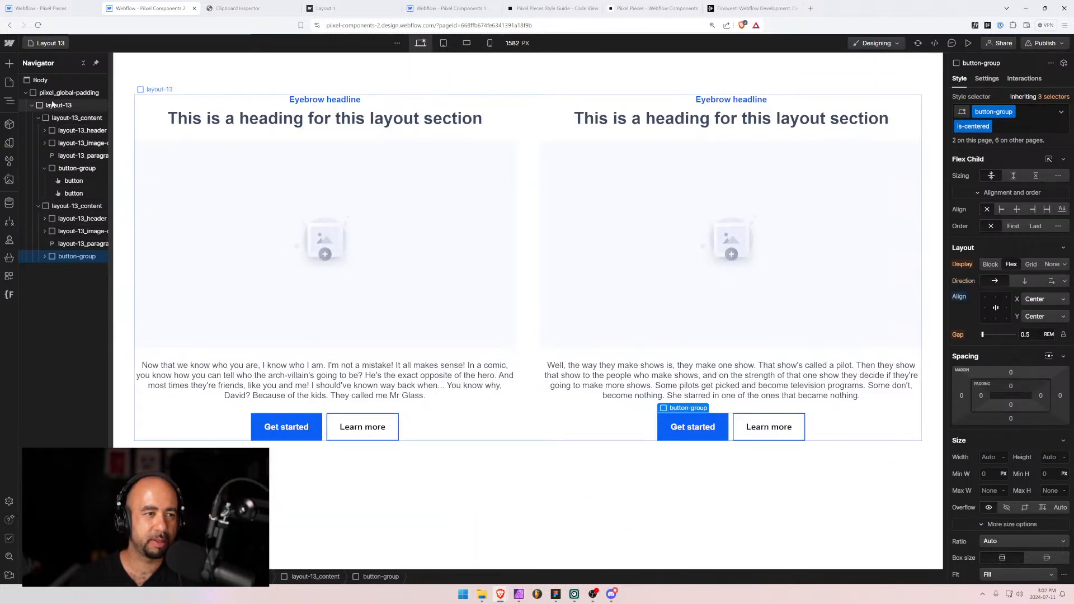
Switch to Clipboard Inspector, paste the layout-13 block in place of the layout-11 data and copy its entire JSON.
left_click(247, 8)
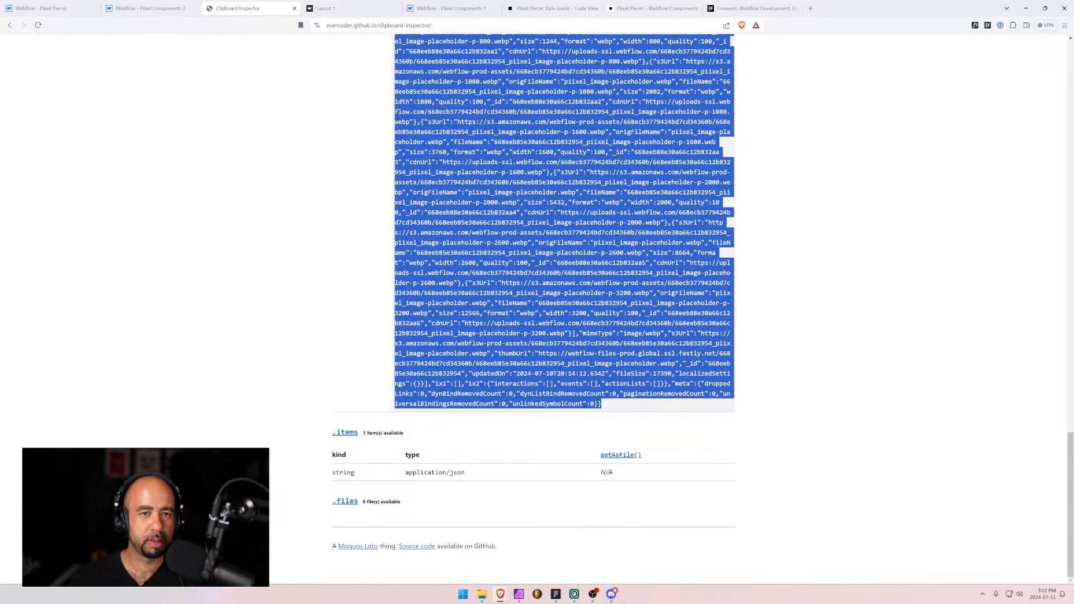
scroll(565, 308, "up", 20)
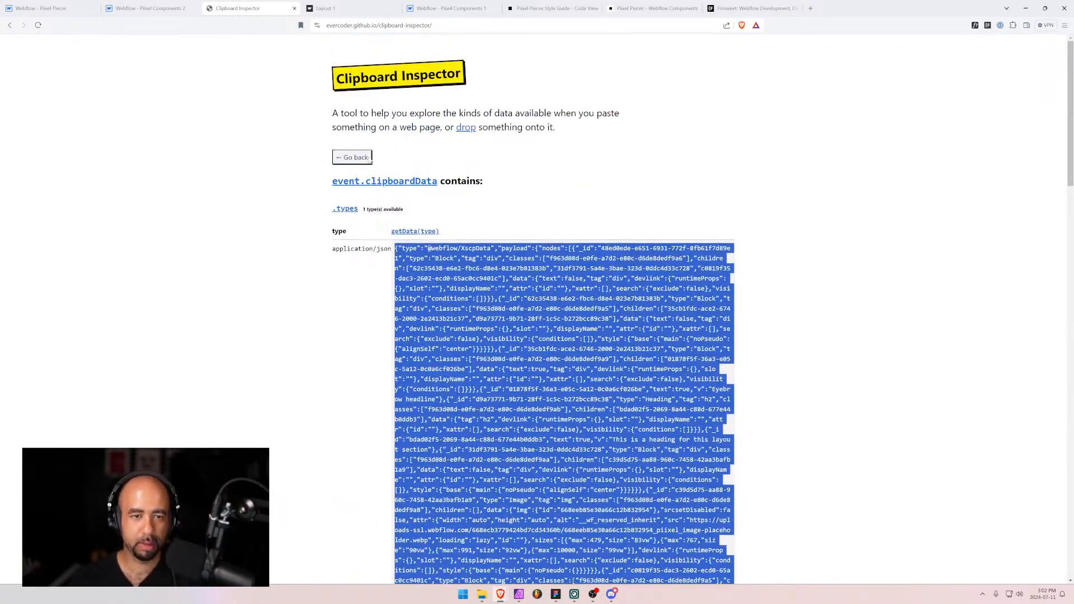
left_click(370, 158)
key("ctrl+v")
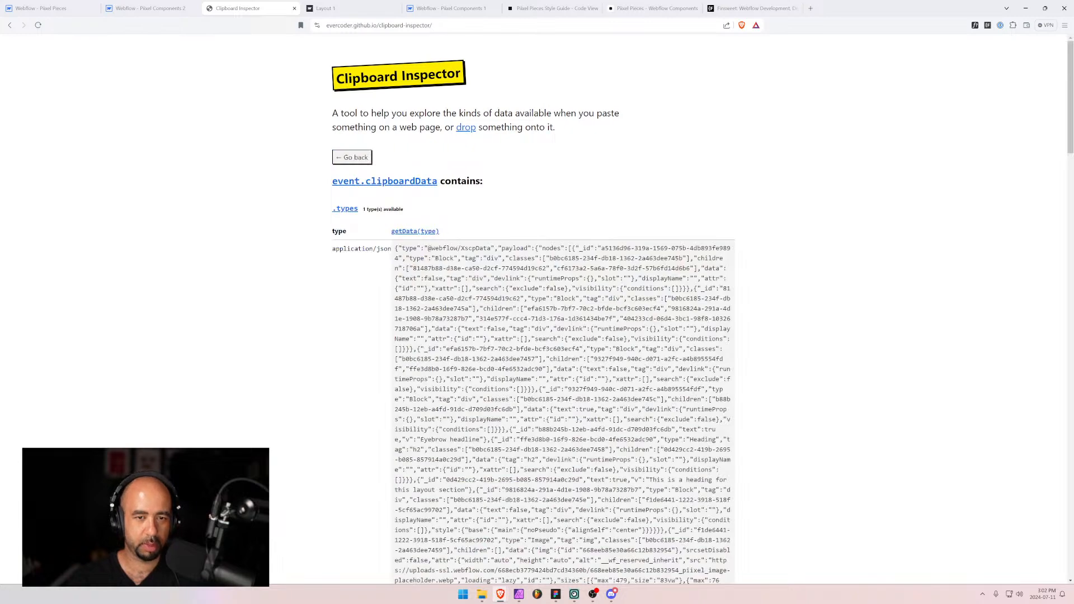
left_click_drag(395, 248, 606, 409)
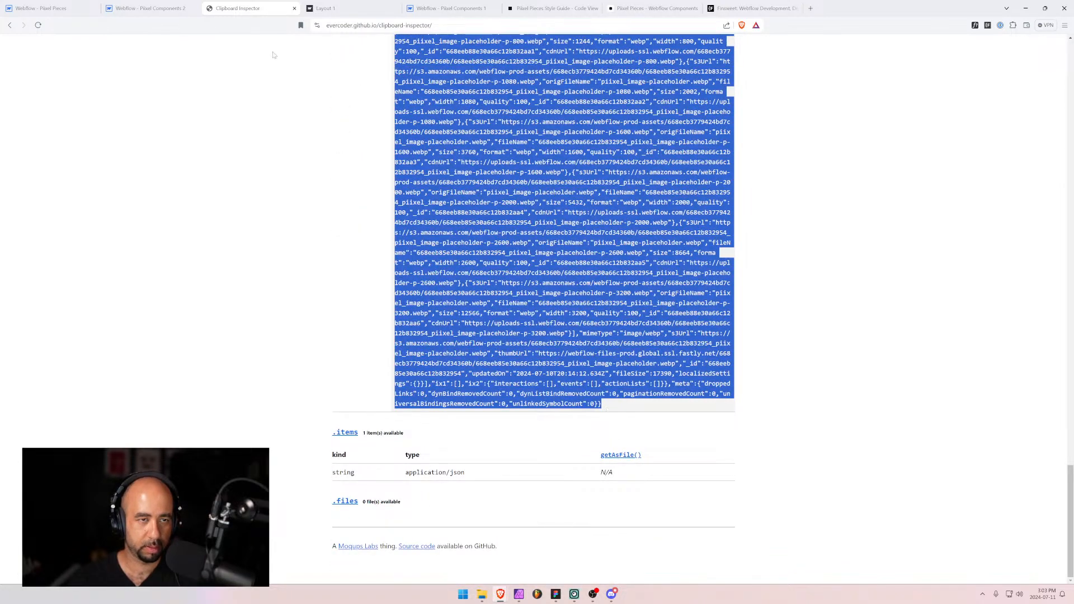
Switch to the Pixel Pieces project, replace the Layout 13 item's Code JSON with the copied layout-13 data and save the item.
left_click(147, 8)
left_click(42, 8)
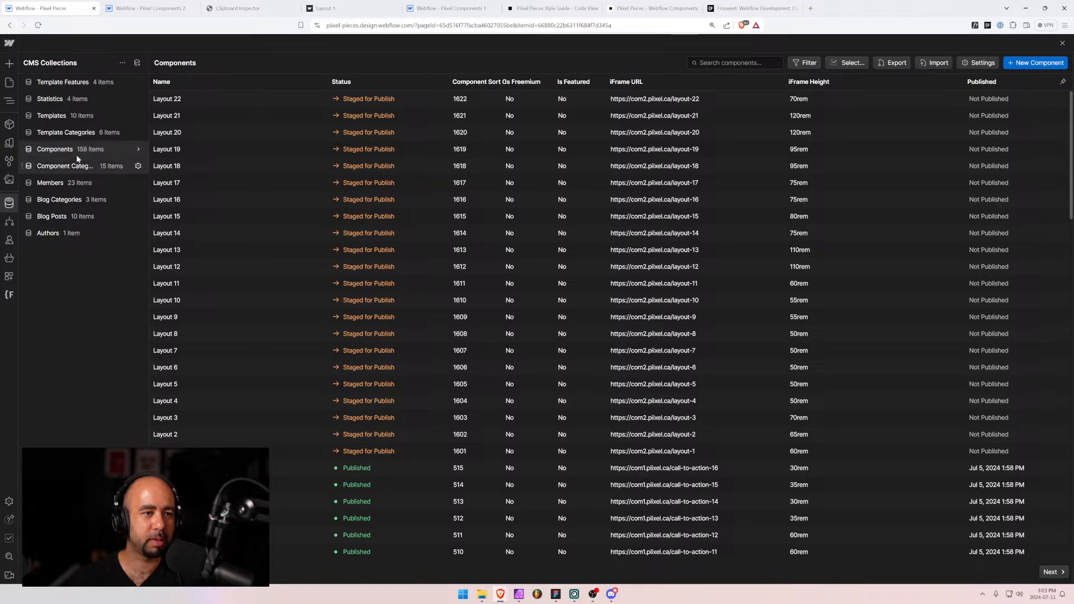
left_click(206, 251)
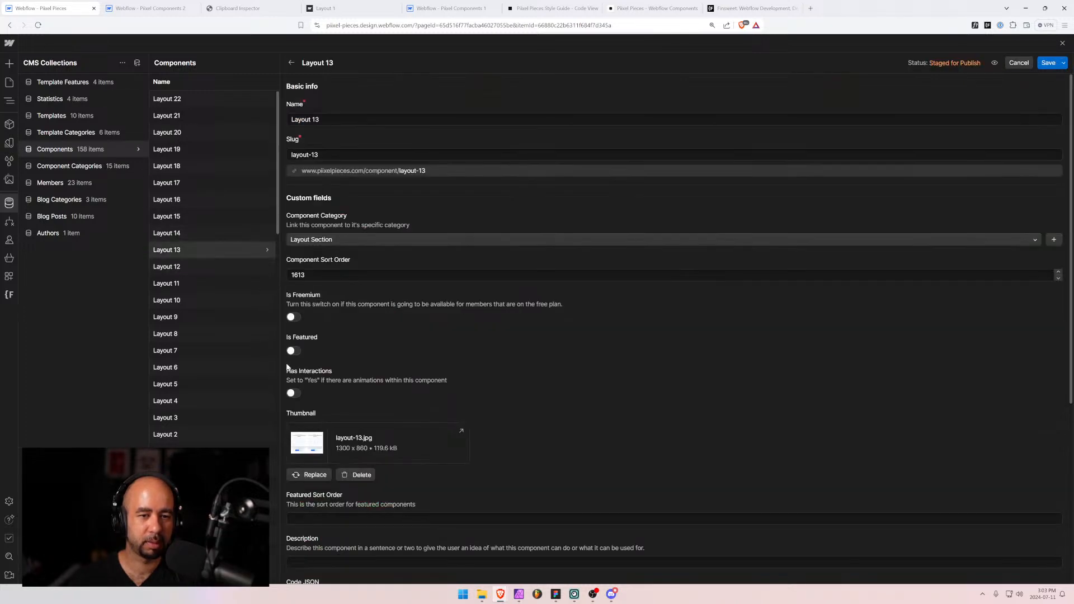
scroll(288, 368, "down", 5)
left_click(361, 328)
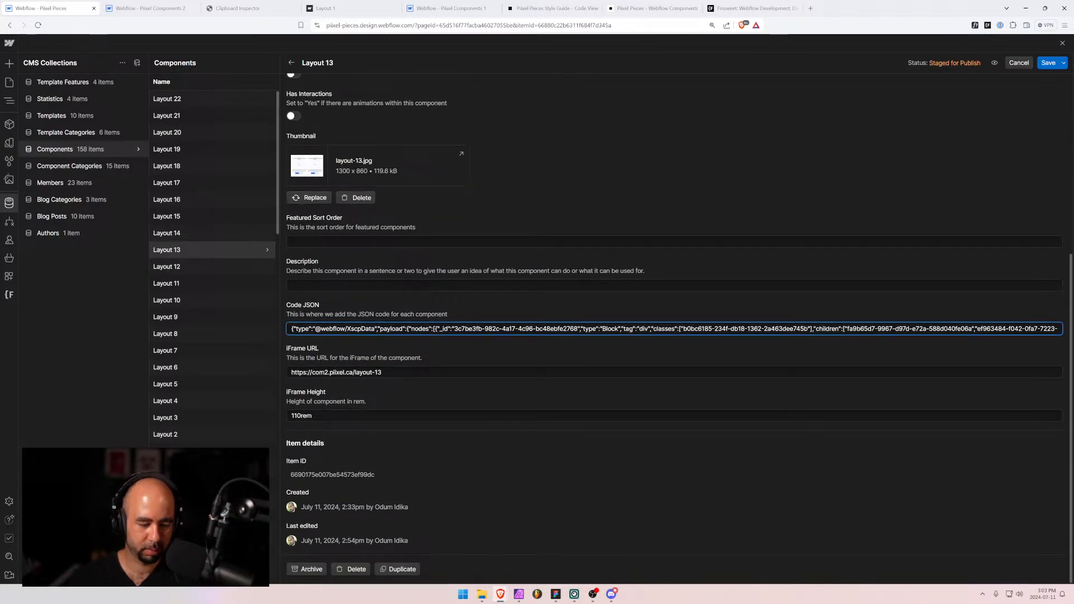
key("ctrl+a")
key("BackSpace")
key("ctrl+v")
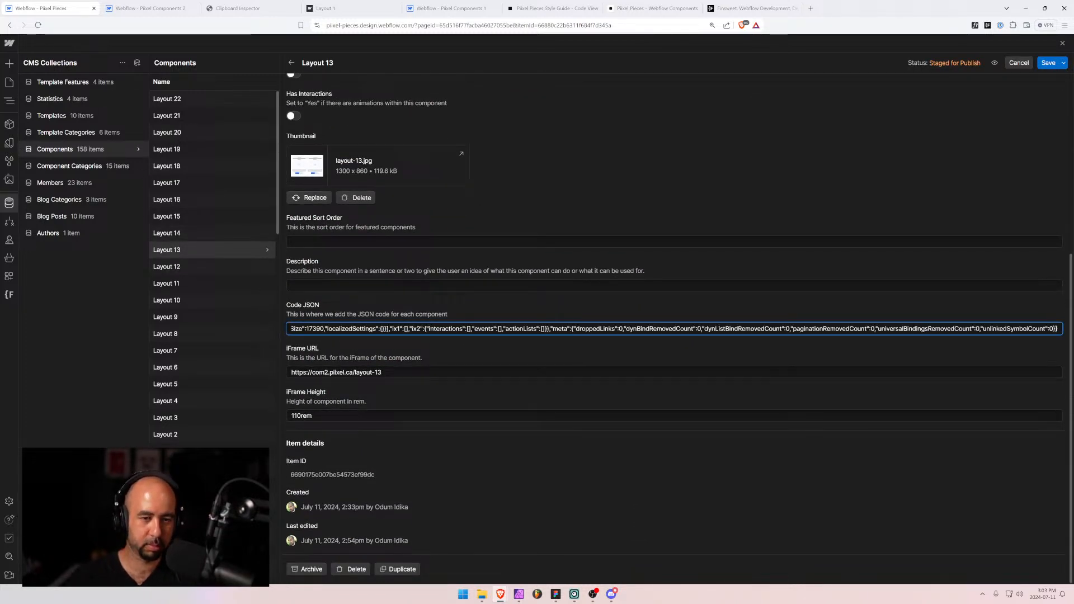
left_click(1047, 62)
Return to Pixel Components 2 and check the Layout 14 and Layout 15 pages, viewing Layout 15 in mobile portrait too.
left_click(168, 8)
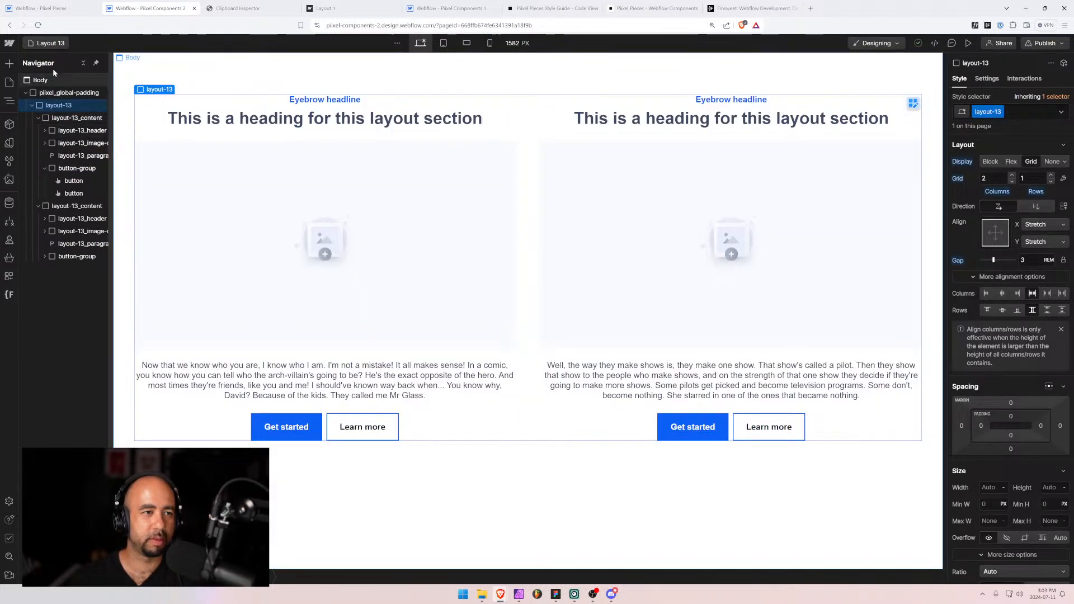
key("p")
left_click(61, 292)
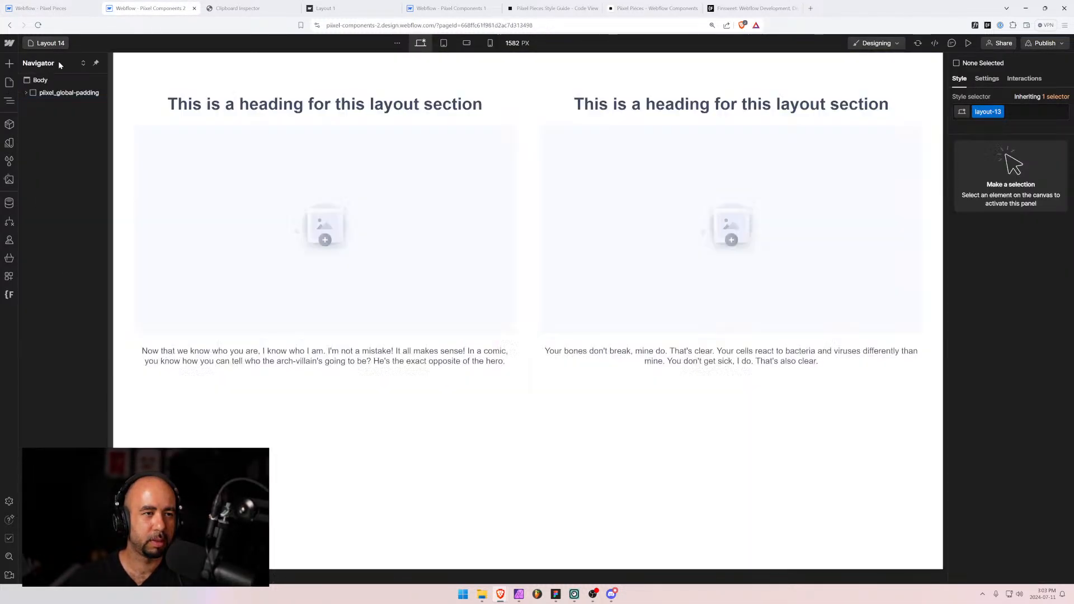
left_click(52, 48)
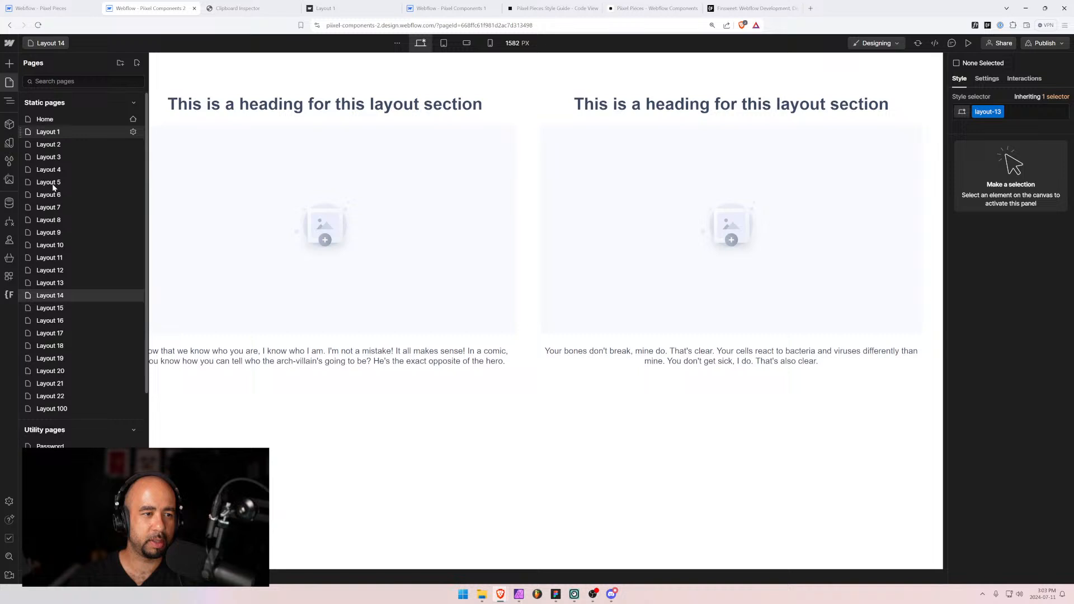
left_click(53, 306)
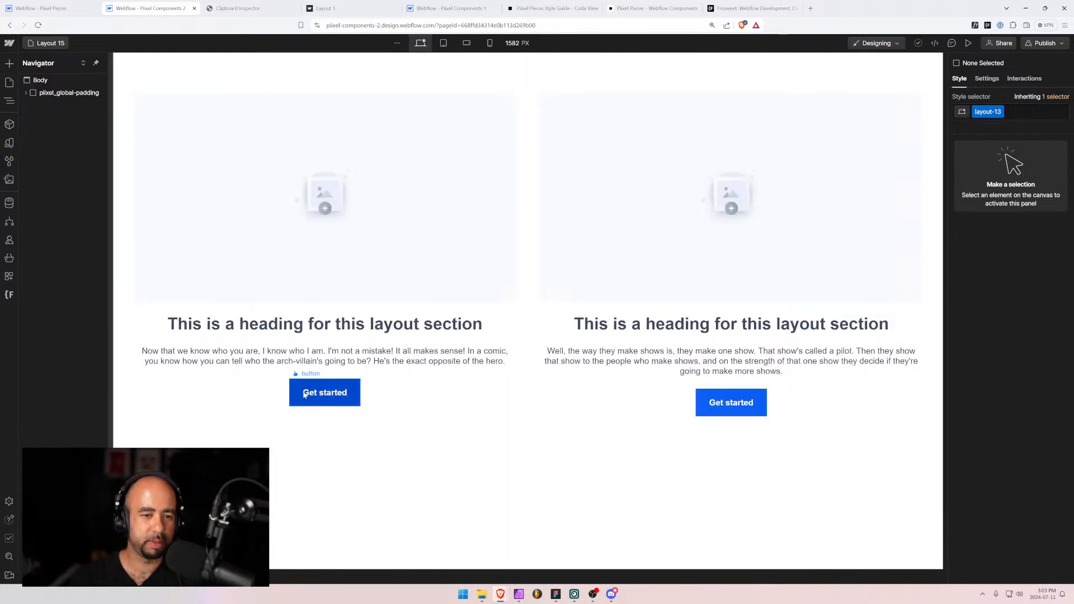
left_click(490, 43)
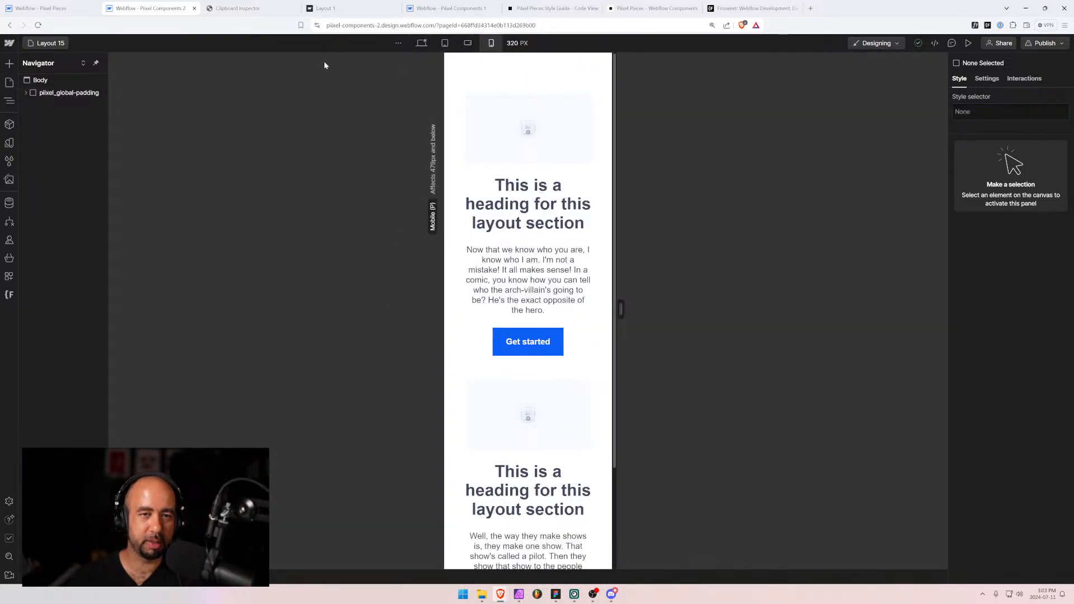
left_click(421, 43)
Go through the Layout 16 to Layout 20 pages one by one and check their button alignment.
left_click(47, 43)
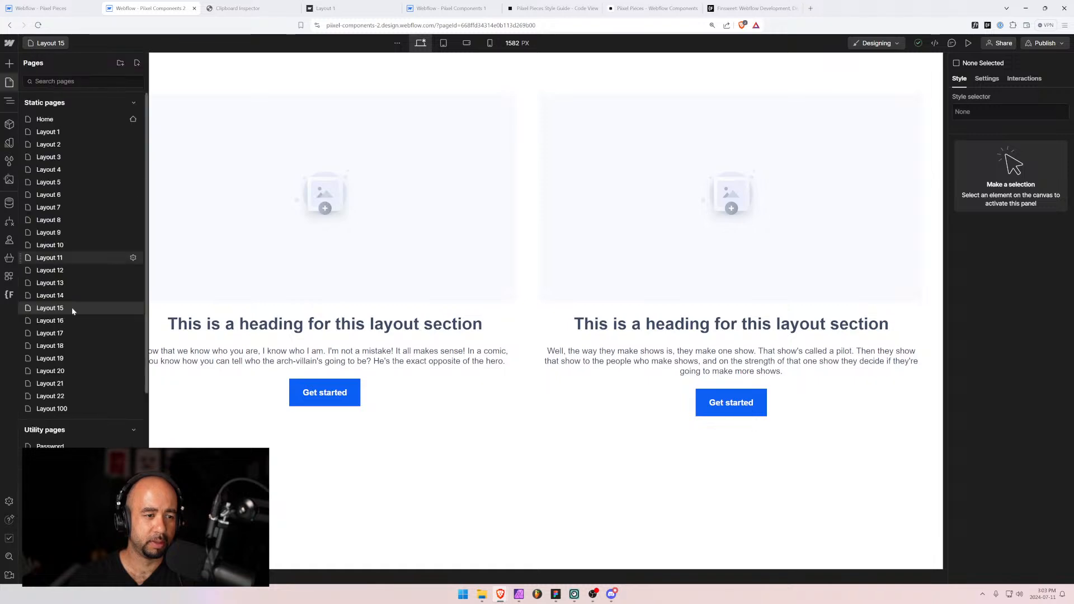
left_click(60, 318)
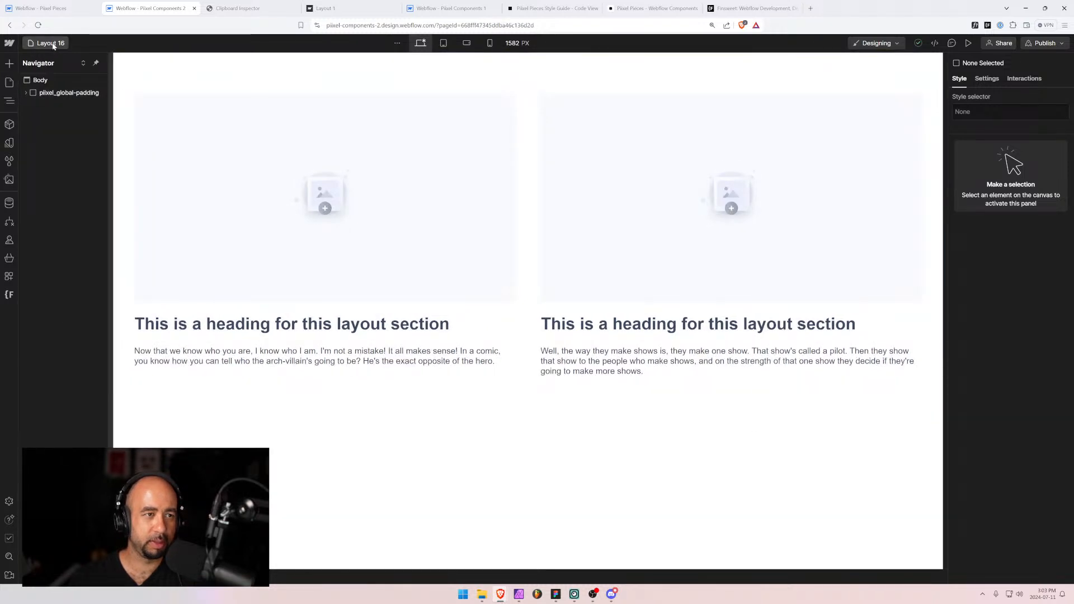
key("p")
left_click(53, 308)
key("p")
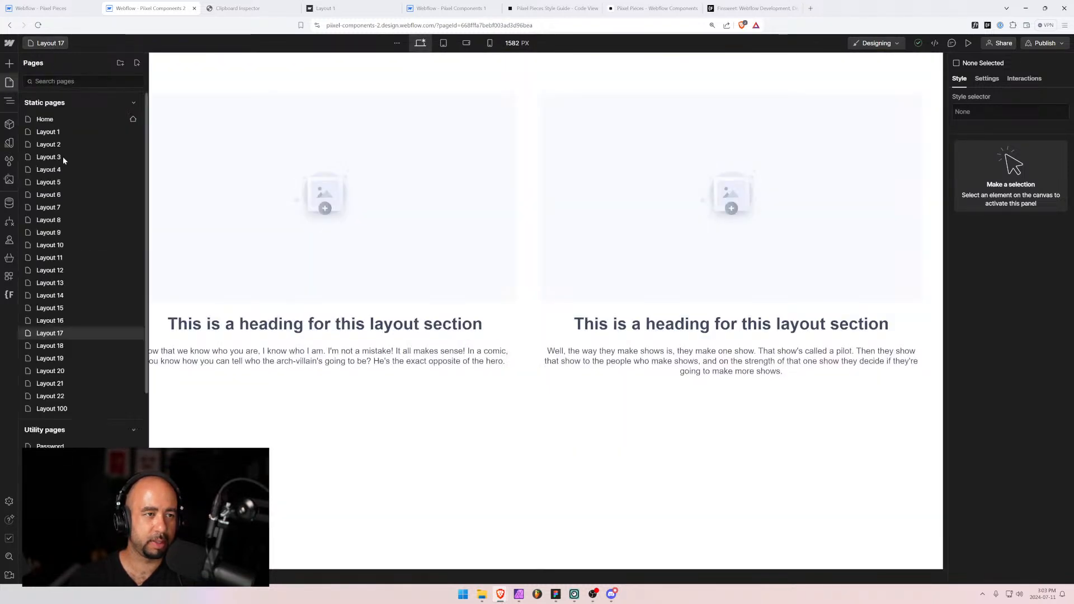
left_click(53, 345)
left_click(47, 43)
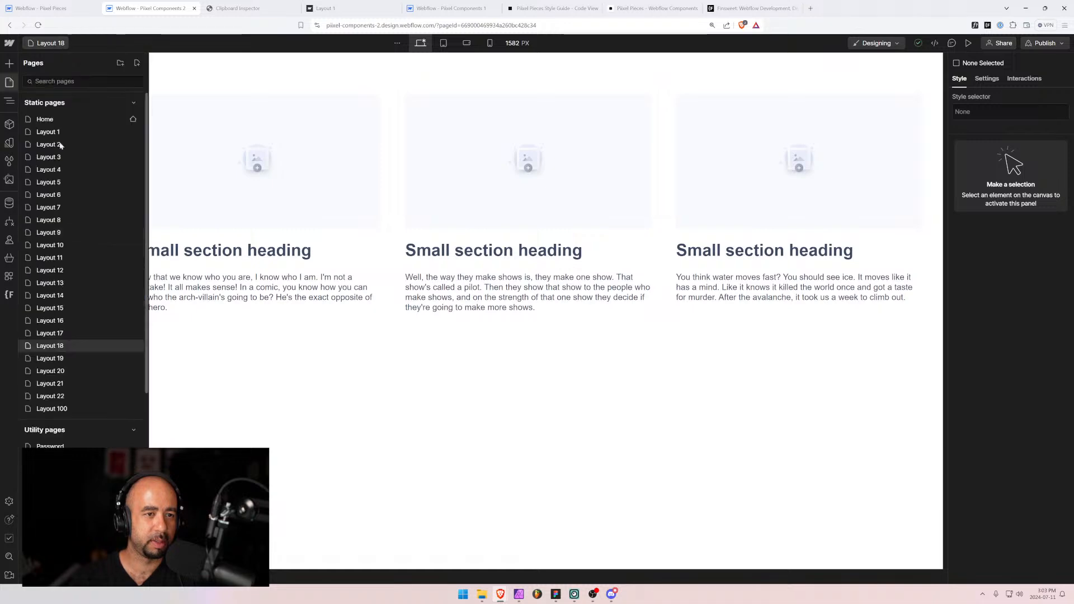
left_click(46, 362)
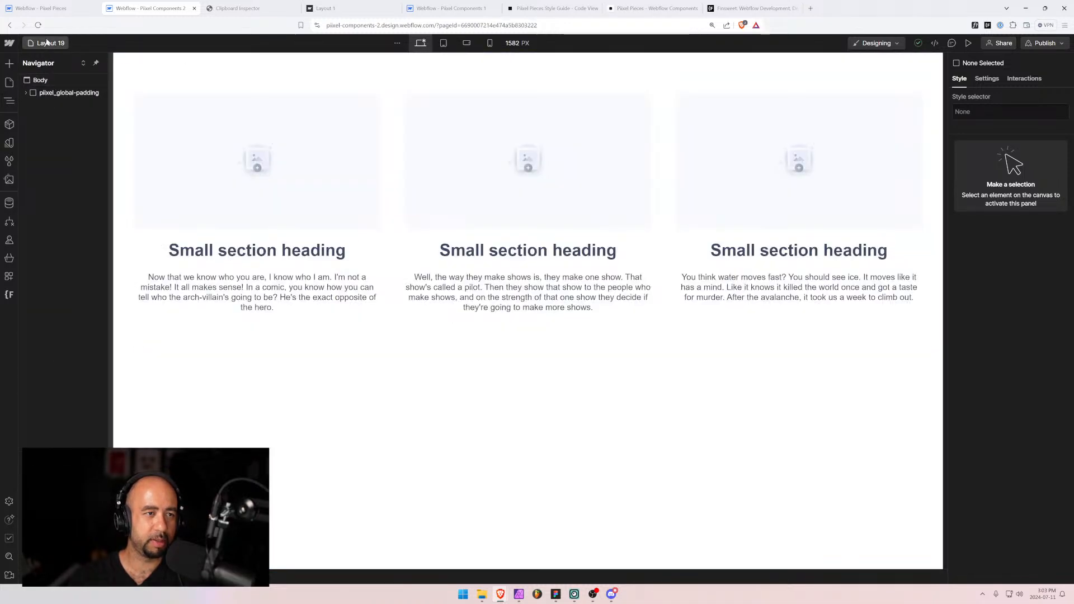
left_click(47, 43)
left_click(57, 372)
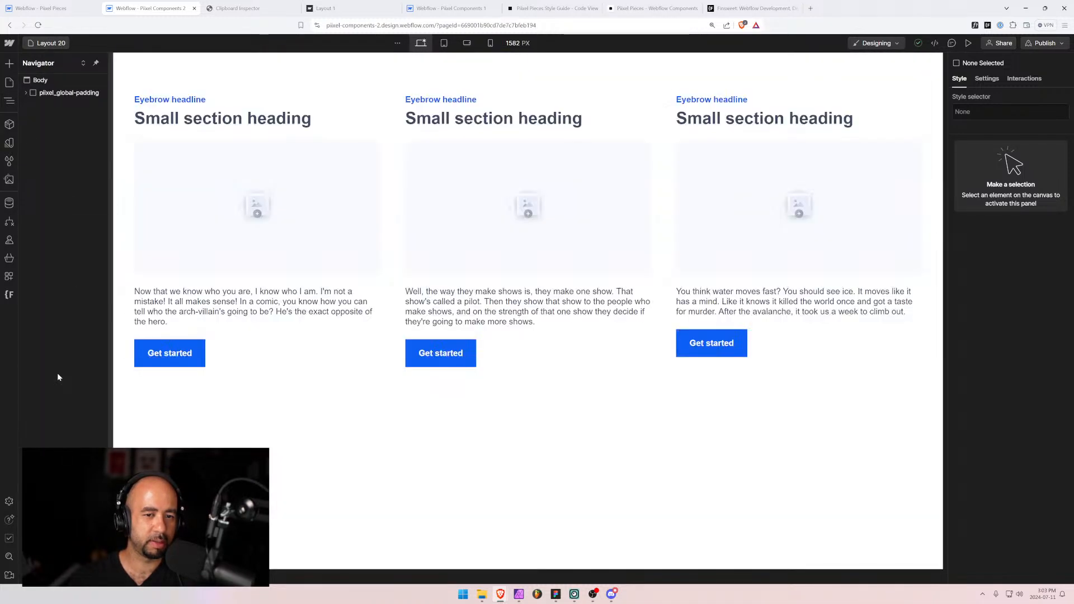
Check the button alignment on the Layout 21 and Layout 22 pages in both mobile portrait and desktop views.
left_click(56, 44)
left_click(59, 381)
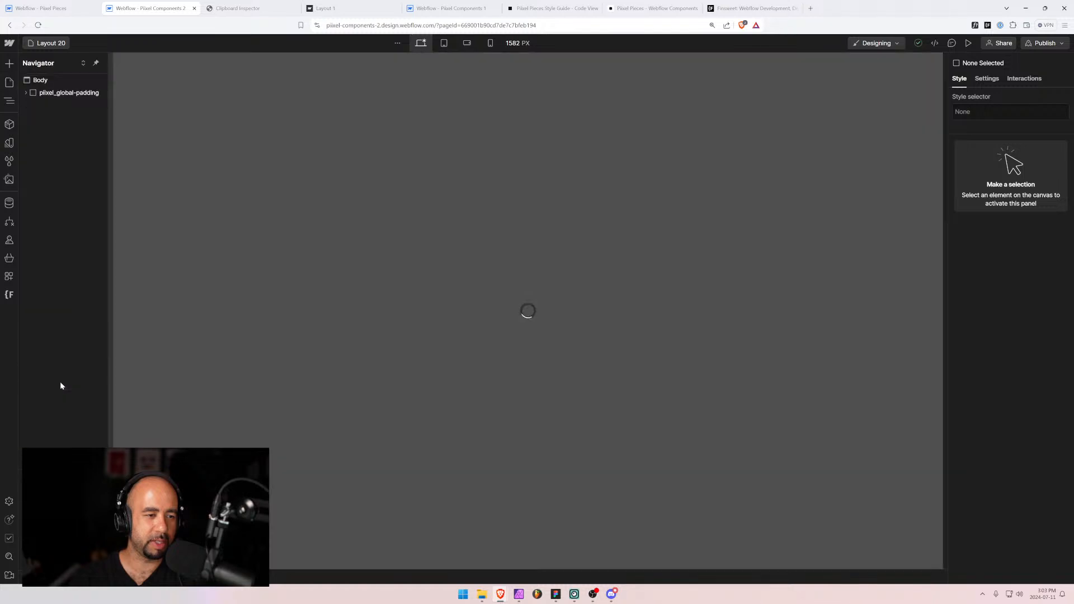
left_click(490, 43)
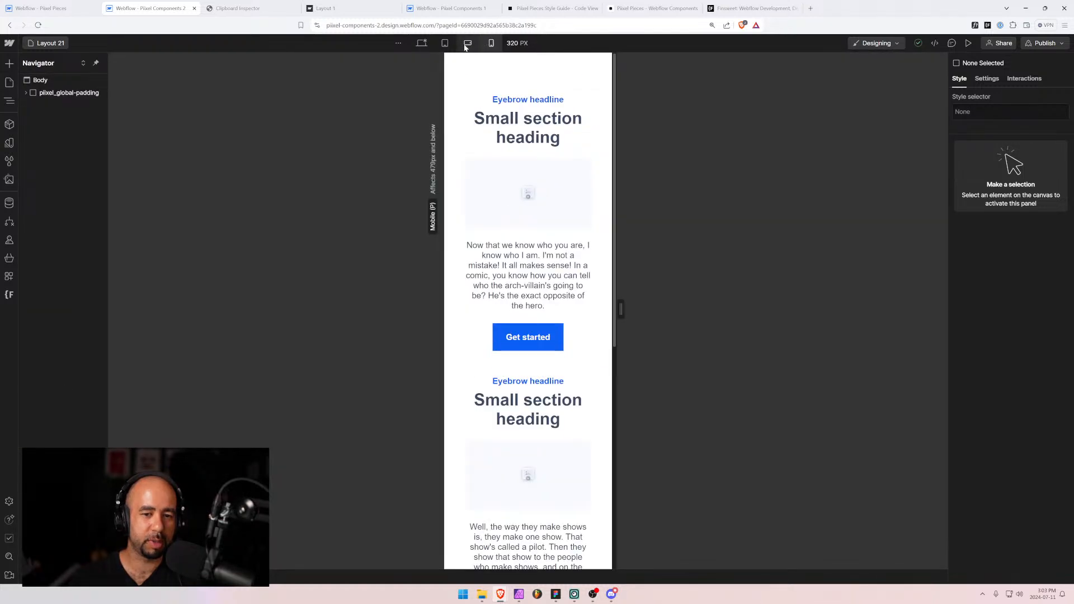
left_click(421, 43)
left_click(57, 44)
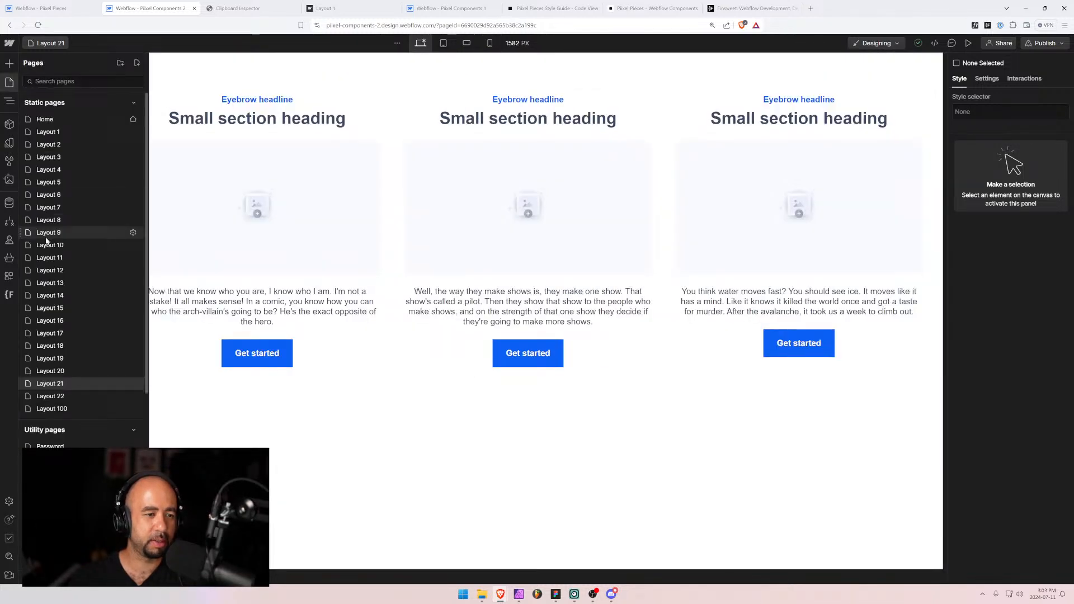
left_click(59, 399)
left_click(490, 43)
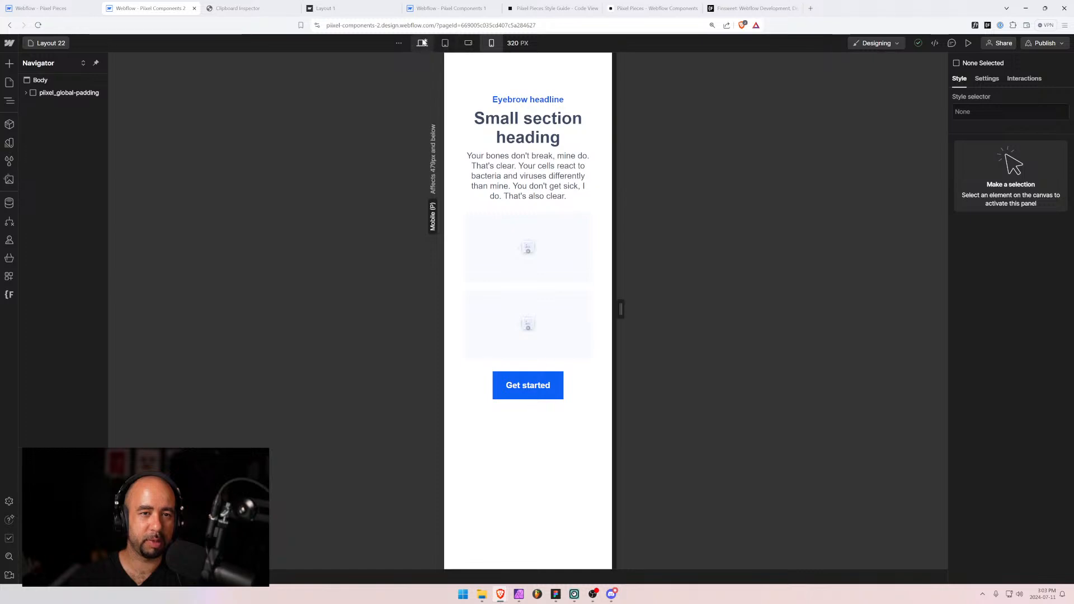
left_click(421, 43)
Publish Pixel Components 2 to the production domain com2.piixel.ca and return to the Components collection in the Pixel Pieces project.
left_click(42, 8)
left_click(146, 8)
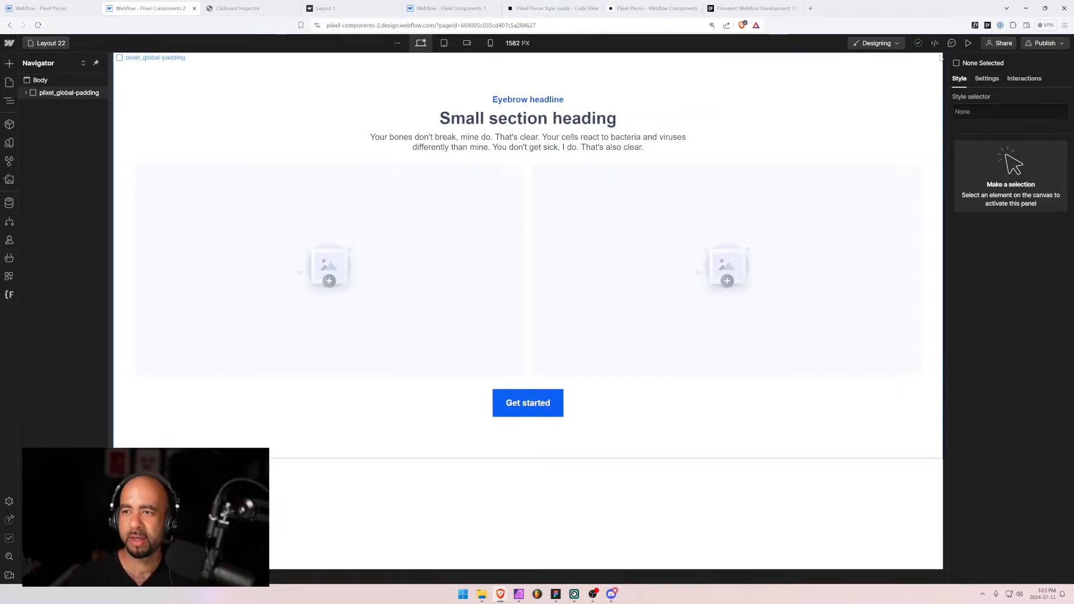
left_click(1061, 44)
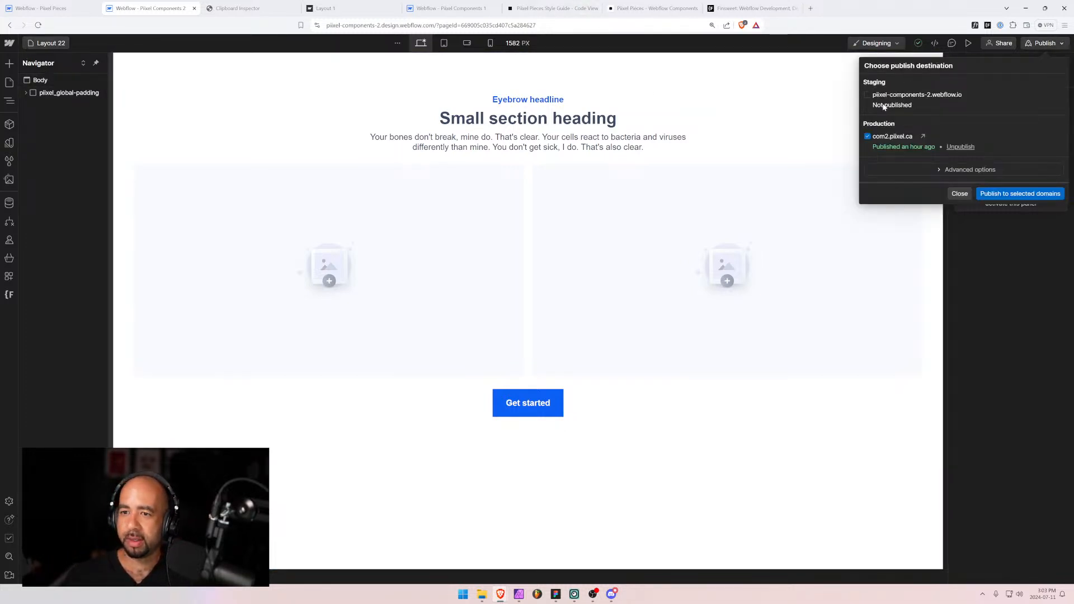
left_click(1005, 196)
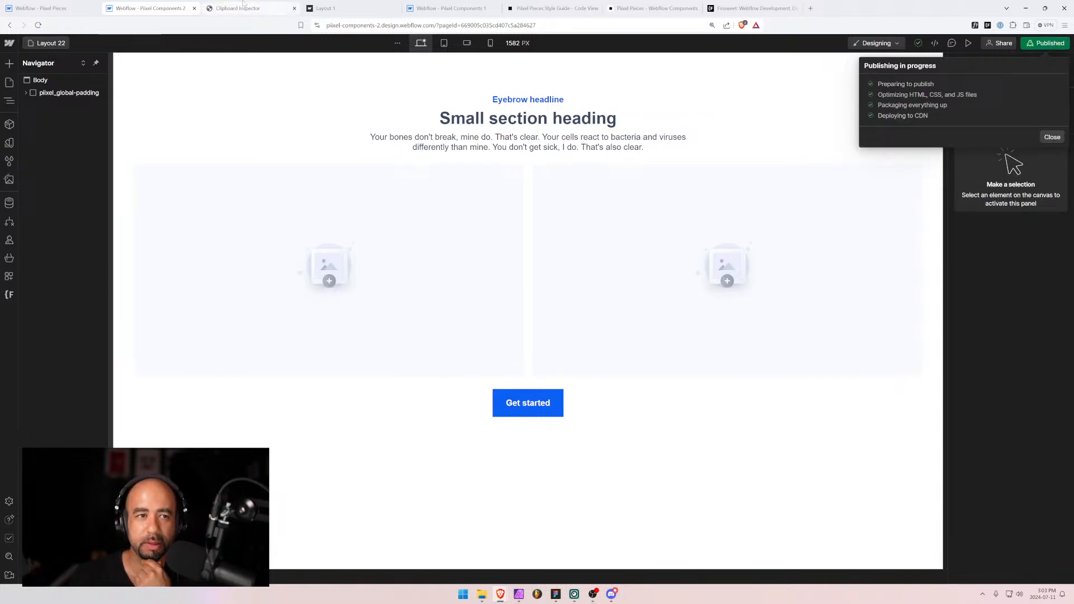
left_click(59, 6)
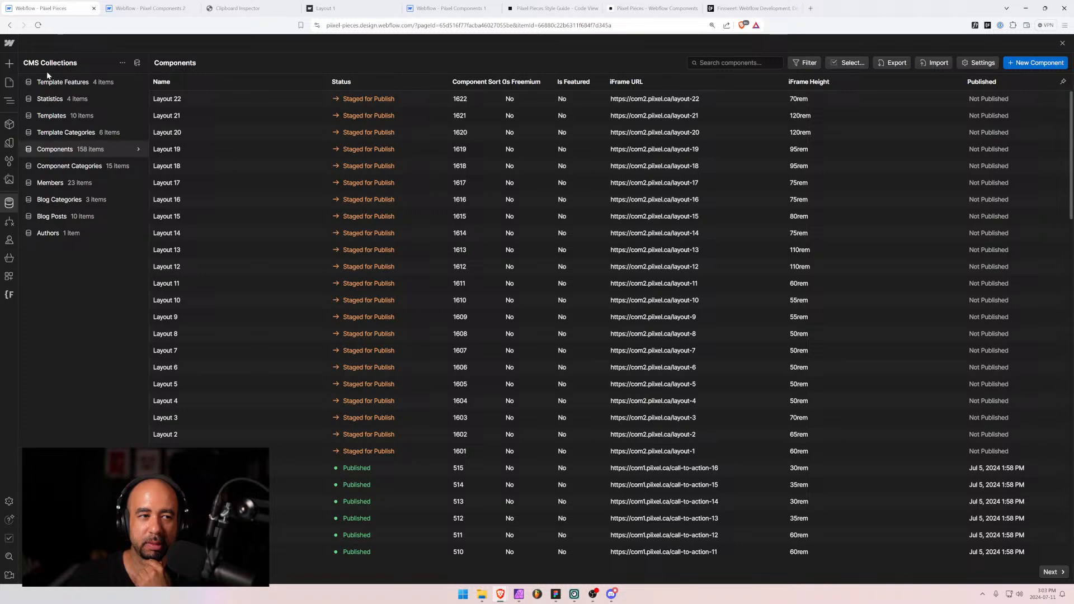
Review the Layout 1 to Layout 23 previews on the Layout Section category page and inspect a card's category label.
left_click(8, 84)
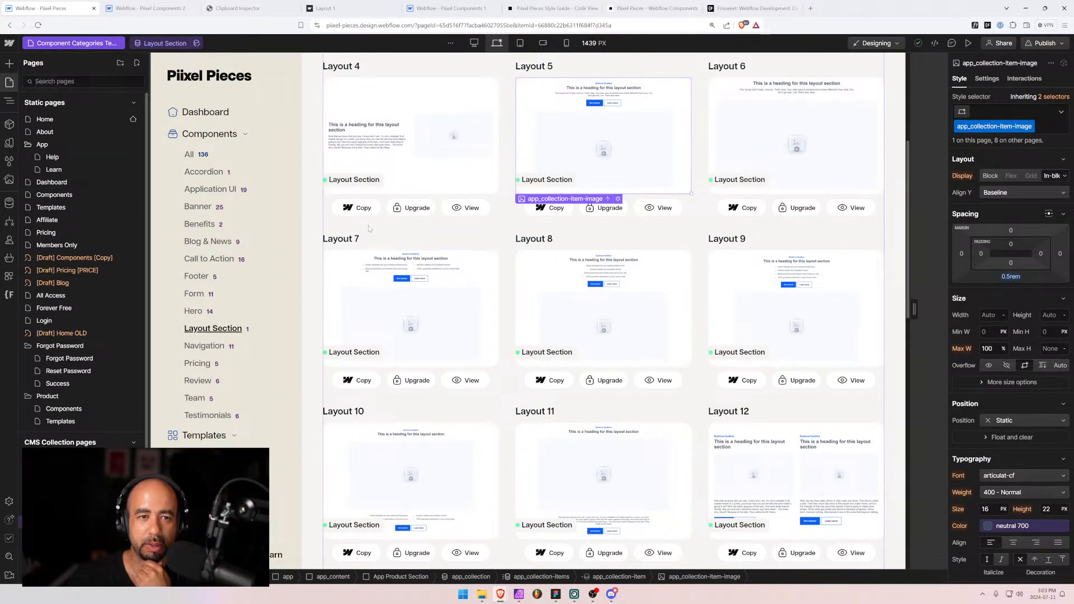
scroll(381, 230, "down", 6)
scroll(386, 234, "down", 7)
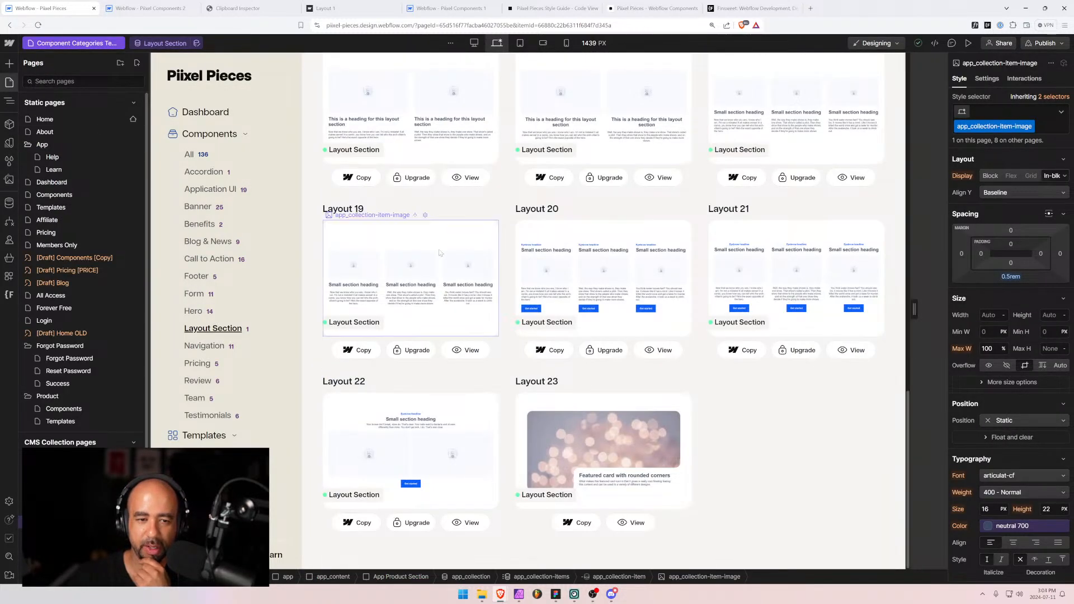
scroll(394, 236, "up", 5)
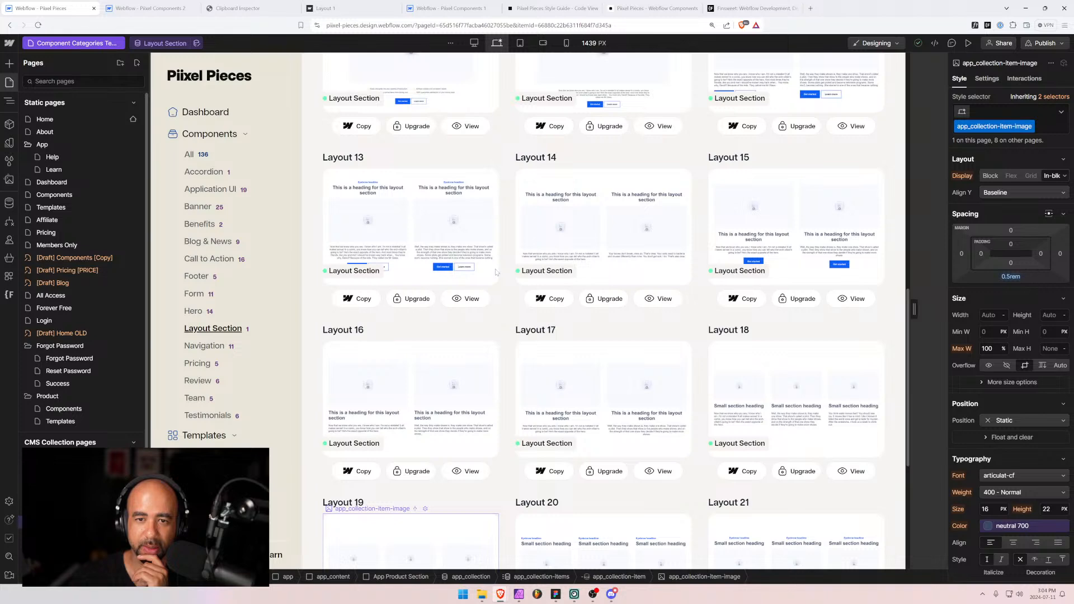
scroll(496, 272, "up", 2)
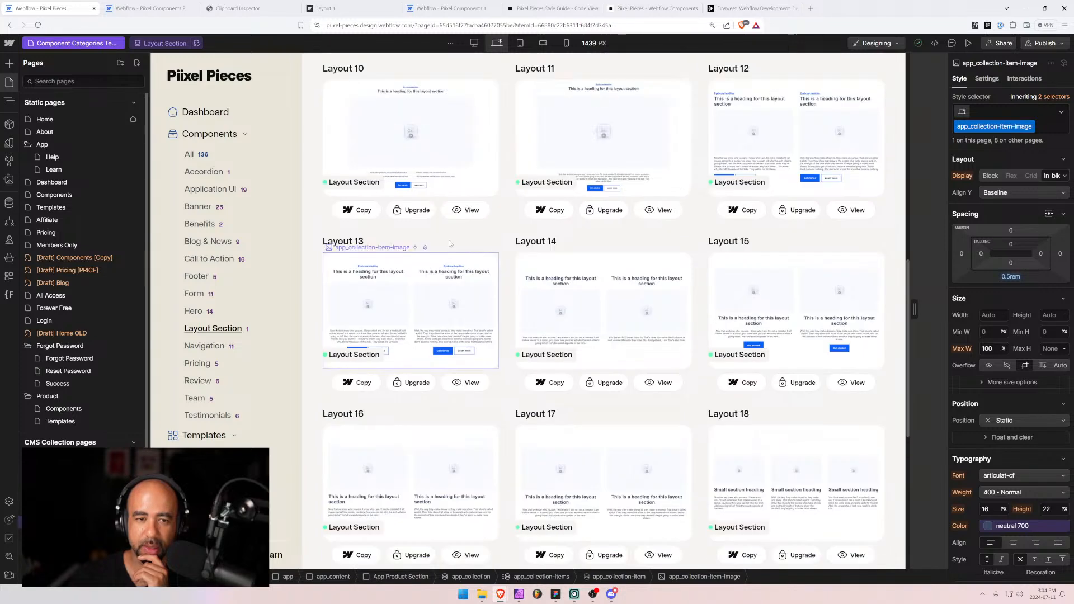
key("z")
left_click(331, 182)
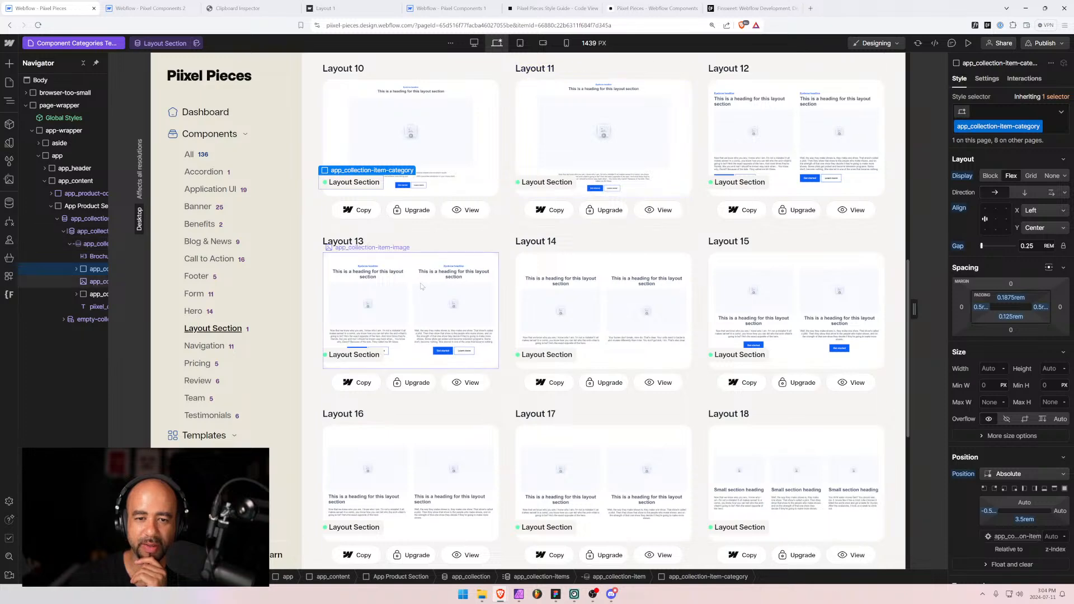
scroll(522, 259, "up", 4)
scroll(521, 259, "up", 7)
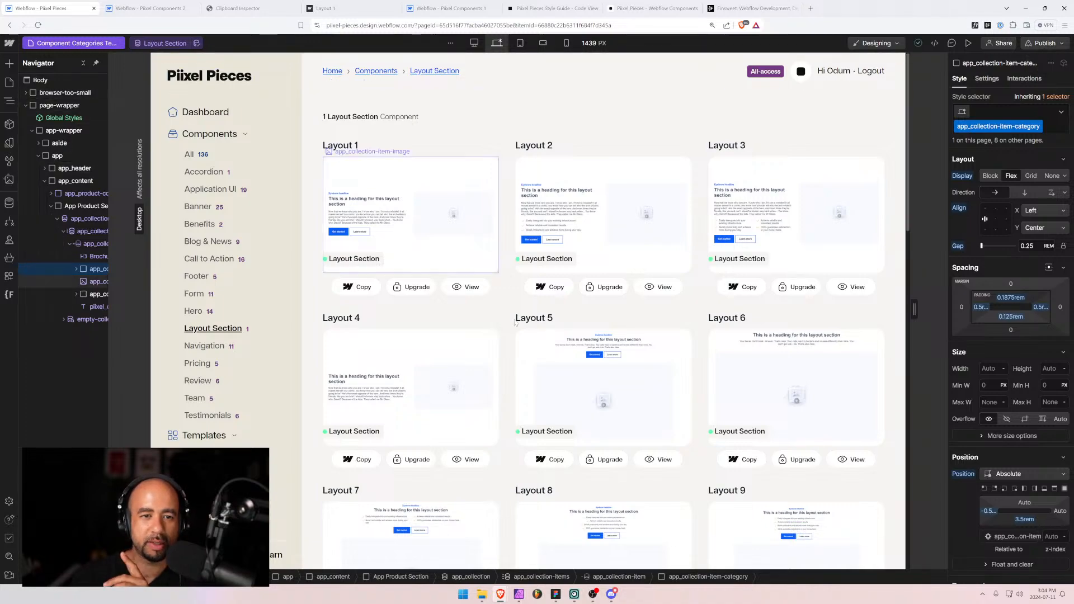
scroll(515, 322, "down", 15)
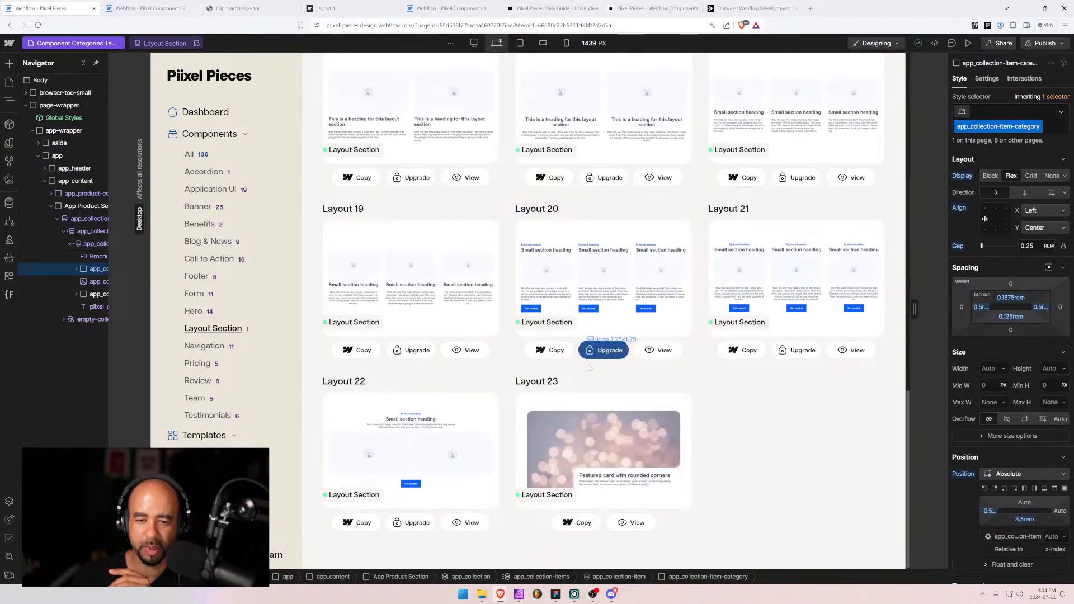
Set the Layout Section component category's Number of Components to 23 and save the item.
left_click(9, 83)
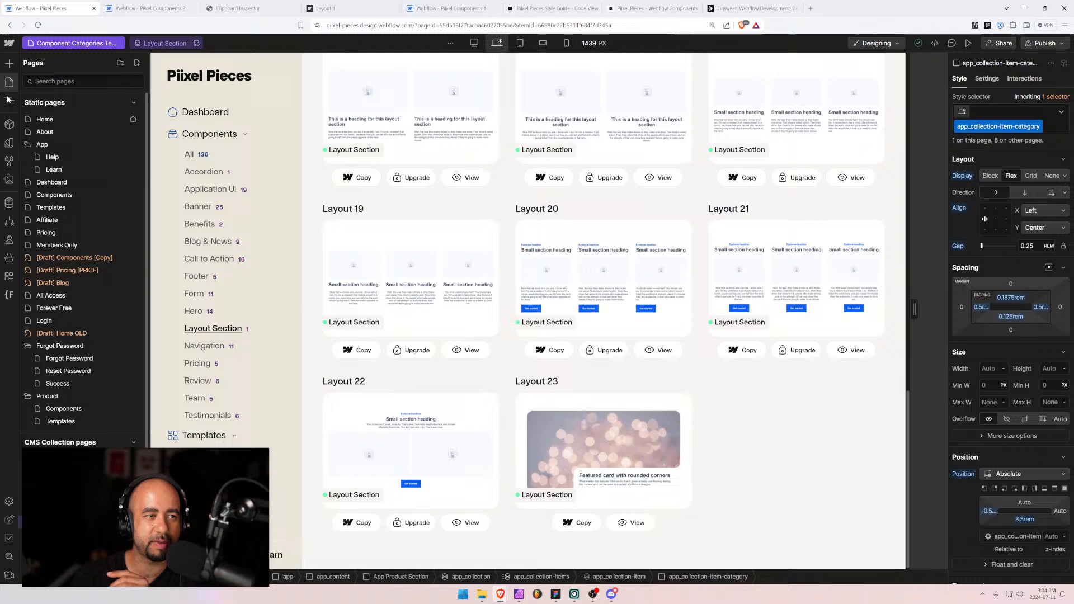
left_click(9, 203)
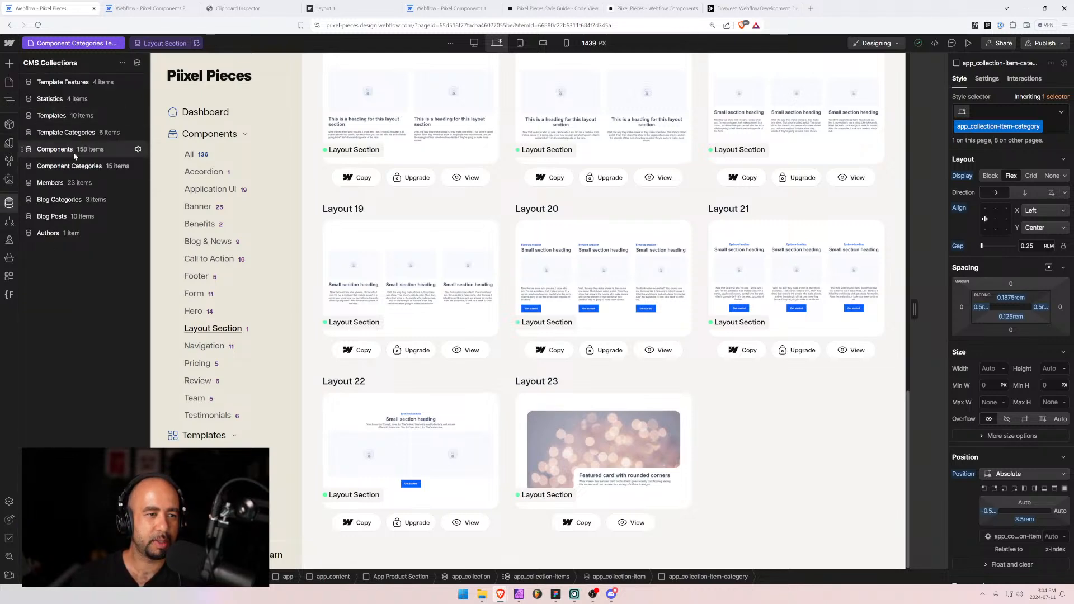
left_click(73, 166)
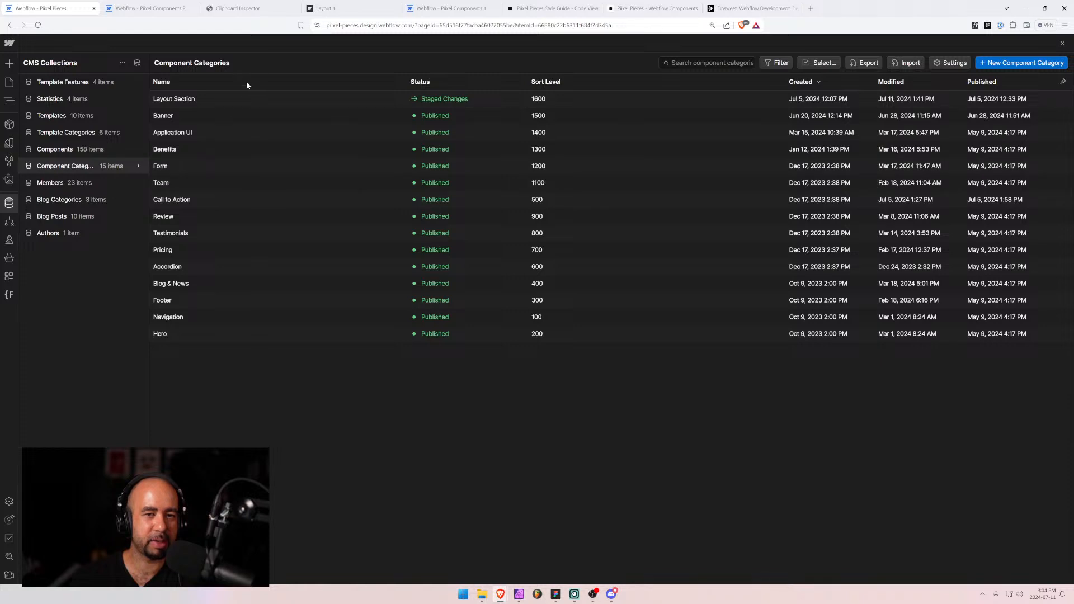
left_click(216, 99)
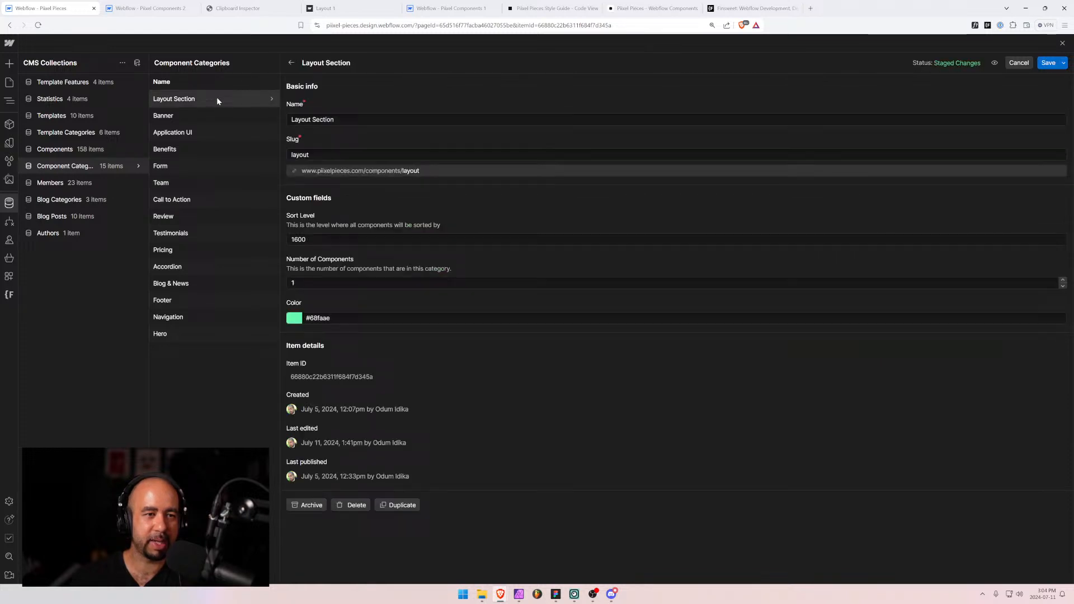
left_click(339, 283)
type("23")
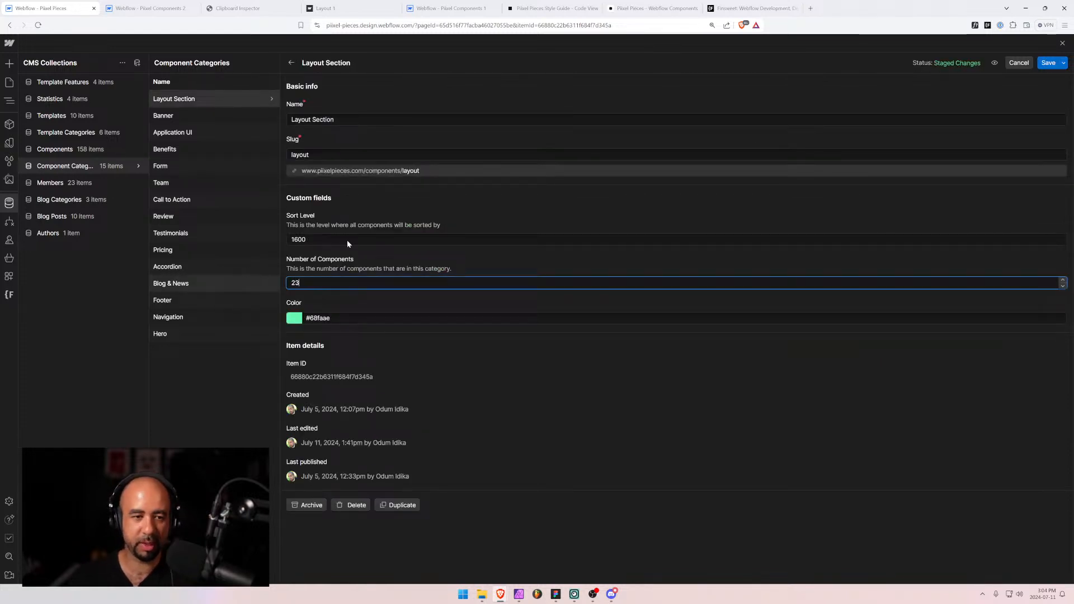
left_click(1048, 63)
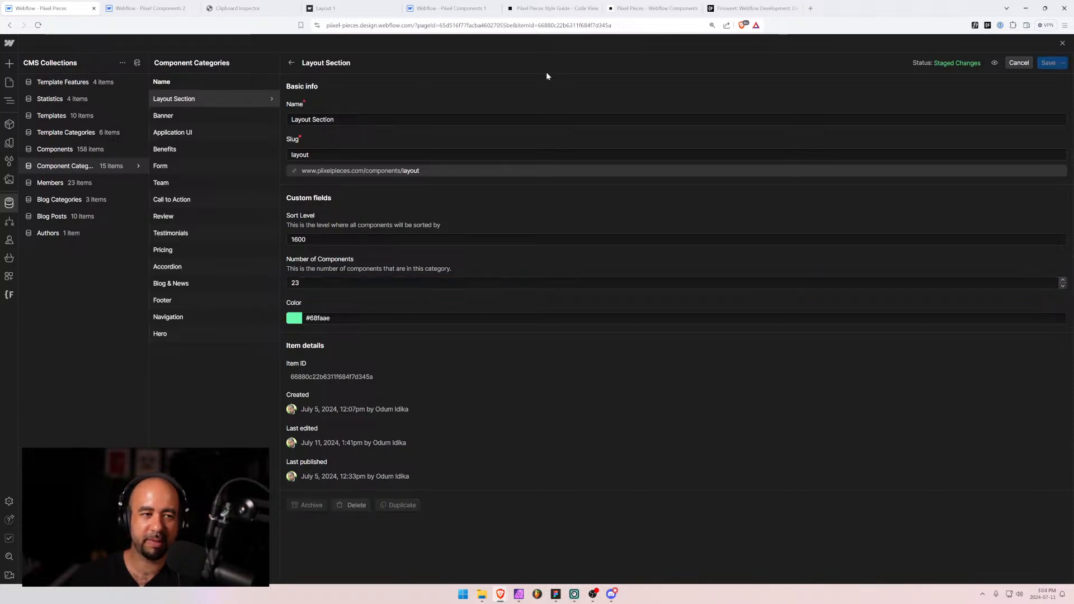
Check the Components collection and set the Count of the Number of Components statistic to 158, saving the item.
left_click(62, 150)
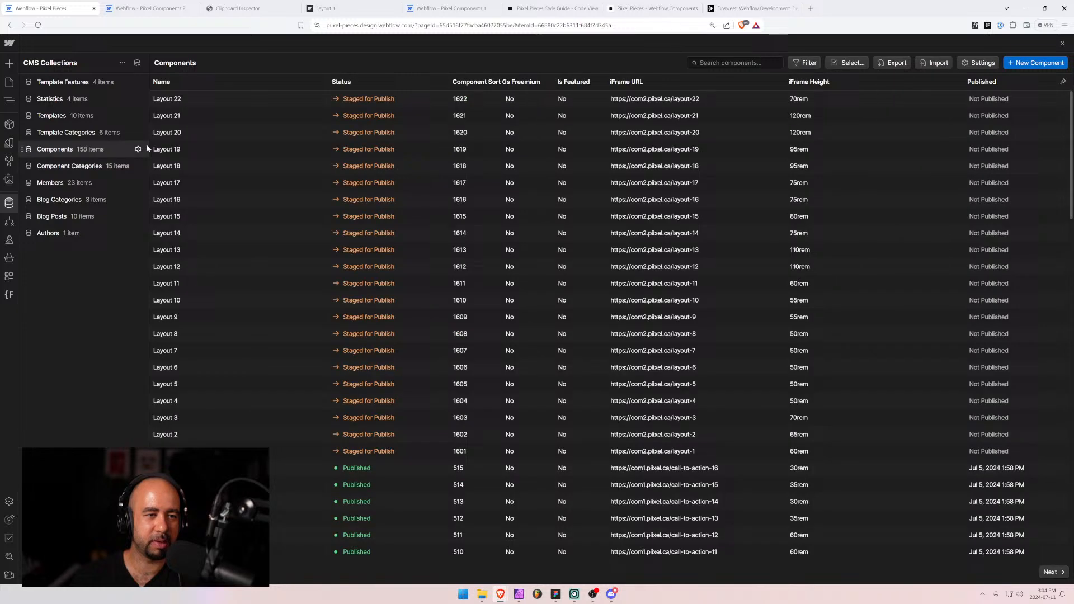
left_click(50, 100)
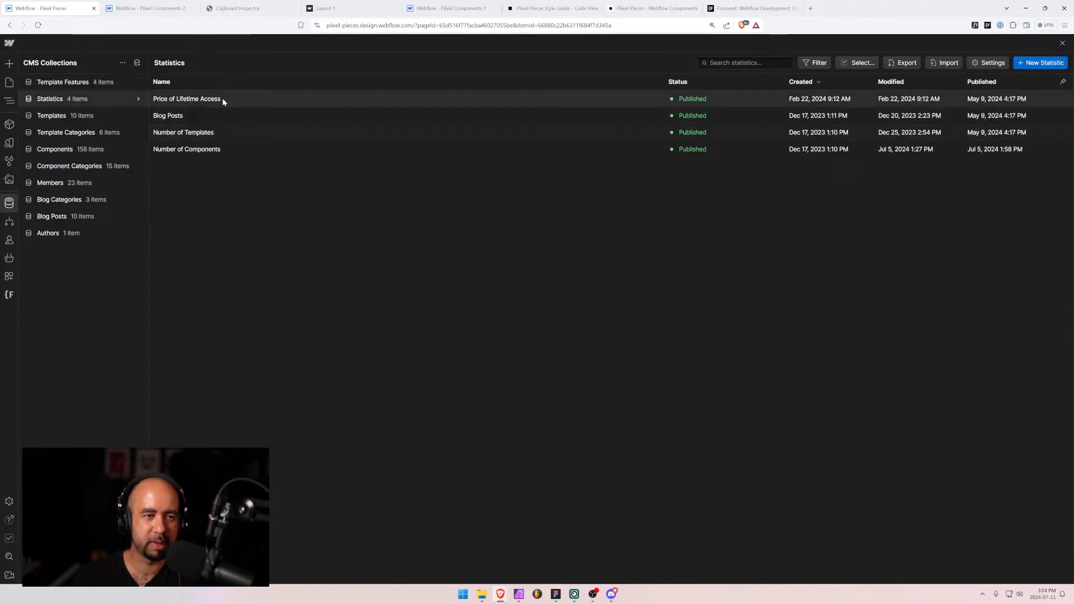
left_click(211, 152)
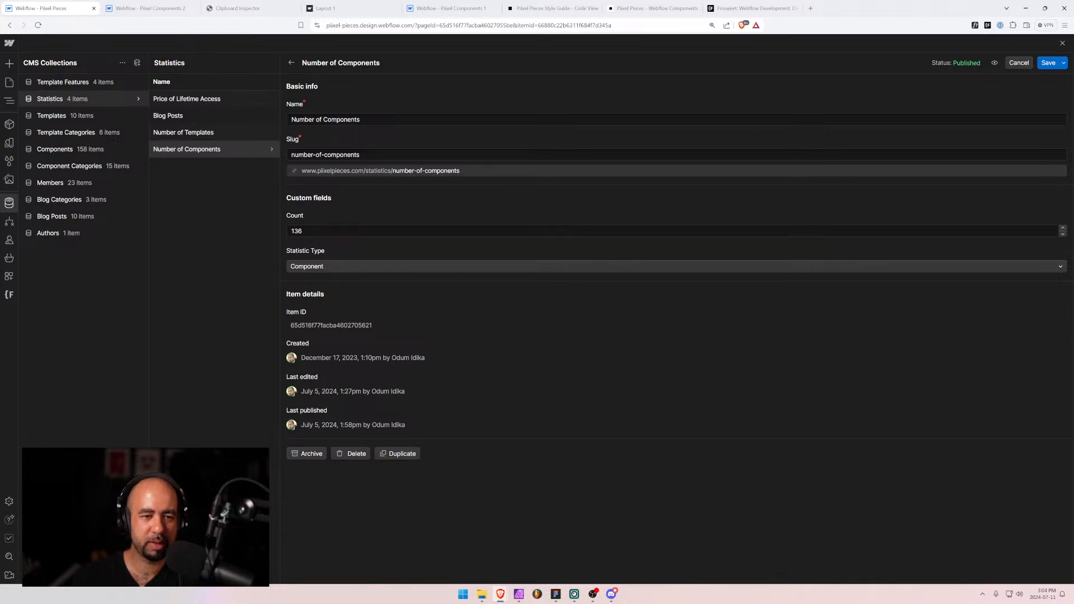
left_click_drag(305, 231, 294, 231)
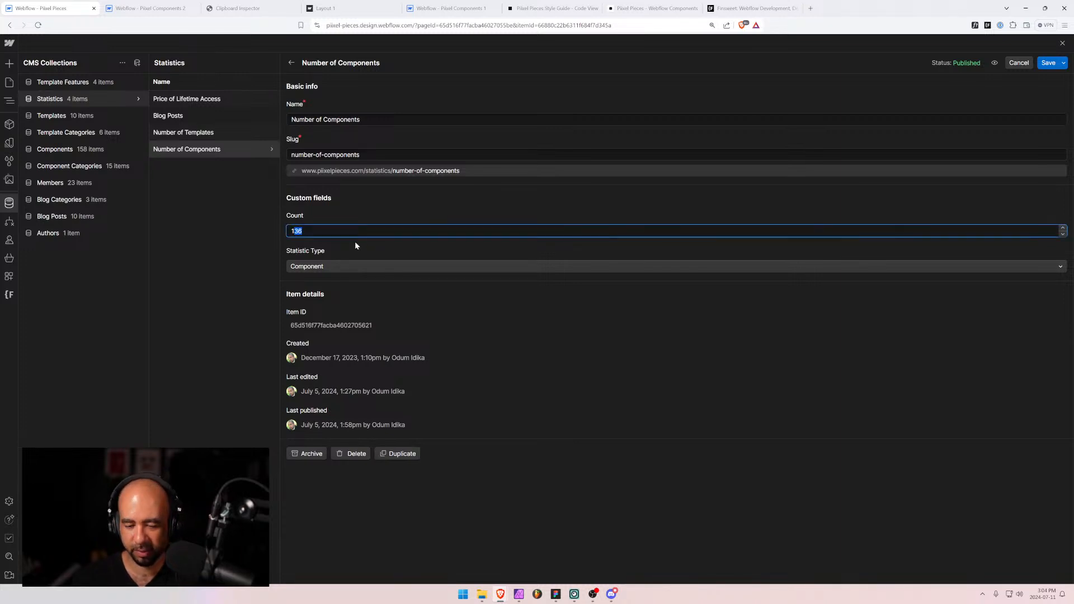
type("58")
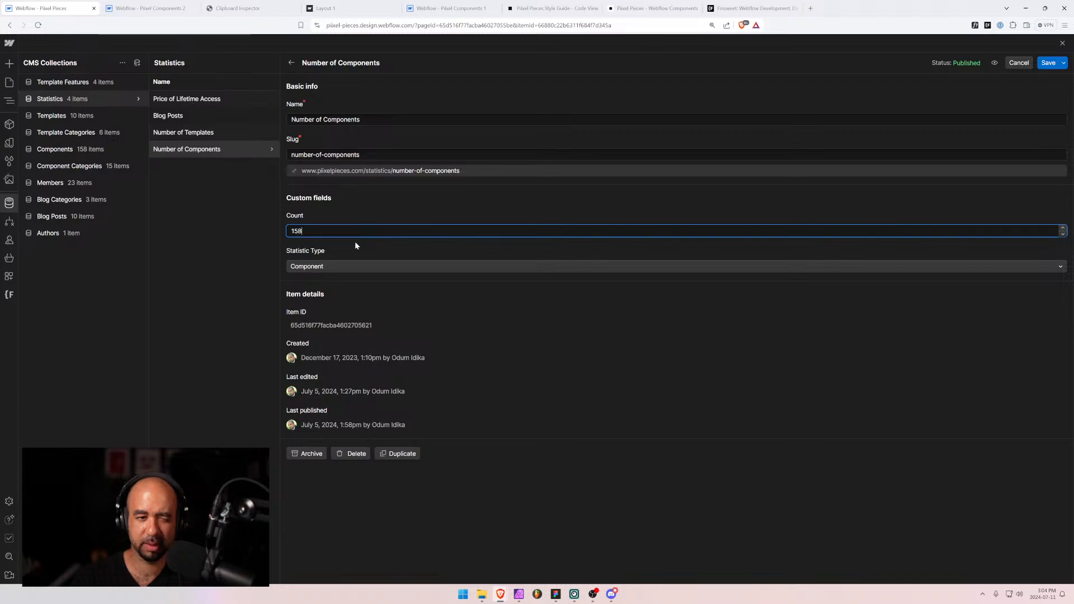
left_click(1048, 63)
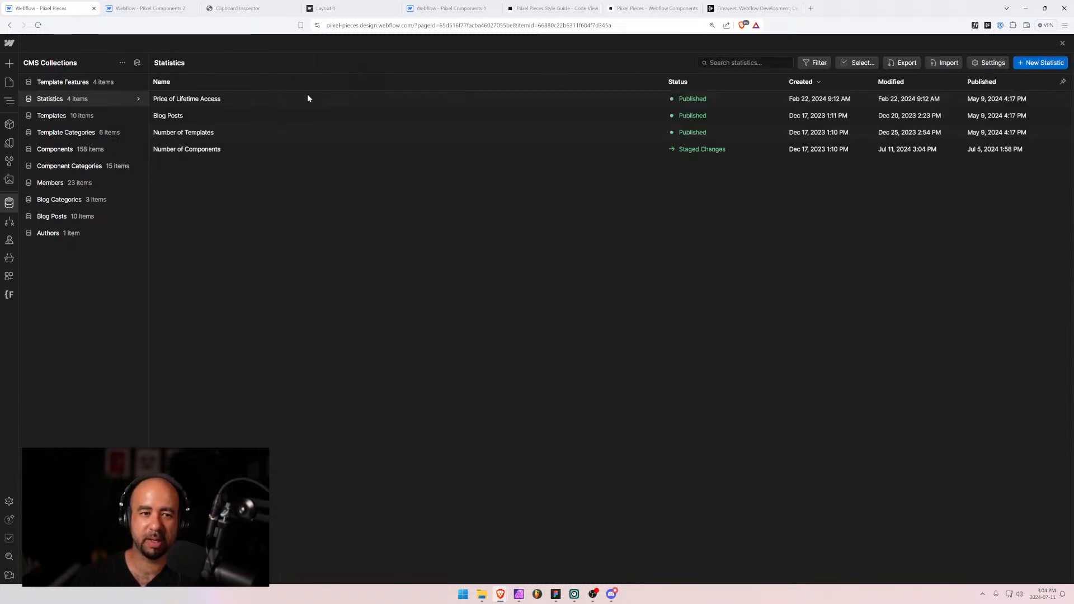
left_click(11, 82)
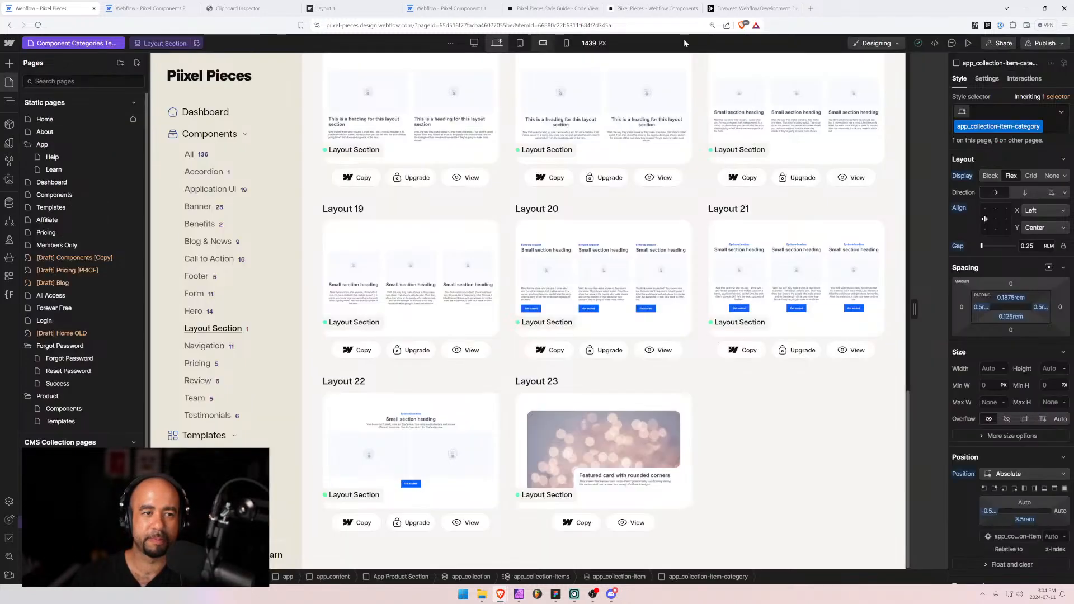
left_click(1029, 43)
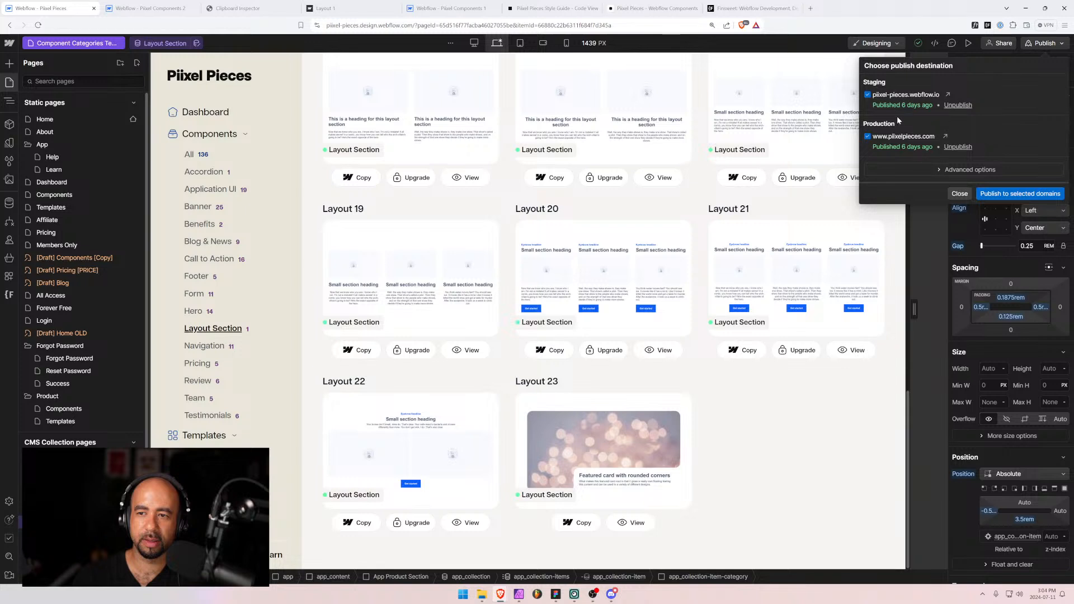
left_click(1007, 196)
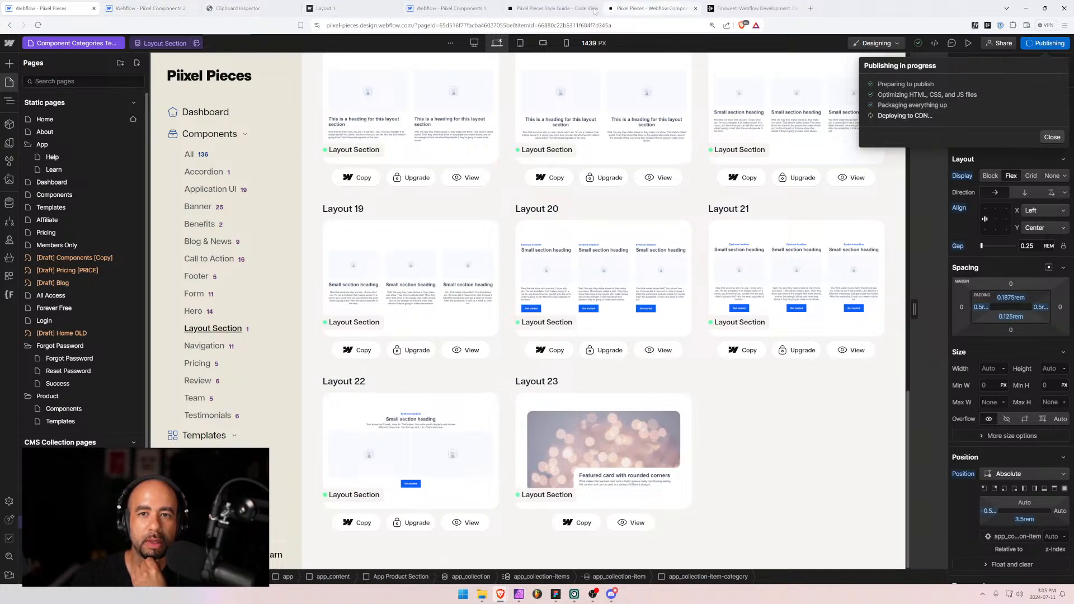
Open the piixel-cut-and-paste site from the 02. Piixel Pieces dashboard folder and clear out its layout-22 section.
left_click(457, 8)
left_click(9, 44)
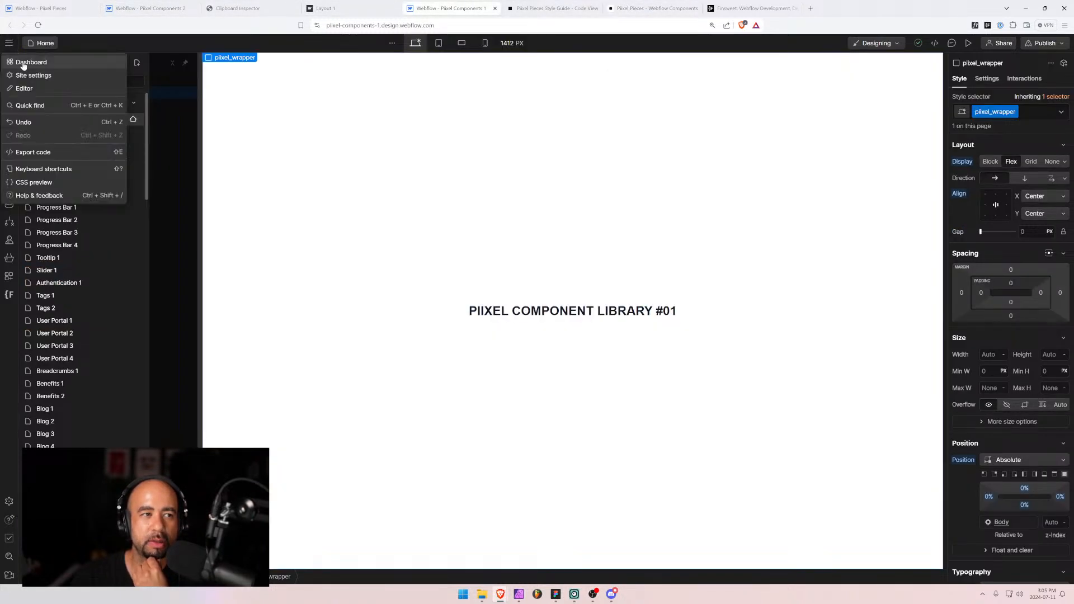
left_click(26, 63)
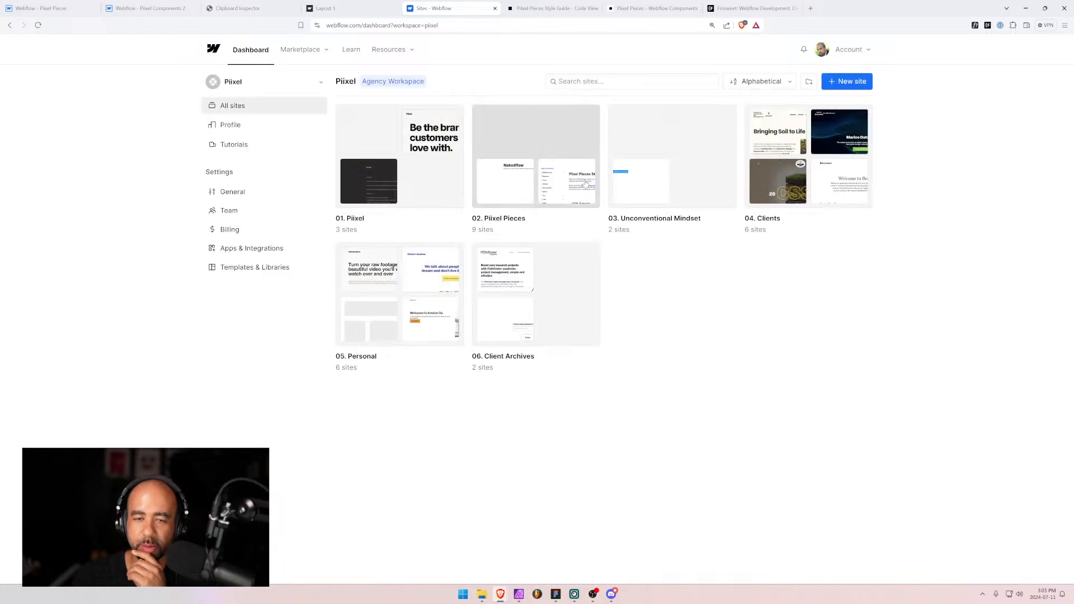
left_click(521, 162)
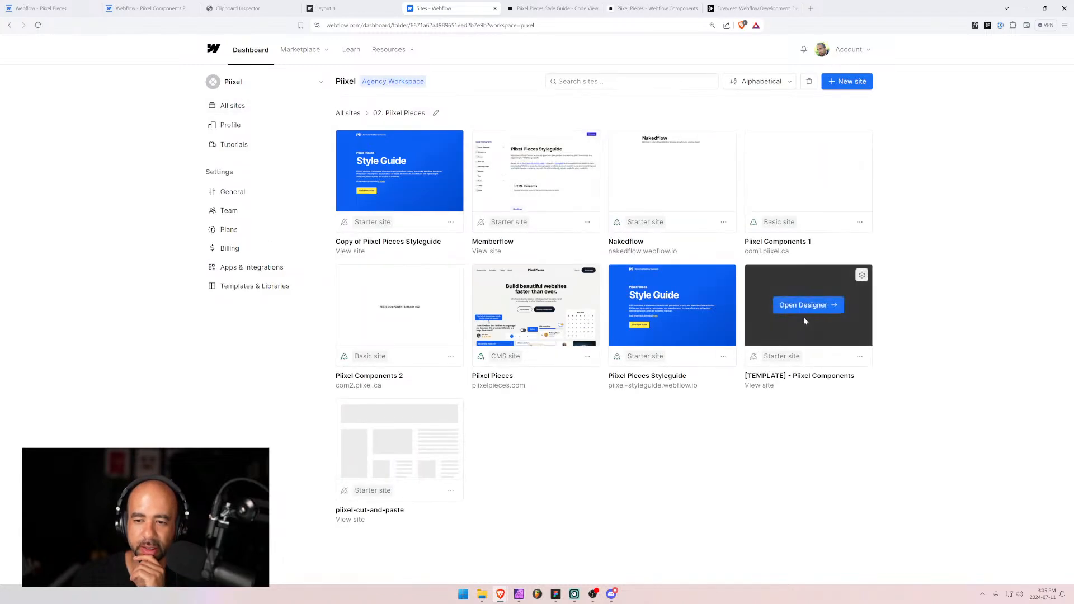
left_click(394, 441)
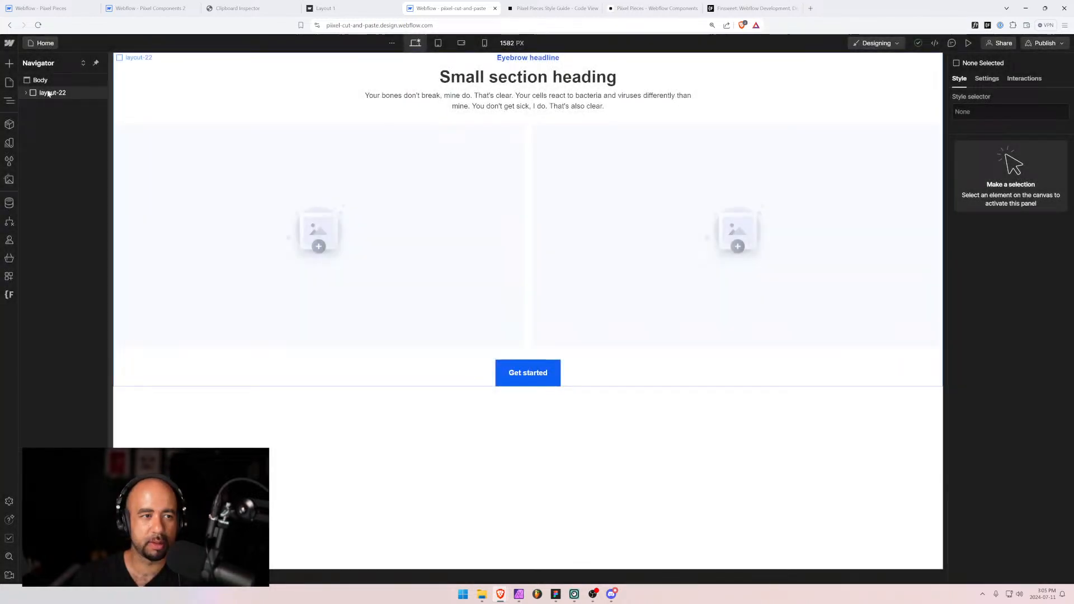
left_click(48, 94)
Switch to the live Piixel Pieces site and log in with the saved account email and password.
left_click(151, 6)
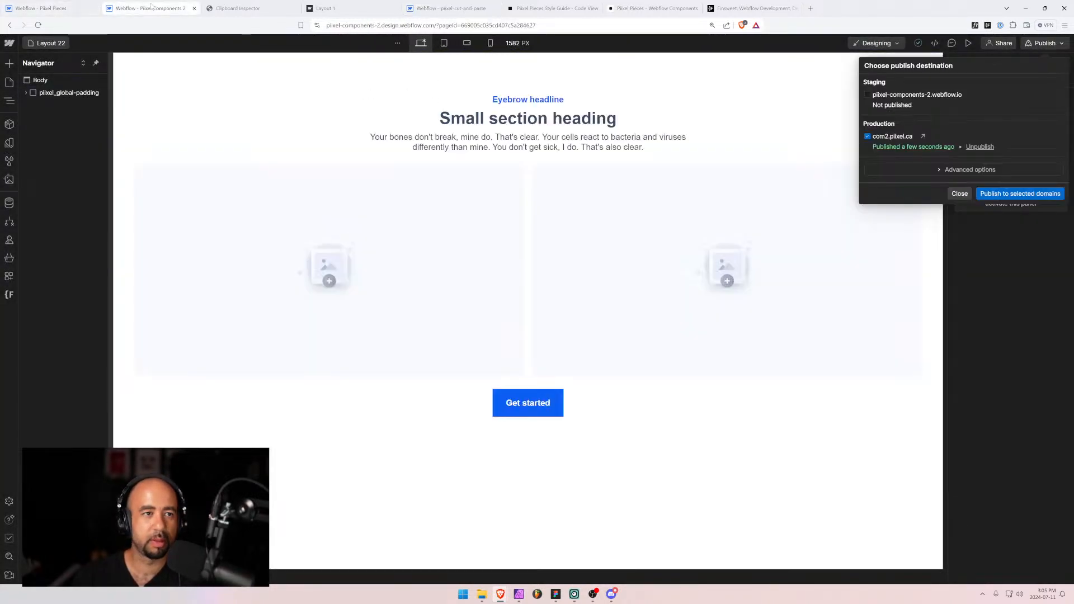
left_click(559, 6)
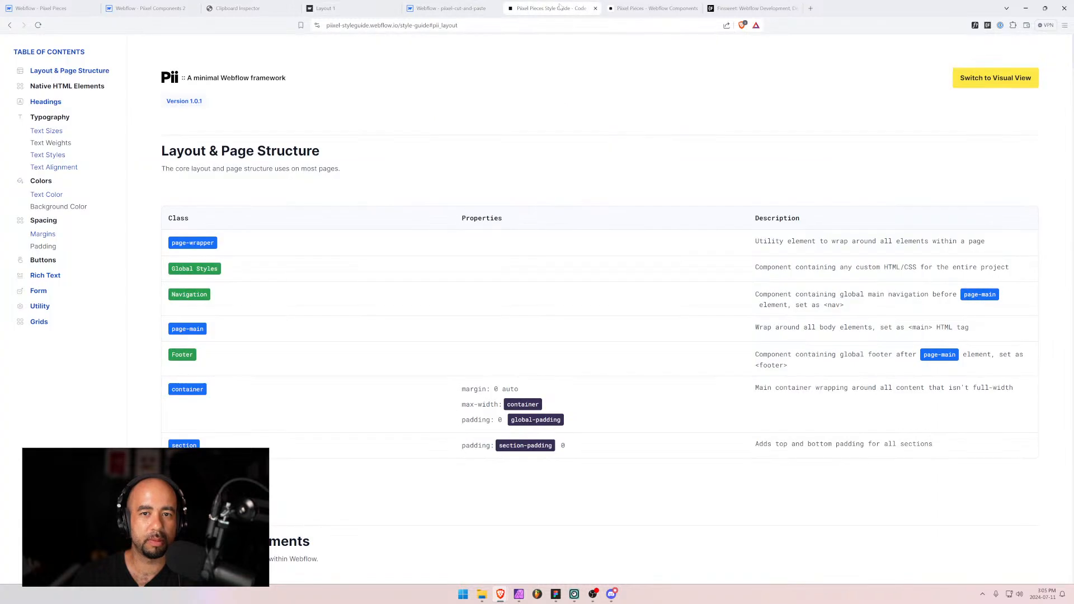
left_click(654, 8)
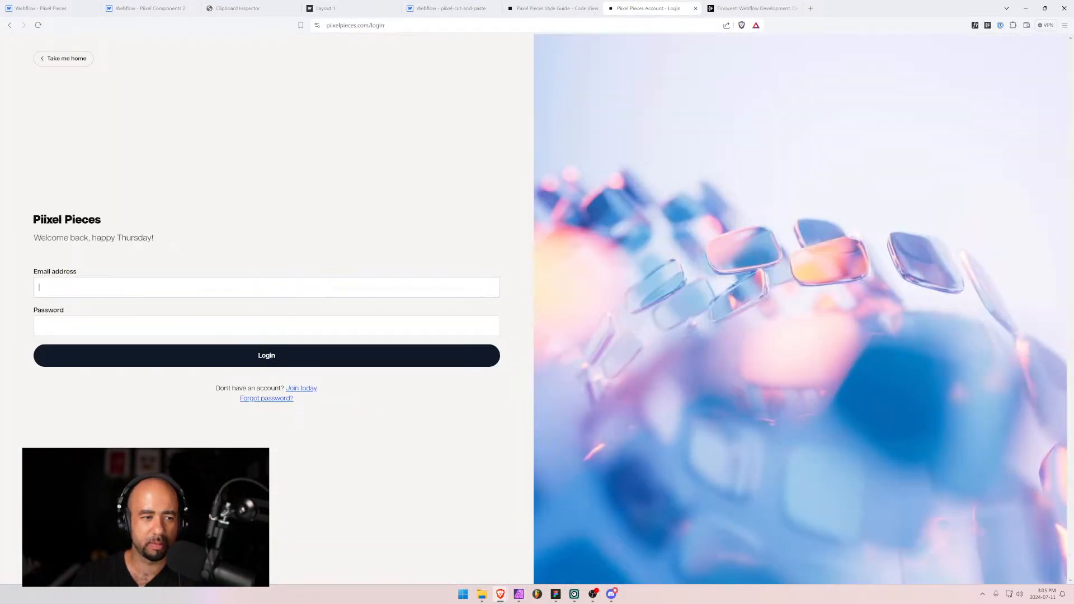
left_click(81, 295)
left_click(78, 309)
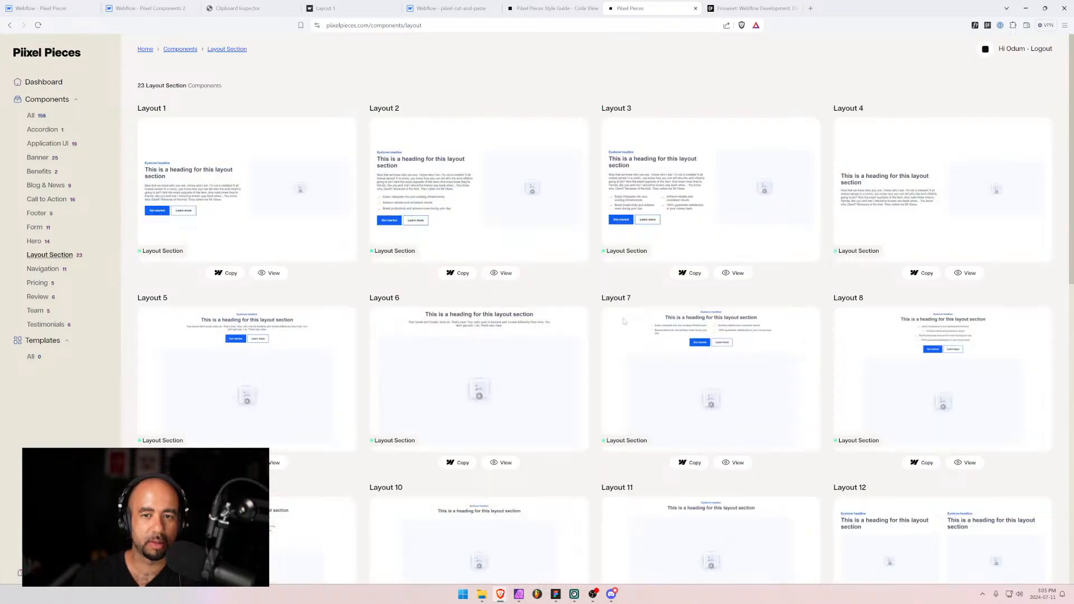
Copy Layout 11 from the live Layout Section page, test-paste it into the Body of piixel-cut-and-paste, and delete the pasted section.
scroll(671, 329, "down", 4)
left_click(689, 400)
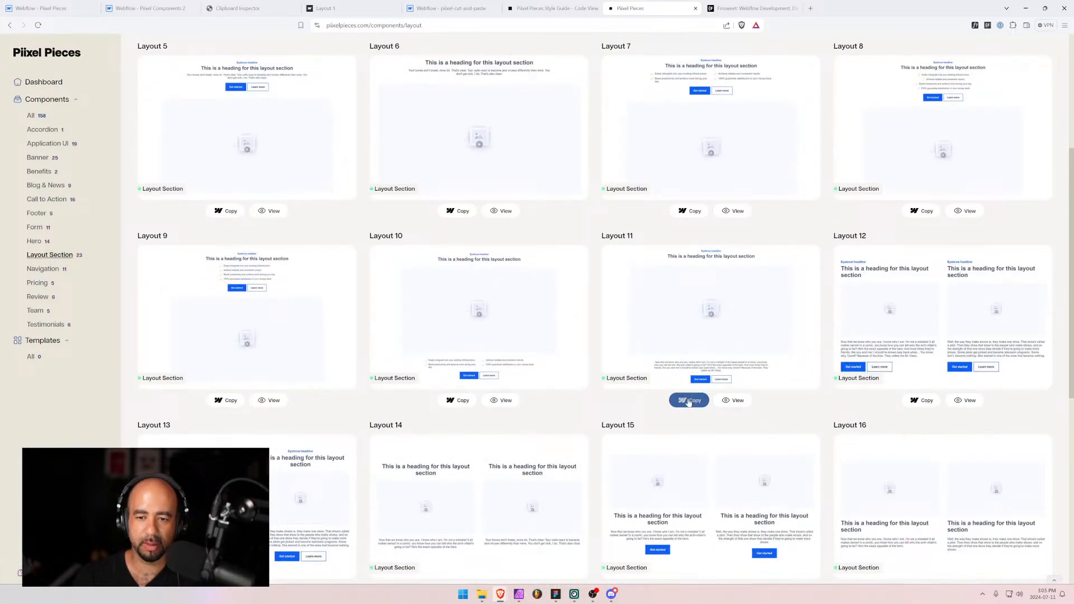
left_click(484, 9)
left_click(39, 81)
key("ctrl+v")
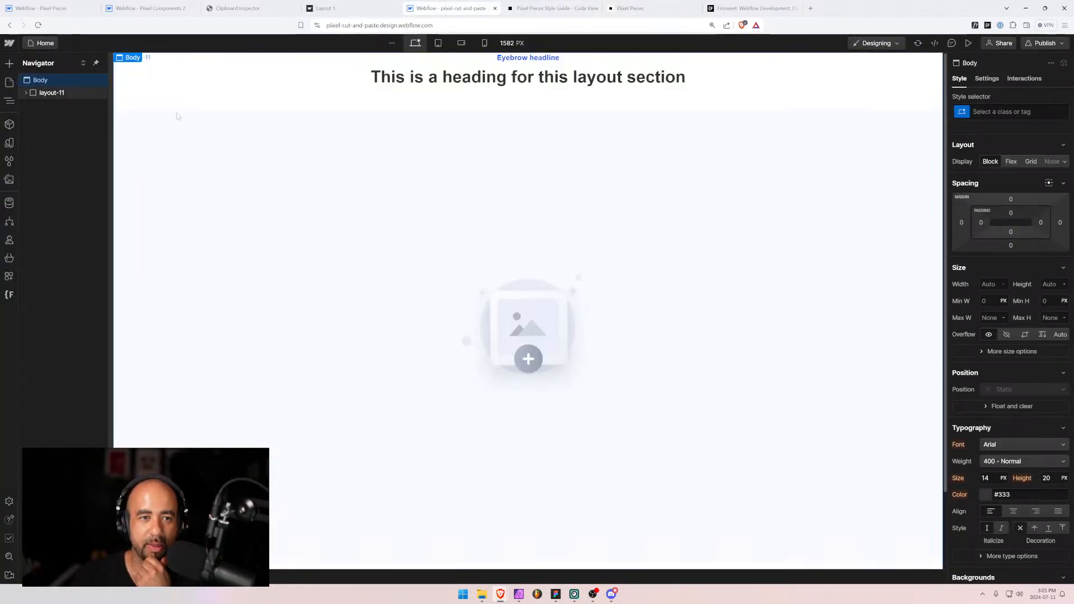
left_click(51, 93)
key("Delete")
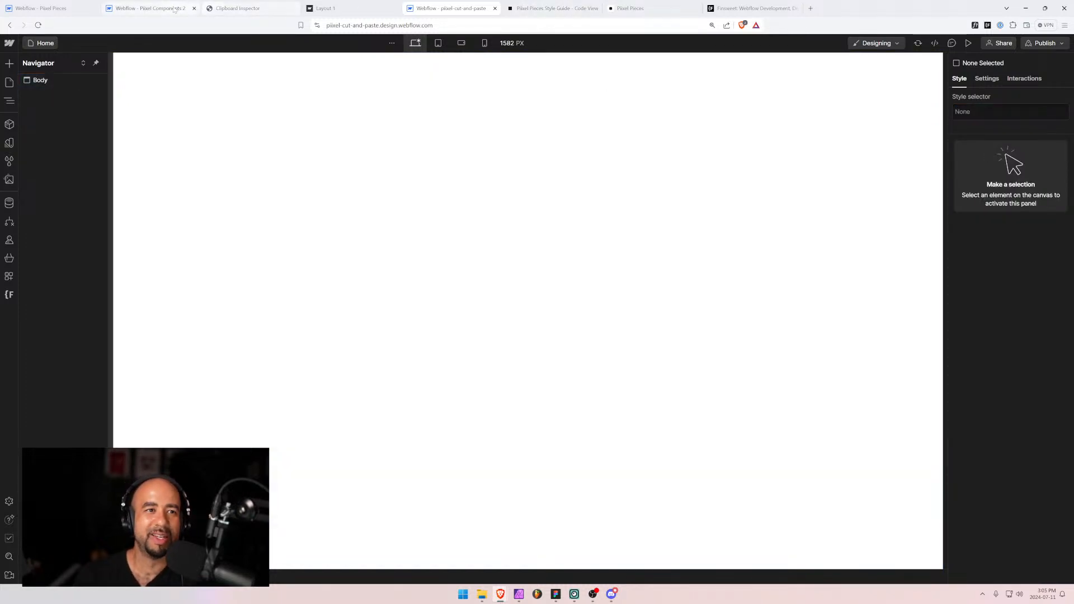
left_click(330, 8)
left_click(50, 7)
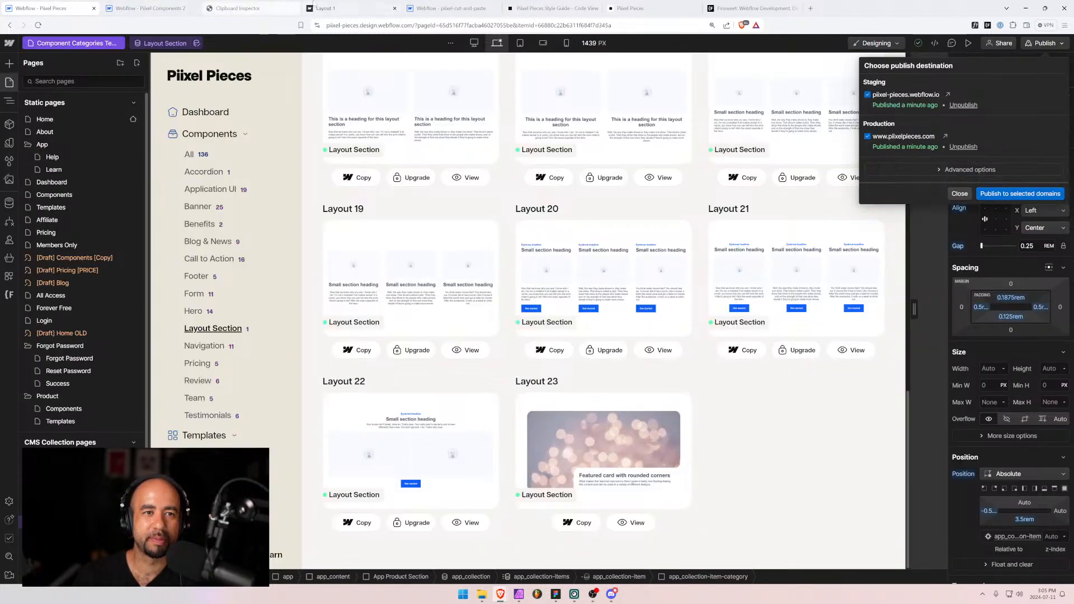
left_click(553, 8)
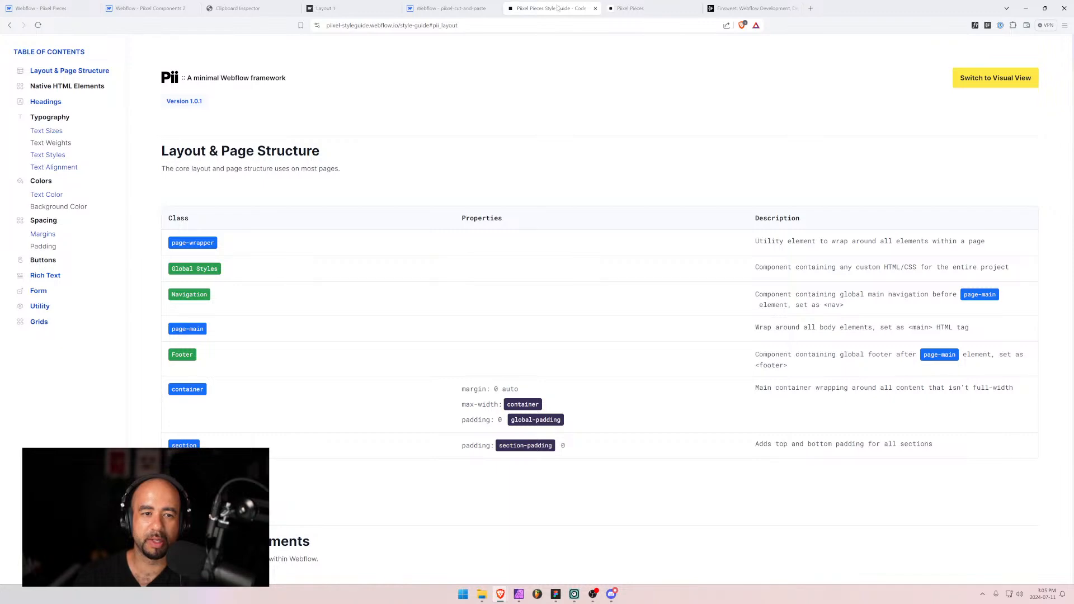
Close the style guide tab, copy Layout 20 from the live Layout Section page and paste it into the Body of piixel-cut-and-paste.
left_click(595, 8)
scroll(697, 332, "down", 5)
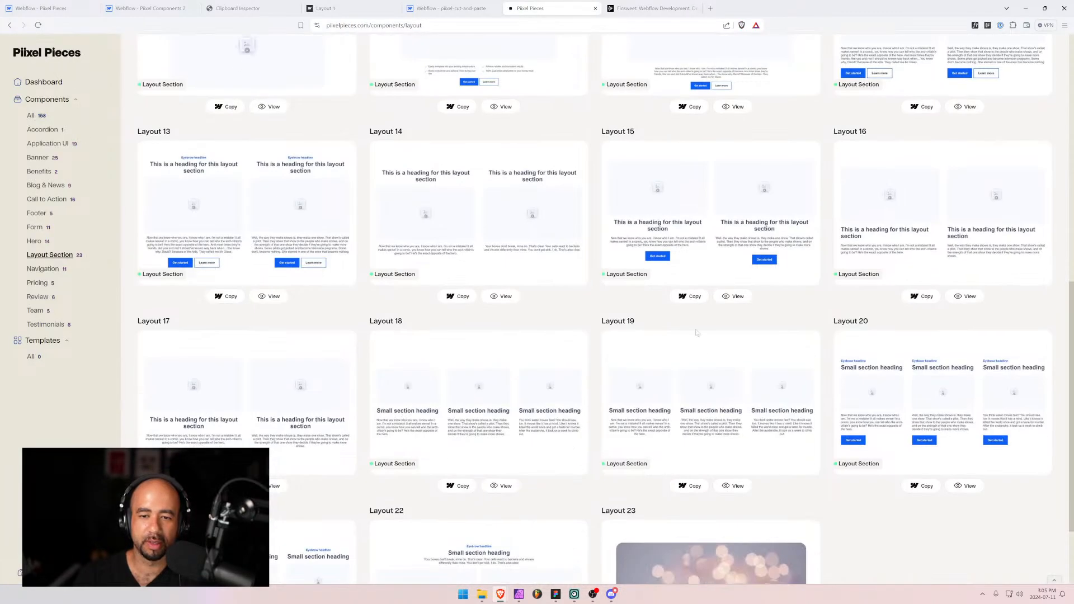
scroll(621, 270, "down", 2)
left_click(922, 370)
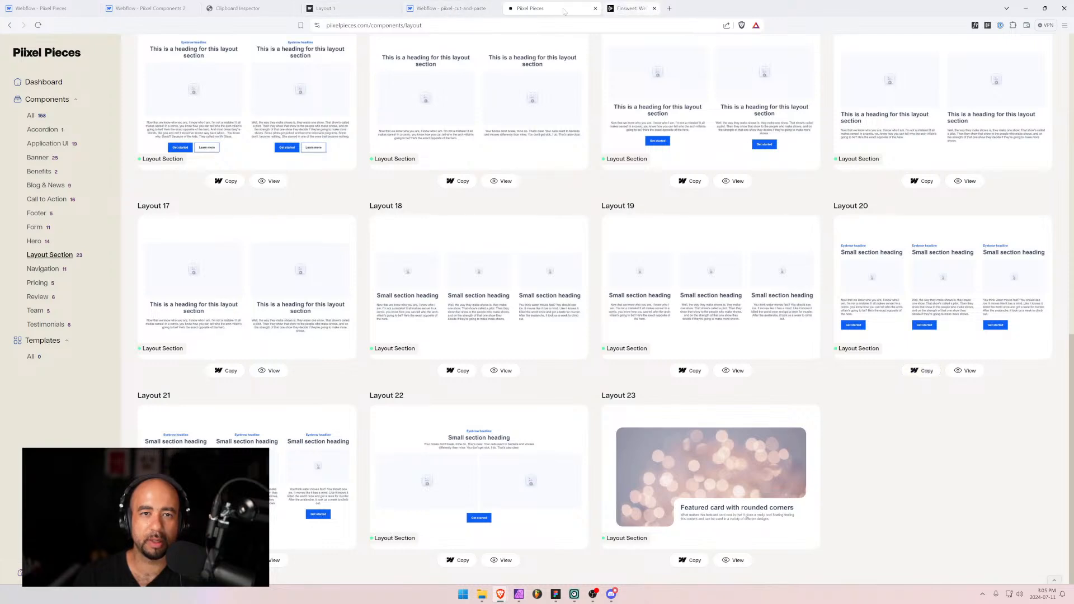
left_click(451, 9)
left_click(29, 81)
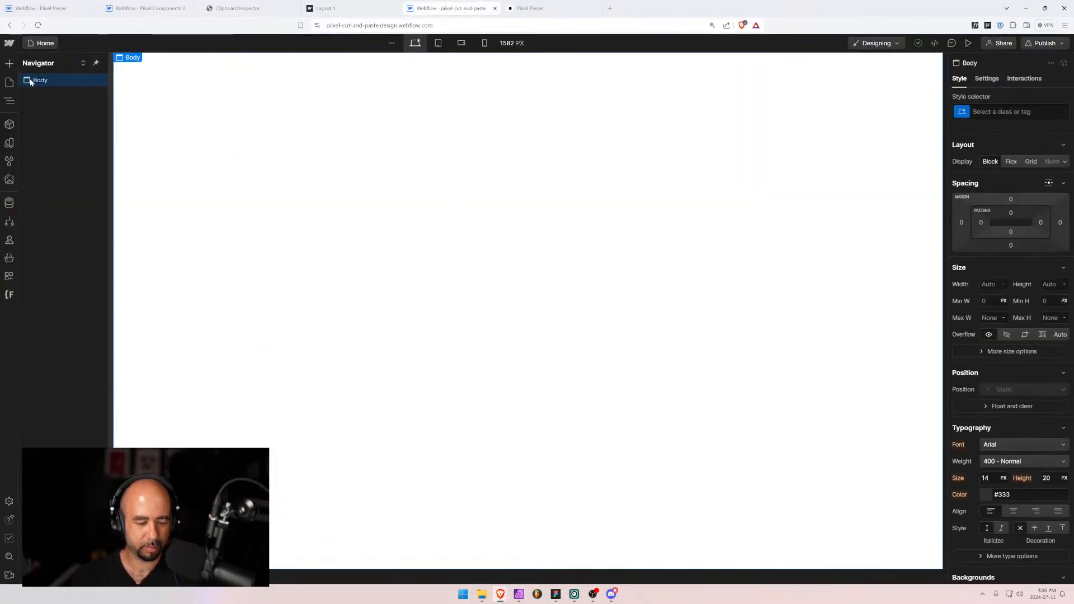
key("ctrl+v")
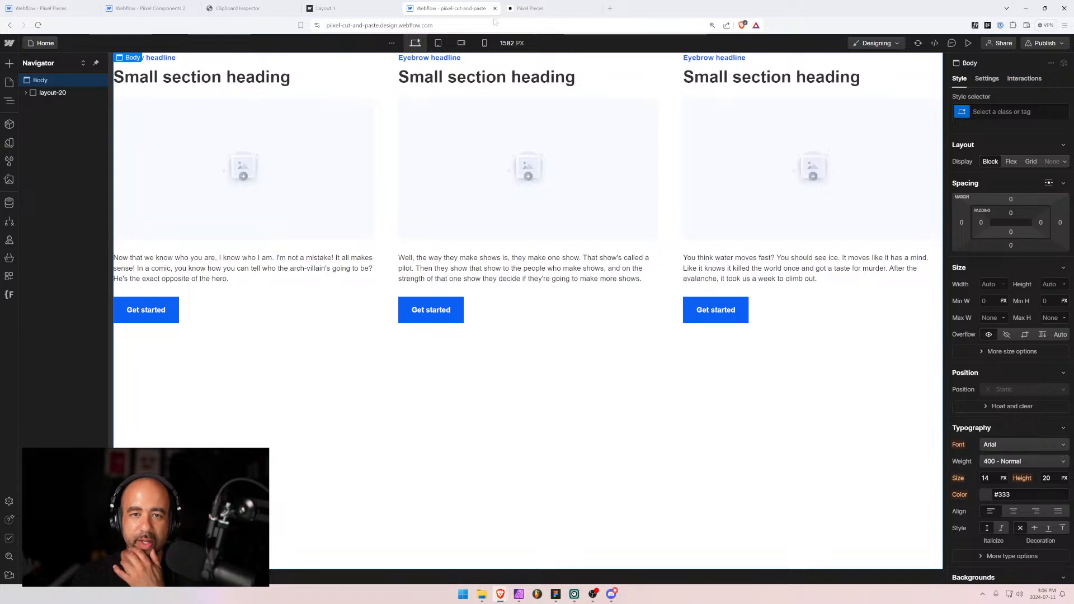
View the live Layout 23 component page and check its preview in a narrower browser window.
left_click(528, 8)
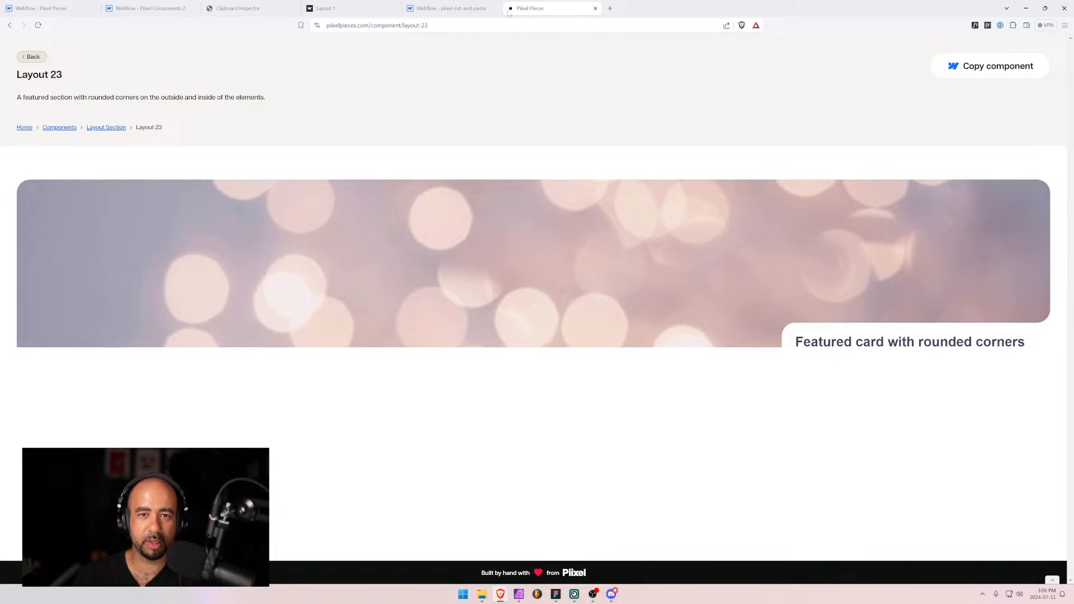
left_click(1045, 8)
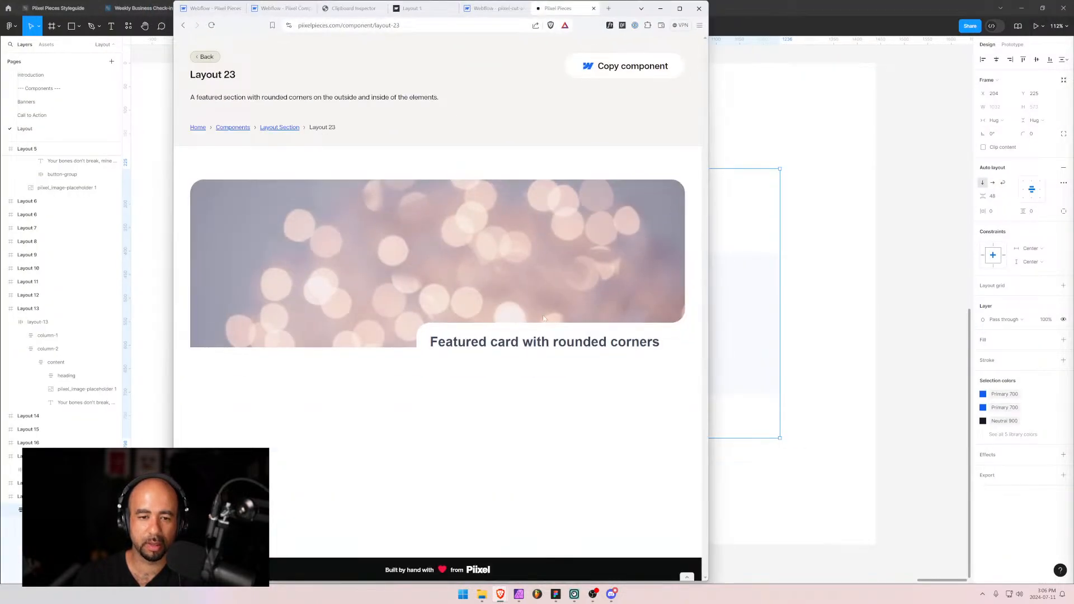
left_click_drag(708, 305, 909, 304)
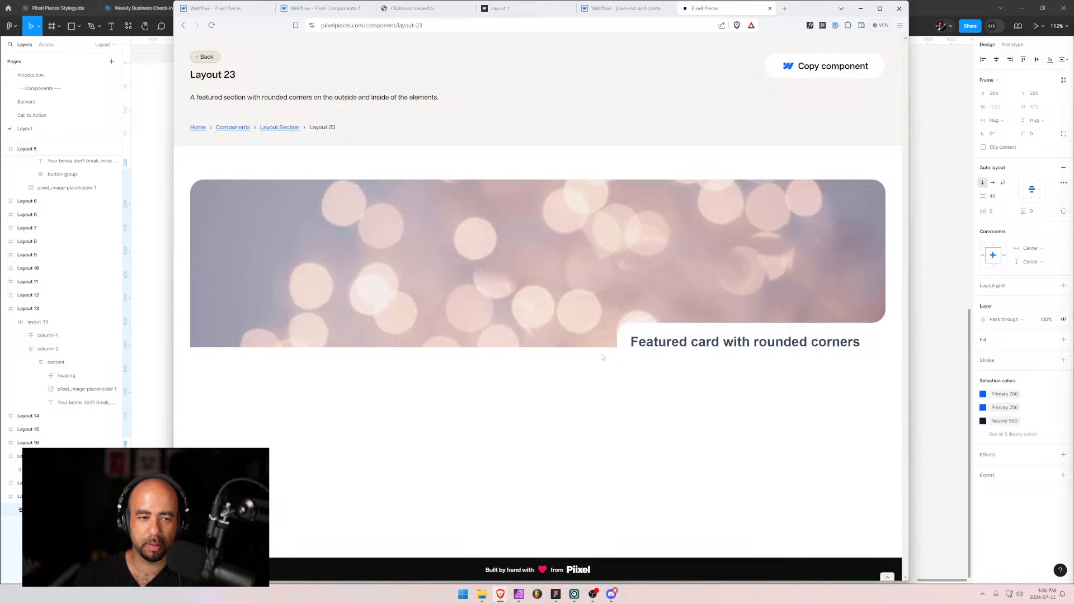
Set the iFrame Height of the Layout 23 item in the Piixel Pieces Components collection to 50rem and save it.
left_click(230, 3)
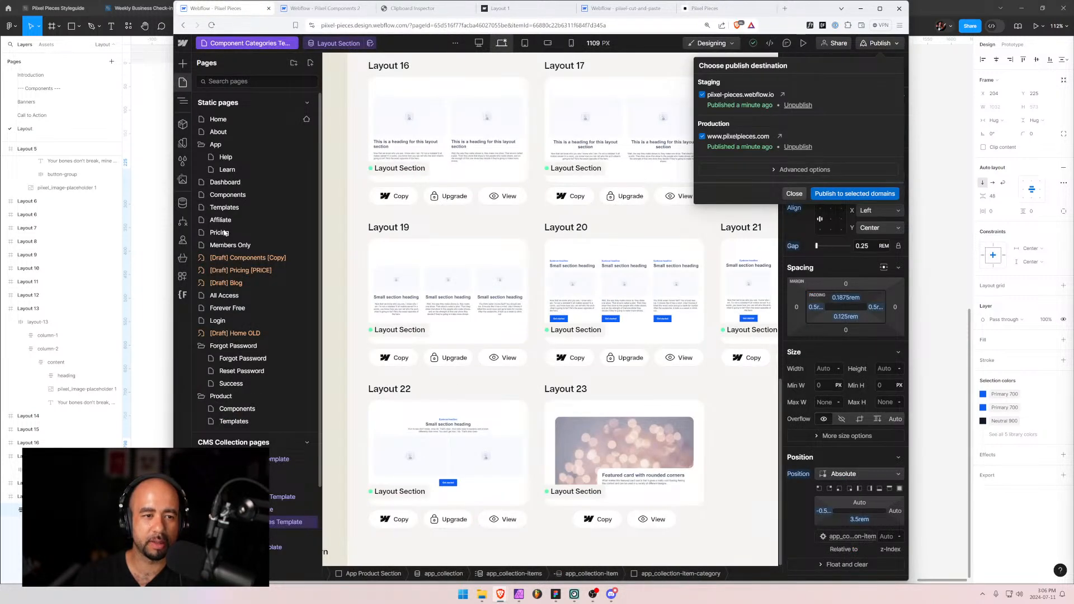
left_click(182, 160)
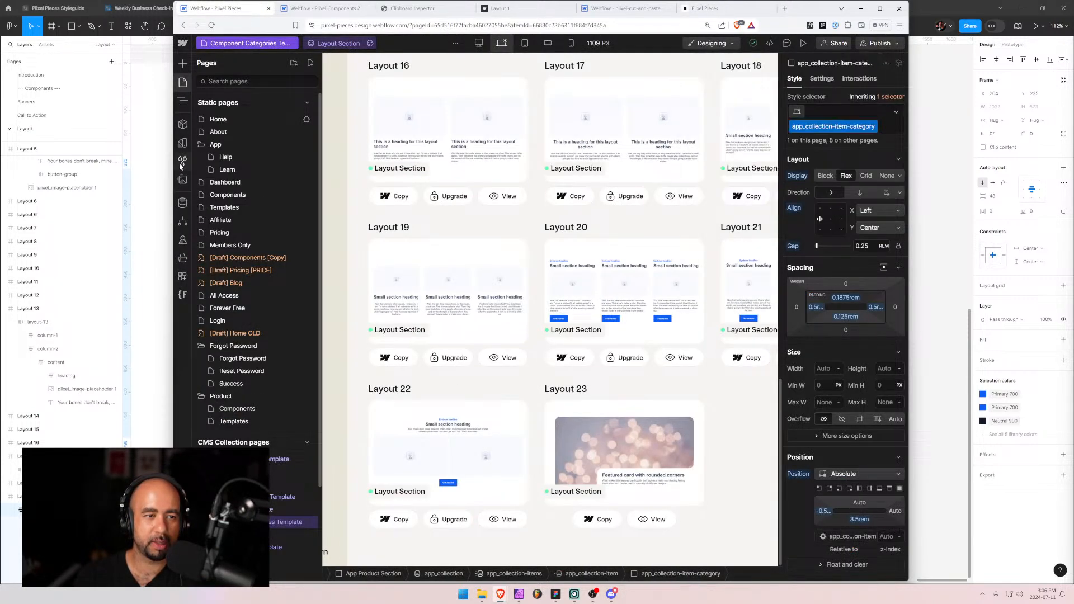
left_click(182, 203)
left_click(238, 150)
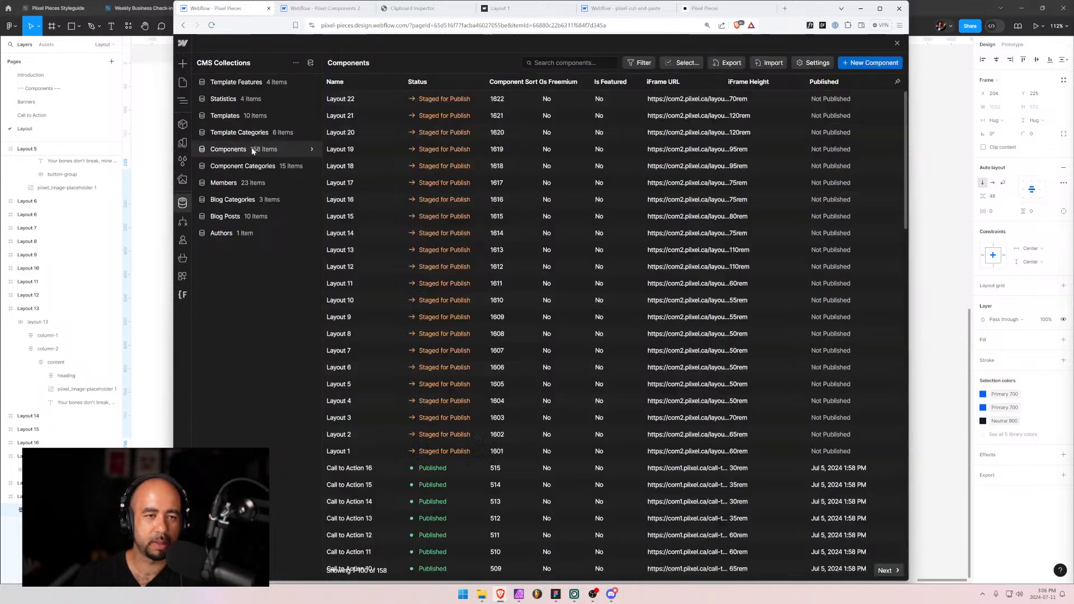
scroll(391, 476, "down", 4)
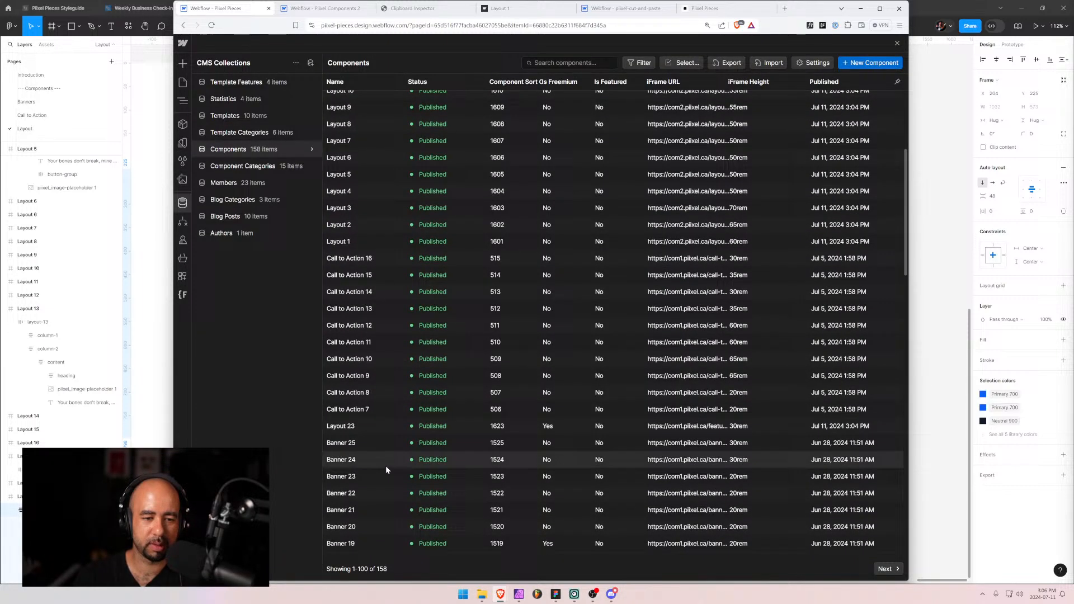
left_click(369, 425)
scroll(515, 446, "down", 5)
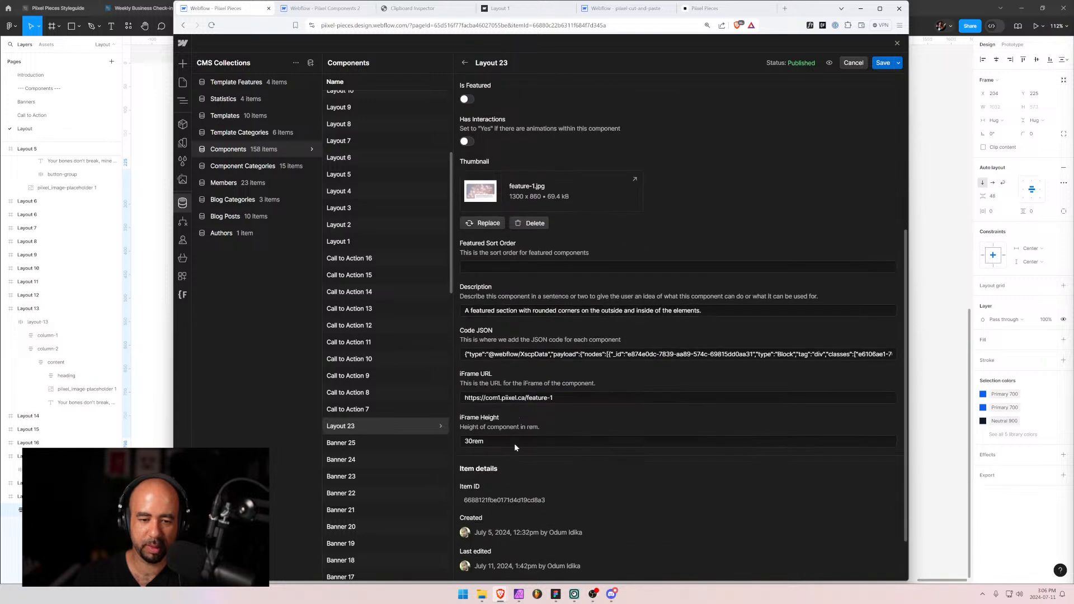
left_click_drag(469, 441, 464, 441)
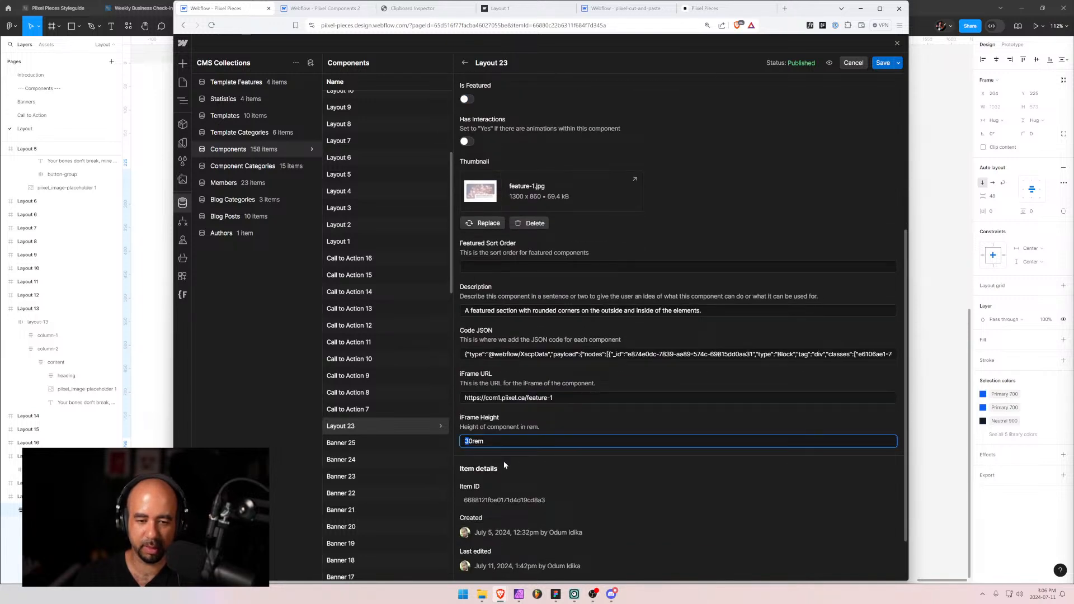
type("5")
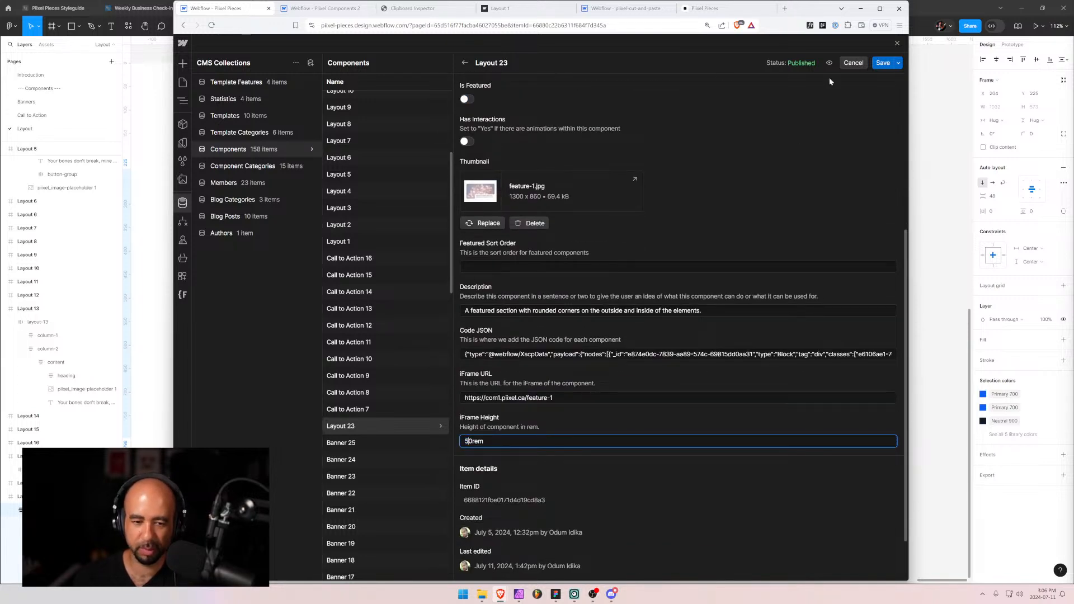
left_click(881, 62)
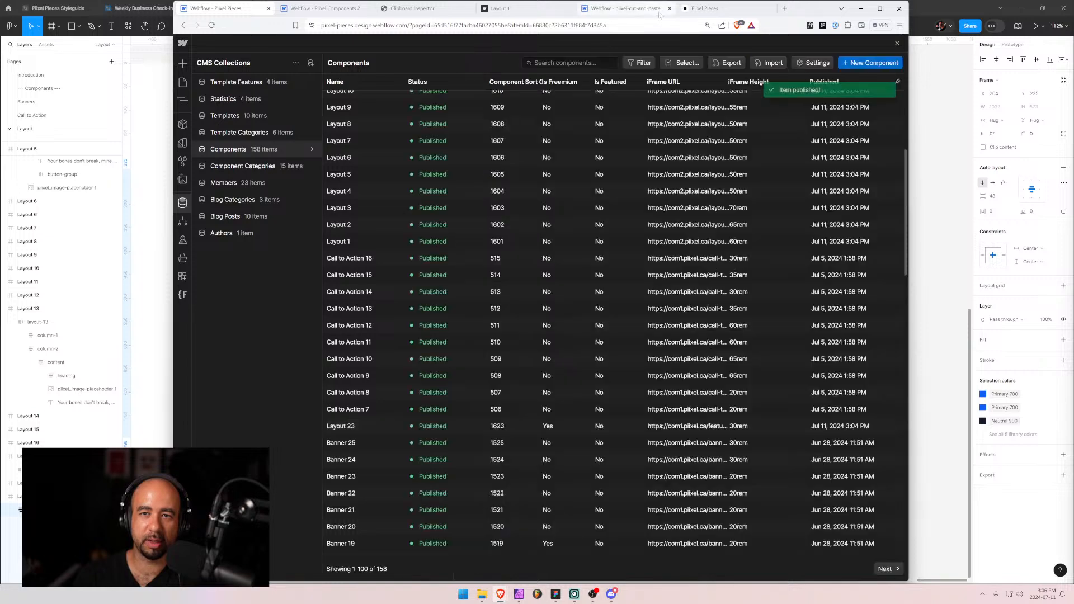
Copy Layout 22 from the live Layout Section page and test-paste it into the Body of piixel-cut-and-paste.
left_click(703, 7)
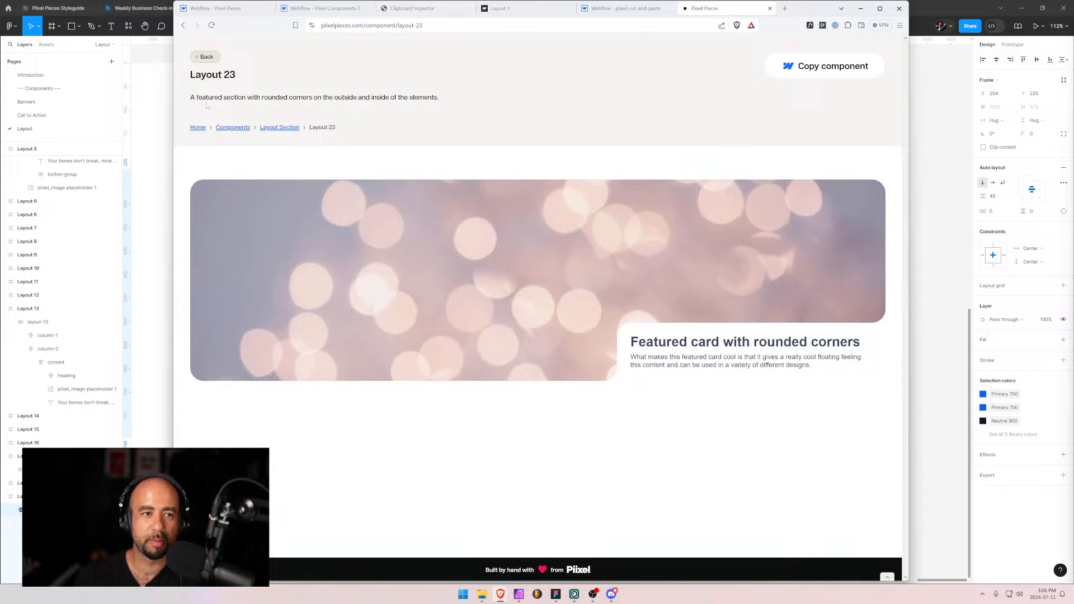
left_click(204, 56)
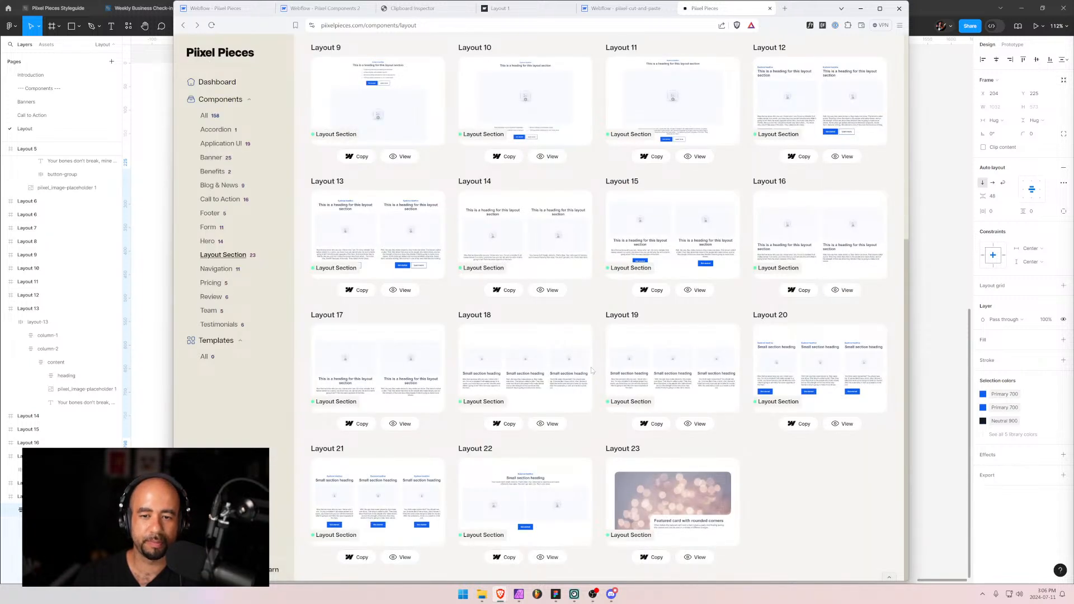
left_click(505, 557)
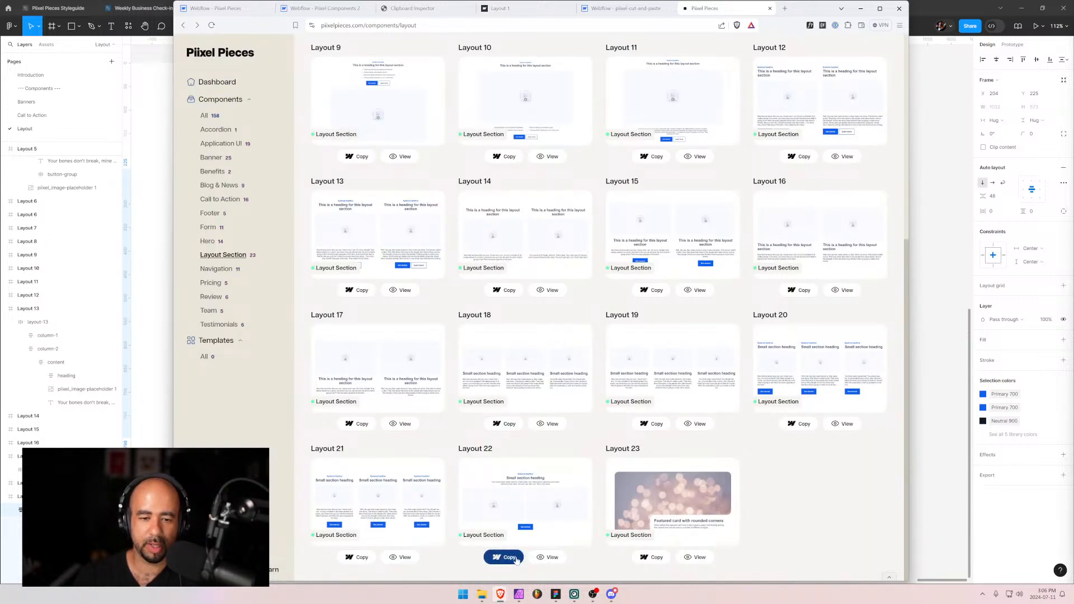
left_click(556, 8)
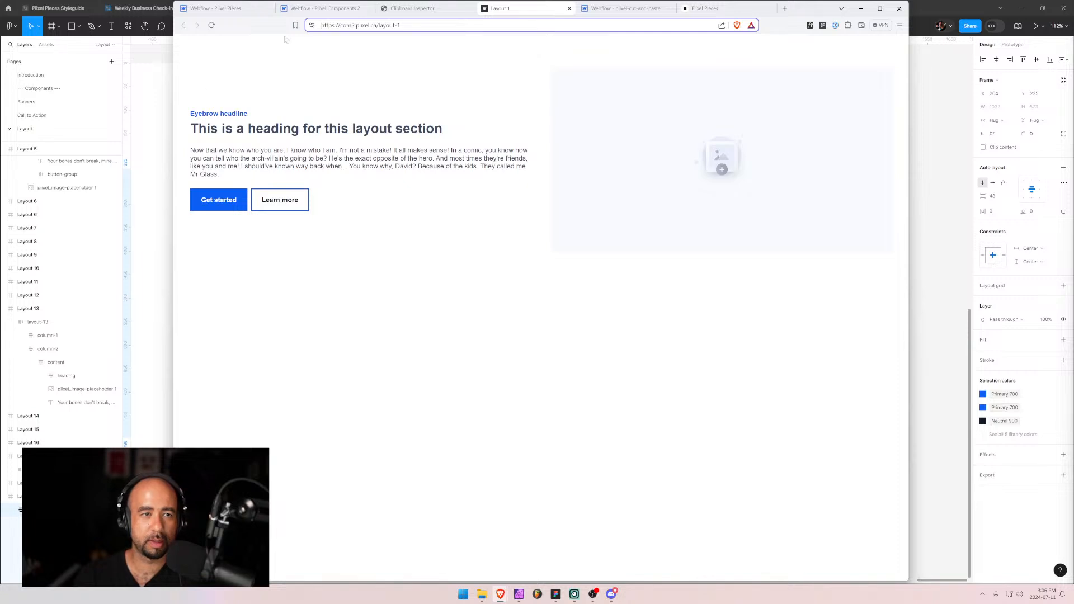
left_click(622, 8)
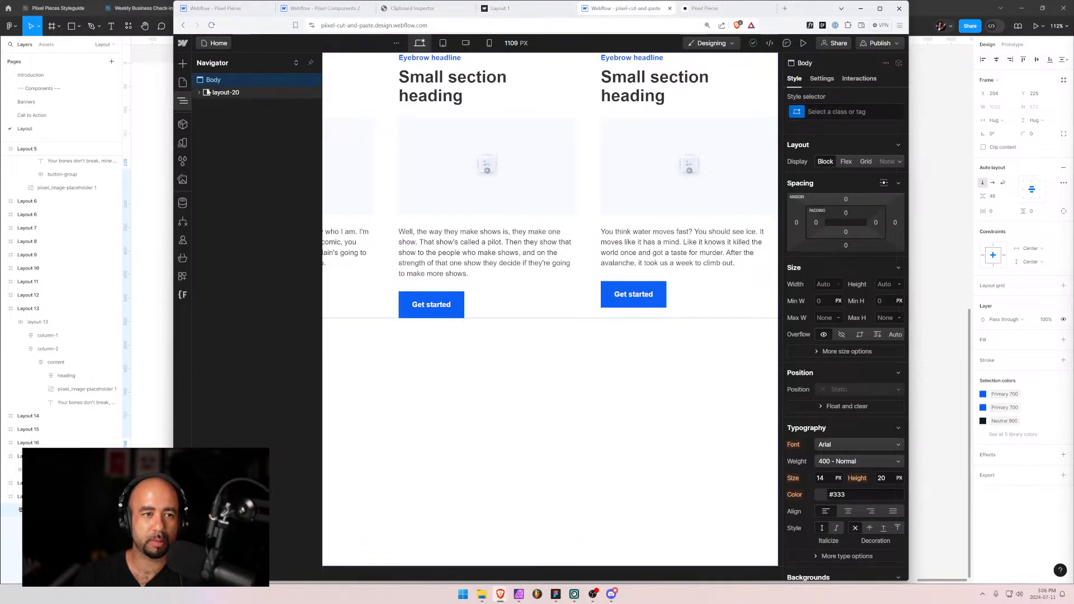
key("ctrl+v")
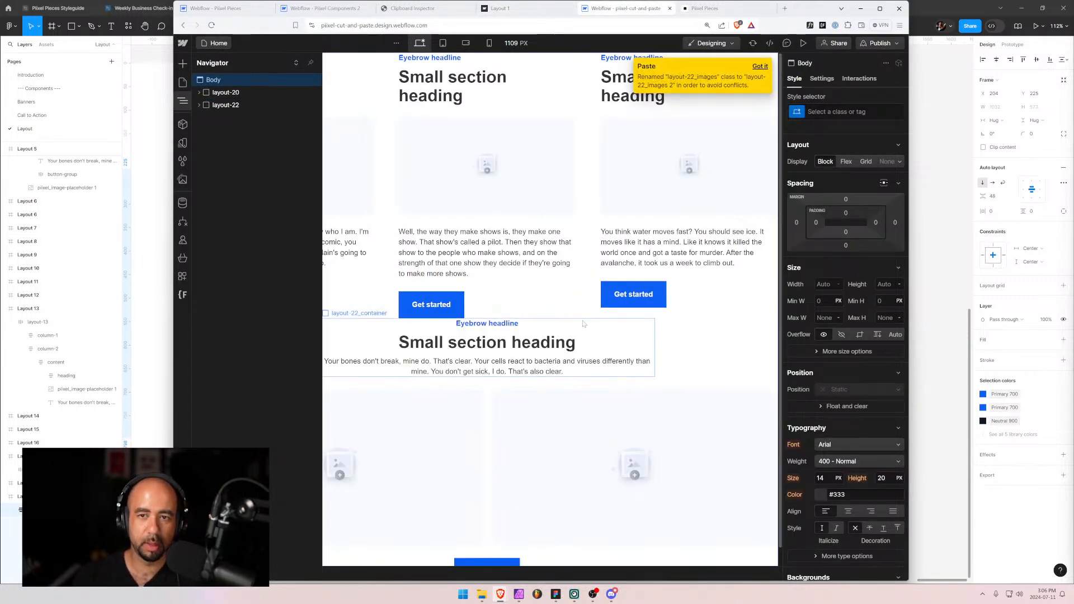
scroll(584, 324, "down", 2)
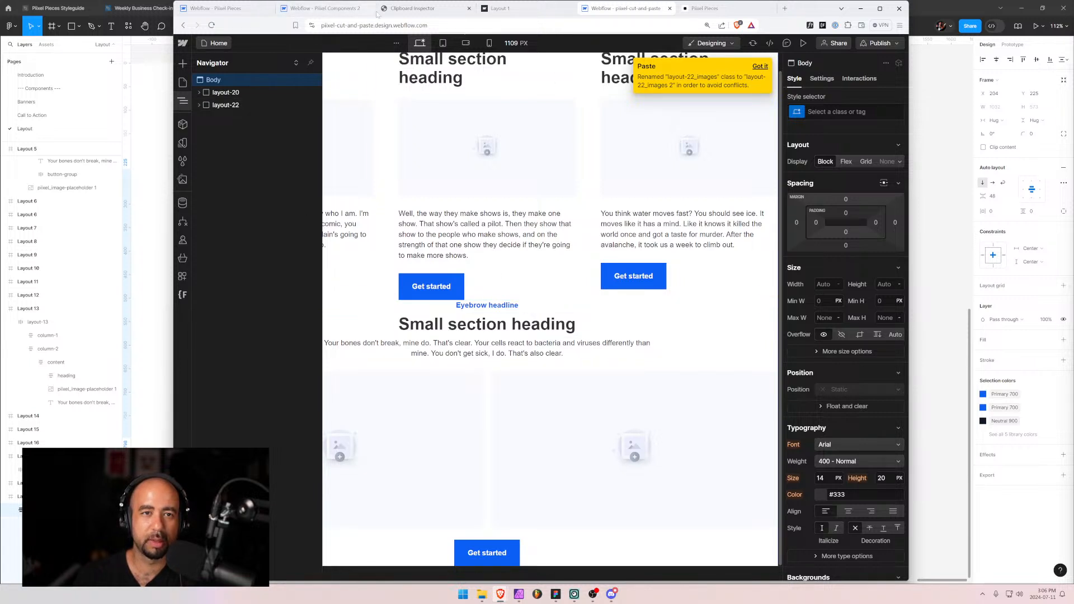
Delete the pasted layout-22 and layout-20 sections from the Body.
left_click(227, 105)
key("Delete")
key("Delete")
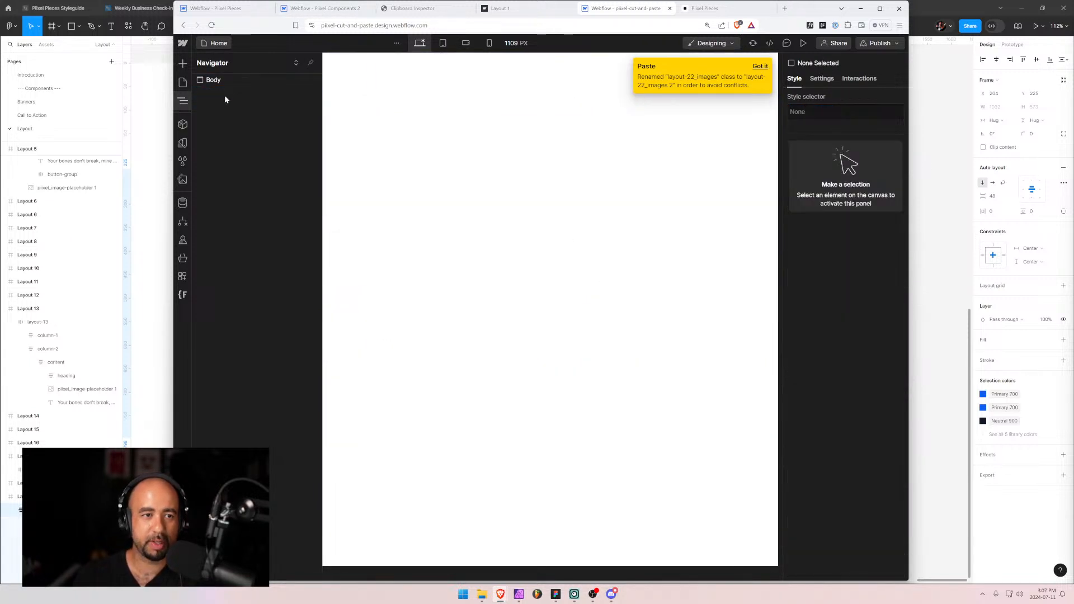
Close the Clipboard Inspector page.
left_click(347, 8)
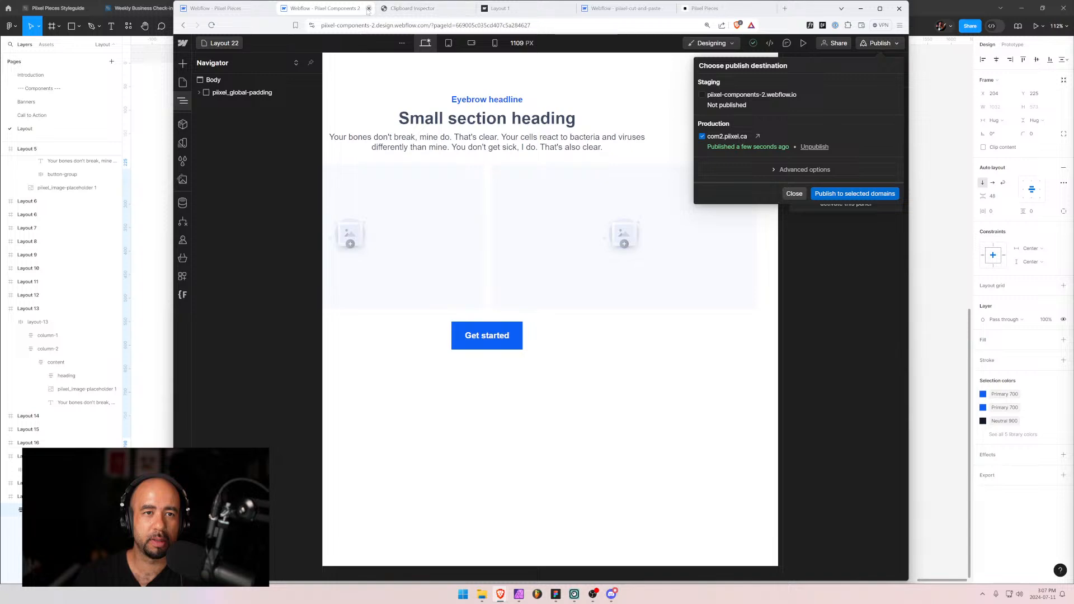
left_click(421, 10)
left_click(469, 9)
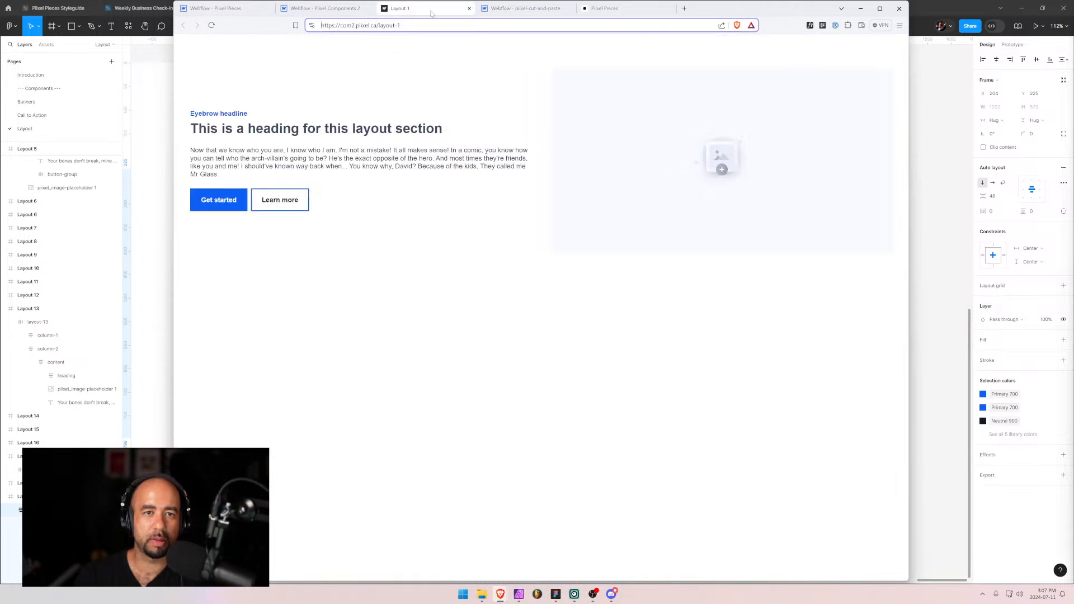
Copy Layout 1 from the live Layout Section page, paste it into the Body of piixel-cut-and-paste, and maximize the browser window.
left_click(526, 9)
left_click(605, 8)
scroll(363, 213, "up", 5)
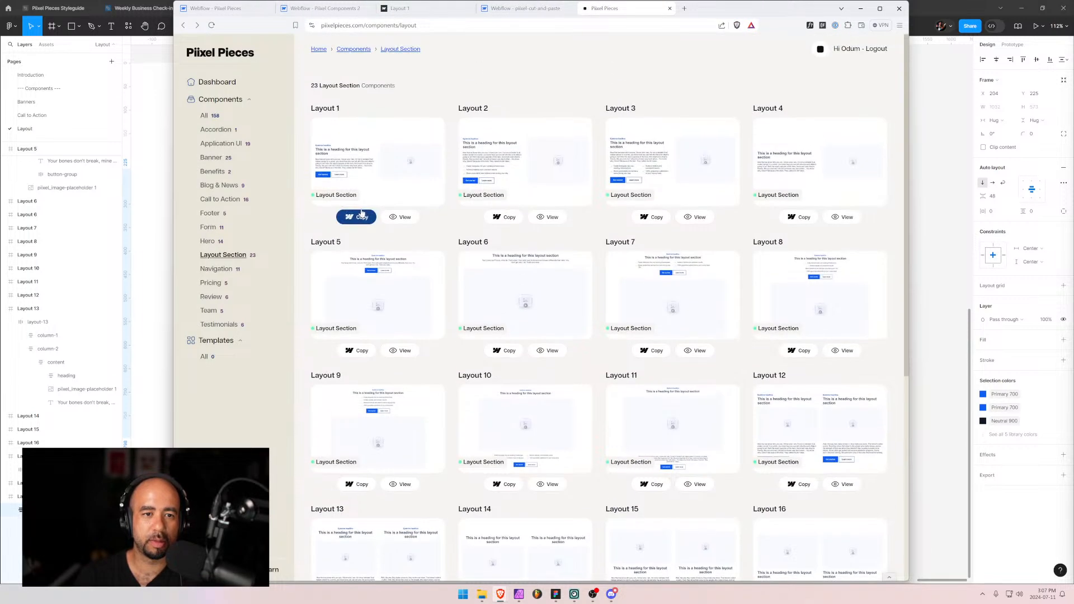
left_click(360, 218)
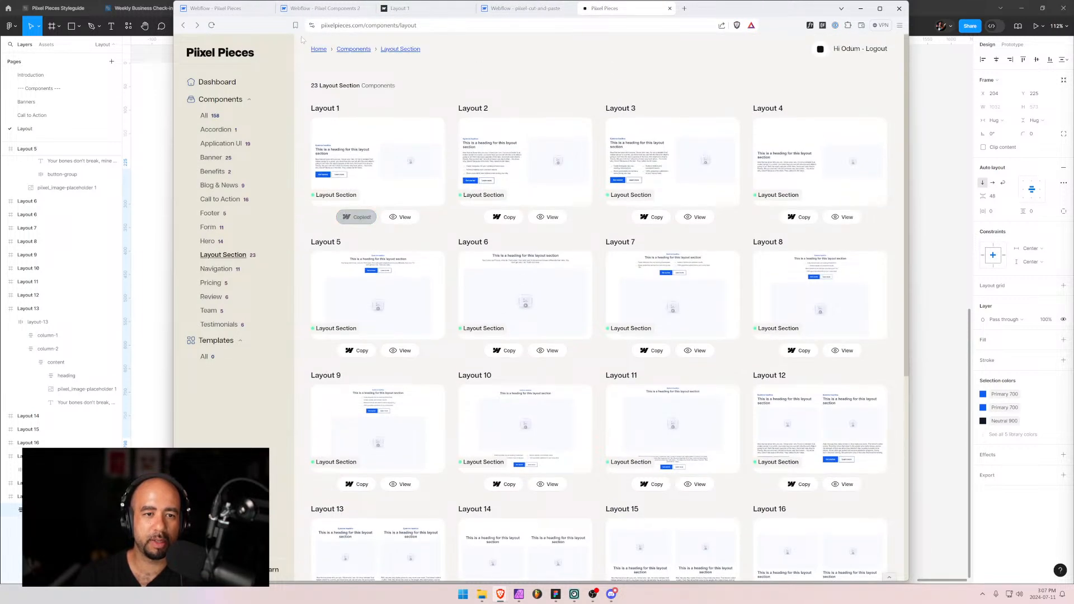
left_click(507, 9)
left_click(223, 80)
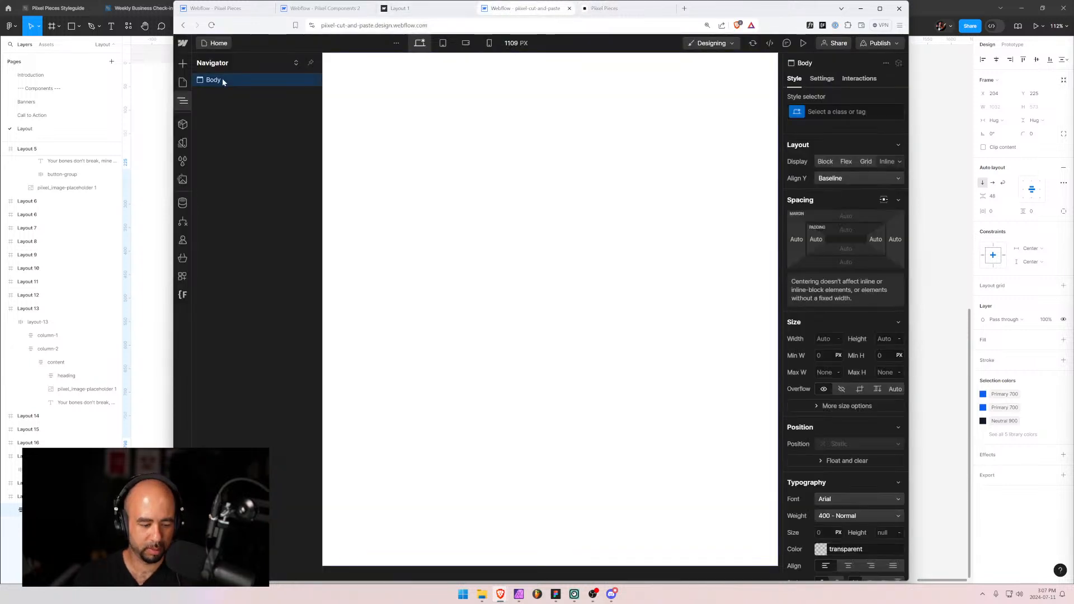
key("ctrl+v")
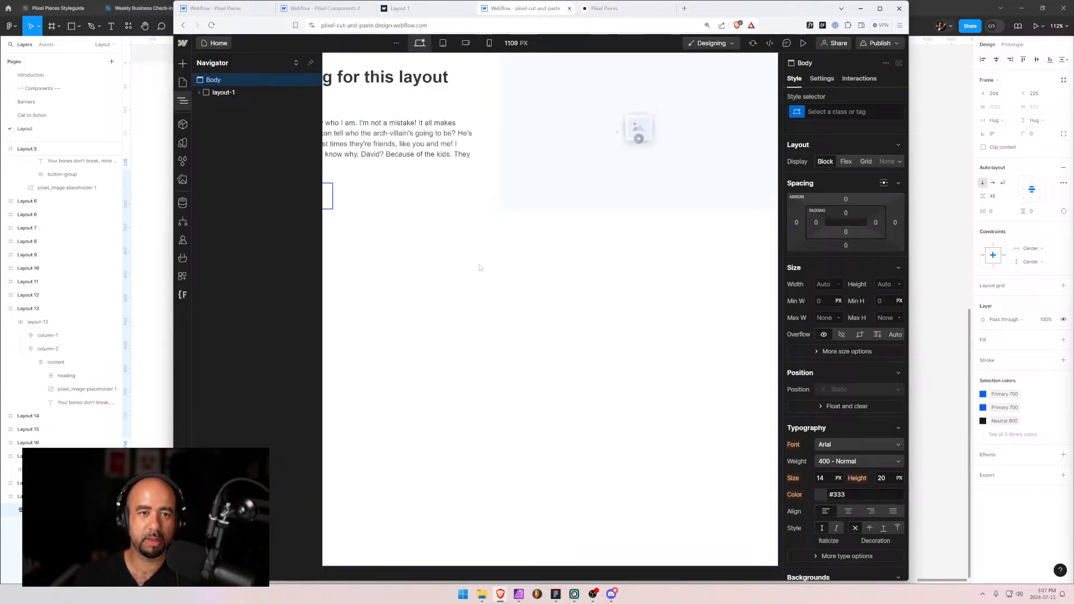
left_click(879, 8)
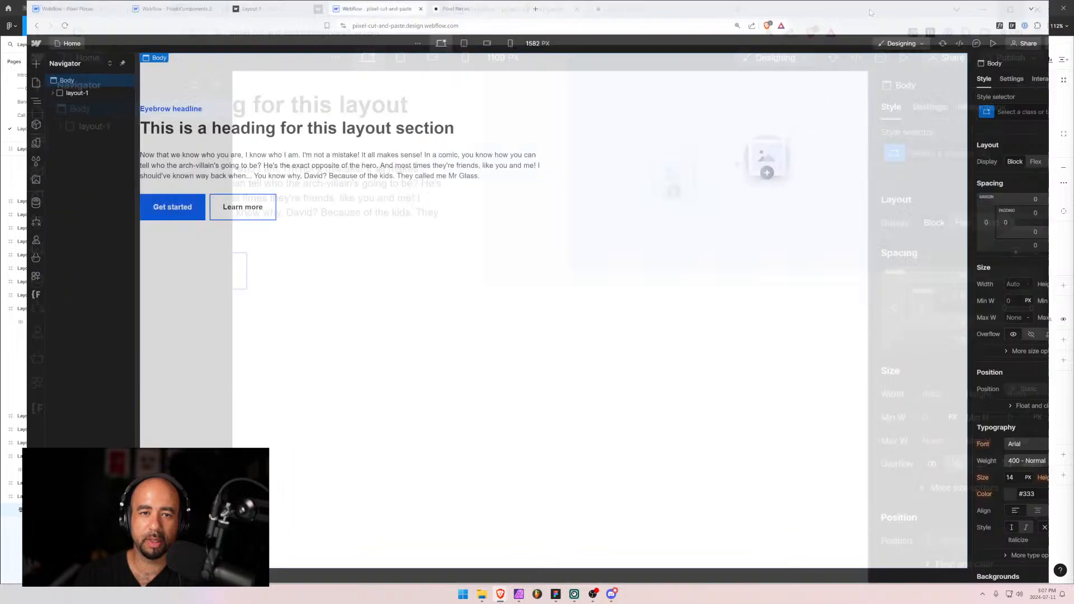
Open the Layout 8 component page from the live Layout Section library and copy the component.
left_click(456, 8)
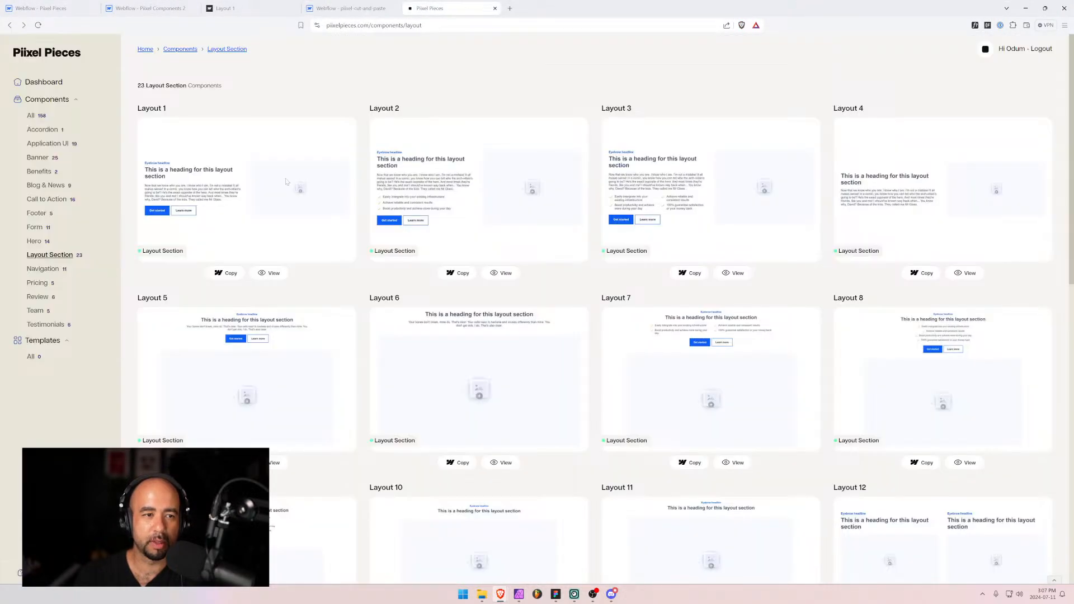
scroll(735, 300, "down", 2)
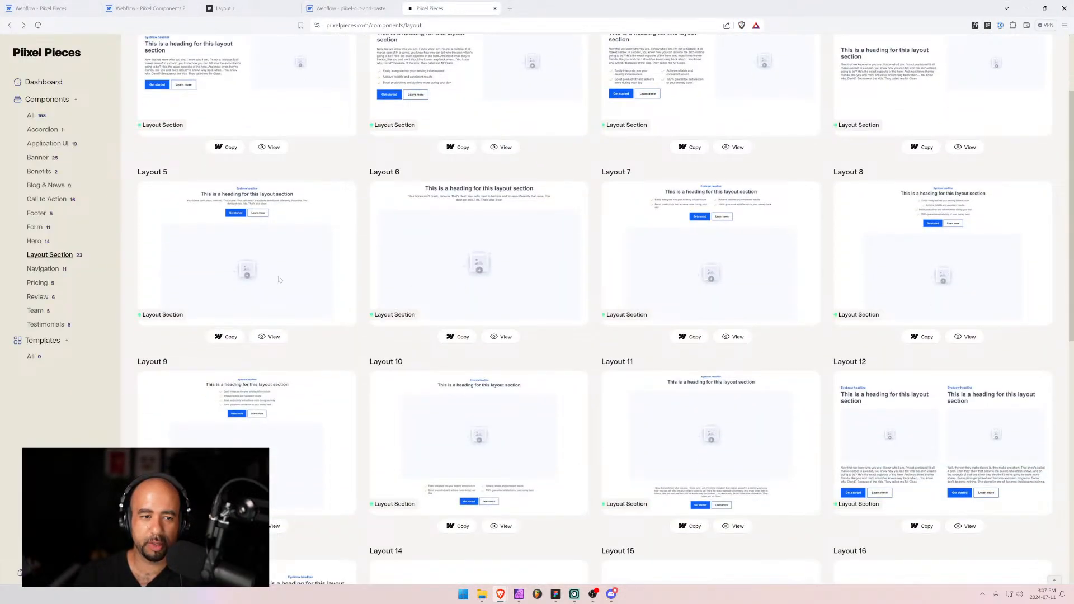
left_click(961, 337)
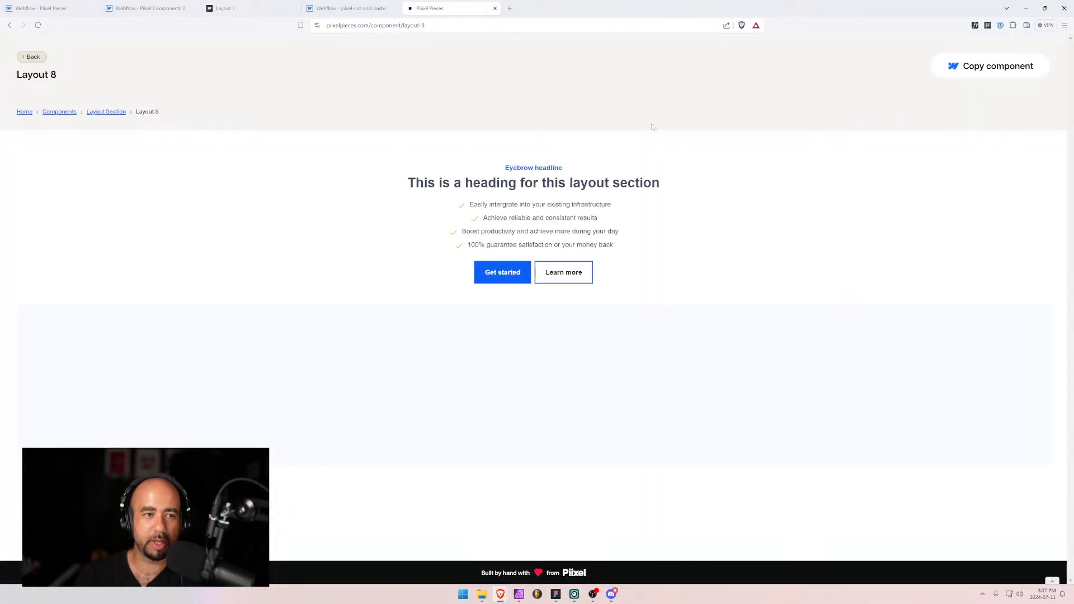
left_click(997, 68)
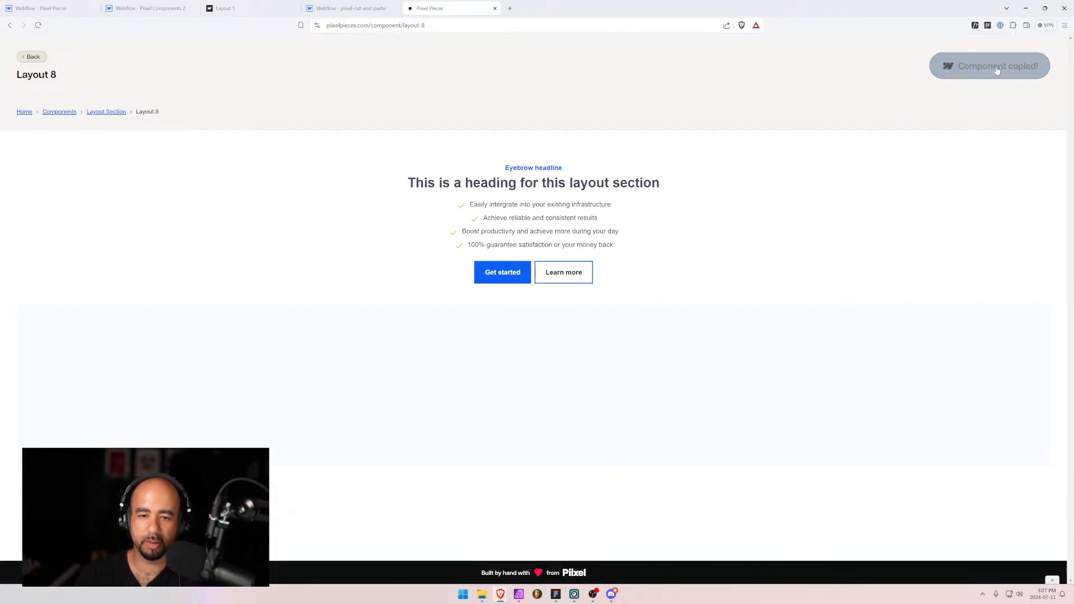
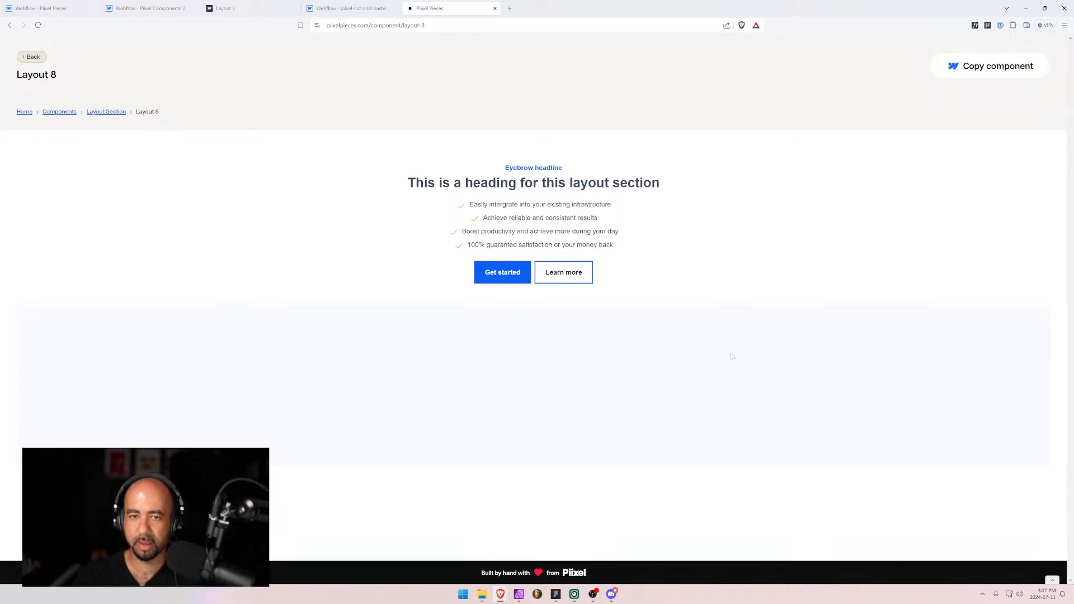
Check Layout 8's preview in a smaller browser window, return to the Layout Section library and open the Layout 9 component page.
left_click(1045, 8)
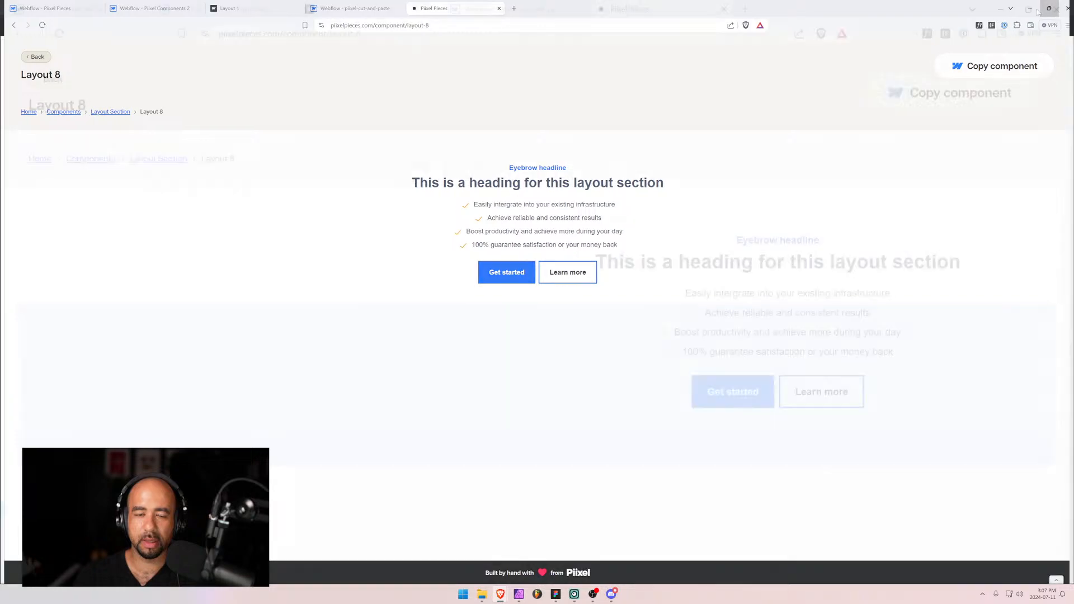
left_click_drag(911, 307, 978, 288)
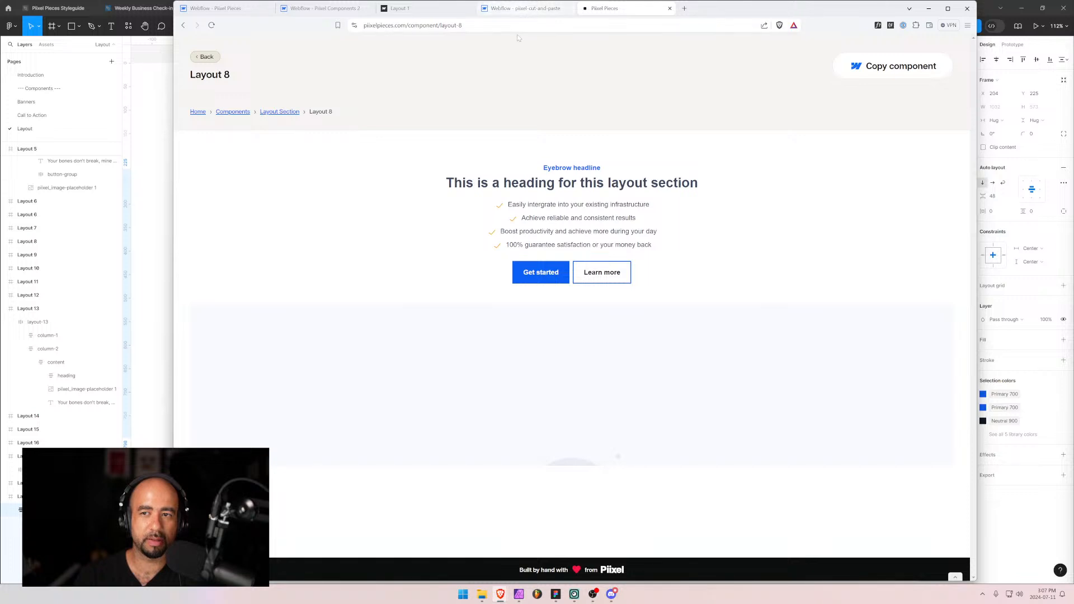
left_click(204, 57)
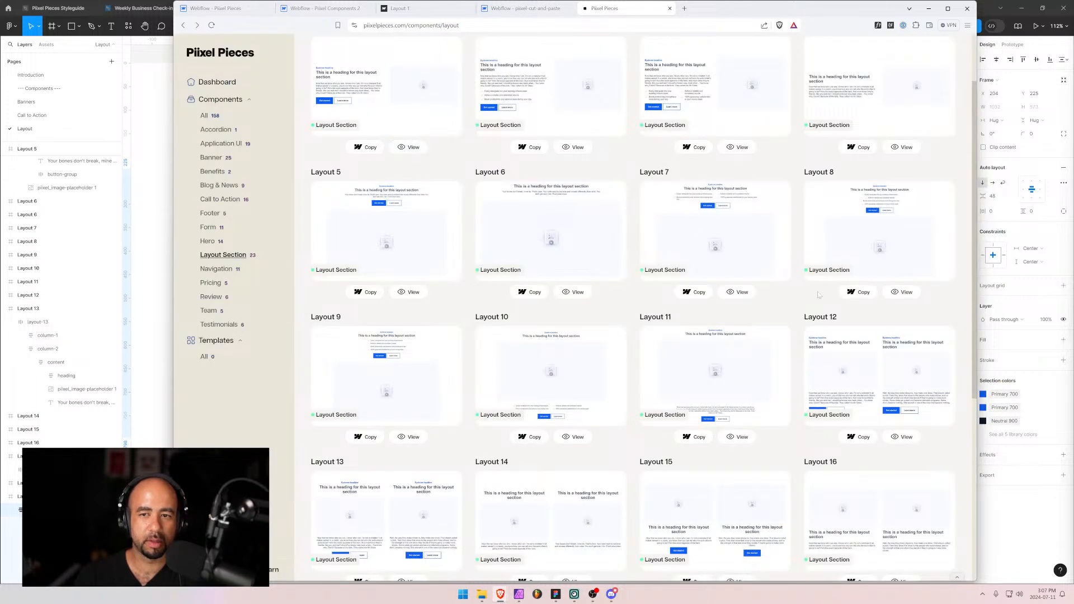
left_click(411, 437)
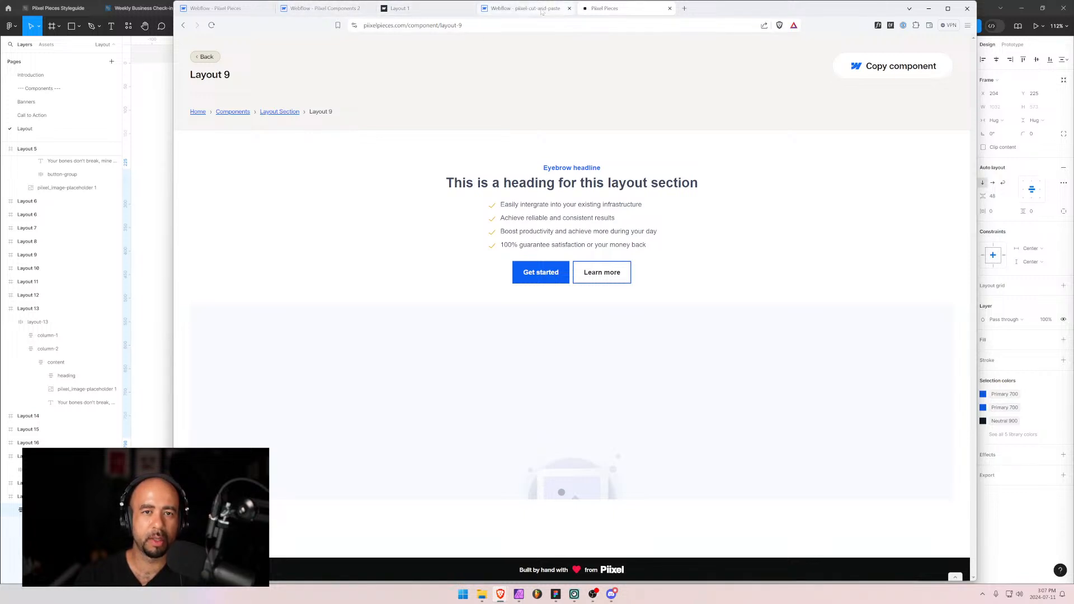
Paste the copied Layout 8 component into the Body of the piixel-cut-and-paste project.
key("ctrl+shift+Tab")
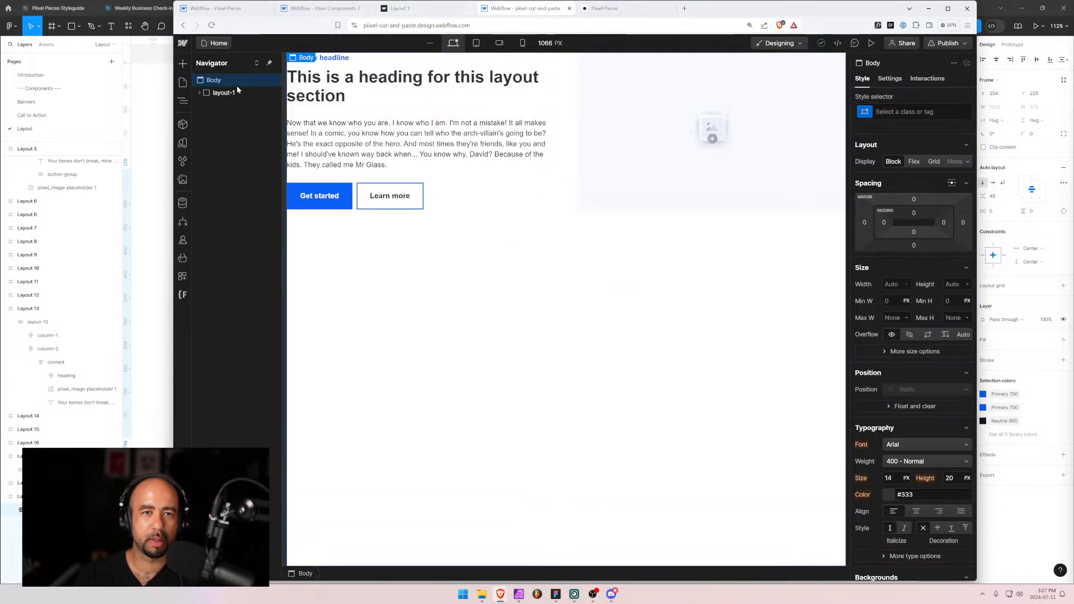
key("ctrl+v")
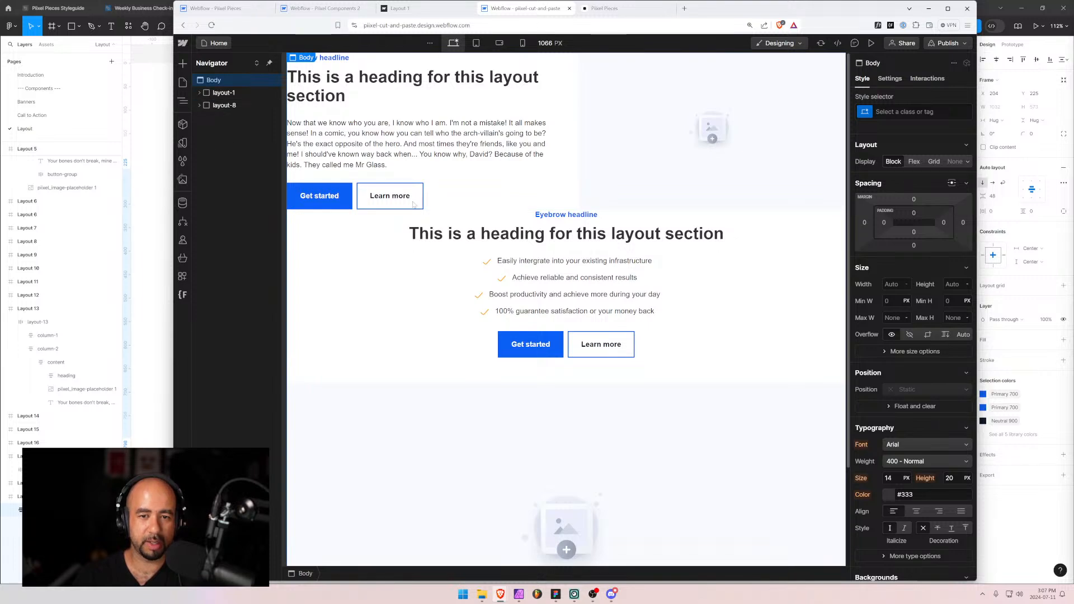
Check the Layout 9 component preview in a narrowed browser window, and maximize the window again.
left_click(407, 9)
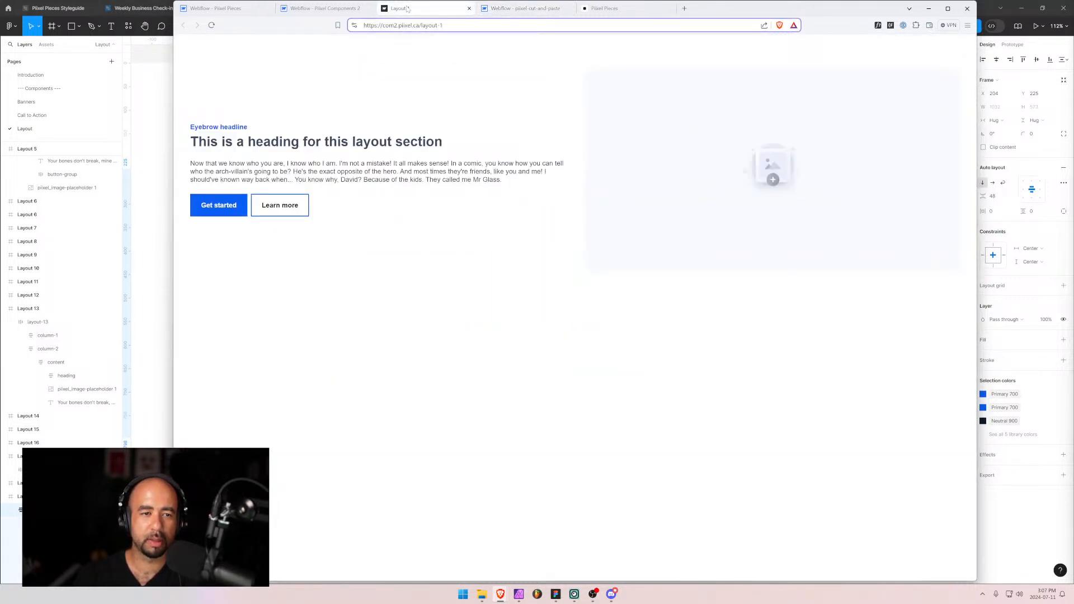
left_click(605, 10)
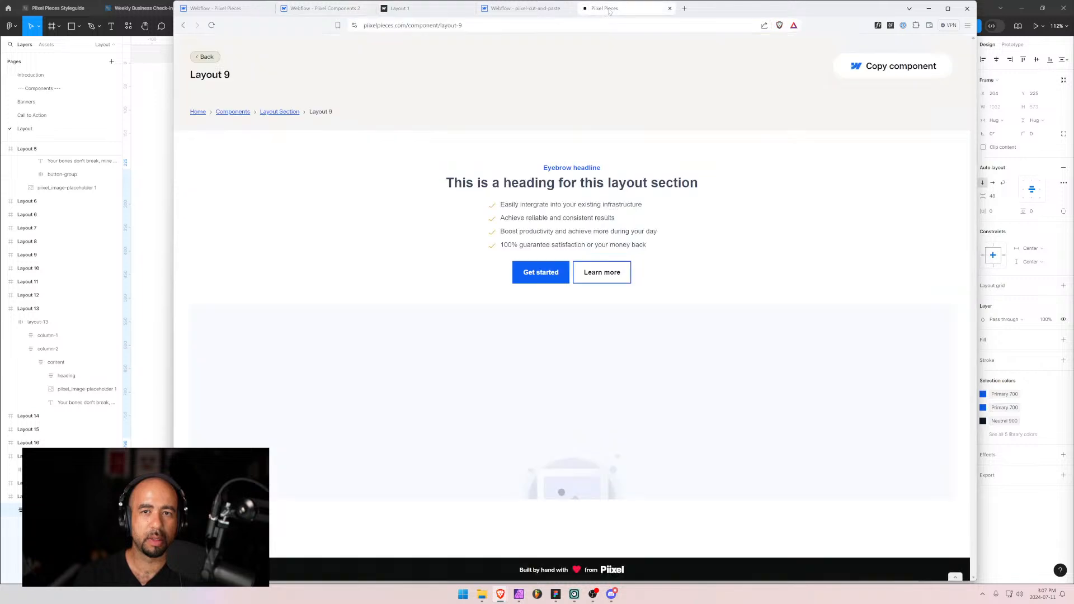
left_click_drag(975, 232, 527, 247)
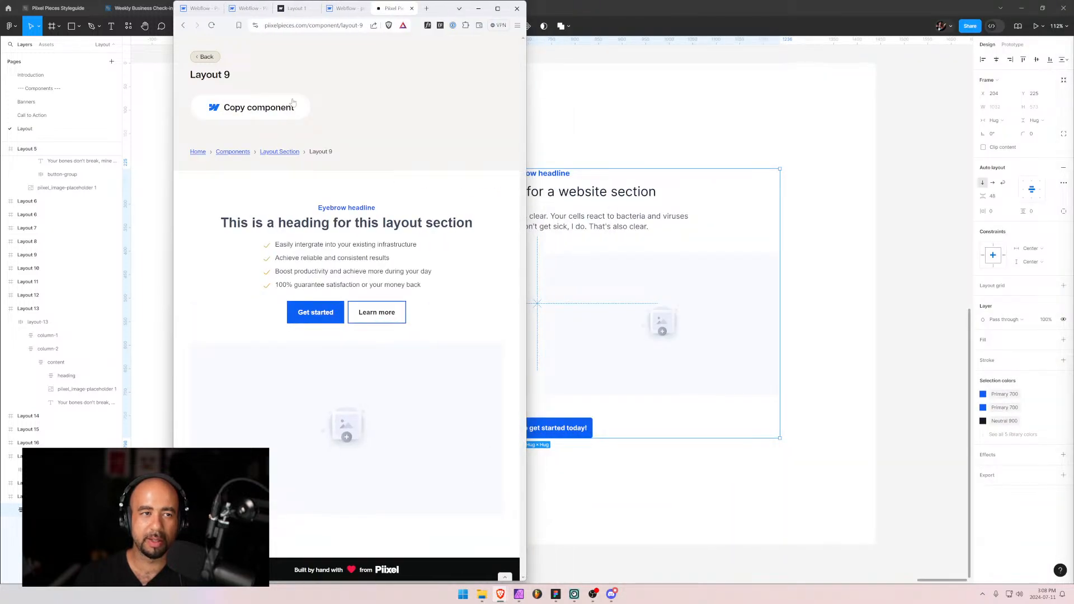
left_click(247, 9)
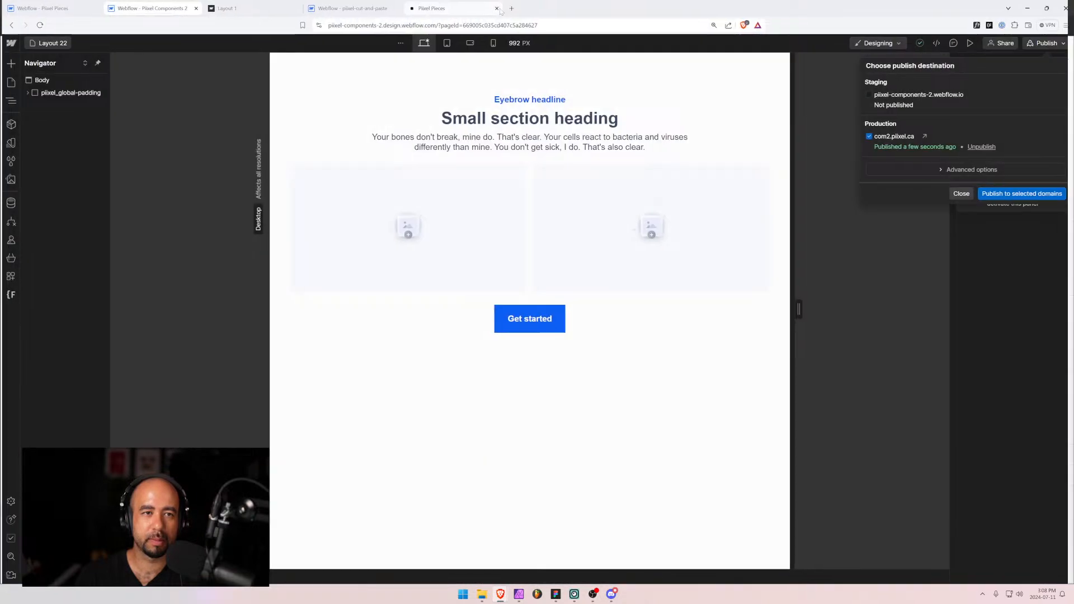
left_click(497, 9)
Compare the Layout Section previews in the live library with the iFrame heights in the Components collection.
left_click(68, 7)
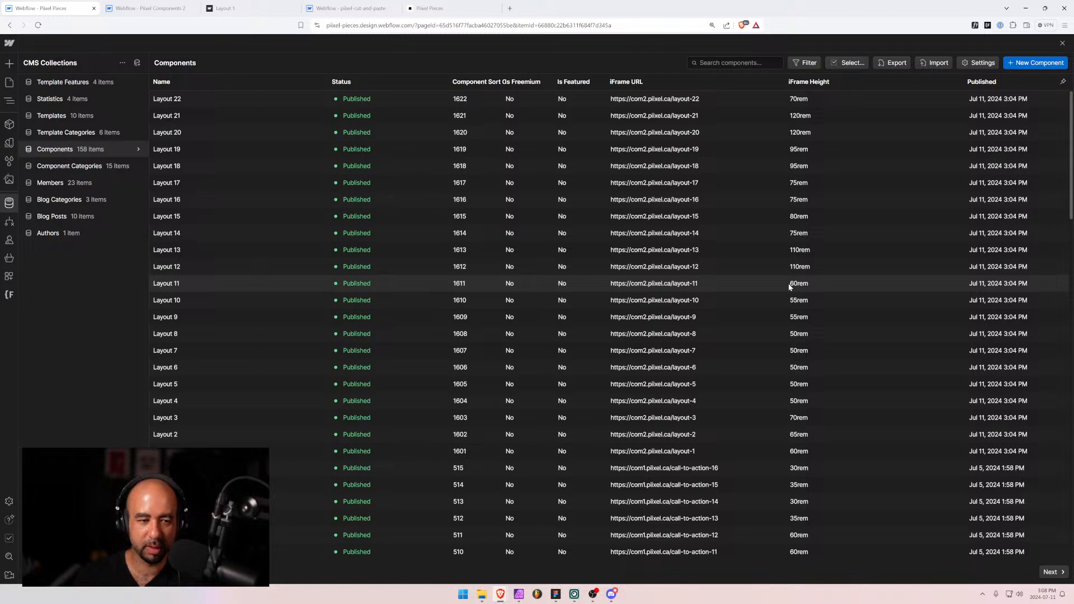
left_click(161, 8)
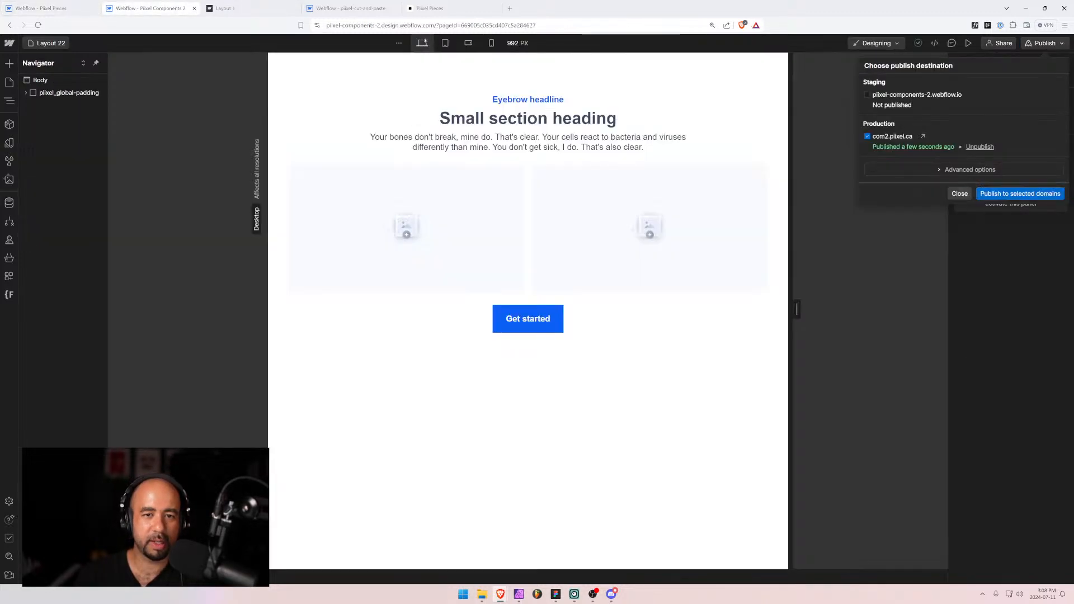
left_click(333, 8)
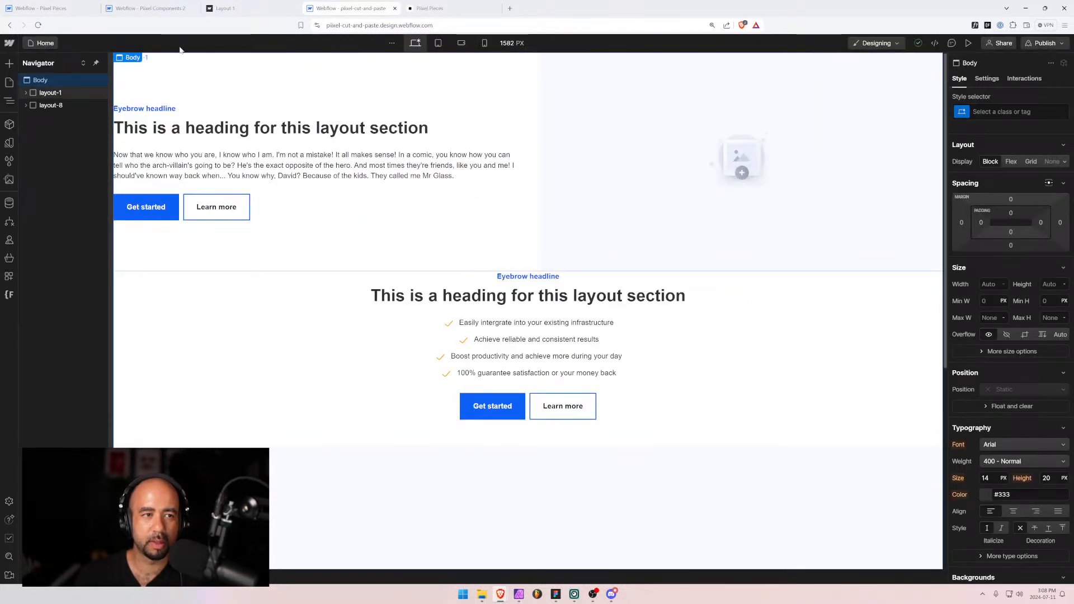
left_click(224, 8)
left_click(430, 8)
left_click(35, 59)
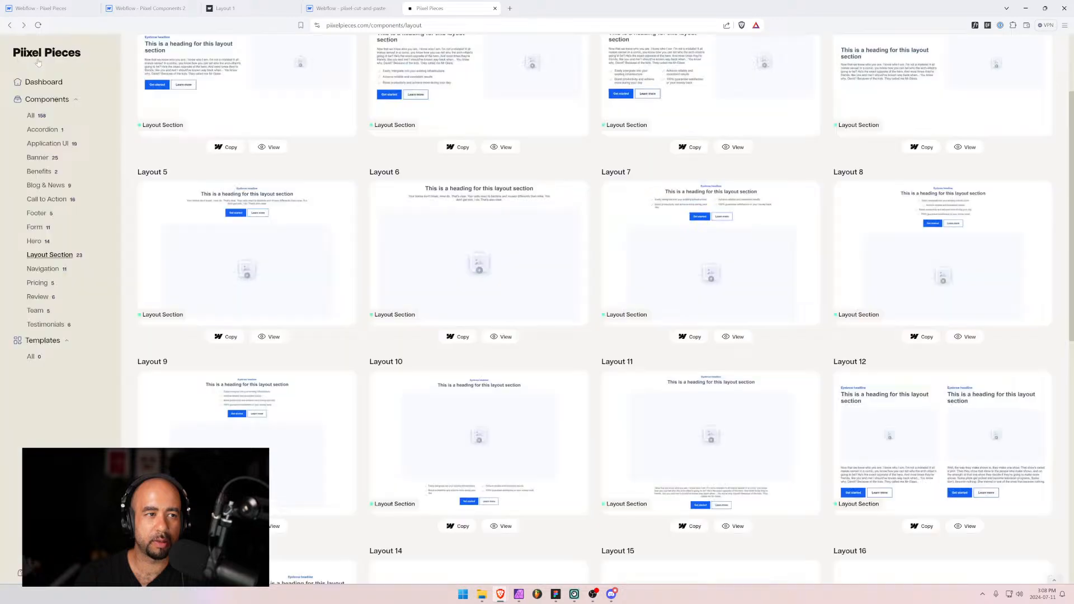
scroll(527, 244, "up", 2)
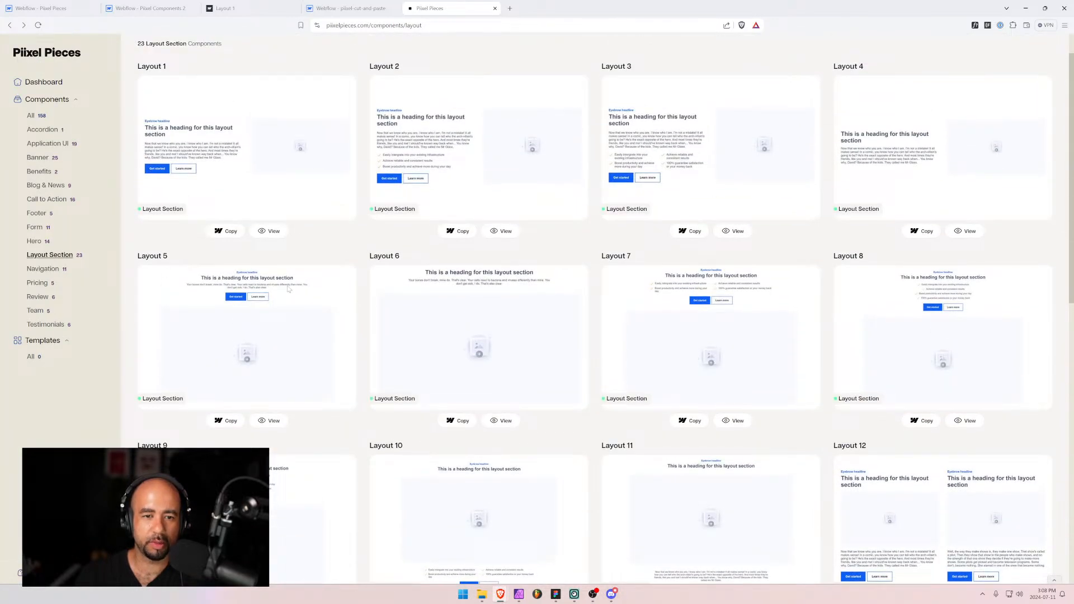
scroll(547, 250, "down", 2)
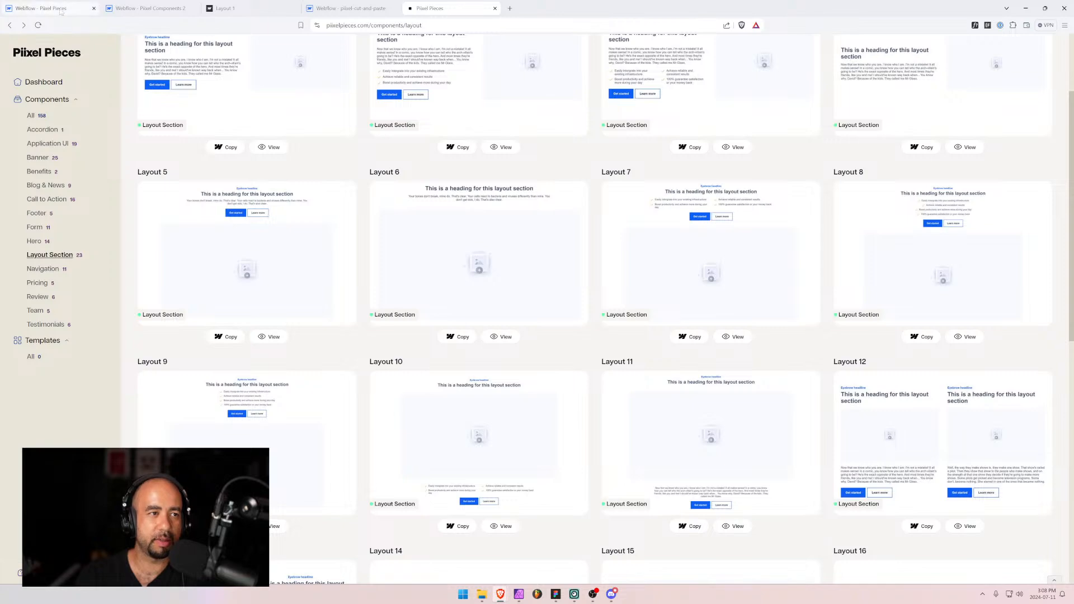
left_click(148, 8)
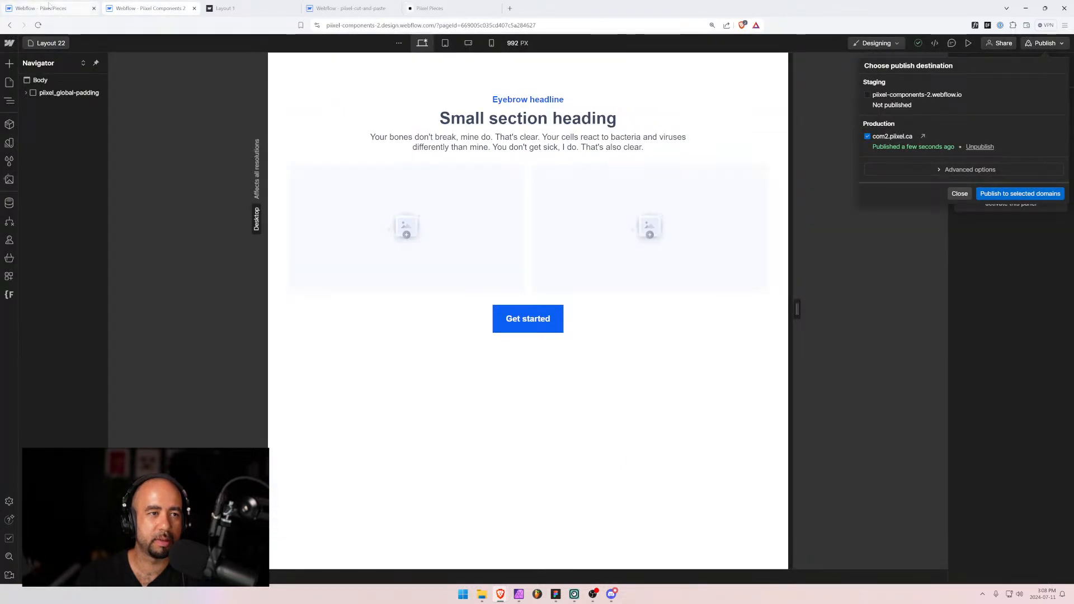
left_click(50, 7)
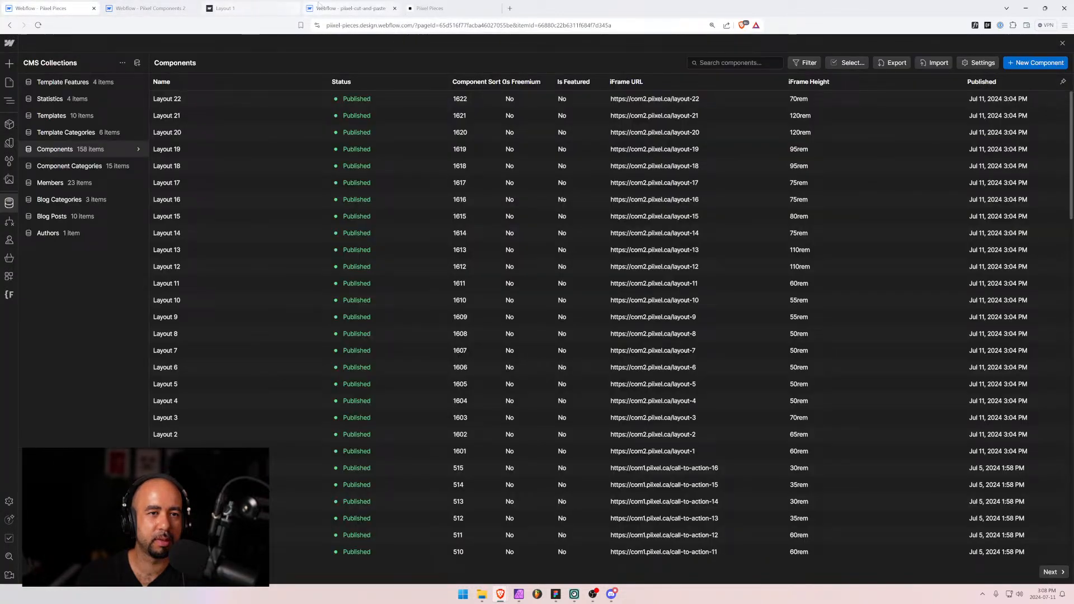
Set Layout 5's iFrame Height to 100rem in the Components collection and save the item.
left_click(241, 390)
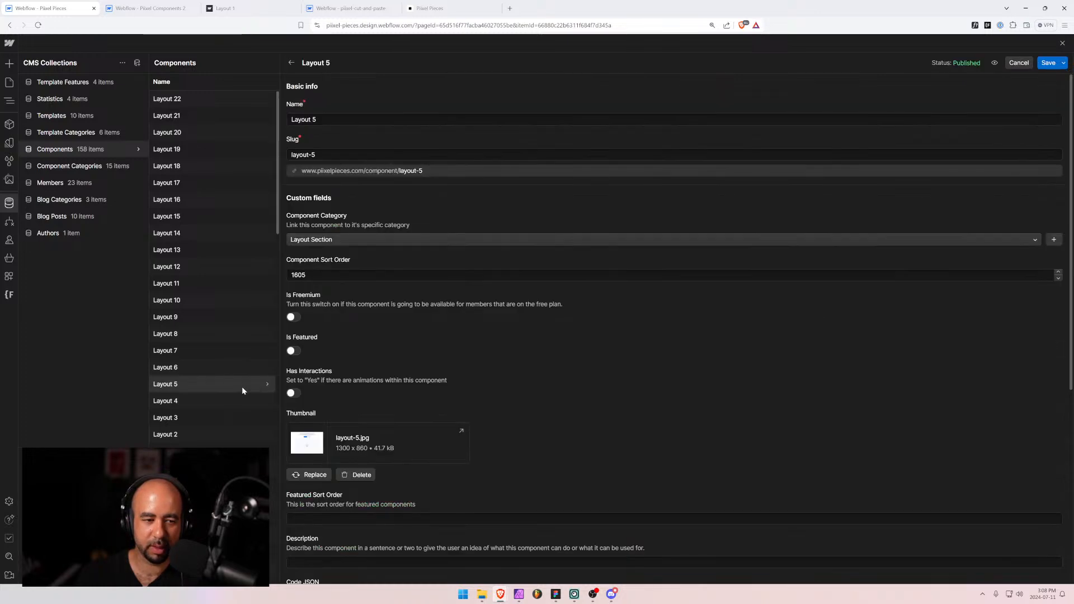
scroll(299, 439, "down", 4)
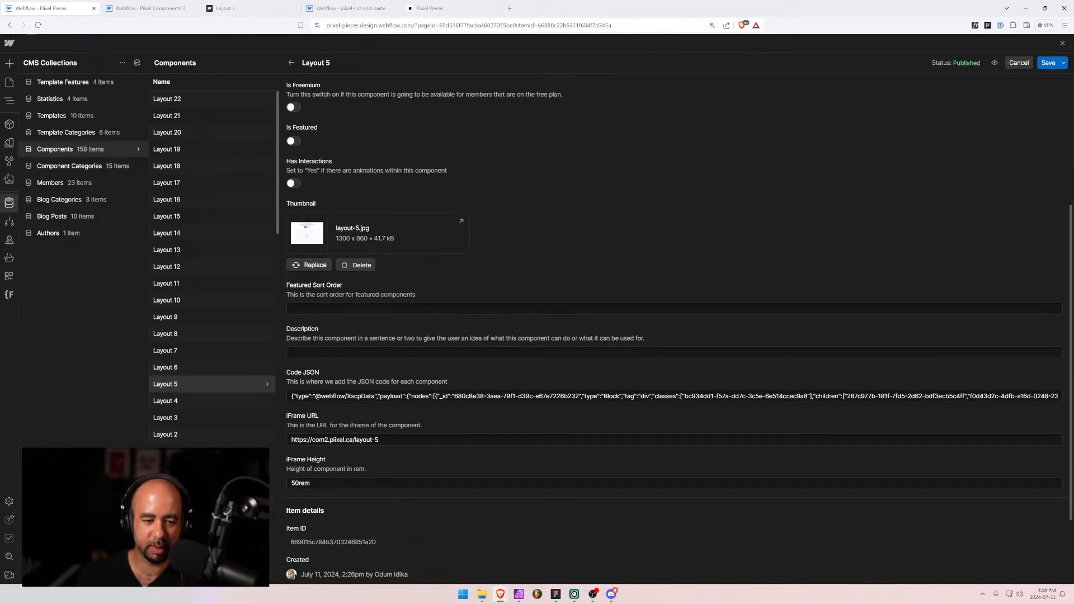
left_click(292, 483)
type("10")
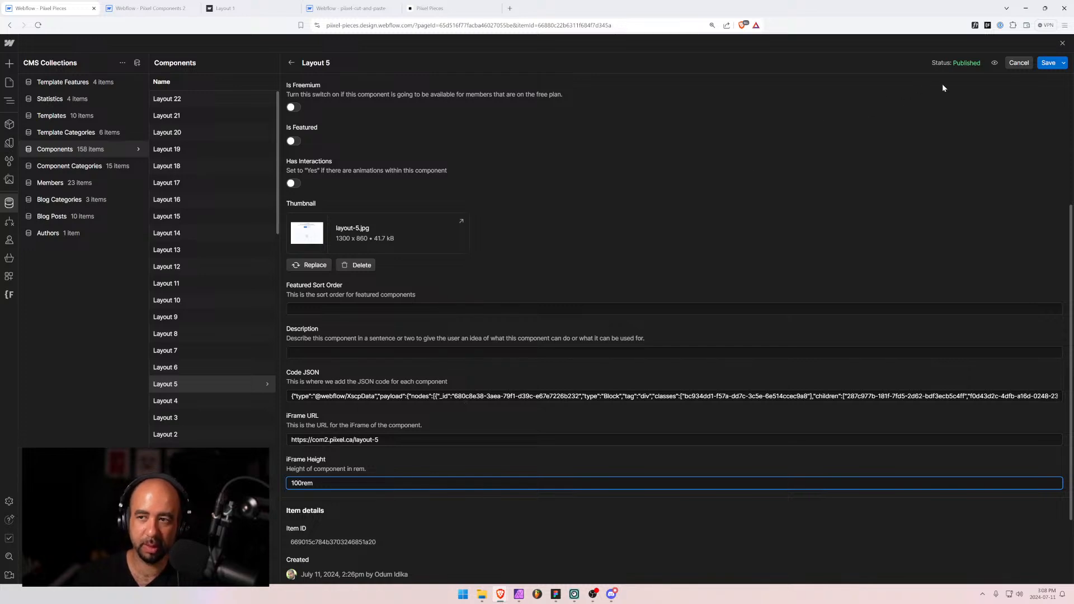
left_click(1048, 63)
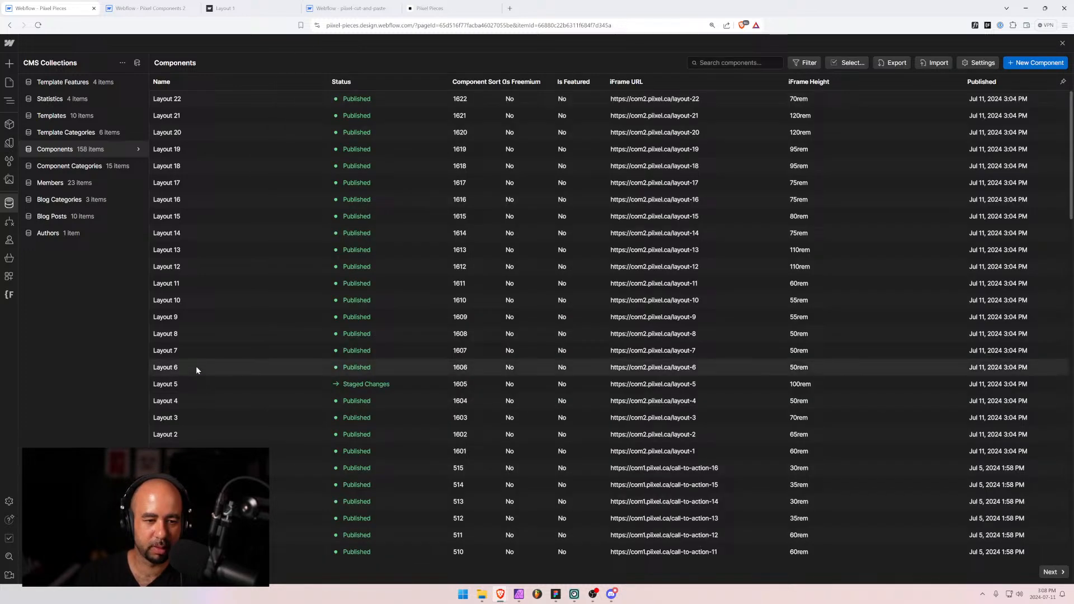
Set Layout 6's iFrame Height to 100rem and save the item.
left_click(195, 367)
scroll(352, 548, "down", 3)
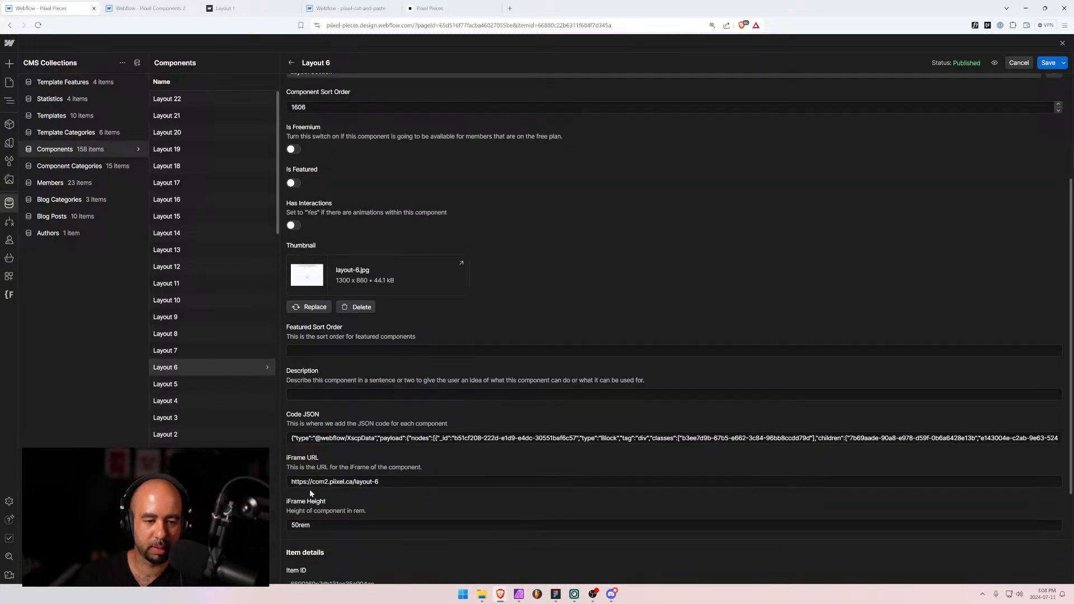
left_click(295, 525)
key("BackSpace")
type("10")
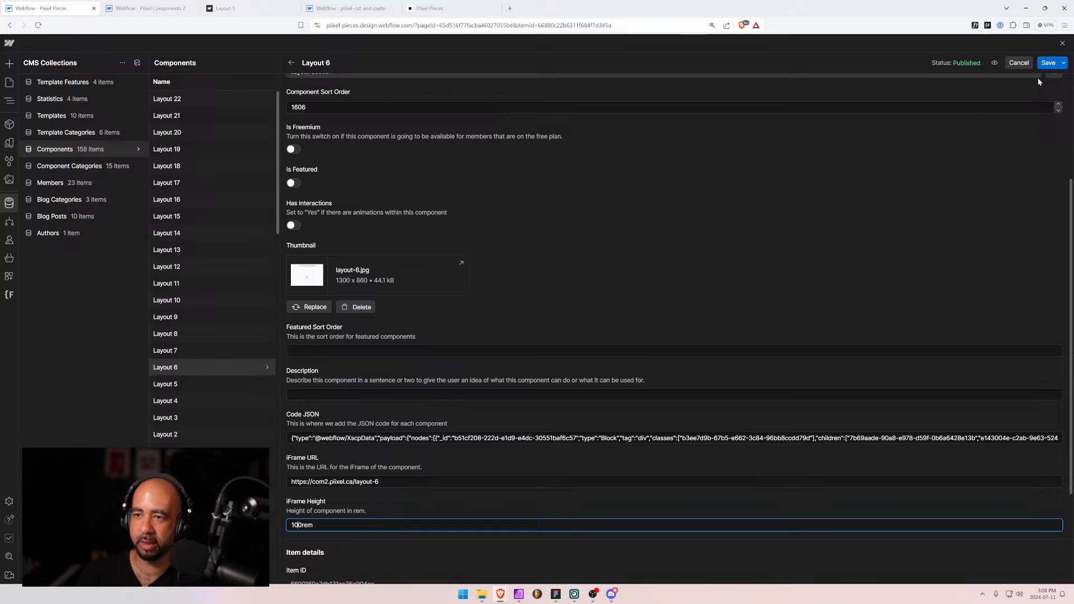
left_click(1043, 63)
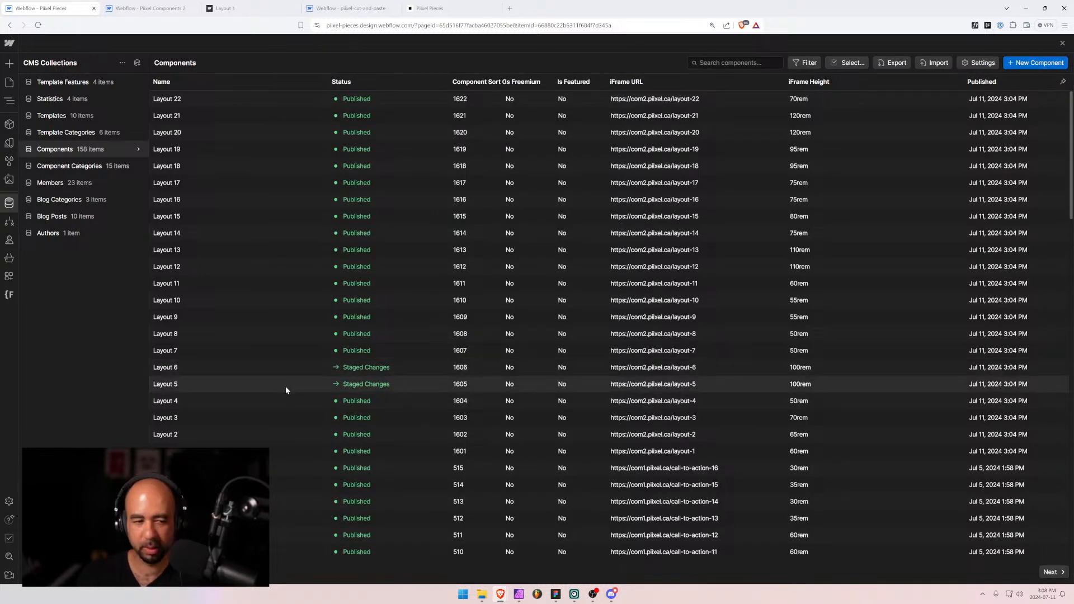
Set Layout 7's iFrame Height to 100rem and save the item.
left_click(222, 354)
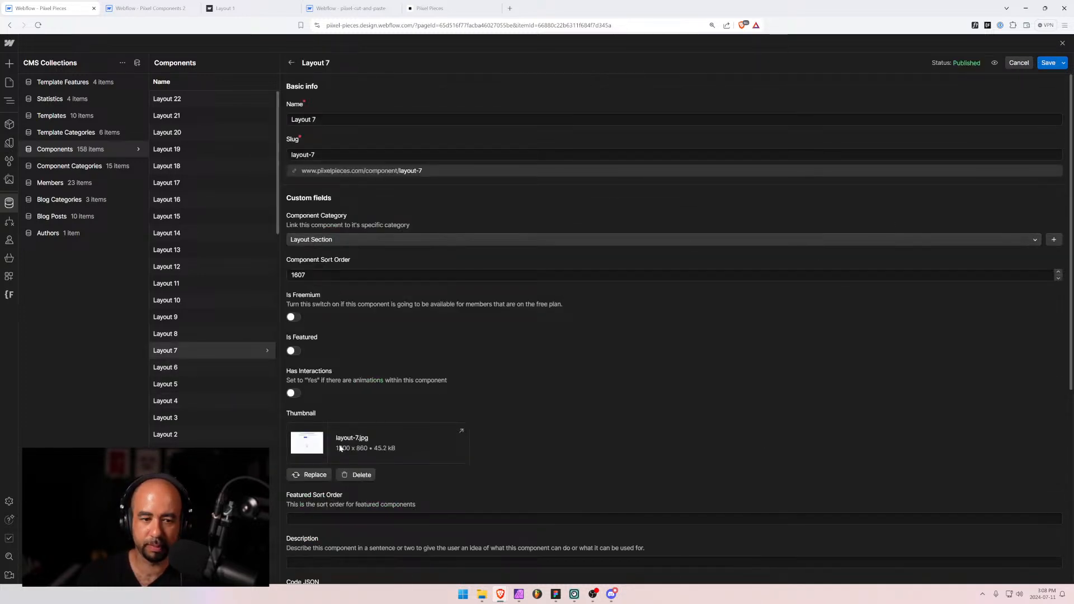
scroll(312, 346, "down", 4)
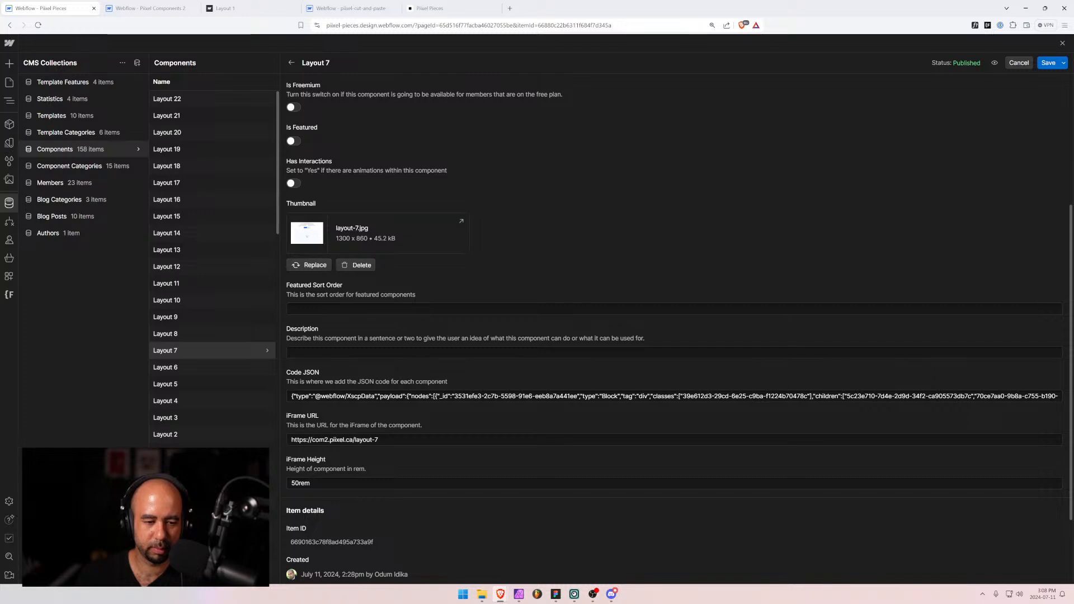
left_click(292, 483)
left_click(1050, 64)
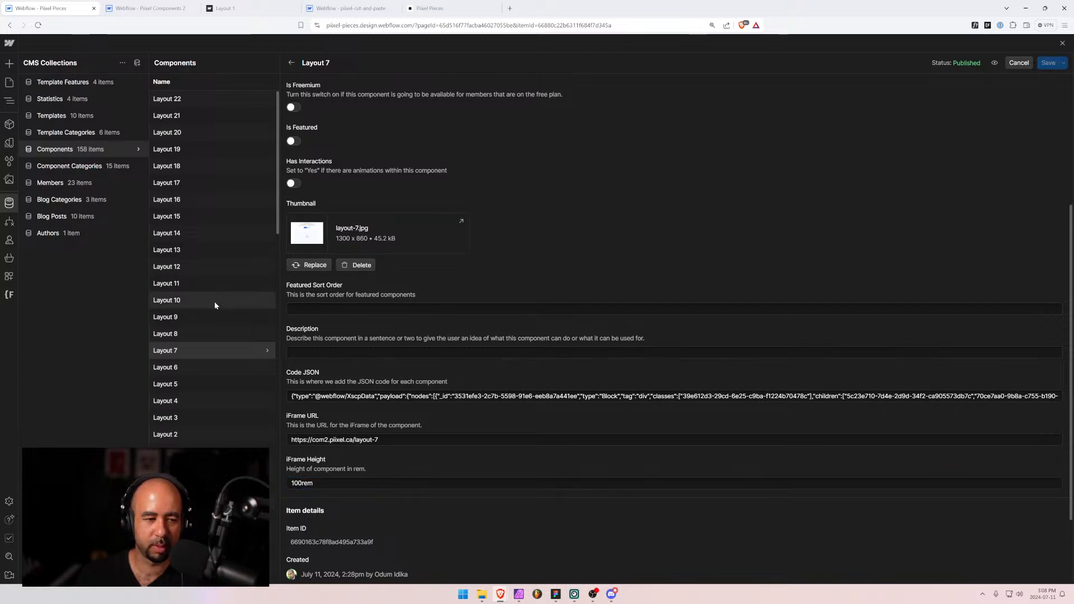
Set Layout 8's iFrame Height to 100rem and save the item.
left_click(161, 336)
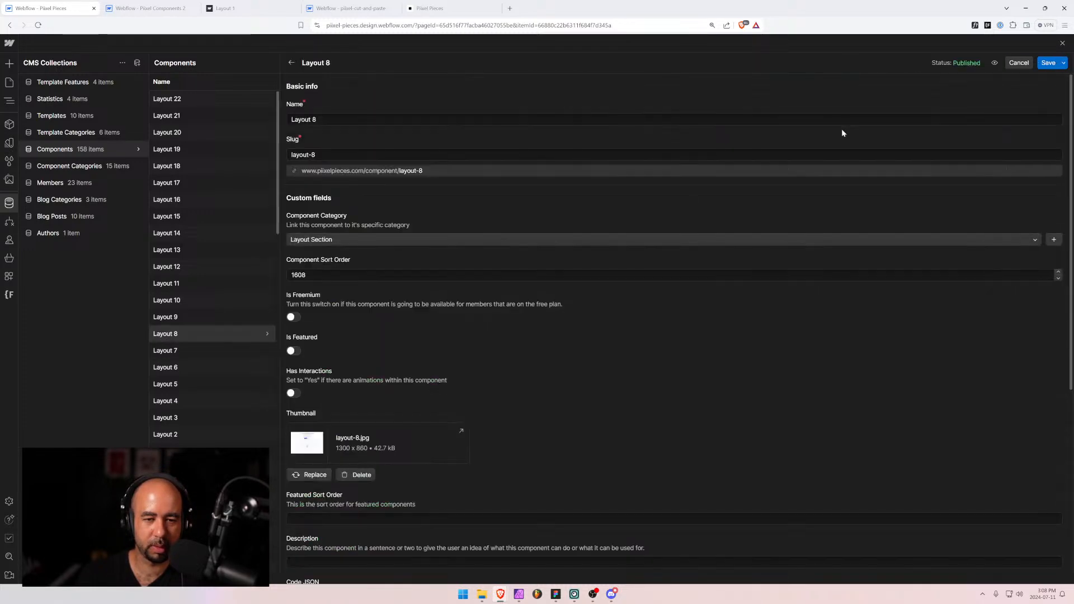
scroll(388, 442, "down", 3)
scroll(311, 402, "up", 1)
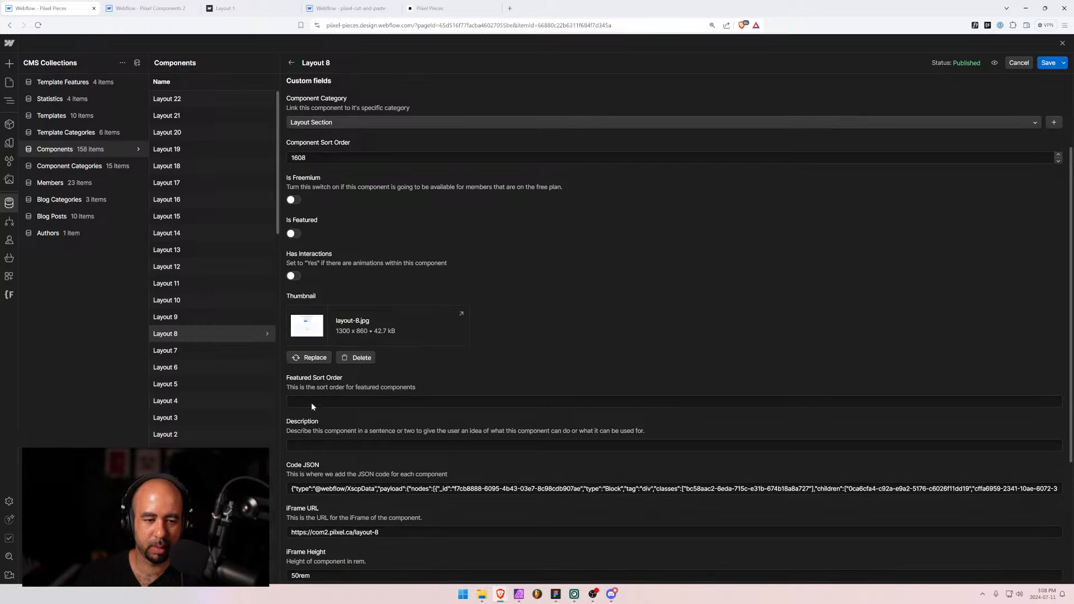
scroll(302, 552, "down", 2)
double_click(300, 524)
type("100rem")
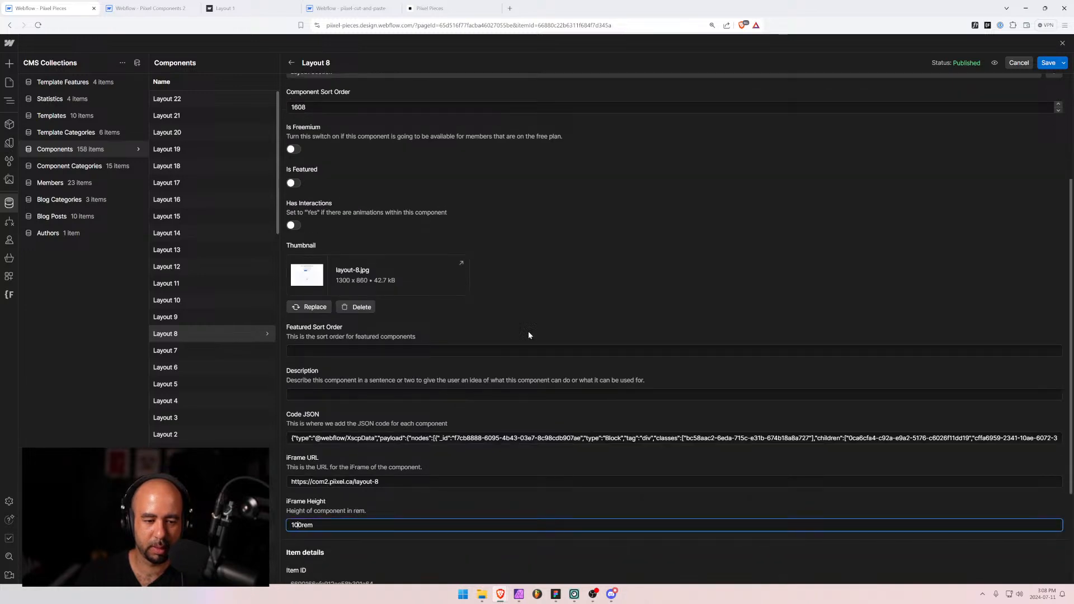
left_click(1048, 63)
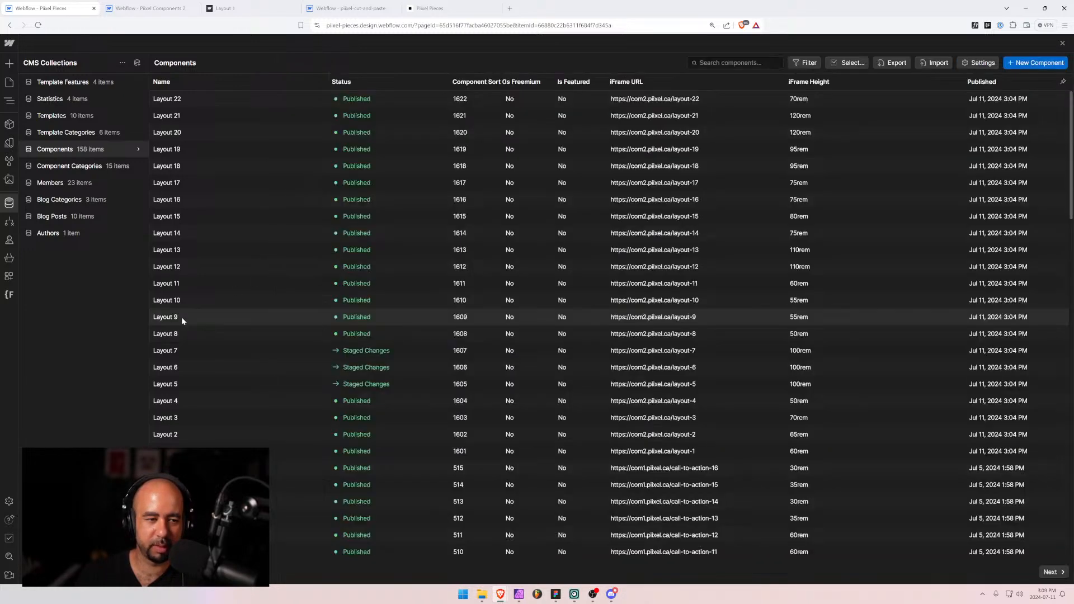
Set Layout 9's iFrame Height to 100rem and save the item.
left_click(197, 320)
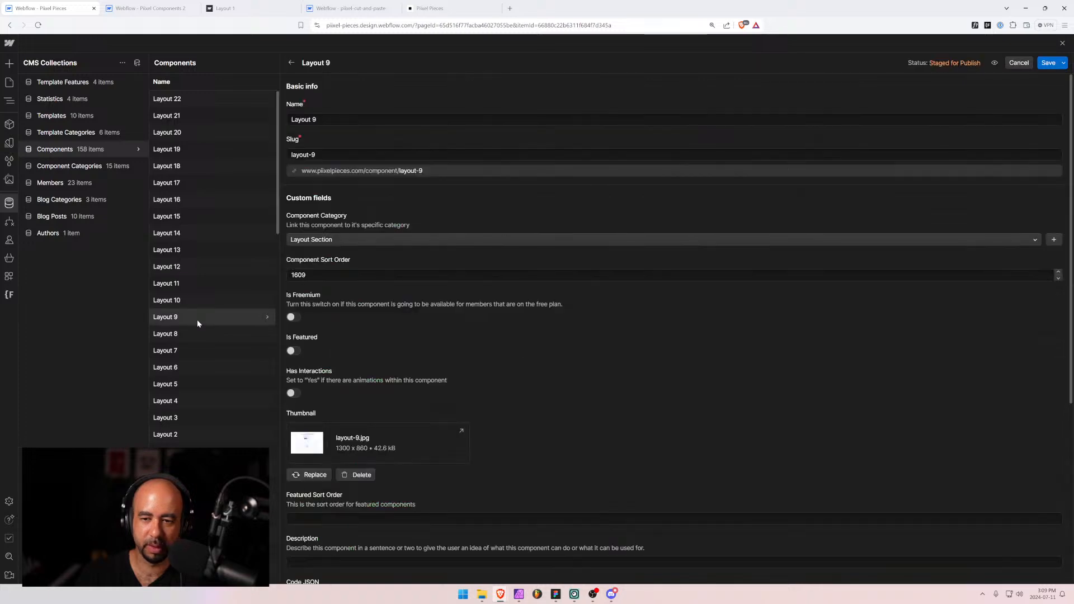
scroll(347, 503, "down", 5)
left_click(297, 483)
type("1")
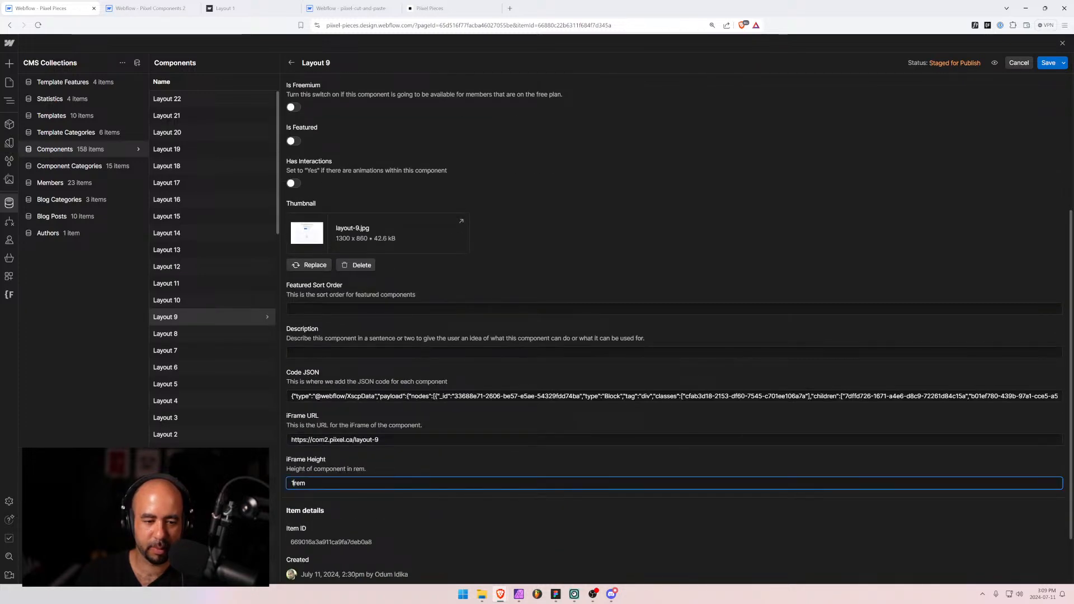
type("00")
left_click(1052, 65)
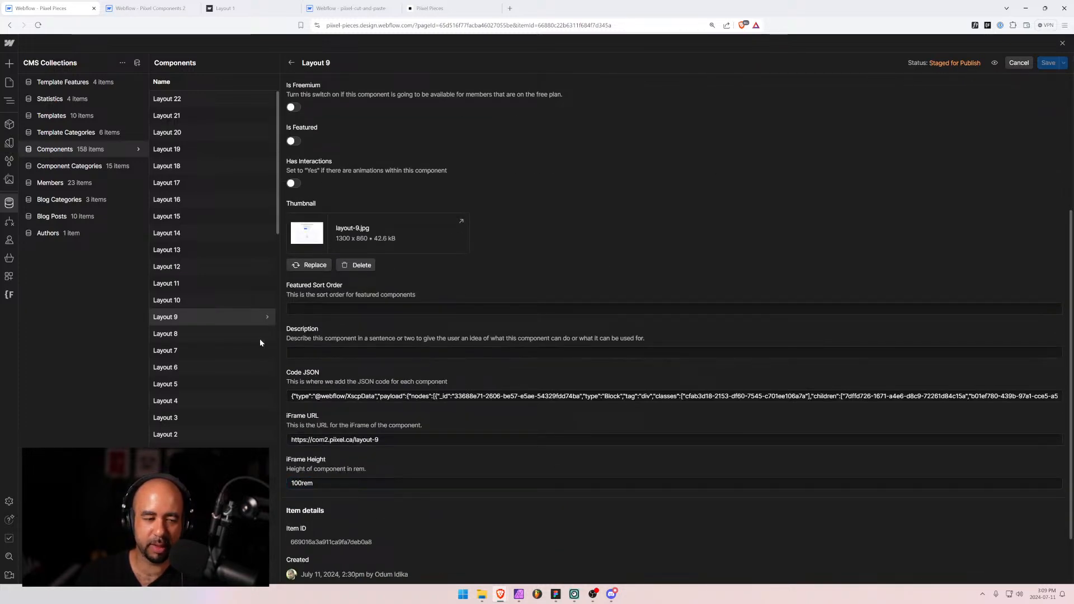
Set Layout 10's iFrame Height to 100rem and save the item.
left_click(193, 302)
scroll(314, 507, "down", 3)
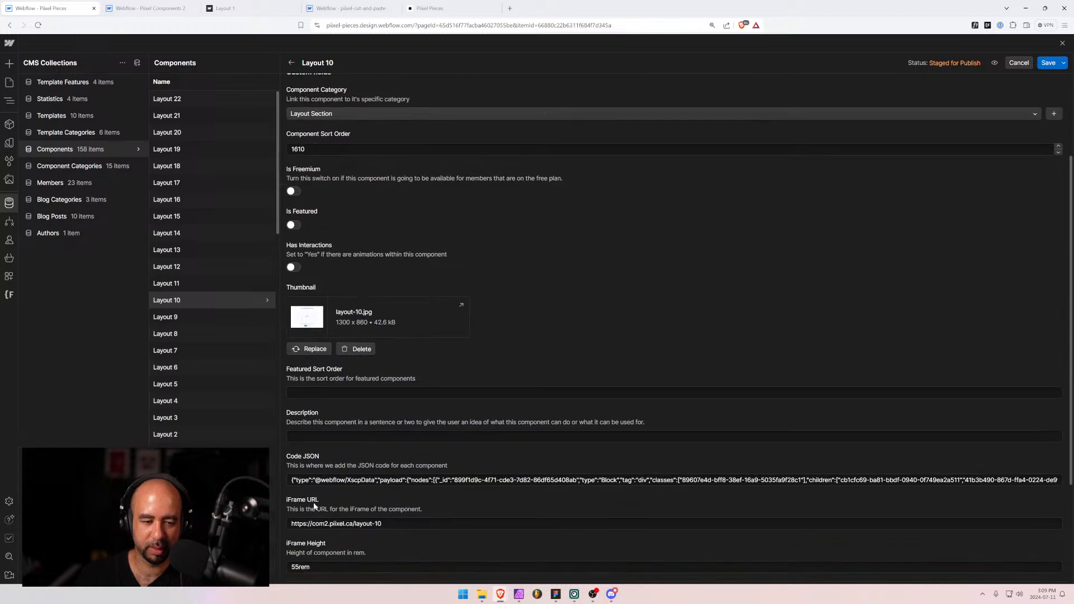
left_click_drag(299, 566, 280, 568)
type("100")
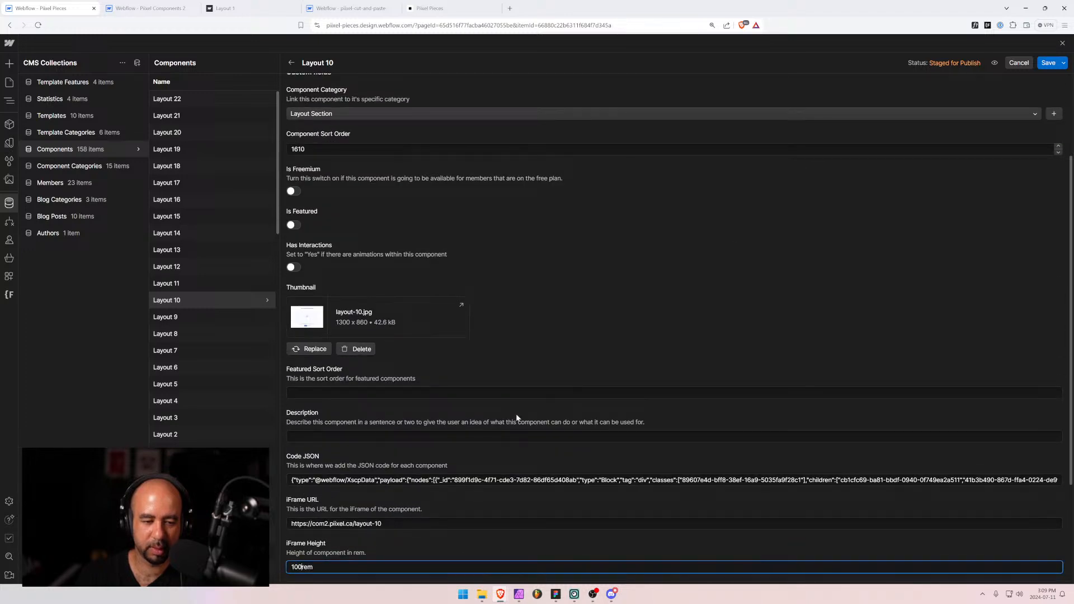
left_click(1049, 63)
Set Layout 11's iFrame Height to 100rem and save the item.
left_click(241, 10)
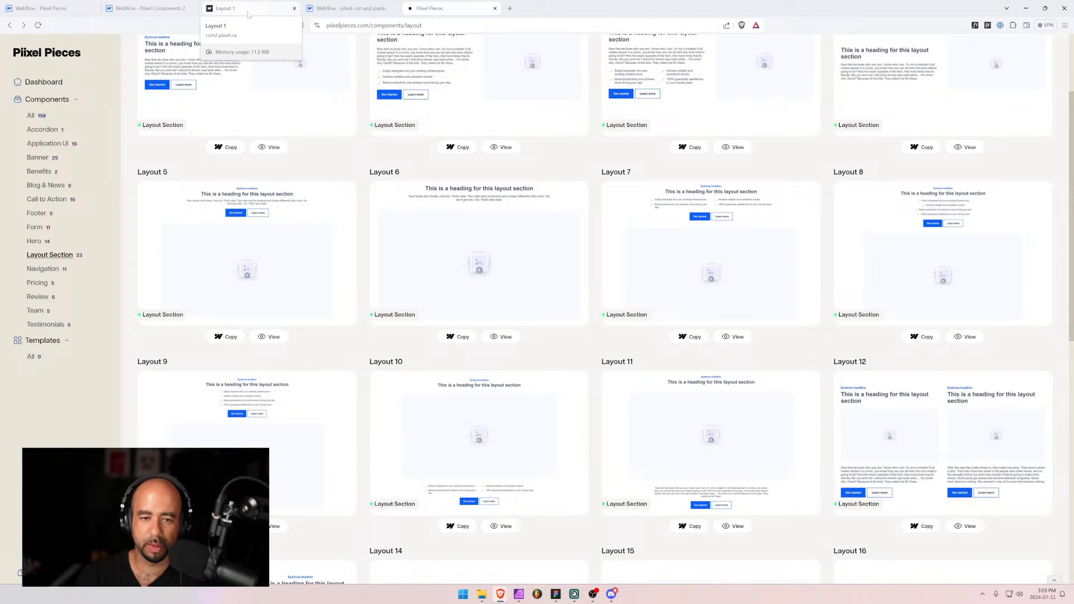
left_click(249, 14)
left_click(347, 9)
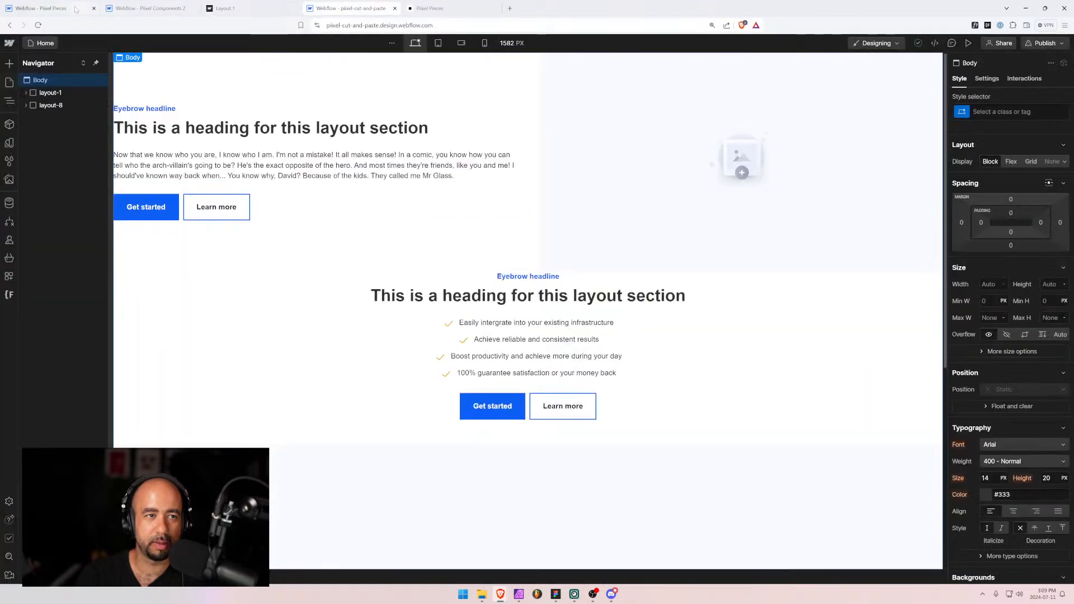
left_click(39, 9)
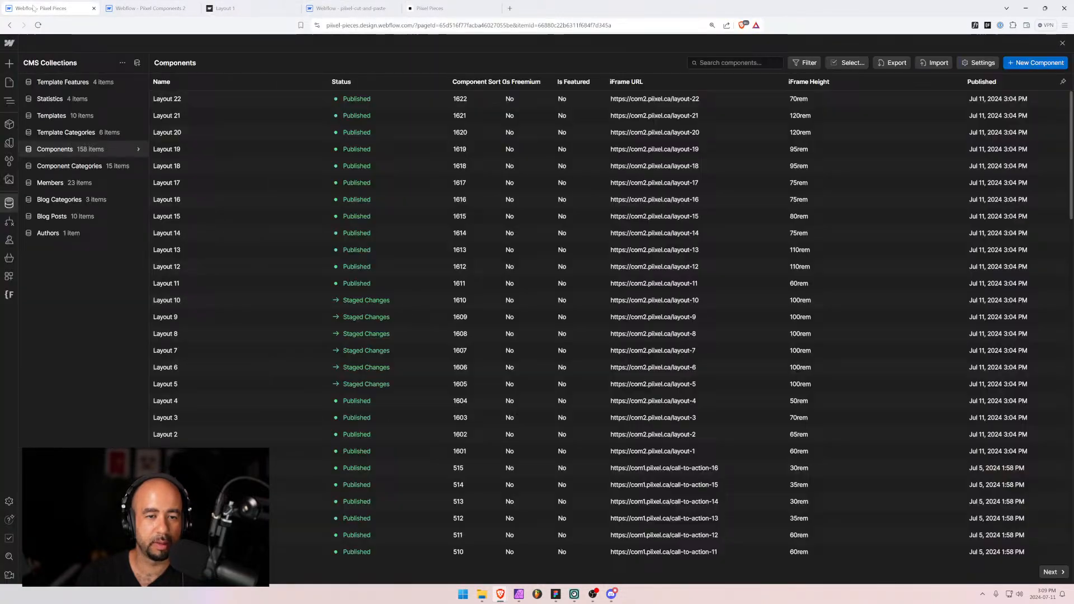
left_click(217, 284)
scroll(334, 408, "down", 5)
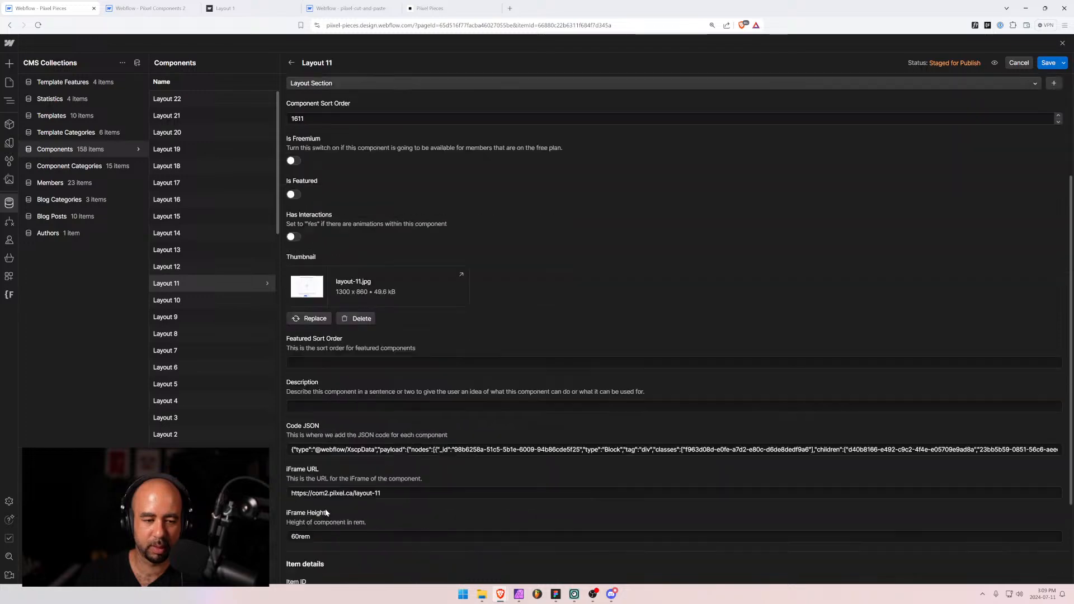
left_click_drag(290, 483, 299, 483)
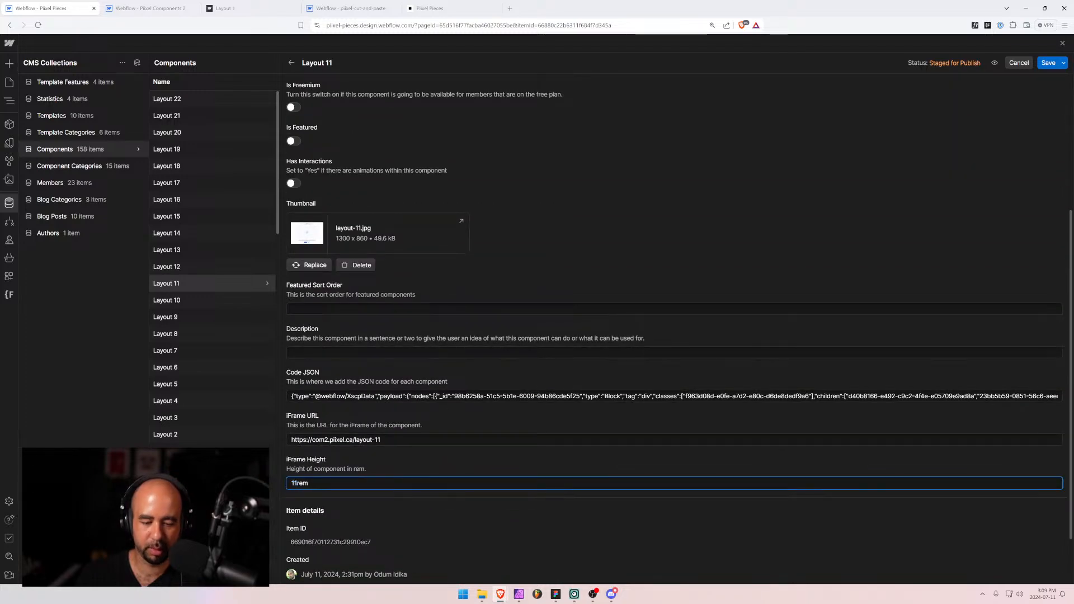
type("11")
key("BackSpace")
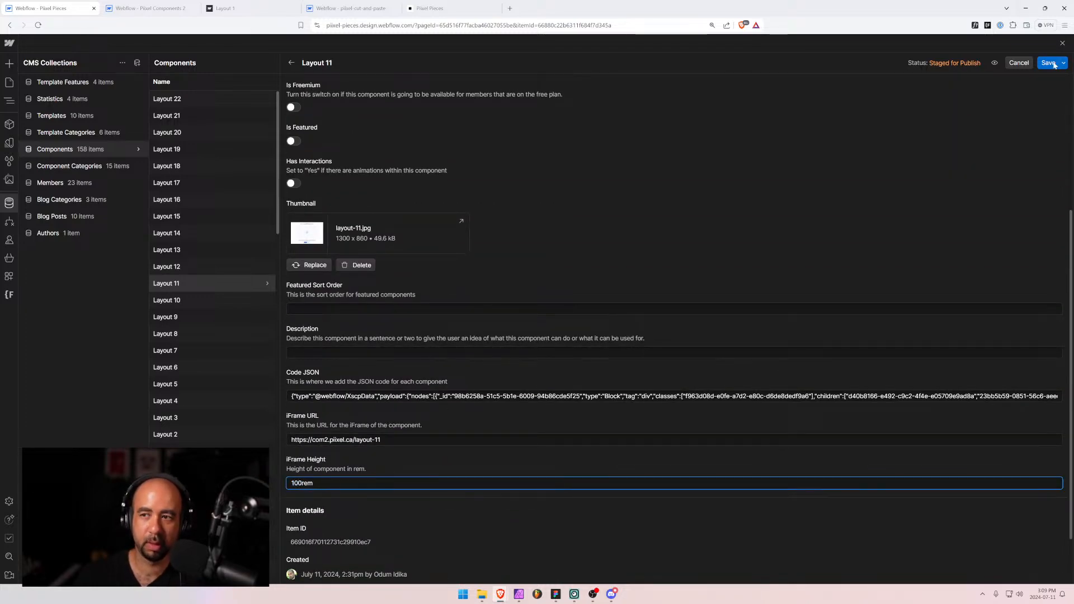
left_click(1050, 63)
Leave the CMS collection and publish the site to the selected staging and production domains.
left_click(10, 83)
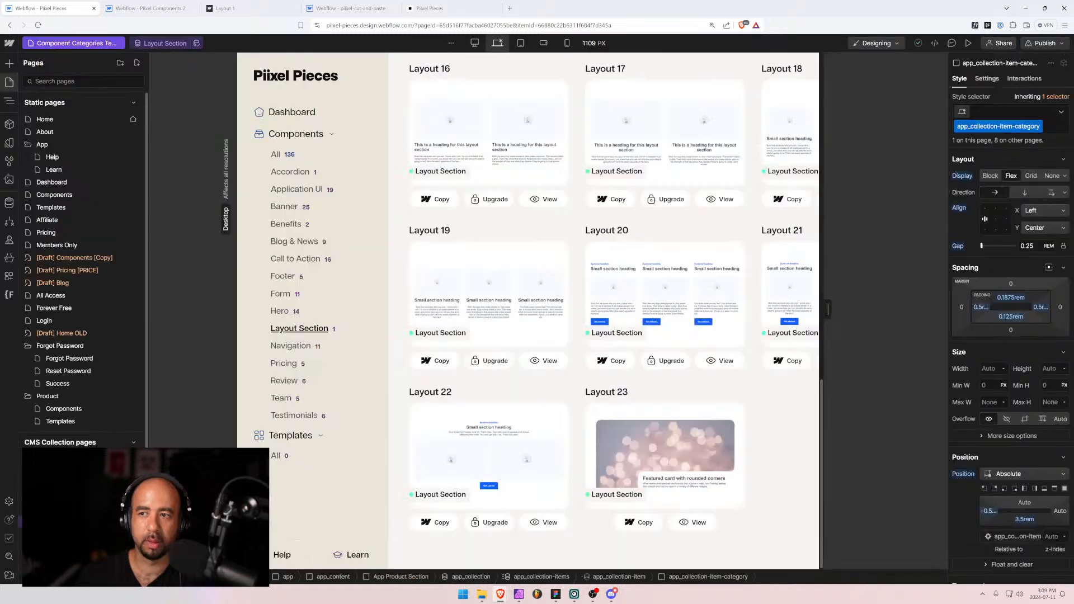
left_click(1045, 43)
left_click(996, 194)
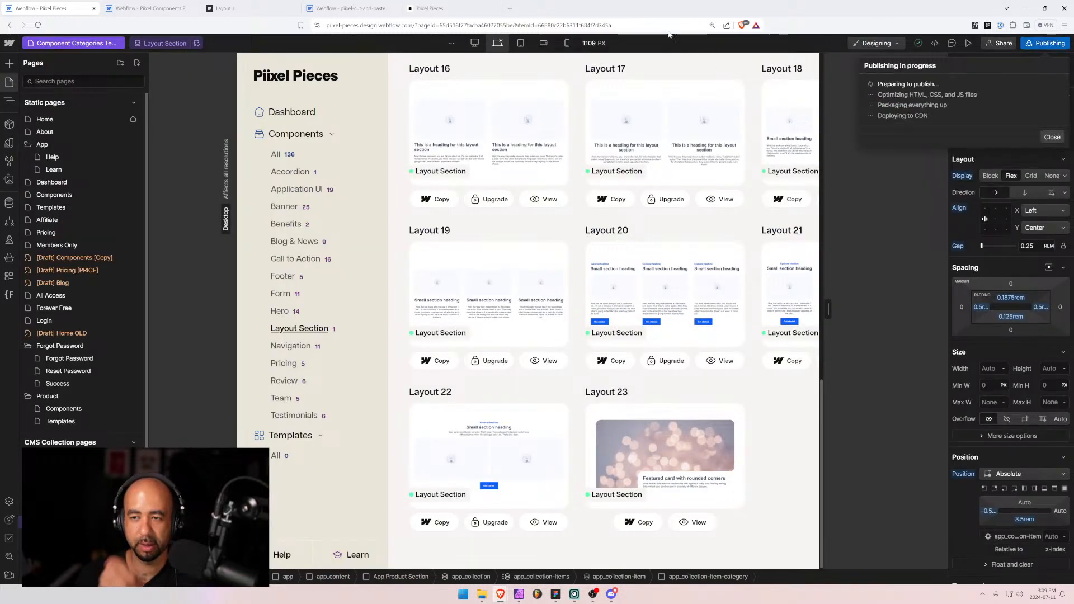
Open Layout 7's page in the live component library and examine its full-width preview down to the footer.
left_click(448, 8)
left_click(355, 8)
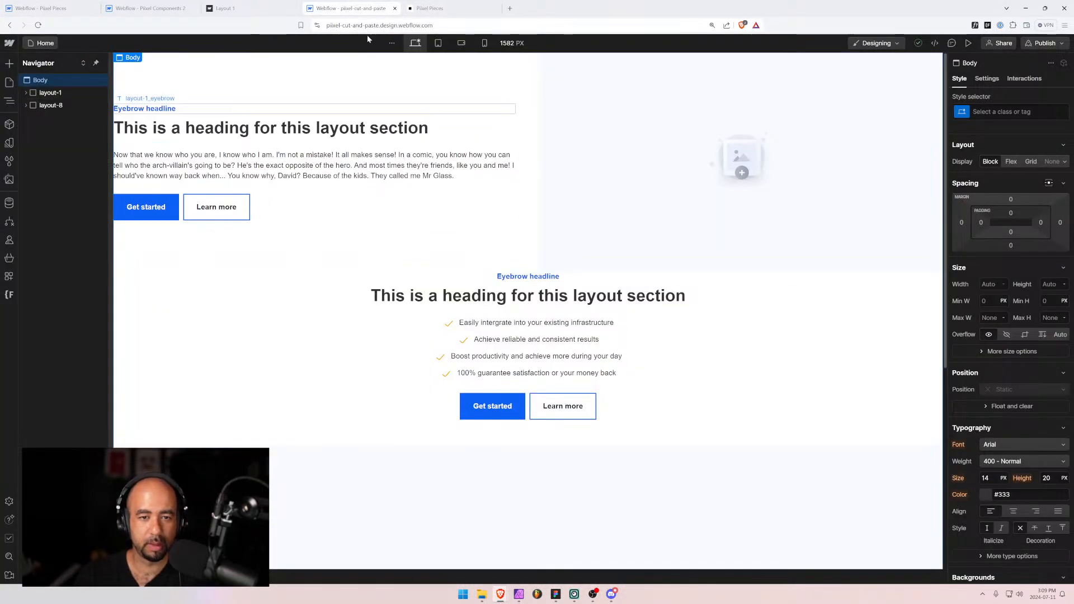
left_click(442, 8)
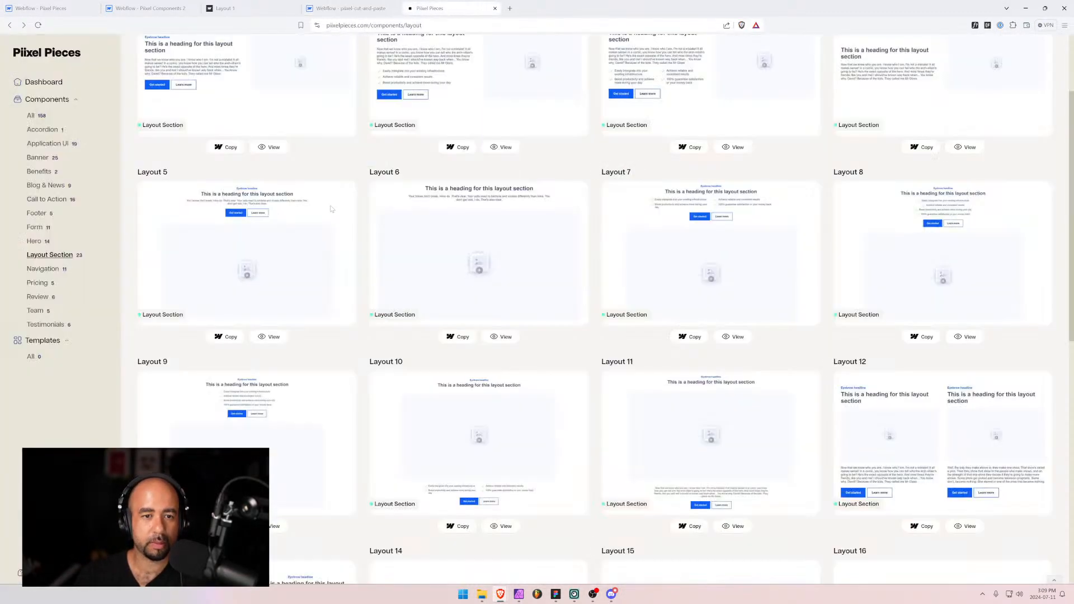
left_click(733, 336)
scroll(444, 240, "down", 4)
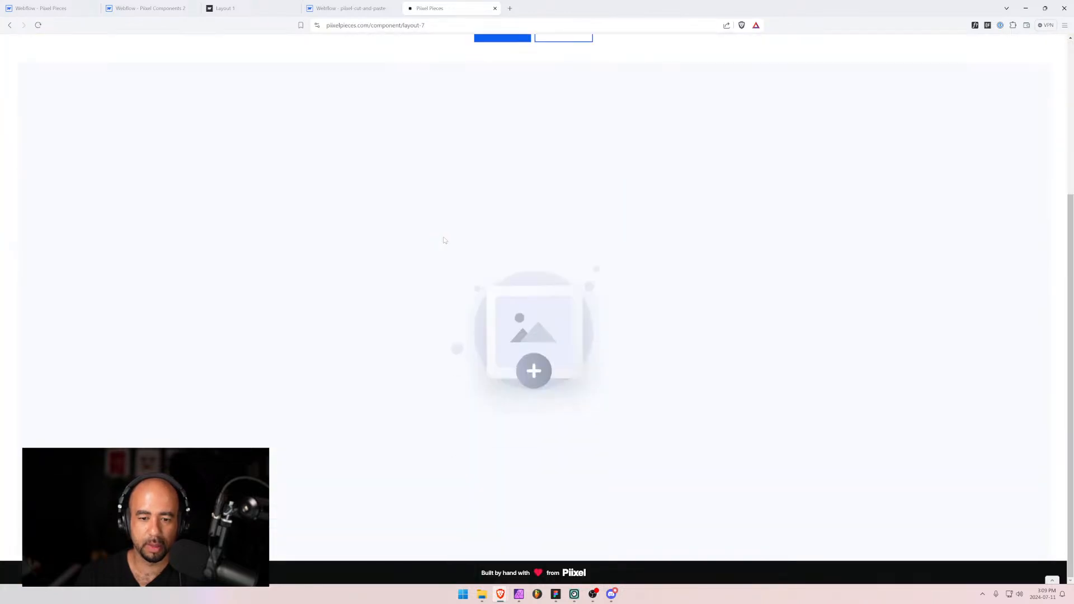
scroll(448, 241, "up", 4)
scroll(447, 240, "down", 4)
scroll(453, 241, "up", 4)
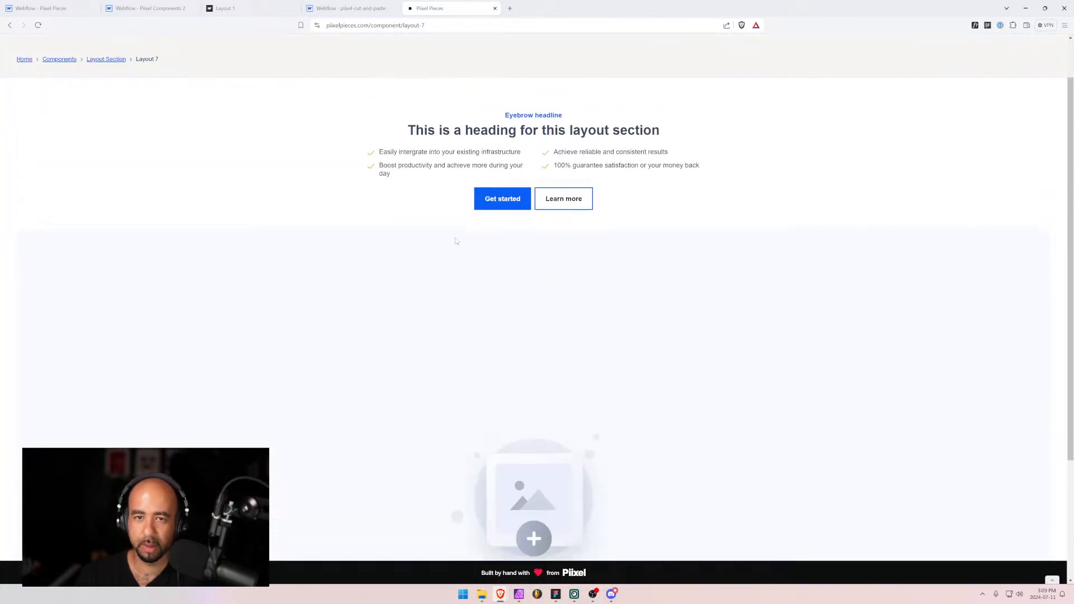
Take the browser window out of full size, widen it partway, and examine the space below Layout 7's preview.
left_click(1045, 8)
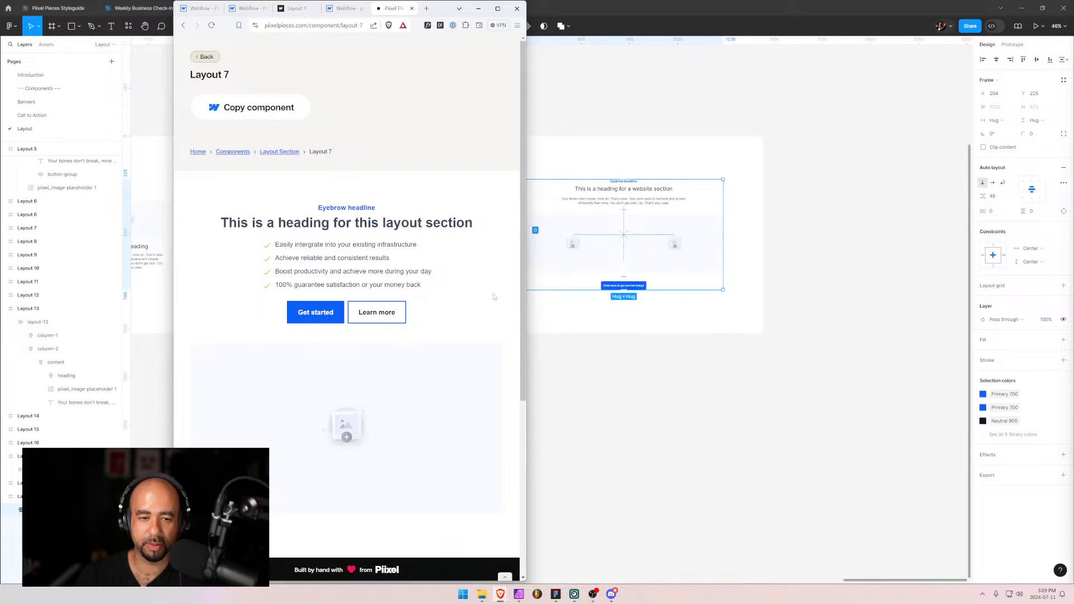
left_click_drag(529, 289, 993, 289)
scroll(782, 246, "down", 4)
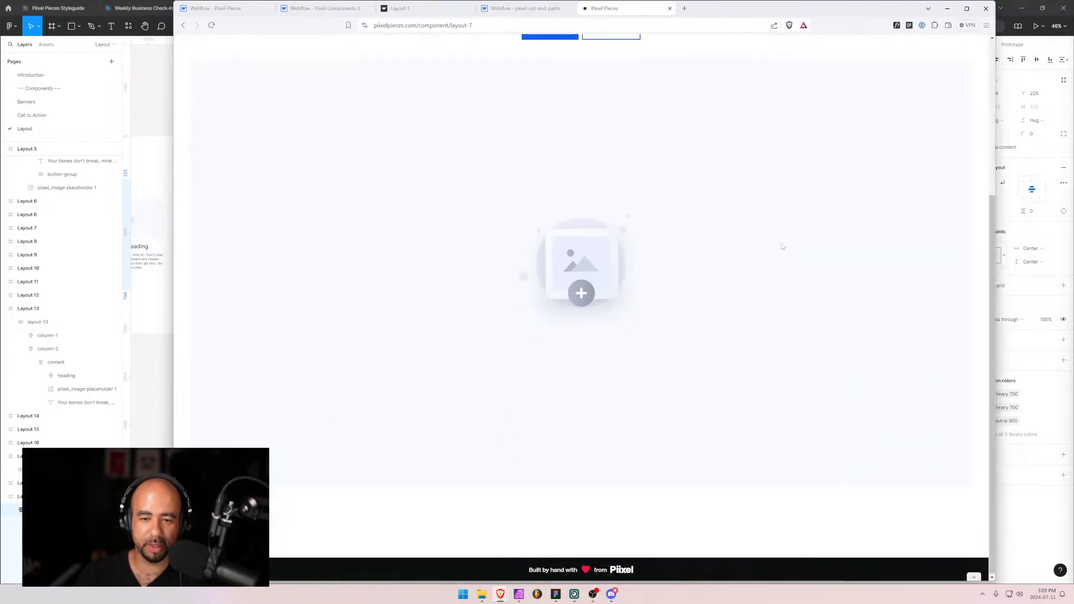
scroll(775, 245, "up", 4)
scroll(767, 244, "down", 4)
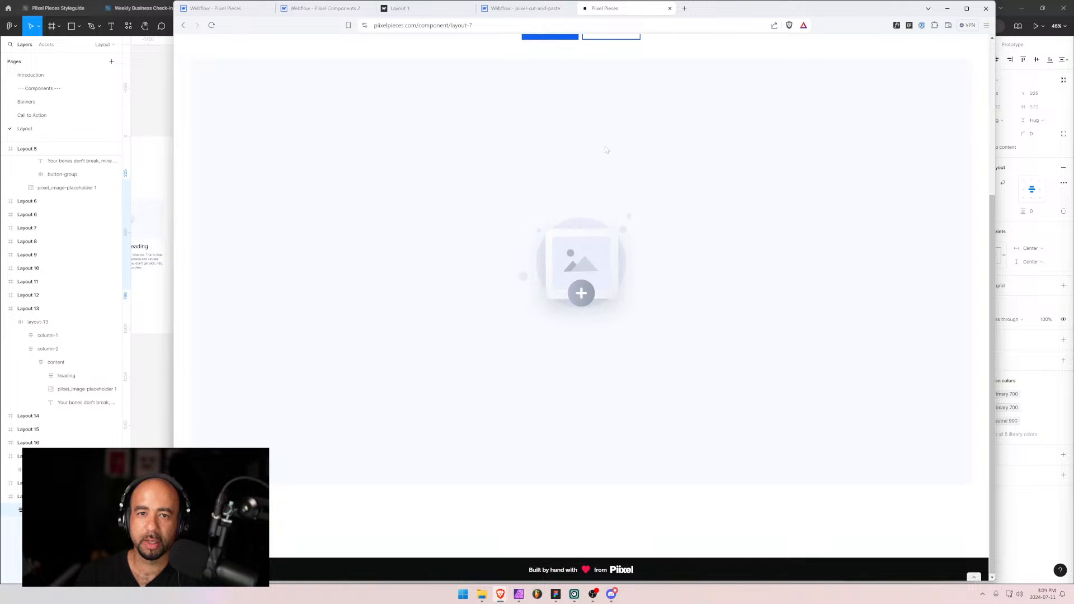
scroll(534, 146, "up", 4)
Return to the layout library, open Layout 6's page and examine its preview with the browser window maximized.
left_click(207, 56)
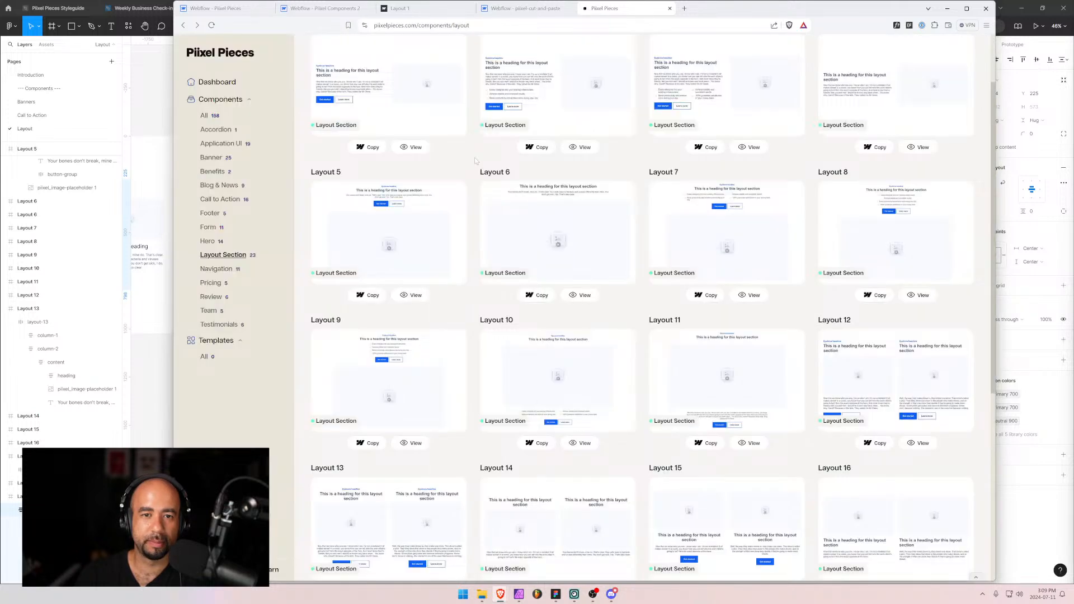
left_click(572, 297)
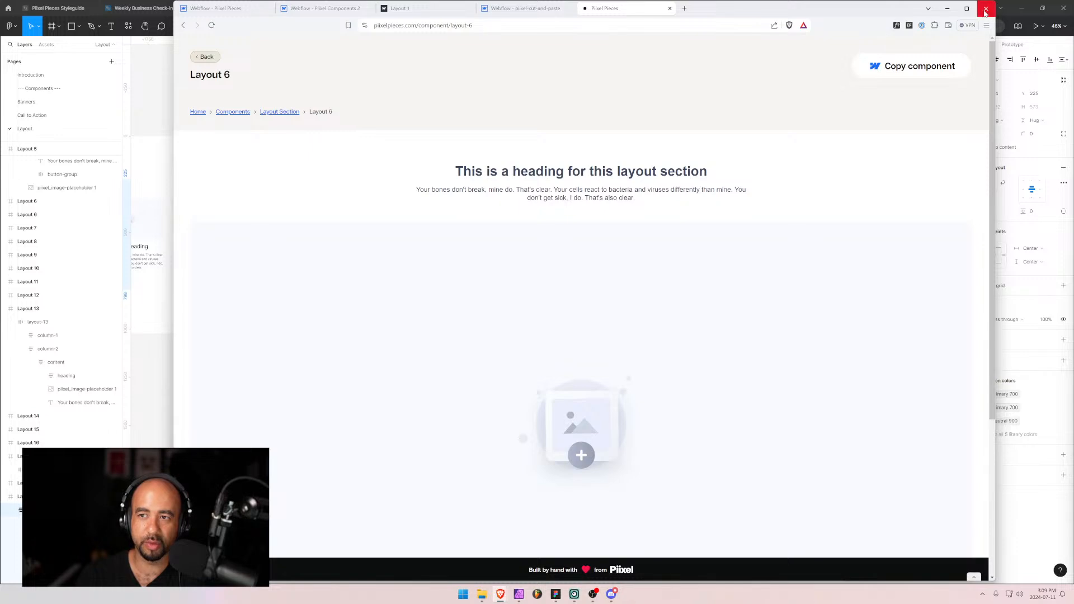
left_click(967, 8)
scroll(689, 257, "down", 1)
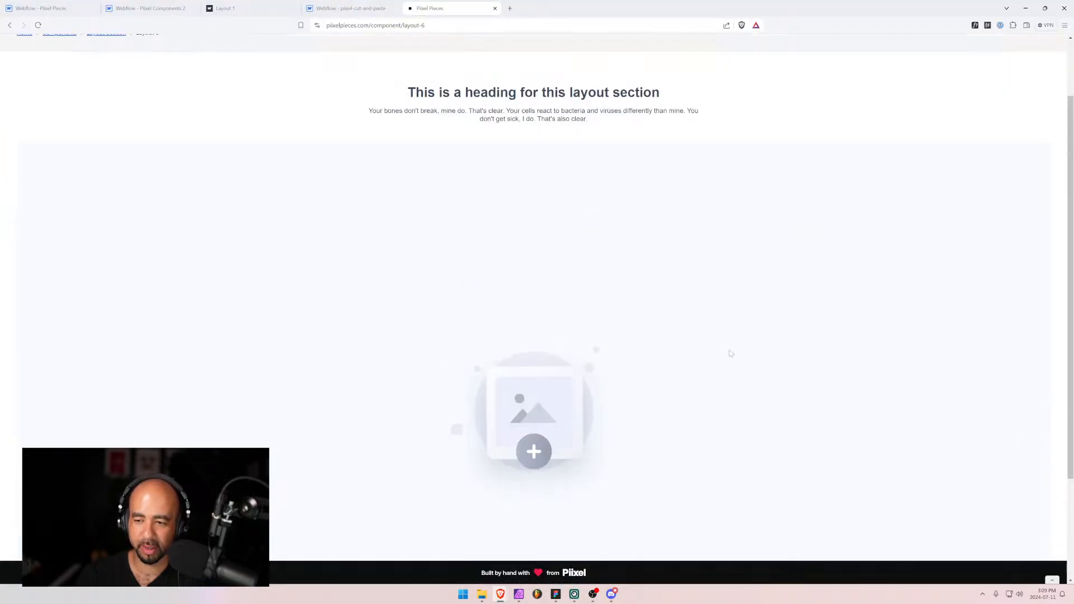
scroll(693, 330, "up", 1)
scroll(654, 307, "down", 3)
scroll(309, 392, "up", 3)
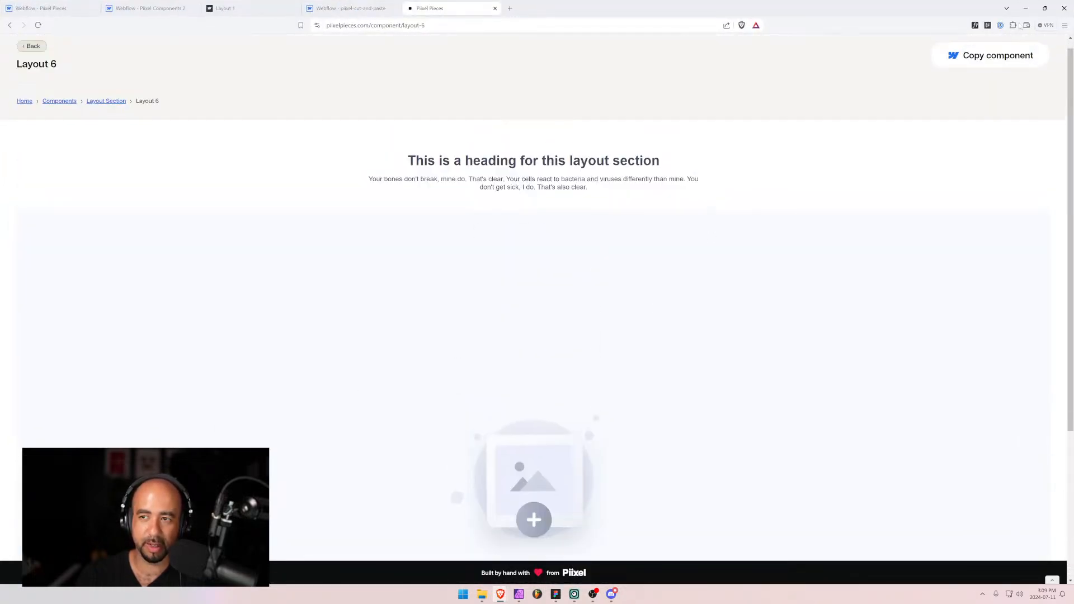
Narrow the browser window to about phone width and examine the empty space below Layout 6's preview.
left_click(1045, 8)
left_click_drag(997, 329, 394, 328)
scroll(321, 281, "down", 4)
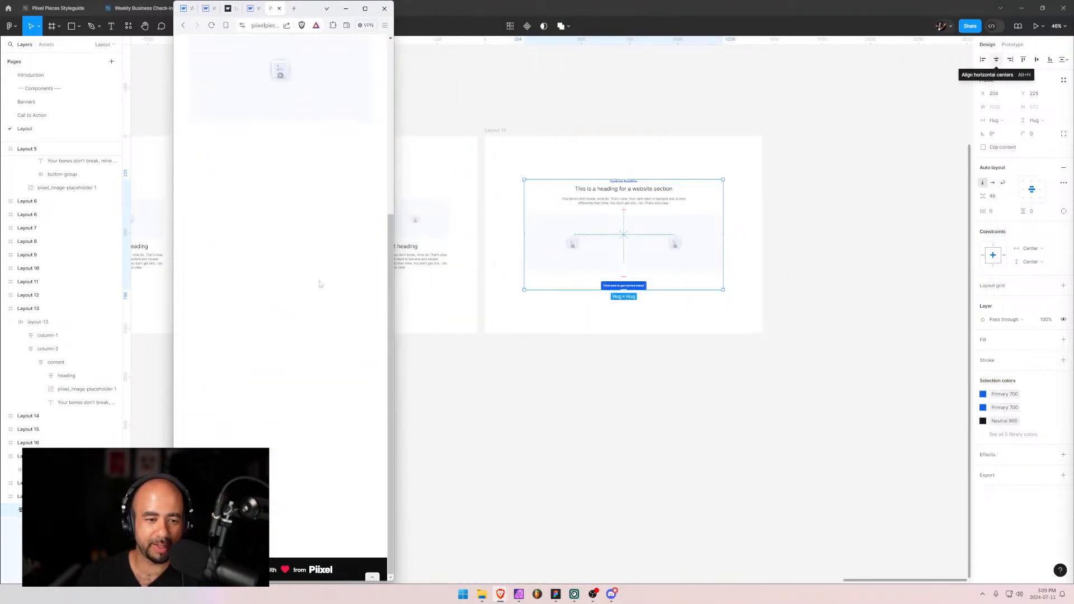
scroll(322, 283, "up", 4)
scroll(322, 284, "down", 4)
scroll(323, 288, "up", 4)
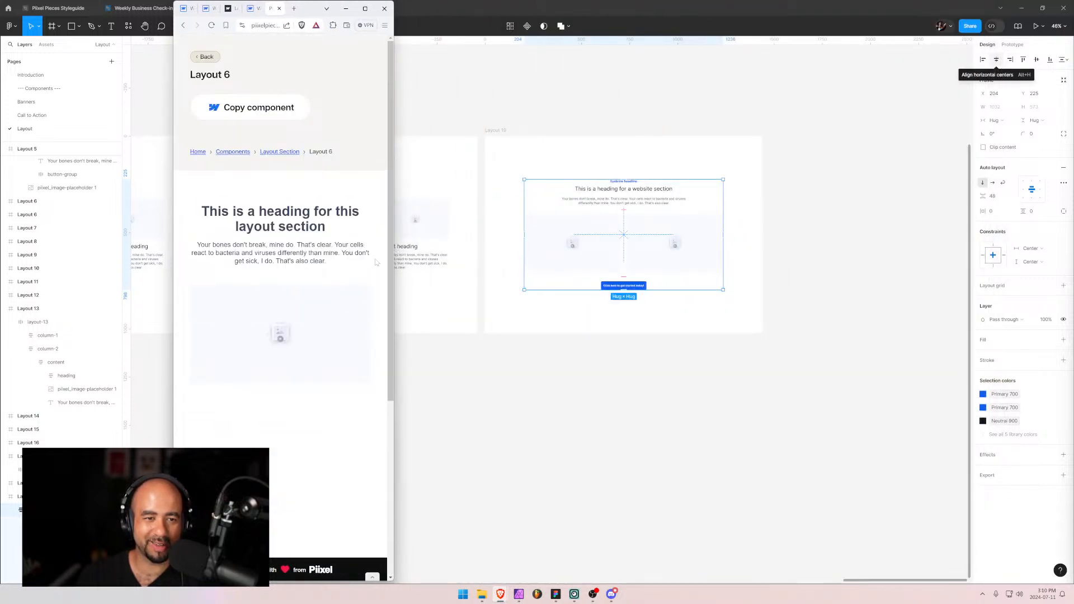
Widen the browser window to a medium width and examine how Layout 6's preview fits its frame.
left_click_drag(394, 262, 815, 255)
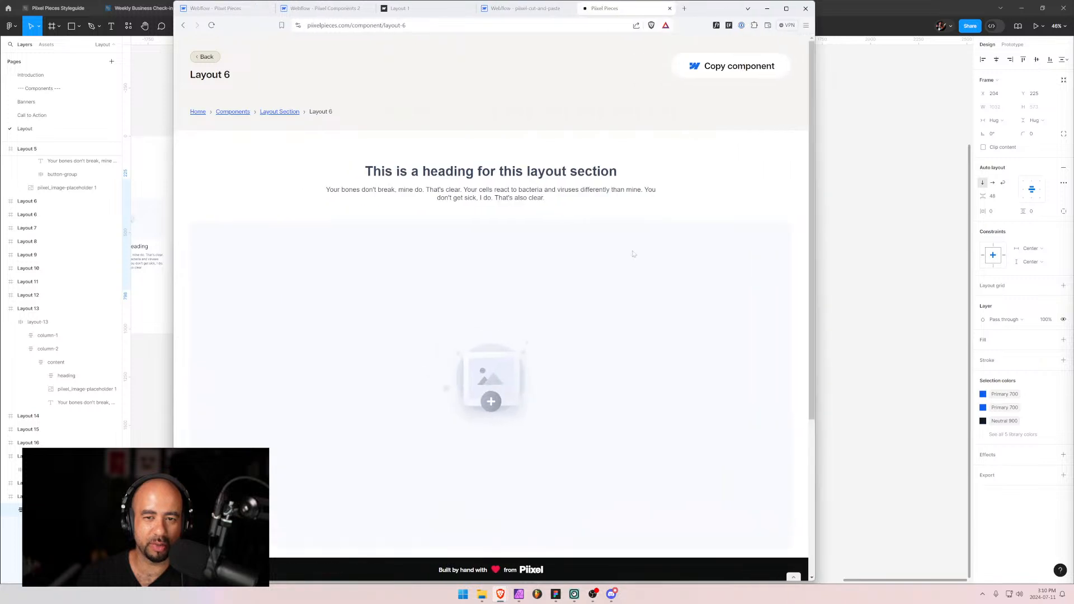
scroll(633, 254, "down", 4)
scroll(599, 256, "up", 4)
scroll(406, 219, "down", 4)
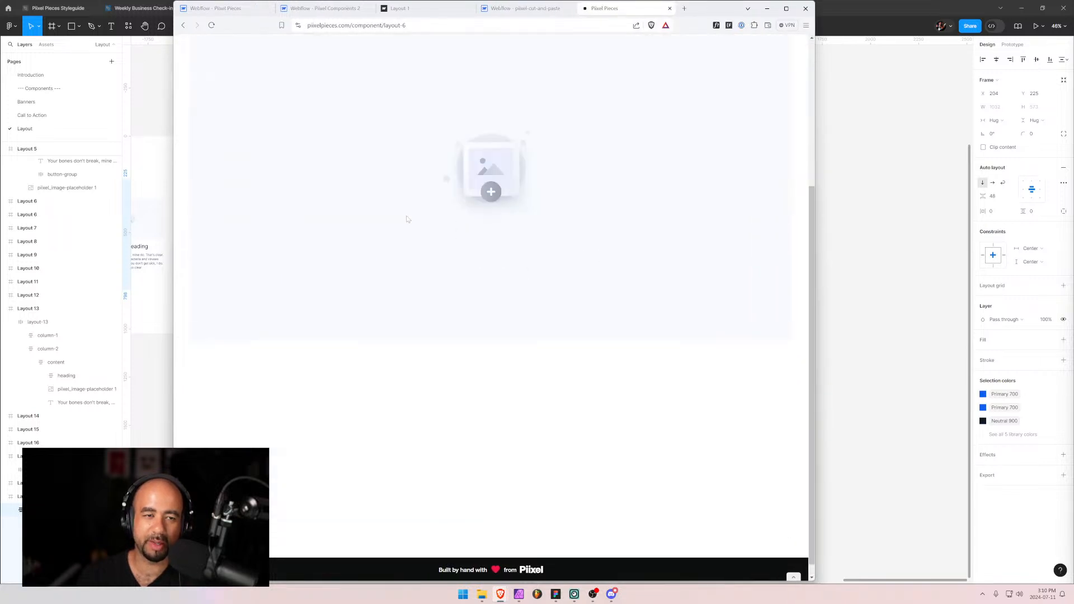
scroll(407, 219, "up", 4)
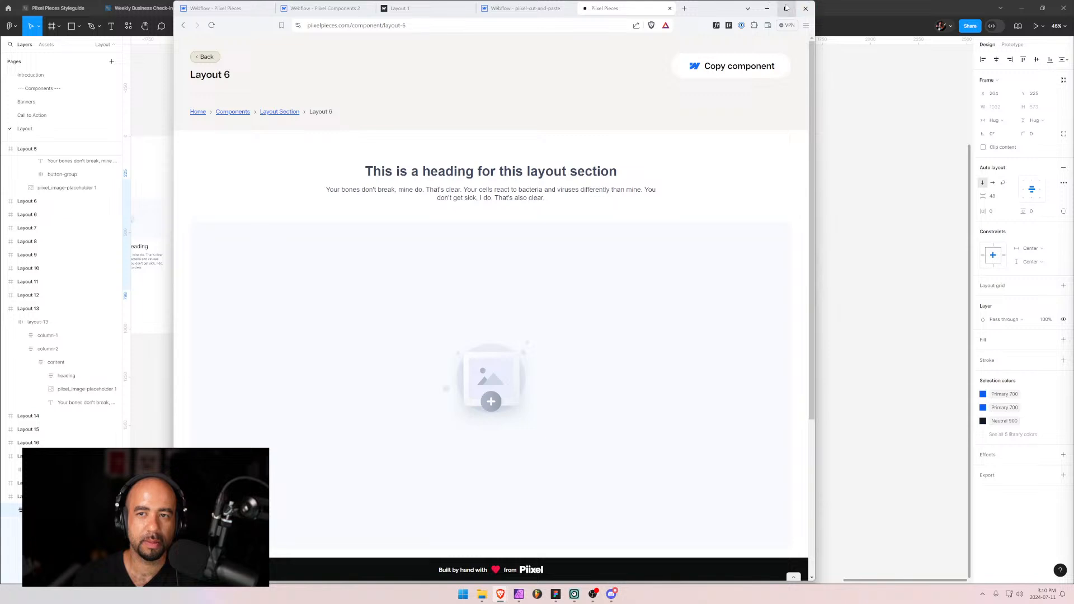
mouse_move(786, 8)
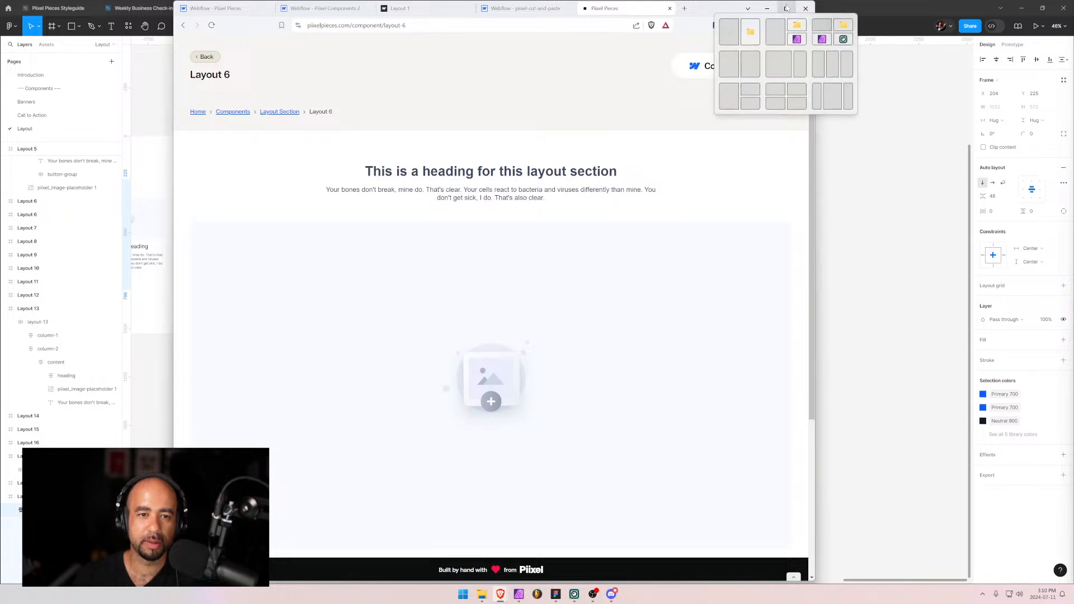
Open Layout 11's page from the layout library and examine its preview at medium width and in the maximized window.
left_click(204, 57)
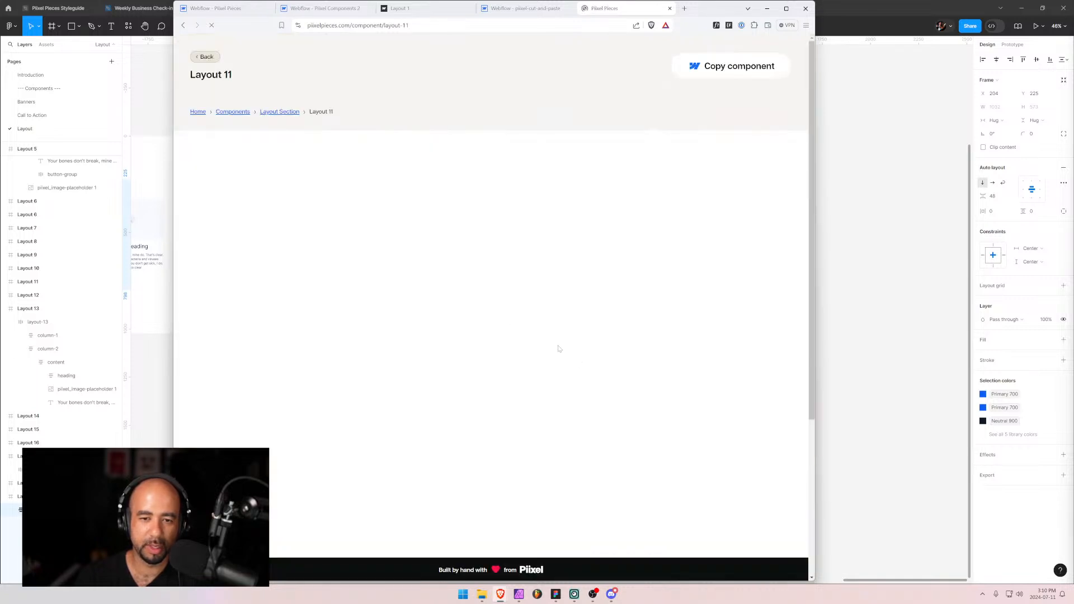
scroll(624, 384, "down", 4)
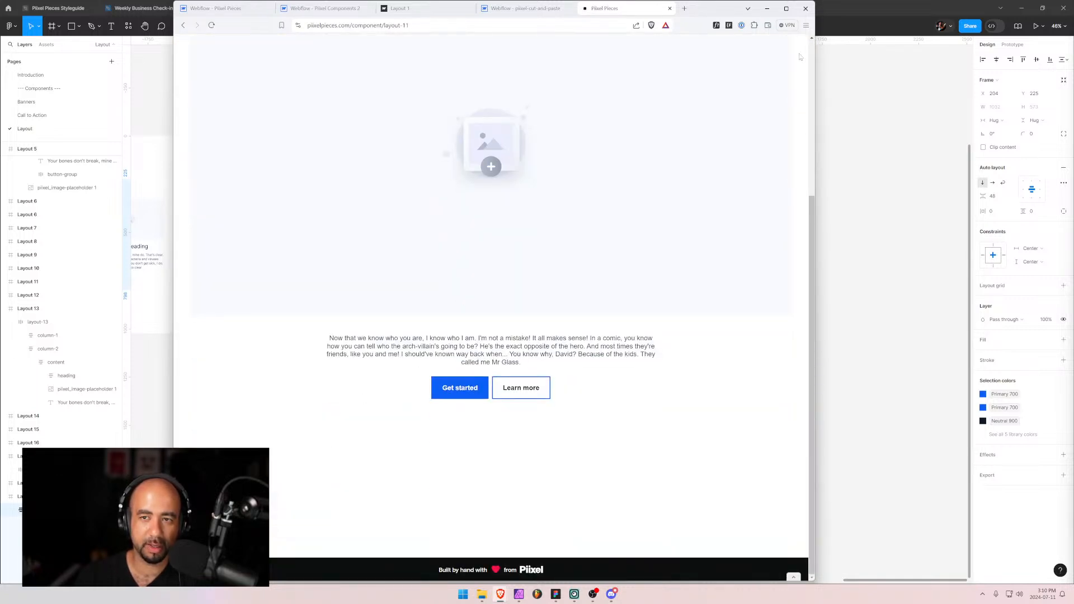
left_click(786, 8)
scroll(586, 370, "up", 4)
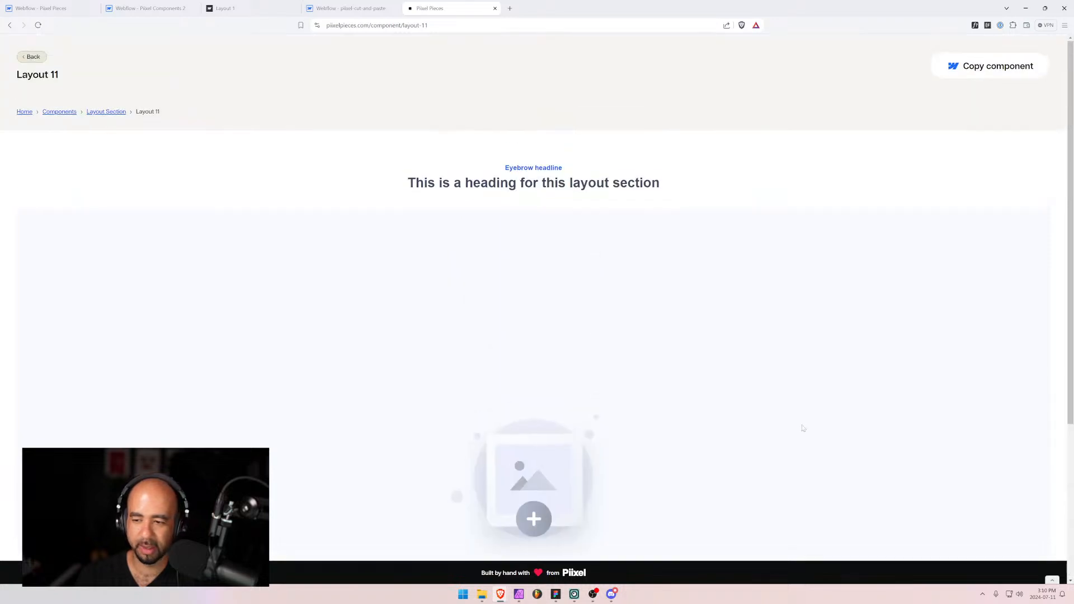
scroll(801, 424, "down", 4)
scroll(577, 561, "up", 3)
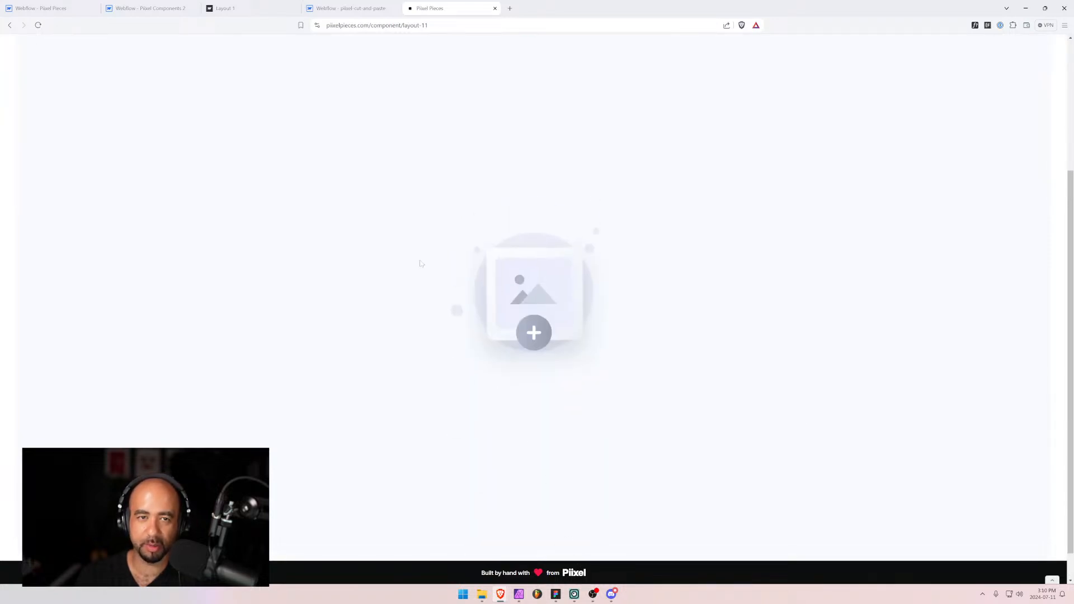
scroll(576, 561, "down", 3)
Check the site's publish status, then go back to the live Layout Section library and review the layout thumbnails.
left_click(53, 8)
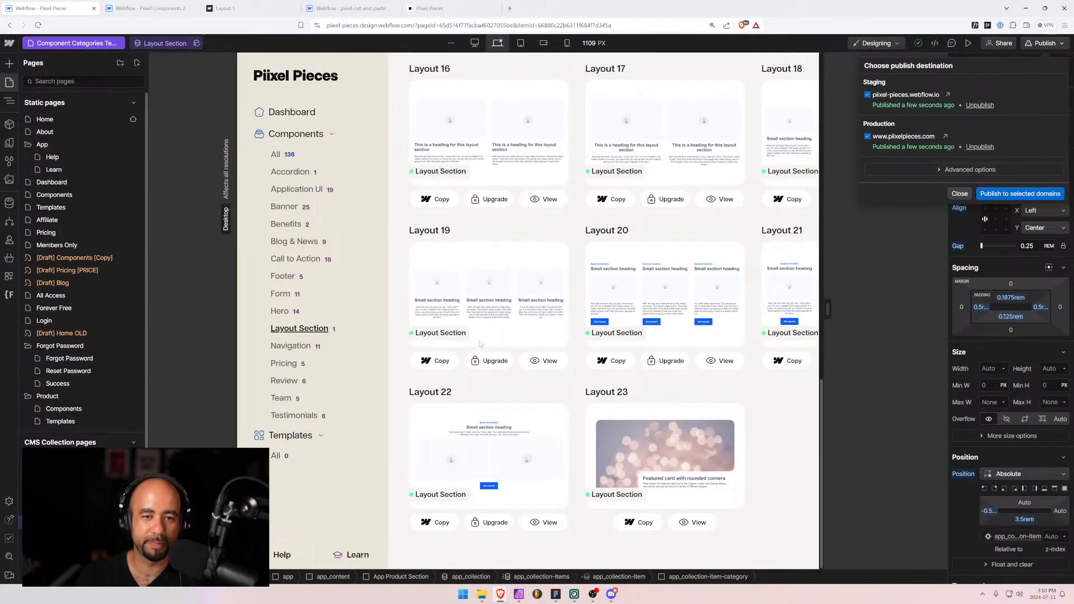
left_click(448, 8)
left_click(341, 8)
left_click(442, 8)
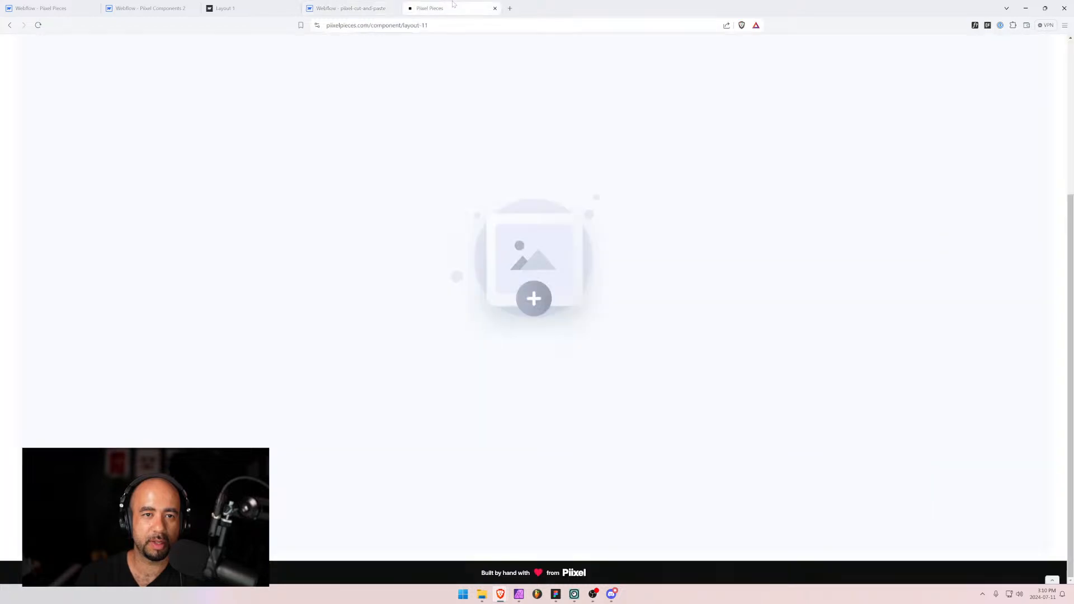
key("alt+Left")
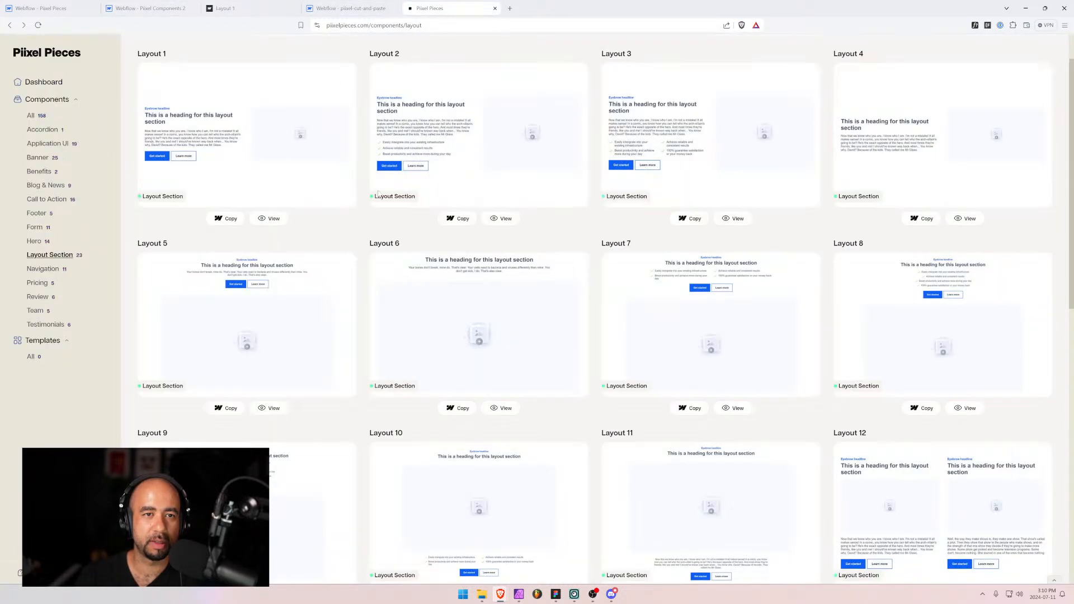
scroll(724, 376, "down", 3)
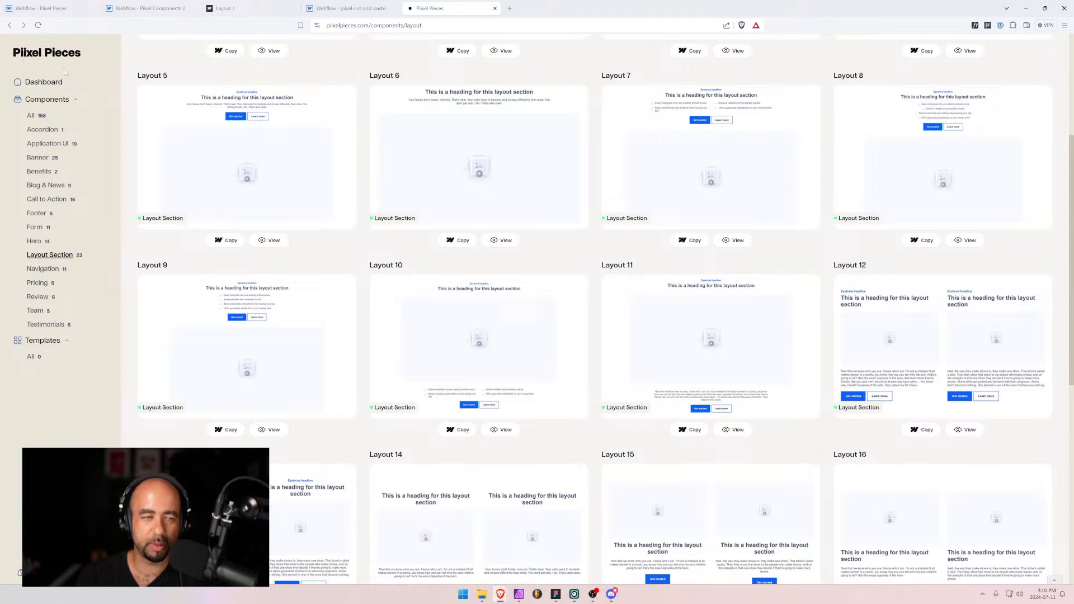
Switch to the Piixel Pieces designer, open the Components CMS collection, and check the iFrame heights in the Layout 10 and Layout 11 items.
left_click(42, 8)
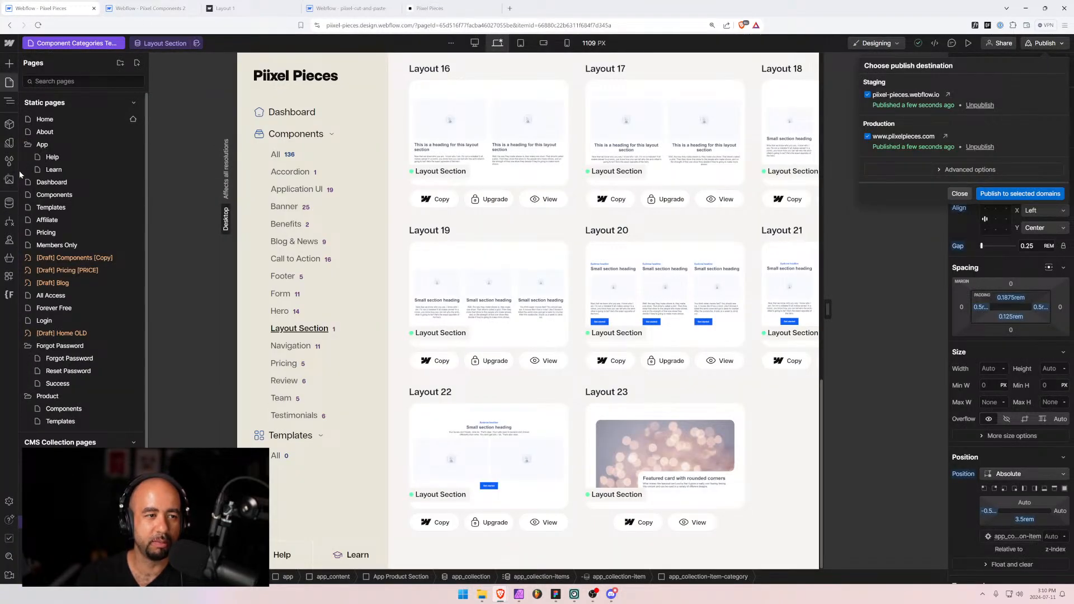
left_click(9, 202)
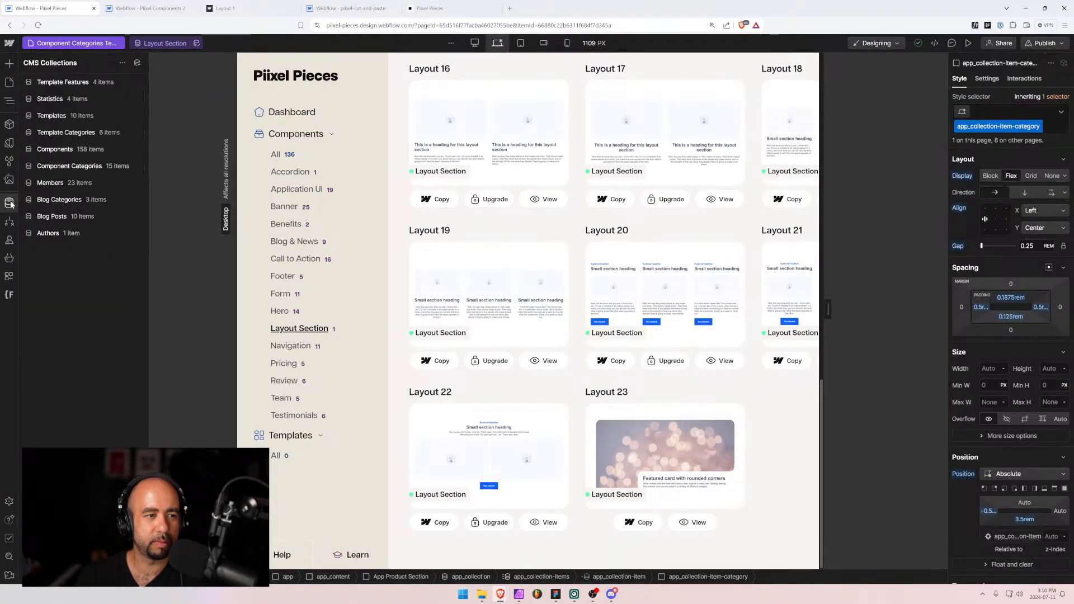
left_click(55, 148)
left_click(192, 300)
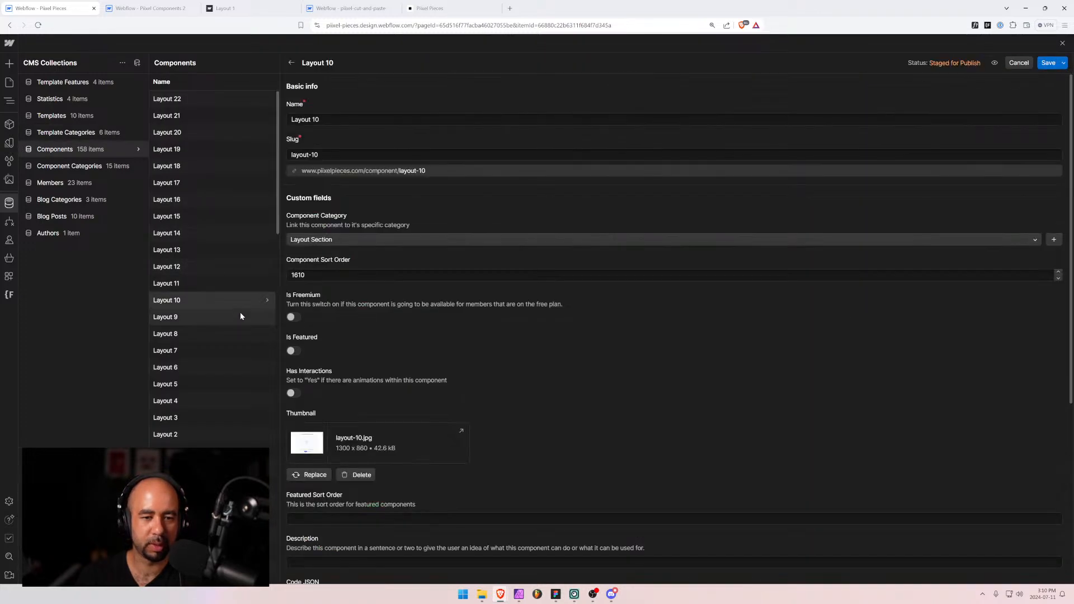
scroll(365, 427, "down", 5)
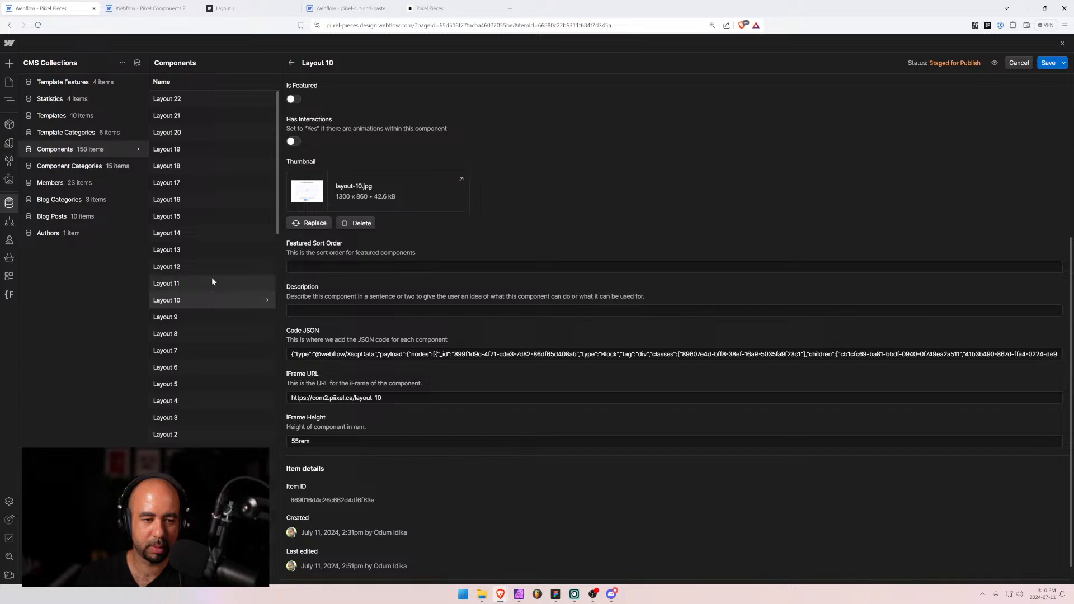
left_click(195, 283)
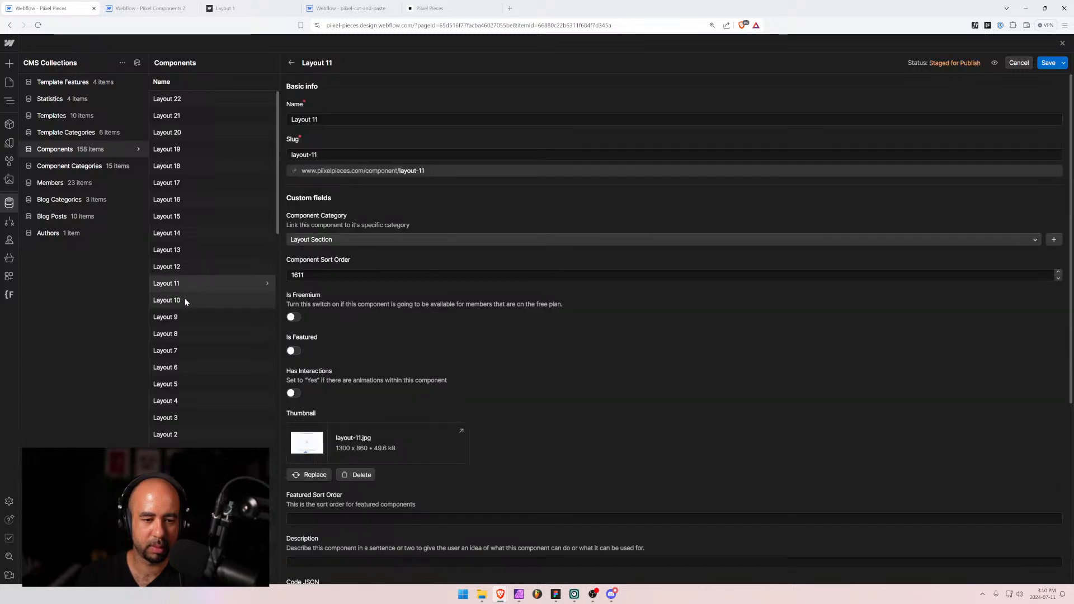
scroll(235, 325, "down", 3)
scroll(387, 372, "down", 5)
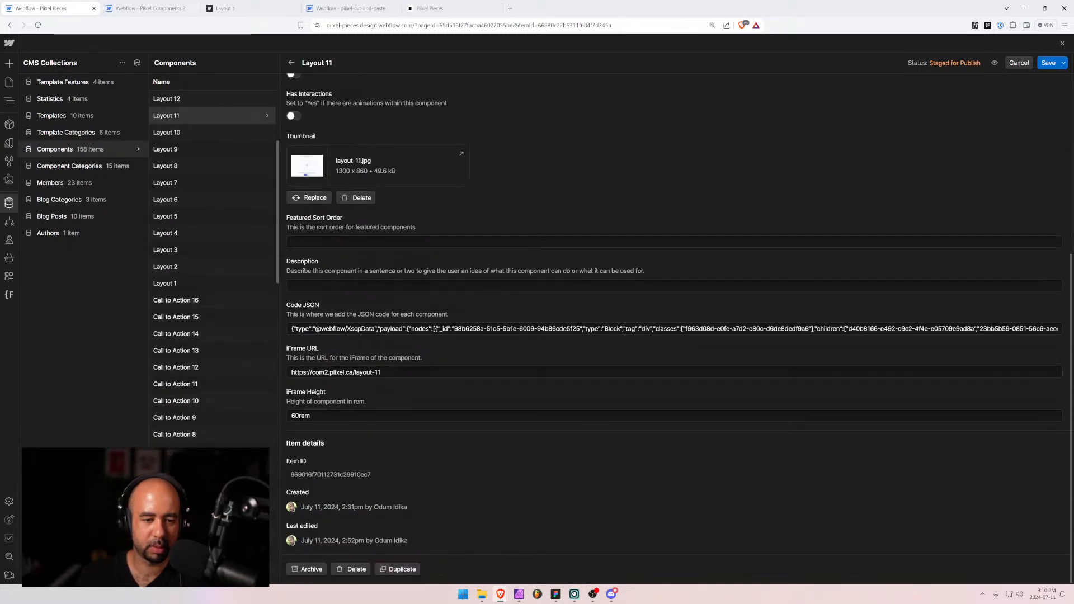
Return to the full Components item list and review the iFrame heights listed for the layouts.
left_click(133, 8)
key("ctrl+shift+Tab")
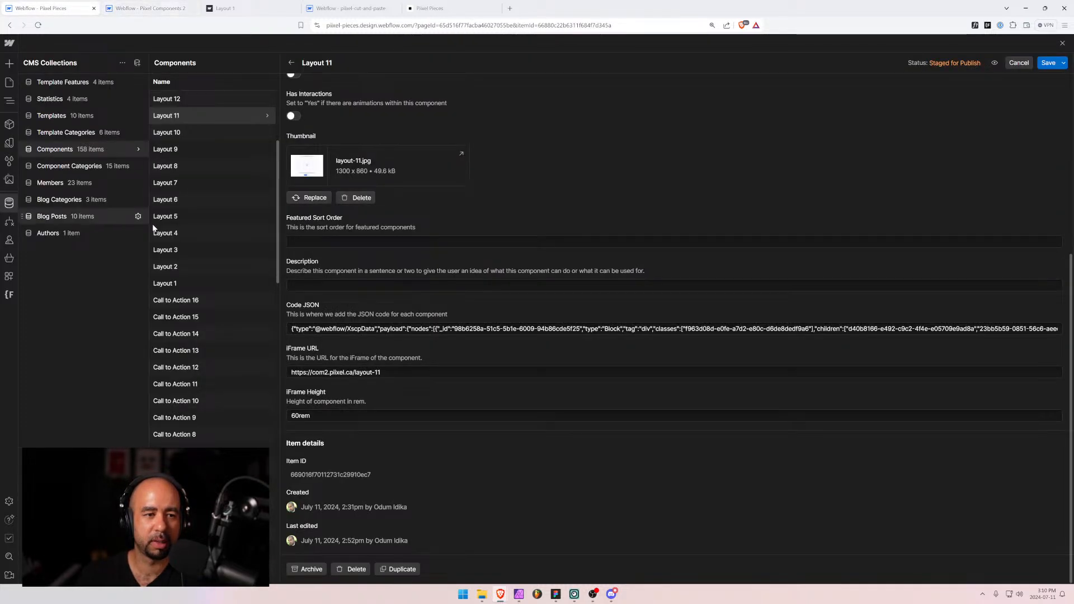
scroll(207, 278, "up", 3)
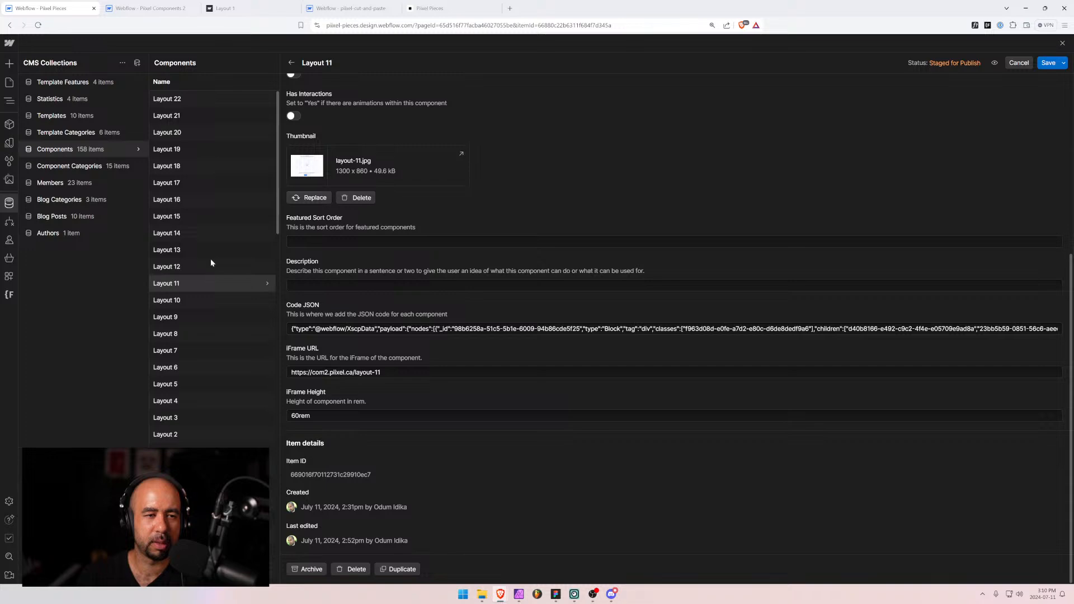
left_click(37, 150)
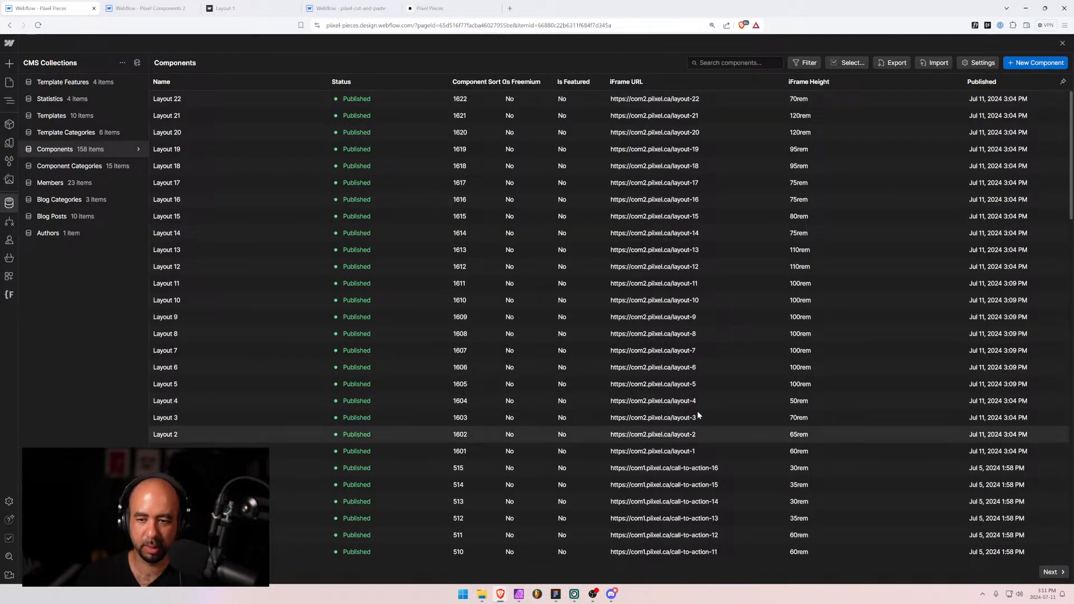
Reopen the Layout 10 and Layout 11 items and compare their iFrame heights with those in the Components list.
left_click(184, 299)
scroll(354, 341, "down", 3)
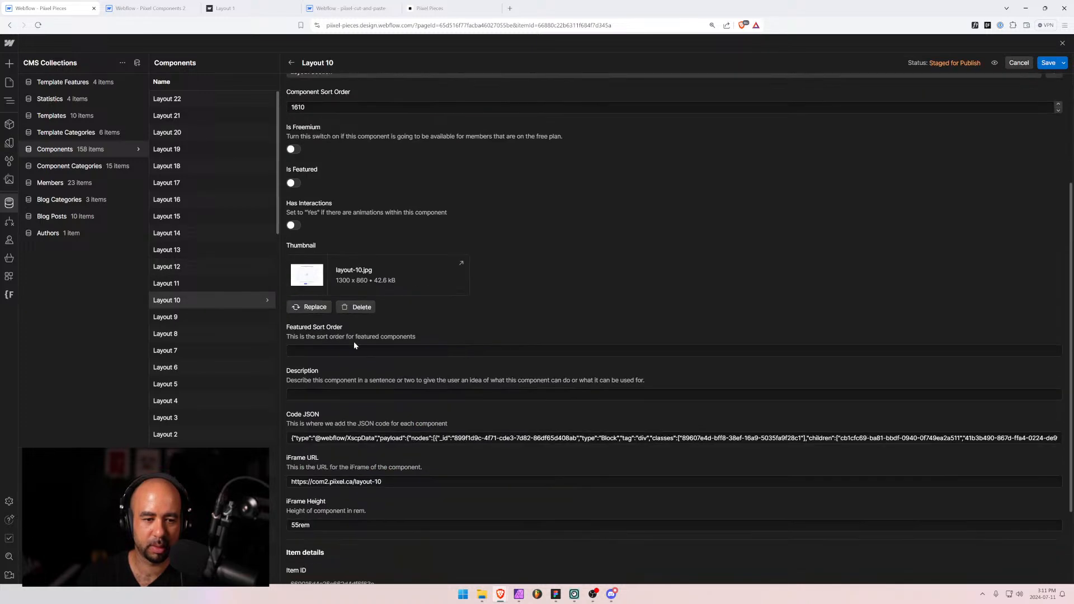
scroll(322, 447, "down", 3)
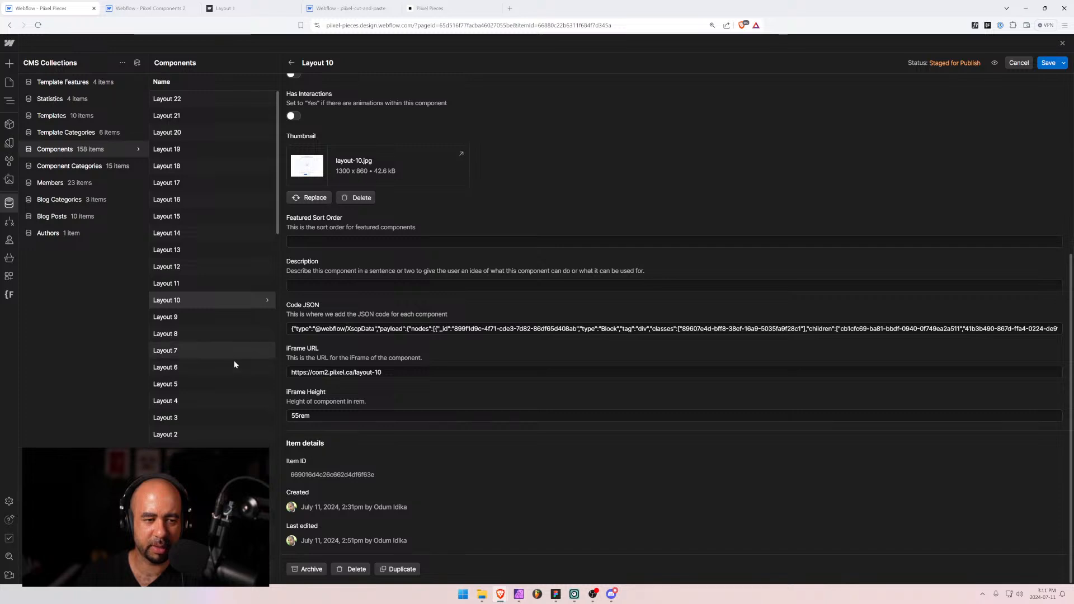
left_click(168, 299)
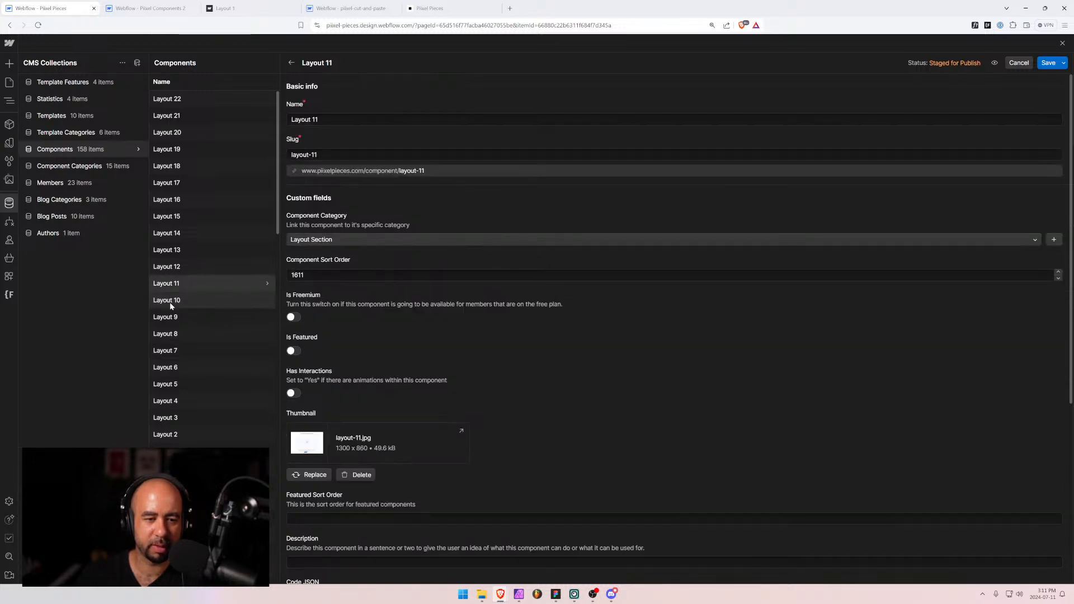
scroll(316, 352, "down", 4)
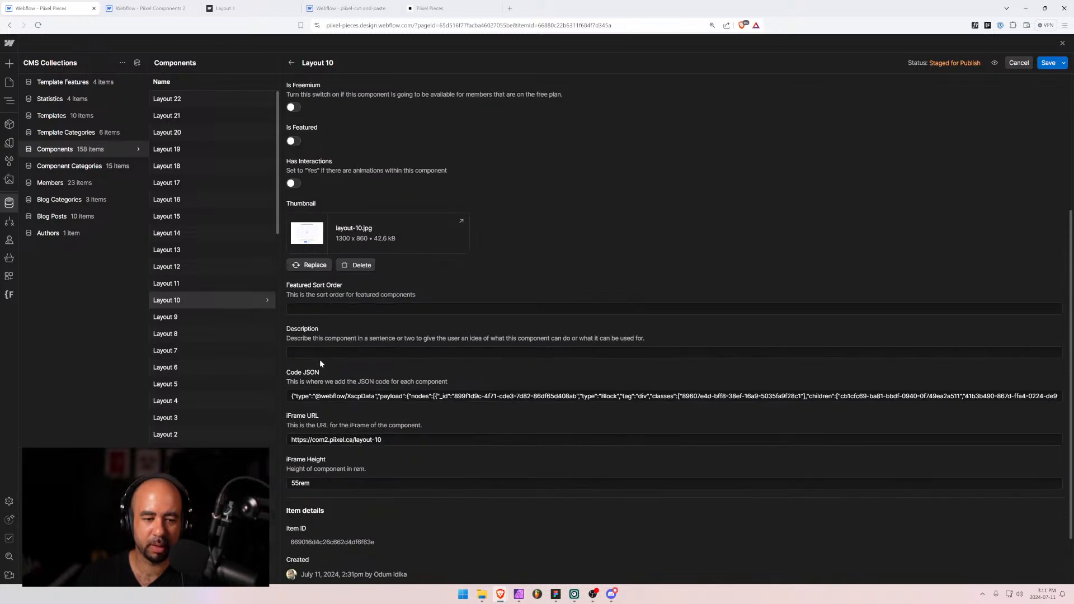
left_click(1019, 63)
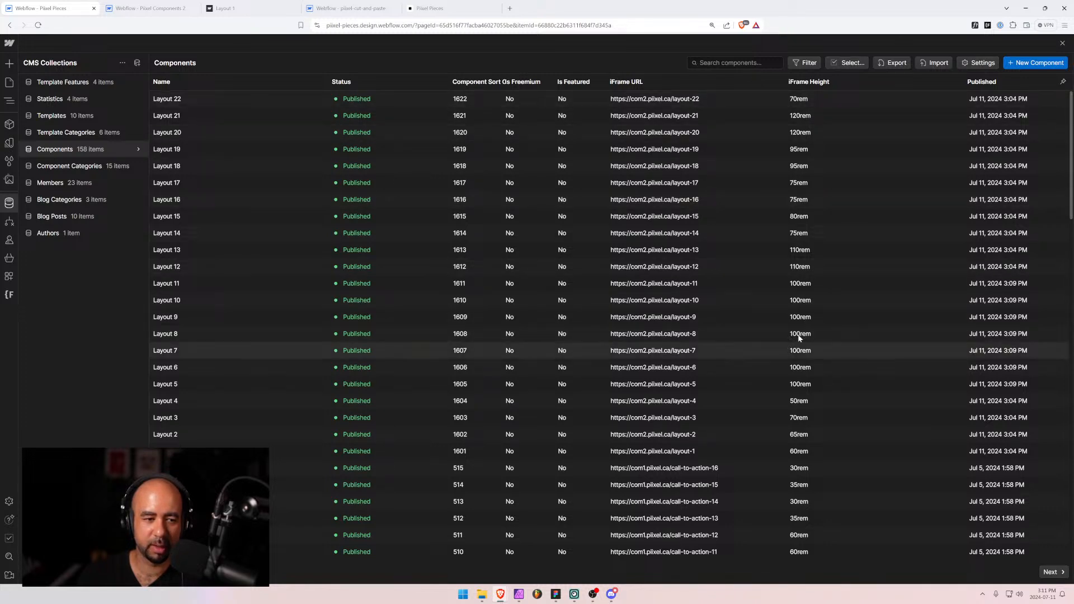
left_click(813, 301)
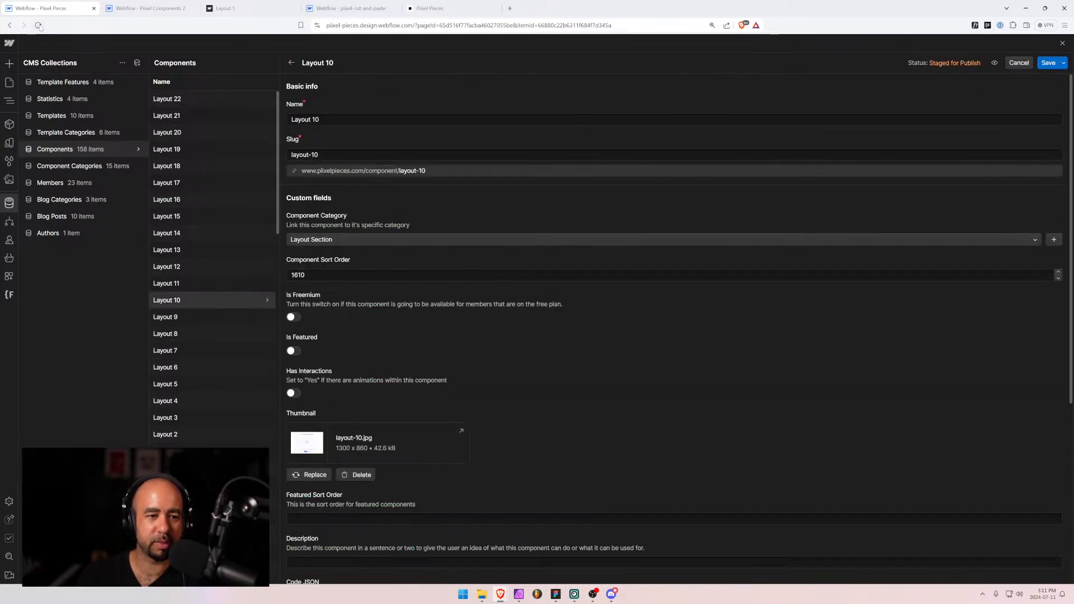
Reload the Piixel Pieces designer and reopen the Components CMS collection.
left_click(38, 25)
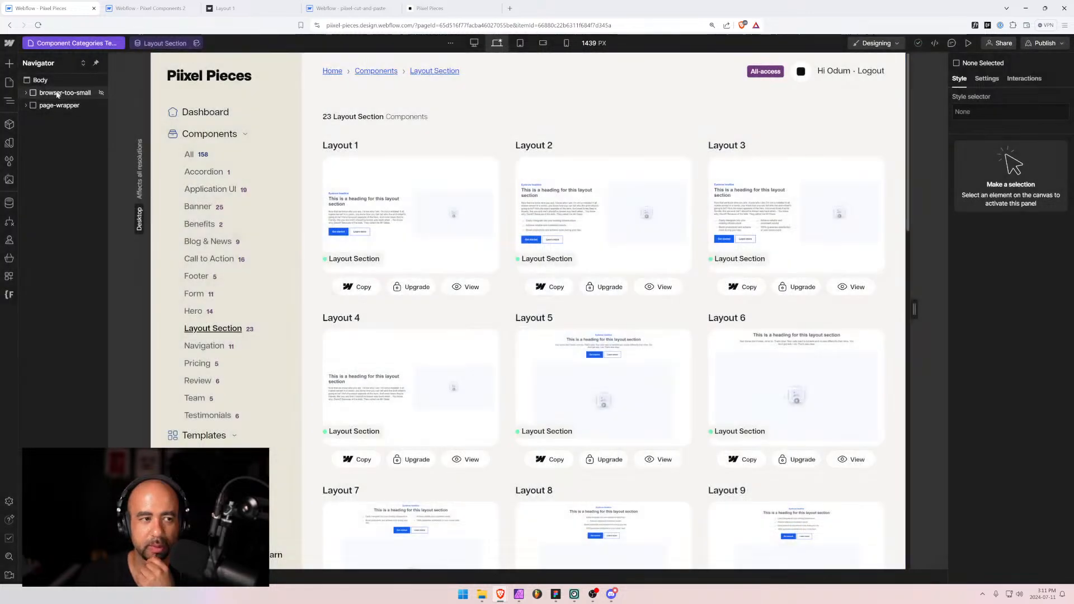
key("ctrl+plus")
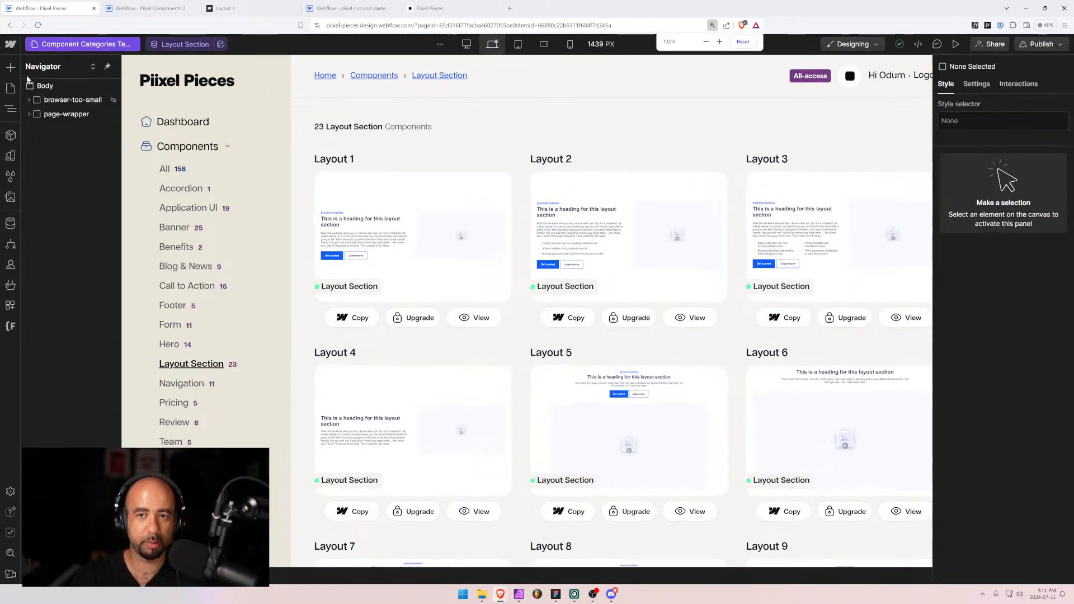
key("ctrl+minus")
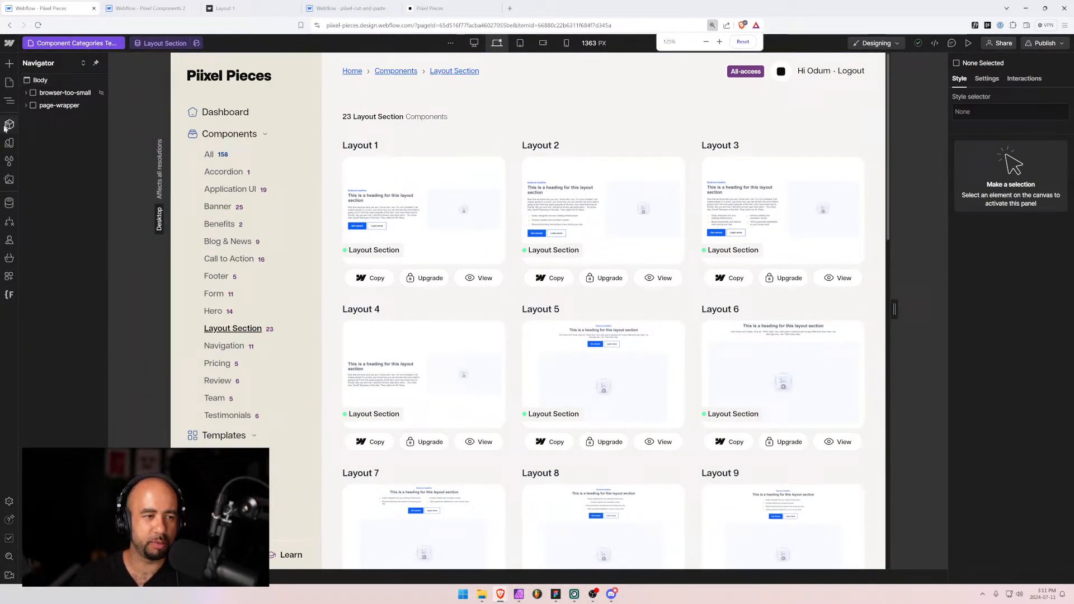
left_click(9, 203)
left_click(54, 150)
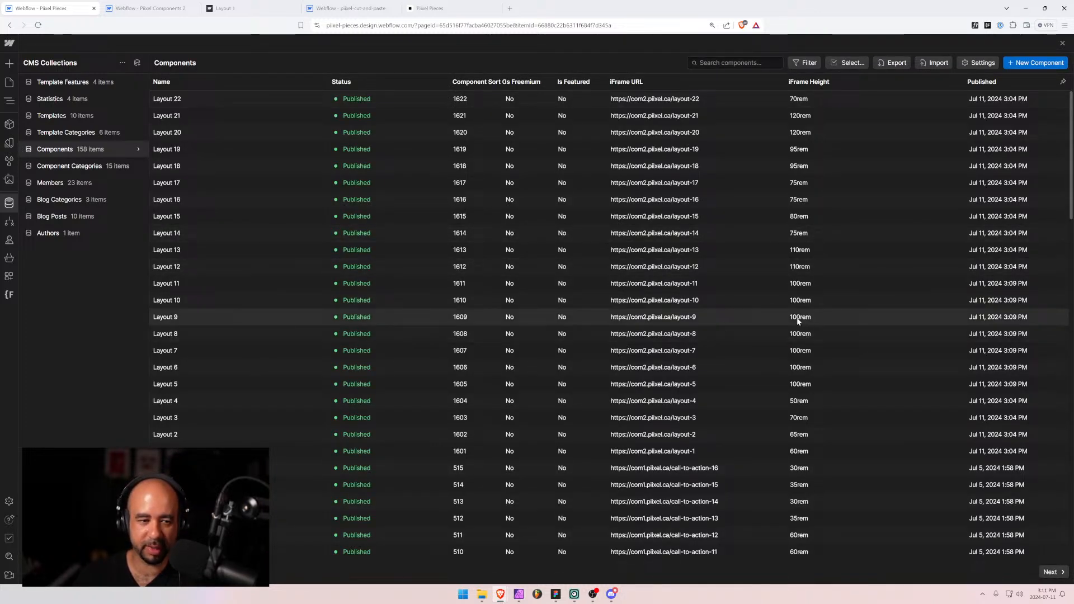
Set Layout 9's iFrame height to 120rem and save the item, checking the live layout library before the edit.
left_click(253, 316)
scroll(285, 425, "down", 8)
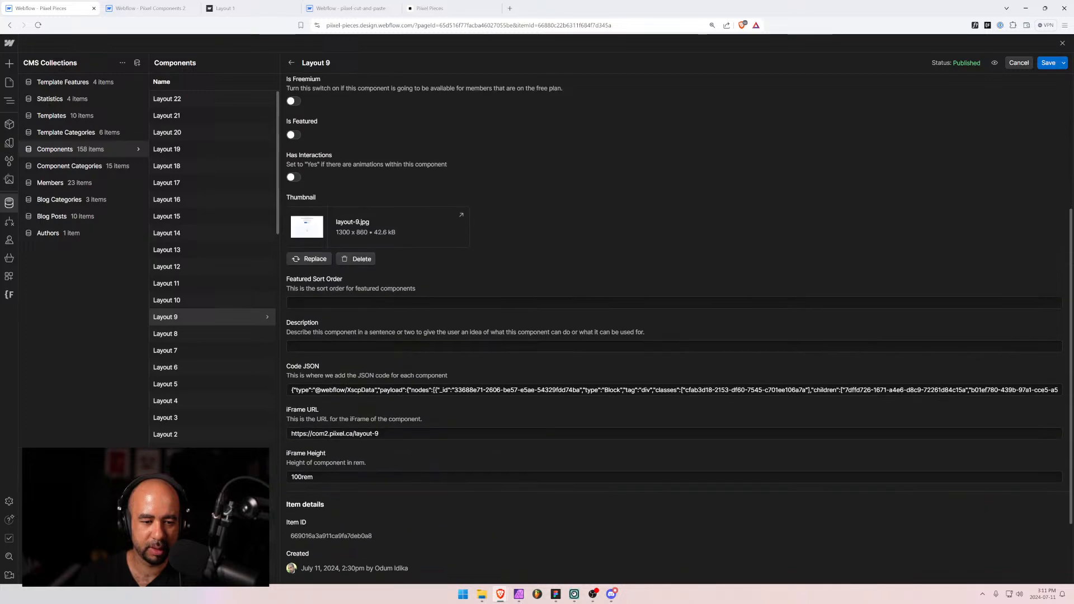
left_click(352, 8)
left_click(440, 8)
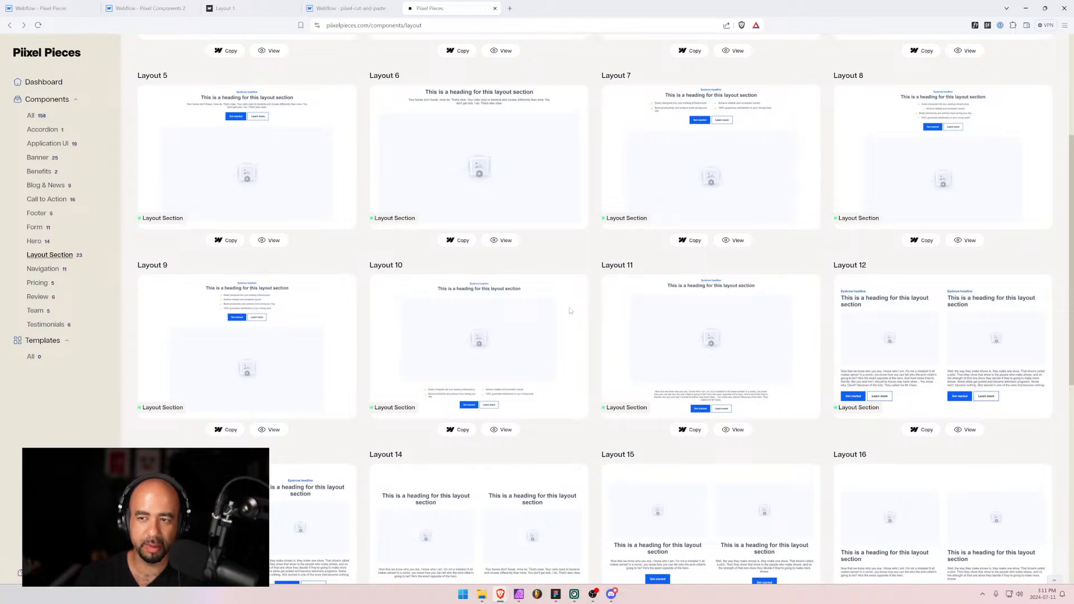
left_click(96, 3)
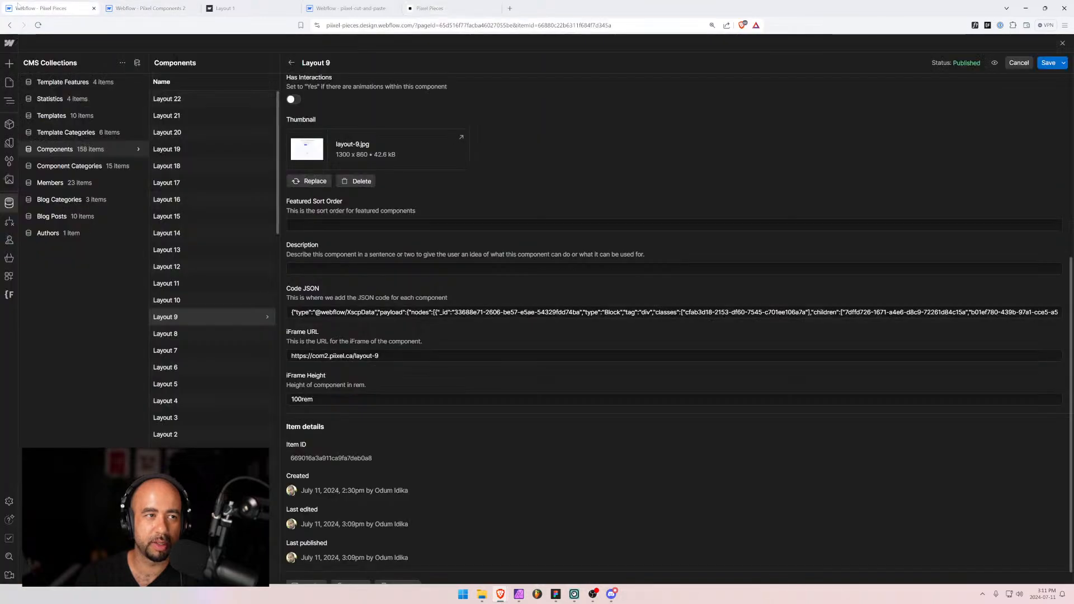
left_click(294, 400)
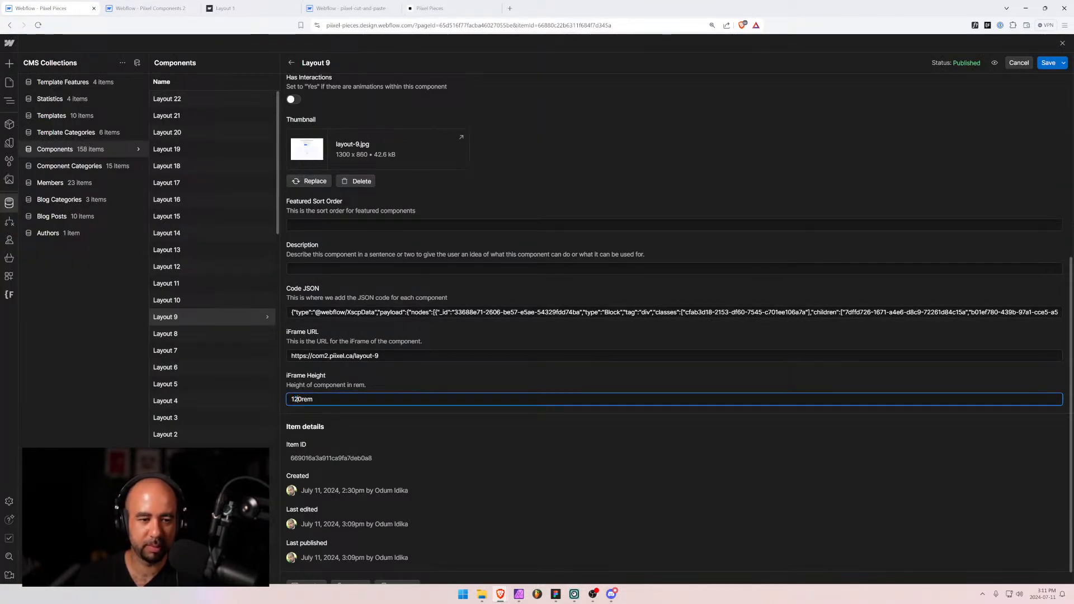
type("2")
left_click(1048, 62)
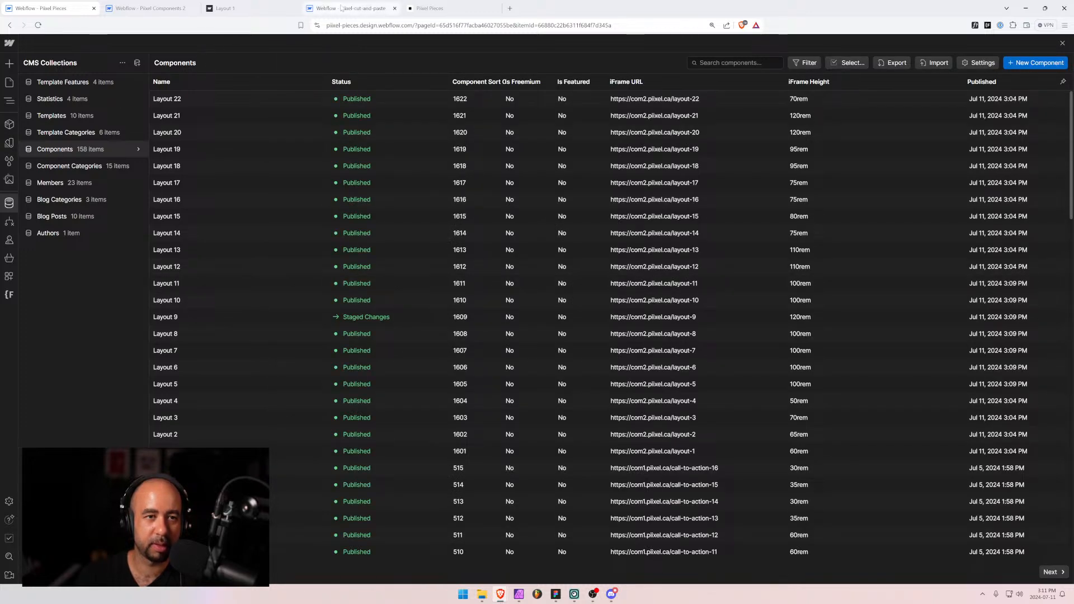
Check the live layout library again, then set Layout 11's iFrame height to 120rem and save the item.
left_click(430, 9)
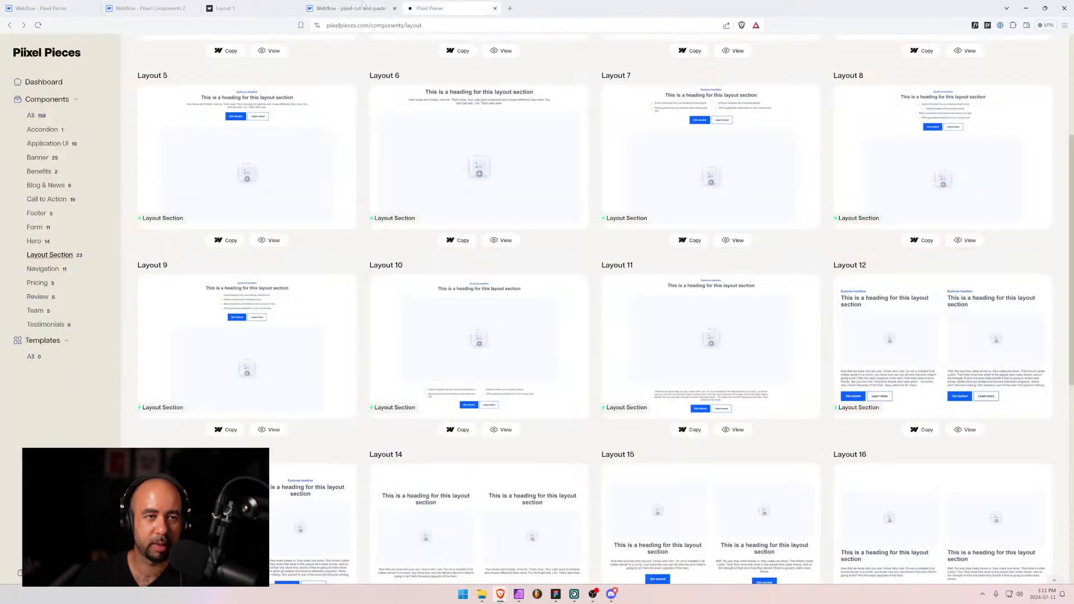
left_click(82, 11)
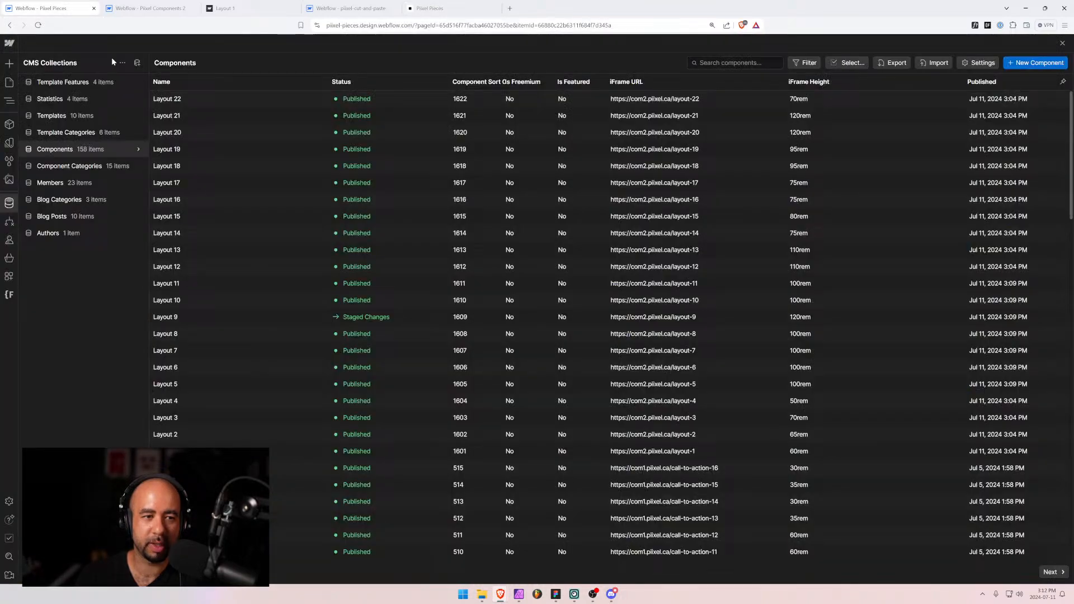
left_click(200, 283)
scroll(305, 543, "down", 3)
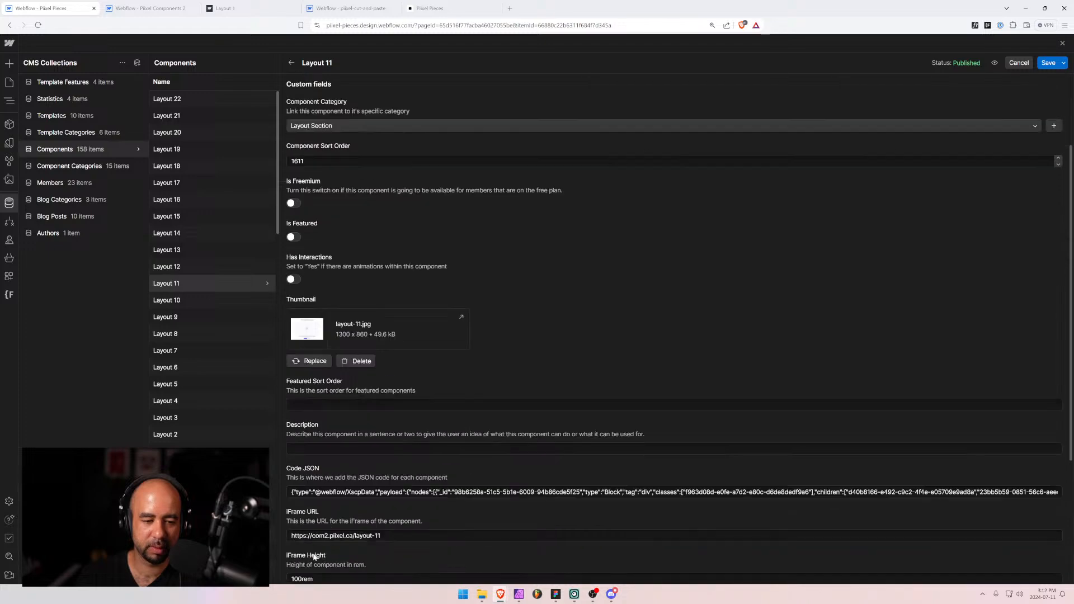
left_click(296, 566)
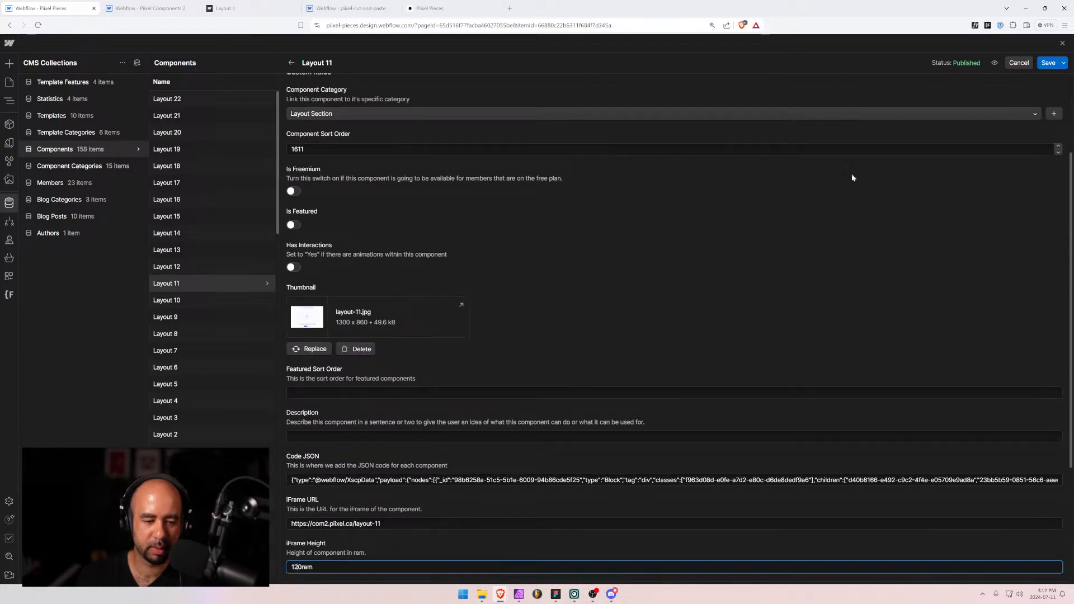
left_click(1049, 62)
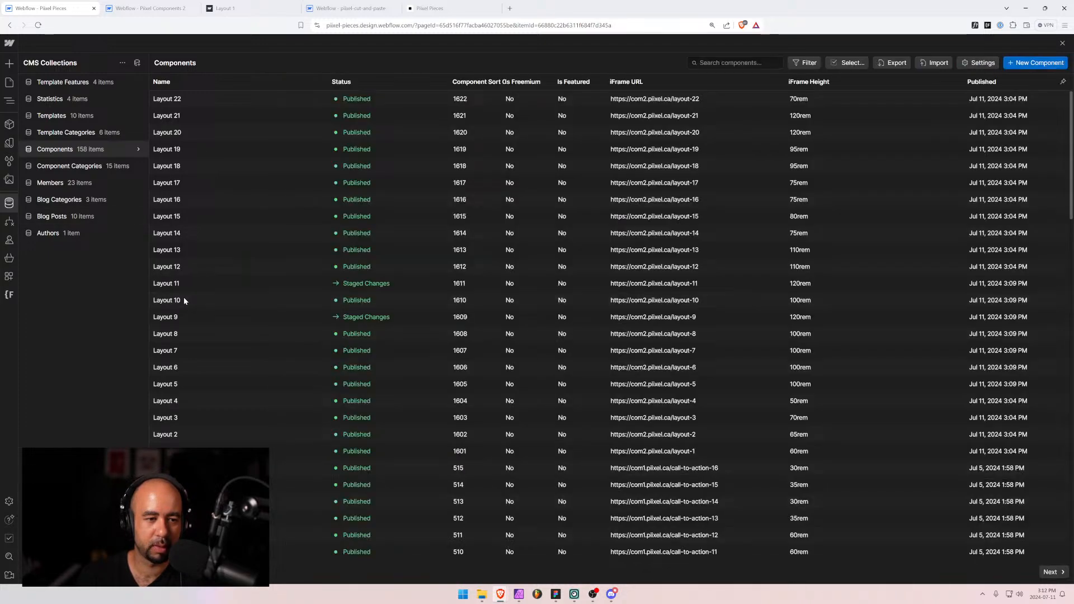
Set Layout 10's iFrame height to 120rem and save the item.
left_click(201, 300)
scroll(378, 481, "down", 3)
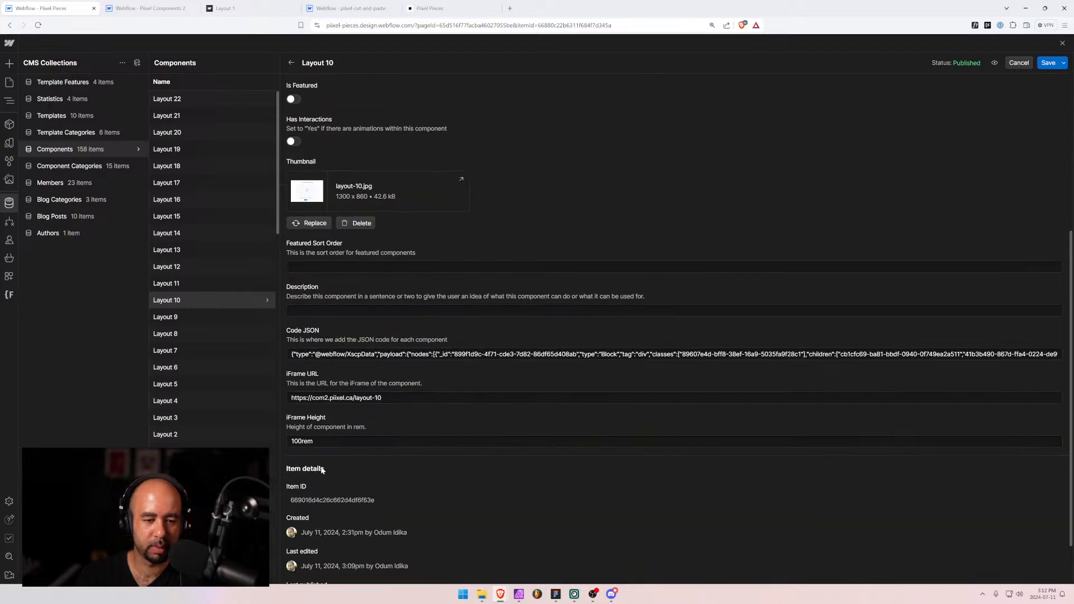
left_click(298, 441)
key("BackSpace")
type("2")
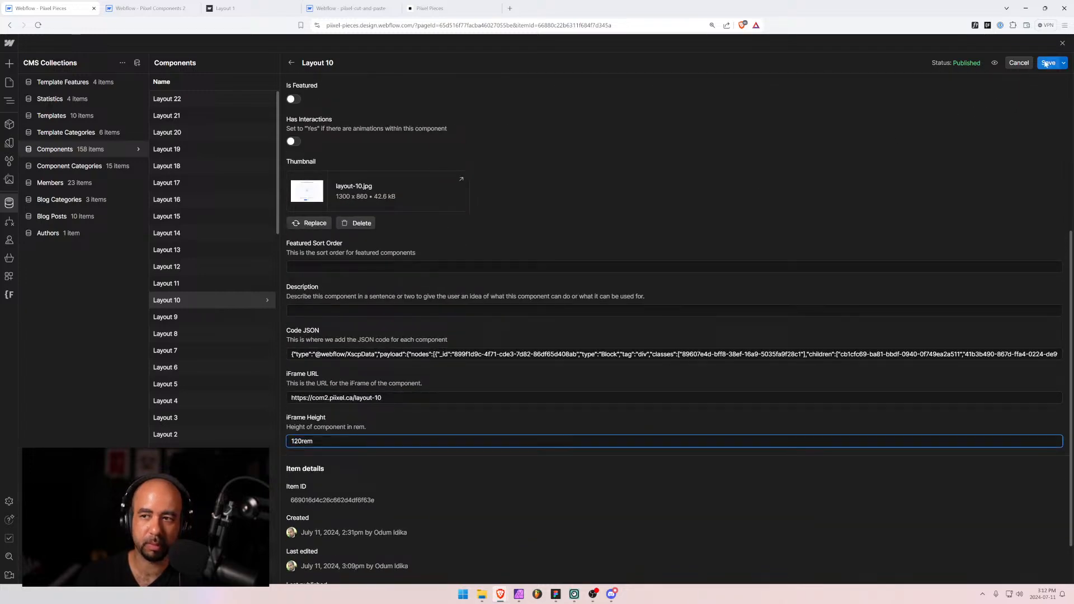
left_click(1048, 63)
Set Layout 8's iFrame height to 120rem and save the item.
left_click(171, 334)
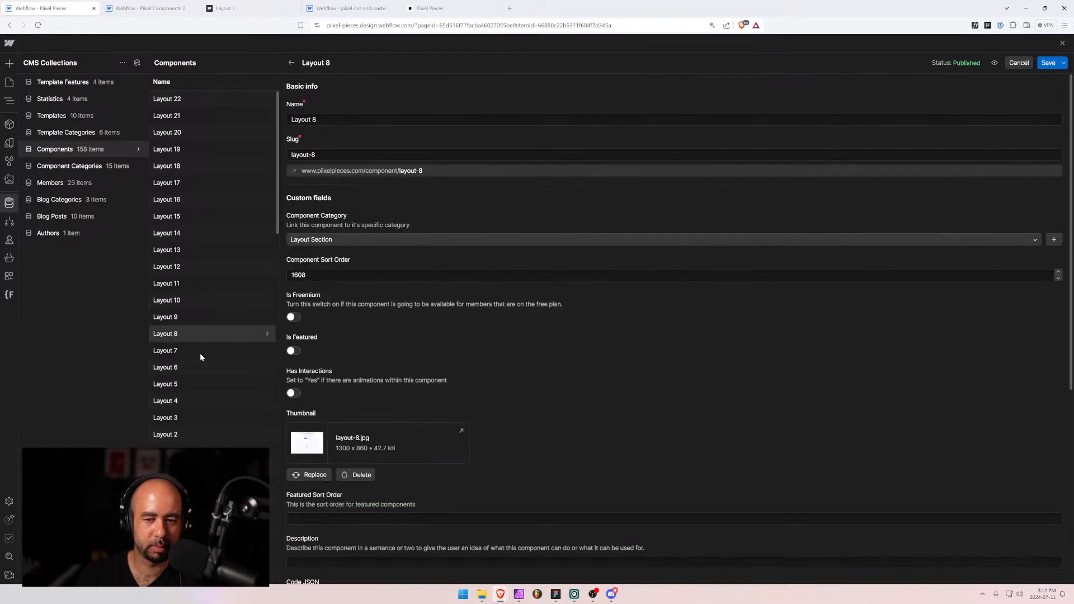
scroll(317, 492, "down", 3)
left_click(298, 440)
key("BackSpace")
type("20rem")
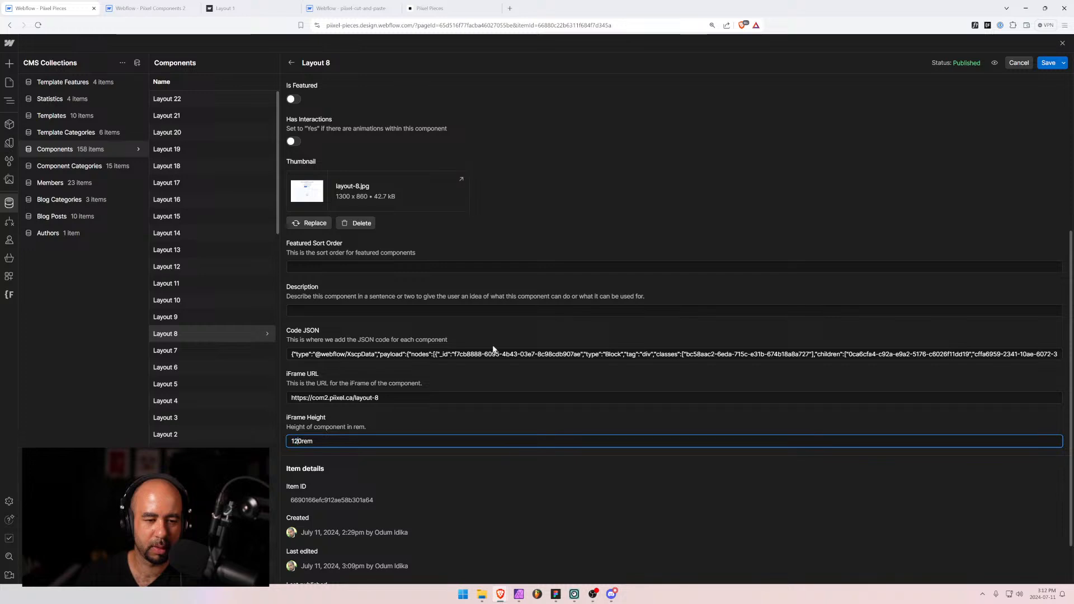
left_click(1052, 64)
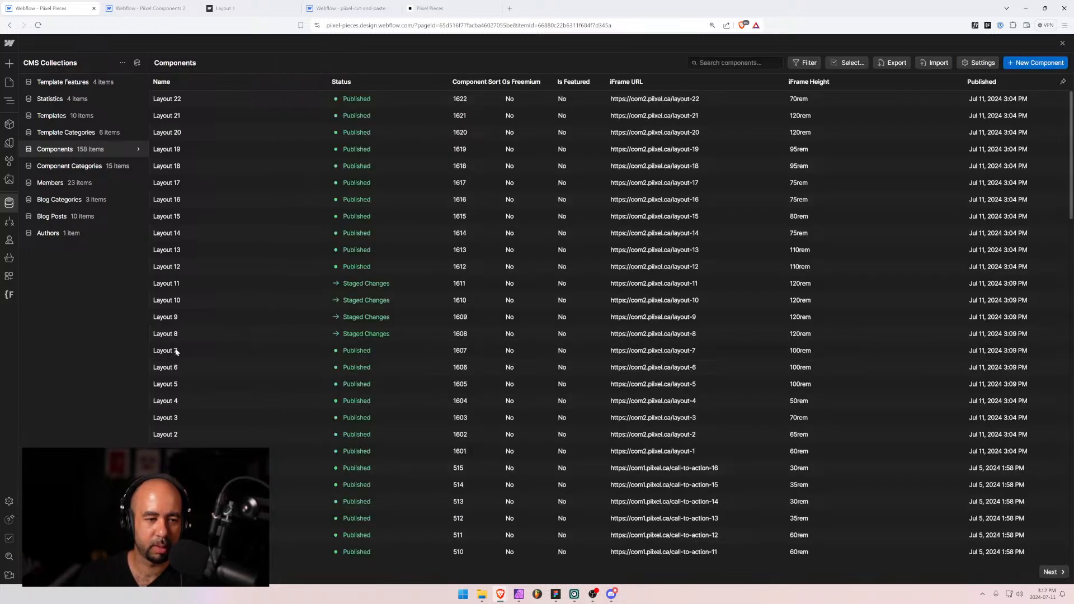
Set Layout 7's iFrame height to 120rem and save the item.
left_click(189, 355)
scroll(311, 465, "down", 3)
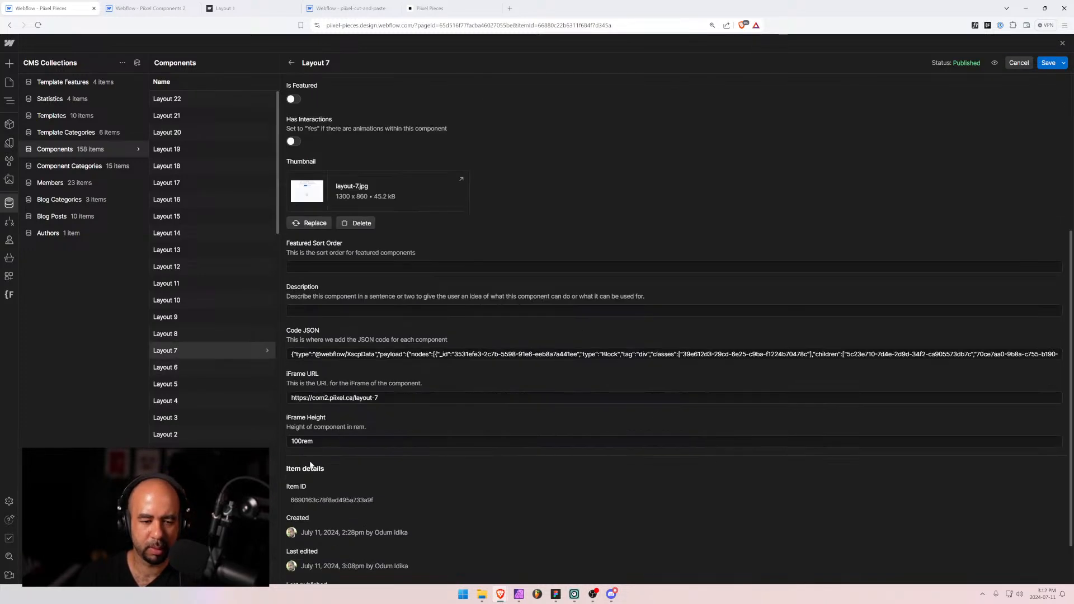
left_click(299, 441)
key("BackSpace")
type("2")
left_click(1048, 62)
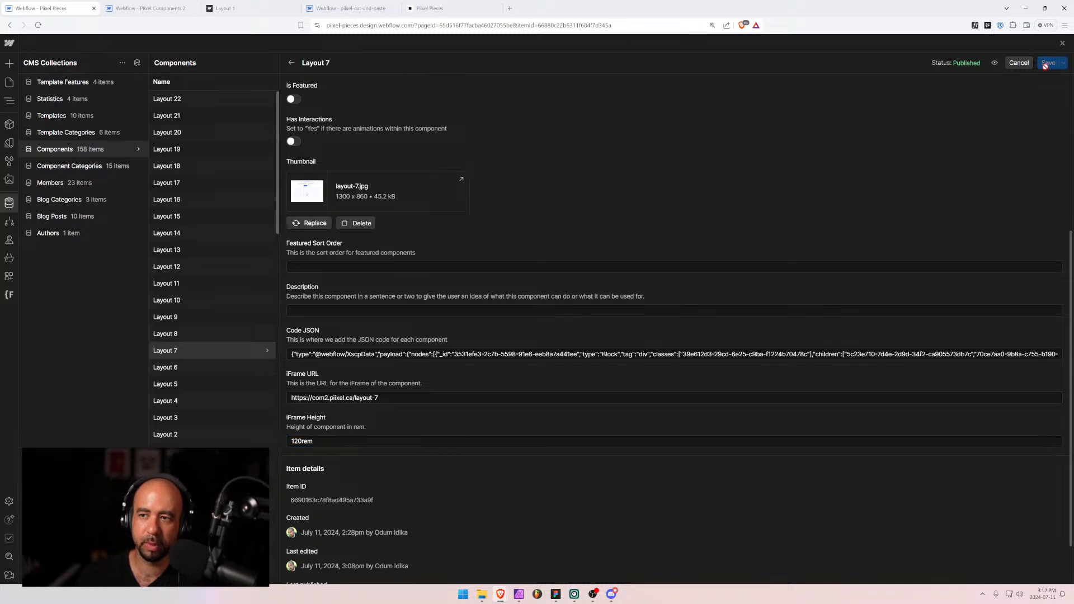
Set Layout 6's iFrame height to 120rem and save the item.
left_click(184, 367)
scroll(322, 414, "down", 4)
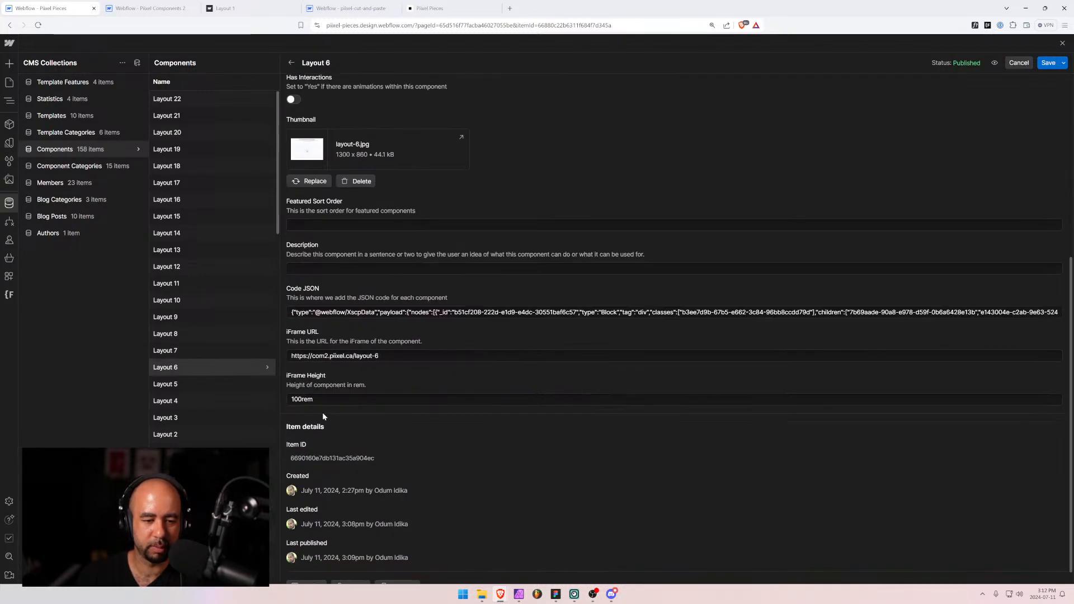
left_click(298, 399)
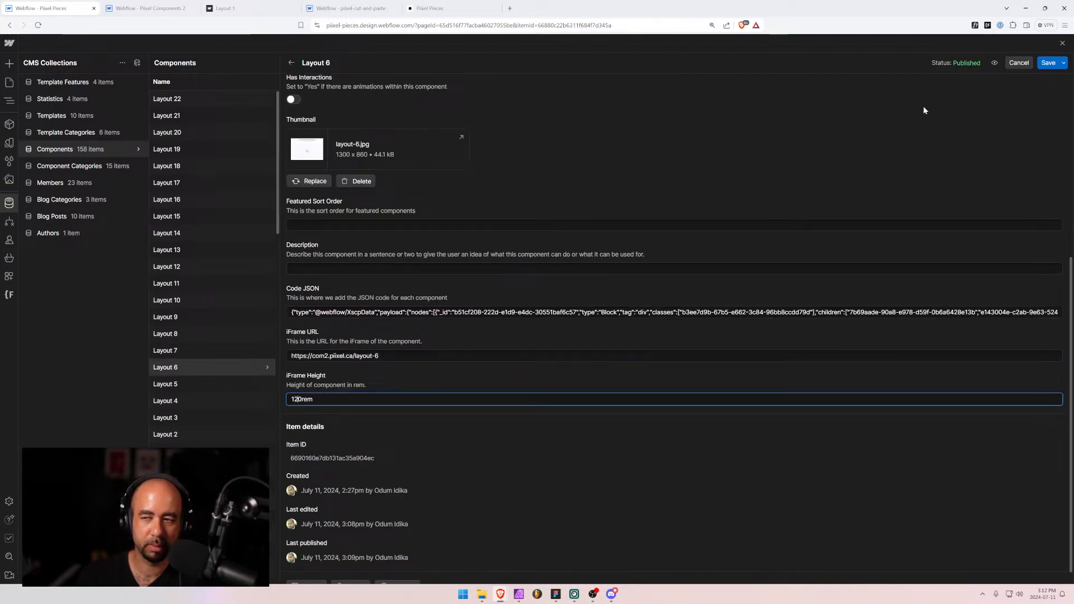
type("2")
left_click(1049, 62)
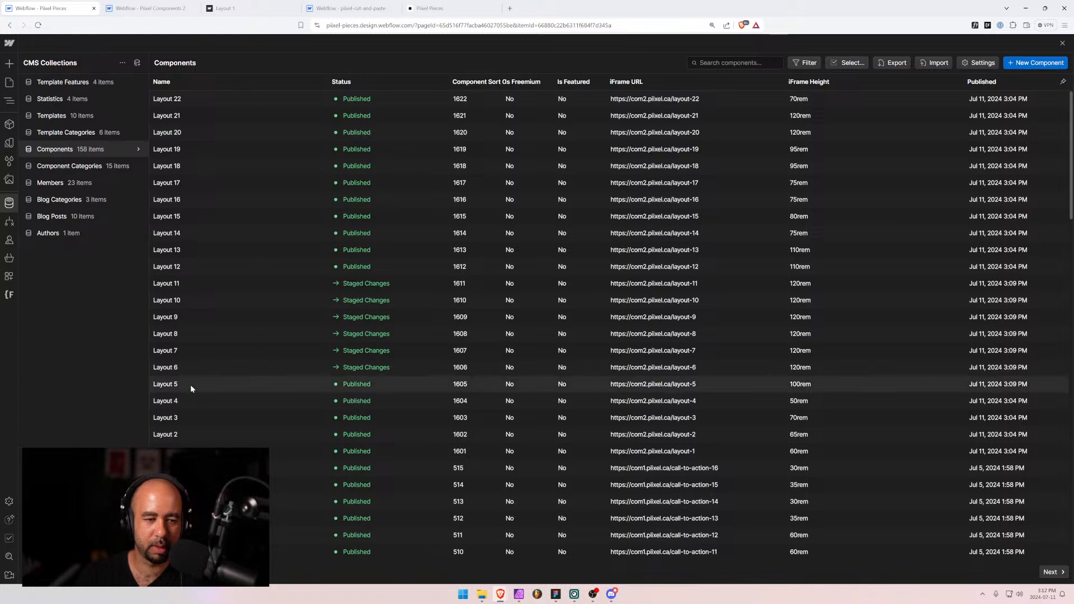
Set Layout 5's iFrame height to 120rem and save the item.
left_click(190, 384)
scroll(363, 417, "down", 4)
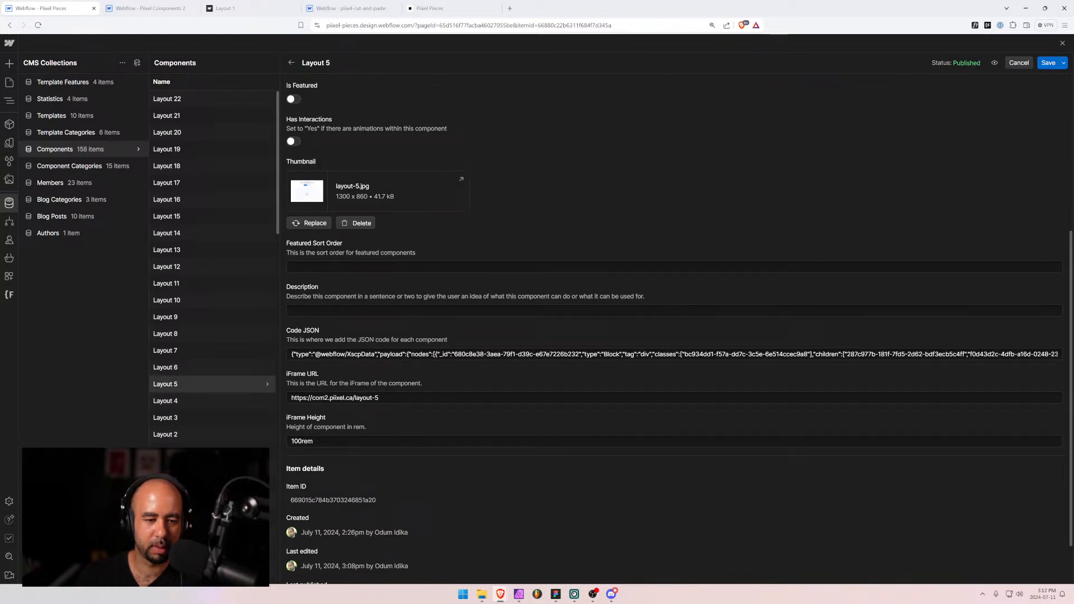
left_click(295, 441)
left_click(1048, 64)
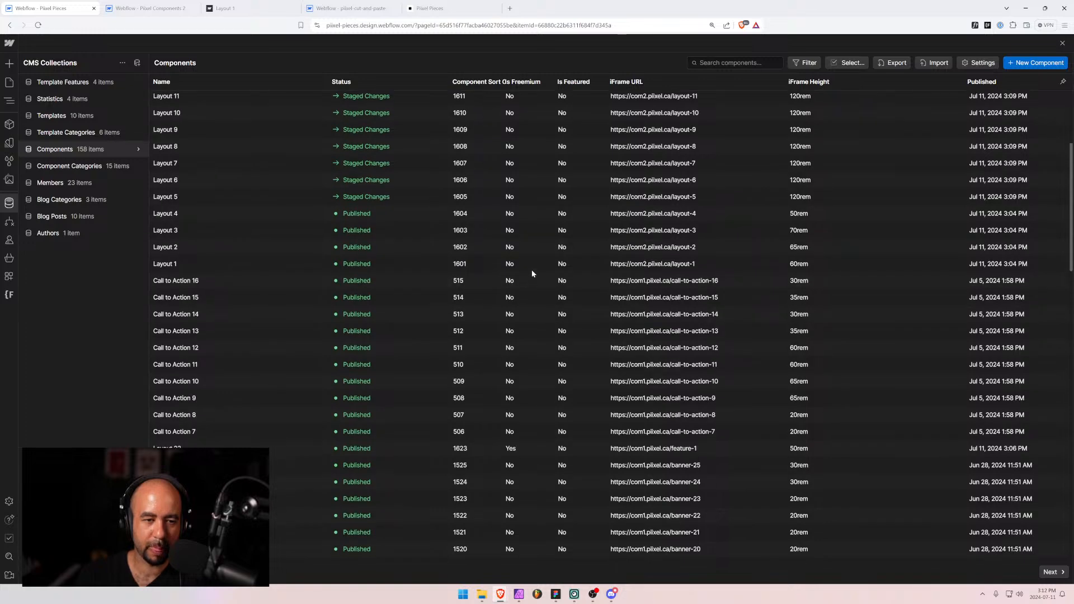
Review the staged layout items in the Components collection, then leave the CMS and publish the Piixel Pieces site.
scroll(531, 269, "up", 4)
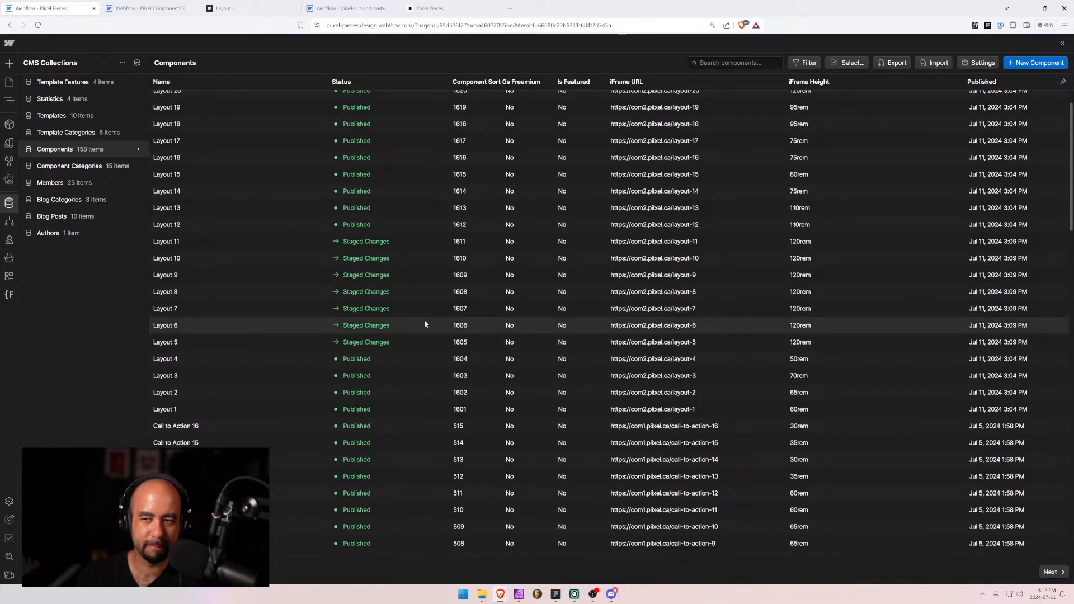
left_click(9, 83)
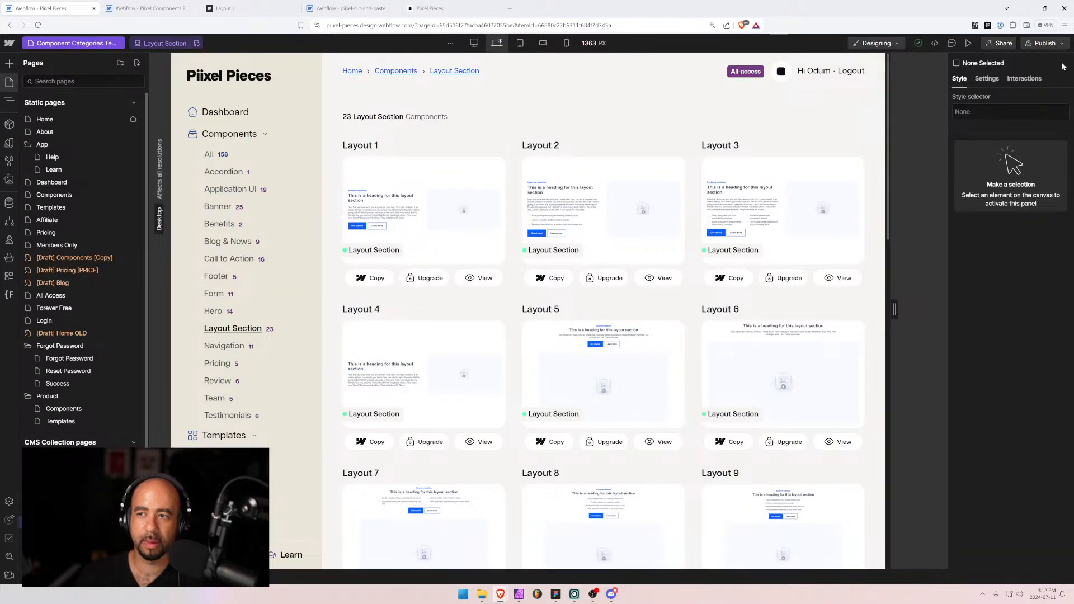
left_click(1055, 45)
left_click(1021, 197)
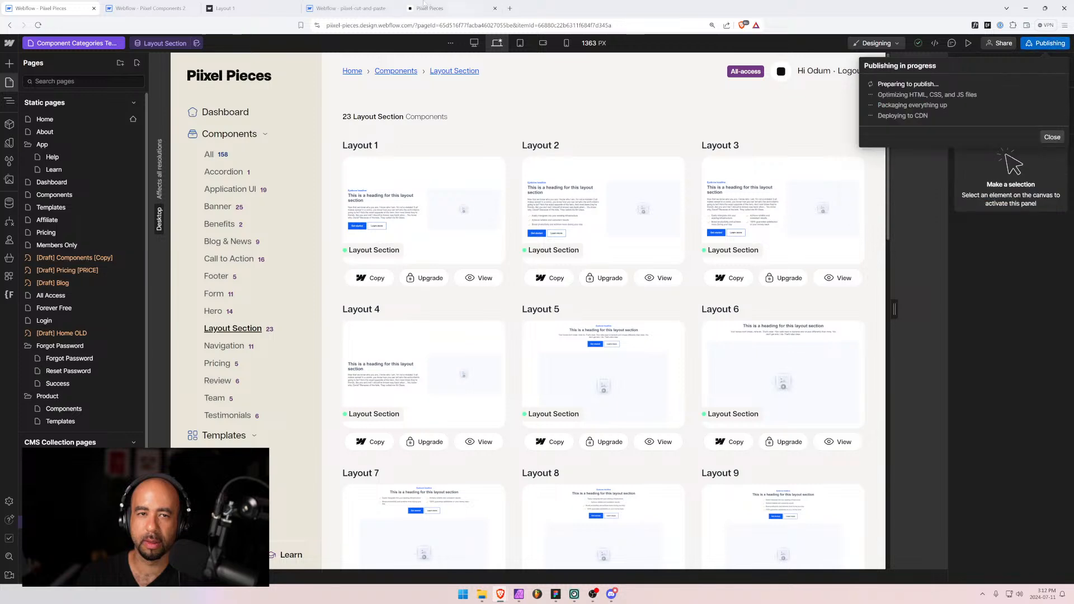
Open Layout 10 in the live layout library, copy its component and paste it into the Body of the cut-and-paste test project.
left_click(473, 9)
left_click(421, 5)
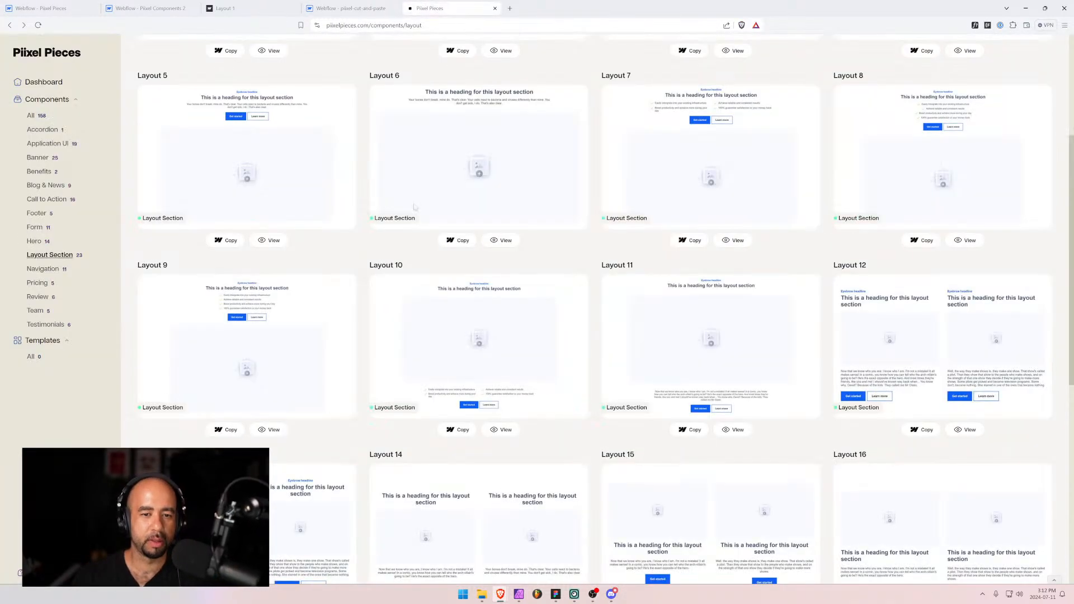
scroll(503, 182, "down", 3)
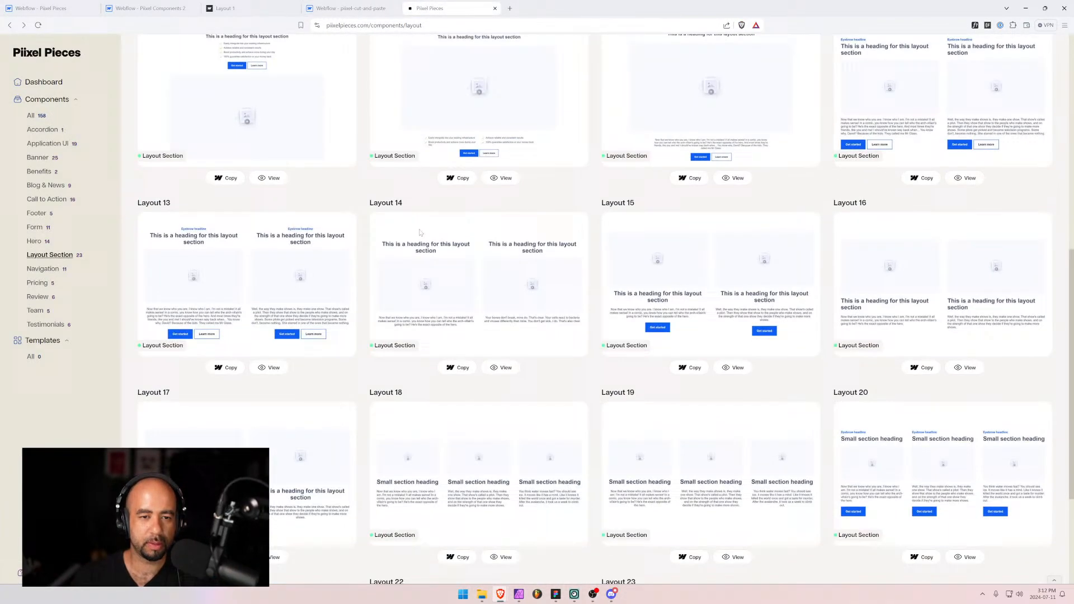
left_click(504, 180)
left_click(1014, 71)
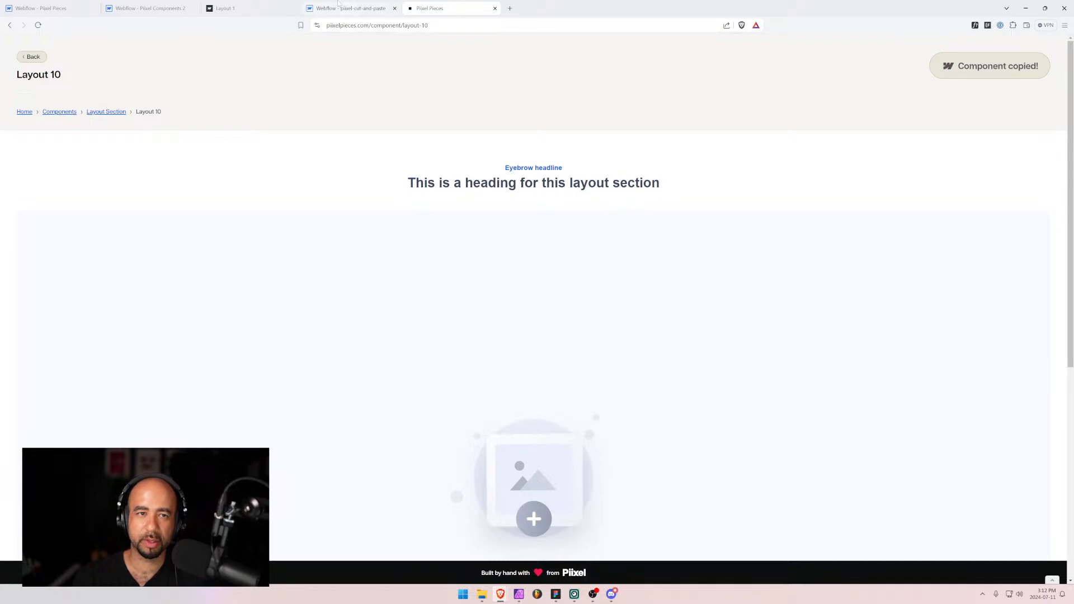
left_click(348, 8)
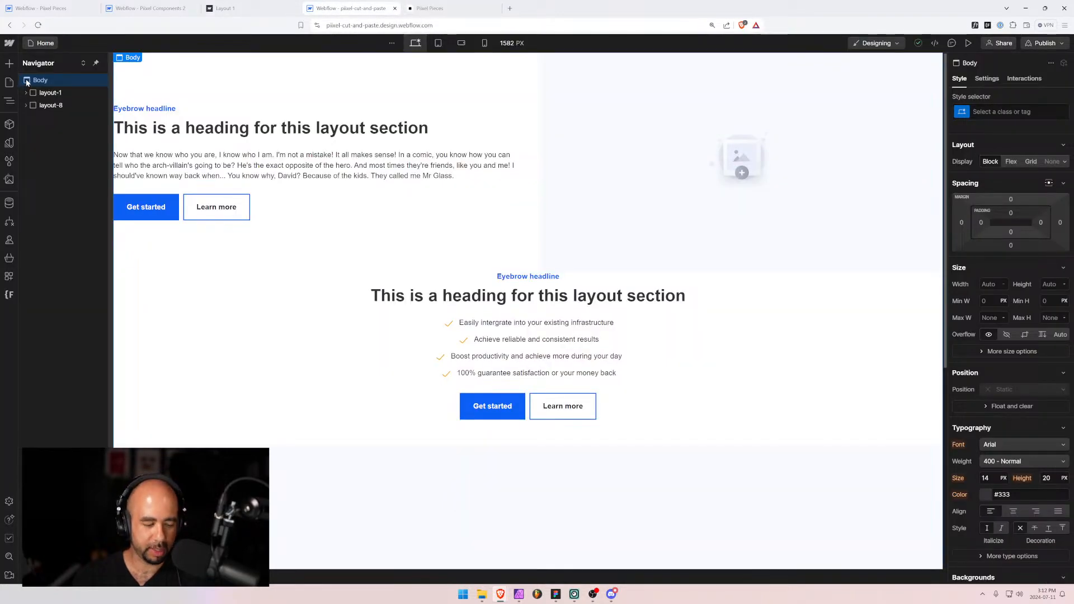
key("ctrl+v")
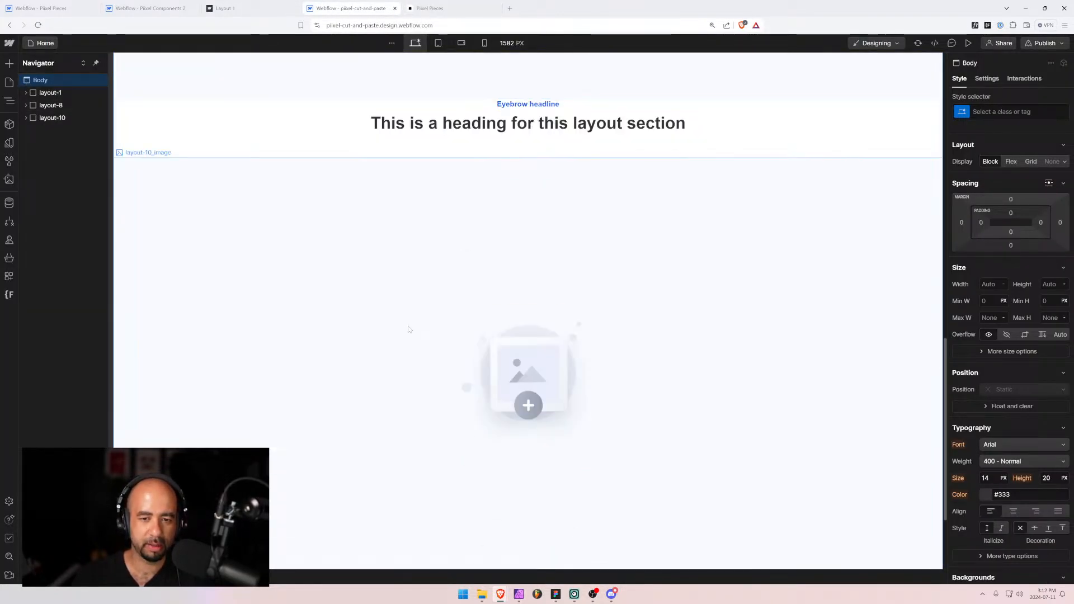
Delete the layout-1 and layout-8 sections from the test page.
left_click(36, 93)
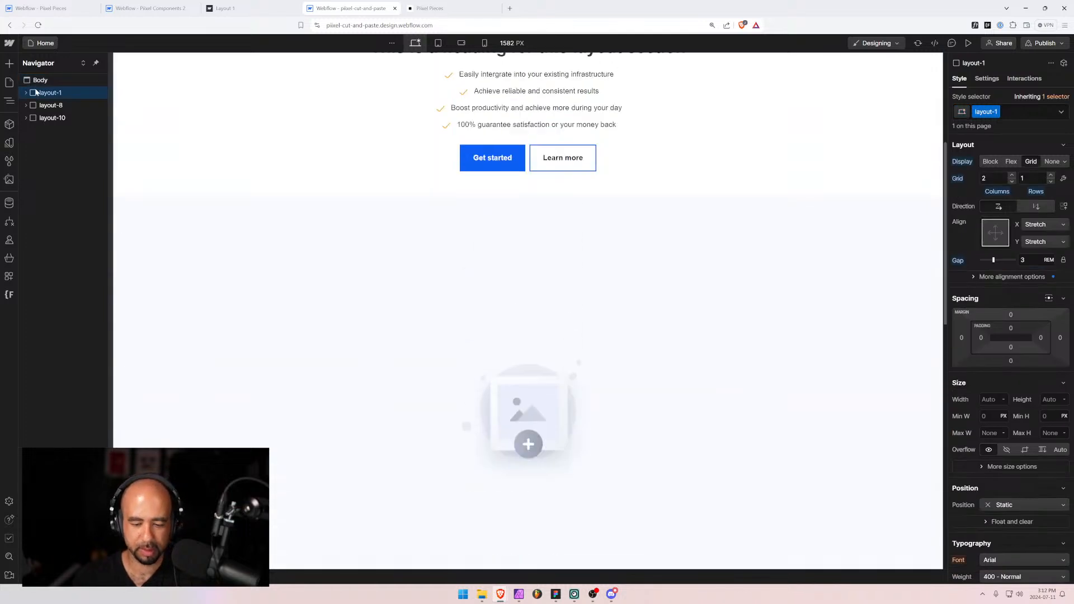
key("Delete")
key("Delete")
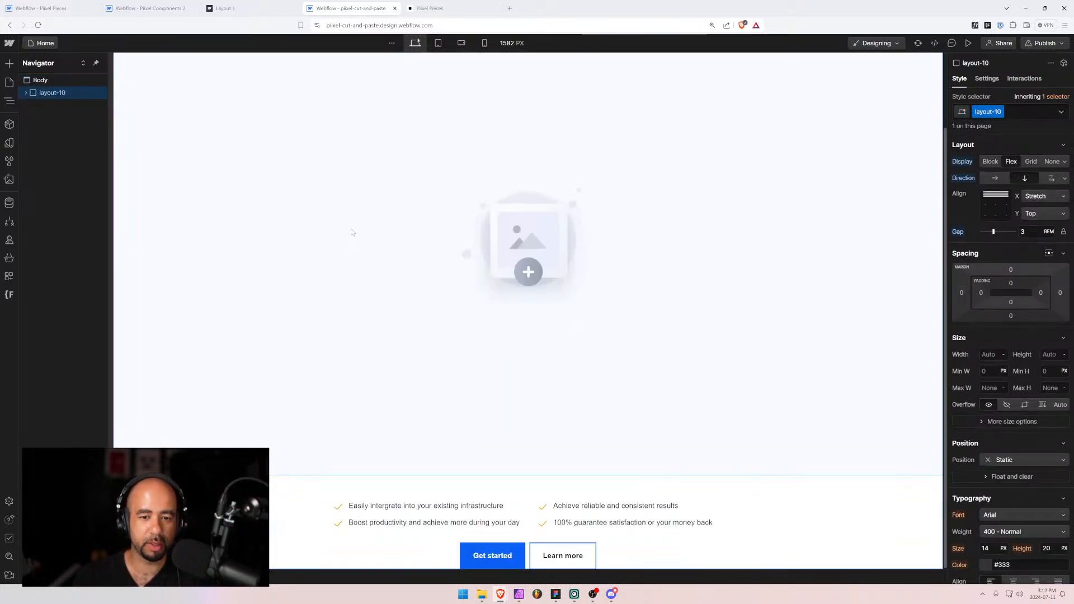
Compare the pasted section with Layout 10's full live preview, then return to the layout library.
key("ctrl+Tab")
scroll(445, 244, "down", 5)
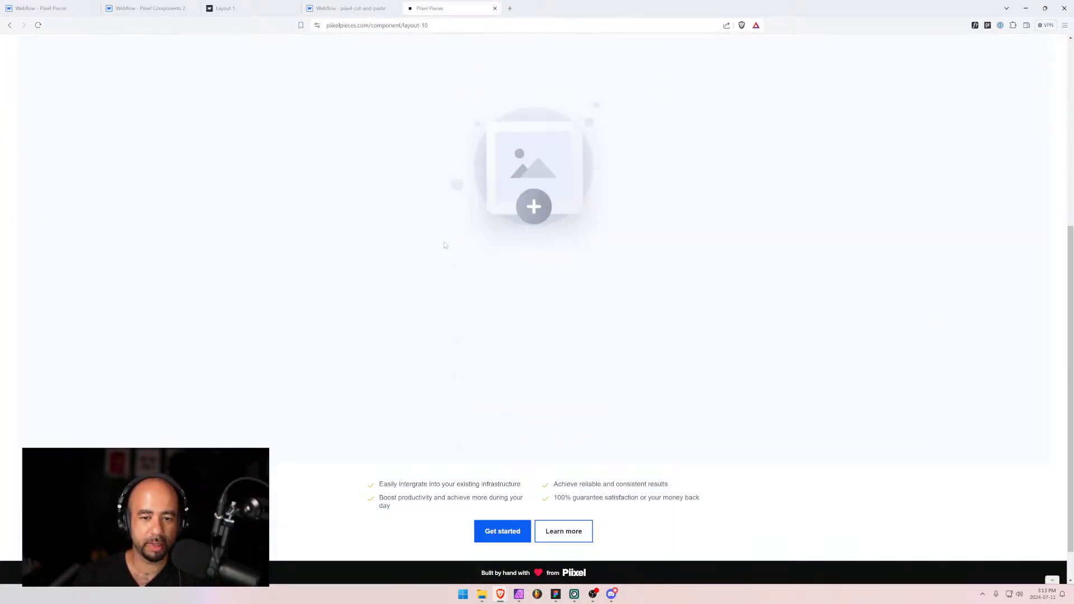
scroll(444, 245, "up", 5)
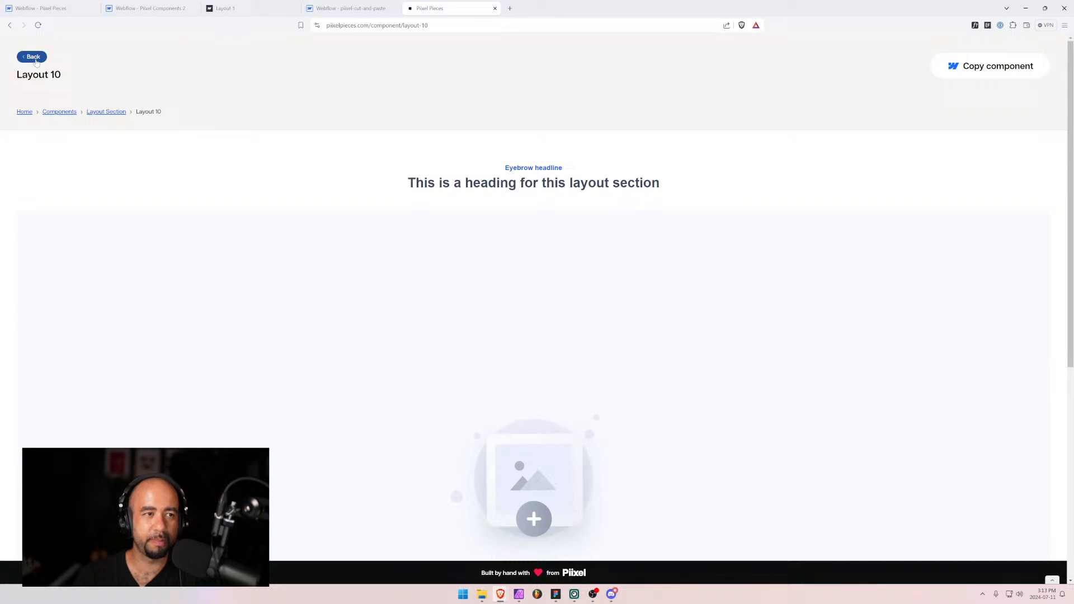
left_click(33, 58)
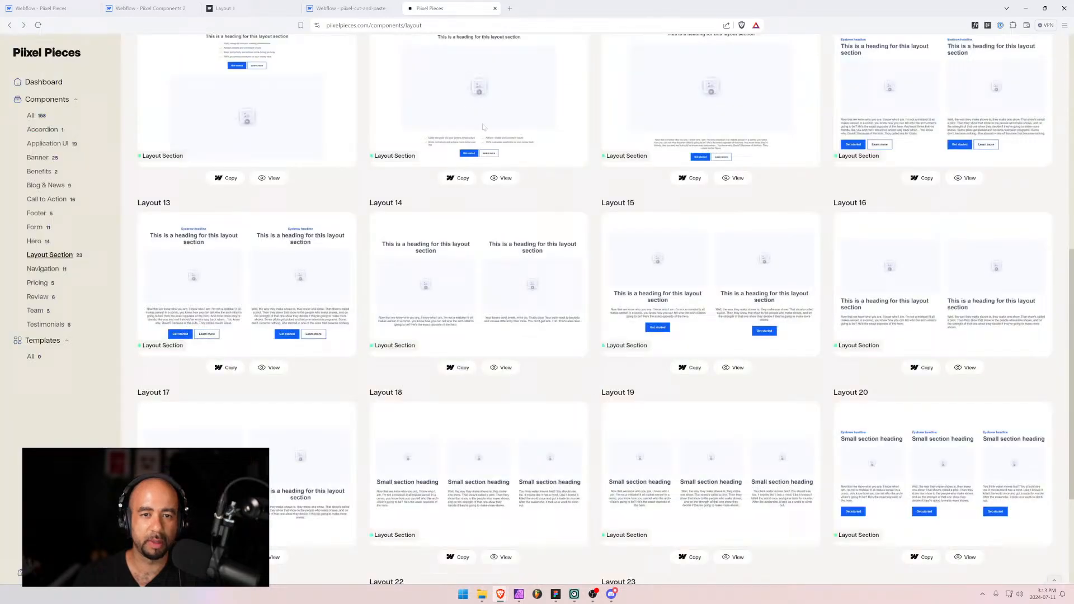
Copy Layout 14 straight from the layout library and paste it into the test project's page.
left_click(457, 367)
left_click(237, 8)
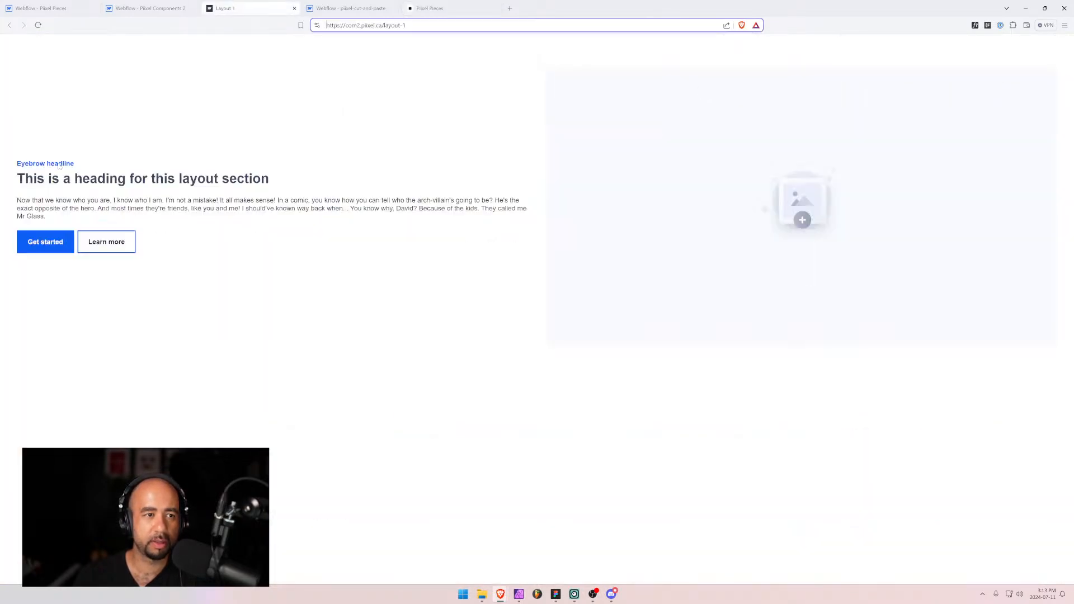
key("ctrl+Tab")
left_click(32, 82)
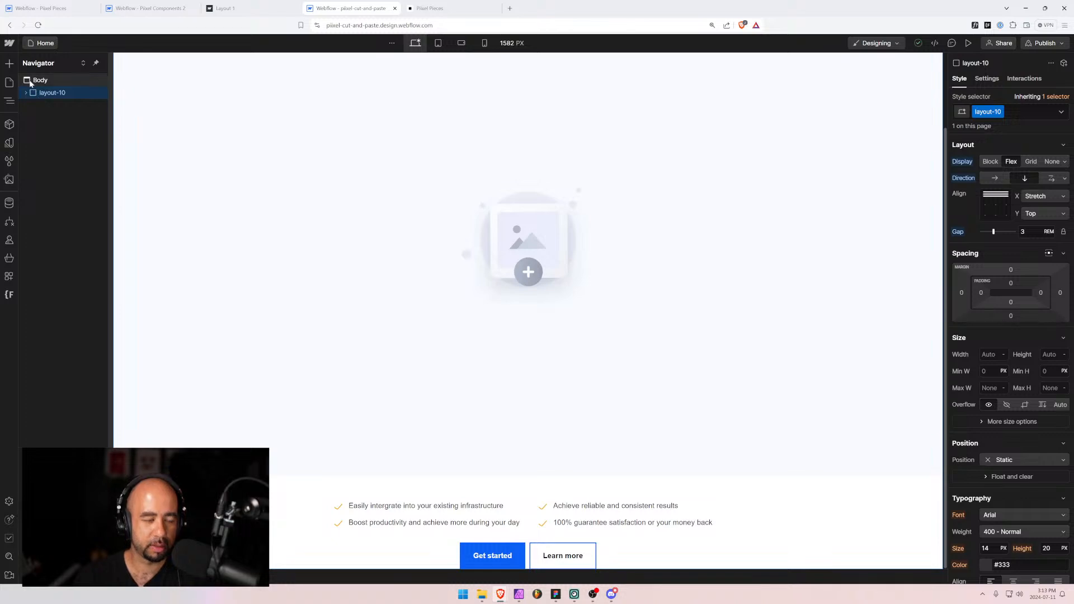
key("ctrl+v")
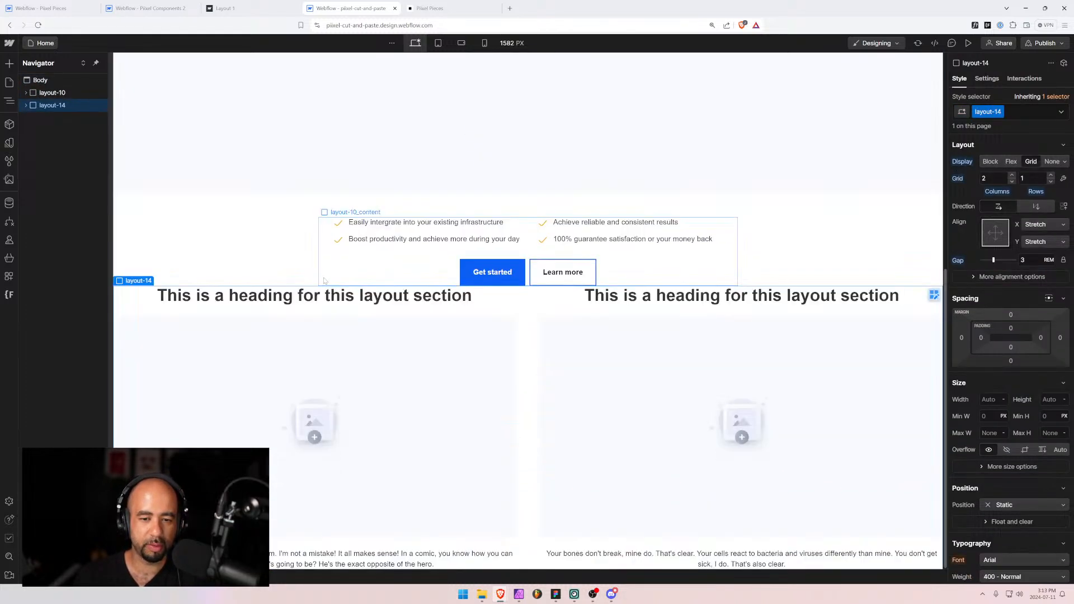
Open Layout 18's live preview from the layout library and copy its component.
left_click(430, 8)
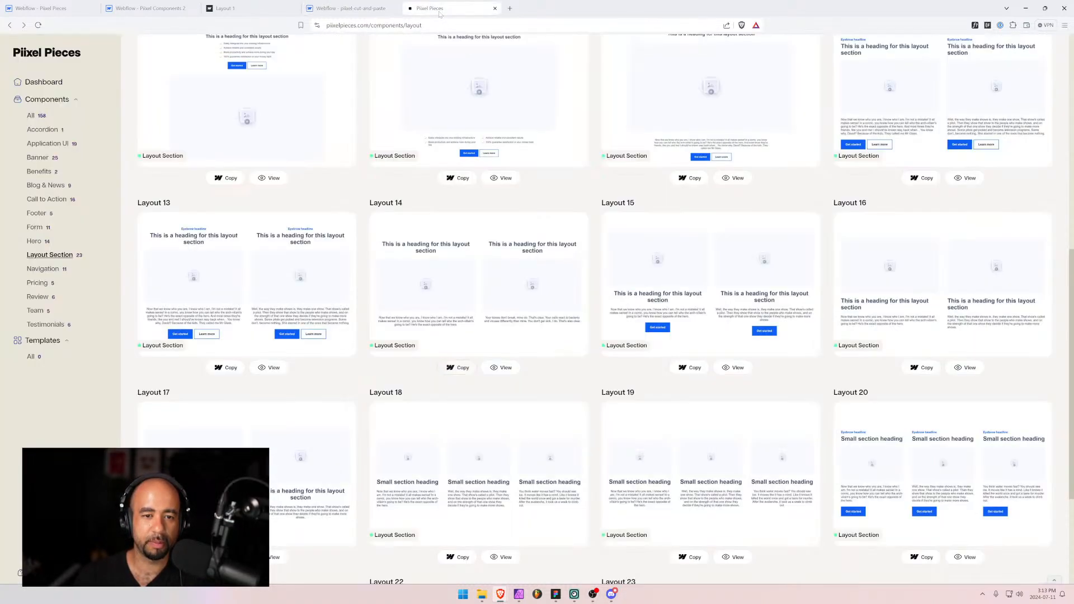
scroll(489, 278, "down", 3)
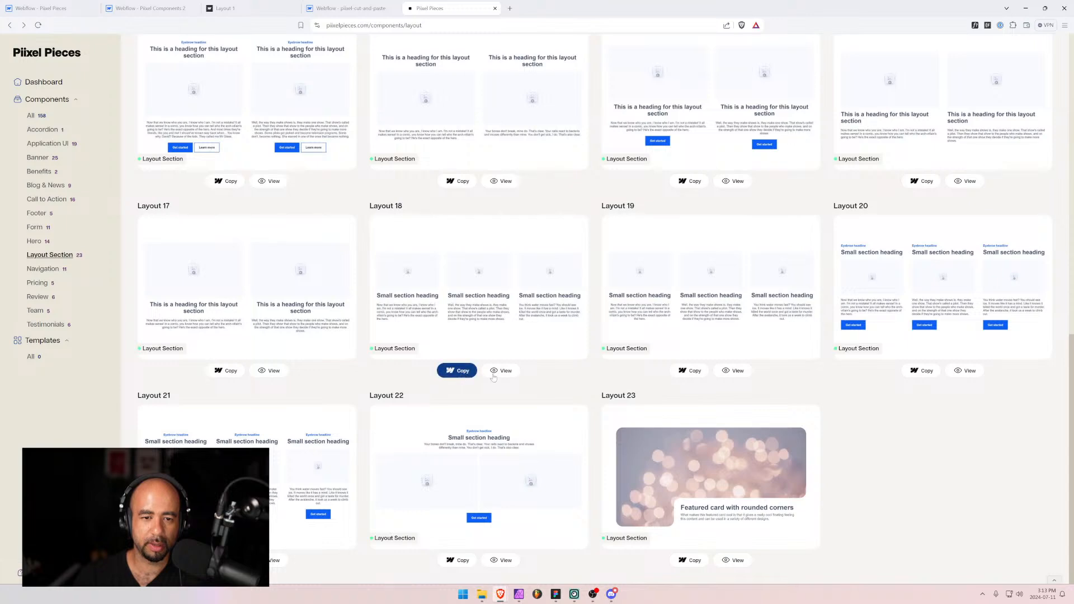
left_click(511, 377)
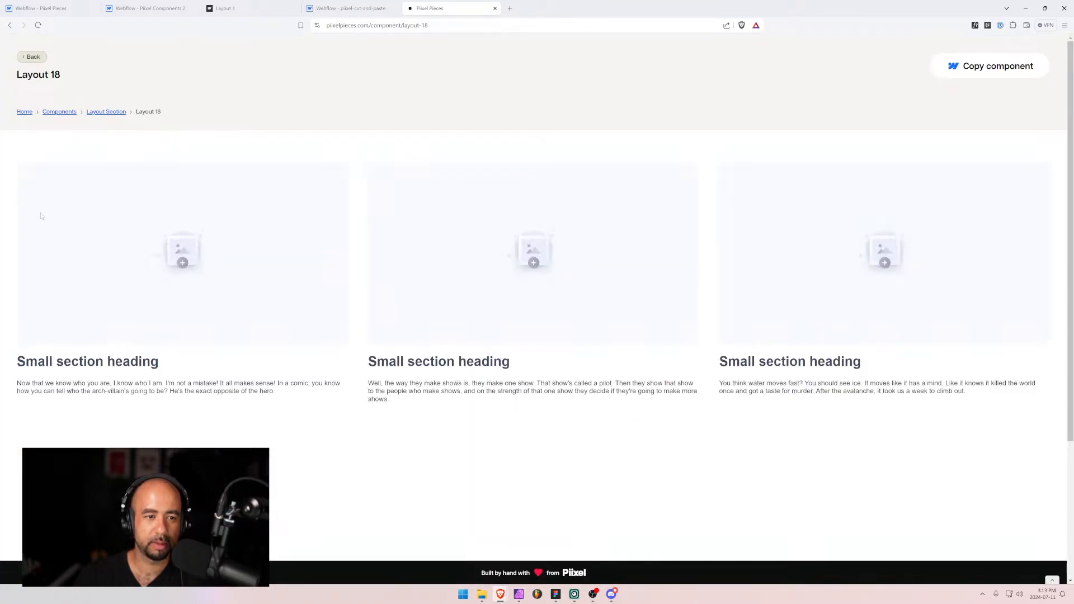
left_click(983, 66)
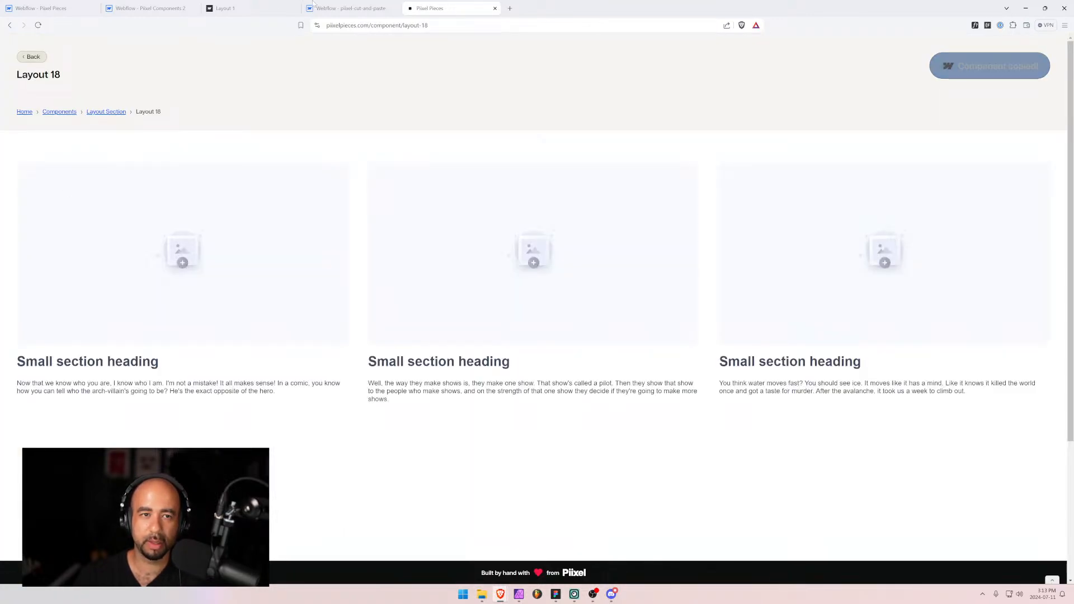
Clear the layout-14 and layout-10 sections from the test project's page and paste Layout 18 into the Body.
left_click(347, 7)
key("Delete")
left_click(30, 93)
key("Delete")
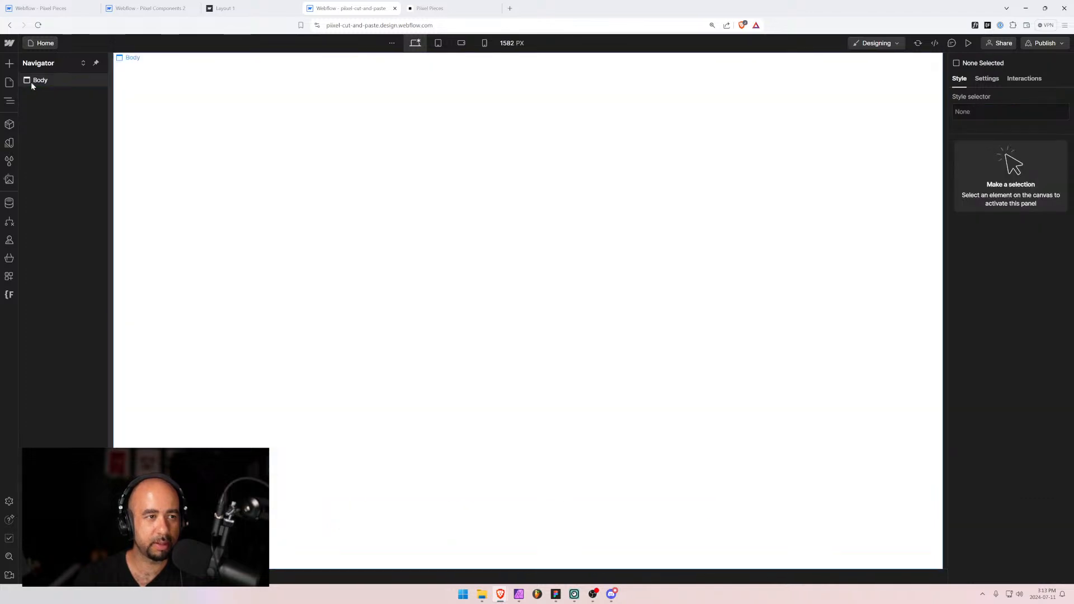
left_click(33, 80)
key("ctrl+v")
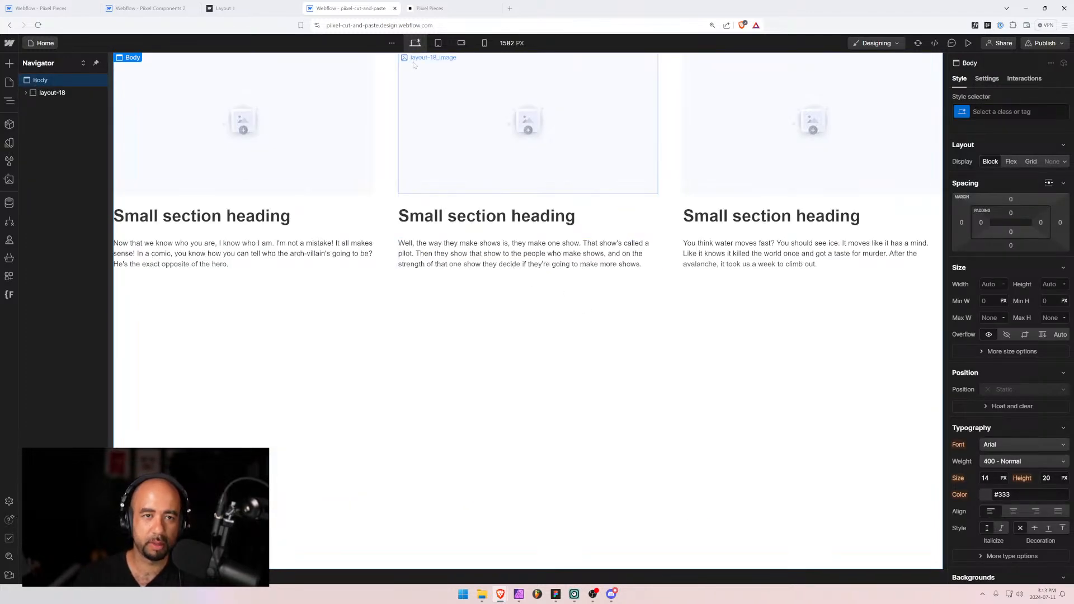
Return to the live layout library, open Layout 9's preview and copy its component.
left_click(434, 10)
key("ctrl+3")
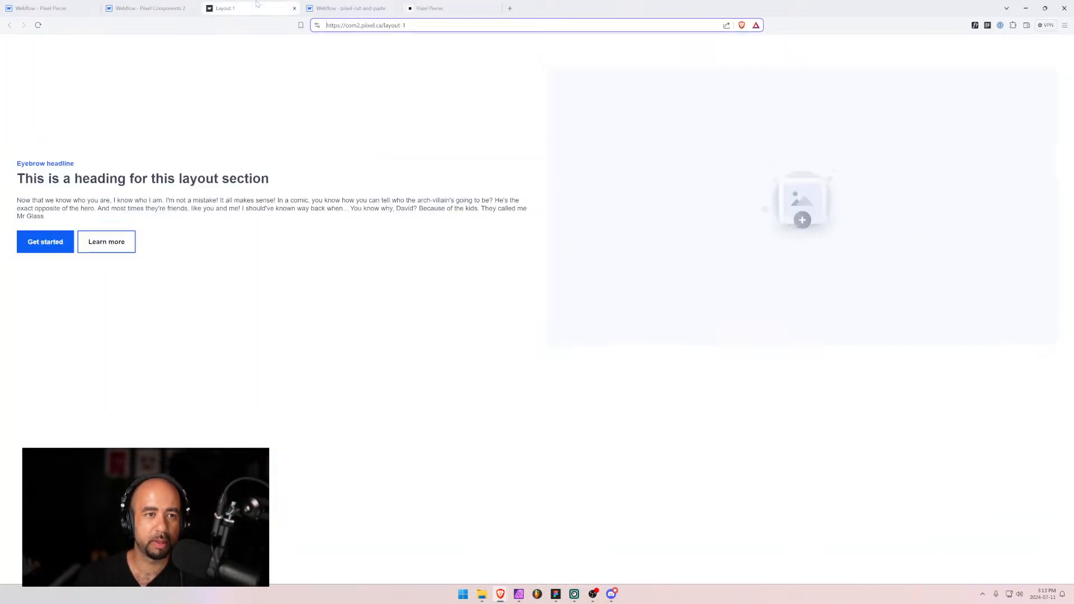
left_click(426, 8)
left_click(34, 58)
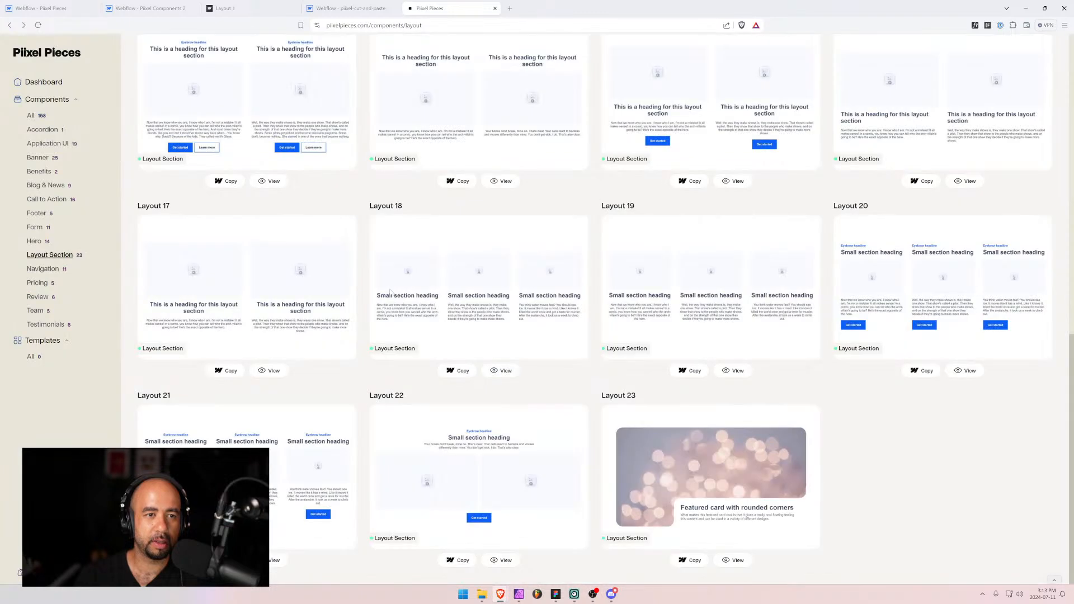
scroll(372, 294, "up", 4)
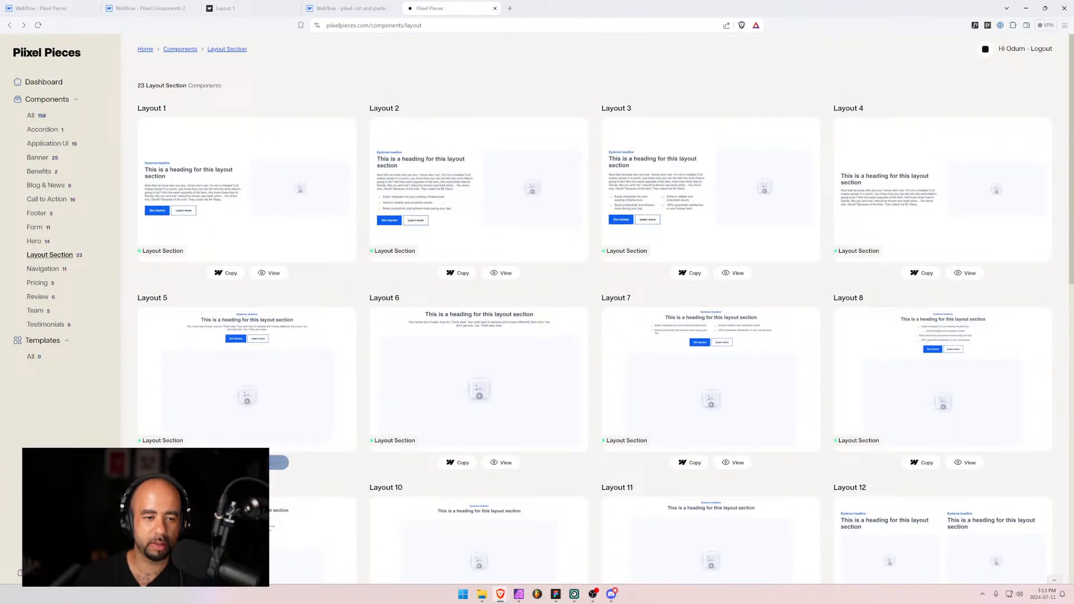
scroll(450, 469, "down", 4)
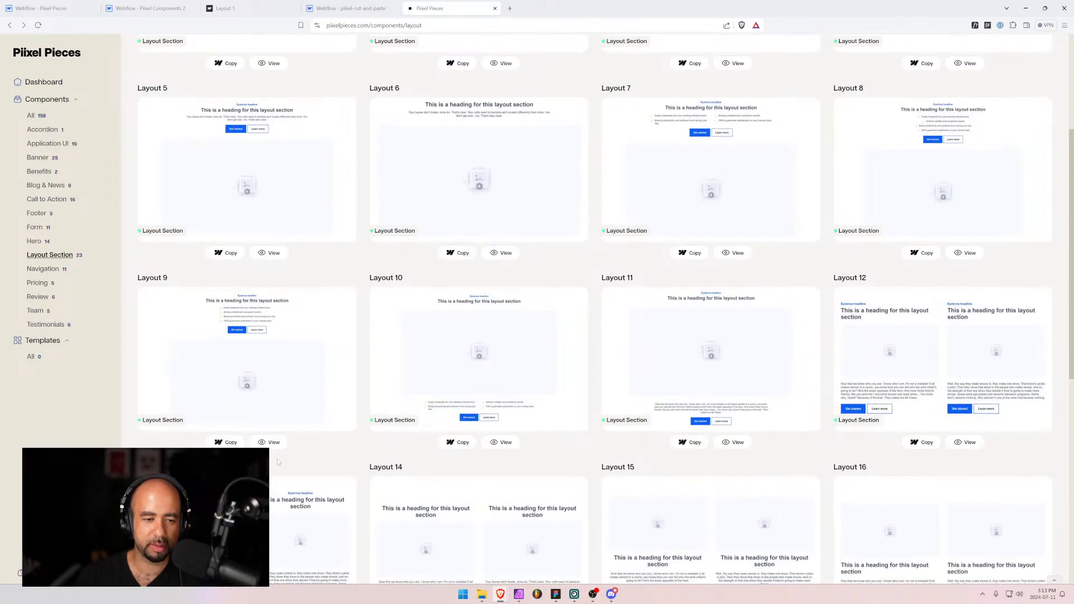
left_click(268, 442)
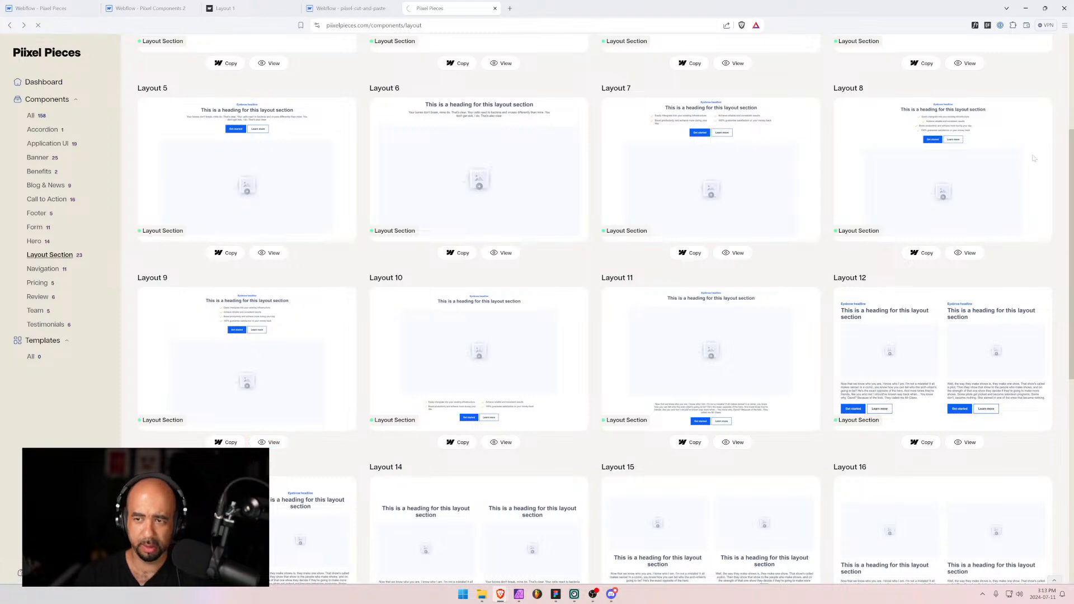
left_click(989, 66)
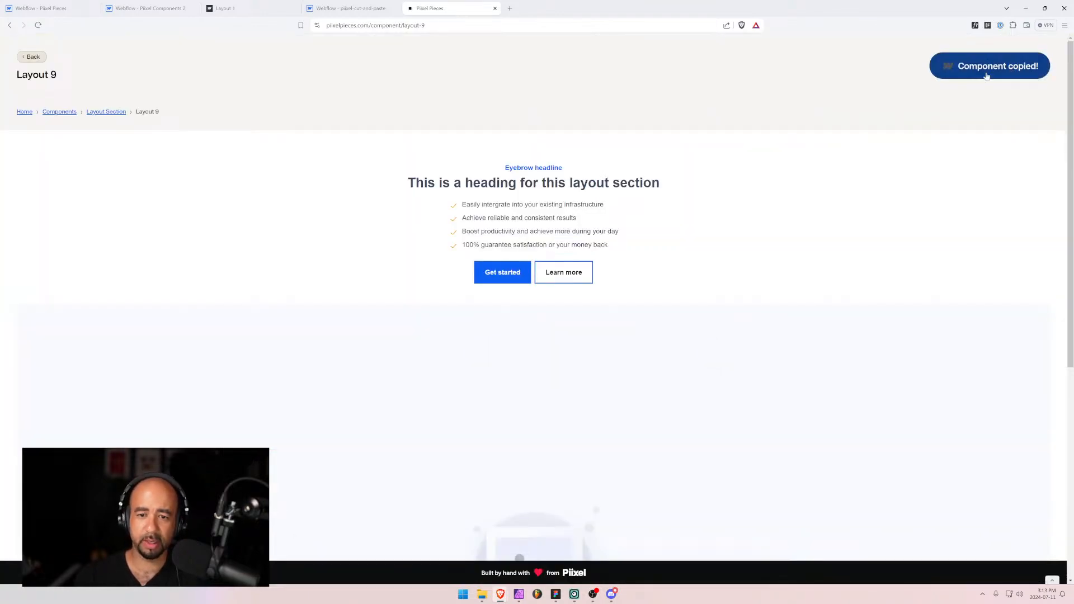
In the test project, delete the layout-18 section and paste the copied Layout 9 component into the Body.
left_click(255, 7)
left_click(449, 6)
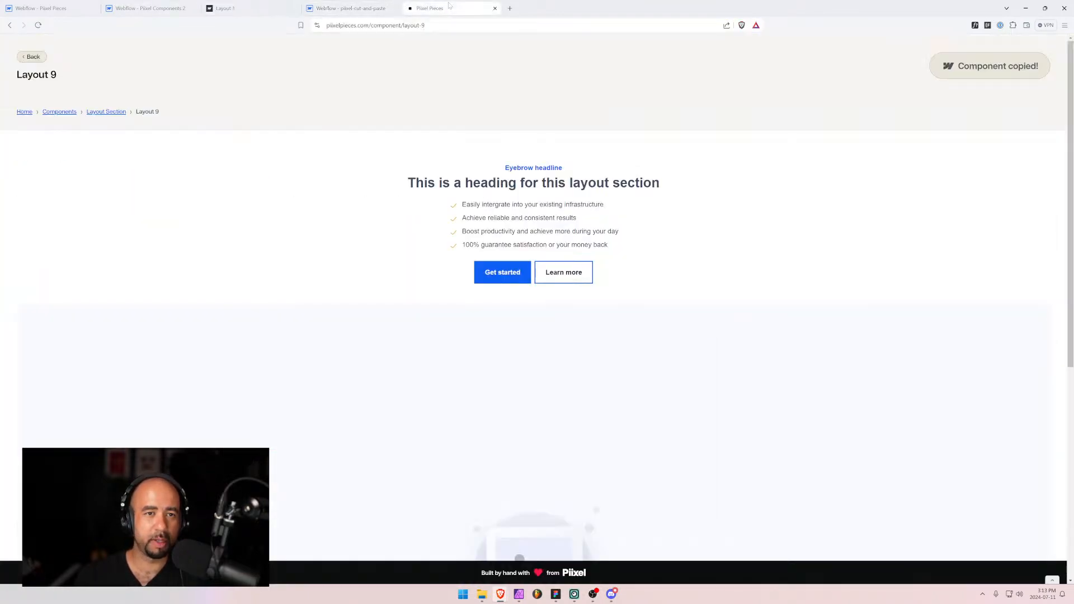
left_click(358, 6)
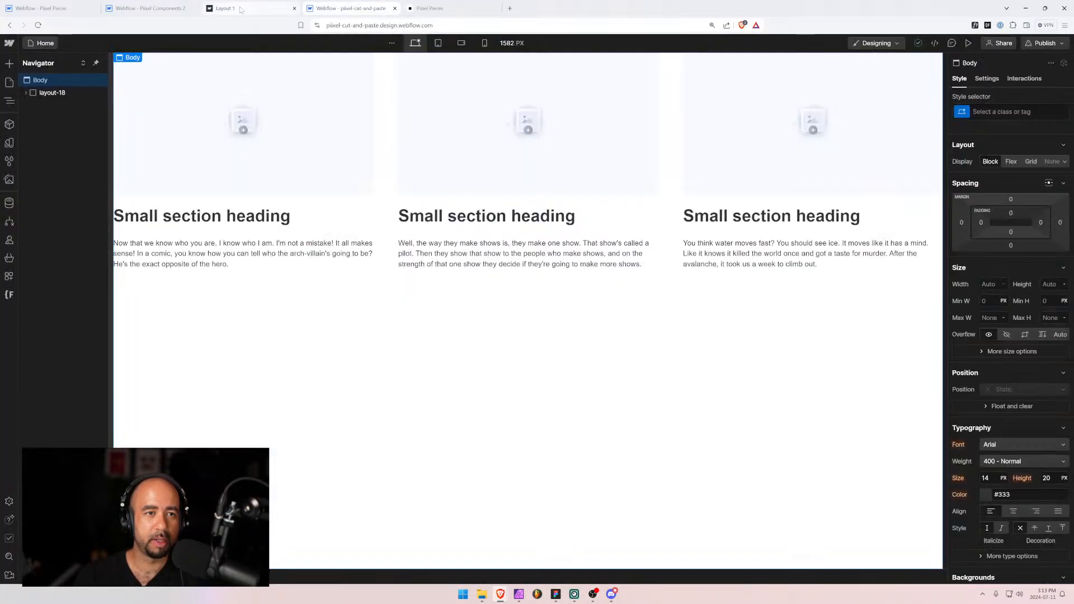
left_click(48, 94)
key("Delete")
left_click(39, 80)
key("ctrl+v")
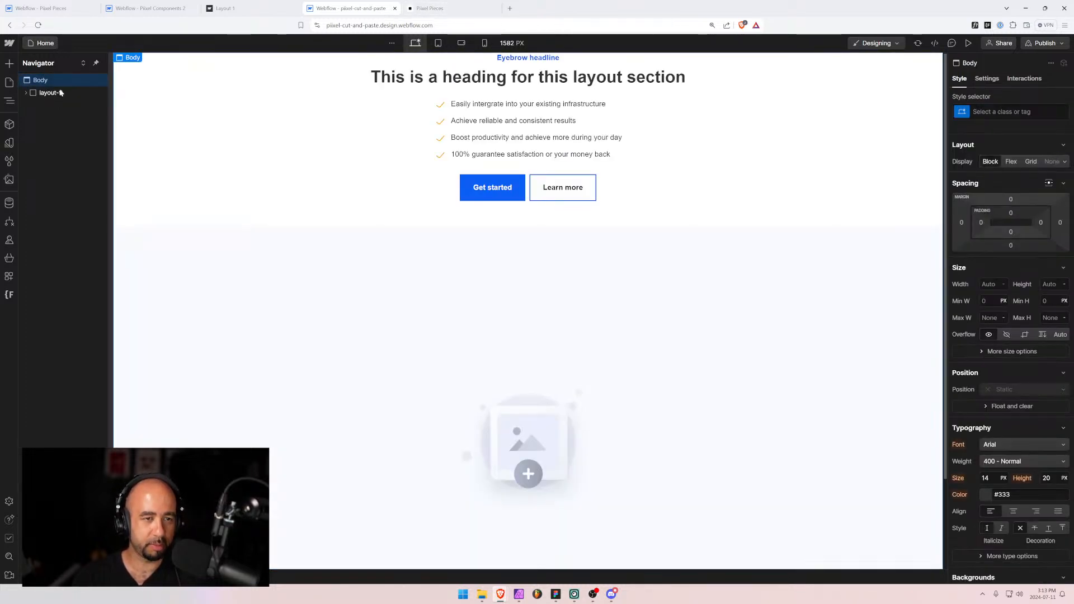
scroll(437, 330, "down", 5)
scroll(437, 330, "up", 3)
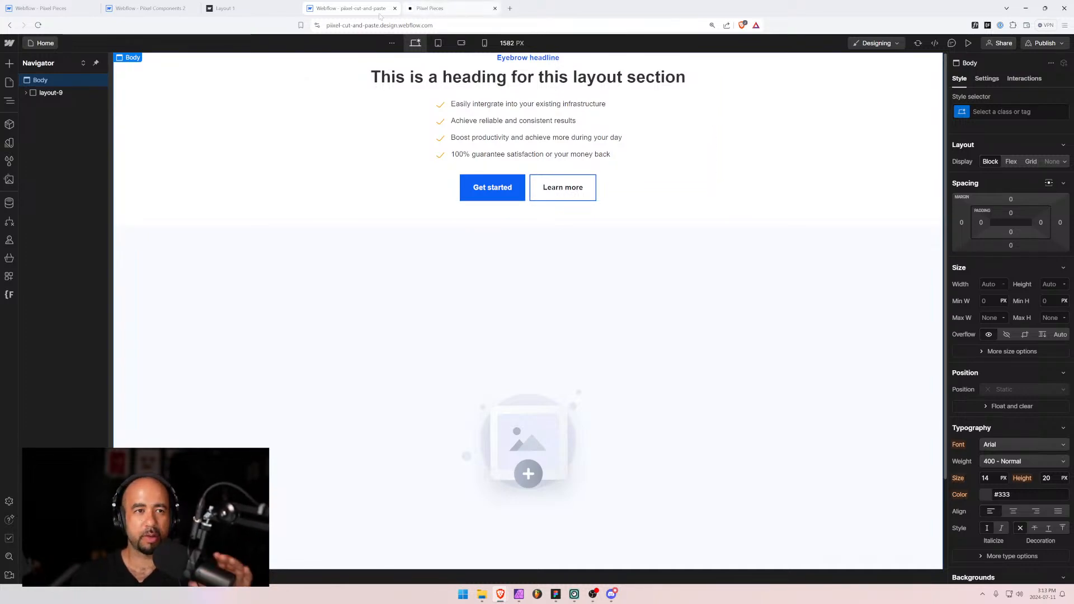
left_click(62, 7)
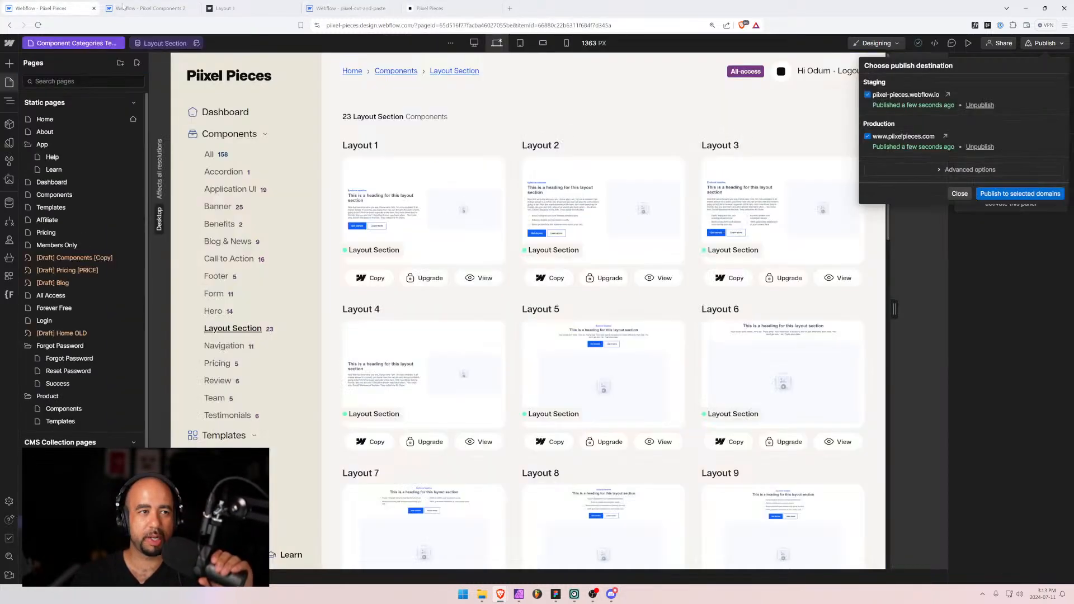
left_click(123, 8)
left_click(235, 8)
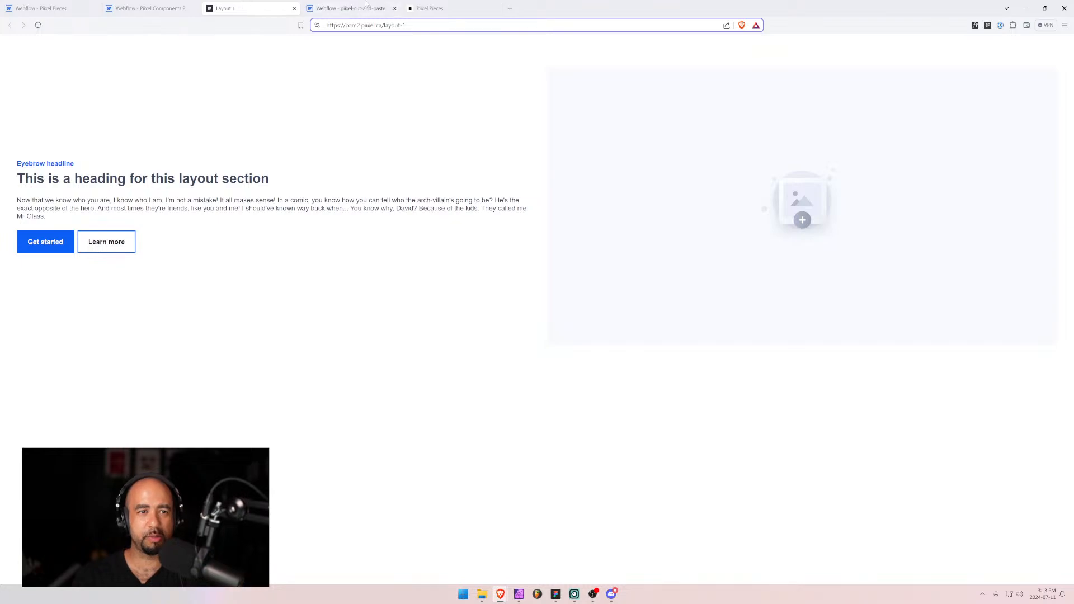
left_click(428, 8)
left_click(238, 7)
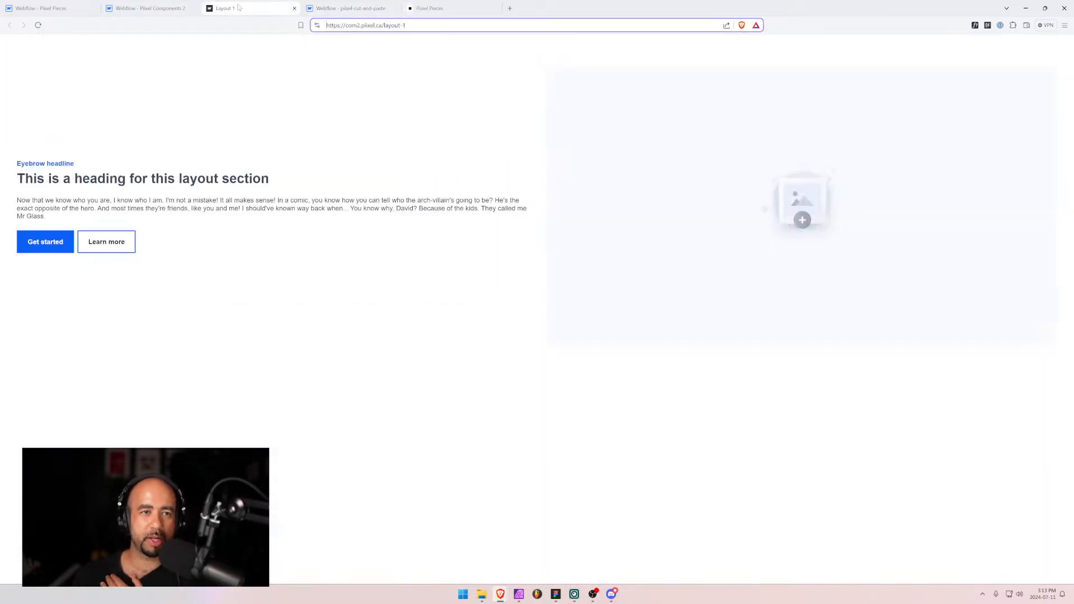
Switch to the Piixel Pieces project and open its Pricing page.
left_click(53, 8)
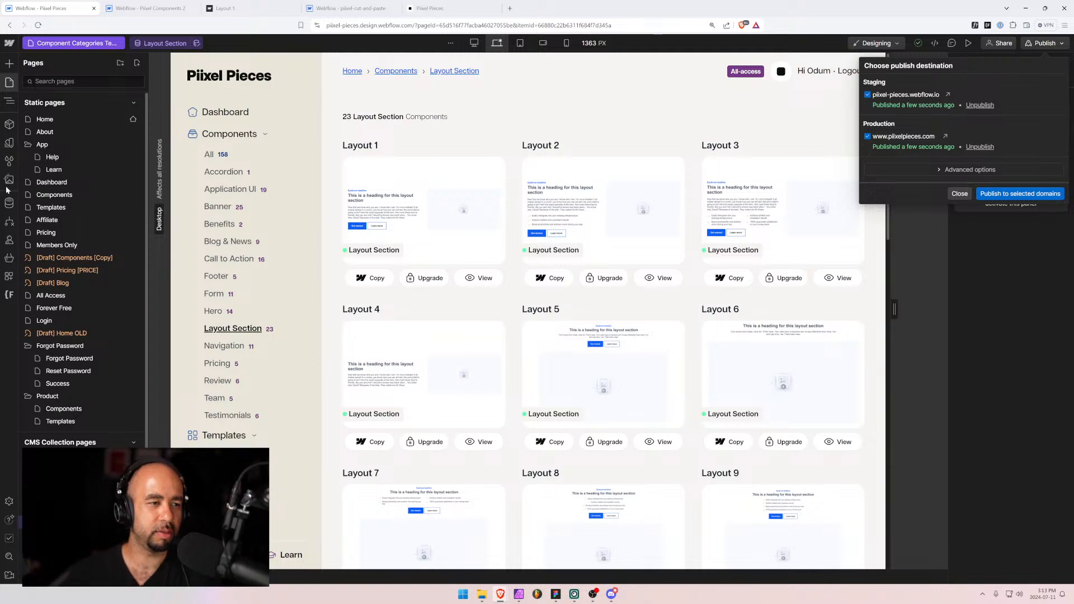
left_click(9, 101)
left_click(9, 101)
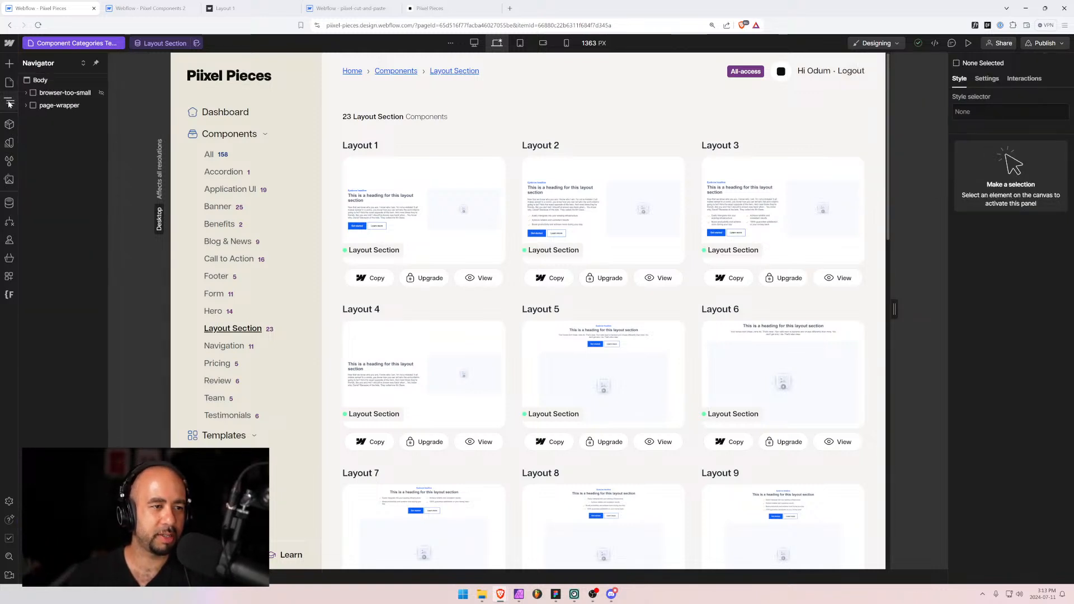
left_click(9, 178)
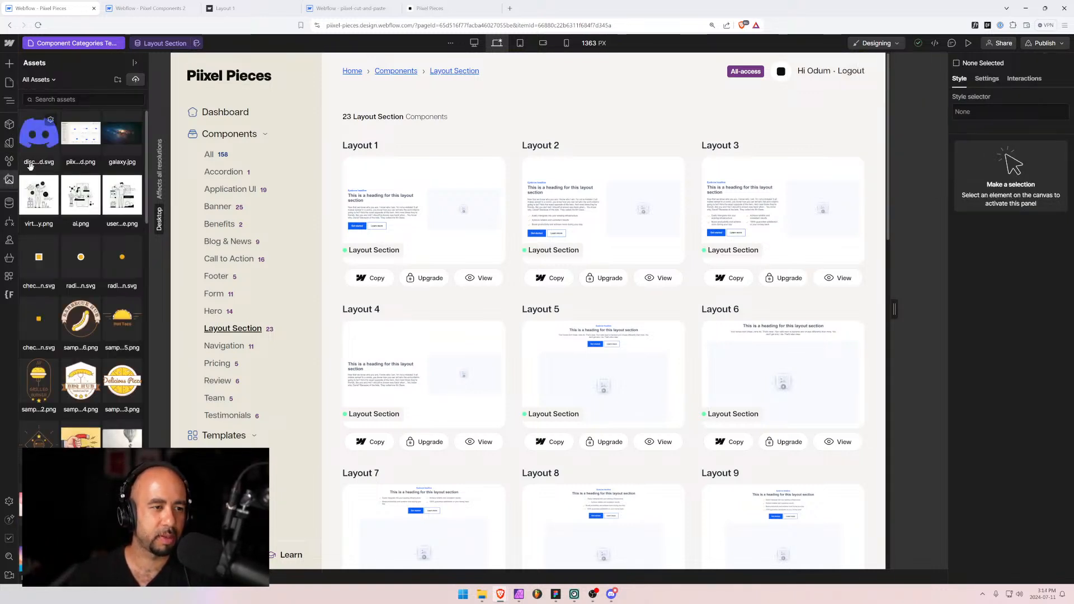
left_click(9, 83)
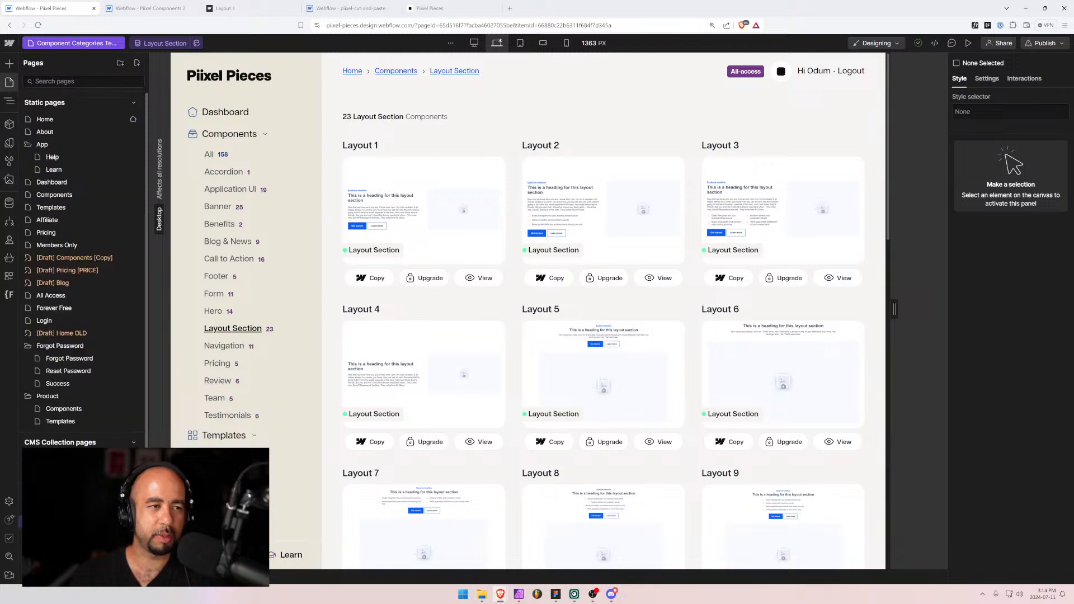
left_click(59, 232)
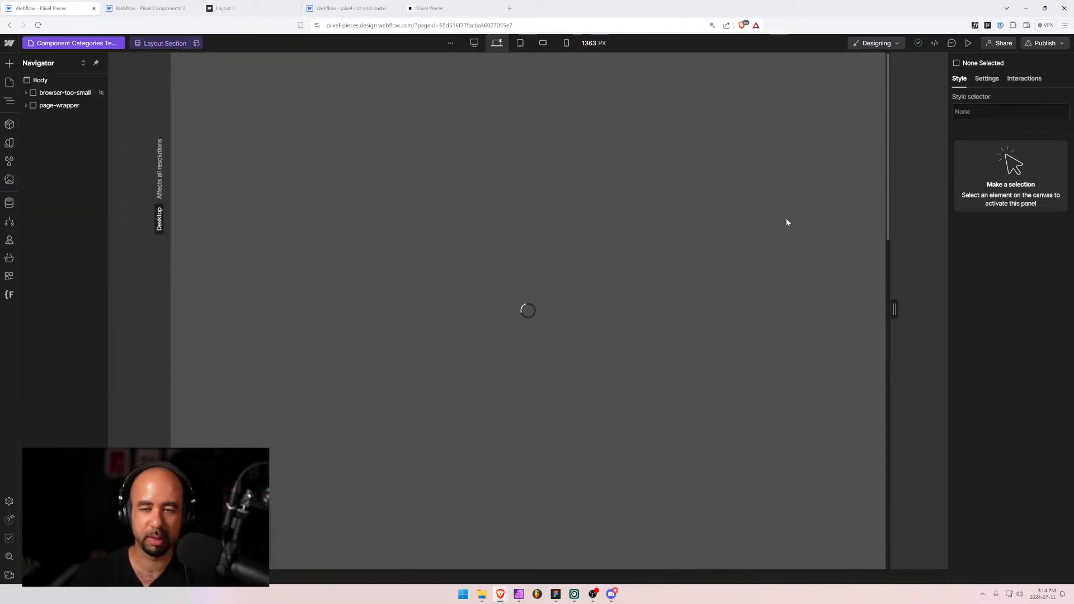
Change the All-access plan's component feature text to "Over 150+ components and growing".
scroll(577, 257, "down", 3)
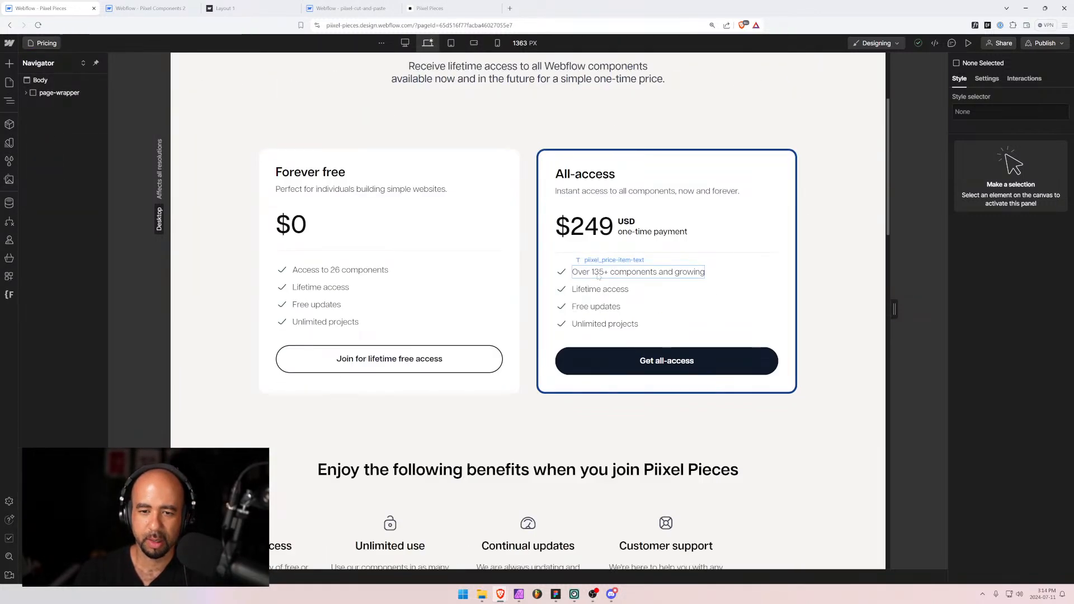
left_click(597, 275)
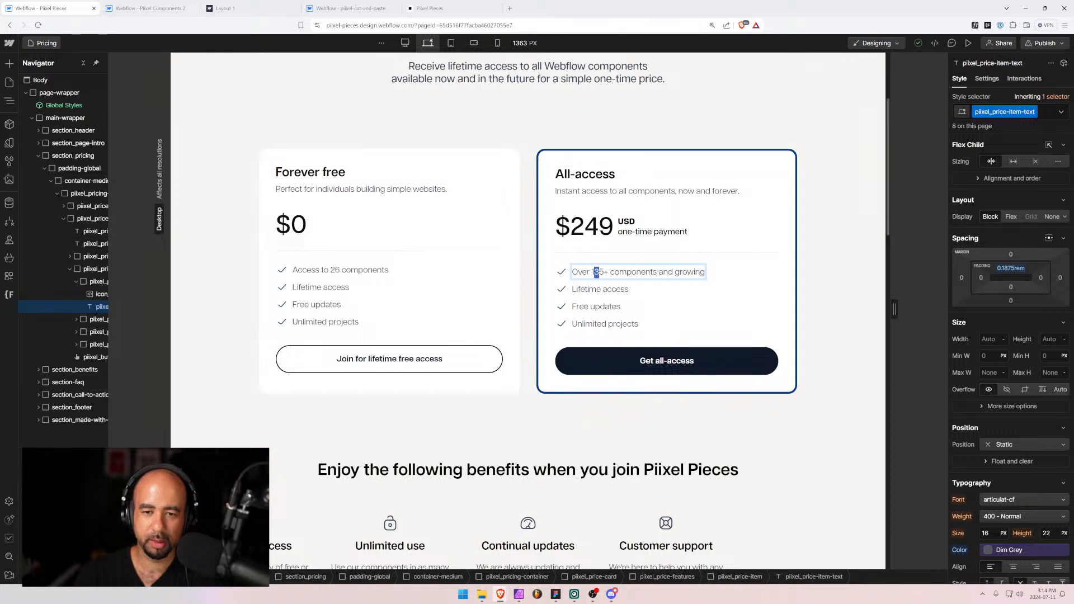
type("5")
key("Escape")
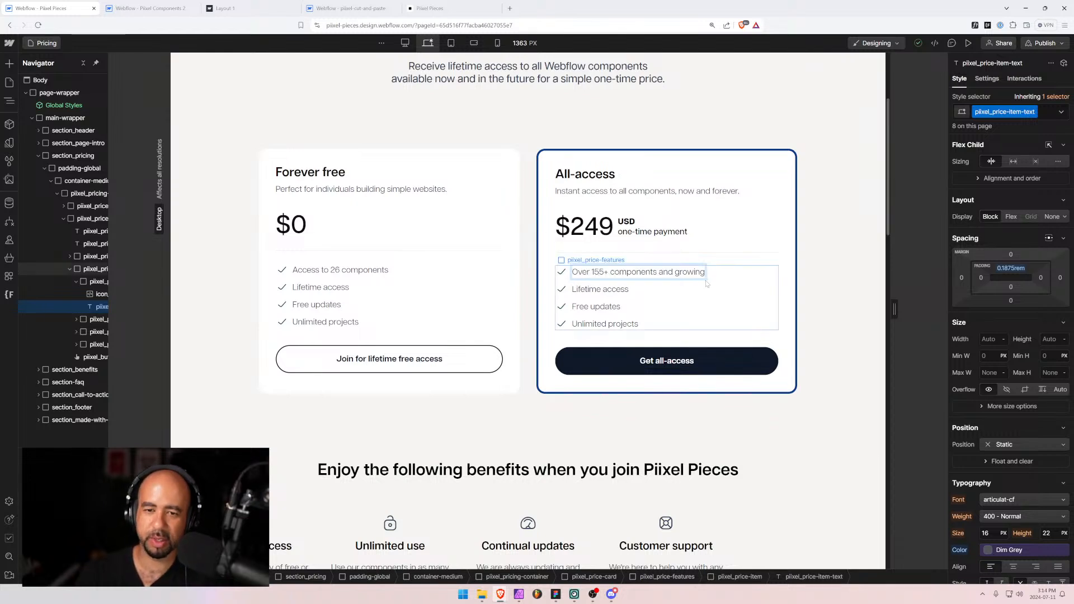
key("Return")
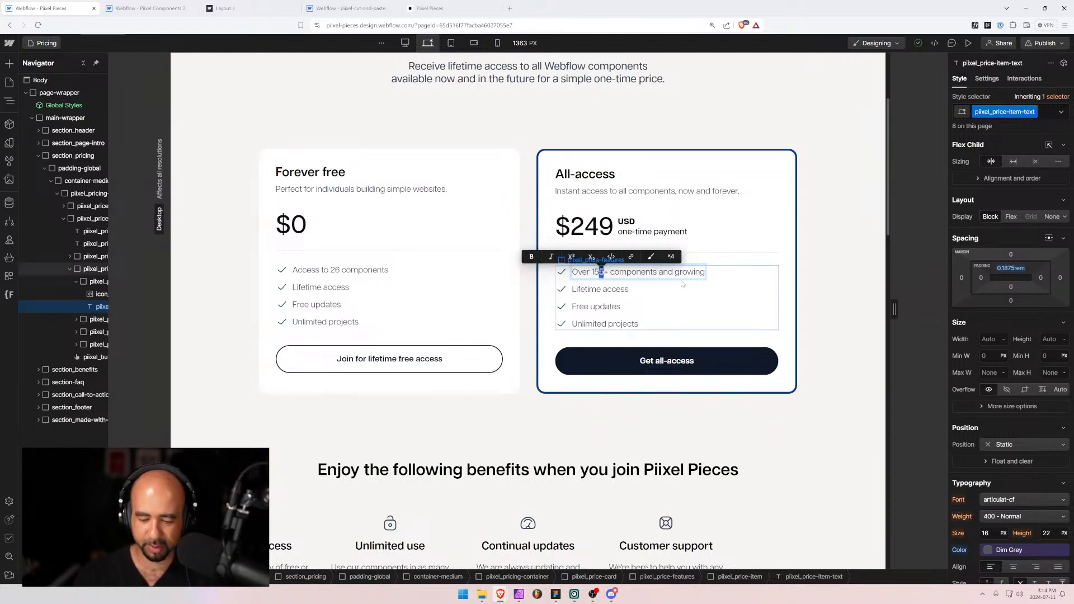
type("0")
key("Escape")
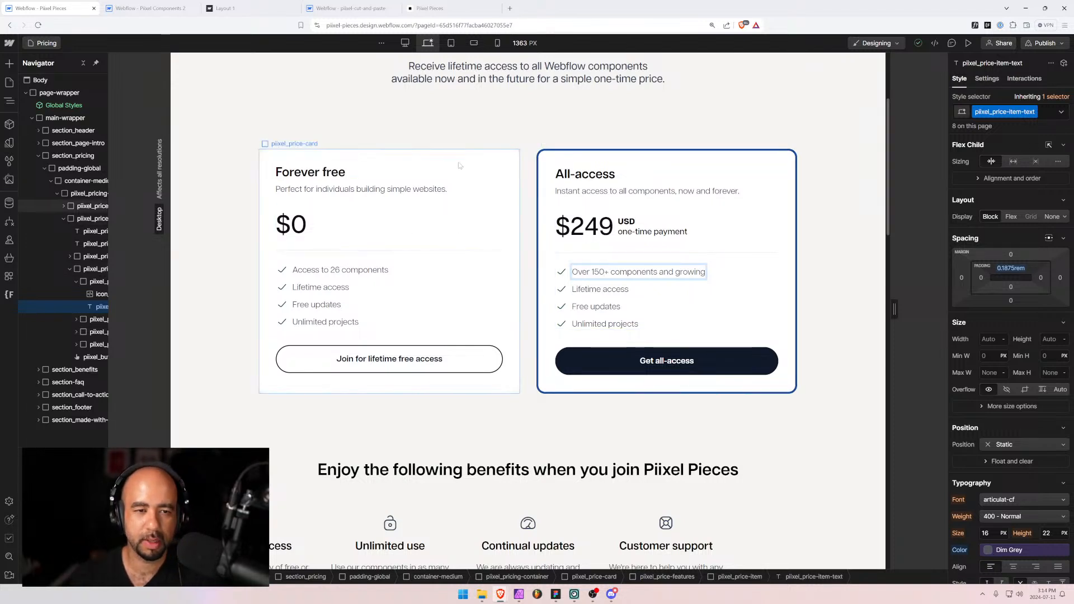
left_click(565, 141)
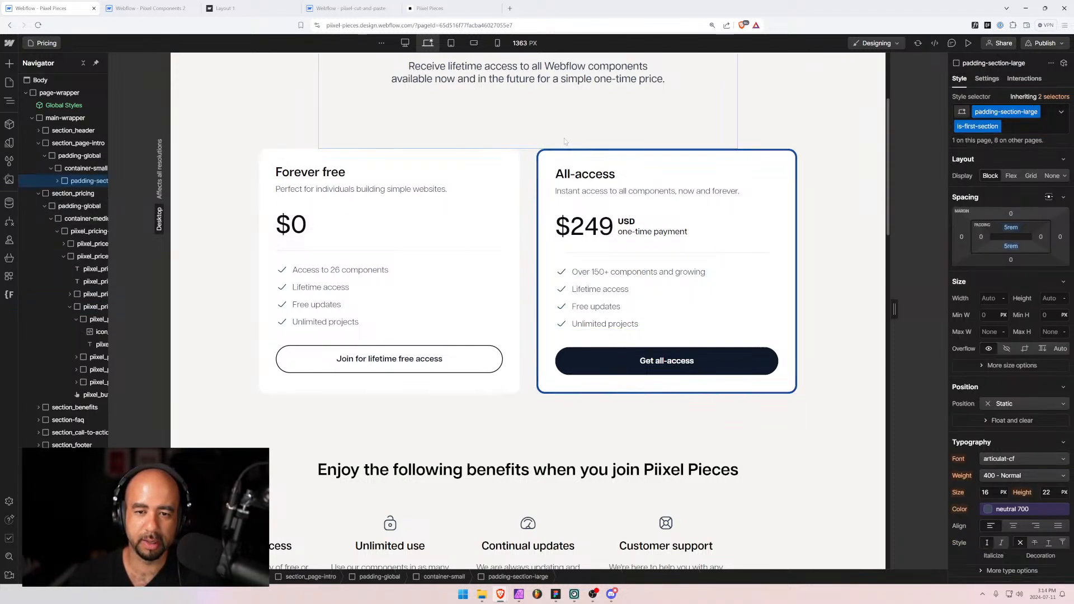
Open Layout 1 in the Components CMS collection, turn on Is Freemium and save the item.
left_click(8, 83)
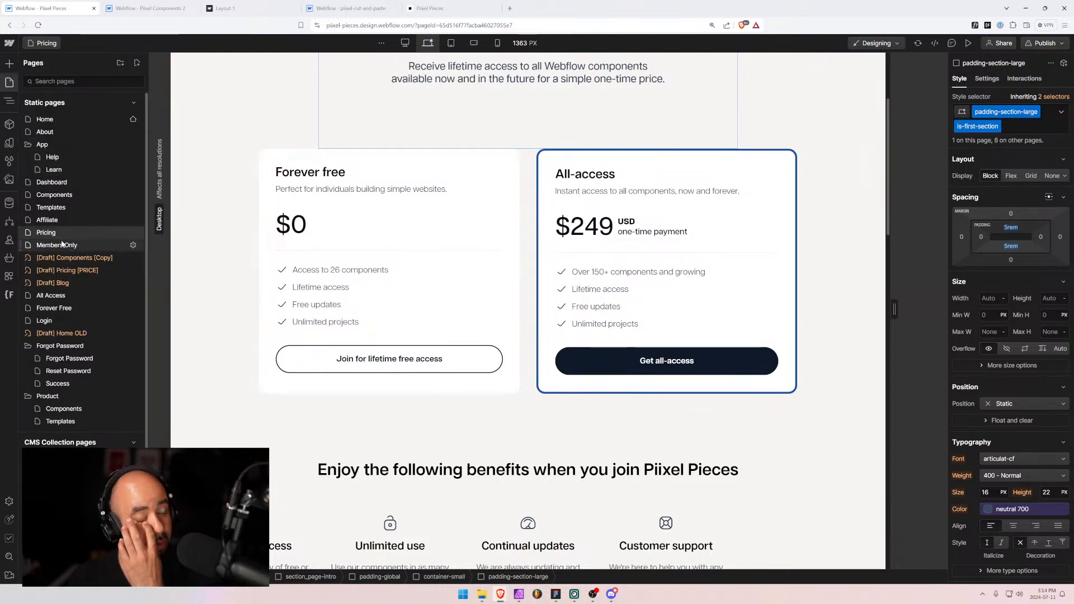
left_click(10, 205)
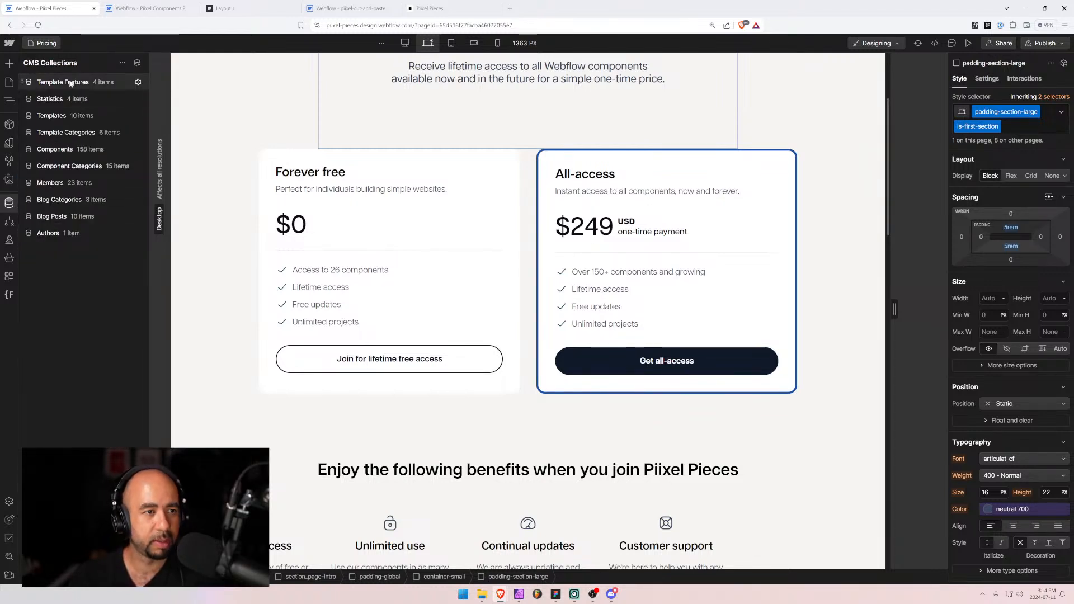
left_click(56, 149)
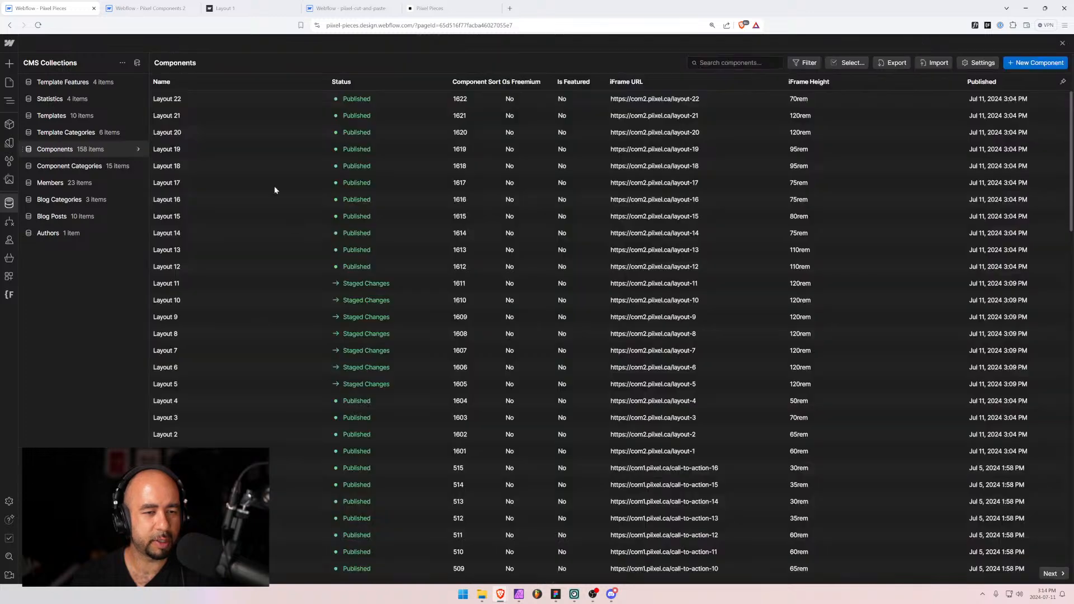
scroll(274, 224, "down", 5)
scroll(206, 283, "up", 2)
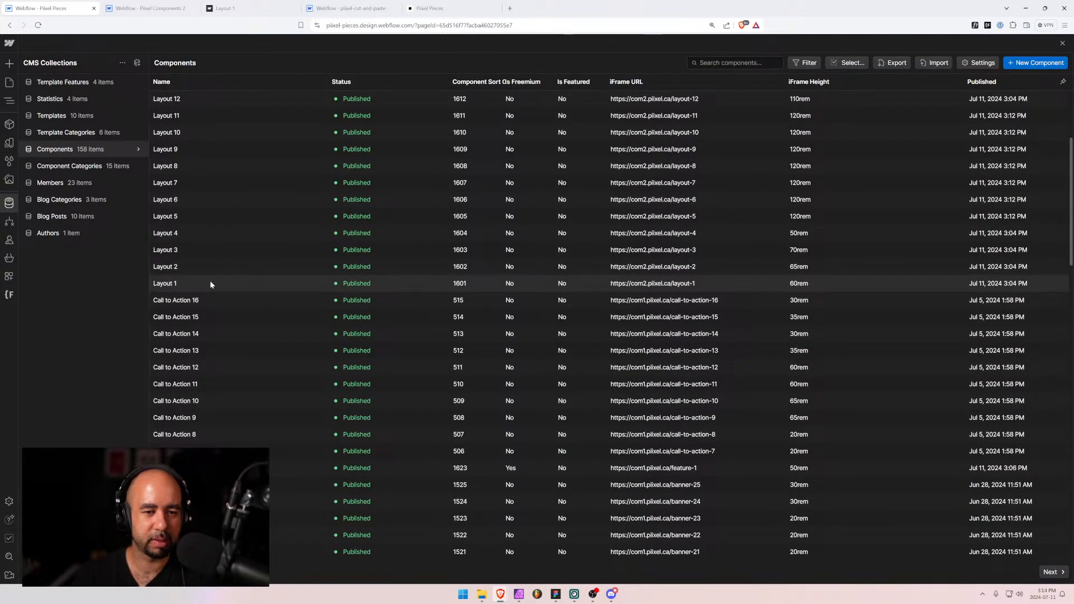
left_click(209, 282)
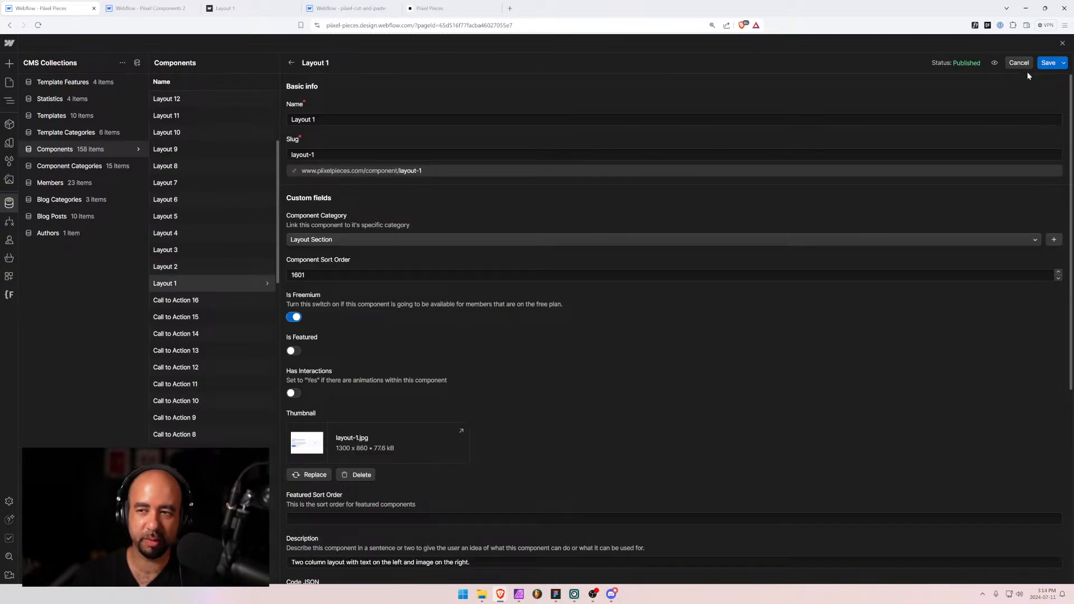
left_click(1047, 62)
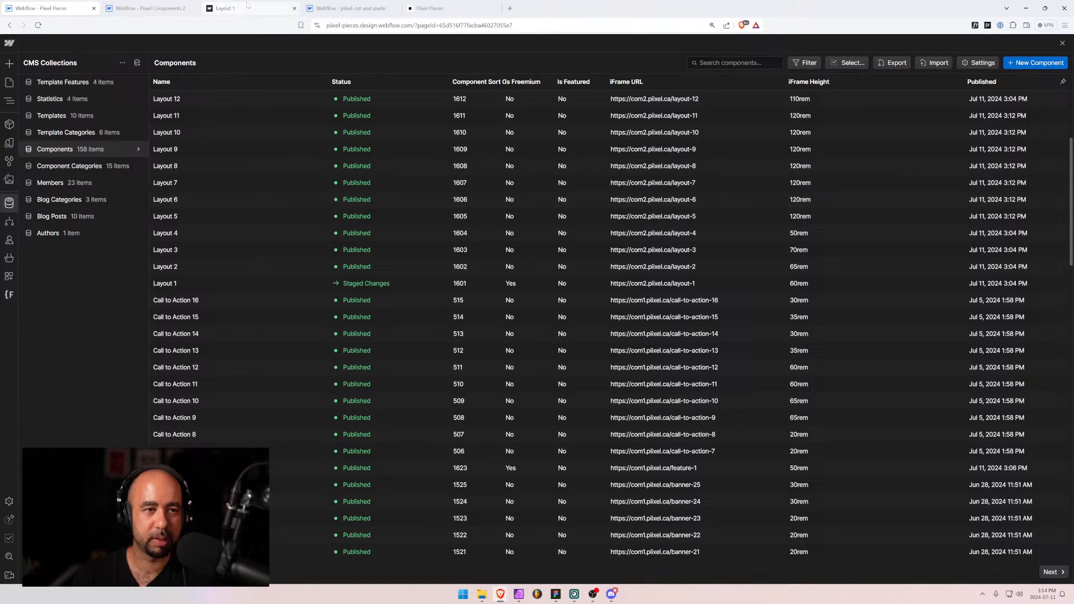
Look through the live layout library for another free layout, then turn on Is Freemium for Layout 5 and save it.
left_click(456, 6)
left_click(32, 57)
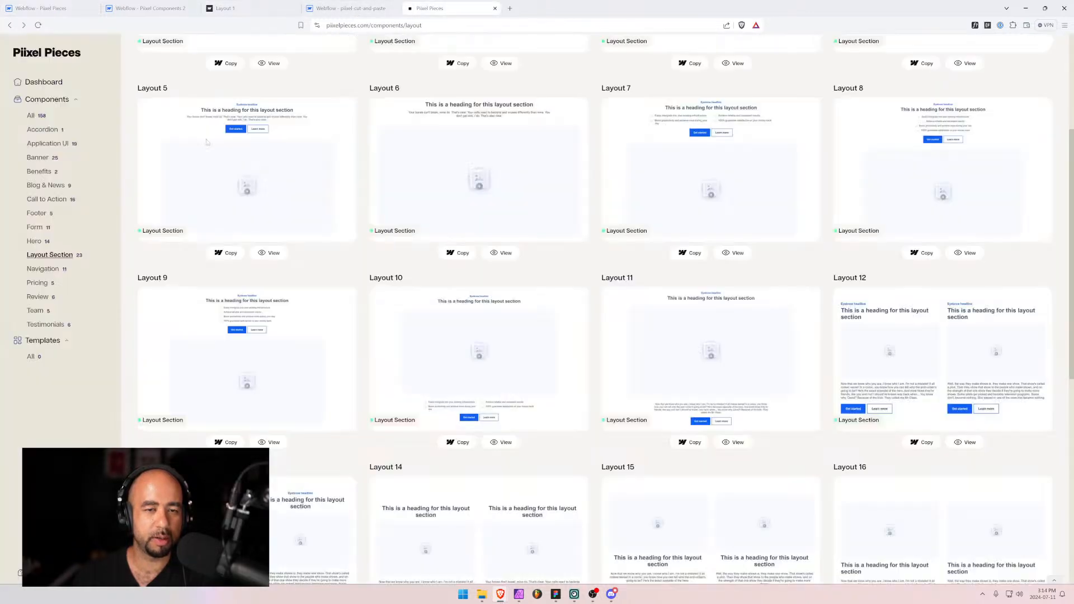
scroll(347, 262, "up", 3)
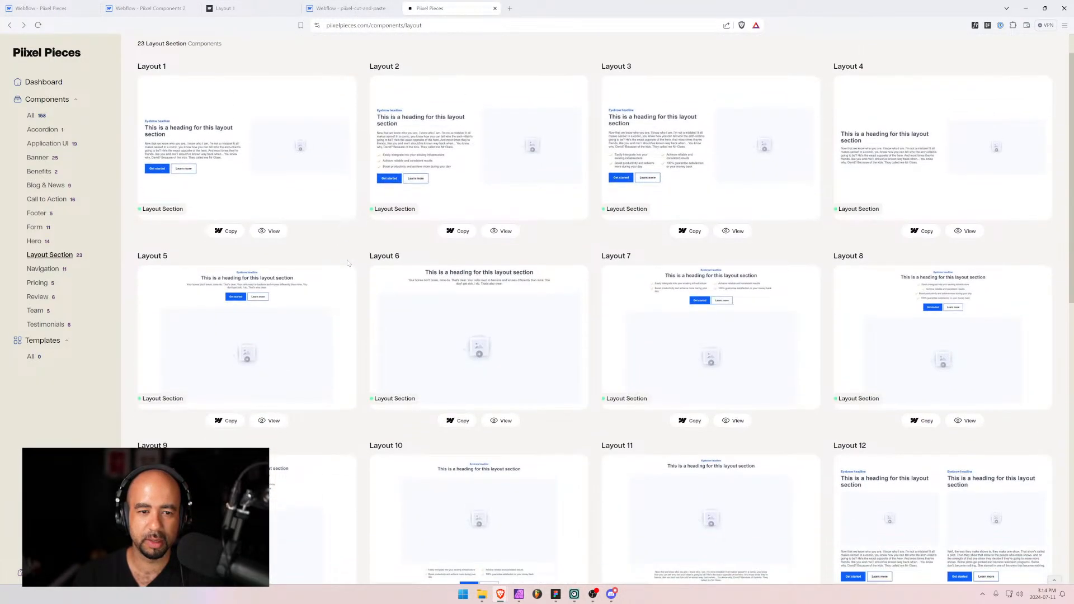
scroll(347, 262, "down", 2)
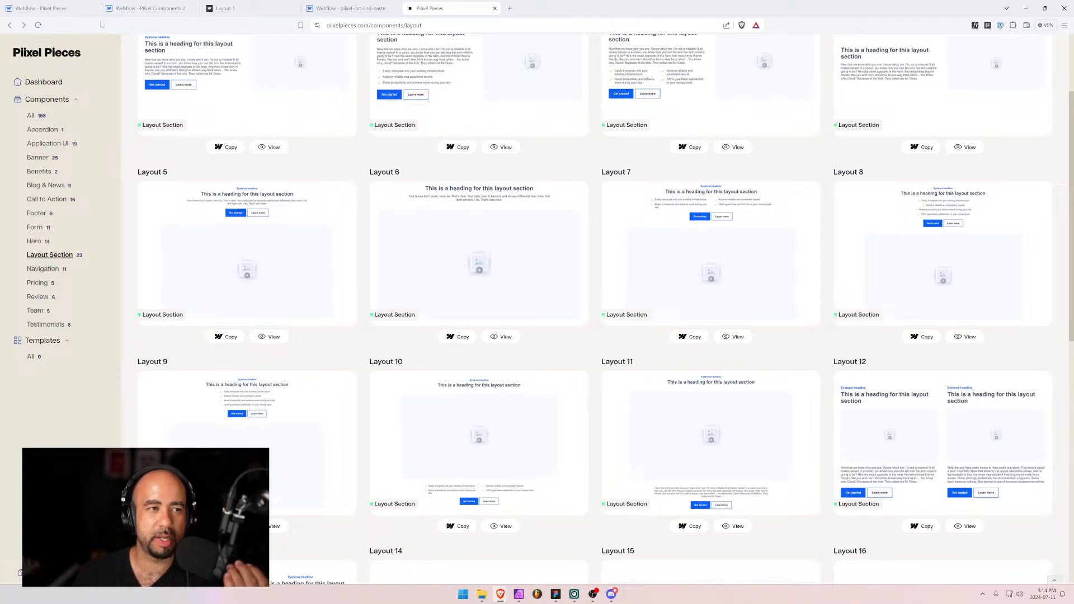
left_click(61, 11)
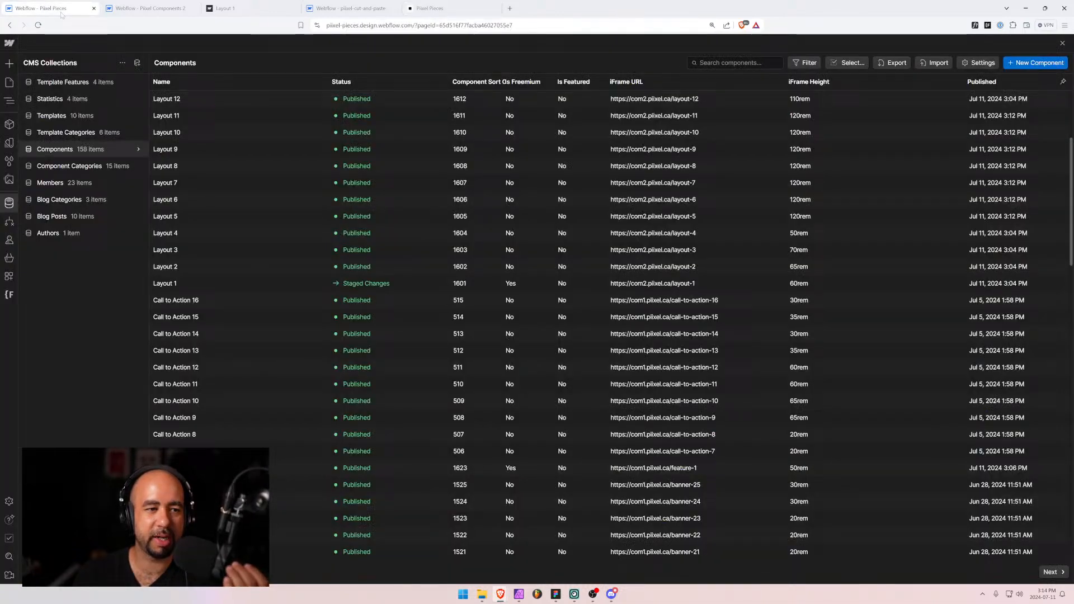
left_click(193, 216)
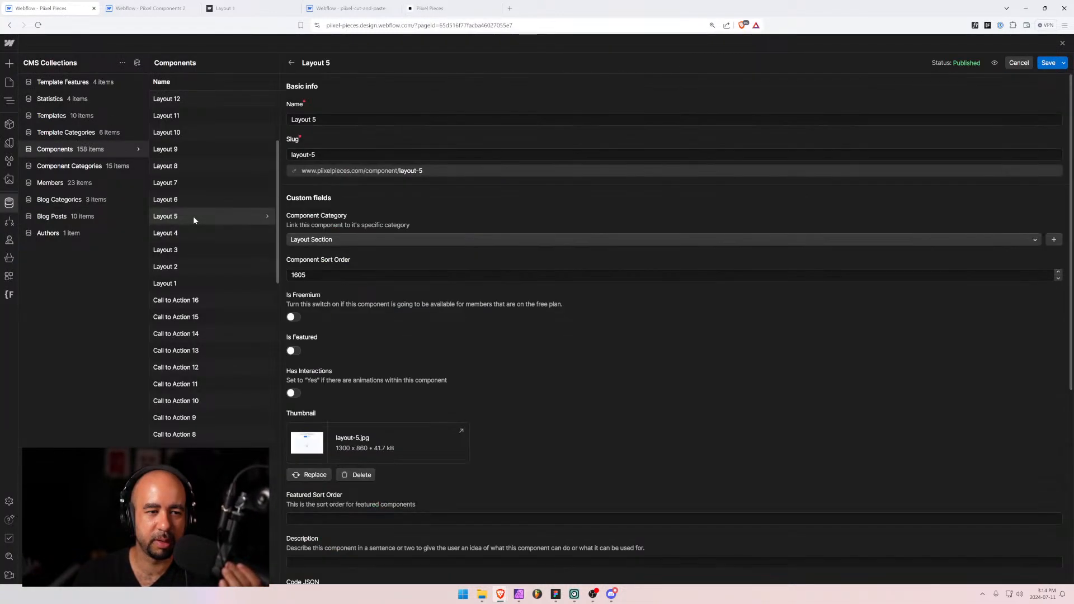
left_click(1047, 62)
Review the remaining layouts in the live library to choose another component for the free plan.
left_click(429, 8)
scroll(351, 228, "down", 3)
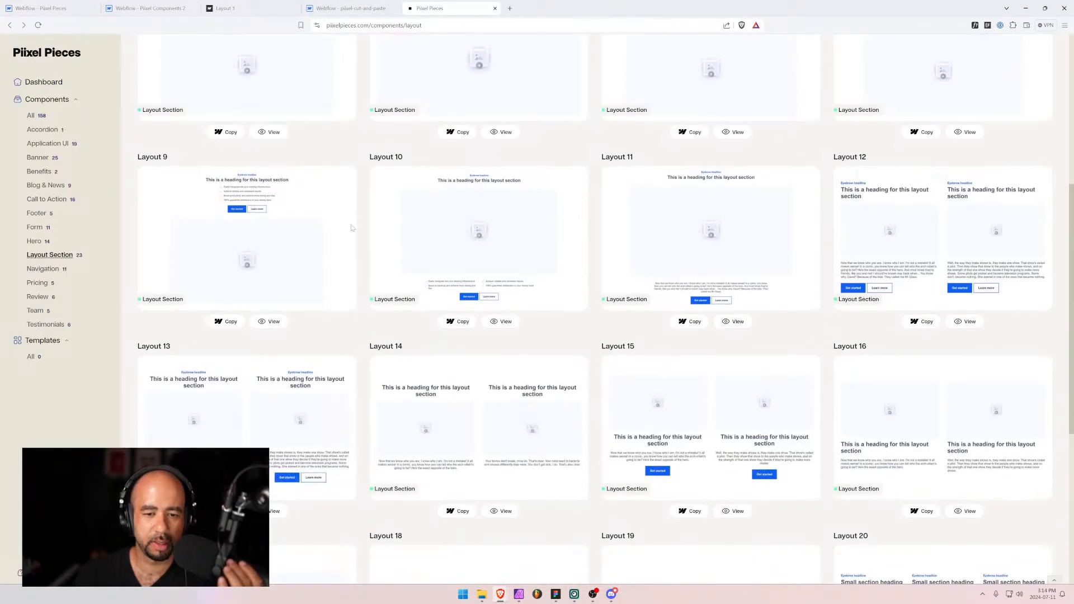
scroll(351, 228, "down", 3)
scroll(352, 228, "down", 3)
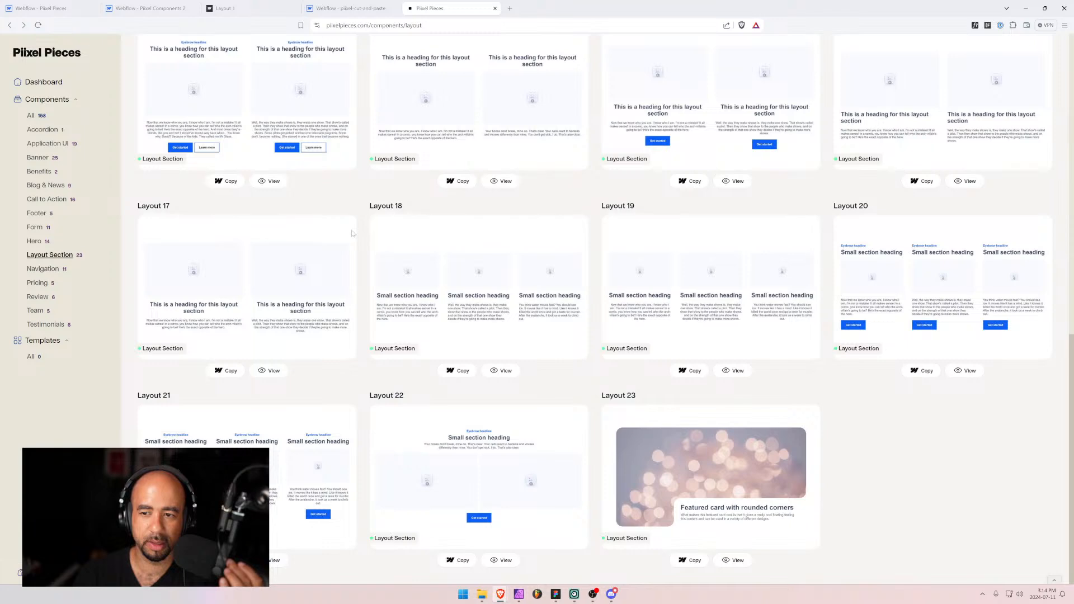
scroll(353, 232, "up", 6)
scroll(349, 244, "down", 6)
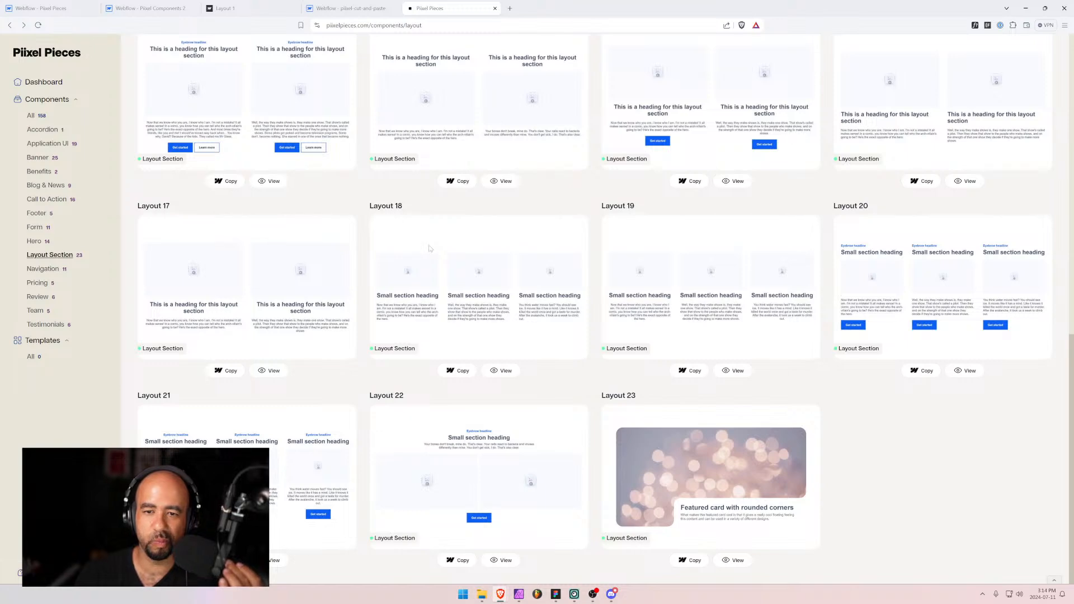
scroll(429, 248, "up", 3)
scroll(427, 250, "down", 2)
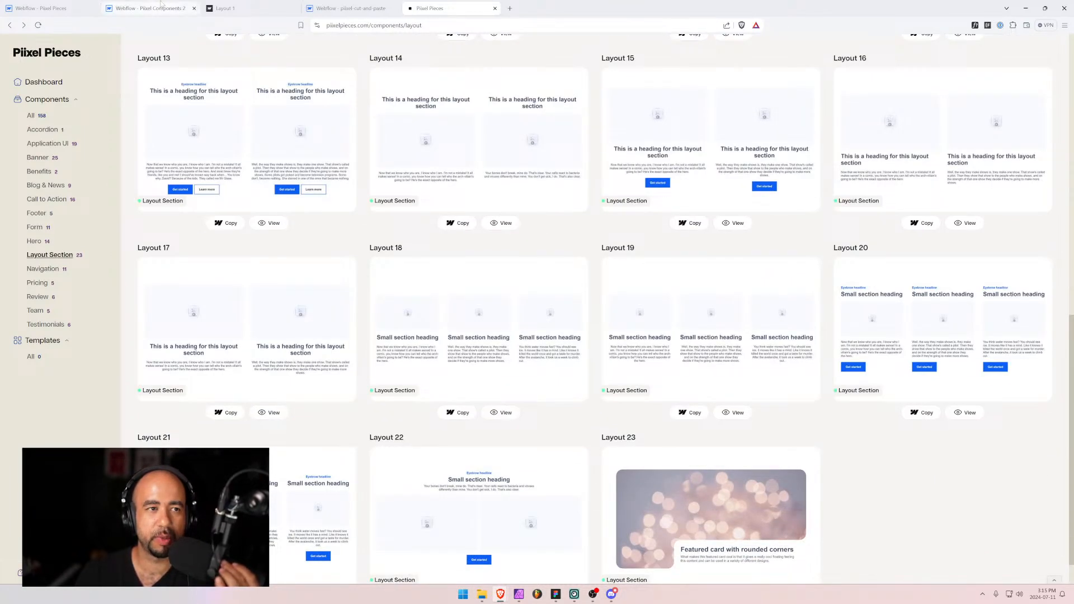
Open Layout 18 in the Components CMS collection, turn on Is Freemium and save the item.
left_click(29, 6)
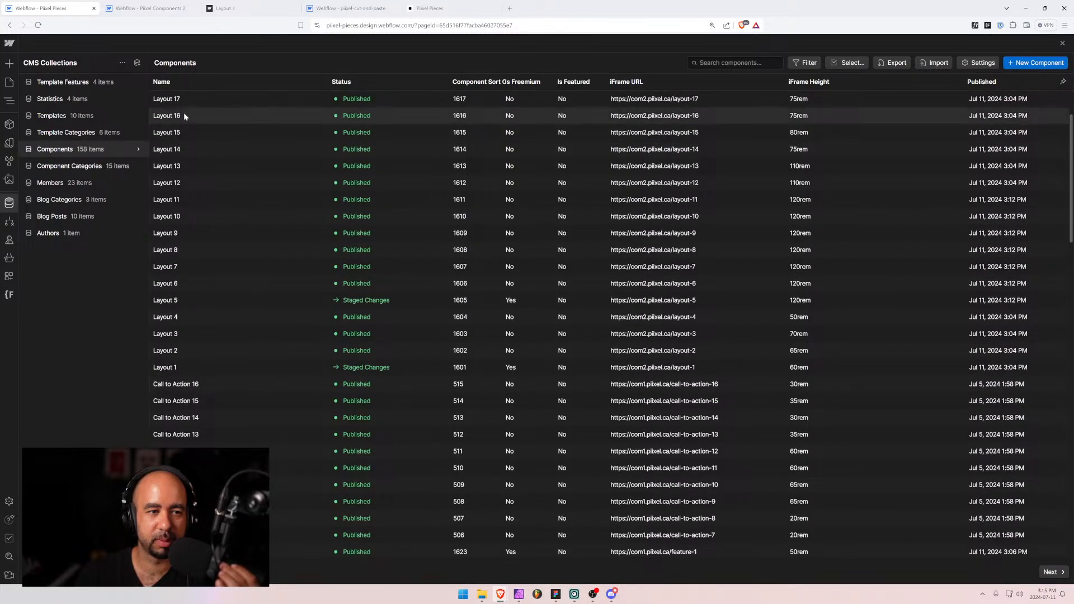
scroll(185, 118, "up", 3)
left_click(194, 166)
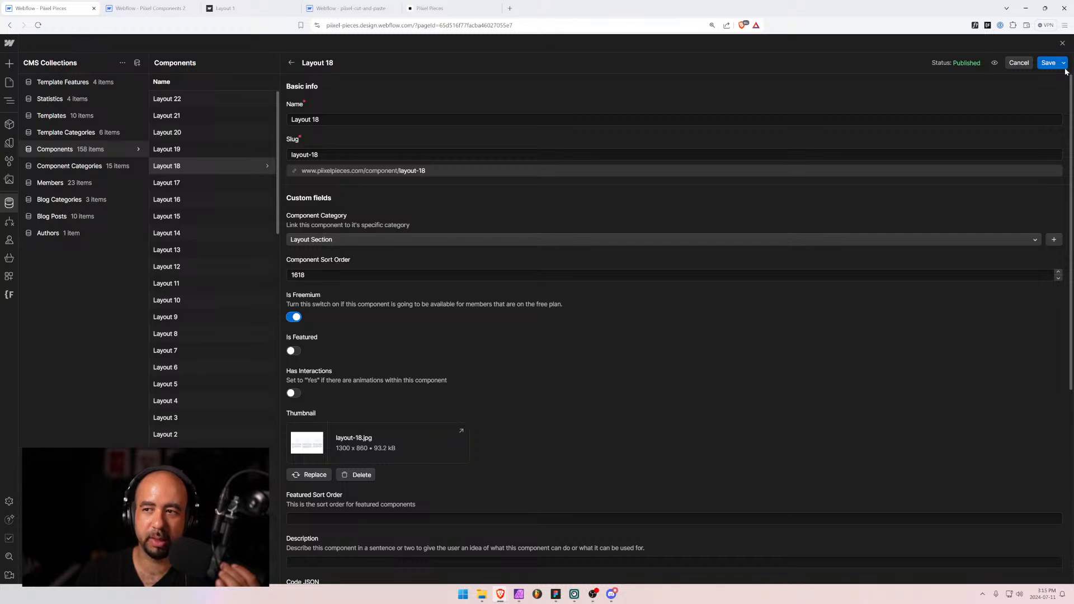
left_click(1048, 64)
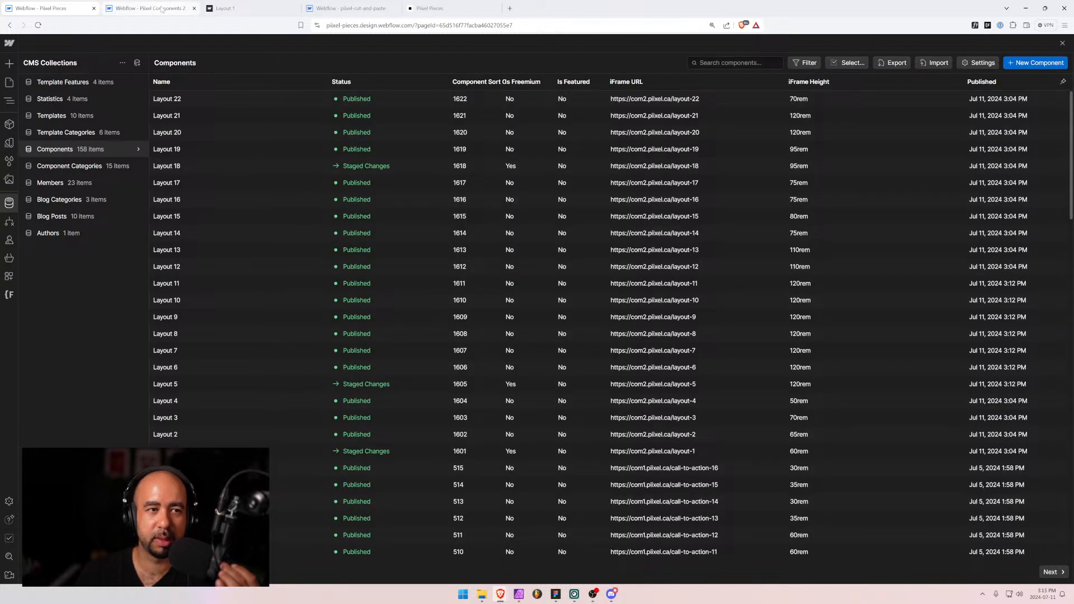
Look through the live layout library for one more free layout, then turn on Is Freemium for Layout 13 and save it.
left_click(161, 8)
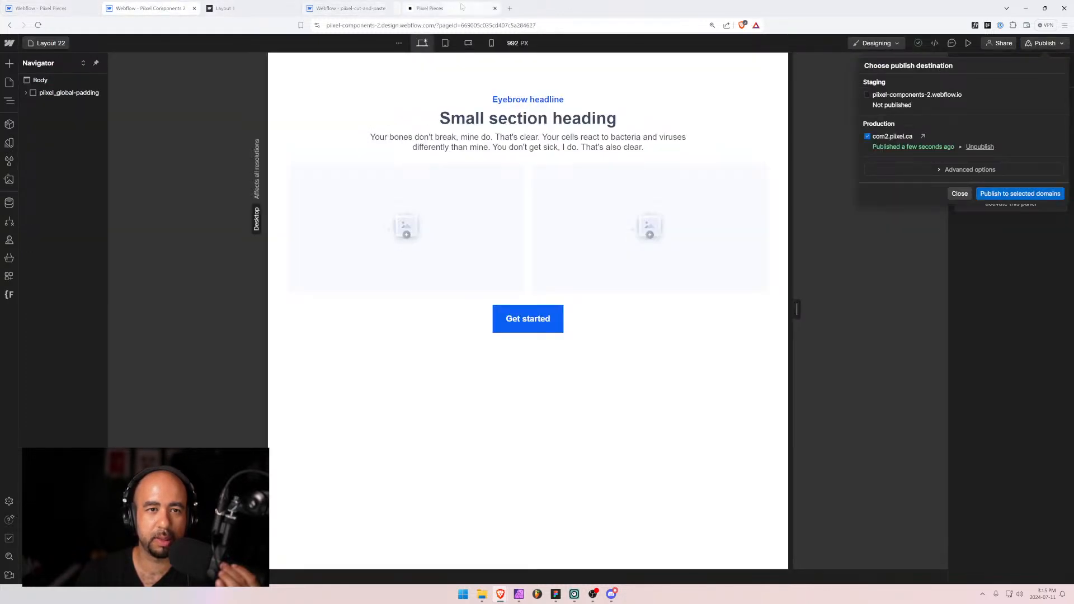
left_click(430, 8)
scroll(423, 246, "down", 1)
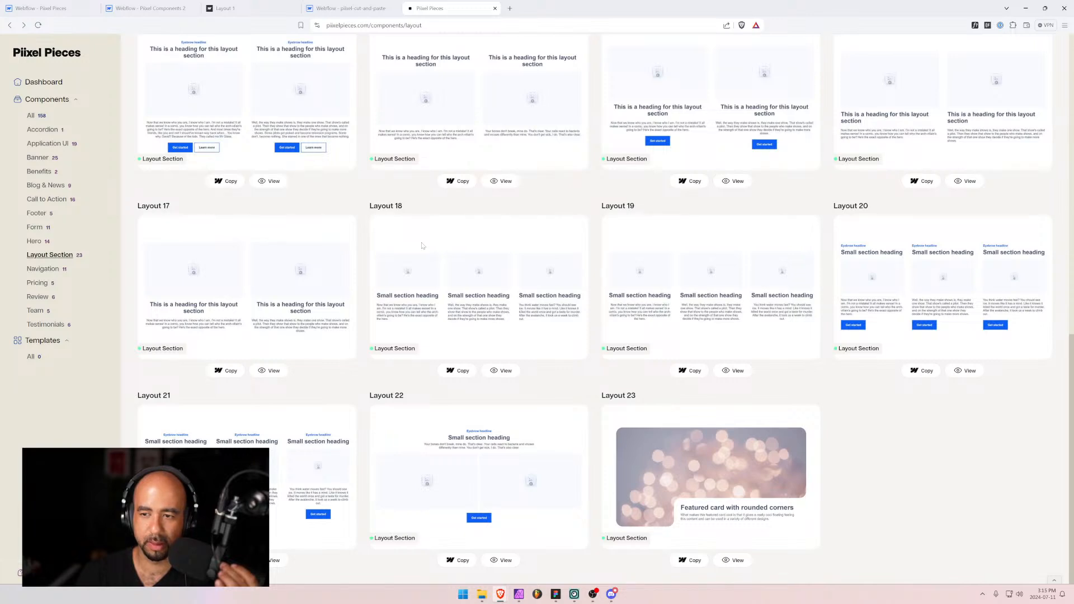
scroll(422, 246, "up", 4)
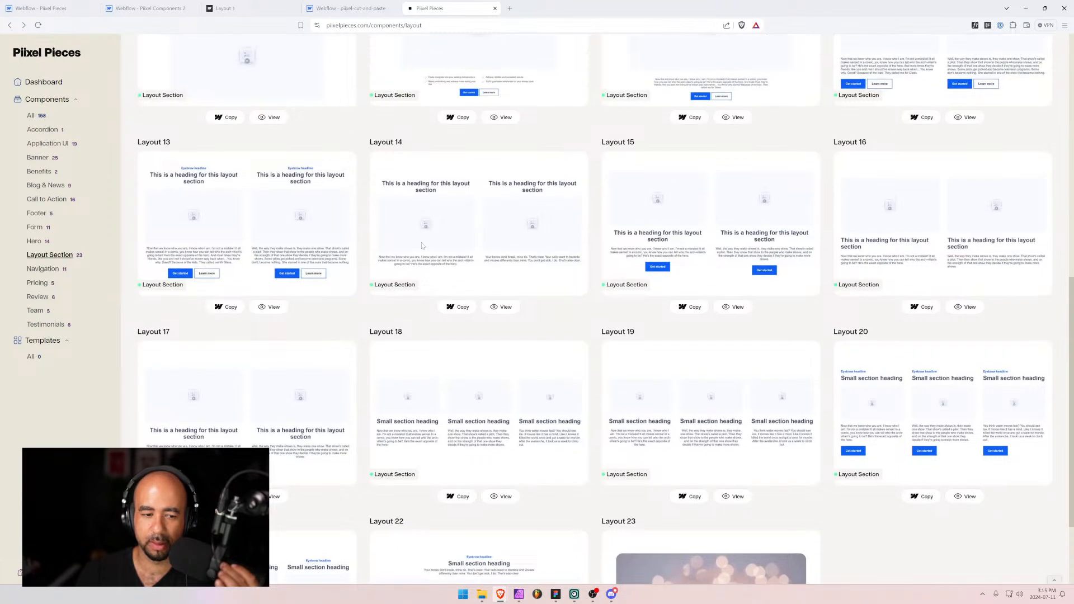
scroll(423, 246, "up", 1)
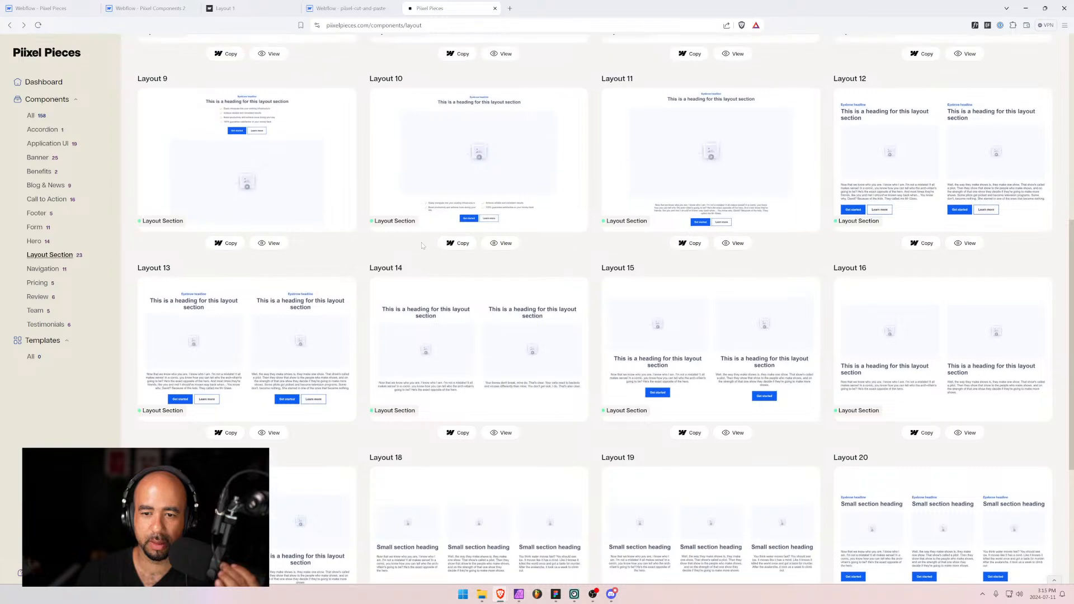
scroll(422, 246, "up", 2)
scroll(422, 246, "up", 5)
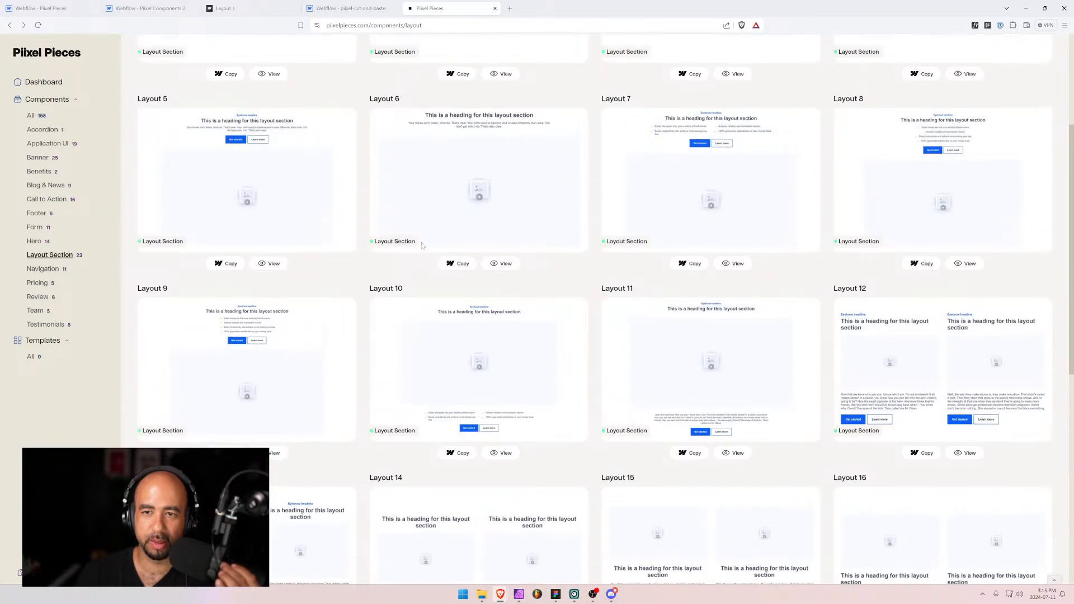
scroll(422, 245, "down", 9)
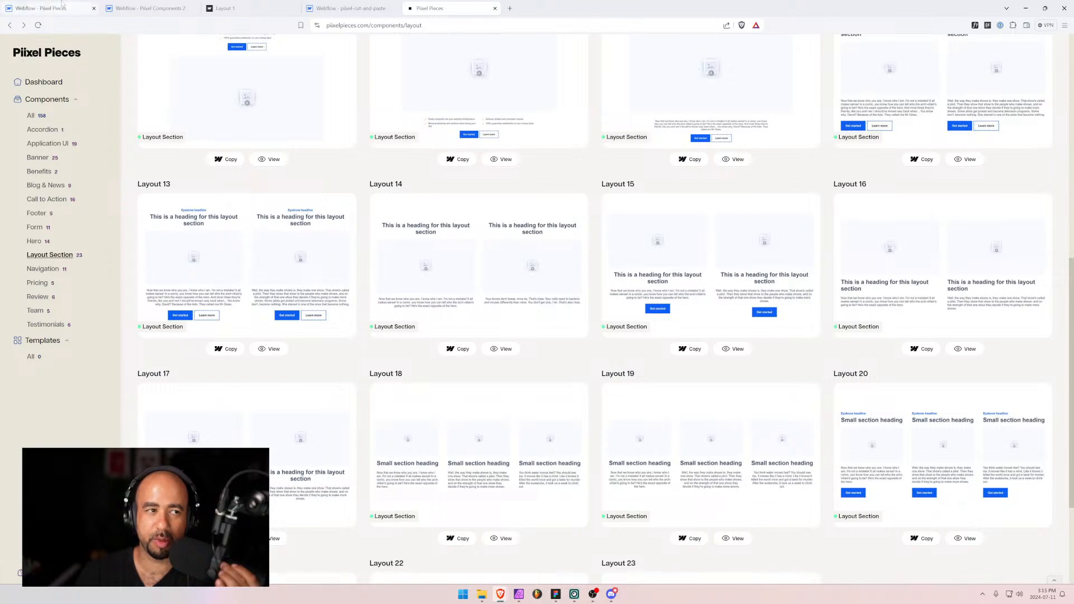
left_click(45, 7)
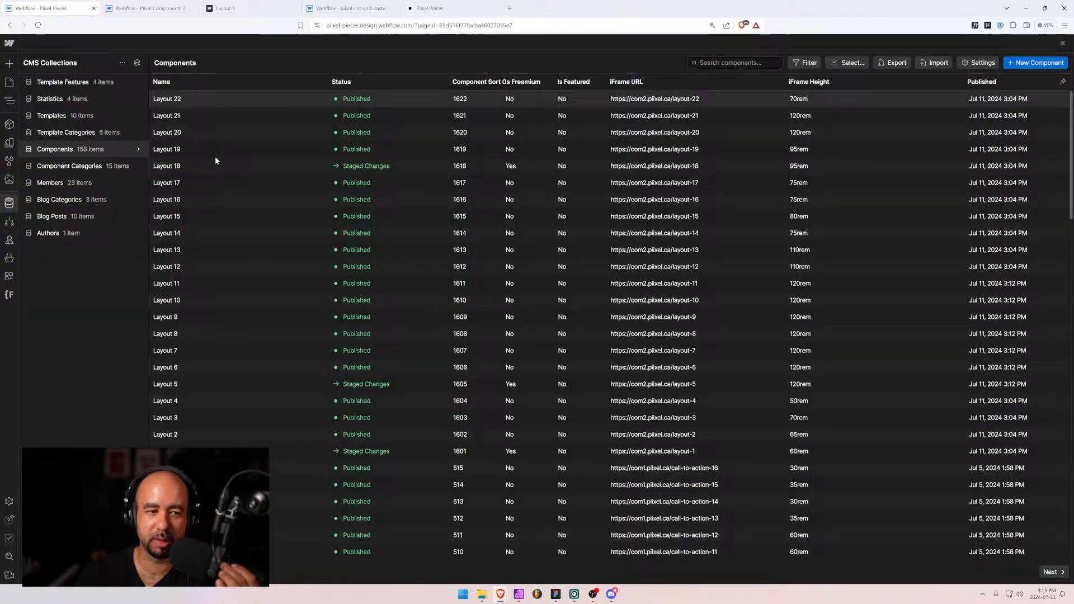
left_click(223, 253)
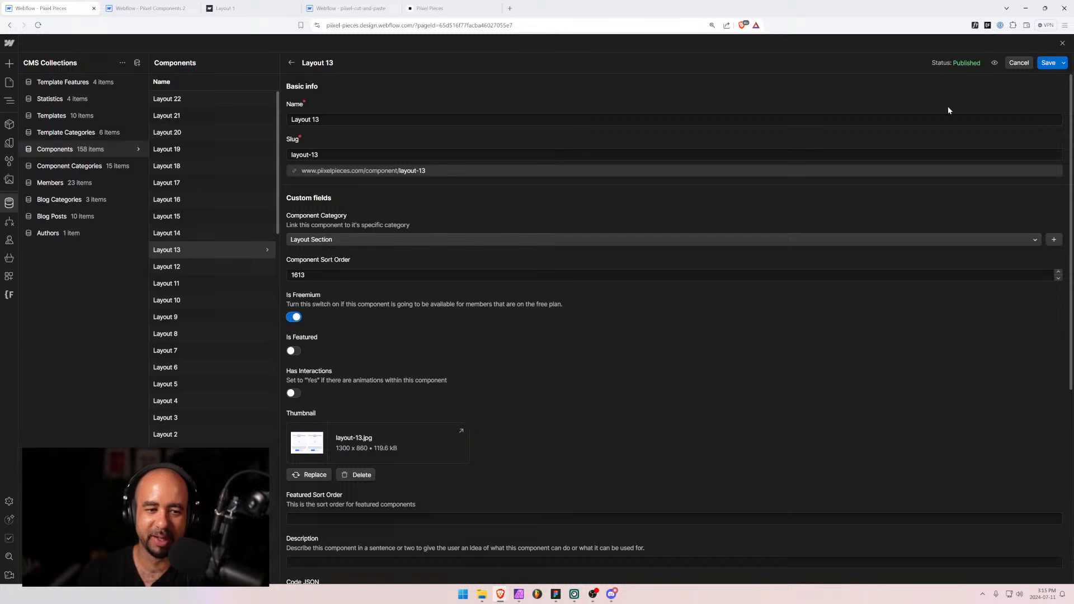
left_click(1048, 63)
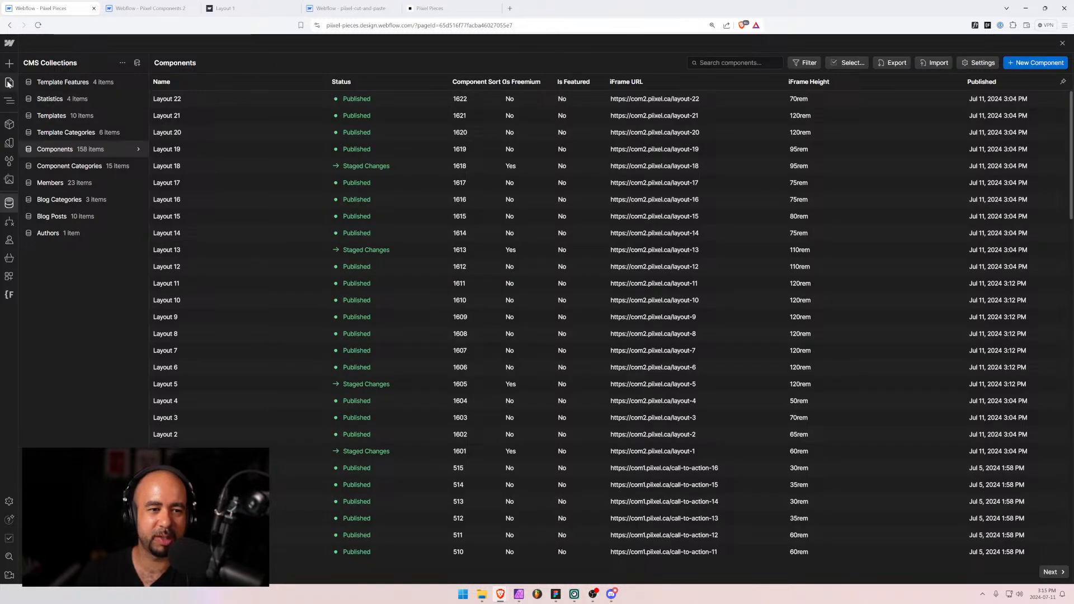
Return to the Pricing page and change the Forever free plan's component feature text to "Access to 30 components".
left_click(9, 82)
left_click(335, 270)
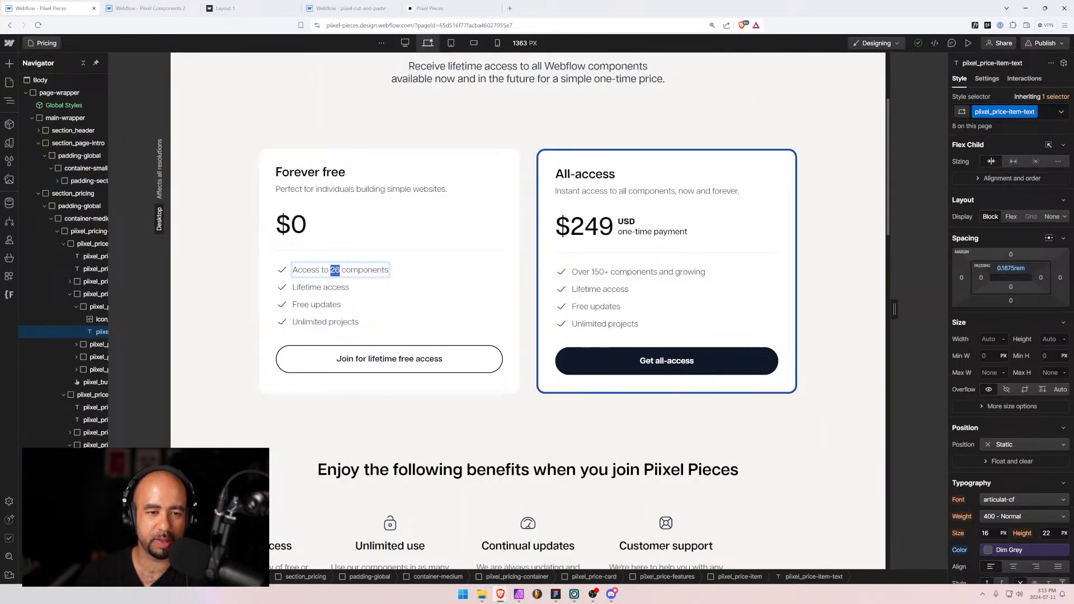
type("30")
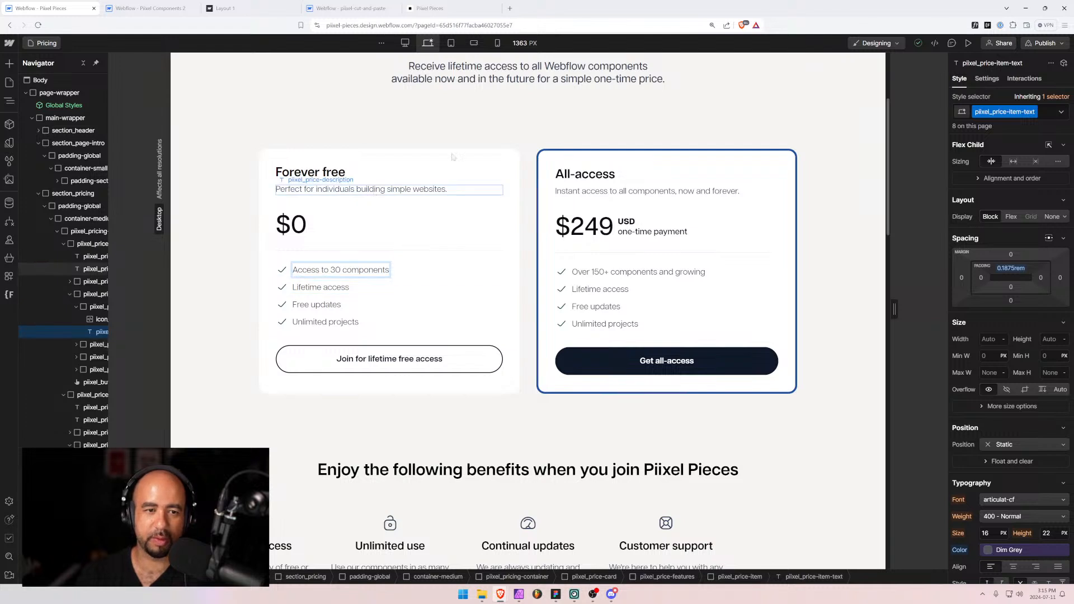
left_click(861, 123)
left_click(1044, 43)
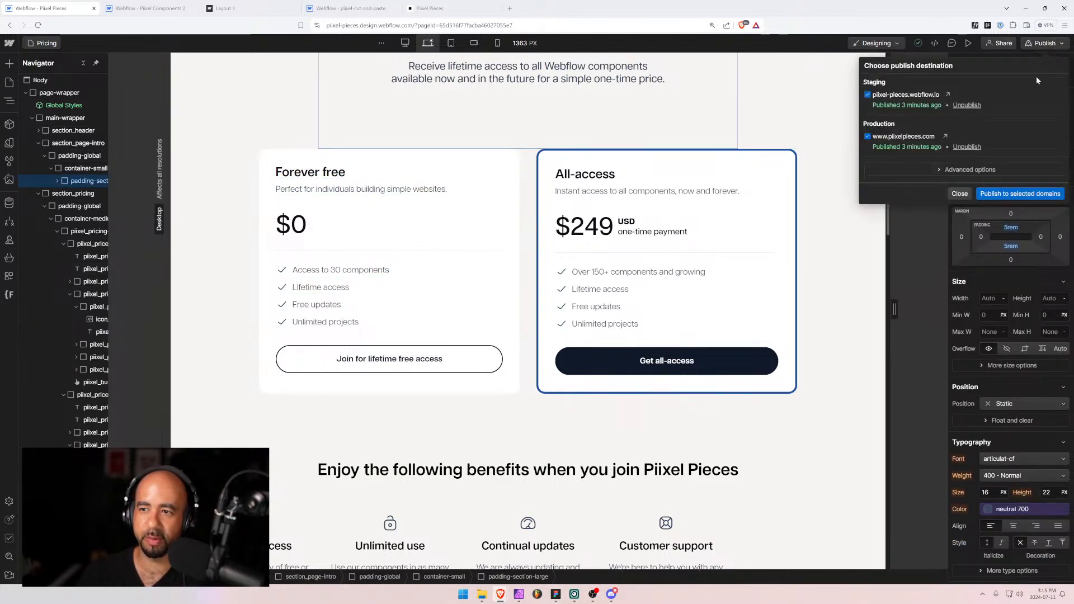
left_click(990, 196)
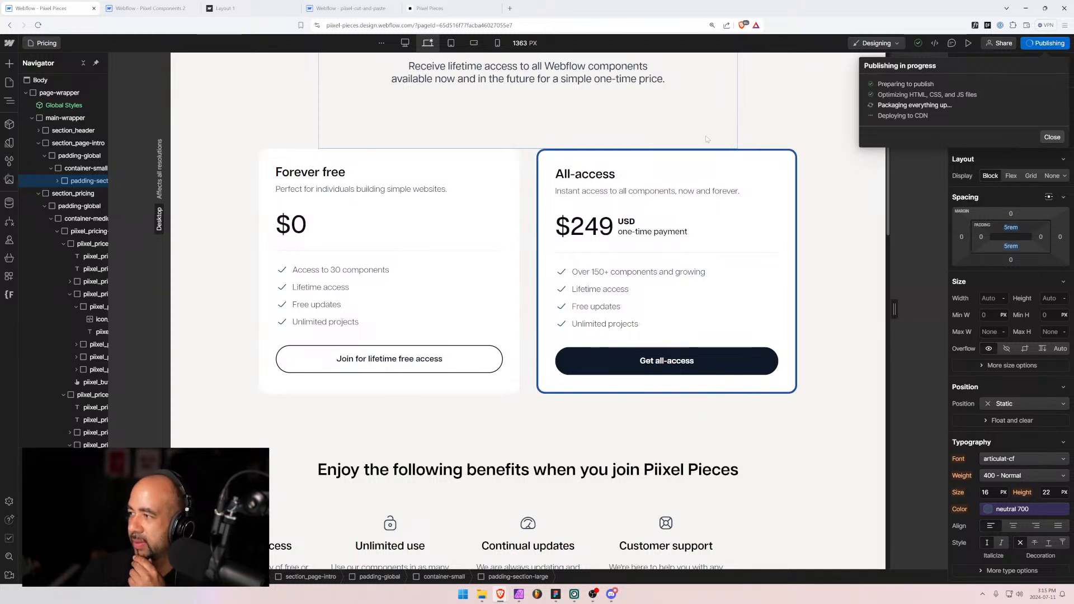
left_click(812, 100)
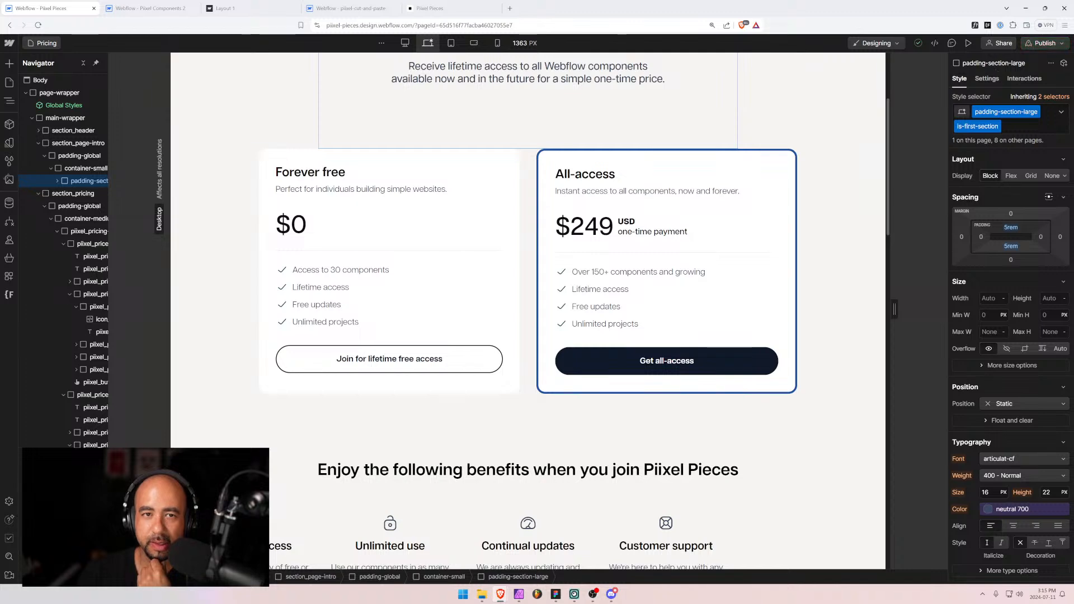
Open the live Pricing page and check the component counts listed for the Forever free and All-access plans.
left_click(476, 8)
scroll(526, 147, "up", 9)
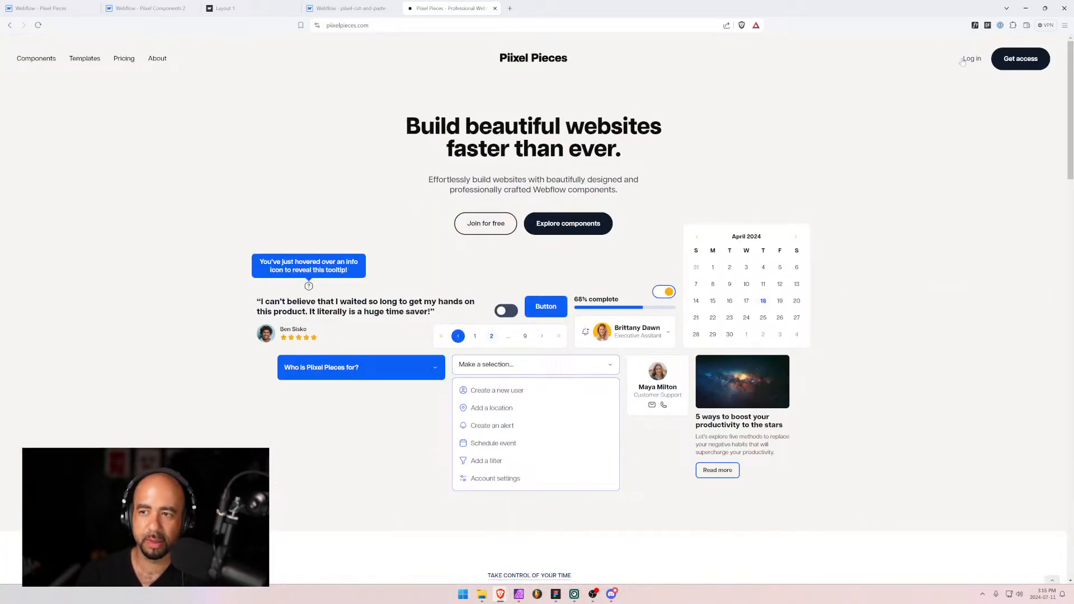
left_click(124, 58)
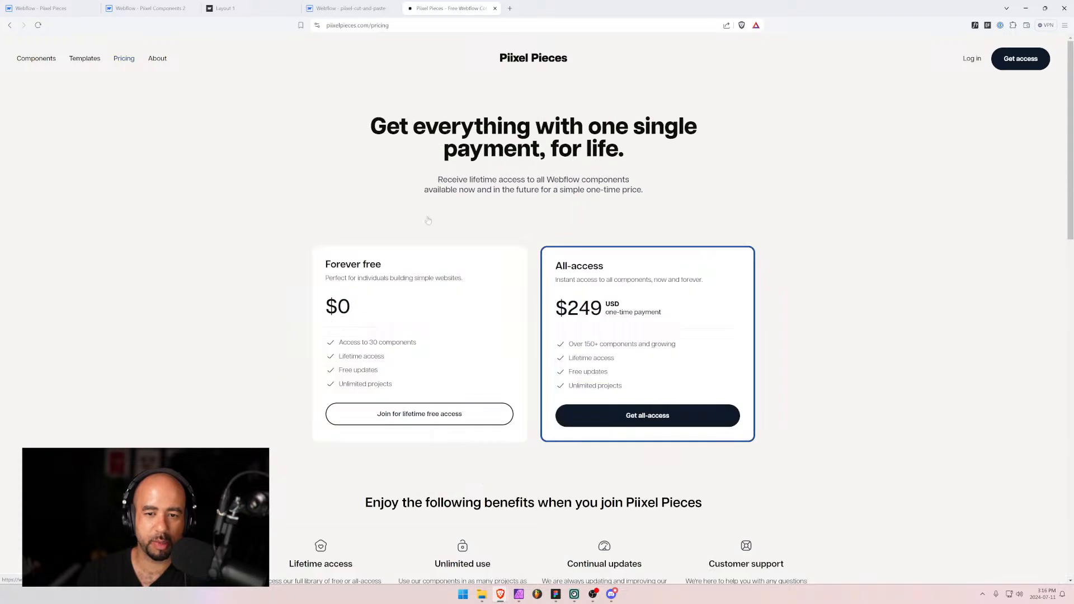
scroll(587, 224, "down", 3)
left_click_drag(577, 218, 599, 219)
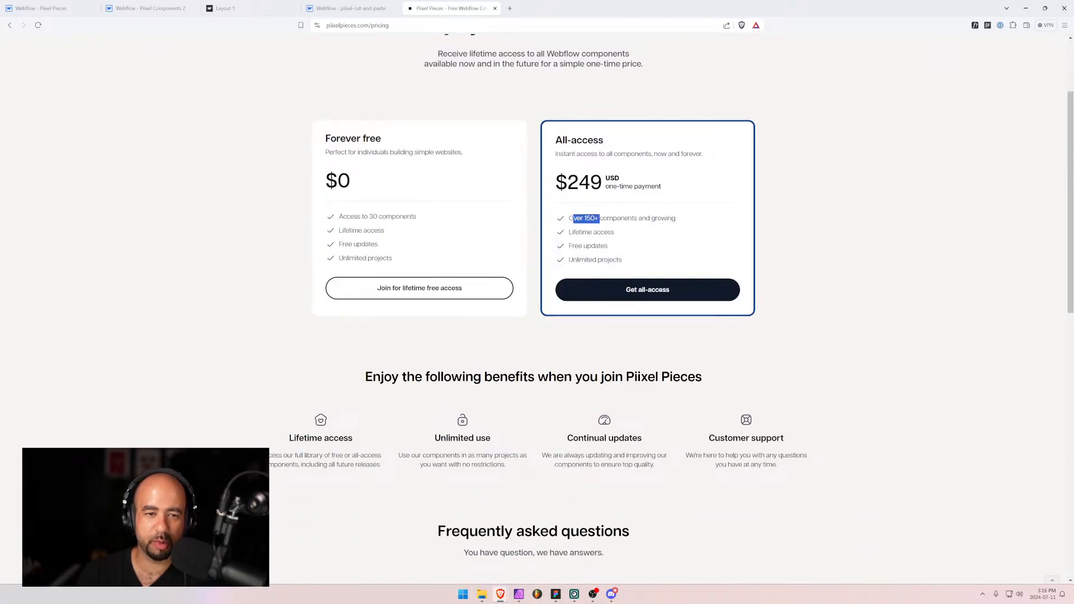
left_click_drag(347, 216, 411, 217)
scroll(448, 331, "down", 3)
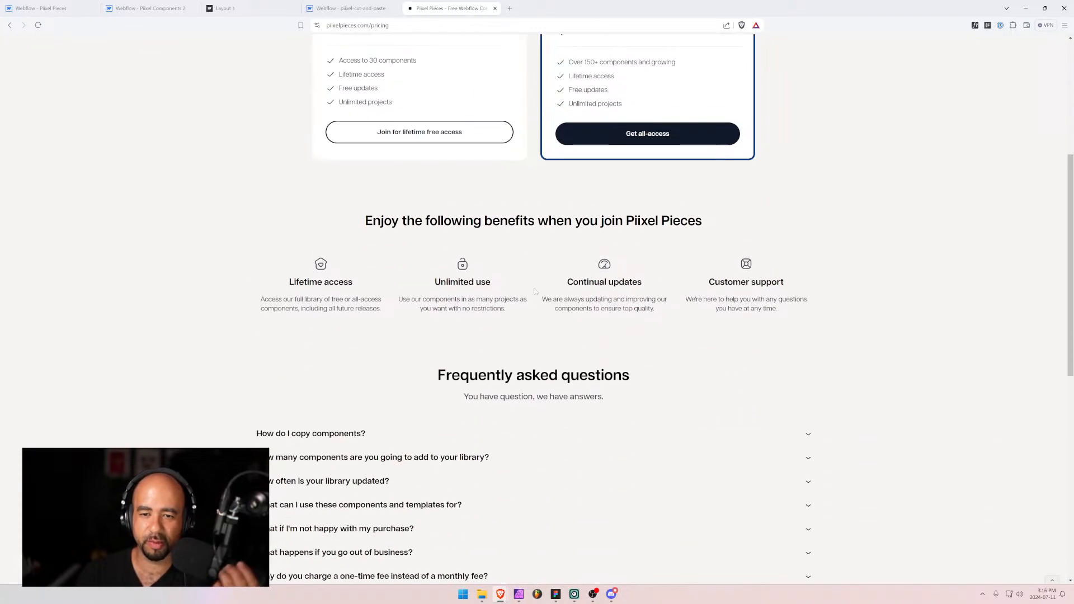
scroll(449, 332, "up", 4)
scroll(448, 333, "up", 2)
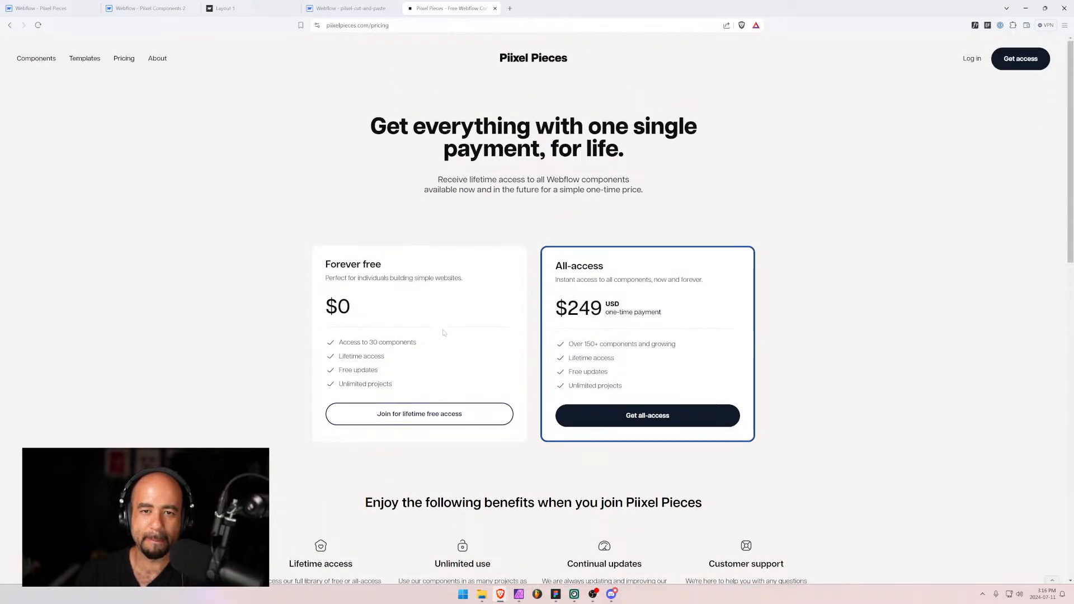